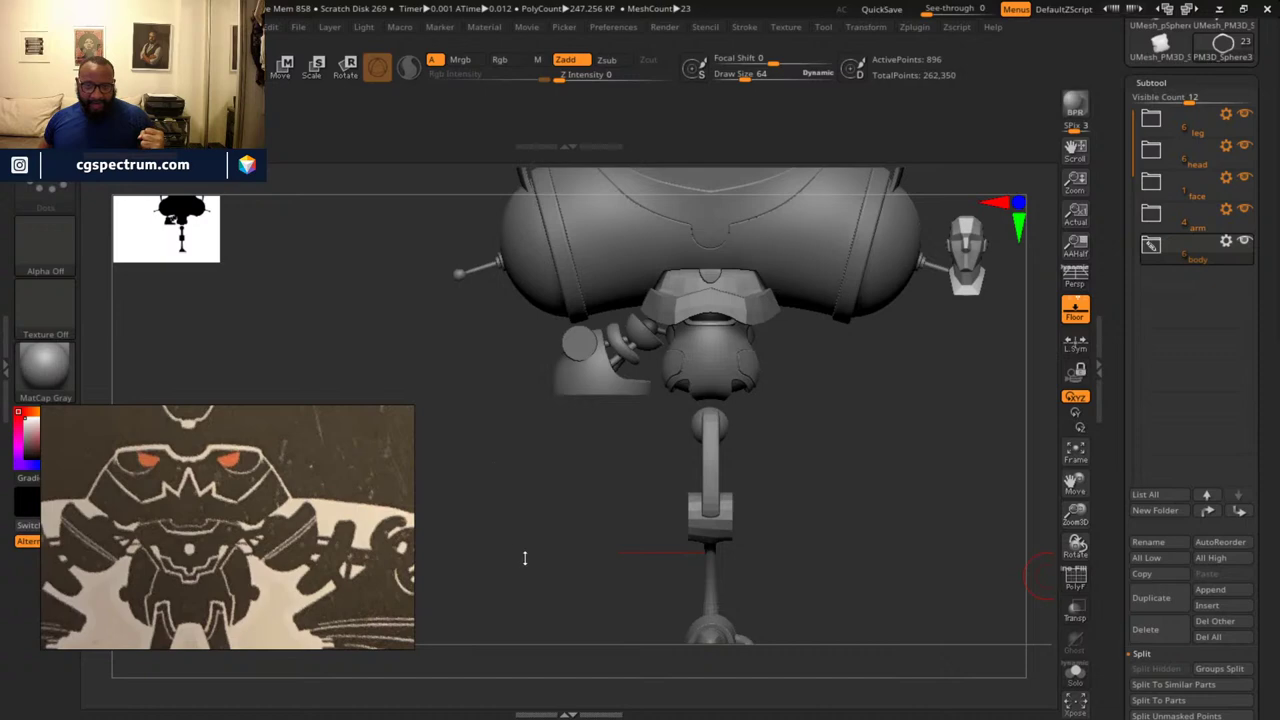
- Fit the whole reference drawing in view, frame the character's torso and toggle the PolyFrame wireframe display
double_click(244, 531)
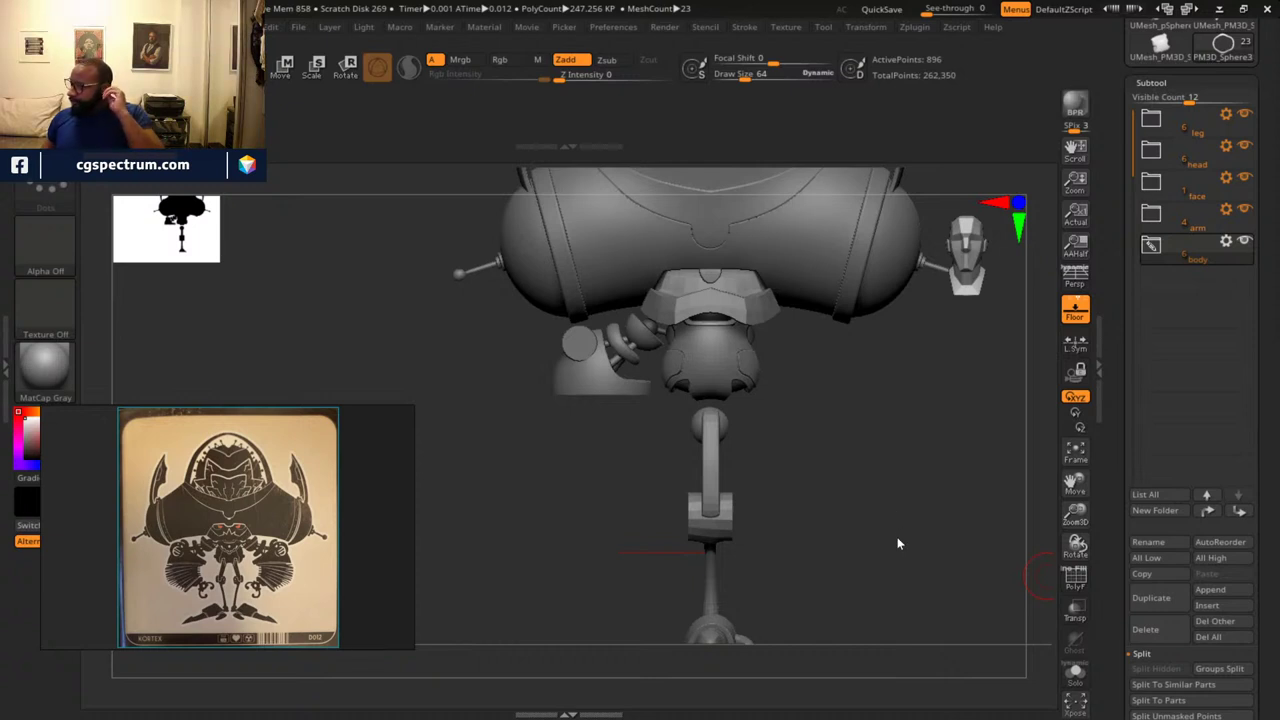
drag(854, 474, 881, 487)
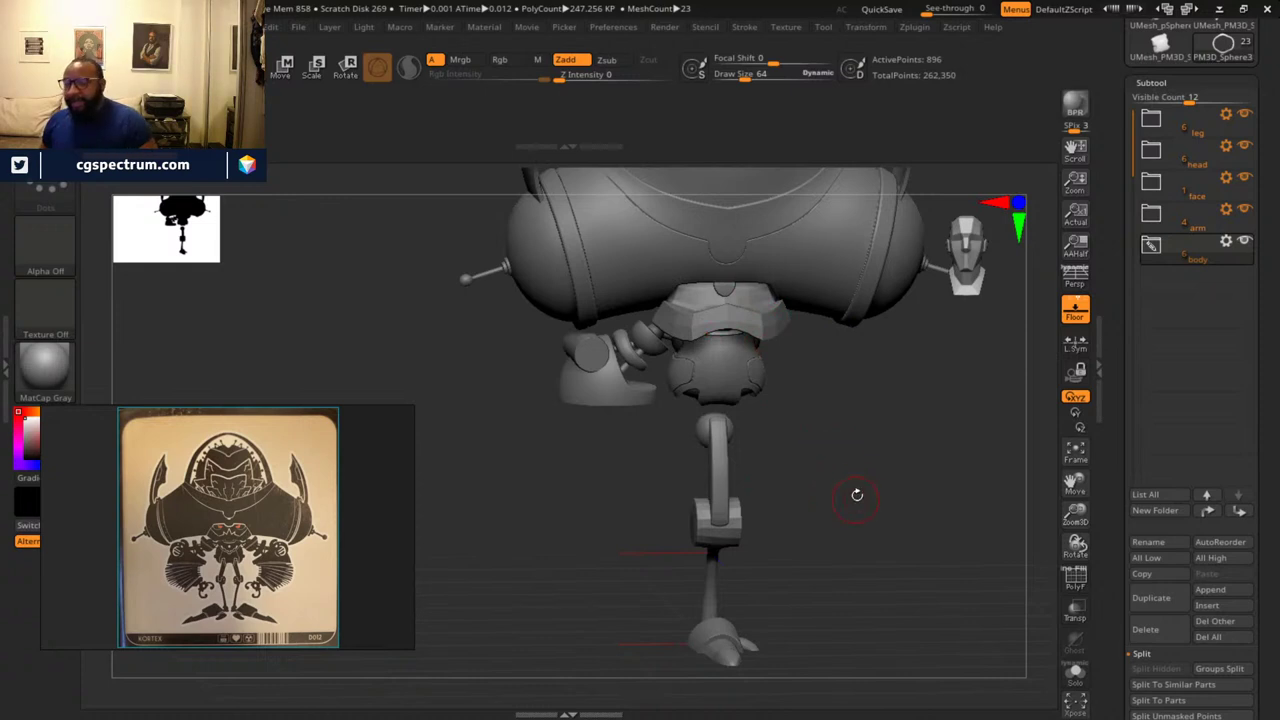
drag(894, 474, 960, 583)
drag(957, 489, 923, 666)
alt+drag(915, 500, 930, 638)
key(shift+f)
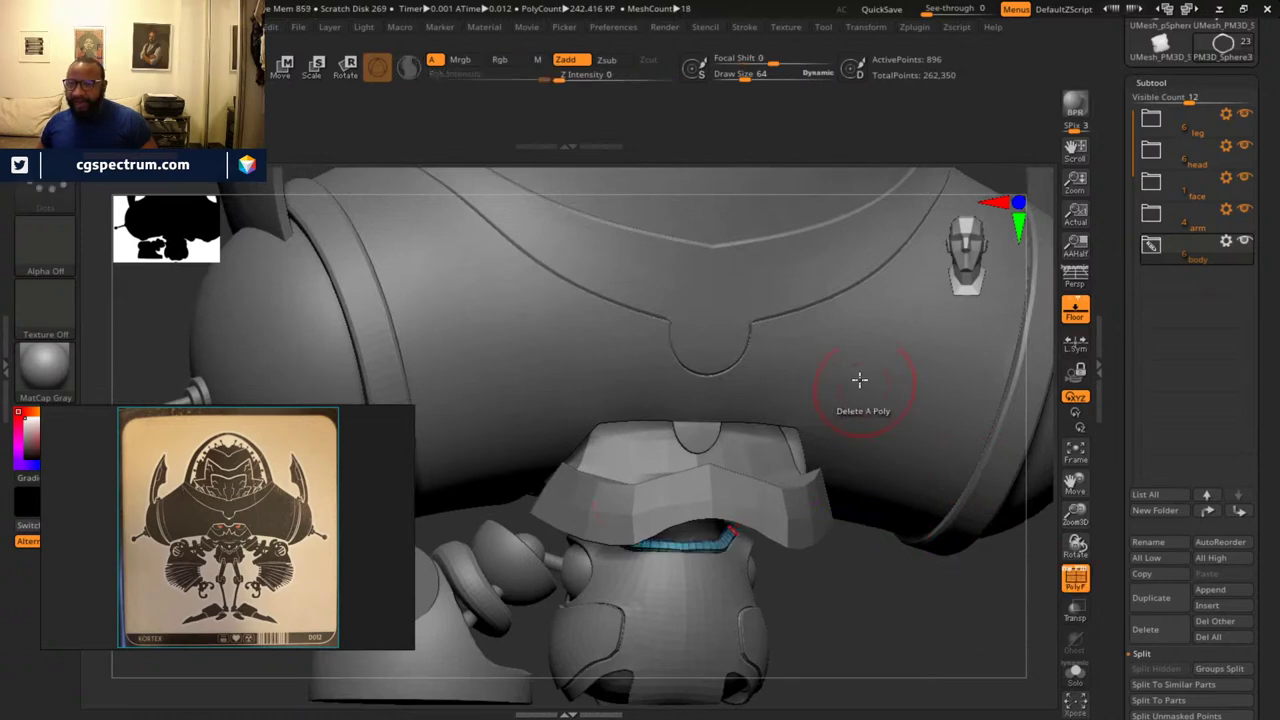
- Examine the wireframe topology of the large outer shell and the dome above it
alt+click(854, 330)
mouse_move(895, 532)
mouse_down()
mouse_move(869, 586)
mouse_move(889, 669)
mouse_move(874, 586)
mouse_move(891, 591)
mouse_move(880, 640)
mouse_move(907, 671)
mouse_up()
alt+click(778, 320)
alt+click(788, 344)
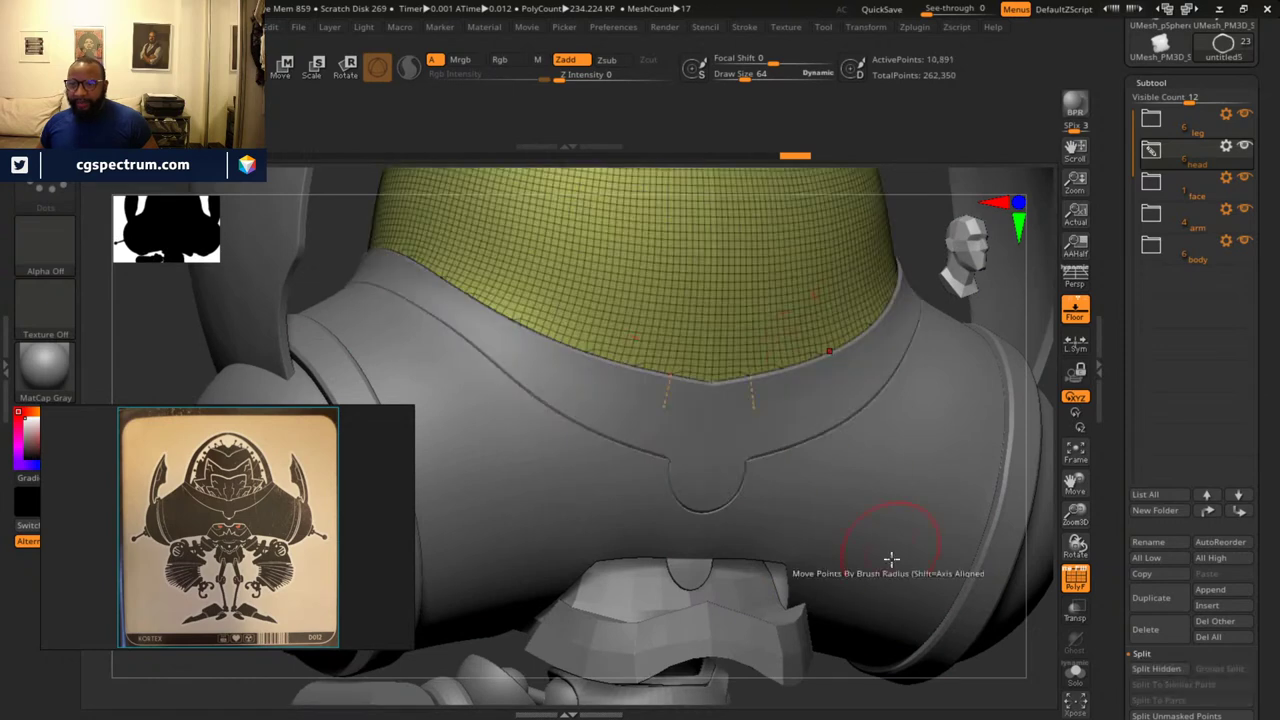
- Examine the topology of the strap around the shell's end and the upright fin beside it
alt+drag(1027, 676, 874, 522)
alt+click(848, 411)
alt+click(900, 451)
alt+drag(966, 574, 727, 598)
alt+click(652, 274)
alt+drag(855, 342, 845, 554)
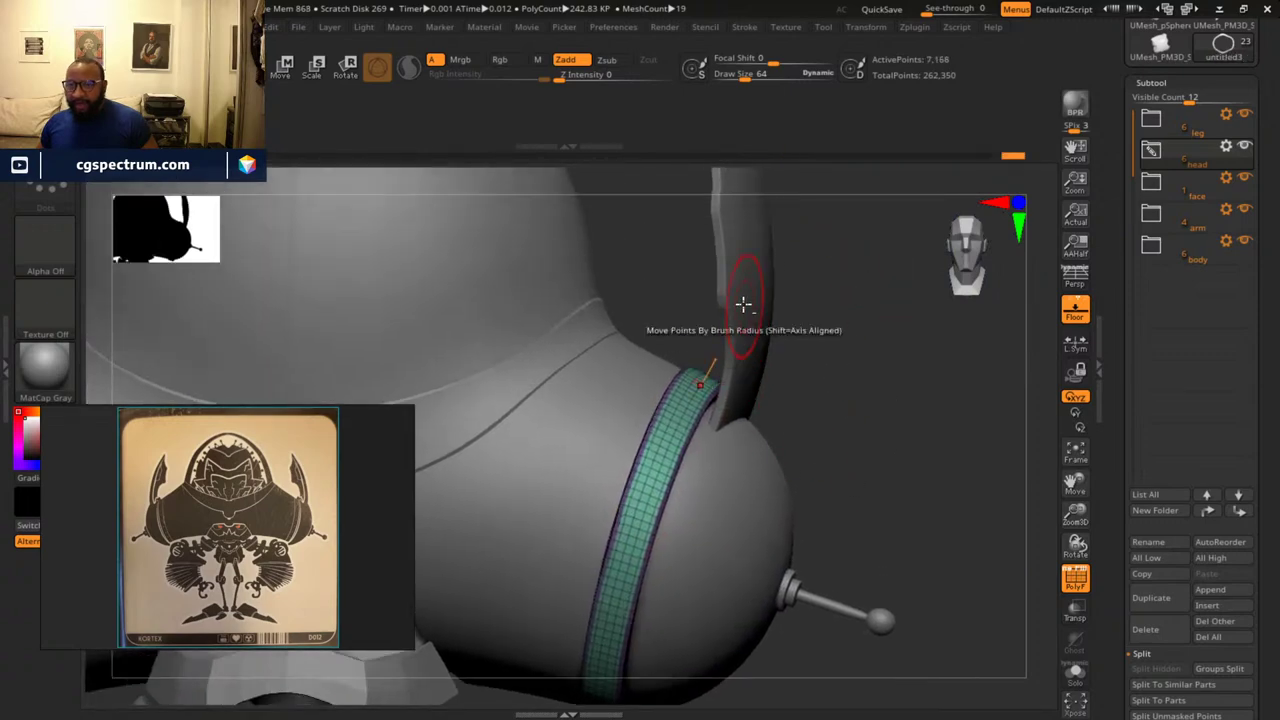
alt+click(743, 306)
mouse_move(860, 332)
mouse_down()
mouse_move(828, 333)
mouse_move(868, 345)
mouse_up()
alt+drag(906, 412, 797, 375)
drag(900, 290, 928, 442)
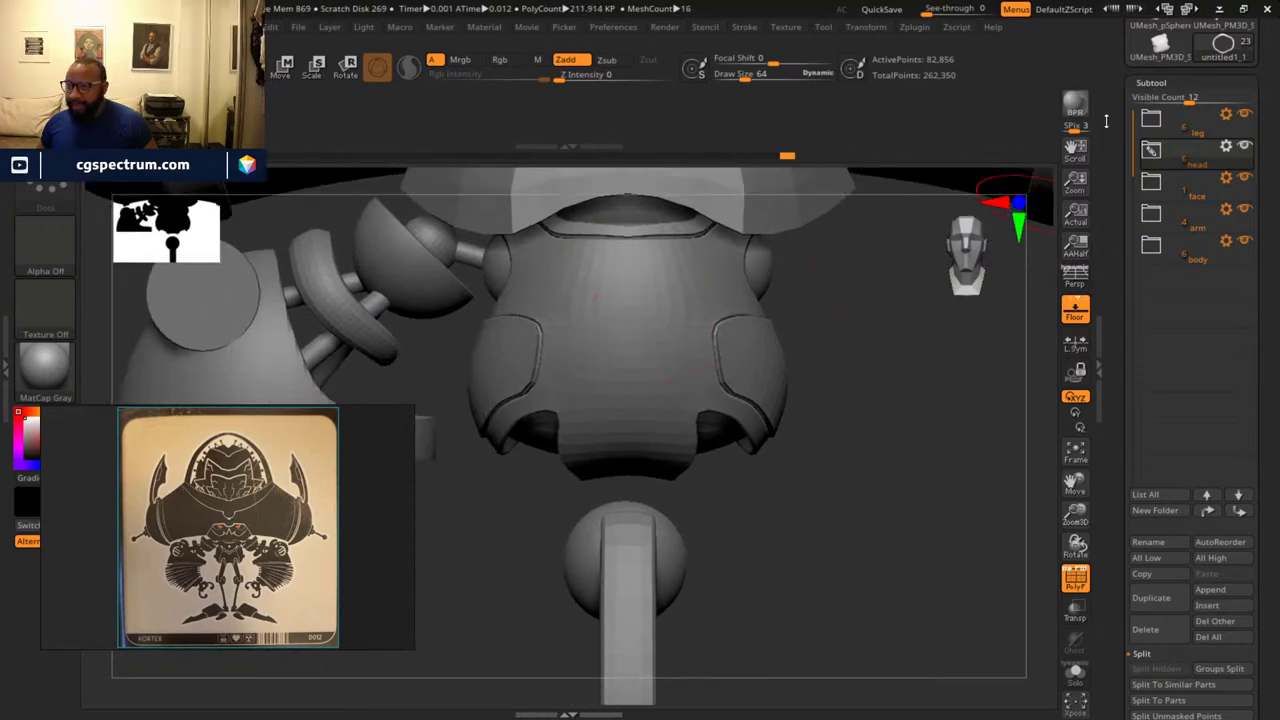
- Expand the body folder, select PM3D_Spherinder3D1 and isolate it to examine the inner cylinder's mesh
click(1151, 246)
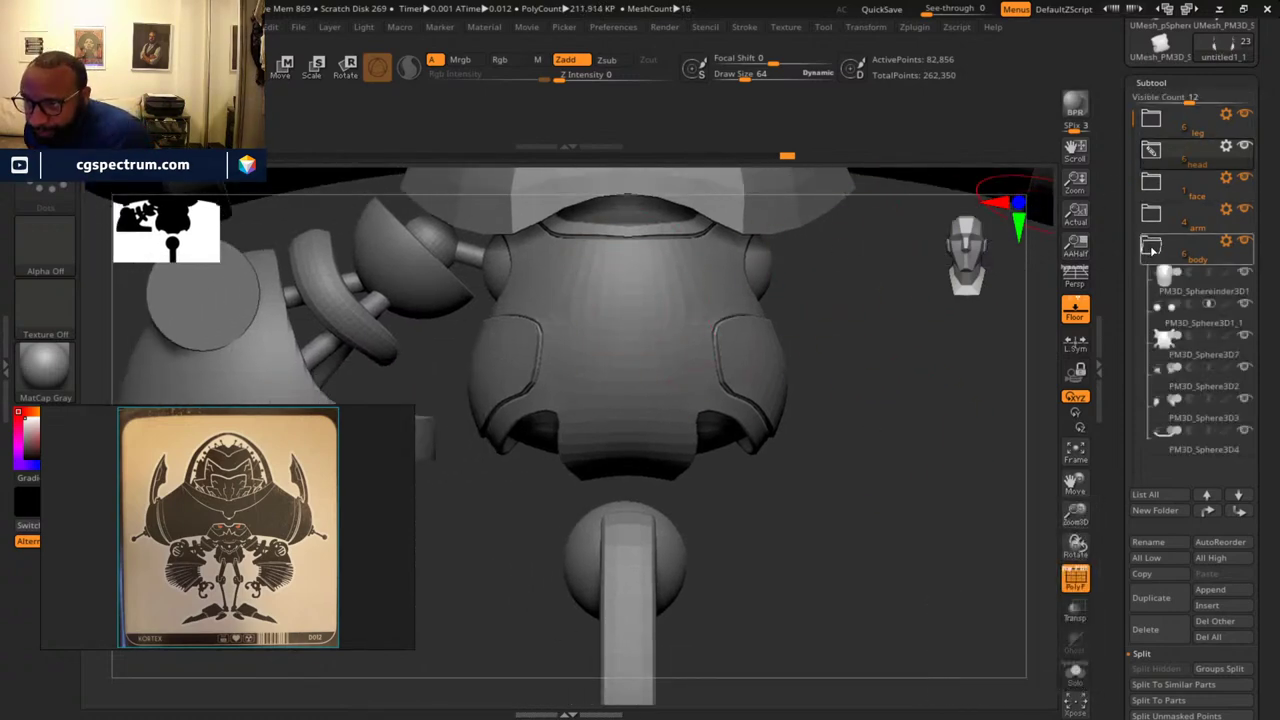
click(1196, 290)
drag(977, 357, 845, 565)
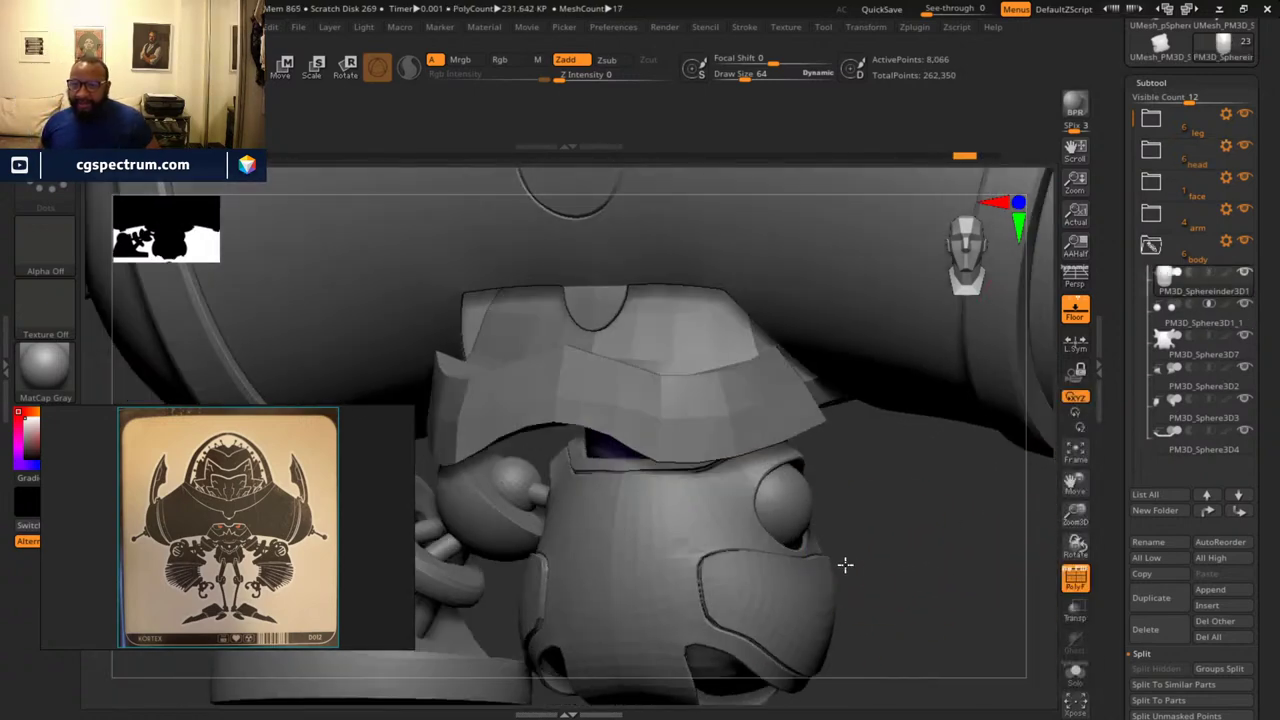
click(1080, 682)
drag(908, 446, 884, 411)
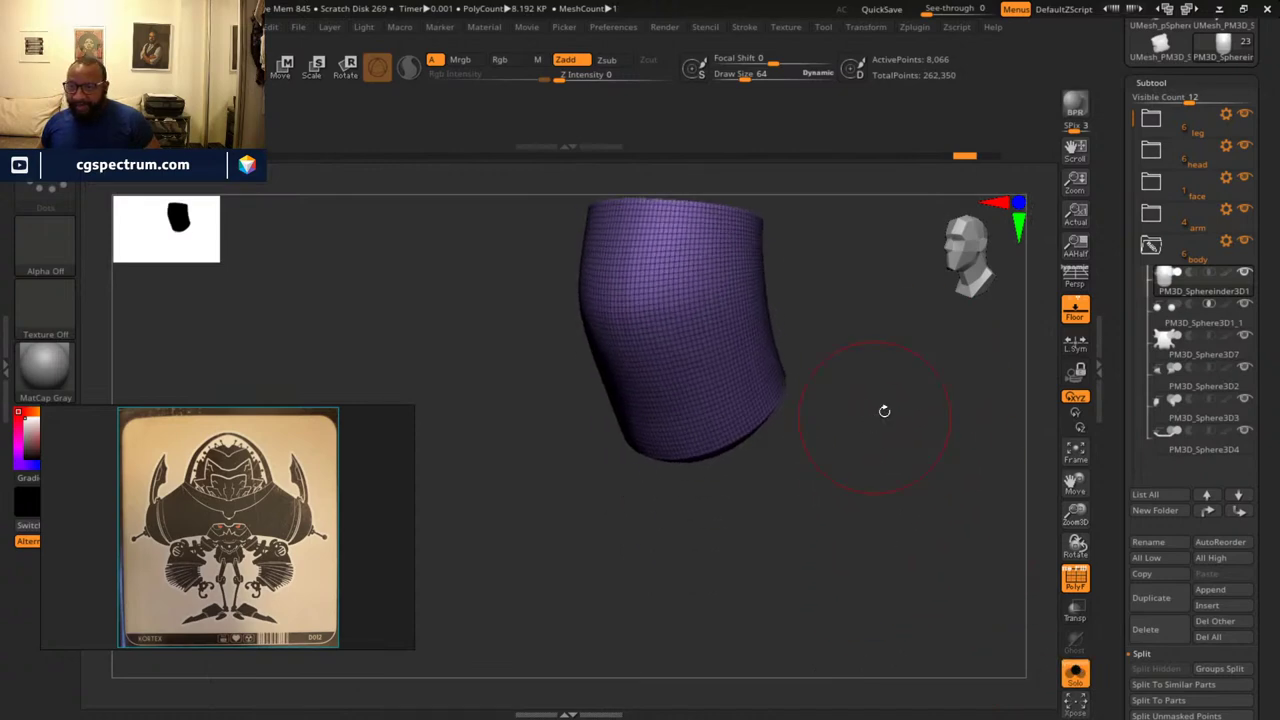
- Examine PM3D_Sphere3D1_1 and the PM3D_Sphere3D7 body shell with its openings in isolation
click(1197, 323)
drag(857, 491, 905, 386)
alt+drag(804, 467, 901, 439)
click(1186, 350)
alt+drag(825, 502, 900, 344)
drag(843, 491, 846, 493)
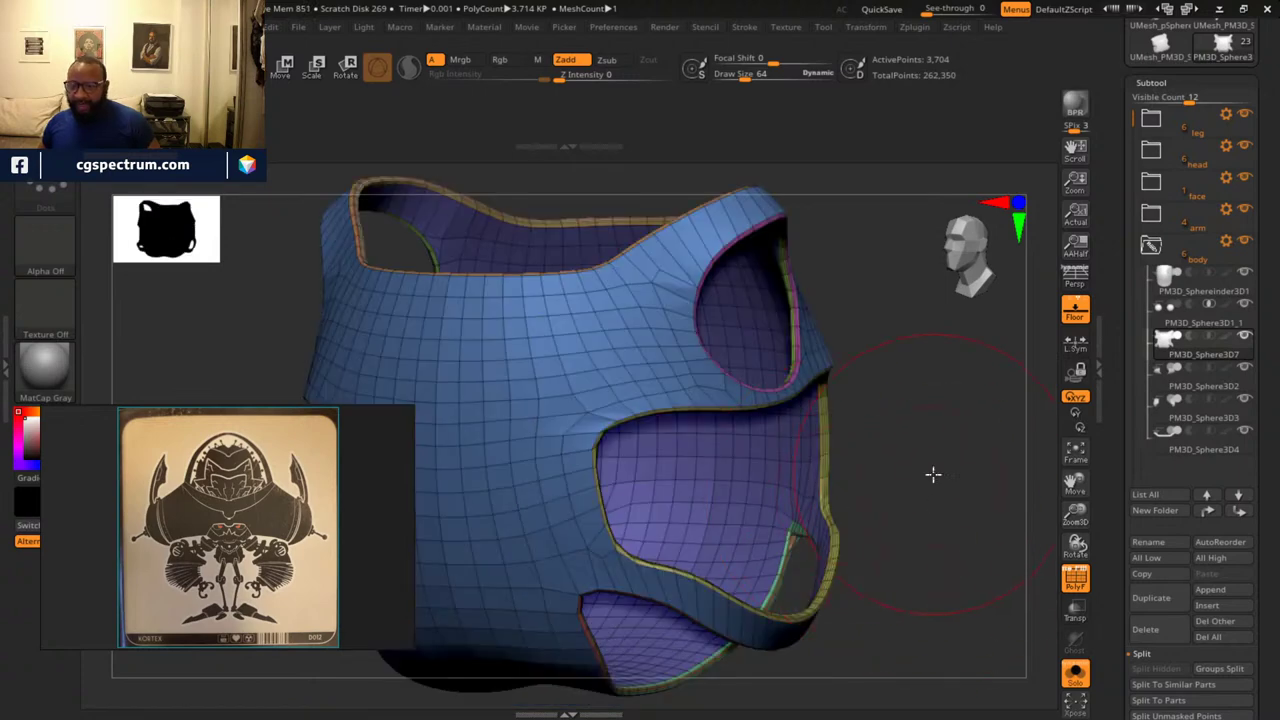
drag(932, 474, 1000, 430)
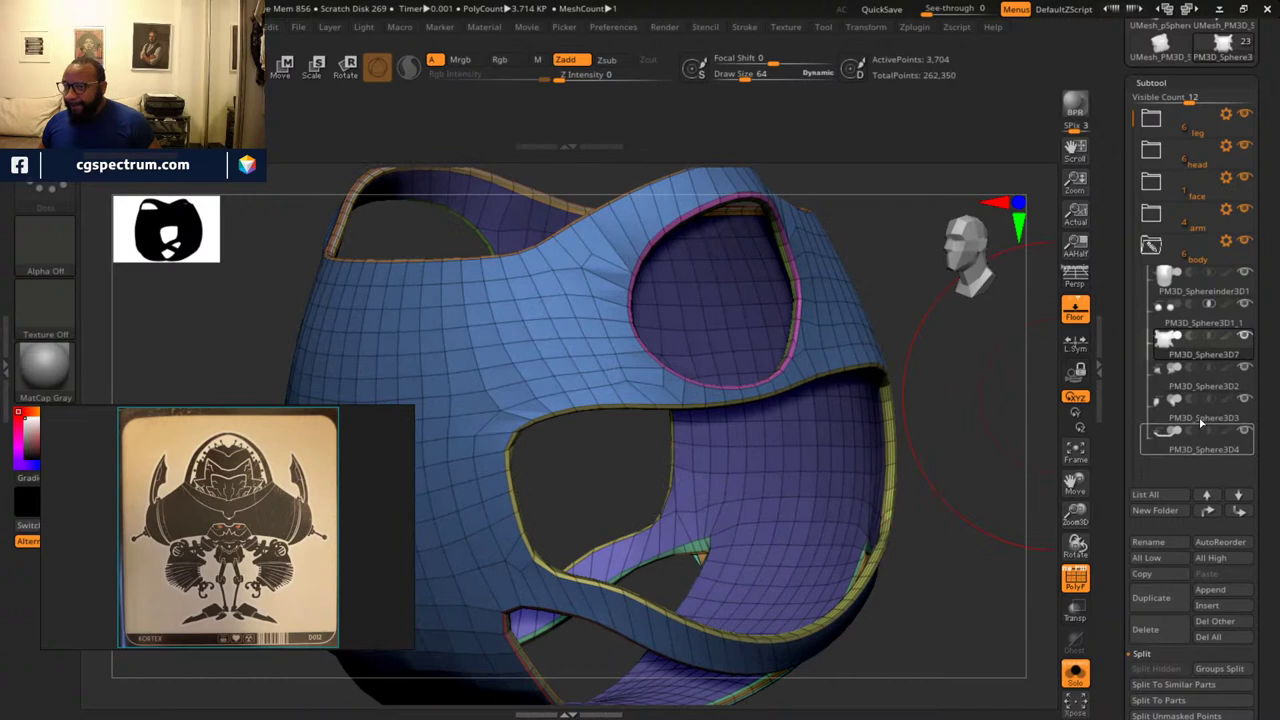
- Examine the isolated body plates PM3D_Sphere3D2, PM3D_Sphere3D3 and the thin collar PM3D_Sphere3D4 one after another
click(1198, 390)
mouse_move(963, 587)
mouse_down()
mouse_move(851, 560)
mouse_move(914, 609)
mouse_move(934, 567)
mouse_move(957, 569)
mouse_move(891, 563)
mouse_move(903, 494)
mouse_move(893, 553)
mouse_move(1010, 435)
mouse_up()
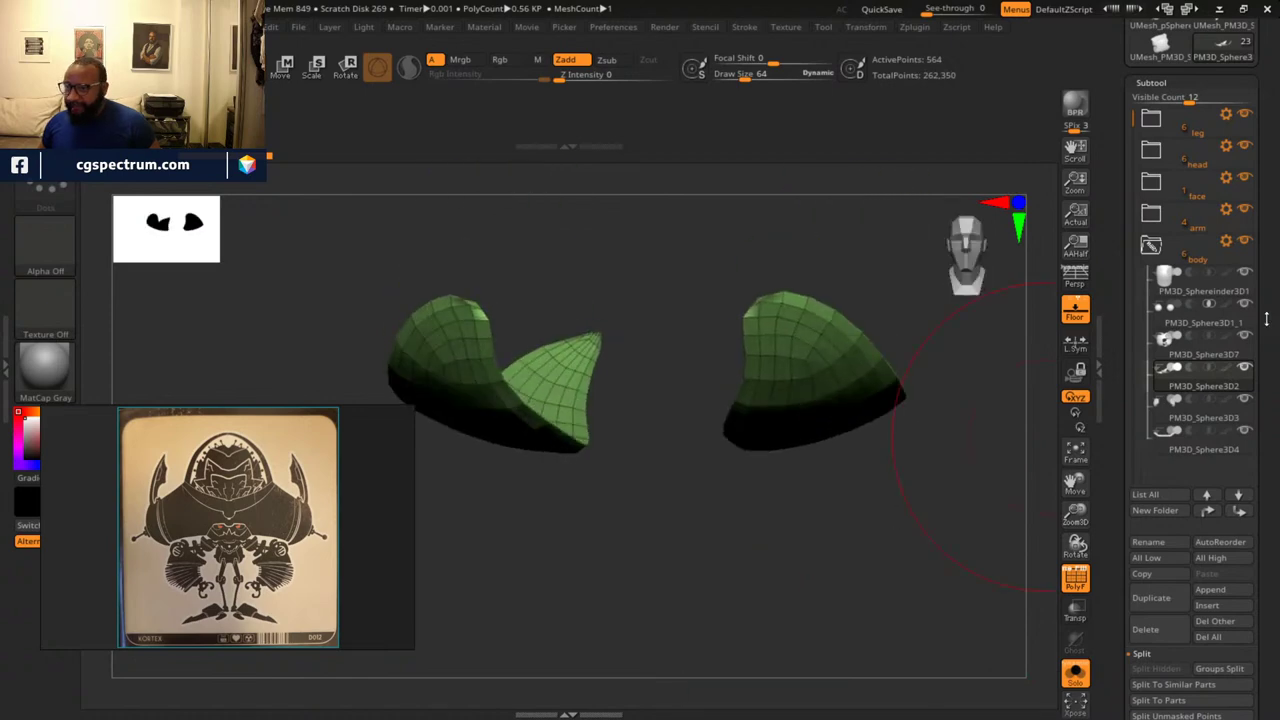
click(1206, 417)
mouse_move(909, 509)
alt+mouse_down()
mouse_move(837, 543)
mouse_move(496, 569)
alt+mouse_up()
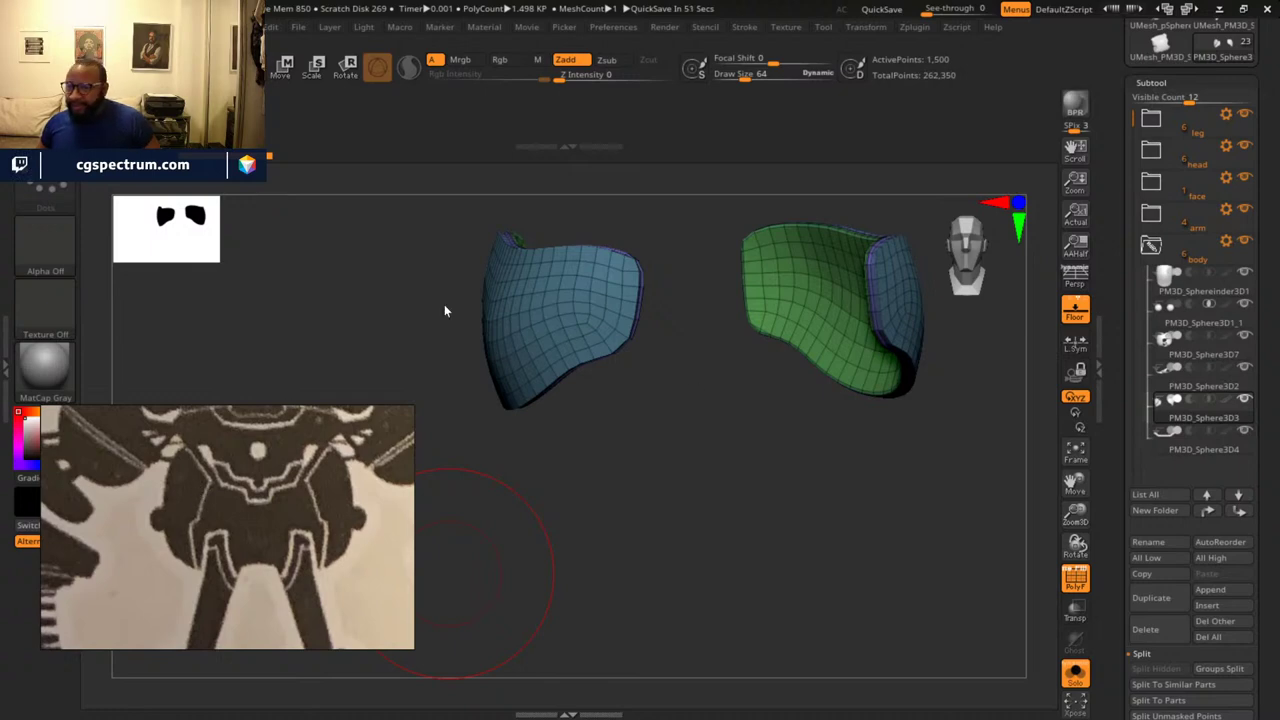
drag(788, 537, 820, 485)
click(1208, 448)
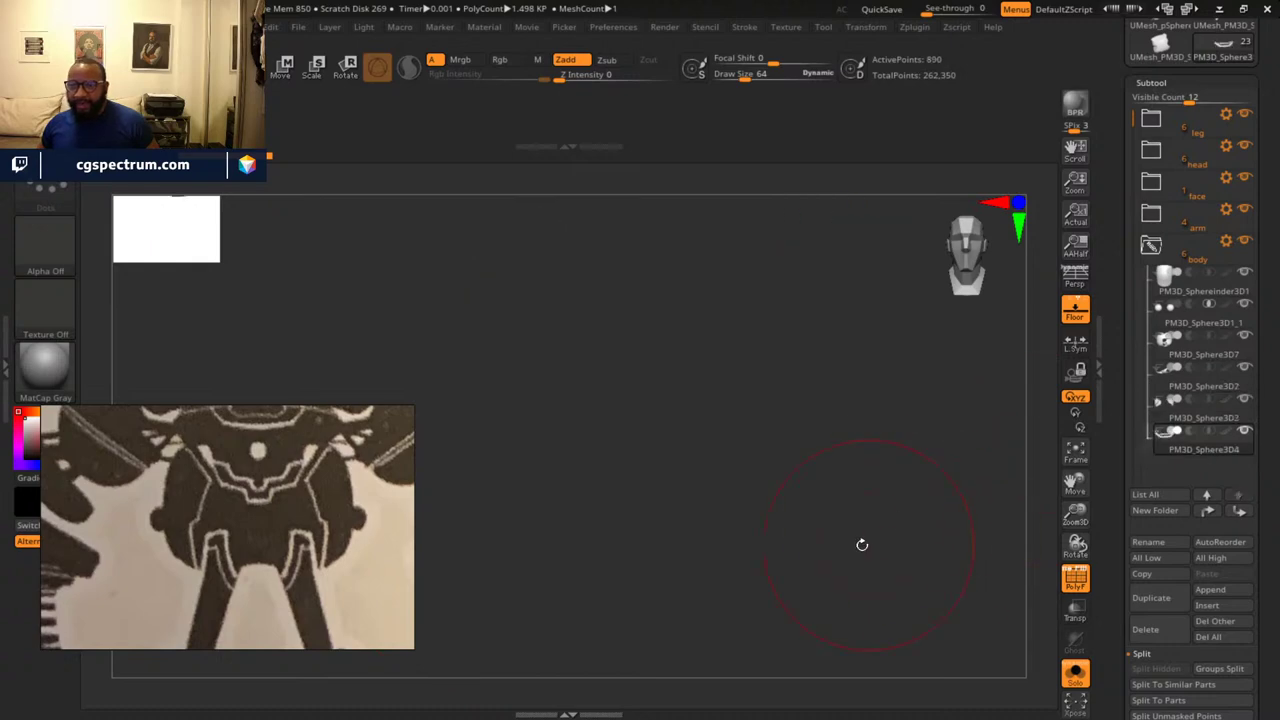
drag(862, 589, 807, 486)
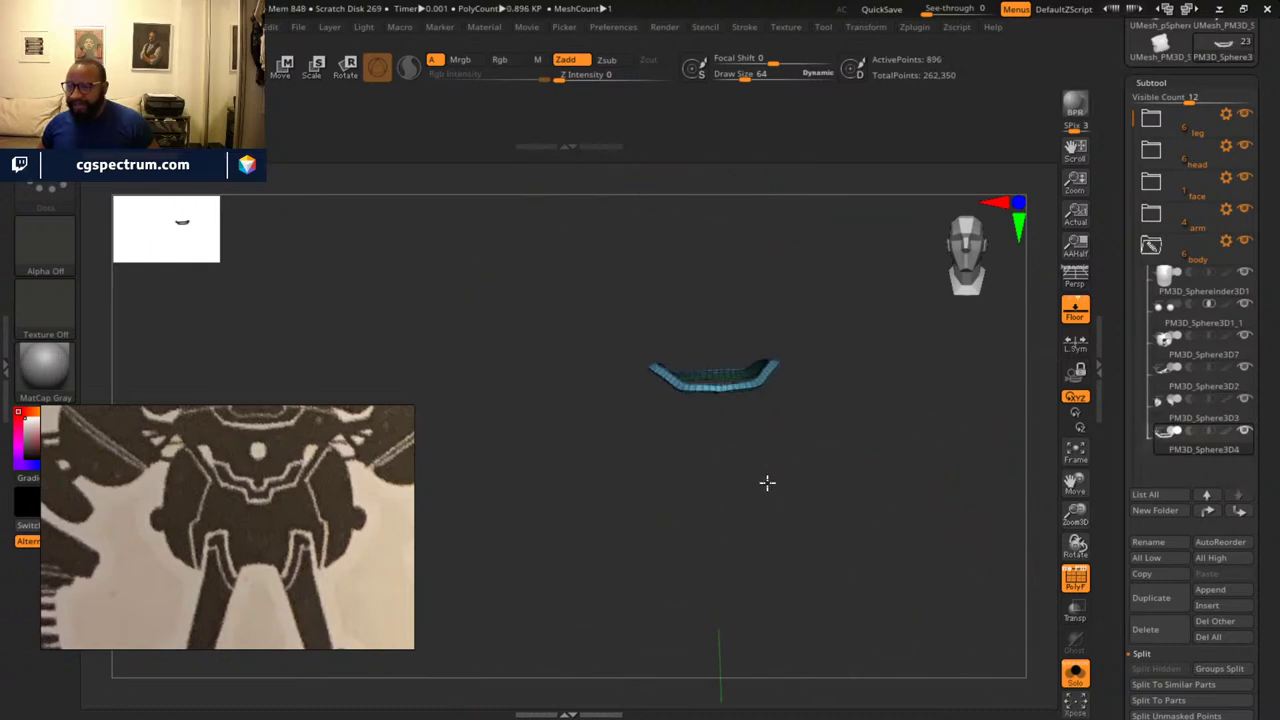
- Show all parts again and examine the leg's shape from the side and three-quarter angles
click(1076, 670)
drag(908, 551, 786, 423)
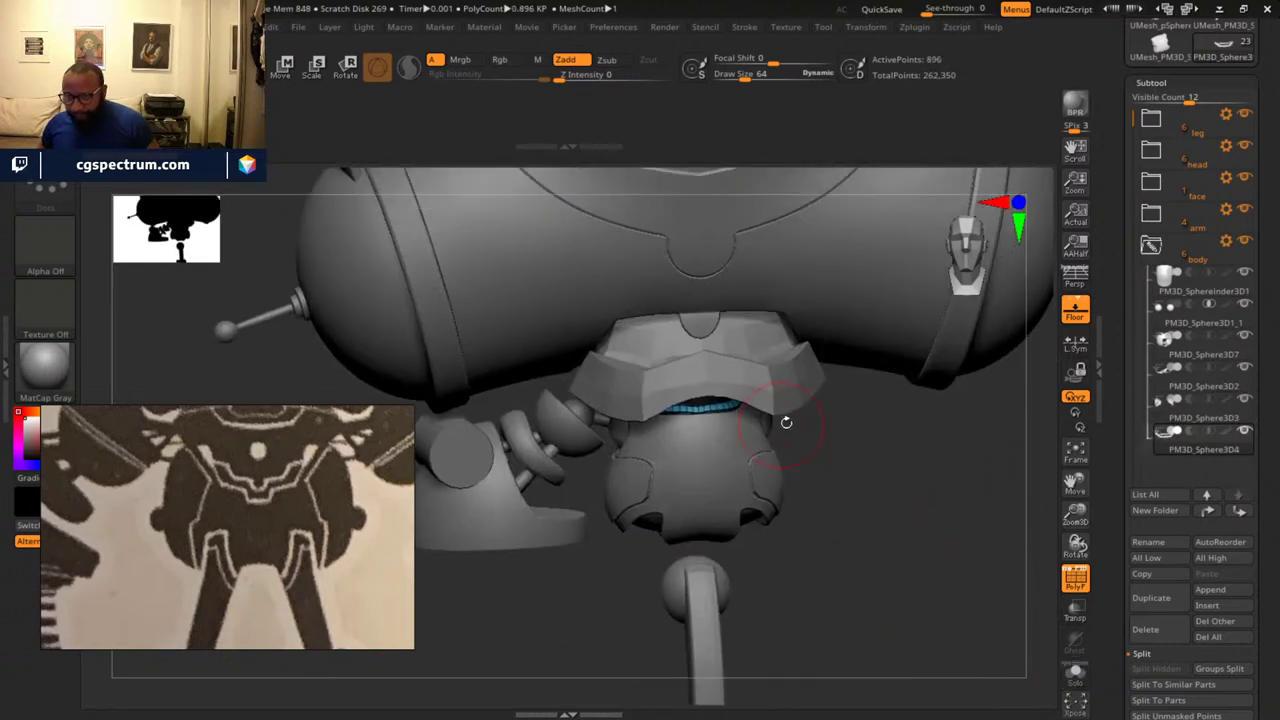
drag(928, 537, 871, 481)
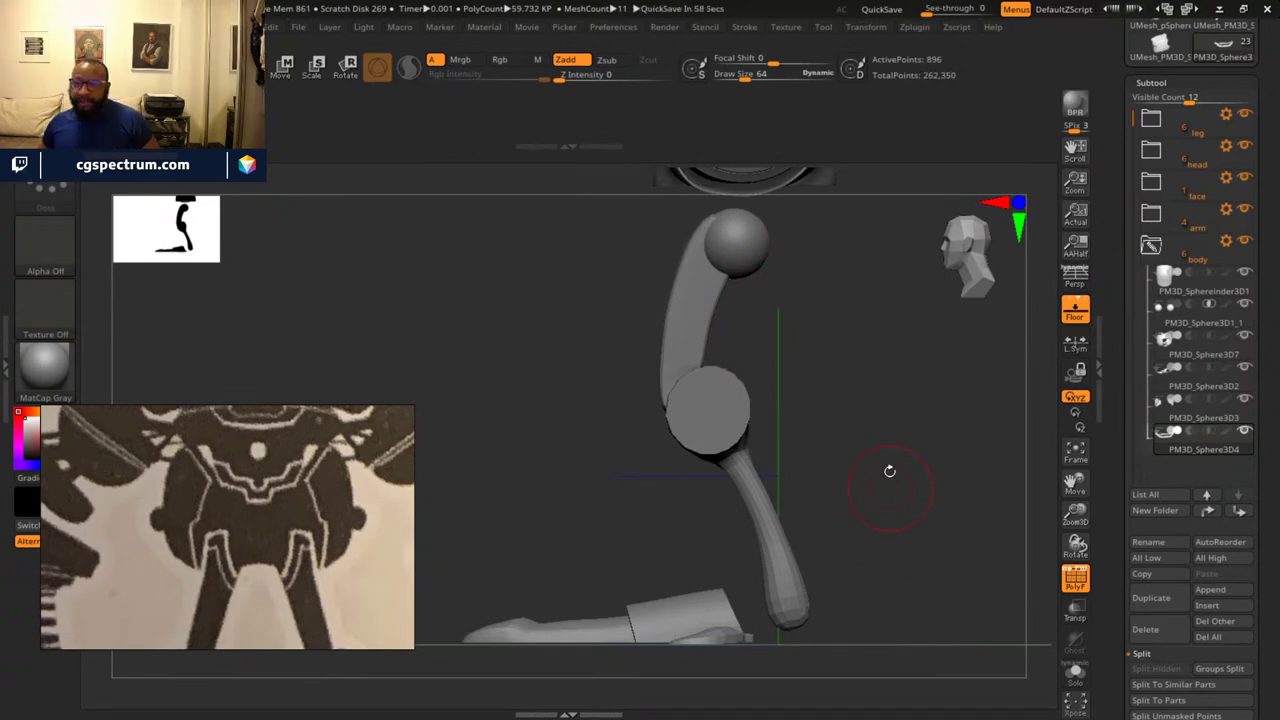
alt+drag(889, 471, 827, 398)
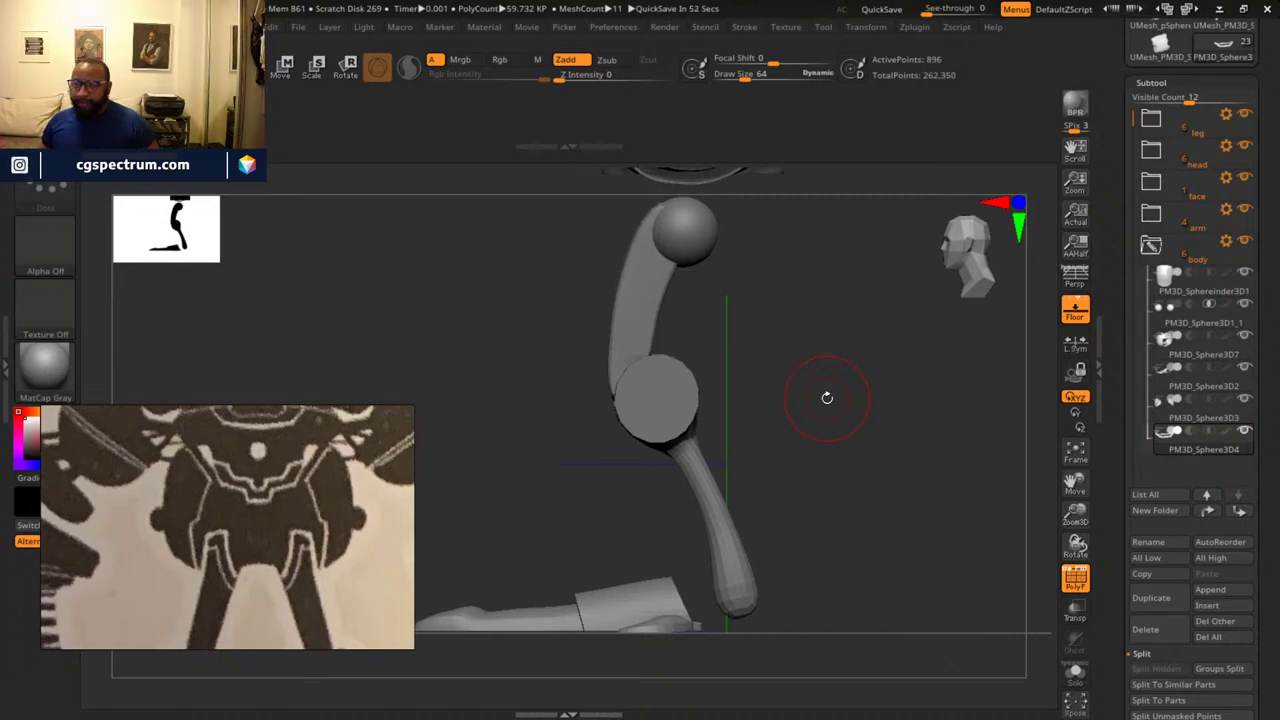
drag(868, 399, 913, 411)
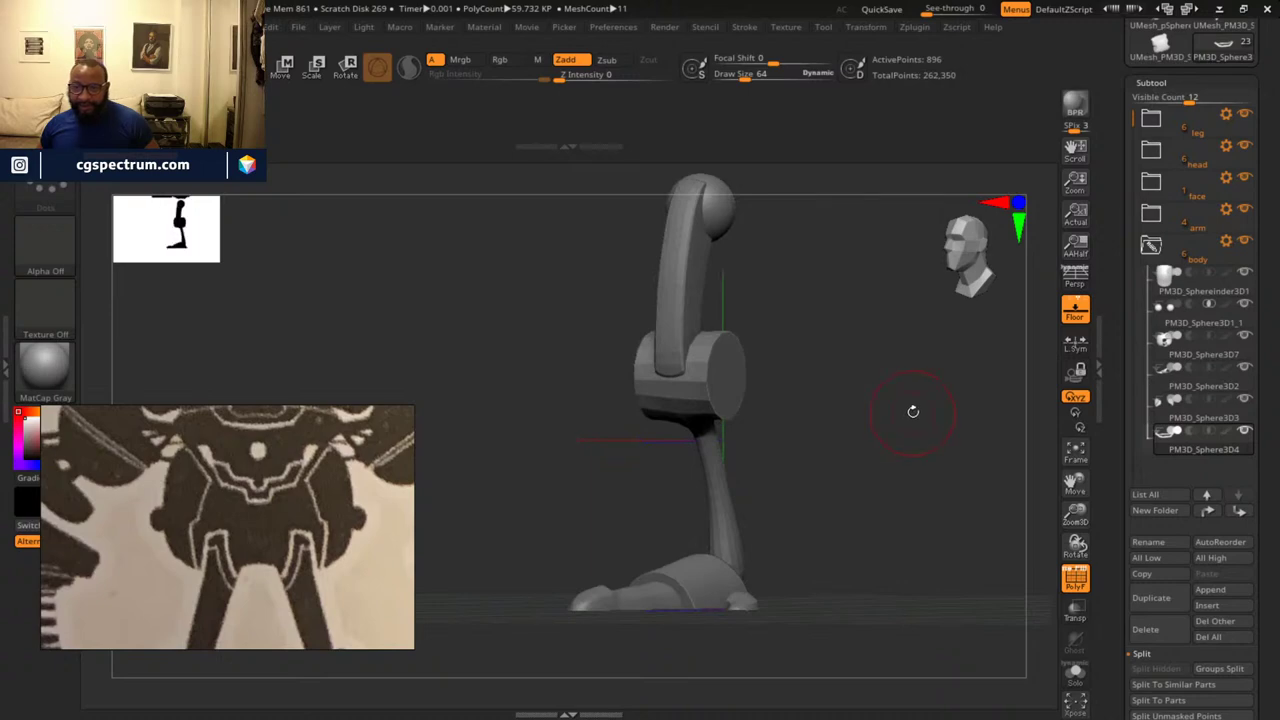
alt+drag(832, 364, 908, 416)
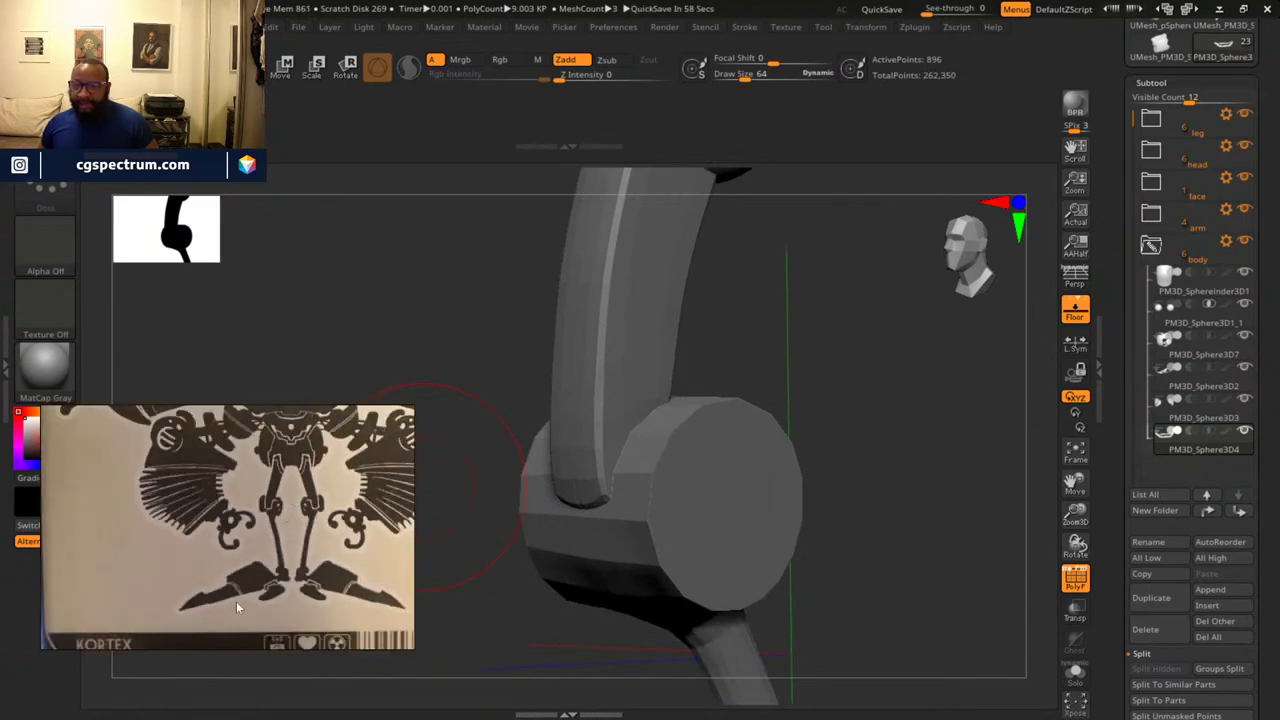
drag(989, 531, 810, 497)
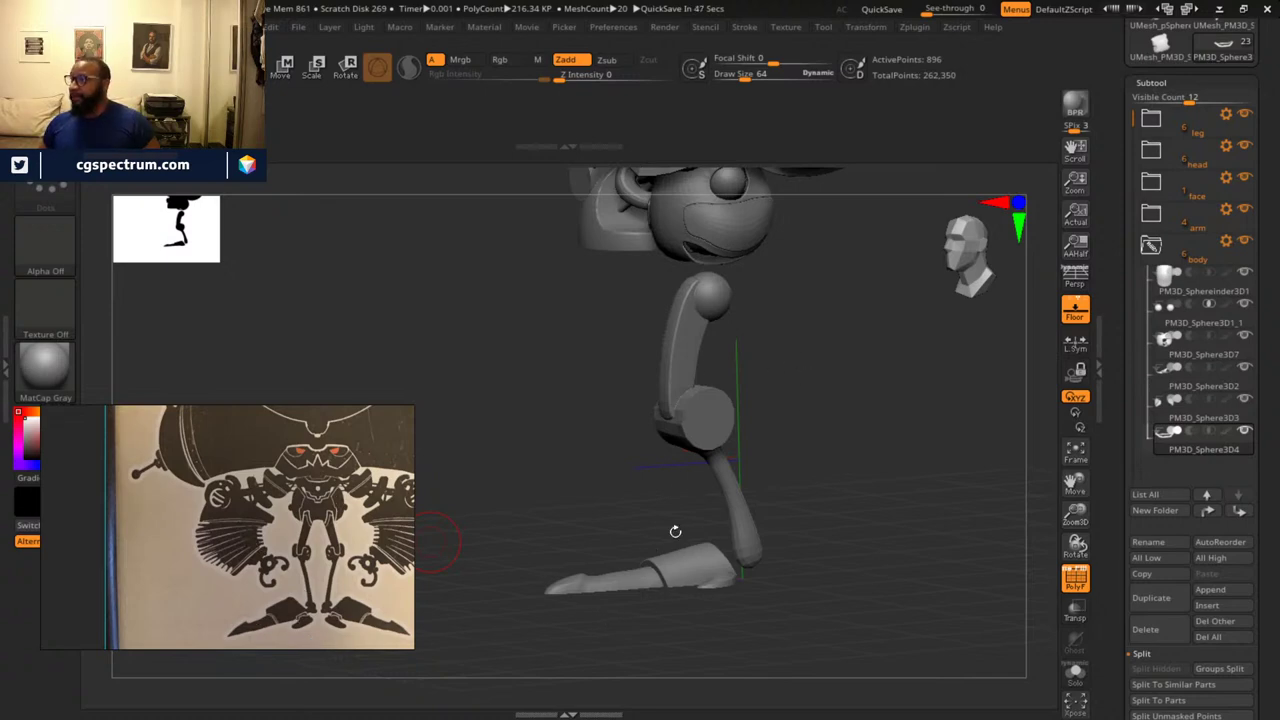
drag(799, 360, 791, 408)
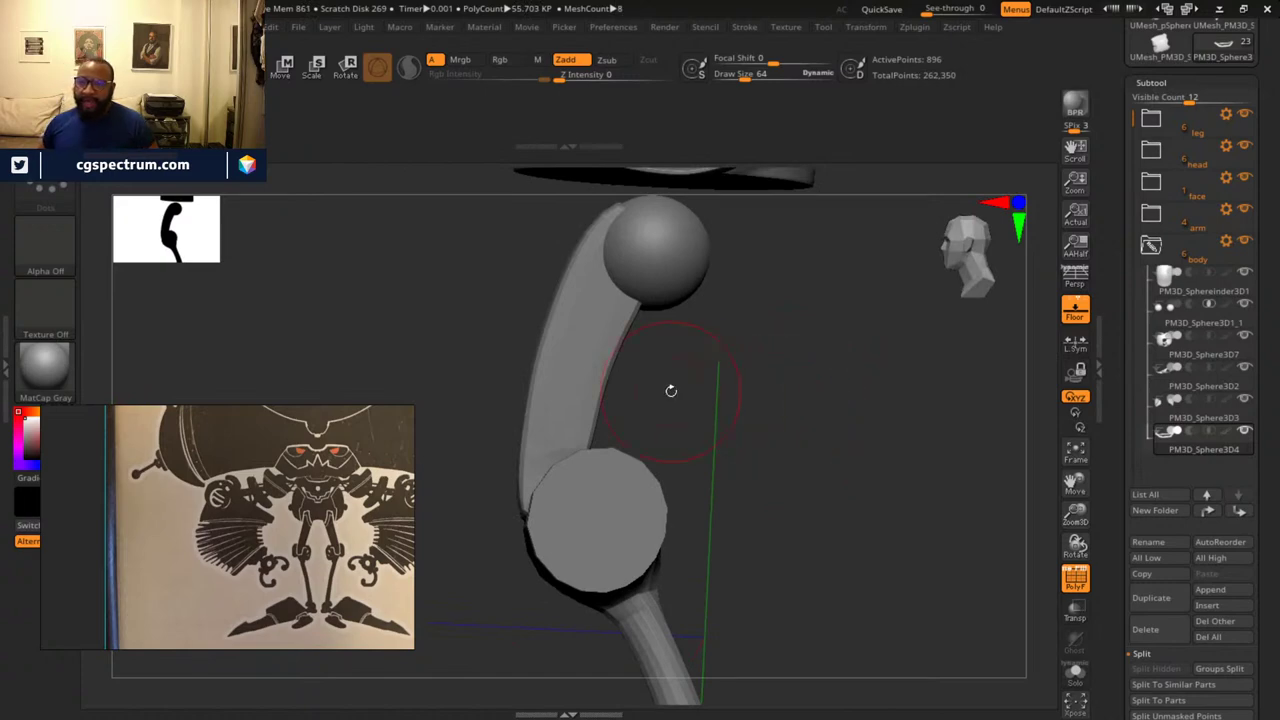
drag(782, 419, 853, 433)
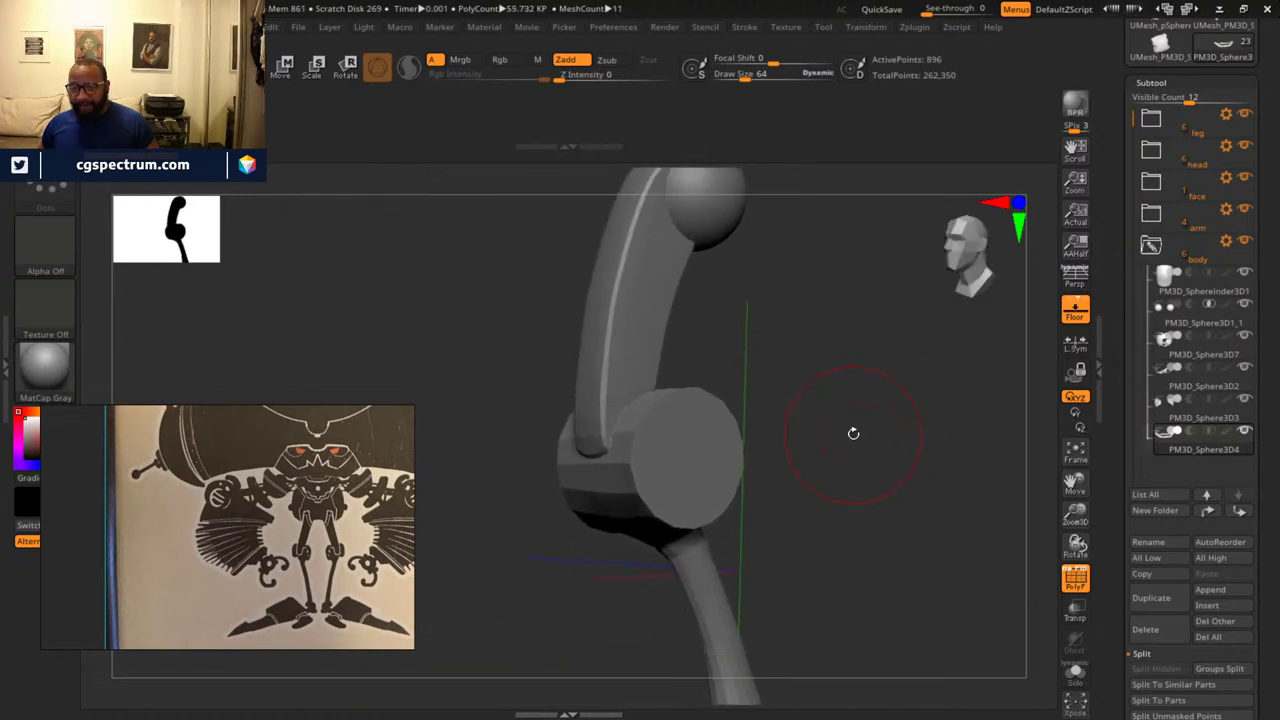
- Select the hip ball at the top of the leg and examine its wireframe with PolyFrame on
key(shift+f)
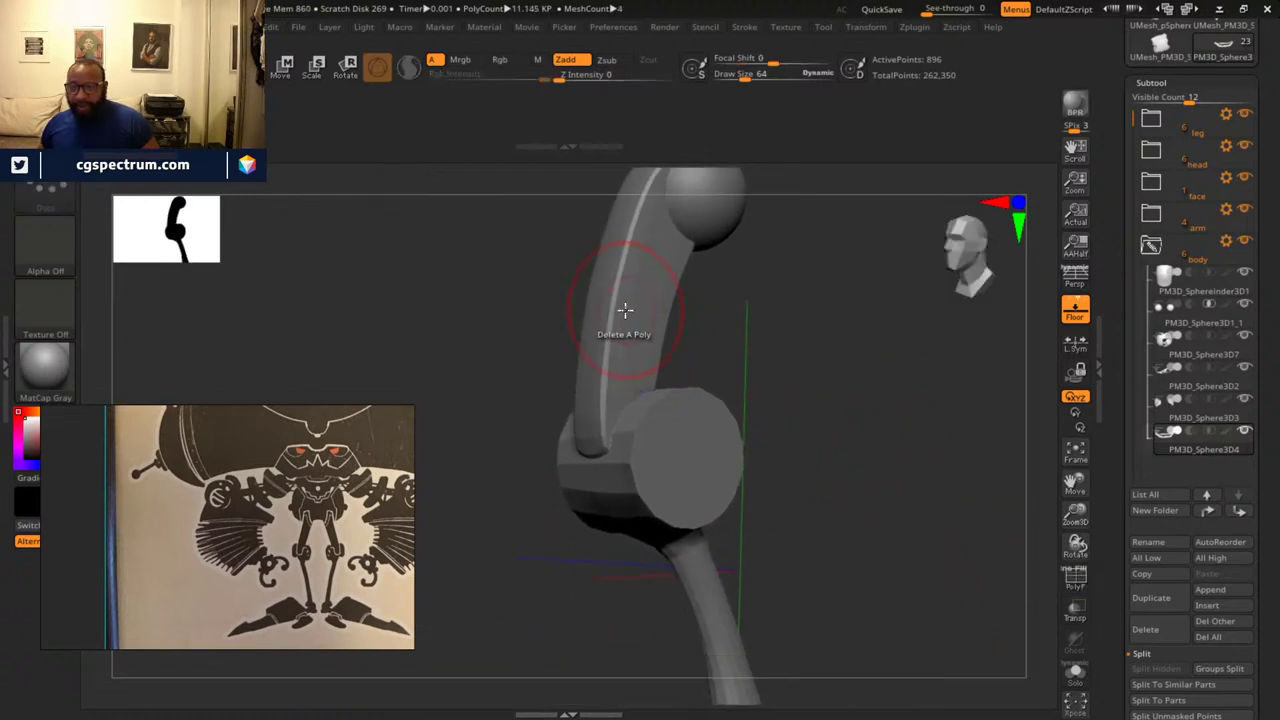
alt+drag(777, 337, 774, 400)
alt+click(694, 268)
mouse_move(822, 359)
alt+mouse_down()
mouse_move(846, 423)
mouse_move(897, 474)
mouse_move(905, 541)
mouse_move(937, 557)
mouse_move(874, 580)
mouse_move(897, 466)
mouse_move(885, 462)
alt+mouse_up()
click(1075, 578)
key(shift)
key(shift)
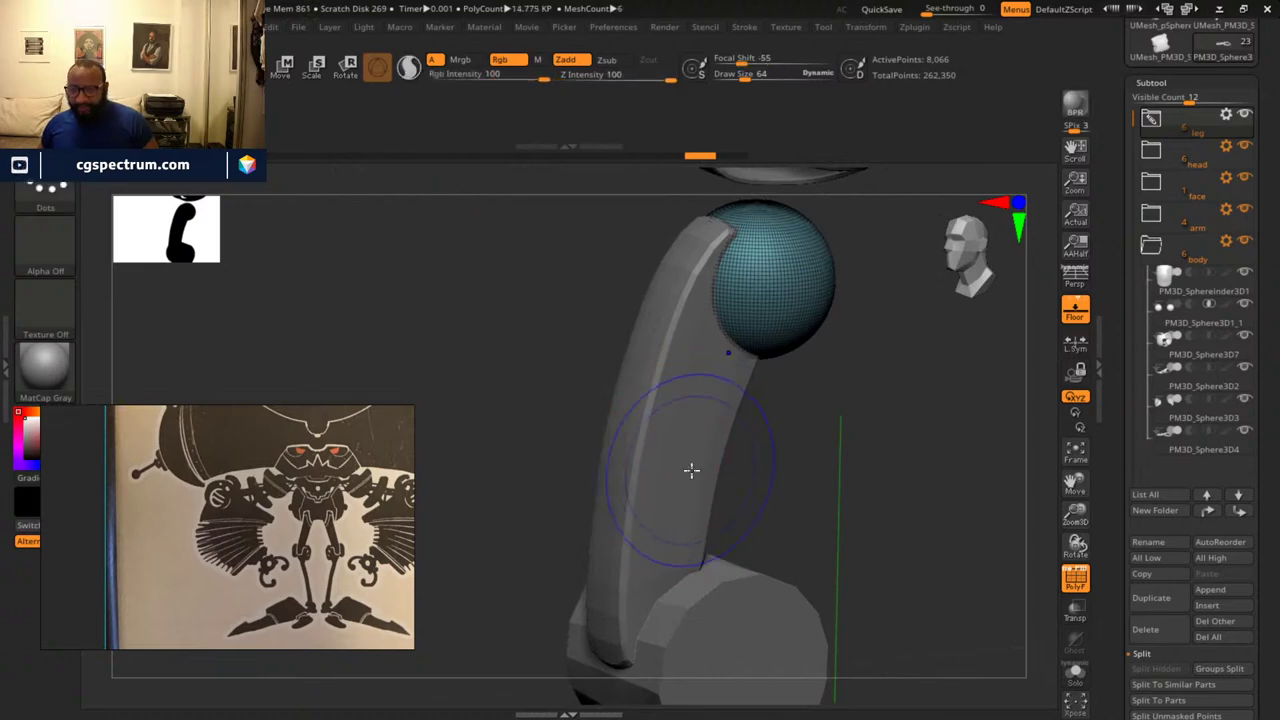
- Select the curved upper leg piece and examine its topology from behind, realigning the view to the axis
alt+click(691, 470)
drag(720, 466, 862, 409)
key(super)
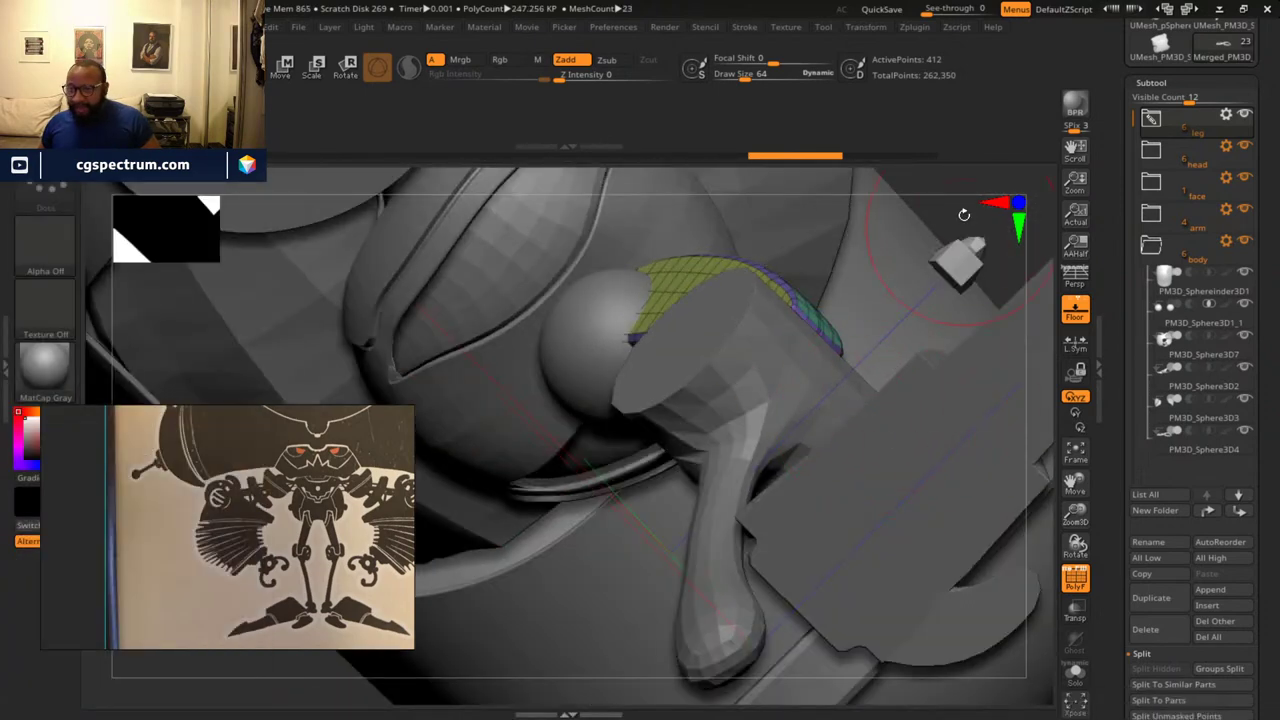
drag(958, 224, 925, 358)
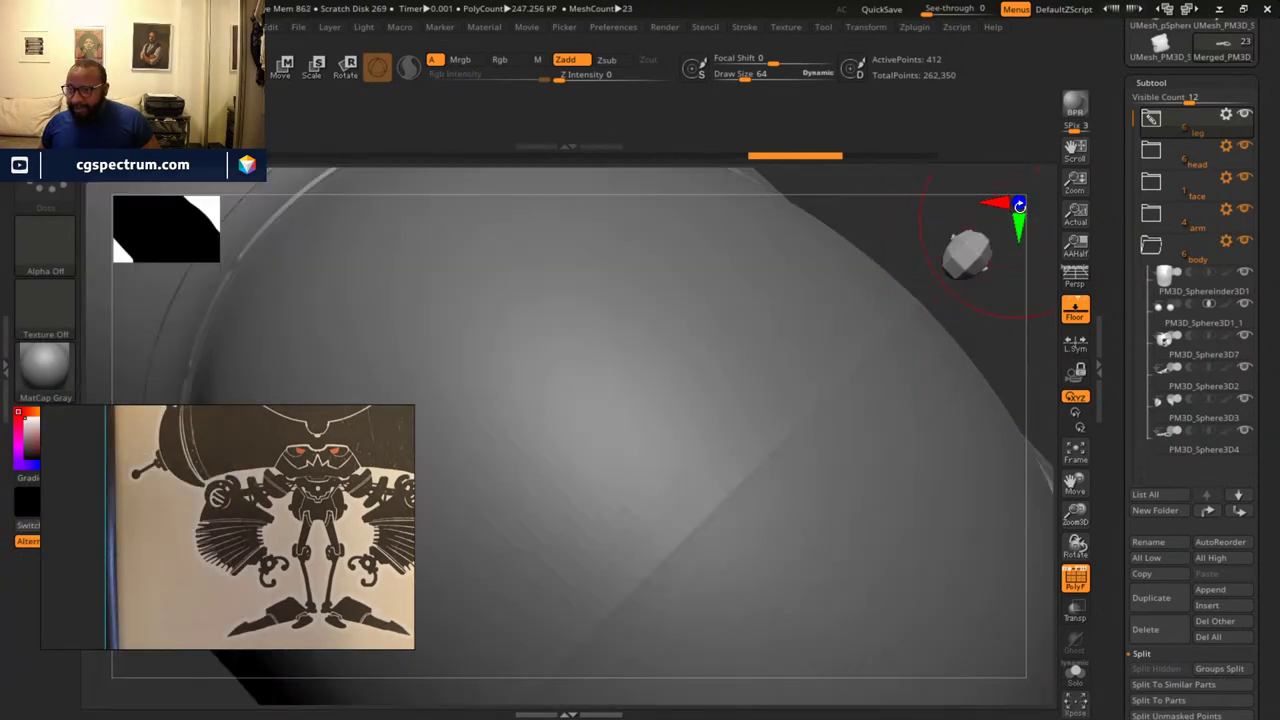
click(1019, 206)
alt+drag(914, 427, 563, 480)
drag(877, 463, 614, 419)
drag(854, 363, 665, 231)
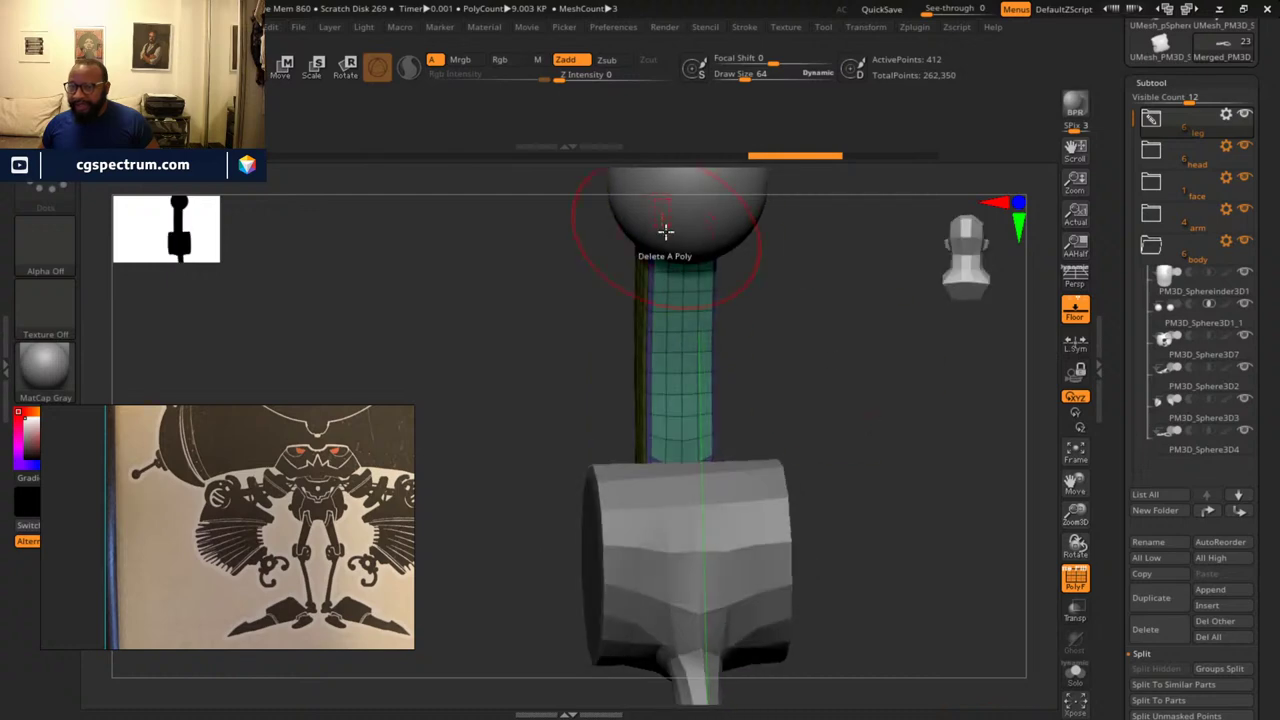
- Select the lower leg with its round knee joint and examine its topology in side view
drag(809, 346, 865, 418)
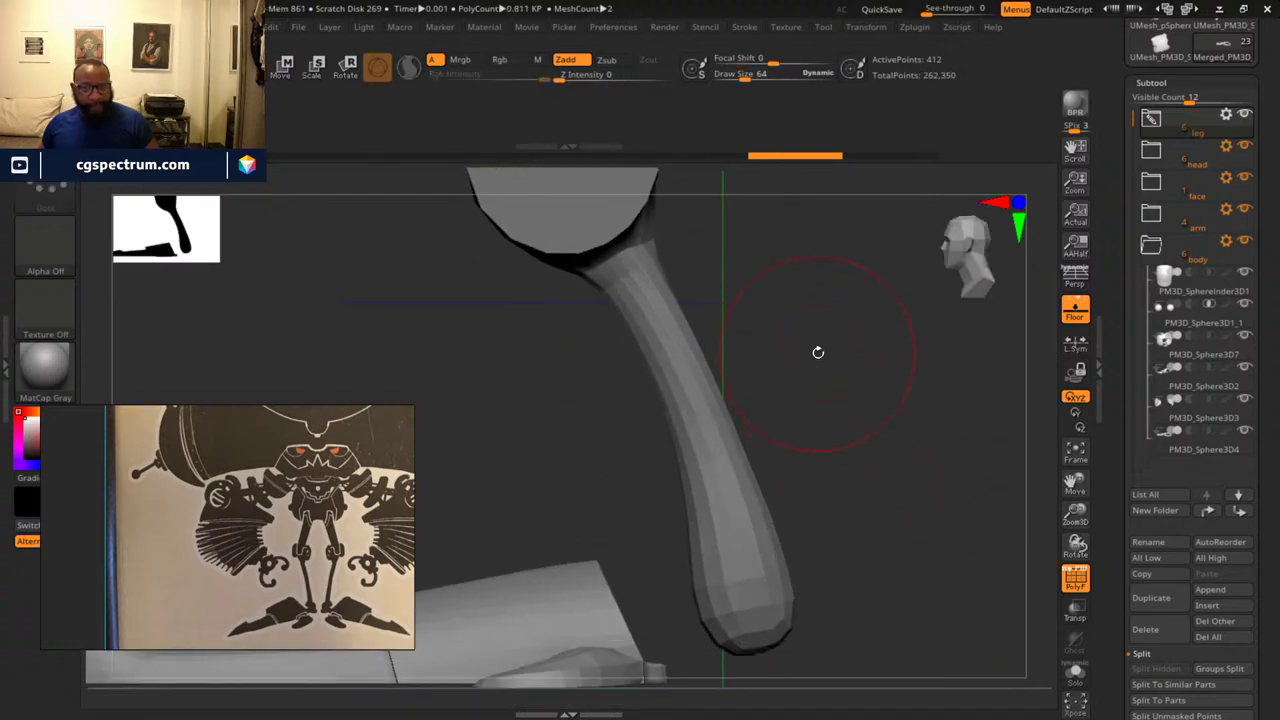
alt+drag(806, 340, 850, 489)
alt+click(707, 369)
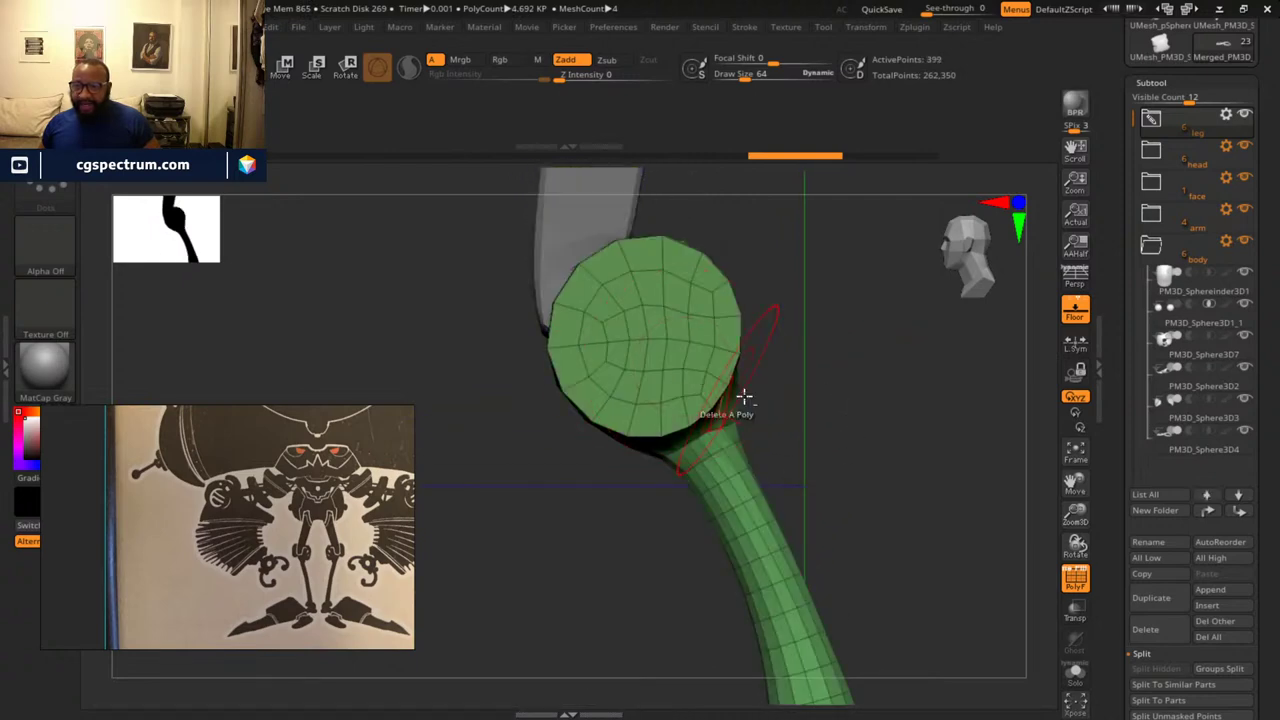
drag(744, 397, 550, 362)
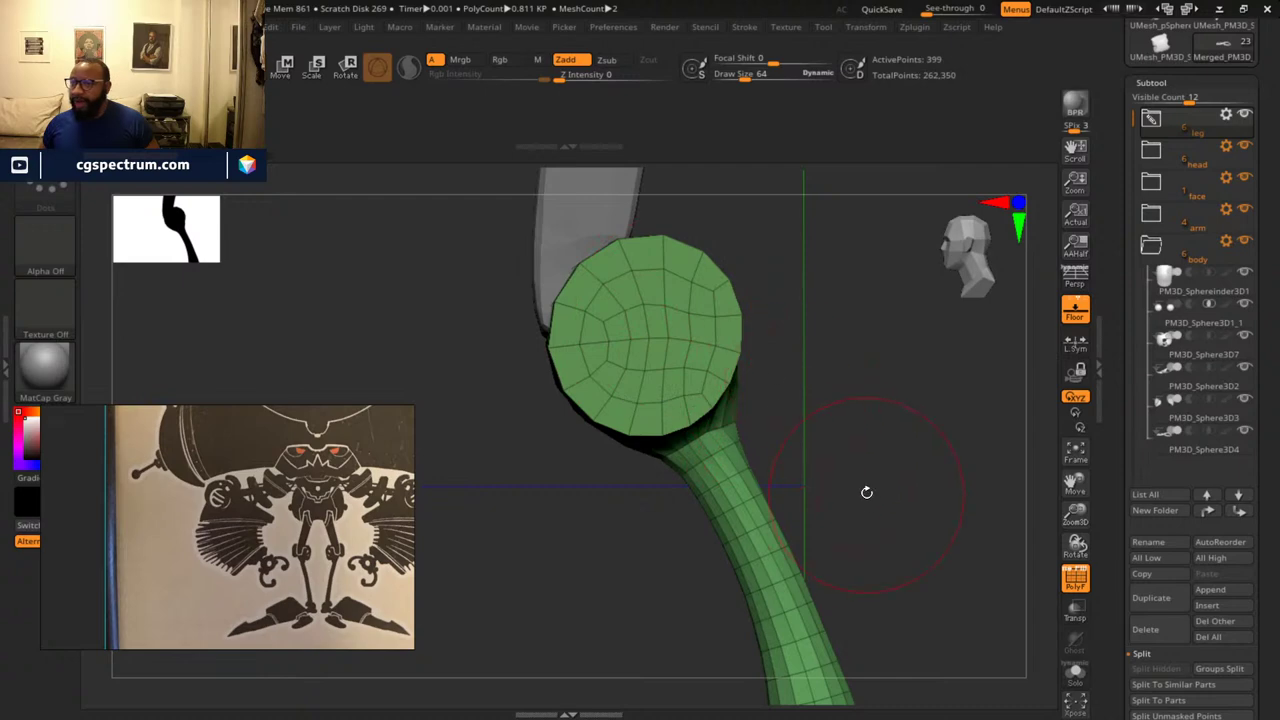
drag(866, 492, 702, 360)
drag(838, 393, 555, 280)
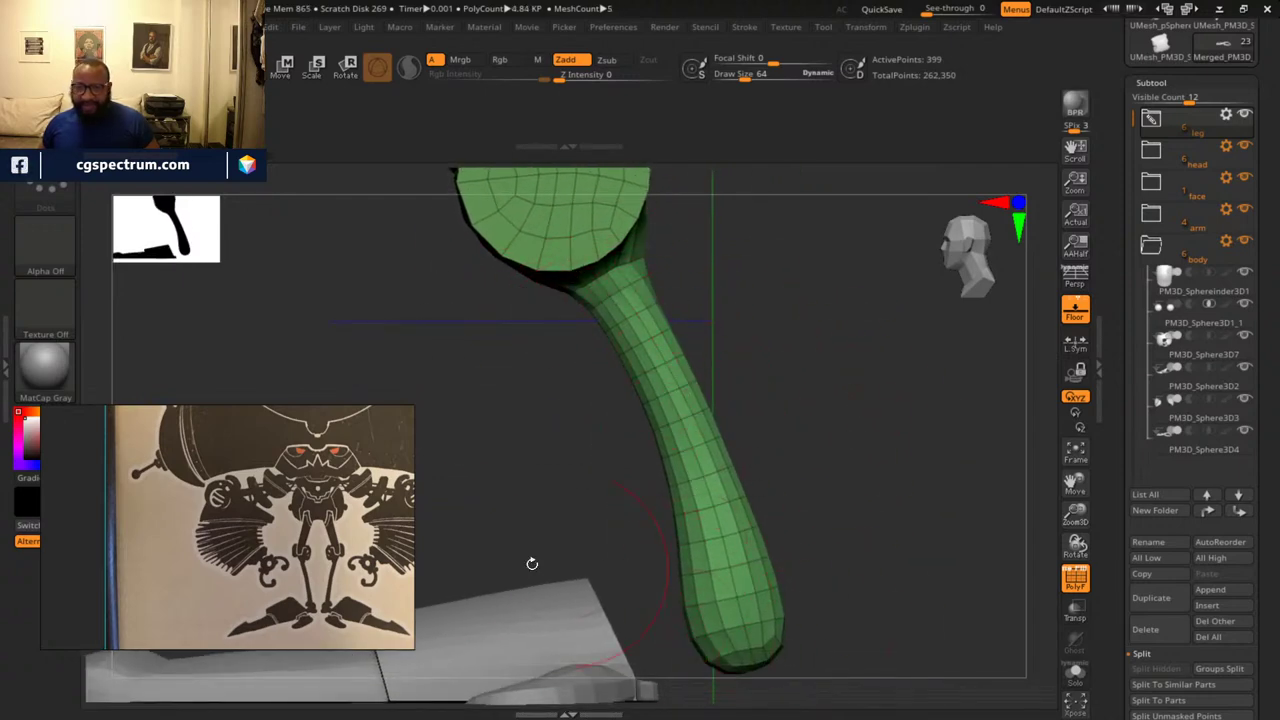
- Enlarge the legs in the reference drawing and examine the topology of the small piece at the foot's heel
scroll(302, 597, up, 5)
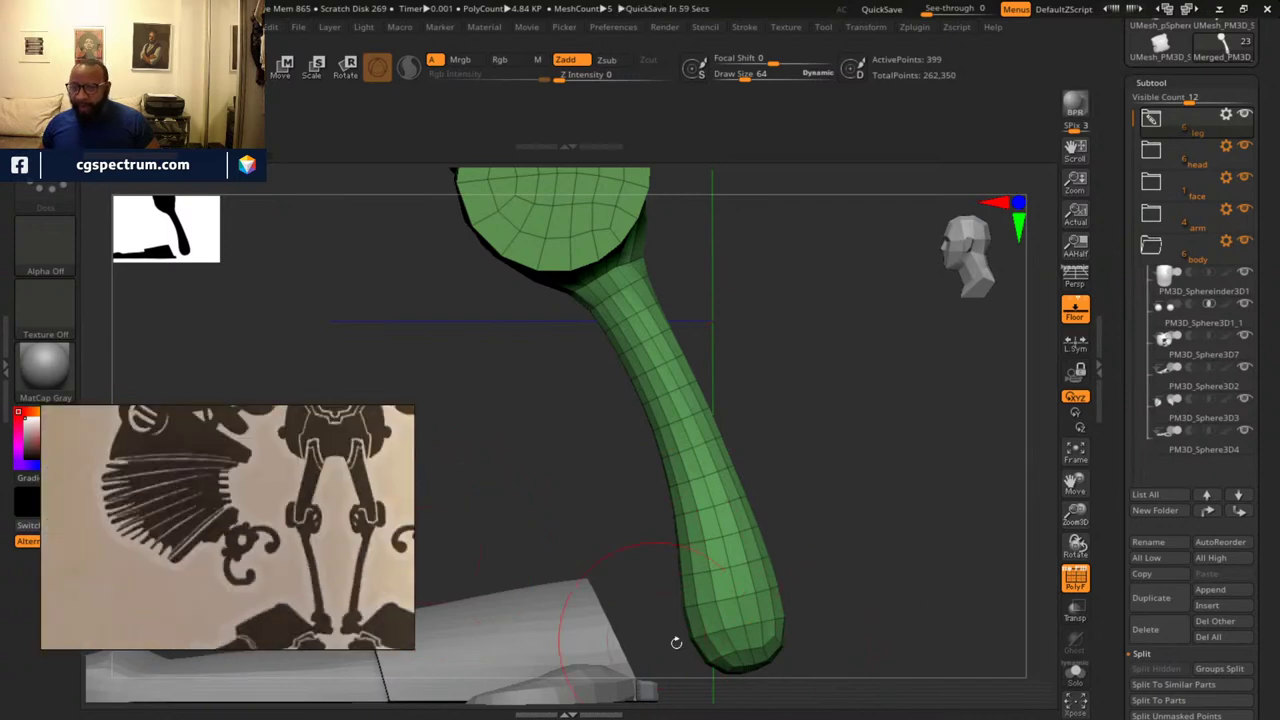
mouse_move(677, 640)
mouse_down()
mouse_move(923, 477)
mouse_move(796, 571)
mouse_move(837, 597)
mouse_up()
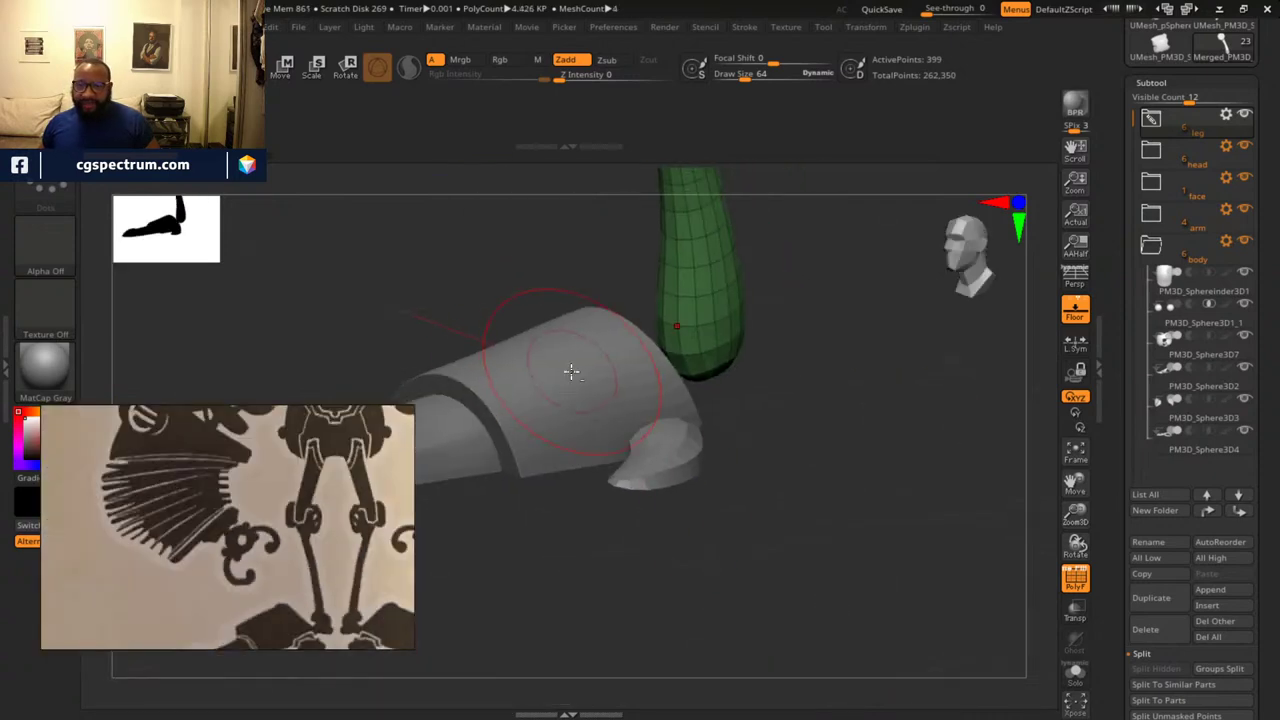
drag(869, 523, 837, 536)
alt+click(756, 501)
drag(765, 568, 790, 540)
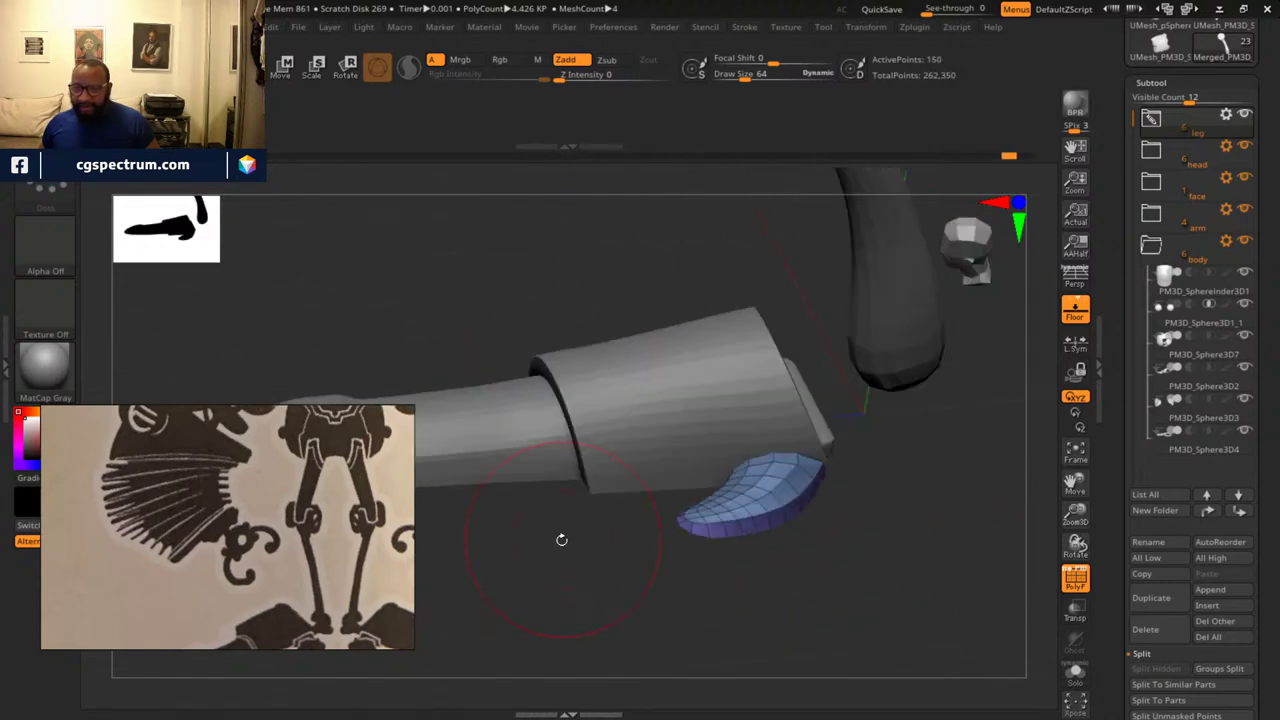
- Select the front foot piece inside the sleeve and examine its topology from several angles
drag(560, 537, 601, 453)
alt+click(699, 488)
drag(660, 540, 674, 594)
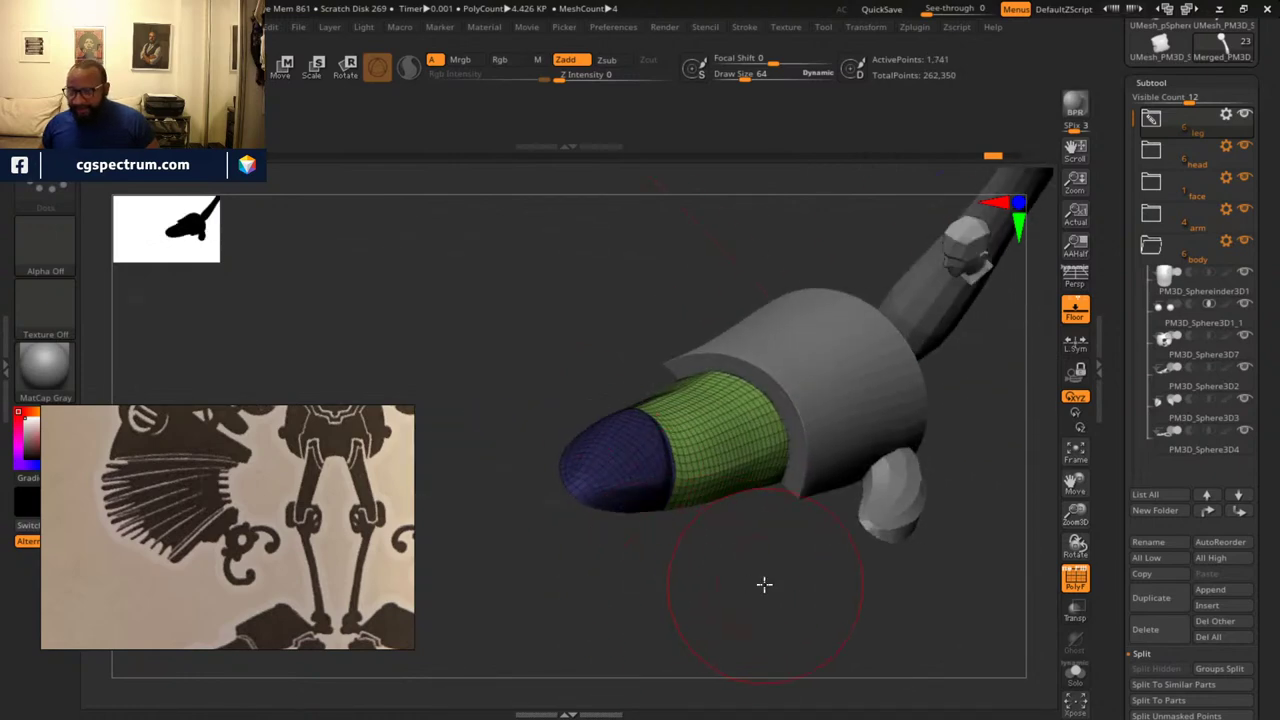
drag(763, 586, 655, 562)
mouse_move(615, 518)
mouse_down()
mouse_move(706, 514)
mouse_move(694, 546)
mouse_move(708, 578)
mouse_move(754, 508)
mouse_move(740, 463)
mouse_up()
drag(751, 349, 798, 596)
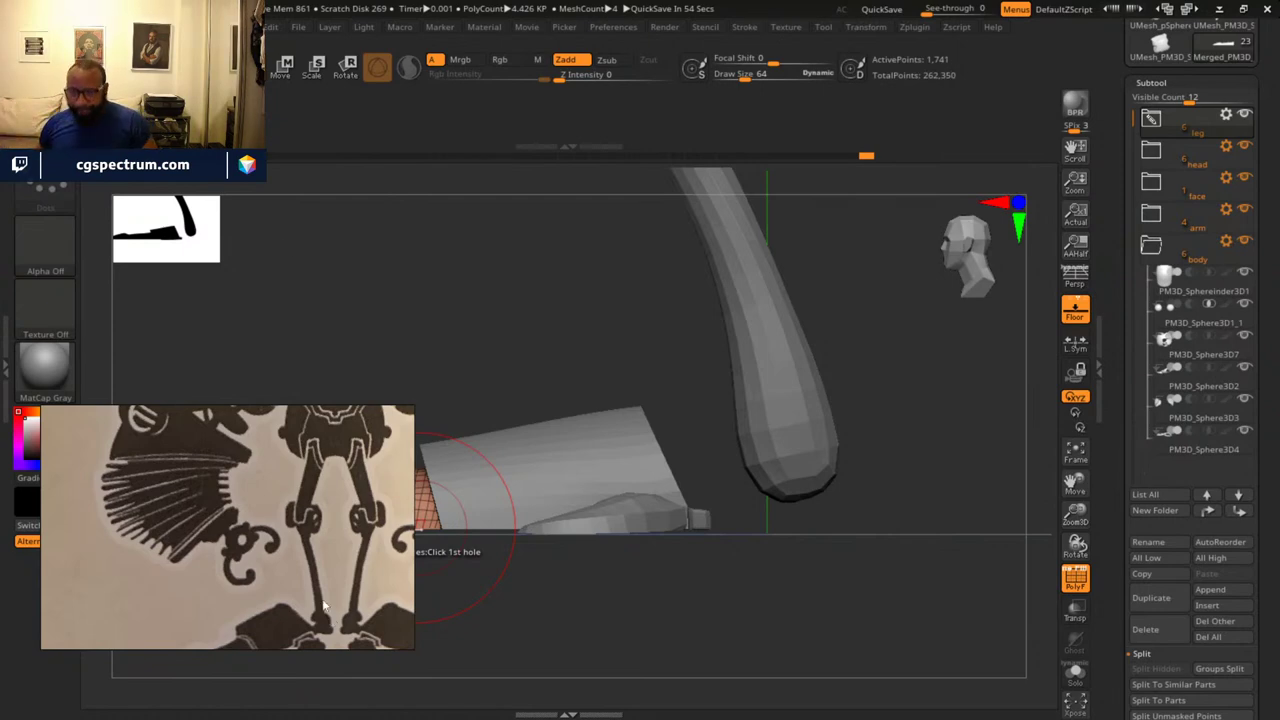
- Sketch a boxy ankle block around the lower end of the leg, with lines joining it to the foot, using the screen-annotation pen
drag(943, 563, 877, 500)
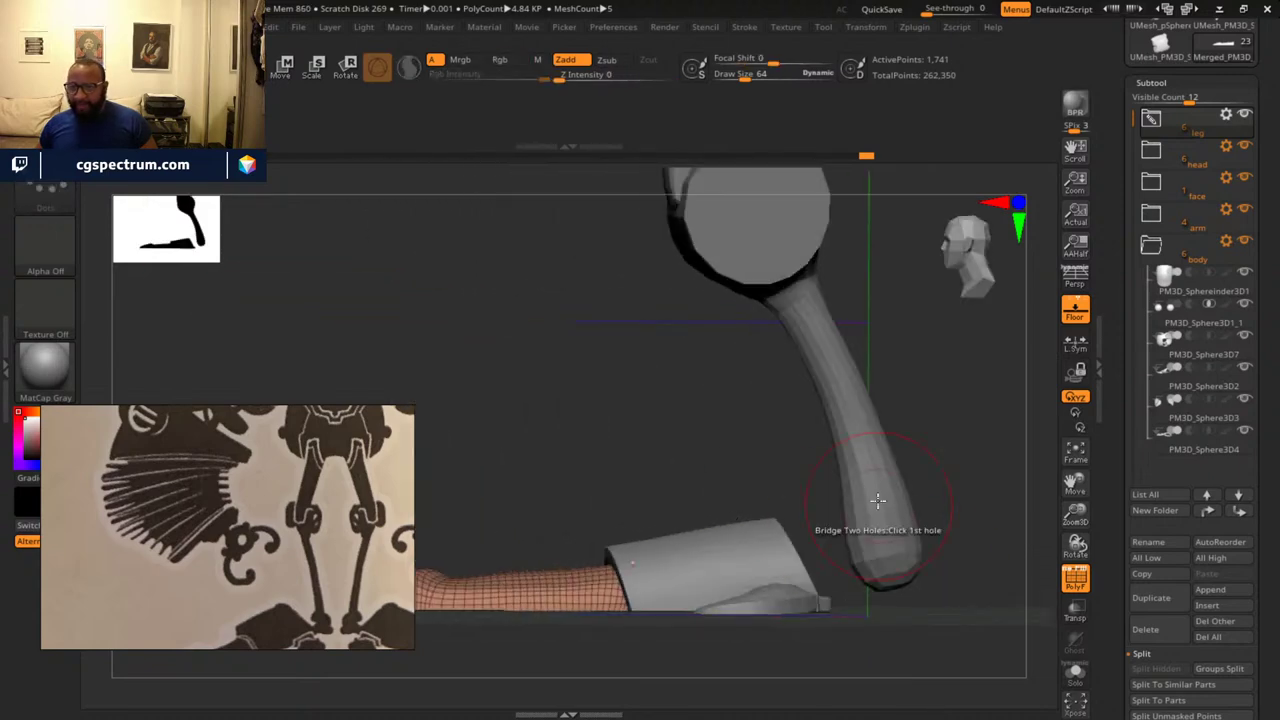
alt+drag(974, 609, 855, 590)
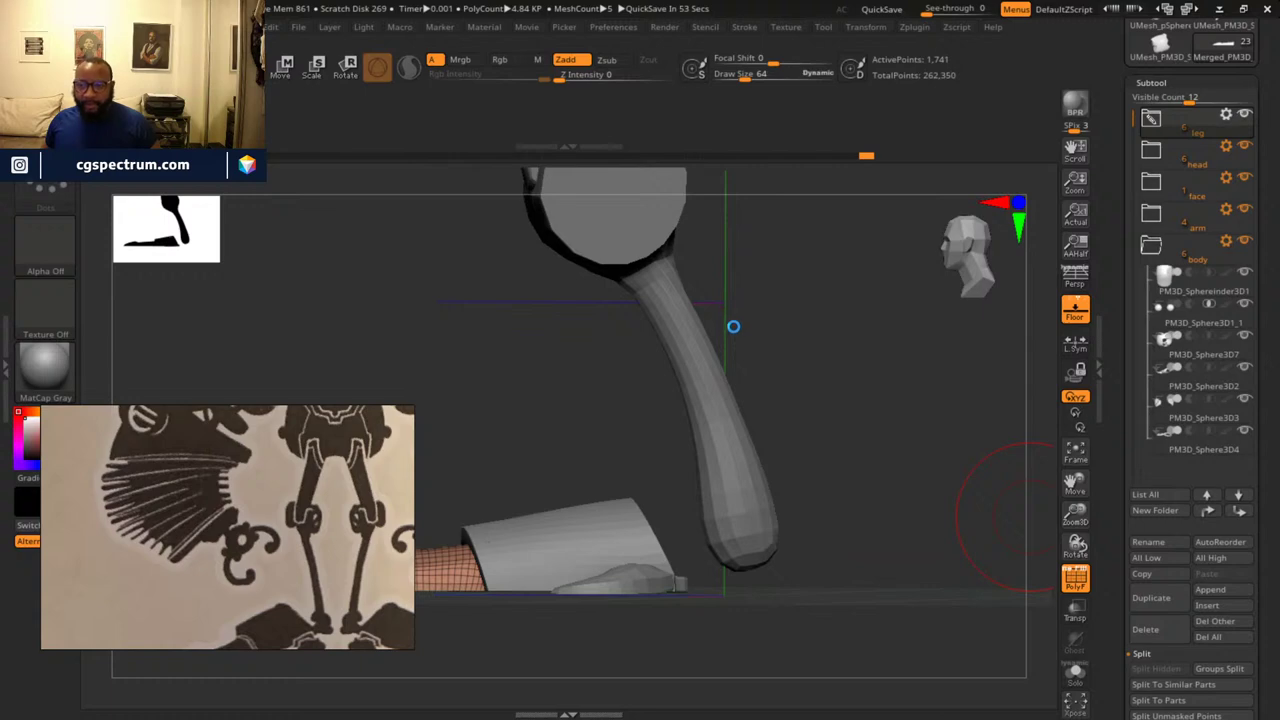
key(ctrl+F1)
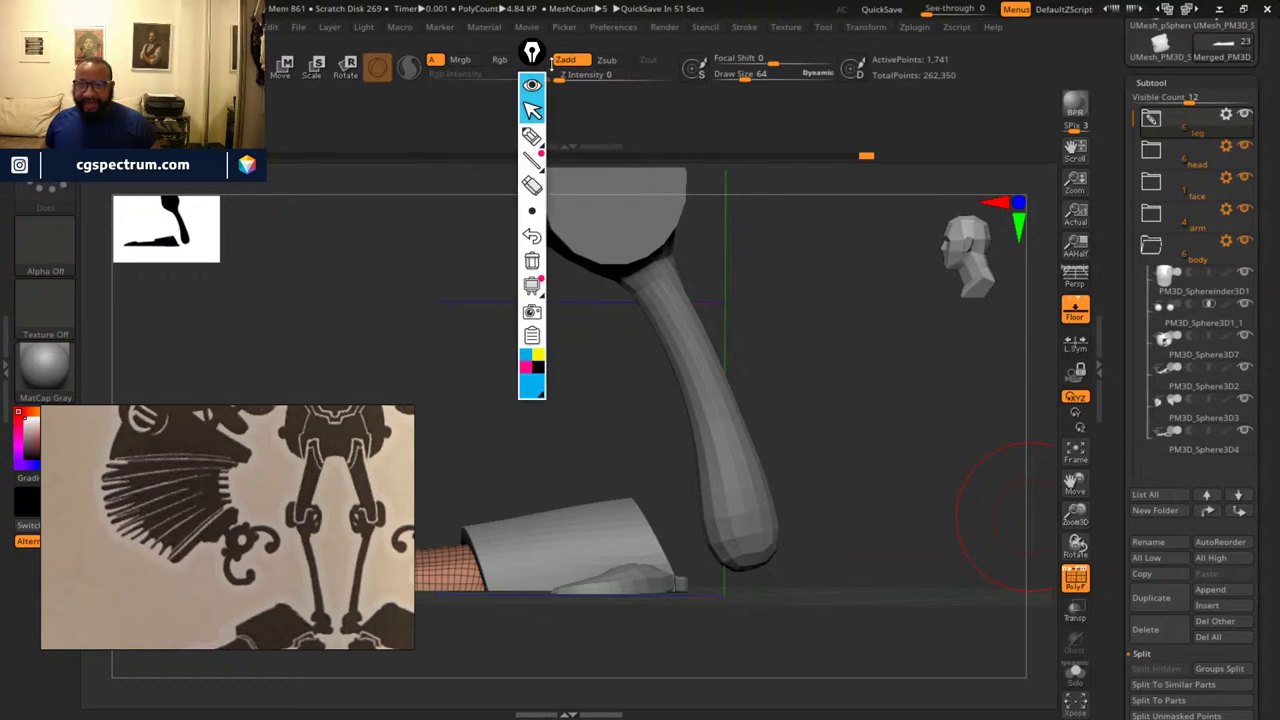
mouse_move(532, 53)
mouse_down()
mouse_move(580, 172)
mouse_move(286, 345)
mouse_move(109, 366)
mouse_move(1142, 398)
mouse_move(1109, 372)
mouse_move(909, 363)
mouse_move(985, 347)
mouse_move(1014, 356)
mouse_up()
mouse_move(1013, 440)
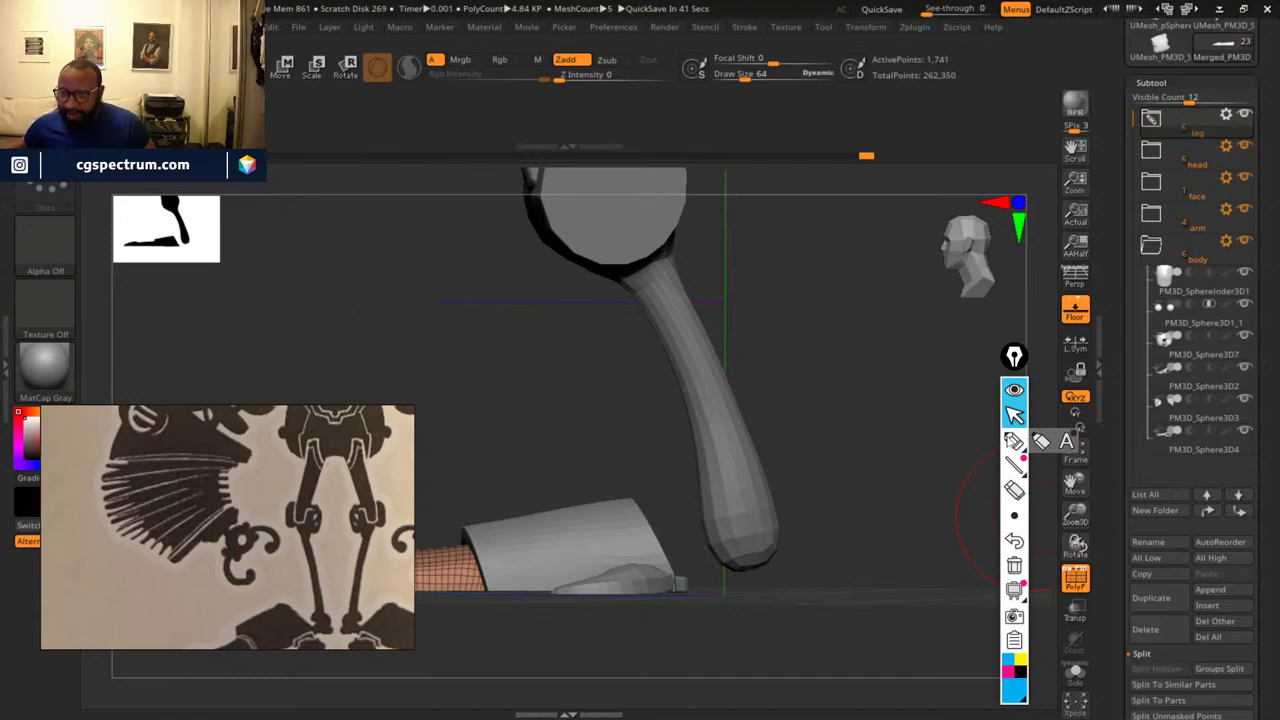
click(1014, 440)
mouse_move(1010, 466)
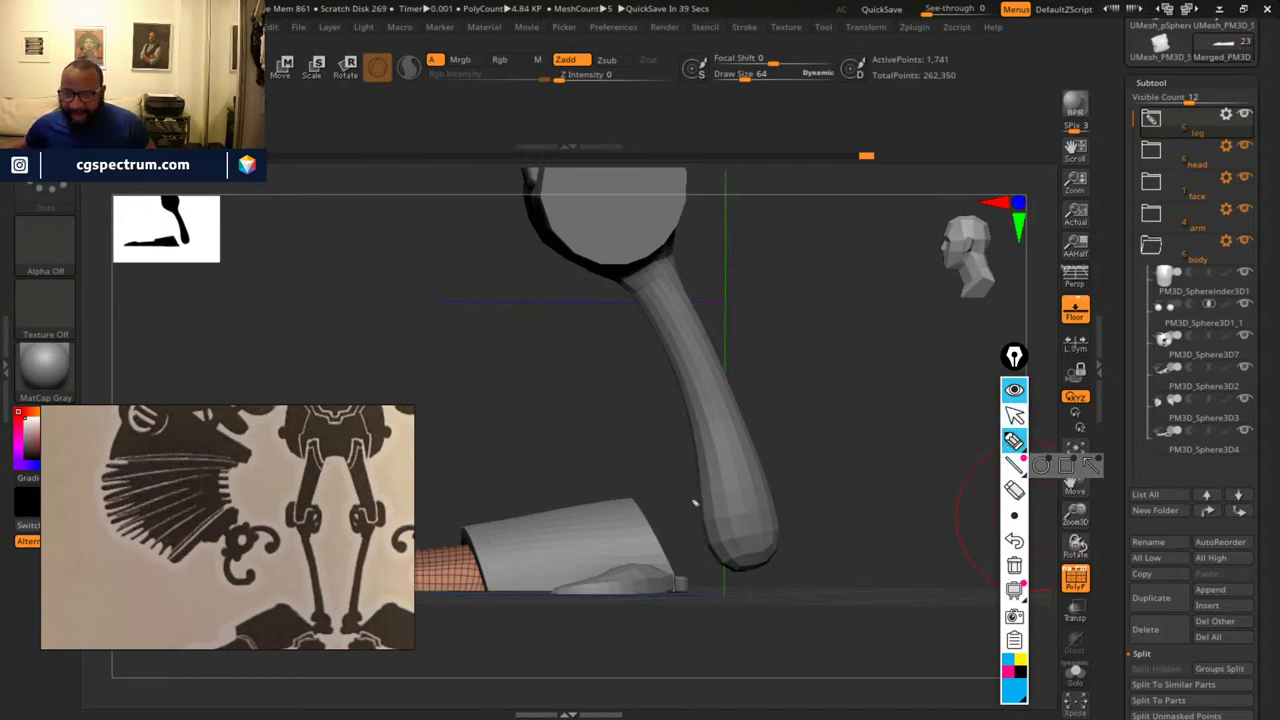
drag(680, 475, 765, 467)
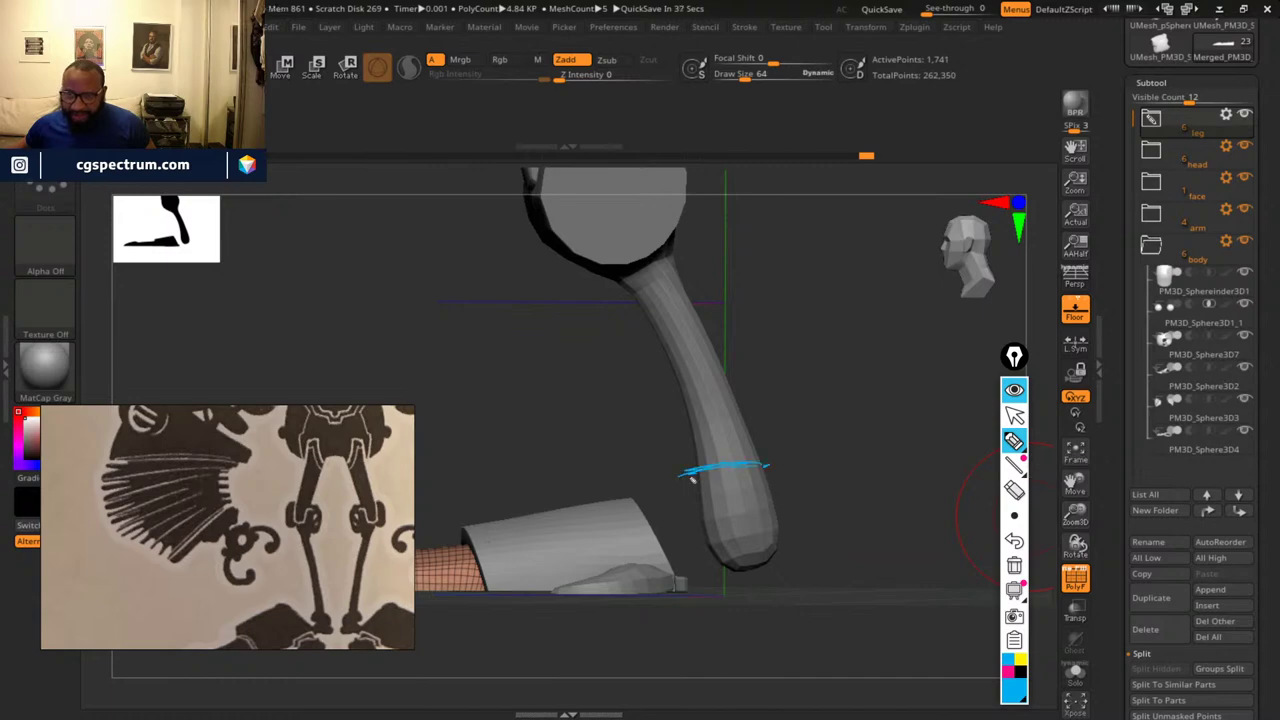
drag(688, 500, 684, 521)
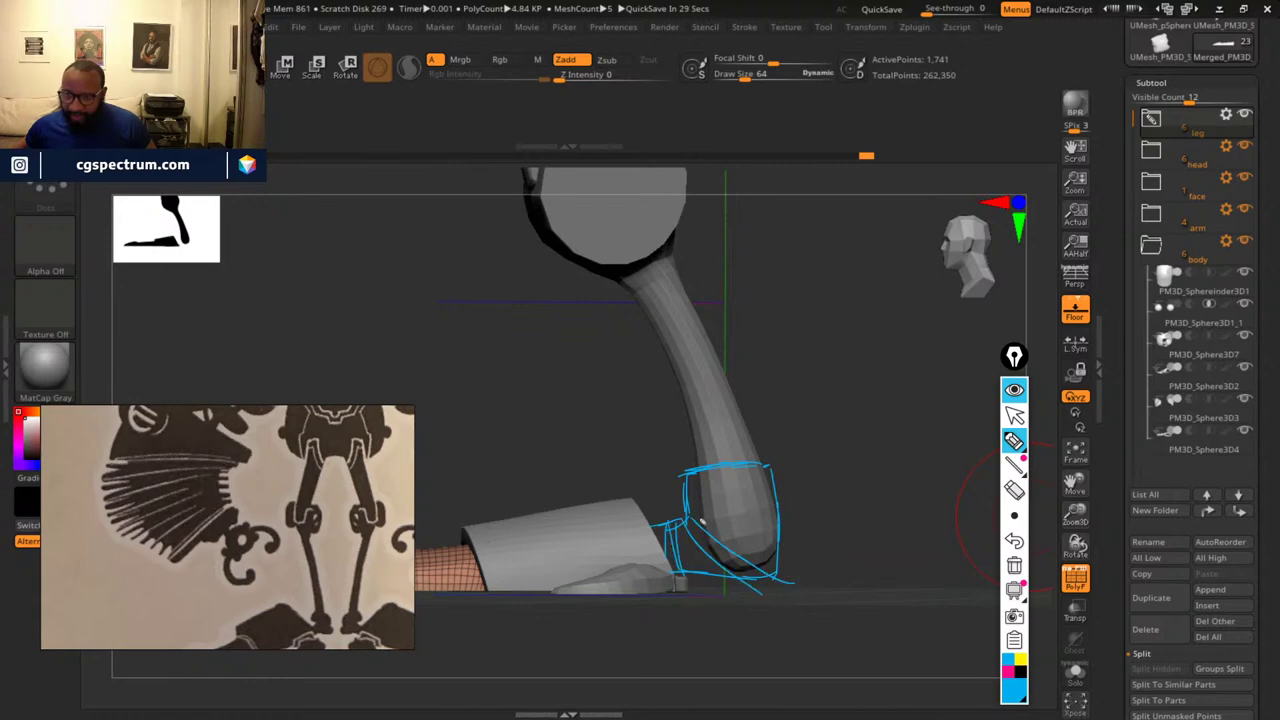
drag(702, 521, 773, 517)
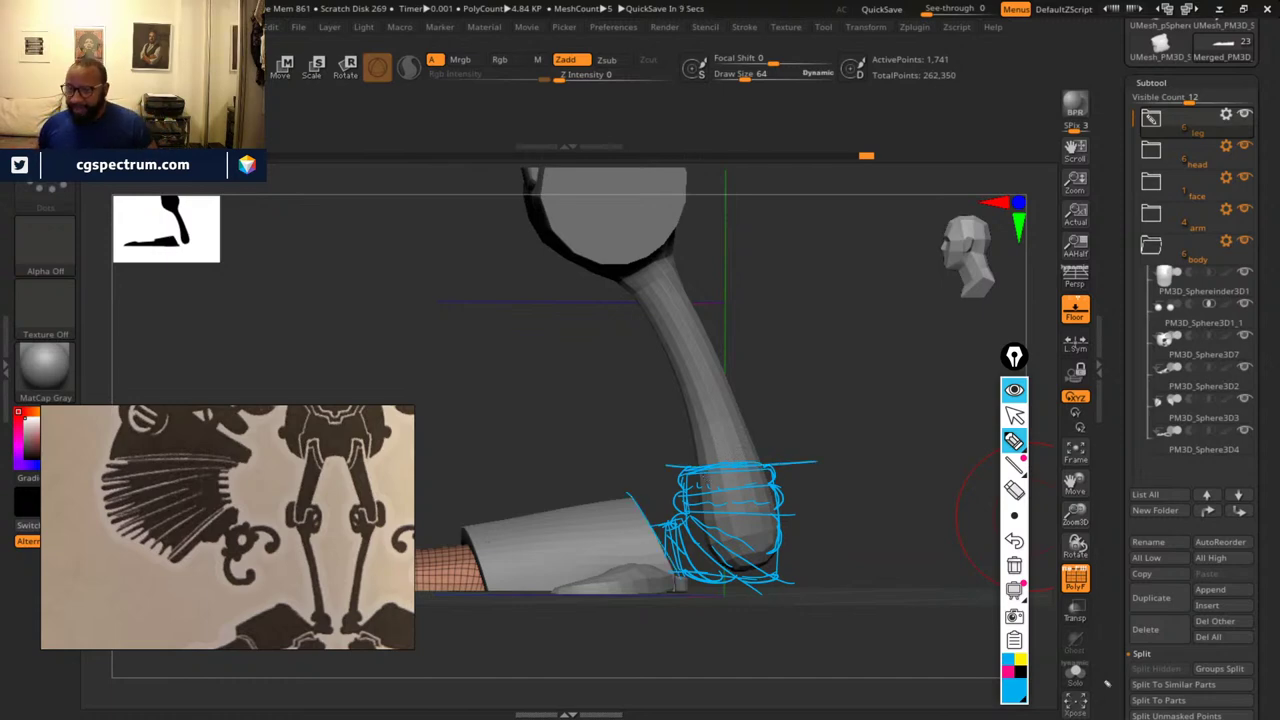
- Clear the ankle annotations, then collapse the annotation palette and park it away from the model
click(1014, 564)
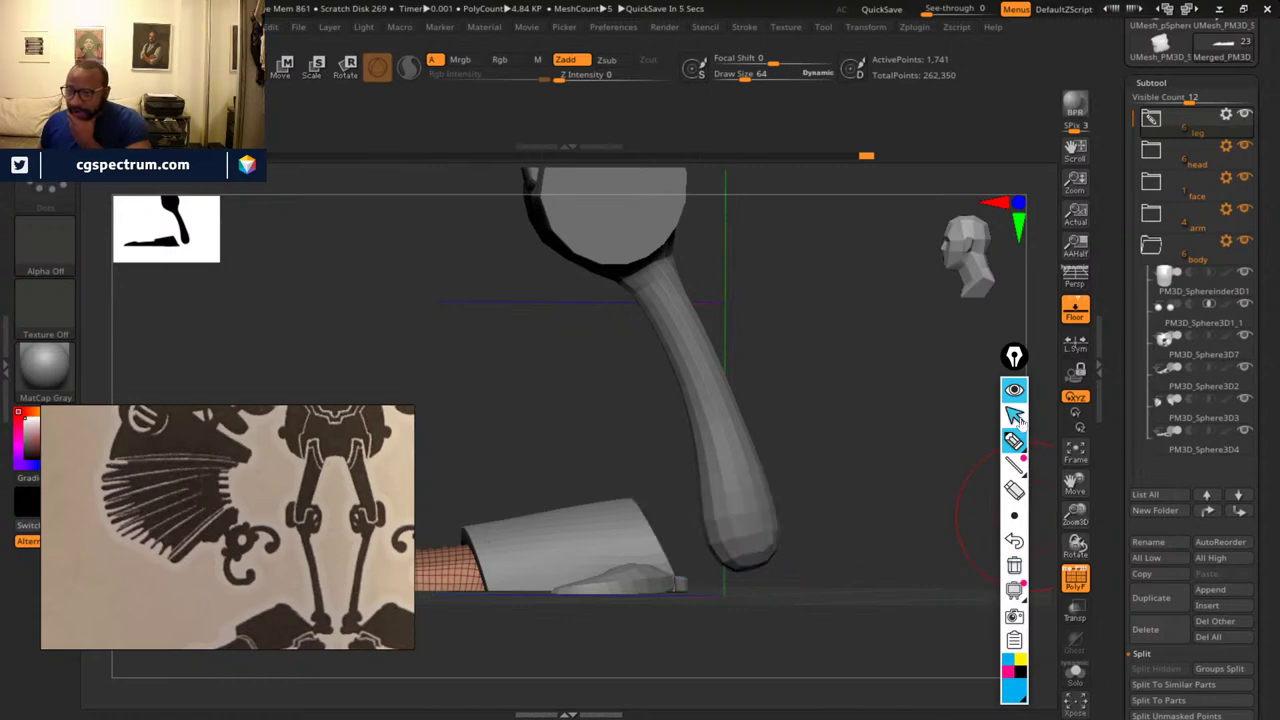
click(1014, 356)
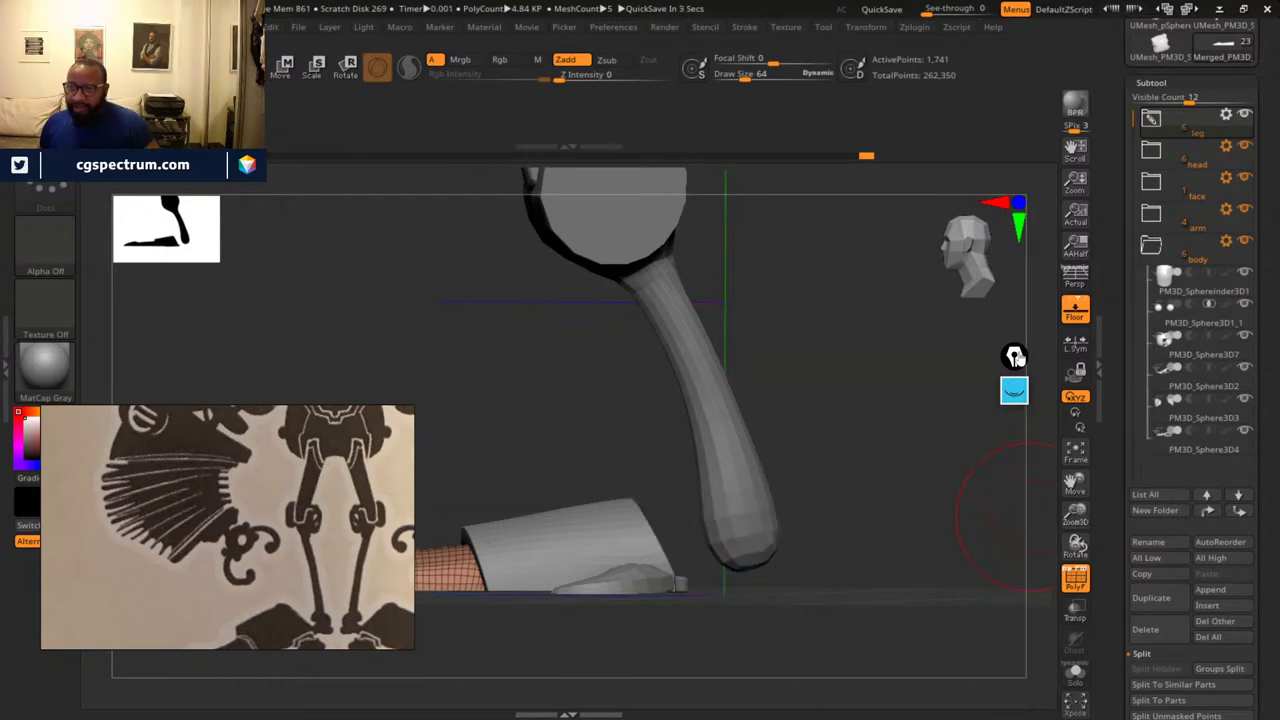
mouse_move(1014, 356)
mouse_down()
mouse_move(1175, 413)
mouse_move(1232, 567)
mouse_move(1185, 646)
mouse_move(966, 689)
mouse_move(6, 692)
mouse_move(6, 665)
mouse_up()
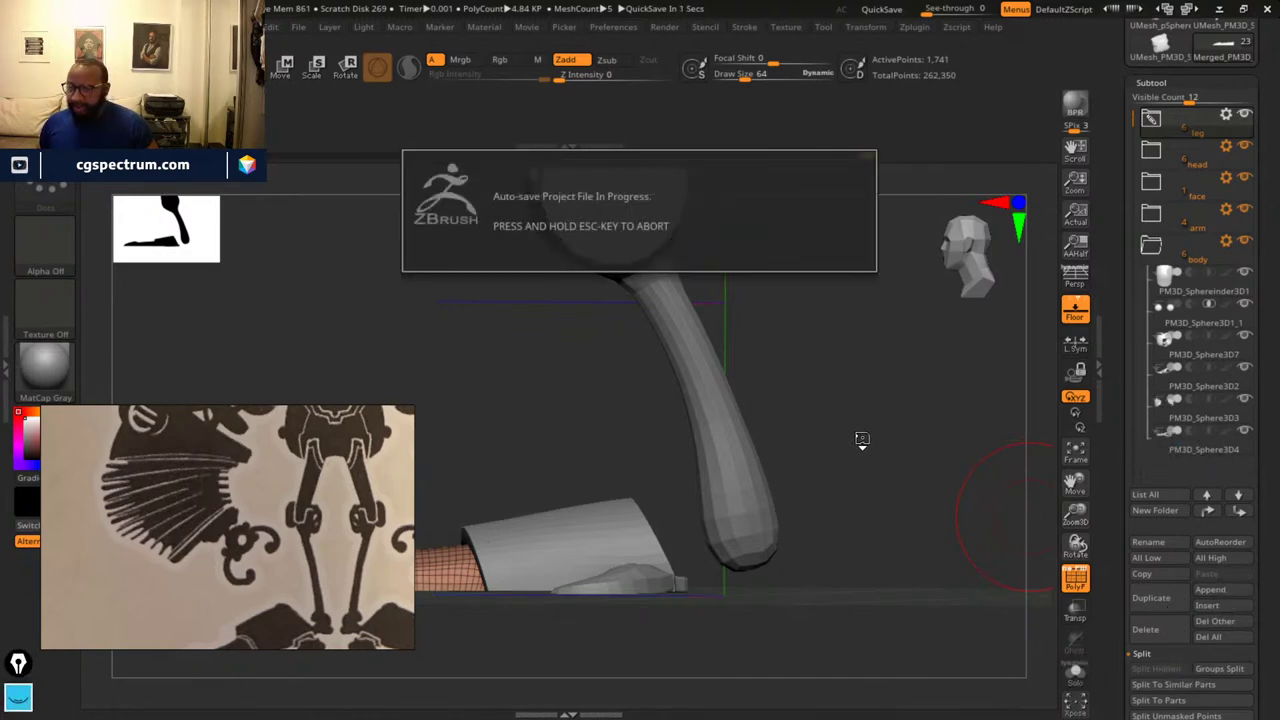
- Append a Cylinder3D subtool for the ankle and frame it against the character
drag(862, 440, 818, 378)
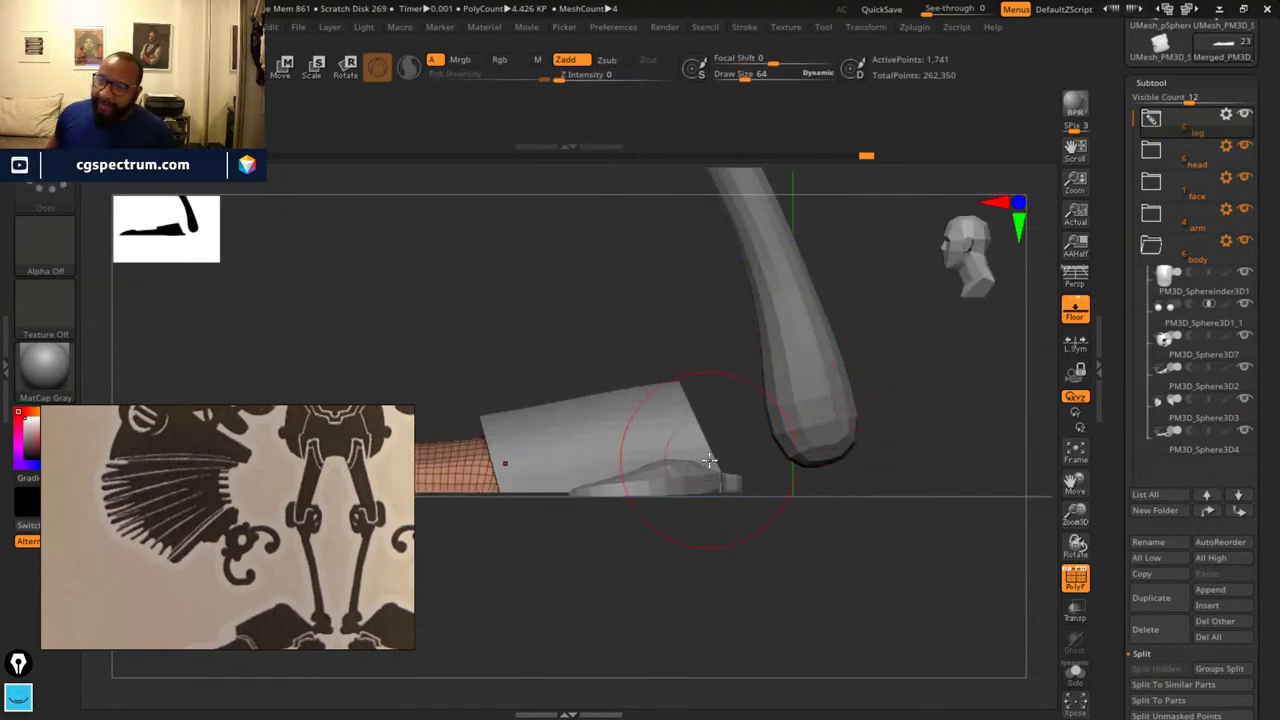
drag(854, 555, 691, 389)
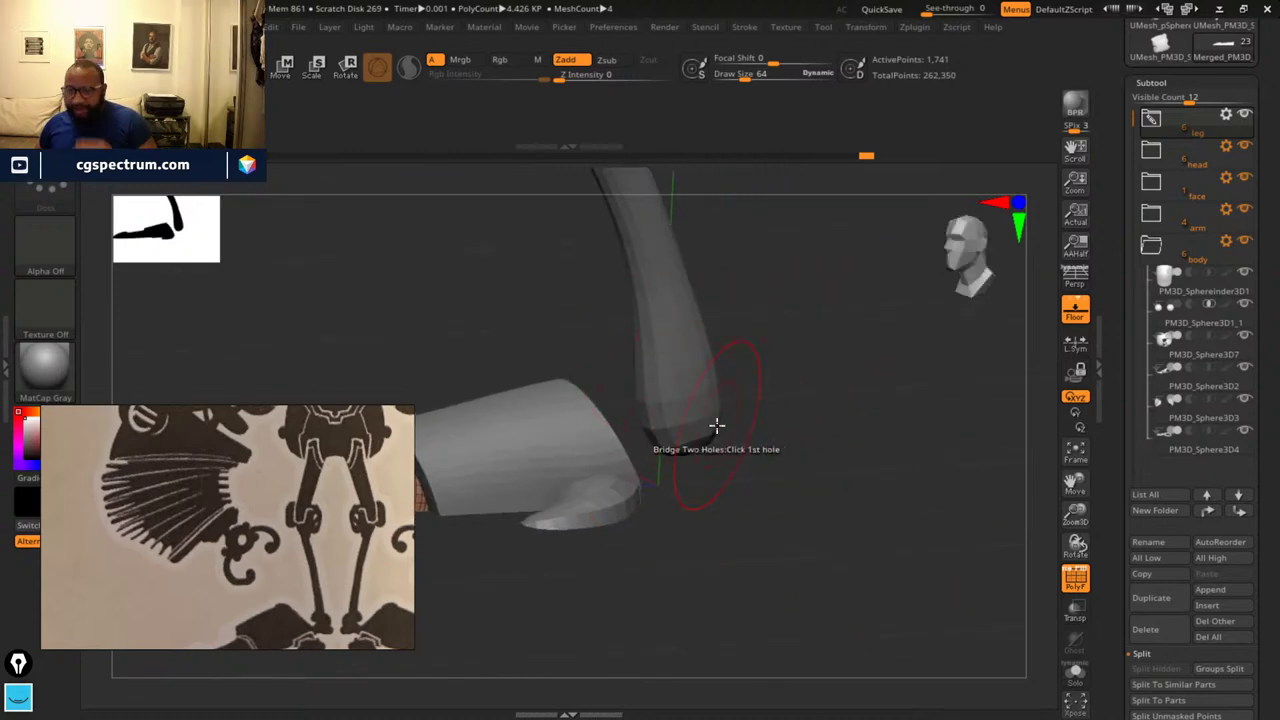
drag(885, 499, 811, 425)
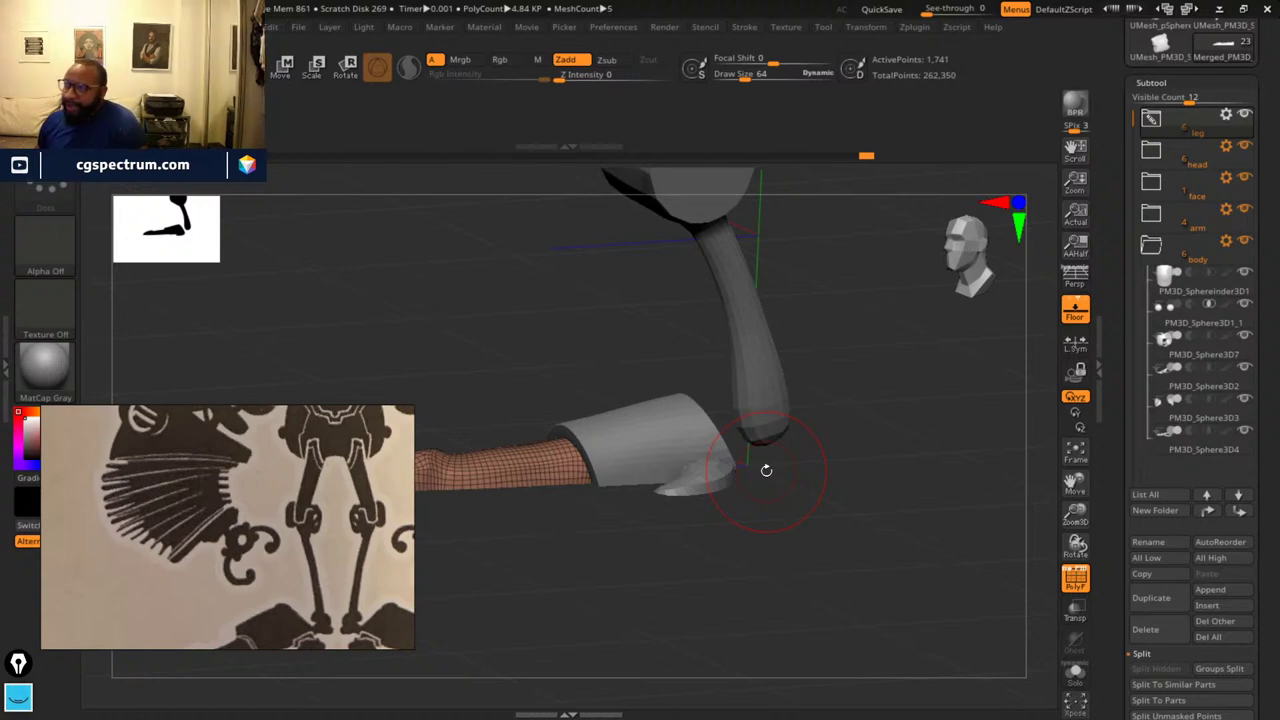
shift+drag(868, 494, 909, 491)
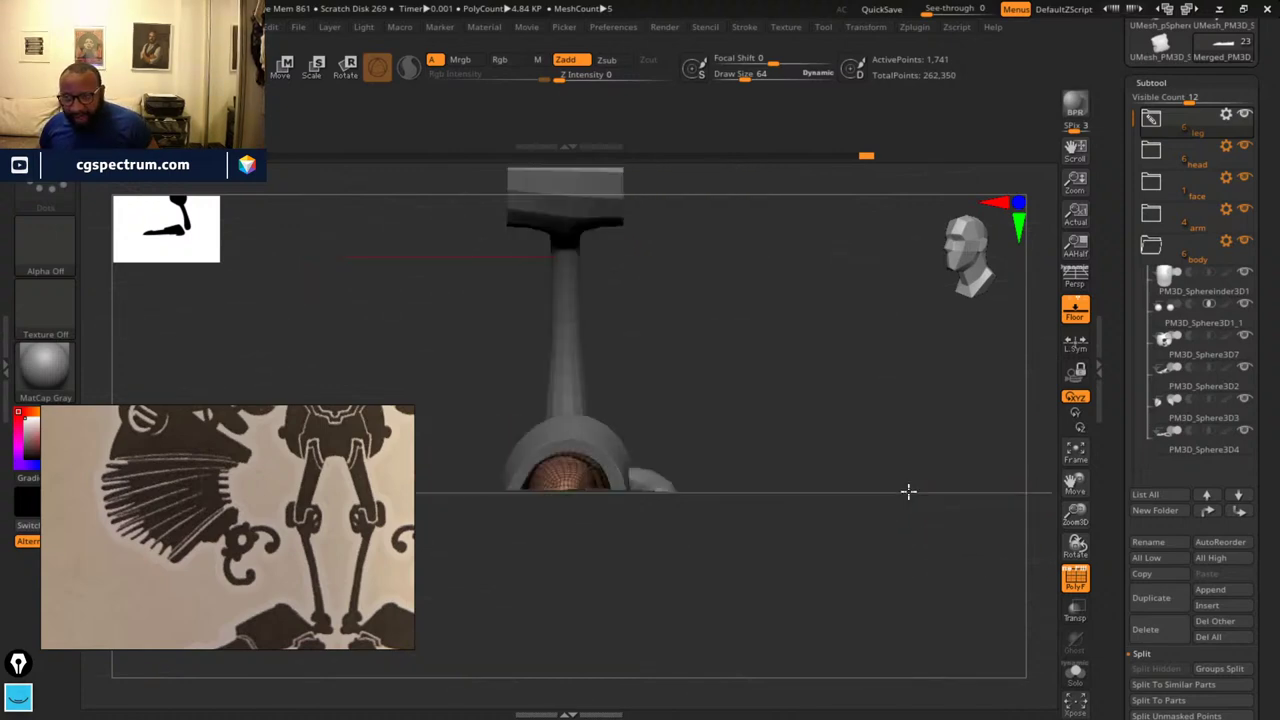
click(1231, 588)
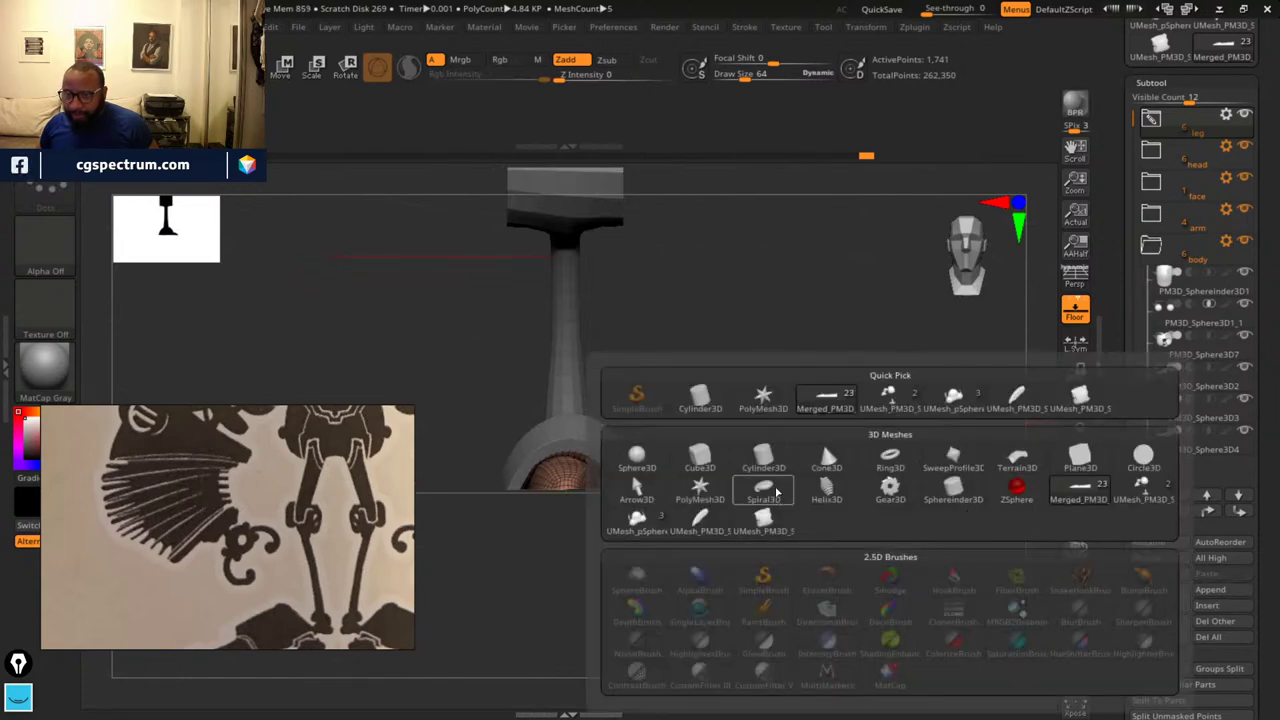
click(766, 458)
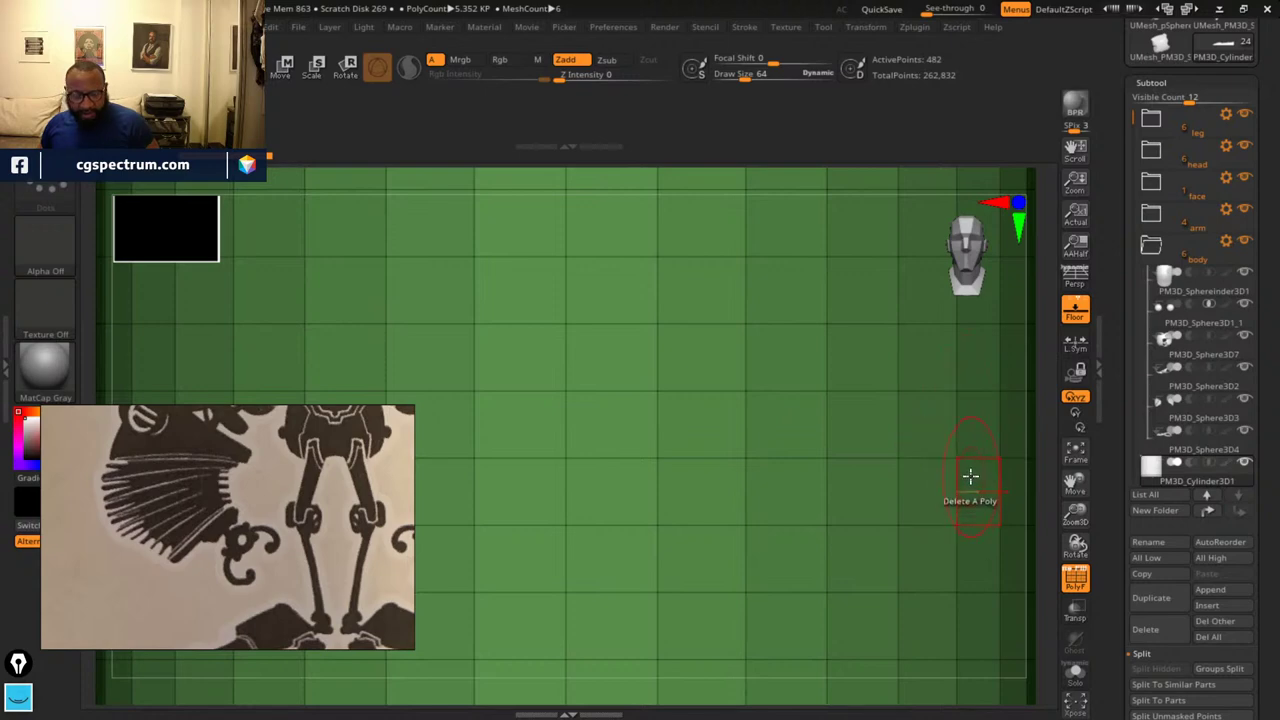
key(f)
alt+drag(842, 586, 908, 500)
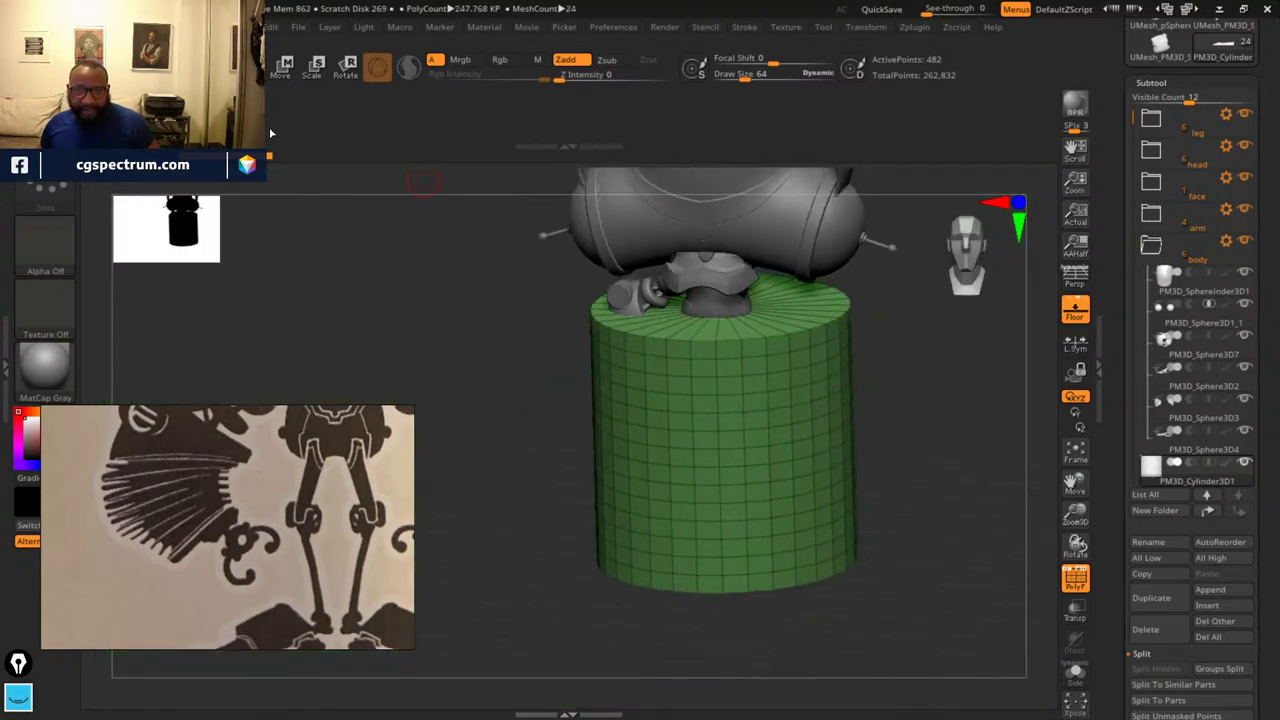
- Scale the new cylinder down uniformly and move it to the ankle at the lower end of the leg
click(285, 66)
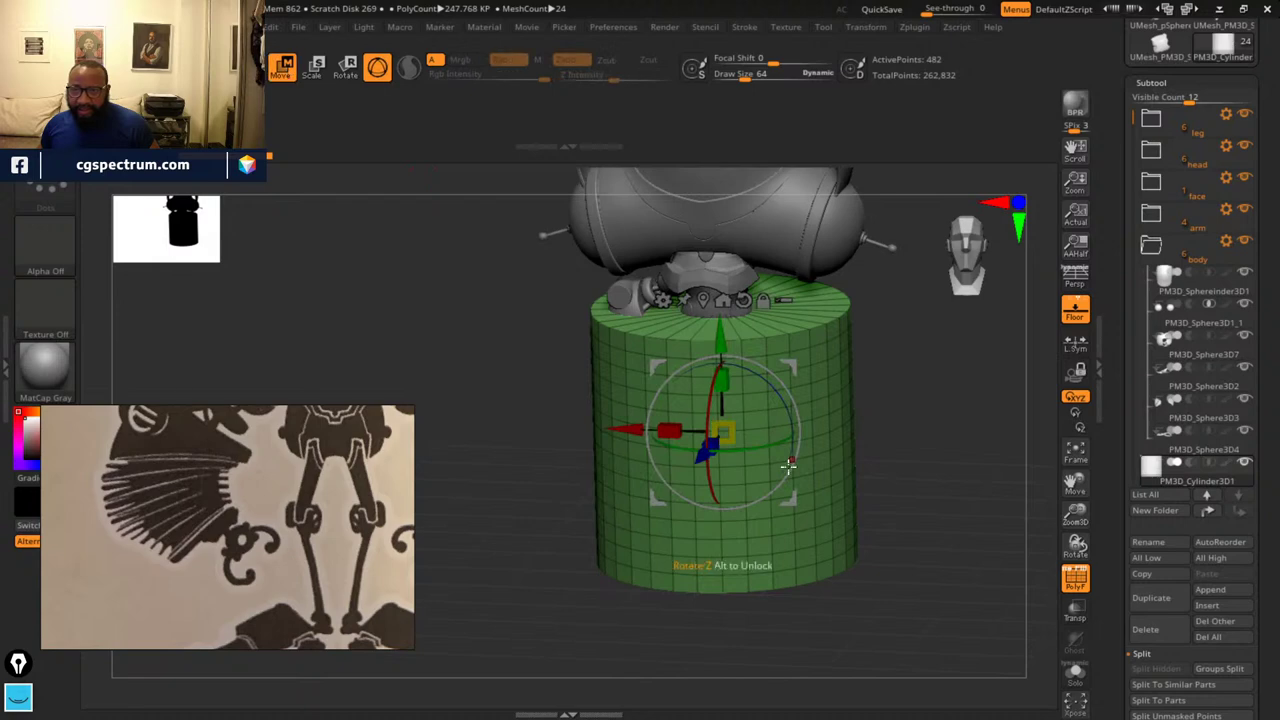
drag(735, 441, 514, 386)
drag(937, 435, 741, 455)
drag(880, 430, 949, 443)
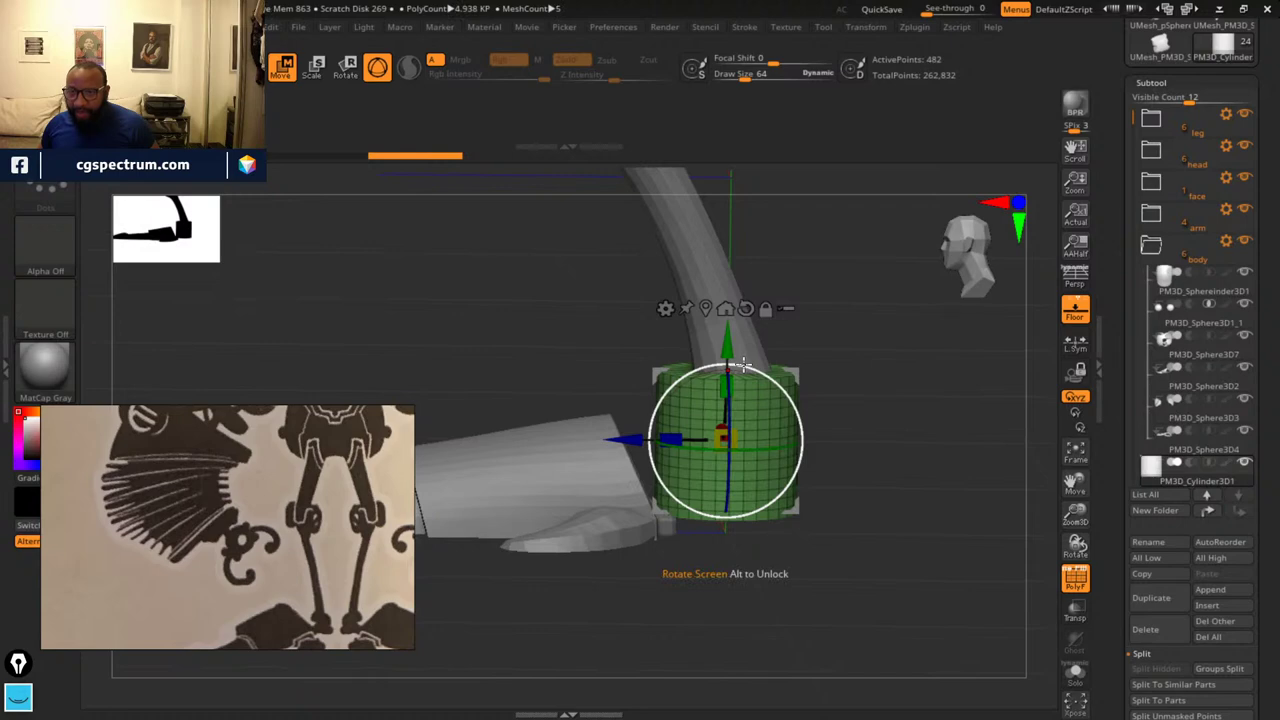
- Stretch the ankle cylinder vertically and make it slimmer so it encloses the lower end of the leg
drag(731, 362, 731, 355)
drag(907, 501, 895, 490)
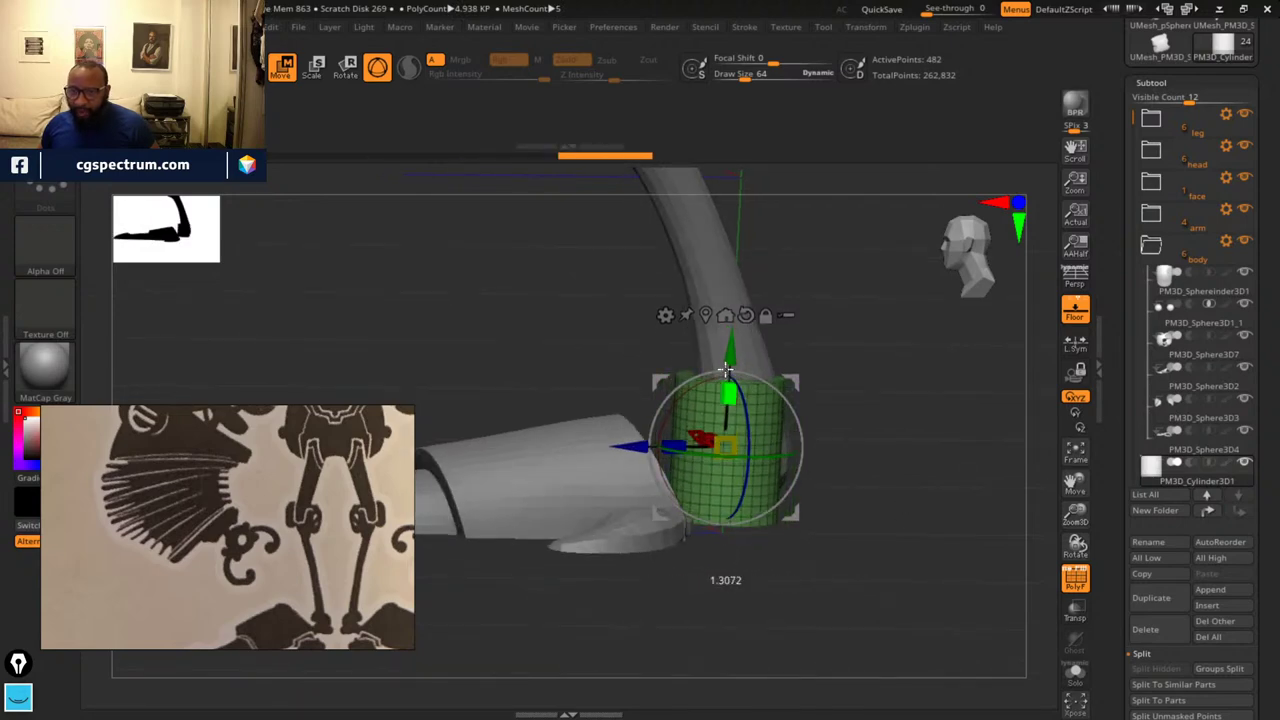
mouse_move(881, 401)
mouse_down()
mouse_move(909, 397)
mouse_move(872, 384)
mouse_up()
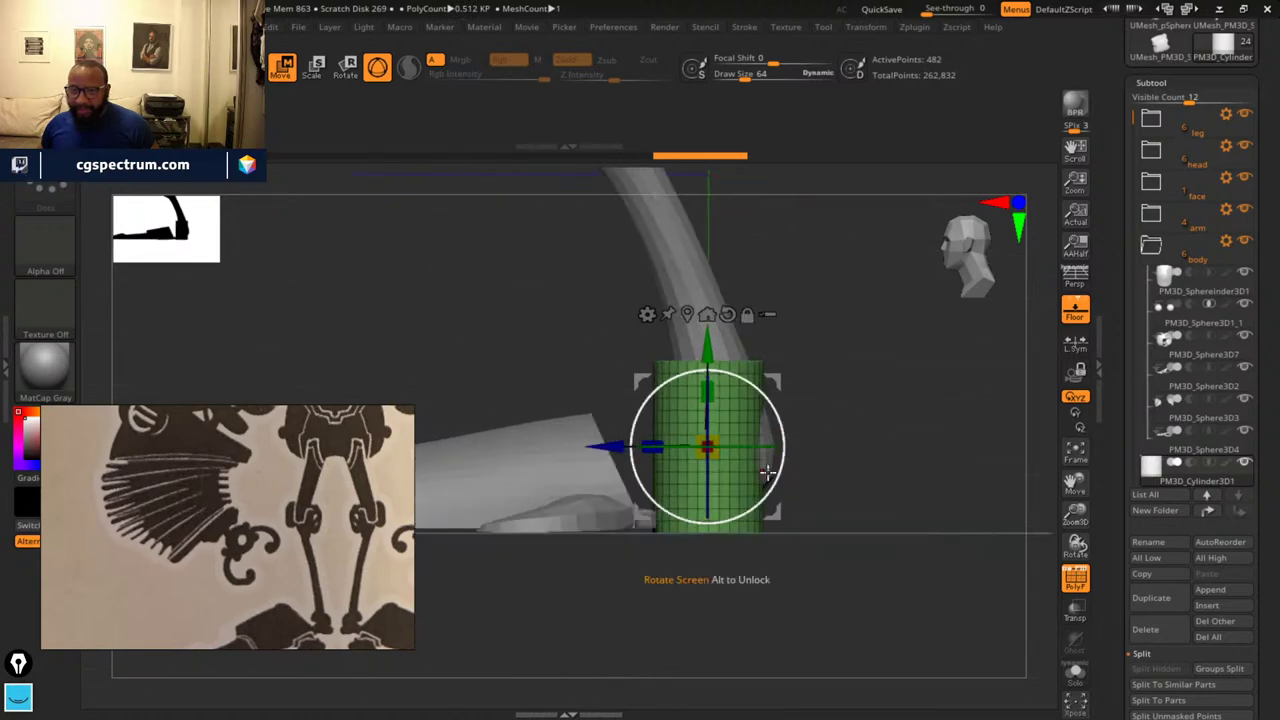
drag(780, 383, 803, 387)
alt+drag(880, 394, 929, 417)
- Show only the ankle cylinder with Solo and return to Draw mode
click(1078, 675)
drag(943, 620, 870, 340)
key(q)
mouse_move(940, 600)
mouse_down()
mouse_move(923, 483)
mouse_move(871, 506)
mouse_move(898, 453)
mouse_up()
key(alt+shift)
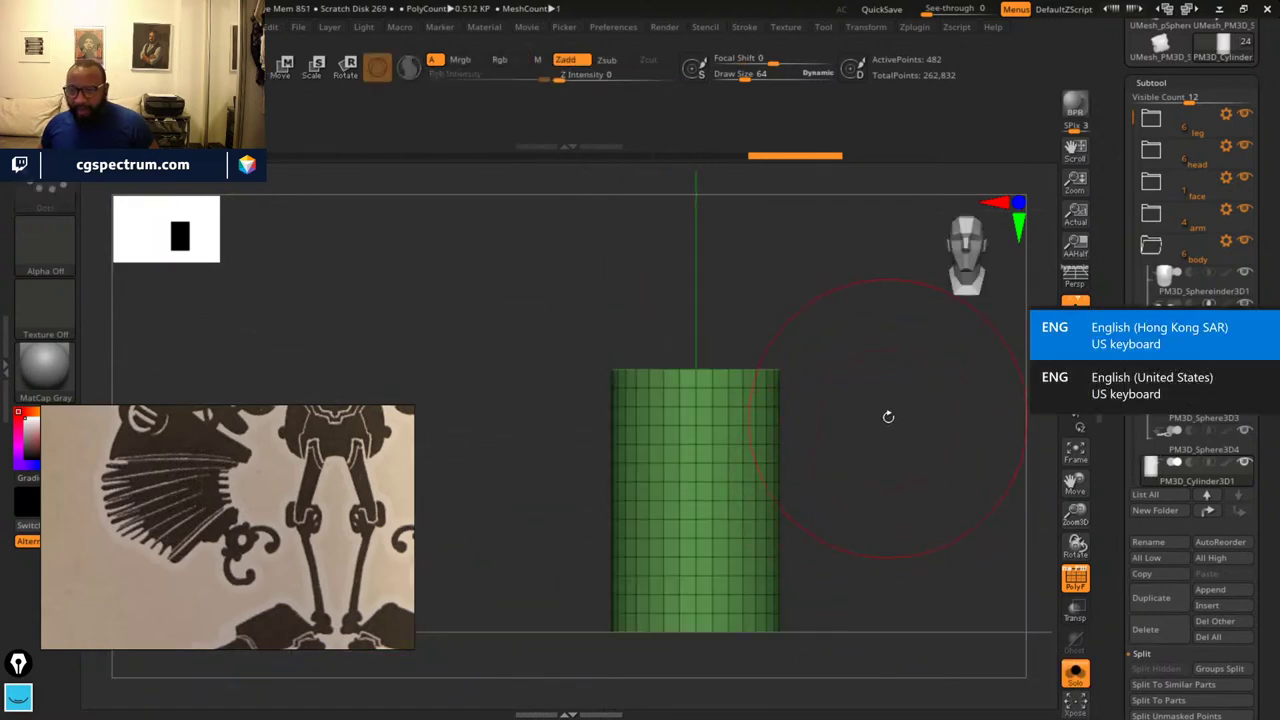
mouse_move(889, 500)
mouse_down()
mouse_move(926, 483)
mouse_move(927, 366)
mouse_move(934, 511)
mouse_up()
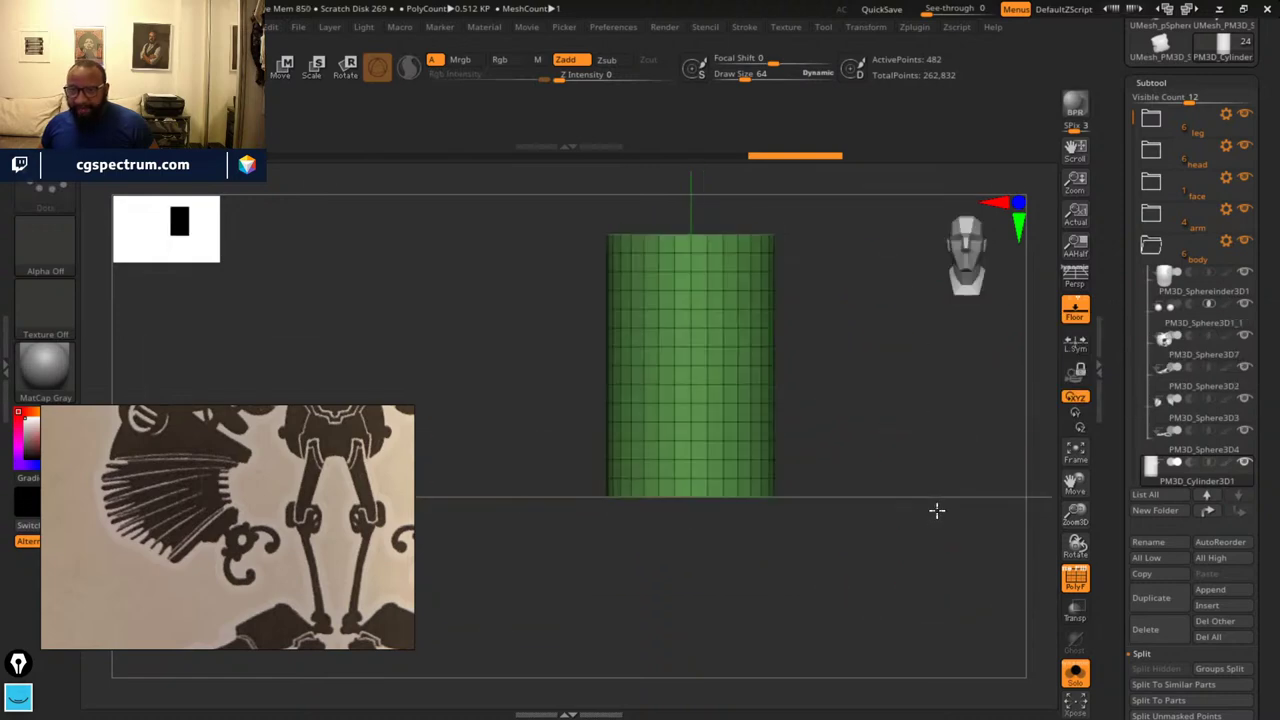
alt+drag(817, 340, 849, 449)
- Isolate the ankle cylinder's end caps one at a time and give them polygroups separate from the side wall
ctrl+shift+drag(552, 290, 866, 356)
drag(920, 443, 928, 528)
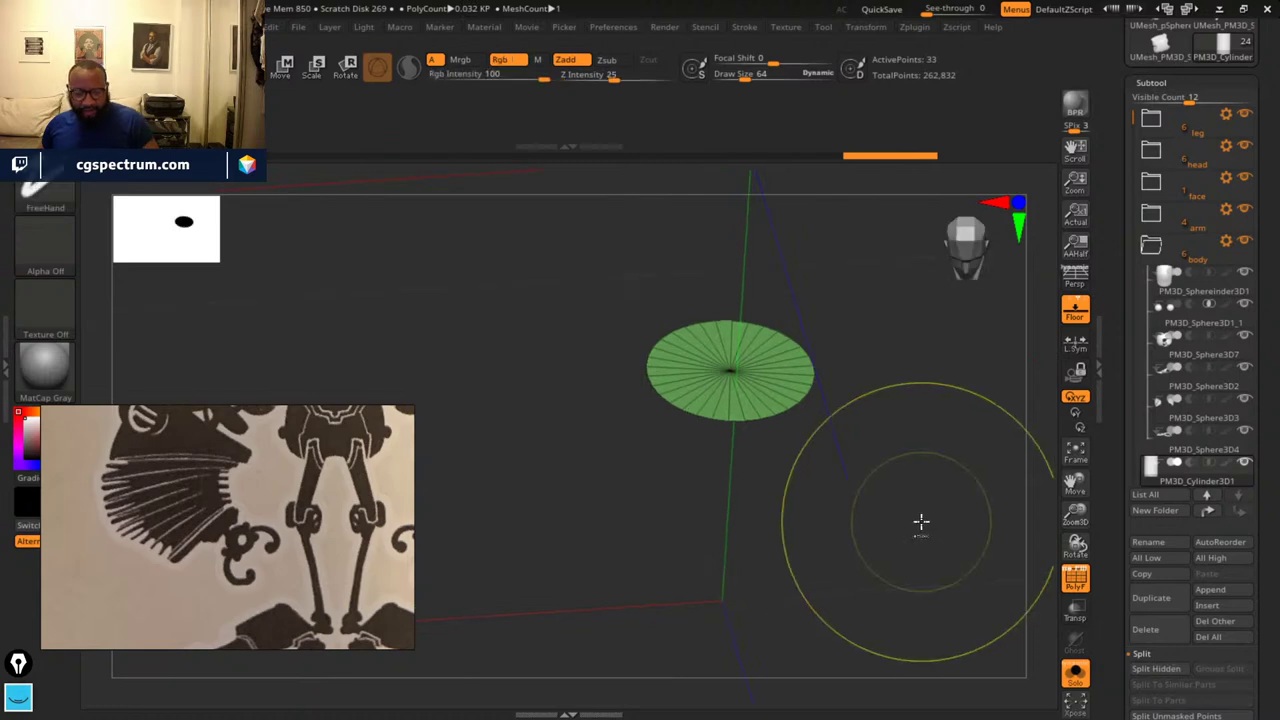
drag(903, 580, 894, 447)
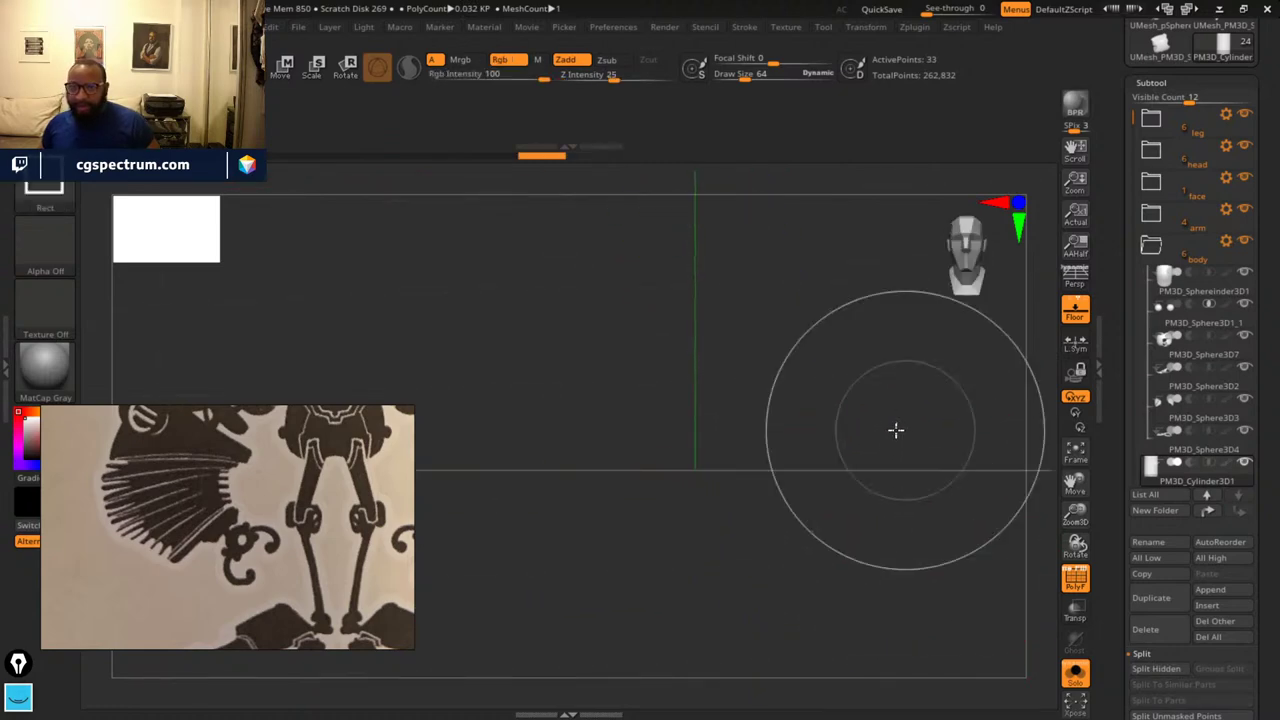
ctrl+shift+click(903, 489)
mouse_move(598, 582)
ctrl+shift+mouse_down()
mouse_move(897, 476)
mouse_move(926, 437)
mouse_move(897, 403)
mouse_move(903, 543)
mouse_move(897, 311)
mouse_move(898, 518)
ctrl+shift+mouse_up()
ctrl+shift+click(903, 489)
ctrl+shift+click(736, 490)
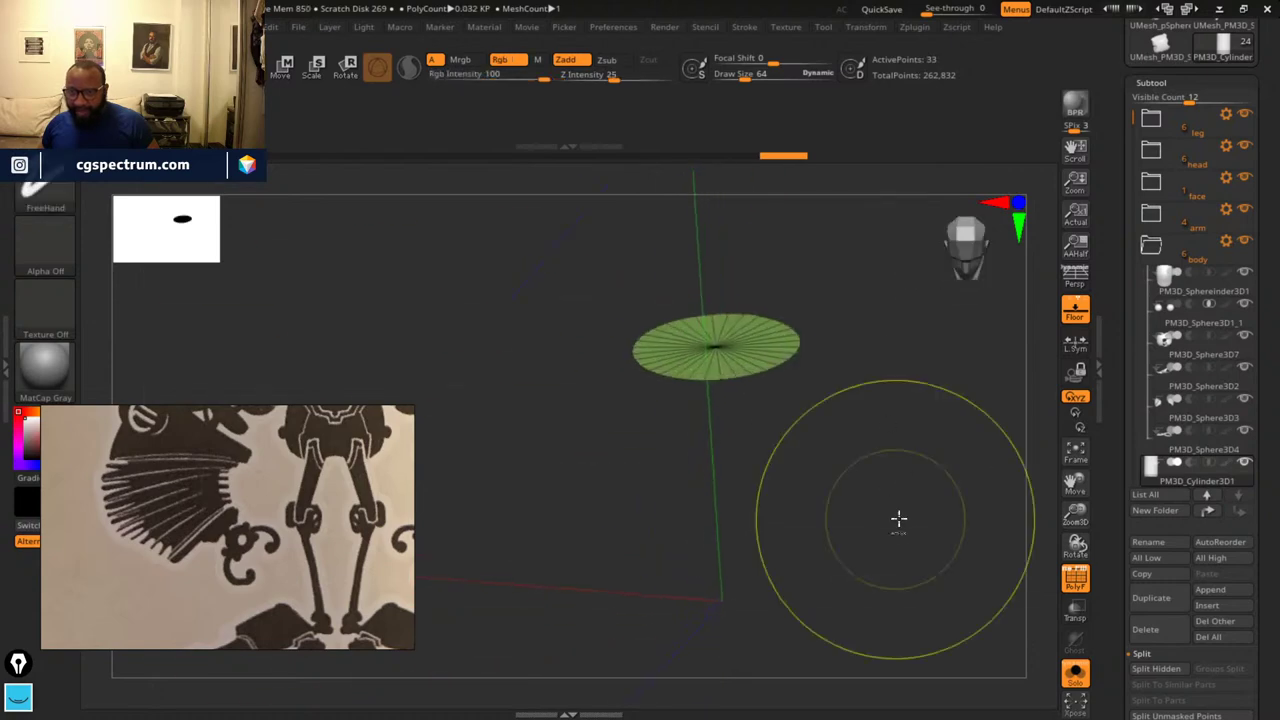
ctrl+shift+click(744, 335)
ctrl+shift+click(788, 526)
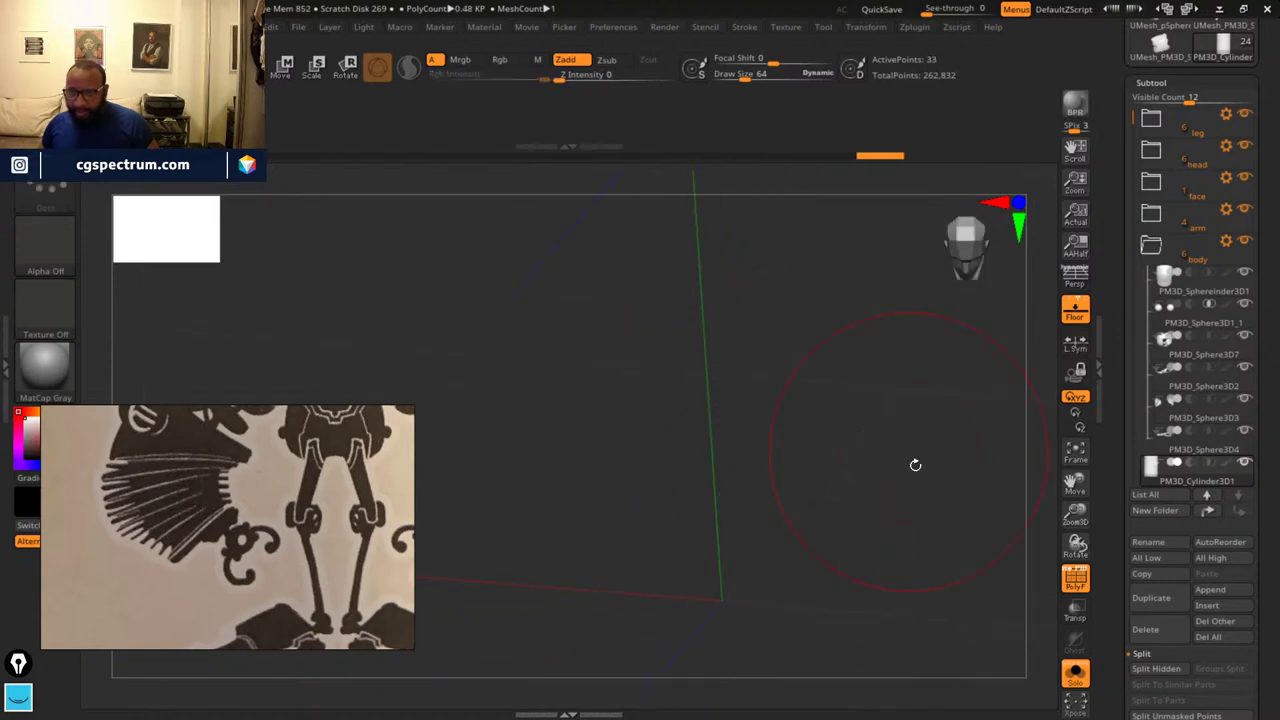
key(ctrl+shift+z)
key(ctrl+shift+z)
drag(937, 352, 935, 403)
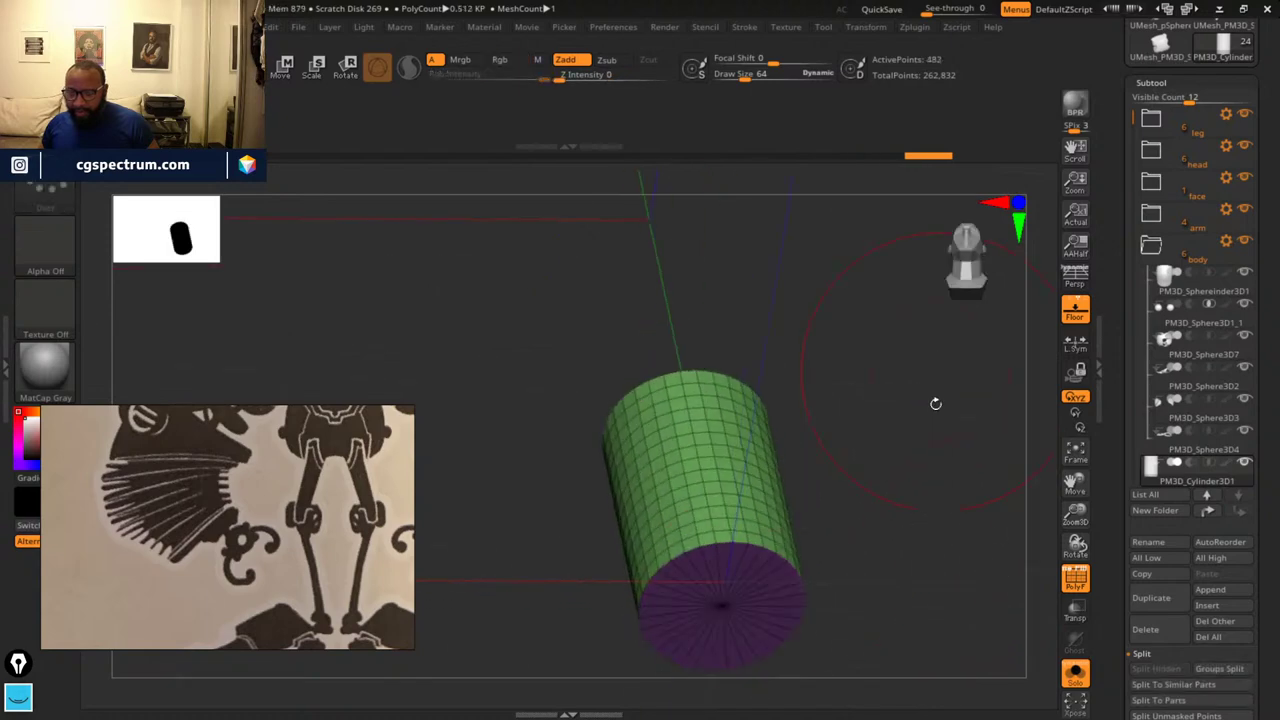
- Isolate both end caps of the ankle cylinder together, assign them a new shared polygroup, and show the whole cylinder again
key(ctrl+shift+z)
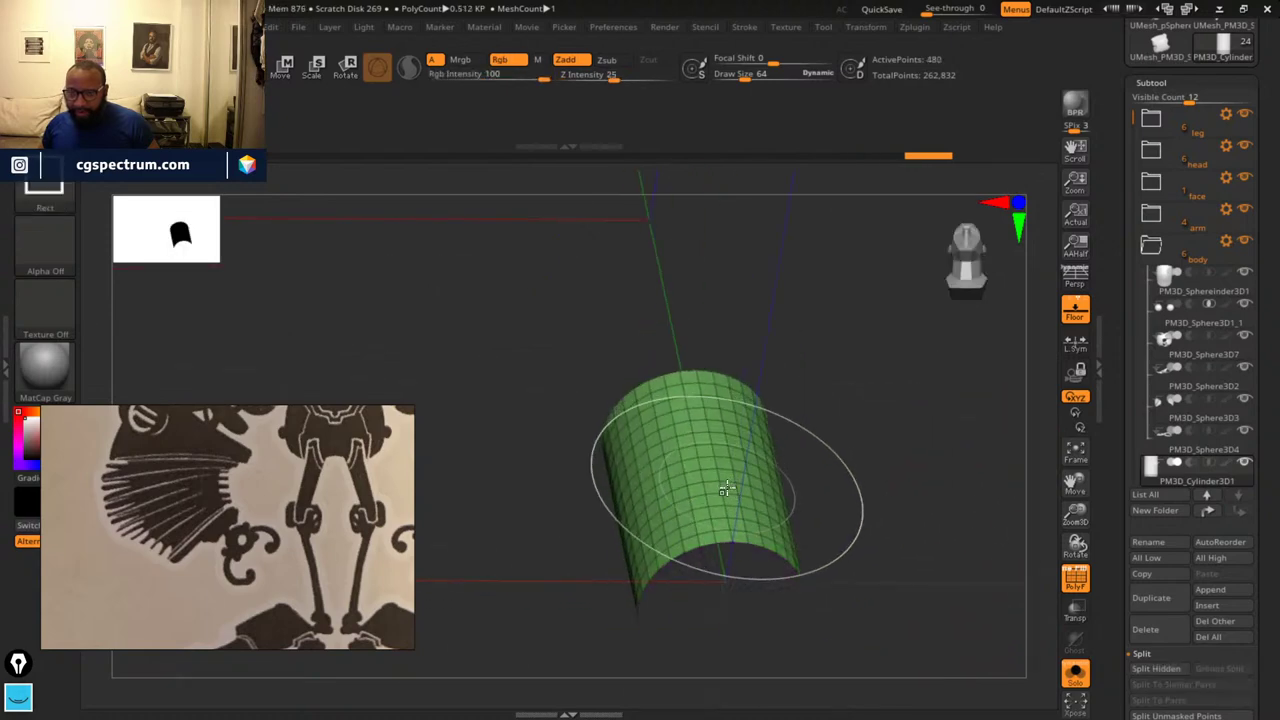
key(ctrl+z)
key(ctrl+z)
key(ctrl+z)
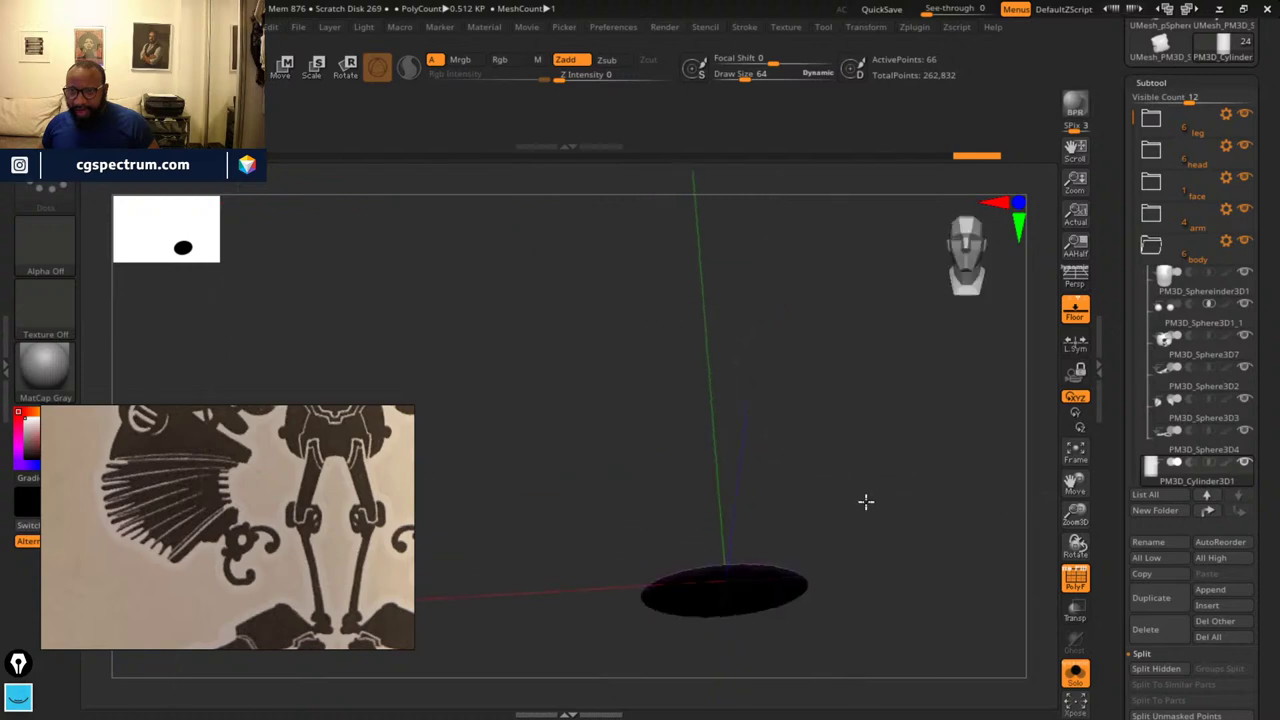
key(ctrl+shift+z)
key(ctrl+shift+z)
key(ctrl+shift+z)
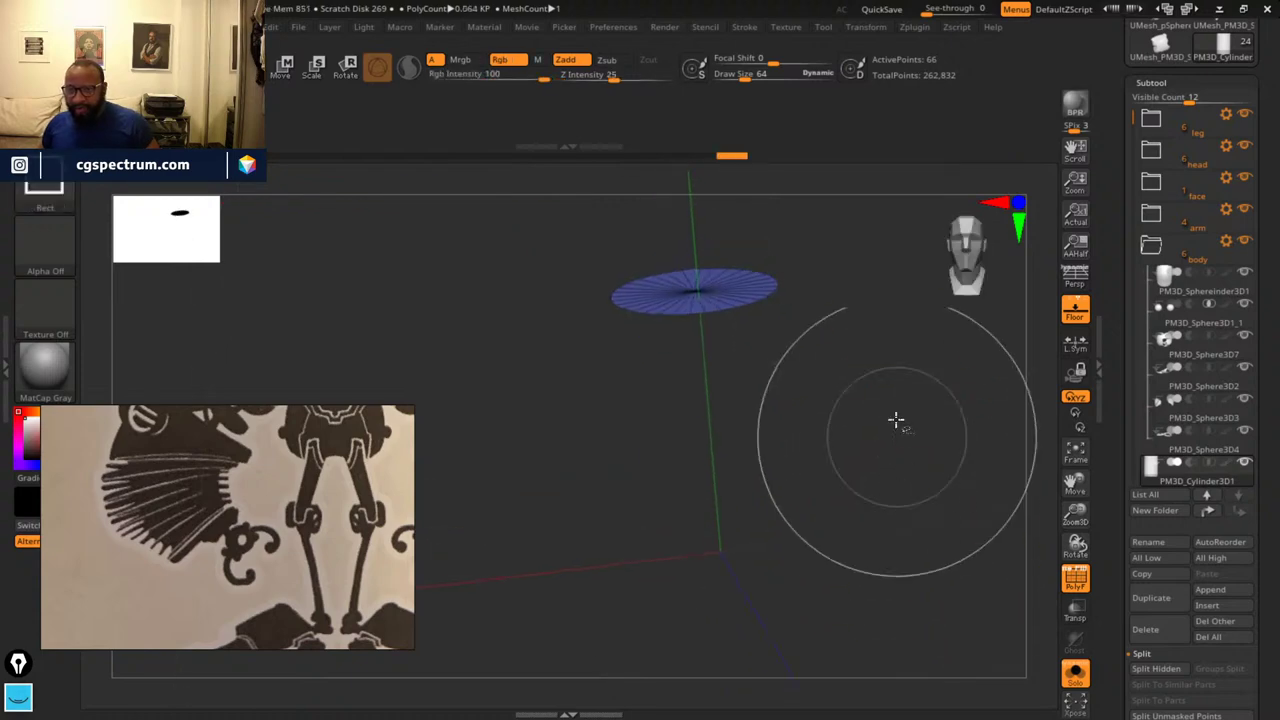
mouse_move(898, 479)
mouse_down()
mouse_move(903, 337)
mouse_move(866, 520)
mouse_move(883, 371)
mouse_move(846, 388)
mouse_move(960, 500)
mouse_move(889, 500)
mouse_move(878, 385)
mouse_move(894, 477)
mouse_move(903, 468)
mouse_up()
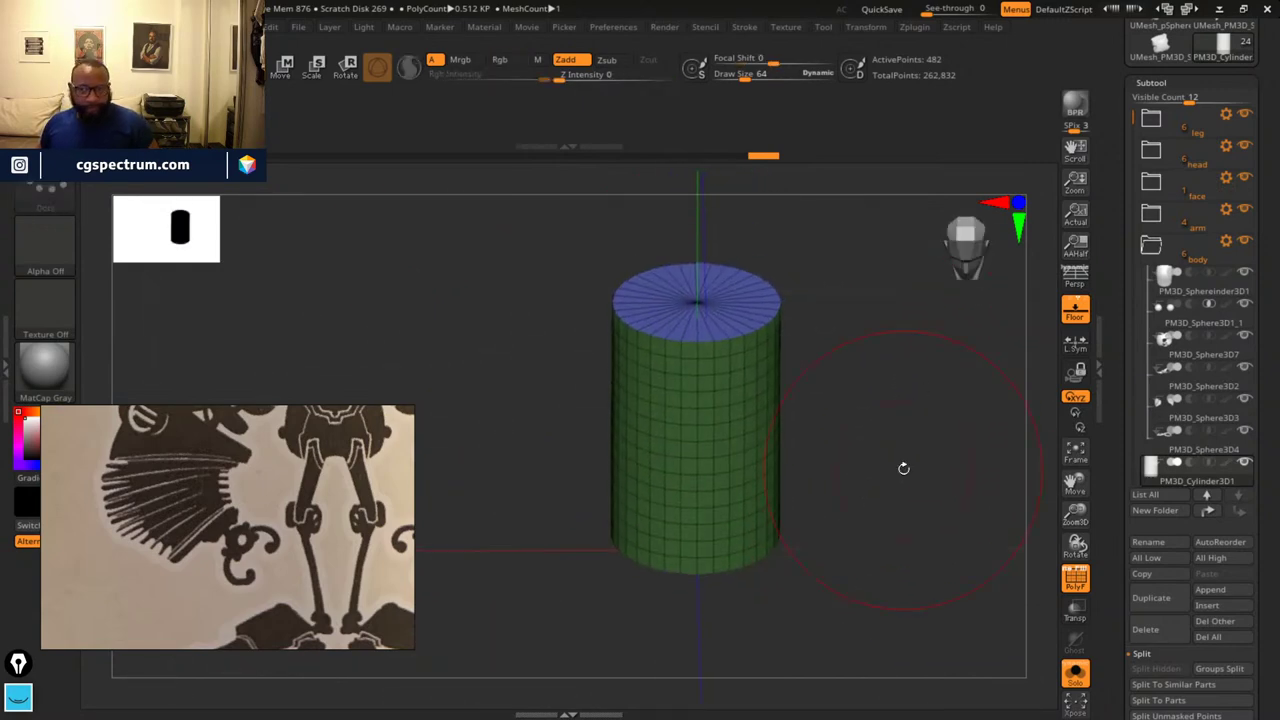
- Examine the ankle cylinder's cap and side-wall topology and polygroups from above and below
alt+drag(883, 373, 1026, 420)
alt+drag(940, 351, 904, 474)
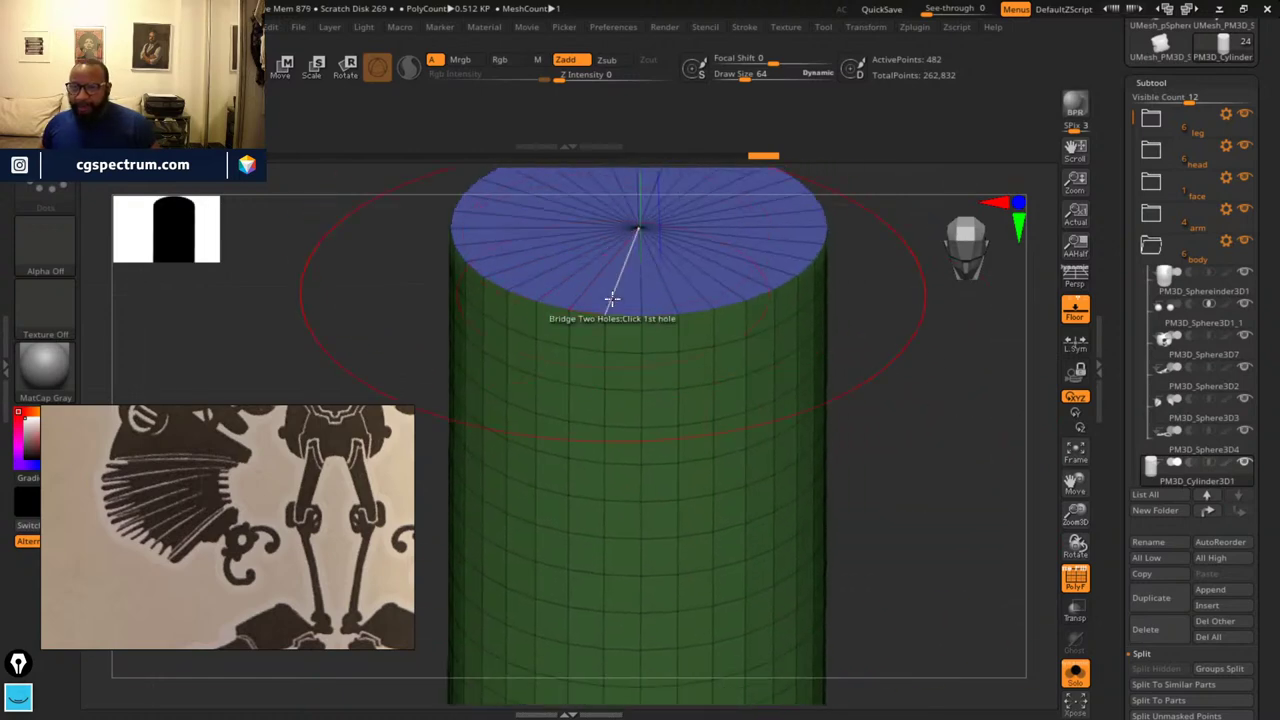
alt+drag(903, 414, 904, 372)
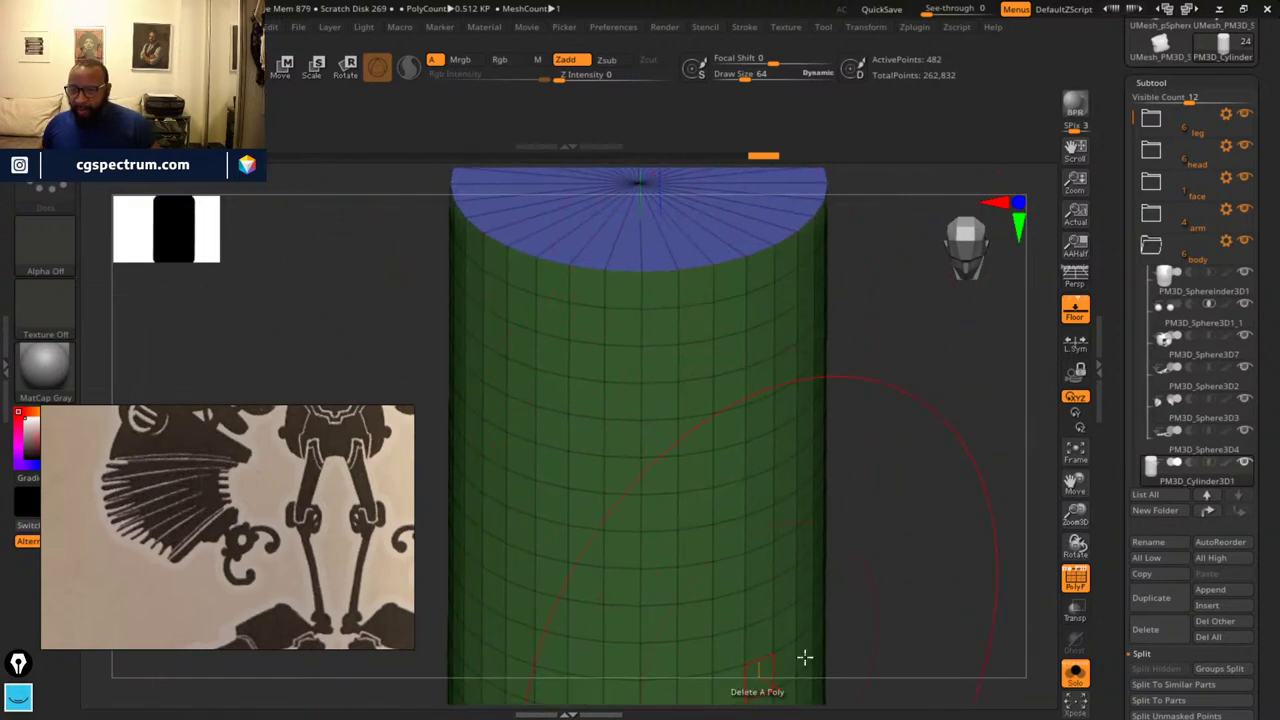
alt+drag(1007, 541, 1000, 547)
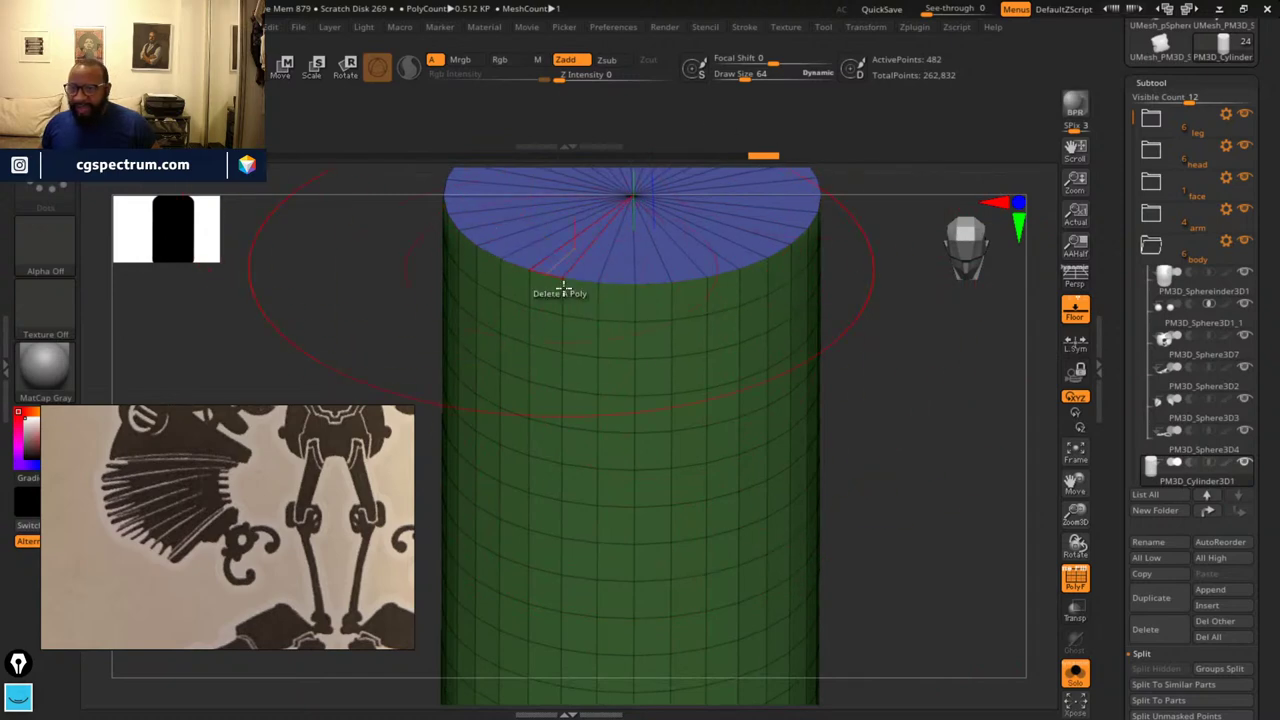
drag(889, 365, 746, 363)
alt+drag(733, 500, 789, 354)
drag(811, 571, 797, 448)
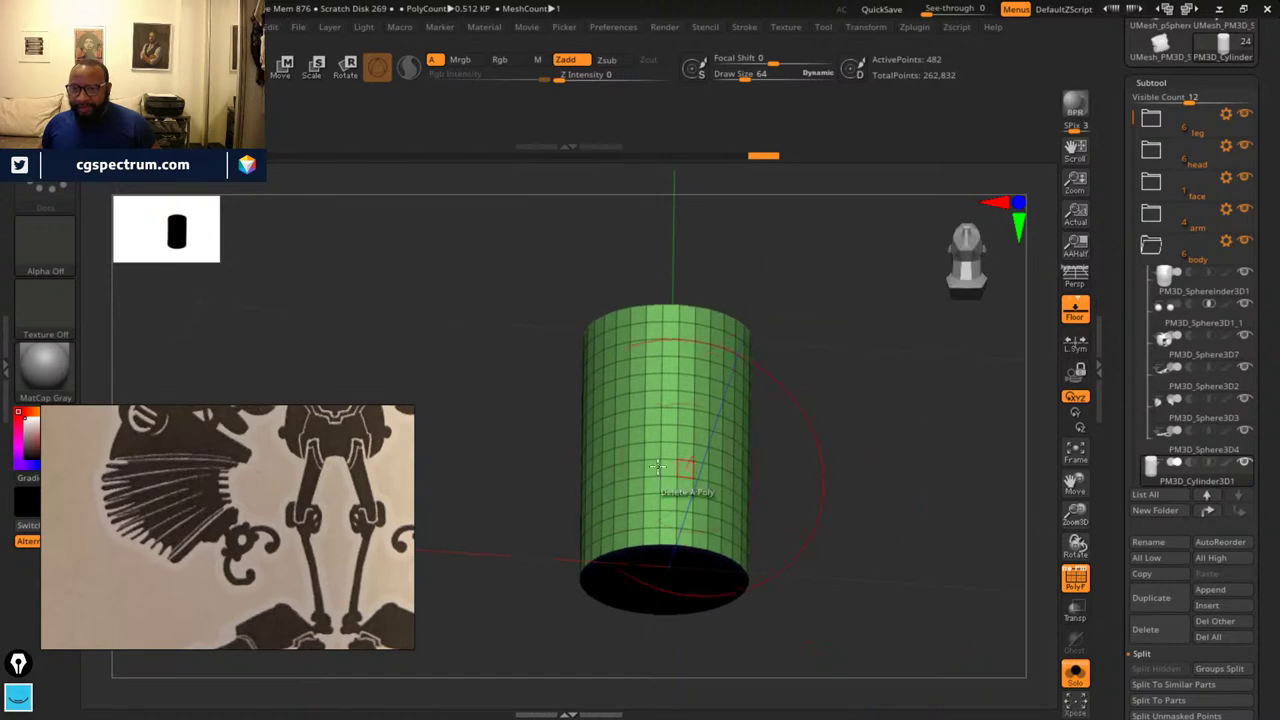
drag(878, 517, 893, 640)
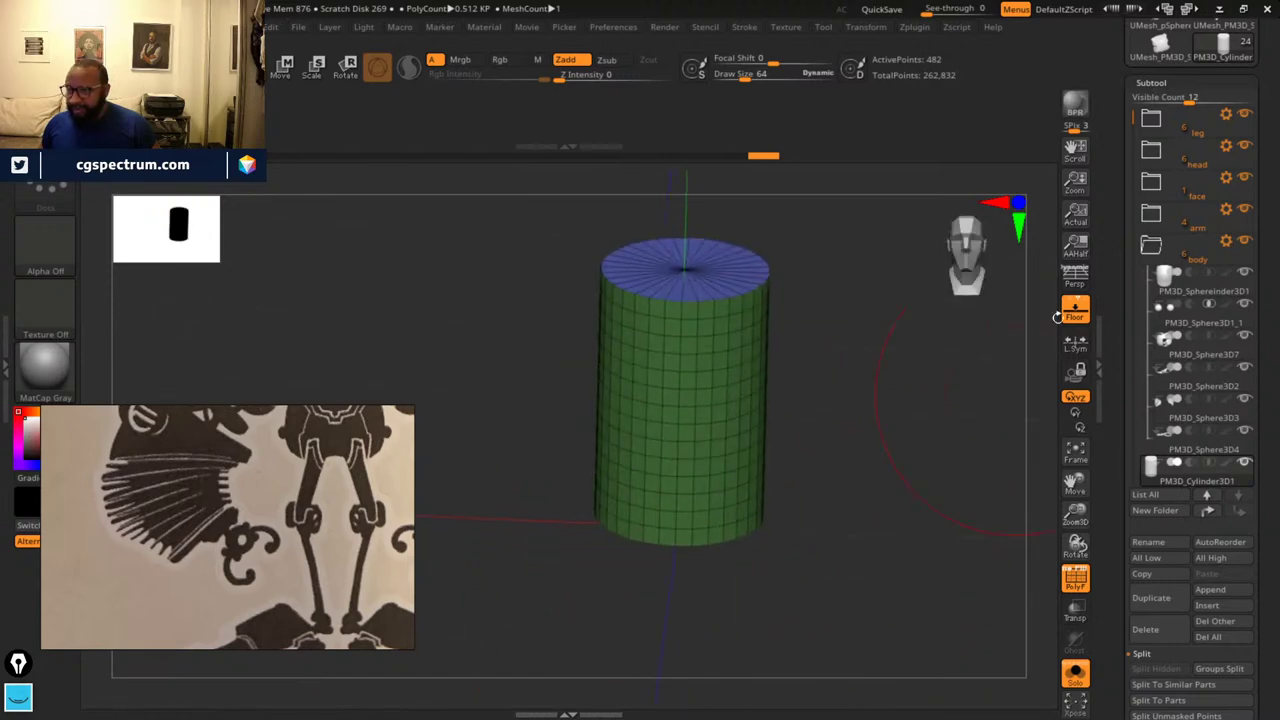
- Crease the ankle cylinder's edges along its polygroup borders with Crease PG and check the cap rim
scroll(1265, 288, down, 10)
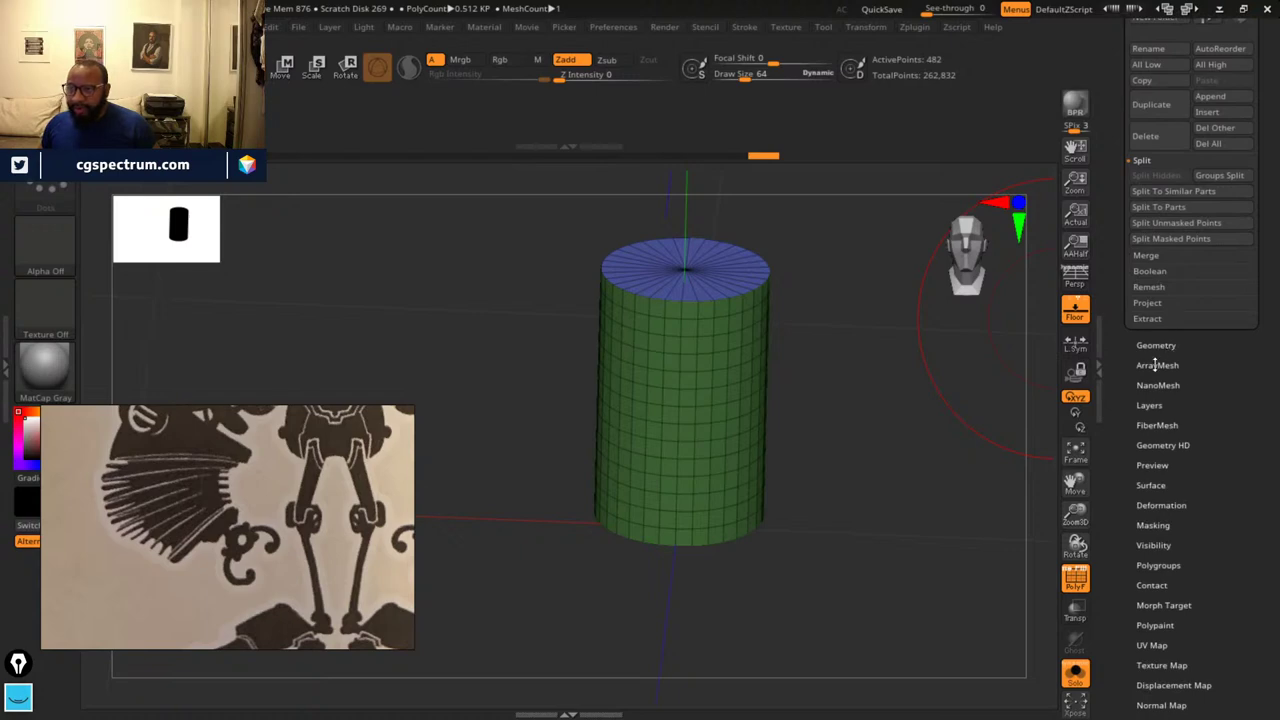
click(1156, 346)
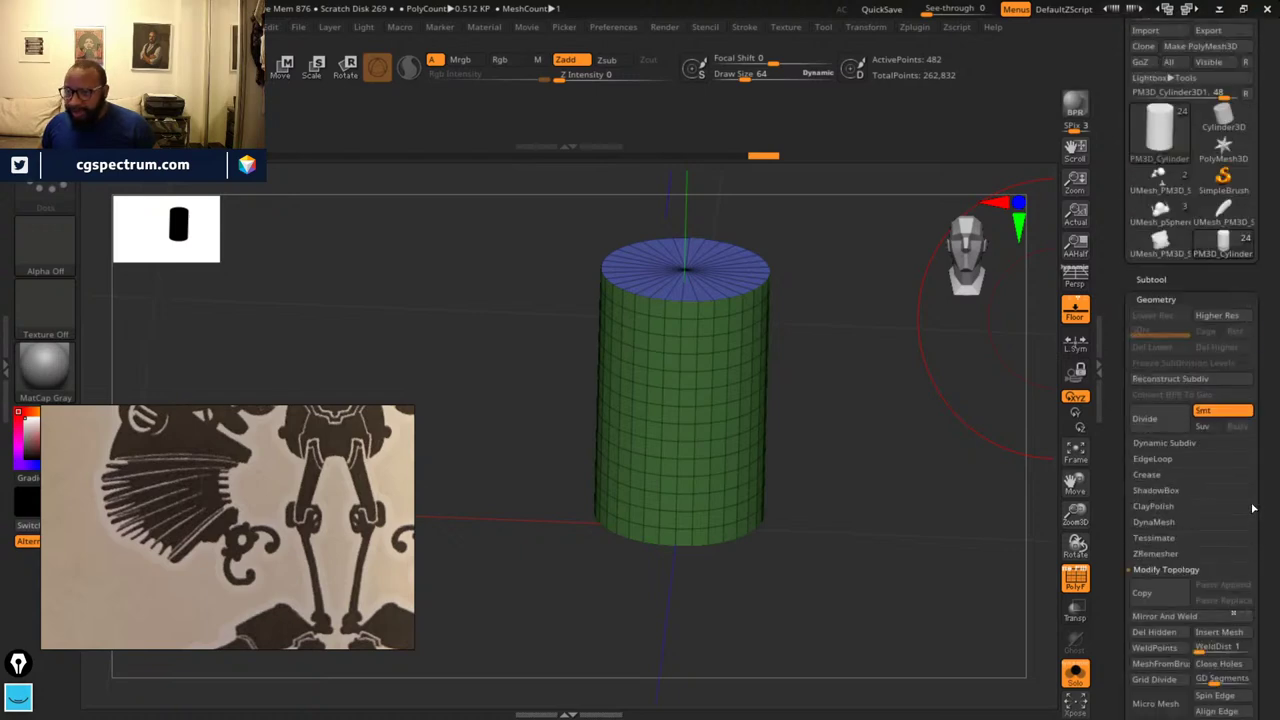
click(1150, 475)
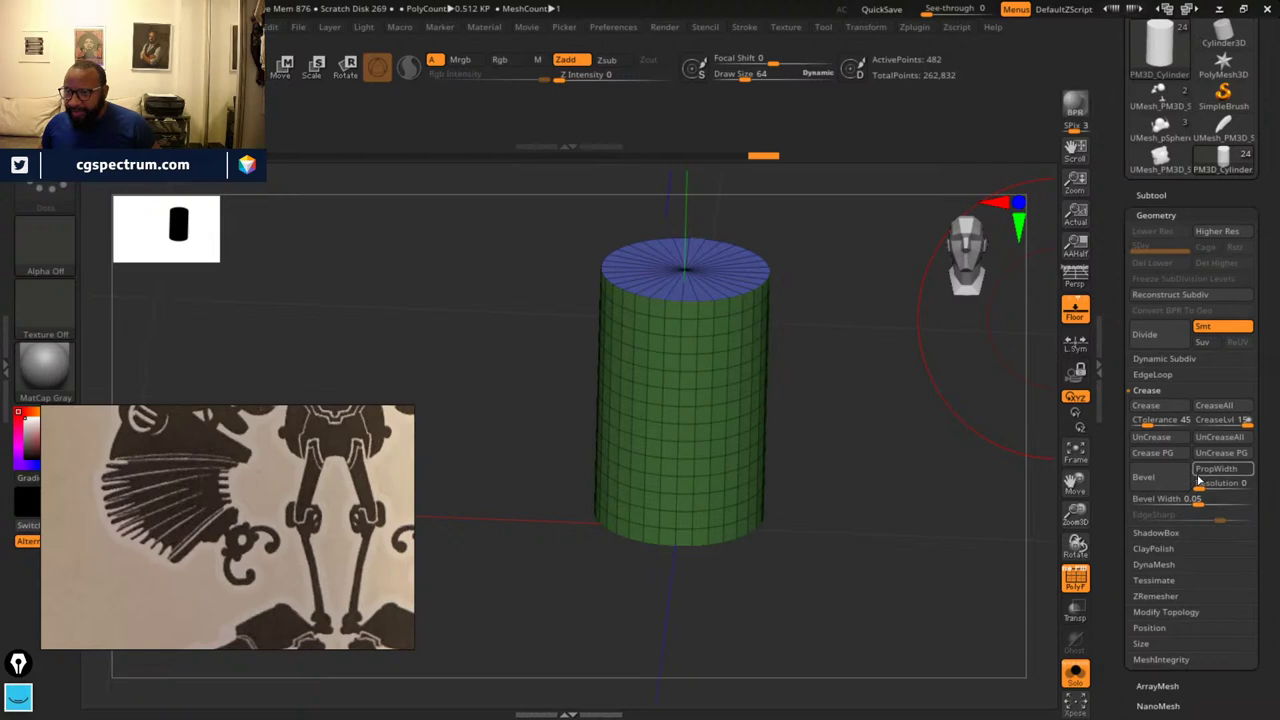
click(1162, 456)
alt+drag(877, 307, 1048, 383)
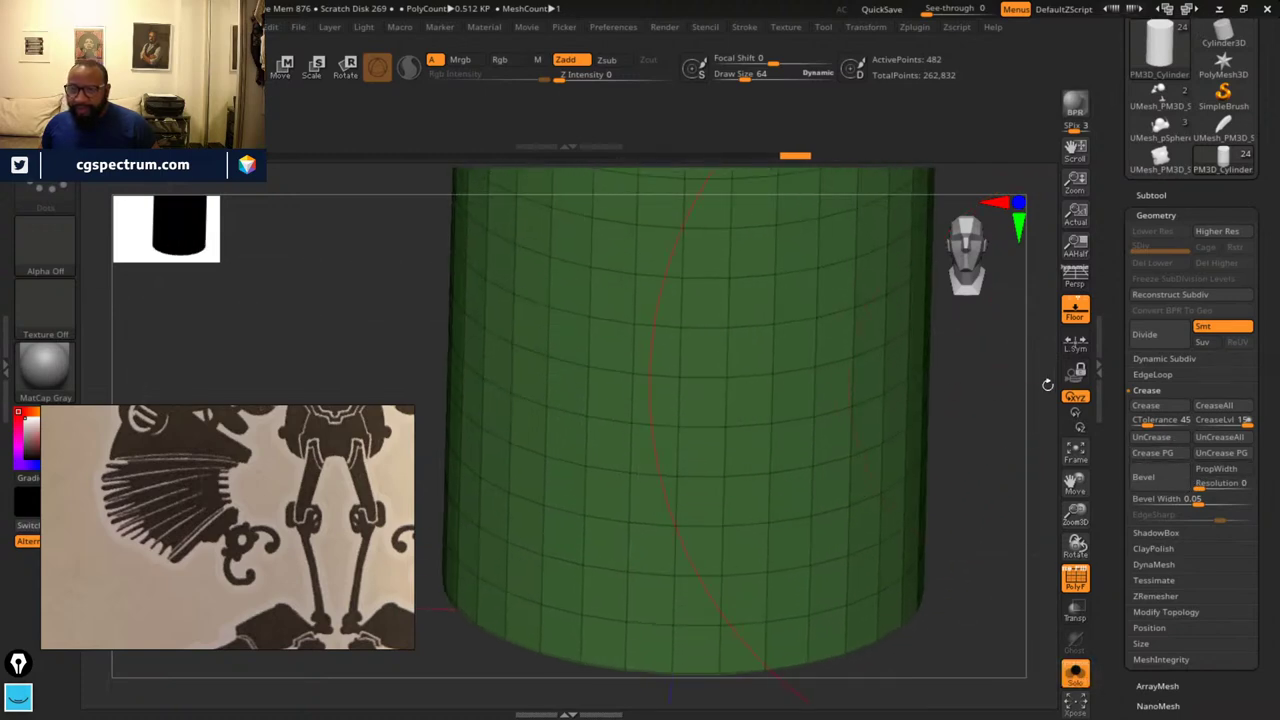
alt+drag(971, 327, 923, 700)
mouse_move(926, 366)
mouse_down()
mouse_move(929, 394)
mouse_move(946, 398)
mouse_move(825, 388)
mouse_up()
drag(877, 451, 900, 386)
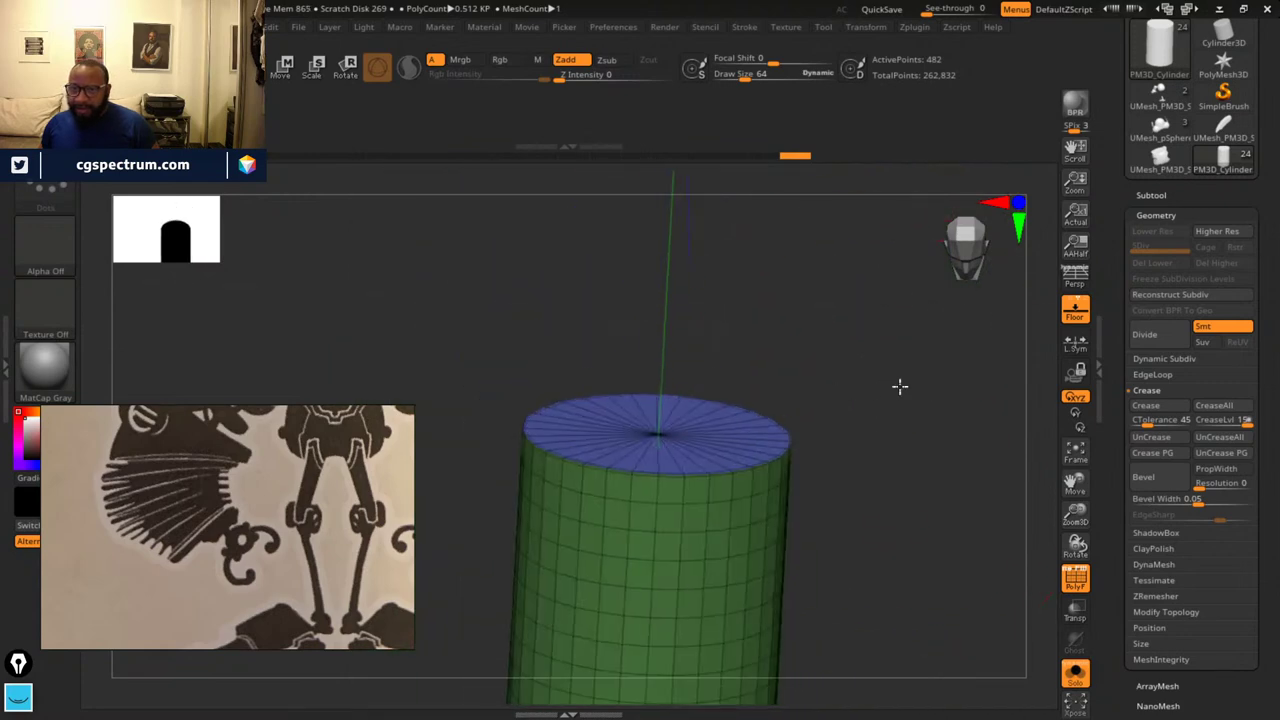
- Subdivide the creased ankle cylinder once and delete its lower subdivision level
key(ctrl+d)
alt+drag(903, 480, 1038, 422)
click(1157, 263)
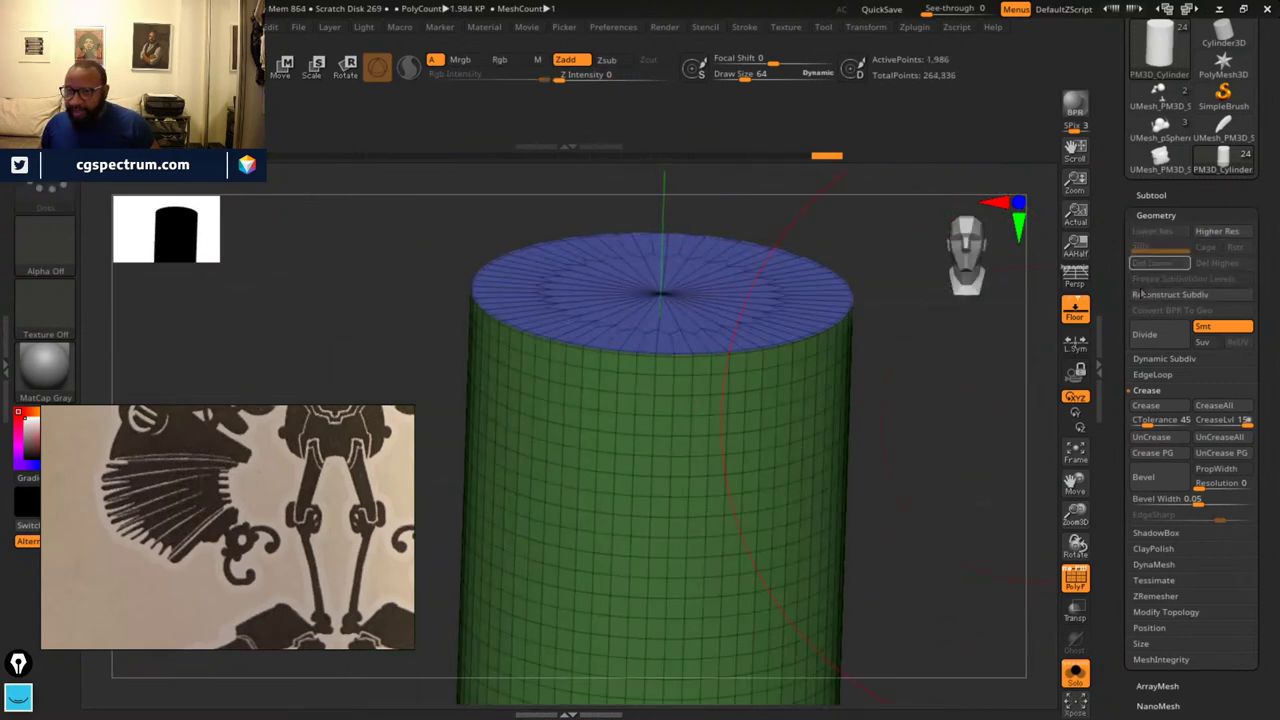
- Inspect the subdivided cylinder's mesh, isolating the cap polygroup briefly before showing the whole cylinder again from the front
drag(952, 457, 960, 352)
drag(960, 352, 904, 398)
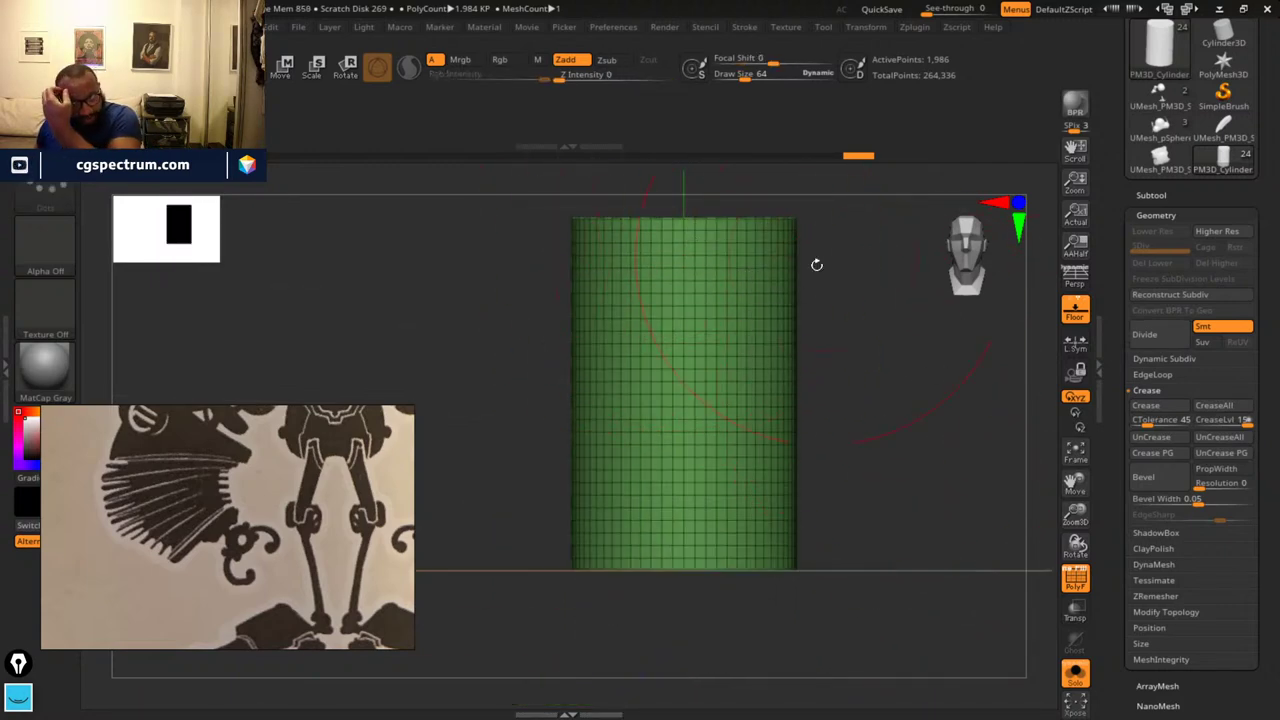
alt+drag(897, 452, 898, 467)
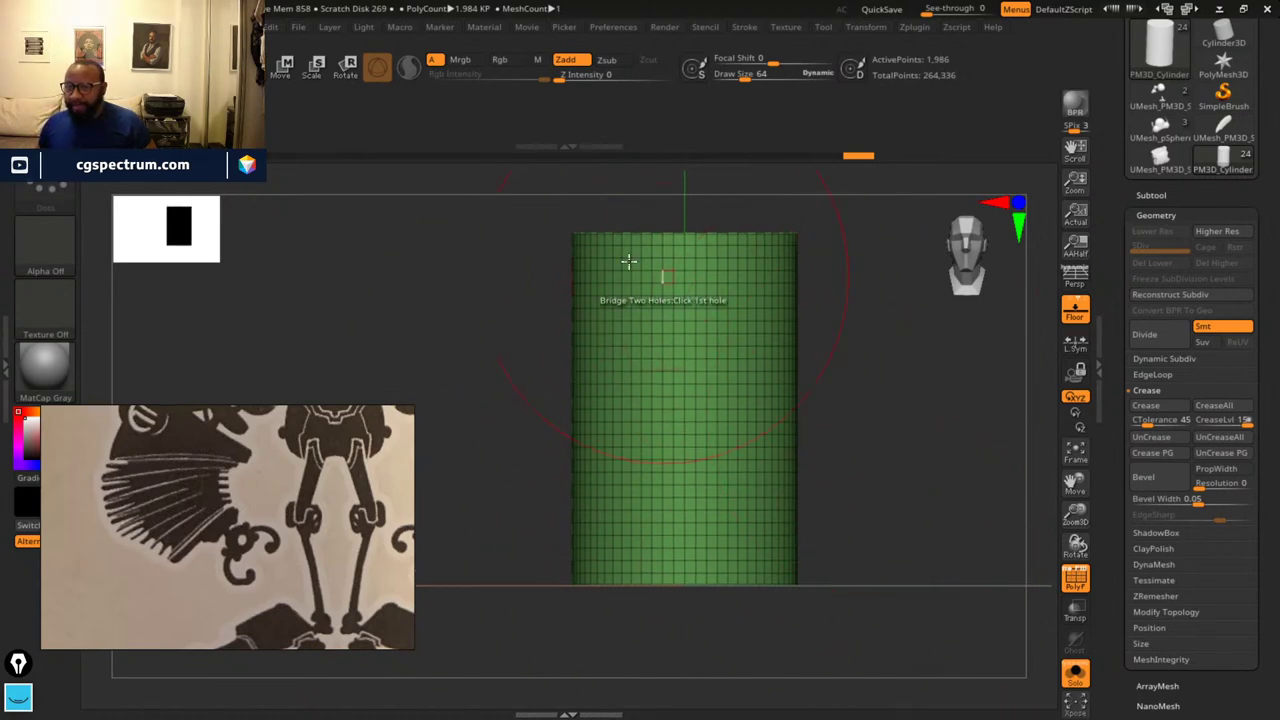
drag(988, 382, 931, 409)
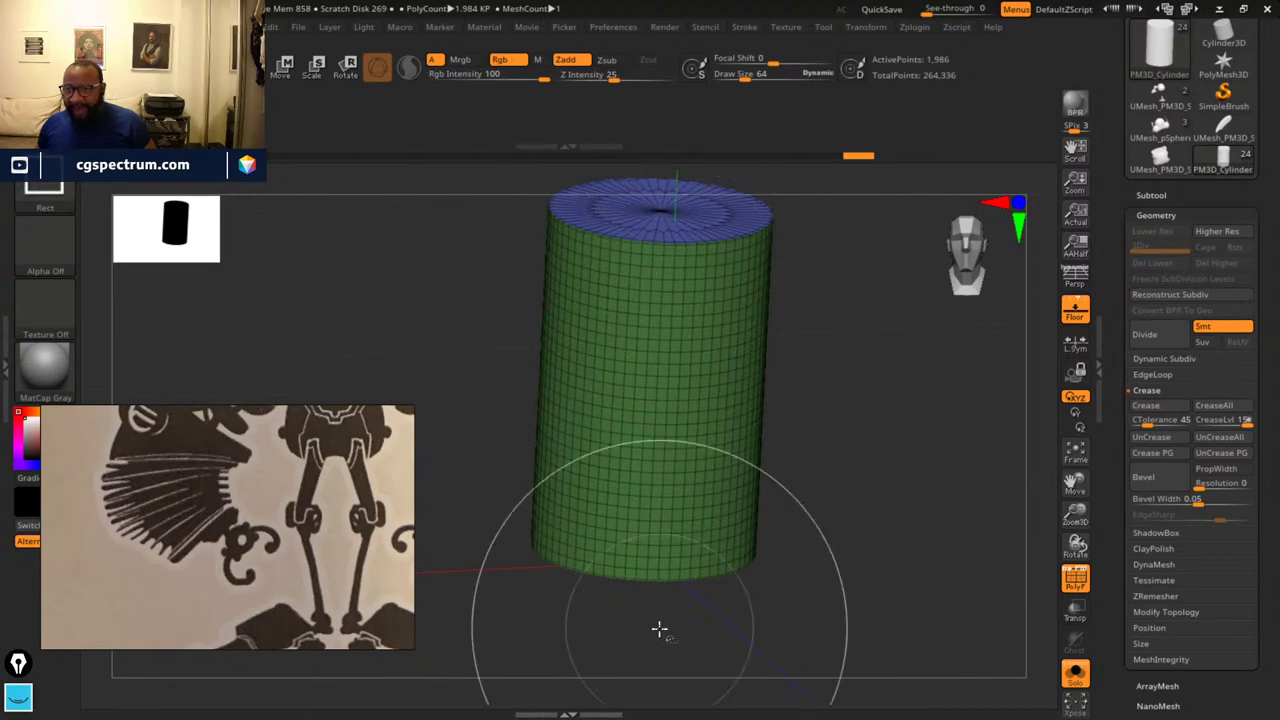
ctrl+shift+click(705, 227)
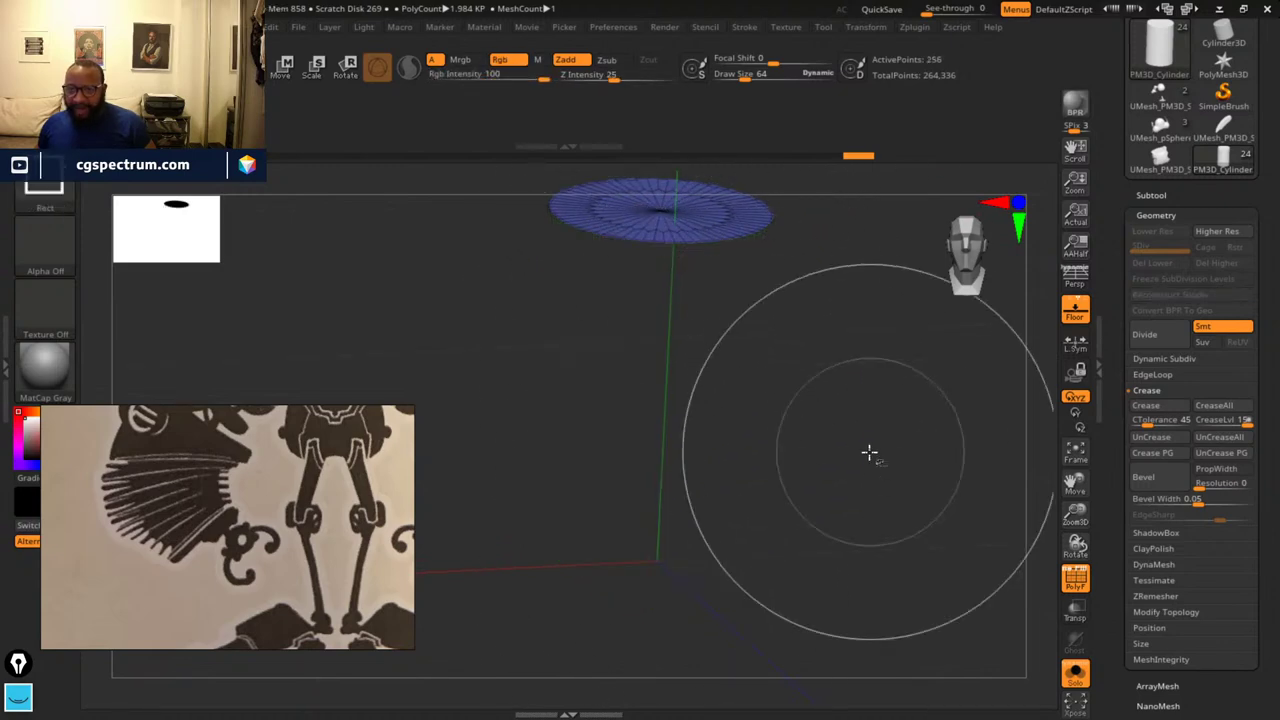
mouse_move(869, 451)
mouse_down()
mouse_move(851, 360)
mouse_move(871, 435)
mouse_move(864, 475)
mouse_up()
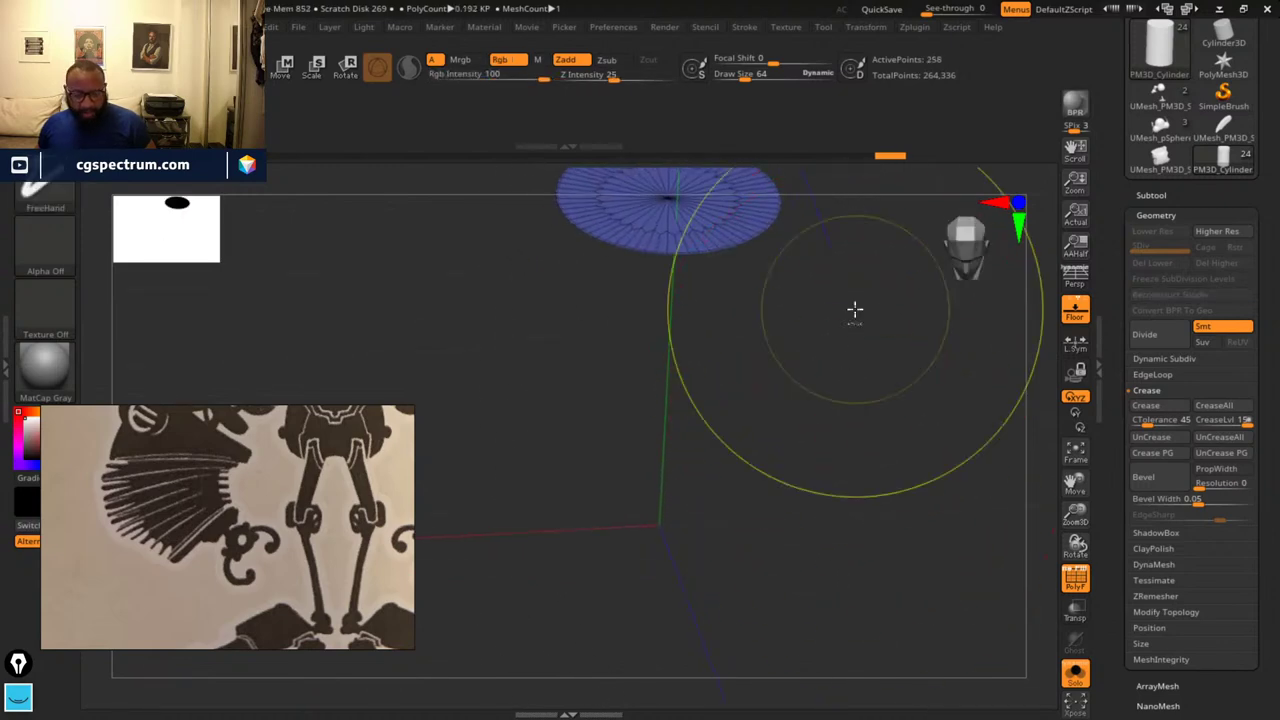
ctrl+shift+click(934, 424)
drag(934, 424, 912, 392)
alt+drag(869, 434, 845, 414)
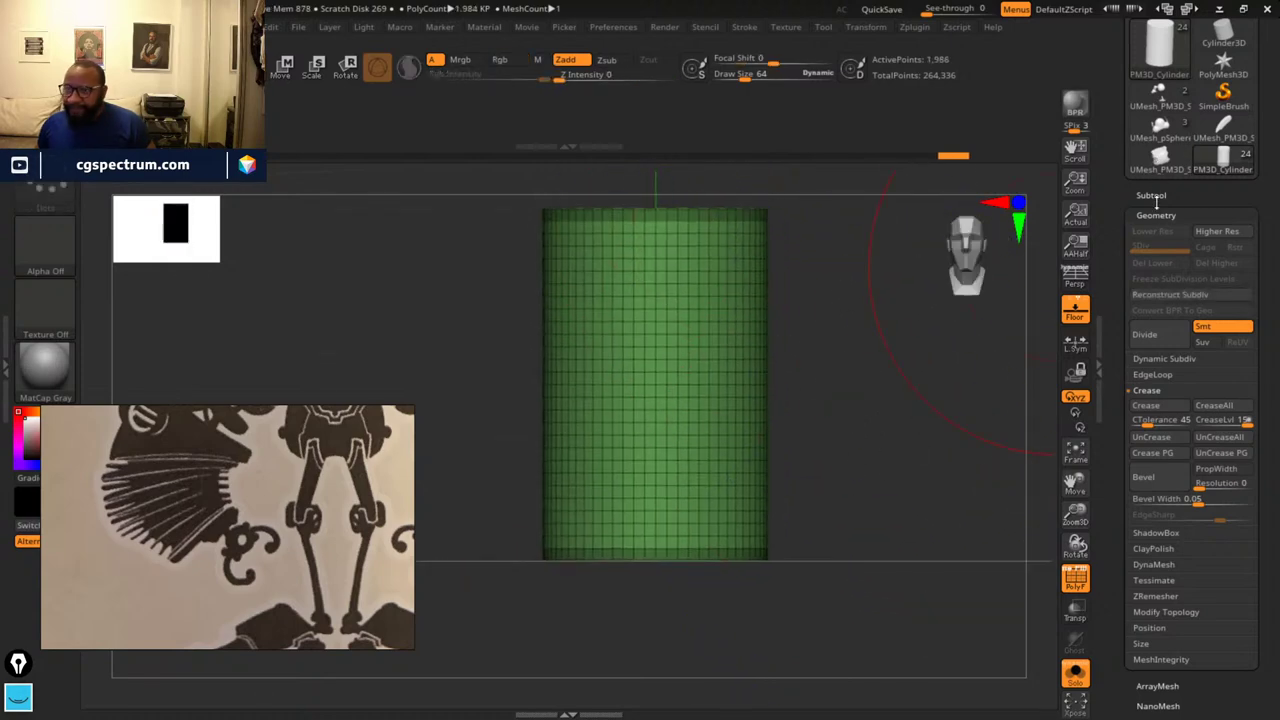
- Turn off the cylinder's polyframe display and open NoiseMaker to add surface noise
click(1072, 580)
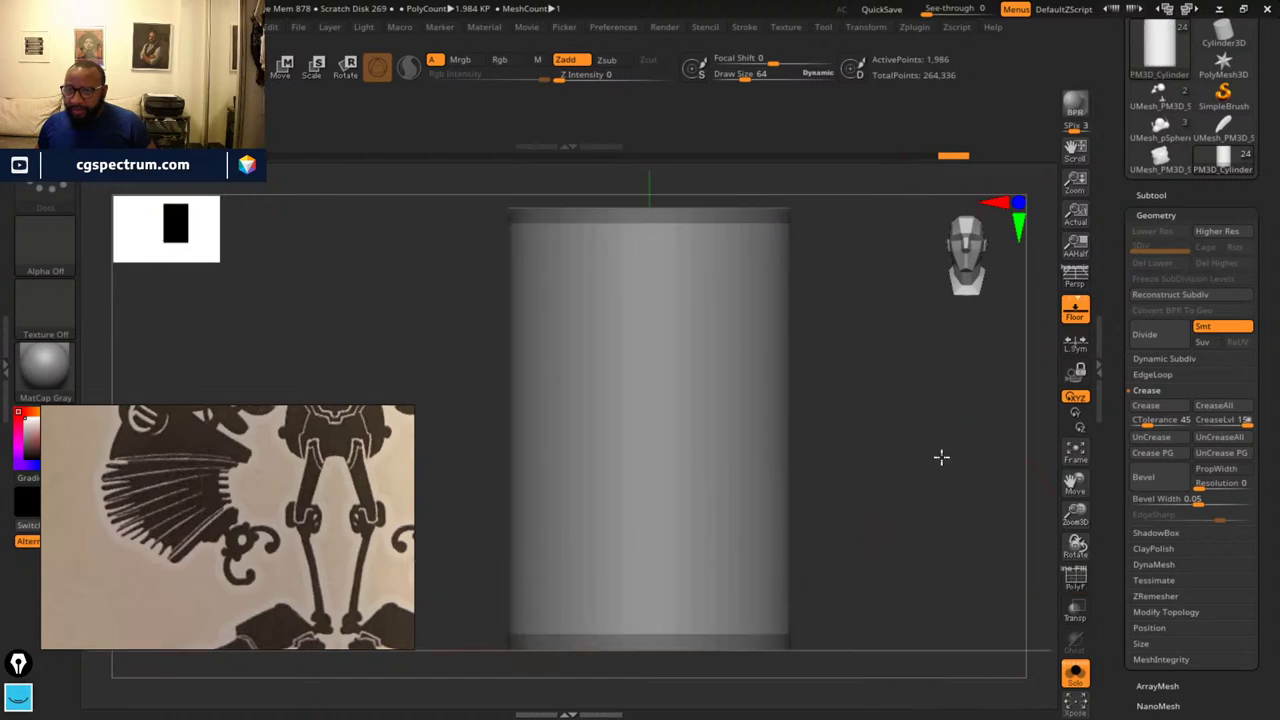
drag(1184, 675, 1204, 431)
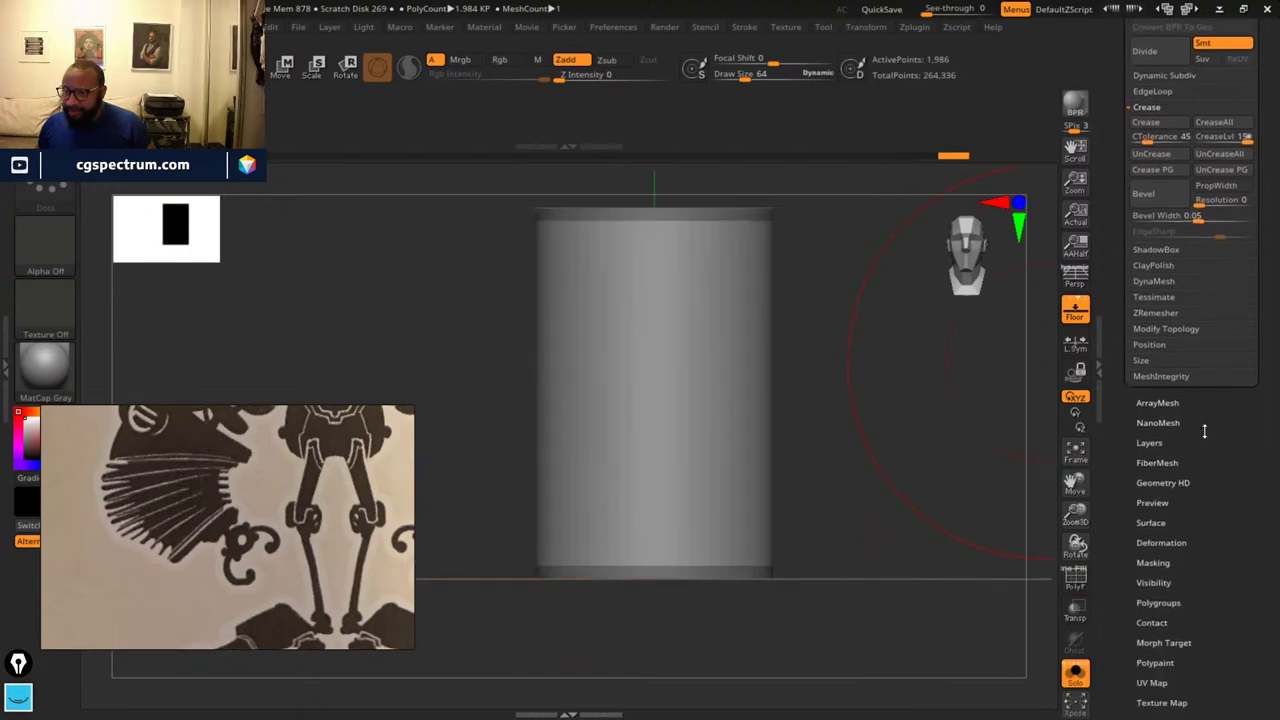
click(1163, 523)
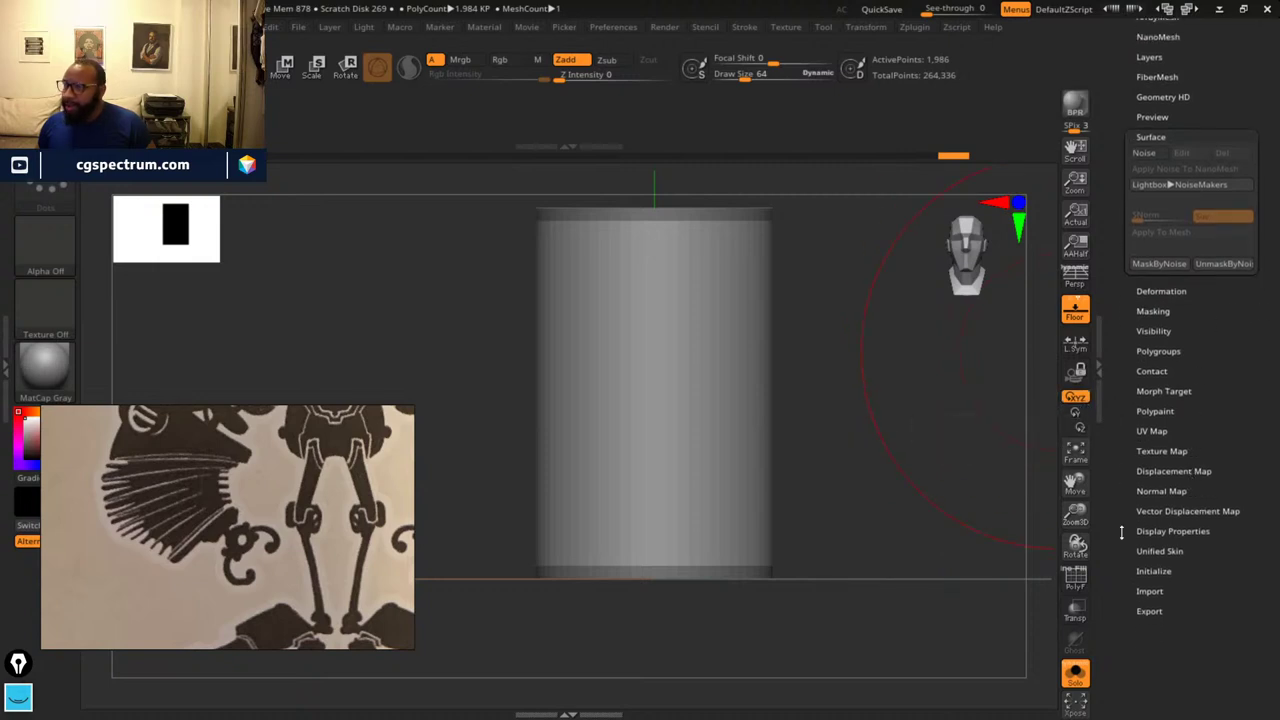
drag(1172, 413, 1180, 449)
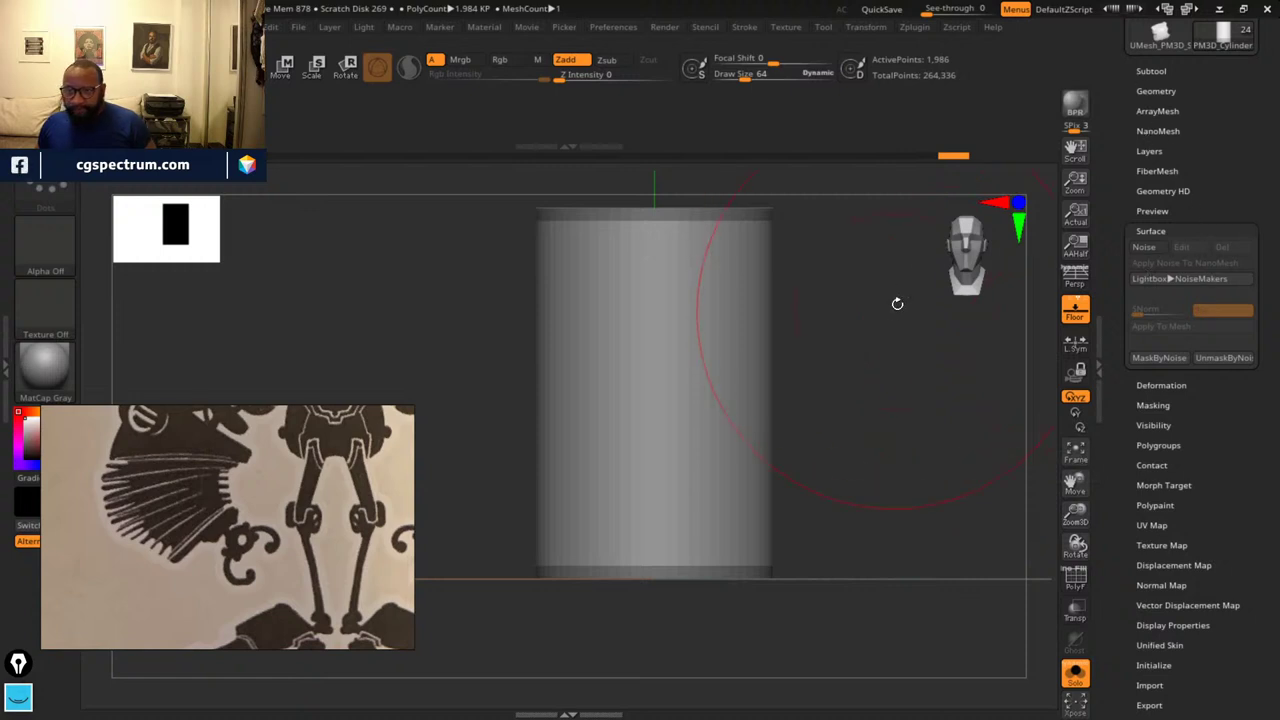
alt+drag(897, 303, 892, 312)
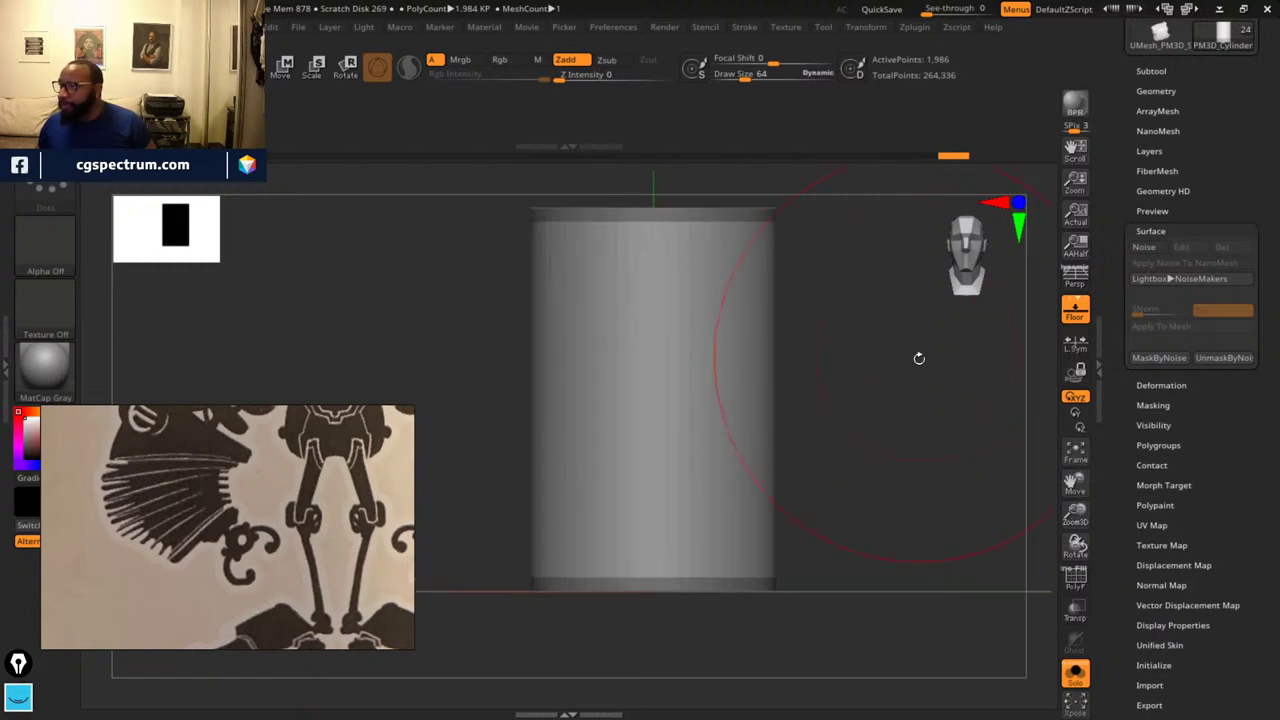
drag(919, 358, 898, 382)
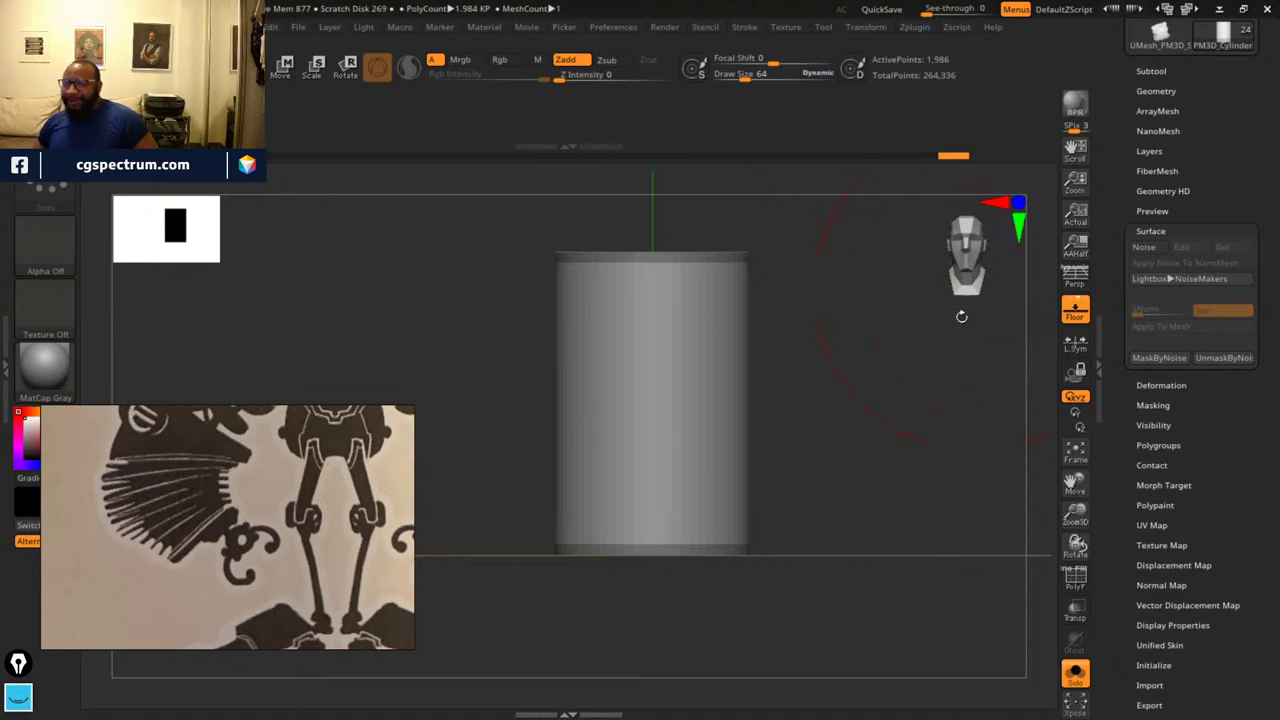
alt+drag(809, 441, 811, 372)
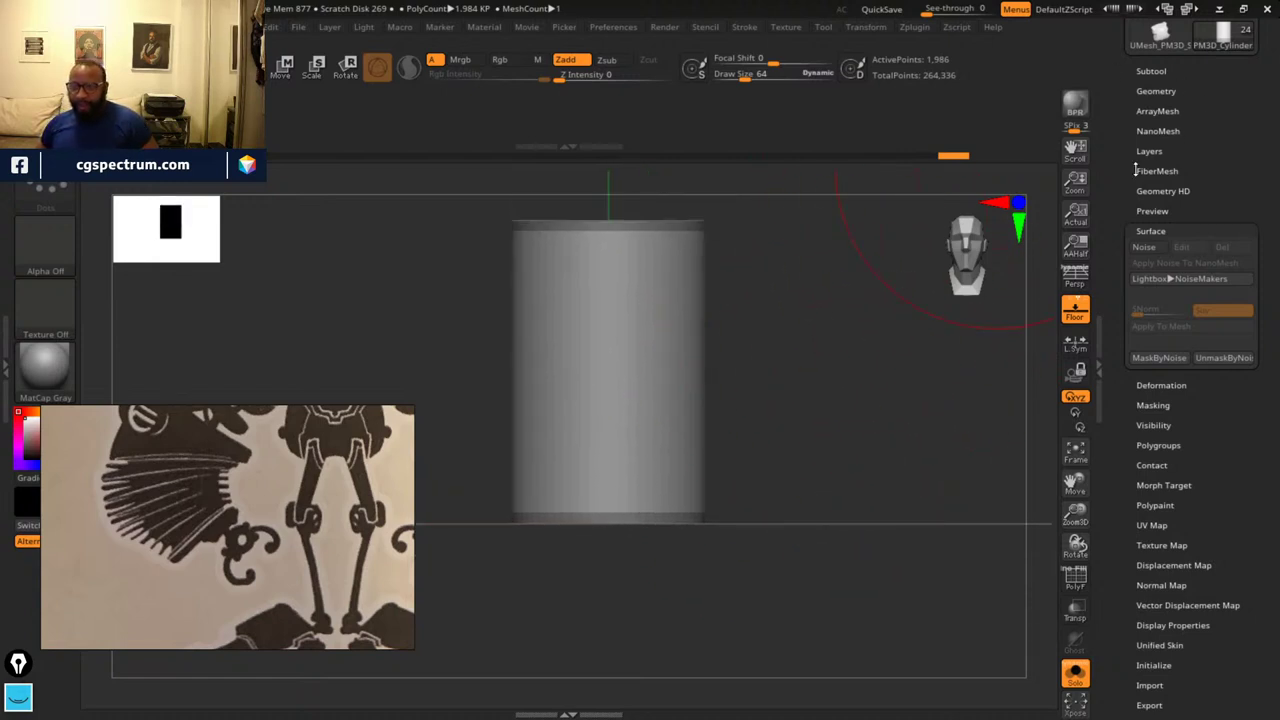
click(1145, 247)
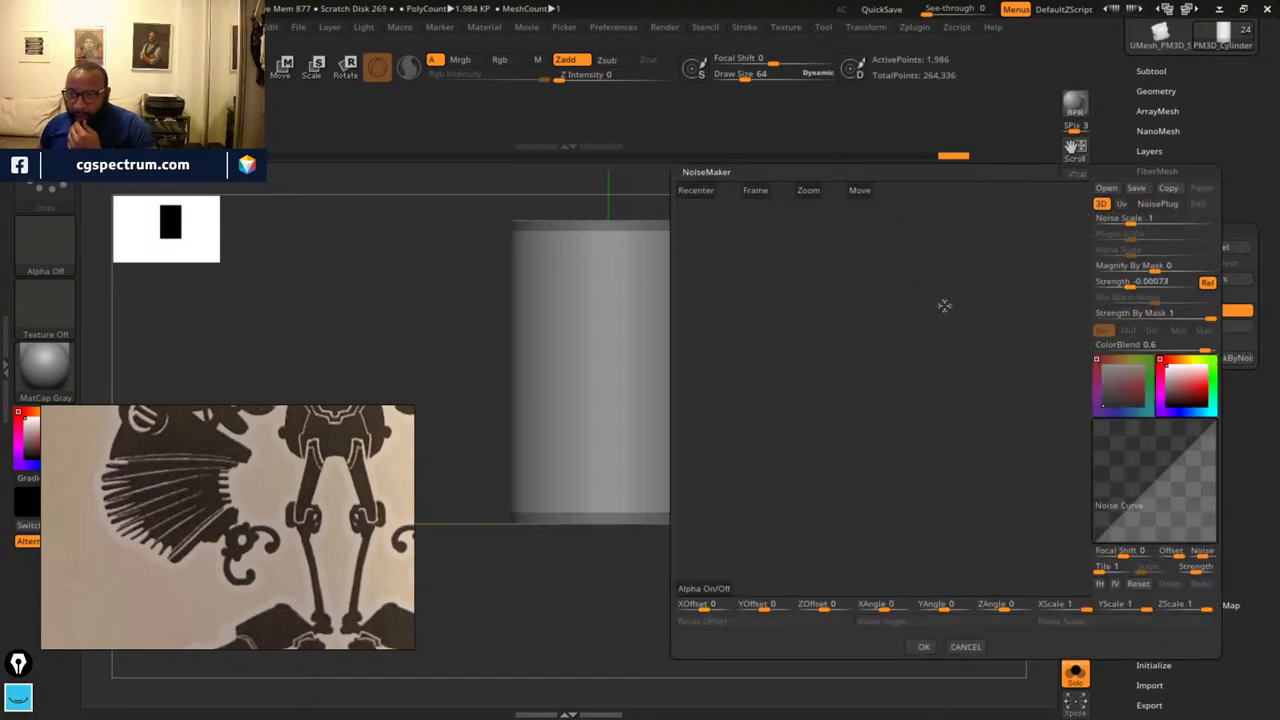
- Inspect the noise preview on the cylinder's cap and side wall, comparing UV with 3D mapping and keeping 3D
shift+drag(1044, 363, 1044, 379)
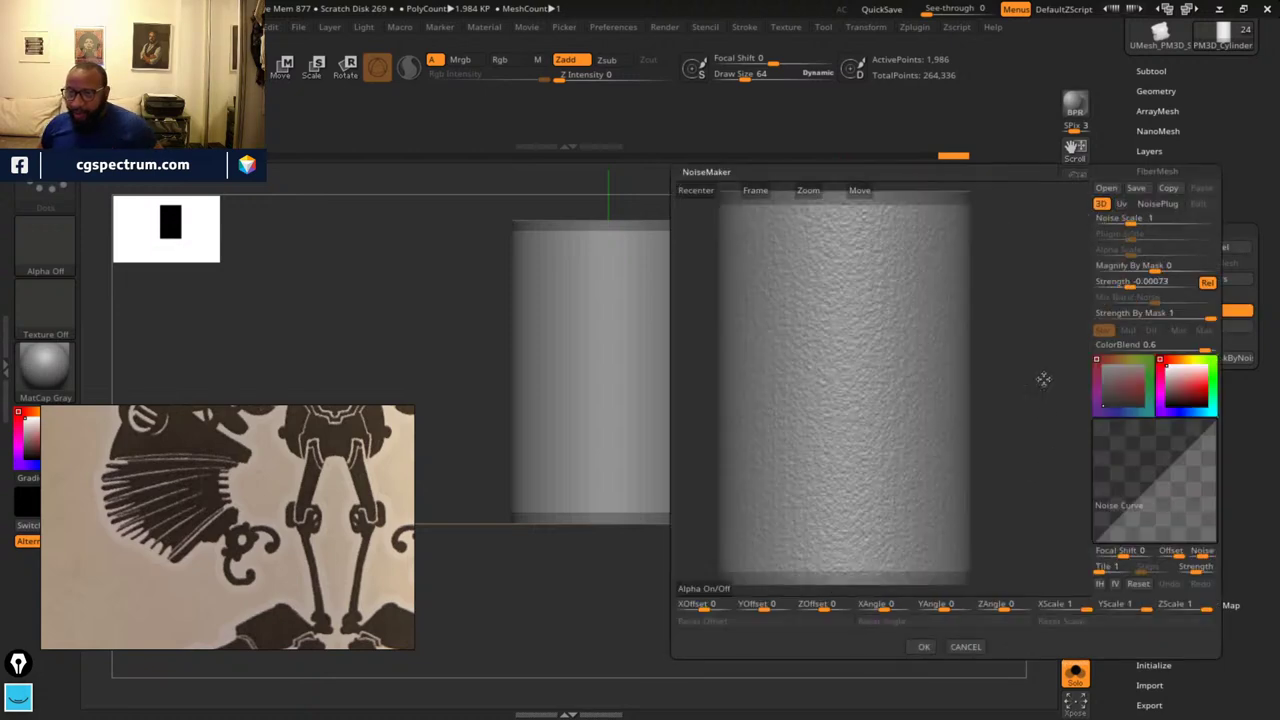
key(alt+shift)
alt+drag(986, 270, 955, 345)
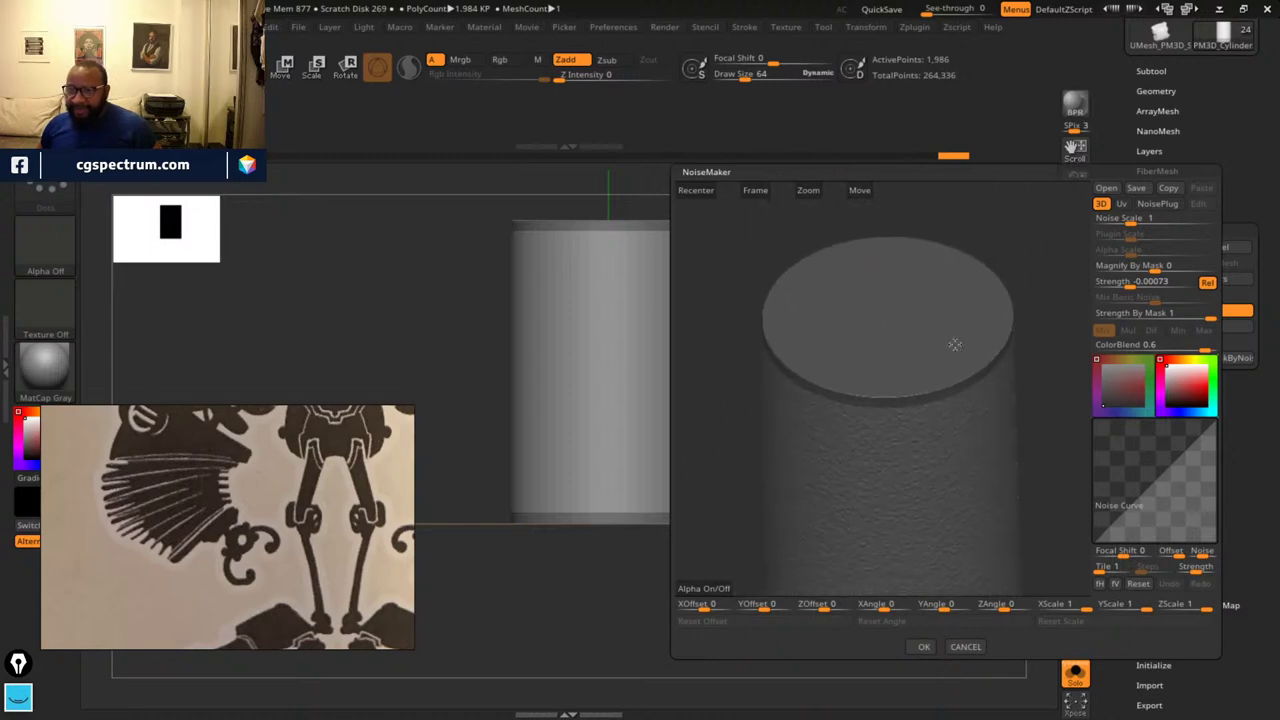
drag(1069, 436, 1043, 395)
drag(1051, 451, 1046, 383)
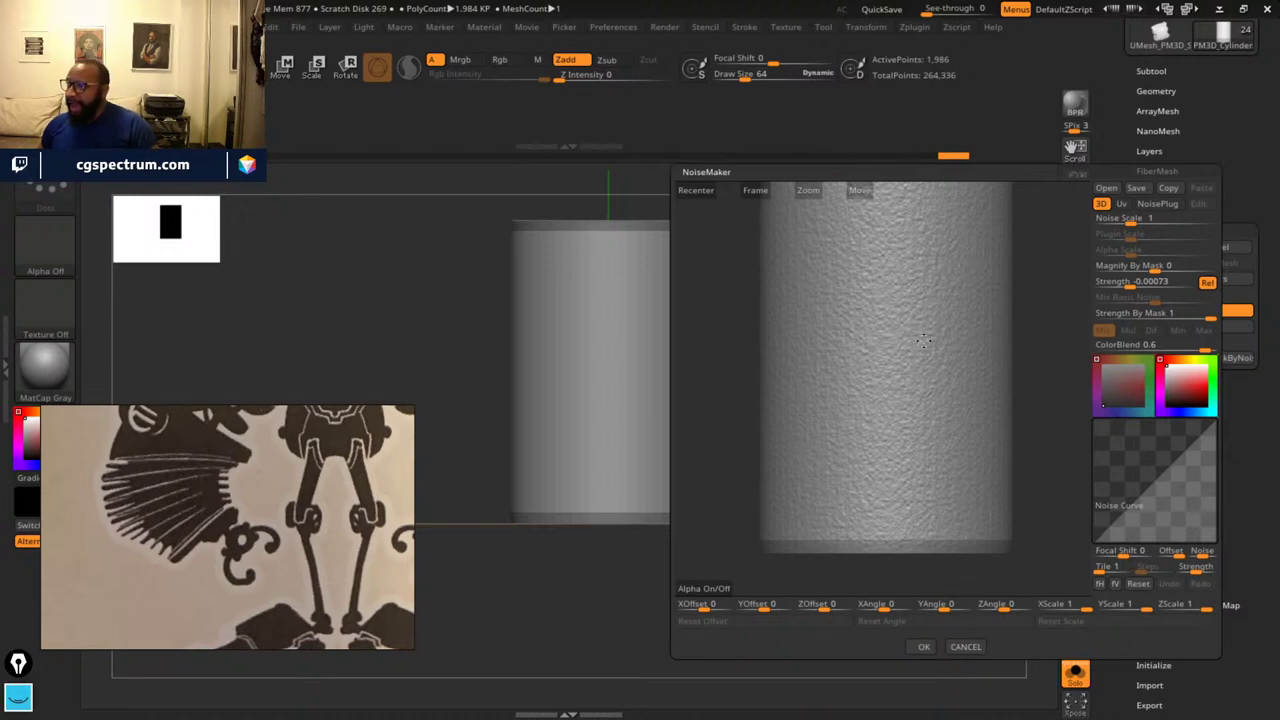
click(1121, 205)
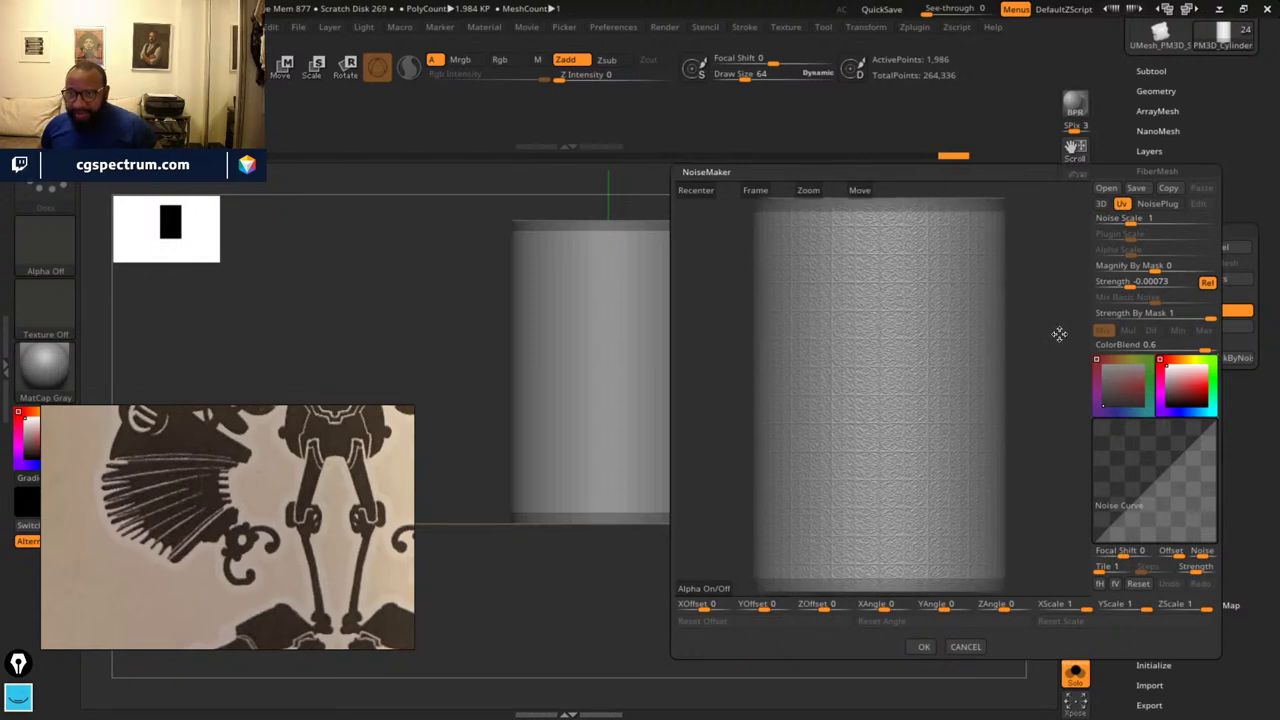
click(1102, 206)
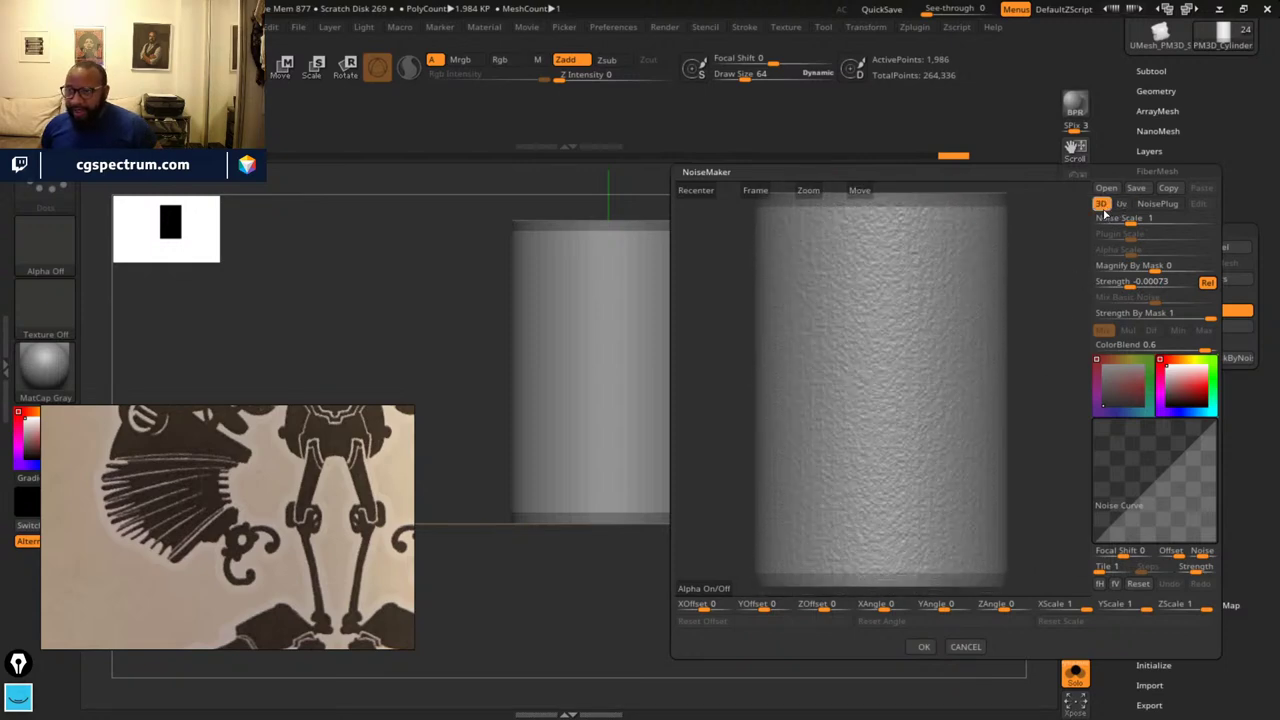
- Load the Stripes noise plugin in NoiseMaker with a straight shape and a scale of 0.4
click(1152, 206)
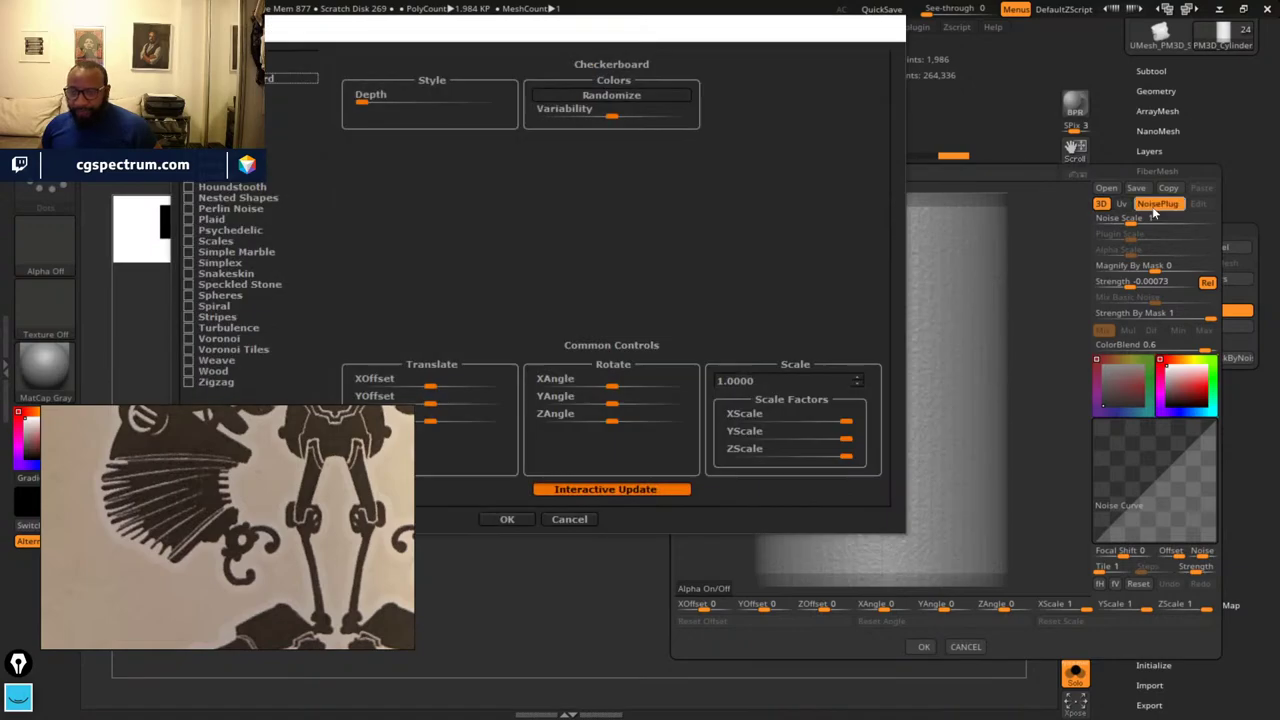
drag(770, 58, 956, 100)
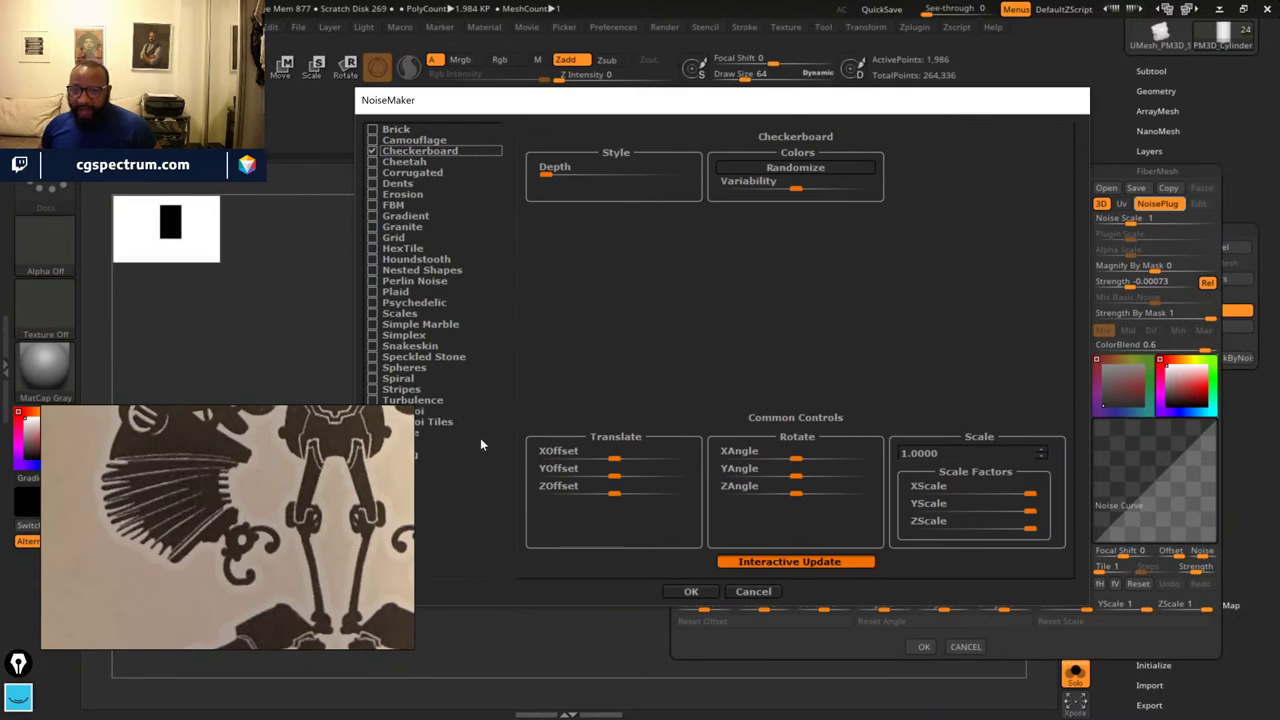
drag(690, 100, 542, 94)
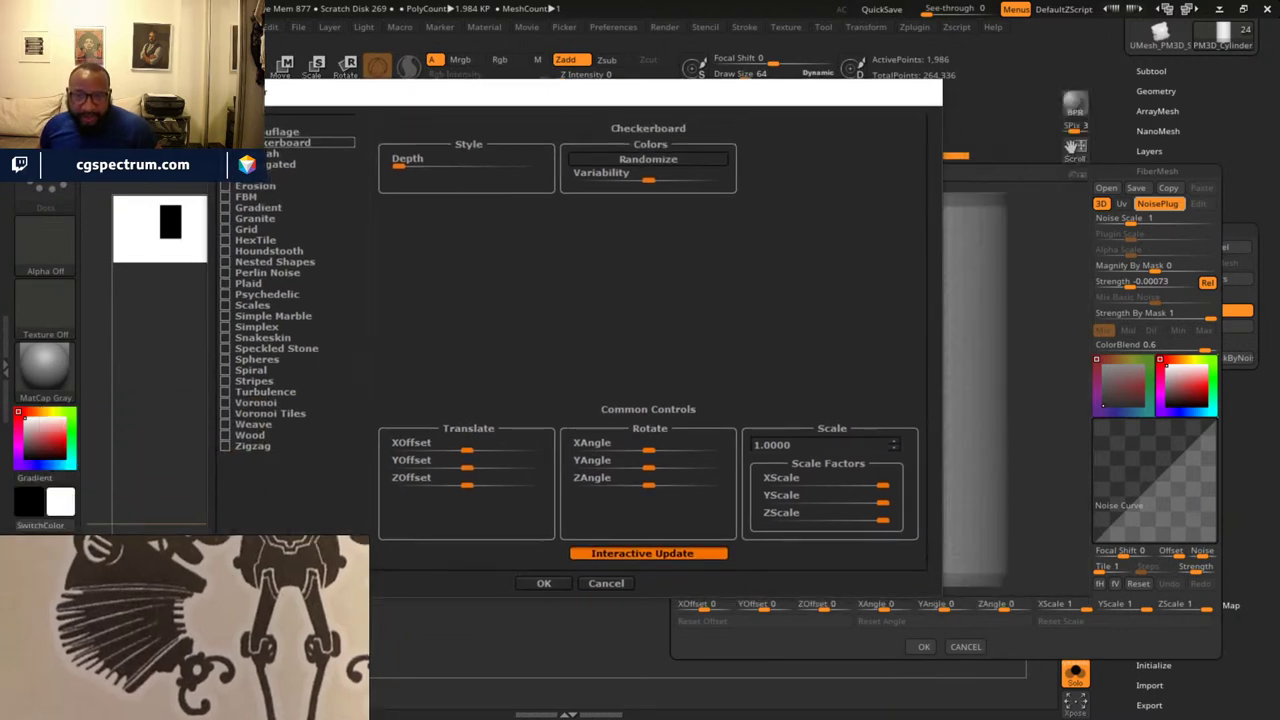
click(226, 381)
drag(828, 86, 602, 87)
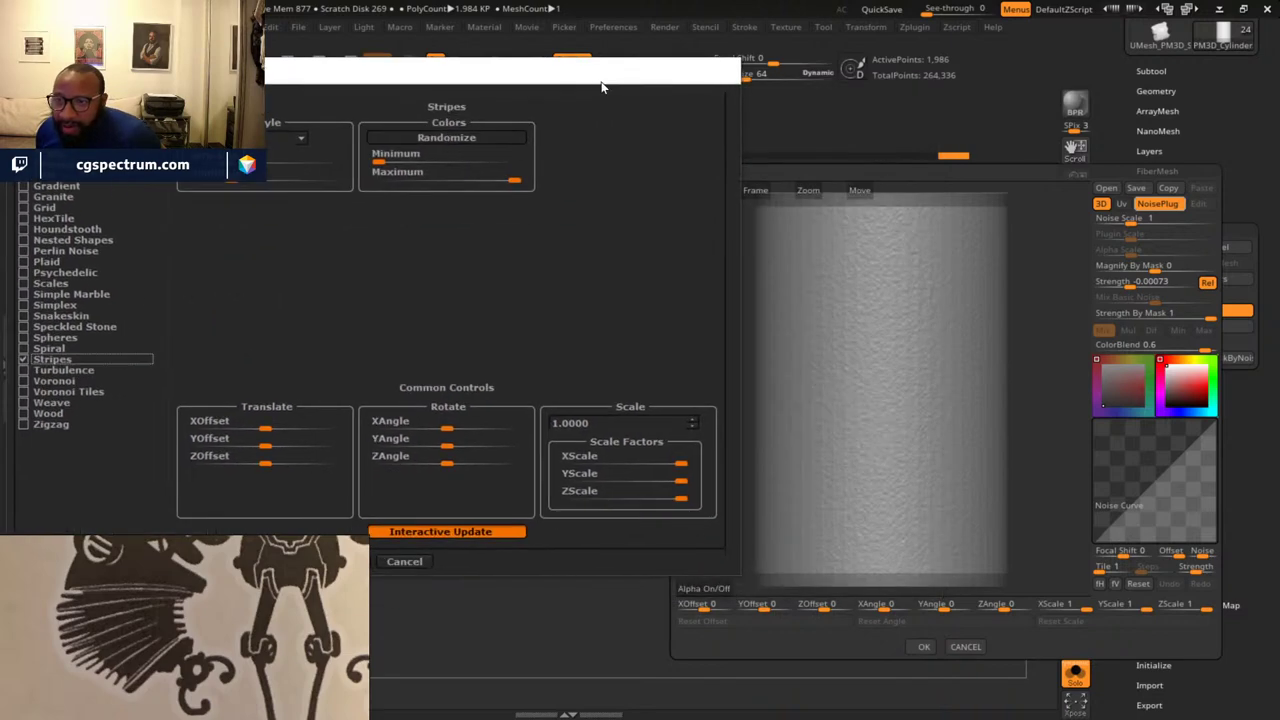
click(694, 429)
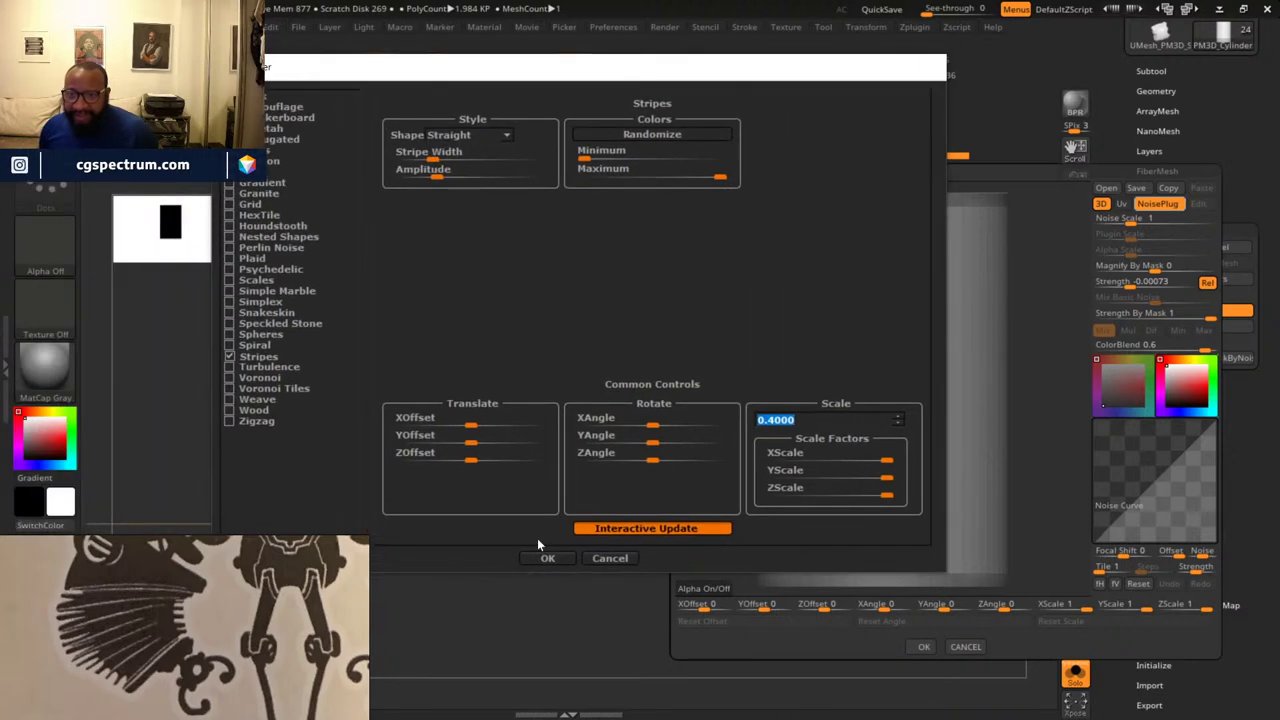
click(540, 553)
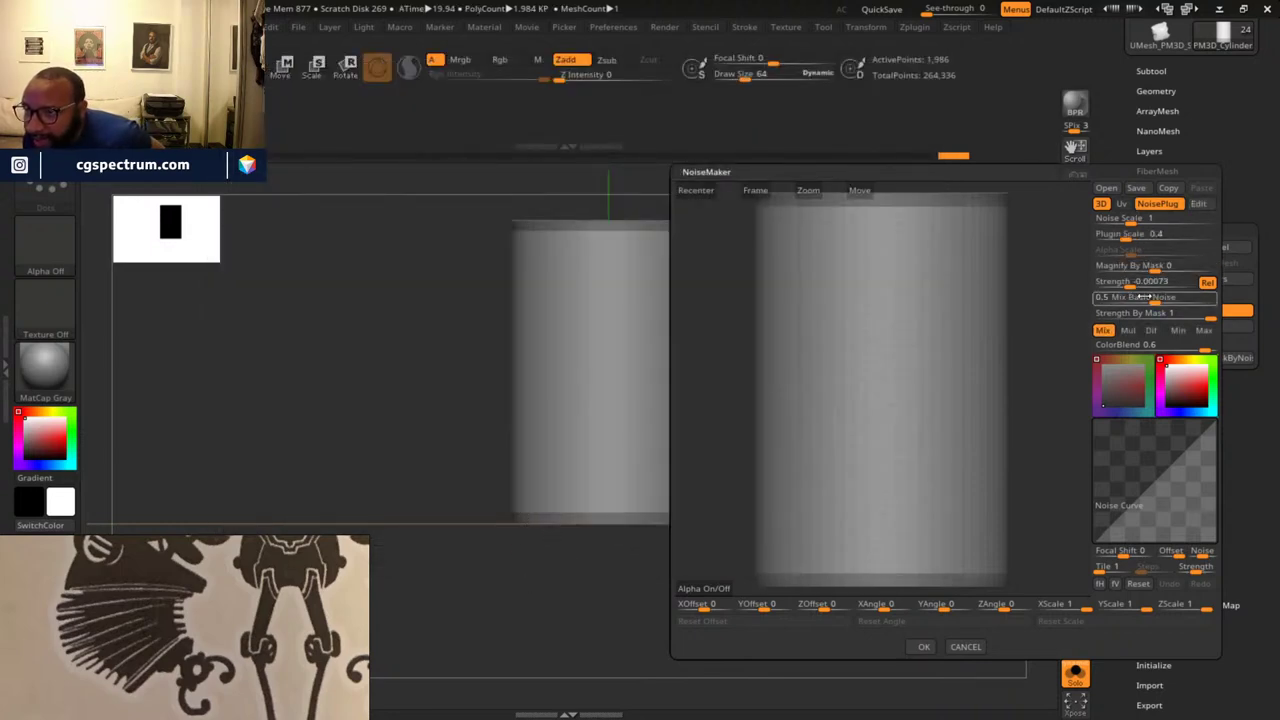
- Set Noise Scale and Mix Basic Noise to 0, Plugin Scale to 0.02239 and Strength to -0.02263
click(1160, 297)
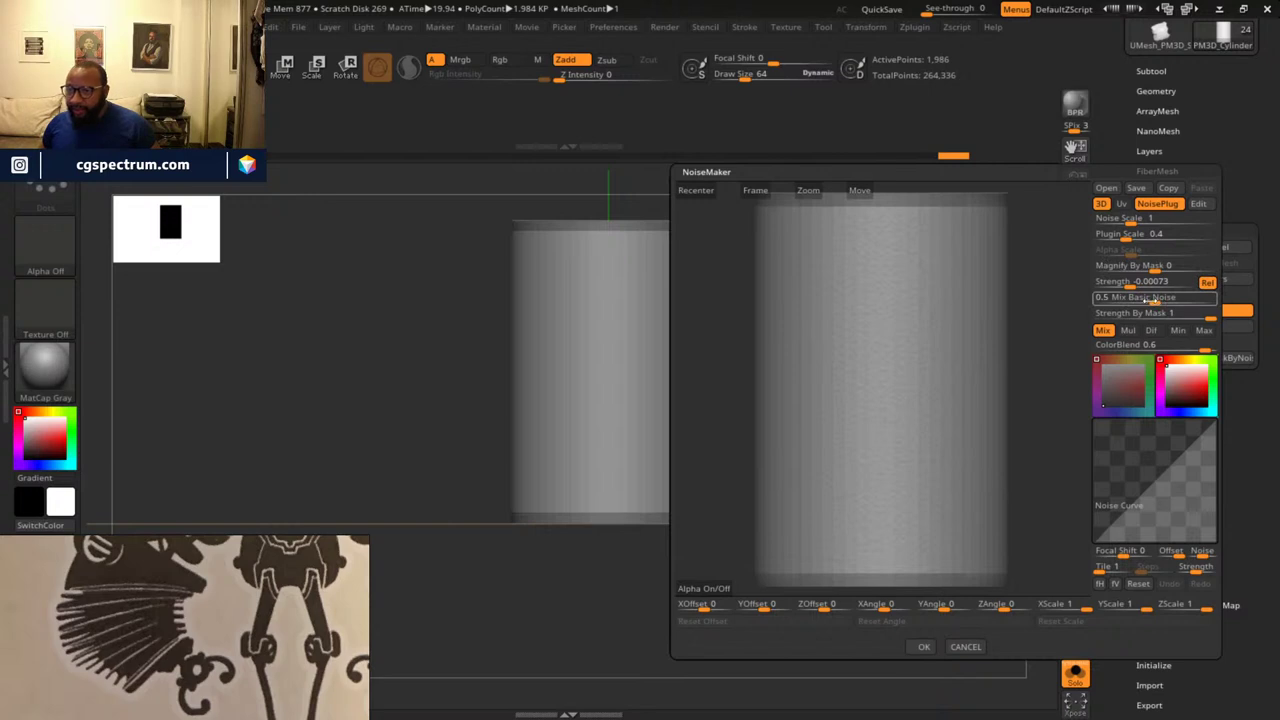
drag(1131, 299, 1032, 296)
drag(1131, 224, 1129, 225)
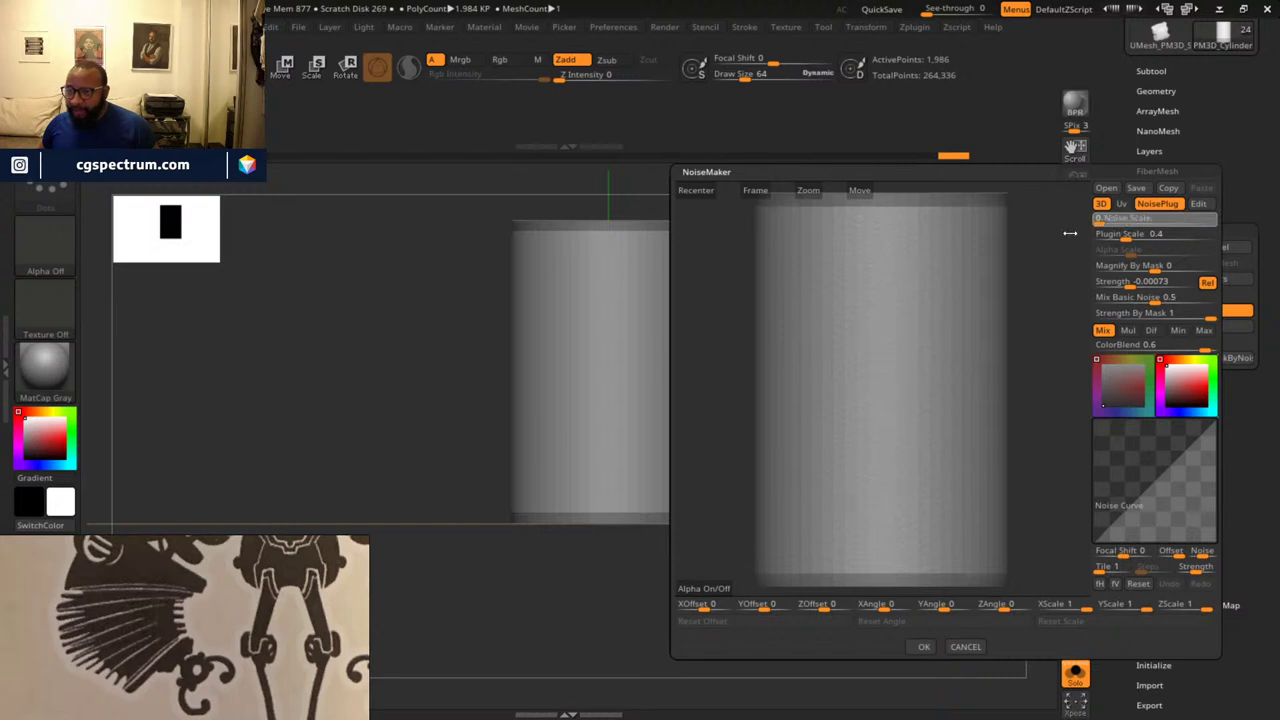
text(0)
key(Return)
drag(1174, 297, 1086, 302)
click(1155, 266)
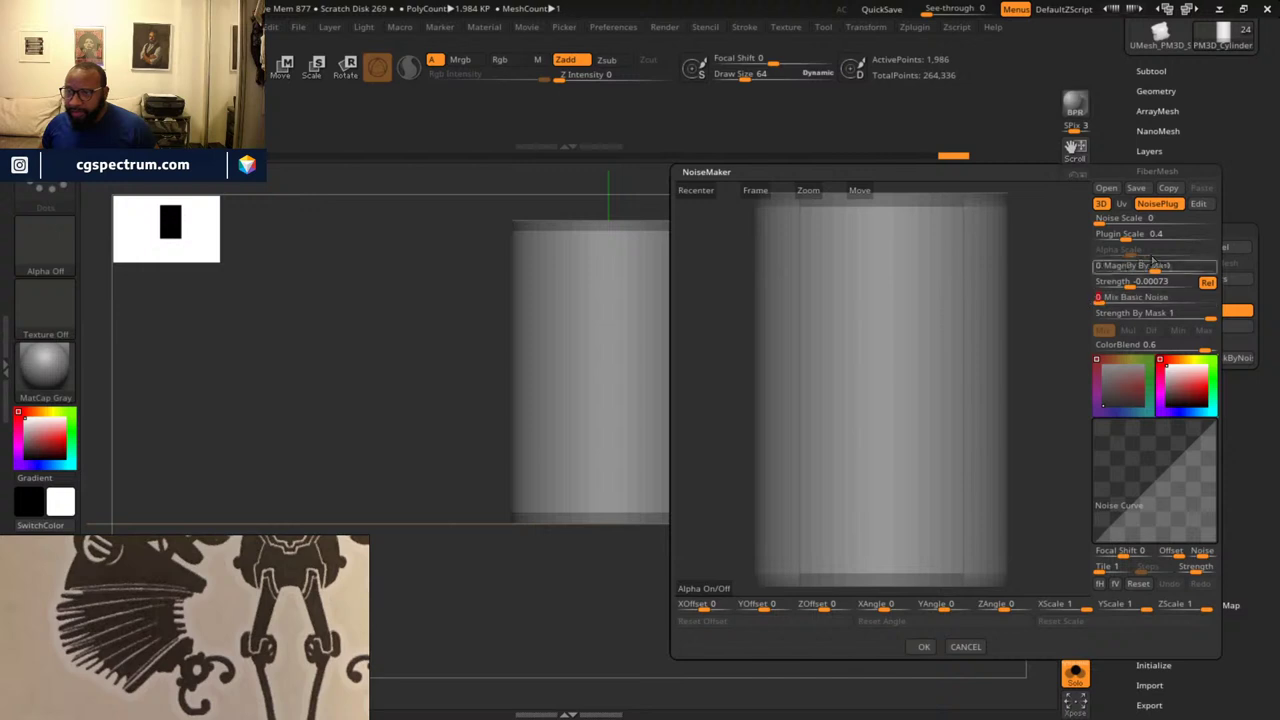
mouse_move(1132, 238)
mouse_down()
mouse_move(1116, 241)
mouse_move(1135, 244)
mouse_move(1122, 242)
mouse_move(1113, 284)
mouse_move(1124, 283)
mouse_move(1113, 240)
mouse_up()
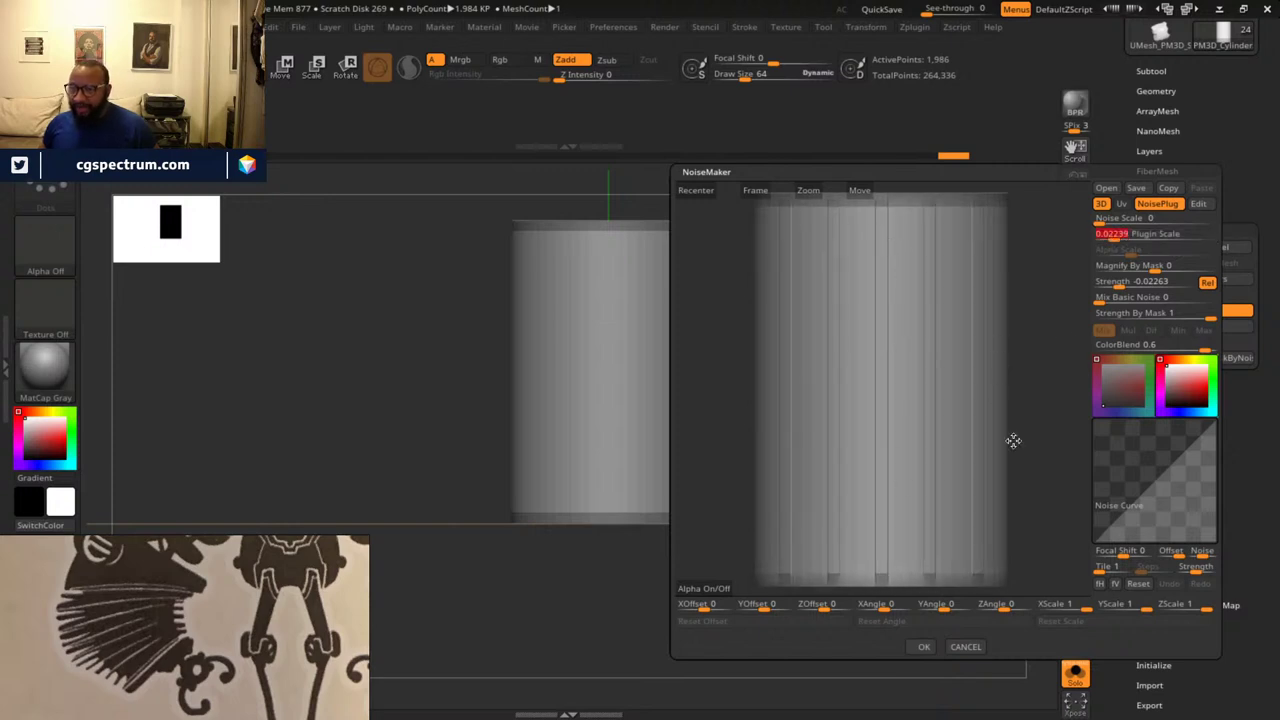
- Reopen the Stripes plugin settings and increase the stripe width
click(688, 376)
drag(601, 49, 419, 163)
drag(184, 245, 219, 247)
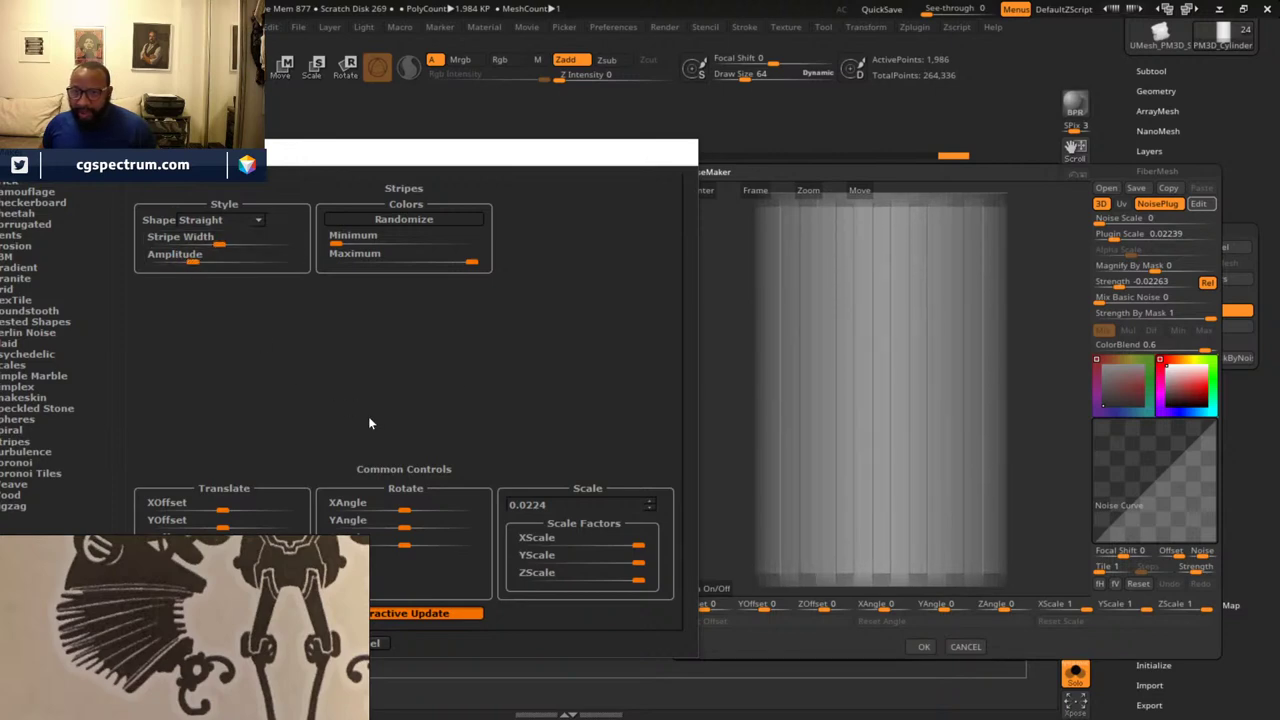
drag(491, 165, 540, 106)
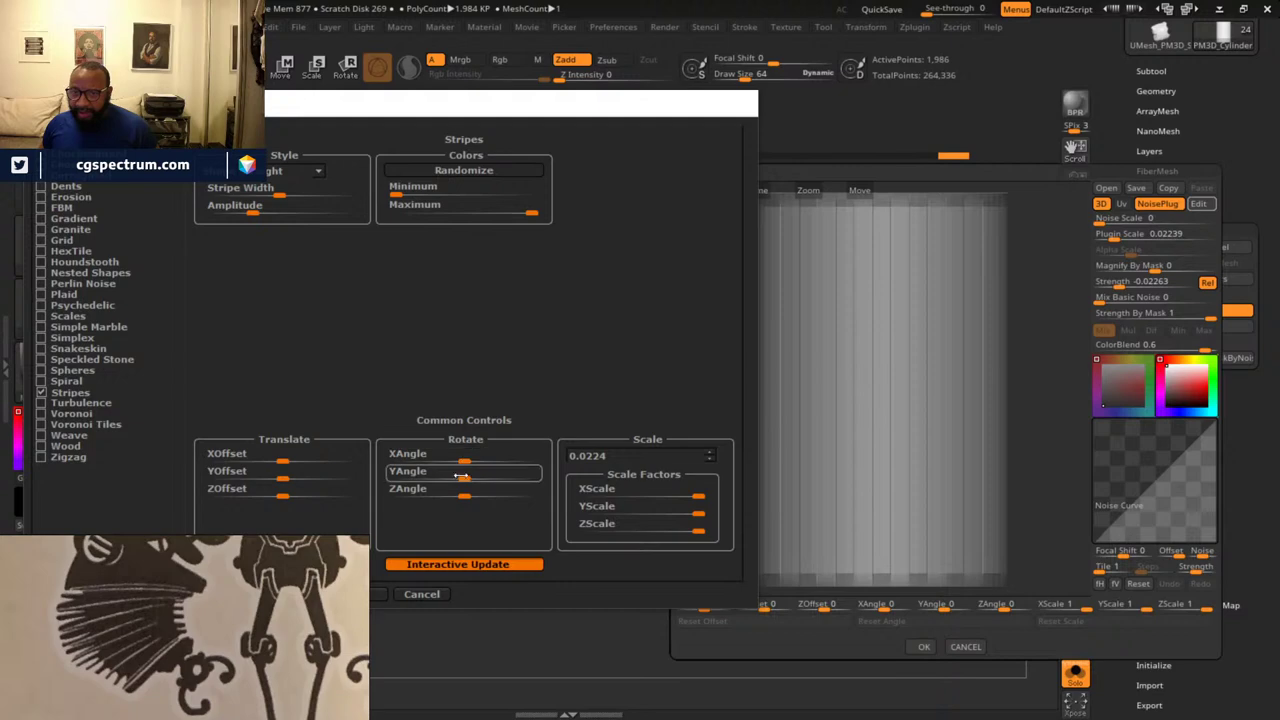
- Rotate the stripes to a ZAngle of 45 so they run horizontally and accept the noise on the cylinder
drag(464, 496, 480, 494)
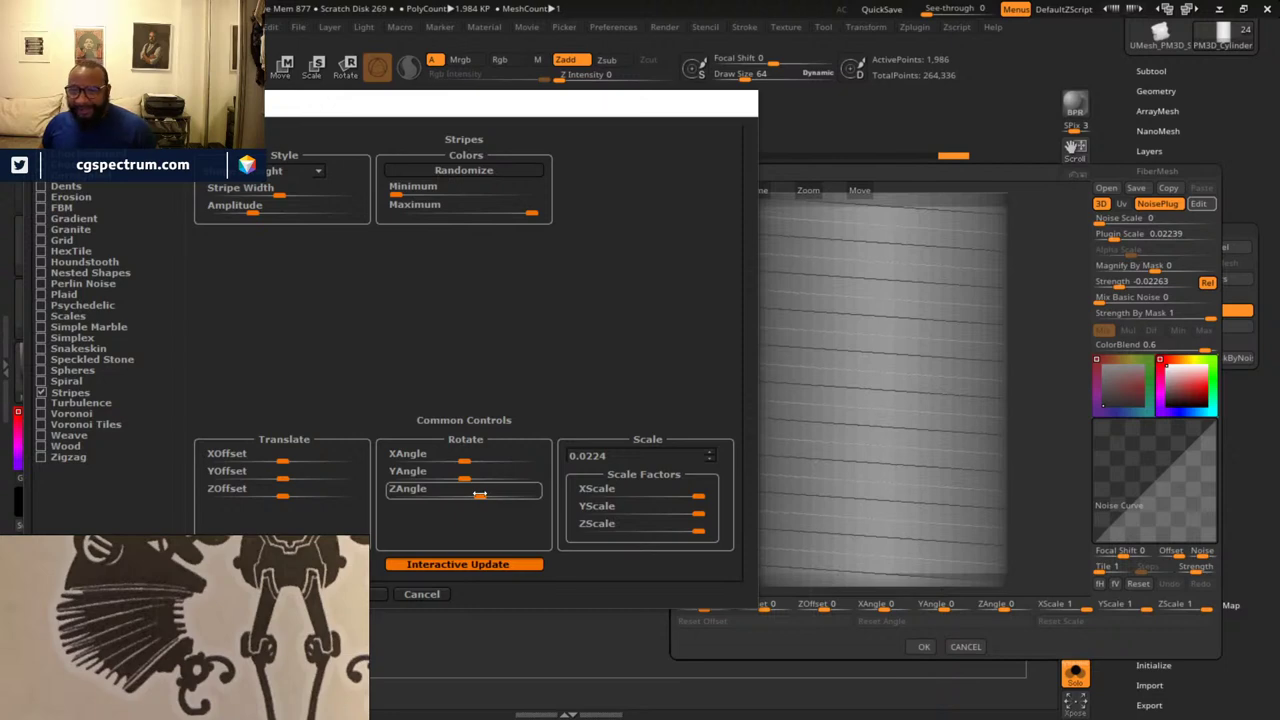
drag(480, 494, 482, 494)
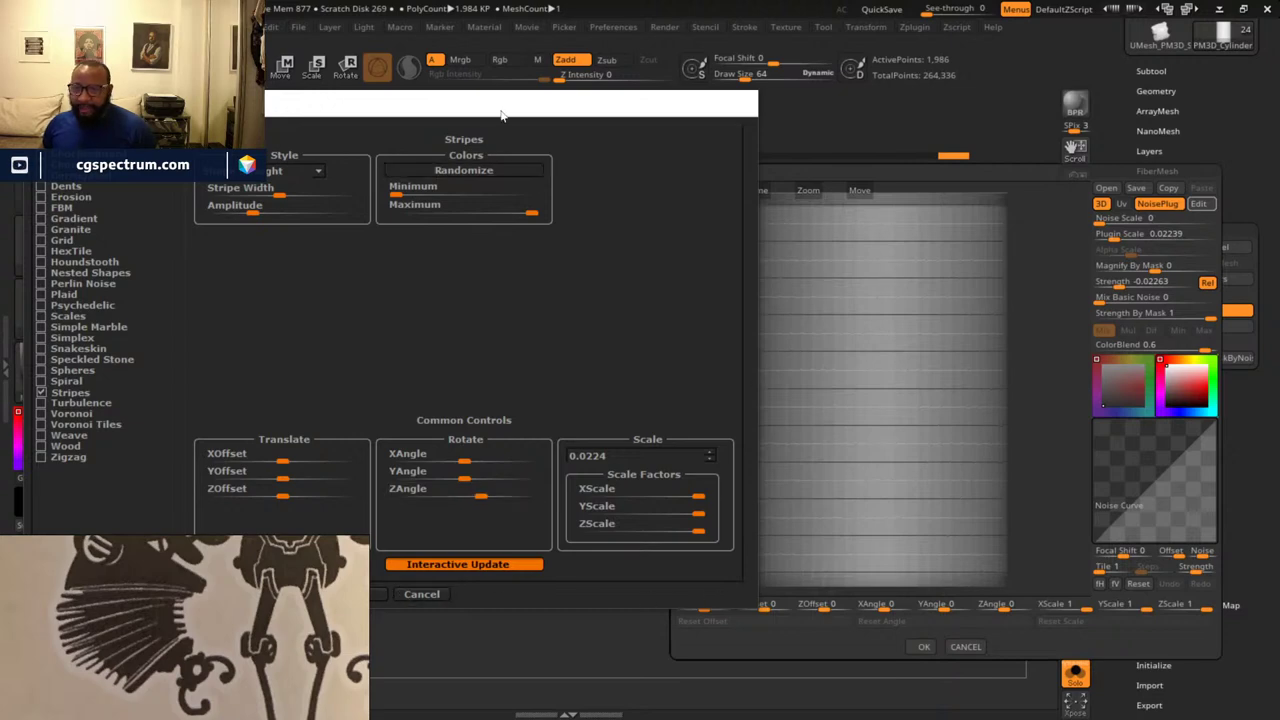
drag(502, 114, 690, 107)
click(549, 589)
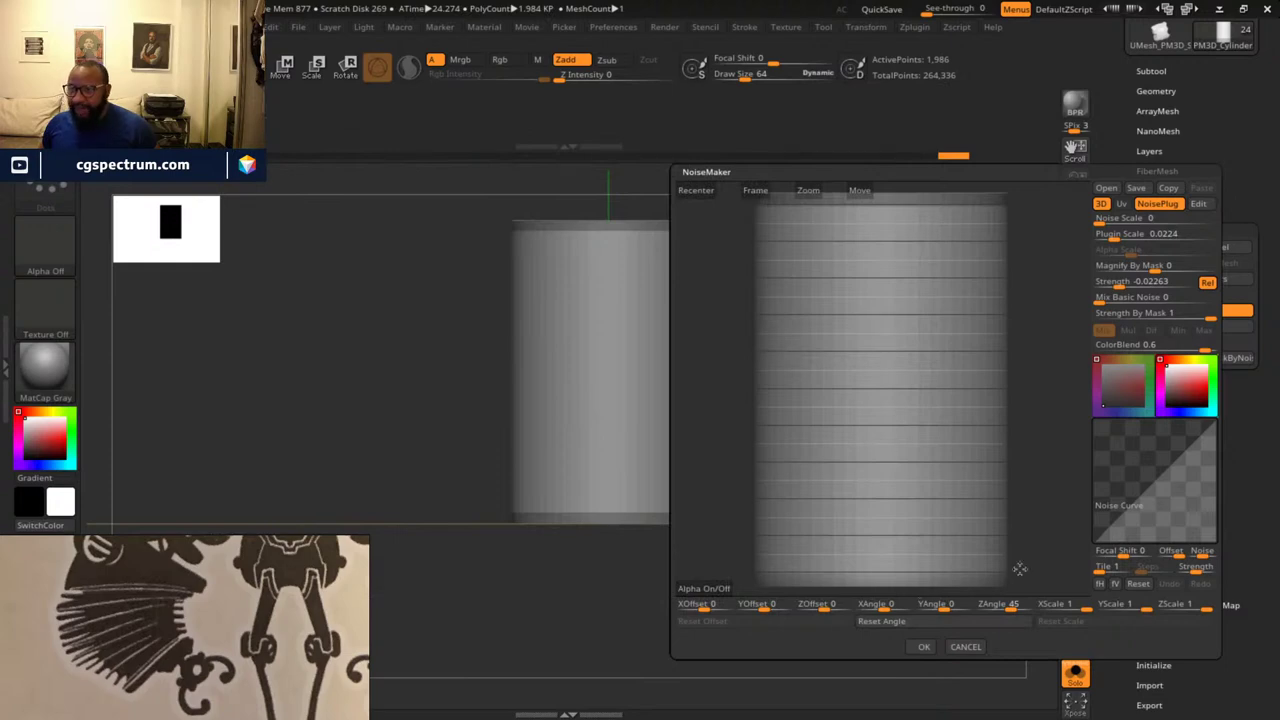
click(923, 646)
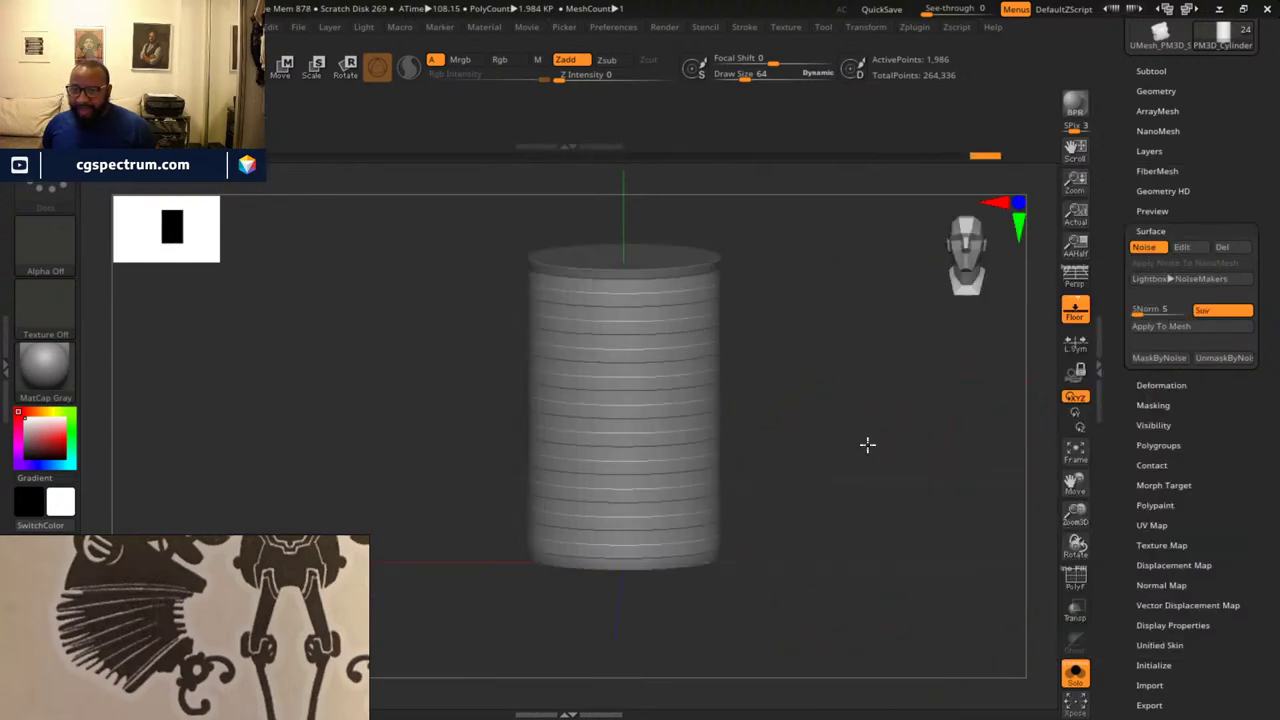
mouse_move(862, 444)
alt+mouse_down()
mouse_move(871, 397)
mouse_move(869, 435)
alt+mouse_up()
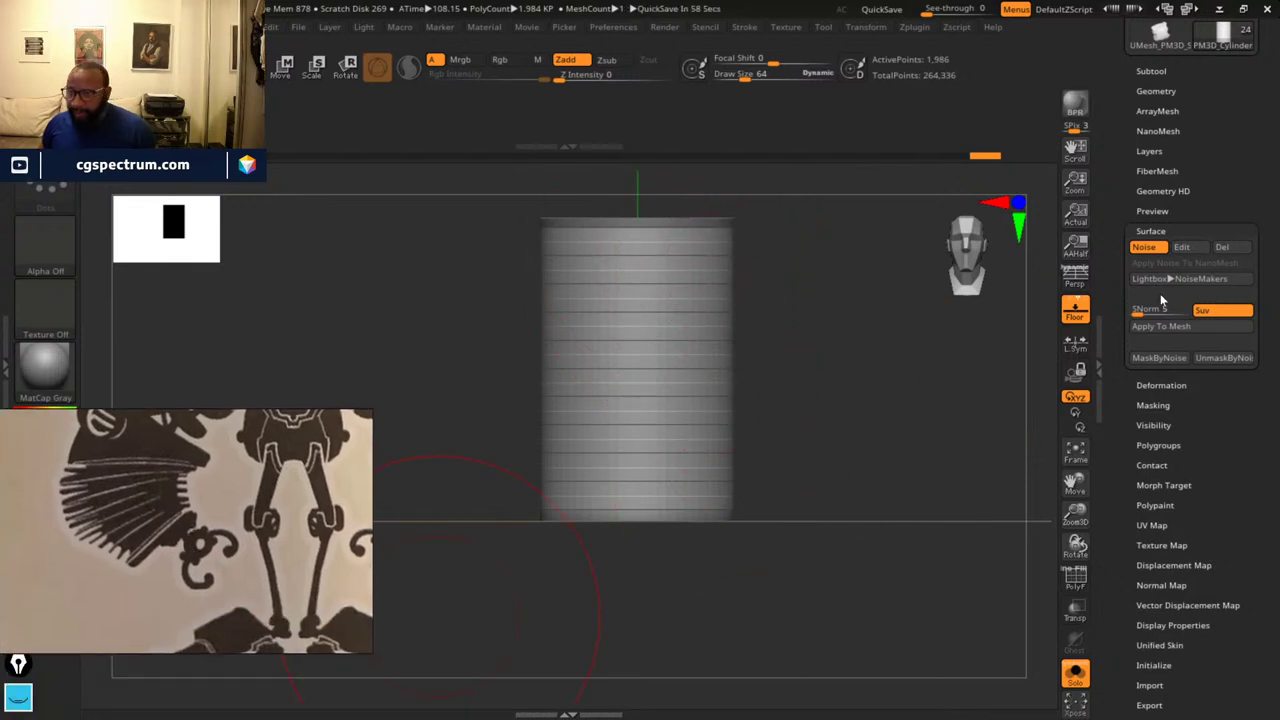
- Edit the surface noise to a Plugin Scale of 0.0484 for wider stripe spacing and accept it
click(1183, 247)
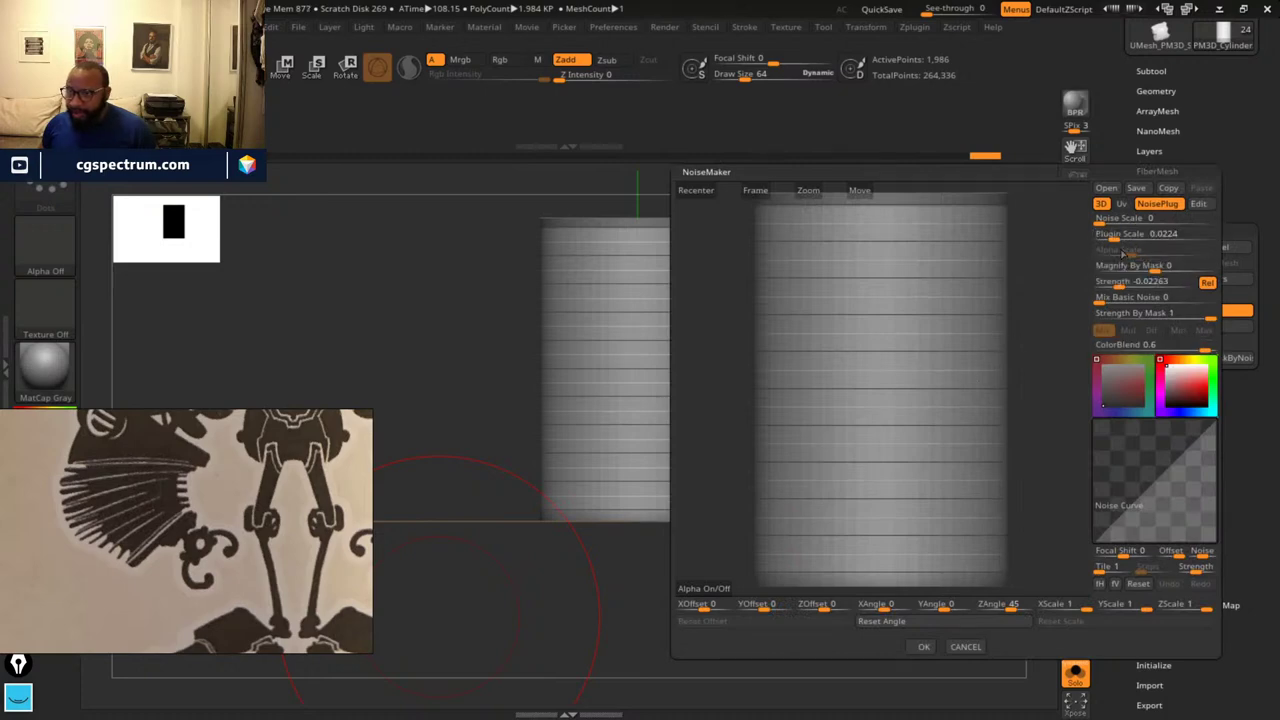
drag(1111, 236, 1116, 237)
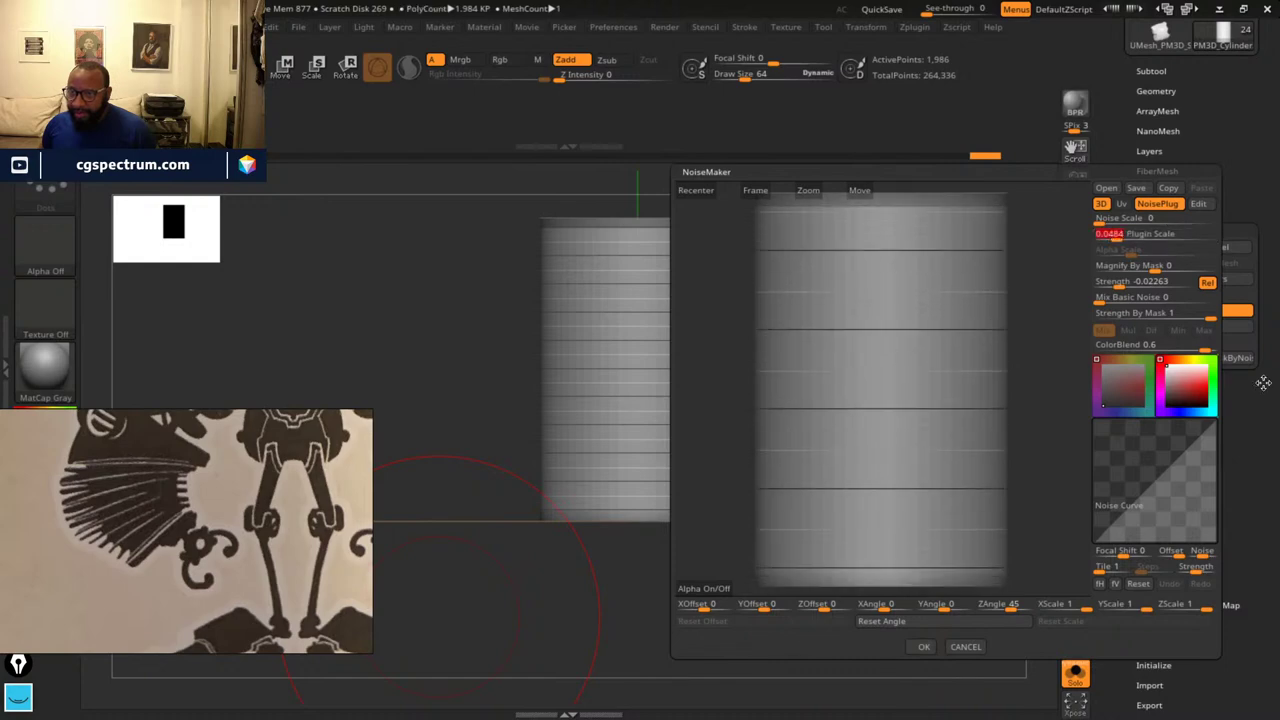
click(920, 646)
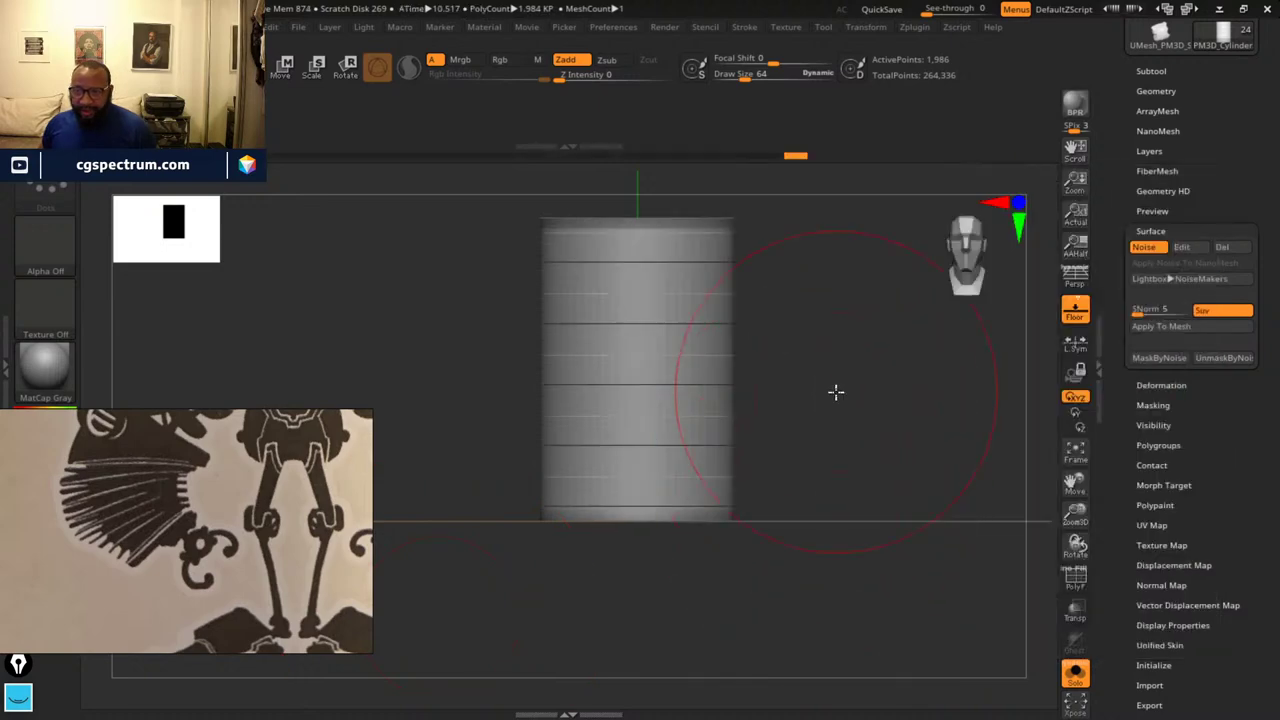
- Mask the cylinder by its striped noise, trying a blur of the mask and undoing that blur
drag(885, 396, 748, 518)
click(1172, 361)
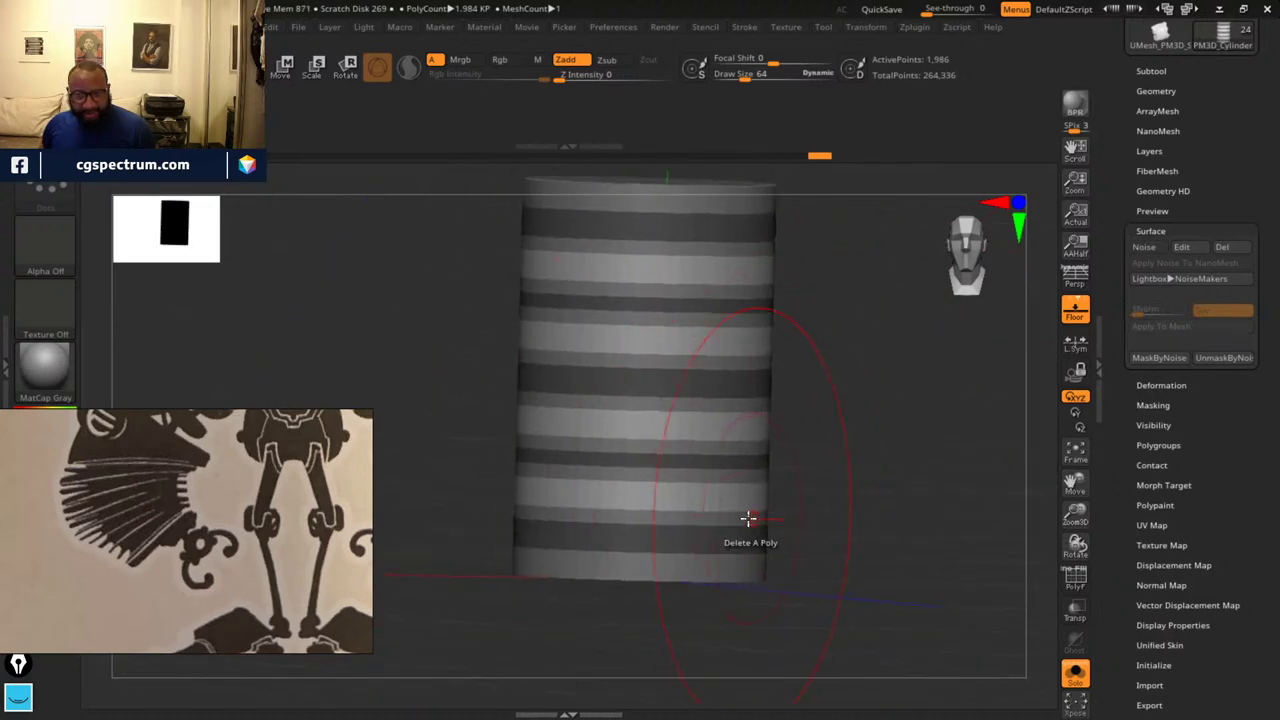
ctrl+click(677, 495)
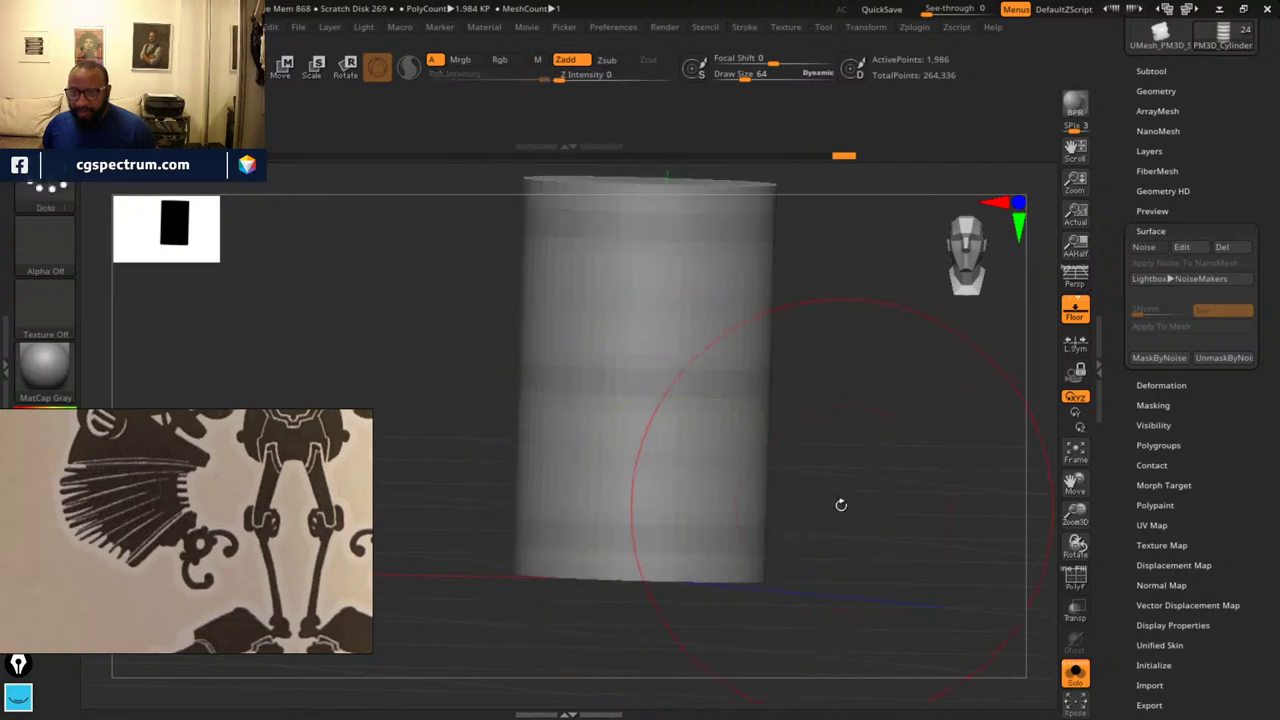
key(ctrl+z)
drag(853, 450, 854, 480)
alt+drag(854, 480, 884, 436)
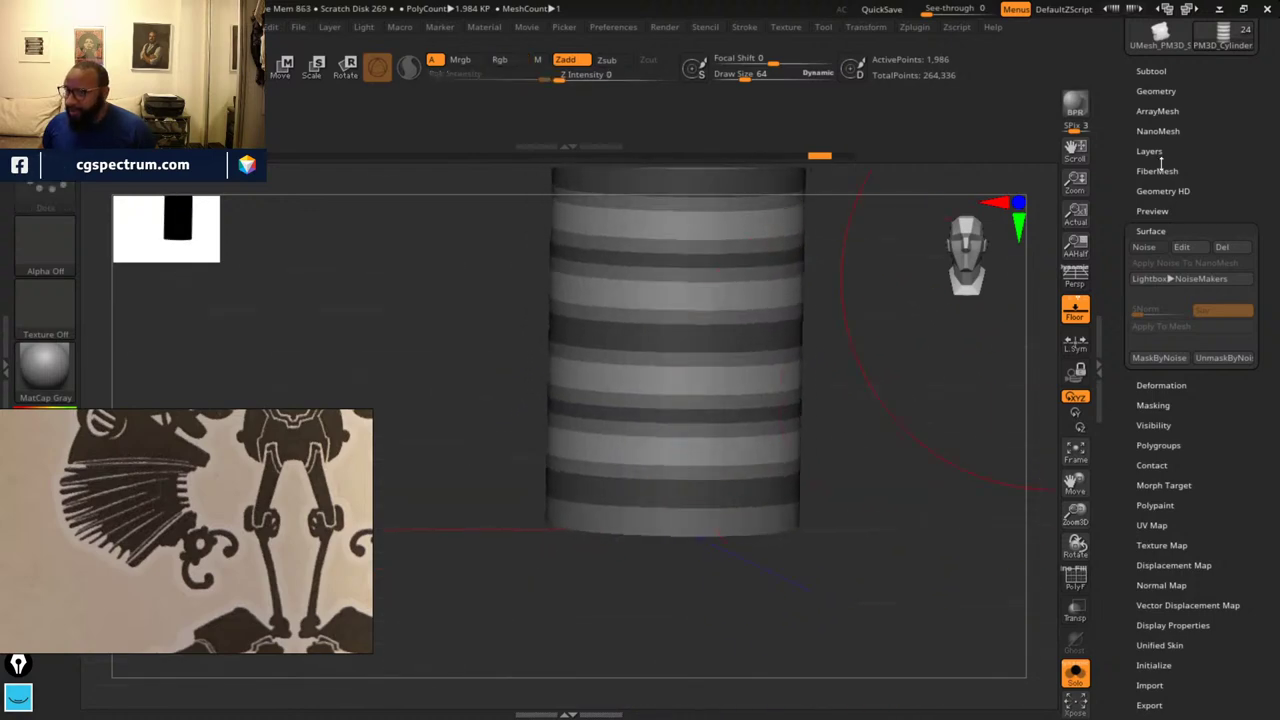
- Apply a slightly negative Inflate deformation to the unmasked bands so the cylinder gets horizontal ribs
drag(1178, 612, 1176, 550)
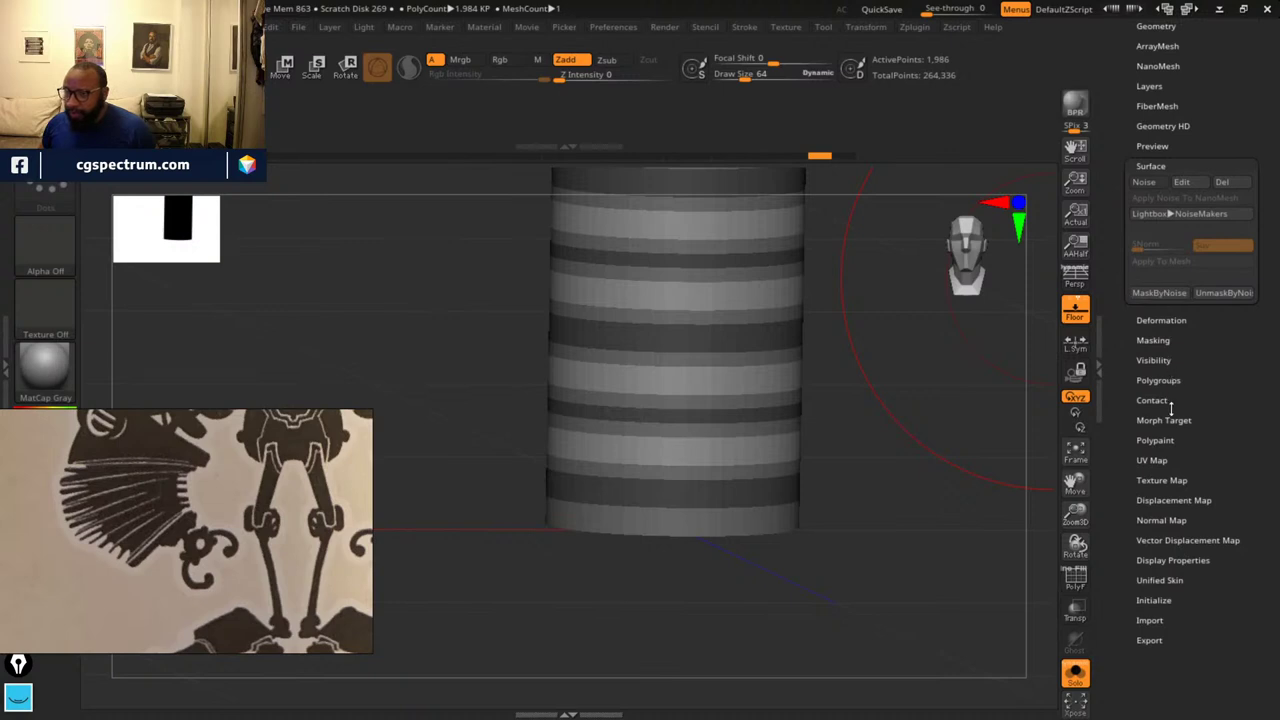
scroll(1169, 380, up, 5)
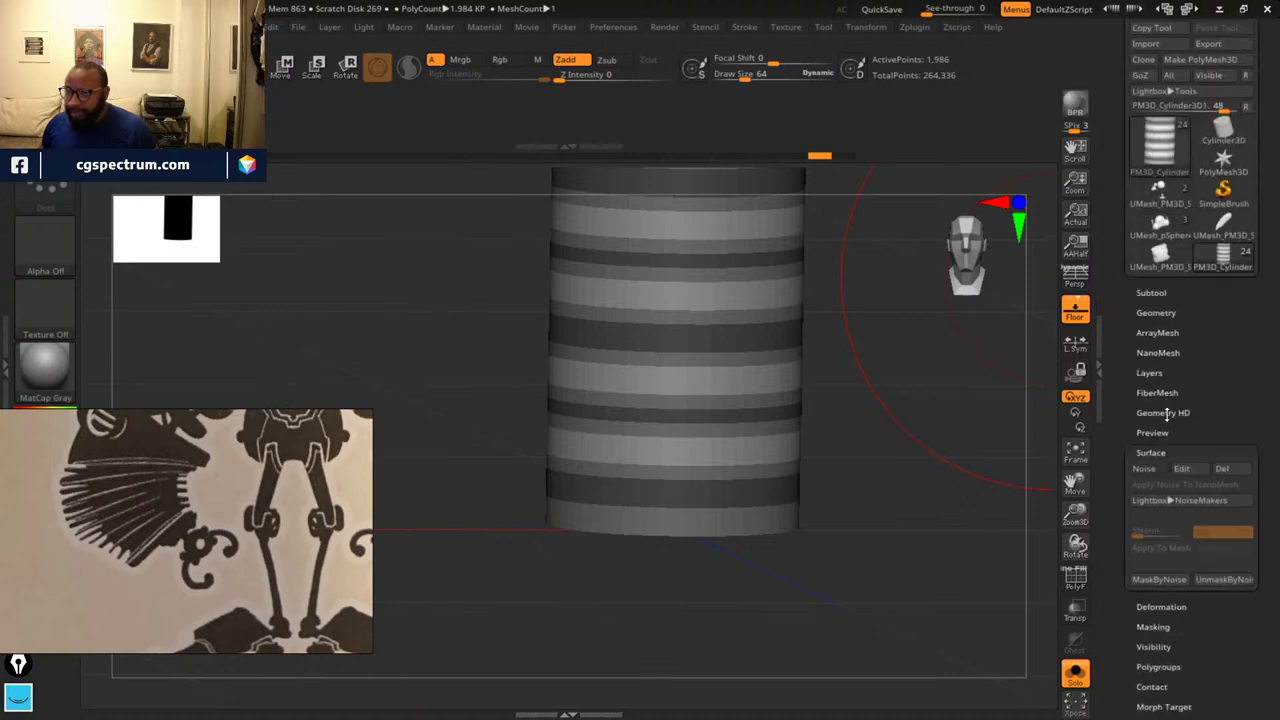
scroll(1166, 413, down, 5)
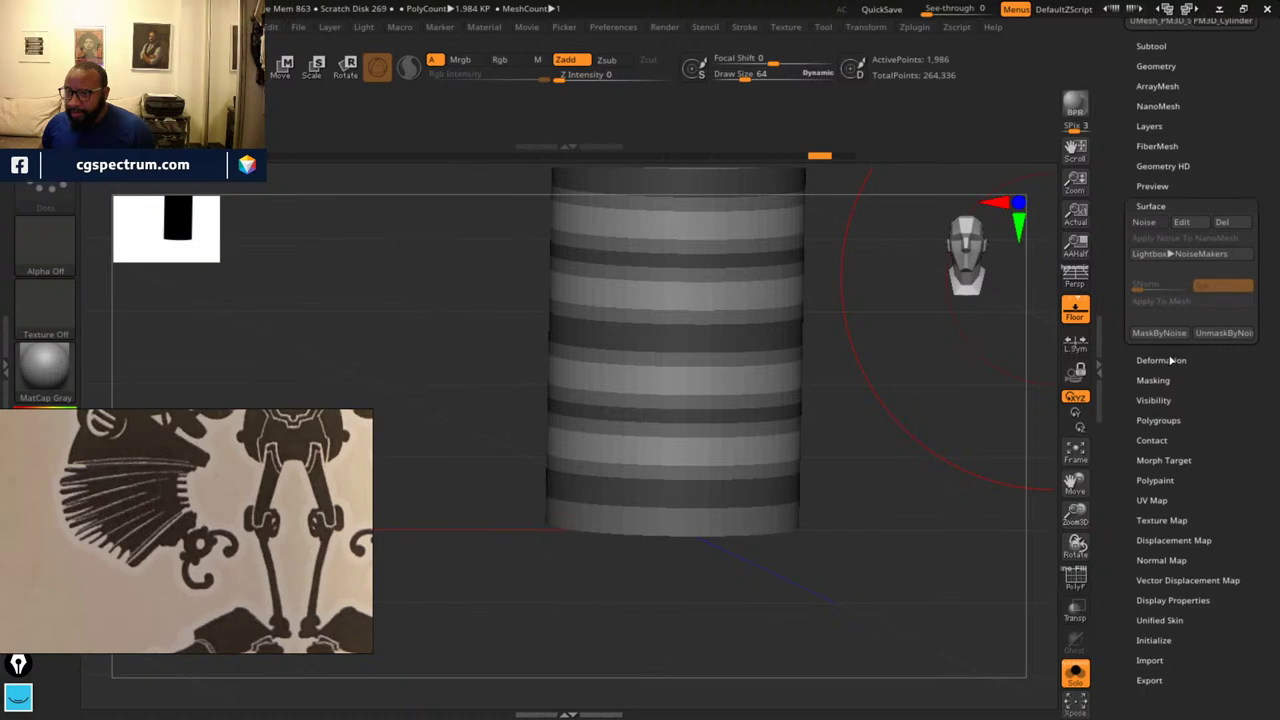
click(1159, 360)
scroll(1268, 500, down, 3)
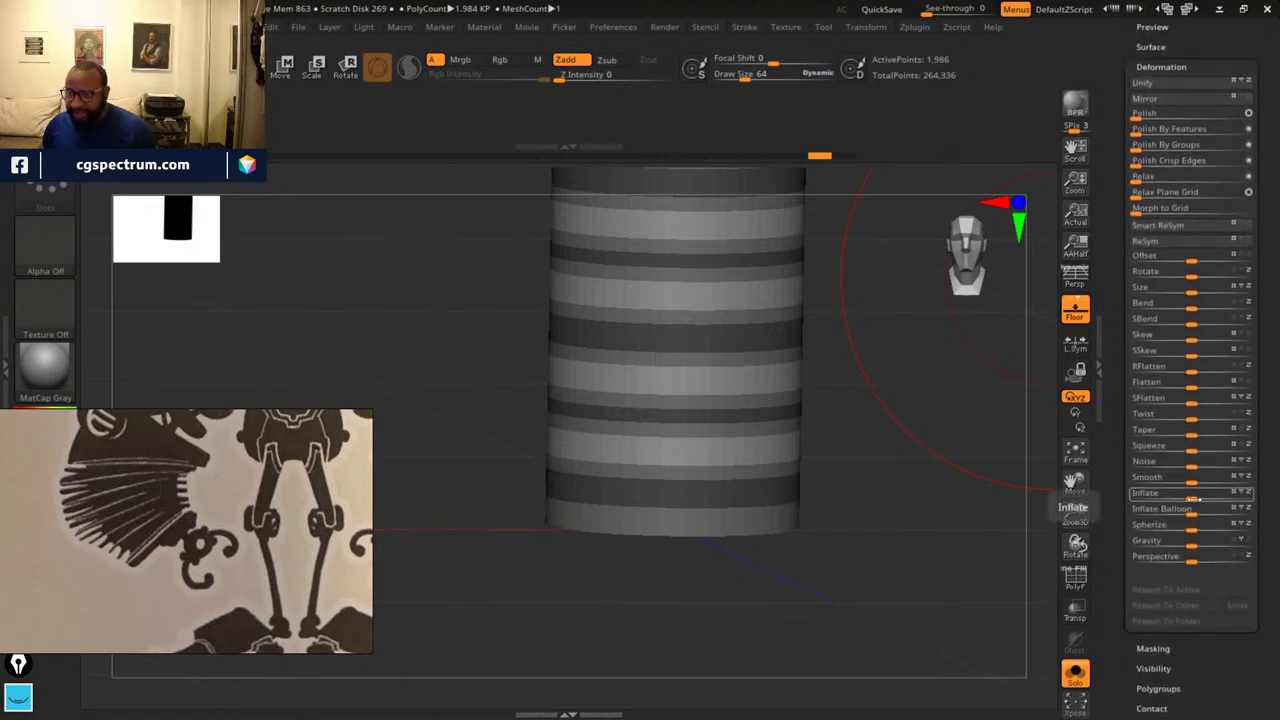
click(1192, 498)
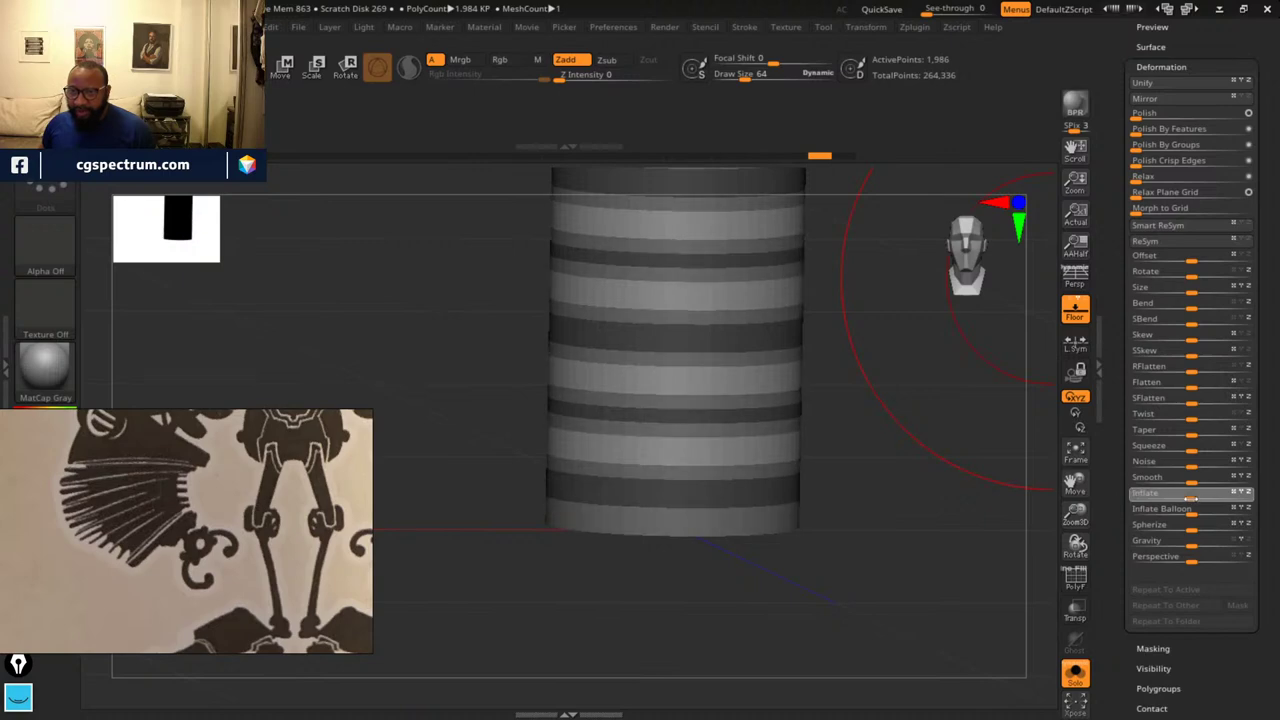
drag(1192, 497, 1187, 497)
drag(751, 646, 915, 388)
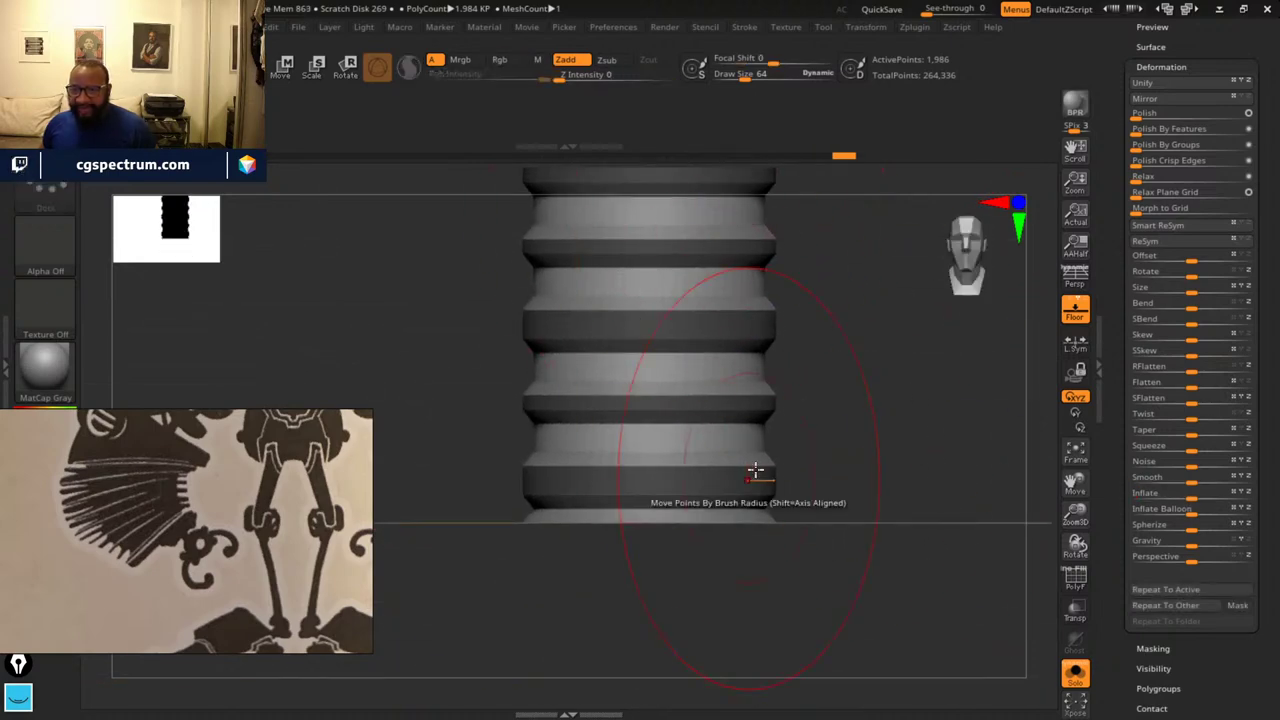
- Clear the mask and subdivide the ribbed cylinder once
alt+drag(842, 340, 857, 386)
mouse_move(943, 403)
alt+mouse_down()
mouse_move(935, 501)
mouse_move(943, 375)
mouse_move(888, 496)
alt+mouse_up()
key(ctrl+d)
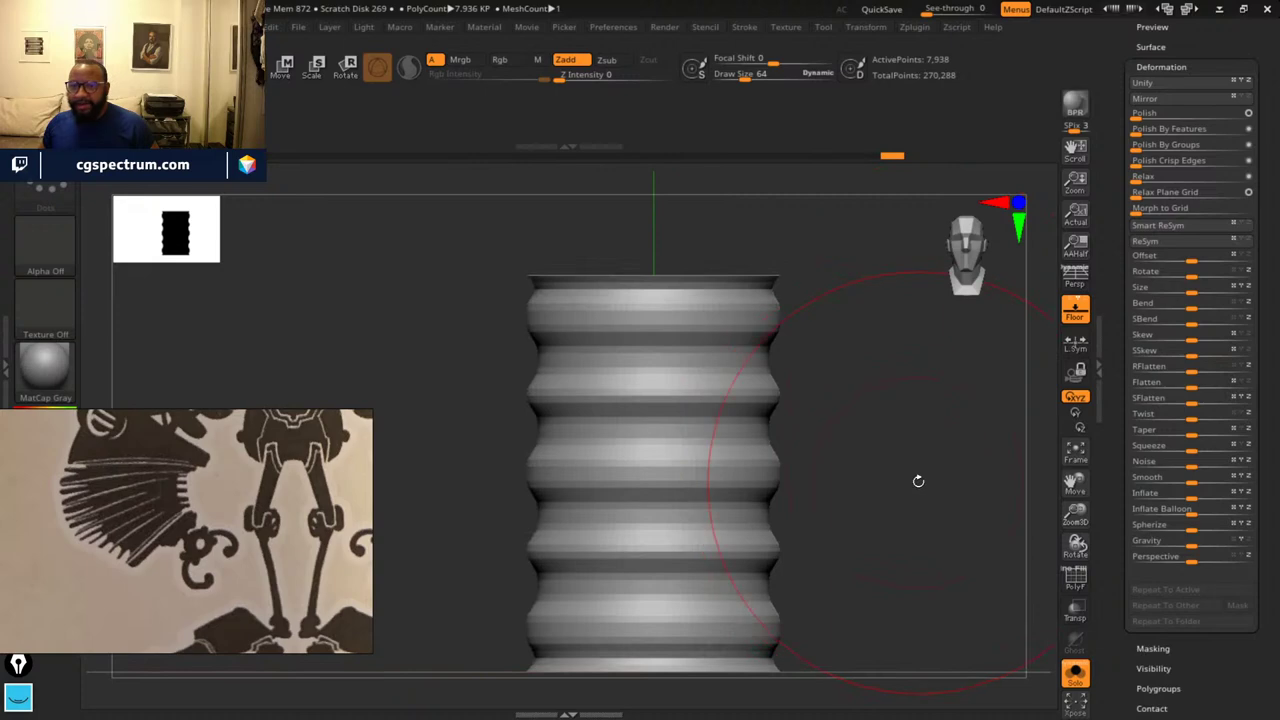
alt+drag(931, 431, 960, 343)
mouse_move(967, 439)
shift+mouse_down()
mouse_move(934, 426)
mouse_move(962, 455)
mouse_move(760, 432)
shift+mouse_up()
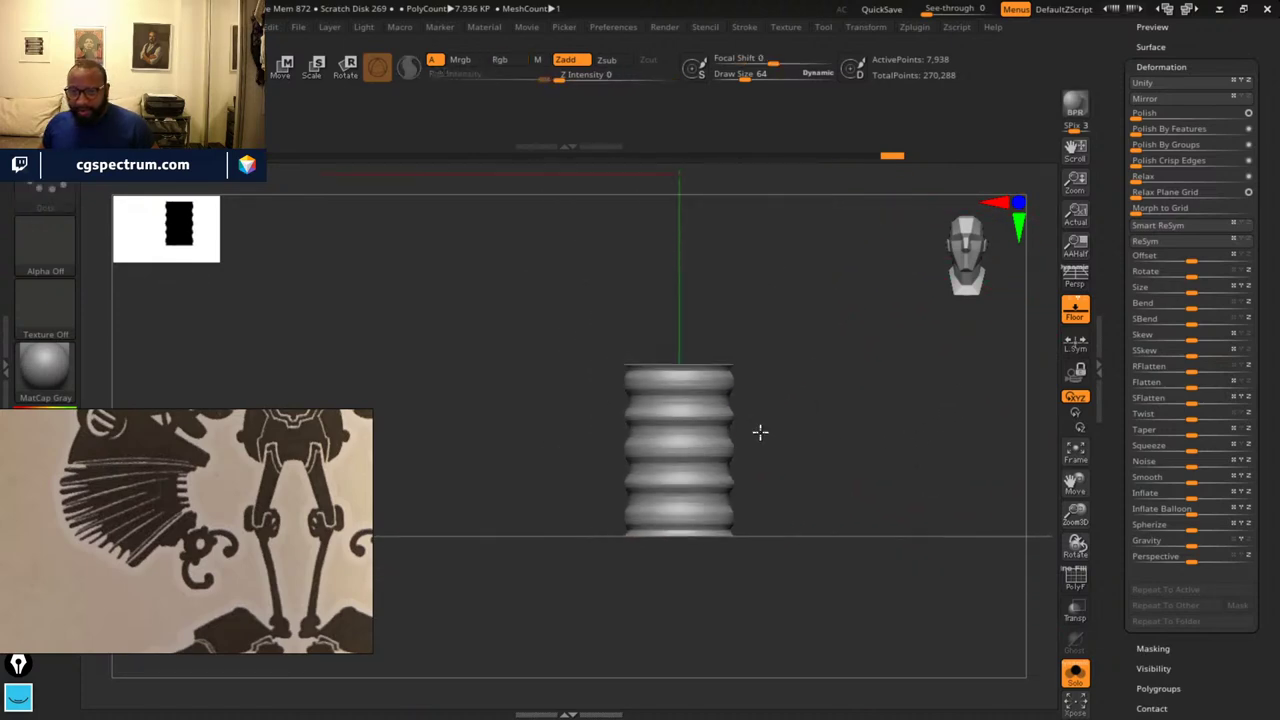
- Turn off Solo and view the ribbed ankle piece from the side with the leg and foot
click(1076, 676)
drag(863, 386, 760, 289)
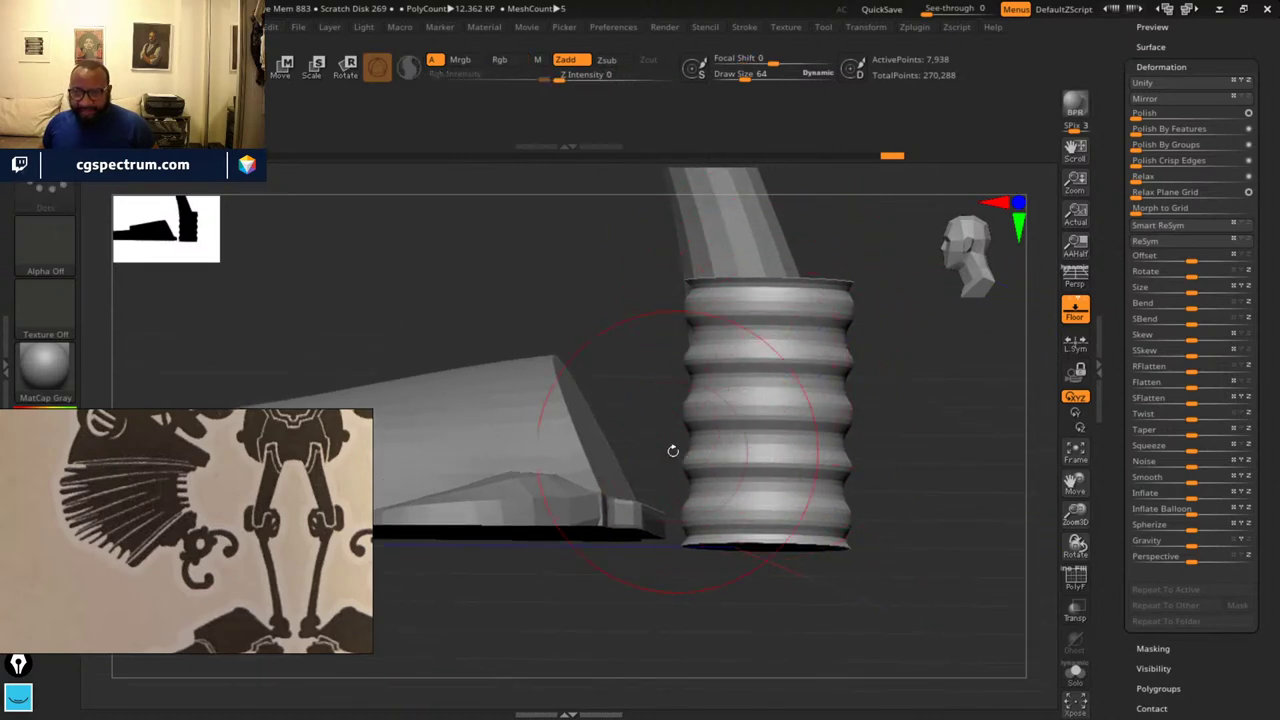
drag(857, 476, 788, 300)
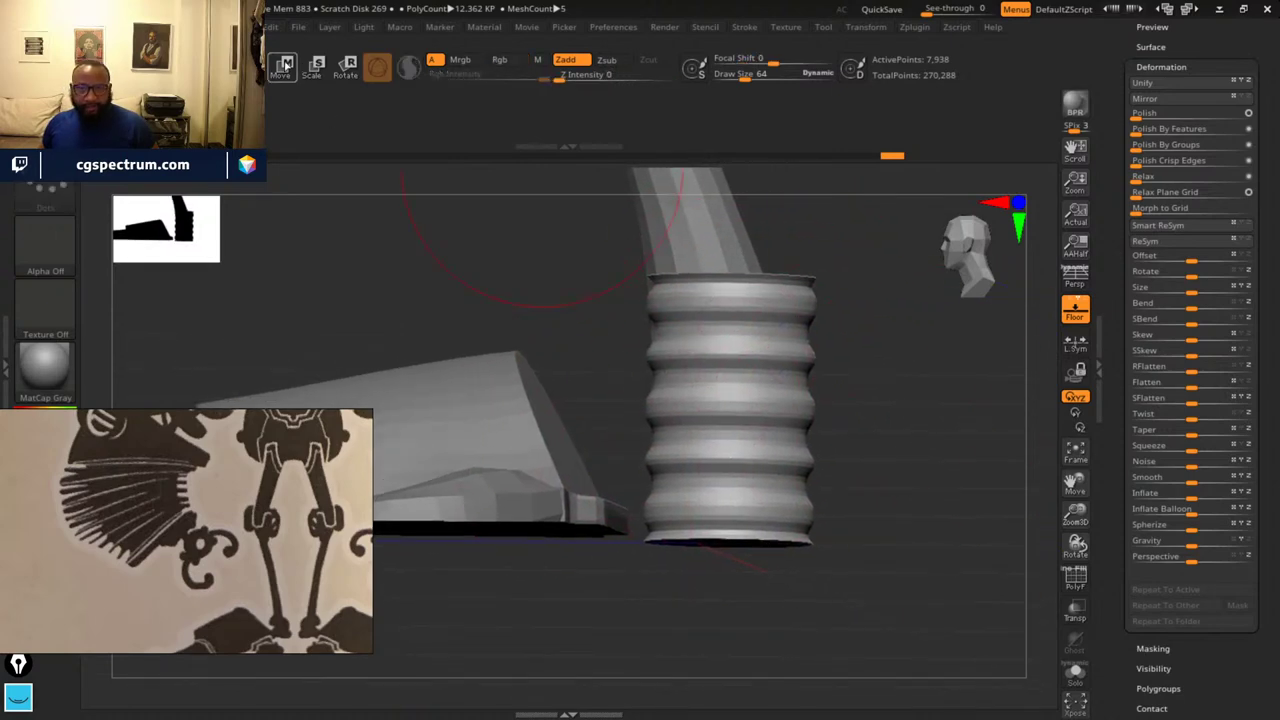
- Show the transform gizmo on the ribbed ankle cylinder and try to apply the Bend Curve deformer
click(285, 64)
drag(869, 383, 919, 419)
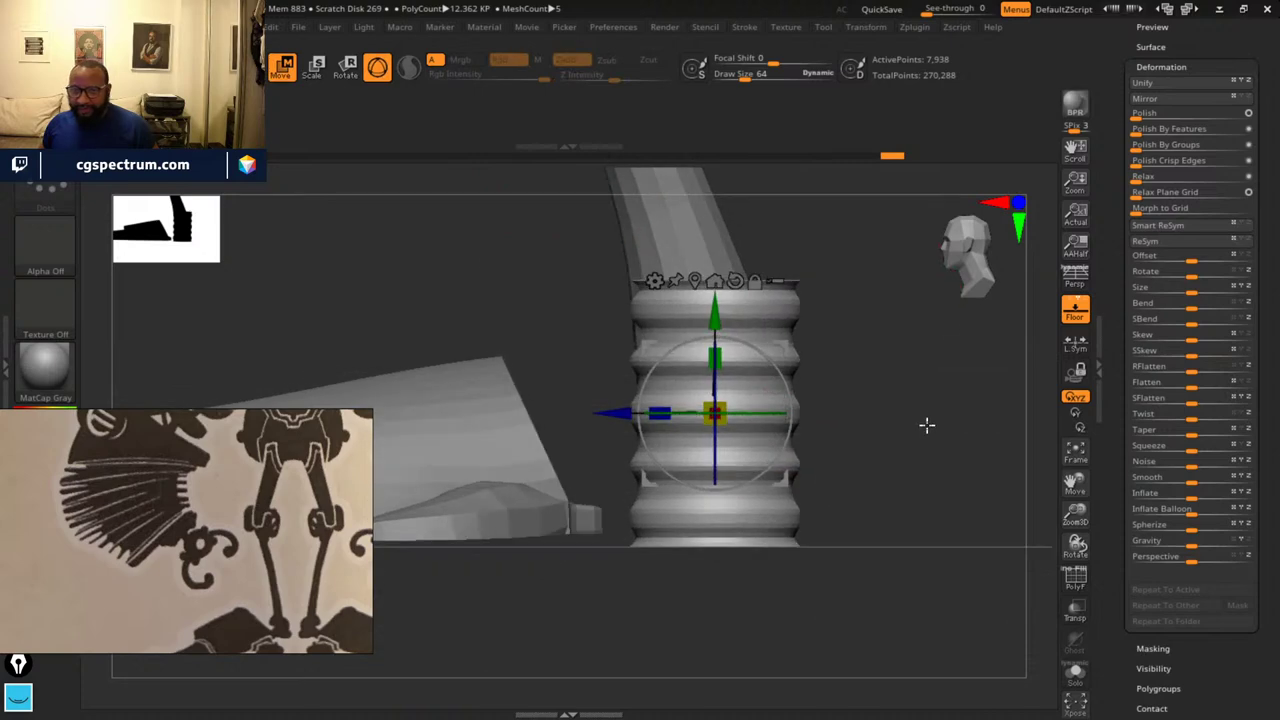
click(655, 281)
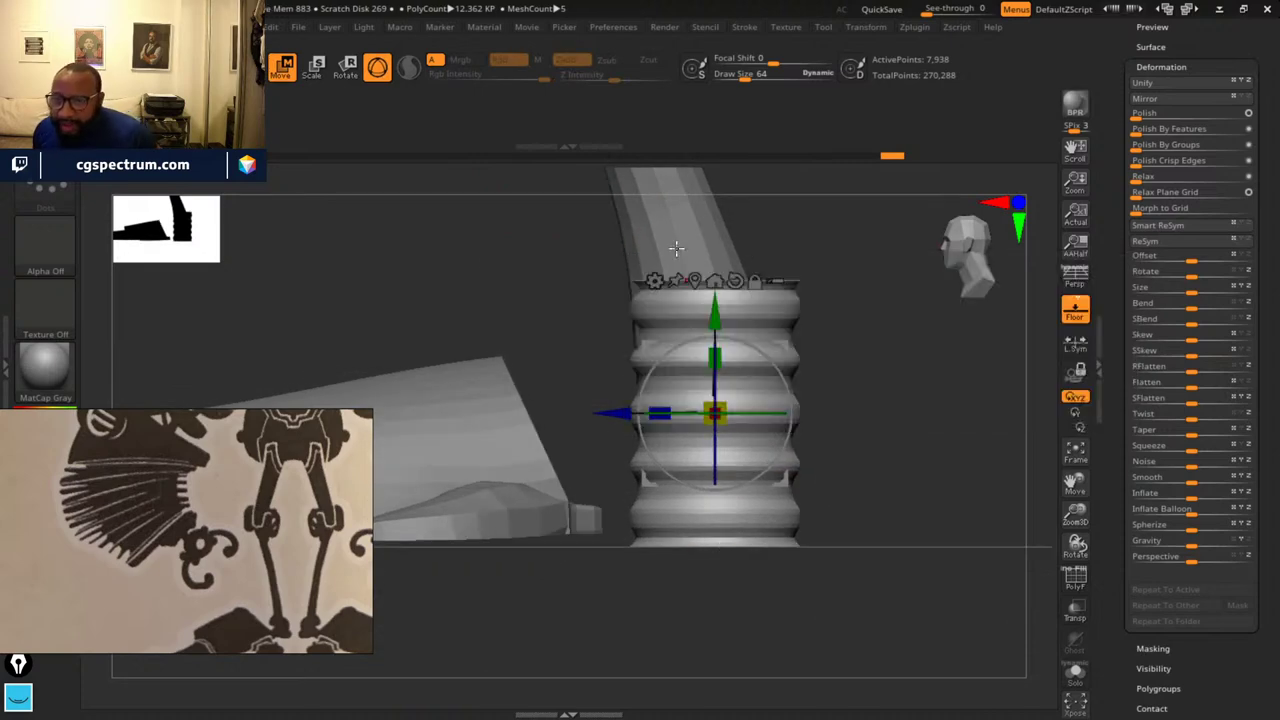
click(655, 281)
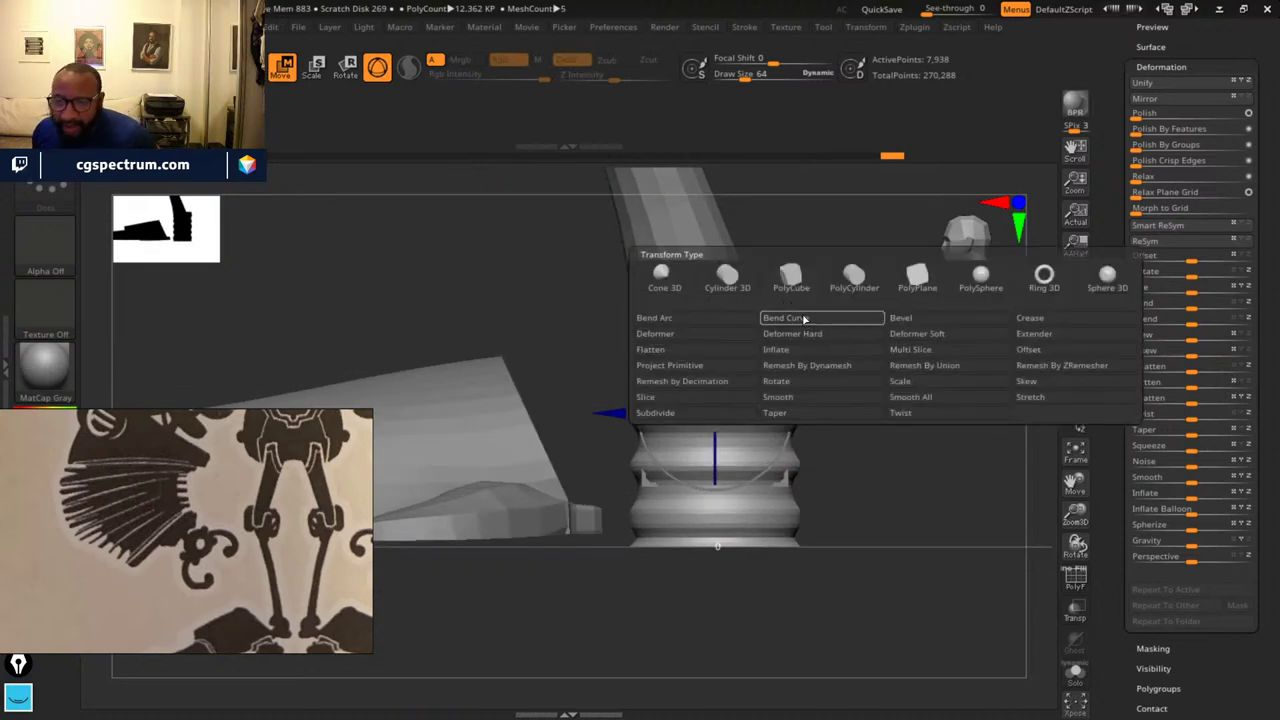
click(805, 318)
drag(905, 411, 890, 438)
click(618, 298)
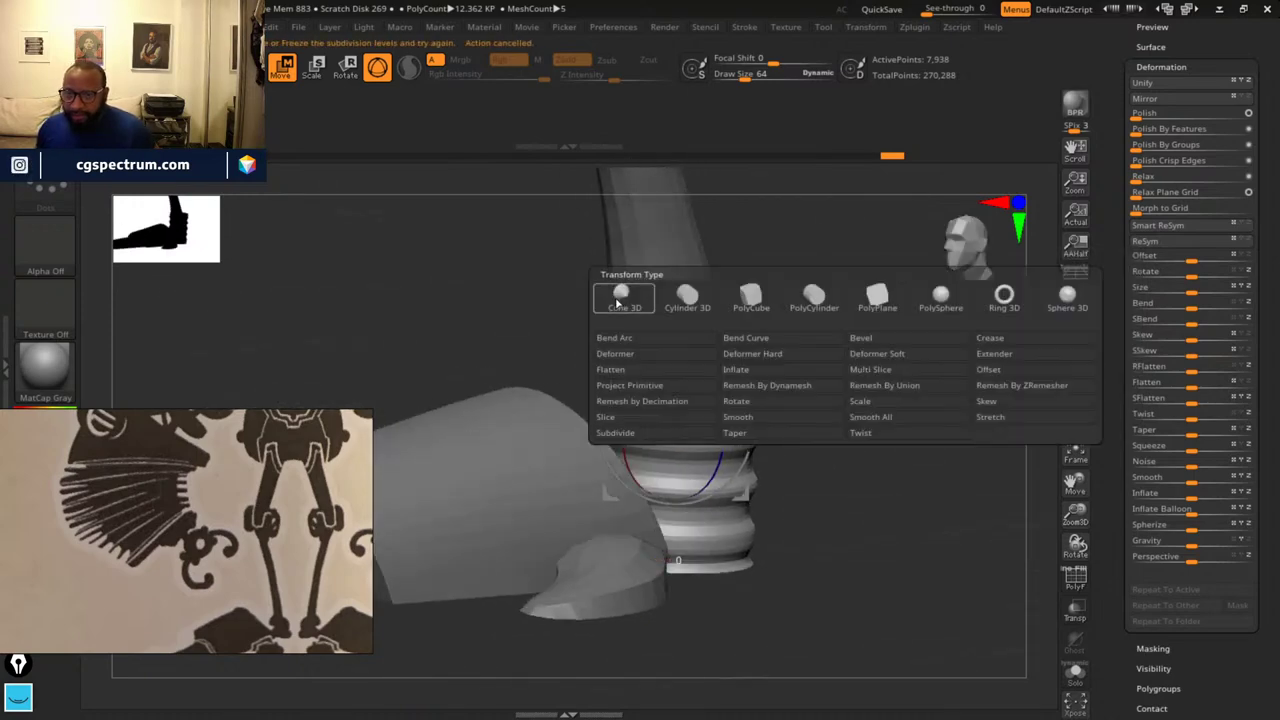
- Delete the lower subdivision levels of the ribbed cylinder
scroll(1190, 130, up, 5)
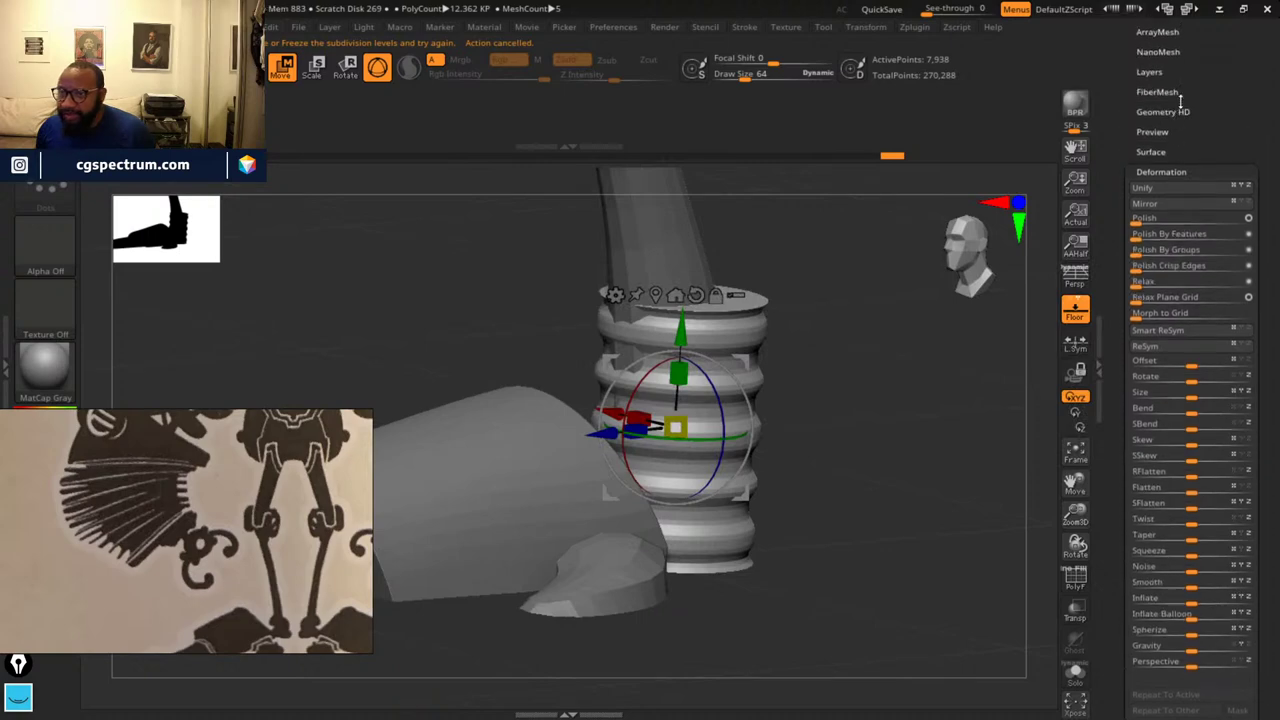
click(1170, 105)
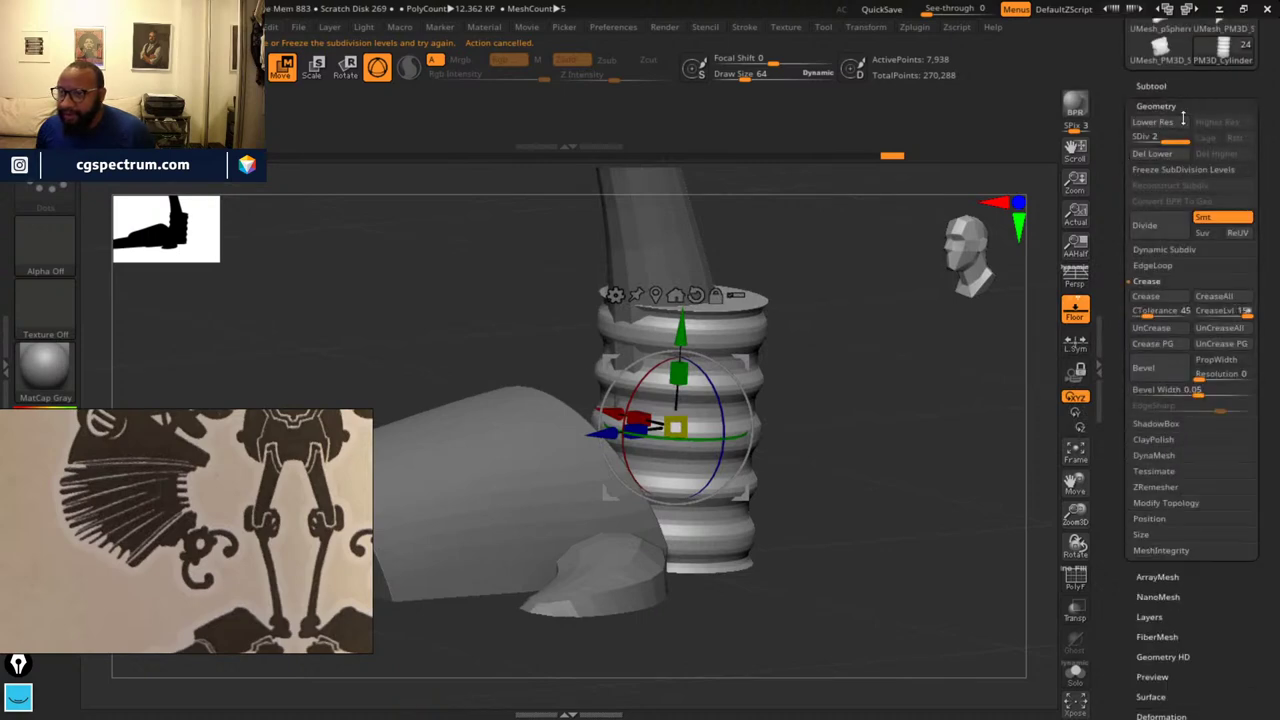
drag(900, 351, 880, 385)
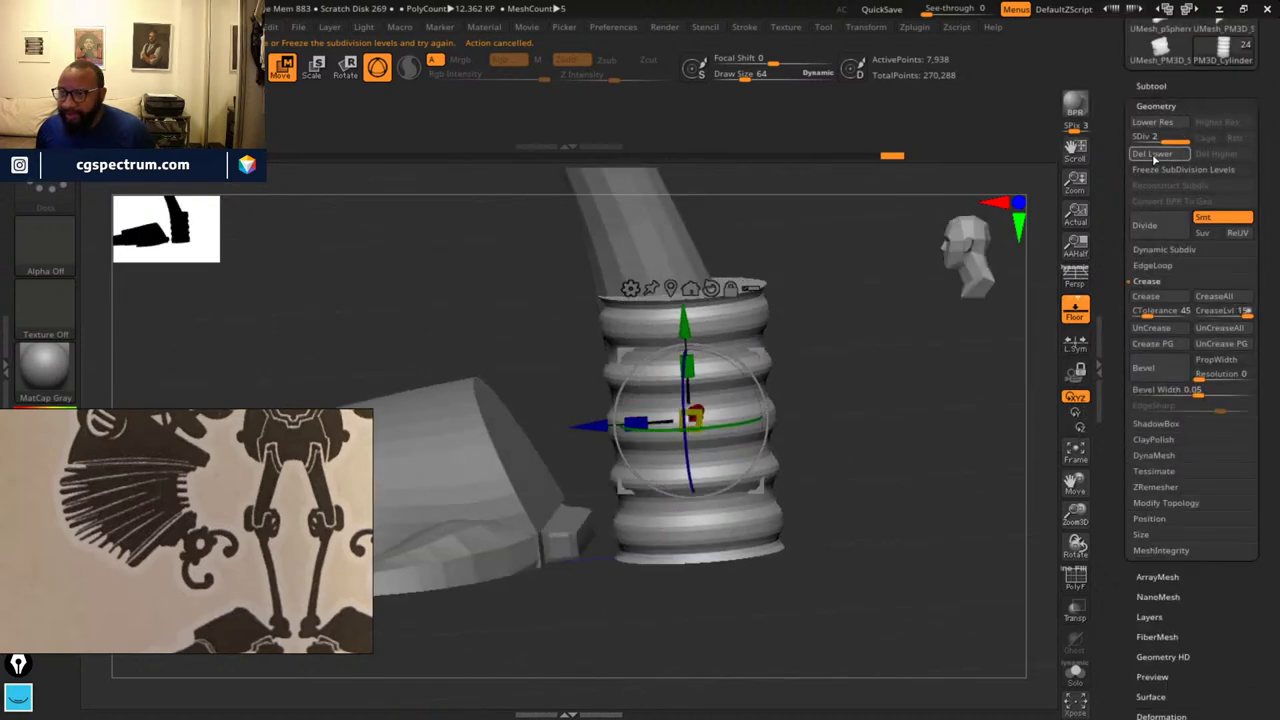
click(1155, 155)
- Apply the Bend Curve deformer to the ribbed cylinder and set its curve resolution to give five control points
drag(883, 439, 665, 317)
click(631, 289)
click(795, 338)
drag(875, 420, 881, 296)
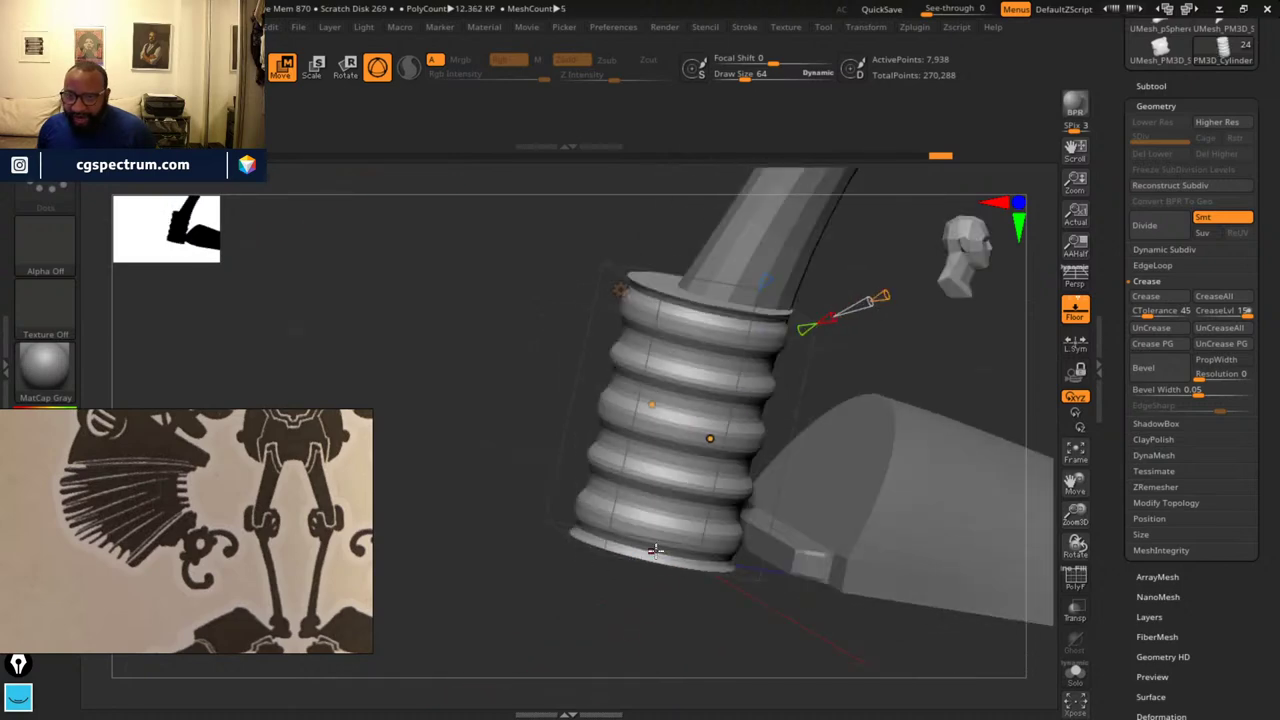
alt+drag(742, 569, 678, 521)
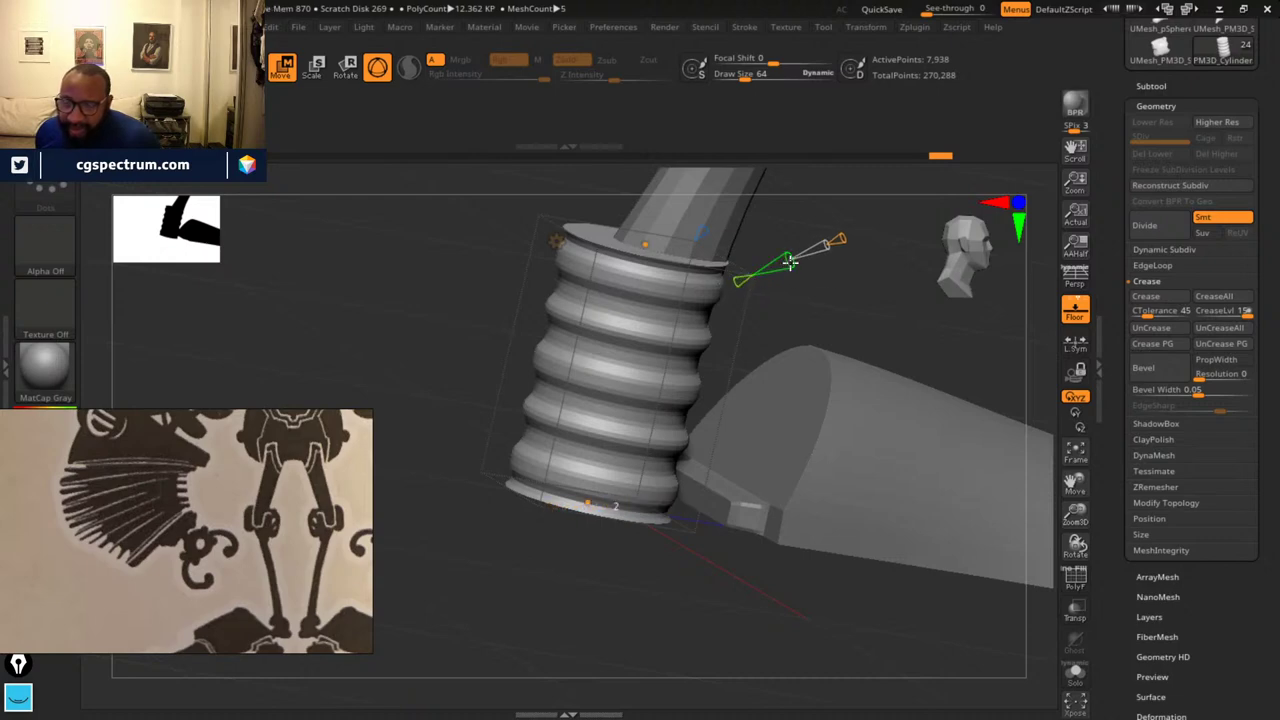
drag(790, 262, 857, 286)
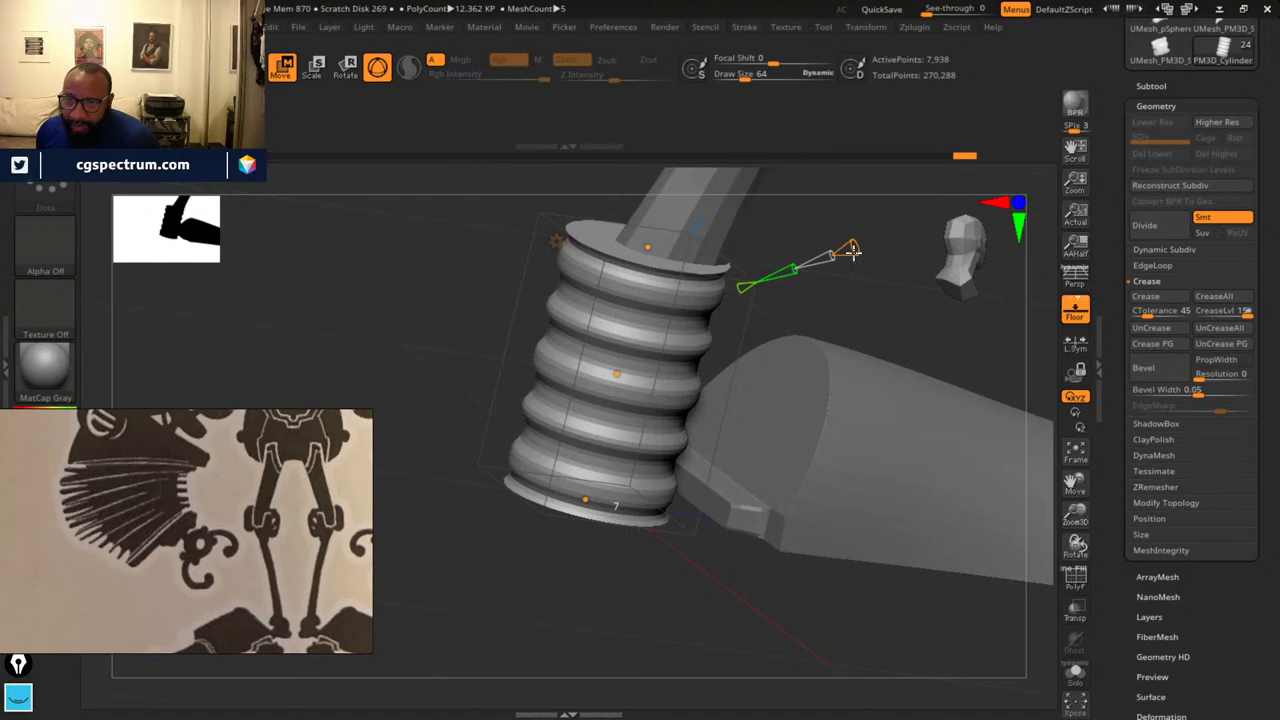
shift+drag(849, 323, 889, 274)
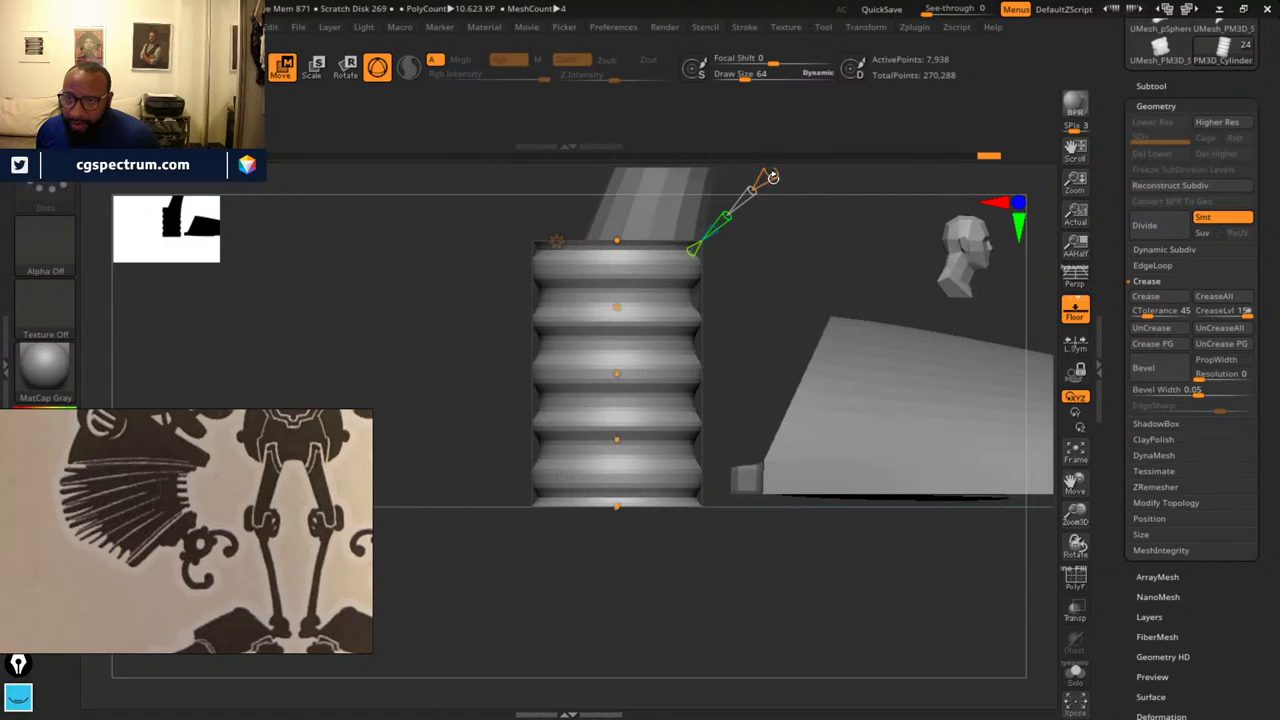
drag(773, 178, 735, 245)
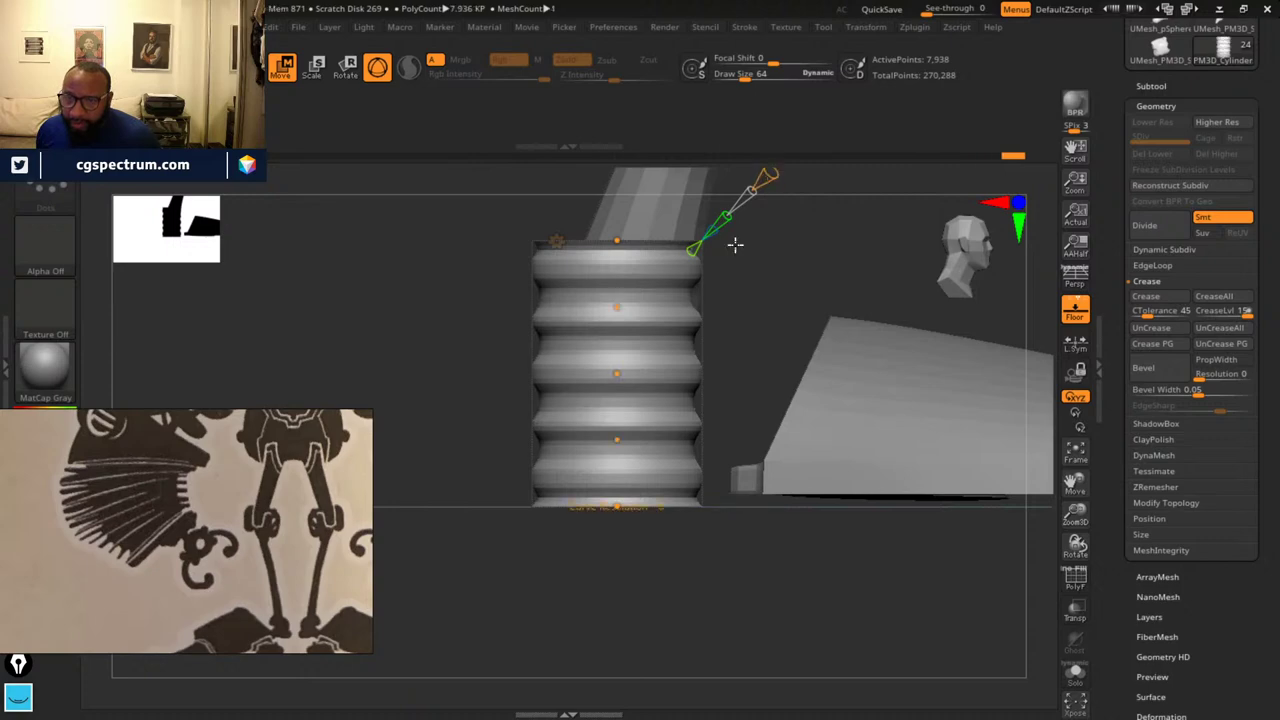
- Bend the cylinder into an elbow by moving its lower curve points toward the foot and tilting the upper ones
drag(617, 510, 766, 470)
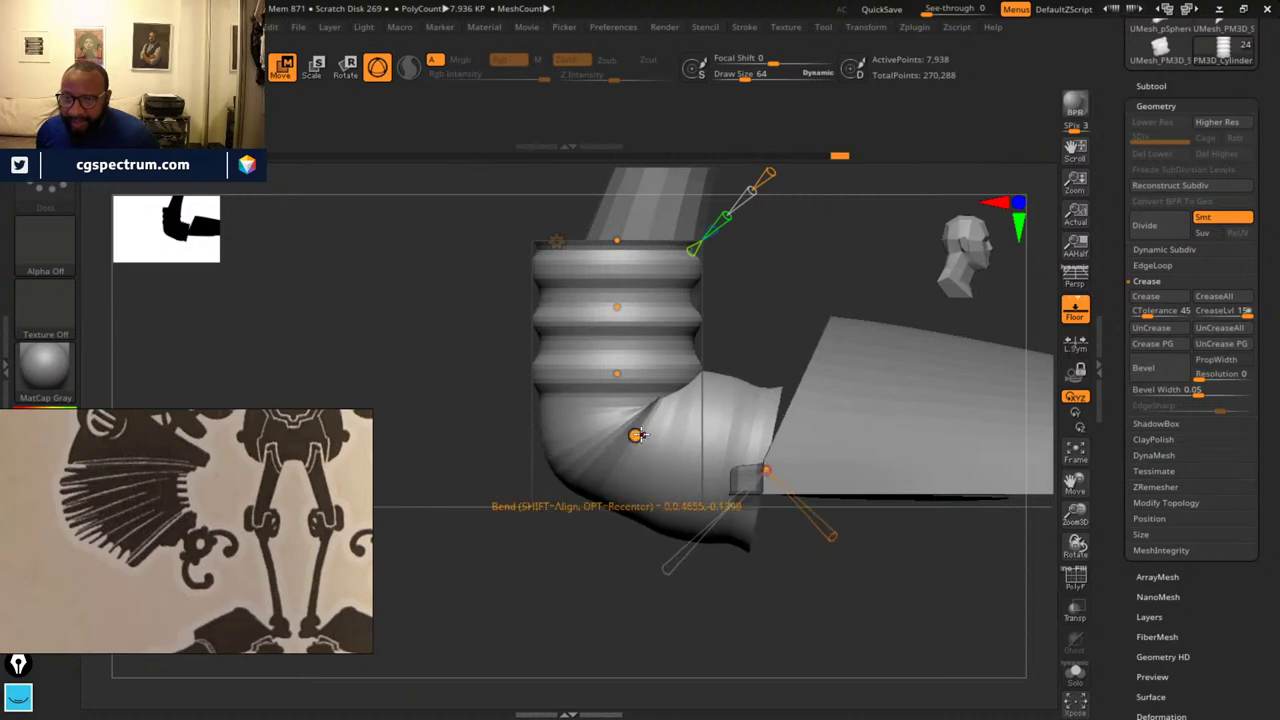
drag(637, 435, 688, 437)
drag(766, 475, 792, 447)
mouse_move(628, 385)
mouse_down()
mouse_move(624, 400)
mouse_move(628, 390)
mouse_up()
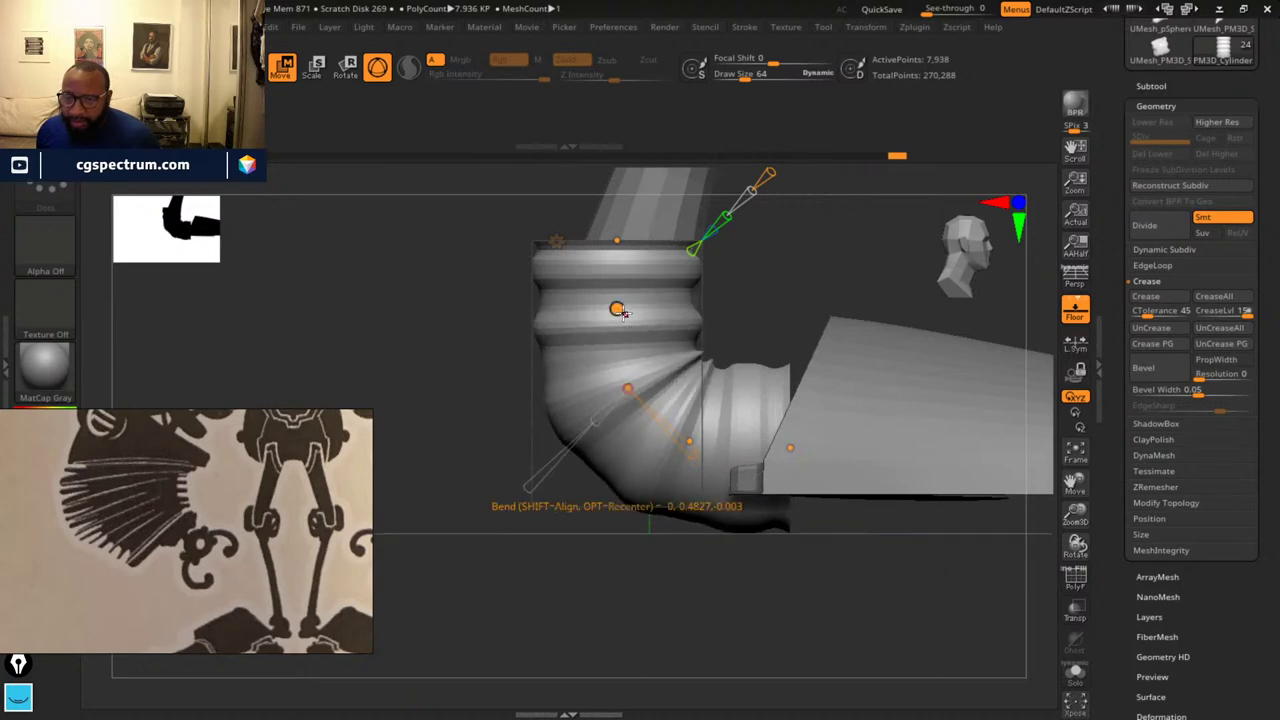
drag(619, 311, 604, 322)
drag(618, 242, 626, 245)
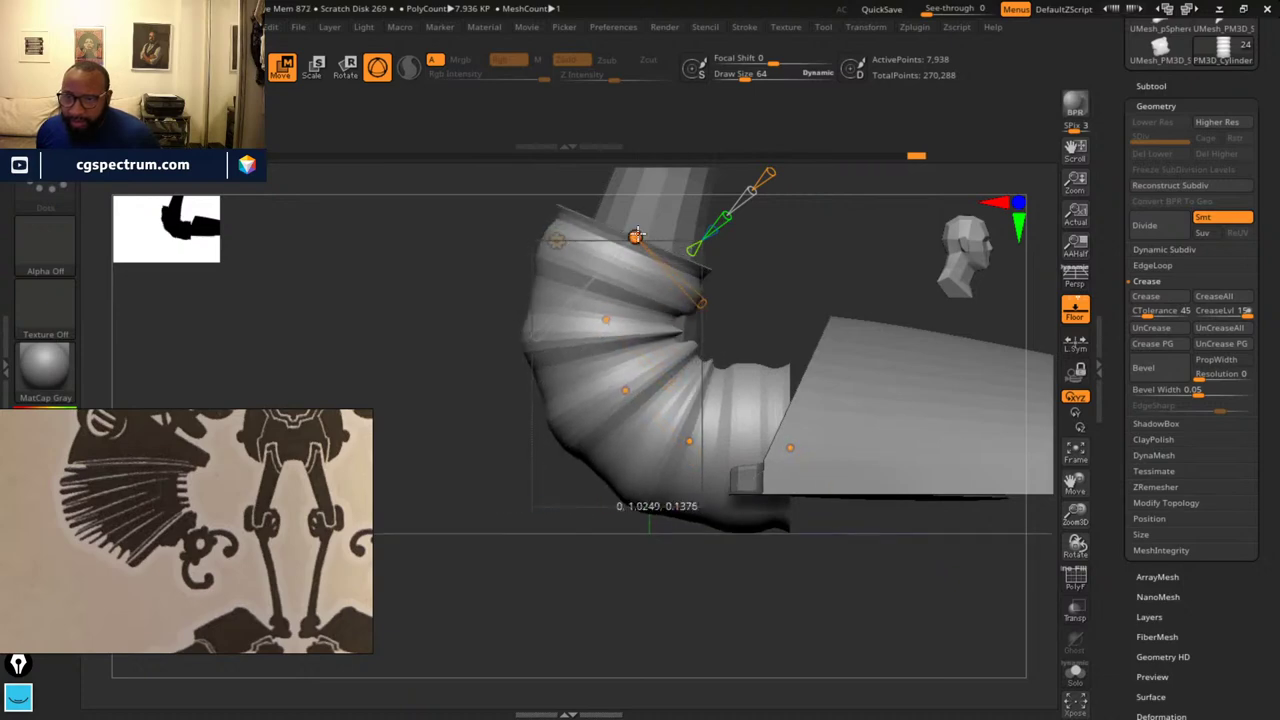
- Push the curve's foot end into the foot opening and even out the upper bend around the leg
drag(808, 280, 826, 478)
drag(606, 419, 480, 405)
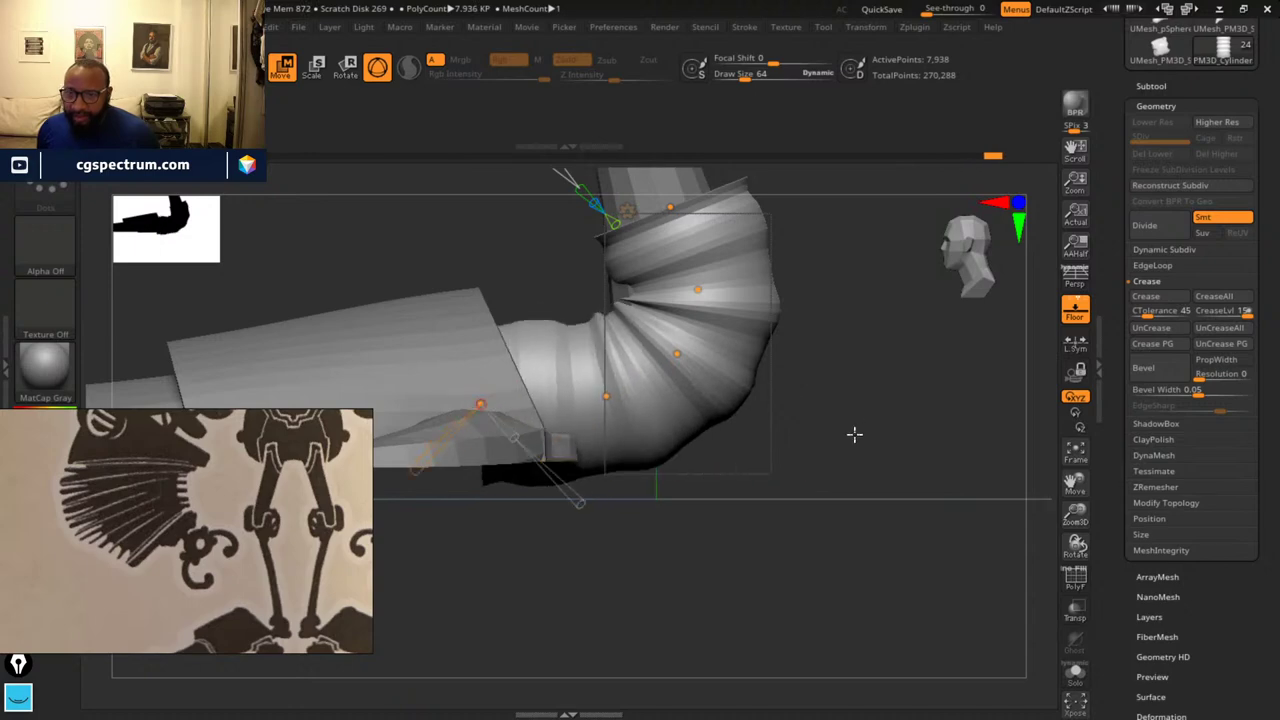
alt+drag(854, 434, 855, 530)
mouse_move(677, 449)
mouse_down()
mouse_move(654, 444)
mouse_move(663, 452)
mouse_up()
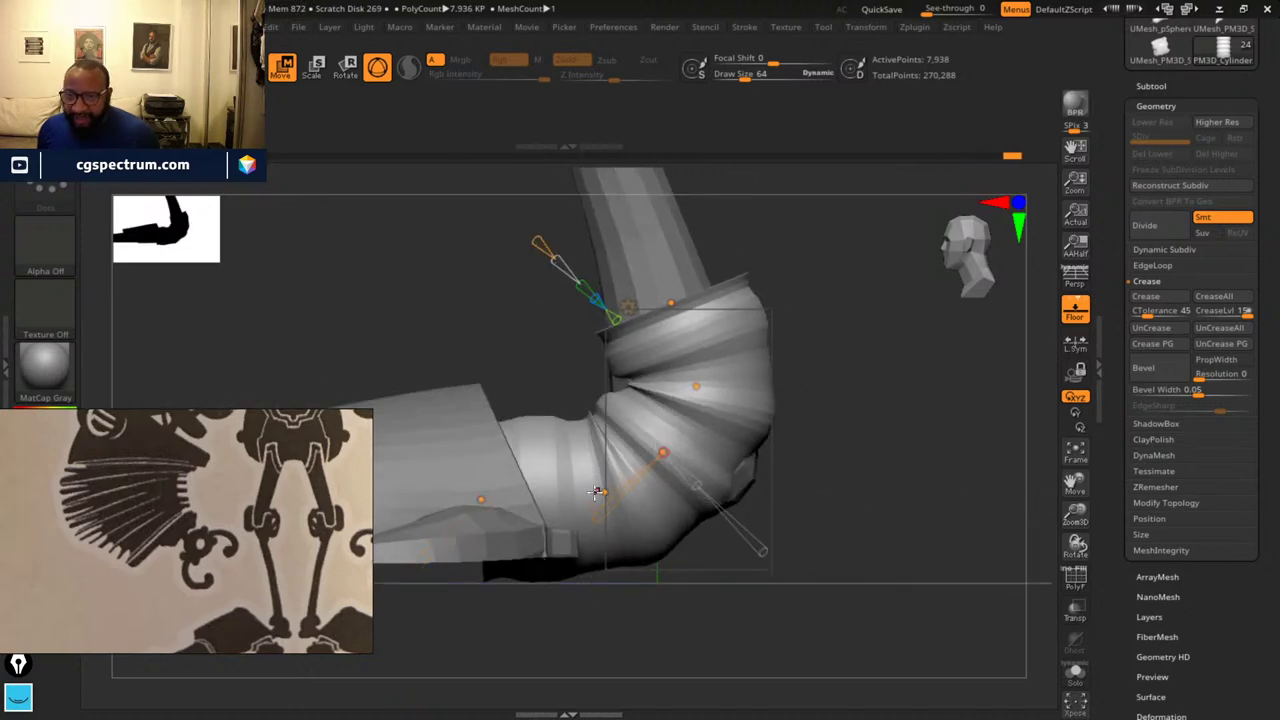
drag(602, 491, 603, 493)
drag(695, 386, 683, 388)
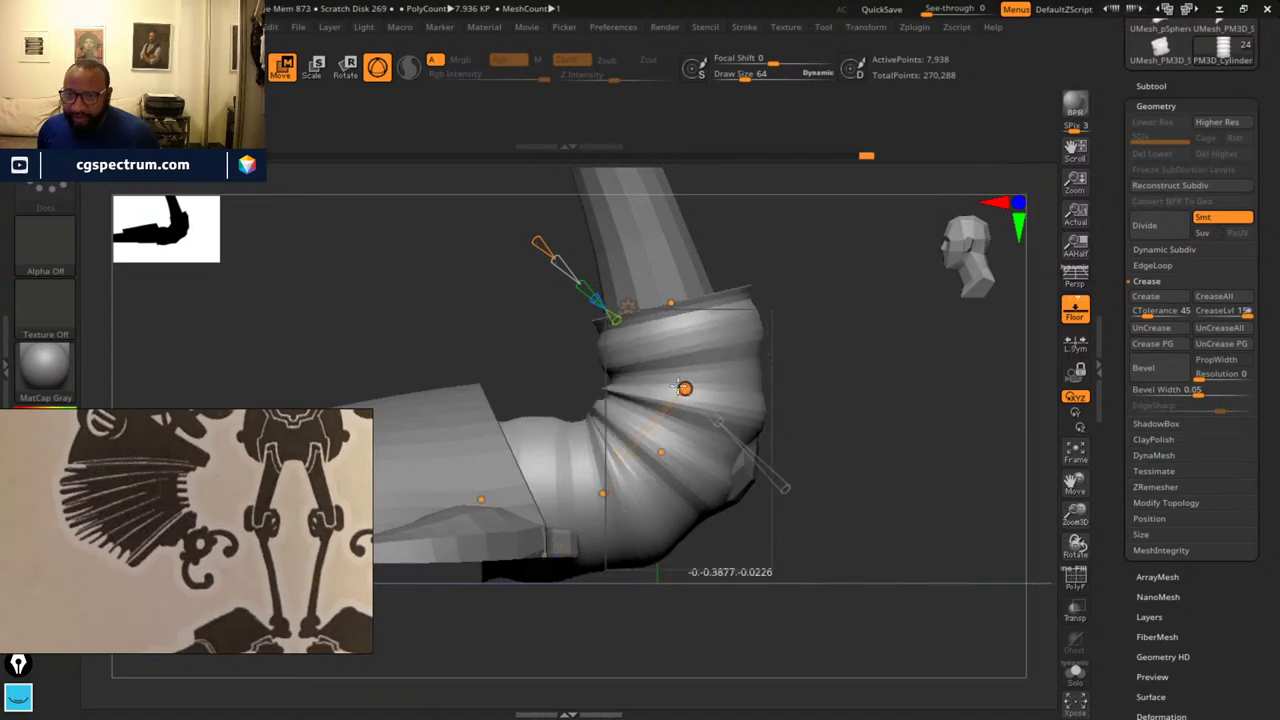
drag(670, 303, 666, 286)
drag(659, 454, 661, 454)
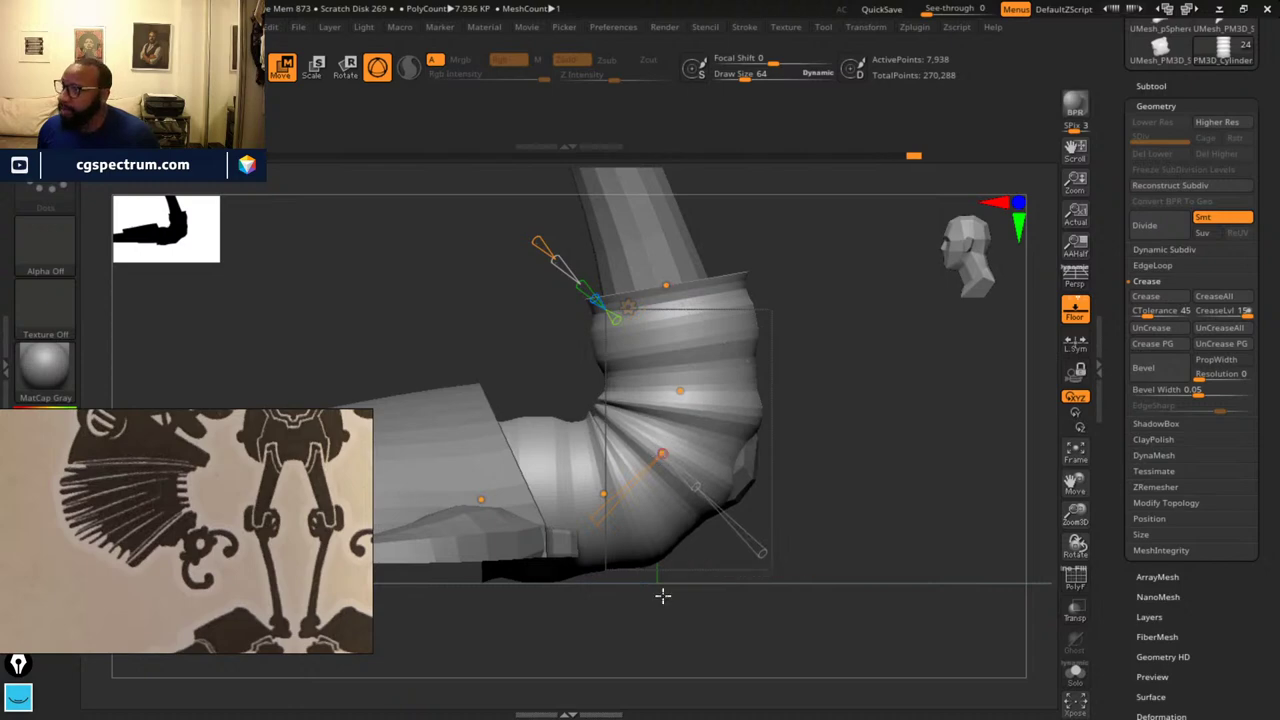
- Extend the curve's end deeper into the foot and reposition the neighbouring lower and middle points
drag(603, 493, 598, 494)
drag(481, 501, 448, 469)
drag(828, 560, 834, 494)
drag(577, 437, 671, 321)
drag(643, 391, 648, 381)
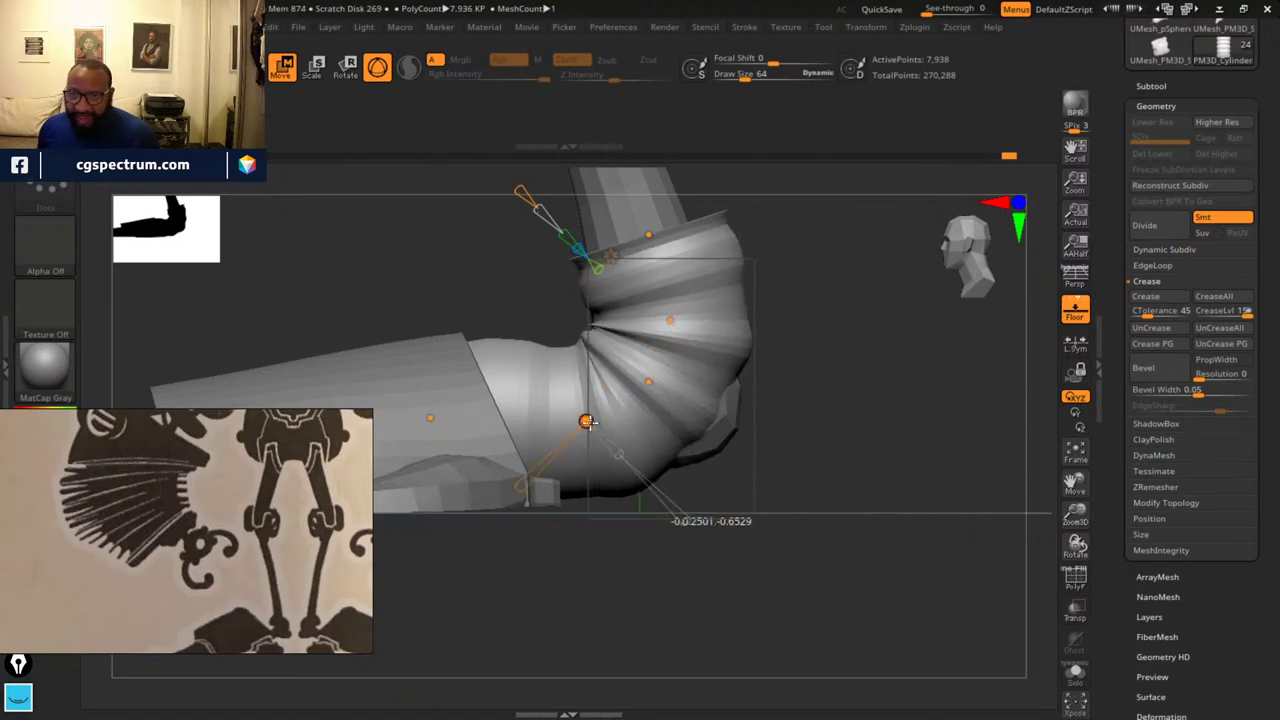
drag(586, 421, 551, 422)
- Raise the curve's top point up the leg and shift the middle points to smooth the ankle bend
alt+drag(843, 376, 836, 425)
drag(664, 370, 668, 370)
drag(643, 281, 637, 253)
drag(668, 368, 661, 362)
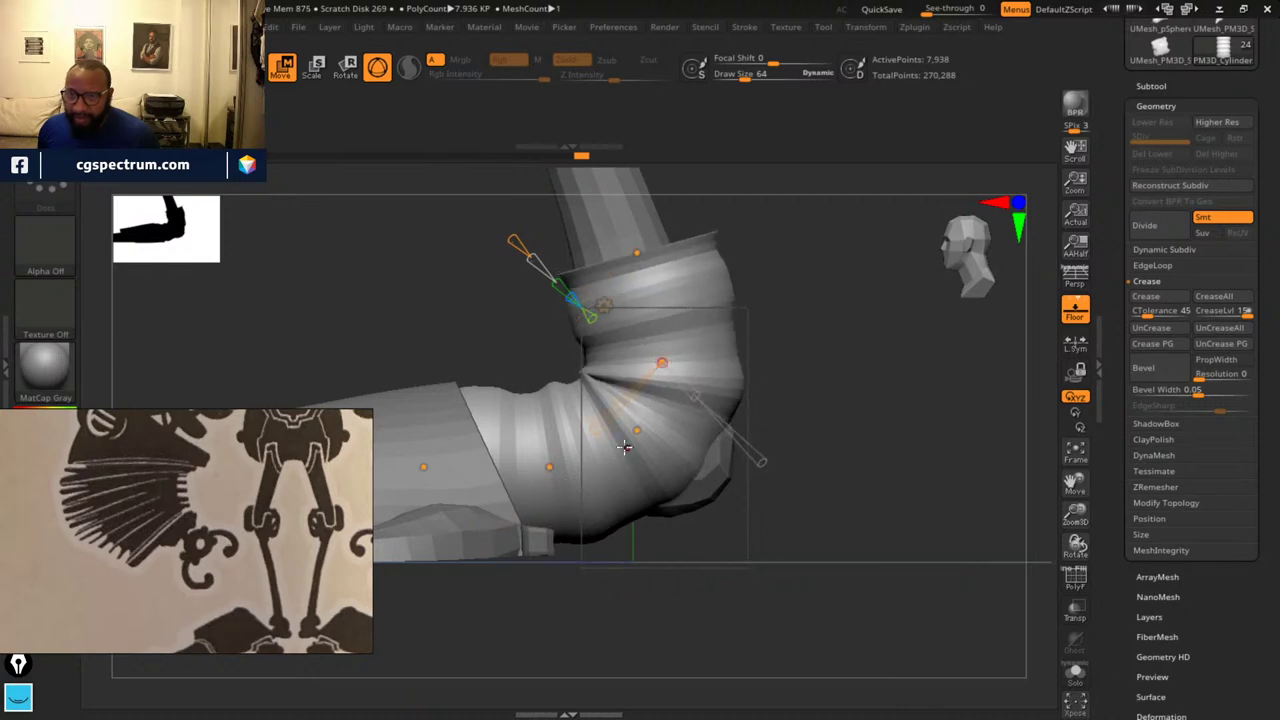
drag(630, 438, 625, 440)
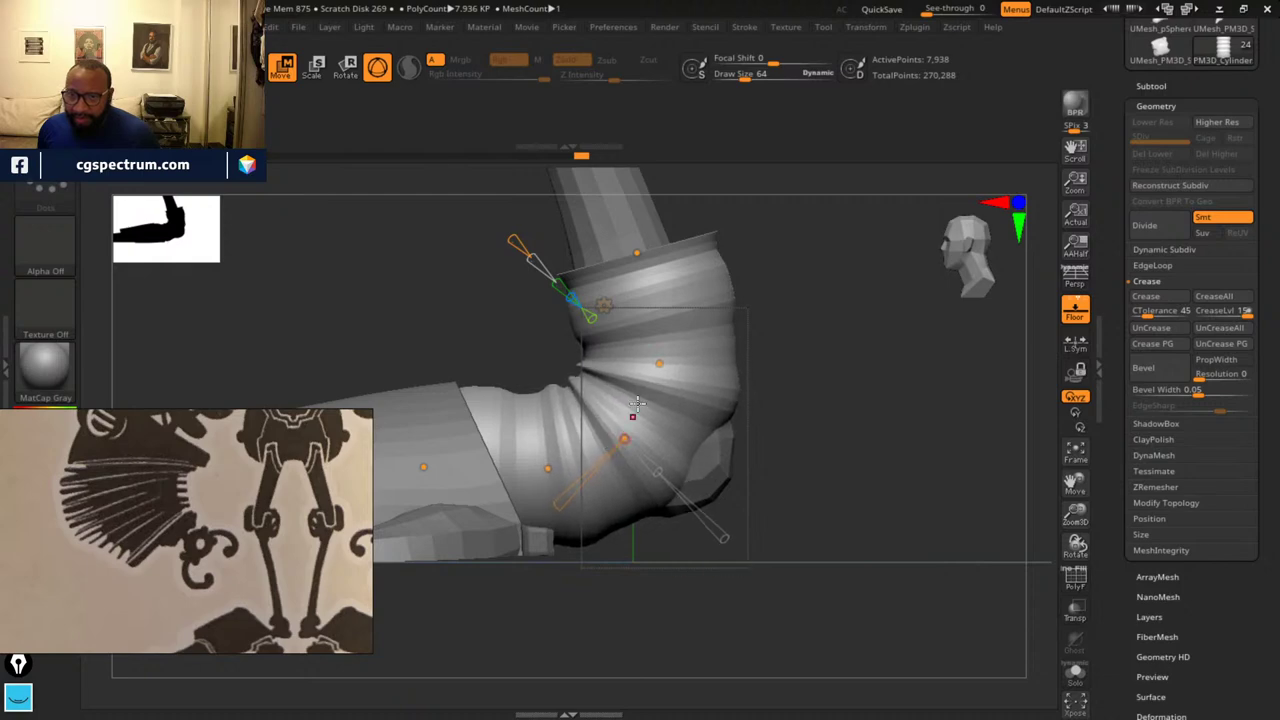
- Fine-tune the foot-end and middle curve points so the bent piece sits inside the foot from both sides
drag(898, 330, 817, 511)
alt+drag(874, 613, 786, 611)
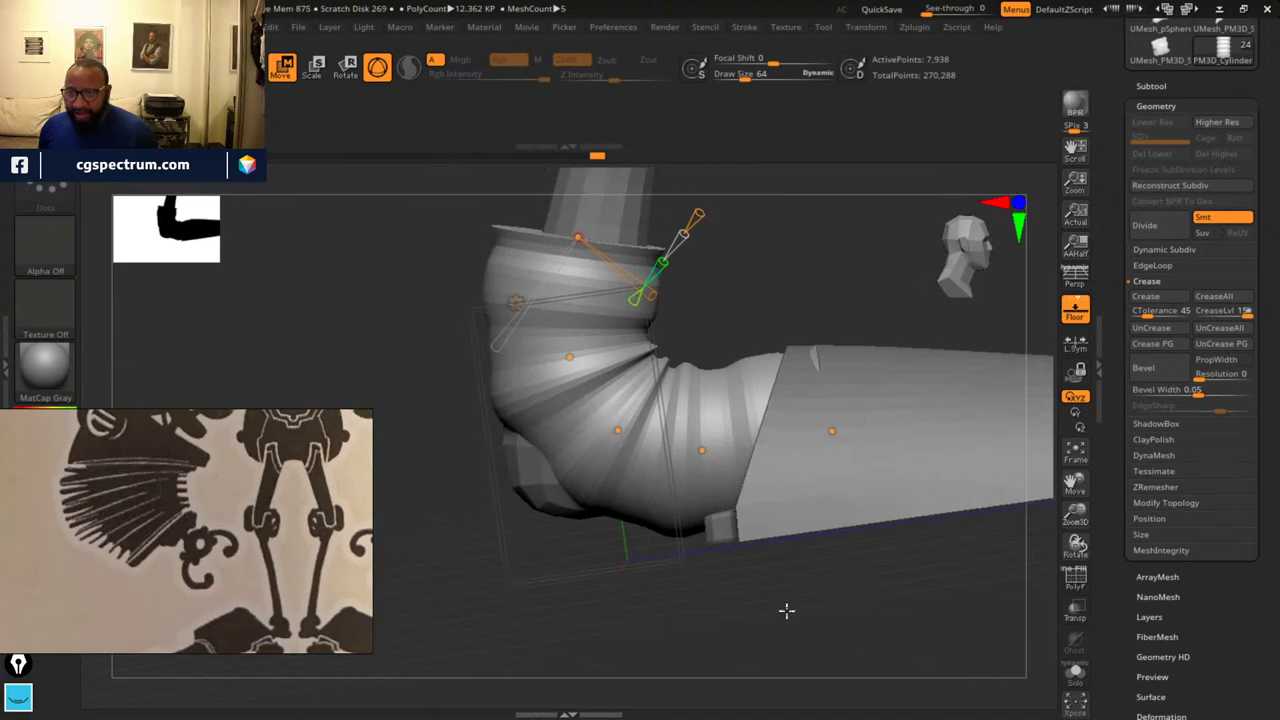
drag(832, 431, 836, 441)
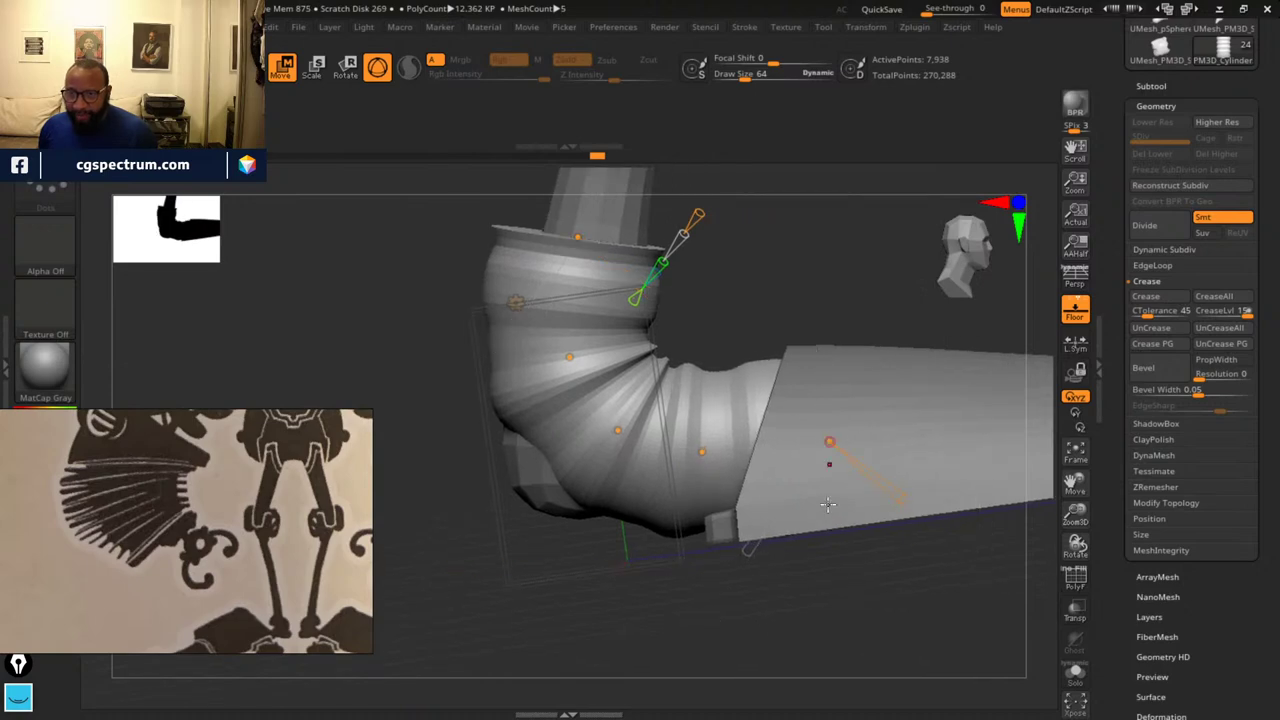
drag(975, 565, 785, 510)
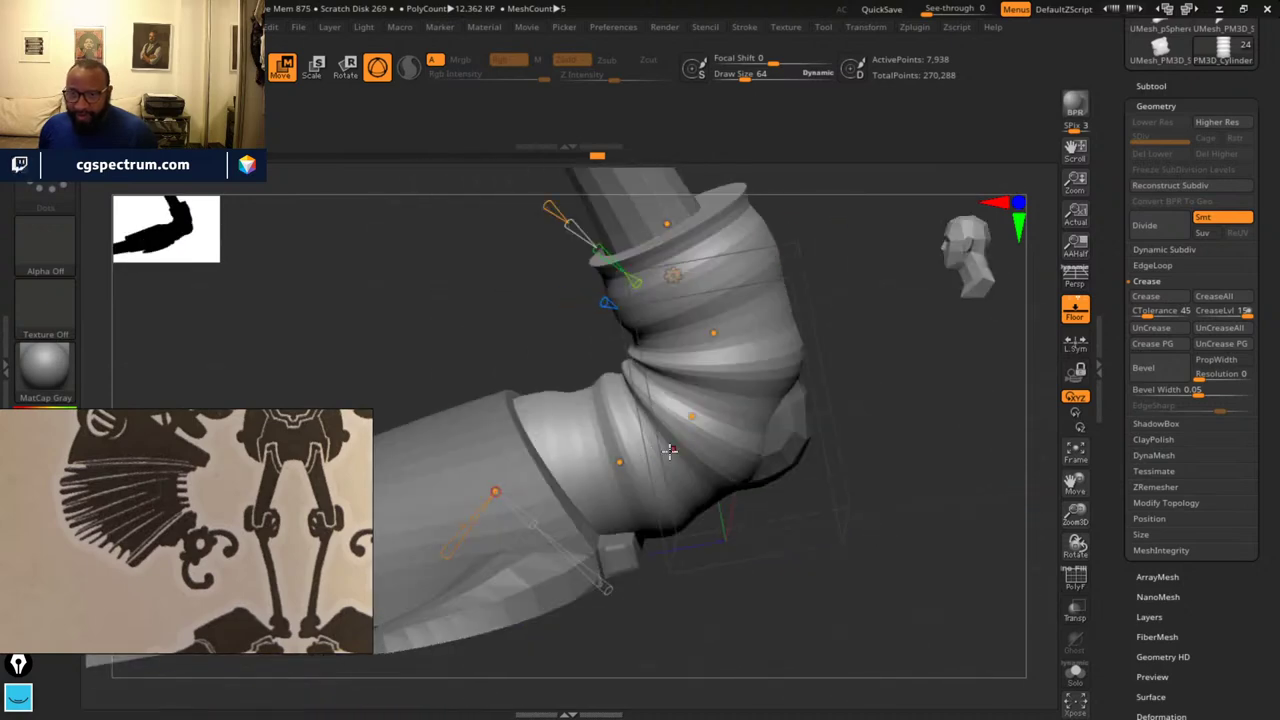
drag(619, 462, 706, 329)
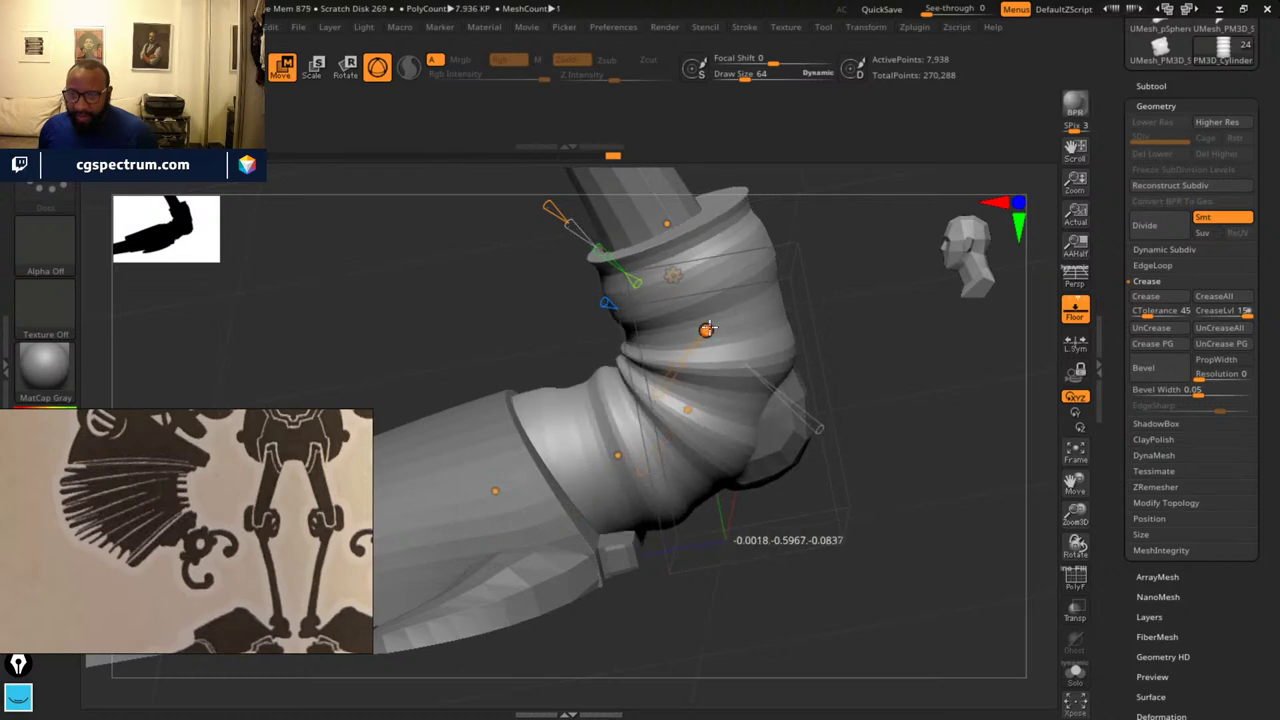
drag(918, 410, 934, 468)
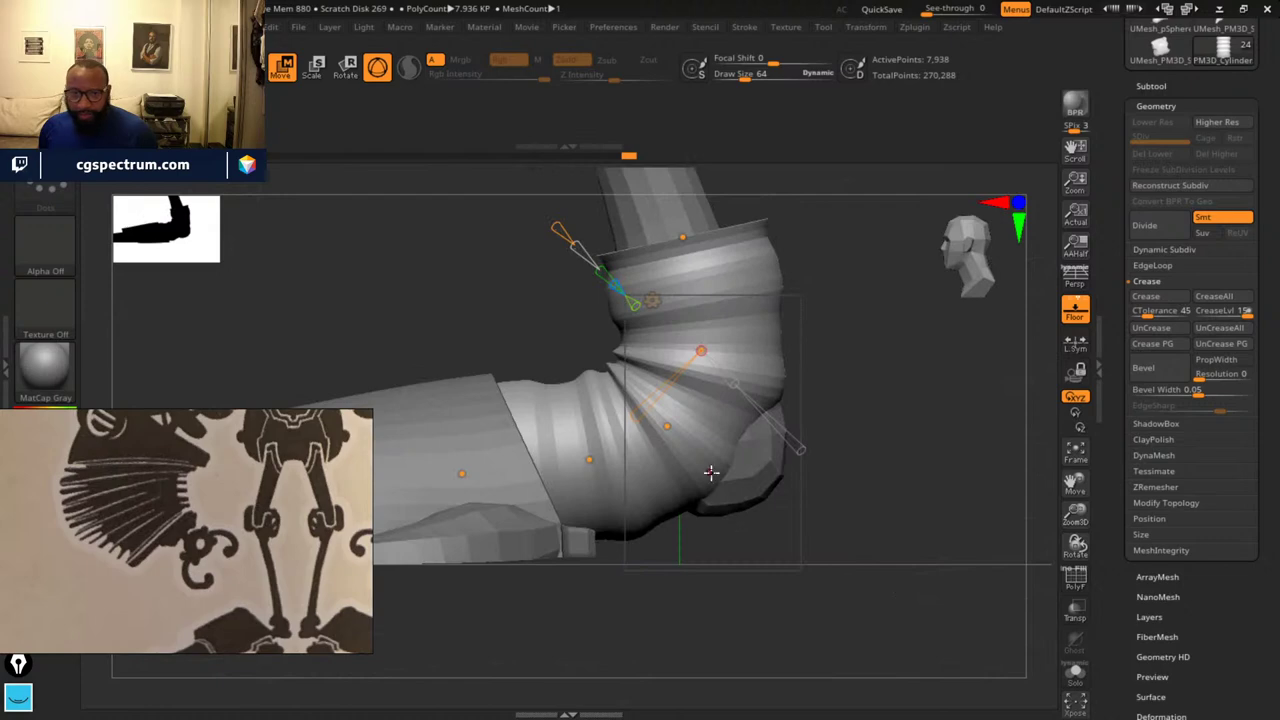
- Accept the Bend Curve deformation on the ankle piece
alt+drag(947, 421, 959, 449)
mouse_move(877, 372)
alt+mouse_down()
mouse_move(901, 437)
mouse_move(897, 478)
mouse_move(871, 348)
alt+mouse_up()
click(683, 433)
click(664, 436)
drag(858, 469, 856, 480)
right_drag(855, 480, 335, 168)
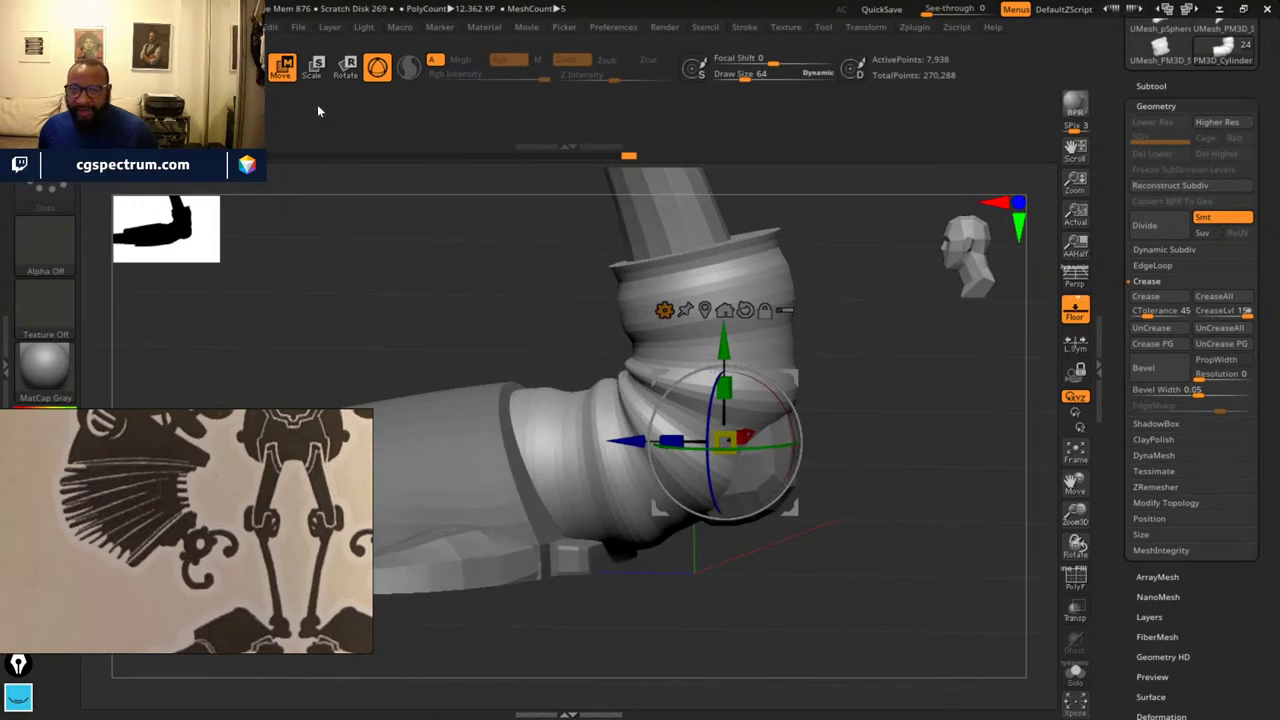
- Return to draw mode and use the Move brush to pull the ankle's back and underside out over the heel
key(q)
right_drag(434, 314, 496, 306)
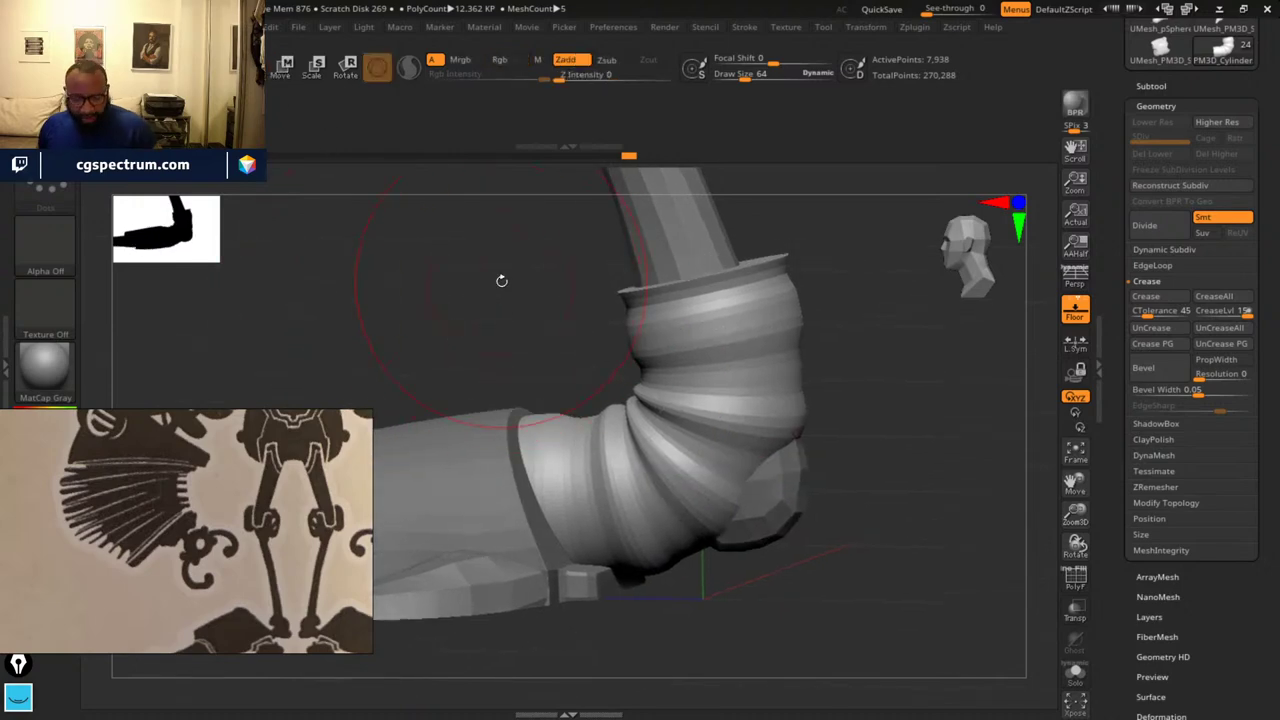
key(b)
key(m)
key(v)
shift+drag(897, 463, 925, 455)
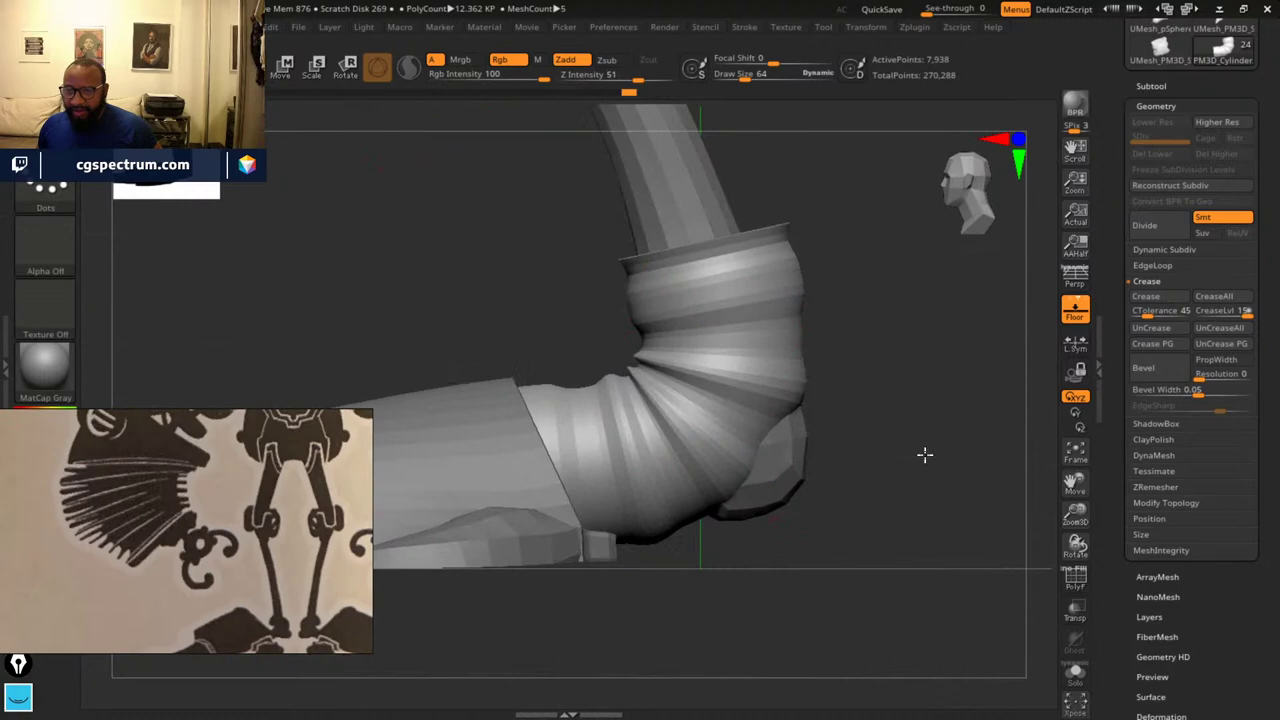
drag(766, 454, 799, 488)
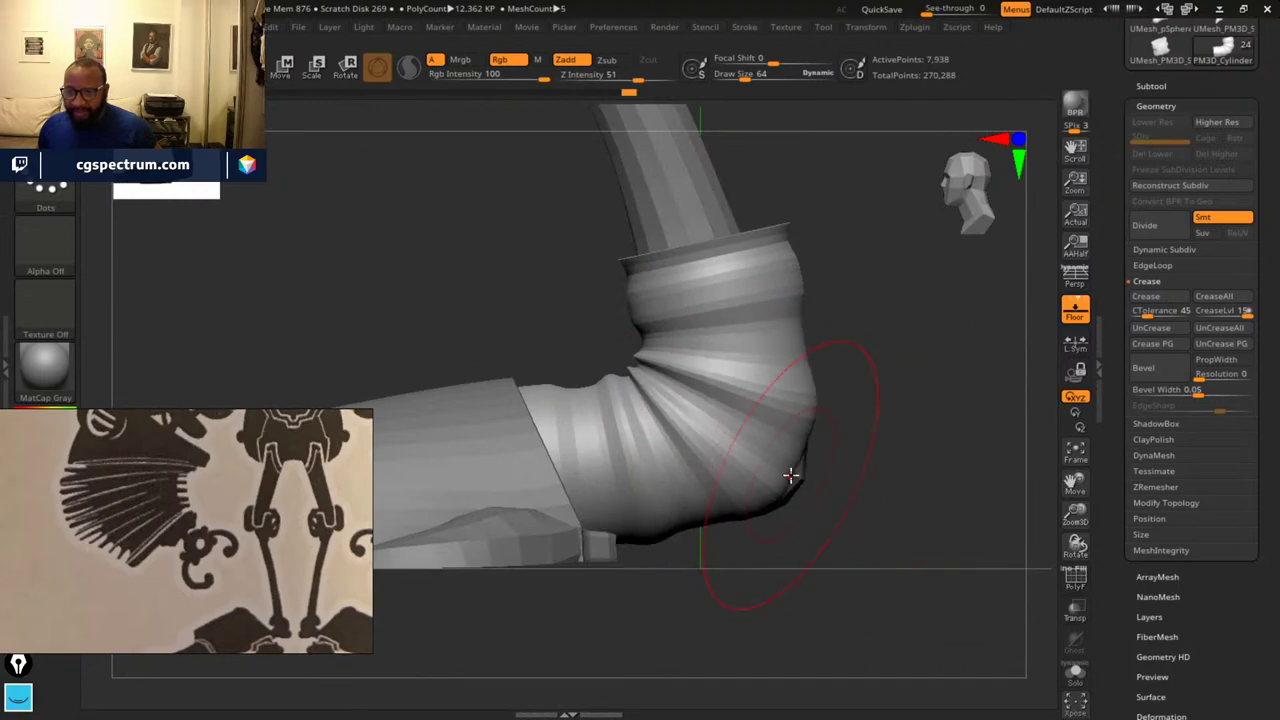
drag(669, 520, 752, 474)
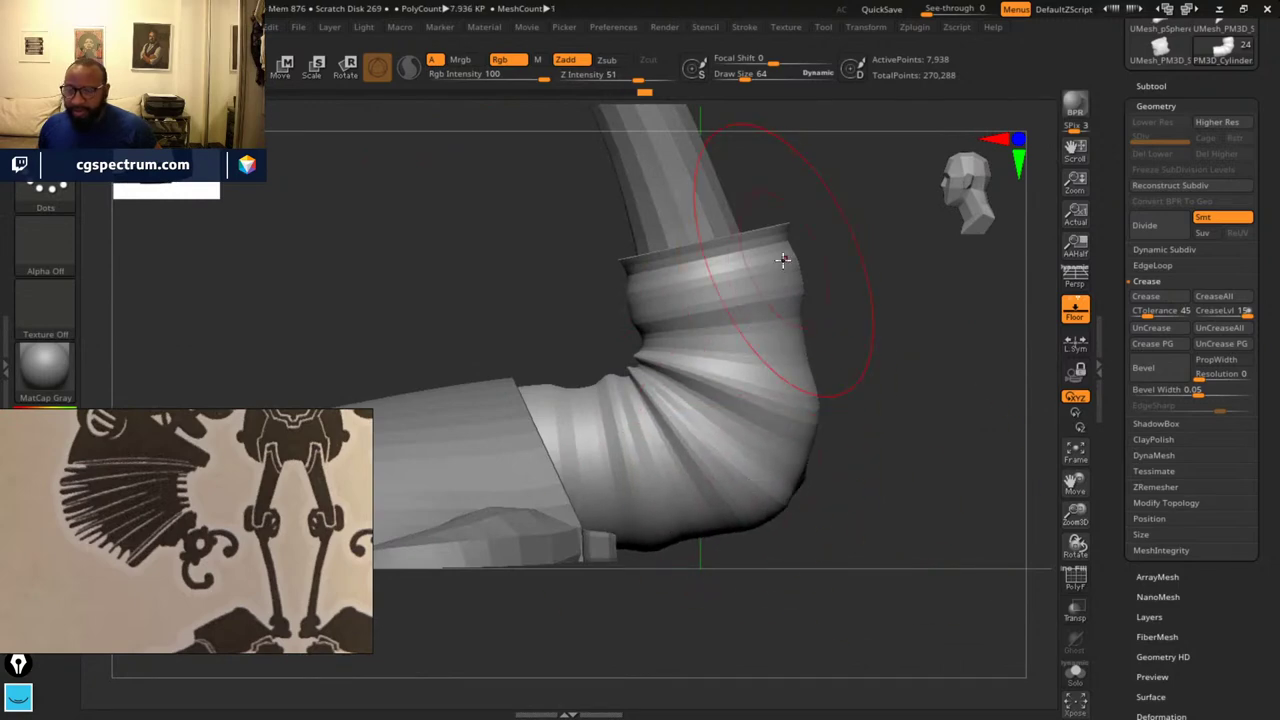
drag(783, 260, 782, 273)
- Refine the ankle's silhouette with the Move brush, adjusting the back, heel and top opening from both sides and behind
mouse_move(882, 237)
alt+mouse_down()
mouse_move(865, 317)
mouse_move(877, 400)
mouse_move(905, 394)
alt+mouse_up()
mouse_move(776, 263)
mouse_down()
mouse_move(769, 250)
mouse_move(779, 263)
mouse_move(664, 270)
mouse_move(806, 289)
mouse_move(863, 271)
mouse_move(877, 351)
mouse_move(831, 484)
mouse_move(765, 450)
mouse_up()
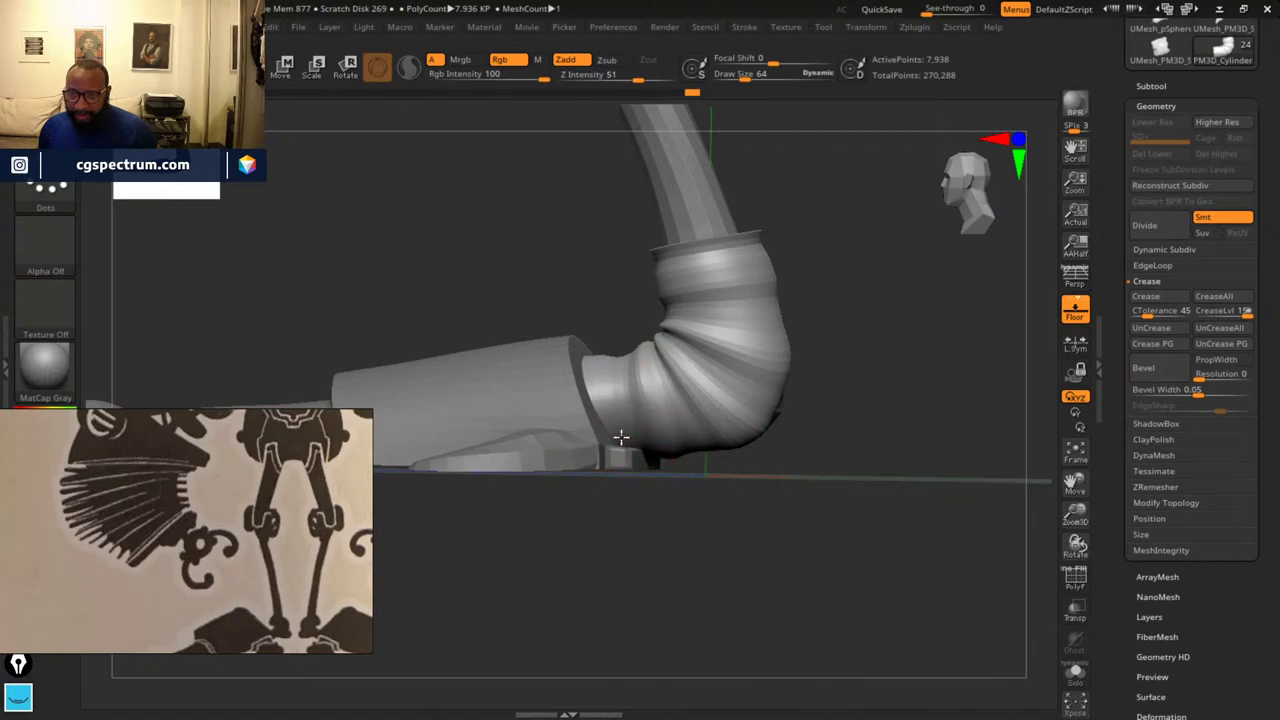
mouse_move(690, 455)
mouse_down()
mouse_move(757, 531)
mouse_move(863, 574)
mouse_move(896, 333)
mouse_move(921, 329)
mouse_up()
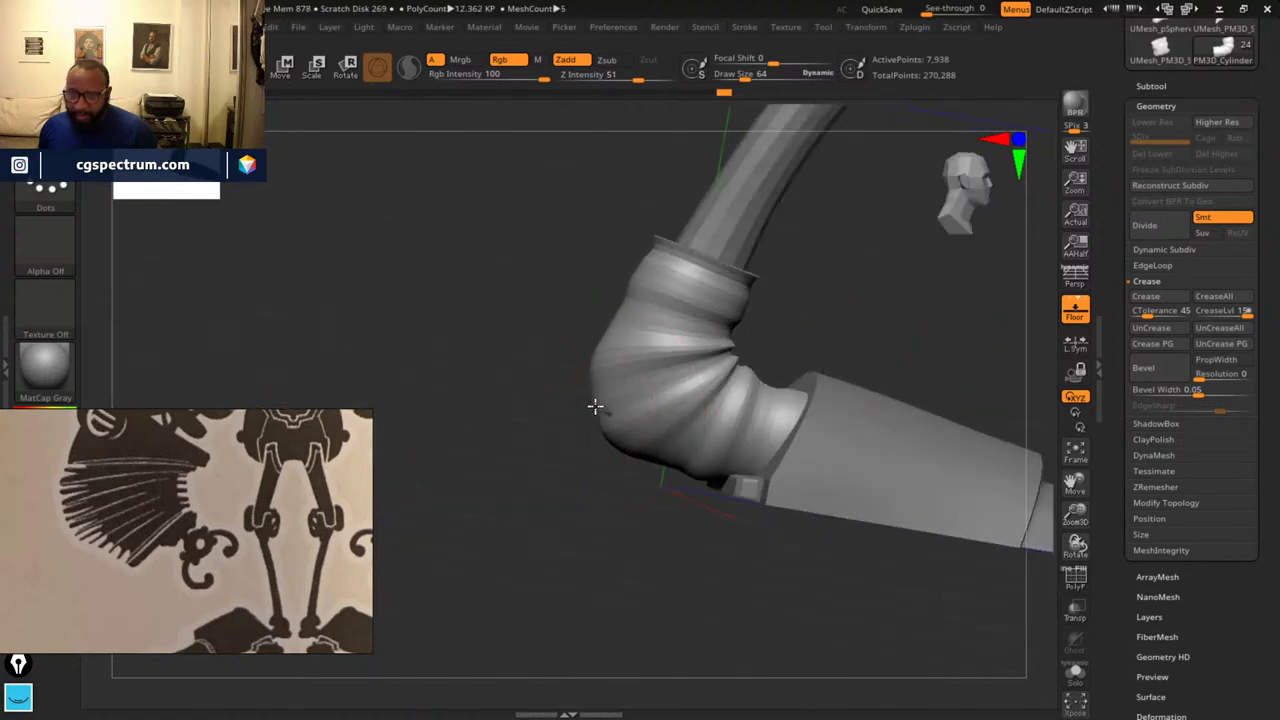
drag(515, 383, 671, 289)
mouse_move(781, 291)
mouse_down()
mouse_move(783, 337)
mouse_move(831, 377)
mouse_up()
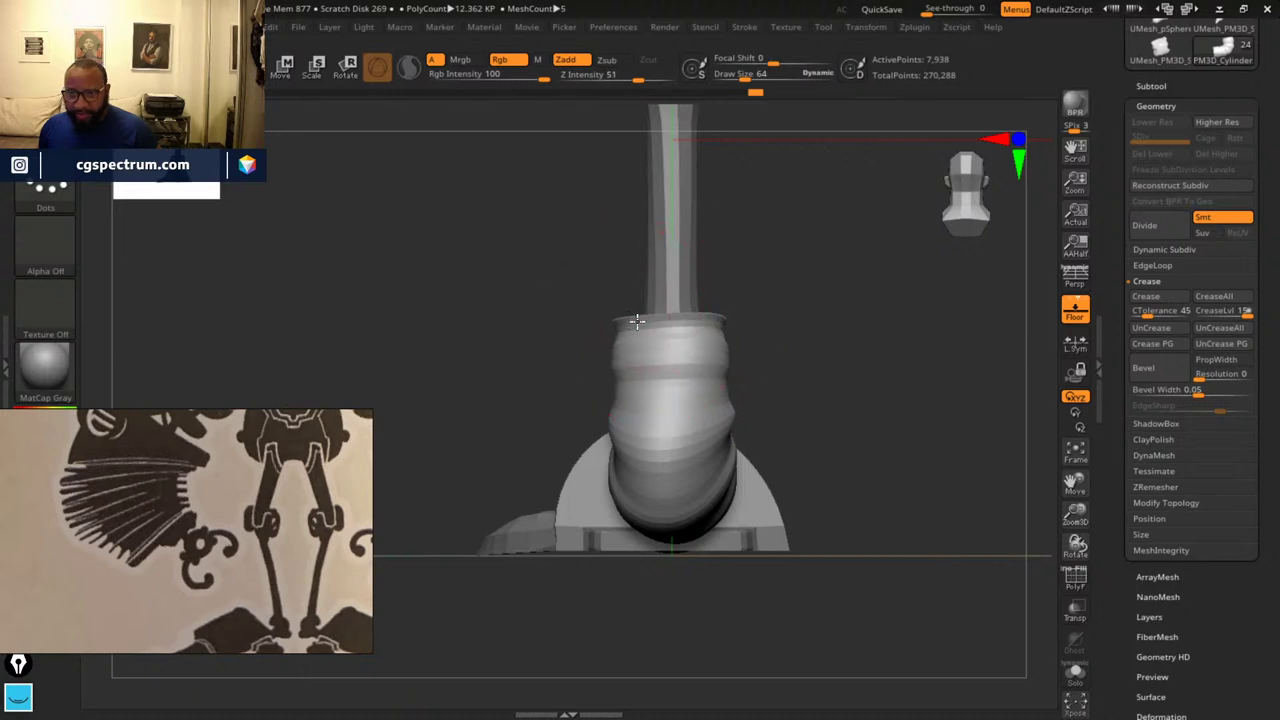
mouse_move(791, 333)
mouse_down()
mouse_move(615, 350)
mouse_move(777, 317)
mouse_move(746, 317)
mouse_move(884, 428)
mouse_move(769, 426)
mouse_move(833, 452)
mouse_up()
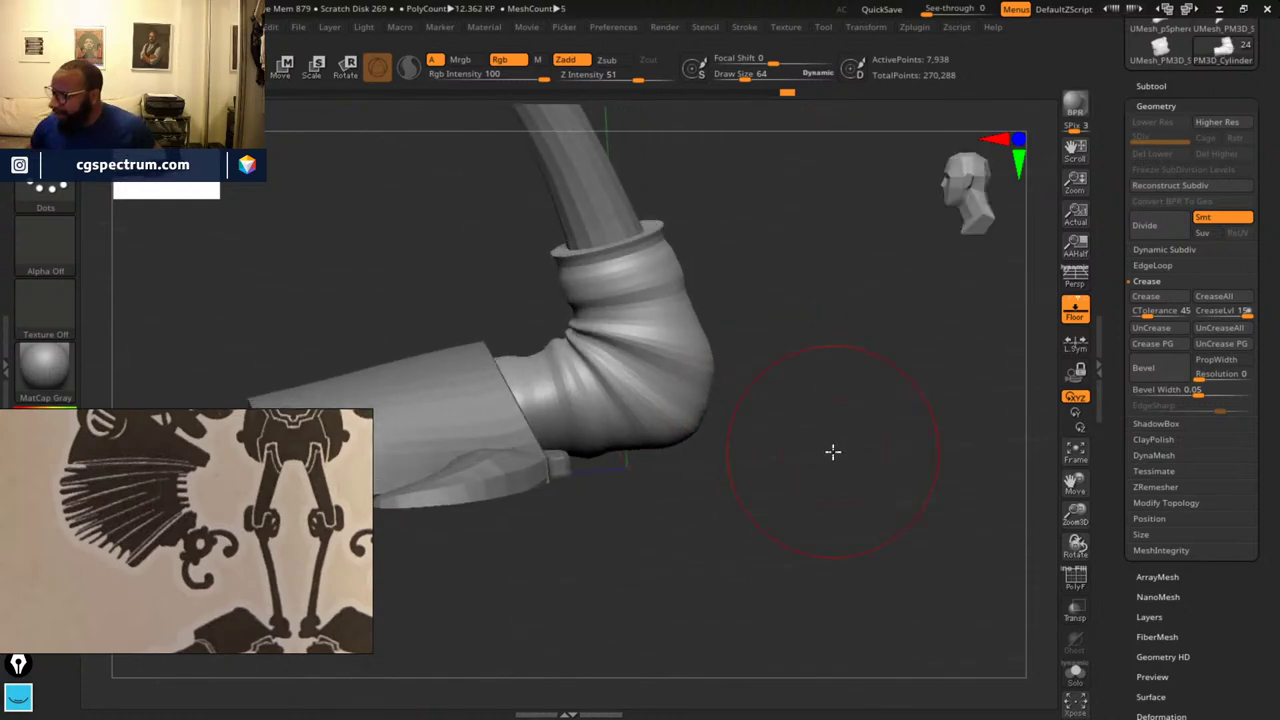
mouse_move(868, 343)
mouse_down()
mouse_move(871, 331)
mouse_move(891, 340)
mouse_move(818, 350)
mouse_move(849, 420)
mouse_move(754, 389)
mouse_move(882, 415)
mouse_move(586, 363)
mouse_up()
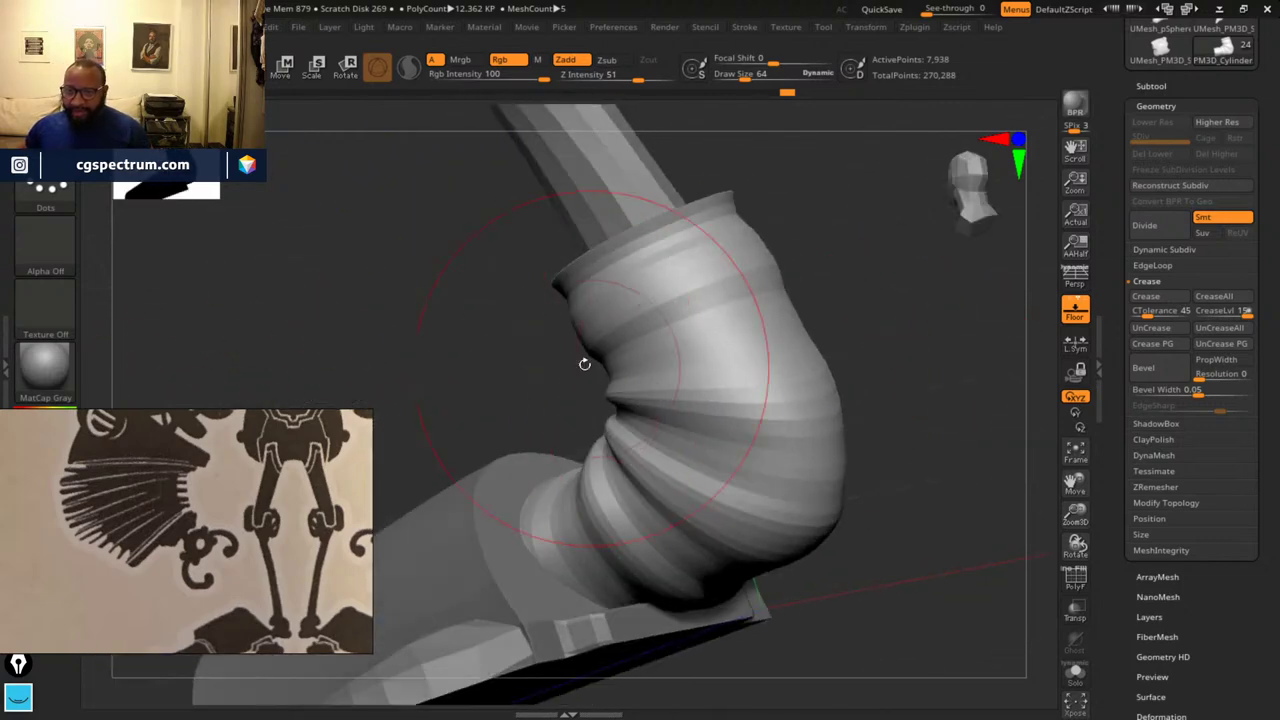
drag(909, 414, 871, 391)
- Switch to the Standard brush and set its draw size to 23
key(b)
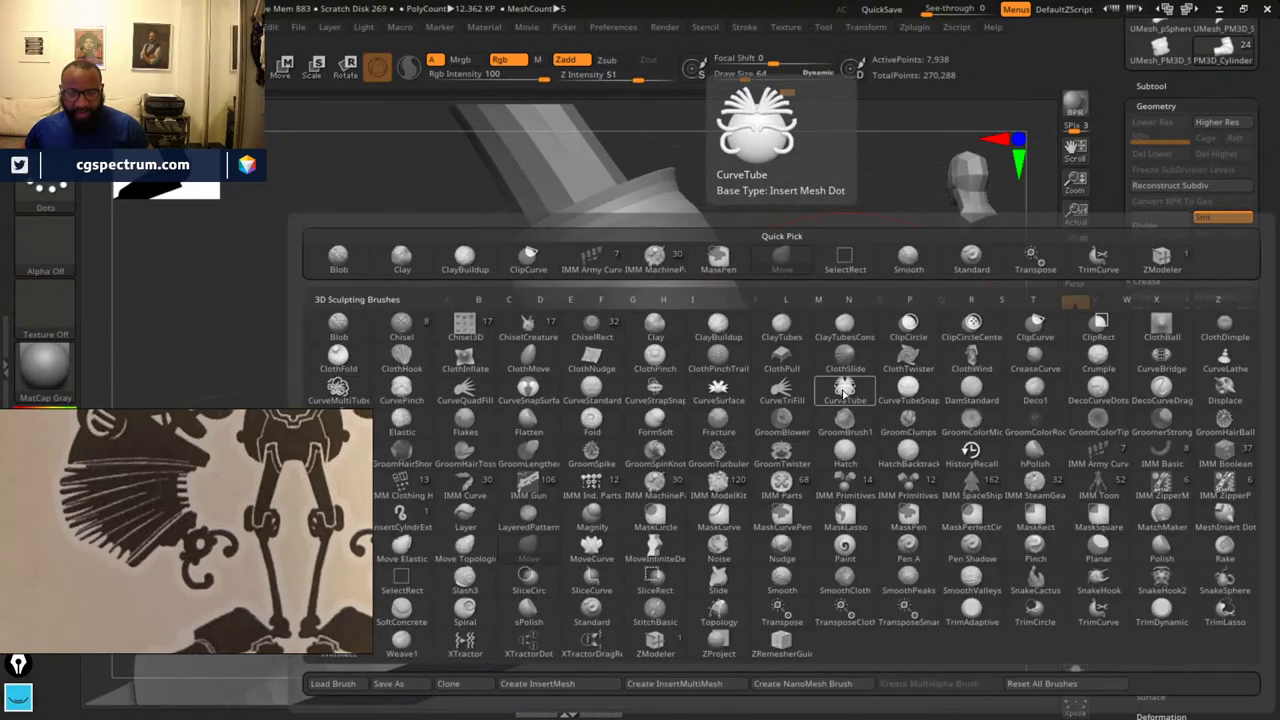
key(s)
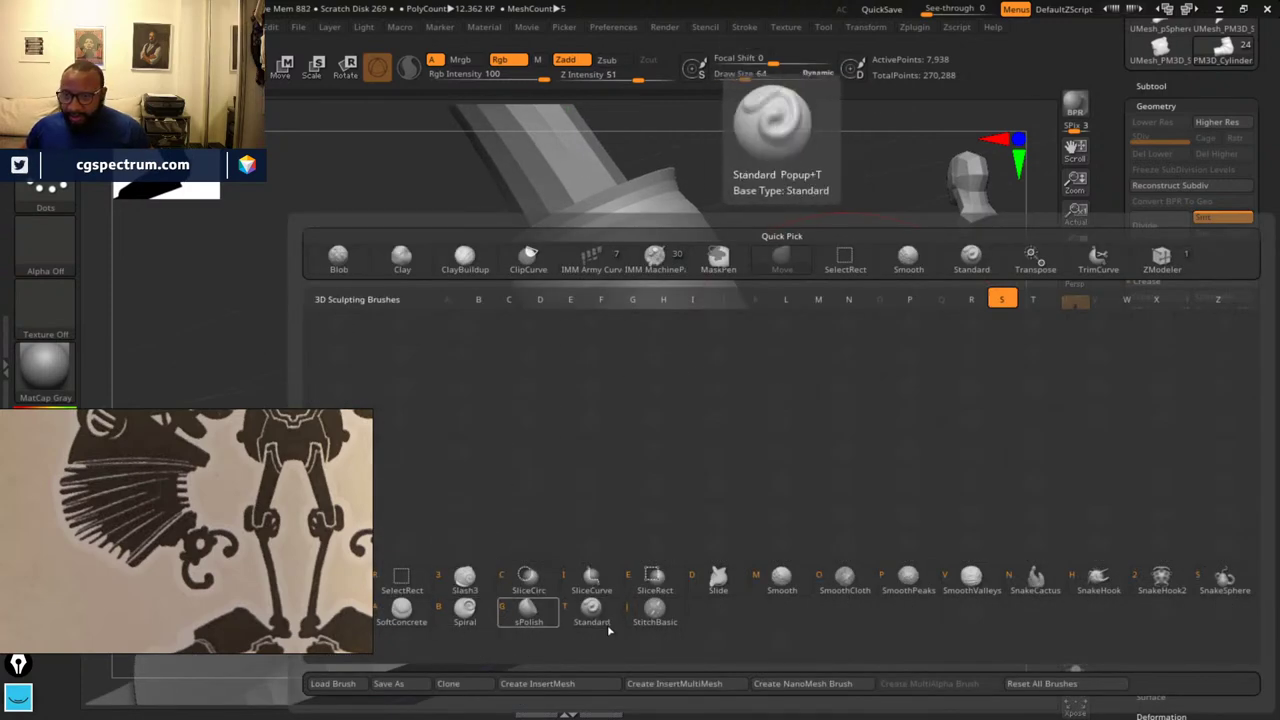
key(d)
drag(903, 327, 455, 431)
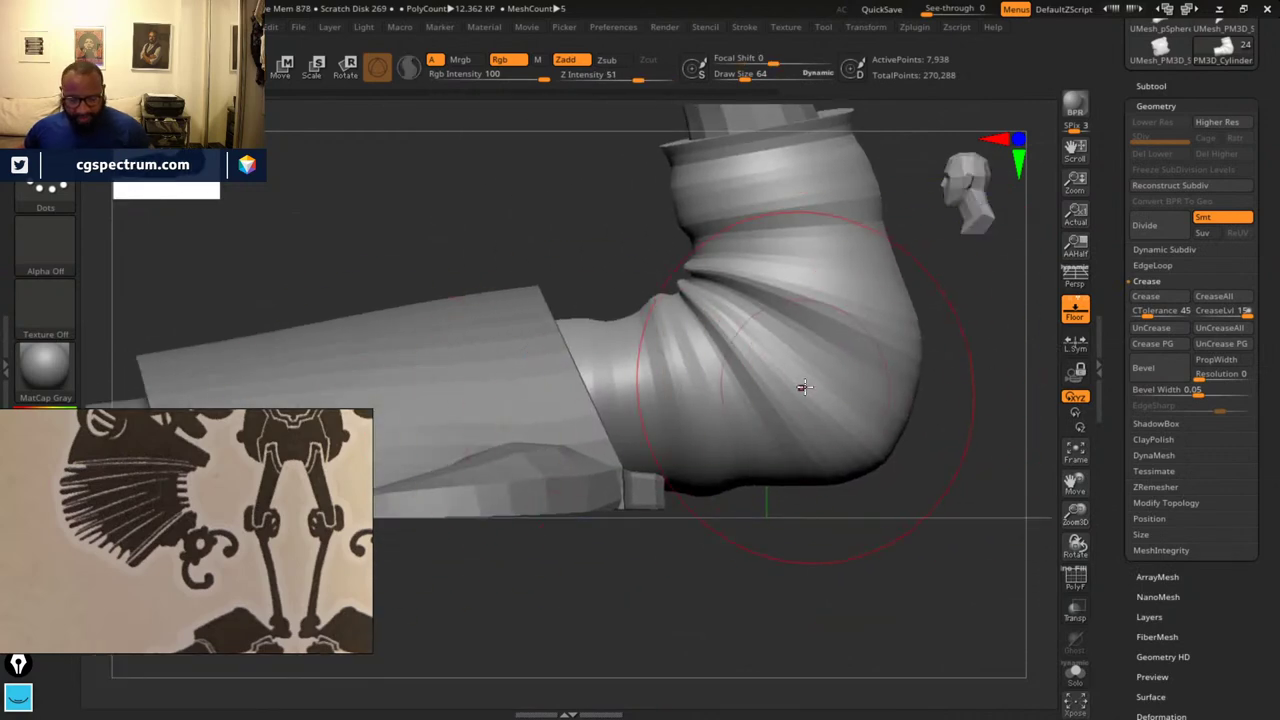
key(b)
key(s)
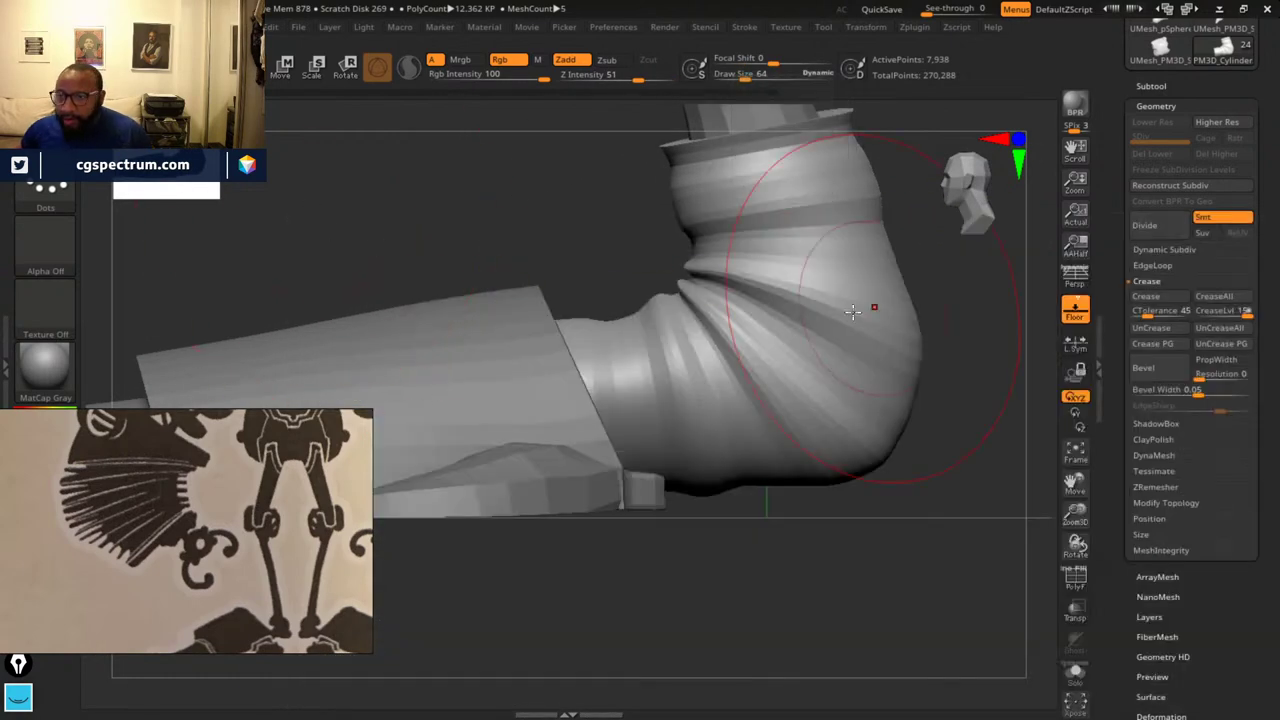
key(b)
key(s)
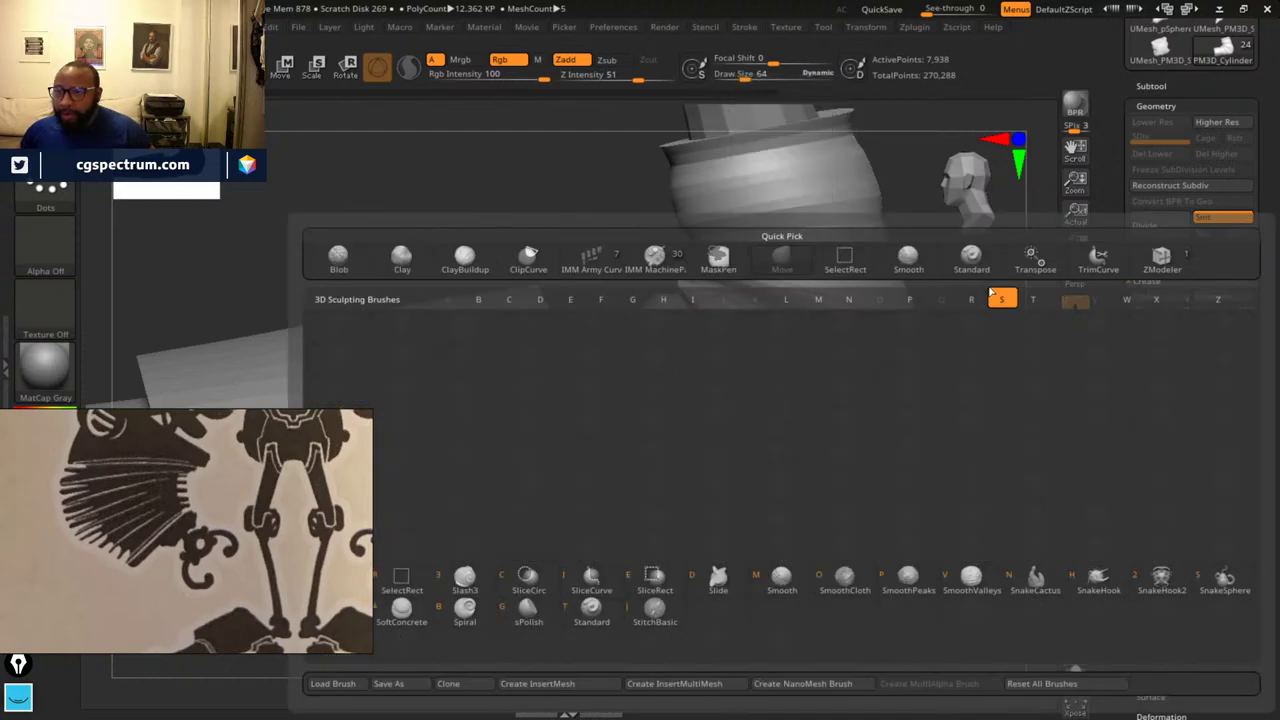
key(t)
drag(920, 417, 737, 337)
key(space)
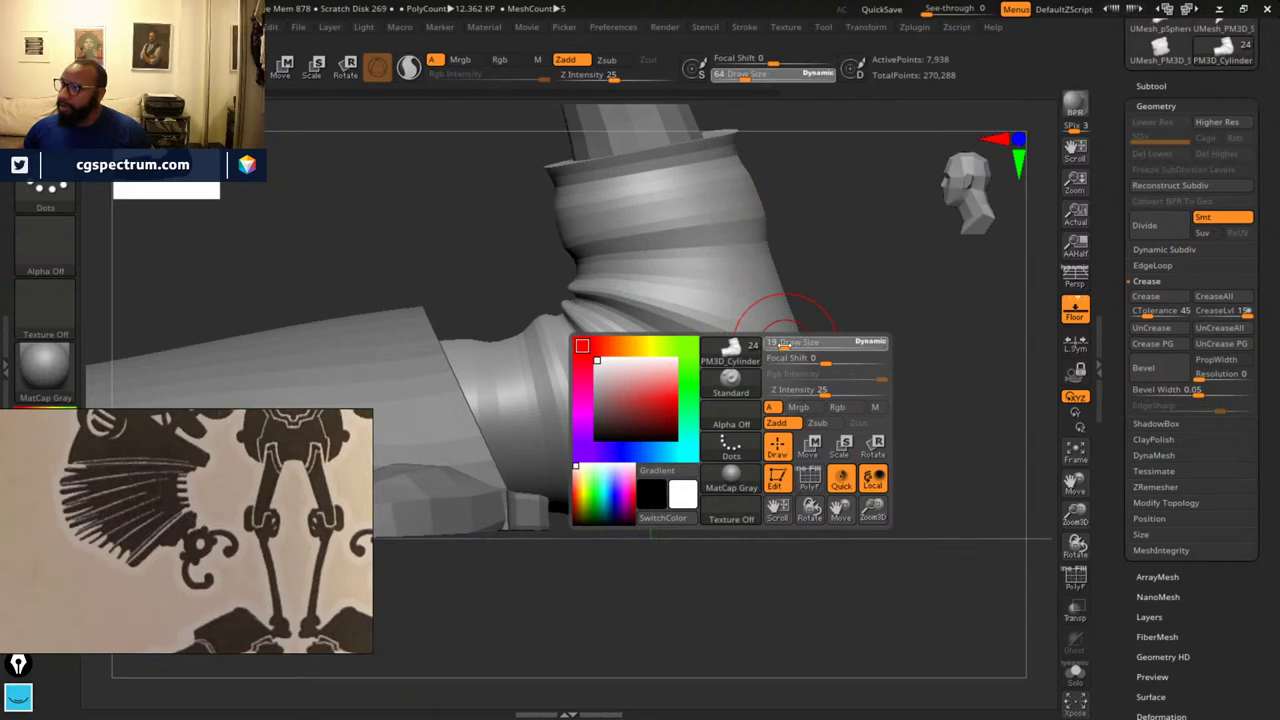
key(space)
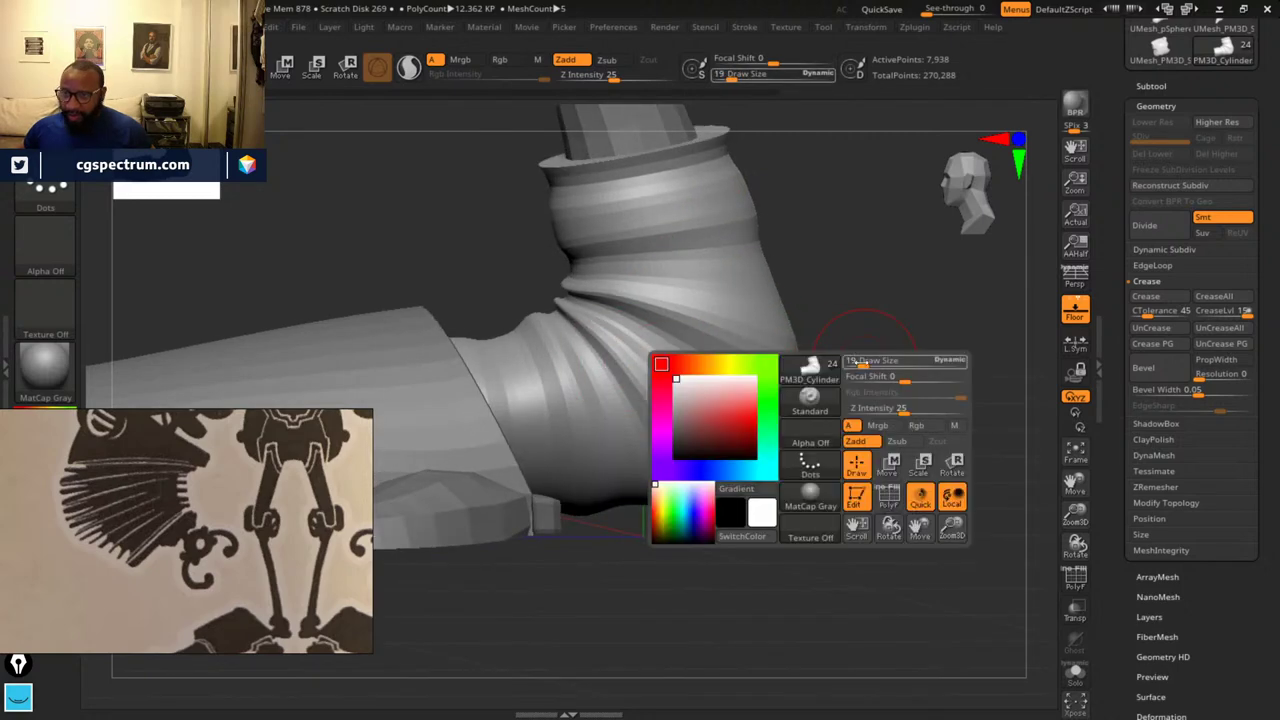
drag(858, 362, 866, 363)
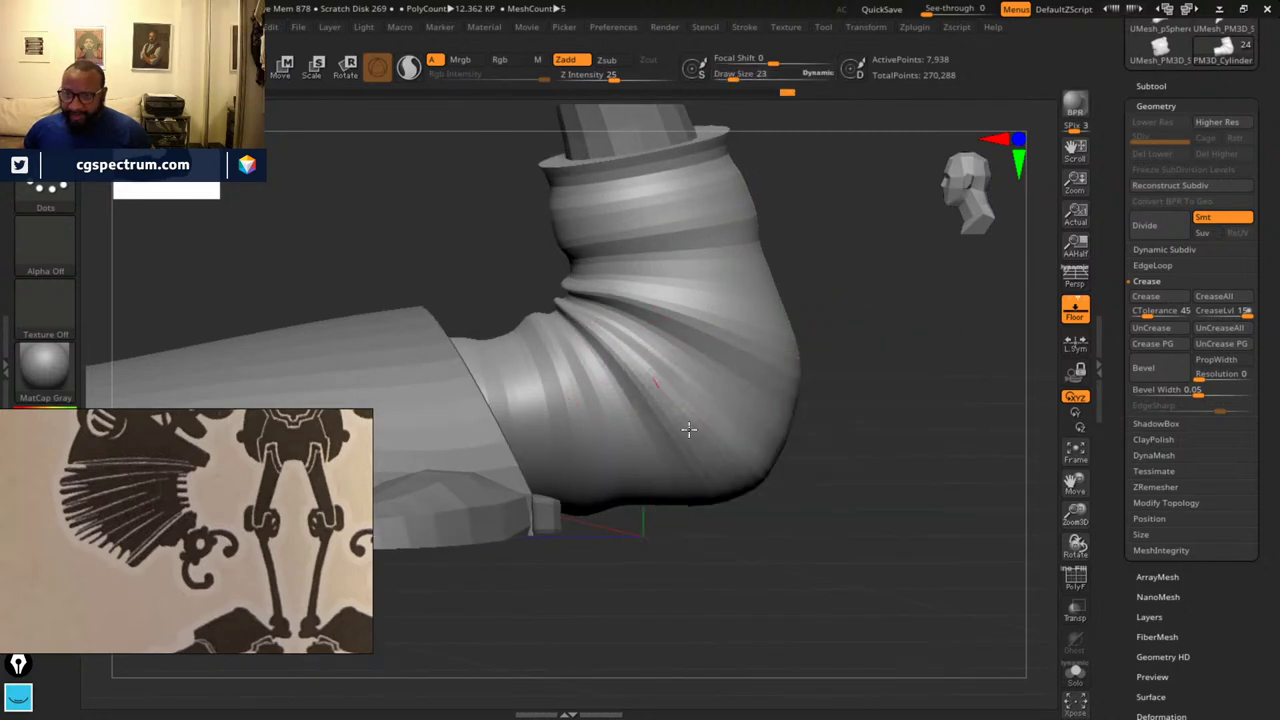
- Sculpt raised folds along the ribs on both sides of the ankle's lower bend with the Standard brush
drag(689, 430, 724, 487)
drag(855, 447, 637, 446)
drag(957, 417, 829, 418)
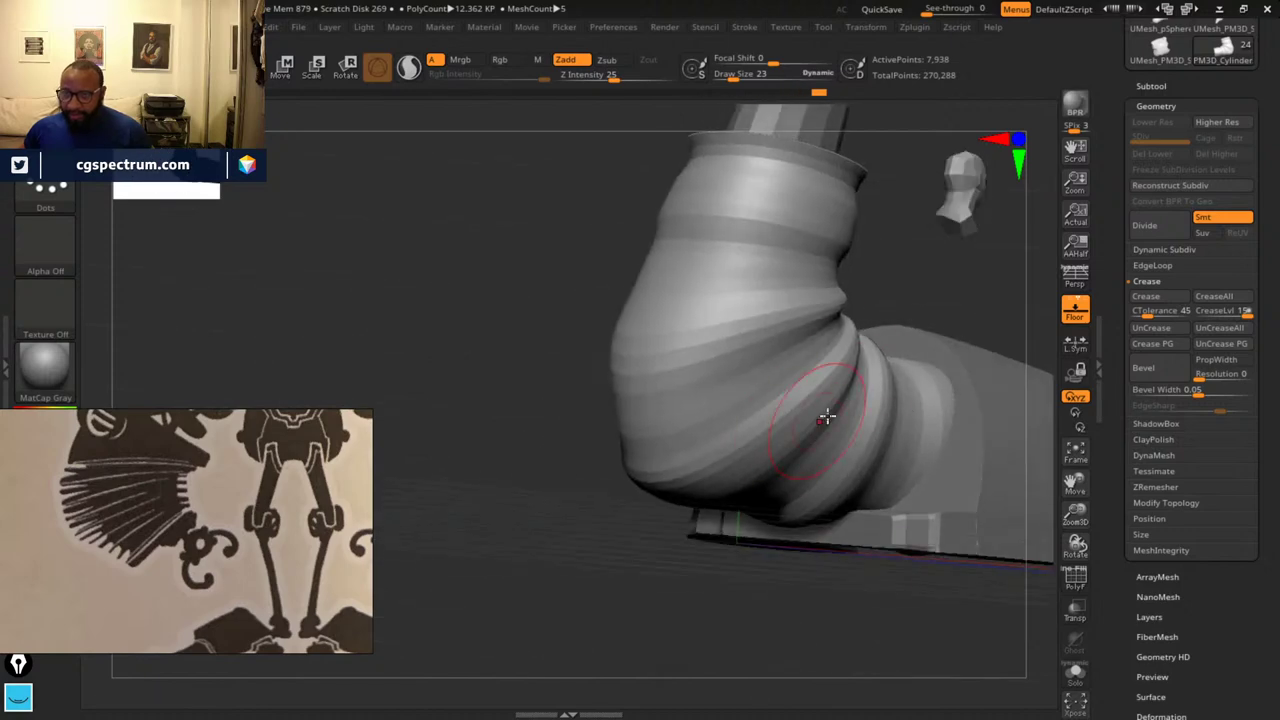
drag(600, 537, 711, 489)
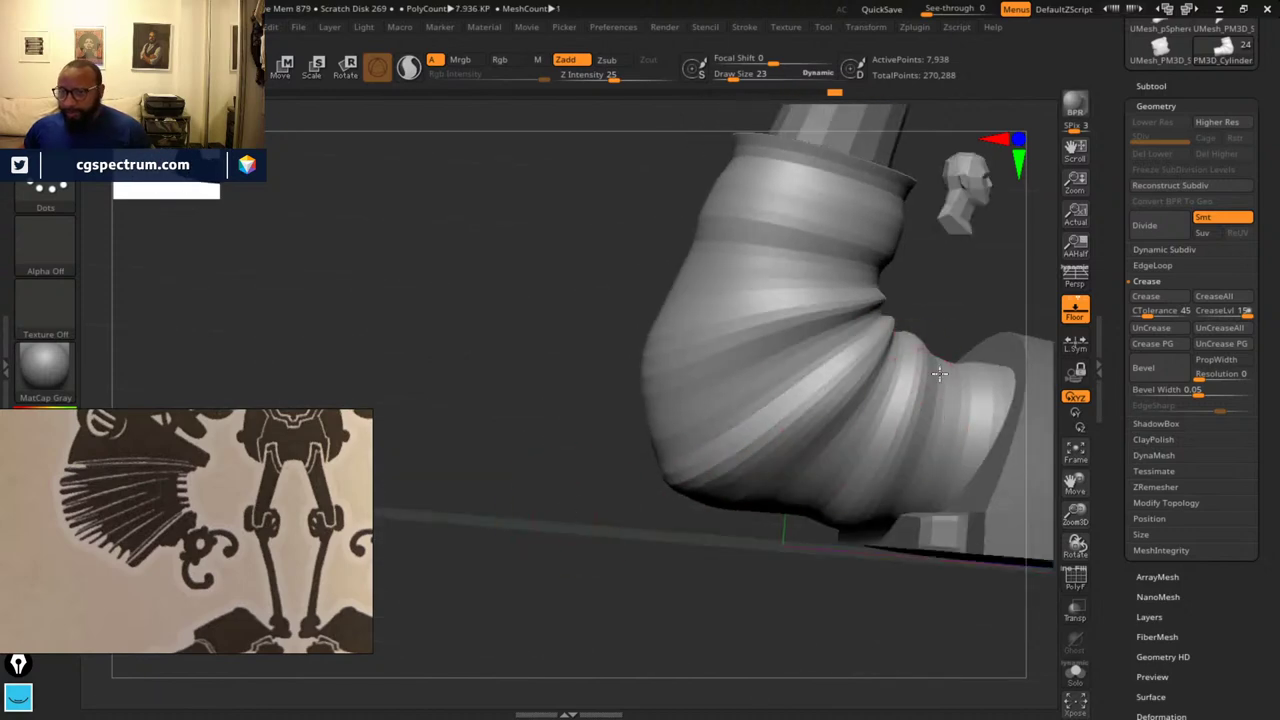
drag(820, 540, 970, 482)
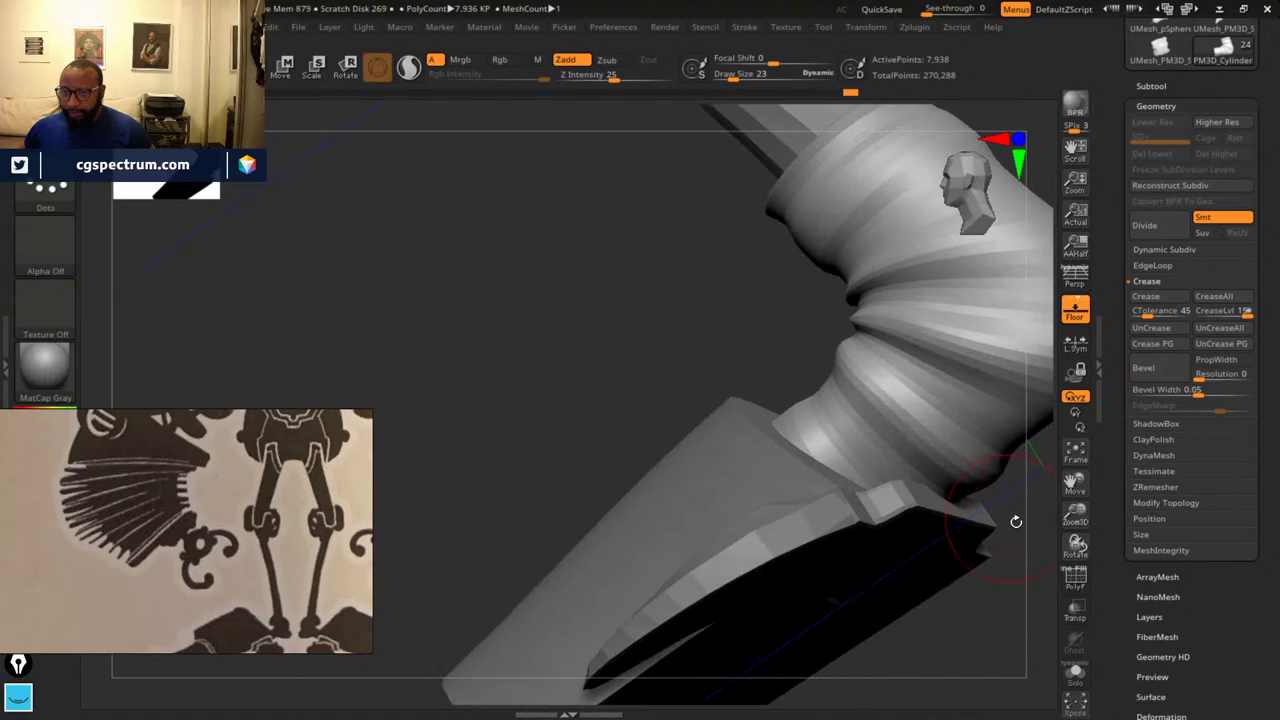
drag(1015, 521, 800, 472)
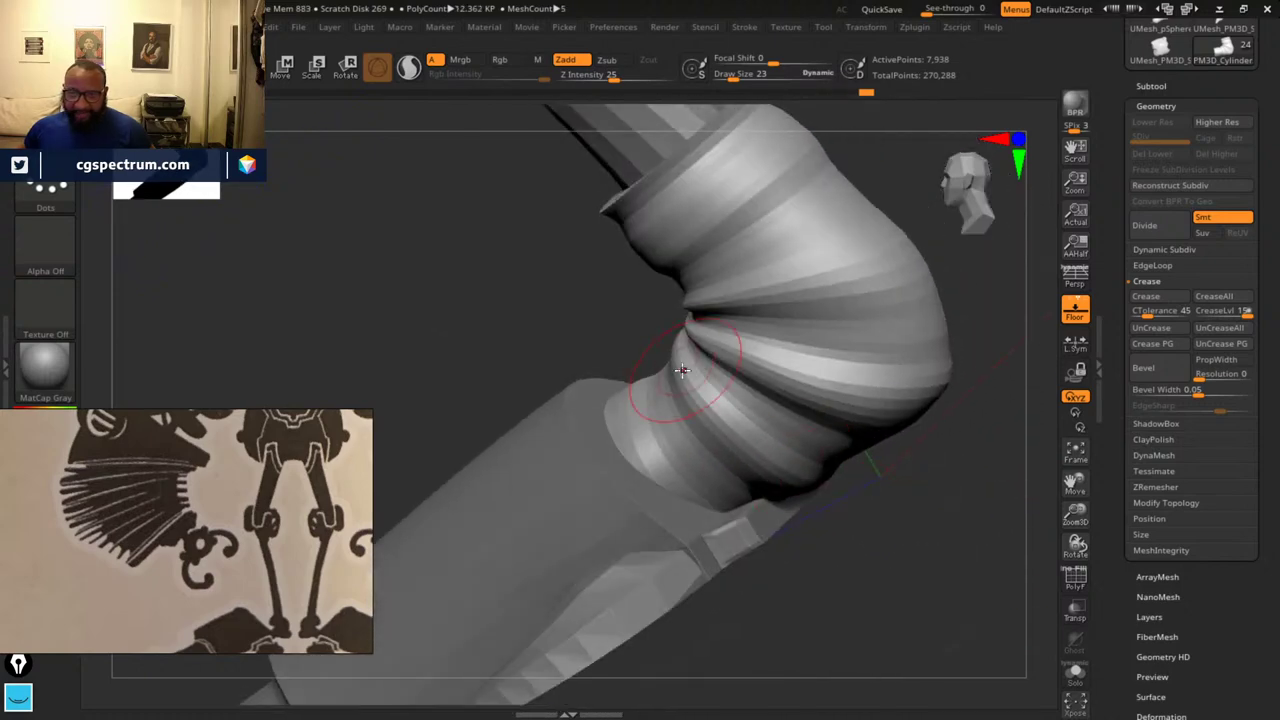
- Build up the ridge around the ankle's foot end where it enters the foot, working around both sides
drag(945, 515, 800, 515)
right_drag(610, 518, 568, 453)
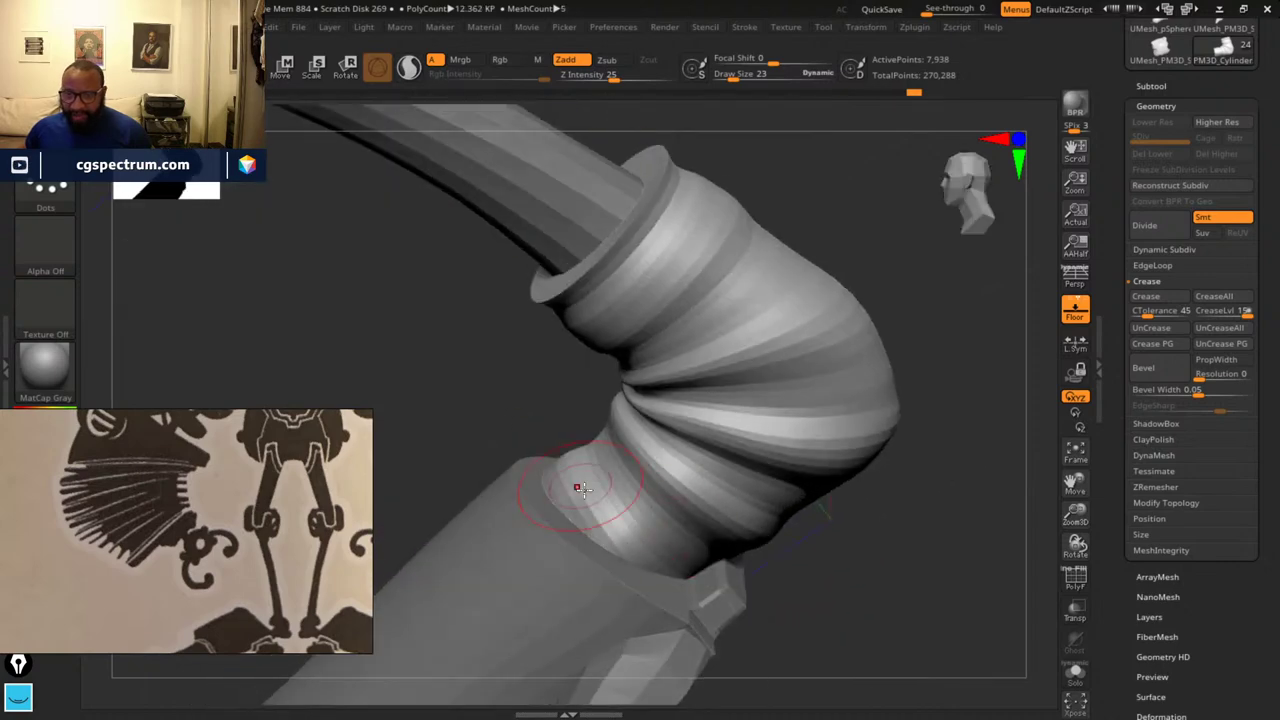
drag(851, 554, 628, 500)
mouse_move(498, 437)
mouse_down()
mouse_move(866, 543)
mouse_move(580, 537)
mouse_up()
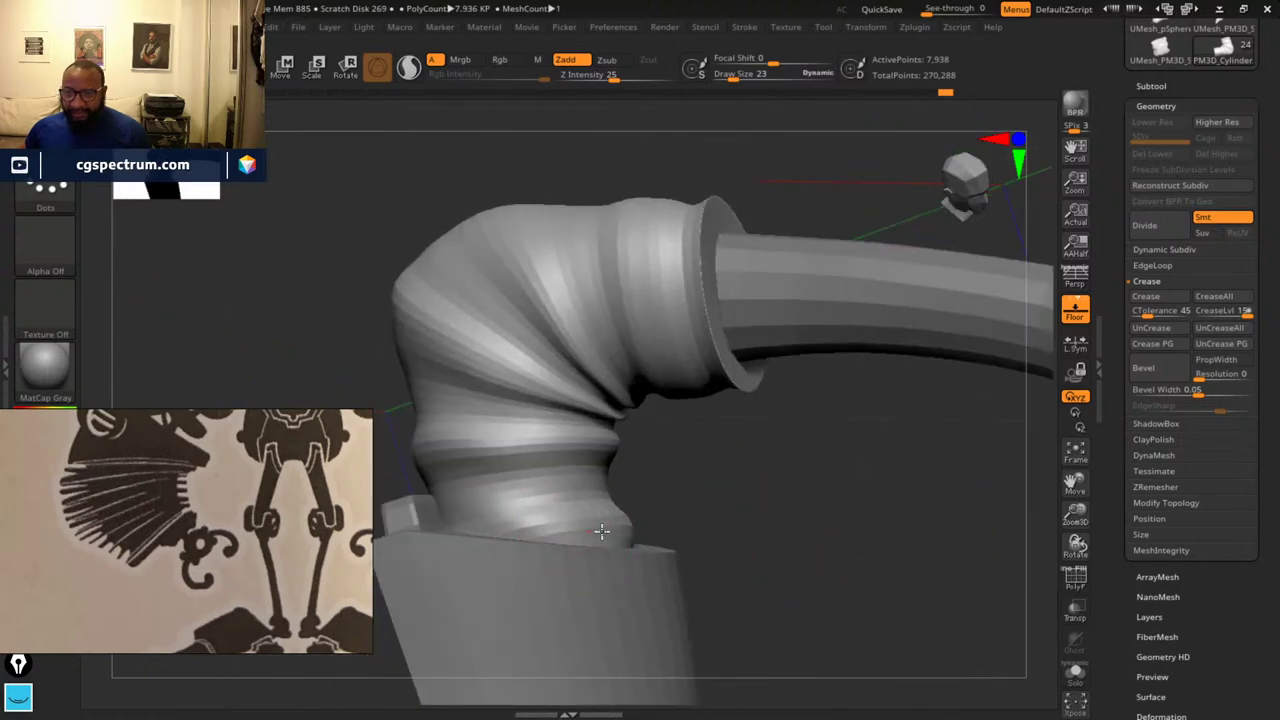
drag(790, 524, 611, 515)
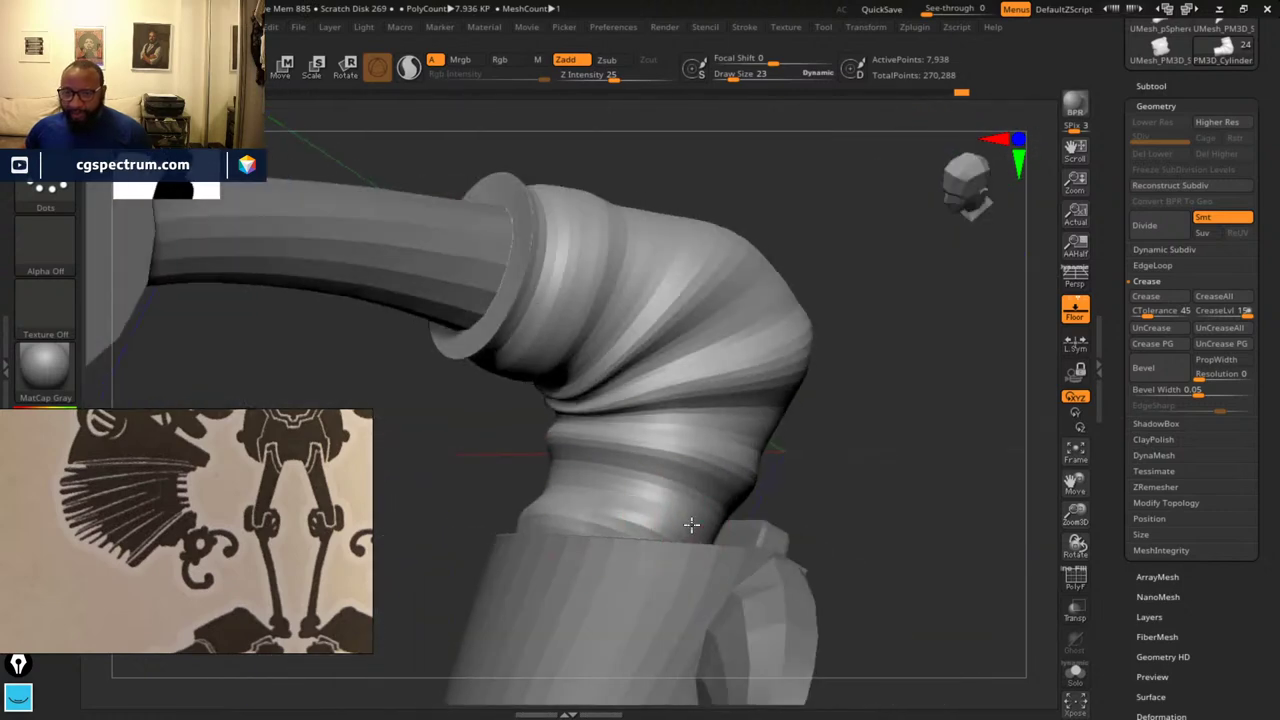
drag(876, 536, 621, 402)
drag(539, 313, 794, 366)
drag(883, 379, 868, 428)
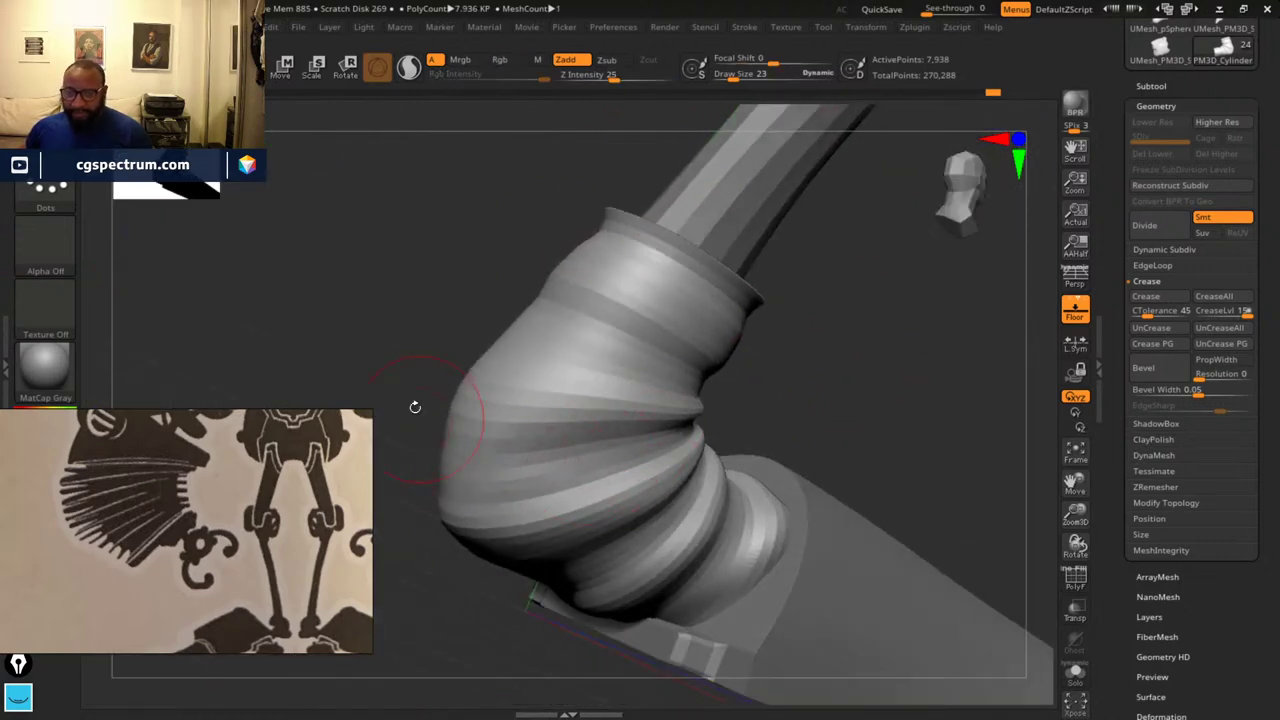
- Raise the folds that wrap around the lower back of the ankle just above the heel
drag(415, 407, 652, 443)
mouse_move(637, 488)
mouse_down()
mouse_move(757, 491)
mouse_move(563, 461)
mouse_up()
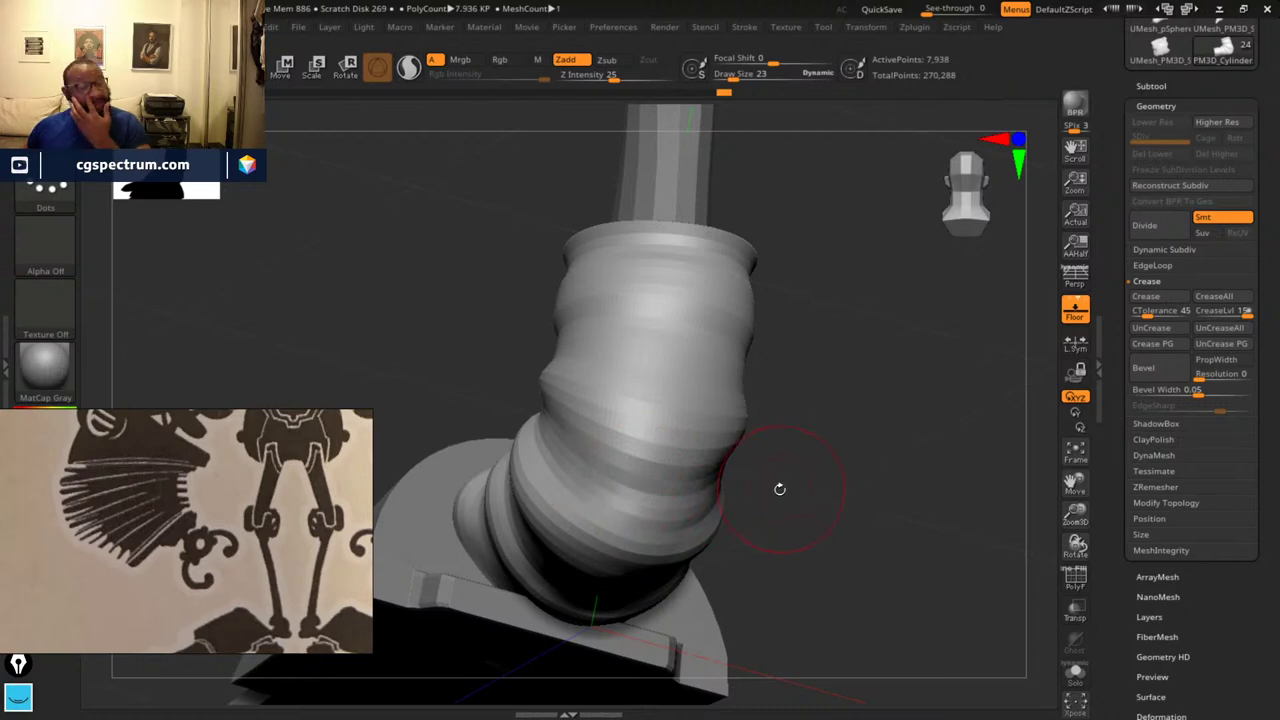
mouse_move(729, 480)
mouse_down()
mouse_move(837, 509)
mouse_move(843, 523)
mouse_move(823, 449)
mouse_move(561, 463)
mouse_up()
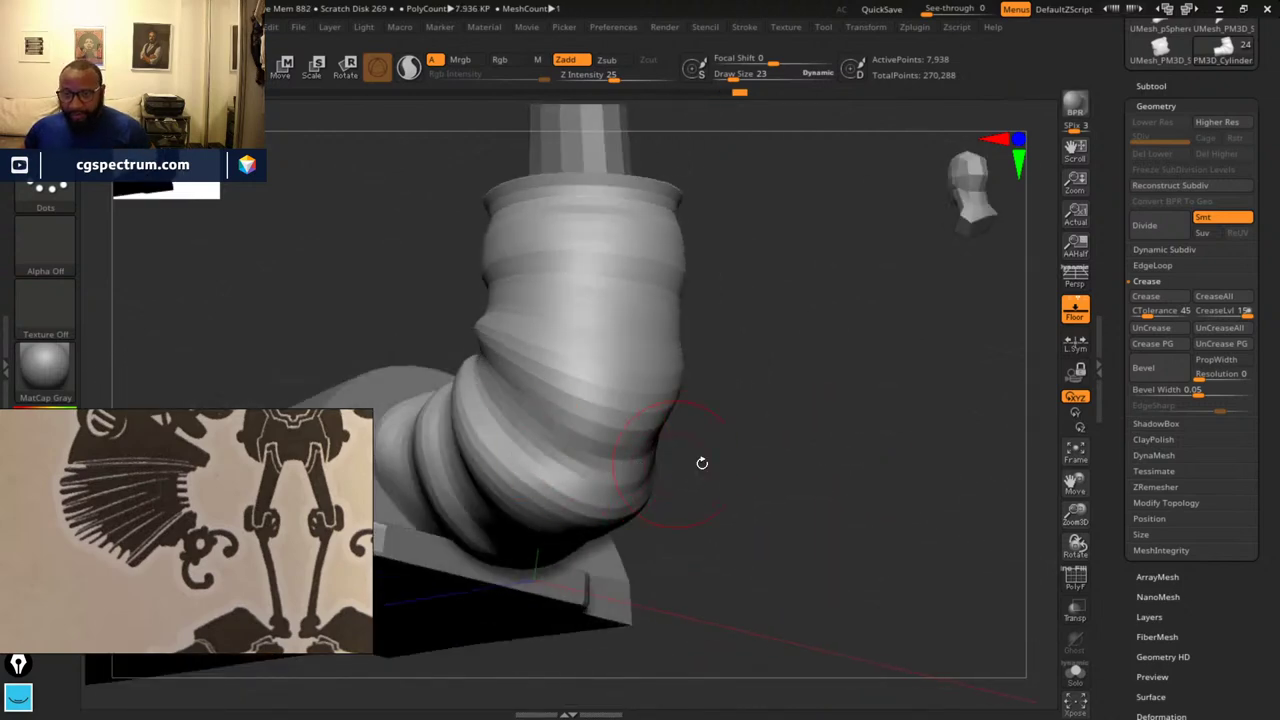
drag(702, 463, 674, 463)
mouse_move(513, 466)
mouse_down()
mouse_move(766, 414)
mouse_move(720, 400)
mouse_up()
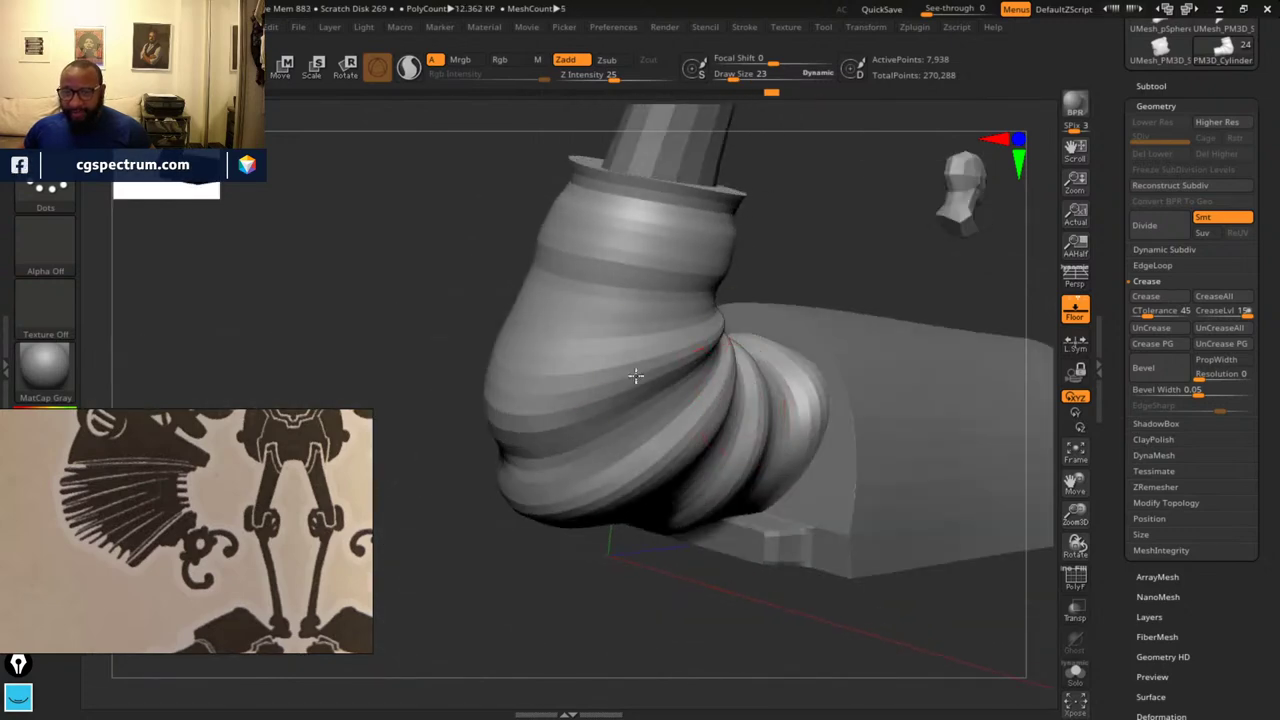
- Extend the raised folds across the middle of the ankle's back and into the inner bend from both sides
drag(494, 396, 623, 366)
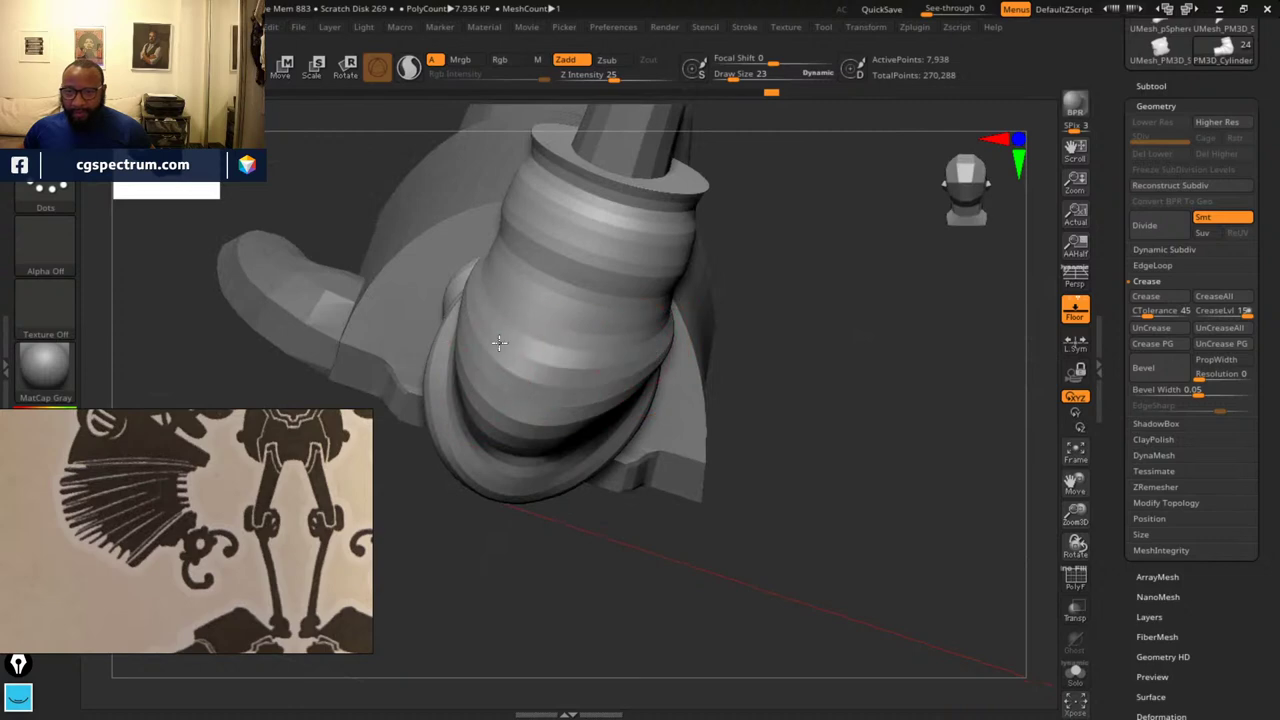
drag(695, 387, 454, 333)
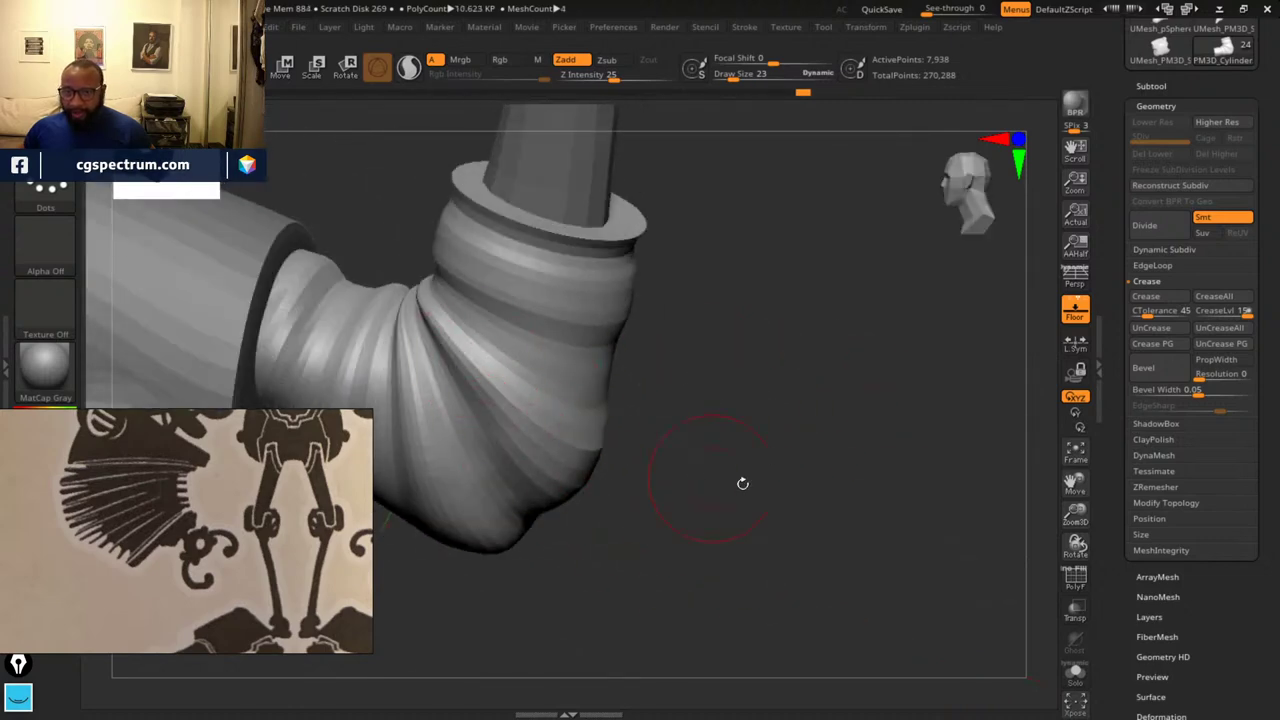
drag(742, 483, 630, 450)
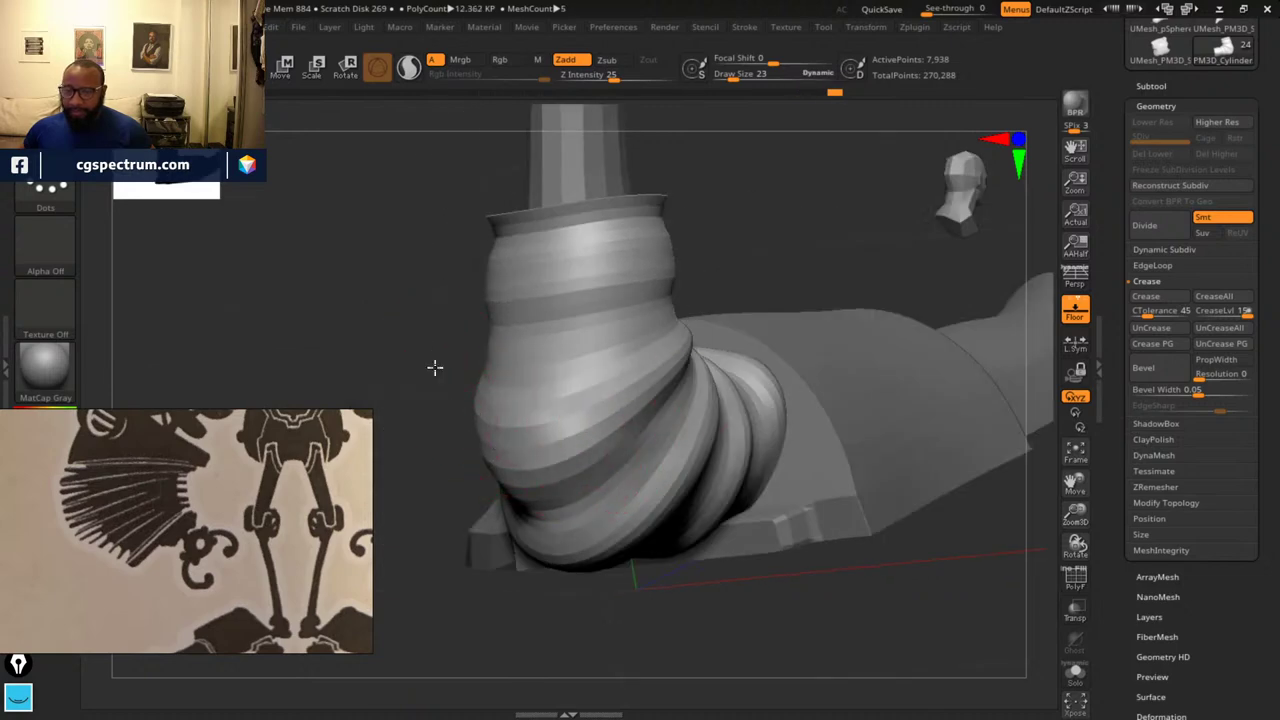
drag(435, 367, 620, 327)
drag(478, 353, 602, 338)
- Smooth the rough fold transitions on the side and back of the heel
key(shift)
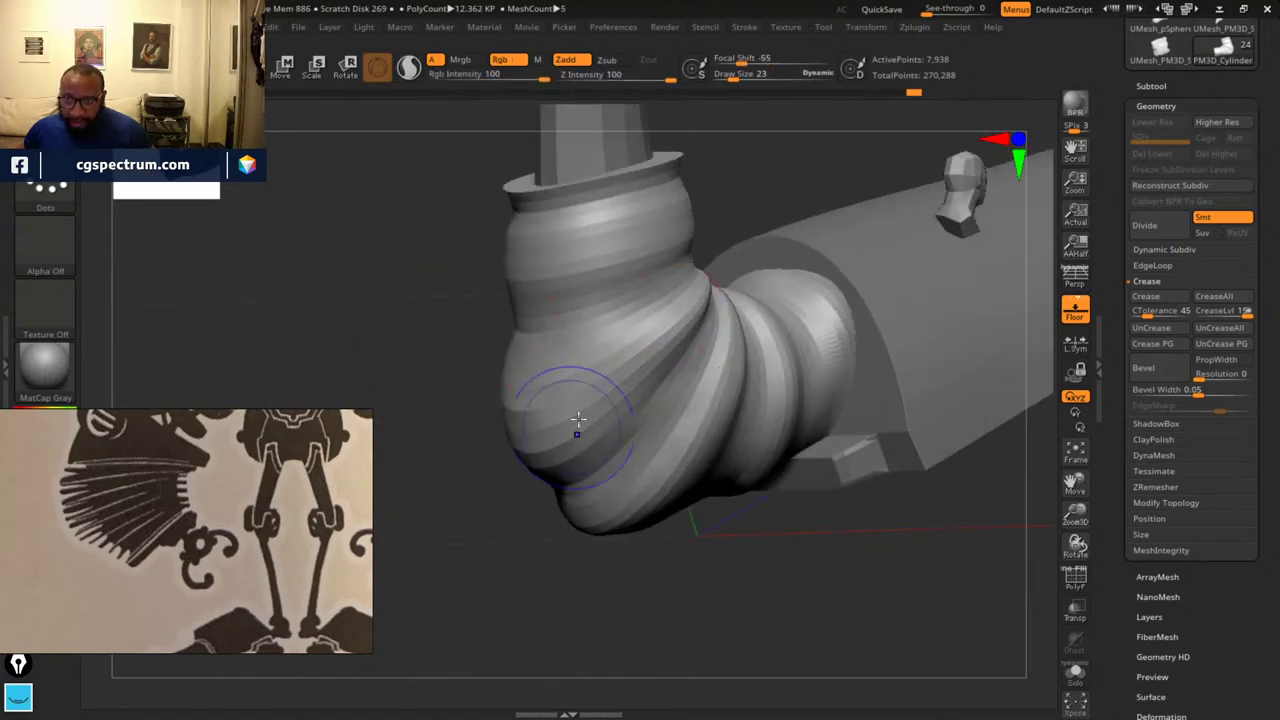
shift+drag(578, 419, 545, 440)
drag(500, 514, 640, 500)
shift+drag(577, 420, 488, 354)
- Build up and smooth the rib just below the ankle's top collar, working around the piece
mouse_move(692, 335)
mouse_down()
mouse_move(718, 387)
mouse_move(543, 366)
mouse_move(557, 340)
mouse_move(729, 363)
mouse_up()
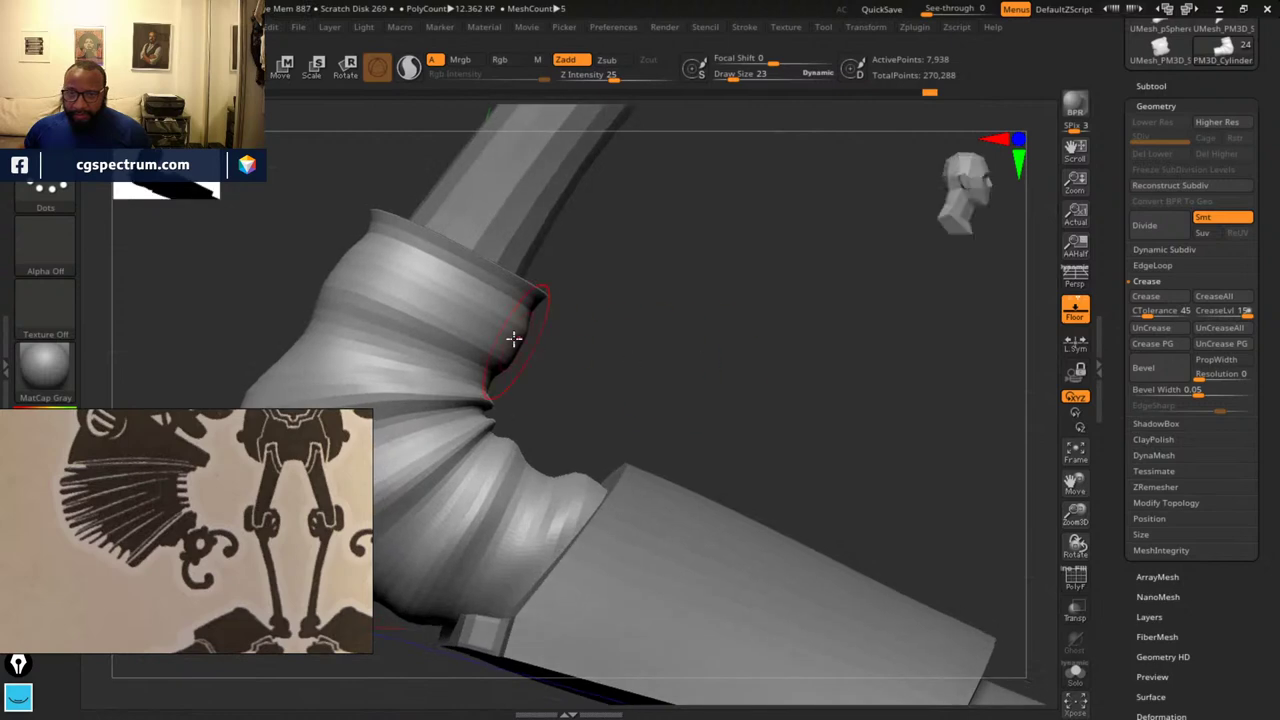
shift+drag(470, 322, 323, 320)
mouse_move(653, 347)
mouse_down()
mouse_move(726, 389)
mouse_move(452, 380)
mouse_move(757, 417)
mouse_move(506, 360)
mouse_up()
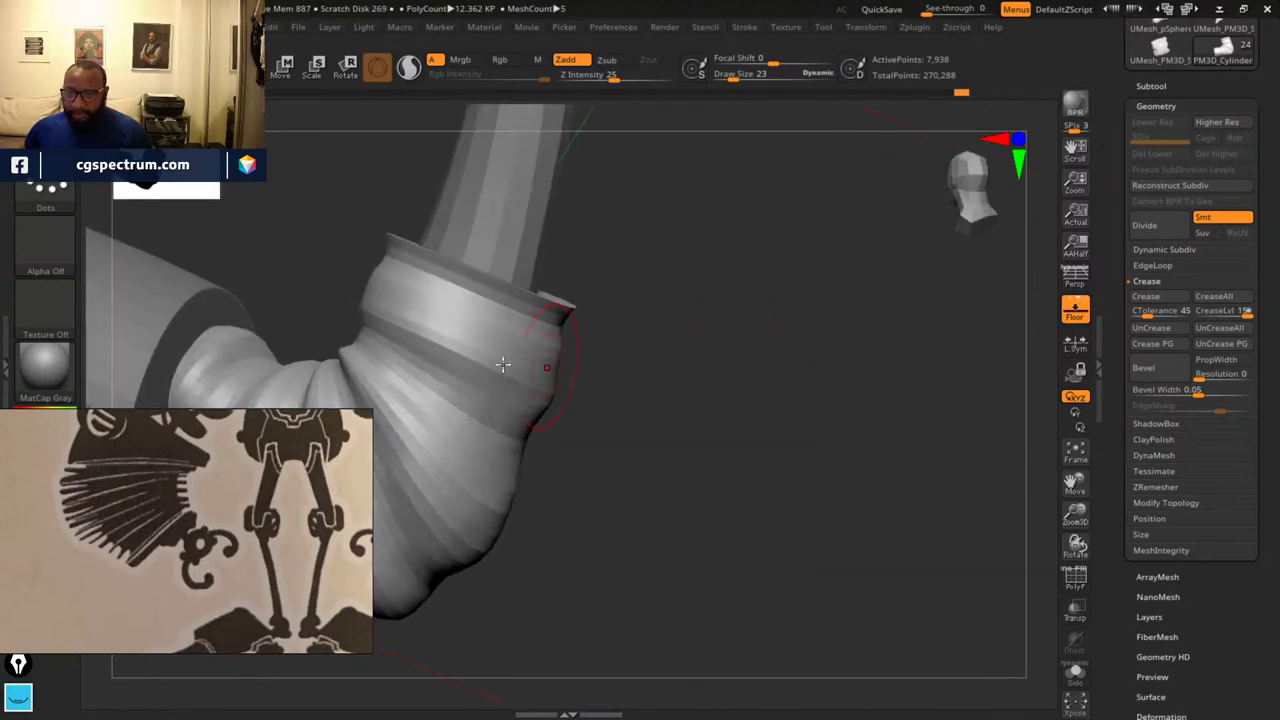
click(487, 330)
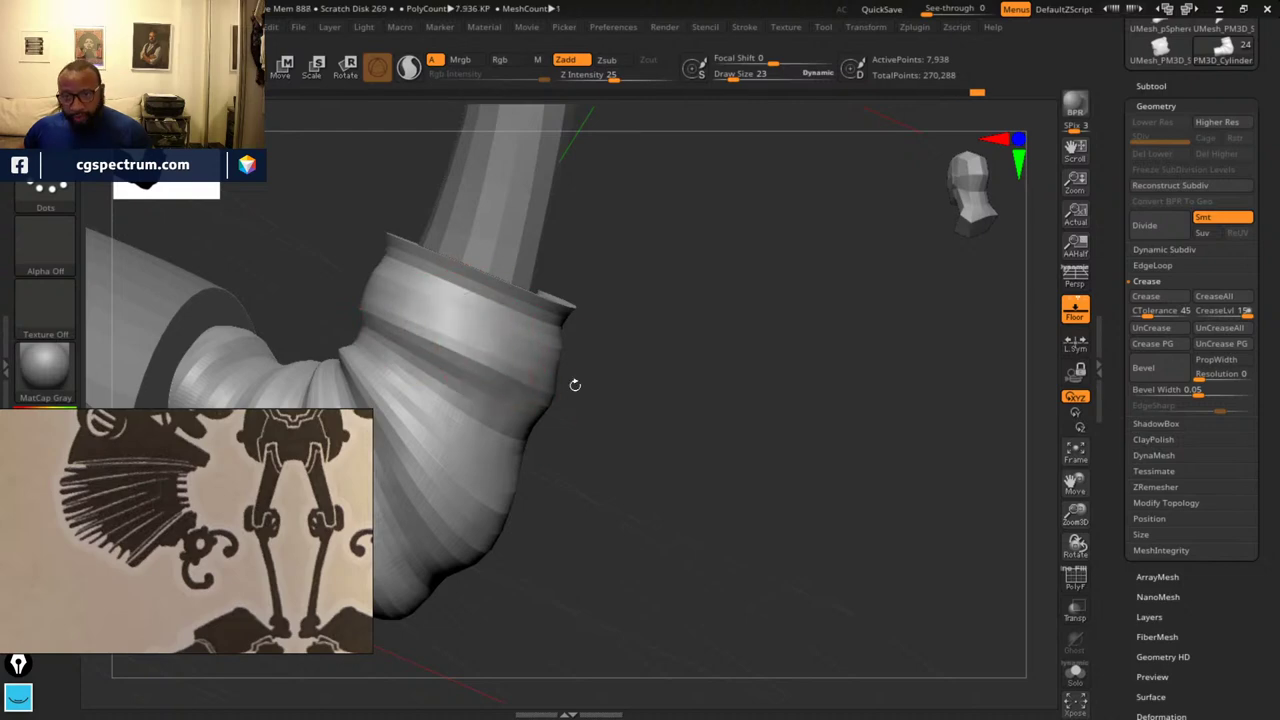
drag(698, 408, 563, 410)
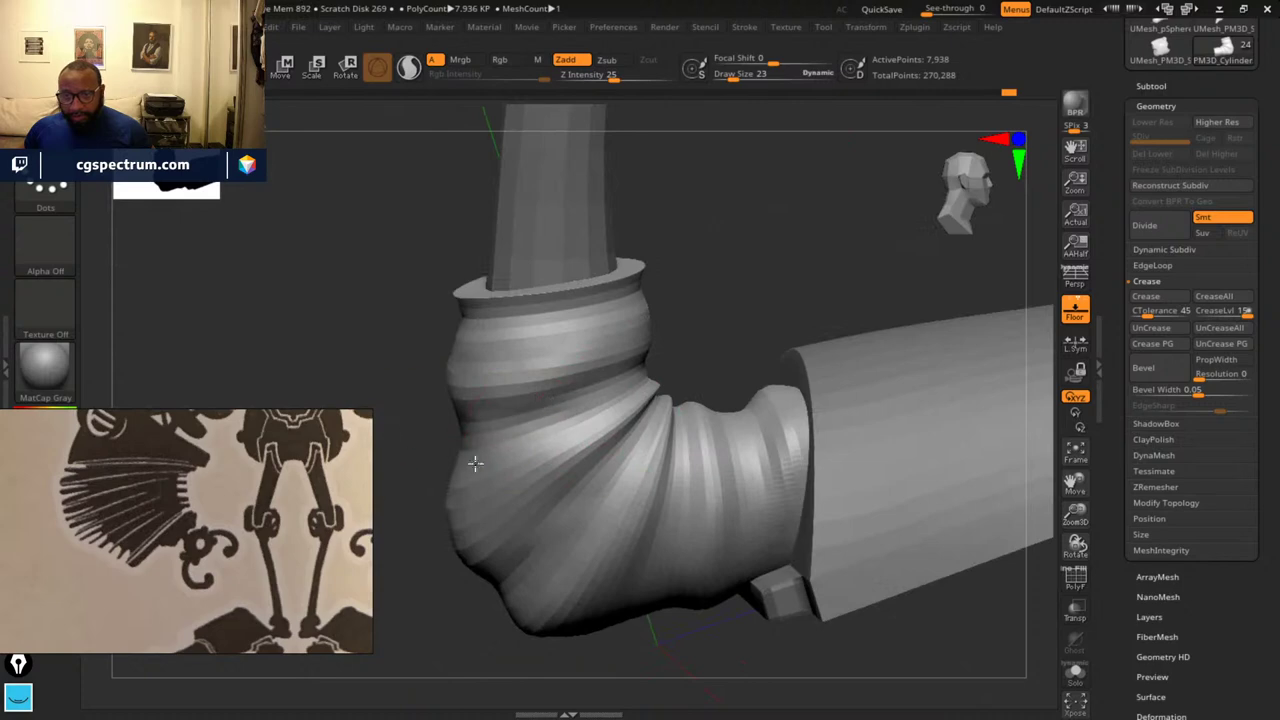
- Accentuate the ridges across the back of the ankle and heel, then check the shape against the whole leg
drag(454, 533, 566, 489)
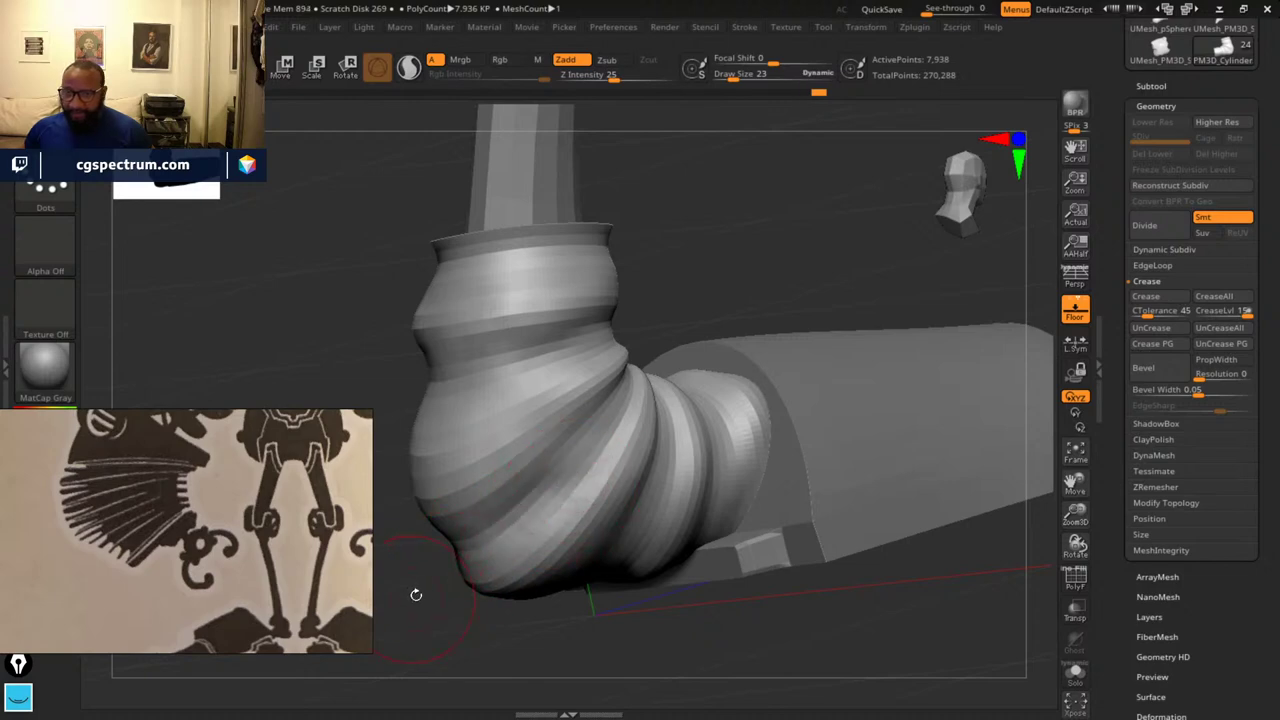
drag(416, 594, 544, 514)
drag(659, 503, 690, 483)
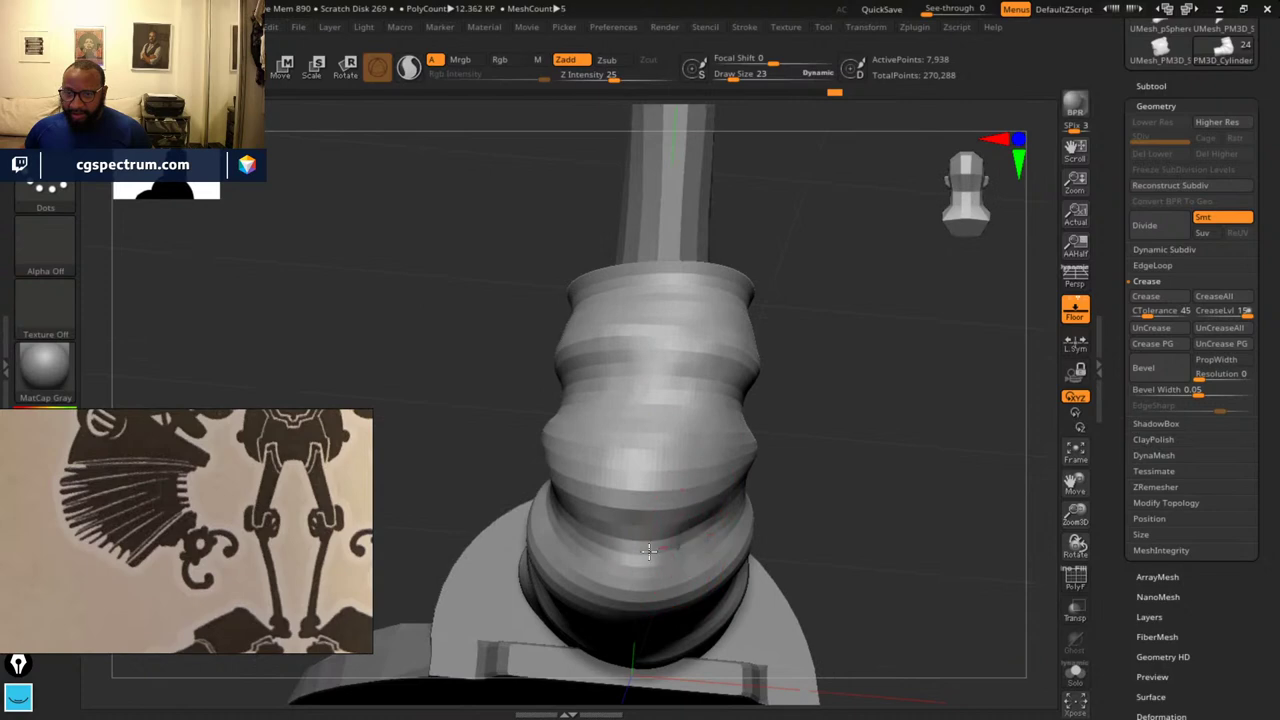
drag(767, 513, 899, 514)
drag(880, 369, 569, 307)
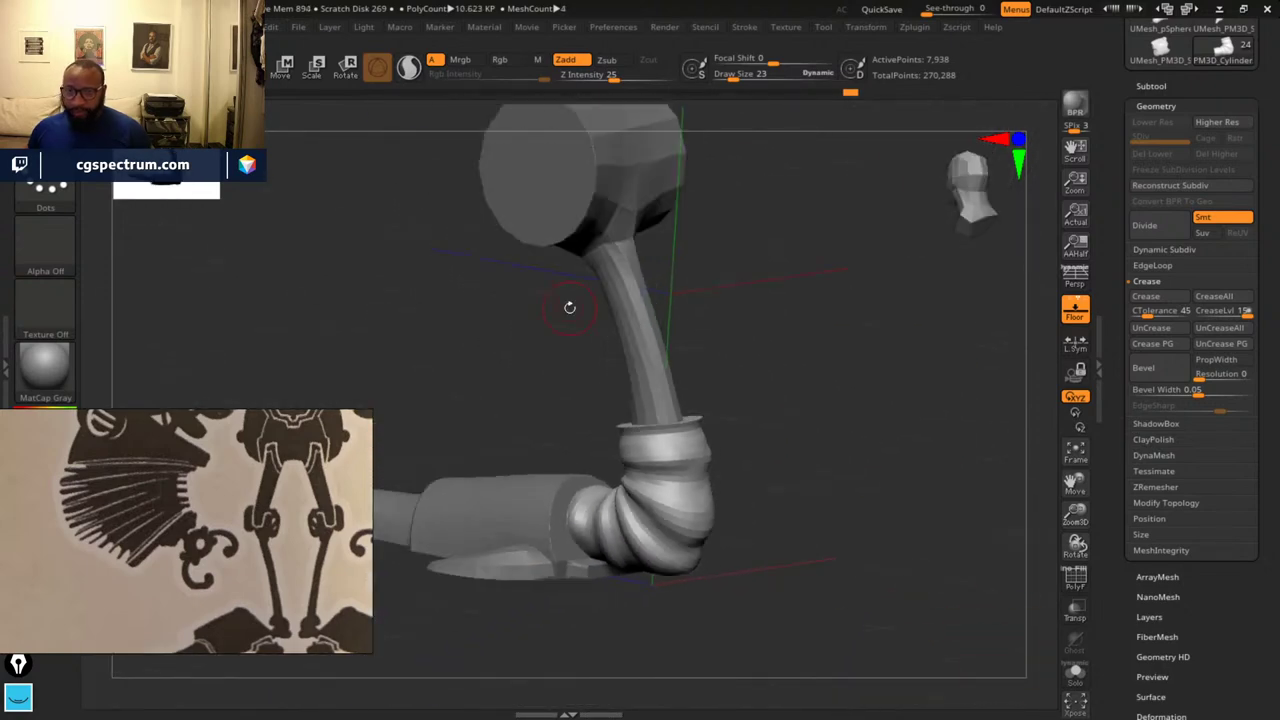
- Nudge the ankle's collar and upper folds into place around the leg using the Move brush at draw size 146
drag(744, 480, 945, 497)
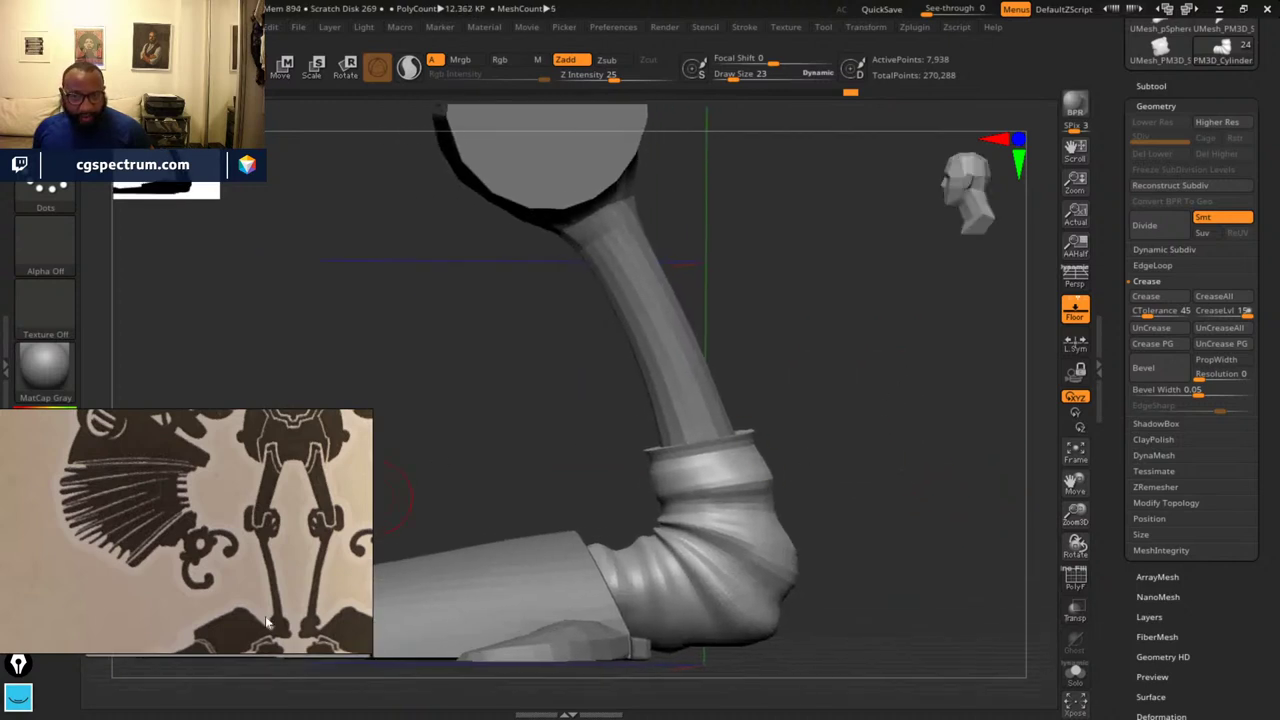
mouse_move(316, 634)
mouse_down()
mouse_move(840, 366)
mouse_move(800, 340)
mouse_up()
key(space)
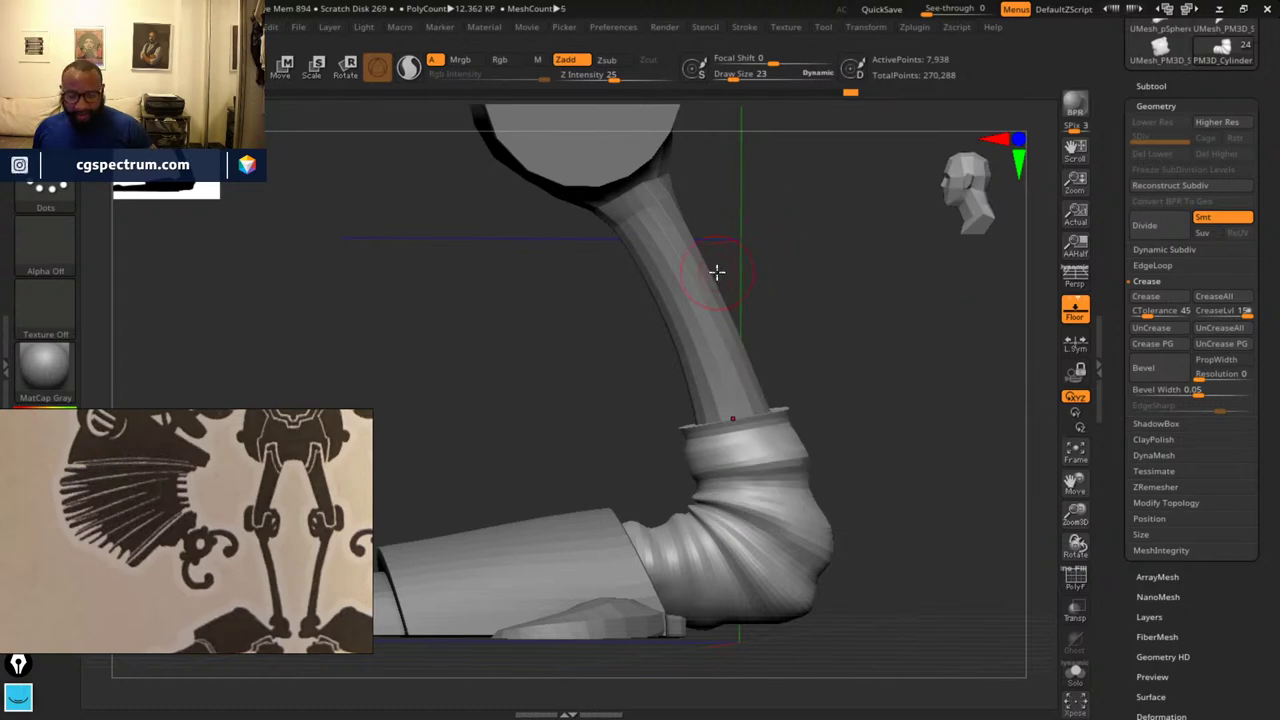
key(b)
key(b)
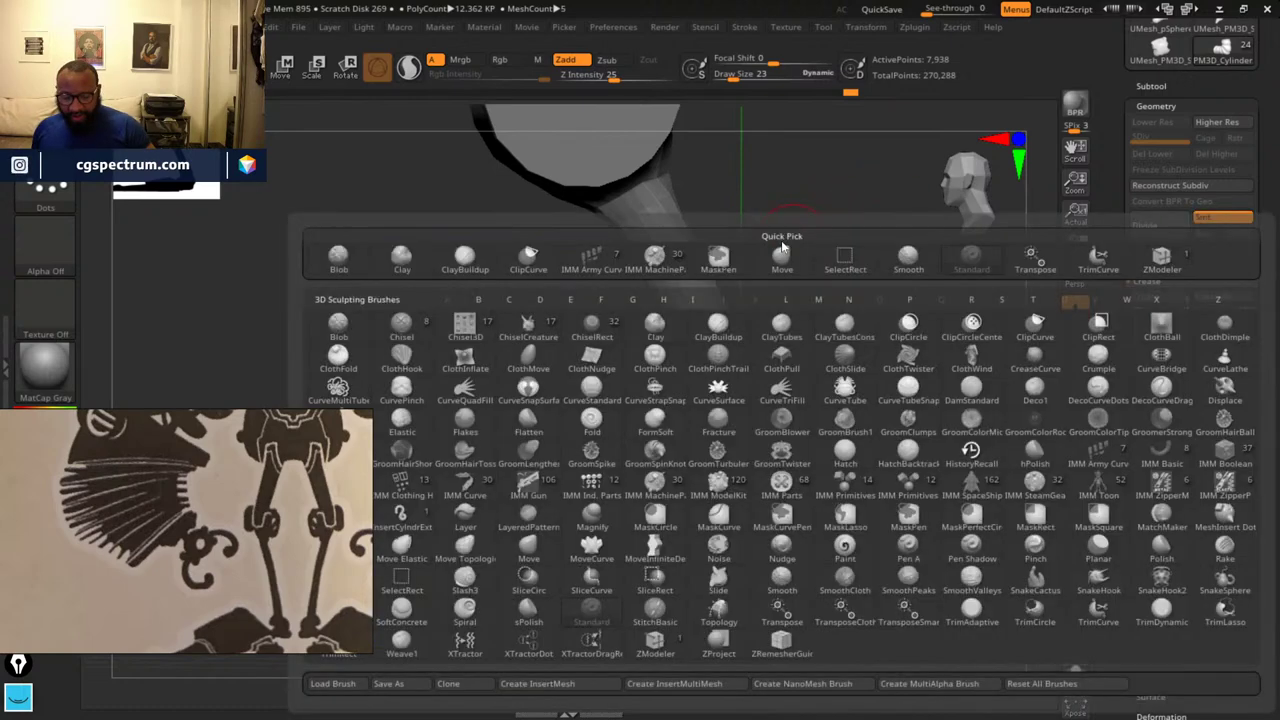
key(m)
key(v)
key(space)
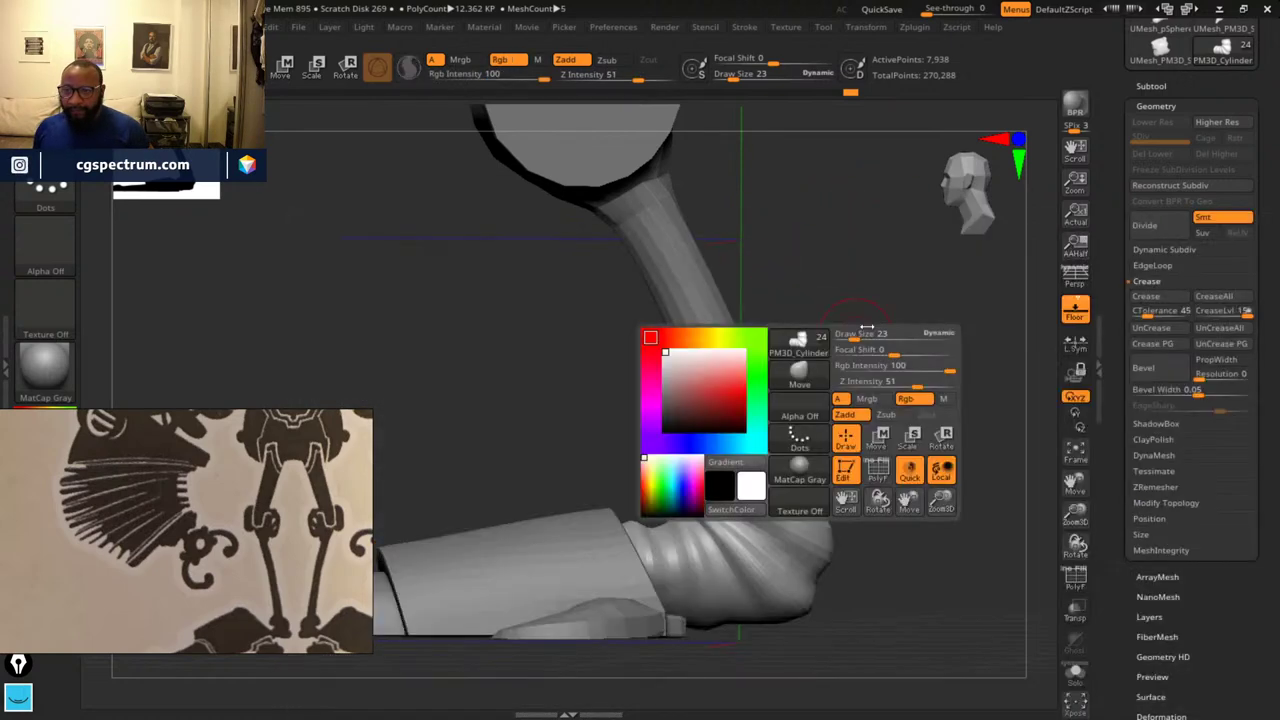
drag(850, 336, 888, 340)
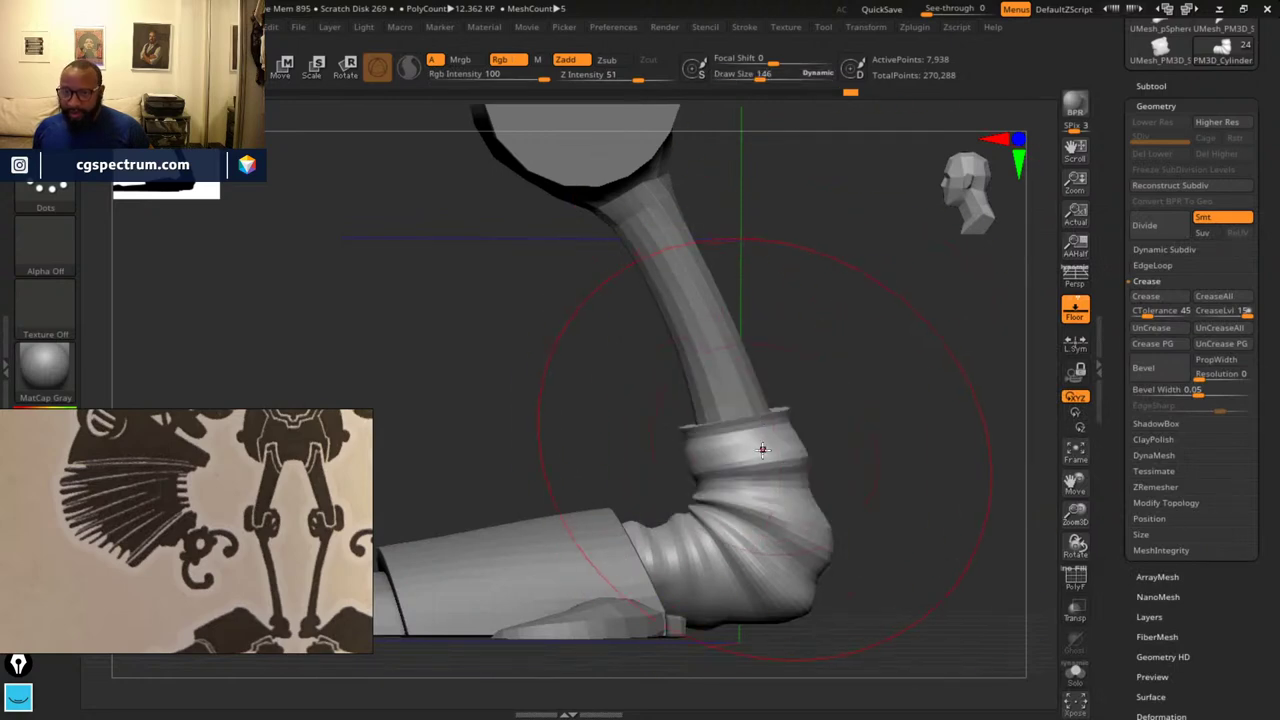
drag(889, 427, 700, 475)
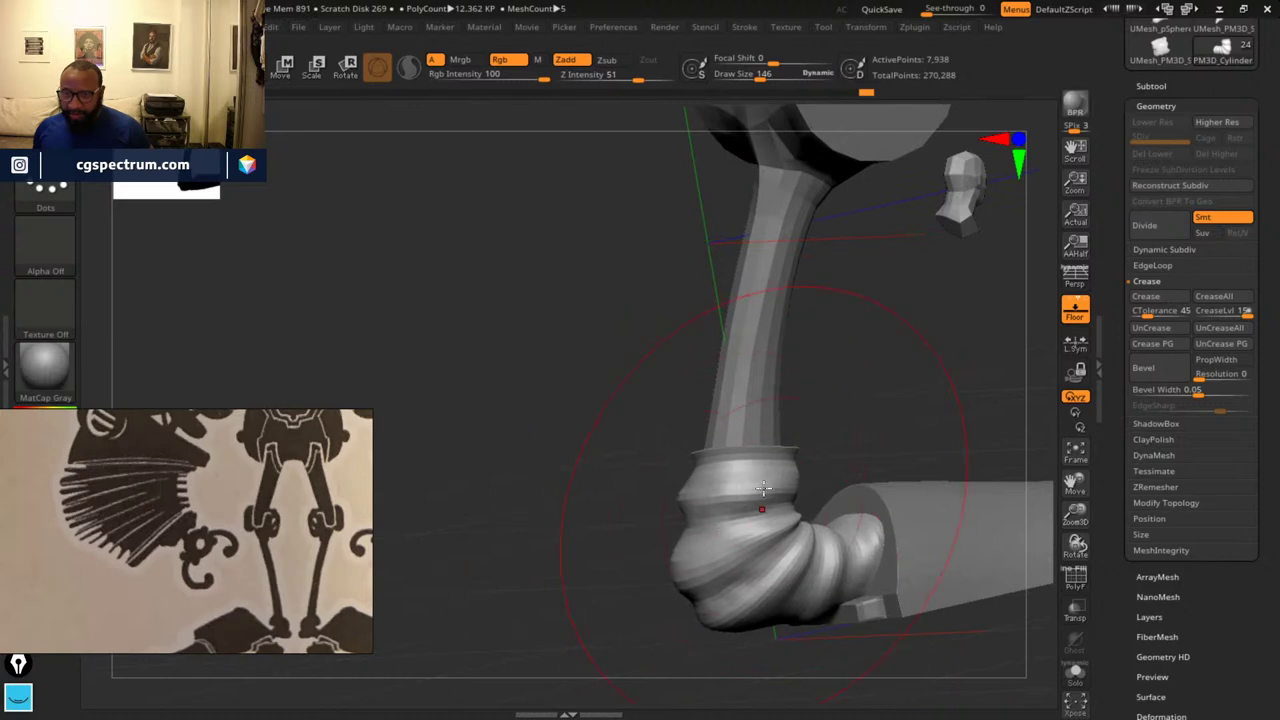
mouse_move(610, 357)
alt+mouse_down()
mouse_move(609, 260)
mouse_move(574, 334)
mouse_move(612, 335)
alt+mouse_up()
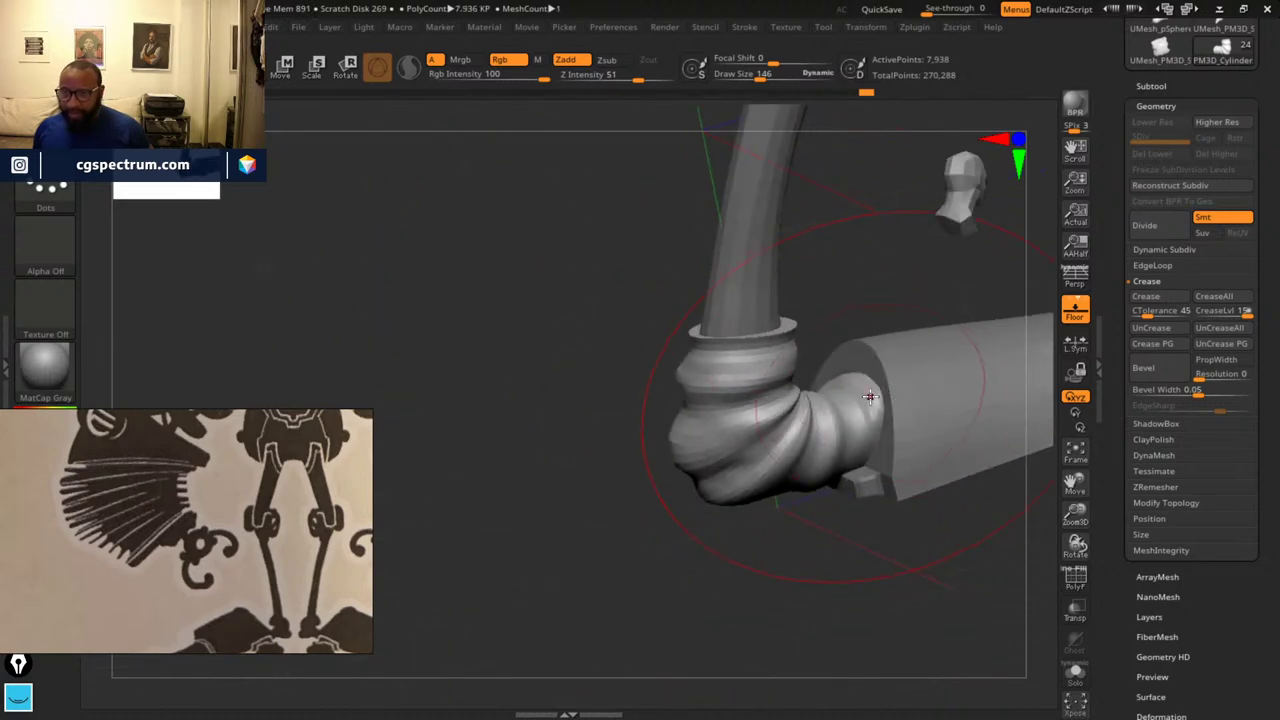
drag(870, 397, 870, 386)
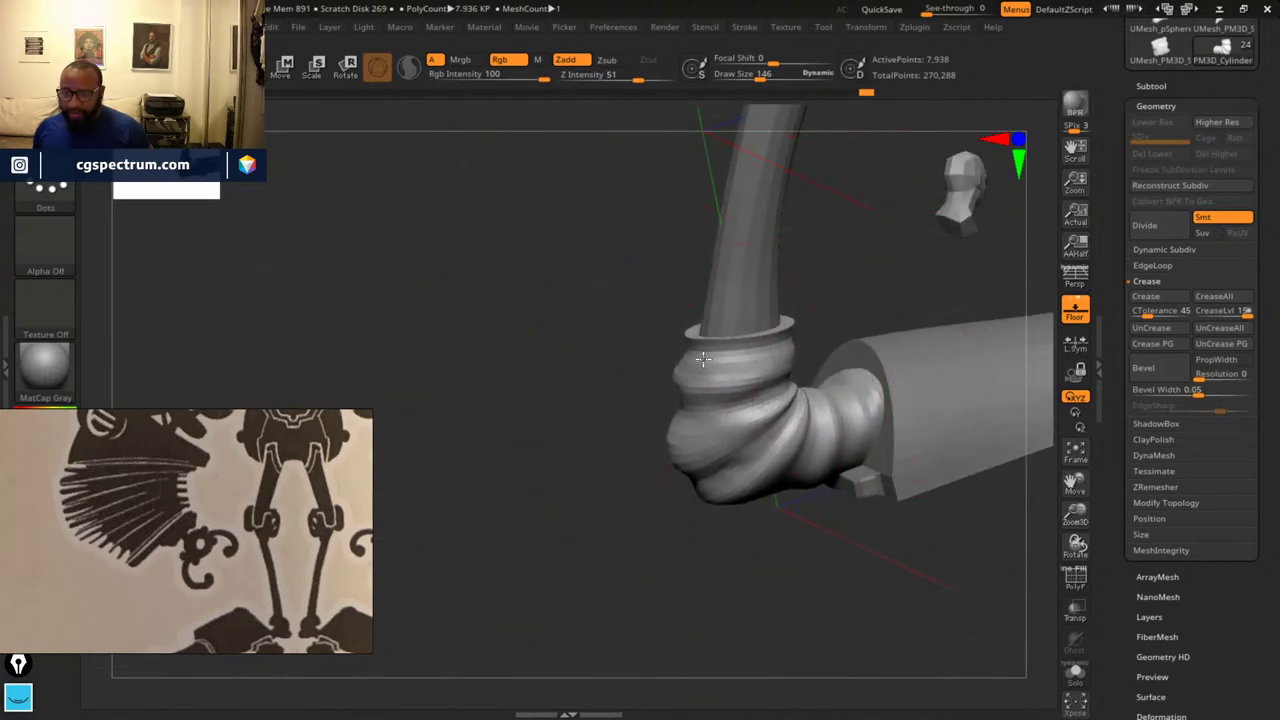
drag(609, 354, 895, 483)
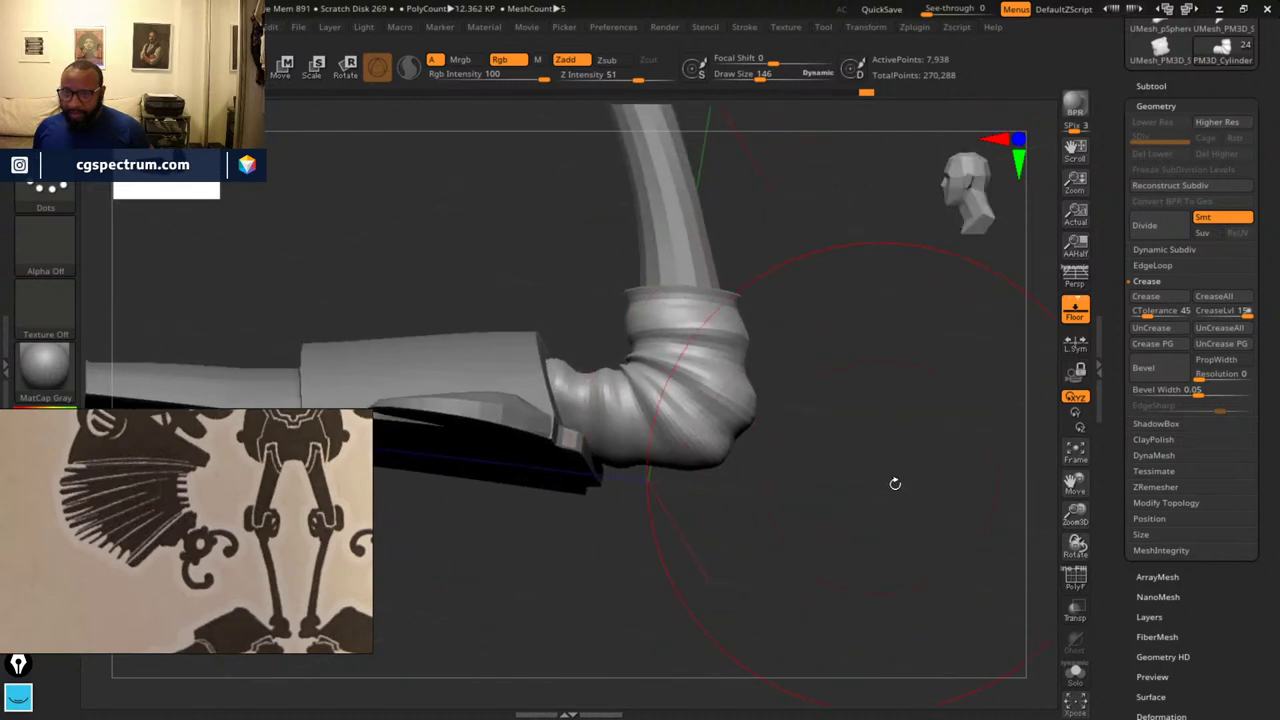
- Display the polygon wireframe and examine the topology of the ankle's top collar and cap from above and from the side
click(1074, 579)
drag(937, 443, 1014, 434)
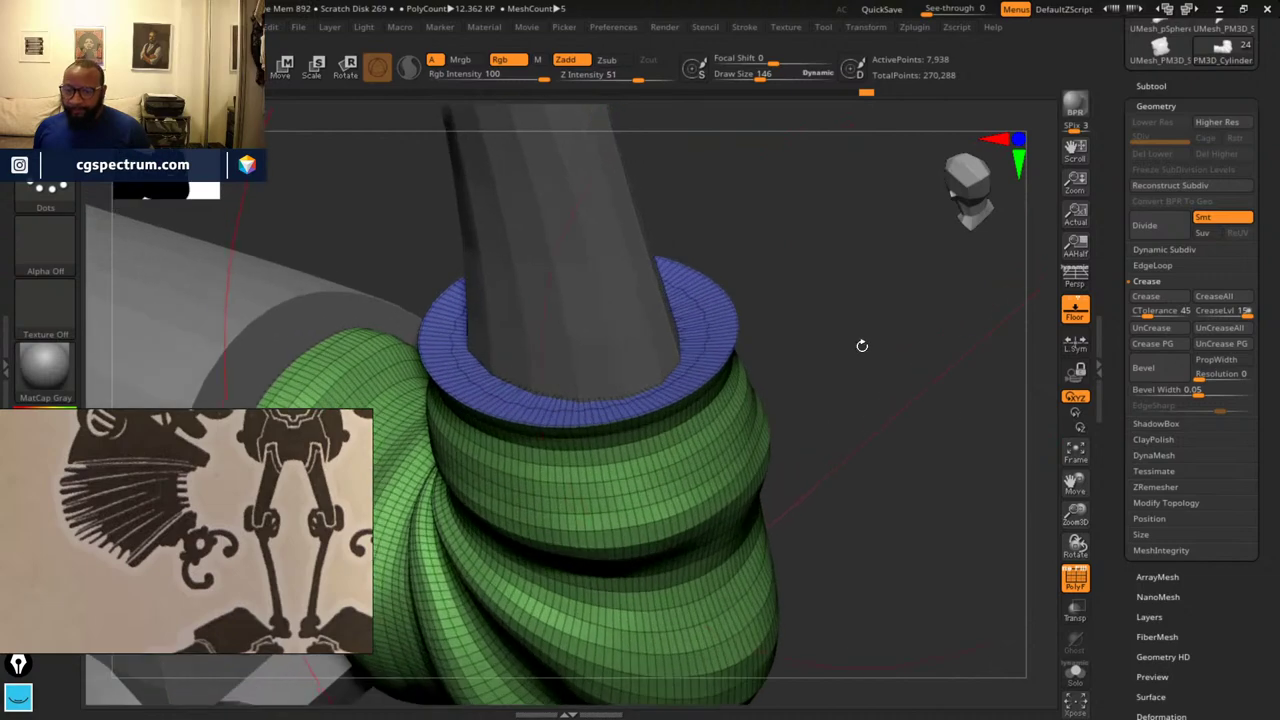
drag(863, 346, 825, 320)
drag(857, 347, 690, 390)
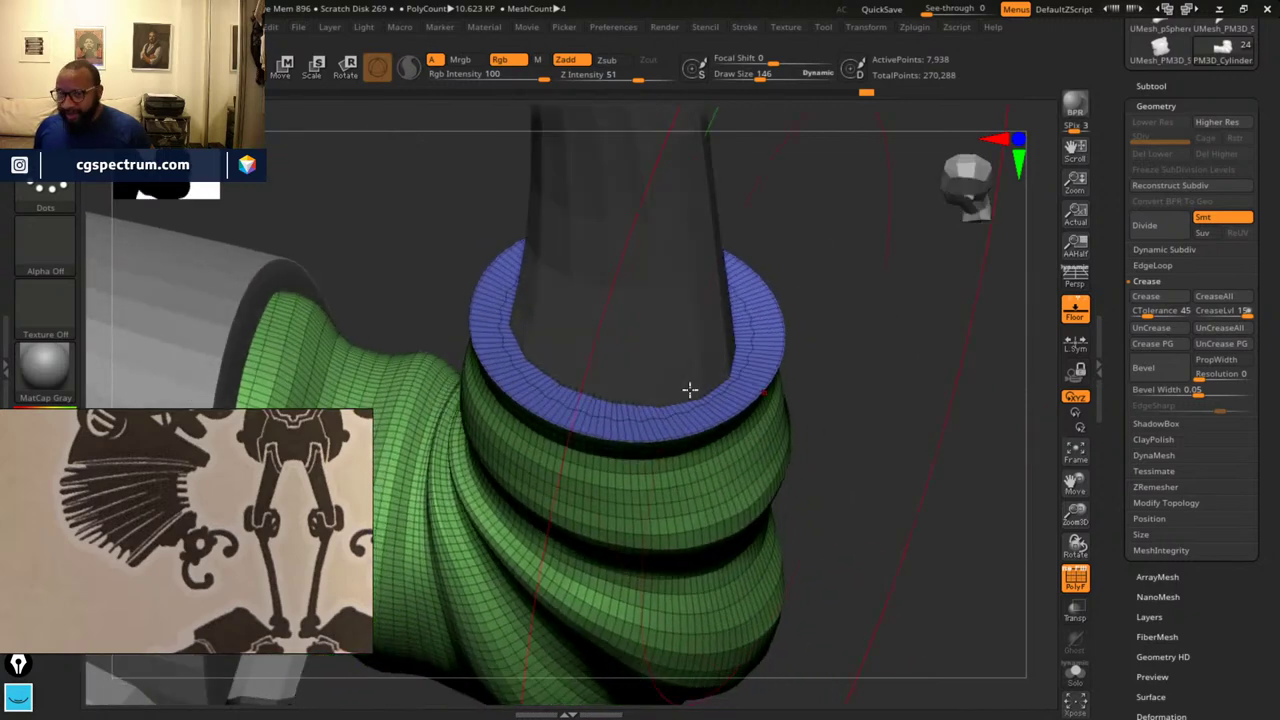
drag(899, 427, 502, 161)
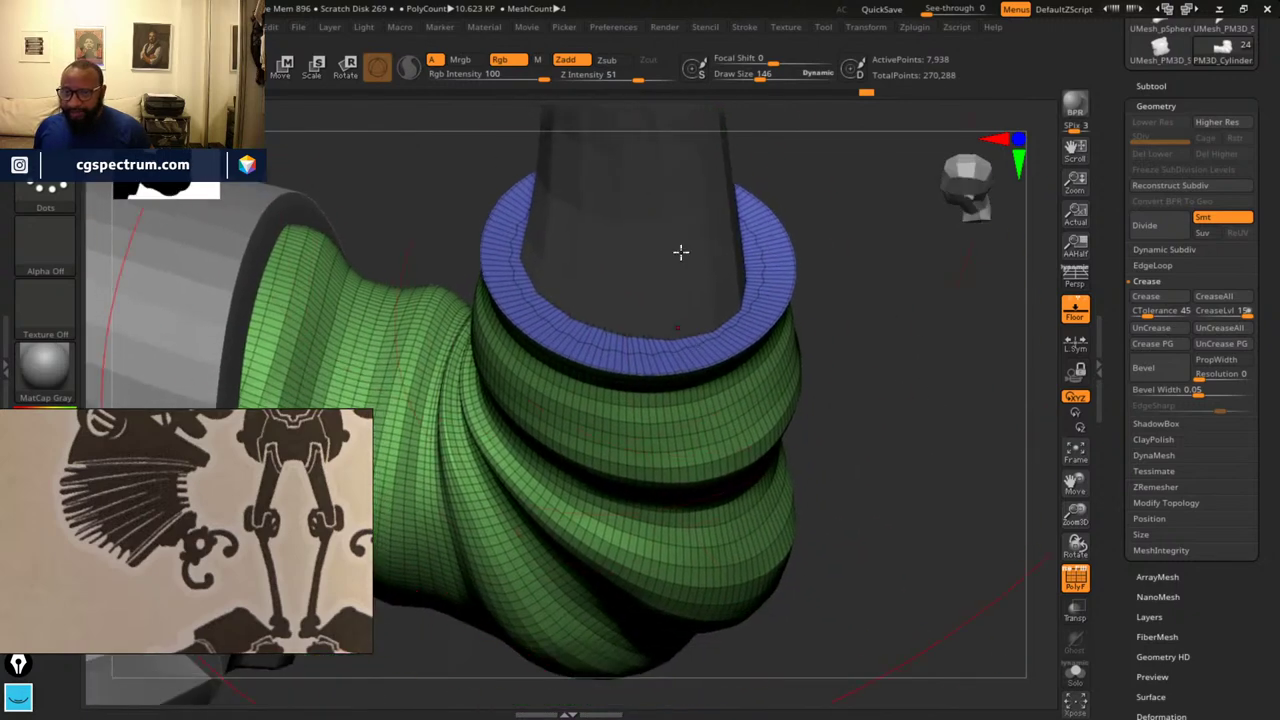
drag(680, 252, 931, 278)
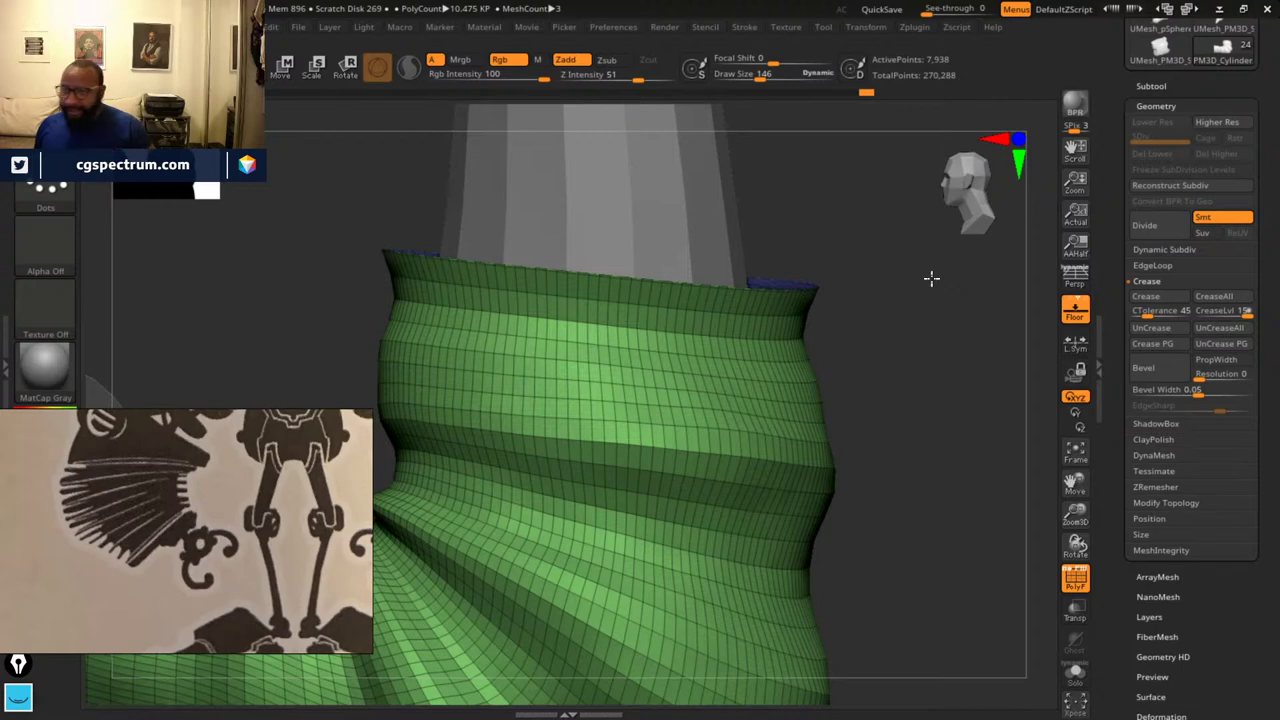
drag(931, 278, 940, 284)
drag(862, 361, 910, 370)
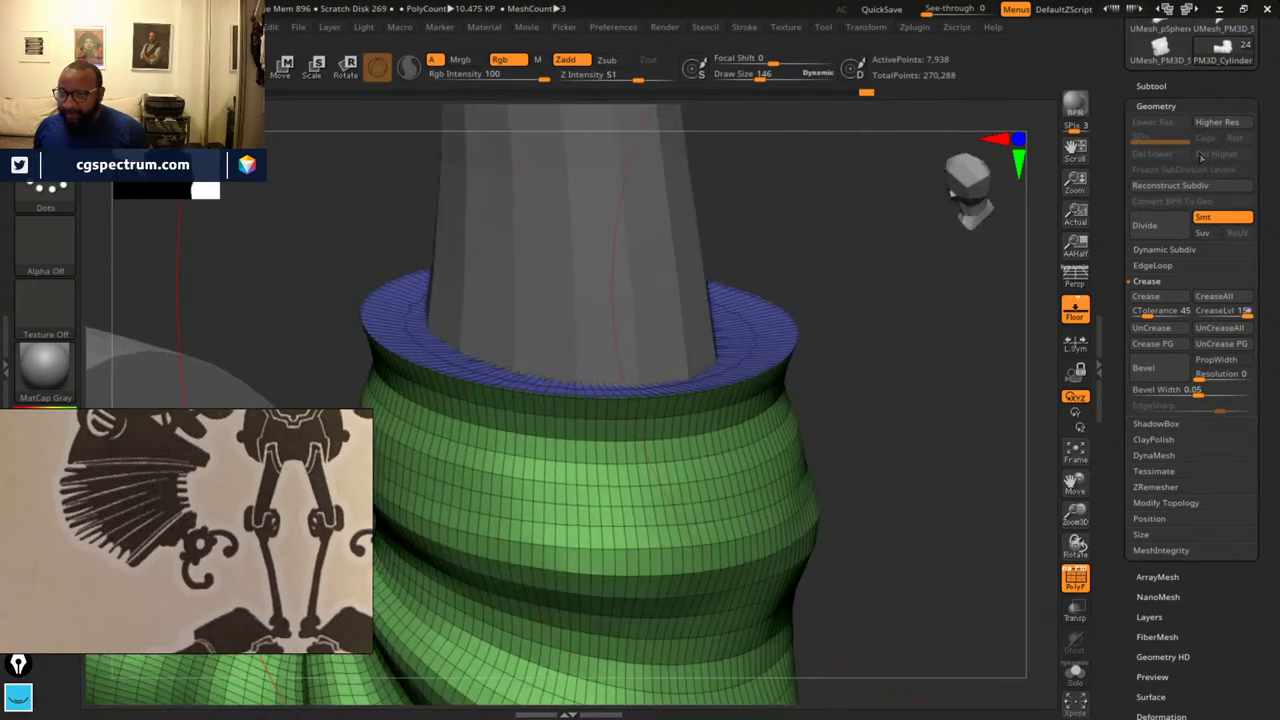
- Bevel the creased rim of the ankle's top collar with bevel width 0.00496 and resolution 1
click(1160, 86)
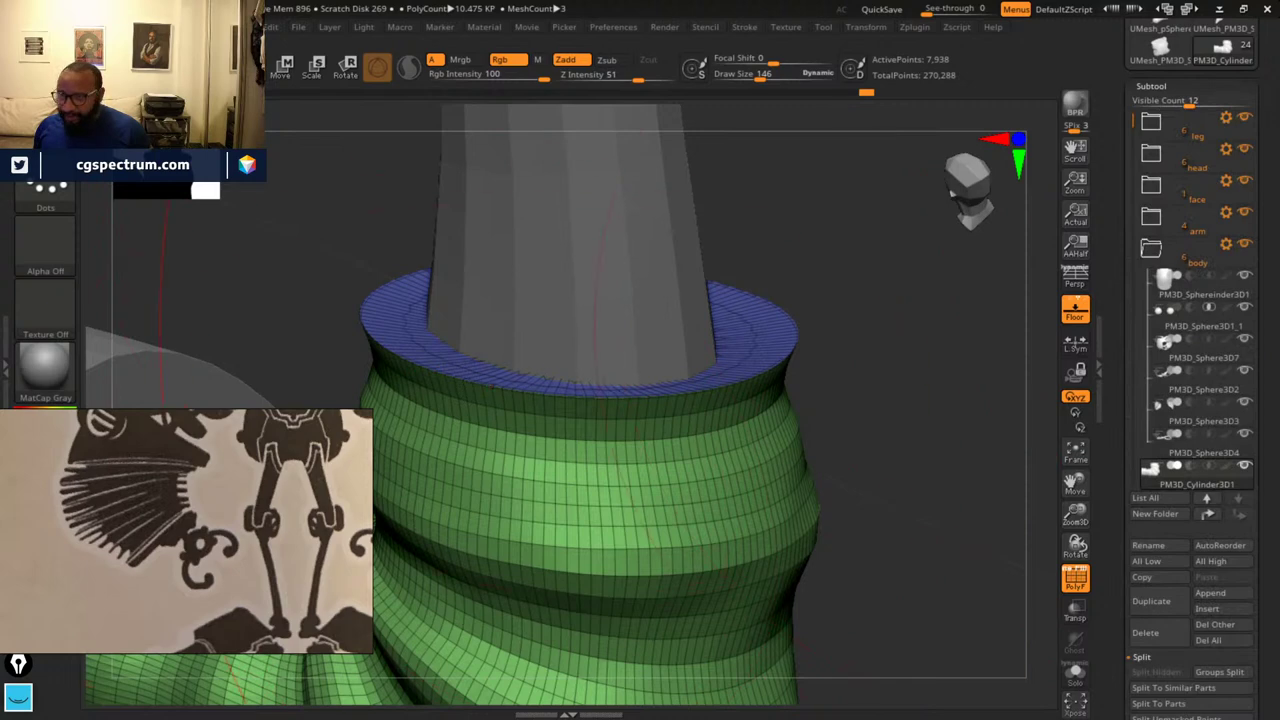
scroll(1246, 400, down, 5)
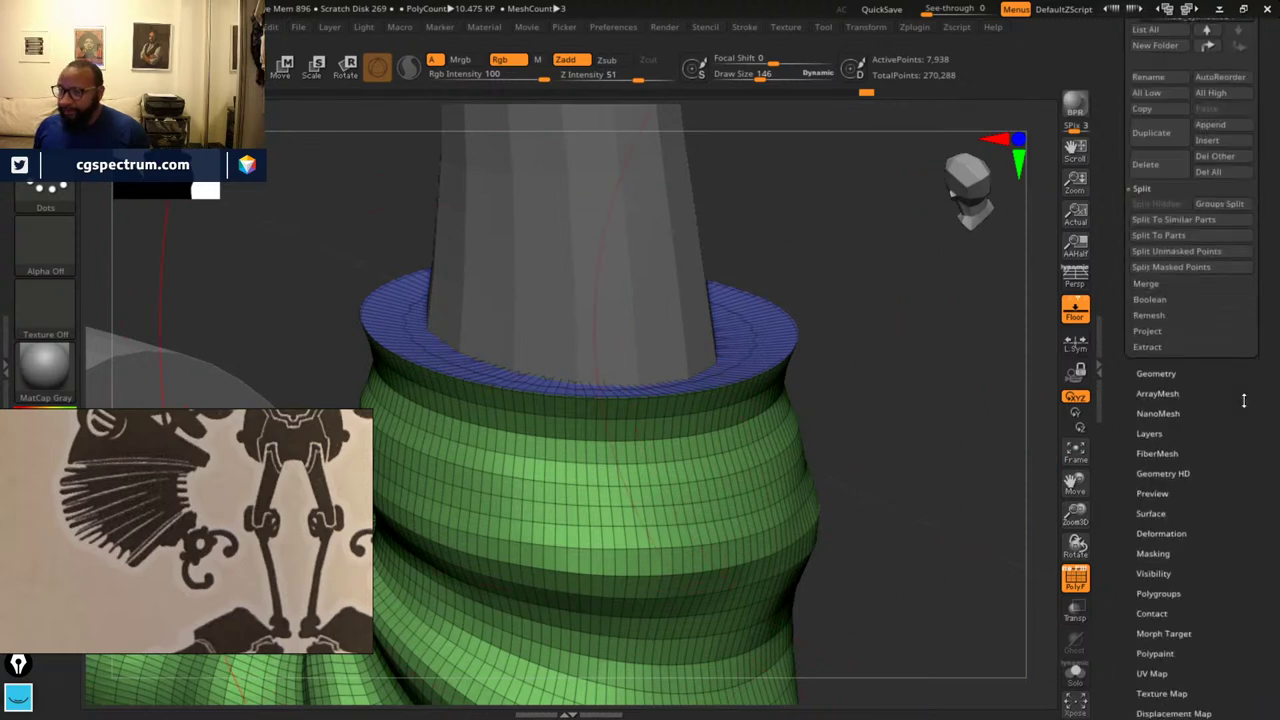
click(1160, 308)
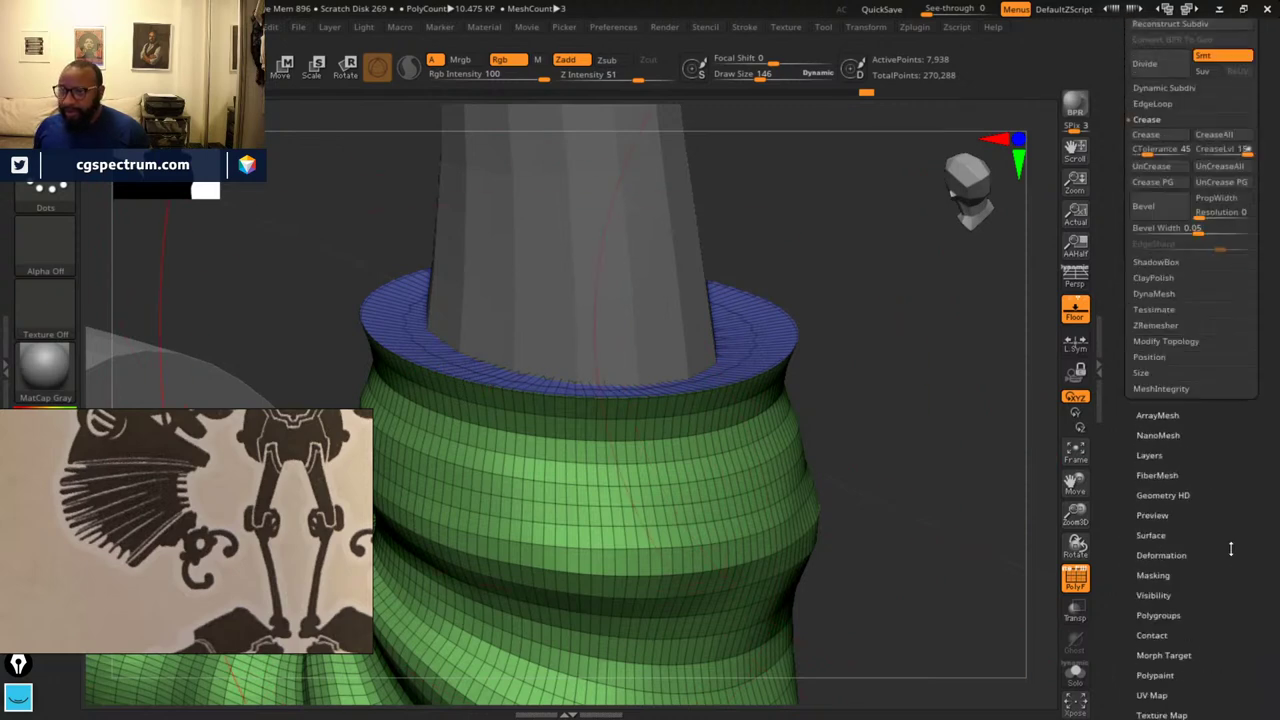
scroll(1250, 250, up, 3)
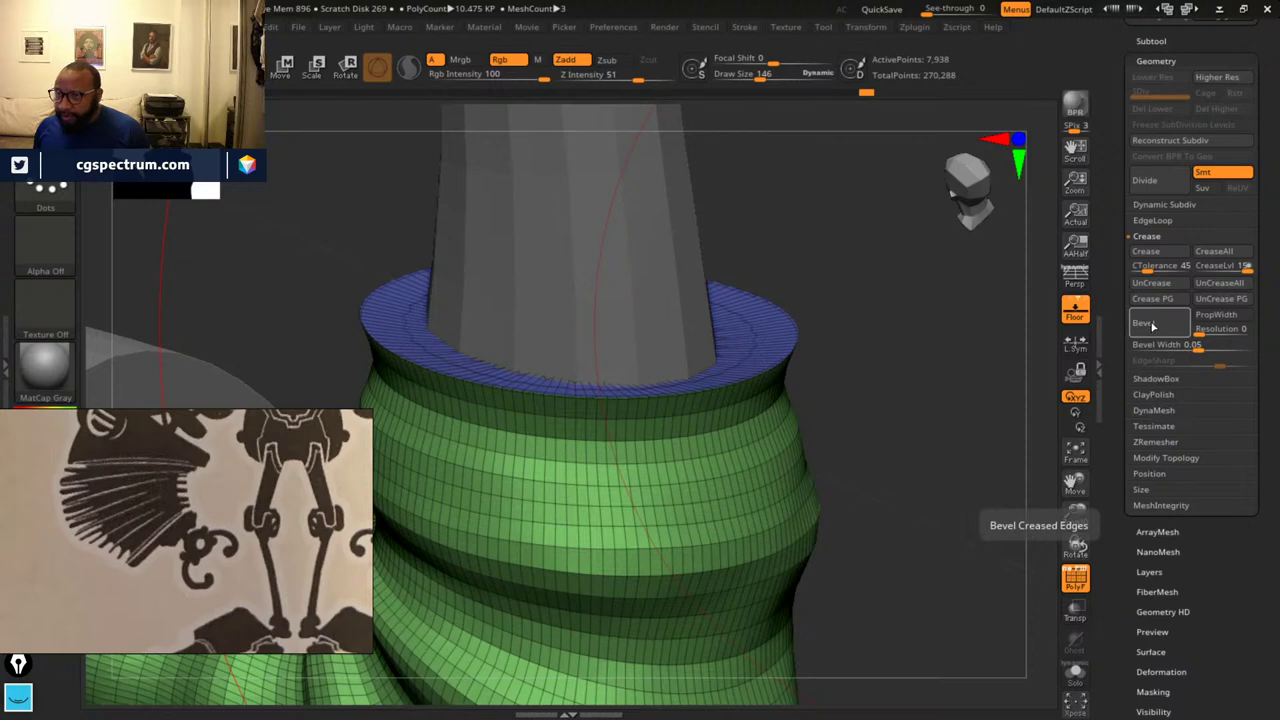
drag(1198, 348, 1169, 350)
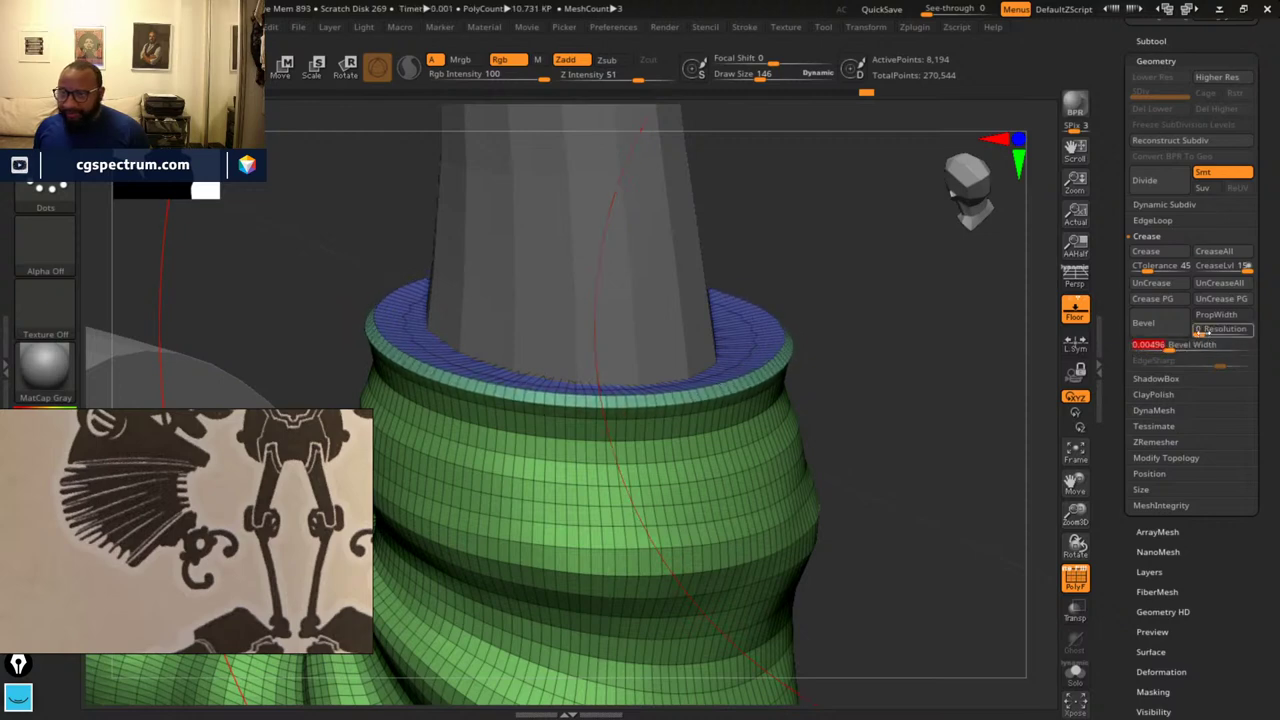
drag(871, 414, 418, 330)
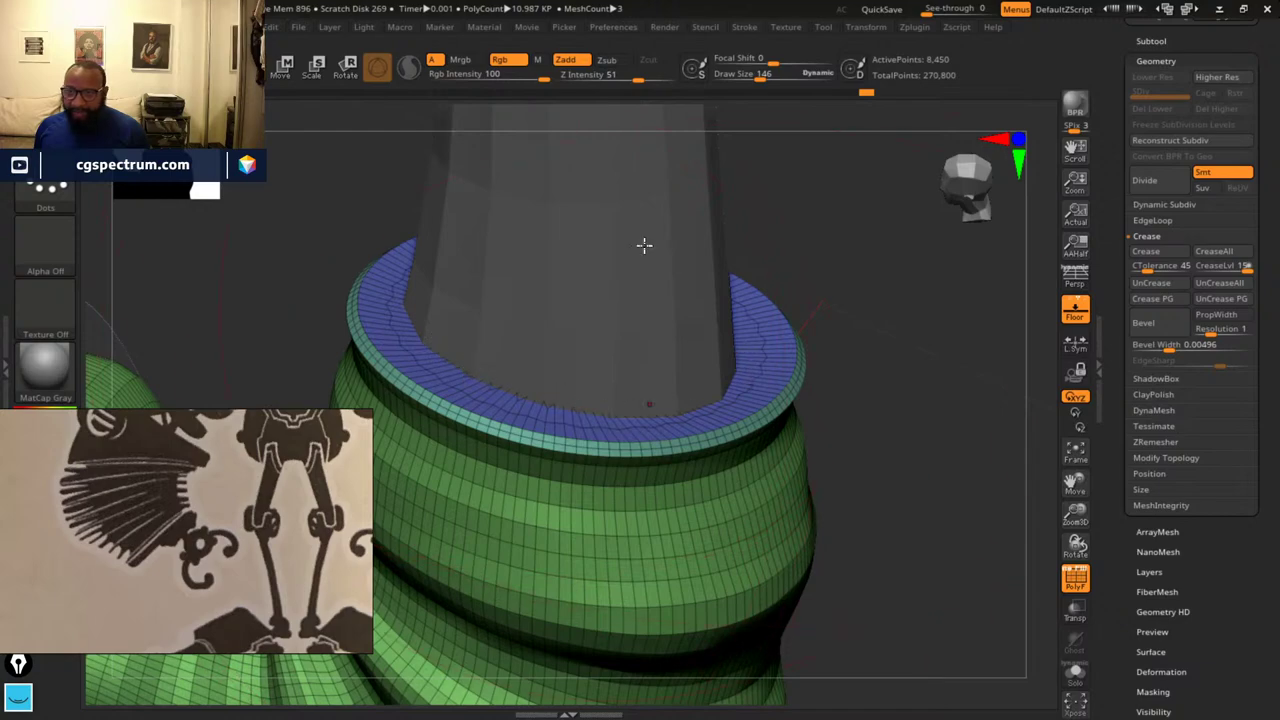
drag(644, 245, 572, 459)
drag(968, 410, 857, 348)
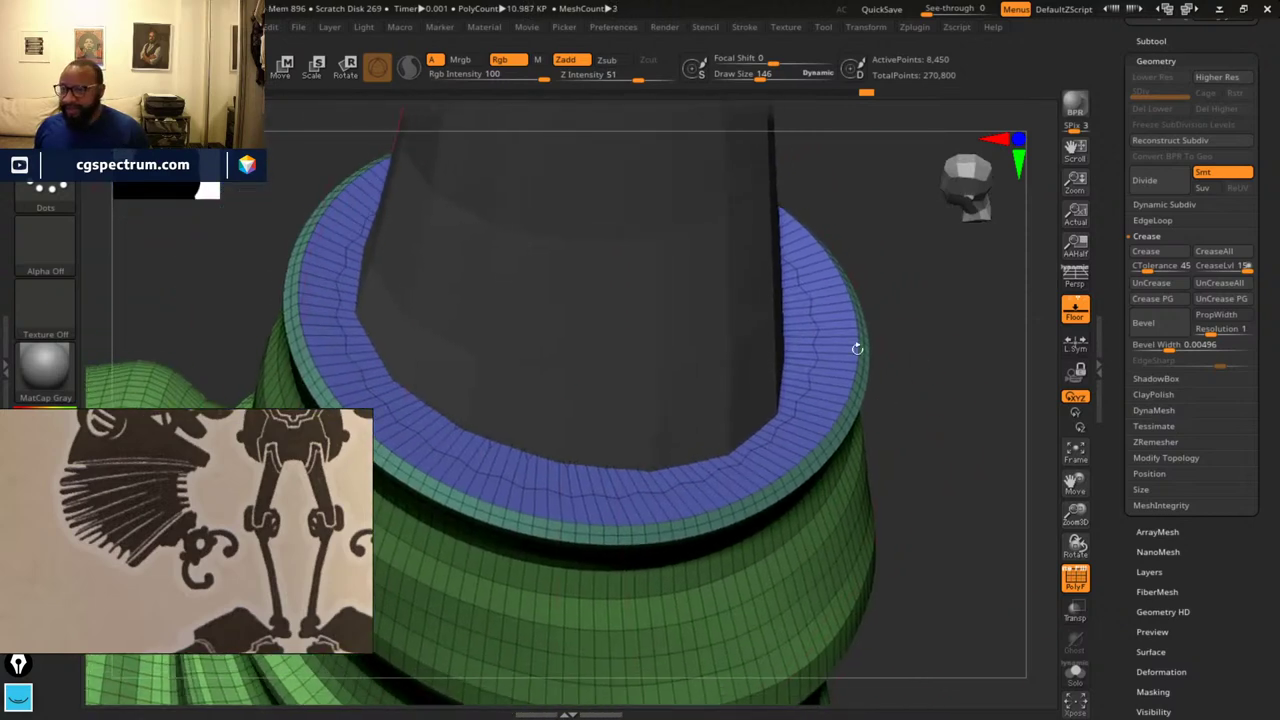
- Inset the collar's top cap with the ZModeler brush, targeting Polygroup All, to leave an even ring around the rim
key(b)
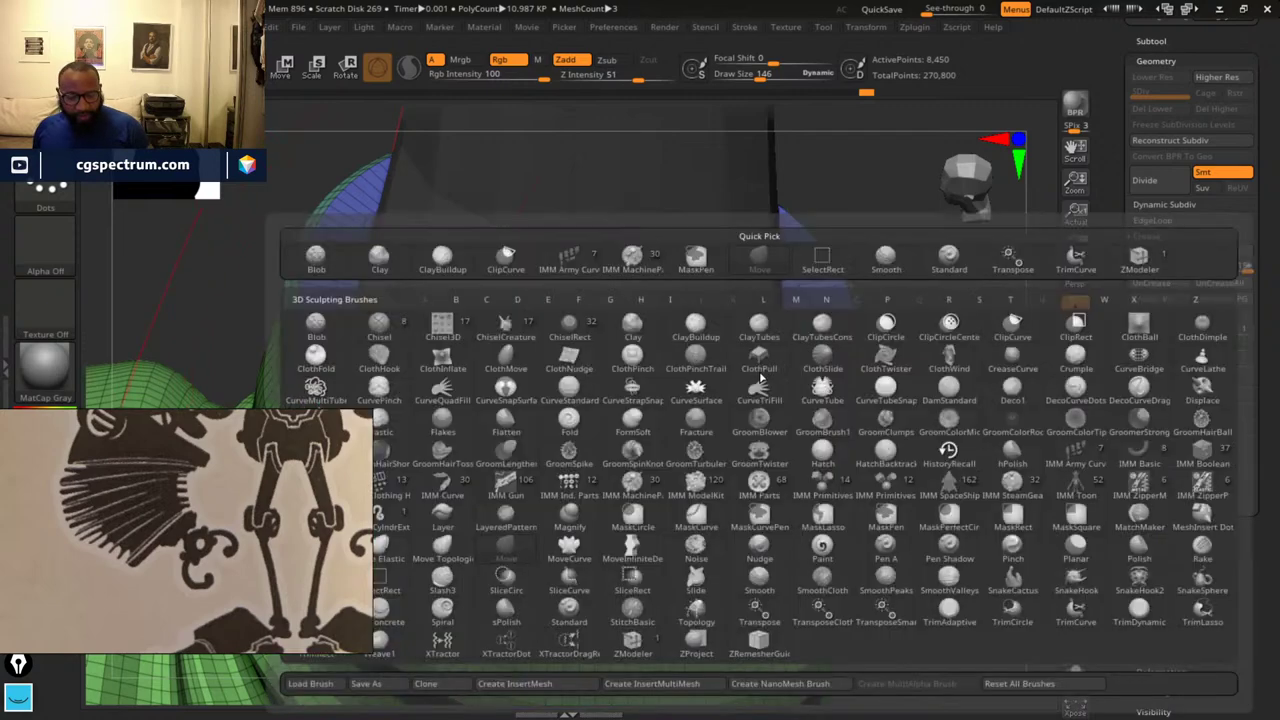
key(z)
key(m)
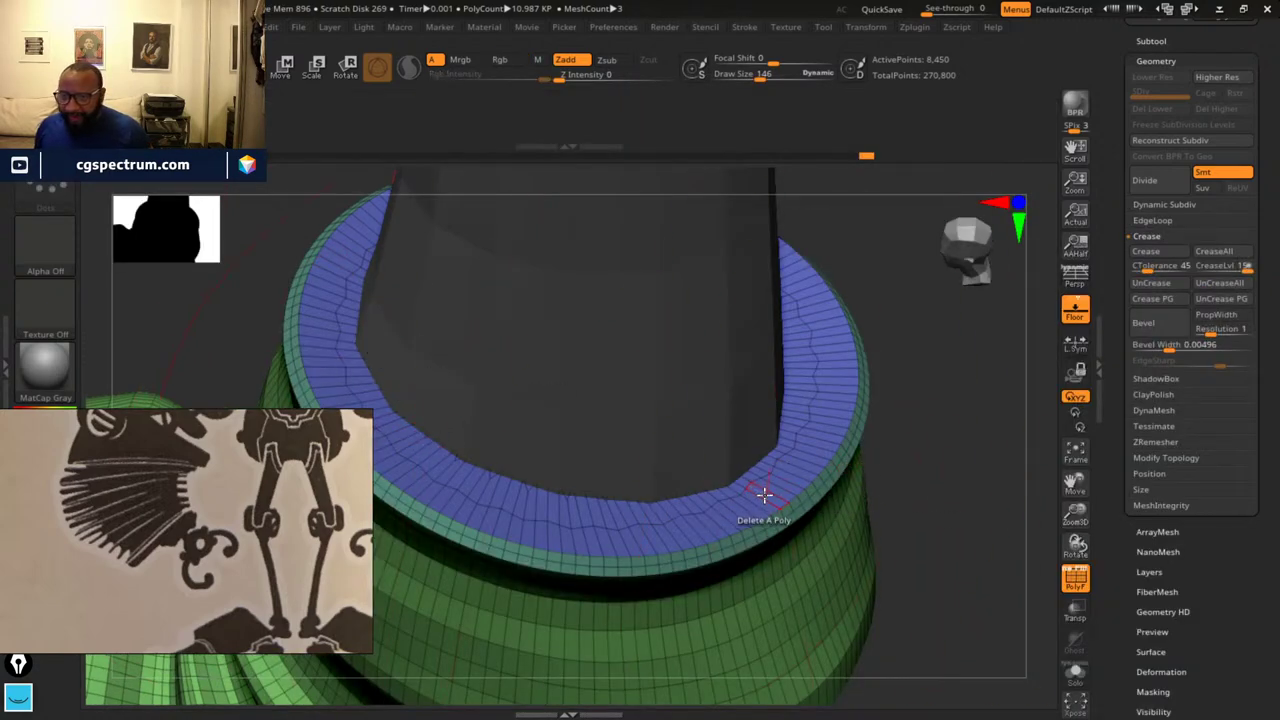
key(space)
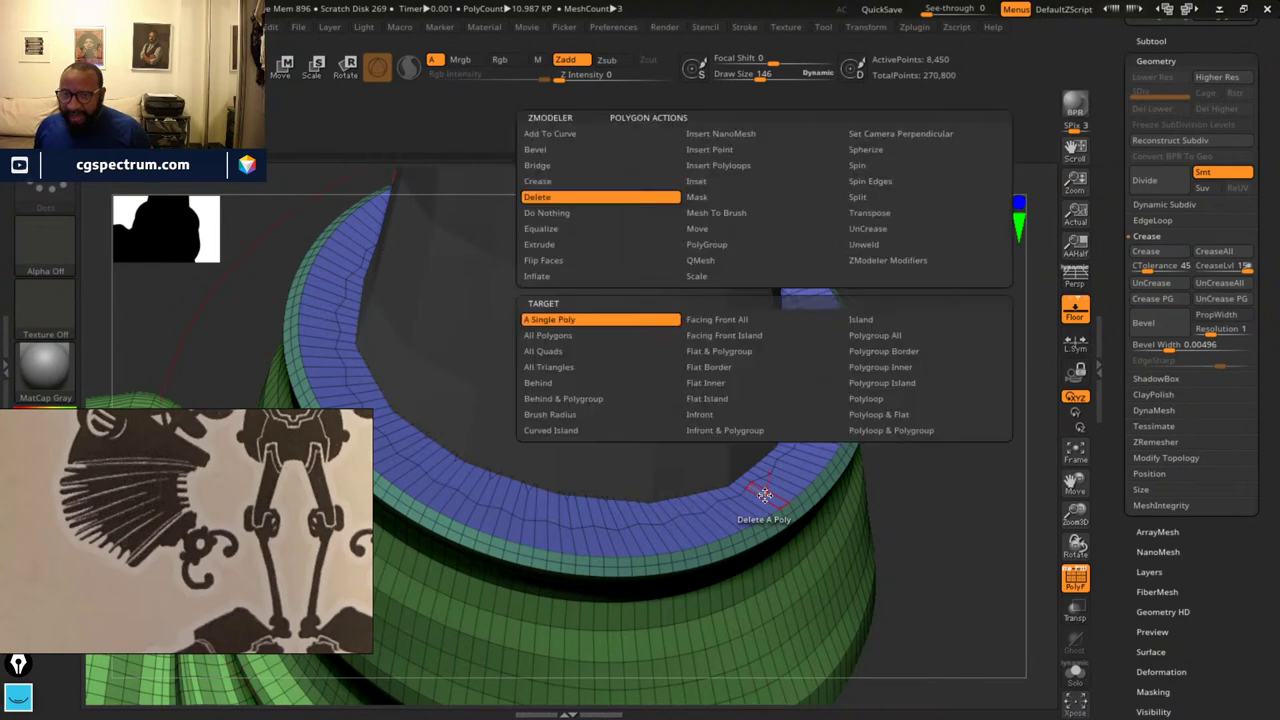
click(732, 182)
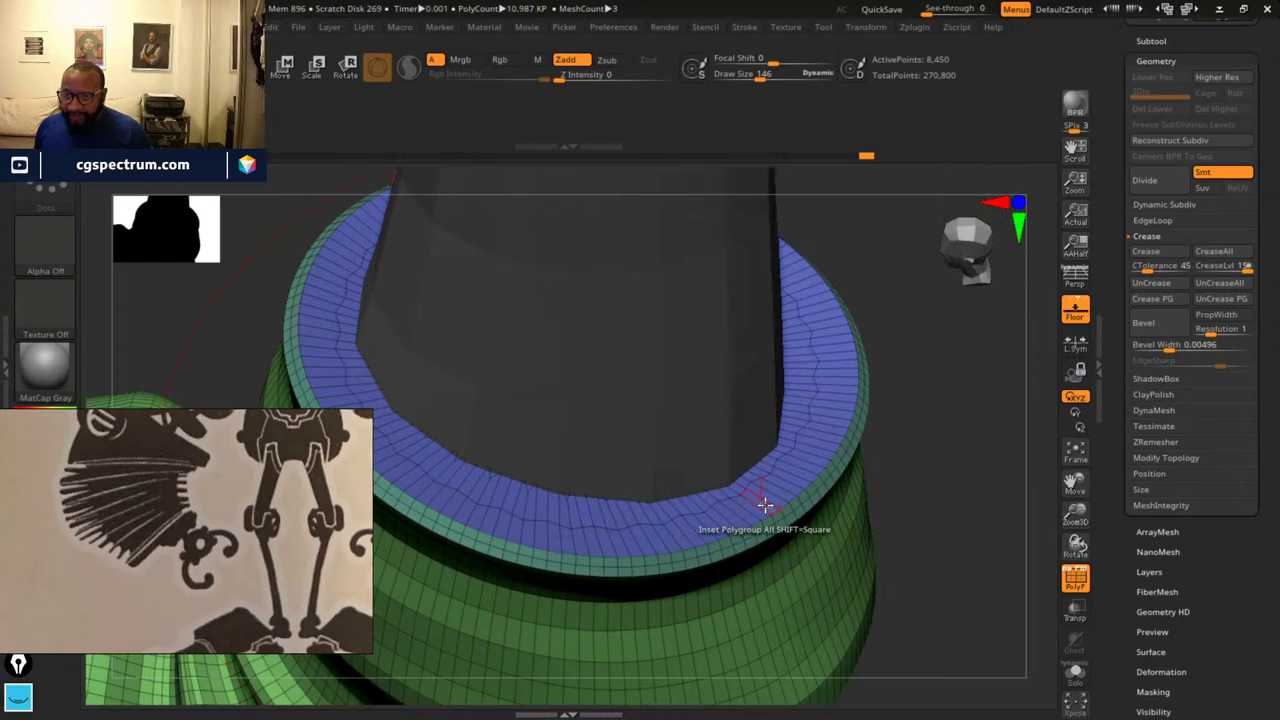
drag(764, 505, 732, 489)
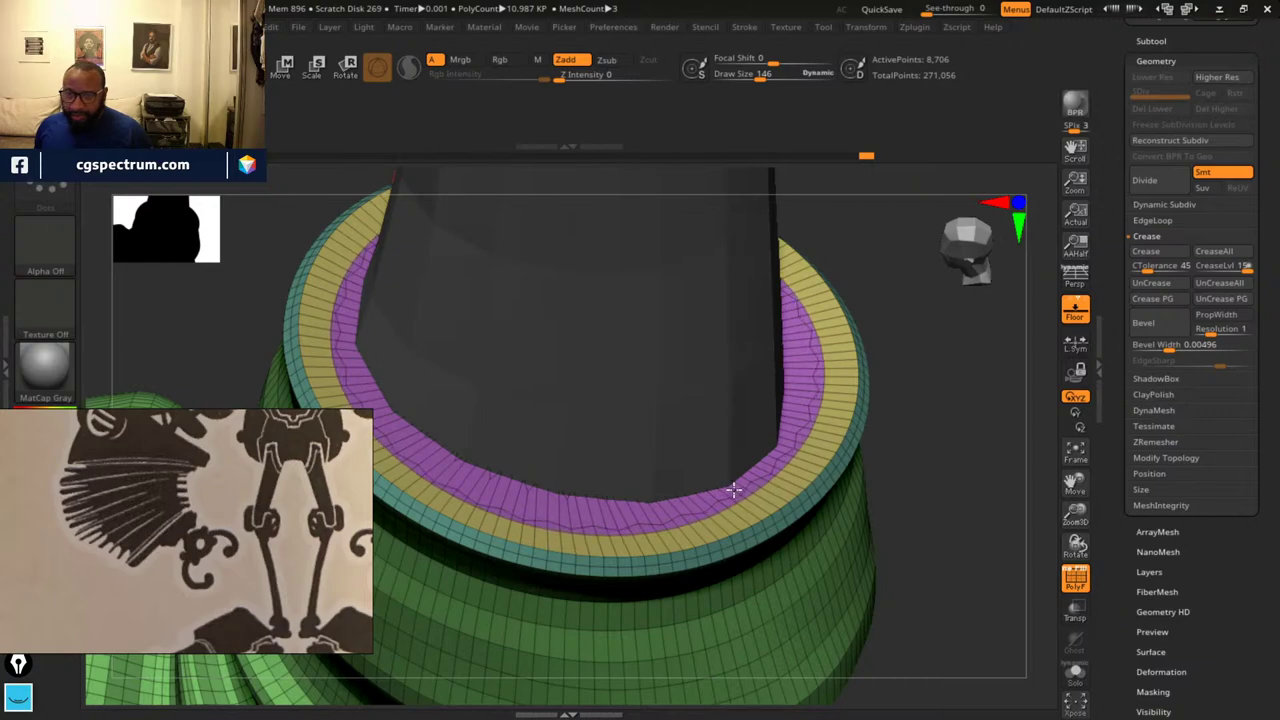
drag(1013, 530, 858, 316)
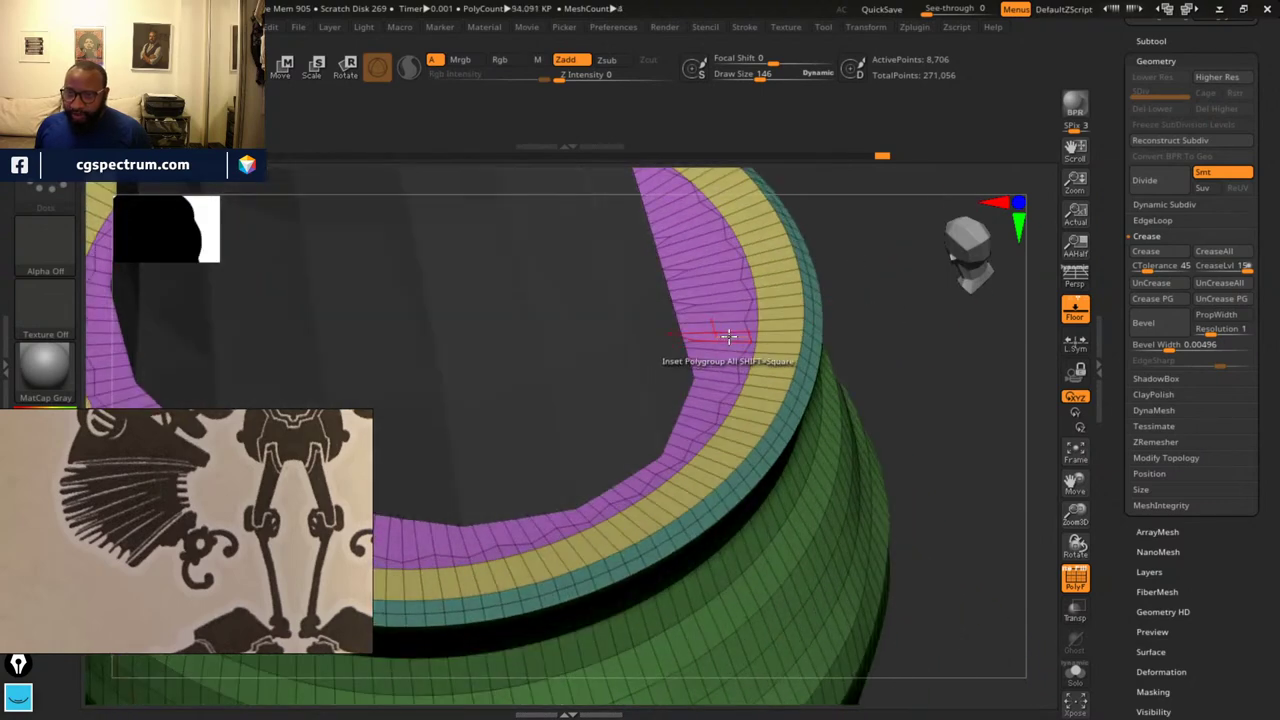
- Try to push the cap's inner polygroup down into the ankle with ZModeler QMesh on Polygroup All
key(space)
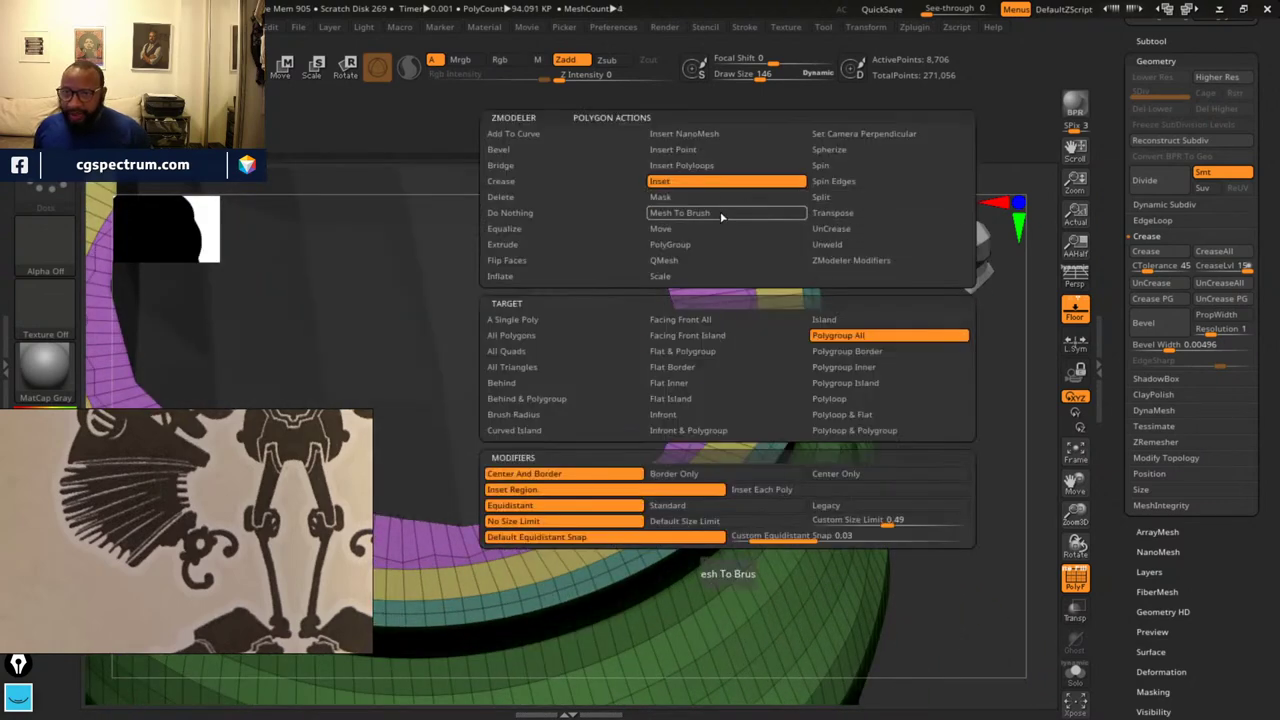
click(680, 260)
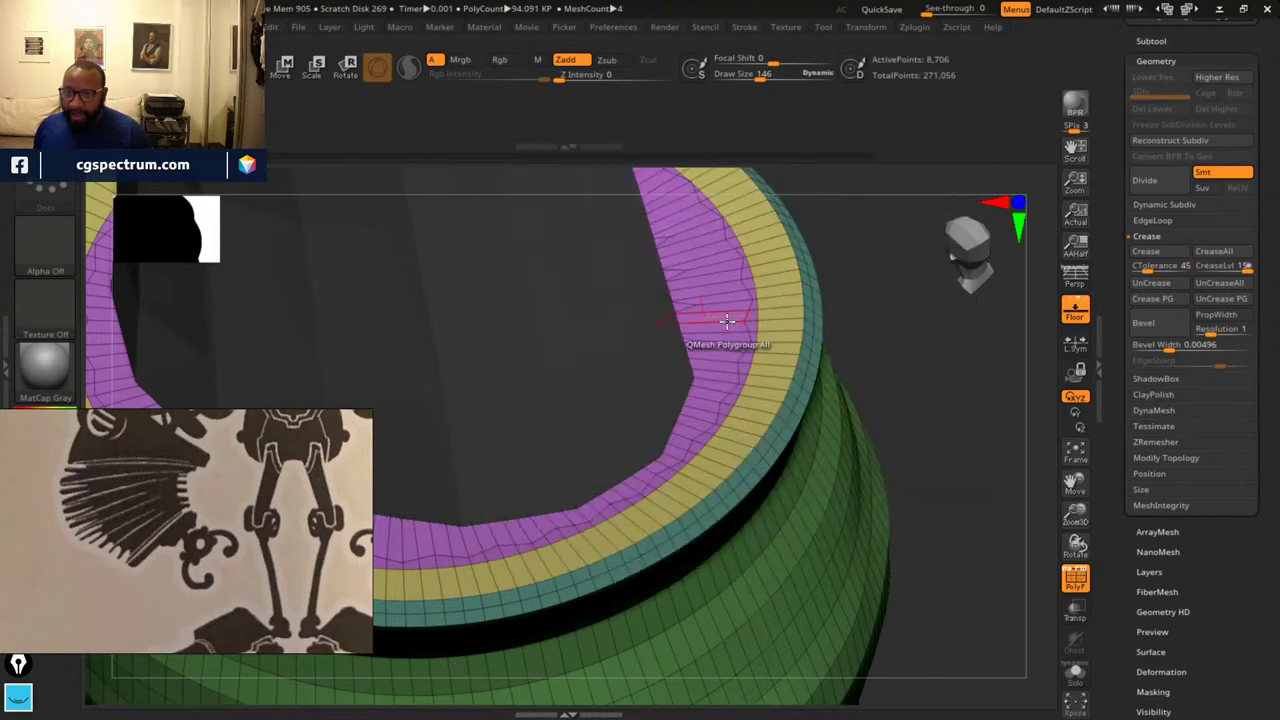
drag(726, 315, 743, 406)
alt+drag(943, 431, 690, 425)
mouse_move(888, 436)
mouse_down()
mouse_move(894, 367)
mouse_move(860, 329)
mouse_move(874, 357)
mouse_move(849, 397)
mouse_move(813, 399)
mouse_move(924, 380)
mouse_up()
mouse_move(1002, 557)
alt+mouse_down()
mouse_move(948, 594)
mouse_move(1117, 603)
mouse_move(1048, 571)
alt+mouse_up()
key(ctrl+z)
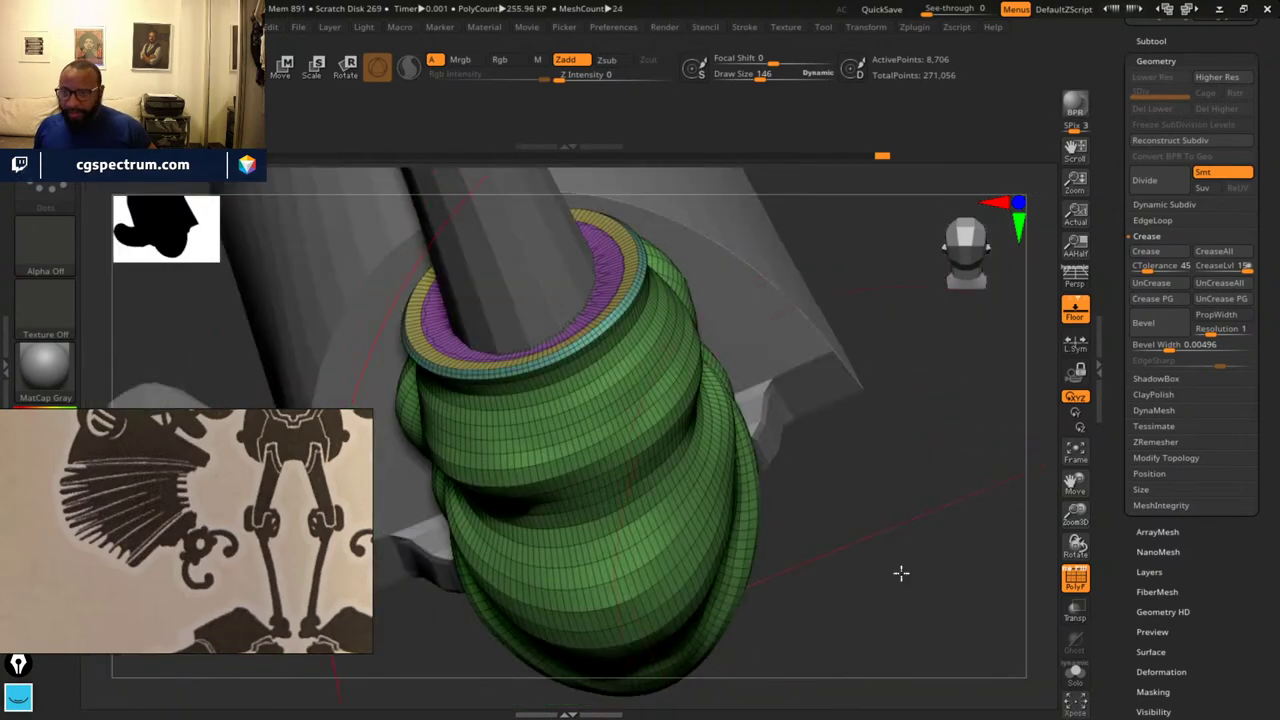
- Hide the cap's inner polygroup and delete the hidden geometry, opening a hole inside the collar ring
mouse_move(901, 573)
mouse_down()
mouse_move(951, 477)
mouse_move(903, 417)
mouse_move(875, 465)
mouse_up()
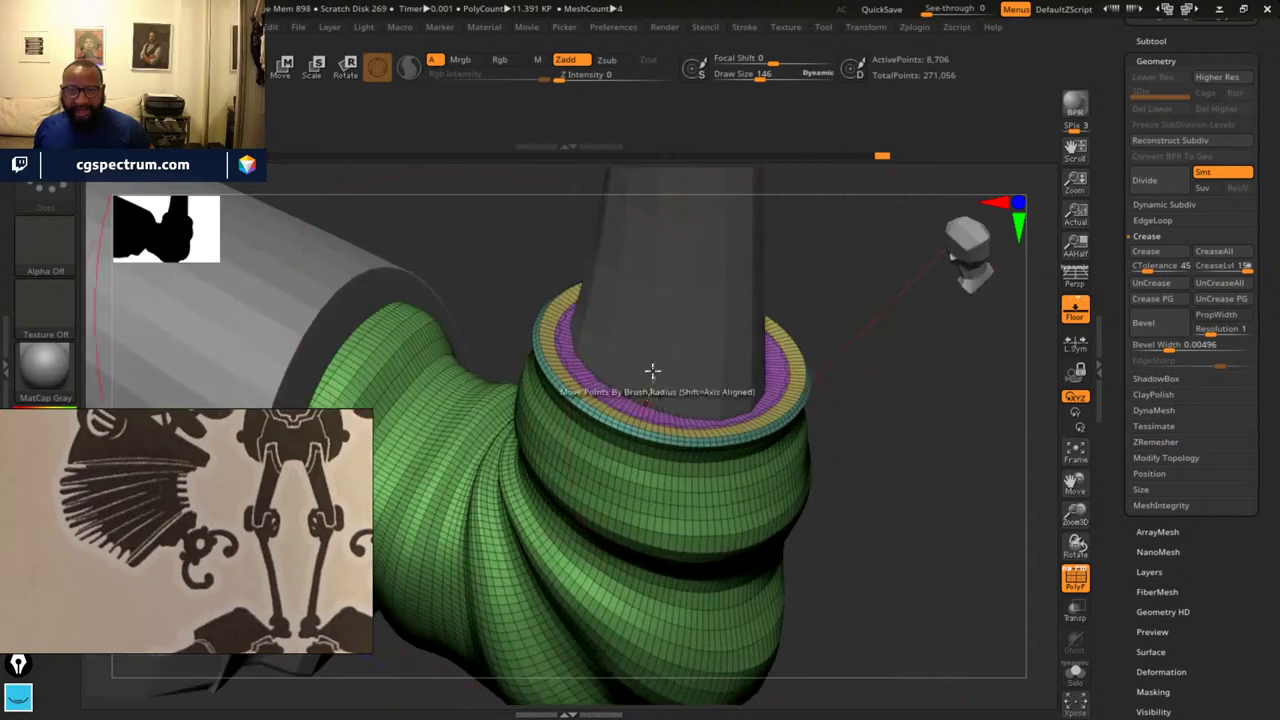
ctrl+shift+click(556, 369)
ctrl+shift+click(580, 363)
drag(921, 410, 970, 395)
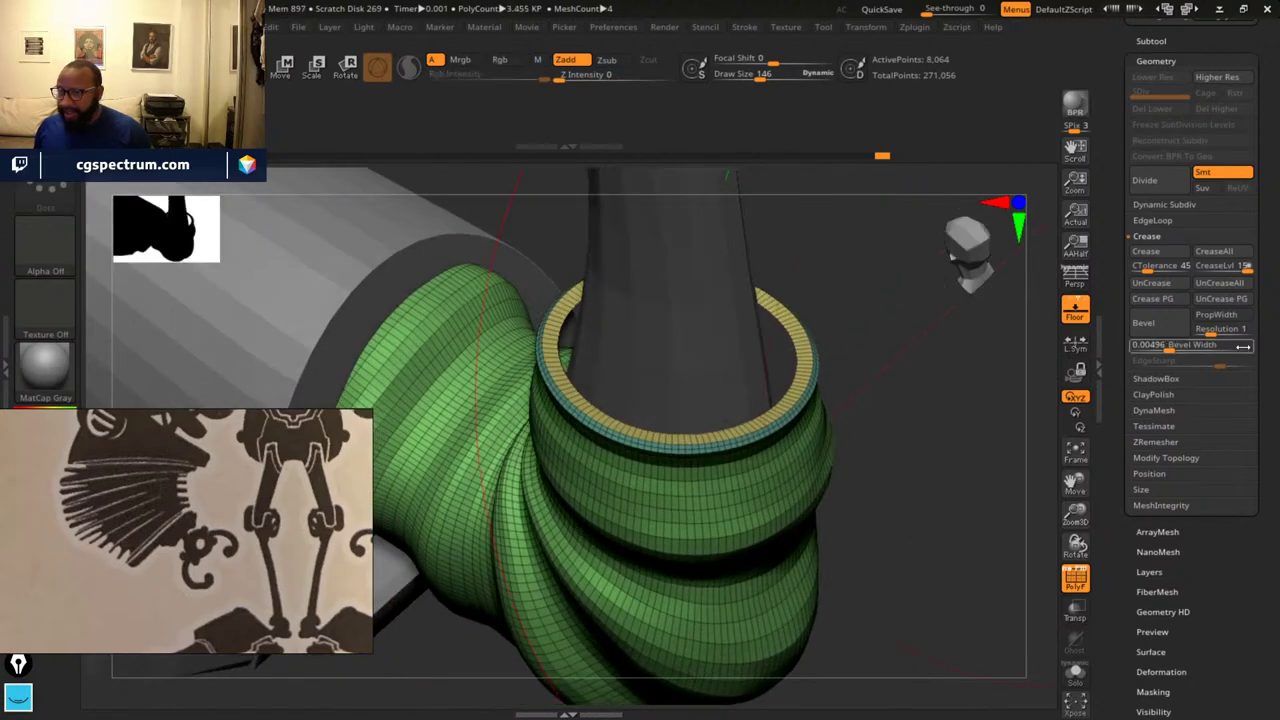
scroll(1233, 612, up, 1)
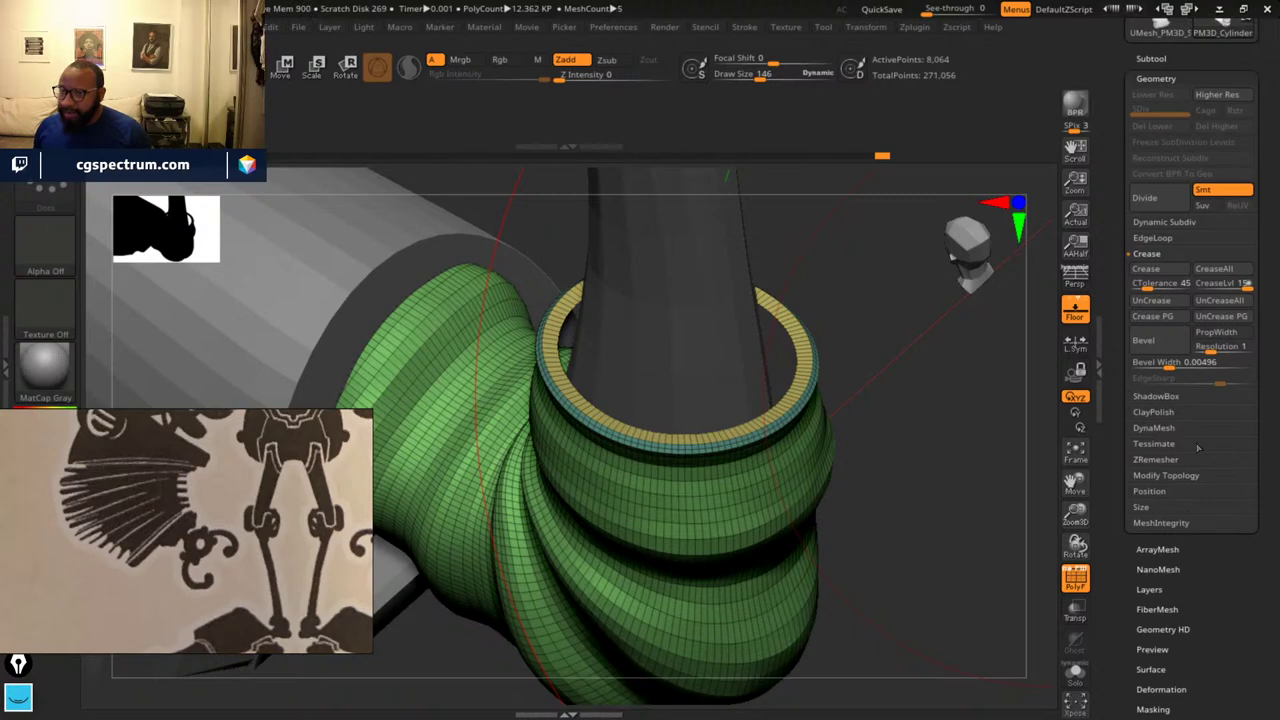
click(1166, 475)
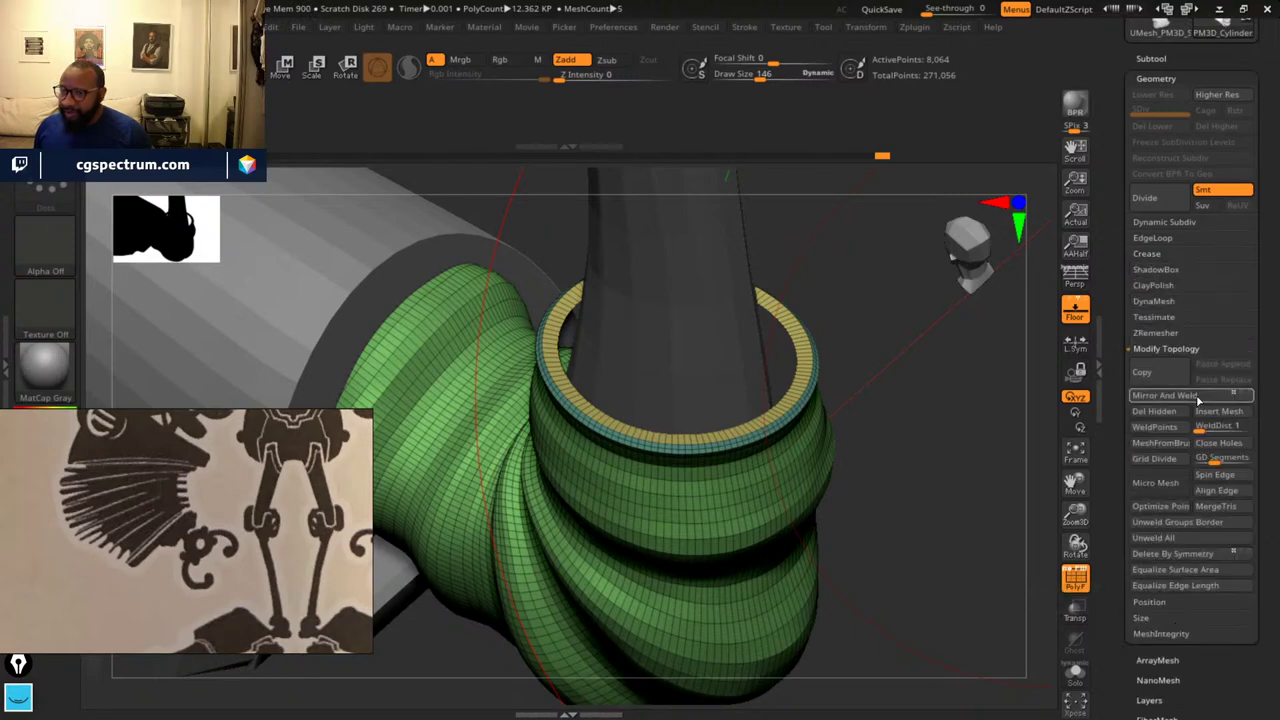
click(1160, 415)
alt+drag(886, 325, 1030, 388)
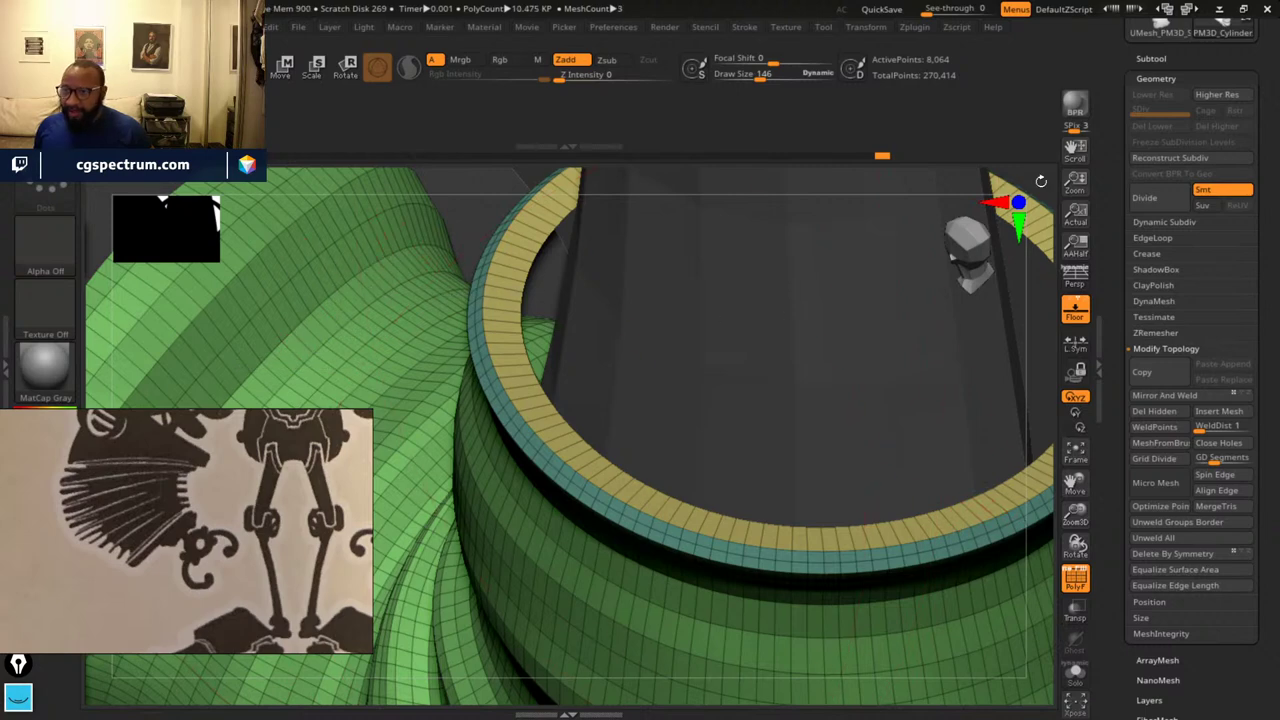
- Try to close the collar opening with the ZModeler edge action Close, targeting Convex Hole
alt+drag(1041, 181, 811, 317)
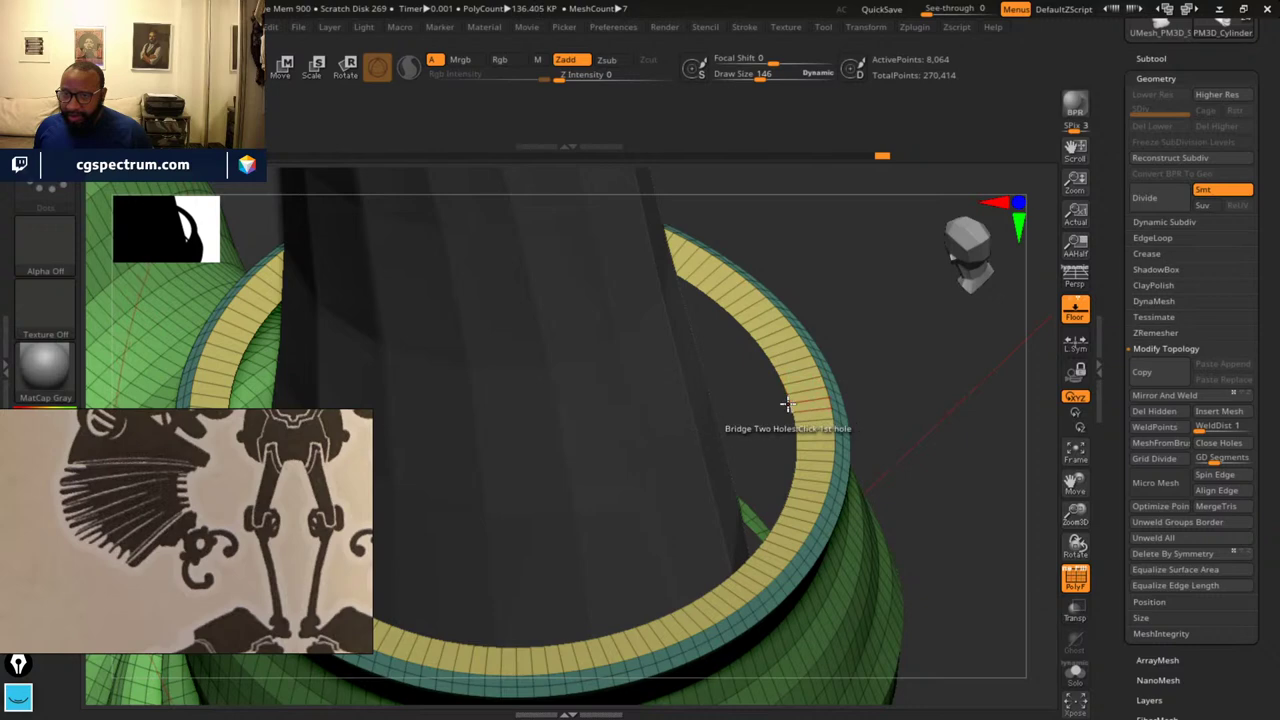
alt+drag(912, 363, 1025, 377)
alt+drag(944, 334, 520, 418)
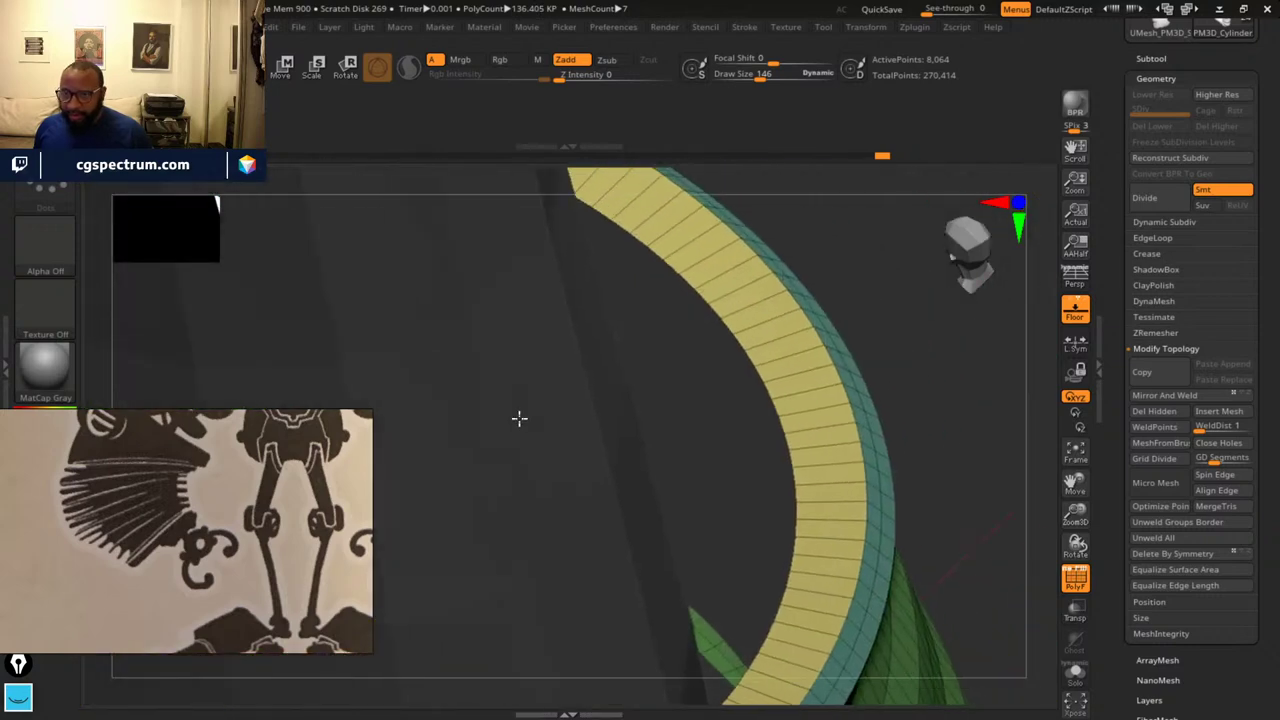
key(space)
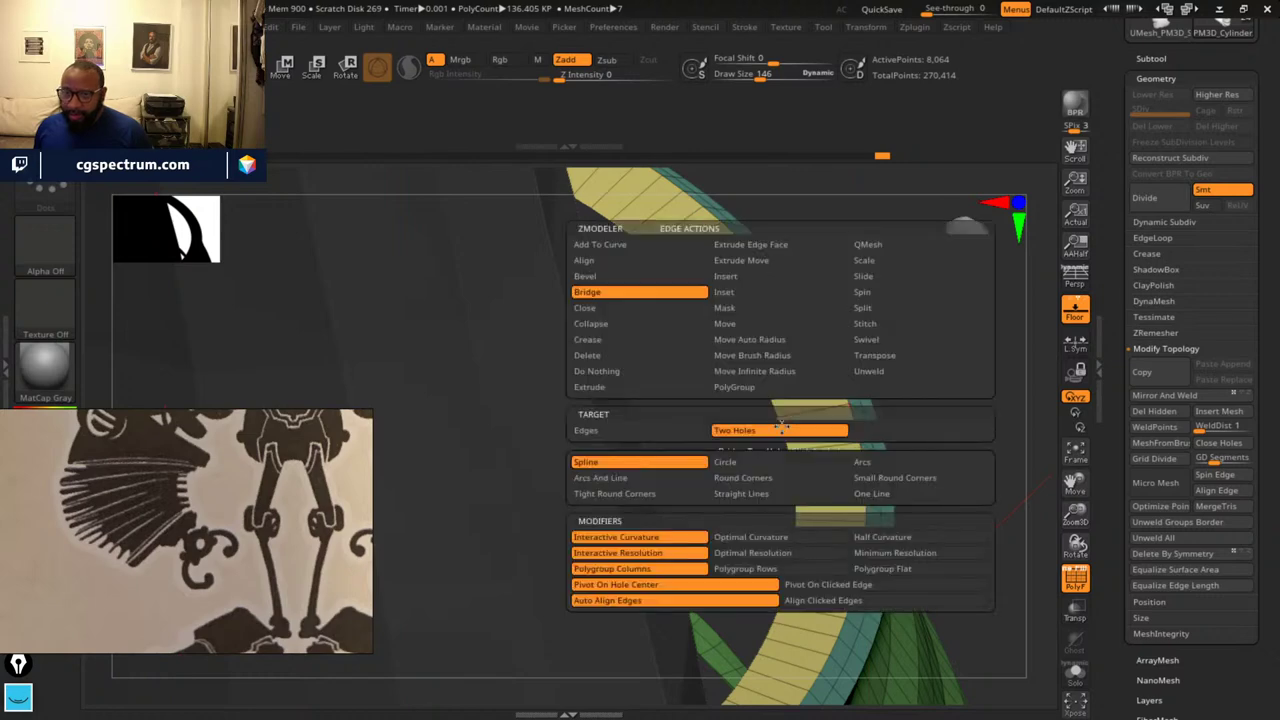
click(621, 310)
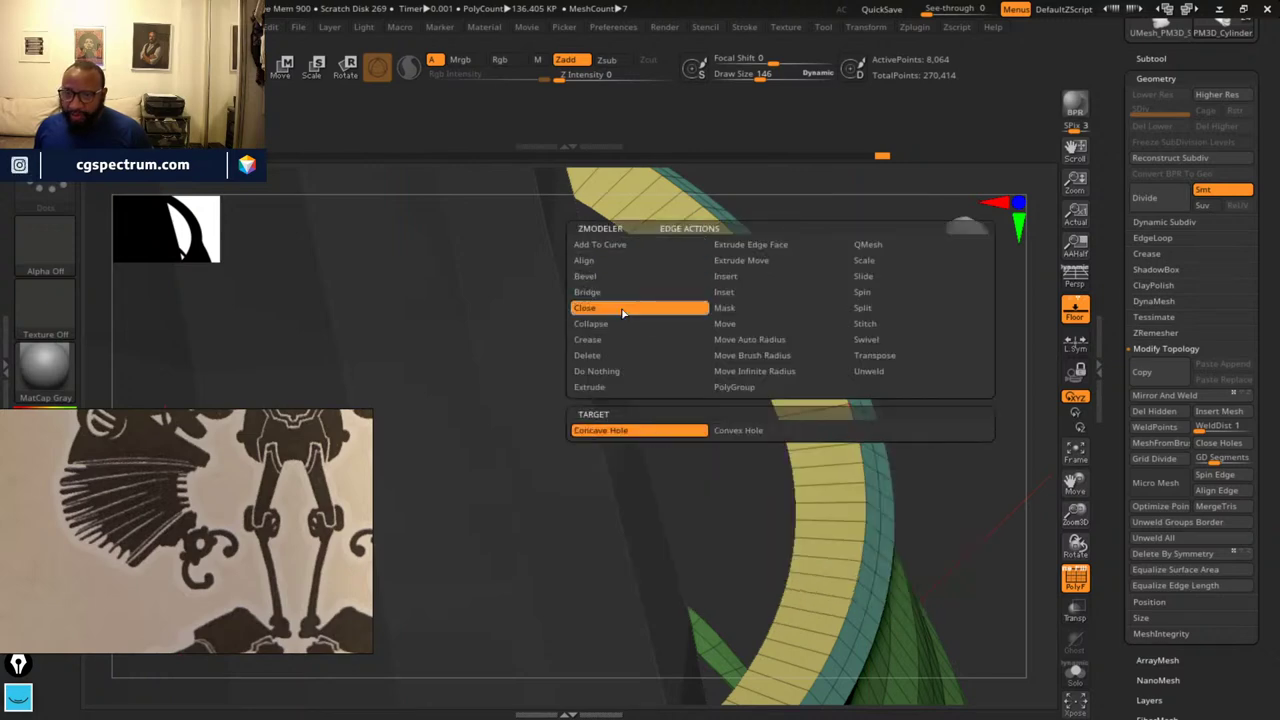
click(772, 432)
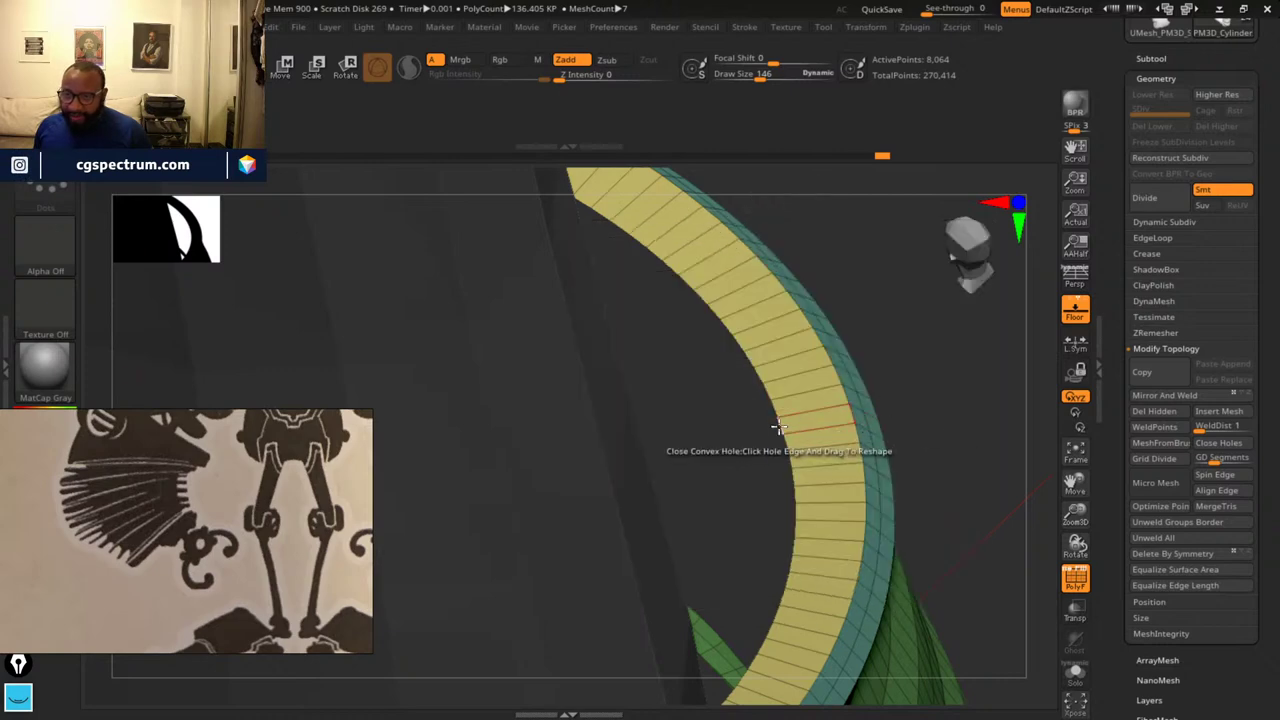
click(784, 425)
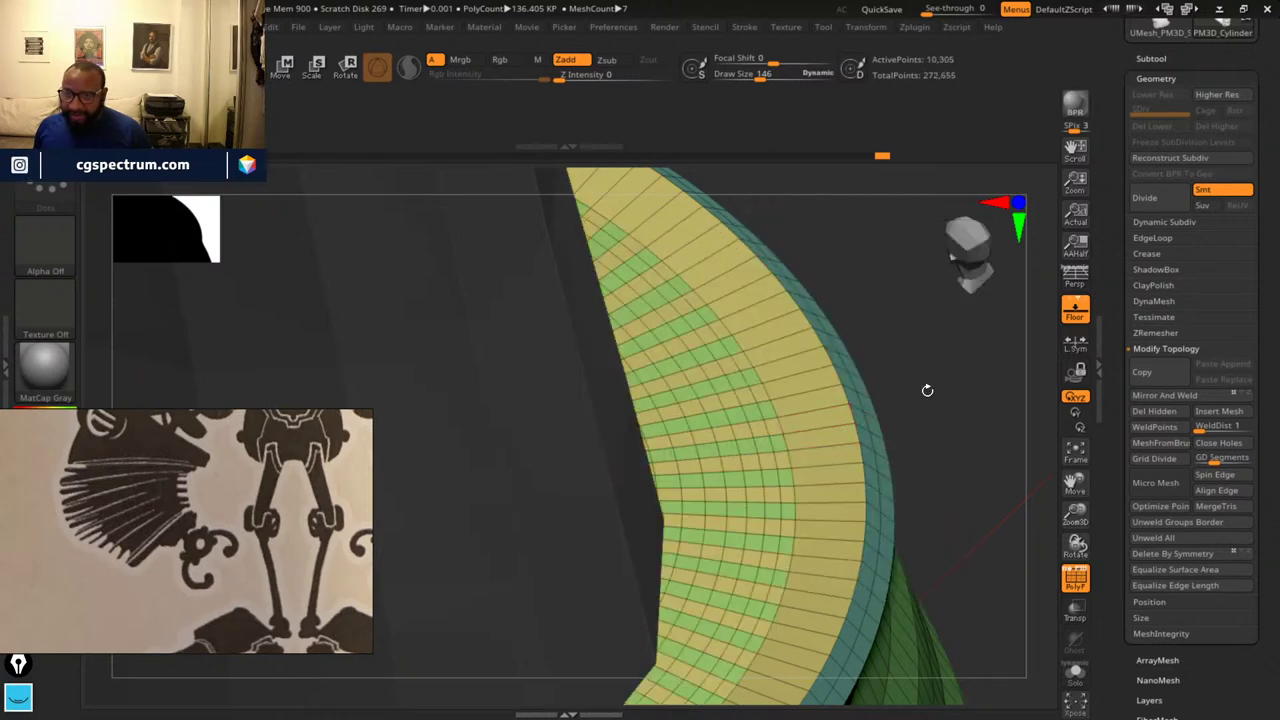
drag(960, 391, 905, 460)
key(ctrl+z)
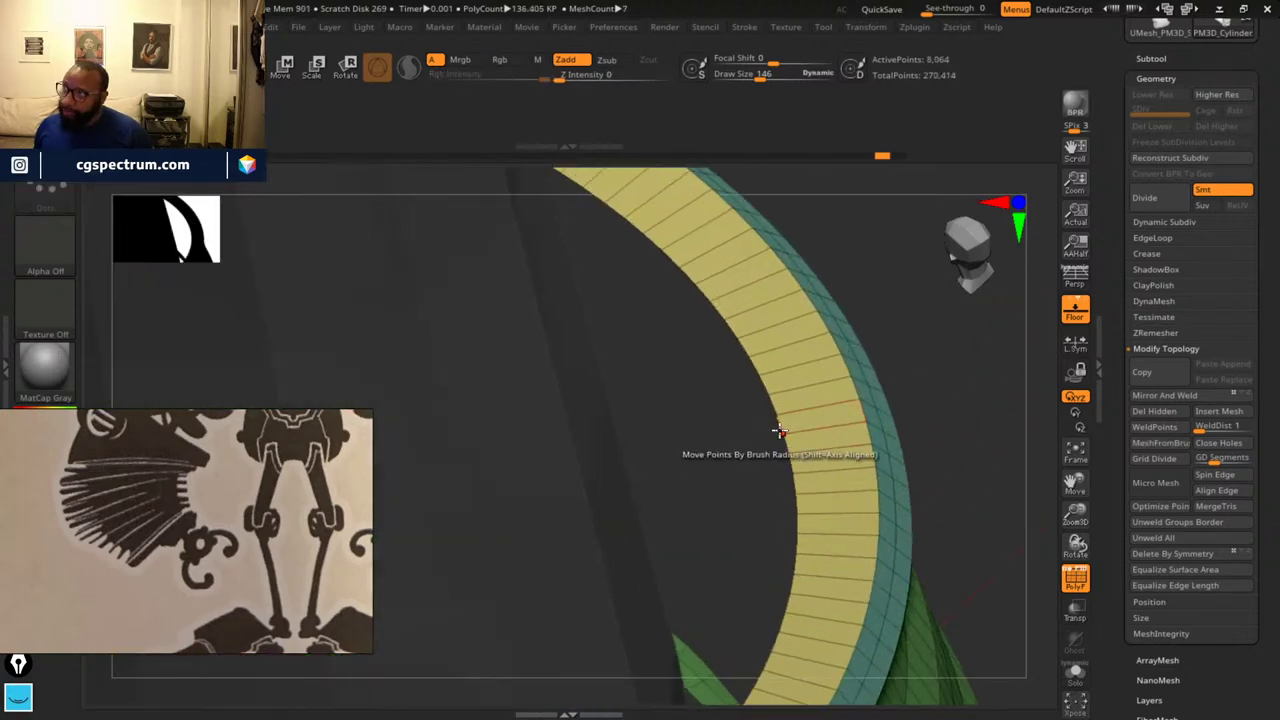
- Close the collar opening with ZModeler Close on Convex Hole using Polygroup Flat, and check which faces share the cap's polygroup
key(space)
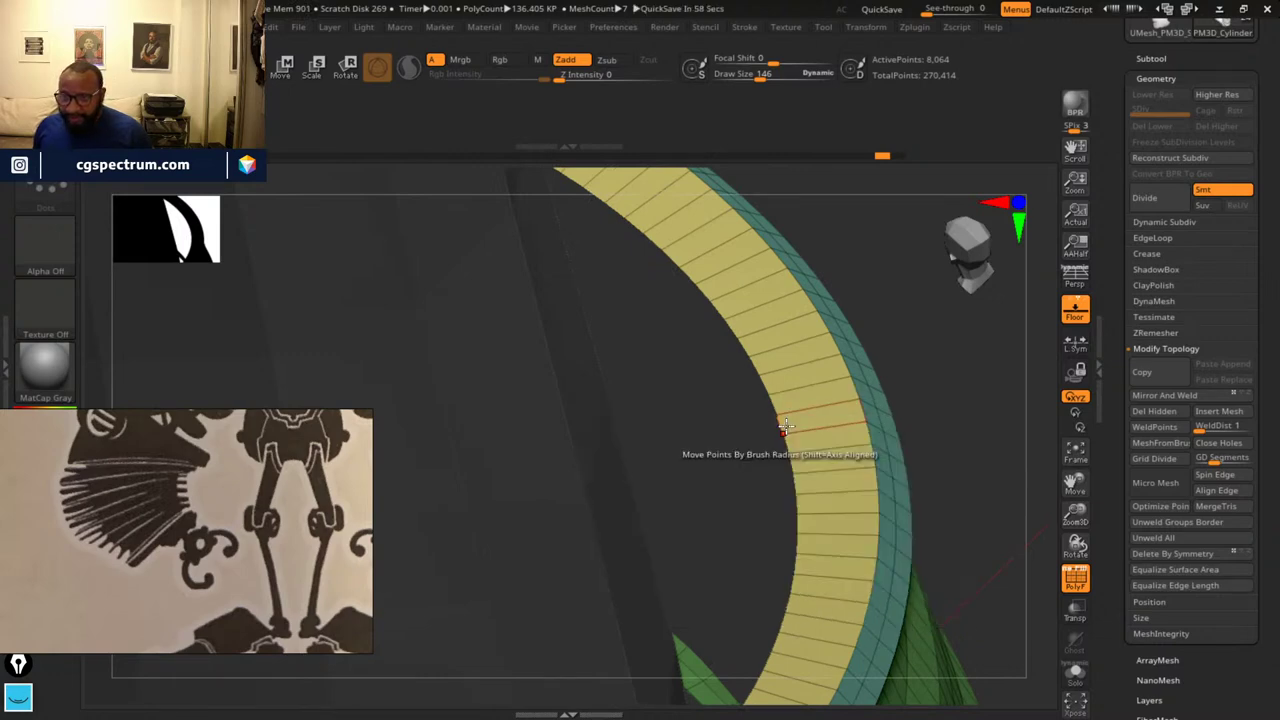
key(space)
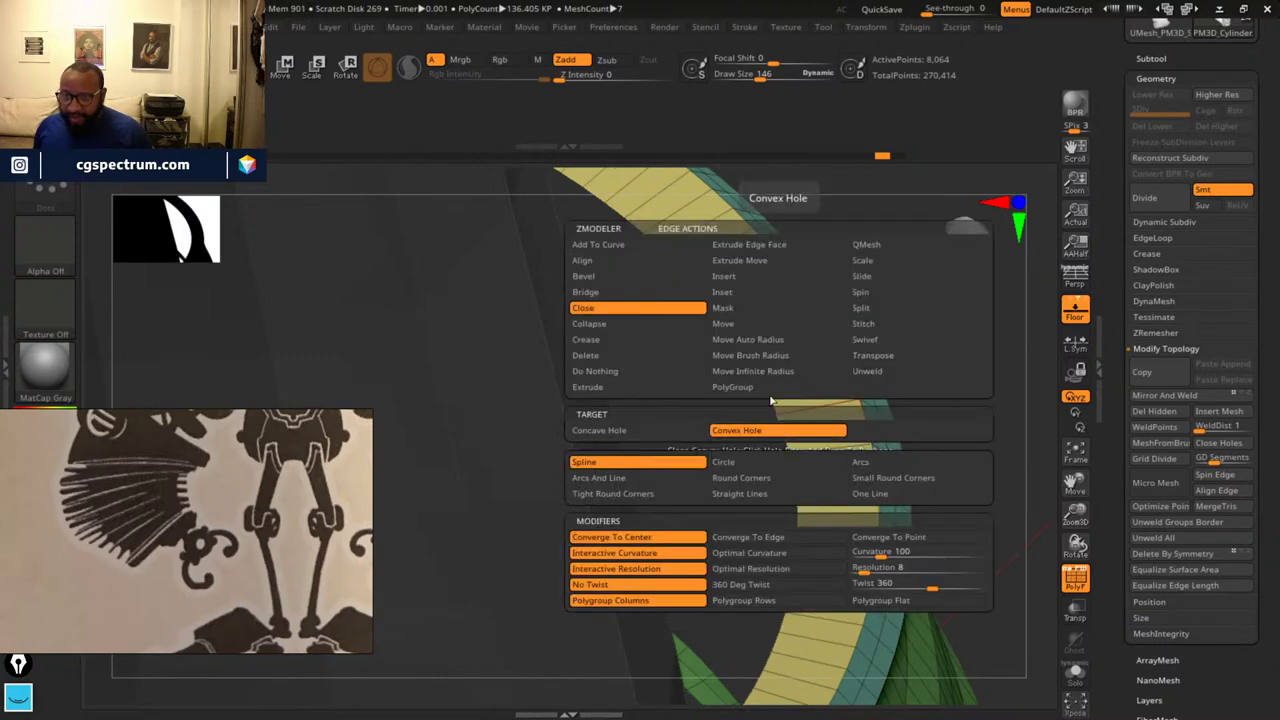
click(915, 601)
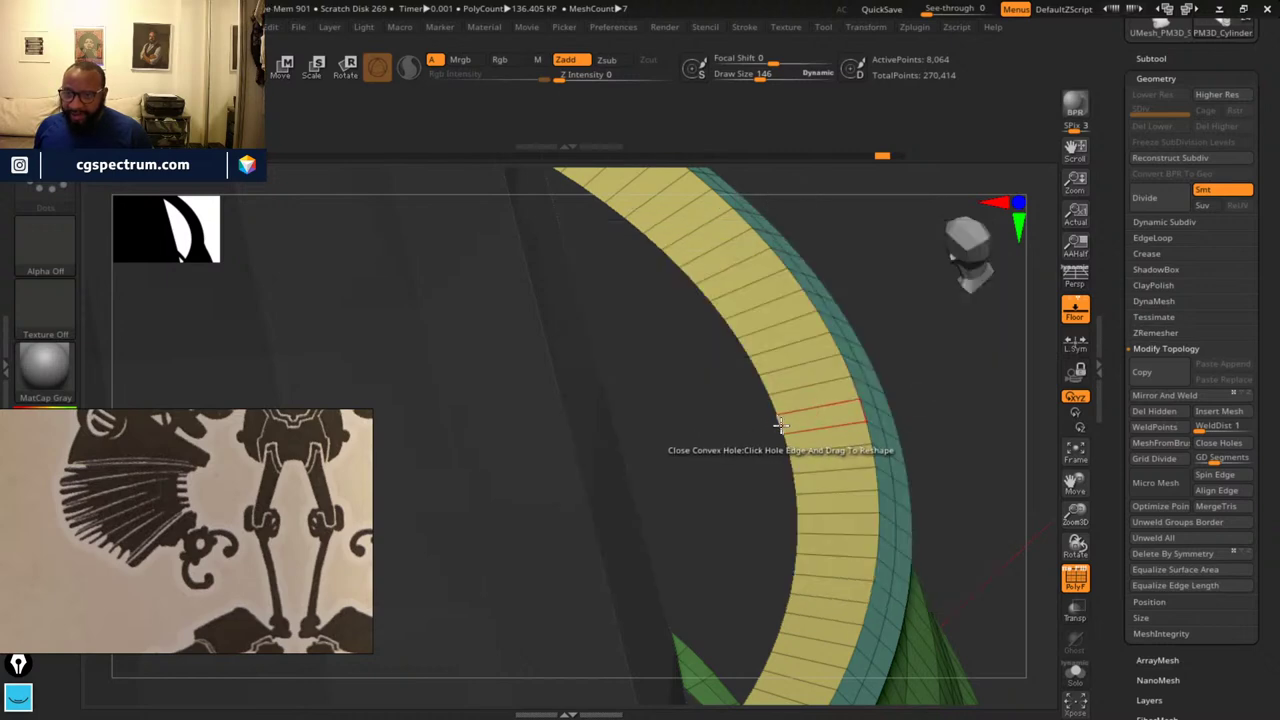
click(780, 425)
drag(951, 426, 1014, 433)
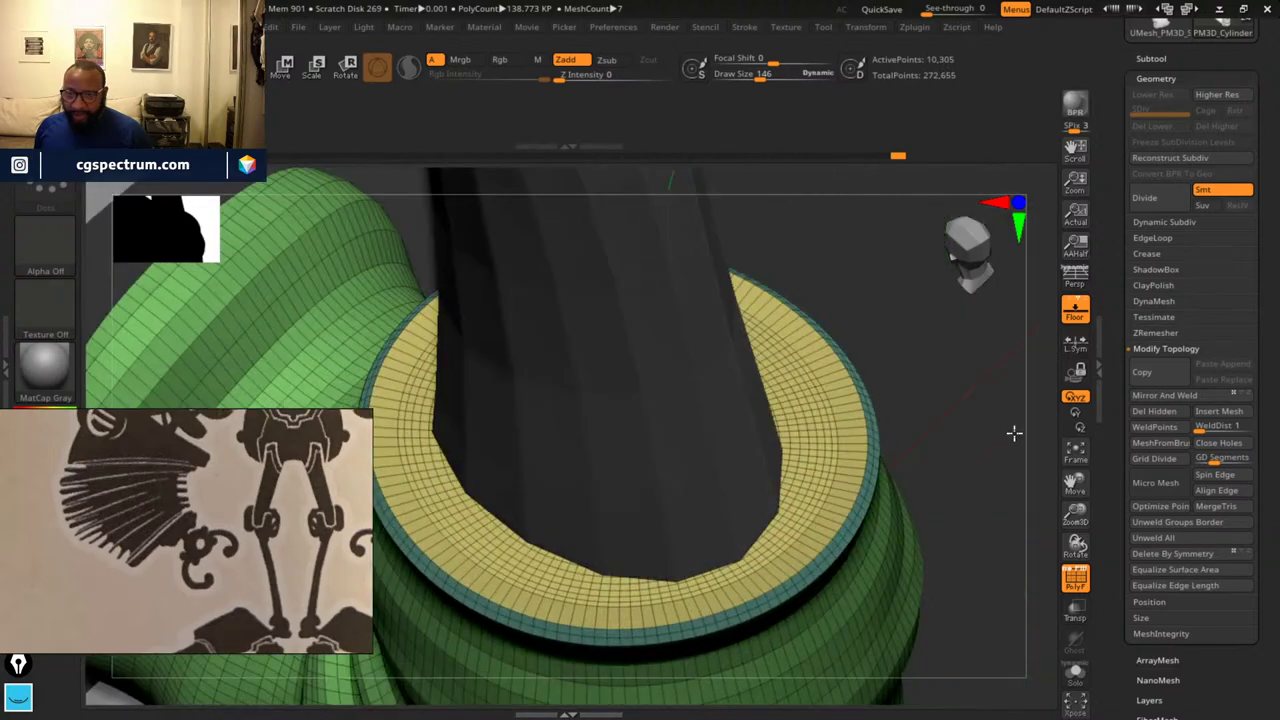
ctrl+shift+click(817, 450)
ctrl+shift+click(817, 450)
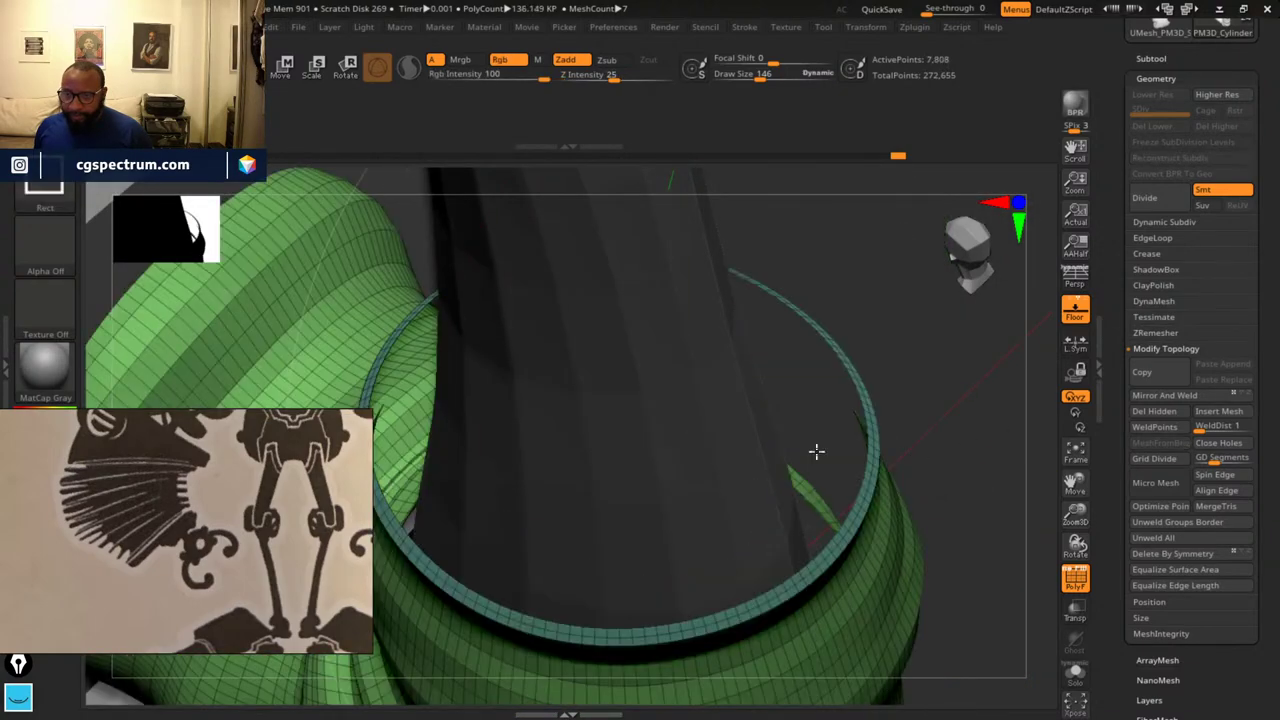
drag(971, 386, 829, 449)
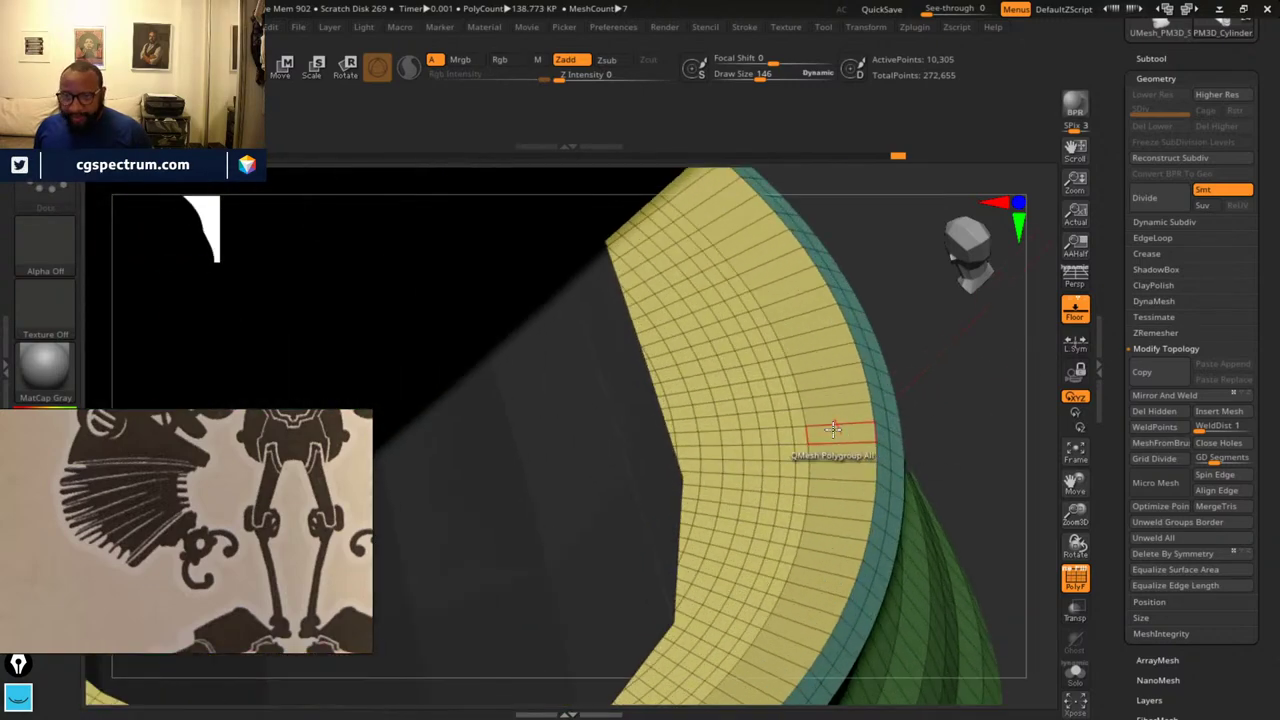
- Try to give the collar's outer cap ring its own polygroup with ZModeler PolyGroup on Polyloop
drag(935, 443, 900, 429)
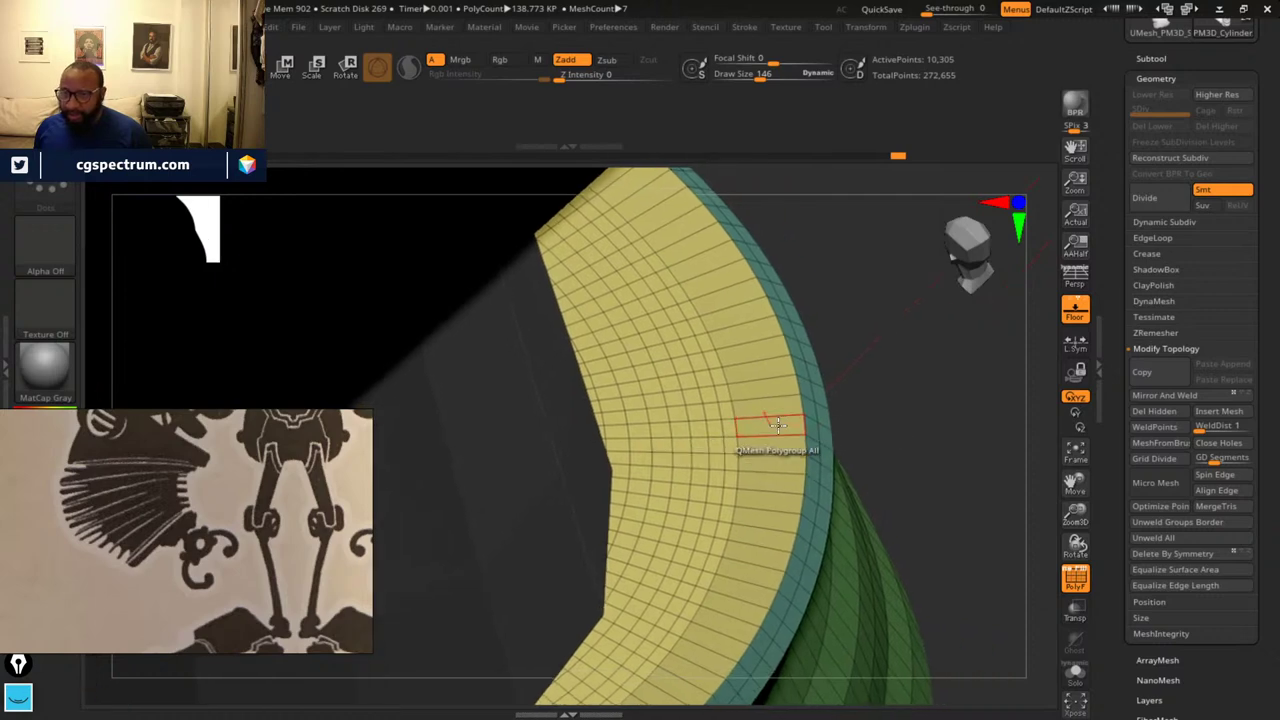
key(space)
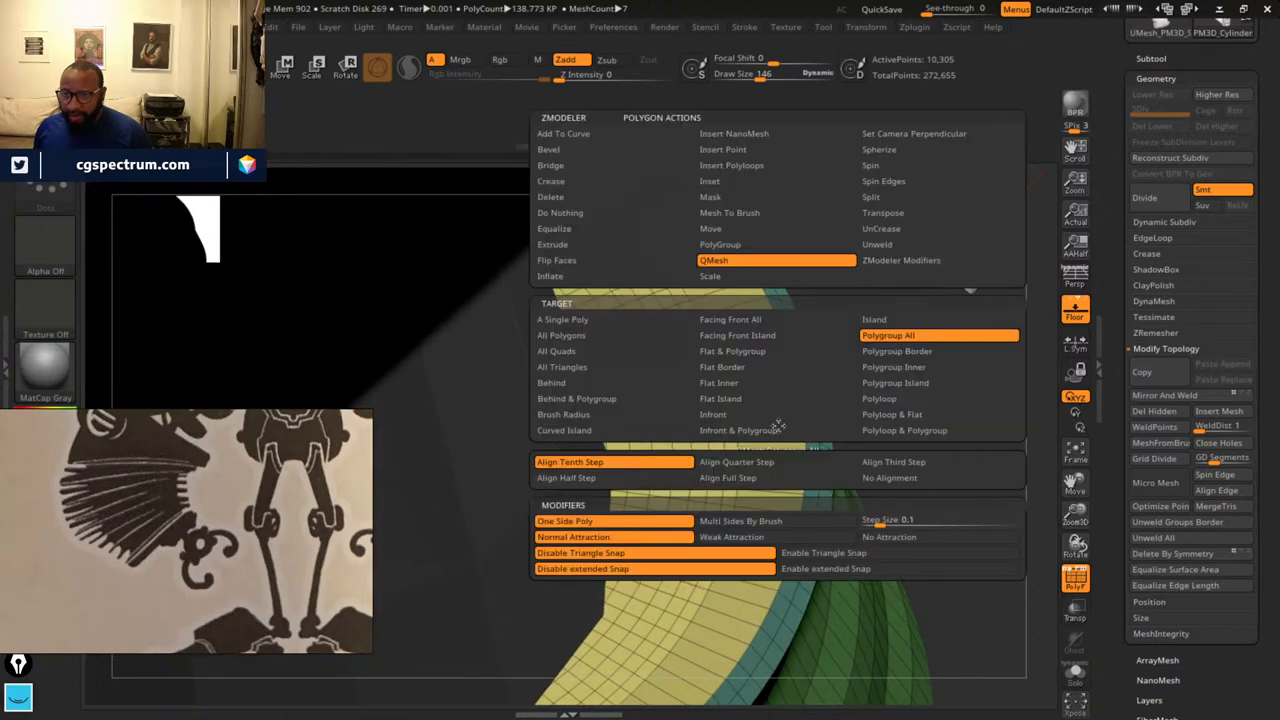
click(741, 246)
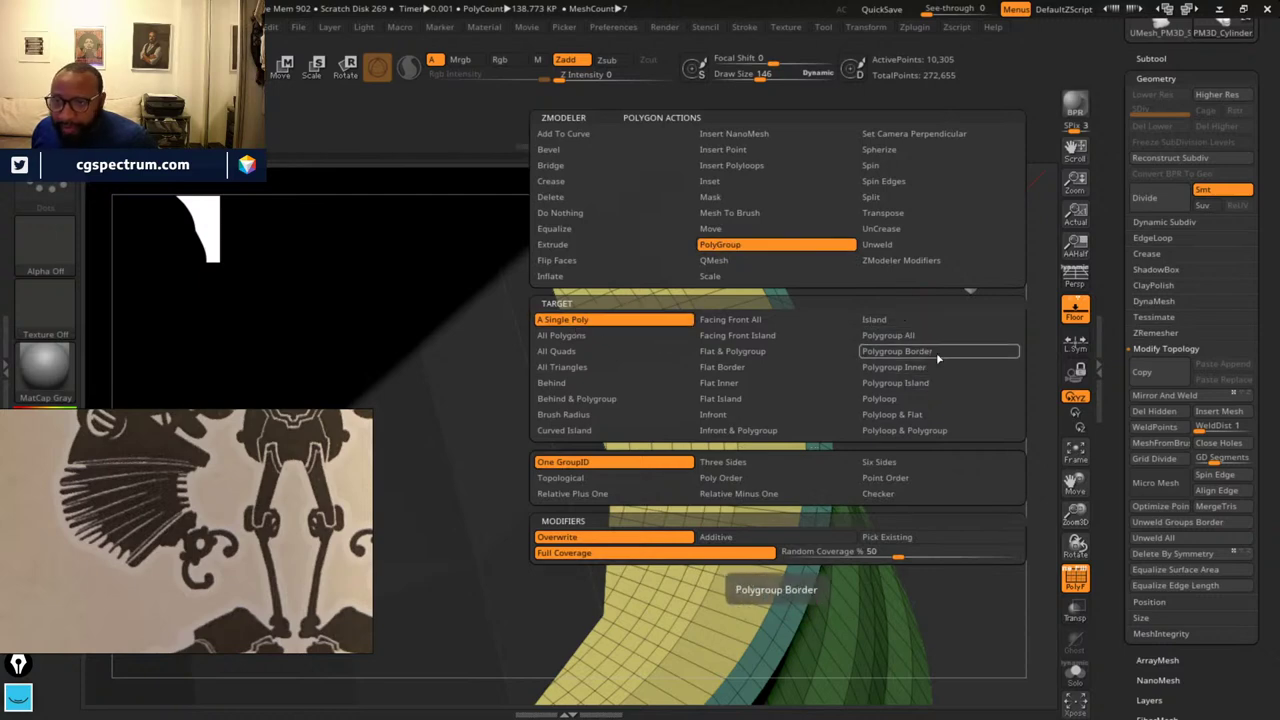
click(933, 401)
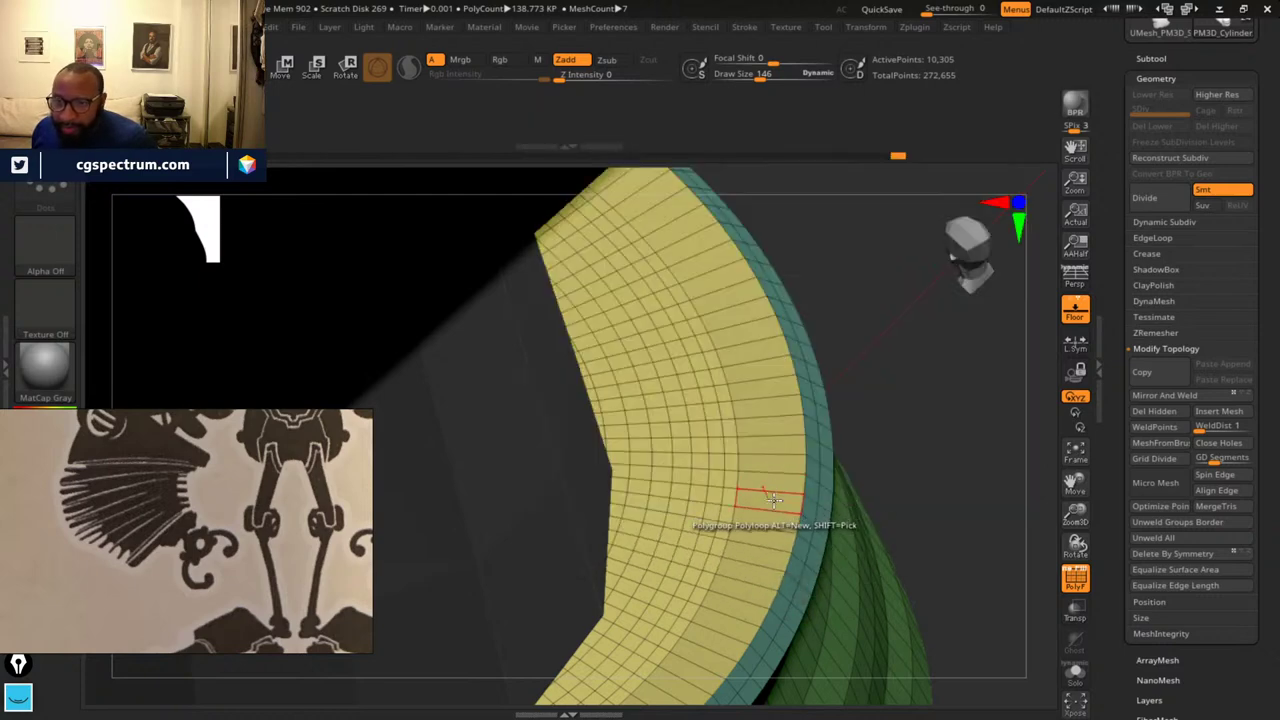
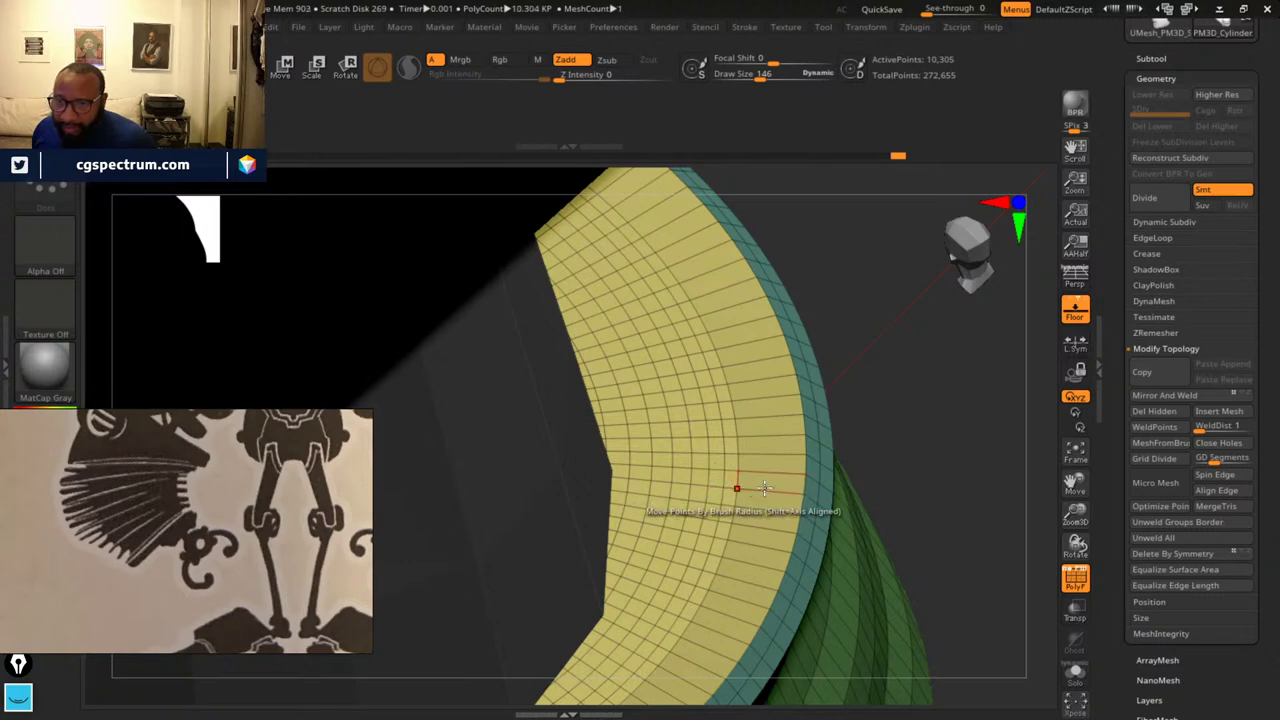
drag(970, 431, 860, 436)
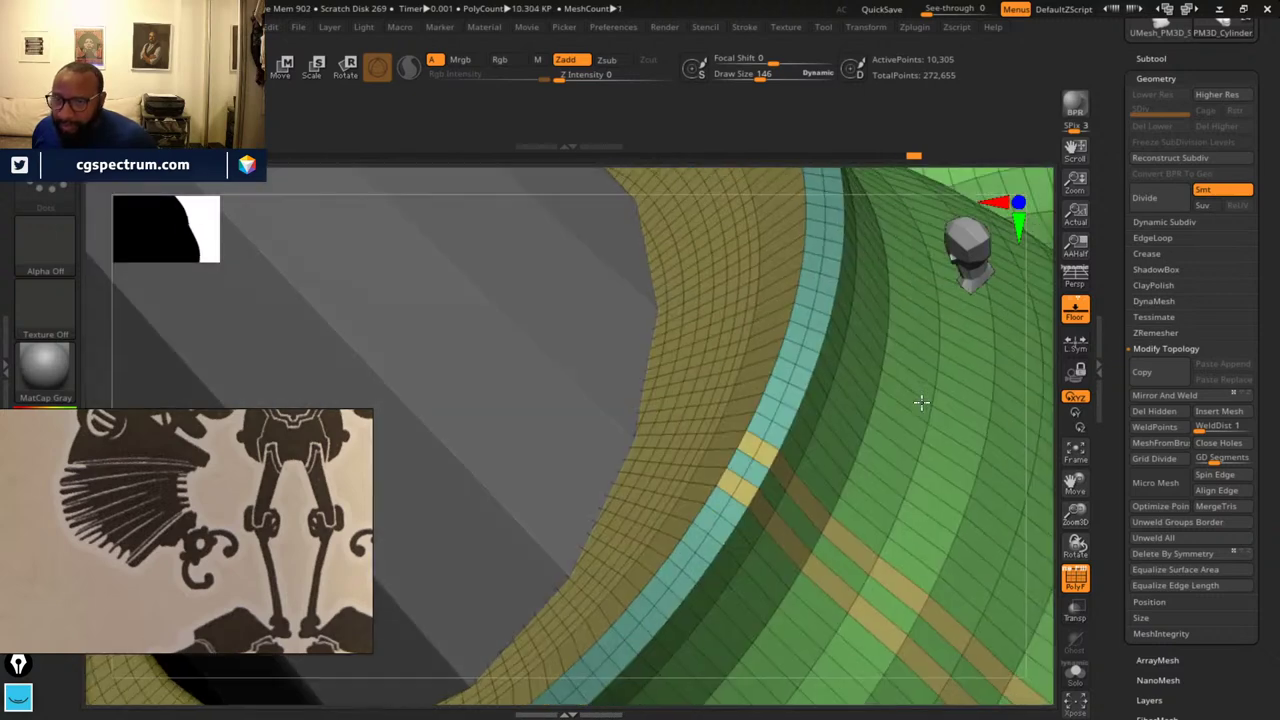
key(ctrl+z)
key(ctrl+z)
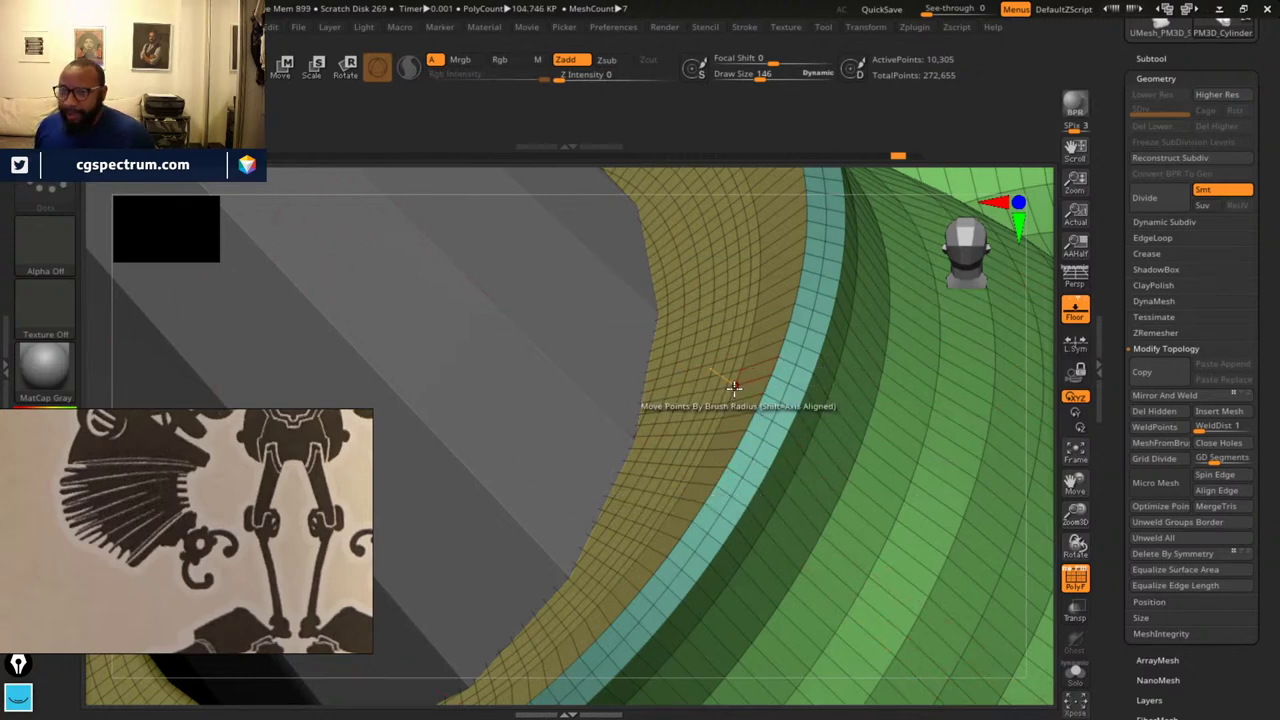
- Inset the collar's cap with ZModeler Inset on Polygroup All, leaving a narrow ring inside the rim
drag(677, 334, 900, 357)
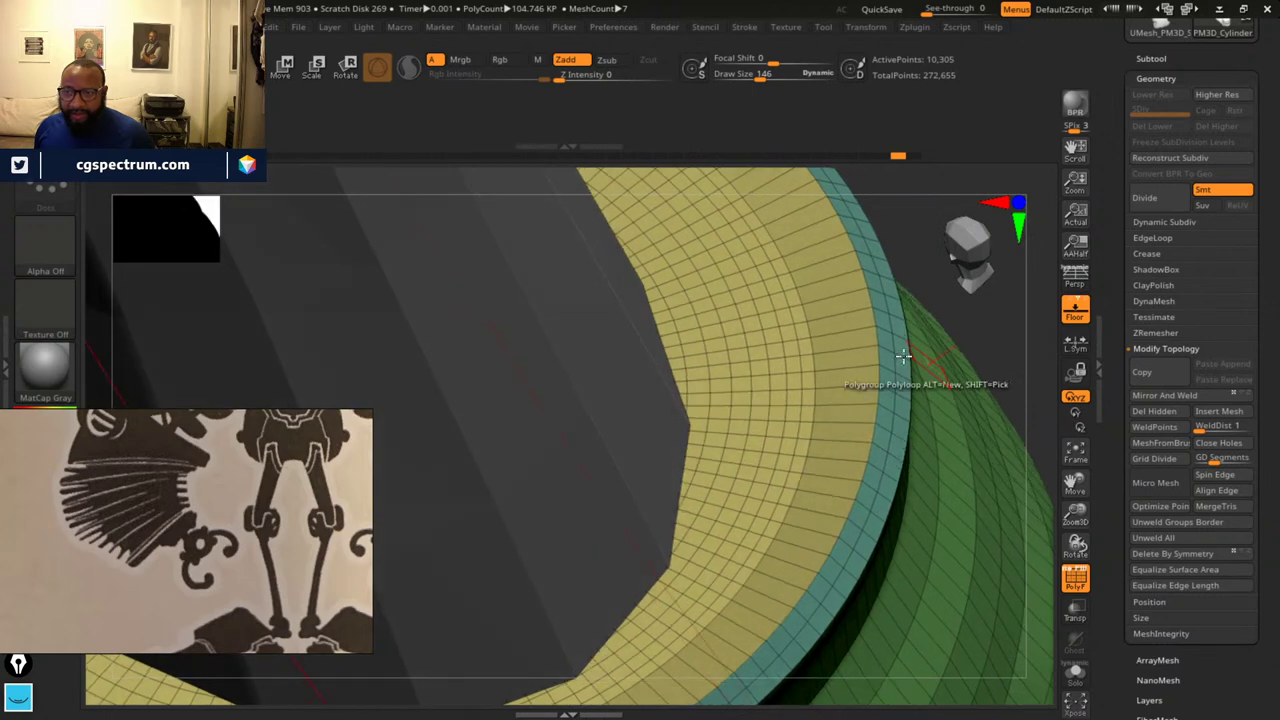
key(space)
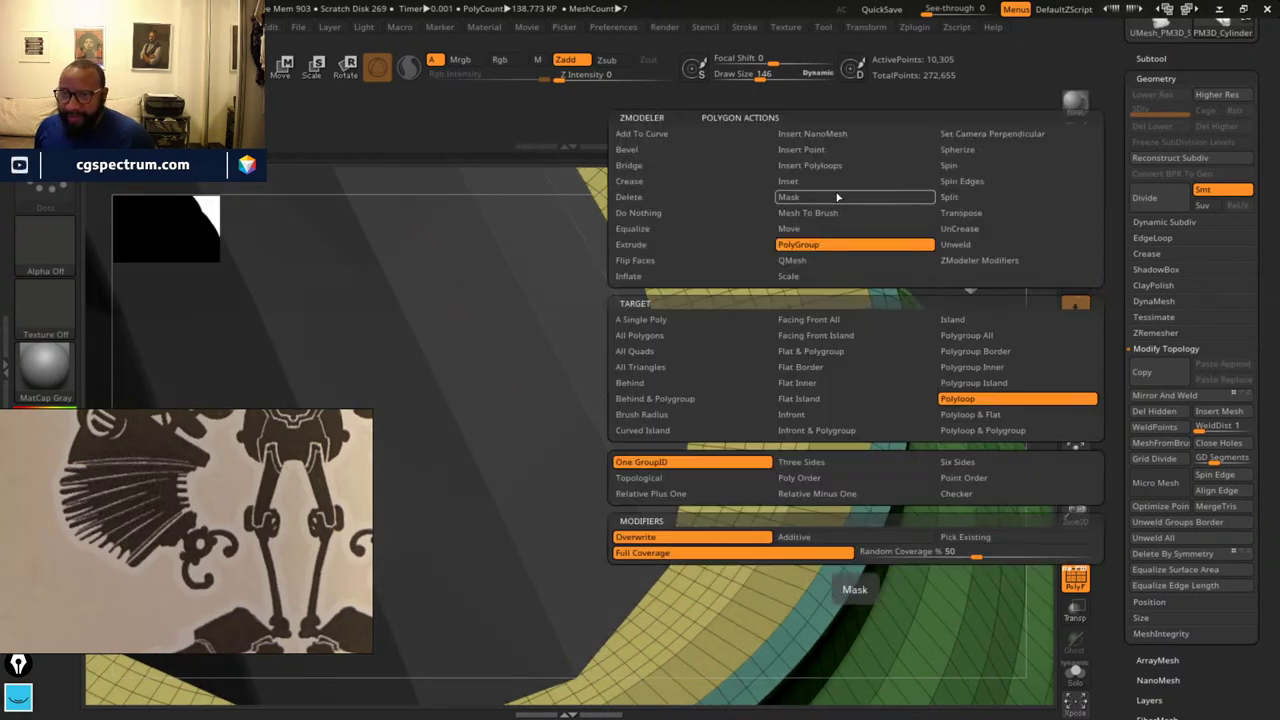
click(988, 338)
drag(849, 449, 795, 450)
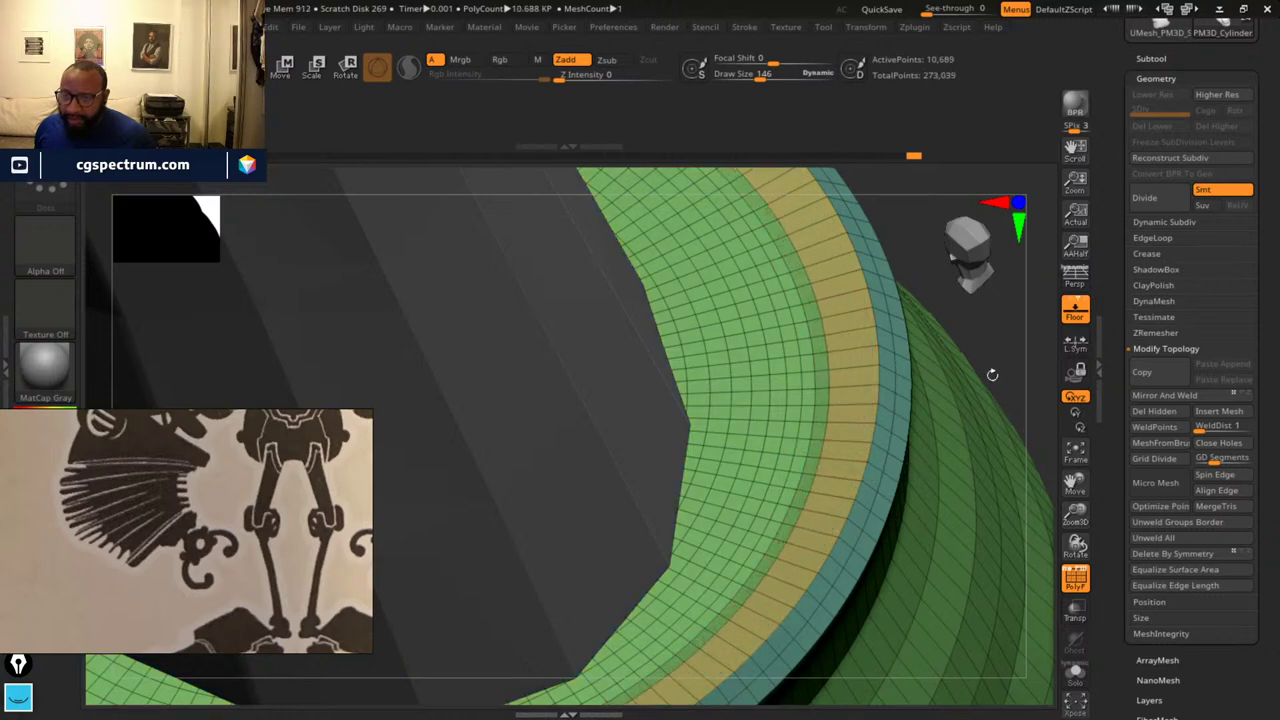
drag(992, 375, 755, 418)
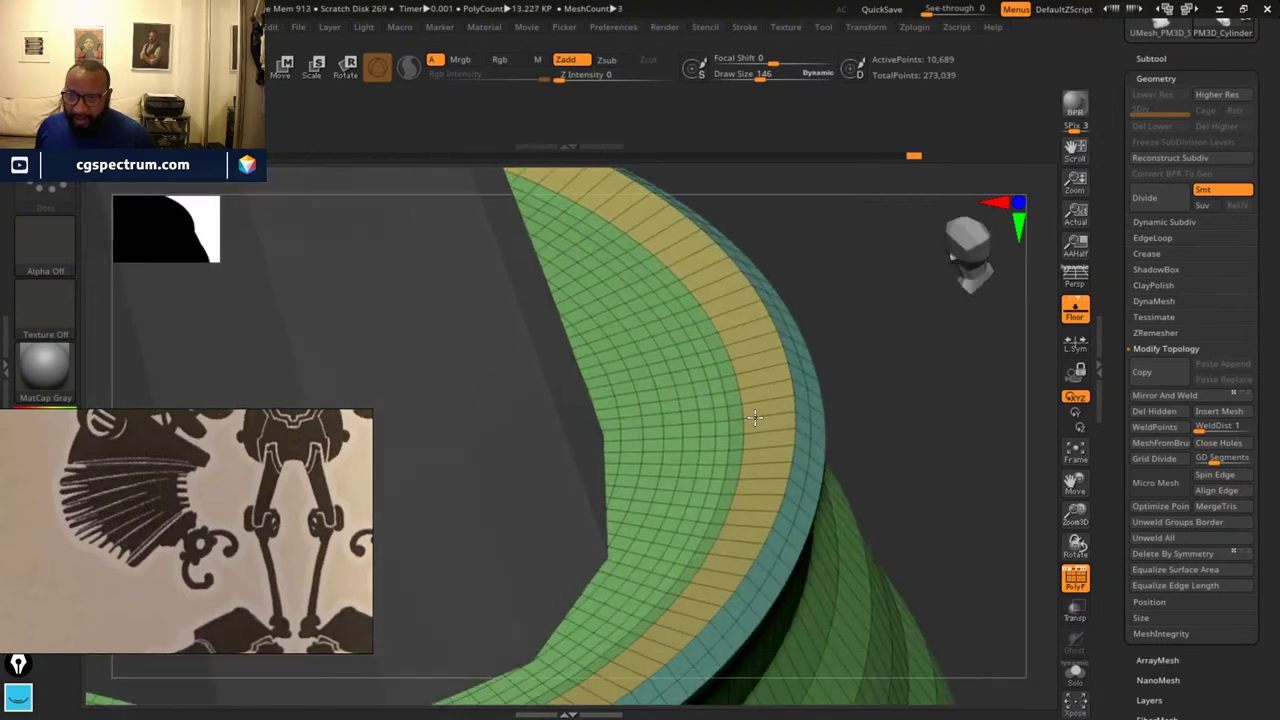
- Extrude the cap's inner polygroup down into the ankle with ZModeler Extrude on Polygroup All, forming a recess inside the collar
key(space)
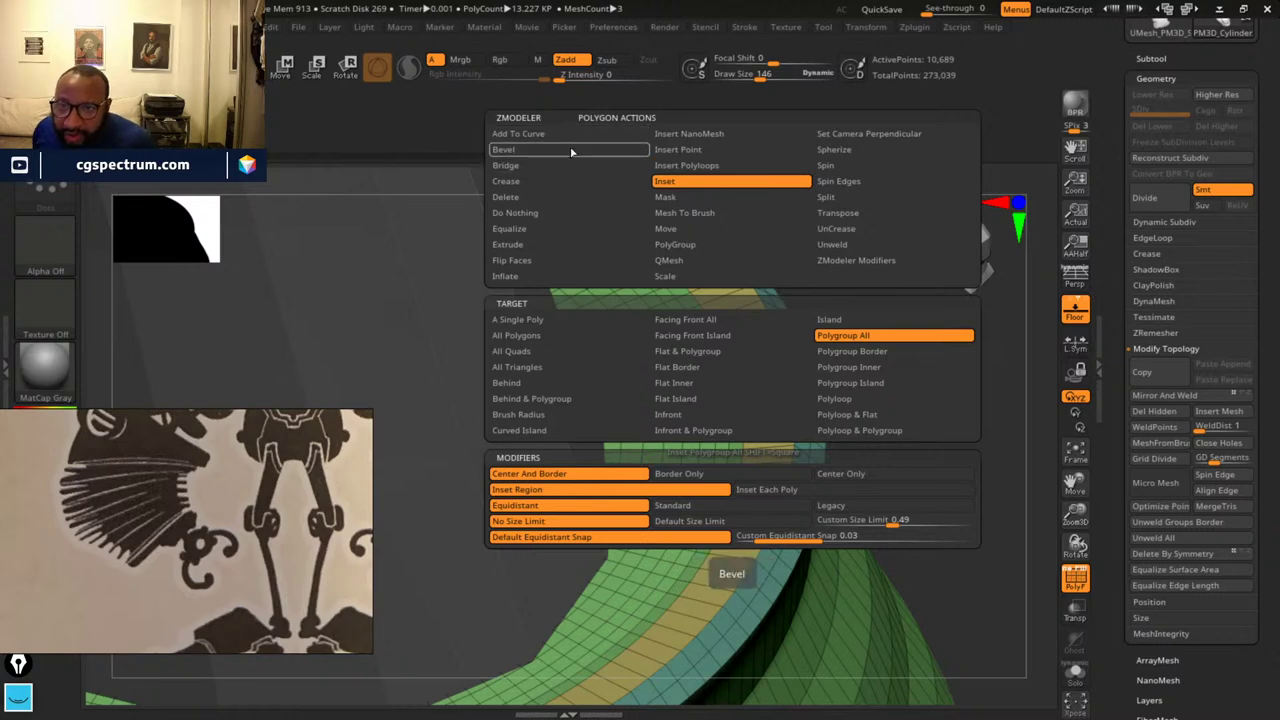
click(566, 244)
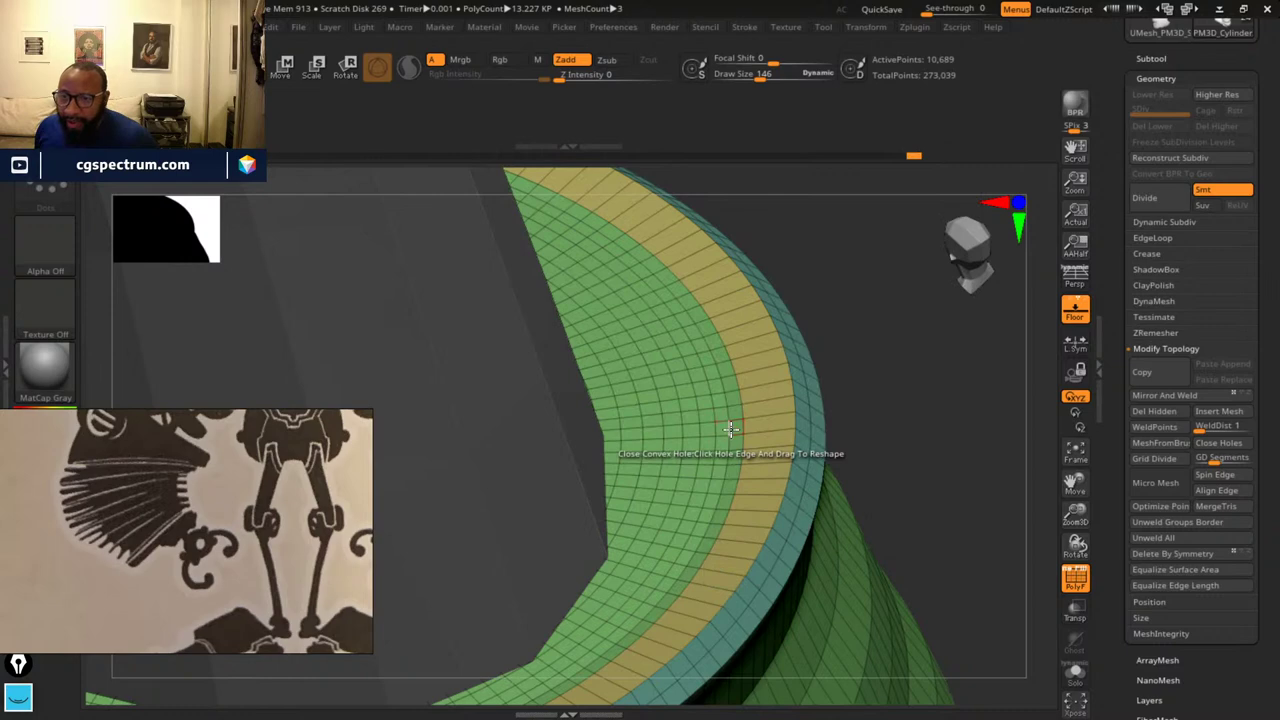
key(space)
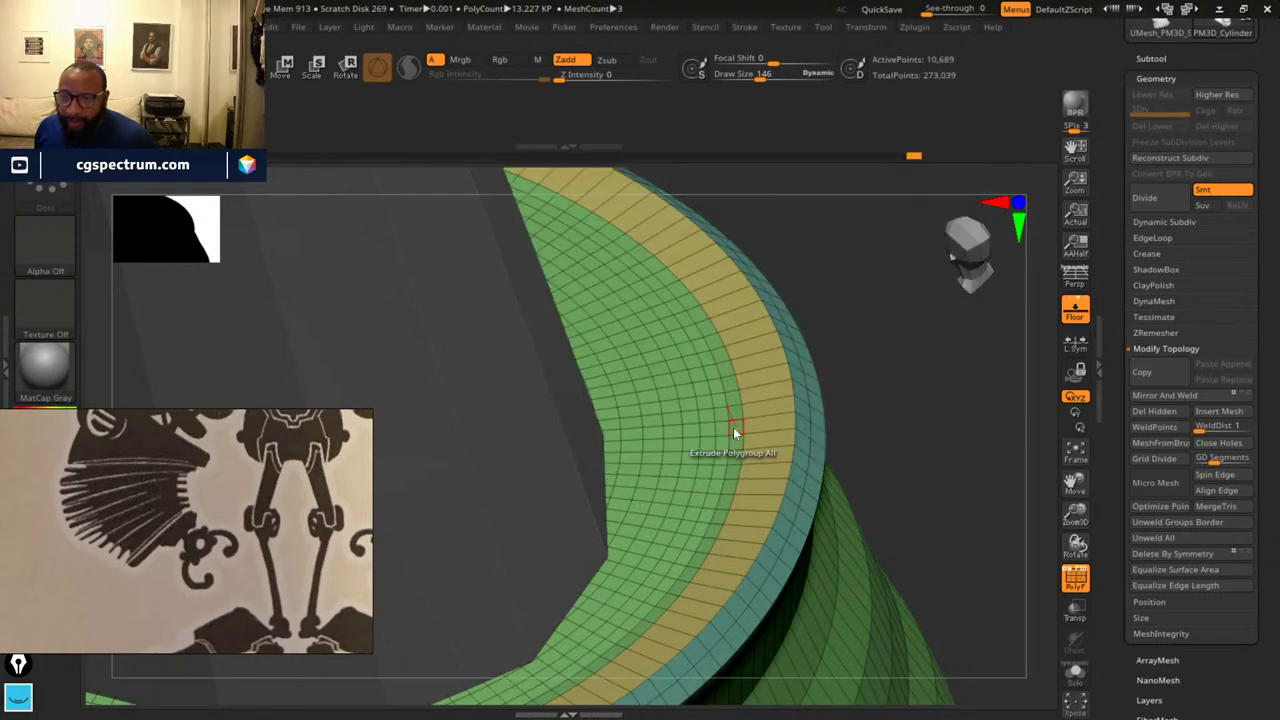
drag(733, 427, 771, 540)
key(space)
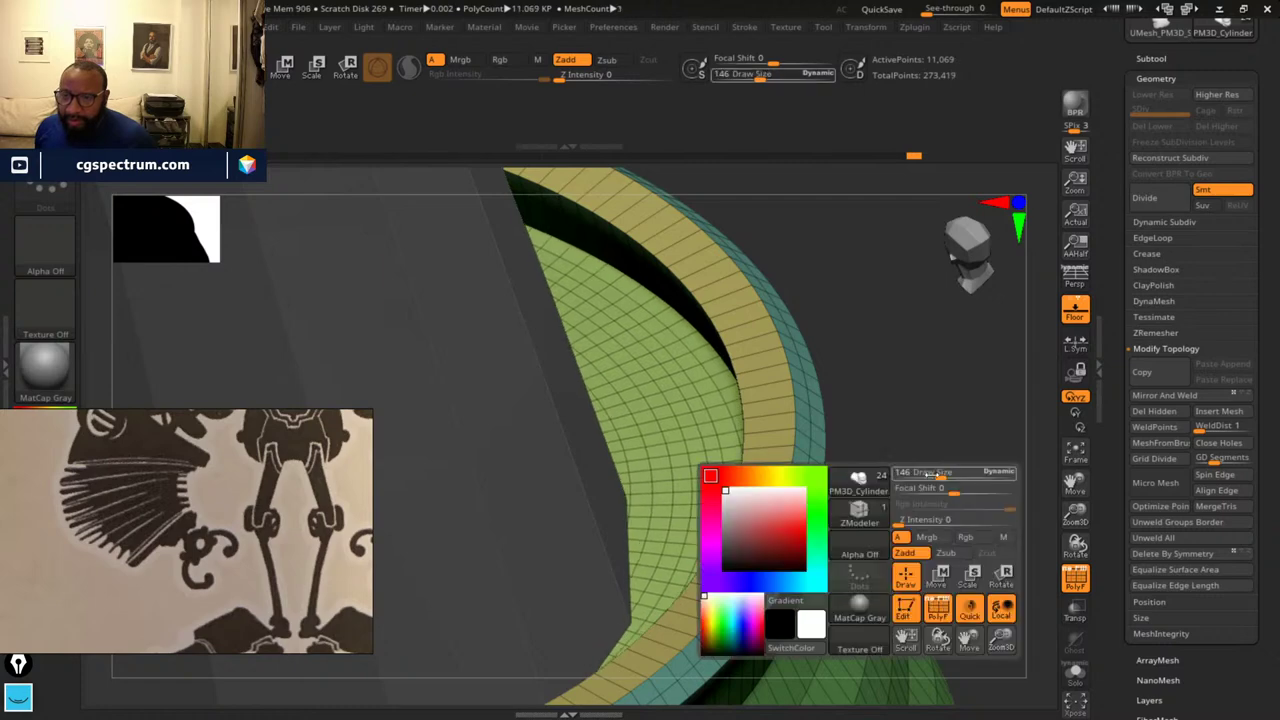
- Bevel the upper and lower edge loops of the collar's recess wall with ZModeler Bevel on EdgeLoop Complete
drag(920, 366, 959, 346)
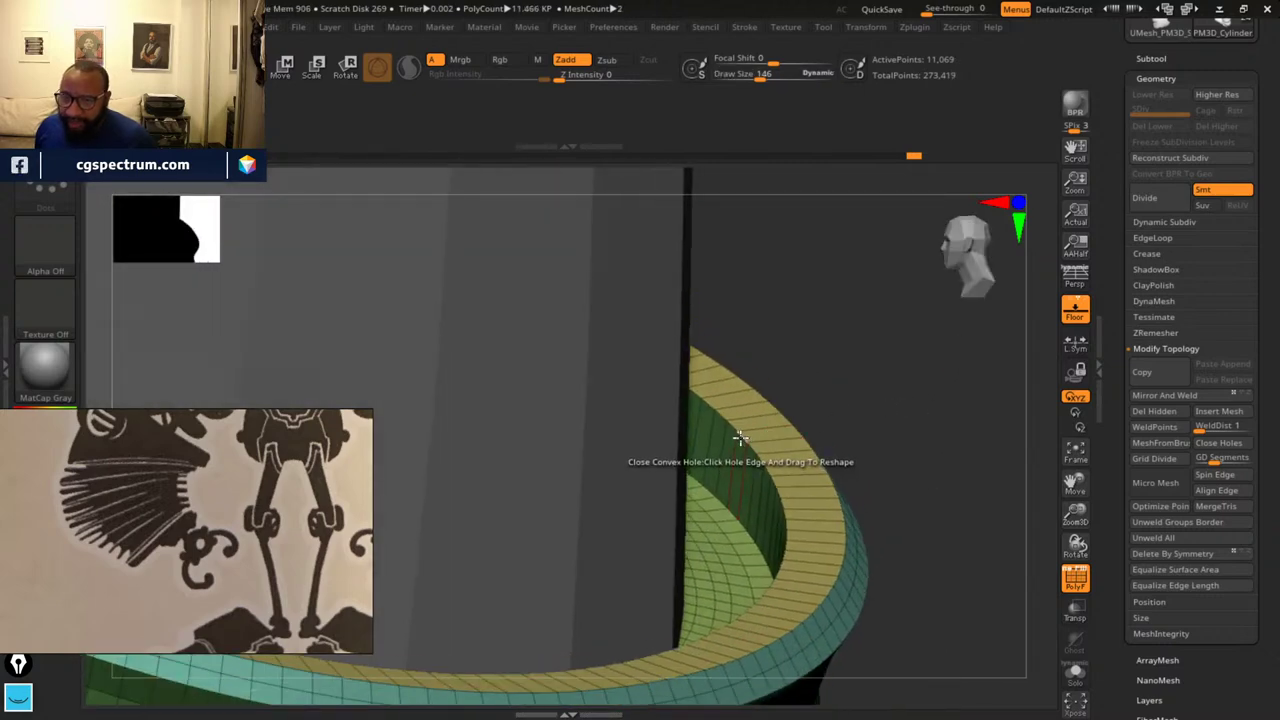
key(space)
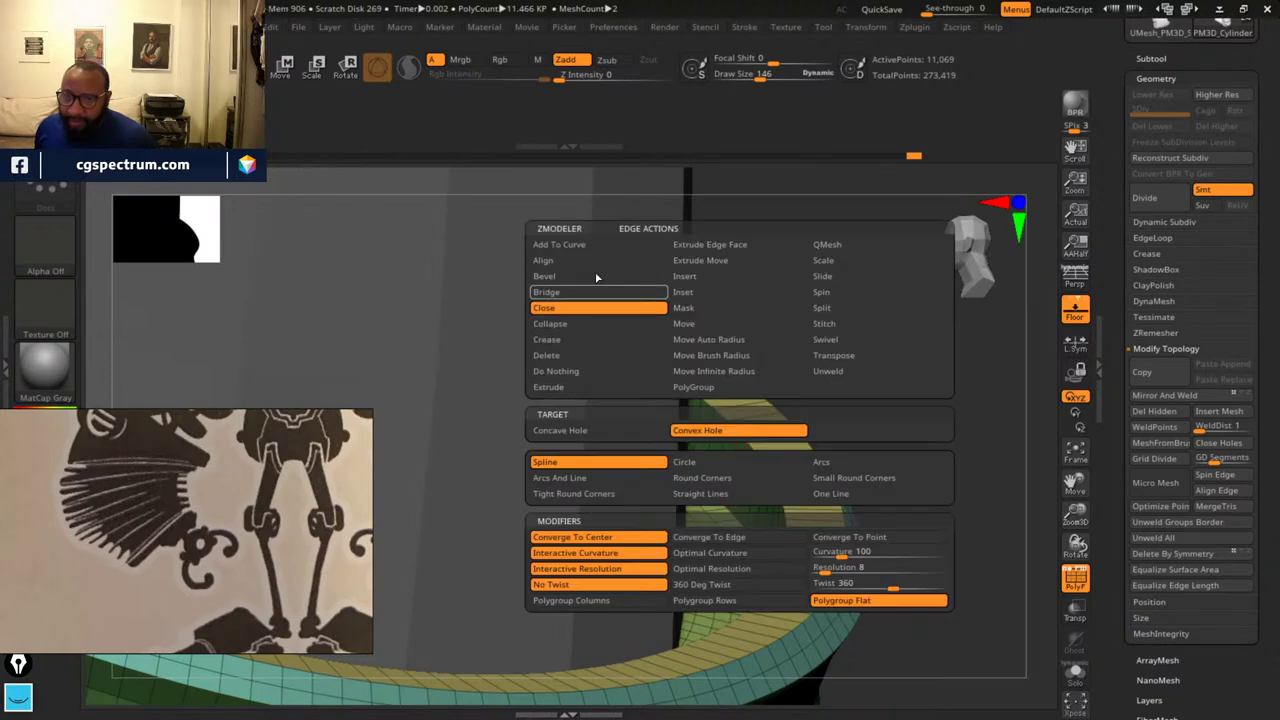
click(548, 276)
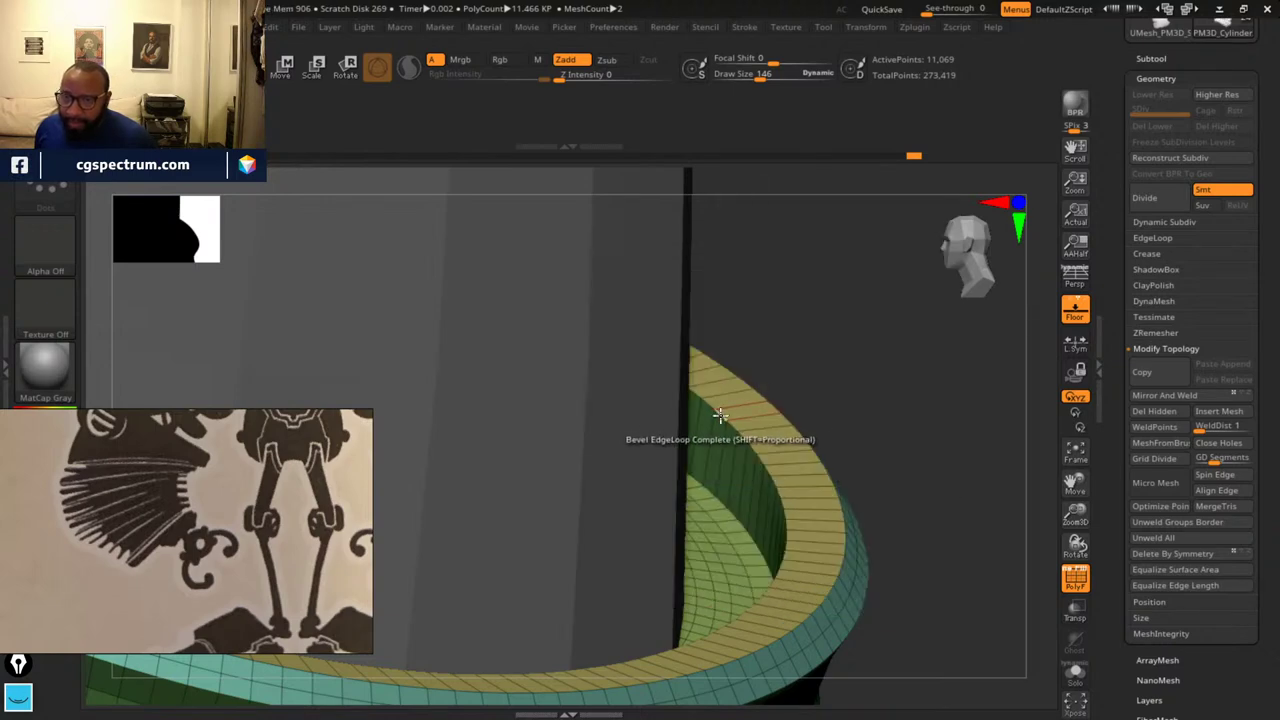
drag(723, 413, 737, 418)
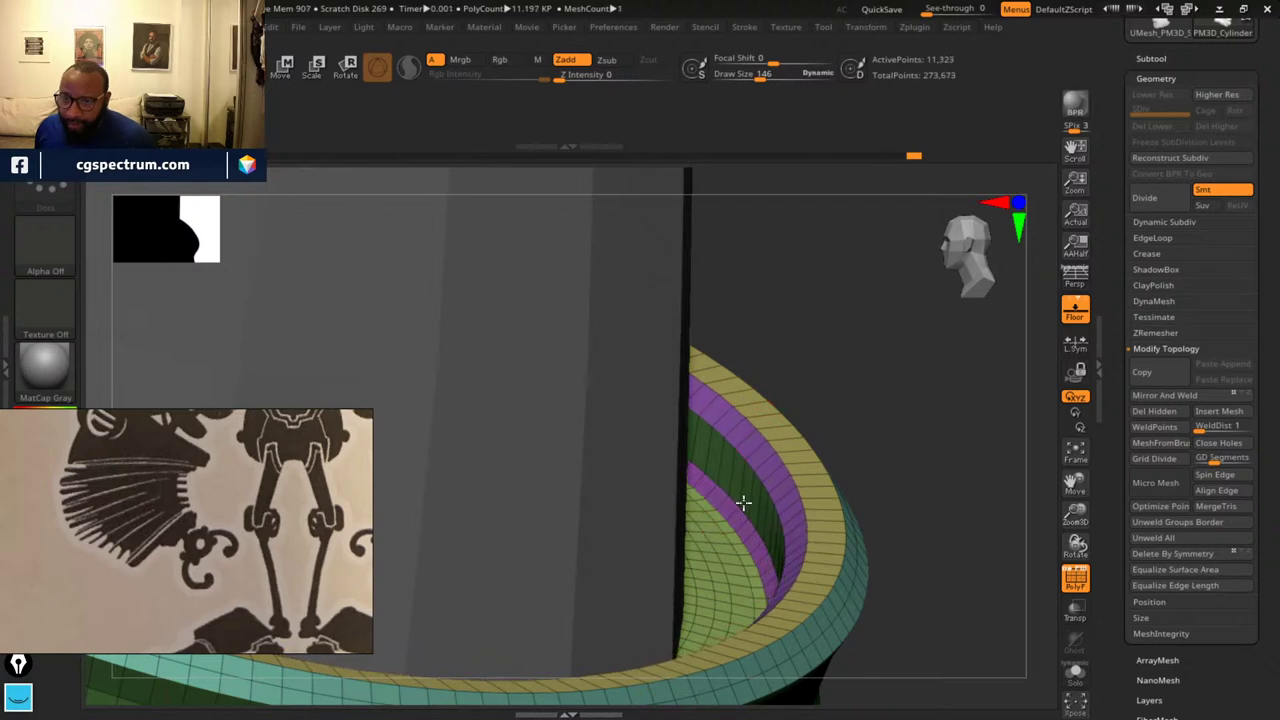
drag(967, 486, 859, 337)
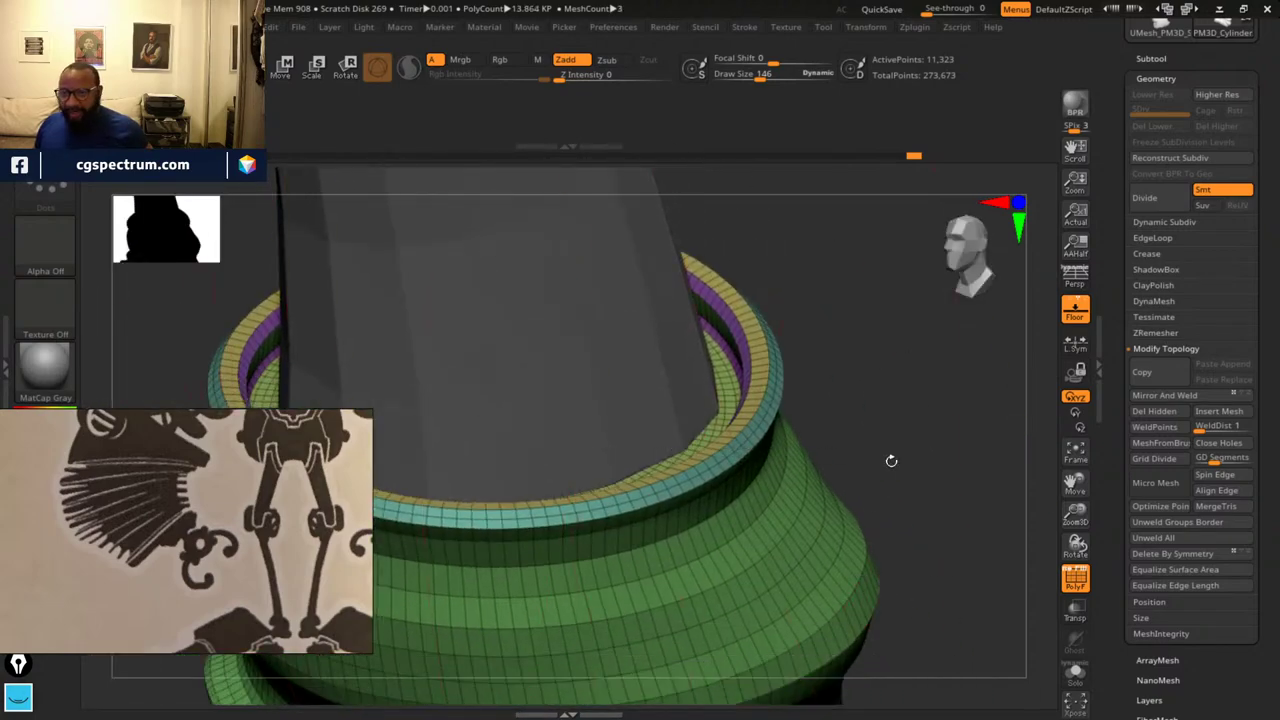
drag(891, 461, 854, 423)
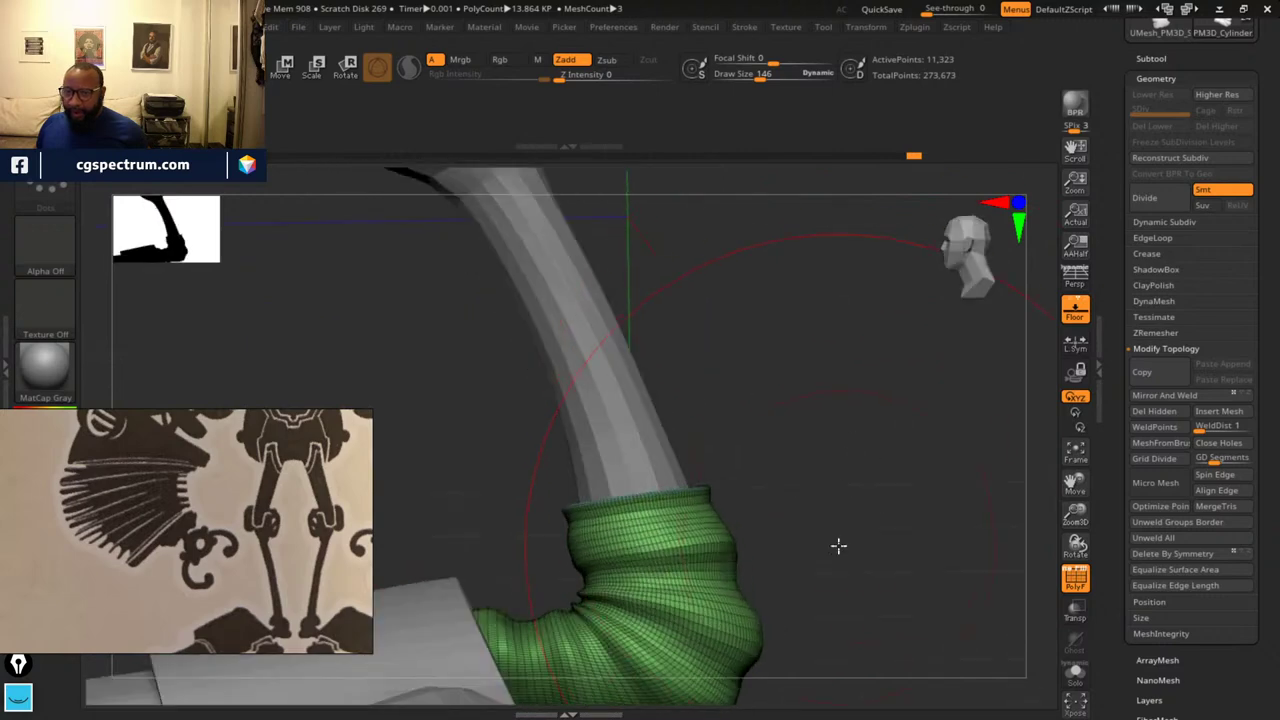
drag(838, 545, 853, 356)
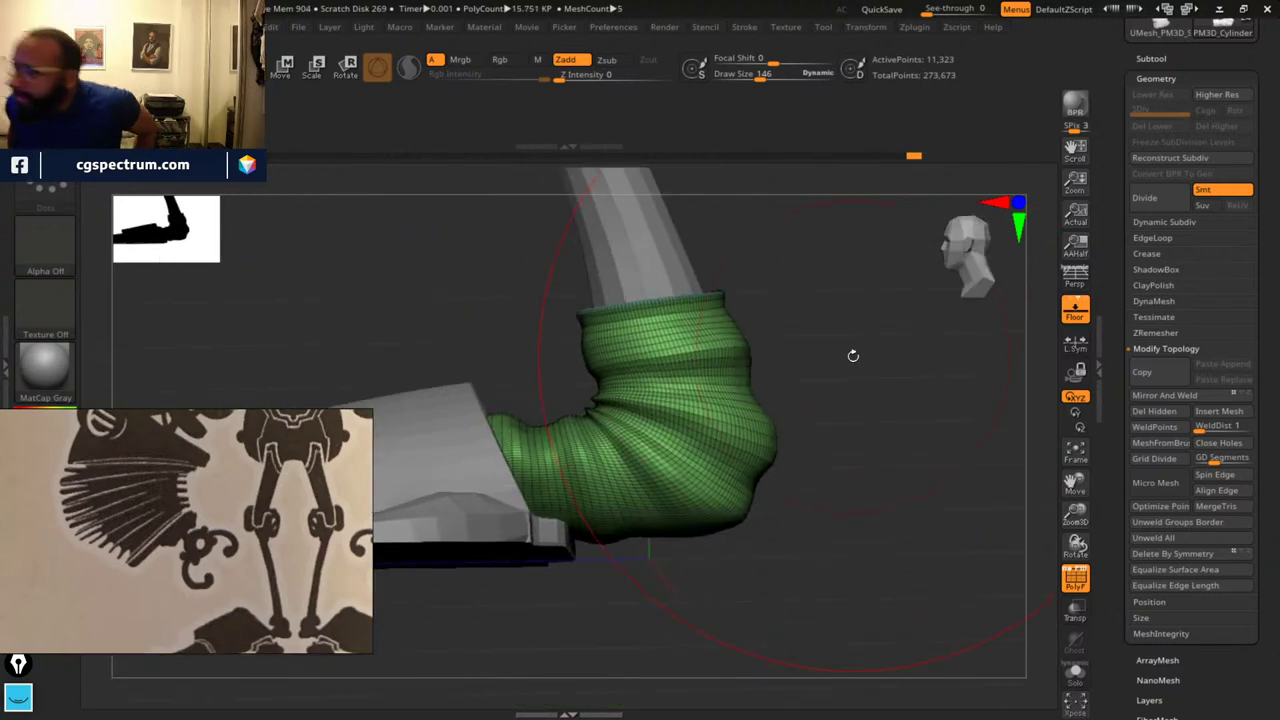
- Hide the polyframe and inflate the near stretch of the collar's rim with the Inflat brush at draw size 21
drag(843, 381, 651, 380)
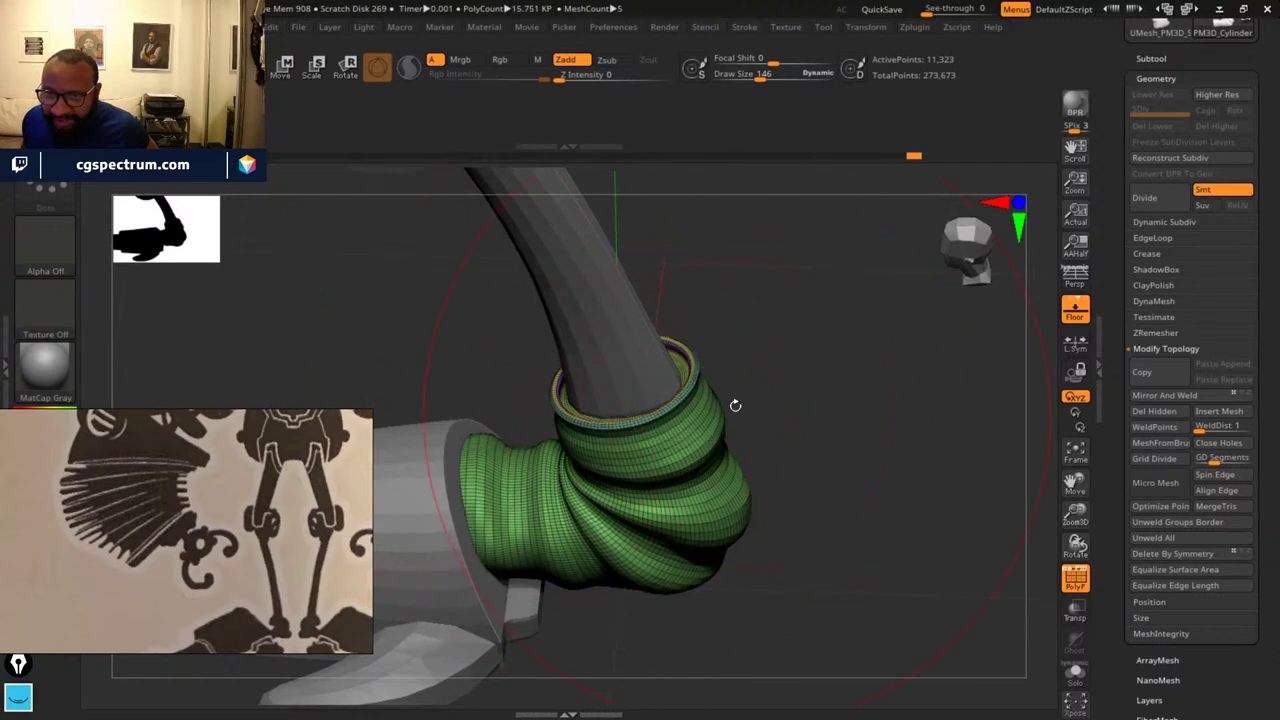
key(b)
key(i)
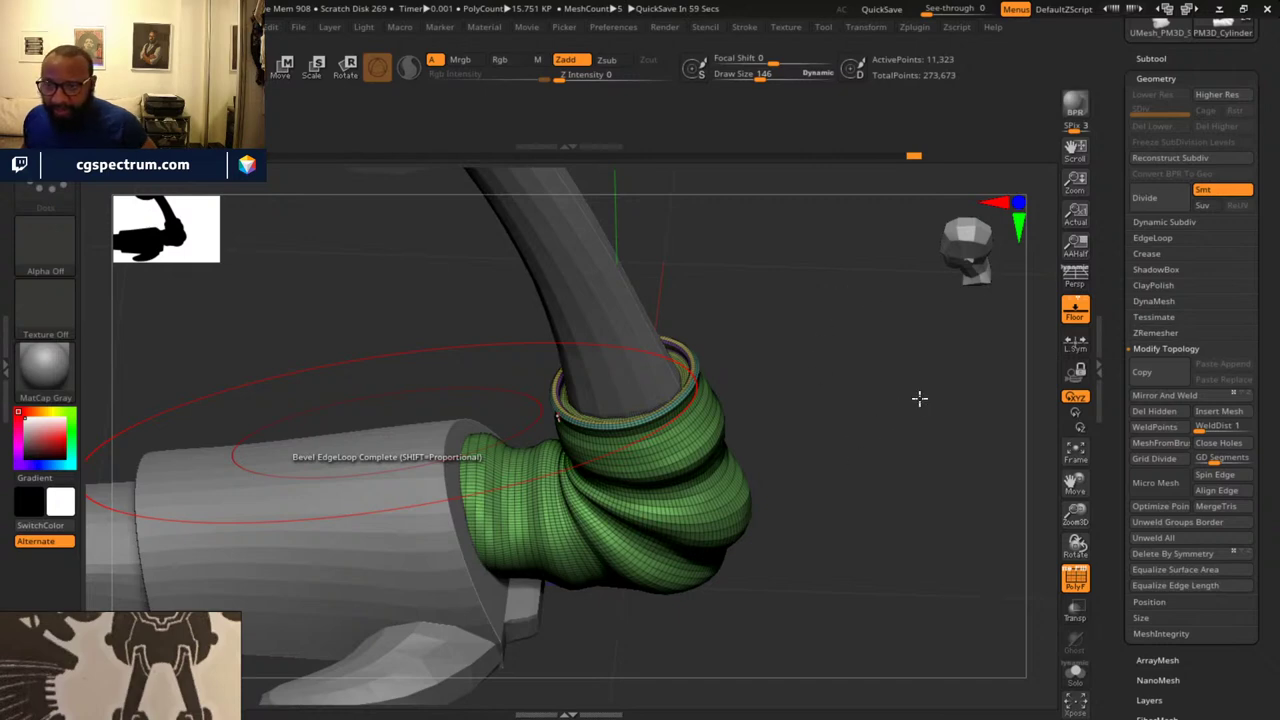
key(b)
key(i)
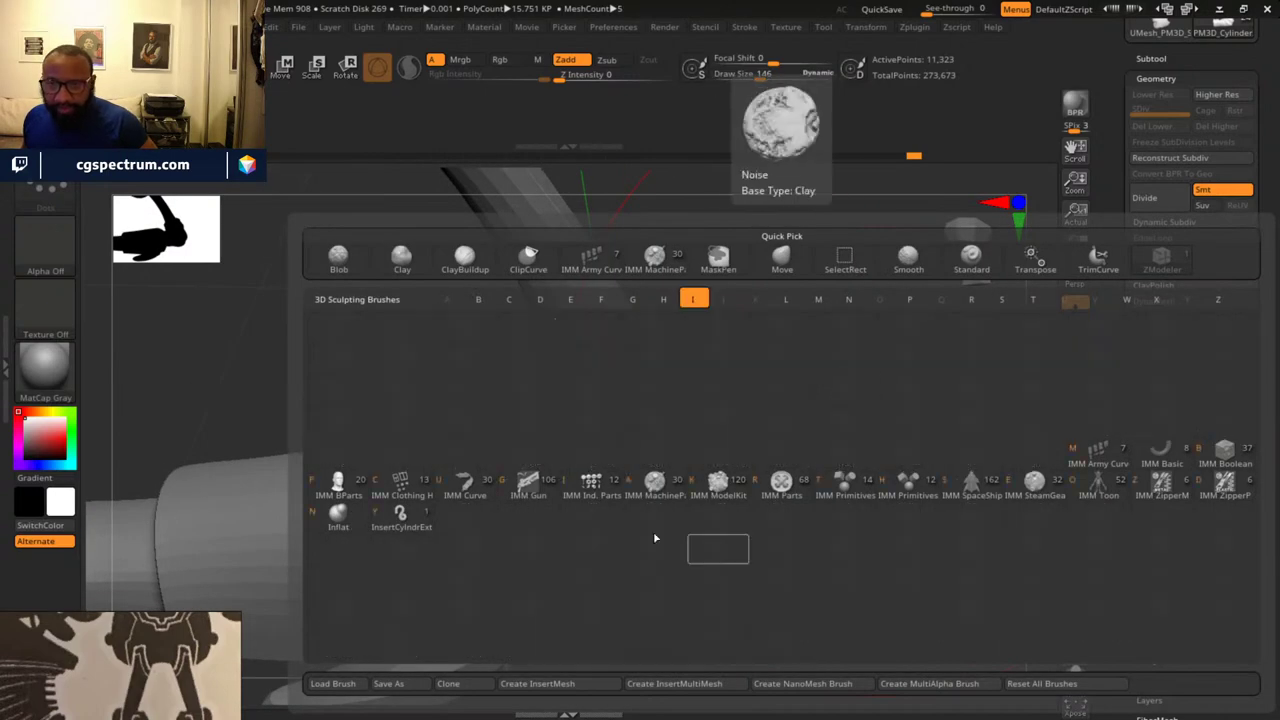
click(340, 515)
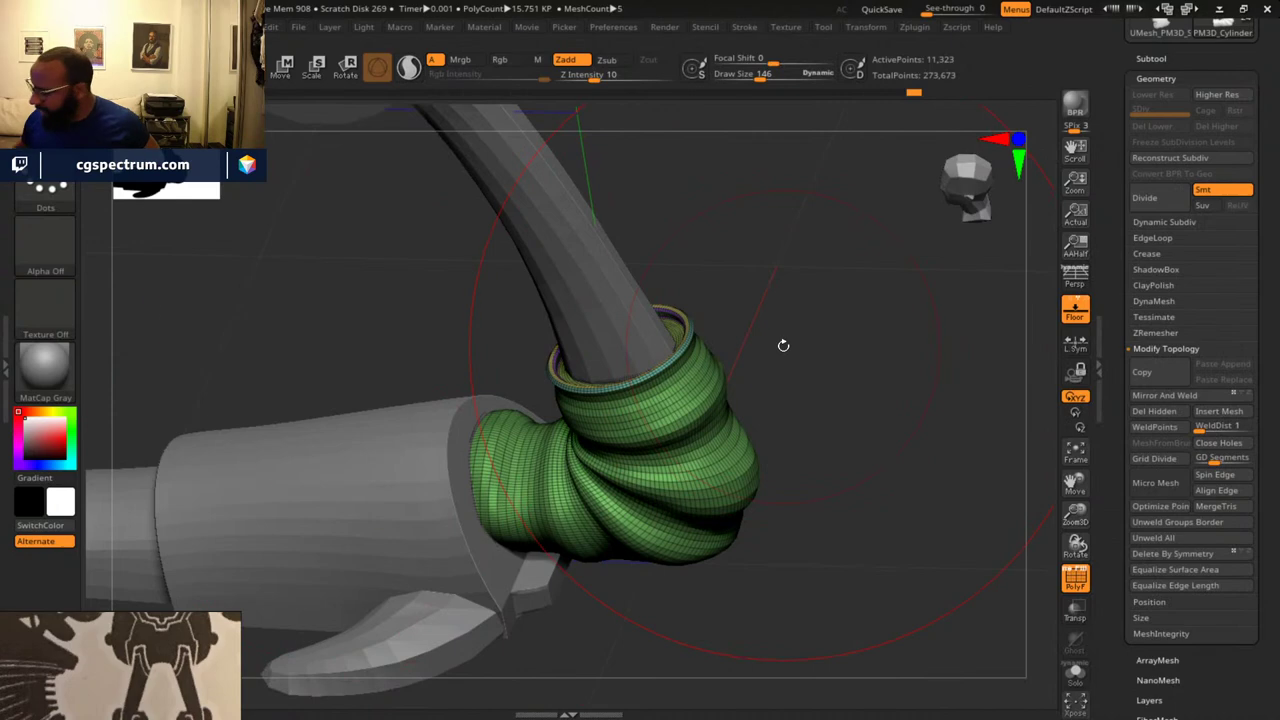
key(space)
drag(739, 356, 745, 356)
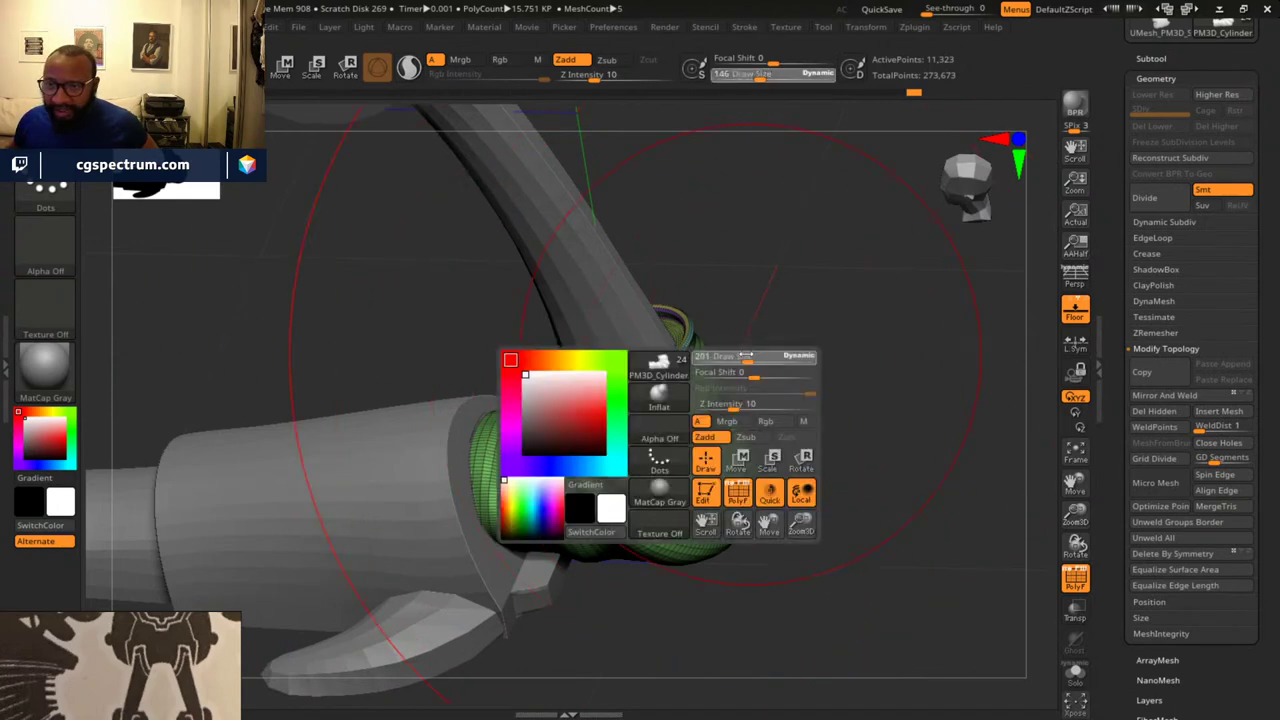
mouse_move(831, 308)
alt+mouse_down()
mouse_move(877, 346)
mouse_move(862, 352)
alt+mouse_up()
click(1075, 578)
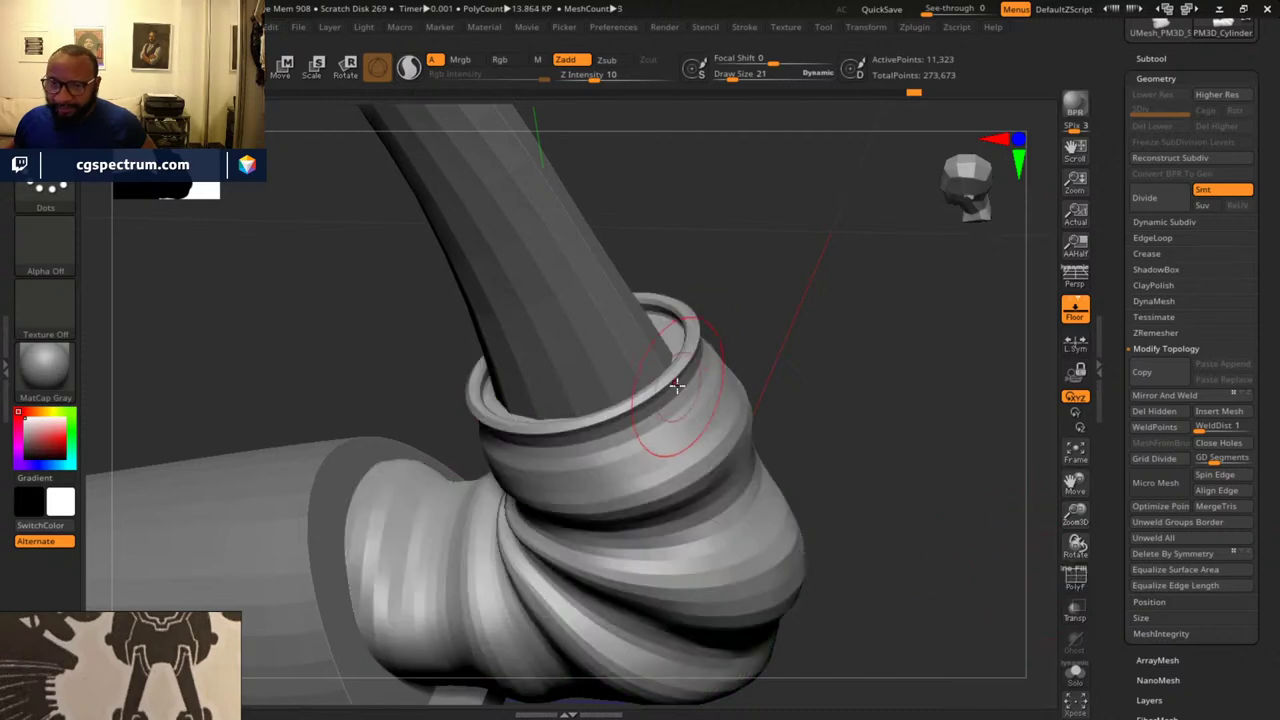
drag(628, 412, 526, 429)
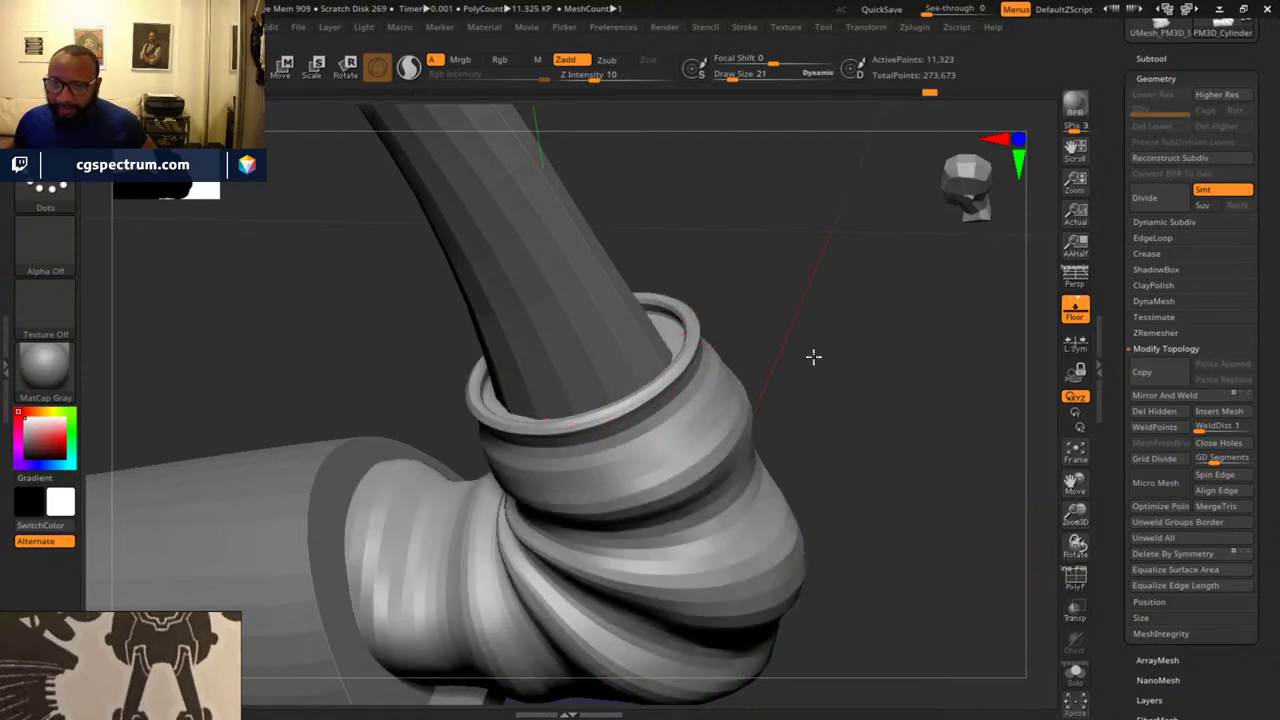
drag(813, 356, 647, 390)
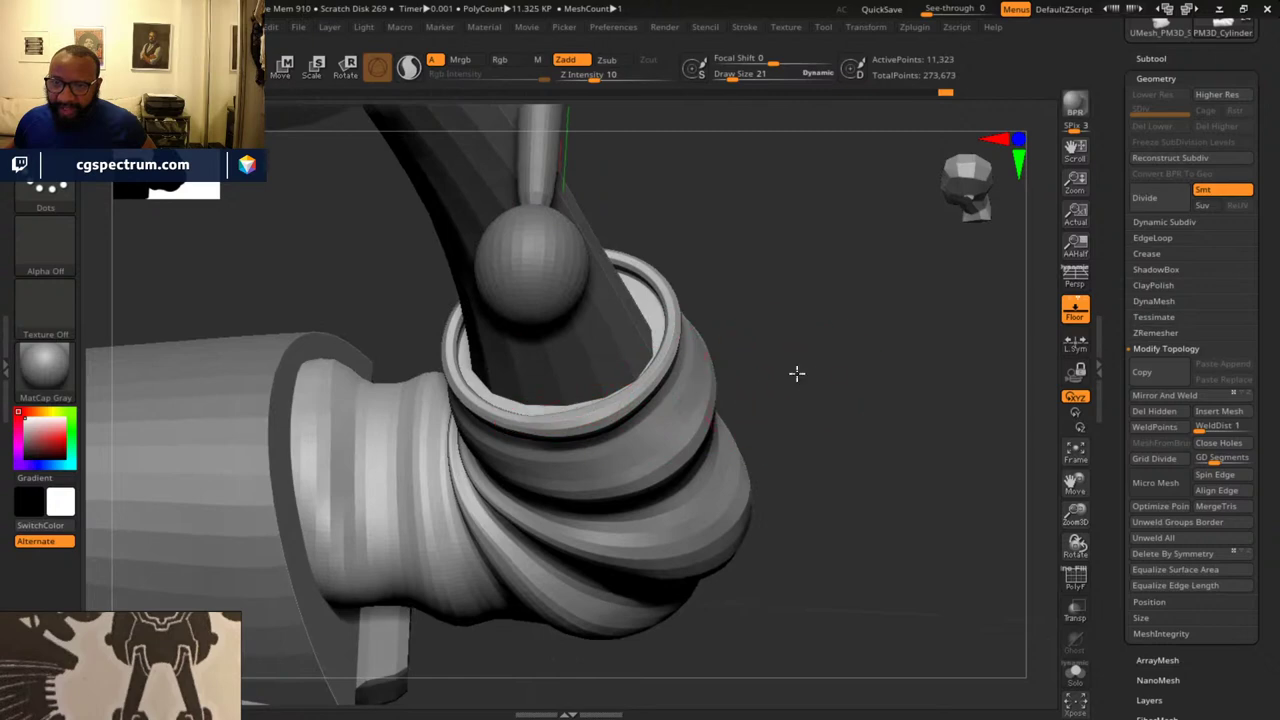
- Thicken further stretches of the collar's rim around the leg opening with the Inflat brush
drag(797, 373, 560, 400)
drag(797, 360, 725, 392)
drag(580, 408, 650, 340)
mouse_move(803, 320)
mouse_down()
mouse_move(782, 394)
mouse_move(643, 241)
mouse_up()
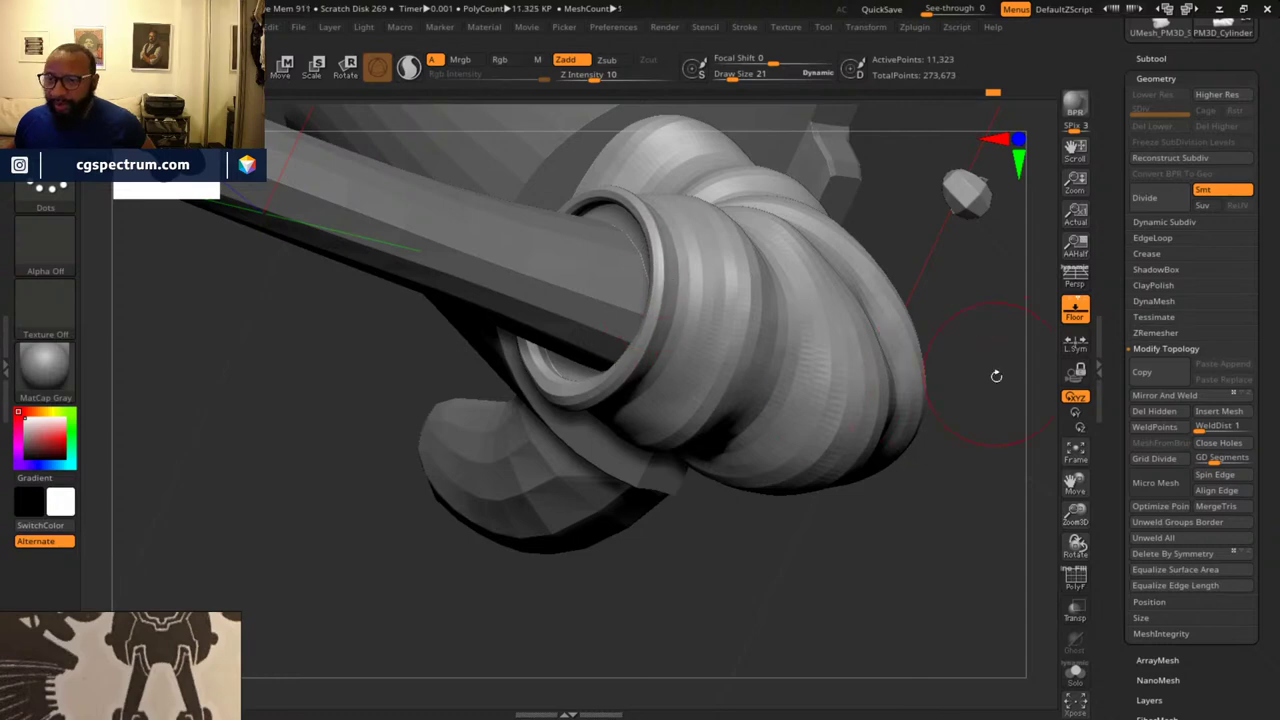
mouse_move(996, 376)
mouse_down()
mouse_move(863, 489)
mouse_move(586, 606)
mouse_move(897, 474)
mouse_move(689, 382)
mouse_up()
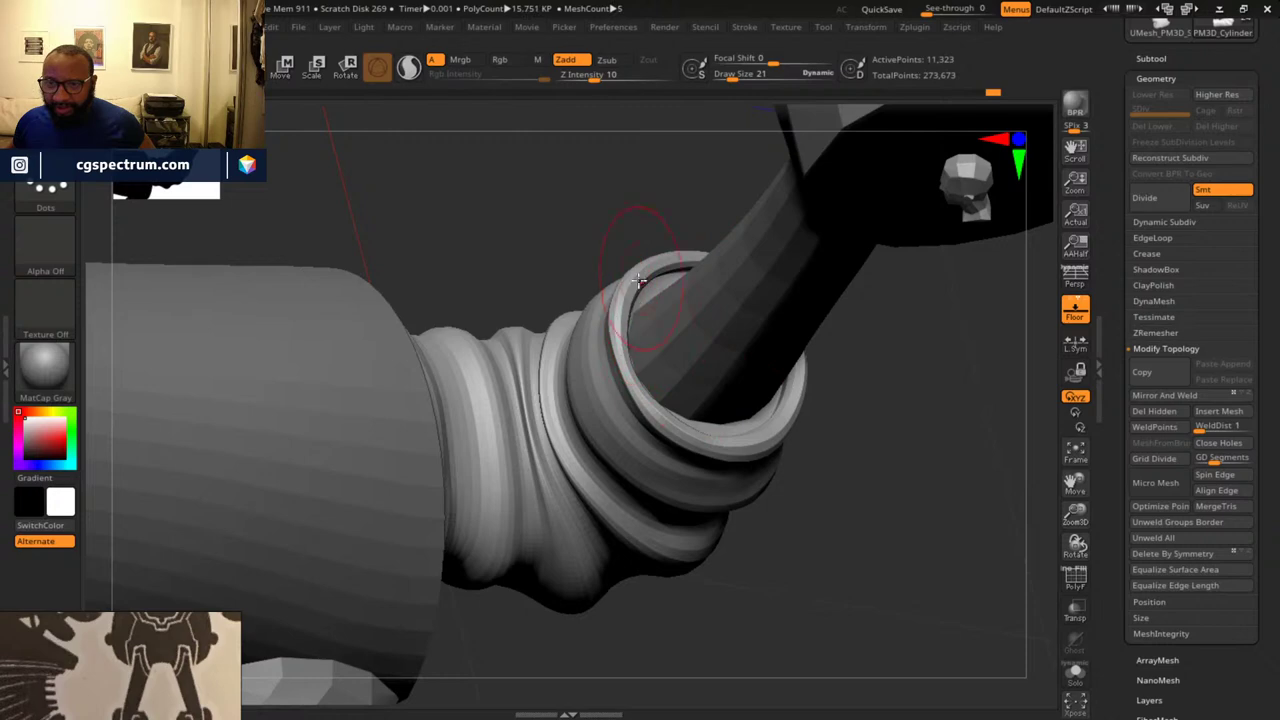
drag(858, 434, 727, 416)
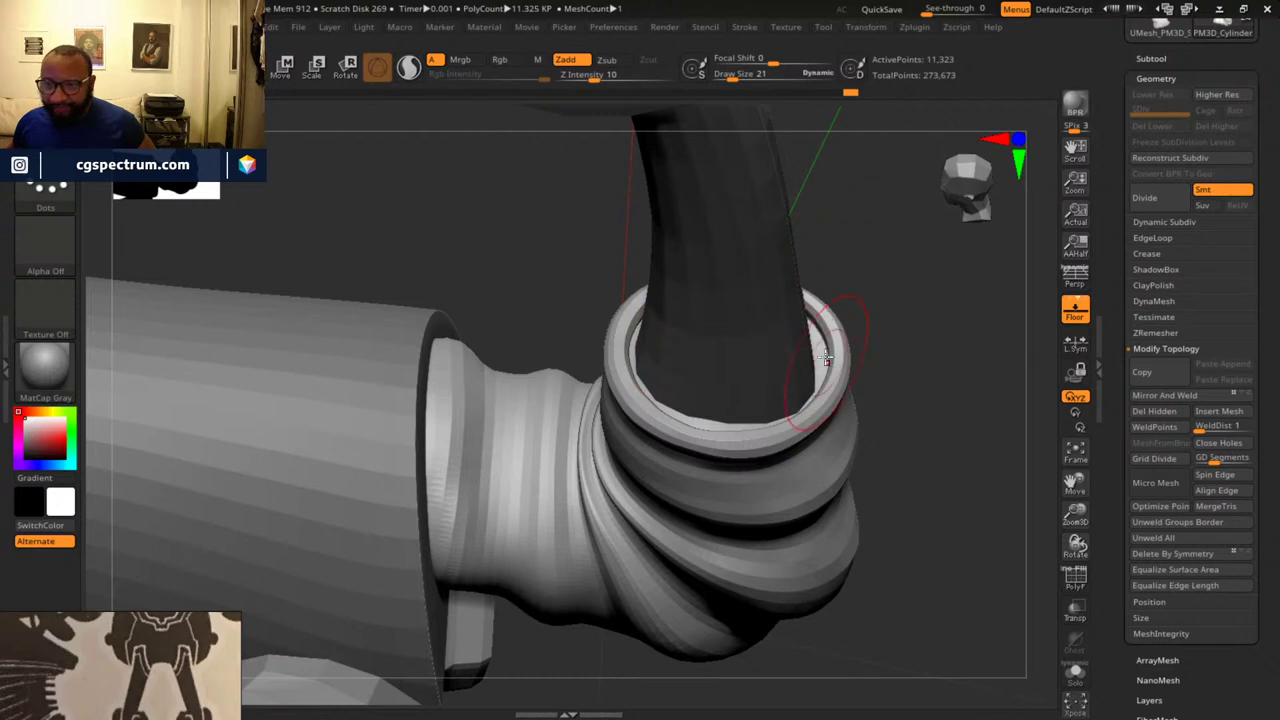
- Inflate the remaining side and front parts of the collar's rim to fill it out all the way round
drag(1015, 441, 602, 375)
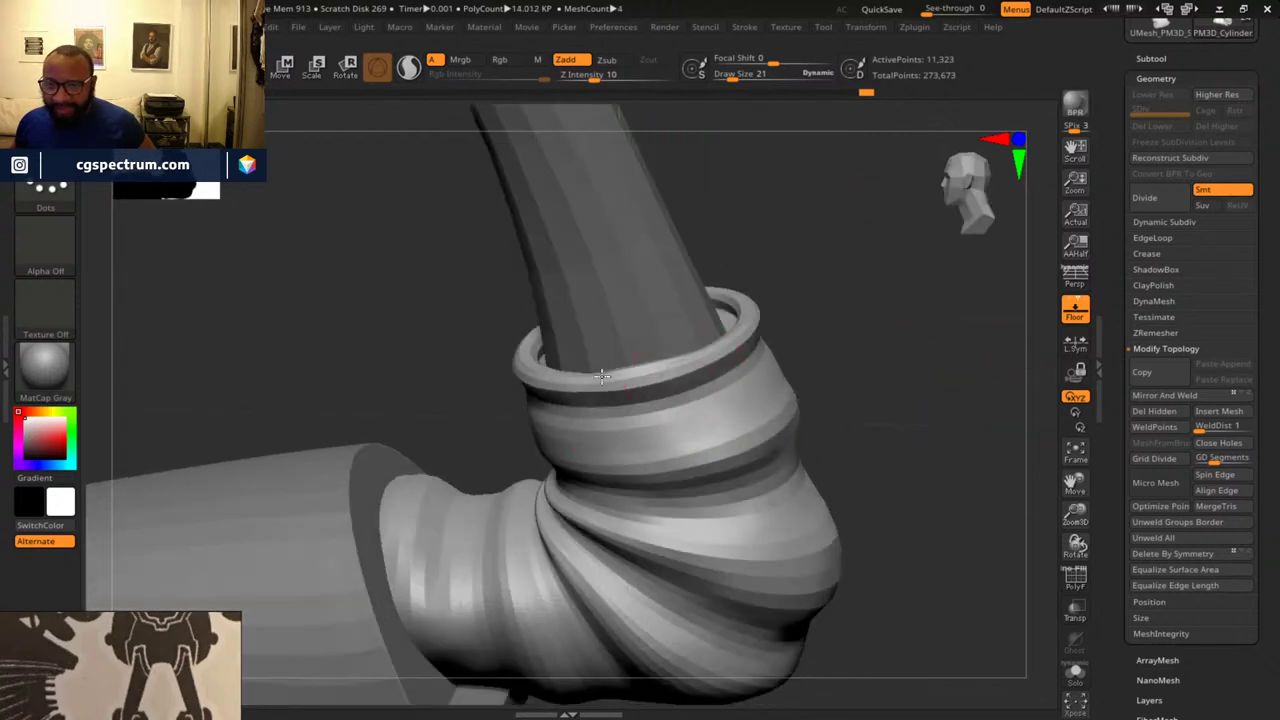
drag(792, 331, 812, 330)
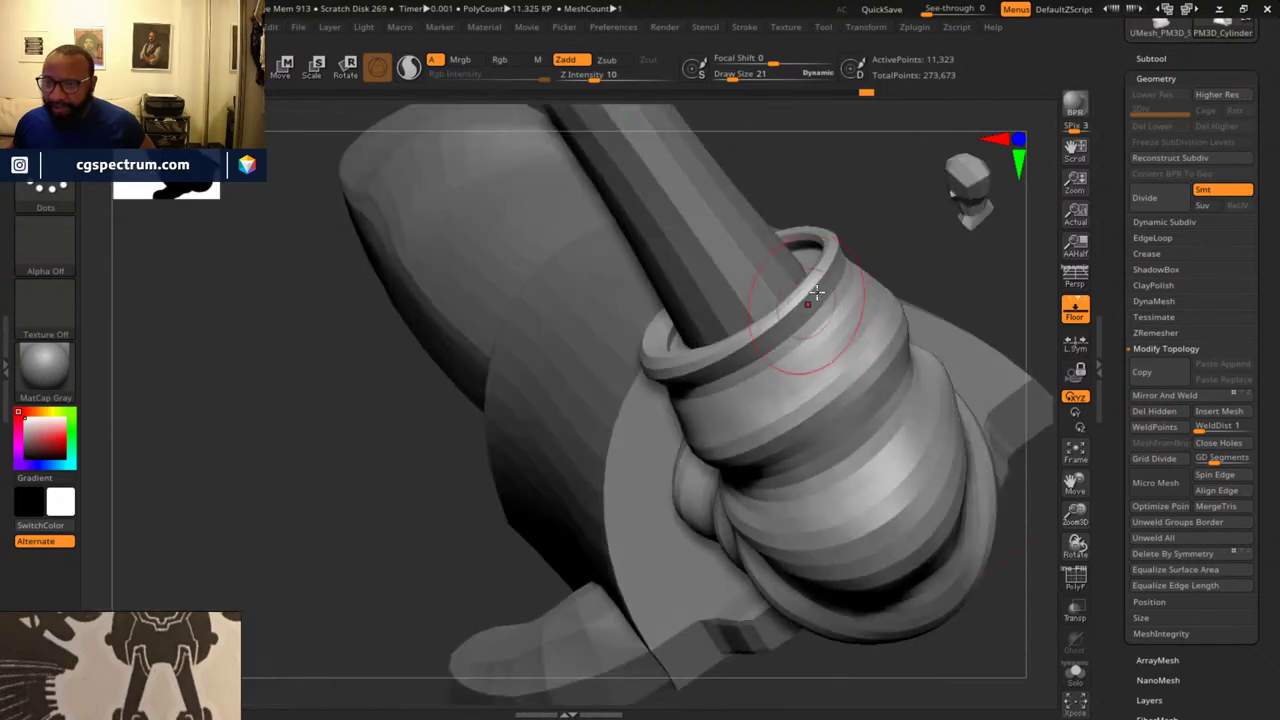
drag(906, 294, 880, 294)
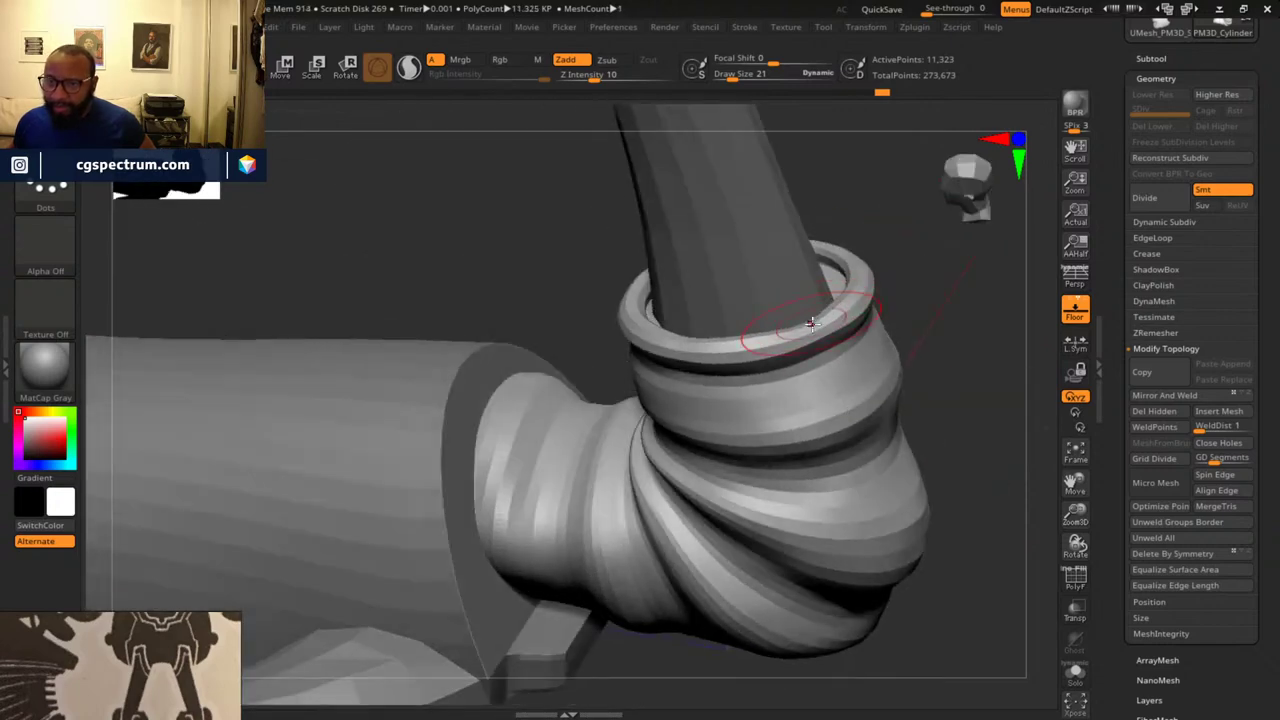
drag(775, 338, 937, 333)
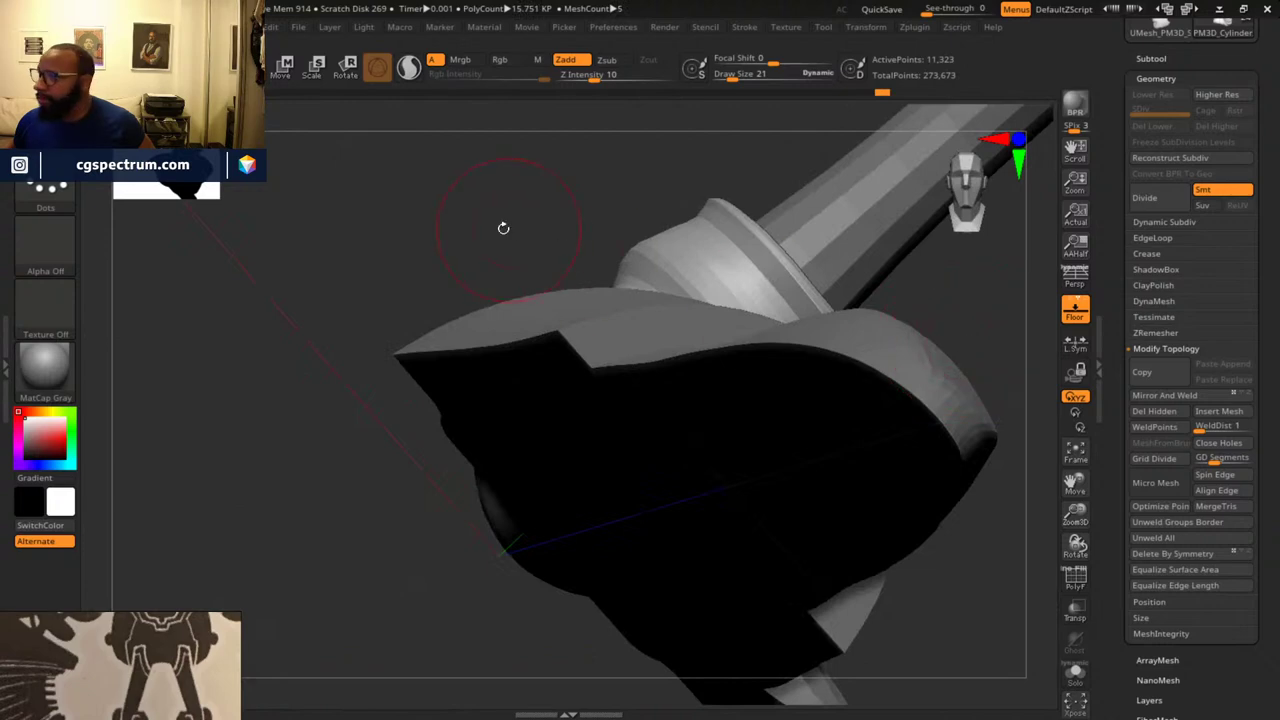
drag(503, 228, 789, 251)
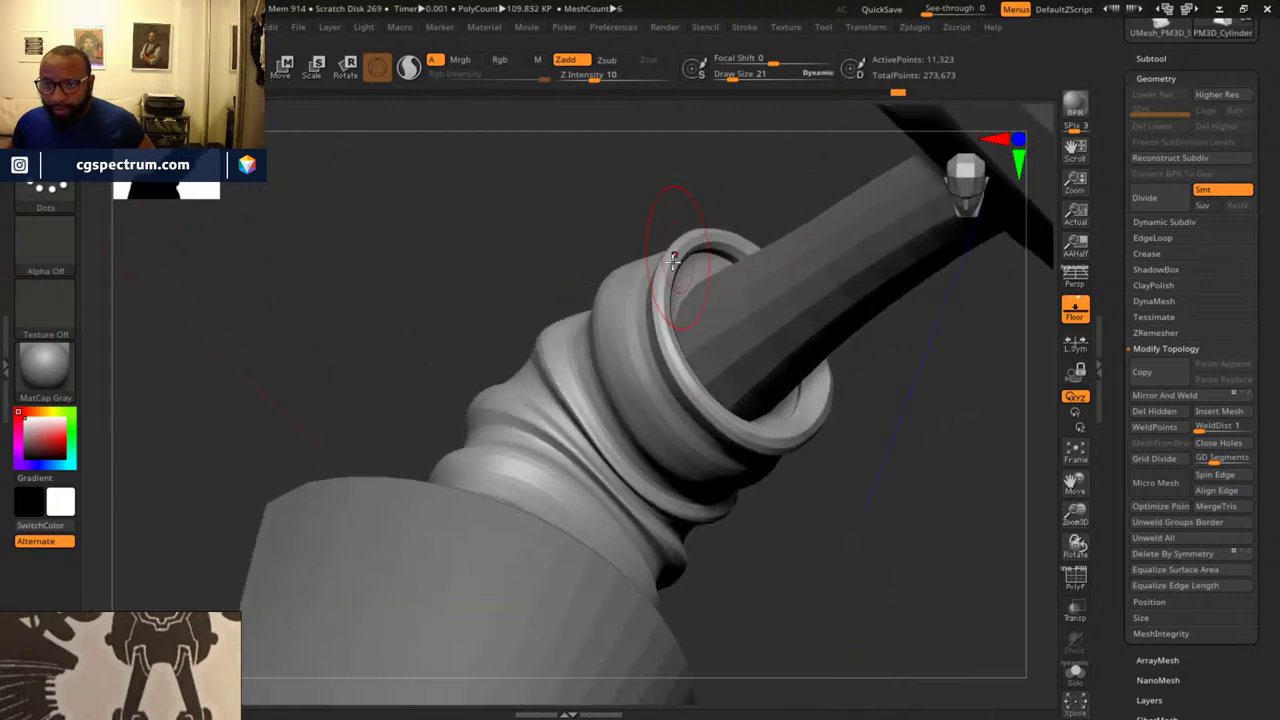
drag(890, 429, 837, 400)
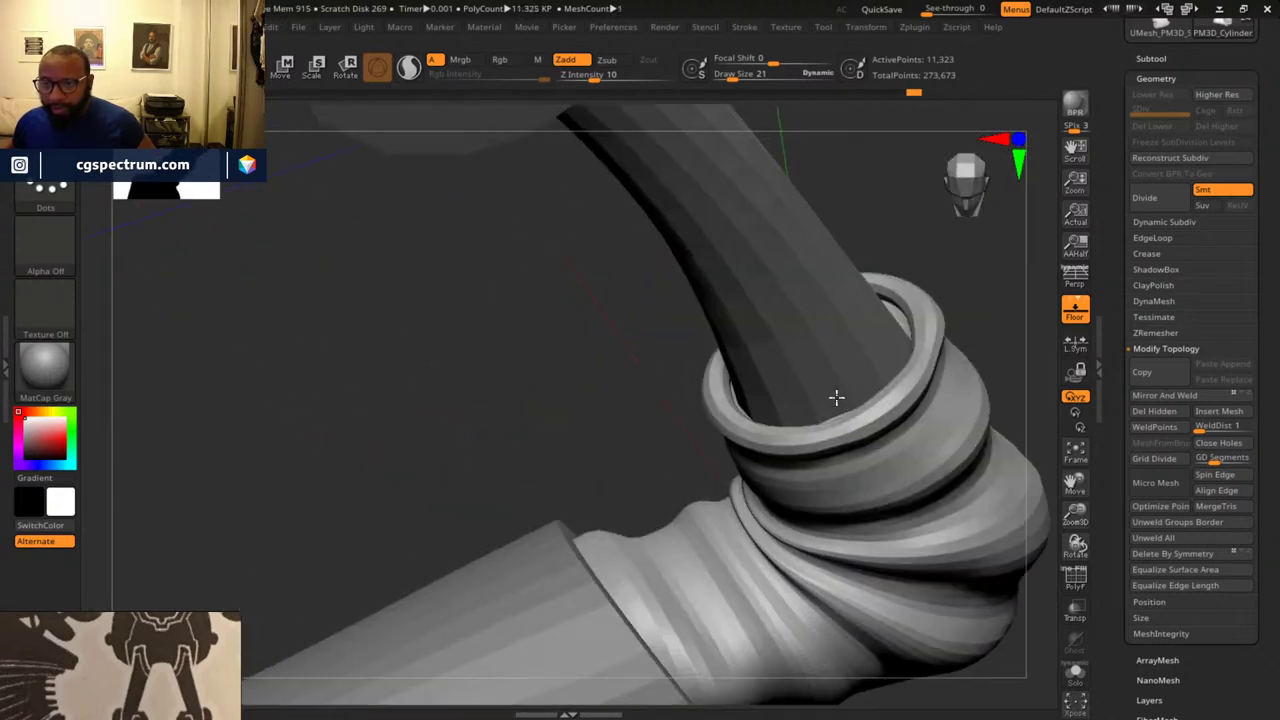
drag(622, 451, 543, 363)
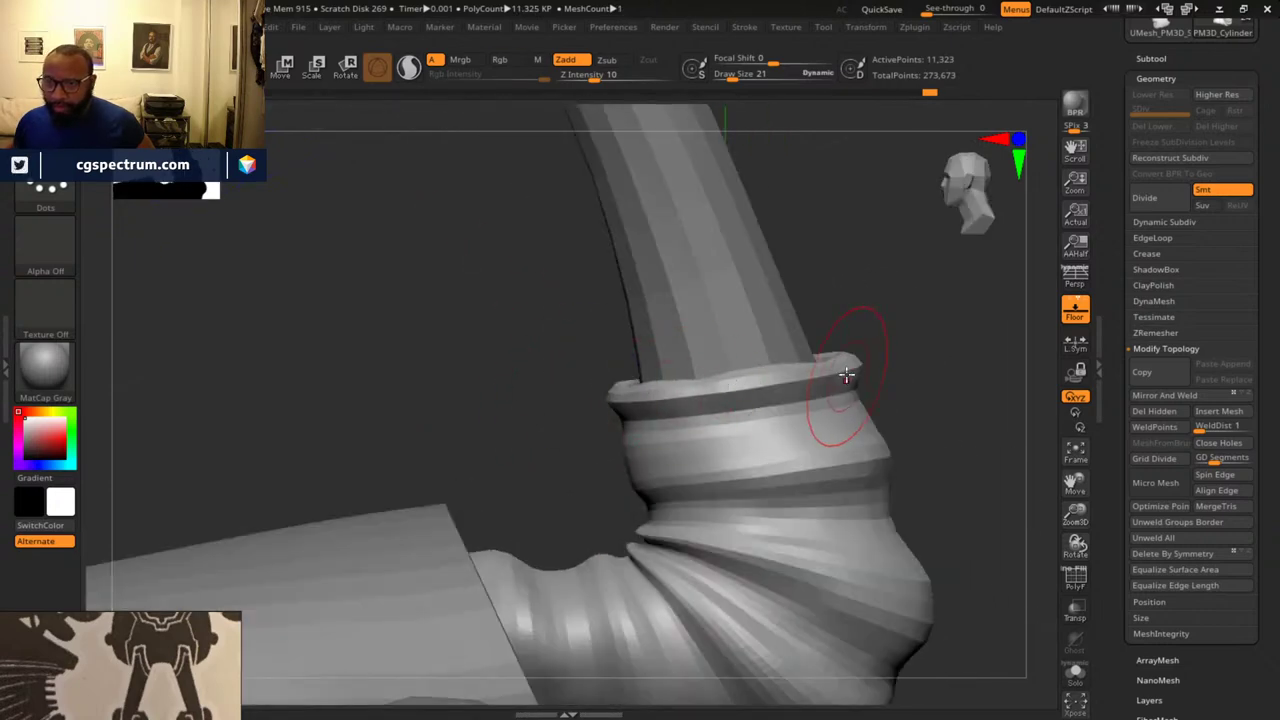
- Try smoothing the collar's rim in side view and undo the smoothing stroke
shift+drag(840, 377, 735, 391)
key(ctrl+z)
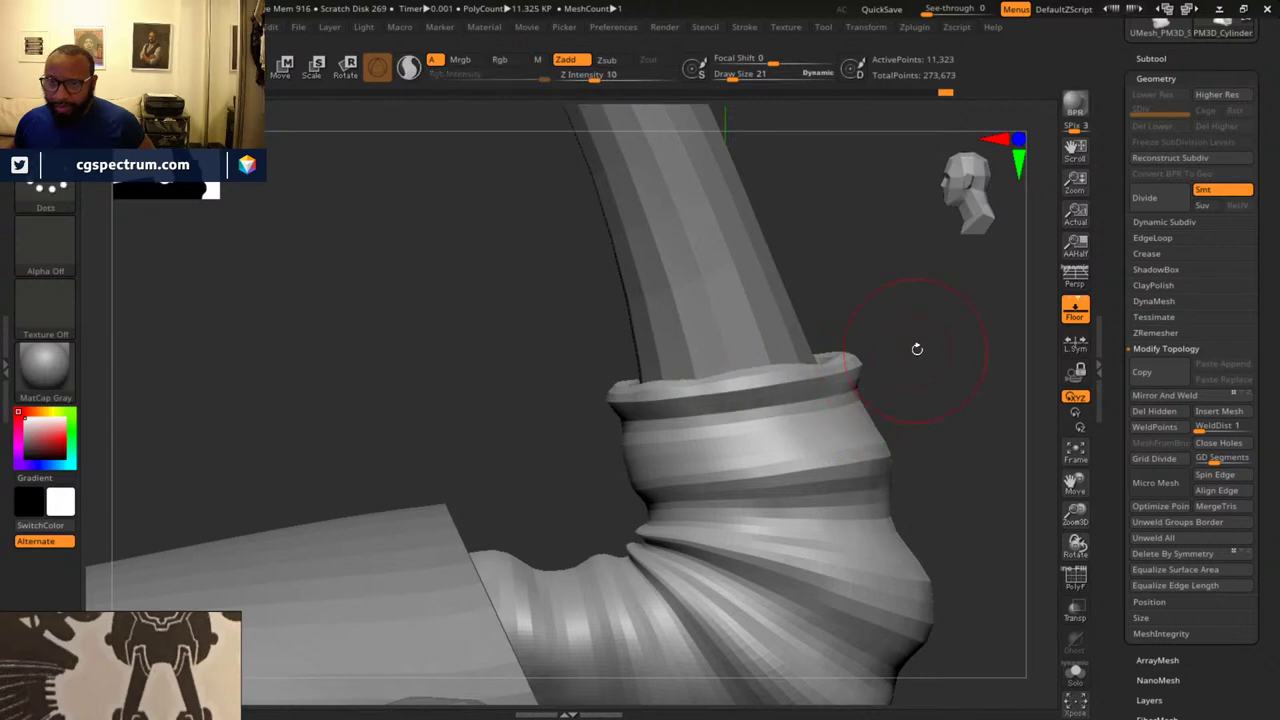
key(ctrl+z)
- Reshape the front edge of the collar's rim around the leg with the Move brush at draw size 39
key(b)
key(m)
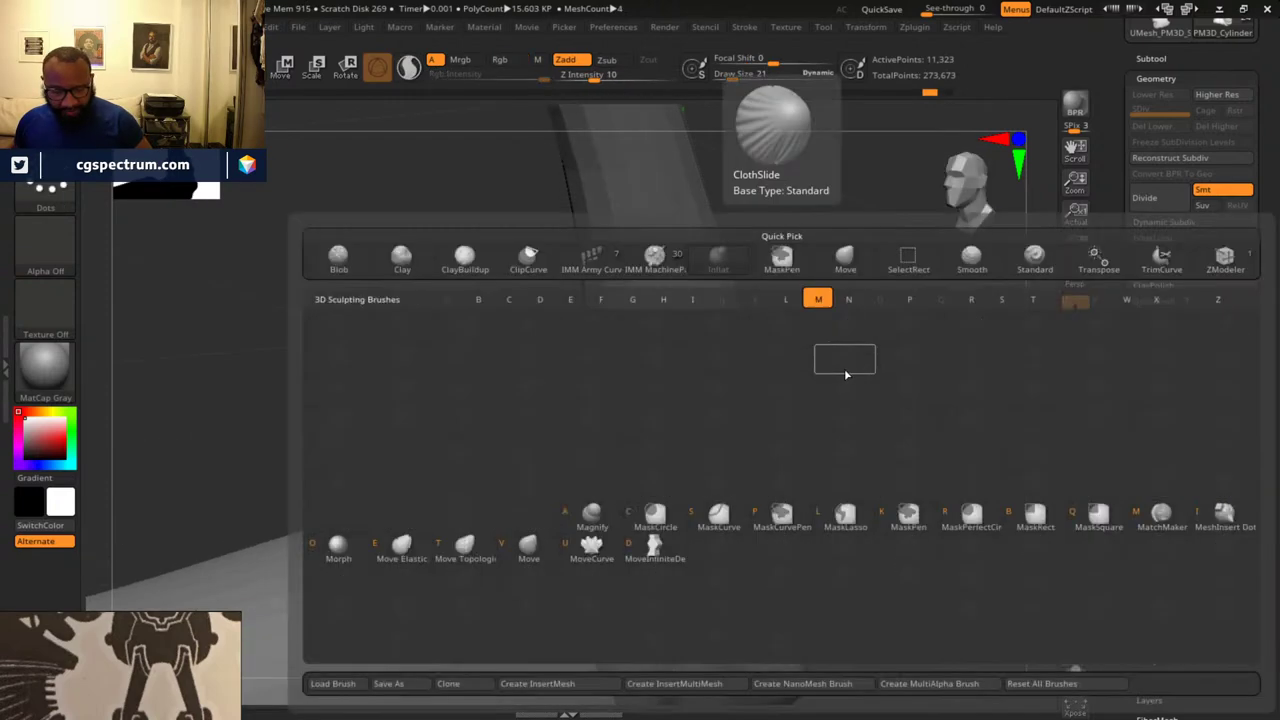
key(v)
key(space)
mouse_move(898, 336)
mouse_down()
mouse_move(906, 380)
mouse_move(771, 374)
mouse_move(851, 380)
mouse_move(803, 394)
mouse_move(809, 384)
mouse_up()
drag(801, 293, 777, 287)
drag(920, 290, 841, 313)
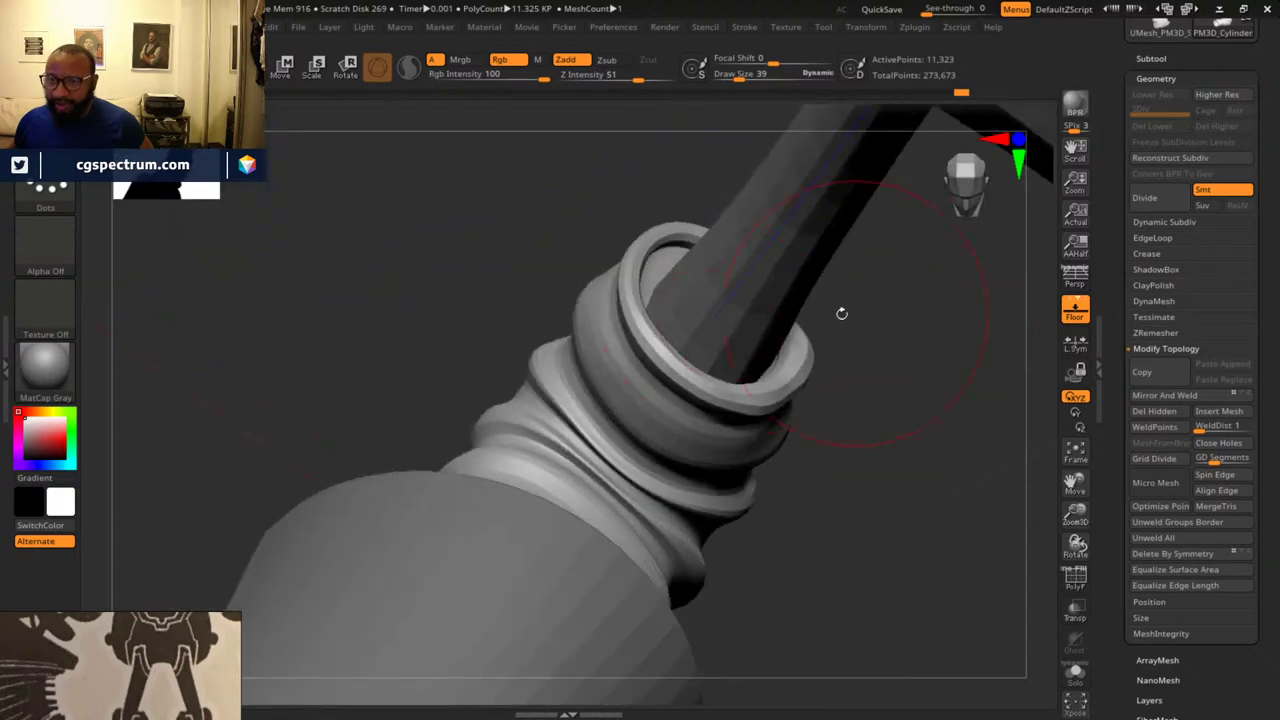
drag(666, 345, 773, 374)
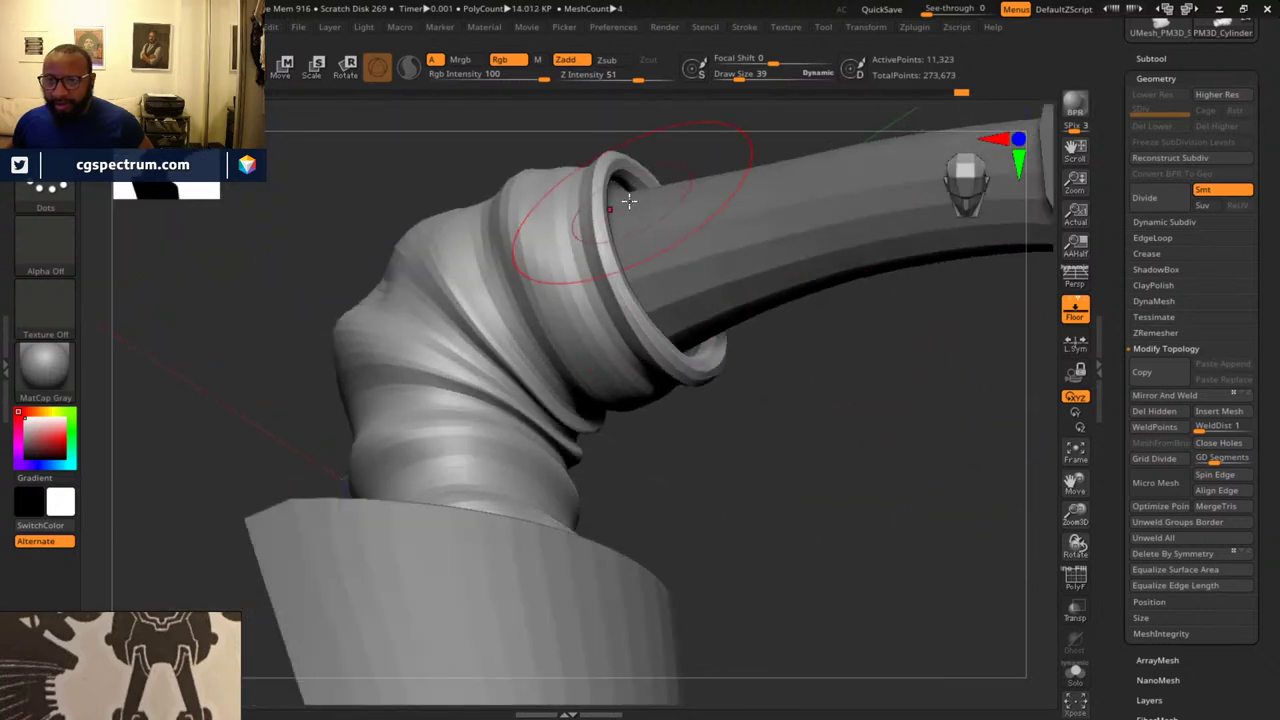
drag(605, 174, 616, 193)
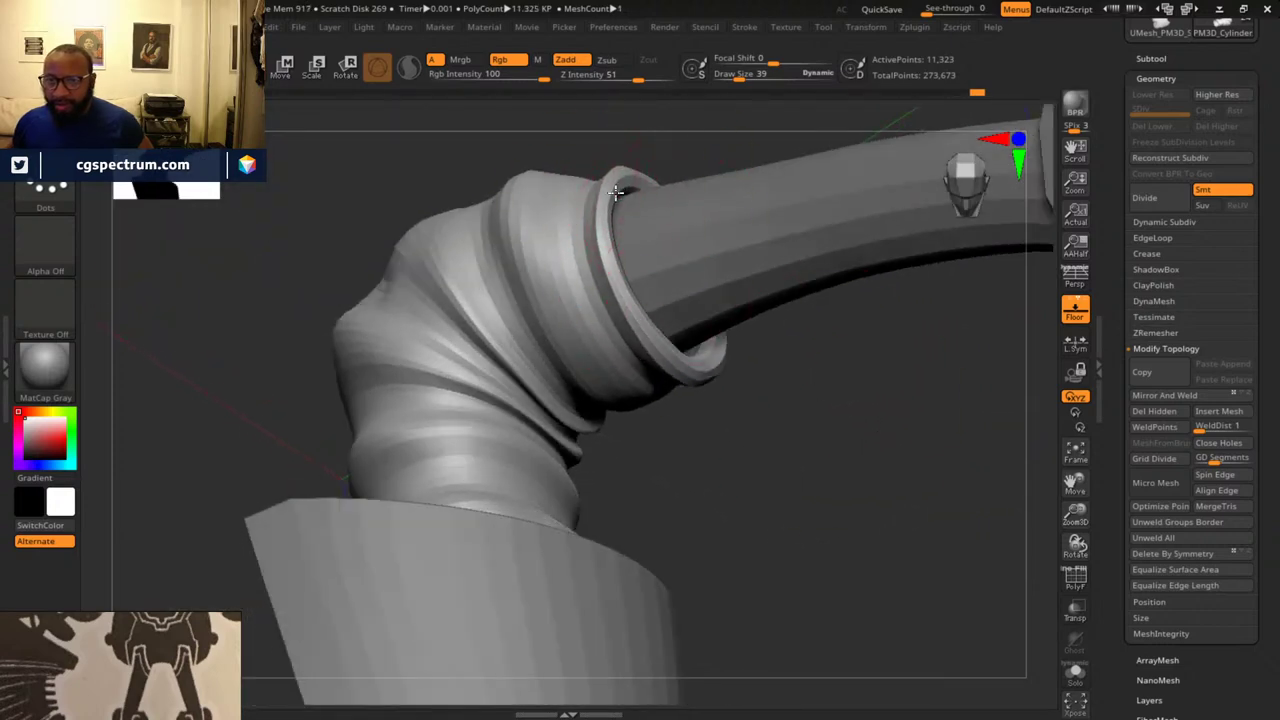
- Nudge the other parts of the collar's rim with the Move brush to fit the opening around the leg
drag(916, 344, 832, 346)
drag(731, 252, 705, 238)
drag(890, 277, 822, 270)
drag(736, 210, 726, 203)
drag(858, 228, 888, 216)
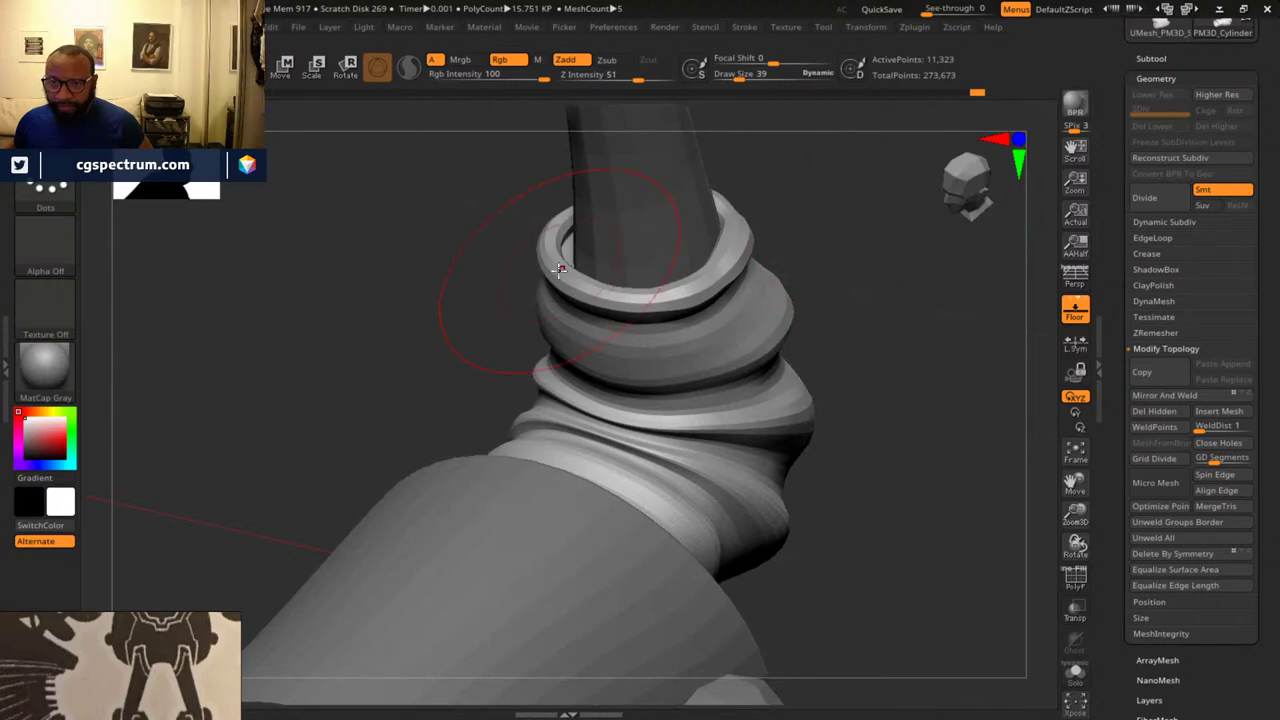
mouse_move(850, 300)
mouse_down()
mouse_move(863, 309)
mouse_move(817, 314)
mouse_move(655, 258)
mouse_move(609, 274)
mouse_up()
mouse_move(748, 284)
mouse_down()
mouse_move(709, 306)
mouse_move(700, 217)
mouse_move(958, 338)
mouse_move(871, 329)
mouse_move(934, 362)
mouse_move(811, 352)
mouse_move(836, 362)
mouse_up()
- Adjust the ankle's silhouette with the Move brush, shaping the instep and pushing the heel's underside down to the floor
mouse_move(557, 287)
mouse_down()
mouse_move(557, 271)
mouse_move(560, 281)
mouse_up()
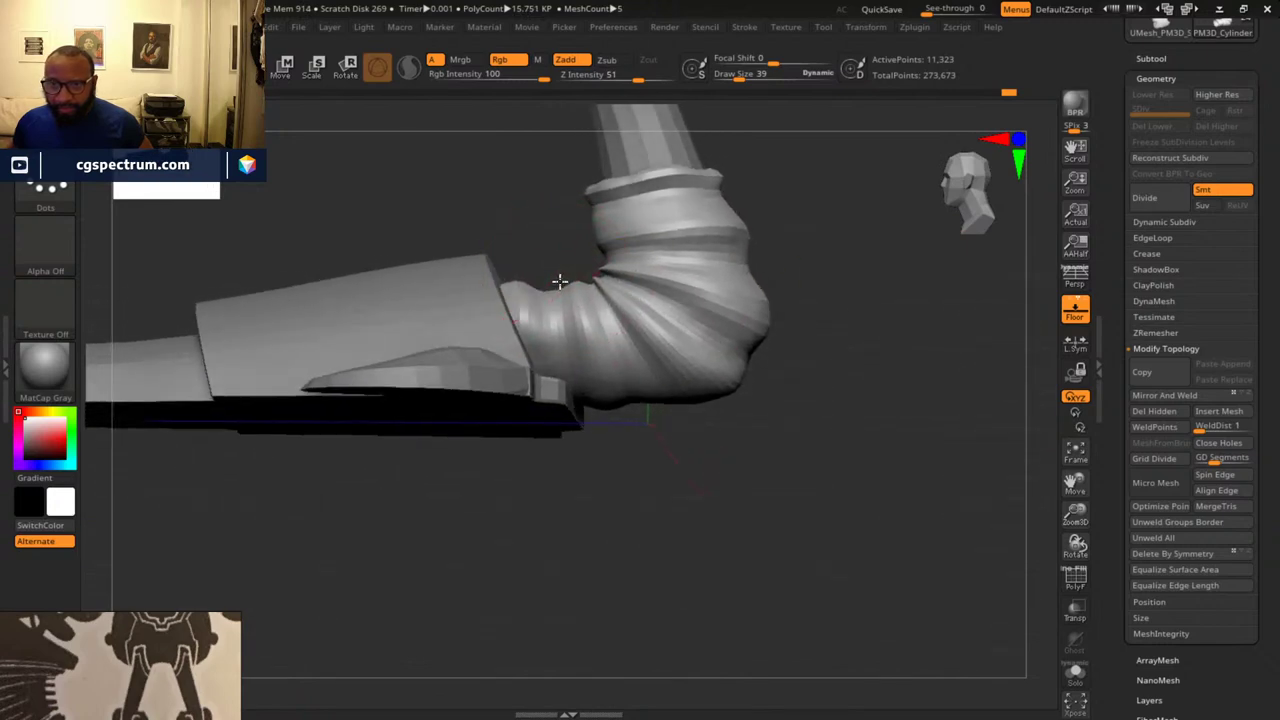
drag(787, 350, 872, 414)
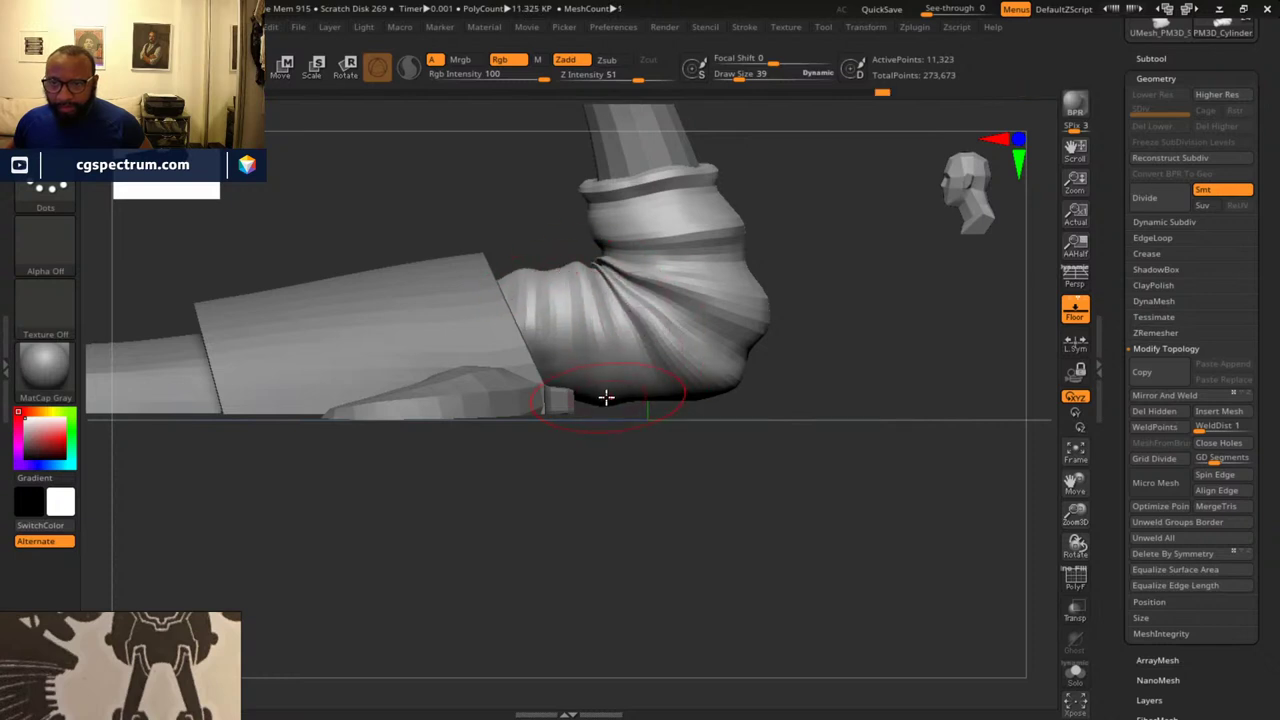
drag(690, 398, 694, 410)
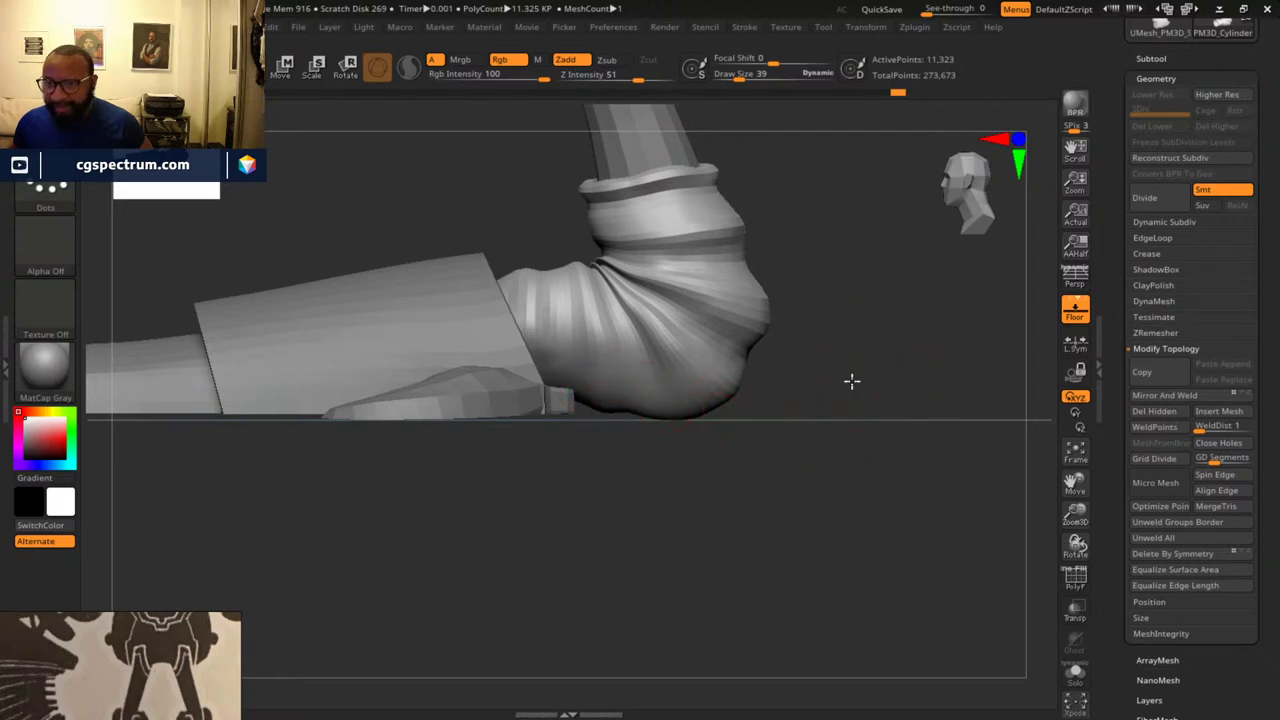
mouse_move(851, 381)
mouse_down()
mouse_move(906, 354)
mouse_move(857, 366)
mouse_move(846, 360)
mouse_move(879, 359)
mouse_move(737, 343)
mouse_move(720, 374)
mouse_move(797, 383)
mouse_move(805, 347)
mouse_up()
key(shift)
drag(732, 513, 894, 382)
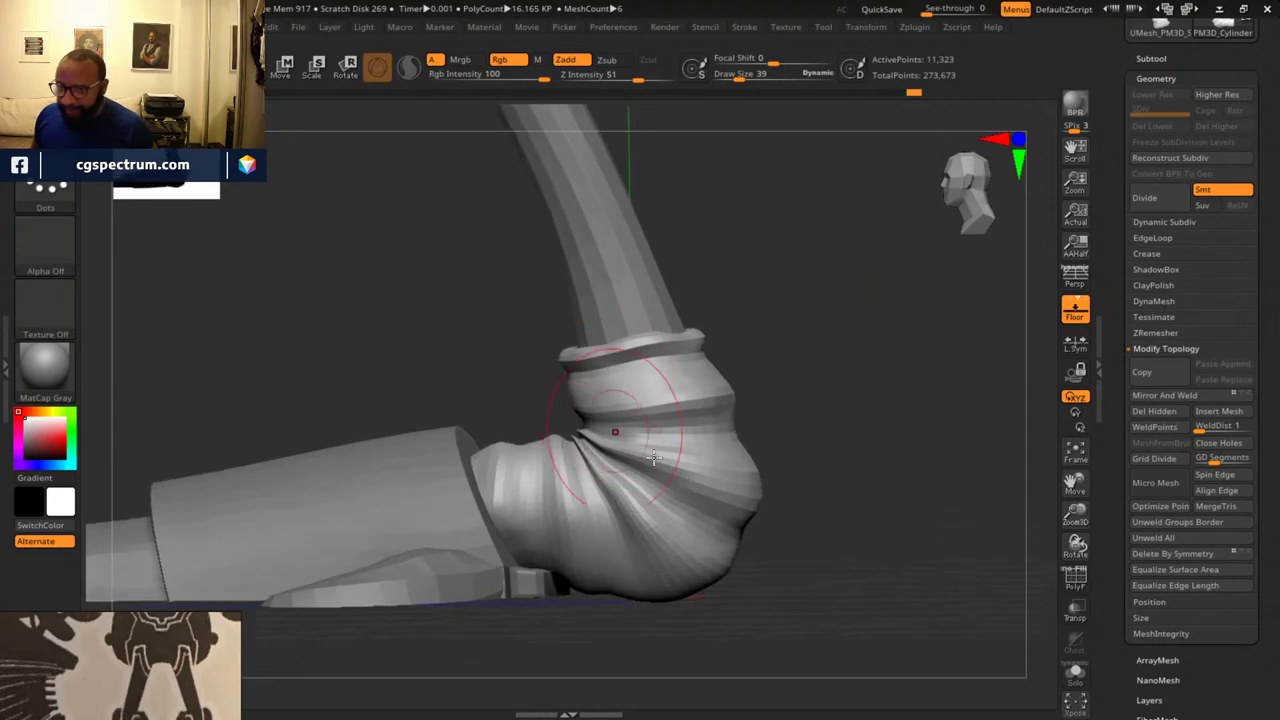
- Try ClayPolish on the ankle piece
click(1155, 285)
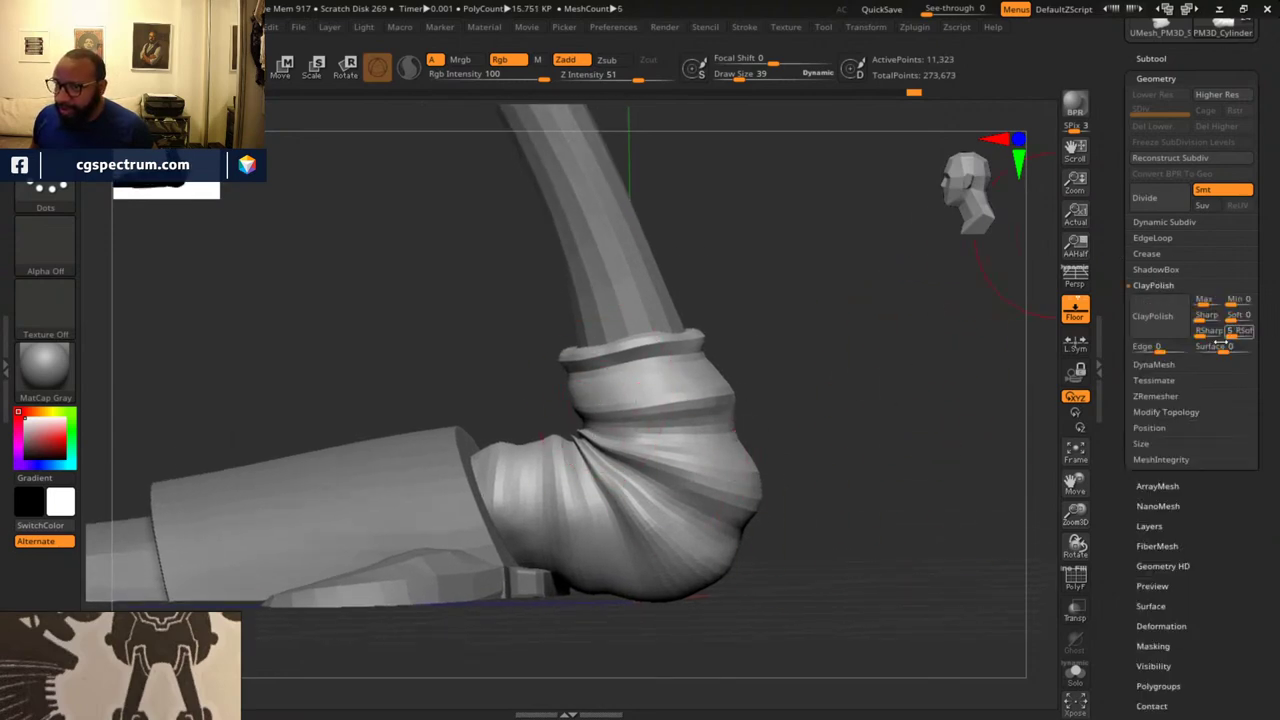
click(1152, 316)
drag(880, 400, 795, 435)
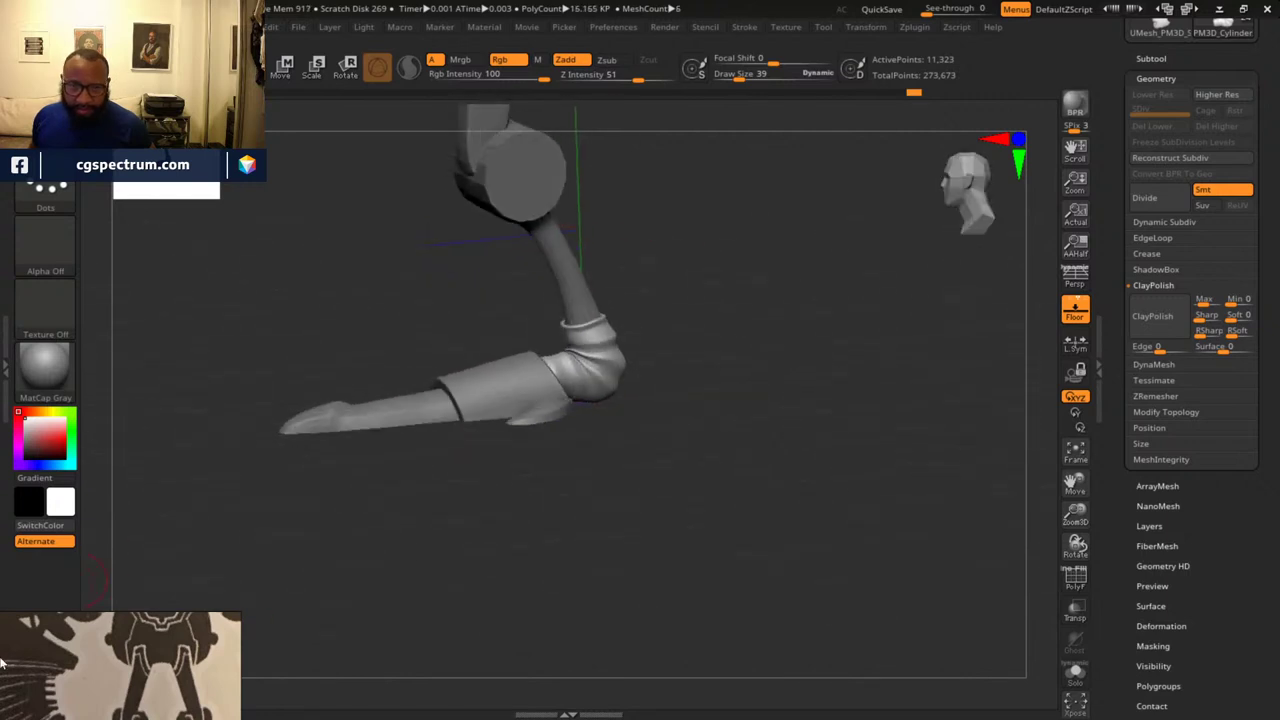
- Bring the boots into view on the reference picture and compare them with the modelled leg and foot
right_drag(126, 703, 212, 363)
middle_drag(207, 389, 183, 306)
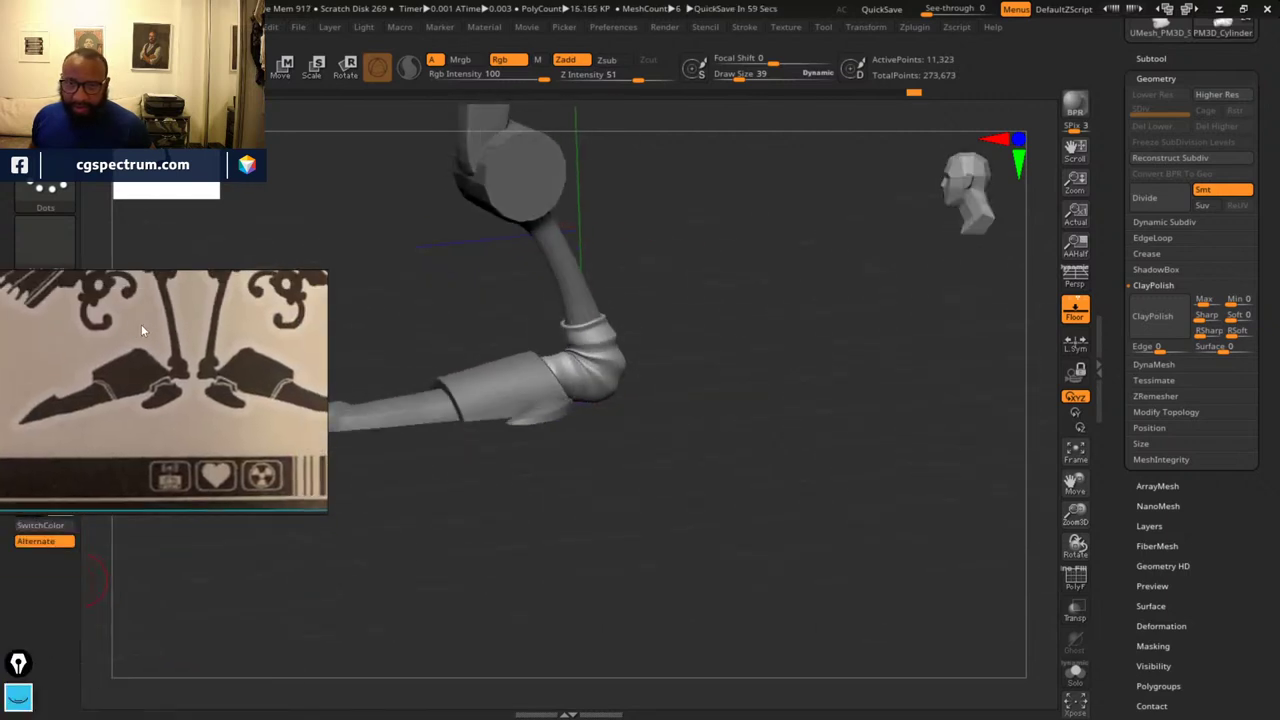
drag(829, 452, 789, 365)
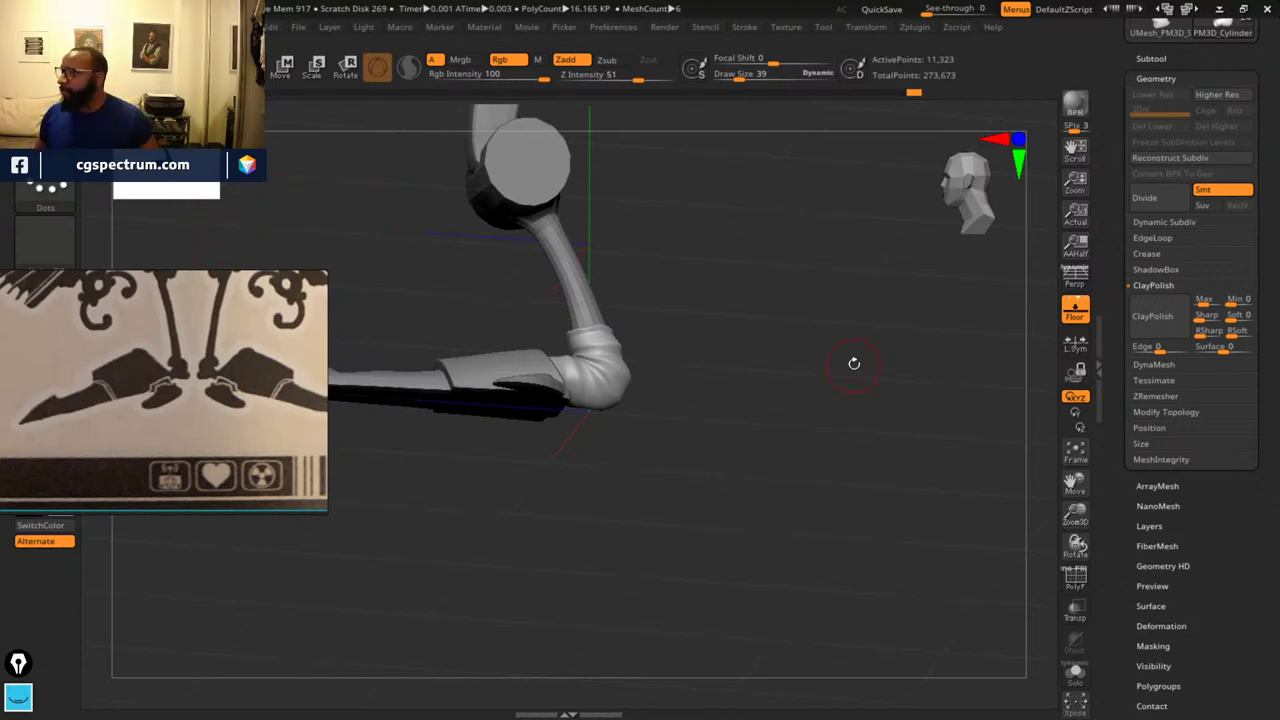
drag(740, 305, 1040, 290)
- Rename the ankle piece's subtool to sock and move it into the leg folder
click(1152, 58)
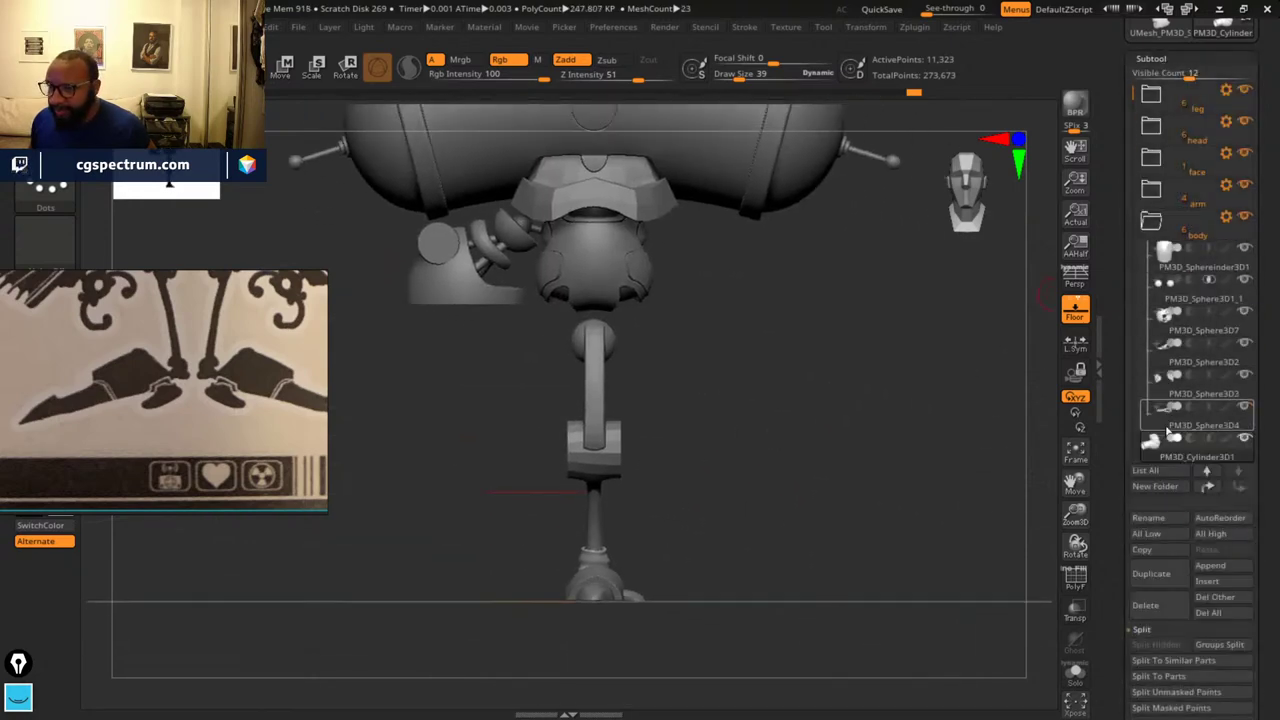
click(1155, 224)
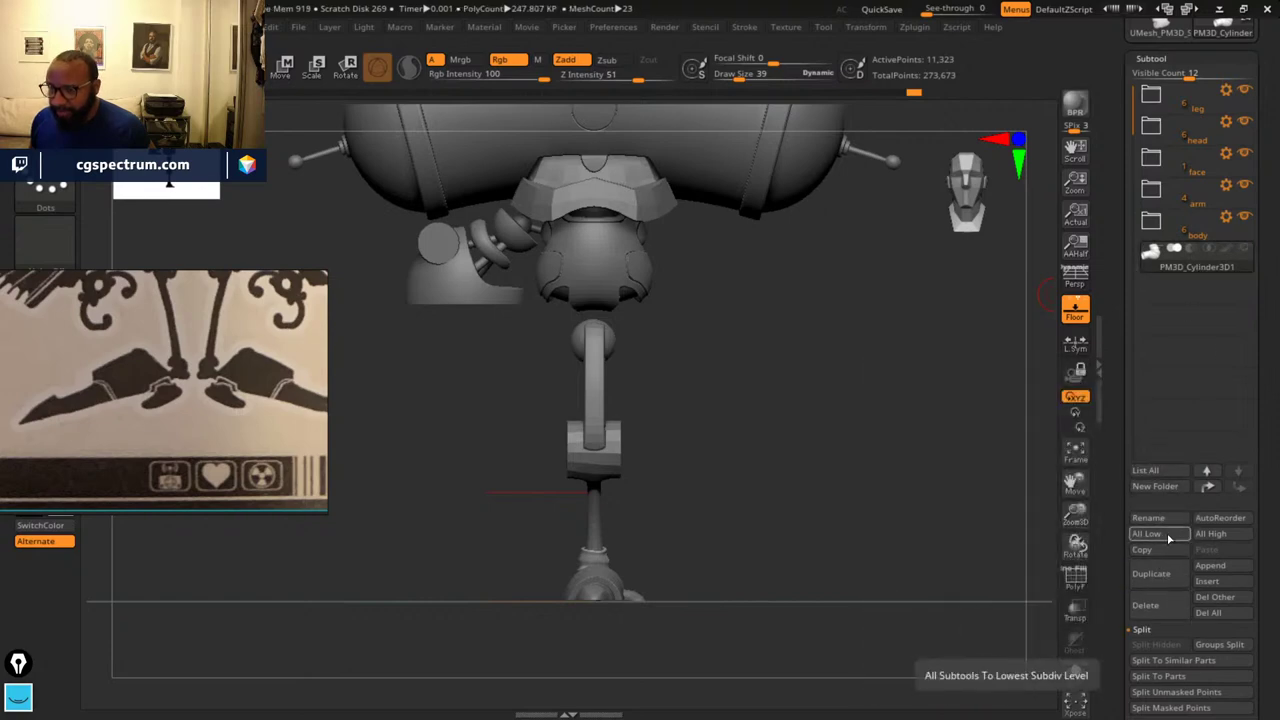
click(1173, 527)
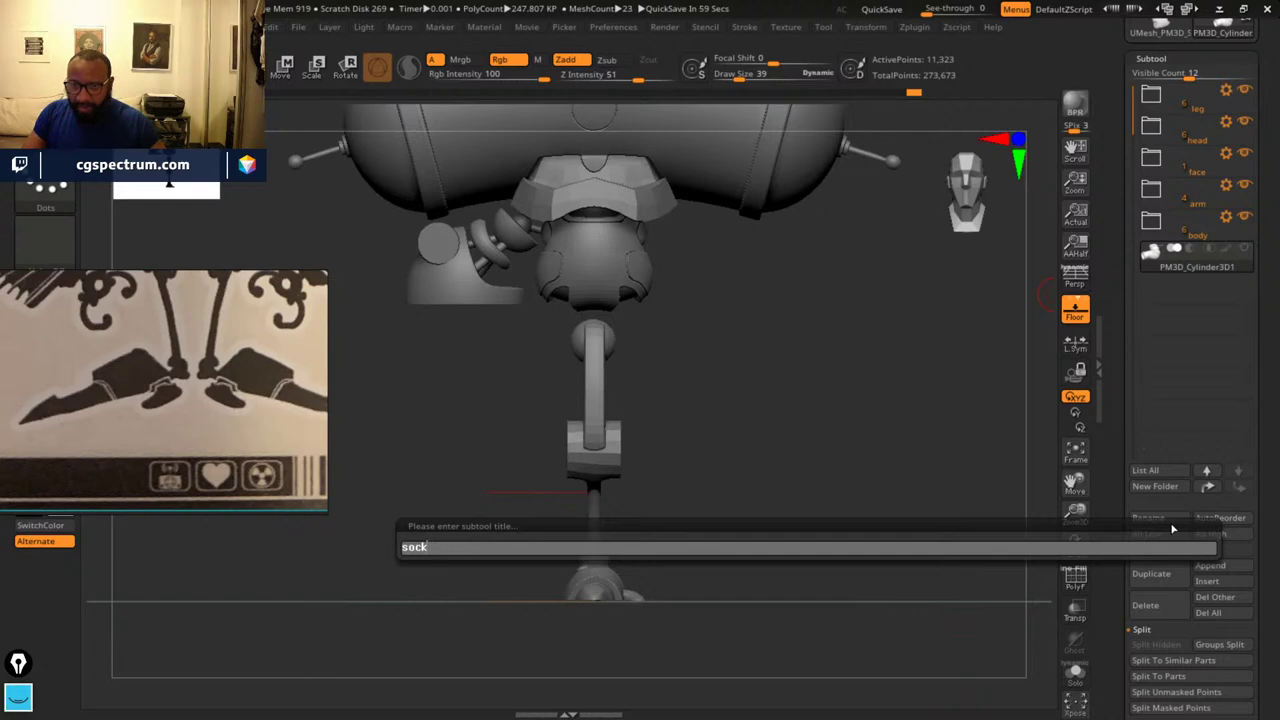
key(Return)
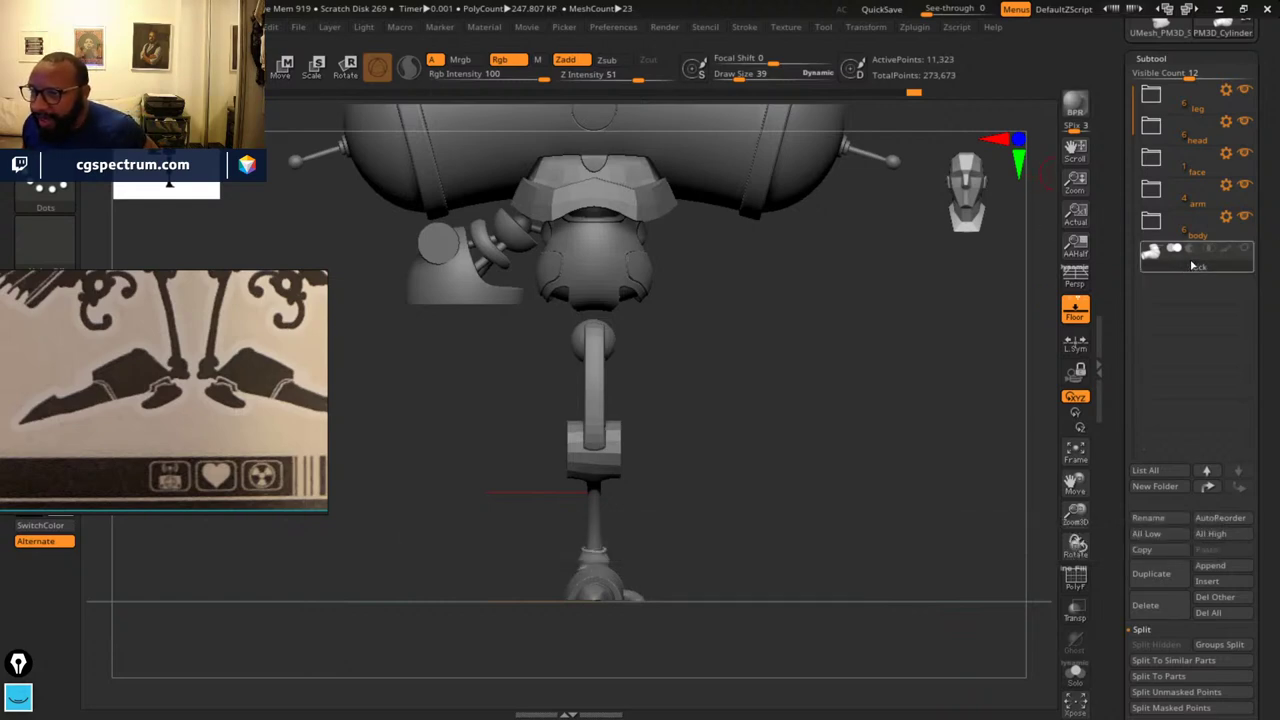
drag(1191, 265, 1219, 112)
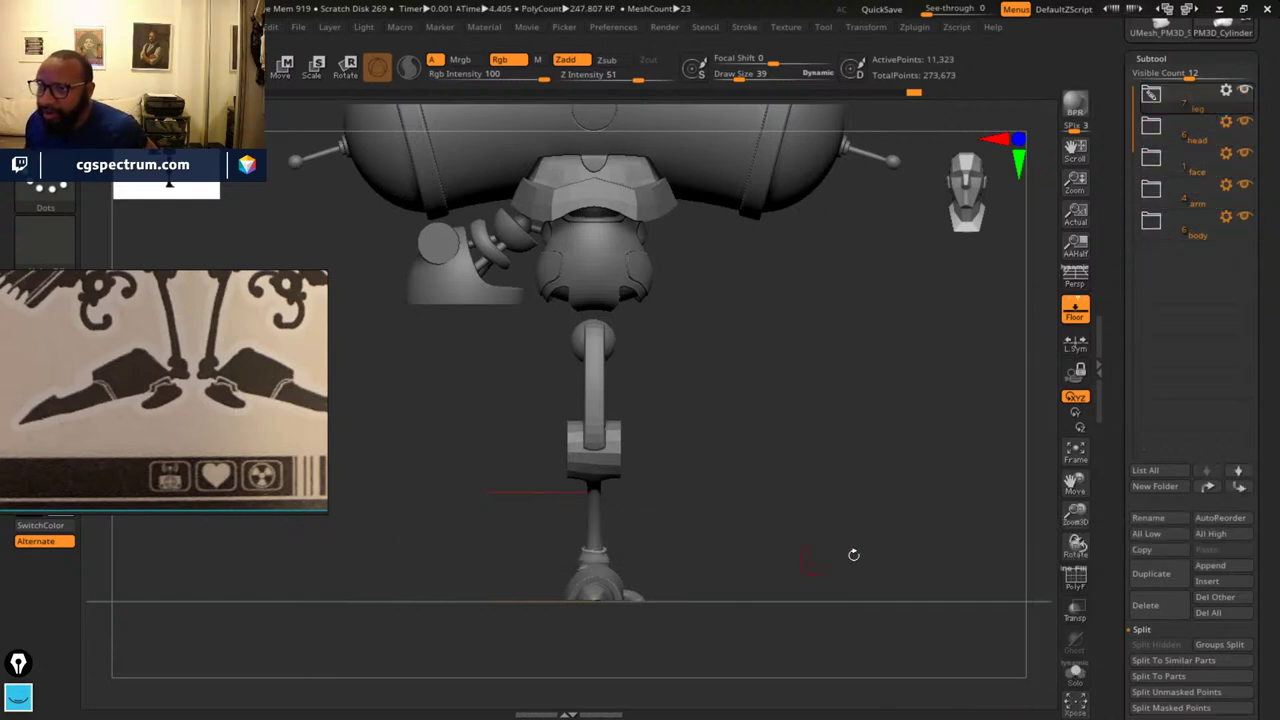
- Make the lower leg with the knee cylinder the active subtool and display its wireframe to inspect the cylinder's ends
alt+drag(776, 470, 817, 408)
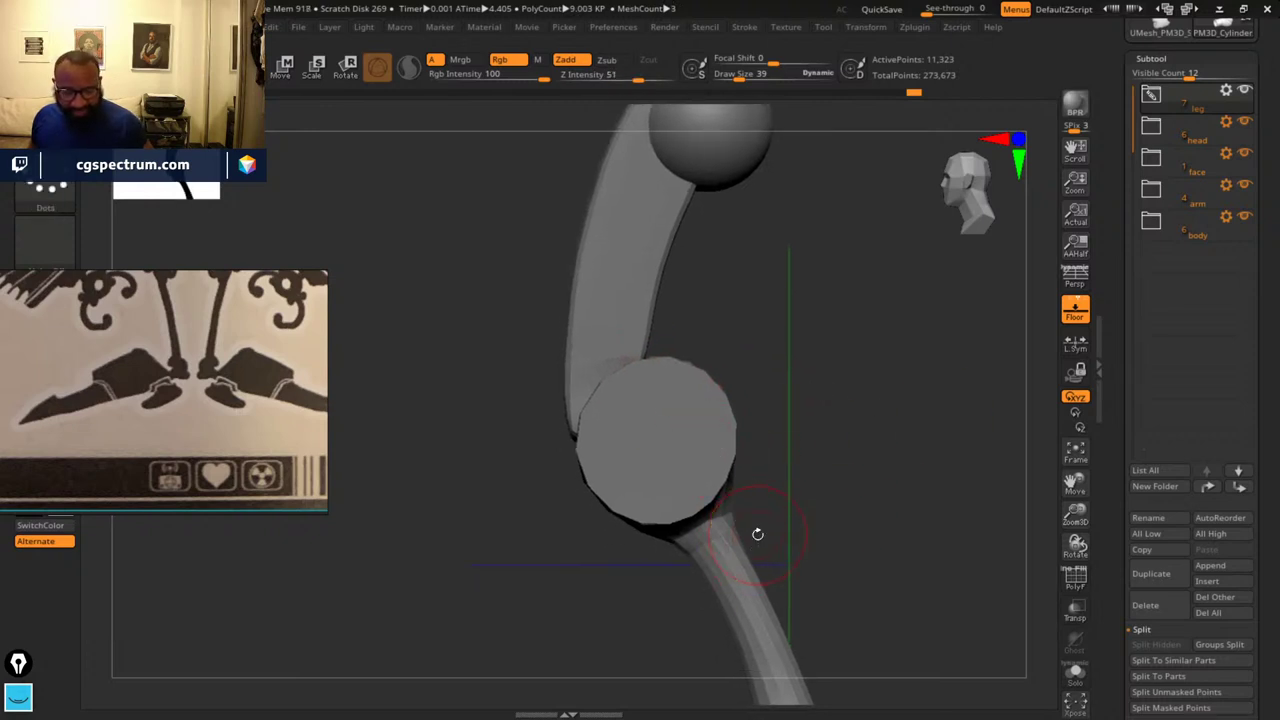
key(shift+f)
alt+click(678, 451)
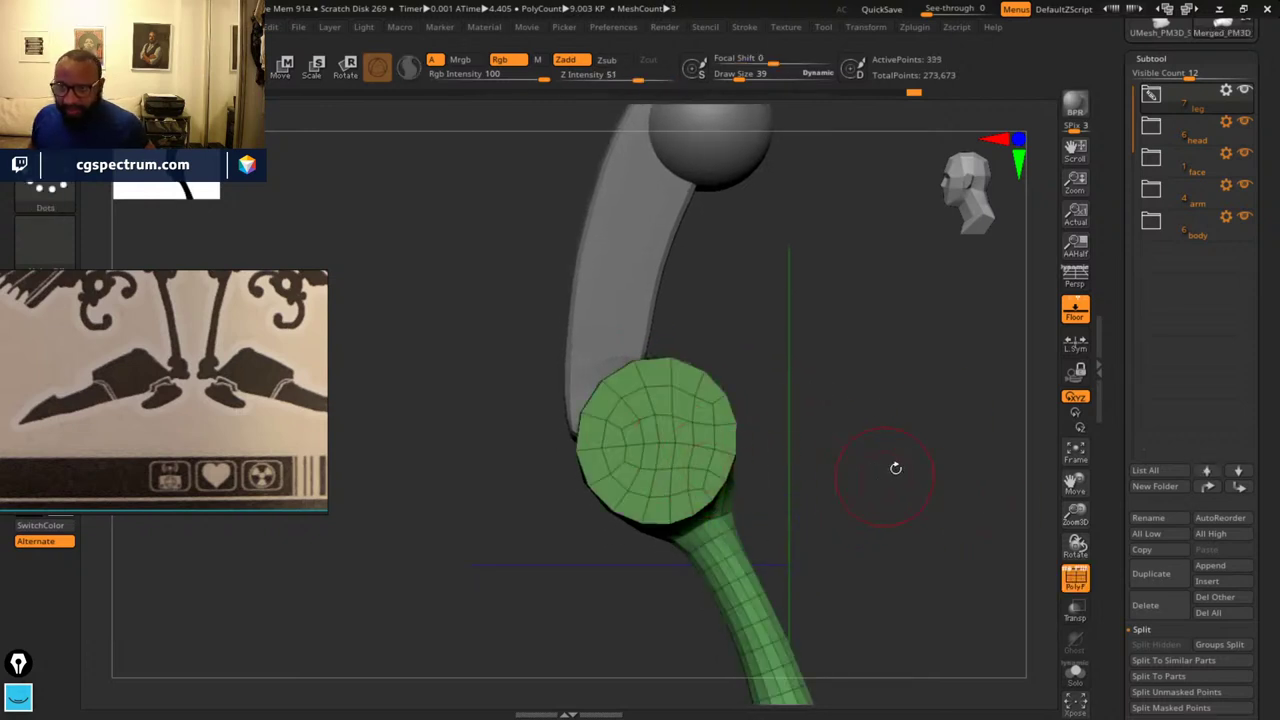
drag(894, 466, 741, 348)
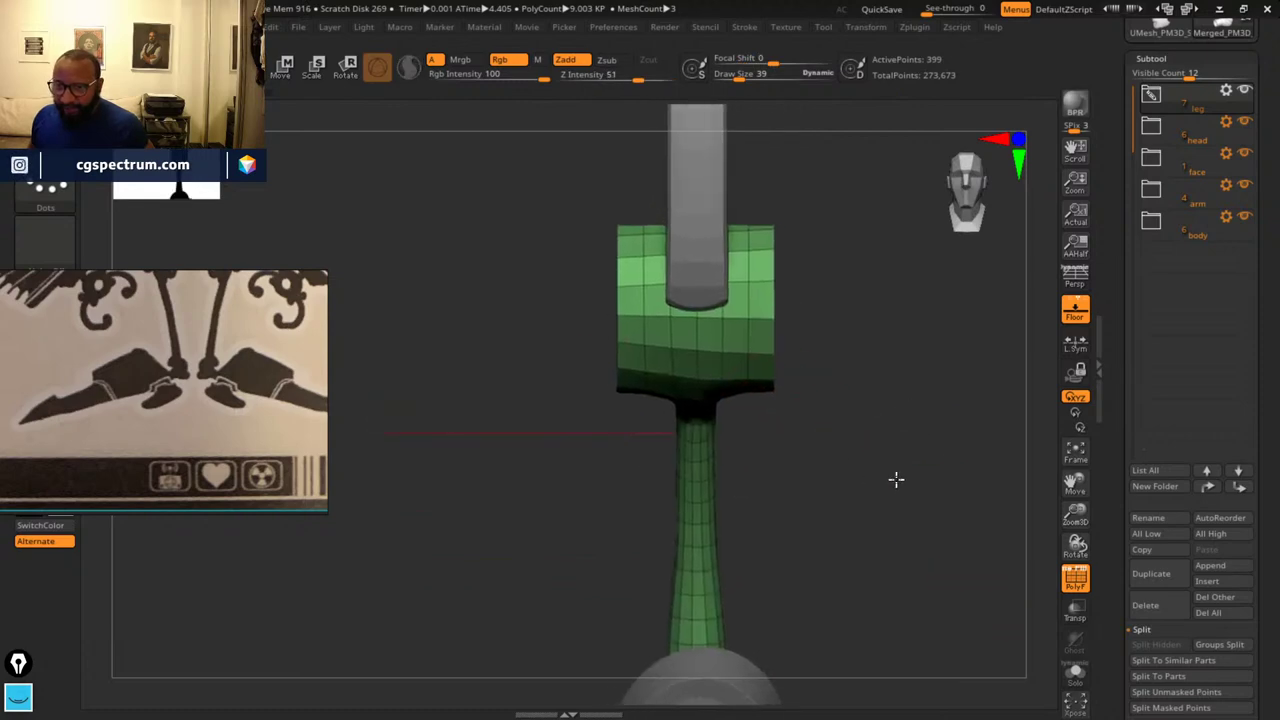
drag(894, 477, 703, 386)
drag(853, 341, 849, 422)
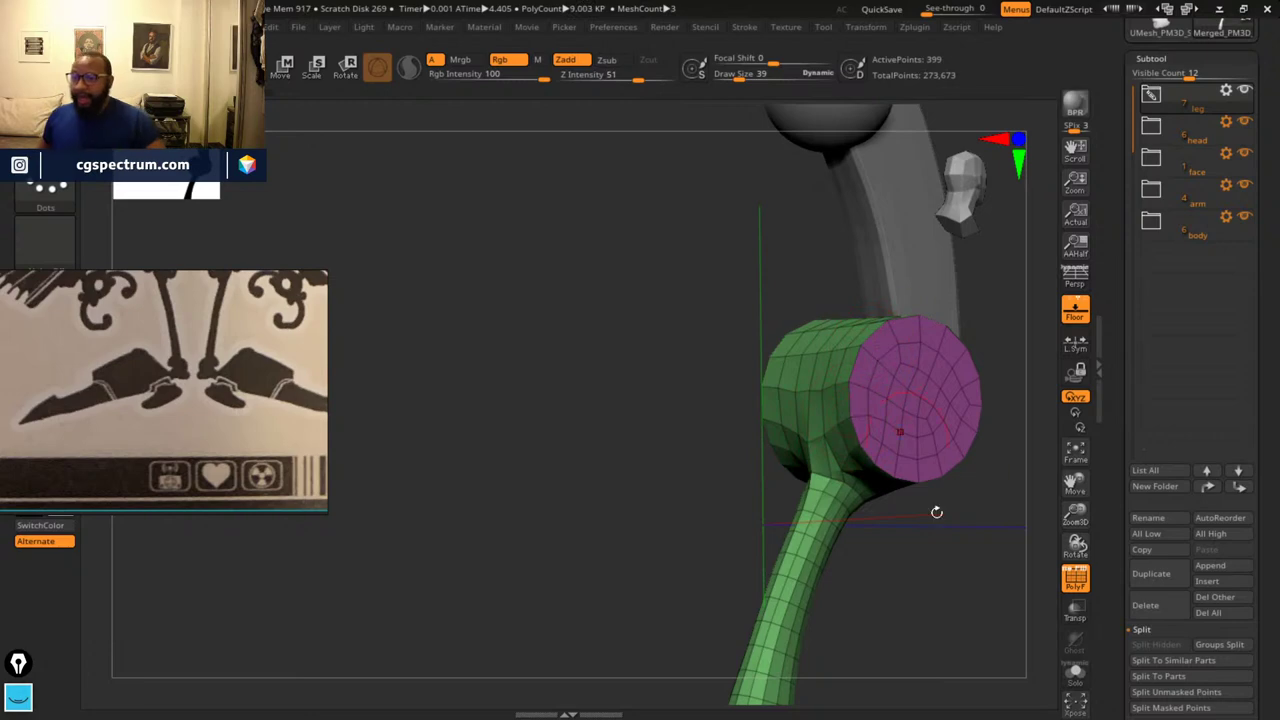
drag(1042, 626, 940, 540)
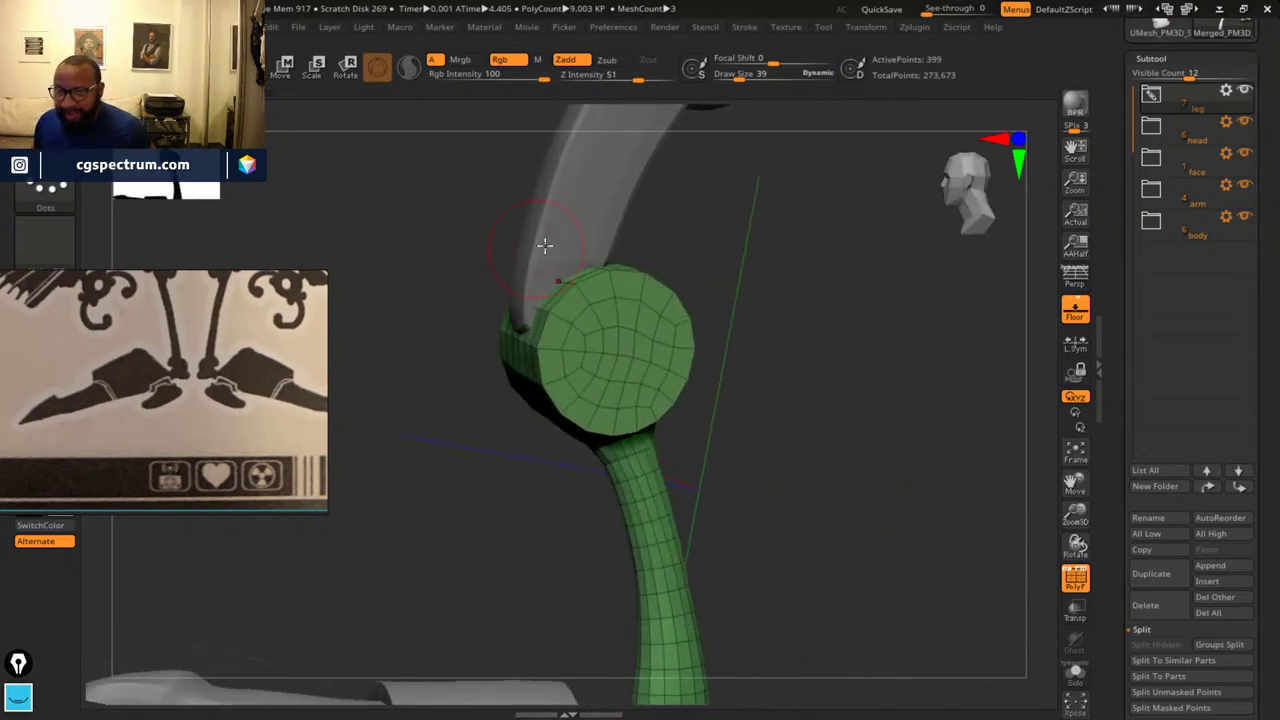
drag(849, 469, 876, 463)
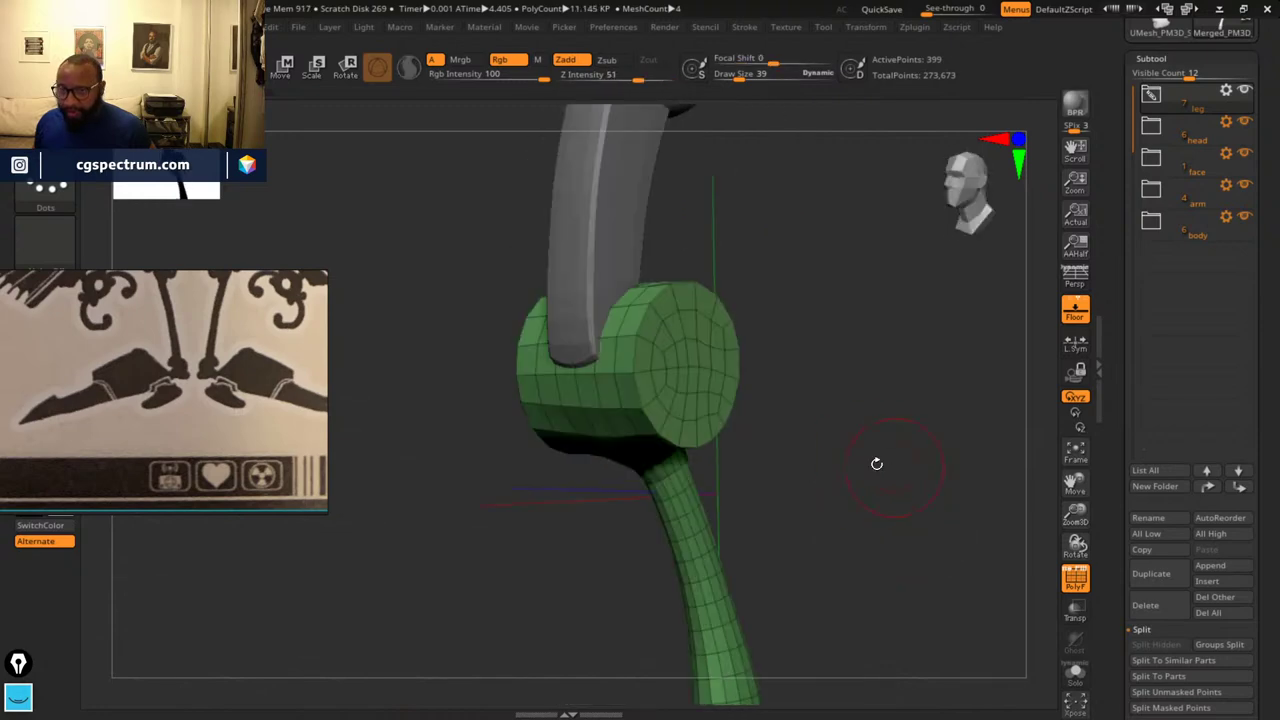
- Hide both flat end caps of the knee cylinder and delete the hidden geometry
ctrl+shift+click(692, 367)
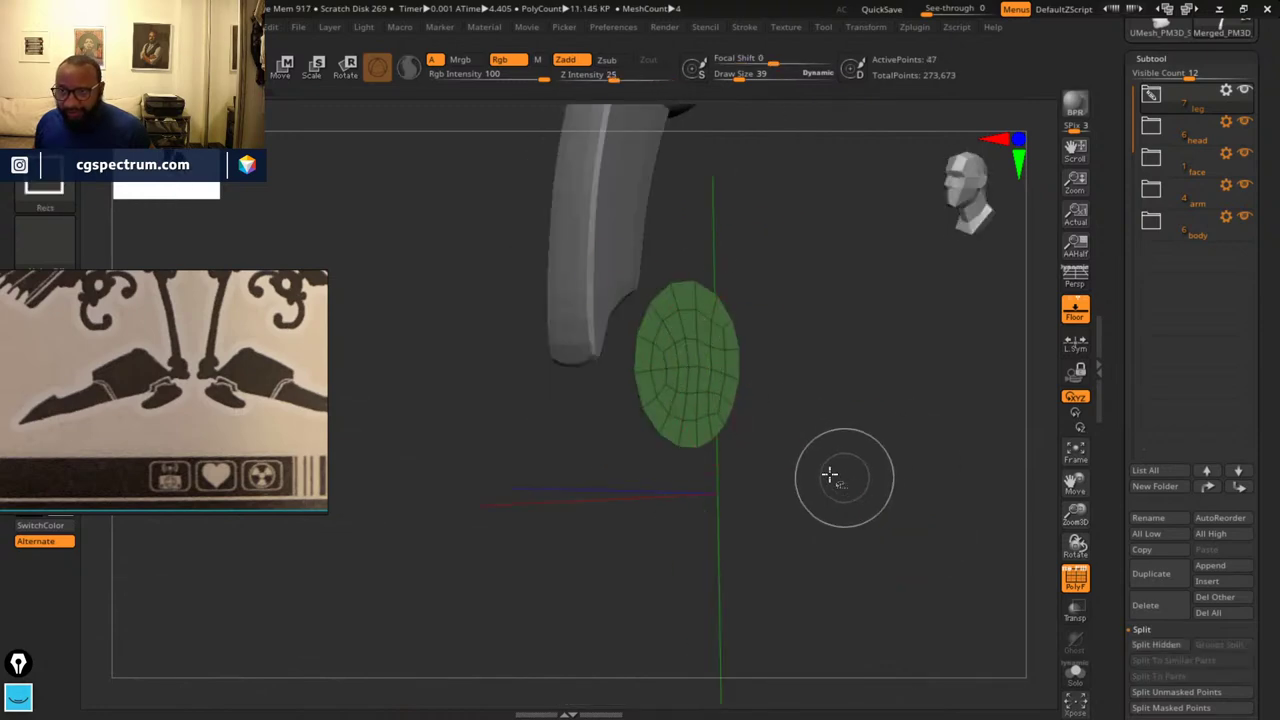
ctrl+shift+click(691, 366)
drag(1043, 526, 851, 497)
ctrl+shift+click(594, 383)
drag(629, 405, 709, 499)
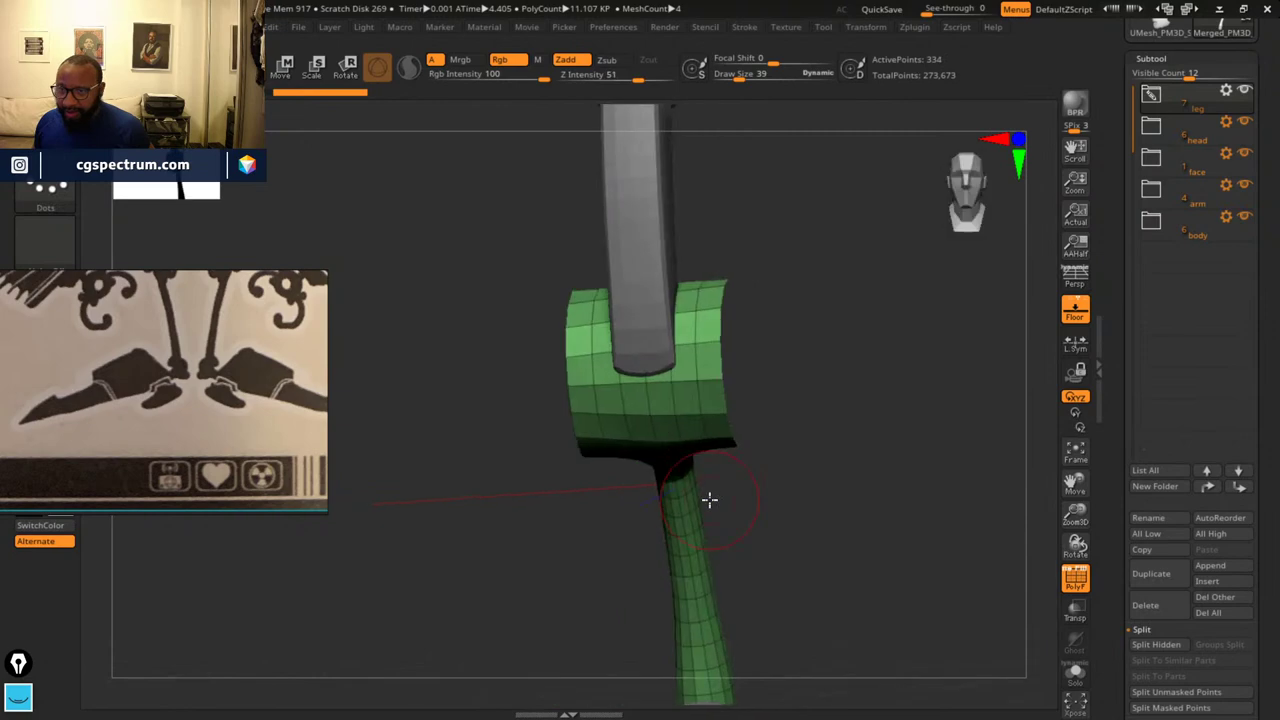
scroll(1160, 450, down, 5)
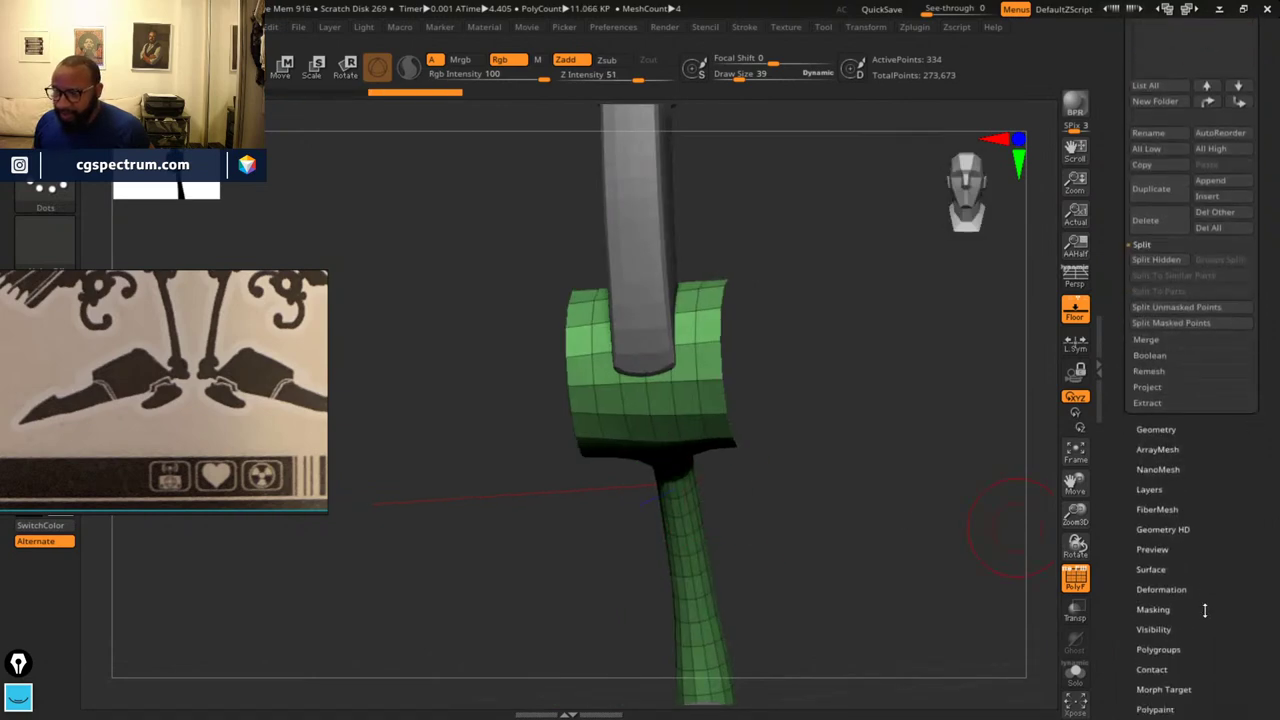
scroll(1180, 450, down, 6)
scroll(1151, 491, up, 3)
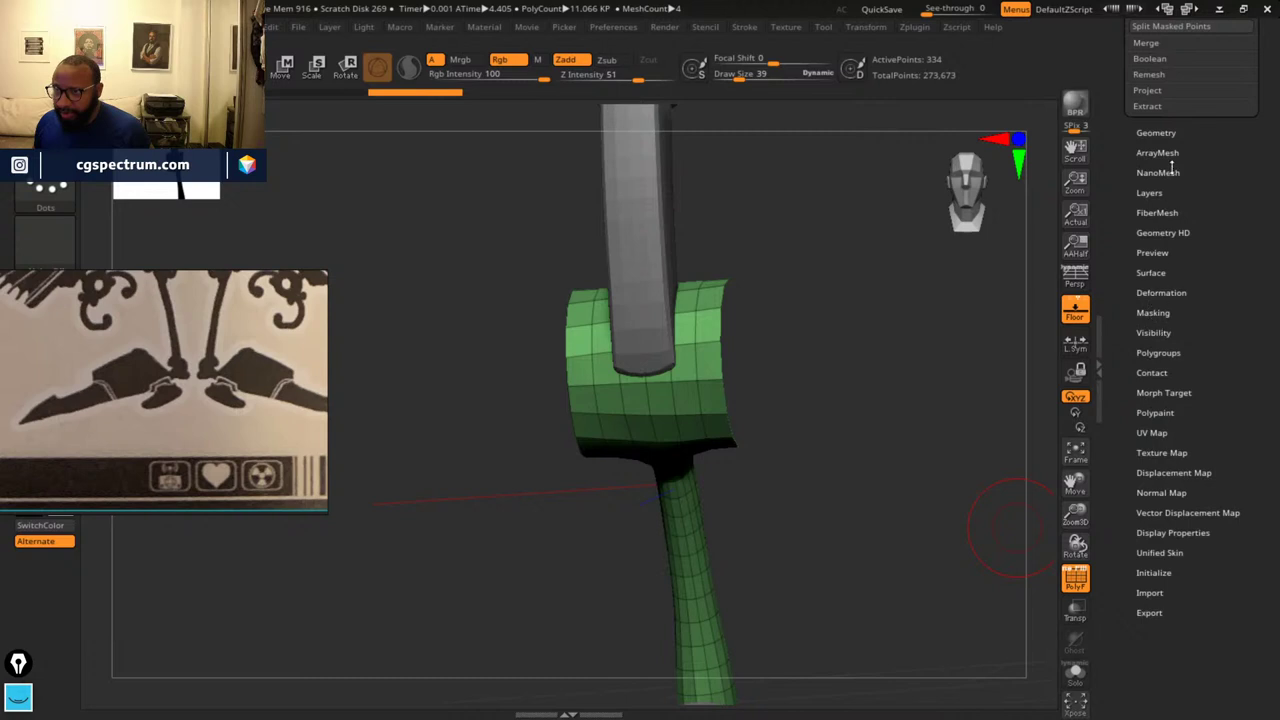
drag(1172, 168, 1182, 248)
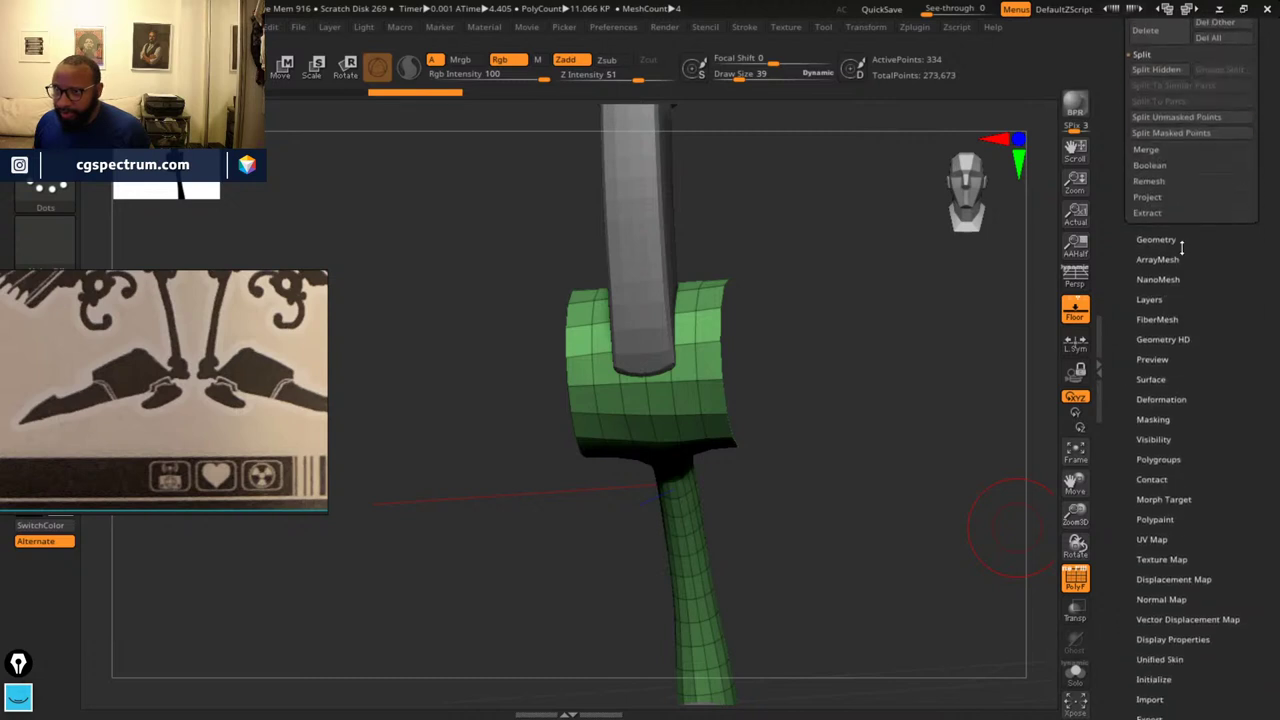
click(1181, 245)
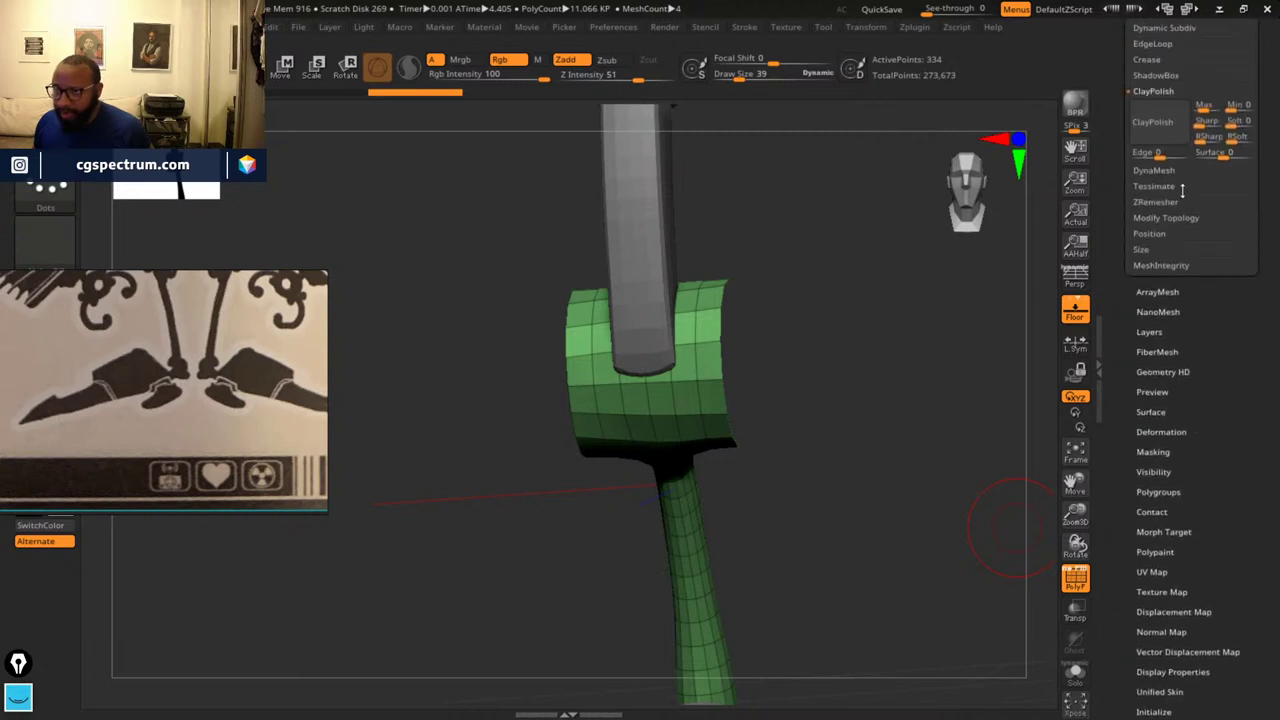
scroll(1220, 436, up, 2)
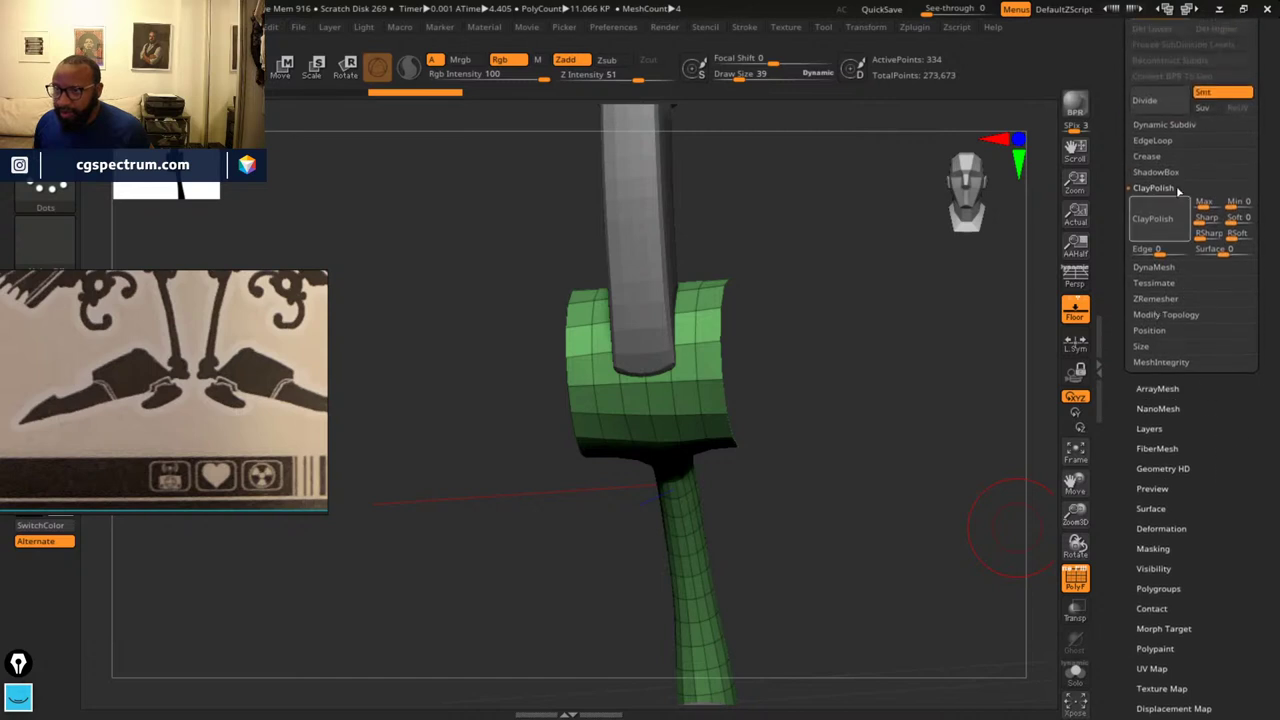
click(1186, 317)
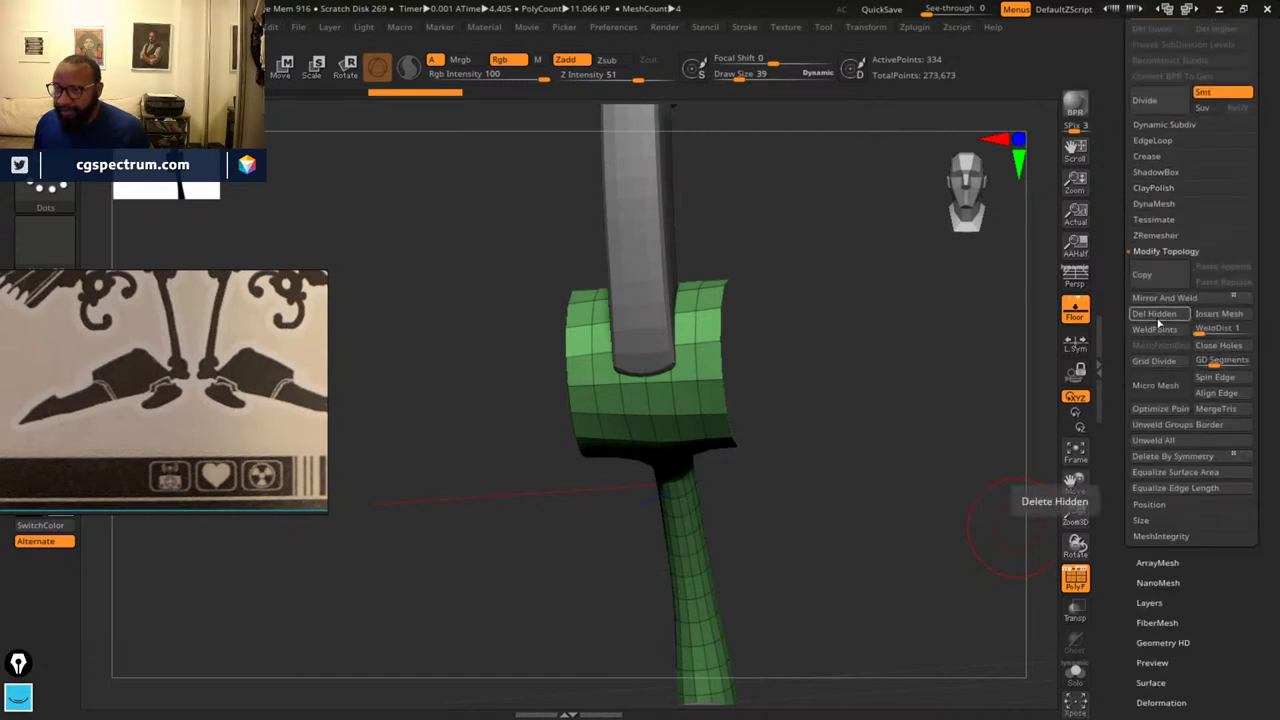
- Cap one open end of the knee cylinder using the ZModeler brush's Close edge action with the Convex Hole target
drag(892, 417, 909, 393)
key(b)
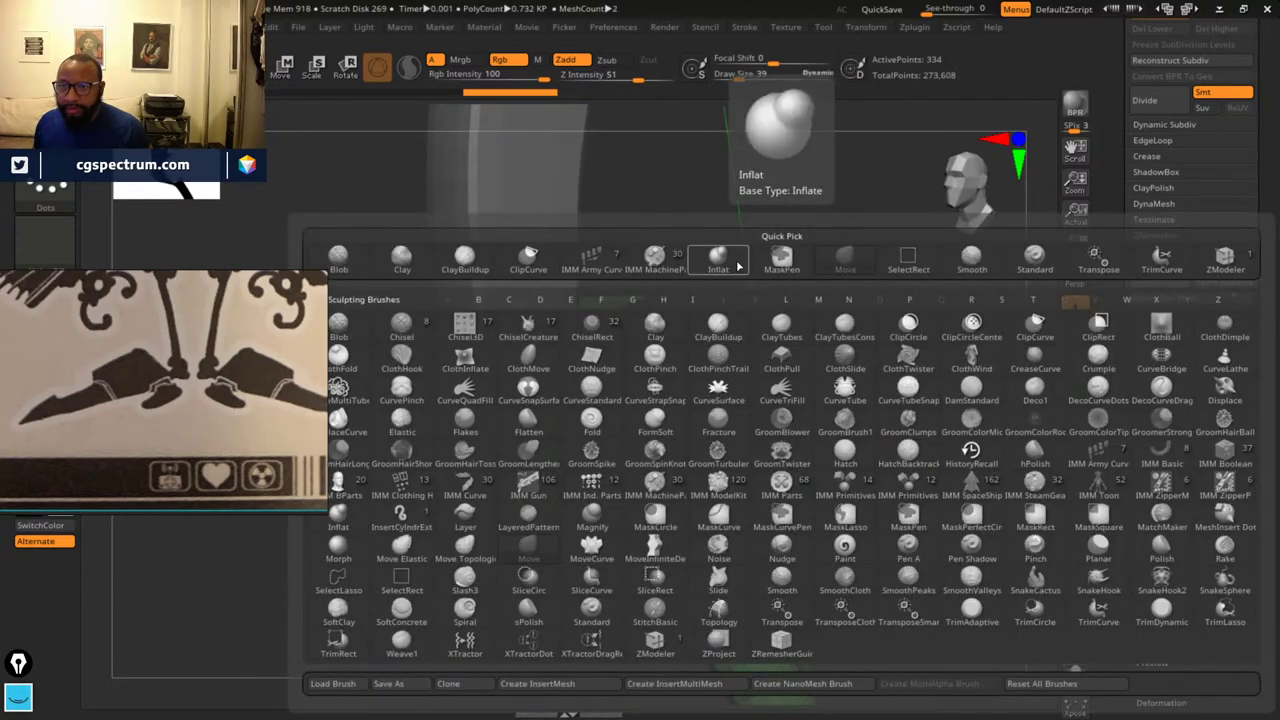
click(1238, 259)
drag(757, 337, 786, 346)
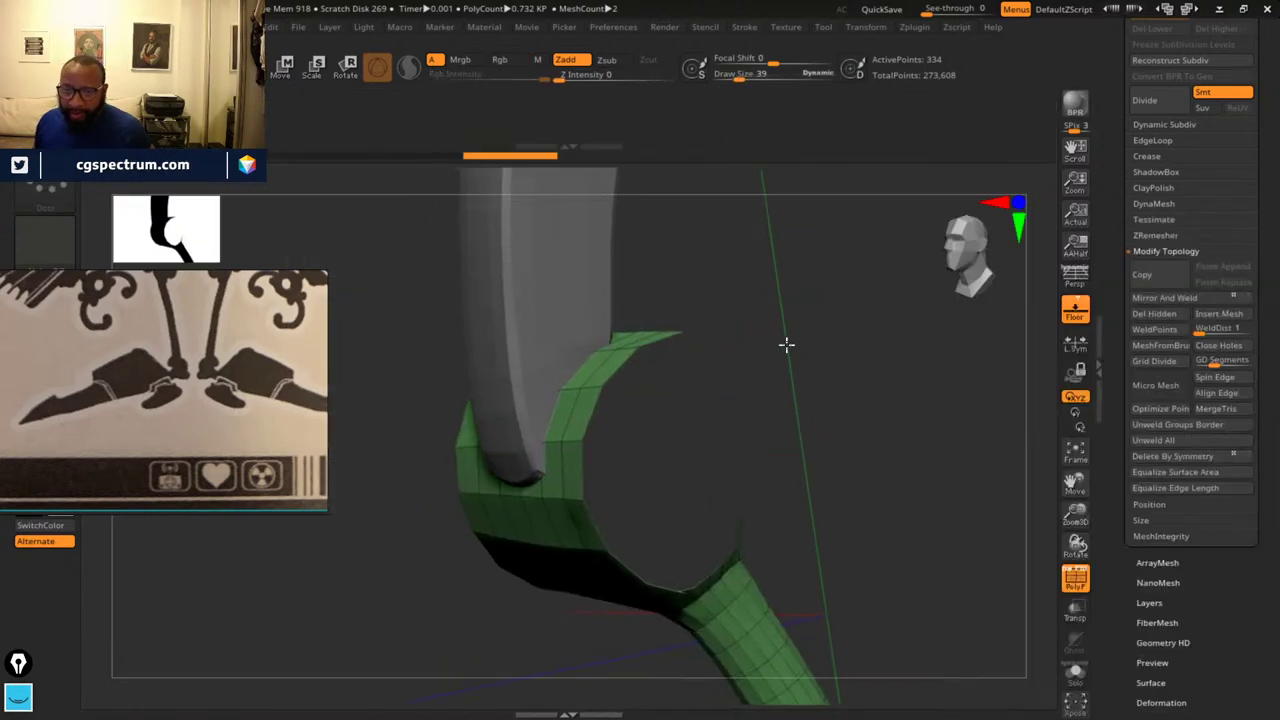
key(space)
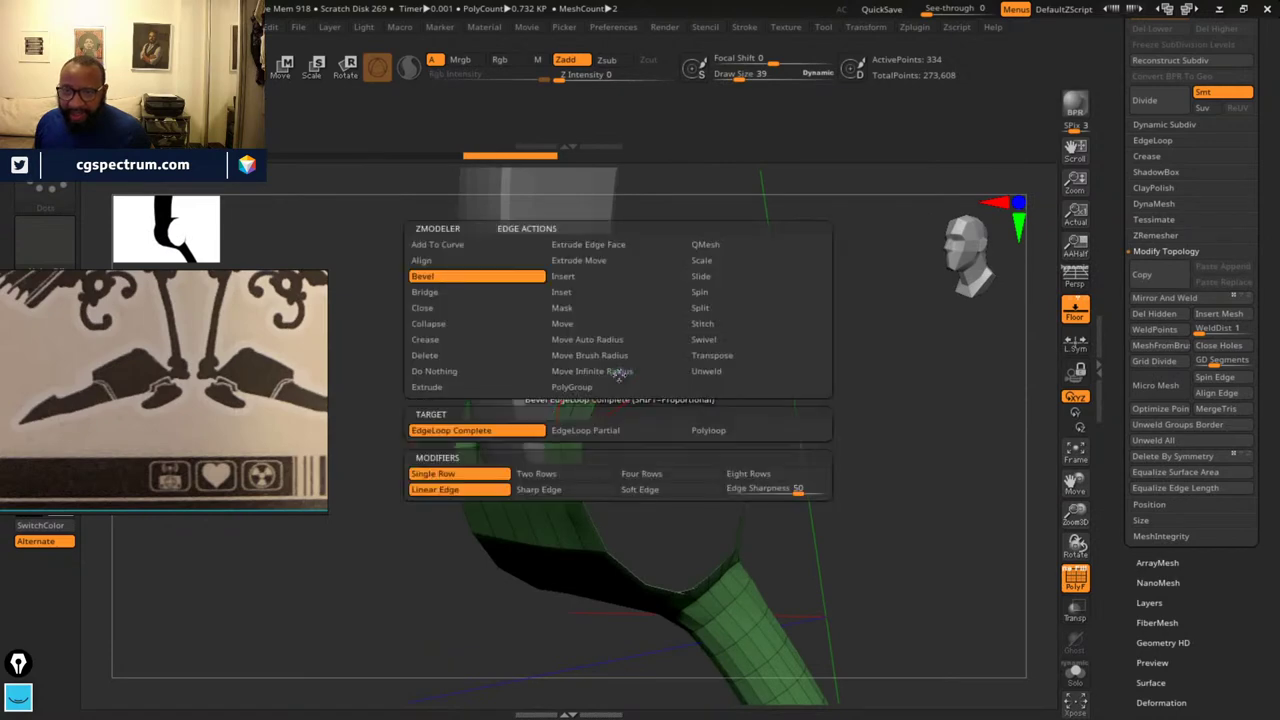
click(469, 308)
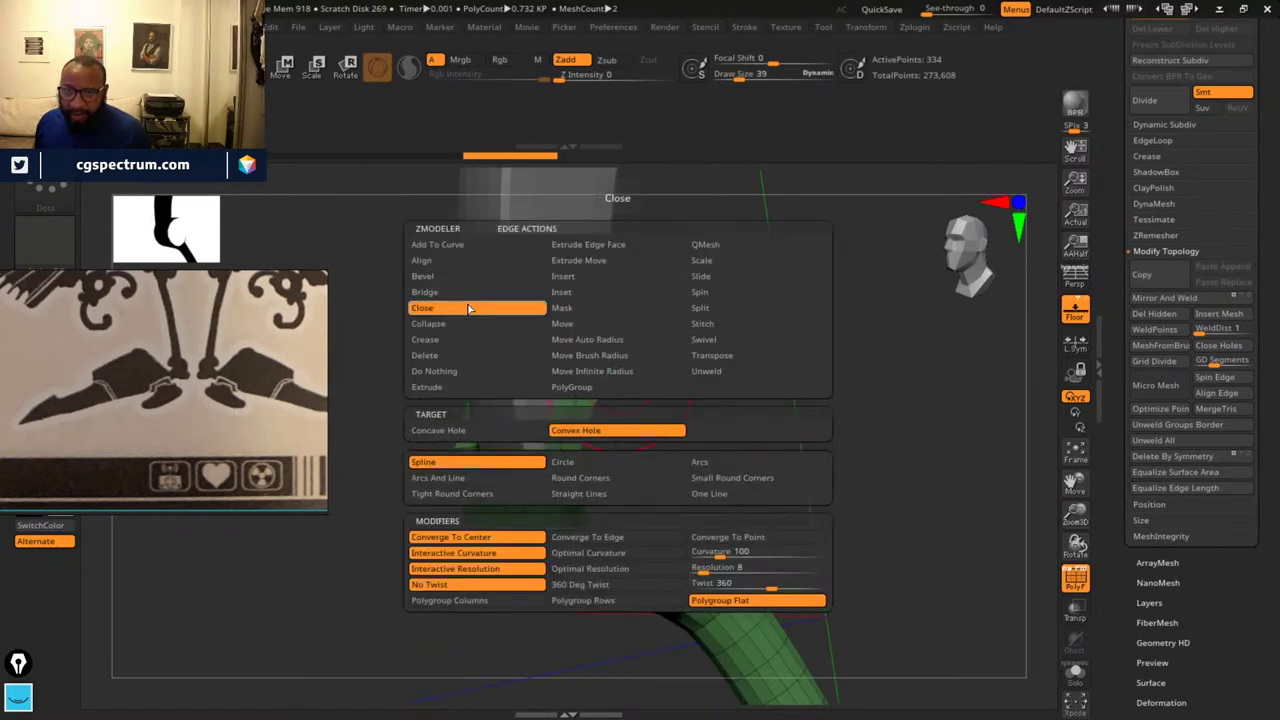
click(640, 430)
drag(780, 426, 663, 403)
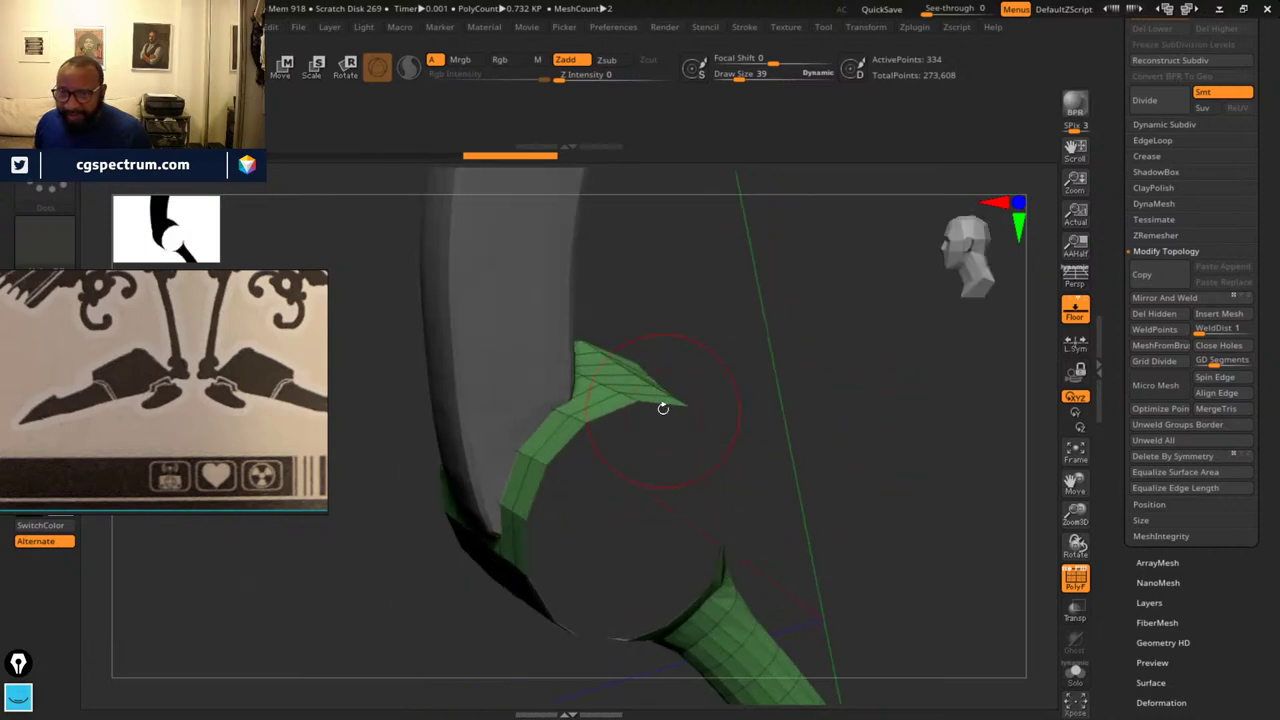
click(659, 404)
drag(910, 480, 777, 450)
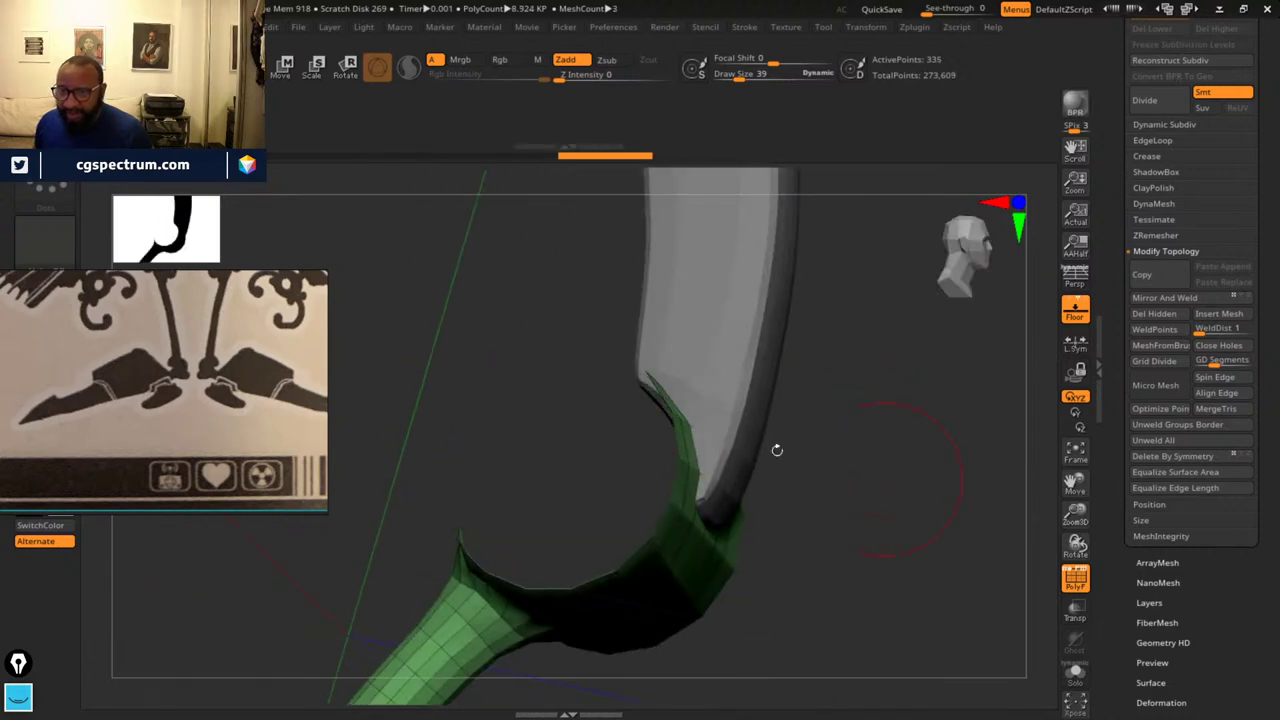
- Try capping the knee cylinder's other open end with the Spline type of Convex Hole closure, undoing each attempt
click(674, 430)
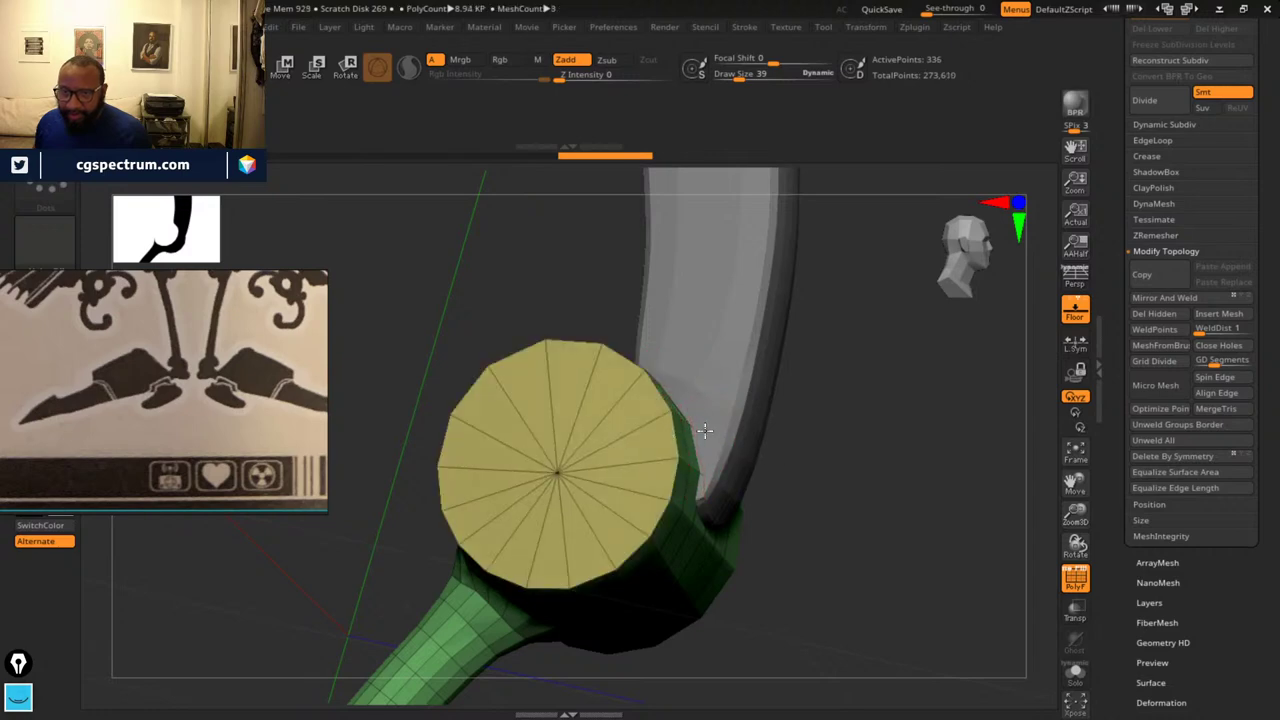
key(ctrl+z)
drag(894, 506, 843, 503)
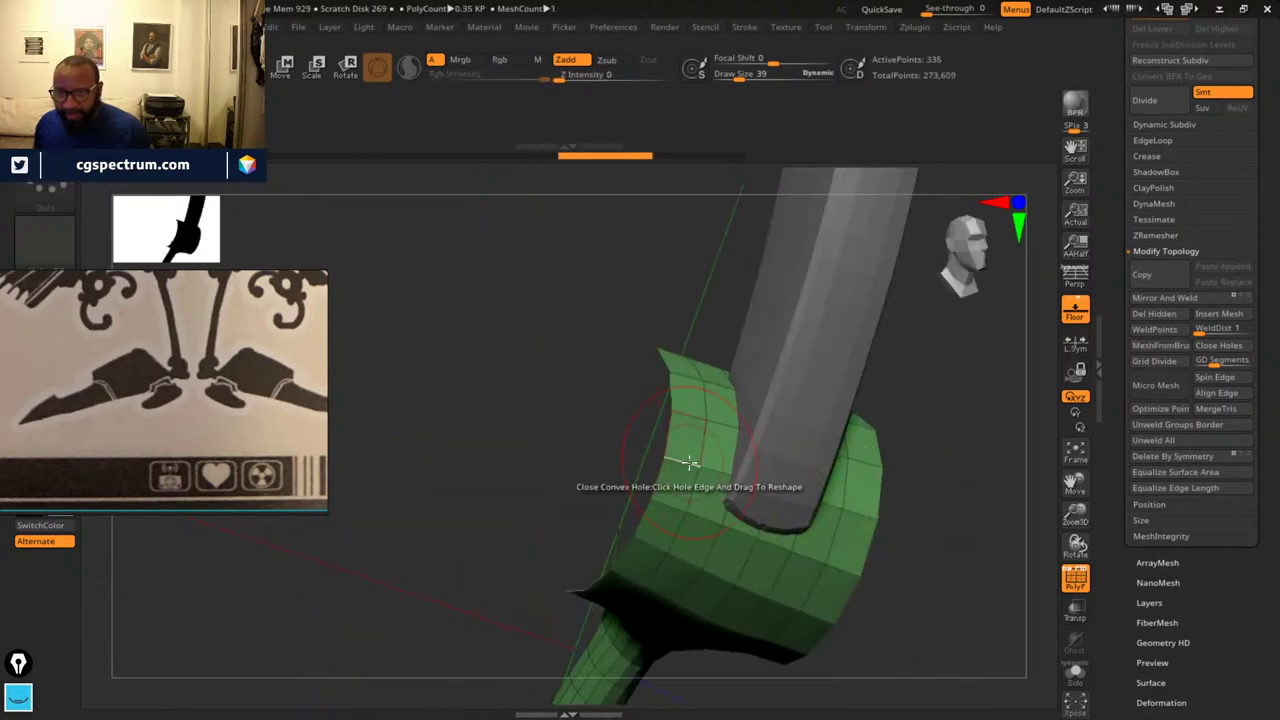
click(699, 441)
drag(969, 611, 929, 503)
key(ctrl+z)
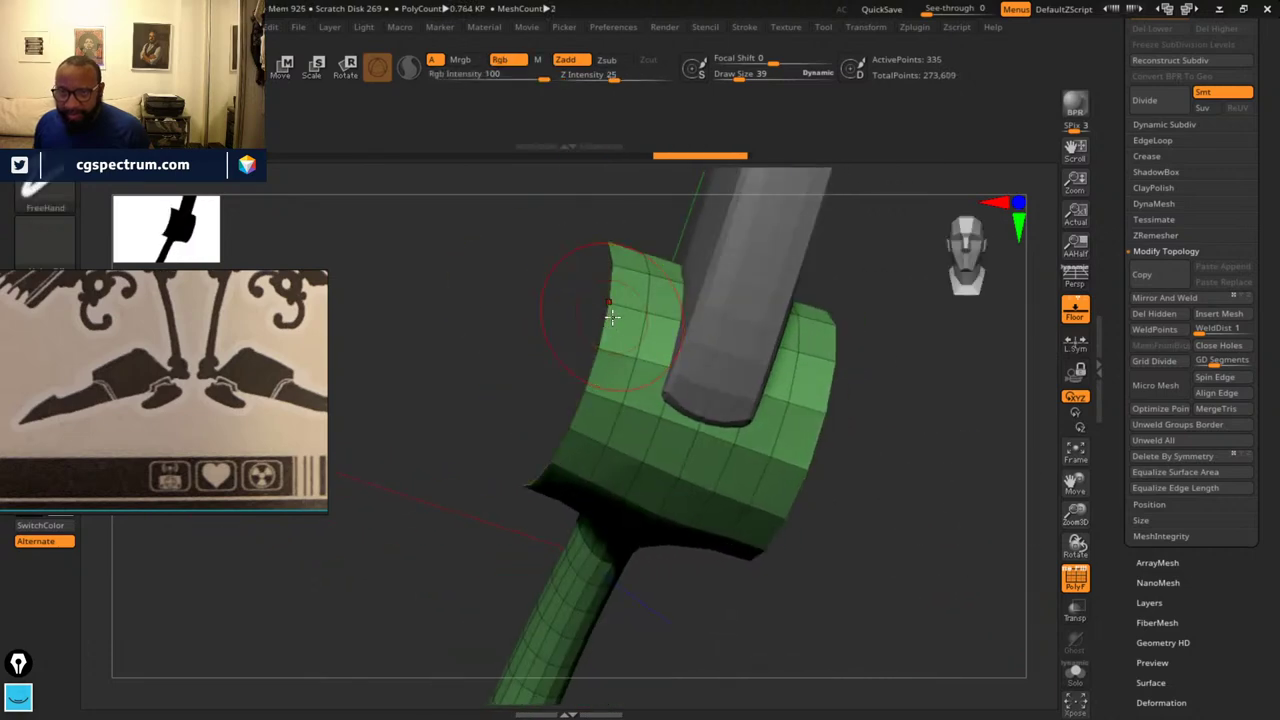
click(609, 320)
key(ctrl+z)
drag(938, 530, 1040, 540)
drag(886, 403, 649, 336)
click(649, 336)
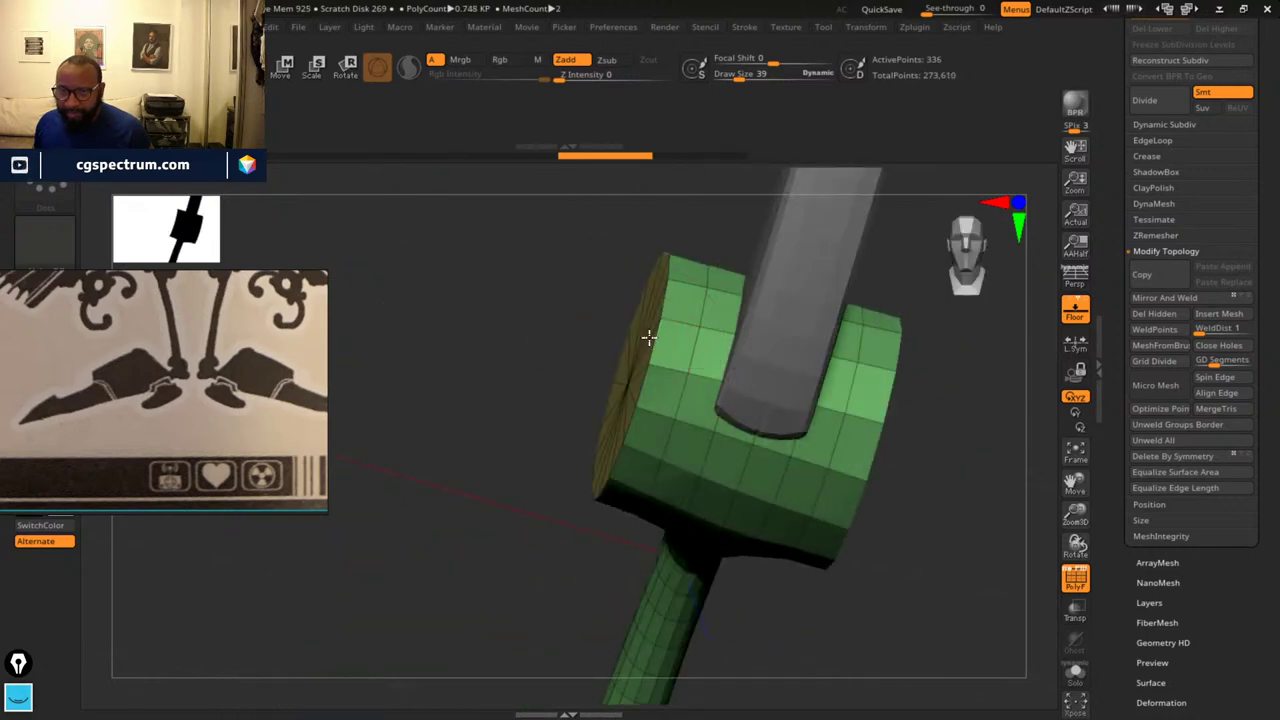
key(ctrl+z)
- Cap the knee cylinder's remaining open end with the Convex Hole closure switched to the Circle type
key(space)
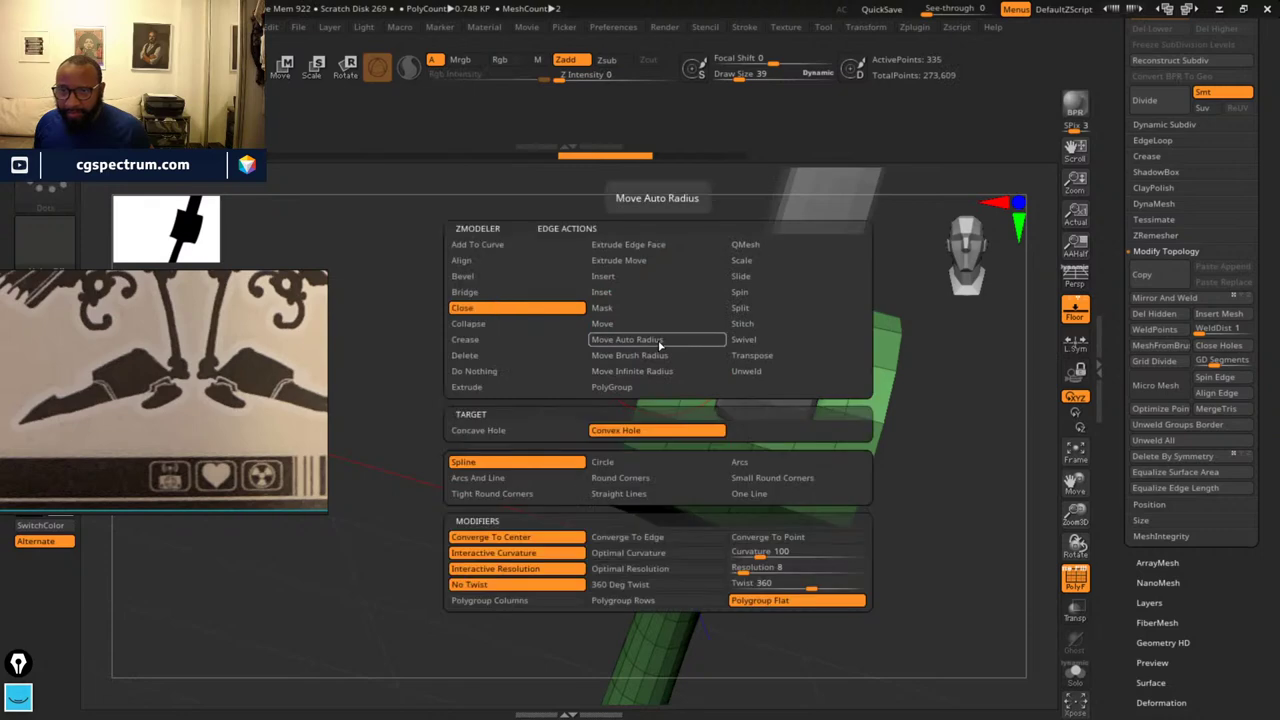
click(604, 462)
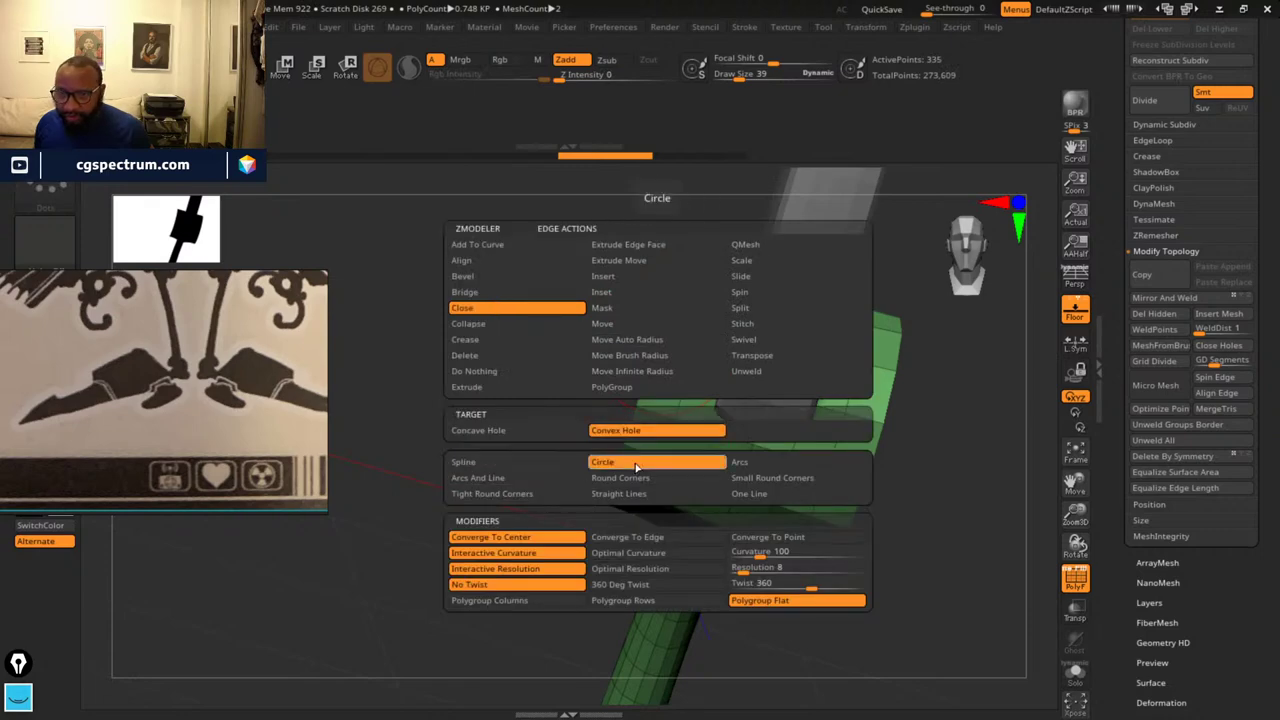
drag(434, 457, 629, 375)
click(655, 347)
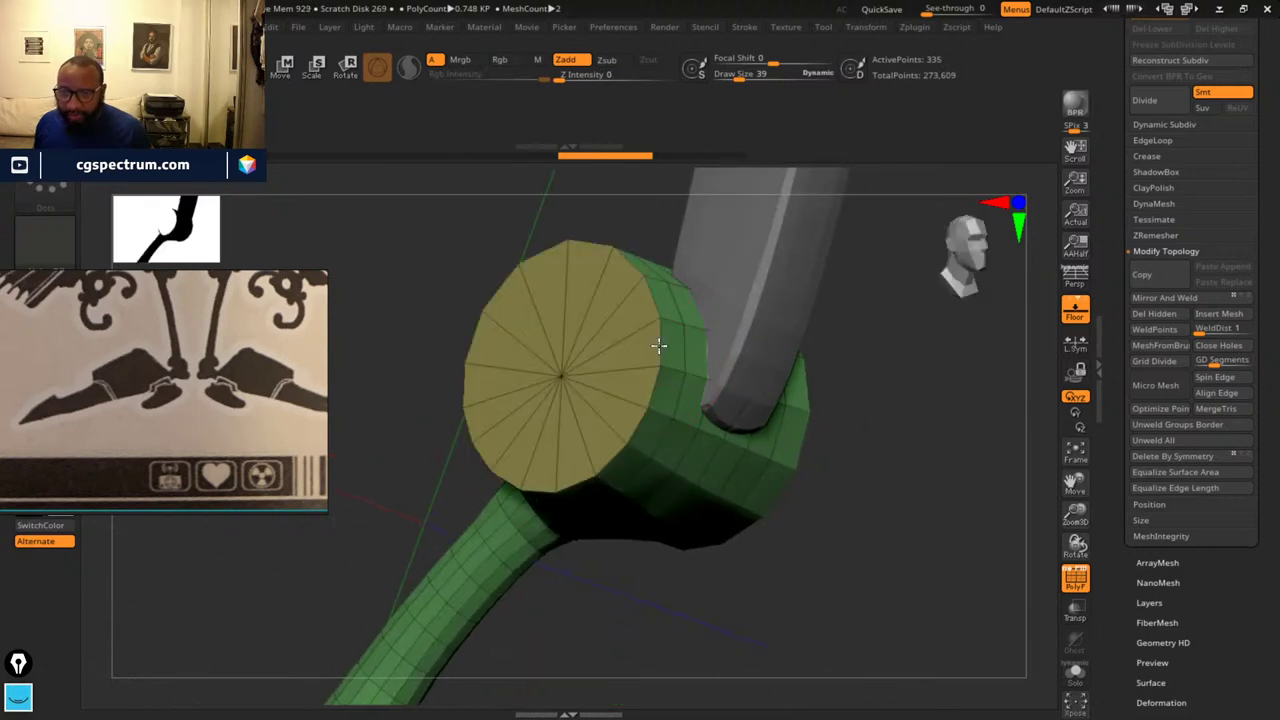
drag(806, 497, 920, 520)
alt+drag(447, 510, 510, 515)
alt+drag(477, 451, 494, 380)
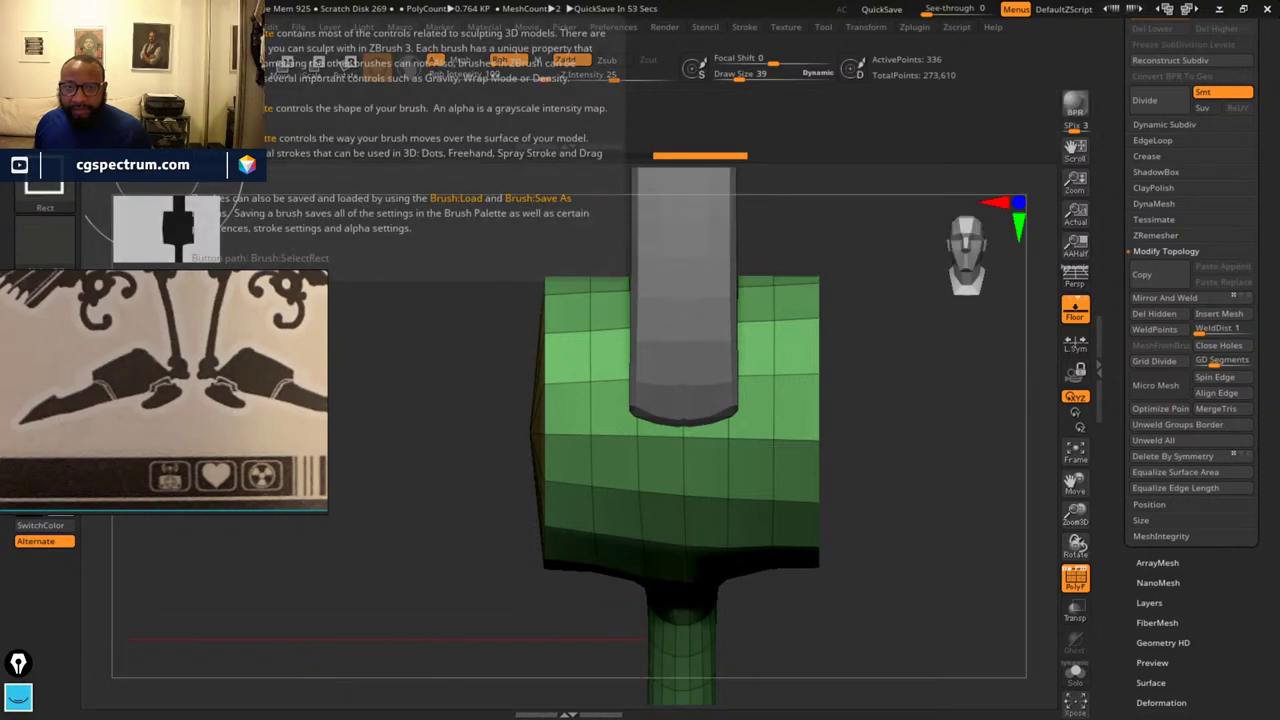
- Isolate the knee cylinder's slightly bulging end cap with a rectangular SelectRect selection
ctrl+shift+click(44, 124)
click(322, 205)
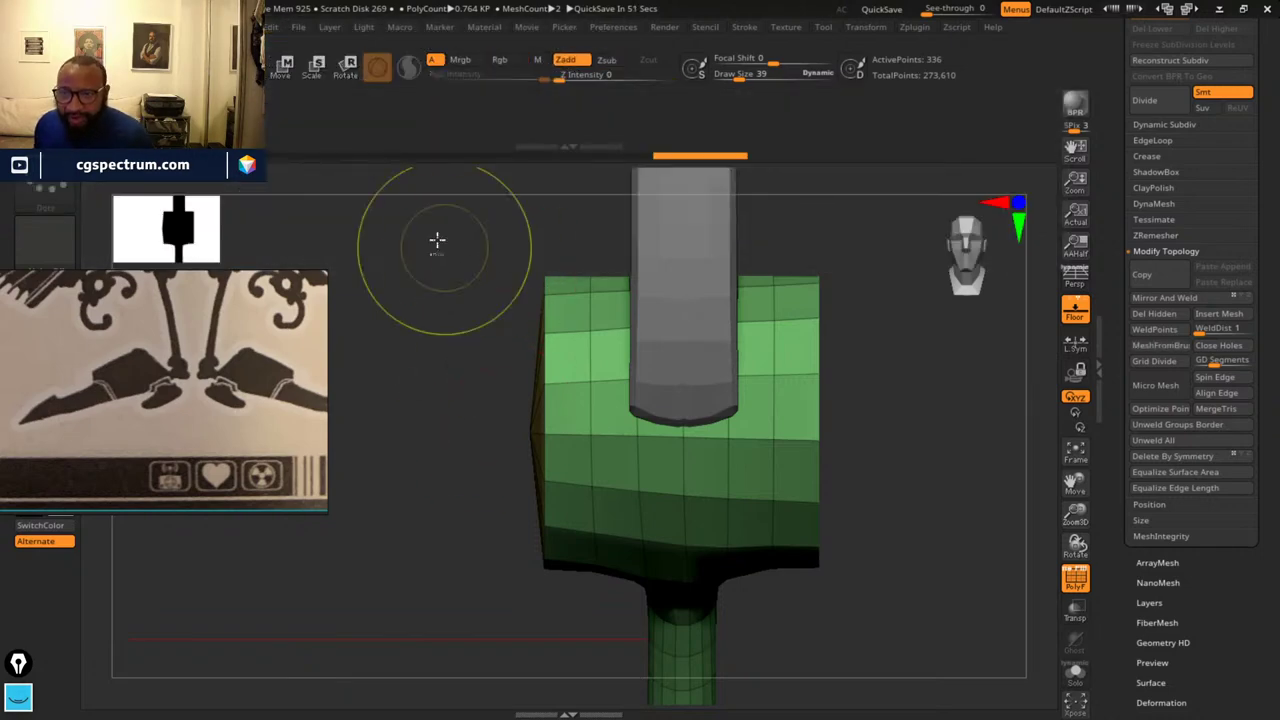
mouse_move(437, 238)
ctrl+shift+mouse_down()
mouse_move(557, 620)
mouse_move(543, 620)
ctrl+shift+mouse_up()
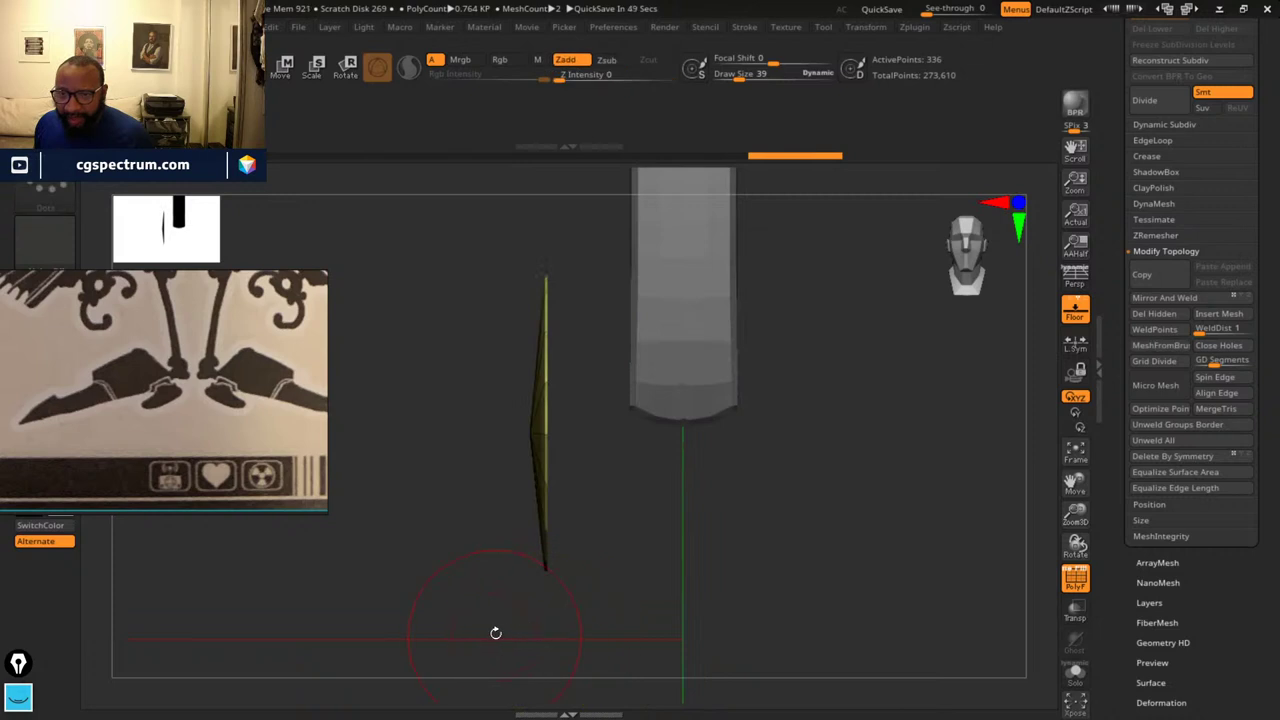
- Bring the hidden parts of the leg mesh back into view and choose the ClipCurve brush for flattening the cap
ctrl+shift+drag(476, 370, 546, 623)
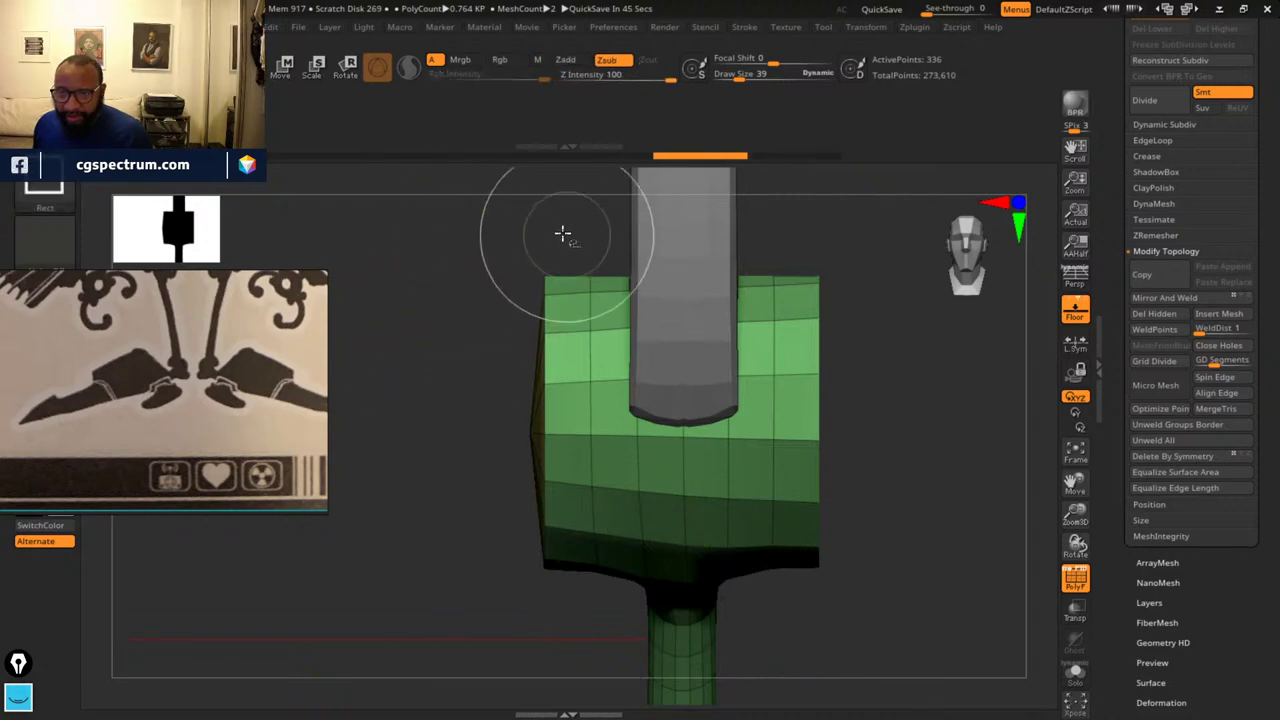
ctrl+shift+click(44, 130)
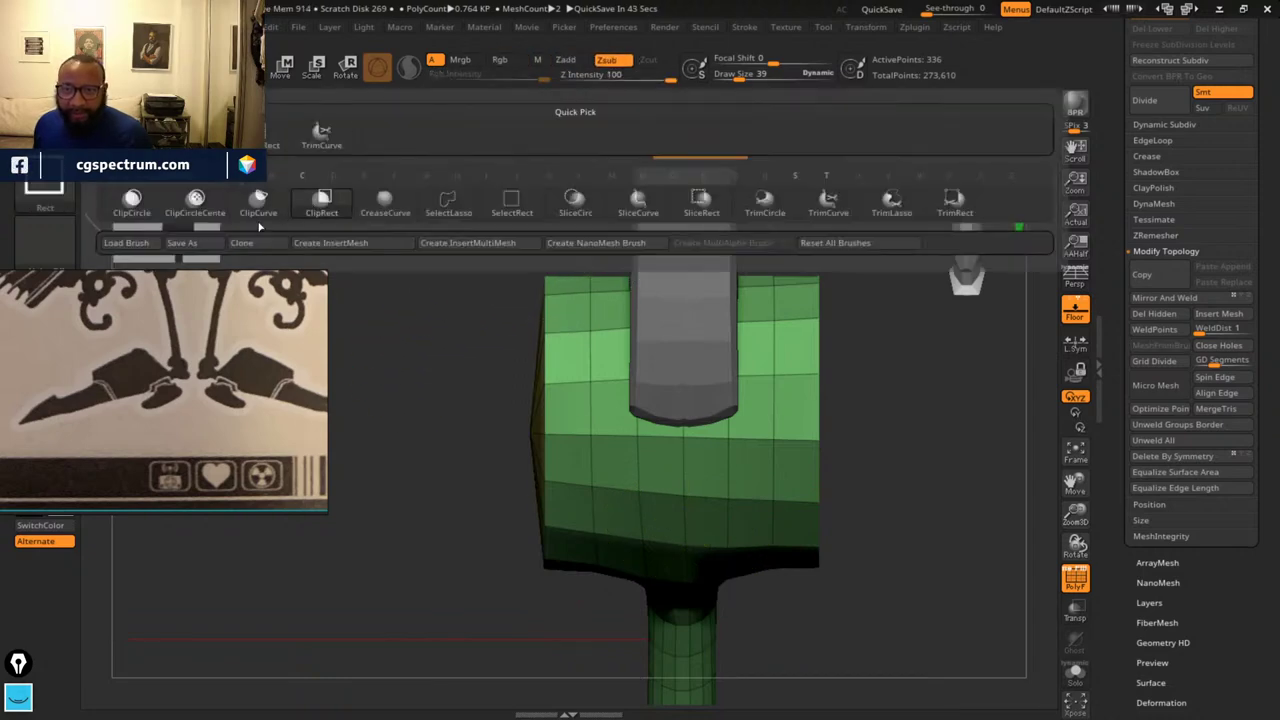
click(258, 205)
- Try to flatten the knee cylinder's bulging end cap with a straight vertical ClipCurve cut and inspect both ends
ctrl+shift+drag(538, 243, 547, 417)
ctrl+shift+drag(557, 232, 557, 230)
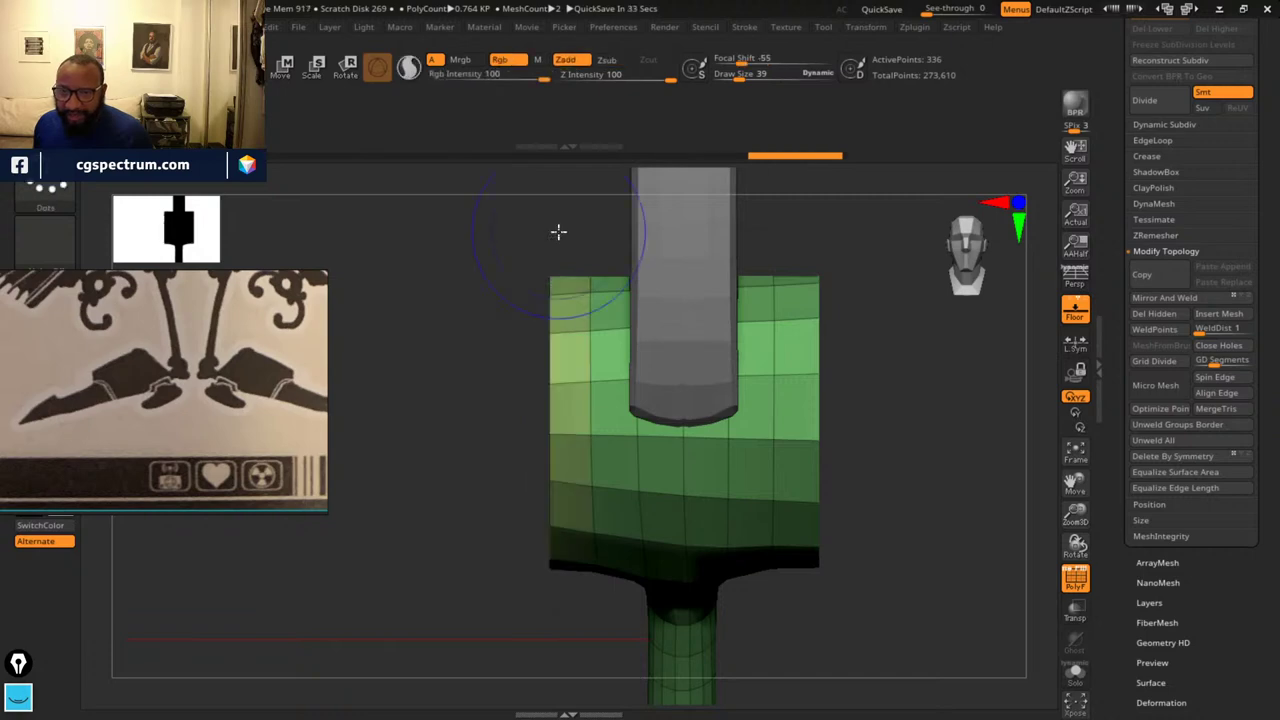
drag(831, 417, 966, 423)
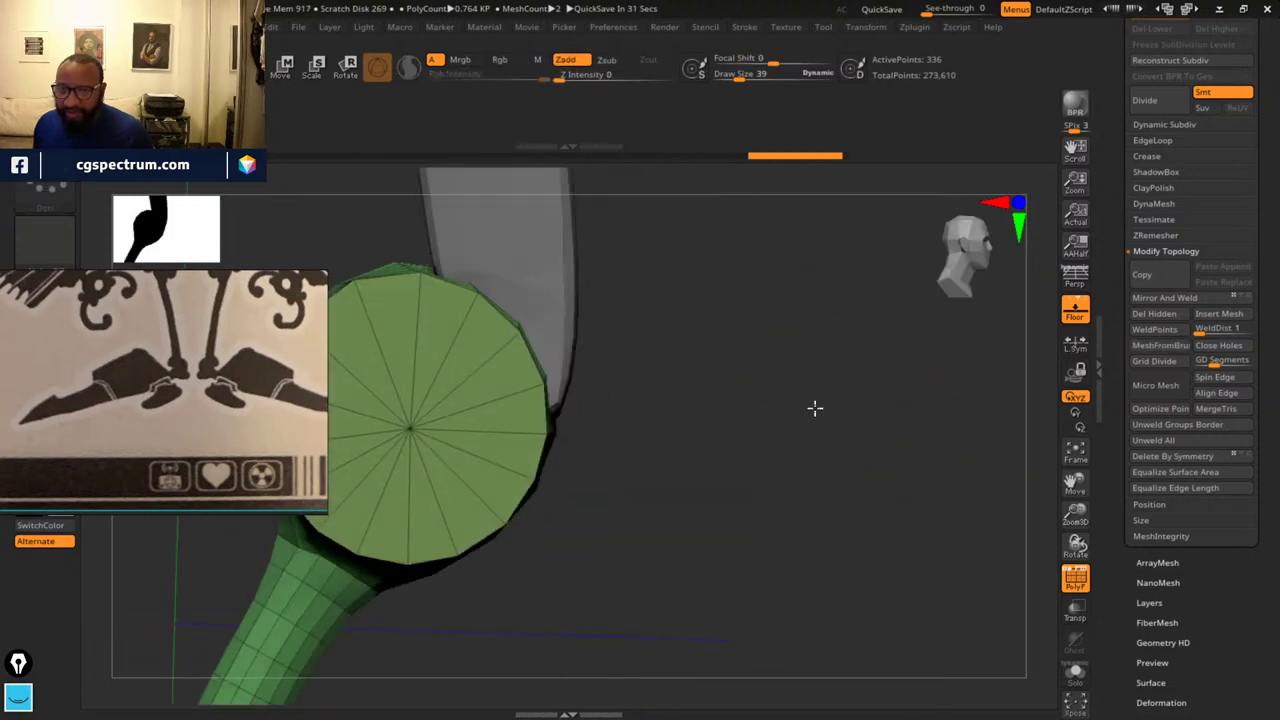
drag(814, 408, 680, 412)
drag(923, 355, 895, 355)
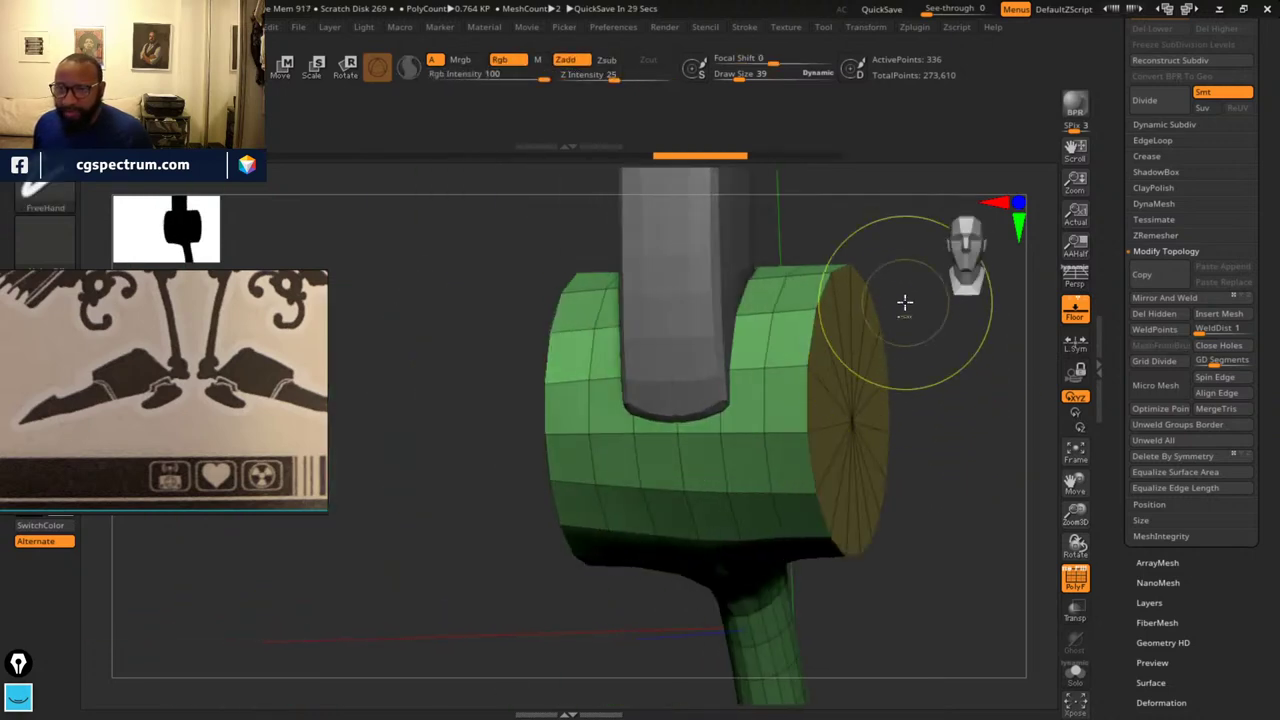
mouse_move(503, 309)
mouse_down()
mouse_move(509, 323)
mouse_move(525, 317)
mouse_up()
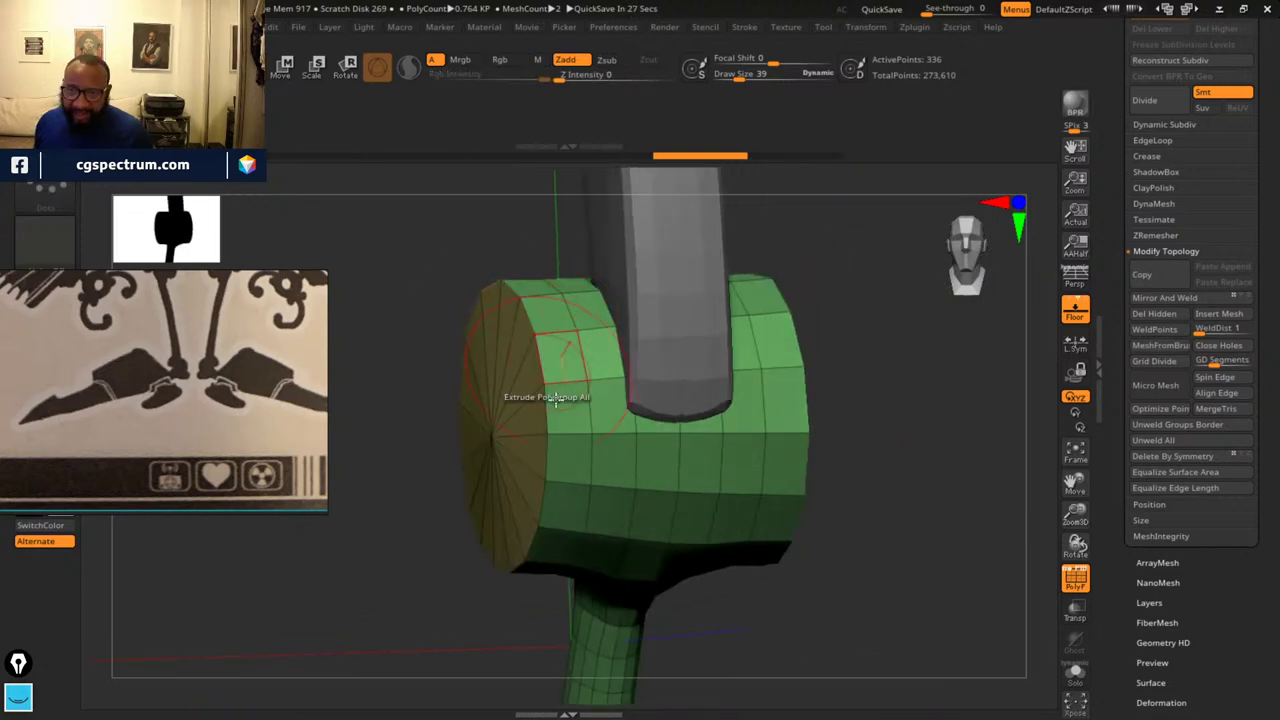
- Turn off ClipCurve's PolyGroup option and clip the bulging end cap flat along a straight vertical line in front view
key(ctrl+shift)
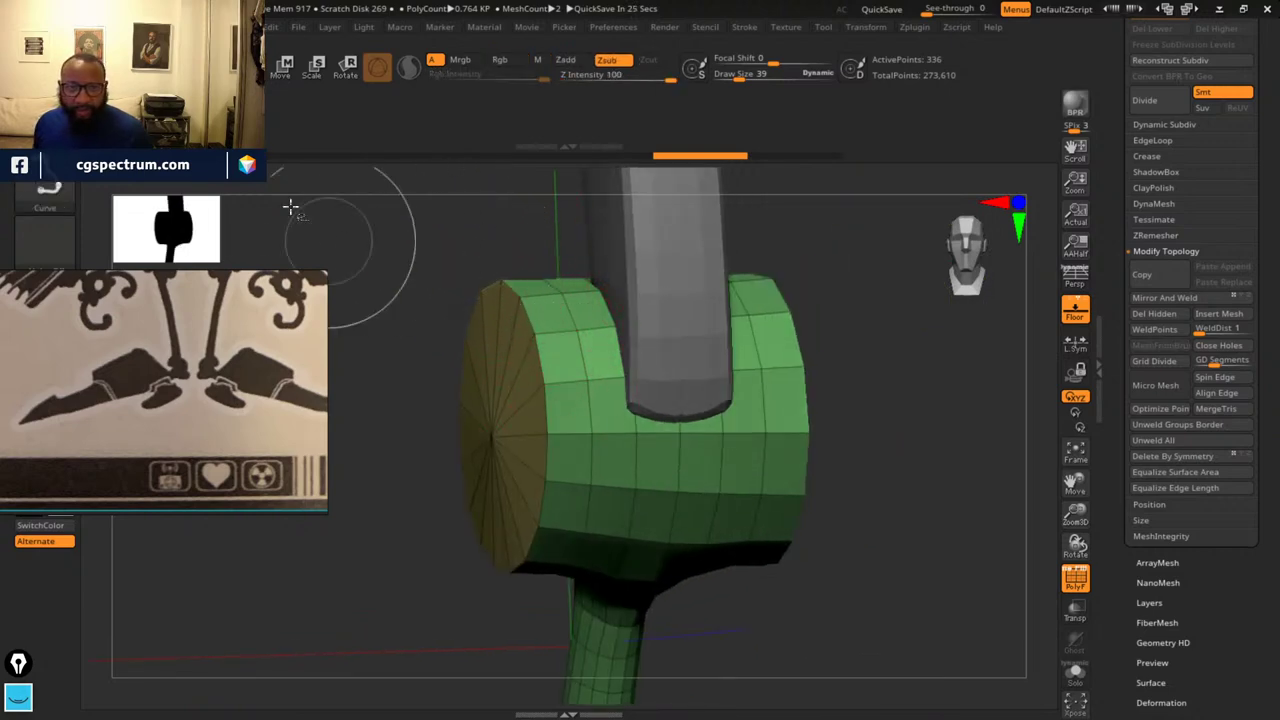
ctrl+shift+right_click(494, 238)
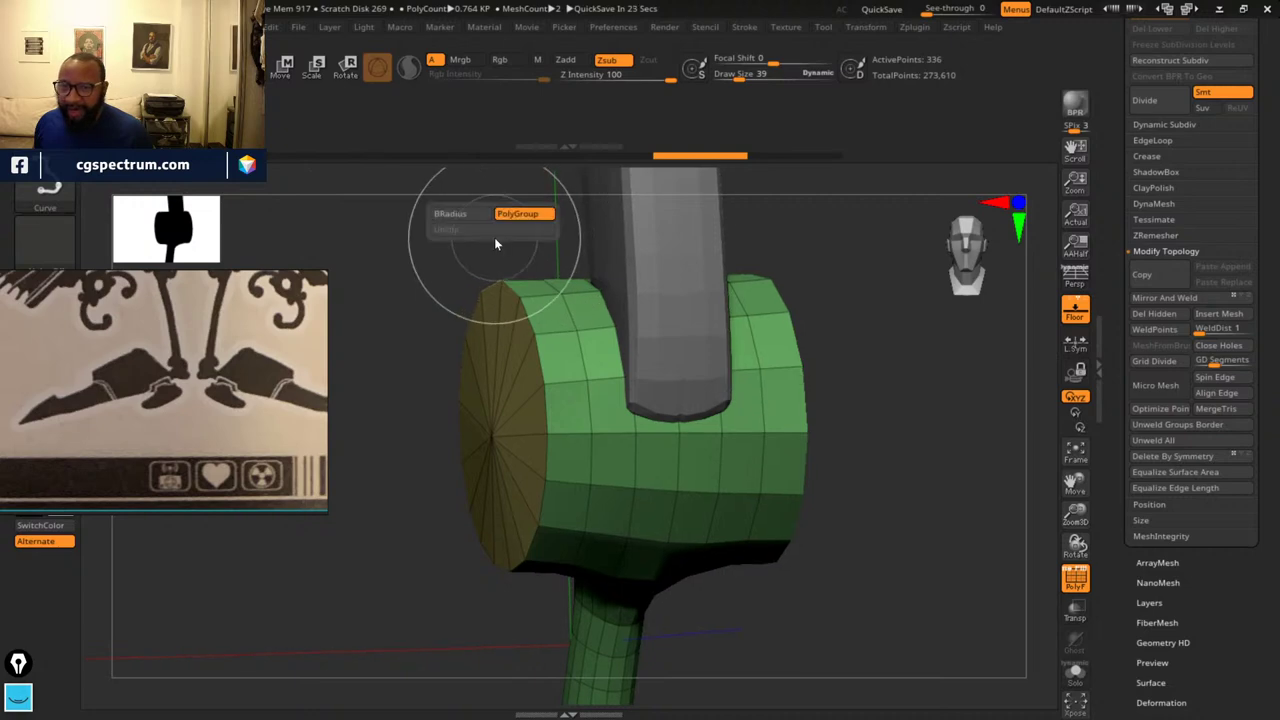
drag(452, 294, 439, 289)
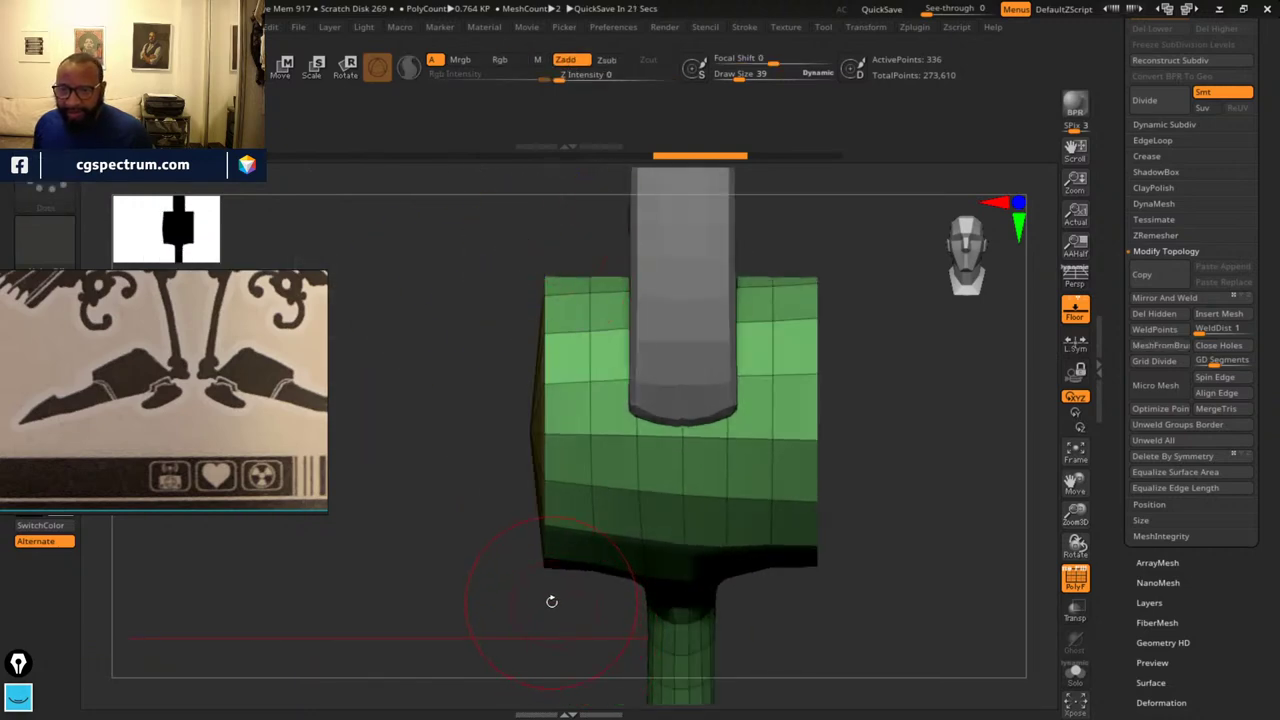
mouse_move(552, 602)
mouse_down()
mouse_move(546, 386)
mouse_move(577, 586)
mouse_move(542, 391)
mouse_move(557, 237)
mouse_up()
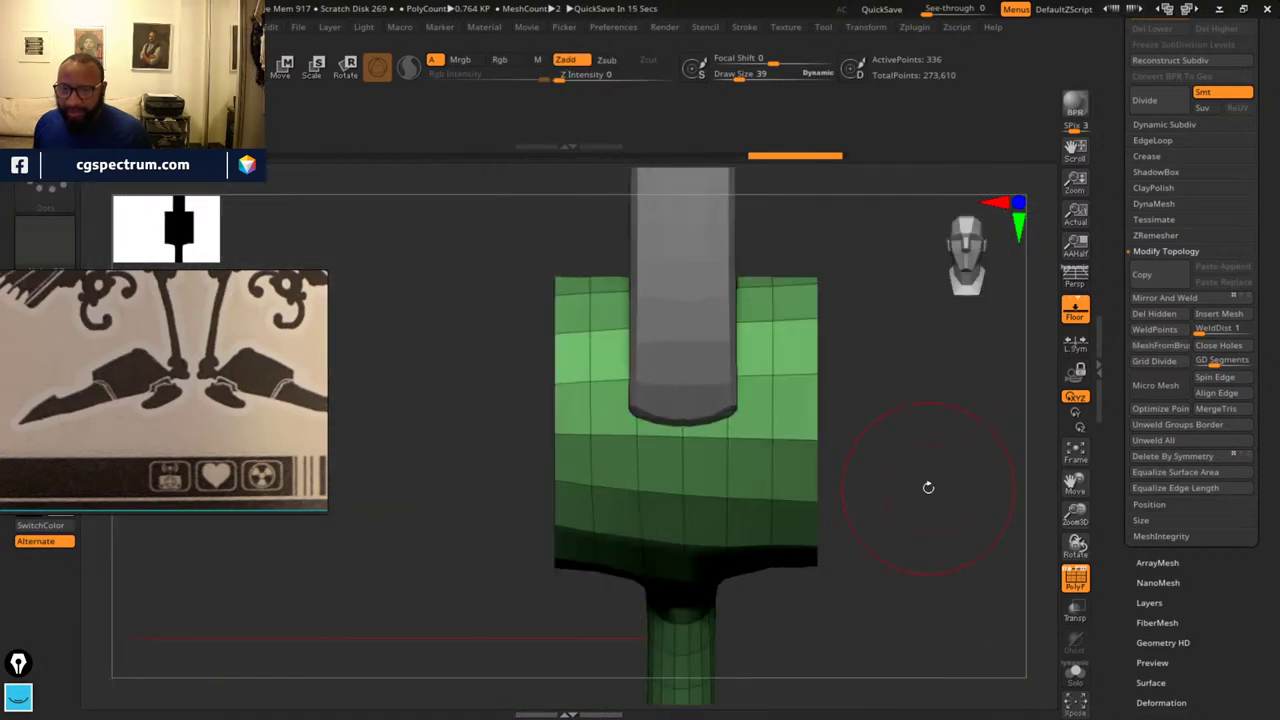
- Centre the middle vertex of the knee cylinder's end caps with the Move brush, viewing each cap from the side
mouse_move(926, 486)
mouse_down()
mouse_move(1003, 486)
mouse_move(803, 497)
mouse_move(956, 502)
mouse_move(826, 491)
mouse_move(614, 354)
mouse_up()
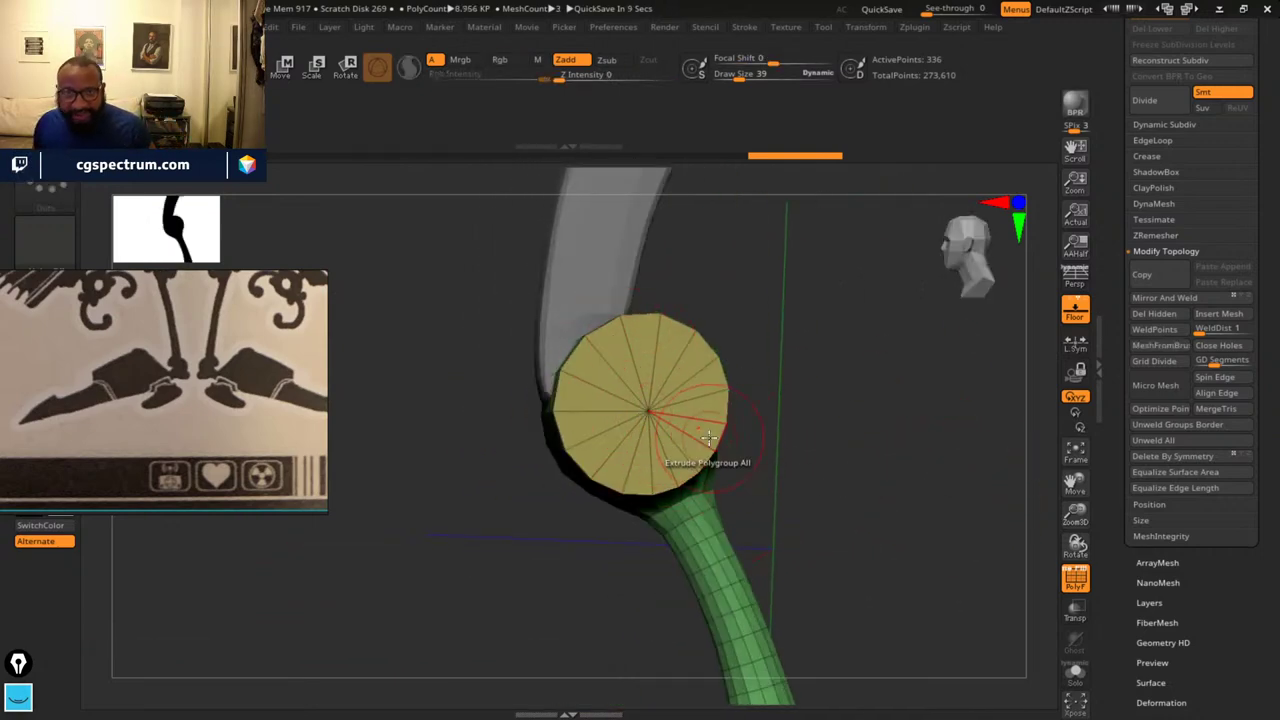
key(b)
key(m)
key(v)
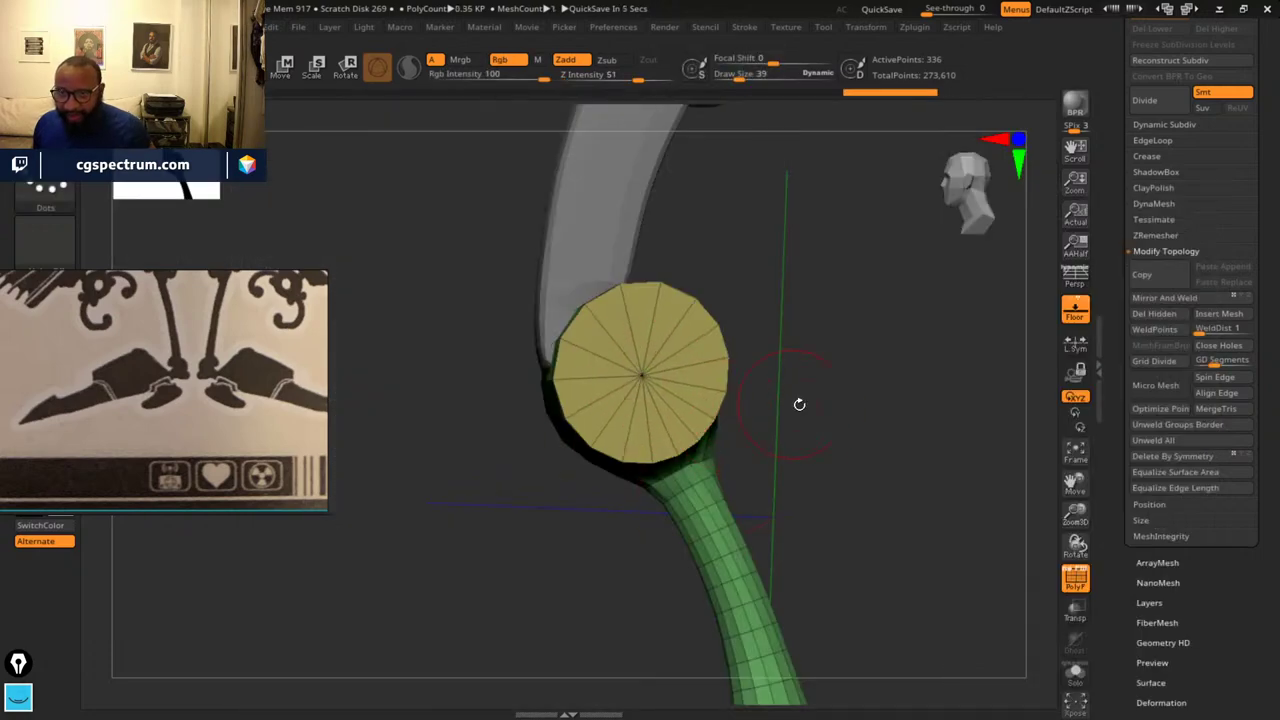
mouse_move(827, 410)
shift+mouse_down()
mouse_move(816, 413)
mouse_move(851, 426)
mouse_move(983, 426)
shift+mouse_up()
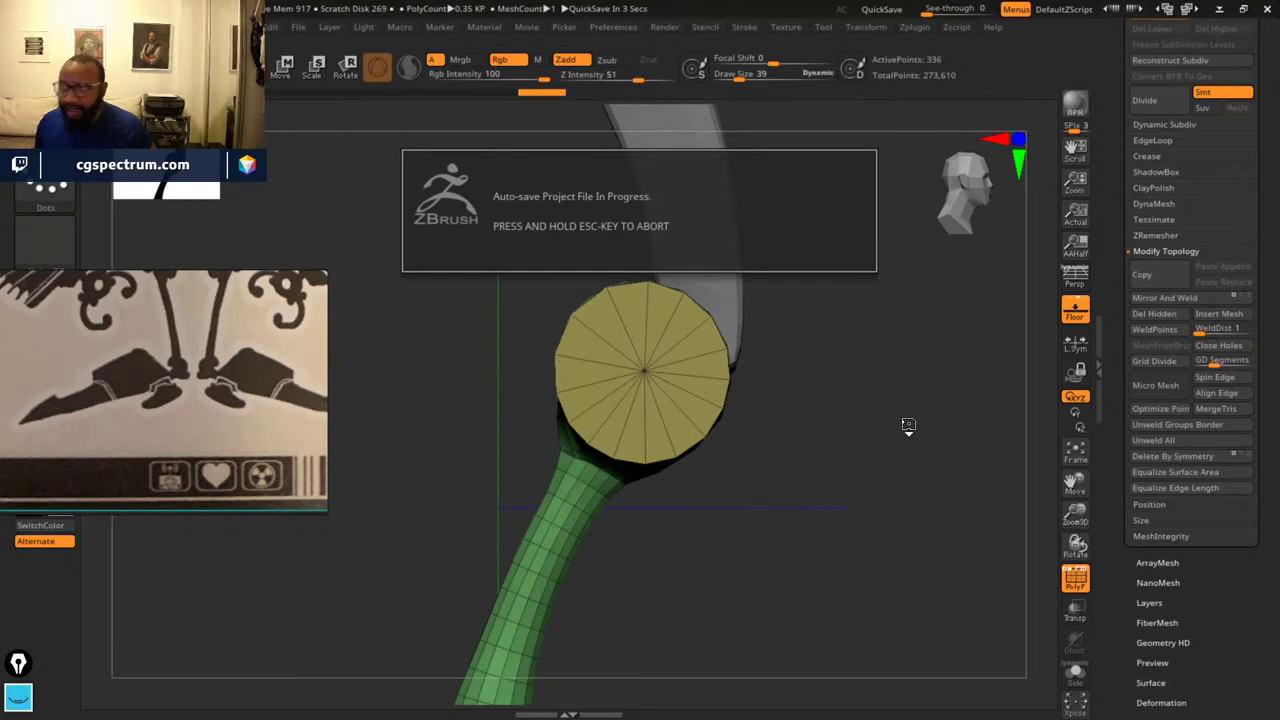
- Expand the leg folder in the subtool list and make the sock subtool visible
drag(908, 425, 852, 267)
key(alt+shift)
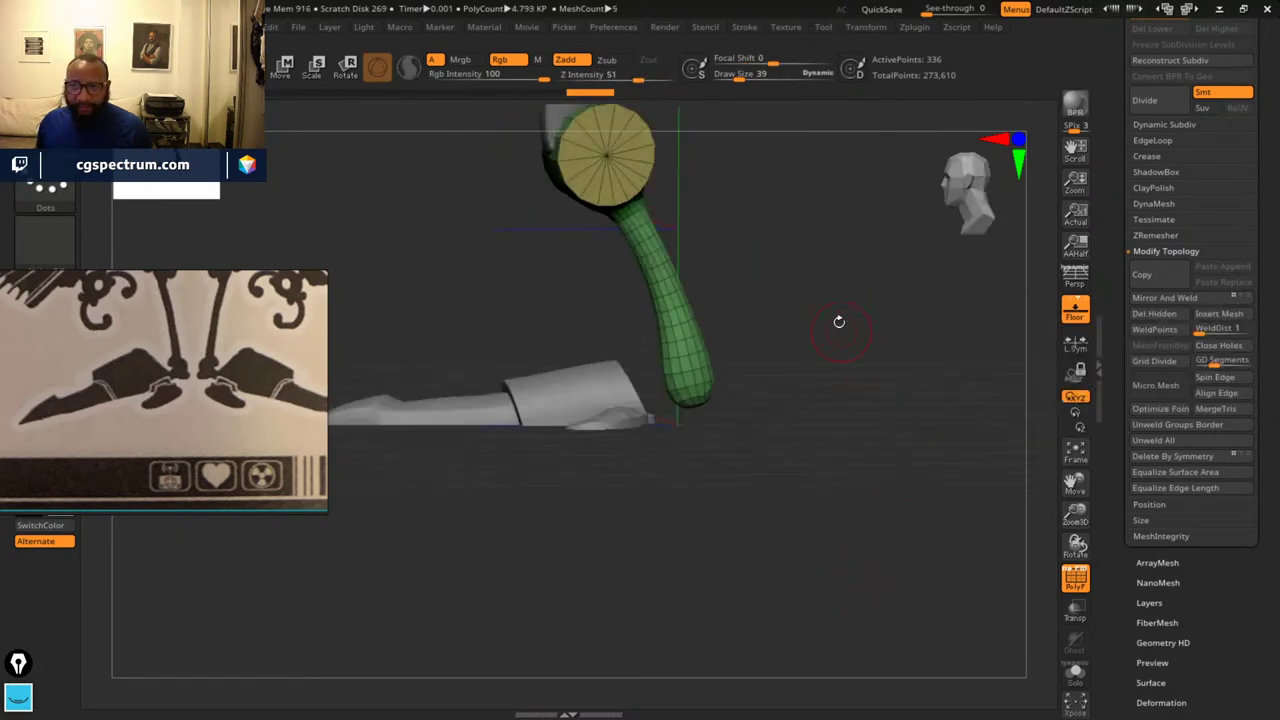
alt+drag(789, 155, 900, 390)
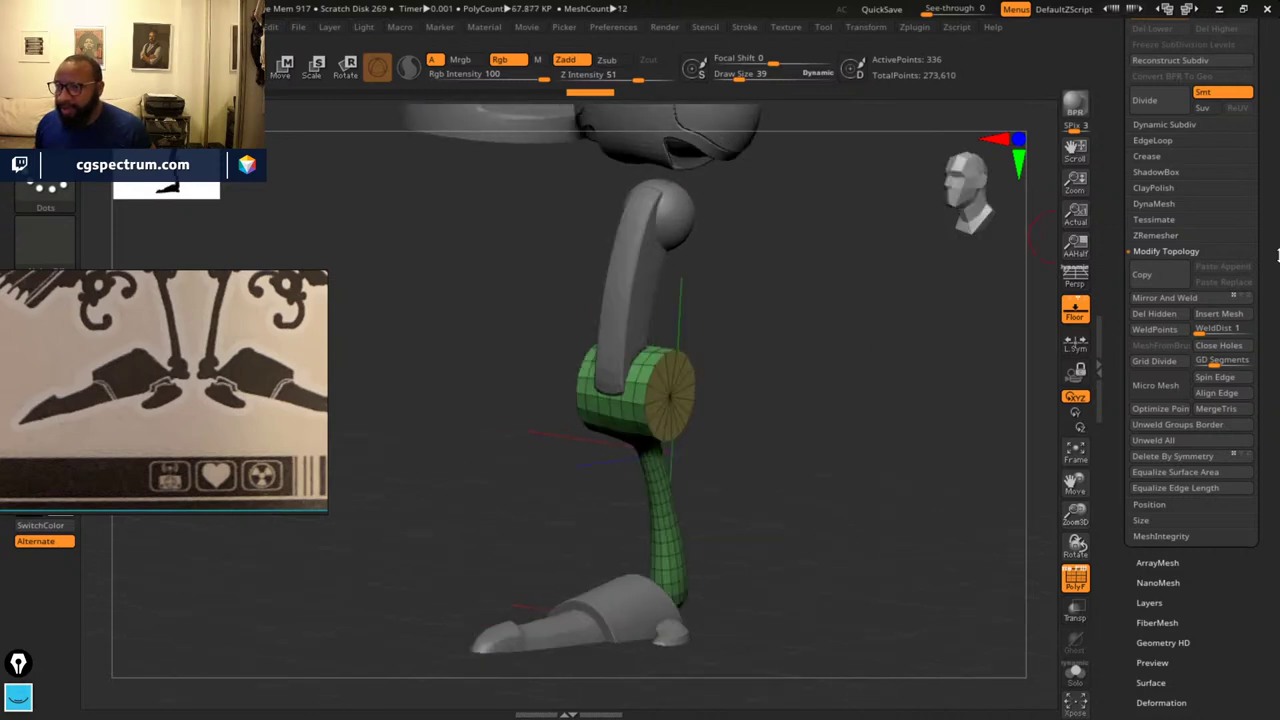
drag(1257, 247, 1258, 635)
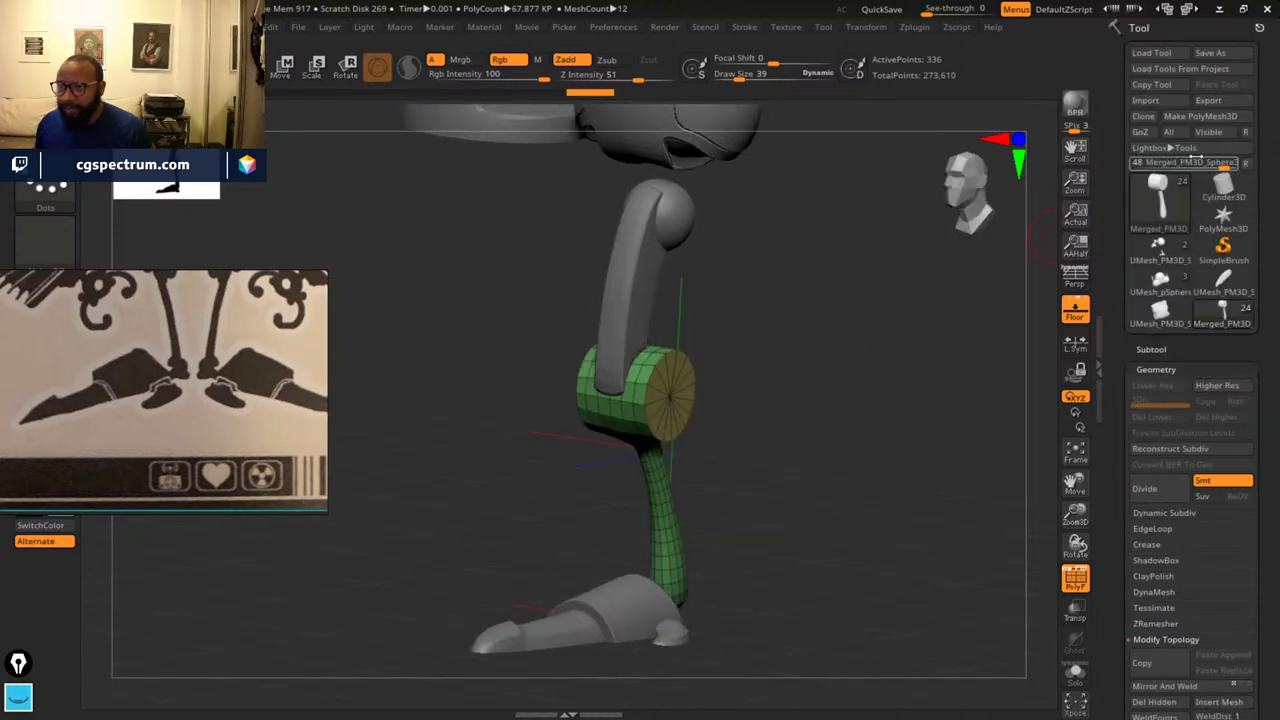
click(1163, 348)
click(1150, 388)
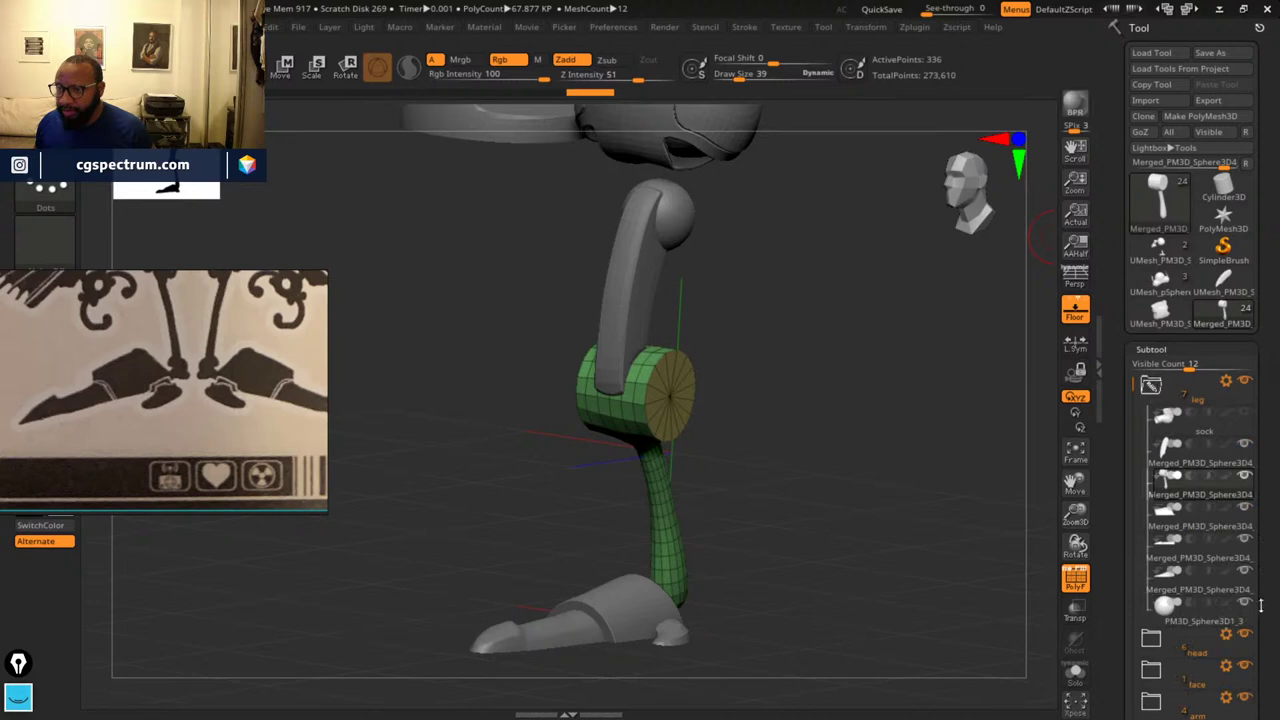
click(1246, 414)
- Examine the torso's underside above the hip ball and sketch a circular socket with sweeping side curves using the screen annotation pen
alt+drag(870, 608, 779, 453)
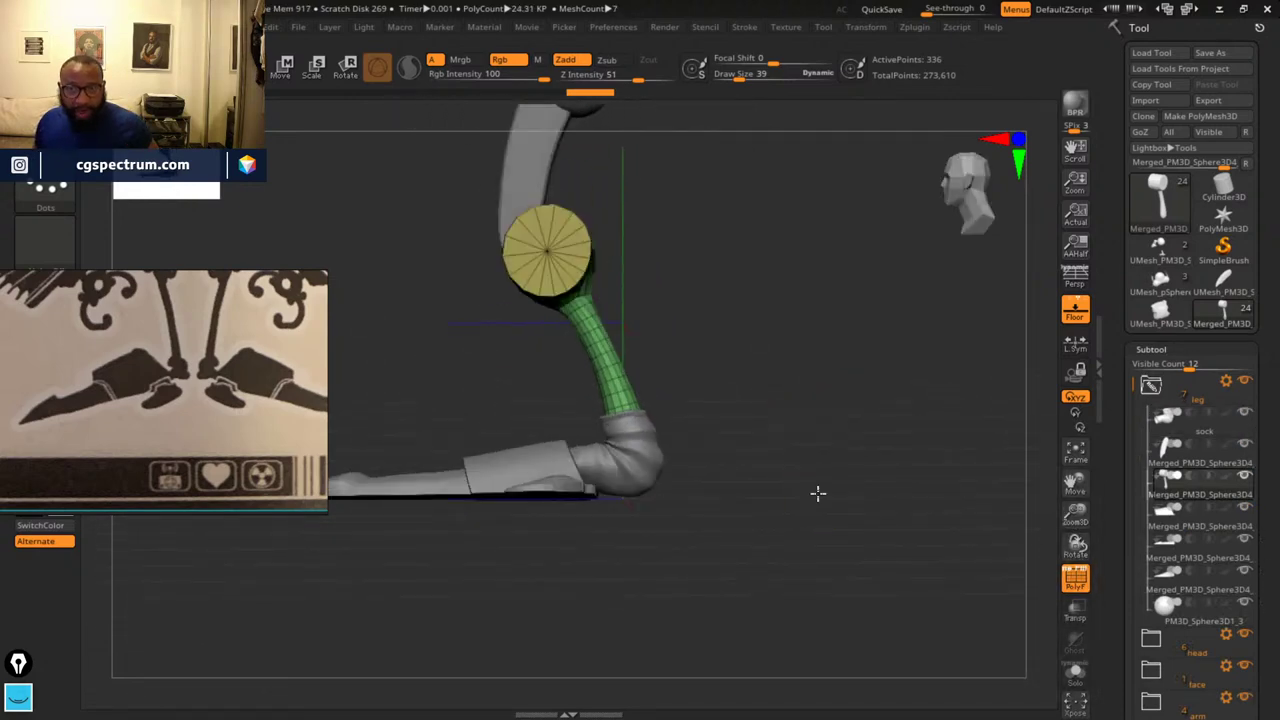
drag(818, 492, 752, 467)
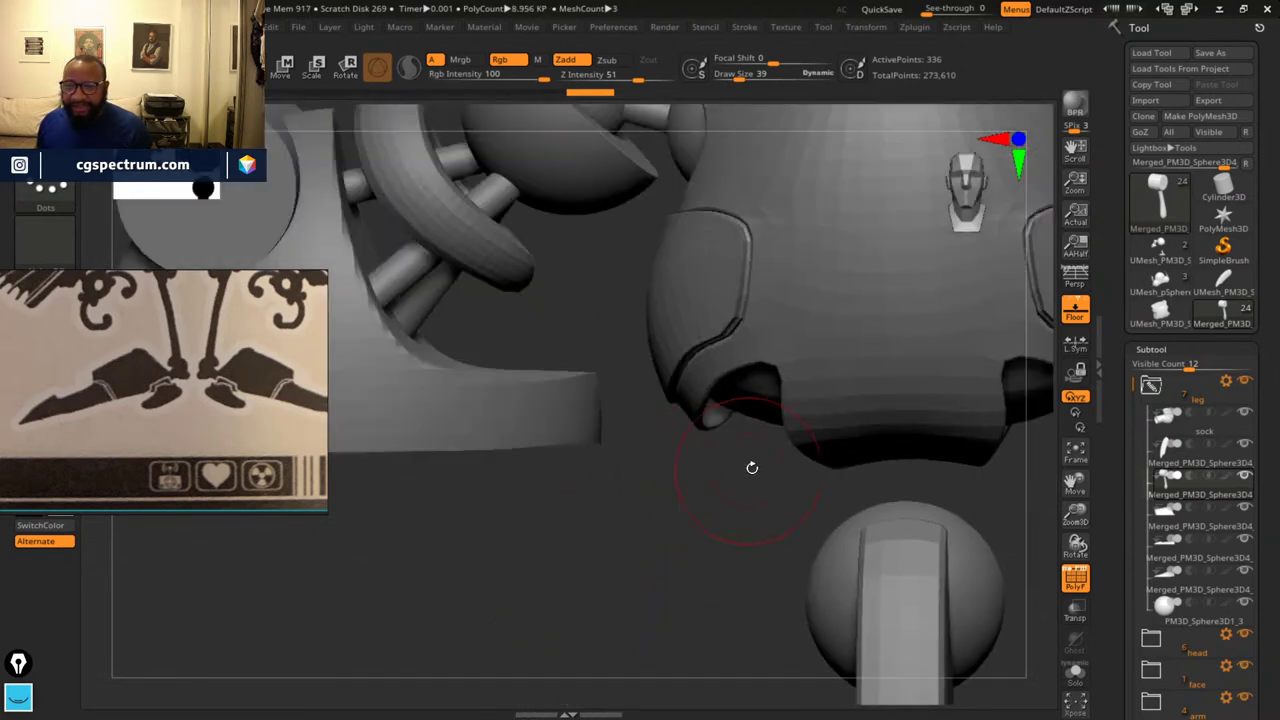
drag(711, 579, 662, 477)
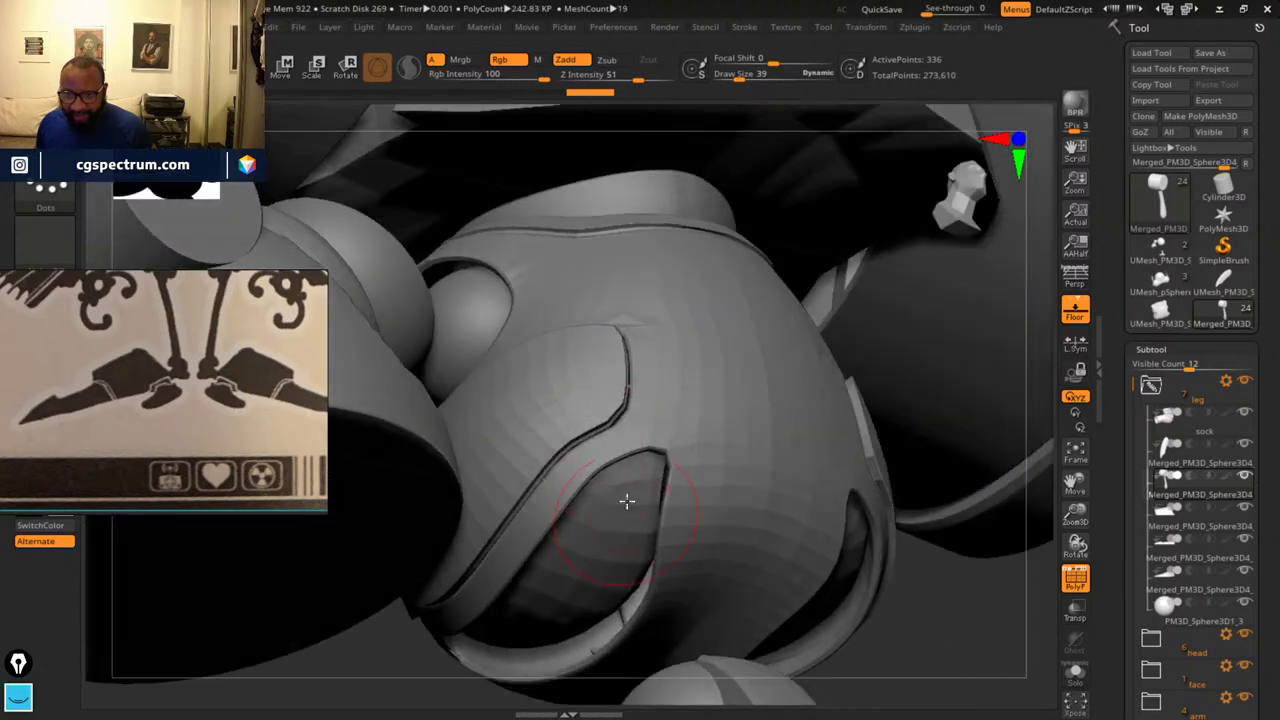
drag(960, 653, 910, 560)
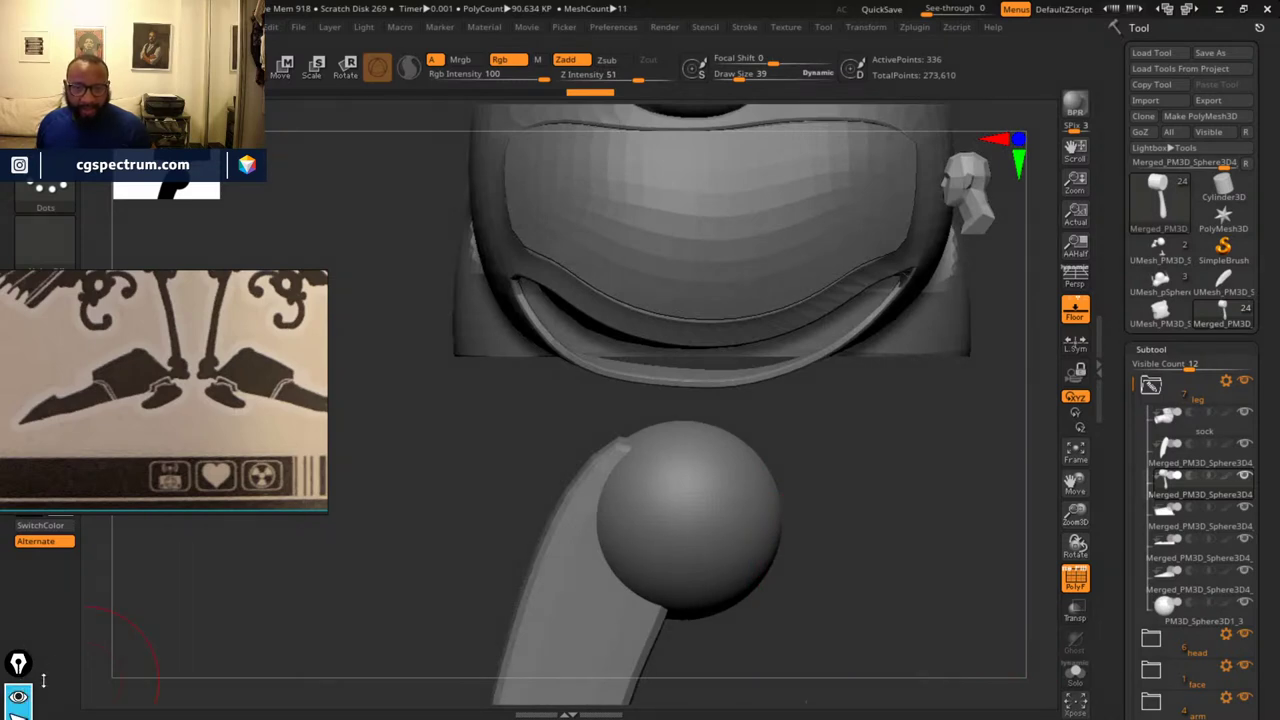
mouse_move(20, 665)
mouse_down()
mouse_move(82, 348)
mouse_move(77, 286)
mouse_up()
mouse_move(76, 369)
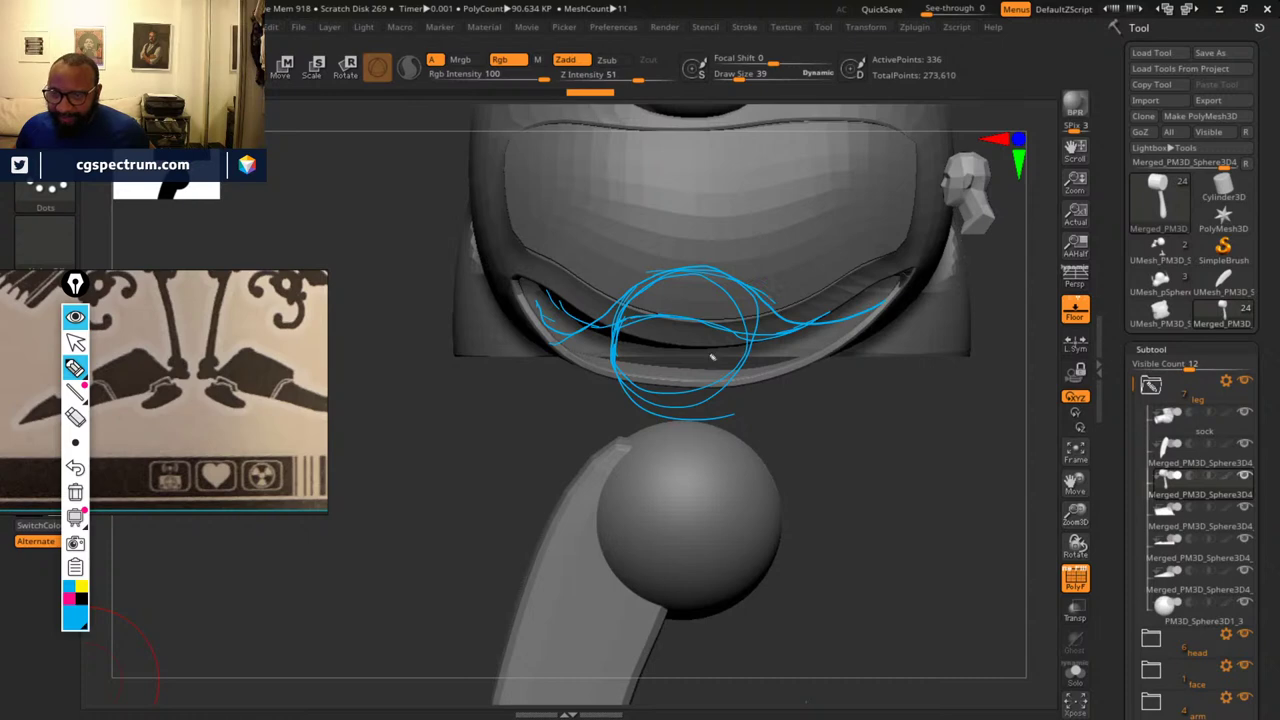
- Clear the blue annotation strokes and make the lower torso shell above the leg the active subtool
click(76, 493)
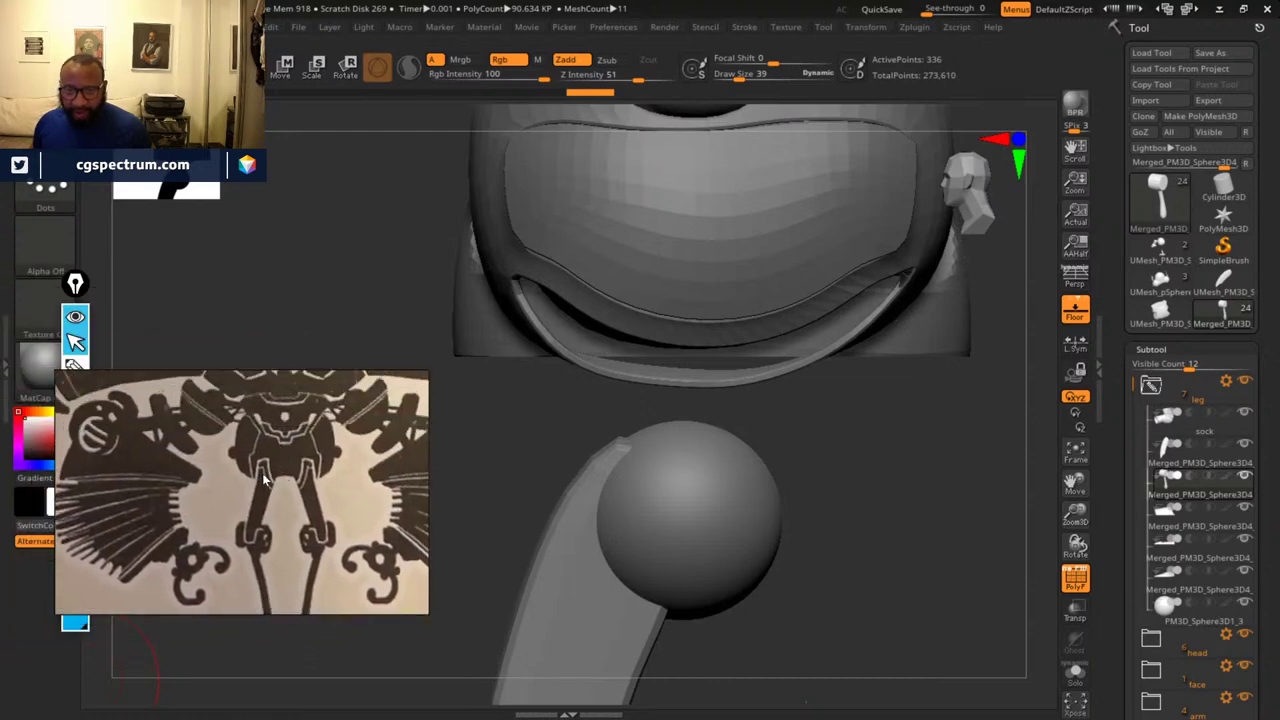
drag(882, 459, 923, 565)
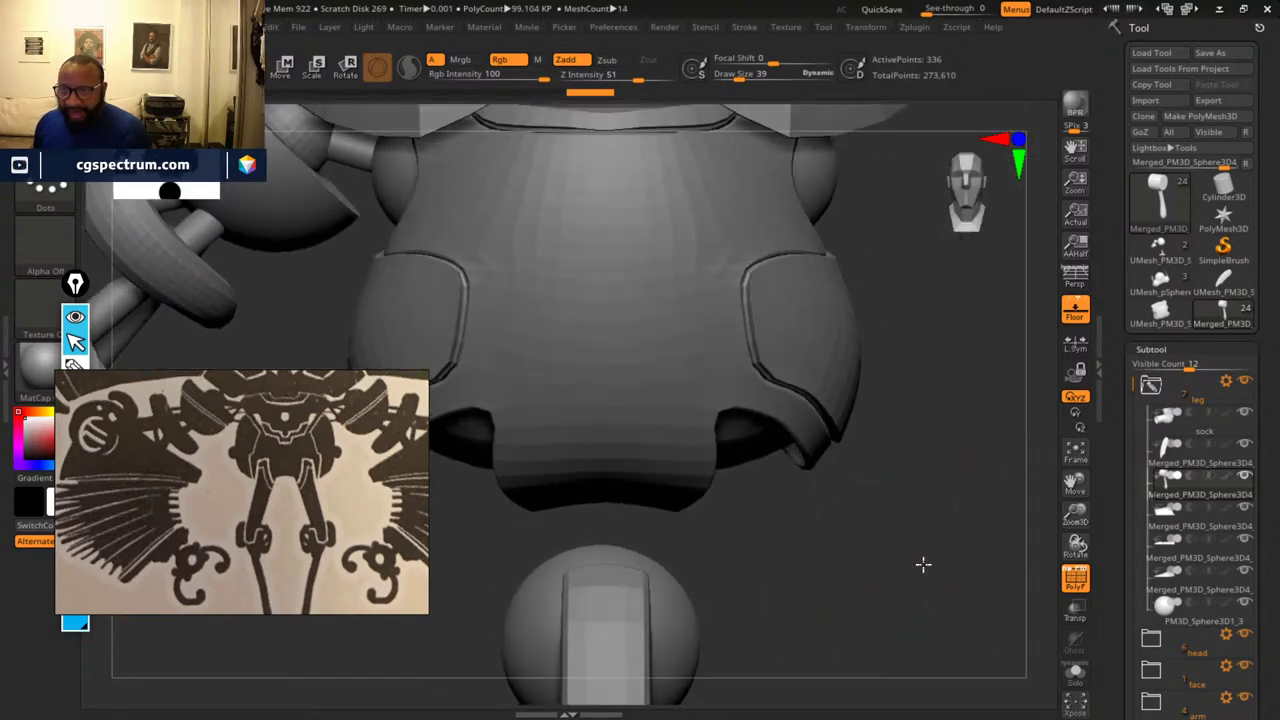
drag(905, 491, 916, 535)
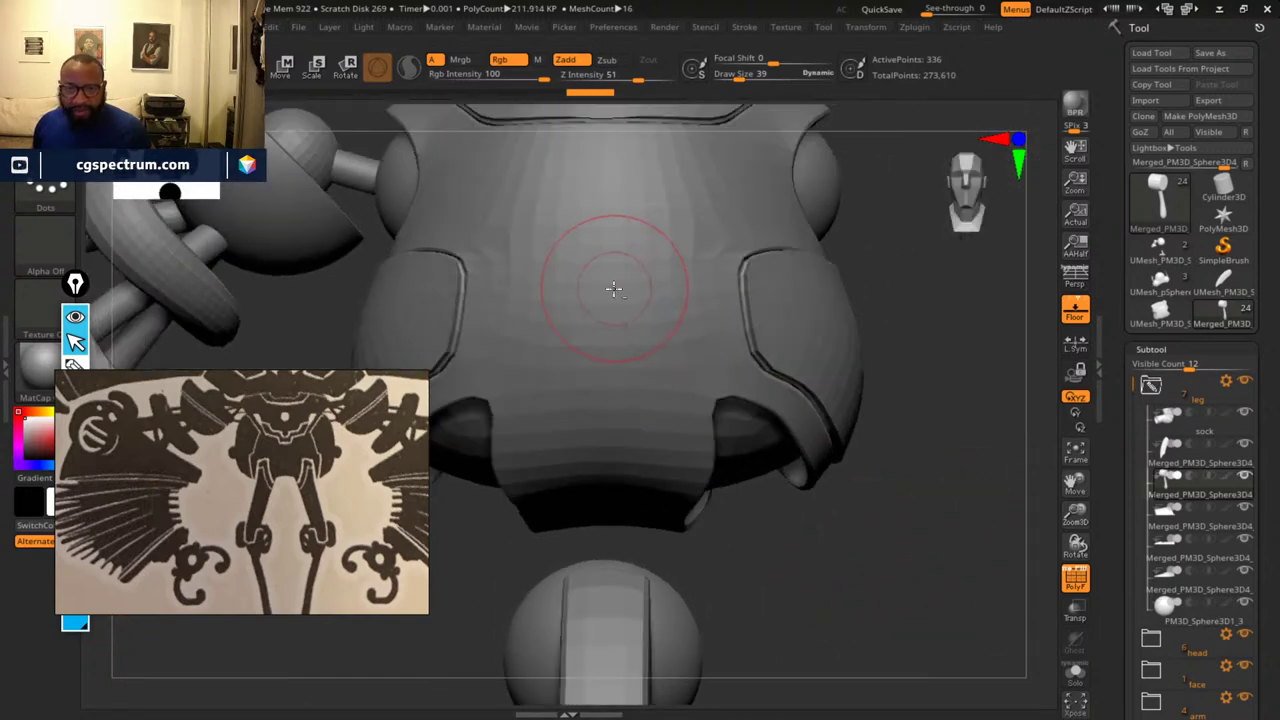
alt+click(642, 340)
- Collapse the leg folder and examine the leg's placement below the torso from the side and front
drag(898, 530, 881, 646)
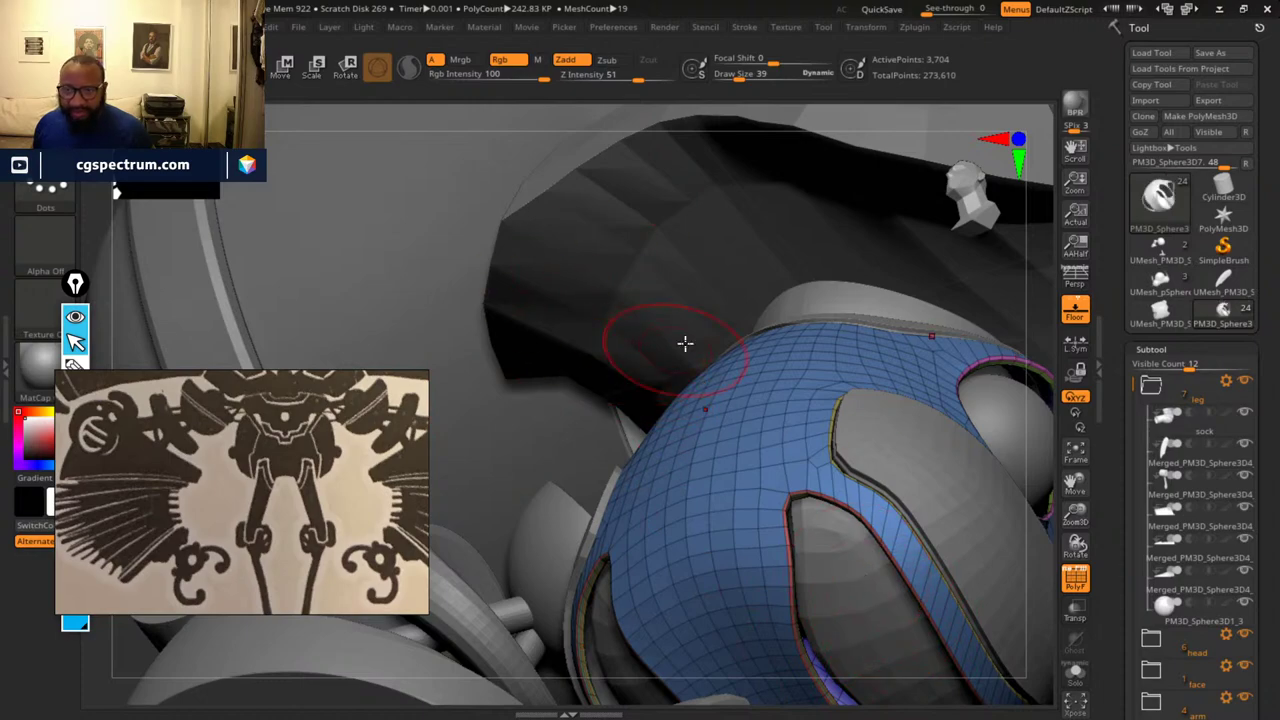
drag(677, 357, 703, 485)
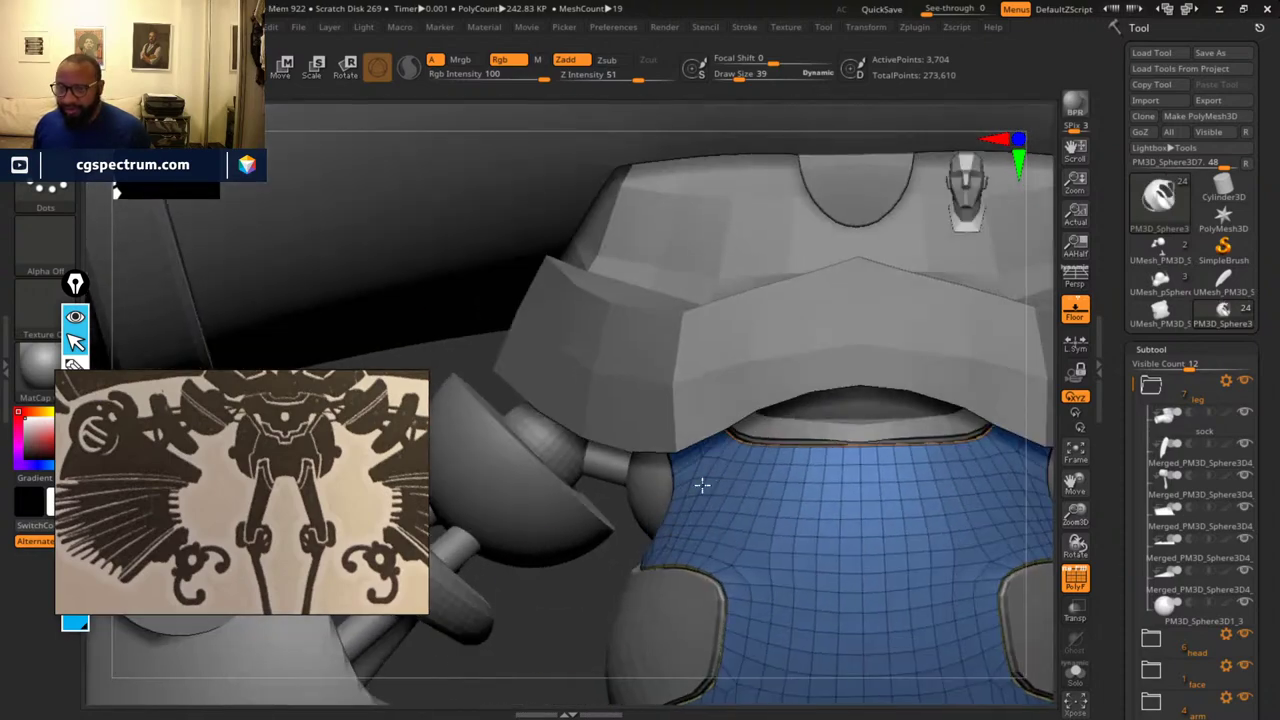
drag(578, 602, 1008, 468)
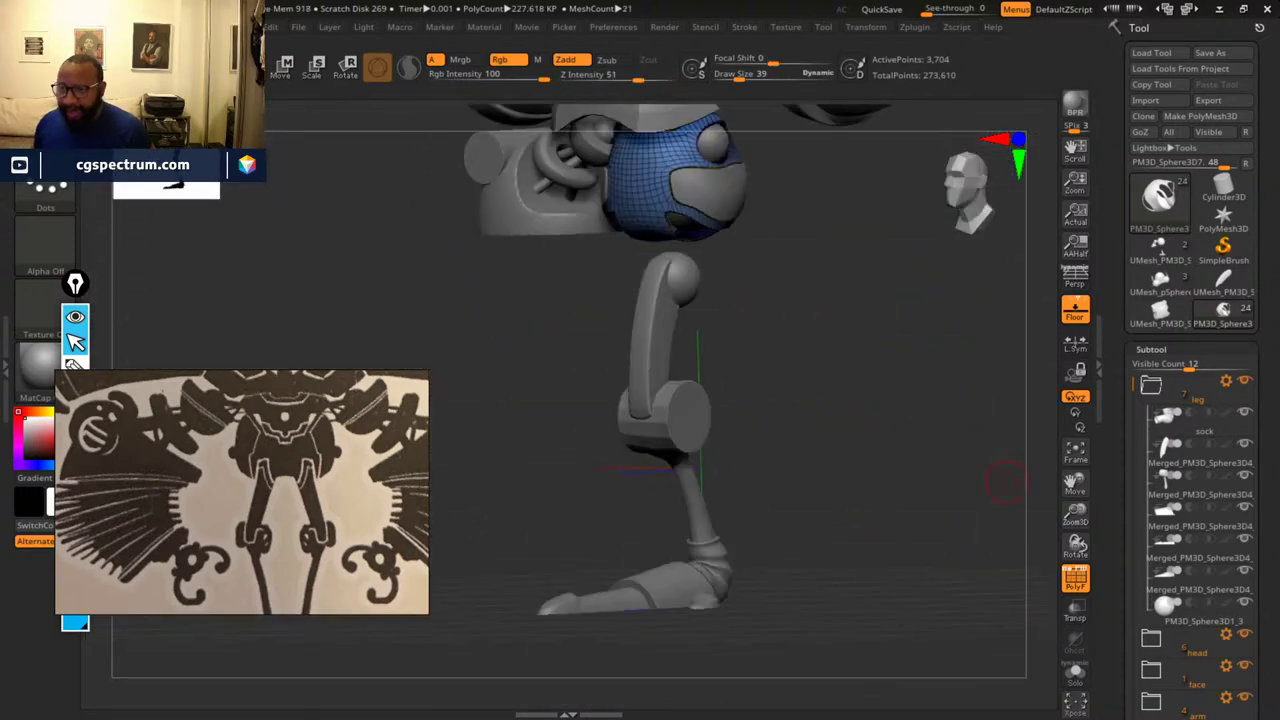
click(1156, 390)
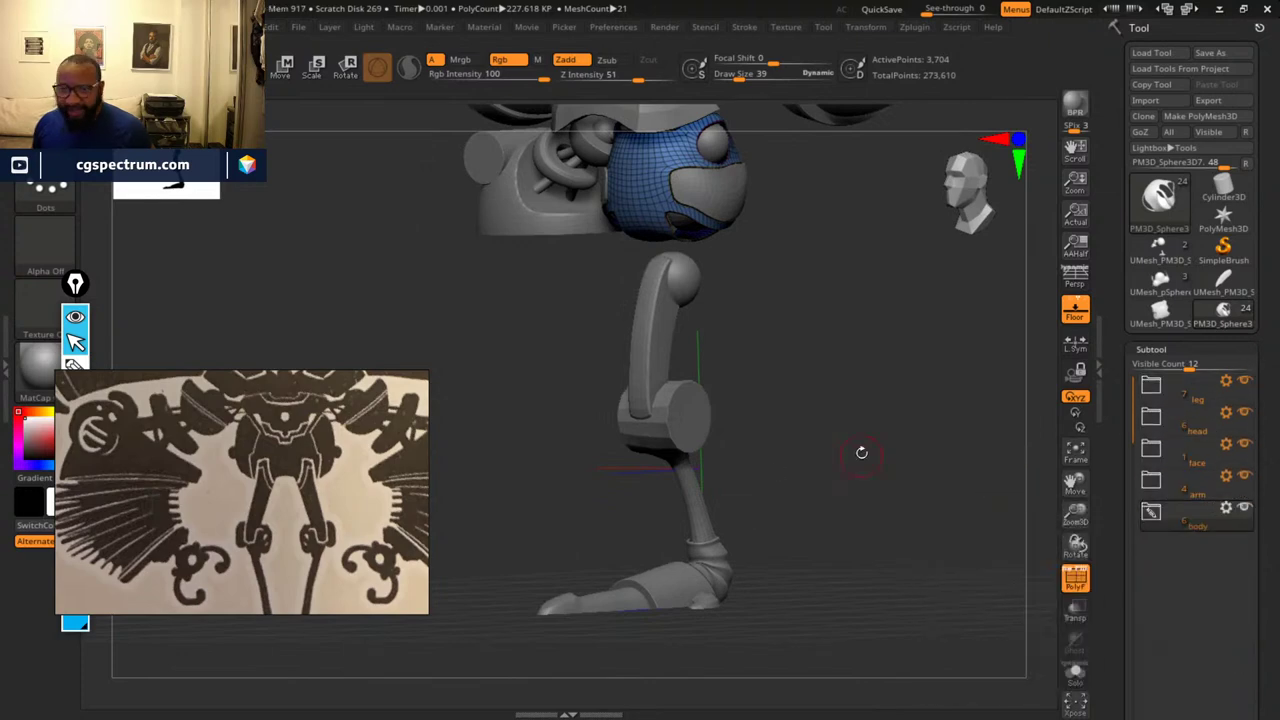
drag(861, 452, 798, 465)
drag(832, 369, 838, 454)
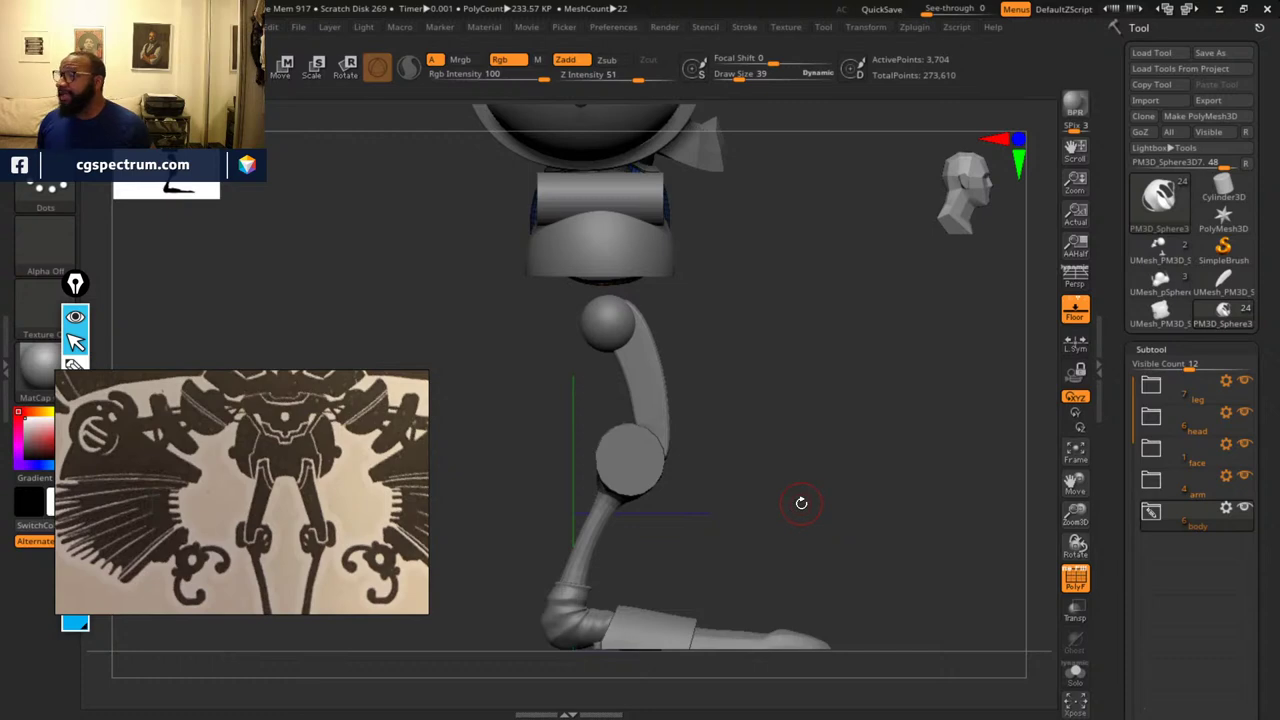
drag(805, 495, 772, 398)
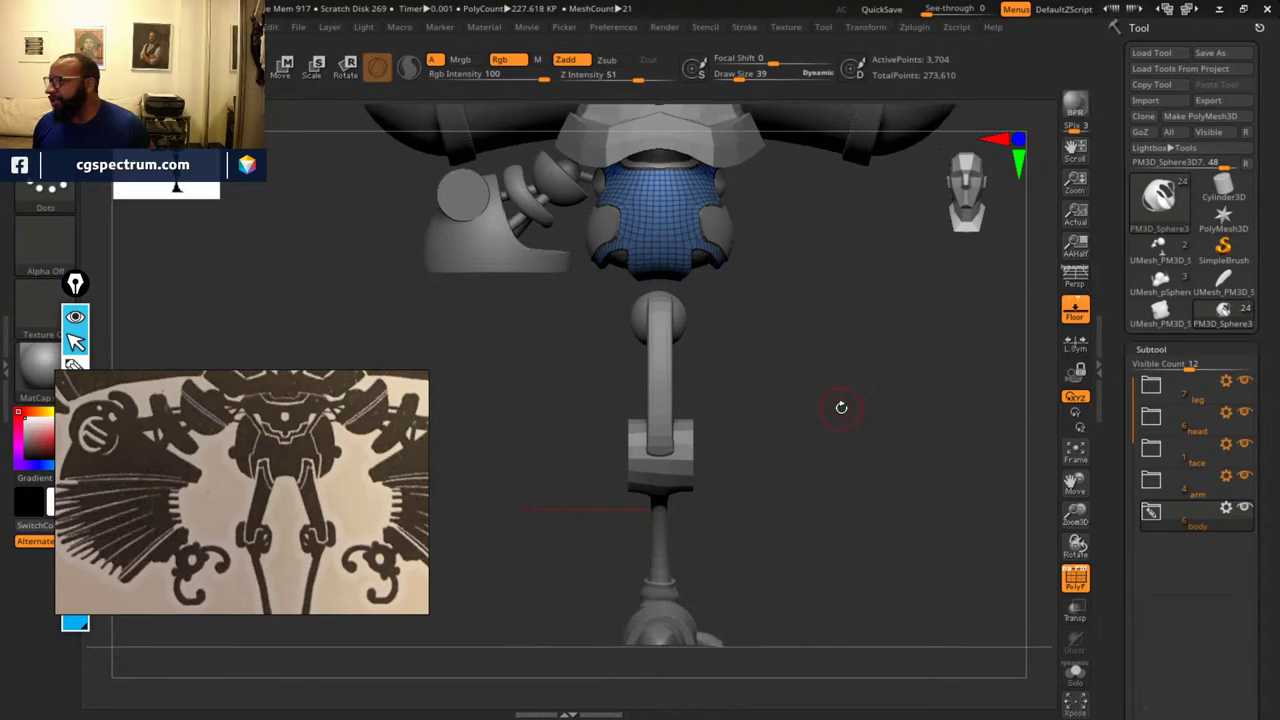
mouse_move(808, 463)
mouse_down()
mouse_move(823, 463)
mouse_move(809, 460)
mouse_move(820, 480)
mouse_move(791, 491)
mouse_move(789, 453)
mouse_up()
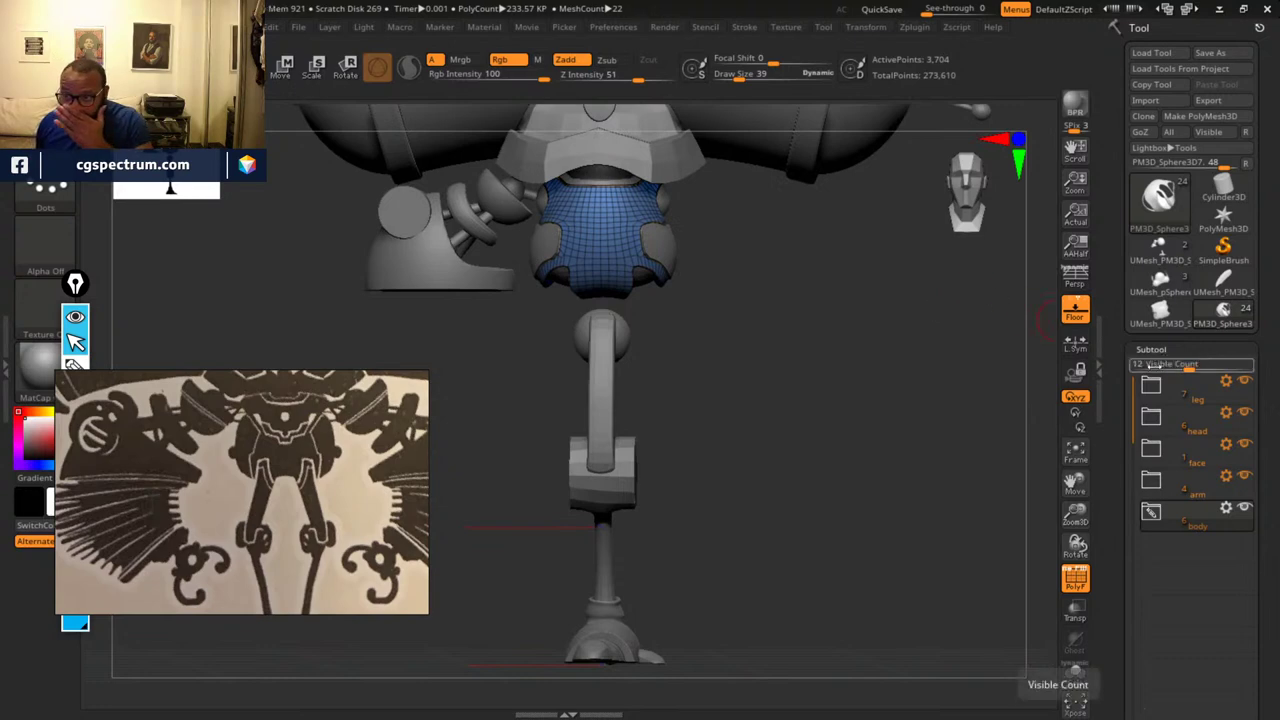
- Try to raise the entire leg folder toward the torso with Transpose Set
click(1227, 382)
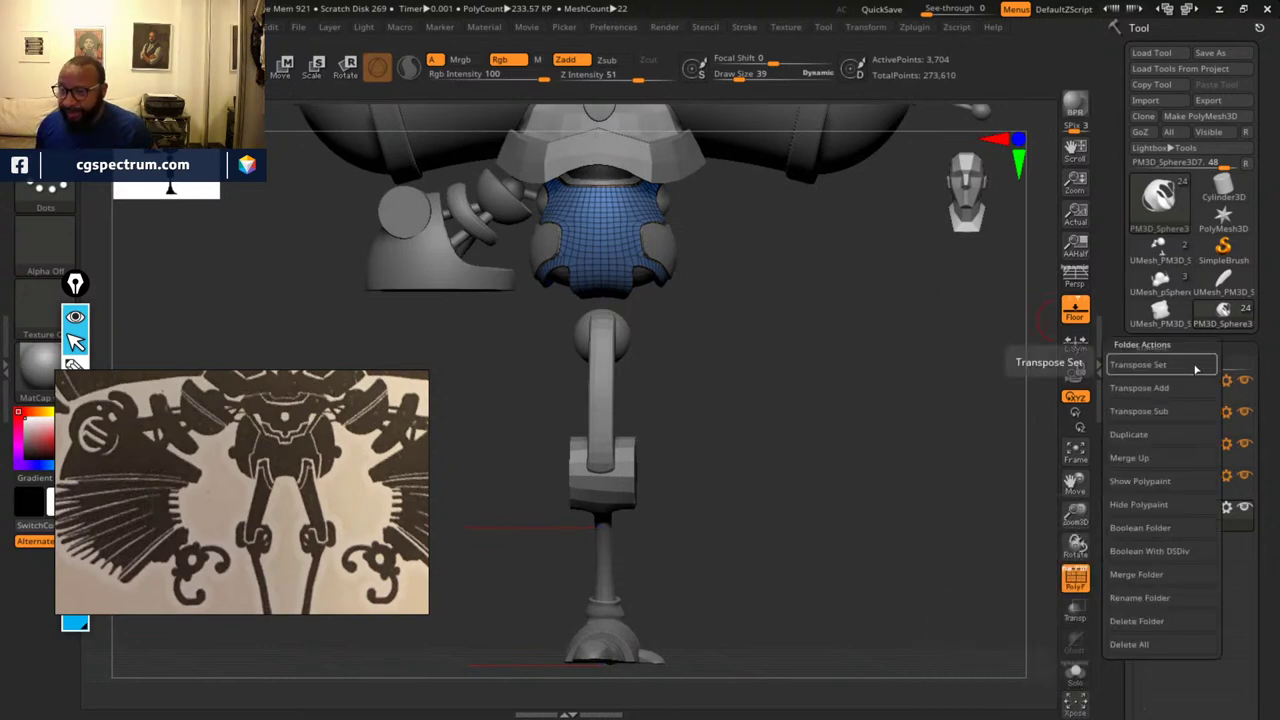
click(1195, 368)
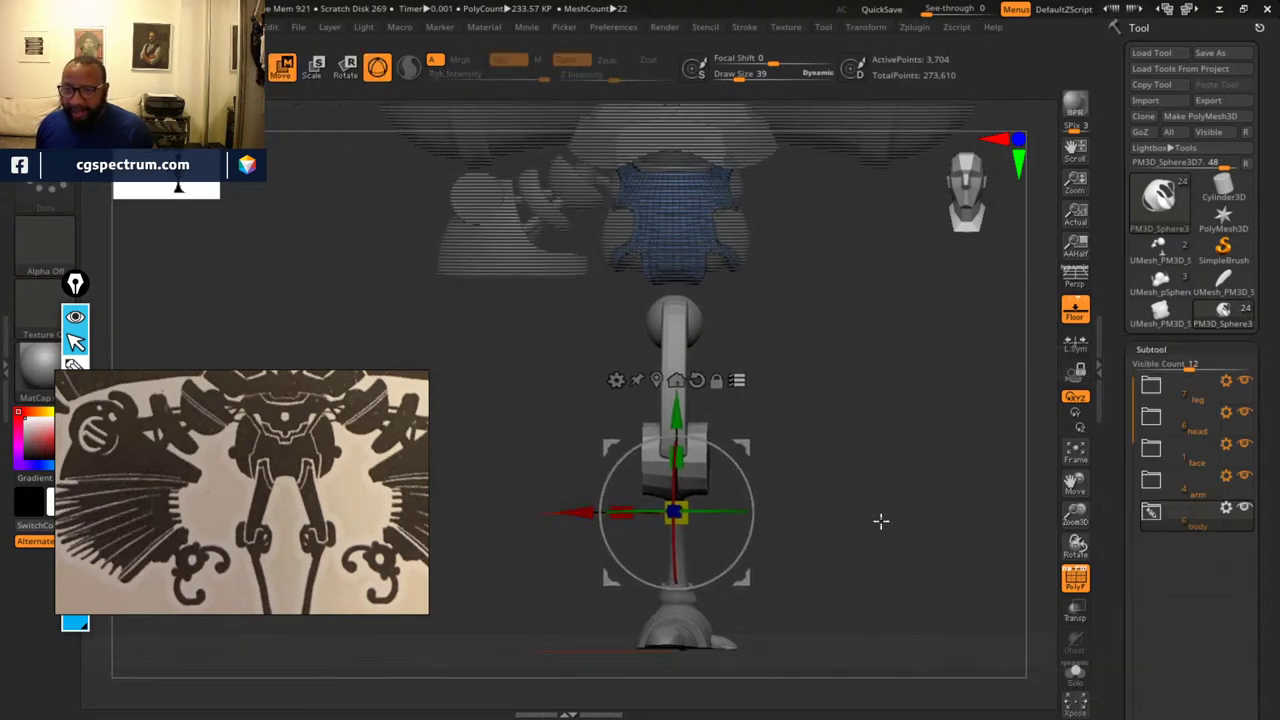
alt+drag(867, 493, 850, 558)
drag(679, 457, 694, 431)
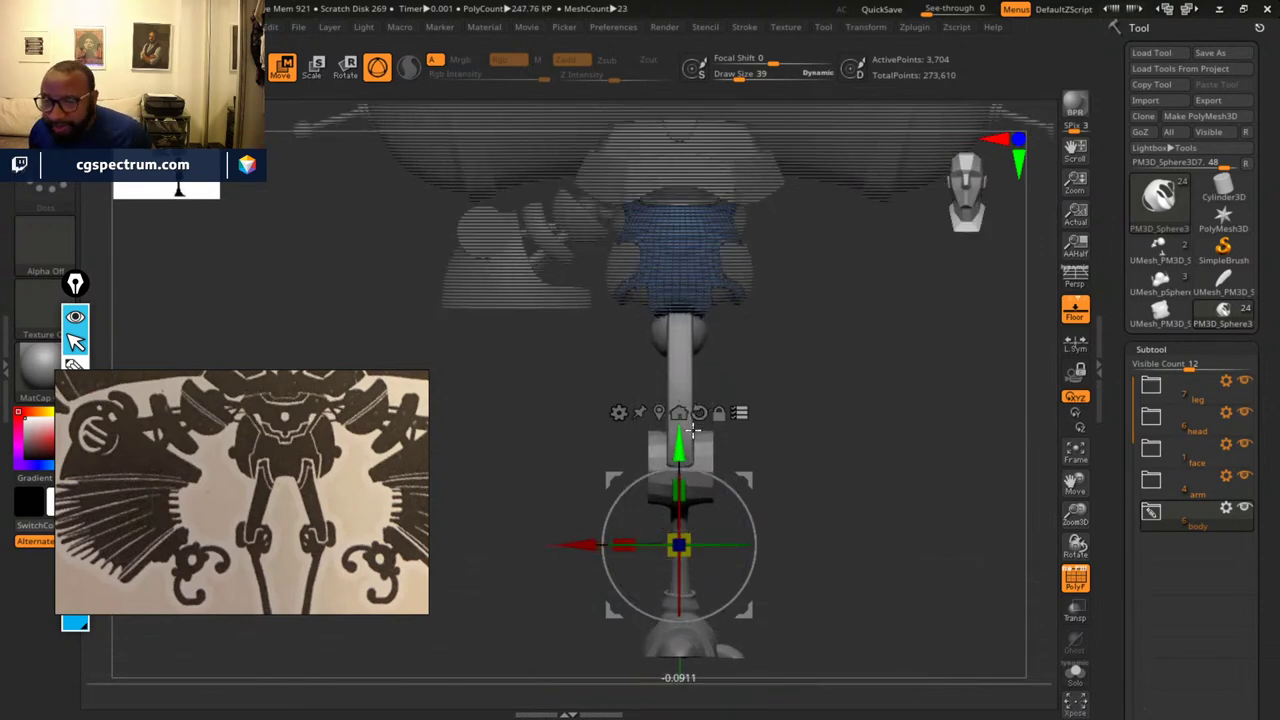
alt+drag(904, 475, 884, 499)
key(ctrl+z)
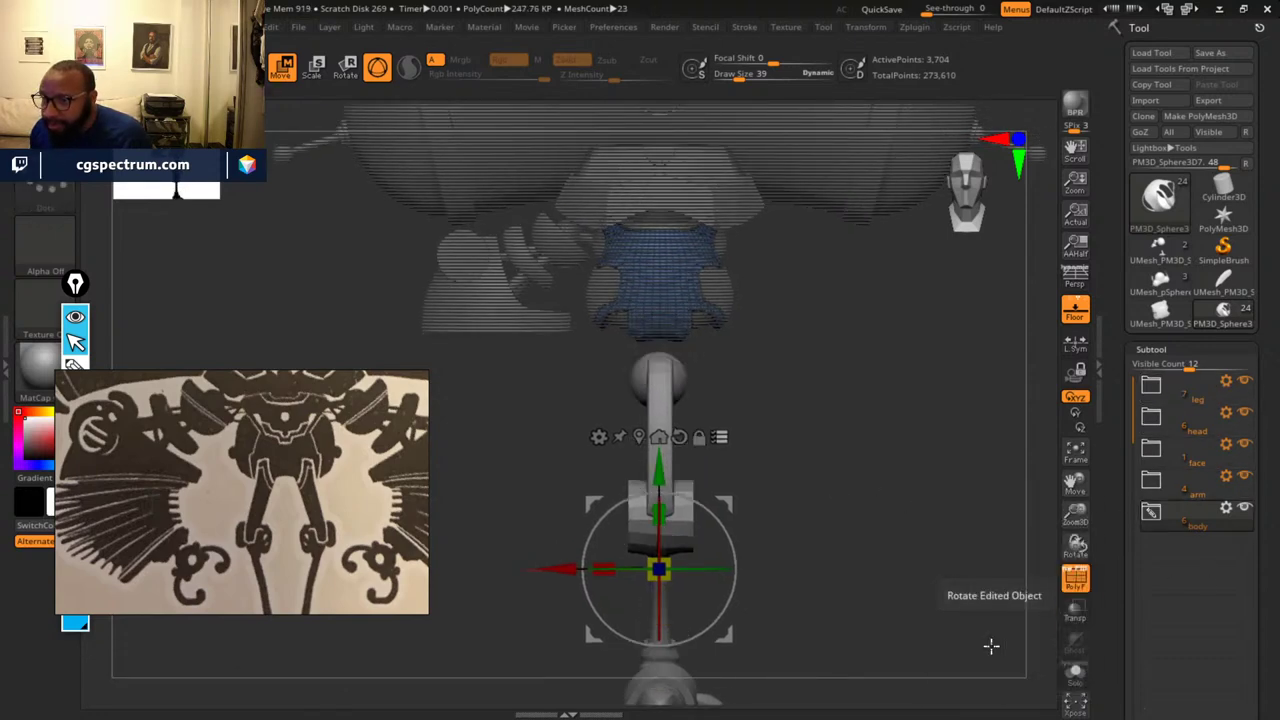
alt+drag(893, 577, 871, 527)
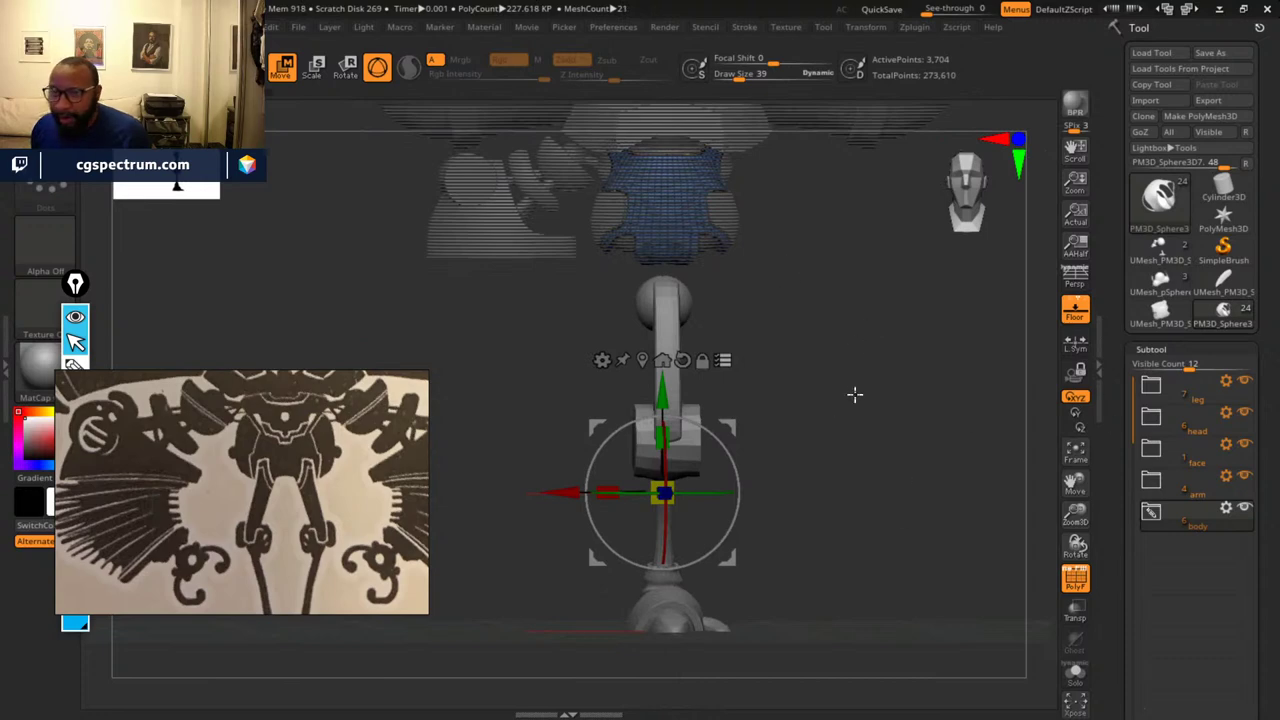
key(q)
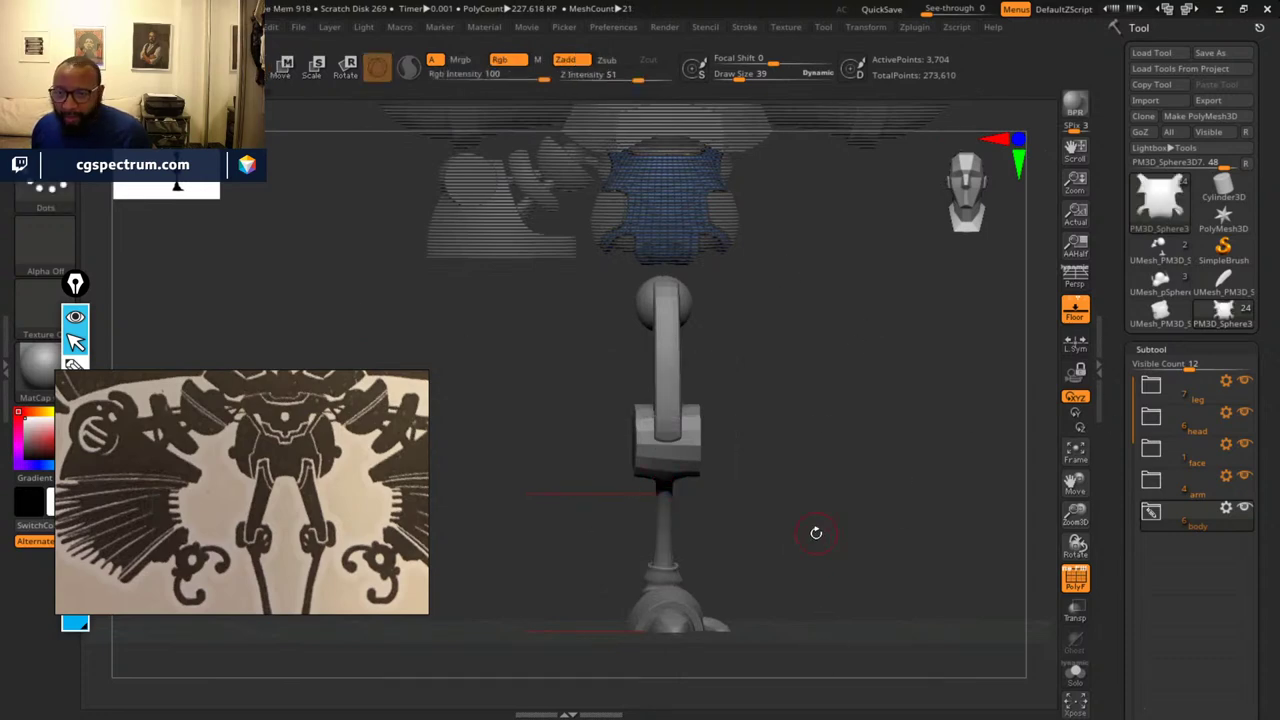
- Expand the leg folder and identify the foot pieces by selecting the instep cover and the toe piece in turn
drag(814, 531, 870, 529)
mouse_move(870, 529)
alt+mouse_down()
mouse_move(797, 491)
mouse_move(812, 489)
alt+mouse_up()
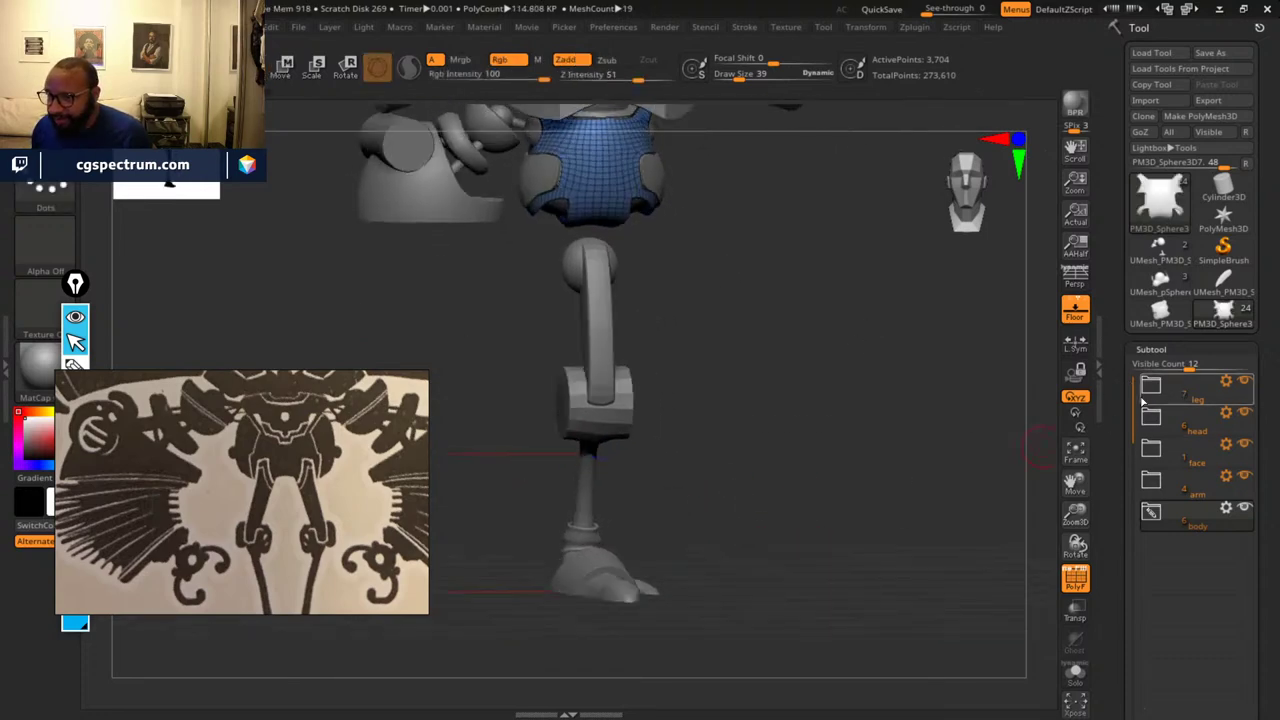
click(1146, 392)
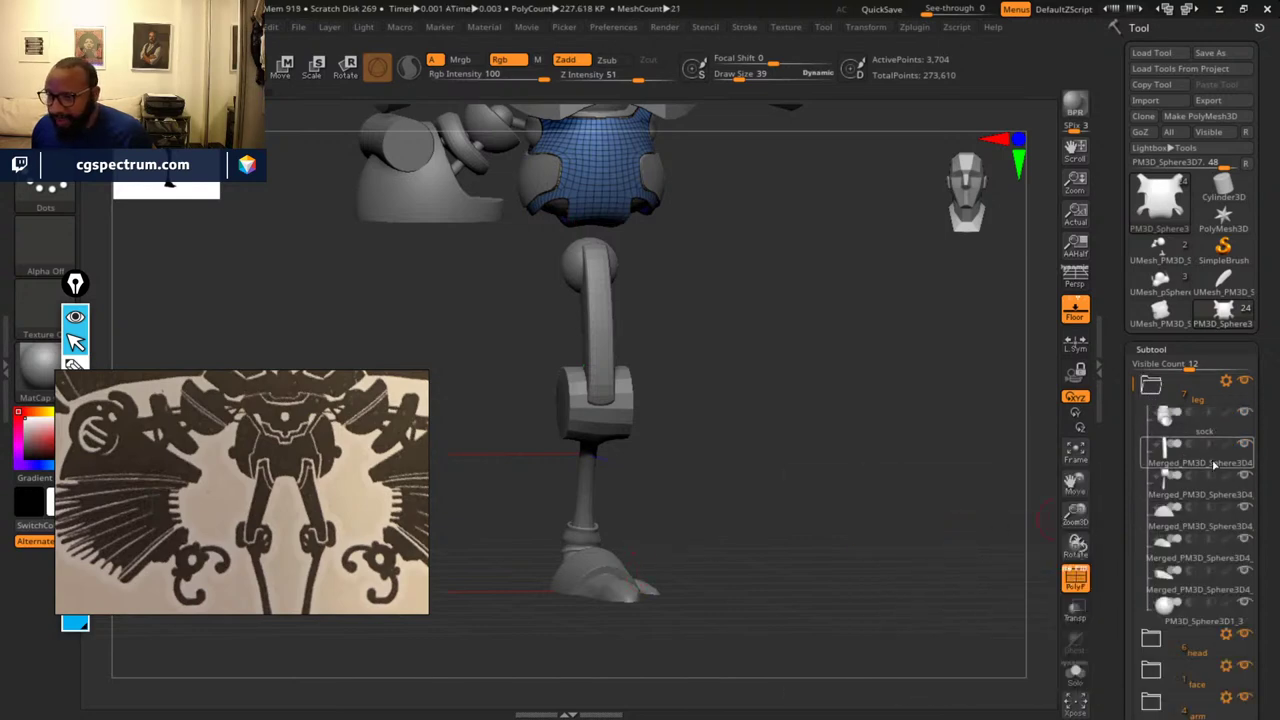
click(1202, 528)
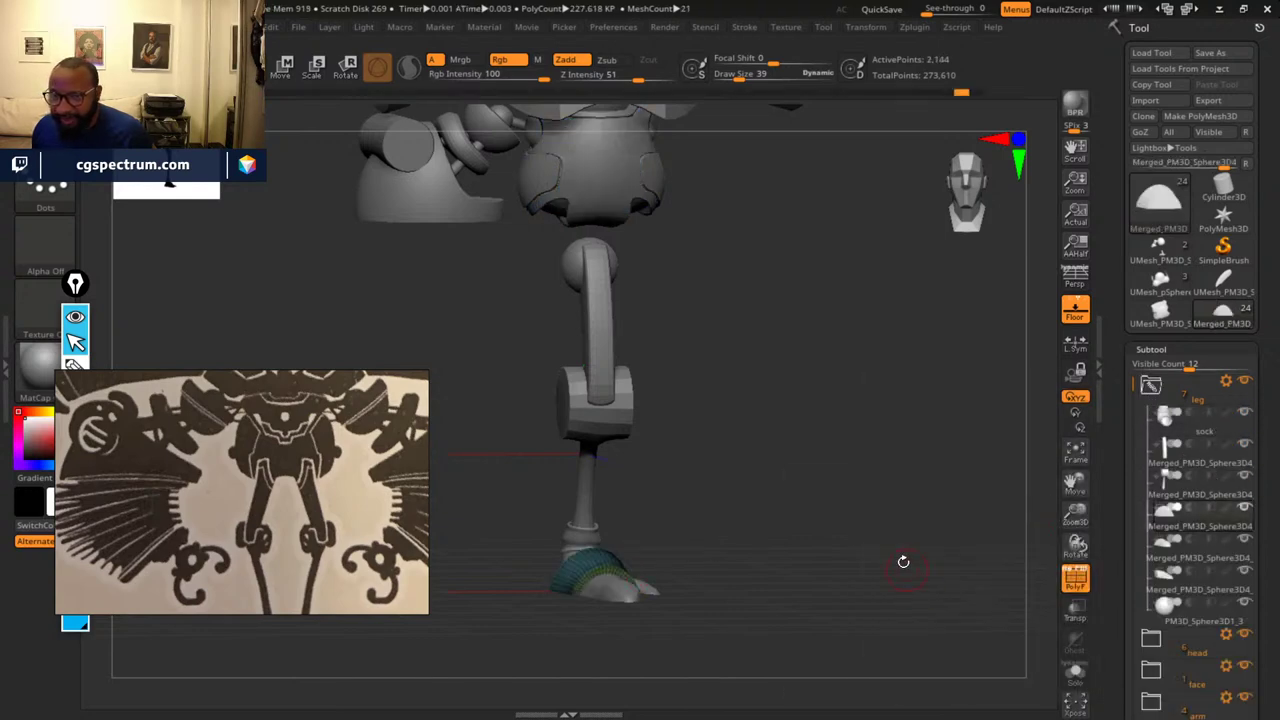
drag(903, 562, 1000, 478)
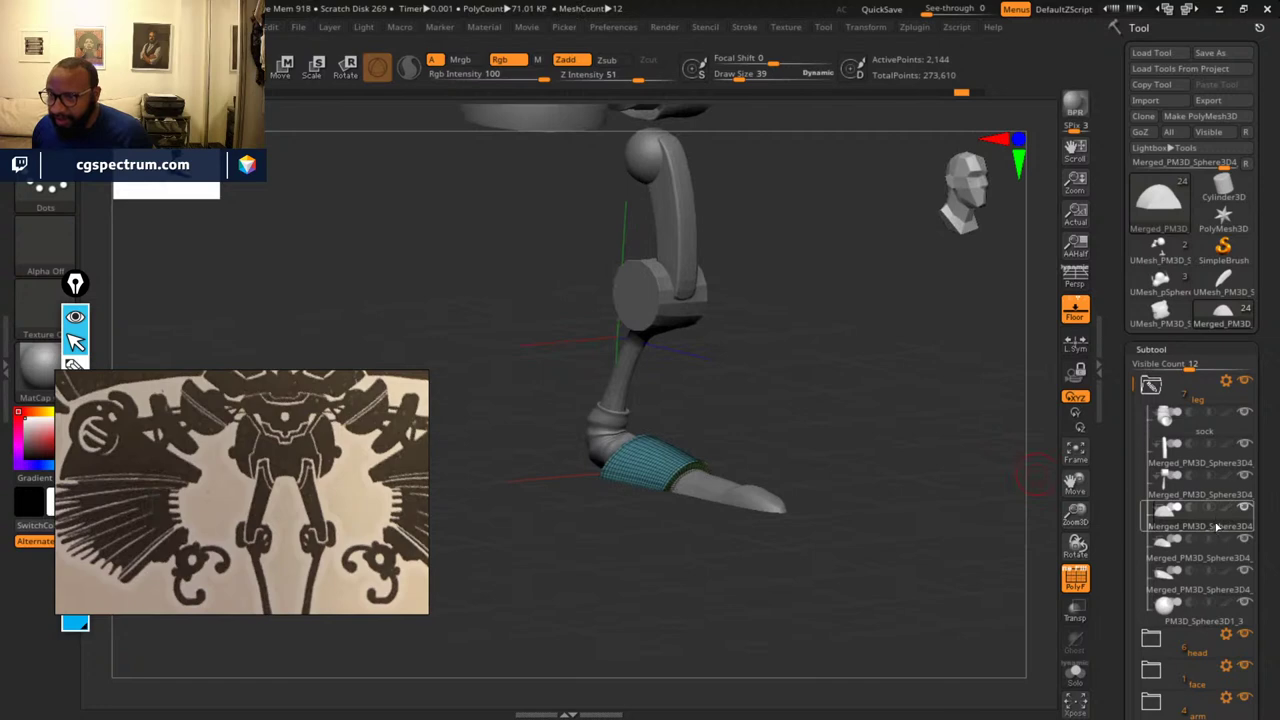
click(1212, 562)
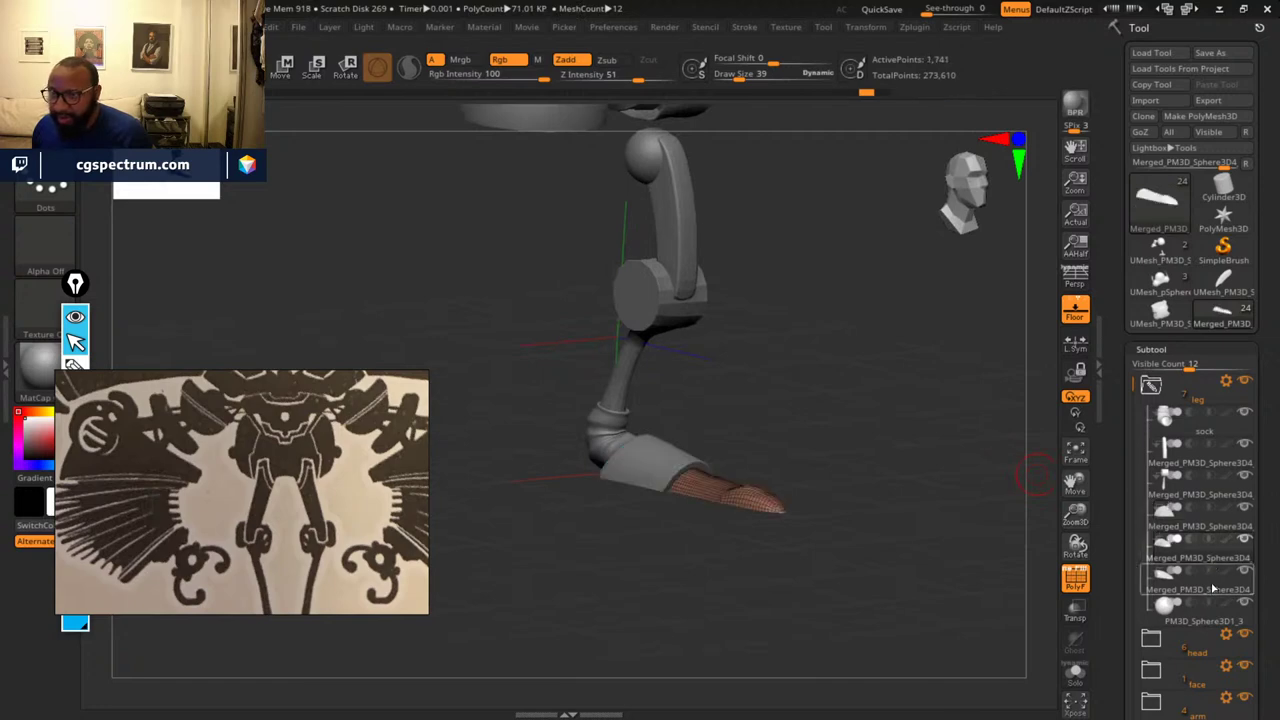
drag(810, 473, 760, 512)
- Reorder the leg folder so the hip sphere, the thigh and the knee-and-shin piece sit above the sock
click(1160, 617)
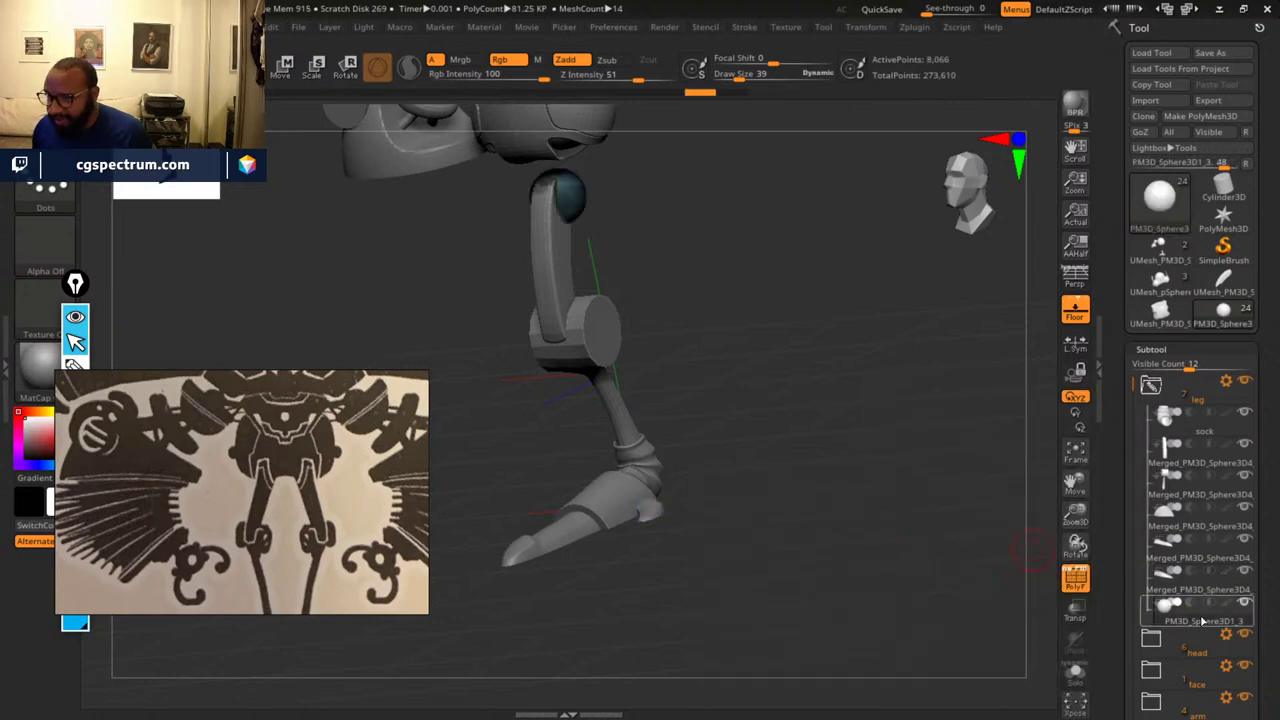
click(1216, 487)
drag(1216, 487, 1226, 419)
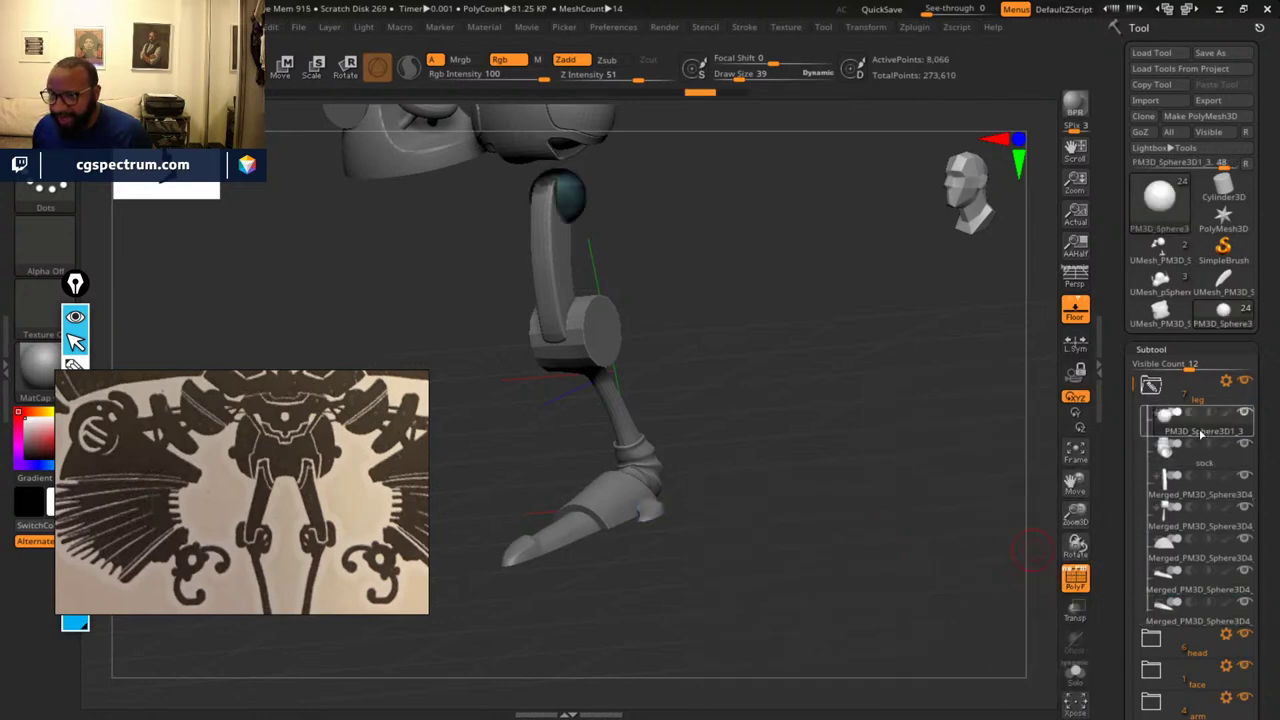
click(1203, 470)
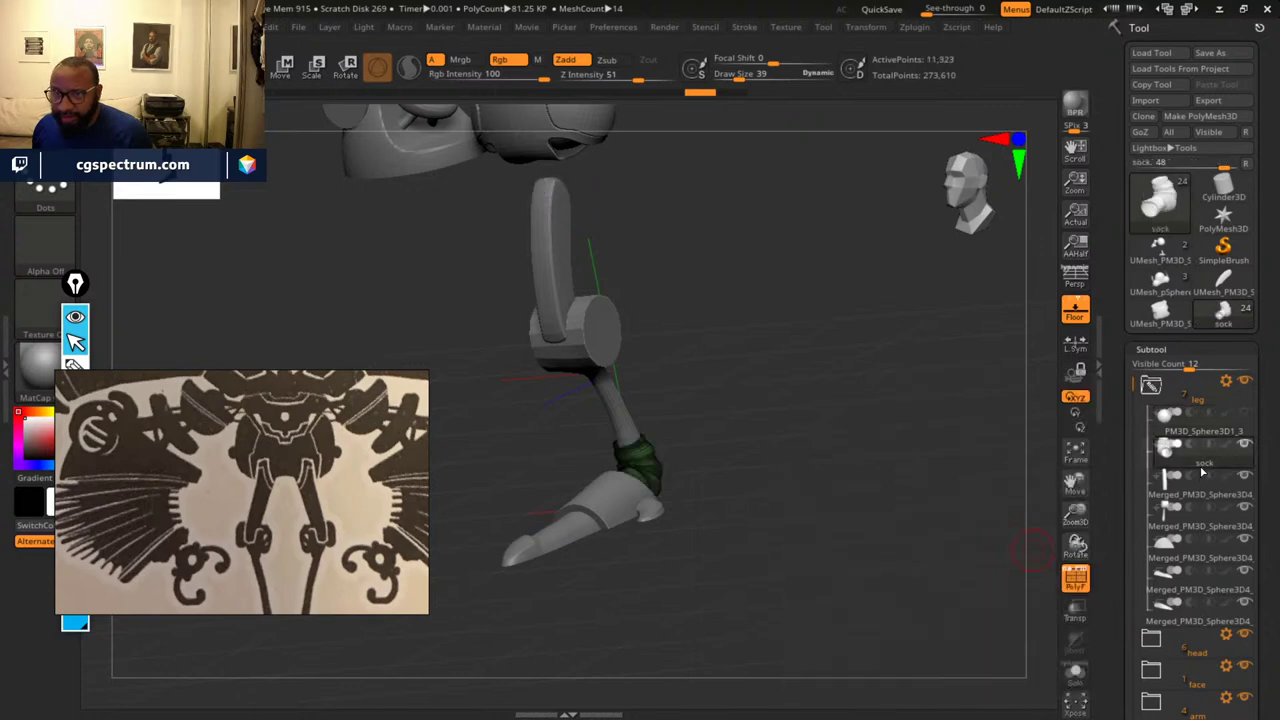
click(1206, 496)
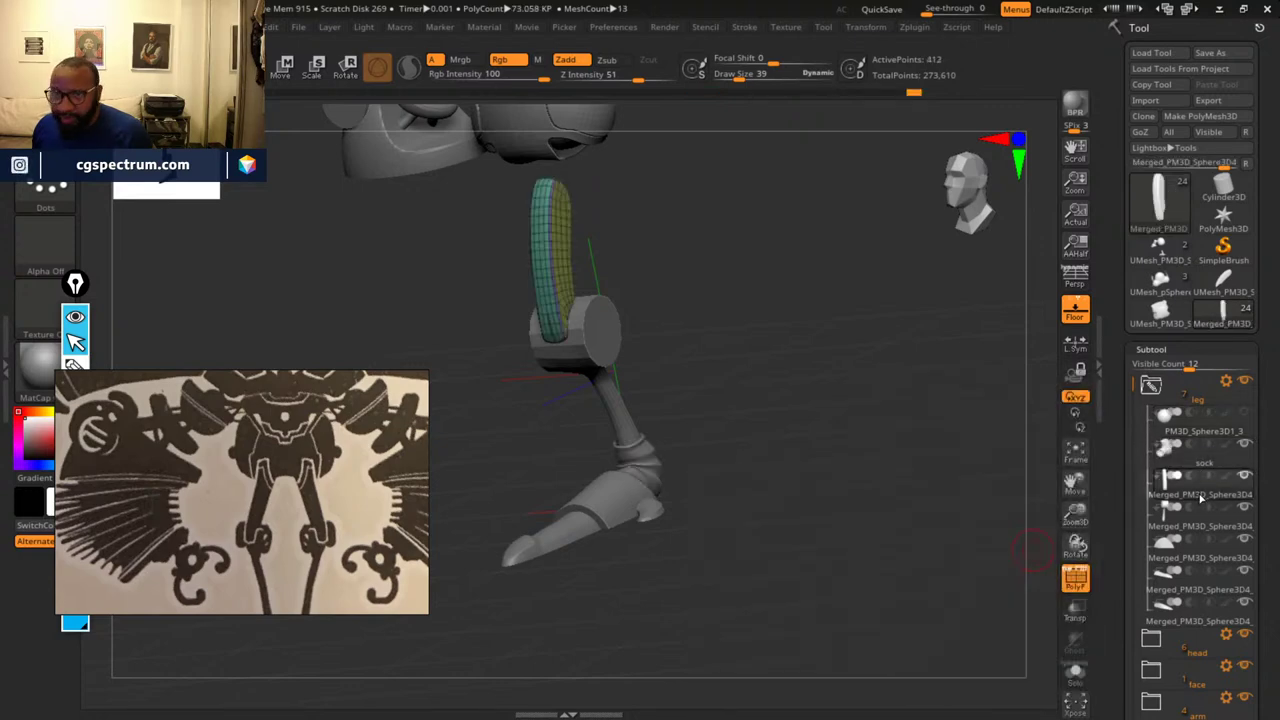
drag(1207, 499, 1210, 449)
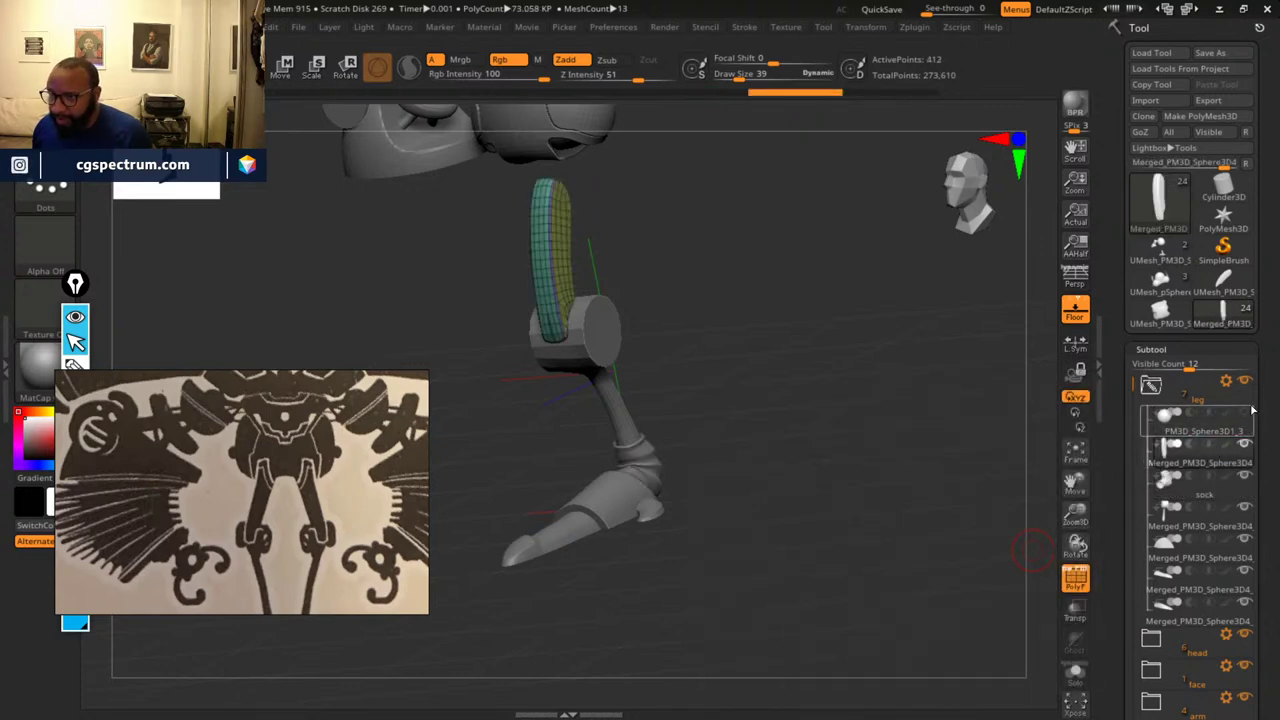
click(1210, 502)
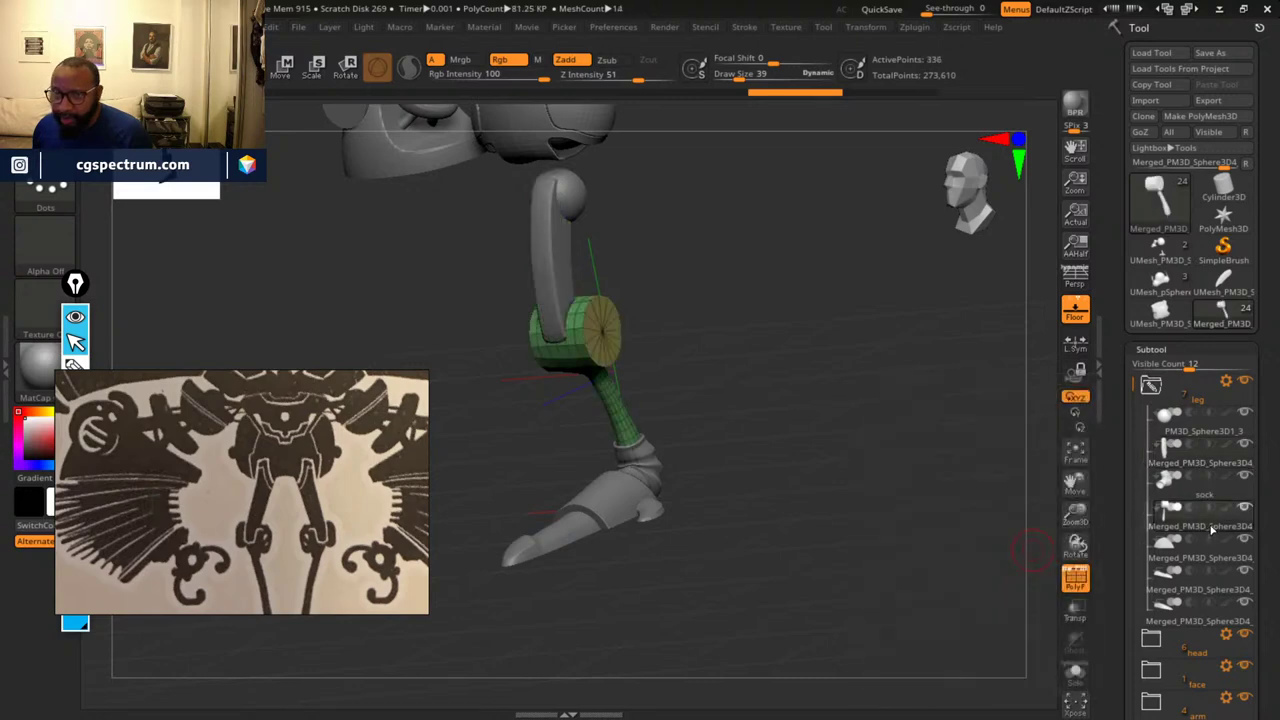
drag(1220, 502, 1219, 488)
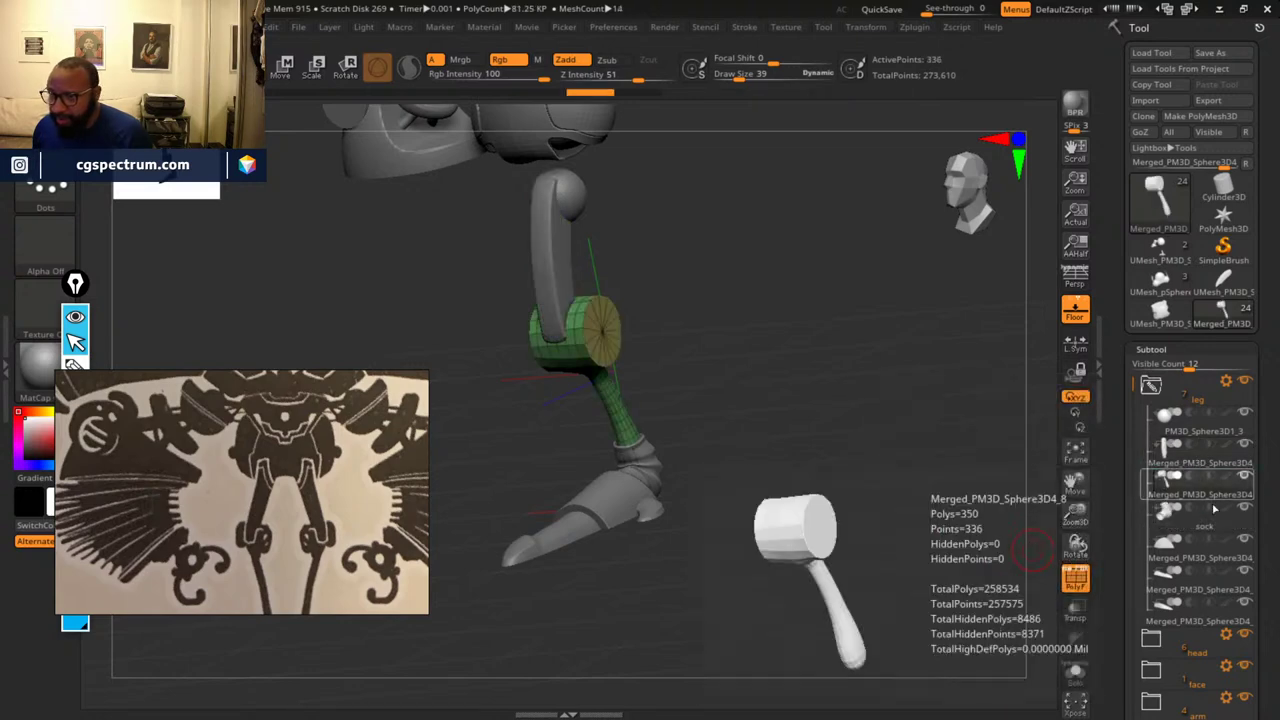
- Select the foot's instep cover and create a new subtool folder named foot for it and the foot pieces below
click(1204, 528)
click(1202, 557)
drag(935, 445, 1012, 517)
scroll(1264, 600, down, 3)
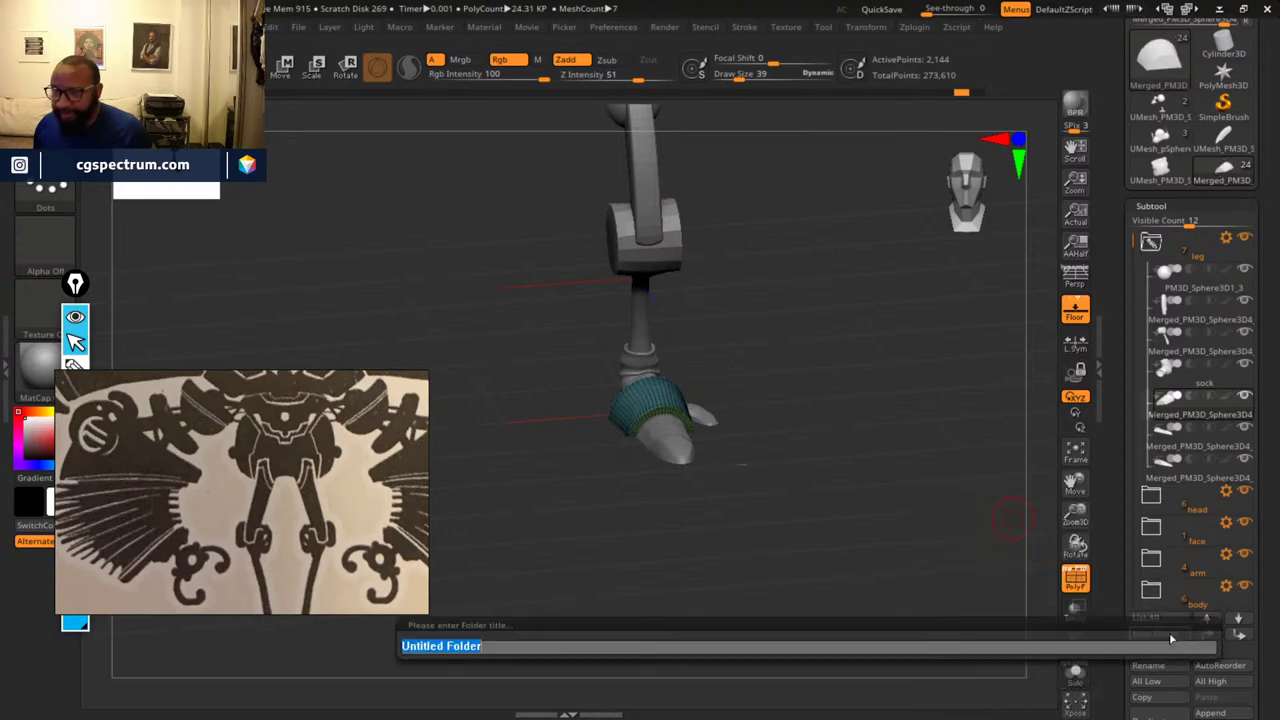
click(1172, 636)
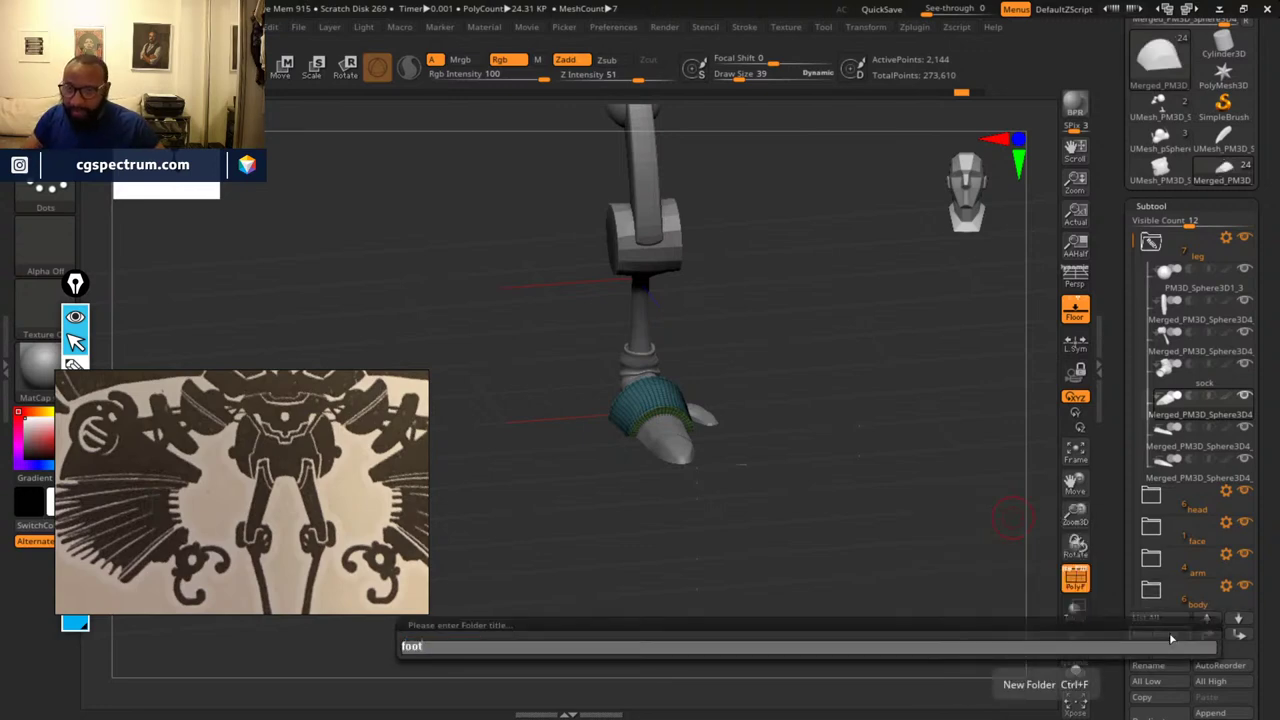
key(Return)
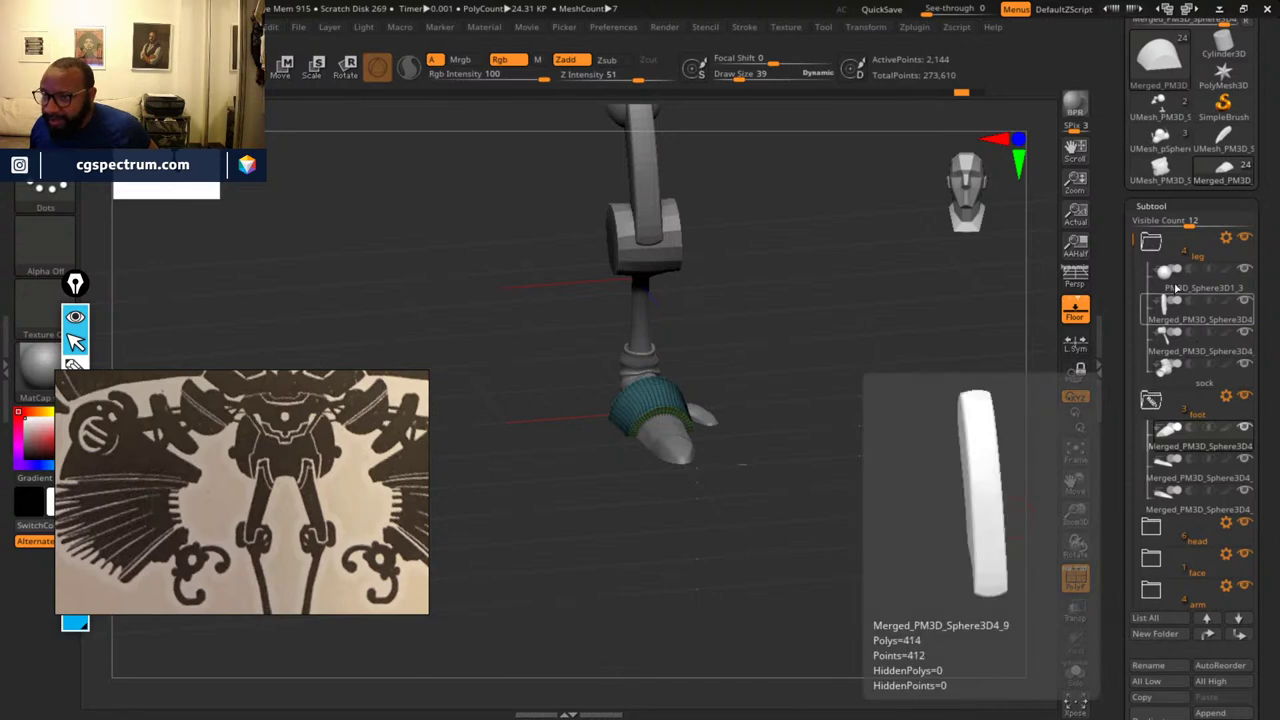
- Collapse the leg folder and open the foot folder to check its subtools against the foot model
click(1151, 241)
click(1151, 273)
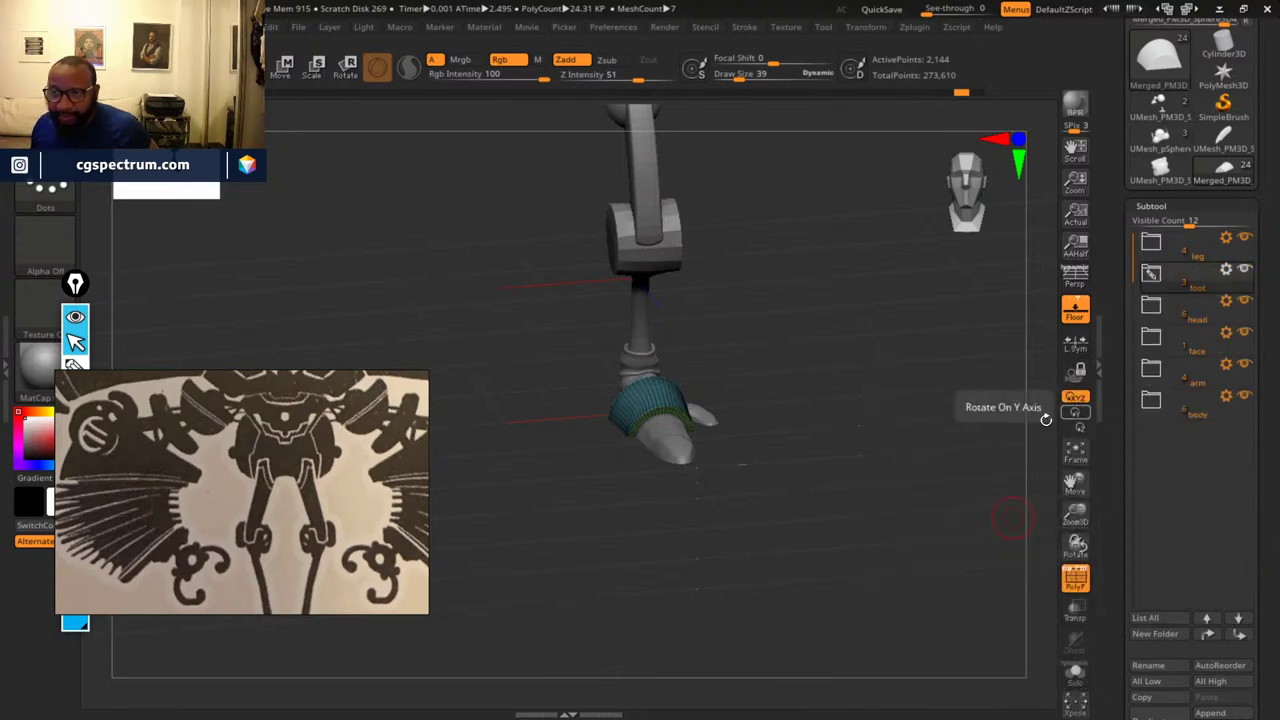
drag(1000, 432, 878, 443)
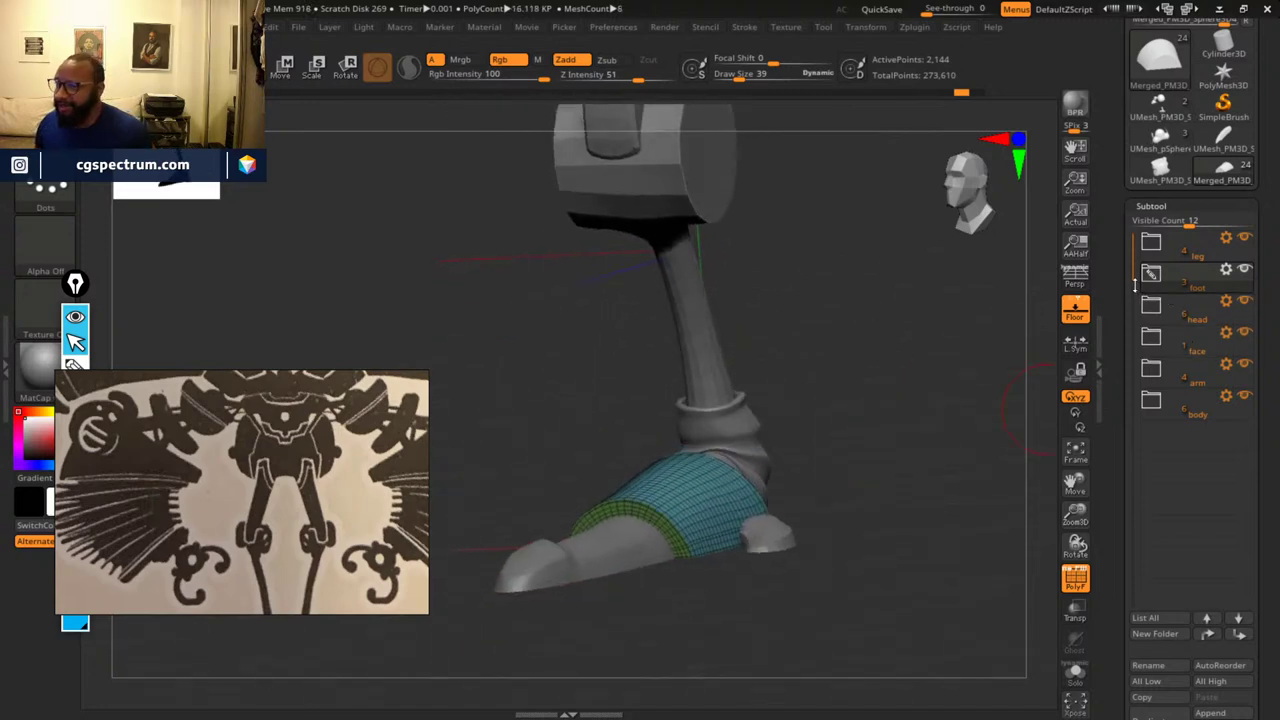
drag(903, 517, 1006, 400)
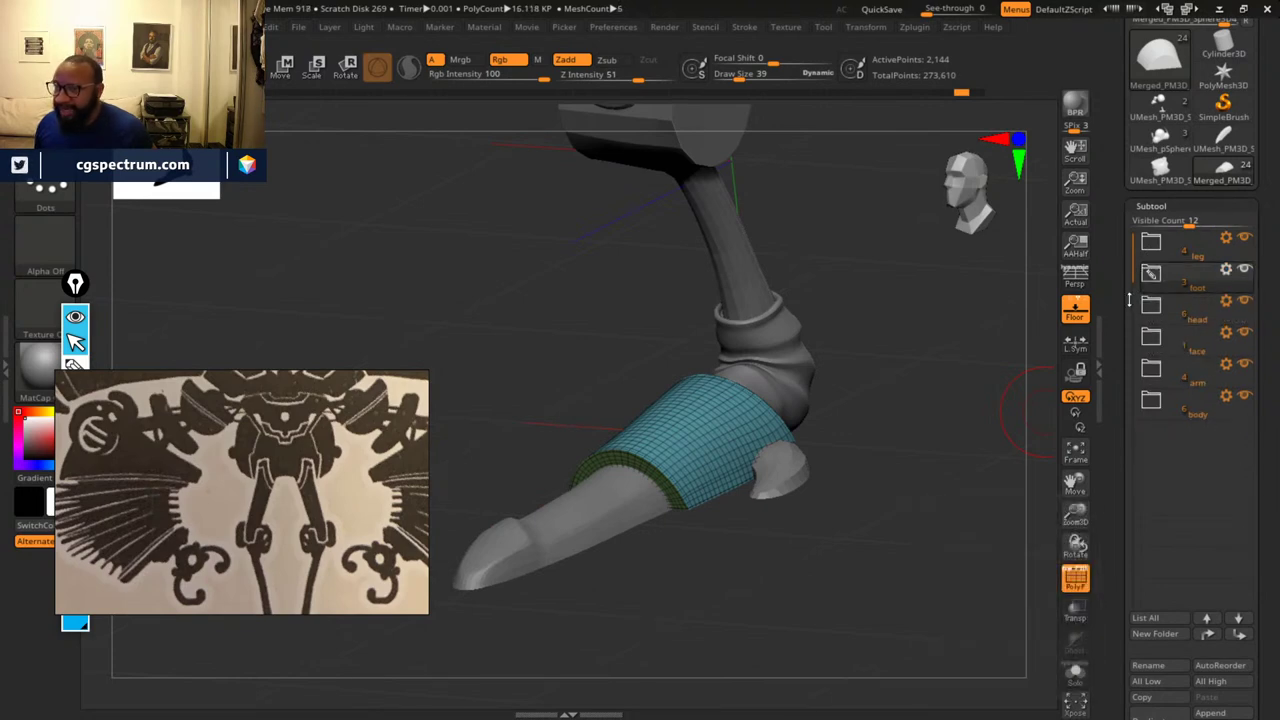
click(1152, 284)
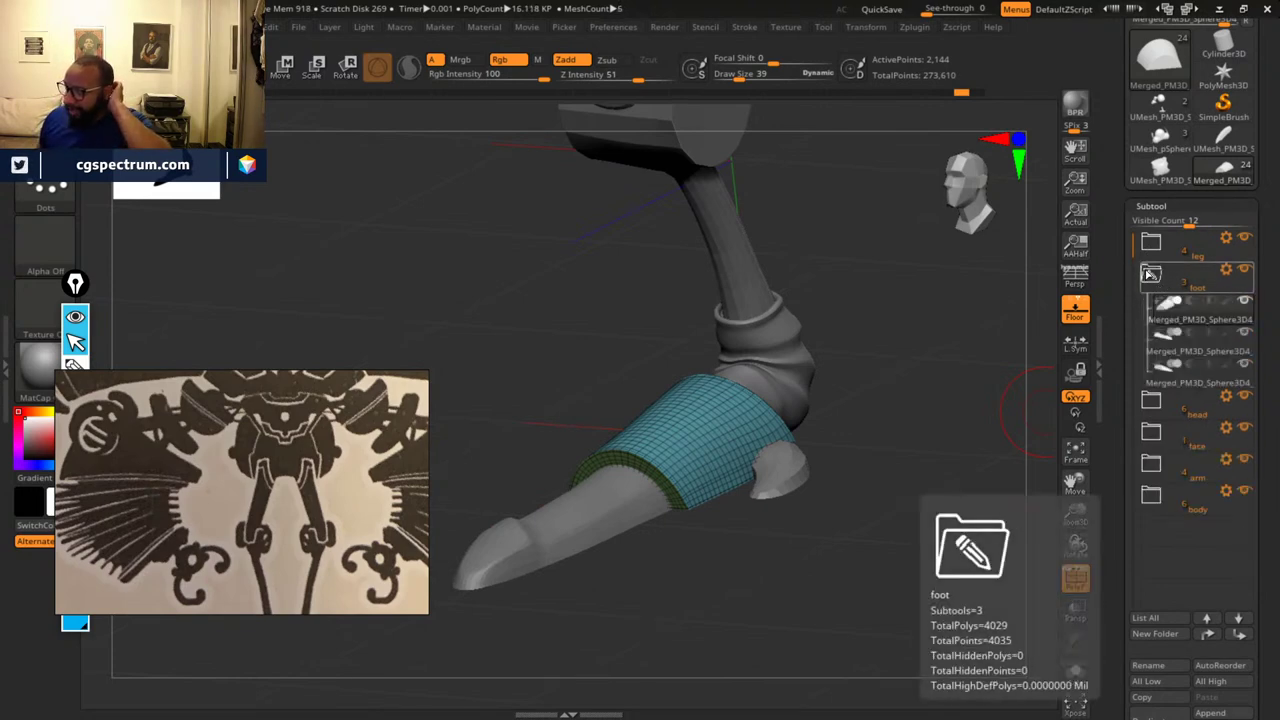
- Collapse the foot folder
click(1151, 273)
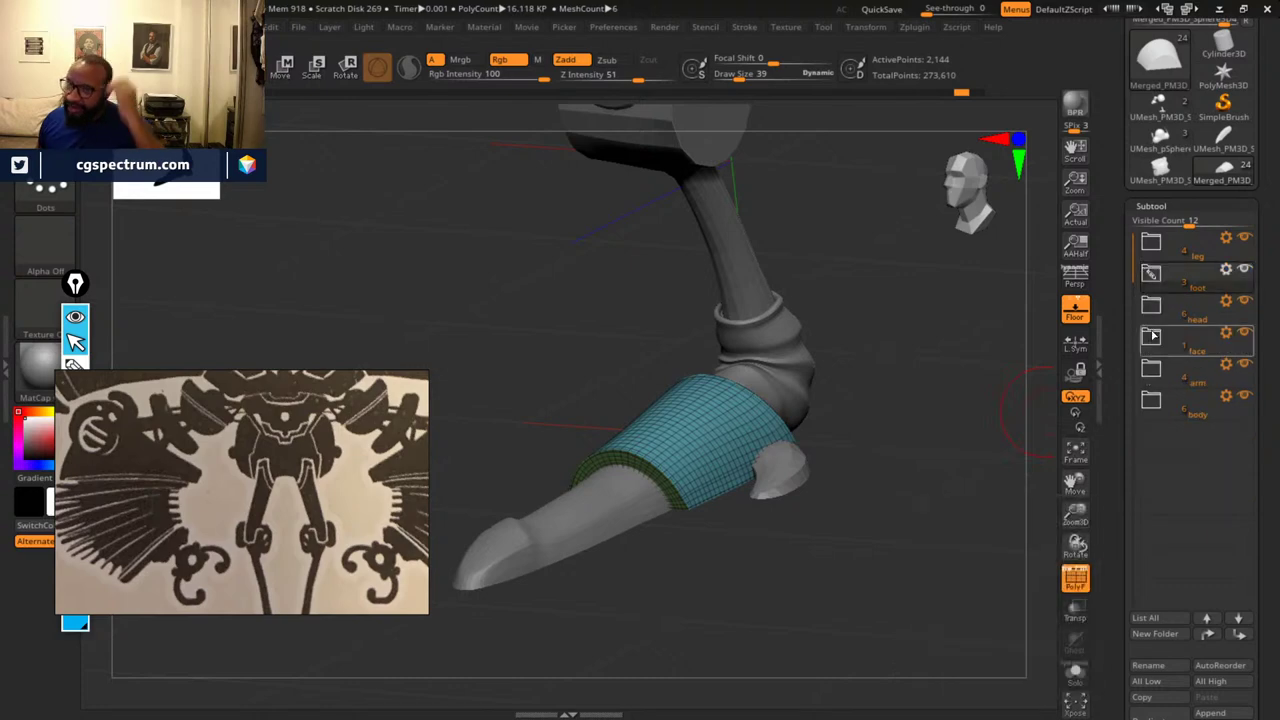
- Try moving the whole leg folder sideways off the foot by setting it as the Transpose target in a front view
click(1225, 238)
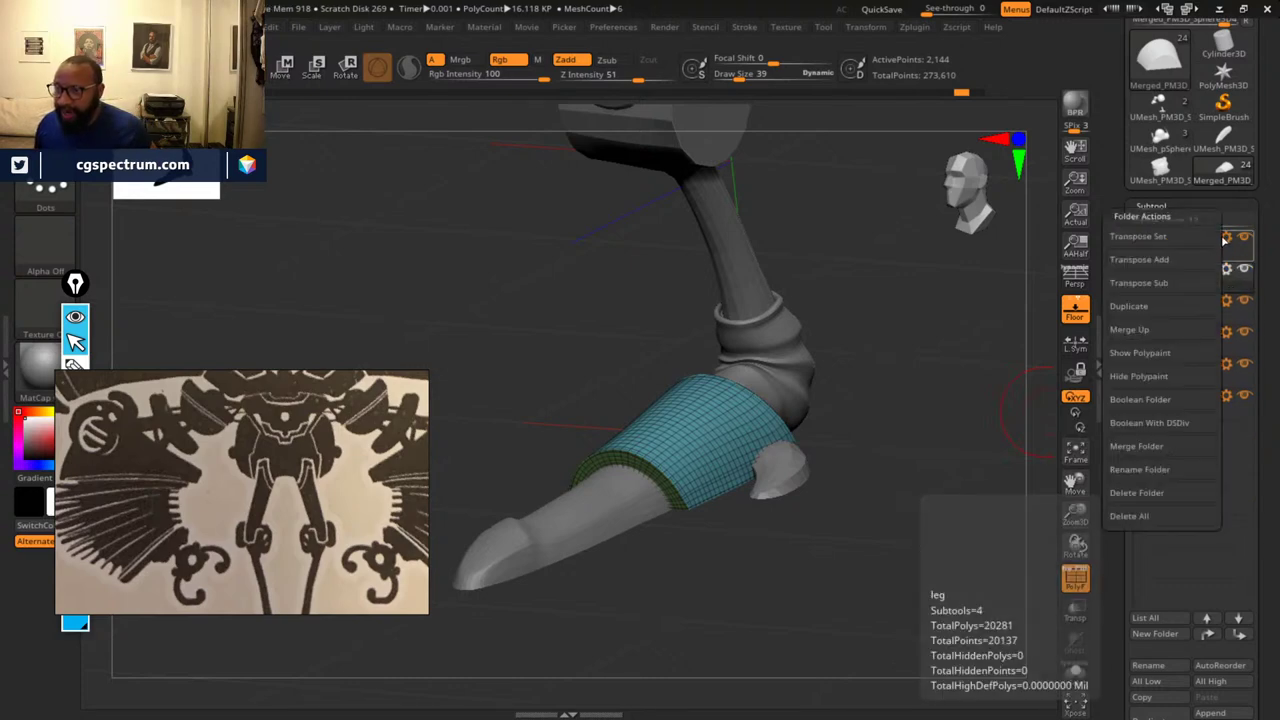
click(1190, 237)
drag(957, 361, 796, 549)
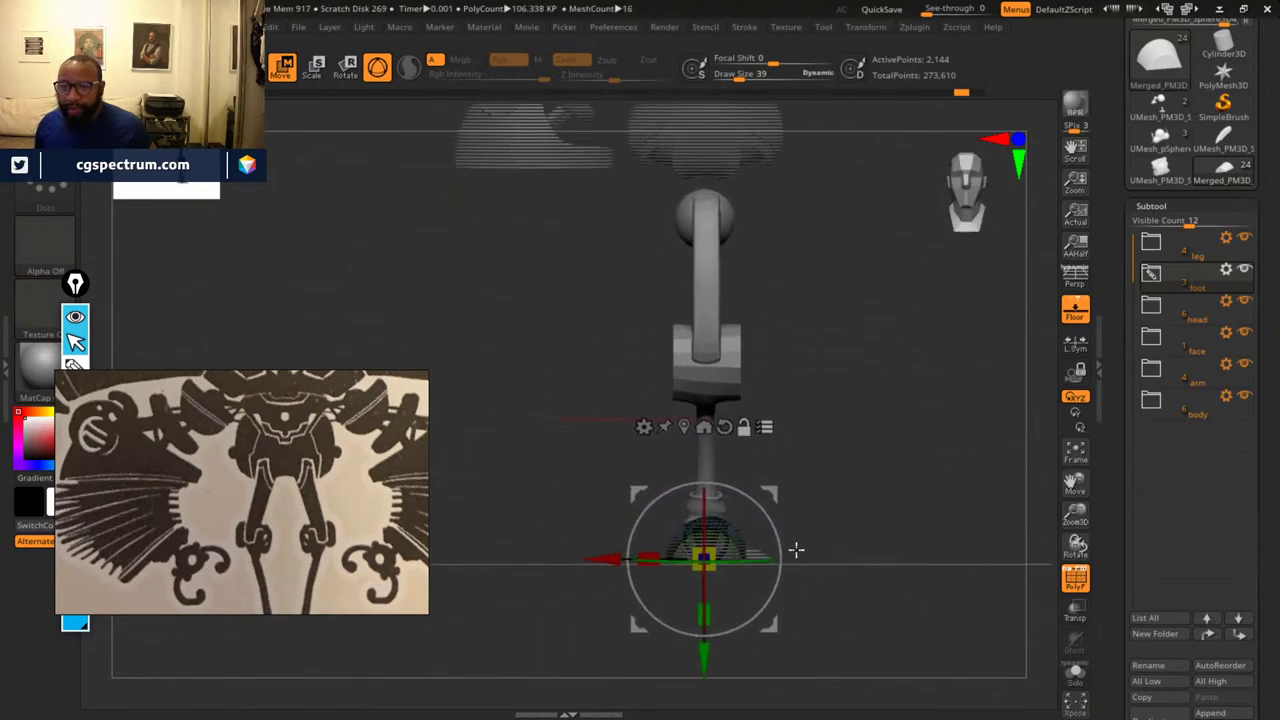
drag(595, 561, 553, 567)
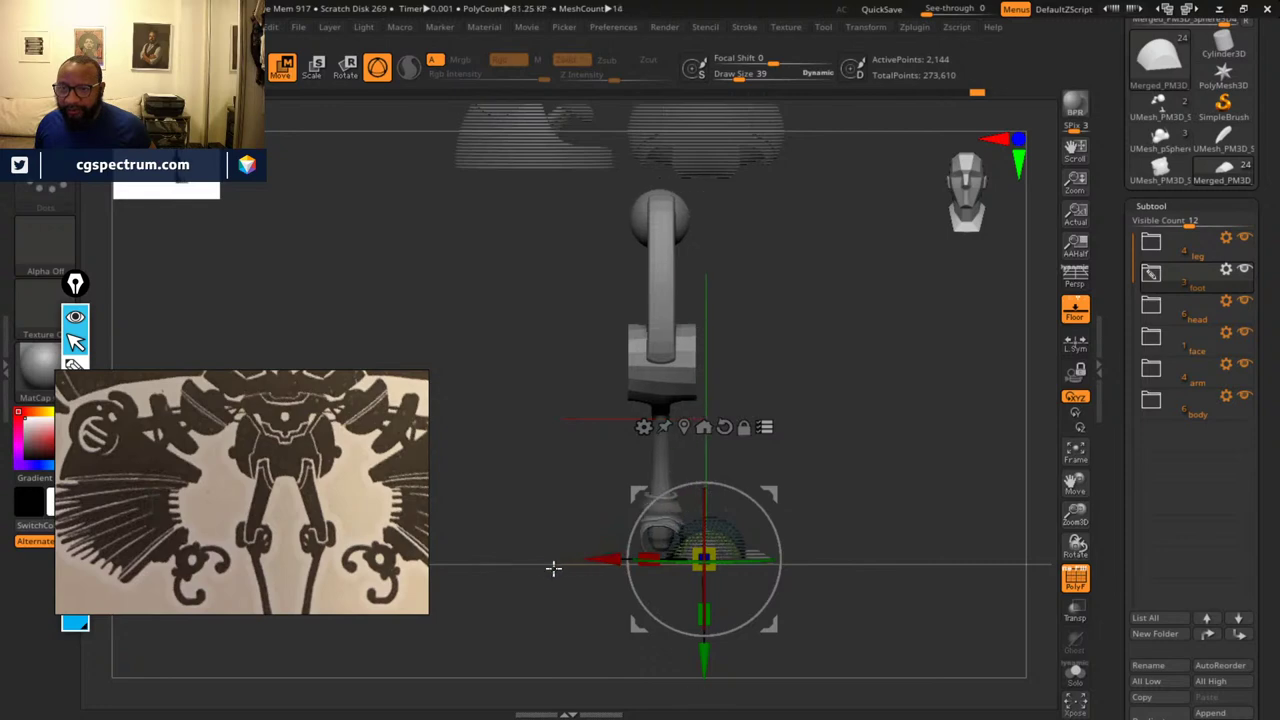
- Try raising the leg off the foot, placing the gizmo at the hip and fitting the hip sphere into the torso's underside
alt+drag(852, 481, 895, 443)
drag(746, 620, 750, 578)
alt+drag(867, 299, 889, 414)
drag(858, 463, 869, 466)
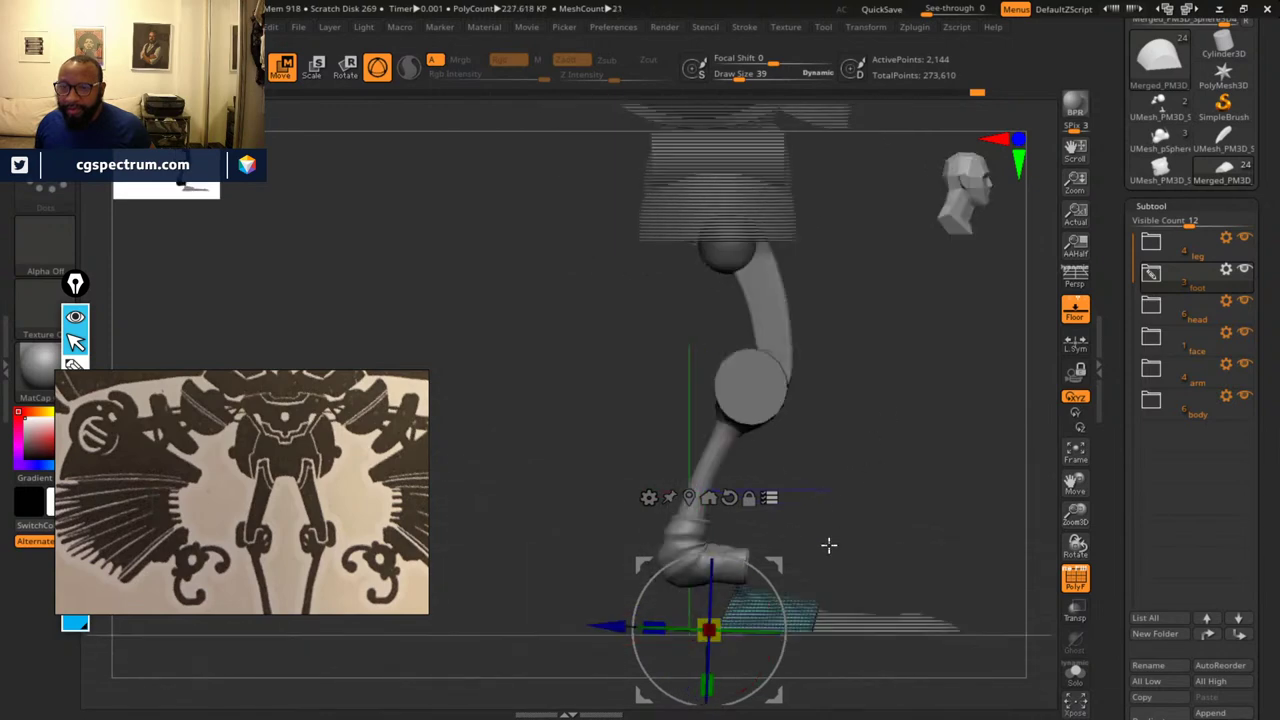
drag(775, 563, 790, 175)
shift+drag(866, 243, 943, 377)
drag(893, 295, 848, 297)
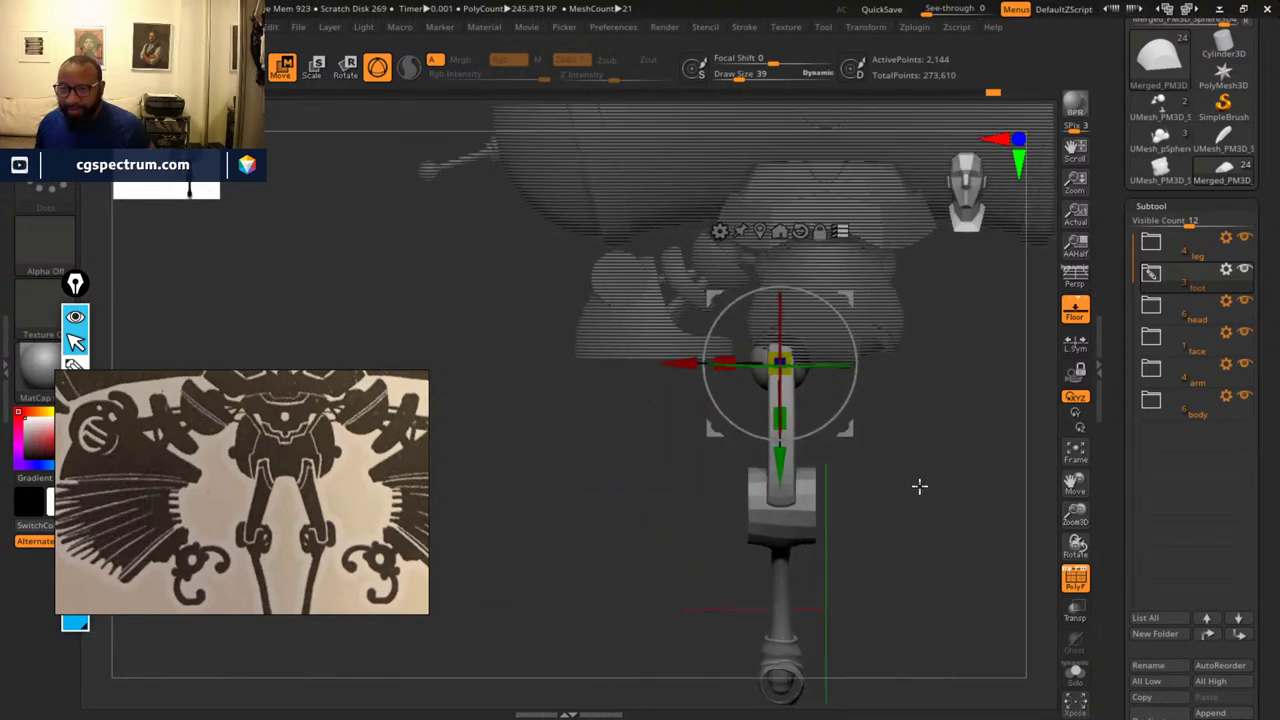
alt+drag(919, 486, 953, 513)
drag(774, 466, 774, 445)
drag(676, 366, 694, 363)
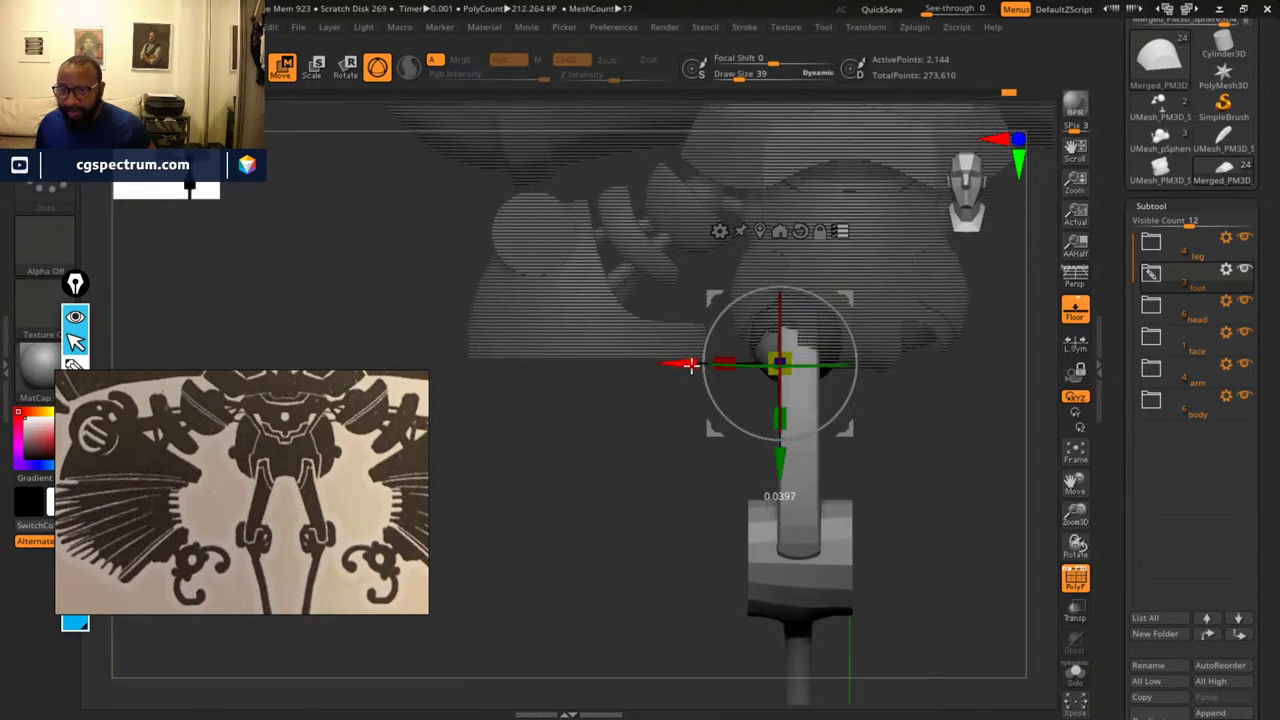
- Try rotating the leg outward about 20 degrees around the hip and nudging it sideways in the torso socket
drag(900, 438, 1057, 480)
drag(985, 463, 877, 440)
drag(456, 356, 449, 362)
alt+drag(792, 472, 823, 443)
drag(620, 221, 660, 209)
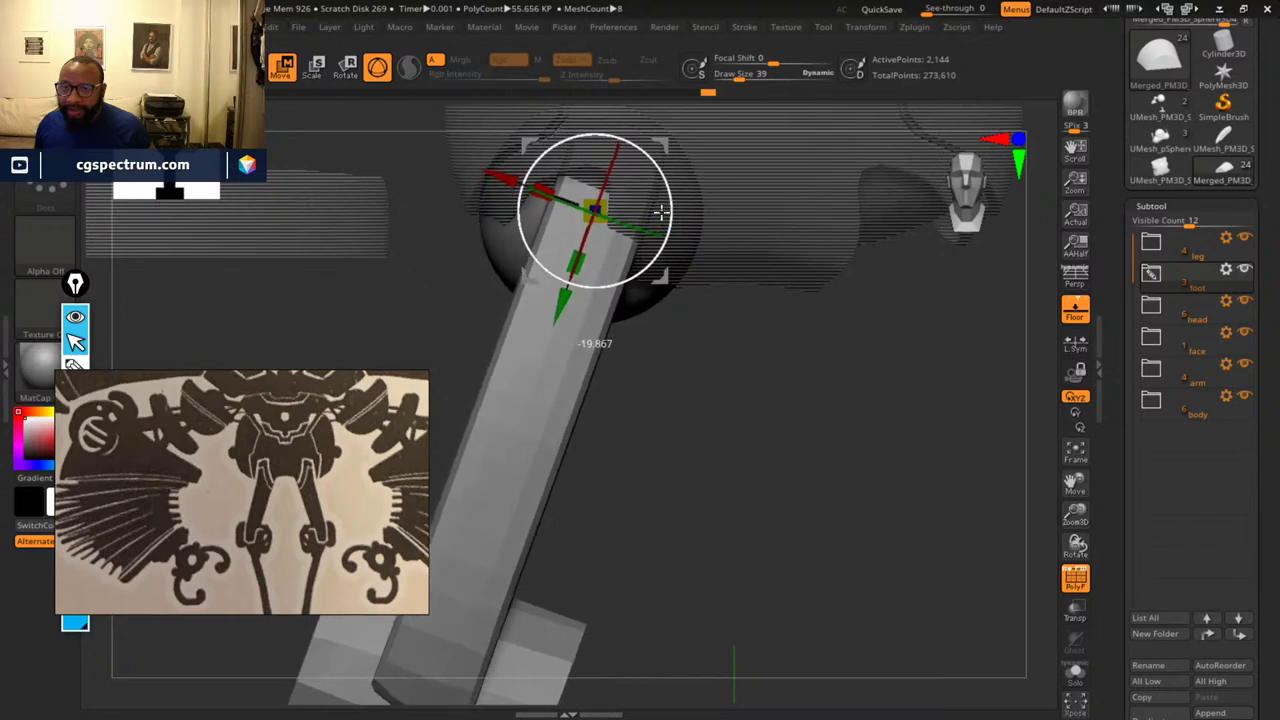
drag(500, 183, 486, 177)
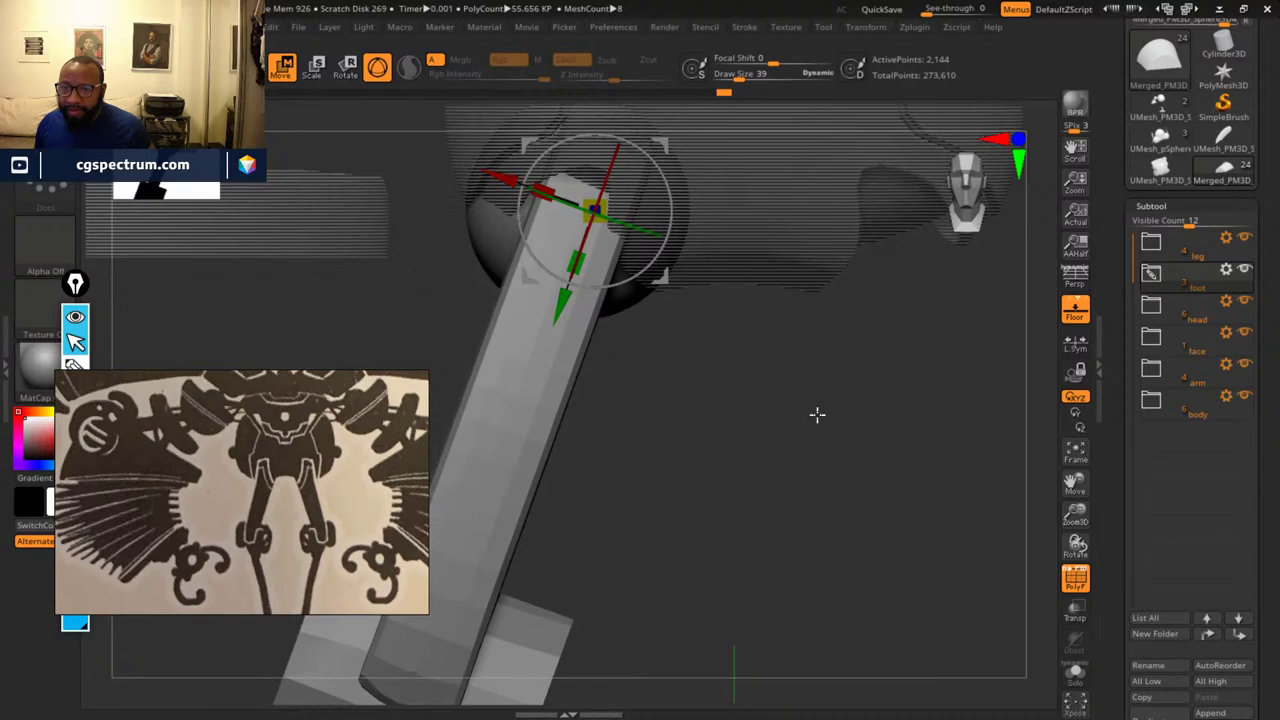
- Try fine-tuning the leg's outward tilt around the hip in the front view to match the reference
alt+drag(830, 478, 748, 372)
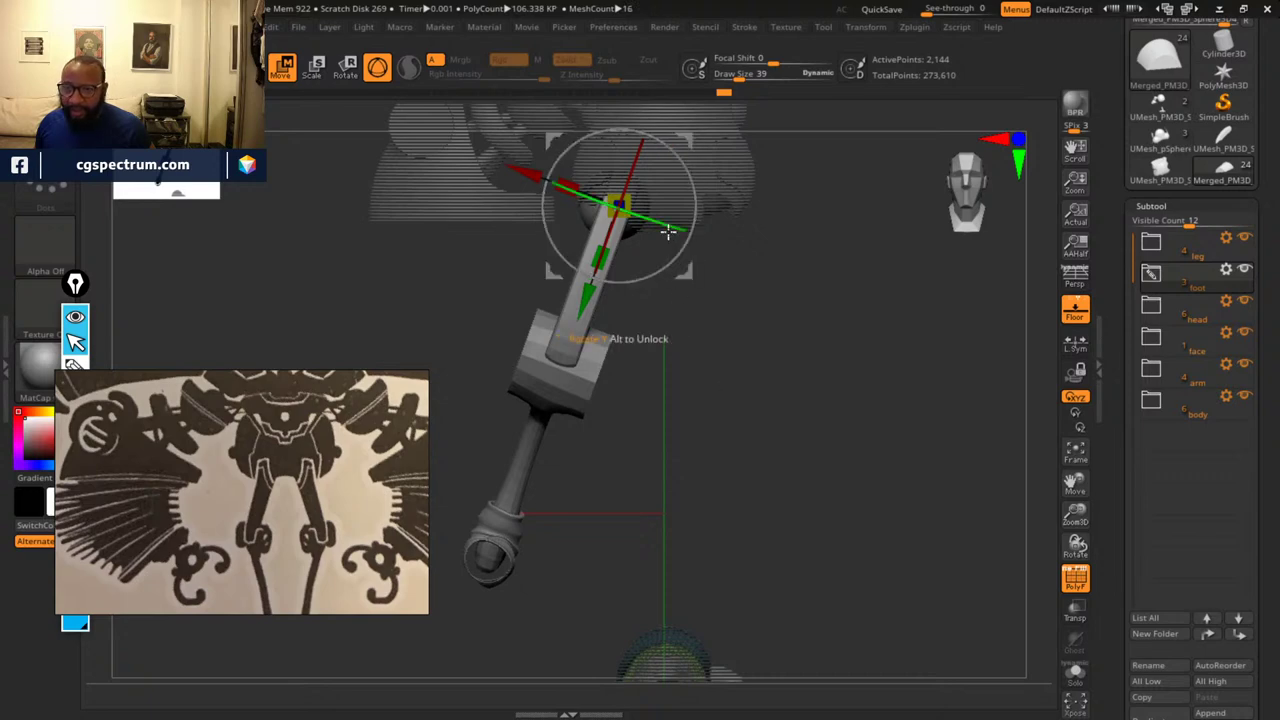
drag(737, 354, 663, 445)
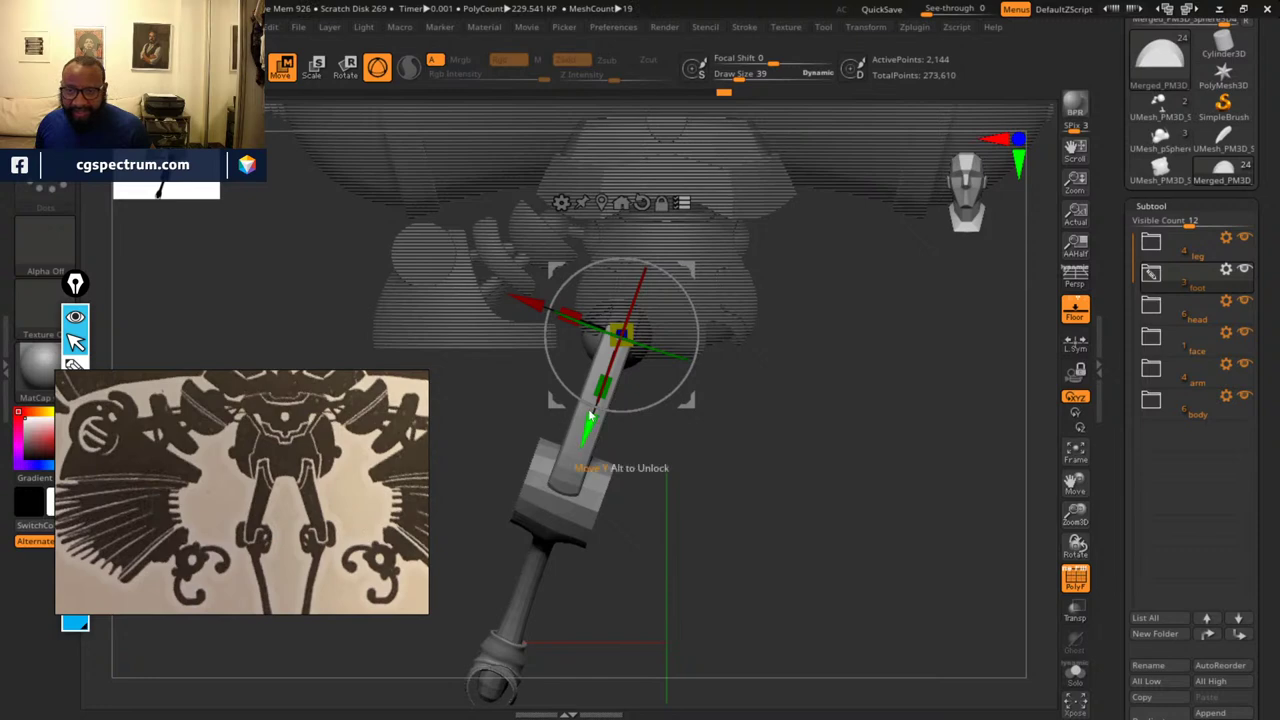
drag(670, 358, 641, 346)
drag(644, 351, 646, 352)
- Try swinging the leg forward around the hip in the side view and inspect the pose from several angles
drag(741, 467, 828, 465)
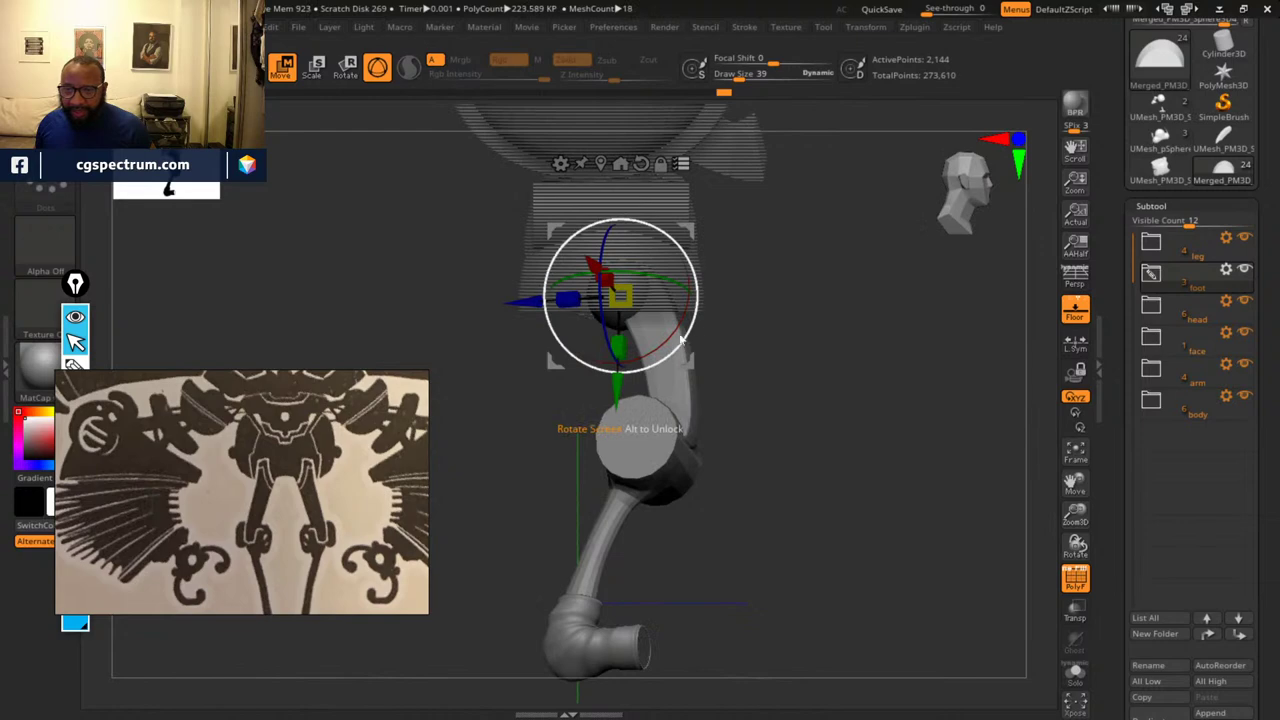
drag(678, 323, 722, 305)
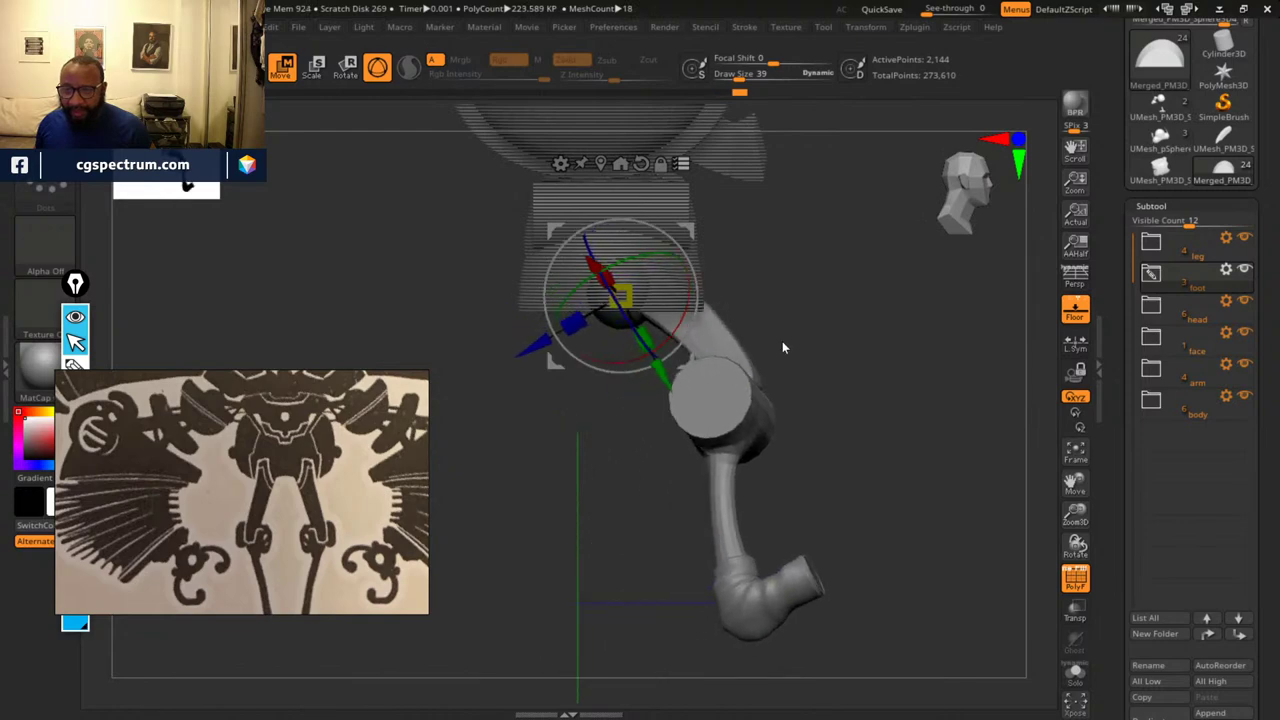
drag(782, 341, 954, 263)
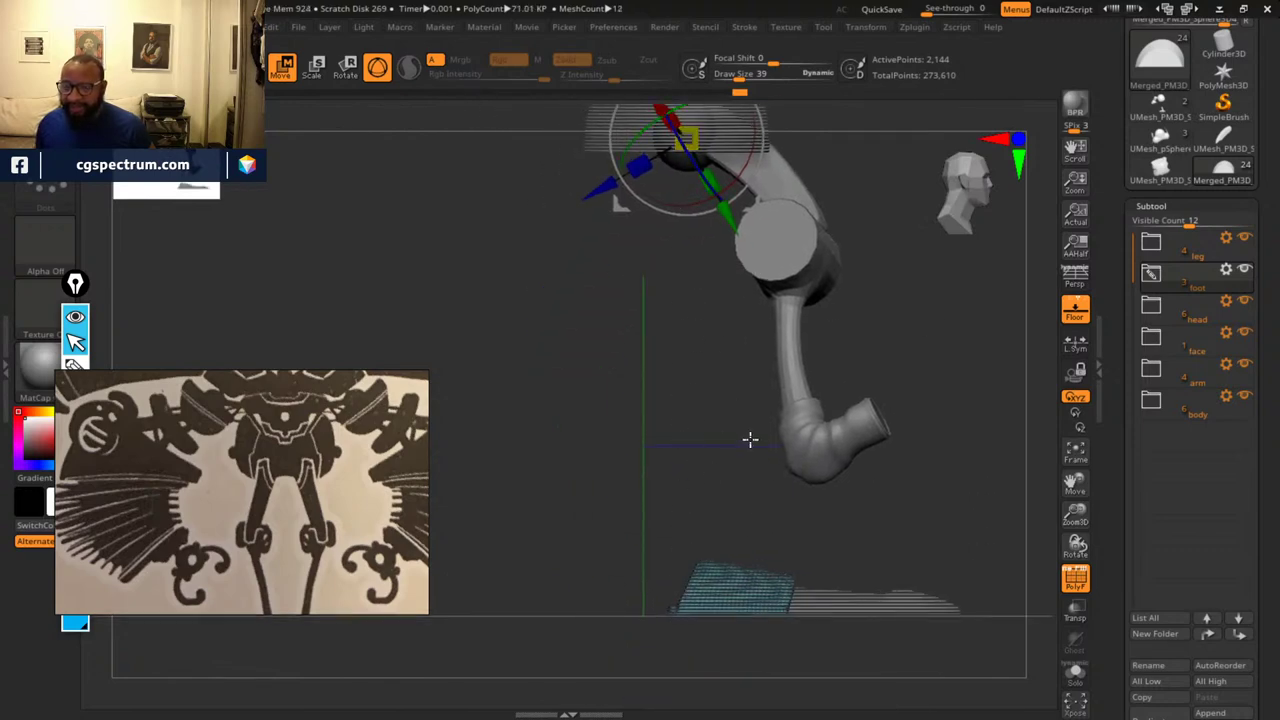
drag(750, 440, 749, 343)
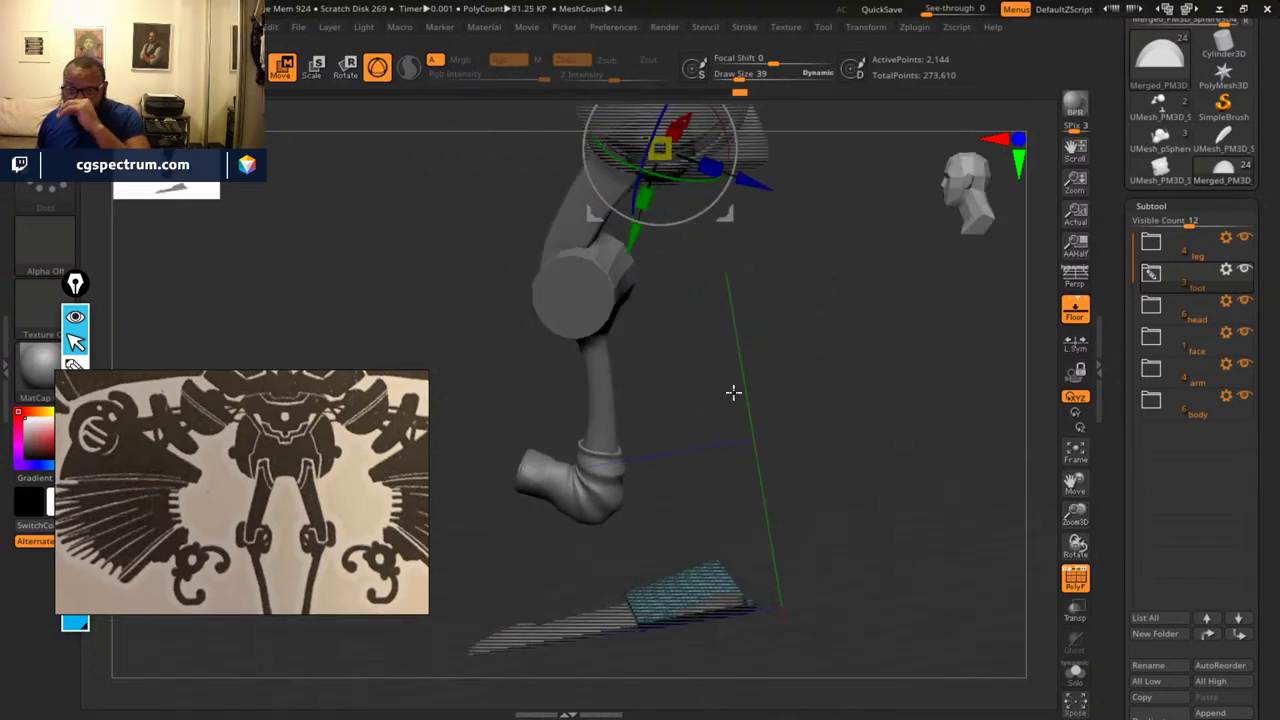
drag(824, 286, 634, 323)
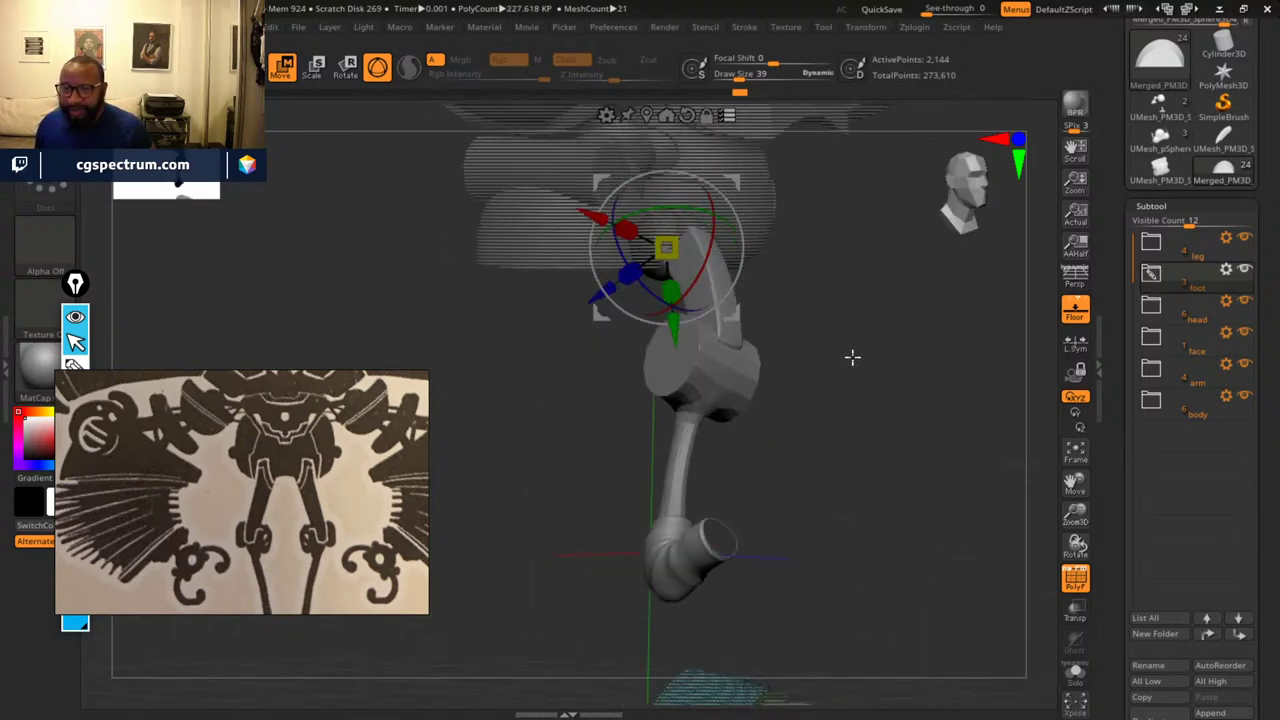
- Leave the Transpose mode and undo the leg's moves and rotations back to its upright position above the foot
key(q)
drag(820, 419, 884, 483)
key(ctrl+z)
key(ctrl+z)
key(ctrl+z)
key(ctrl+z)
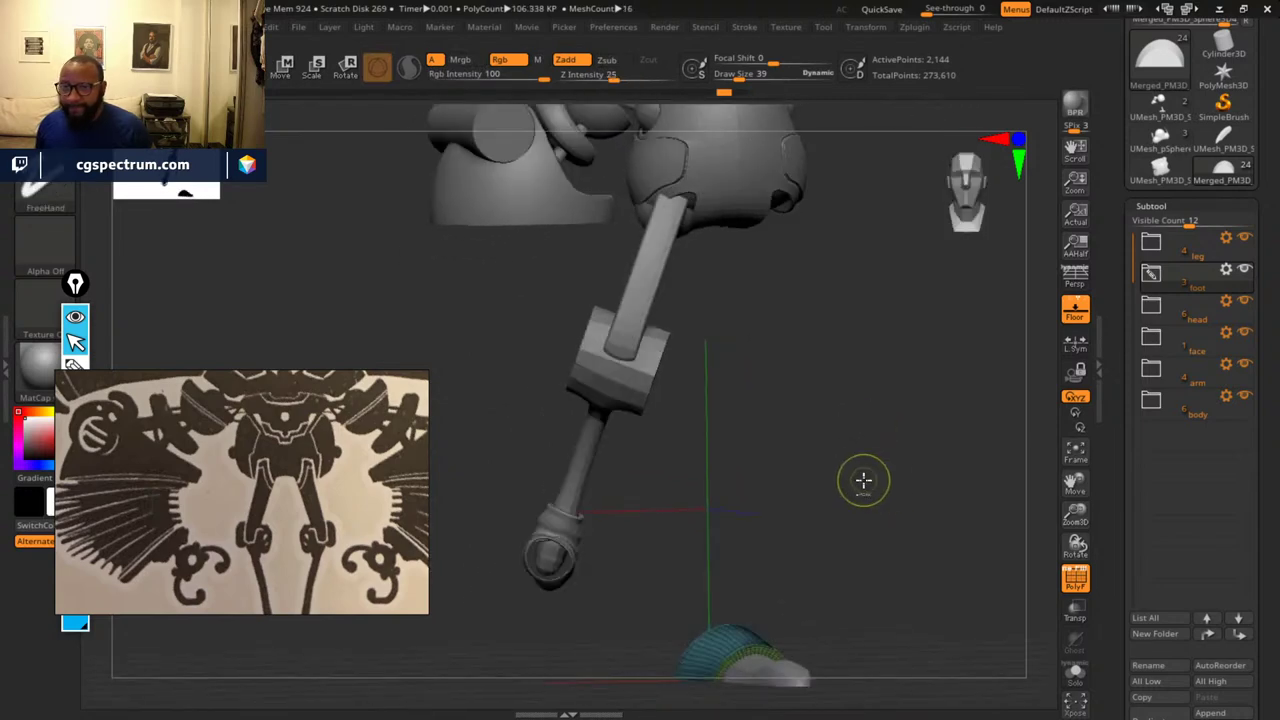
key(ctrl+z)
key(ctrl+z)
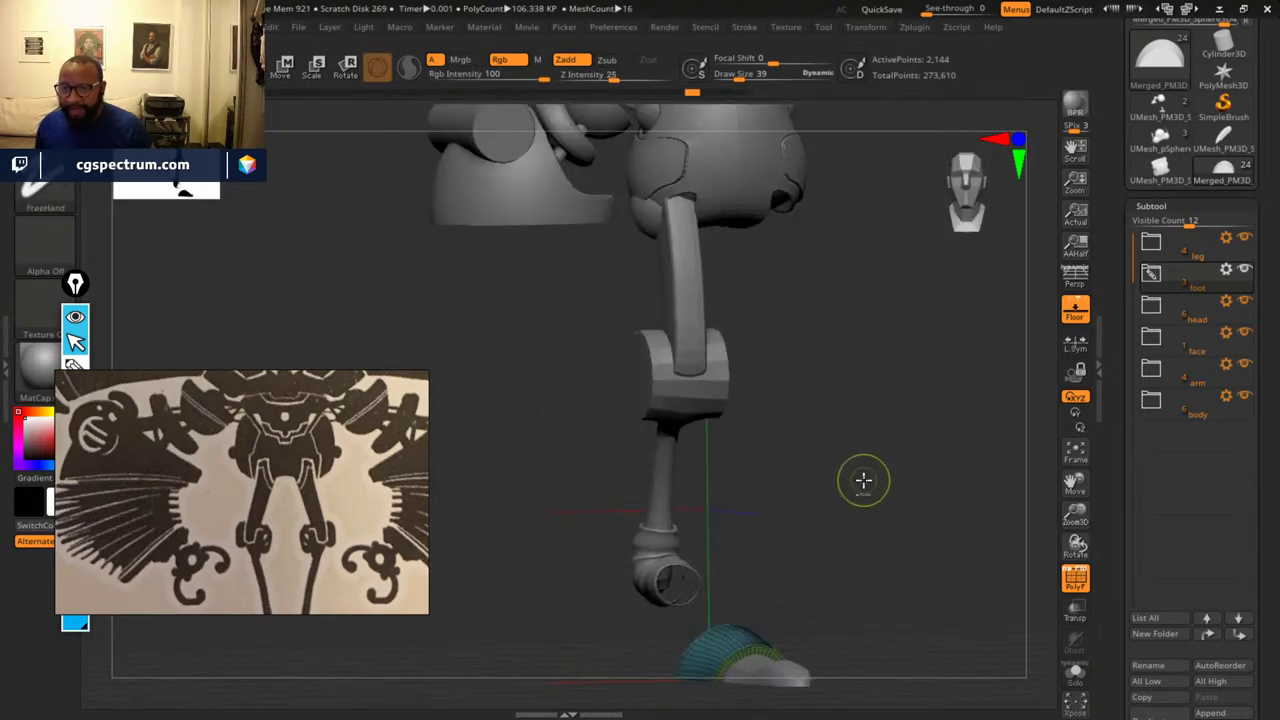
key(ctrl+z)
key(ctrl+z)
key(ctrl+z)
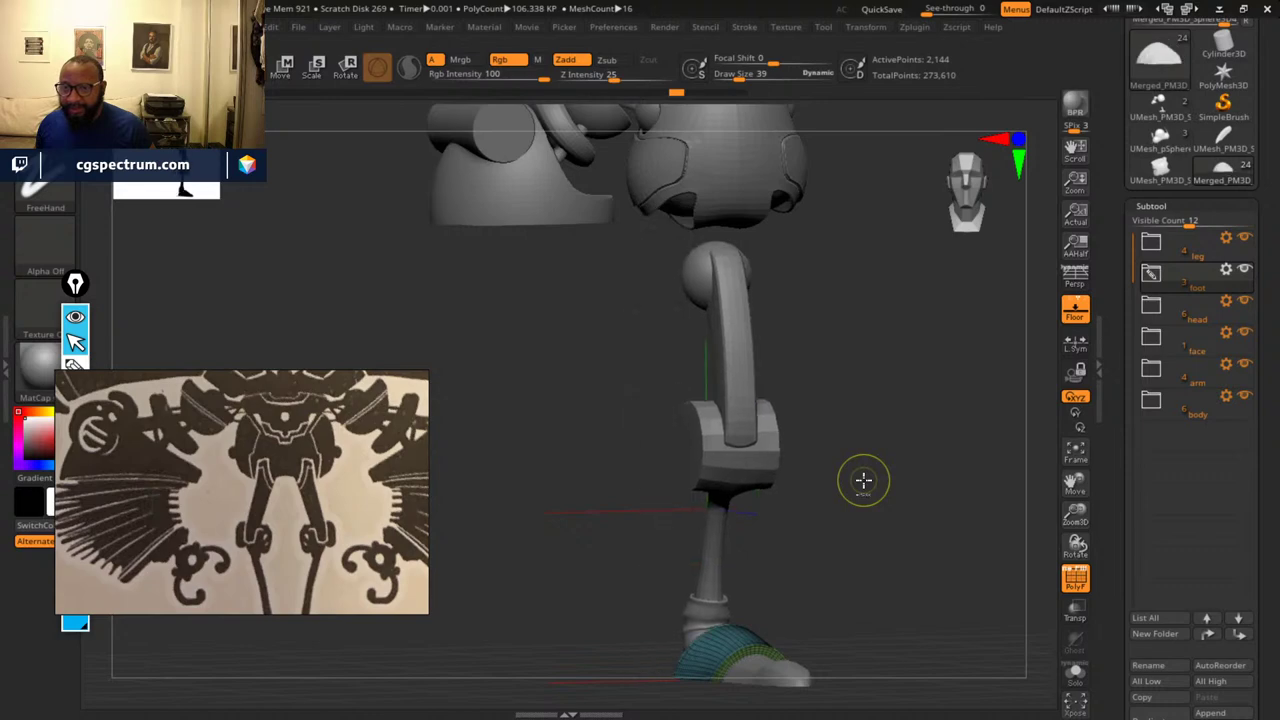
drag(928, 486, 909, 515)
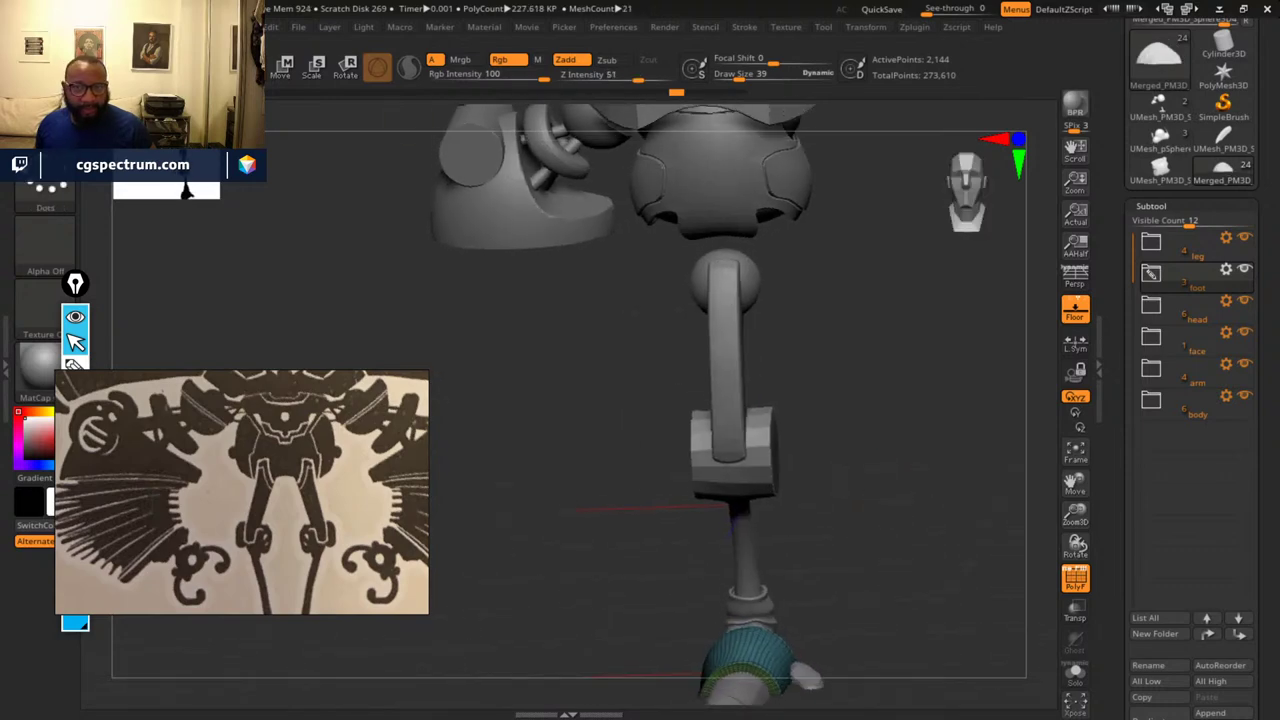
- Duplicate the foot folder together with all its subtools
click(298, 28)
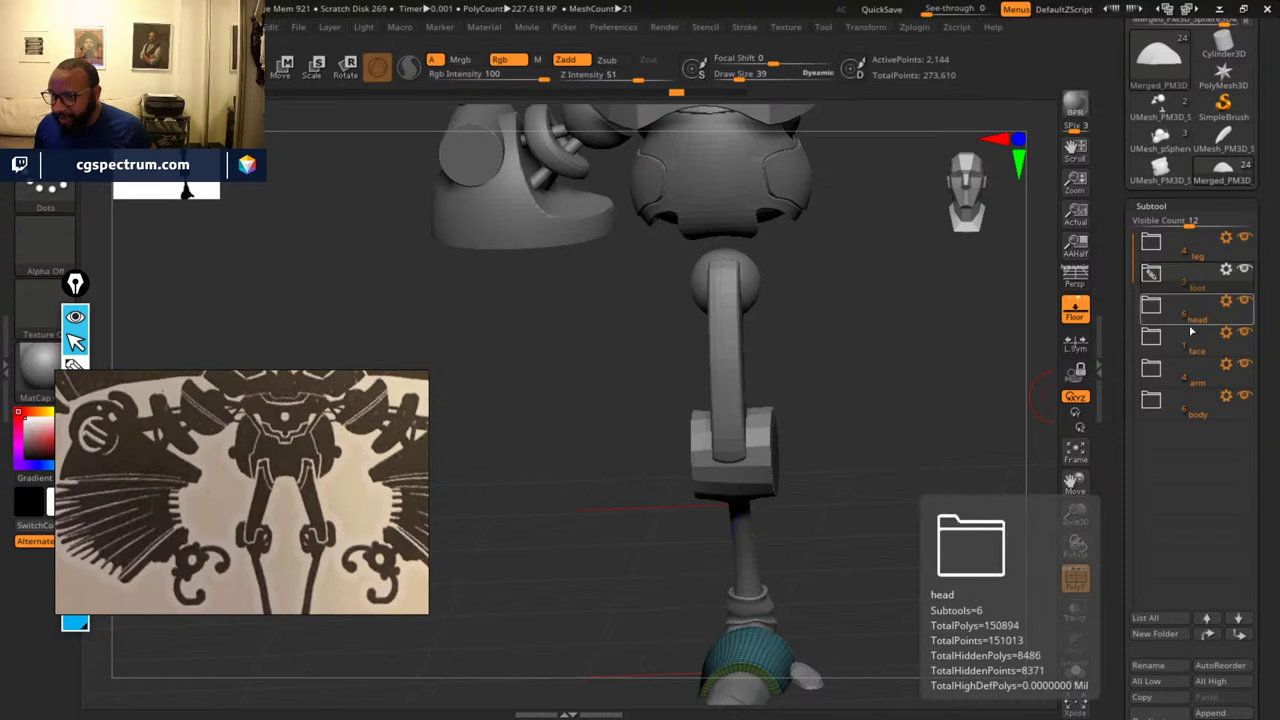
click(1227, 269)
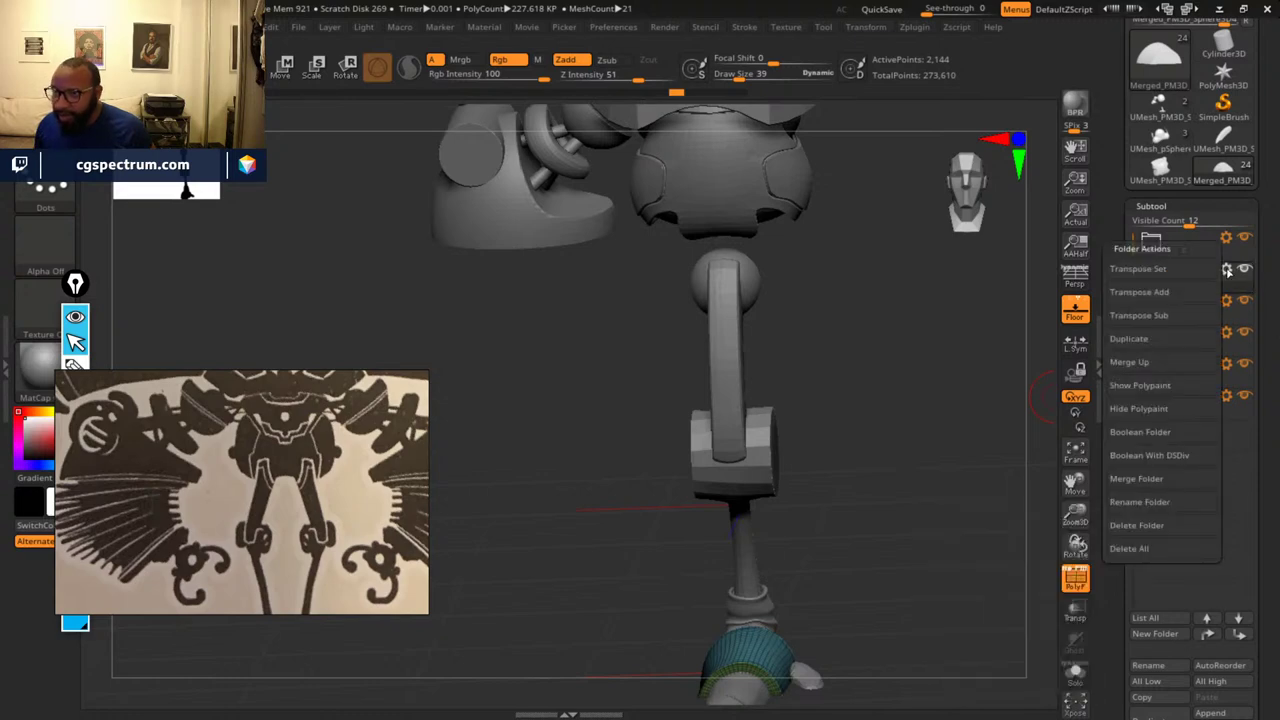
click(1158, 341)
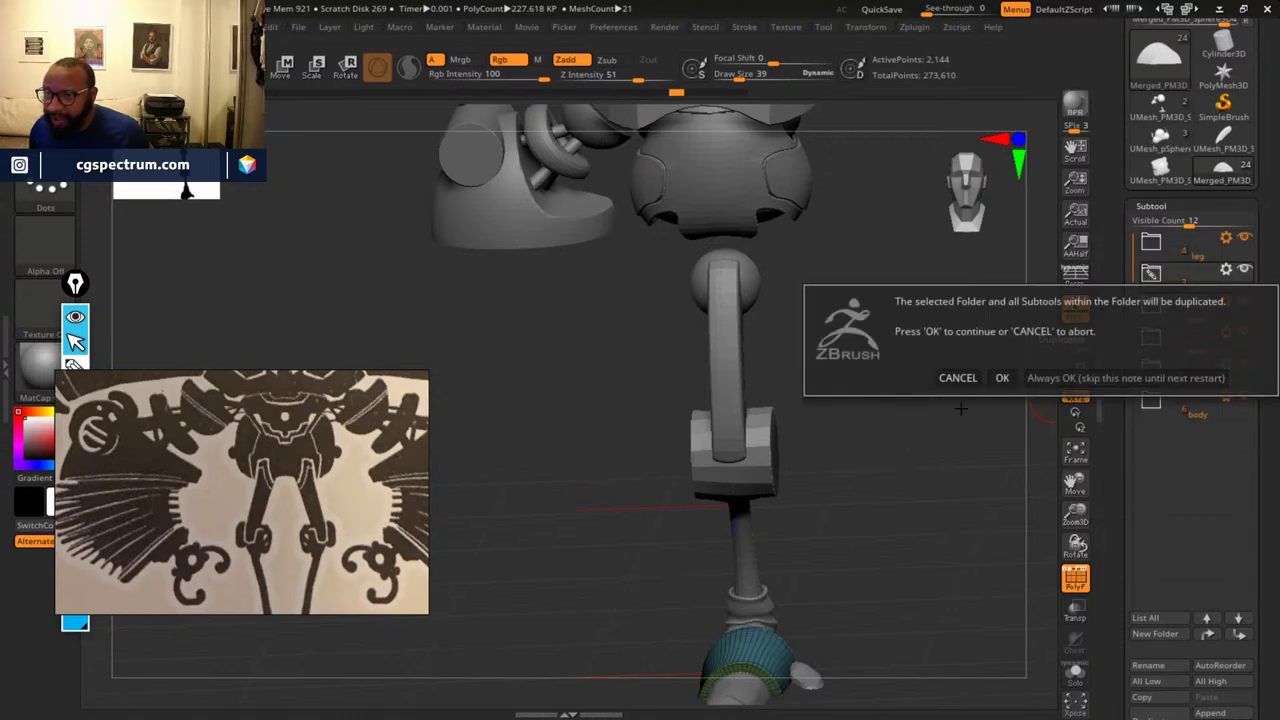
click(1008, 380)
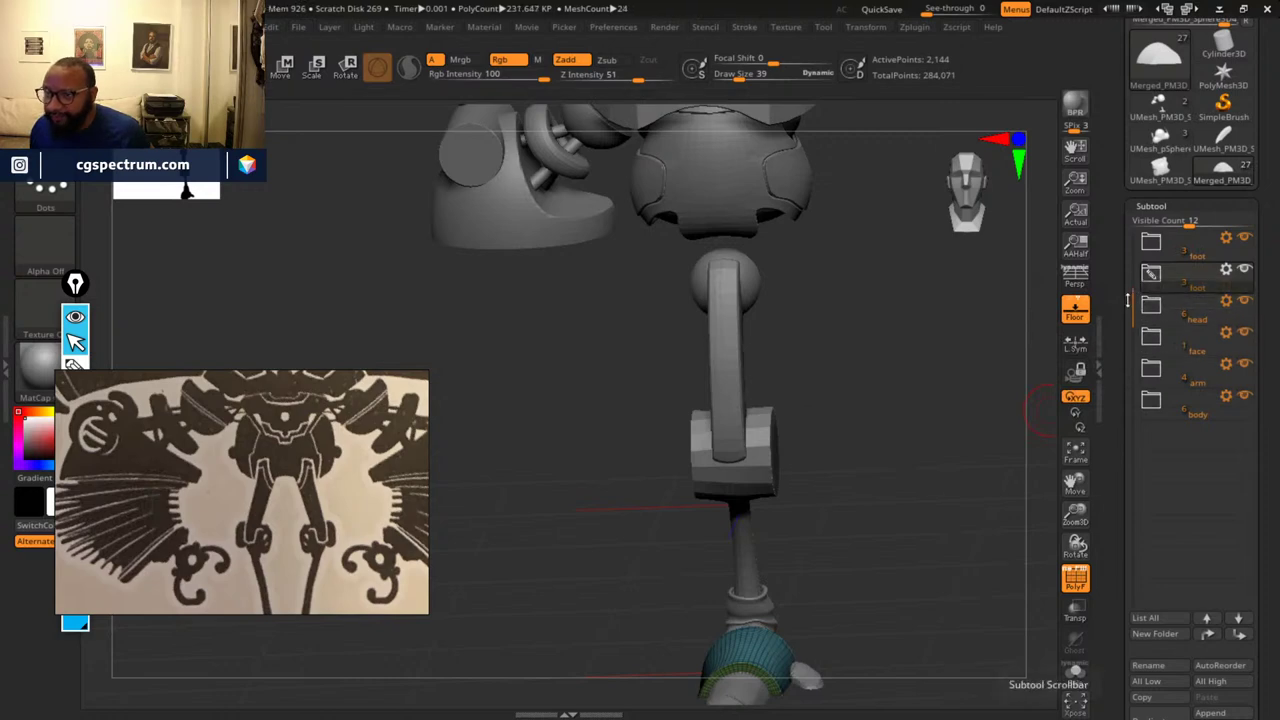
- Rename the lower of the two foot folders to backup and hide it
key(ctrl)
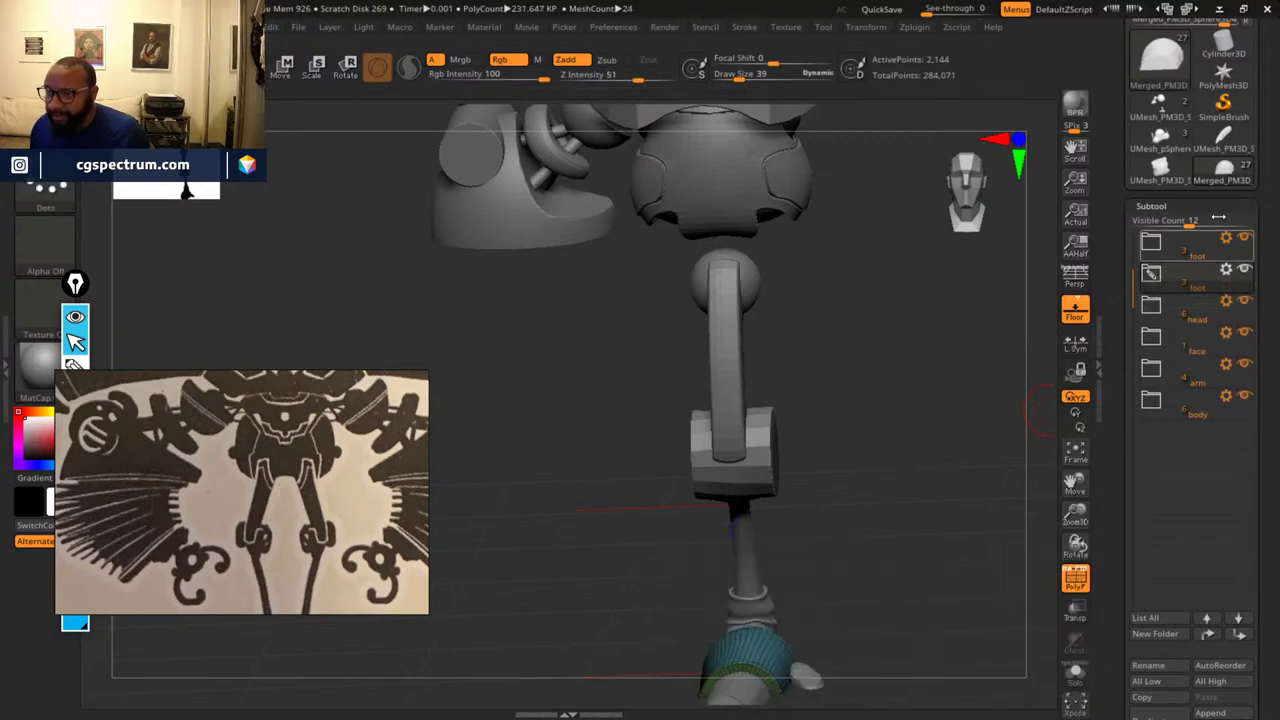
click(1160, 667)
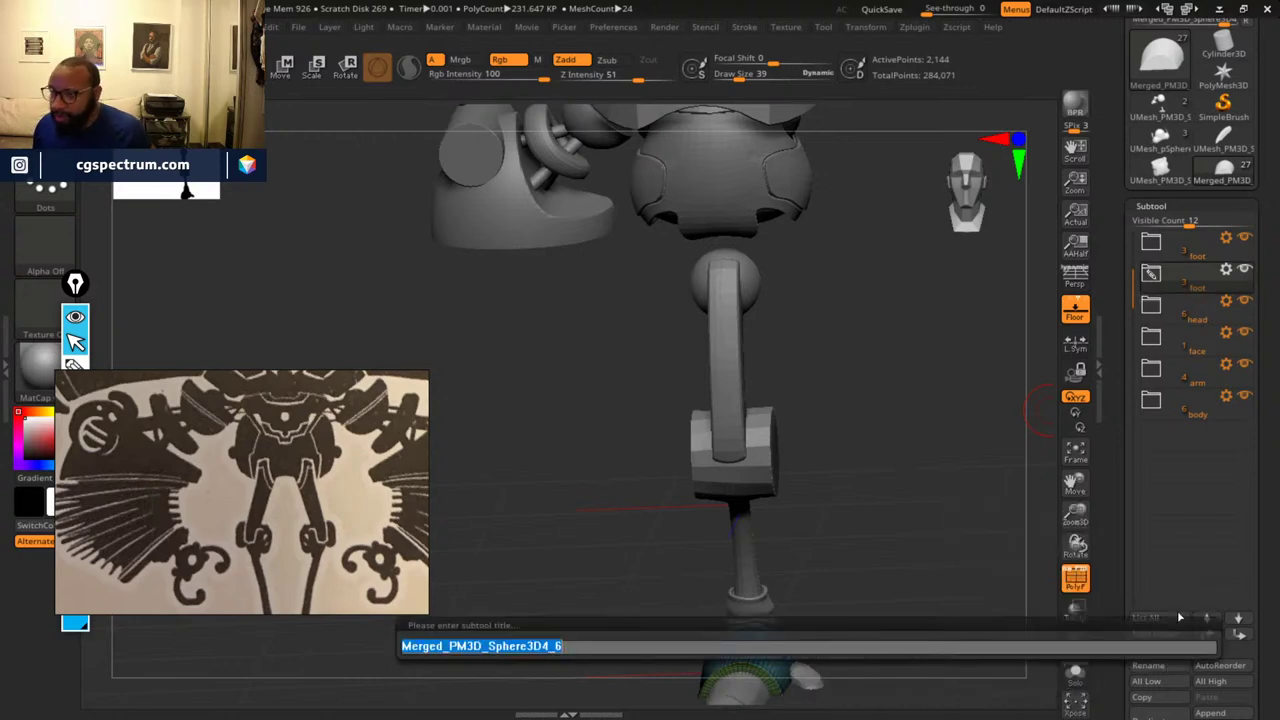
click(780, 650)
click(1228, 271)
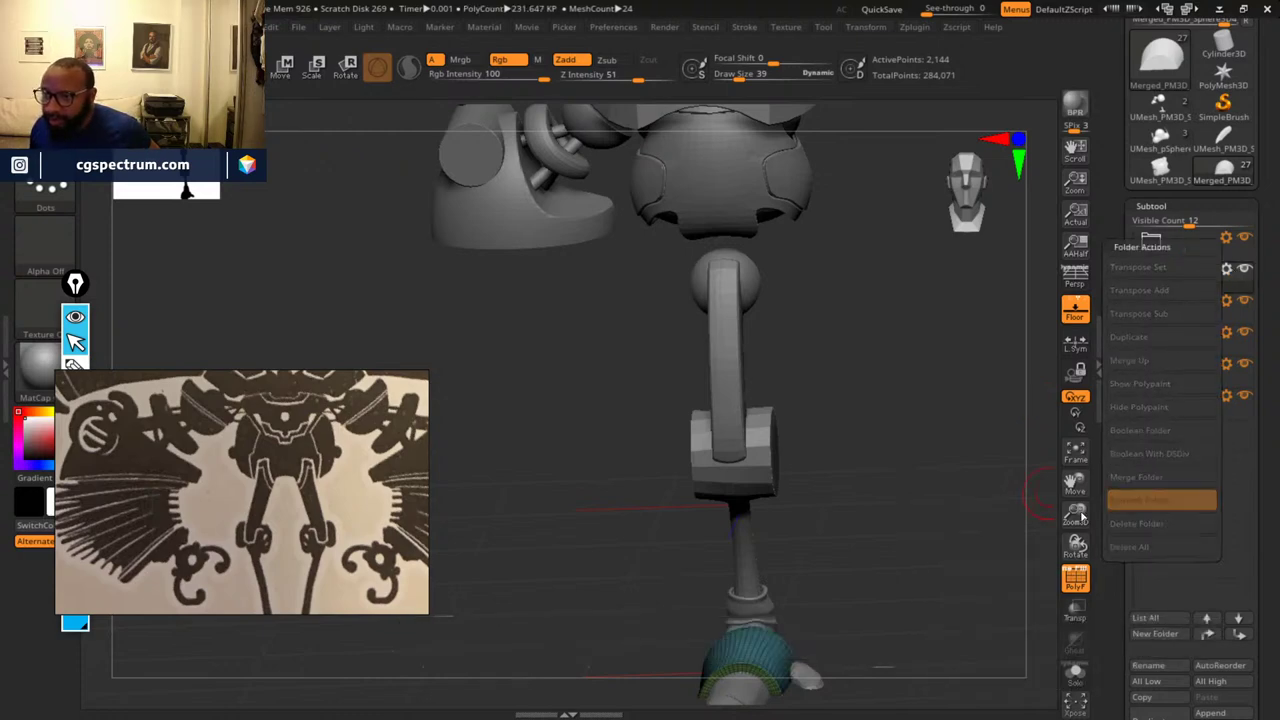
click(1140, 500)
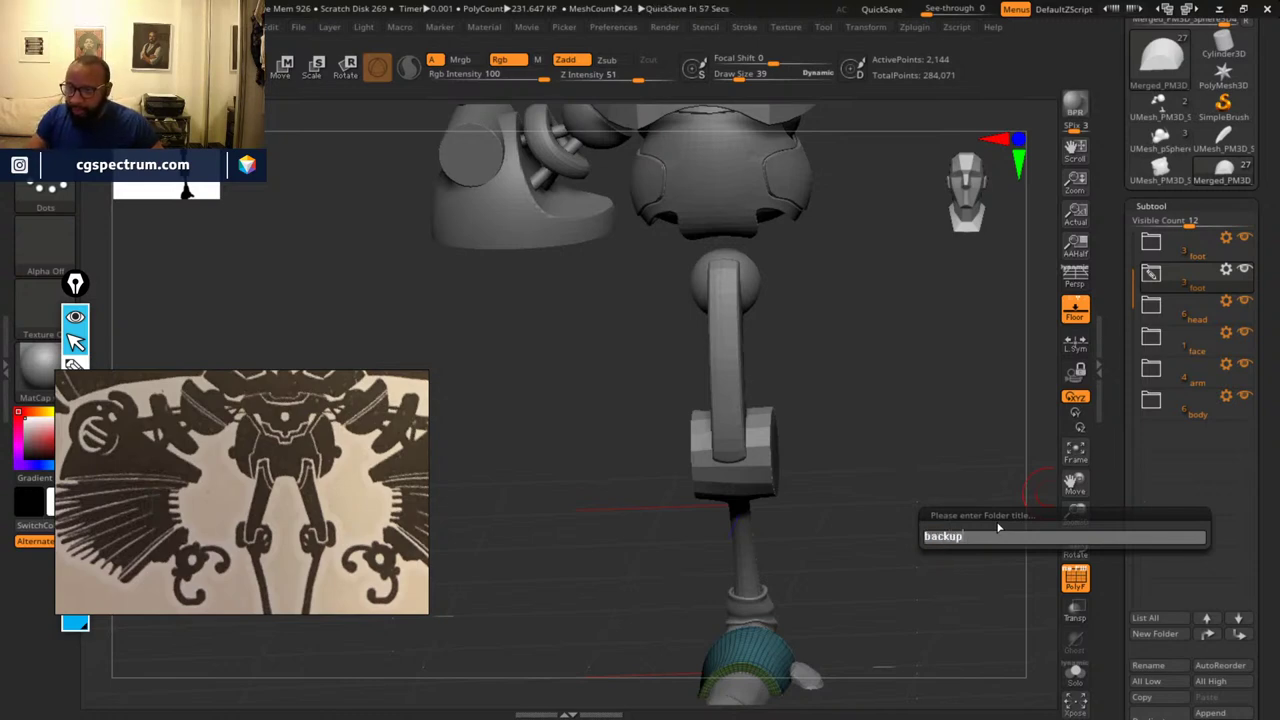
key(Return)
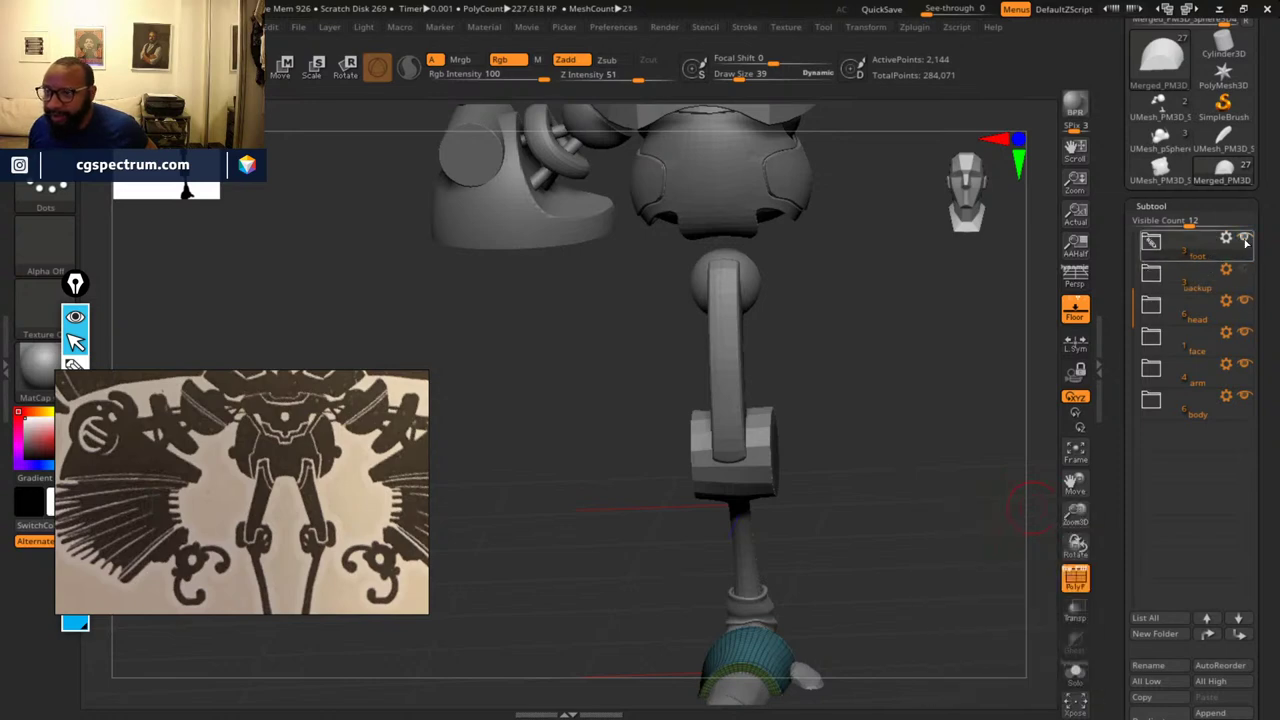
click(1227, 269)
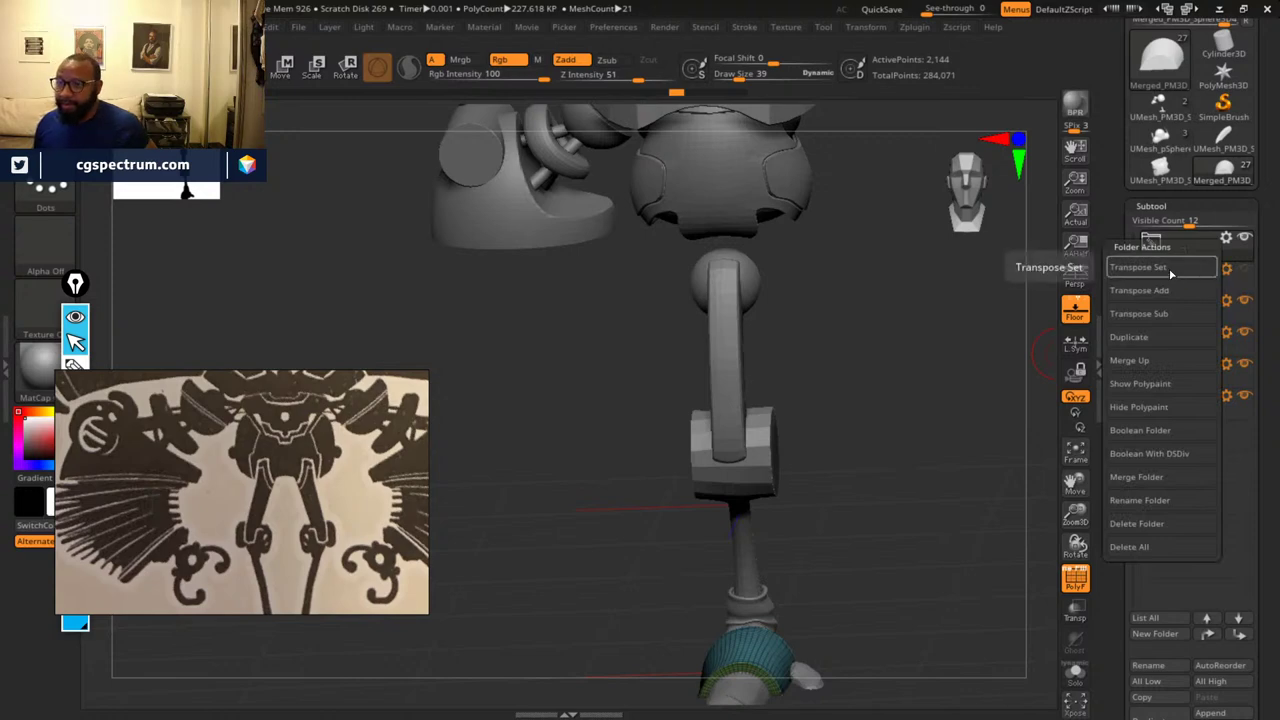
click(1138, 267)
drag(881, 375, 897, 446)
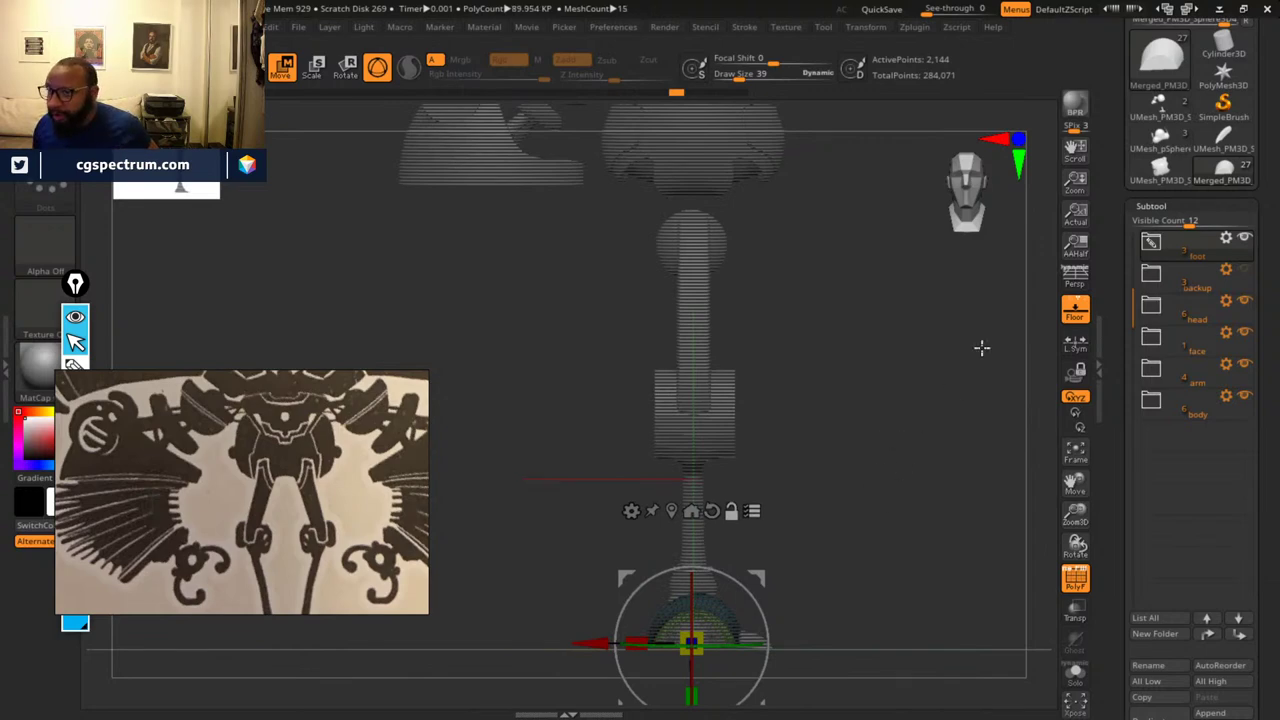
mouse_move(1187, 335)
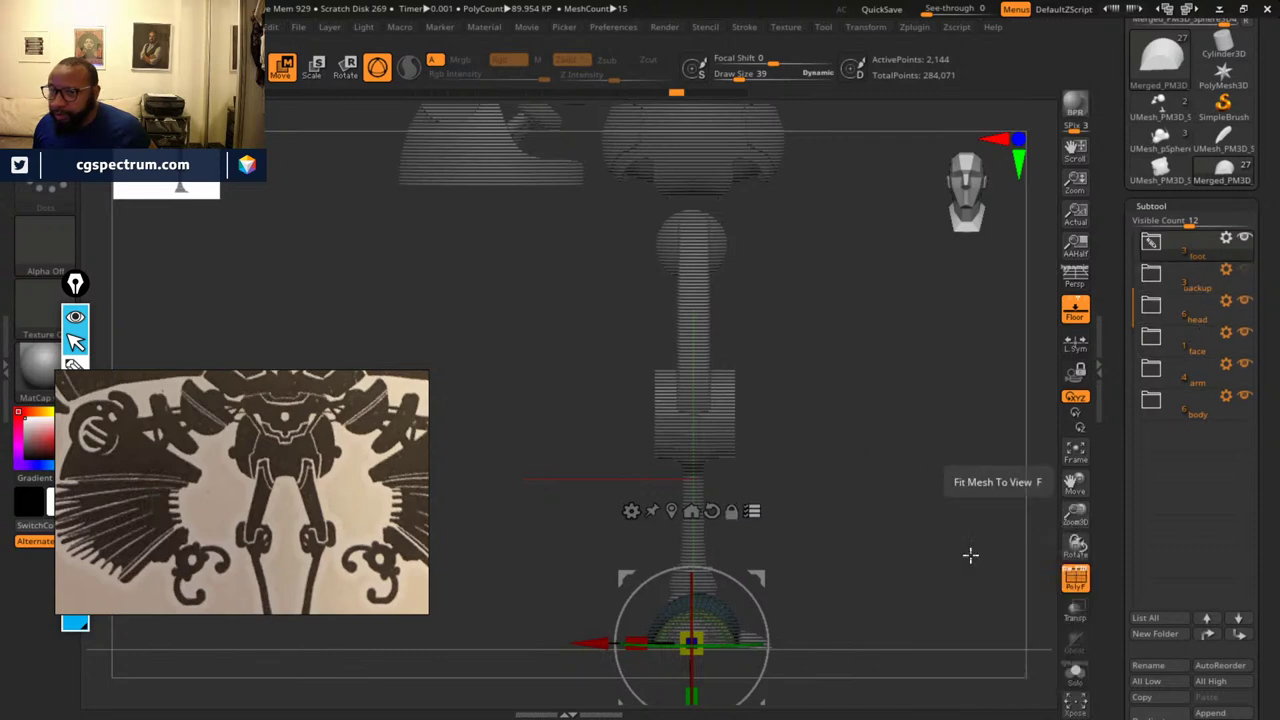
key(q)
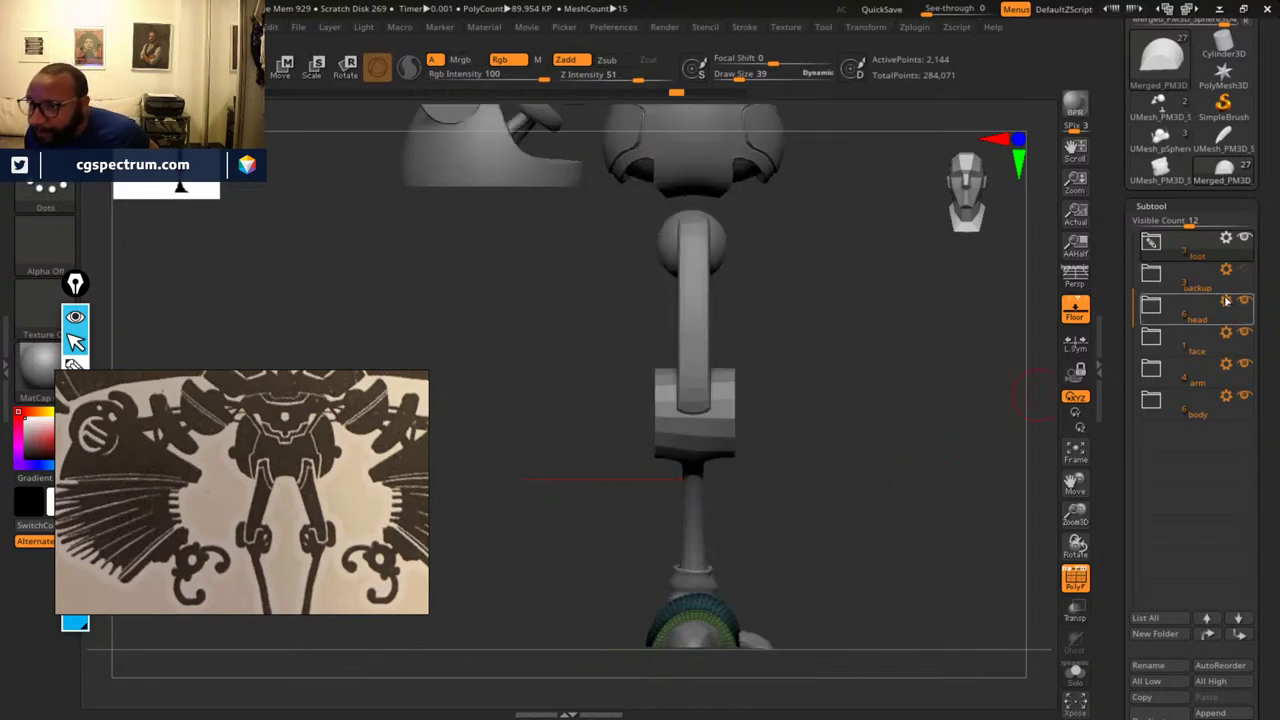
- Duplicate the leg folder together with all its subtools
drag(1133, 300, 1133, 236)
click(1192, 261)
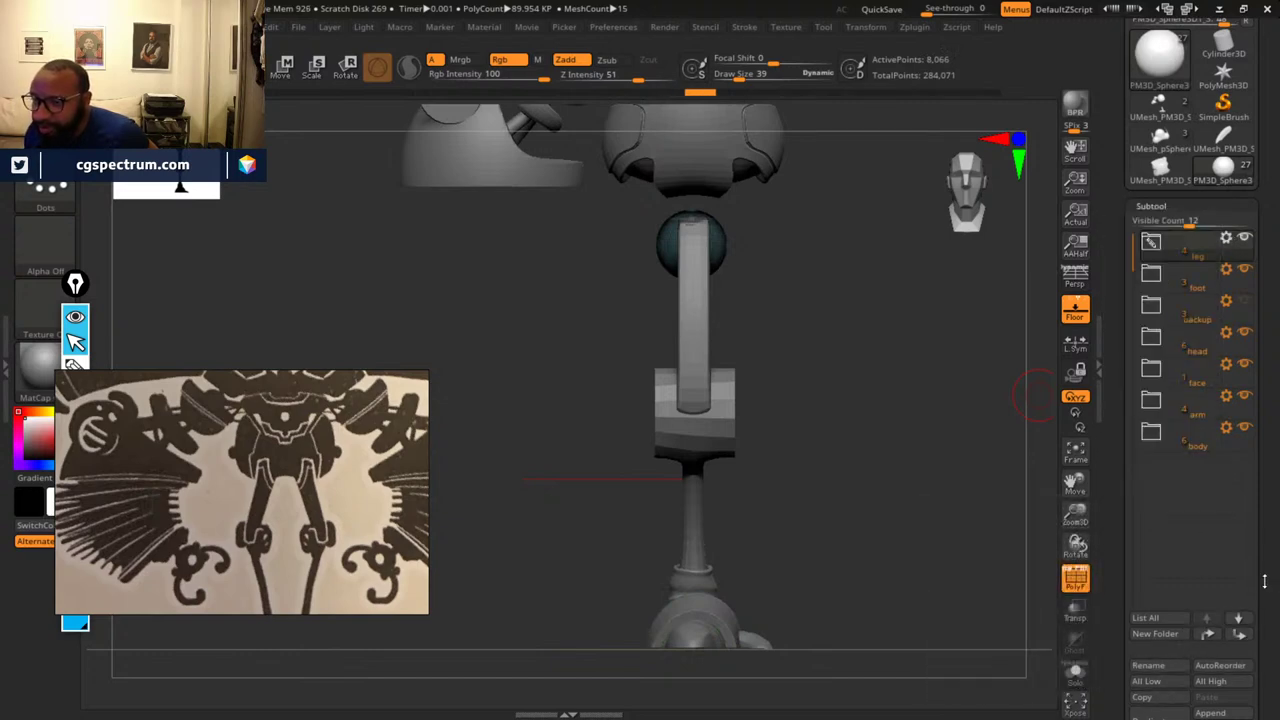
drag(1264, 581, 1262, 530)
click(1167, 651)
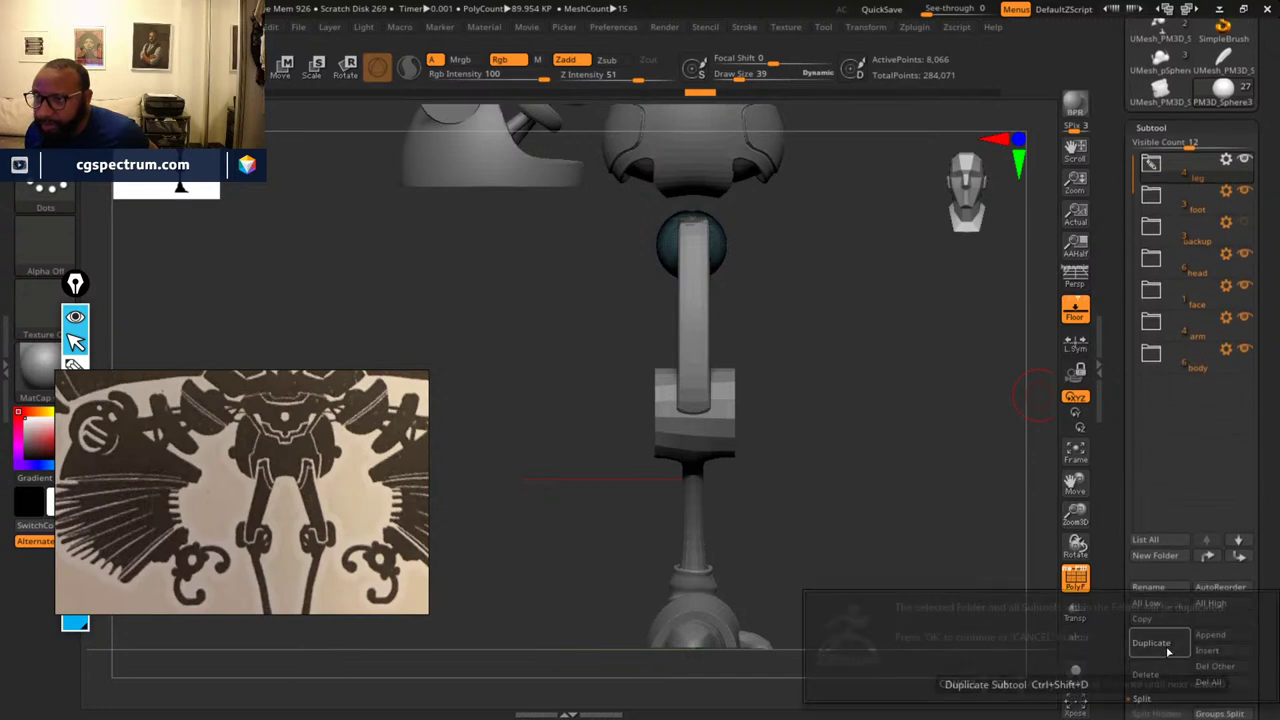
click(990, 683)
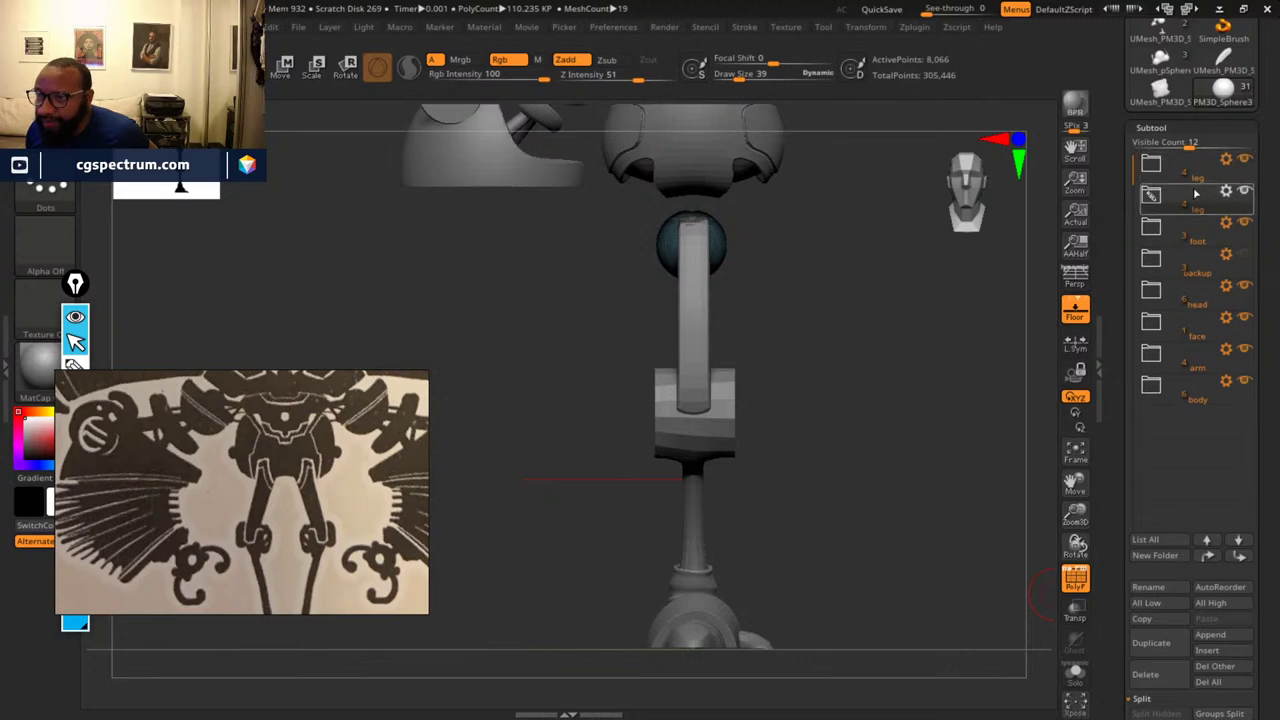
- Rename the lower of the two leg folders to legbackup
click(1226, 190)
click(1172, 420)
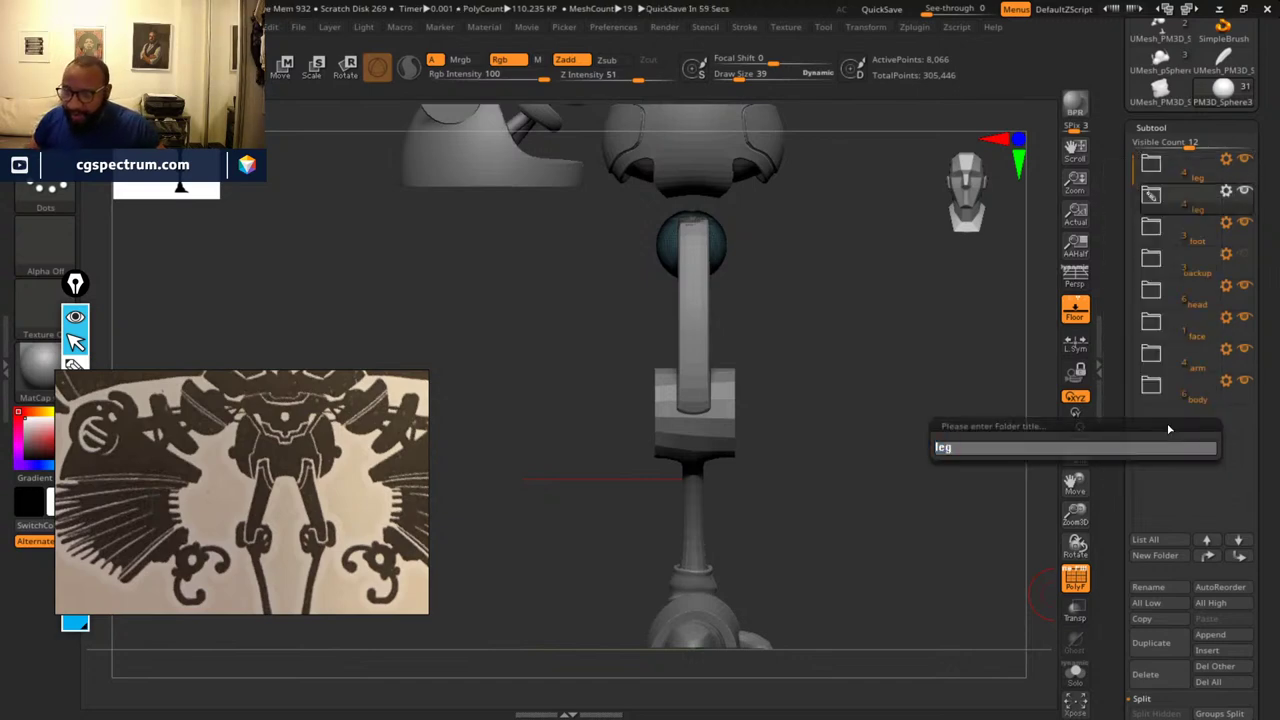
text(BA)
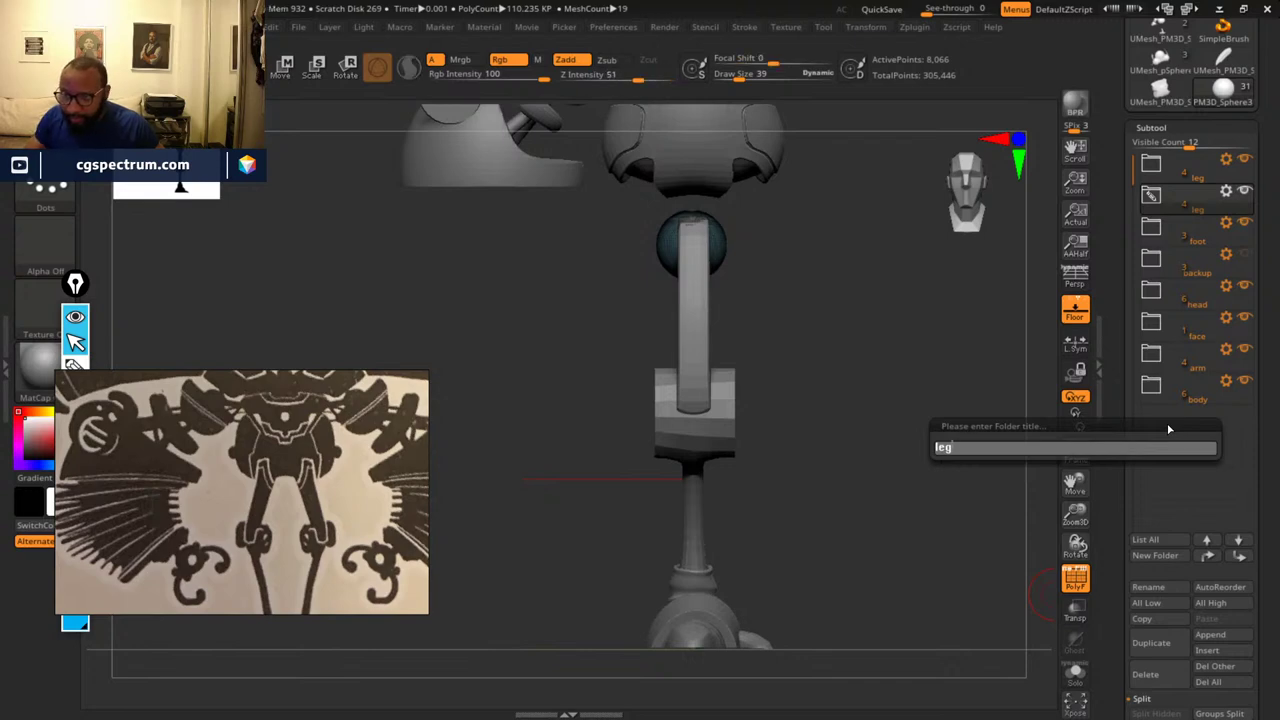
key(BackSpace)
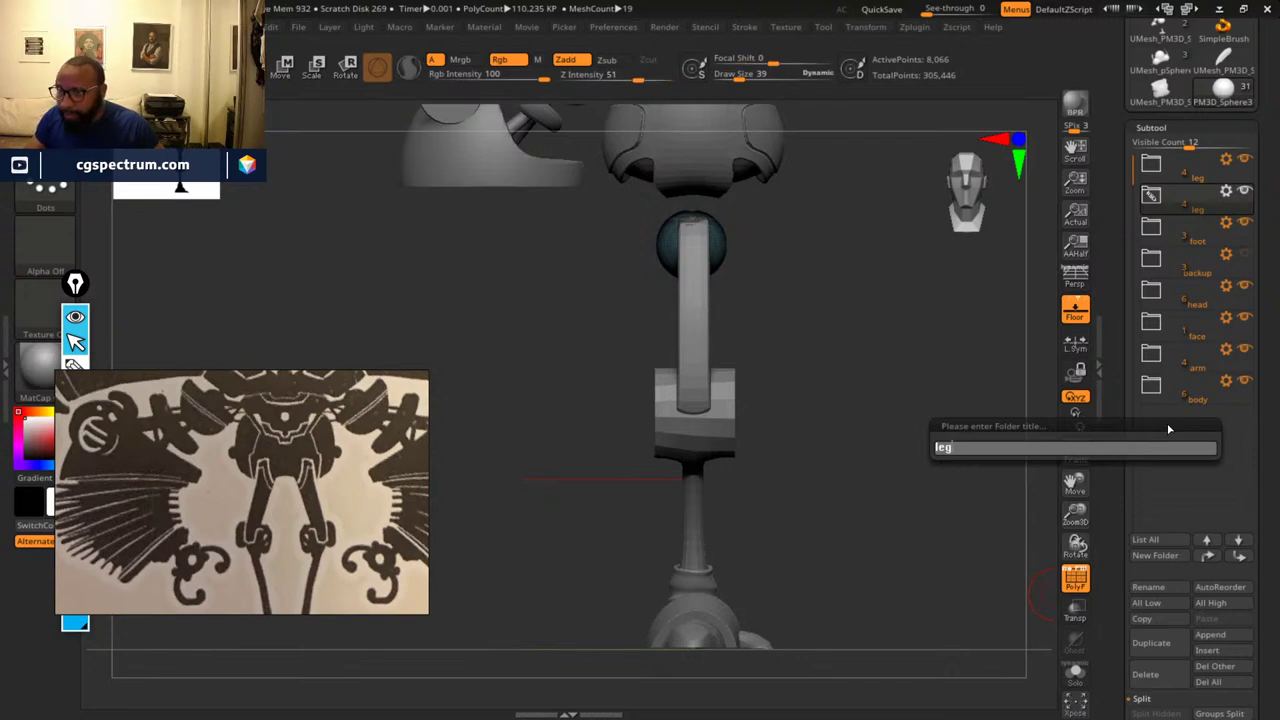
text(ack)
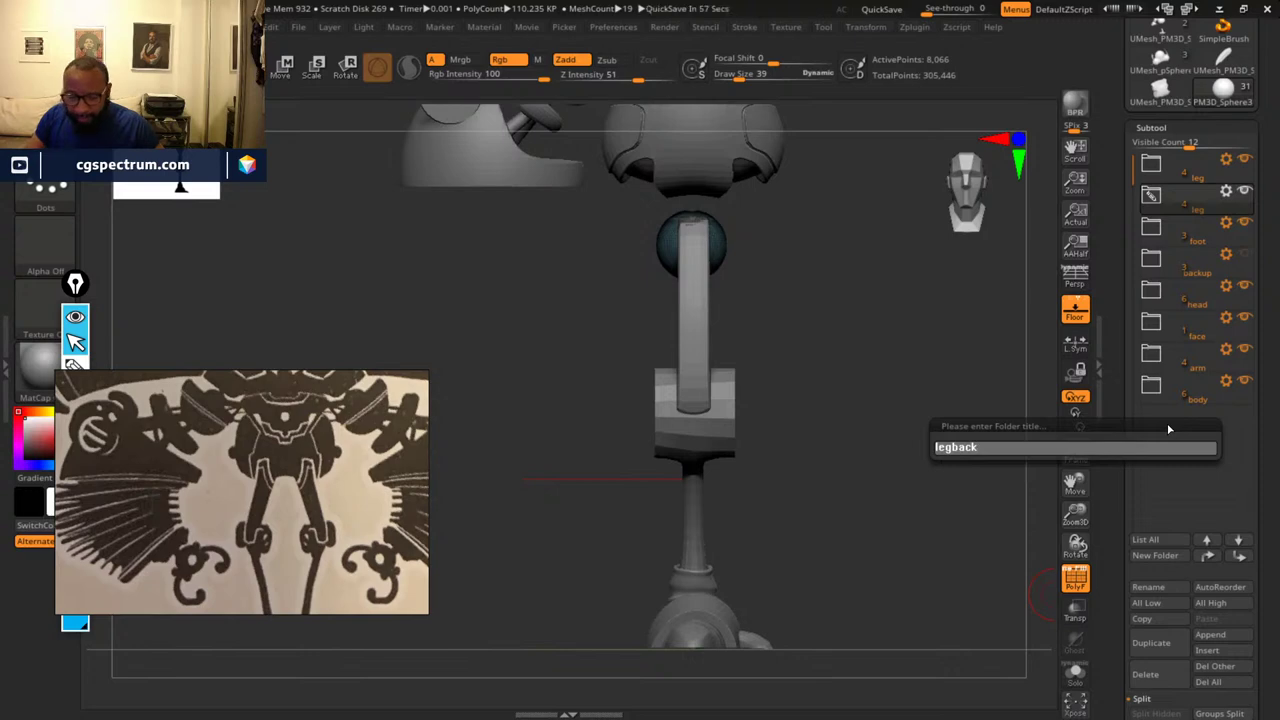
text(up)
key(Return)
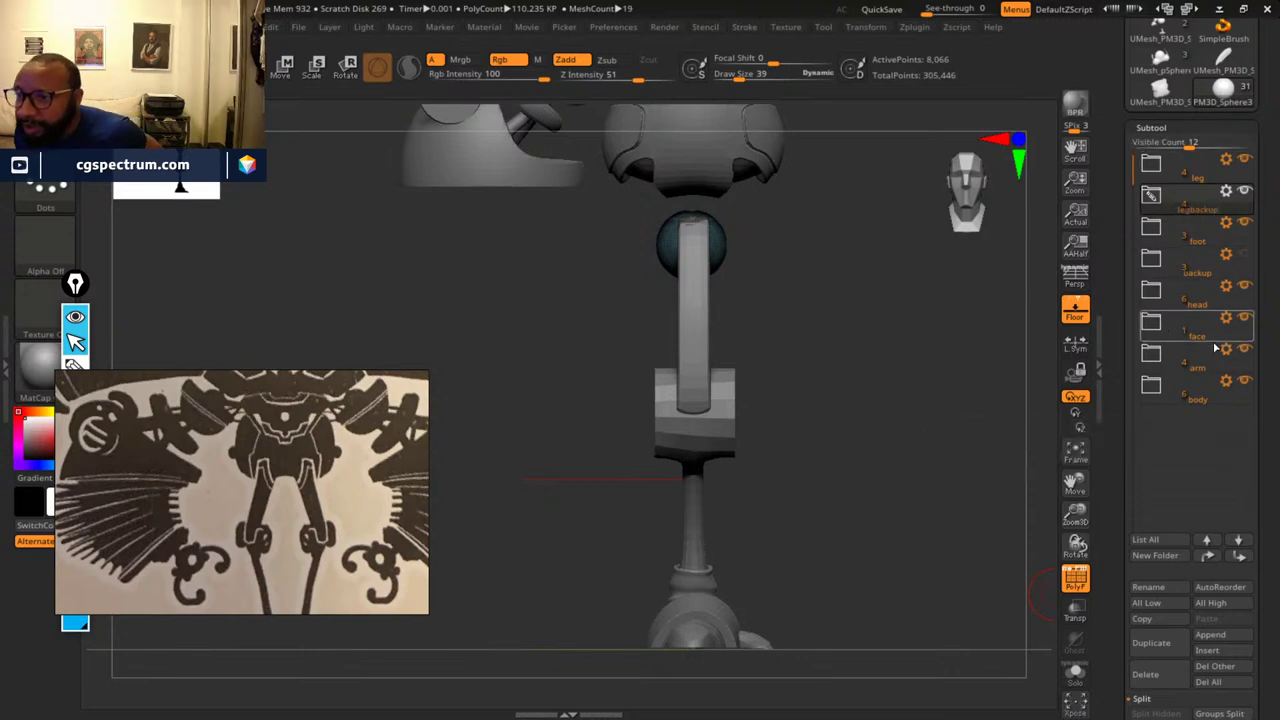
- Move the backup and legbackup folders below the body folder and keep both hidden
click(1203, 275)
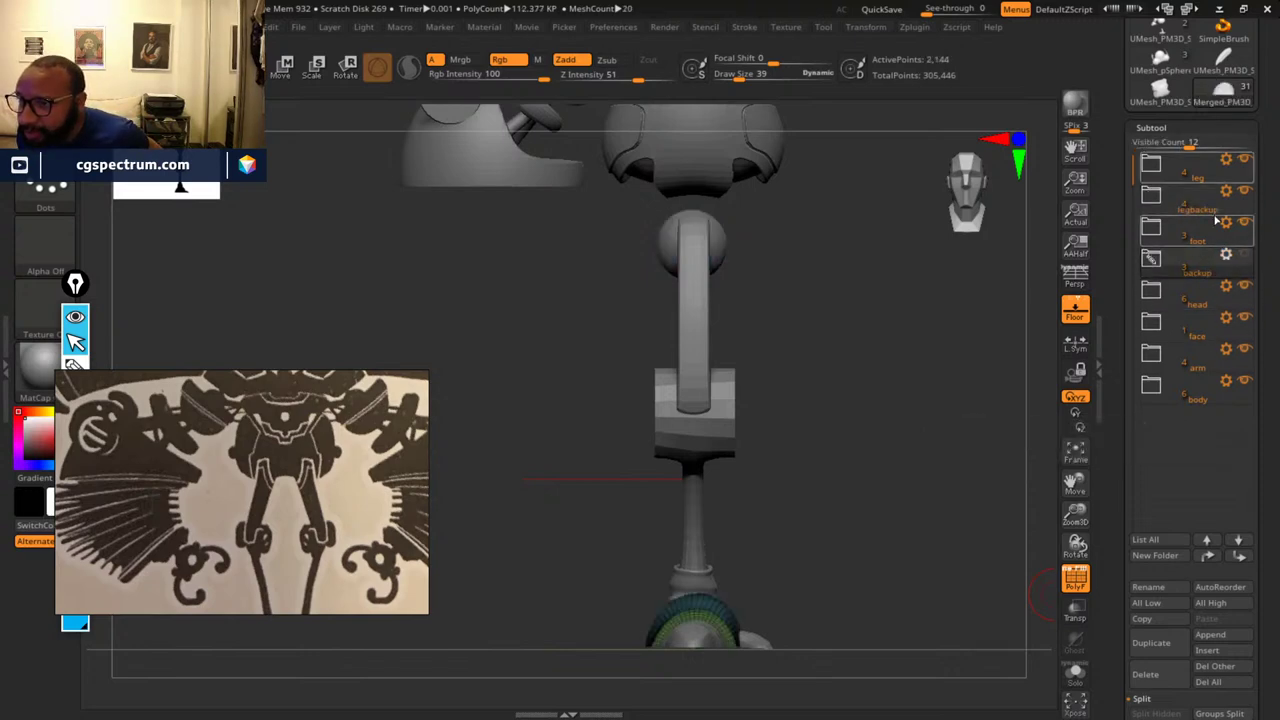
drag(1202, 276, 1220, 428)
drag(1205, 200, 1240, 398)
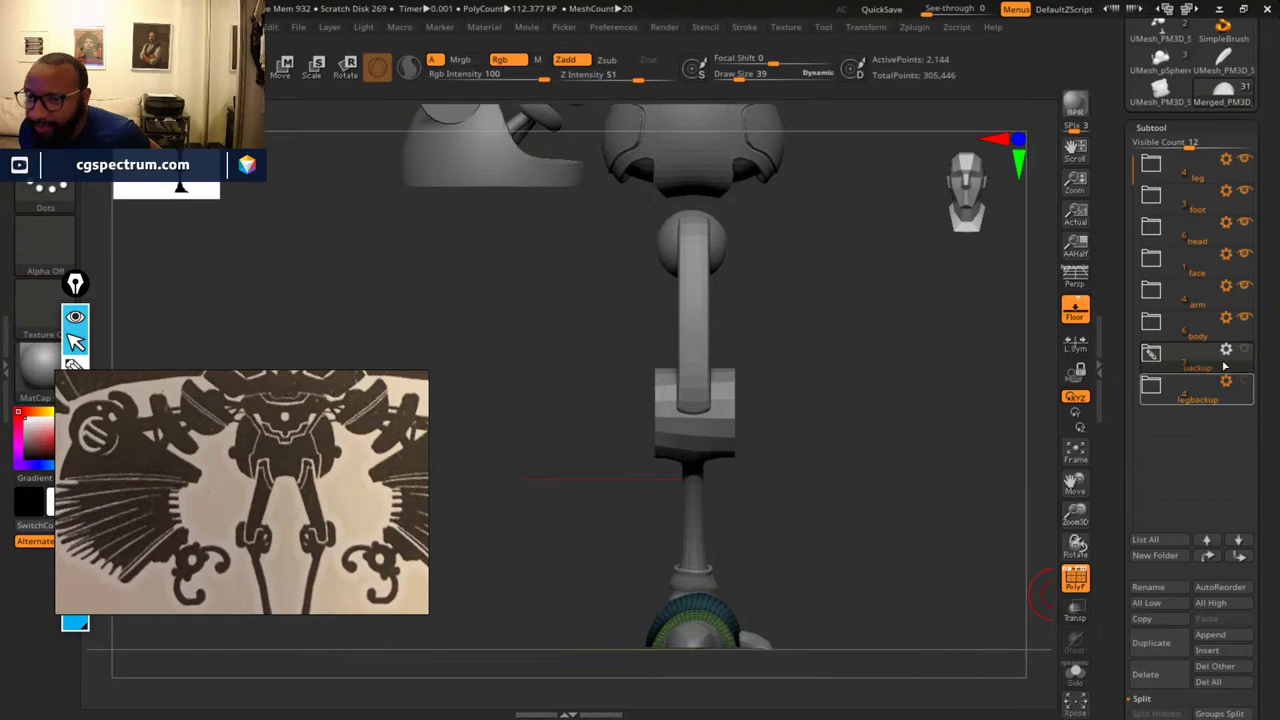
- Activate Transpose Set for the leg folder and move the leg up and sideways until its hip sphere sits inside the torso
mouse_move(1212, 187)
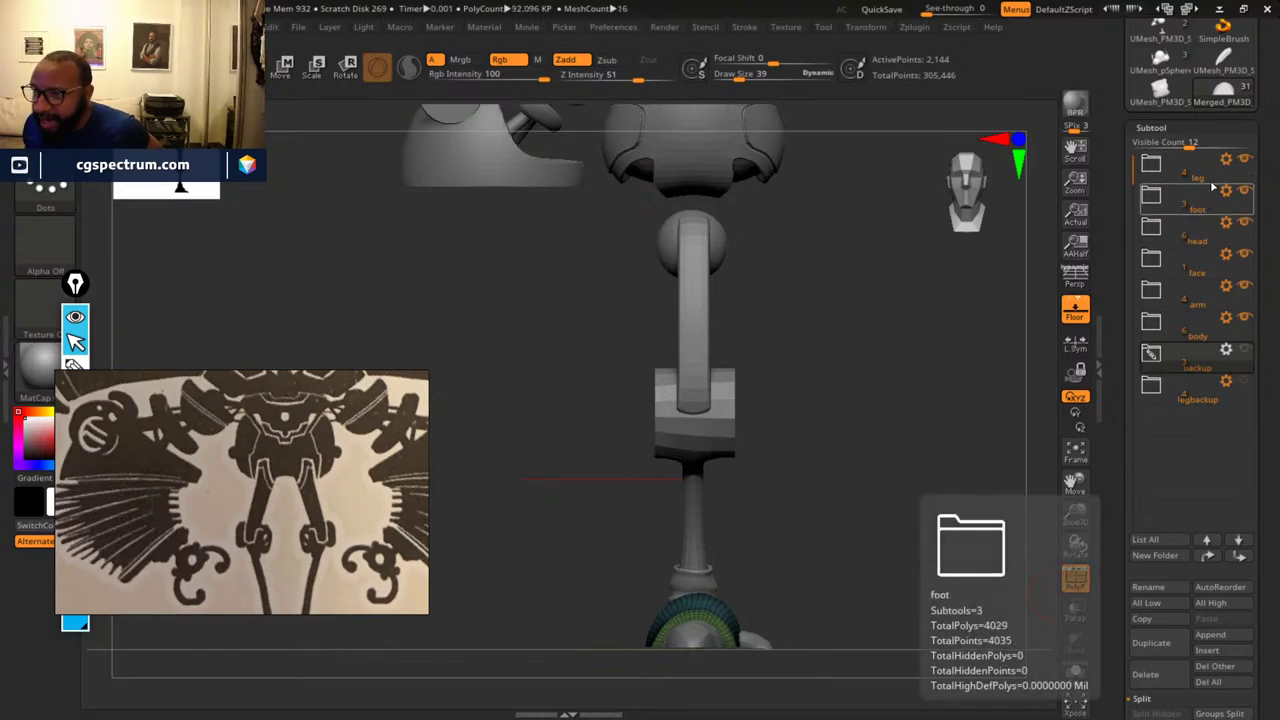
click(1151, 163)
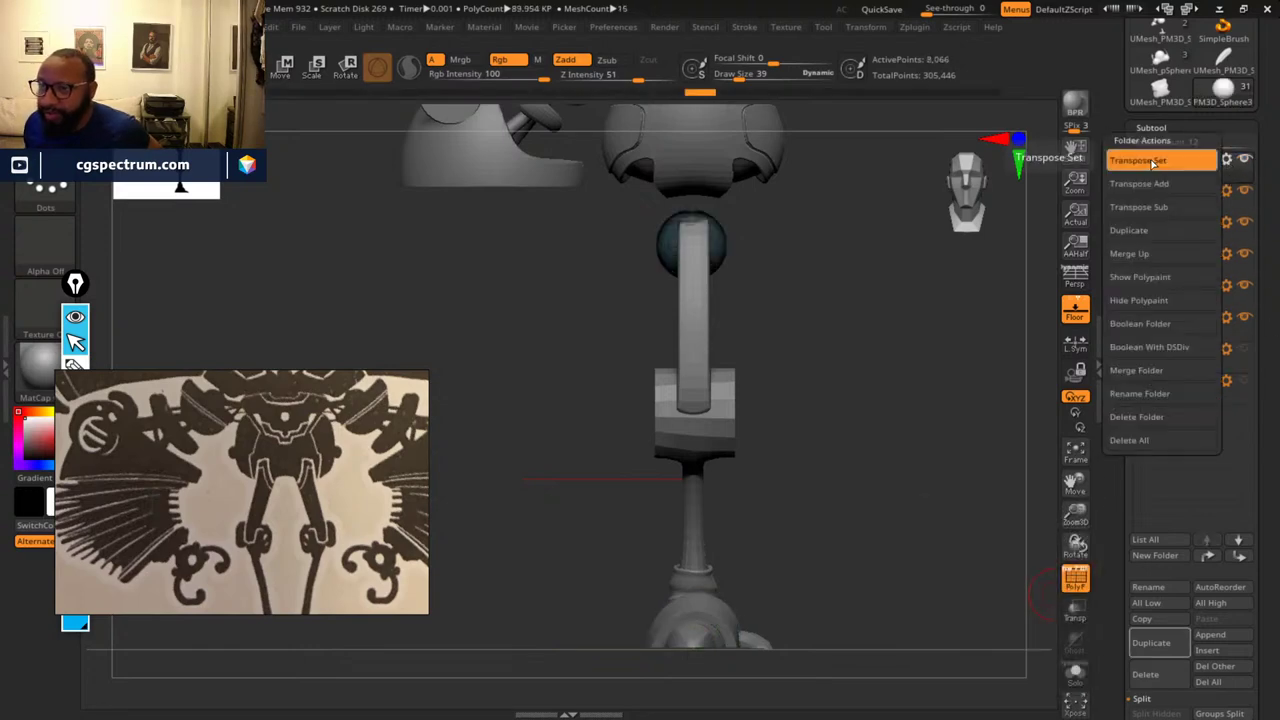
click(1152, 163)
alt+drag(814, 304, 840, 412)
drag(717, 255, 718, 174)
drag(611, 270, 571, 271)
- Rotate the leg about 16.5° outward around the hip in the front view and shift it outward by about 0.023
drag(894, 386, 922, 409)
shift+drag(845, 343, 848, 347)
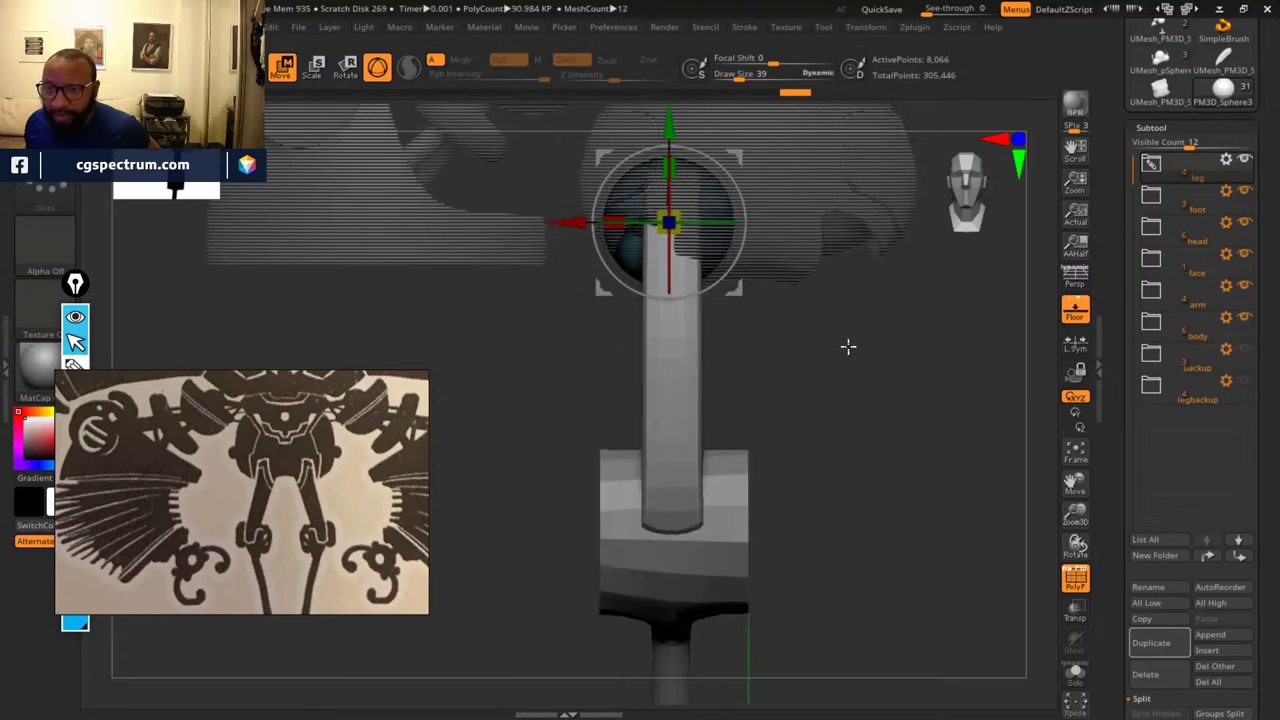
drag(740, 185, 748, 208)
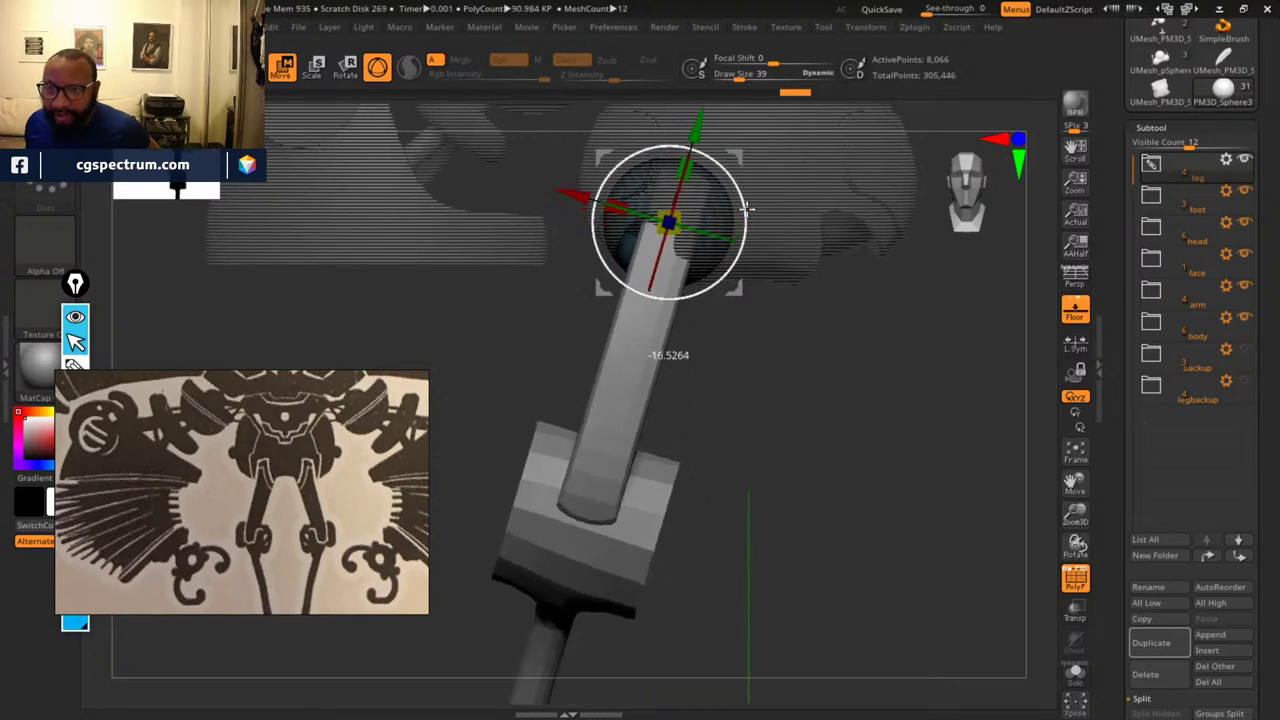
drag(586, 196, 563, 198)
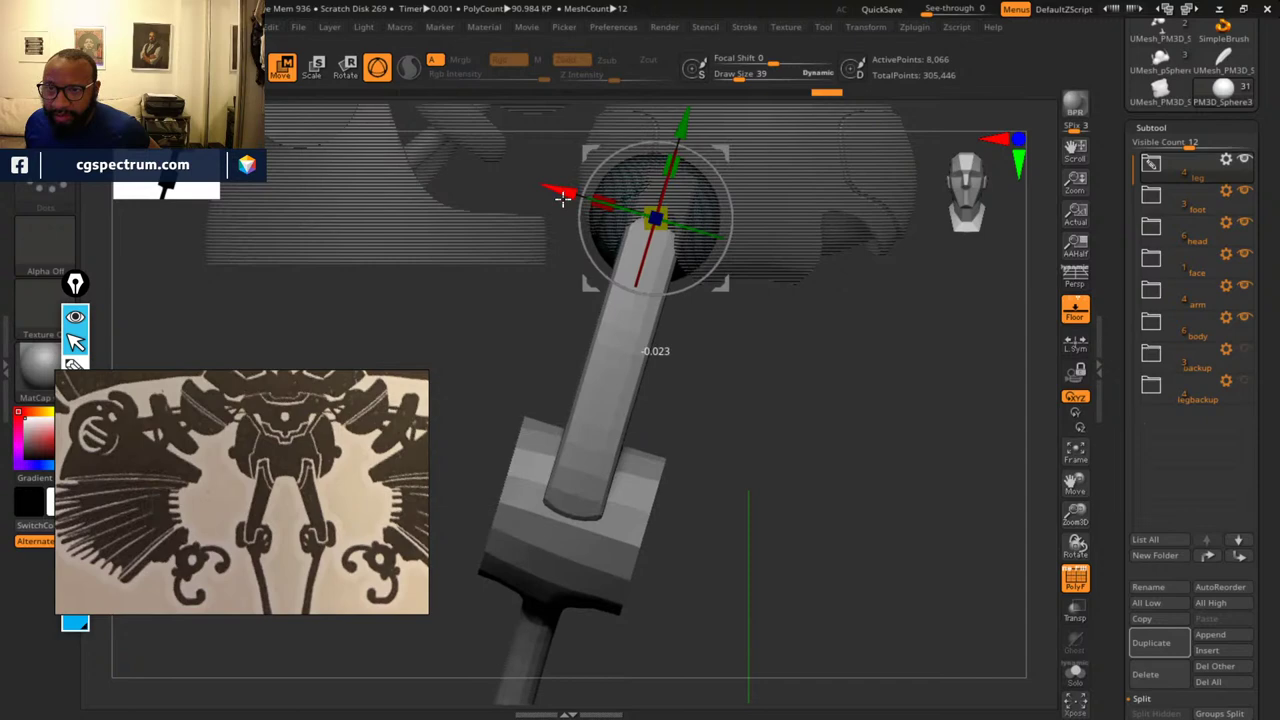
- Twist the leg about 14° around its long axis, check the pose against the torso and leave Transpose mode
drag(862, 420, 900, 330)
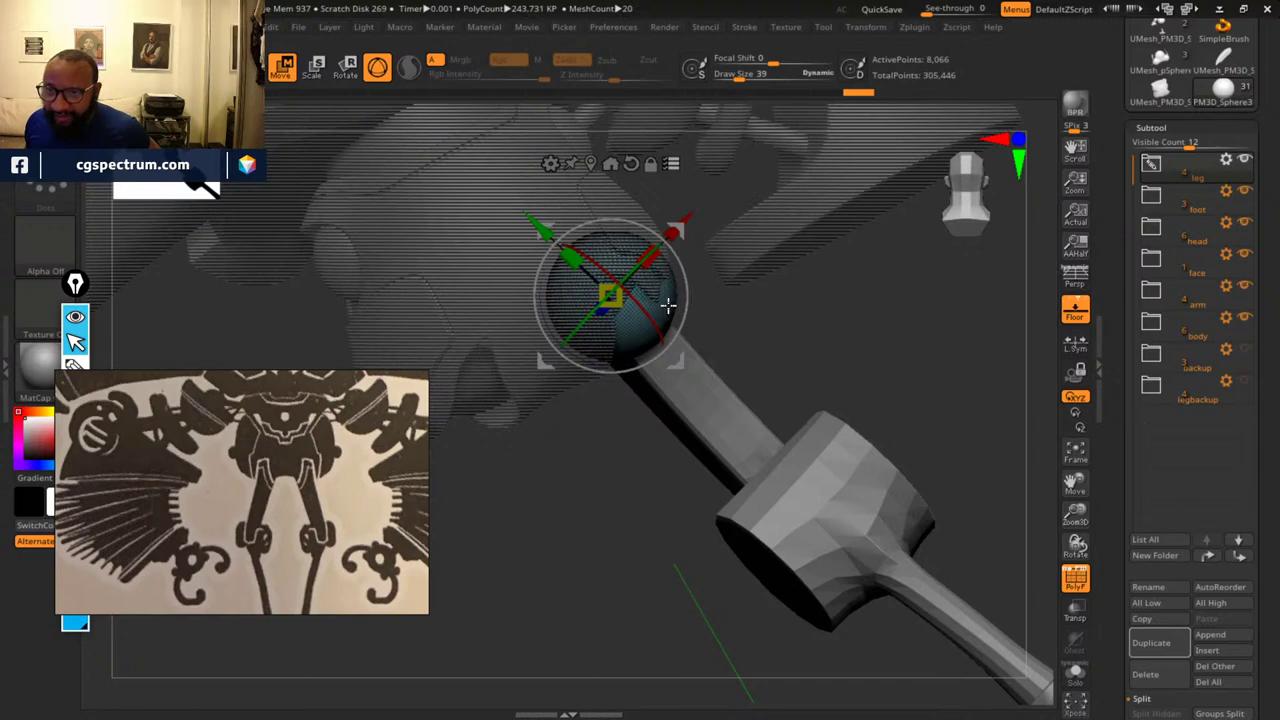
drag(820, 346, 763, 349)
drag(906, 403, 790, 311)
drag(763, 242, 743, 247)
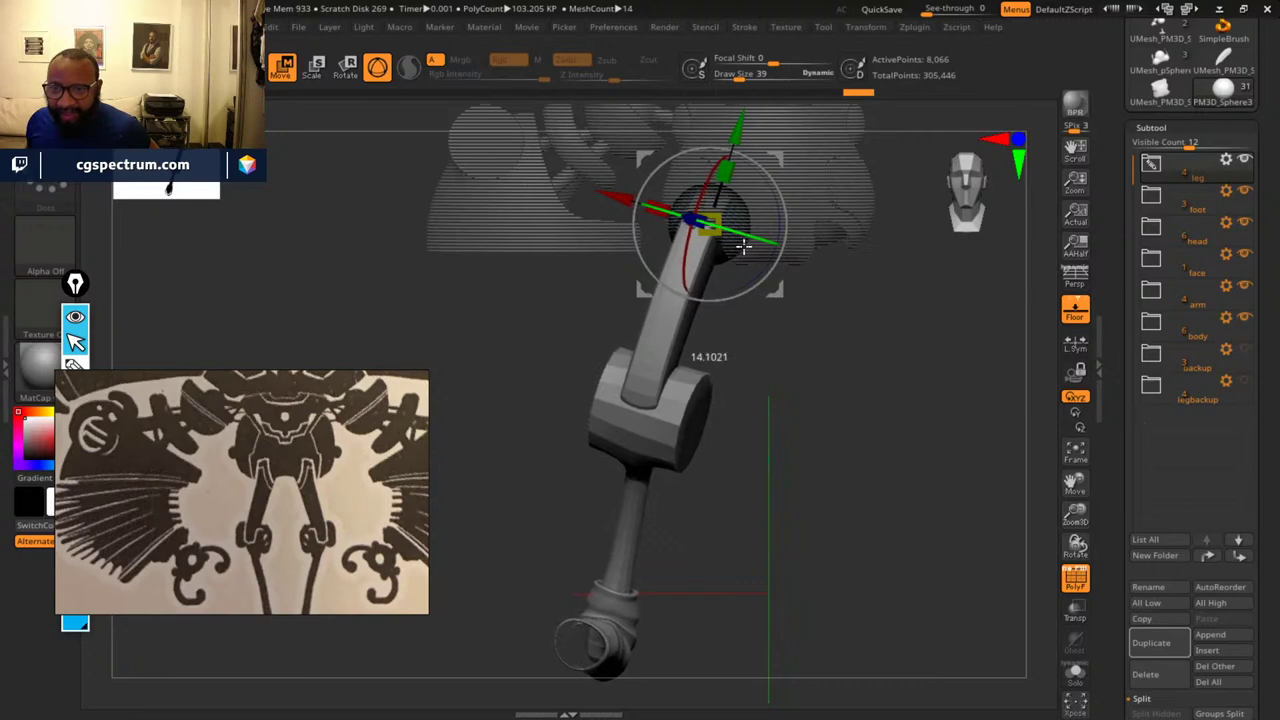
drag(742, 247, 742, 249)
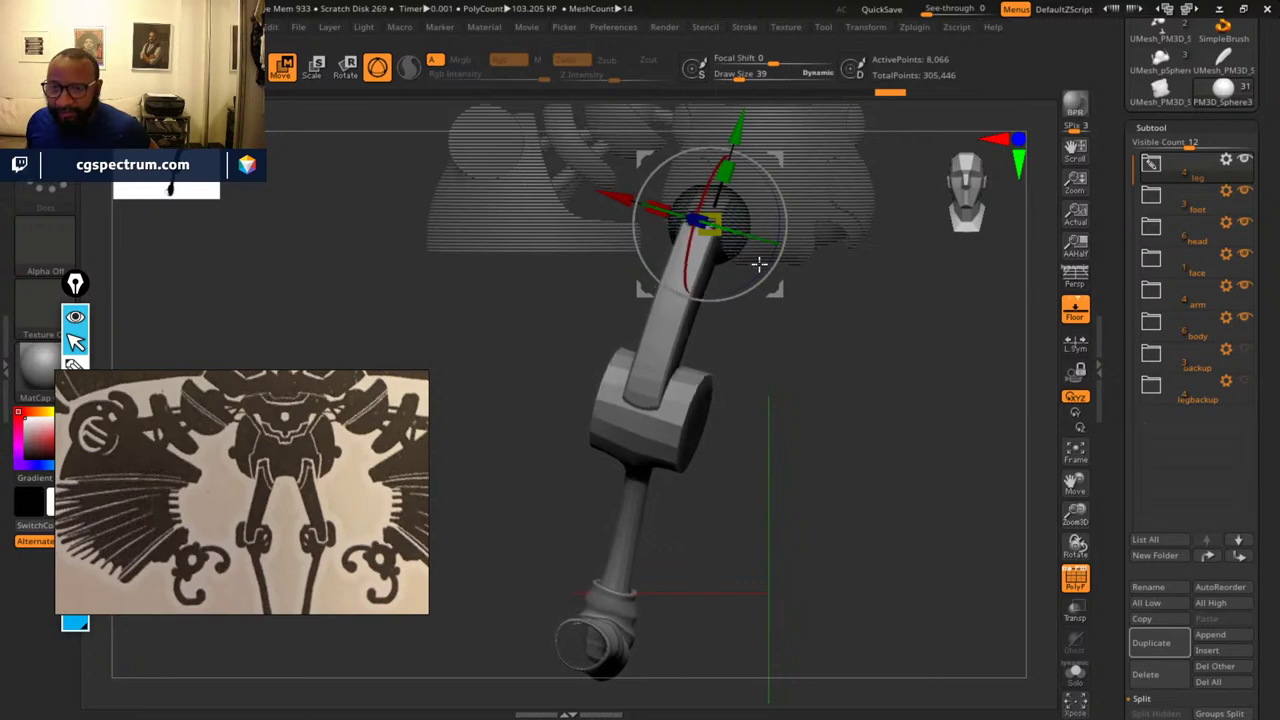
alt+drag(892, 424, 723, 400)
alt+drag(913, 390, 963, 446)
drag(802, 375, 767, 161)
key(q)
mouse_move(632, 309)
mouse_down()
mouse_move(957, 420)
mouse_move(920, 383)
mouse_move(780, 402)
mouse_up()
- Select the lower-leg subtool in the leg folder and merge it down with the sock
alt+click(743, 399)
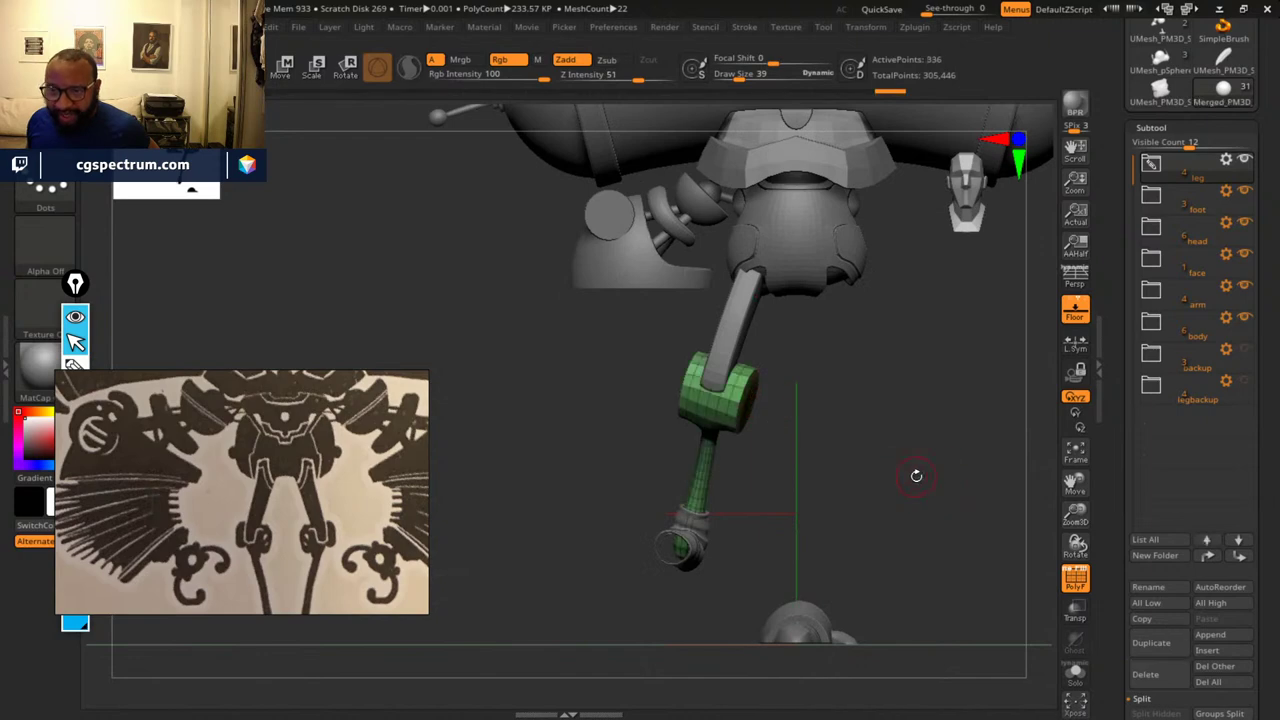
drag(916, 476, 869, 474)
alt+drag(904, 427, 928, 376)
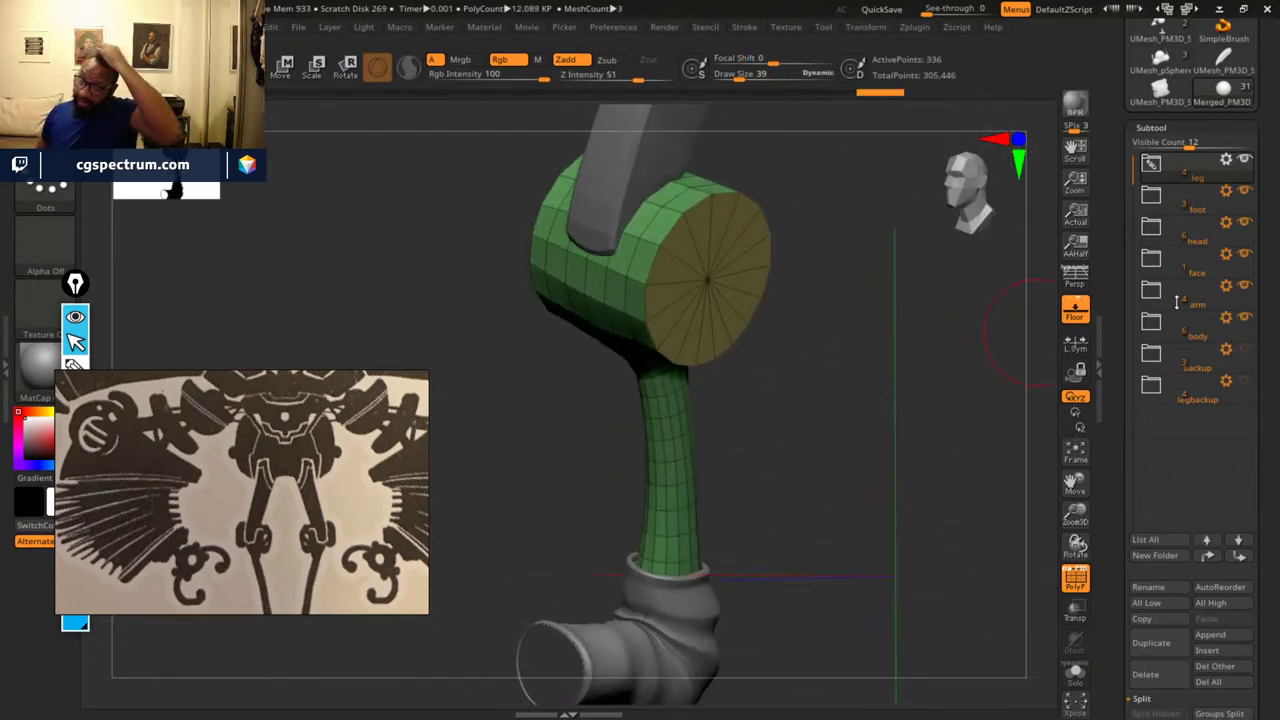
click(1151, 163)
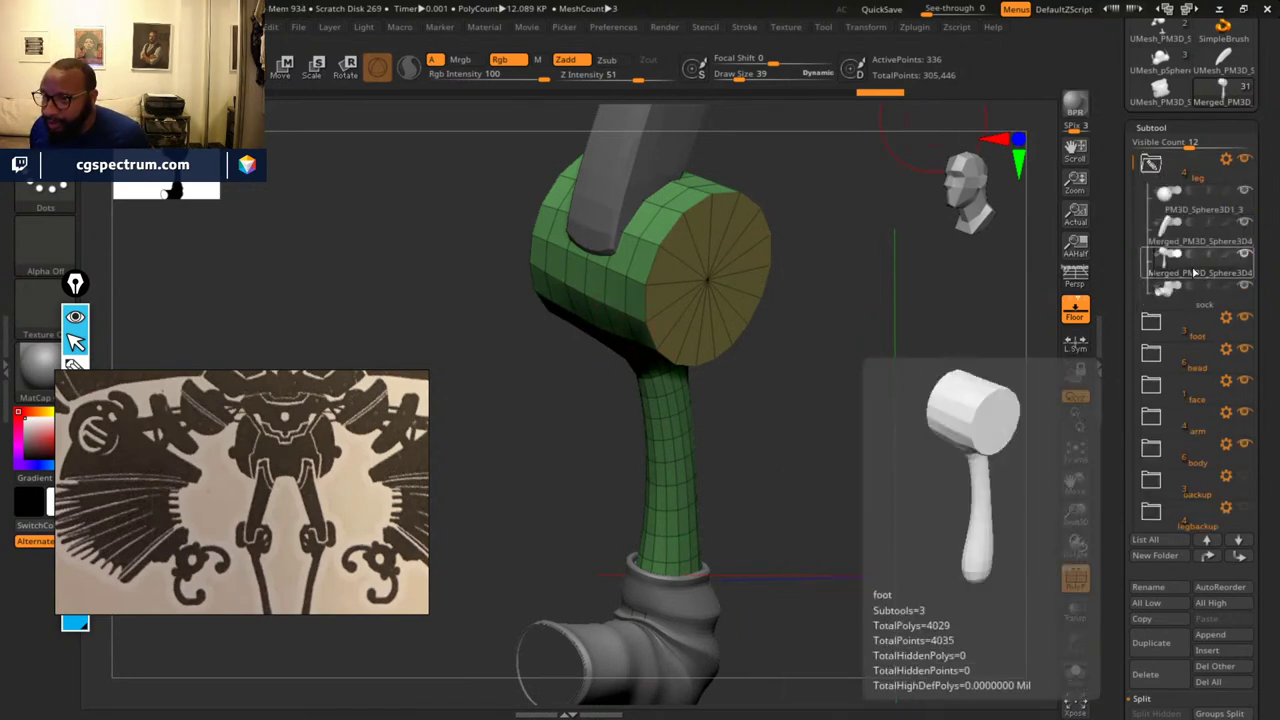
scroll(1278, 568, down, 5)
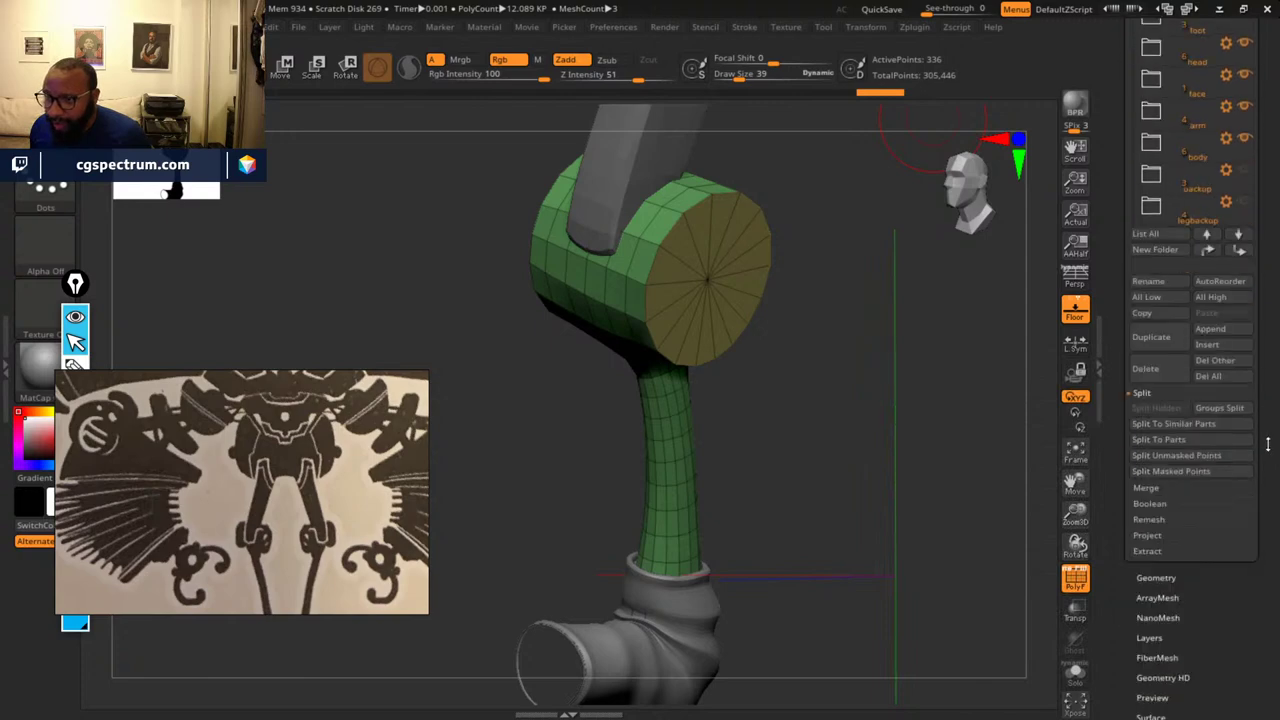
click(1159, 494)
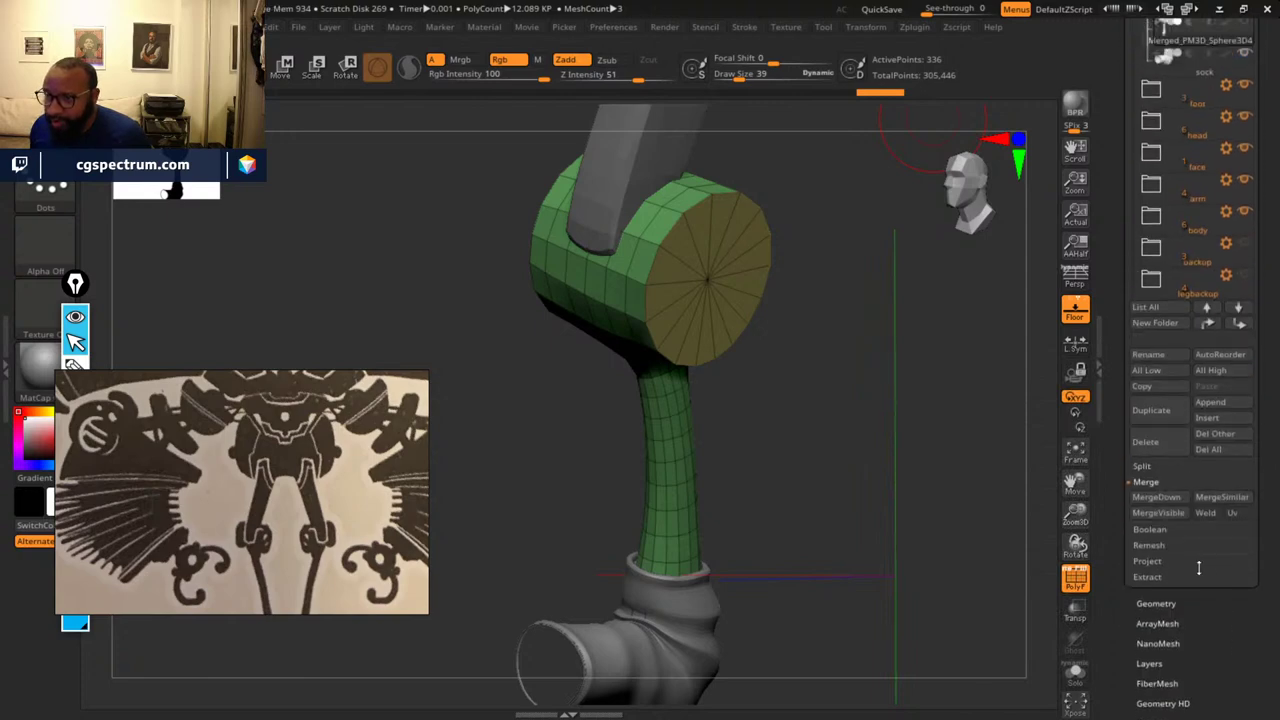
click(1164, 497)
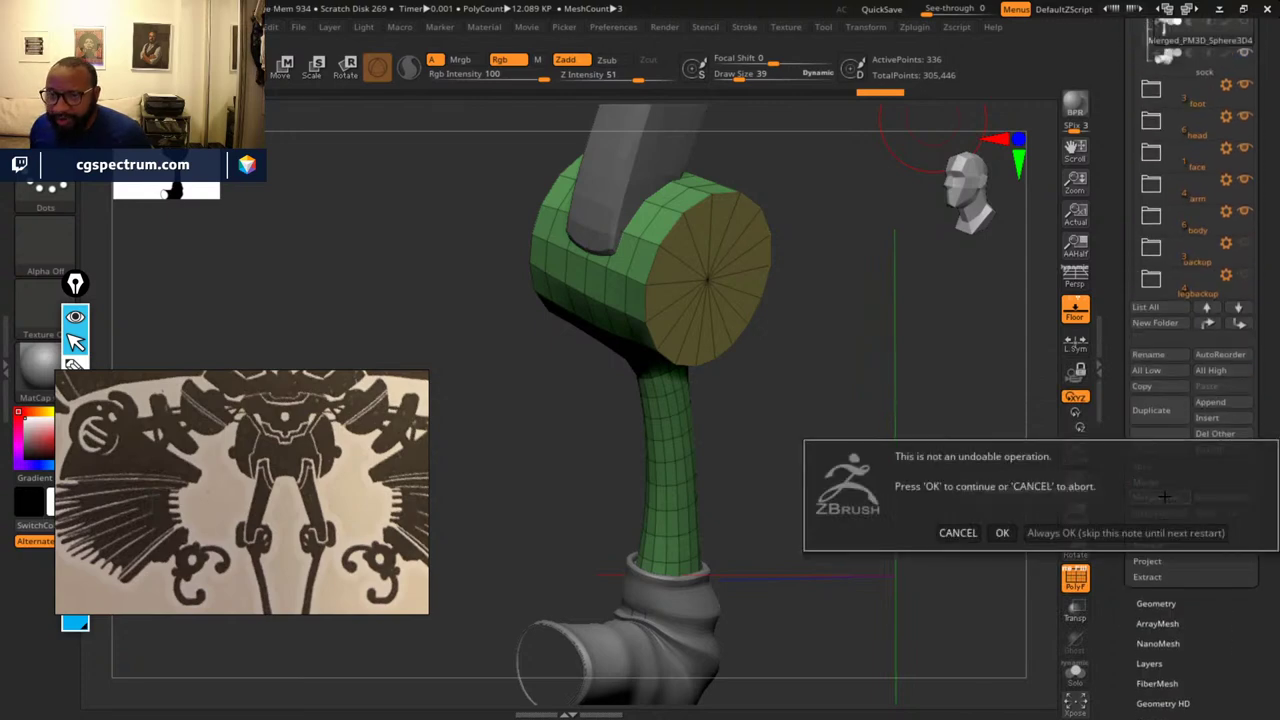
click(1012, 531)
- Centre the Gizmo on the end cap of the knee cylinder and inspect the merged lower leg from several angles
drag(929, 443, 983, 480)
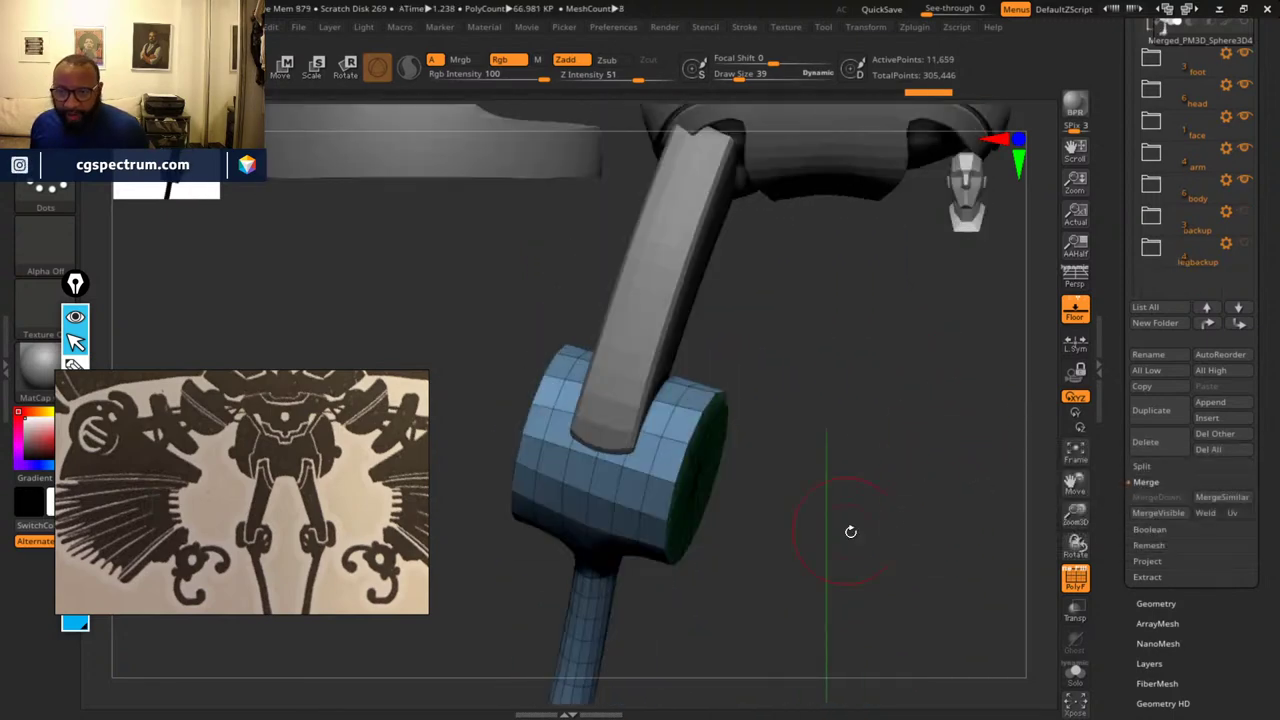
drag(849, 531, 676, 494)
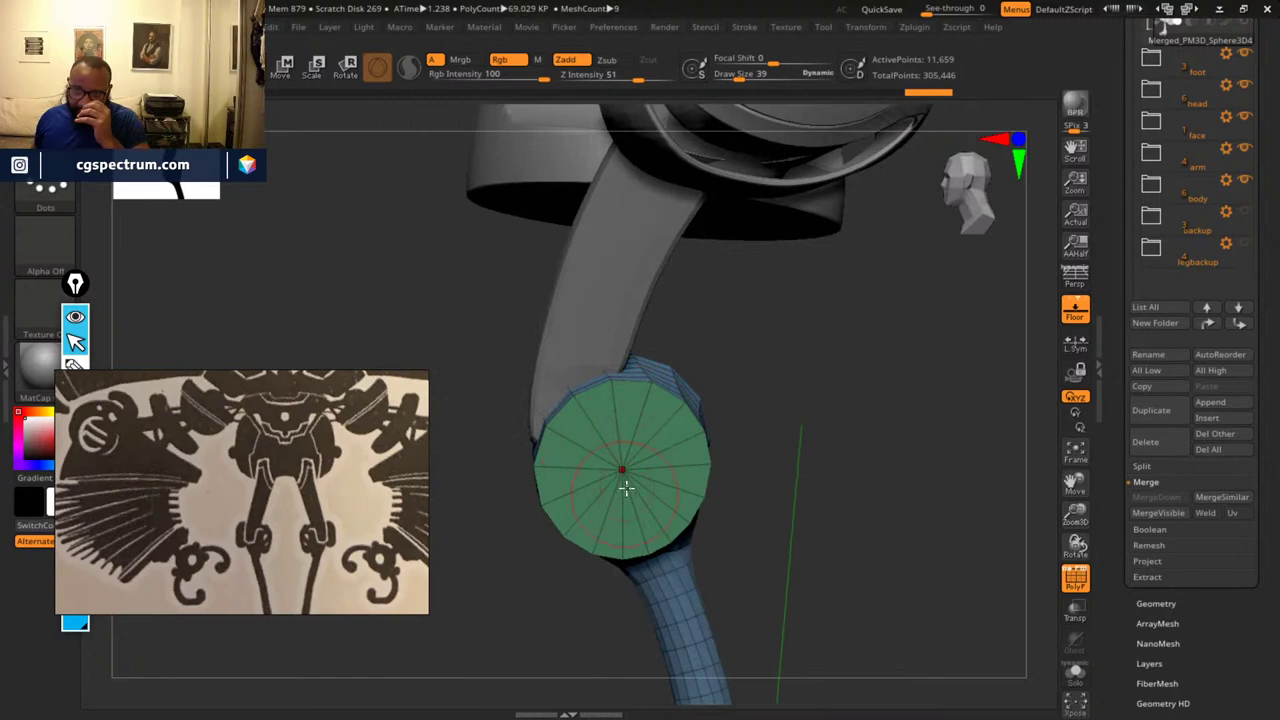
drag(863, 471, 927, 406)
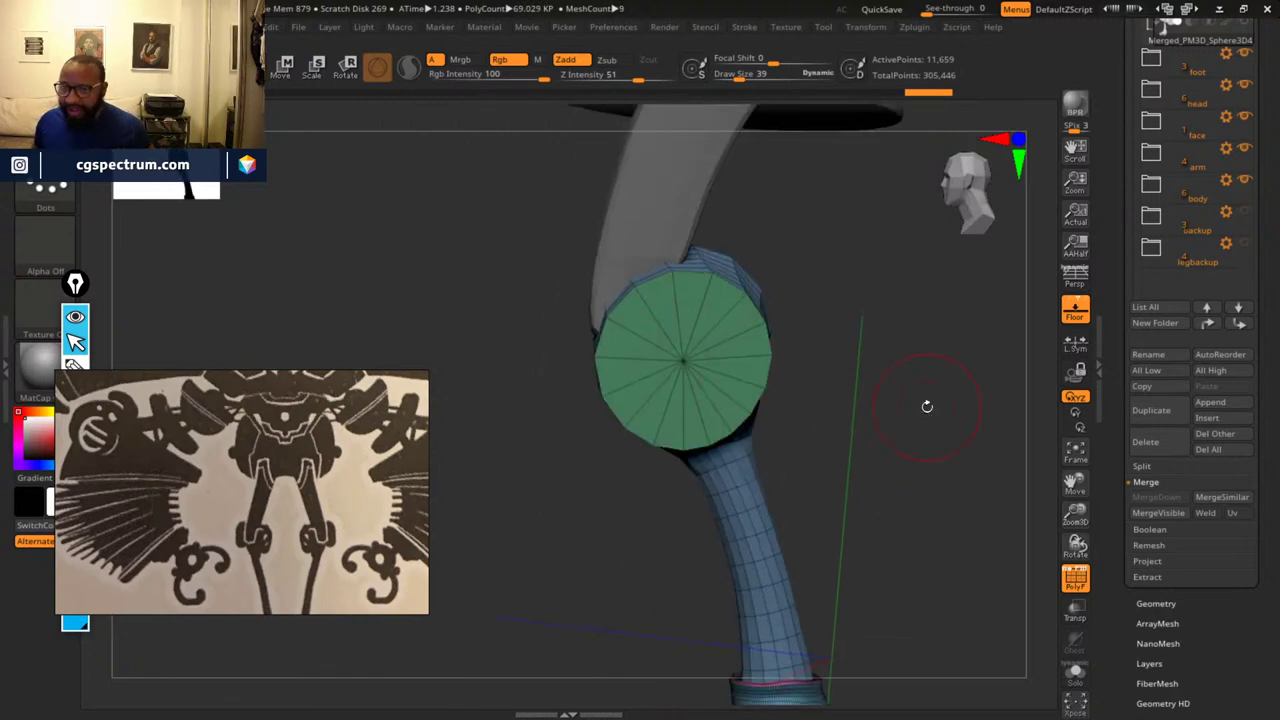
click(282, 68)
alt+drag(907, 341, 916, 285)
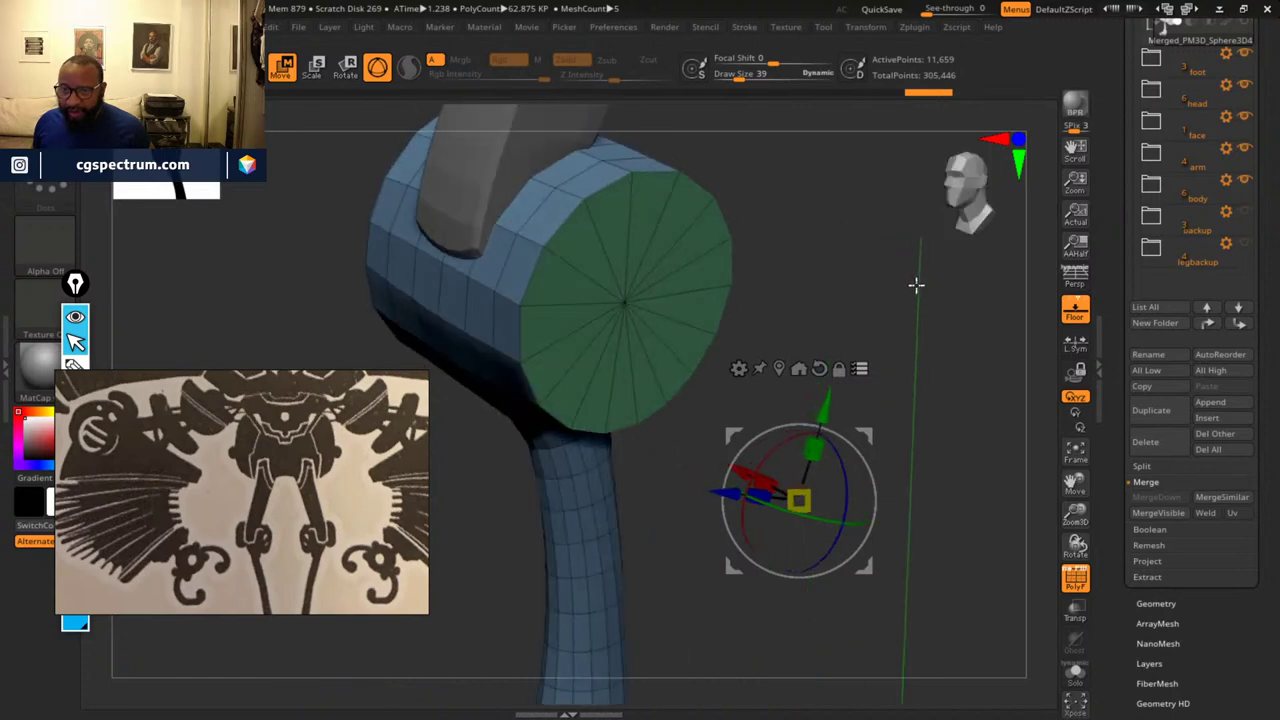
click(628, 305)
drag(892, 392, 925, 366)
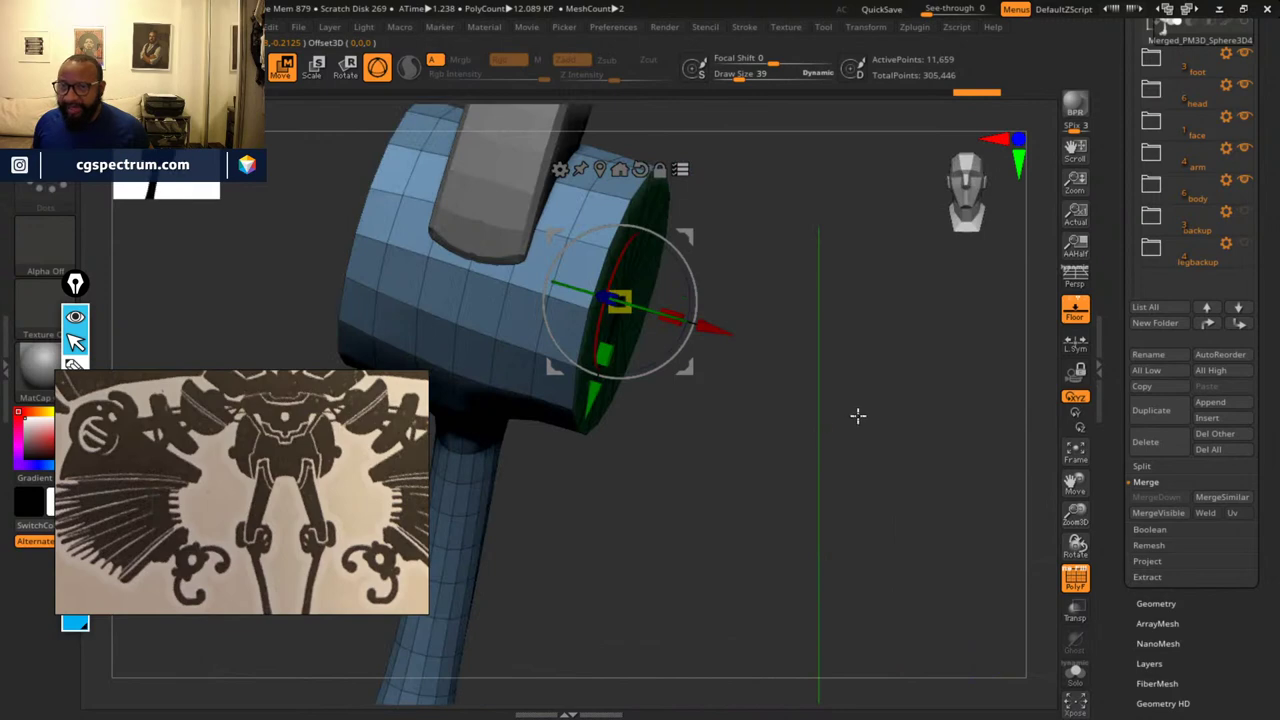
drag(857, 415, 809, 410)
drag(884, 451, 931, 406)
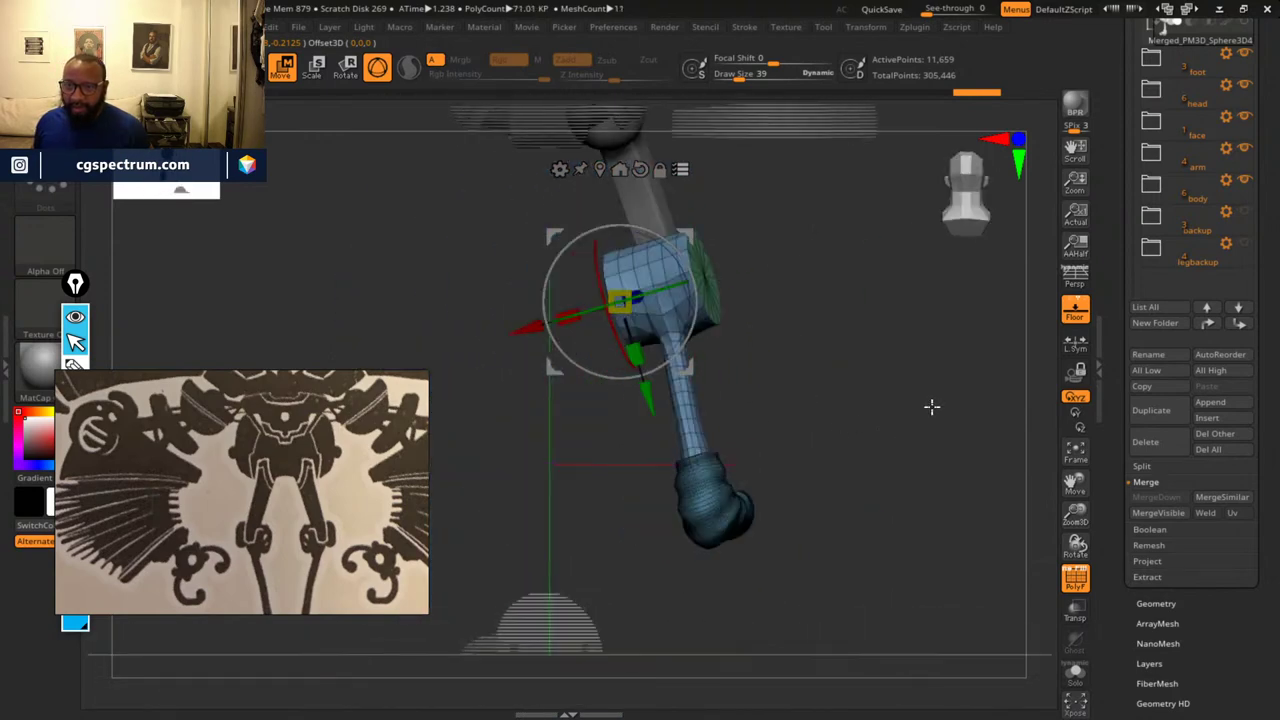
drag(877, 355, 911, 416)
drag(869, 356, 874, 357)
- Try shifting the merged lower leg with the Gizmo in the side view and undo the change
scroll(1247, 149, up, 5)
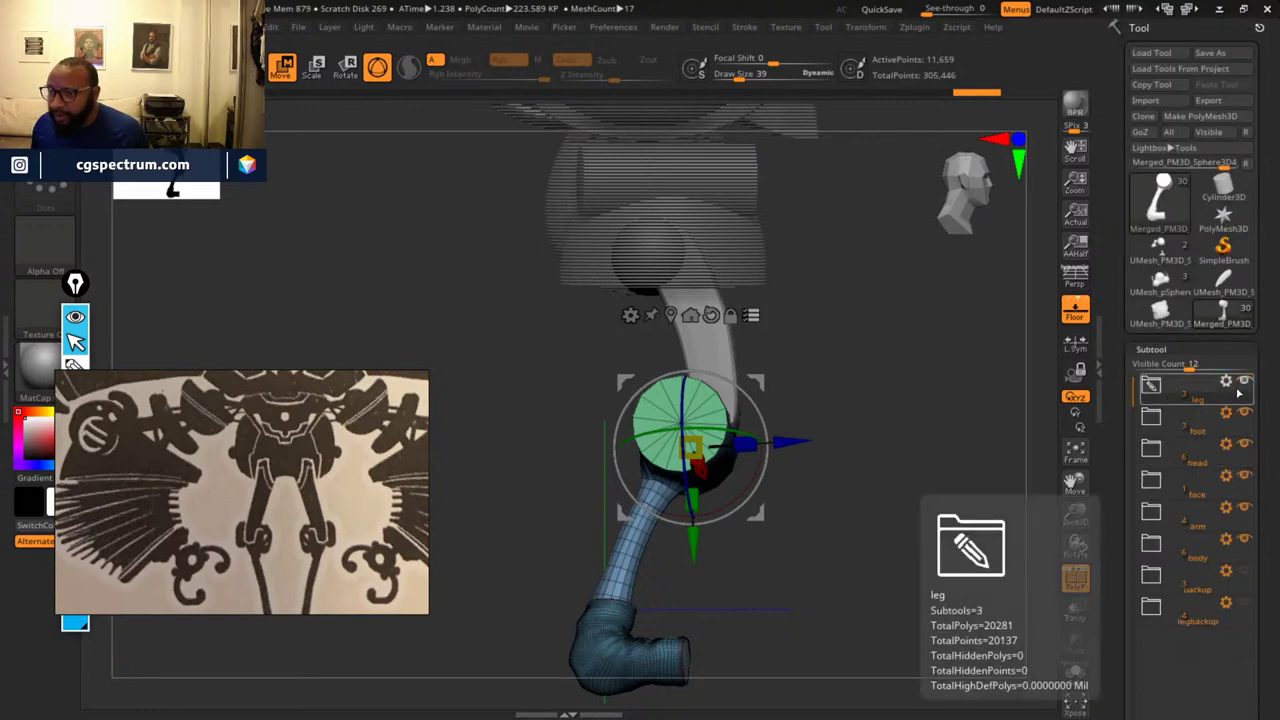
click(1151, 388)
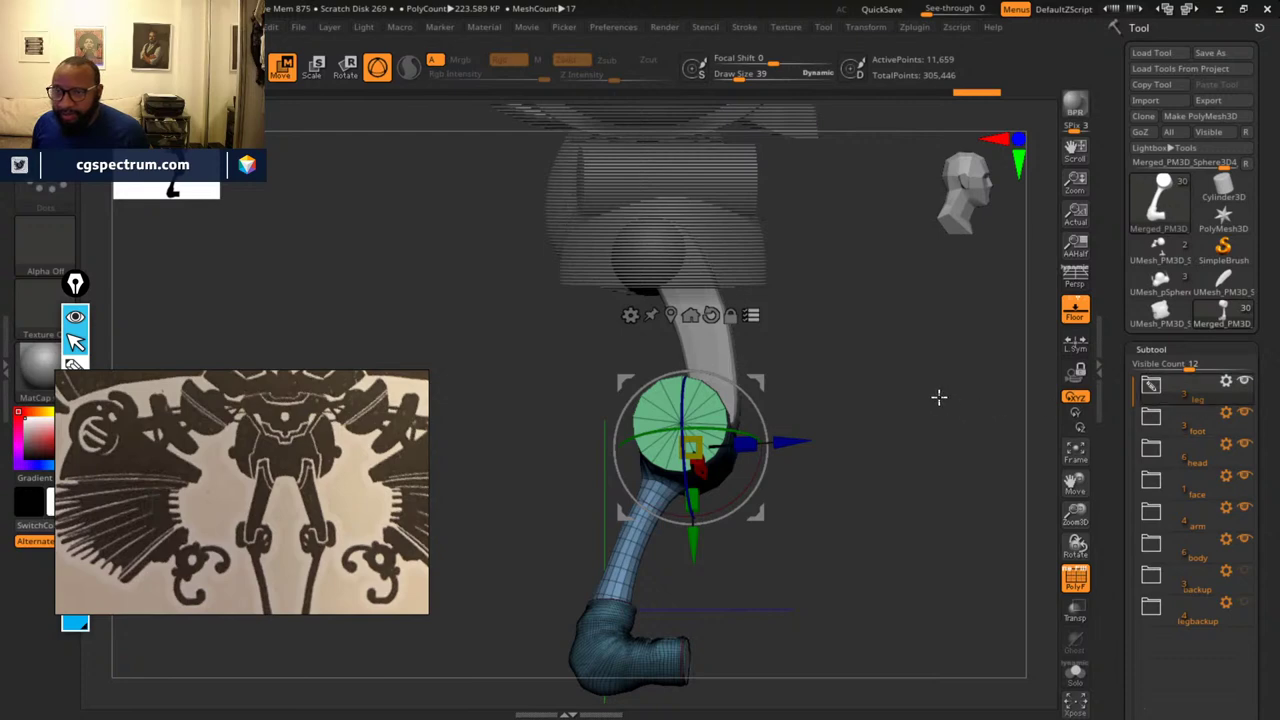
drag(781, 440, 874, 414)
key(ctrl+z)
- Expand the leg folder, select the hip sphere subtool and show the merged lower leg again
click(1151, 386)
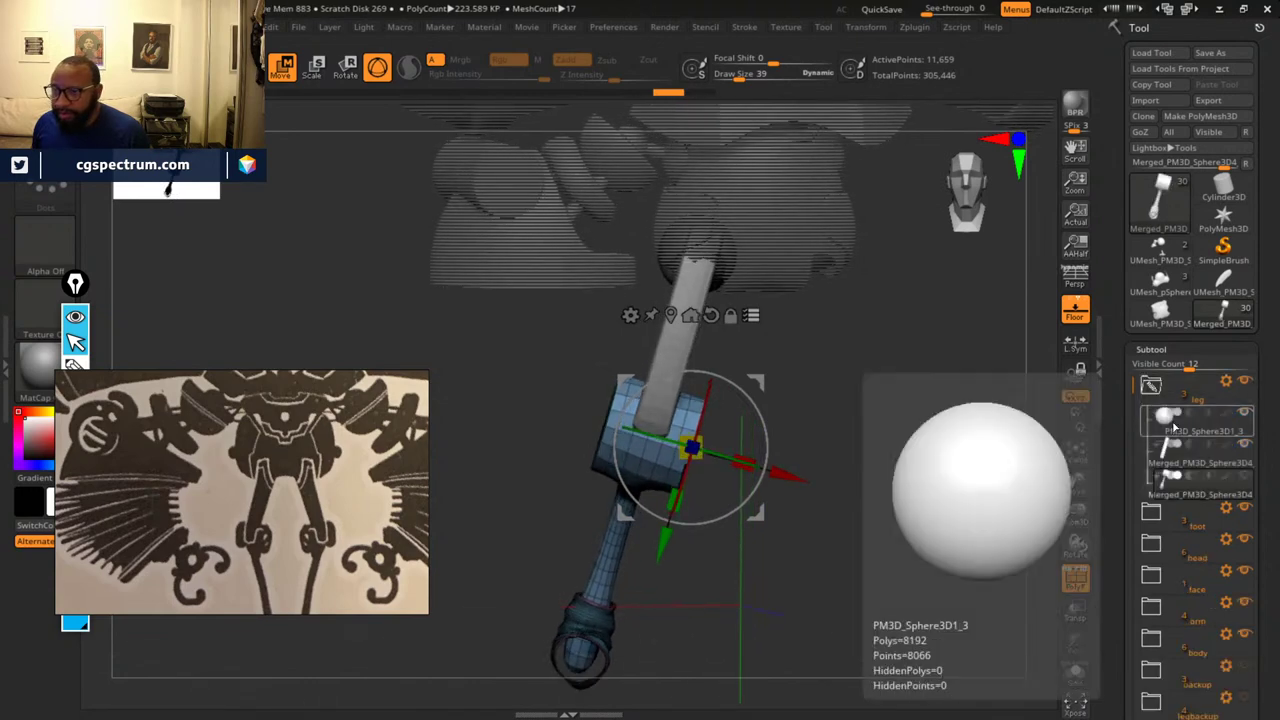
click(1168, 415)
drag(939, 378, 960, 365)
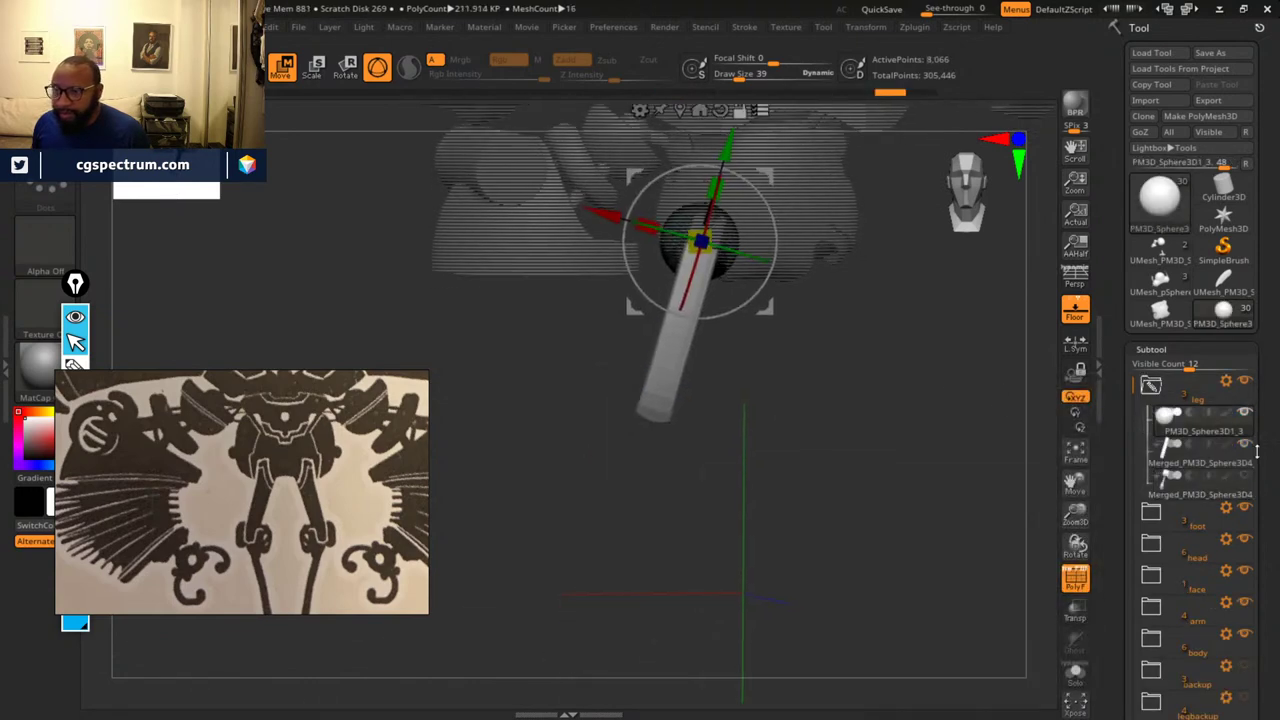
click(1245, 476)
- Rotate the whole leg about 19° forward around the hip sphere in the side view, then fine-tune its tilt against the torso
drag(853, 417, 883, 423)
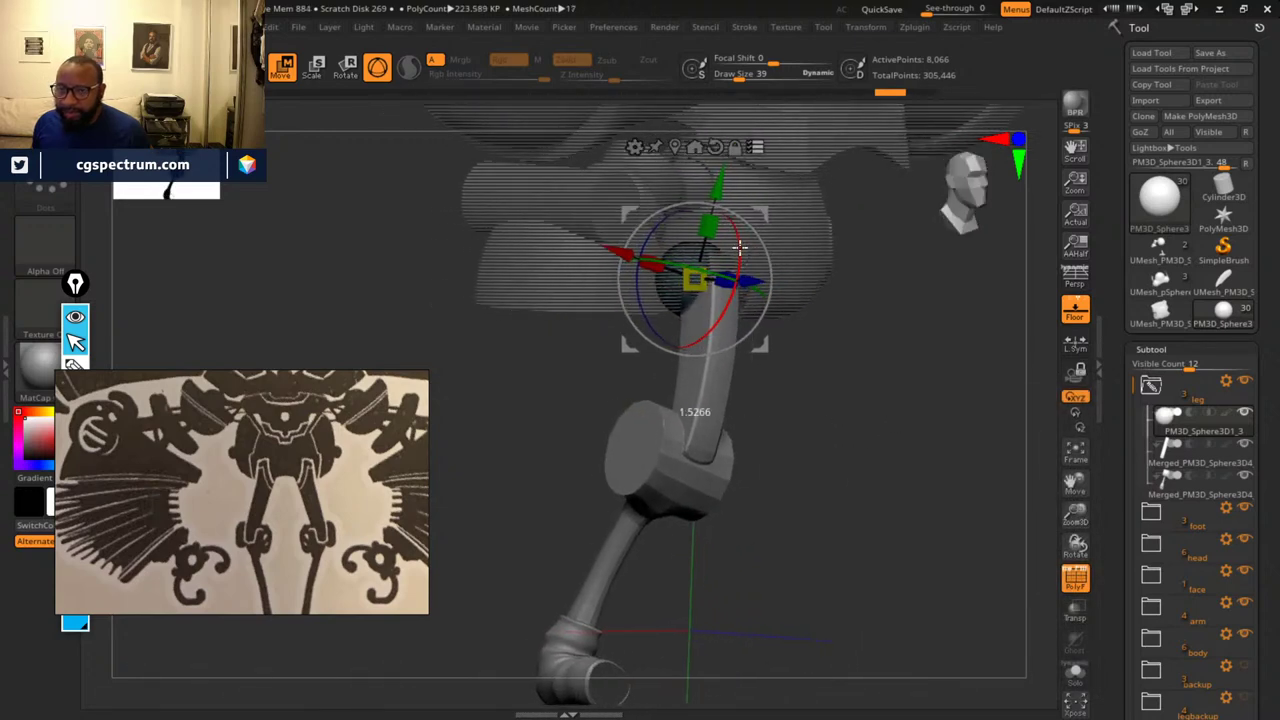
drag(883, 403, 919, 397)
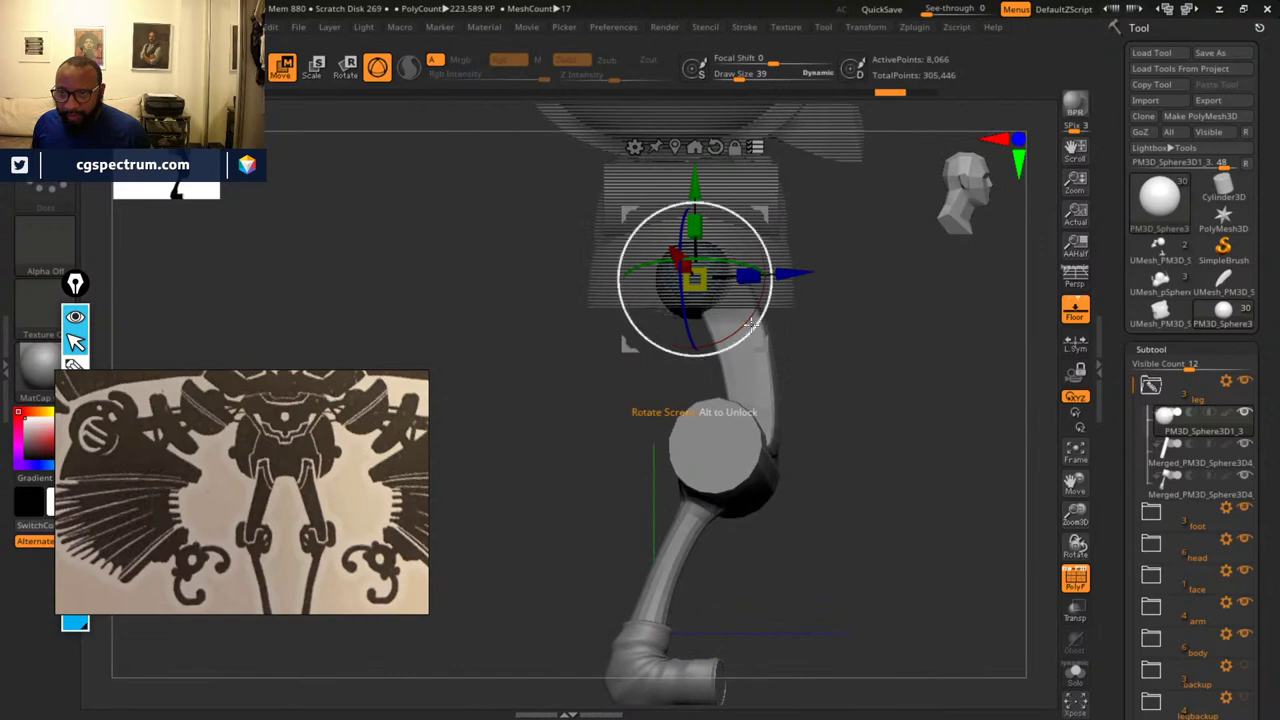
drag(750, 322, 770, 305)
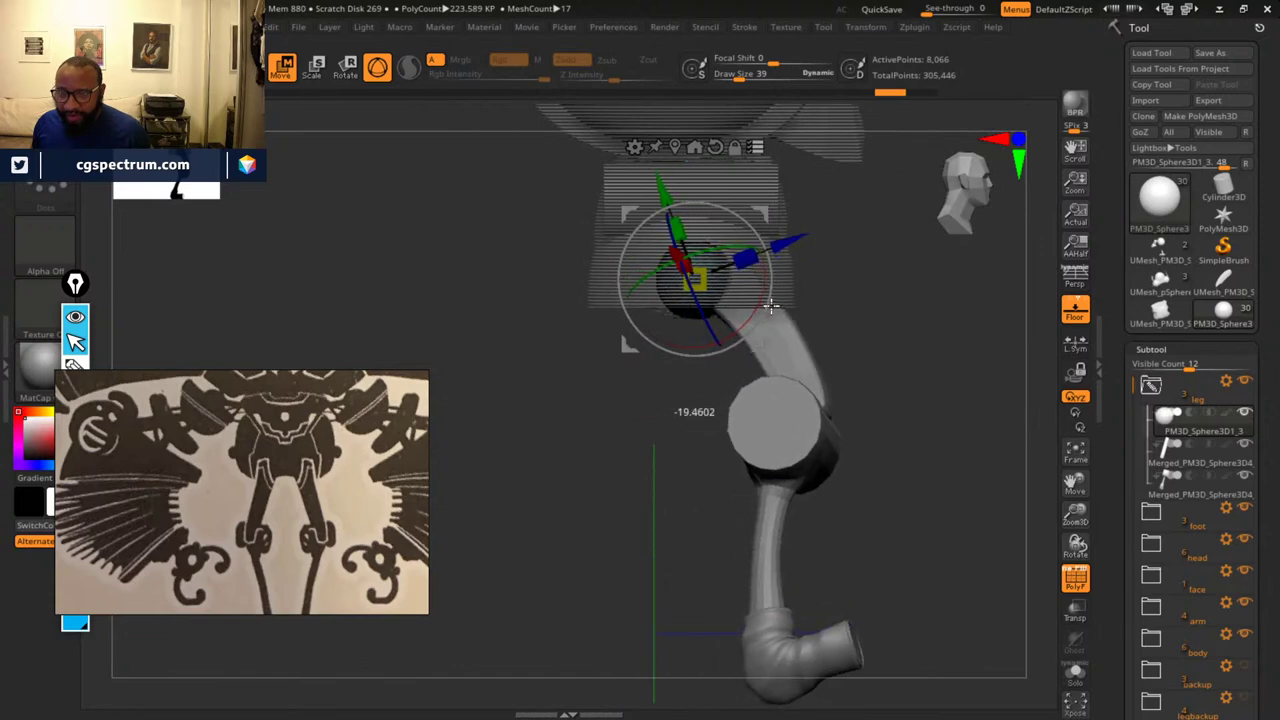
mouse_move(903, 417)
mouse_down()
mouse_move(849, 400)
mouse_move(912, 402)
mouse_up()
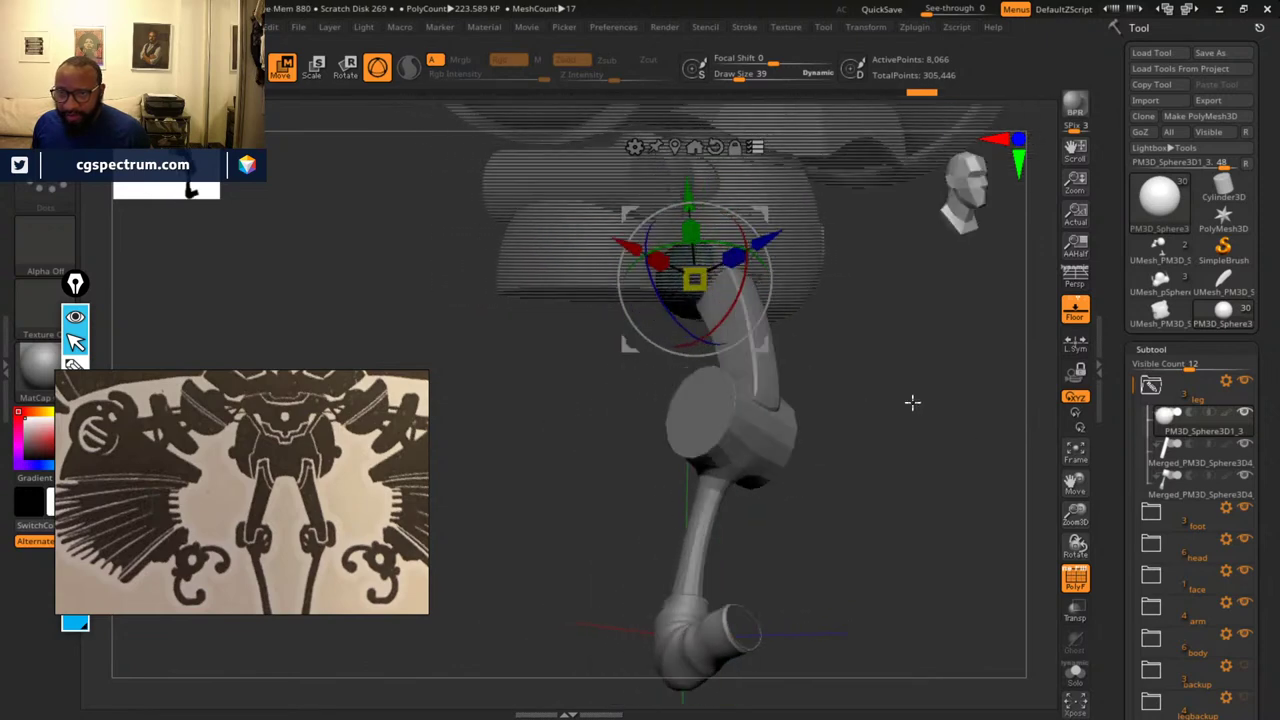
drag(620, 287, 619, 276)
drag(881, 305, 755, 322)
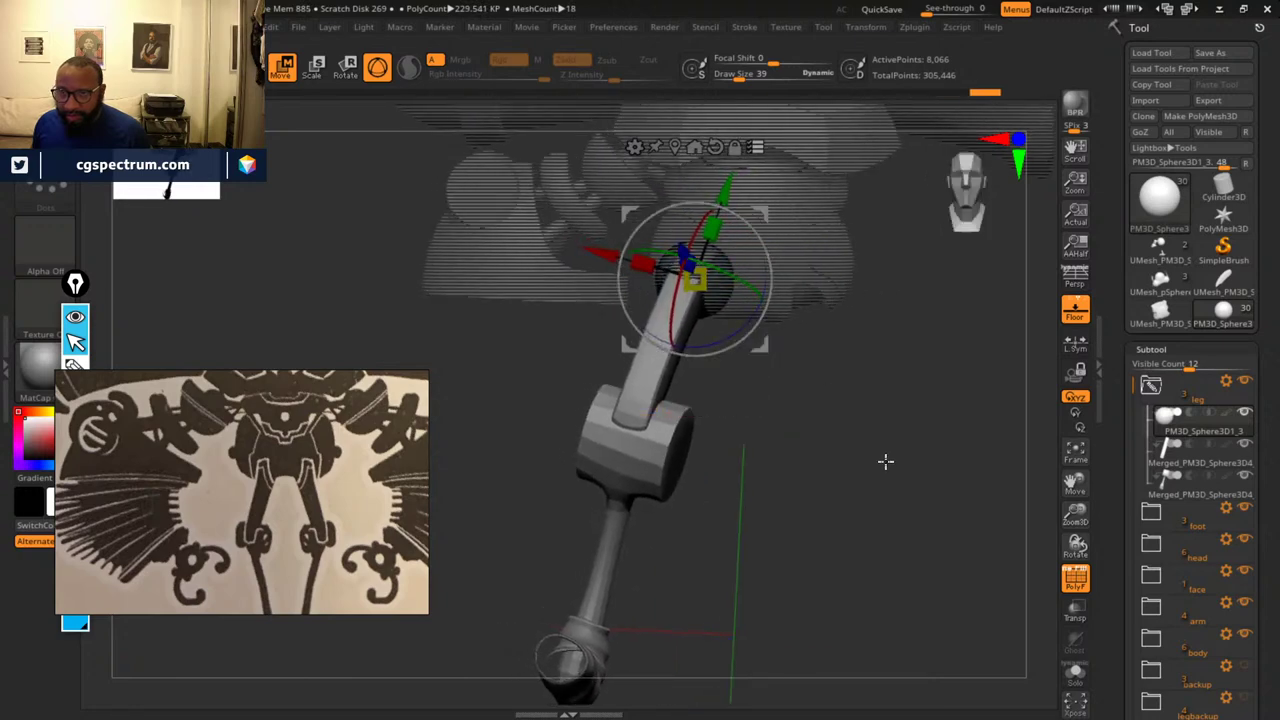
drag(885, 461, 955, 458)
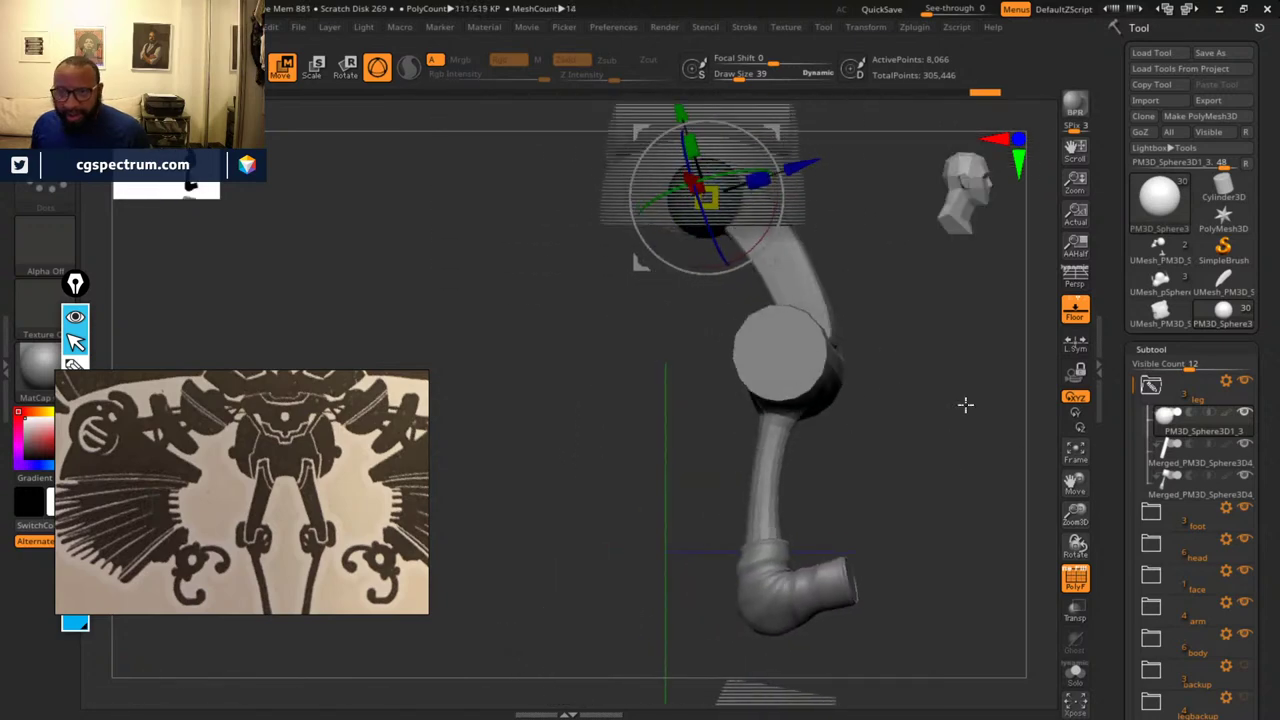
- Select the merged lower leg and centre the Gizmo on the end cap of the knee cylinder
alt+click(793, 353)
drag(929, 426, 811, 360)
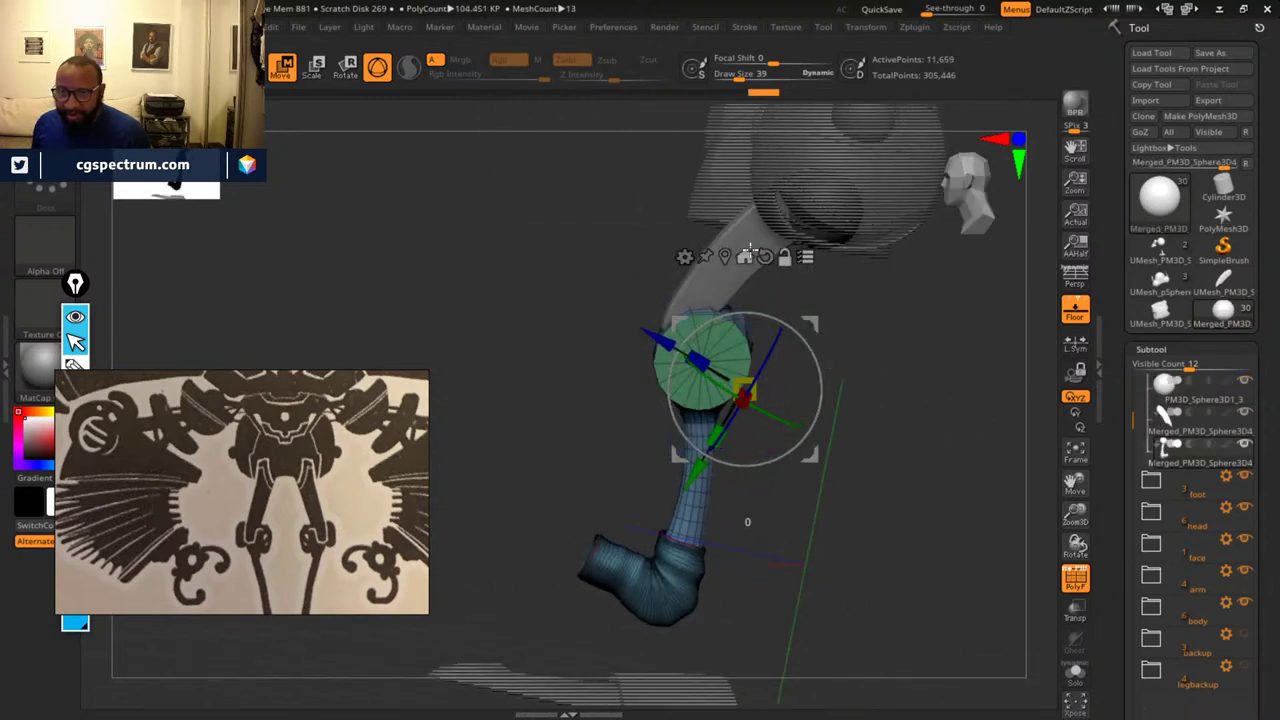
alt+click(748, 522)
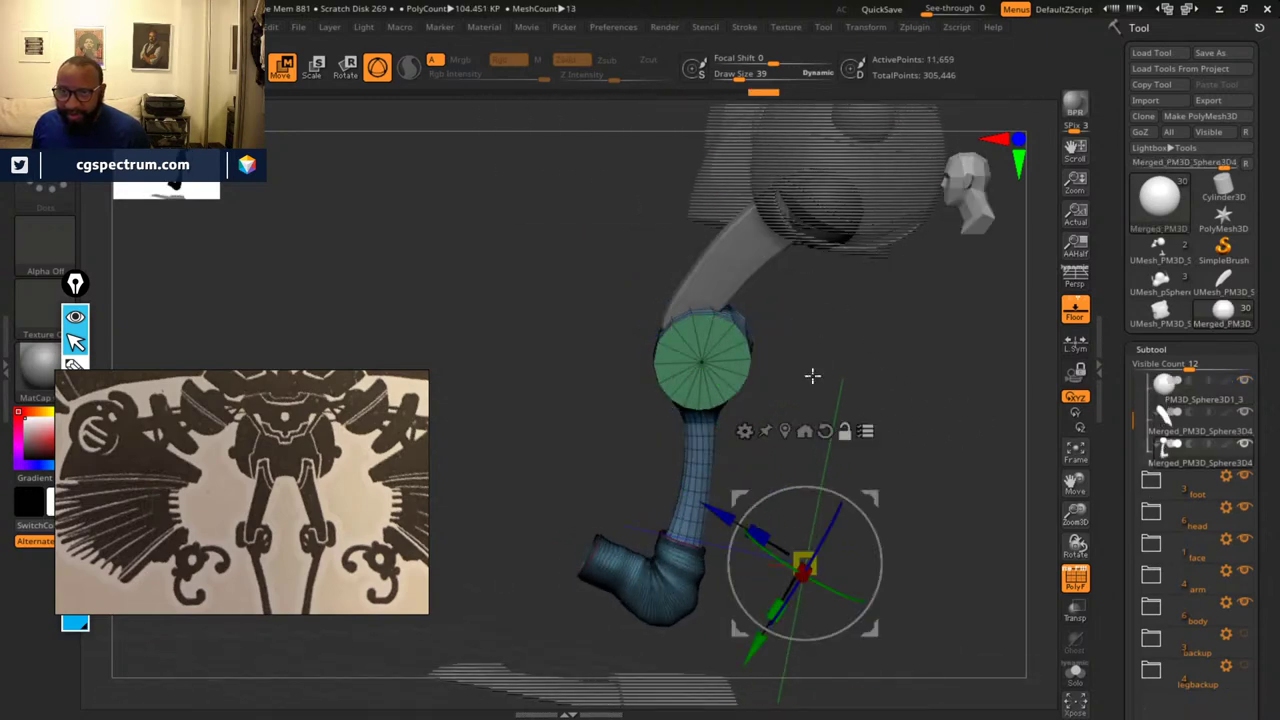
click(702, 362)
drag(940, 426, 864, 408)
- Undo a trial bend of the lower leg, rotate it backwards around the knee in the side view and leave Transpose mode
drag(773, 381, 762, 398)
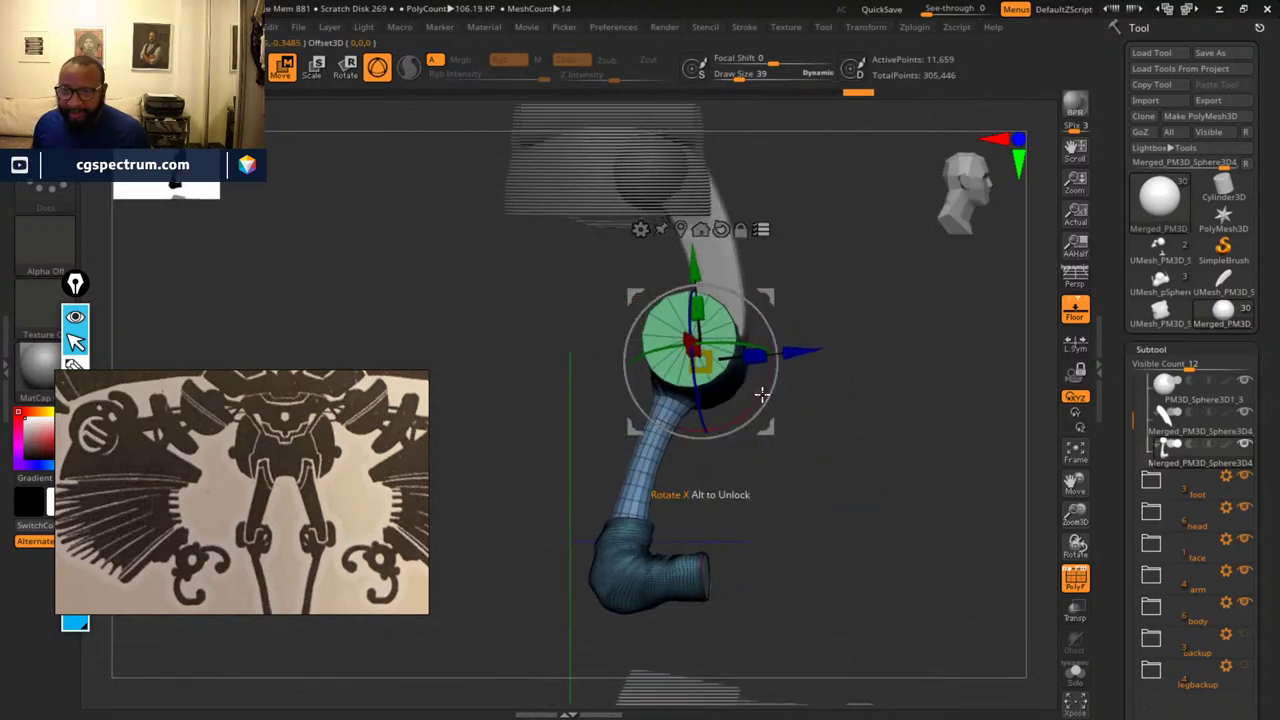
key(ctrl+z)
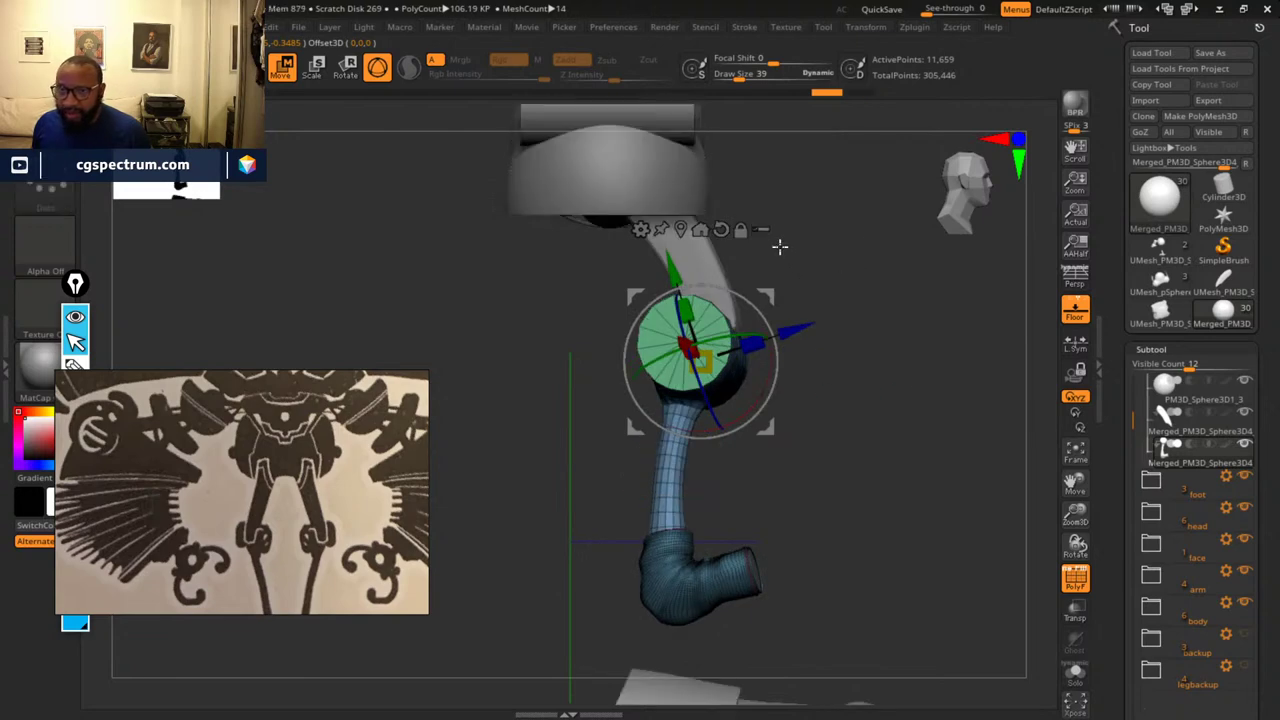
mouse_move(767, 377)
mouse_down()
mouse_move(740, 403)
mouse_move(966, 446)
mouse_move(891, 437)
mouse_move(920, 451)
mouse_move(866, 451)
mouse_move(857, 429)
mouse_move(850, 461)
mouse_move(863, 443)
mouse_move(868, 461)
mouse_move(1031, 457)
mouse_move(882, 459)
mouse_move(891, 549)
mouse_move(920, 520)
mouse_move(937, 549)
mouse_move(945, 530)
mouse_up()
click(248, 67)
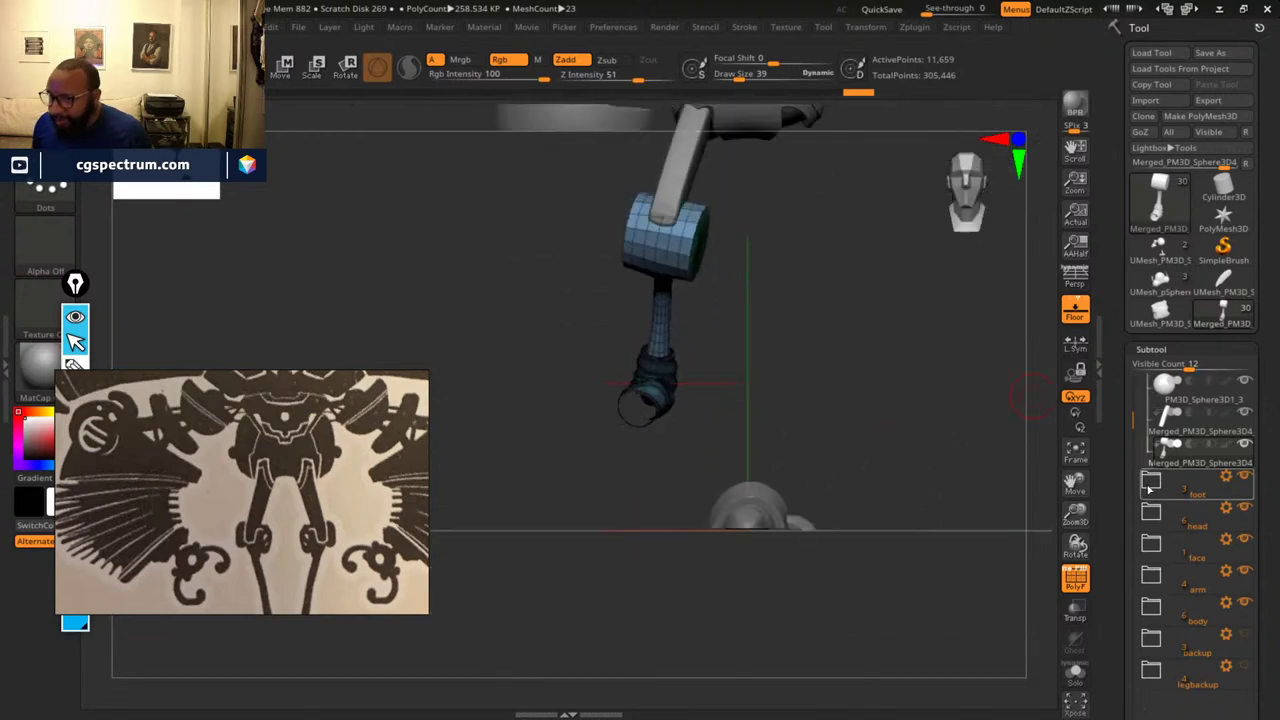
- Apply Transpose Set to the foot folder and move the foot about 0.36 sideways and 0.33 up to sit beneath the ankle
click(1227, 478)
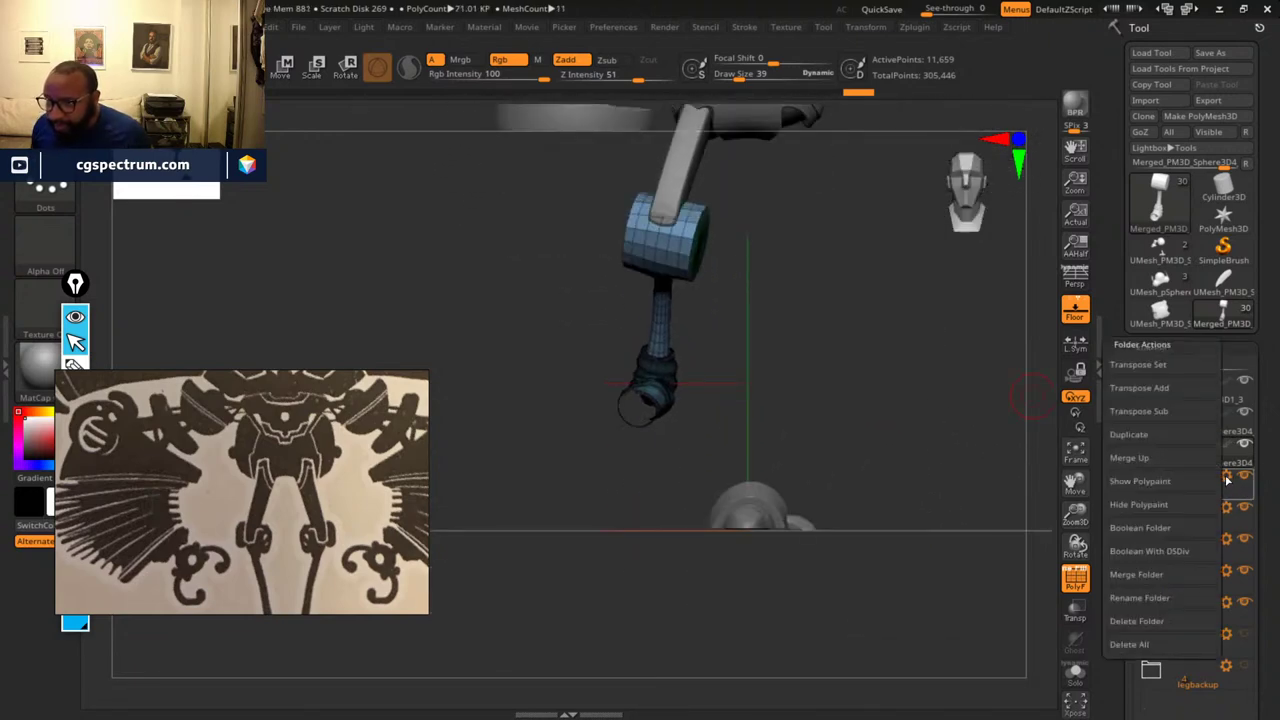
click(1165, 365)
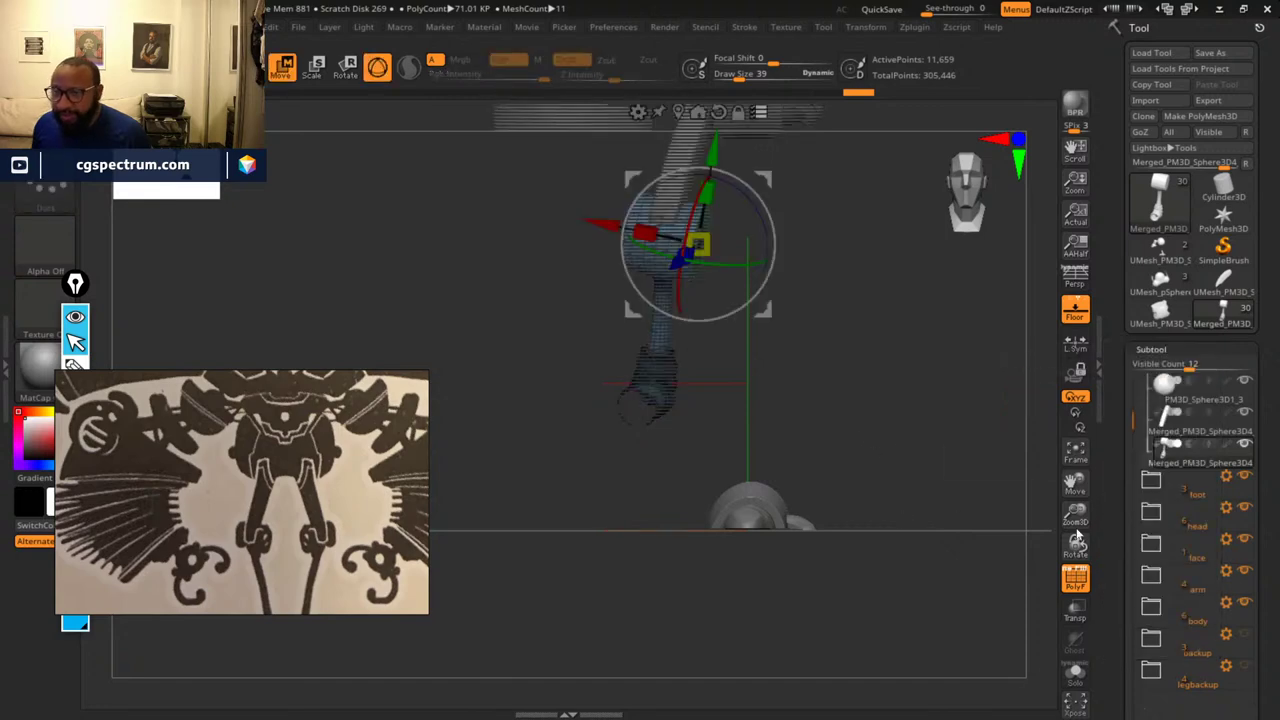
click(1199, 496)
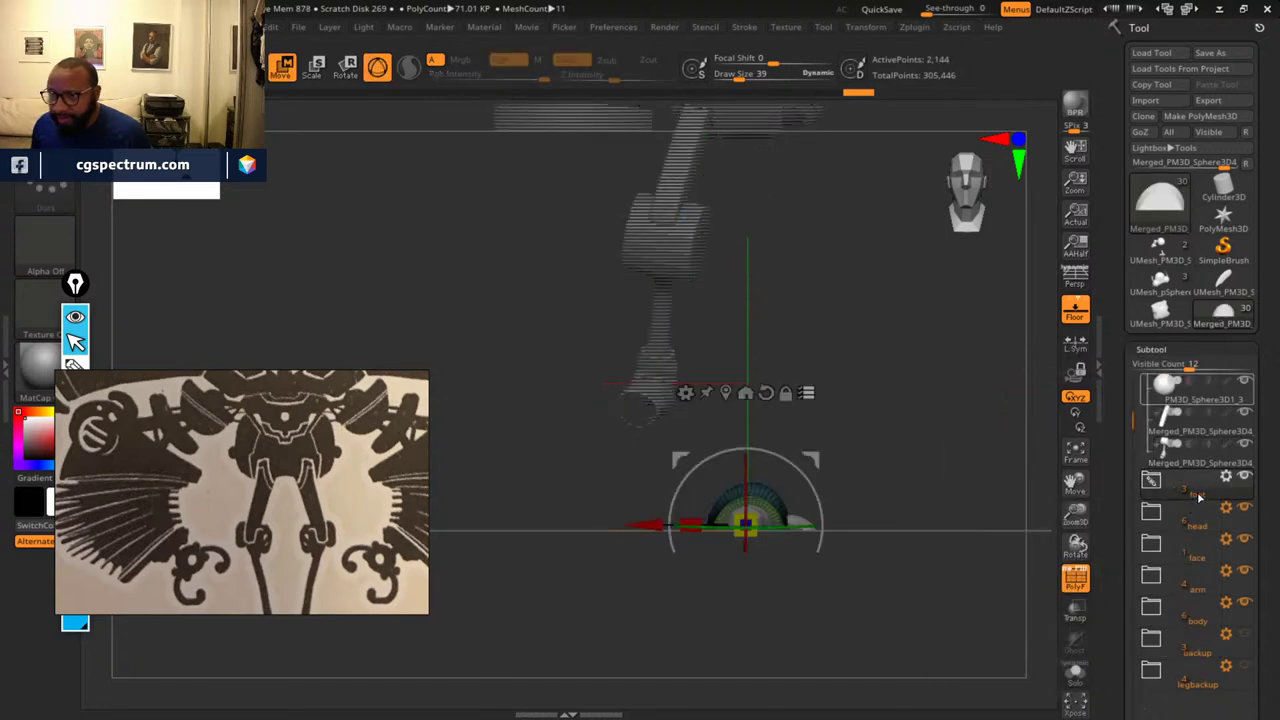
drag(651, 525, 543, 534)
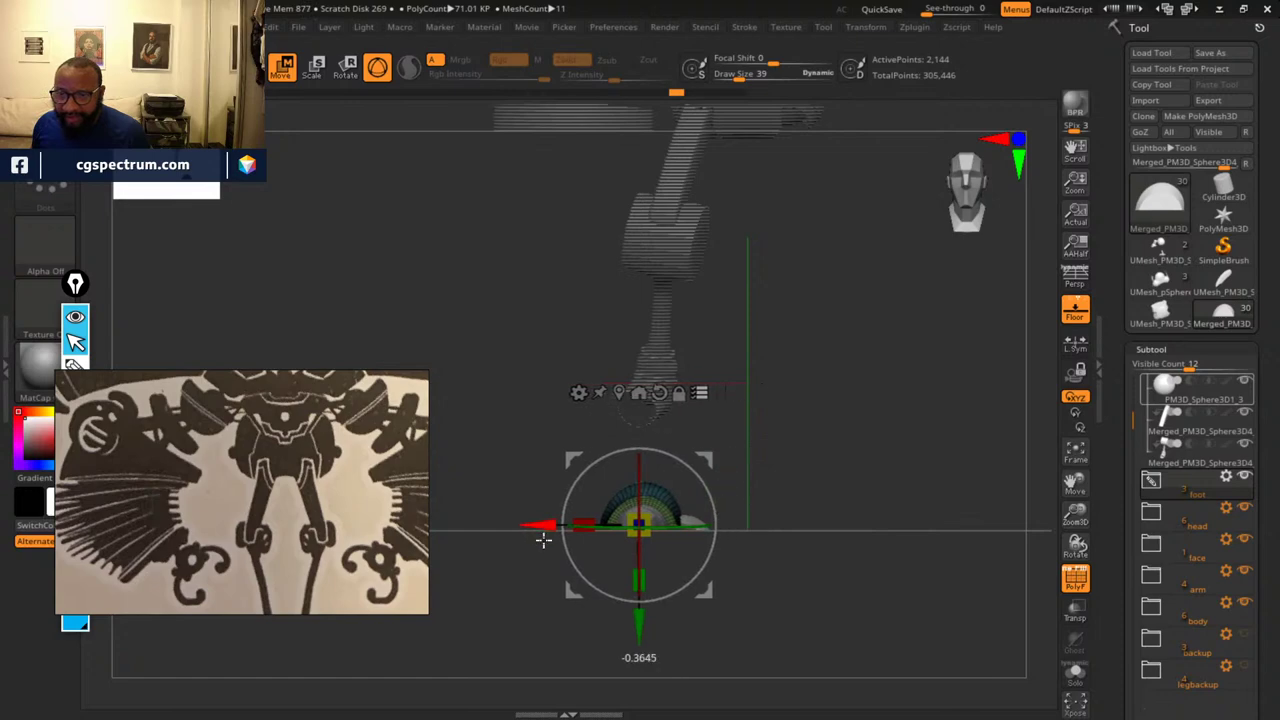
drag(636, 619, 637, 524)
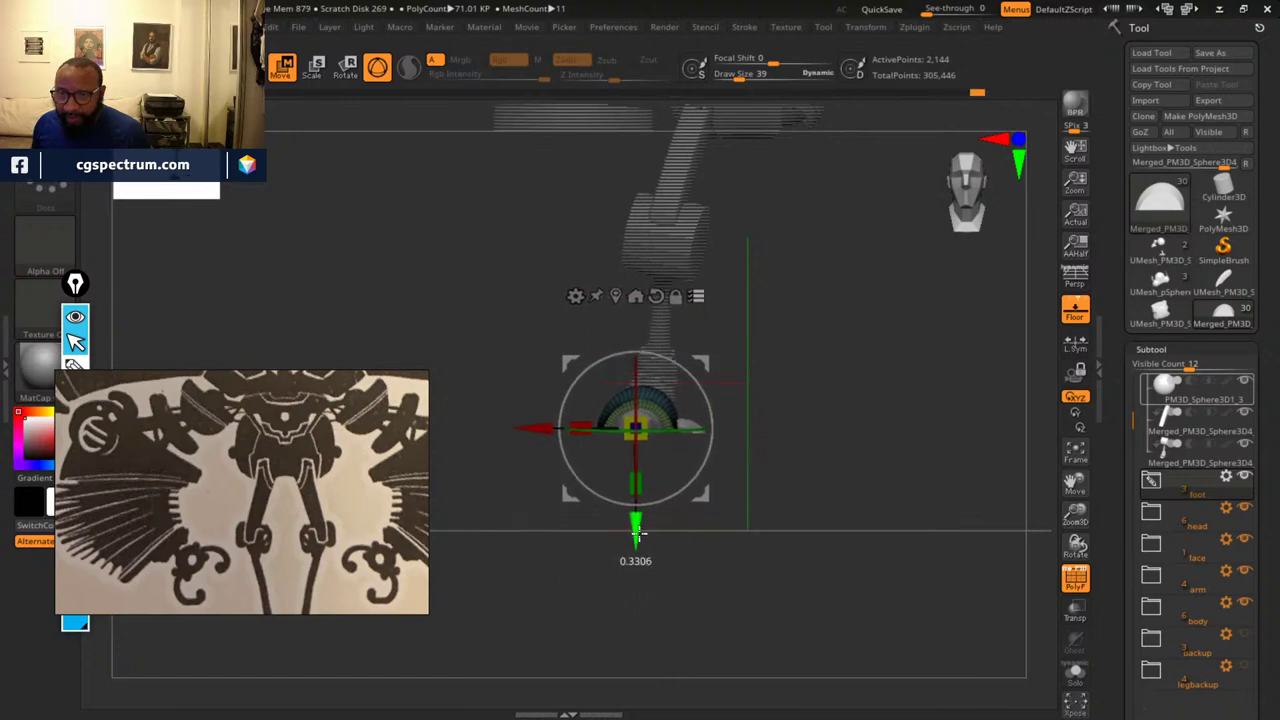
- Nudge the foot backwards and slightly upwards in the side view so it meets the ankle
drag(815, 541, 627, 478)
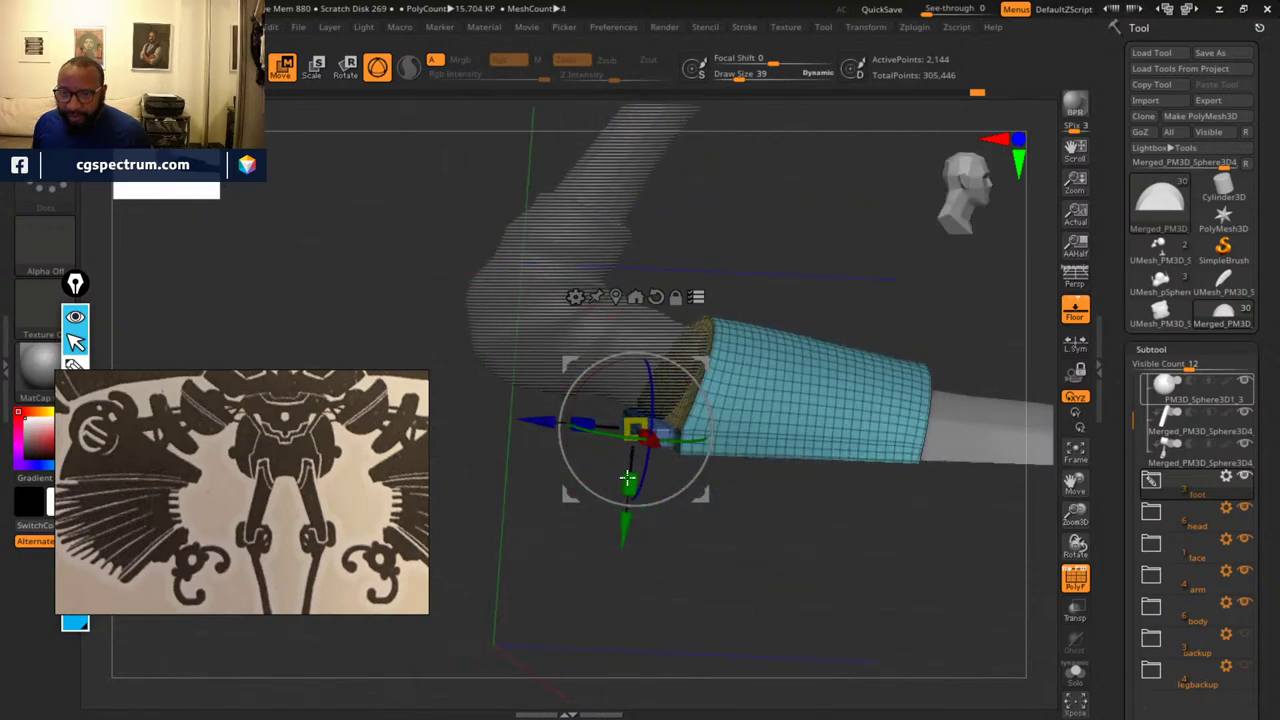
drag(539, 427, 511, 432)
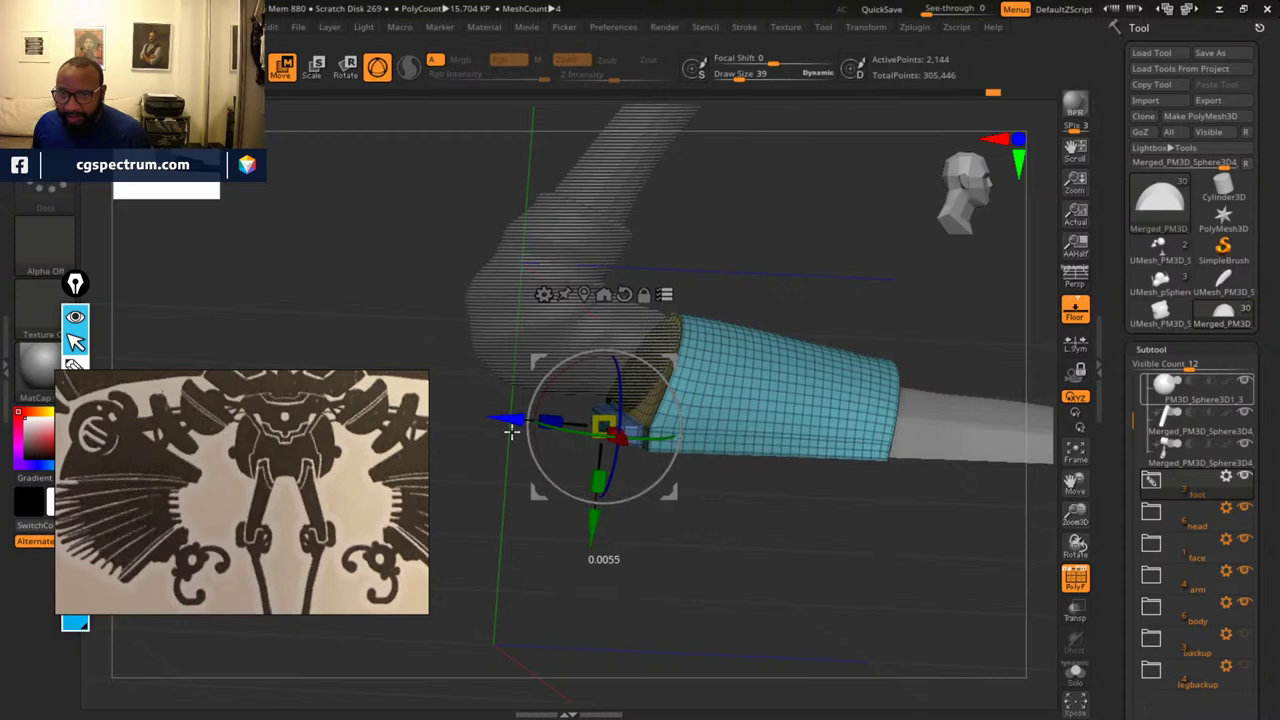
drag(598, 528, 597, 523)
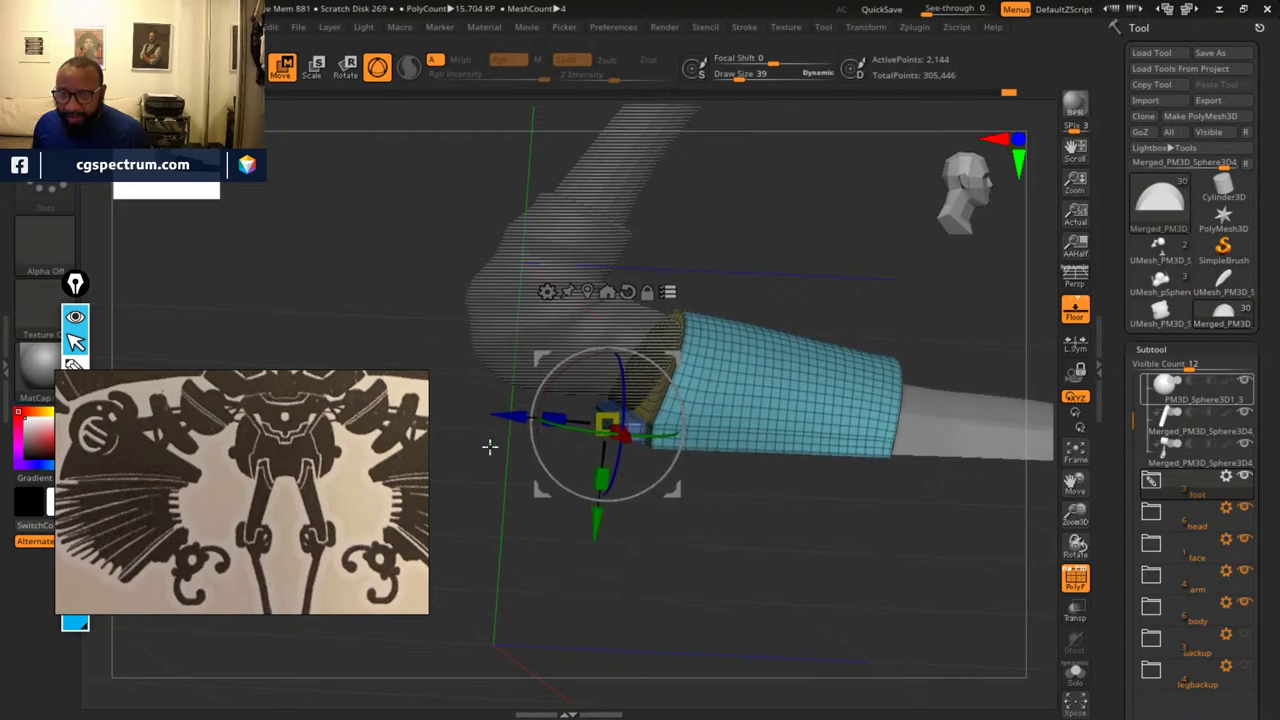
drag(509, 418, 507, 420)
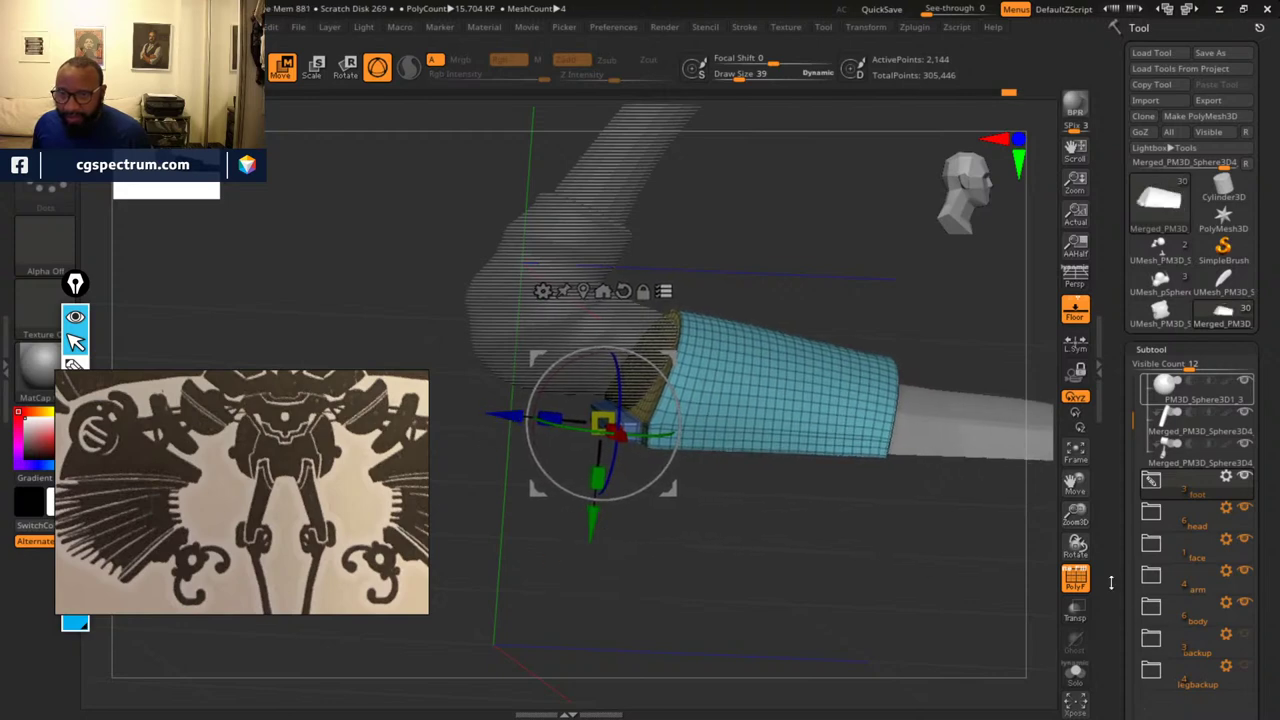
- Turn off the polyframe display and rotate the foot about 20° outwards around its vertical axis
click(1076, 580)
shift+drag(871, 551, 920, 548)
mouse_move(663, 519)
alt+mouse_down()
mouse_move(720, 527)
mouse_move(657, 519)
alt+mouse_up()
alt+drag(894, 563, 820, 598)
drag(1049, 490, 893, 552)
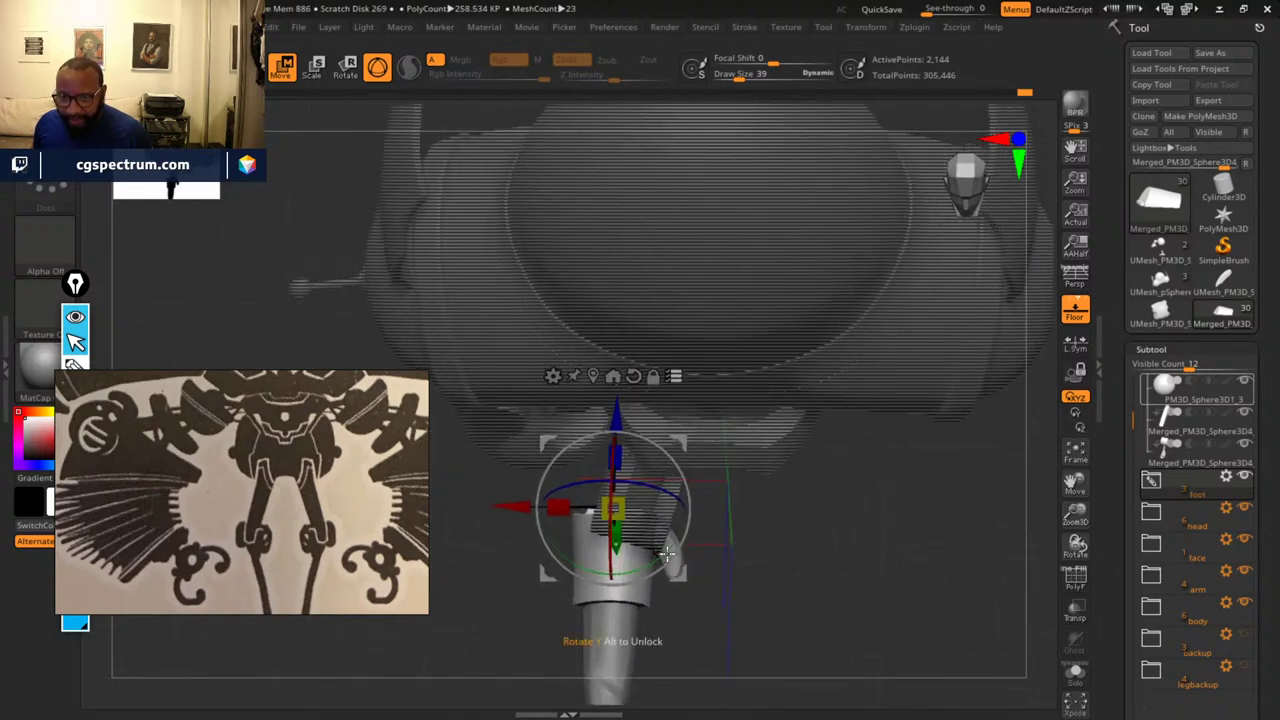
drag(667, 553, 649, 574)
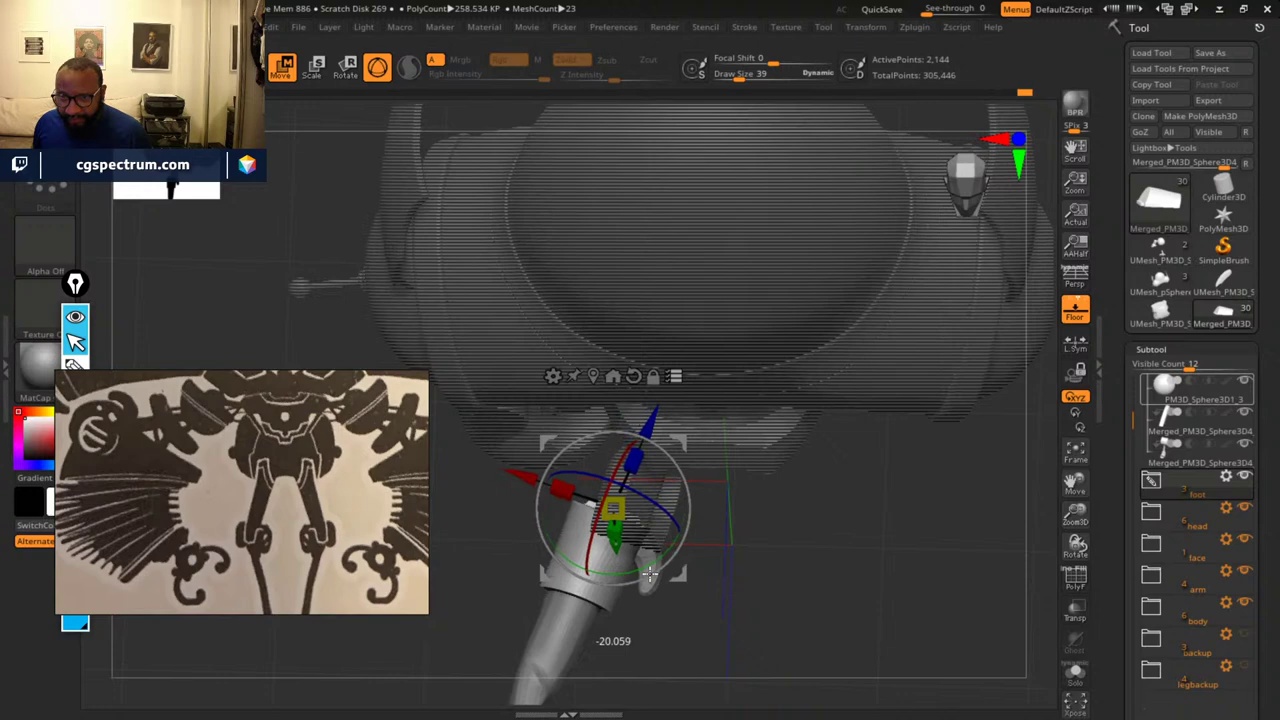
- Slide the foot about 0.04 sideways and 0.017 along its length to line it up with the ankle
alt+drag(885, 563, 830, 665)
drag(518, 521, 532, 514)
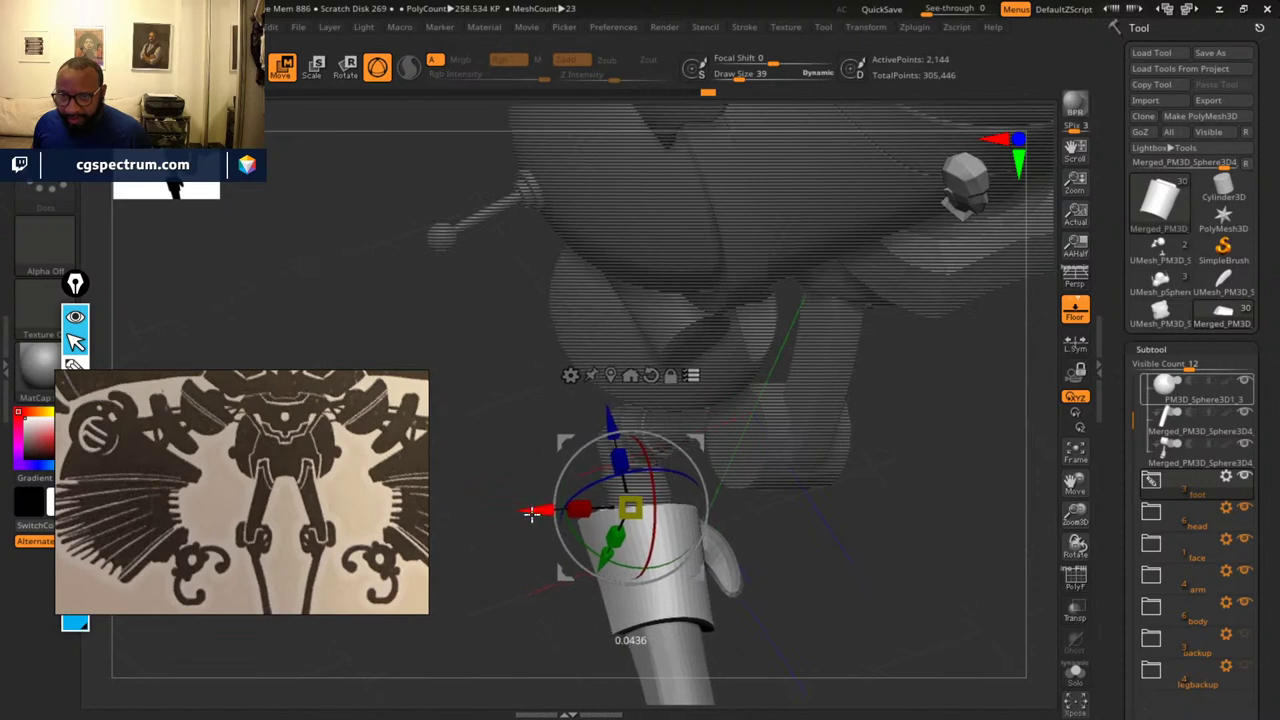
drag(862, 552, 966, 489)
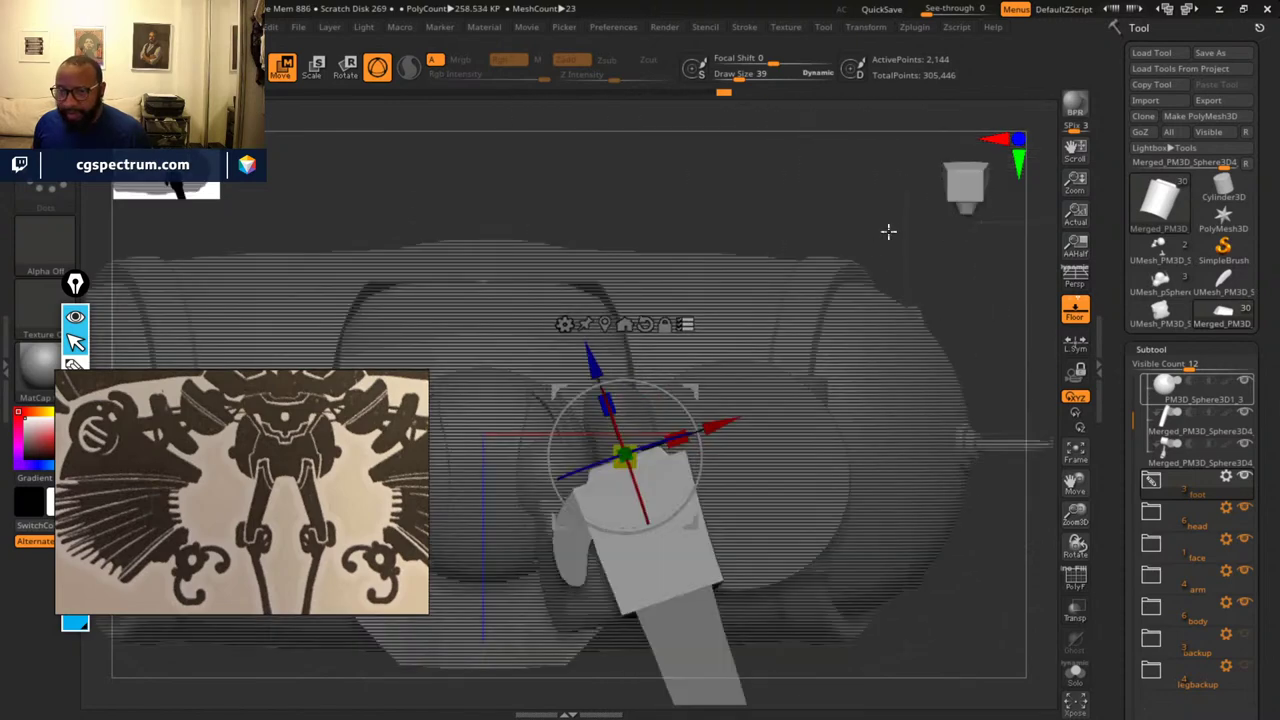
drag(886, 229, 882, 568)
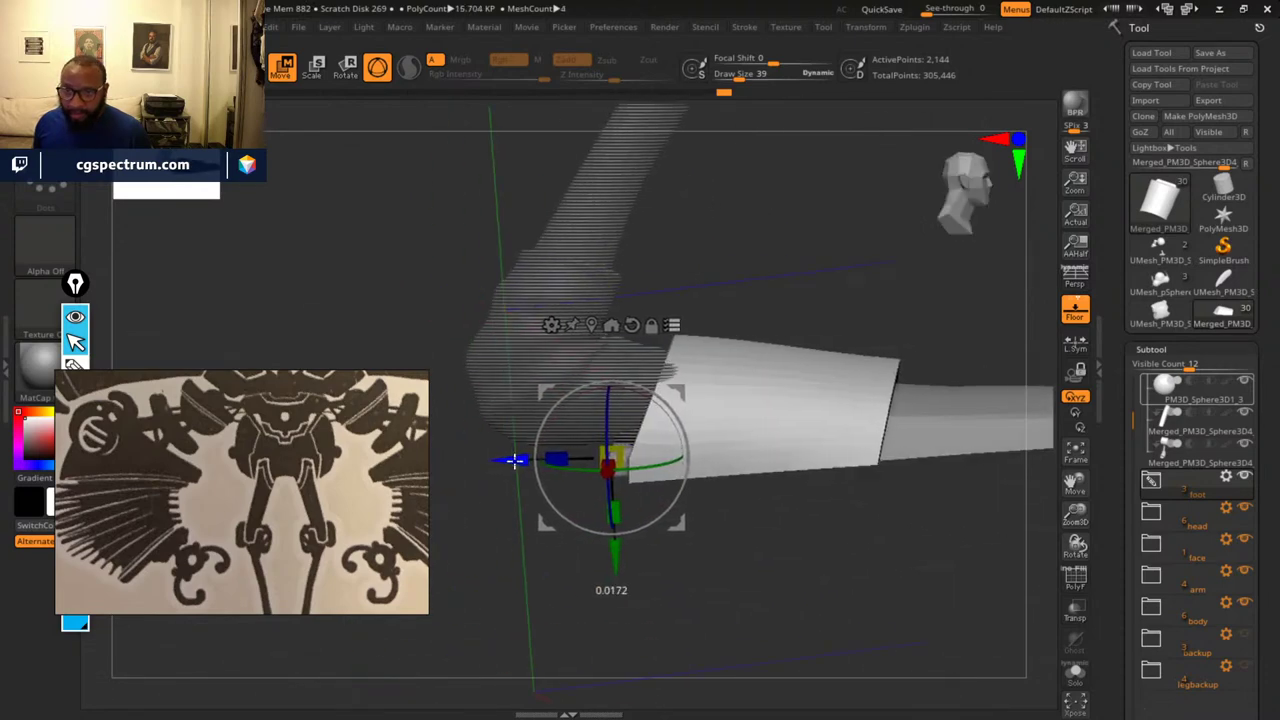
drag(746, 283, 993, 221)
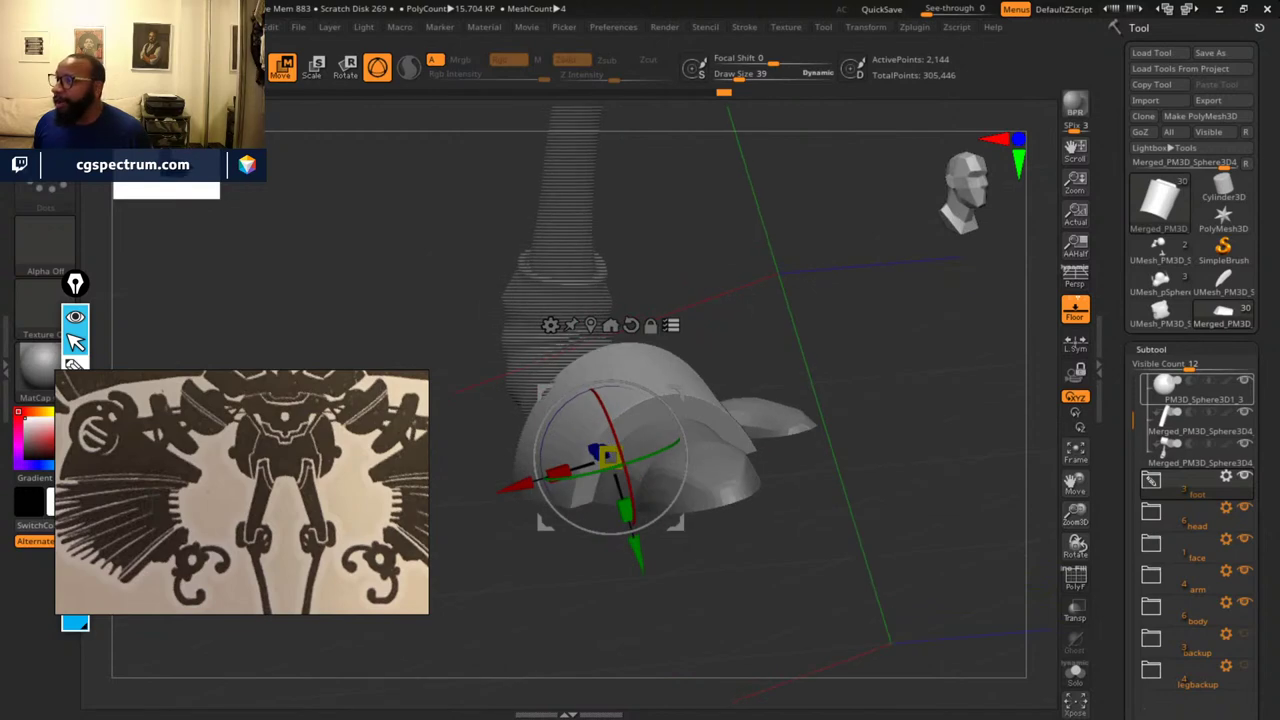
drag(764, 339, 889, 431)
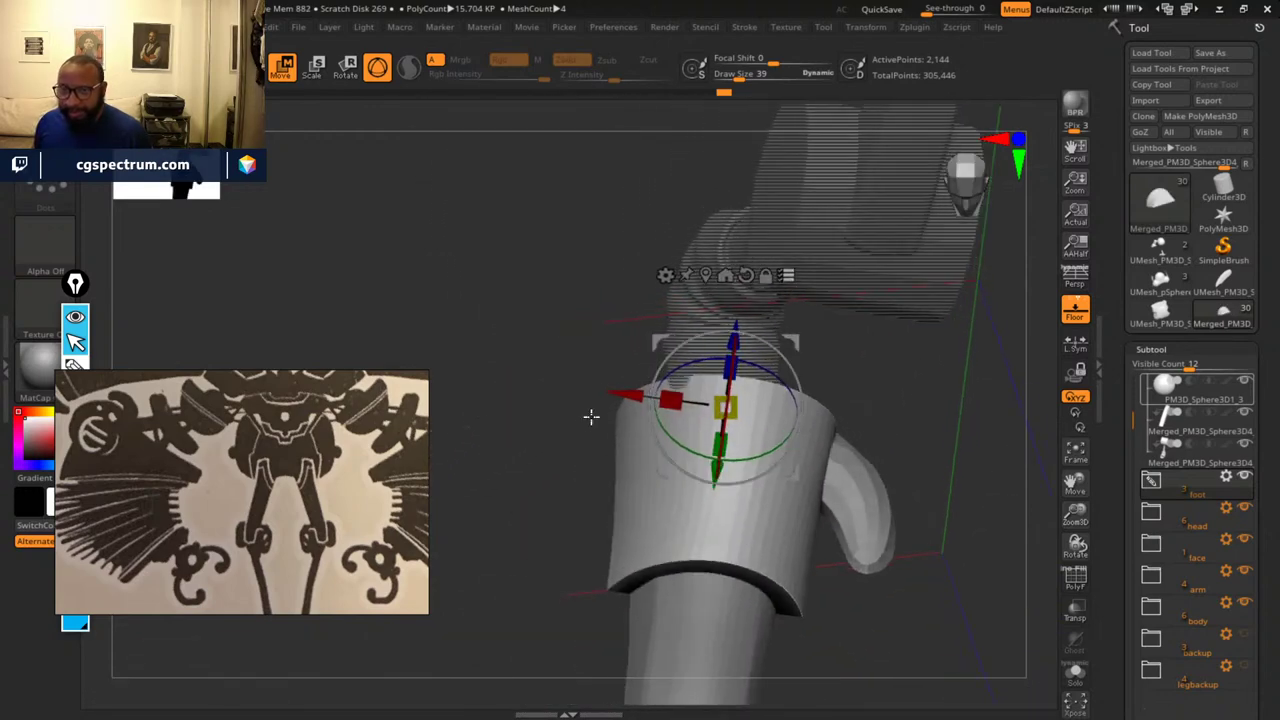
- Nudge the foot sideways under the ankle, undoing and redoing the last moves to compare the alignment before a final adjustment
drag(603, 397, 590, 393)
drag(855, 383, 768, 453)
drag(903, 399, 909, 324)
key(alt+shift)
key(ctrl+z)
key(ctrl+z)
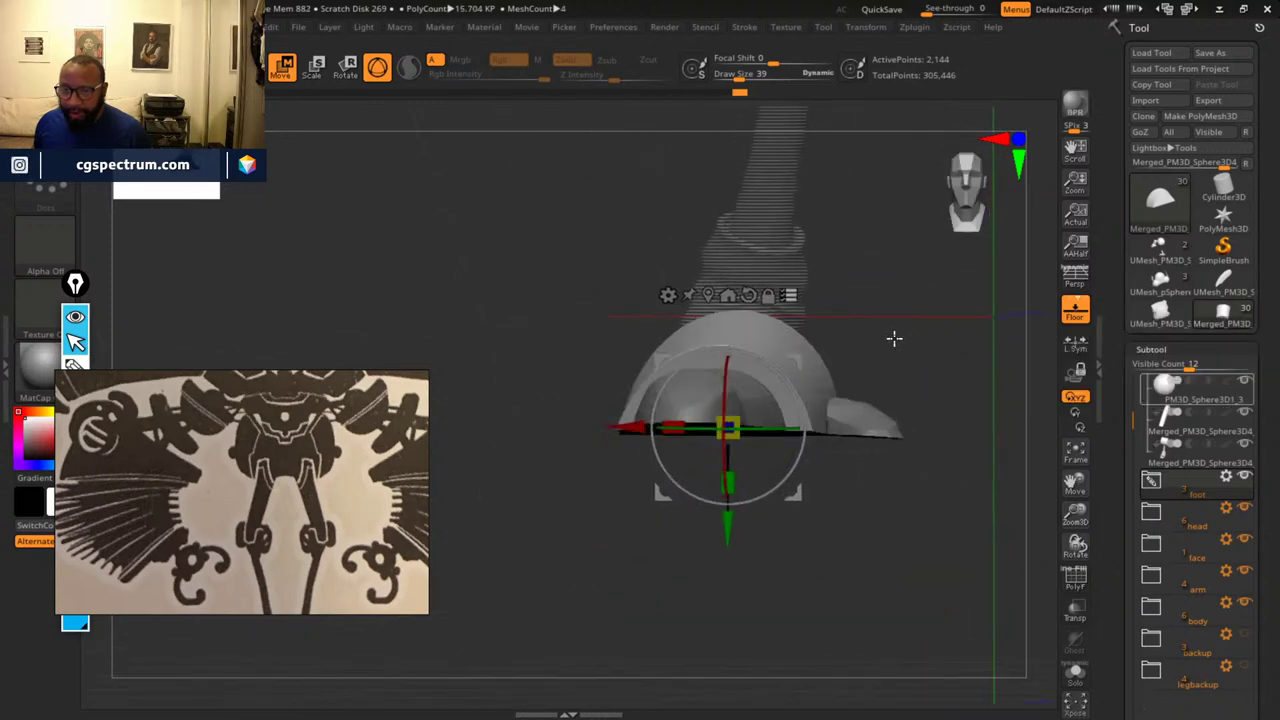
key(ctrl+shift+z)
key(ctrl+shift+z)
drag(807, 494, 727, 508)
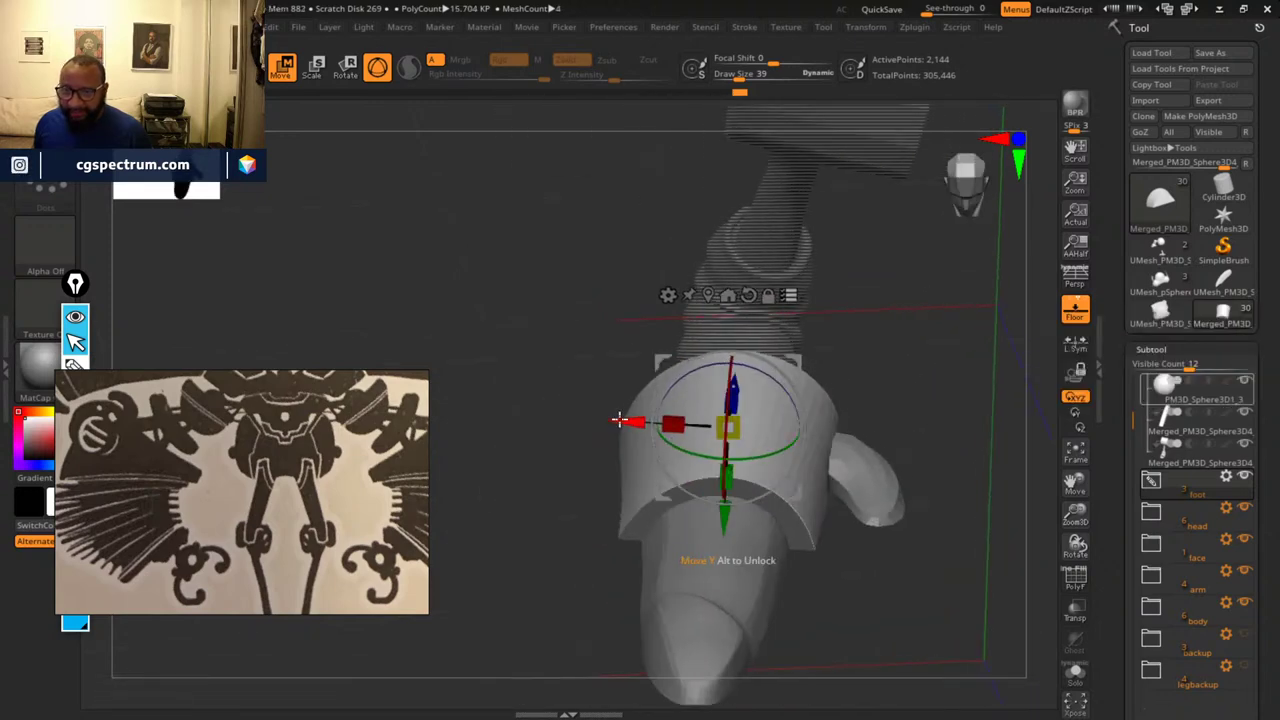
drag(619, 420, 617, 421)
- Leave Transpose mode and compare the posed leg and foot with the lower legs in the reference image
drag(917, 333, 651, 346)
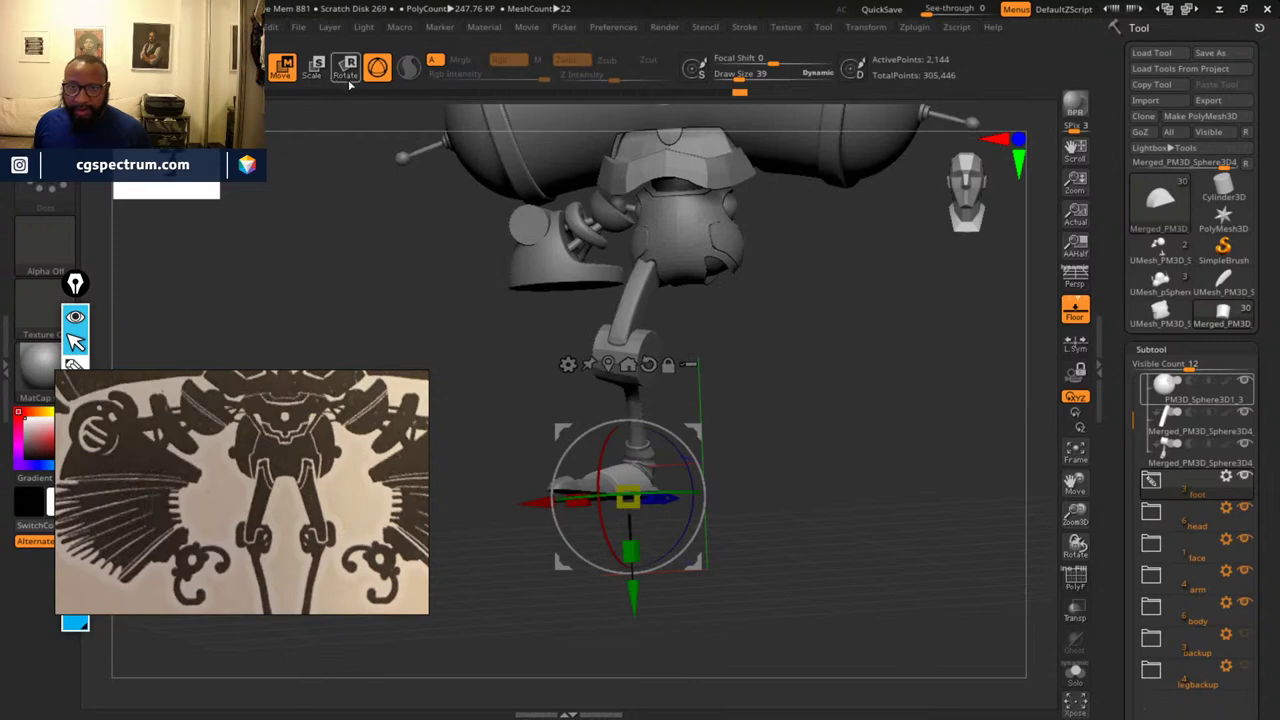
click(250, 68)
mouse_move(838, 436)
mouse_down()
mouse_move(859, 468)
mouse_move(651, 491)
mouse_move(801, 498)
mouse_up()
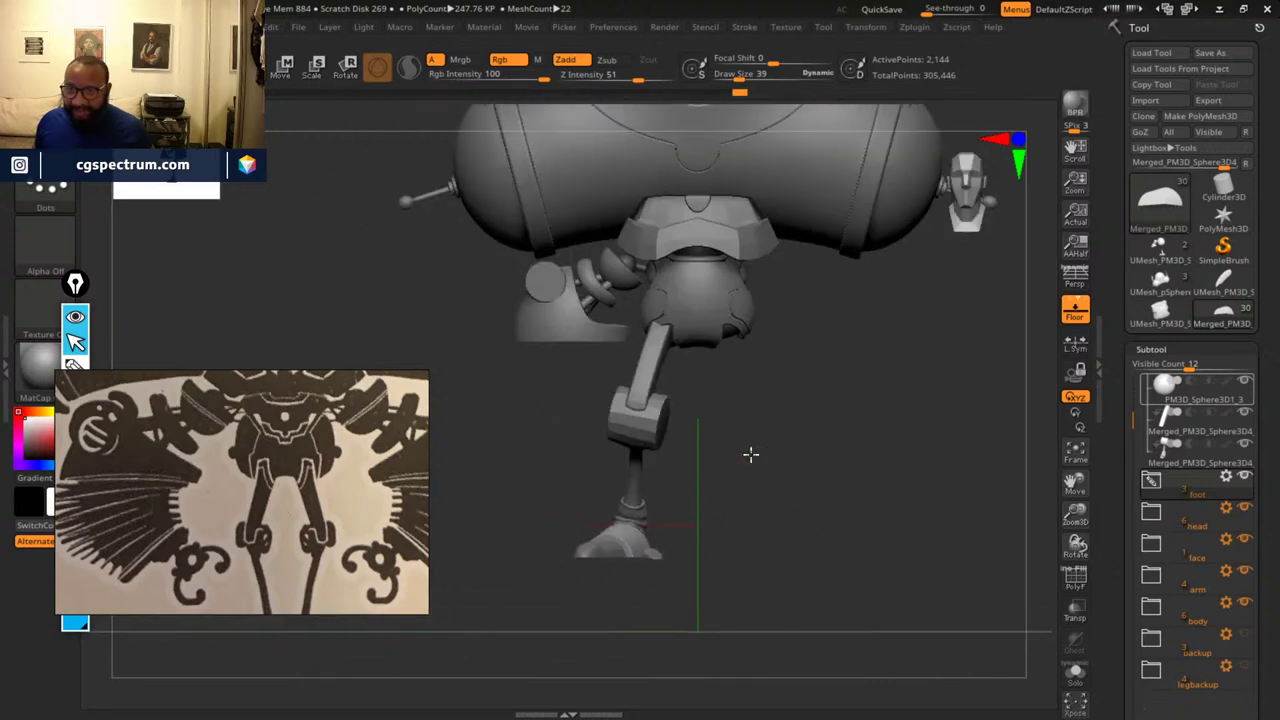
drag(749, 451, 813, 474)
middle_drag(311, 530, 297, 456)
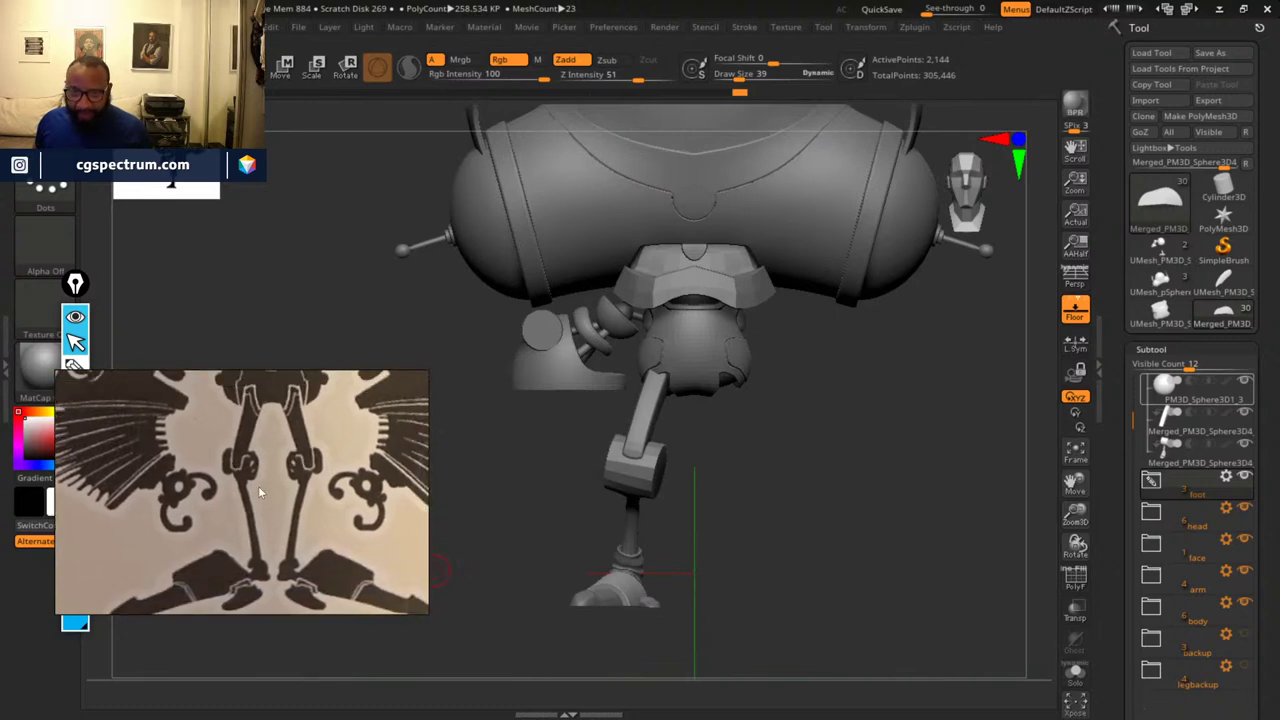
drag(749, 562, 680, 488)
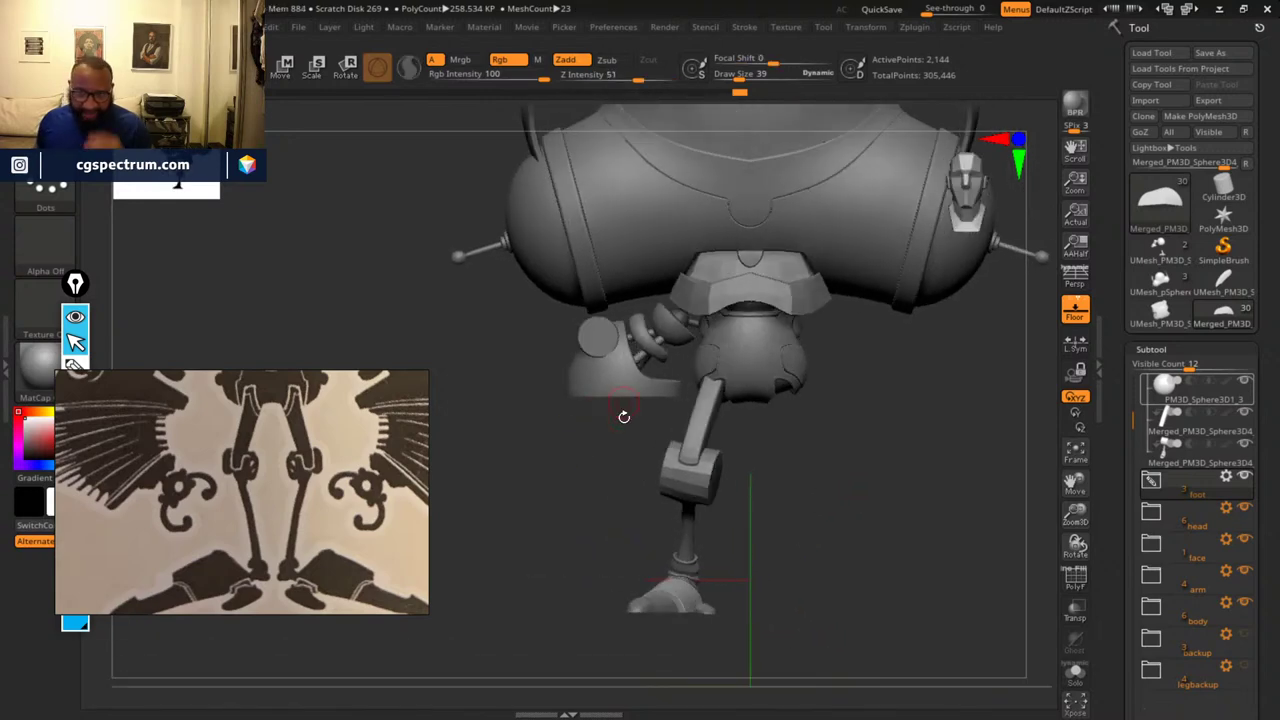
- Turn on the polyframe display and select the lower torso shell and its side panels above the leg to examine their fit
drag(869, 550, 864, 521)
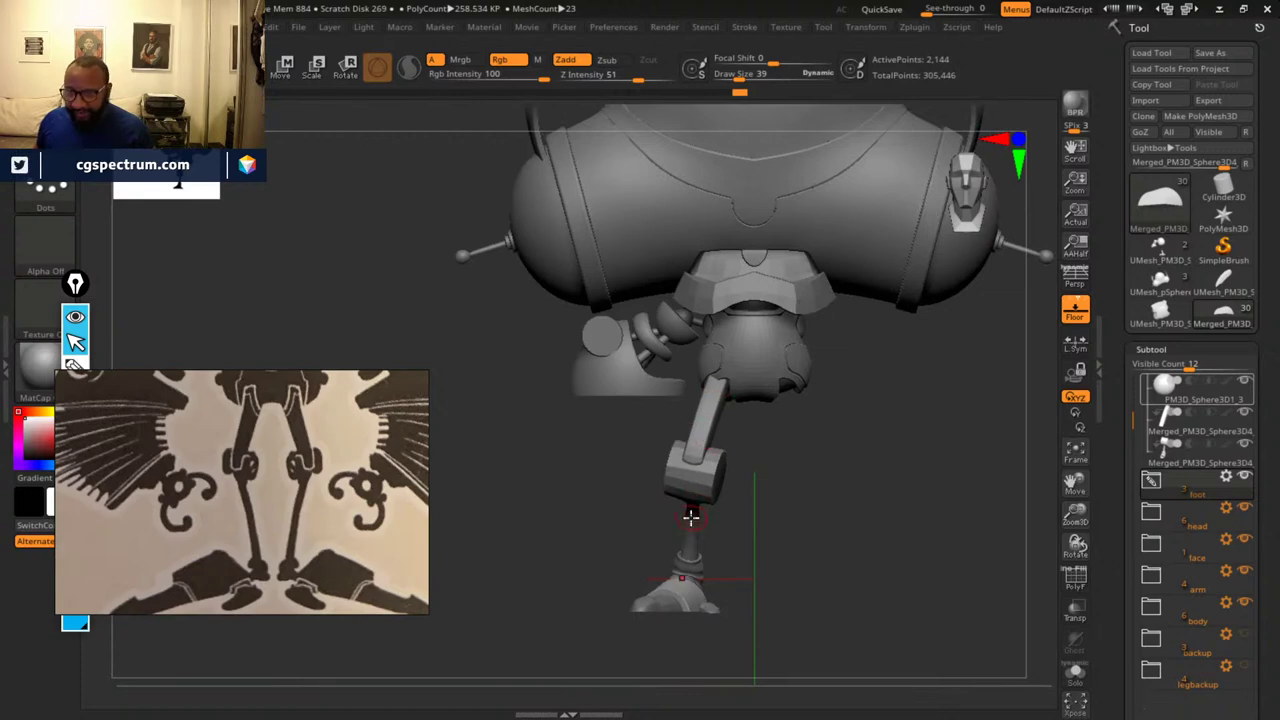
drag(770, 500, 880, 570)
mouse_move(803, 423)
mouse_down()
mouse_move(848, 548)
mouse_move(807, 438)
mouse_up()
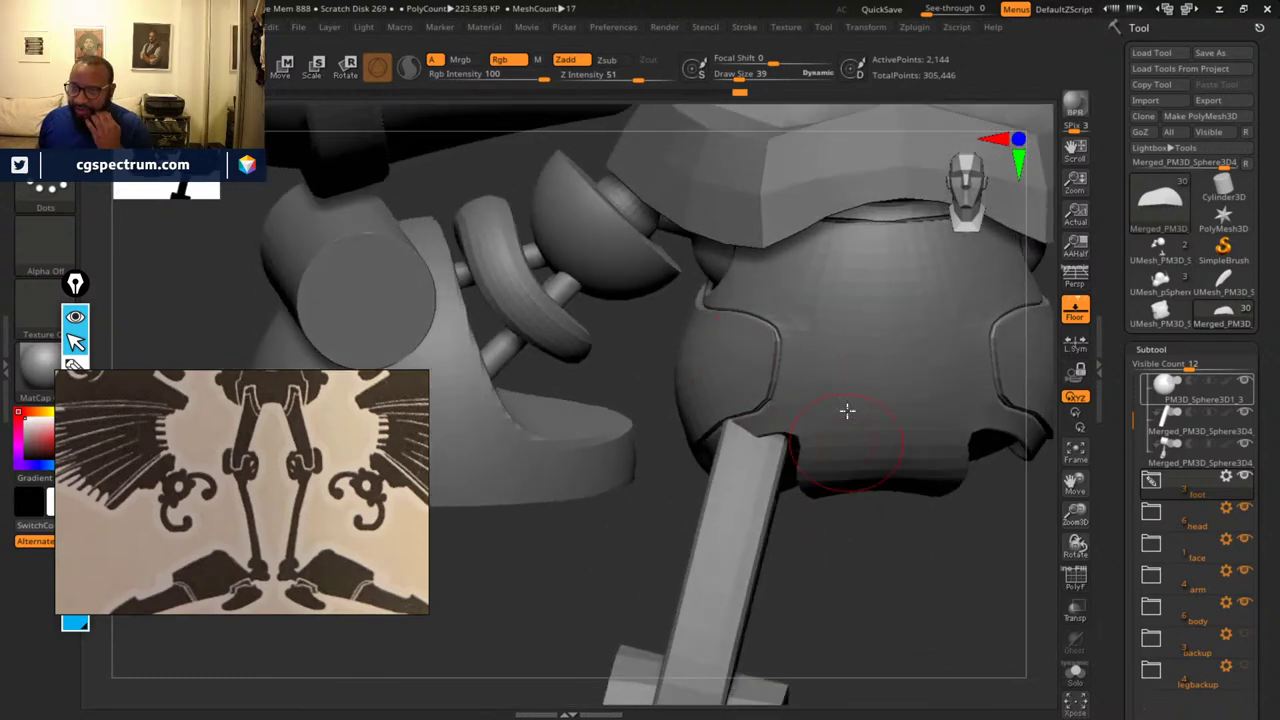
drag(892, 673, 591, 400)
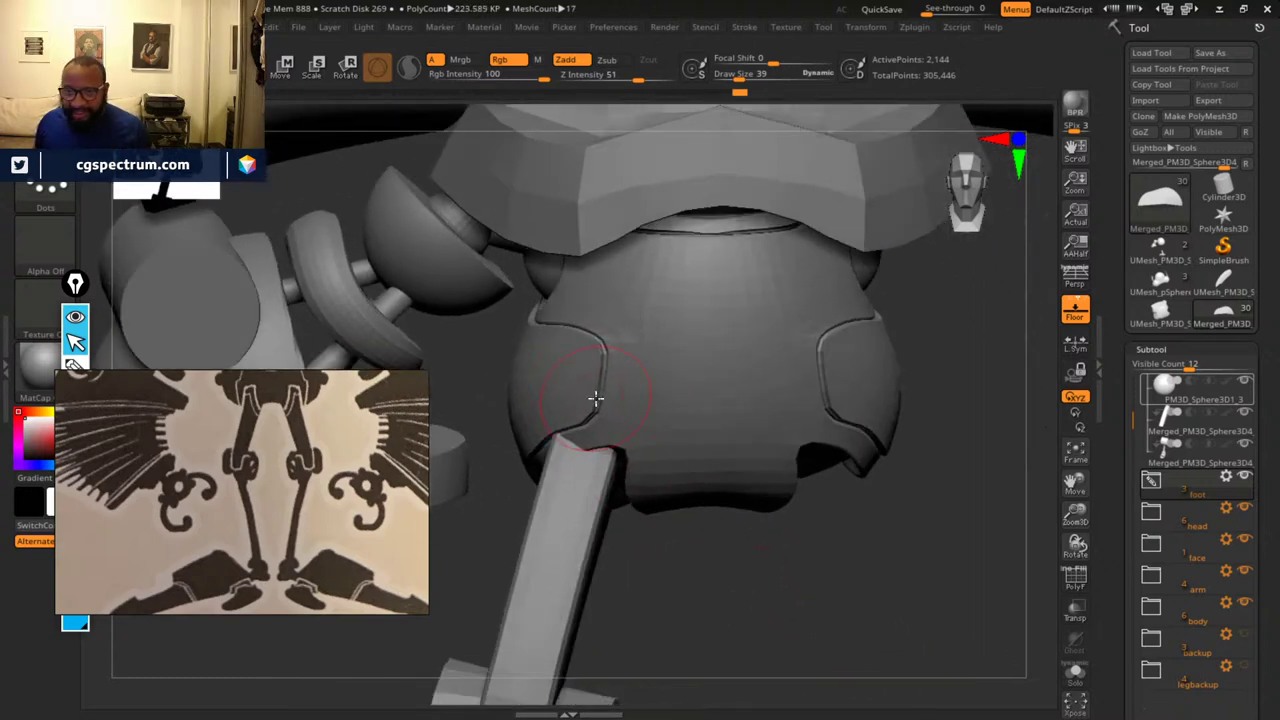
alt+click(576, 385)
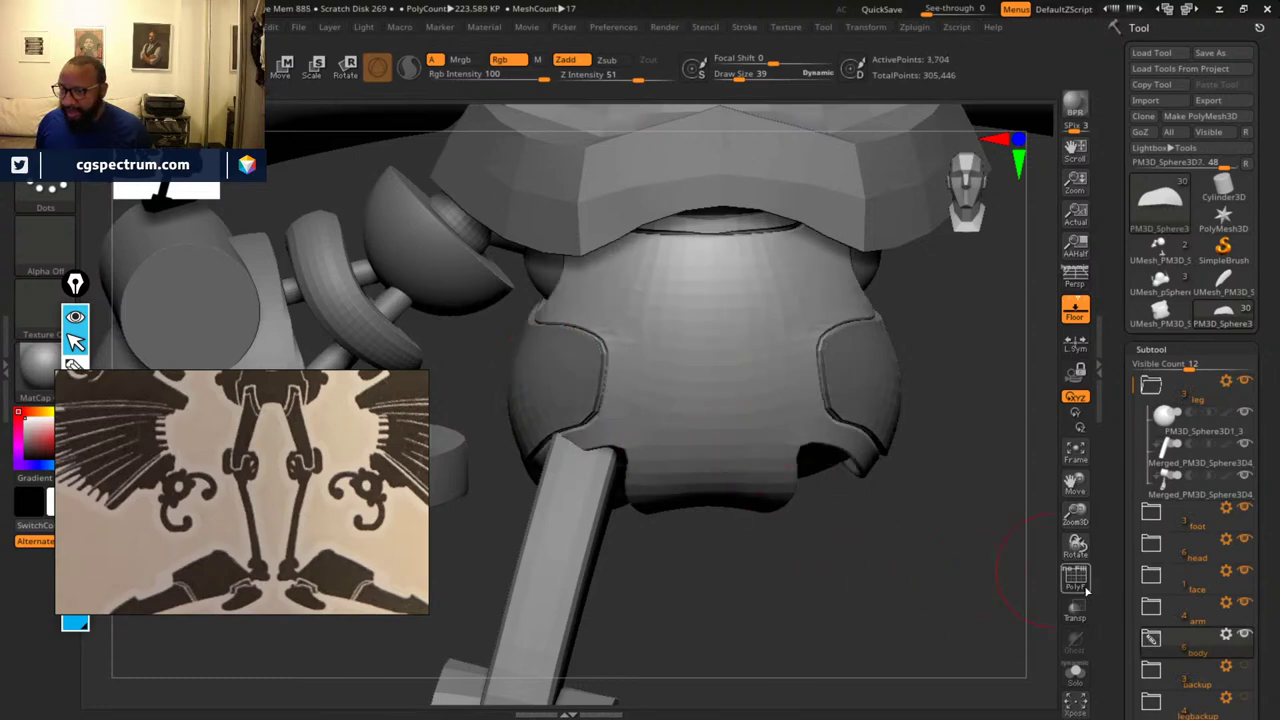
click(1086, 590)
drag(777, 571, 587, 408)
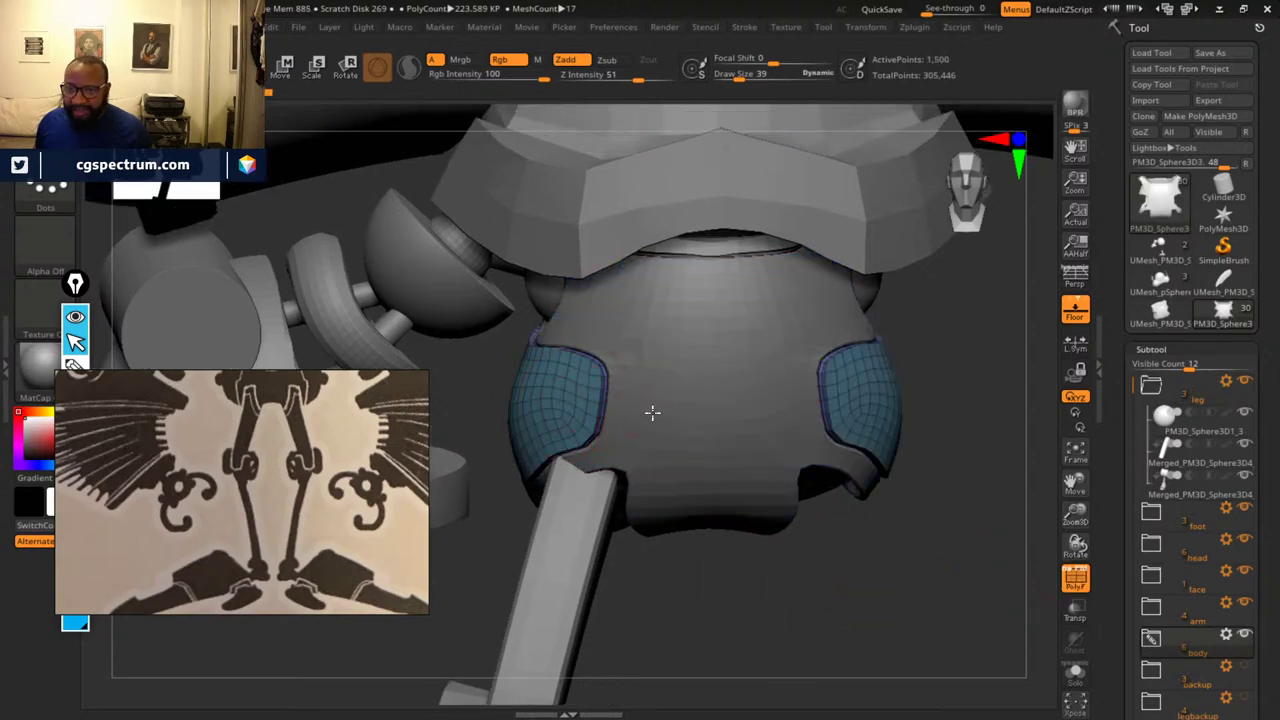
mouse_move(817, 614)
mouse_down()
mouse_move(849, 571)
mouse_move(782, 623)
mouse_move(678, 606)
mouse_up()
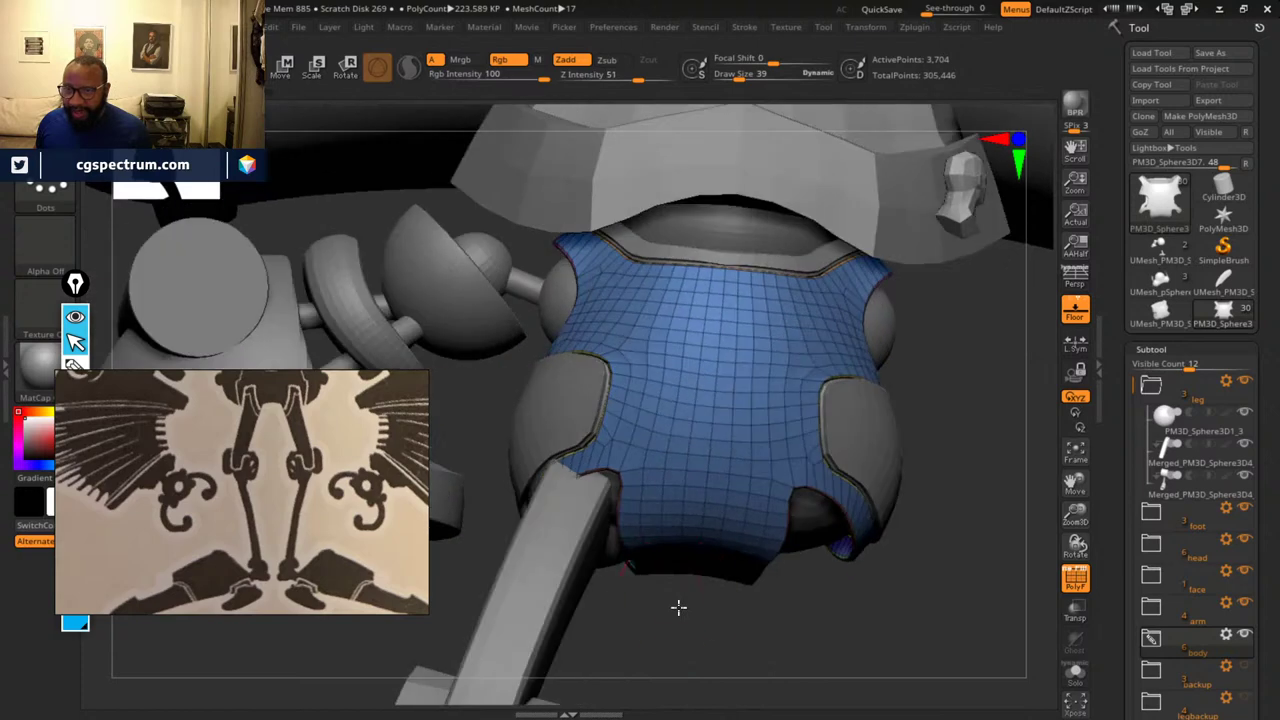
- Collapse the leg folder, expand the body folder, and alternately select the side panels and central shell to identify their subtools
click(1151, 386)
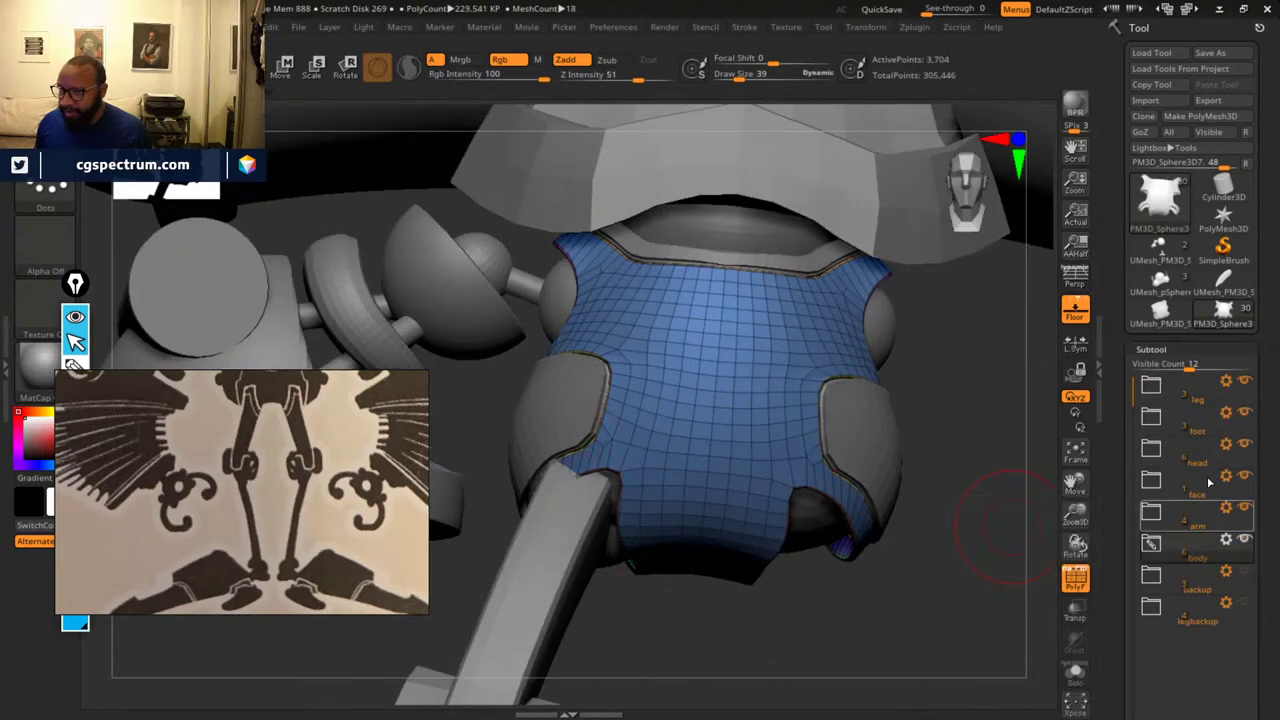
click(1151, 543)
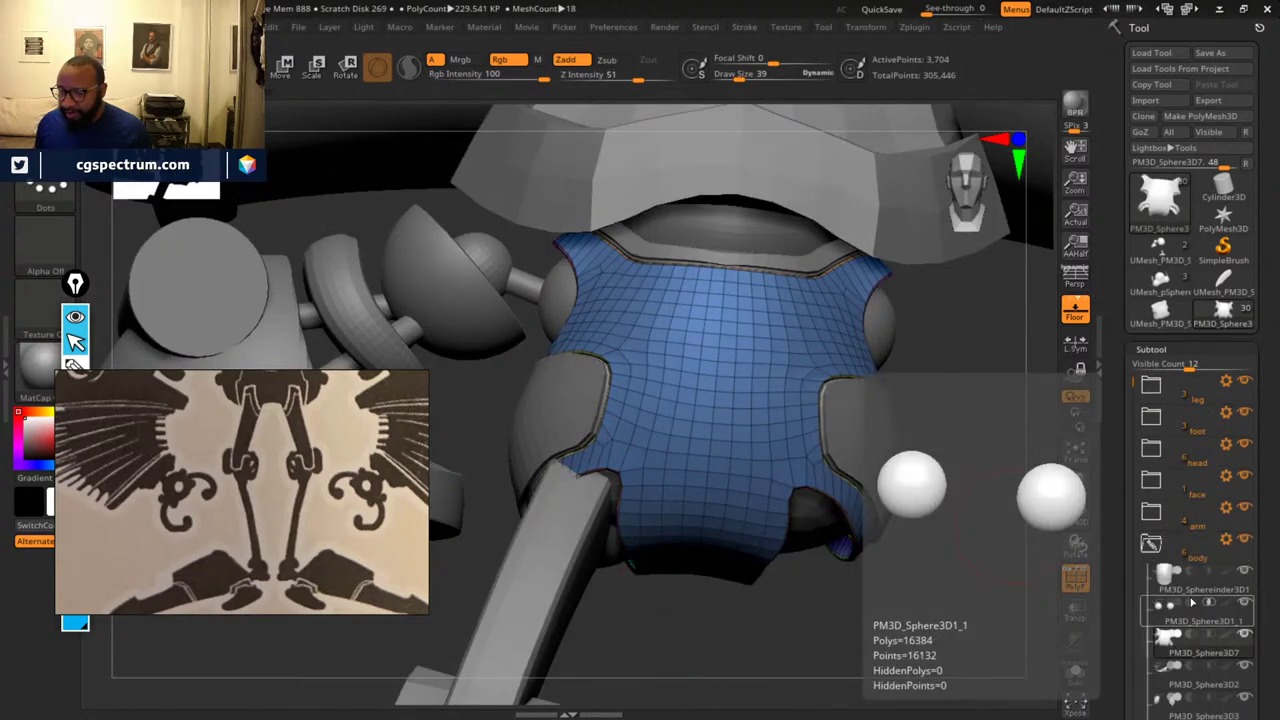
drag(1262, 651, 1262, 513)
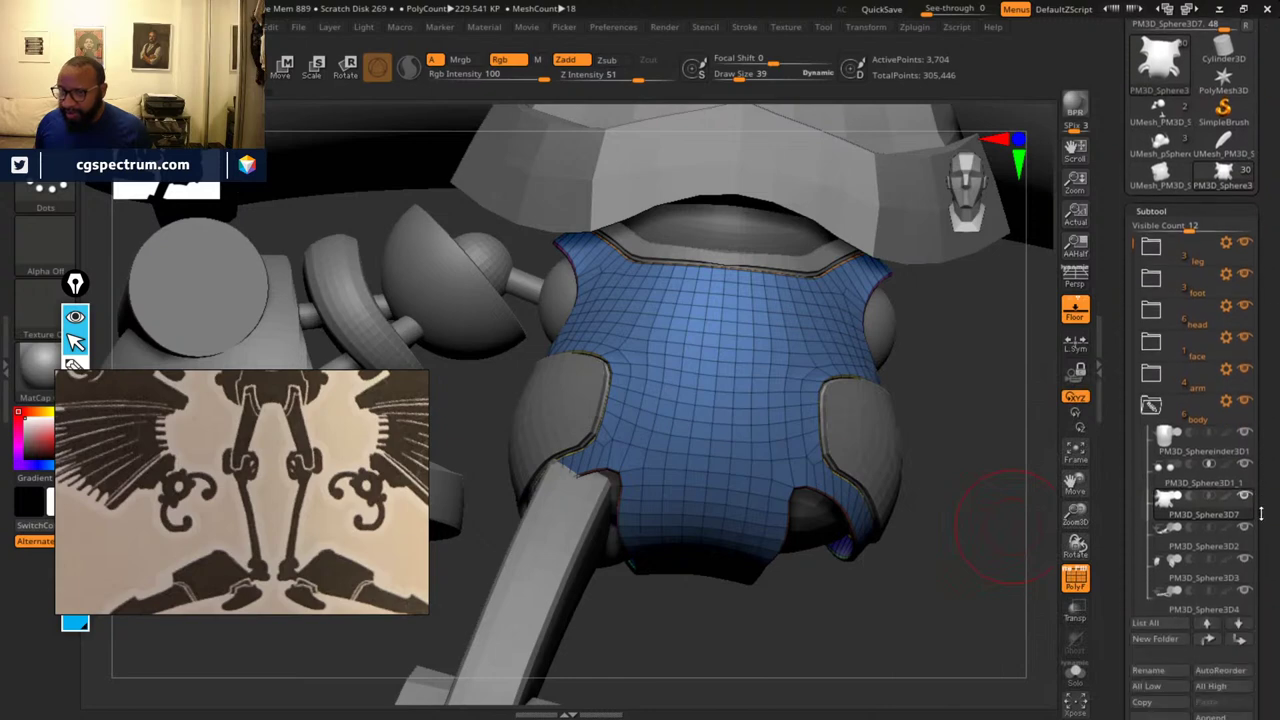
alt+click(570, 397)
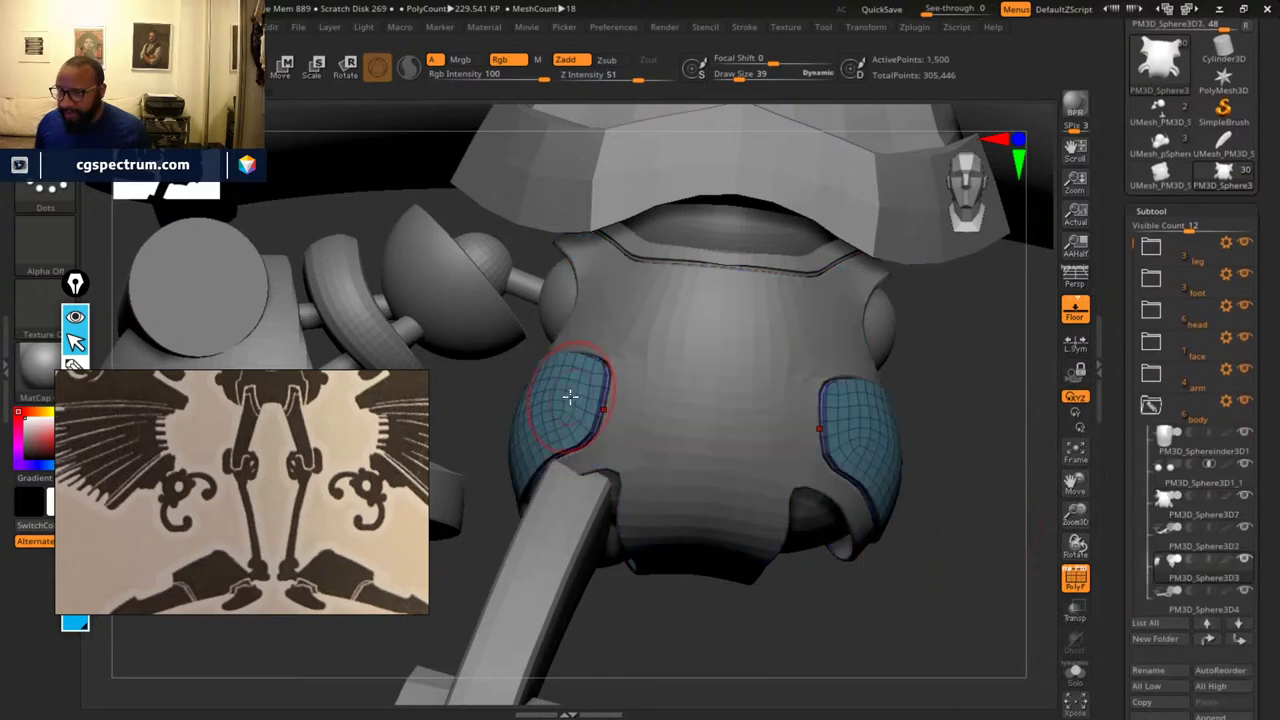
alt+click(652, 420)
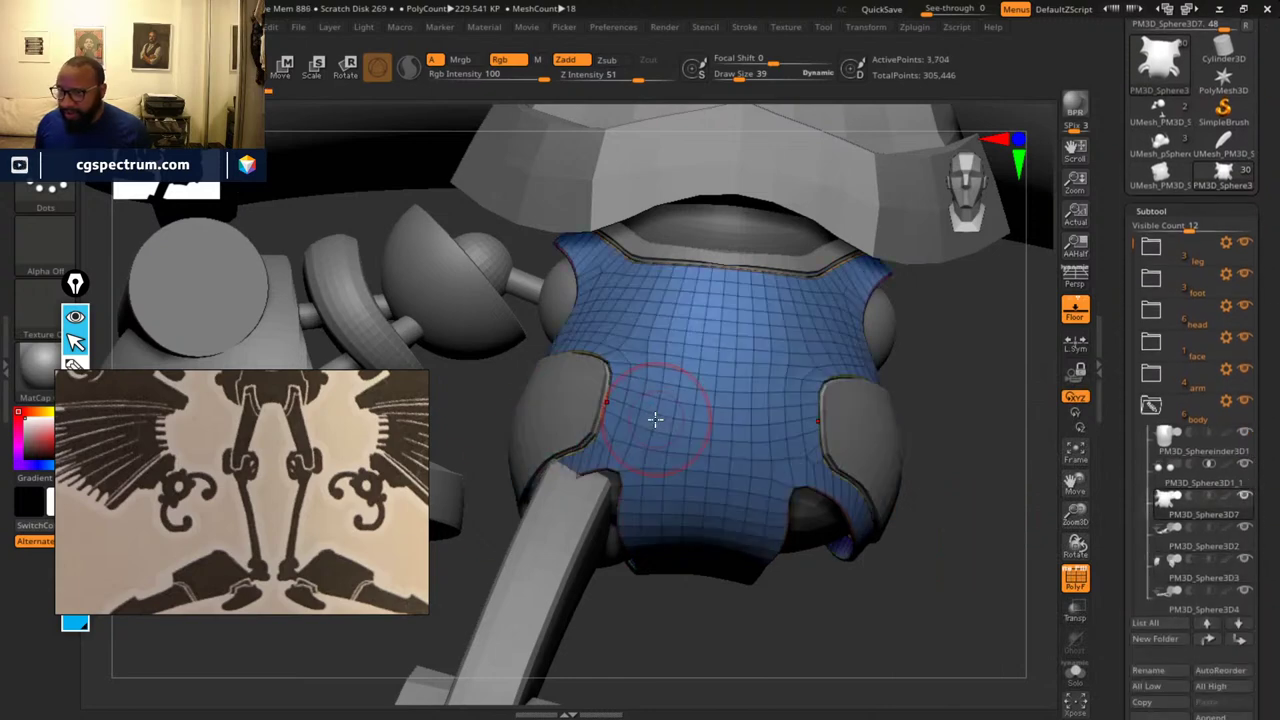
alt+click(562, 414)
alt+click(653, 428)
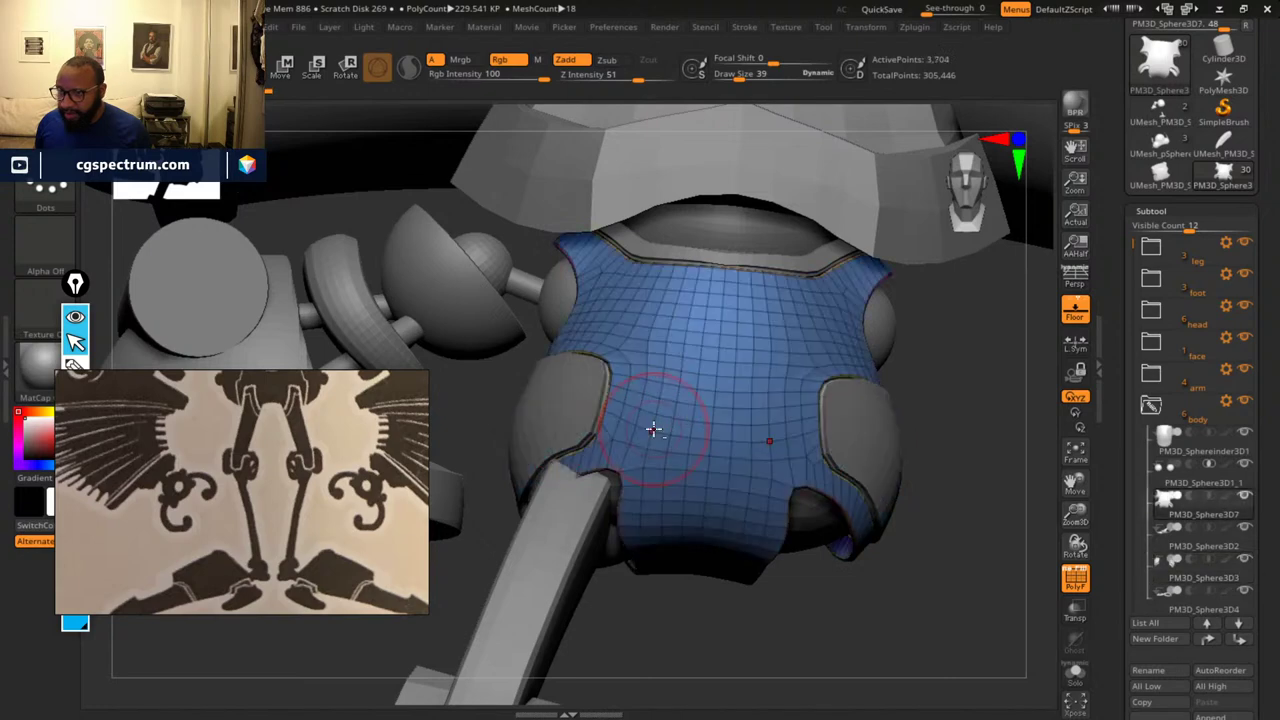
alt+click(532, 401)
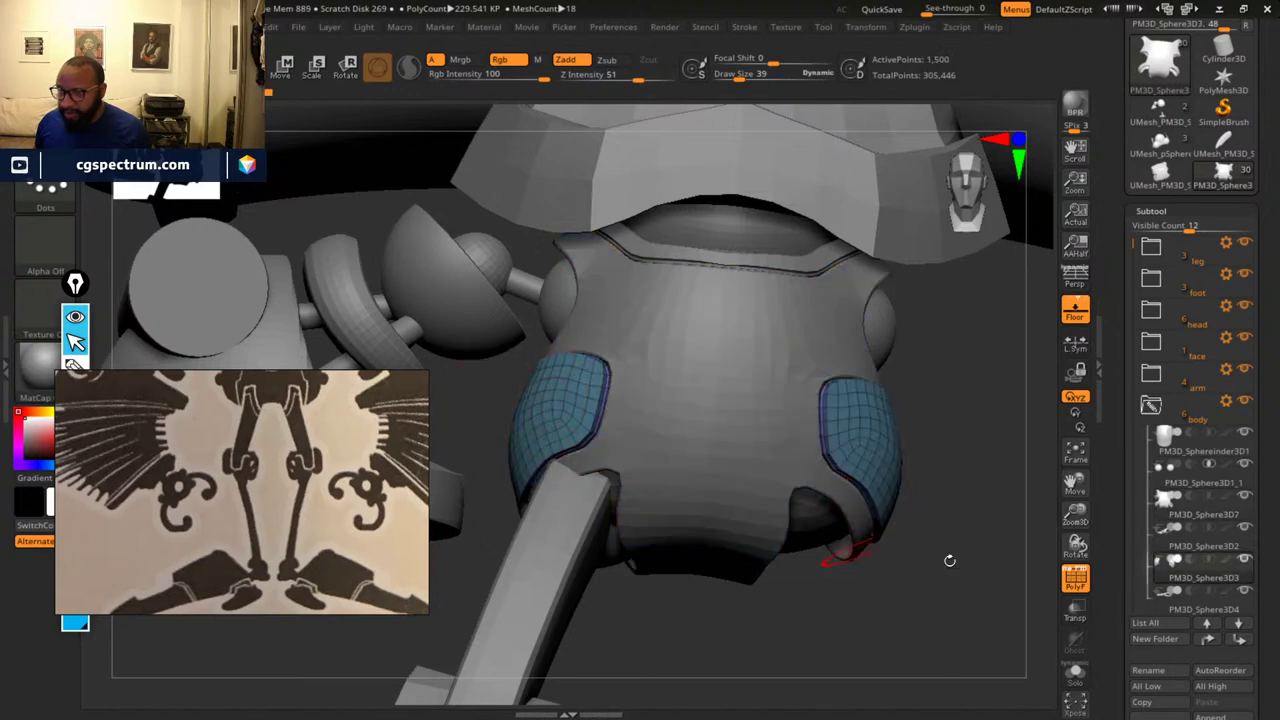
- Reorder PM3D_Sphere3D3 directly beneath PM3D_Sphere3D7 in the body folder and merge the side panels into the central shell
drag(1209, 539, 1207, 537)
click(1204, 517)
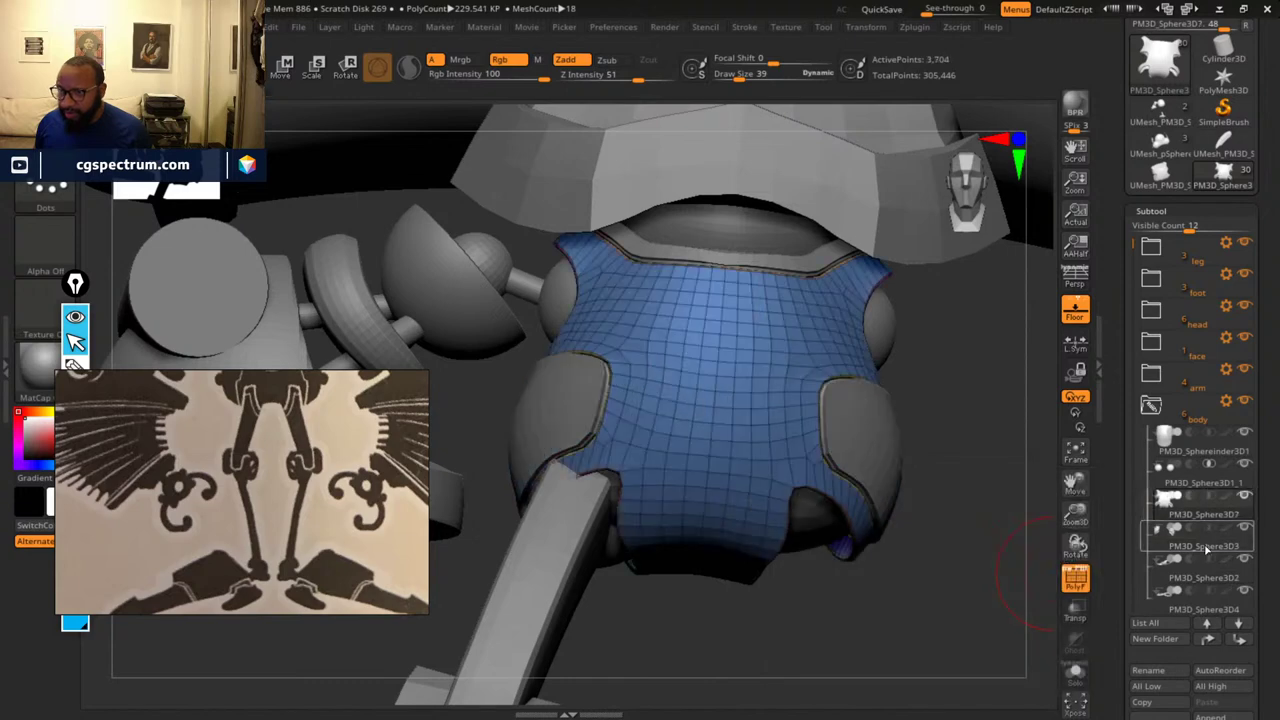
click(1206, 549)
click(1208, 516)
drag(1268, 539, 1249, 452)
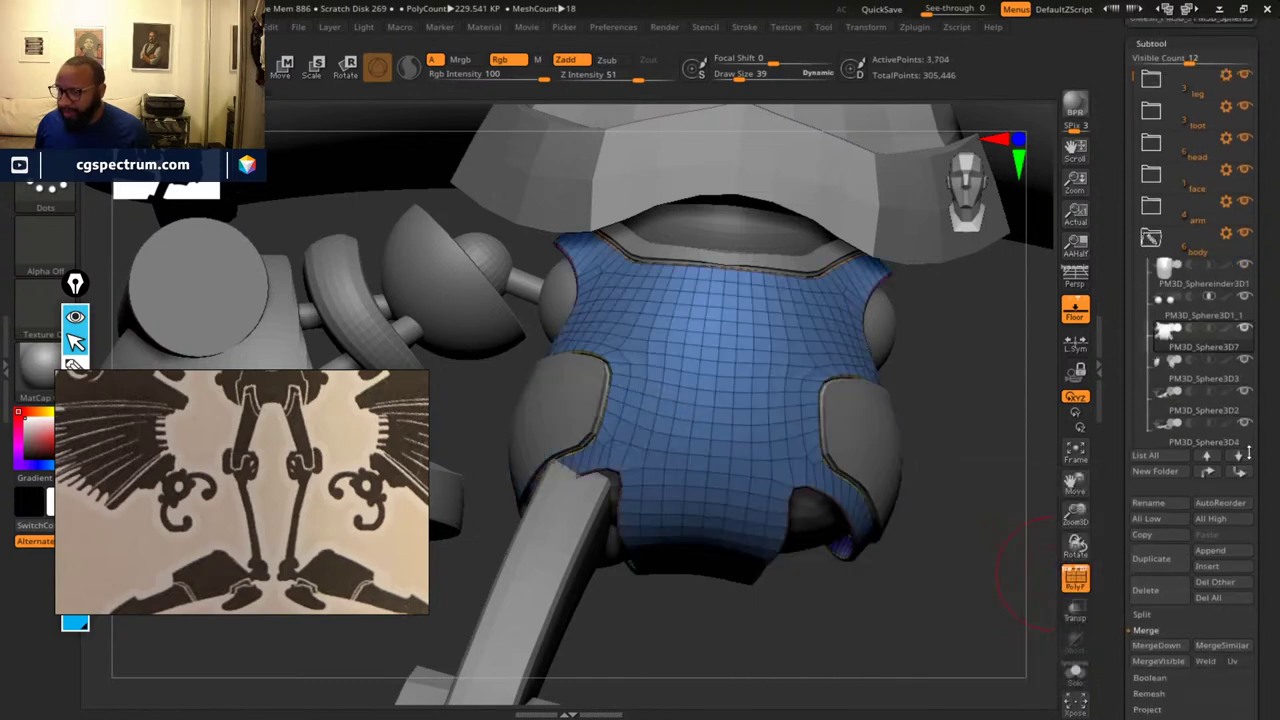
click(1158, 646)
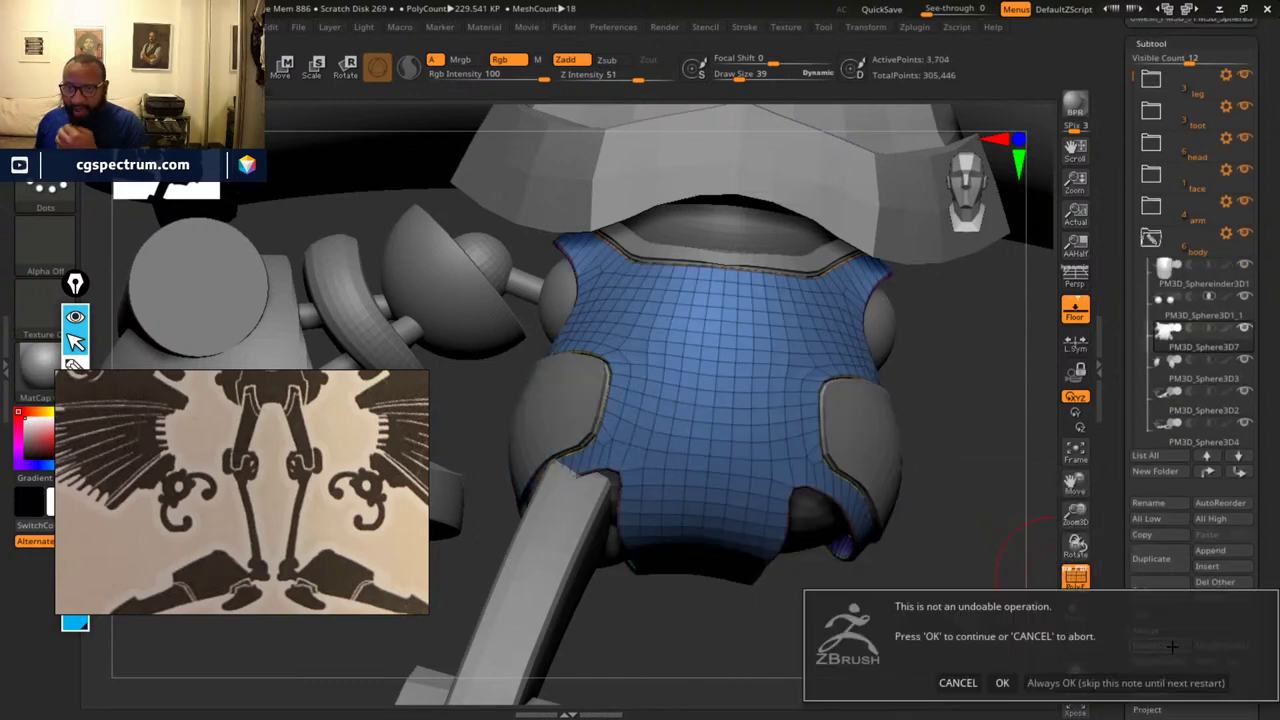
click(1002, 683)
- Set the Move brush's draw size to 151 and pull the merged shell's edge upwards, away from the top of the leg
drag(806, 654, 676, 425)
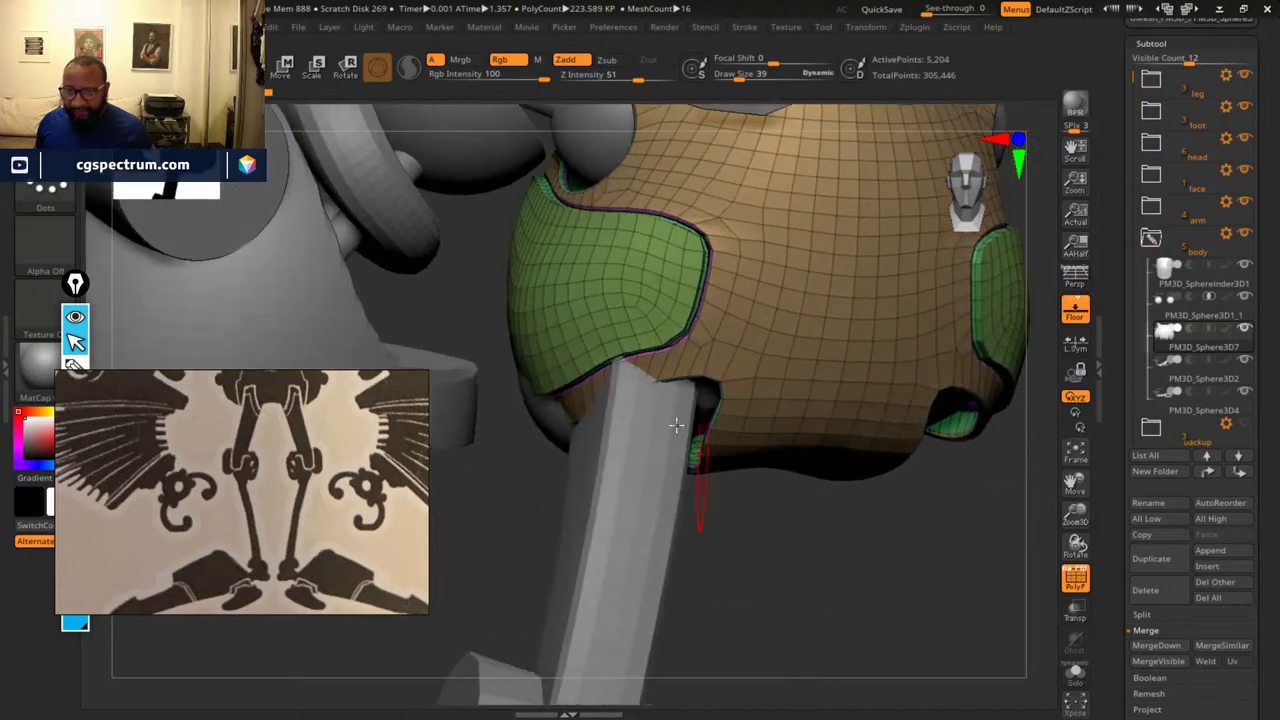
drag(578, 382, 834, 511)
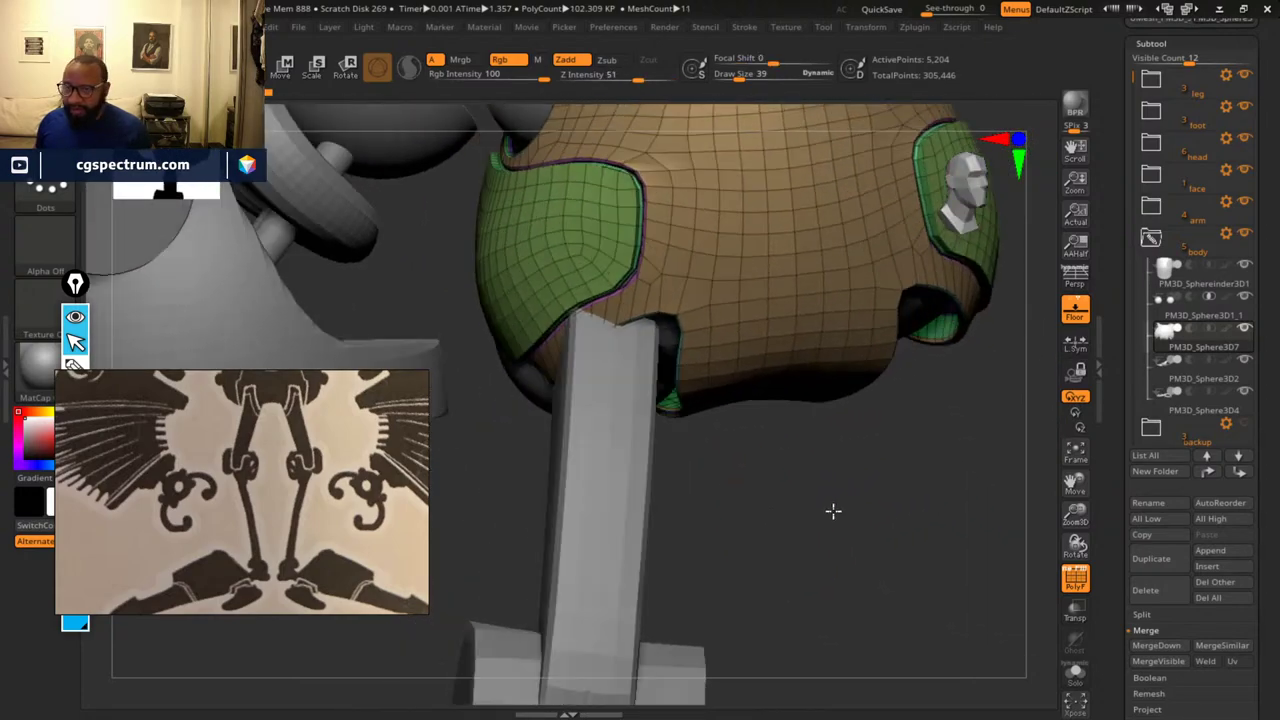
key(space)
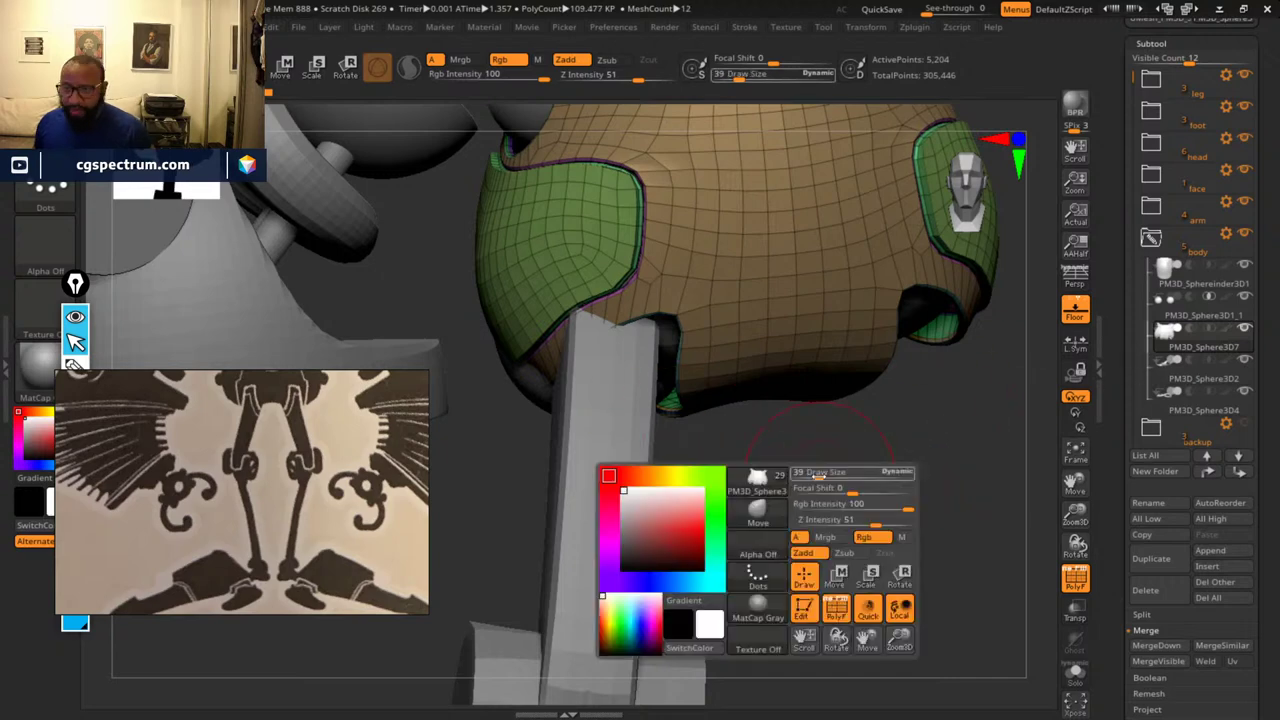
drag(812, 476, 832, 477)
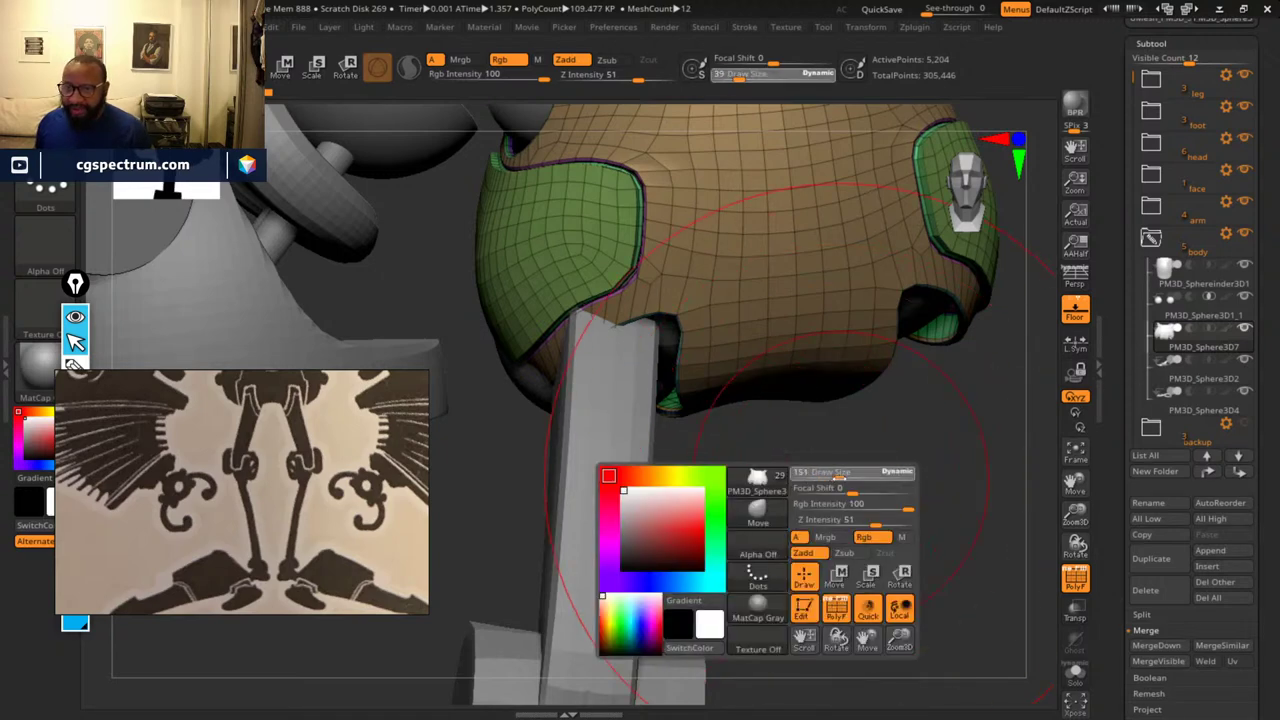
mouse_move(535, 363)
mouse_down()
mouse_move(507, 357)
mouse_move(503, 372)
mouse_up()
drag(686, 477, 812, 366)
drag(931, 401, 838, 377)
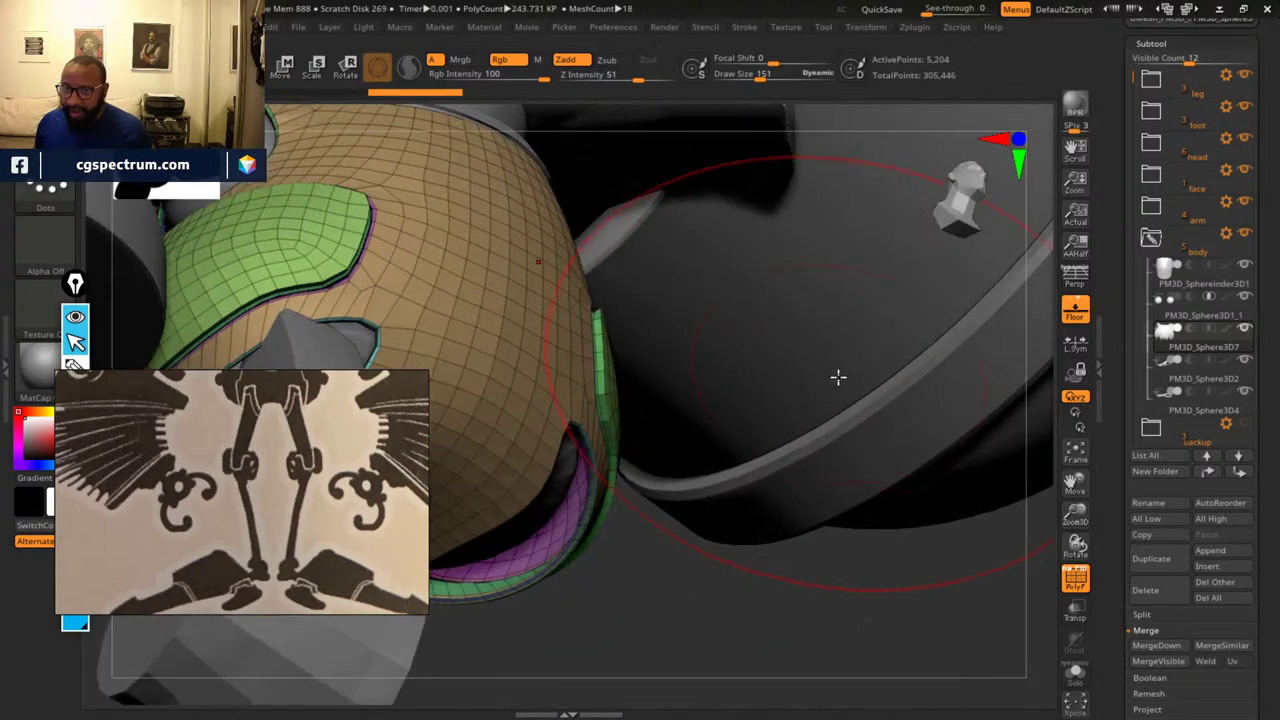
drag(783, 604, 751, 449)
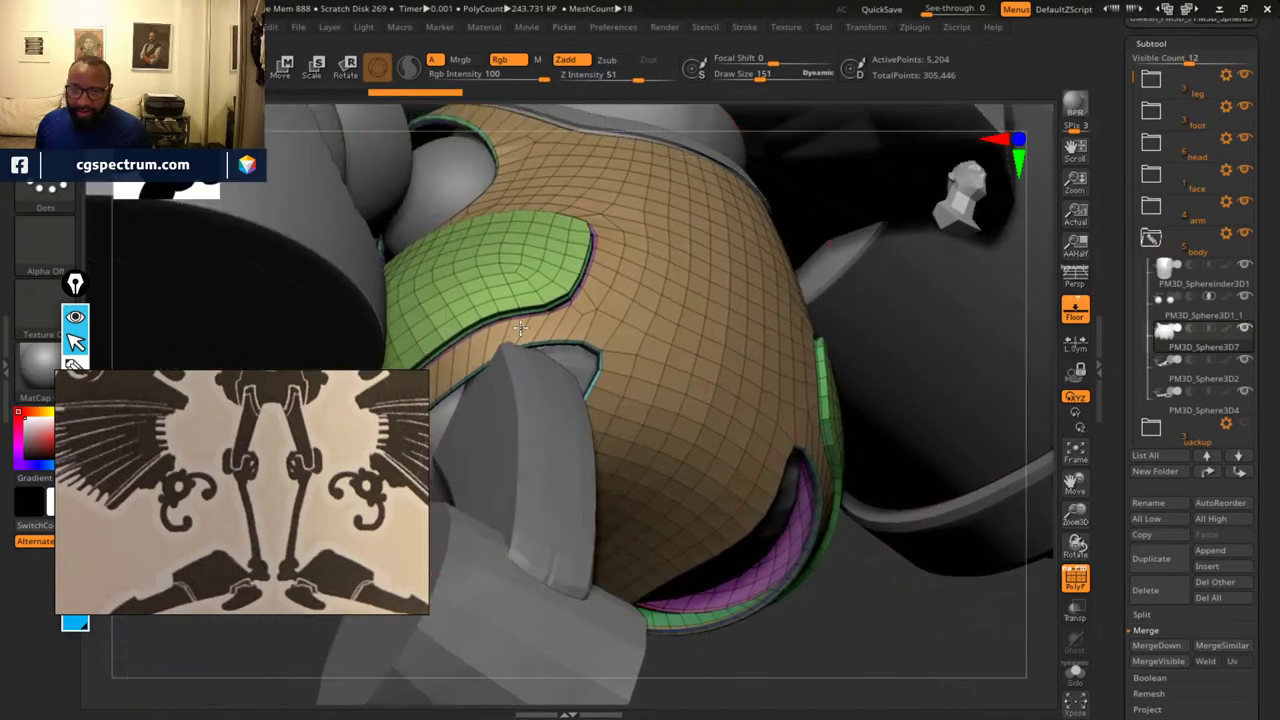
drag(518, 312, 518, 301)
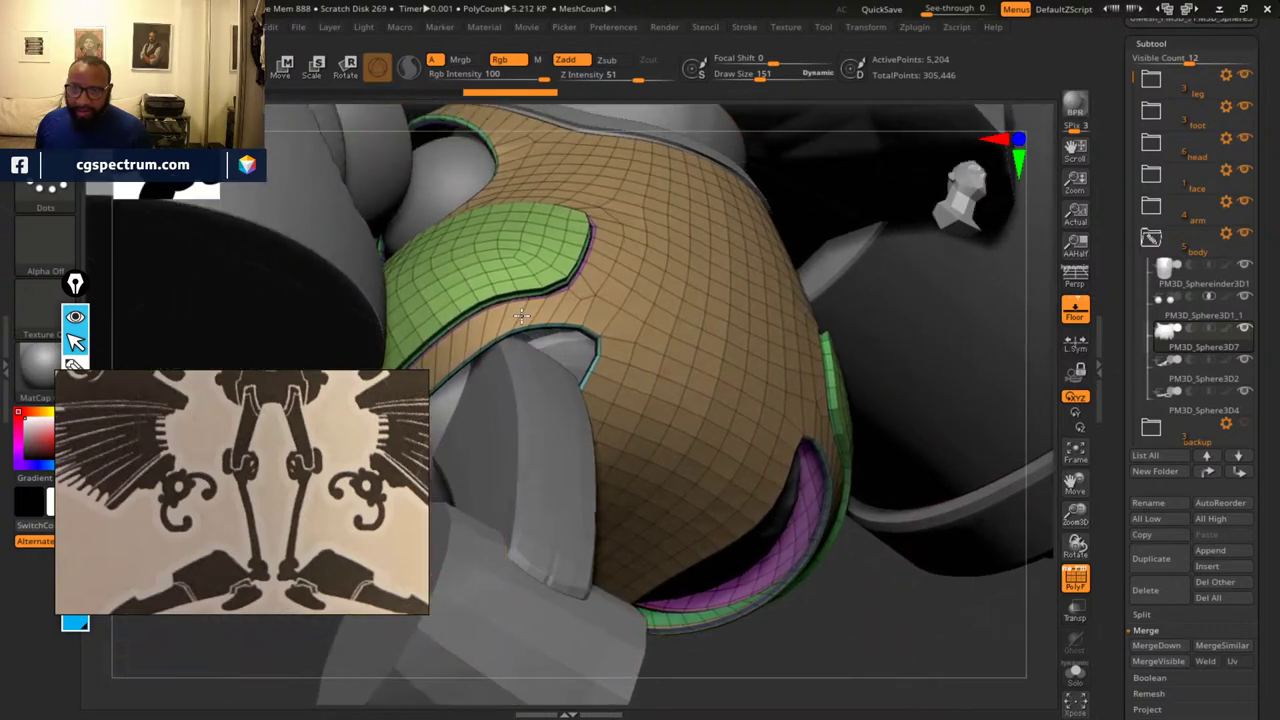
- Reduce the draw size to 58 and push the inner edge of the leg opening towards the middle of the shell
mouse_move(905, 631)
mouse_down()
mouse_move(857, 551)
mouse_move(623, 457)
mouse_up()
key(space)
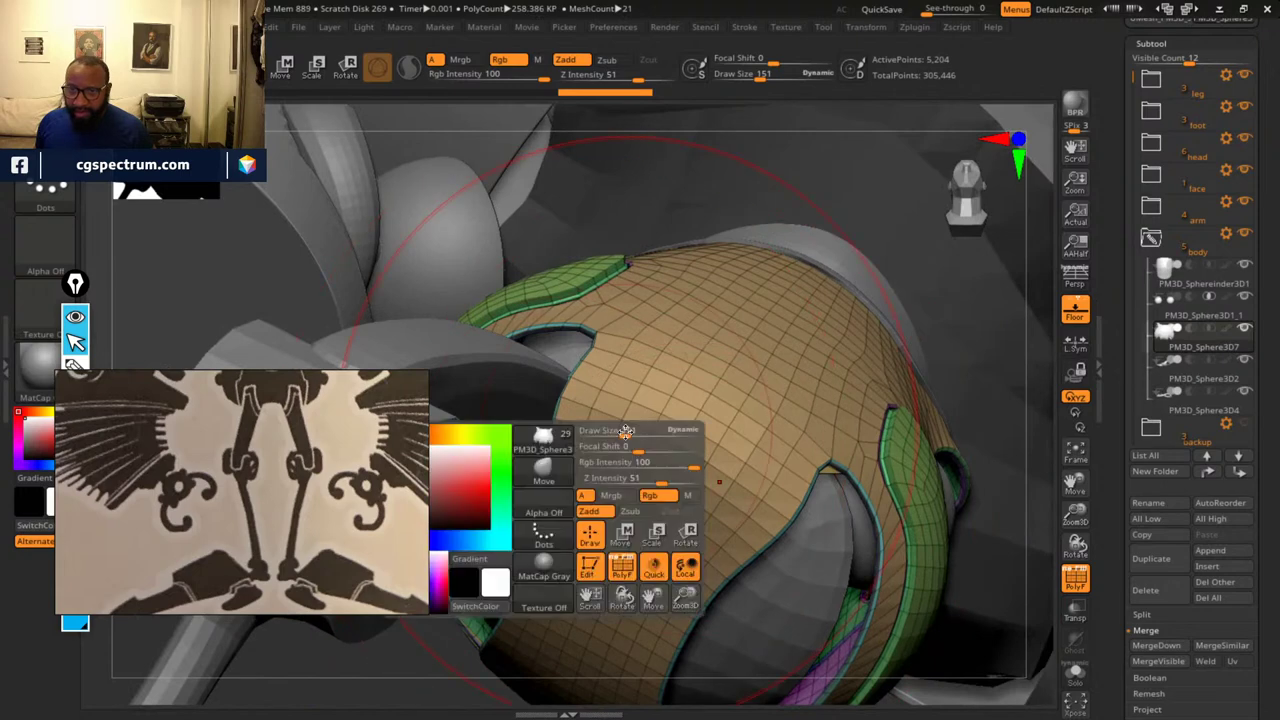
click(608, 435)
drag(584, 409, 610, 414)
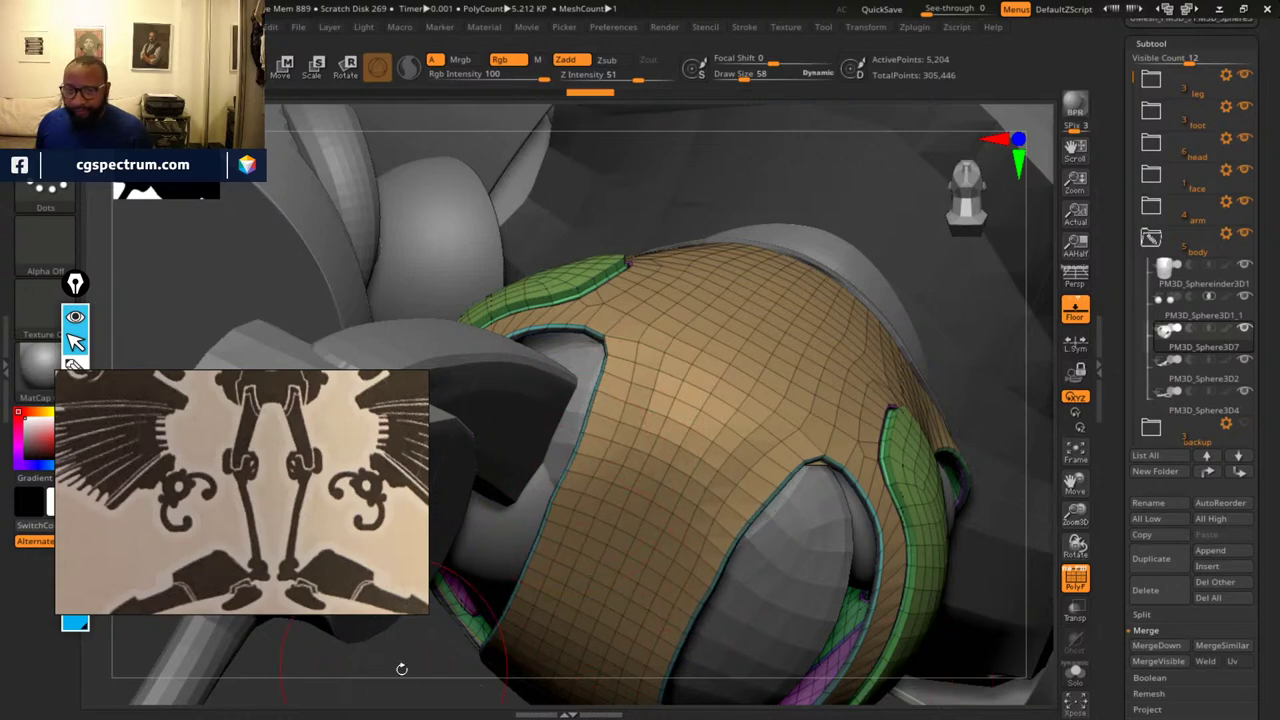
- Reshape the rim of the leg opening with the Move brush so it clears the ball at the hip joint
mouse_move(401, 668)
mouse_down()
mouse_move(457, 663)
mouse_move(380, 646)
mouse_move(443, 689)
mouse_move(536, 694)
mouse_move(526, 586)
mouse_move(631, 597)
mouse_move(634, 577)
mouse_move(743, 597)
mouse_move(877, 571)
mouse_move(877, 543)
mouse_move(903, 534)
mouse_move(998, 556)
mouse_move(556, 356)
mouse_move(558, 306)
mouse_move(535, 336)
mouse_up()
drag(511, 397, 506, 390)
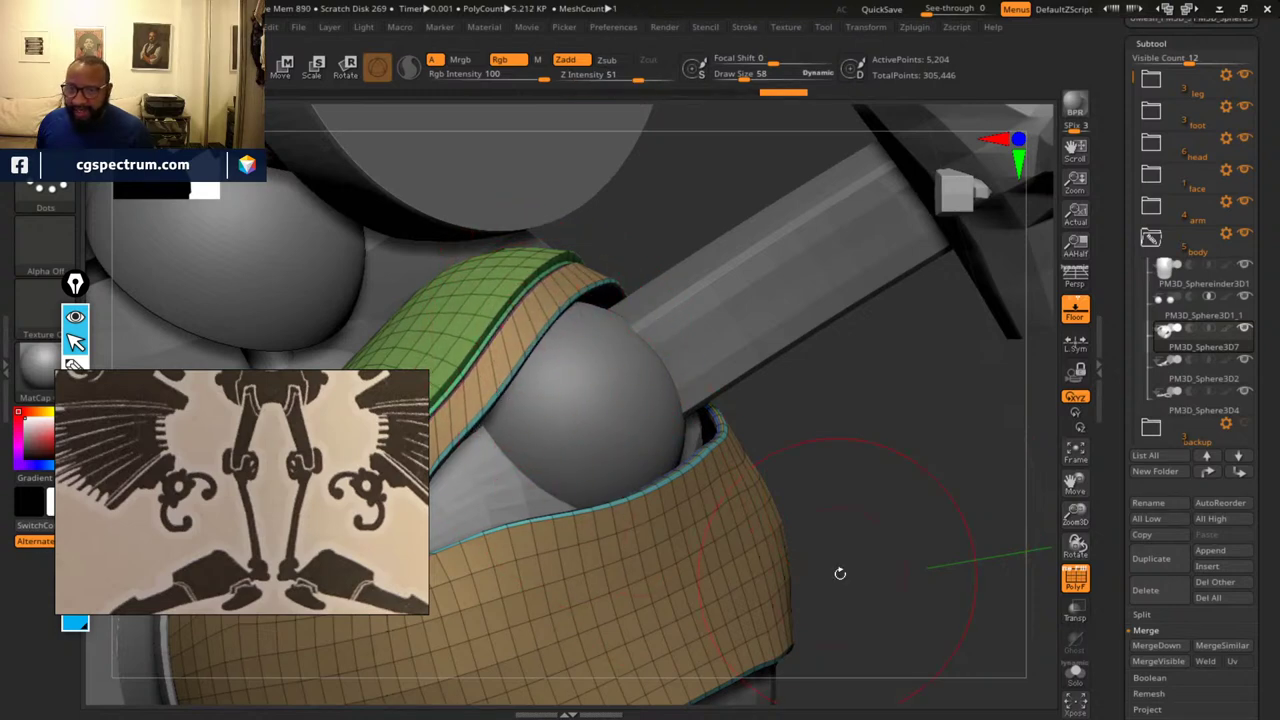
mouse_move(840, 573)
mouse_down()
mouse_move(908, 471)
mouse_move(926, 469)
mouse_up()
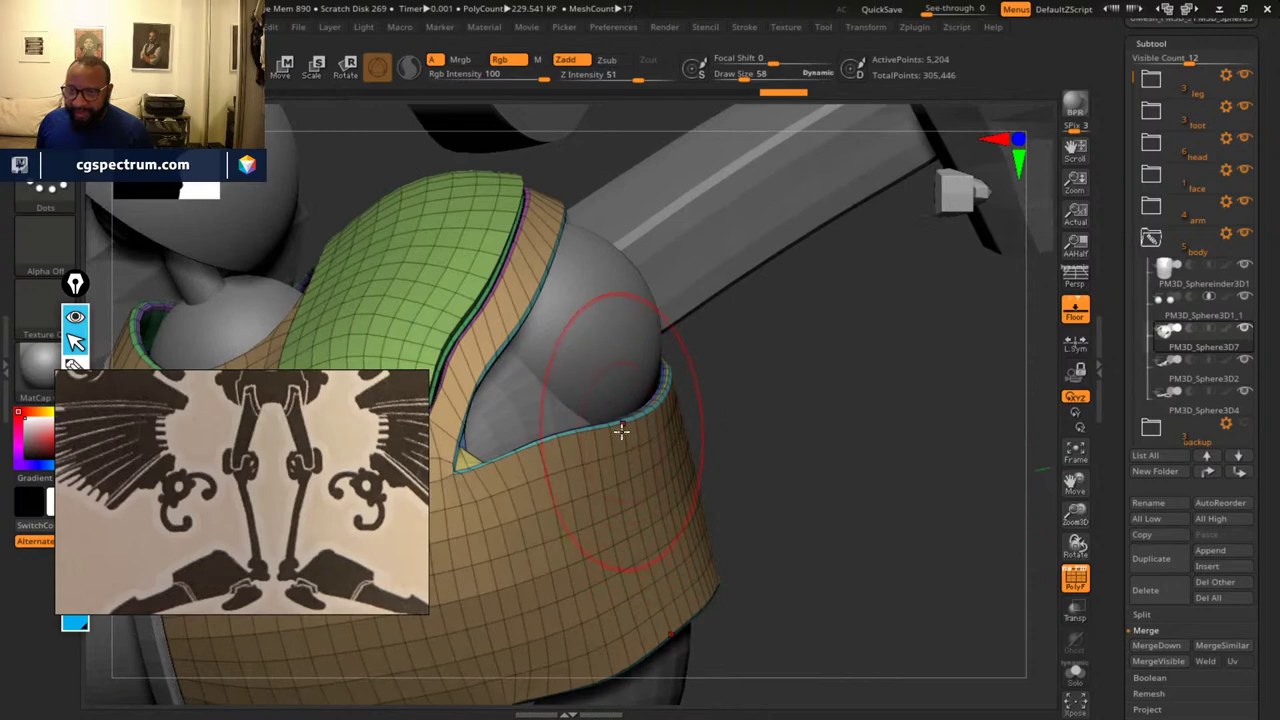
drag(622, 431, 635, 431)
drag(745, 425, 840, 385)
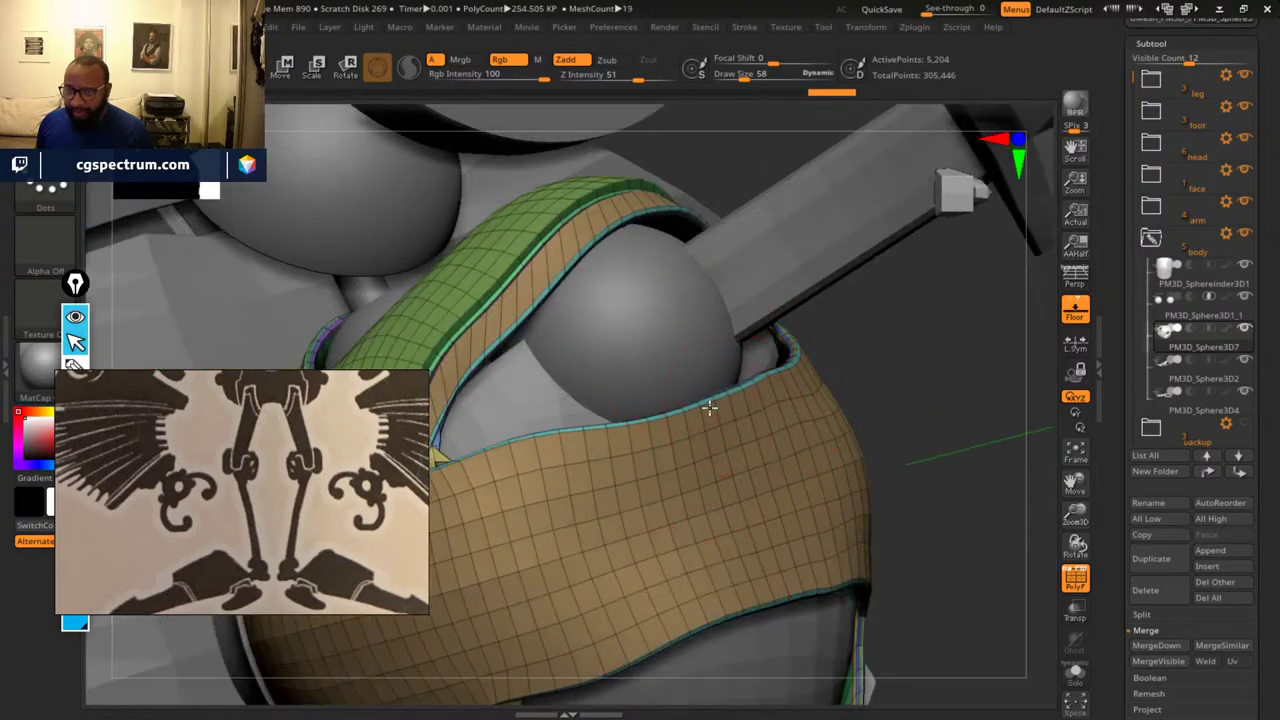
mouse_move(711, 420)
right_down()
mouse_move(903, 397)
mouse_move(731, 417)
right_up()
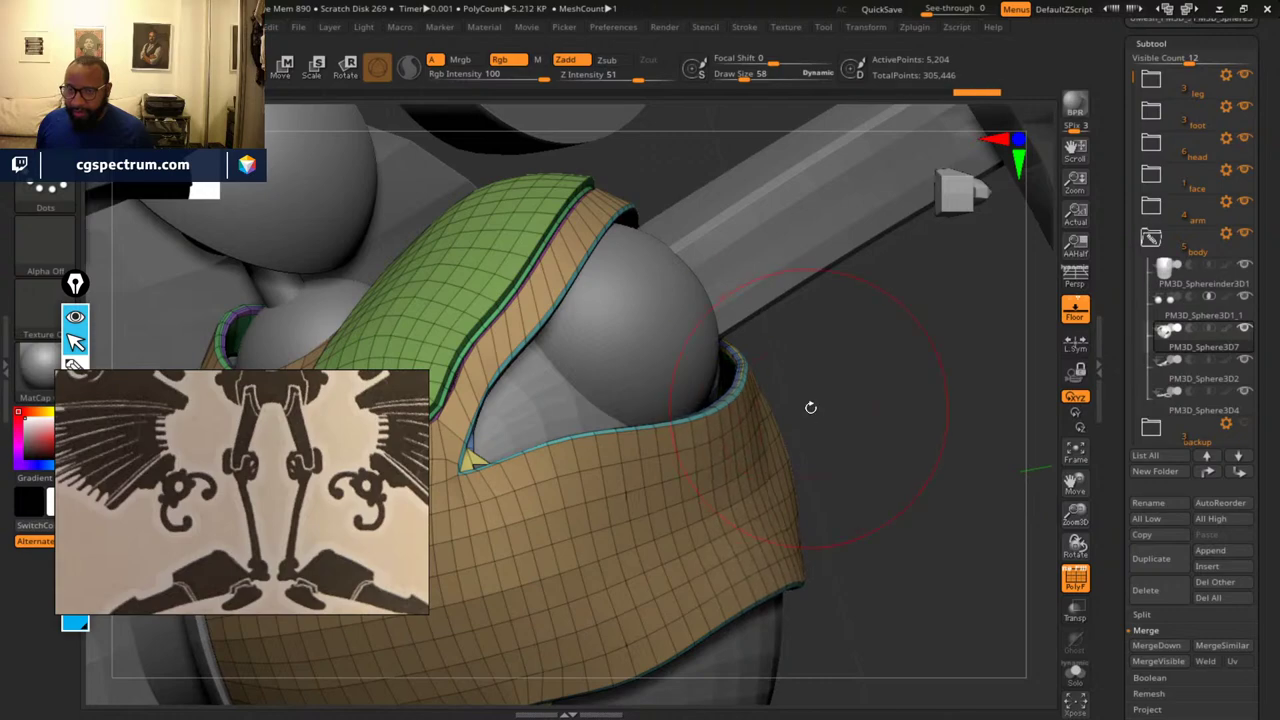
right_drag(810, 407, 770, 420)
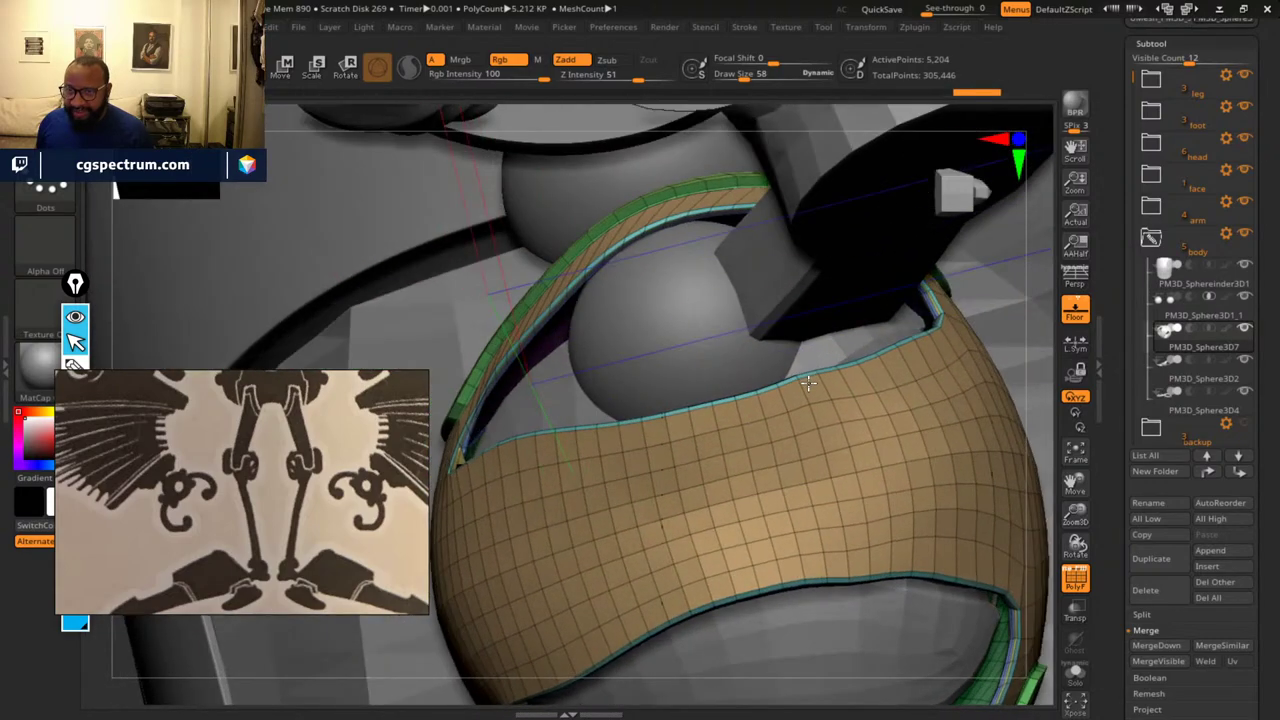
- Set the Move brush's draw size to 42 and refine the narrow shell strip along the leg opening's rim so it clears the hip ball
key(space)
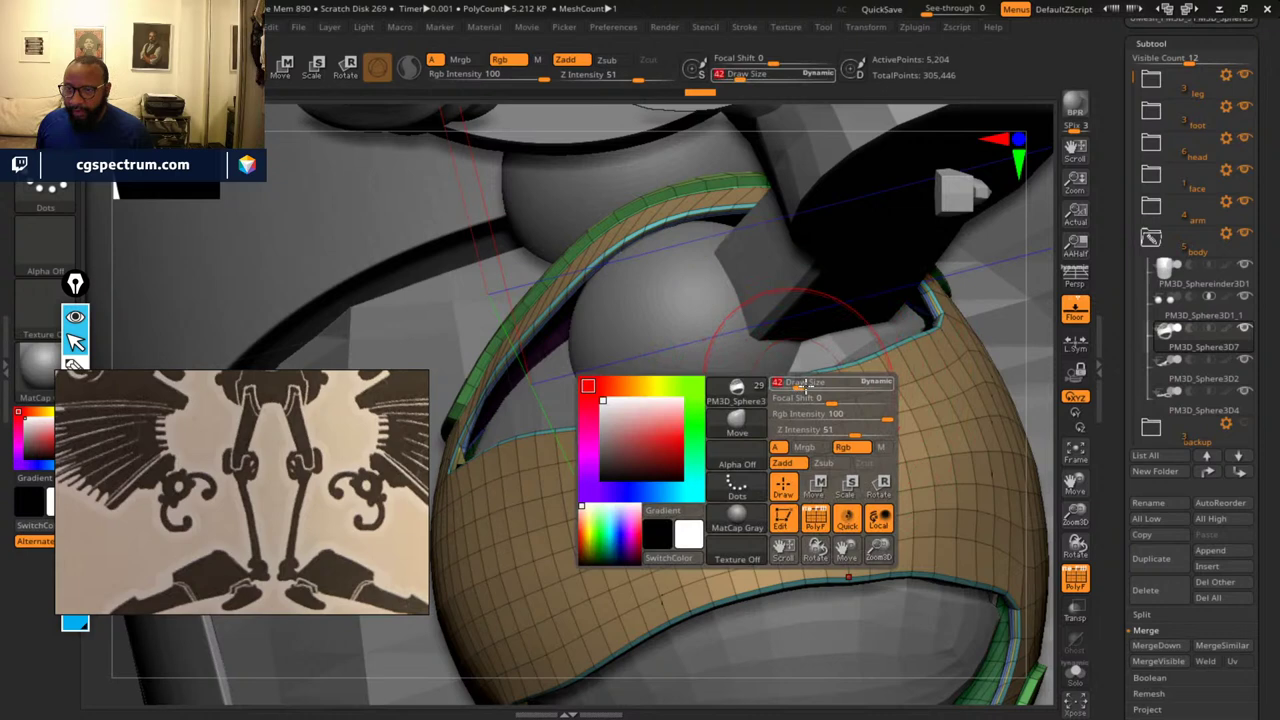
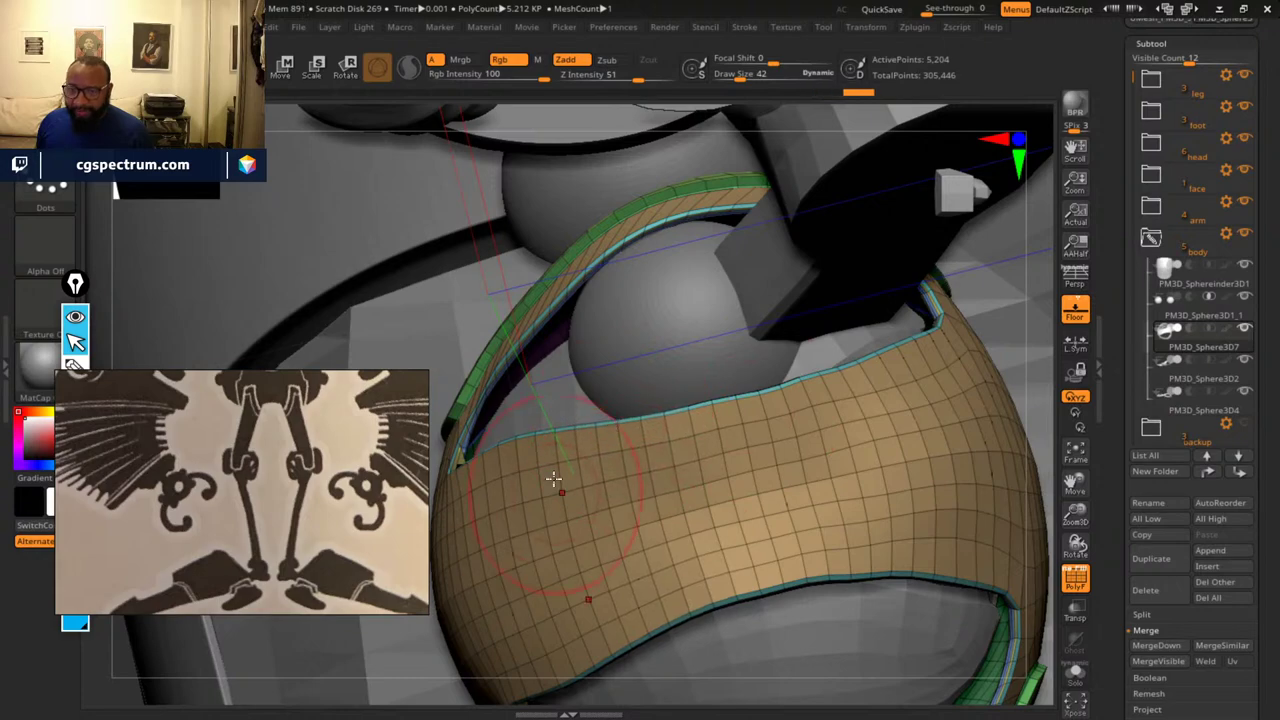
drag(389, 338, 472, 369)
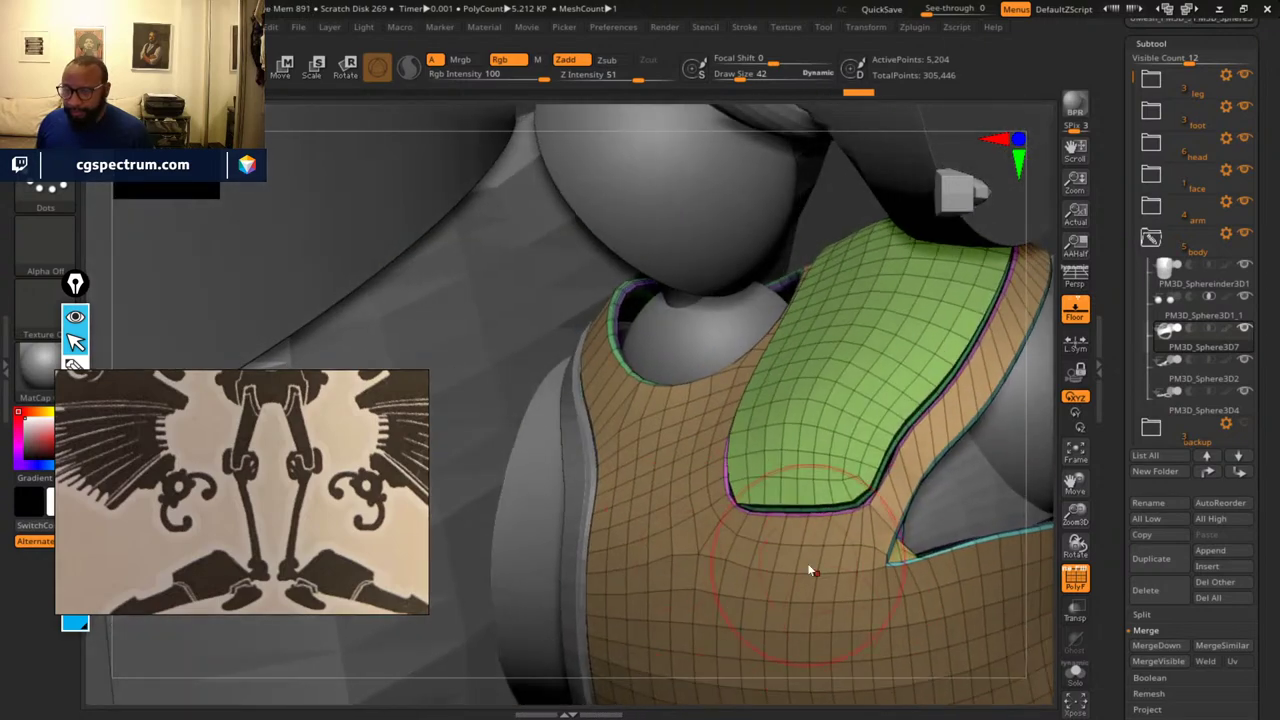
mouse_move(889, 474)
right_down()
mouse_move(837, 484)
mouse_move(914, 478)
mouse_move(924, 456)
right_up()
drag(924, 458, 860, 475)
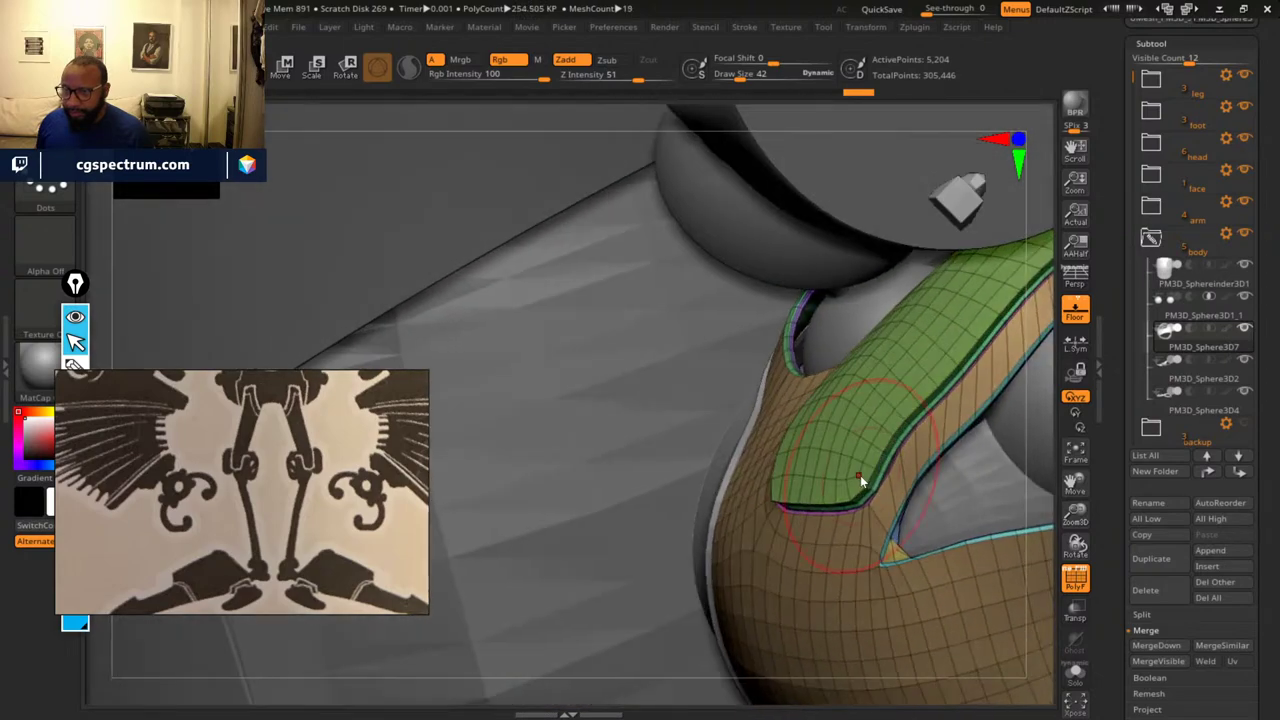
drag(886, 432, 596, 508)
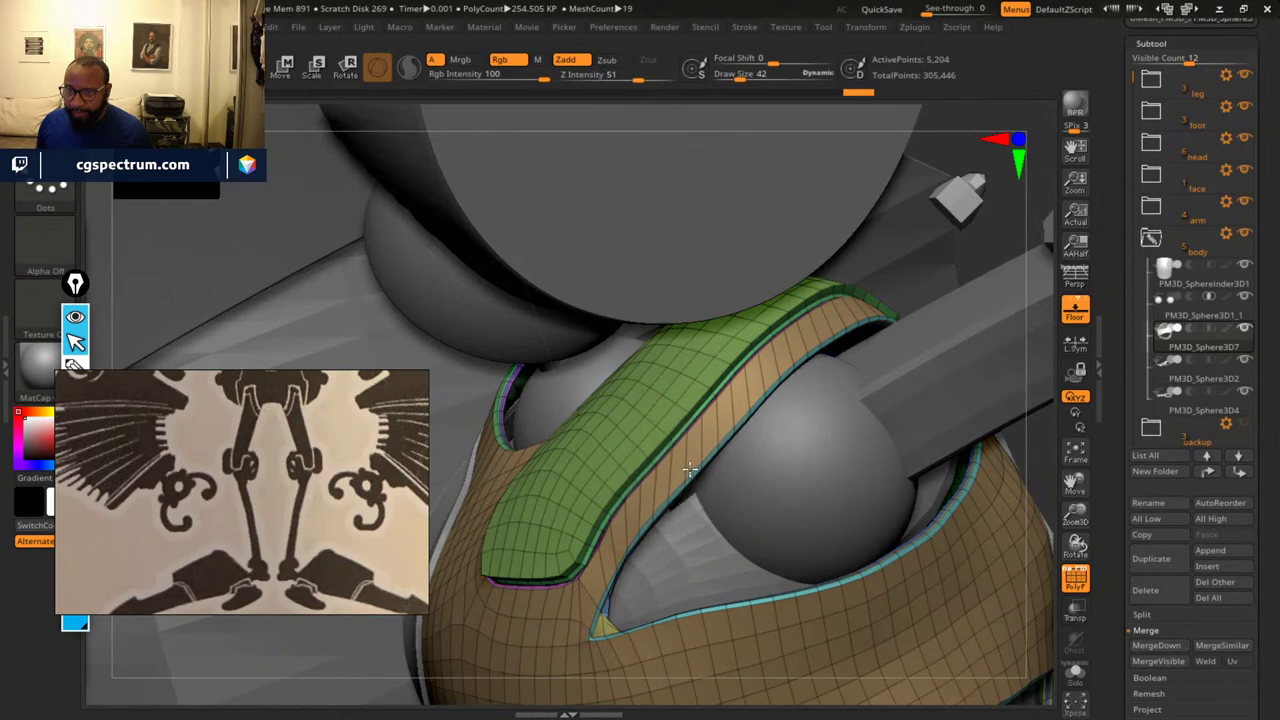
drag(690, 469, 684, 464)
drag(1028, 470, 629, 542)
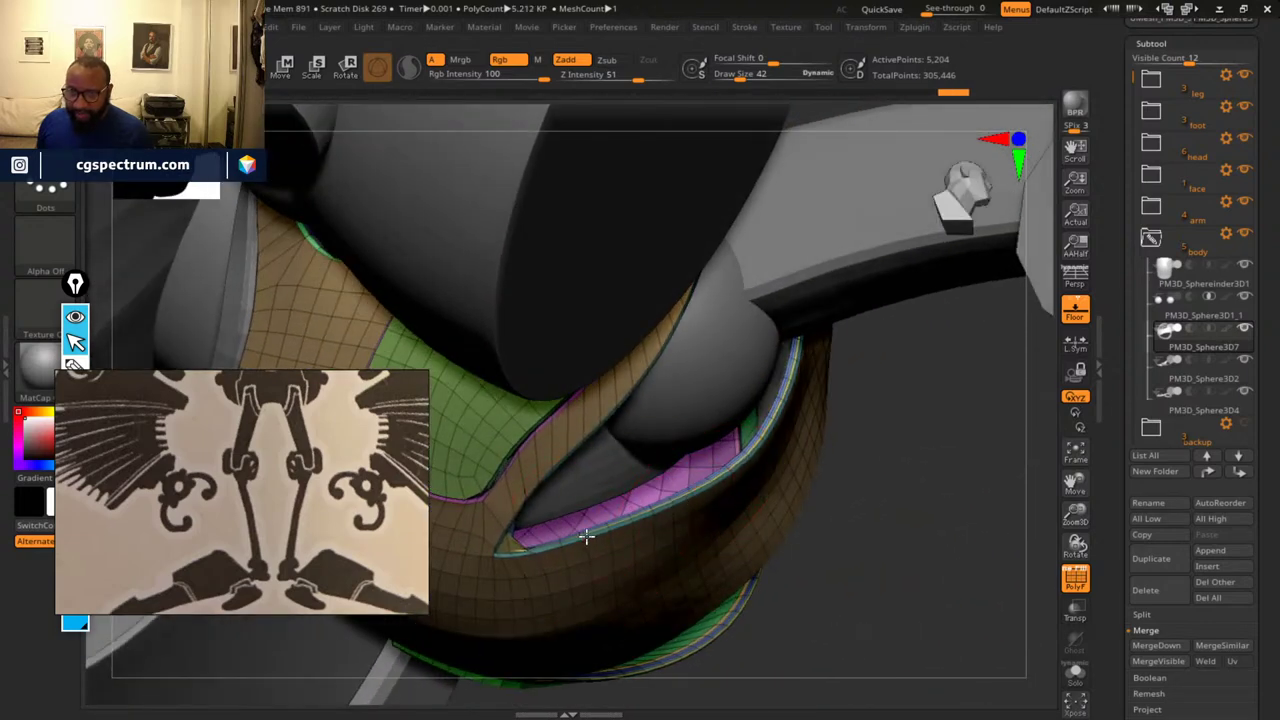
mouse_move(936, 577)
mouse_down()
mouse_move(943, 594)
mouse_move(936, 578)
mouse_up()
- Select the inner panels PM3D_Sphere3D2, set the draw size to 54 and pull the panel's upper edge up behind the hip ball
alt+click(536, 524)
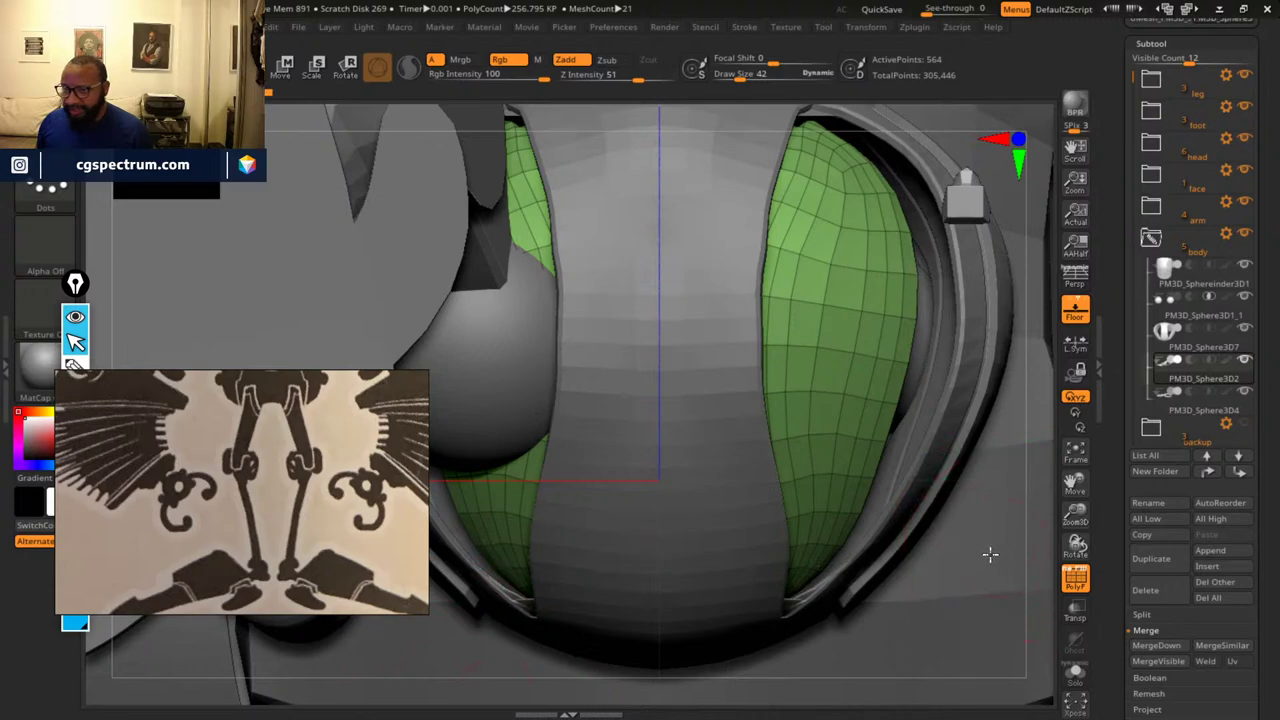
drag(987, 497, 675, 381)
key(space)
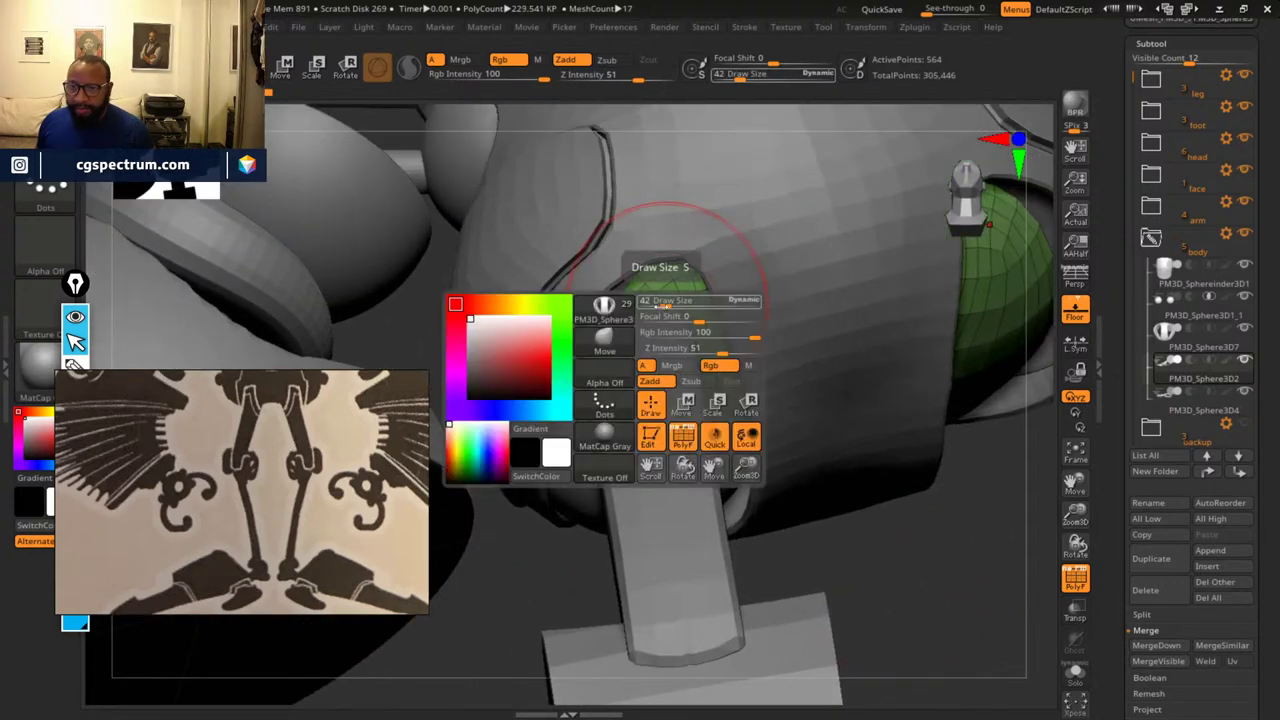
drag(666, 302, 620, 280)
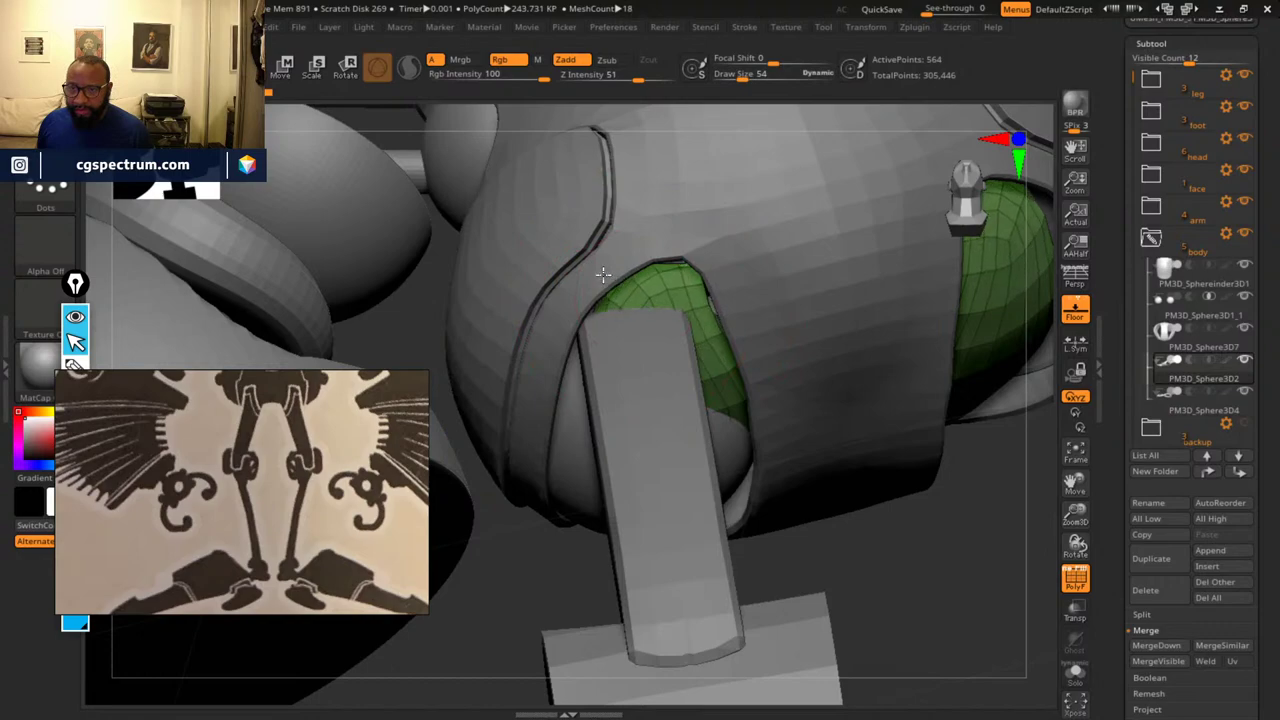
mouse_move(871, 563)
mouse_down()
mouse_move(894, 429)
mouse_move(974, 437)
mouse_move(879, 480)
mouse_move(634, 403)
mouse_move(866, 440)
mouse_move(937, 594)
mouse_move(999, 630)
mouse_move(1037, 534)
mouse_move(625, 425)
mouse_up()
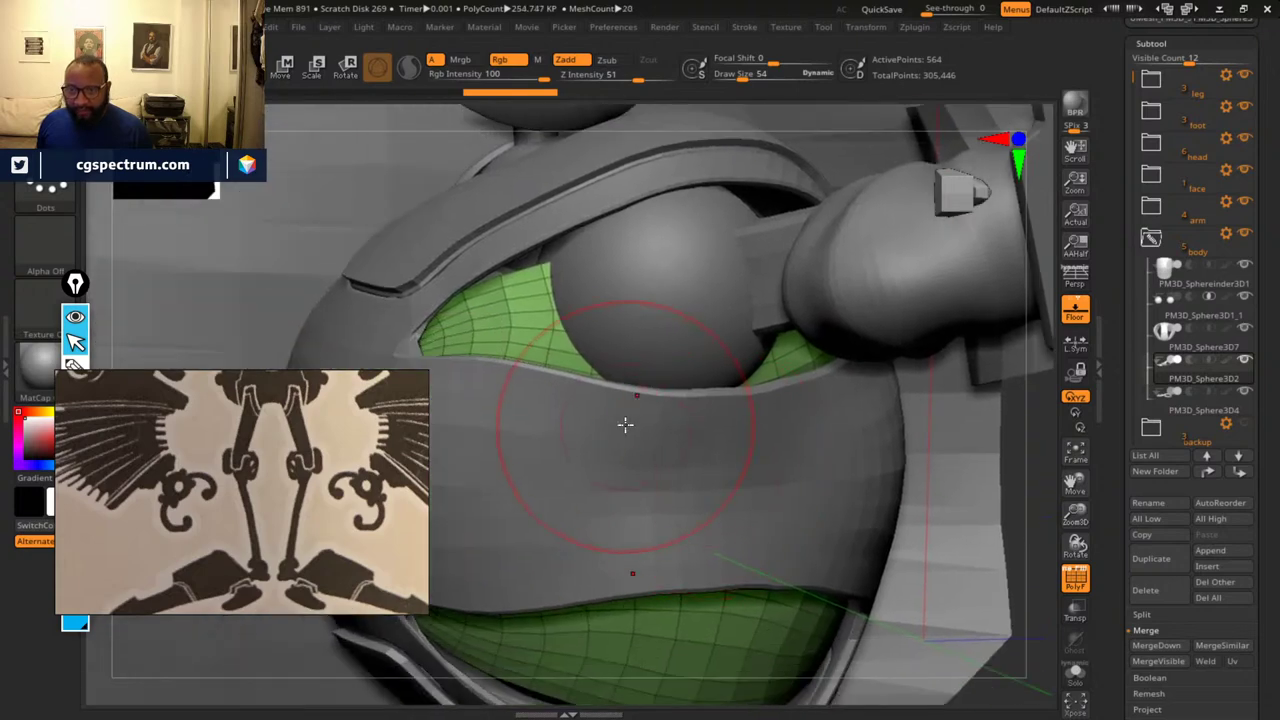
drag(530, 279, 565, 236)
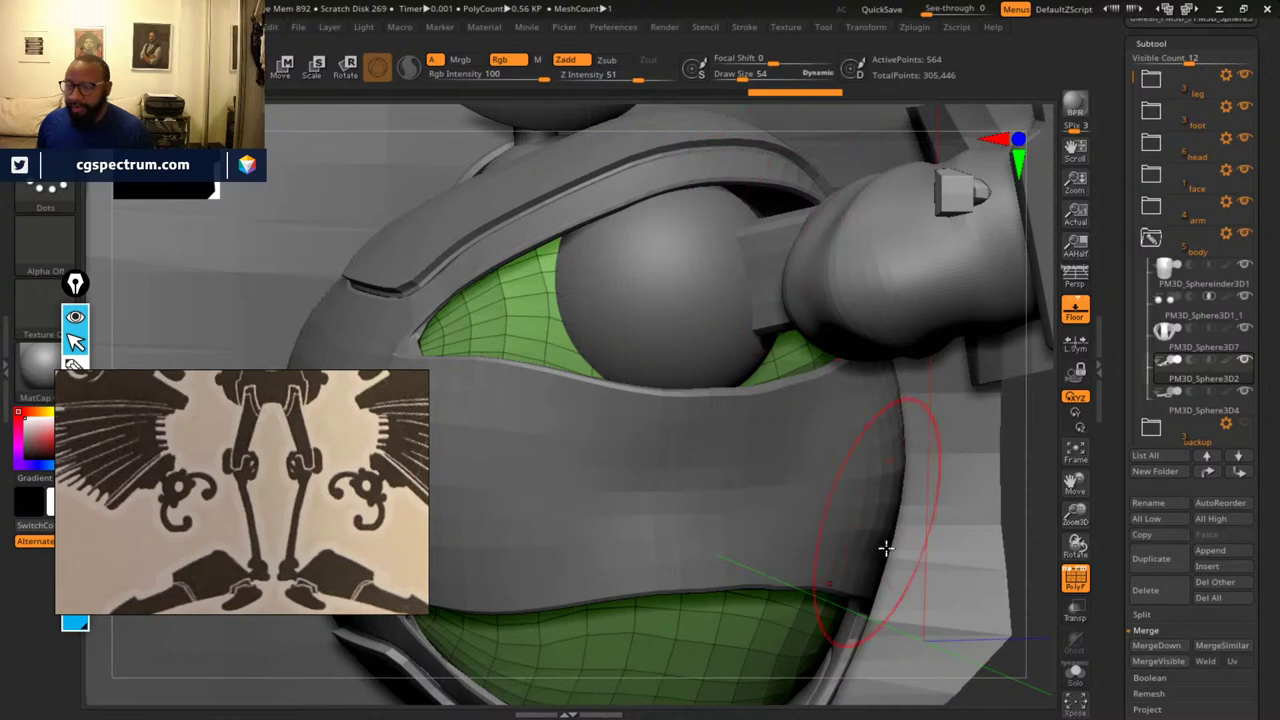
drag(885, 548, 1038, 599)
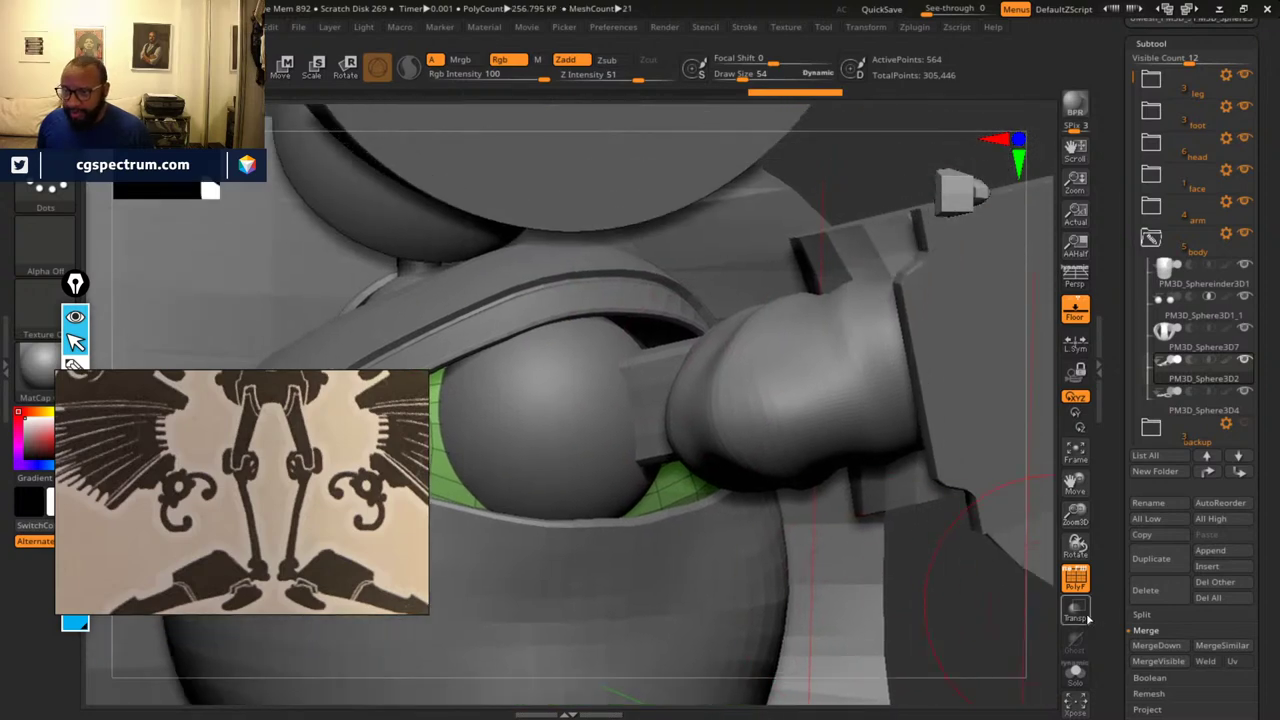
- With transparency on, extend the inner panel's edges with the Move brush so they tuck under the rim of the leg opening
click(1078, 612)
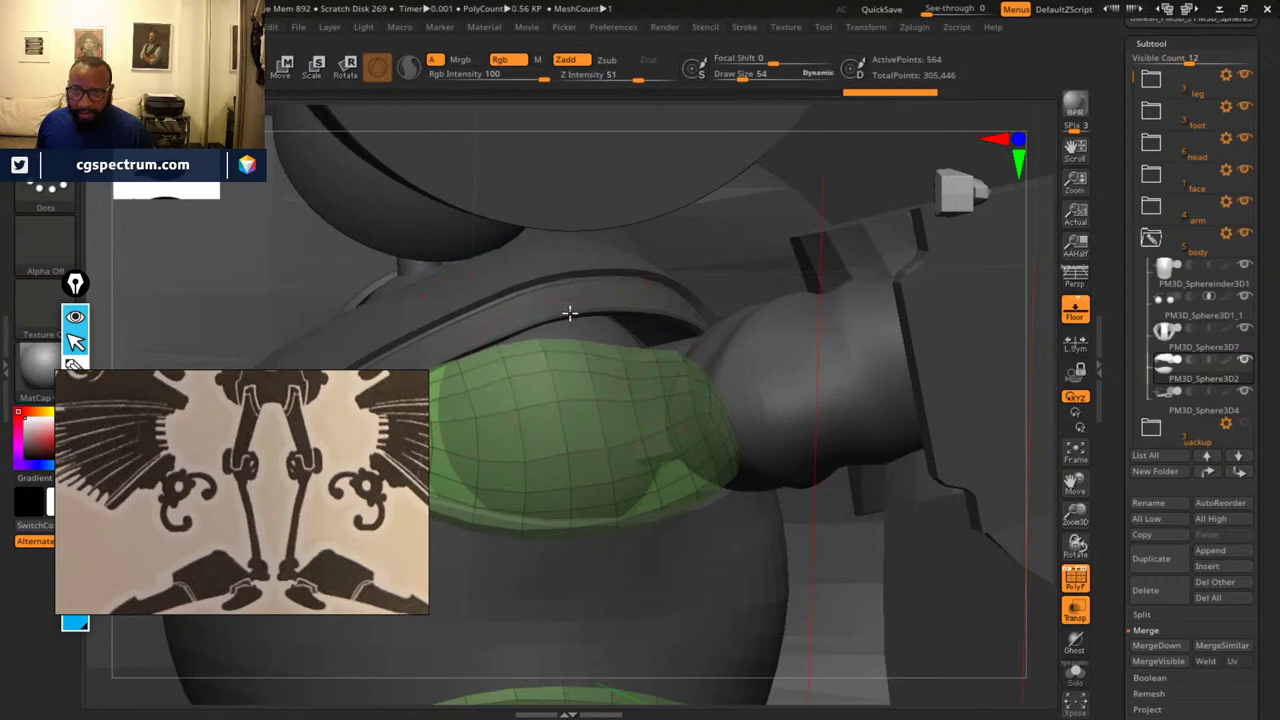
right_drag(637, 331, 741, 436)
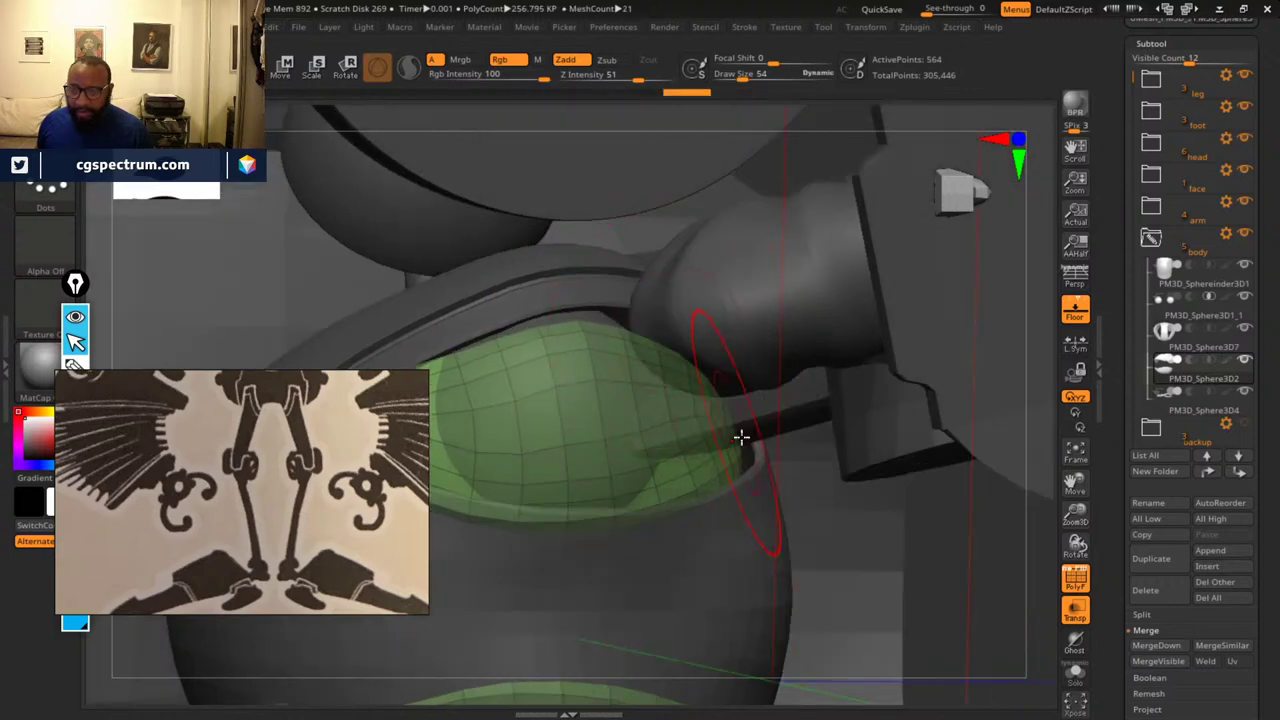
mouse_move(937, 545)
right_down()
mouse_move(940, 589)
mouse_move(914, 597)
mouse_move(870, 575)
right_up()
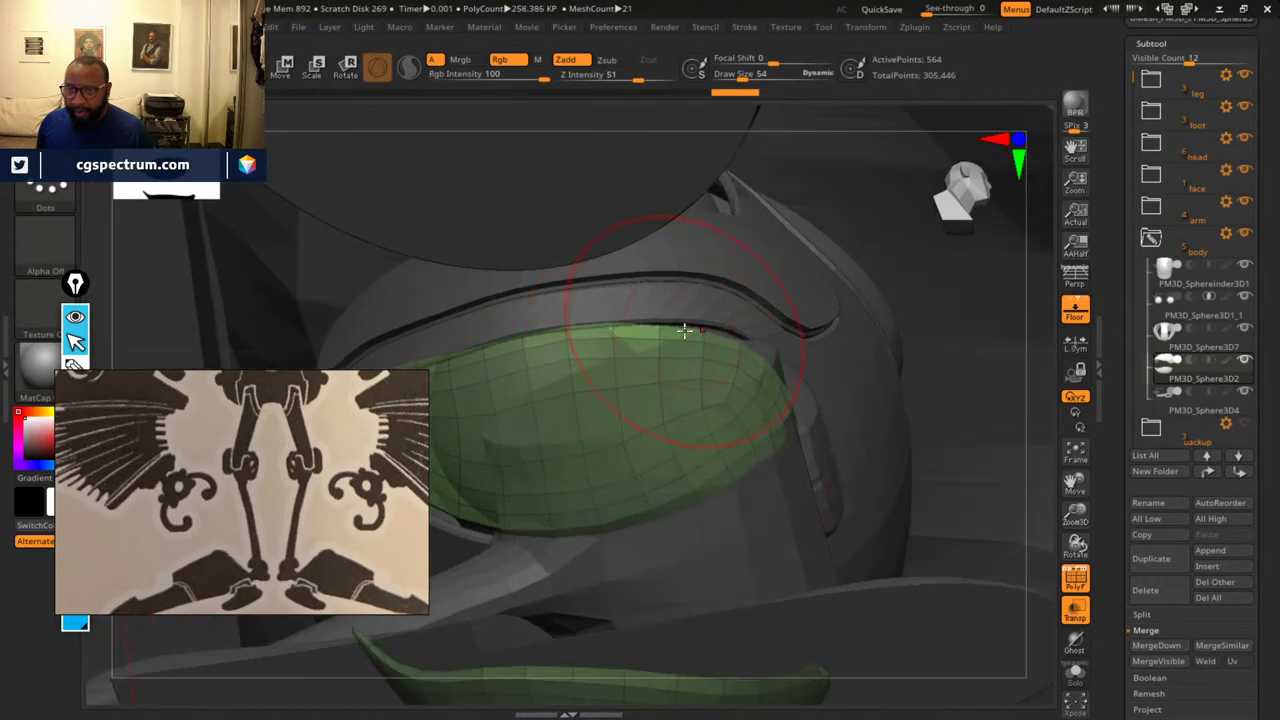
mouse_move(840, 381)
right_down()
mouse_move(920, 406)
mouse_move(854, 408)
right_up()
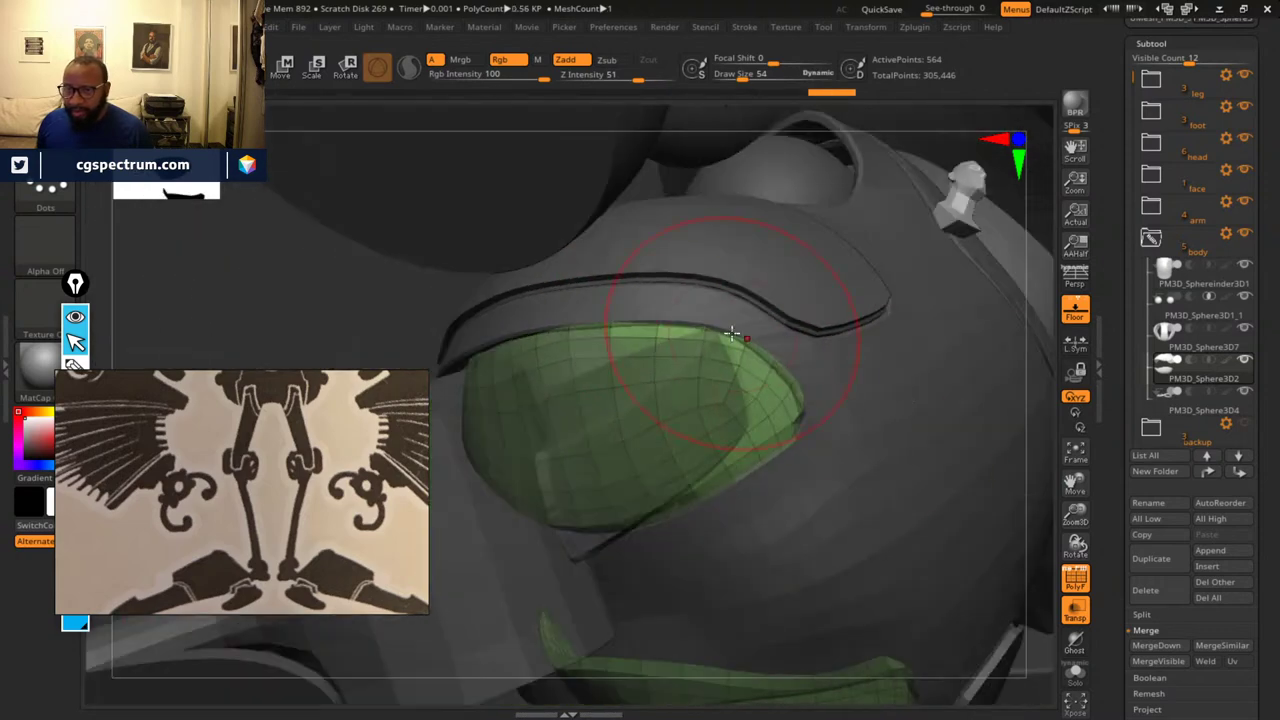
mouse_move(811, 489)
right_down()
mouse_move(800, 486)
mouse_move(826, 417)
mouse_move(620, 485)
right_up()
mouse_move(879, 464)
right_down()
mouse_move(923, 517)
mouse_move(969, 501)
right_up()
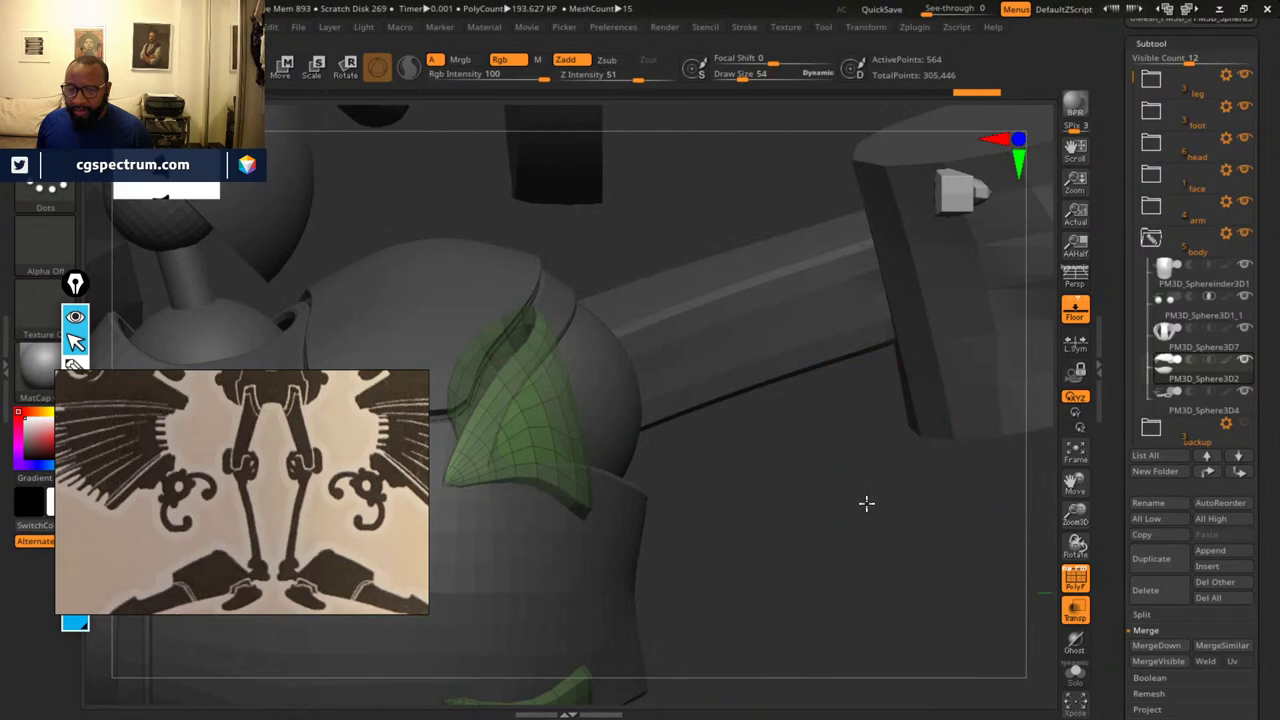
mouse_move(866, 503)
right_down()
mouse_move(877, 611)
mouse_move(809, 574)
mouse_move(709, 551)
mouse_move(886, 570)
right_up()
right_drag(861, 507, 740, 637)
mouse_move(897, 609)
right_down()
mouse_move(896, 514)
mouse_move(965, 525)
mouse_move(874, 586)
mouse_move(884, 558)
mouse_move(1015, 523)
right_up()
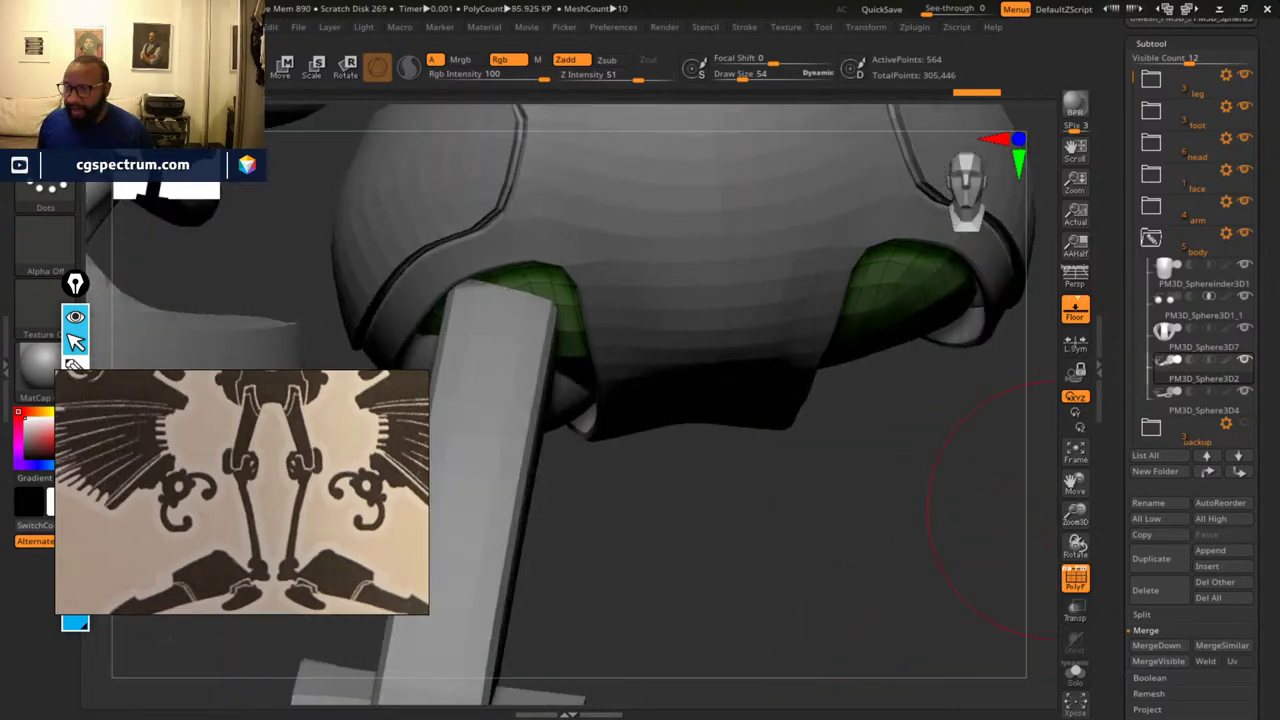
- Isolate the inner panels PM3D_Sphere3D2 and show only the hip ball PM3D_Sphere3D1_3 from the leg folder with them
shift+click(1245, 361)
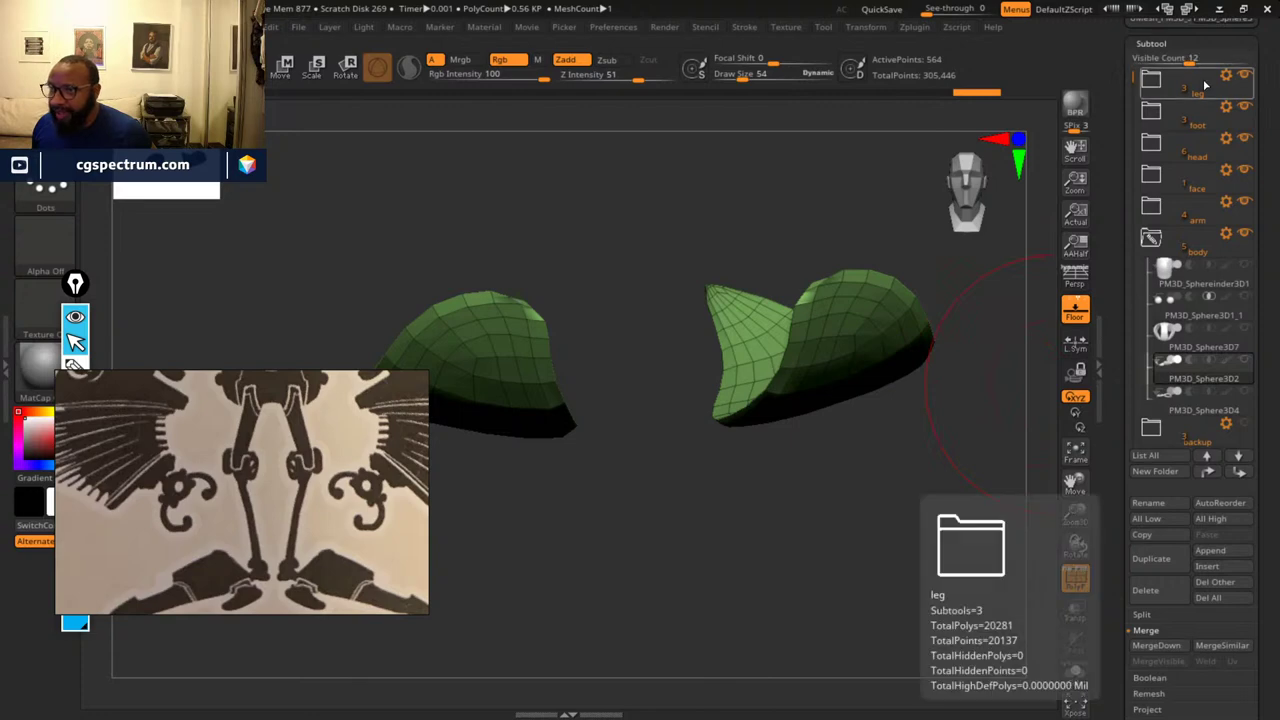
click(1155, 83)
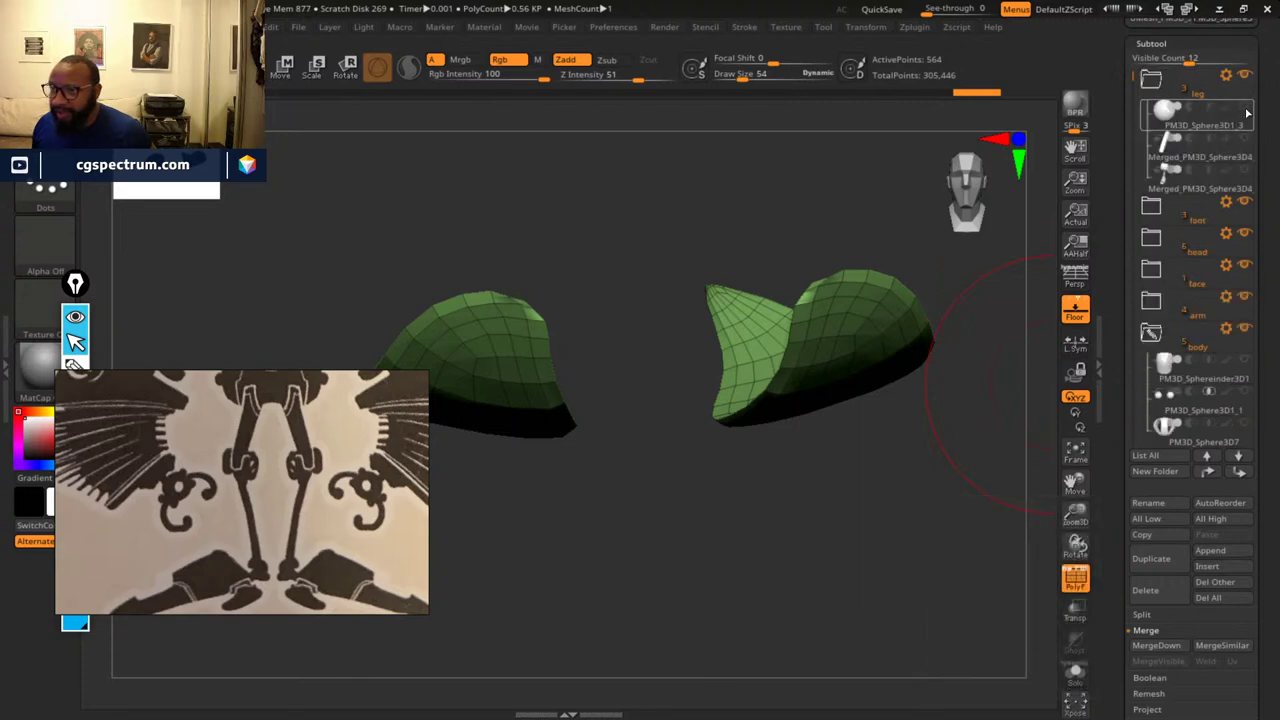
click(1226, 76)
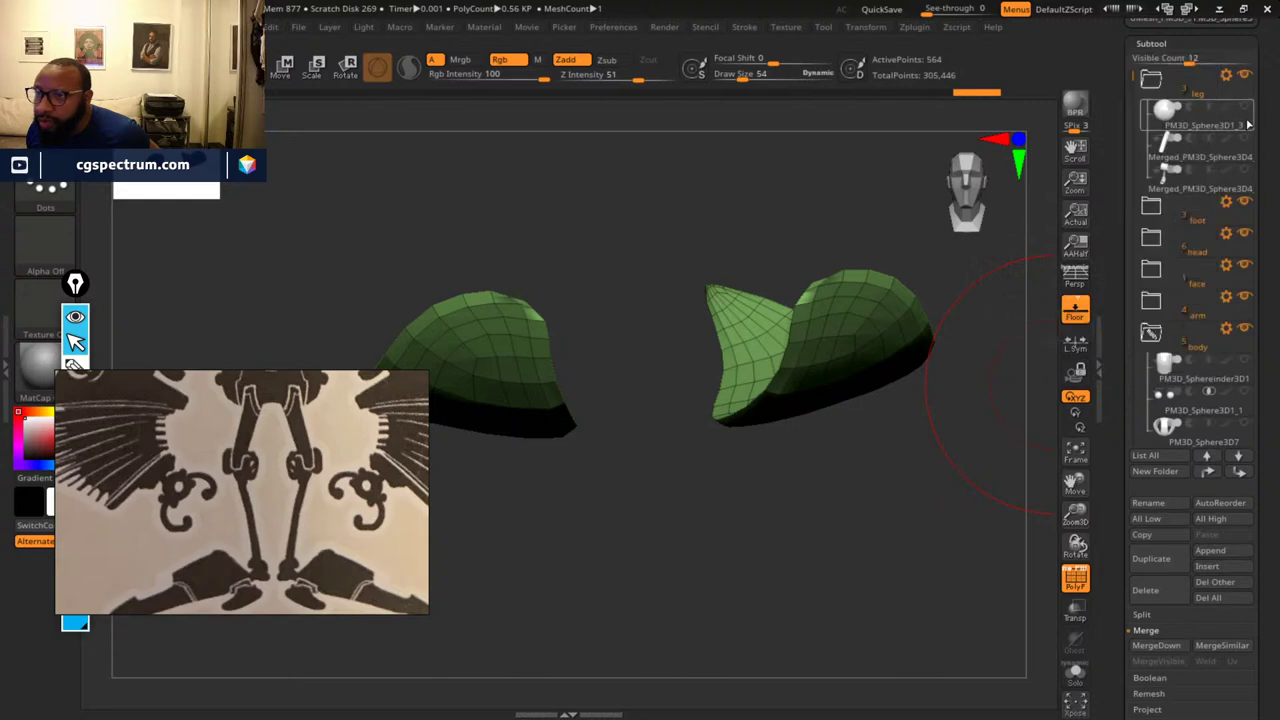
click(1247, 122)
- Set the Move brush's draw size to 119 and push the inner panel upwards where the hip ball pierces it
drag(930, 380, 791, 491)
drag(751, 329, 920, 297)
key(space)
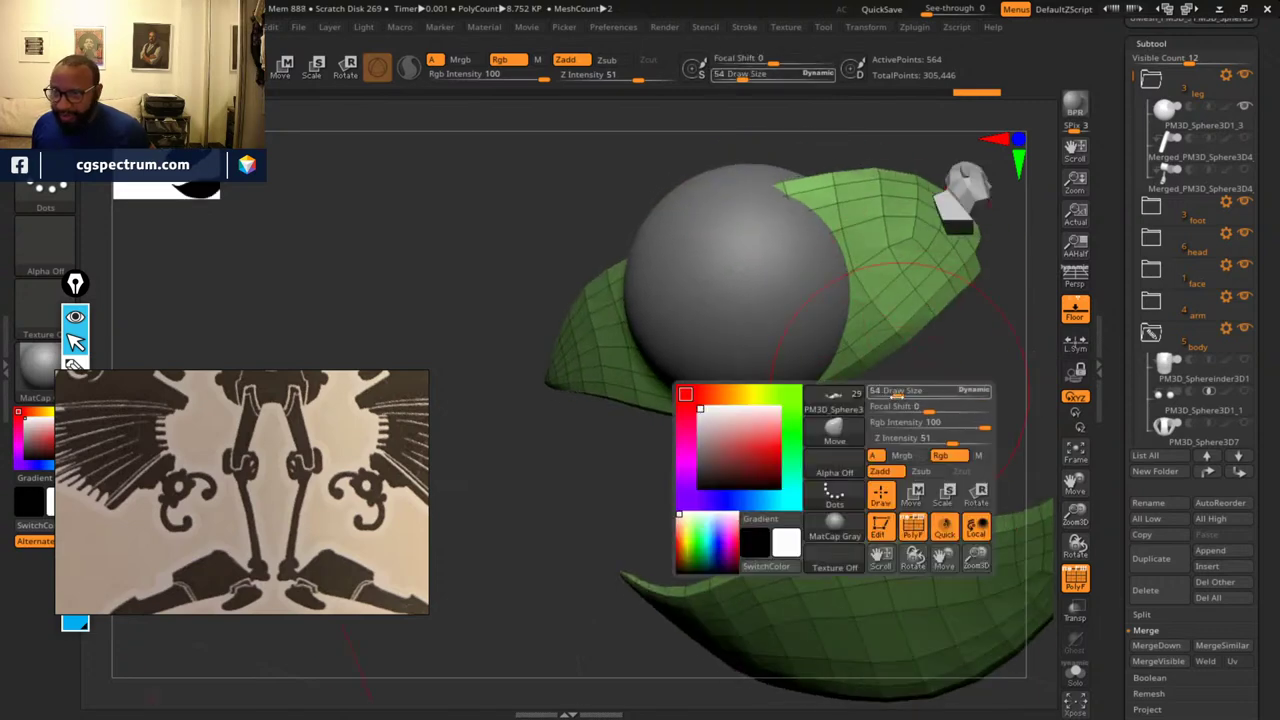
drag(896, 395, 930, 391)
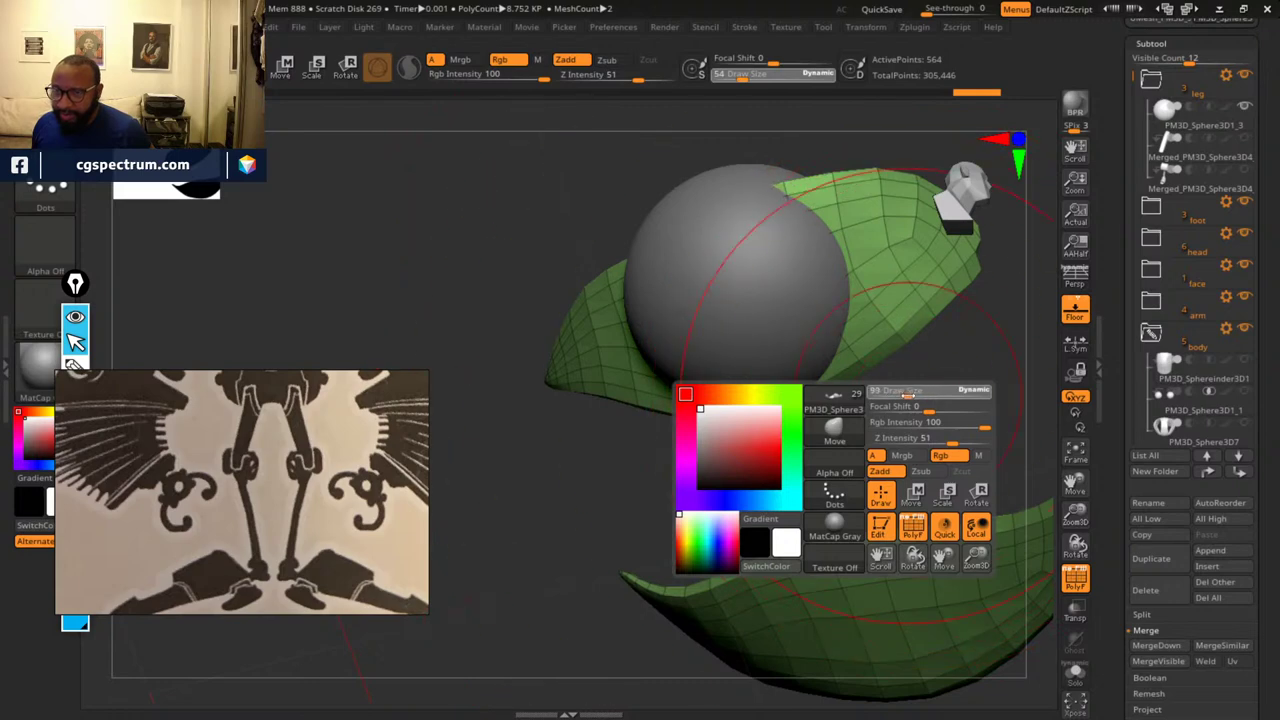
drag(908, 394, 914, 393)
mouse_move(928, 346)
mouse_down()
mouse_move(940, 451)
mouse_move(922, 490)
mouse_up()
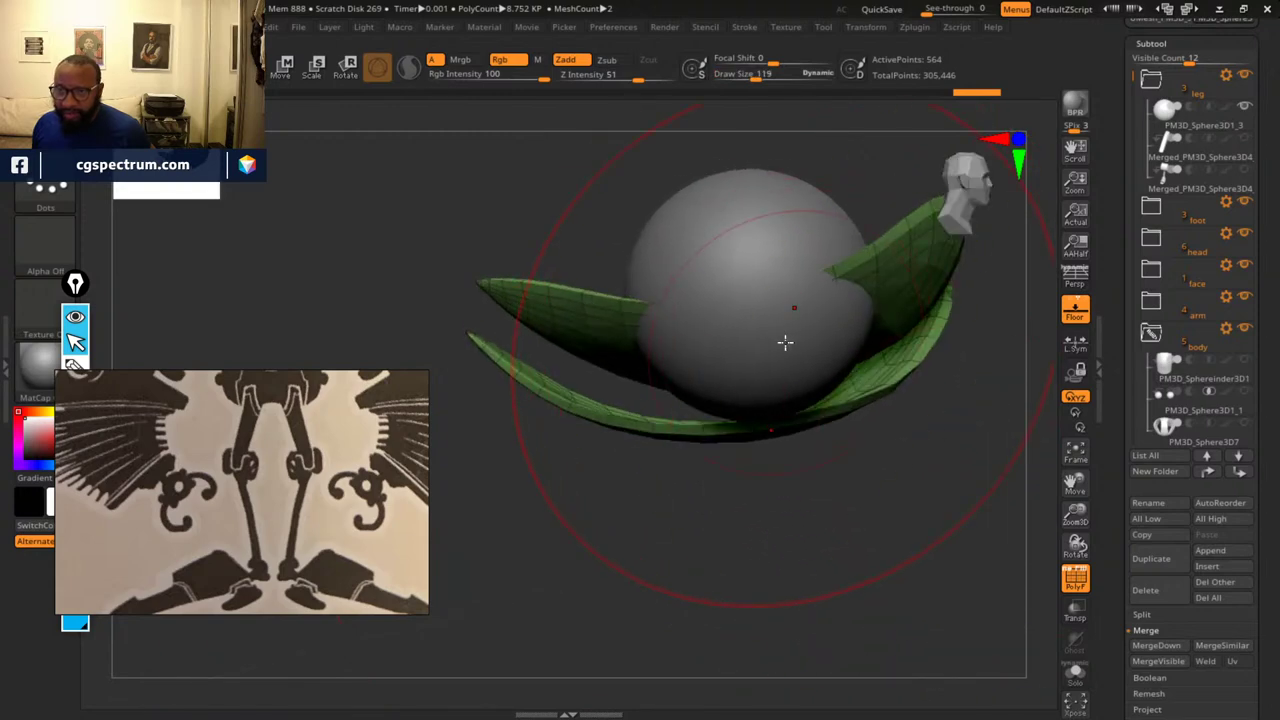
drag(785, 342, 787, 250)
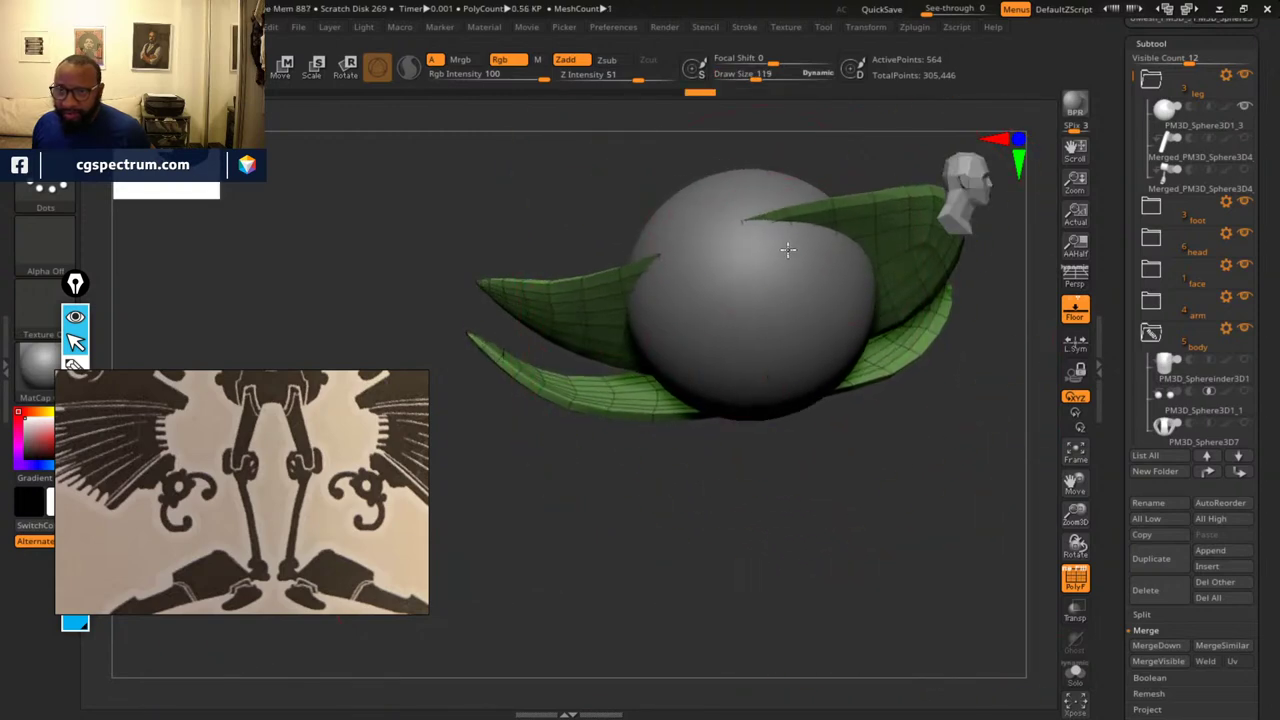
- Push the middle of the inner panel away from the hip ball so the ball stays clear of its surface
mouse_move(905, 478)
mouse_down()
mouse_move(926, 491)
mouse_move(829, 497)
mouse_move(878, 509)
mouse_move(817, 536)
mouse_up()
drag(881, 369, 889, 296)
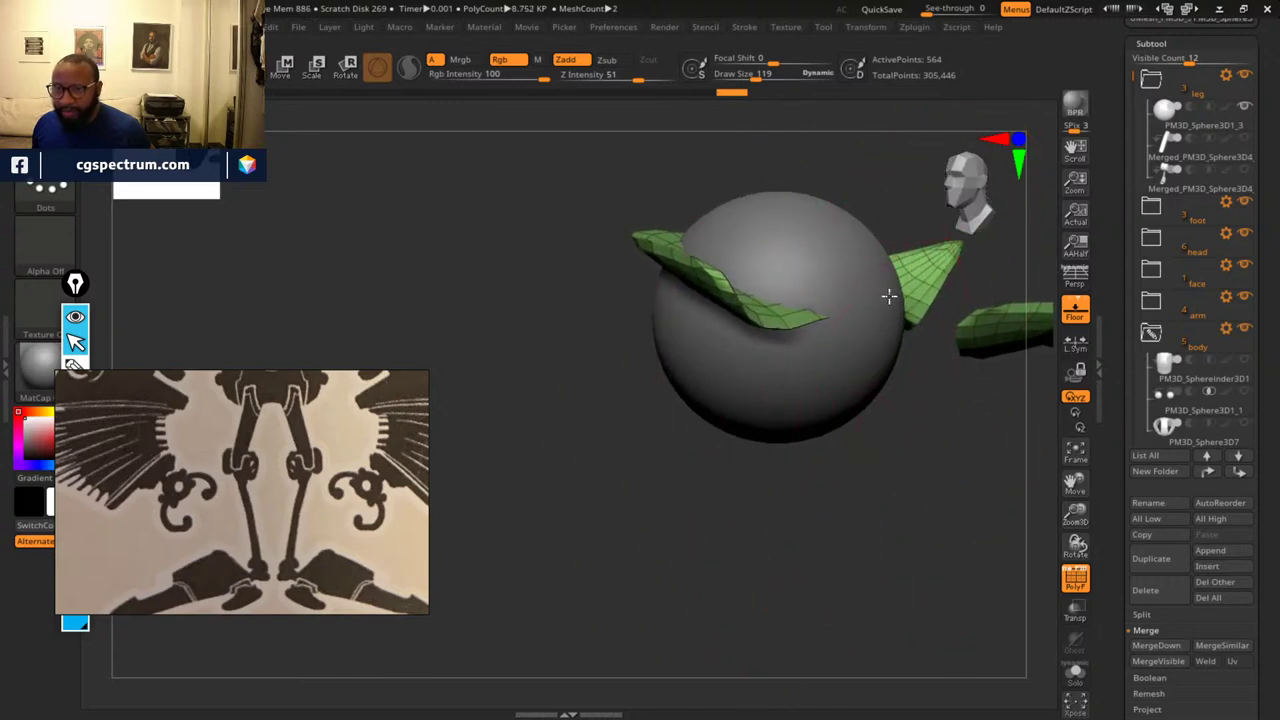
drag(826, 475, 854, 357)
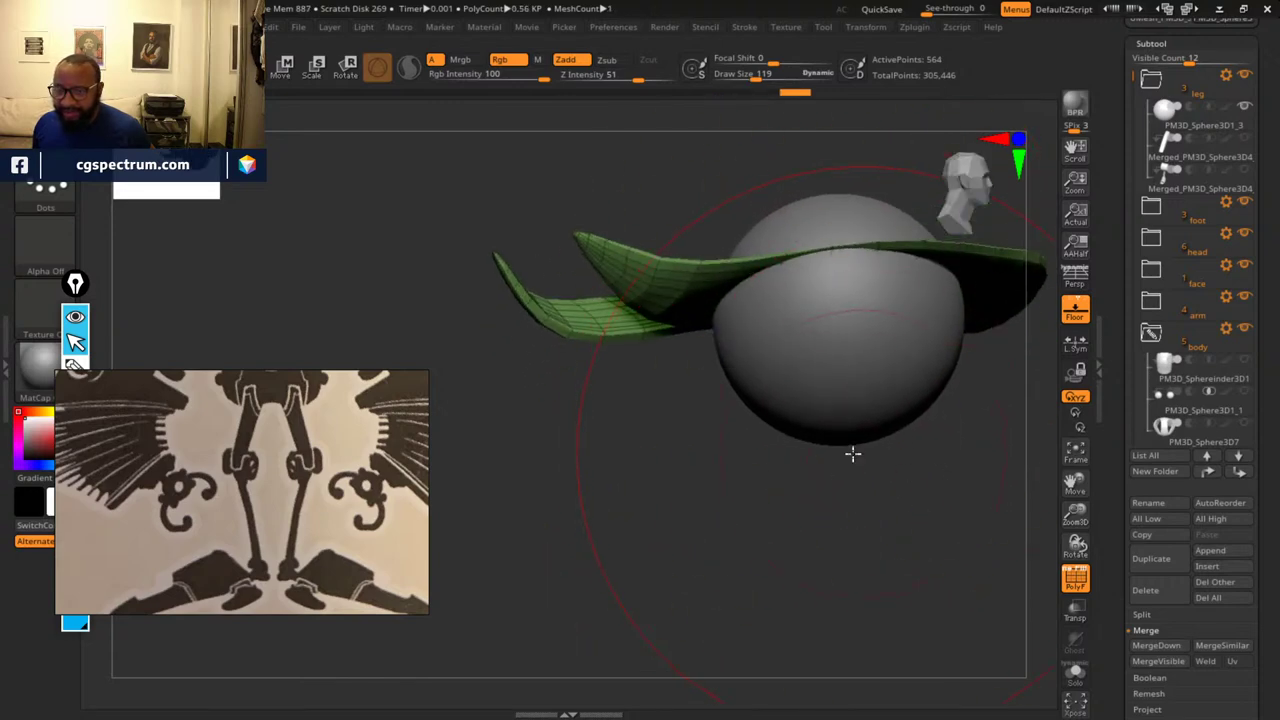
drag(851, 451, 855, 570)
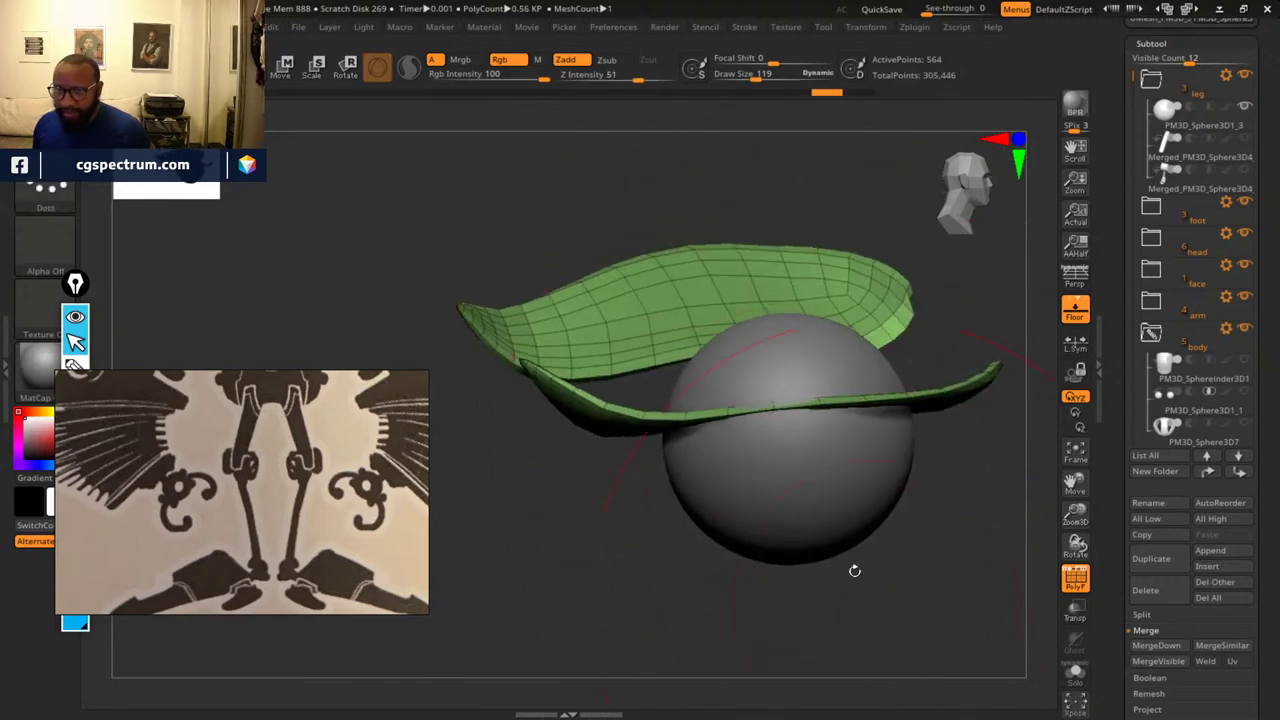
drag(798, 400, 771, 326)
drag(1006, 543, 684, 343)
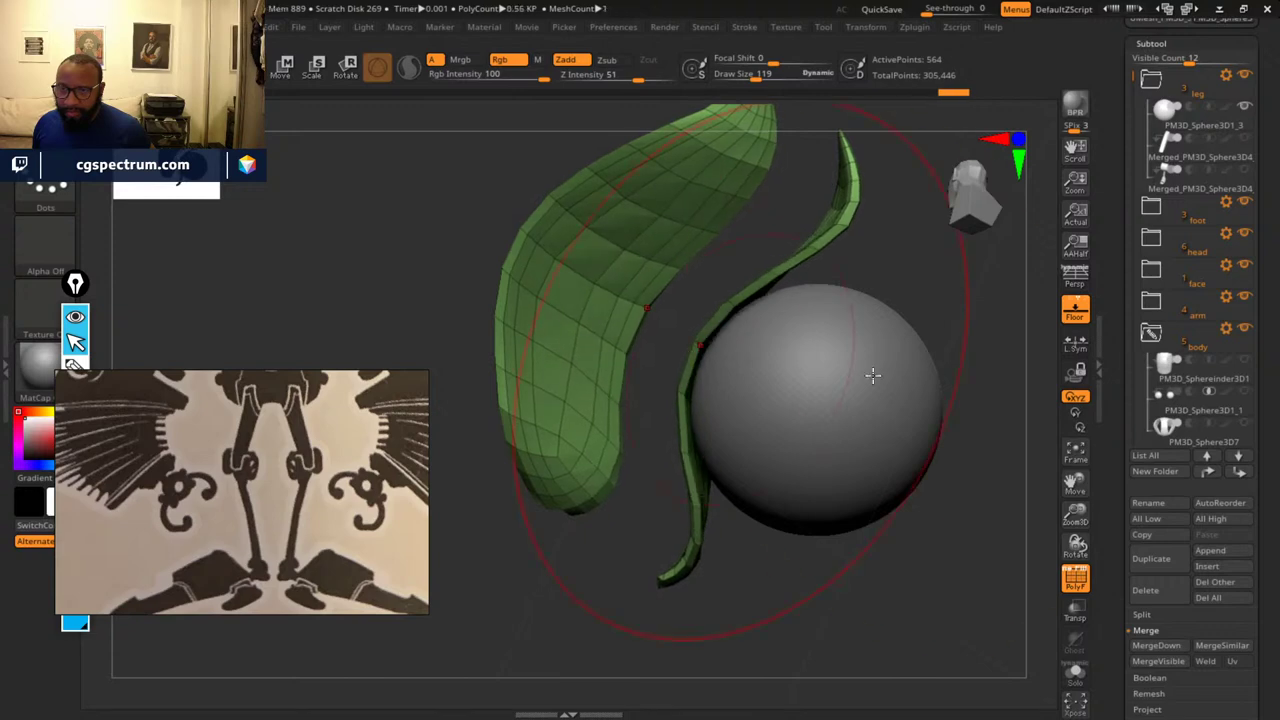
- Reshape the inner panel's curve from above and behind so it wraps around the hip ball without touching it
drag(874, 375, 722, 315)
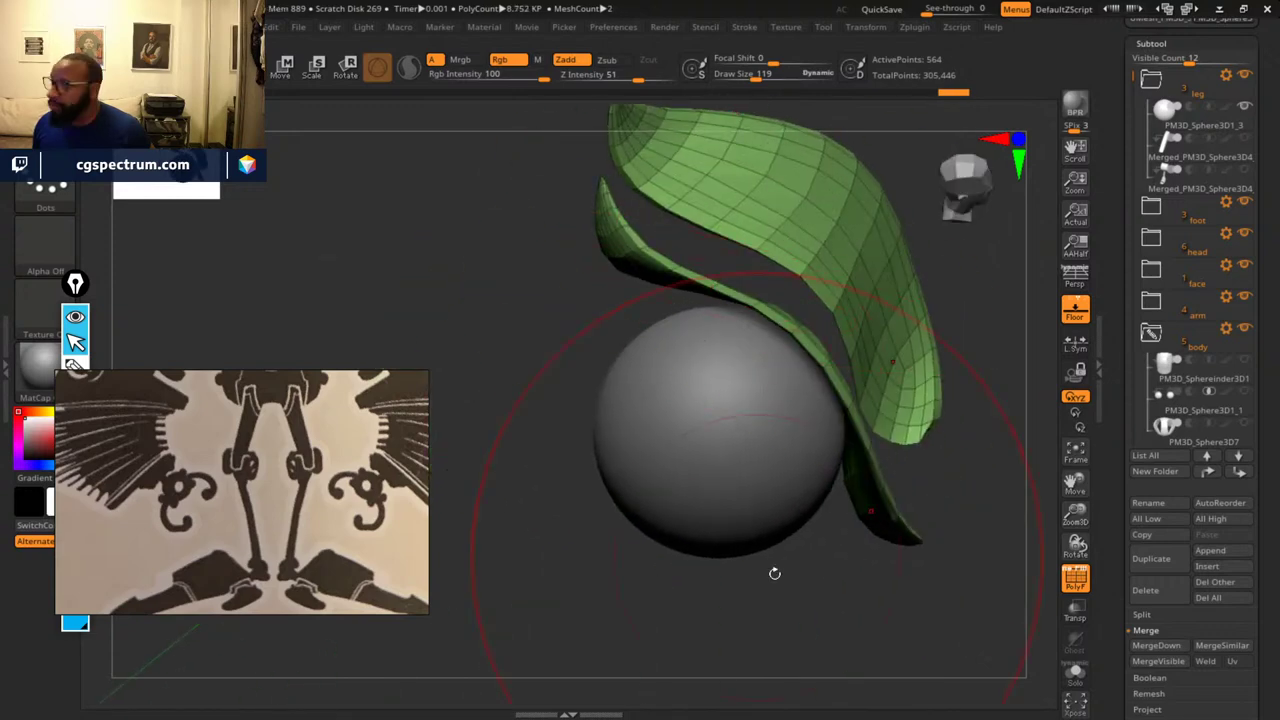
alt+drag(775, 570, 901, 519)
drag(801, 223, 797, 251)
drag(723, 431, 833, 385)
right_drag(833, 385, 875, 350)
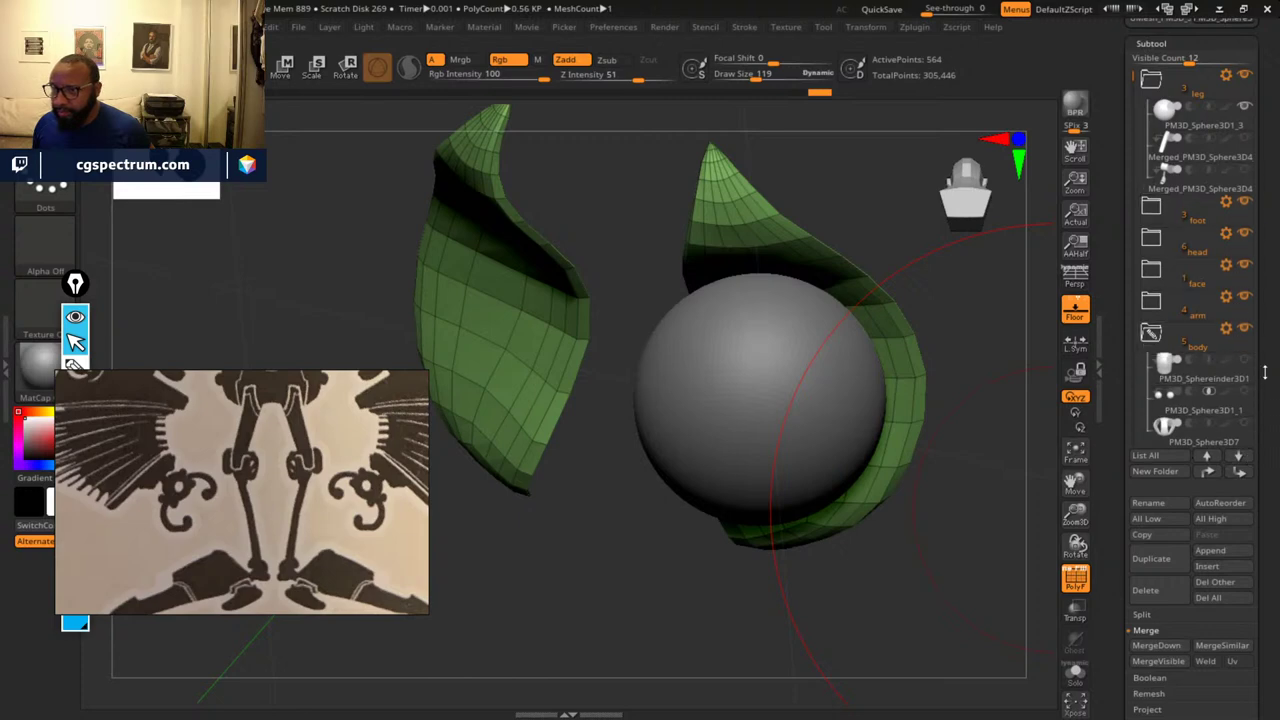
- Turn the visibility of all the robot's subtools back on from PM3D_Sphere3D2 in the body folder
mouse_move(1268, 375)
mouse_down()
mouse_move(1273, 323)
mouse_move(1269, 351)
mouse_up()
scroll(1130, 200, down, 6)
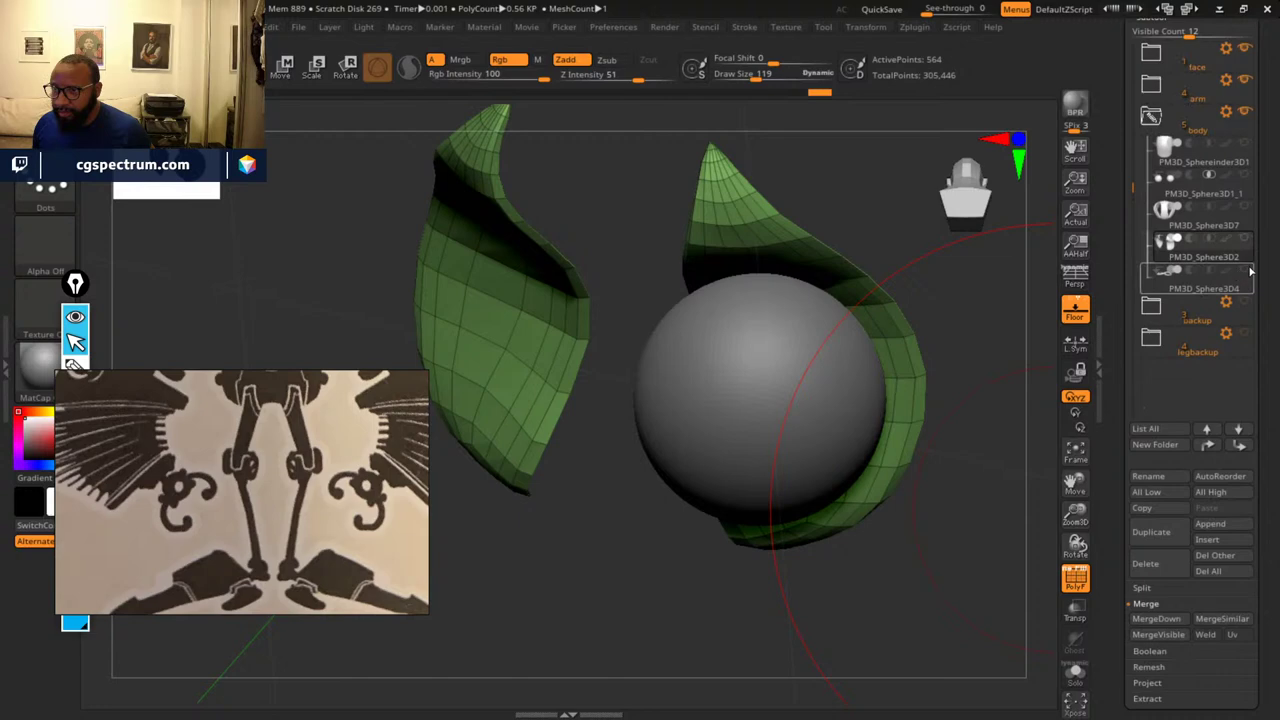
shift+click(1245, 242)
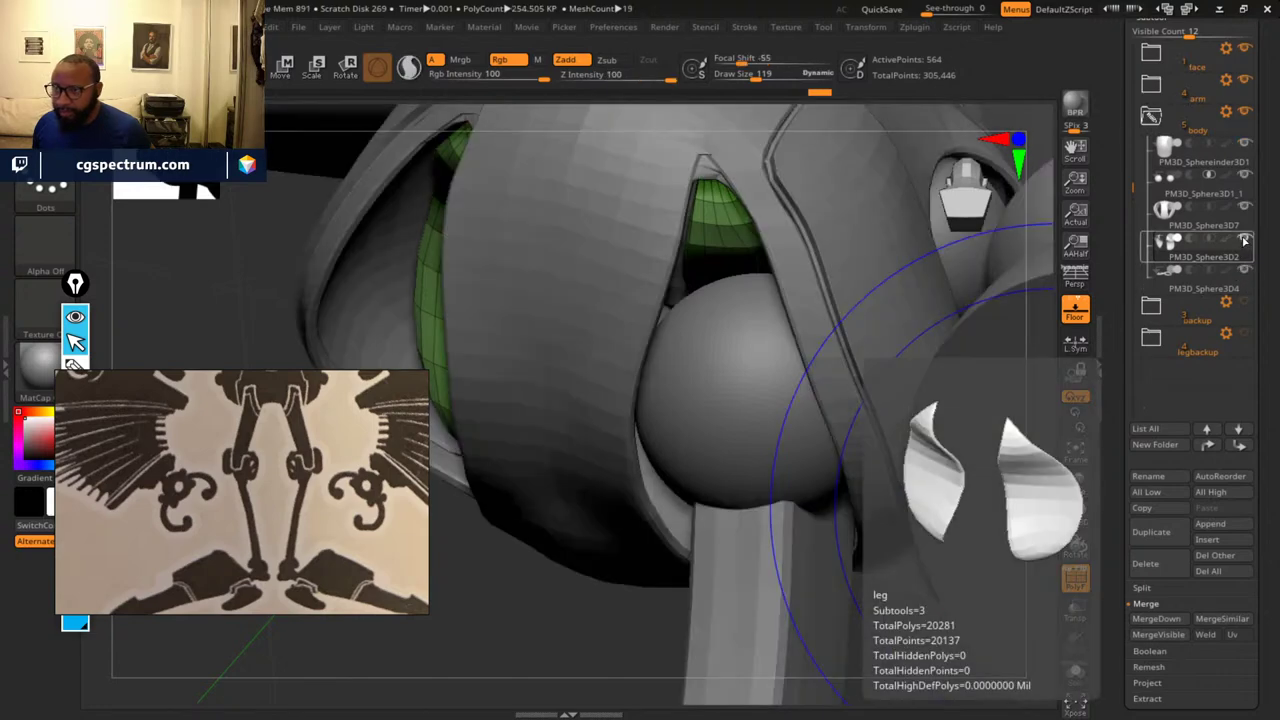
- Refine the inner panel's curve around the hip ball and along the leg openings with the Move brush
mouse_move(623, 634)
mouse_down()
mouse_move(682, 575)
mouse_move(643, 583)
mouse_move(603, 569)
mouse_move(774, 266)
mouse_up()
drag(824, 194, 771, 207)
drag(626, 557, 754, 383)
drag(828, 174, 811, 180)
mouse_move(700, 640)
mouse_down()
mouse_move(669, 633)
mouse_move(751, 491)
mouse_move(714, 380)
mouse_move(697, 400)
mouse_up()
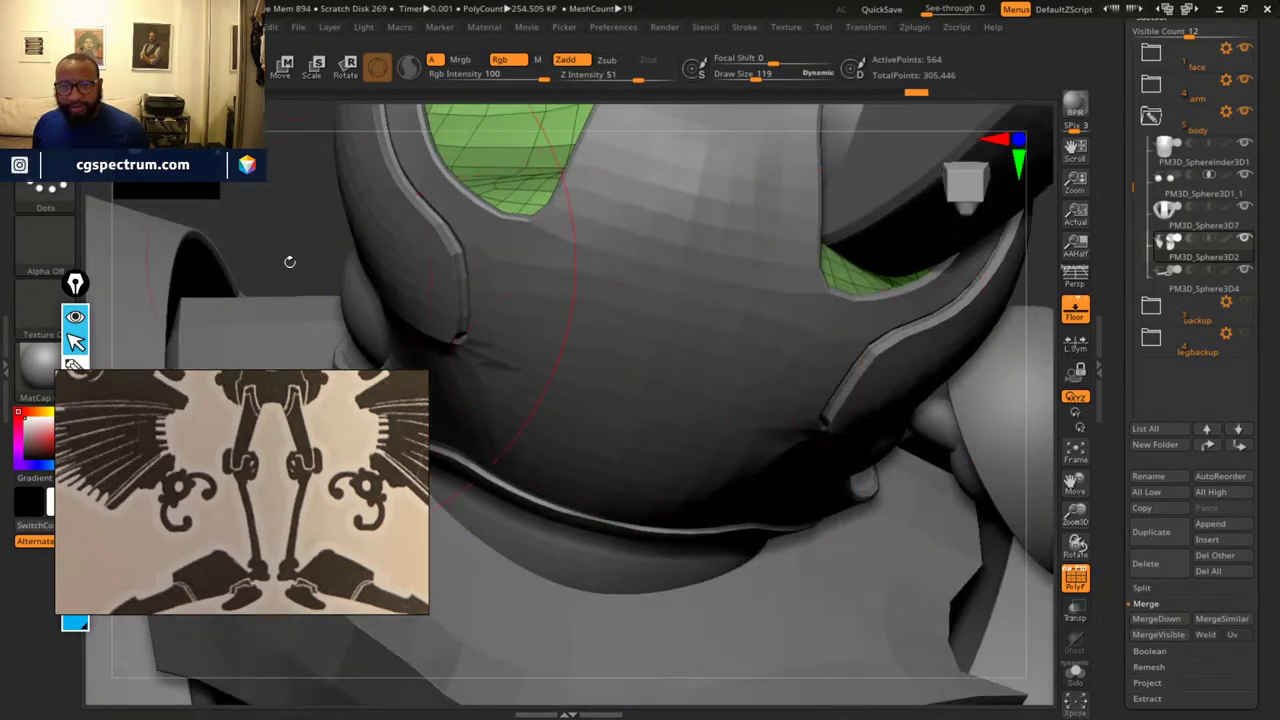
alt+drag(289, 260, 190, 460)
mouse_move(985, 526)
alt+mouse_down()
mouse_move(943, 480)
mouse_move(903, 503)
mouse_move(909, 517)
alt+mouse_up()
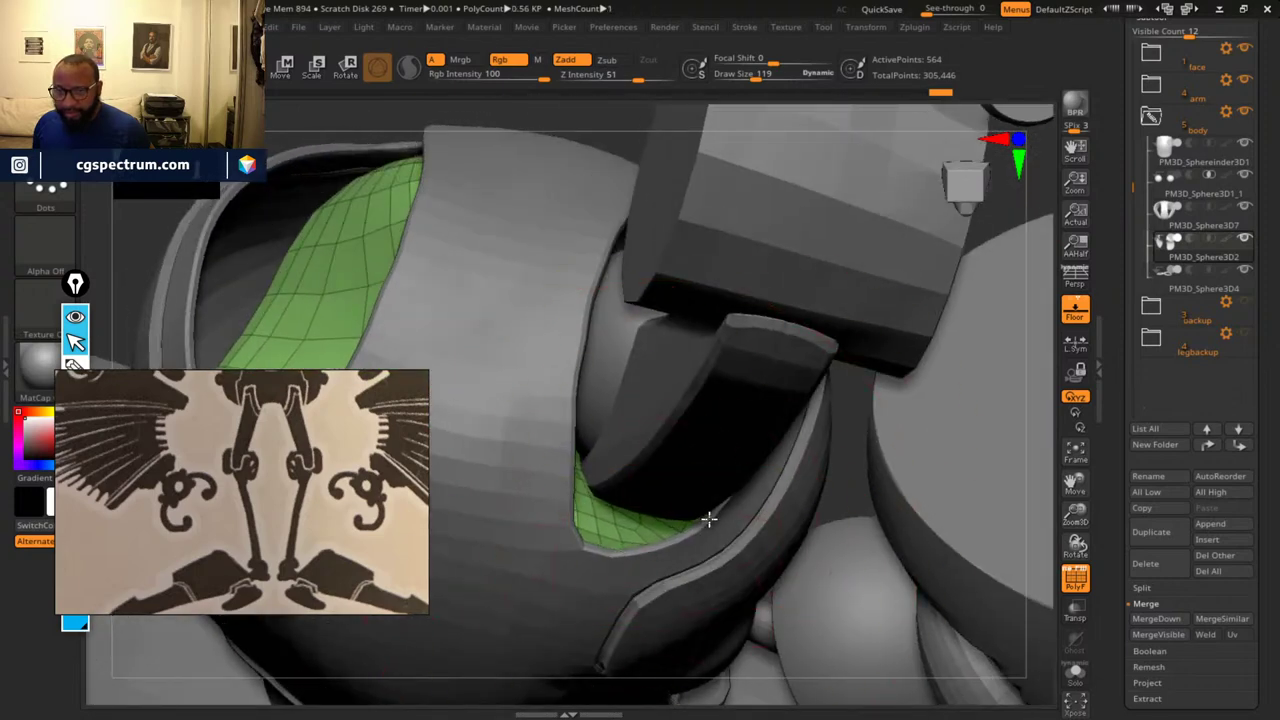
mouse_move(834, 497)
mouse_down()
mouse_move(829, 617)
mouse_move(797, 672)
mouse_move(837, 651)
mouse_move(809, 586)
mouse_move(931, 580)
mouse_move(884, 330)
mouse_move(945, 404)
mouse_up()
- Select the lower torso shell PM3D_Sphere3D7 and reshape the edge of its leg opening beside the thigh
key(f)
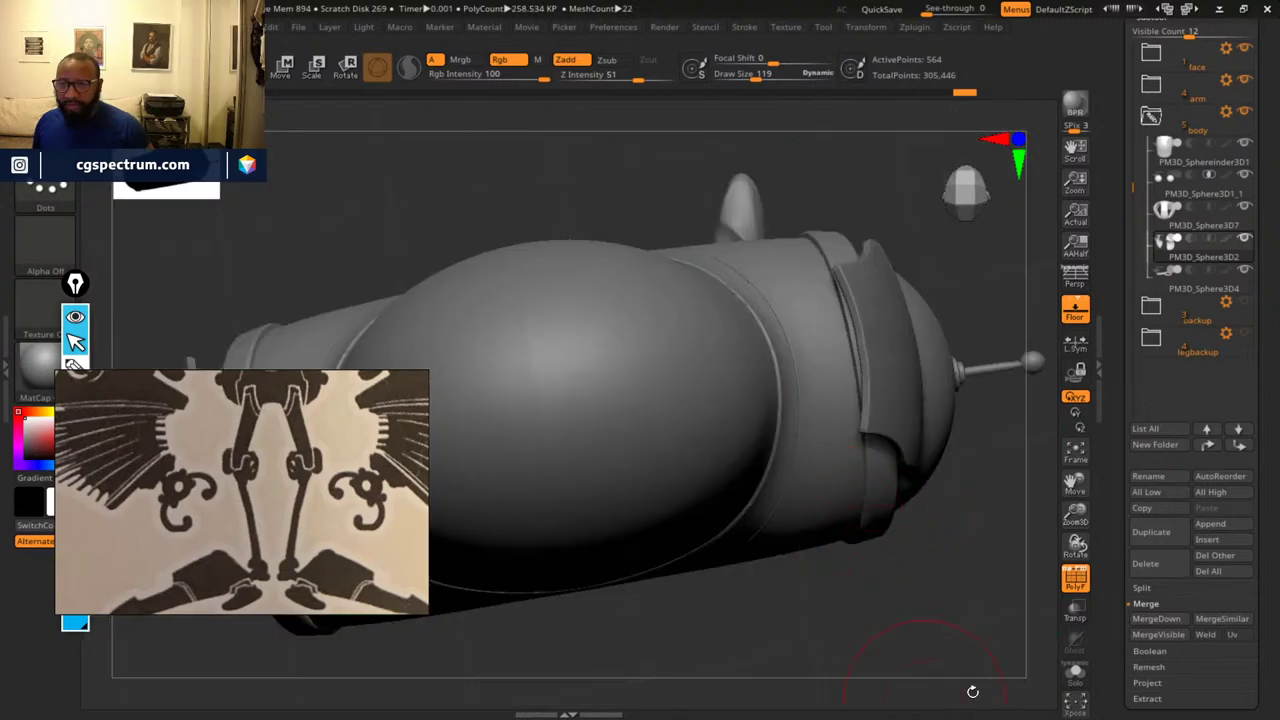
drag(963, 623, 978, 397)
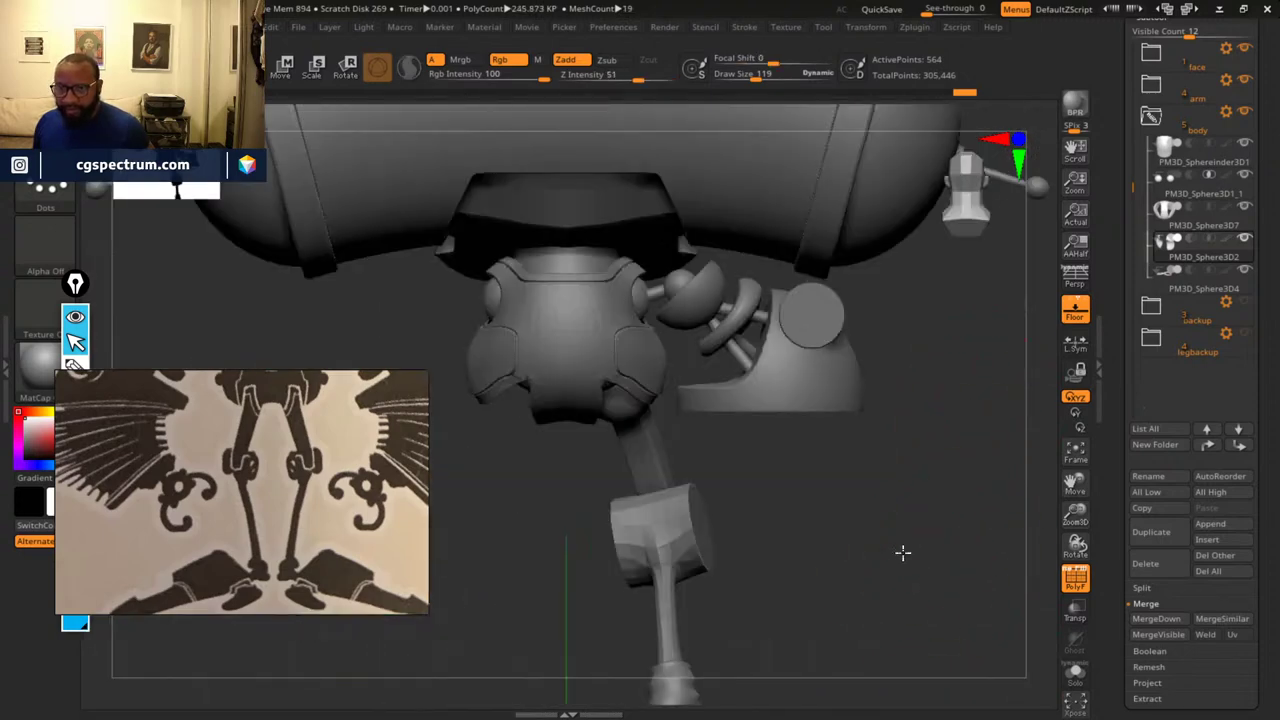
mouse_move(903, 552)
mouse_down()
mouse_move(657, 554)
mouse_move(820, 546)
mouse_move(845, 474)
mouse_move(889, 486)
mouse_move(857, 466)
mouse_move(846, 479)
mouse_move(889, 491)
mouse_move(905, 530)
mouse_up()
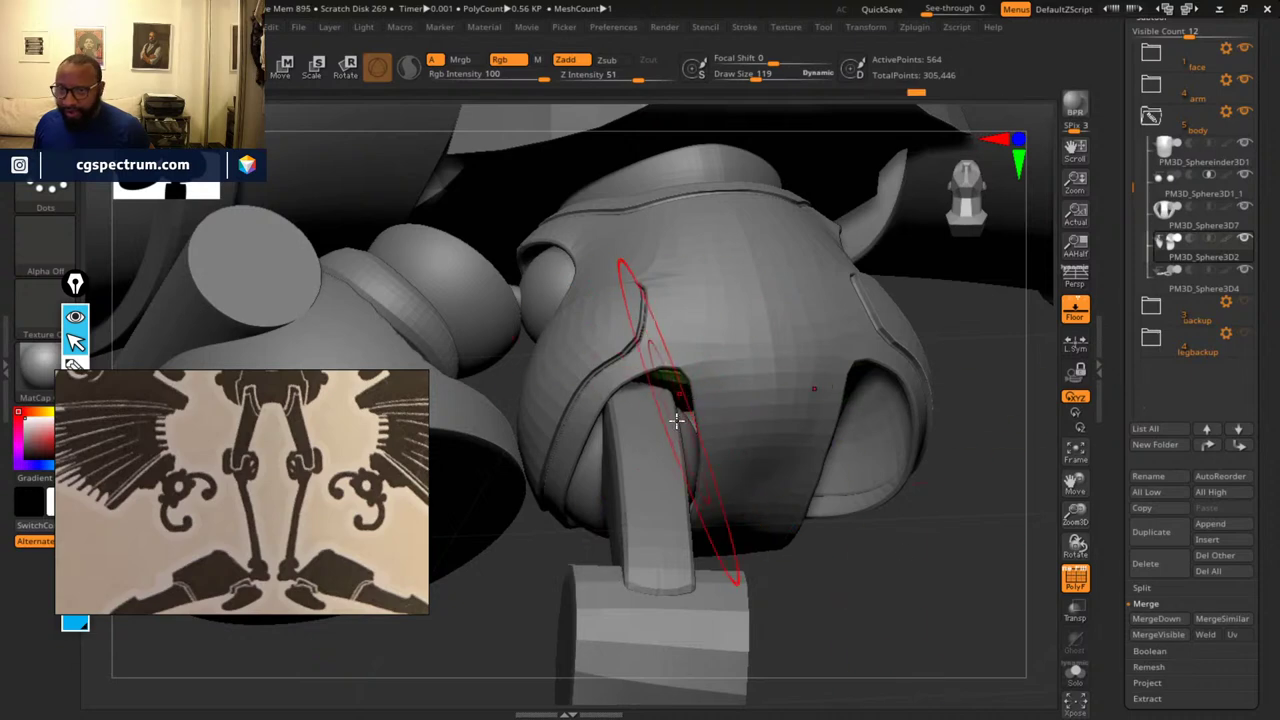
drag(993, 637, 866, 608)
alt+click(753, 410)
mouse_move(655, 388)
mouse_down()
mouse_move(660, 358)
mouse_move(717, 400)
mouse_move(642, 398)
mouse_up()
mouse_move(738, 453)
mouse_down()
mouse_move(726, 461)
mouse_move(731, 519)
mouse_up()
- Adjust the back of the torso shell above the leg opening and beside the side panel, undoing the last stroke
drag(805, 645, 887, 629)
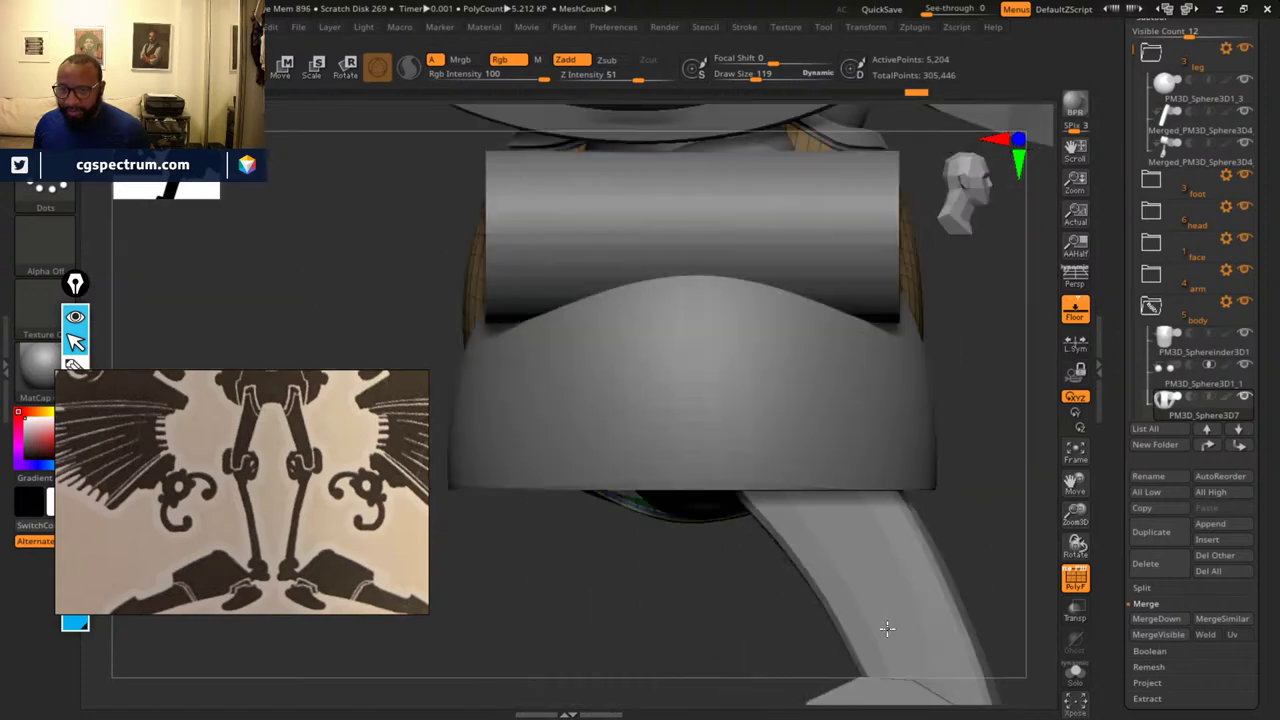
drag(680, 630, 752, 611)
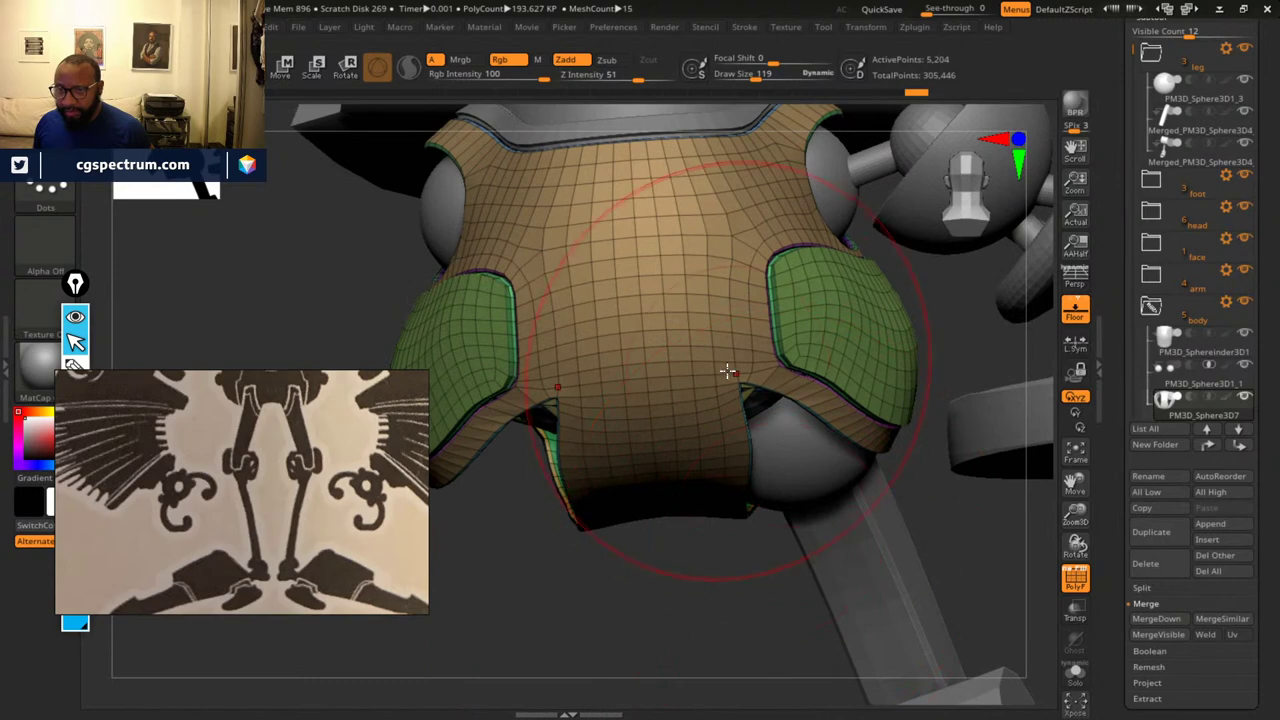
mouse_move(727, 372)
mouse_down()
mouse_move(751, 391)
mouse_move(740, 414)
mouse_up()
drag(787, 262, 773, 258)
drag(949, 322, 811, 277)
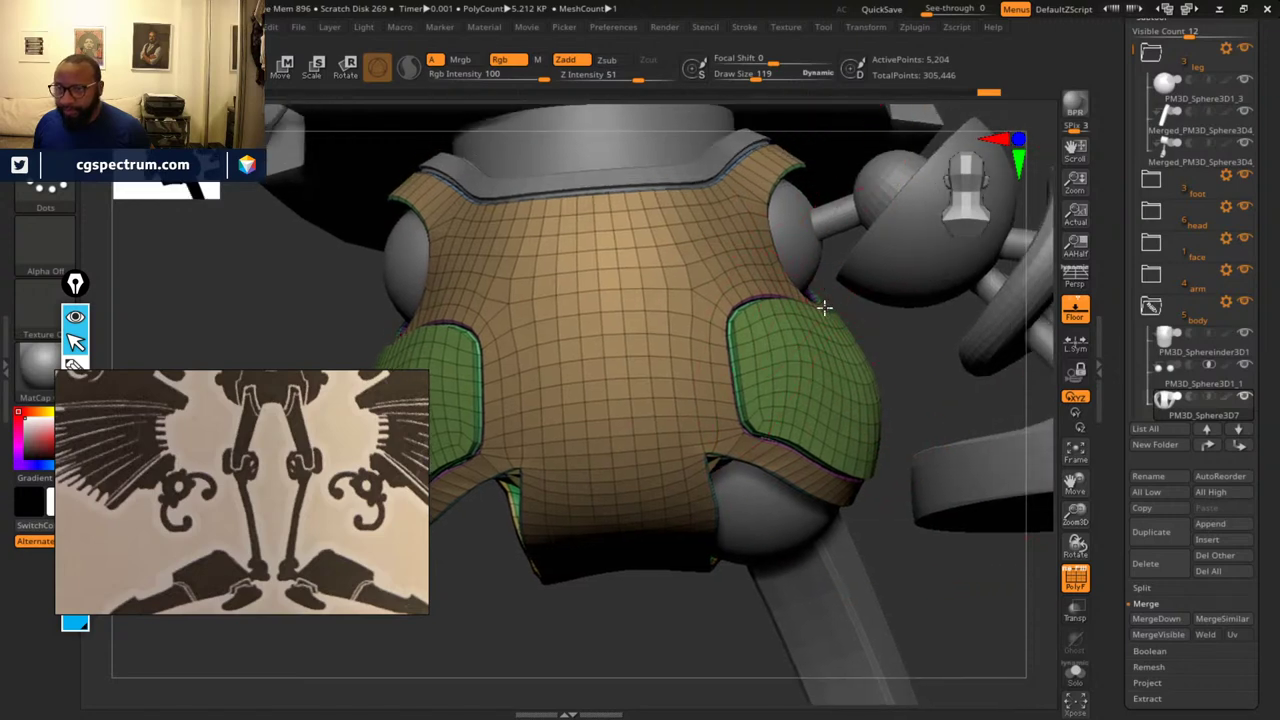
drag(795, 158, 804, 168)
key(ctrl+z)
- Reshape the shell's front leg opening next to the thigh, reducing the Move brush's draw size to 65
drag(934, 609, 689, 626)
mouse_move(957, 523)
mouse_down()
mouse_move(871, 586)
mouse_move(834, 380)
mouse_move(766, 375)
mouse_up()
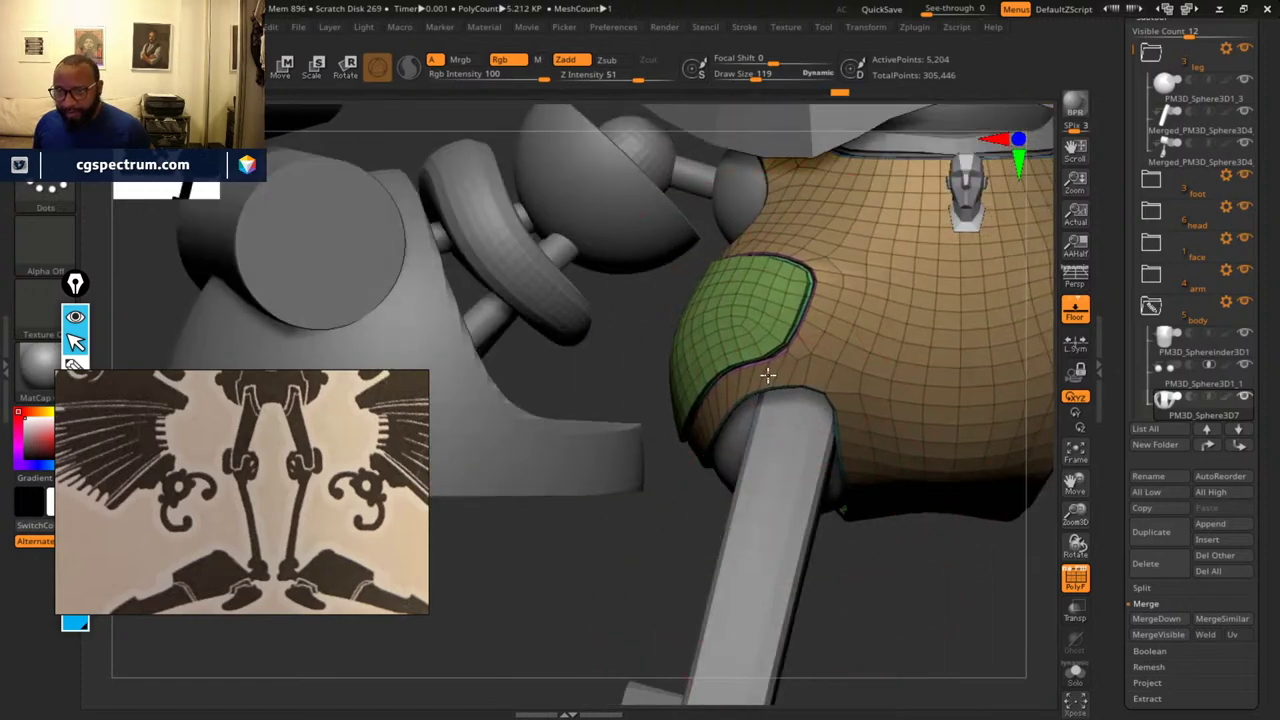
drag(921, 574, 846, 452)
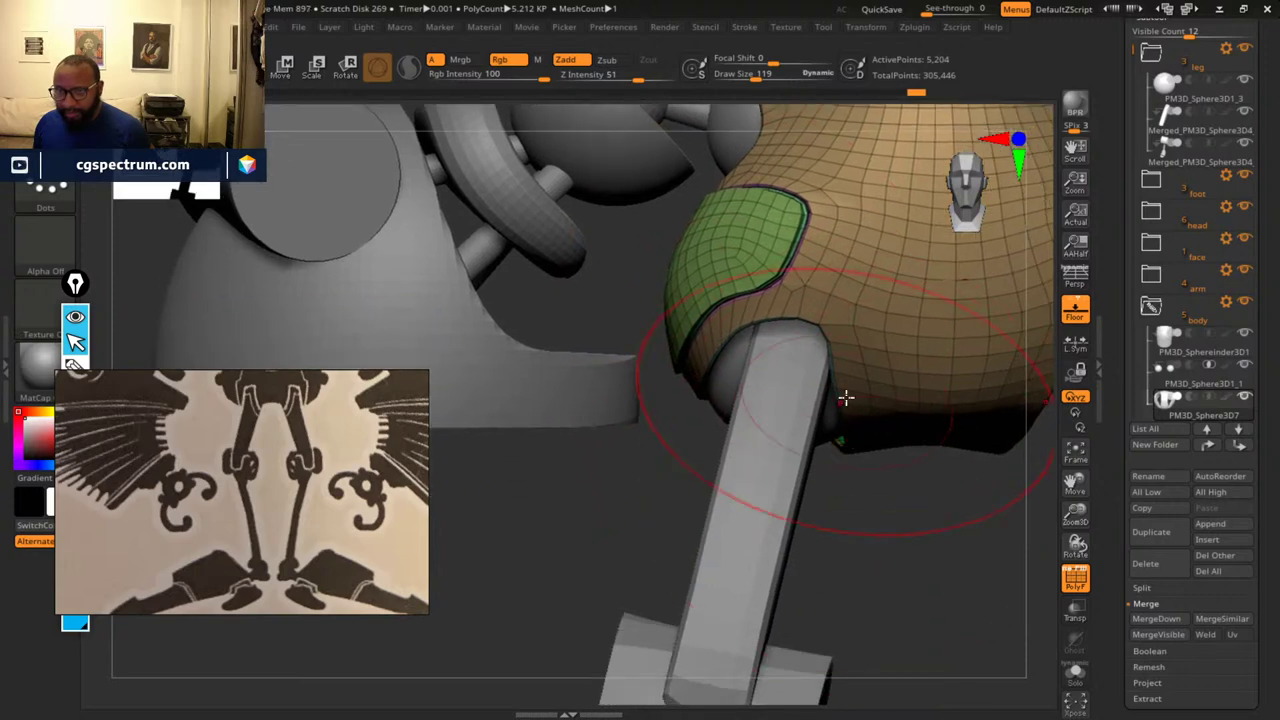
drag(835, 340, 839, 344)
key(space)
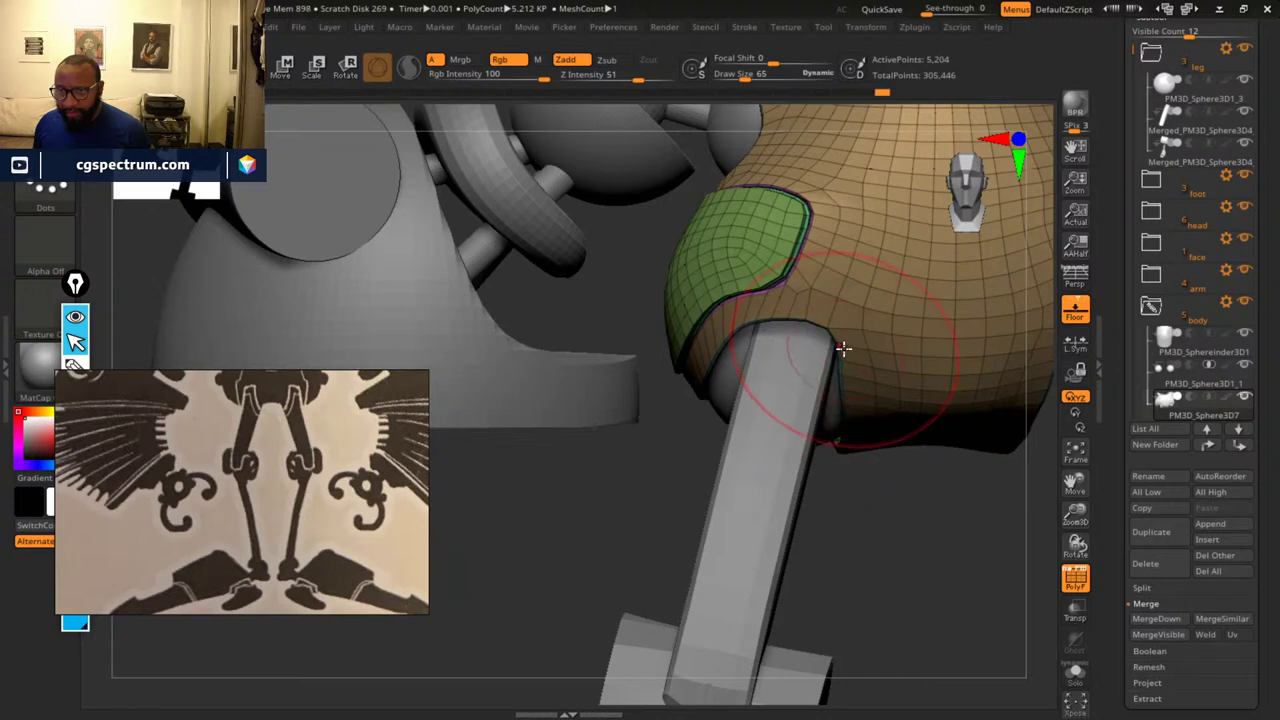
drag(889, 622, 871, 523)
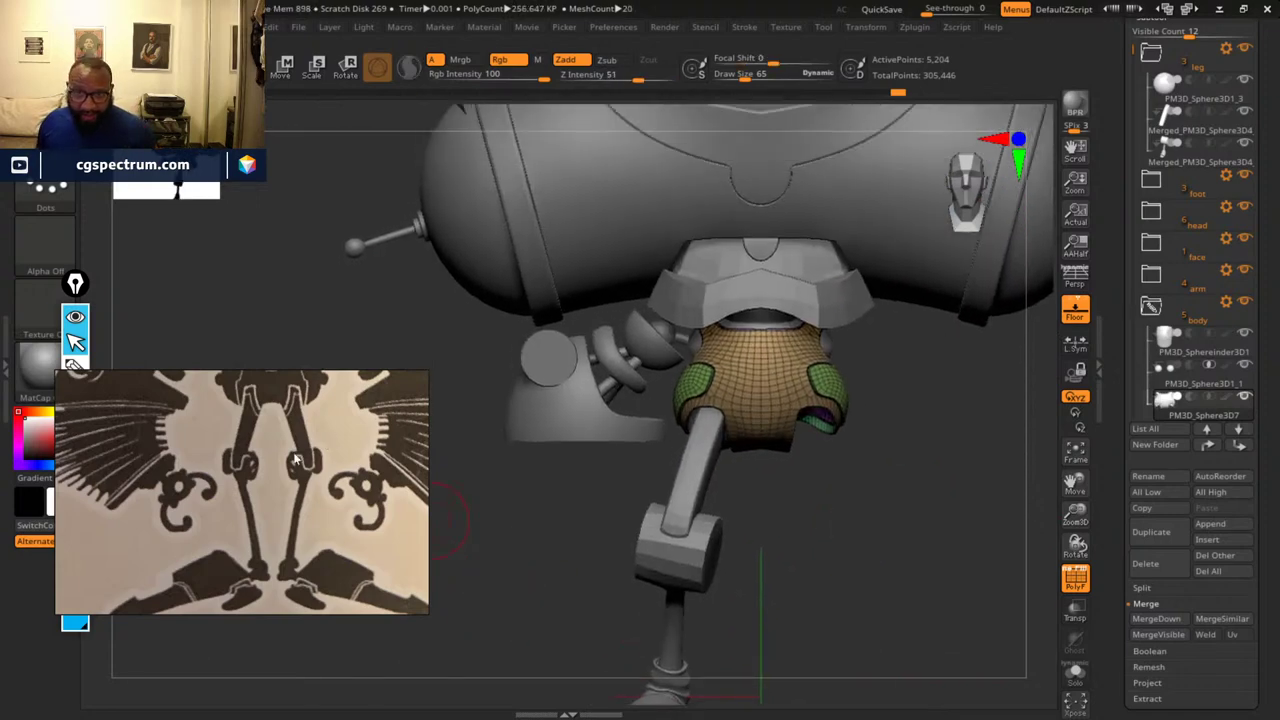
- Compare the torso with the reference, set the draw size to 146 and pull the shell's front profile slightly outwards from the side
middle_drag(295, 459, 288, 543)
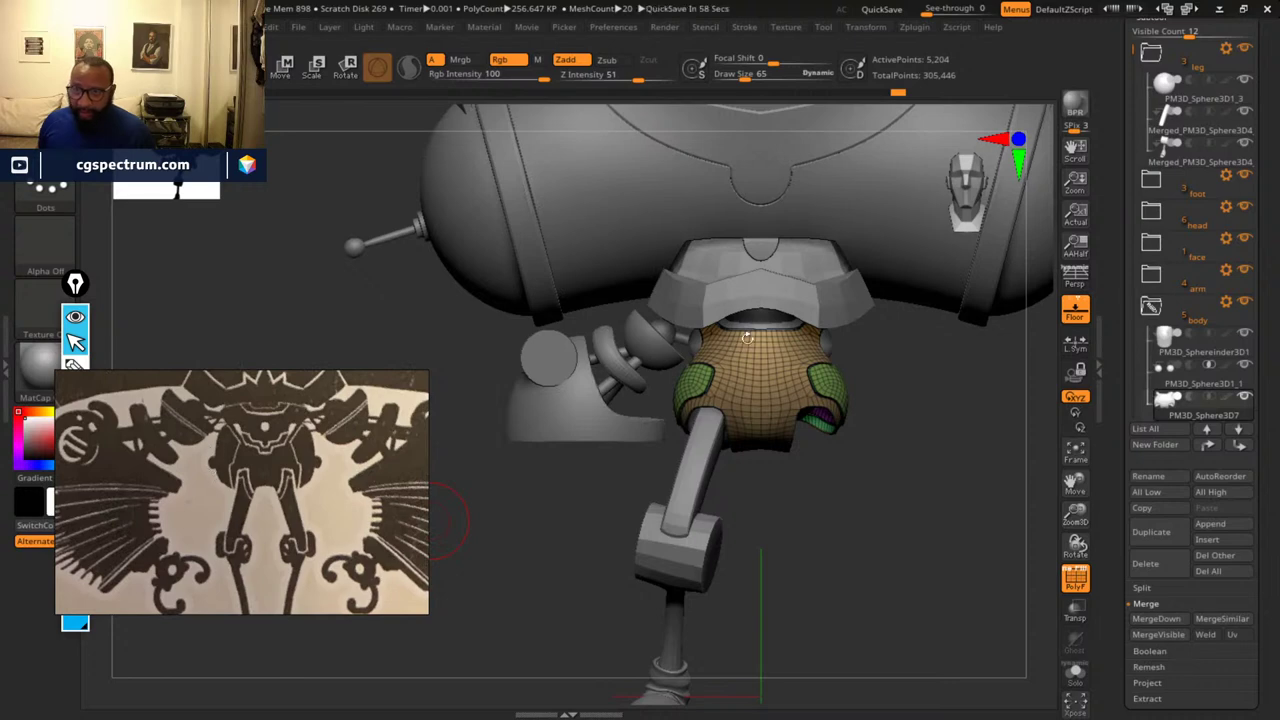
drag(907, 563, 818, 451)
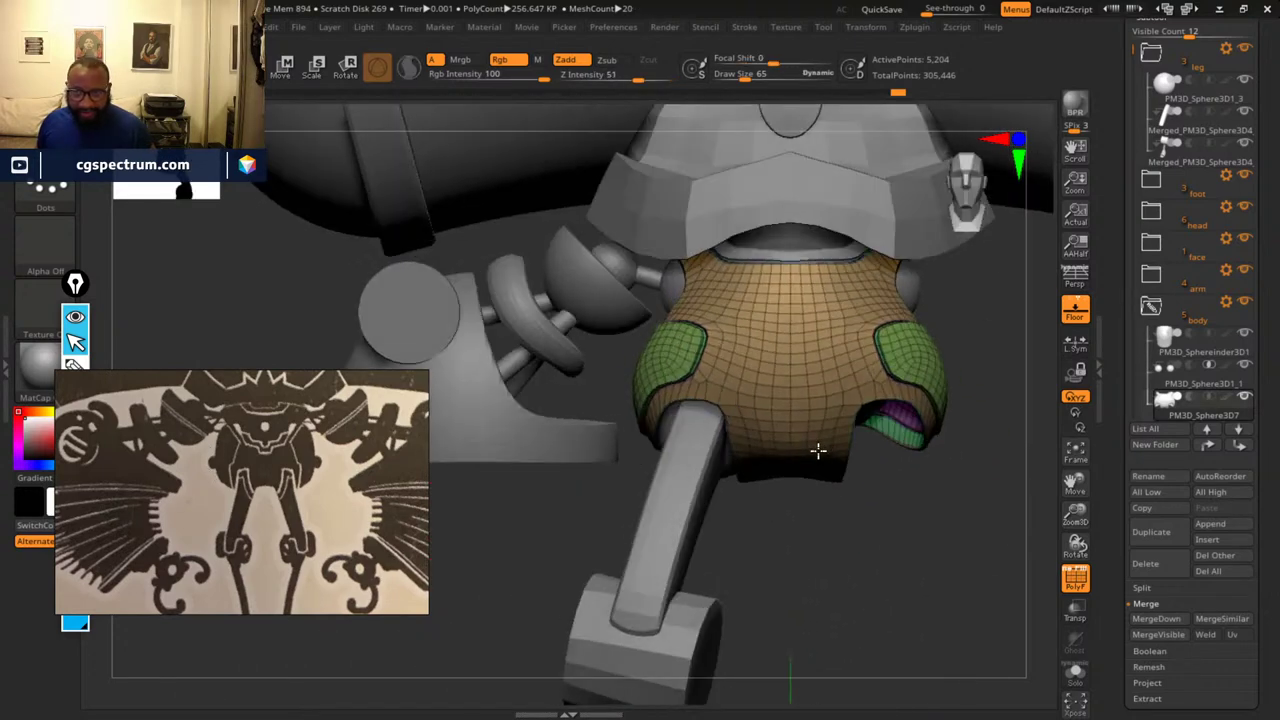
drag(883, 598, 587, 248)
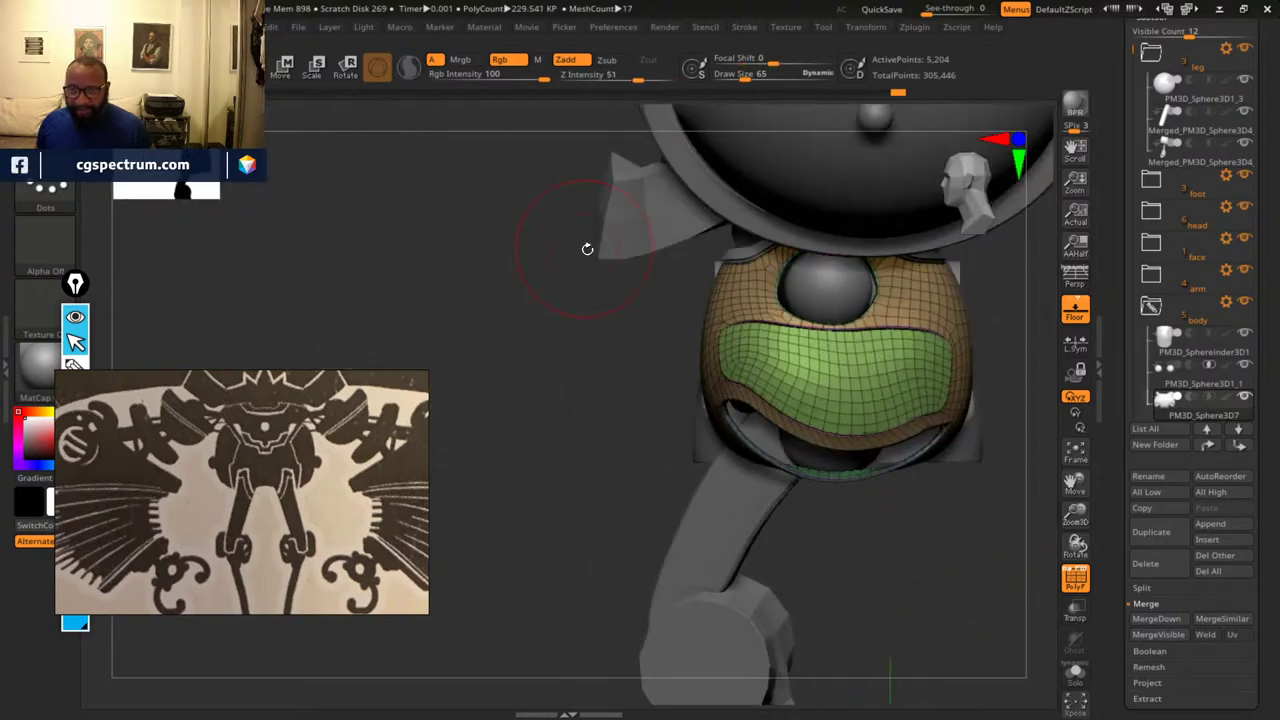
key(space)
drag(619, 415, 636, 415)
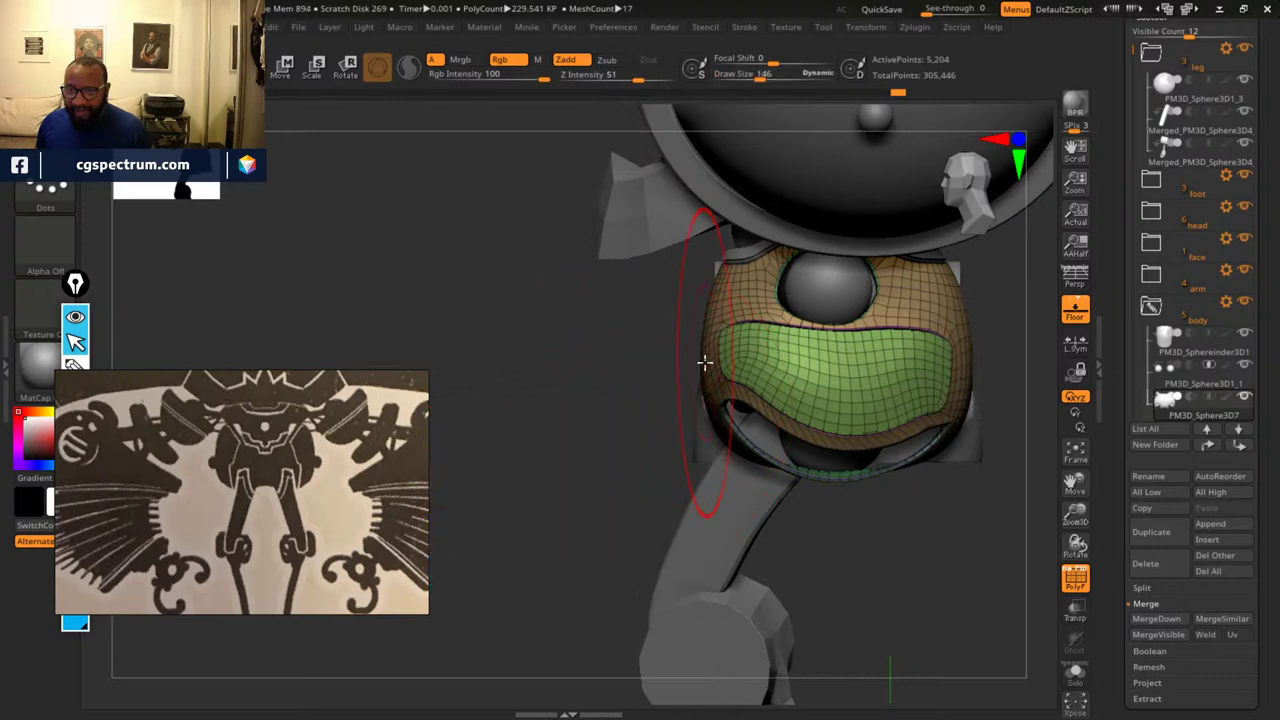
drag(703, 360, 698, 360)
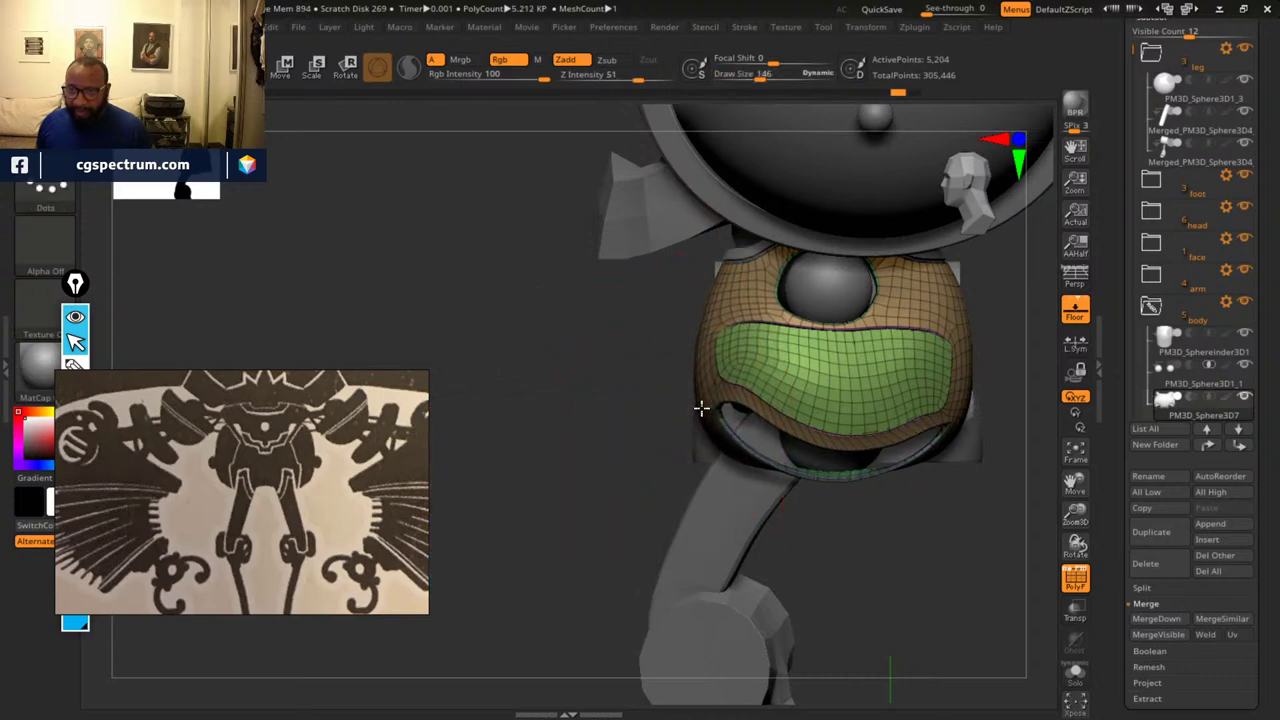
- Adjust the shell's rear profile in side view, setting the Move brush's draw size to 77
mouse_move(605, 415)
mouse_down()
mouse_move(883, 440)
mouse_move(780, 426)
mouse_move(771, 583)
mouse_move(694, 374)
mouse_up()
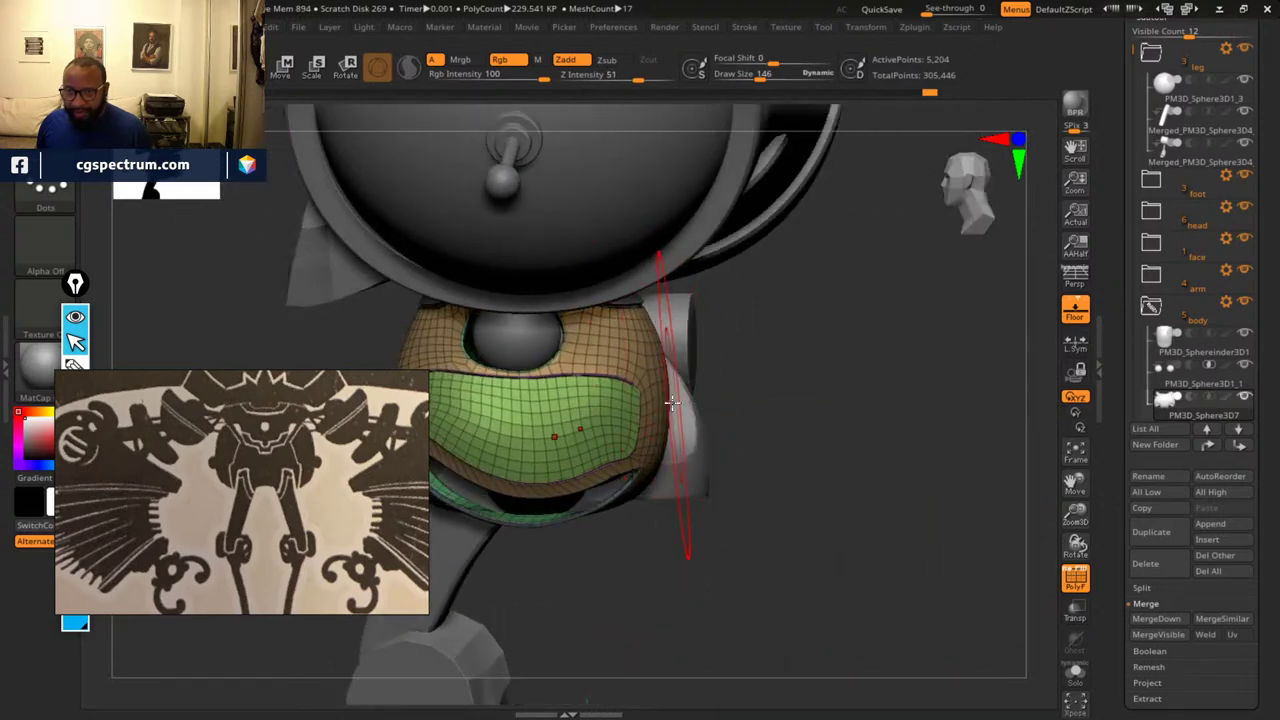
key(space)
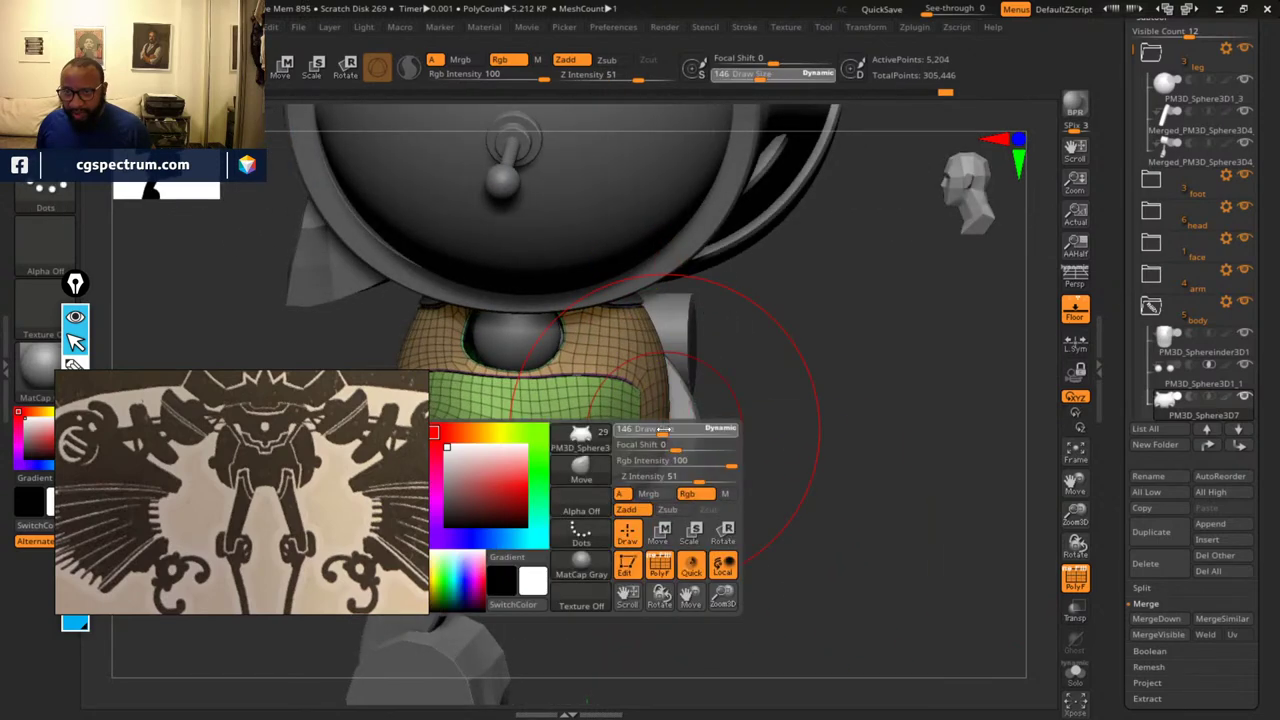
click(650, 429)
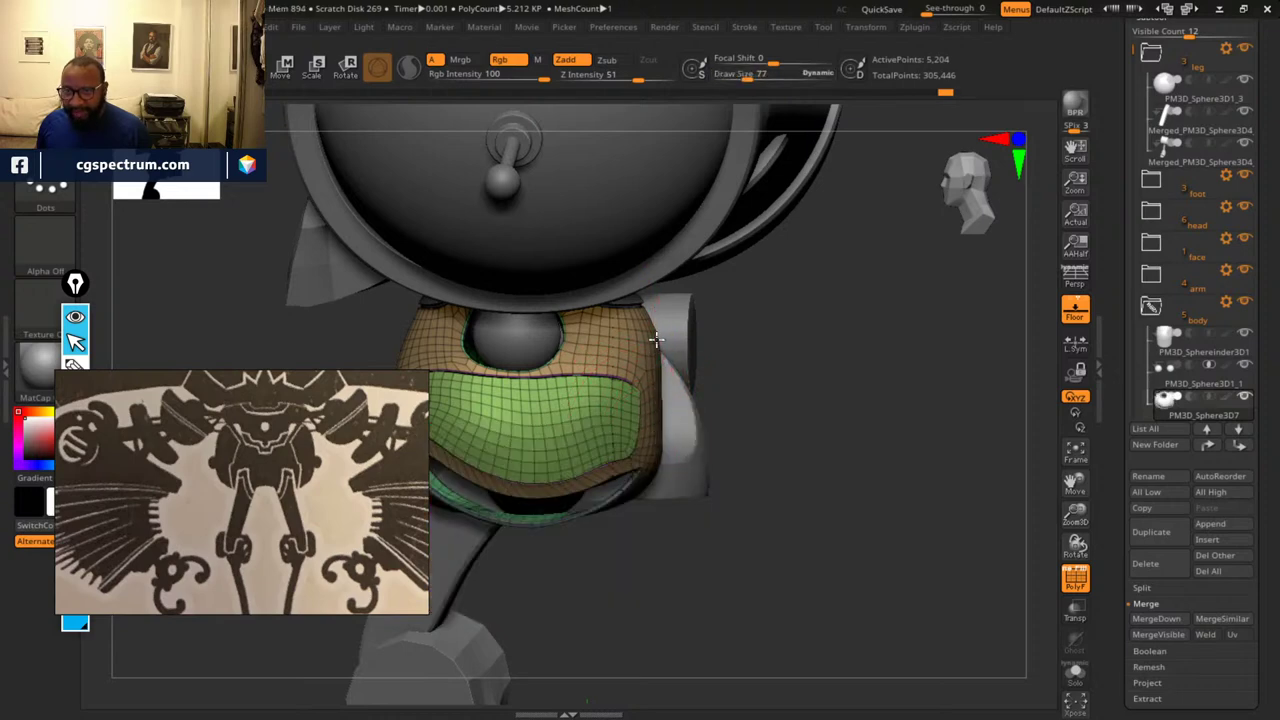
mouse_move(880, 560)
mouse_down()
mouse_move(857, 554)
mouse_move(917, 563)
mouse_move(887, 565)
mouse_move(847, 428)
mouse_up()
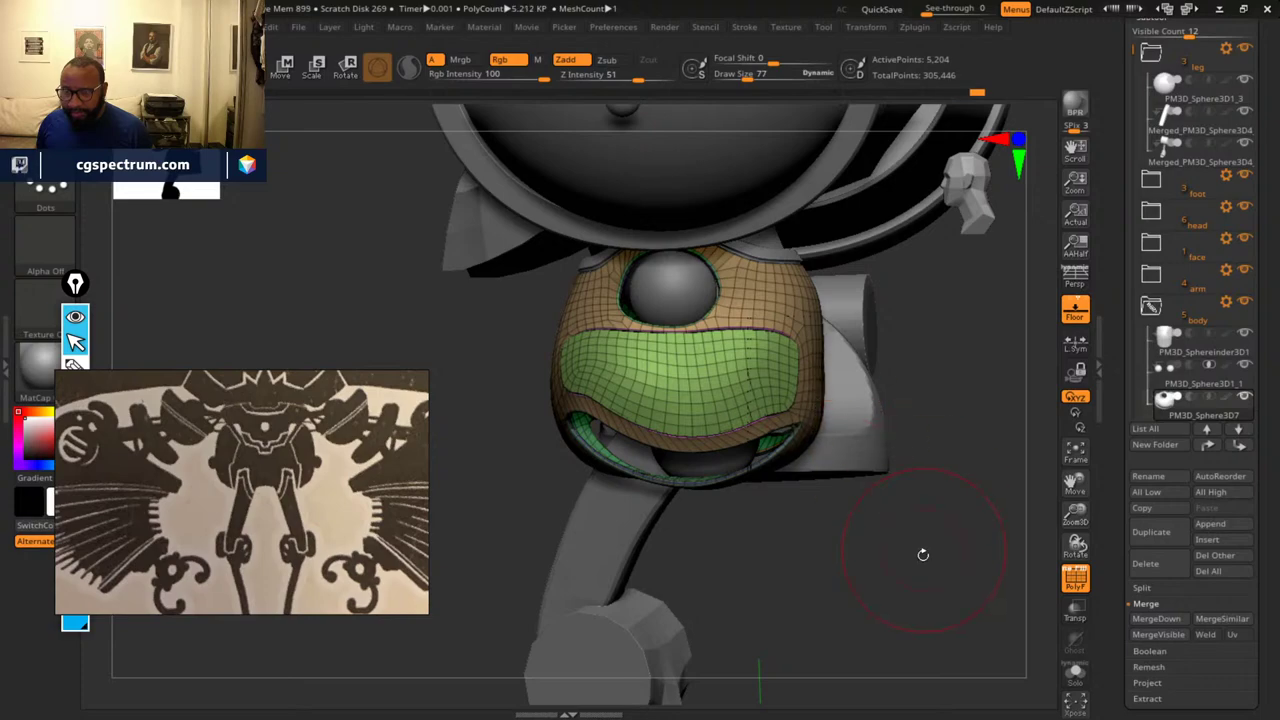
- Turn off the polygroup wireframe display and collapse the leg folder in the subtool list
drag(923, 554, 1000, 590)
click(1075, 578)
drag(926, 534, 969, 551)
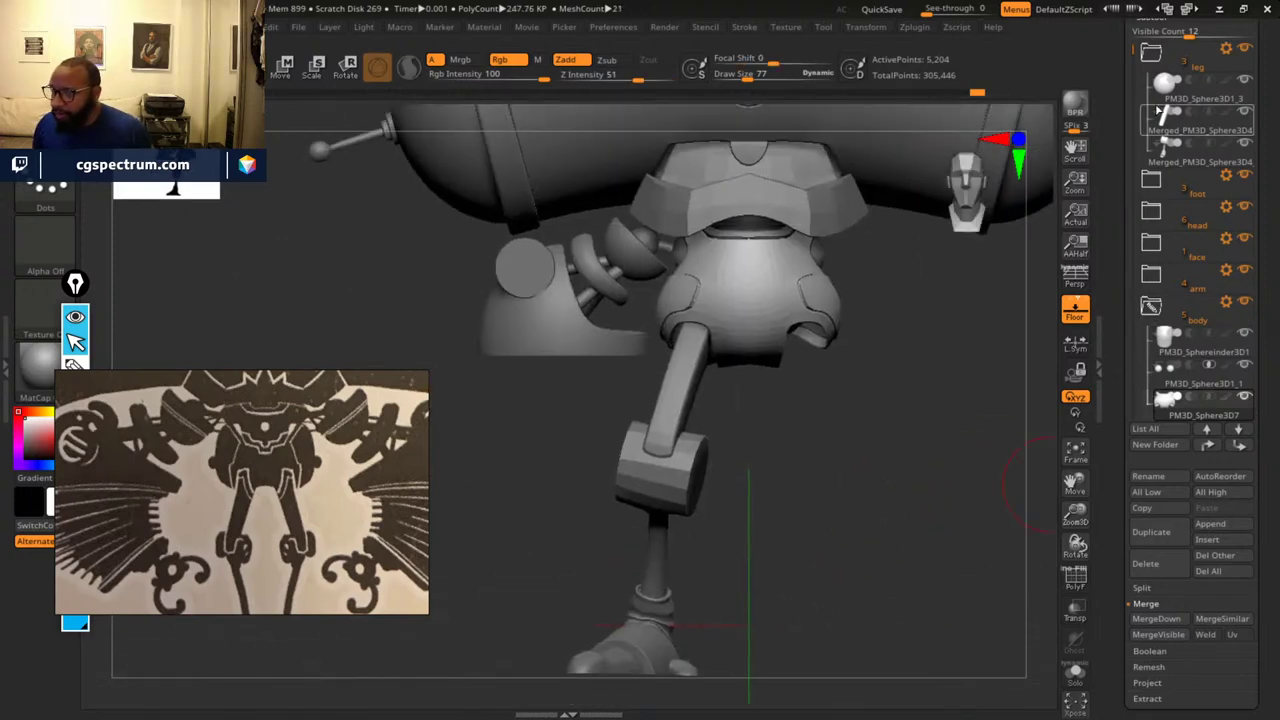
drag(891, 534, 985, 515)
click(1158, 52)
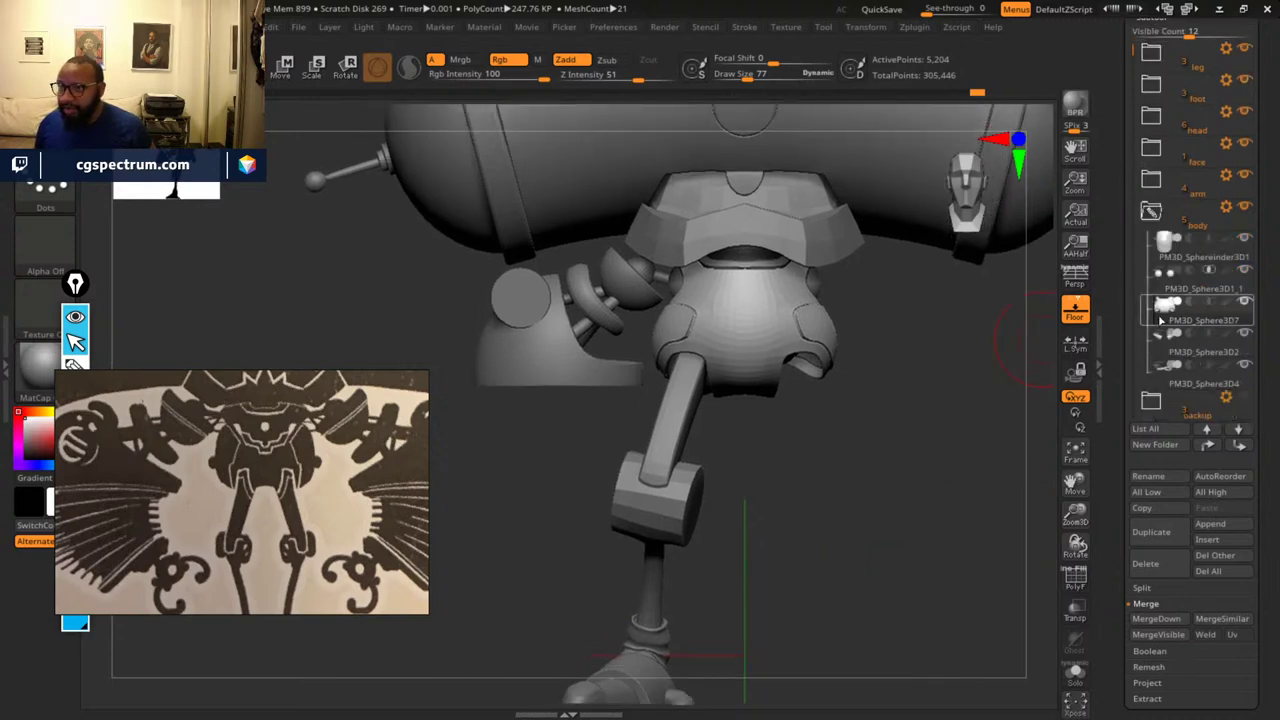
- Examine the proportions of the torso shell, hip joint, leg and arm from several angles against the reference
drag(961, 299, 816, 484)
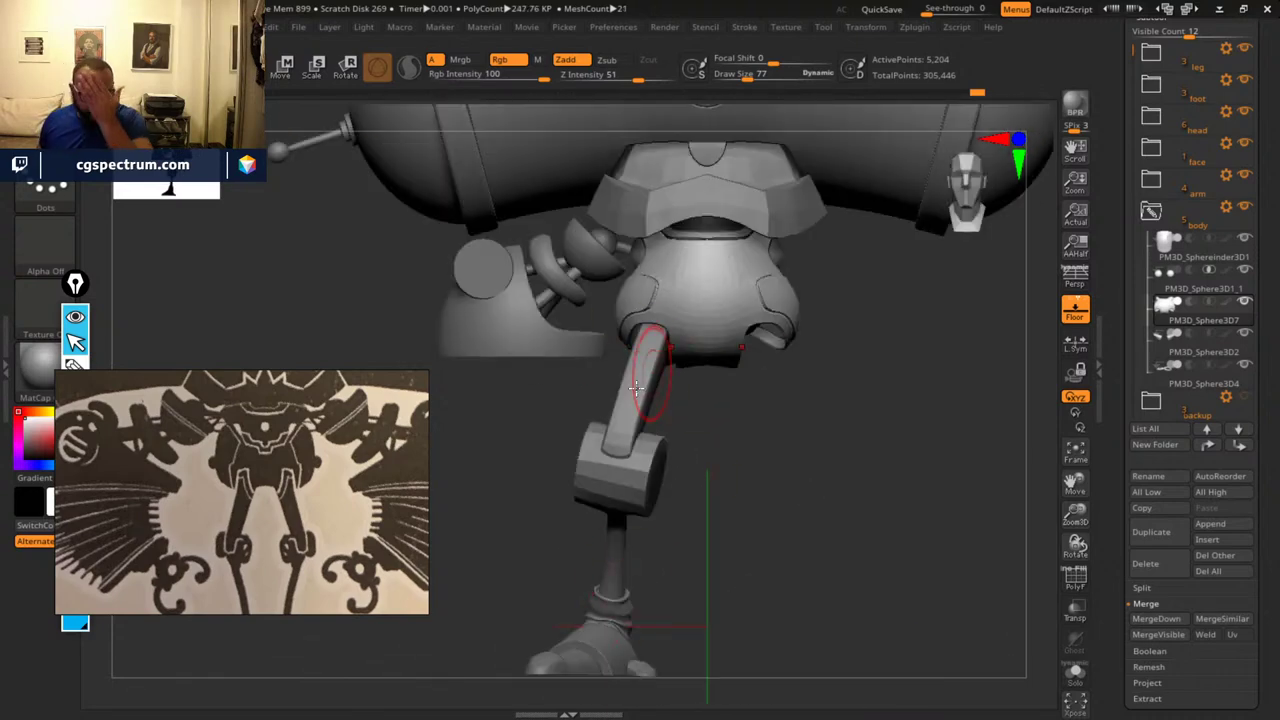
drag(754, 578, 722, 274)
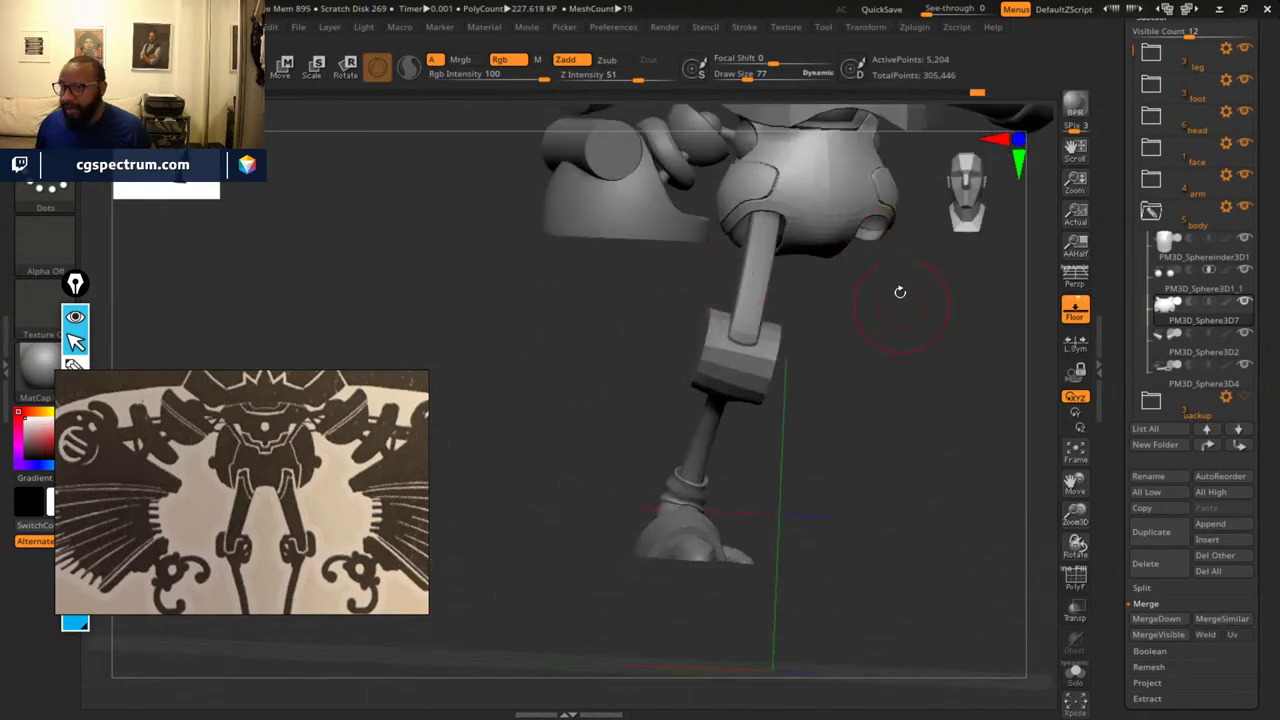
drag(964, 371, 686, 366)
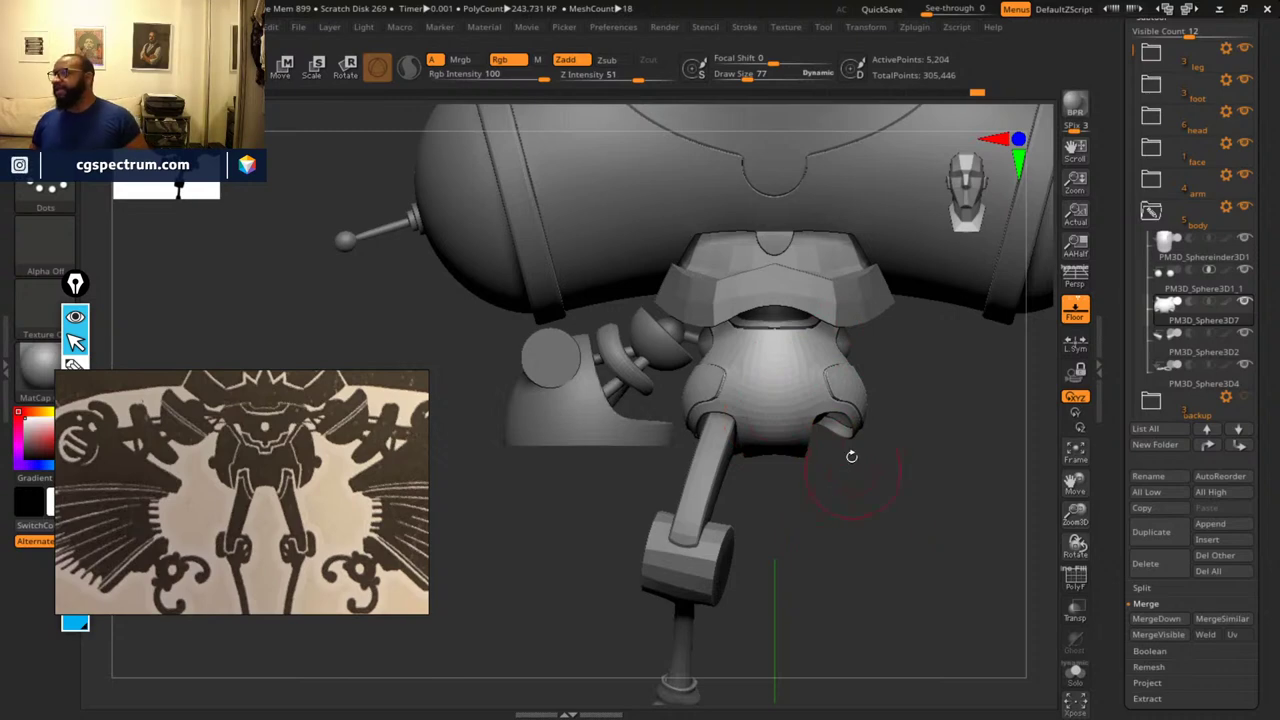
drag(789, 543, 668, 318)
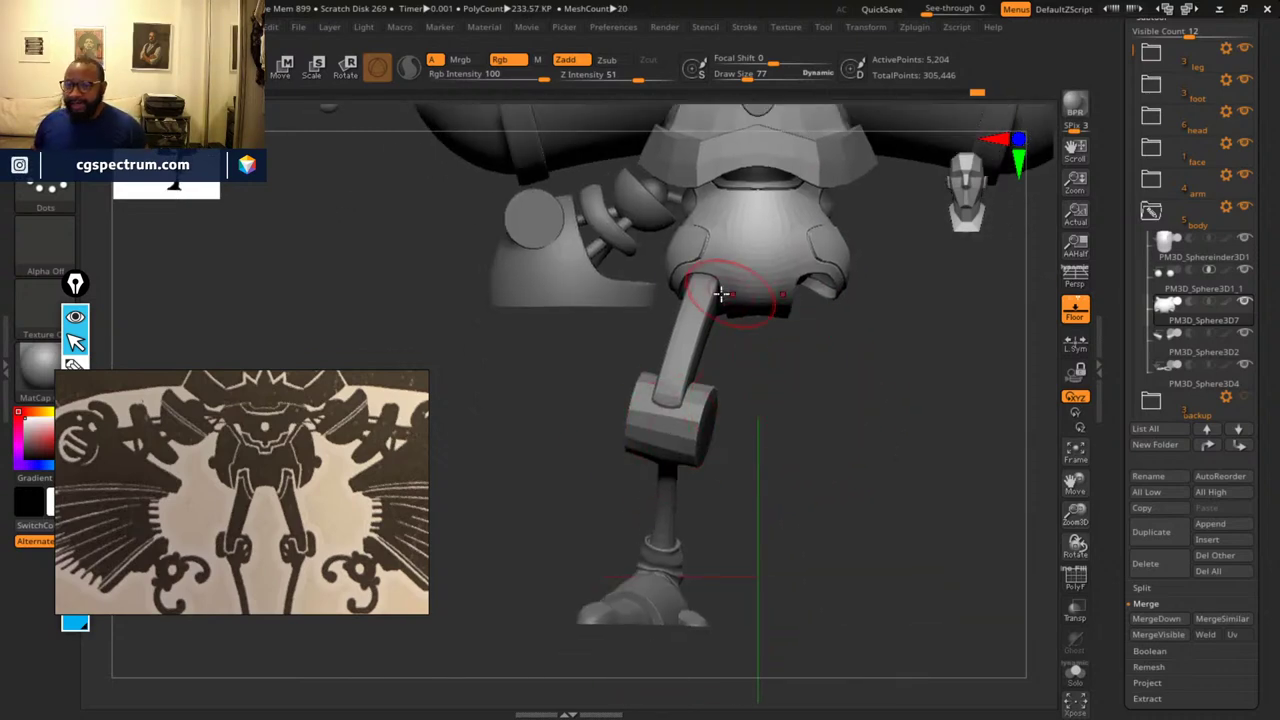
drag(911, 398, 775, 411)
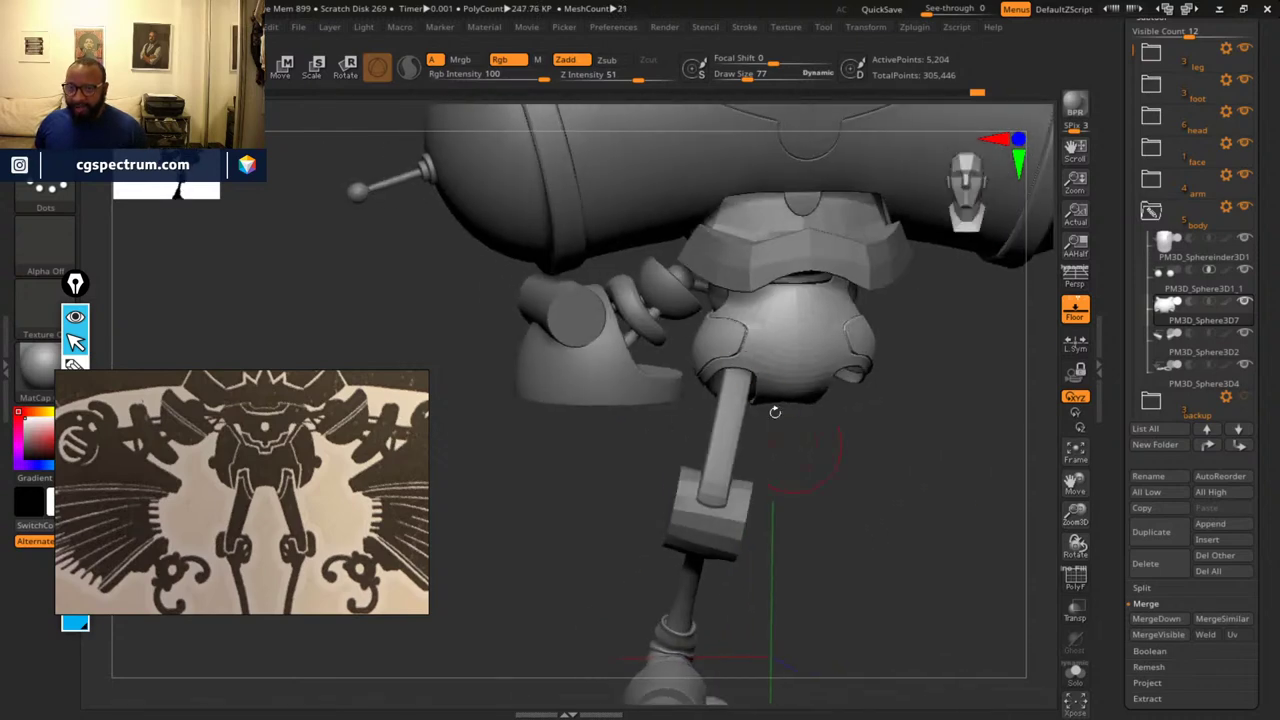
mouse_move(864, 508)
mouse_down()
mouse_move(906, 509)
mouse_move(861, 533)
mouse_up()
drag(512, 487, 653, 331)
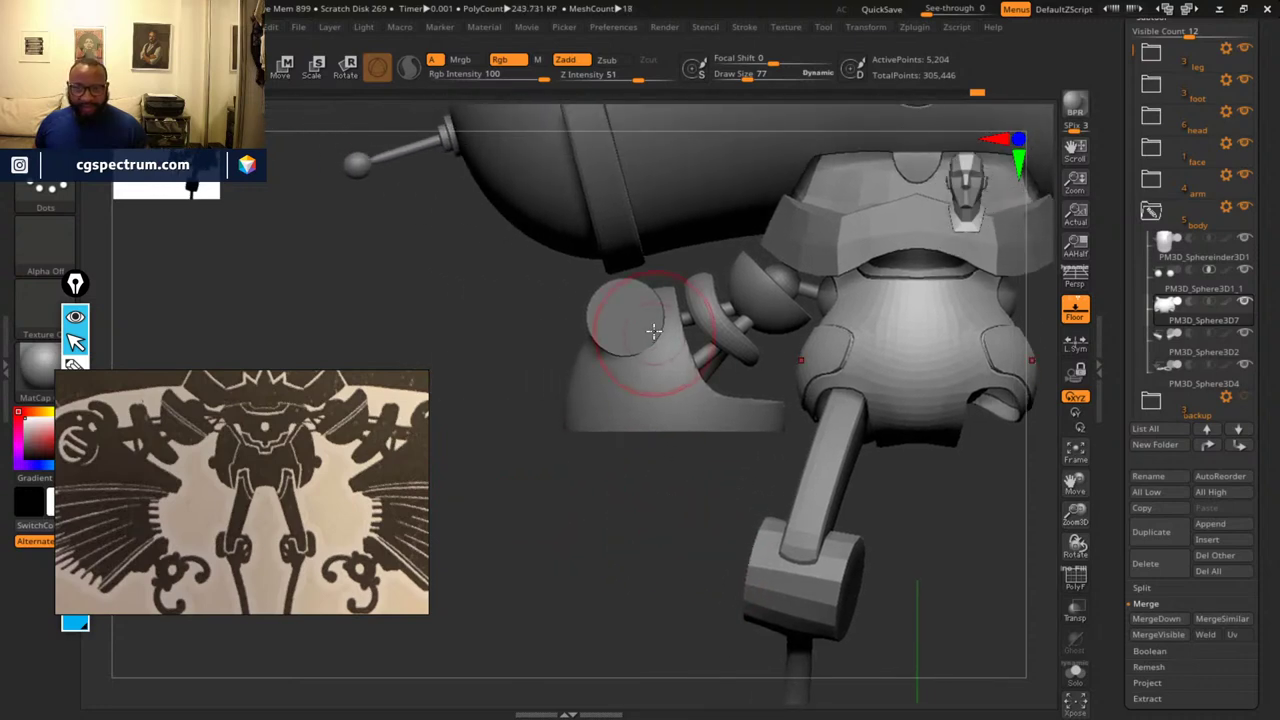
- Select the forearm cuff in the arm folder and isolate it with its polygroup wireframe shown
alt+click(671, 405)
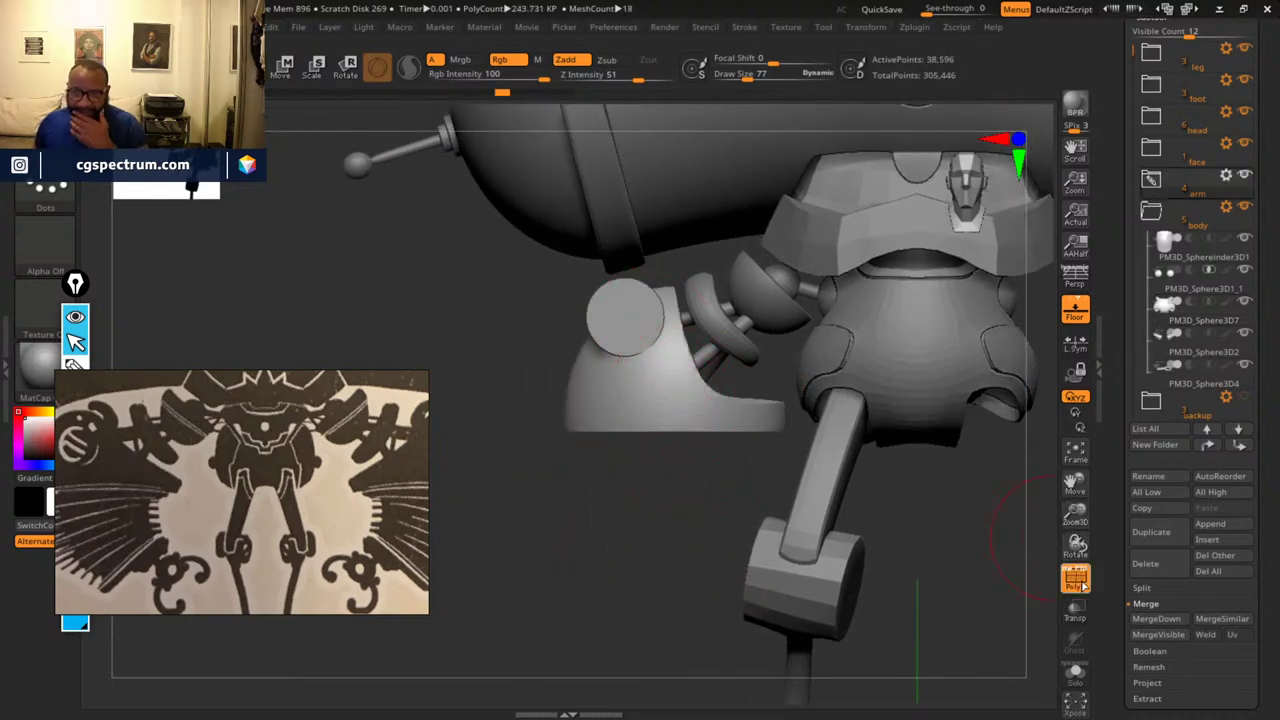
mouse_move(686, 546)
mouse_down()
mouse_move(686, 594)
mouse_move(667, 587)
mouse_move(700, 600)
mouse_move(731, 606)
mouse_move(714, 571)
mouse_move(1043, 668)
mouse_up()
click(1077, 680)
mouse_move(734, 629)
mouse_down()
mouse_move(889, 591)
mouse_move(769, 614)
mouse_move(791, 622)
mouse_move(674, 392)
mouse_up()
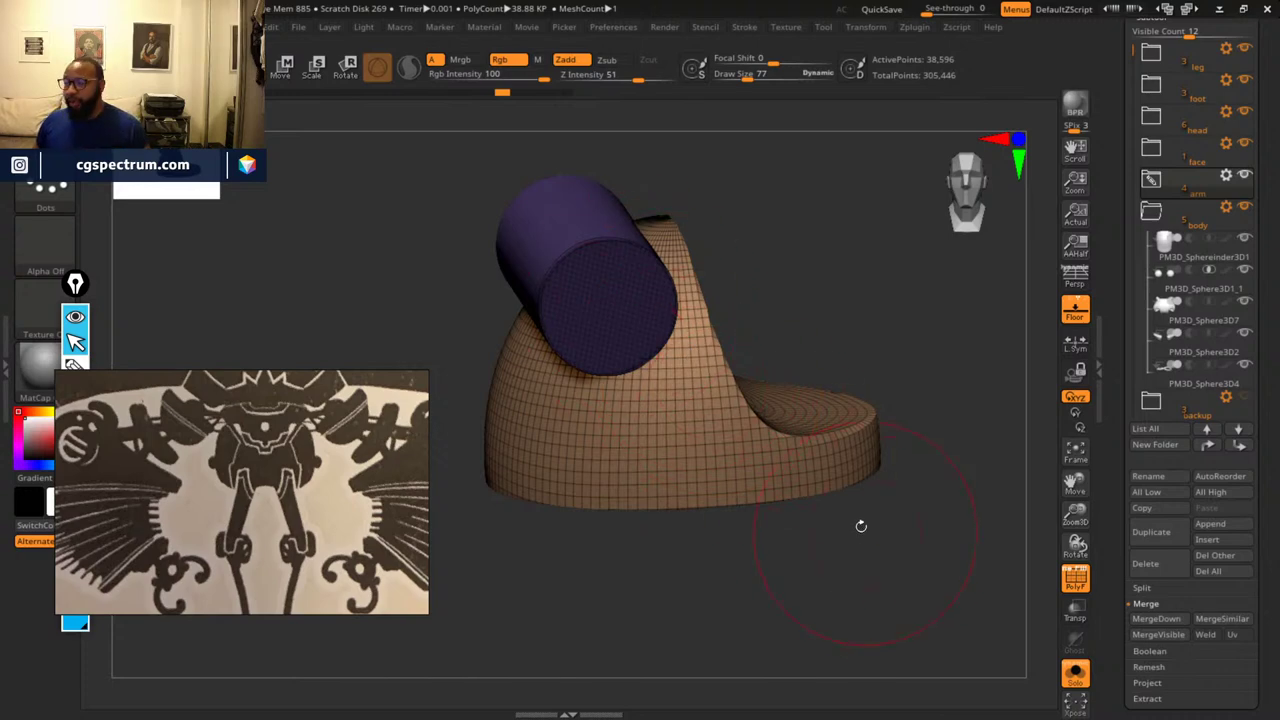
drag(861, 526, 888, 557)
alt+drag(897, 577, 943, 303)
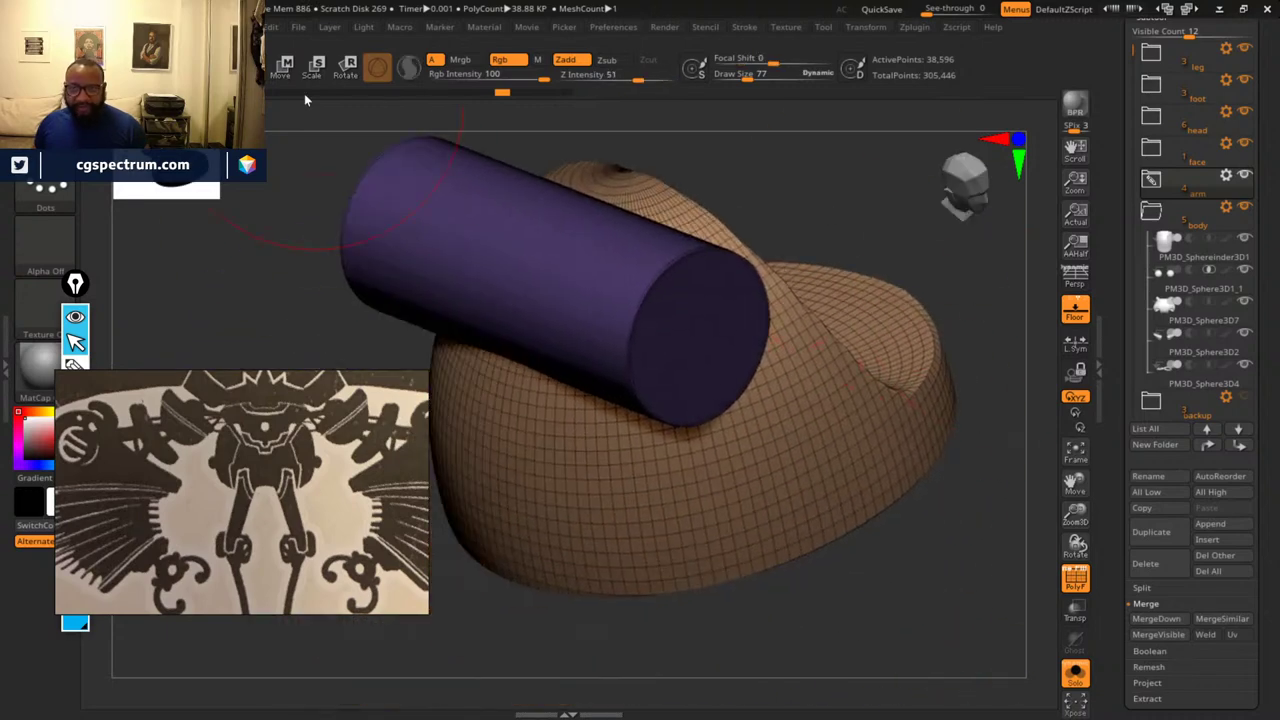
- Mask everything except the cuff's purple cylinder and place the transform gizmo on the cylinder's end cap
key(w)
drag(634, 663, 731, 397)
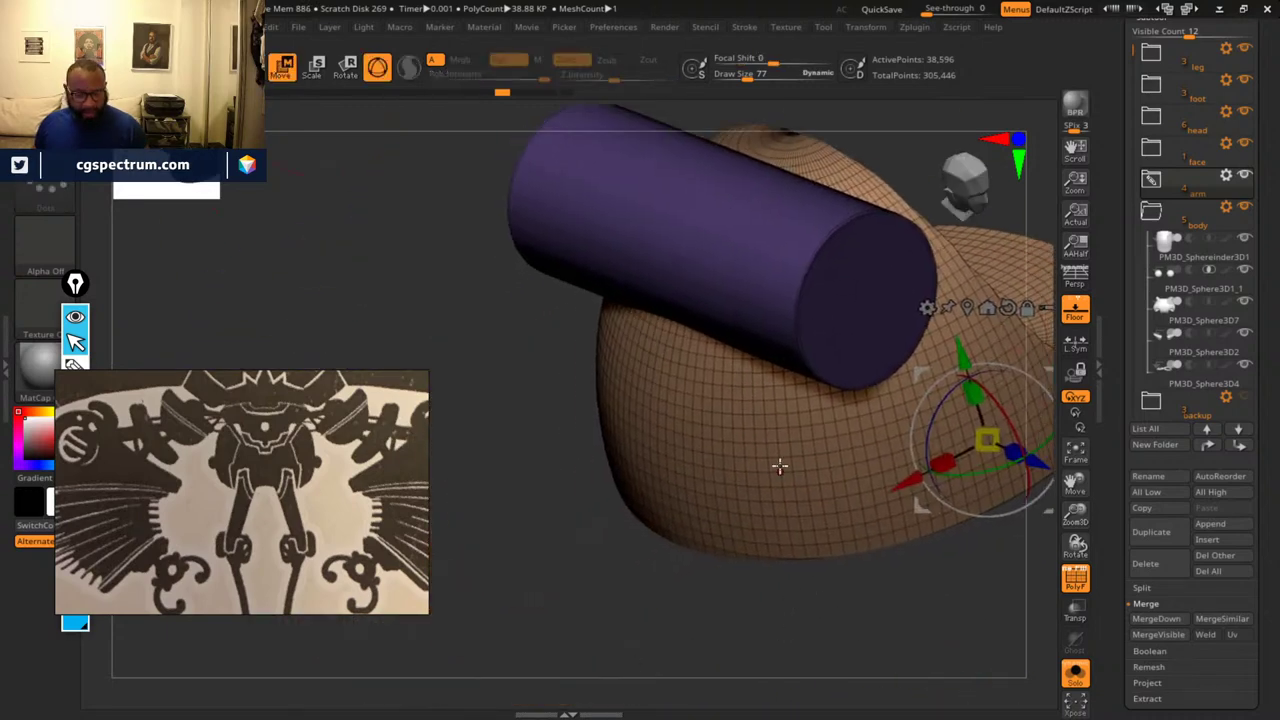
click(876, 298)
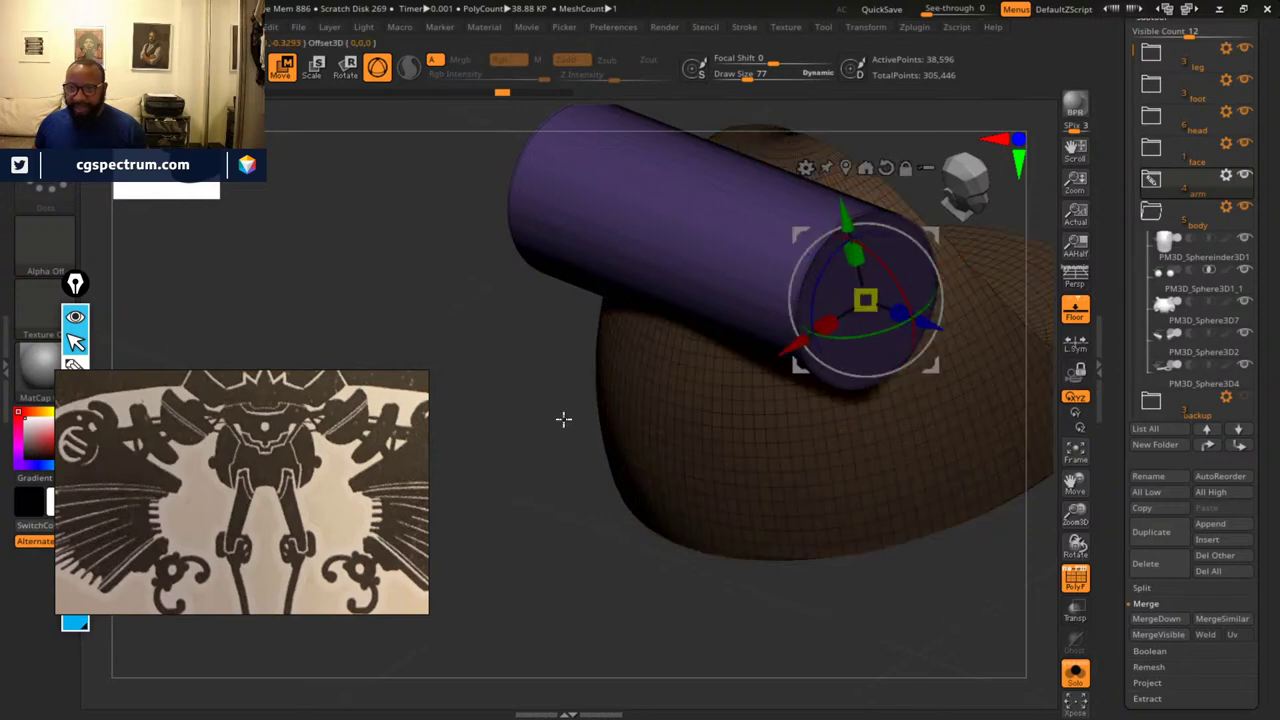
drag(564, 419, 583, 371)
drag(1000, 506, 838, 349)
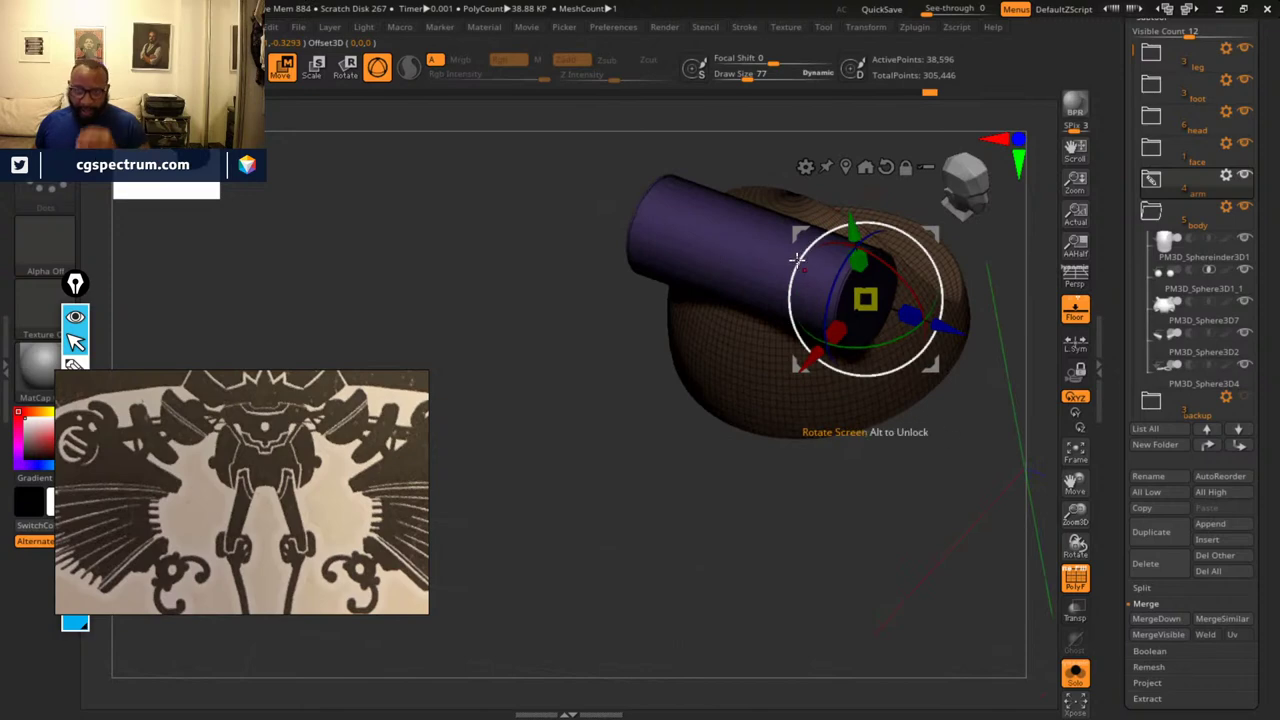
- Center the transform gizmo on the unmasked purple cylinder and lengthen the cylinder along its axis so both ends extend past the cuff
drag(858, 506, 783, 352)
drag(927, 409, 811, 274)
key(shift)
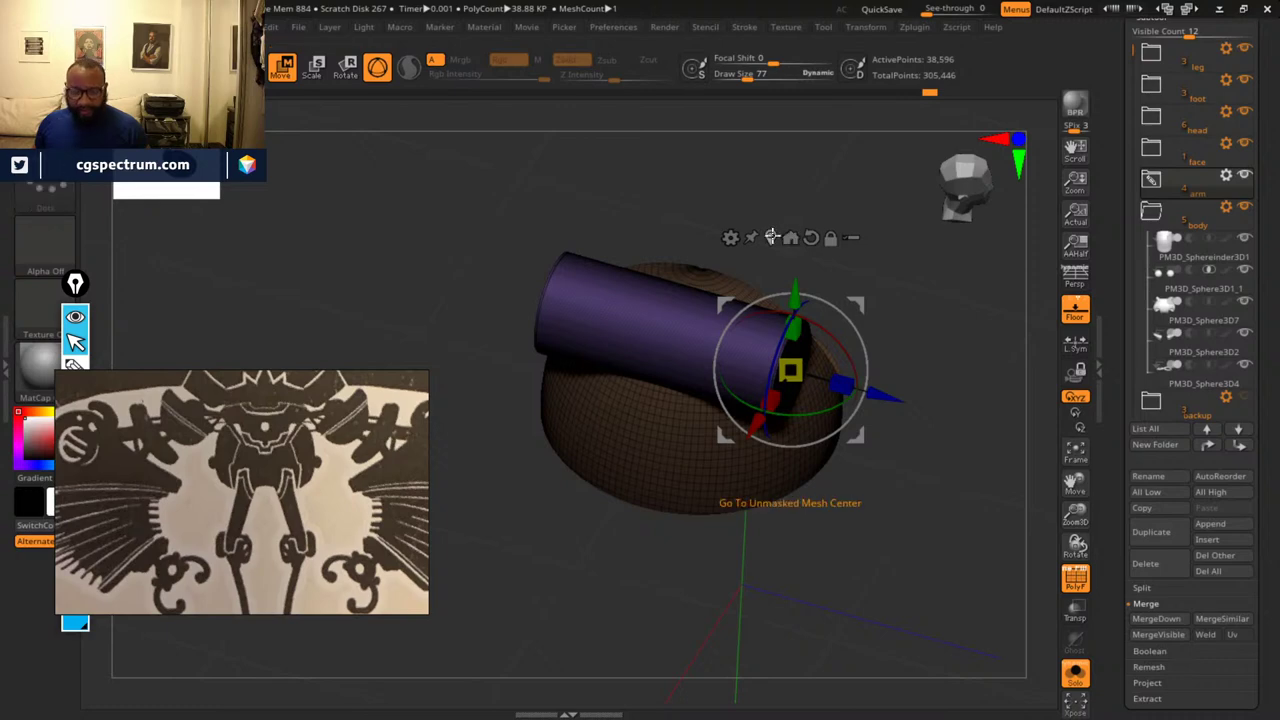
click(768, 237)
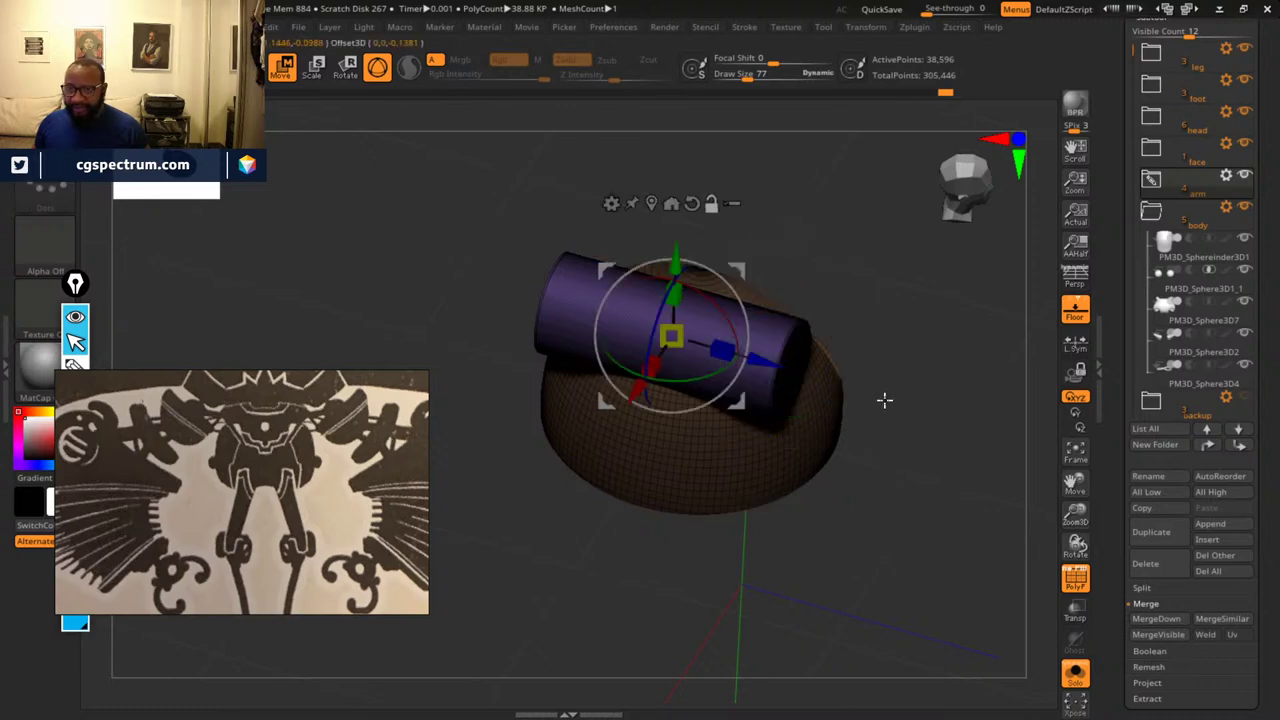
drag(884, 400, 889, 320)
drag(718, 338, 741, 342)
shift+drag(905, 424, 916, 428)
drag(730, 322, 751, 329)
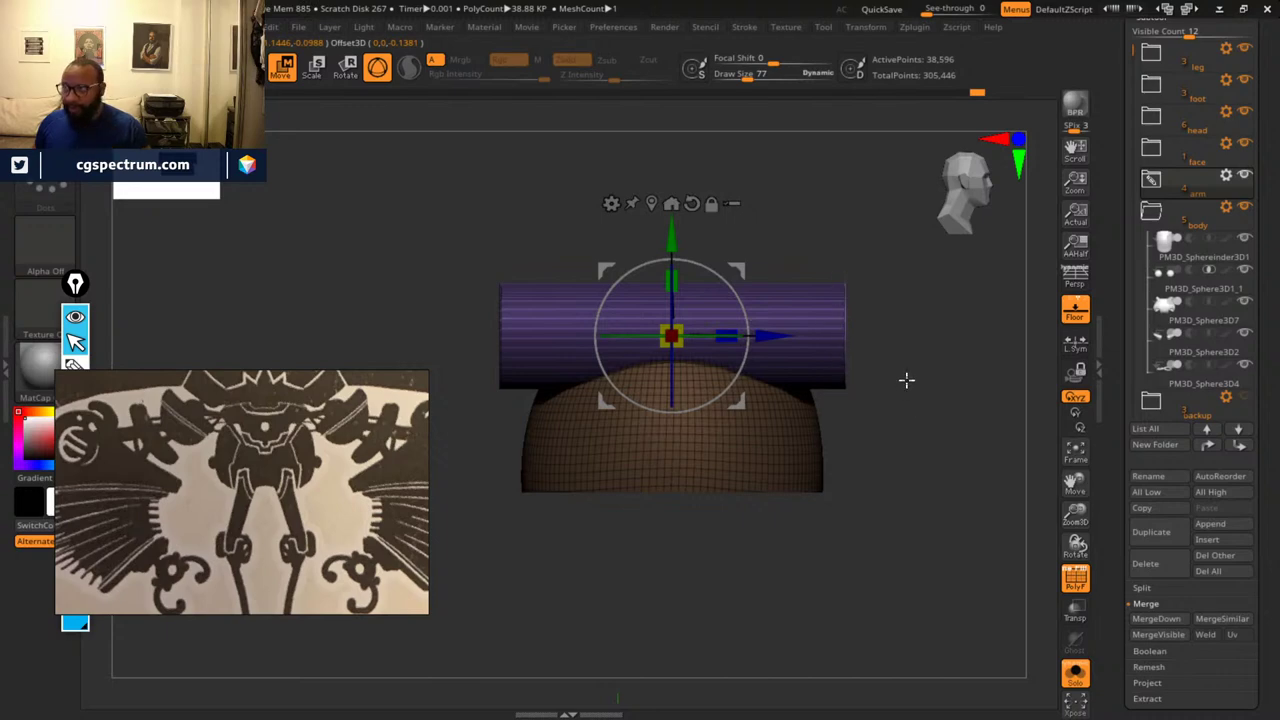
- Return to draw mode and clear the mask from the cuff
drag(906, 379, 647, 326)
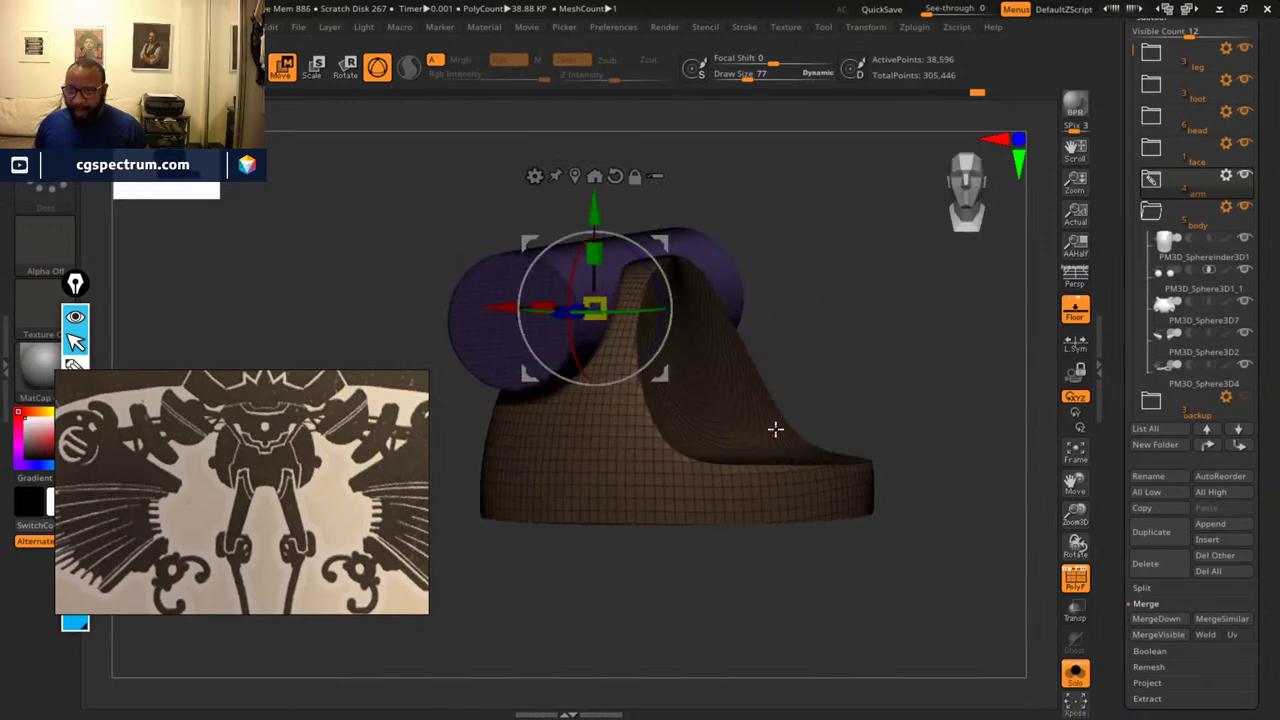
drag(993, 458, 1005, 413)
drag(915, 337, 911, 403)
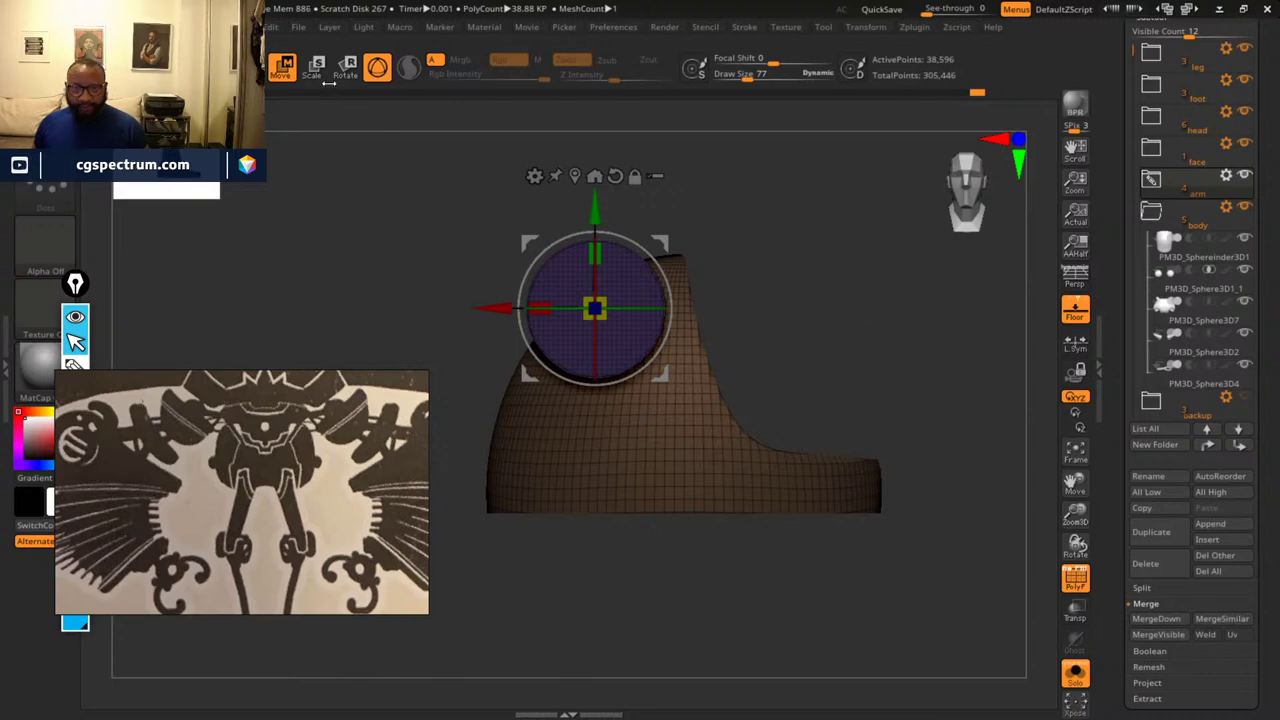
key(q)
mouse_move(857, 316)
mouse_down()
mouse_move(803, 317)
mouse_move(876, 350)
mouse_move(829, 363)
mouse_move(915, 351)
mouse_move(840, 360)
mouse_move(846, 374)
mouse_move(851, 351)
mouse_move(886, 362)
mouse_move(817, 329)
mouse_move(838, 323)
mouse_up()
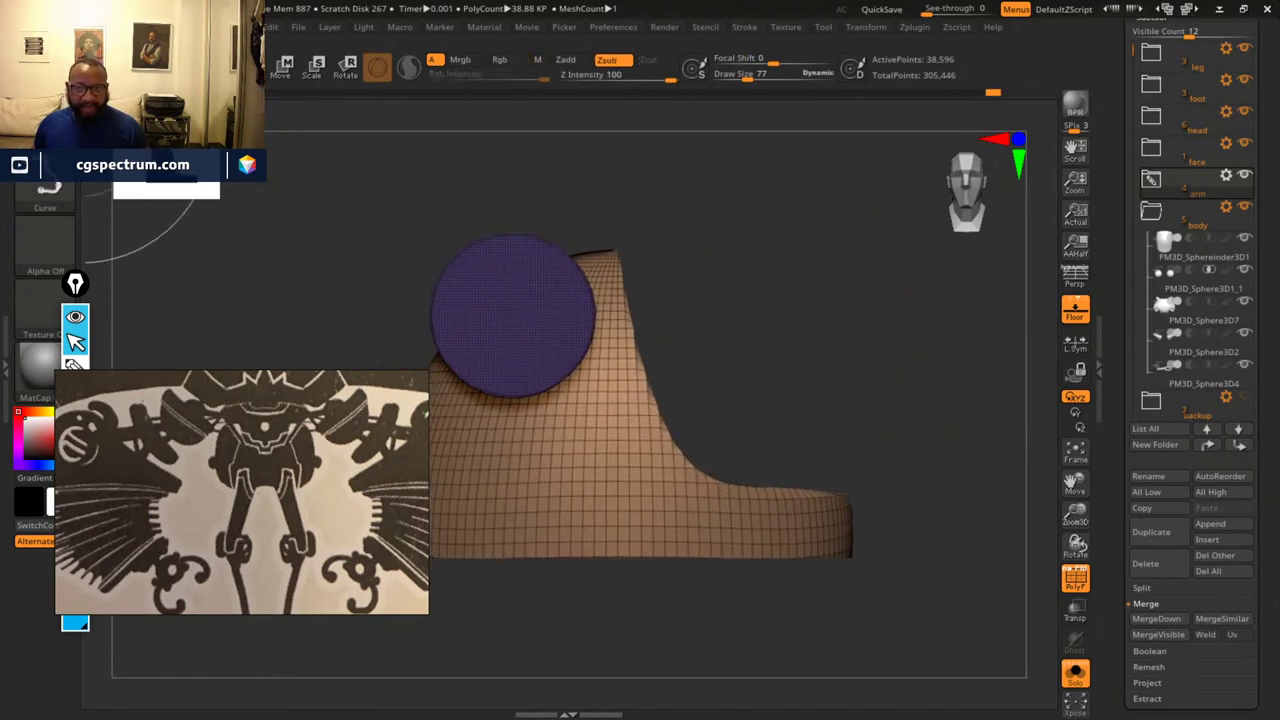
- Try to clip the cuff's concave front with the ClipCurve brush, following its profile down from the upper tip
ctrl+shift+click(45, 128)
ctrl+shift+click(45, 128)
ctrl+shift+click(45, 128)
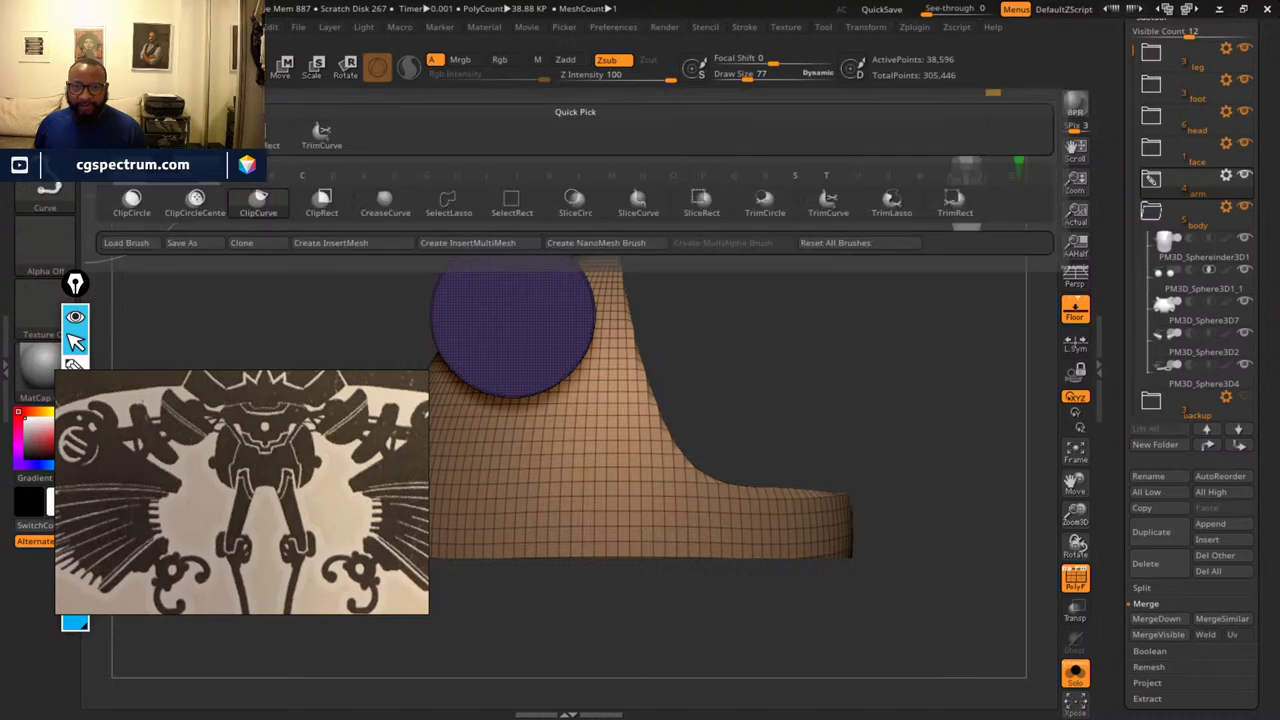
click(258, 203)
key(ctrl+shift+space)
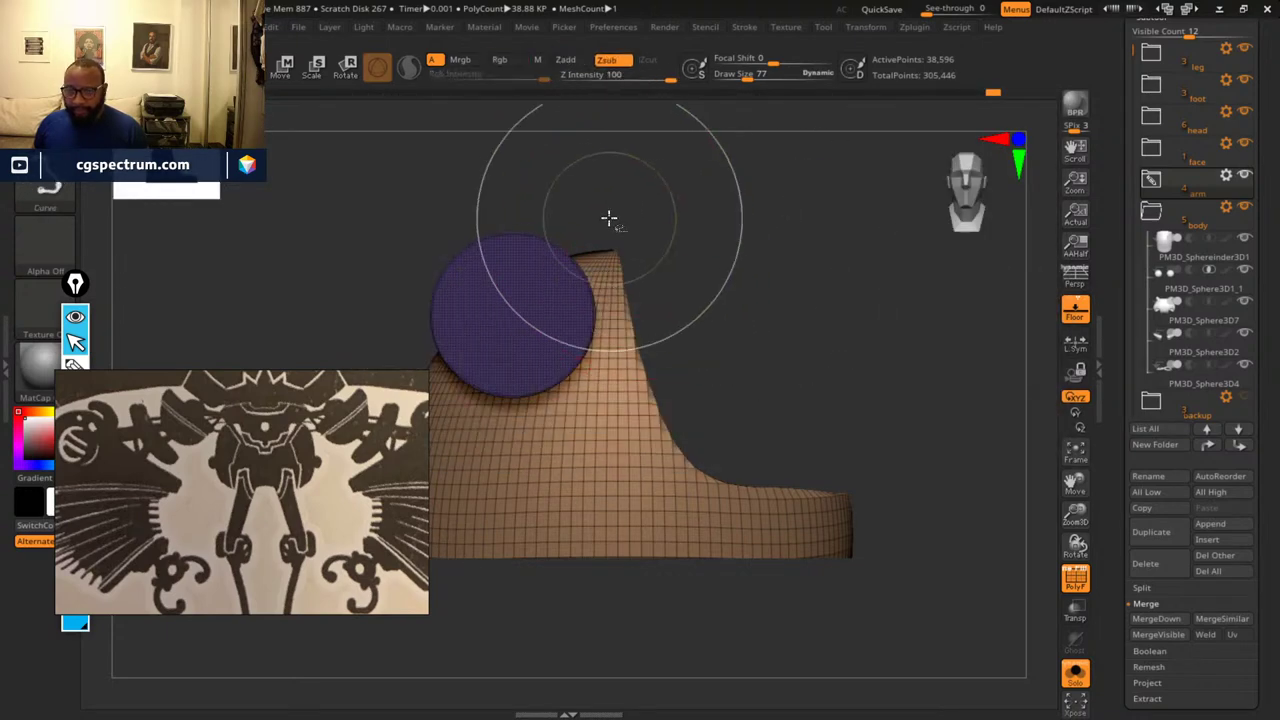
ctrl+shift+drag(611, 213, 617, 288)
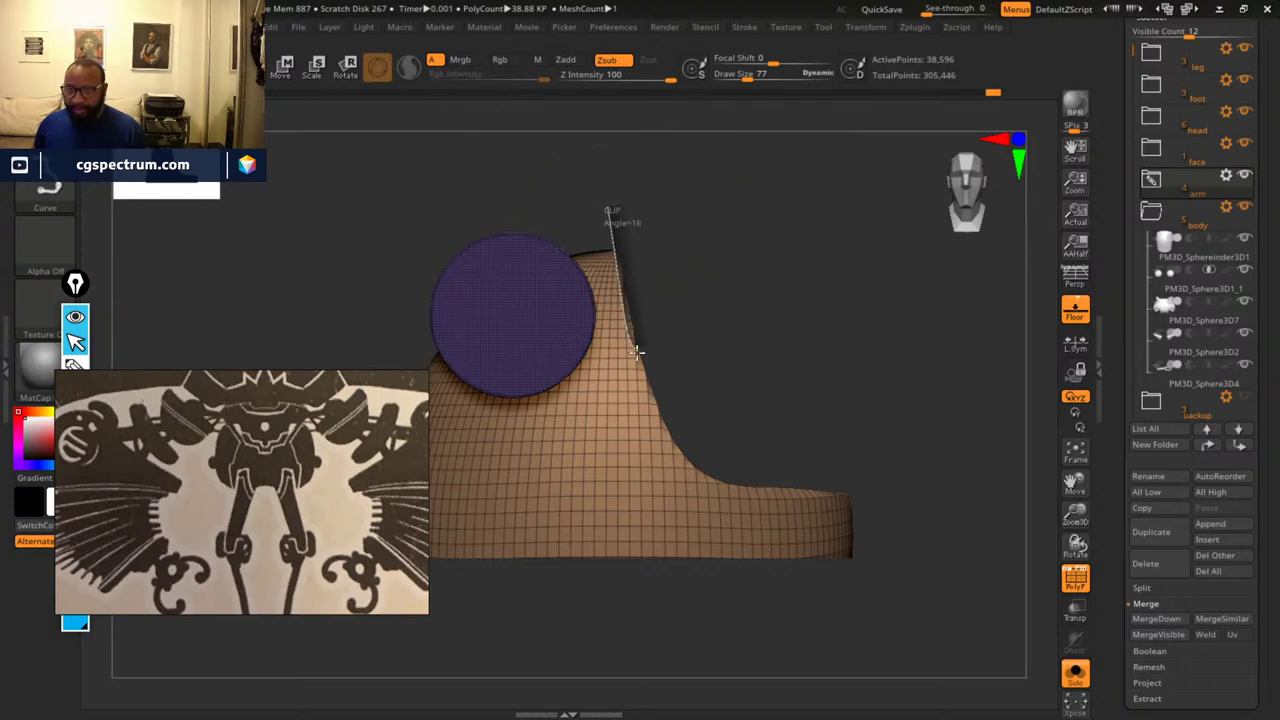
mouse_move(653, 428)
ctrl+shift+mouse_down()
mouse_move(708, 494)
mouse_move(889, 500)
mouse_move(851, 346)
mouse_move(829, 354)
mouse_move(889, 393)
mouse_move(926, 386)
ctrl+shift+mouse_up()
drag(806, 309, 940, 277)
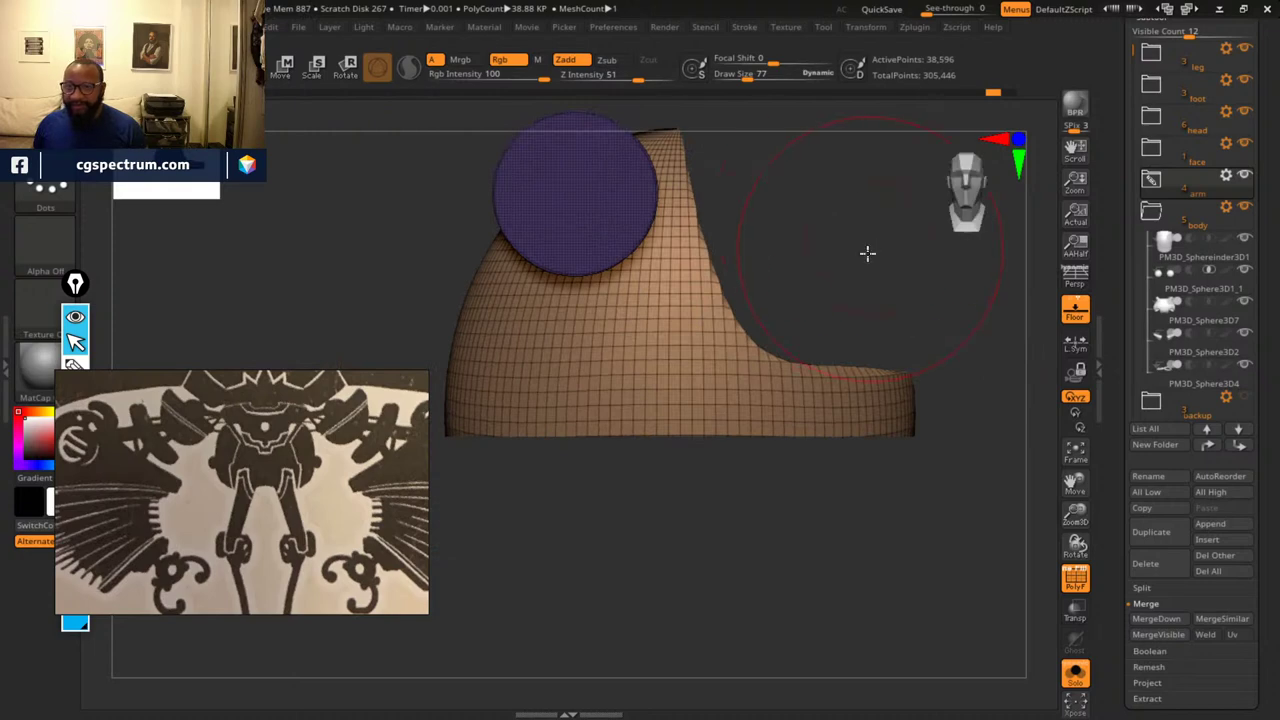
- Trim the cuff's front with the TrimCurve brush, running a curve from the low front lip up to the pointed tip
drag(867, 253, 726, 351)
key(alt+shift)
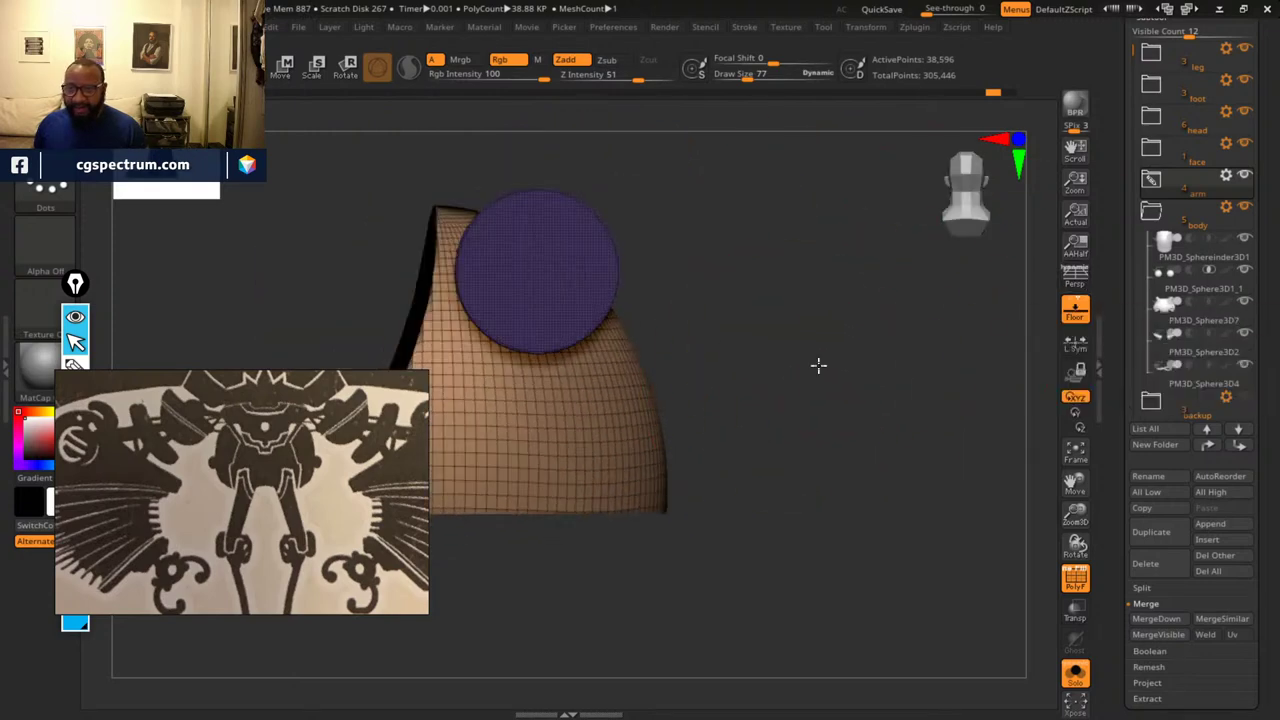
drag(818, 365, 966, 352)
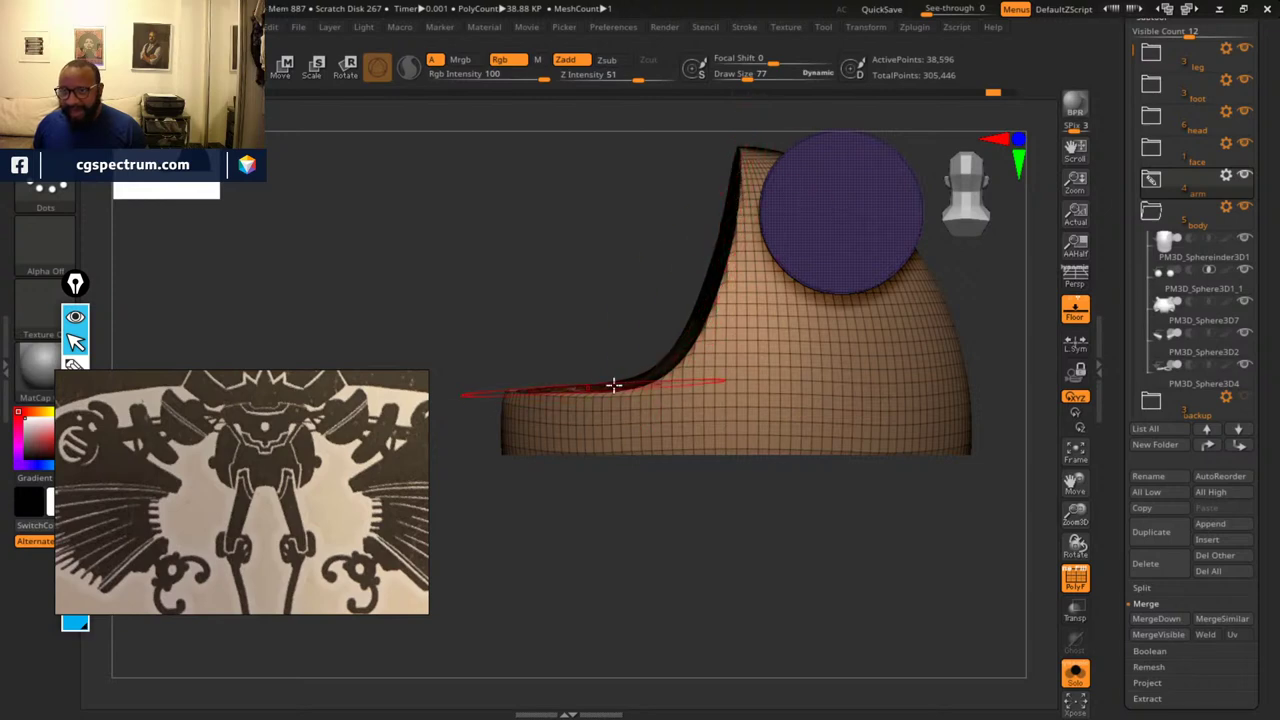
alt+drag(721, 568, 681, 599)
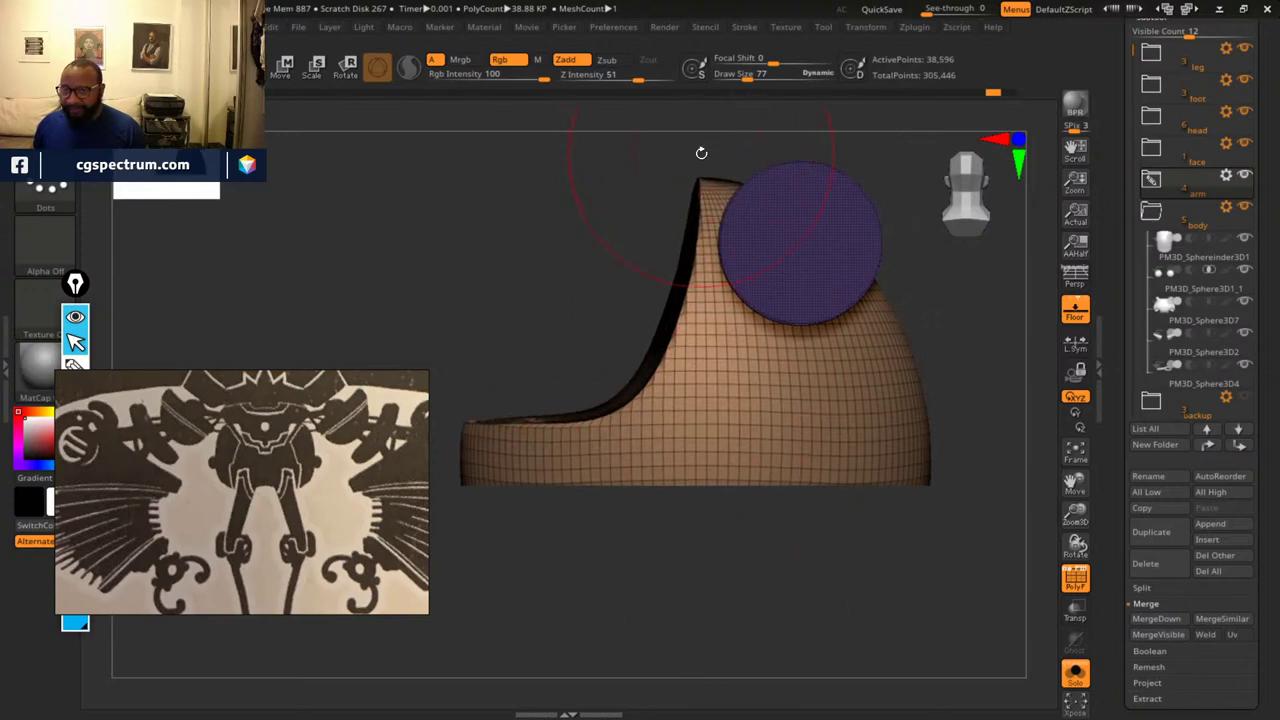
key(ctrl+shift)
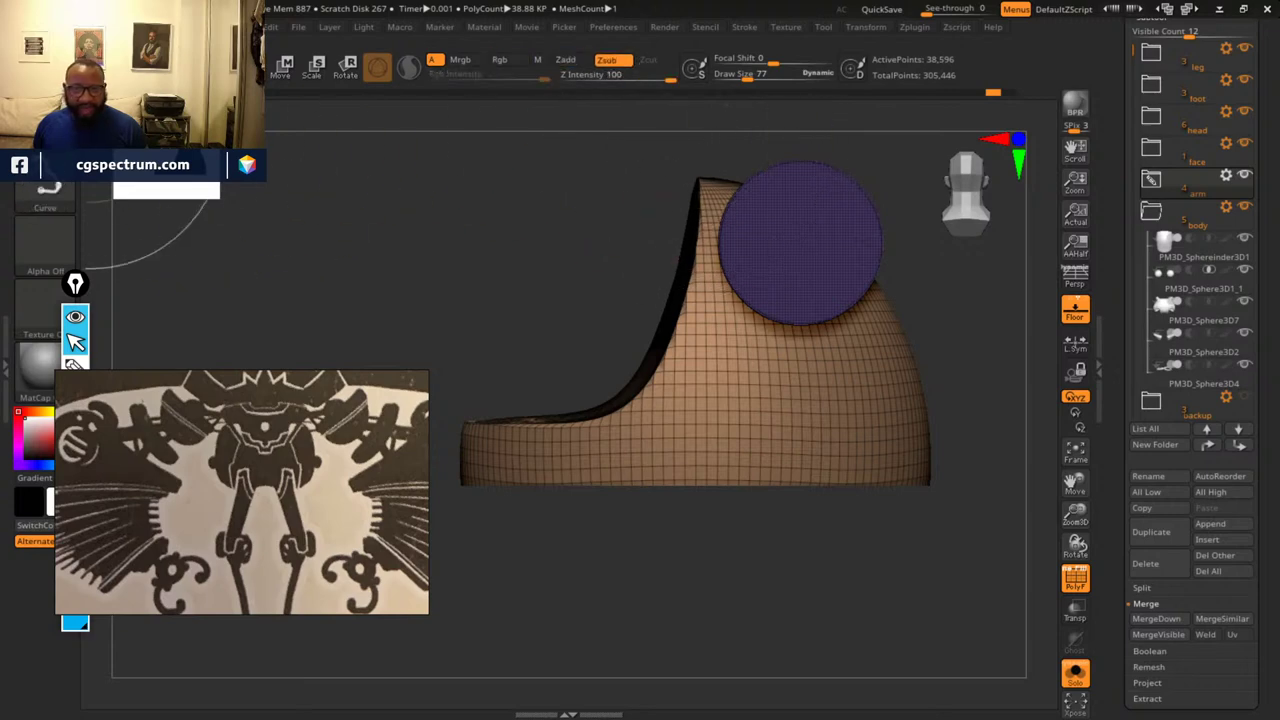
click(50, 120)
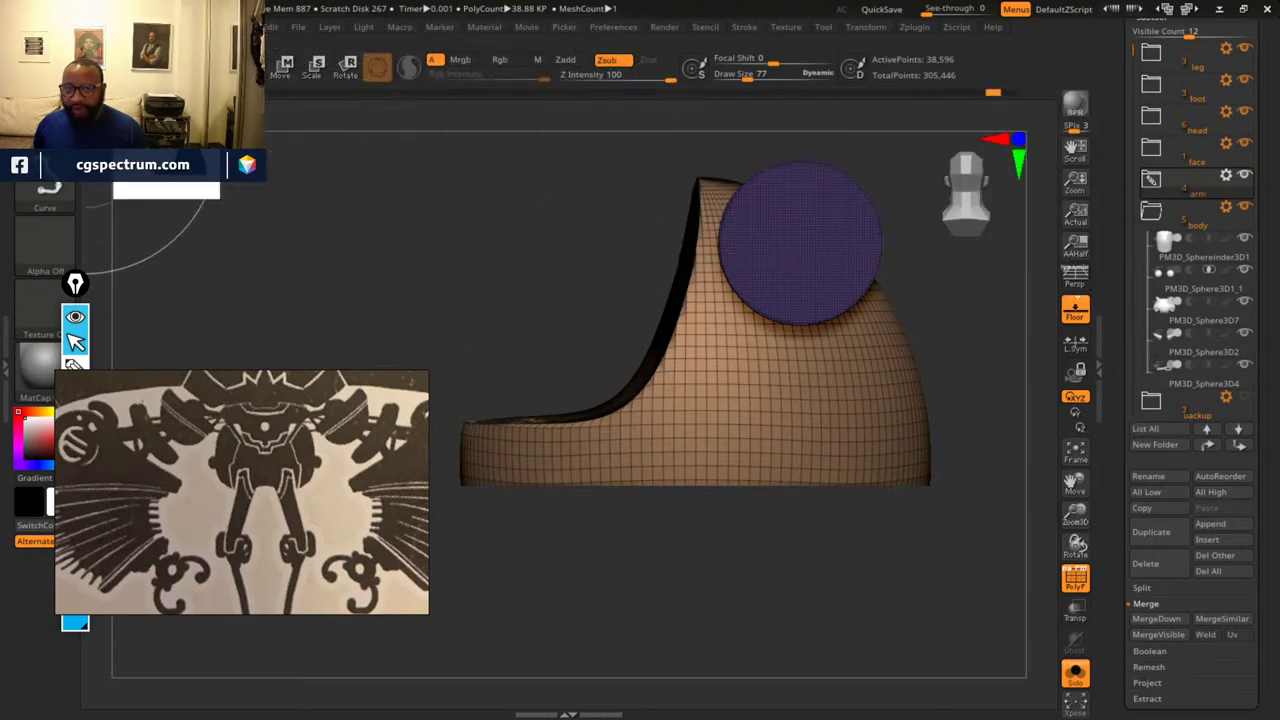
key(b)
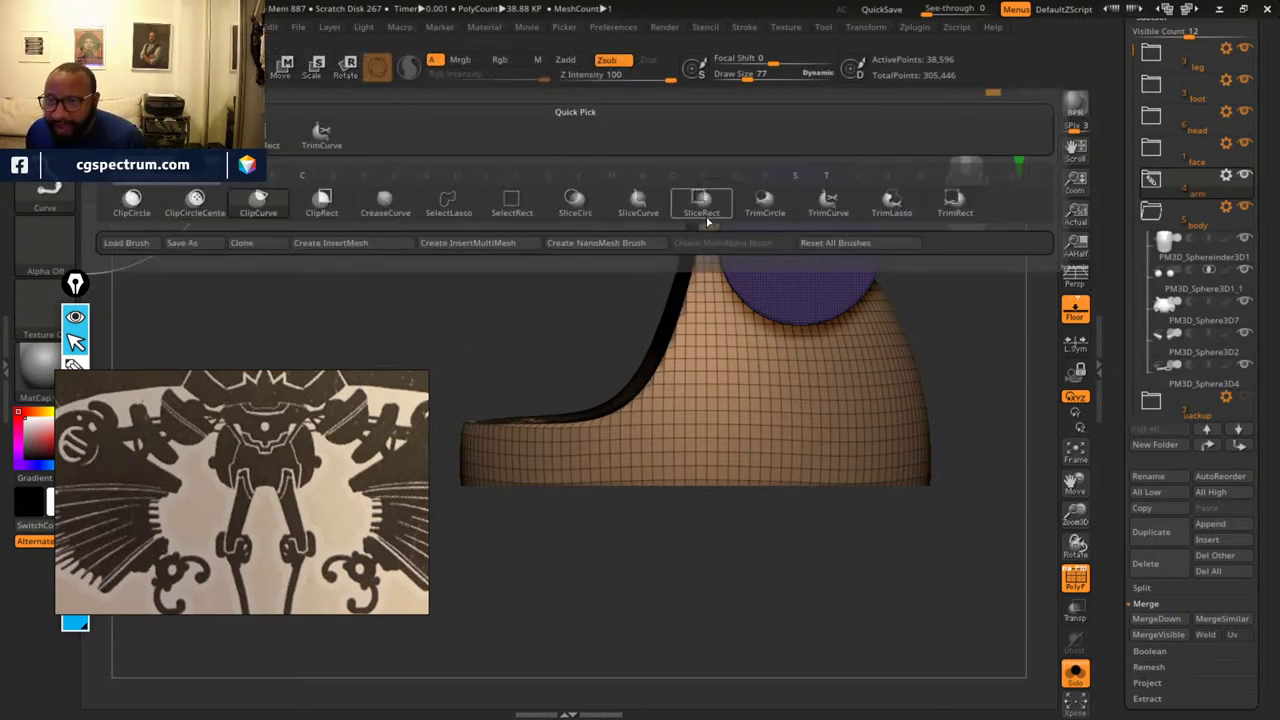
click(829, 205)
mouse_move(600, 210)
mouse_down()
mouse_move(586, 229)
mouse_move(671, 220)
mouse_move(534, 223)
mouse_move(594, 257)
mouse_up()
mouse_move(742, 160)
ctrl+shift+mouse_down()
mouse_move(745, 252)
mouse_move(494, 454)
mouse_move(634, 337)
mouse_move(586, 443)
mouse_move(592, 416)
mouse_move(609, 449)
mouse_move(610, 429)
ctrl+shift+mouse_up()
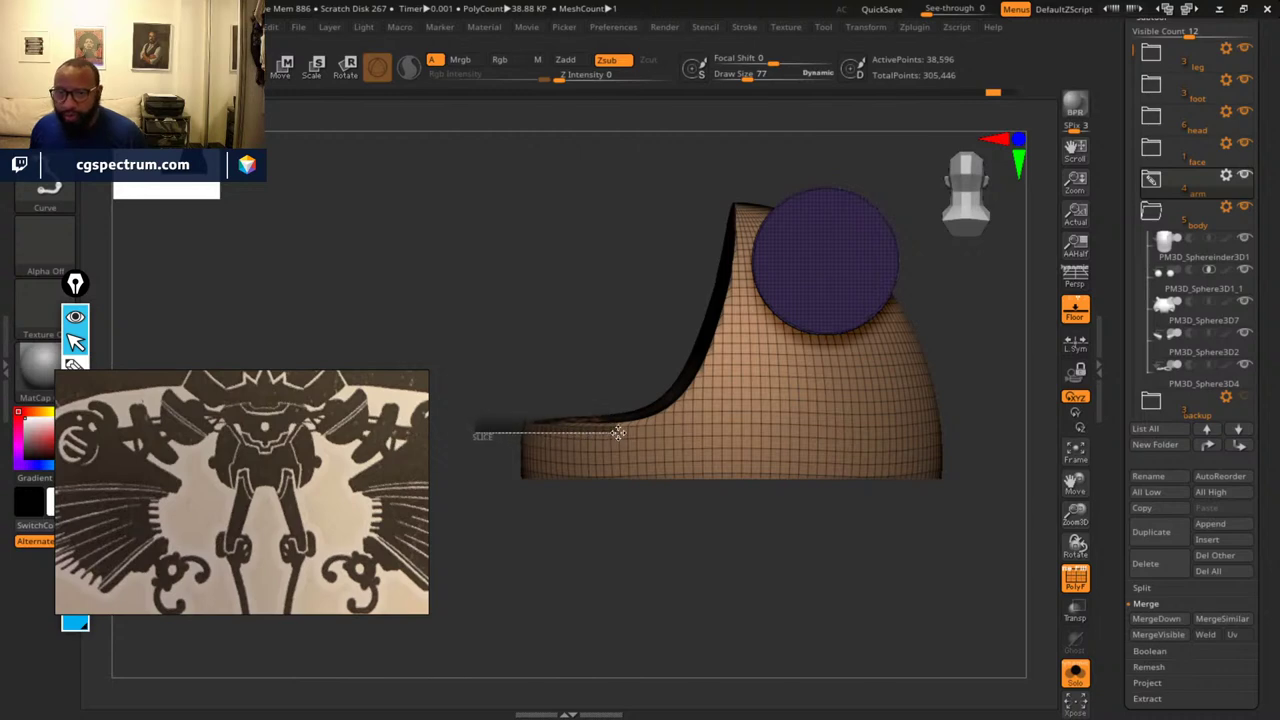
mouse_move(619, 432)
ctrl+shift+mouse_down()
mouse_move(694, 408)
mouse_move(722, 345)
mouse_move(751, 236)
mouse_move(738, 119)
ctrl+shift+mouse_up()
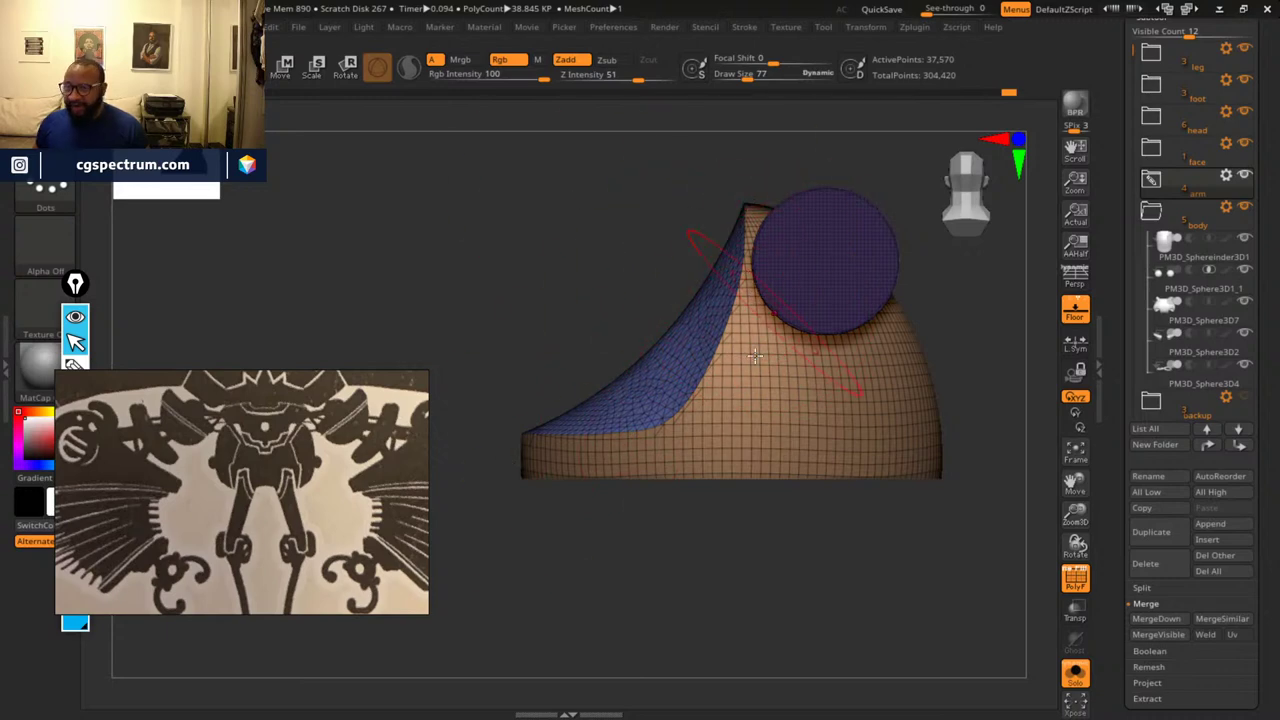
- Clip the blue front face back to the concave edge with ClipCurve, undoing the first cut and redrawing the curve from lip to tip
ctrl+shift+click(45, 125)
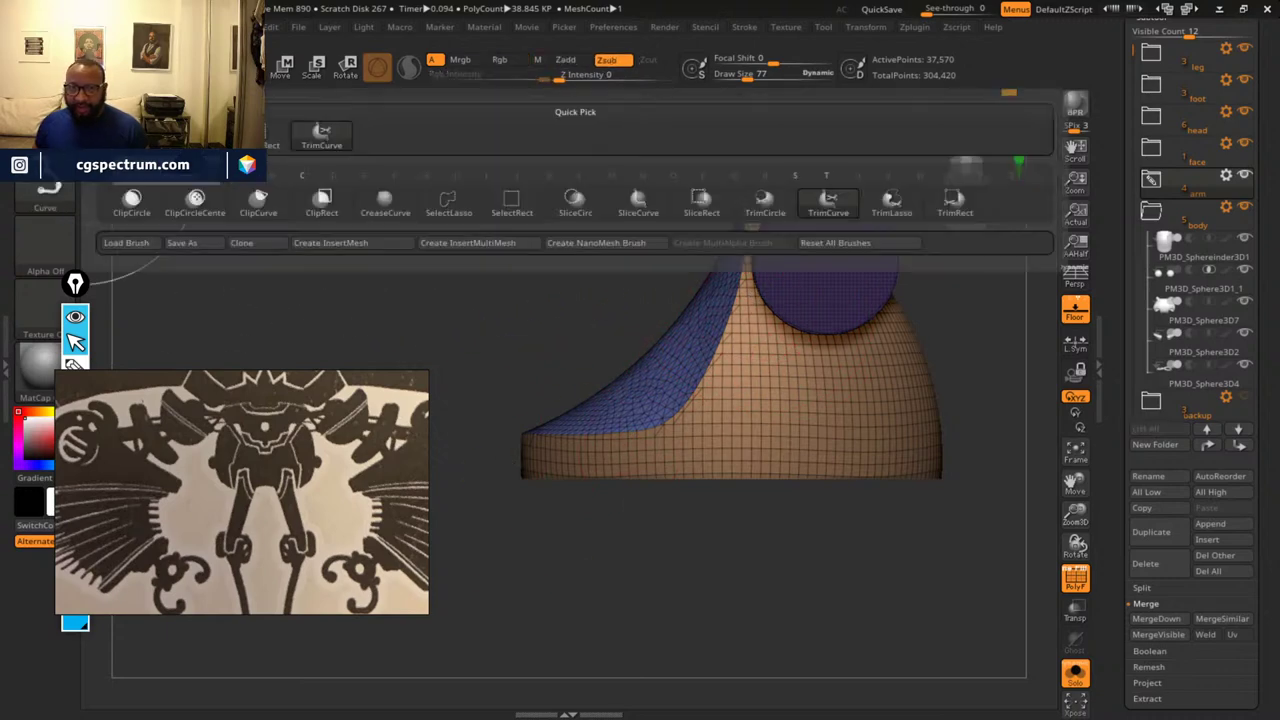
ctrl+shift+click(255, 190)
key(b)
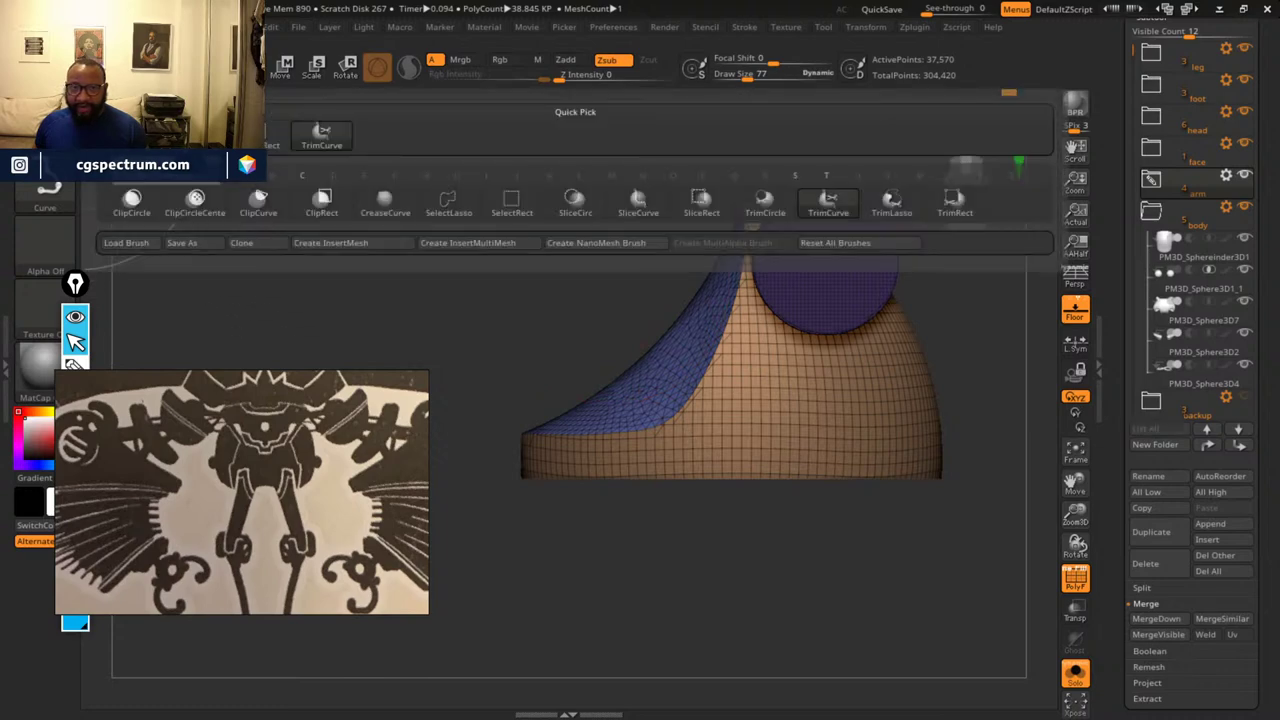
ctrl+shift+click(828, 203)
ctrl+shift+drag(500, 436, 624, 432)
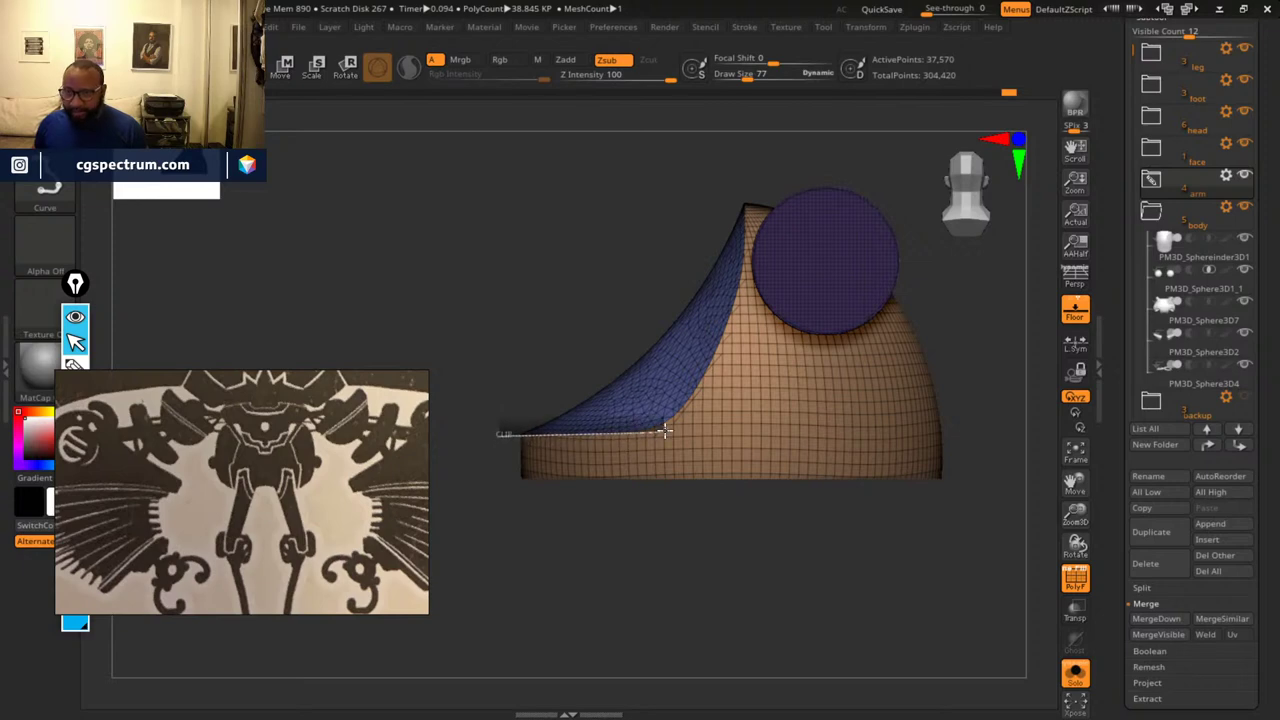
mouse_move(665, 431)
ctrl+shift+mouse_down()
mouse_move(737, 304)
mouse_move(745, 173)
ctrl+shift+mouse_up()
key(ctrl+z)
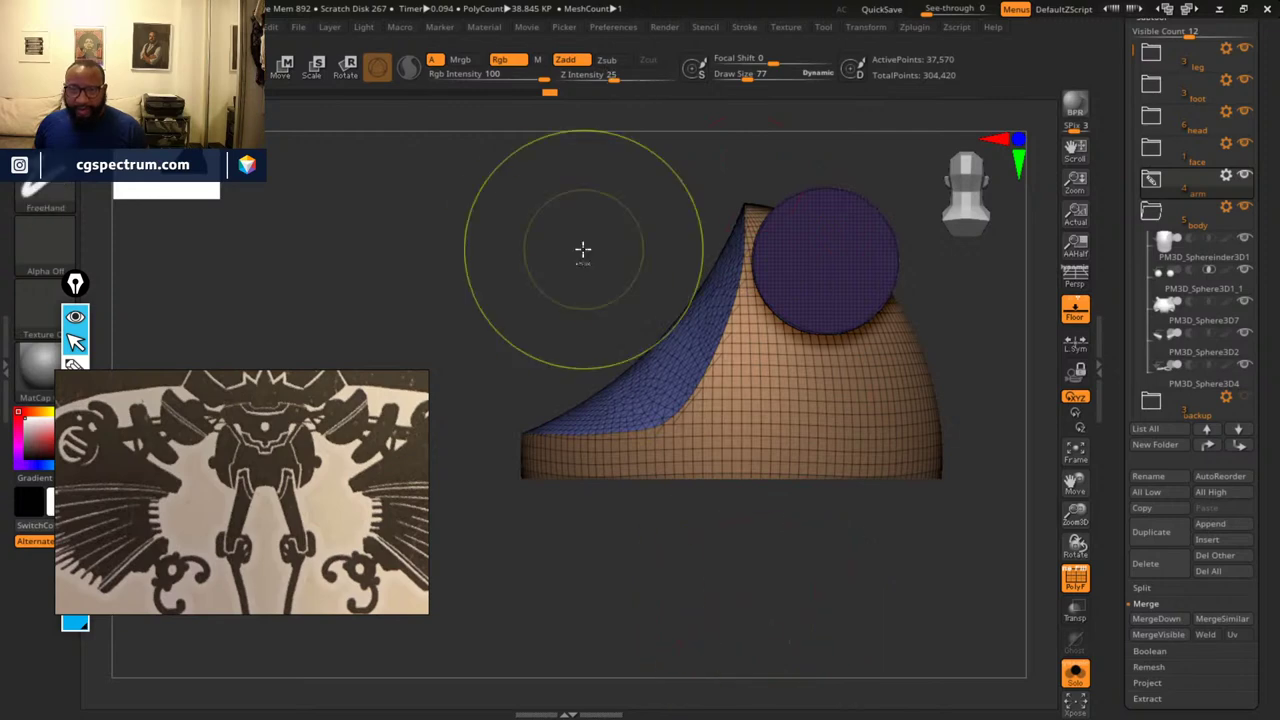
key(ctrl+space)
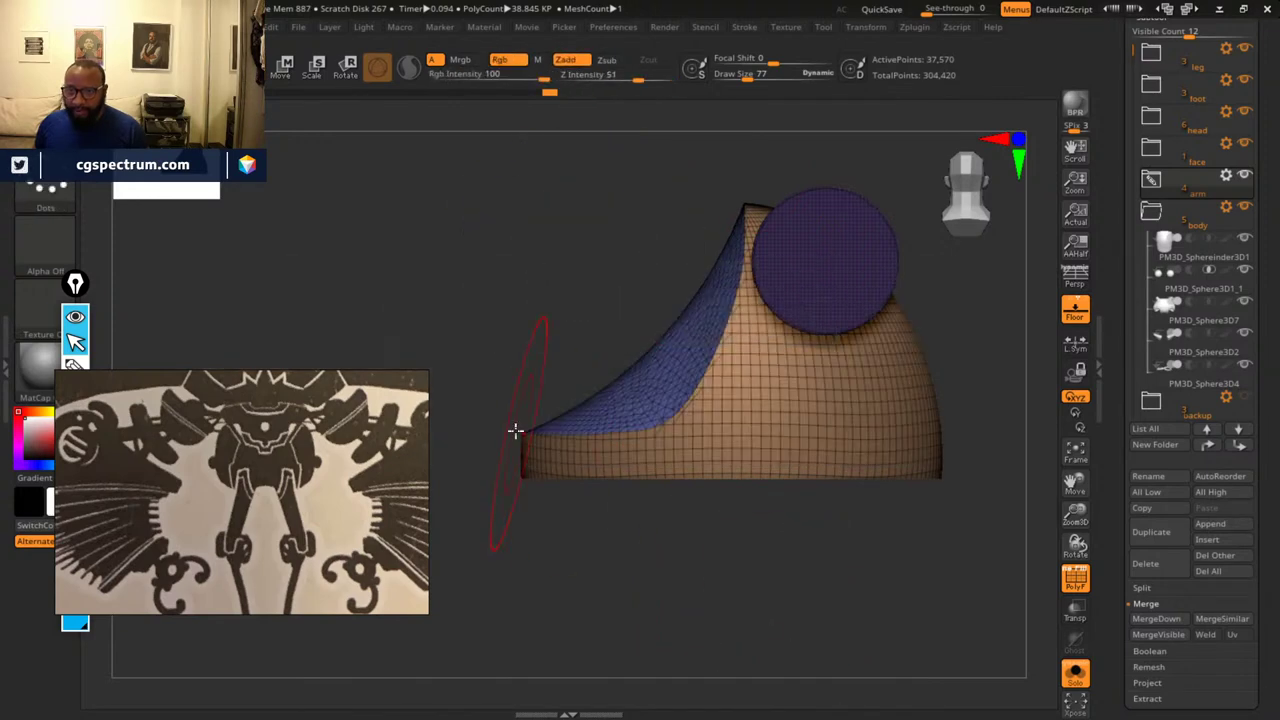
ctrl+shift+drag(485, 429, 562, 427)
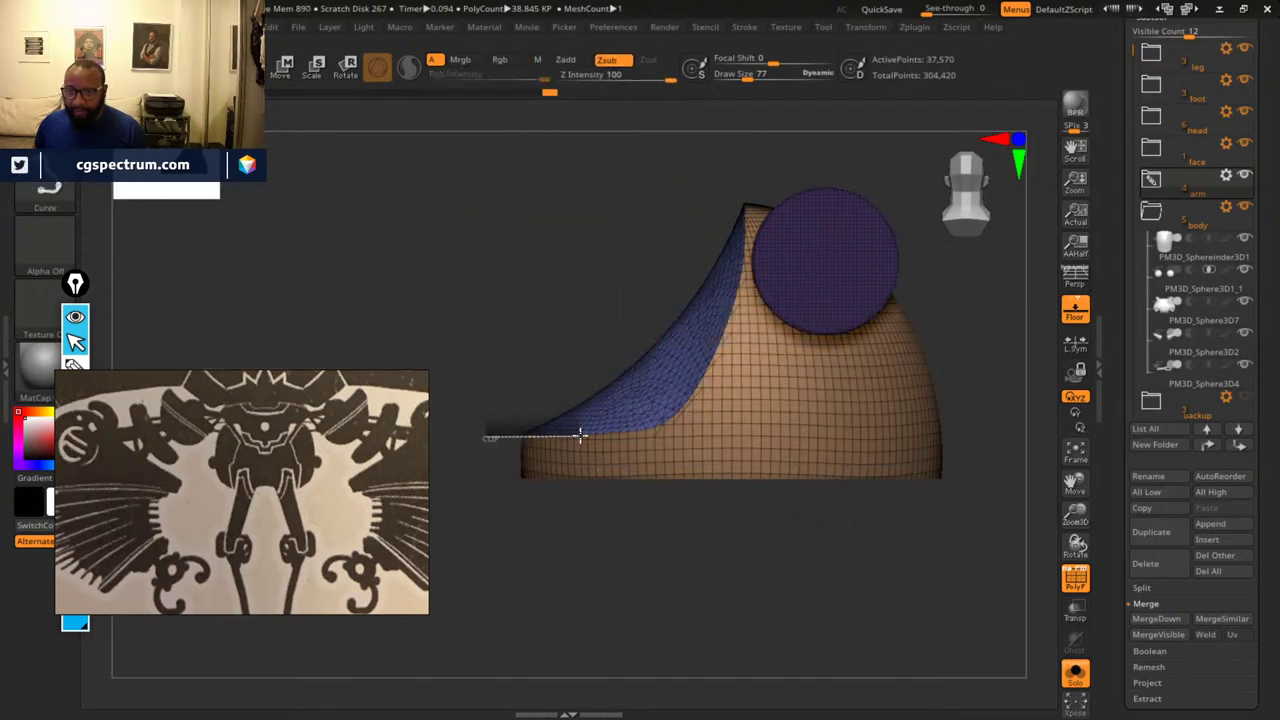
mouse_move(636, 436)
ctrl+shift+mouse_down()
mouse_move(690, 408)
mouse_move(741, 292)
mouse_move(754, 206)
mouse_move(735, 129)
ctrl+shift+mouse_up()
- Switch back to the TrimCurve brush and trim the excess geometry from the clipped cuff
drag(677, 653, 826, 362)
mouse_move(646, 672)
mouse_down()
mouse_move(629, 571)
mouse_move(806, 543)
mouse_move(783, 514)
mouse_move(765, 558)
mouse_move(752, 556)
mouse_up()
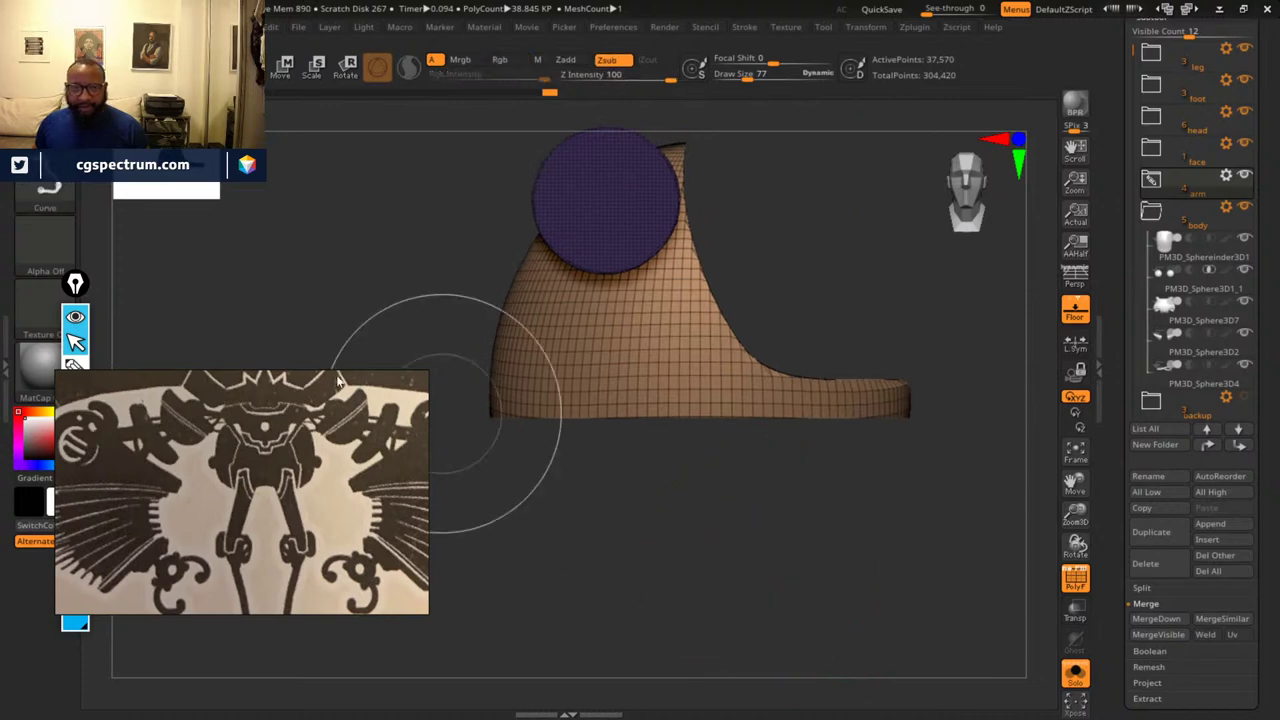
ctrl+shift+click(50, 128)
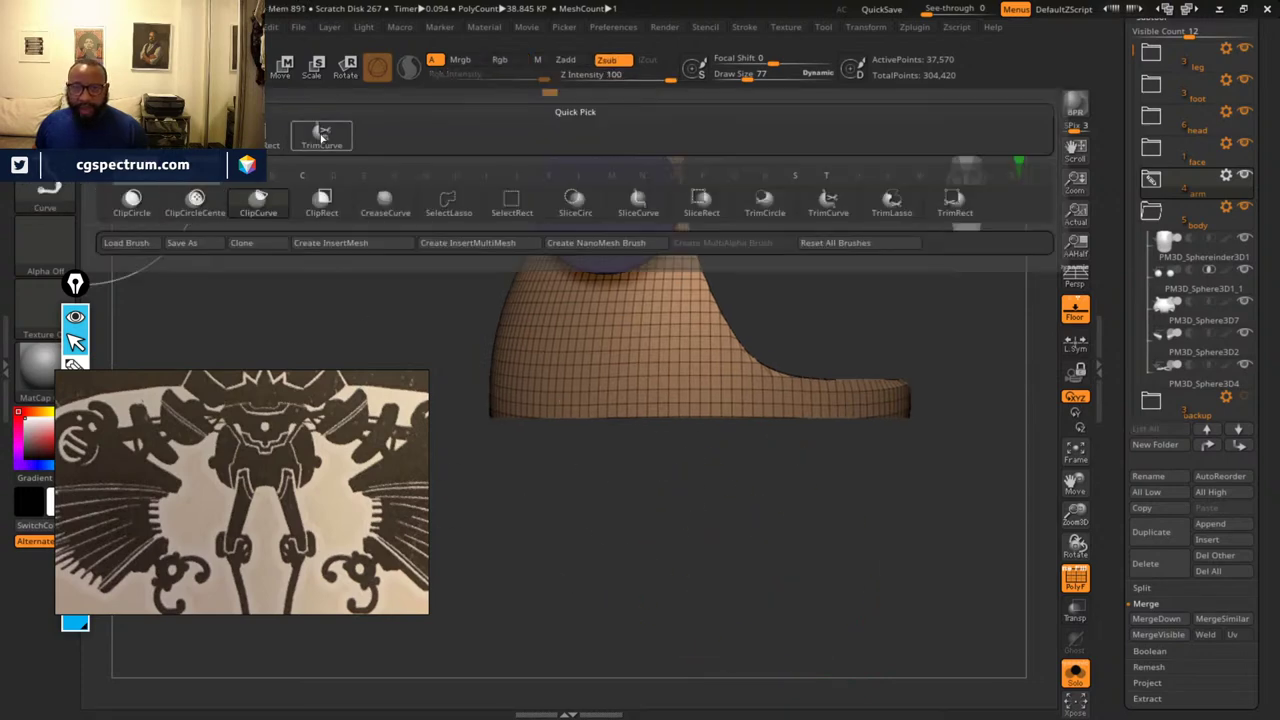
click(322, 137)
mouse_move(731, 520)
mouse_down()
mouse_move(711, 560)
mouse_move(517, 405)
mouse_move(979, 405)
mouse_move(983, 617)
mouse_move(572, 535)
mouse_move(872, 426)
mouse_move(580, 331)
mouse_move(551, 374)
mouse_move(560, 357)
mouse_move(486, 423)
mouse_move(491, 409)
mouse_up()
mouse_move(626, 509)
mouse_down()
mouse_move(686, 391)
mouse_move(694, 337)
mouse_move(732, 500)
mouse_move(920, 466)
mouse_move(934, 438)
mouse_move(1000, 429)
mouse_move(944, 461)
mouse_move(900, 463)
mouse_move(892, 425)
mouse_up()
- Try to trim one end of the purple cylinder with its polygroup isolated, restoring the full cuff's visibility
ctrl+shift+click(800, 331)
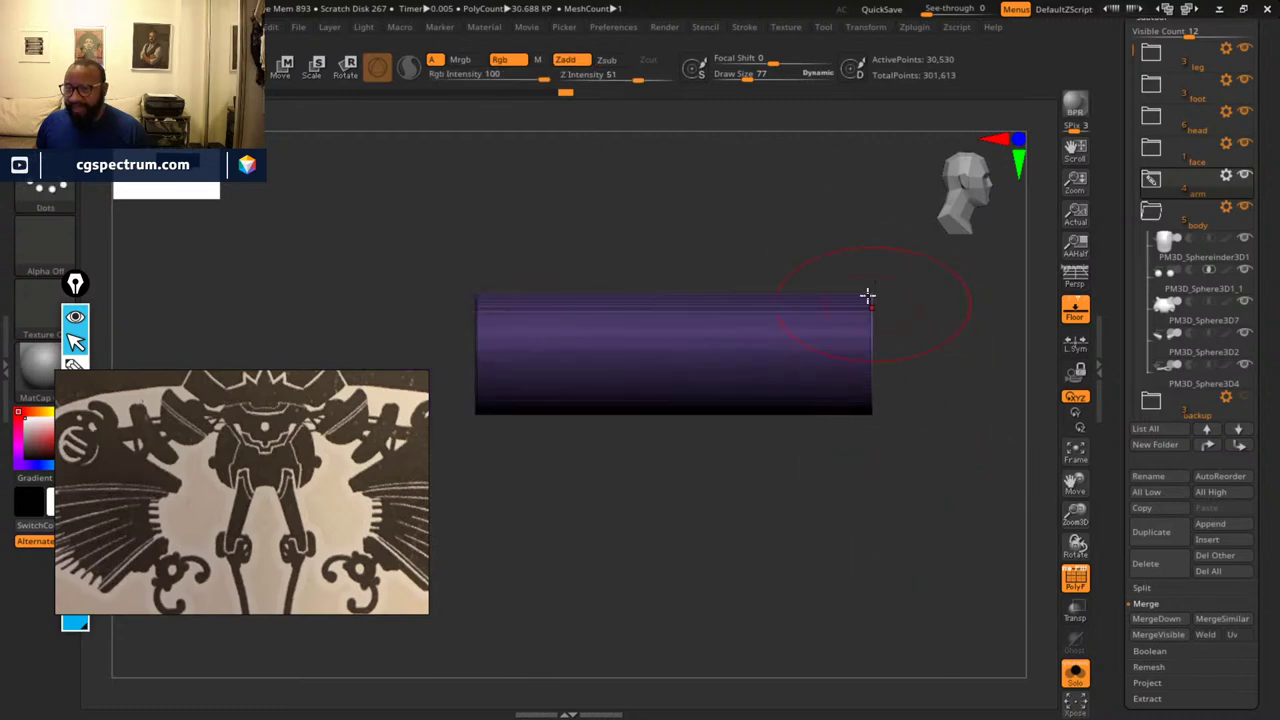
mouse_move(863, 264)
ctrl+shift+mouse_down()
mouse_move(882, 470)
mouse_move(871, 286)
mouse_move(858, 466)
ctrl+shift+mouse_up()
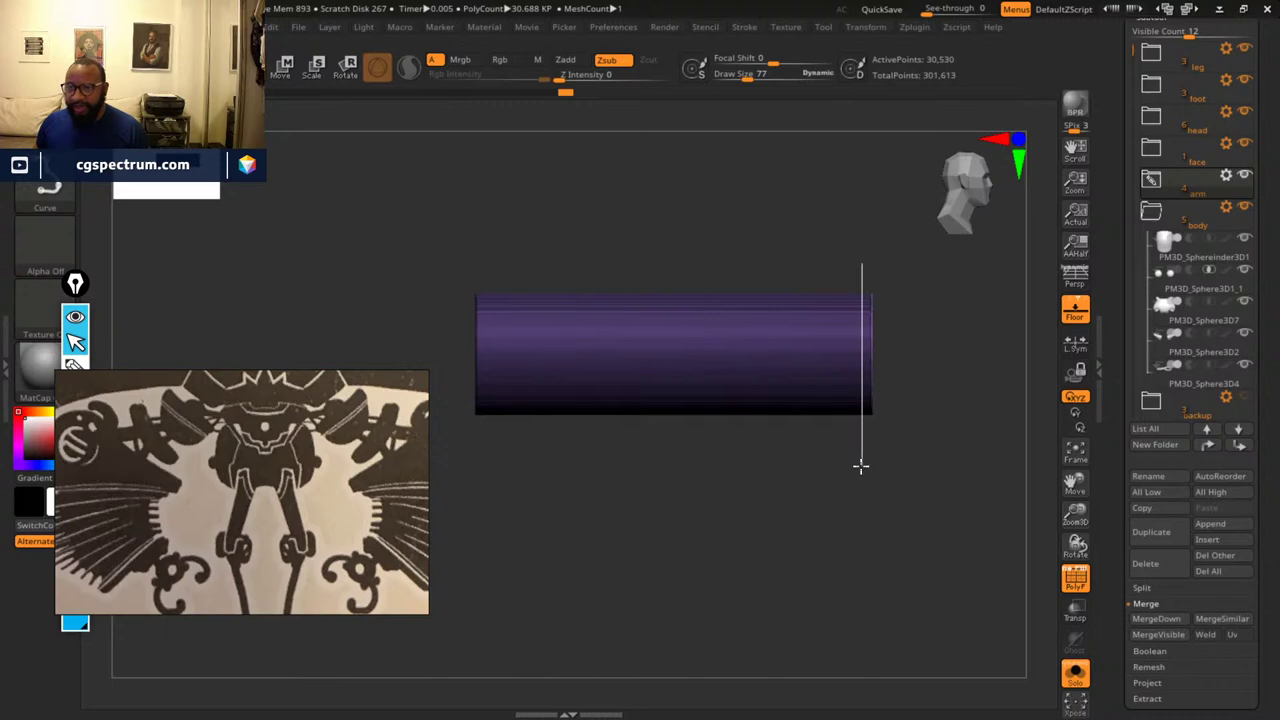
ctrl+shift+click(929, 338)
- Trim a thin slice off one end of the purple cylinder with a straight vertical TrimCurve cut
alt+drag(969, 415, 881, 447)
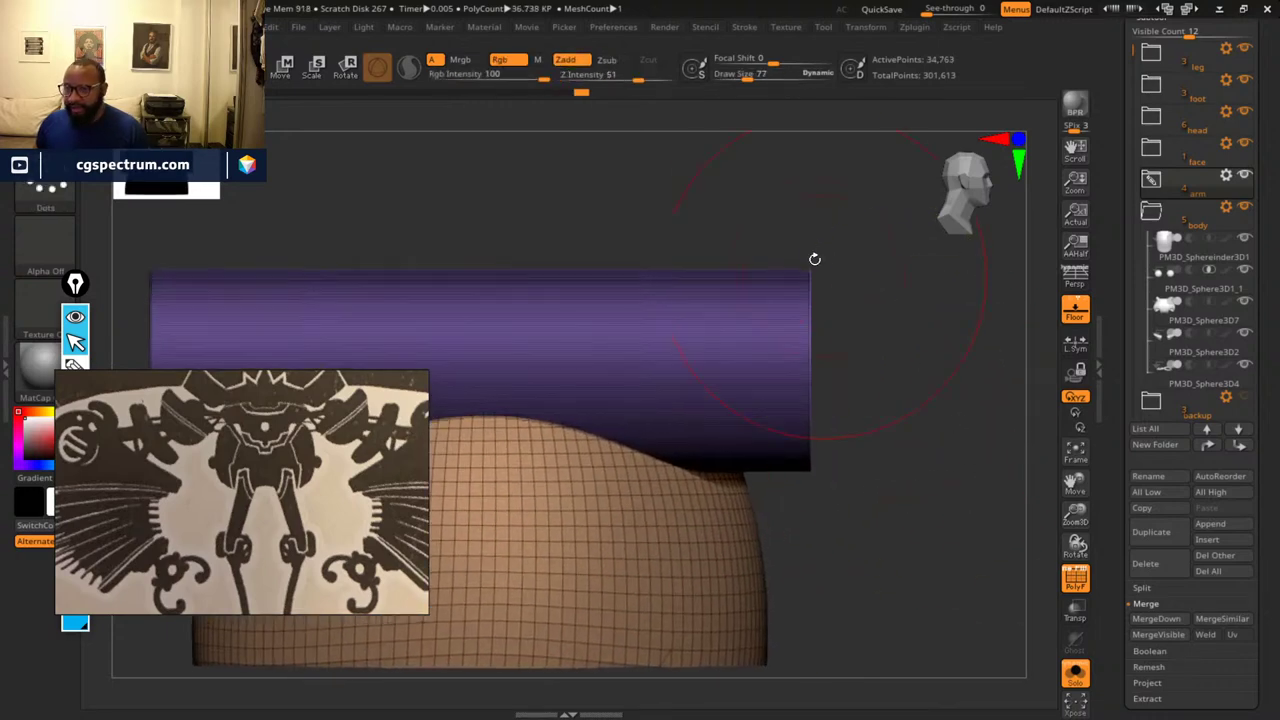
ctrl+shift+drag(810, 239, 818, 476)
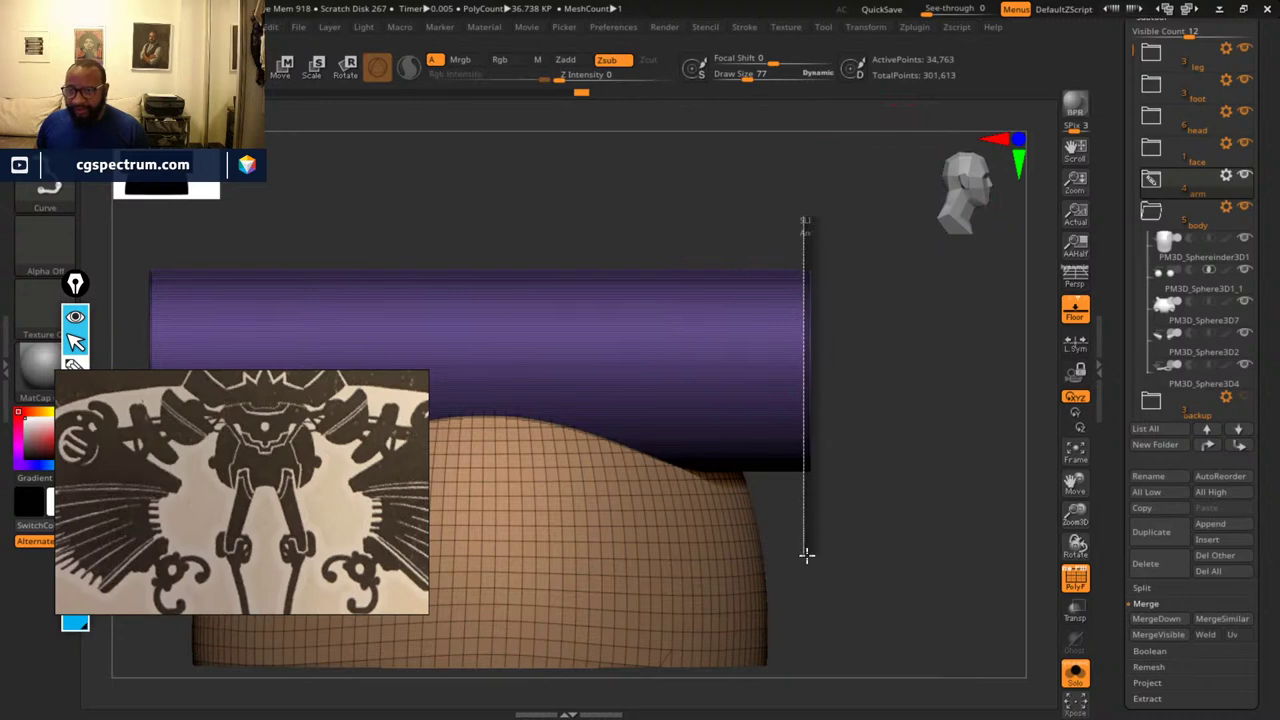
mouse_move(807, 556)
ctrl+shift+mouse_down()
mouse_move(823, 543)
mouse_move(924, 537)
mouse_move(1190, 415)
ctrl+shift+mouse_up()
- Trim a thin slice off the cylinder's opposite end with a straight cut and check the cuff from the front and below
alt+drag(638, 622, 848, 640)
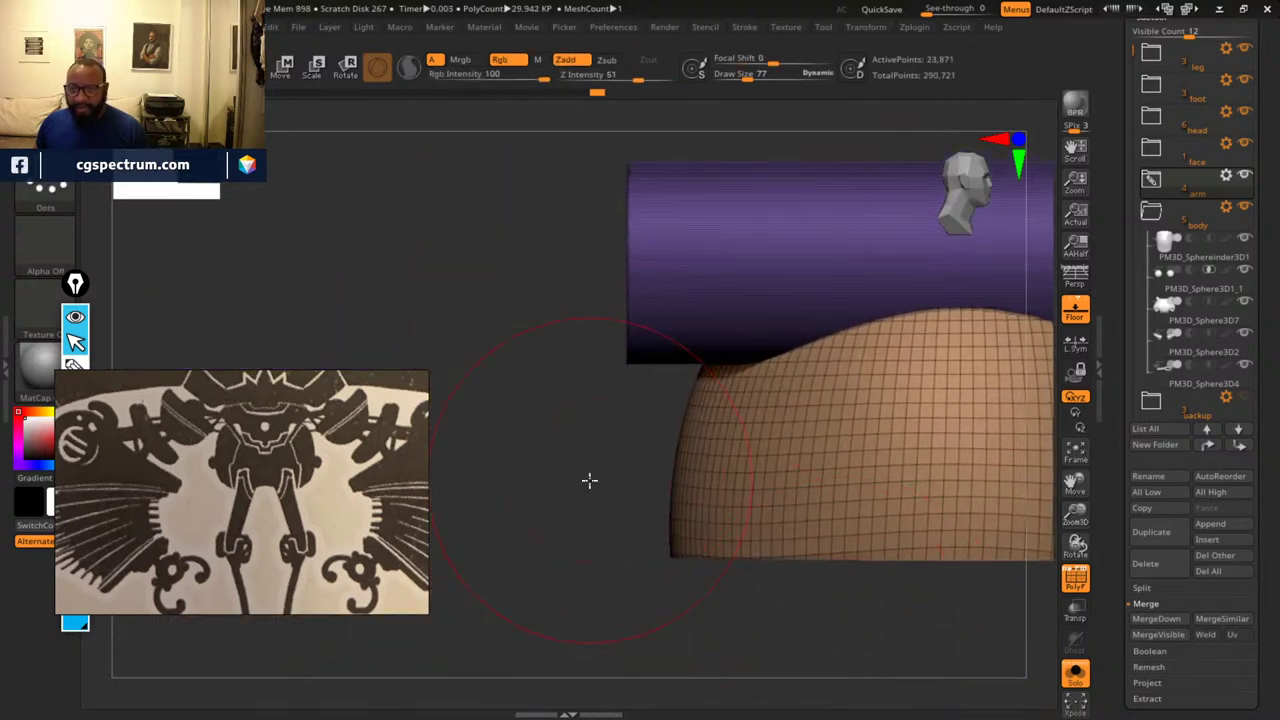
mouse_move(626, 438)
alt+mouse_down()
mouse_move(634, 477)
mouse_move(649, 272)
alt+mouse_up()
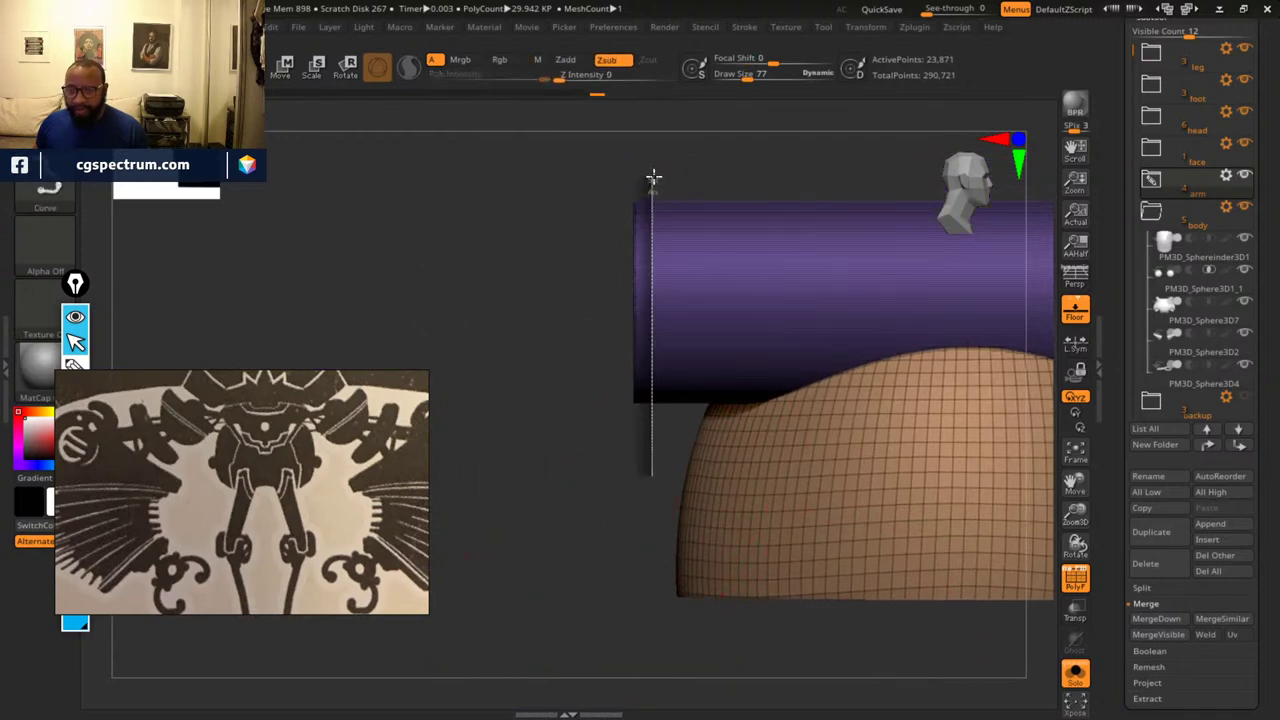
ctrl+shift+drag(653, 177, 647, 180)
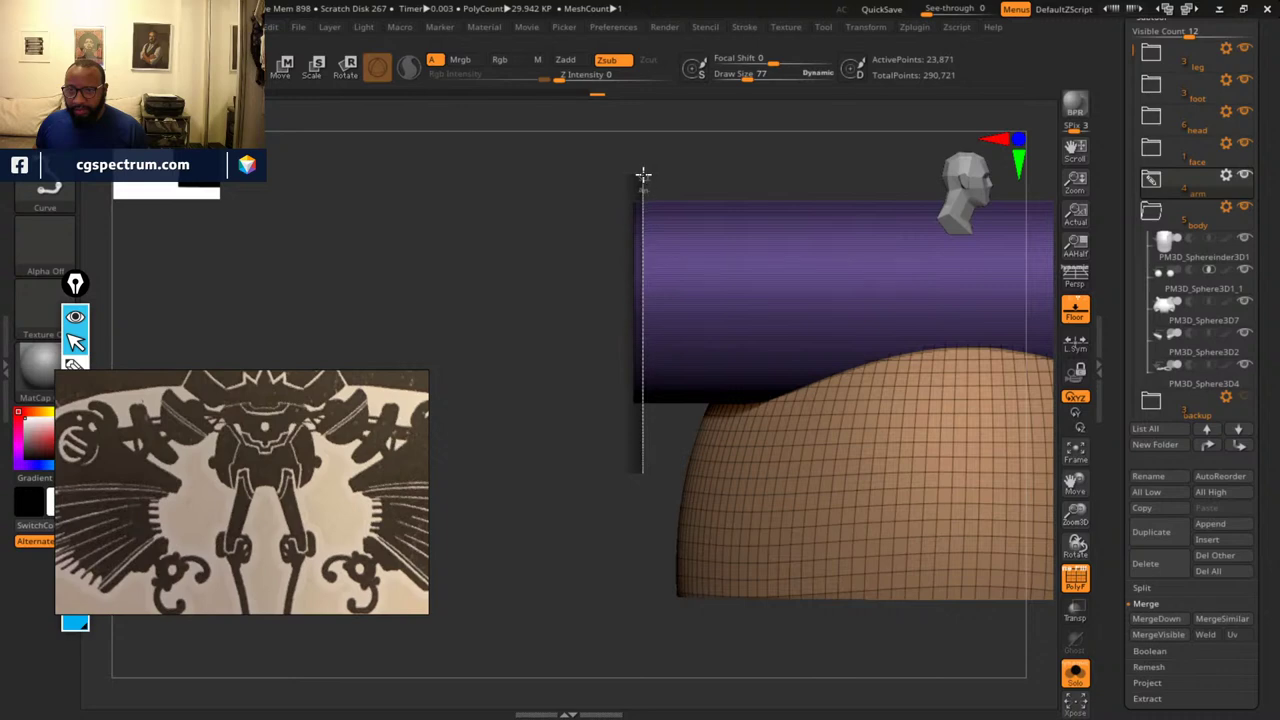
ctrl+shift+drag(643, 176, 642, 176)
mouse_move(587, 403)
mouse_down()
mouse_move(638, 417)
mouse_move(823, 367)
mouse_move(817, 606)
mouse_move(920, 646)
mouse_move(595, 386)
mouse_up()
drag(651, 484, 771, 631)
drag(997, 284, 745, 358)
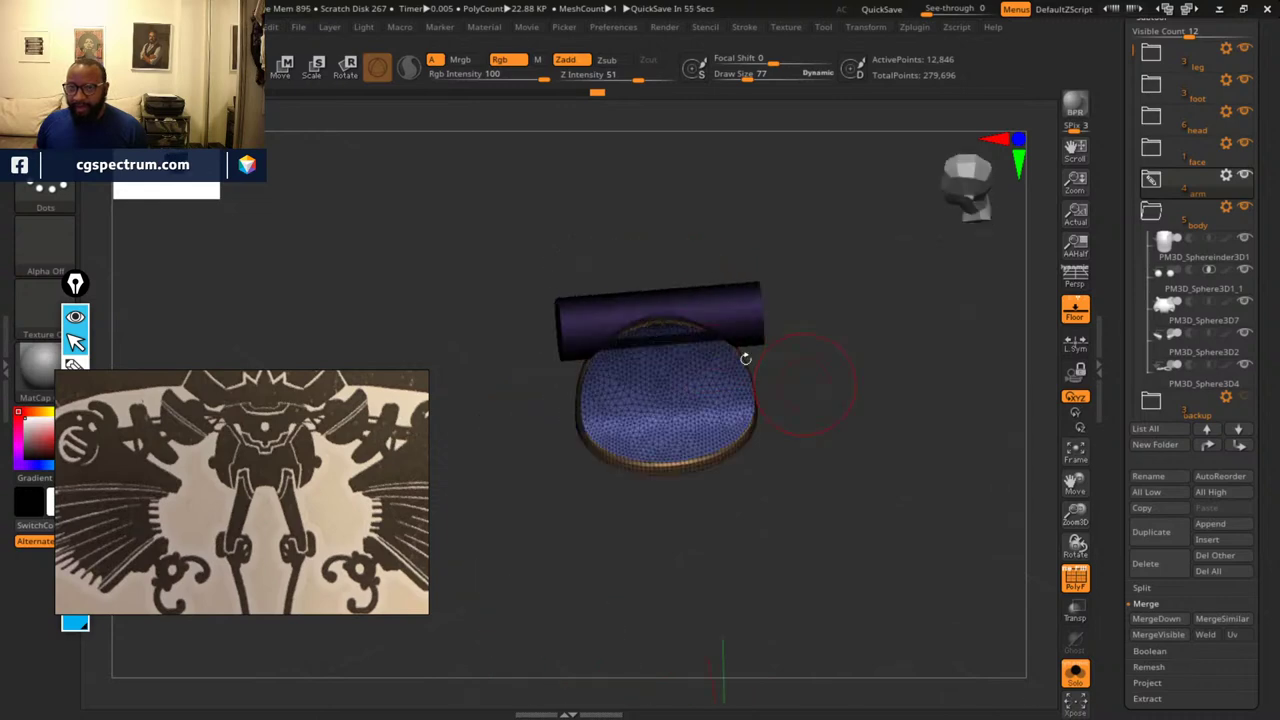
mouse_move(874, 523)
mouse_down()
mouse_move(843, 489)
mouse_move(837, 454)
mouse_move(901, 484)
mouse_move(936, 572)
mouse_up()
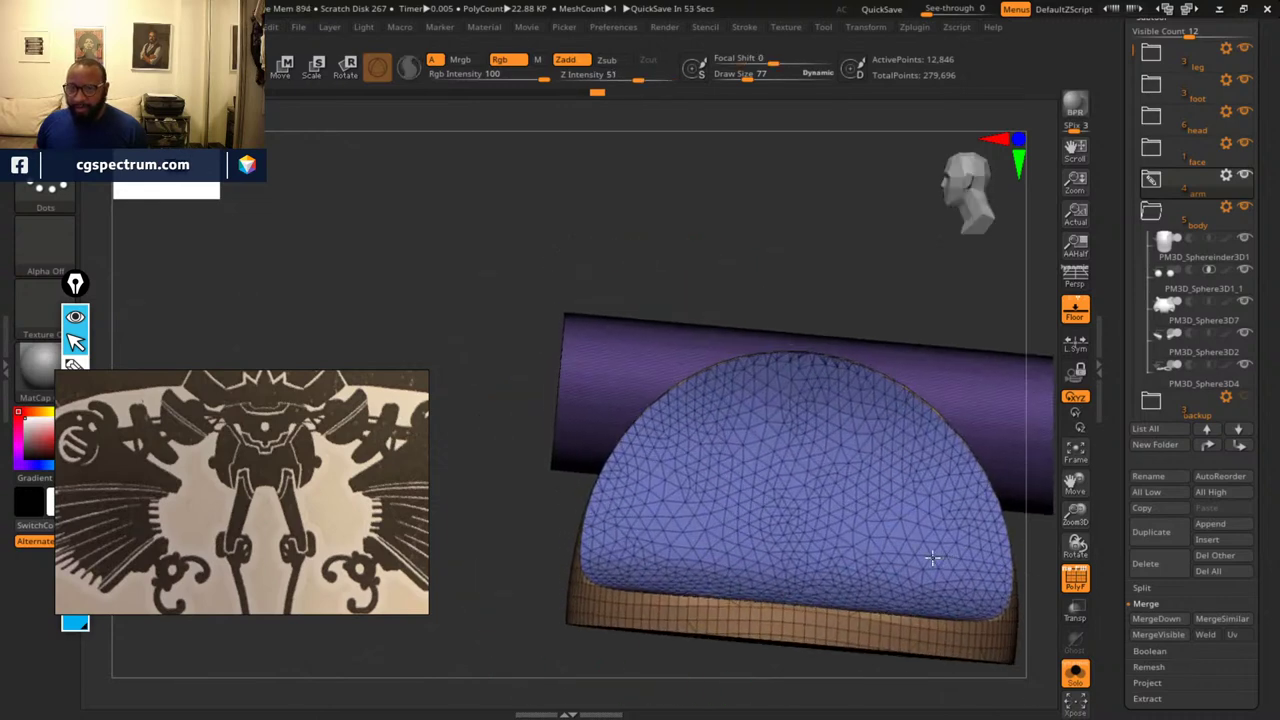
- Examine the trimmed cuff and purple cylinder from the front, side and back, checking the flat end caps and surface edges
drag(550, 311, 581, 283)
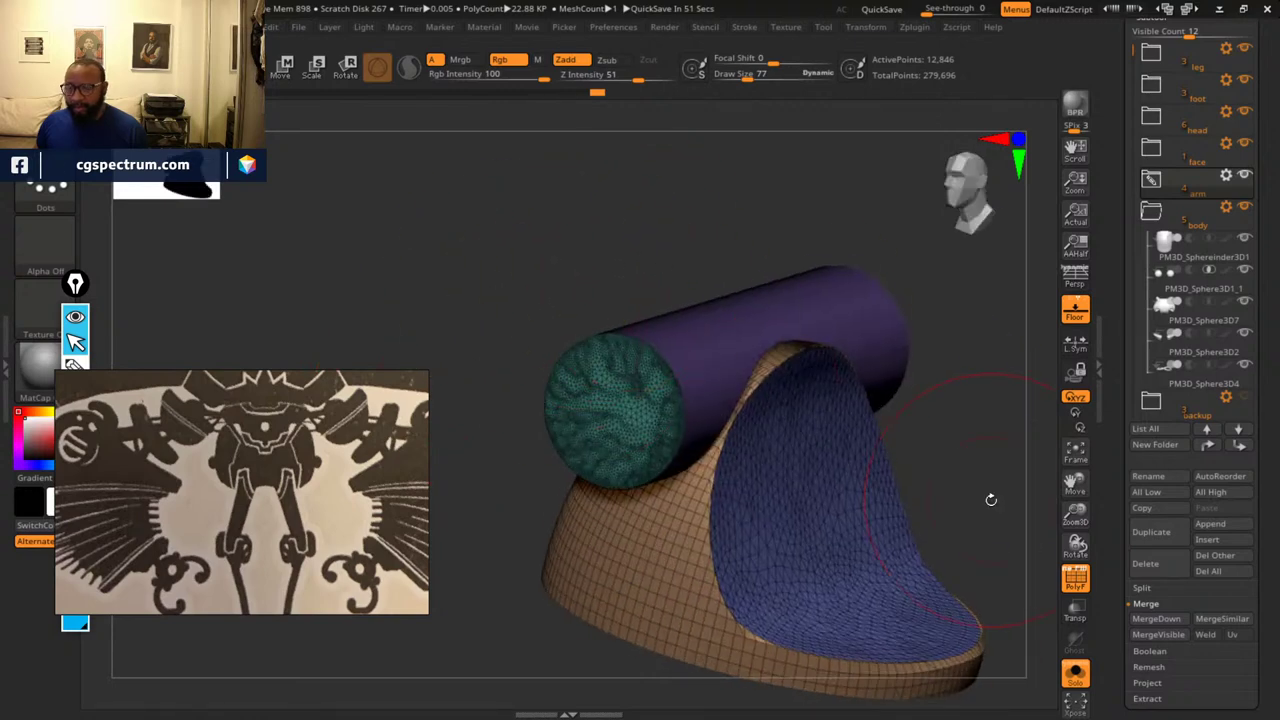
shift+drag(990, 499, 993, 478)
mouse_move(891, 370)
mouse_down()
mouse_move(917, 409)
mouse_move(874, 334)
mouse_move(881, 412)
mouse_up()
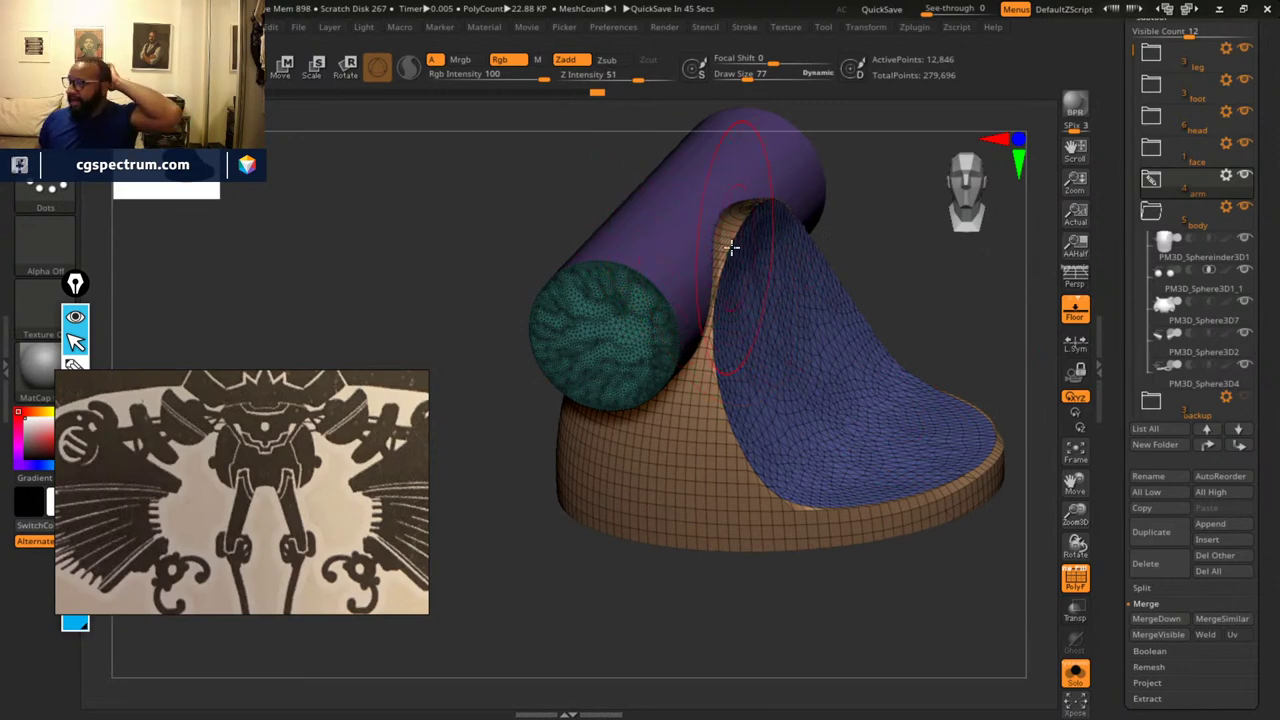
drag(920, 281, 851, 234)
drag(789, 354, 752, 287)
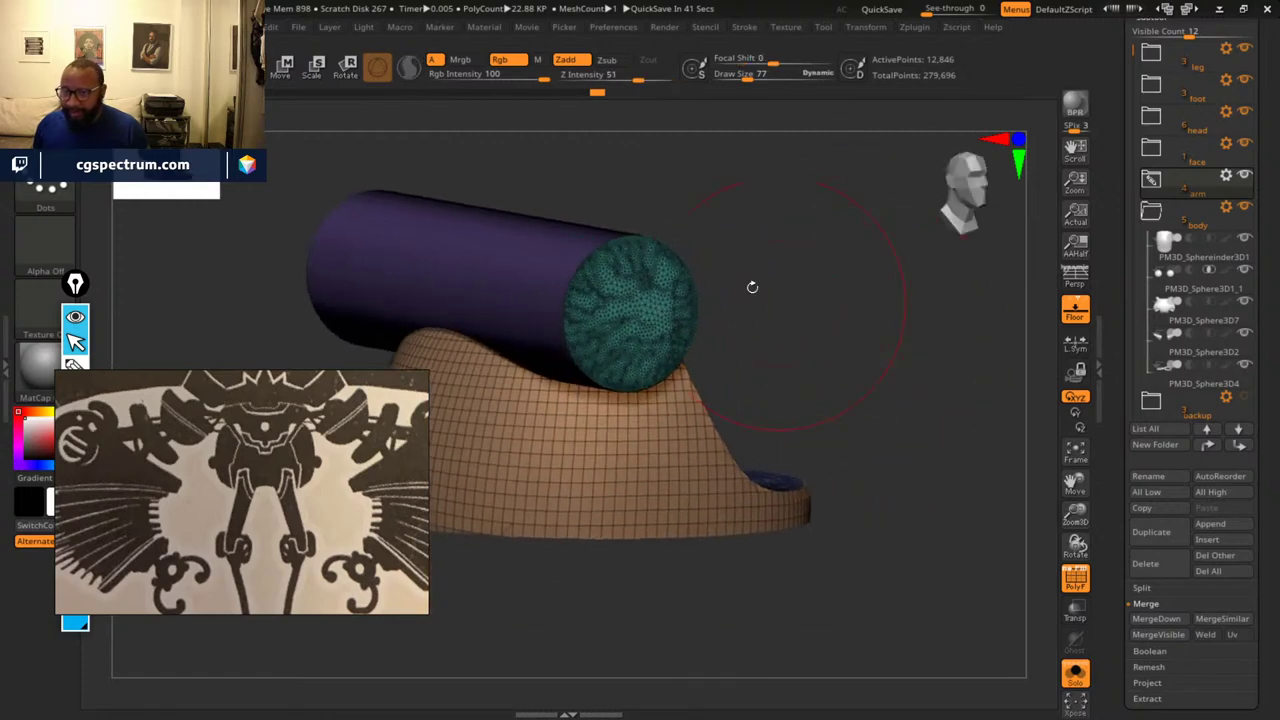
drag(848, 486, 957, 378)
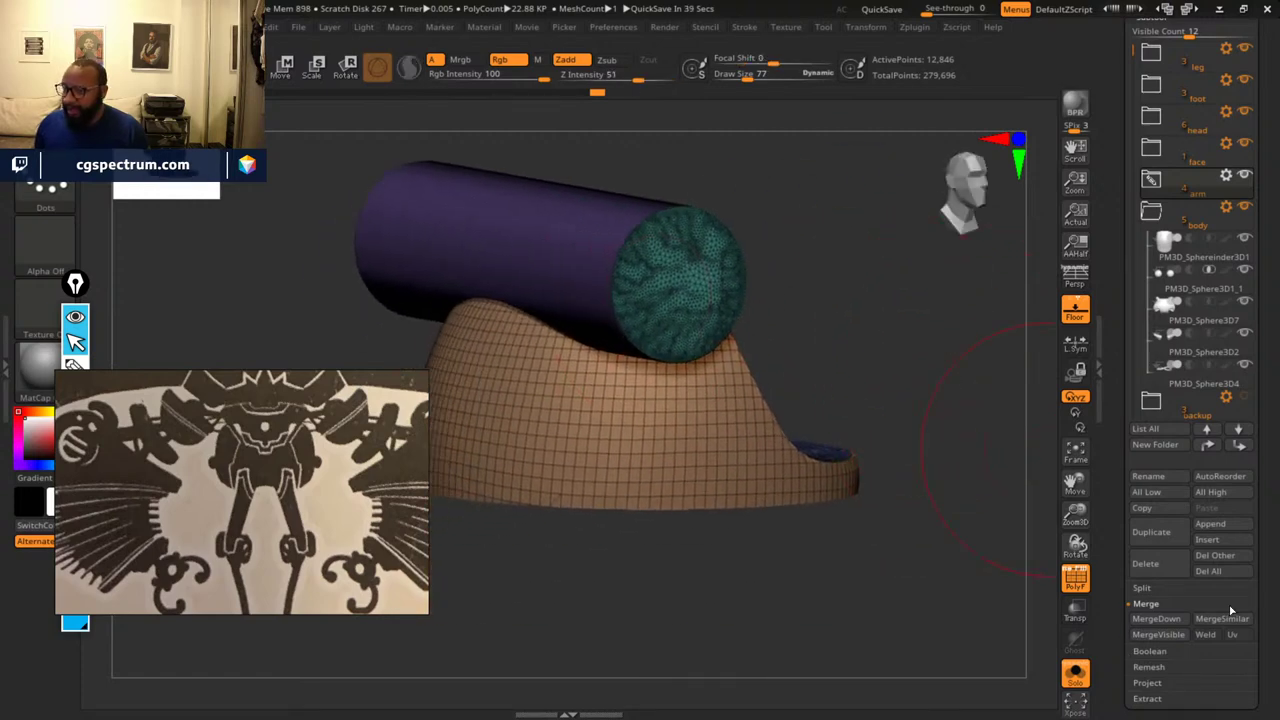
drag(1267, 589, 1252, 435)
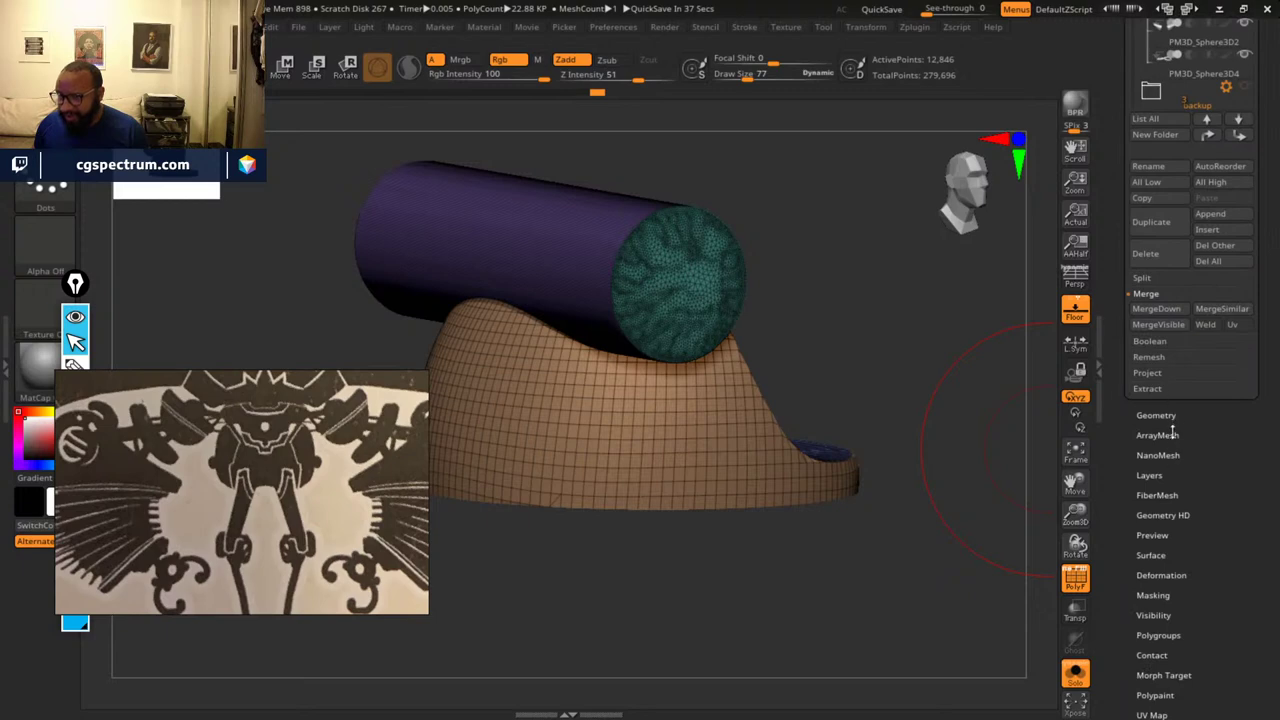
drag(860, 320, 426, 368)
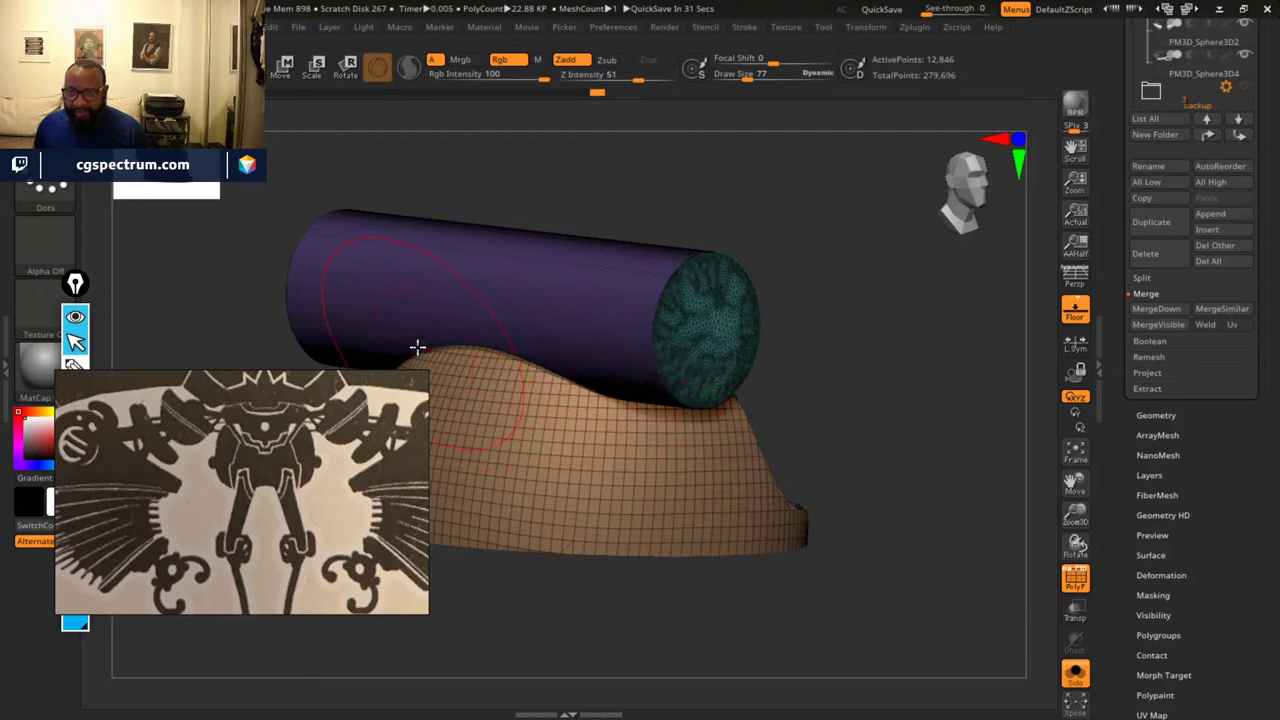
drag(870, 418, 960, 392)
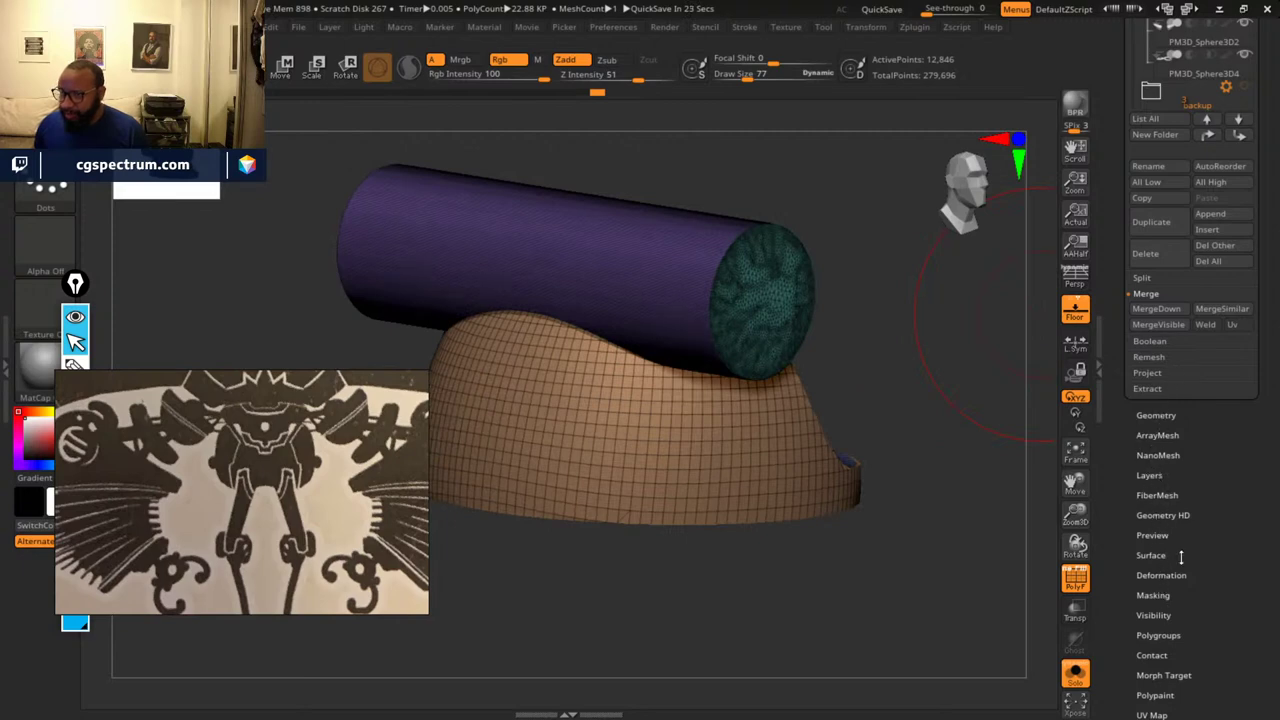
- DynaMesh the cuff and cylinder at resolution 1024 with polygroup splitting turned off and no blur
click(1155, 415)
click(1170, 284)
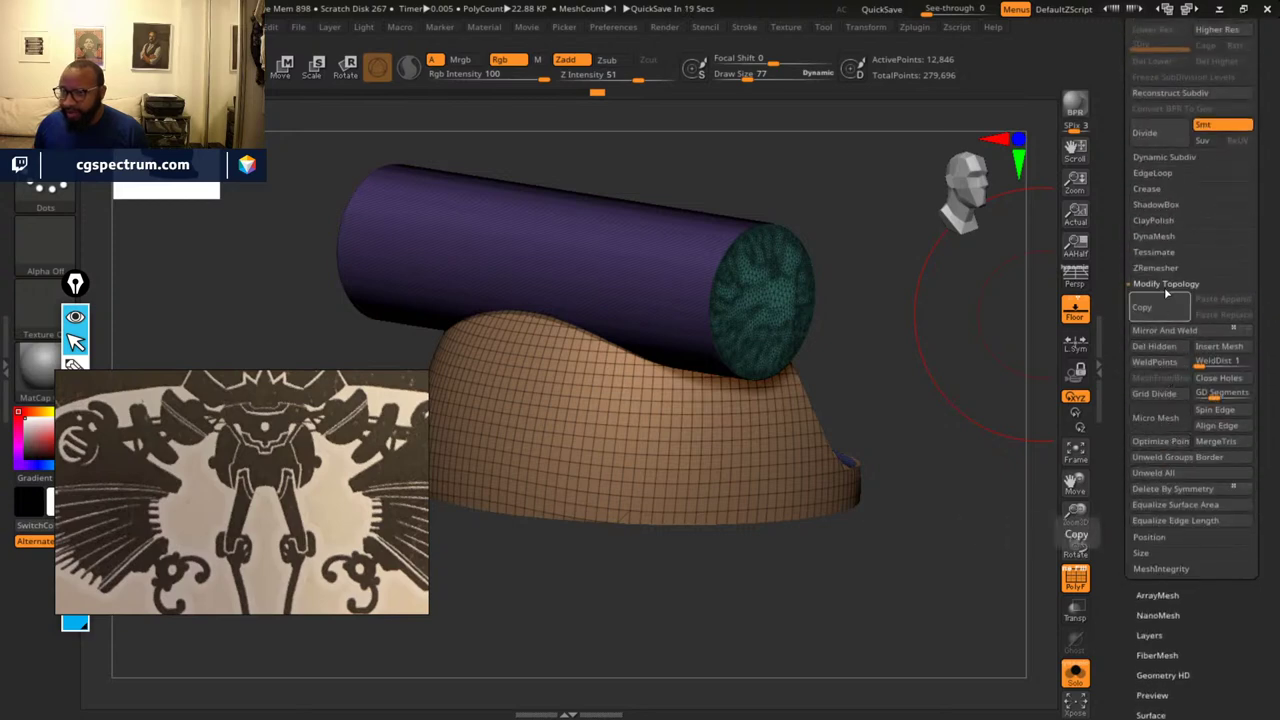
click(1156, 236)
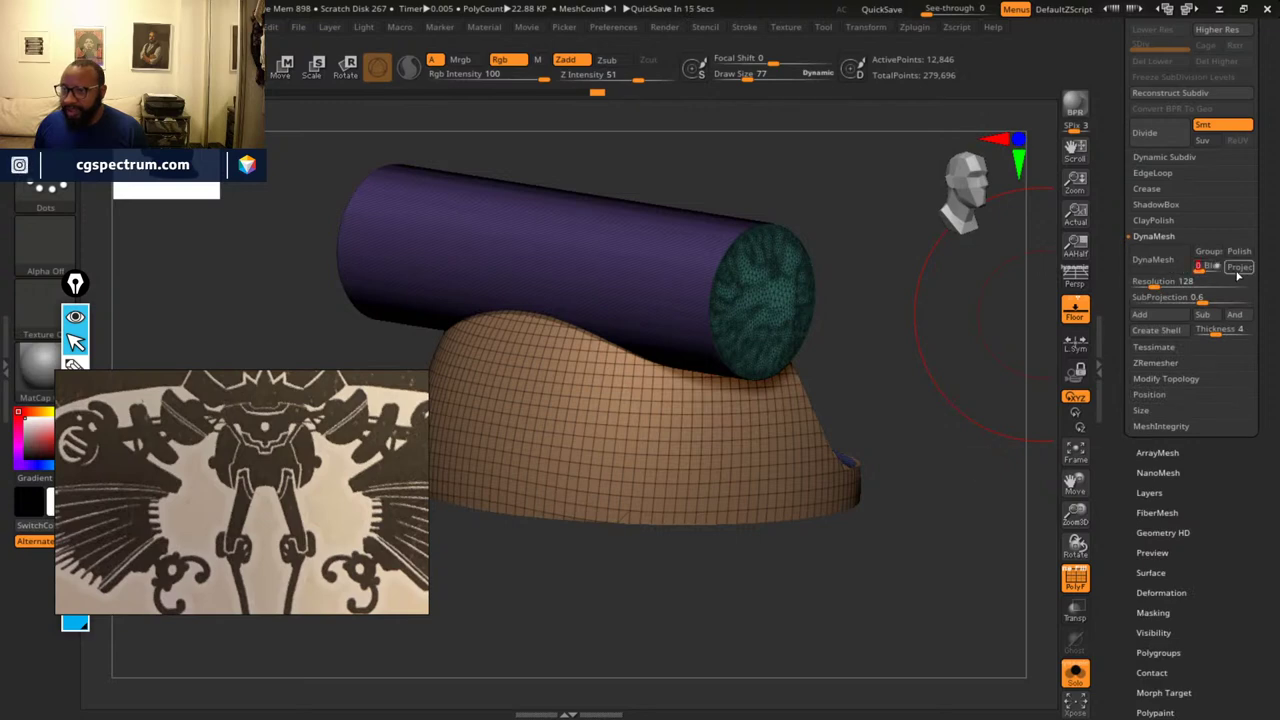
drag(994, 343, 917, 337)
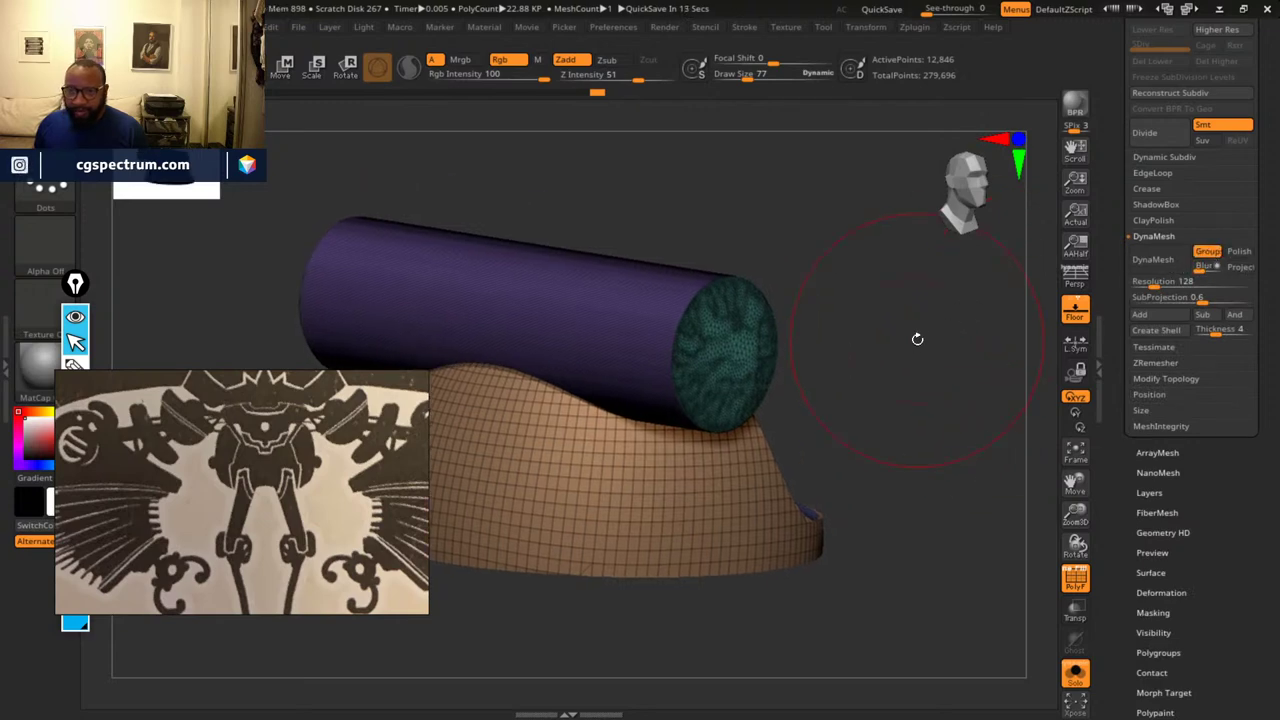
drag(871, 388, 975, 310)
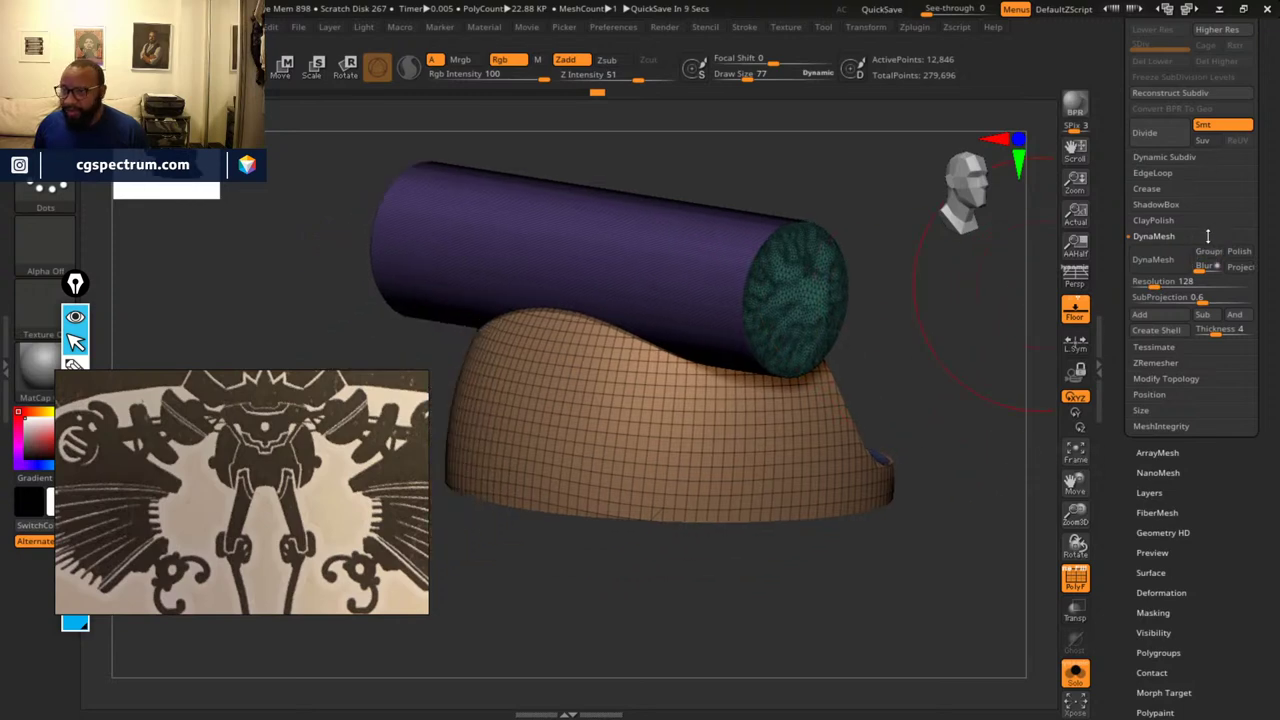
click(1155, 260)
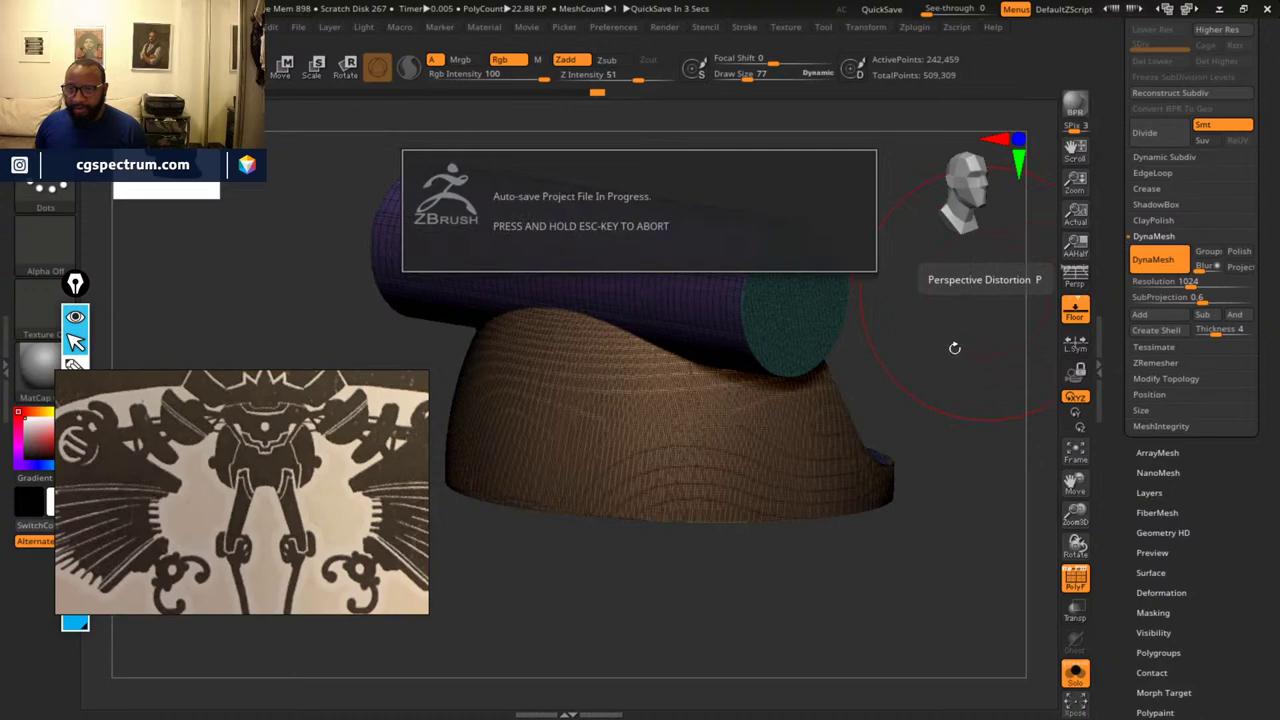
- Trim a very thin slice off one end of the remeshed cylinder with a straight vertical TrimCurve cut in side view
alt+drag(955, 342, 1062, 422)
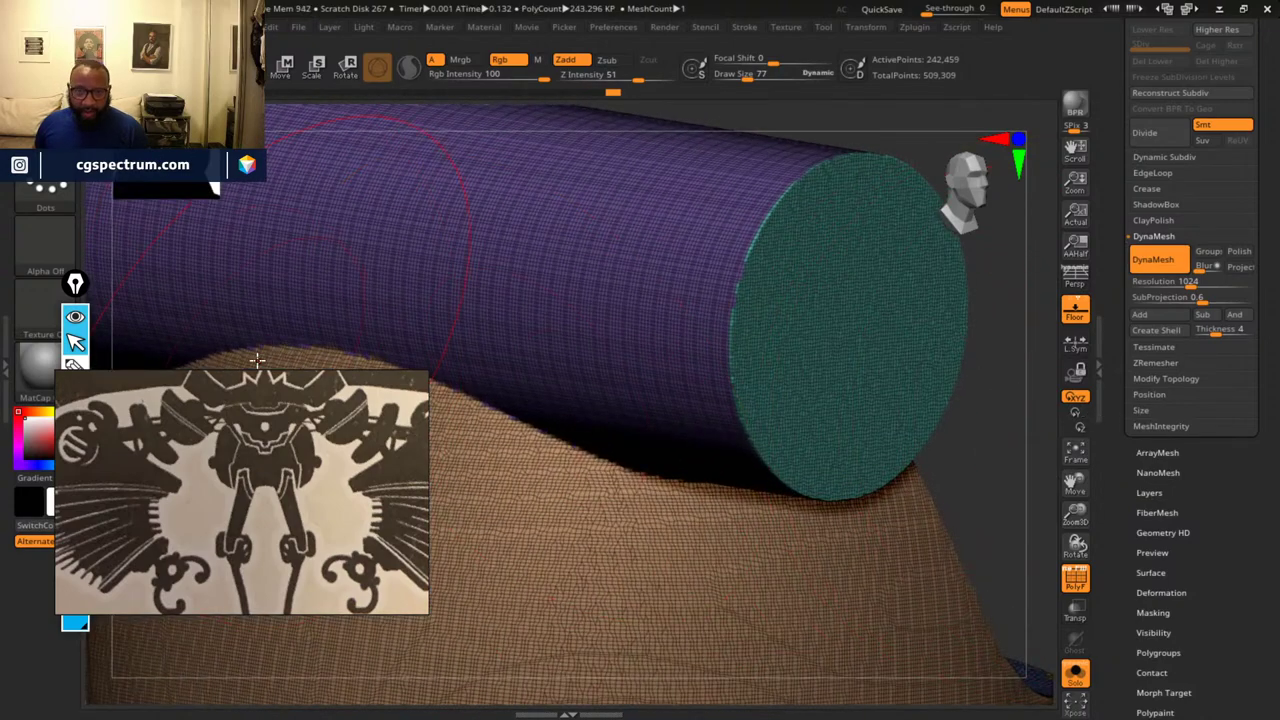
alt+drag(1003, 460, 976, 190)
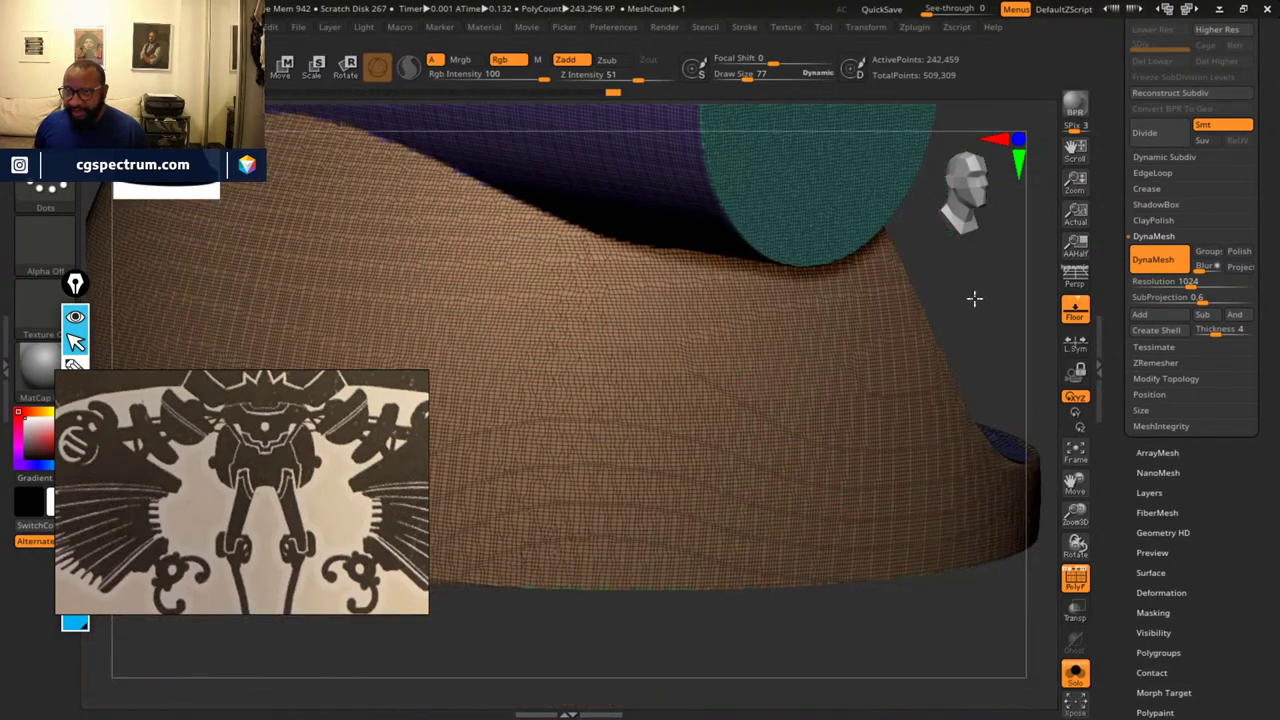
drag(972, 297, 1006, 284)
drag(913, 716, 753, 188)
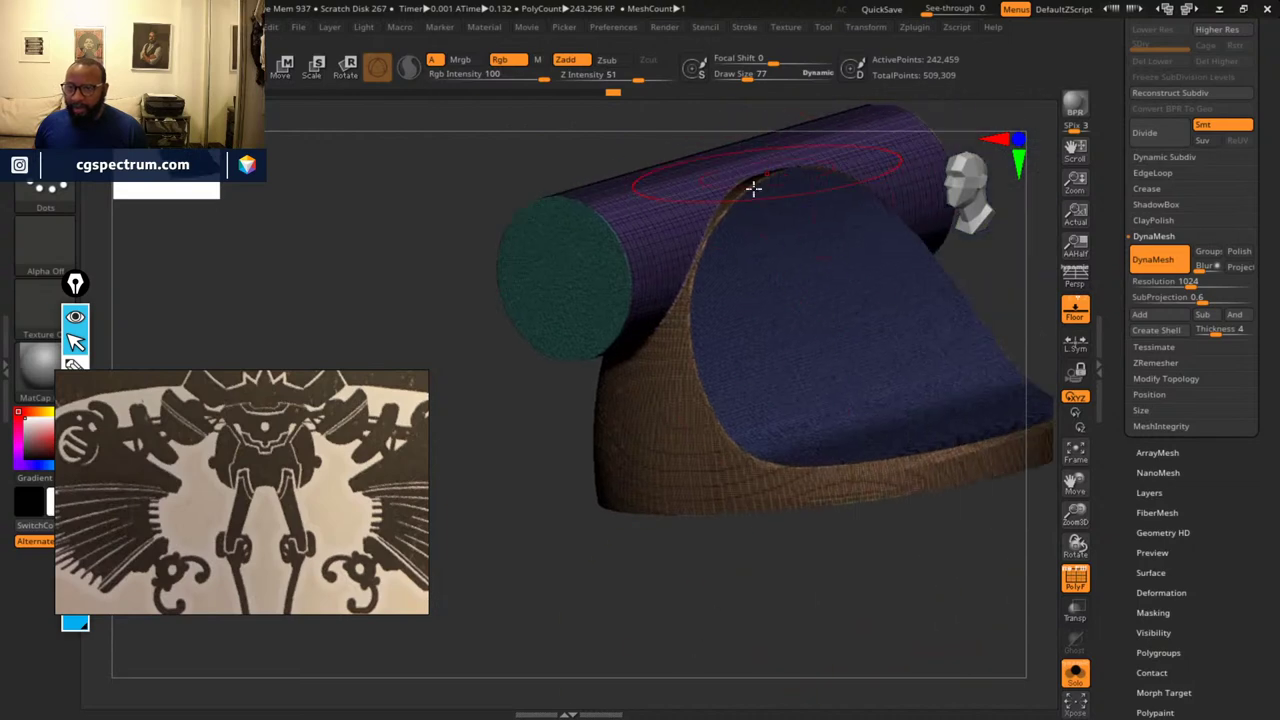
drag(730, 586, 760, 322)
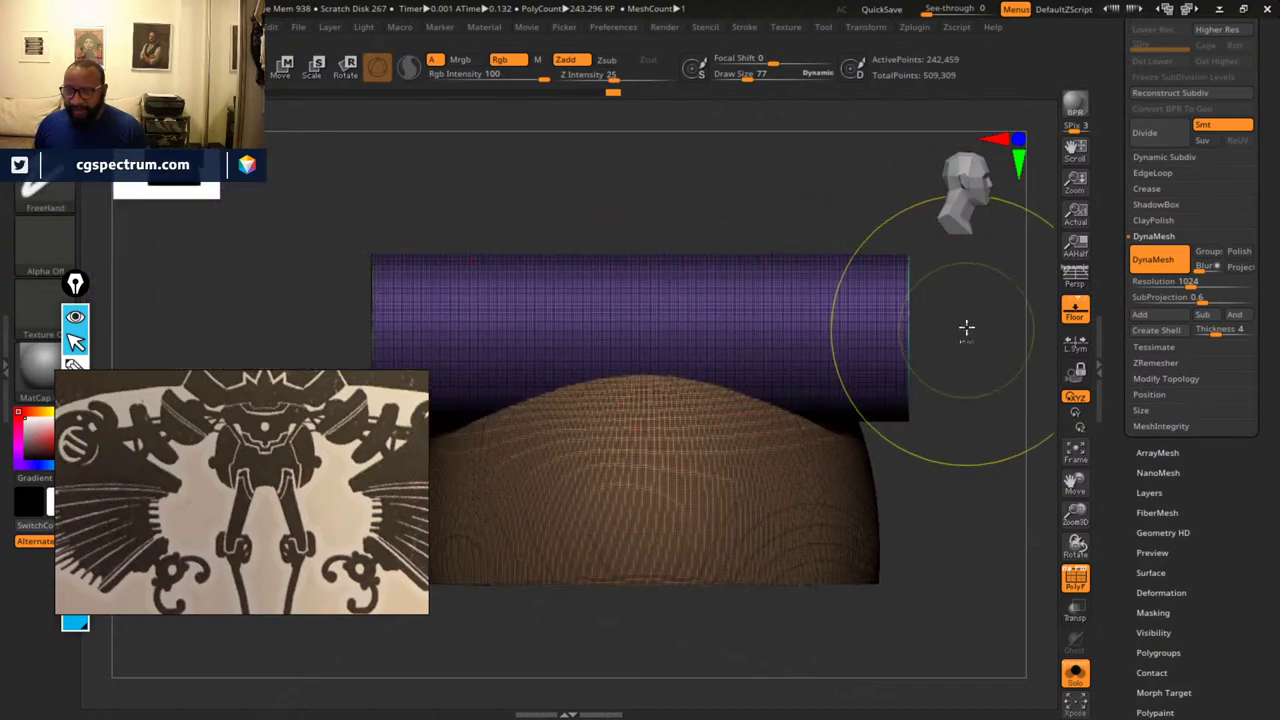
alt+drag(966, 329, 951, 249)
alt+drag(960, 350, 936, 398)
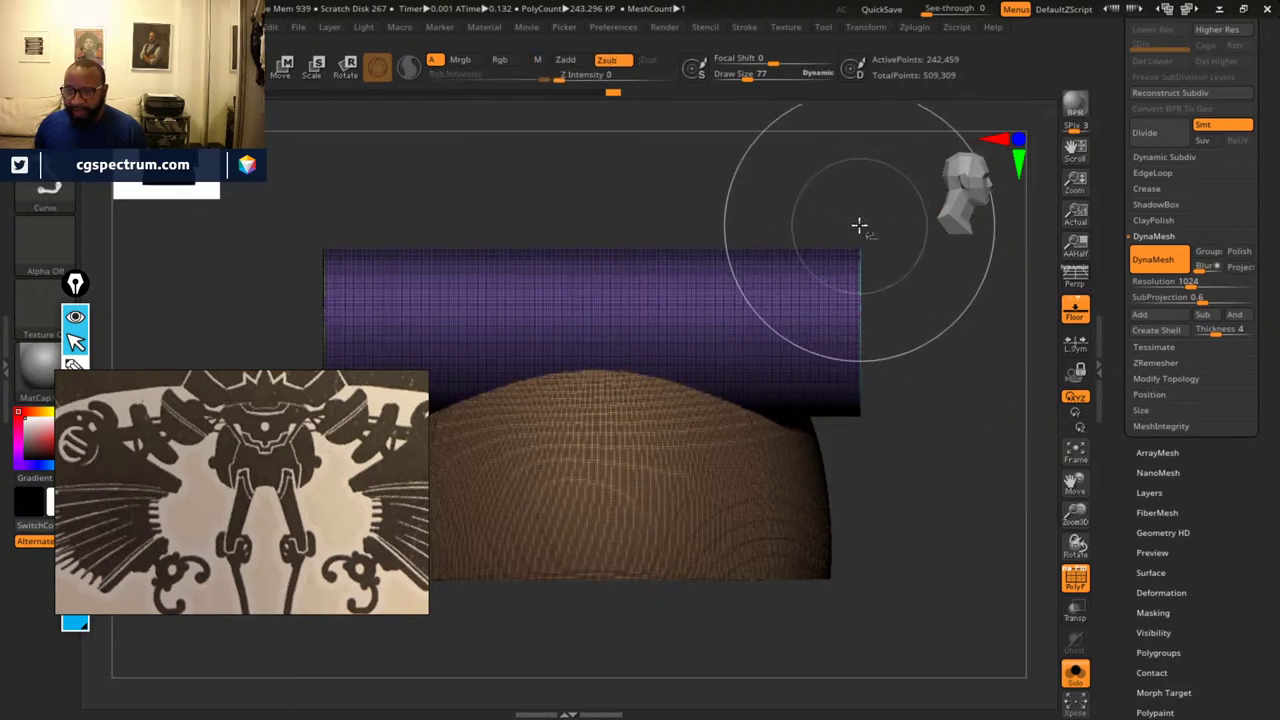
ctrl+shift+drag(860, 226, 859, 388)
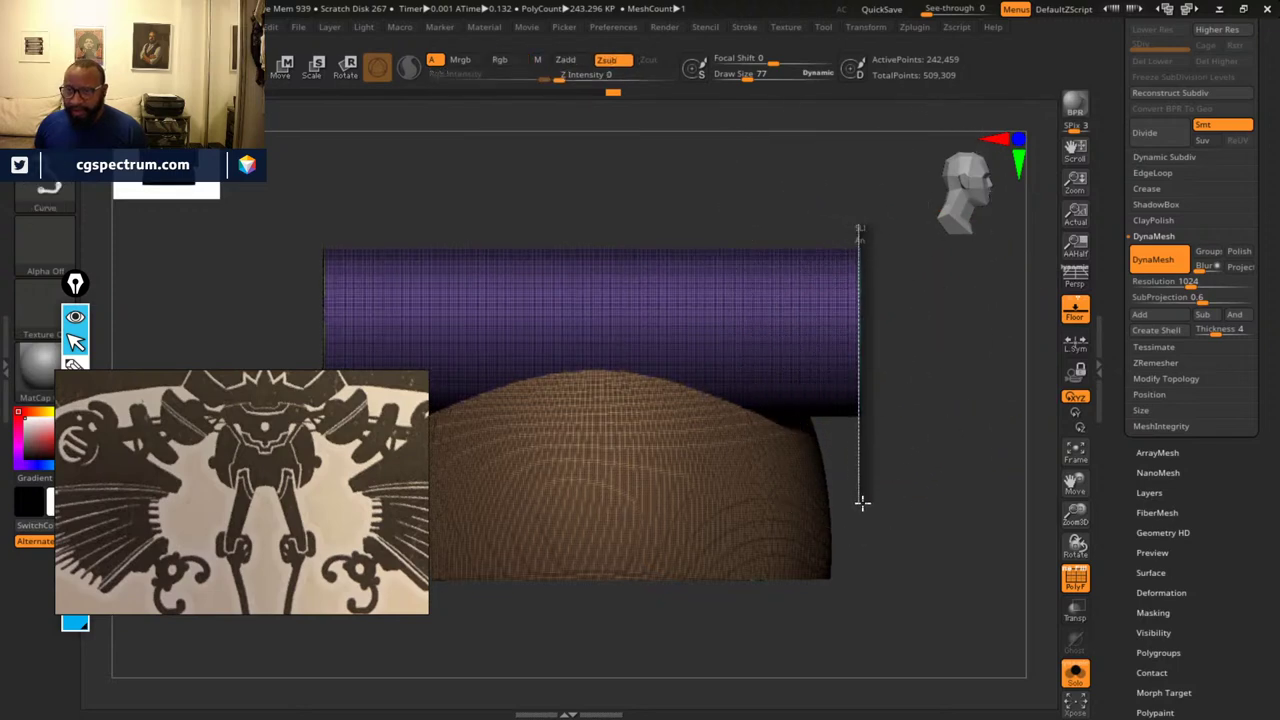
ctrl+shift+drag(862, 503, 862, 508)
ctrl+drag(952, 434, 862, 439)
drag(980, 417, 923, 420)
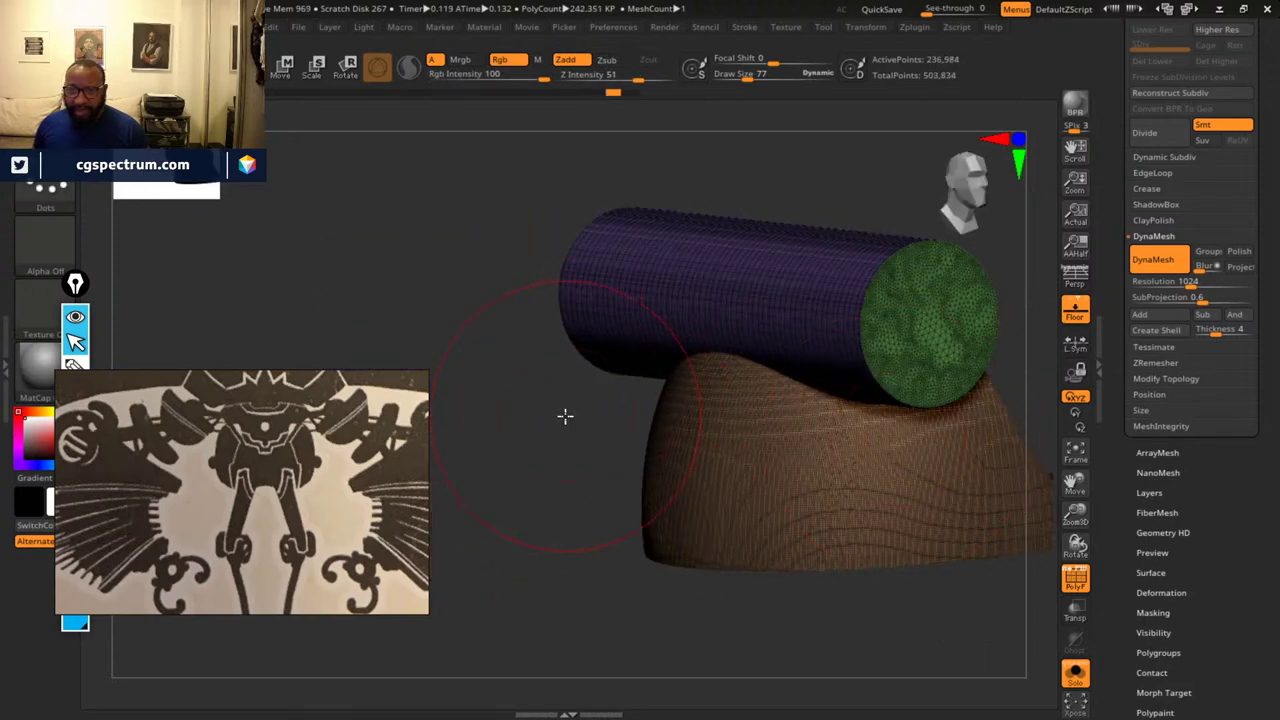
- Trim a matching thin slice off the remeshed cylinder's opposite end with a straight vertical cut
shift+drag(565, 416, 606, 407)
key(alt+shift)
alt+drag(940, 549, 1115, 519)
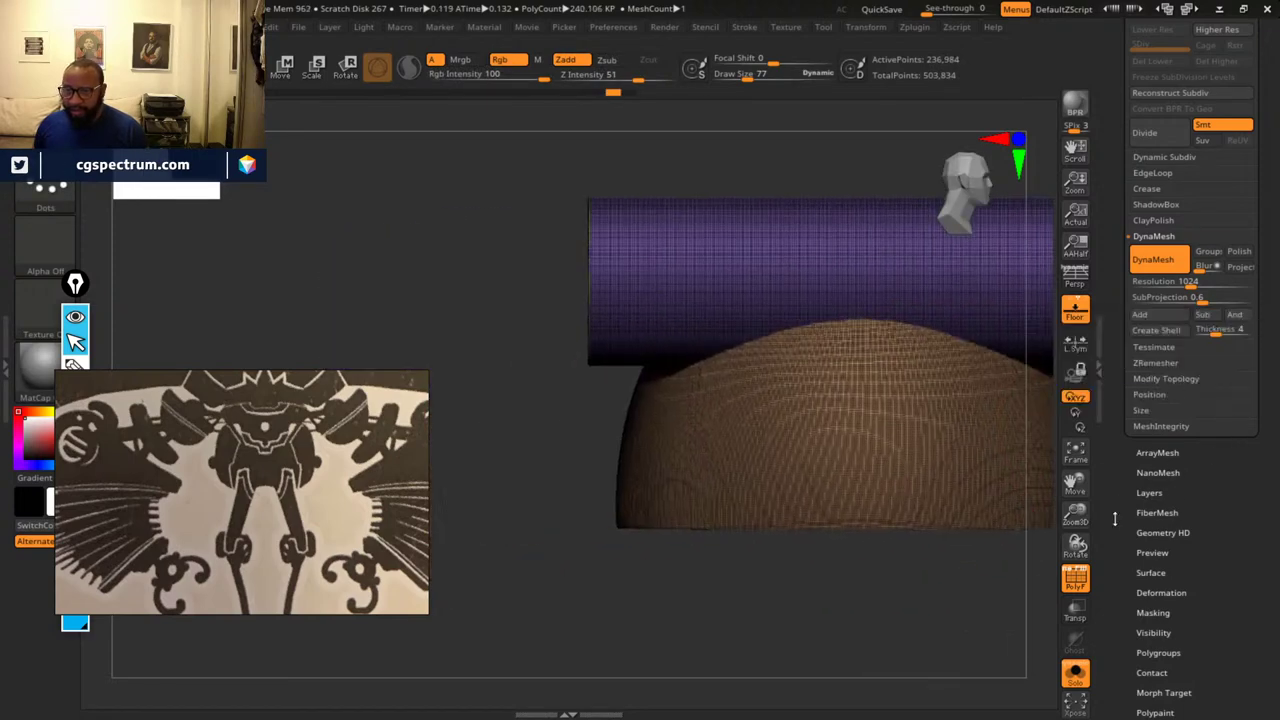
ctrl+shift+drag(594, 372, 591, 128)
drag(541, 445, 506, 451)
- Isolate the polygroup on the cuff's flat underside and mask the rest of the model, bringing all parts back into view
drag(789, 634, 848, 460)
ctrl+shift+click(836, 486)
alt+drag(917, 309, 833, 277)
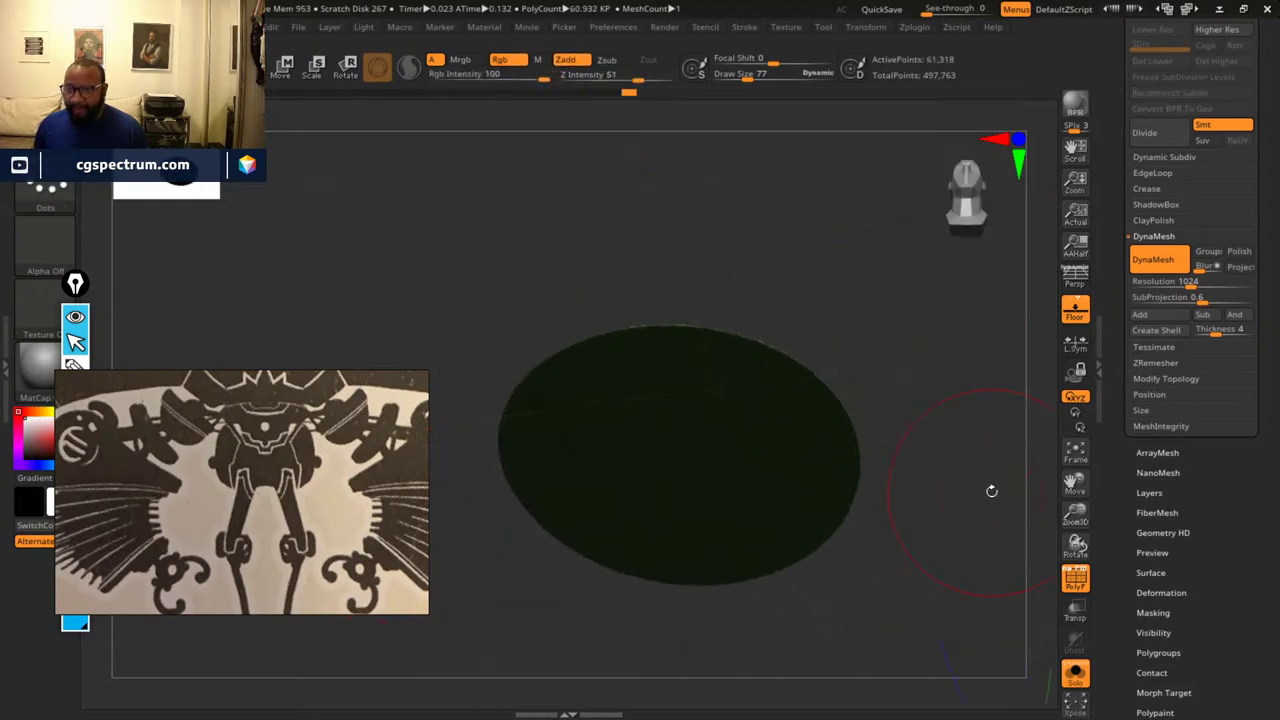
shift+drag(992, 491, 972, 509)
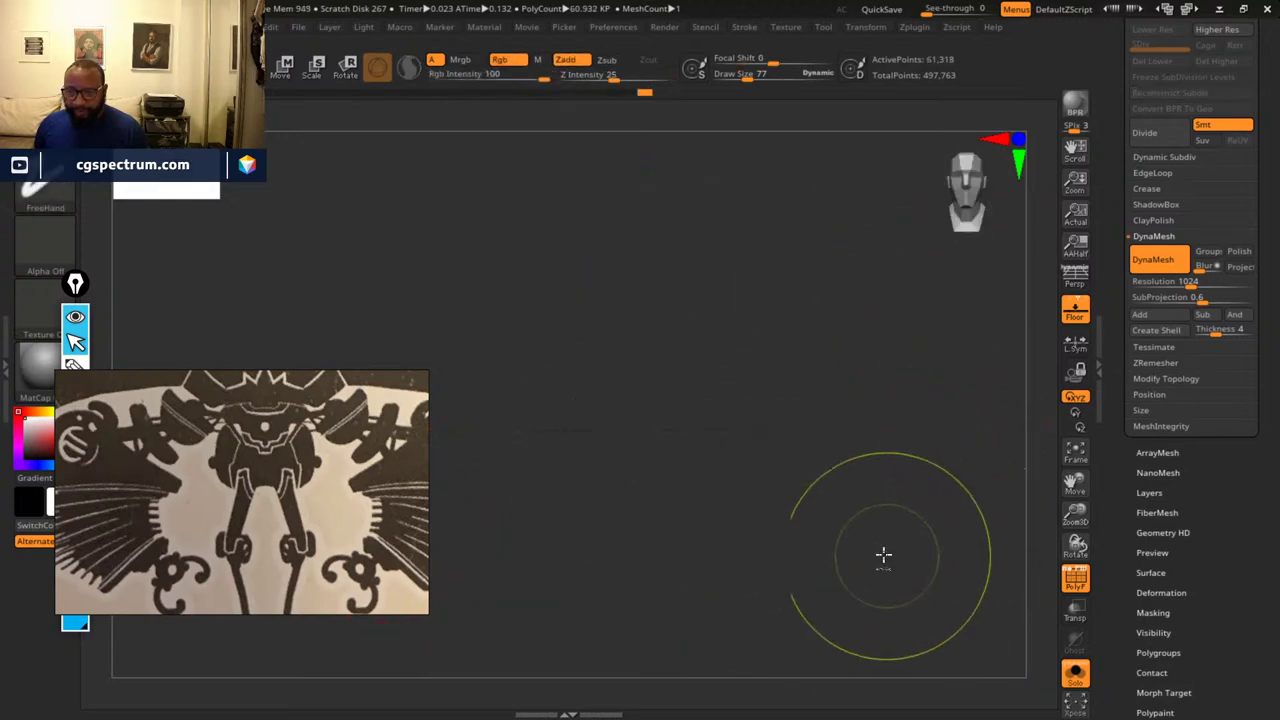
drag(884, 556, 946, 374)
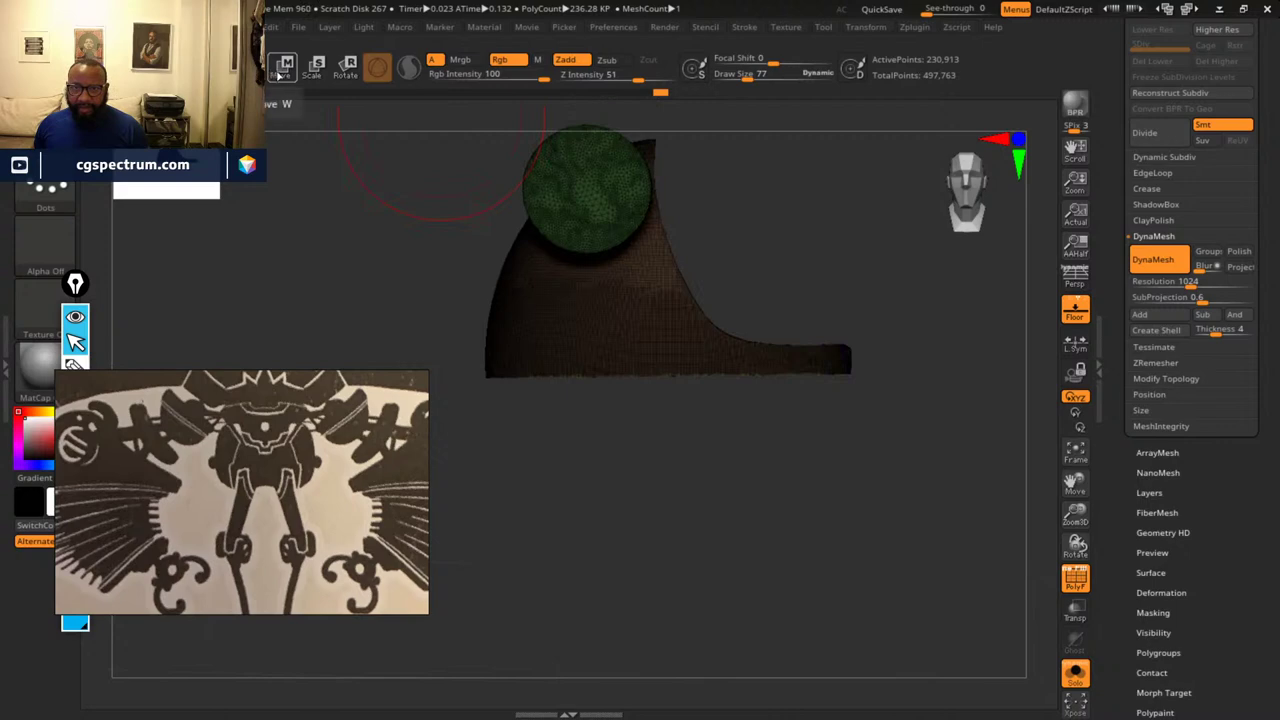
- Move the unmasked underside of the cuff straight down about 0.04 units to extend the base
click(283, 68)
alt+drag(833, 232, 865, 315)
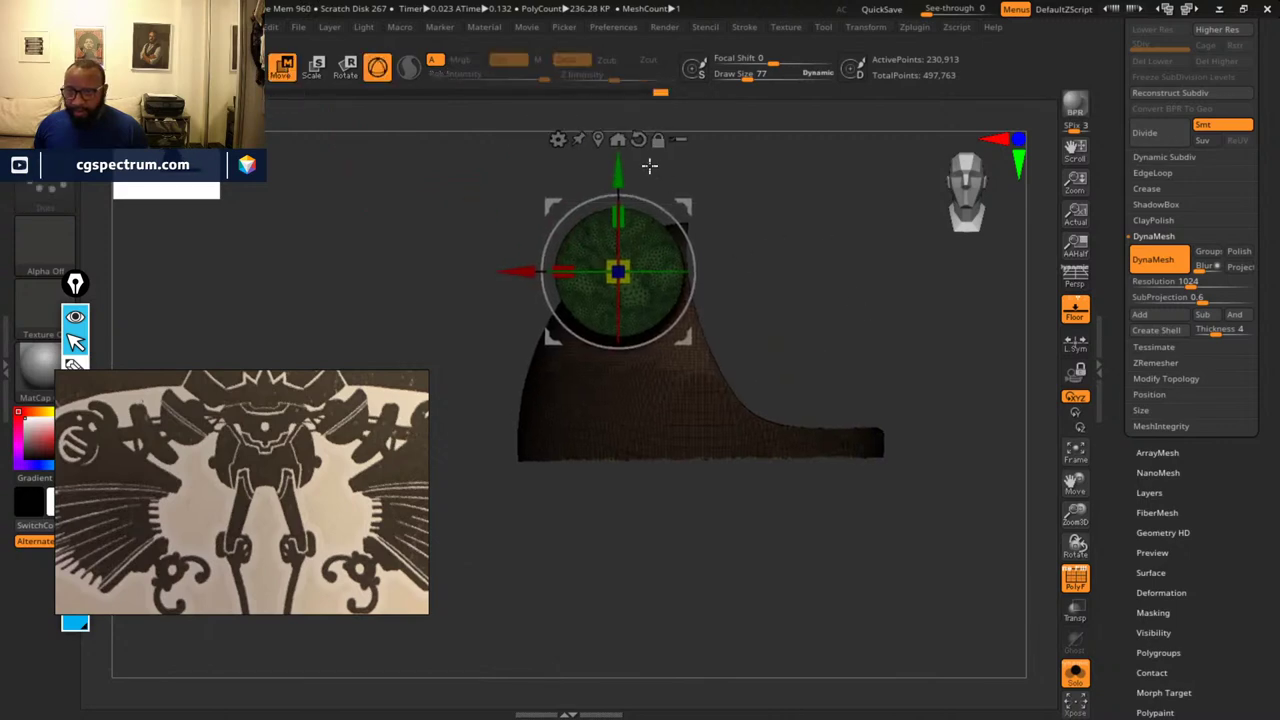
drag(618, 163, 620, 190)
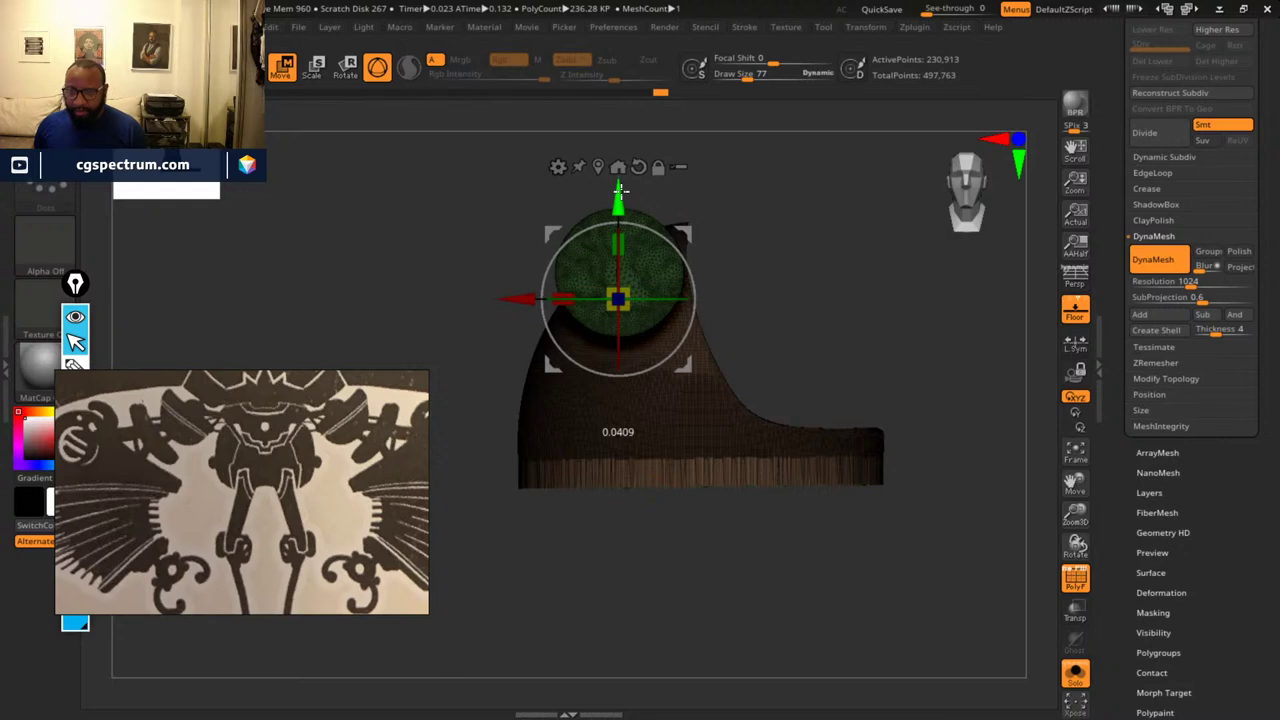
- Center the gizmo on the unmasked underside, scale it to about 0.93 and shift it slightly toward the cuff's back
click(598, 167)
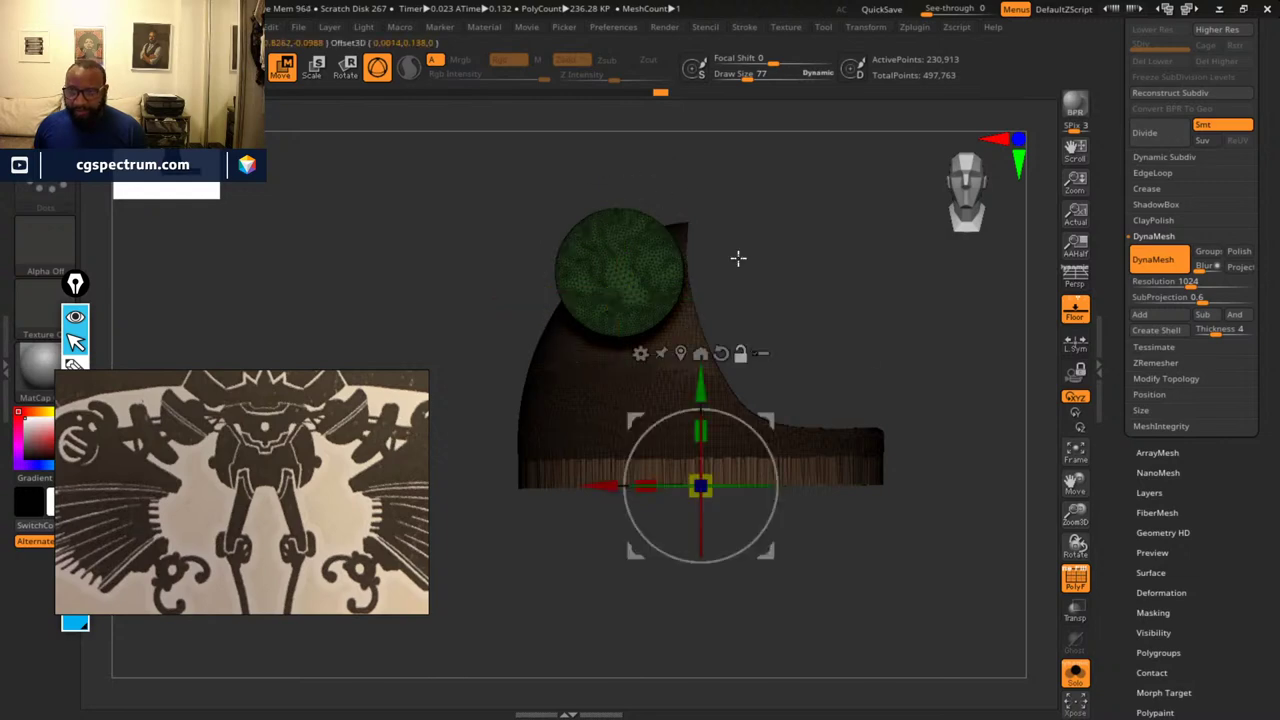
drag(848, 382, 836, 289)
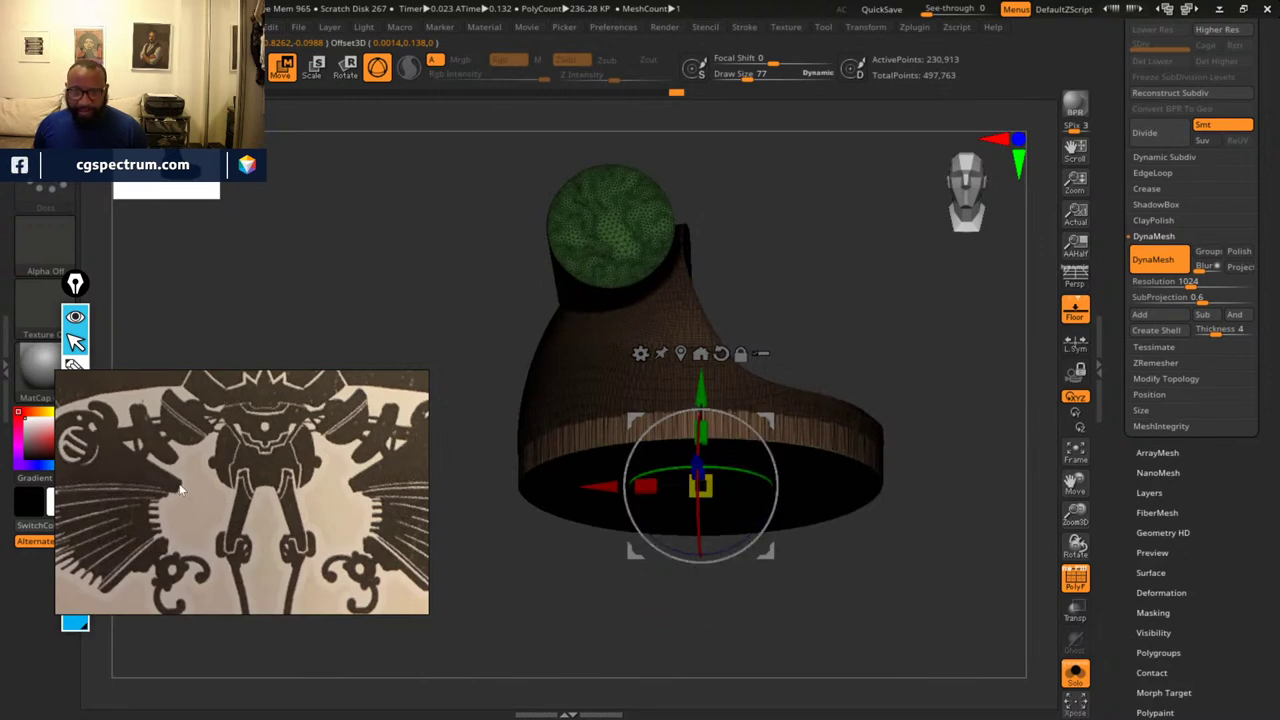
drag(706, 490, 692, 490)
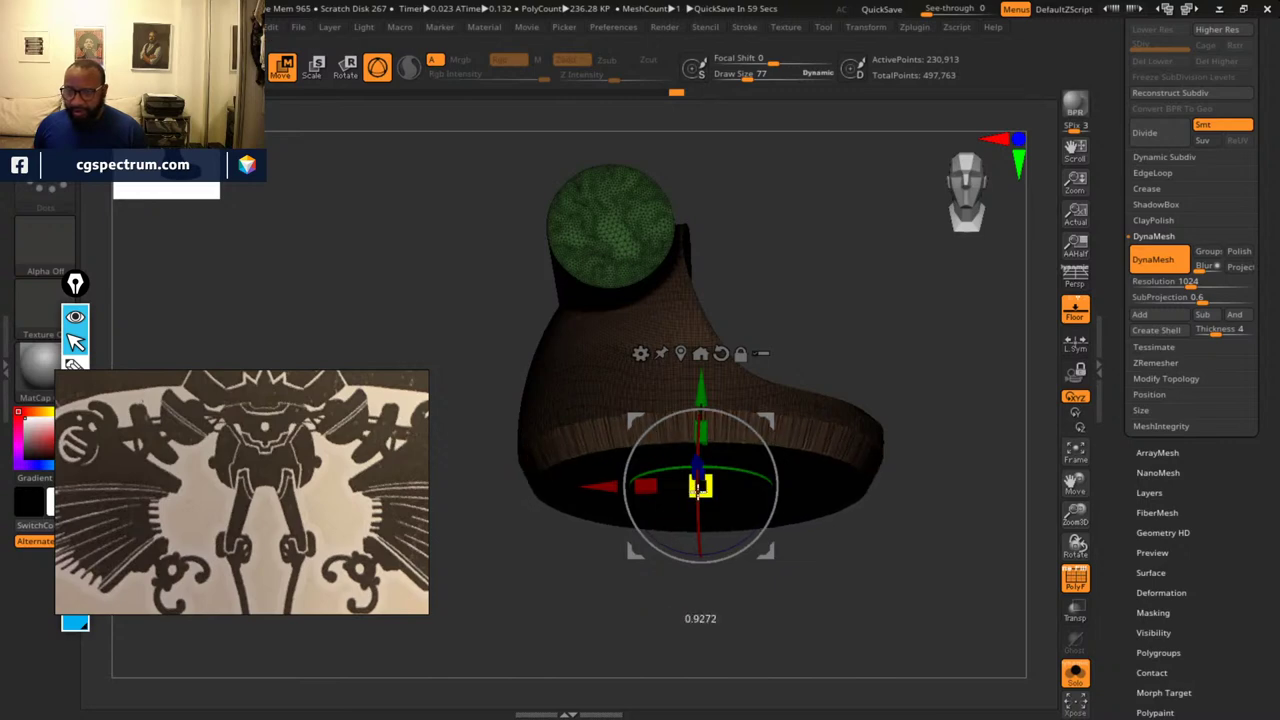
shift+drag(586, 539, 583, 562)
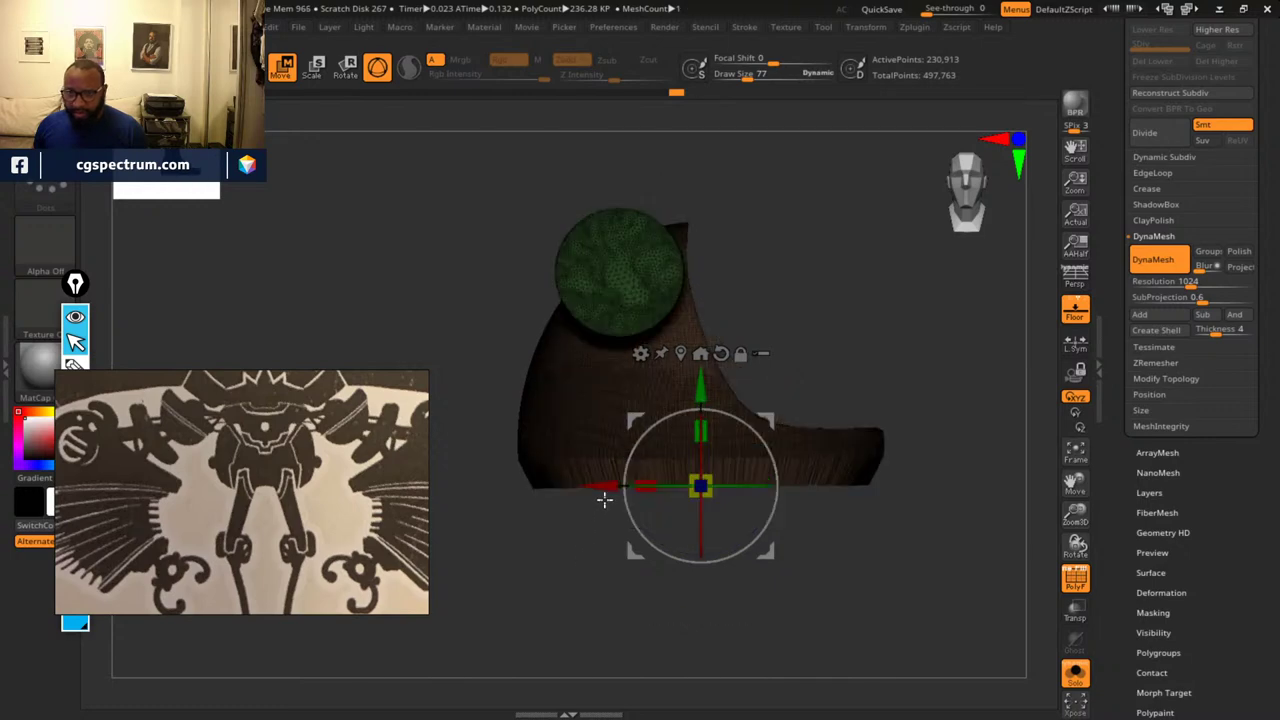
drag(601, 488, 588, 495)
- Clear the mask from the model and return to draw mode
drag(865, 557, 866, 557)
key(y)
drag(966, 500, 931, 491)
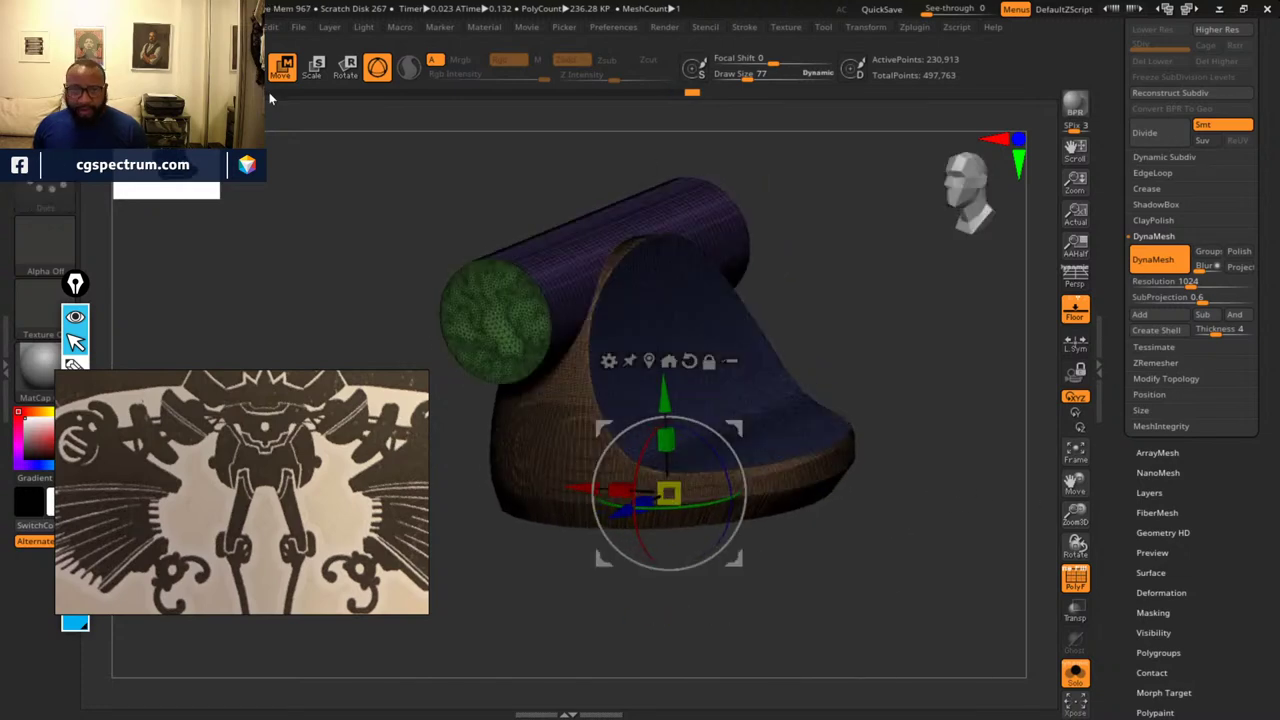
key(q)
- Update the DynaMesh to even out the stretched base and check the cuff from above and the side
drag(808, 345, 839, 287)
drag(877, 329, 972, 301)
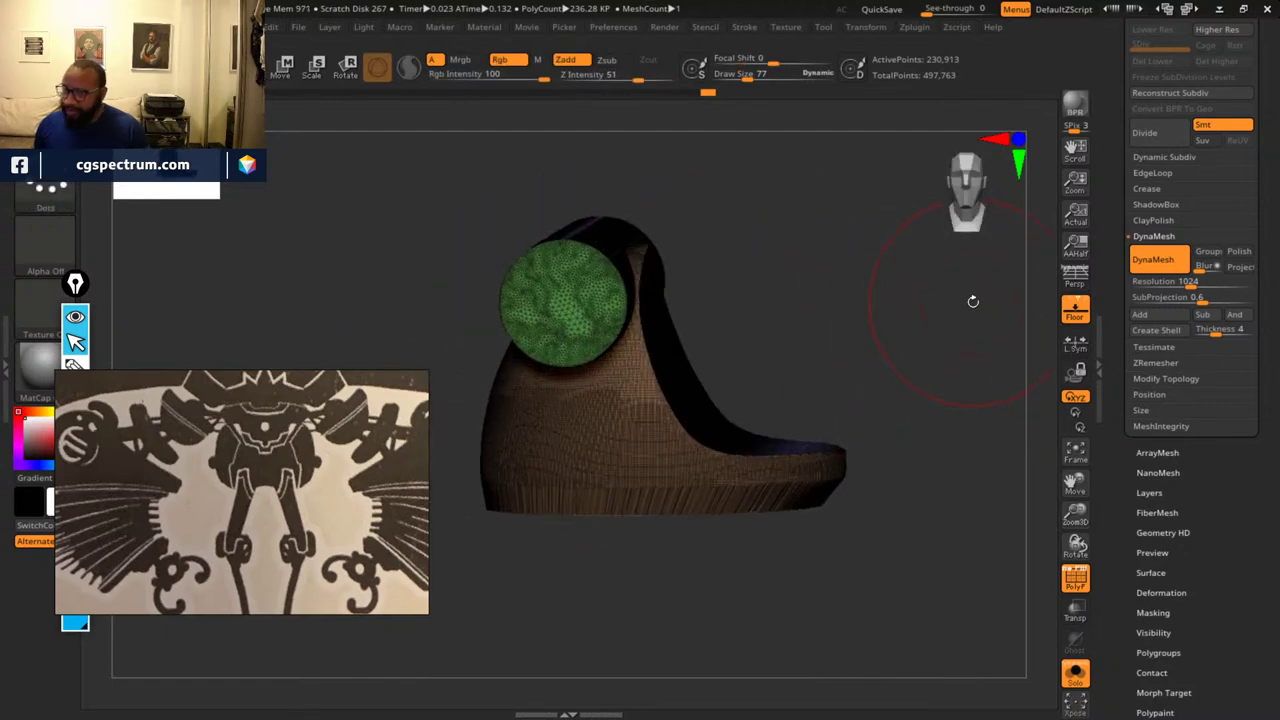
drag(841, 310, 841, 330)
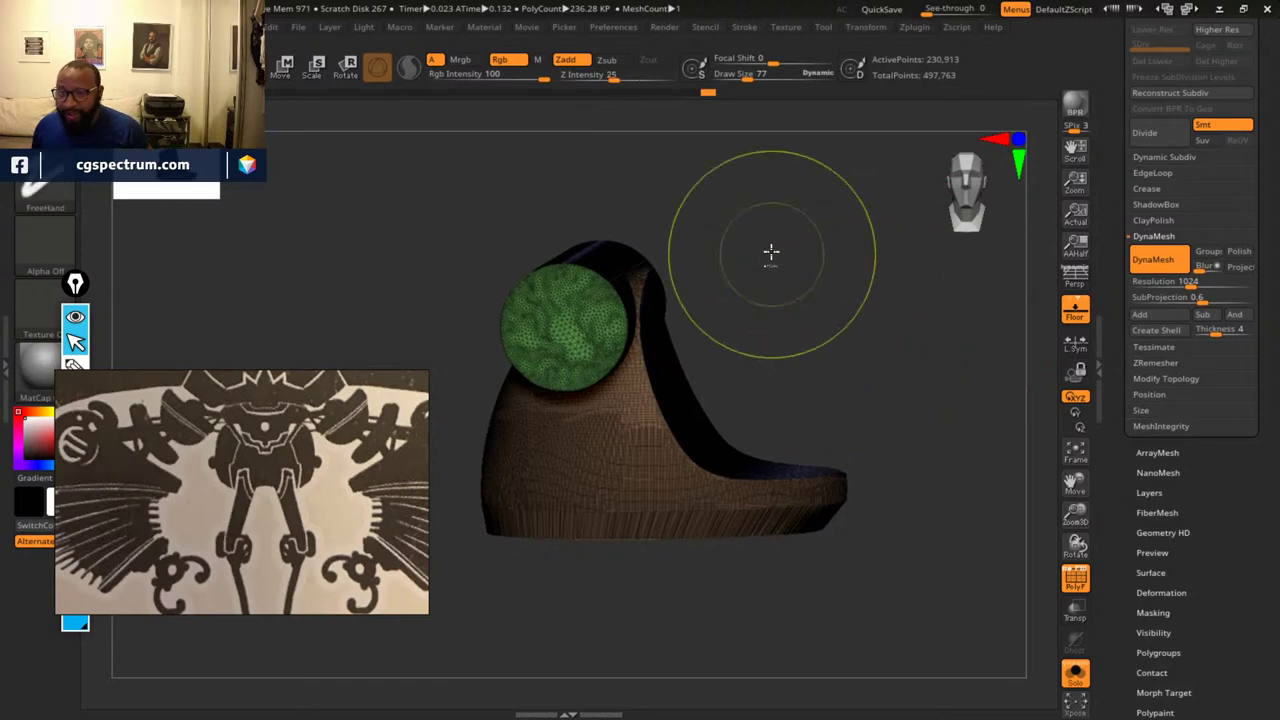
ctrl+drag(780, 248, 986, 400)
drag(808, 315, 646, 366)
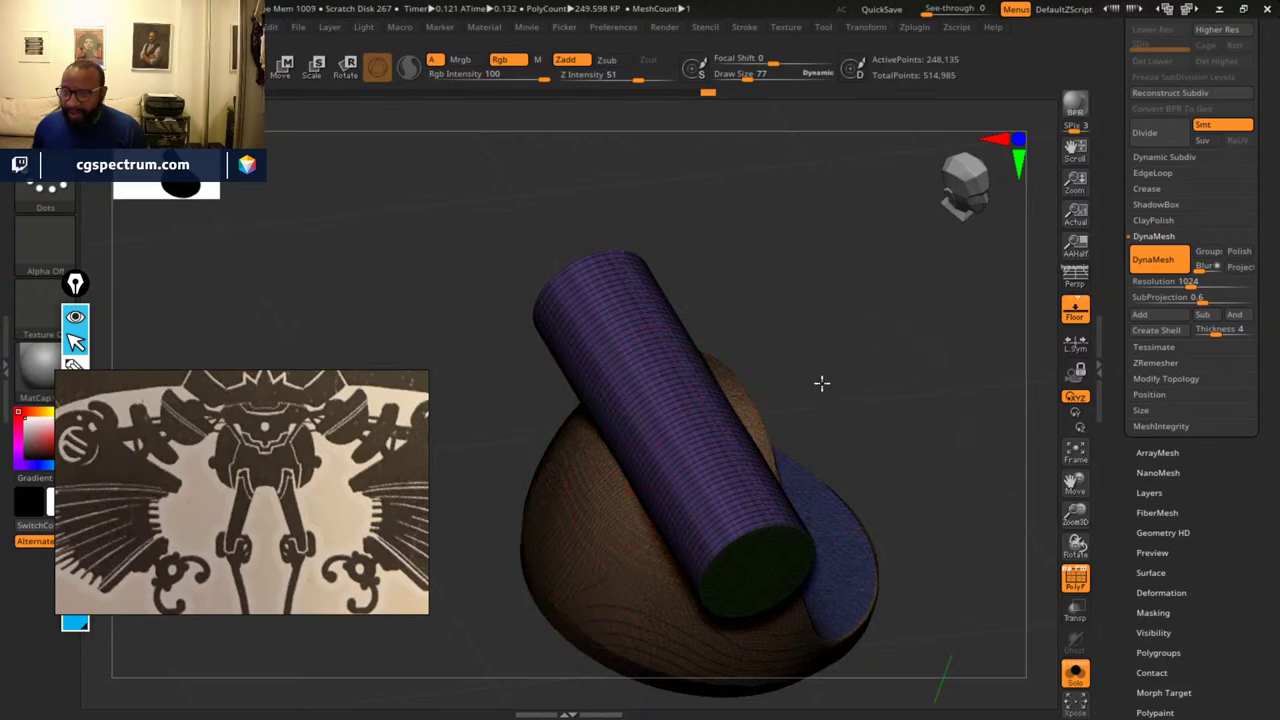
mouse_move(821, 383)
mouse_down()
mouse_move(897, 334)
mouse_move(857, 446)
mouse_move(869, 346)
mouse_move(815, 400)
mouse_up()
- Hide the polygroups of the cuff's concave front face and the cylinder's near end cap
ctrl+shift+click(689, 488)
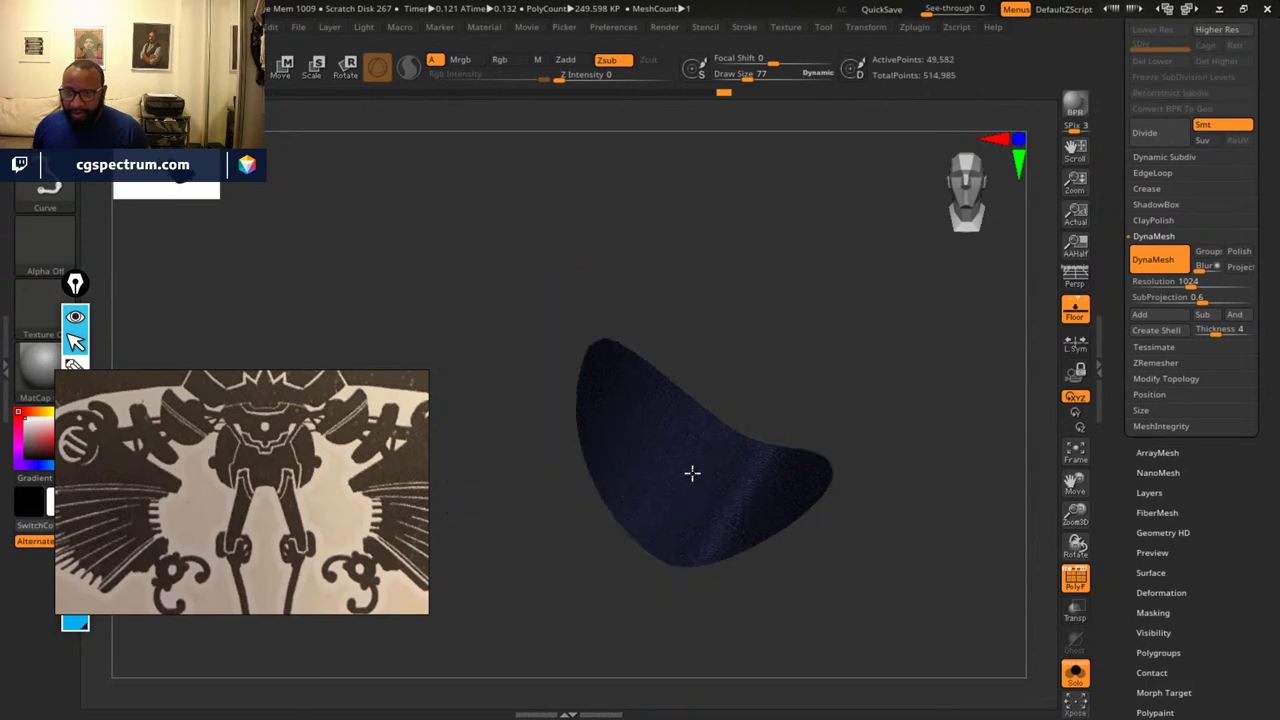
ctrl+shift+click(692, 473)
ctrl+shift+click(505, 503)
ctrl+shift+click(802, 515)
ctrl+shift+click(815, 492)
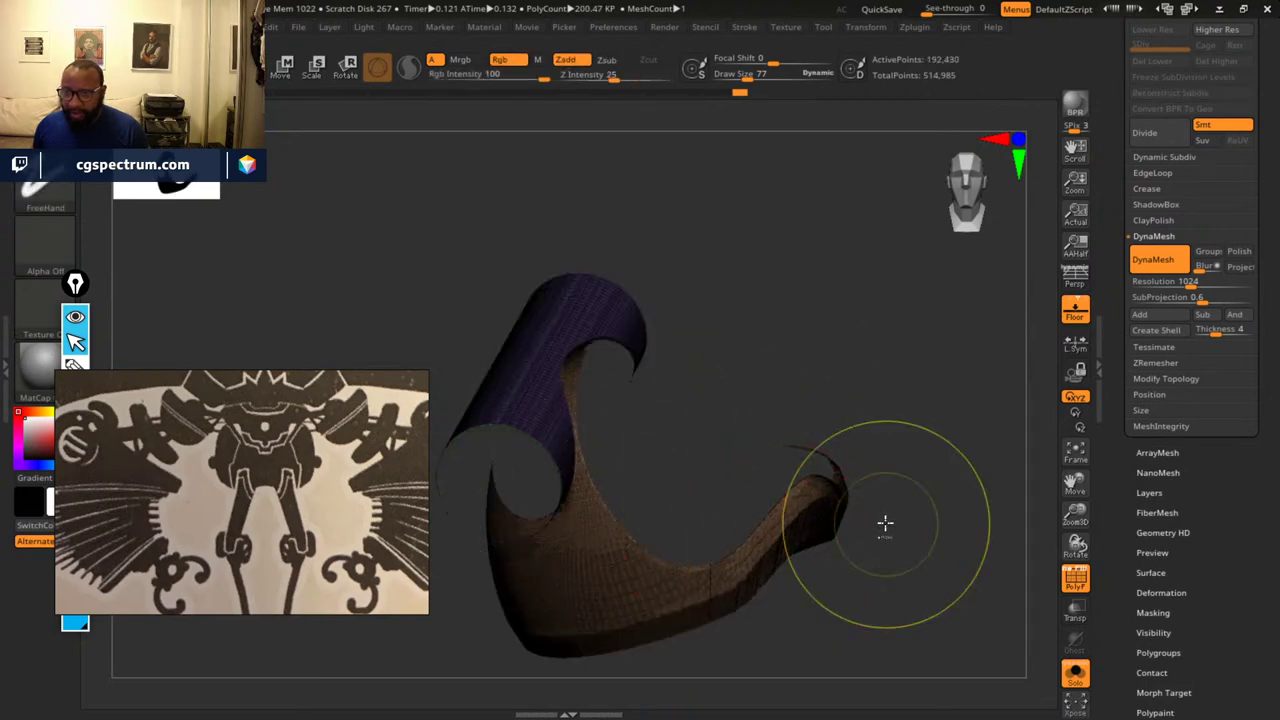
- Hide the cuff's underside and the cylinder's far end cap, leaving only the outer side surfaces visible
drag(886, 525, 1005, 460)
ctrl+shift+click(806, 631)
ctrl+shift+click(804, 264)
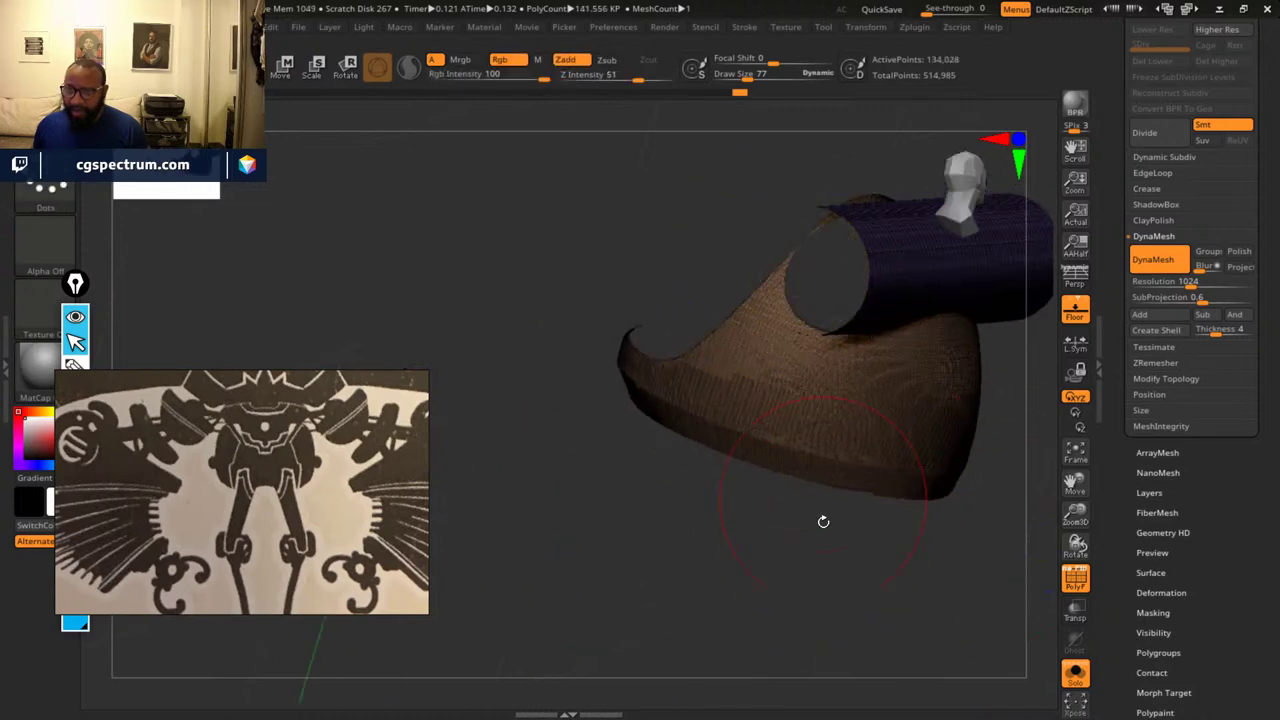
drag(823, 521, 668, 568)
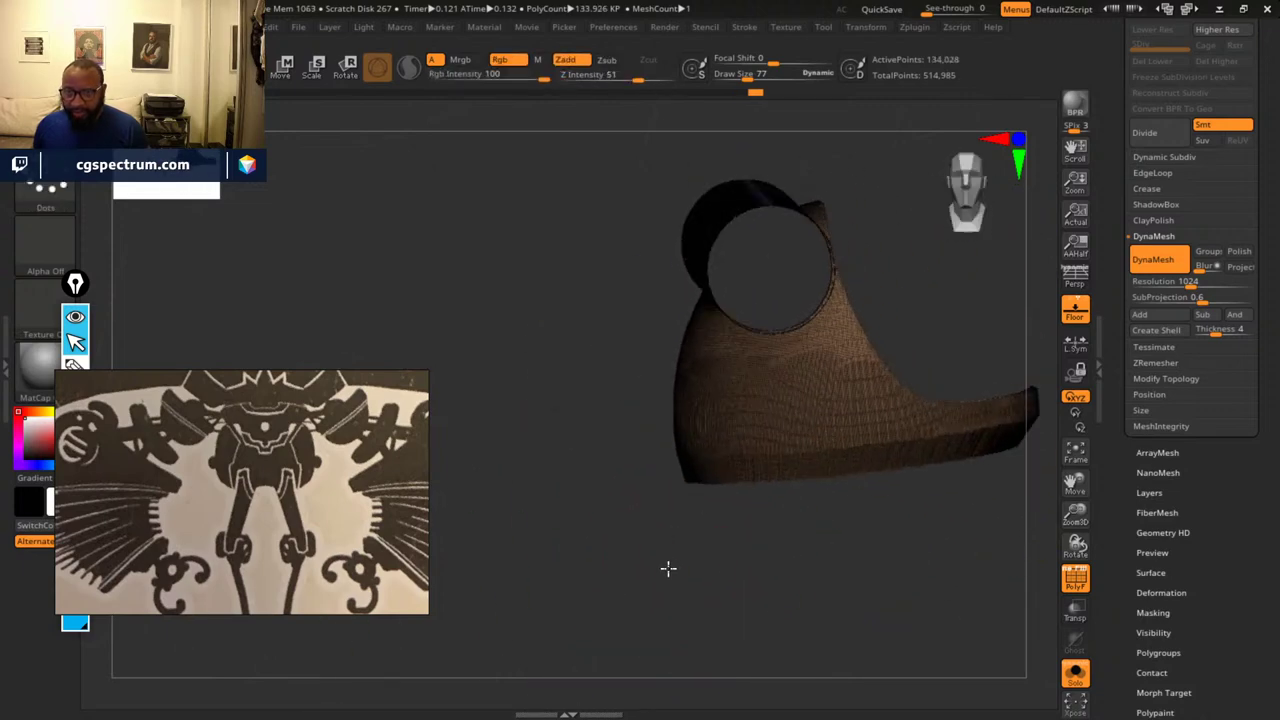
- Merge the visible cuff and cylinder surfaces into a single polygroup and show the whole model again
key(ctrl+w)
alt+drag(790, 585, 689, 571)
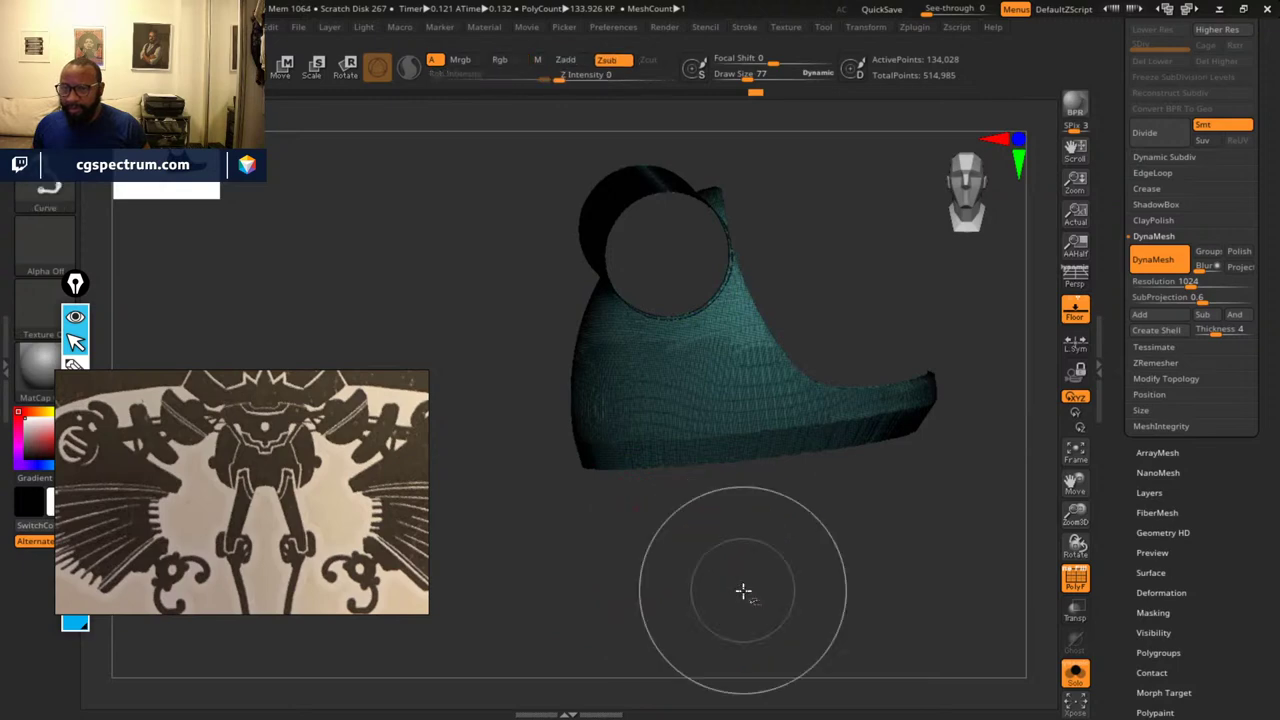
ctrl+shift+click(906, 600)
mouse_move(811, 173)
alt+mouse_down()
mouse_move(762, 338)
mouse_move(866, 349)
mouse_move(866, 330)
mouse_move(769, 240)
mouse_move(680, 240)
mouse_move(823, 277)
mouse_move(792, 413)
alt+mouse_up()
drag(870, 301, 1231, 387)
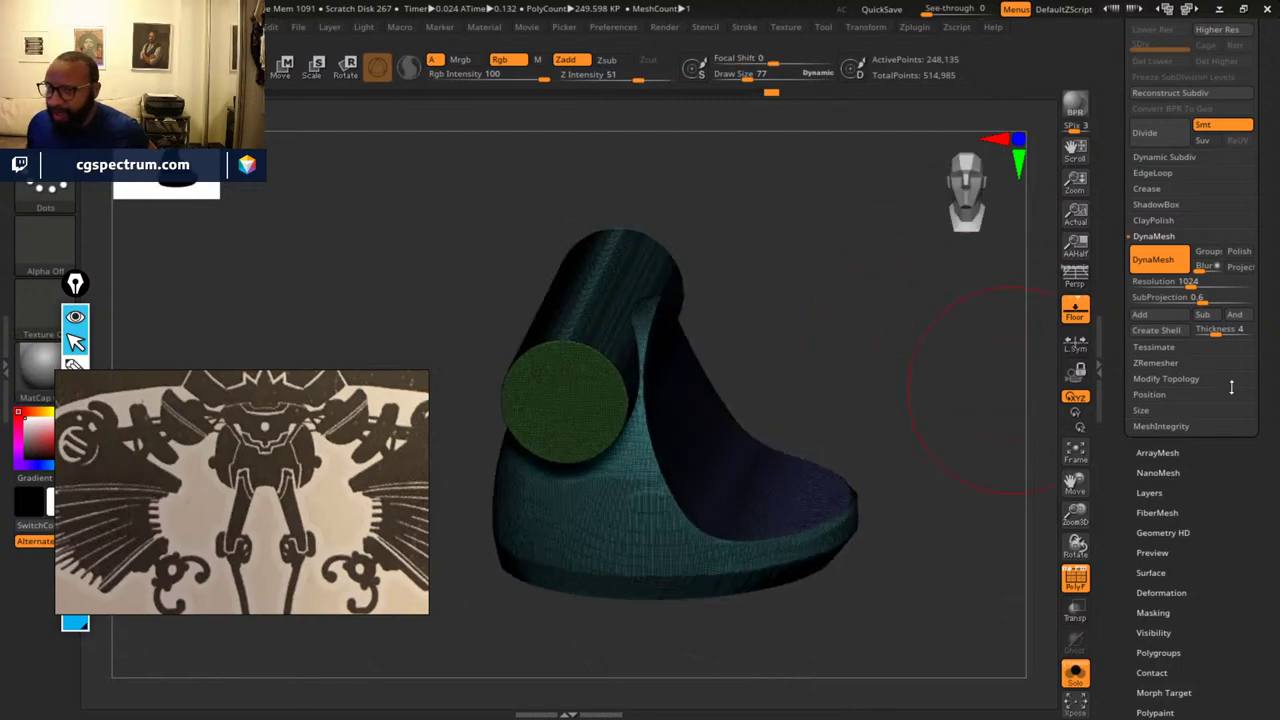
- Configure ZRemesher to keep groups, with group smoothing 0, target polygon count 2 and adaptive density off
click(1160, 205)
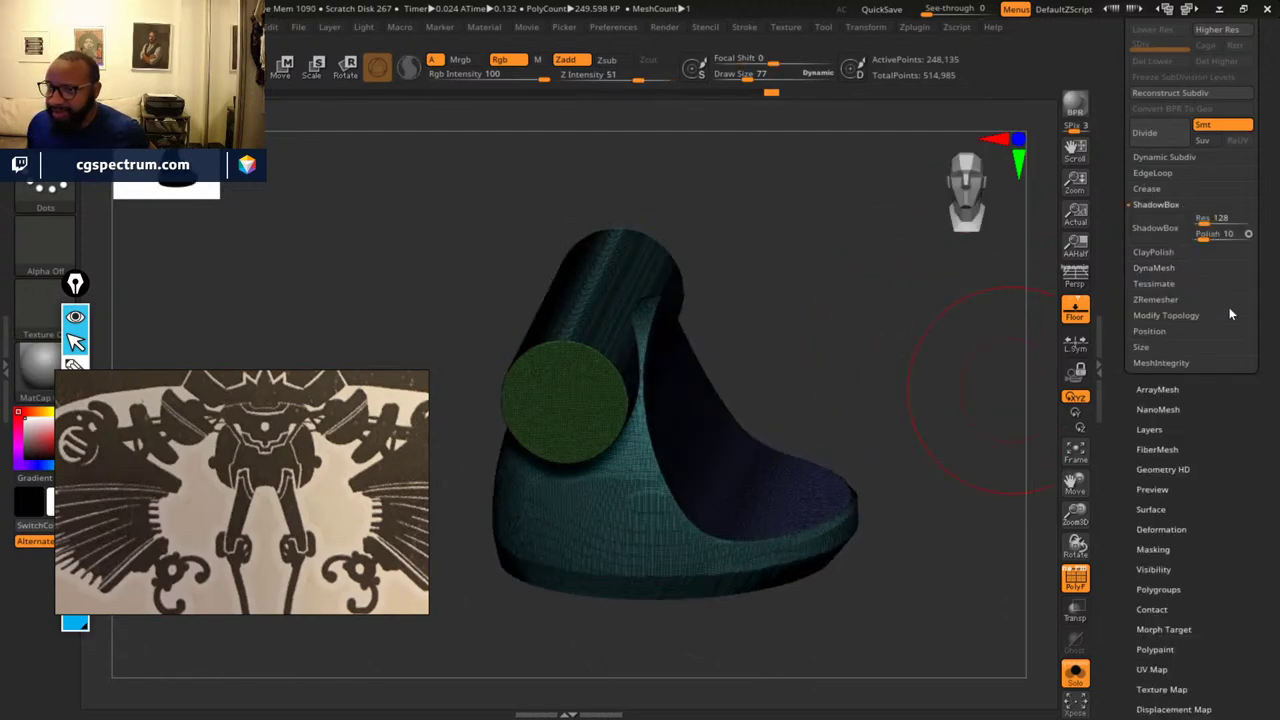
click(1160, 300)
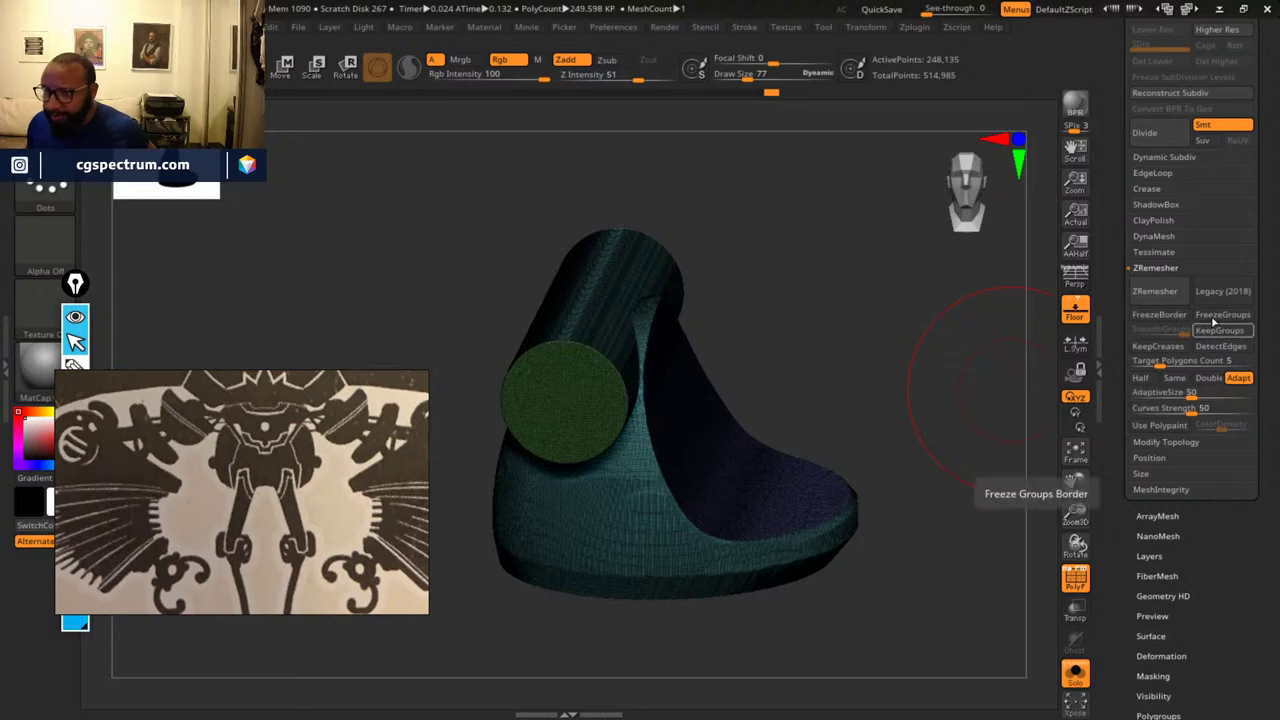
drag(920, 371, 1135, 440)
click(1230, 360)
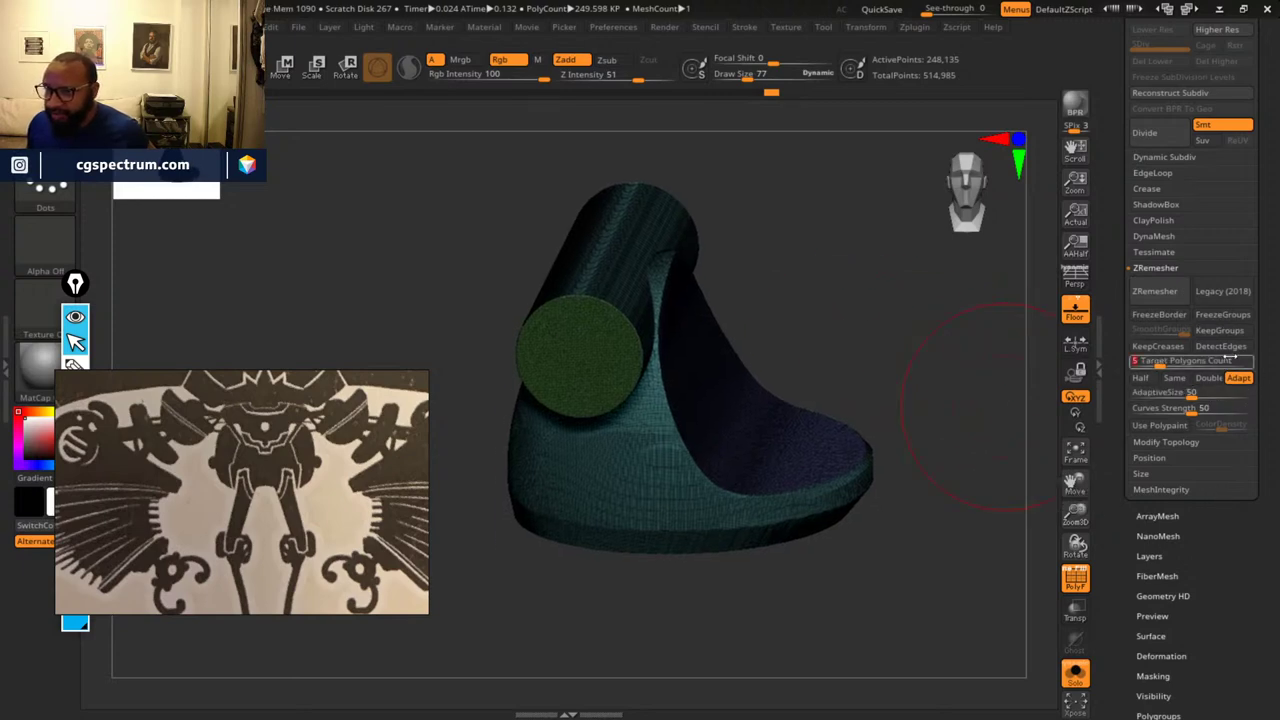
text(2)
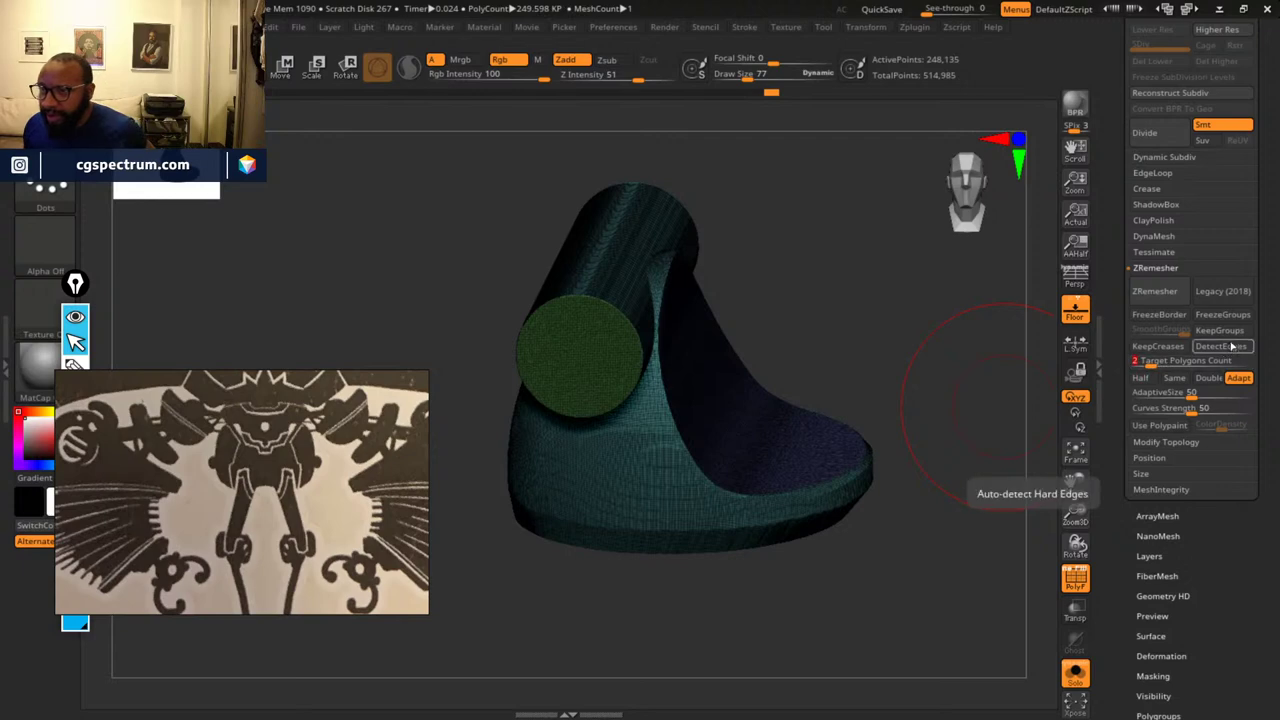
click(1222, 330)
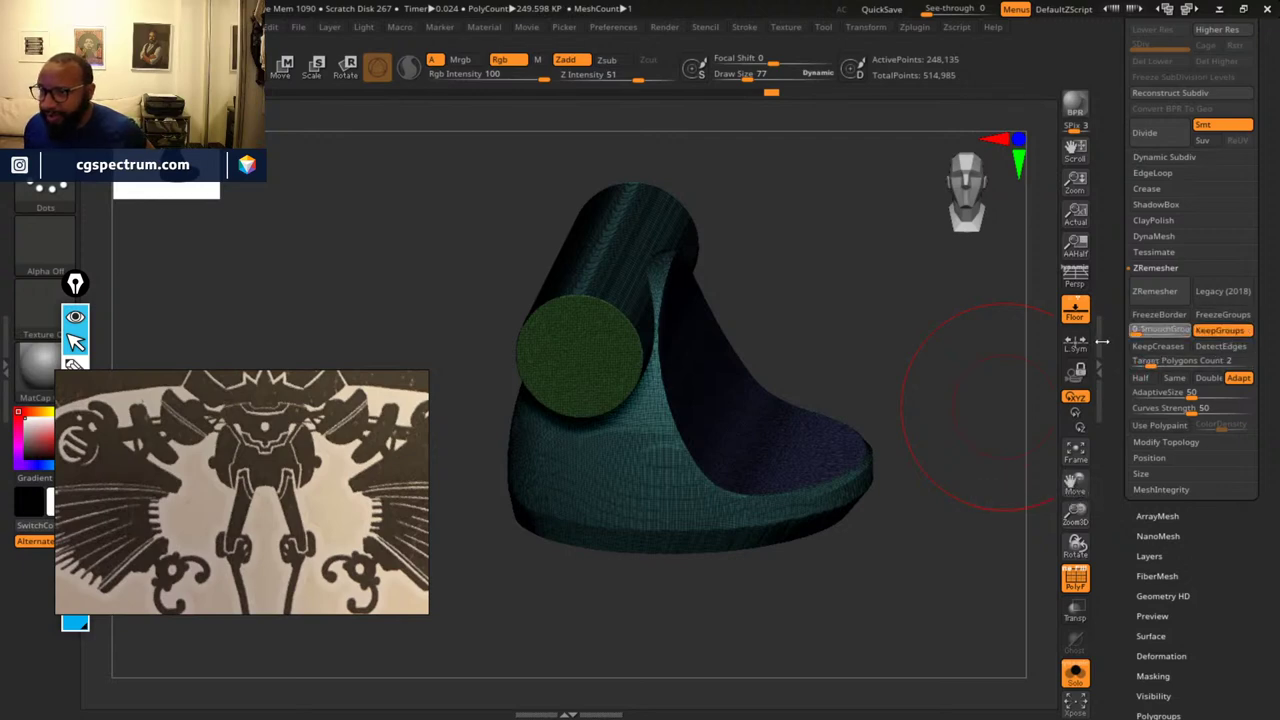
click(1238, 378)
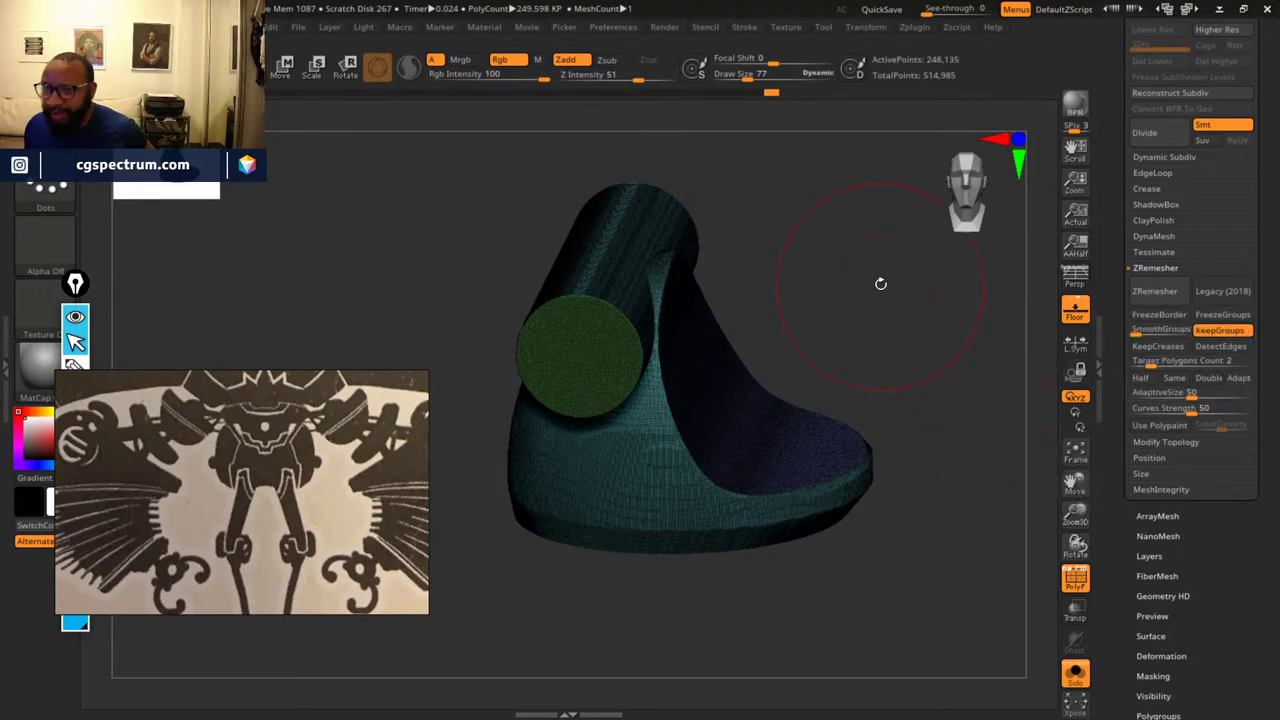
- Remesh the cuff with ZRemesher and inspect the new topology around the cylinder and concave face
drag(880, 284, 920, 299)
click(1154, 291)
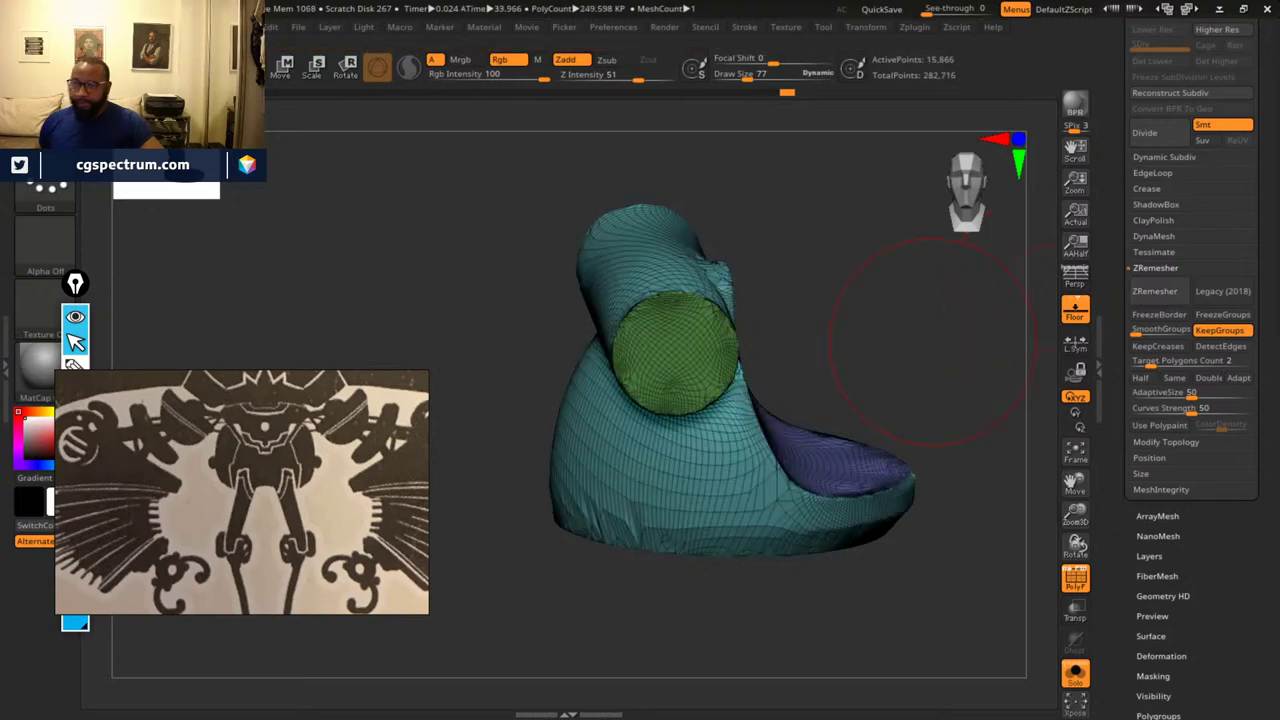
mouse_move(886, 371)
mouse_down()
mouse_move(860, 357)
mouse_move(831, 403)
mouse_move(886, 334)
mouse_move(889, 303)
mouse_move(929, 306)
mouse_move(909, 300)
mouse_move(923, 280)
mouse_move(886, 357)
mouse_move(757, 323)
mouse_up()
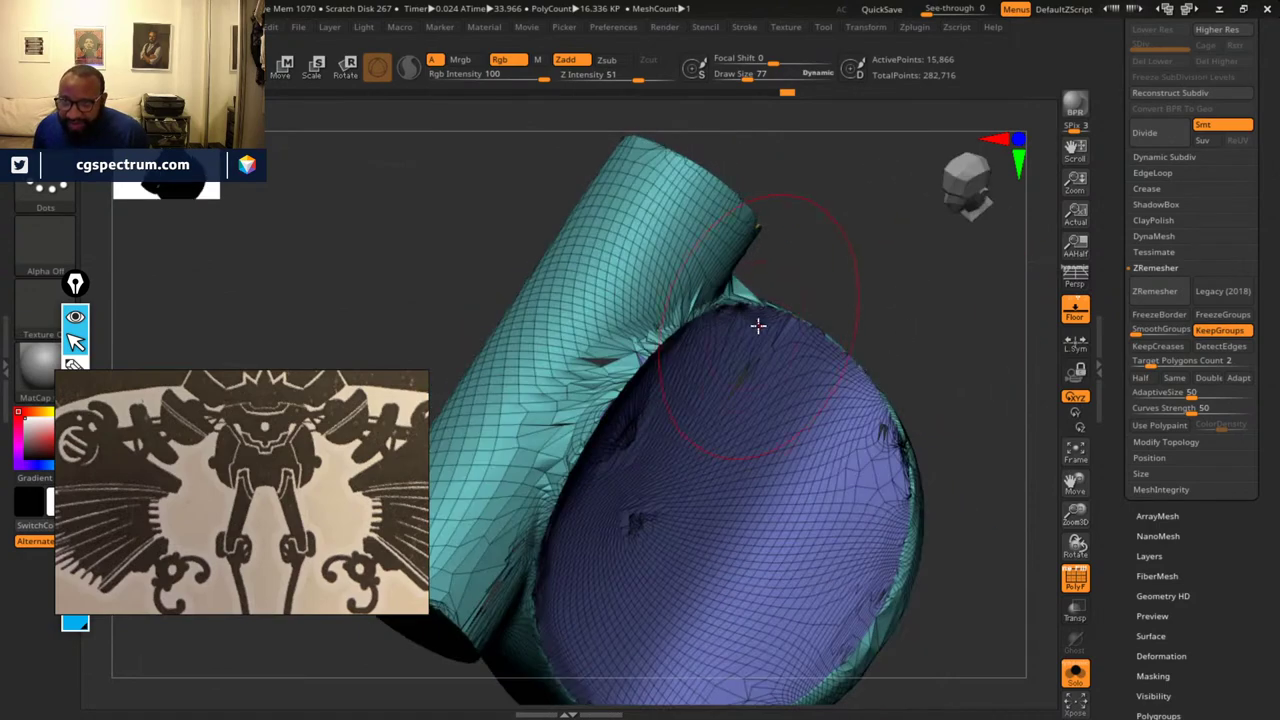
alt+drag(924, 332, 951, 286)
- Undo the remesh and the polygroup merge, restoring the full cuff with its separate cuff and cylinder polygroups
key(ctrl+z)
key(ctrl+z)
key(ctrl+z)
key(ctrl+z)
key(ctrl+z)
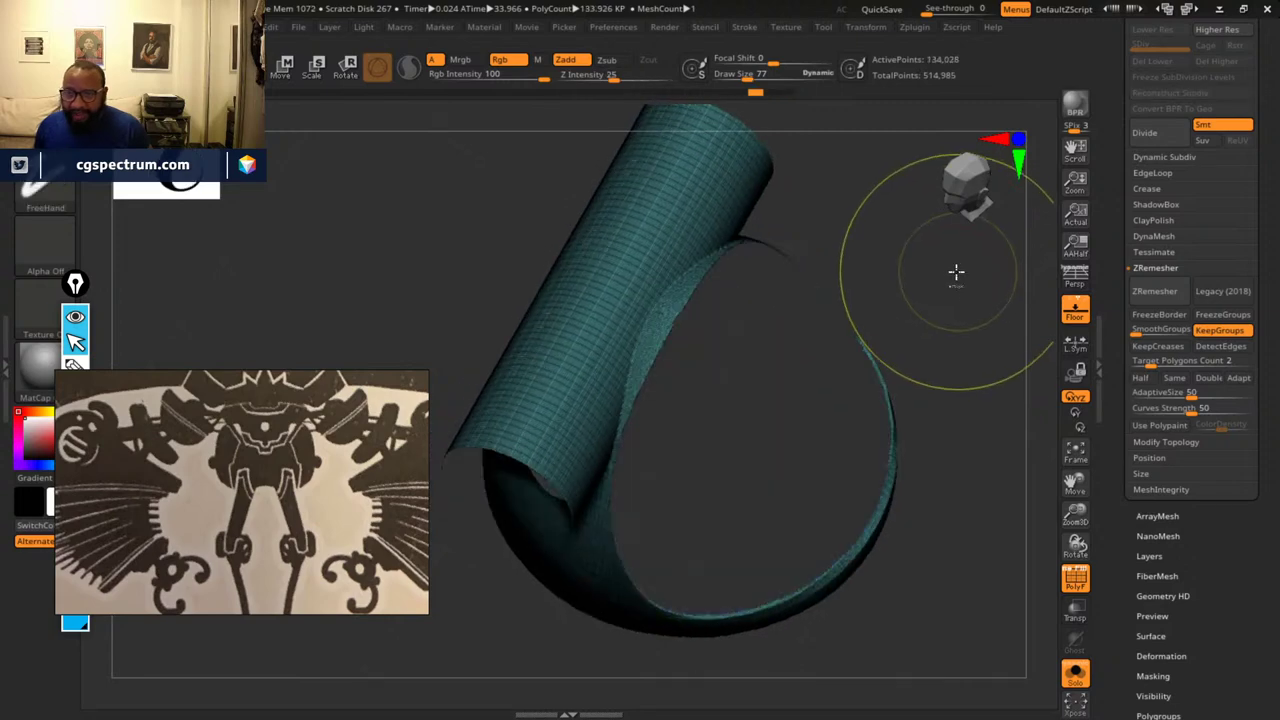
drag(973, 271, 946, 338)
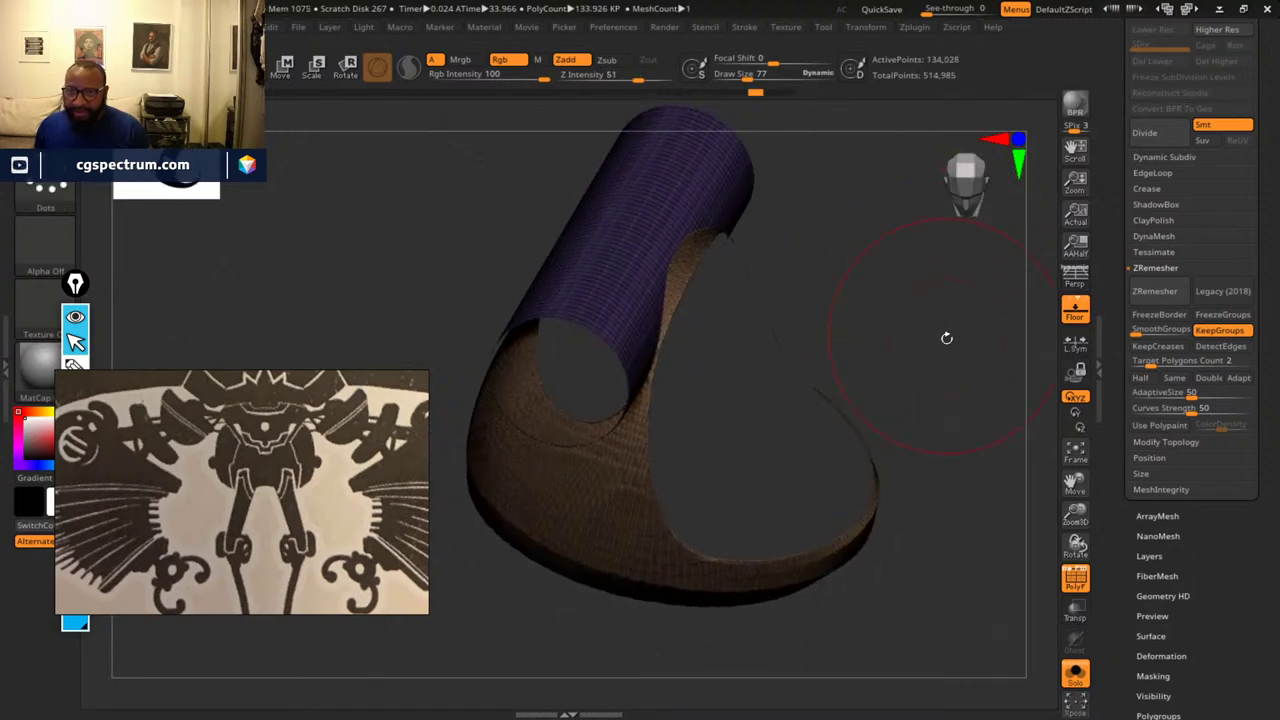
key(ctrl+shift+z)
key(ctrl+shift+z)
key(ctrl+shift+z)
key(ctrl+shift+z)
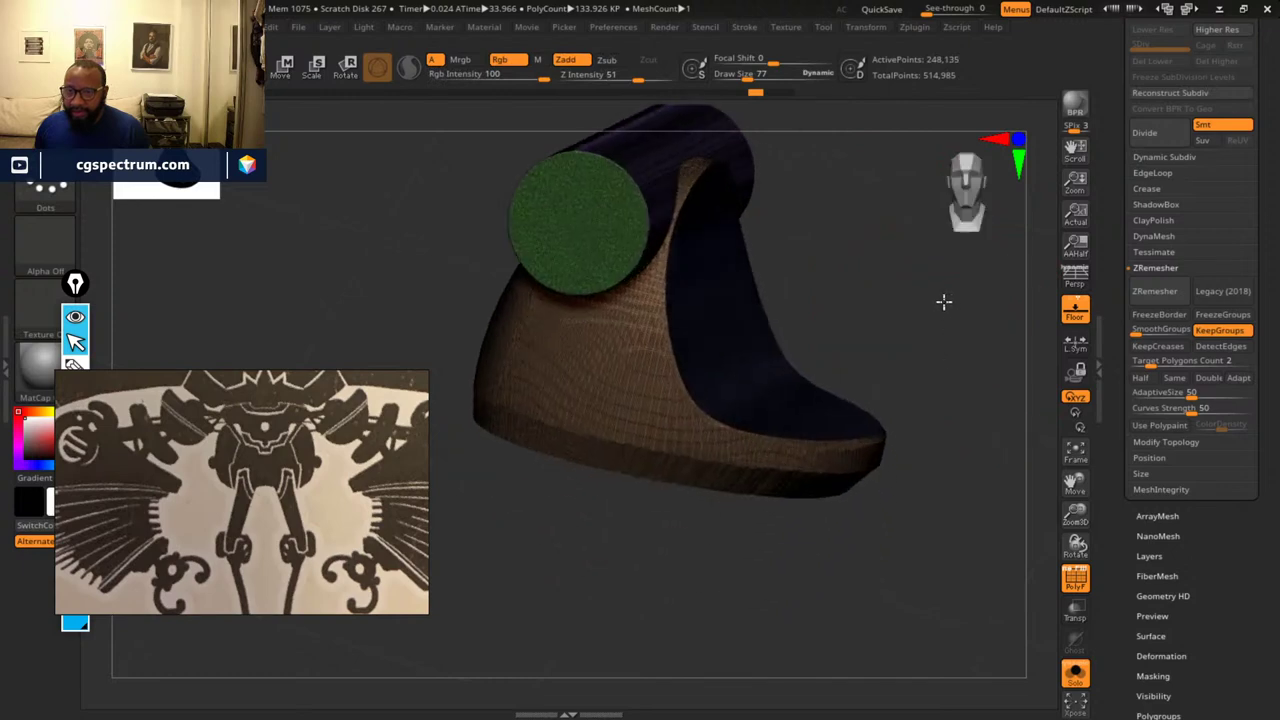
- Set ZRemesher's target polygon count to 5 and turn adaptive density back on
drag(761, 611, 751, 363)
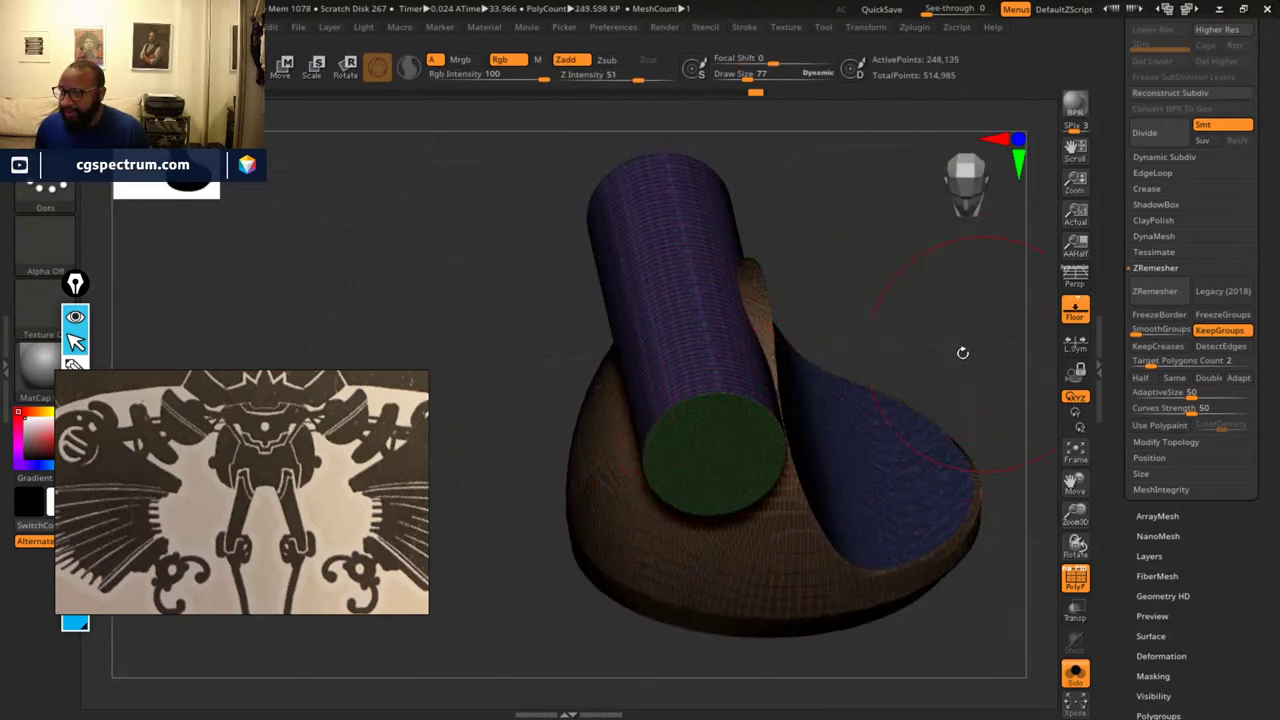
drag(962, 353, 874, 317)
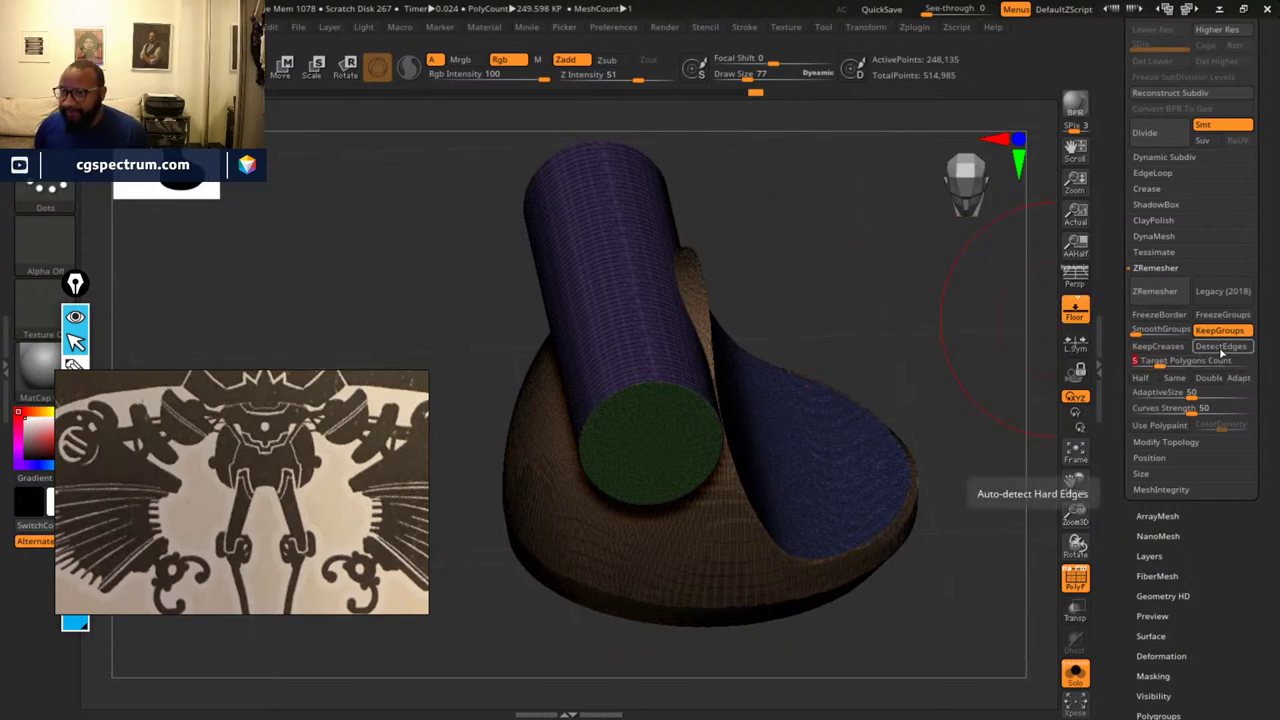
click(1238, 378)
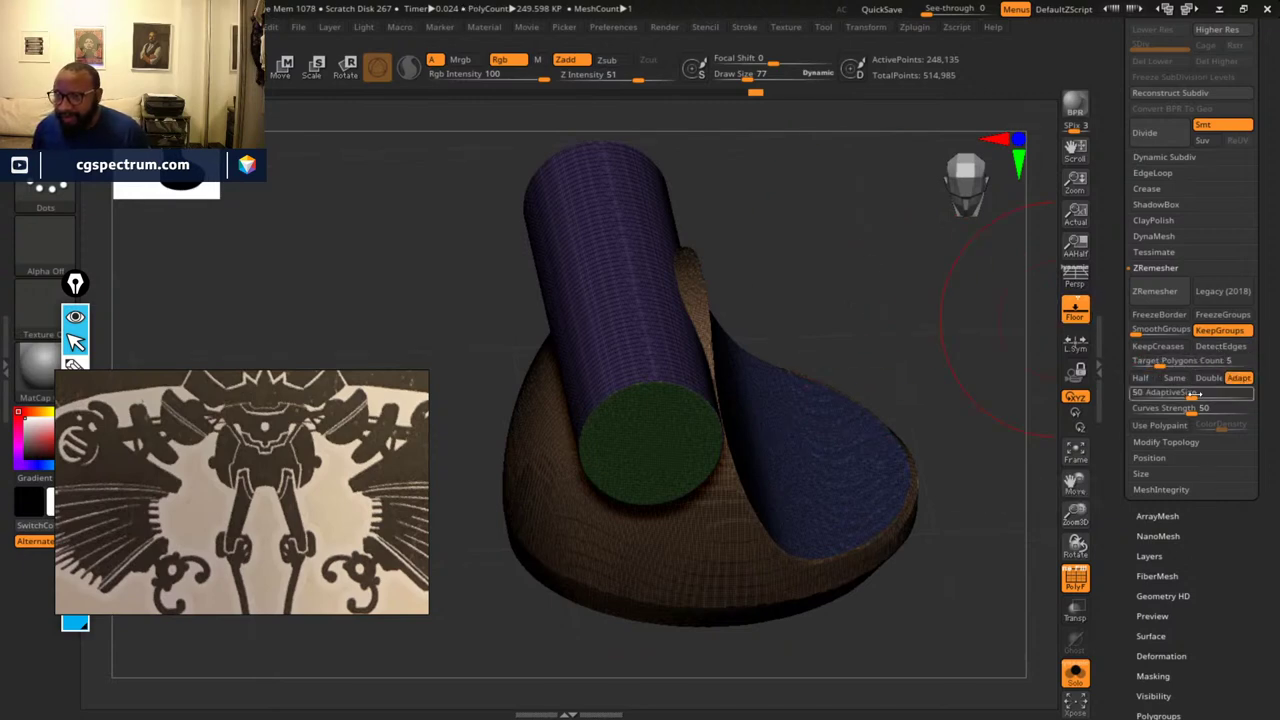
- Try remeshing the cuff with its separate polygroups and check the edges of the concave face and rim
click(1155, 291)
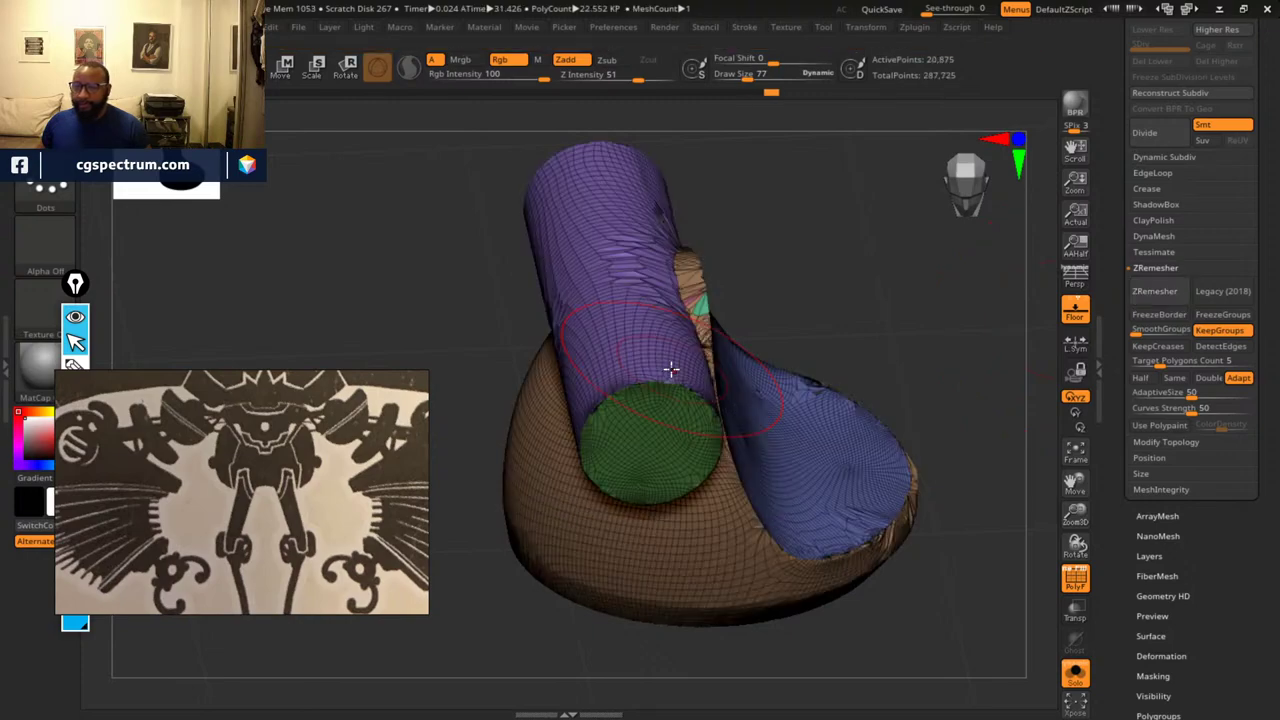
mouse_move(867, 313)
mouse_down()
mouse_move(877, 320)
mouse_move(834, 289)
mouse_move(821, 327)
mouse_move(737, 331)
mouse_move(866, 346)
mouse_move(877, 251)
mouse_move(925, 314)
mouse_move(929, 343)
mouse_move(909, 366)
mouse_up()
key(alt+shift)
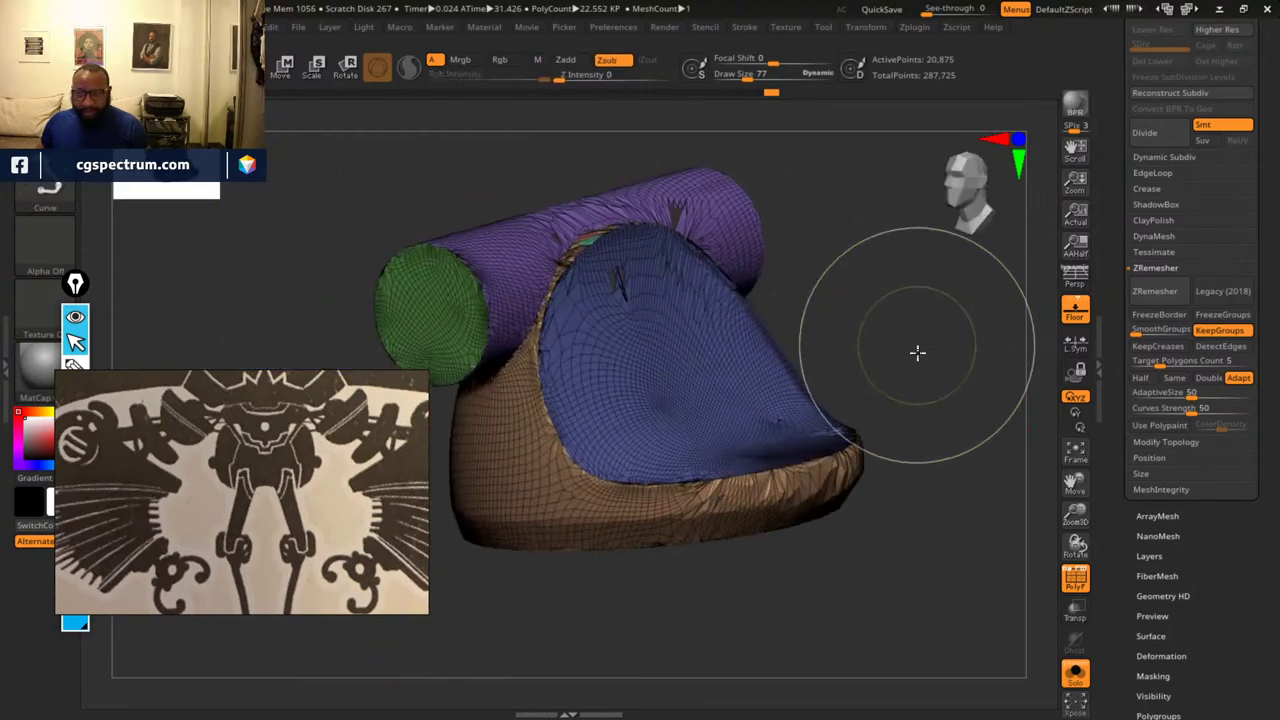
mouse_move(913, 318)
mouse_down()
mouse_move(874, 294)
mouse_move(897, 306)
mouse_move(892, 342)
mouse_move(887, 331)
mouse_up()
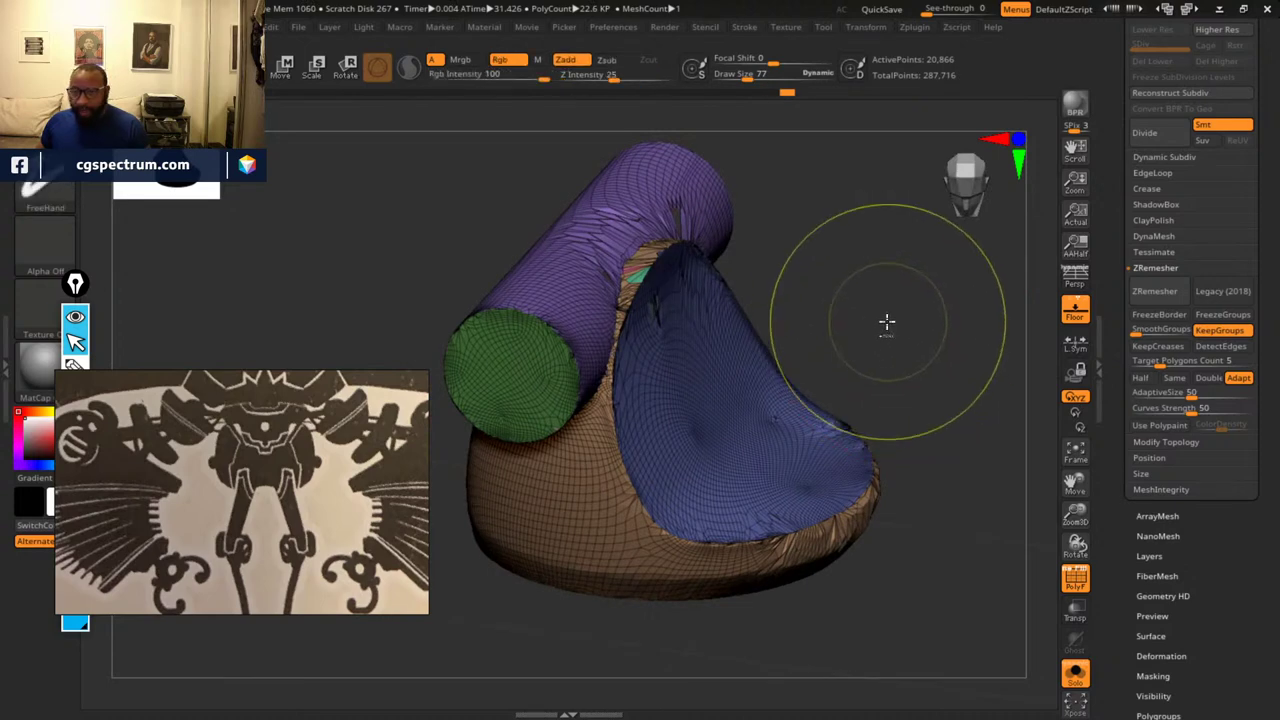
- Undo back past the base taper and DynaMesh updates to the earlier 12,846-point version of the cuff
key(ctrl+z)
key(ctrl+z)
key(ctrl+z)
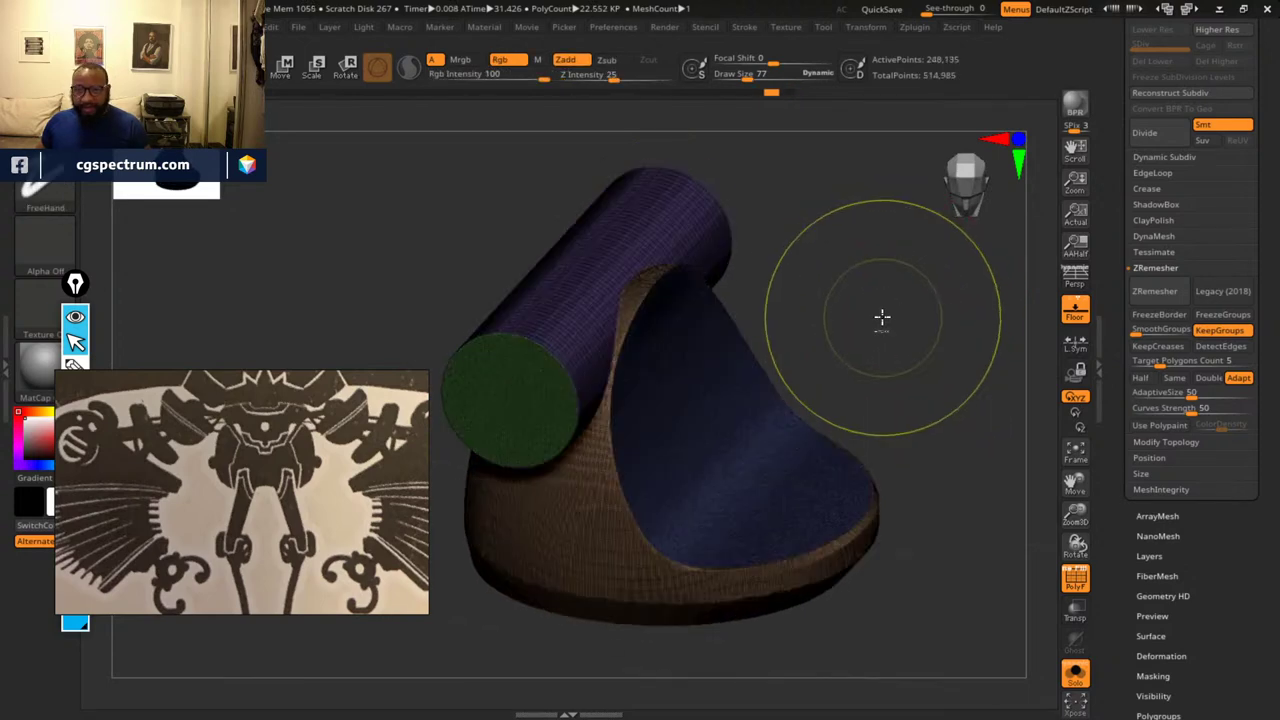
key(ctrl+z)
key(ctrl+z)
key(ctrl+z)
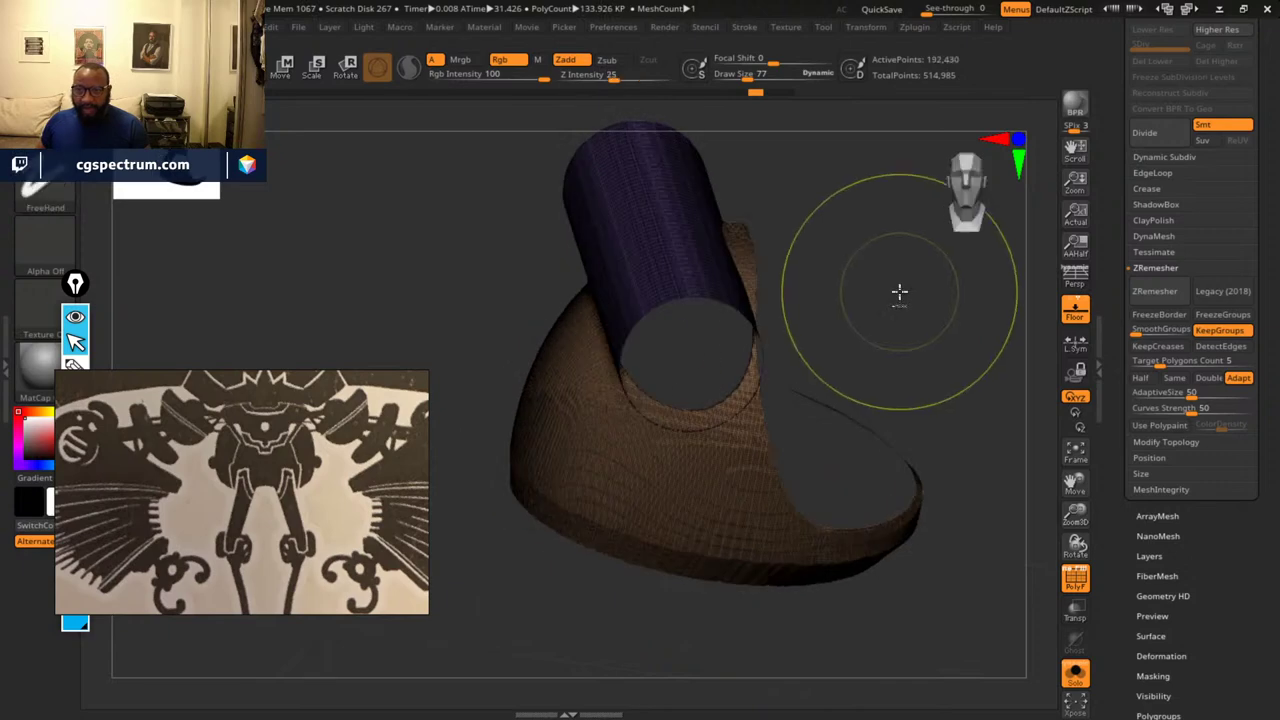
key(ctrl+z)
key(ctrl+z)
key(ctrl+z)
key(ctrl+z)
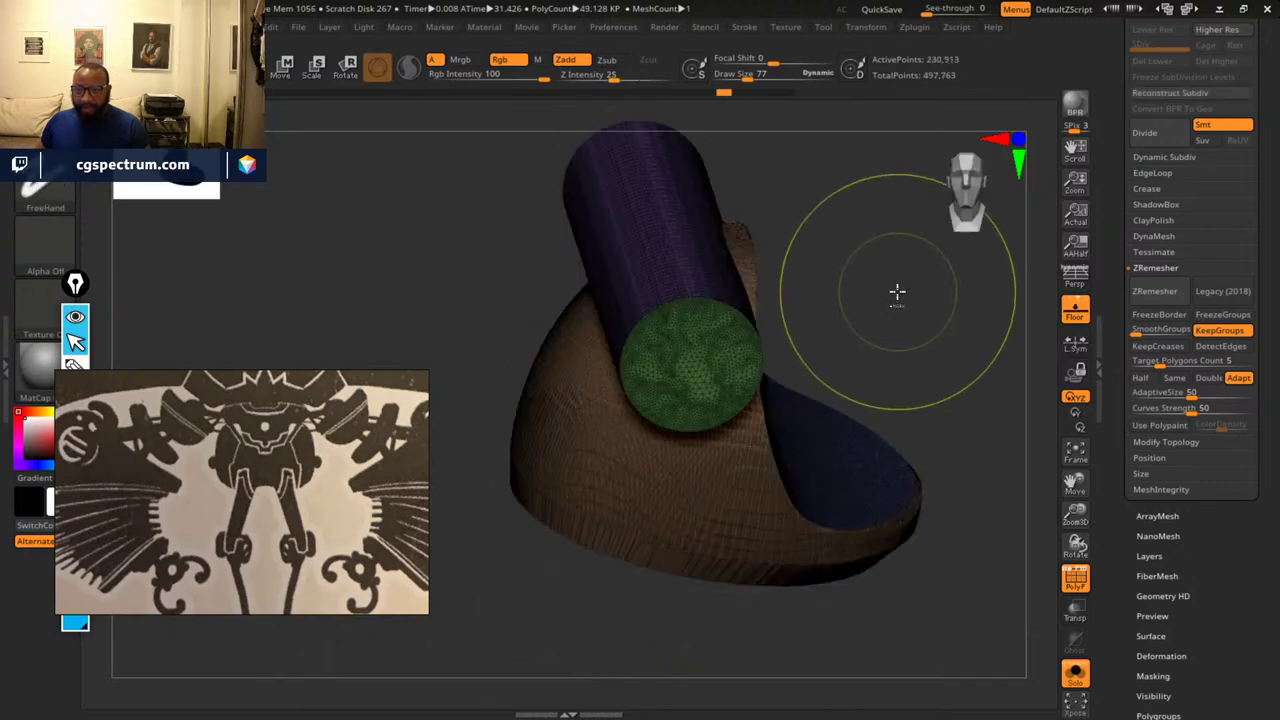
key(ctrl+z)
key(ctrl+z)
key(ctrl+z)
key(ctrl+z)
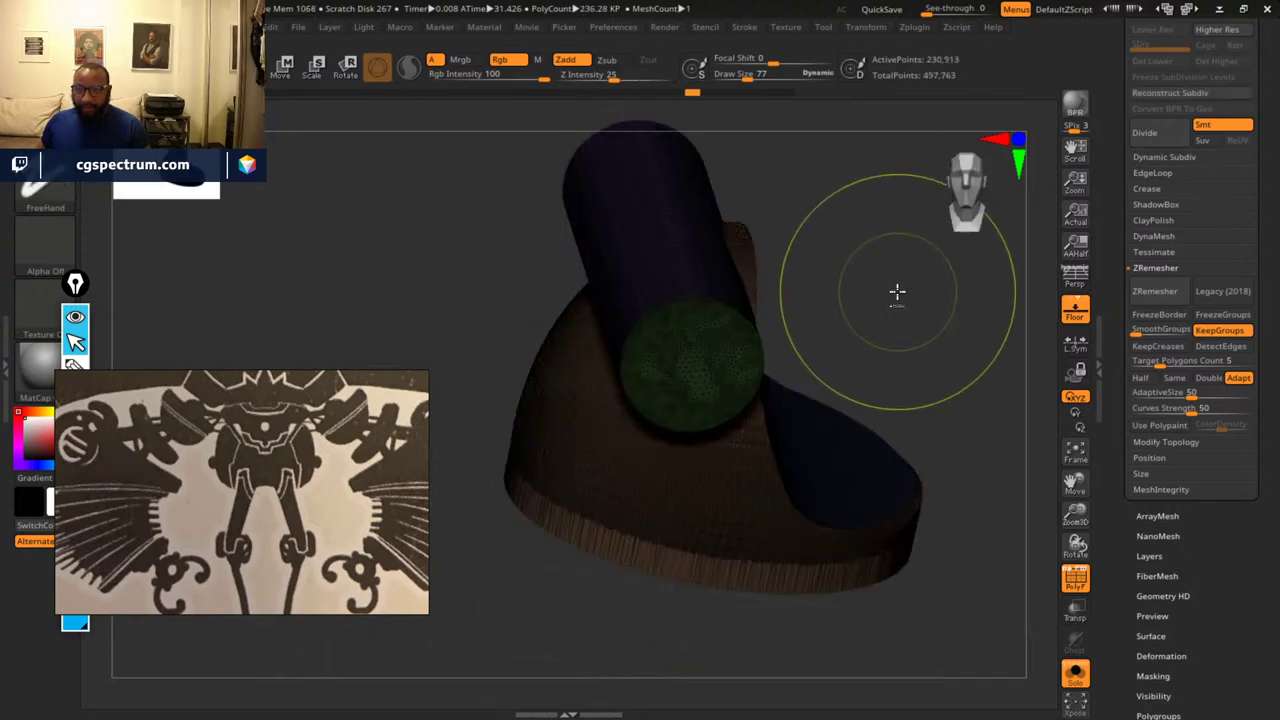
key(ctrl+z)
key(ctrl+z)
key(ctrl+z)
key(ctrl+z)
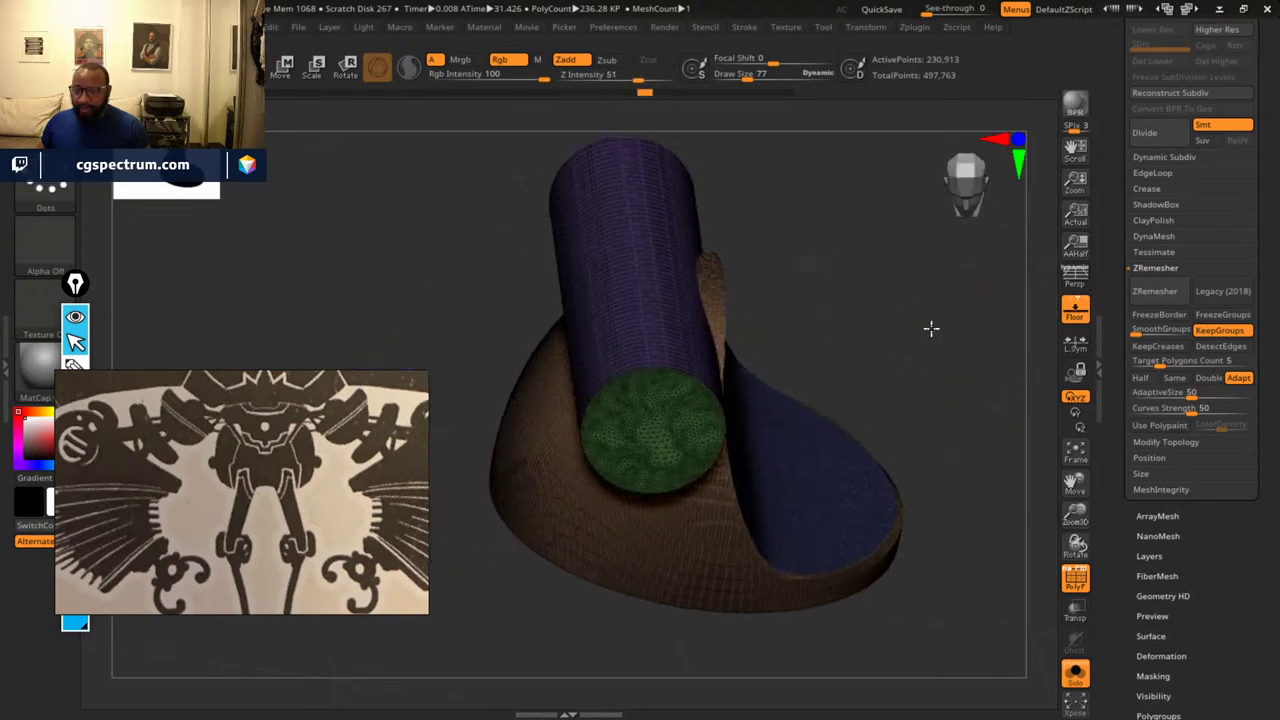
key(ctrl+z)
key(ctrl+z)
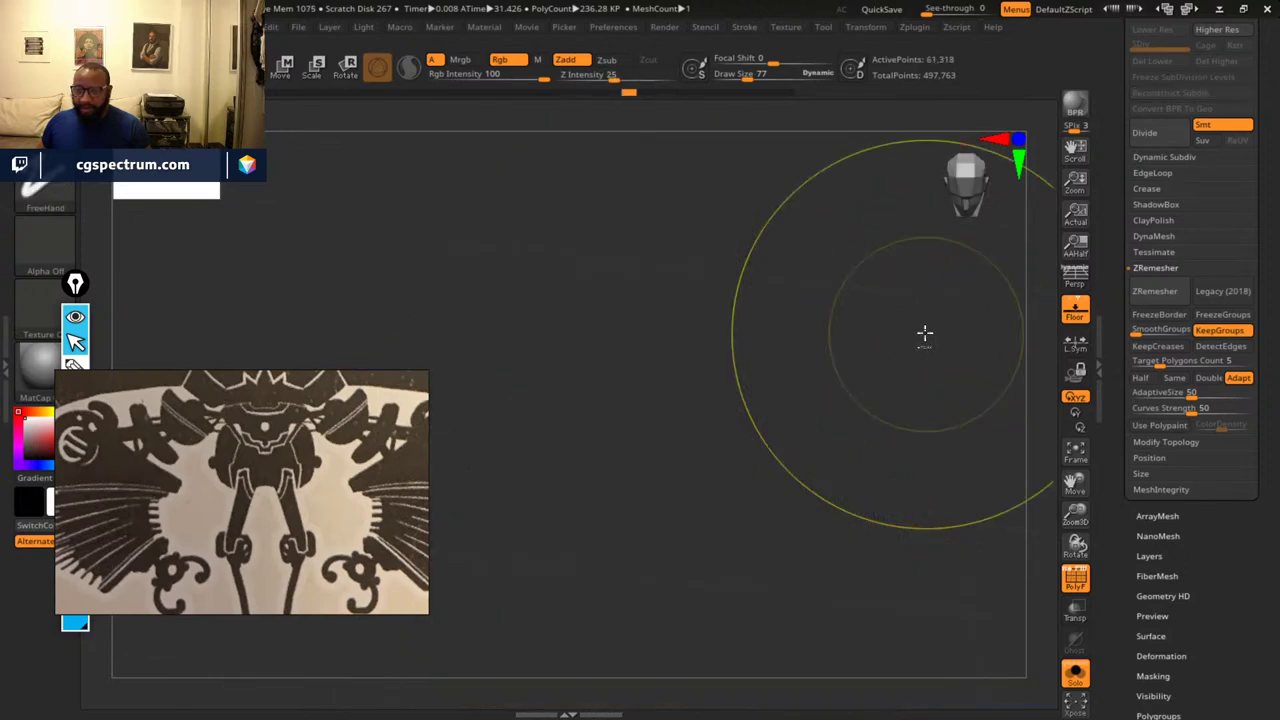
key(ctrl+shift+z)
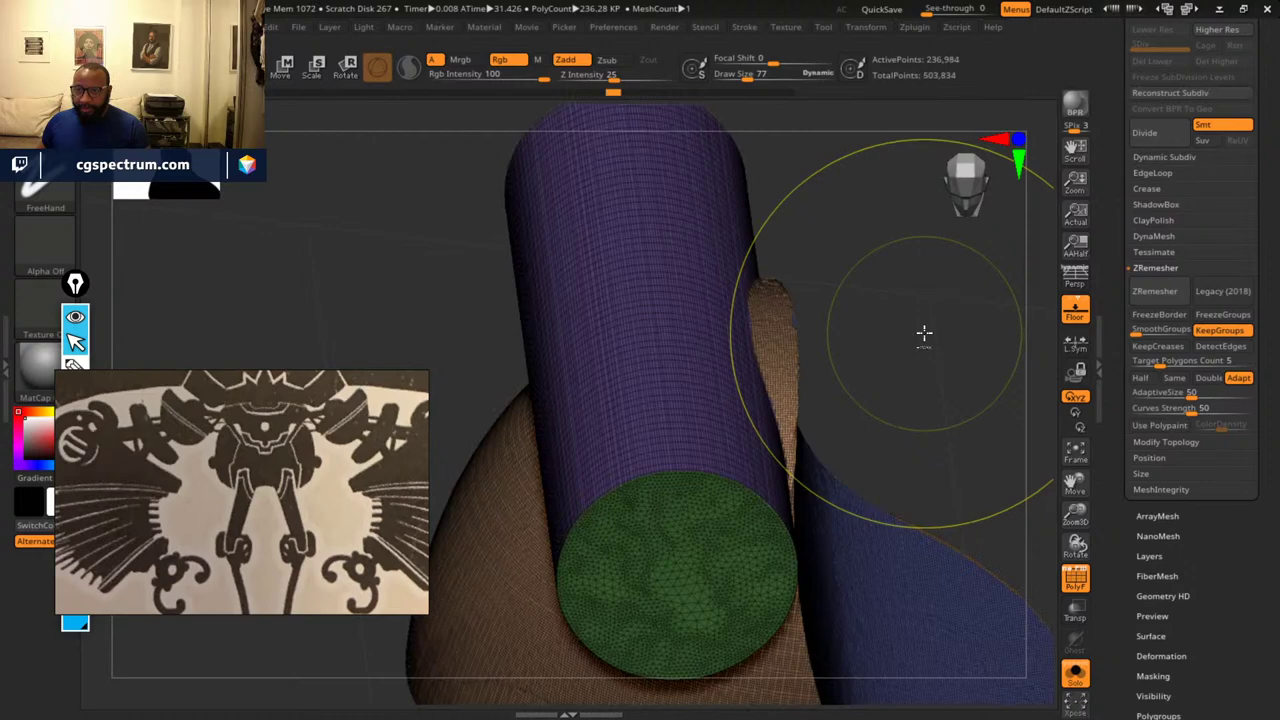
key(ctrl+z)
key(ctrl+z)
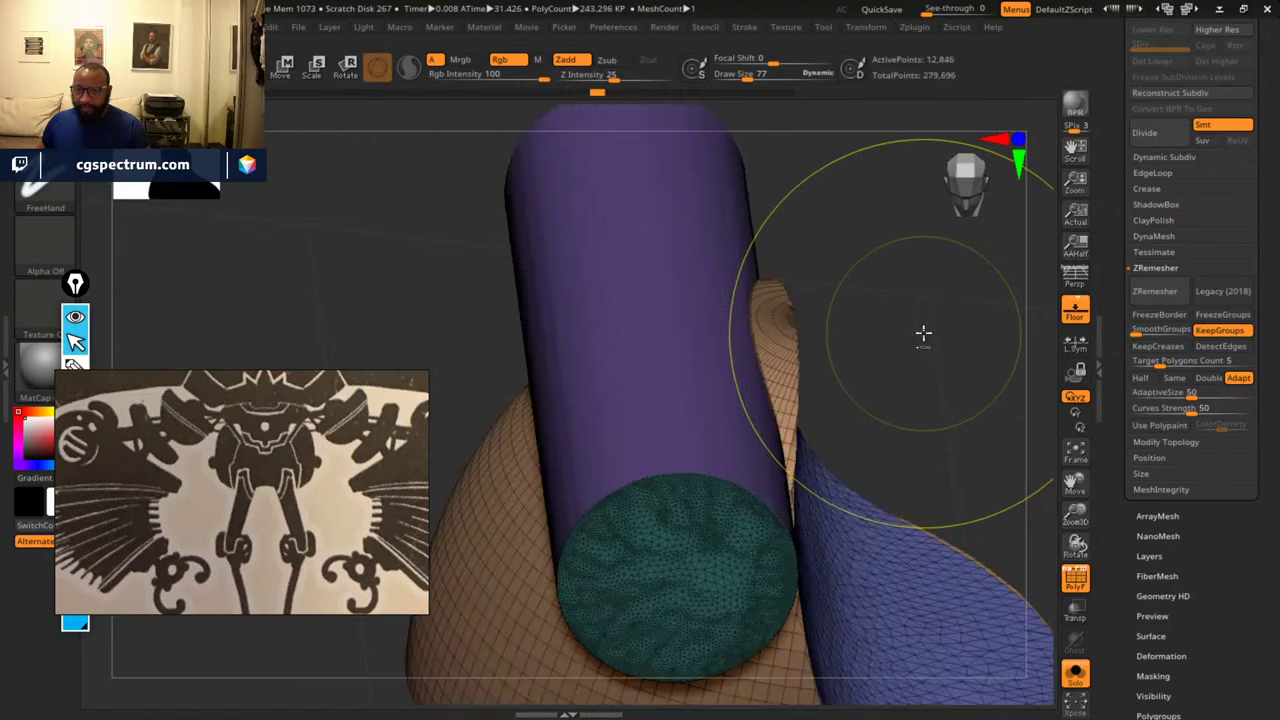
- Remesh the restored cuff with ZRemesher, keeping groups at target polygon count 5, and inspect its topology
mouse_move(951, 355)
mouse_down()
mouse_move(881, 329)
mouse_move(887, 306)
mouse_move(857, 437)
mouse_move(853, 334)
mouse_move(914, 303)
mouse_move(826, 289)
mouse_move(883, 437)
mouse_move(955, 310)
mouse_up()
drag(934, 403, 623, 214)
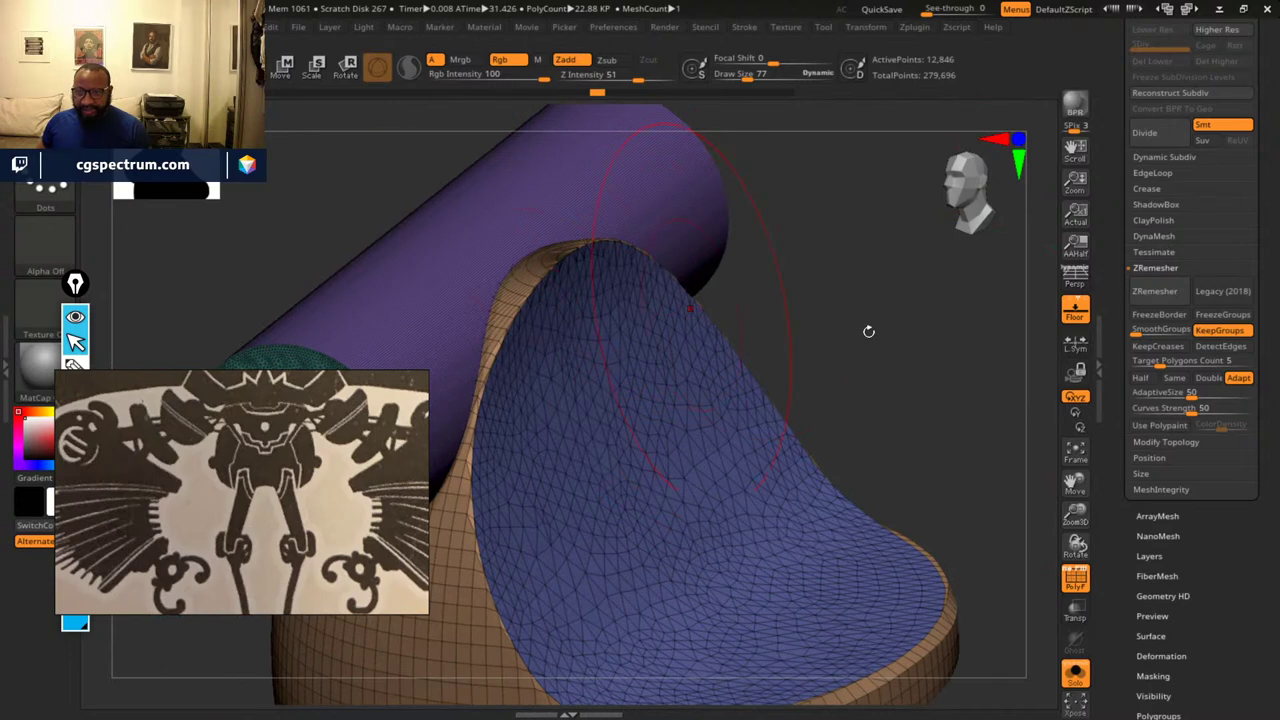
click(1155, 291)
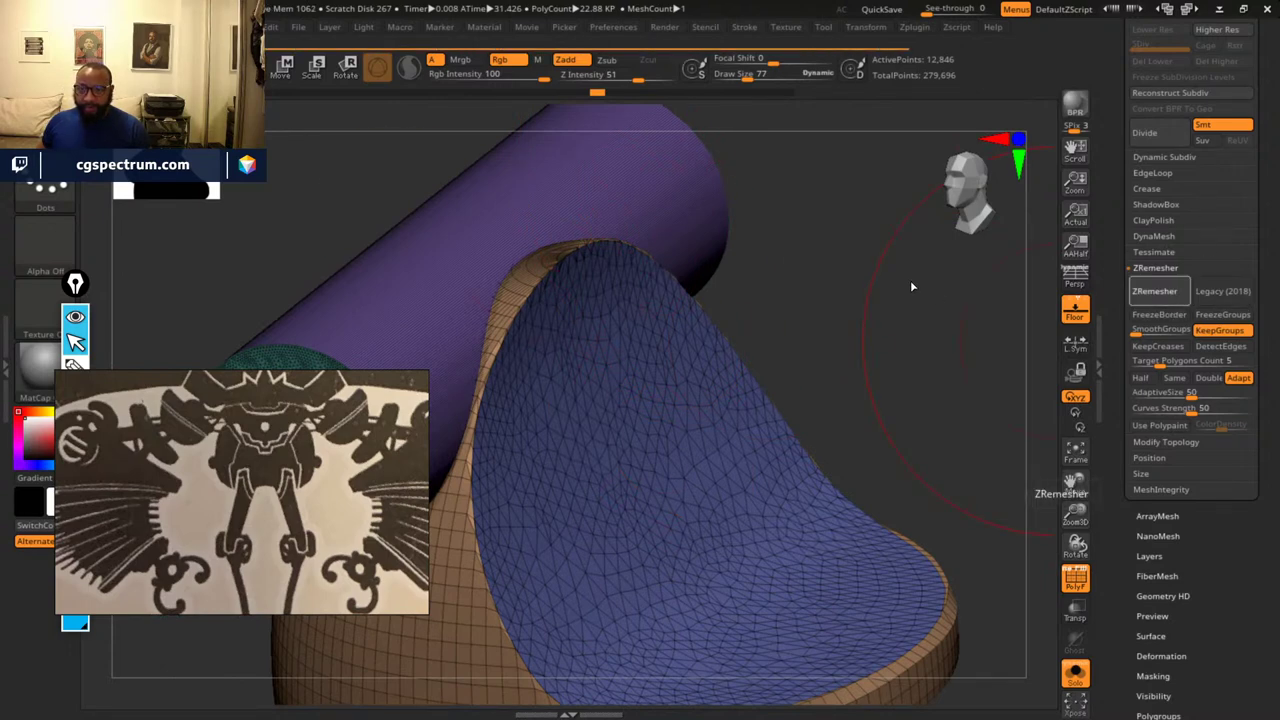
drag(854, 343, 940, 311)
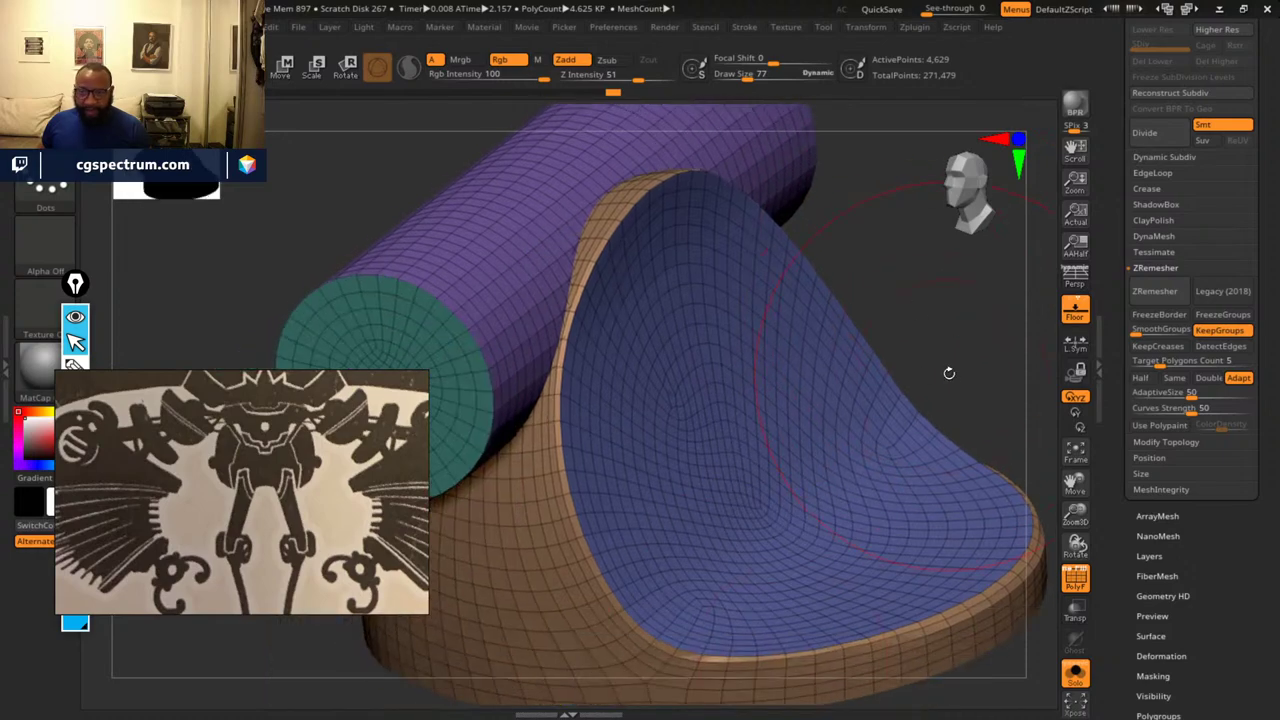
drag(949, 373, 960, 330)
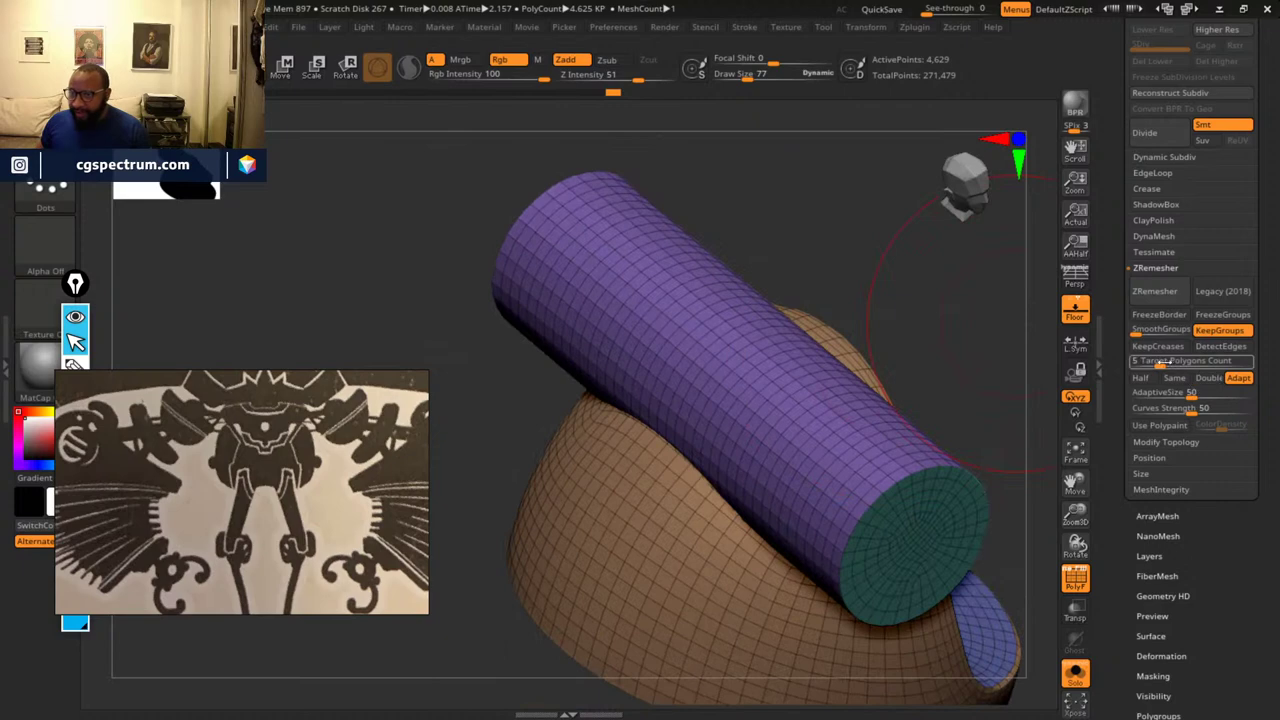
- Remesh the cuff again at half the polygon count and check it from several sides
click(1141, 378)
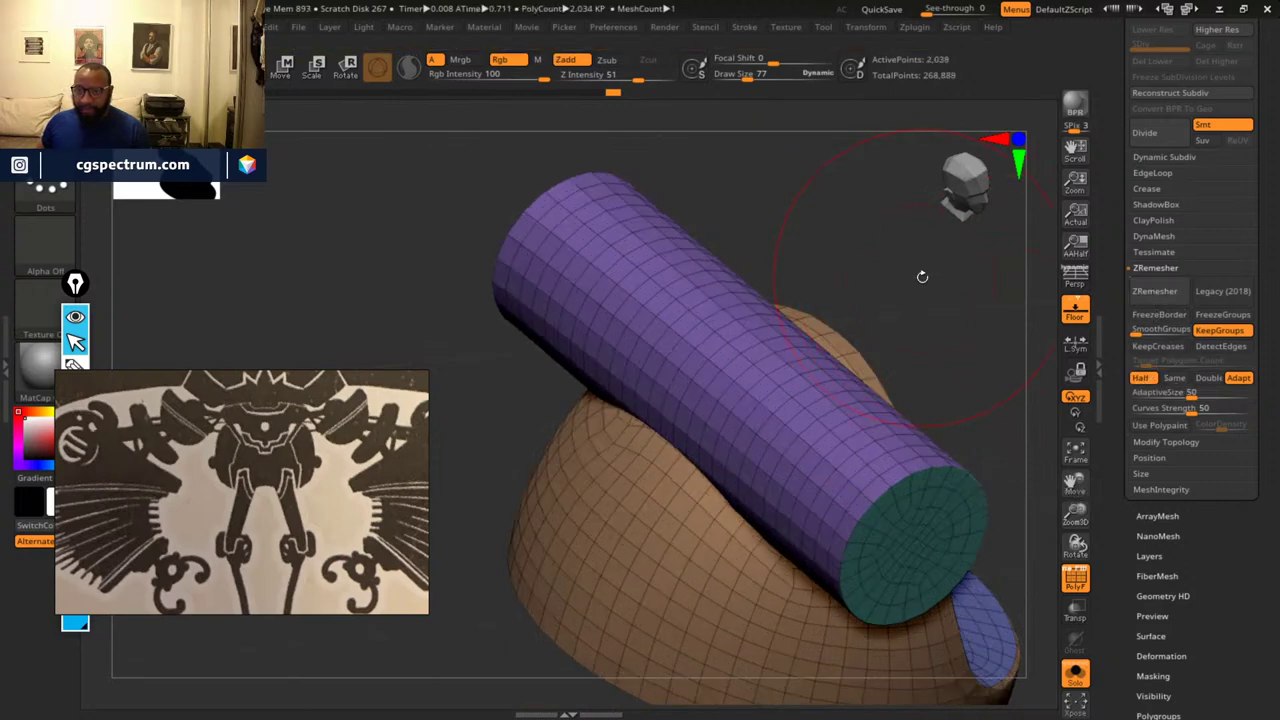
drag(920, 277, 823, 186)
drag(867, 383, 773, 447)
drag(798, 254, 840, 278)
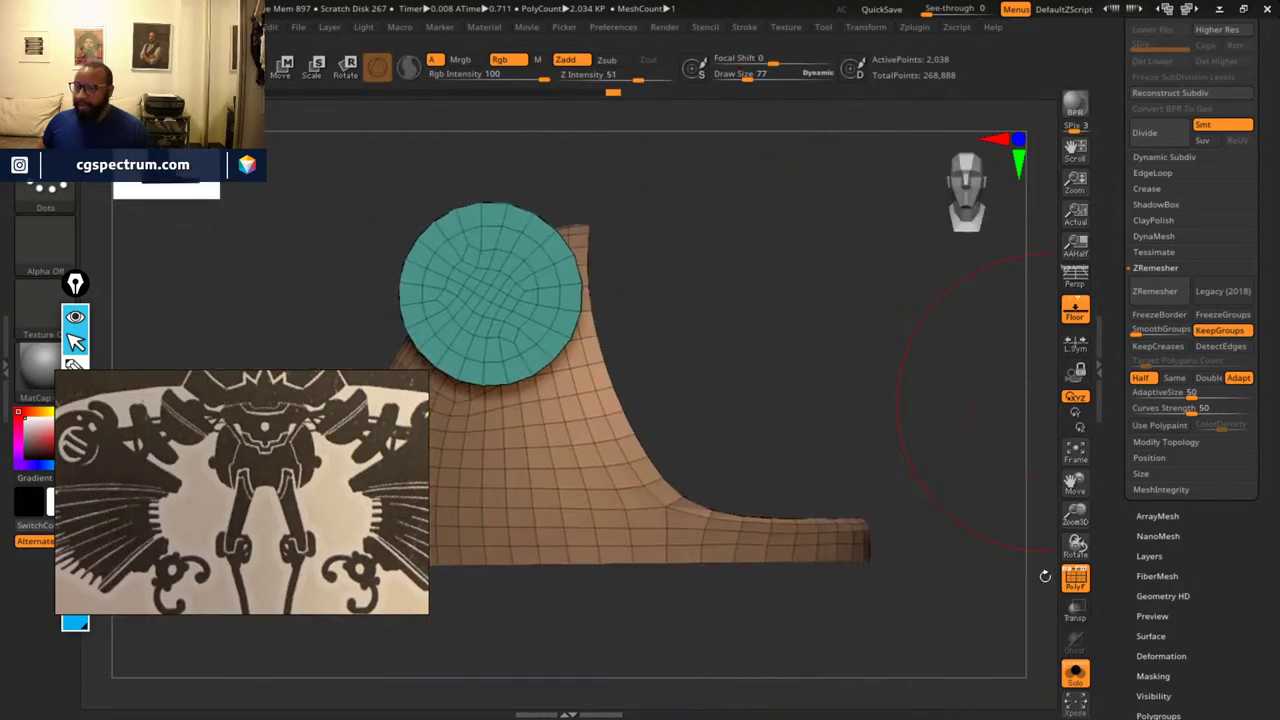
- Show the rest of the robot again and check the remeshed cuff against the body from several sides
click(1084, 665)
alt+drag(726, 641, 544, 377)
drag(524, 563, 611, 537)
drag(873, 423, 599, 568)
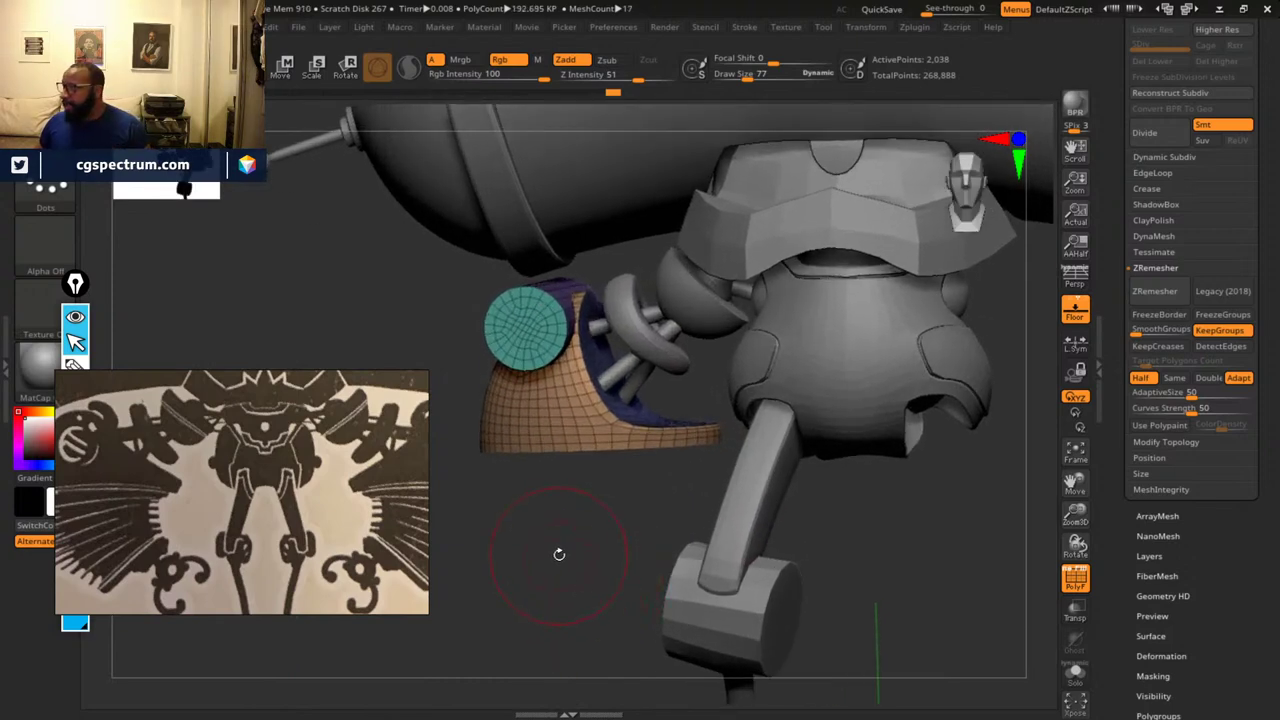
mouse_move(551, 563)
mouse_down()
mouse_move(571, 560)
mouse_move(546, 557)
mouse_move(542, 584)
mouse_up()
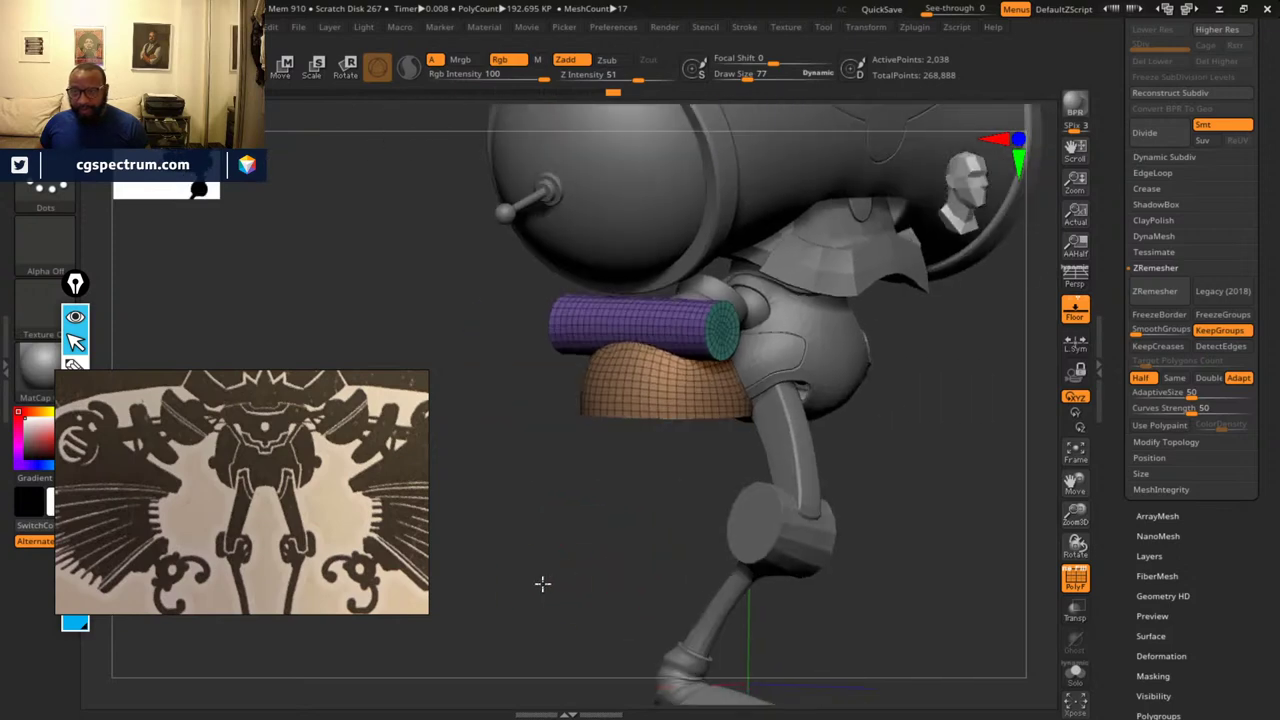
alt+drag(614, 548, 822, 560)
- Hide the two end-cap polygroups of the cuff's cylinder and delete the hidden geometry
ctrl+shift+click(862, 344)
ctrl+shift+click(690, 606)
ctrl+shift+click(855, 362)
ctrl+shift+click(854, 352)
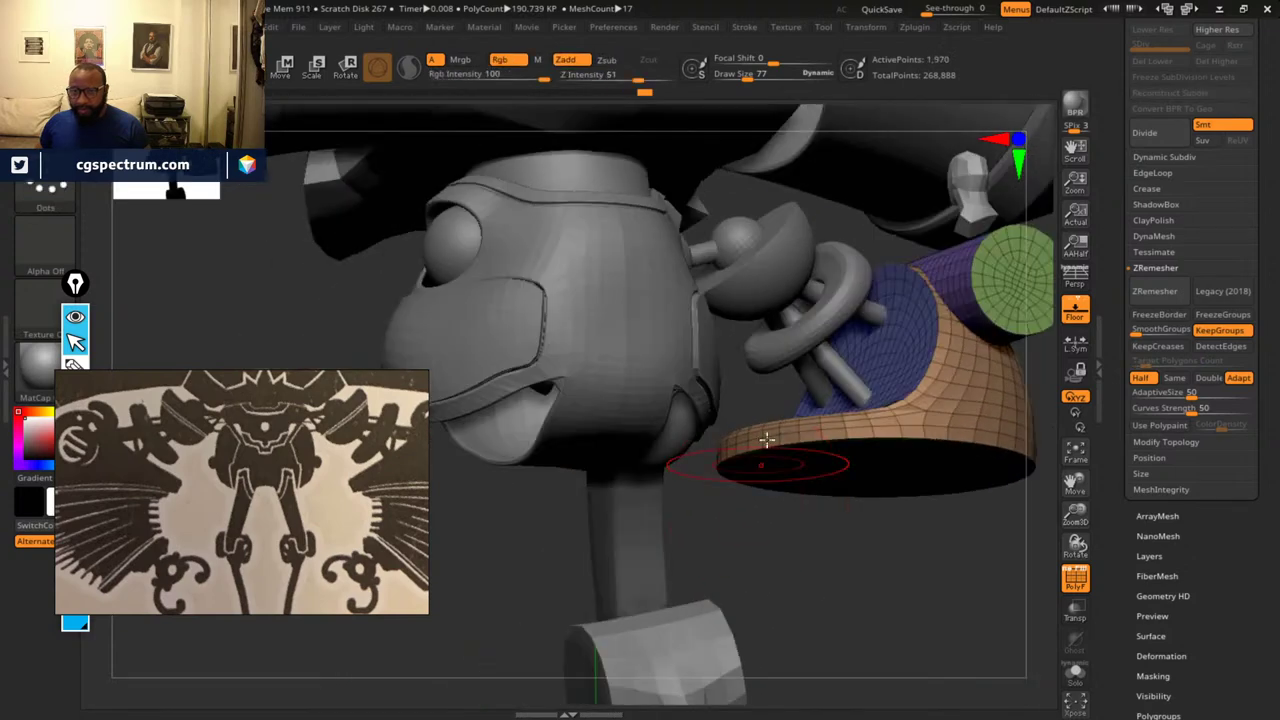
ctrl+shift+click(1018, 281)
drag(949, 547, 855, 596)
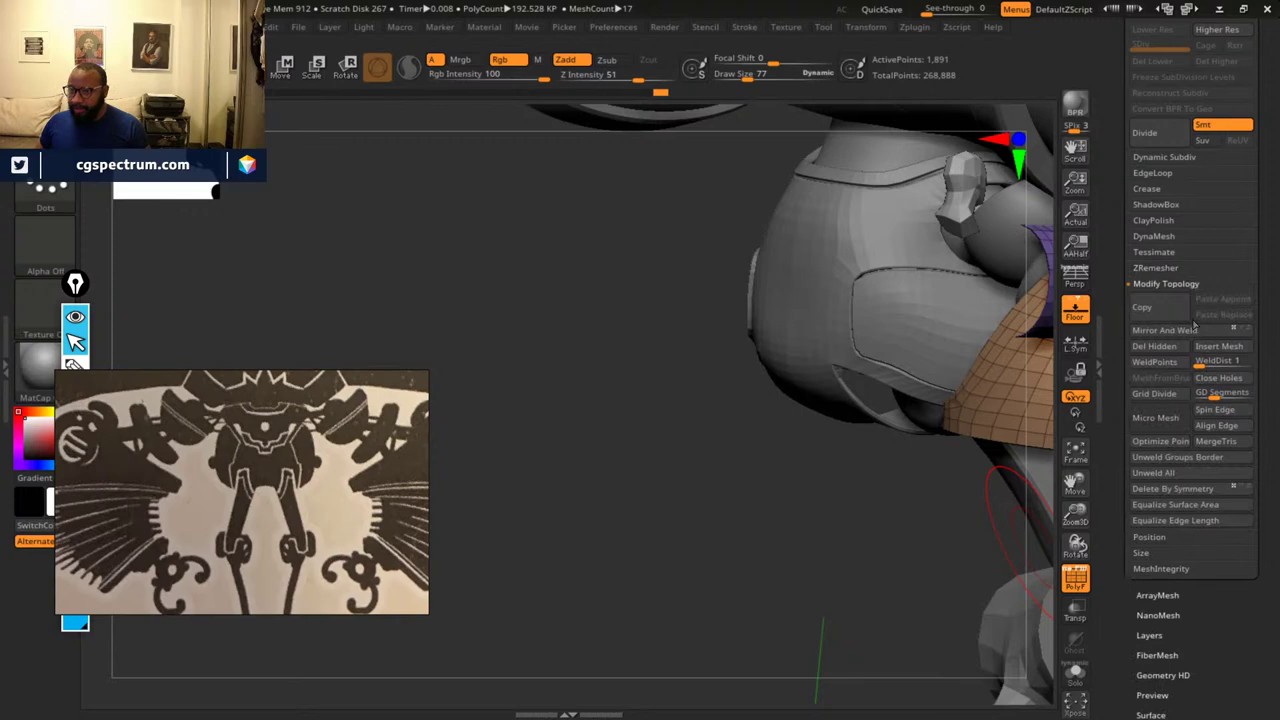
click(1176, 350)
alt+drag(872, 520, 523, 595)
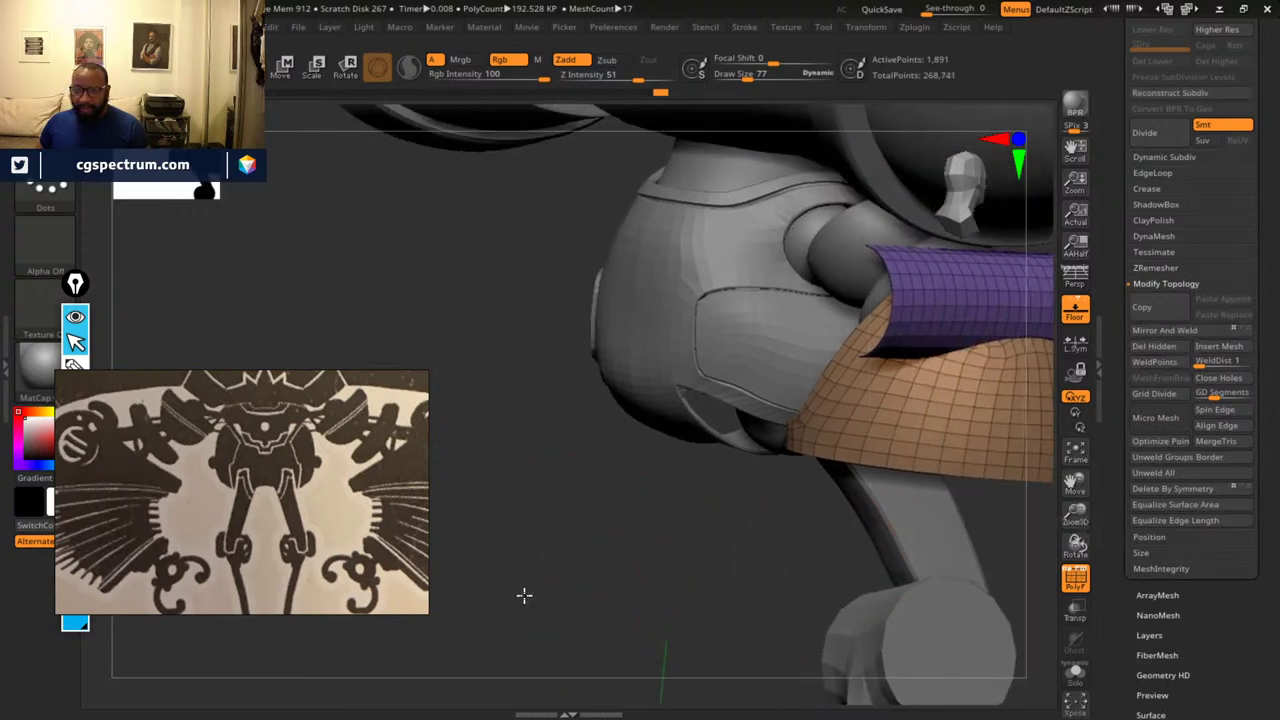
- Cap one open end of the cuff's cylinder using the ZModeler edge action Close with Convex Hole and Circle
drag(857, 604, 786, 331)
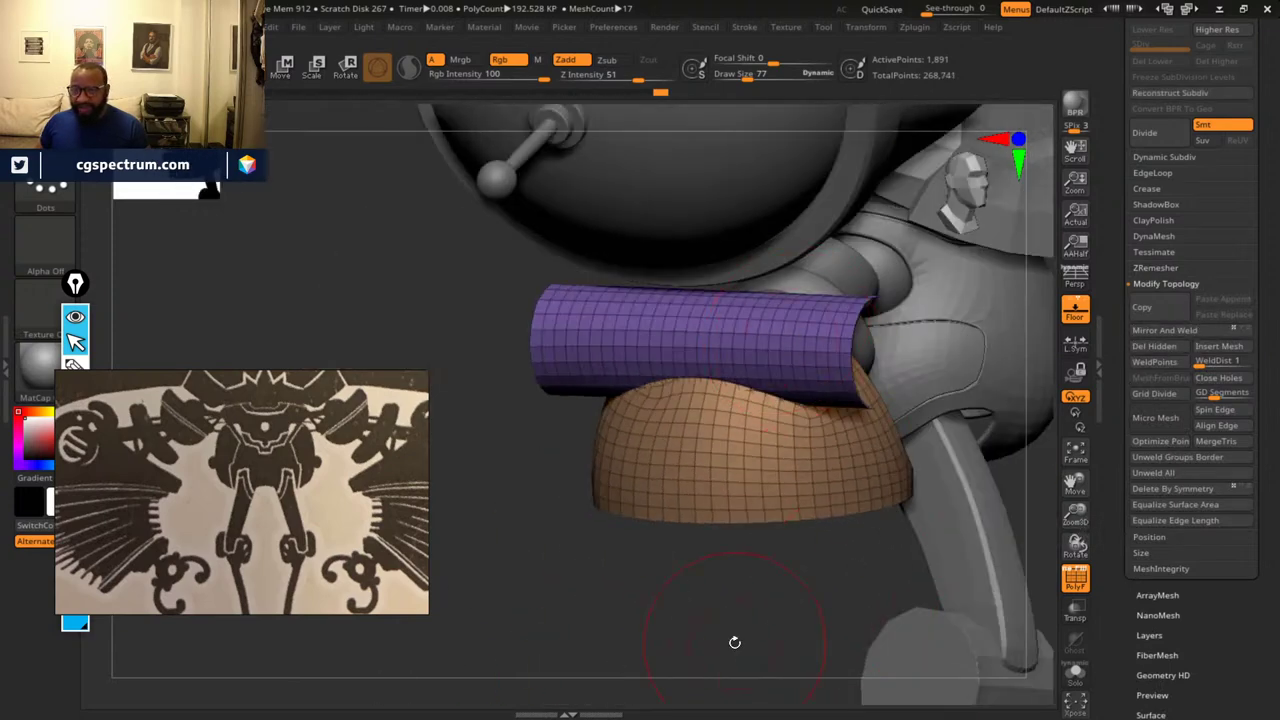
drag(734, 642, 712, 610)
key(b)
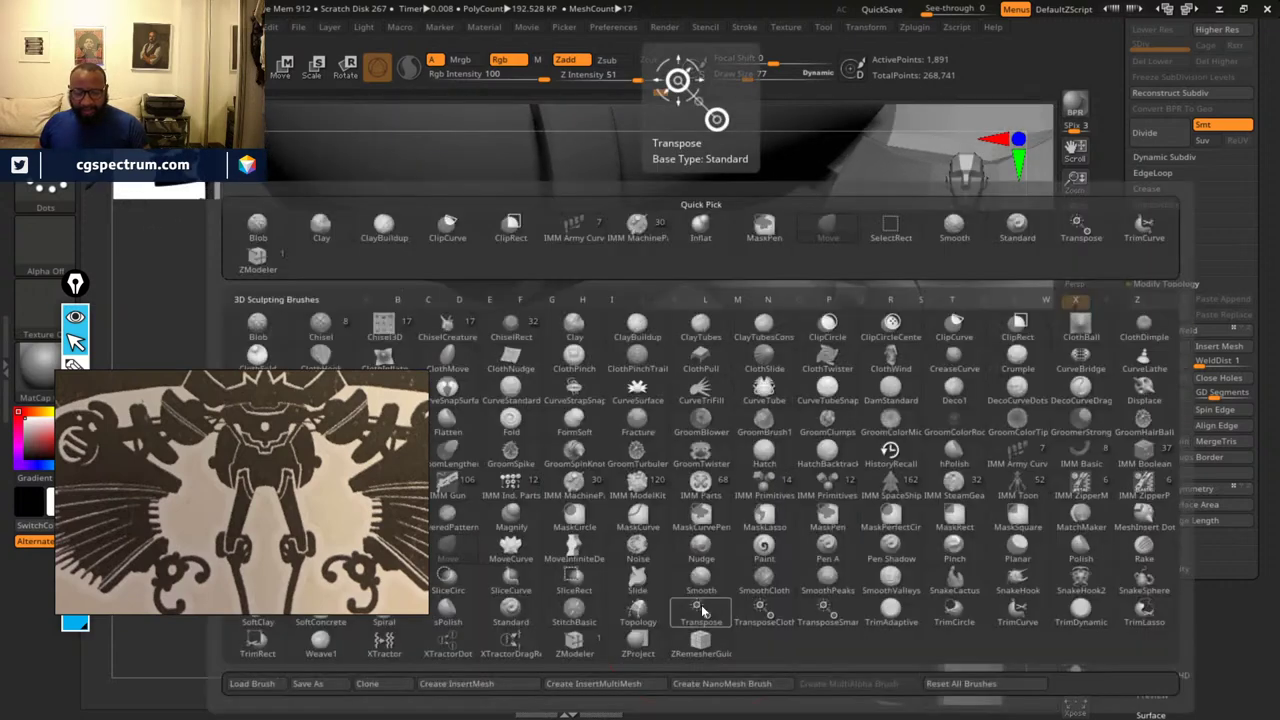
key(x)
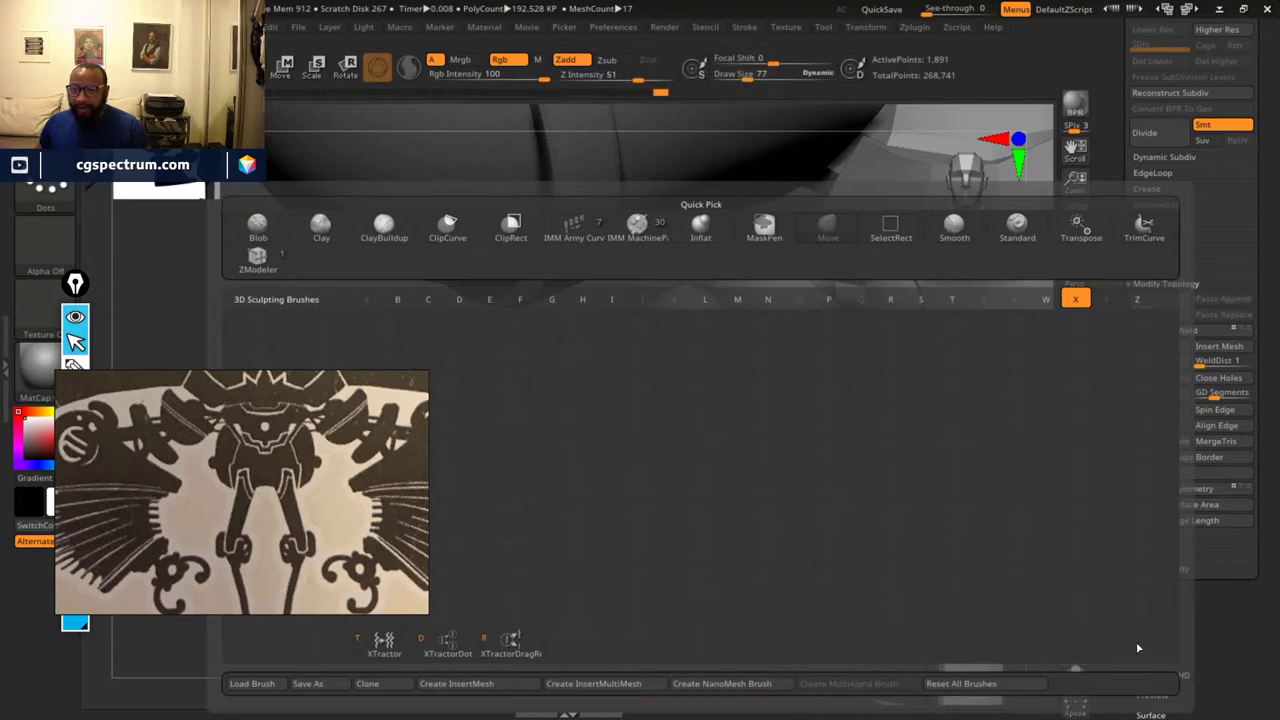
drag(1249, 654, 1249, 656)
key(b)
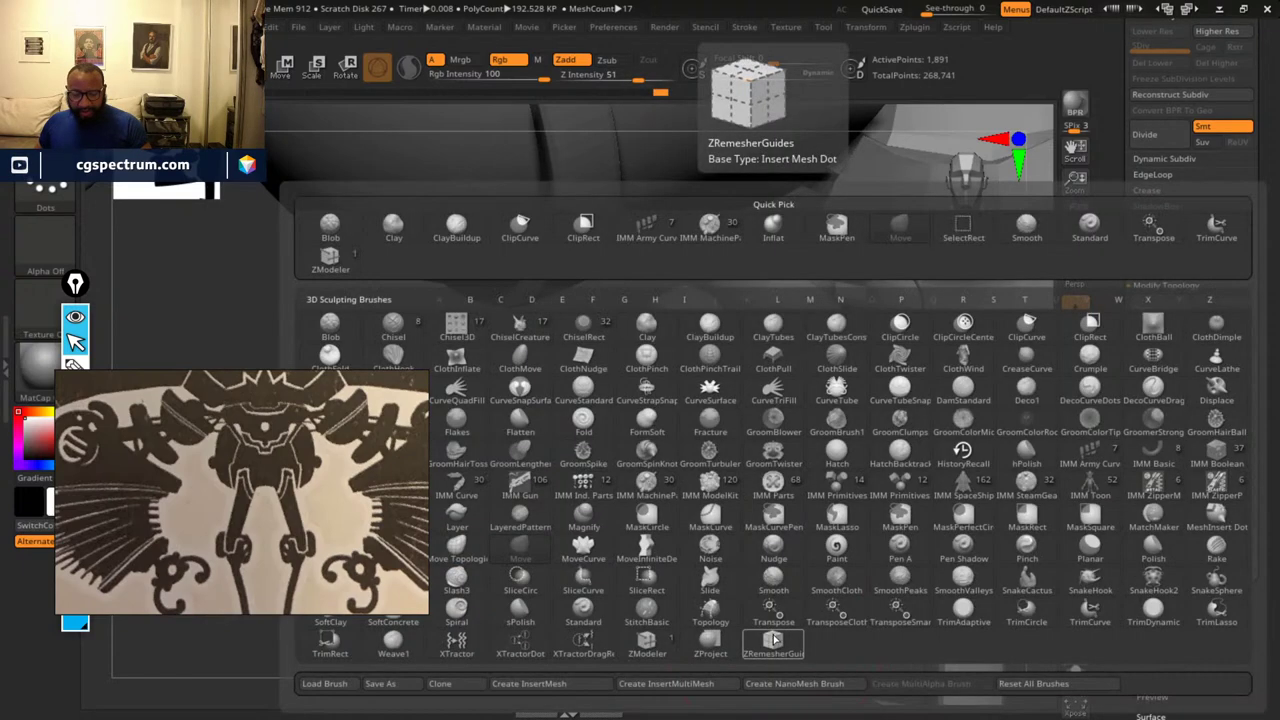
key(z)
click(646, 642)
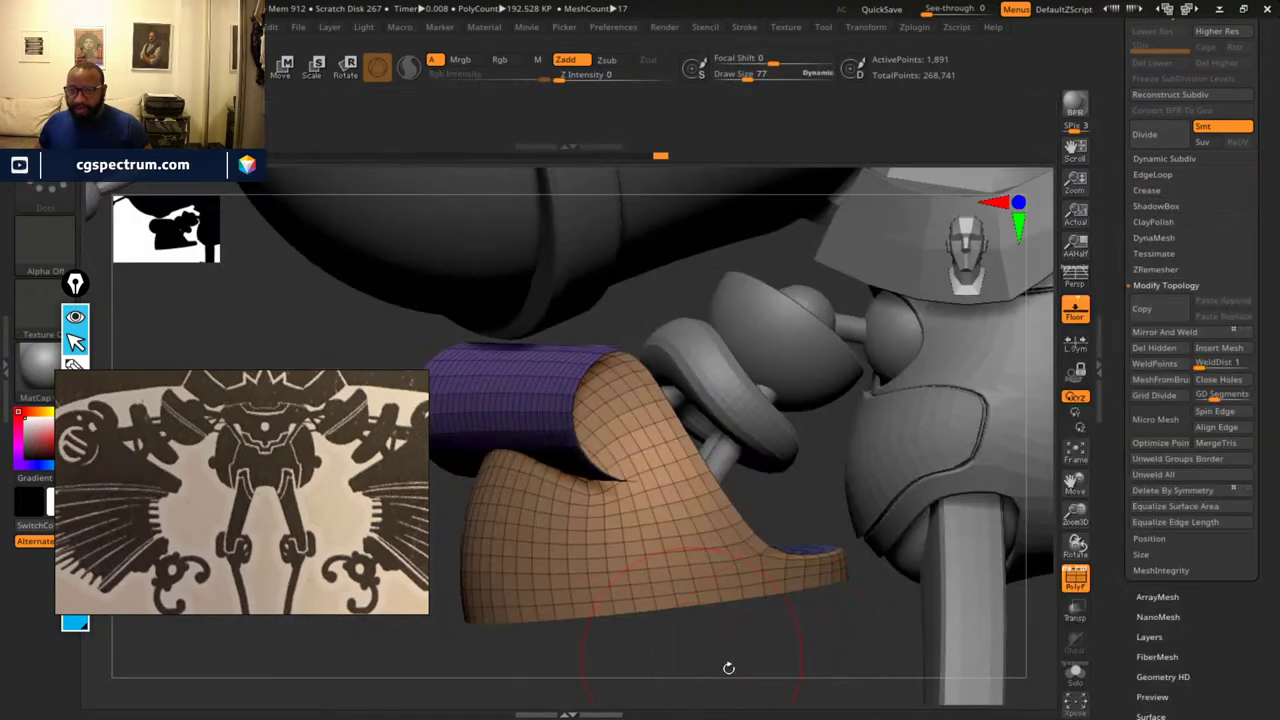
ctrl+right_drag(763, 696, 745, 560)
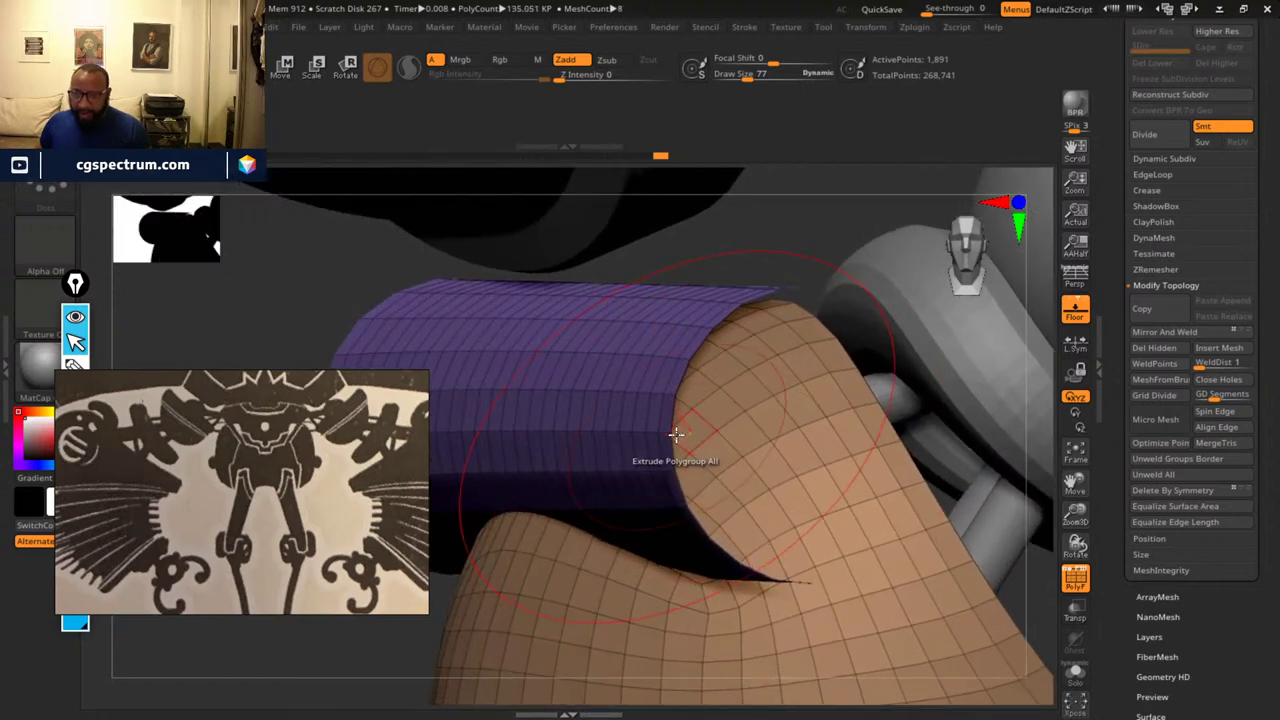
key(space)
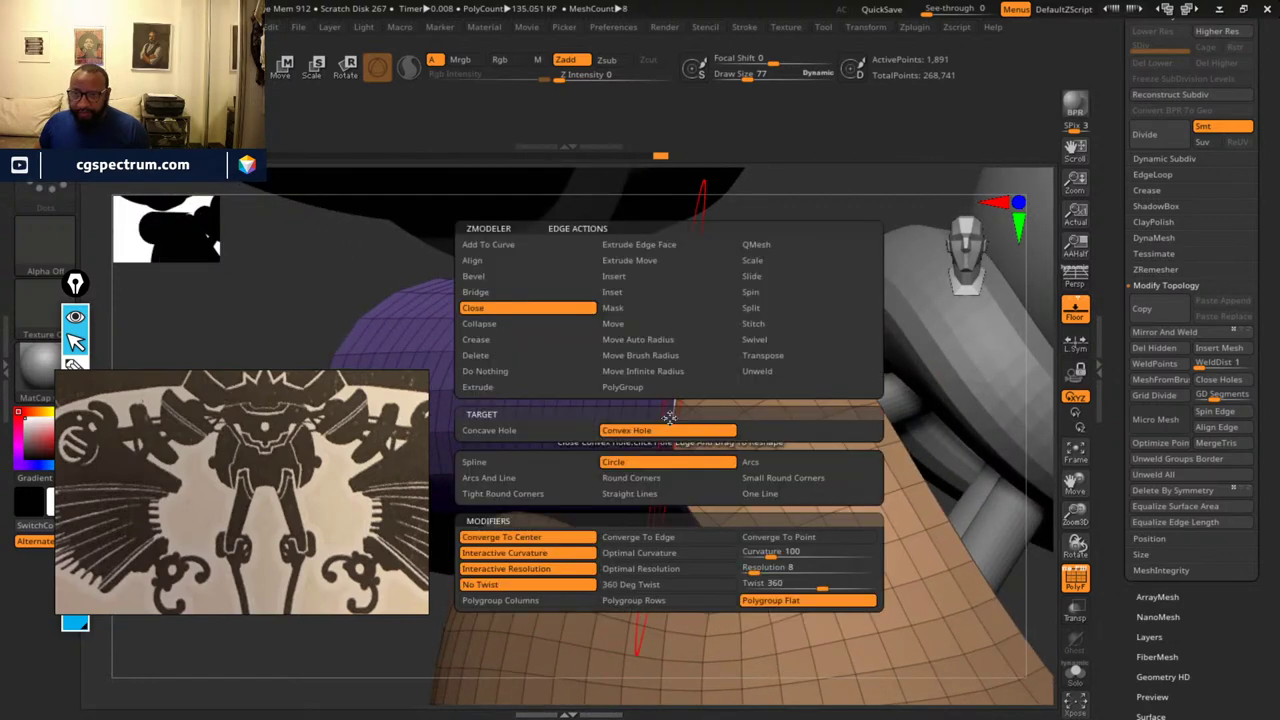
click(669, 416)
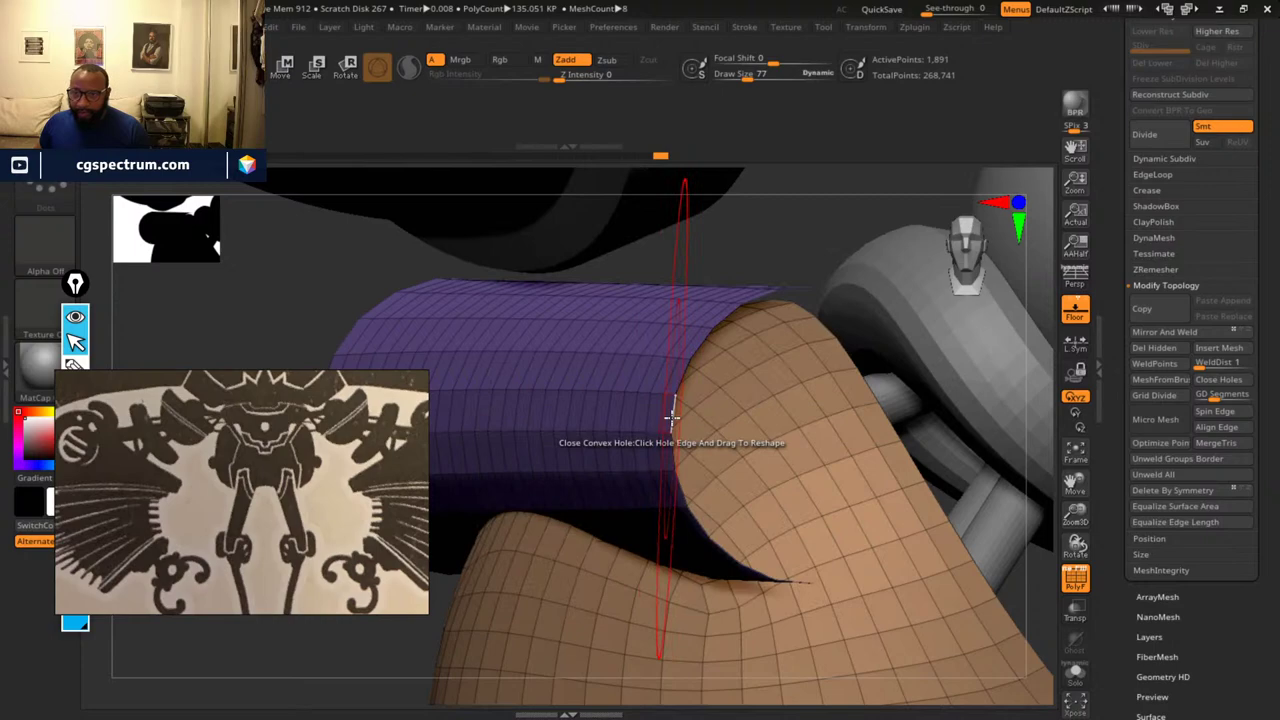
click(672, 416)
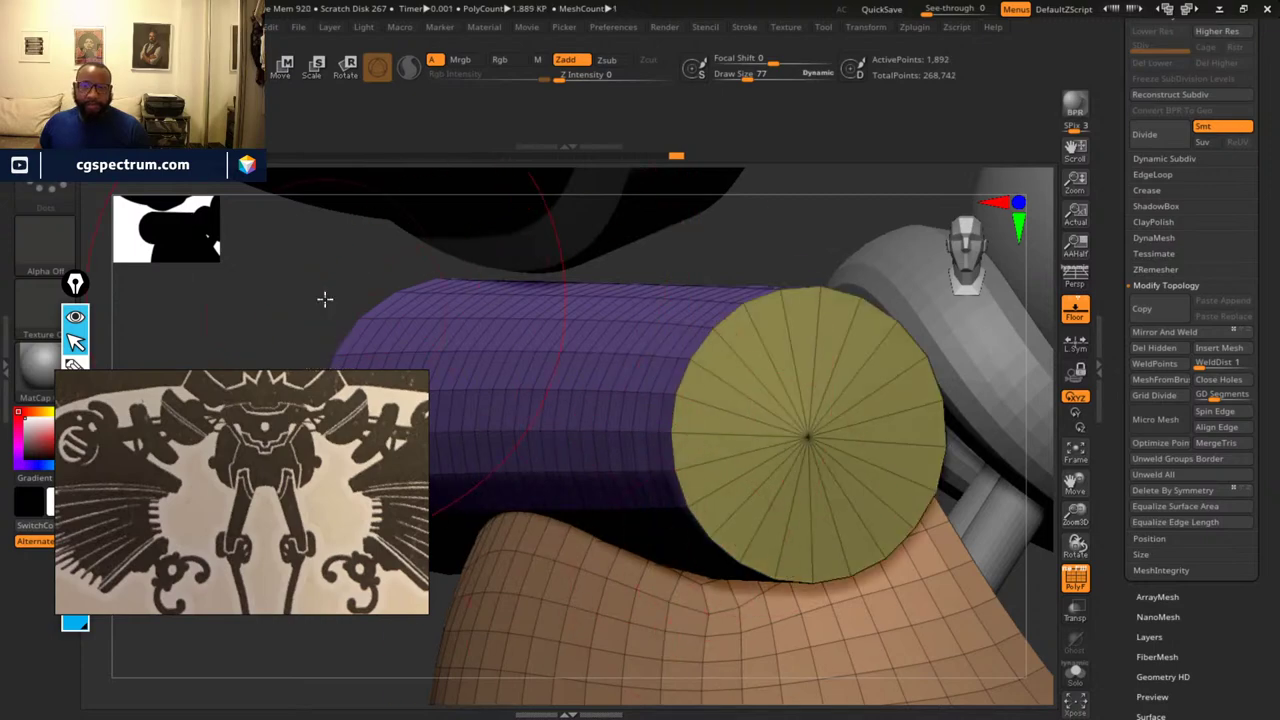
- Close the cylinder's opposite open end with the same convex hole action and compare the cuff with the reference
drag(324, 298, 760, 440)
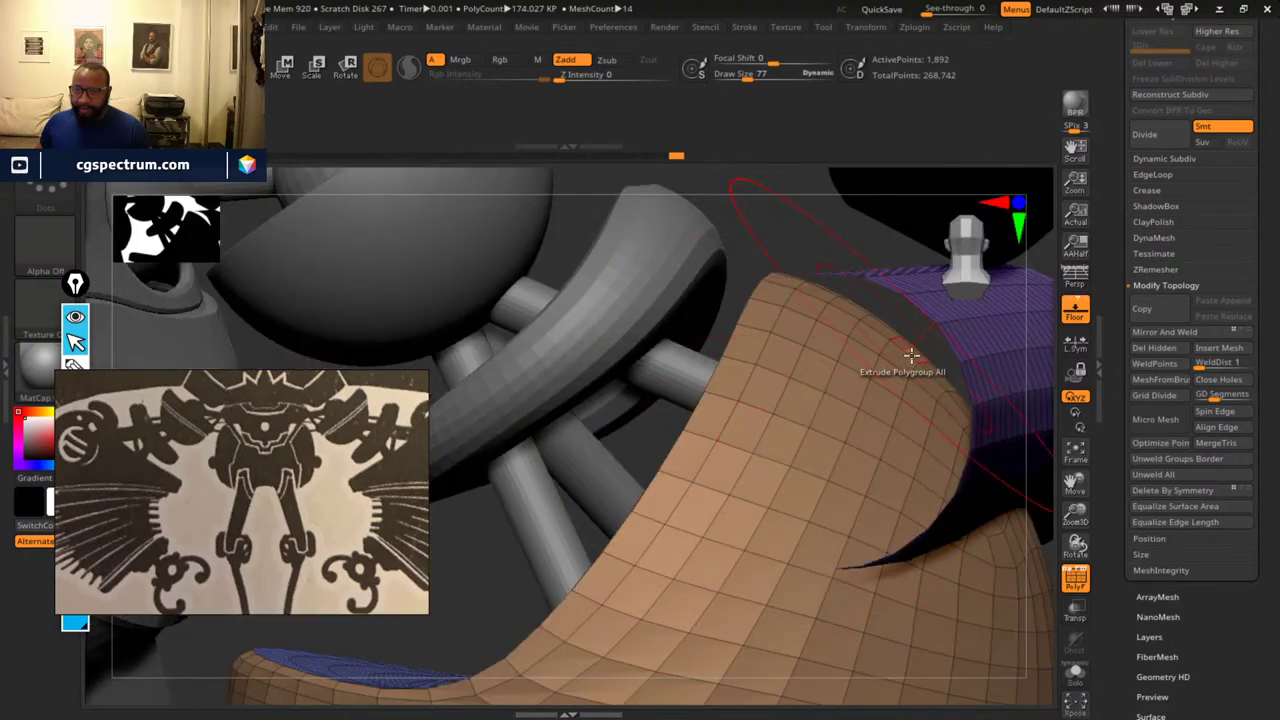
click(944, 340)
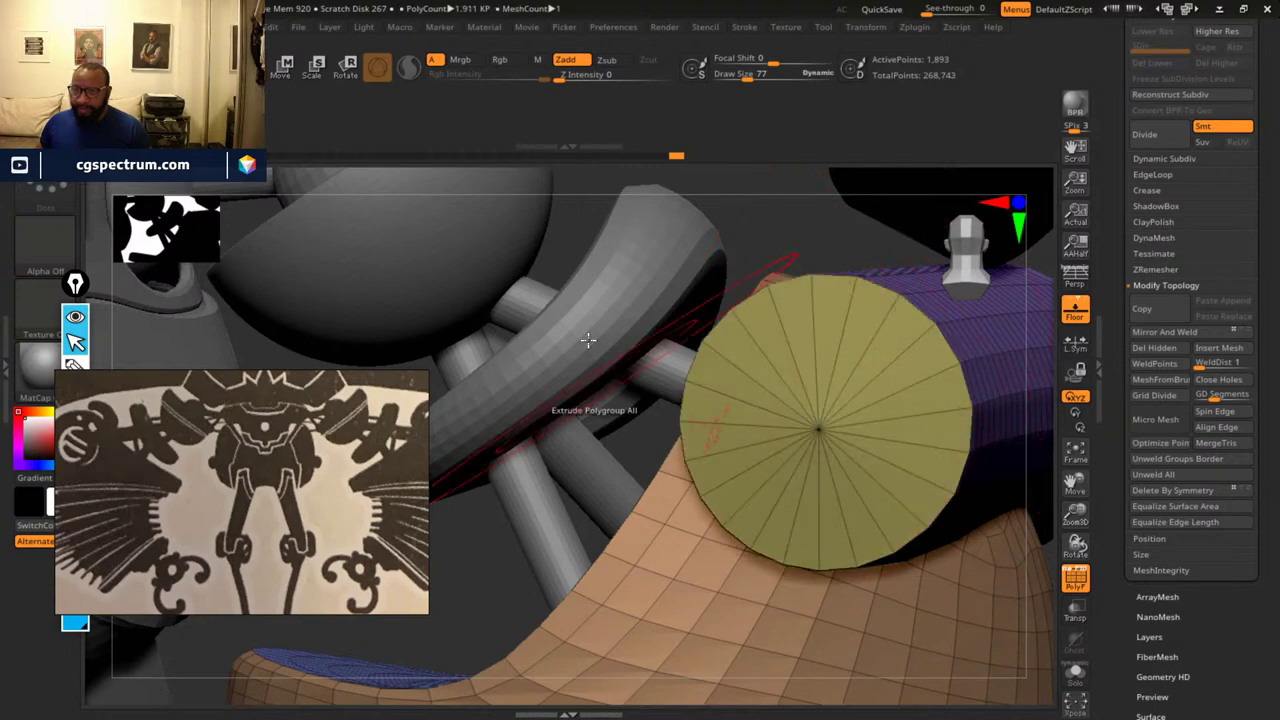
drag(783, 223, 776, 325)
drag(725, 573, 713, 610)
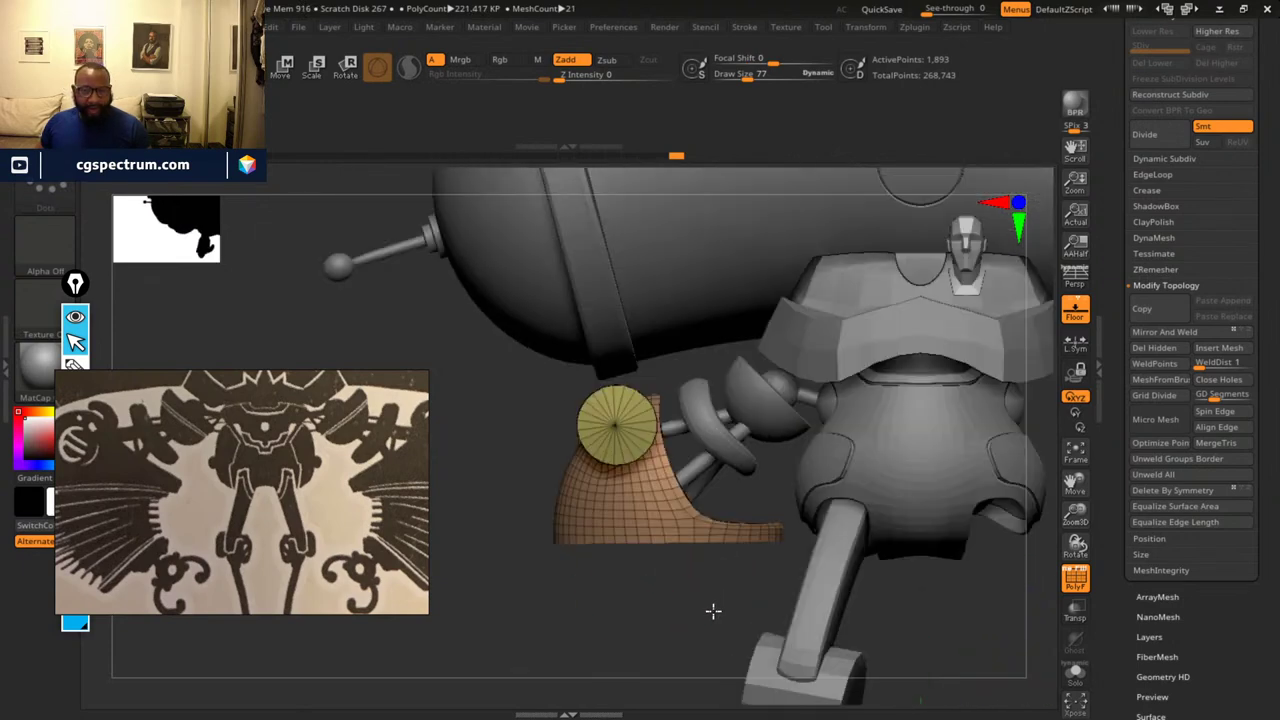
alt+drag(770, 568, 698, 564)
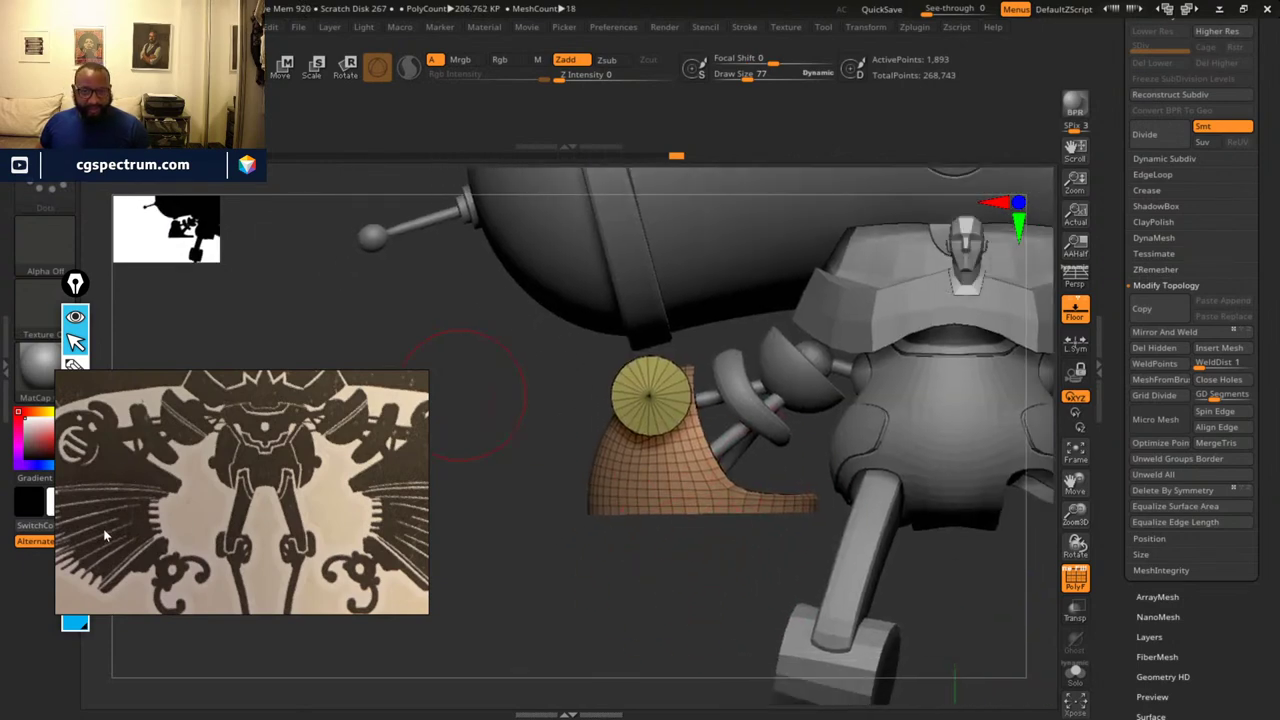
alt+drag(716, 608, 621, 357)
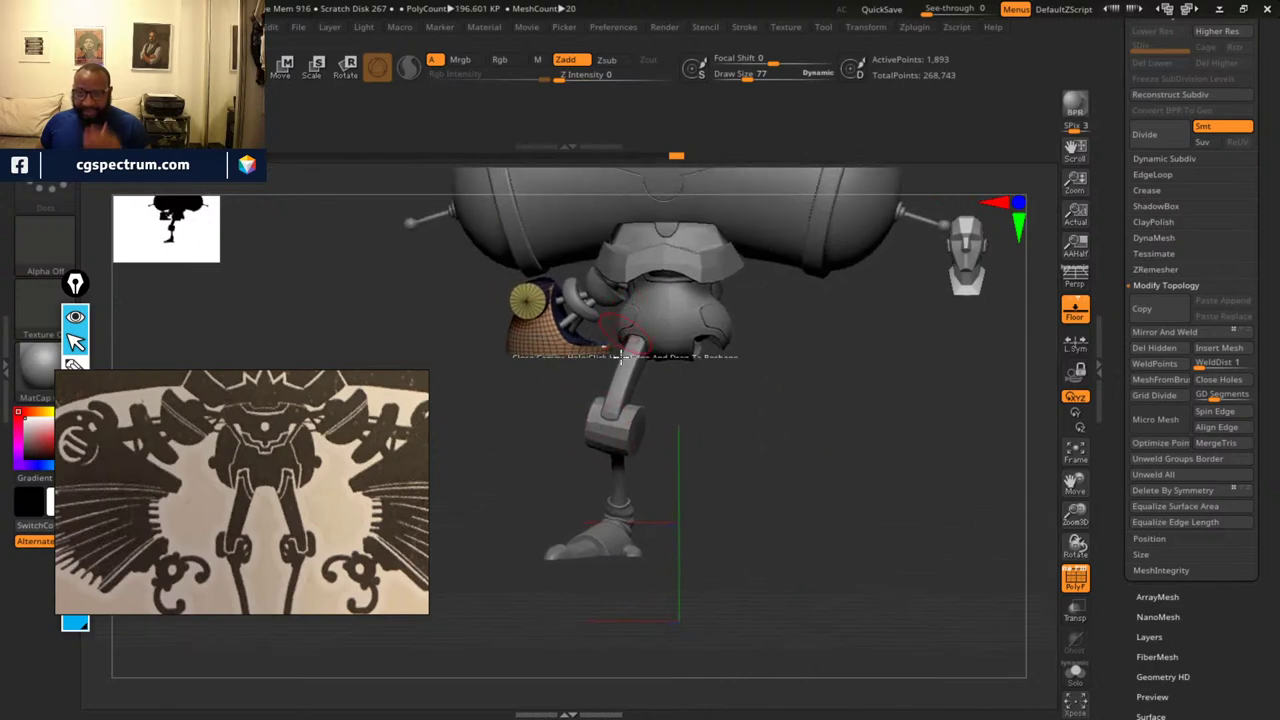
alt+drag(758, 497, 754, 582)
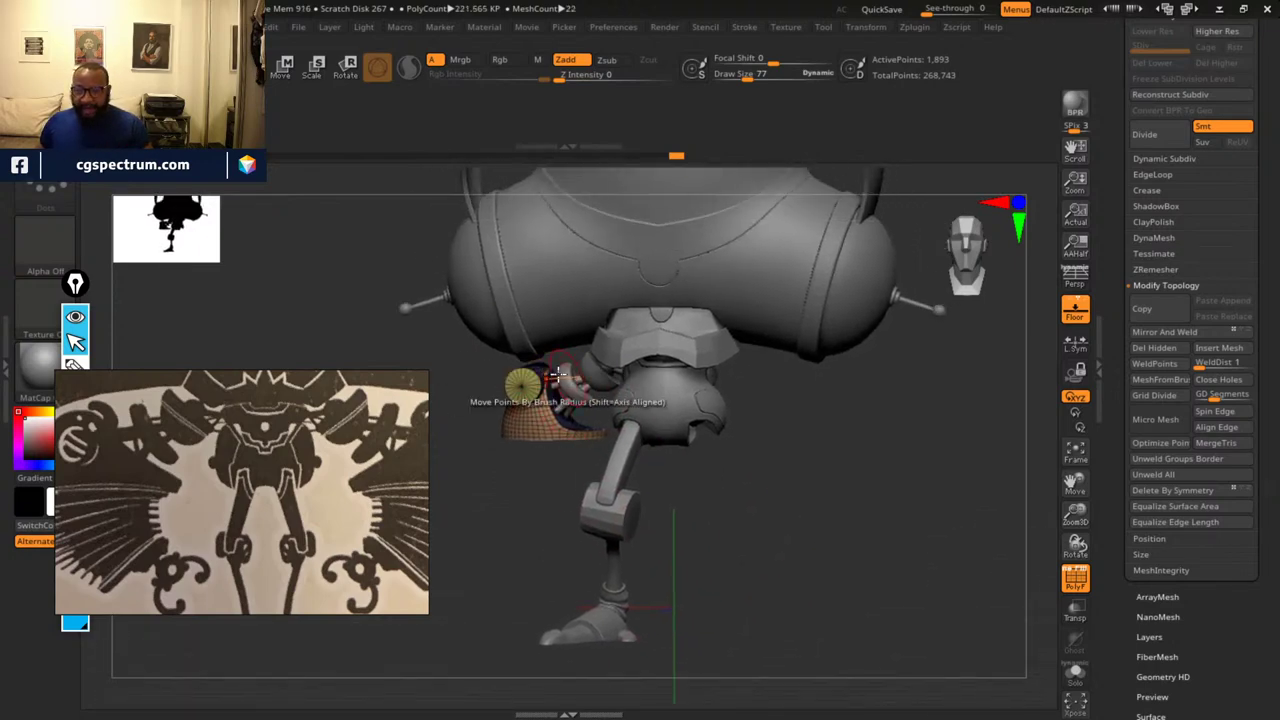
alt+drag(532, 548, 555, 545)
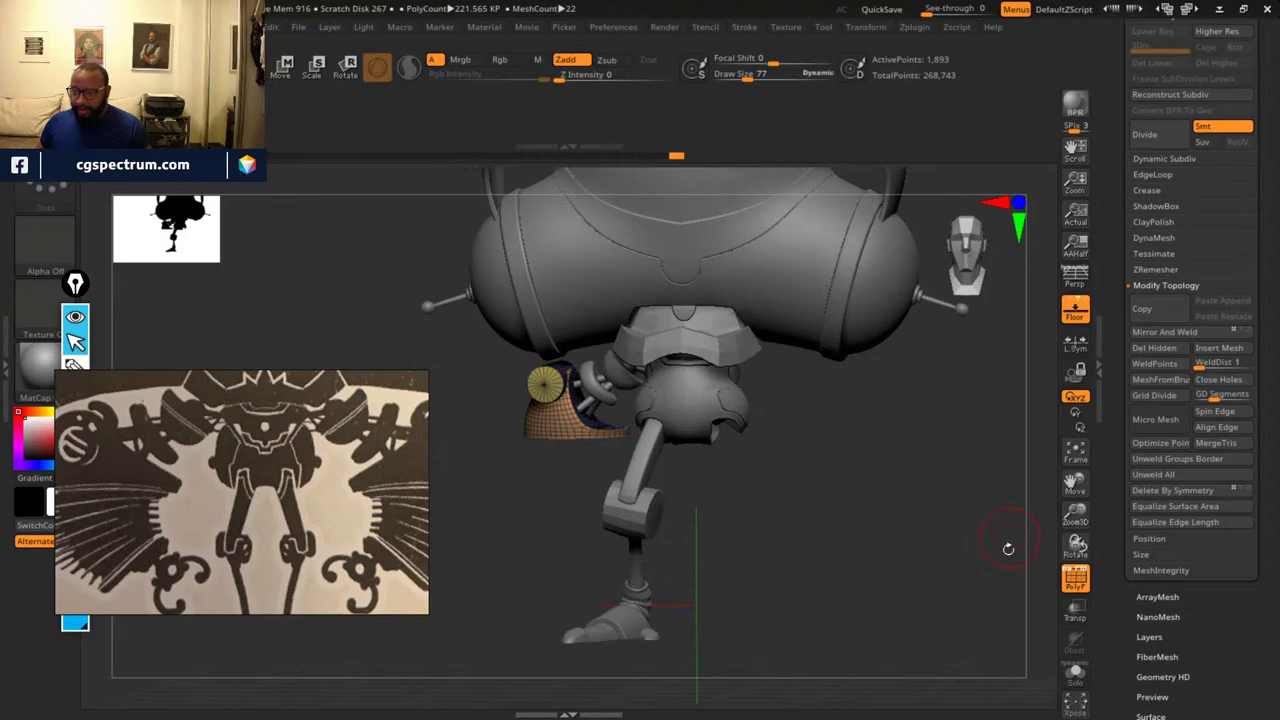
- Examine the shoulder armour up close with and without its polyframe, and open the geometry Crease options
key(b)
key(m)
key(v)
key(shift+f)
mouse_move(885, 468)
alt+mouse_down()
mouse_move(837, 554)
mouse_move(851, 546)
alt+mouse_up()
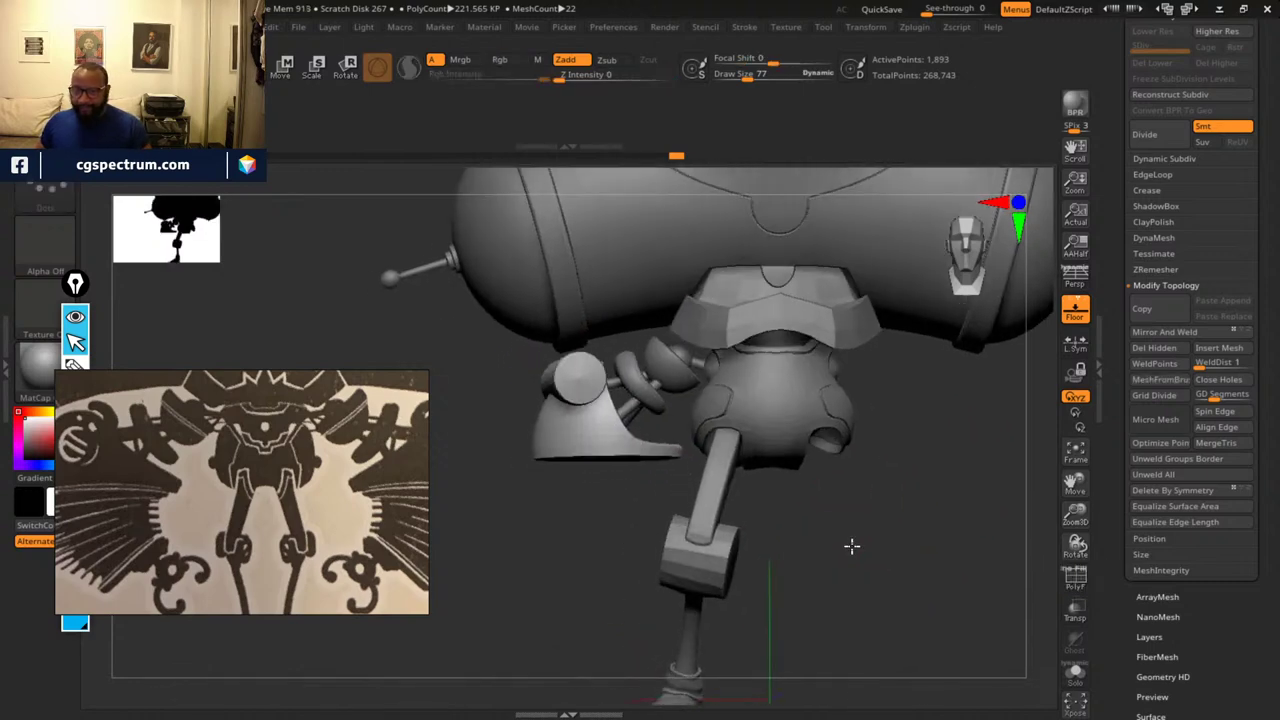
mouse_move(546, 564)
alt+mouse_down()
mouse_move(721, 614)
mouse_move(686, 643)
mouse_move(711, 583)
alt+mouse_up()
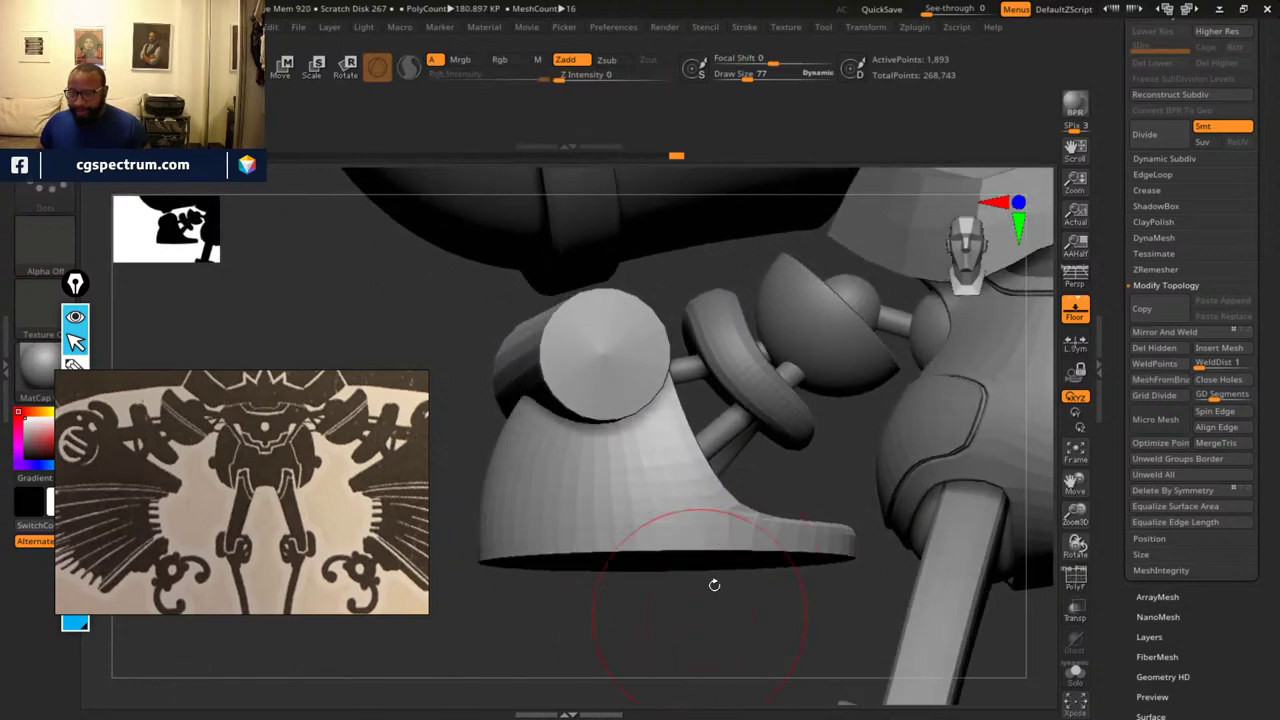
click(1073, 580)
drag(654, 677, 633, 662)
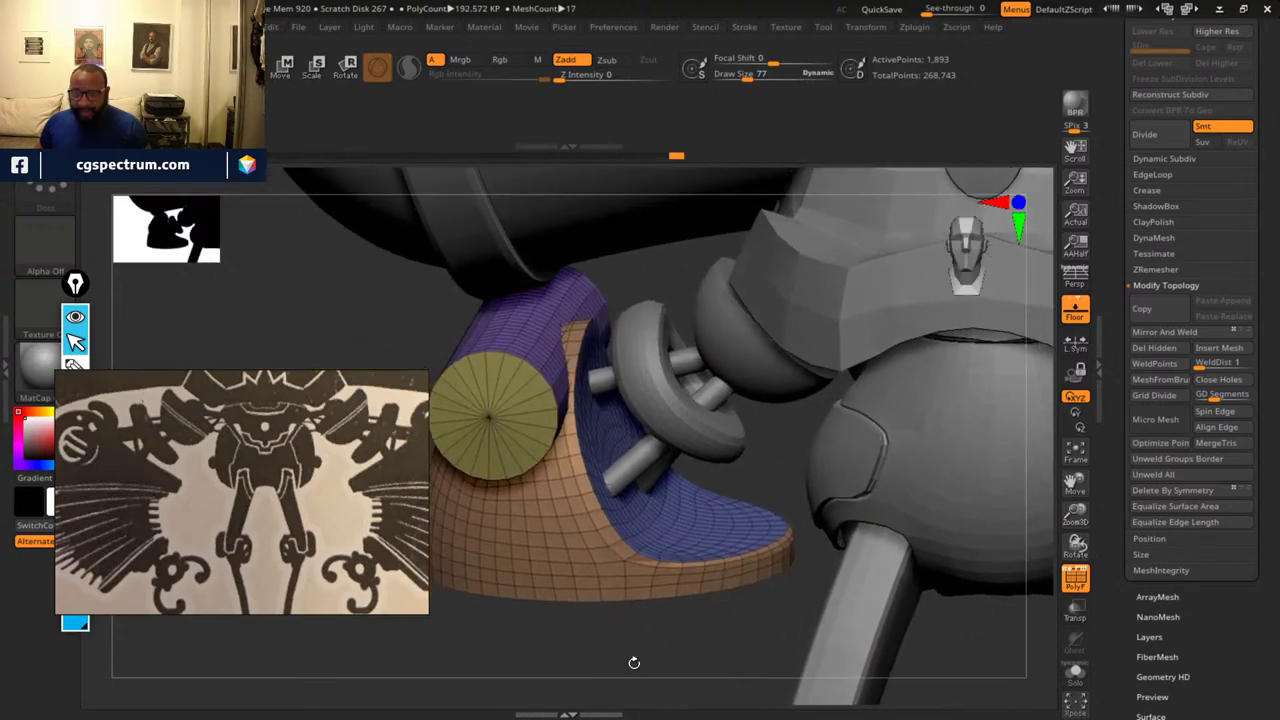
click(1160, 190)
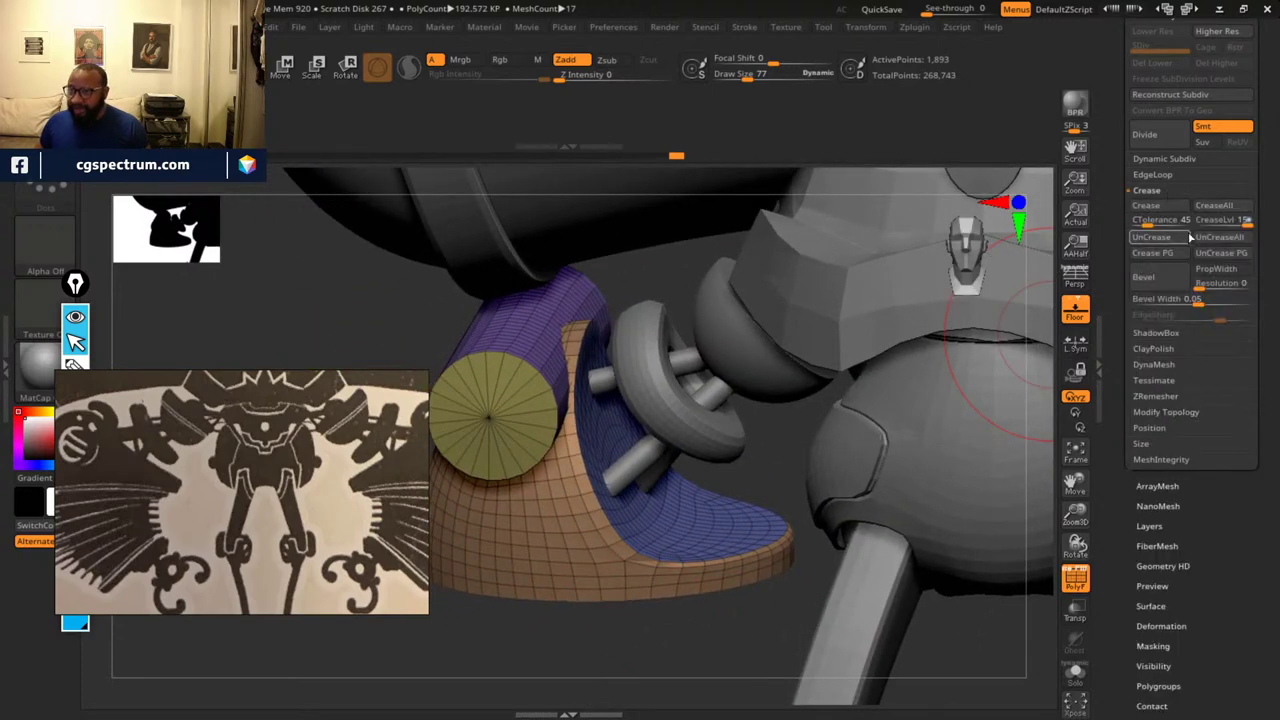
drag(691, 620, 749, 640)
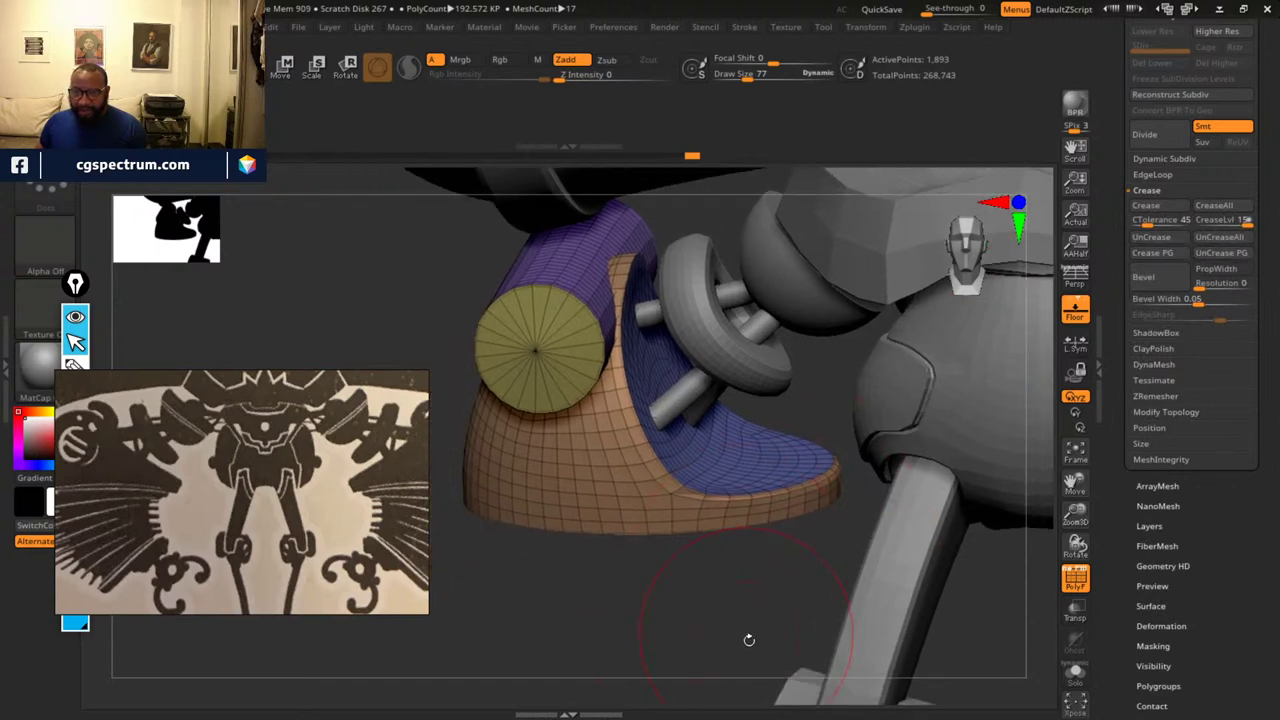
click(1073, 580)
drag(800, 640, 734, 623)
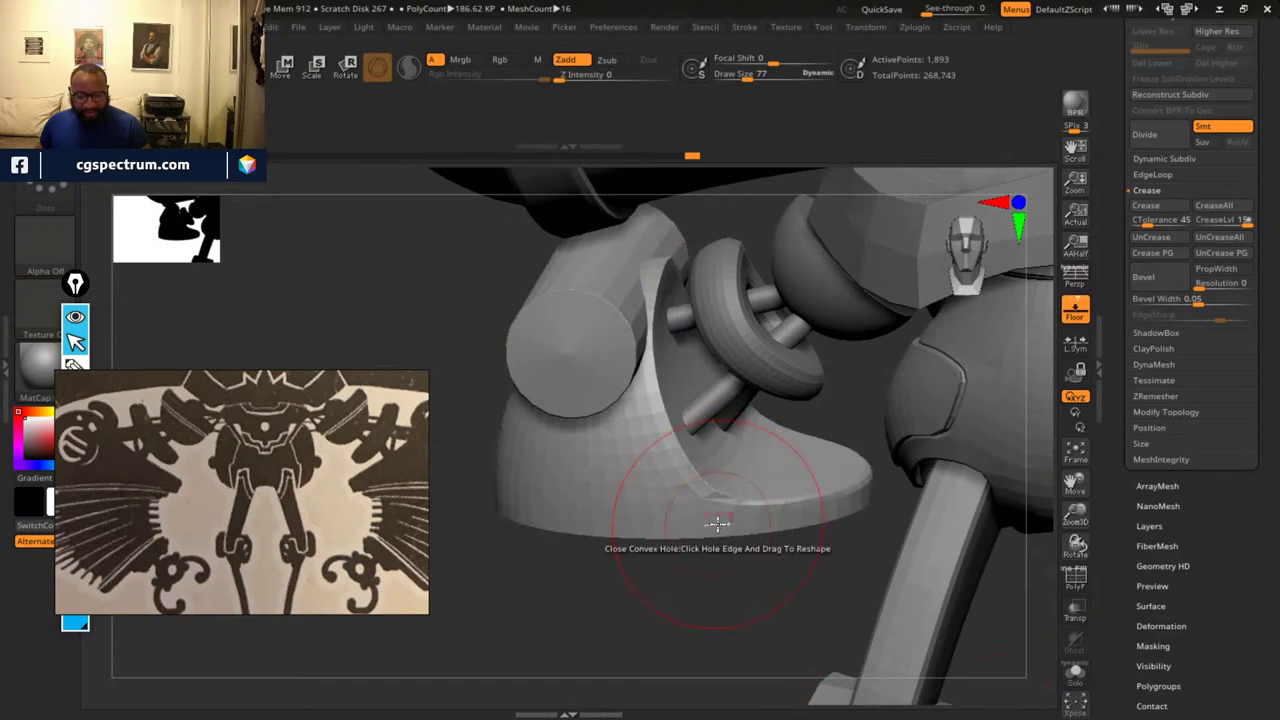
- Preview the shoulder armour's smoothed shape at subdivision level 3 from several angles and return it to the lowest level
key(b)
key(s)
key(t)
key(ctrl+d)
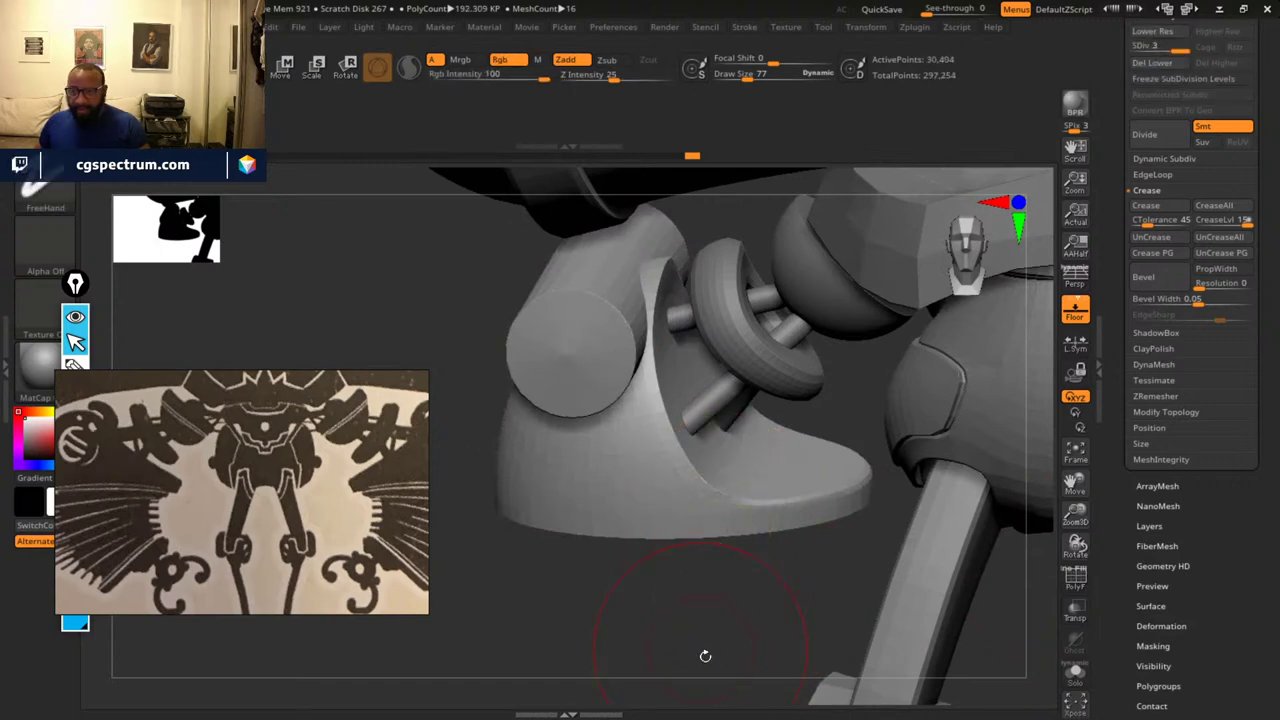
mouse_move(717, 614)
mouse_down()
mouse_move(710, 634)
mouse_move(768, 608)
mouse_up()
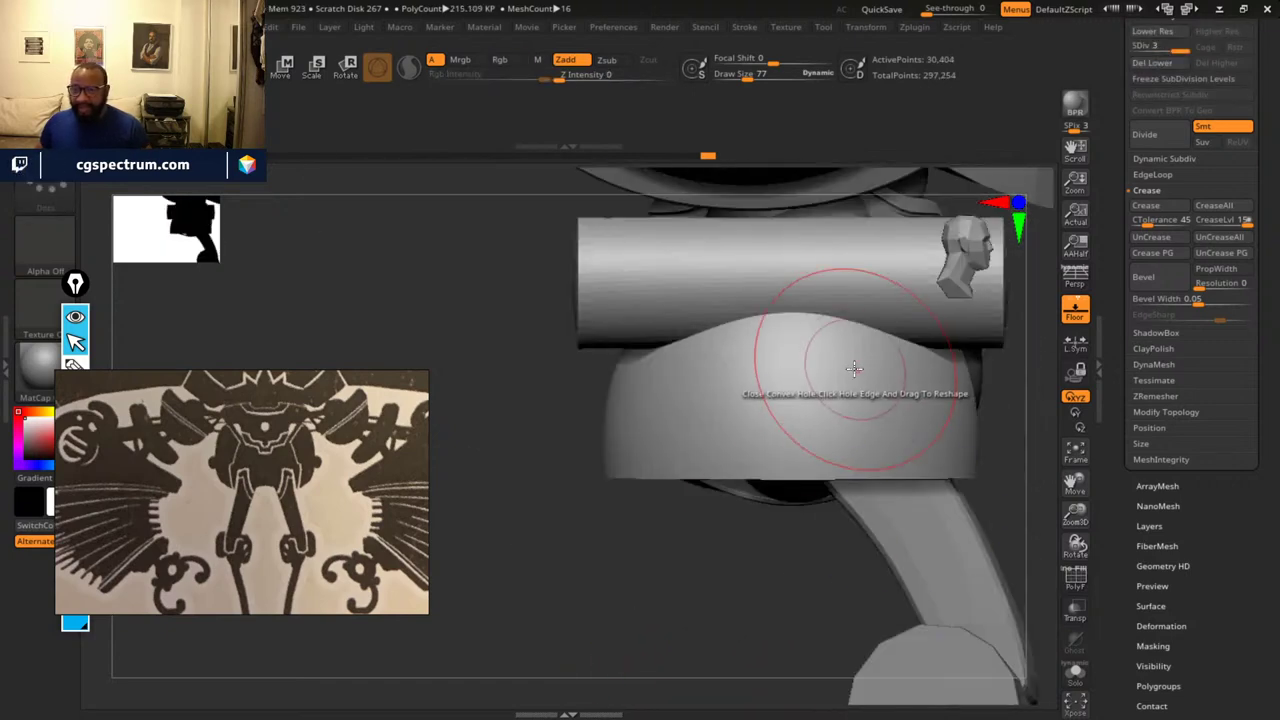
drag(746, 656, 638, 646)
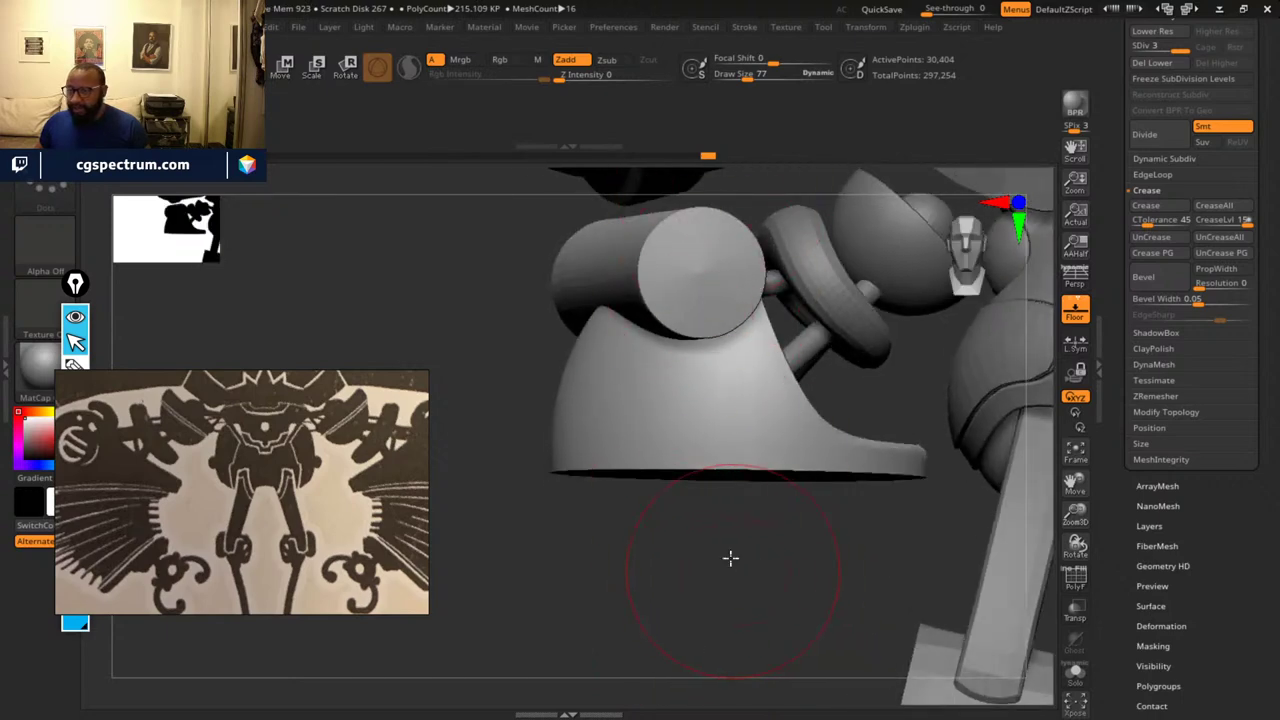
drag(730, 558, 590, 497)
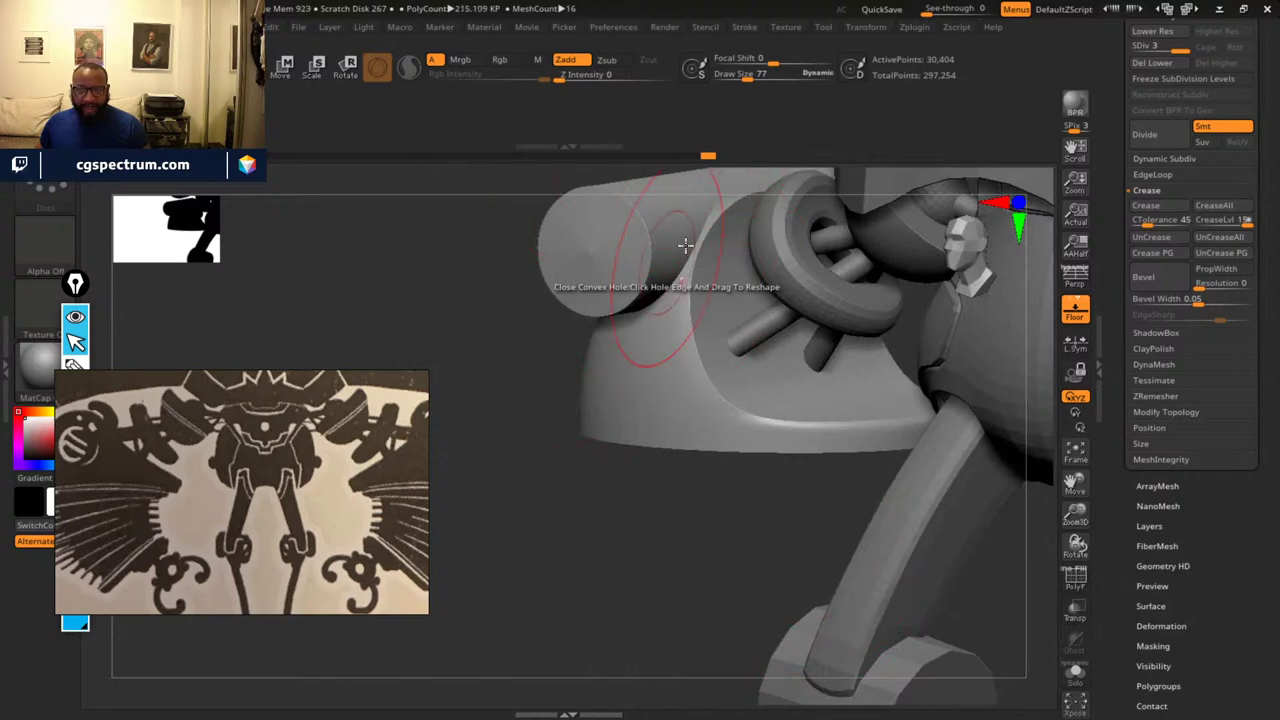
key(ctrl)
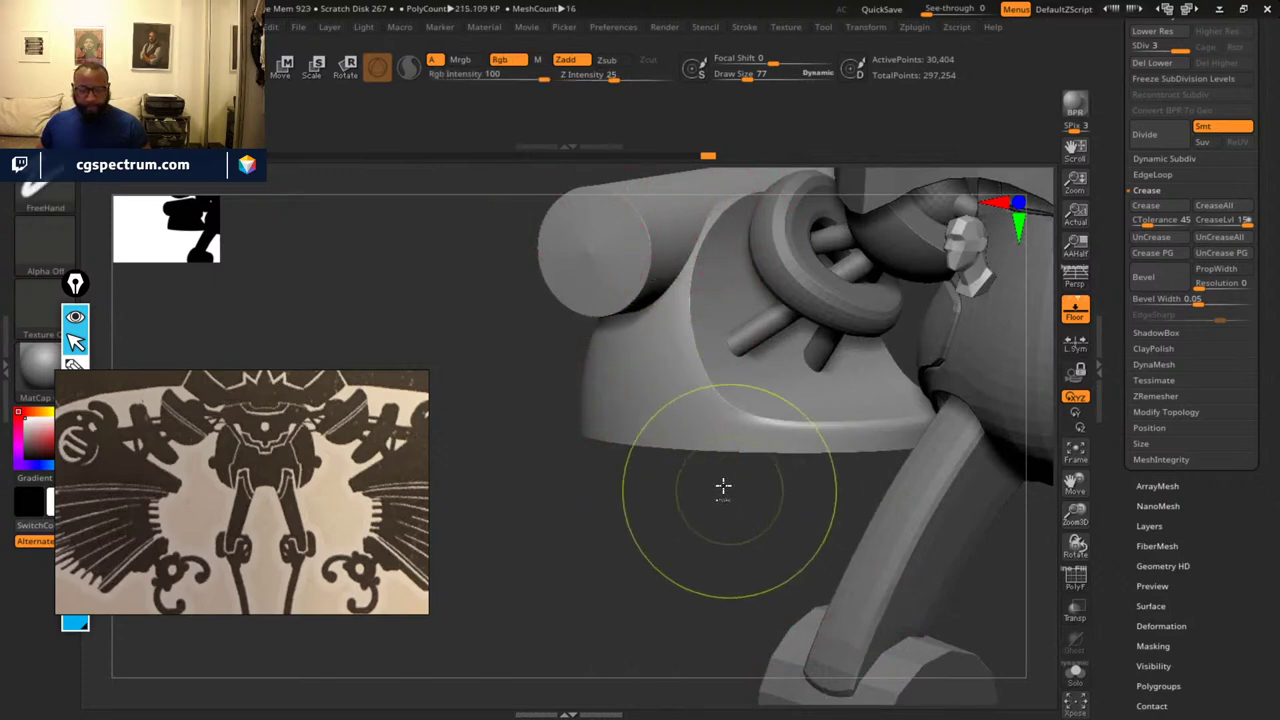
key(shift+d)
key(shift+d)
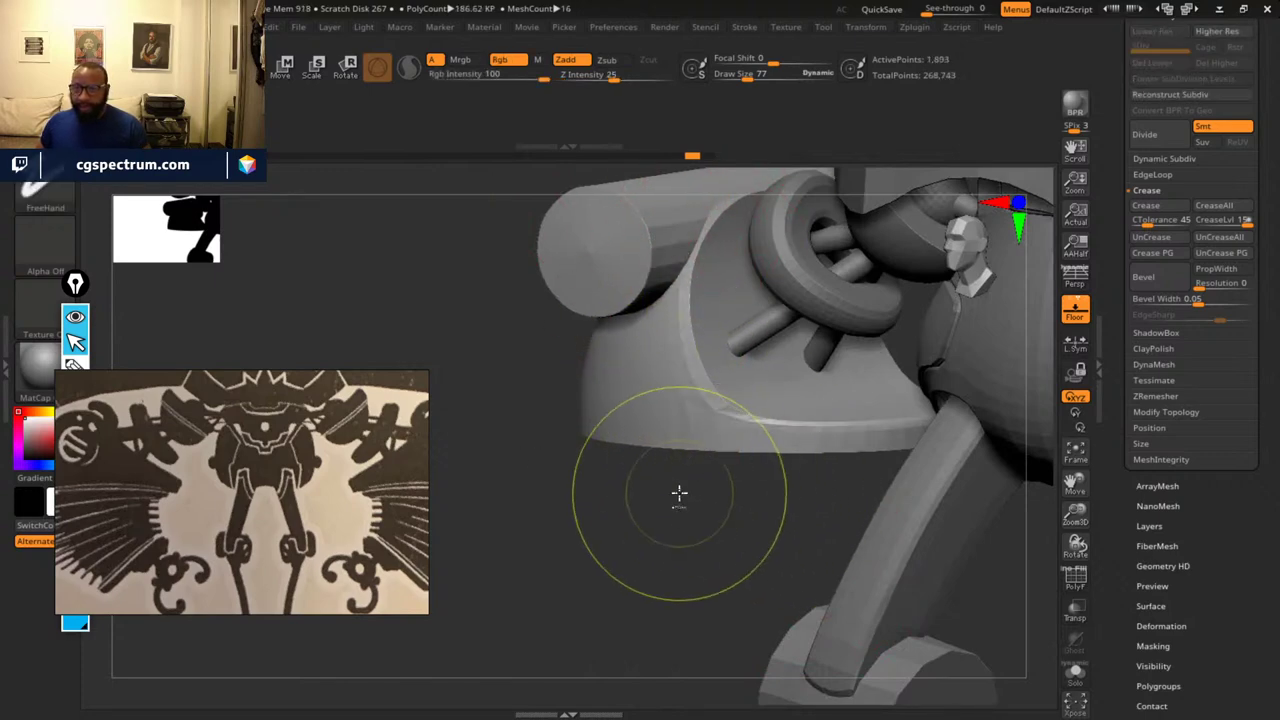
- Switch to the ZModeler brush and examine the shoulder, arm and face plates against the reference image
key(b)
key(z)
key(m)
click(1075, 578)
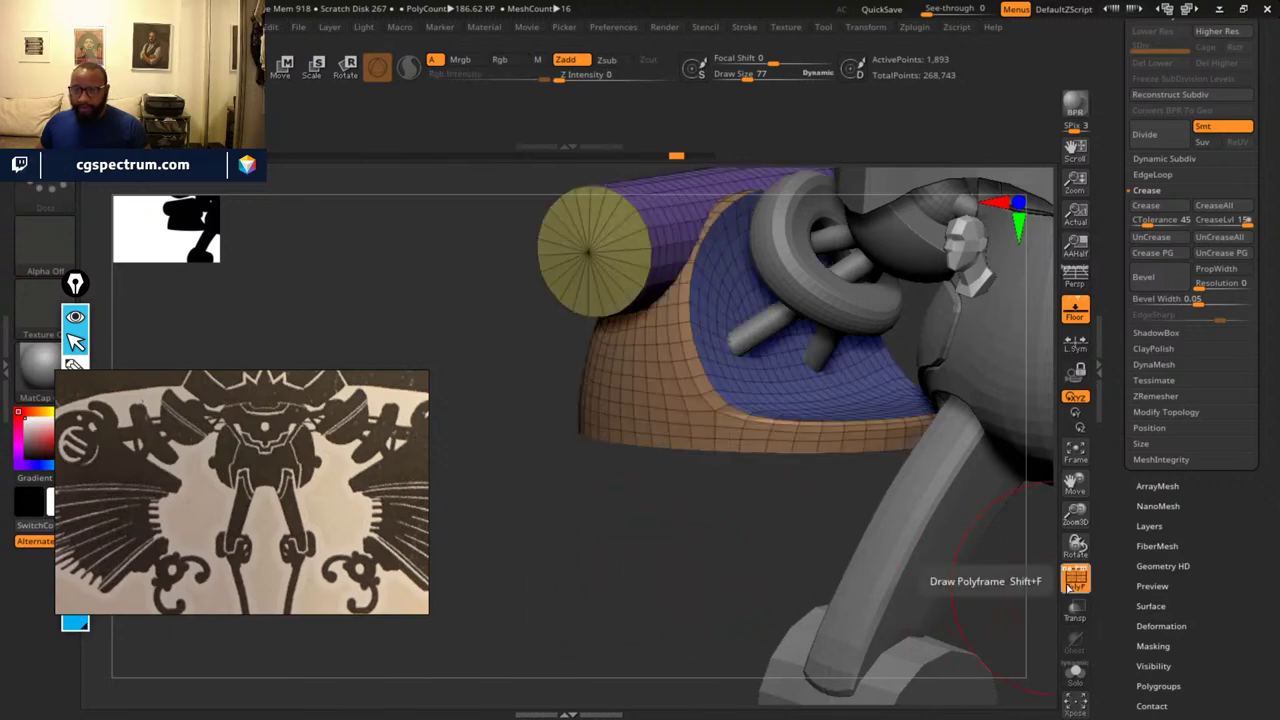
click(1075, 578)
drag(720, 517, 929, 591)
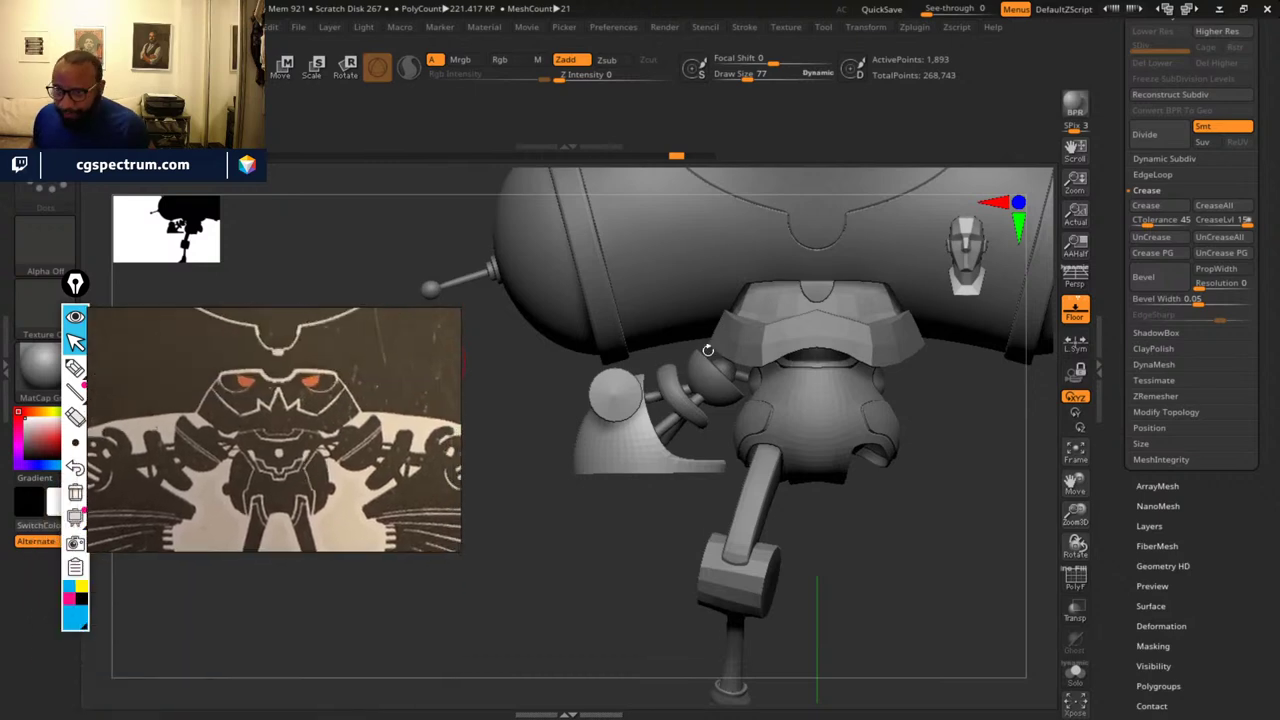
drag(993, 539, 889, 602)
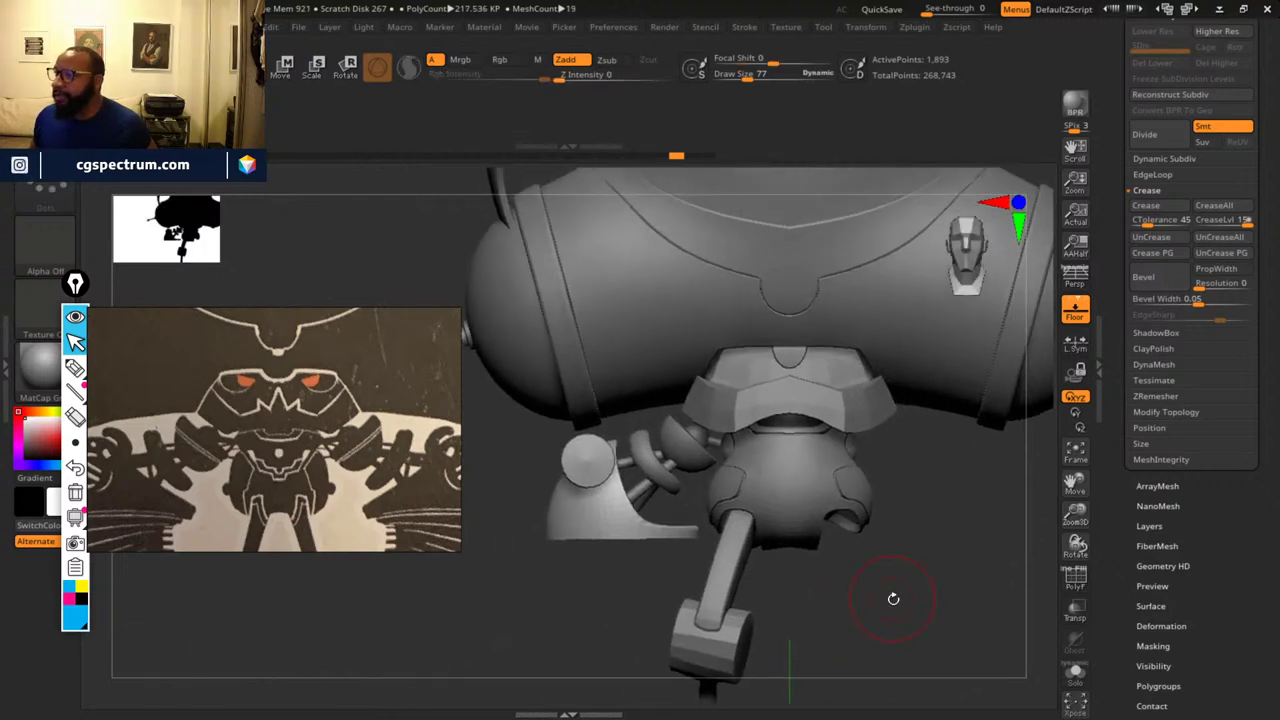
drag(978, 650, 957, 499)
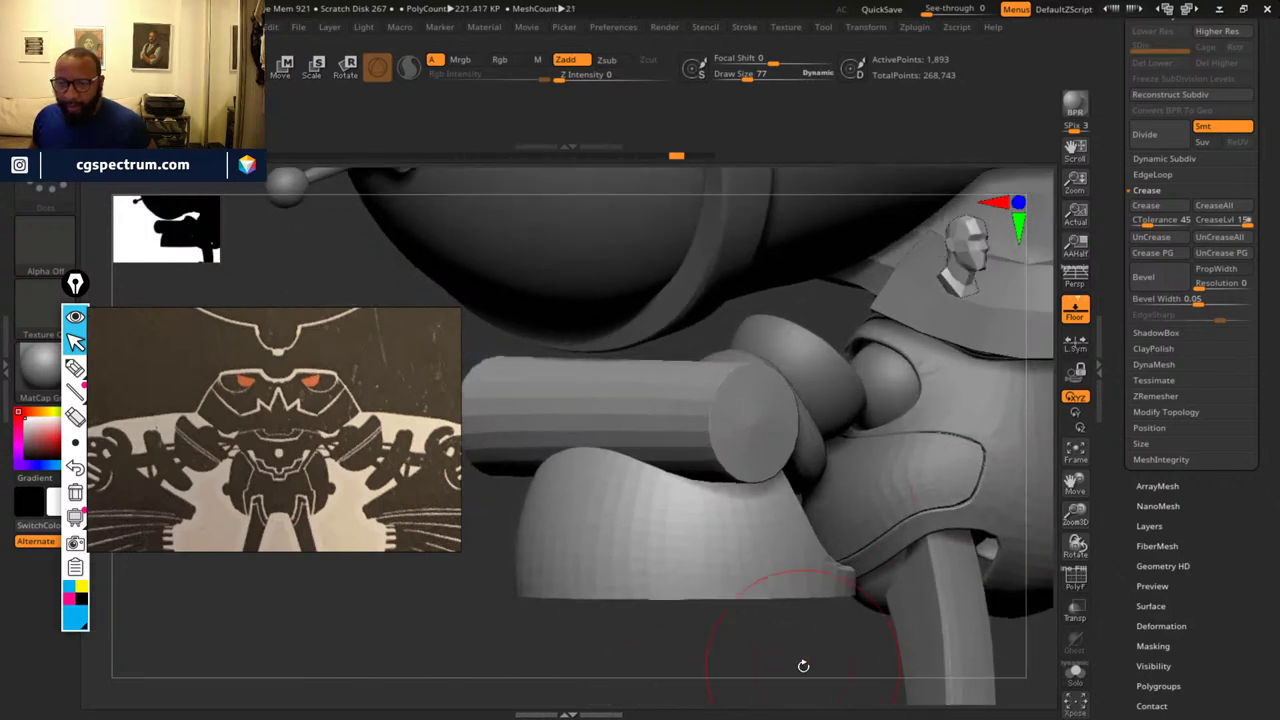
alt+drag(803, 665, 426, 606)
alt+drag(931, 477, 968, 624)
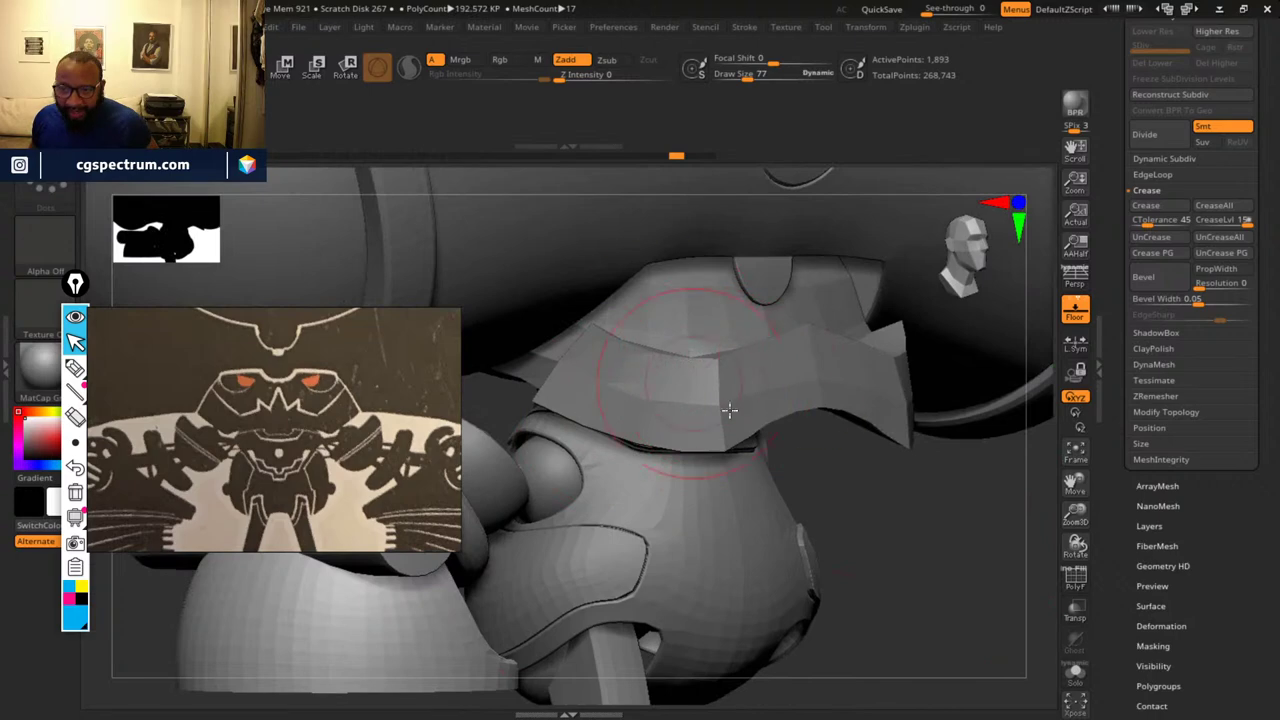
alt+drag(937, 490, 903, 494)
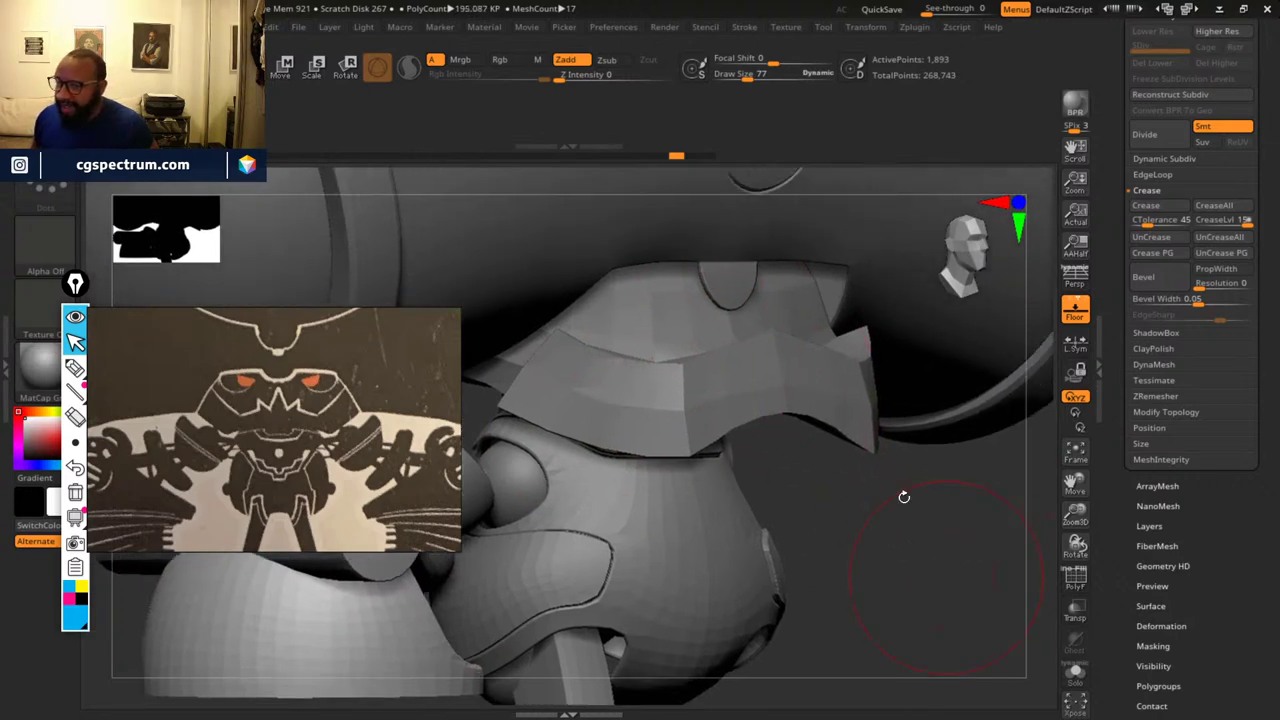
- Make the face plate mesh the active subtool, display its polygroups and examine its jagged lower edge
alt+click(780, 381)
key(shift+f)
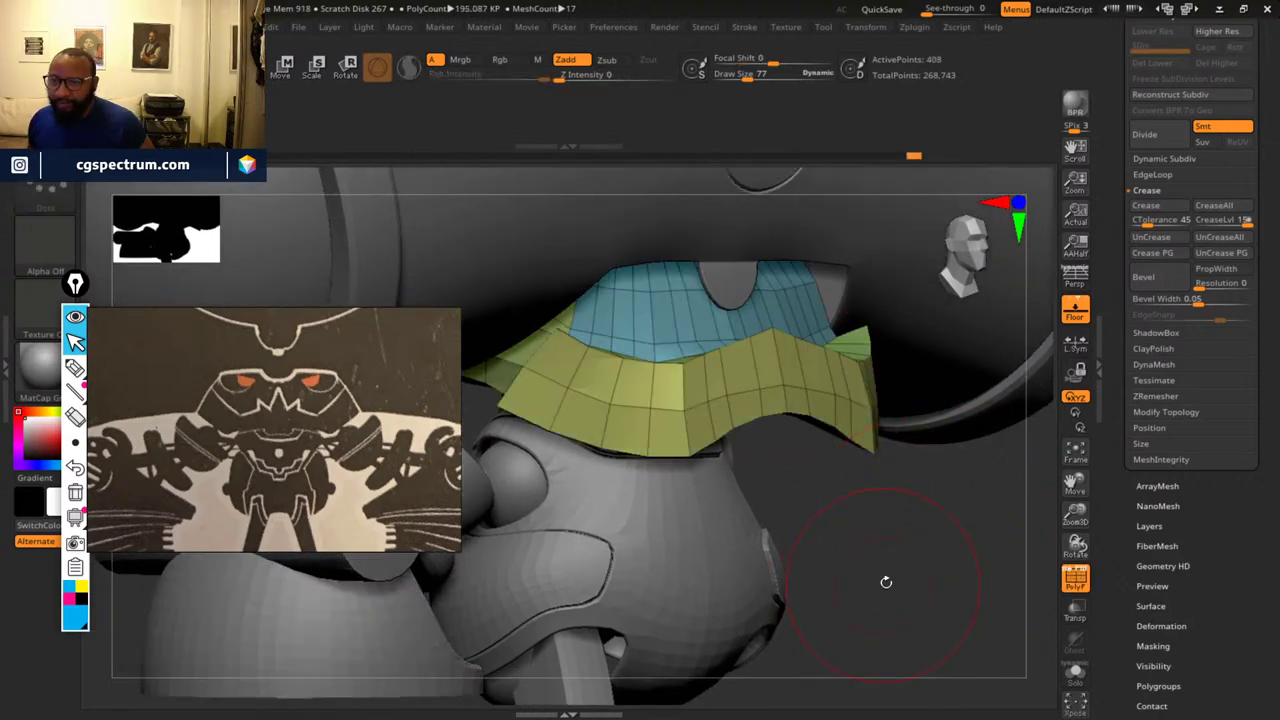
mouse_move(886, 583)
shift+mouse_down()
mouse_move(923, 560)
mouse_move(849, 566)
mouse_move(980, 580)
mouse_move(973, 559)
mouse_move(1034, 463)
mouse_move(997, 414)
mouse_move(990, 366)
mouse_move(783, 400)
shift+mouse_up()
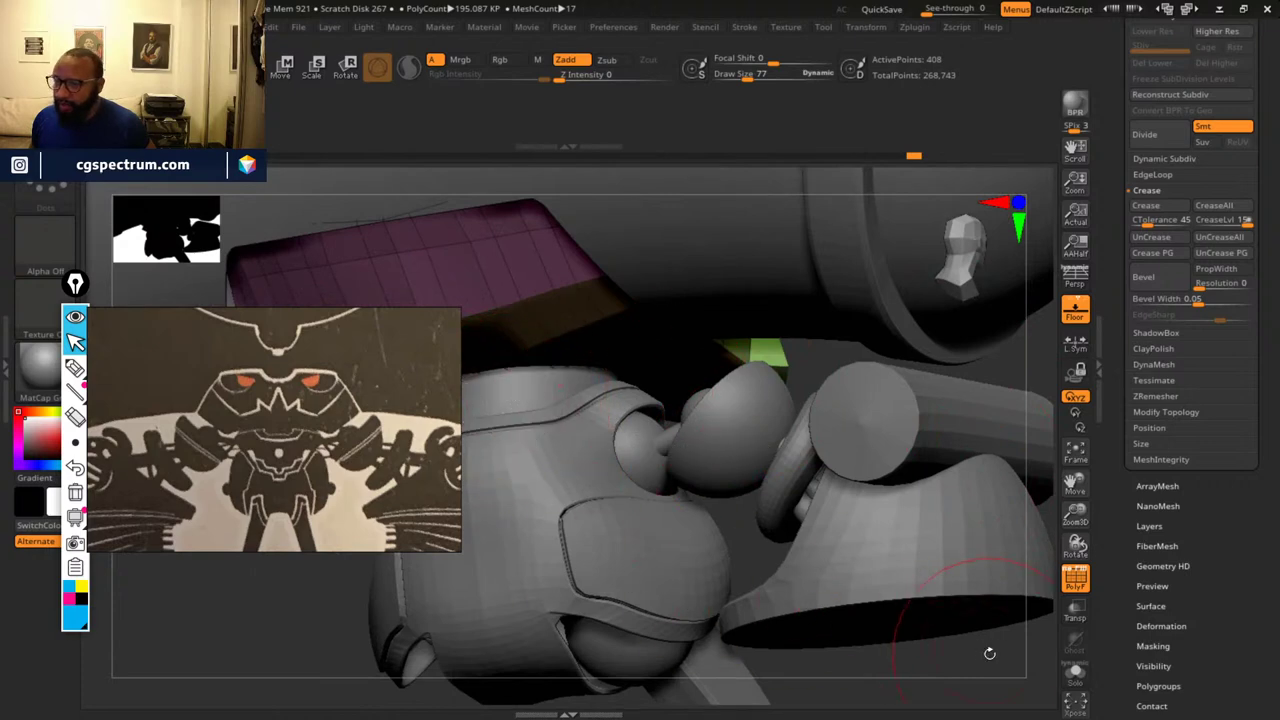
drag(989, 653, 902, 523)
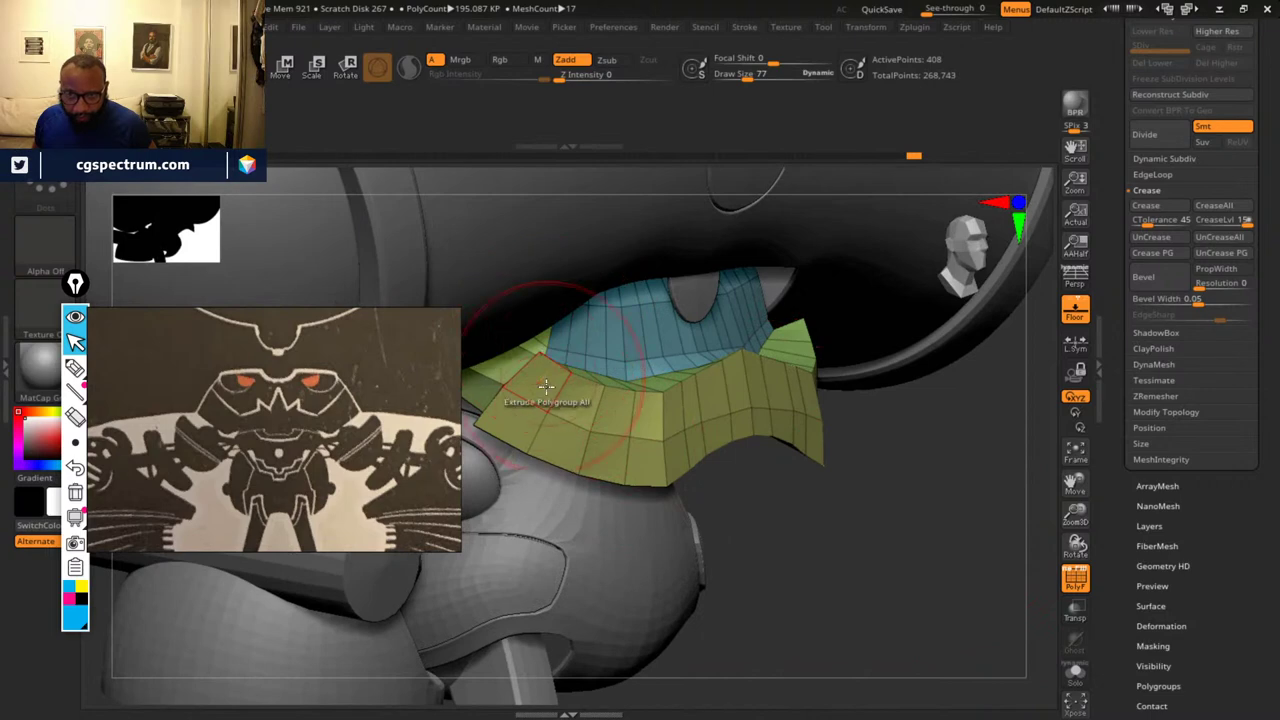
drag(887, 590, 965, 500)
drag(991, 457, 571, 420)
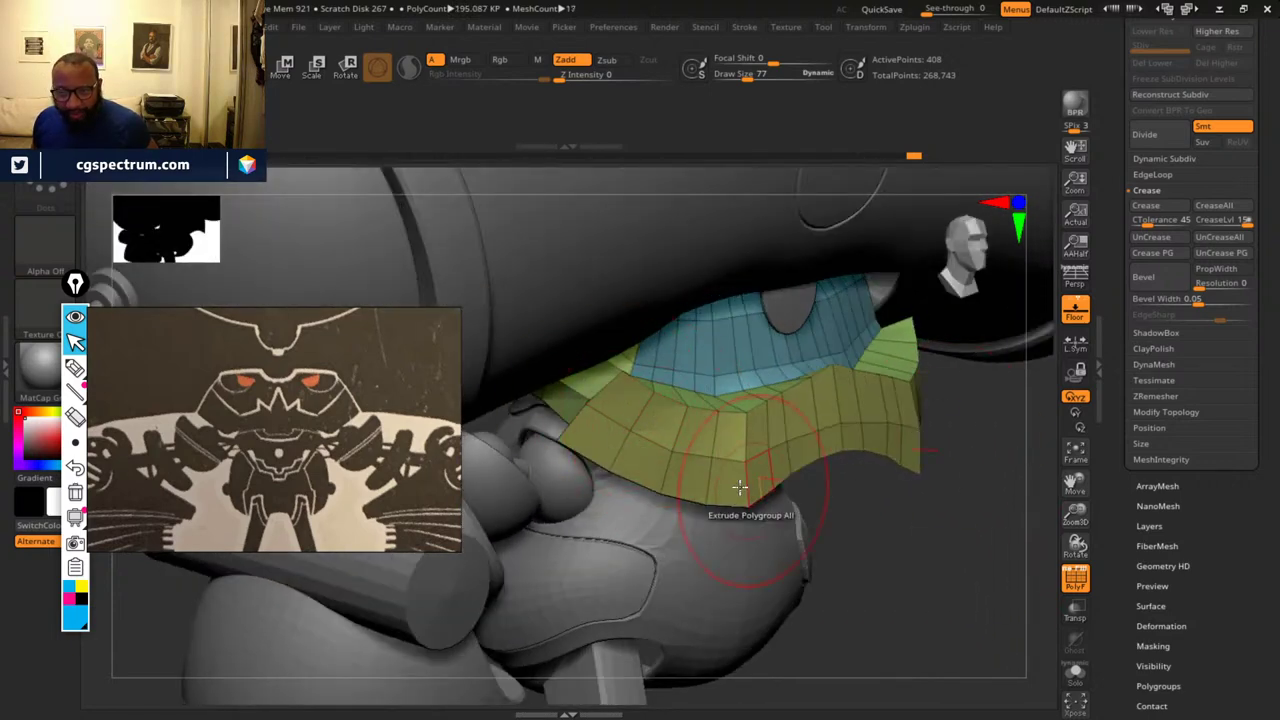
- Isolate the polygroup of the face plate's lower front band and inspect the strip from the front and below
key(ctrl+shift)
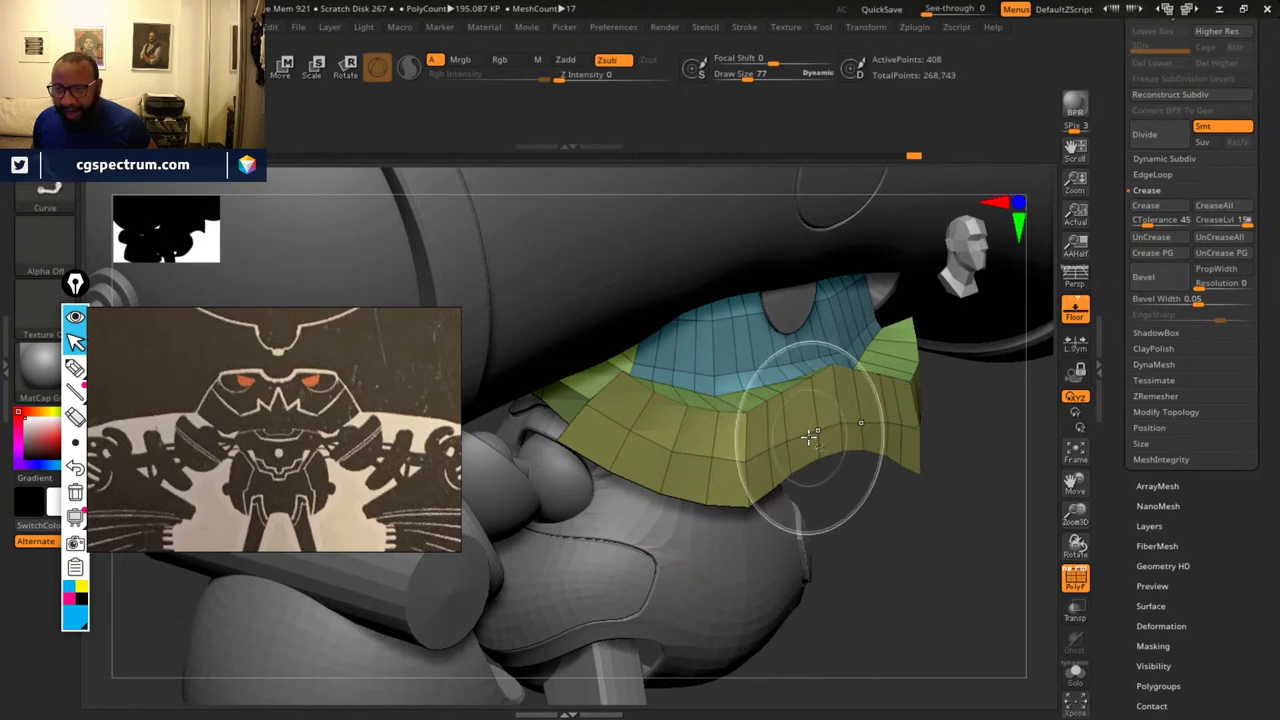
ctrl+shift+click(809, 437)
drag(926, 552, 946, 558)
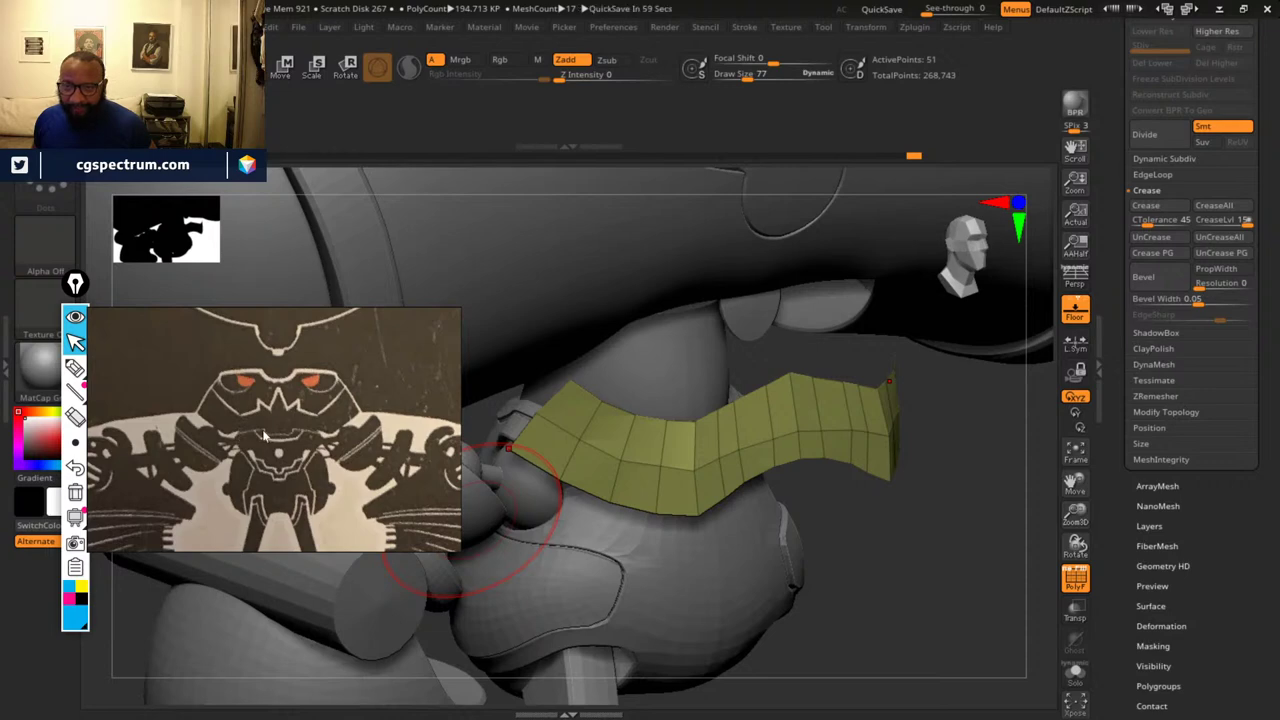
drag(942, 540, 989, 623)
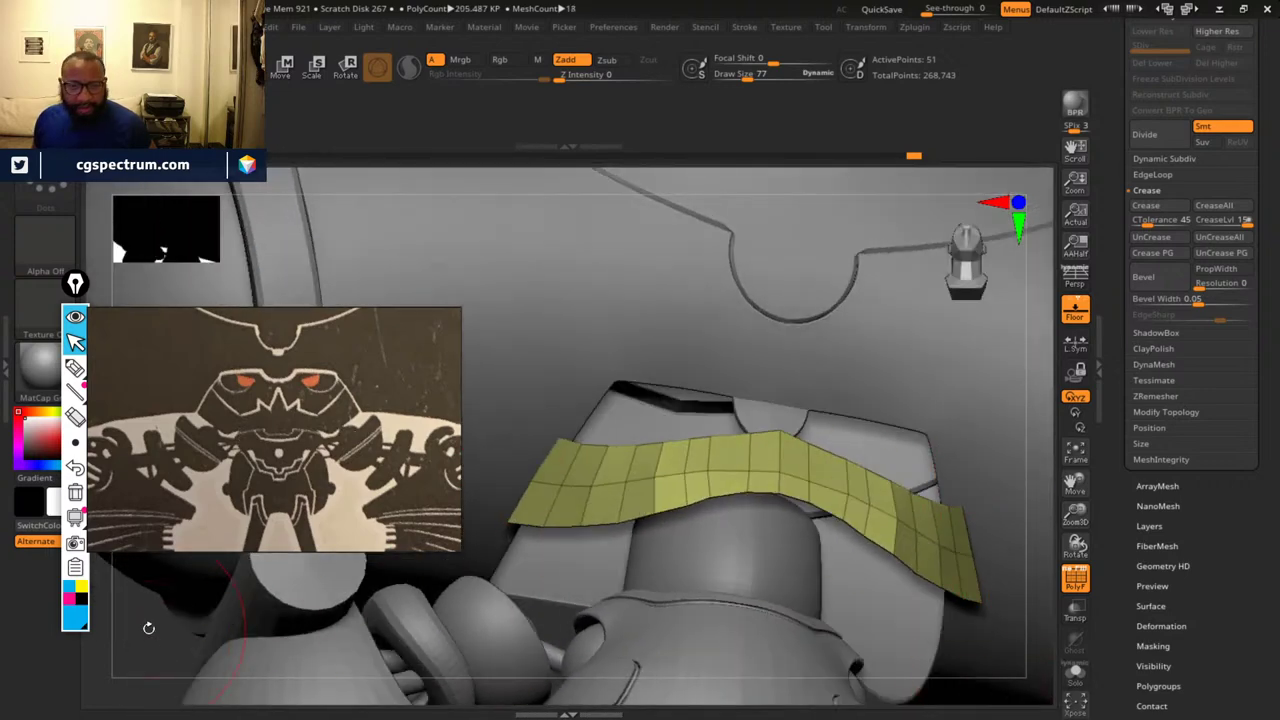
drag(150, 666, 250, 500)
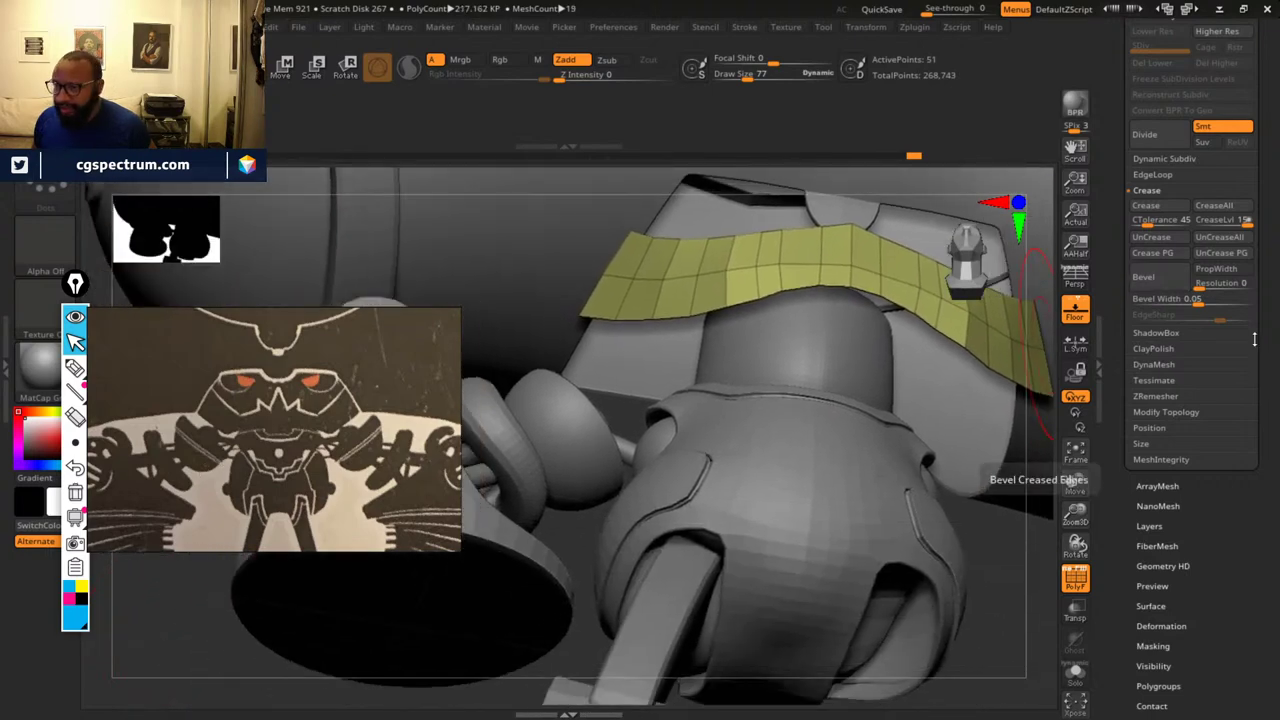
- Invert the face mesh's visibility to hide the lower front band, and split the hidden part into its own subtool
drag(1260, 510, 1259, 590)
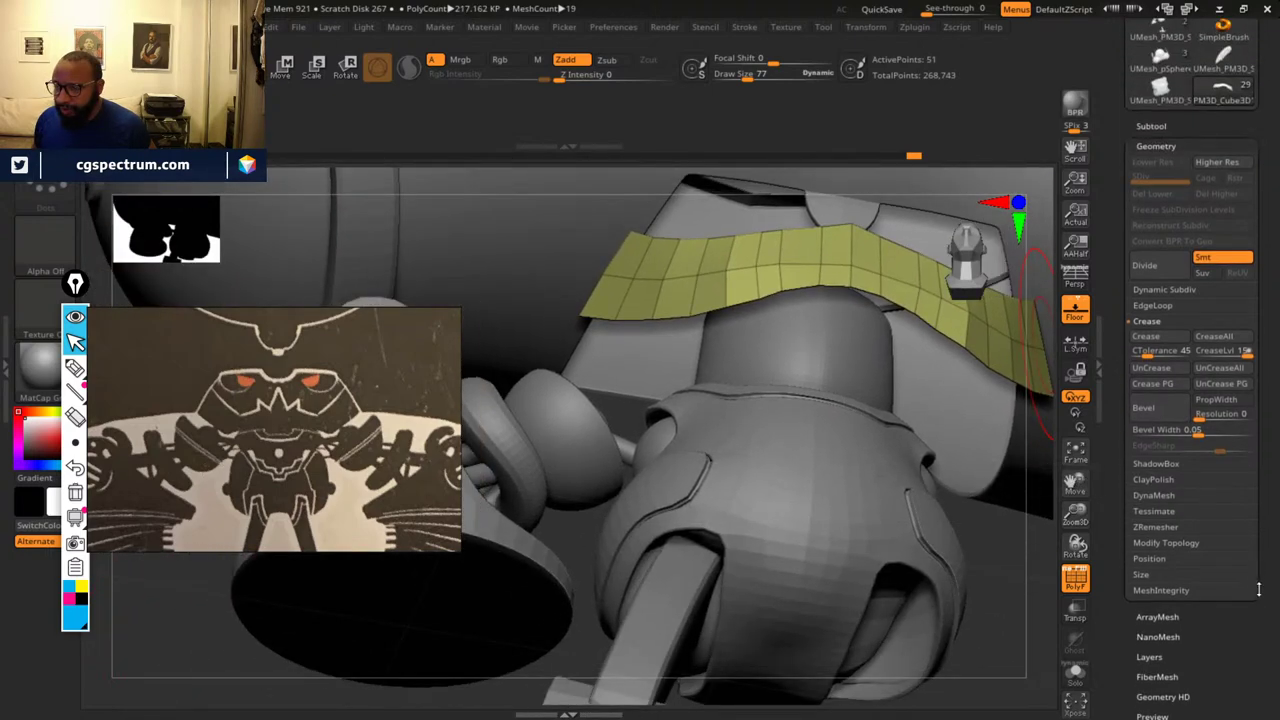
click(1152, 124)
ctrl+shift+click(888, 264)
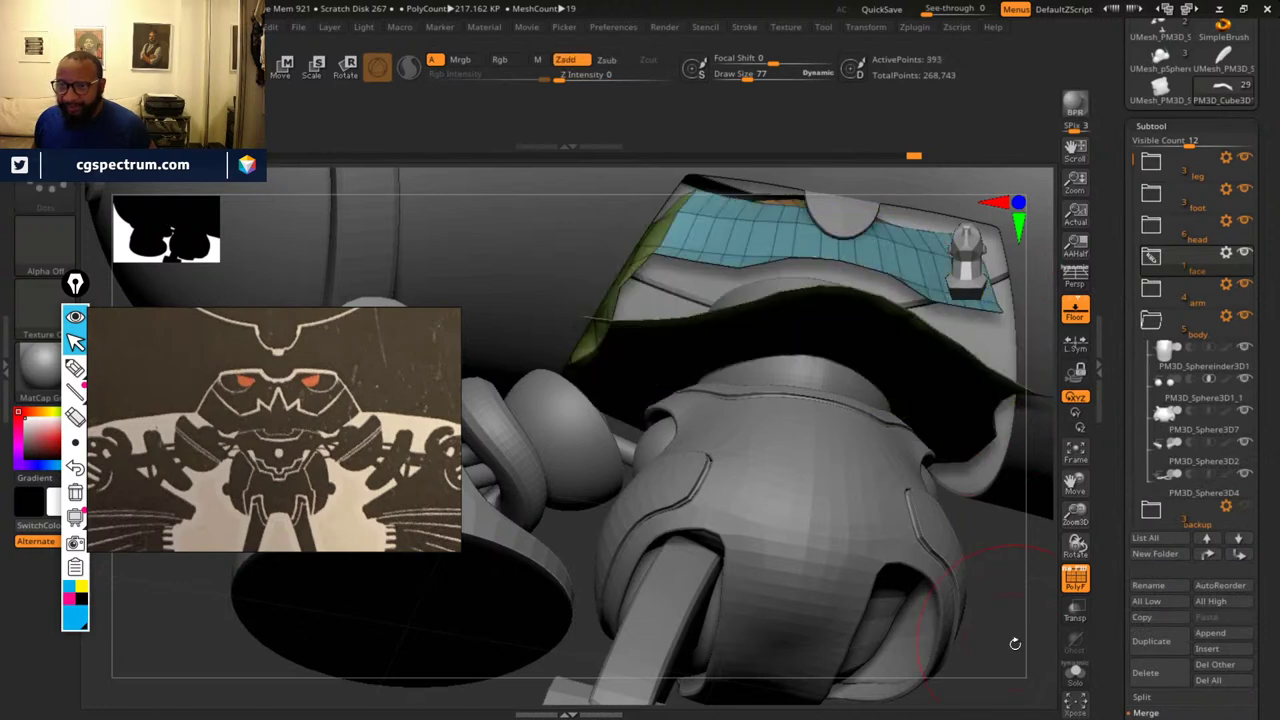
drag(1032, 666, 988, 537)
drag(1273, 622, 1269, 504)
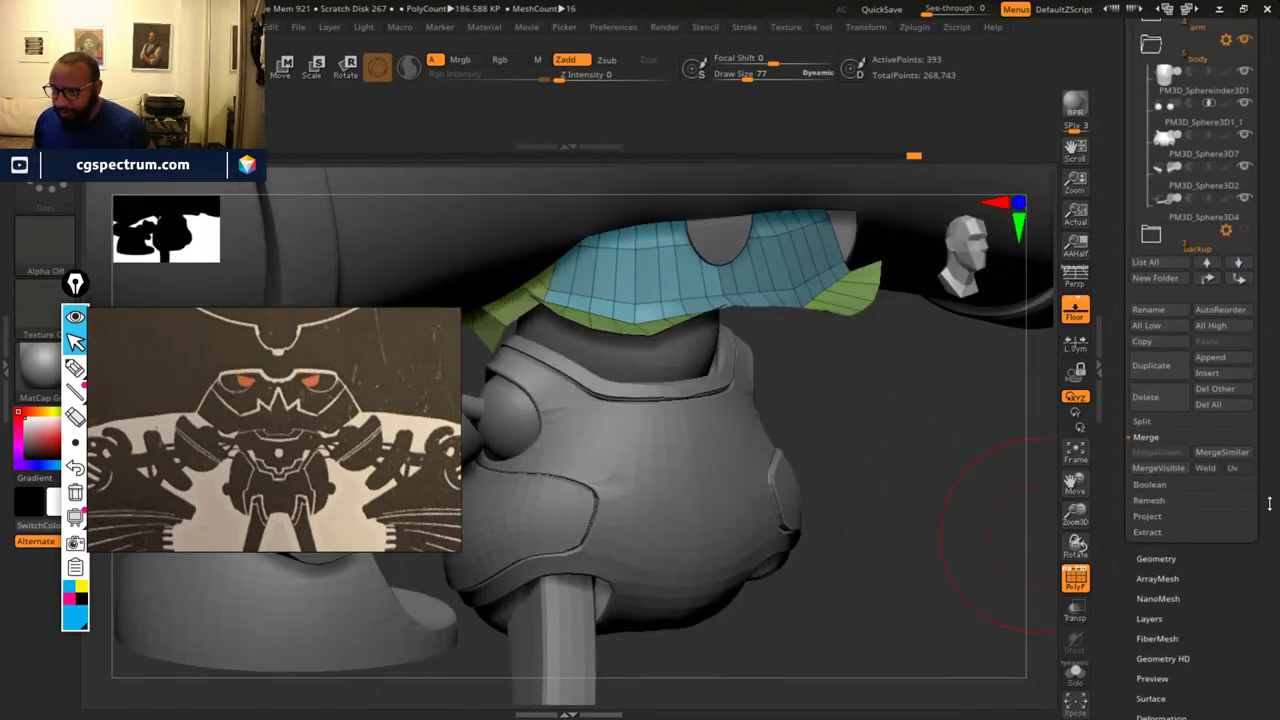
click(1160, 423)
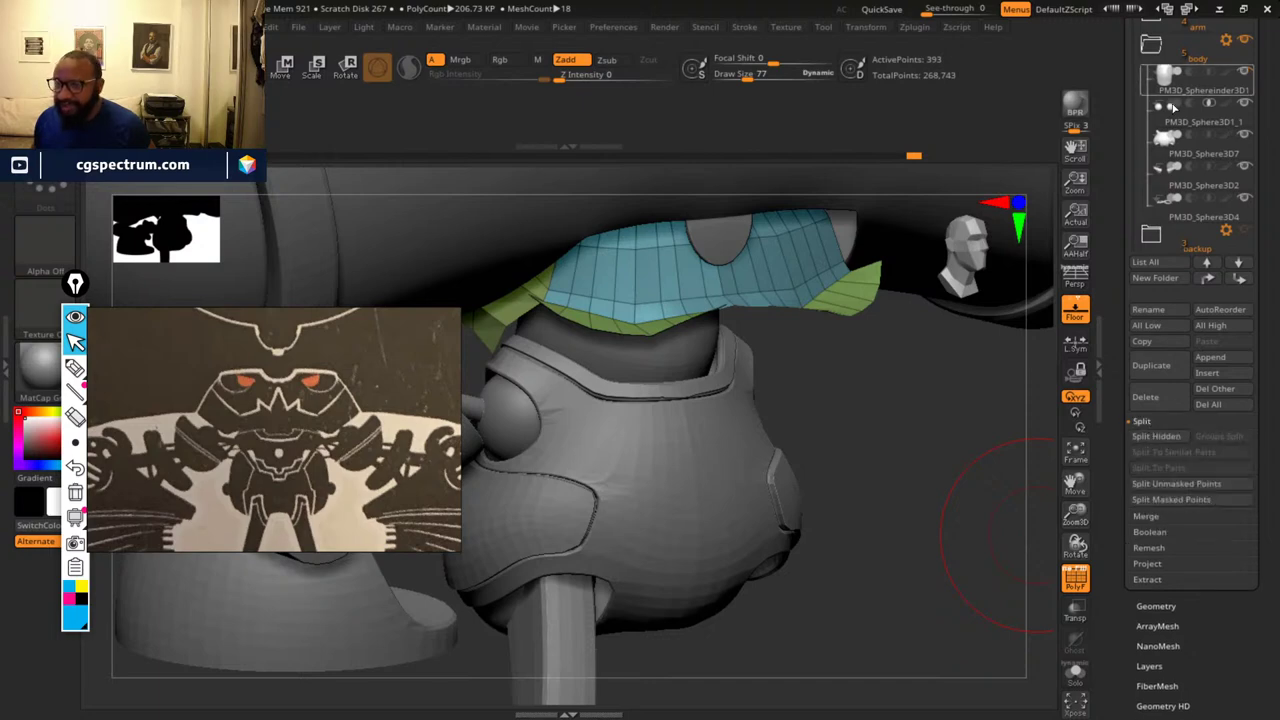
click(1157, 437)
drag(934, 477, 922, 550)
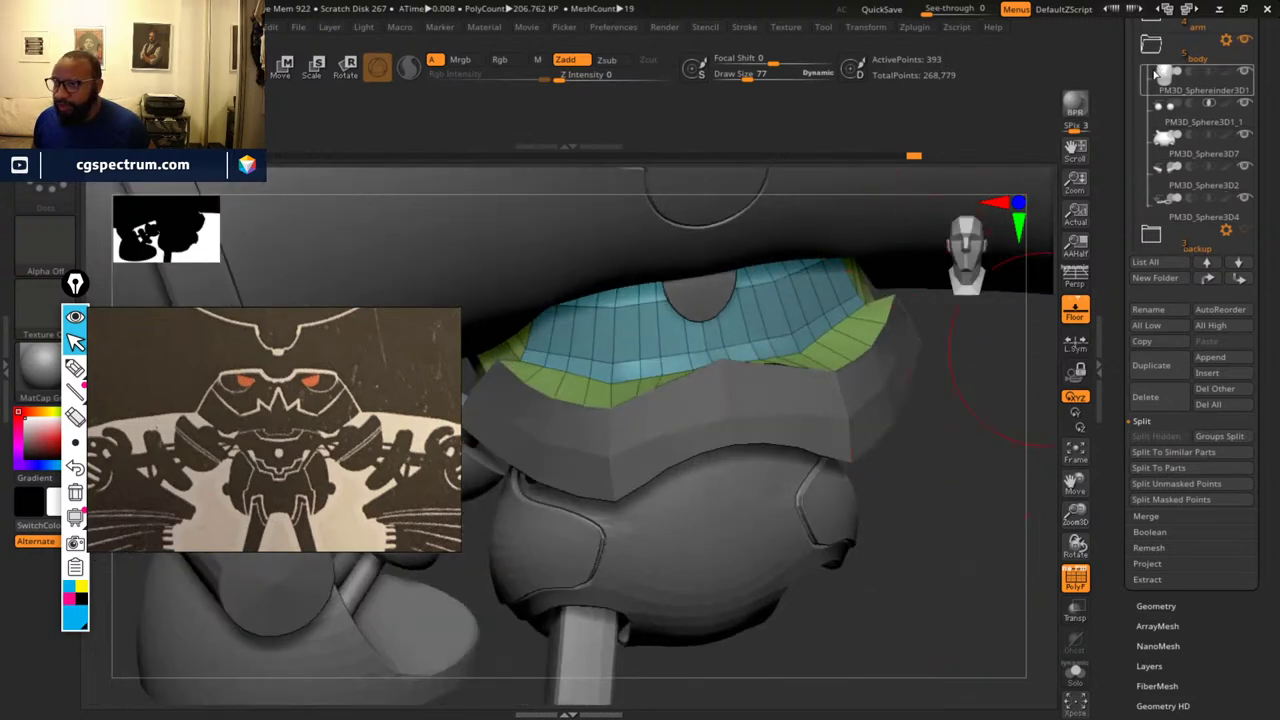
- Open the face subtool folder, step the face plate mesh back to its pre-split state, and make the separate front band active
click(1151, 45)
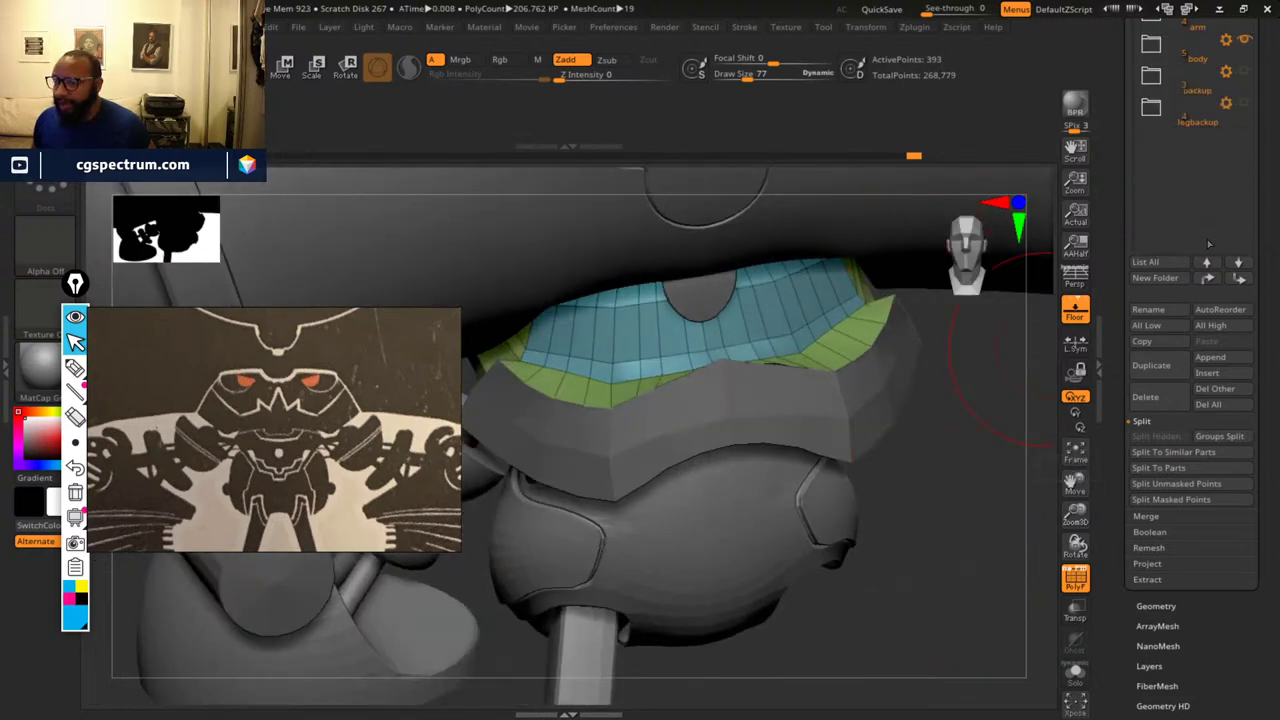
scroll(1212, 297, up, 5)
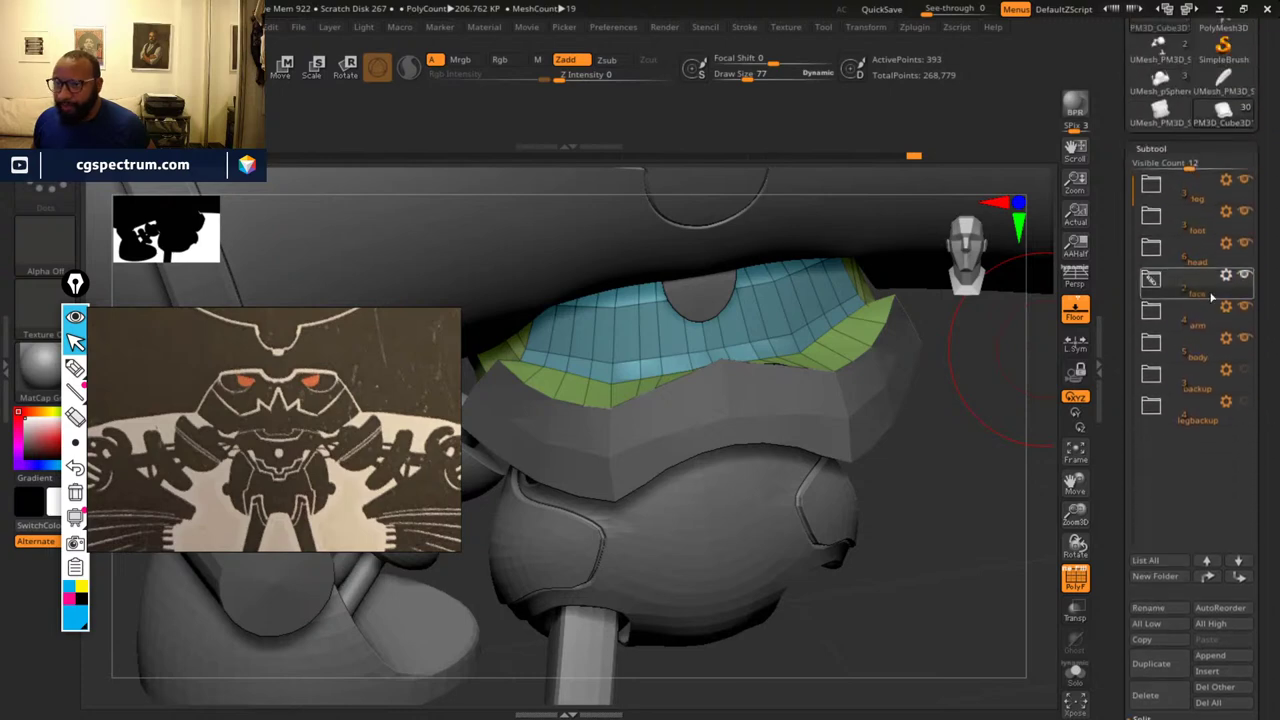
click(1163, 287)
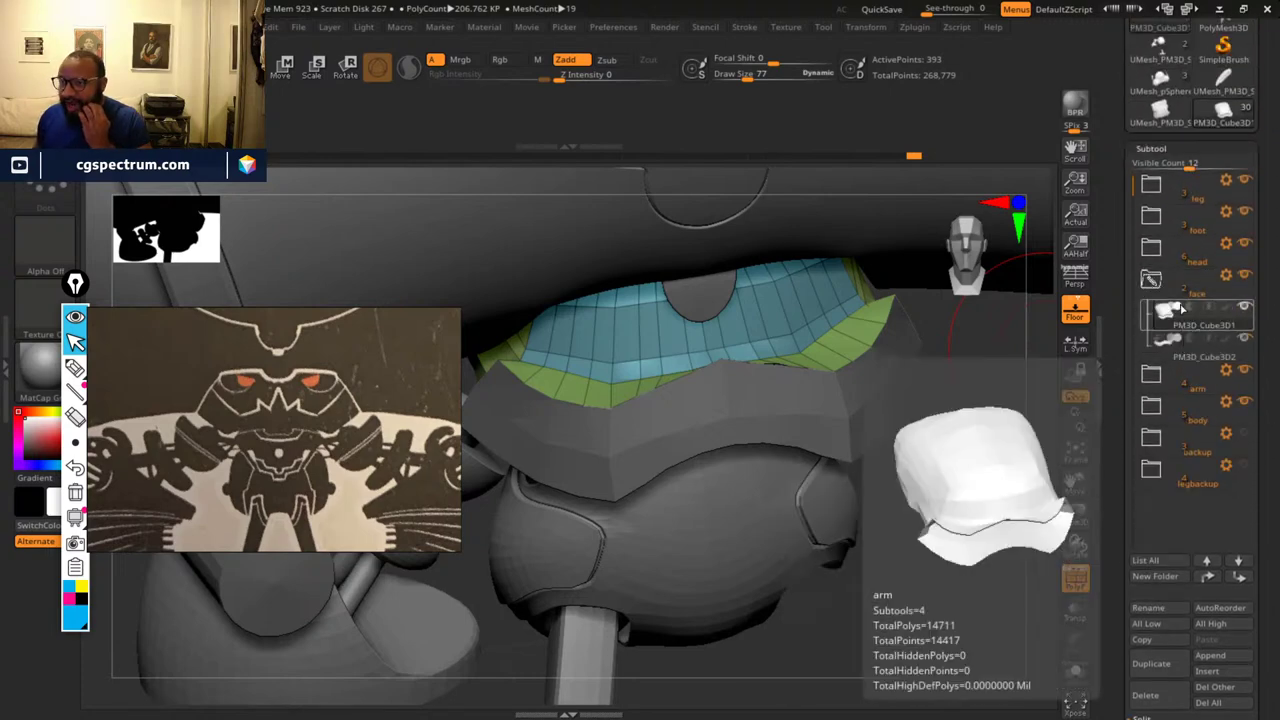
click(1190, 341)
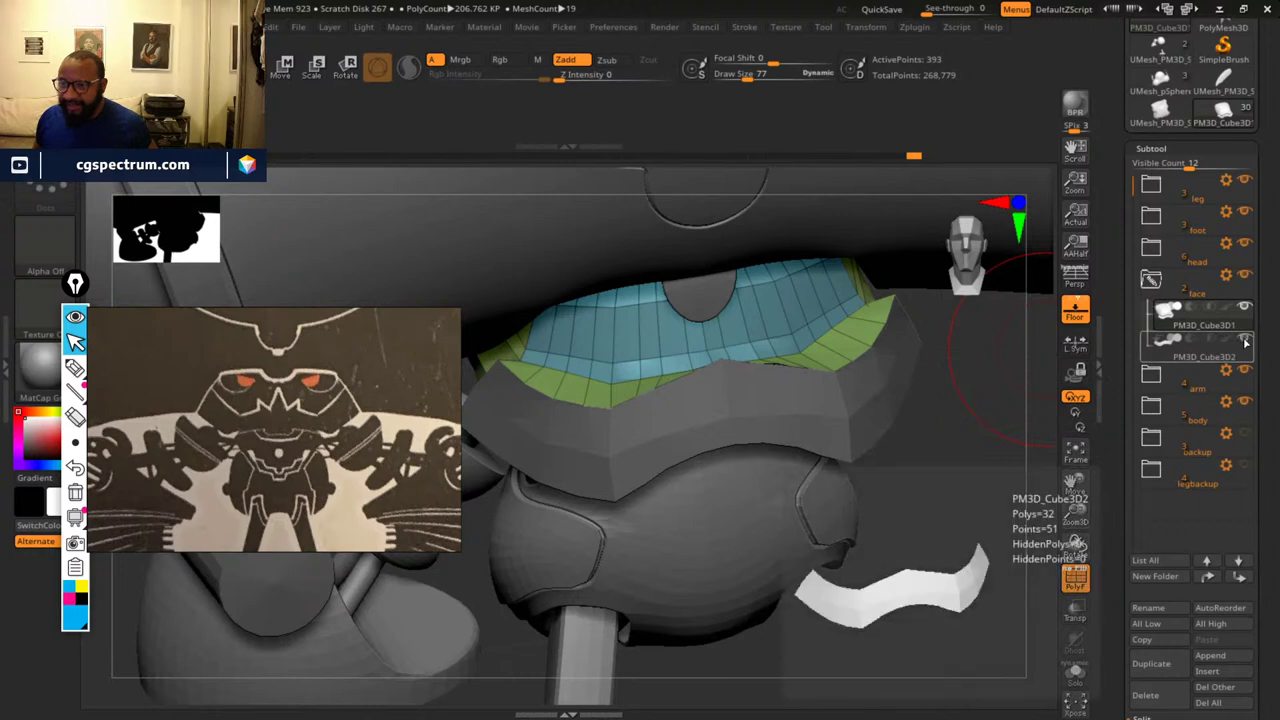
click(899, 157)
drag(923, 449, 1008, 445)
click(1191, 356)
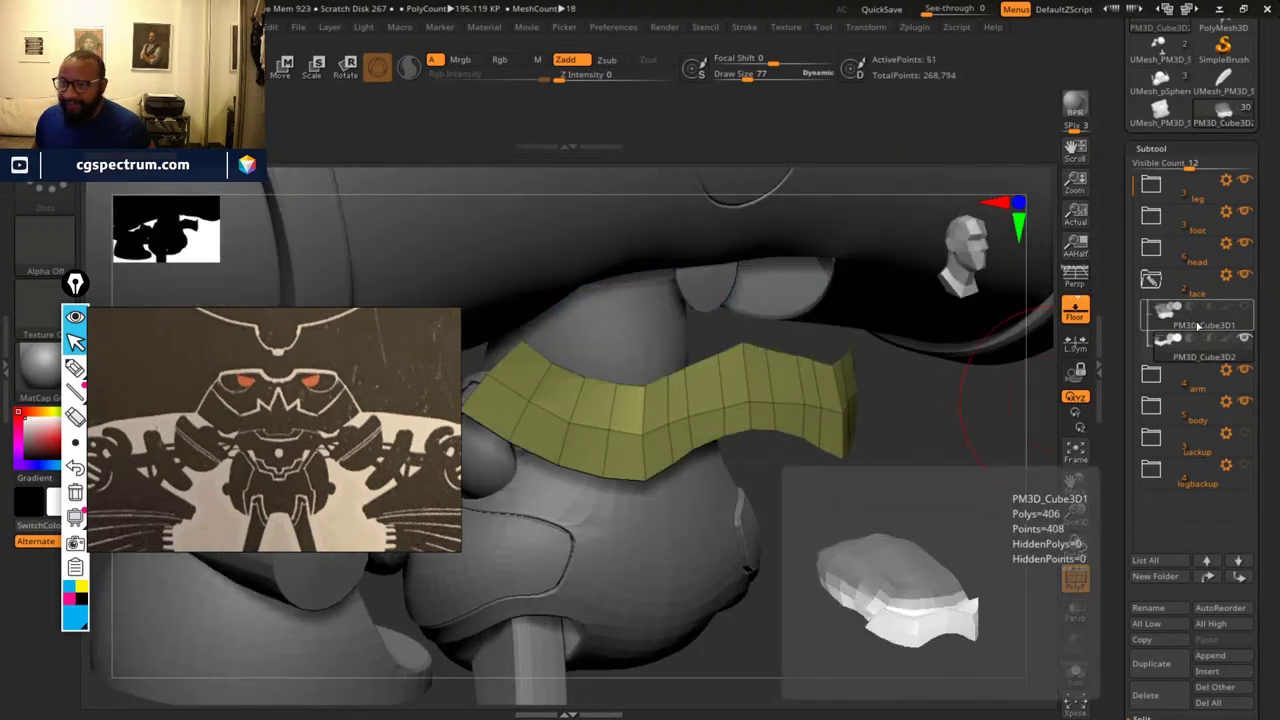
- Move the separate front band slightly upward so it lines up with the face plate's own lower band
click(1197, 325)
drag(992, 510, 956, 422)
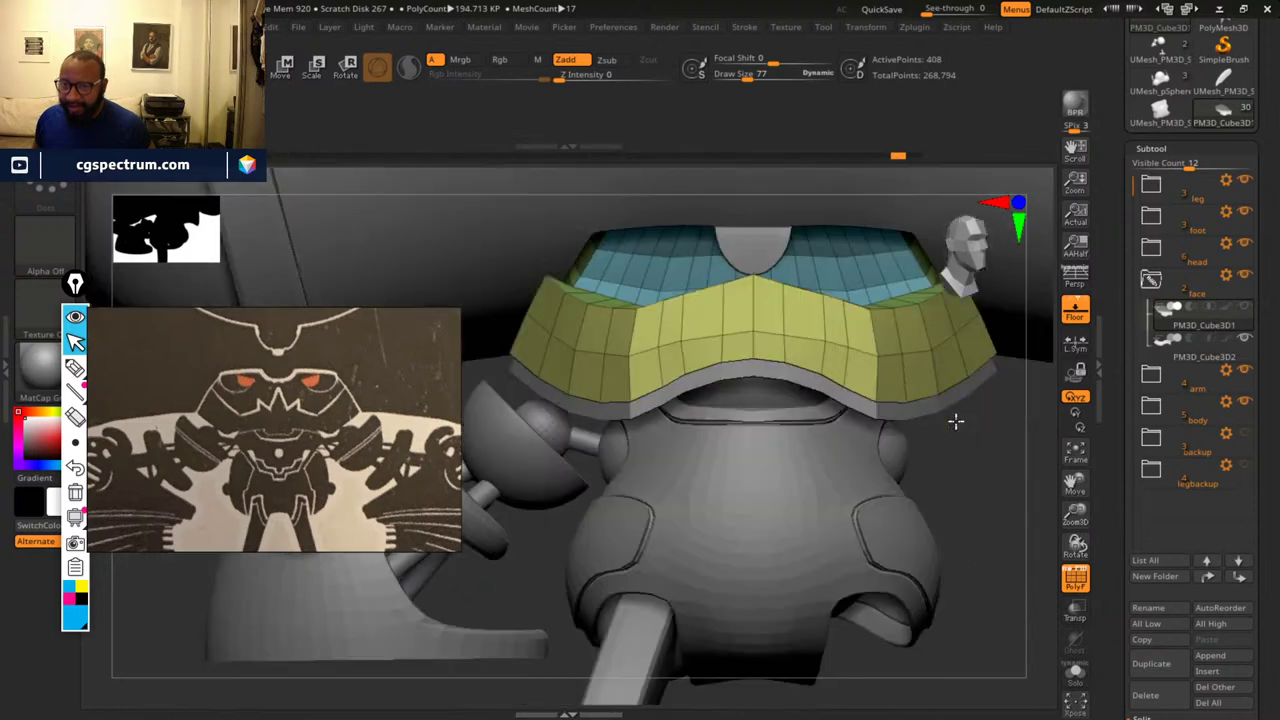
mouse_move(996, 500)
mouse_down()
mouse_move(909, 497)
mouse_move(1000, 497)
mouse_up()
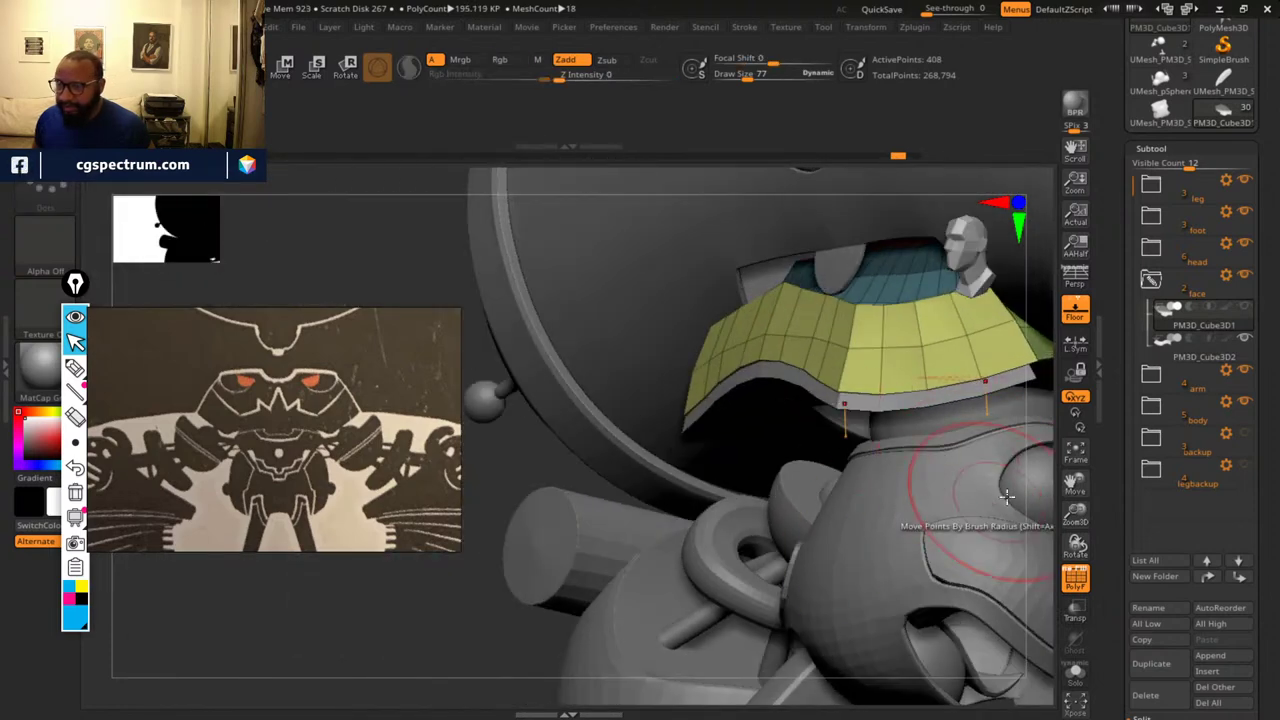
click(1199, 362)
drag(350, 564, 939, 468)
click(1244, 307)
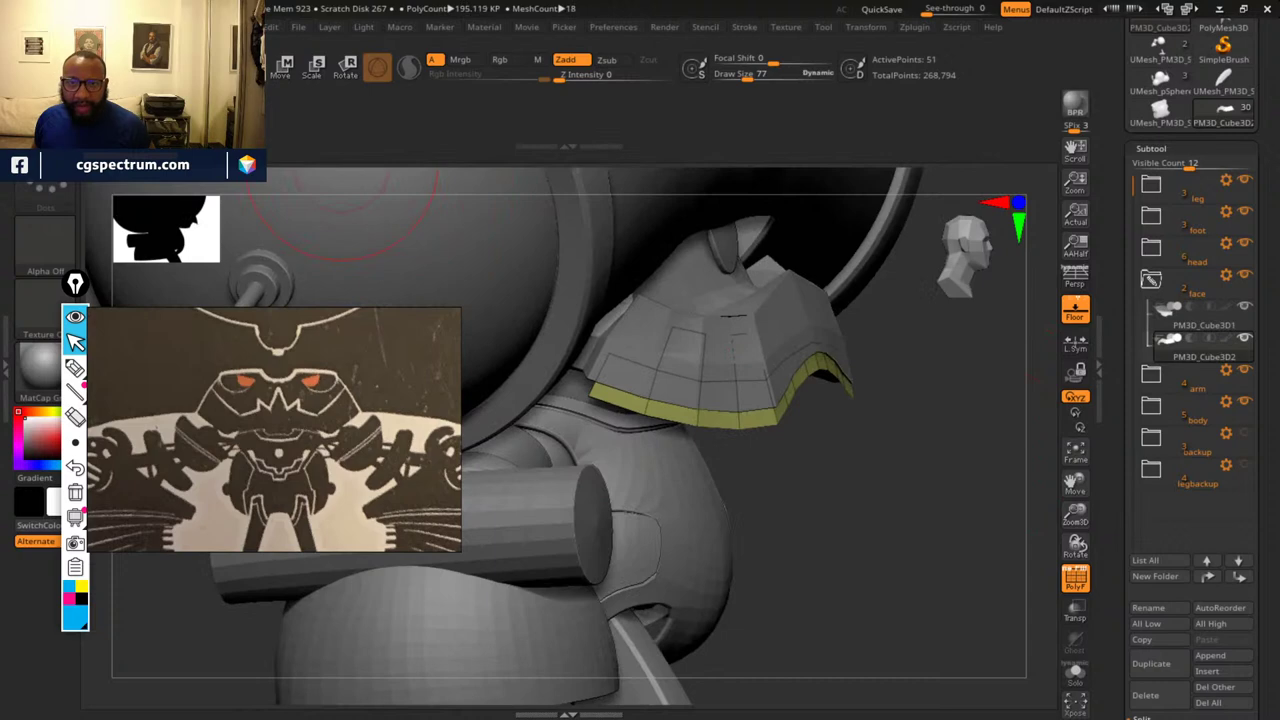
click(284, 66)
drag(808, 252, 811, 222)
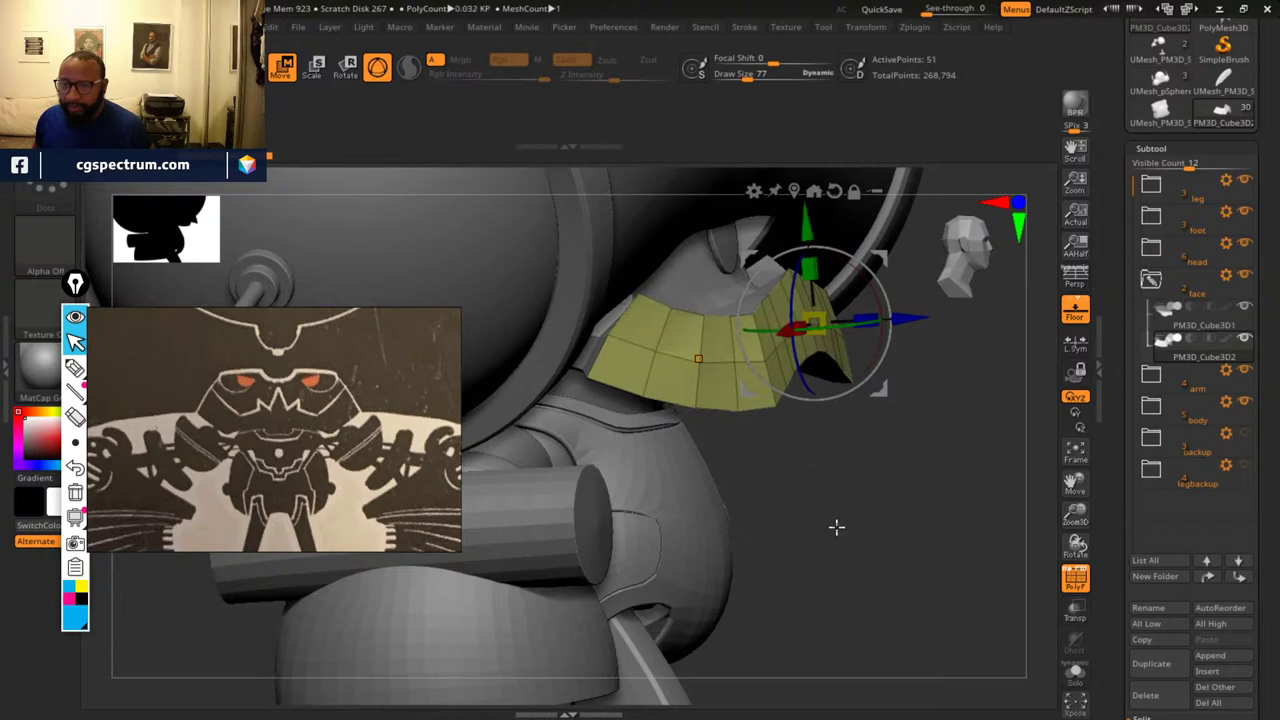
drag(836, 527, 904, 521)
drag(953, 521, 965, 519)
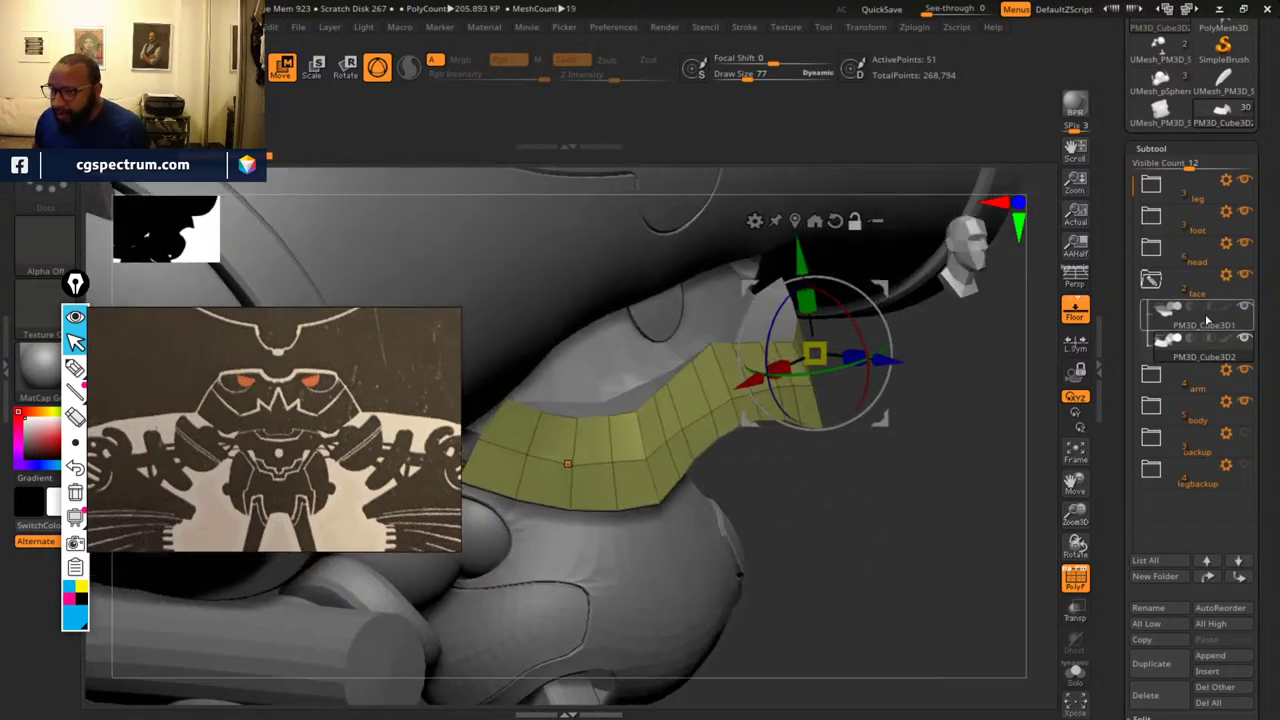
- Make the face plate mesh active with the separate band hidden, and set the ZModeler polygon action to Inflate with Polygroup All as target
click(1201, 328)
alt+drag(891, 503, 949, 534)
click(1245, 341)
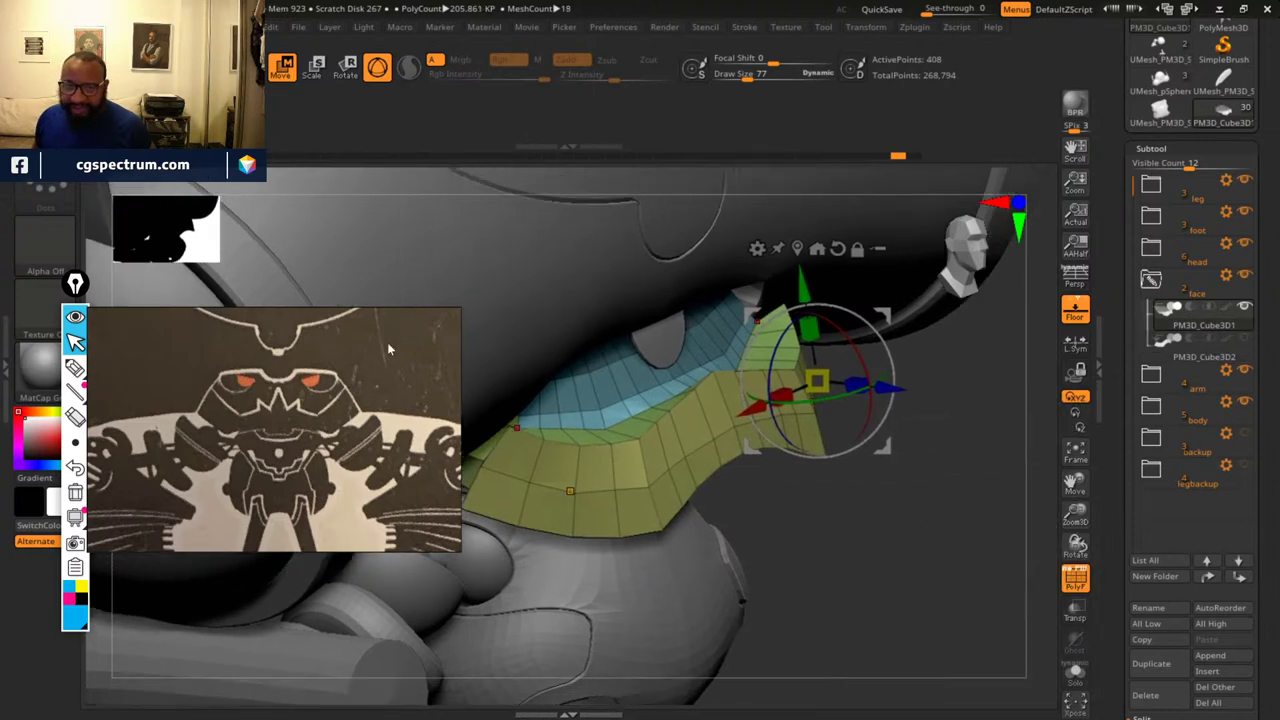
key(q)
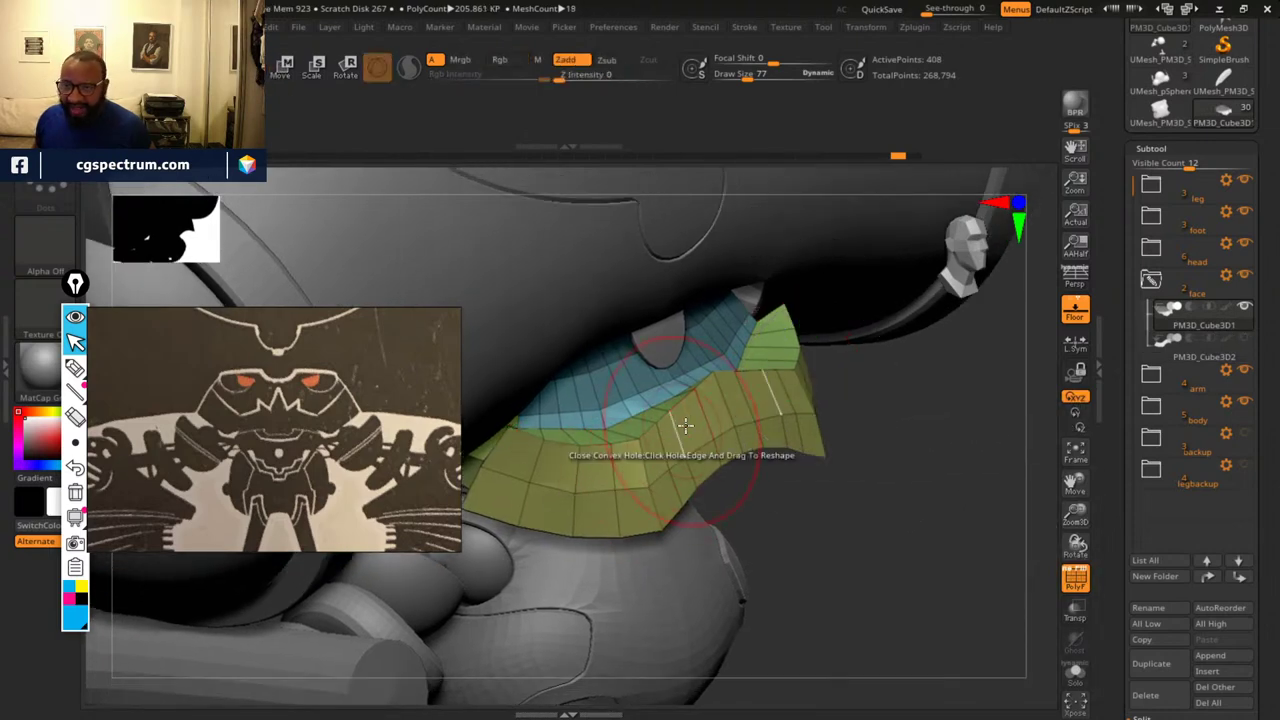
drag(853, 537, 689, 445)
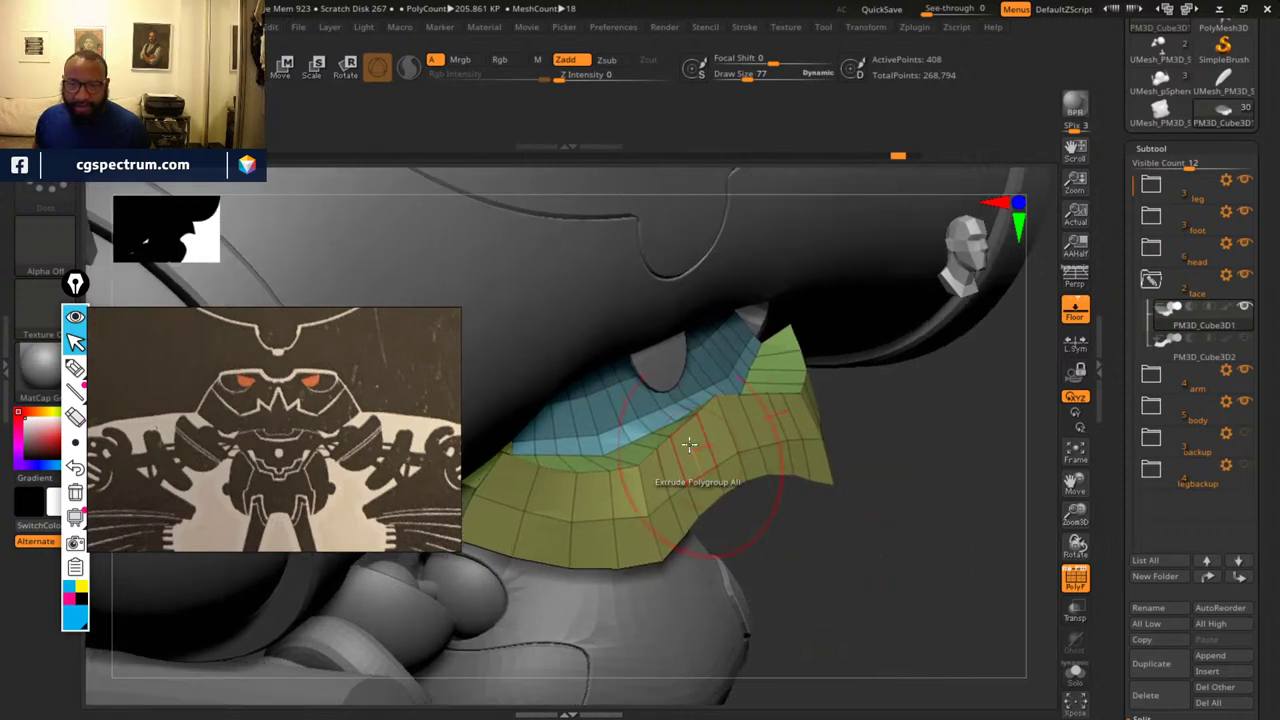
drag(877, 577, 617, 456)
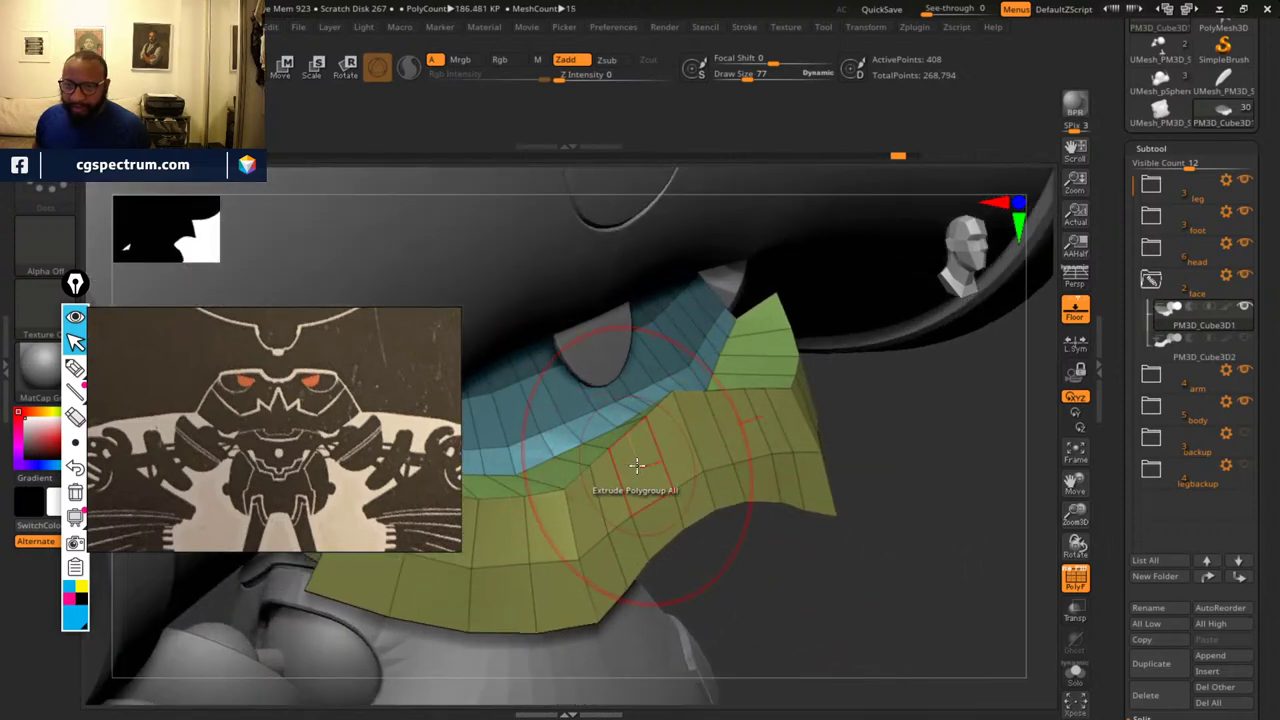
key(space)
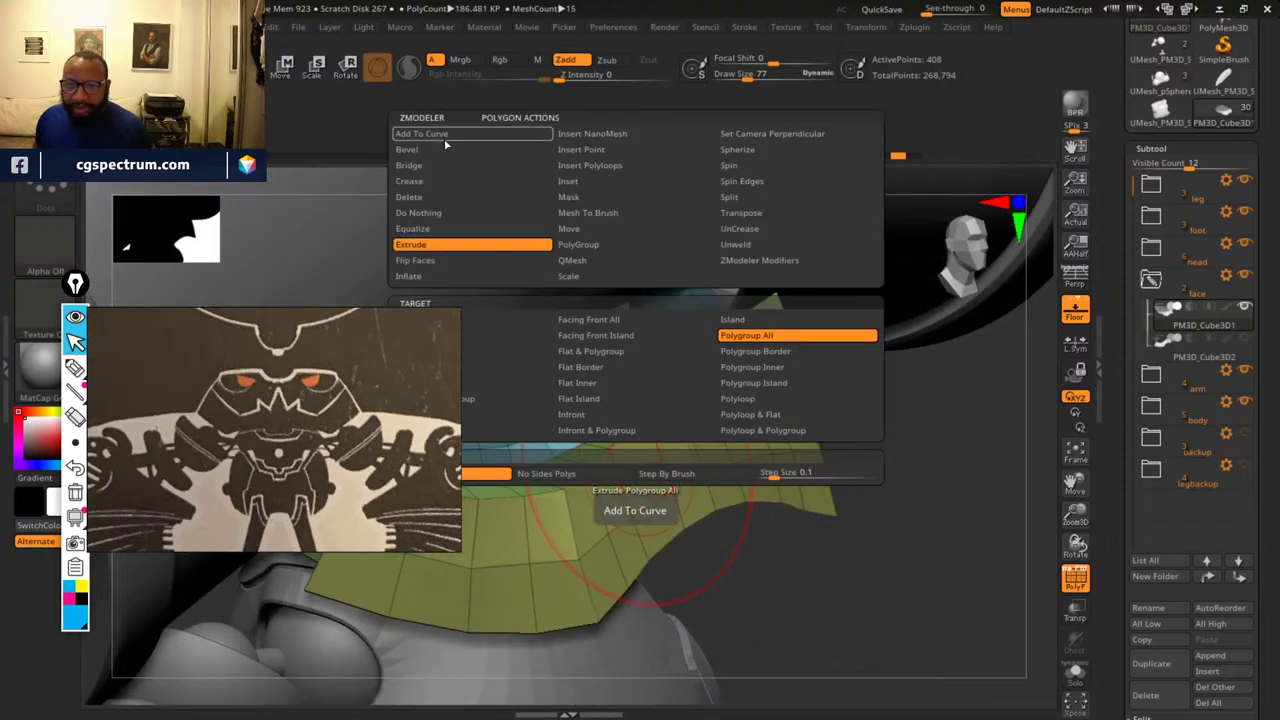
click(453, 278)
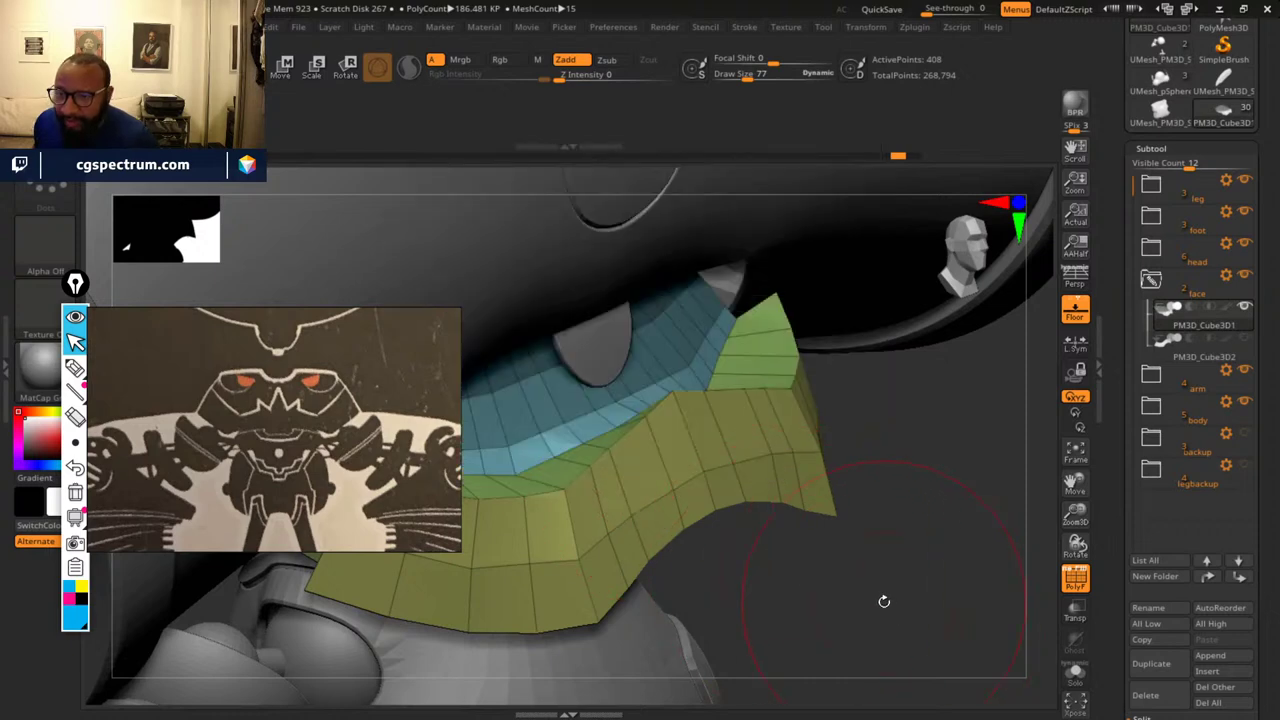
key(space)
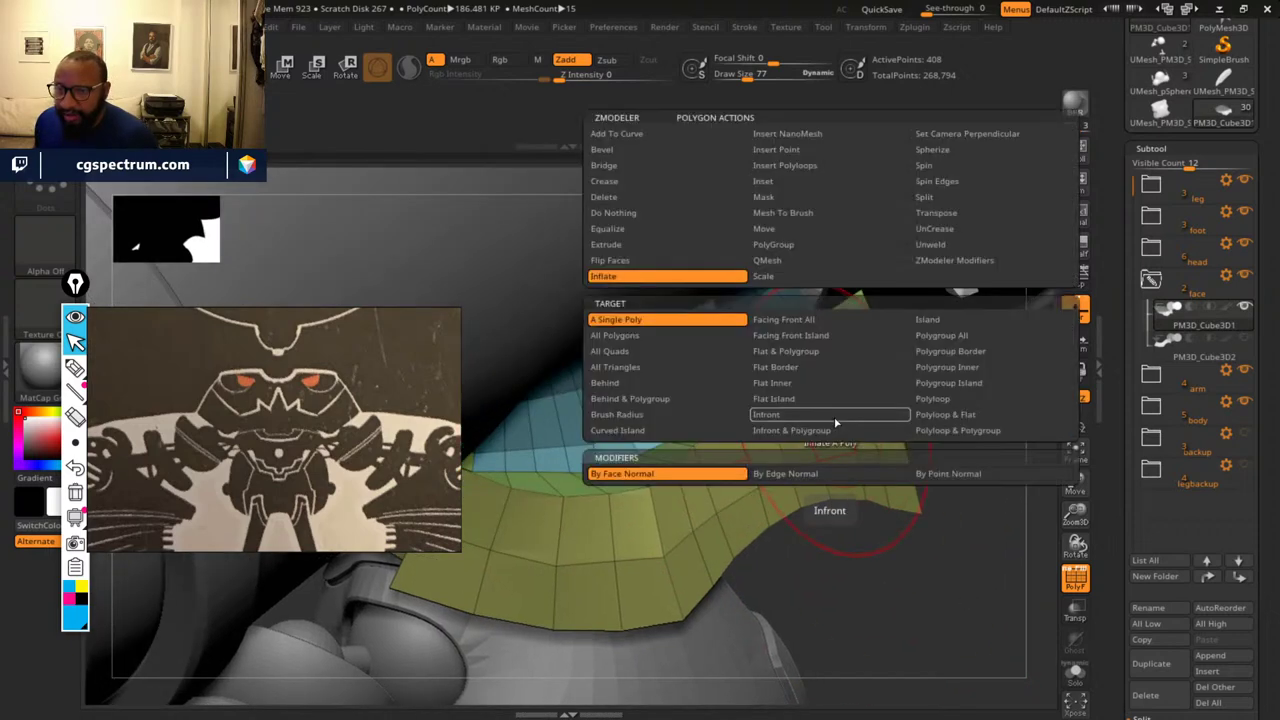
click(960, 336)
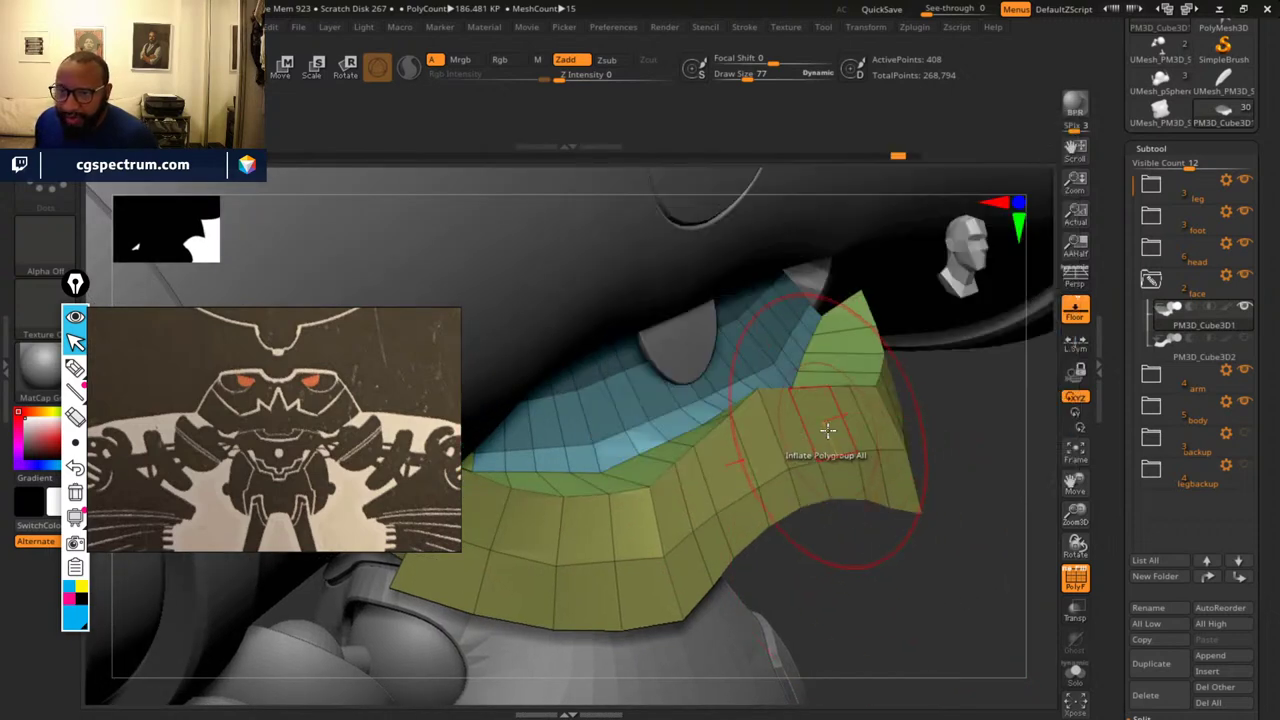
- Show the separate band again and inflate the face plate's lower-band polygroup inward to recess it behind the separate piece
click(1243, 340)
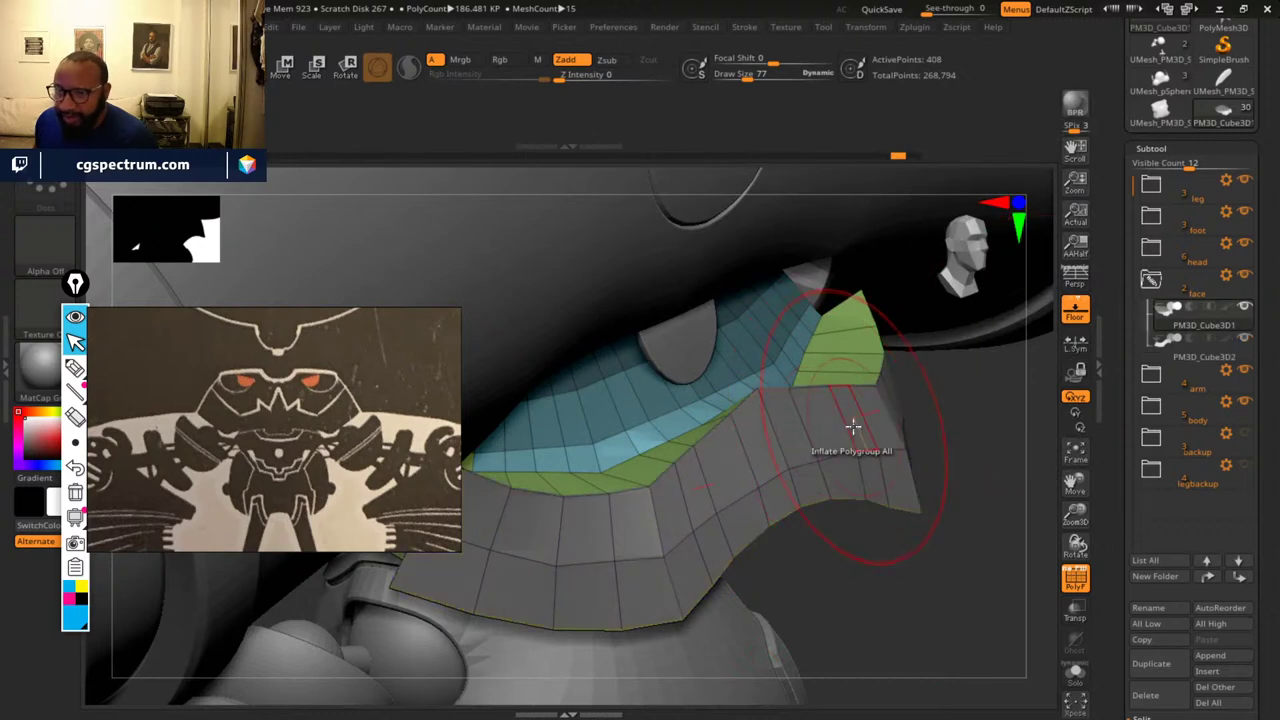
drag(829, 428, 815, 428)
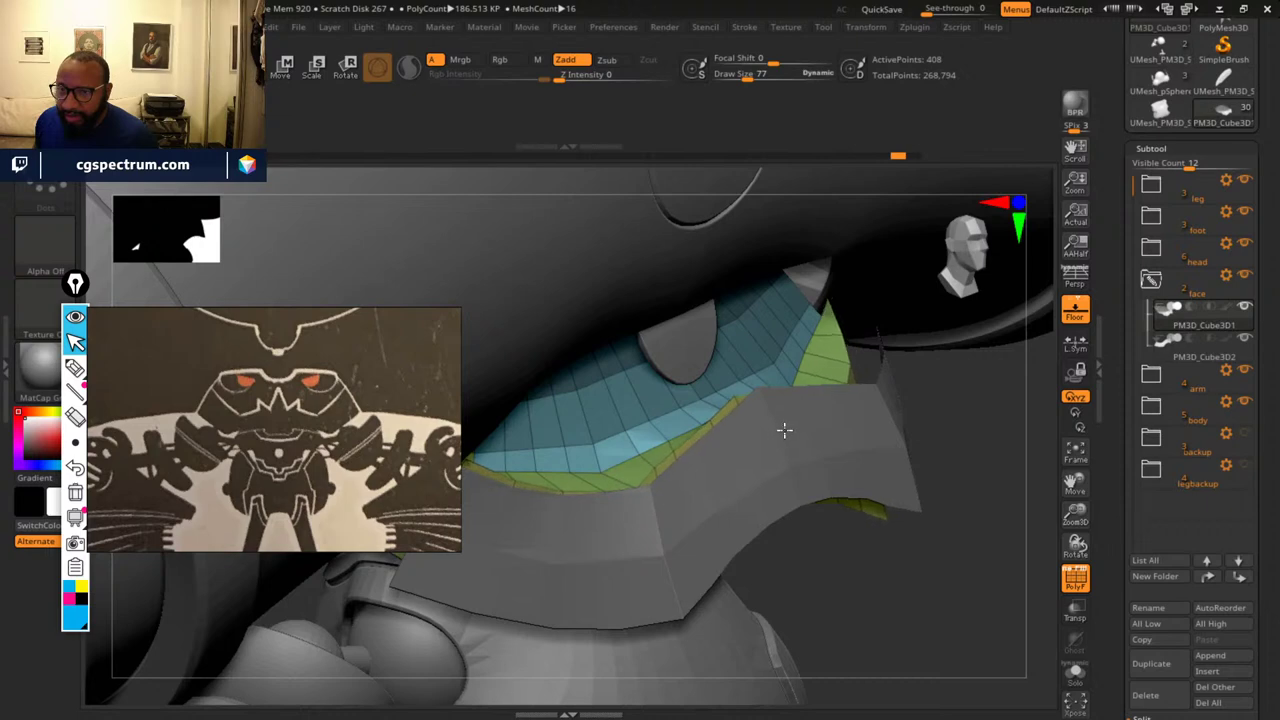
drag(918, 577, 1028, 357)
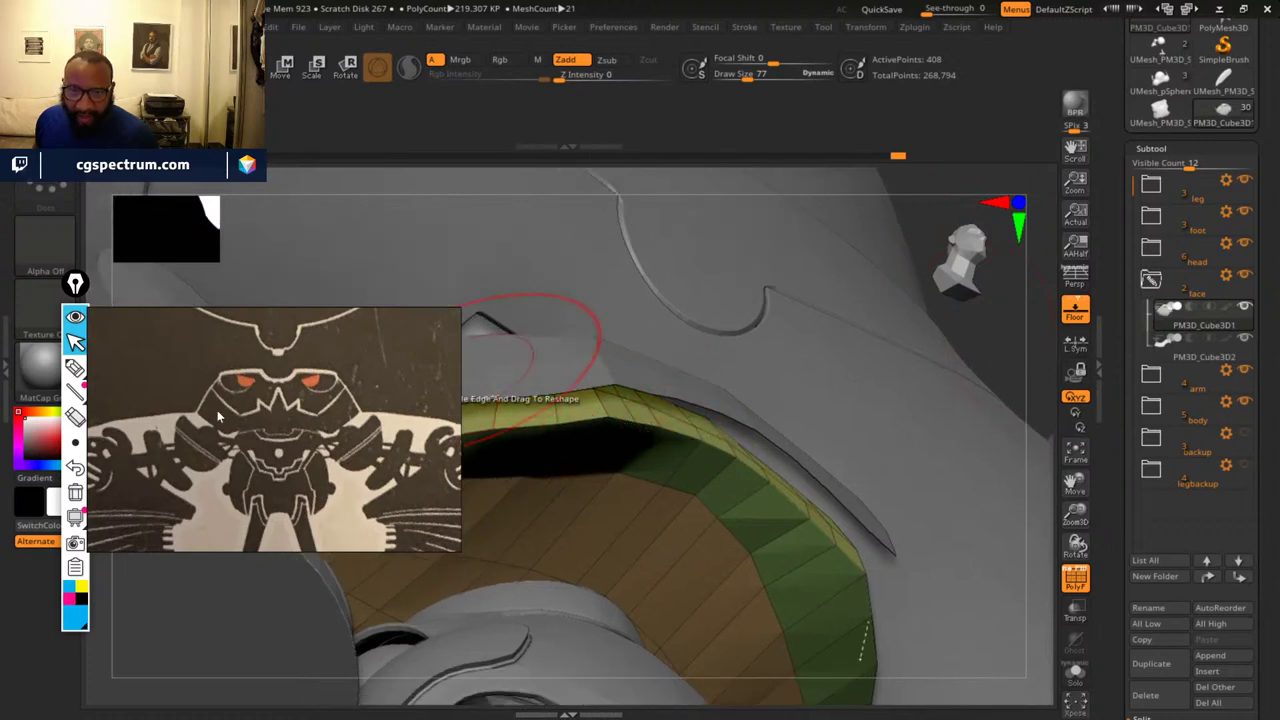
drag(675, 428, 682, 428)
alt+drag(994, 322, 834, 481)
- Make the separate front band active and extrude its whole polygroup with ZModeler to give the strip thickness
alt+click(789, 449)
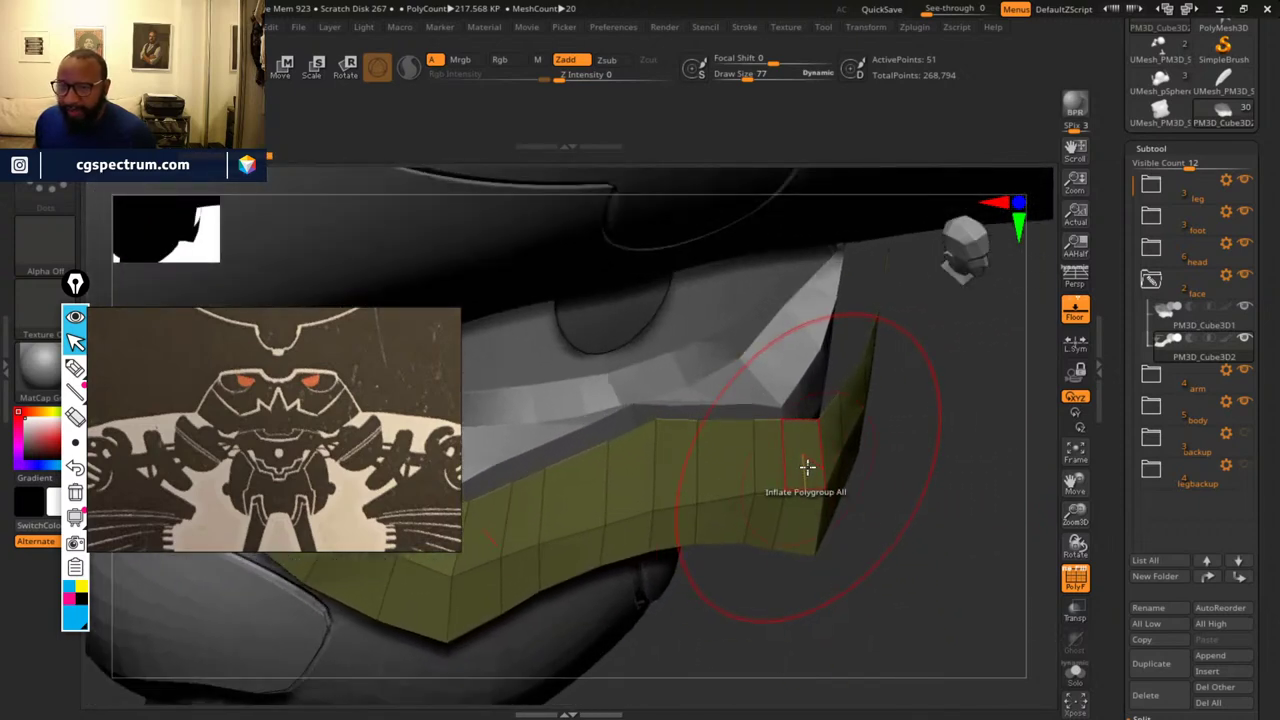
key(space)
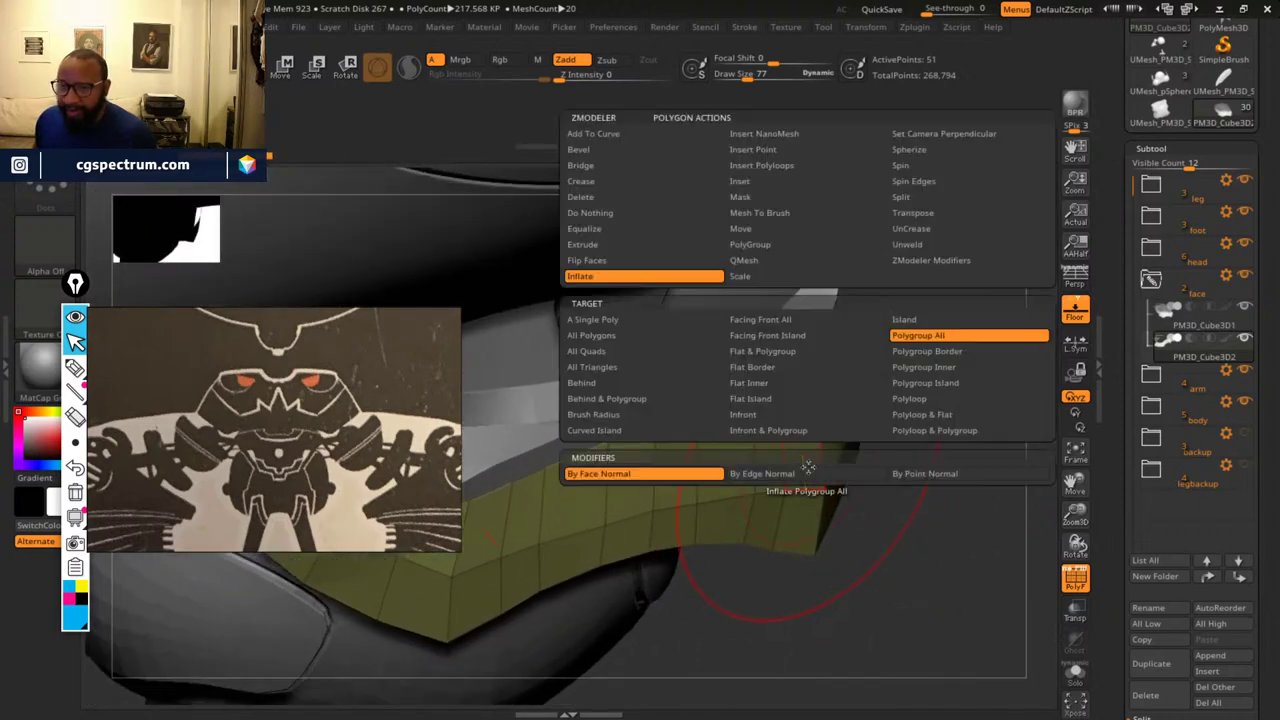
click(622, 245)
drag(880, 557, 755, 462)
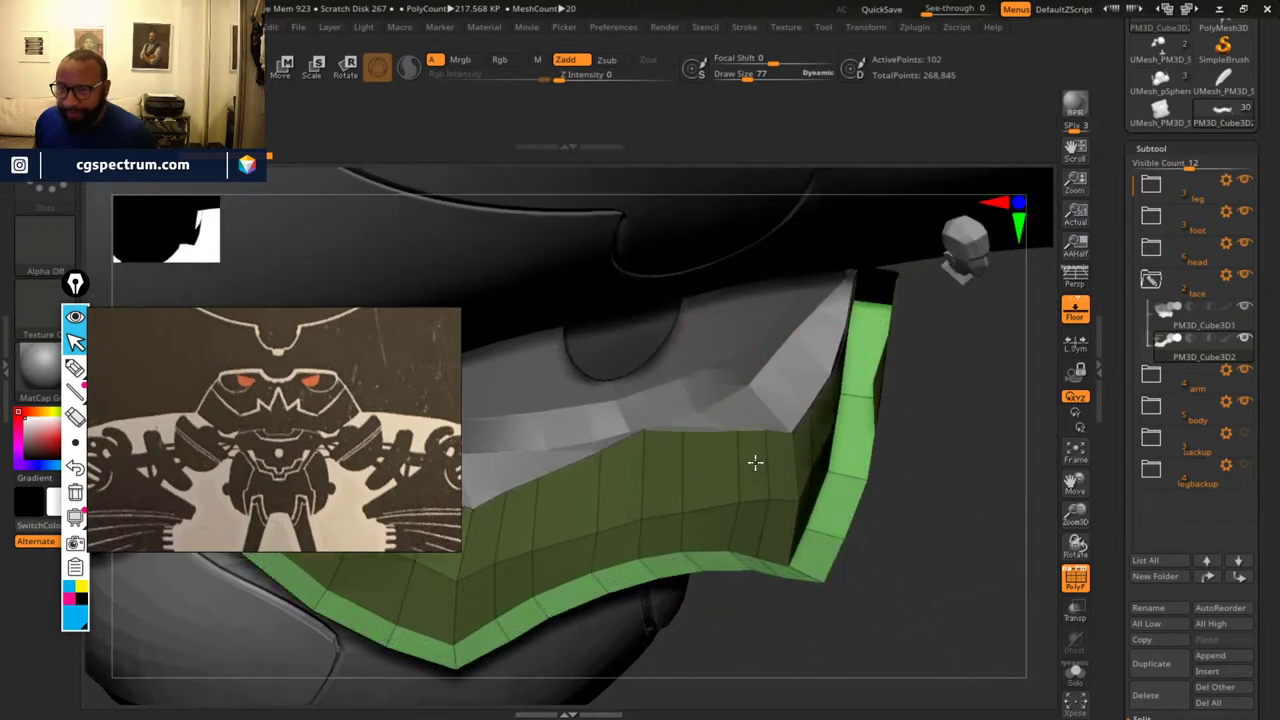
drag(927, 596, 920, 434)
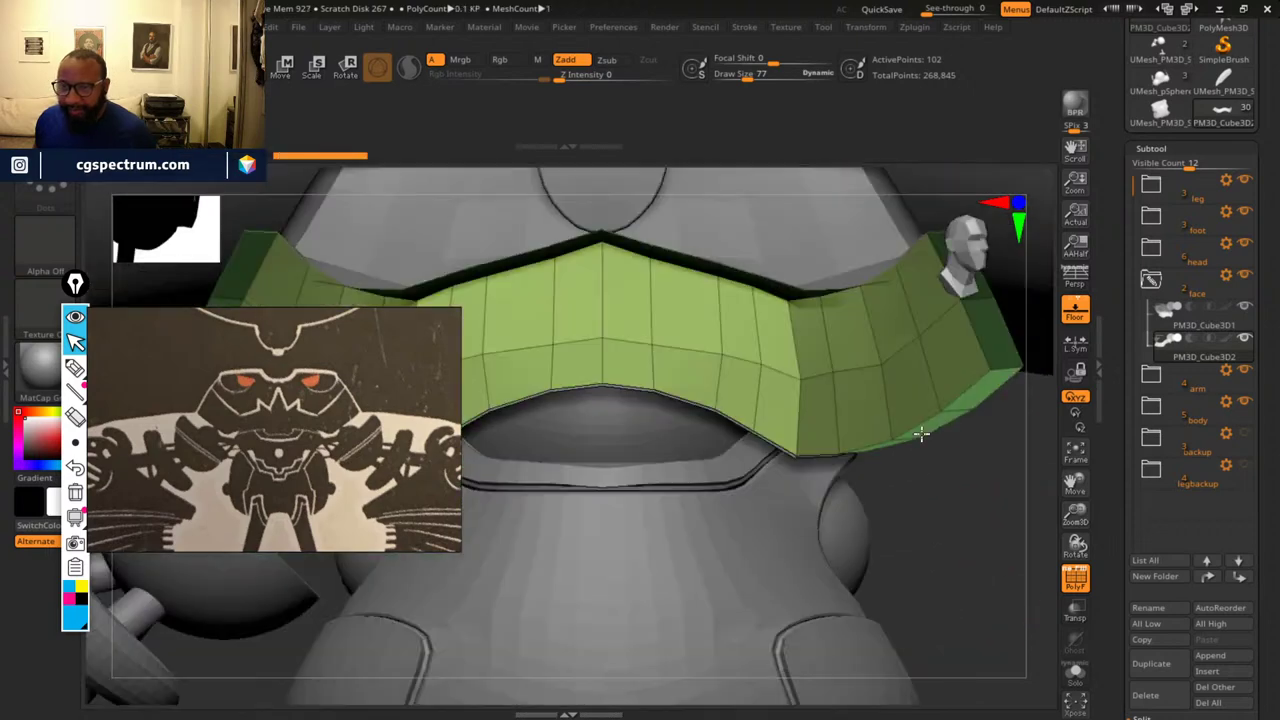
alt+drag(965, 577, 934, 474)
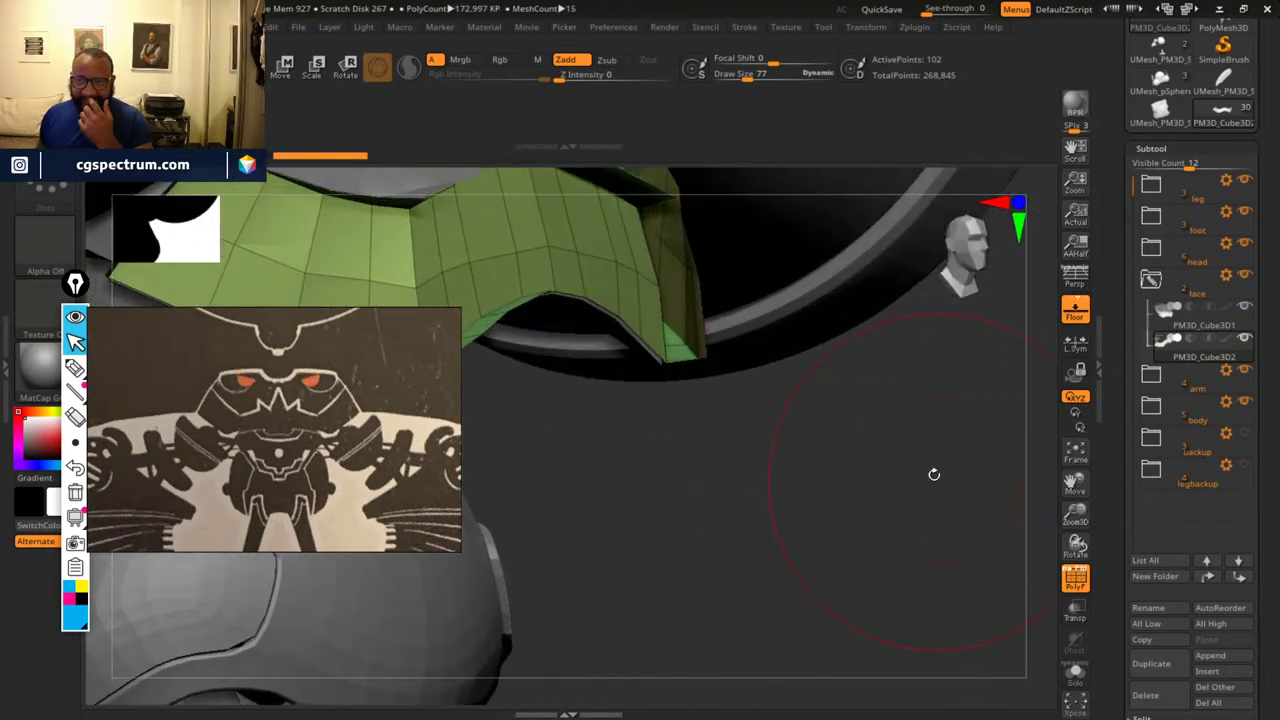
- Flip the normals of the extruded front band in its display properties
drag(1269, 566, 1253, 350)
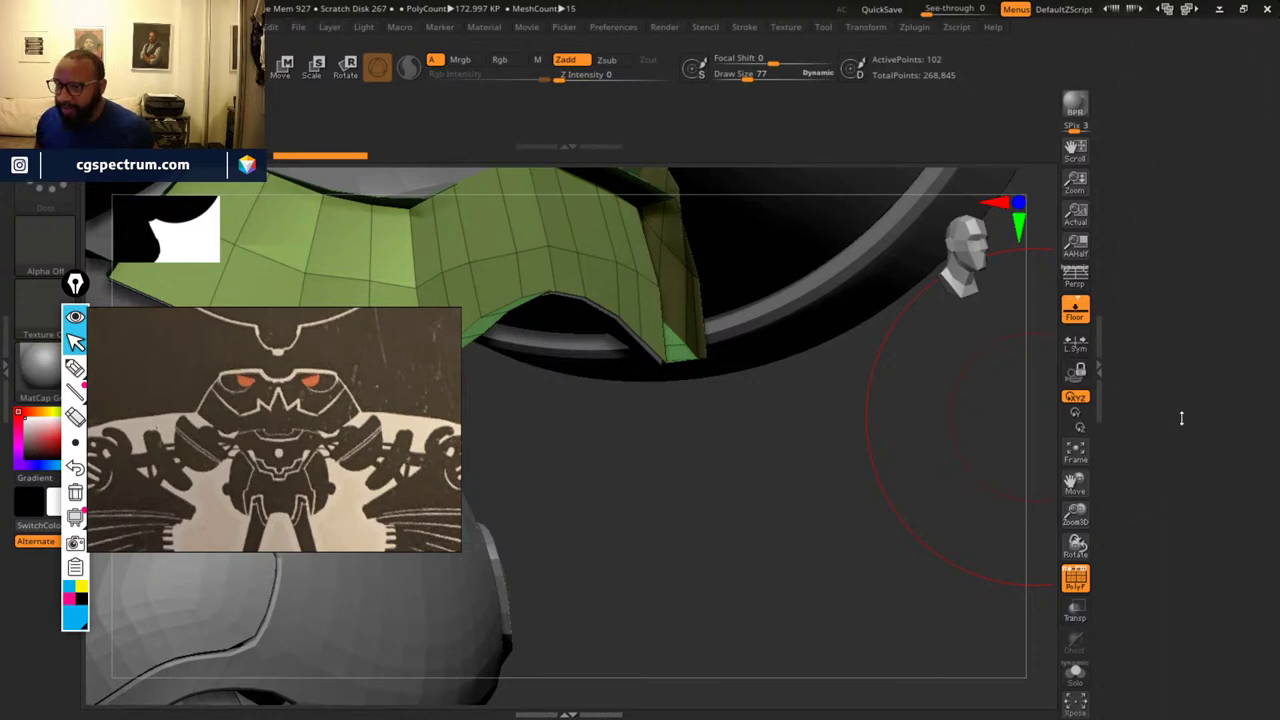
click(1181, 417)
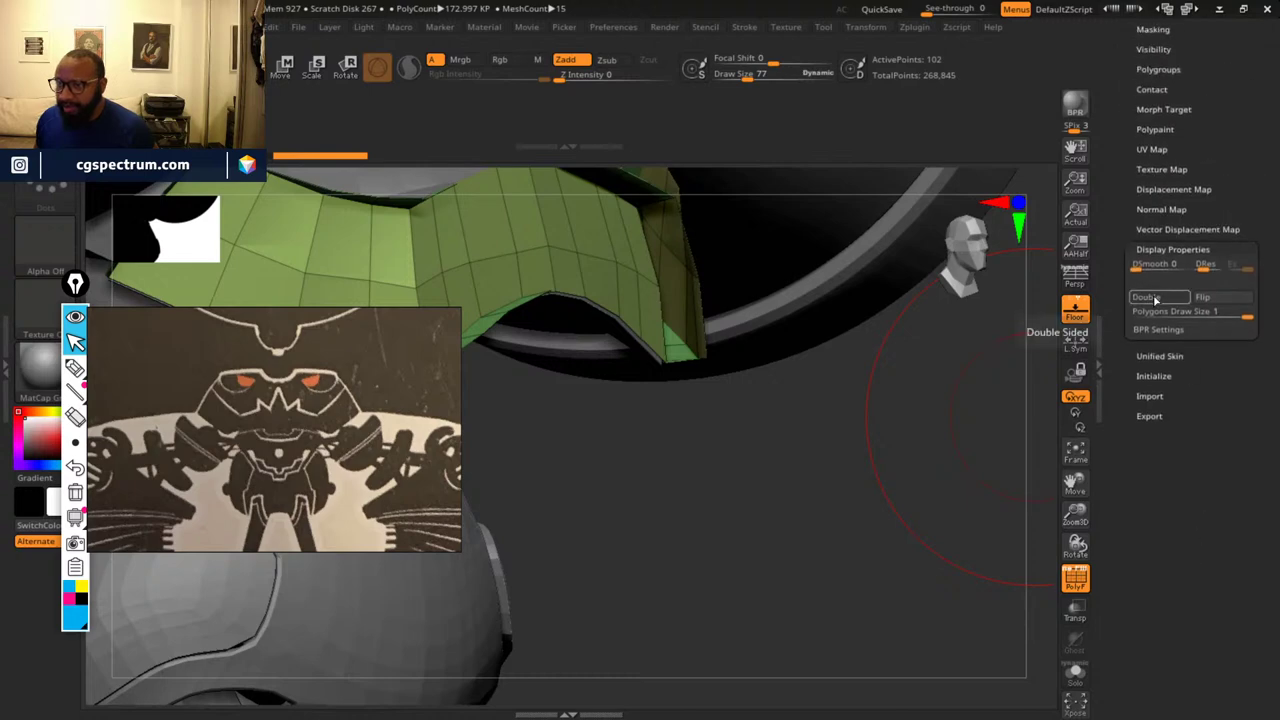
click(1156, 298)
click(1155, 300)
click(1223, 298)
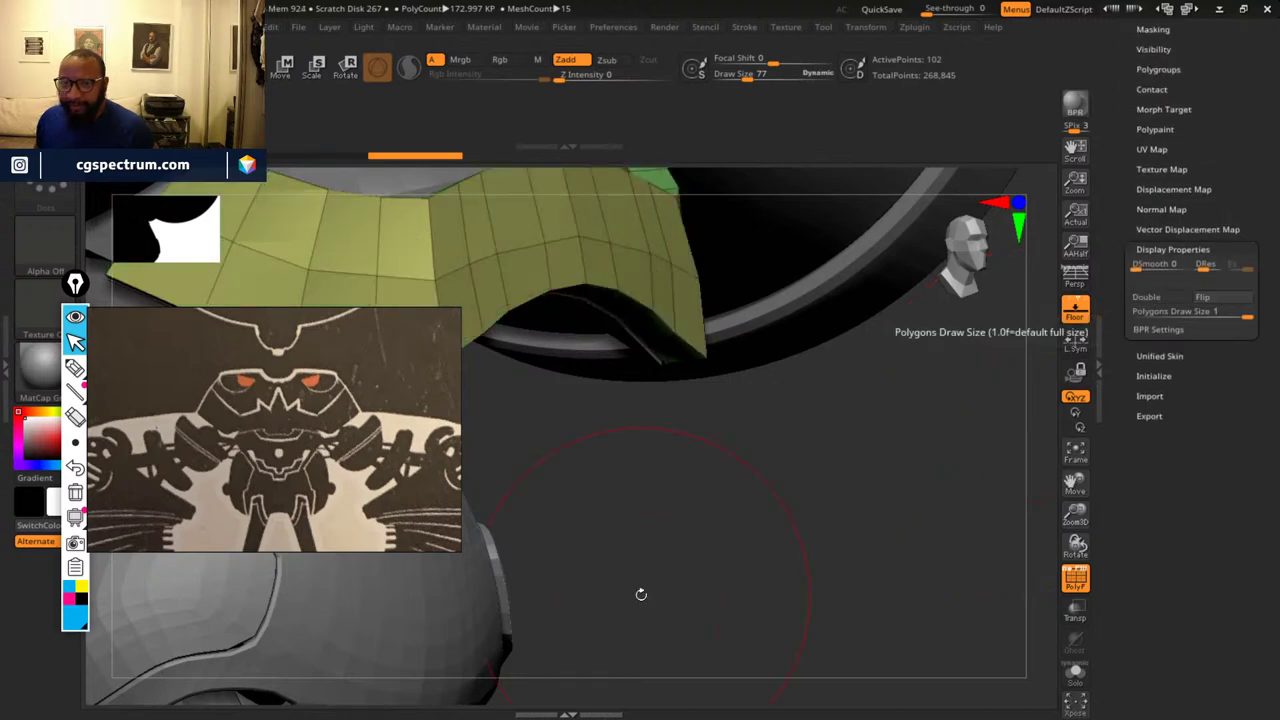
mouse_move(640, 594)
mouse_down()
mouse_move(786, 617)
mouse_move(698, 591)
mouse_move(906, 629)
mouse_move(763, 643)
mouse_move(826, 617)
mouse_move(900, 648)
mouse_up()
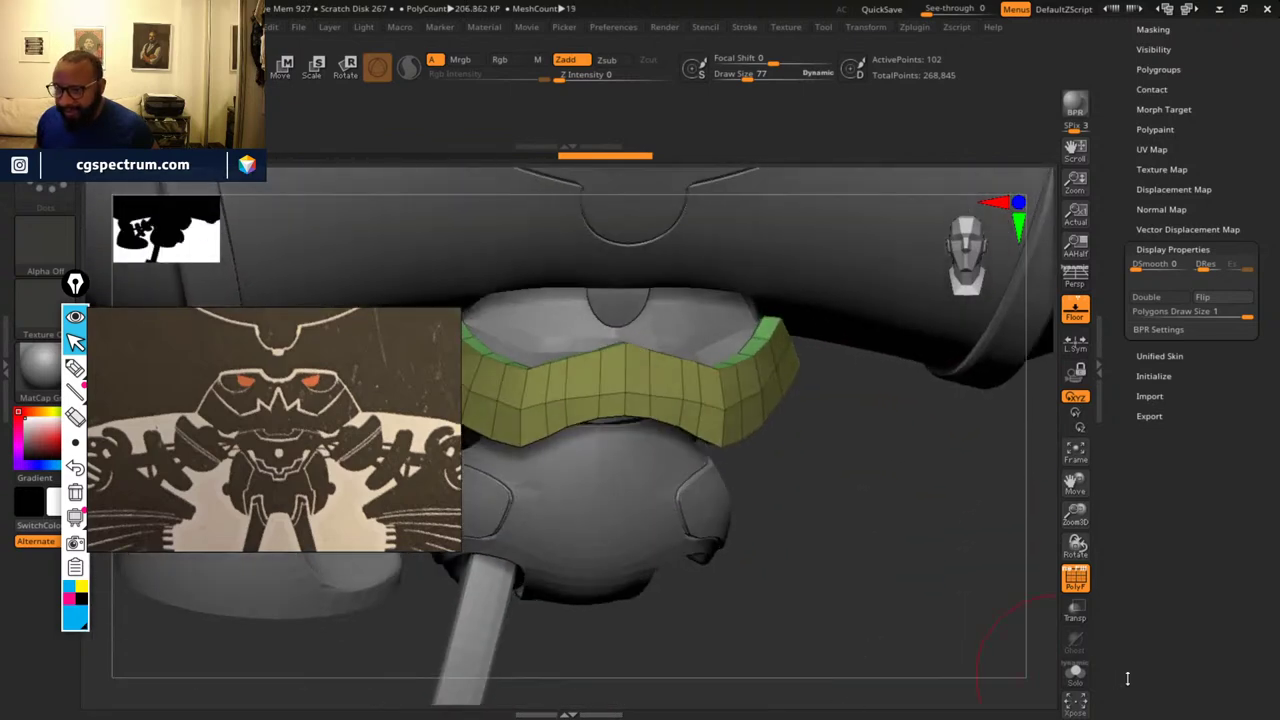
- Isolate the front band in Solo mode and examine its edges and thickness from the front, top and side
click(1075, 675)
drag(931, 554, 875, 532)
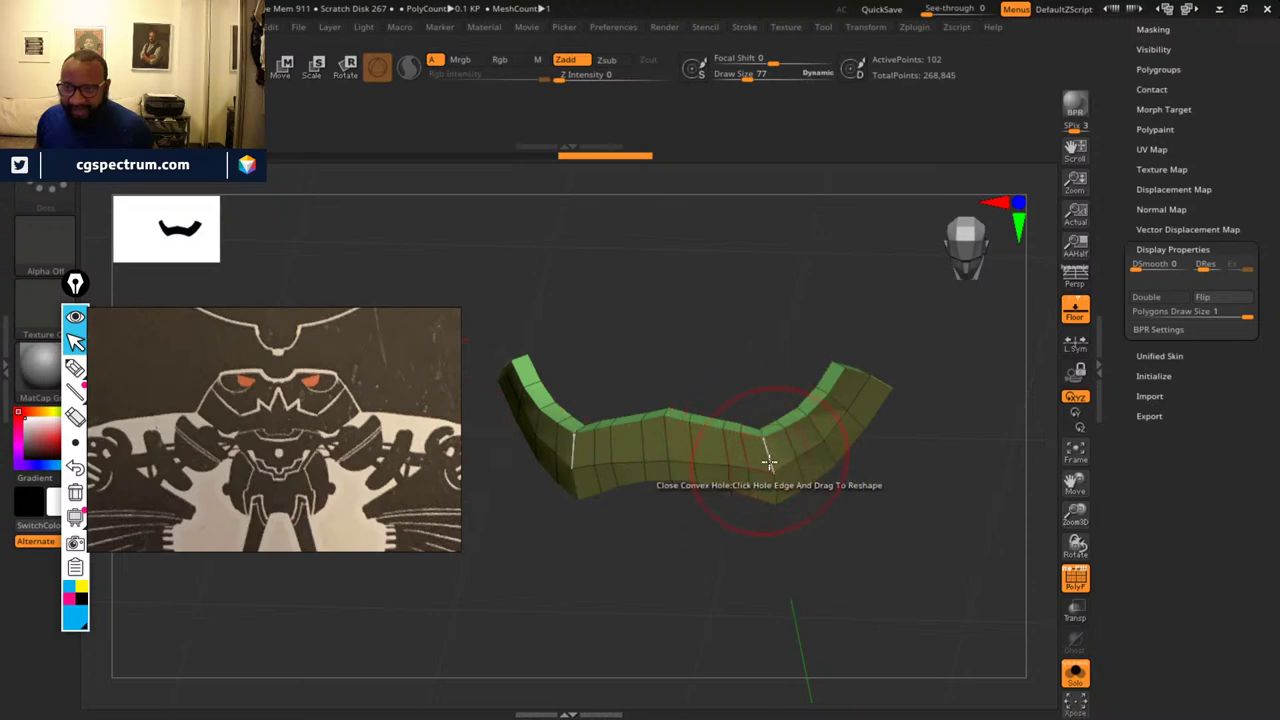
drag(722, 590, 710, 340)
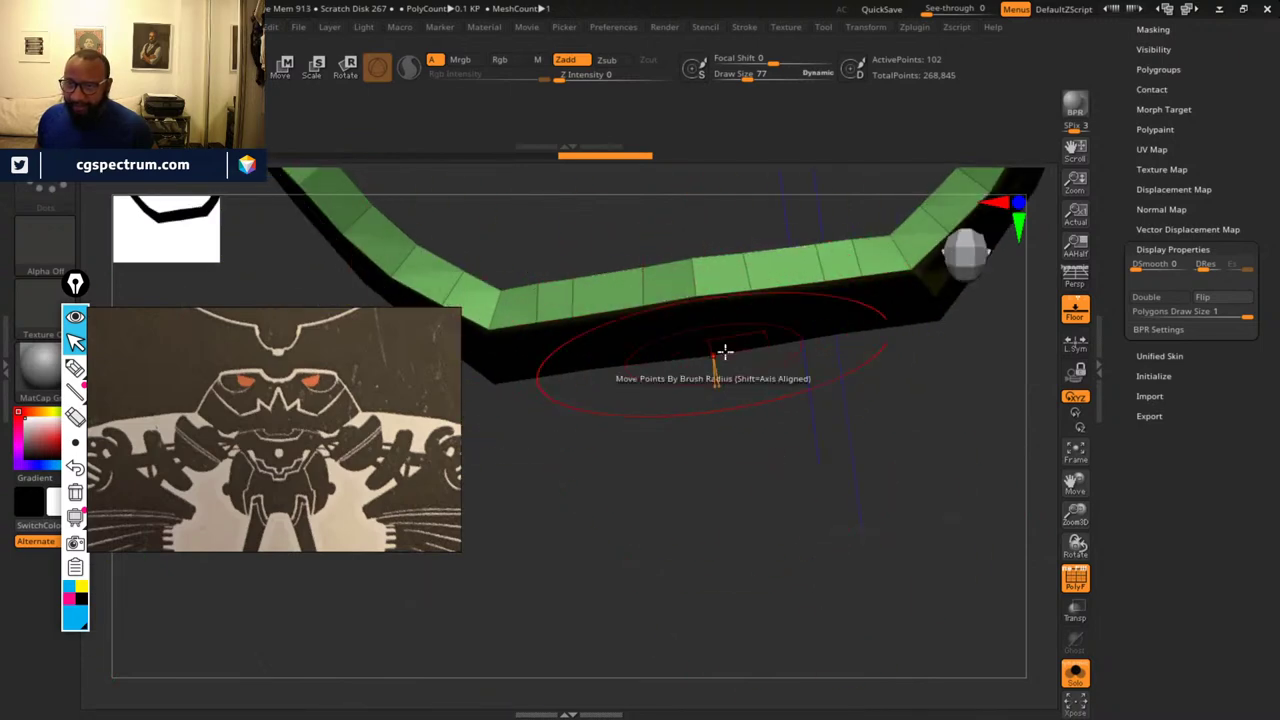
alt+drag(919, 486, 850, 560)
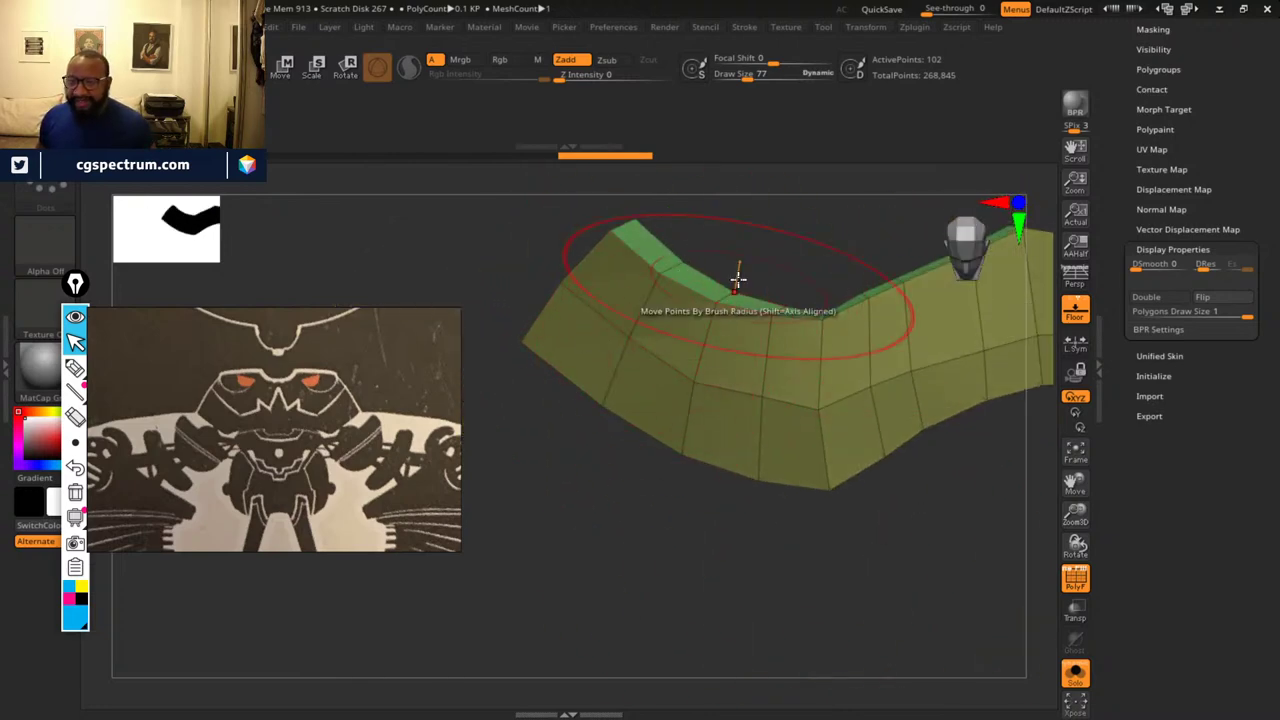
drag(796, 237, 785, 220)
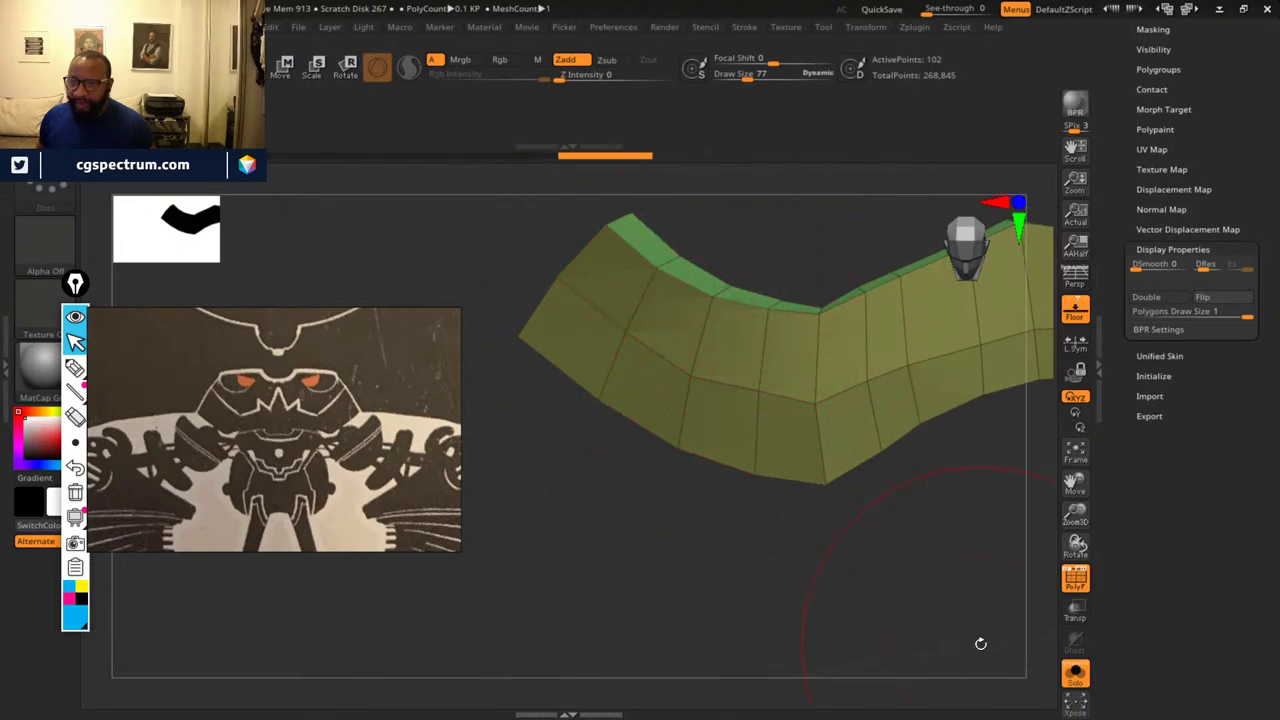
drag(980, 644, 800, 449)
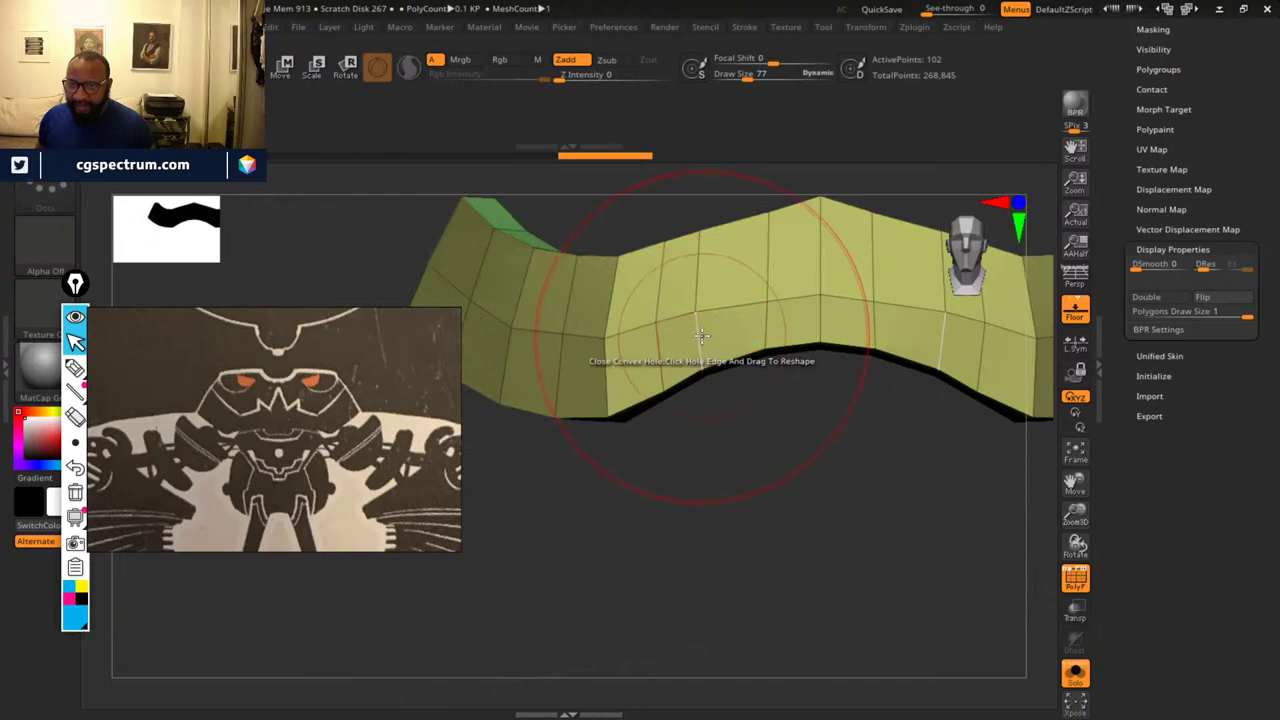
- Try deleting a complete vertical edge loop on the front band with ZModeler's Delete EdgeLoop Complete edge action, and undo the deletion
key(space)
click(560, 357)
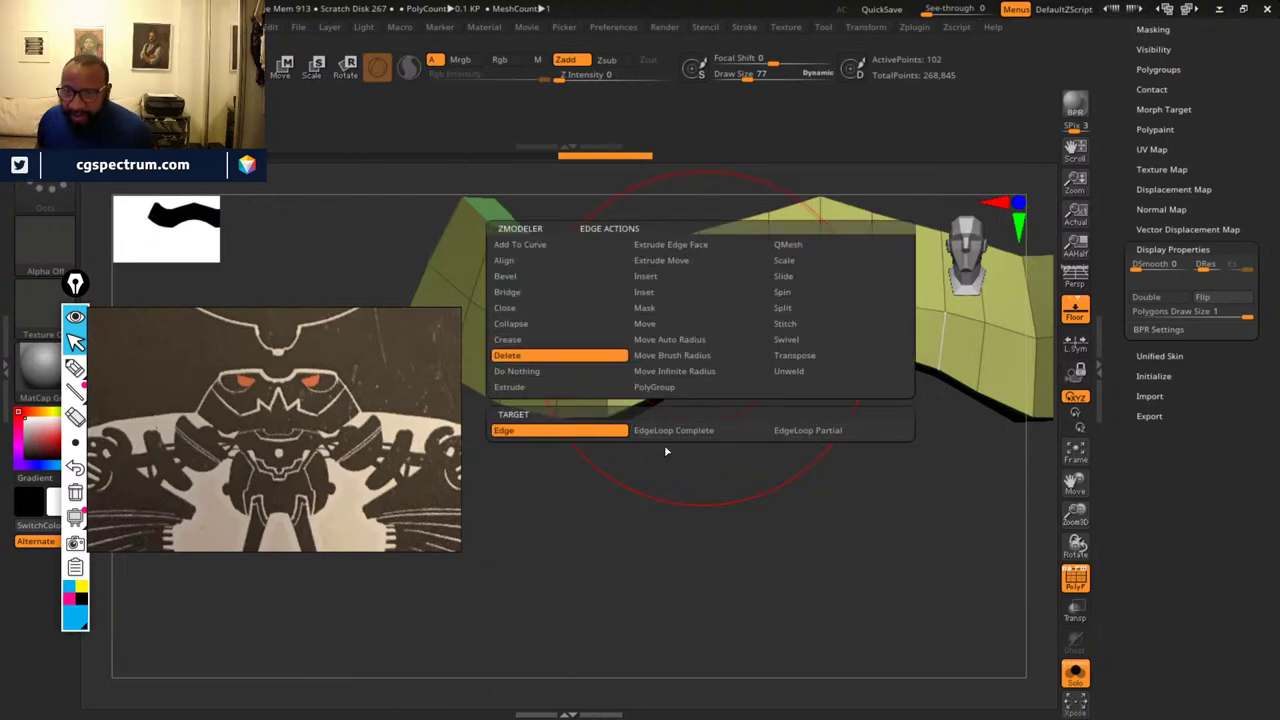
click(672, 430)
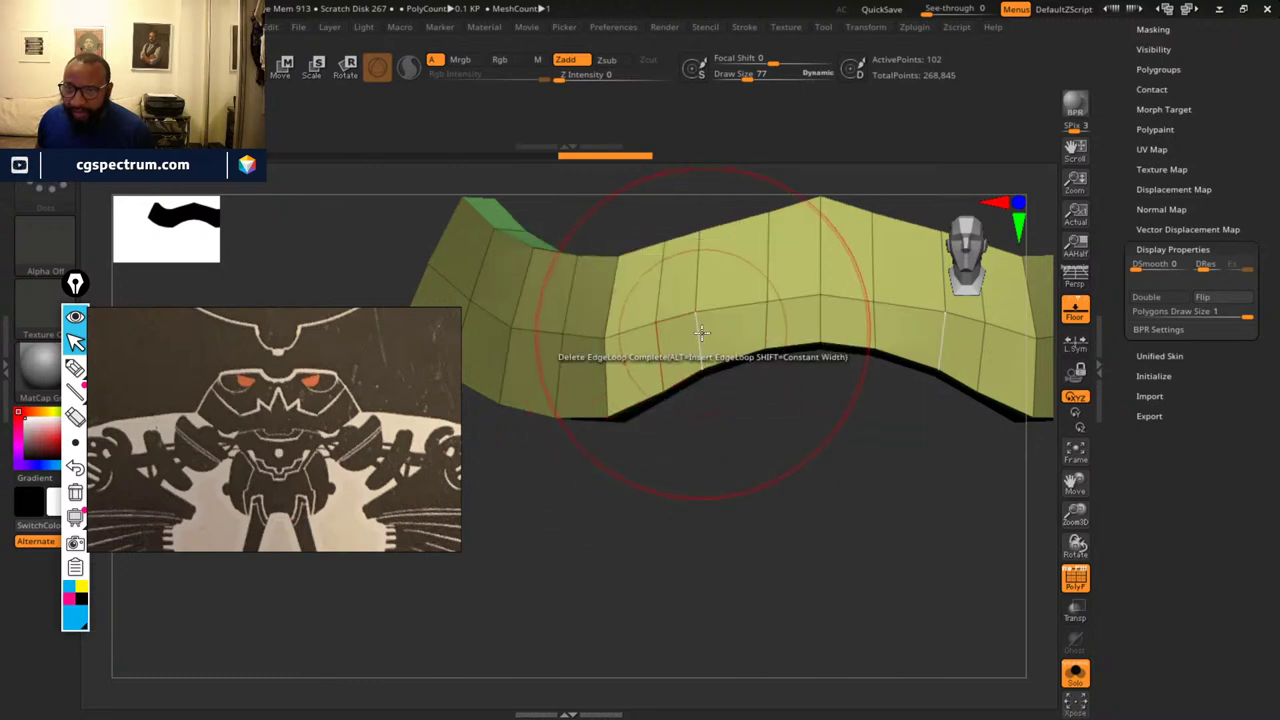
click(702, 333)
mouse_move(829, 457)
mouse_down()
mouse_move(771, 491)
mouse_move(871, 497)
mouse_move(772, 536)
mouse_move(763, 660)
mouse_move(826, 520)
mouse_move(800, 522)
mouse_move(802, 477)
mouse_move(814, 477)
mouse_up()
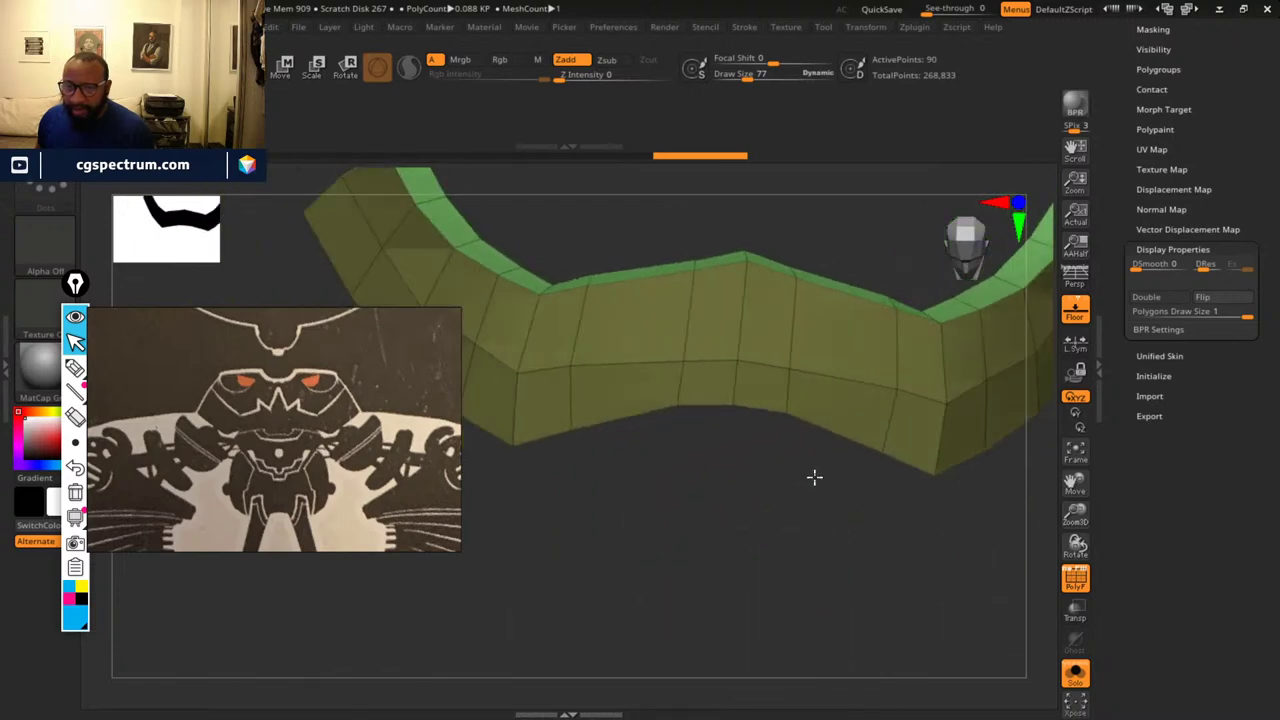
alt+drag(700, 478, 852, 491)
key(ctrl+z)
key(ctrl)
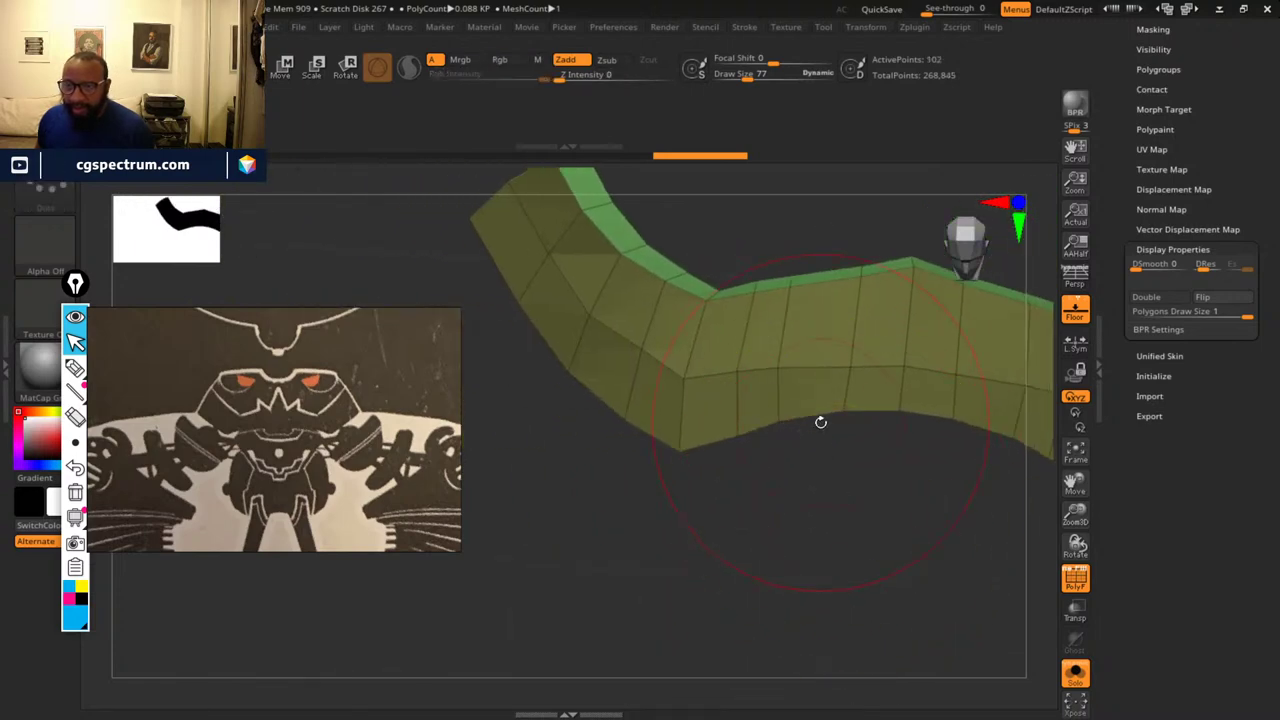
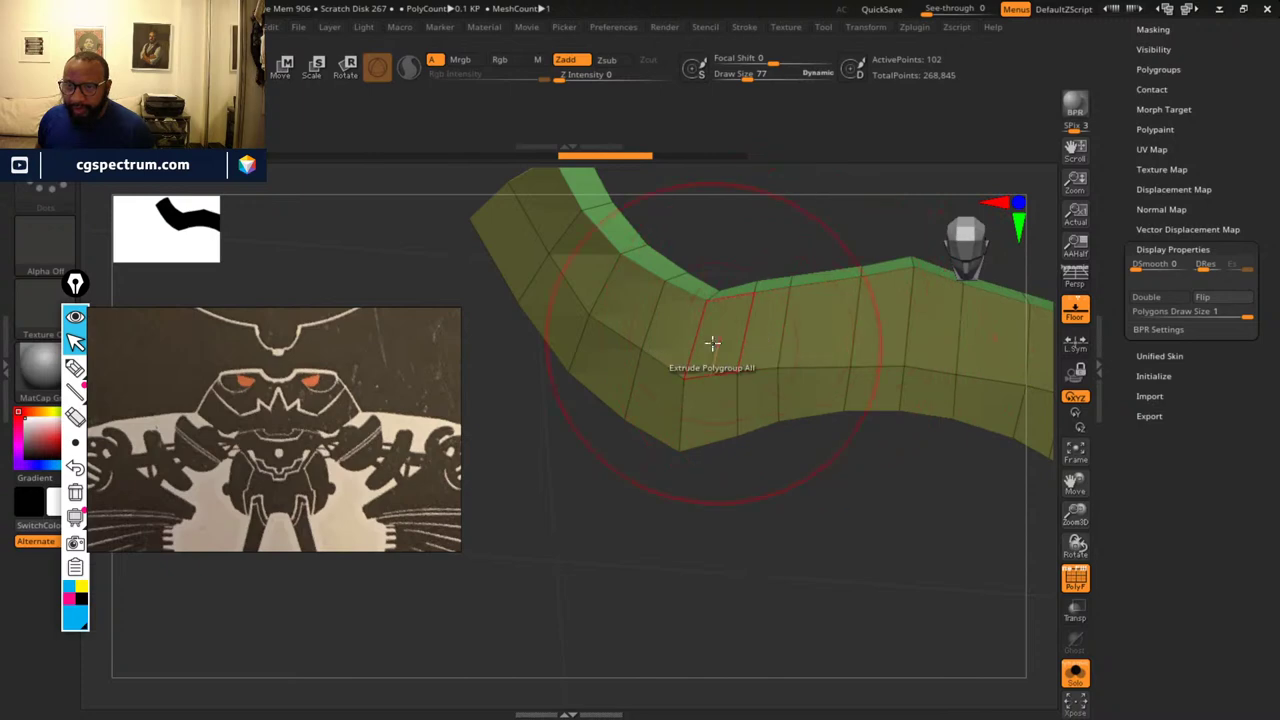
- Slide the vertical edge loops beside the front band's centre to even their spacing, using ZModeler's Slide action targeting EdgeLoop Complete
alt+drag(781, 535, 728, 566)
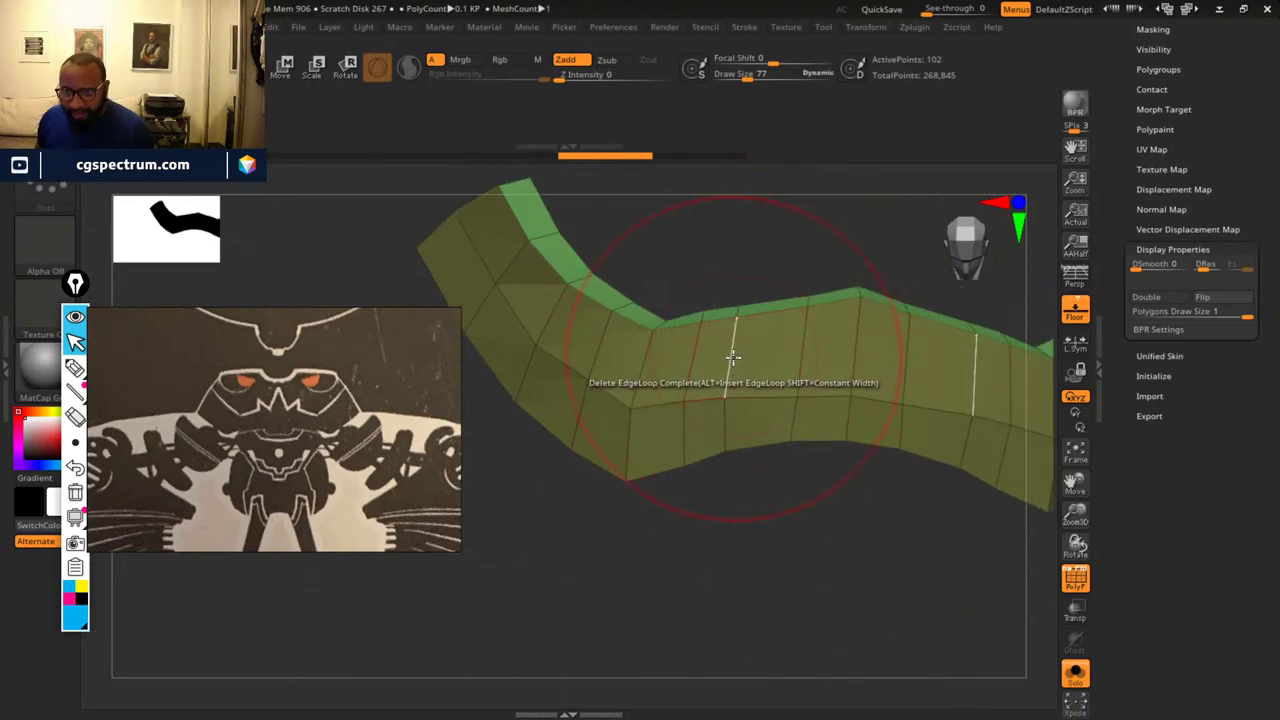
key(space)
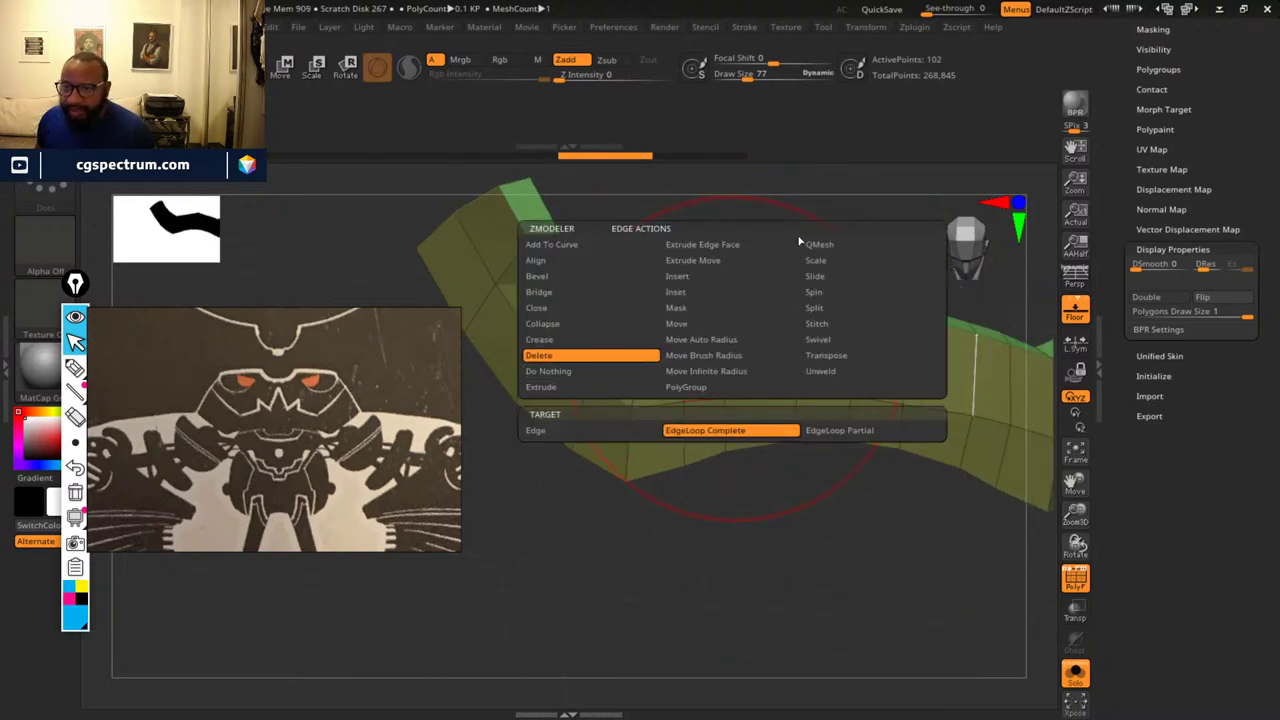
click(836, 275)
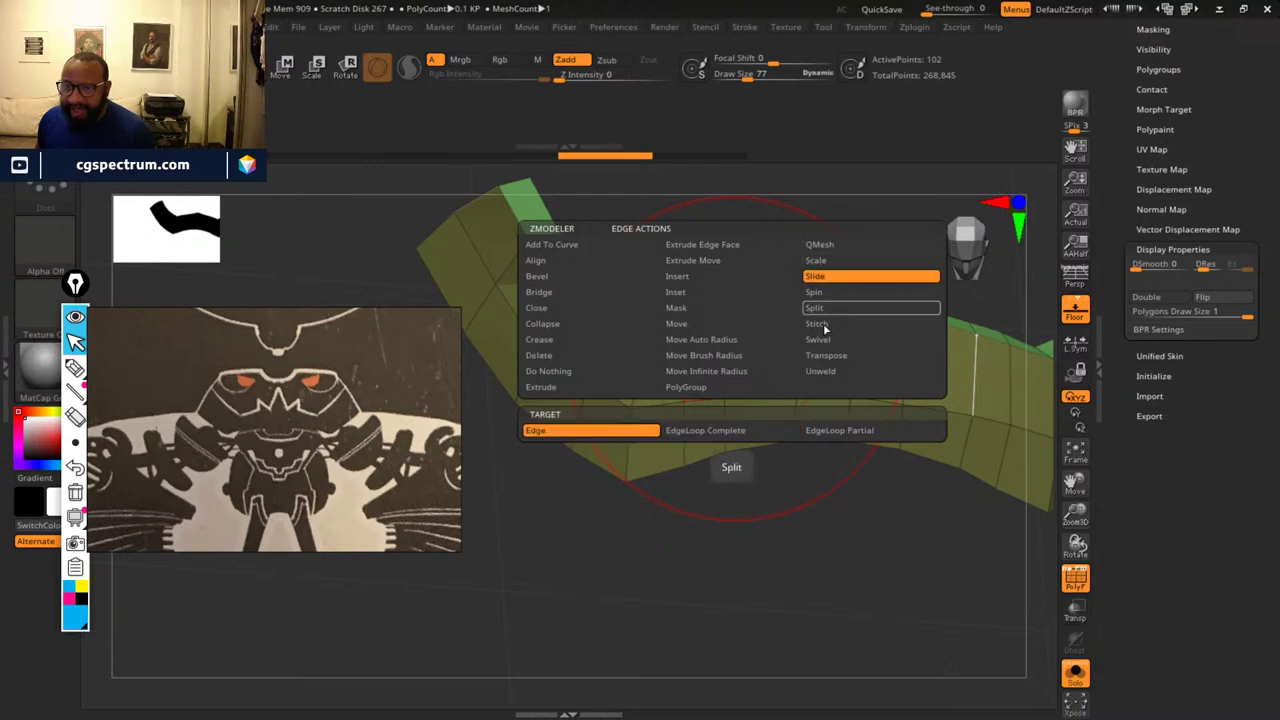
click(746, 430)
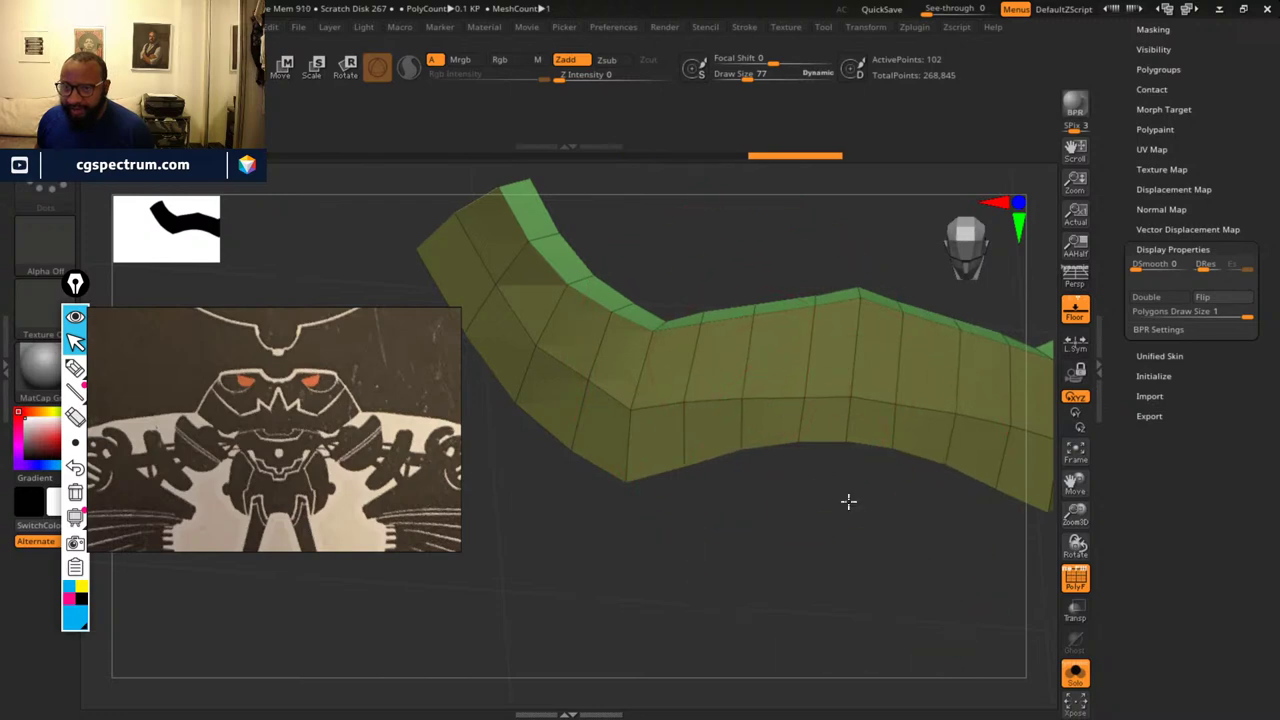
- Hide the band's front and back faces so only its thin green rim shows, and enable Double in its display properties
drag(846, 503, 716, 554)
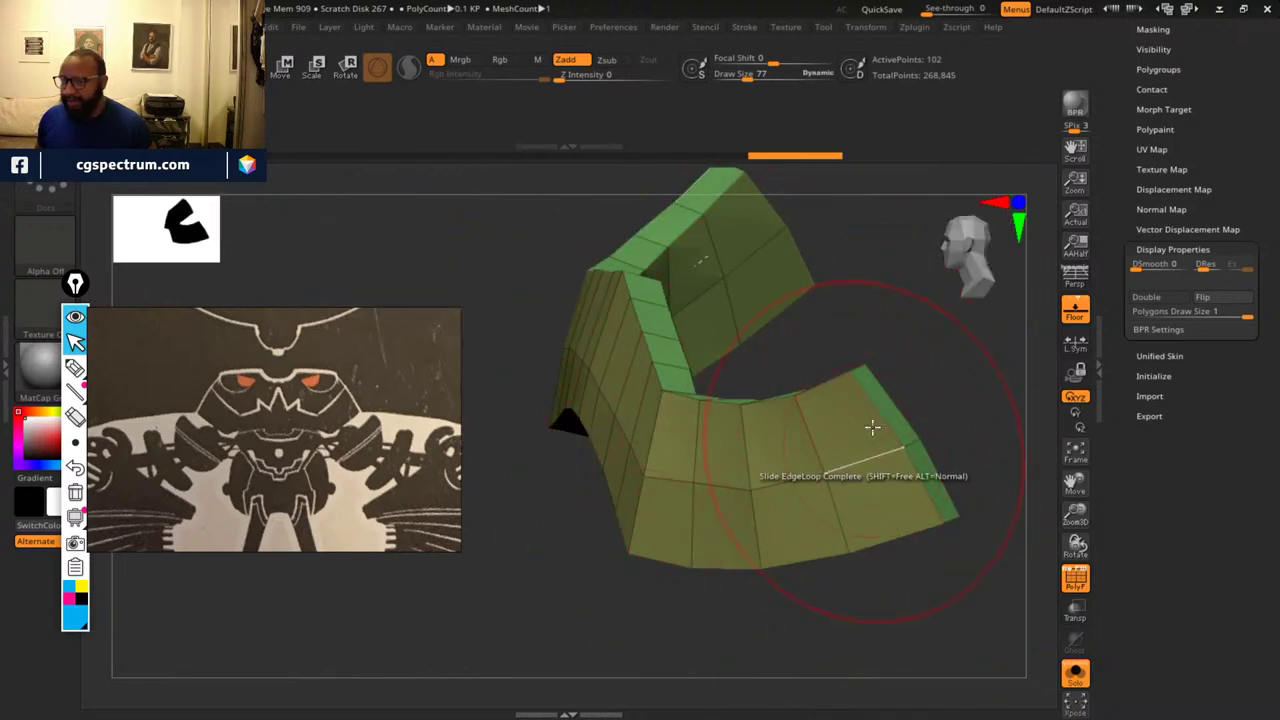
drag(966, 635, 1055, 558)
drag(704, 575, 924, 608)
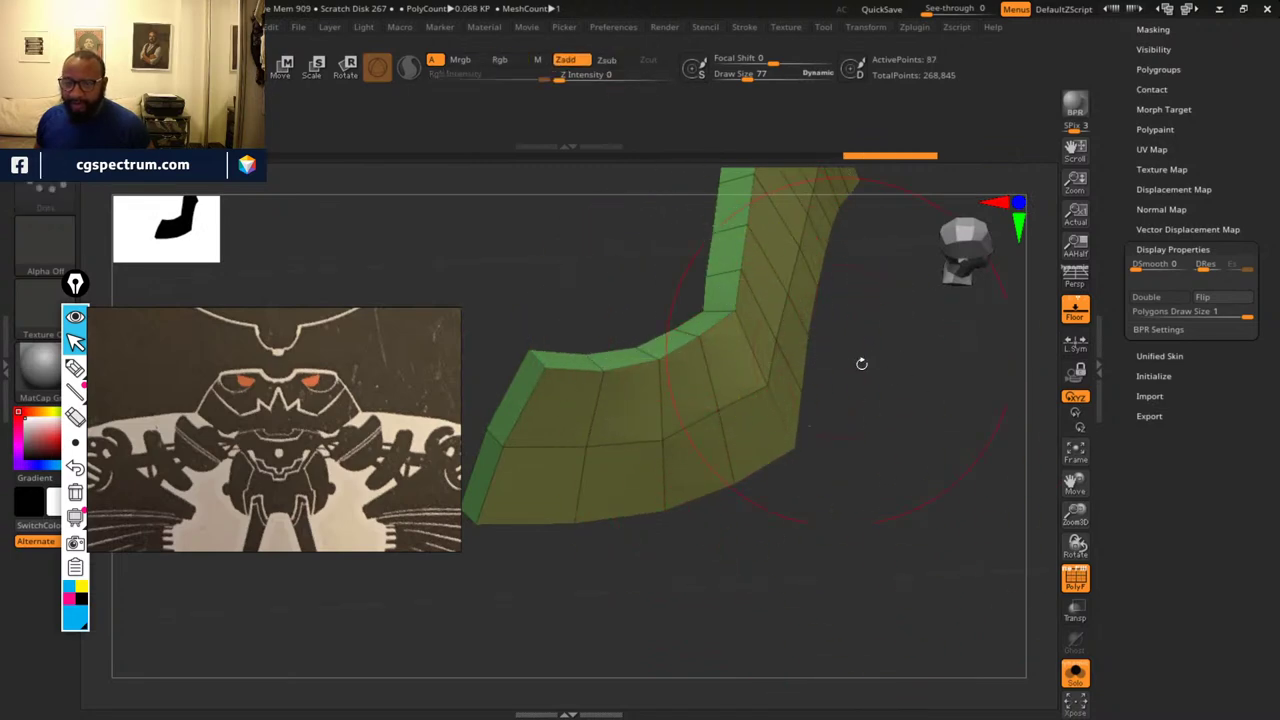
drag(860, 363, 723, 278)
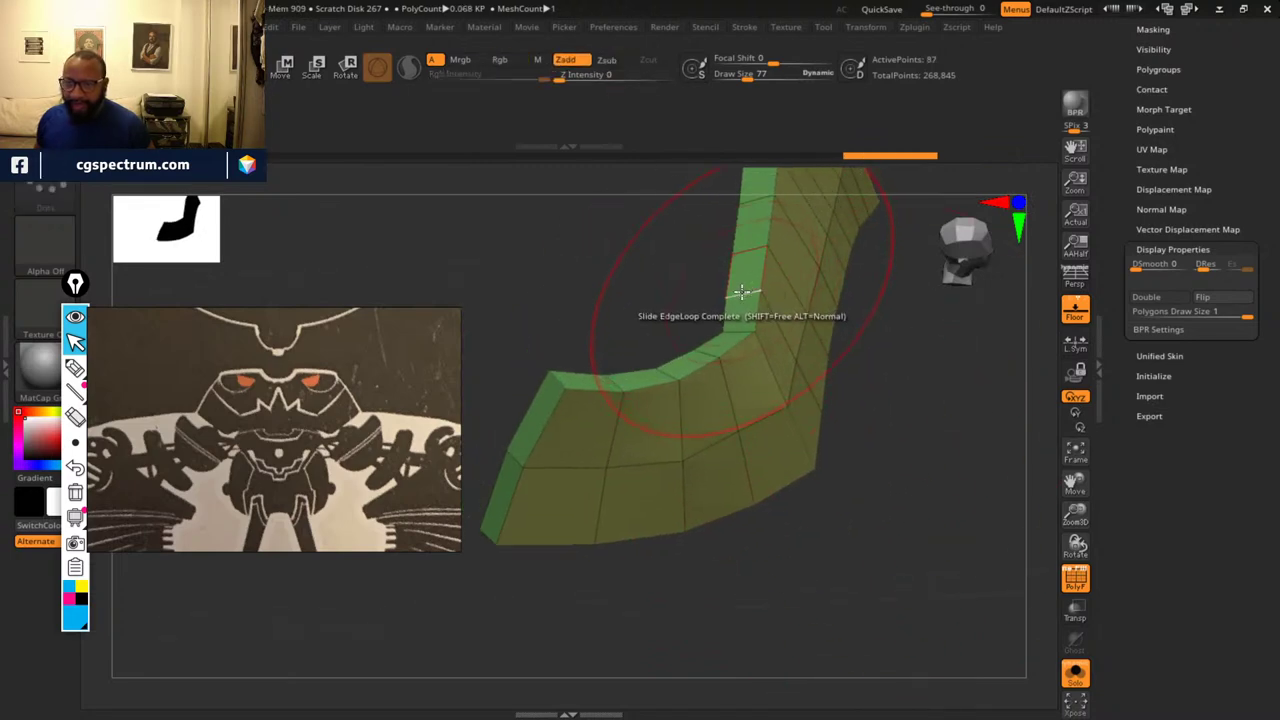
drag(941, 460, 691, 337)
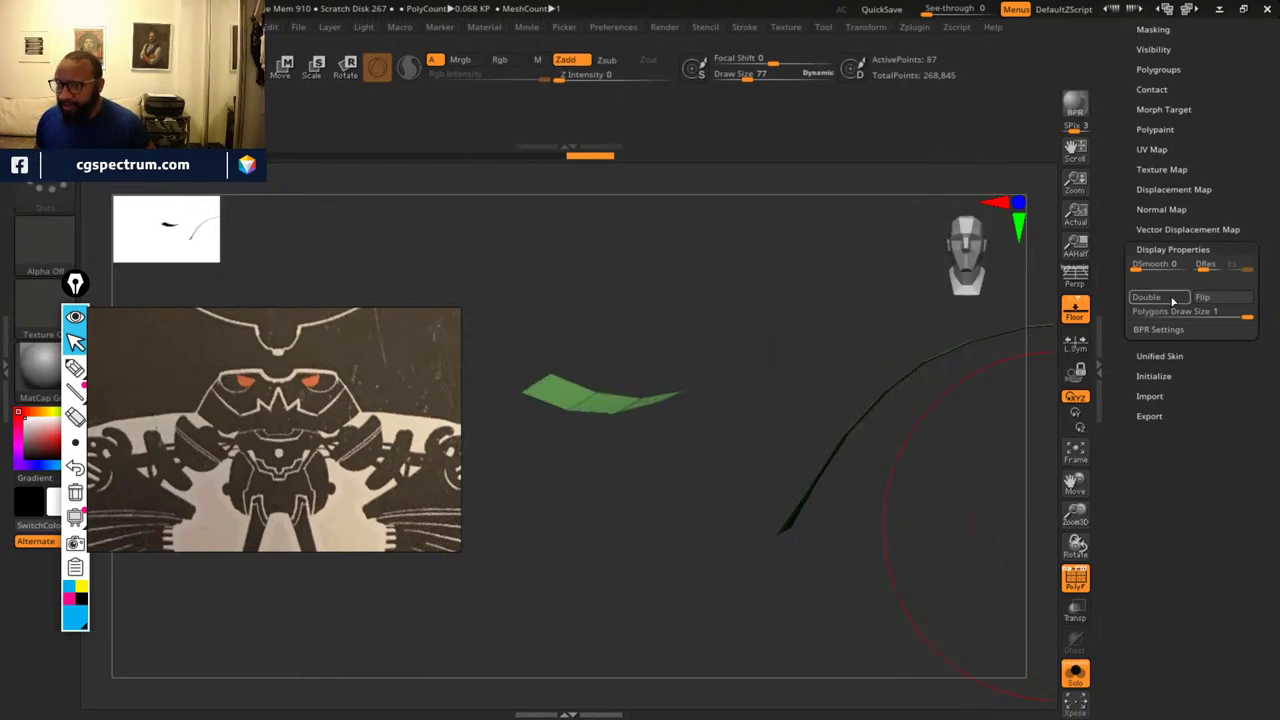
click(1160, 297)
mouse_move(988, 537)
mouse_down()
mouse_move(926, 543)
mouse_move(1028, 543)
mouse_move(980, 543)
mouse_up()
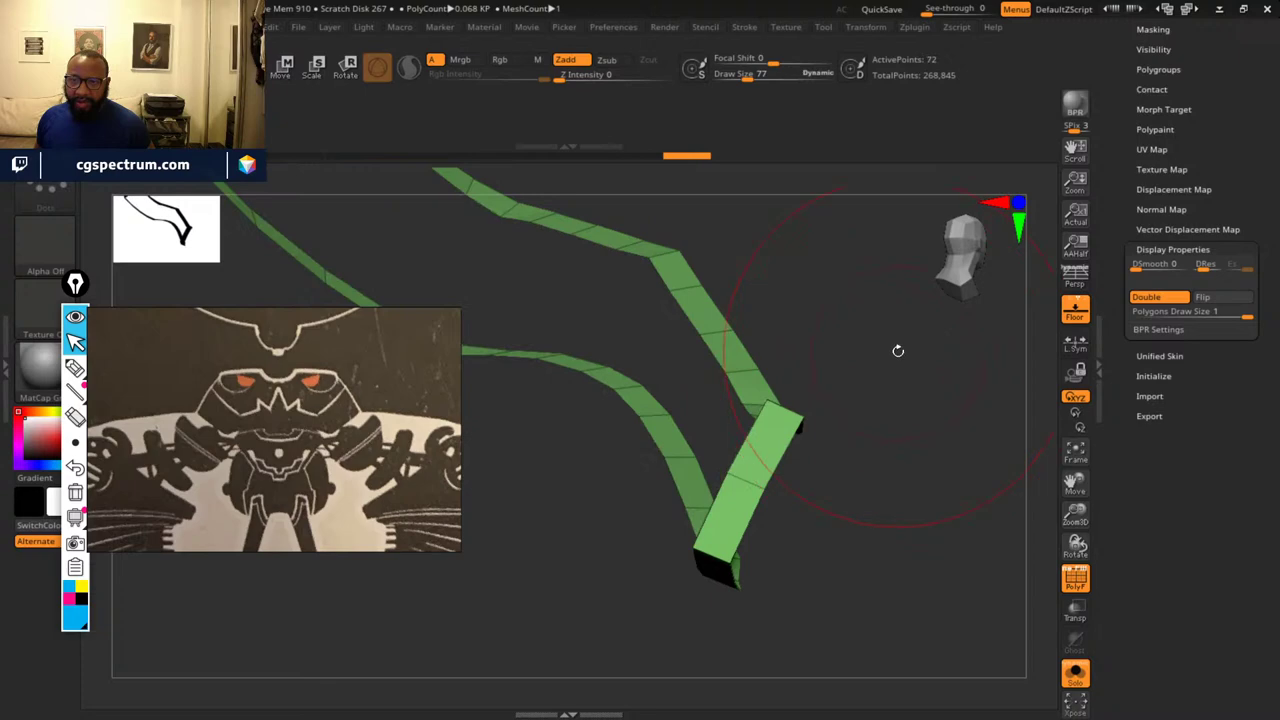
drag(897, 349, 897, 594)
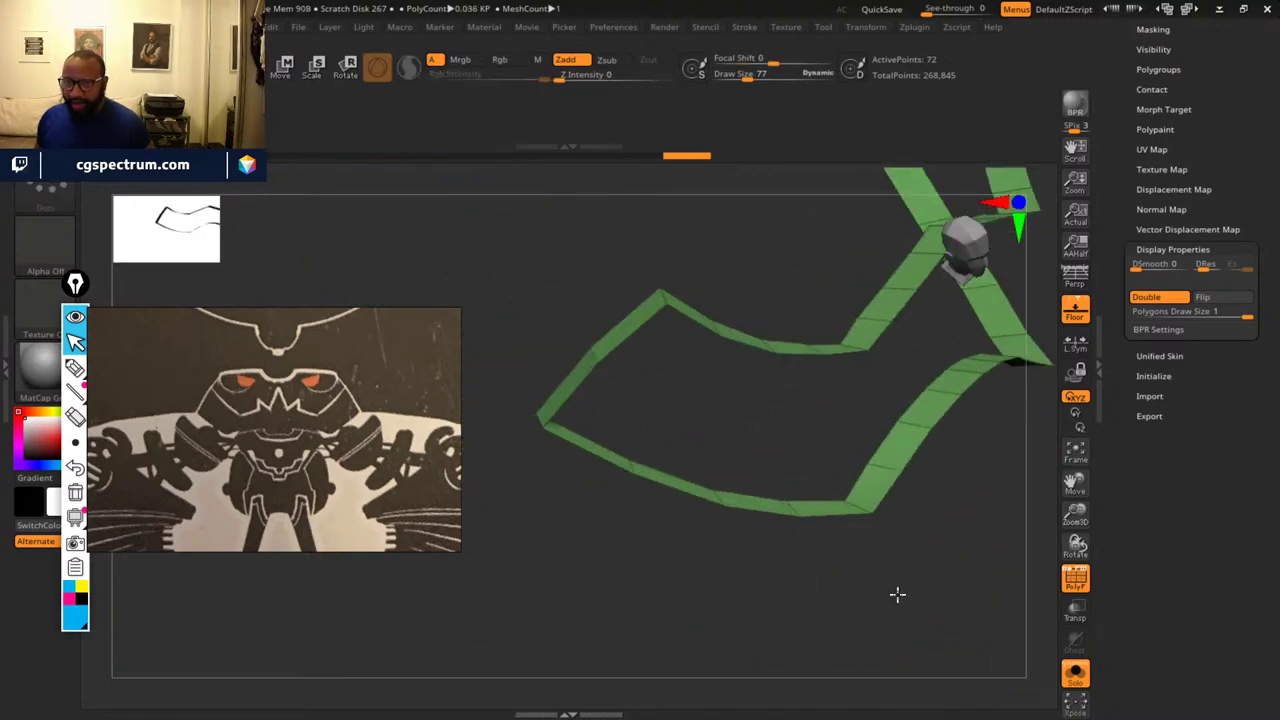
- Undo the accidental TrimCurve stroke on the rim and change the selection brush to SelectLasso
ctrl+shift+drag(568, 306, 643, 410)
key(ctrl+z)
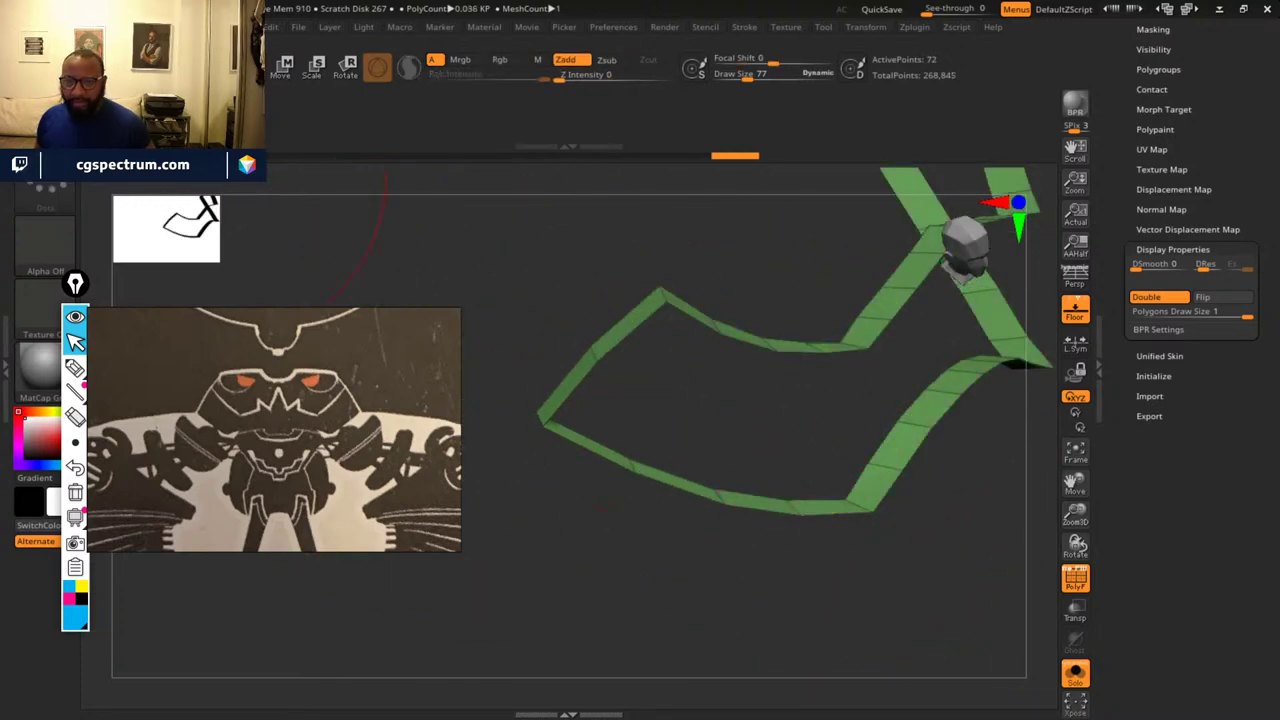
key(b)
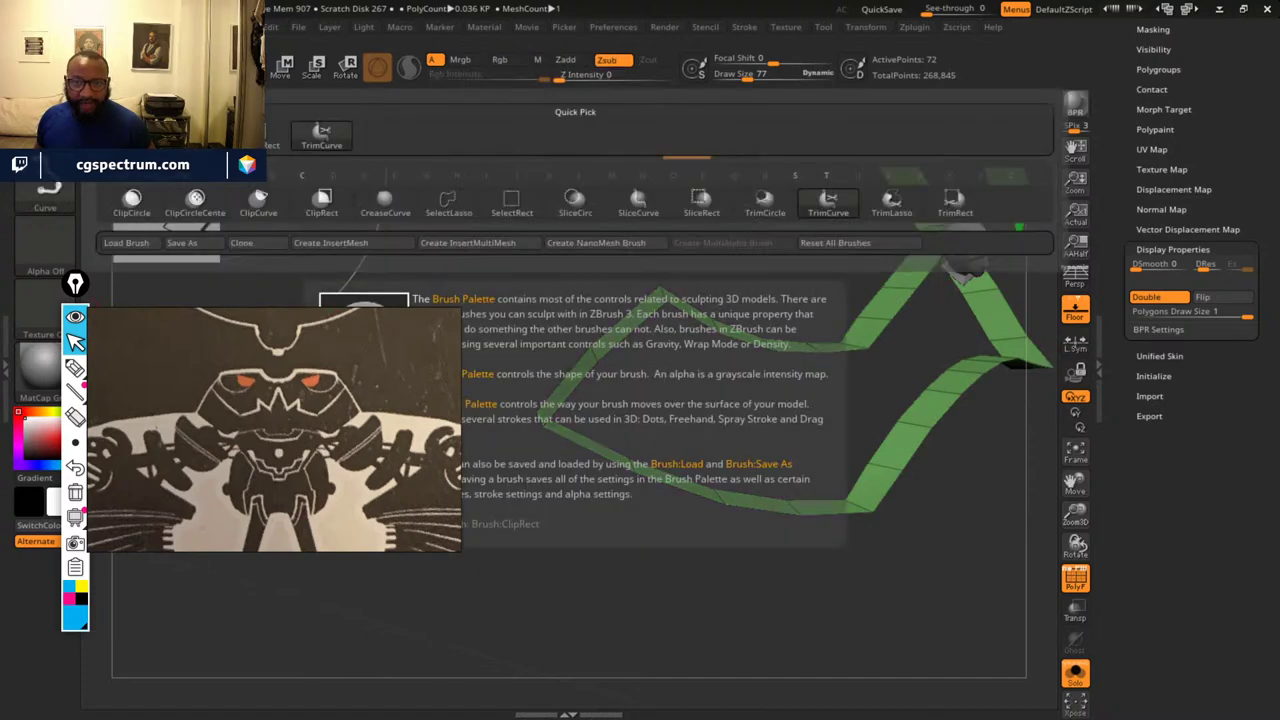
click(321, 135)
drag(776, 409, 890, 427)
key(ctrl+shift)
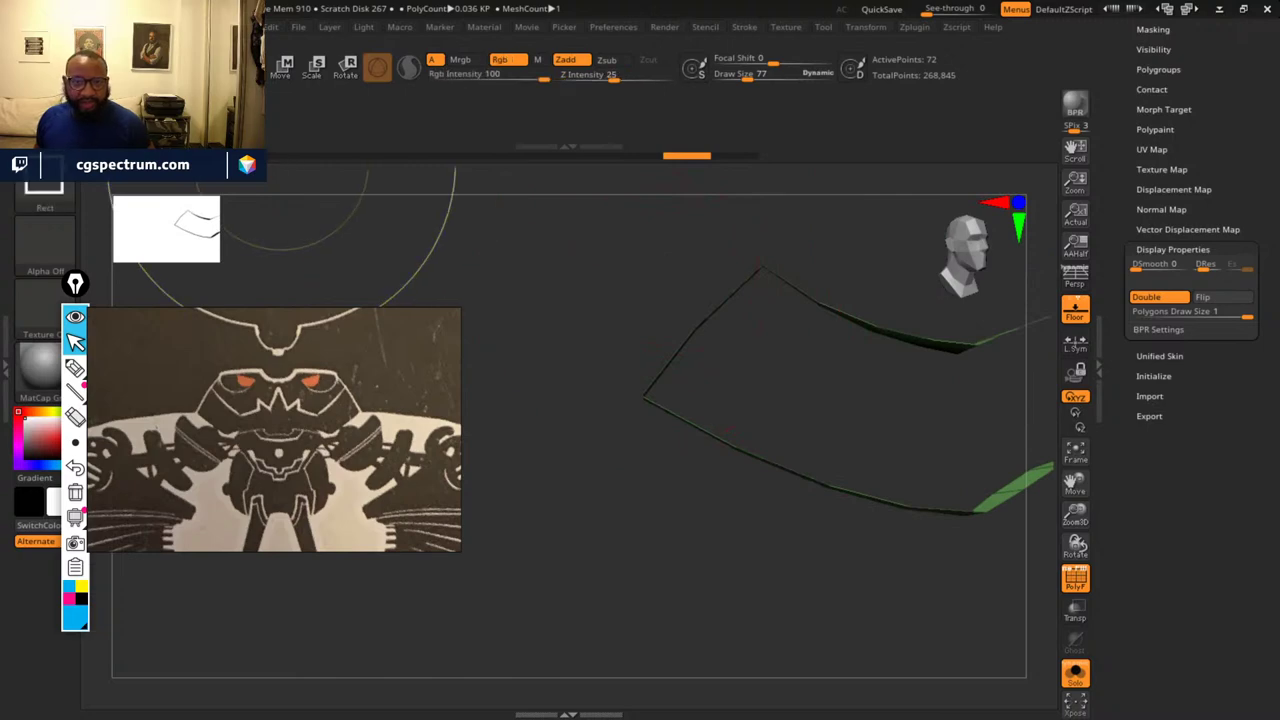
key(b)
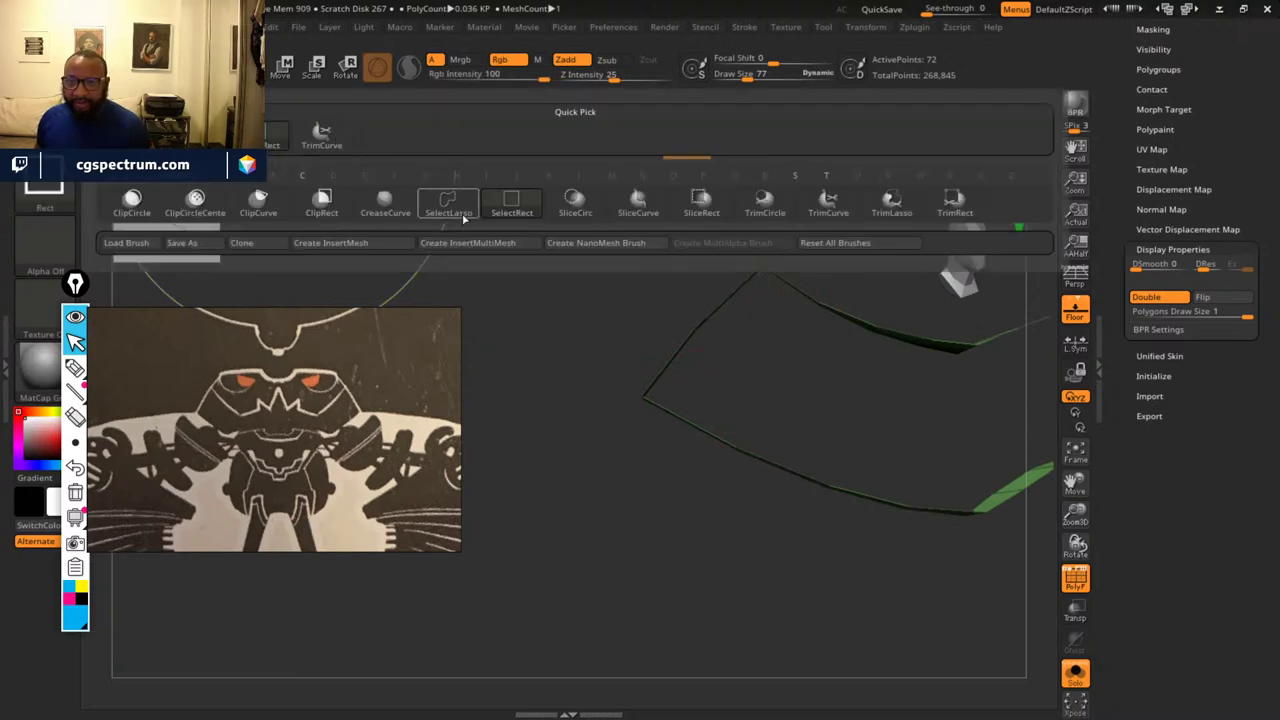
- Isolate the rim faces at the band's outer ends, assign them their own polygroup and show the whole band again
alt+drag(773, 368, 762, 389)
mouse_move(783, 260)
ctrl+shift+mouse_down()
mouse_move(706, 411)
mouse_move(578, 426)
mouse_move(771, 291)
ctrl+shift+mouse_up()
key(f)
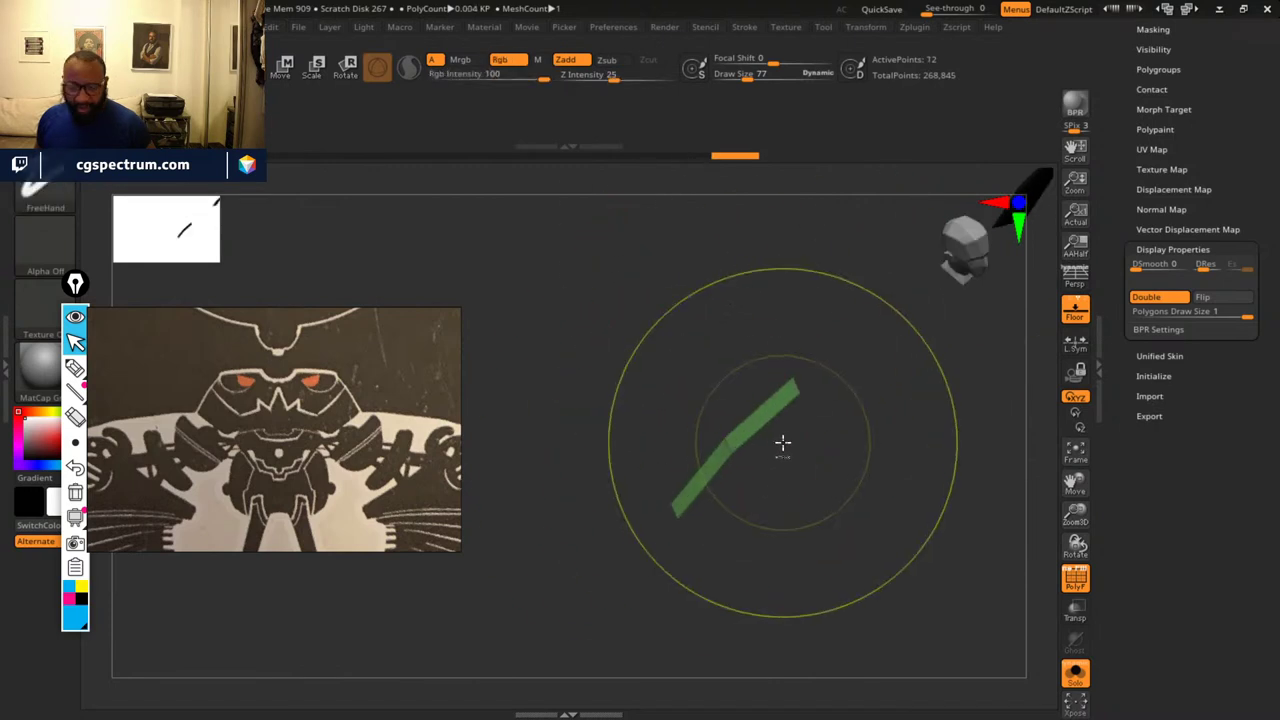
key(ctrl+w)
alt+drag(945, 517, 831, 483)
ctrl+shift+click(871, 586)
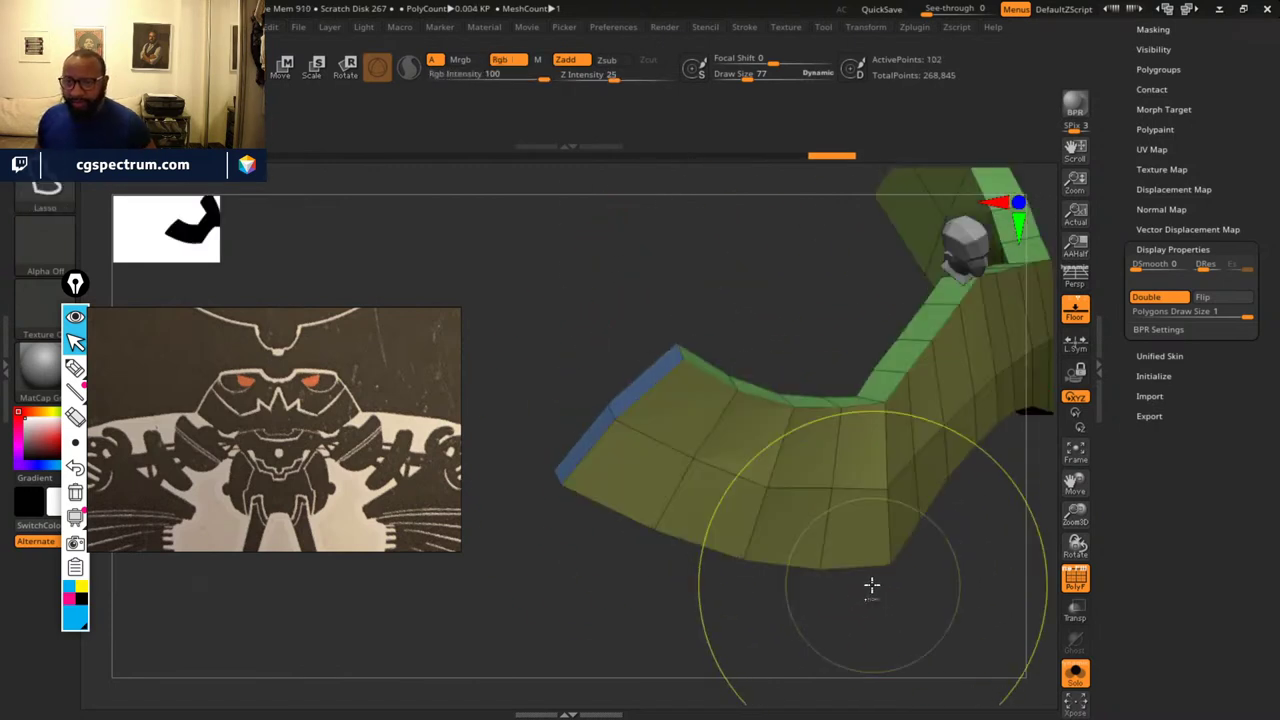
- Isolate the upper rim faces along the band's side sections, give them a separate polygroup and unhide the rest
drag(860, 610, 790, 588)
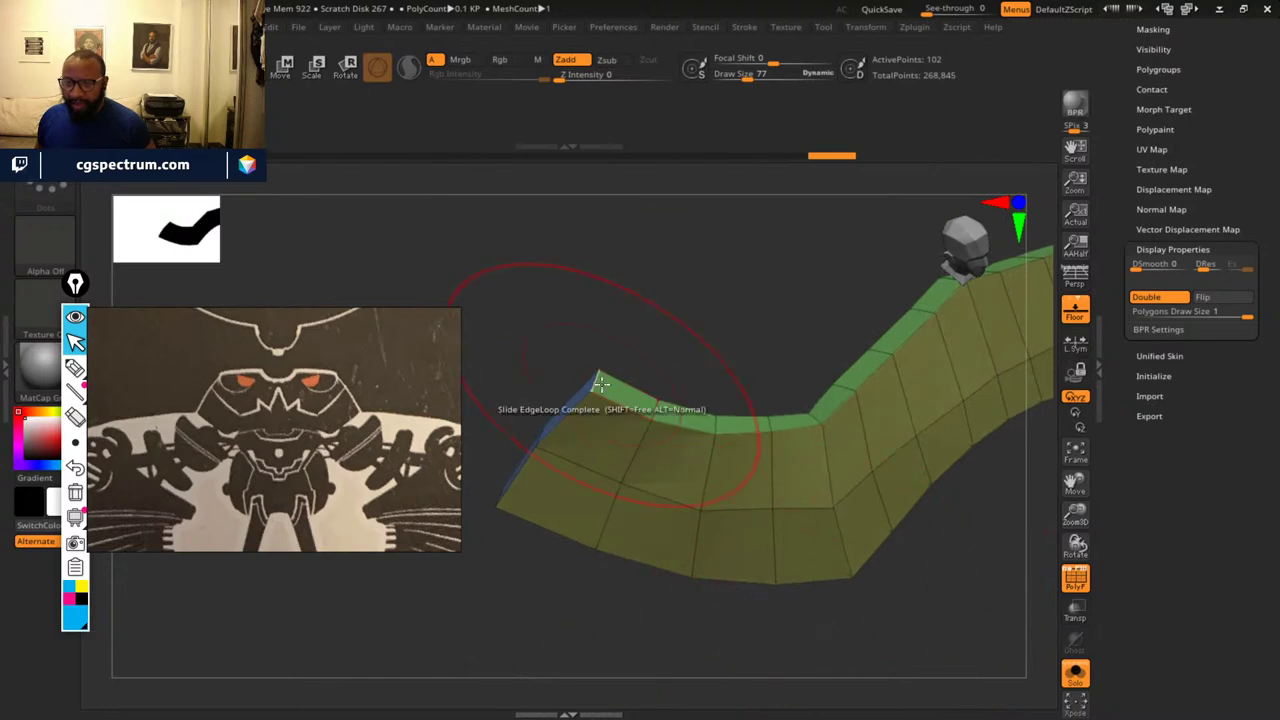
mouse_move(590, 362)
ctrl+shift+mouse_down()
mouse_move(582, 388)
mouse_move(726, 451)
mouse_move(819, 438)
mouse_move(748, 362)
ctrl+shift+mouse_up()
mouse_move(704, 340)
mouse_down()
mouse_move(689, 320)
mouse_move(686, 340)
mouse_move(667, 346)
mouse_move(728, 312)
mouse_move(687, 388)
mouse_move(686, 346)
mouse_up()
key(ctrl+w)
ctrl+shift+click(742, 314)
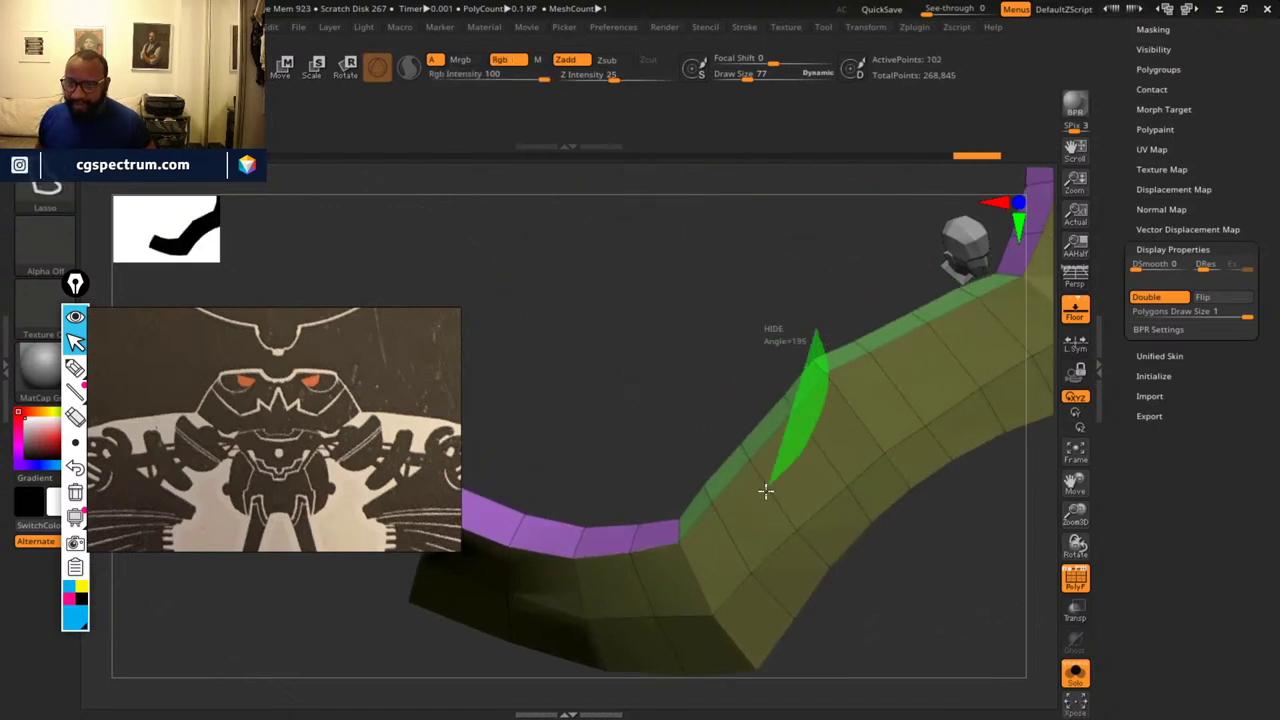
- Isolate the upper rim faces across the band's centre, assign them a new polygroup and restore full visibility
mouse_move(765, 490)
ctrl+shift+mouse_down()
mouse_move(677, 549)
mouse_move(694, 400)
mouse_move(751, 400)
ctrl+shift+mouse_up()
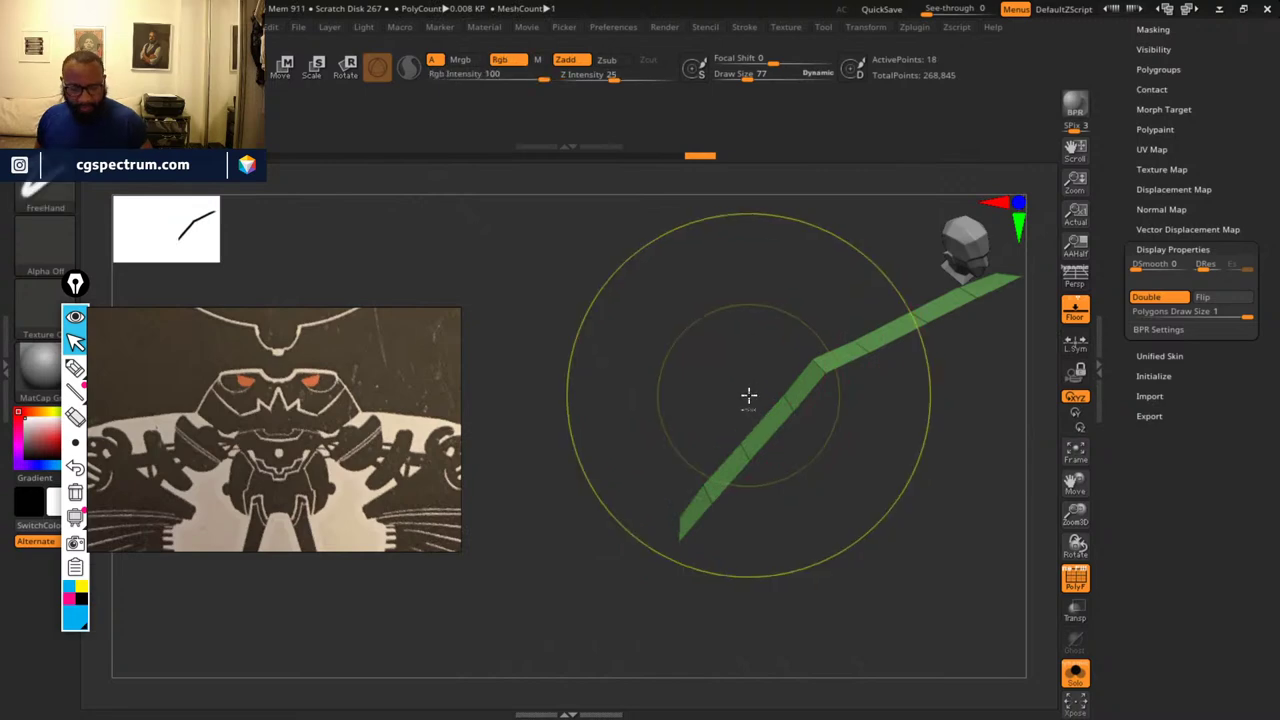
key(ctrl+w)
ctrl+shift+click(753, 335)
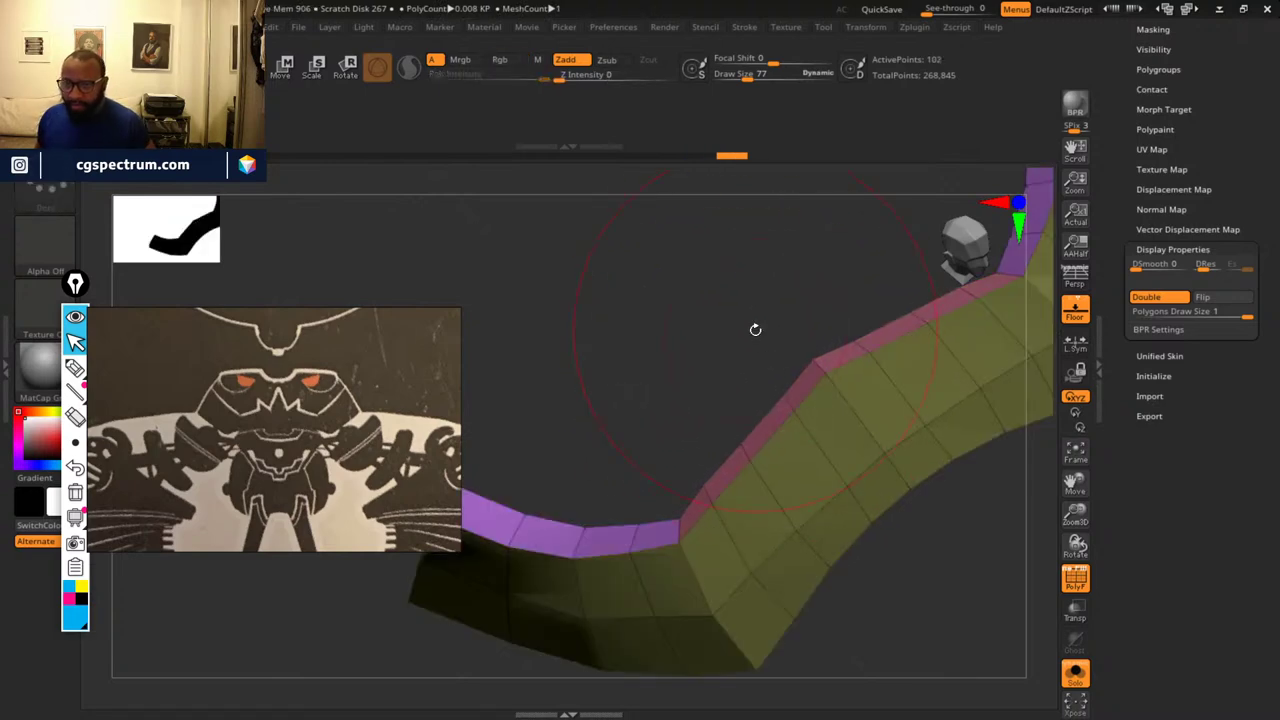
- Try to isolate the lower rim faces along the band's side section with lasso selections, and show the whole band again
drag(755, 330, 780, 490)
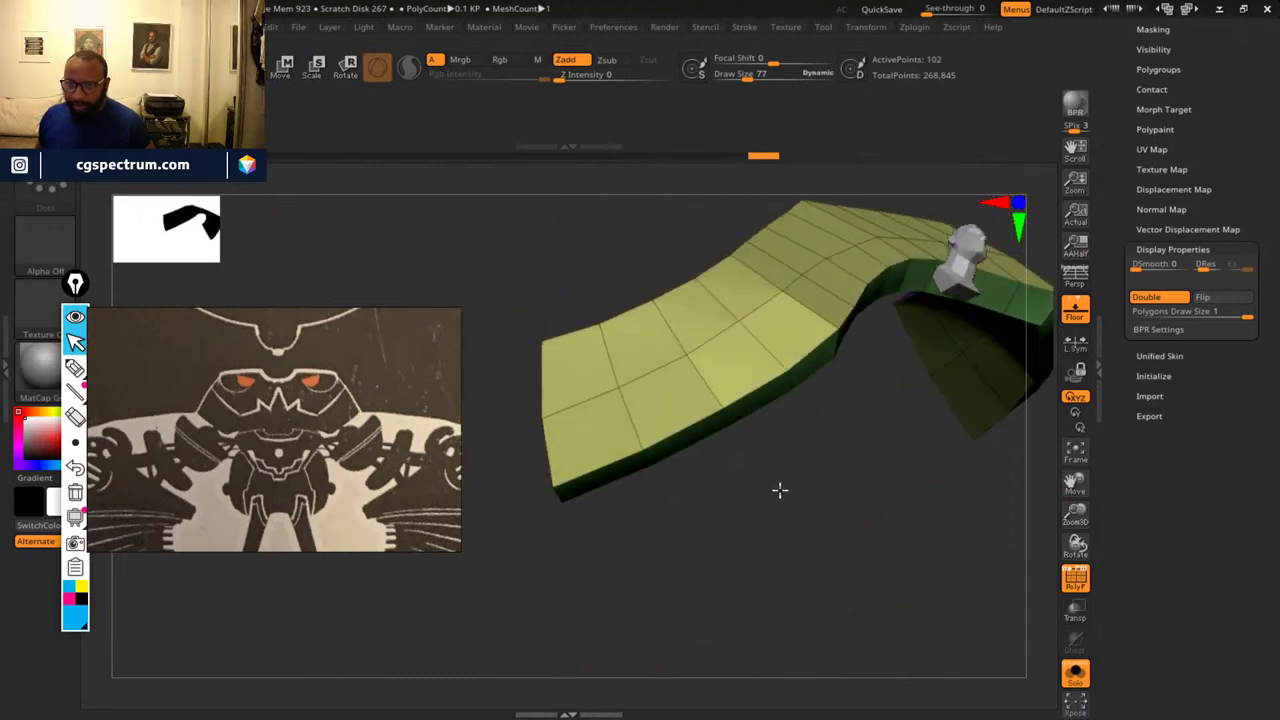
ctrl+shift+drag(600, 557, 578, 434)
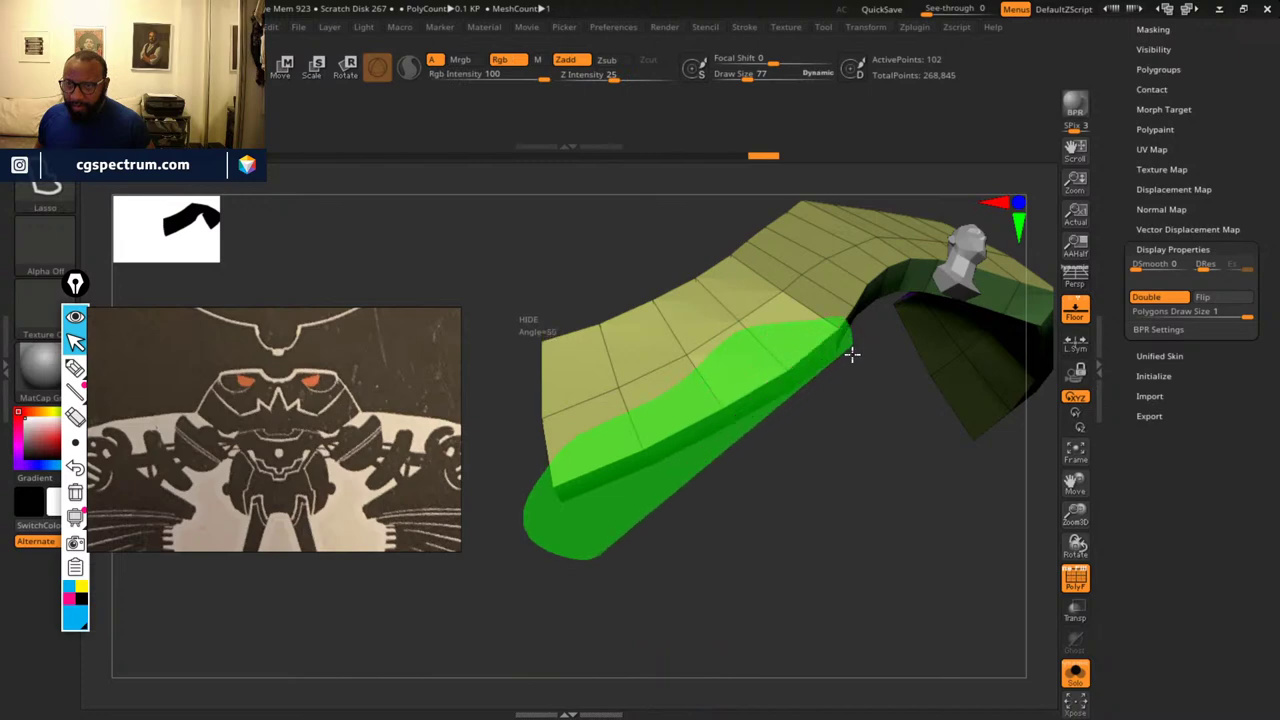
ctrl+shift+drag(852, 353, 840, 451)
ctrl+shift+drag(756, 318, 650, 340)
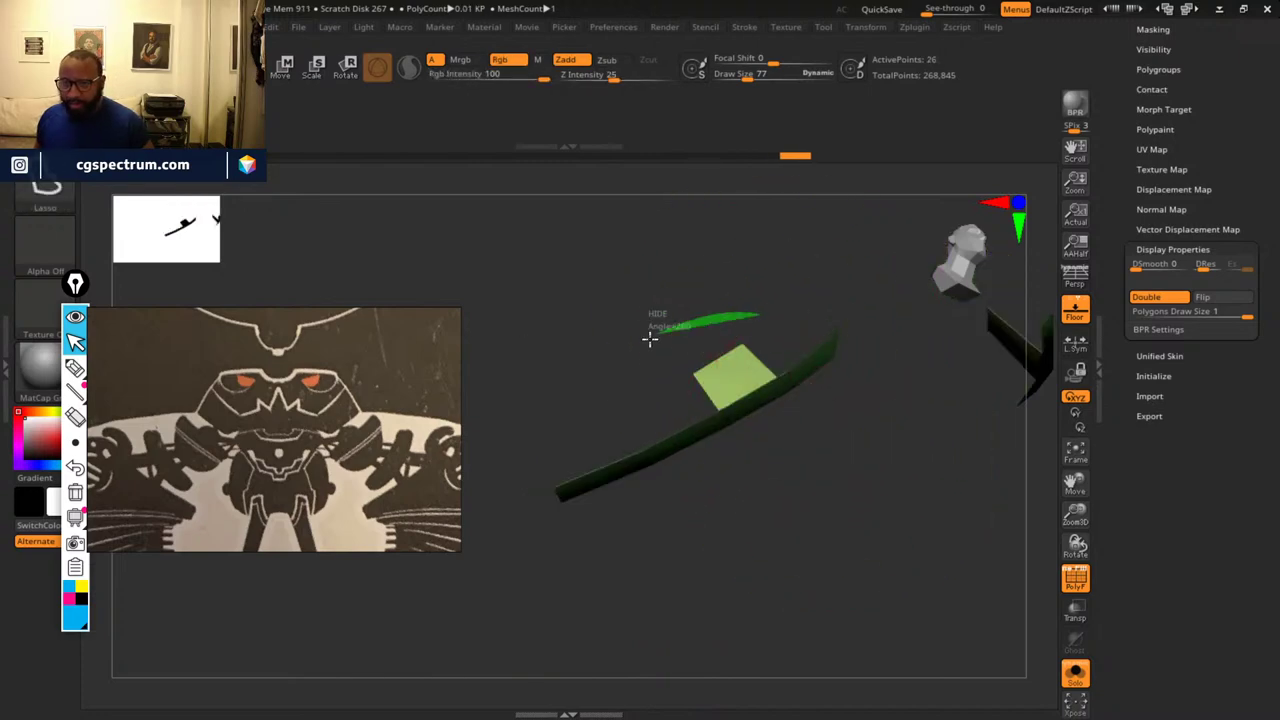
ctrl+alt+shift+drag(778, 370, 784, 384)
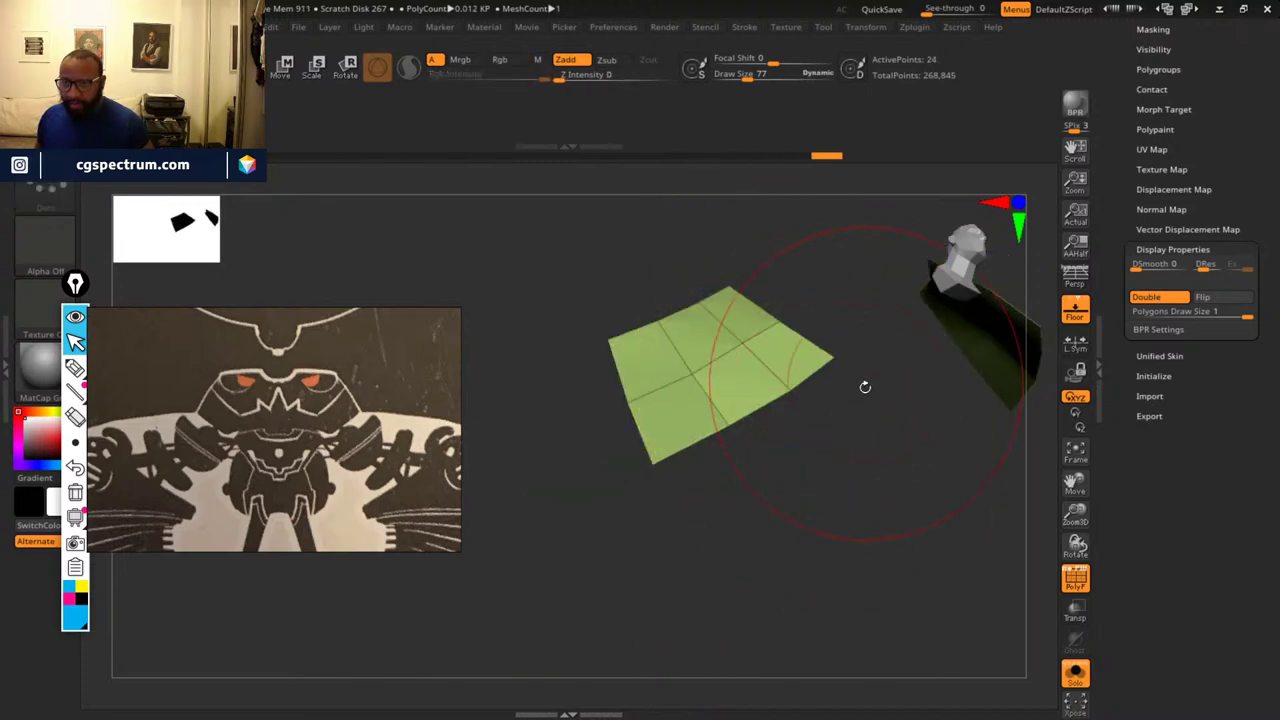
key(ctrl+z)
ctrl+shift+click(810, 530)
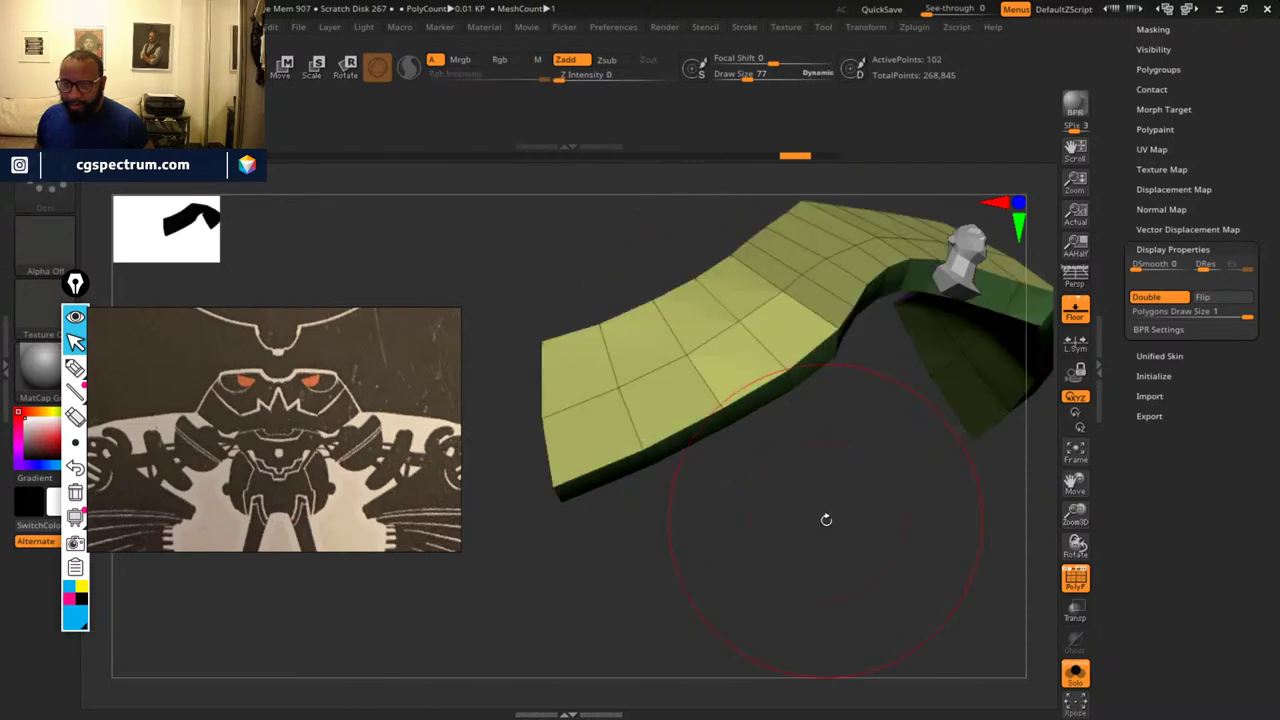
- Lasso-isolate the lower rim faces of the band's side section, group them as one polygroup and unhide the whole band
mouse_move(634, 573)
ctrl+shift+mouse_down()
mouse_move(537, 491)
mouse_move(543, 440)
mouse_move(768, 343)
ctrl+shift+mouse_up()
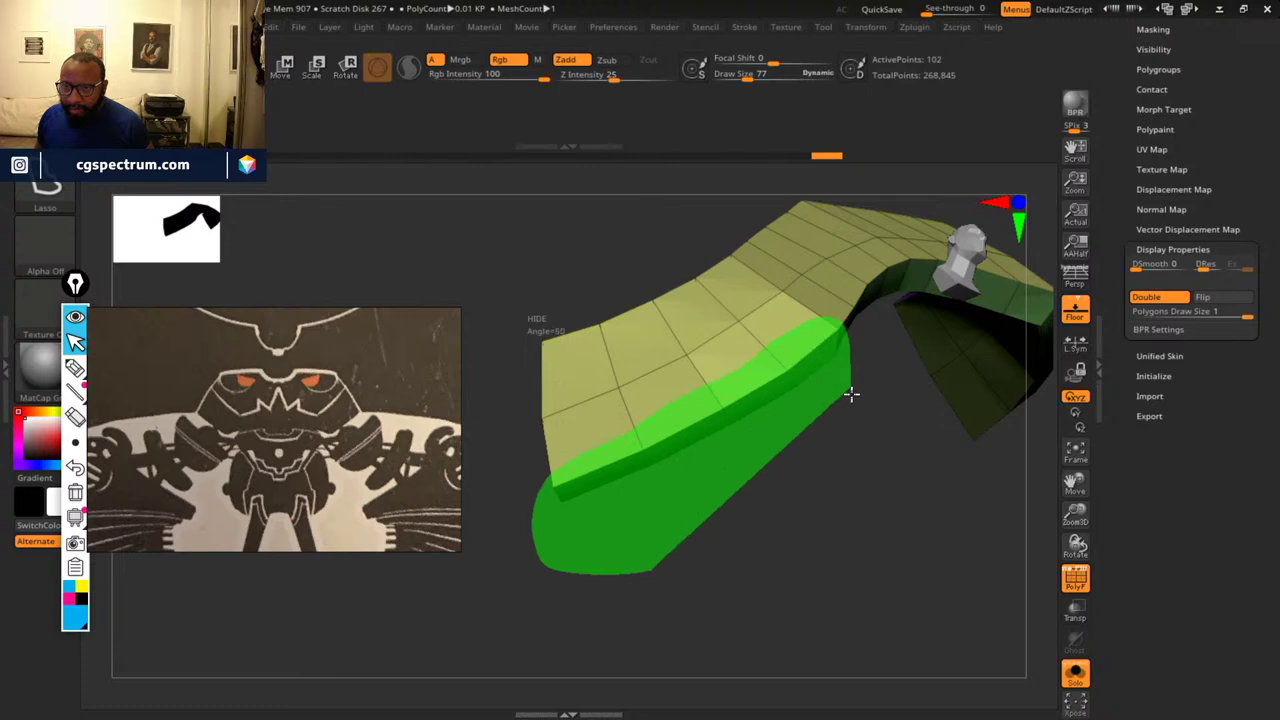
ctrl+shift+drag(851, 394, 855, 398)
mouse_move(810, 476)
shift+mouse_down()
mouse_move(783, 563)
mouse_move(869, 571)
mouse_move(817, 521)
mouse_move(806, 557)
mouse_move(811, 486)
mouse_move(797, 523)
mouse_move(798, 462)
mouse_move(814, 623)
mouse_move(696, 476)
shift+mouse_up()
key(ctrl+w)
ctrl+shift+click(820, 554)
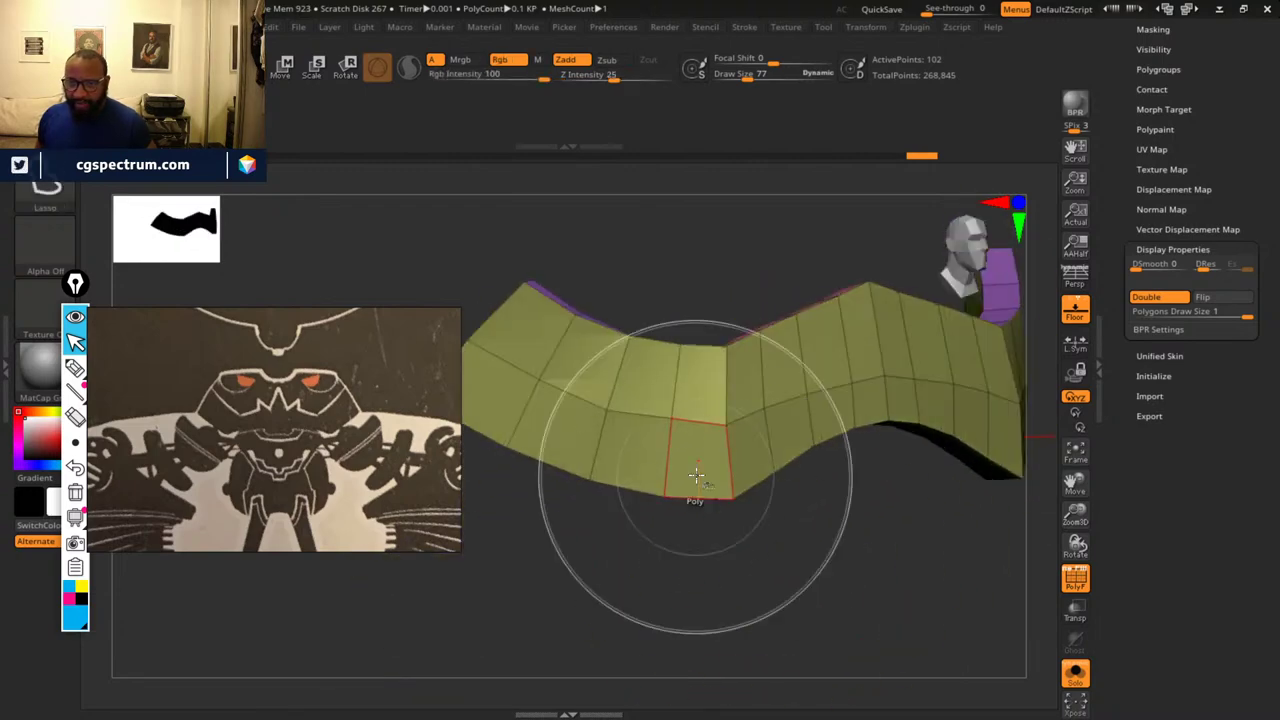
- Try to isolate the band's side section to check its lower rim polygroup, and undo back to the full band with its lower rim ungrouped
ctrl+shift+click(696, 476)
mouse_move(794, 611)
mouse_down()
mouse_move(800, 597)
mouse_move(854, 611)
mouse_move(744, 556)
mouse_up()
ctrl+shift+drag(530, 322, 686, 371)
mouse_move(748, 403)
ctrl+shift+mouse_down()
mouse_move(609, 554)
mouse_move(546, 461)
ctrl+shift+mouse_up()
drag(837, 569, 840, 497)
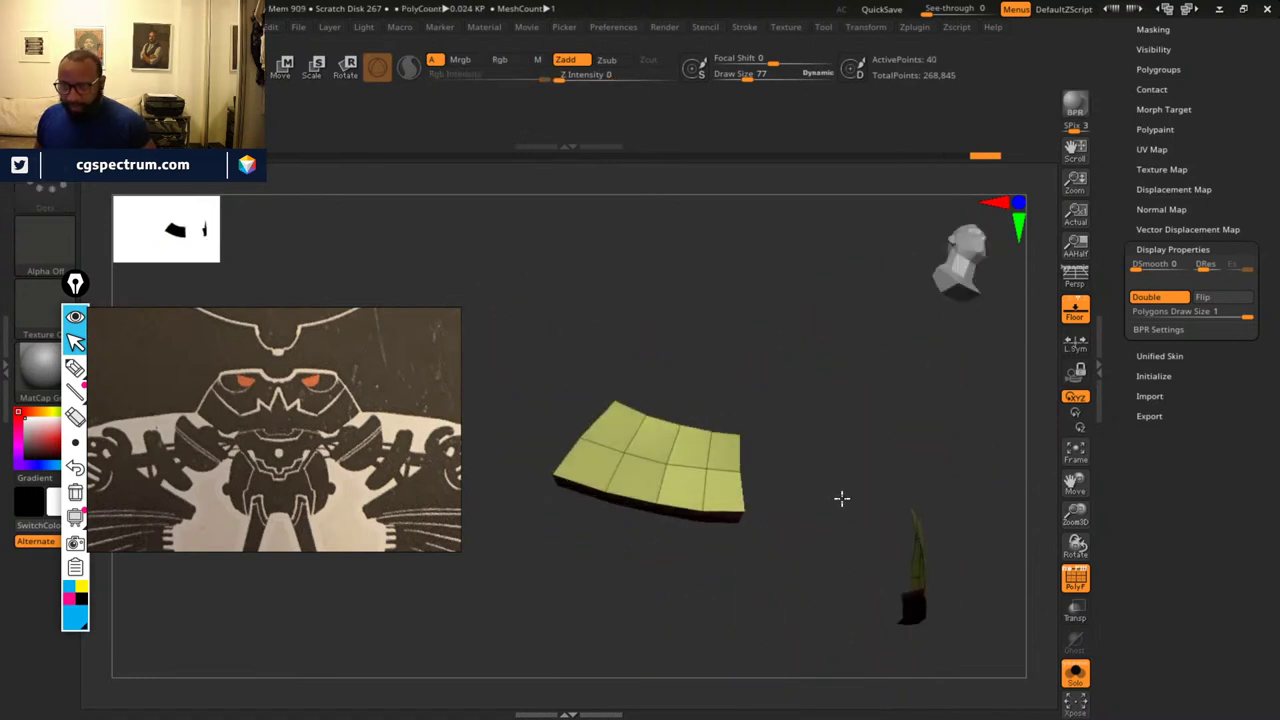
key(ctrl+z)
mouse_move(866, 437)
mouse_down()
mouse_move(904, 346)
mouse_move(729, 449)
mouse_up()
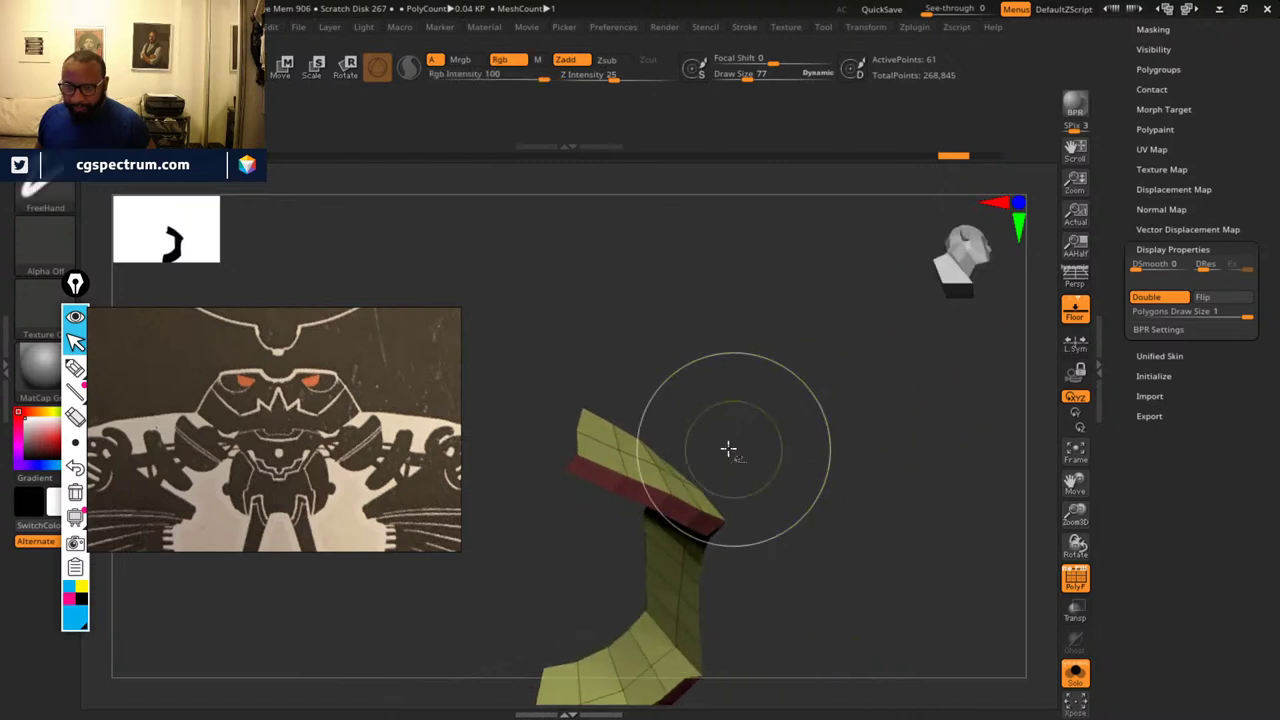
ctrl+shift+click(653, 467)
ctrl+shift+click(644, 464)
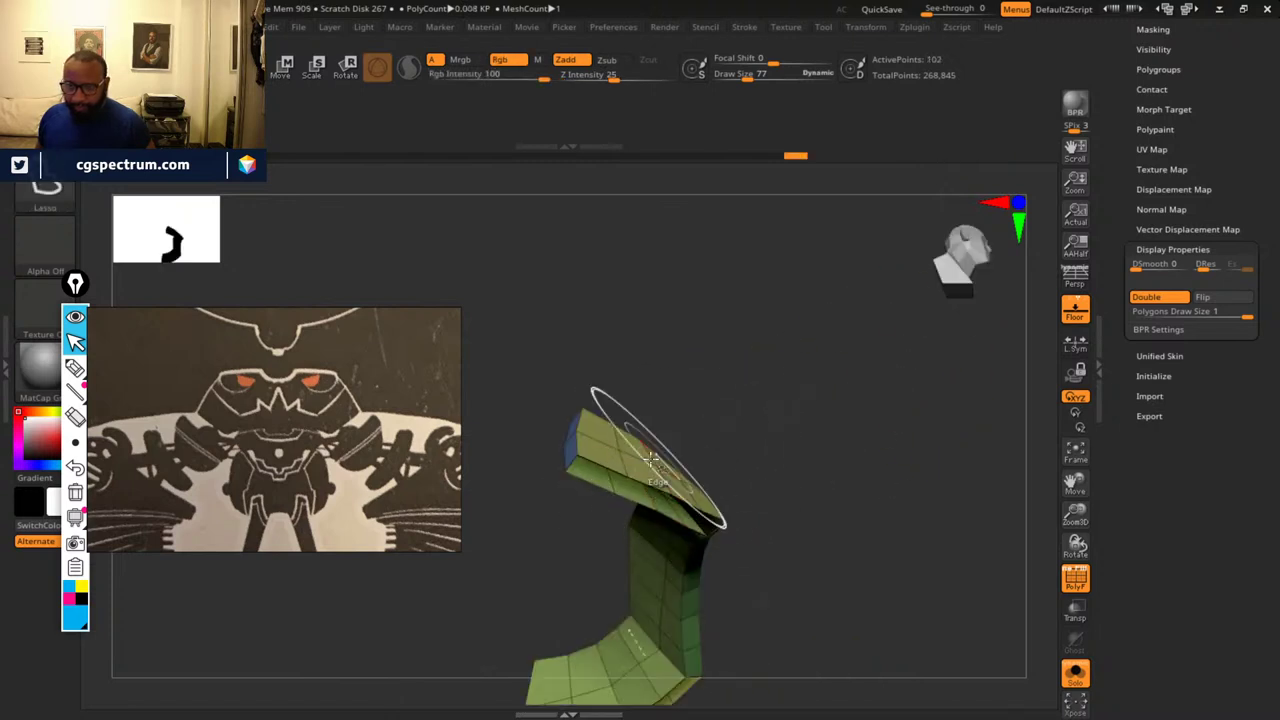
- Isolate the side sections of the band's outer face, assign them their own polygroup and unhide the whole band
ctrl+shift+click(880, 478)
drag(923, 494, 846, 498)
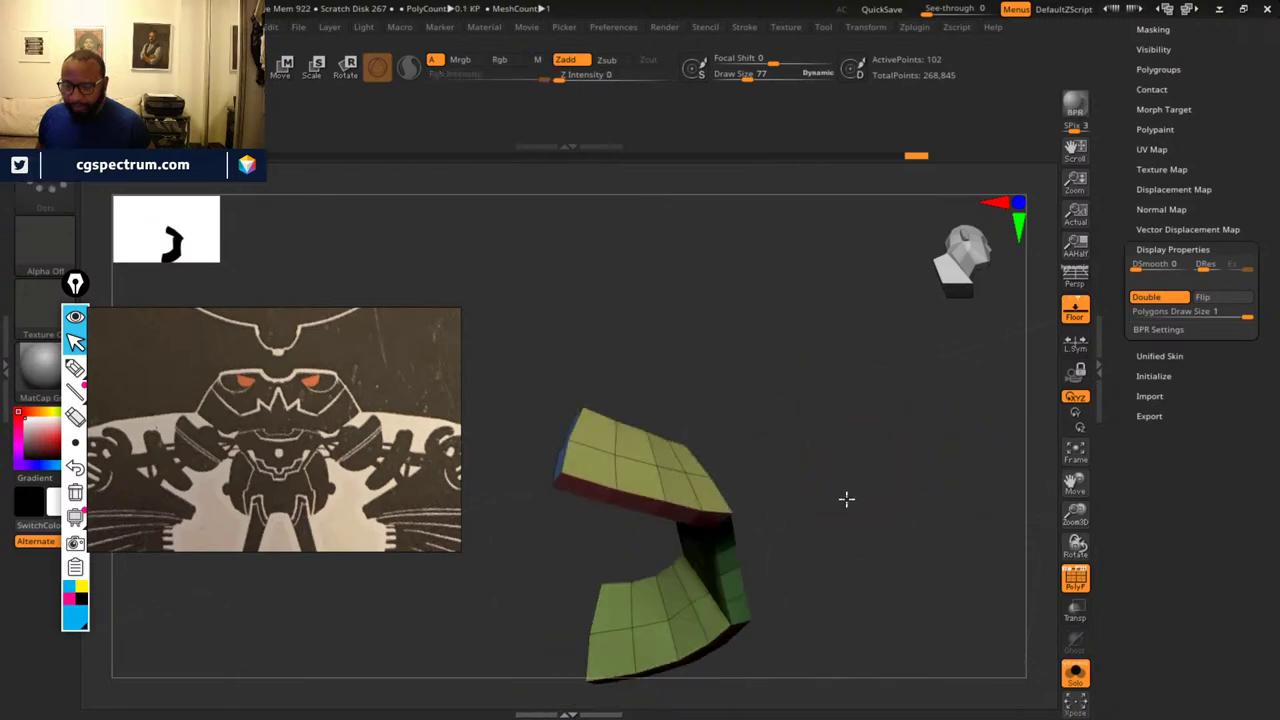
ctrl+shift+click(852, 485)
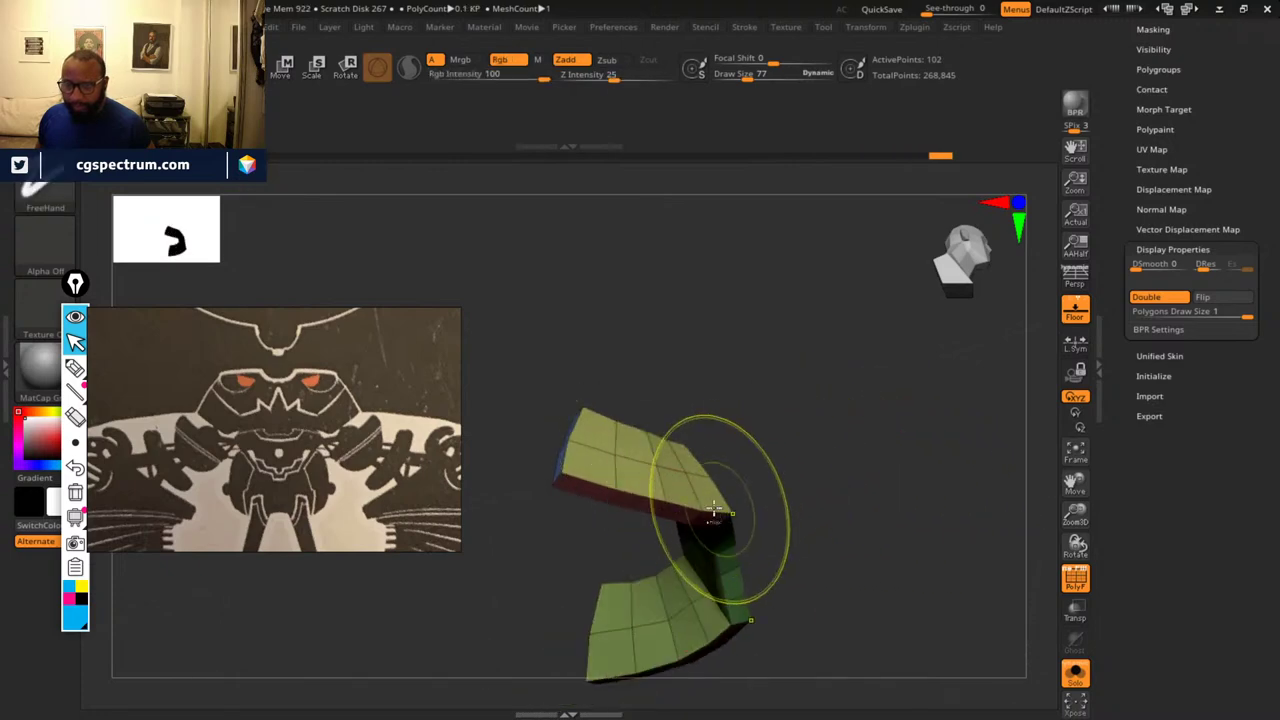
ctrl+shift+click(678, 488)
mouse_move(906, 511)
mouse_down()
mouse_move(889, 577)
mouse_move(789, 583)
mouse_move(728, 570)
mouse_up()
mouse_move(535, 368)
ctrl+shift+mouse_down()
mouse_move(509, 486)
mouse_move(703, 580)
ctrl+shift+mouse_up()
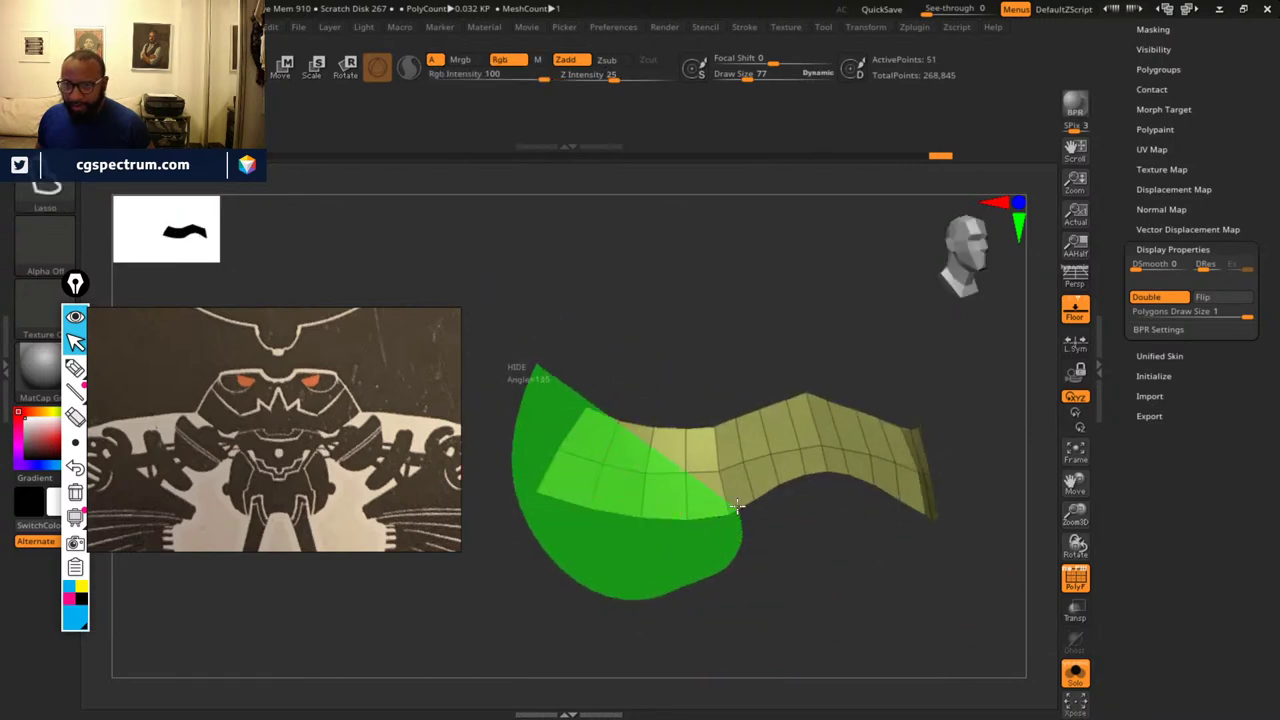
ctrl+shift+drag(720, 418, 724, 422)
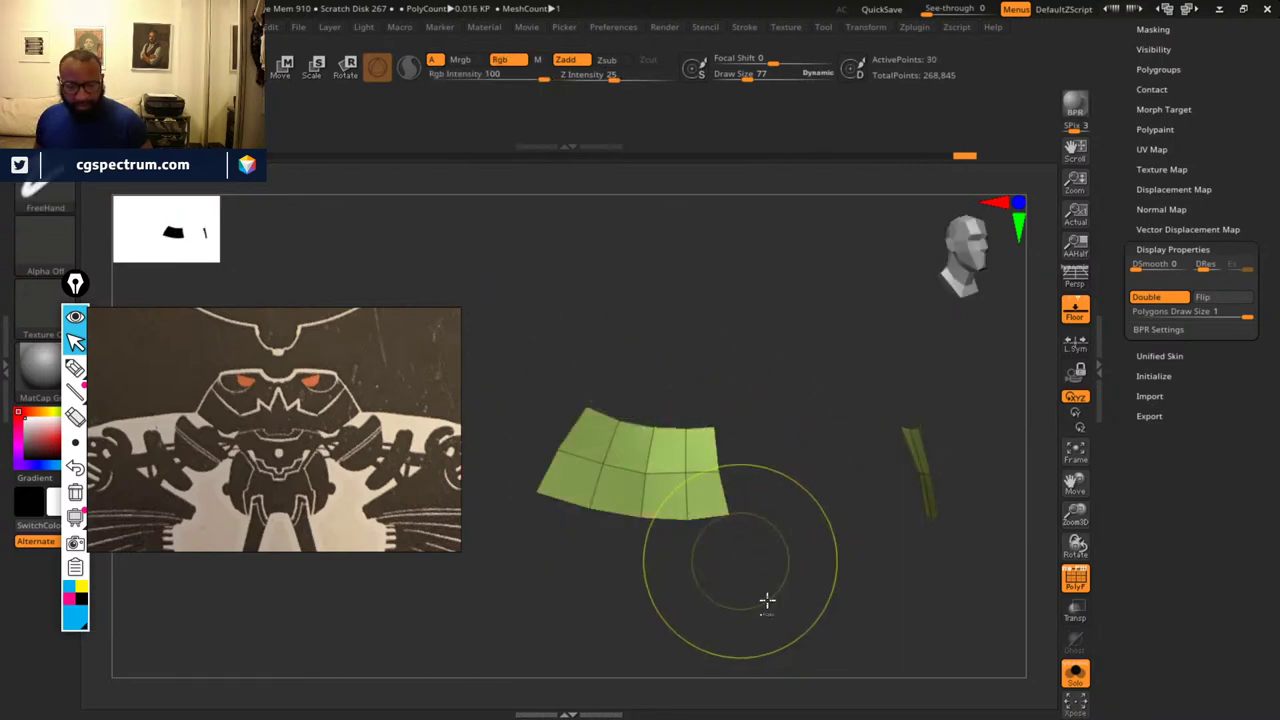
mouse_move(850, 620)
mouse_down()
mouse_move(786, 637)
mouse_move(843, 634)
mouse_move(797, 666)
mouse_move(919, 667)
mouse_move(791, 626)
mouse_move(909, 626)
mouse_move(843, 630)
mouse_up()
ctrl+shift+click(843, 634)
- Try to lasso-isolate the side section of the band's inner face, and undo the visibility change
ctrl+shift+click(740, 543)
drag(763, 637, 805, 634)
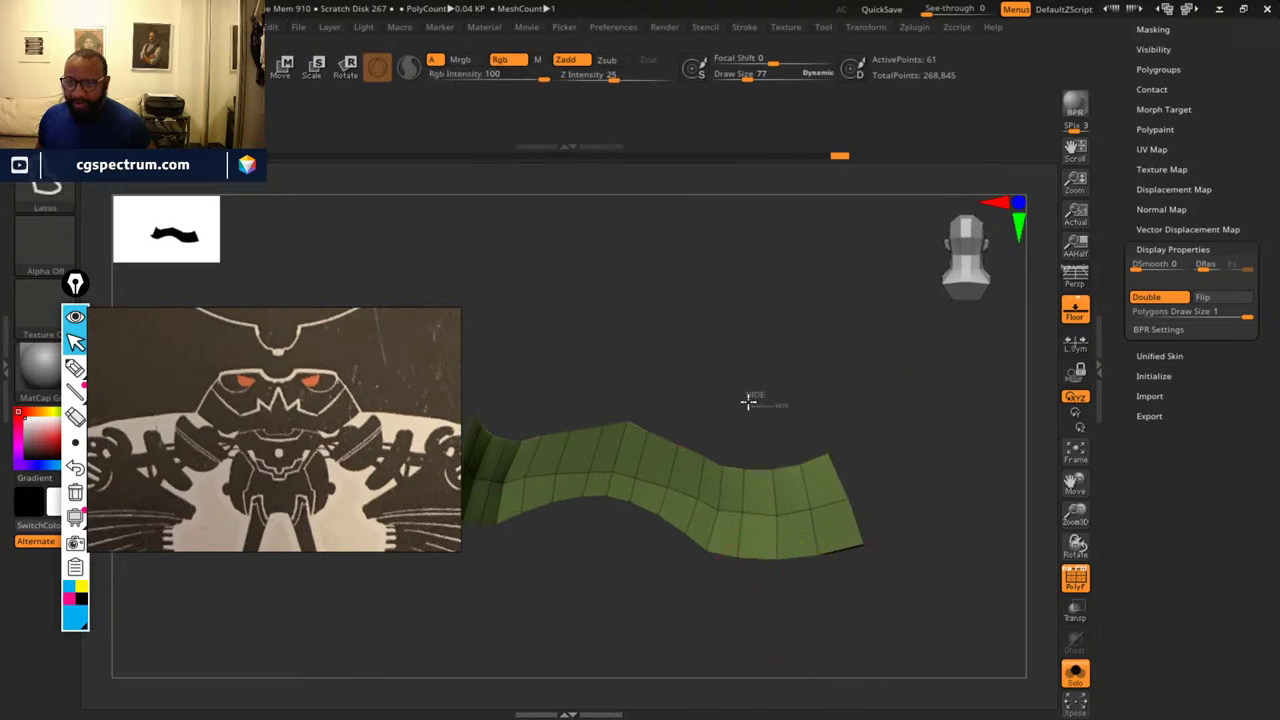
mouse_move(712, 607)
ctrl+shift+mouse_down()
mouse_move(894, 420)
mouse_move(946, 491)
mouse_move(923, 503)
mouse_move(903, 477)
mouse_move(957, 526)
mouse_move(927, 546)
mouse_move(909, 394)
mouse_move(957, 422)
ctrl+shift+mouse_up()
key(ctrl+z)
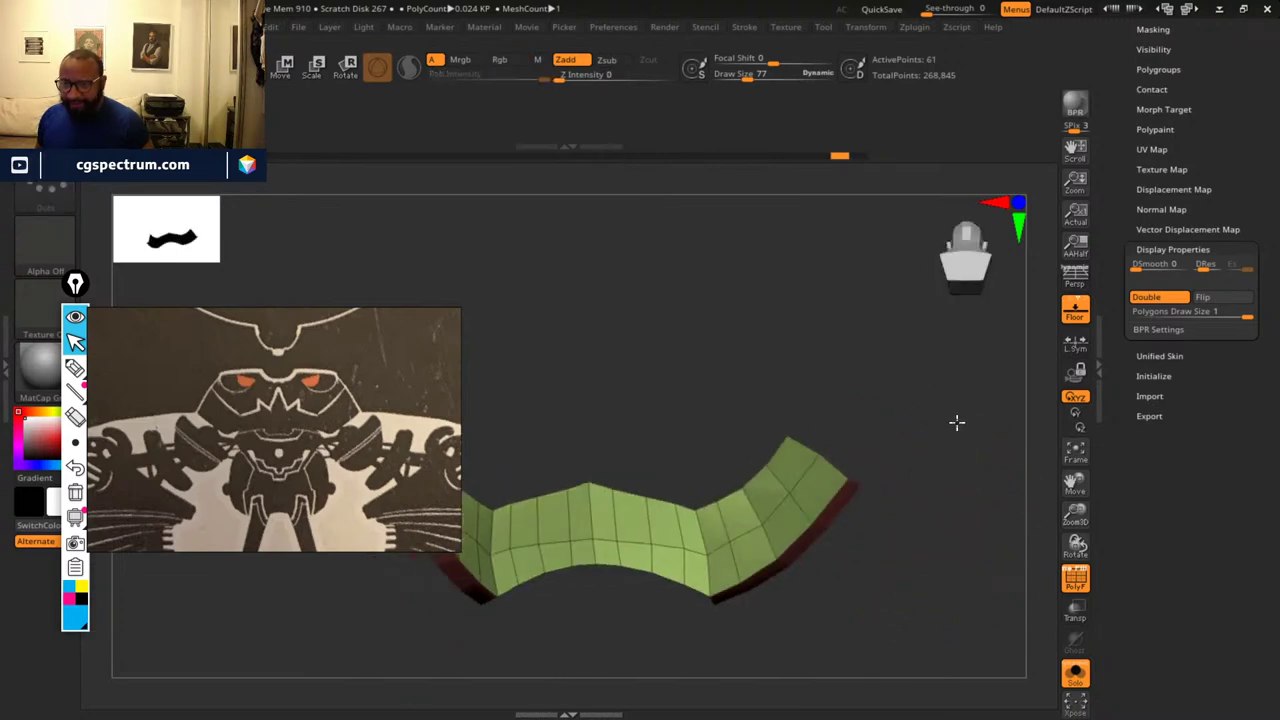
- Isolate the side sections of the band's inner face, group them as a separate polygroup and restore full visibility
ctrl+shift+click(781, 523)
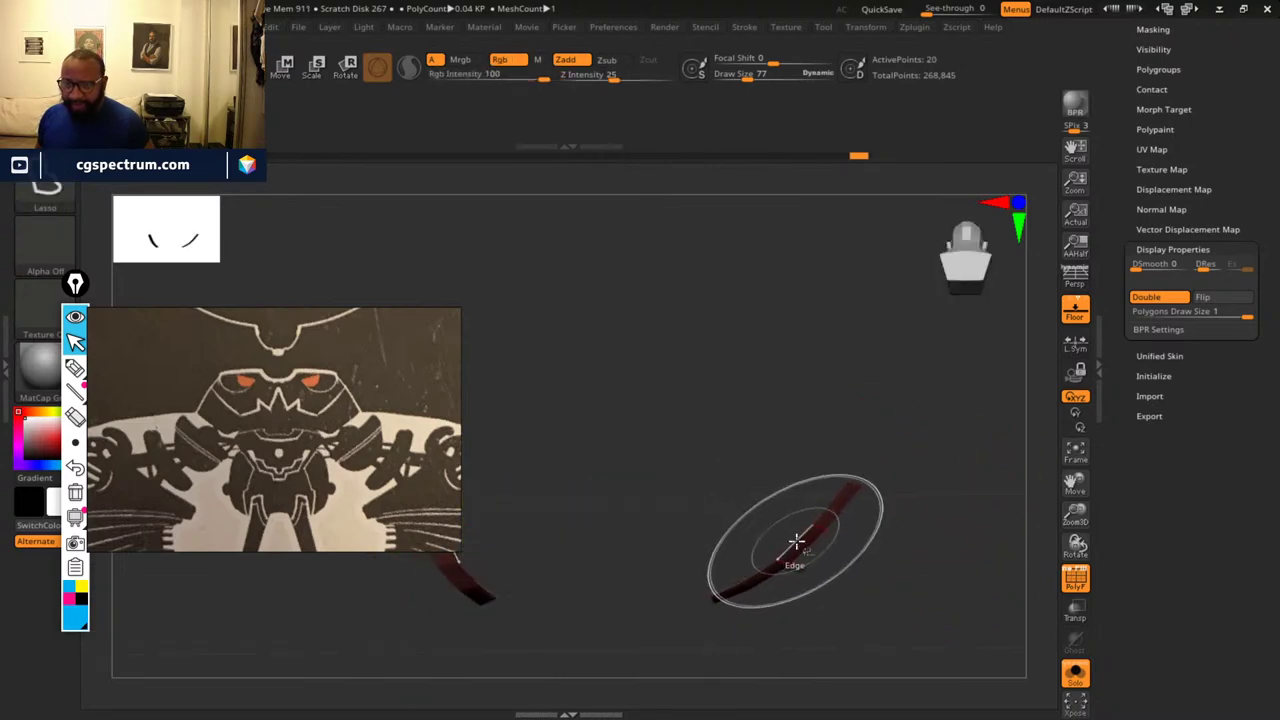
ctrl+shift+click(801, 544)
drag(829, 530, 792, 530)
drag(805, 667, 754, 543)
mouse_move(850, 555)
mouse_down()
mouse_move(880, 554)
mouse_move(897, 534)
mouse_move(920, 631)
mouse_move(909, 572)
mouse_up()
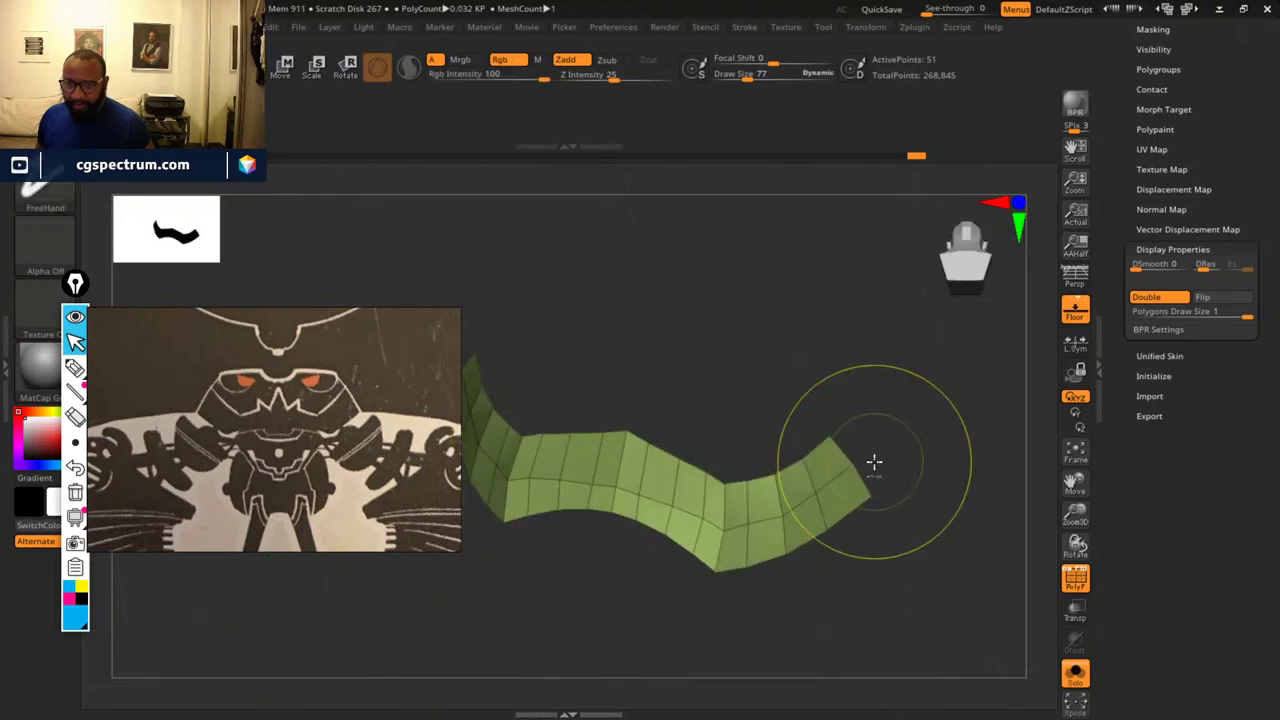
ctrl+shift+drag(846, 374, 784, 395)
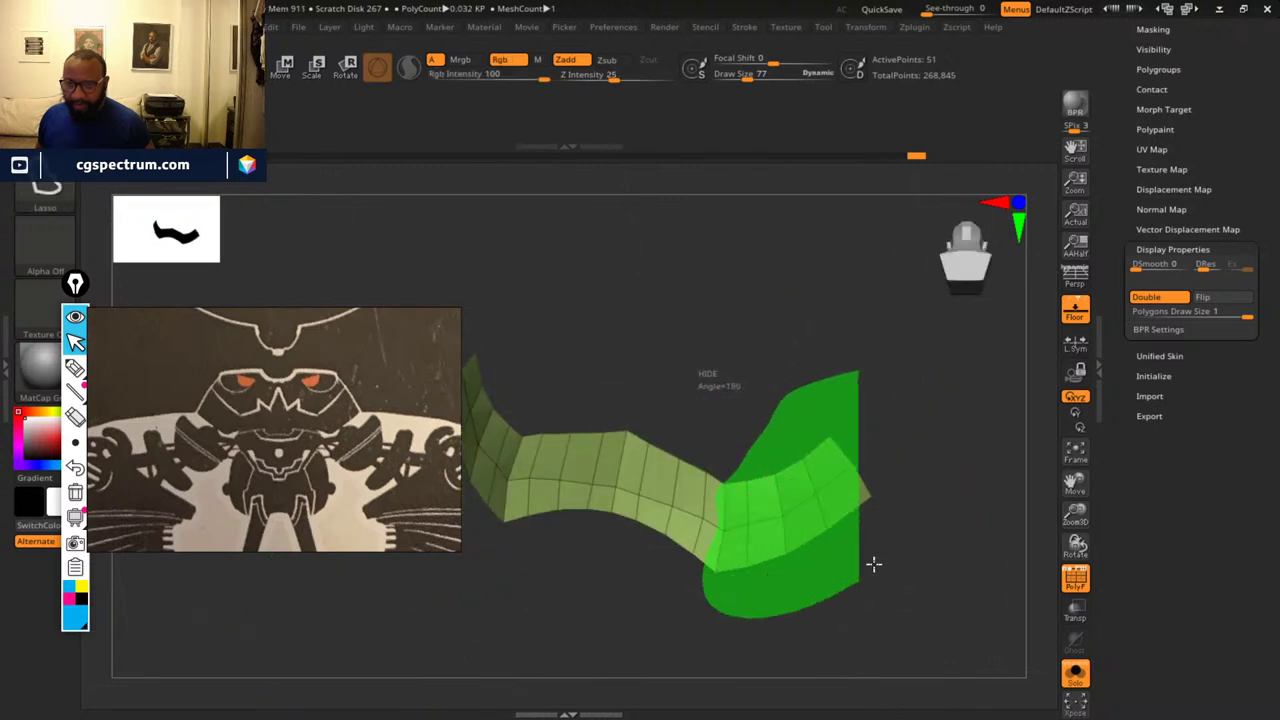
ctrl+shift+drag(922, 482, 911, 506)
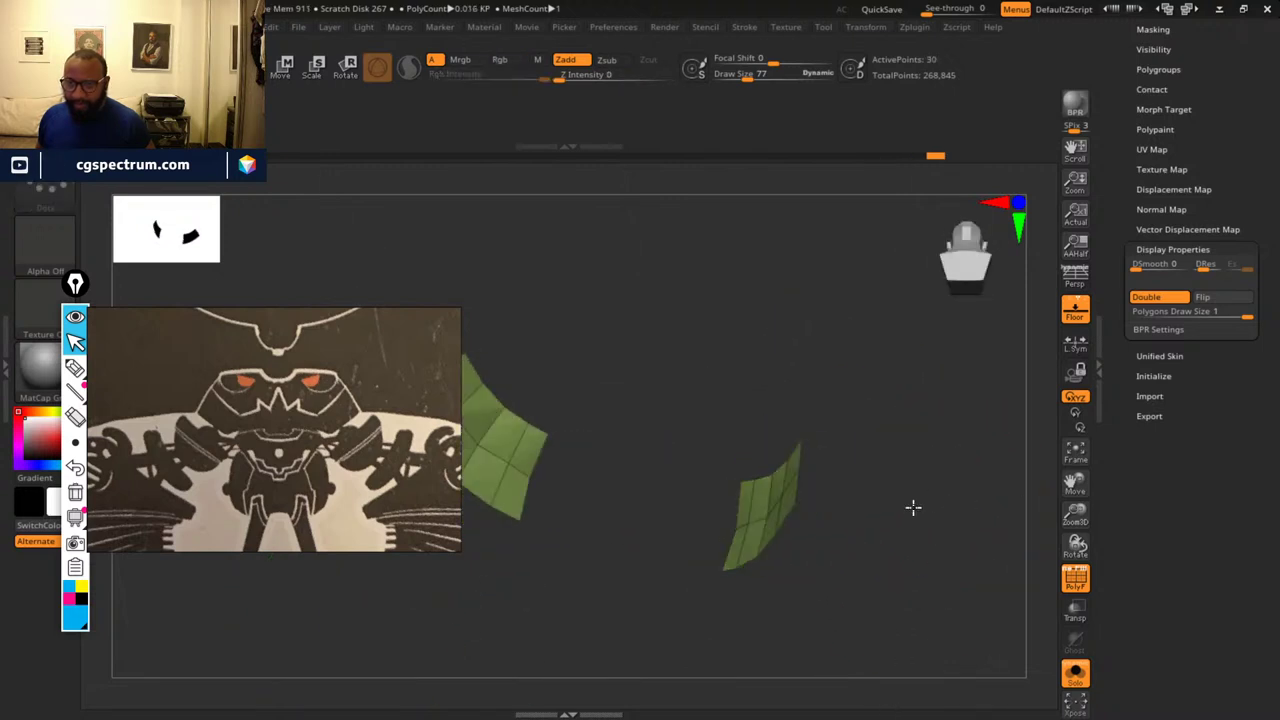
drag(917, 583, 905, 597)
ctrl+shift+click(905, 597)
- Pull the band's centre section outward into a rounder curve with the Move brush at draw size 119
drag(903, 457, 795, 555)
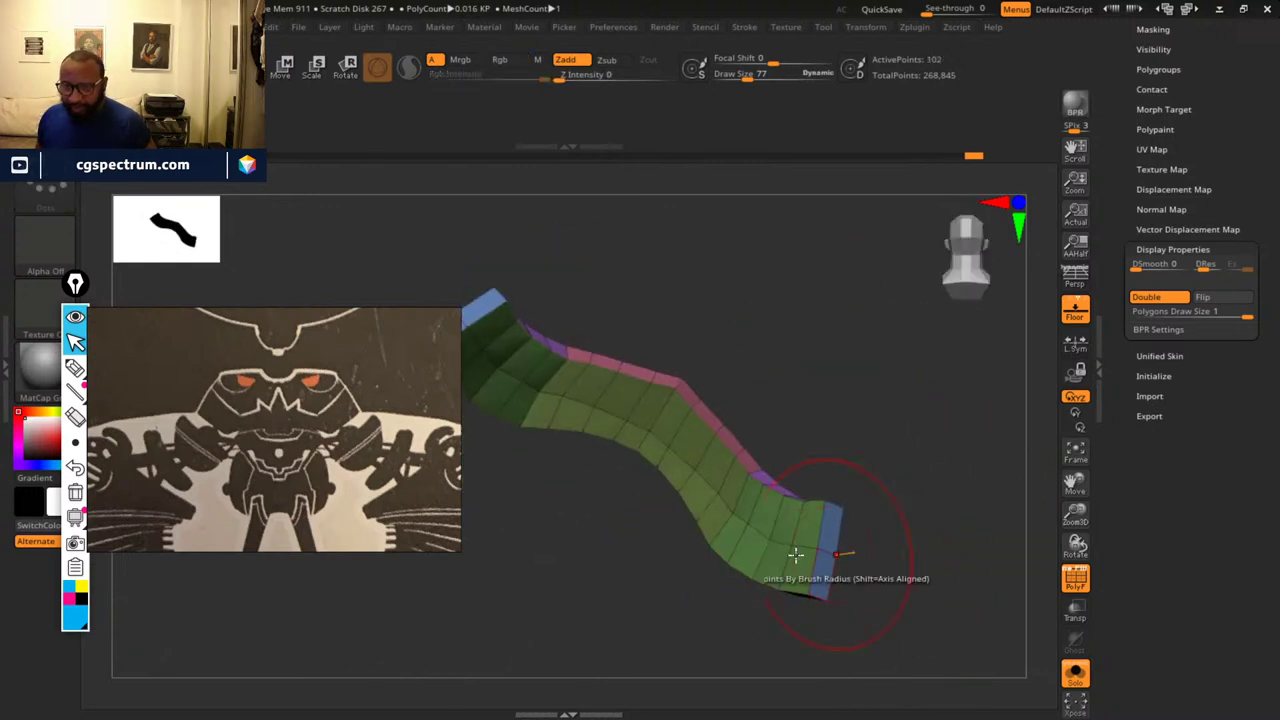
drag(900, 560, 762, 423)
key(alt+shift)
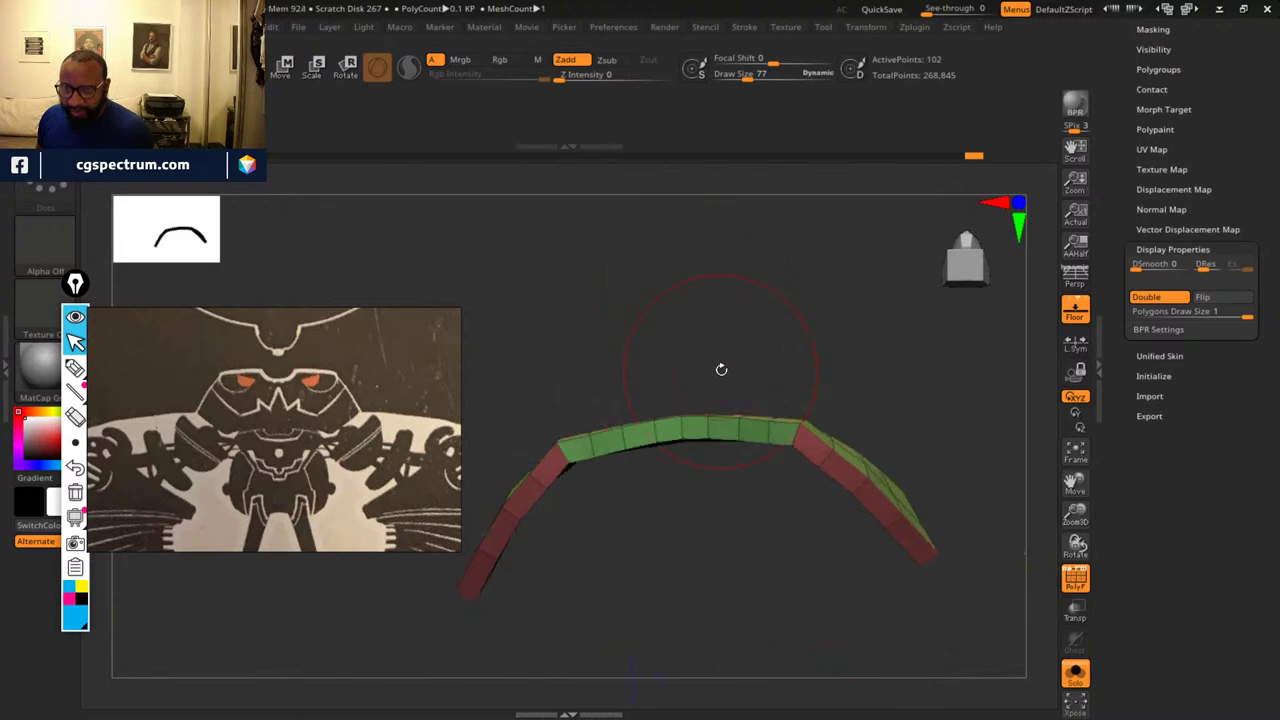
alt+drag(721, 370, 776, 382)
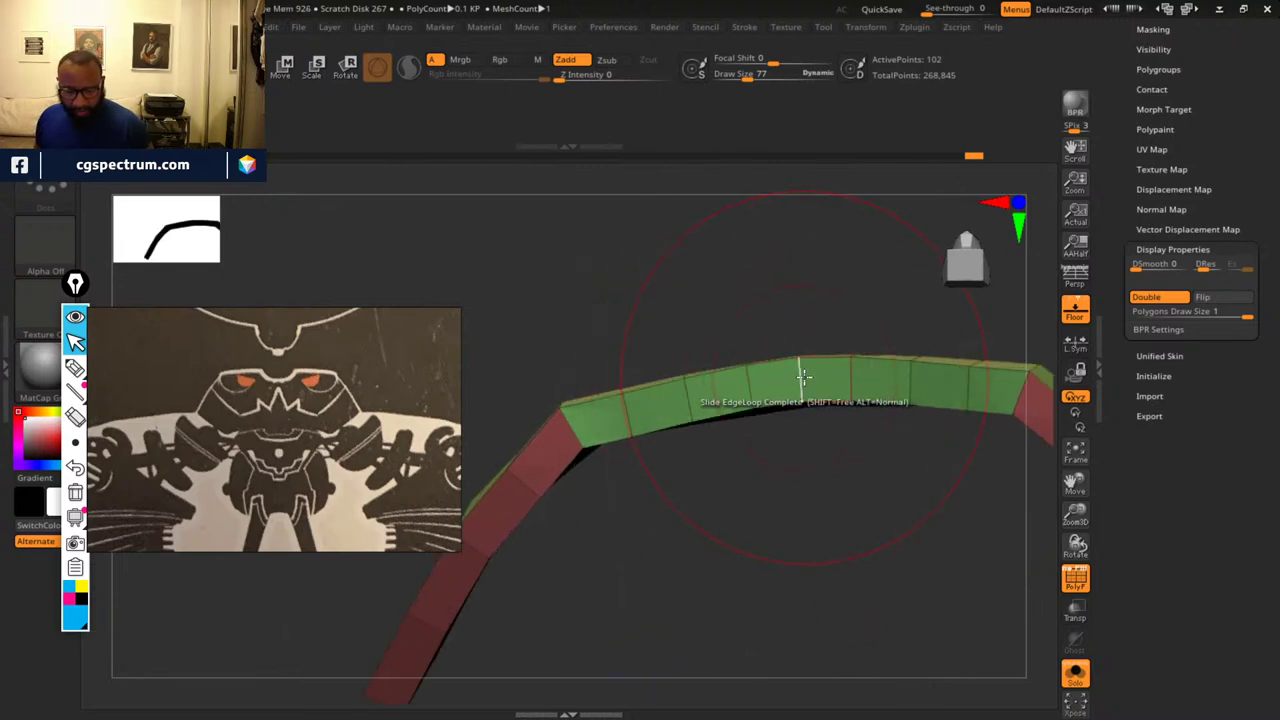
key(b)
key(m)
key(v)
alt+drag(836, 476, 795, 520)
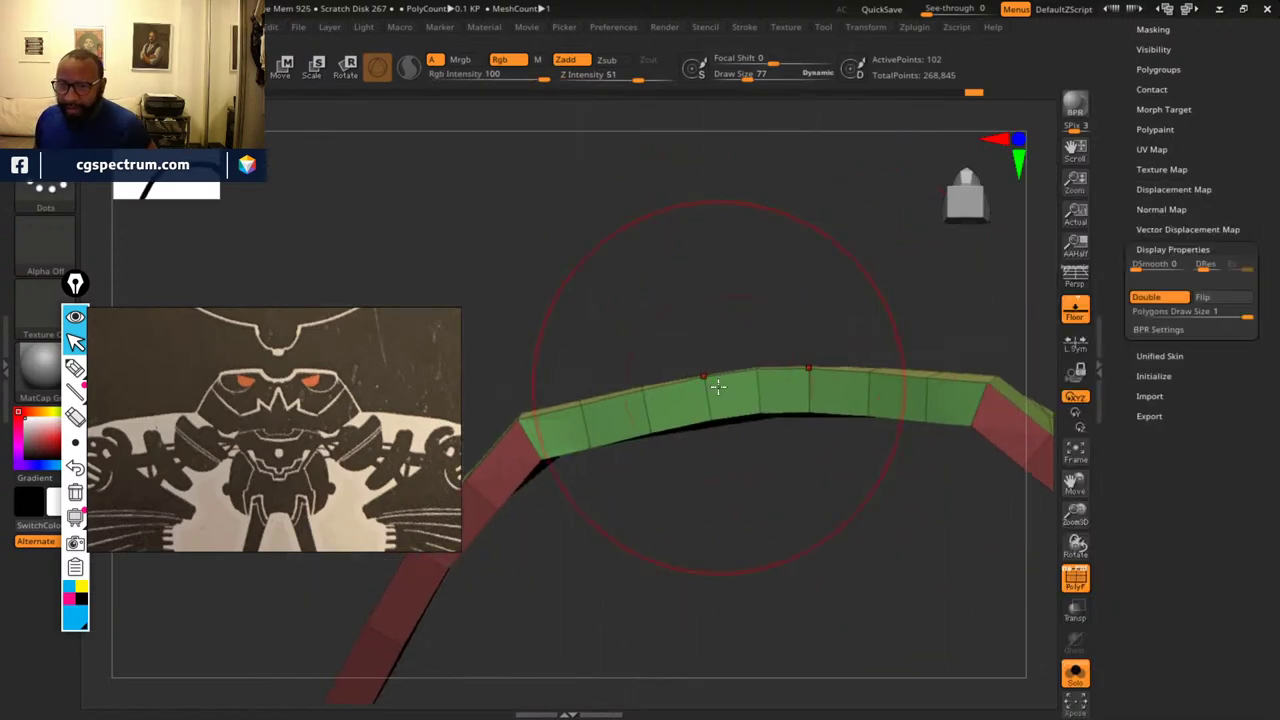
mouse_move(815, 323)
mouse_down()
mouse_move(806, 277)
mouse_move(846, 343)
mouse_move(894, 334)
mouse_move(808, 313)
mouse_move(869, 297)
mouse_move(877, 346)
mouse_move(781, 387)
mouse_up()
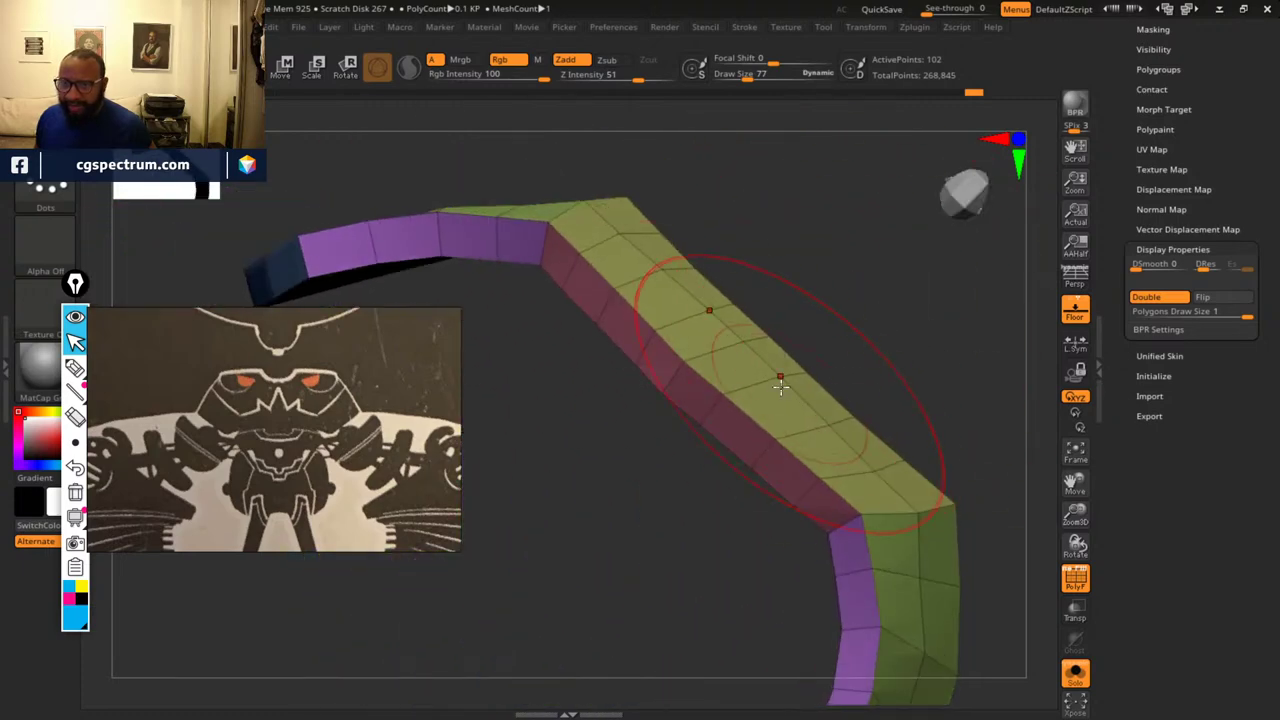
drag(736, 344, 751, 329)
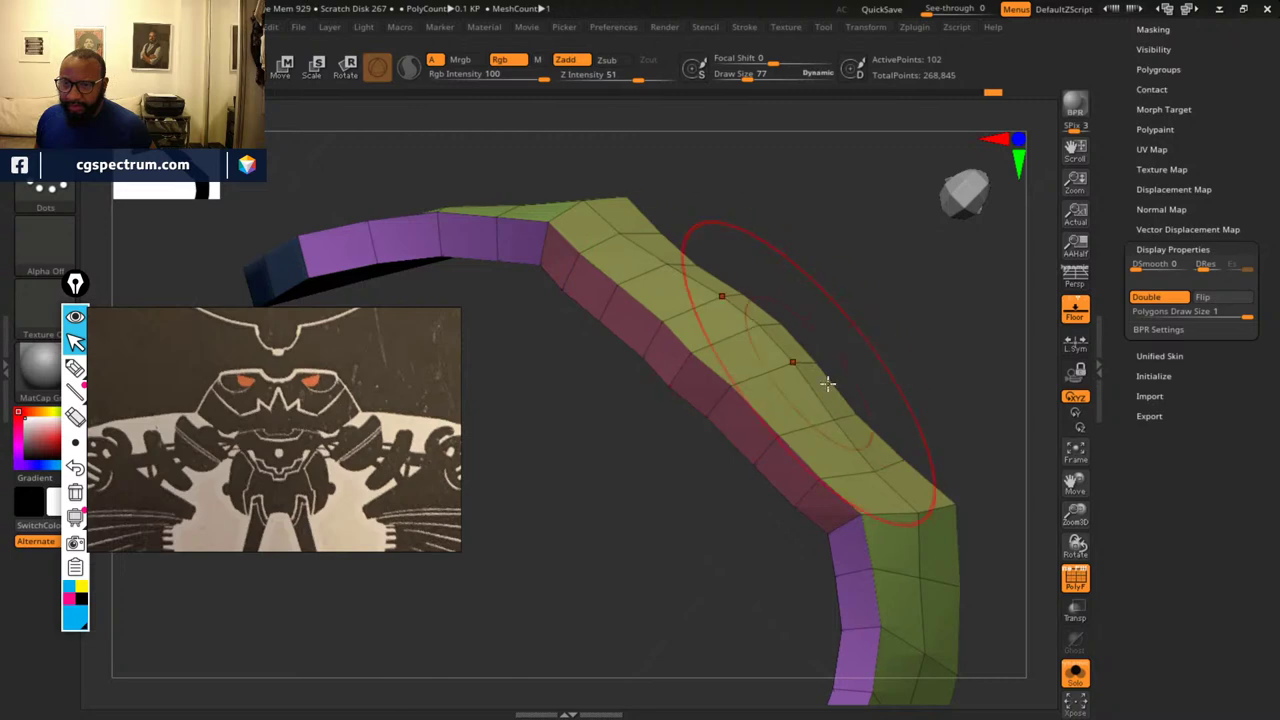
key(space)
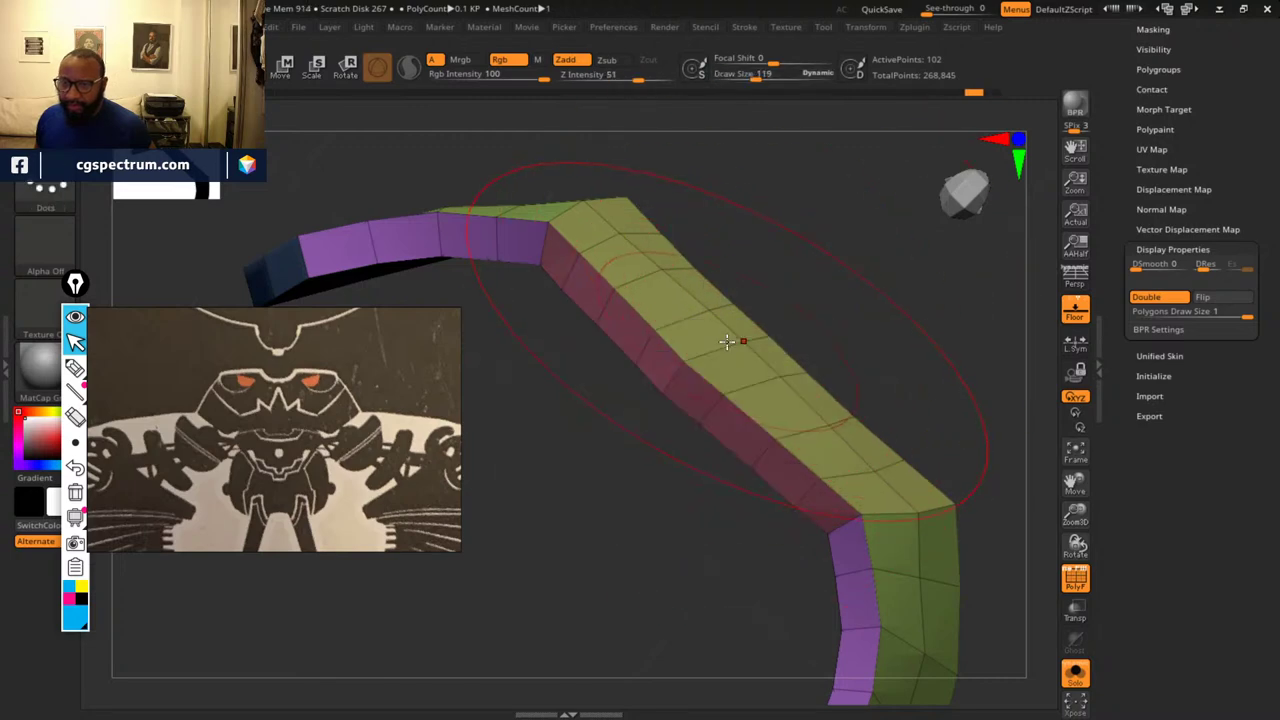
drag(730, 341, 752, 320)
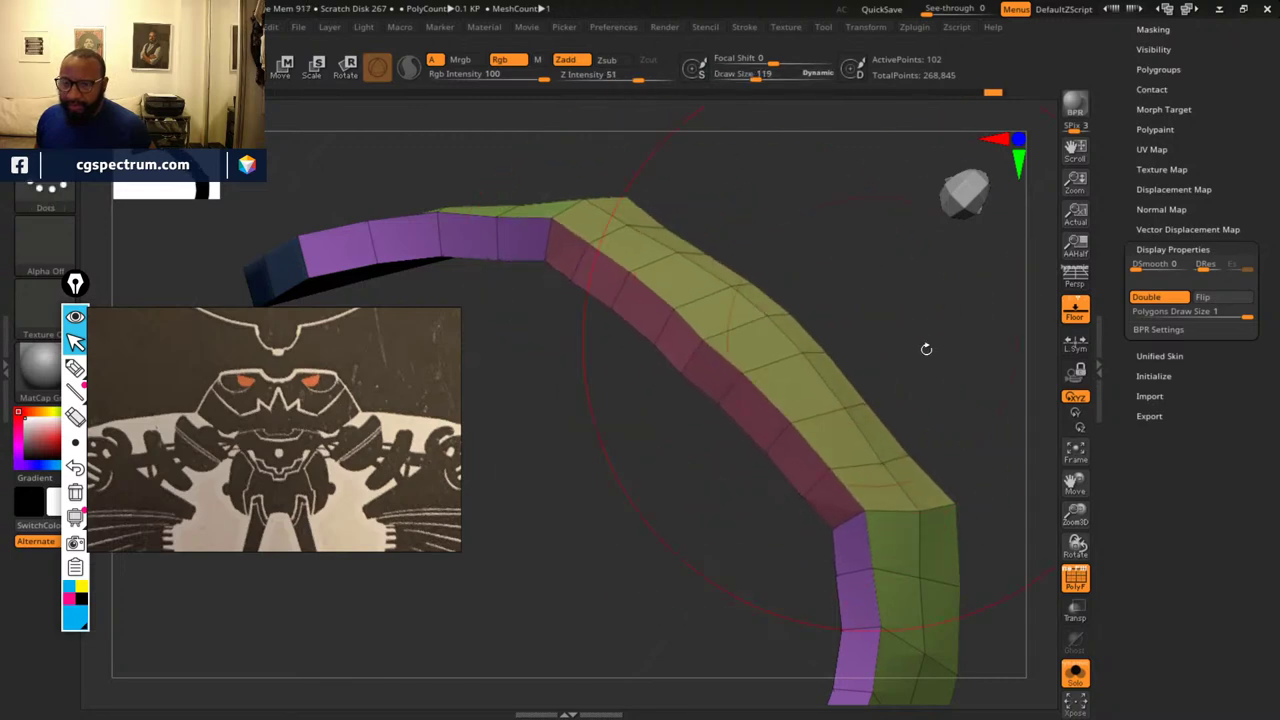
mouse_move(926, 348)
mouse_down()
mouse_move(851, 289)
mouse_move(843, 334)
mouse_move(883, 369)
mouse_move(828, 348)
mouse_up()
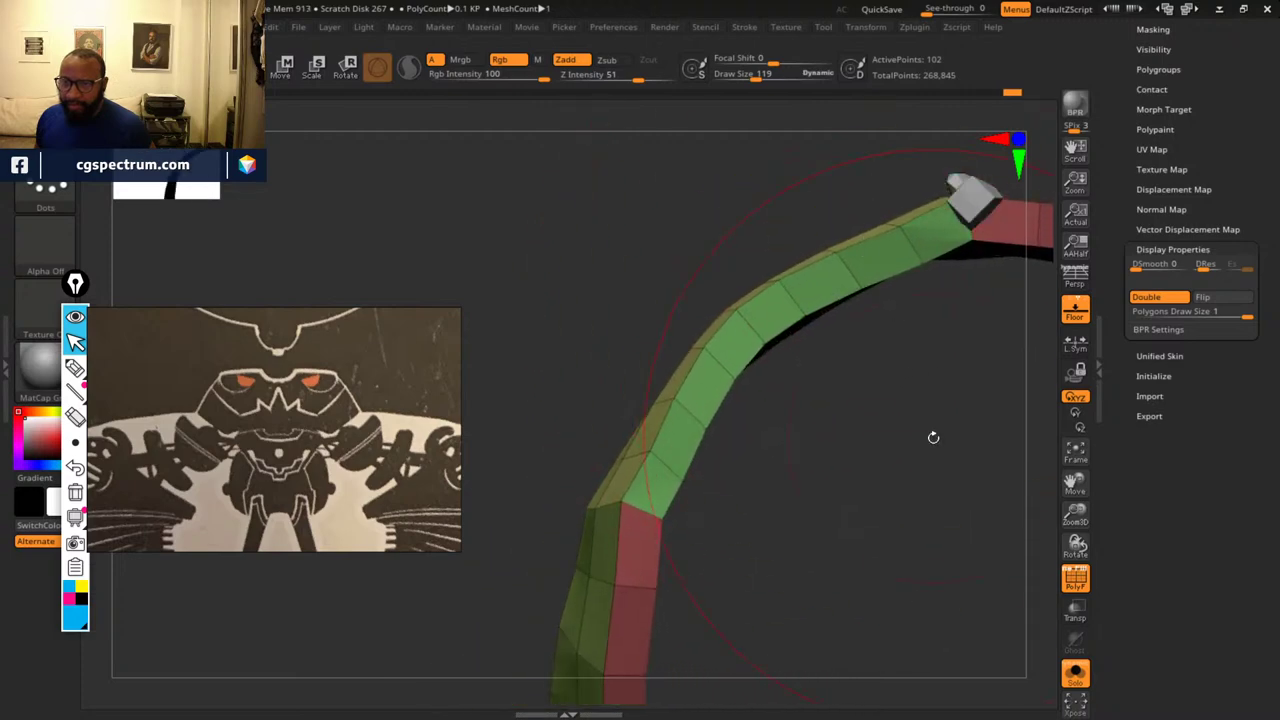
mouse_move(933, 437)
mouse_down()
mouse_move(889, 386)
mouse_move(954, 469)
mouse_move(1009, 477)
mouse_move(702, 346)
mouse_up()
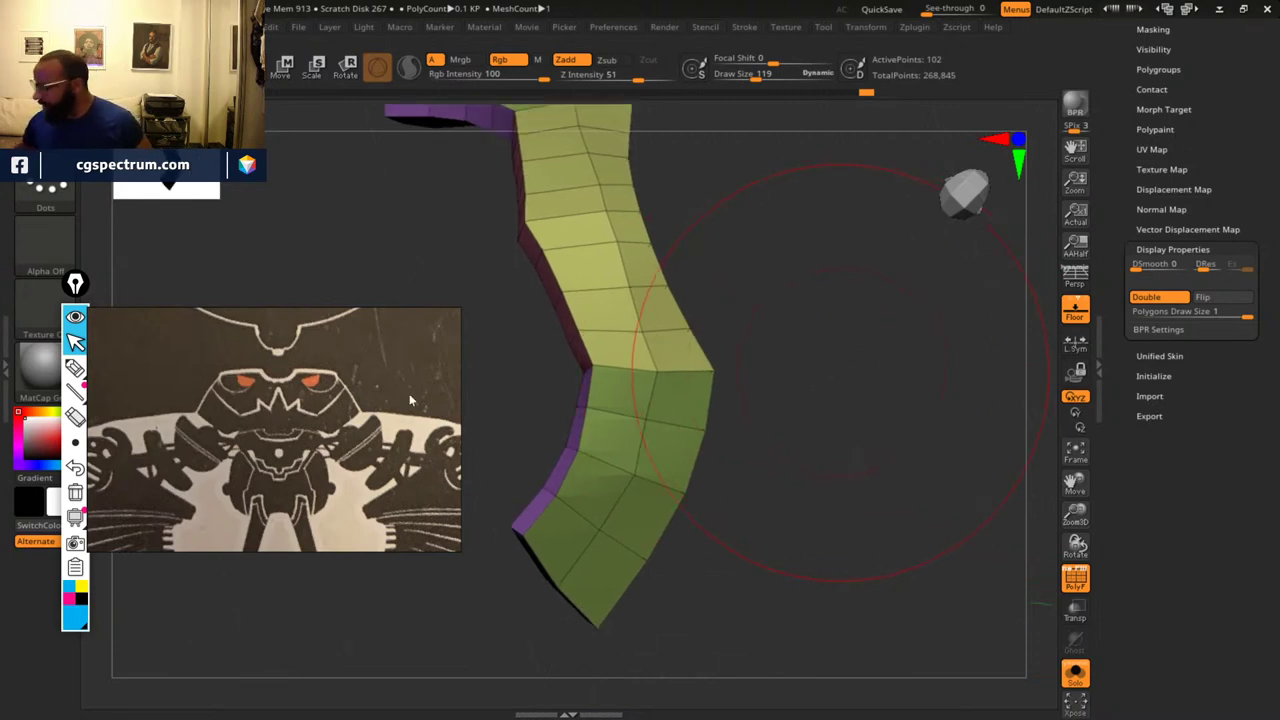
- Even out the outer face of the band's side sections with the TrimDynamic brush at draw size 51
mouse_move(577, 401)
mouse_down()
mouse_move(957, 380)
mouse_move(923, 383)
mouse_move(951, 297)
mouse_move(881, 334)
mouse_move(893, 344)
mouse_move(833, 327)
mouse_up()
key(space)
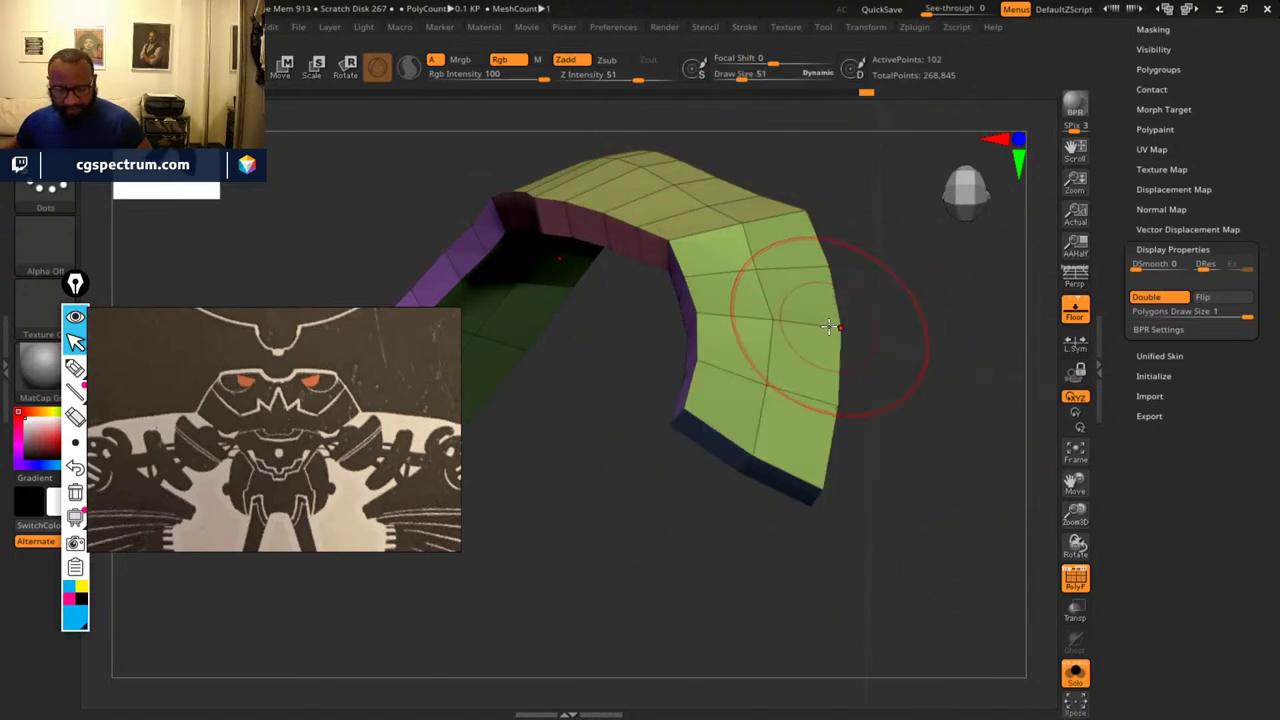
key(b)
key(t)
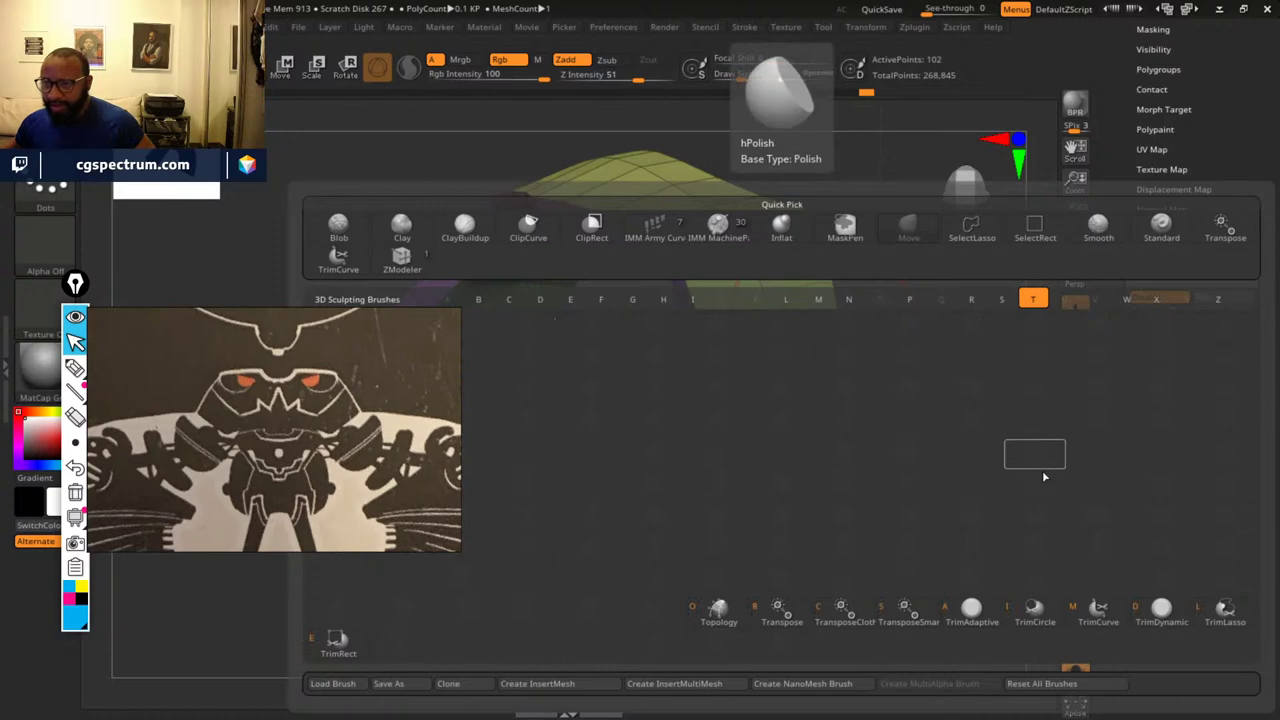
click(1142, 623)
alt+drag(940, 384, 911, 444)
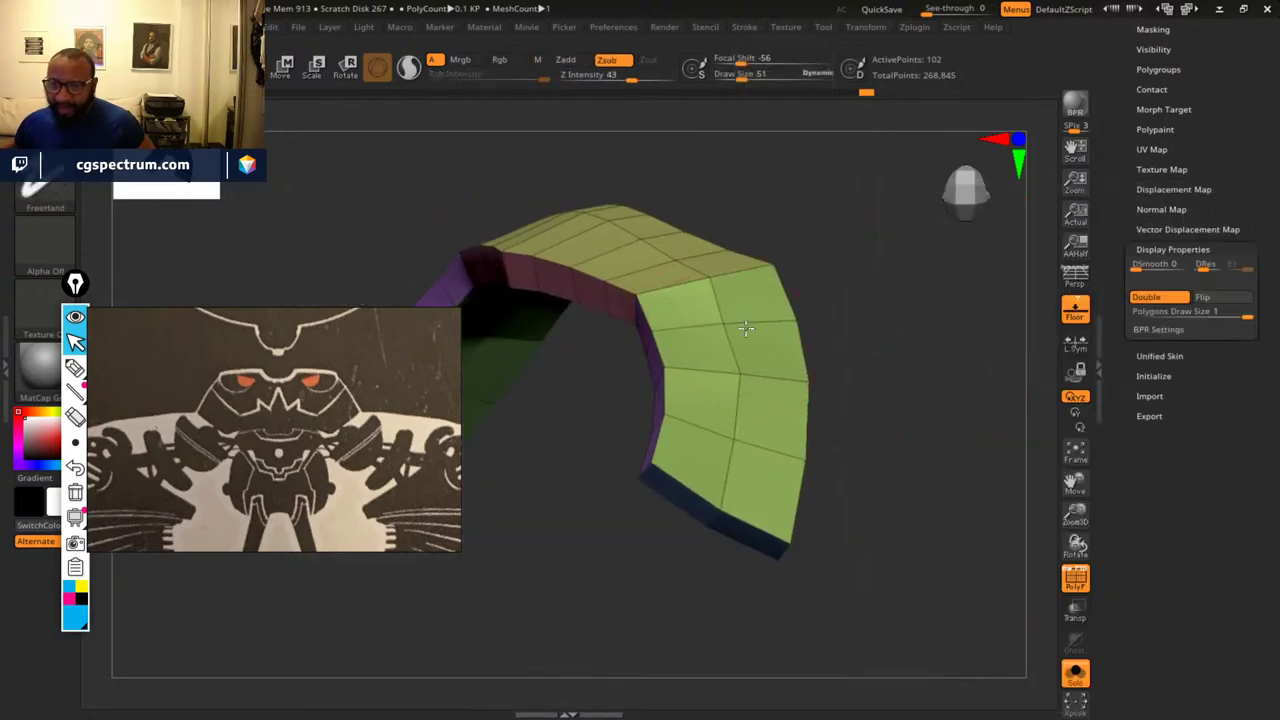
drag(829, 395, 717, 322)
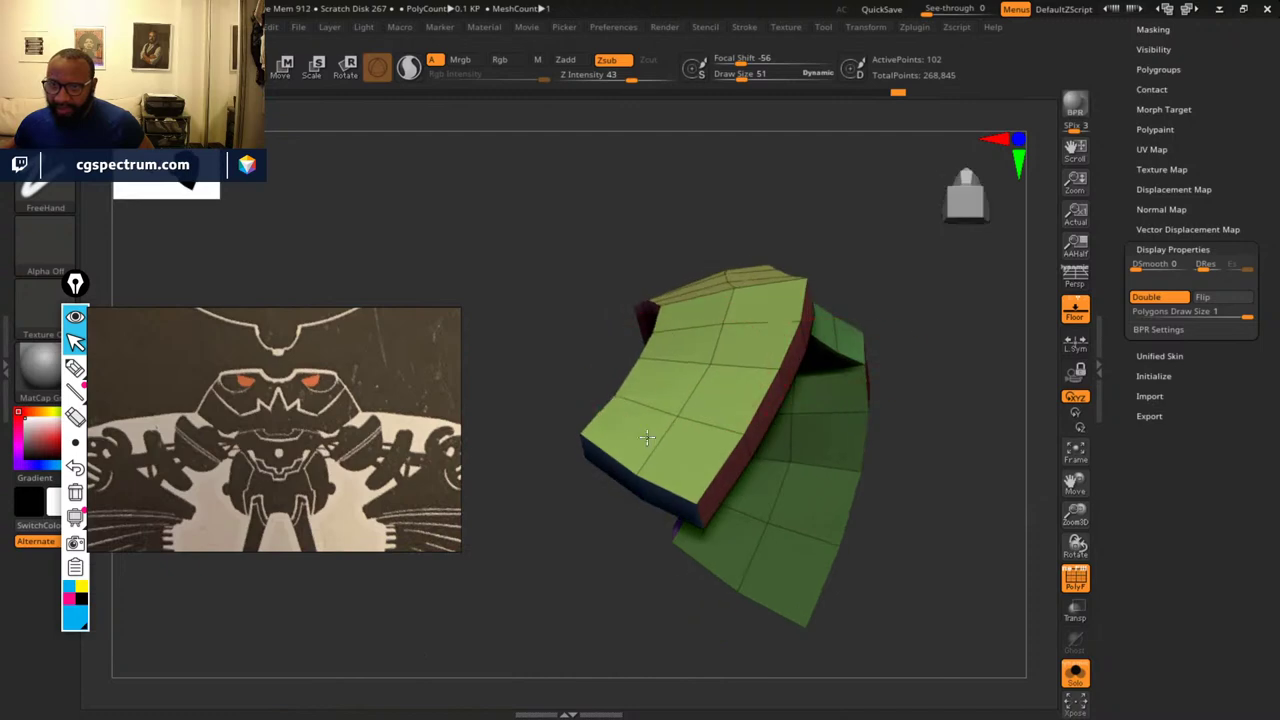
mouse_move(996, 400)
mouse_down()
mouse_move(894, 477)
mouse_move(760, 457)
mouse_move(868, 386)
mouse_move(700, 450)
mouse_up()
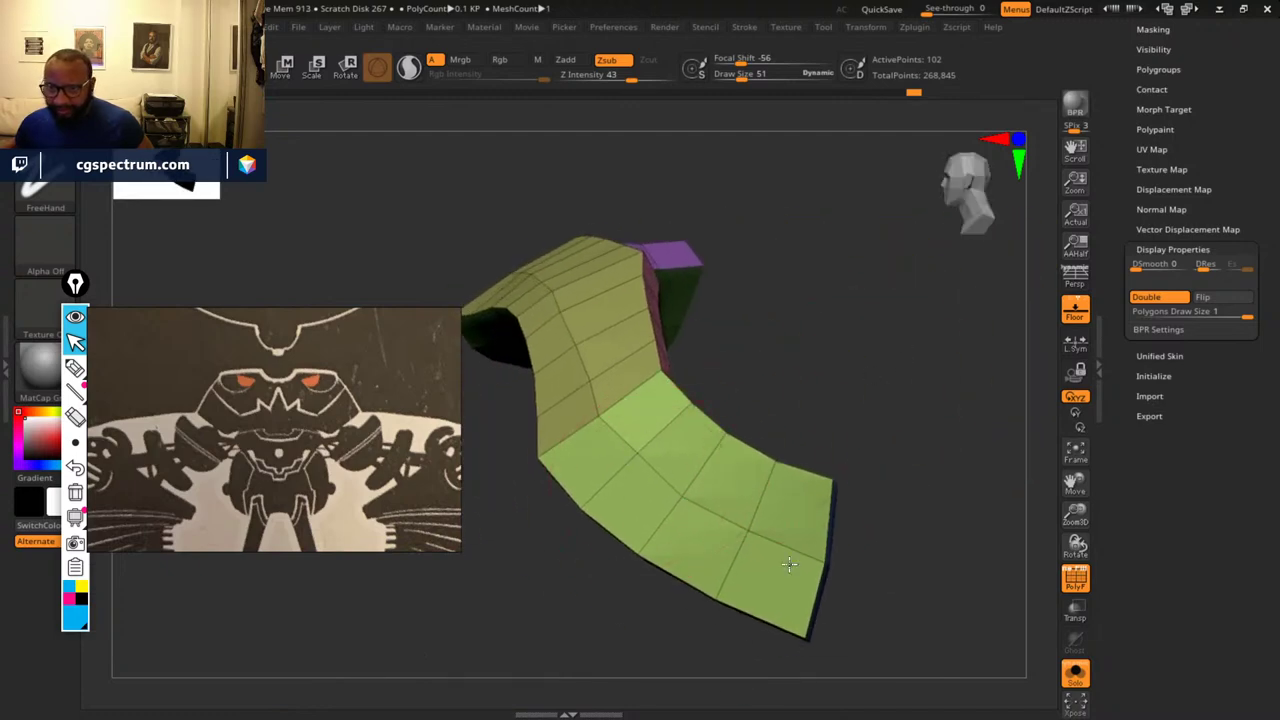
- Continue flattening around the band's end faces and centre section with TrimDynamic strokes
drag(782, 471, 732, 537)
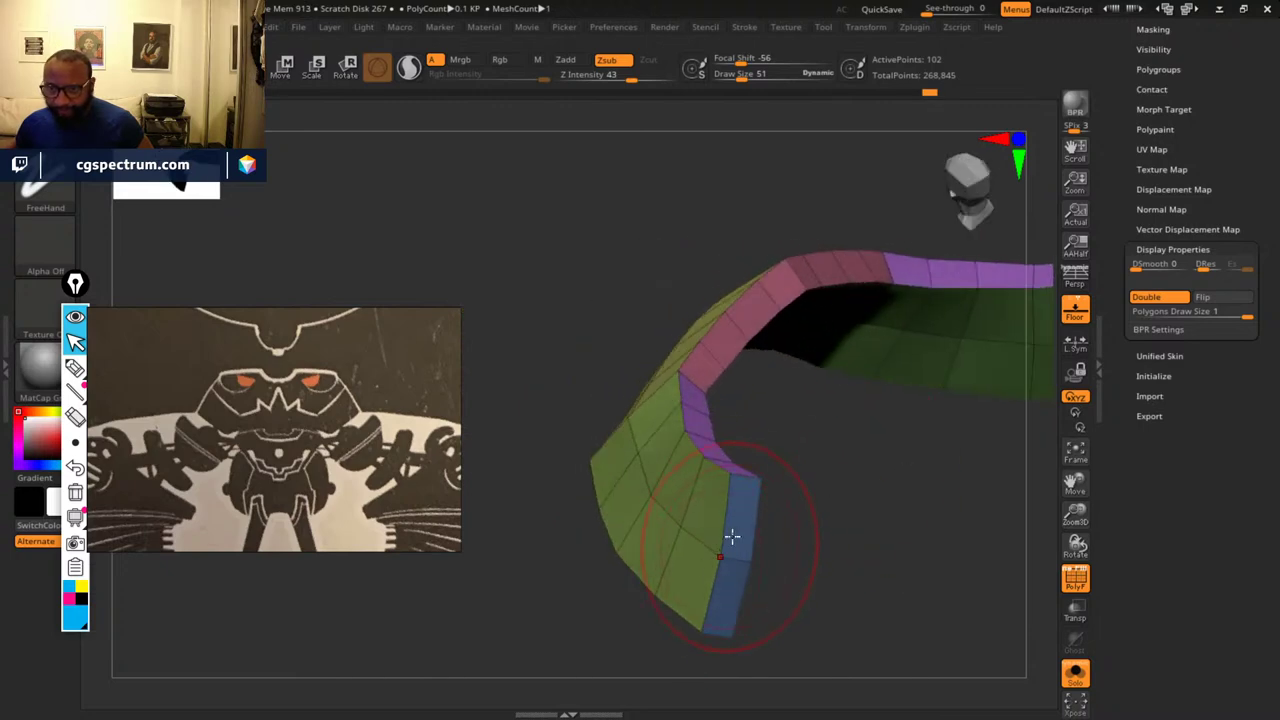
drag(868, 553, 720, 557)
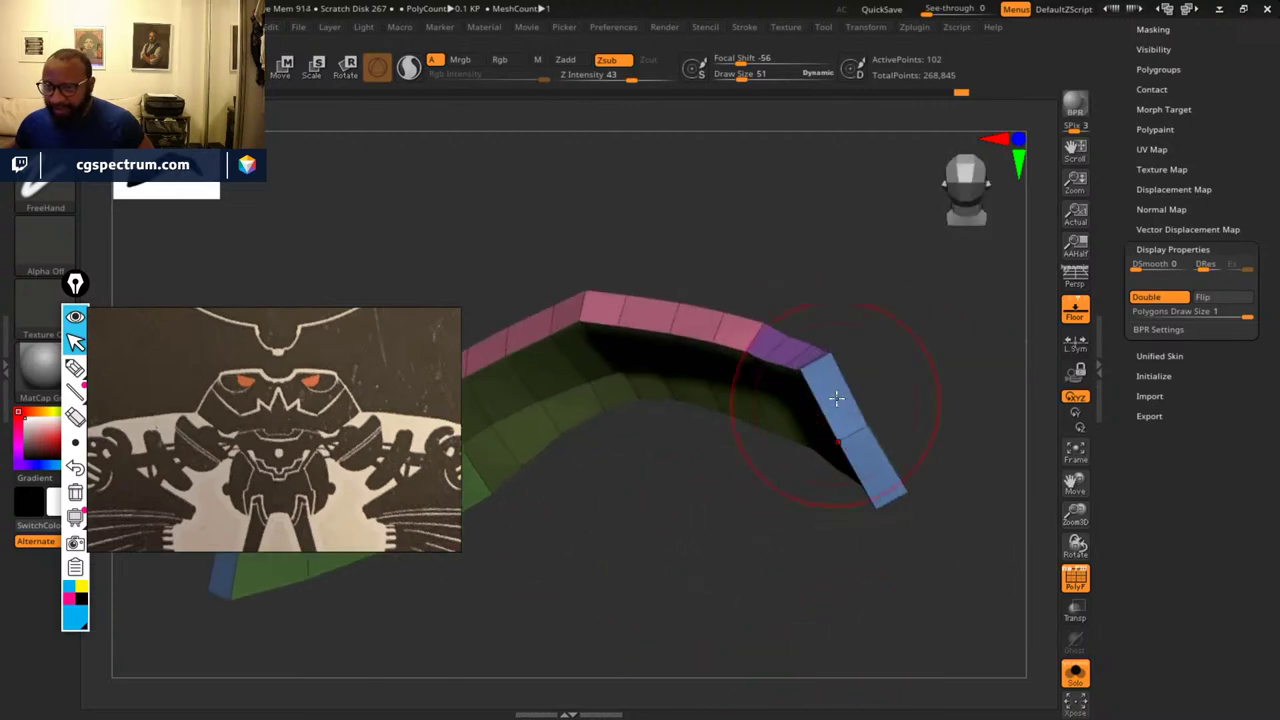
drag(941, 419, 737, 327)
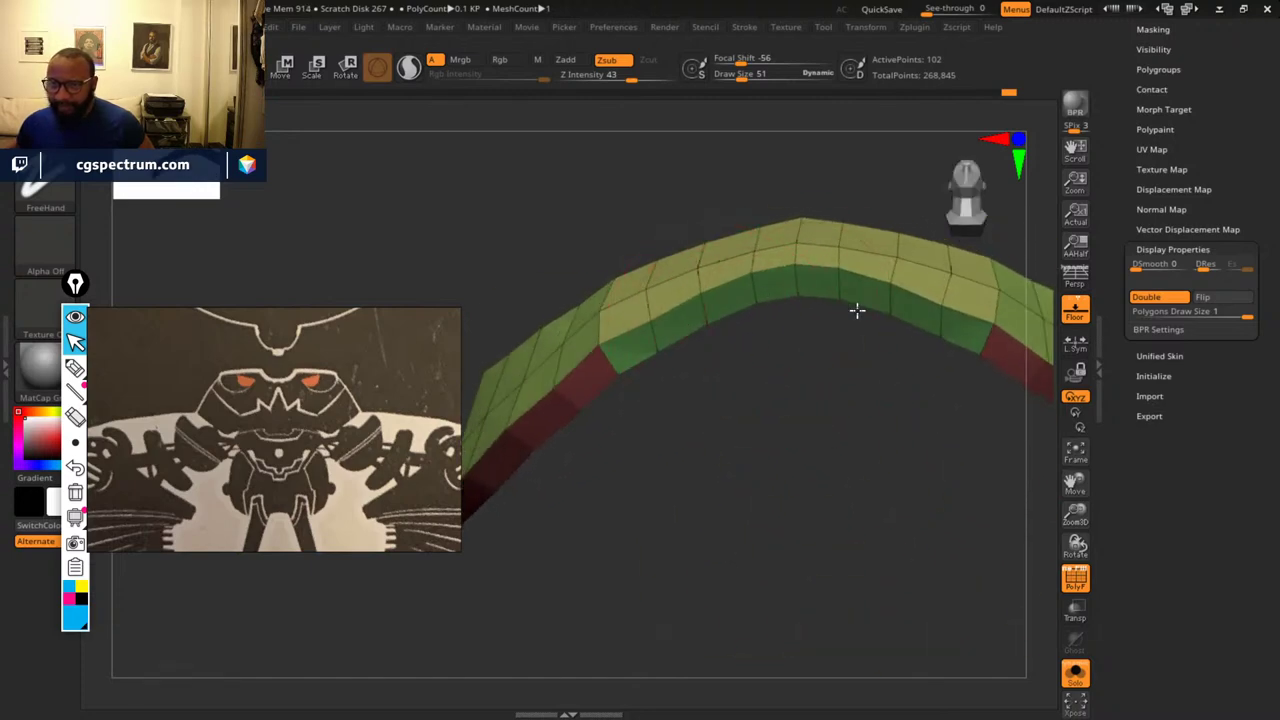
drag(857, 310, 820, 483)
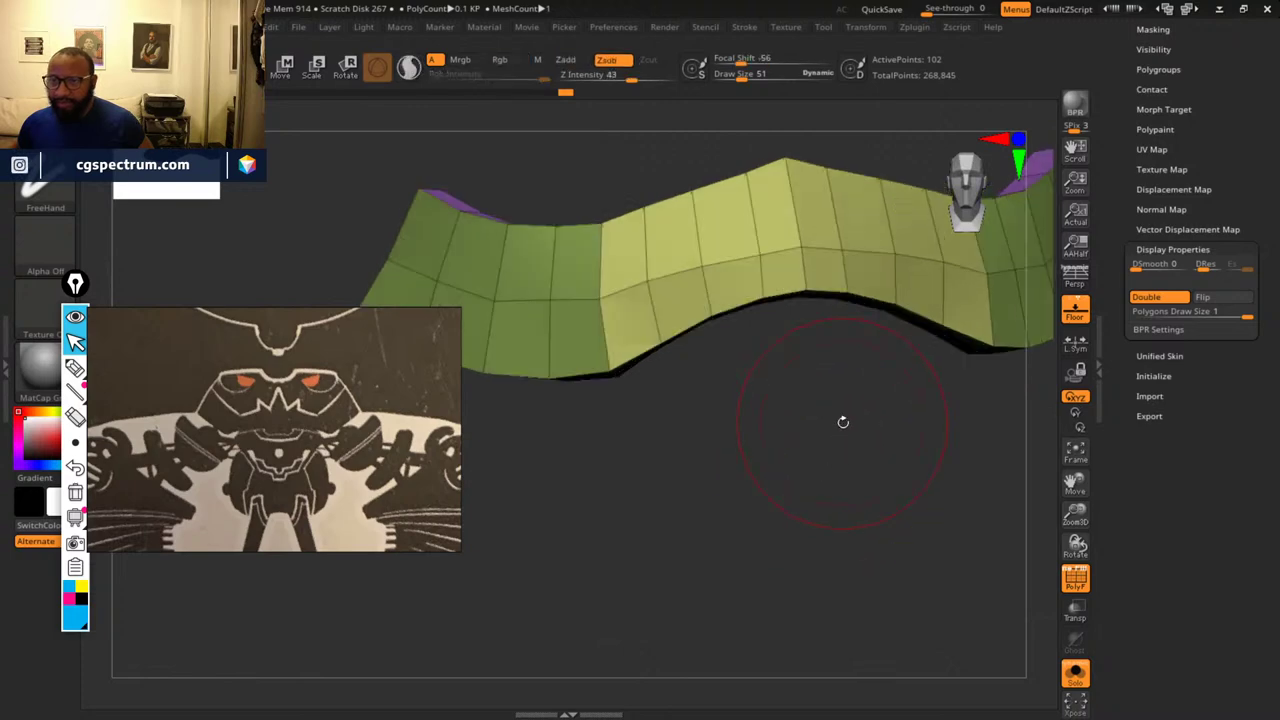
mouse_move(843, 422)
mouse_down()
mouse_move(834, 480)
mouse_move(854, 440)
mouse_up()
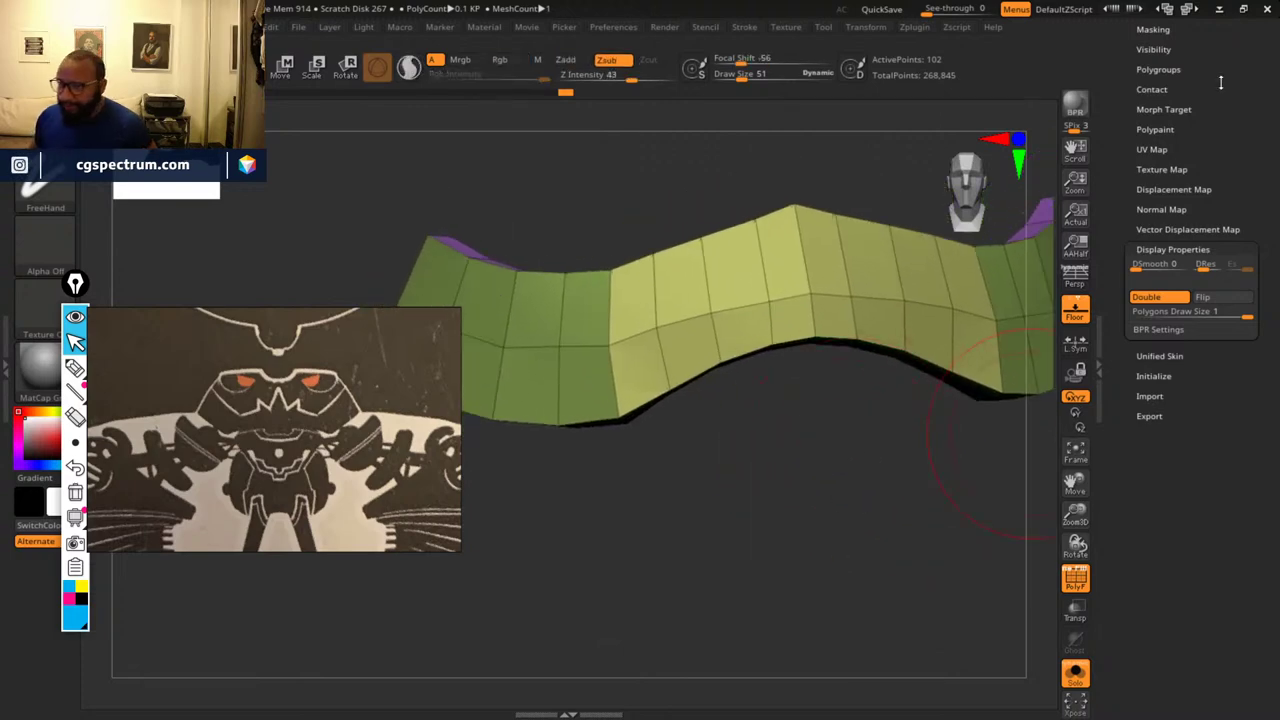
- Crease the band's edges along its polygroup borders
scroll(1148, 94, up, 3)
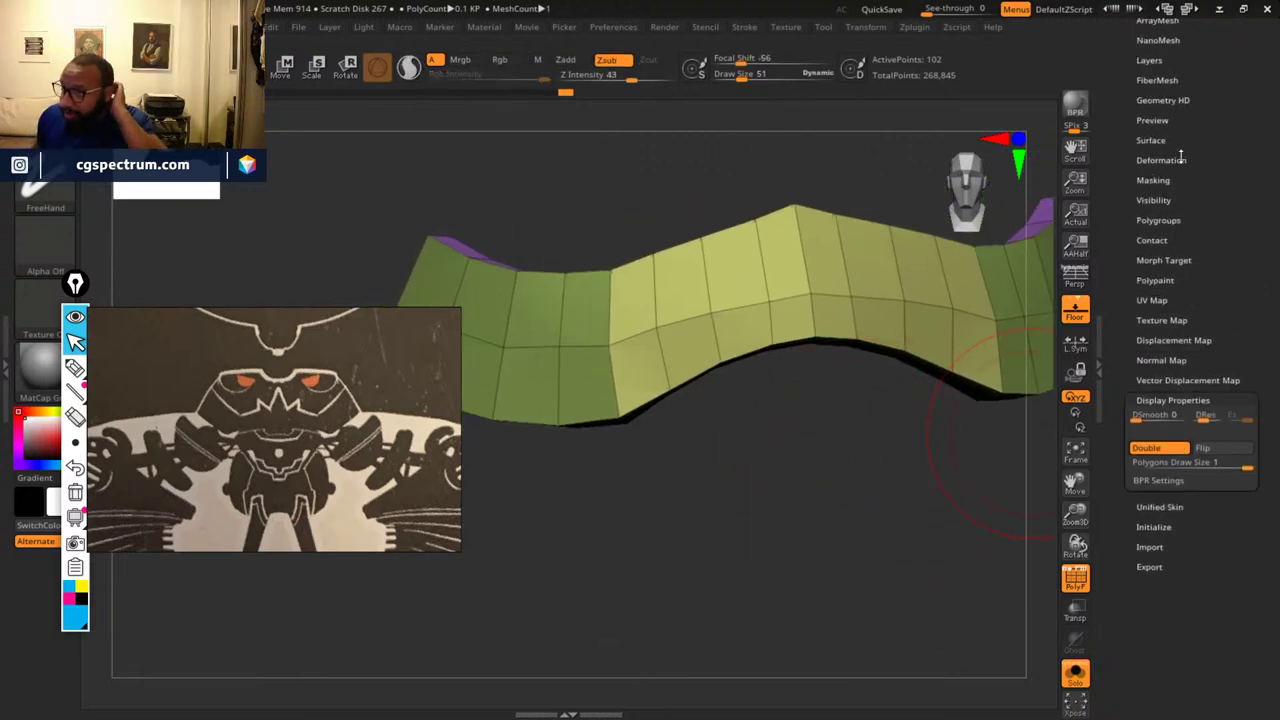
scroll(1195, 198, up, 2)
click(1157, 97)
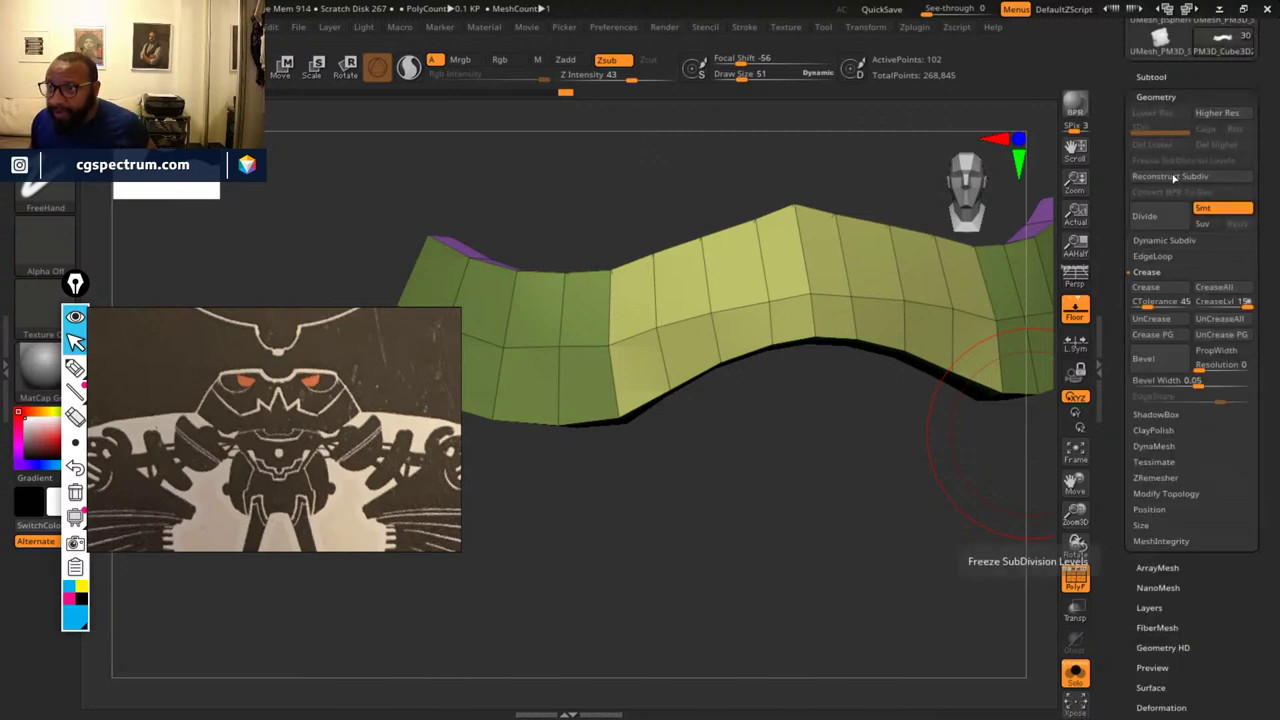
click(1169, 336)
- Hide the polyframe and subdivide the creased band up to subdivision level 4
drag(830, 455, 900, 504)
click(1075, 577)
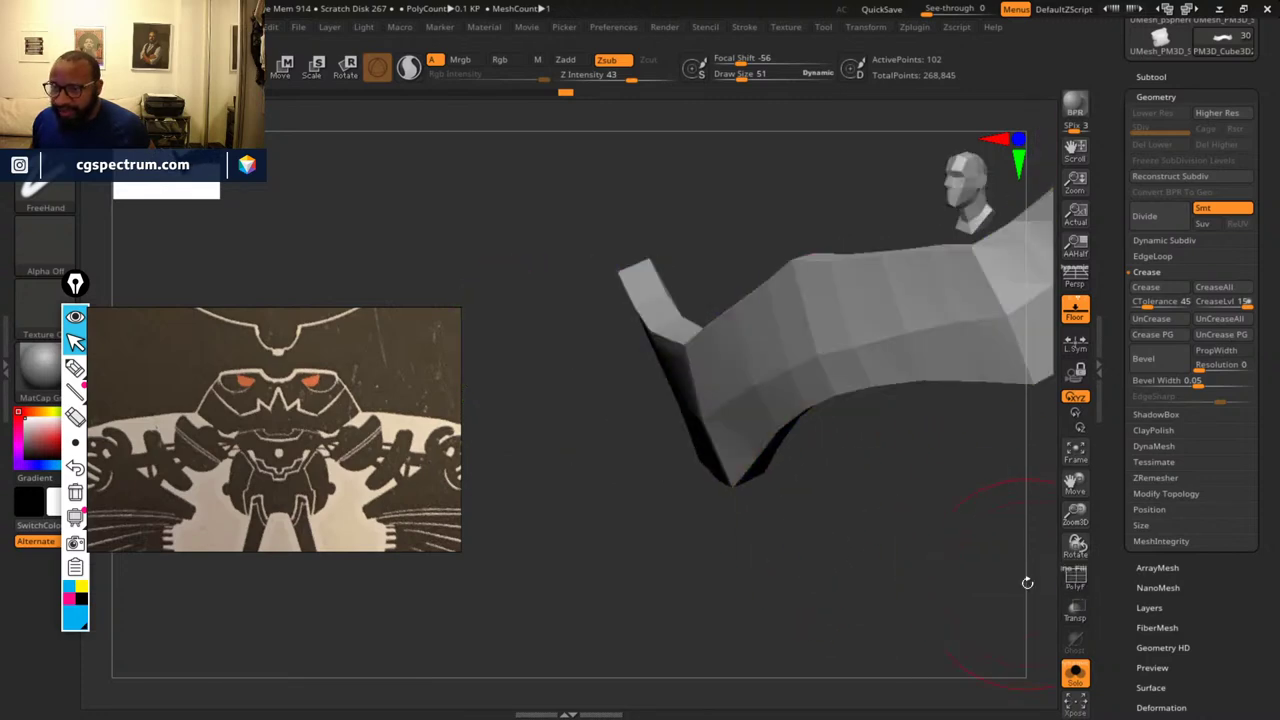
mouse_move(1027, 582)
mouse_down()
mouse_move(780, 529)
mouse_move(809, 537)
mouse_move(869, 500)
mouse_move(857, 514)
mouse_move(914, 557)
mouse_move(861, 524)
mouse_up()
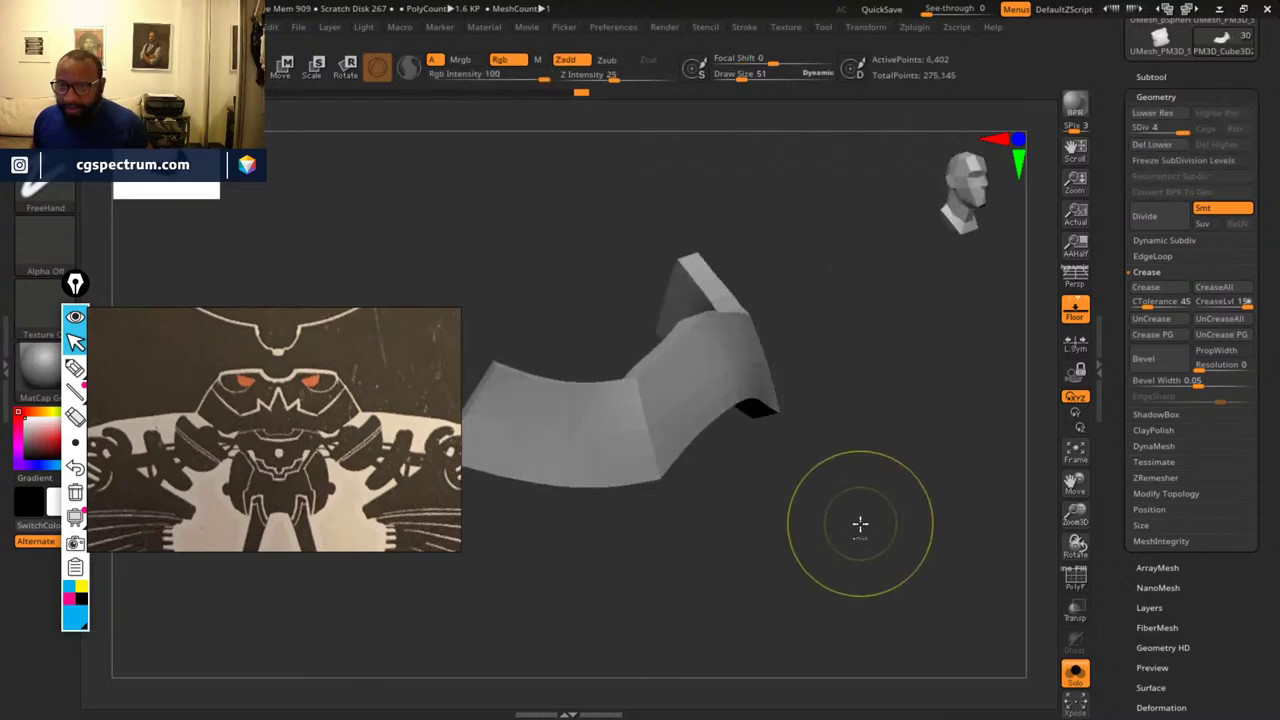
- Turn off Solo to bring back the full robot and frame the smoothed band from the front
mouse_move(891, 486)
mouse_down()
mouse_move(803, 446)
mouse_move(825, 389)
mouse_up()
mouse_move(868, 526)
mouse_down()
mouse_move(808, 560)
mouse_move(806, 591)
mouse_move(866, 586)
mouse_move(805, 604)
mouse_move(843, 600)
mouse_move(951, 511)
mouse_move(1043, 517)
mouse_move(990, 545)
mouse_up()
click(1075, 674)
drag(895, 611, 493, 509)
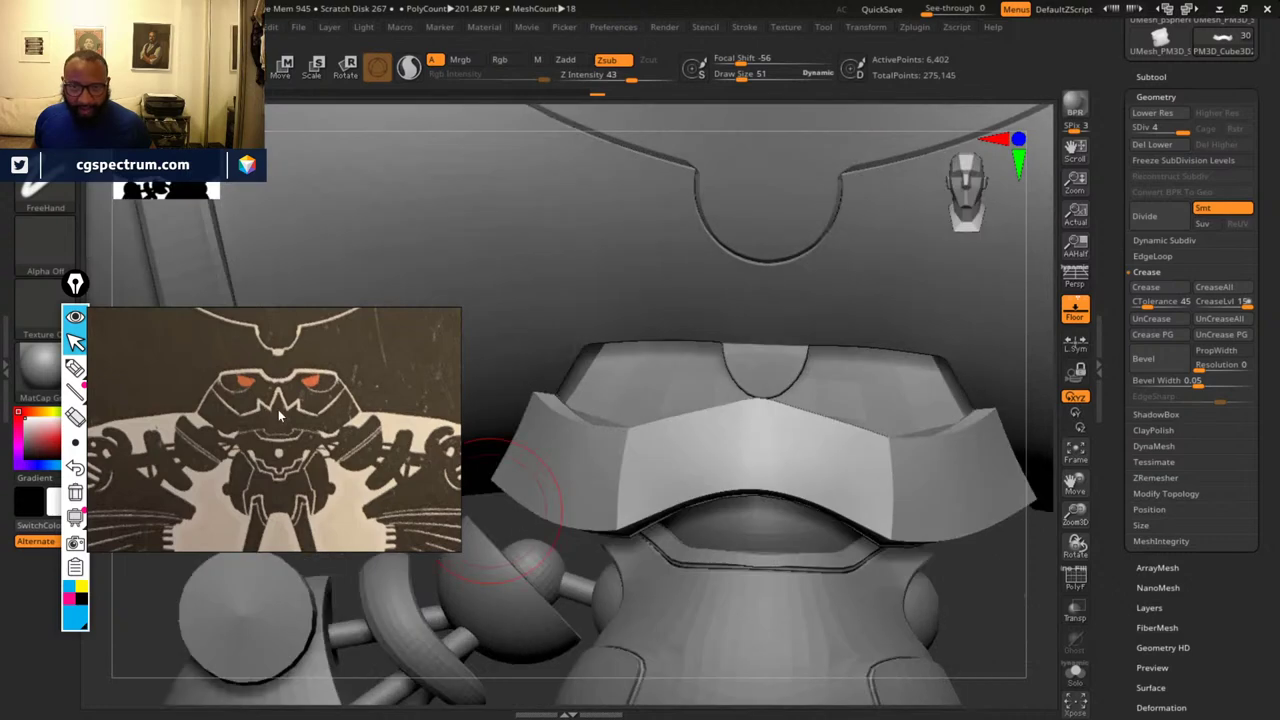
- Undo the band's last subdivision, lower it to subdivision level 1 and show its polyframe
drag(1014, 605, 923, 577)
key(ctrl+z)
key(b)
key(d)
key(s)
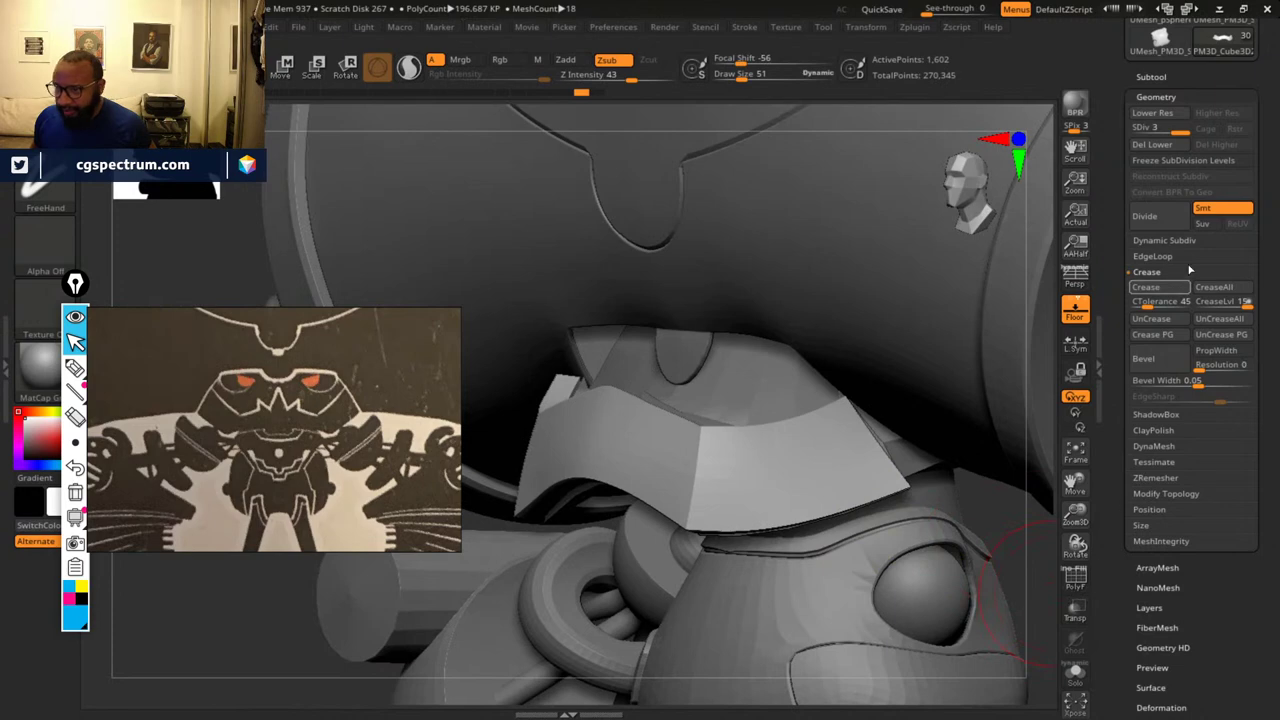
key(shift+d)
key(shift+d)
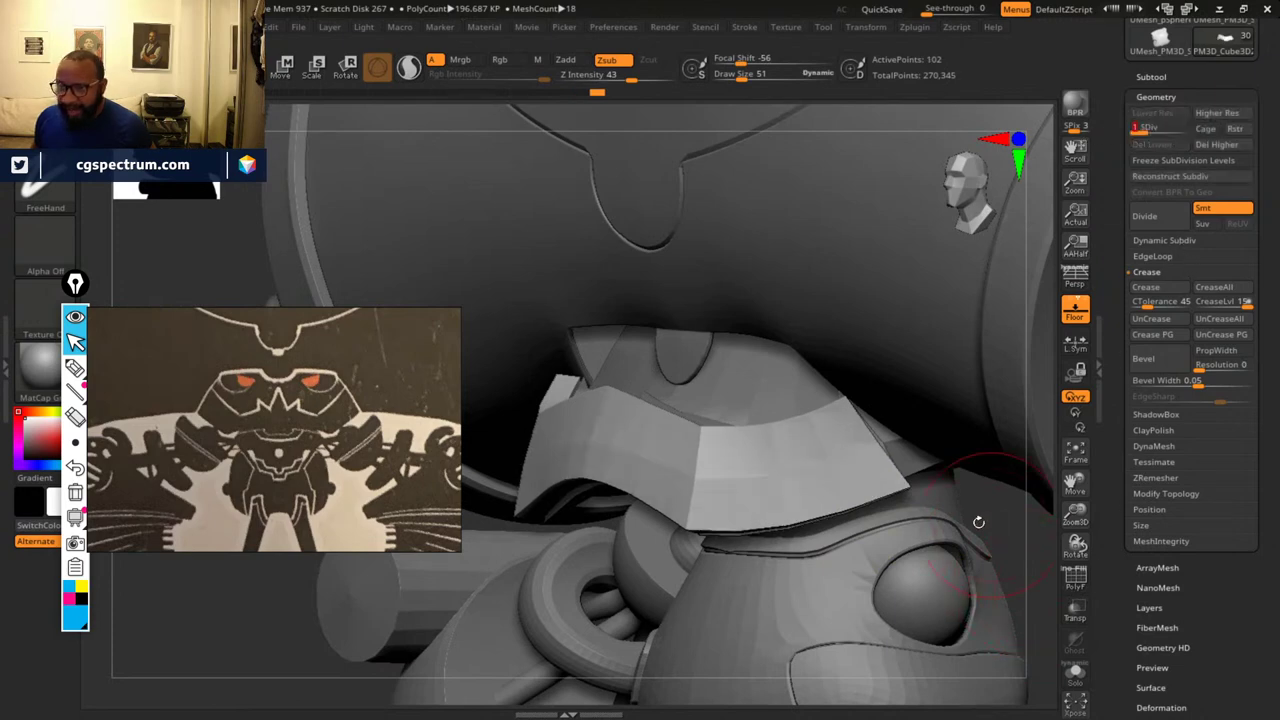
click(1075, 577)
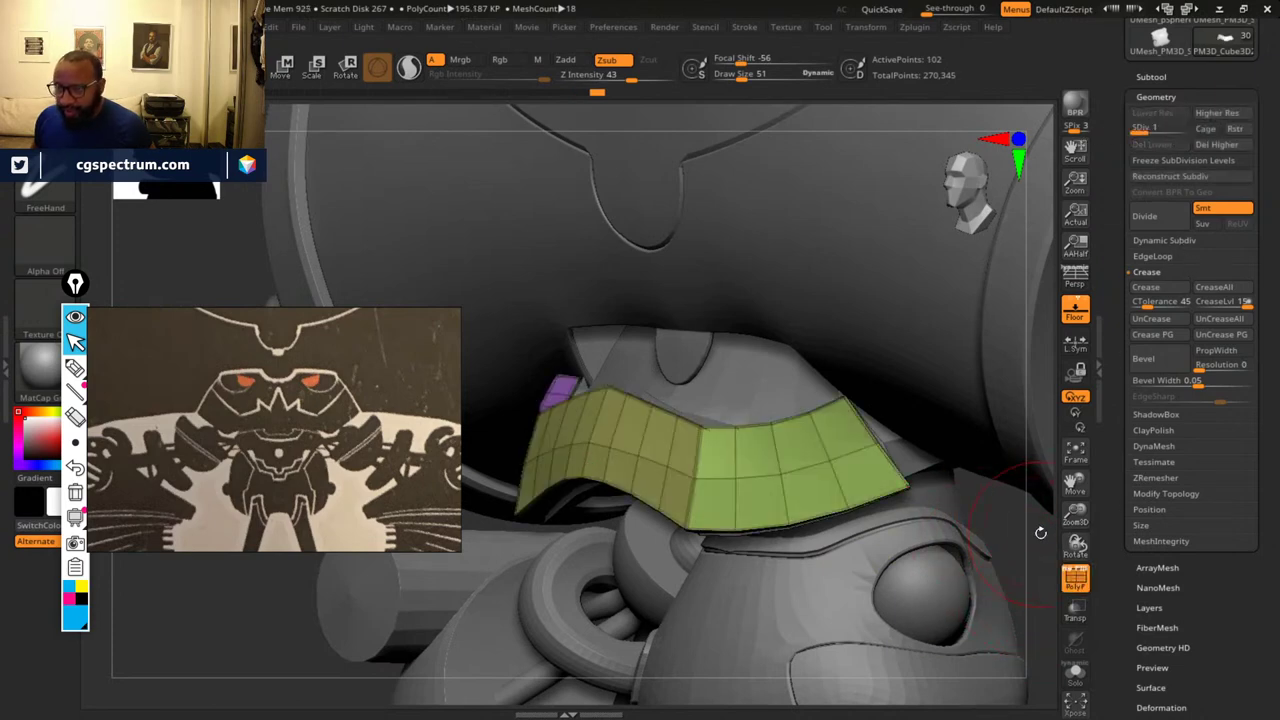
mouse_move(1040, 533)
mouse_down()
mouse_move(966, 537)
mouse_move(880, 500)
mouse_move(951, 557)
mouse_move(933, 548)
mouse_up()
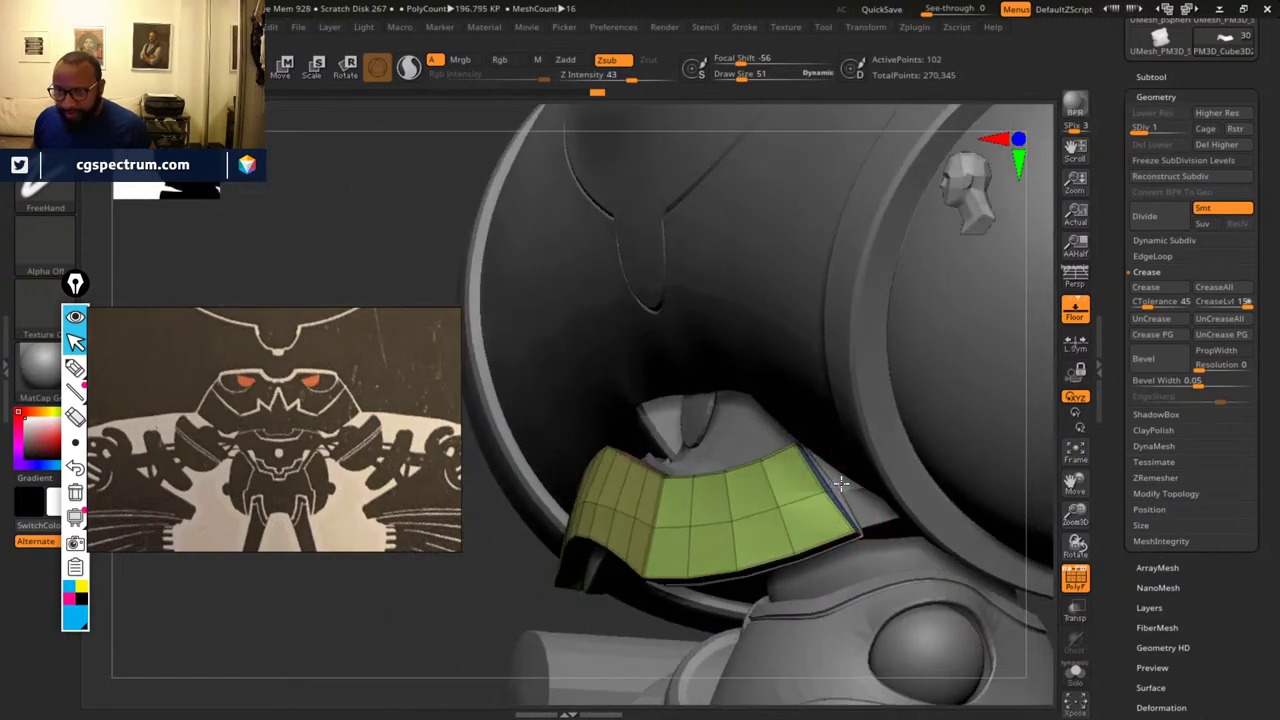
- Reshape the outer ends of the front band with the Move brush, following the reference drawing
key(b)
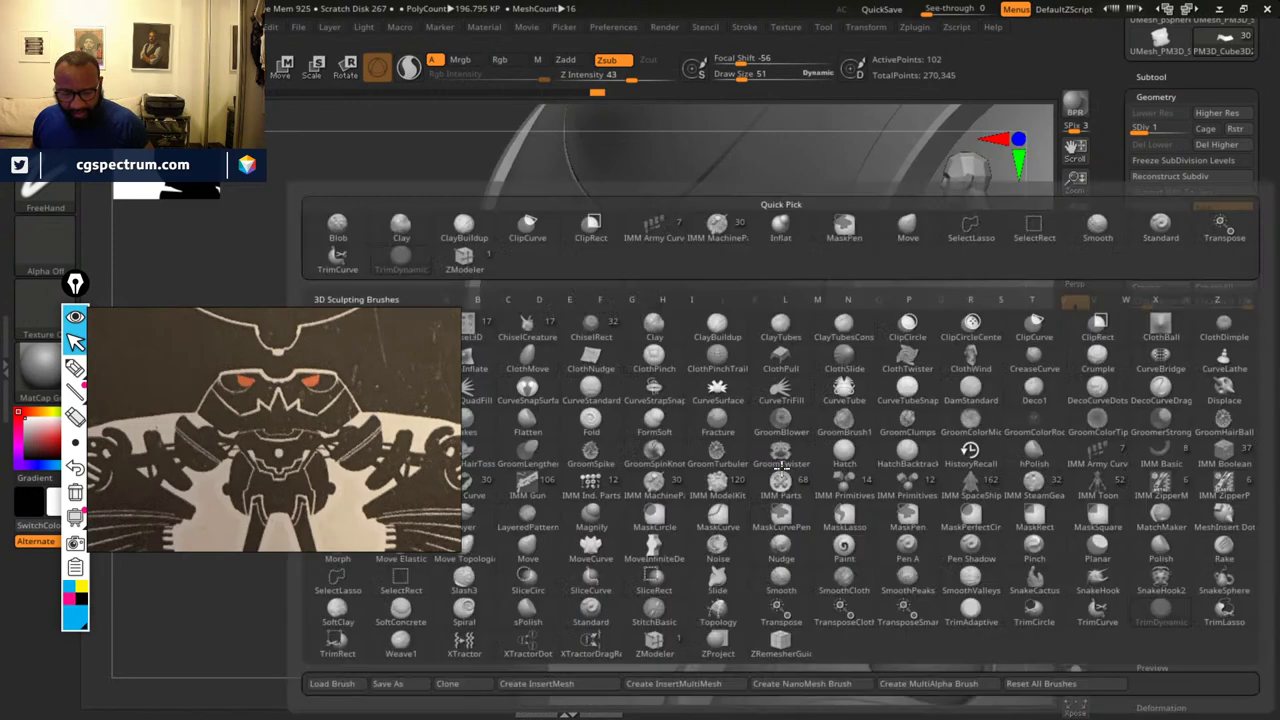
click(782, 466)
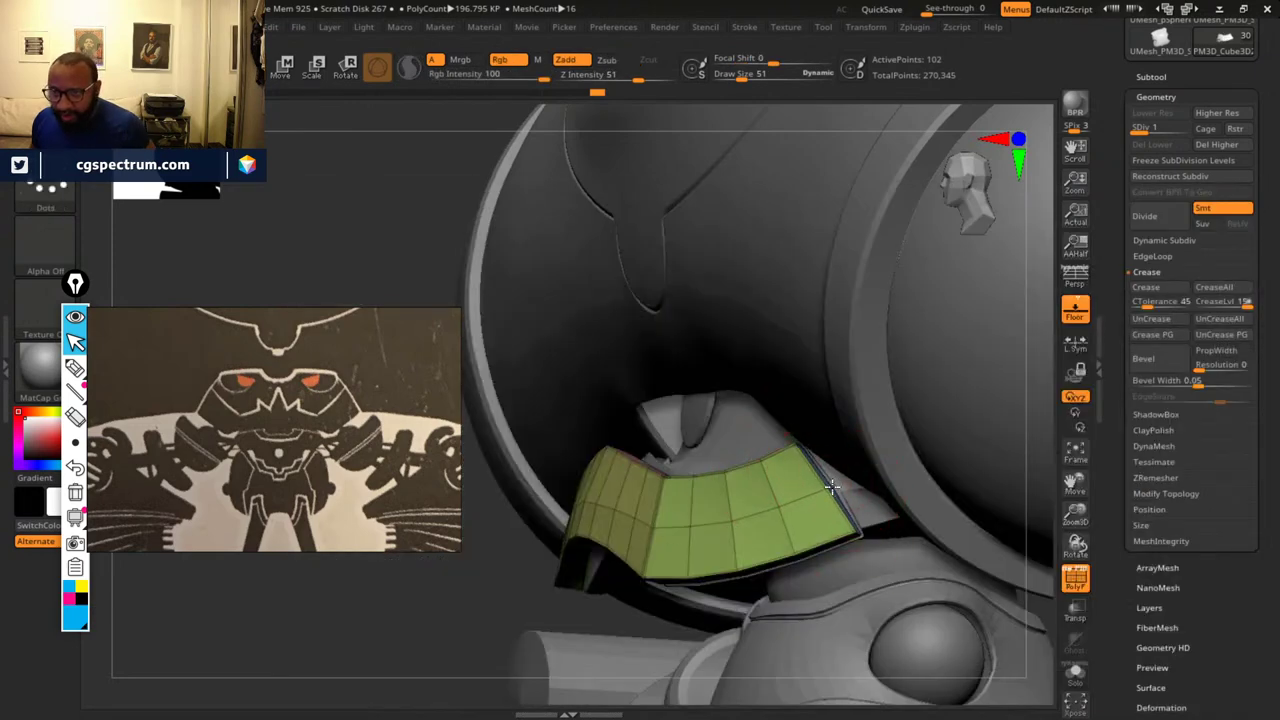
drag(575, 598, 500, 511)
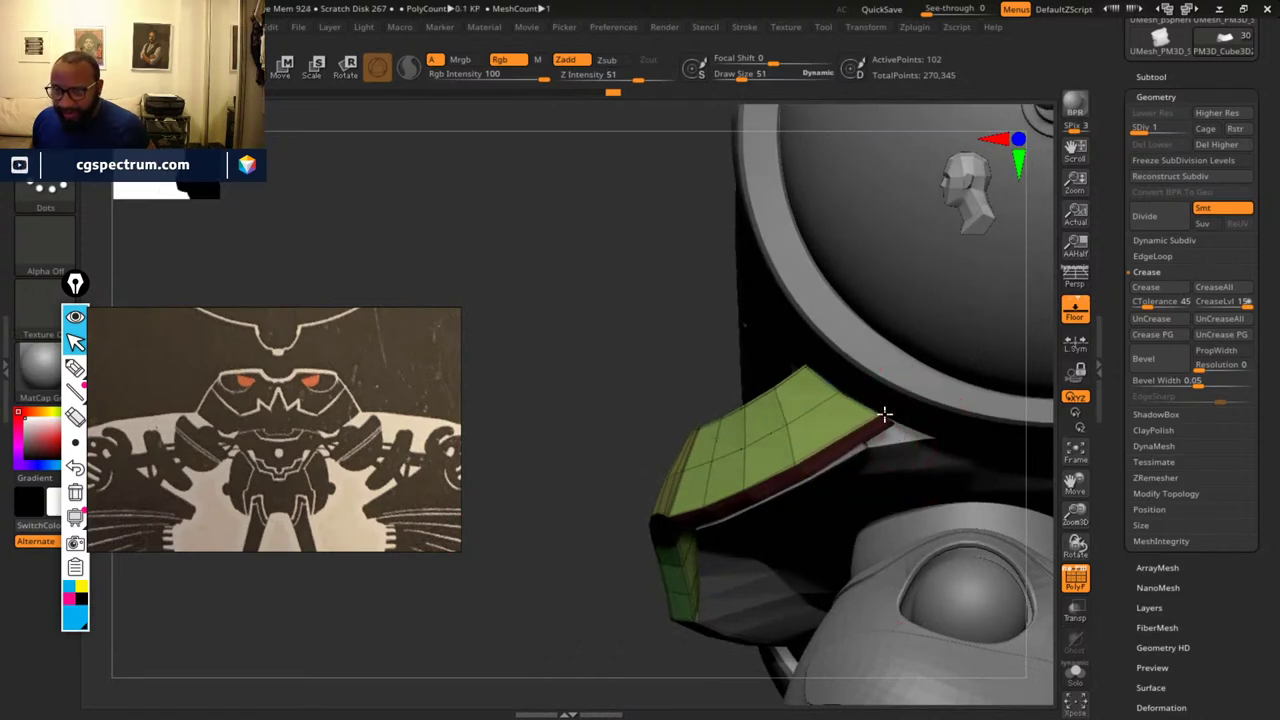
drag(636, 599, 648, 634)
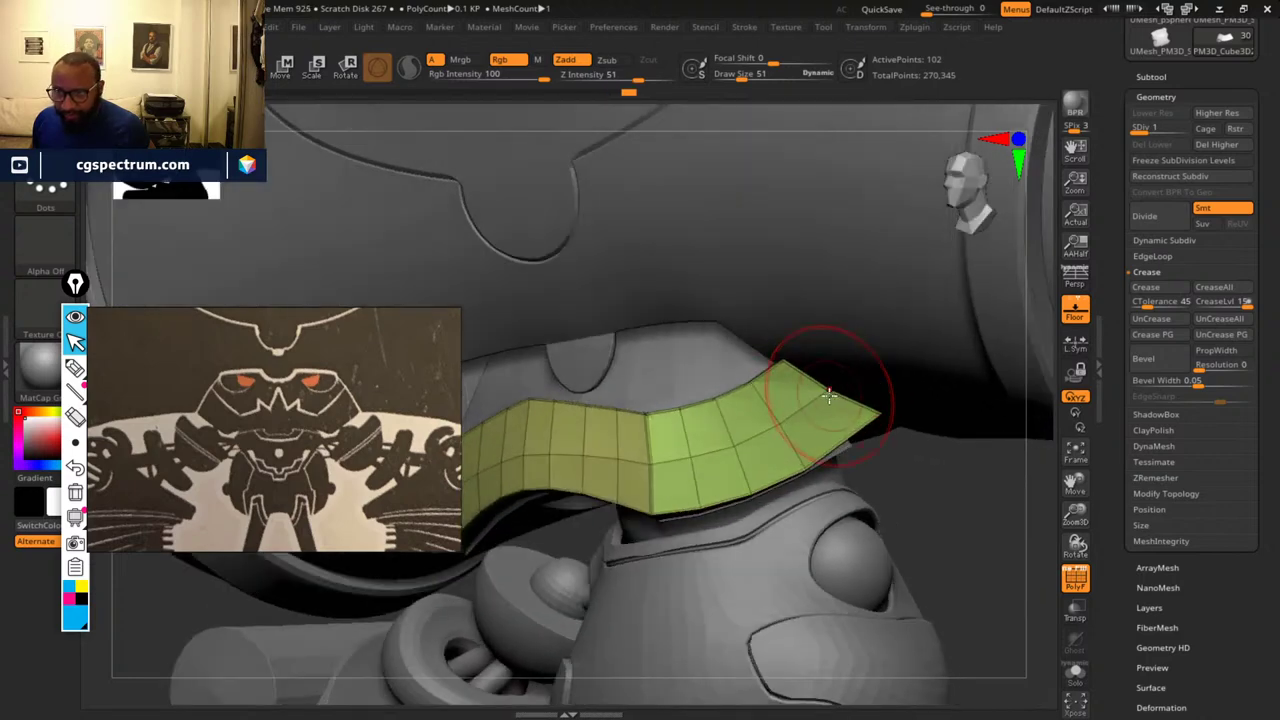
drag(836, 387, 997, 529)
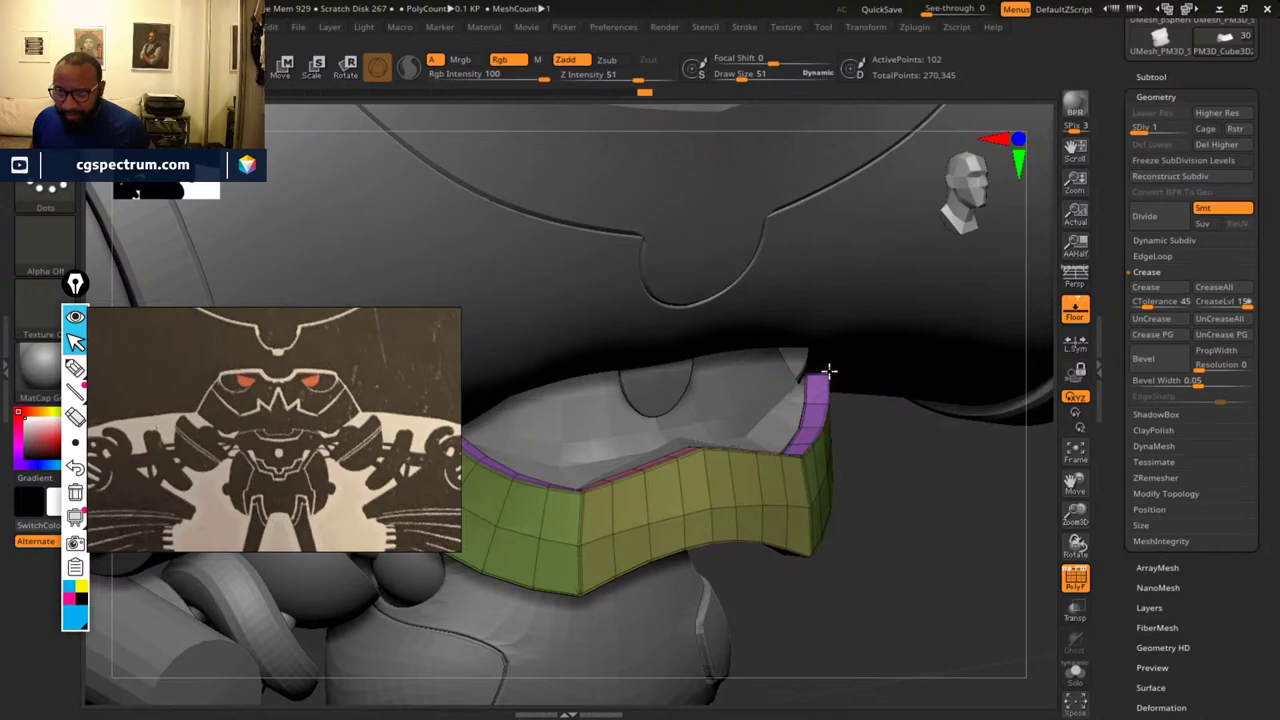
drag(921, 484, 881, 482)
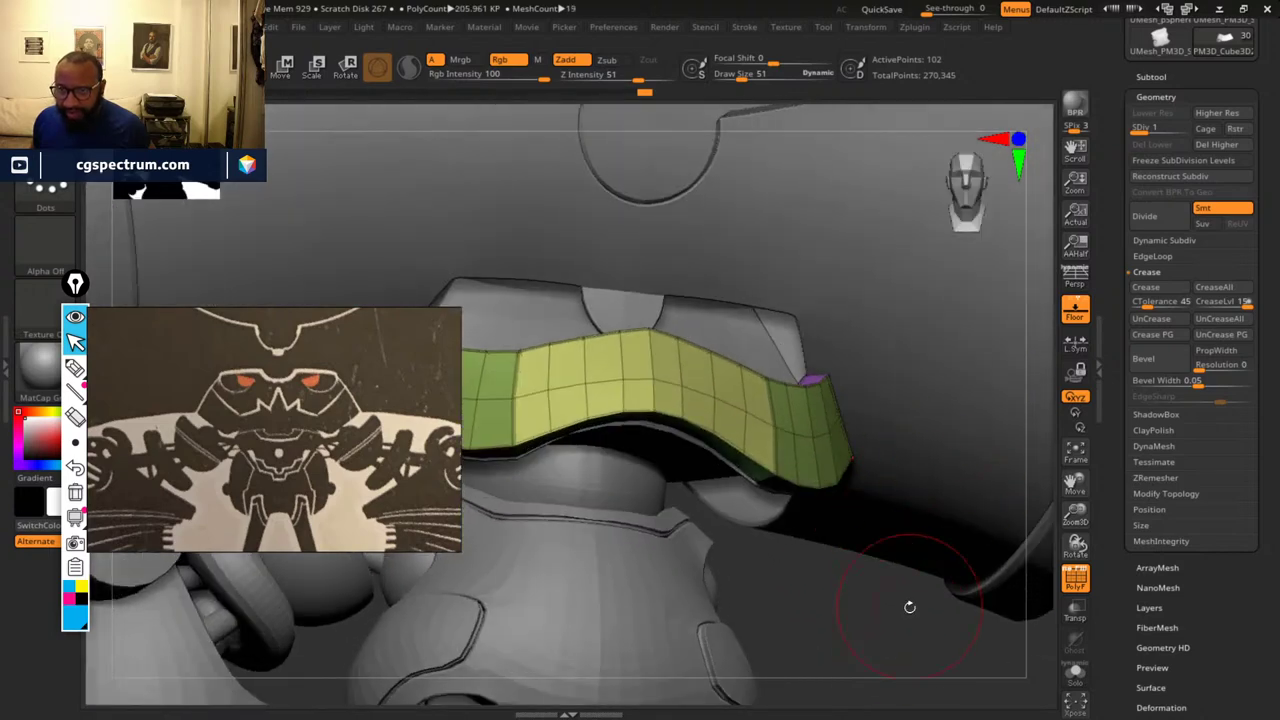
- Adjust the curve of the band's lower and upper edges around its centre section with Move strokes
drag(909, 606, 912, 467)
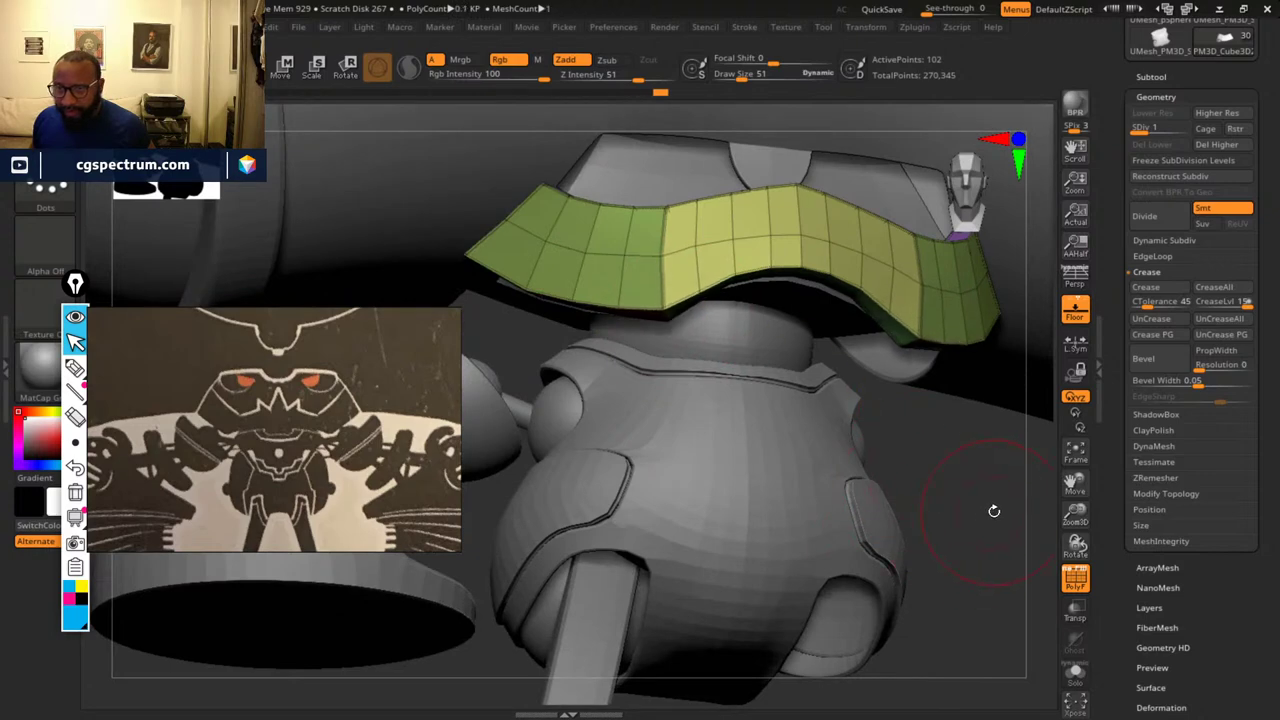
mouse_move(994, 511)
mouse_down()
mouse_move(977, 463)
mouse_move(860, 390)
mouse_up()
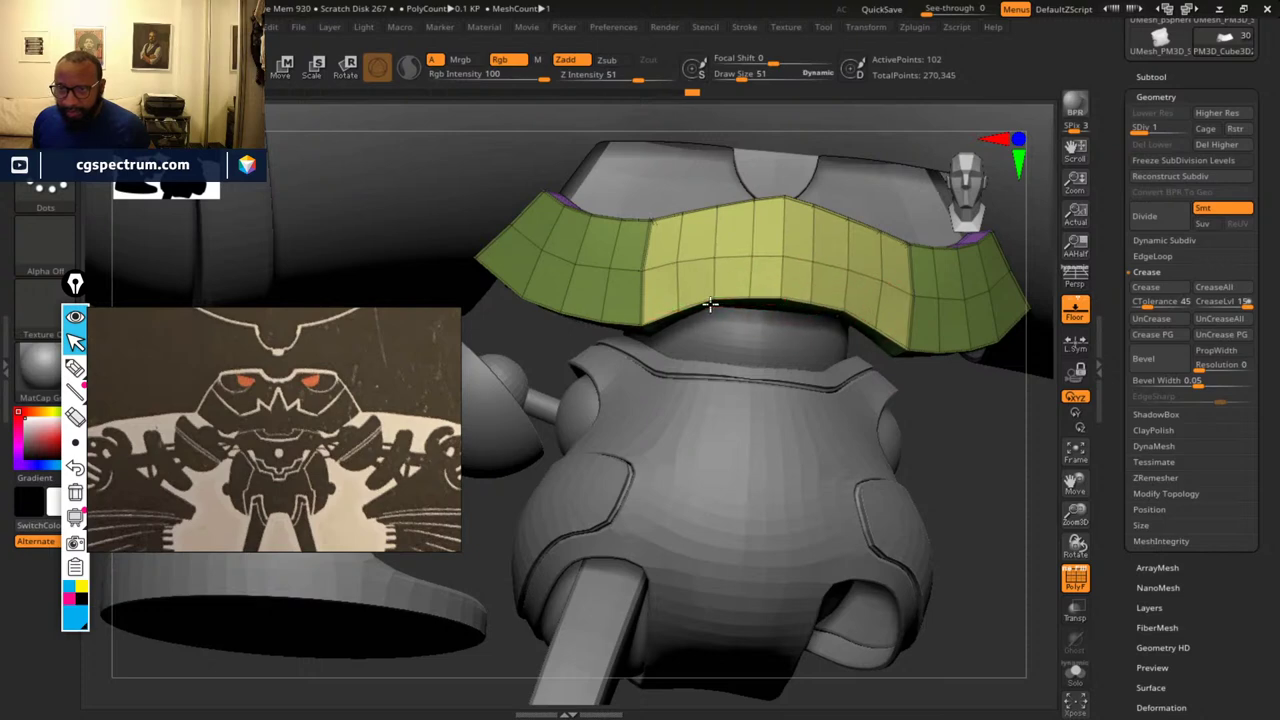
drag(993, 473, 863, 348)
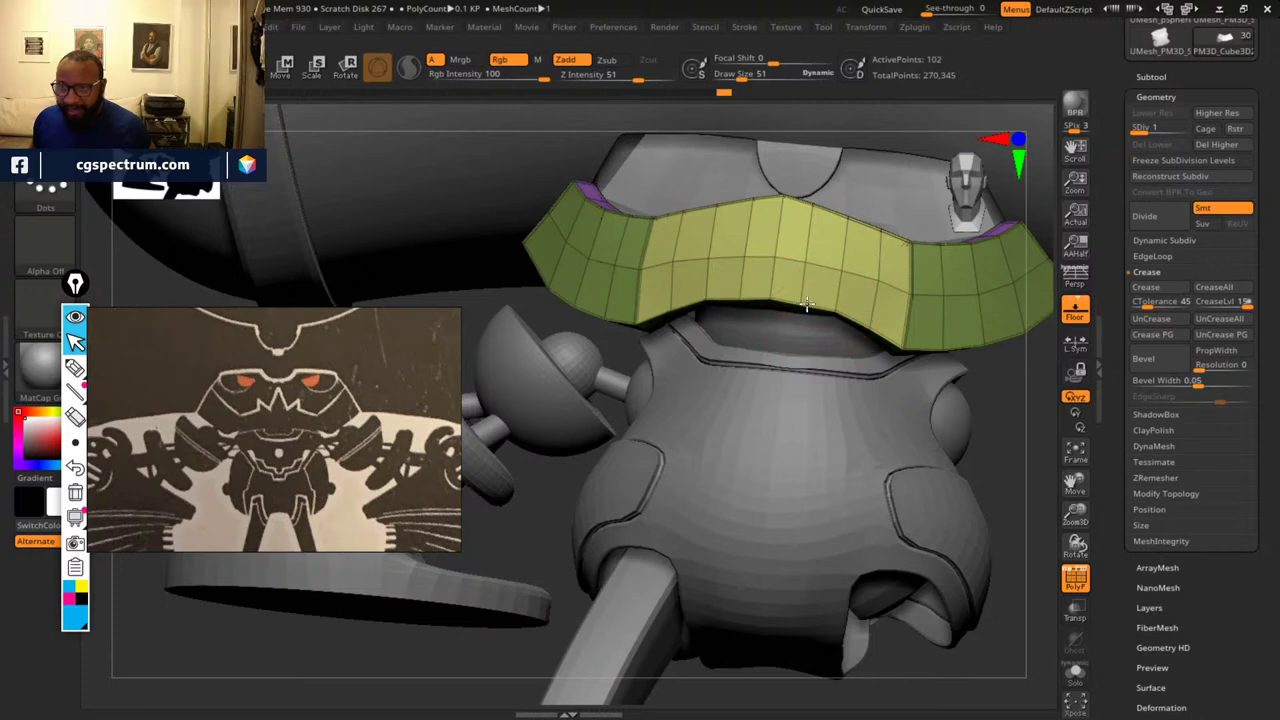
drag(983, 458, 980, 529)
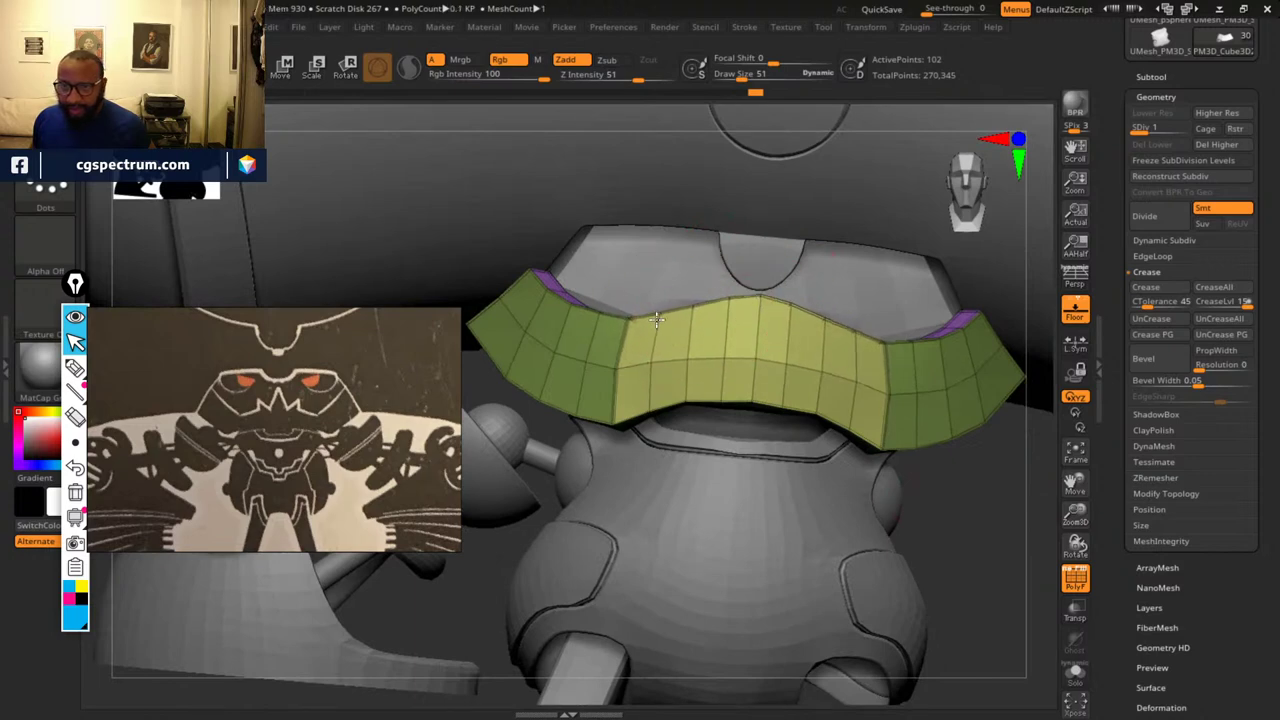
drag(997, 573, 894, 273)
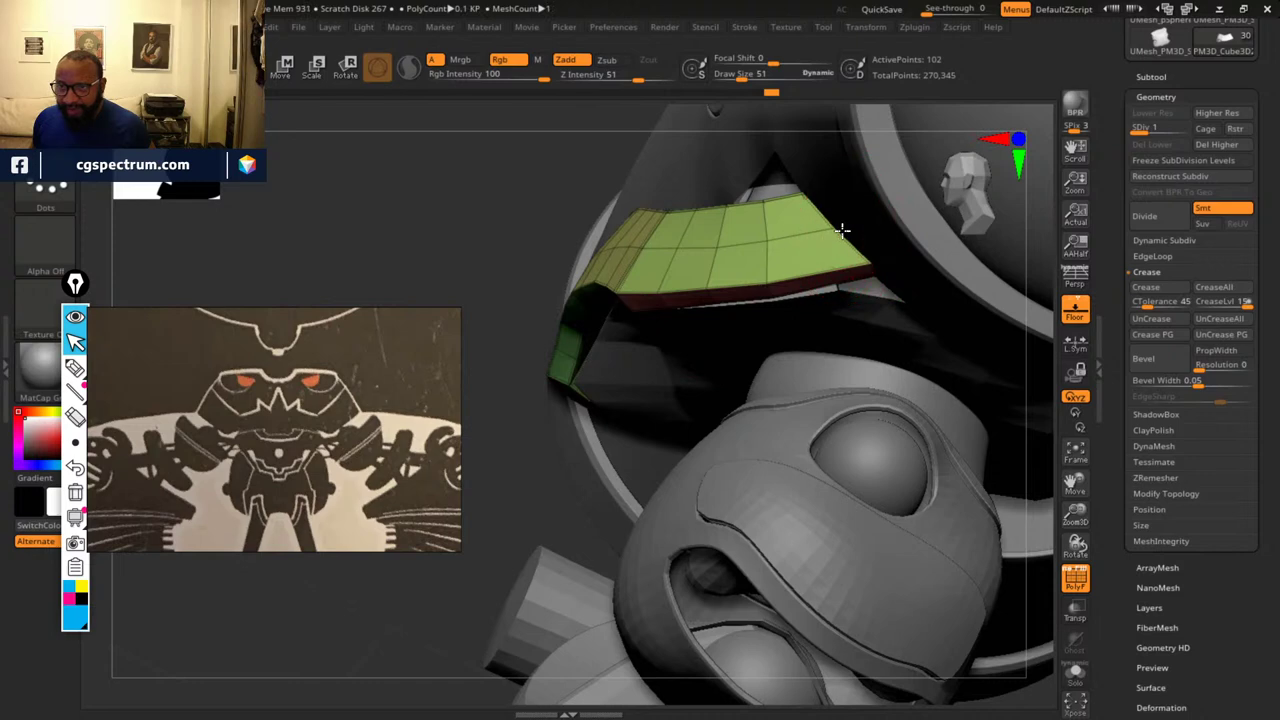
drag(484, 217, 985, 548)
- Hide the polyframe and raise the band back to subdivision level 3
click(1075, 580)
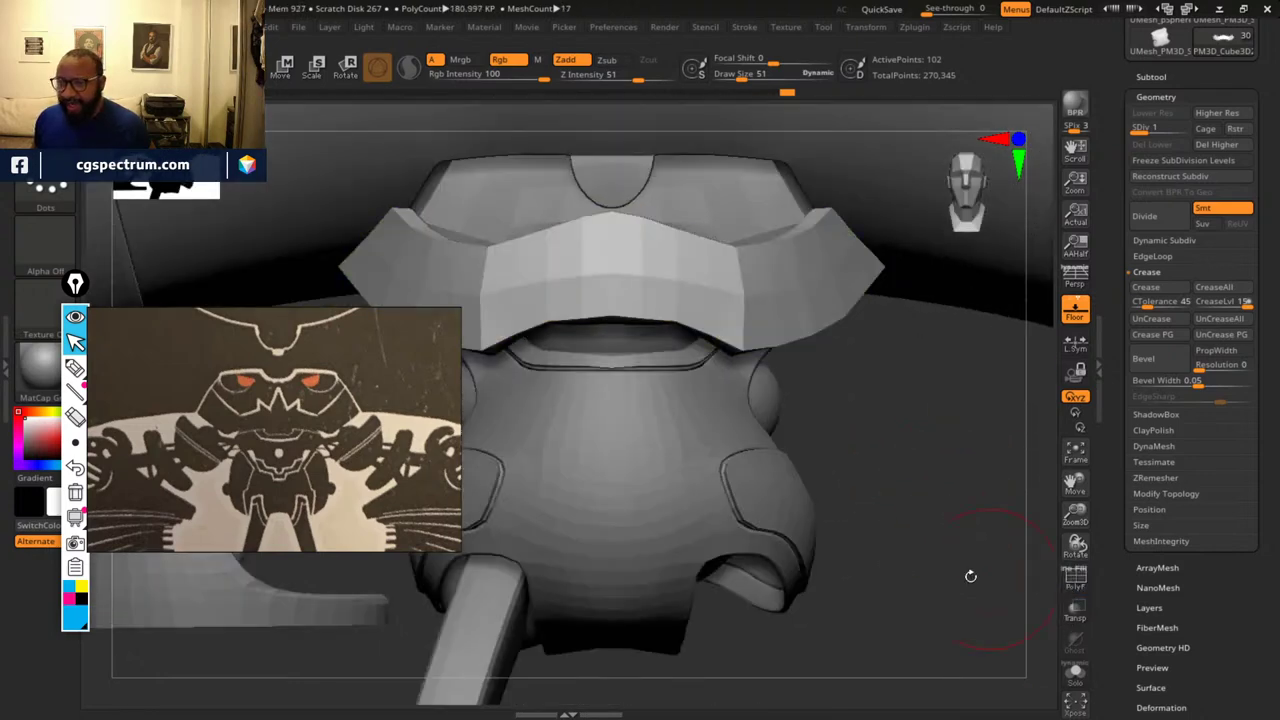
click(1189, 129)
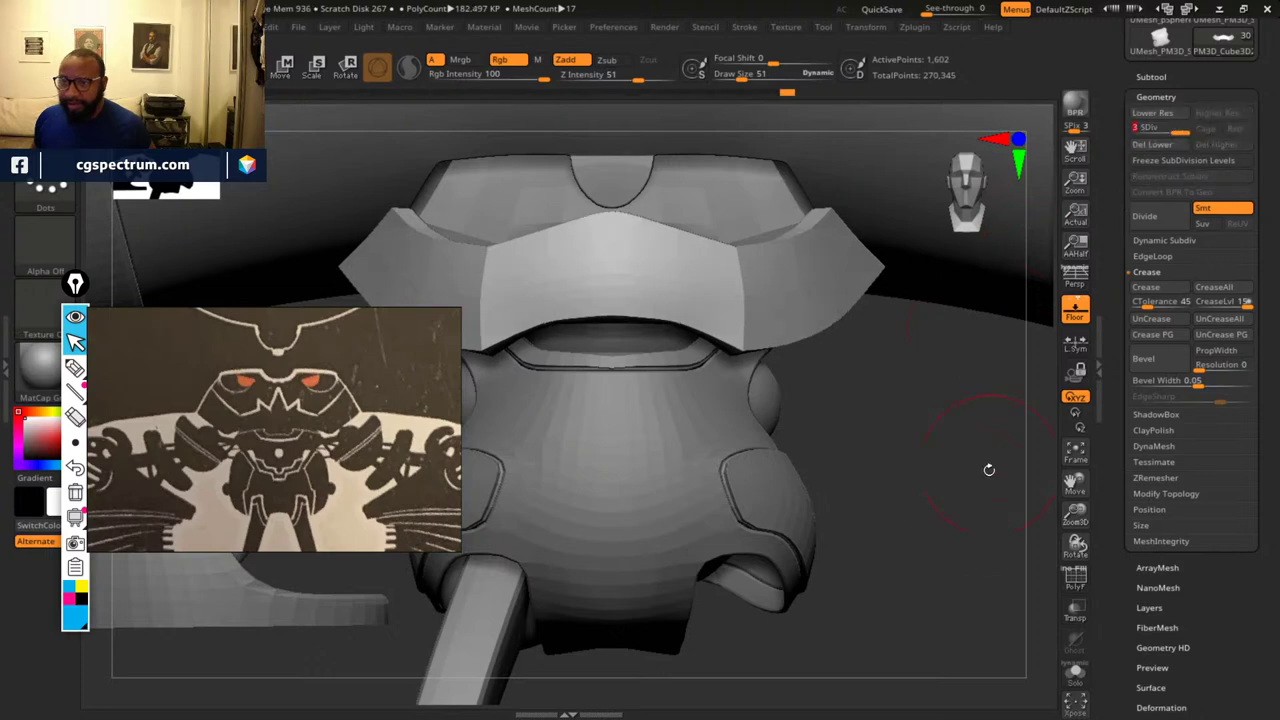
alt+drag(957, 480, 649, 474)
alt+drag(904, 480, 1197, 560)
- Select the face plate behind the band and push and smooth its surface along the band's inner edge
drag(985, 558, 808, 434)
alt+click(643, 374)
drag(955, 502, 897, 493)
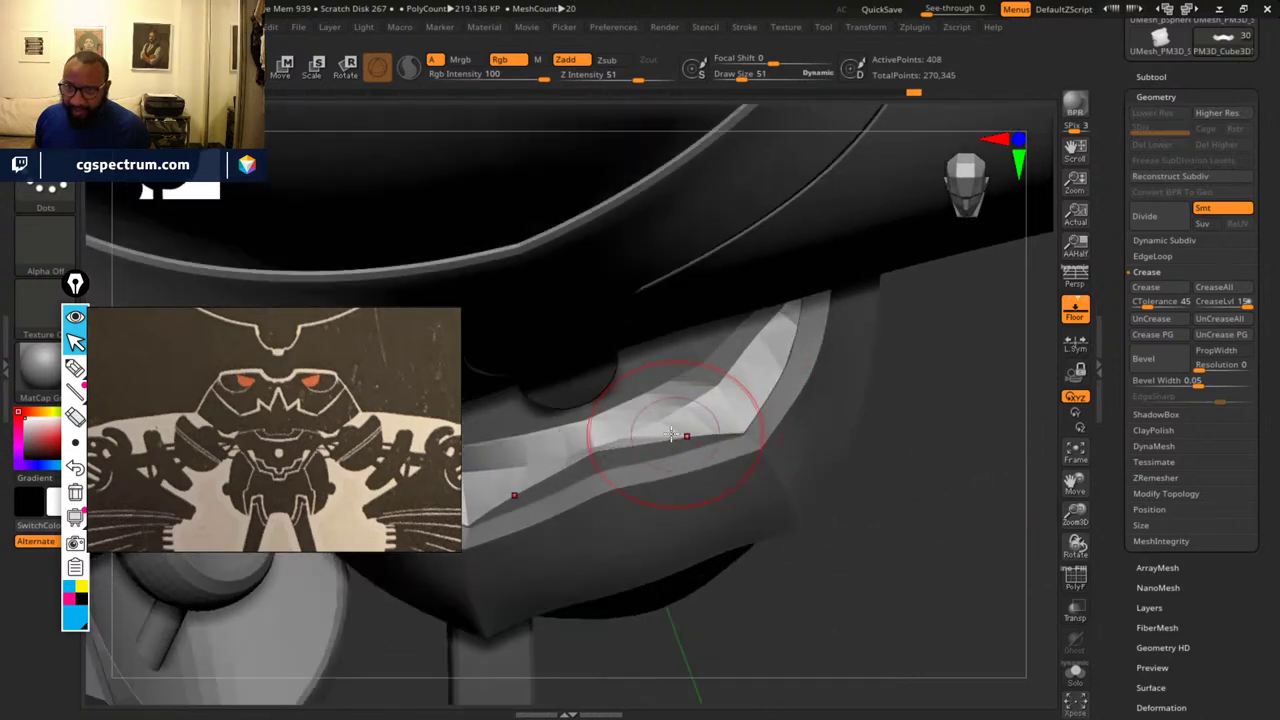
drag(949, 526, 913, 553)
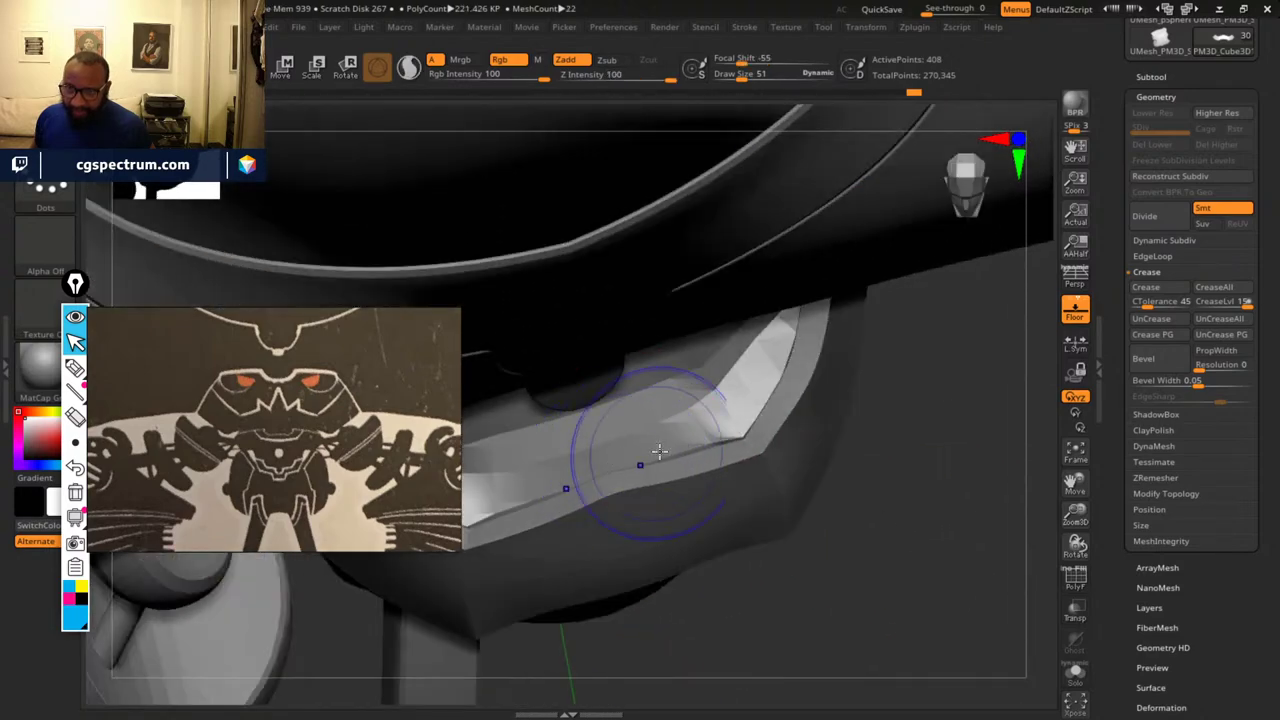
drag(880, 466, 941, 461)
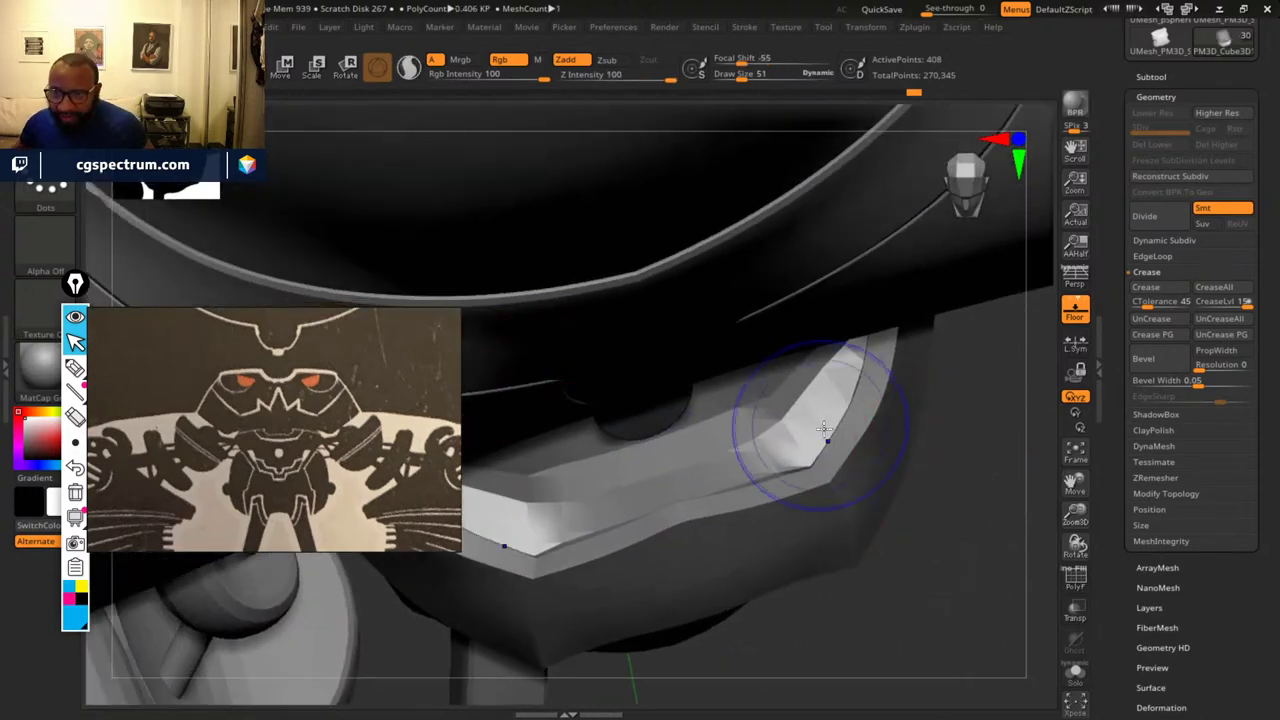
shift+drag(824, 429, 783, 466)
mouse_move(922, 466)
mouse_down()
mouse_move(950, 406)
mouse_move(908, 416)
mouse_up()
mouse_move(854, 364)
shift+mouse_down()
mouse_move(855, 382)
mouse_move(862, 369)
shift+mouse_up()
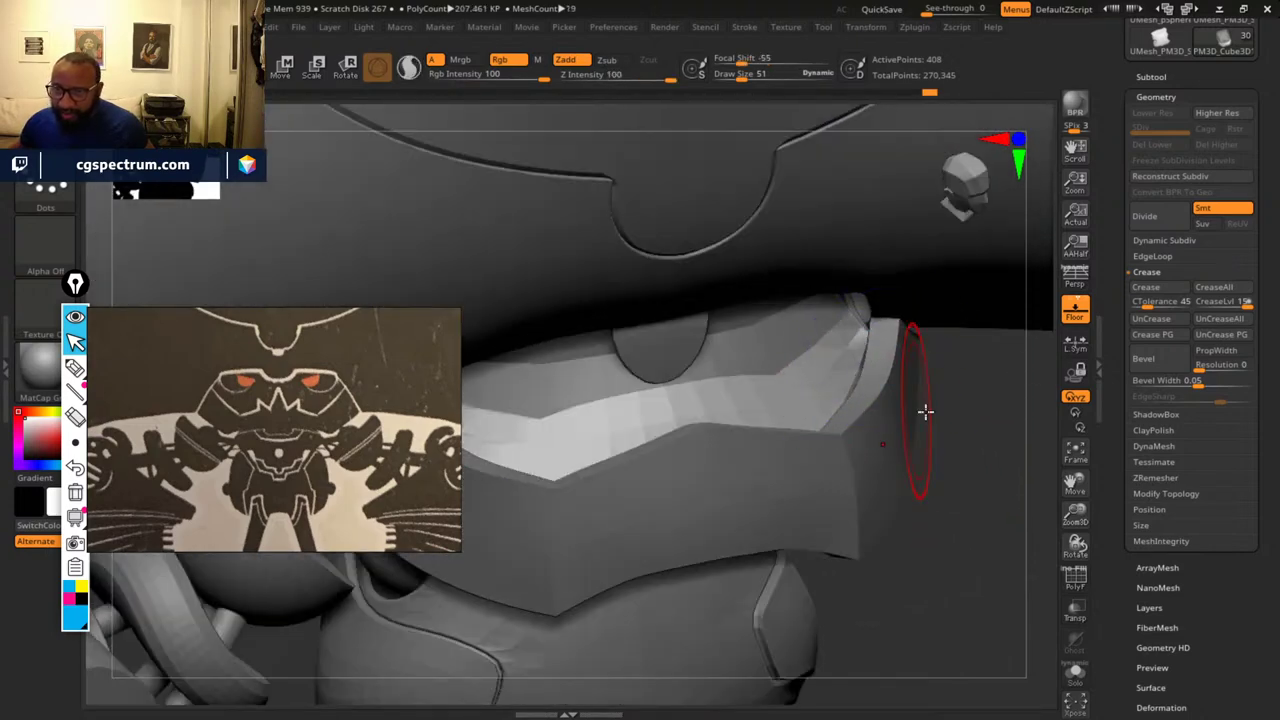
mouse_move(926, 411)
mouse_down()
mouse_move(963, 420)
mouse_move(951, 529)
mouse_move(1007, 497)
mouse_move(940, 500)
mouse_move(971, 526)
mouse_move(900, 603)
mouse_move(966, 580)
mouse_move(969, 380)
mouse_up()
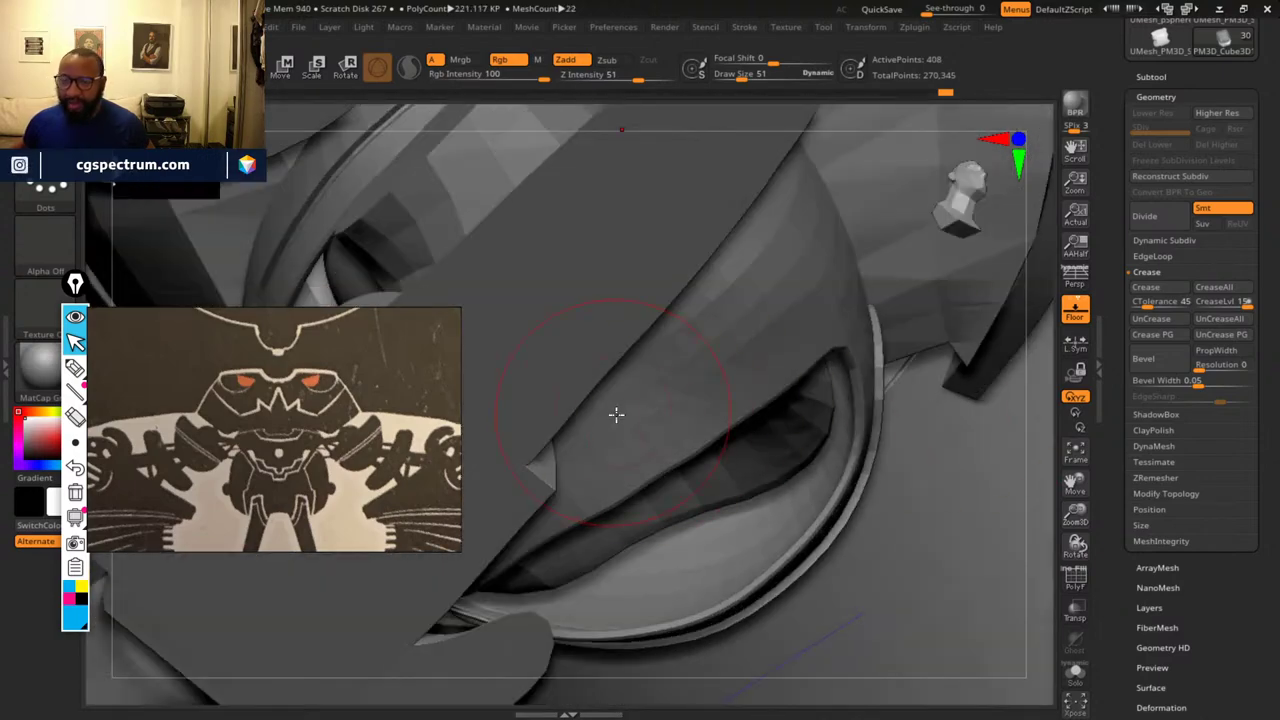
drag(854, 341, 560, 648)
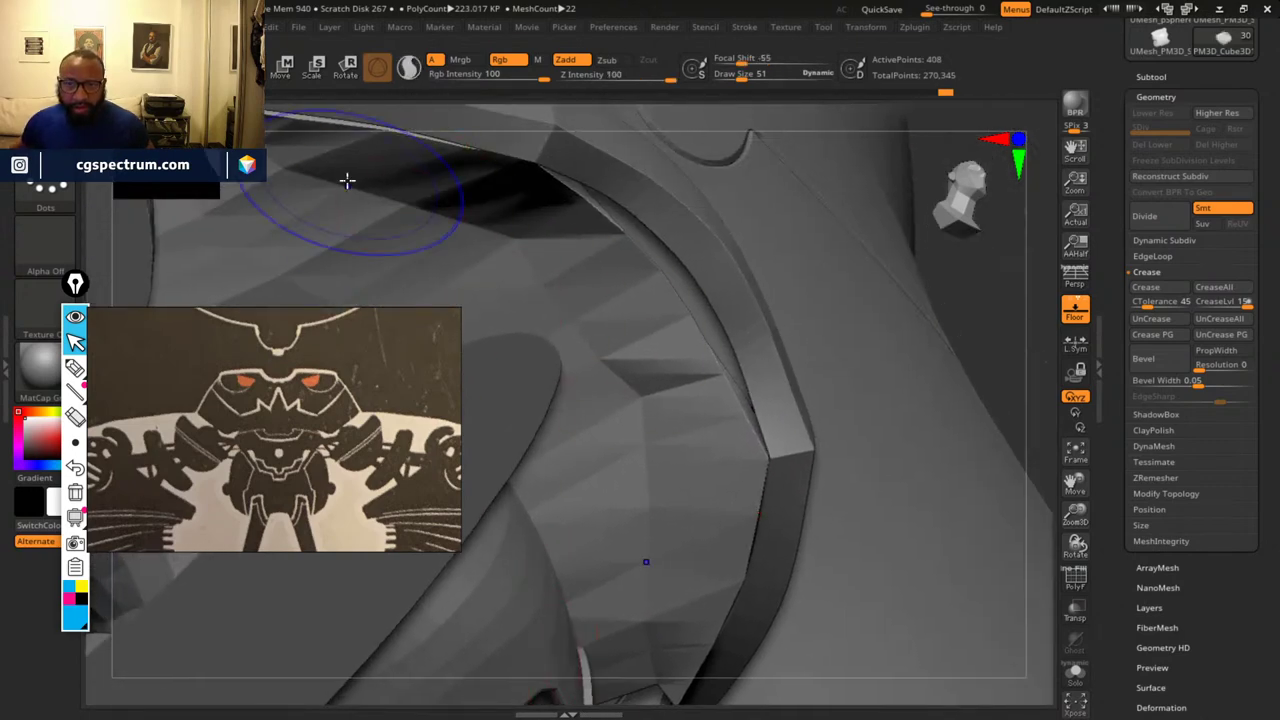
mouse_move(346, 180)
shift+mouse_down()
mouse_move(343, 166)
mouse_move(480, 189)
mouse_move(551, 226)
mouse_move(606, 289)
mouse_move(620, 337)
mouse_move(694, 451)
mouse_move(737, 467)
mouse_move(718, 502)
shift+mouse_up()
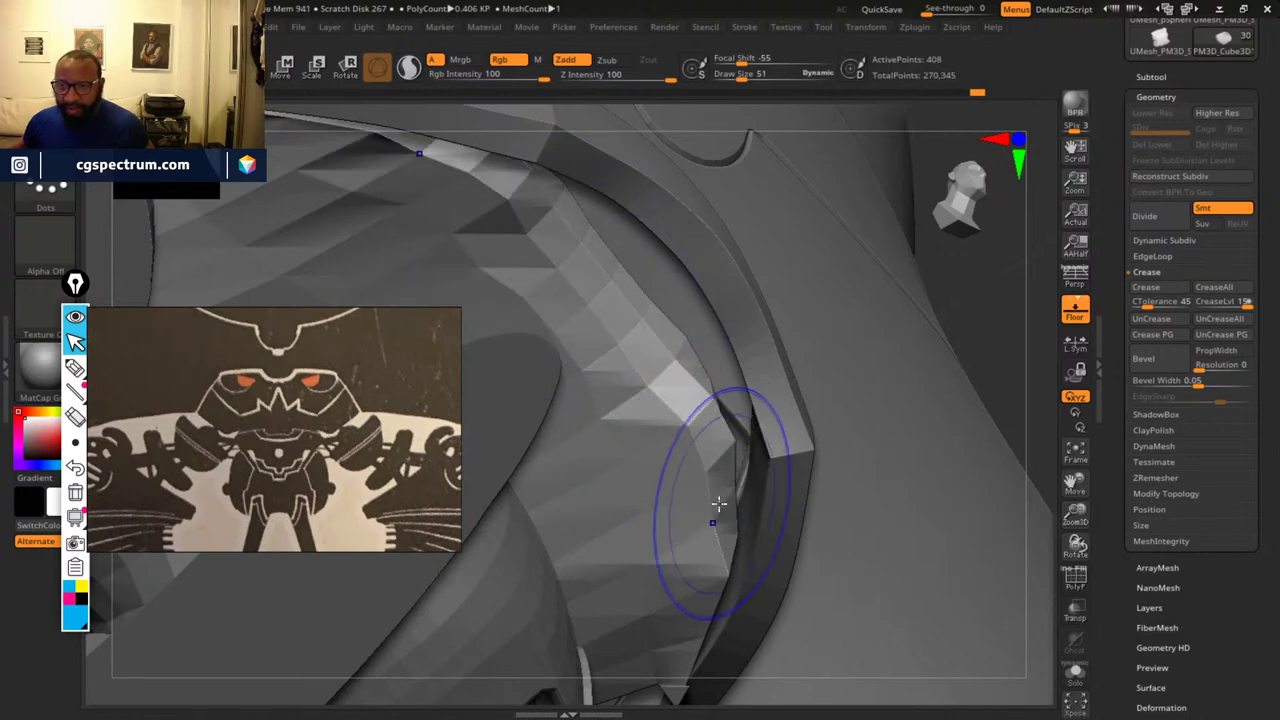
key(ctrl+z)
key(ctrl+z)
key(ctrl+z)
shift+drag(690, 461, 680, 453)
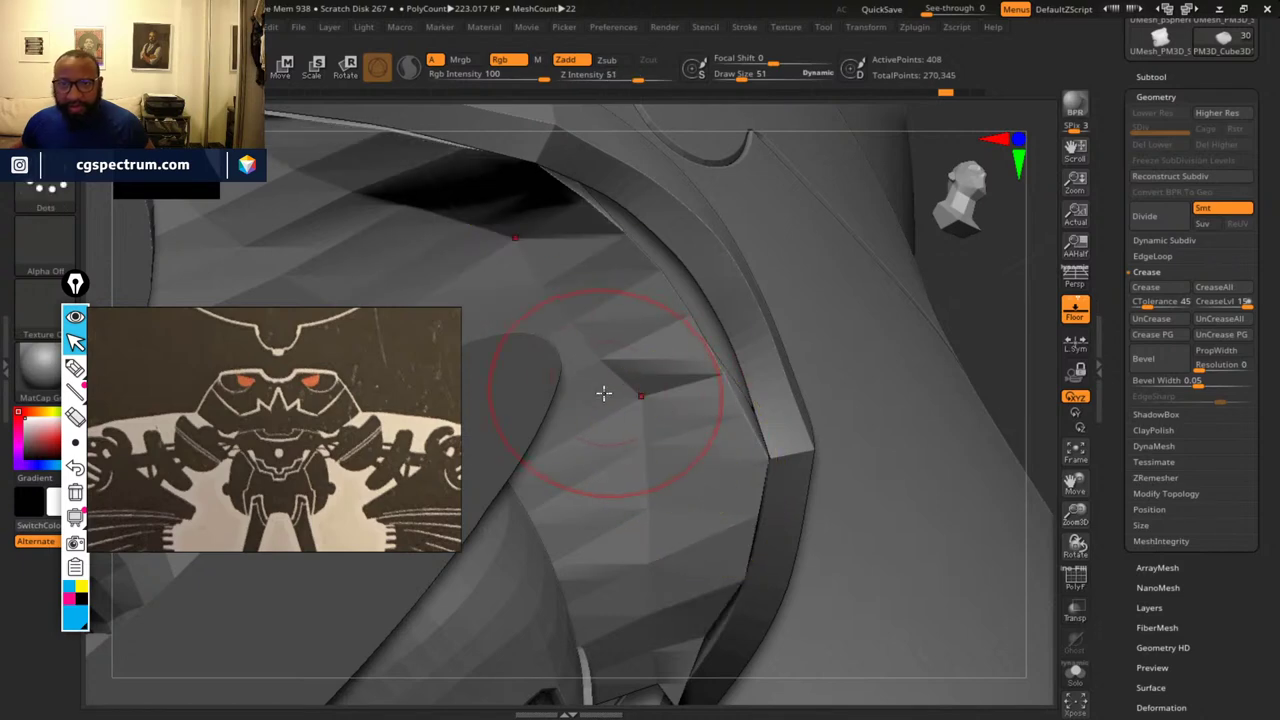
- Pull the face plate's rim against the inside of the band from underneath with the Move brush
key(b)
key(m)
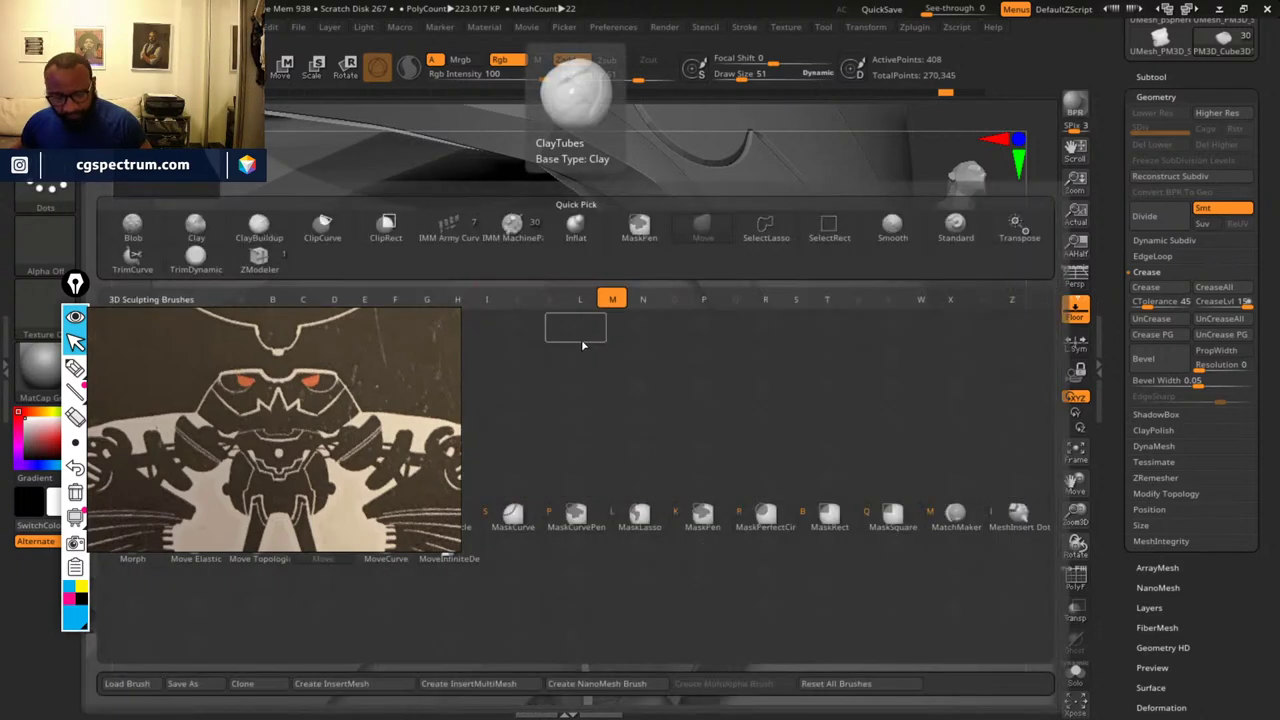
key(v)
drag(611, 240, 626, 235)
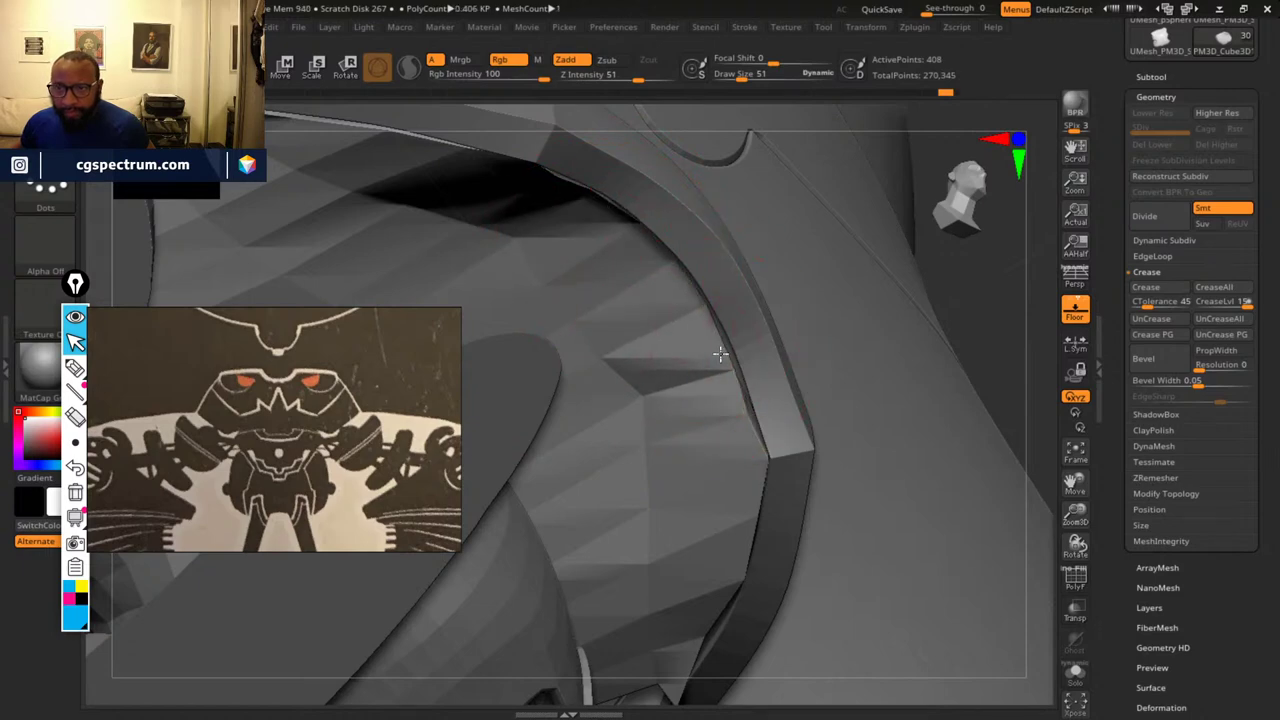
drag(756, 415, 760, 408)
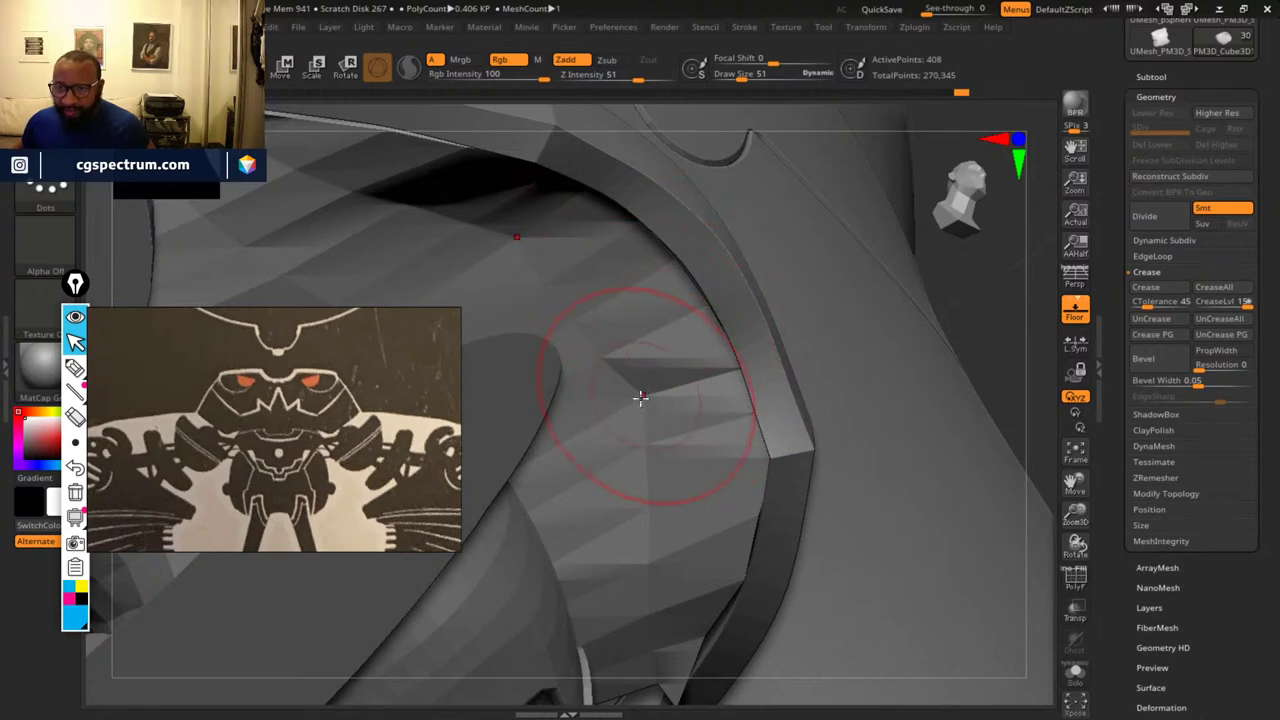
drag(641, 397, 628, 408)
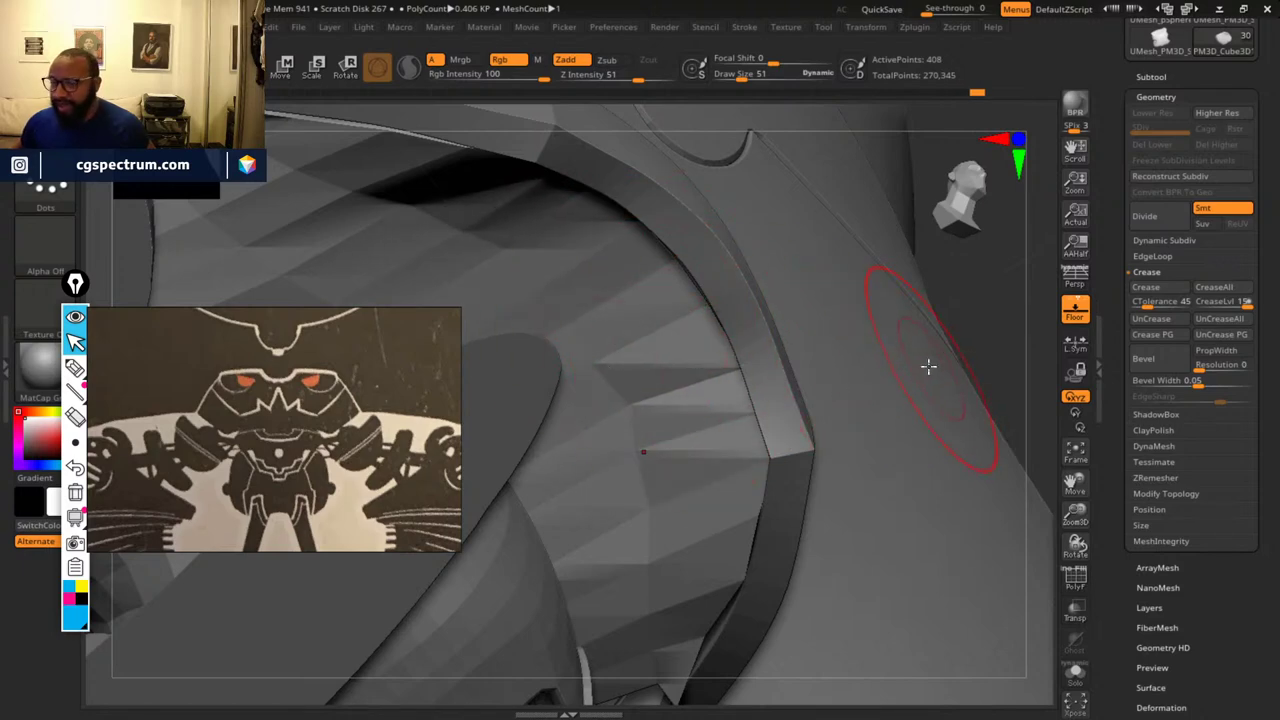
mouse_move(991, 318)
mouse_down()
mouse_move(863, 454)
mouse_move(875, 491)
mouse_move(840, 470)
mouse_up()
drag(566, 352, 588, 350)
- Refine the face plate's side and outer corner behind the band with Move strokes and smoothing
right_drag(878, 614, 794, 500)
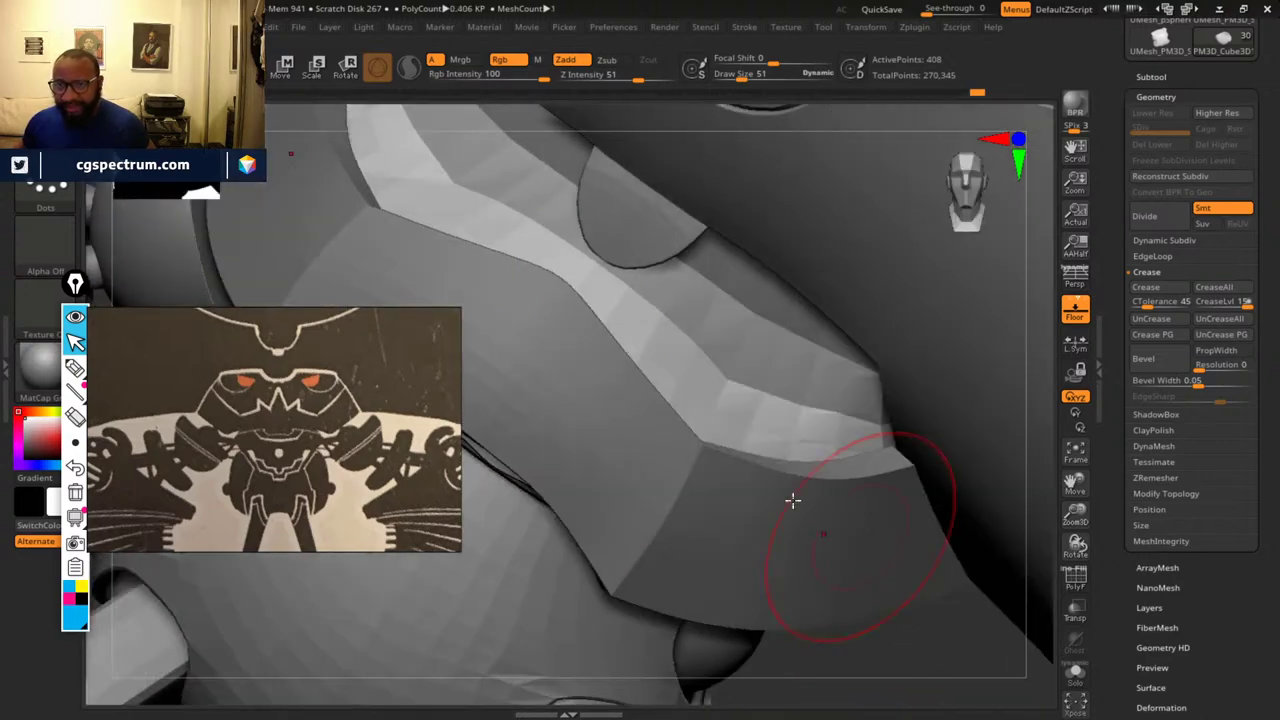
right_drag(856, 660, 909, 394)
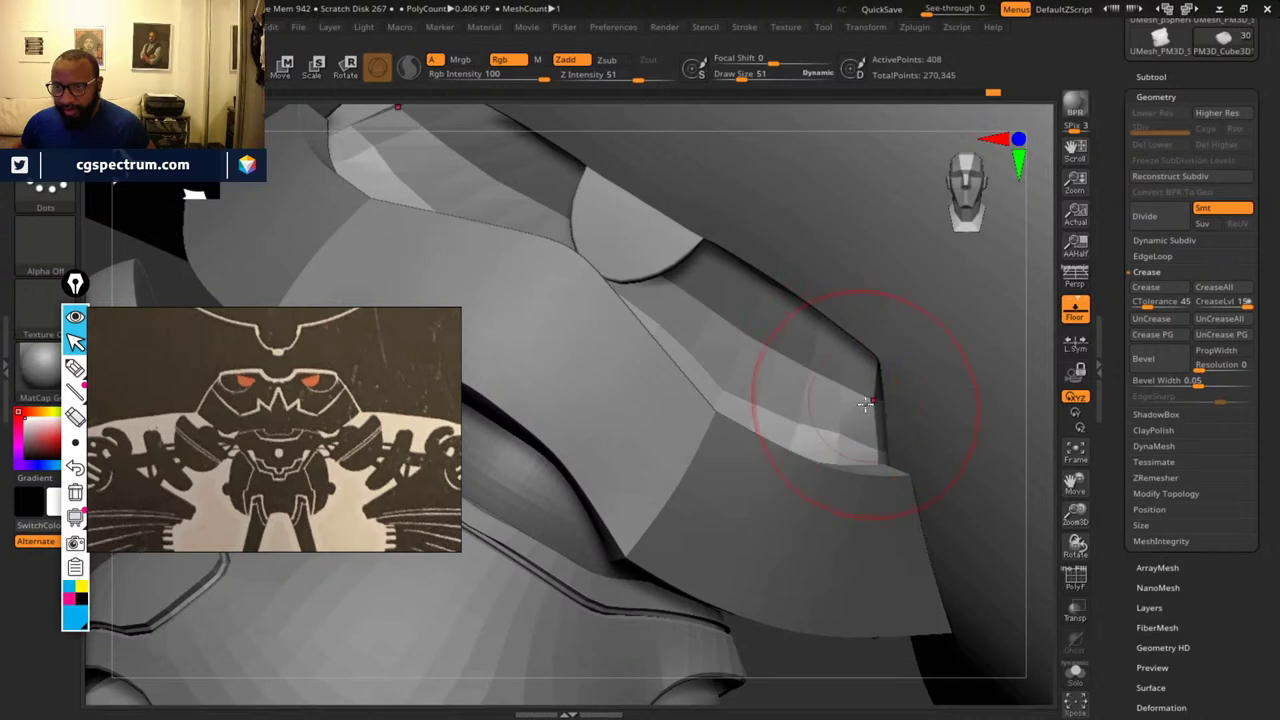
mouse_move(823, 680)
right_down()
mouse_move(808, 646)
mouse_move(811, 660)
right_up()
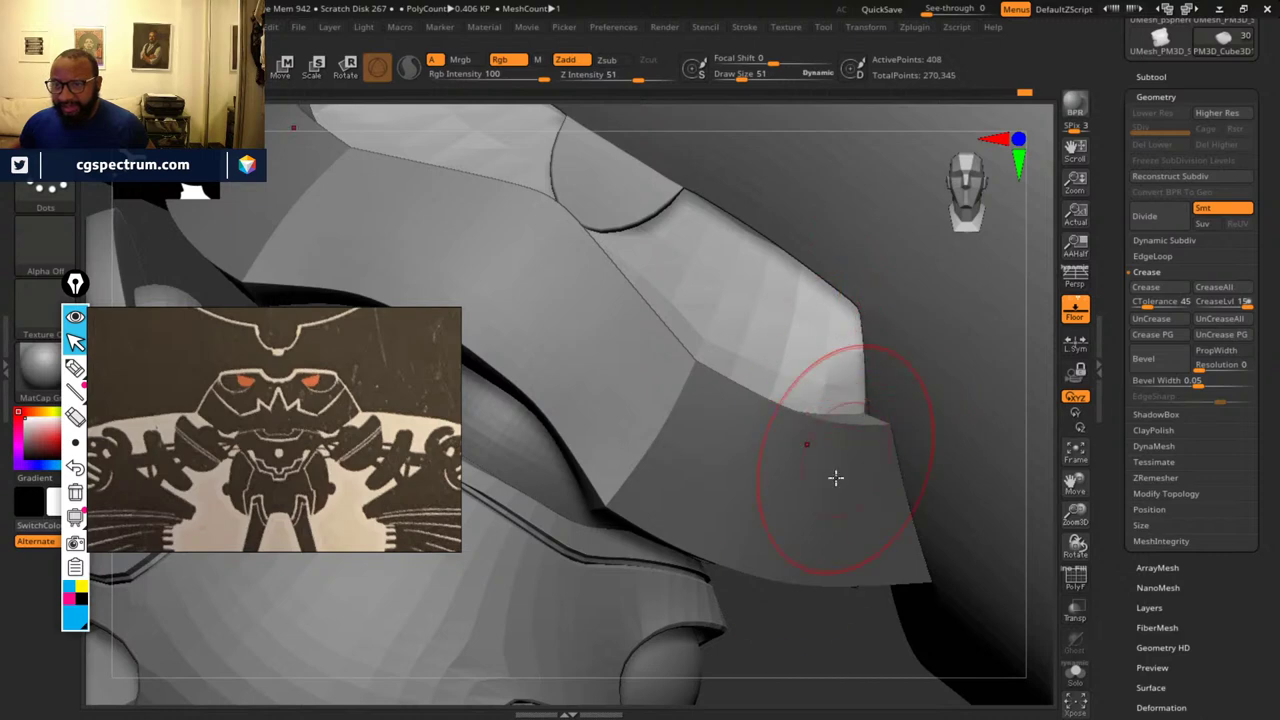
right_drag(804, 630, 858, 447)
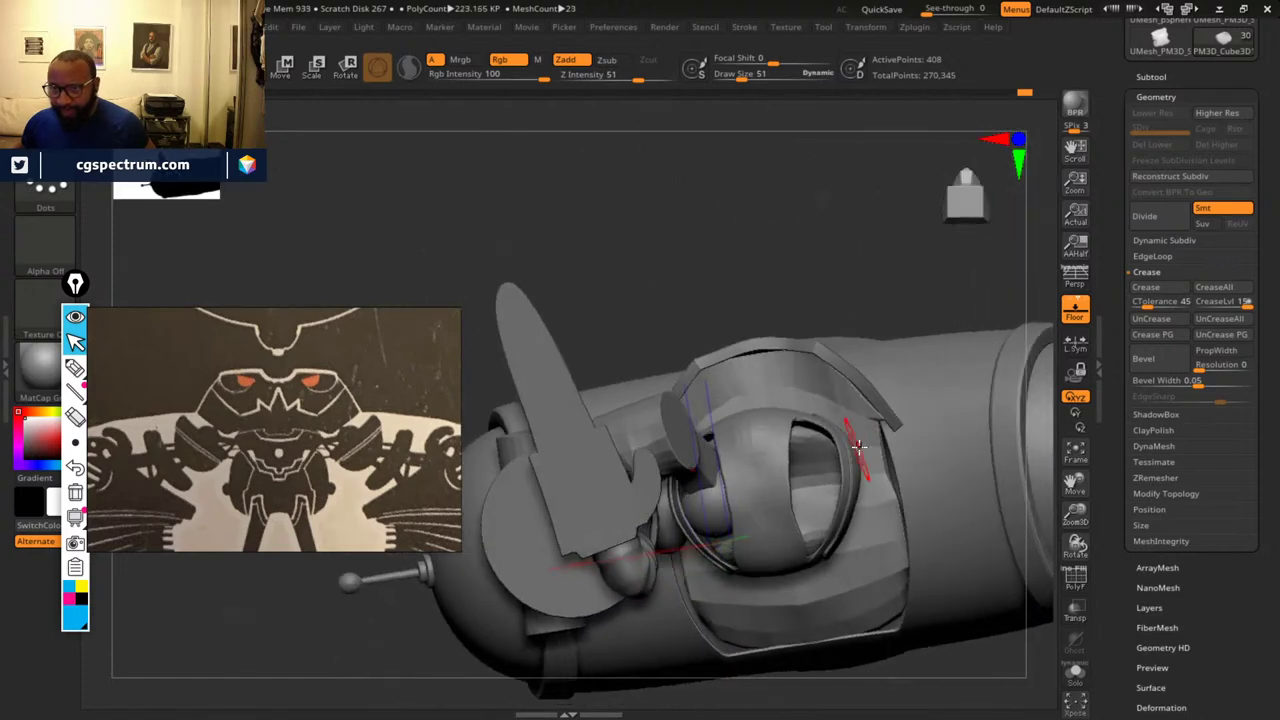
key(shift)
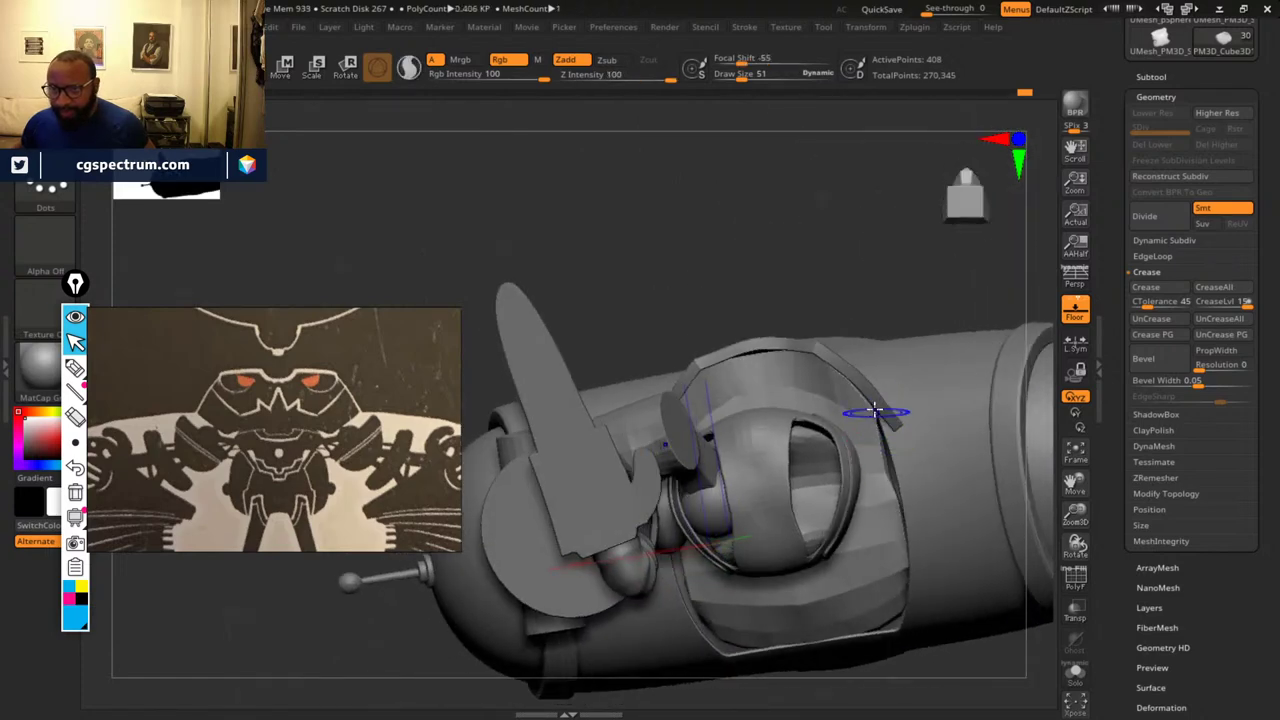
shift+drag(868, 418, 886, 450)
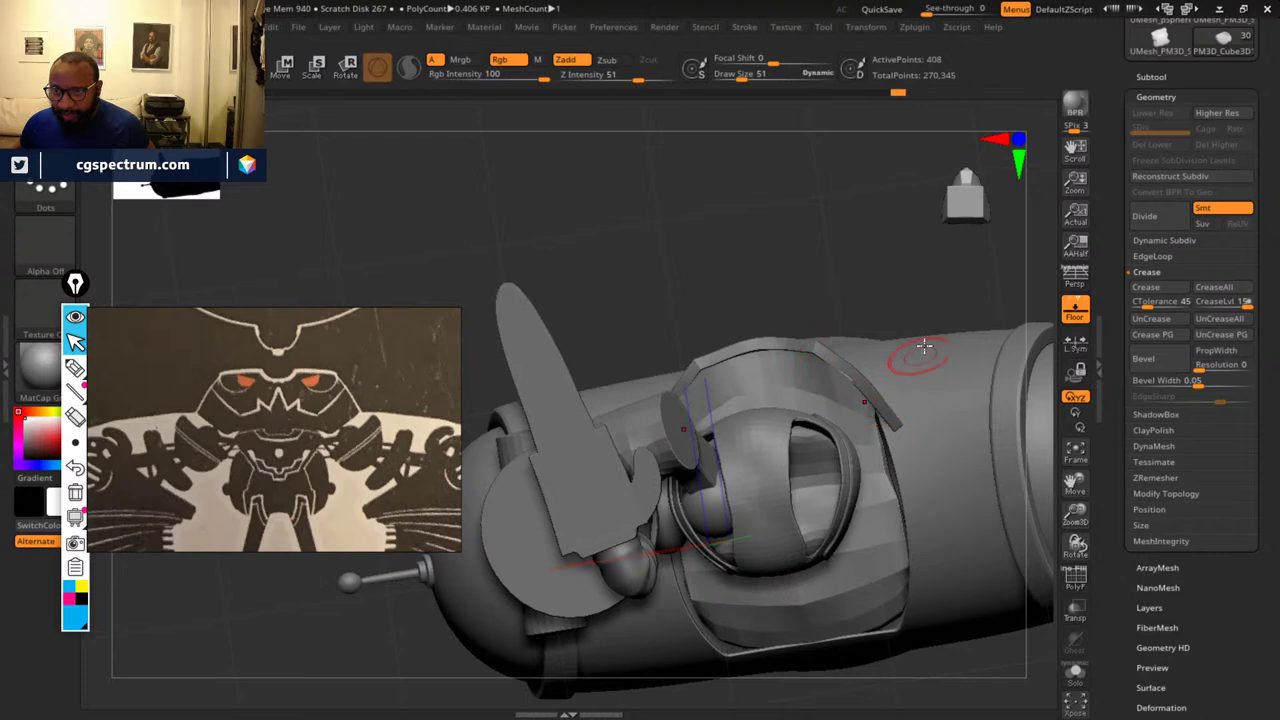
- Check the face plate's fit inside the band from several sides, and isolate the plate in Solo mode
mouse_move(930, 318)
mouse_down()
mouse_move(943, 260)
mouse_move(903, 240)
mouse_move(866, 269)
mouse_move(853, 317)
mouse_move(957, 297)
mouse_move(830, 370)
mouse_up()
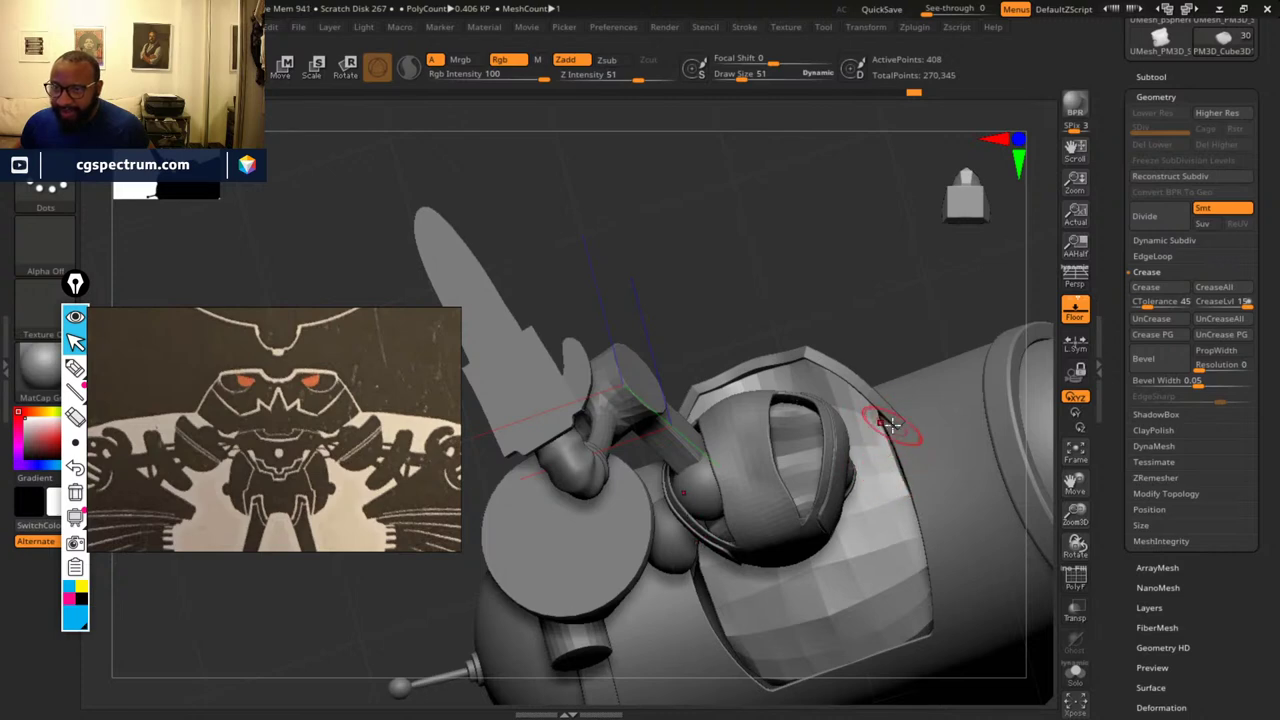
drag(874, 311, 828, 481)
drag(673, 556, 727, 471)
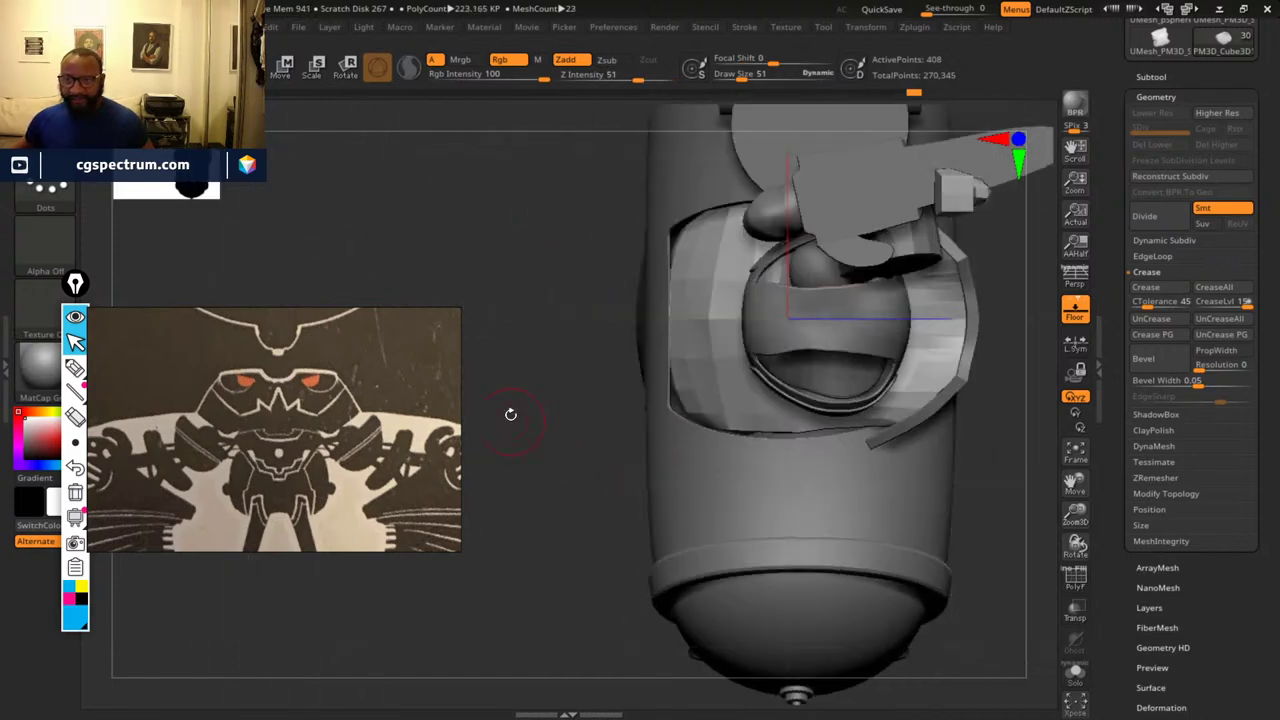
drag(571, 359, 889, 526)
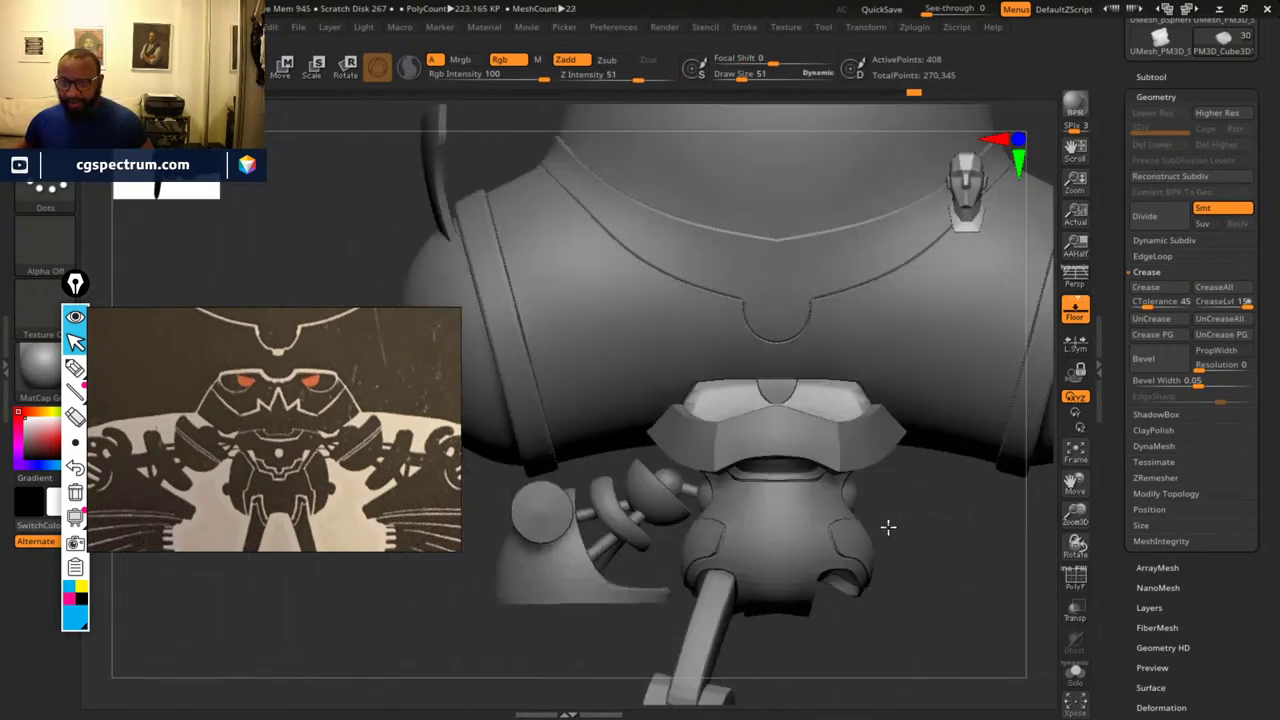
drag(1021, 530, 898, 379)
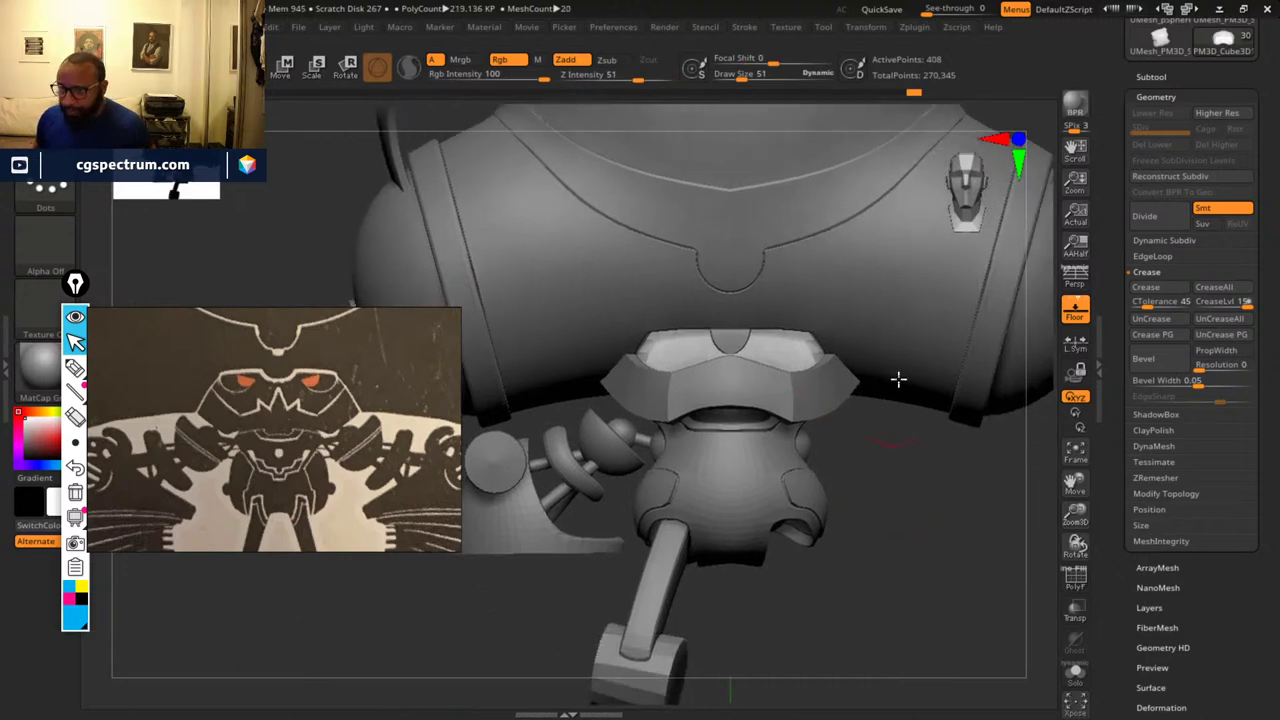
click(1074, 673)
drag(946, 557, 920, 297)
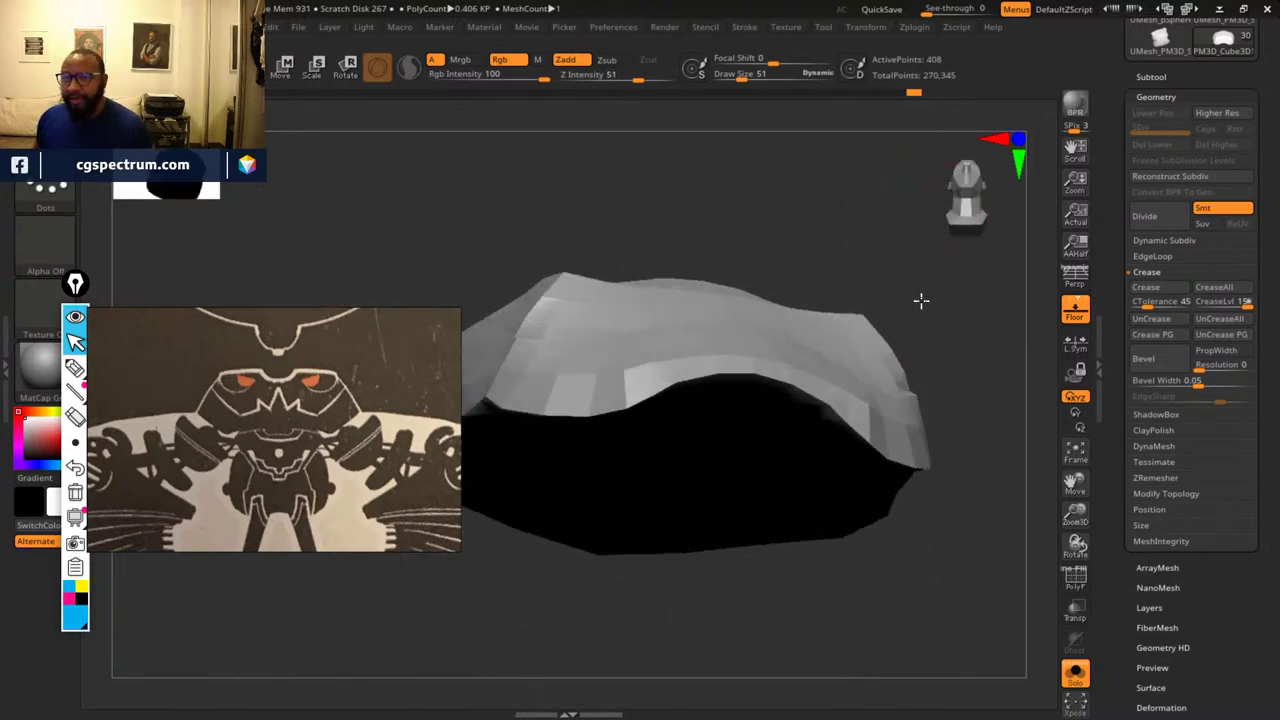
- Inspect the face plate's polygroups in polyframe display, merge them into a single polygroup, and hide the polyframe
click(1077, 588)
drag(866, 654, 889, 668)
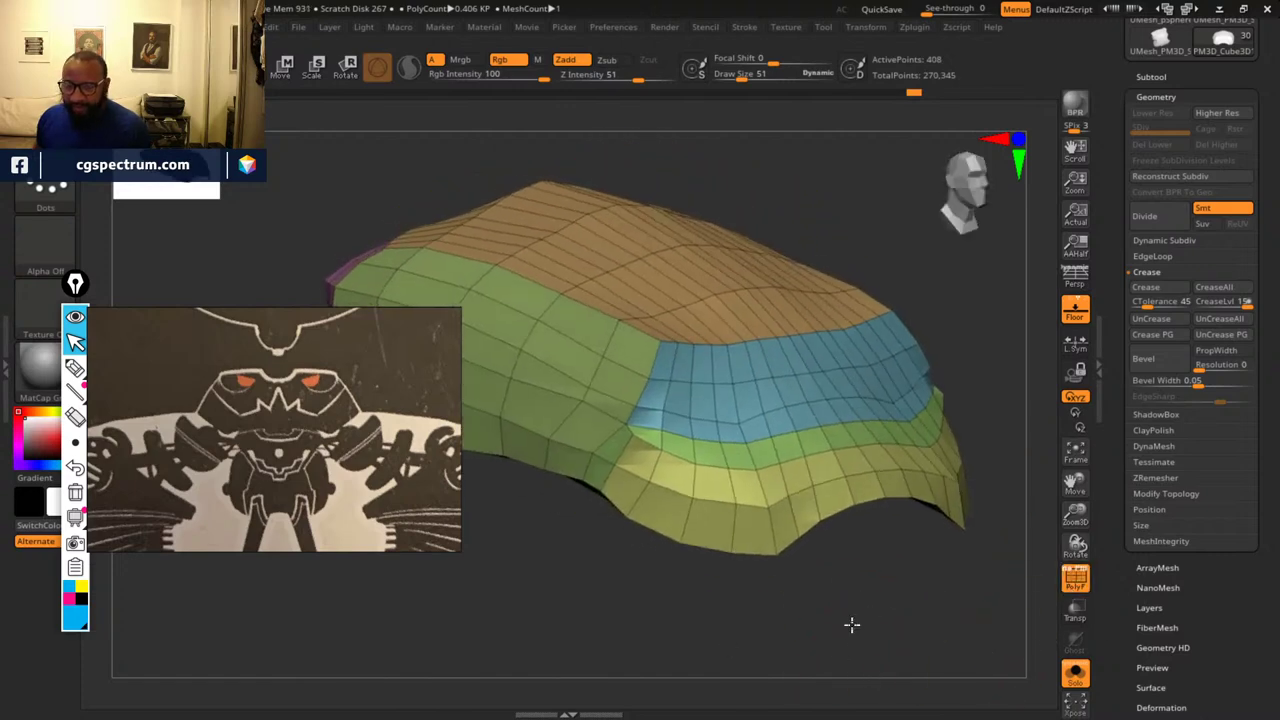
mouse_move(851, 623)
mouse_down()
mouse_move(814, 597)
mouse_move(829, 586)
mouse_move(800, 580)
mouse_move(720, 626)
mouse_move(757, 629)
mouse_move(691, 643)
mouse_move(971, 451)
mouse_move(966, 586)
mouse_move(909, 543)
mouse_move(899, 344)
mouse_up()
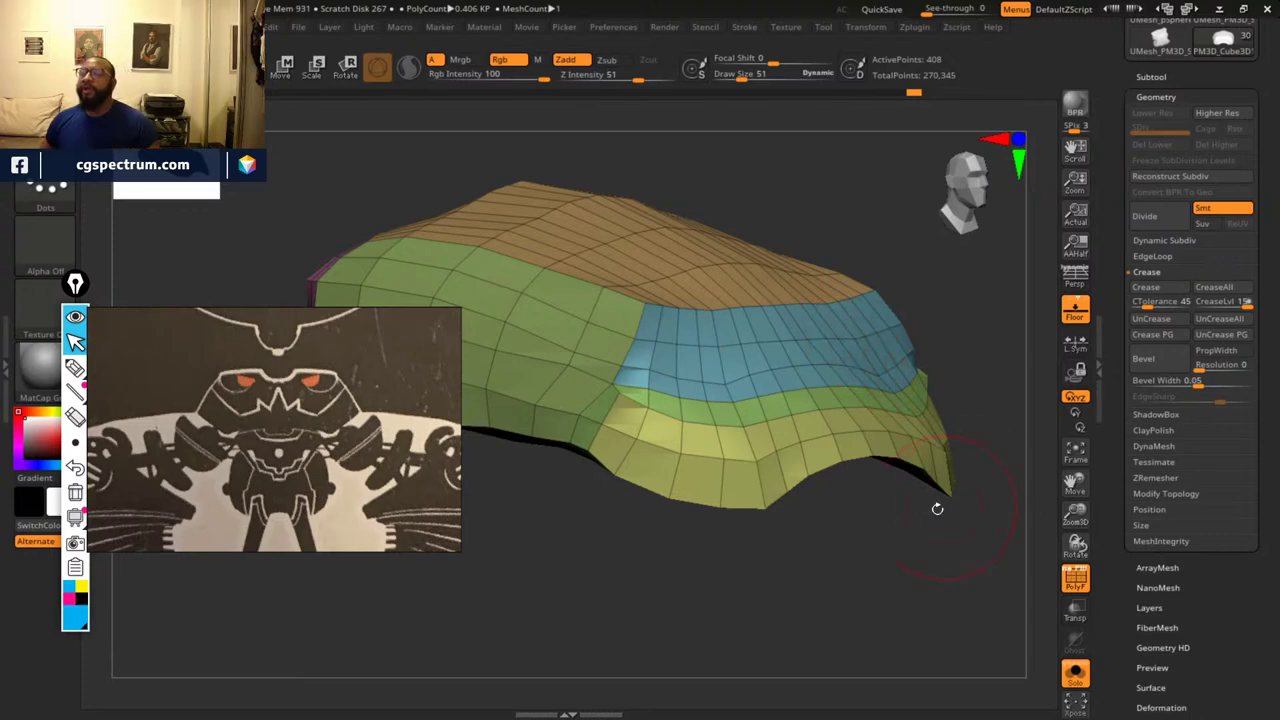
drag(951, 362, 993, 591)
key(ctrl)
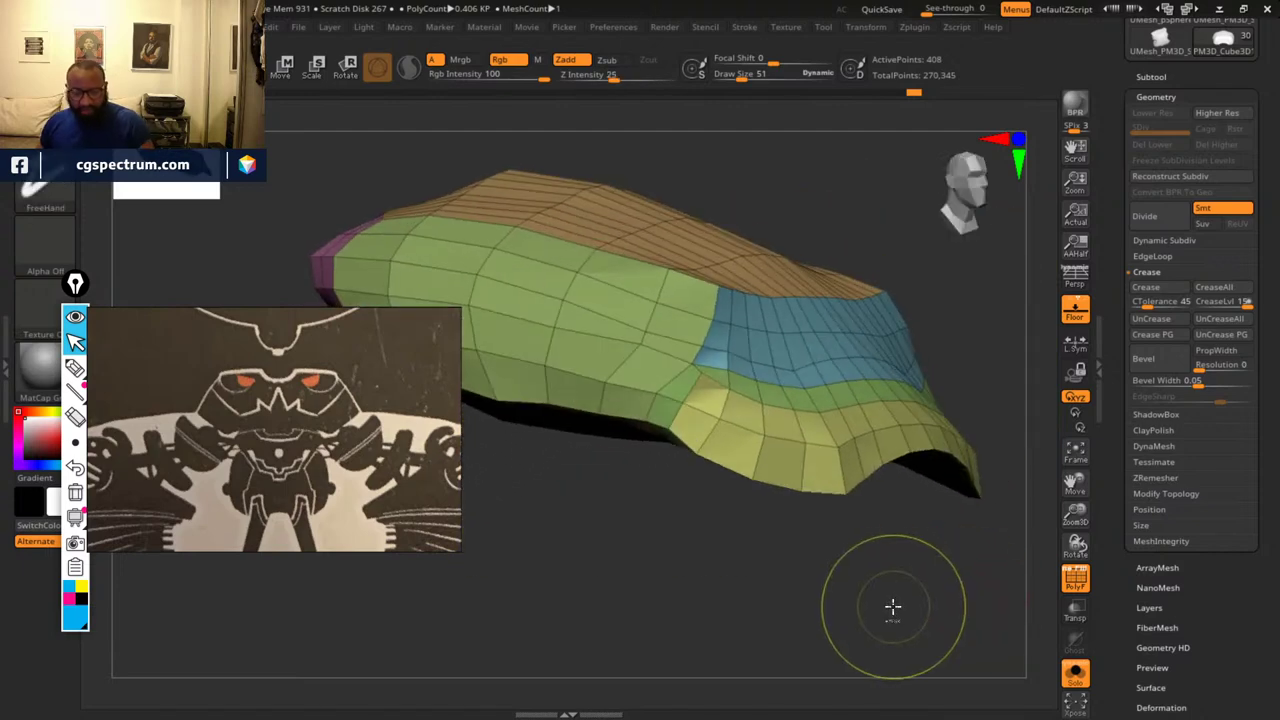
key(ctrl+w)
drag(911, 585, 869, 654)
click(1077, 582)
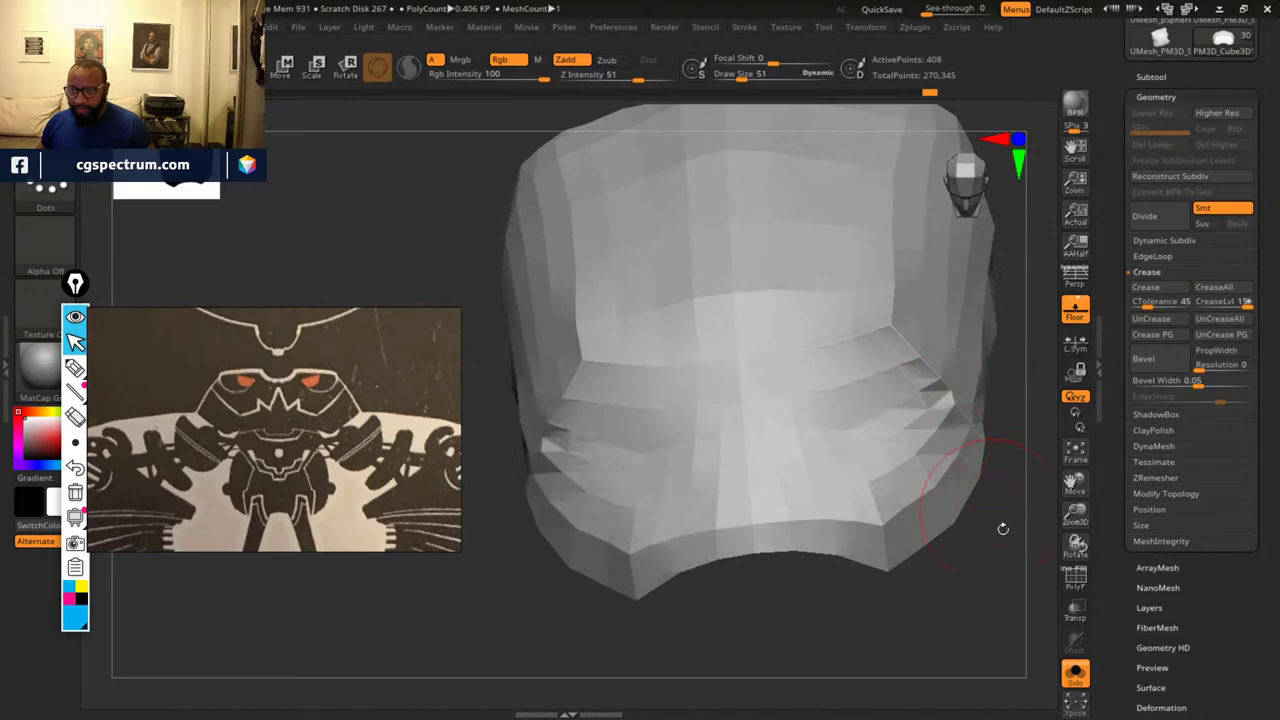
- Inspect the isolated face plate's faceted surface and divide it once to subdivision level 2
drag(1003, 529, 634, 206)
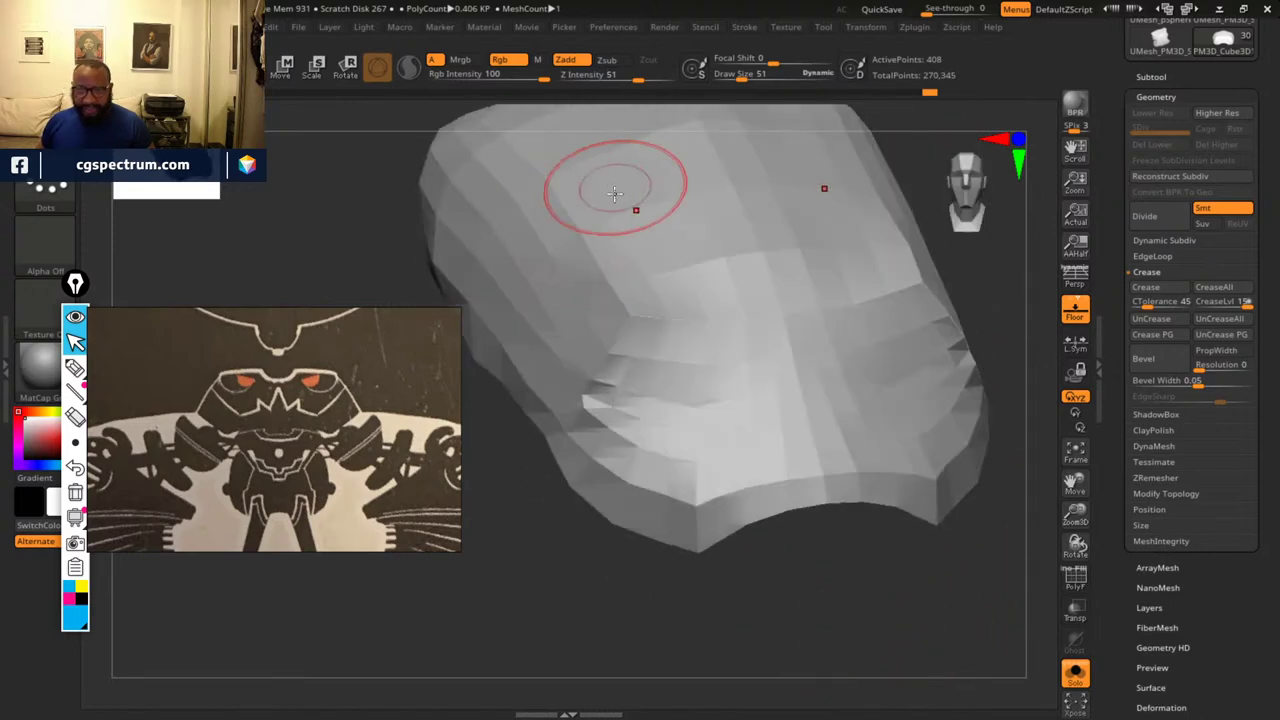
drag(629, 571, 871, 618)
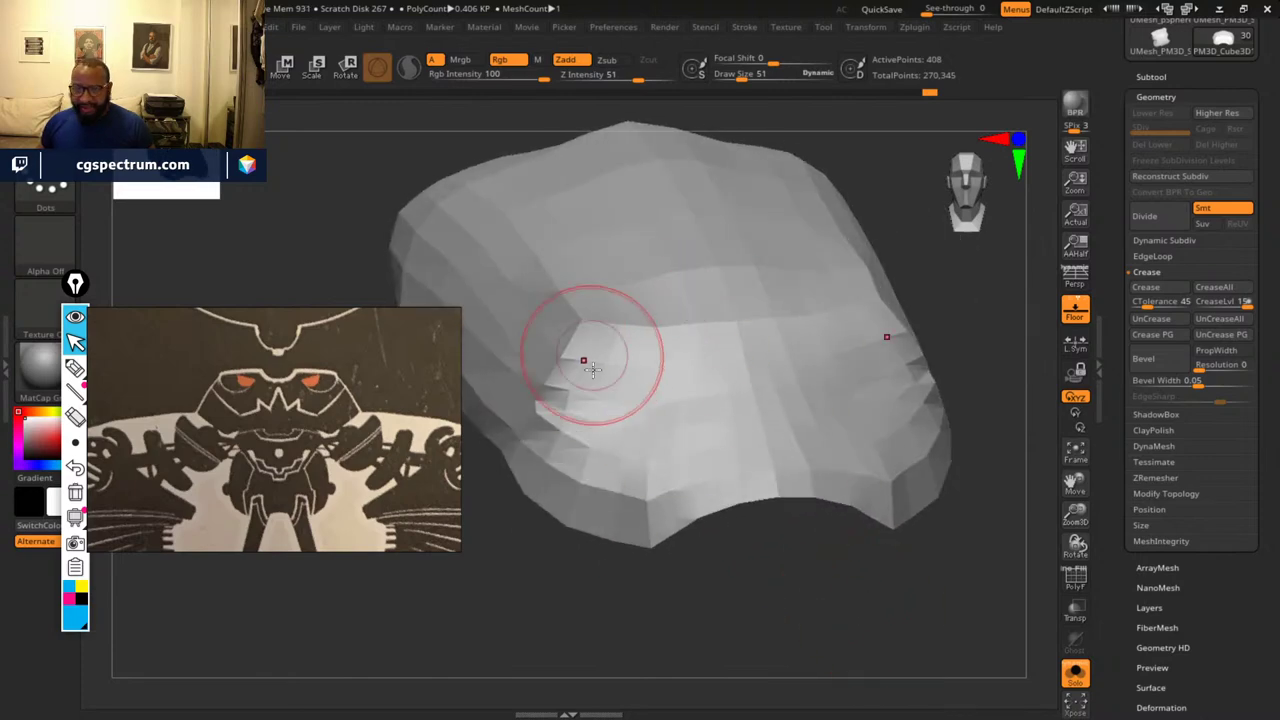
mouse_move(745, 545)
mouse_down()
mouse_move(866, 534)
mouse_move(677, 286)
mouse_up()
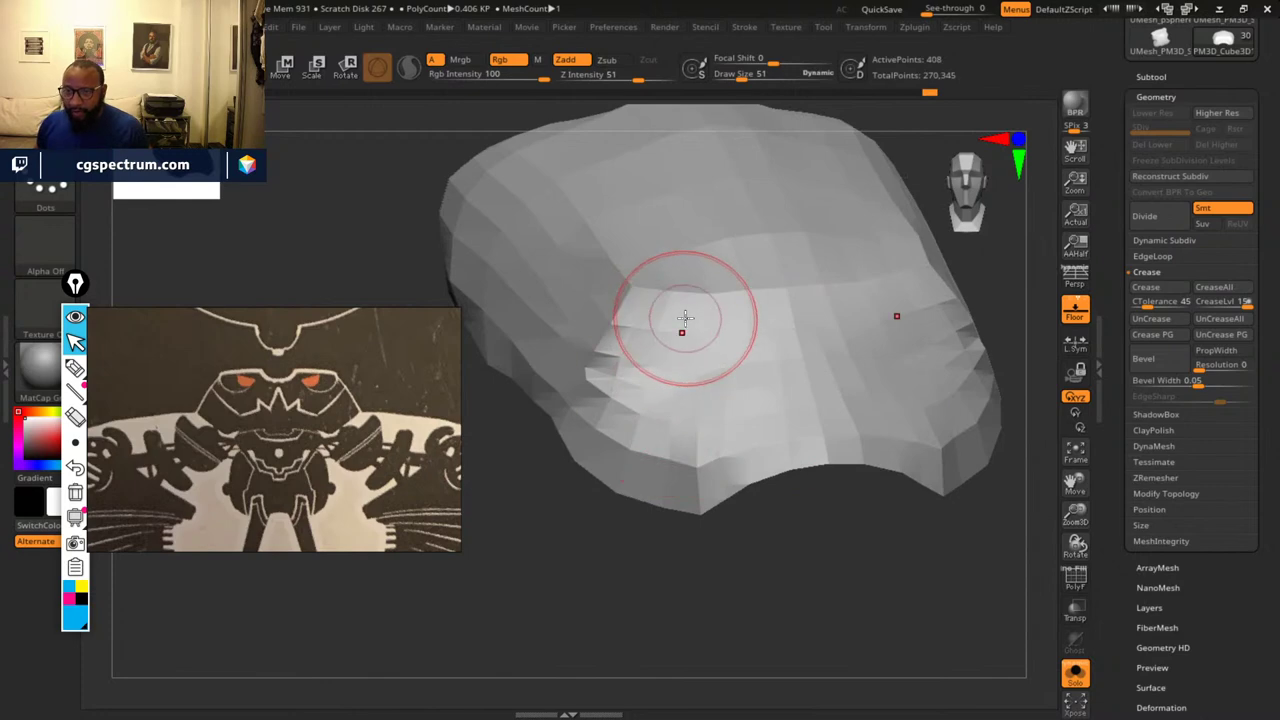
drag(886, 549, 829, 575)
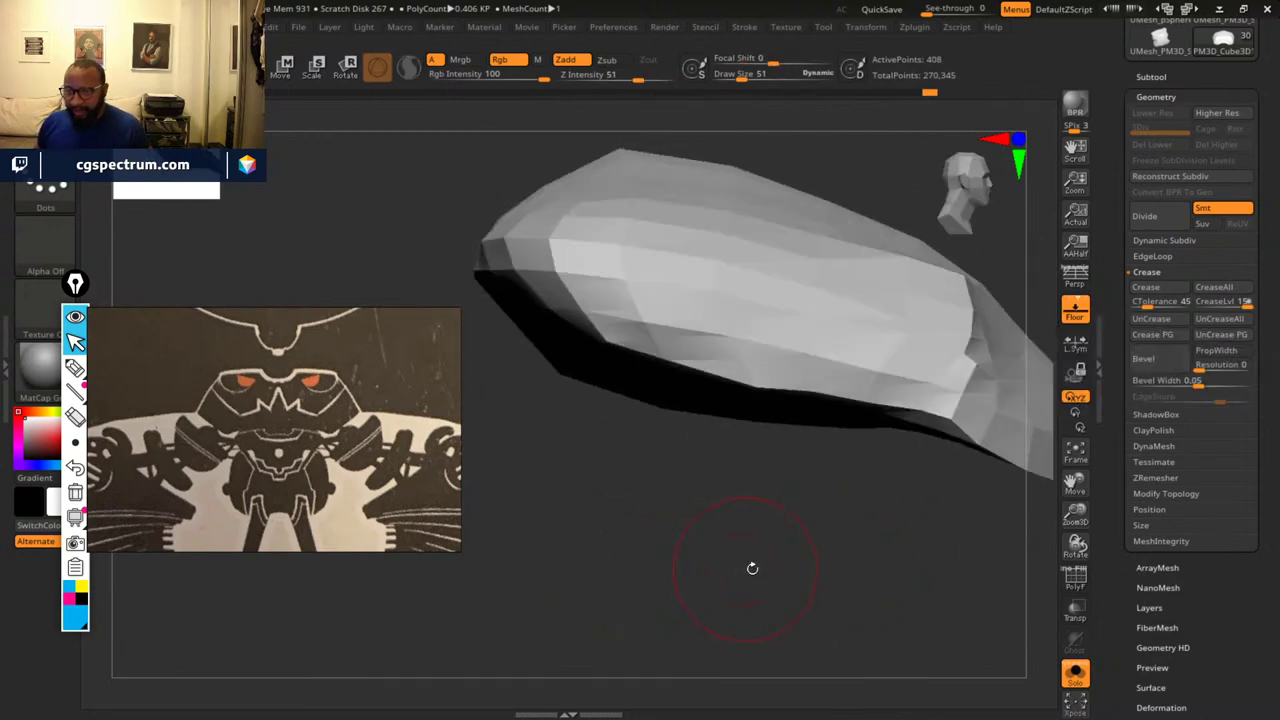
mouse_move(751, 566)
mouse_down()
mouse_move(954, 397)
mouse_move(1021, 373)
mouse_move(974, 320)
mouse_move(948, 324)
mouse_up()
key(ctrl+d)
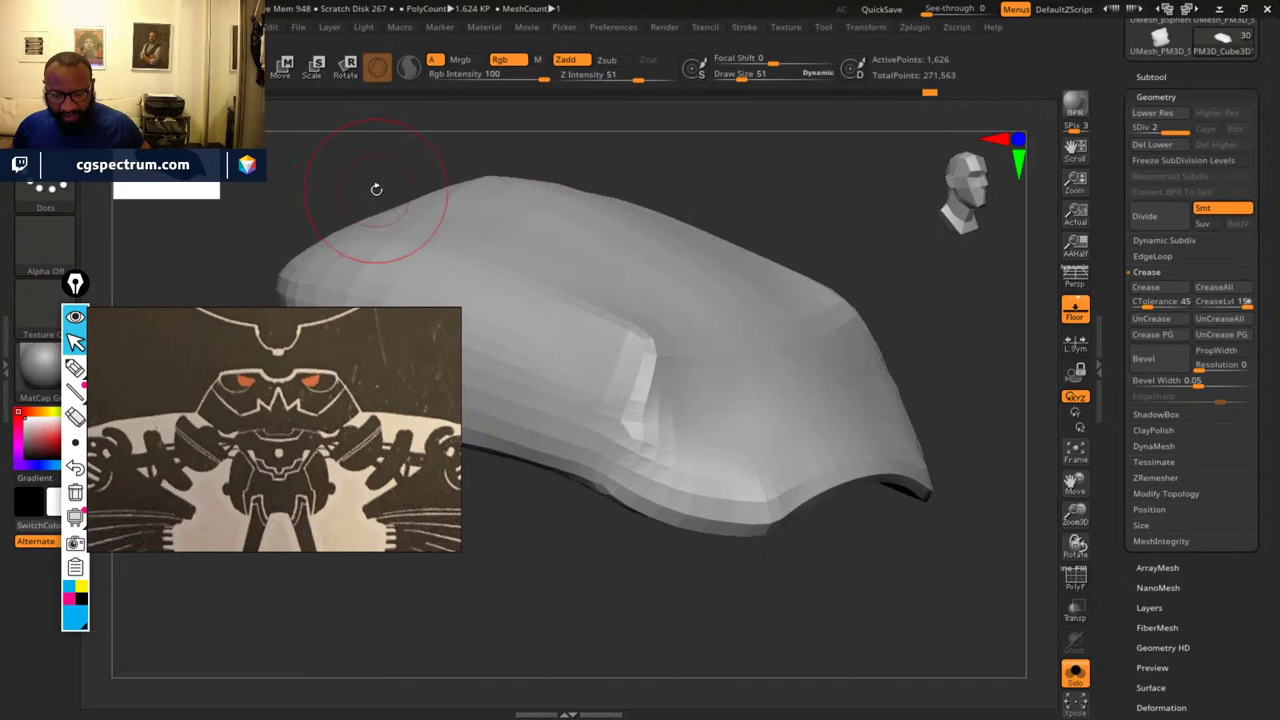
- Choose the DamStandard brush with Sculptris Pro and Draw Size 14, and try a stroke along the plate's upper front ridge
key(b)
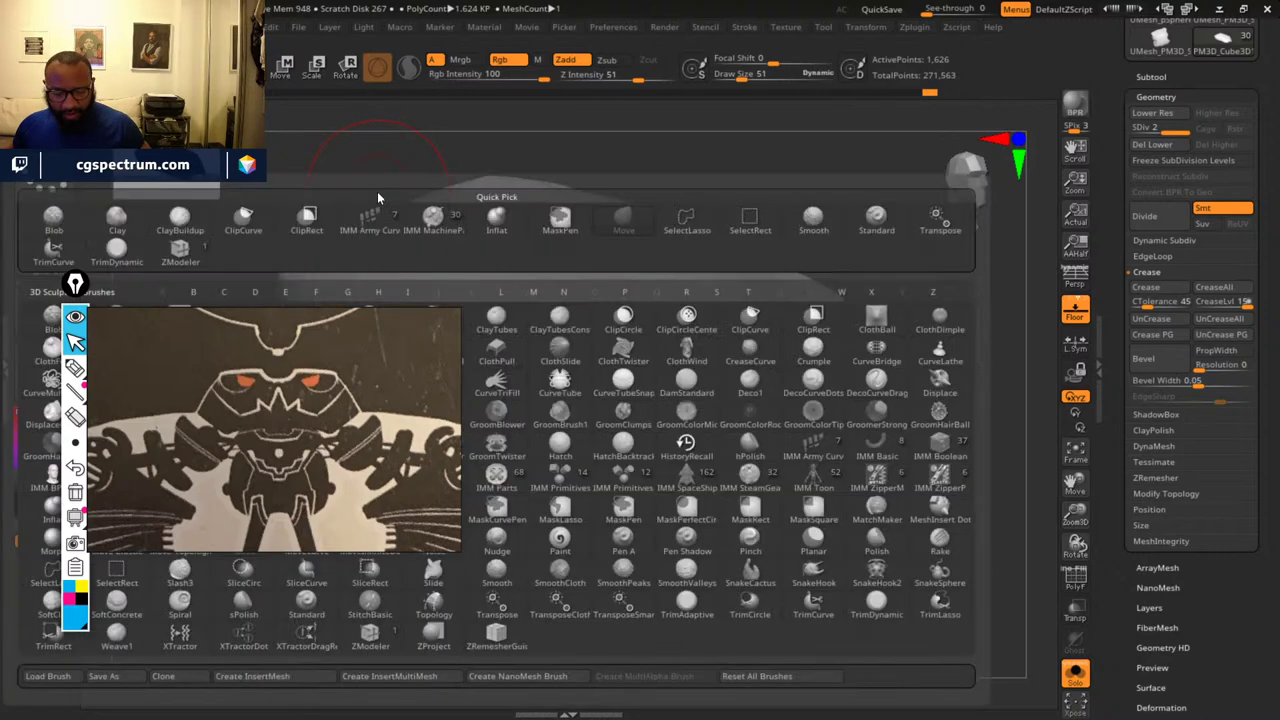
key(d)
key(s)
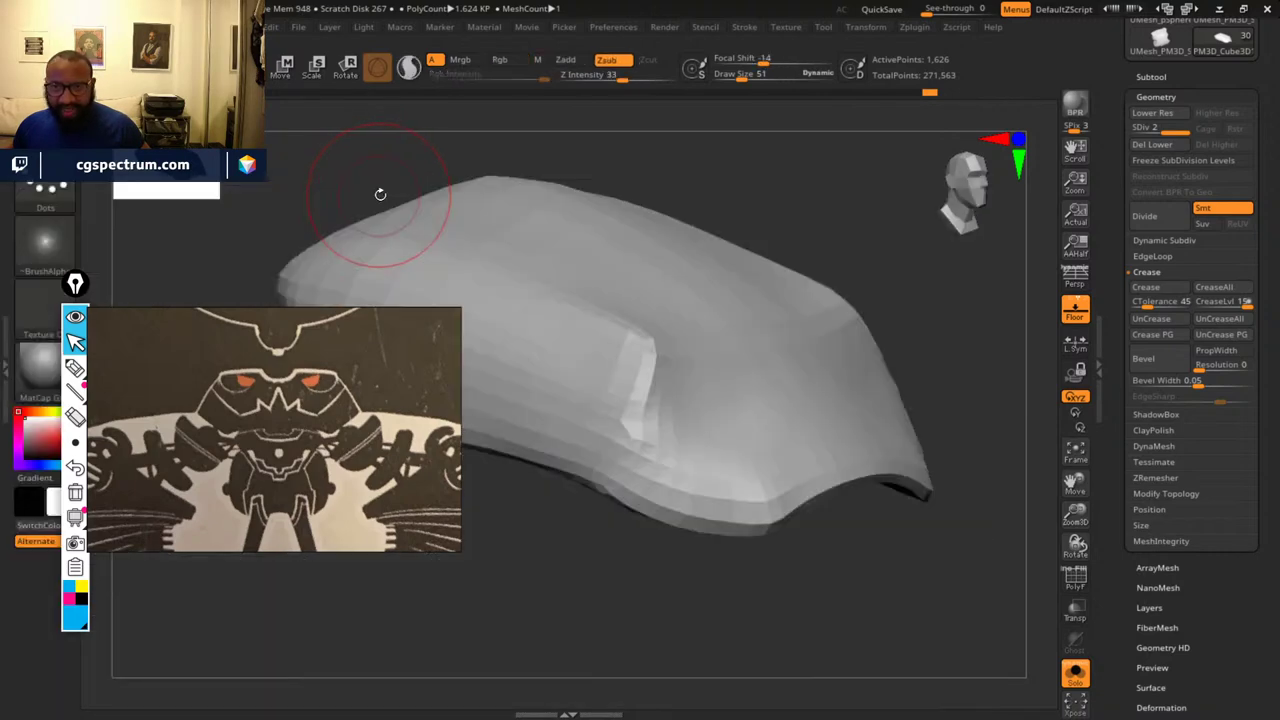
mouse_move(921, 302)
mouse_down()
mouse_move(891, 297)
mouse_move(913, 289)
mouse_up()
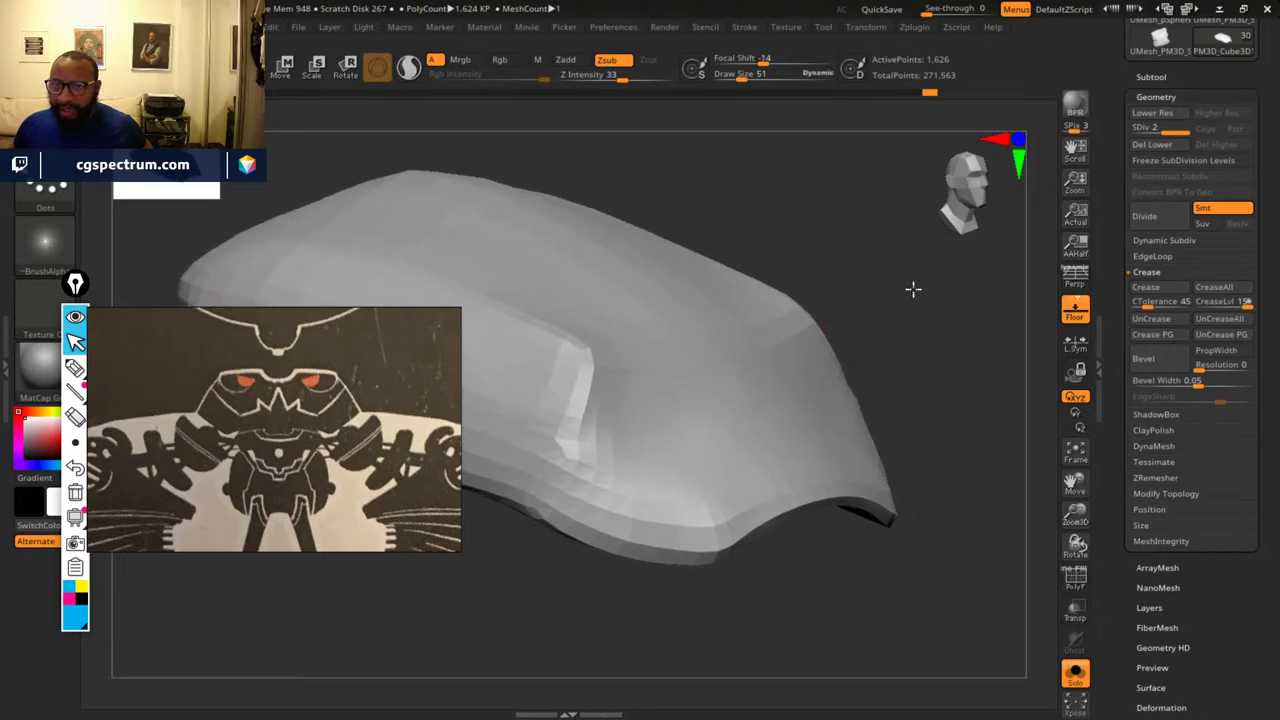
click(408, 65)
mouse_move(795, 285)
mouse_down()
mouse_move(829, 266)
mouse_move(897, 277)
mouse_move(885, 287)
mouse_move(911, 271)
mouse_move(938, 281)
mouse_move(868, 307)
mouse_up()
key(space)
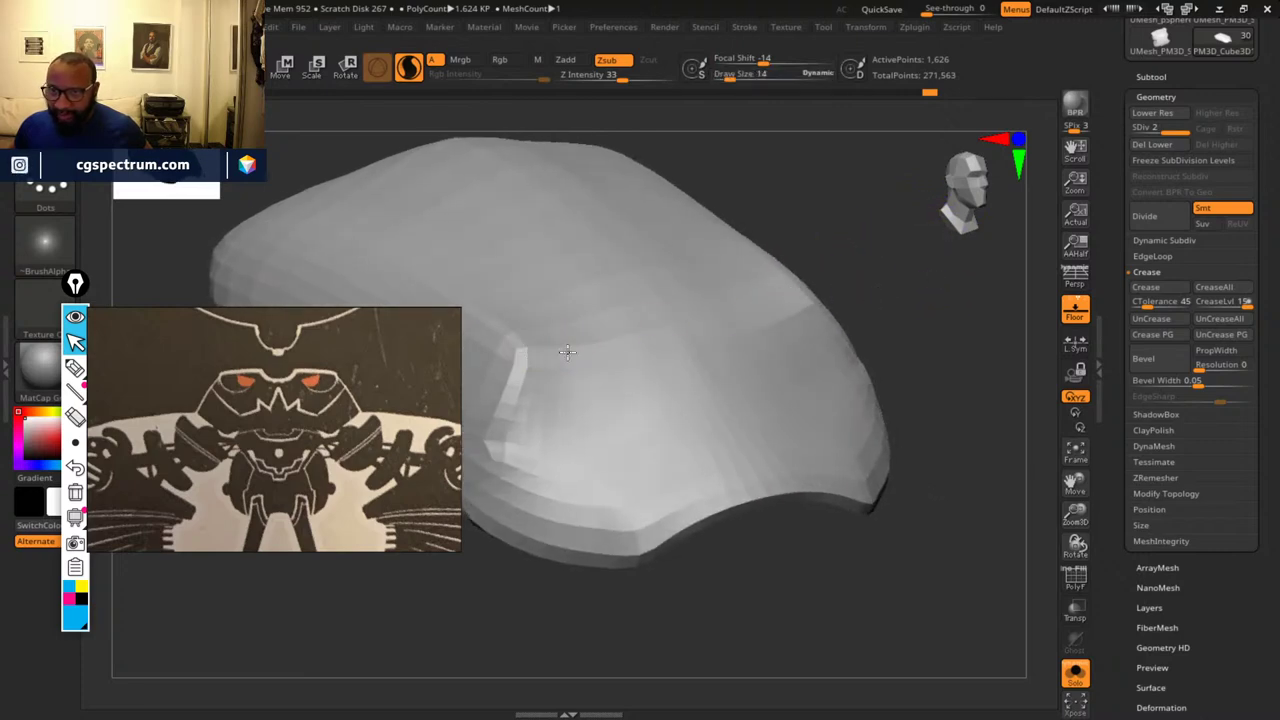
drag(670, 341, 534, 354)
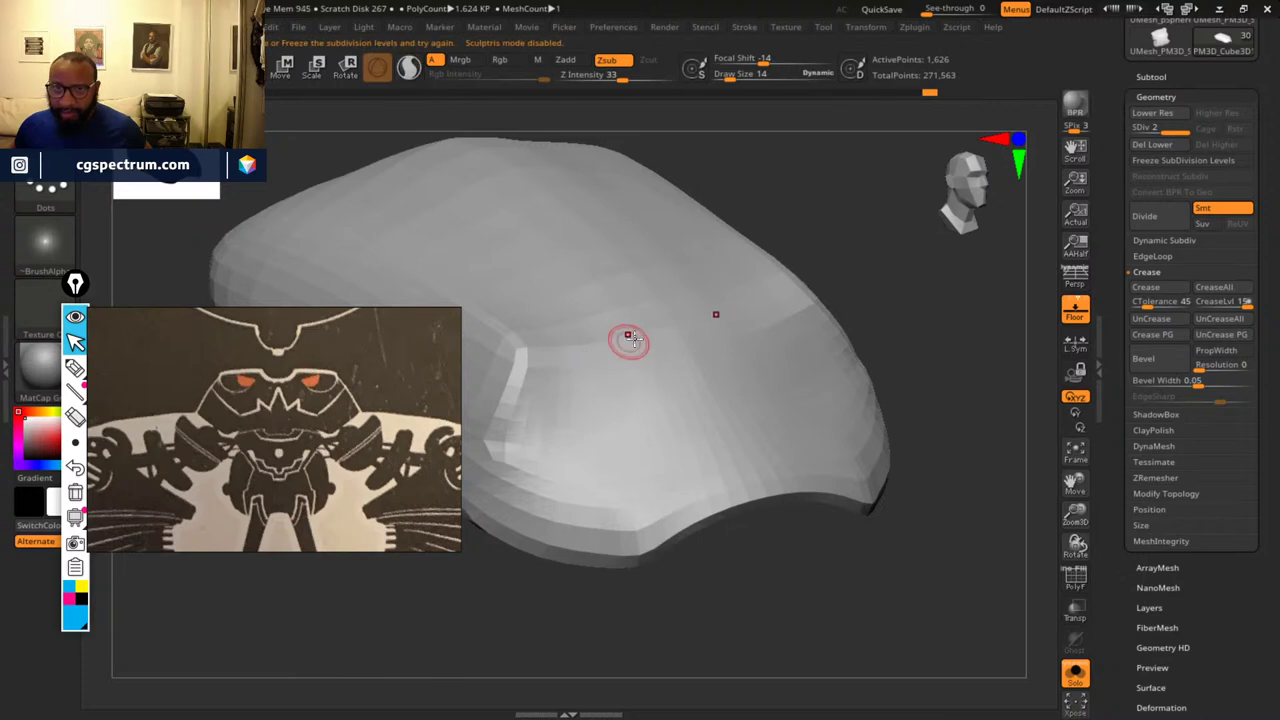
- Delete the face plate's lower subdivision levels and turn Sculptris Pro mode back on
drag(933, 312, 1040, 340)
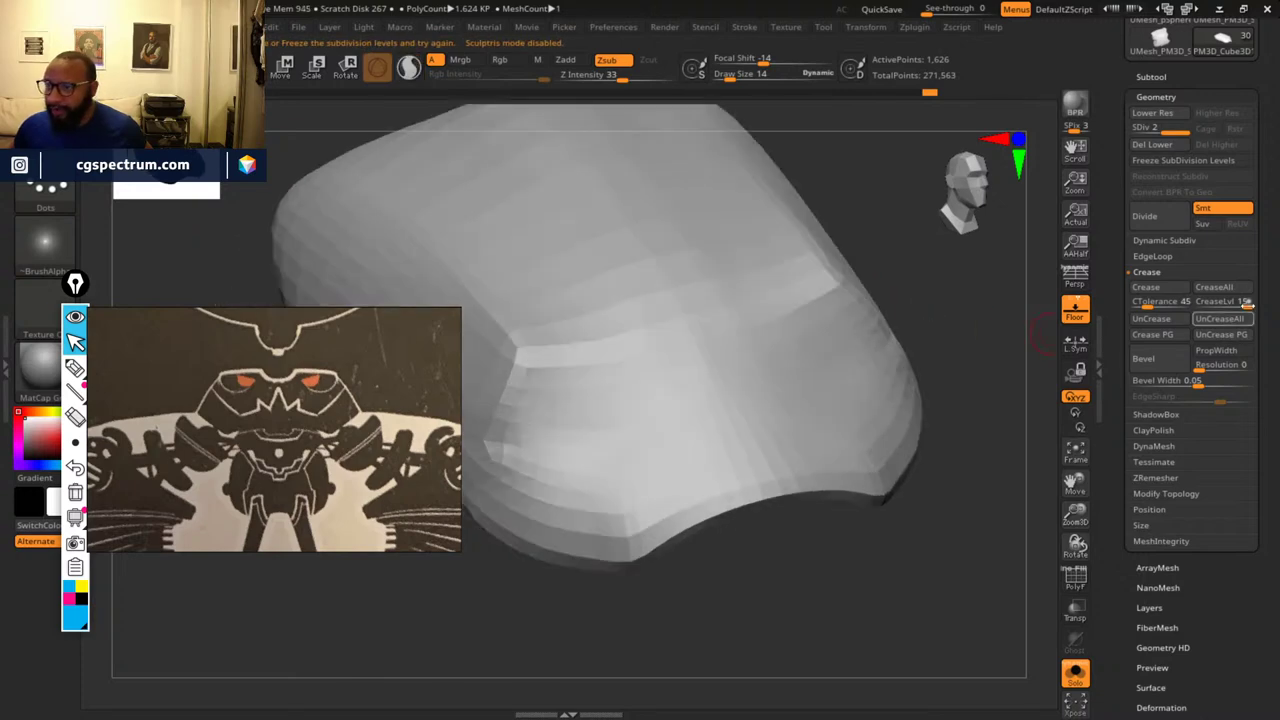
click(1183, 160)
drag(912, 278, 831, 300)
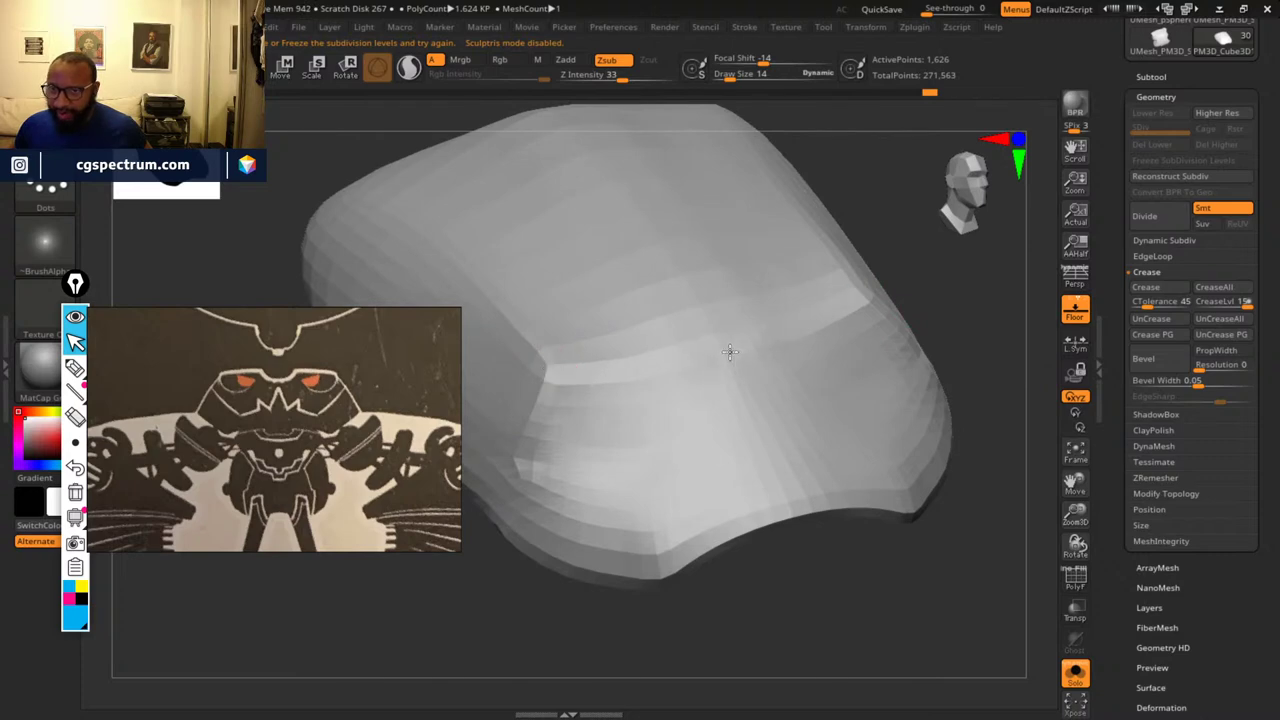
click(409, 66)
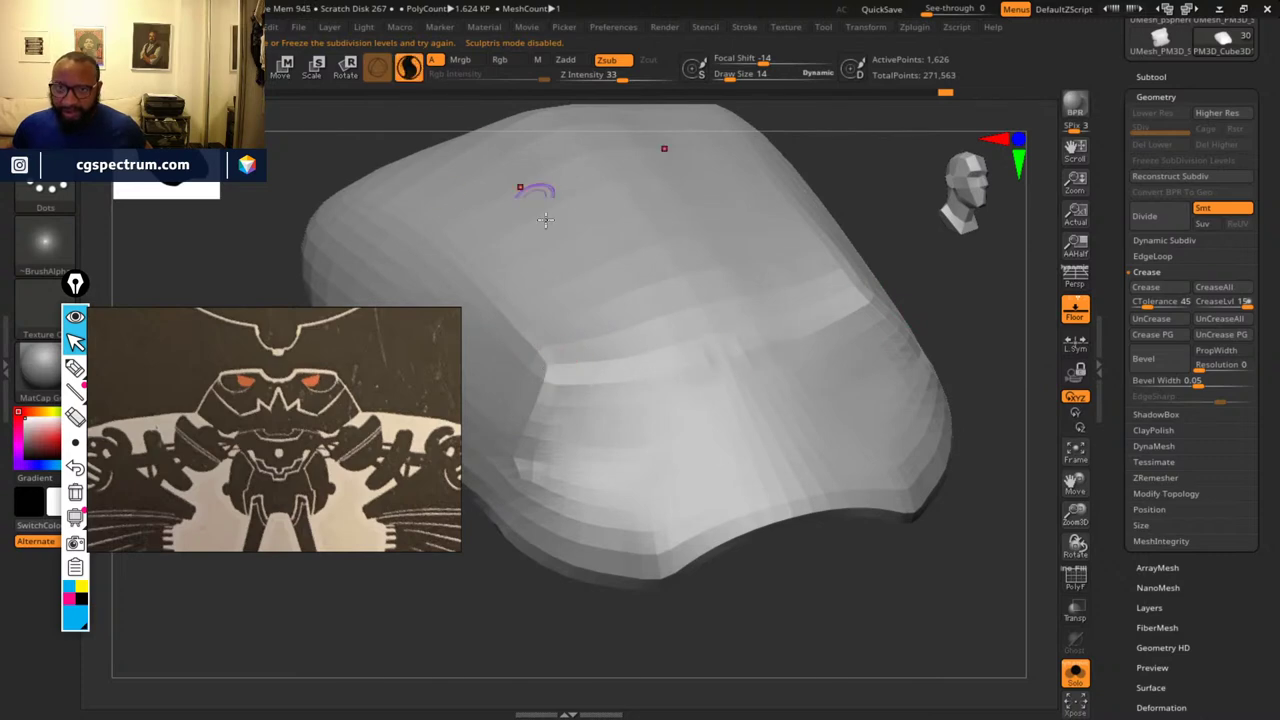
- Try to cut a continuous groove along the face plate's upper front ridge with DamStandard strokes
mouse_move(637, 370)
mouse_down()
mouse_move(780, 340)
mouse_move(836, 308)
mouse_up()
drag(590, 373, 600, 373)
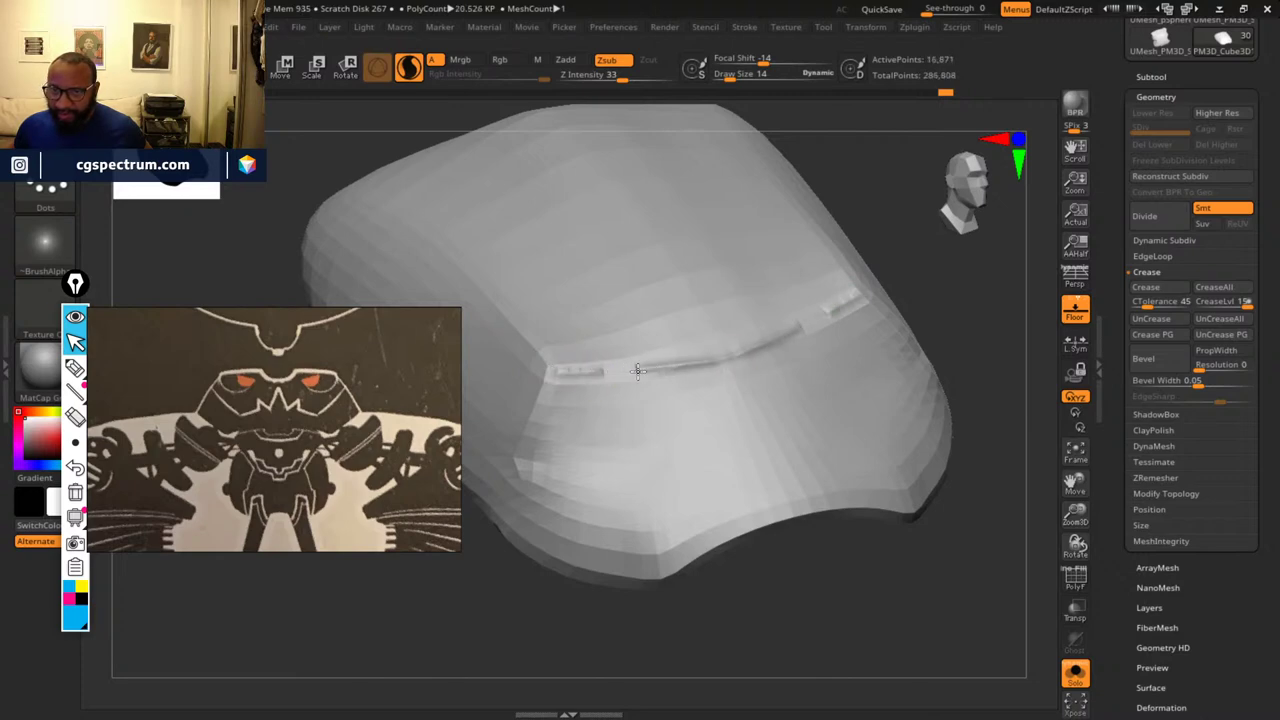
click(639, 372)
drag(968, 352, 967, 305)
ctrl+drag(966, 314, 988, 356)
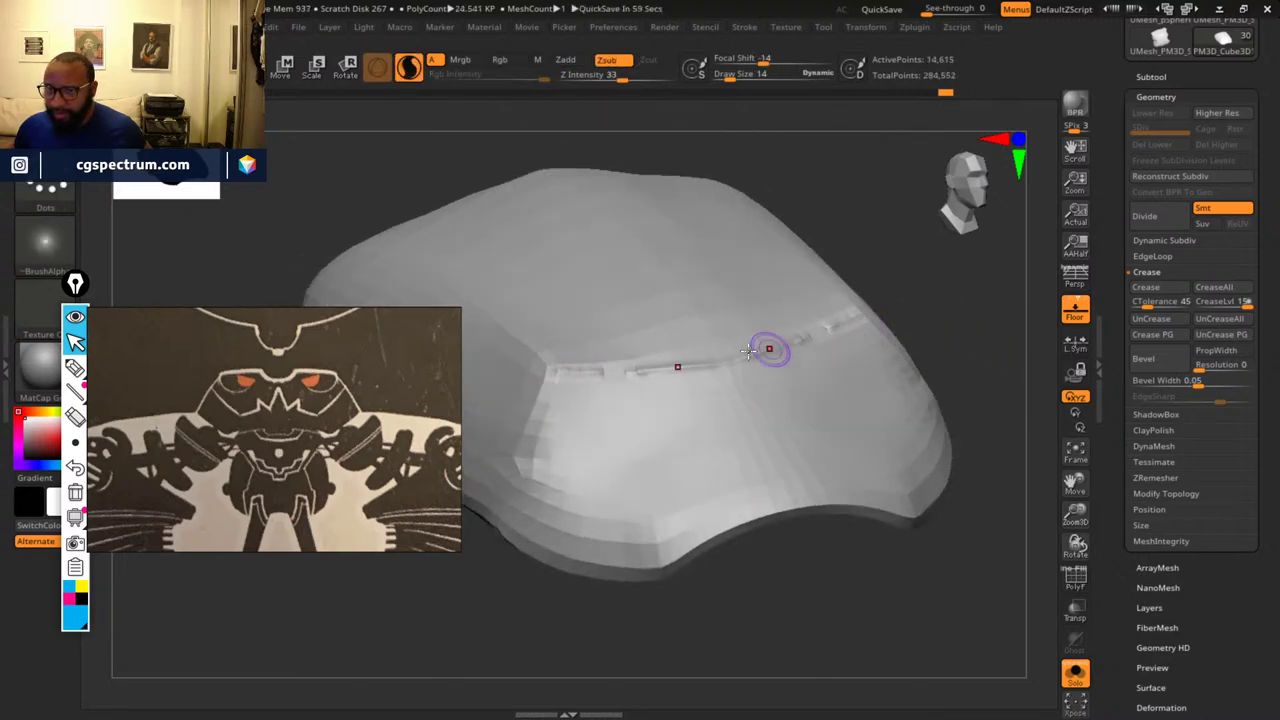
drag(603, 375, 629, 374)
mouse_move(928, 331)
mouse_down()
mouse_move(958, 318)
mouse_move(963, 352)
mouse_up()
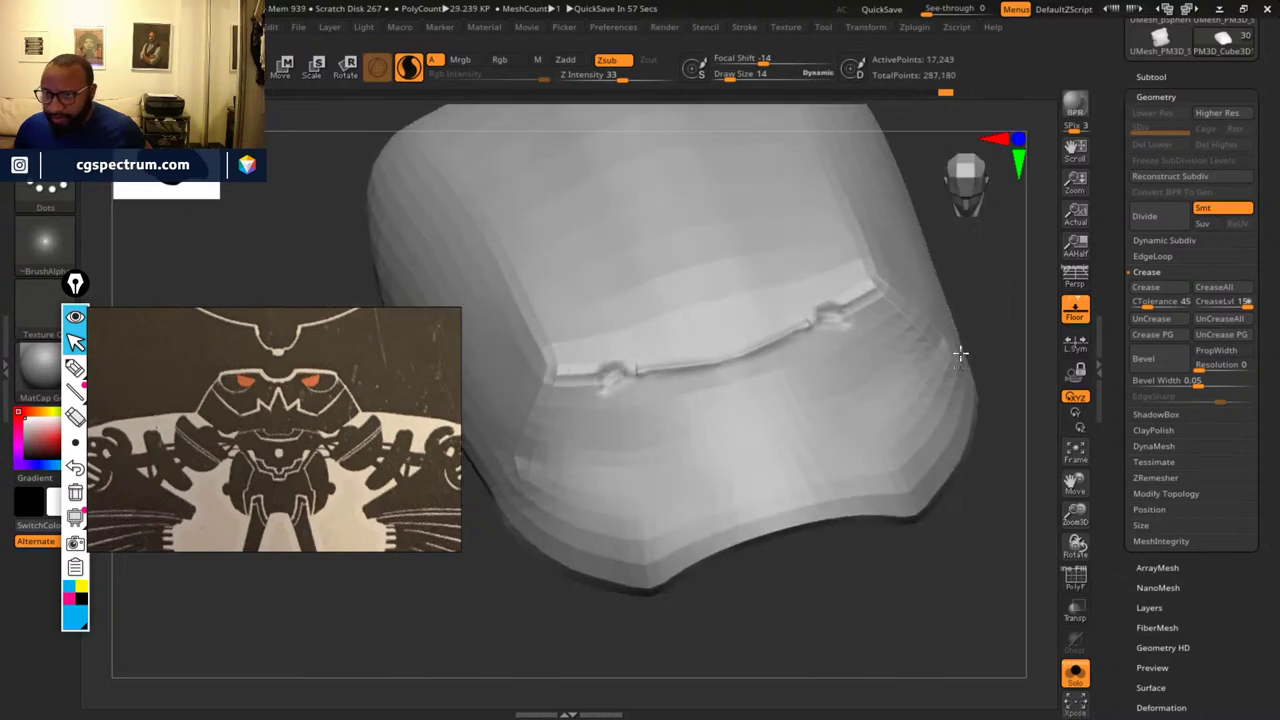
- Undo the DamStandard groove strokes on the face plate's upper front ridge
key(ctrl+z)
key(ctrl+z)
key(ctrl+z)
key(ctrl+z)
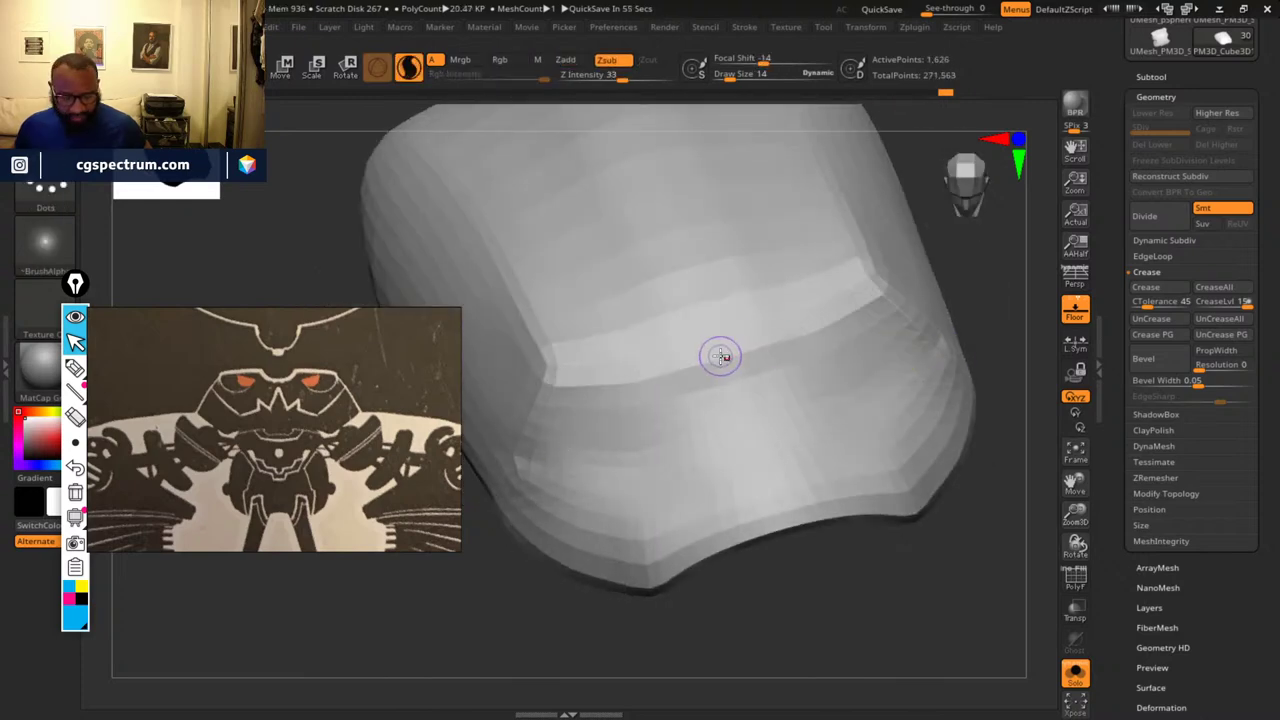
- Switch to the Standard brush and build up a raised edge along the face plate's upper front ridge
key(b)
key(d)
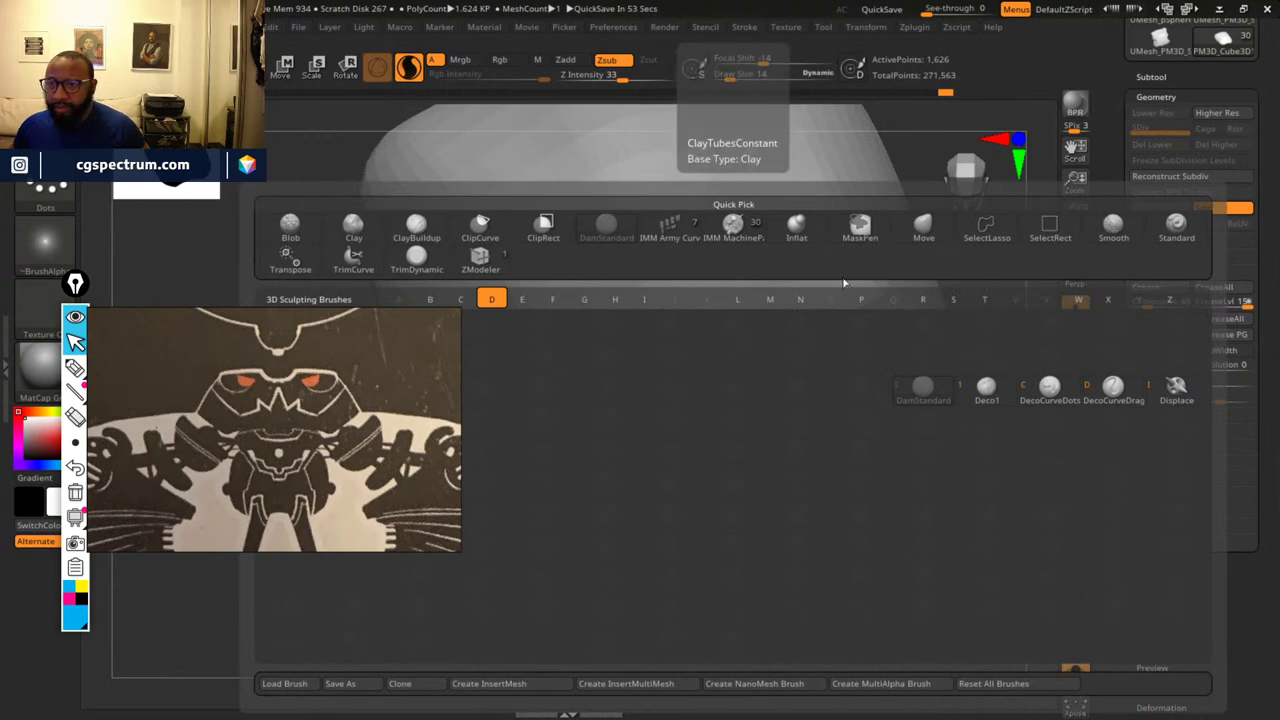
click(1178, 238)
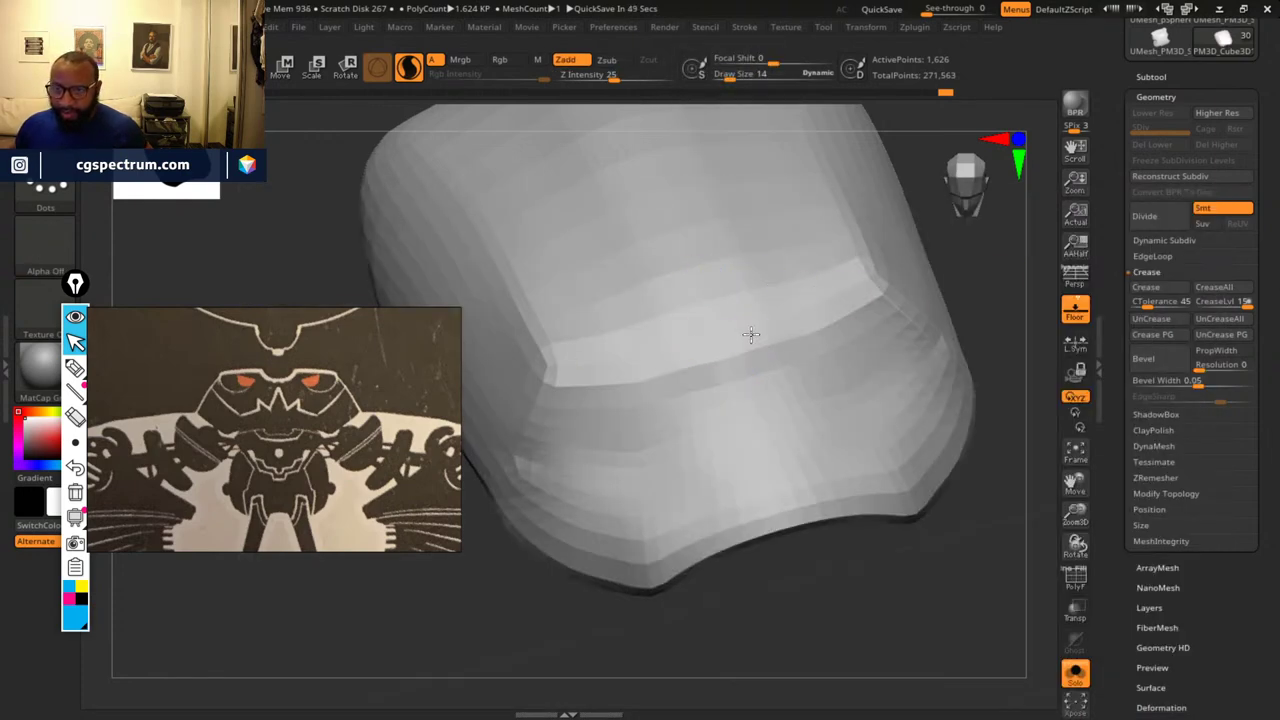
mouse_move(639, 360)
mouse_down()
mouse_move(571, 366)
mouse_move(746, 340)
mouse_up()
drag(655, 355, 565, 370)
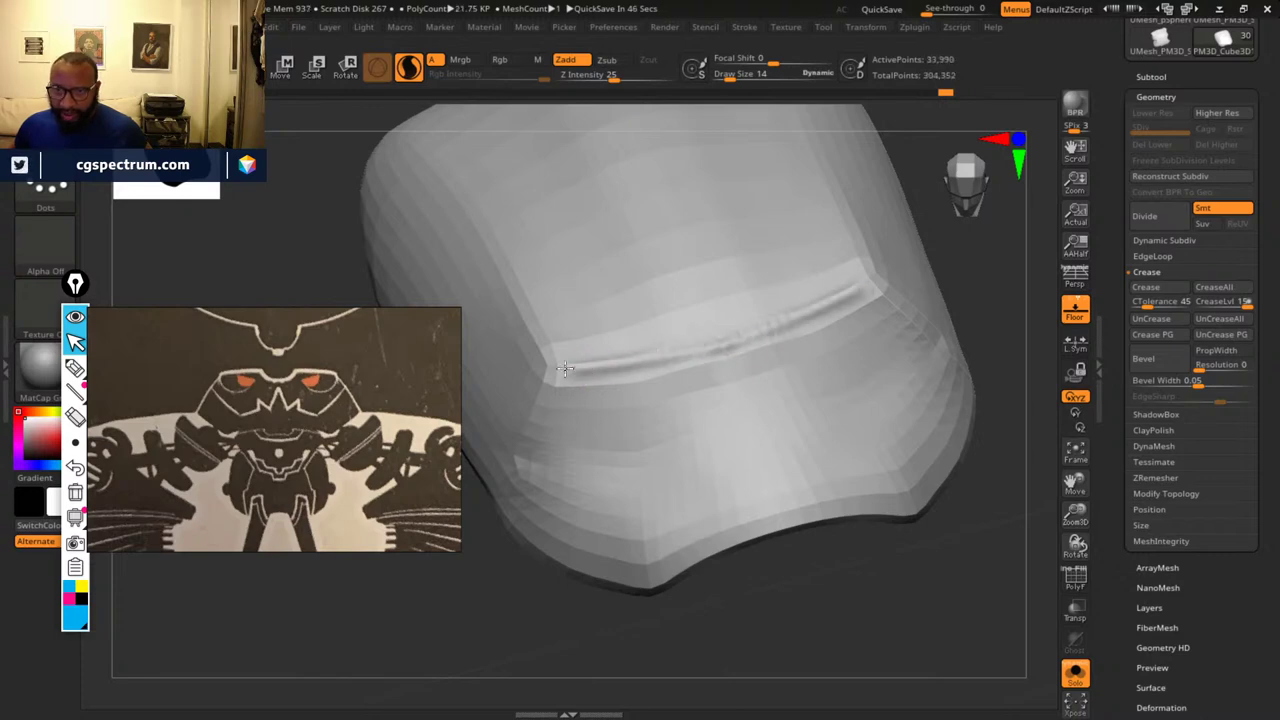
- Build up the face plate's side edges and its curved lower rim with Standard brush strokes
drag(516, 586, 600, 463)
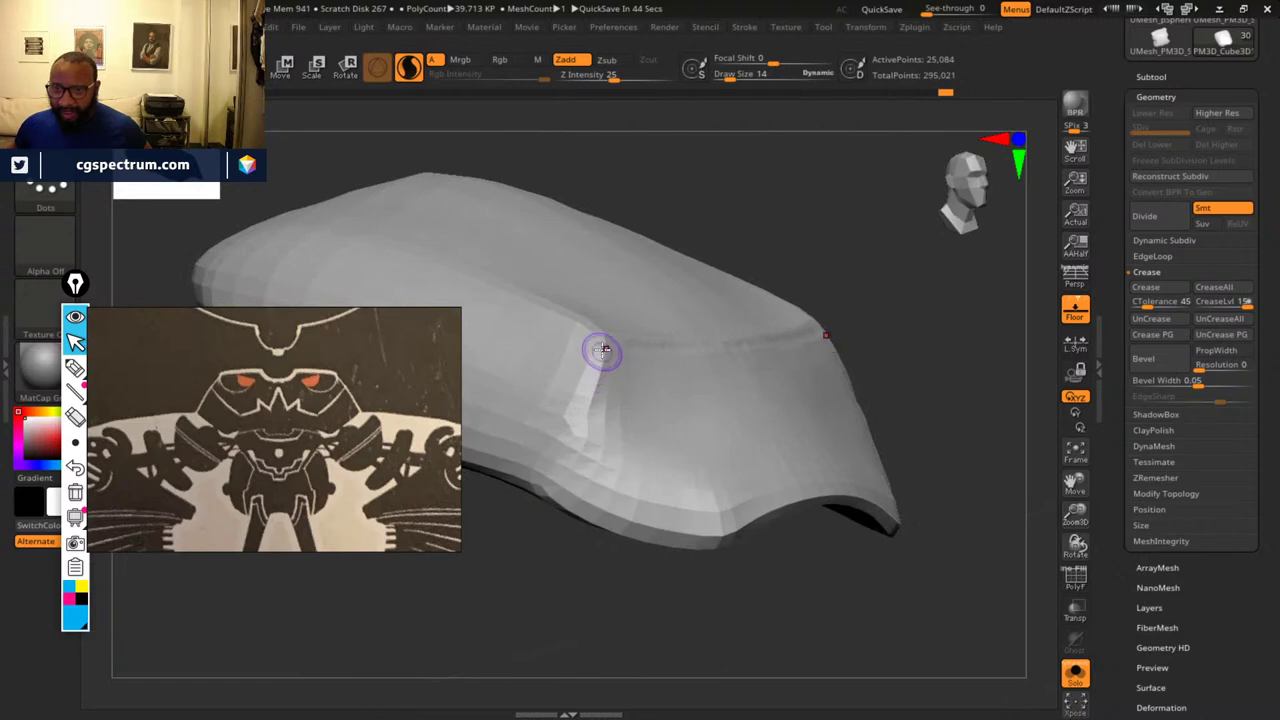
mouse_move(597, 366)
mouse_down()
mouse_move(546, 511)
mouse_move(560, 534)
mouse_move(551, 494)
mouse_move(575, 453)
mouse_up()
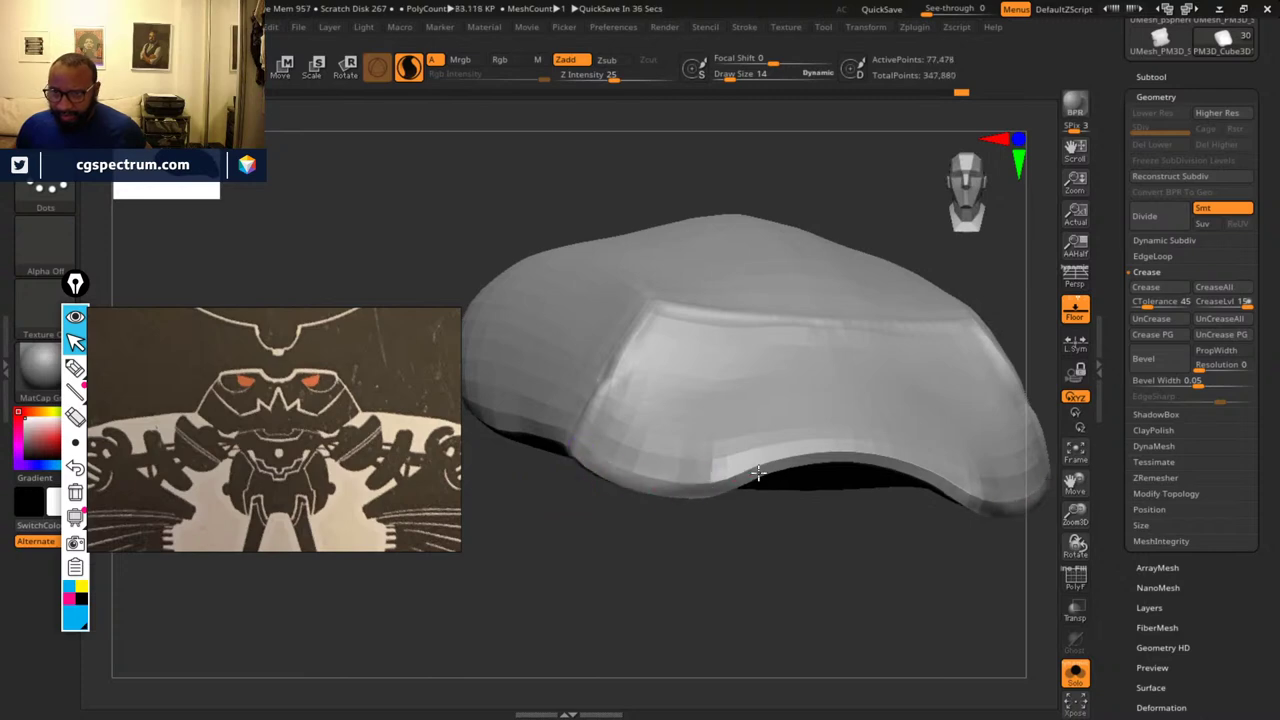
drag(758, 473, 775, 467)
drag(854, 460, 892, 466)
- Sculpt a horizontal line across the middle of the plate's front face, and leave Solo mode to show the whole robot
drag(686, 520, 734, 606)
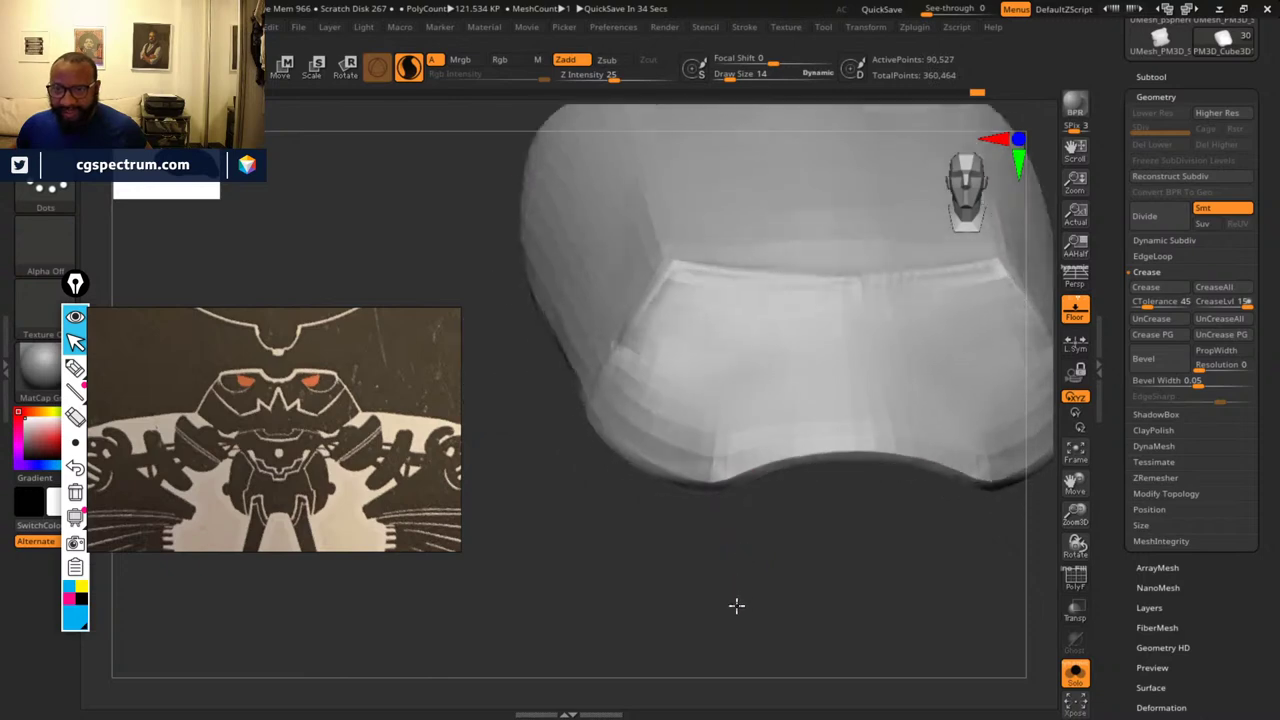
mouse_move(651, 357)
mouse_down()
mouse_move(628, 339)
mouse_move(737, 364)
mouse_up()
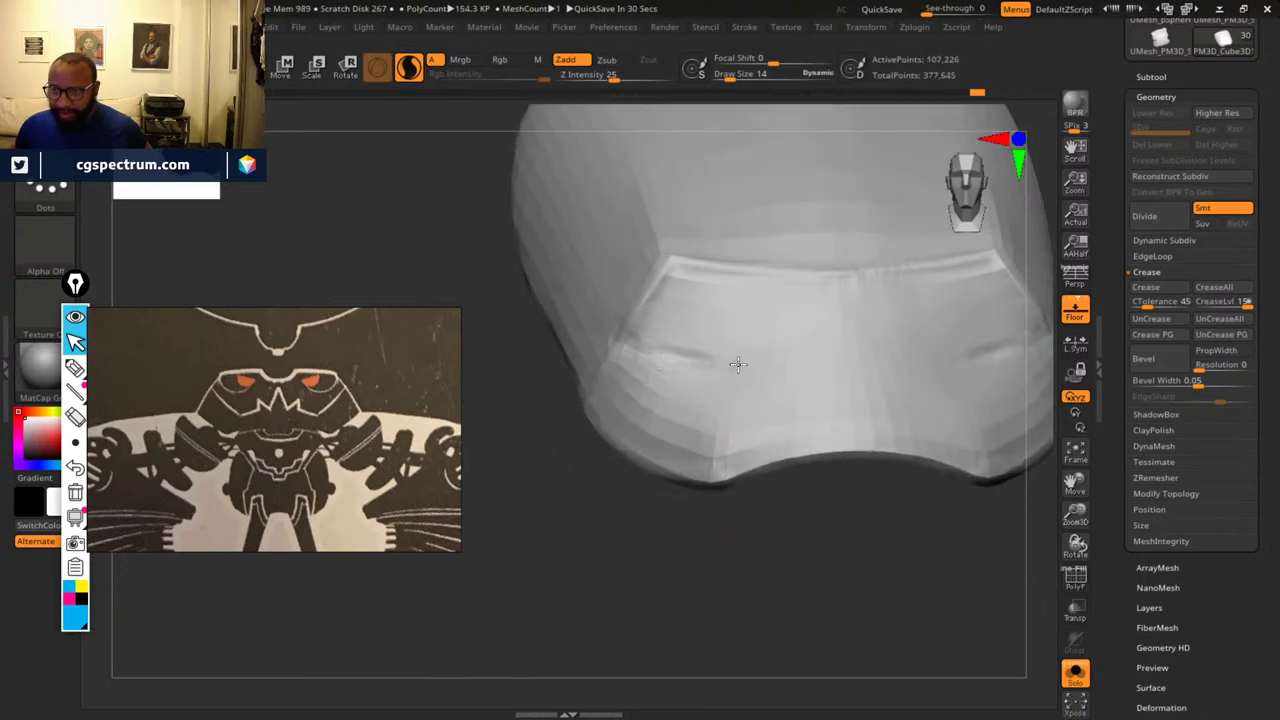
mouse_move(829, 363)
mouse_down()
mouse_move(929, 363)
mouse_move(835, 362)
mouse_up()
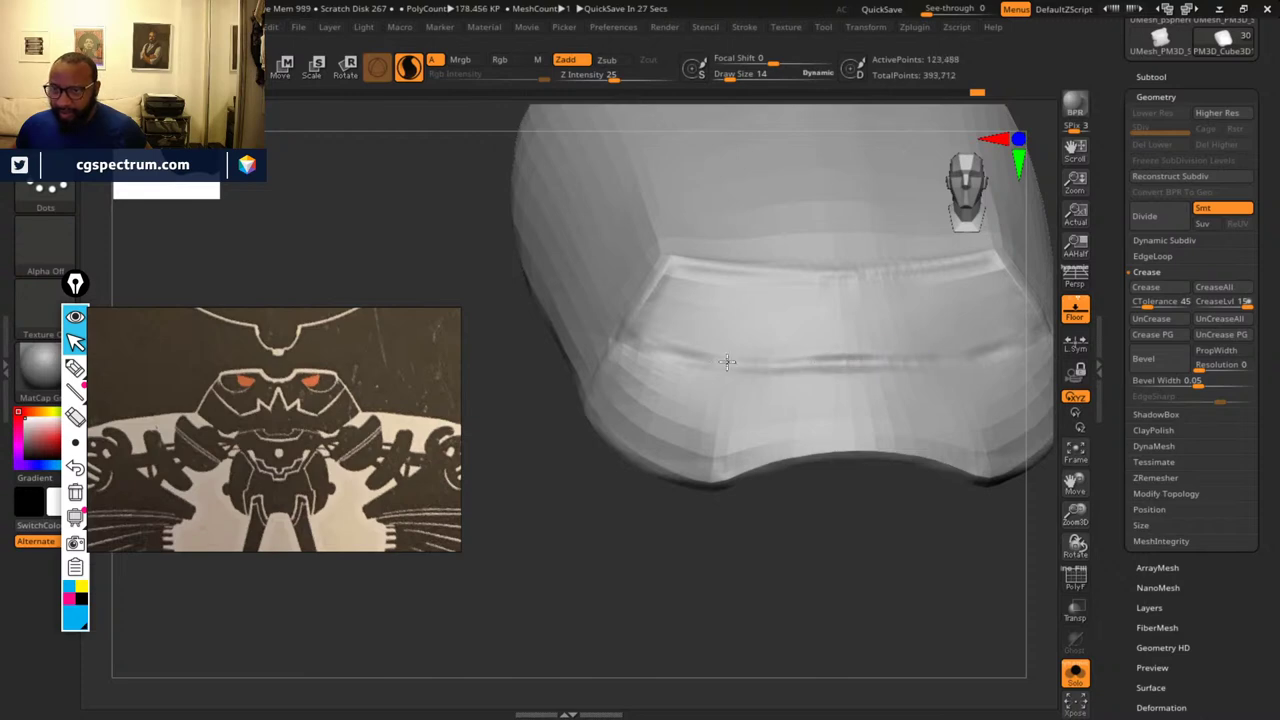
drag(611, 517, 808, 537)
click(1075, 677)
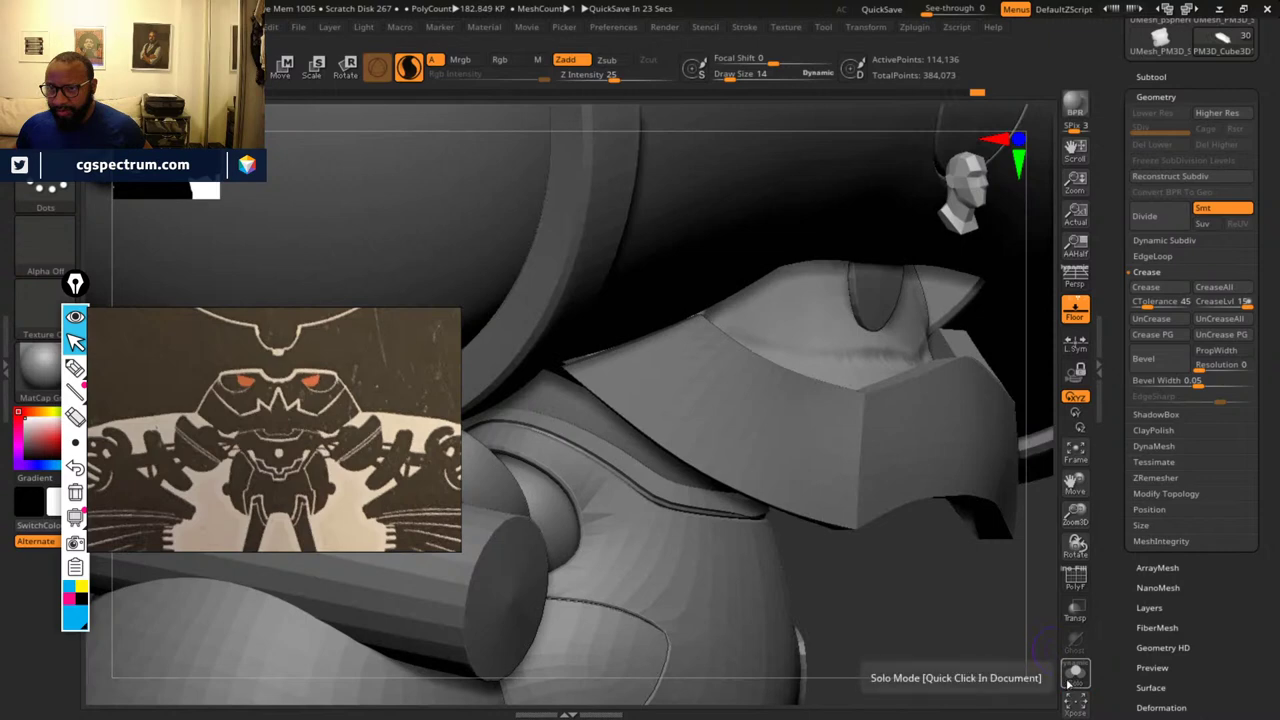
- Undo the latest surface-line strokes and sculpt a raised line across the plate's front face, following the upper edge of the front band
key(ctrl+z)
key(ctrl+z)
key(ctrl+z)
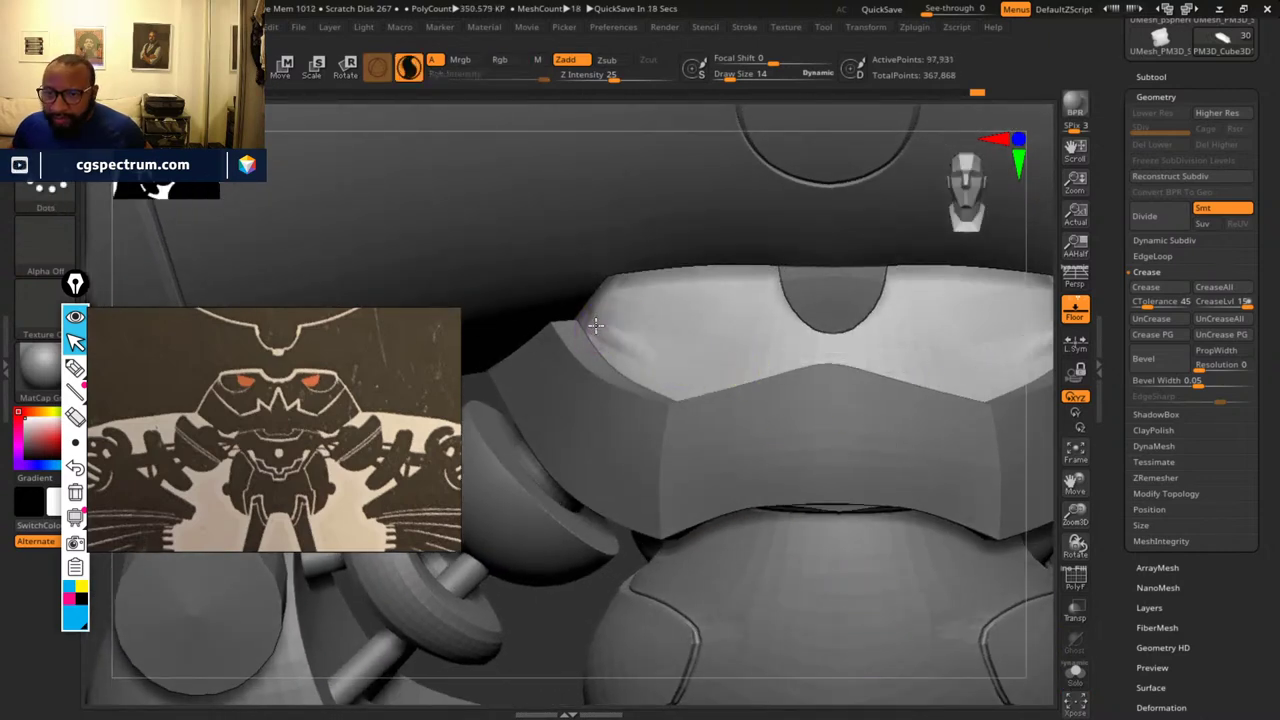
drag(598, 331, 706, 384)
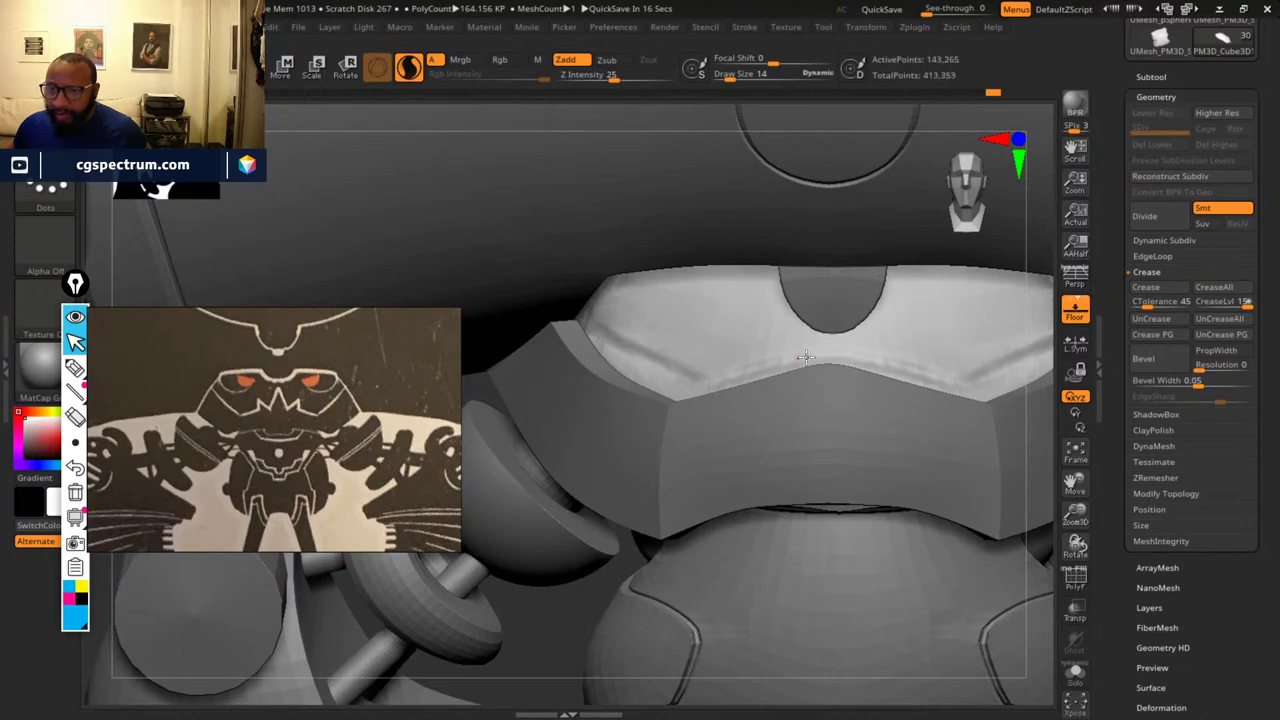
drag(525, 633, 600, 612)
drag(501, 484, 960, 530)
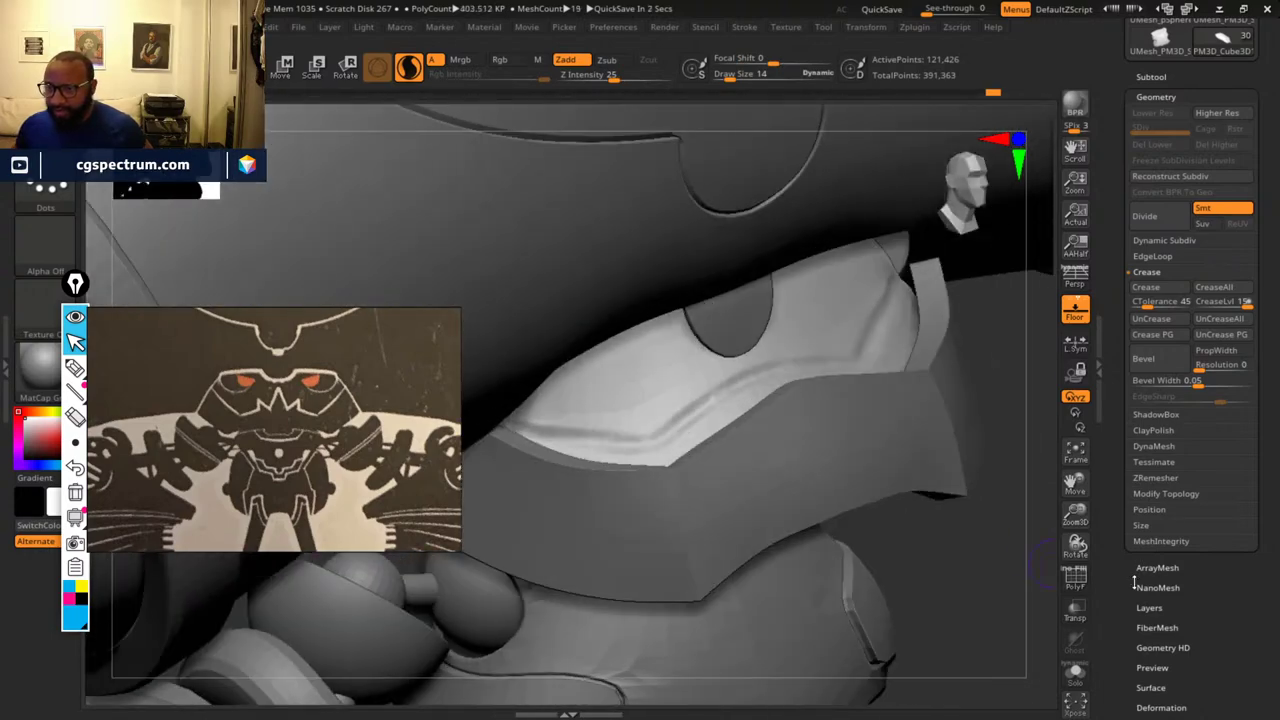
- Isolate the face plate and build up raised edges around its side panel with Standard brush strokes
click(1075, 672)
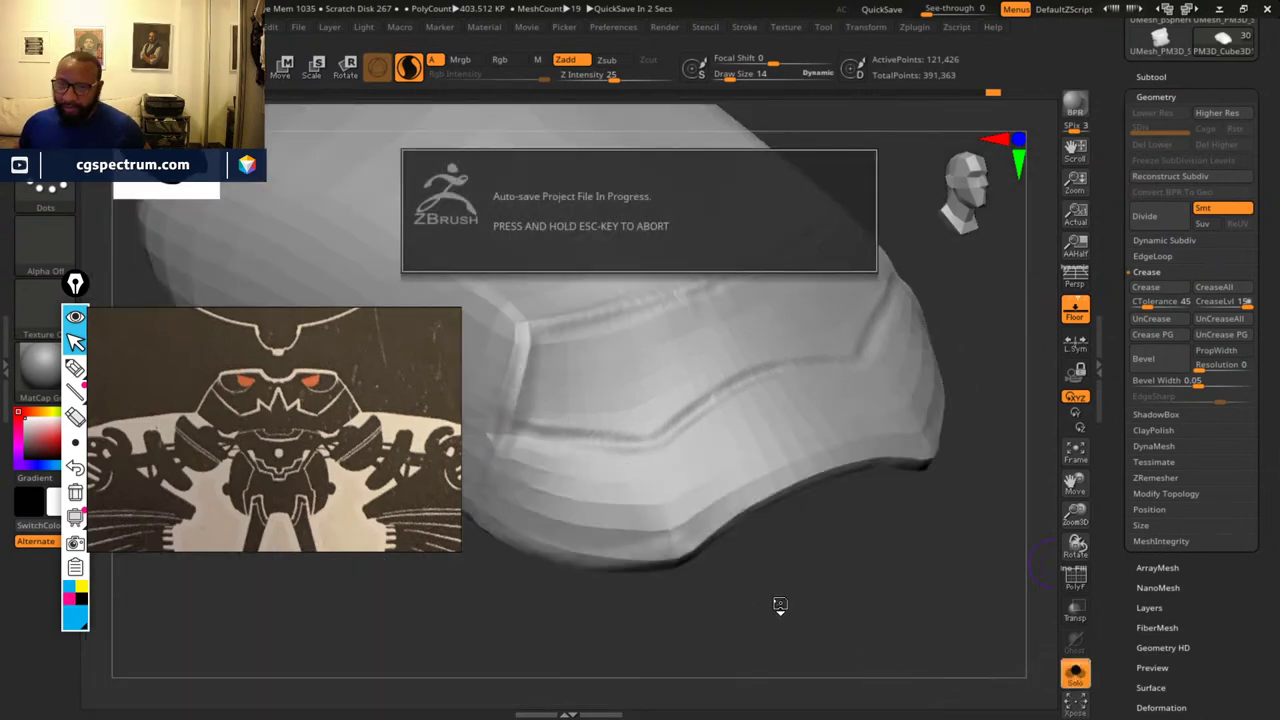
drag(669, 623, 662, 560)
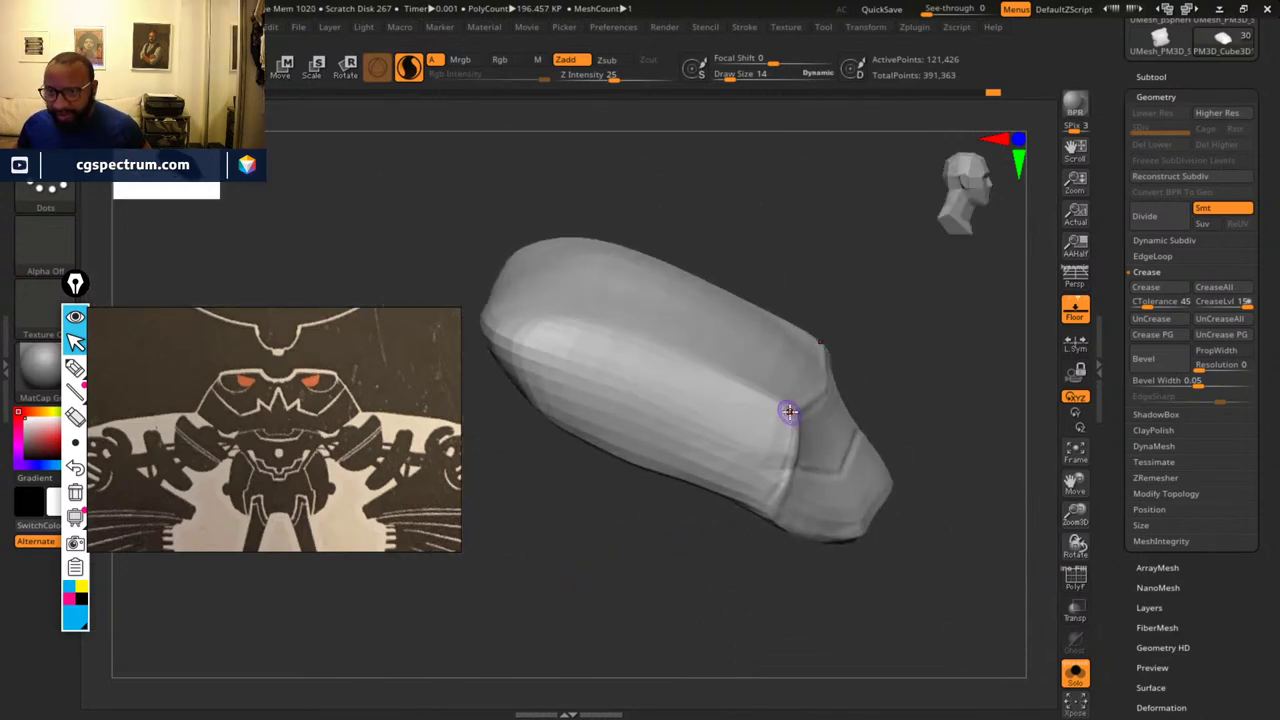
click(786, 411)
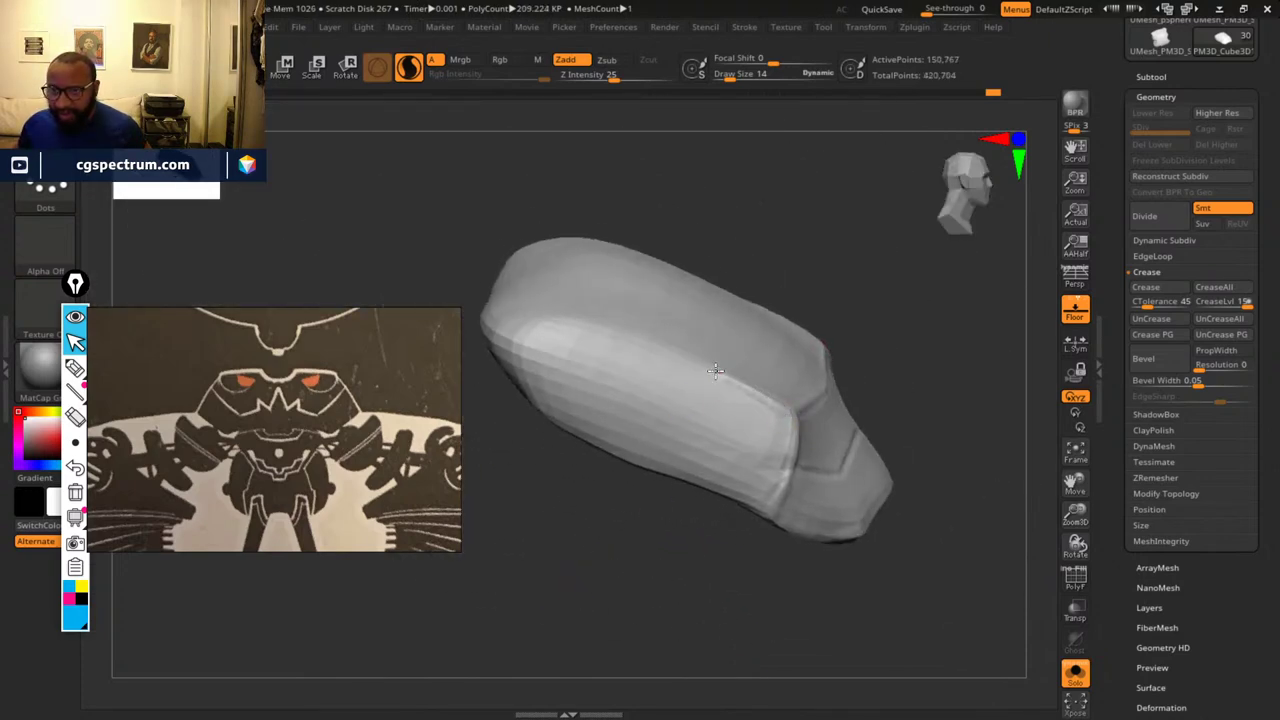
mouse_move(560, 322)
mouse_down()
mouse_move(532, 331)
mouse_move(515, 377)
mouse_up()
mouse_move(538, 465)
mouse_down()
mouse_move(551, 437)
mouse_move(531, 339)
mouse_up()
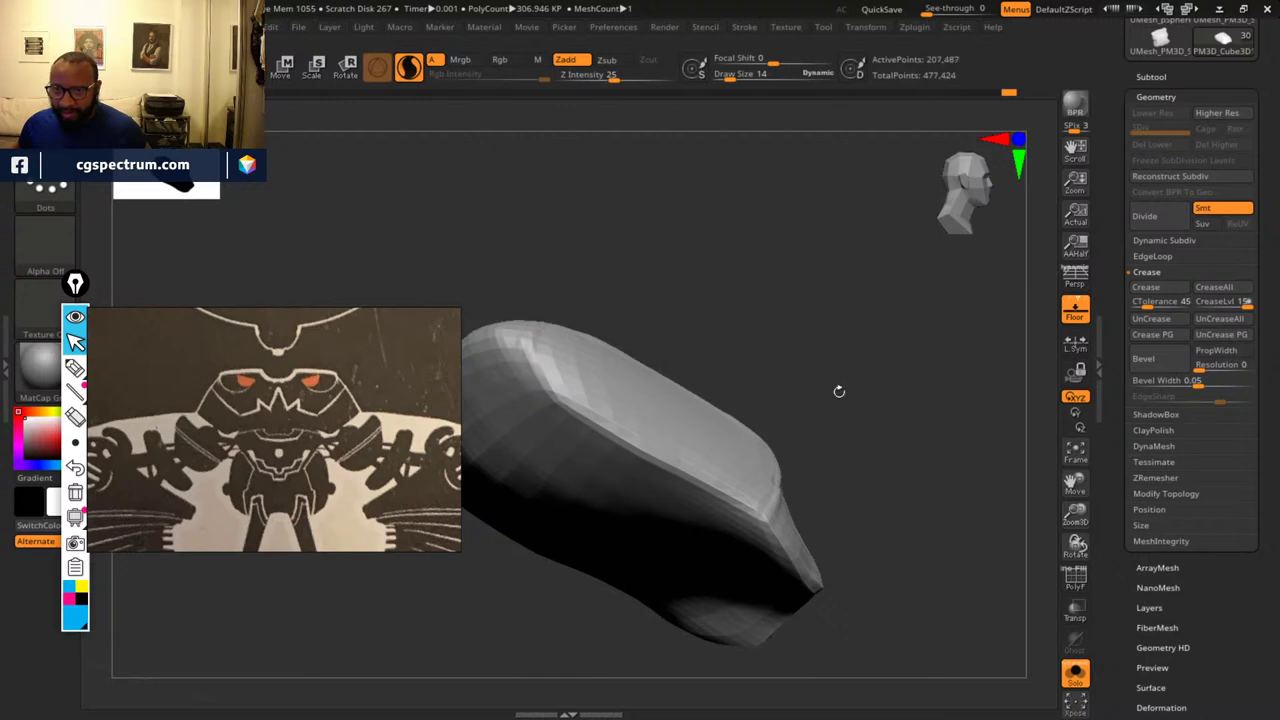
right_drag(839, 391, 771, 449)
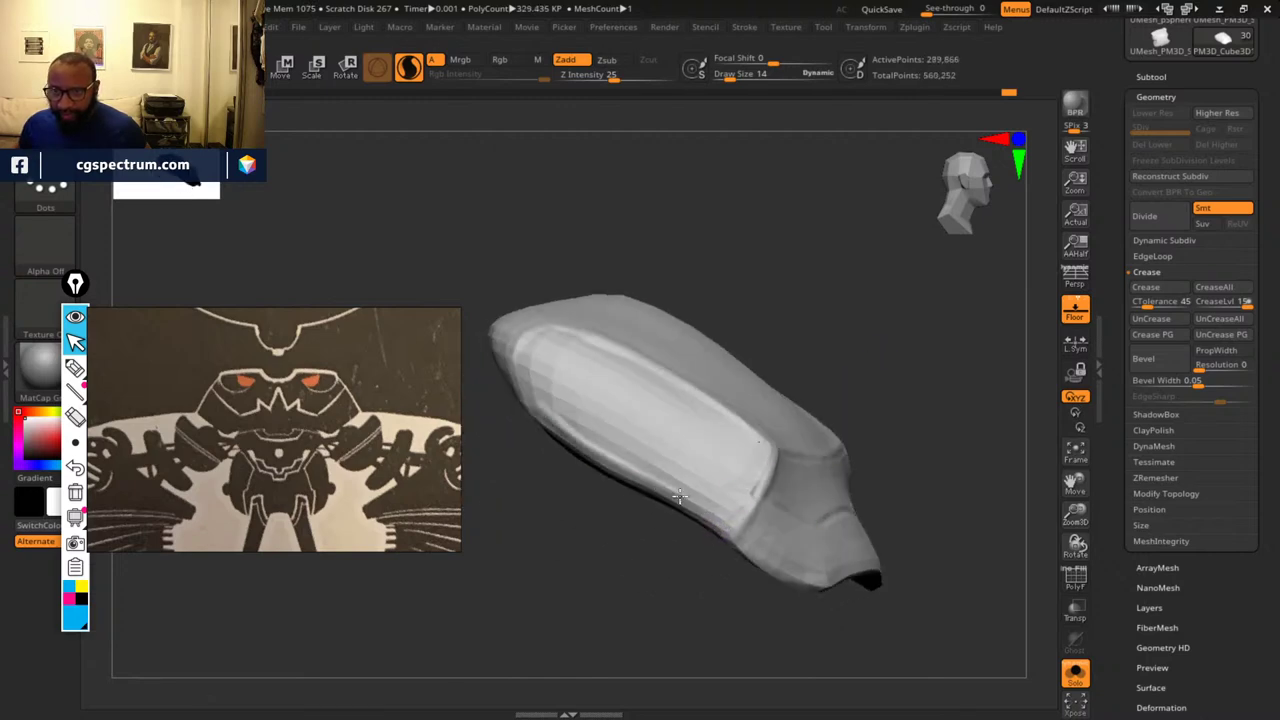
- Sculpt short lines from the front face's middle line down to the lower rim, and a raised edge across the plate's rear
right_drag(717, 534, 634, 583)
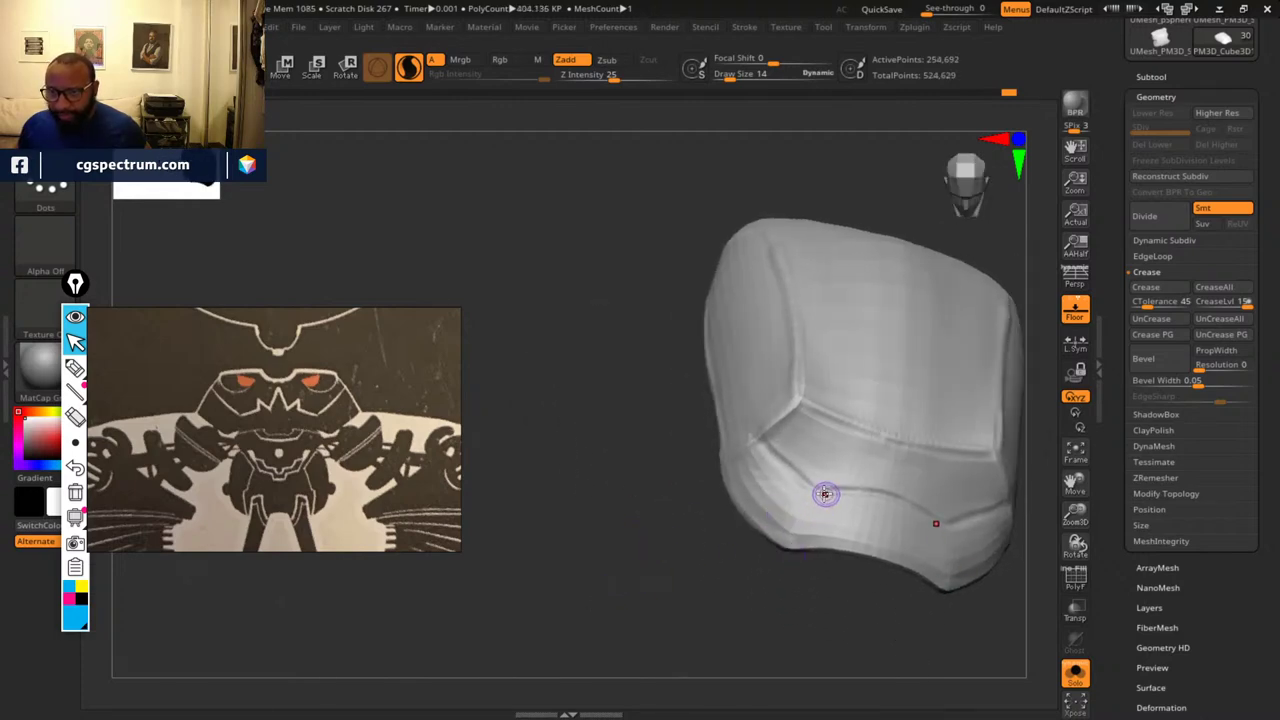
mouse_move(803, 504)
mouse_down()
mouse_move(776, 548)
mouse_move(787, 542)
mouse_up()
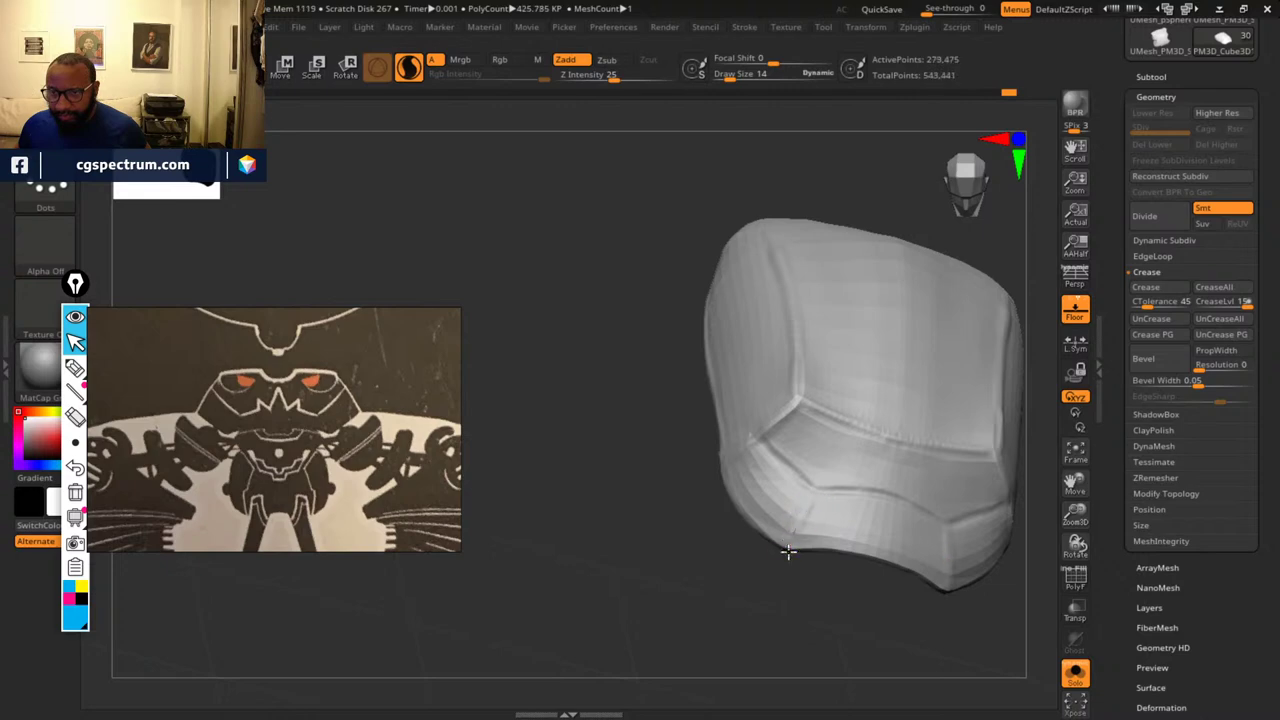
right_drag(788, 551, 723, 446)
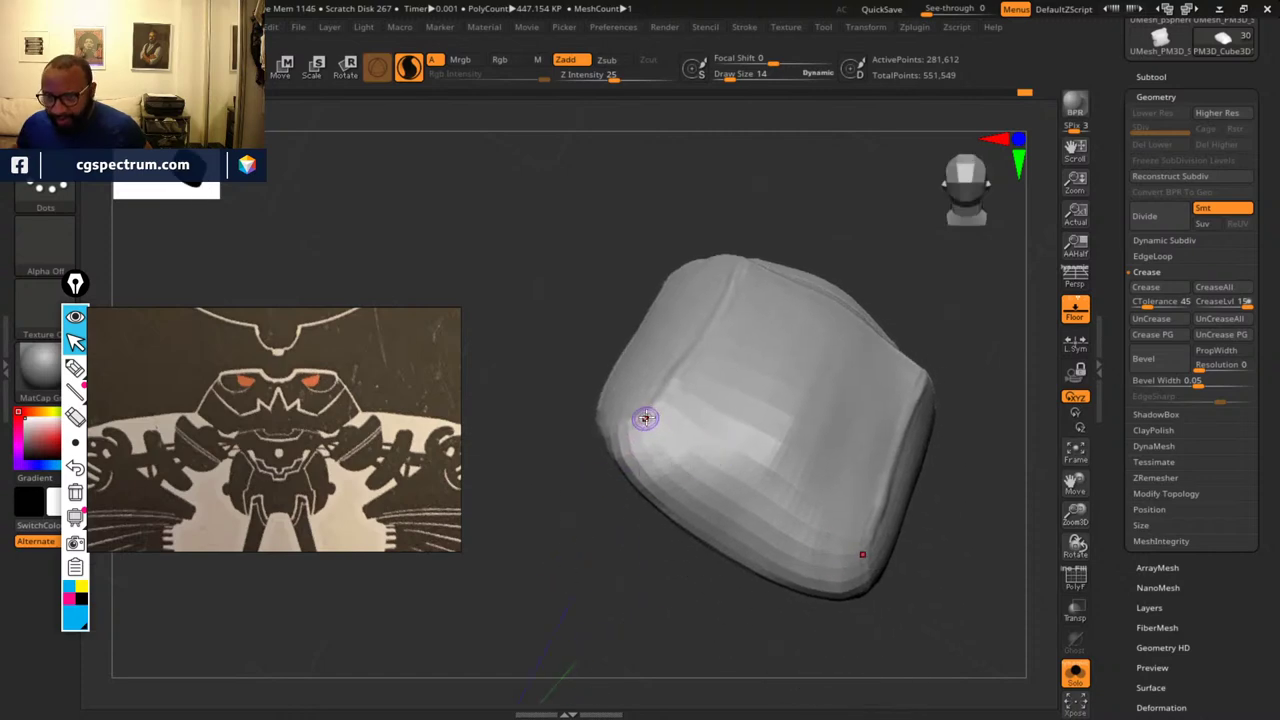
drag(706, 461, 781, 513)
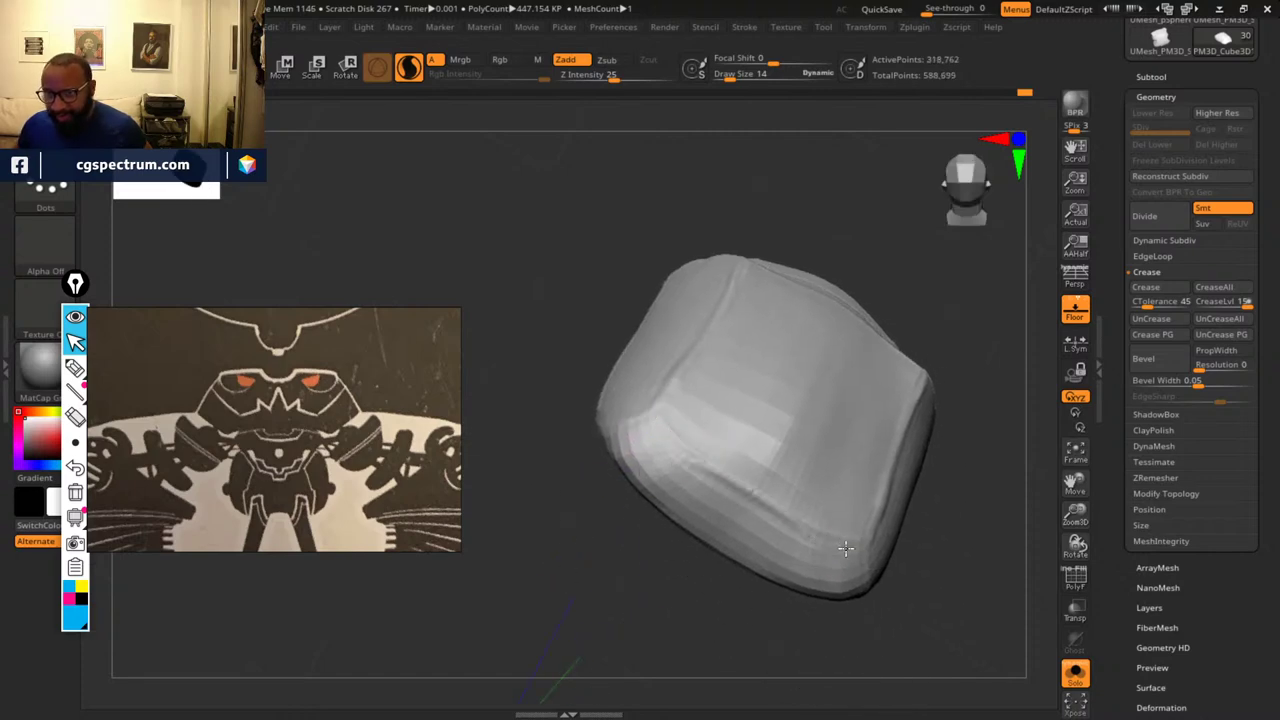
right_drag(668, 415, 691, 429)
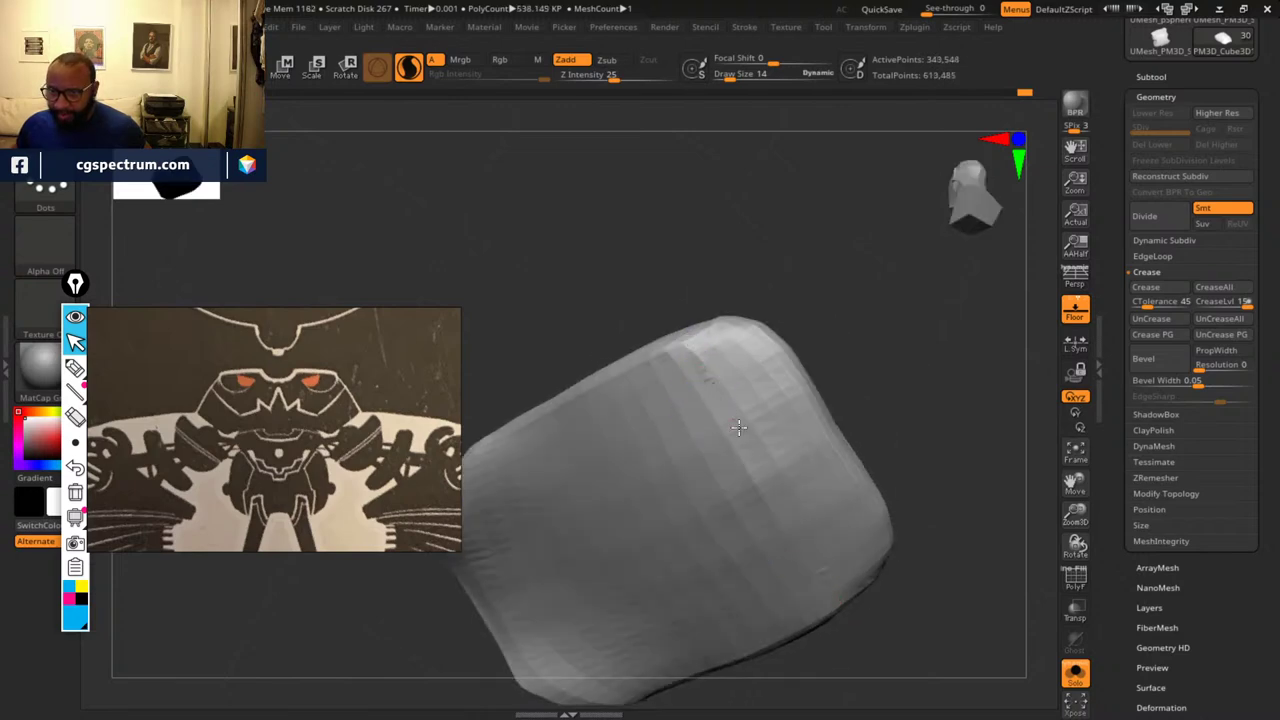
drag(790, 506, 837, 601)
mouse_move(969, 386)
mouse_down()
mouse_move(960, 506)
mouse_move(851, 543)
mouse_up()
right_drag(851, 543, 983, 575)
- Inspect the face plate's wireframe, and set the DynaMesh resolution to 512
key(shift+f)
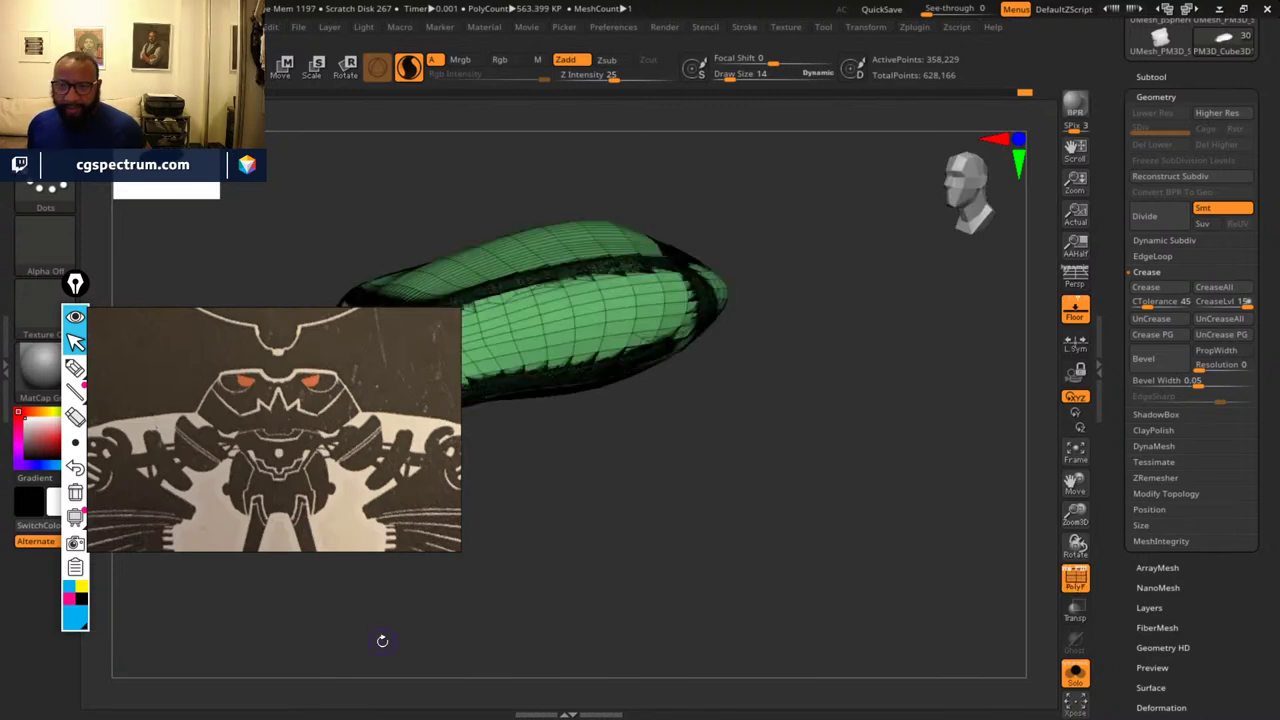
mouse_move(722, 537)
right_down()
mouse_move(923, 489)
mouse_move(957, 531)
mouse_move(877, 571)
mouse_move(700, 540)
right_up()
alt+drag(872, 502, 859, 471)
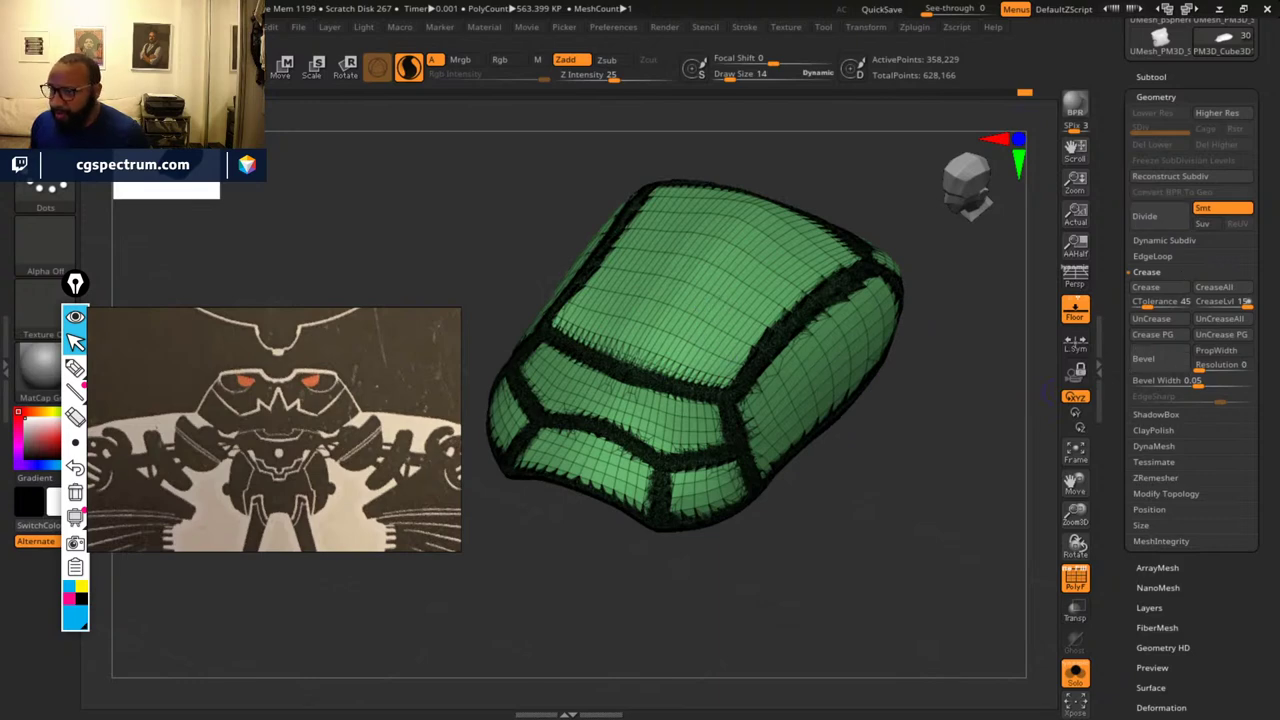
click(1070, 585)
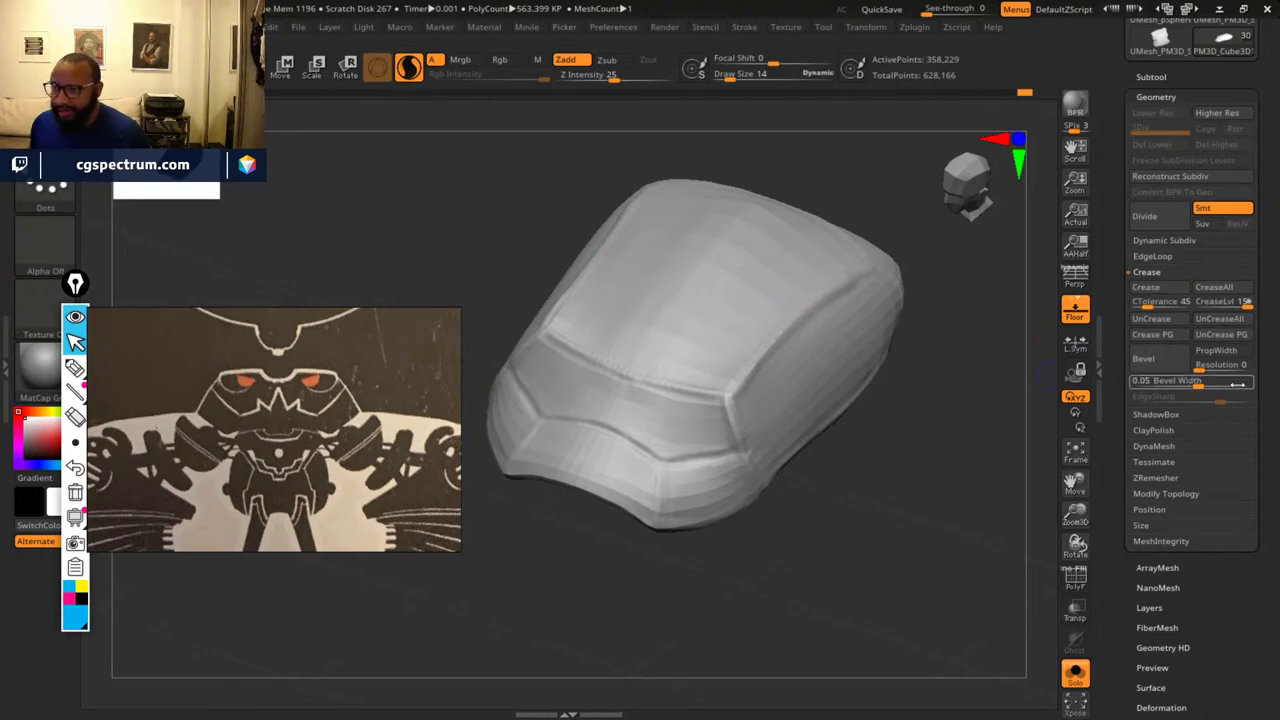
click(1160, 448)
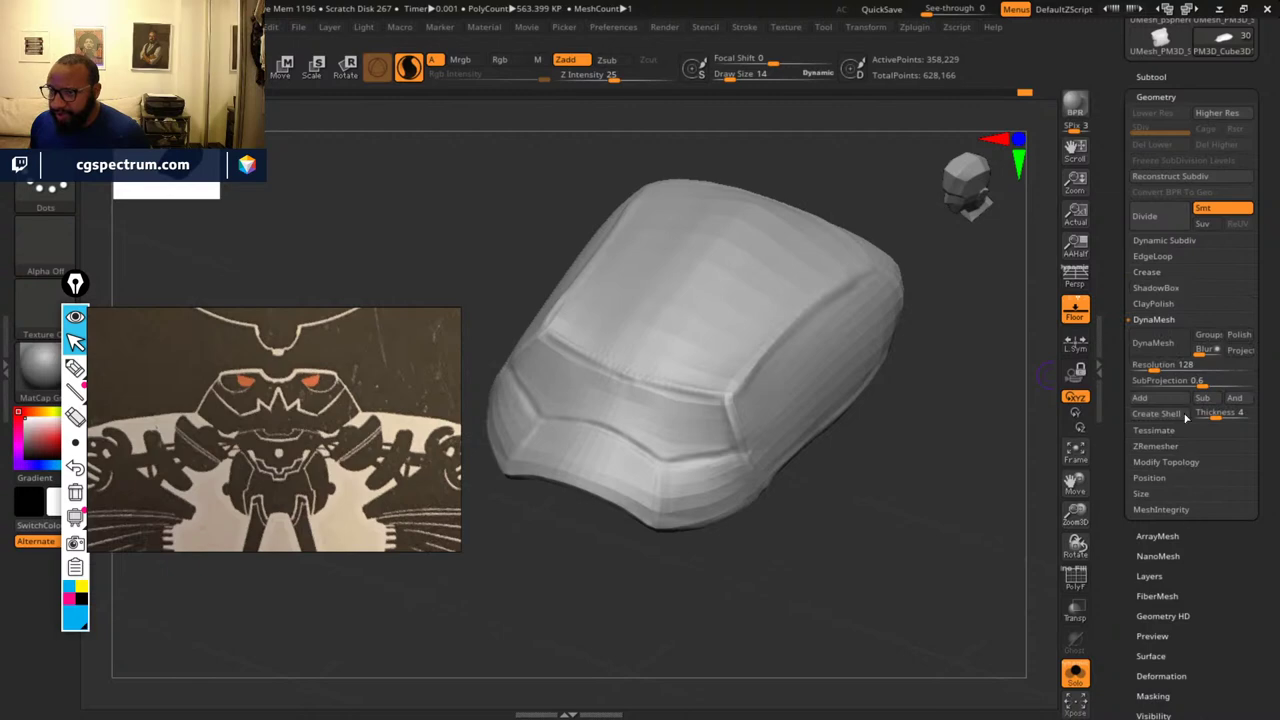
click(1192, 366)
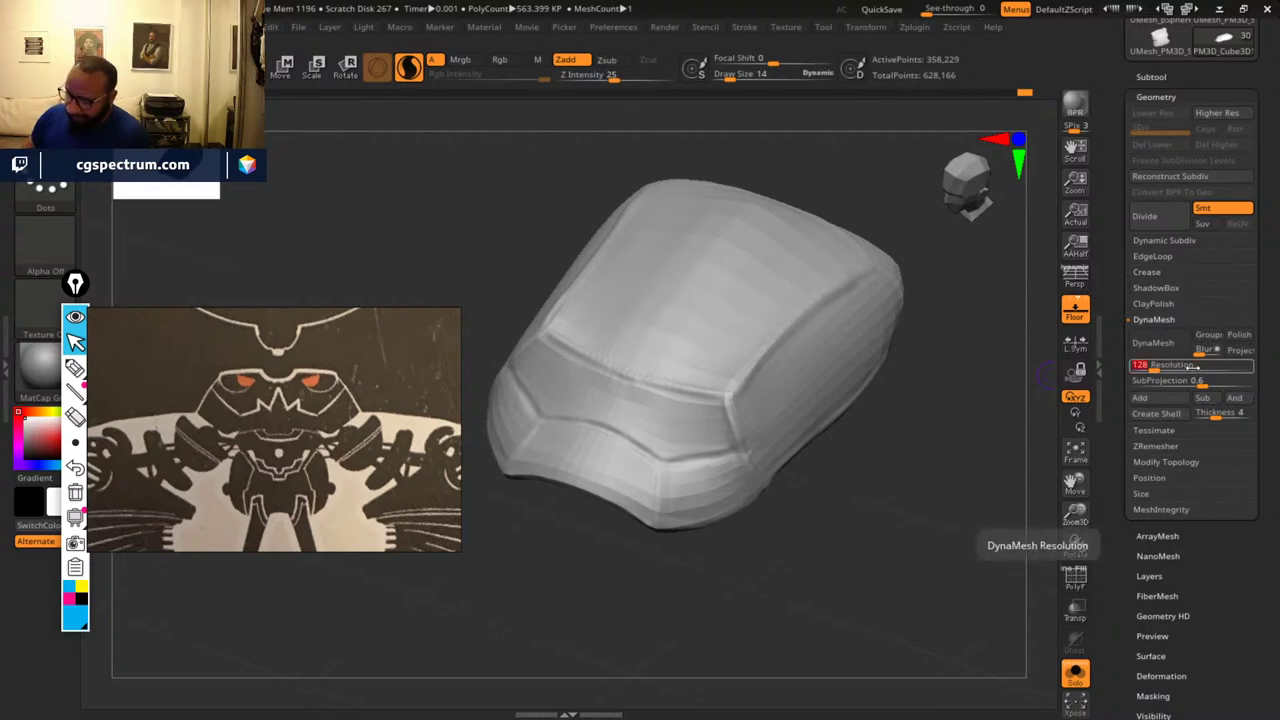
text(512)
key(Return)
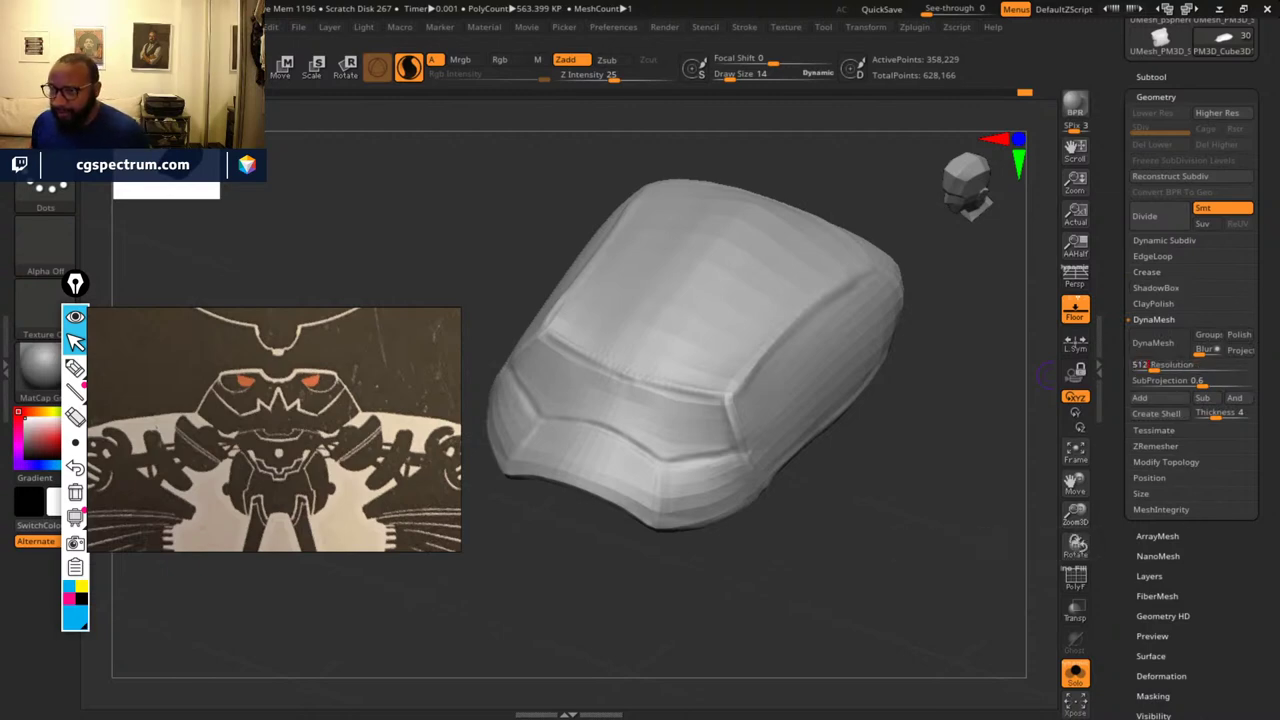
click(1176, 367)
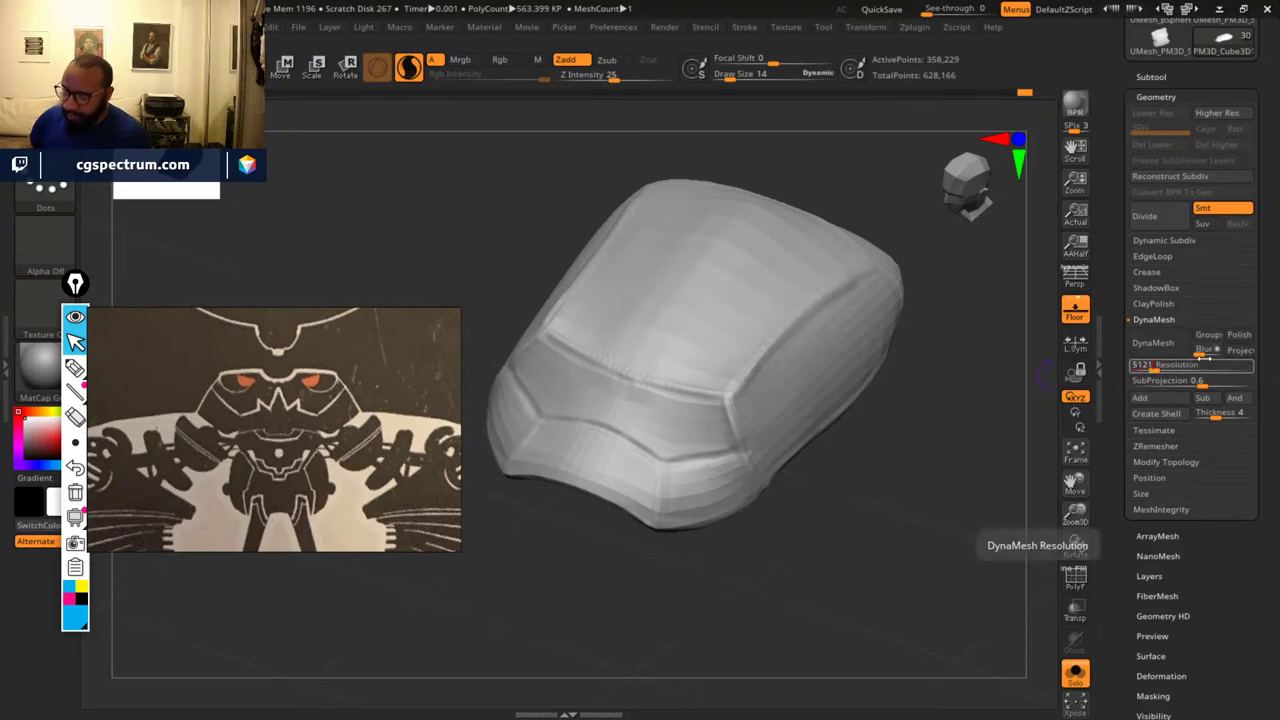
key(Return)
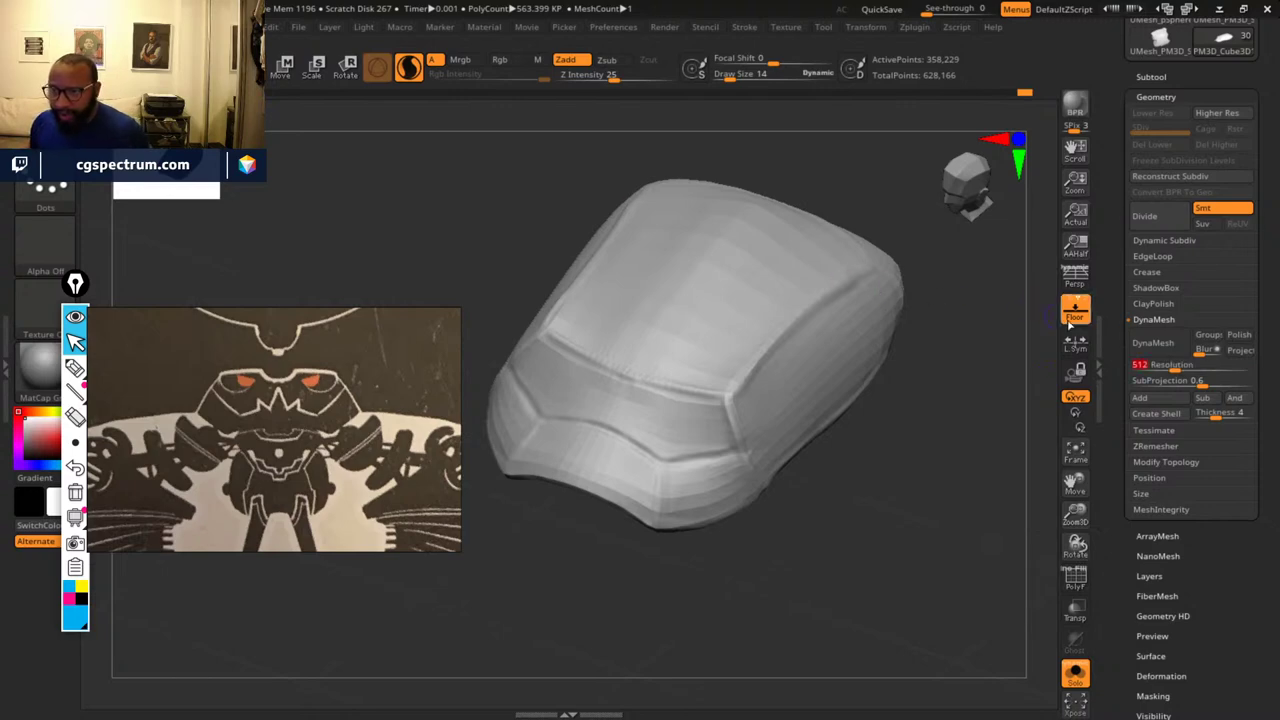
- Apply DynaMesh to the face plate and check the remeshed surface
click(1150, 343)
drag(937, 418, 1117, 648)
click(1086, 588)
click(1086, 588)
alt+drag(892, 610, 931, 641)
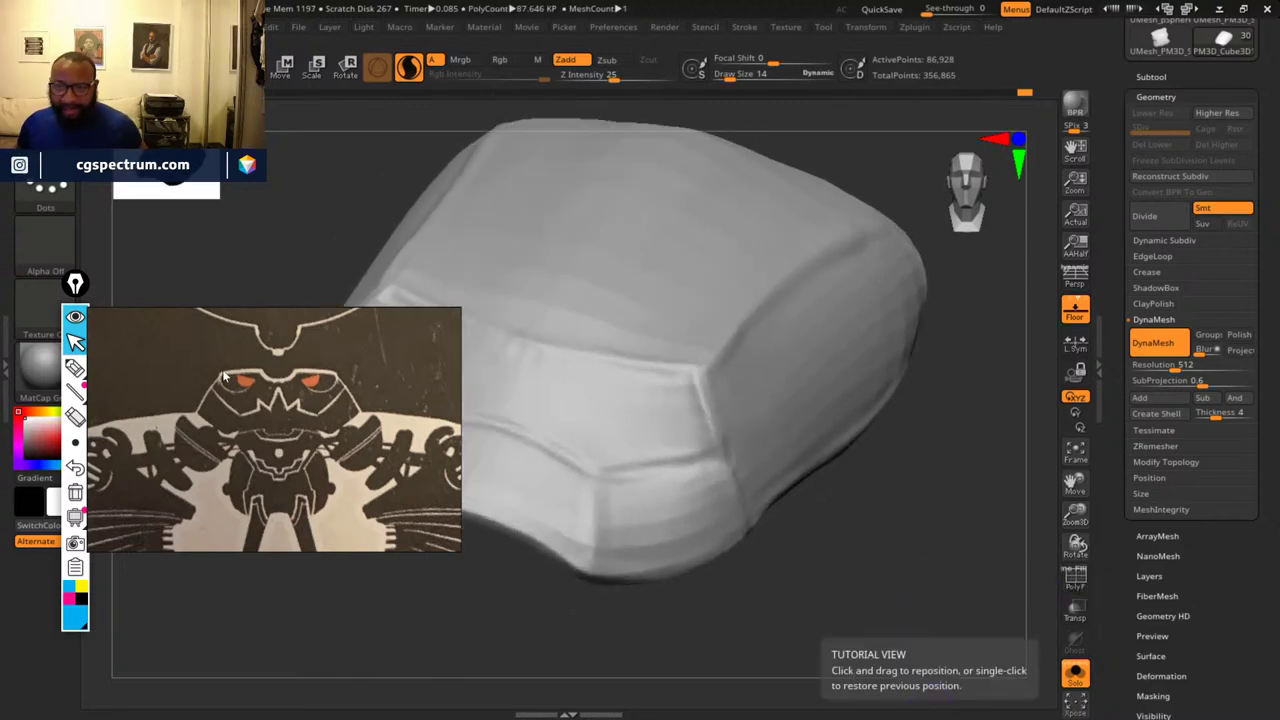
alt+drag(909, 511, 1106, 375)
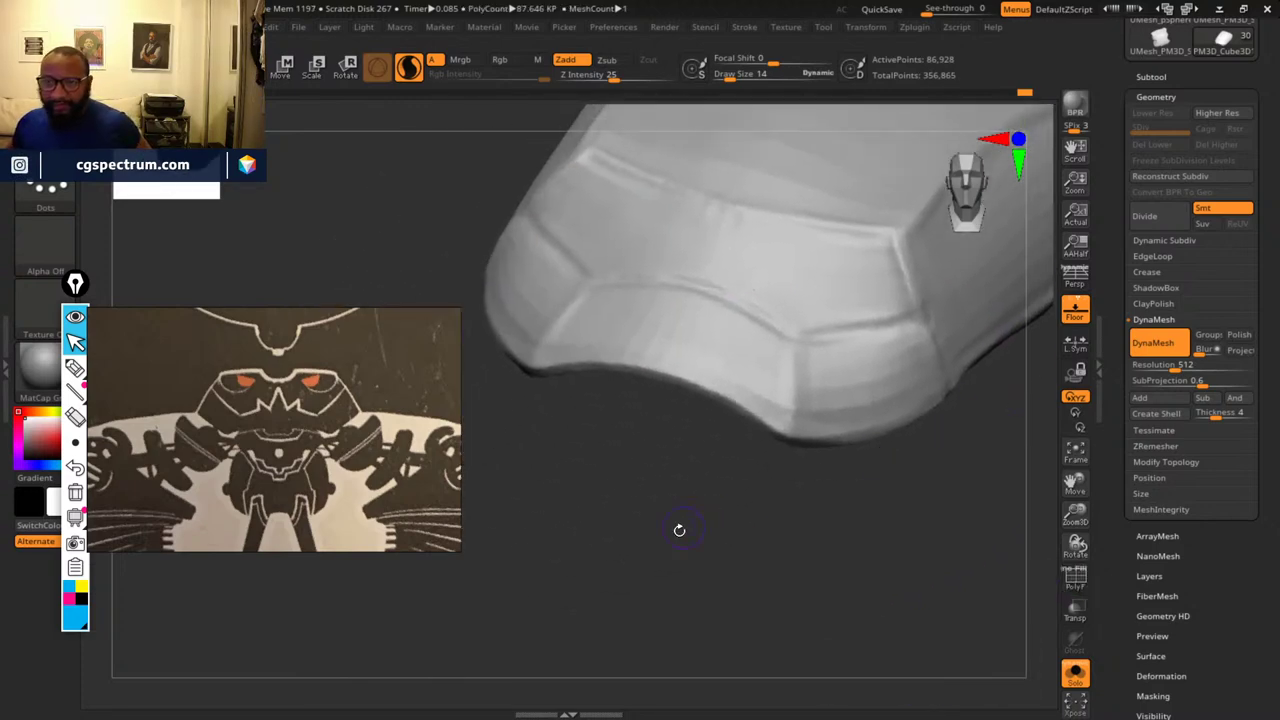
mouse_move(679, 530)
mouse_down()
mouse_move(743, 534)
mouse_move(800, 394)
mouse_move(789, 460)
mouse_move(737, 471)
mouse_move(674, 509)
mouse_move(694, 529)
mouse_move(447, 459)
mouse_up()
- Switch to the hPolish brush at draw size 54 and flatten the plate's side panel
key(b)
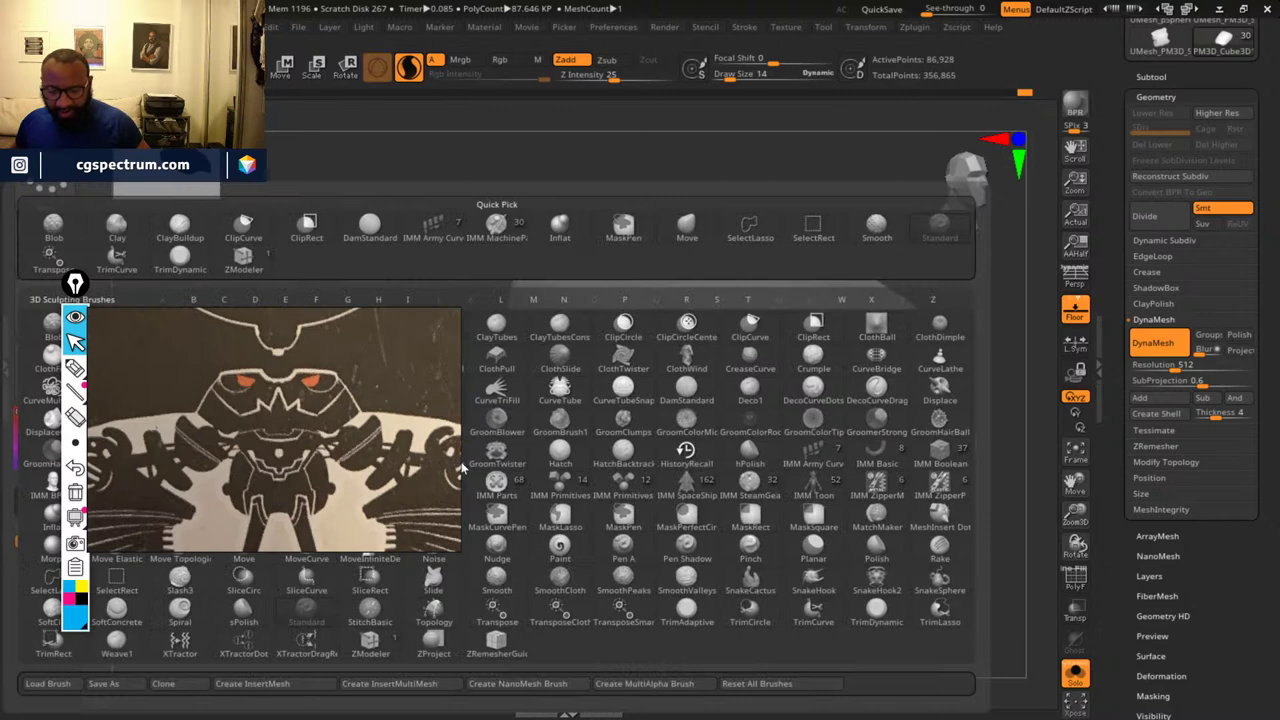
key(h)
click(746, 462)
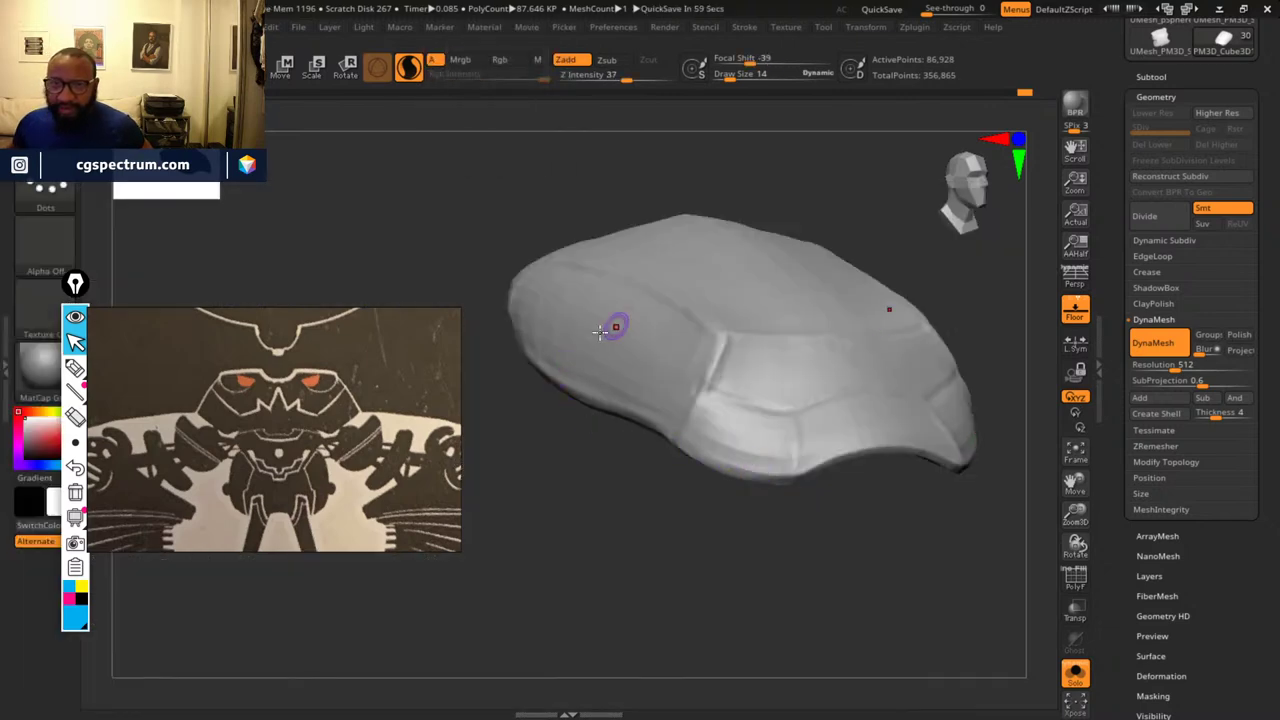
key(space)
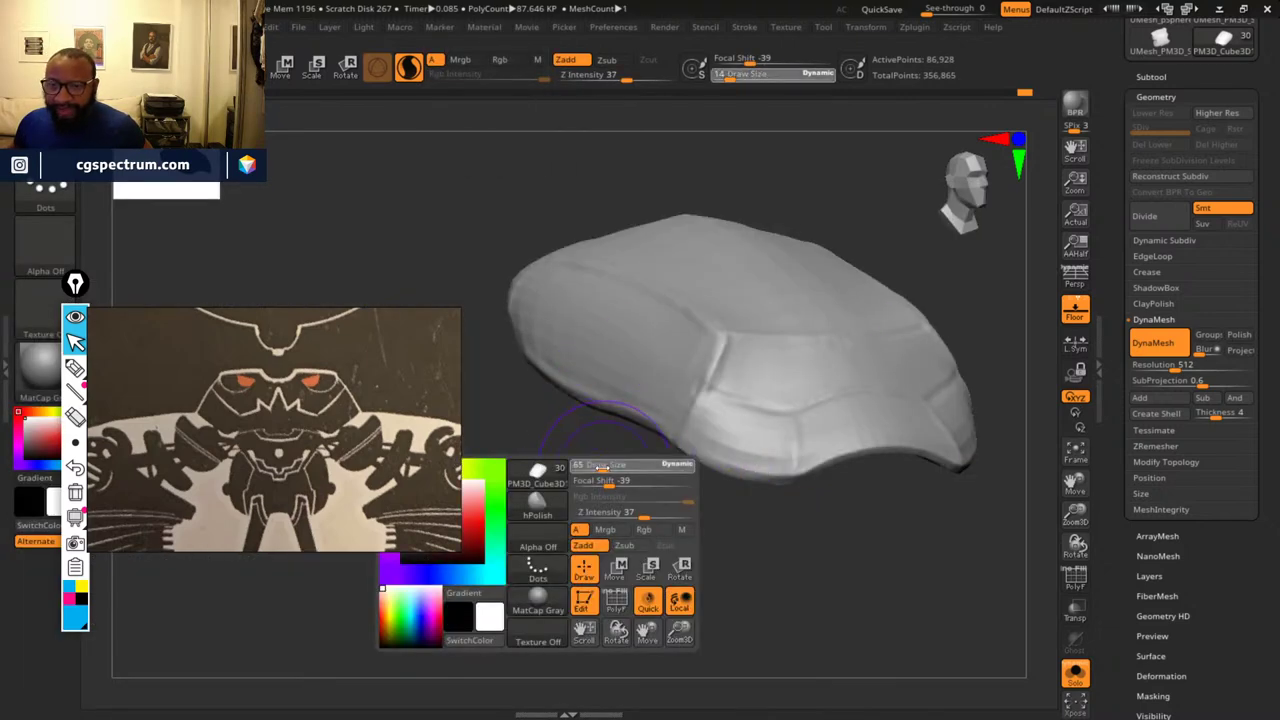
mouse_move(563, 486)
mouse_down()
mouse_move(611, 515)
mouse_move(594, 487)
mouse_up()
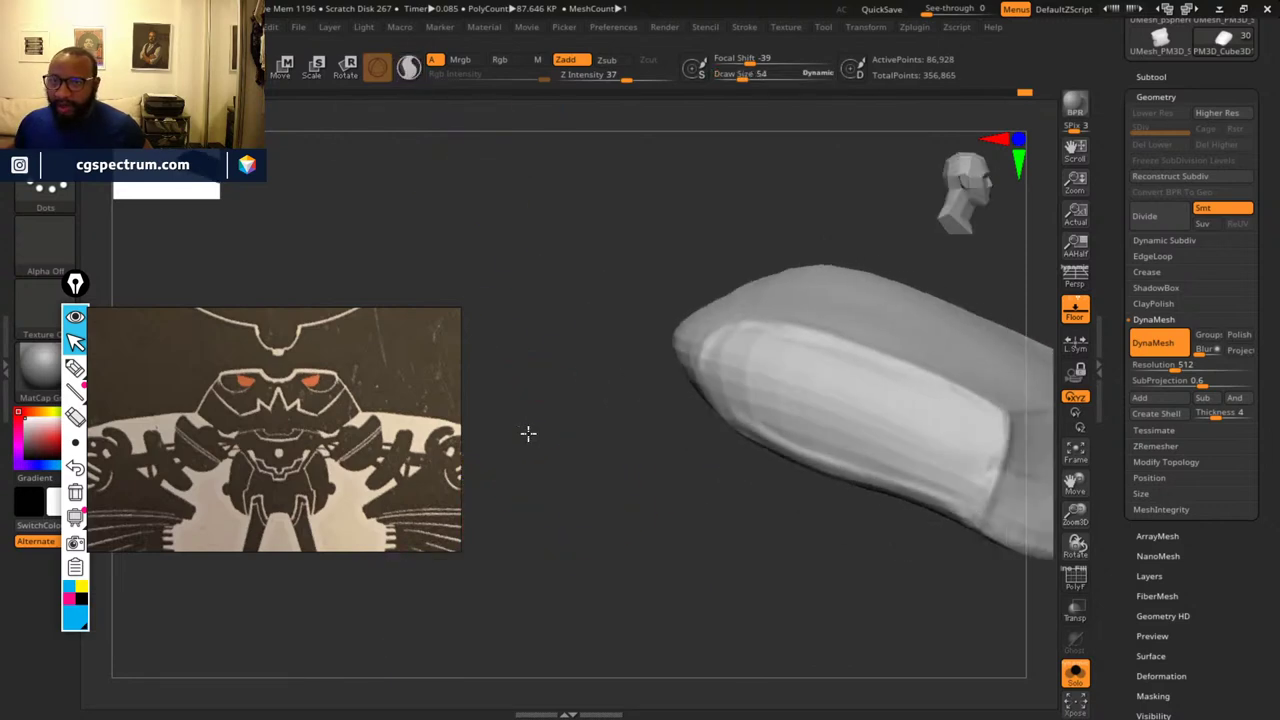
drag(526, 431, 626, 346)
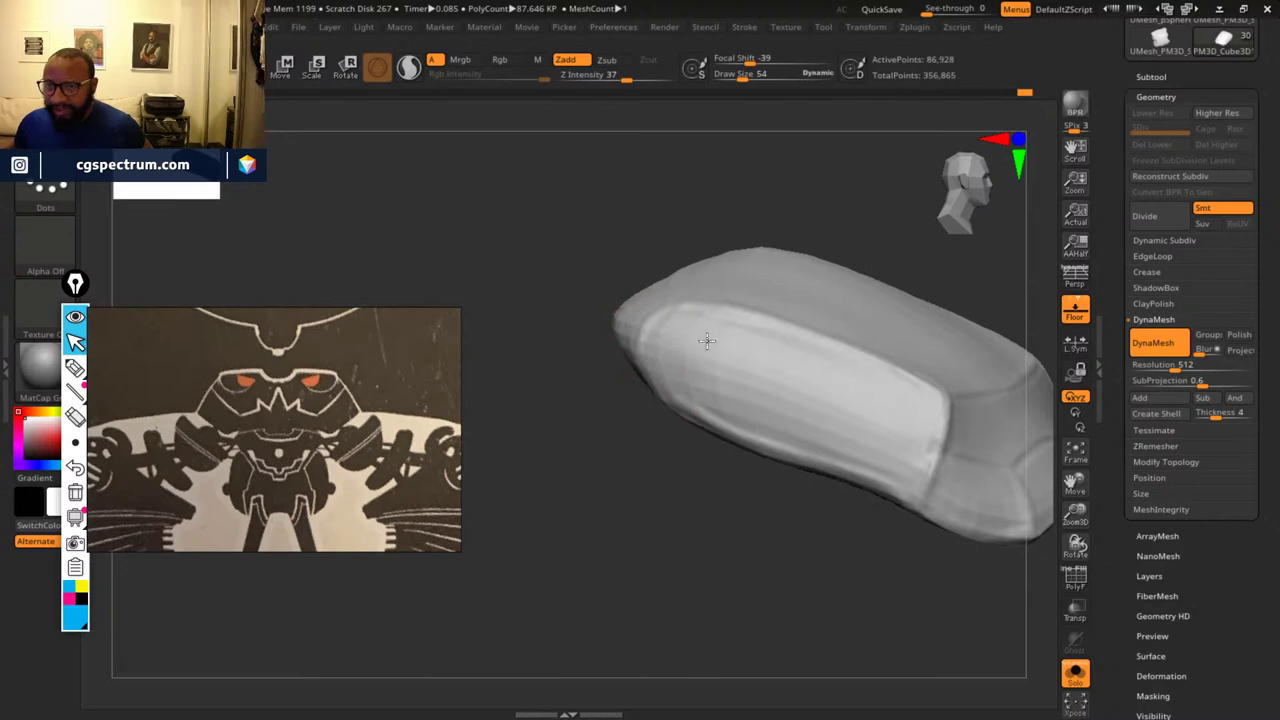
drag(912, 468, 687, 420)
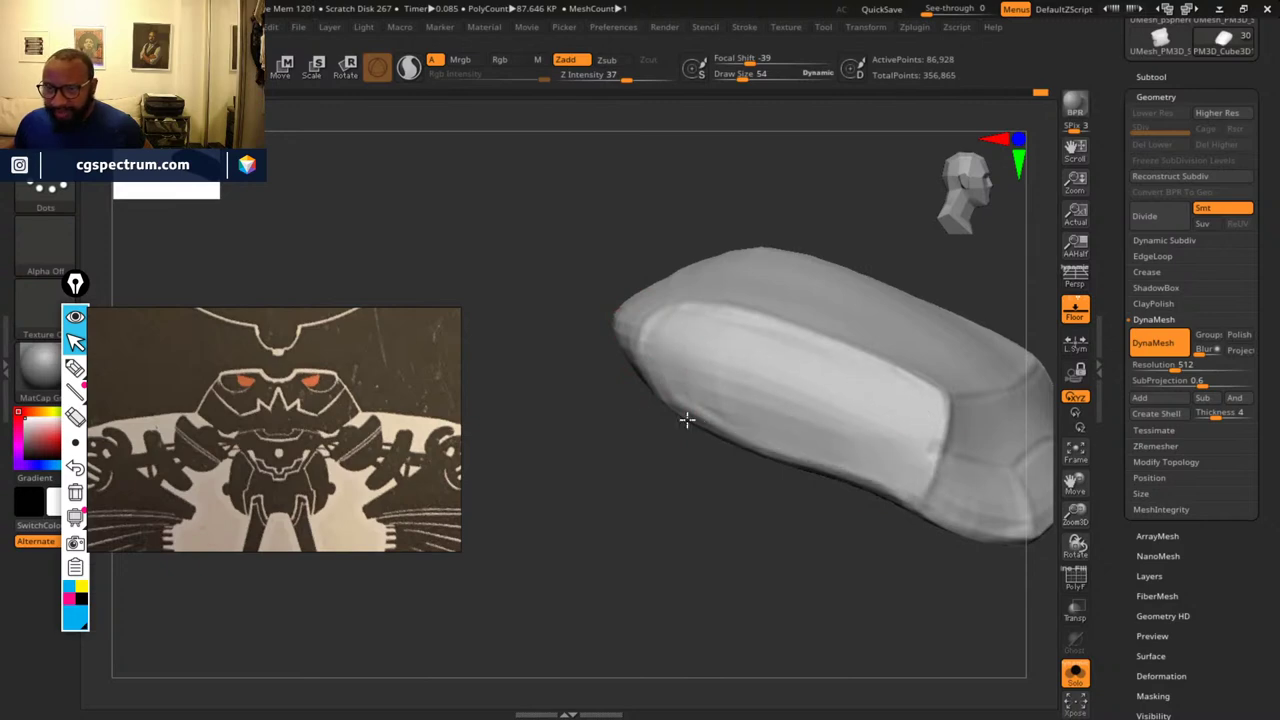
drag(741, 388, 637, 363)
drag(880, 448, 682, 382)
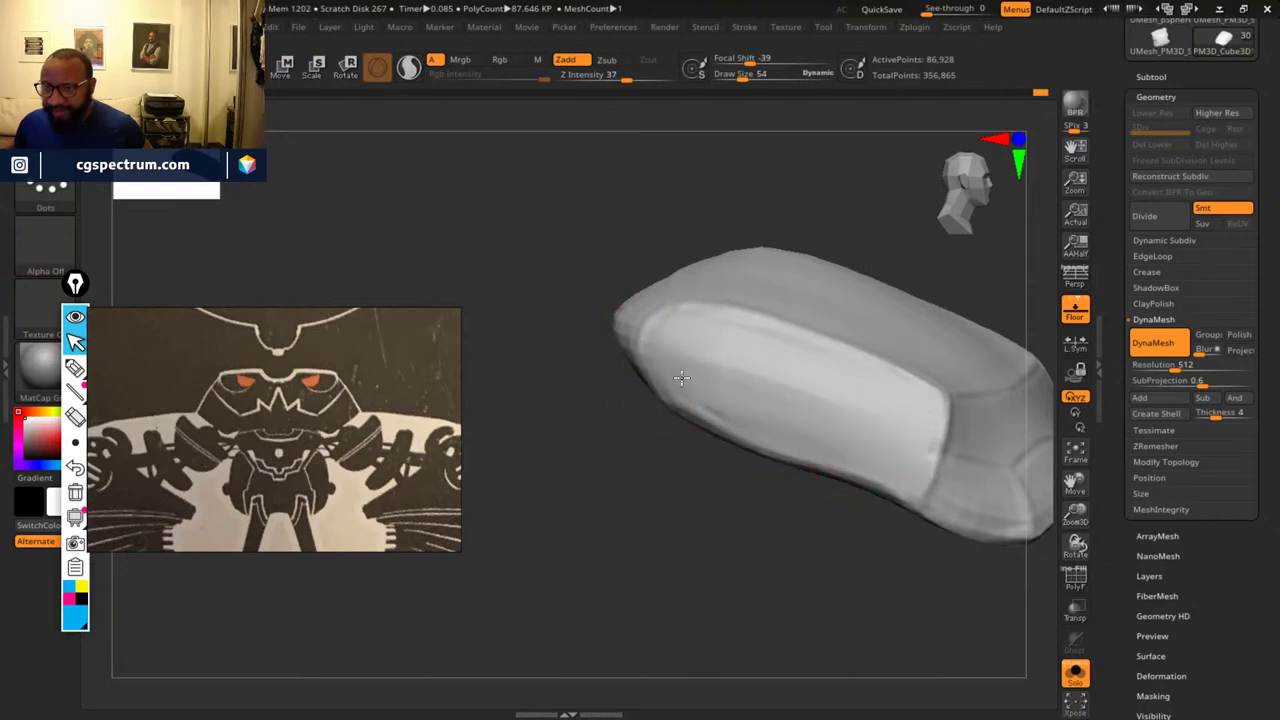
mouse_move(841, 444)
mouse_down()
mouse_move(684, 398)
mouse_move(696, 321)
mouse_move(664, 344)
mouse_up()
mouse_move(907, 428)
mouse_down()
mouse_move(692, 342)
mouse_move(899, 431)
mouse_move(887, 473)
mouse_up()
- Flatten the plate's broad top face up to its side edges with hPolish strokes
mouse_move(700, 494)
mouse_down()
mouse_move(751, 557)
mouse_move(700, 557)
mouse_move(717, 597)
mouse_move(832, 516)
mouse_up()
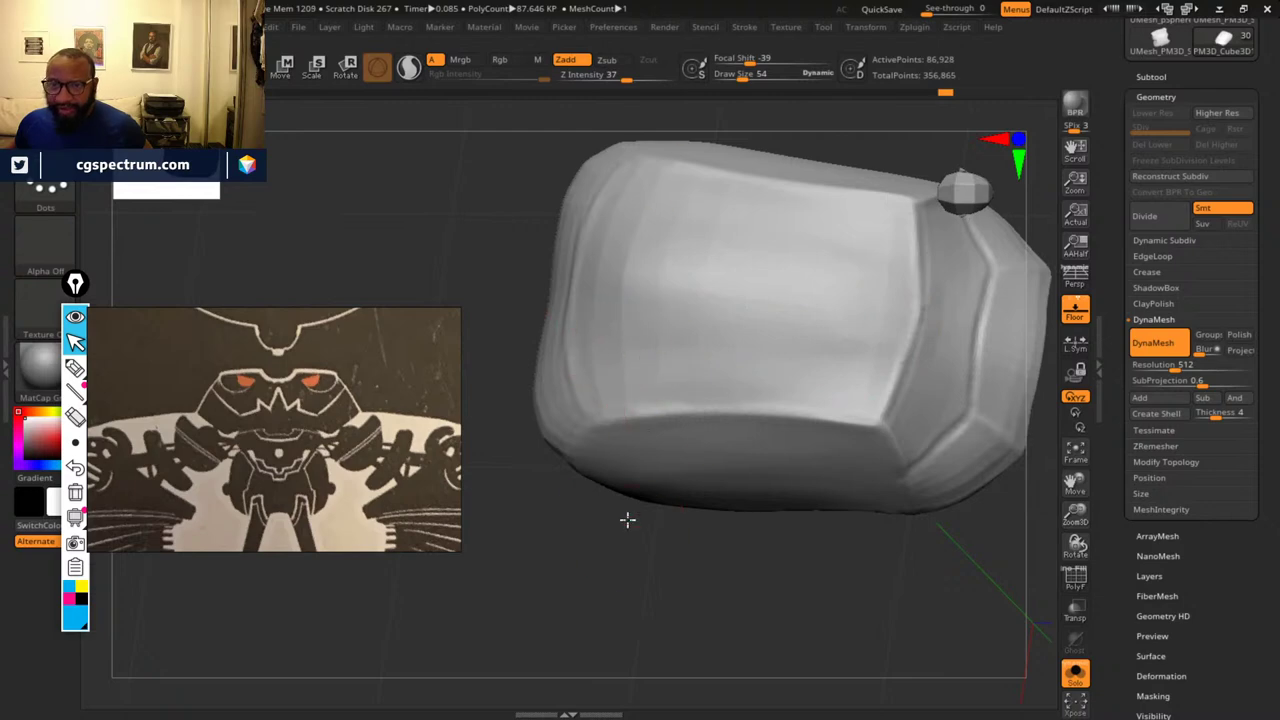
drag(626, 517, 600, 177)
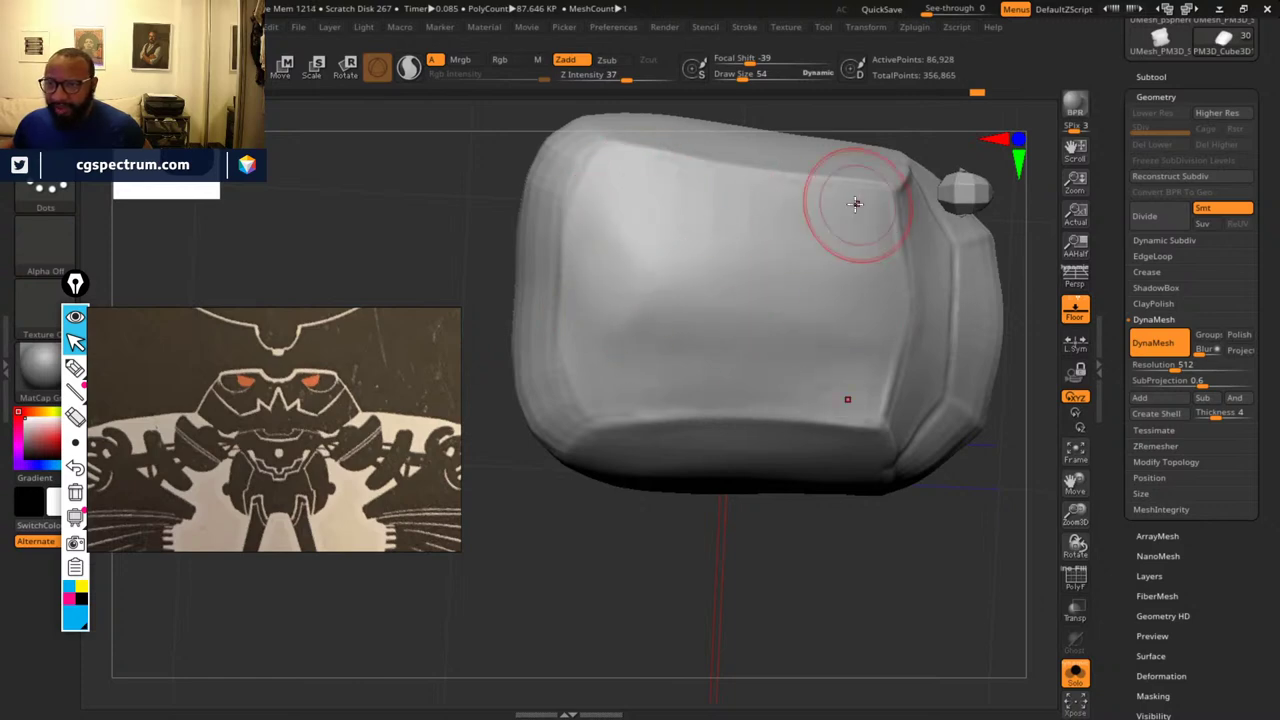
mouse_move(905, 535)
mouse_down()
mouse_move(803, 549)
mouse_move(794, 574)
mouse_move(823, 509)
mouse_move(889, 531)
mouse_move(917, 583)
mouse_move(857, 591)
mouse_up()
- Polish the front bevel panels and lower lip of the face plate into flatter planes with hPolish strokes
drag(803, 474, 799, 445)
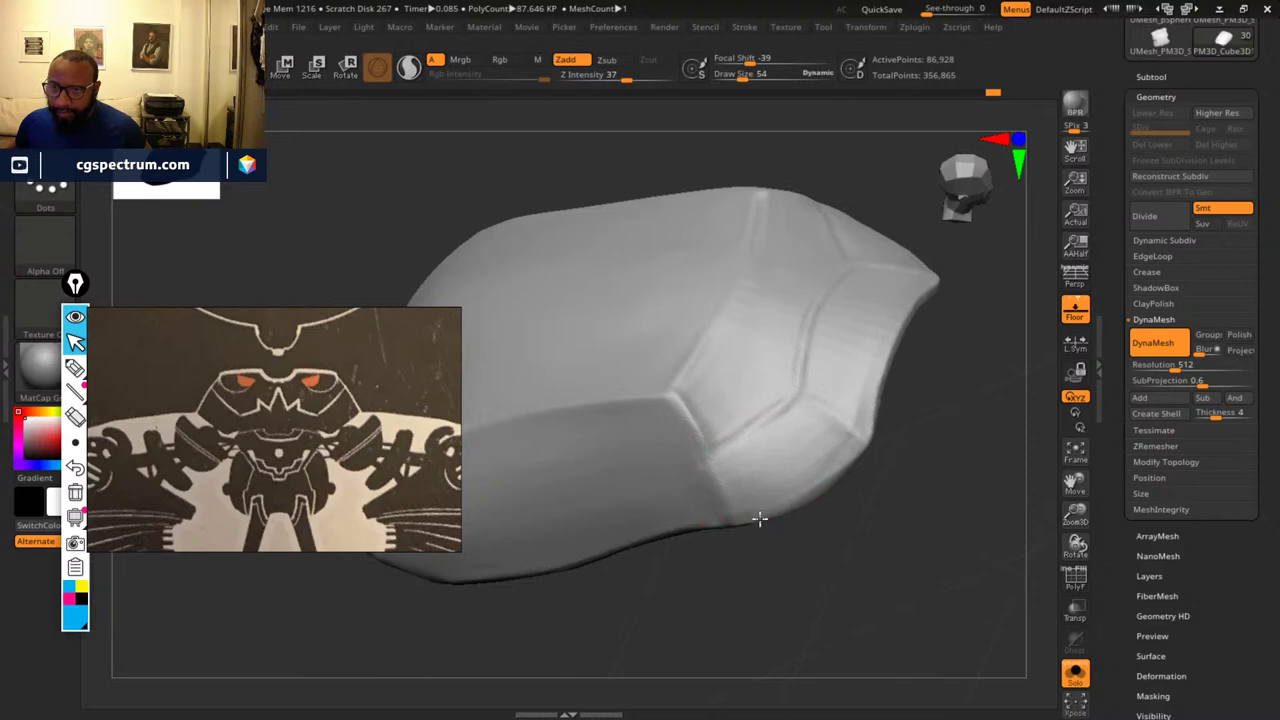
mouse_move(925, 525)
mouse_down()
mouse_move(977, 491)
mouse_move(949, 509)
mouse_move(880, 354)
mouse_up()
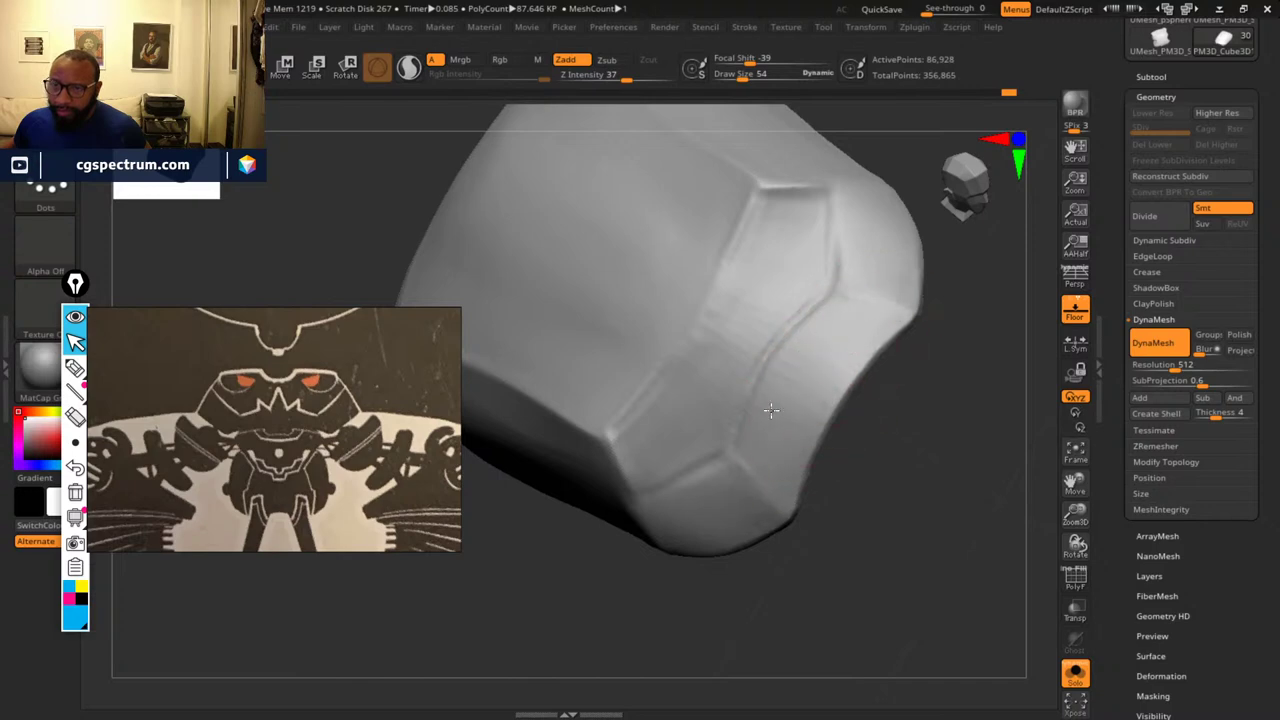
mouse_move(925, 330)
mouse_down()
mouse_move(953, 380)
mouse_move(937, 374)
mouse_move(937, 403)
mouse_move(971, 437)
mouse_move(809, 289)
mouse_up()
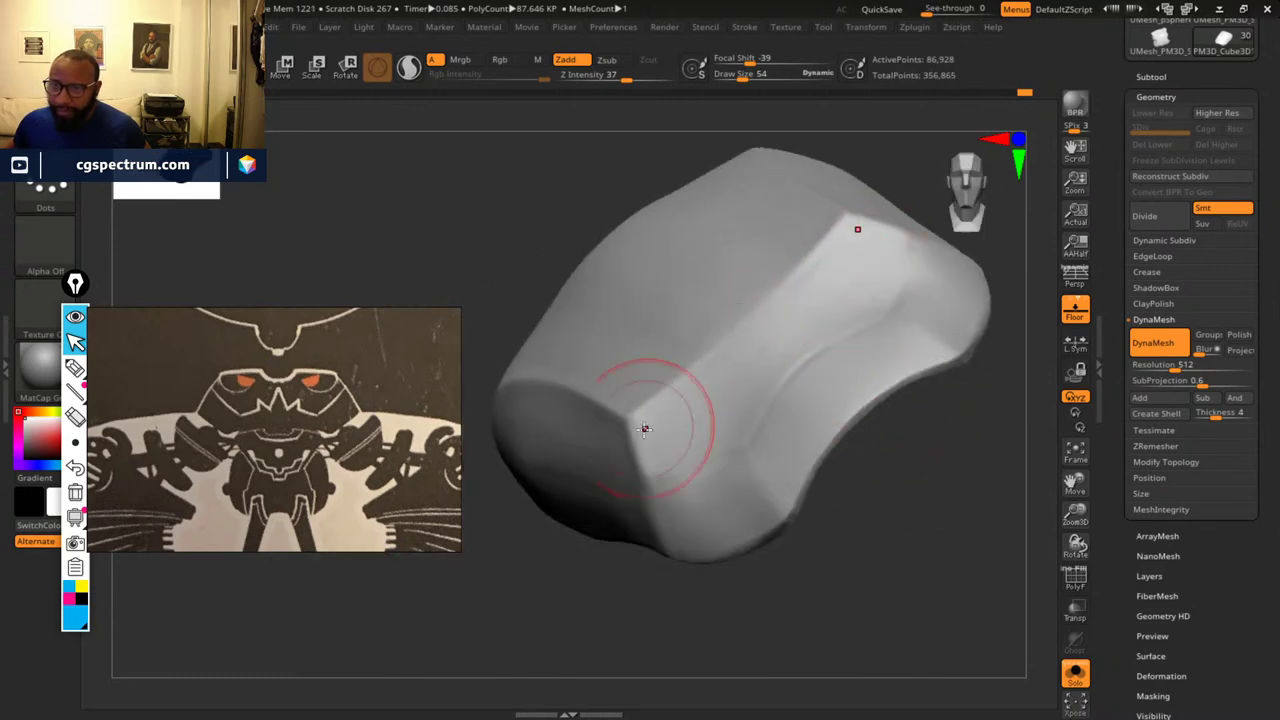
mouse_move(880, 500)
mouse_down()
mouse_move(911, 526)
mouse_move(933, 515)
mouse_move(923, 486)
mouse_move(906, 571)
mouse_up()
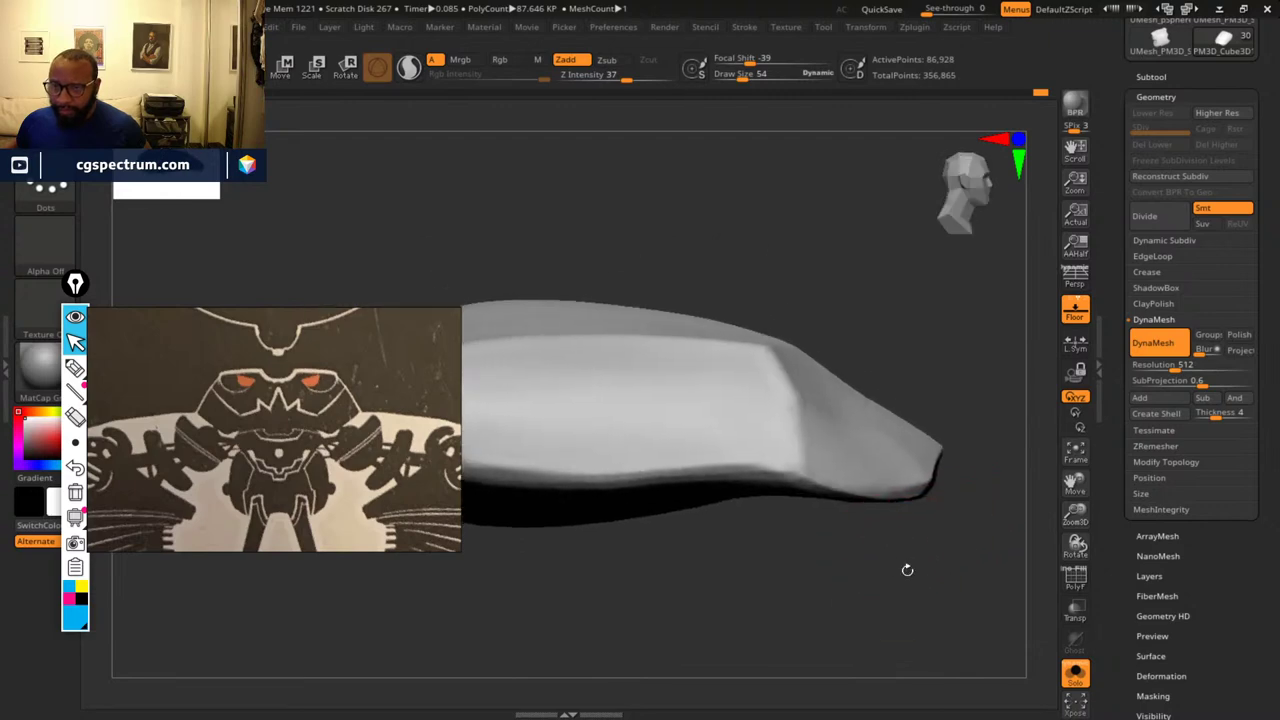
mouse_move(872, 530)
mouse_down()
mouse_move(880, 557)
mouse_move(857, 437)
mouse_up()
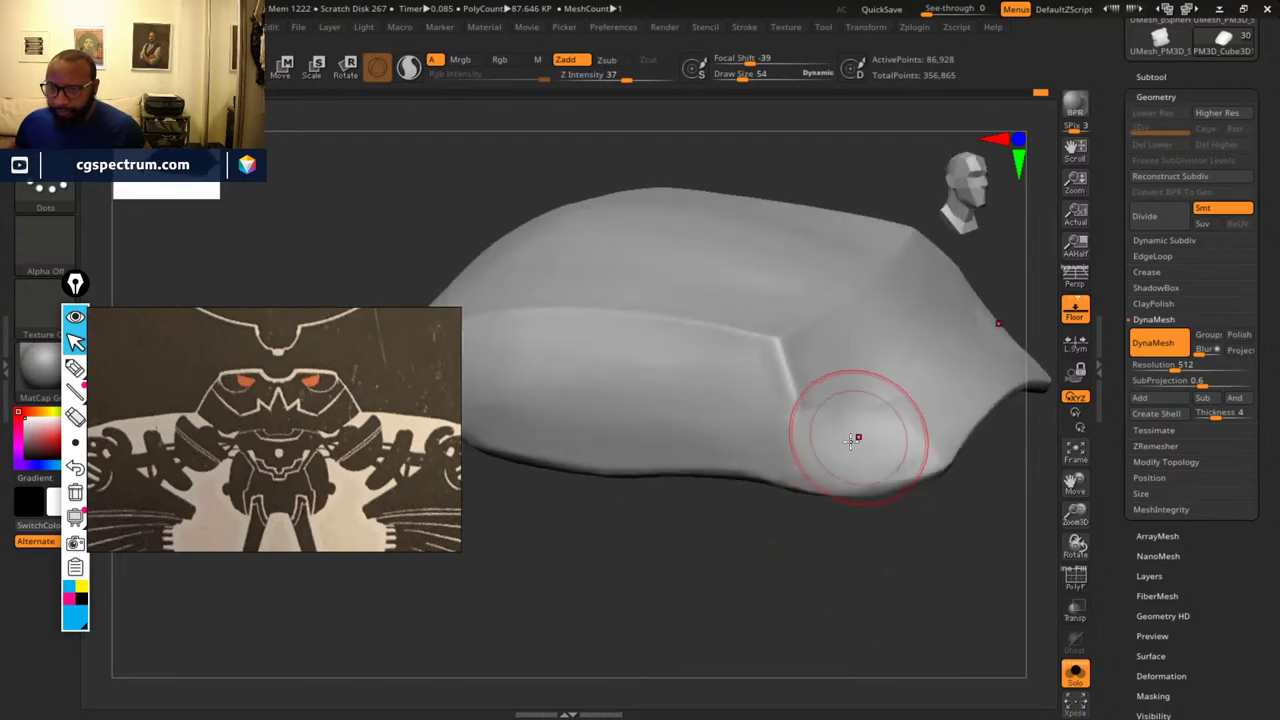
- Switch to the TrimDynamic brush and flatten the face plate's lower front corner and the sloped lip beside it
key(b)
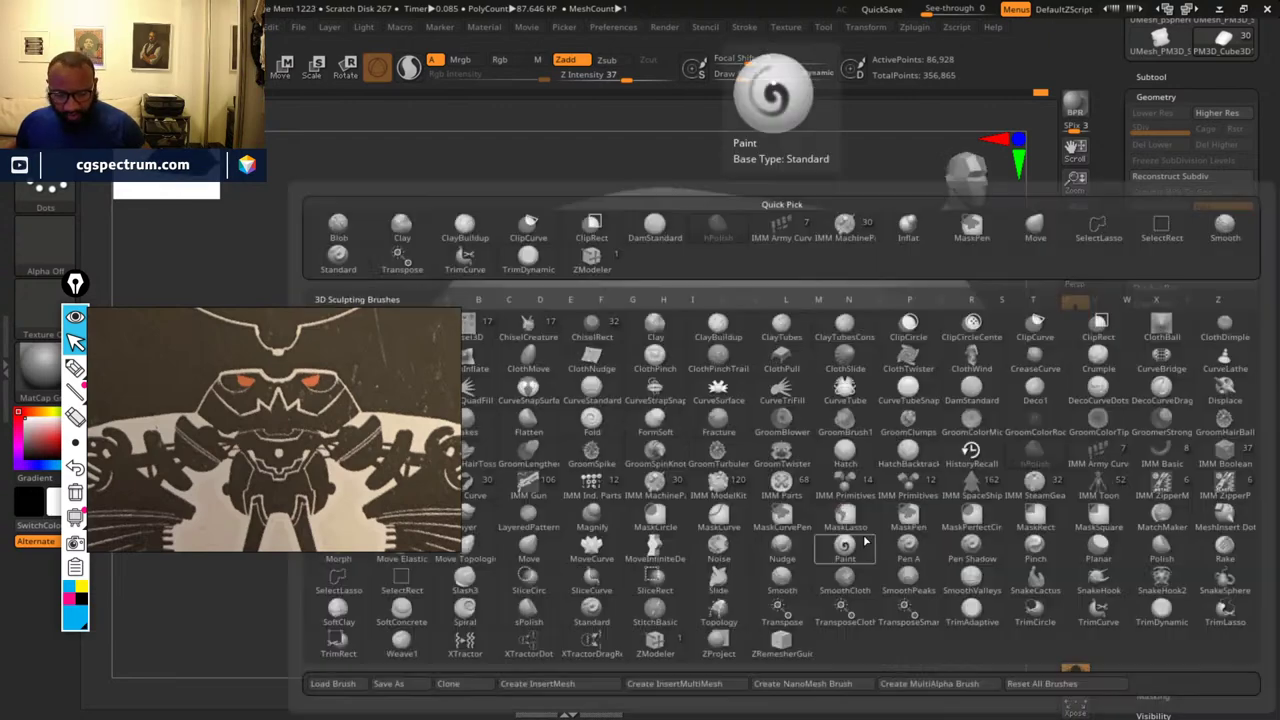
key(t)
key(d)
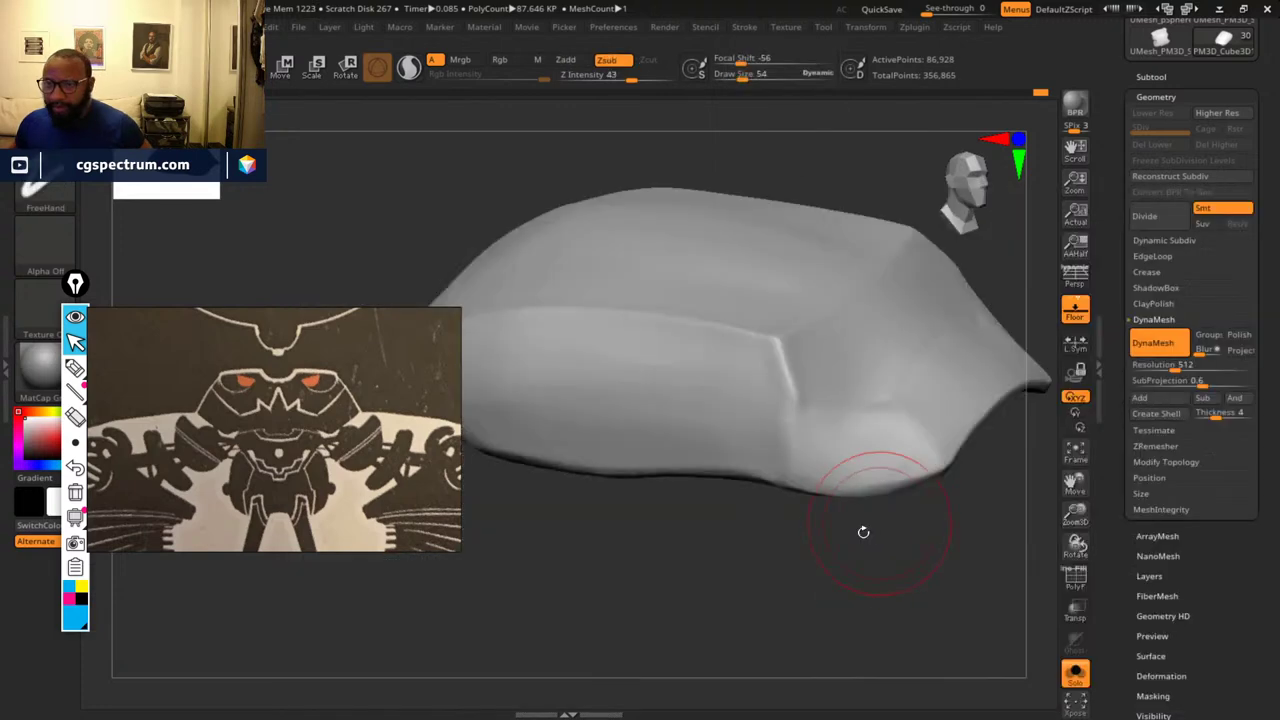
mouse_move(863, 532)
mouse_down()
mouse_move(823, 569)
mouse_move(834, 521)
mouse_up()
mouse_move(829, 466)
mouse_down()
mouse_move(779, 458)
mouse_move(870, 486)
mouse_up()
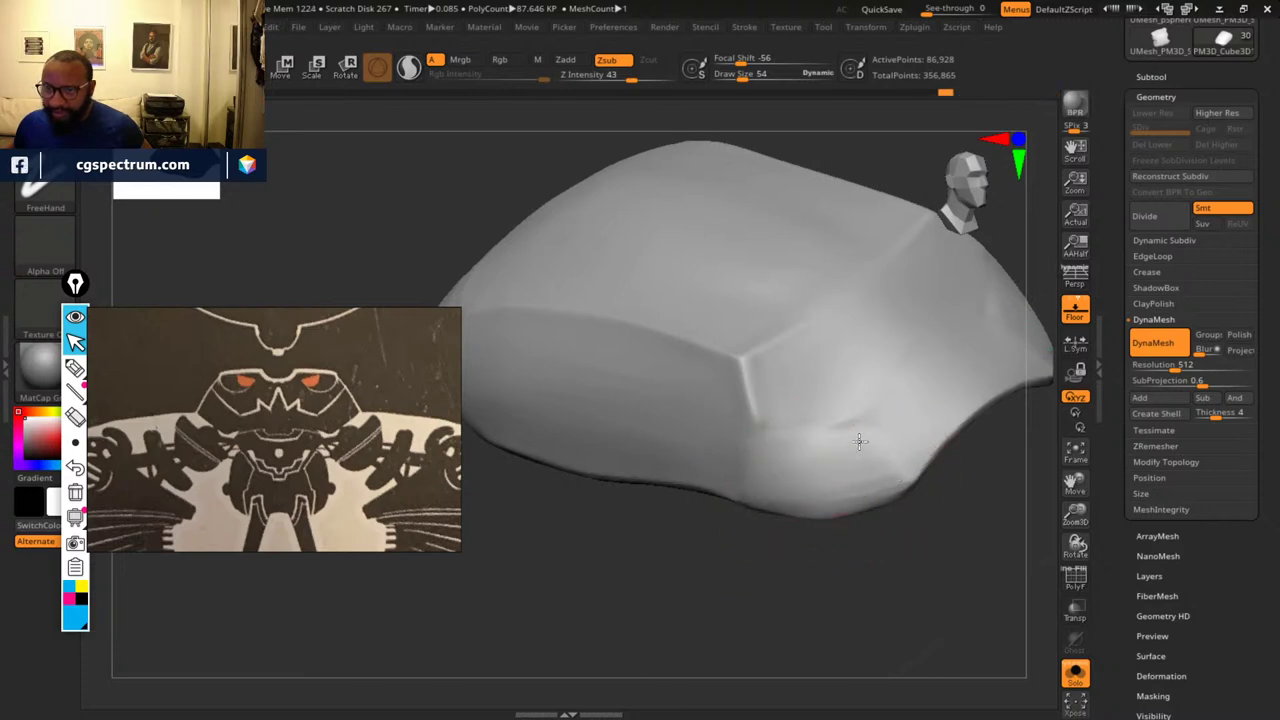
mouse_move(860, 441)
mouse_down()
mouse_move(957, 557)
mouse_move(866, 554)
mouse_move(929, 503)
mouse_up()
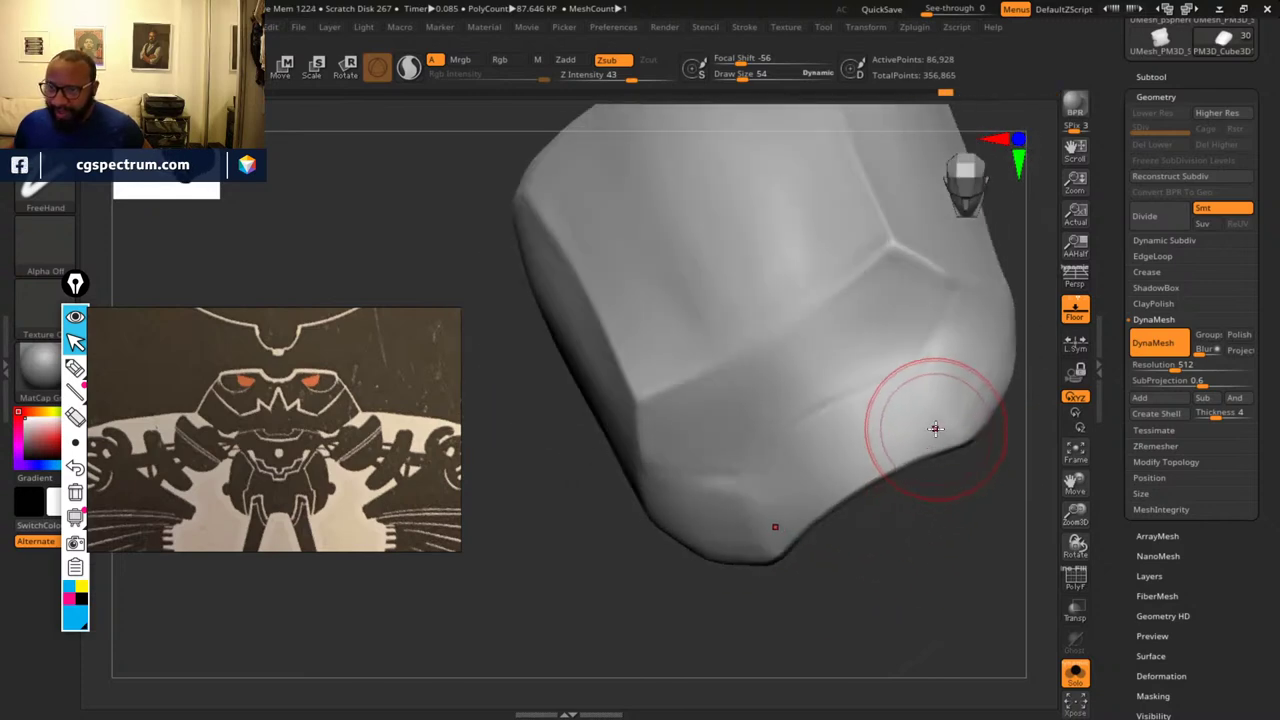
mouse_move(930, 430)
mouse_down()
mouse_move(794, 486)
mouse_move(900, 417)
mouse_move(822, 442)
mouse_up()
mouse_move(887, 541)
mouse_down()
mouse_move(865, 541)
mouse_move(851, 320)
mouse_up()
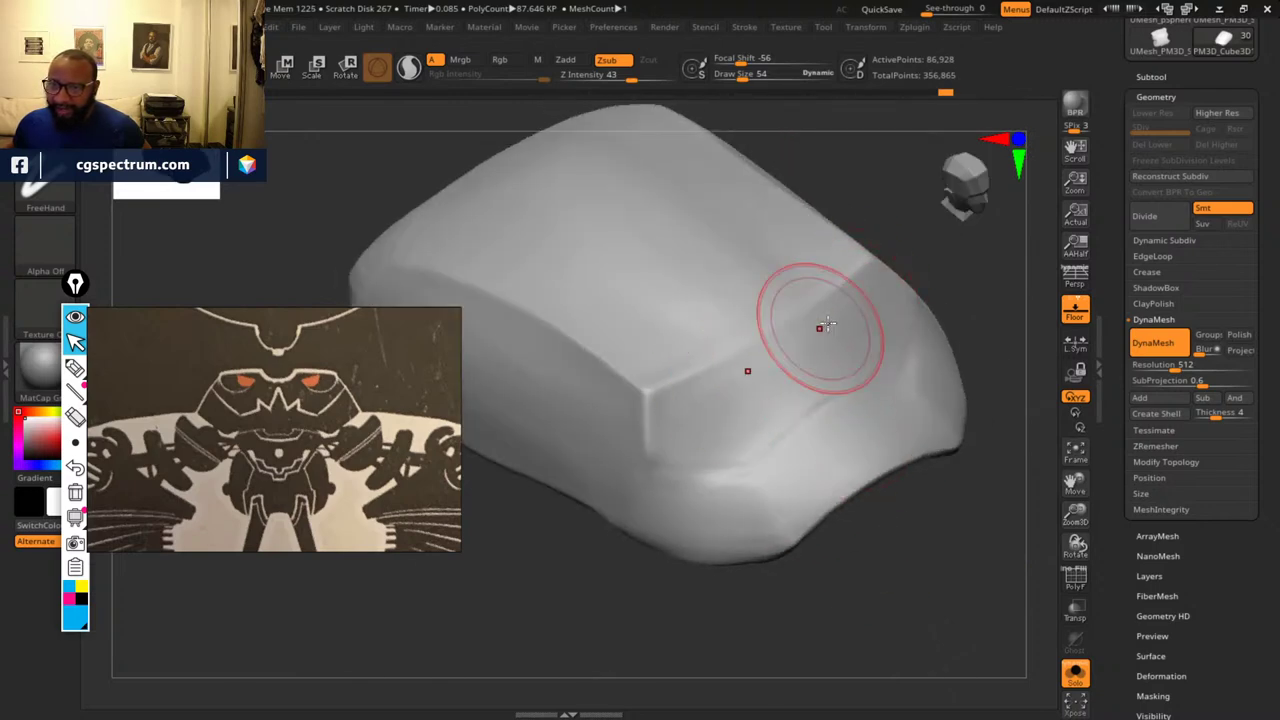
- Trim the face plate's side panel flat along its front corner and lower edge with TrimDynamic strokes
mouse_move(720, 585)
mouse_down()
mouse_move(669, 620)
mouse_move(698, 557)
mouse_move(777, 490)
mouse_up()
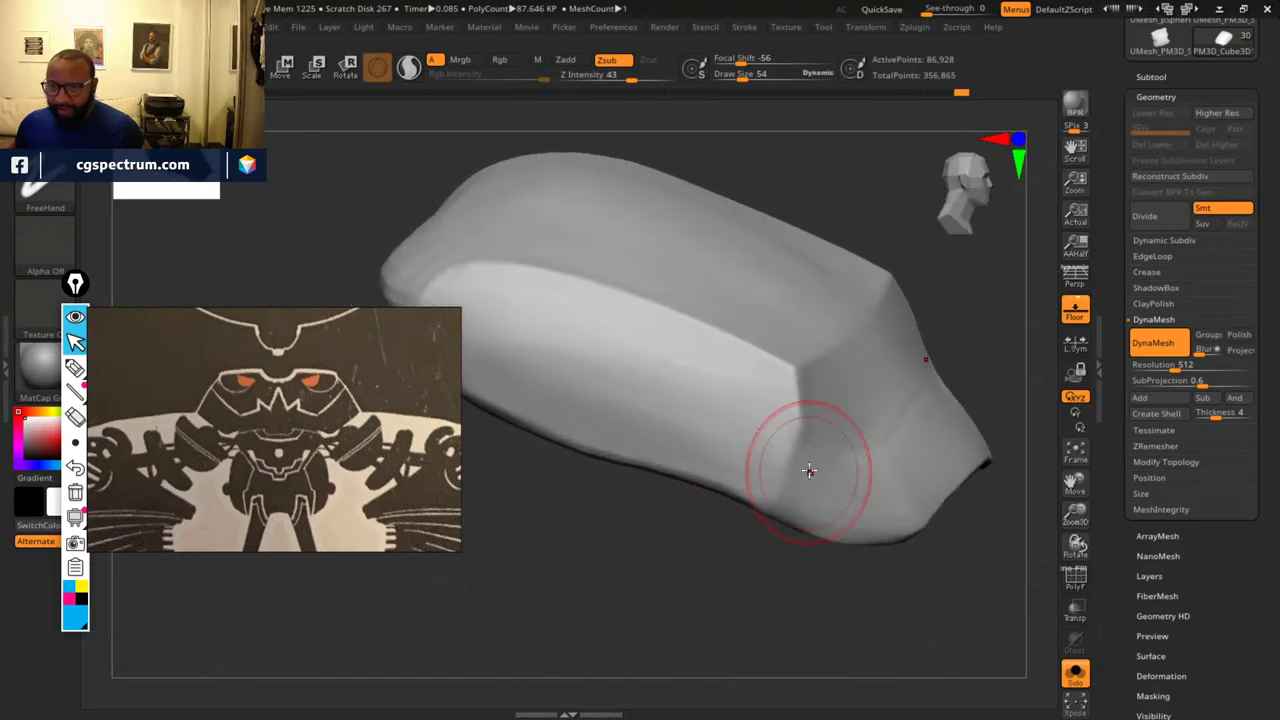
drag(790, 573, 829, 414)
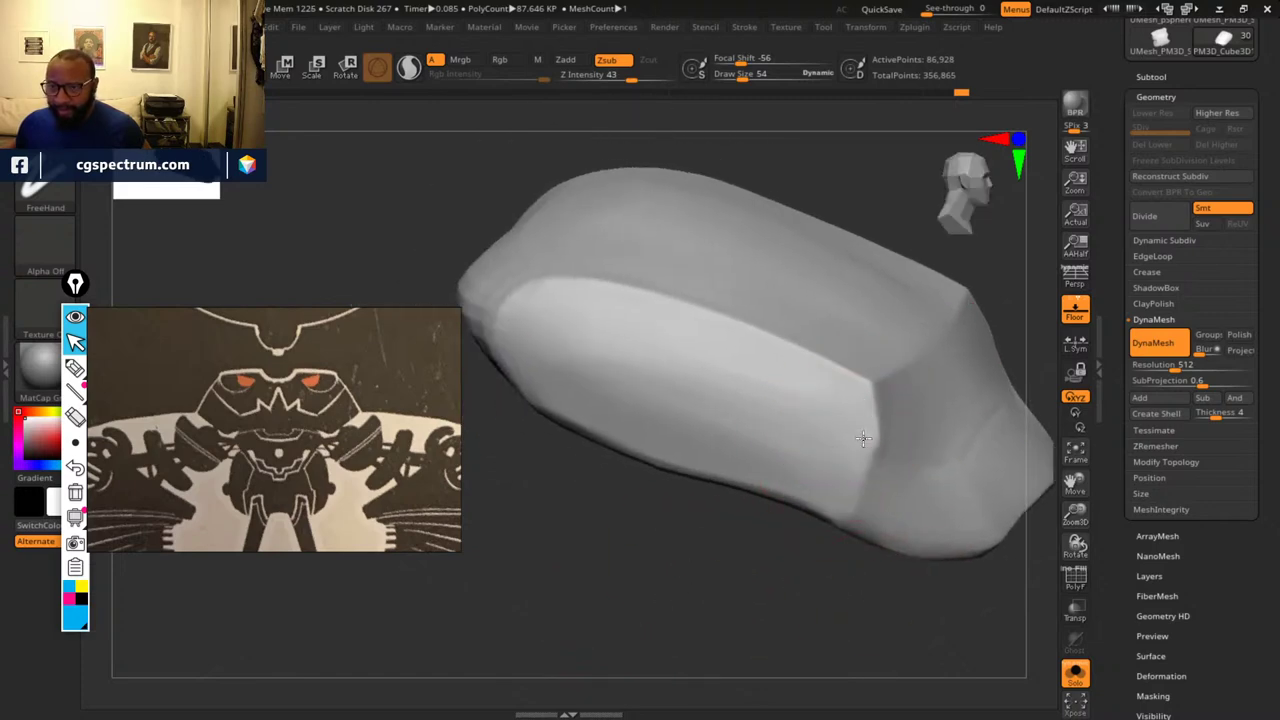
drag(822, 534, 819, 499)
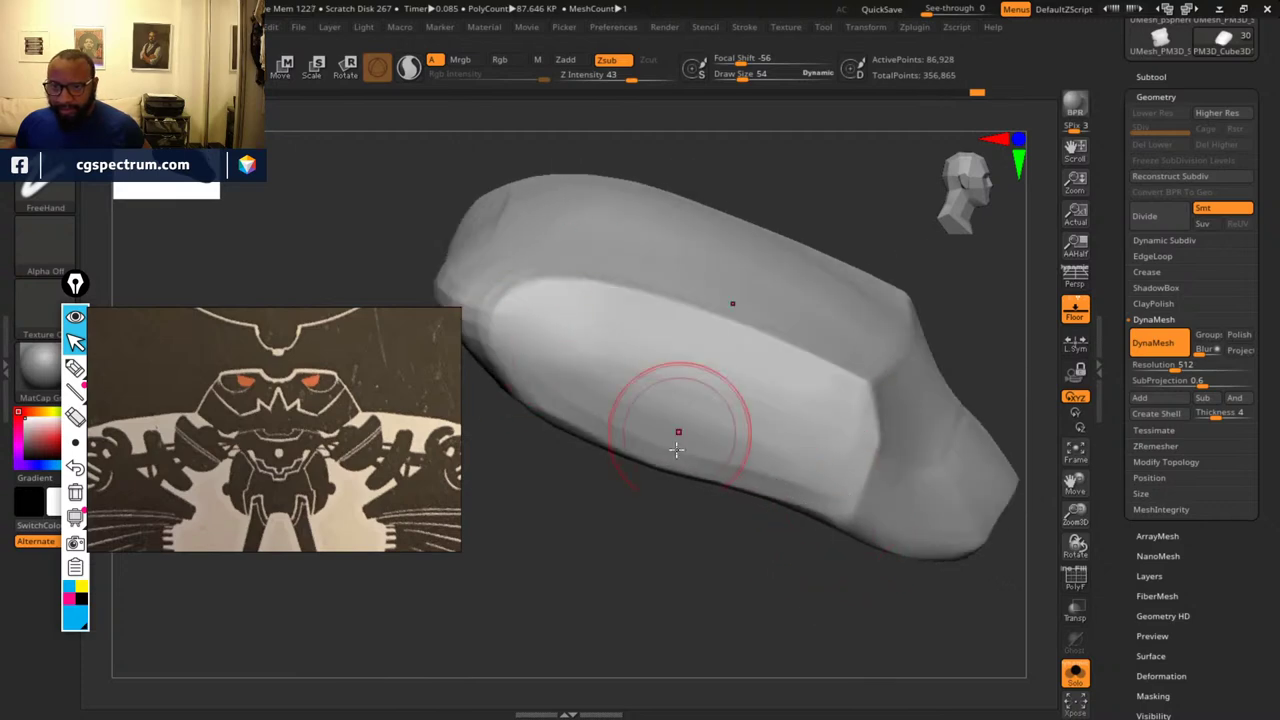
alt+drag(690, 500, 753, 531)
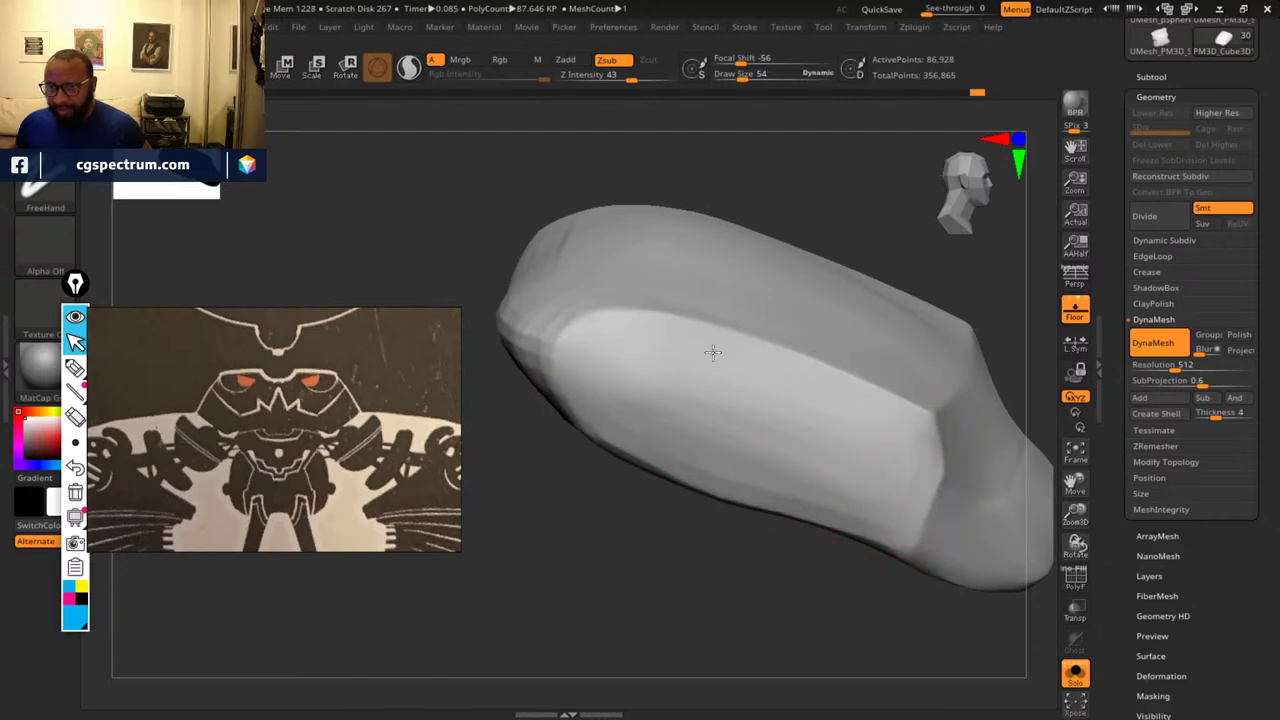
mouse_move(690, 515)
mouse_down()
mouse_move(734, 591)
mouse_move(709, 560)
mouse_move(703, 520)
mouse_move(759, 571)
mouse_up()
- Flatten the bevel running along the face plate's rear edge with TrimDynamic strokes
drag(995, 603, 638, 322)
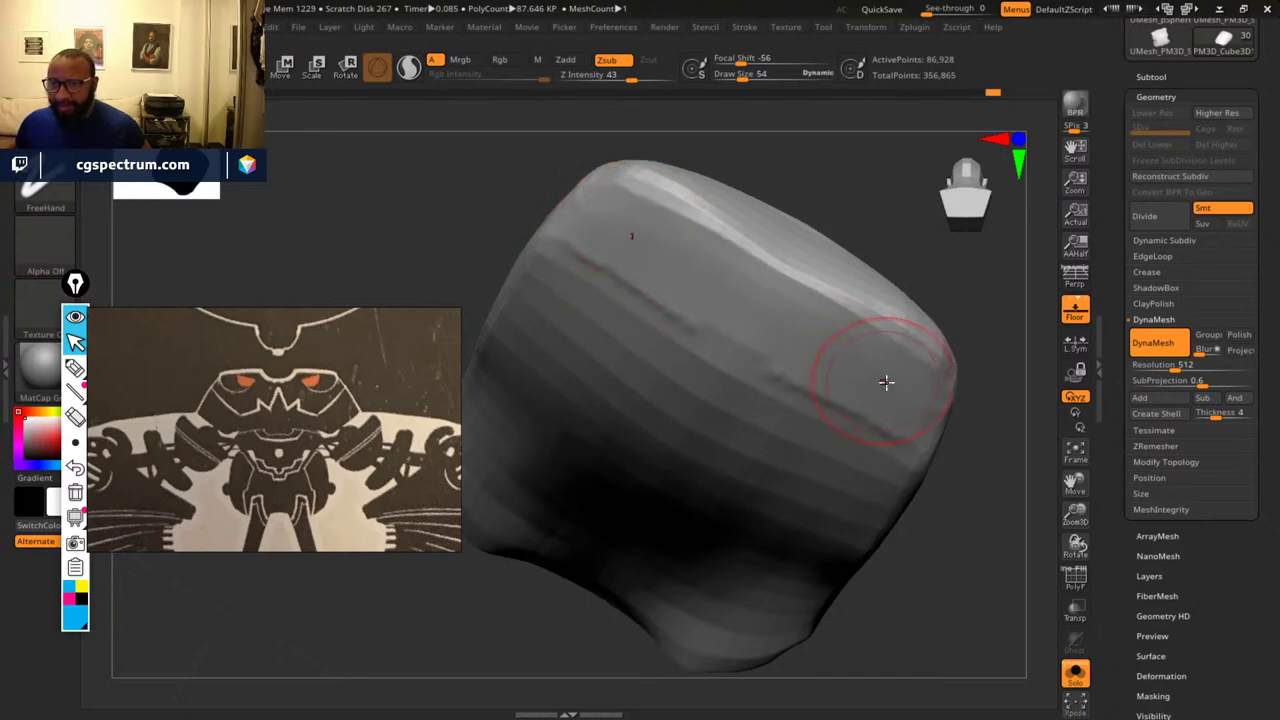
drag(952, 505, 722, 384)
mouse_move(675, 151)
mouse_down()
mouse_move(691, 243)
mouse_move(678, 197)
mouse_move(769, 363)
mouse_move(763, 330)
mouse_up()
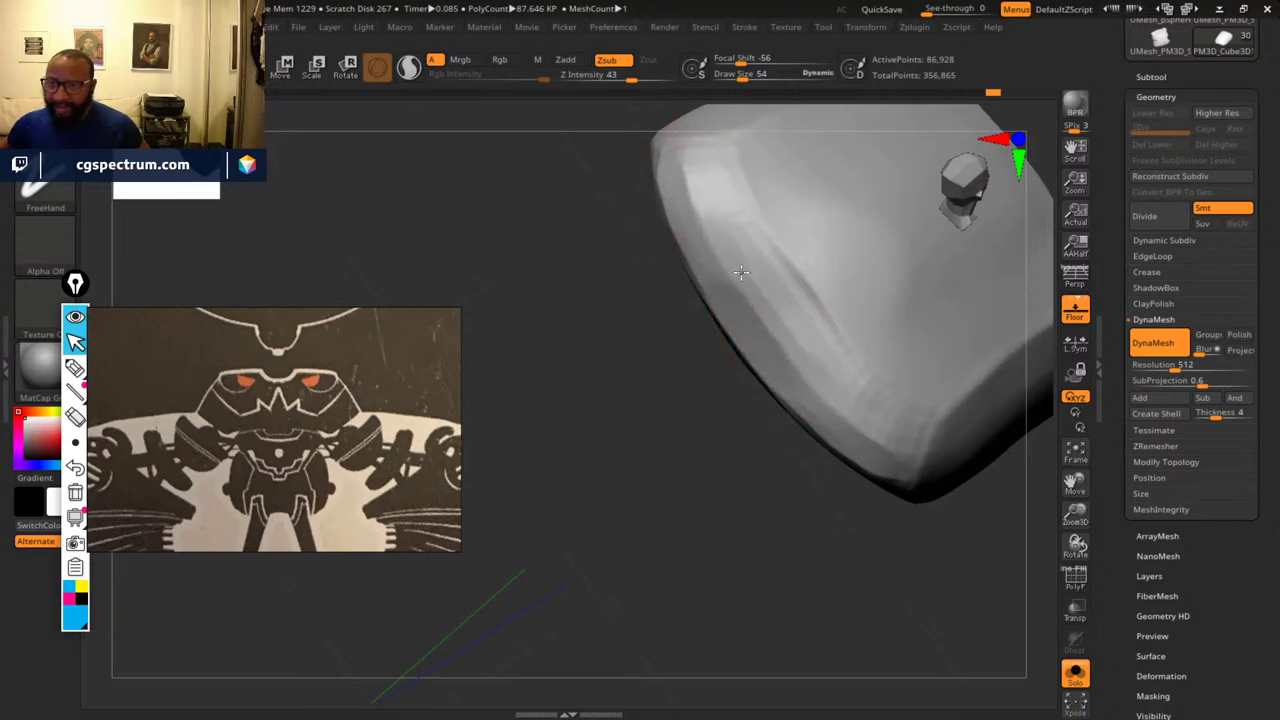
drag(741, 272, 762, 298)
mouse_move(779, 299)
mouse_down()
mouse_move(784, 335)
mouse_move(797, 318)
mouse_up()
drag(740, 160, 772, 250)
drag(773, 250, 770, 239)
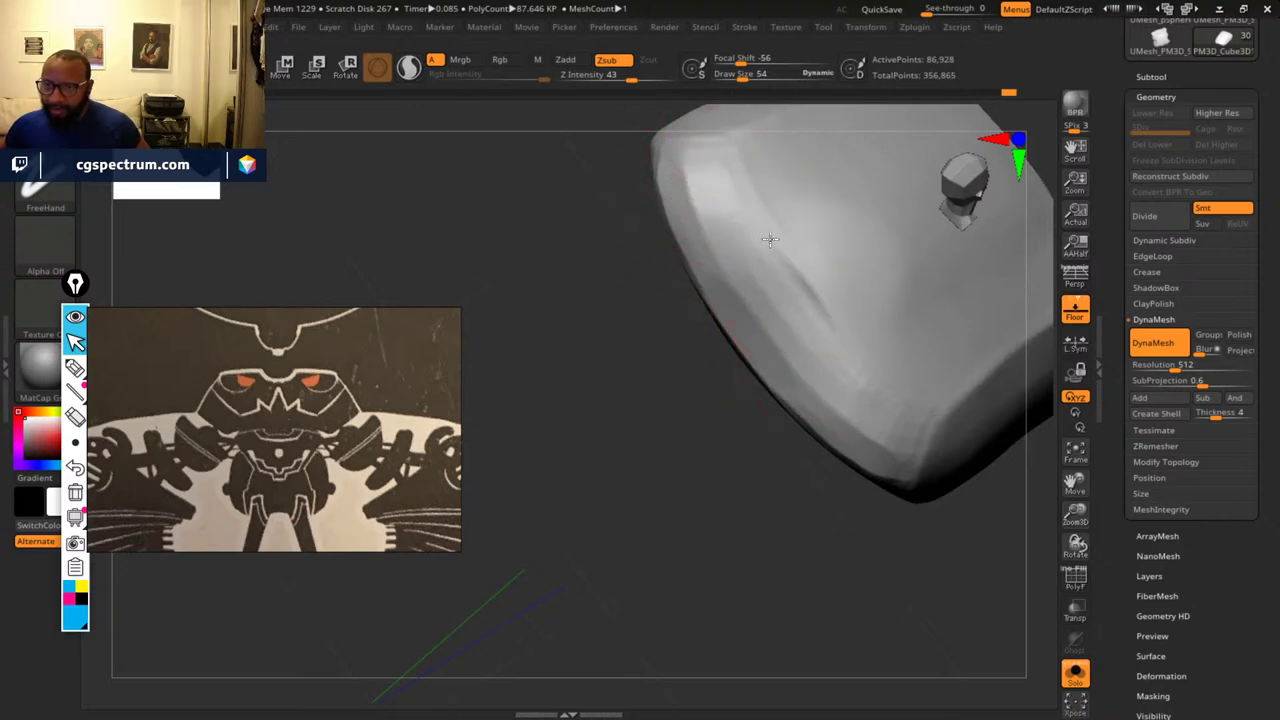
- Trim the ridge between the plate's top face and rear bevel, checking the plate from behind
alt+drag(720, 527, 682, 577)
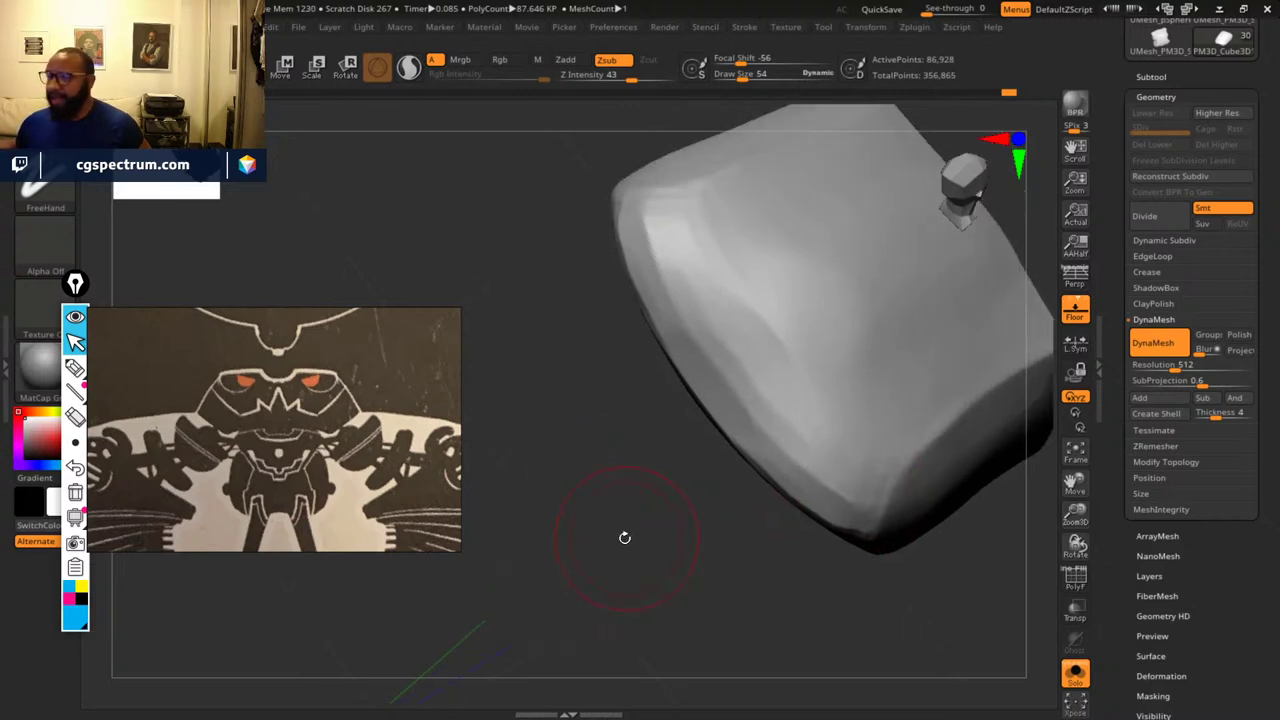
drag(626, 537, 651, 477)
drag(681, 238, 744, 392)
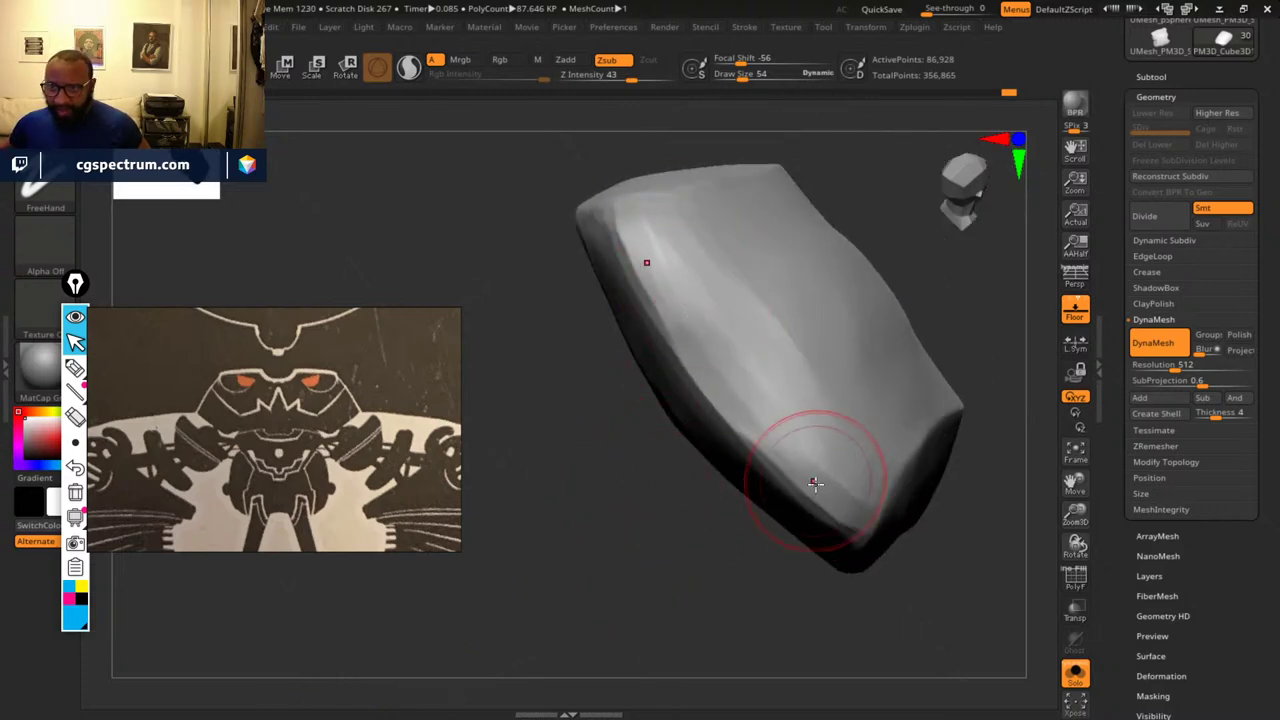
mouse_move(662, 560)
mouse_down()
mouse_move(748, 540)
mouse_move(642, 524)
mouse_move(660, 537)
mouse_up()
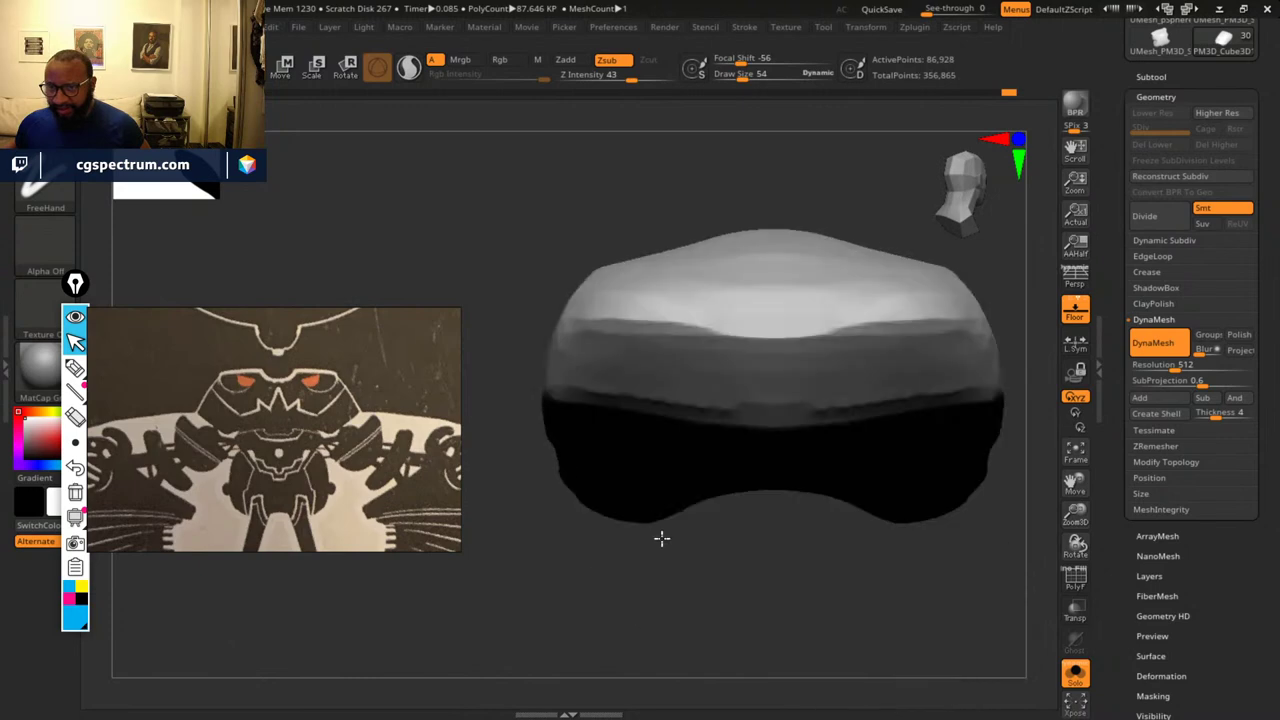
drag(746, 614, 746, 491)
- Trim the plate's banded back face, set the draw size to 77, and undo the last stroke
drag(636, 196, 541, 393)
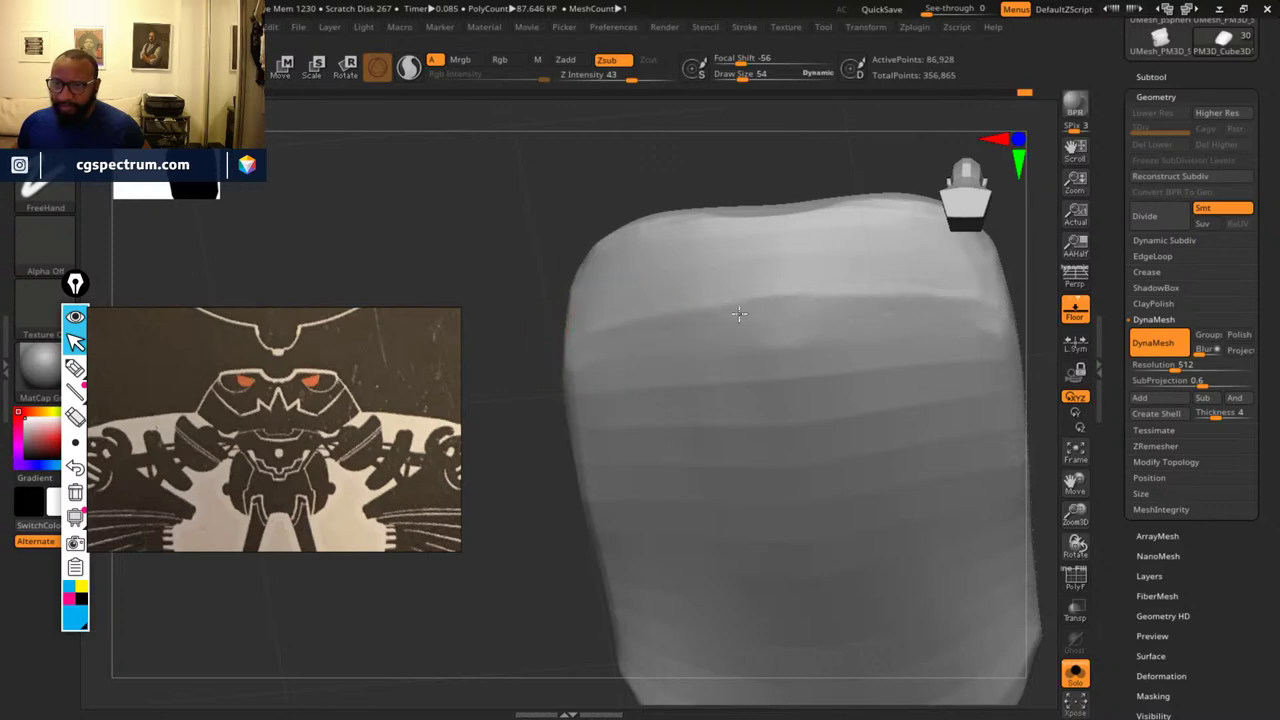
drag(573, 376, 593, 515)
key(space)
drag(682, 421, 688, 421)
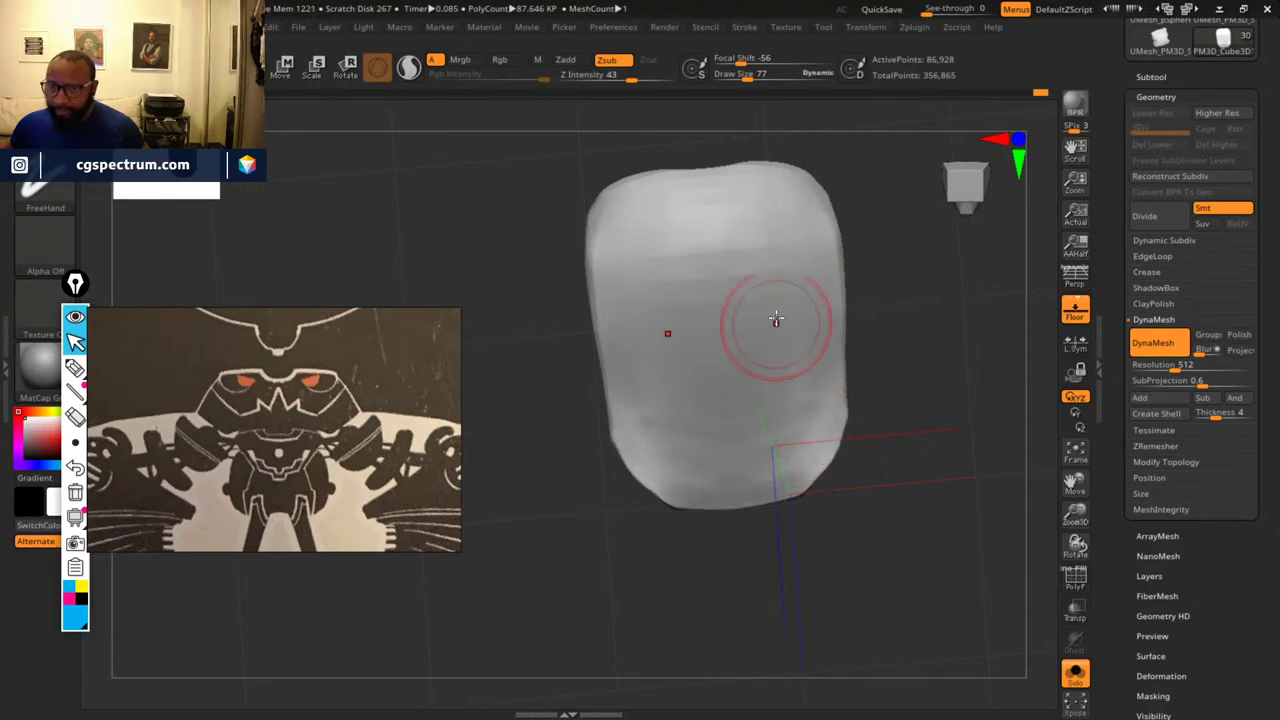
key(ctrl+z)
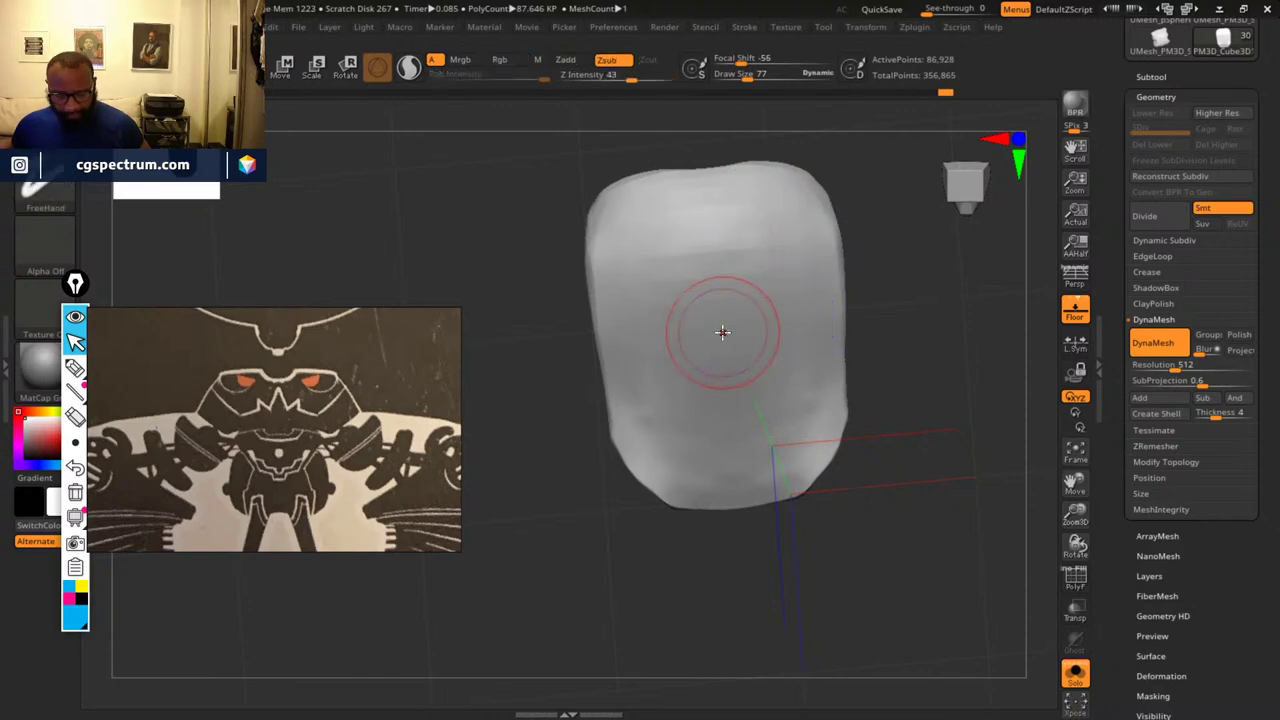
- Switch to the hPolish brush and smooth the banding across the plate's broad back face
key(b)
key(h)
click(957, 463)
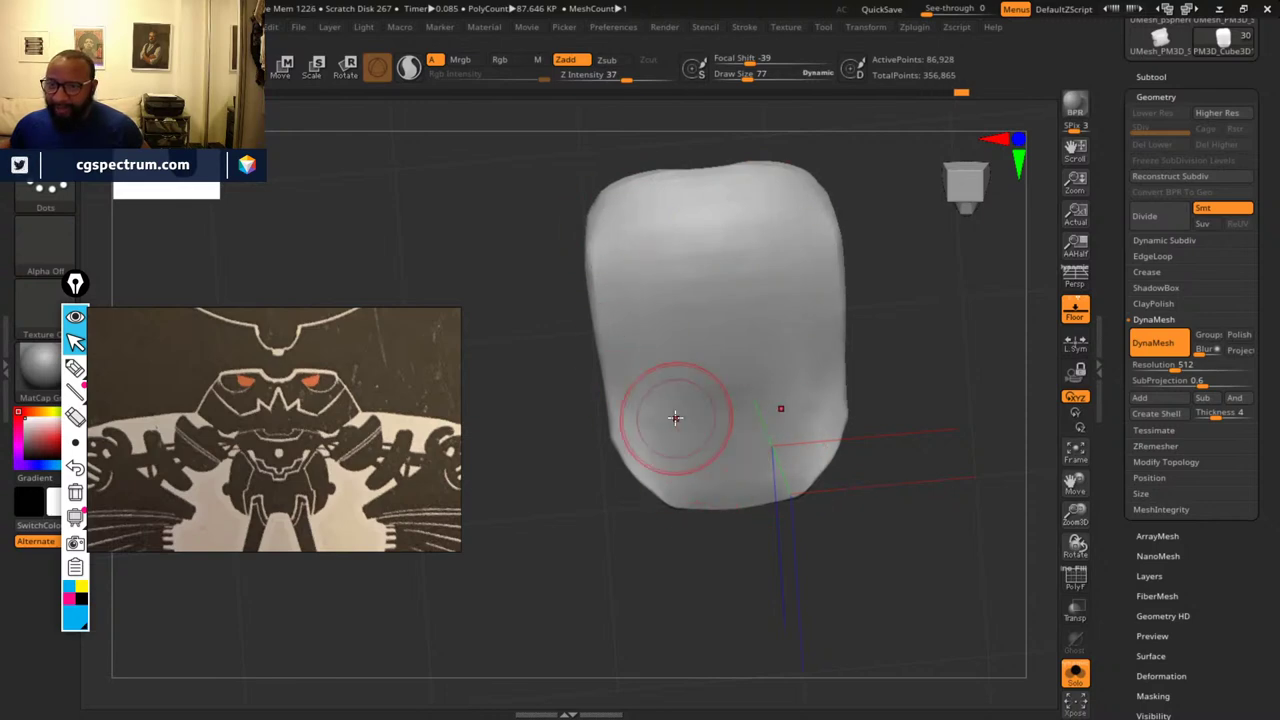
drag(974, 374, 831, 383)
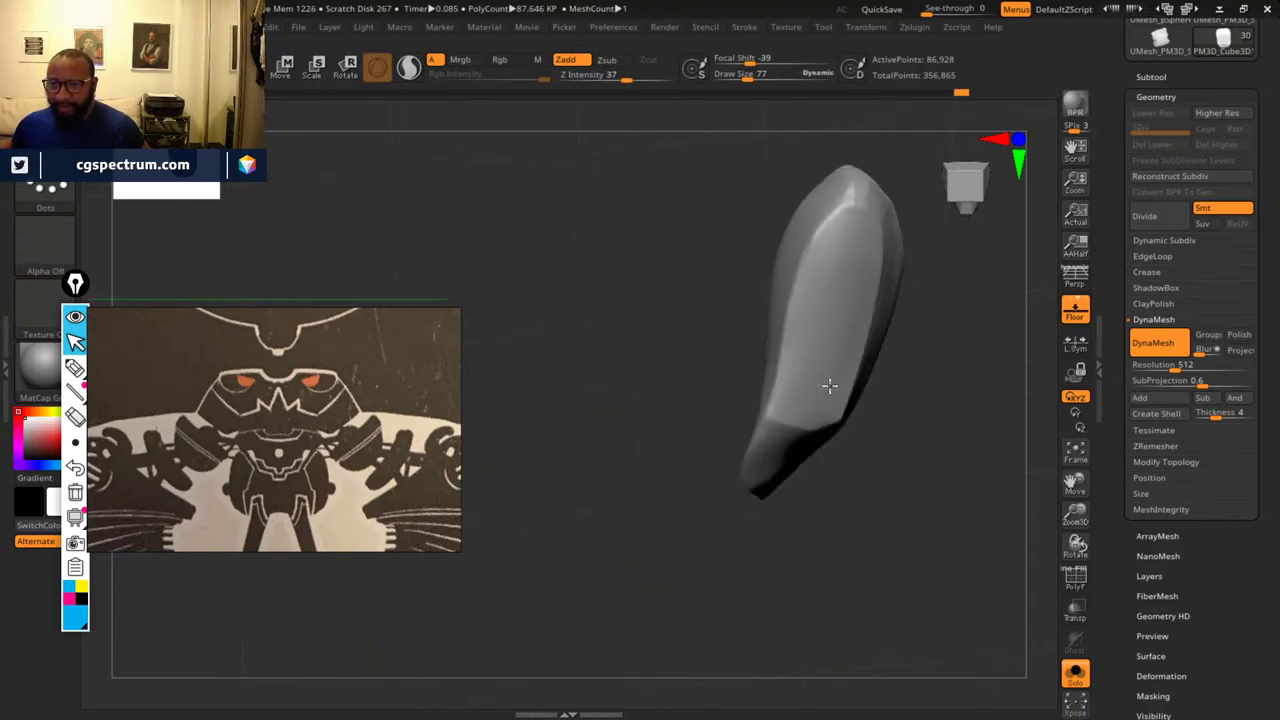
- Polish the face plate's side panel and the surfaces around its rear end with hPolish strokes
mouse_move(797, 569)
mouse_down()
mouse_move(726, 378)
mouse_move(814, 520)
mouse_move(829, 460)
mouse_move(811, 440)
mouse_move(764, 617)
mouse_move(730, 412)
mouse_up()
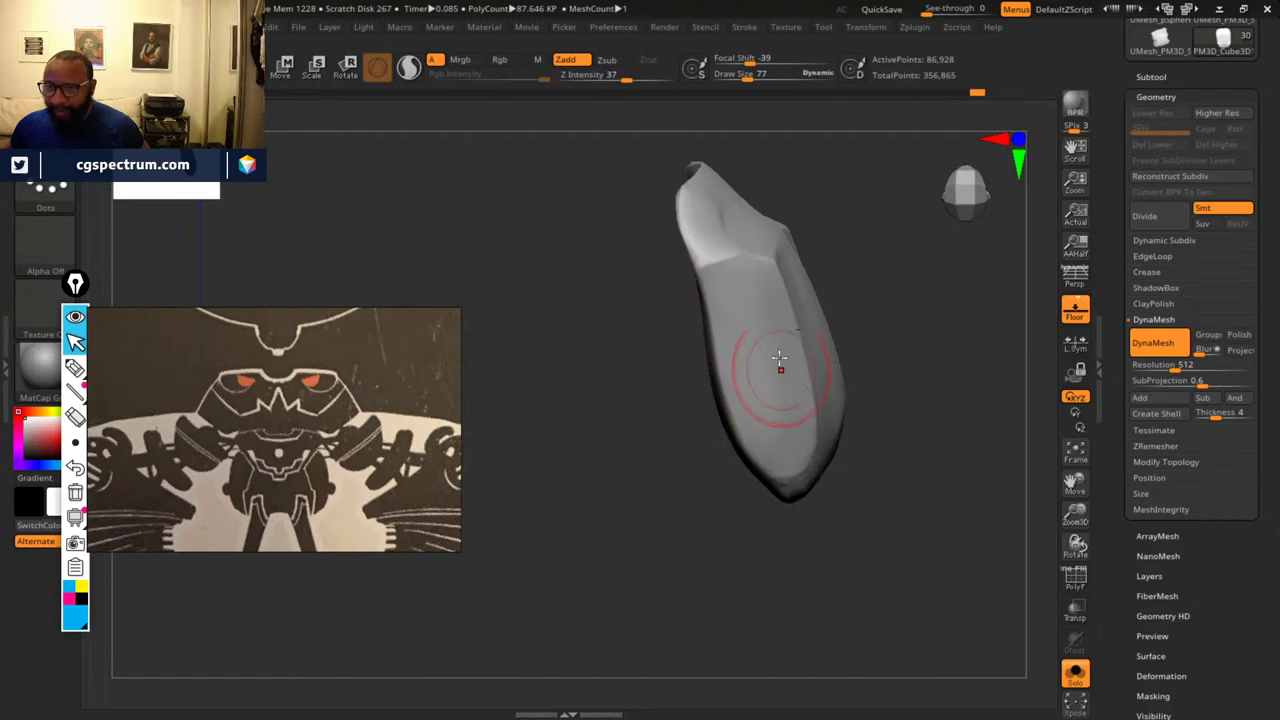
drag(862, 454, 759, 401)
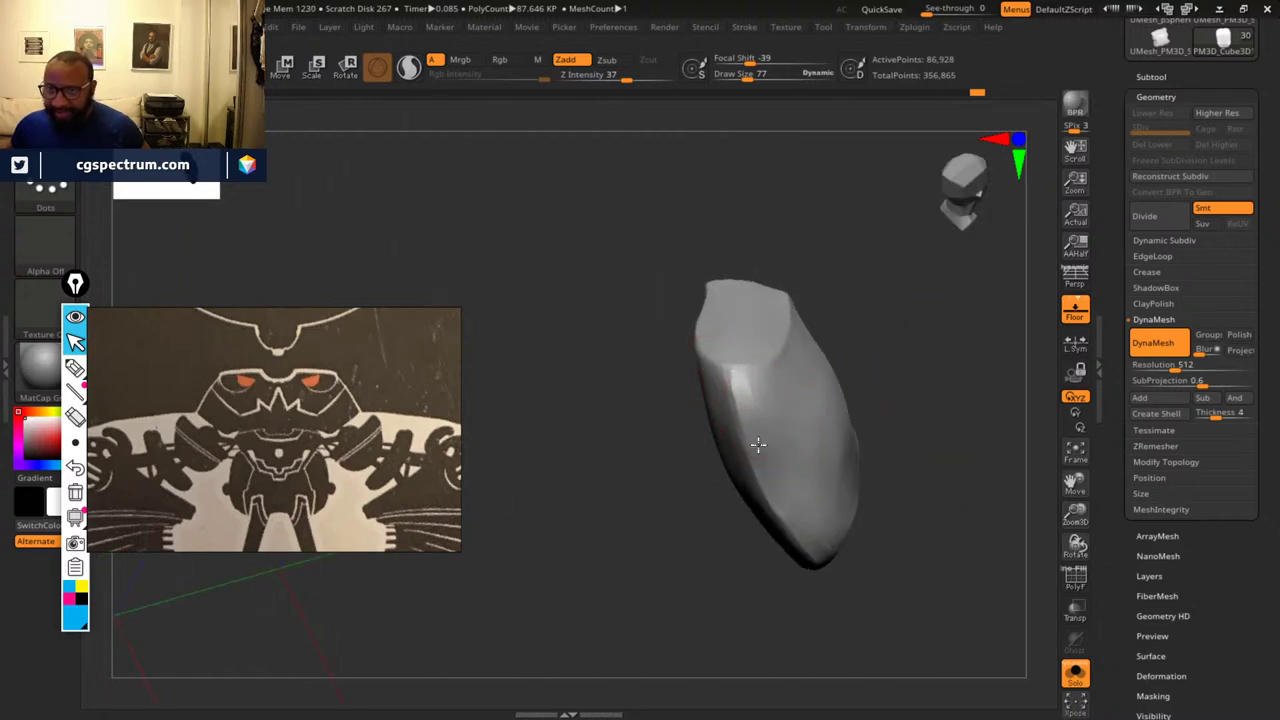
drag(978, 503, 798, 486)
drag(760, 590, 782, 453)
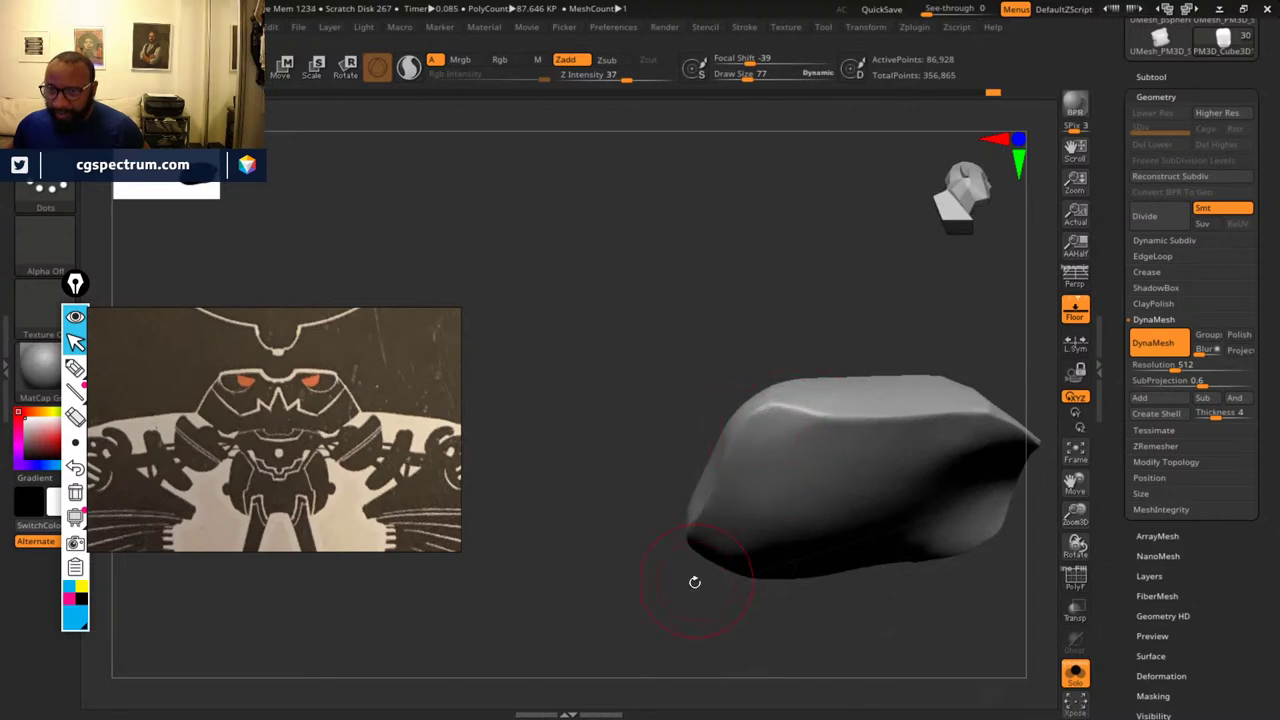
drag(695, 582, 775, 429)
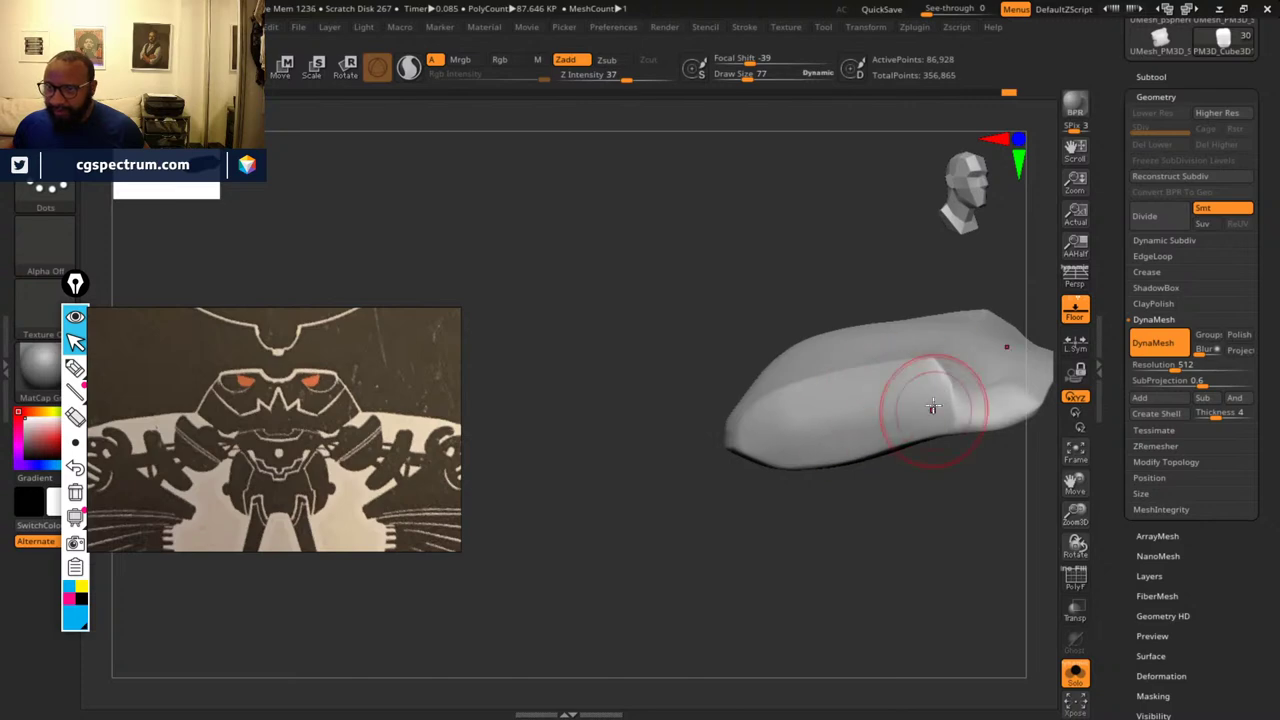
drag(922, 480, 882, 573)
- Show all the robot's parts to check how the face plate fits, and isolate the plate again
key(shift)
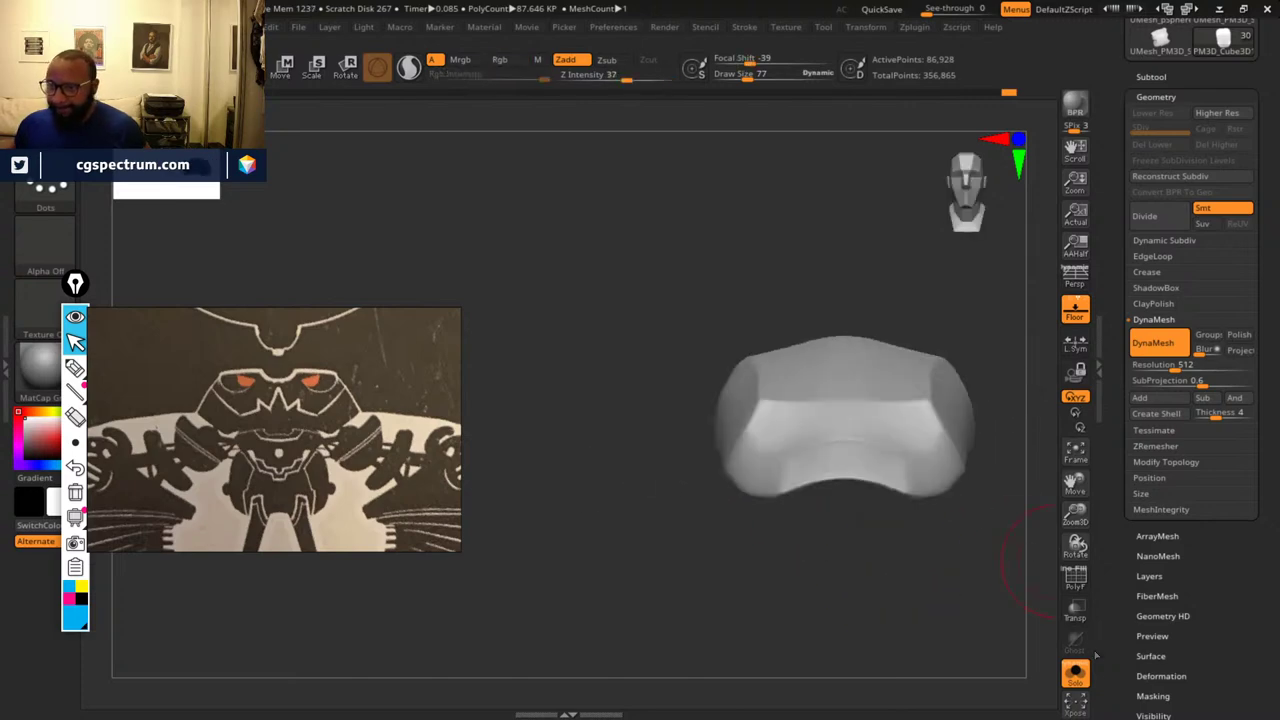
click(1075, 673)
drag(1012, 573, 1060, 655)
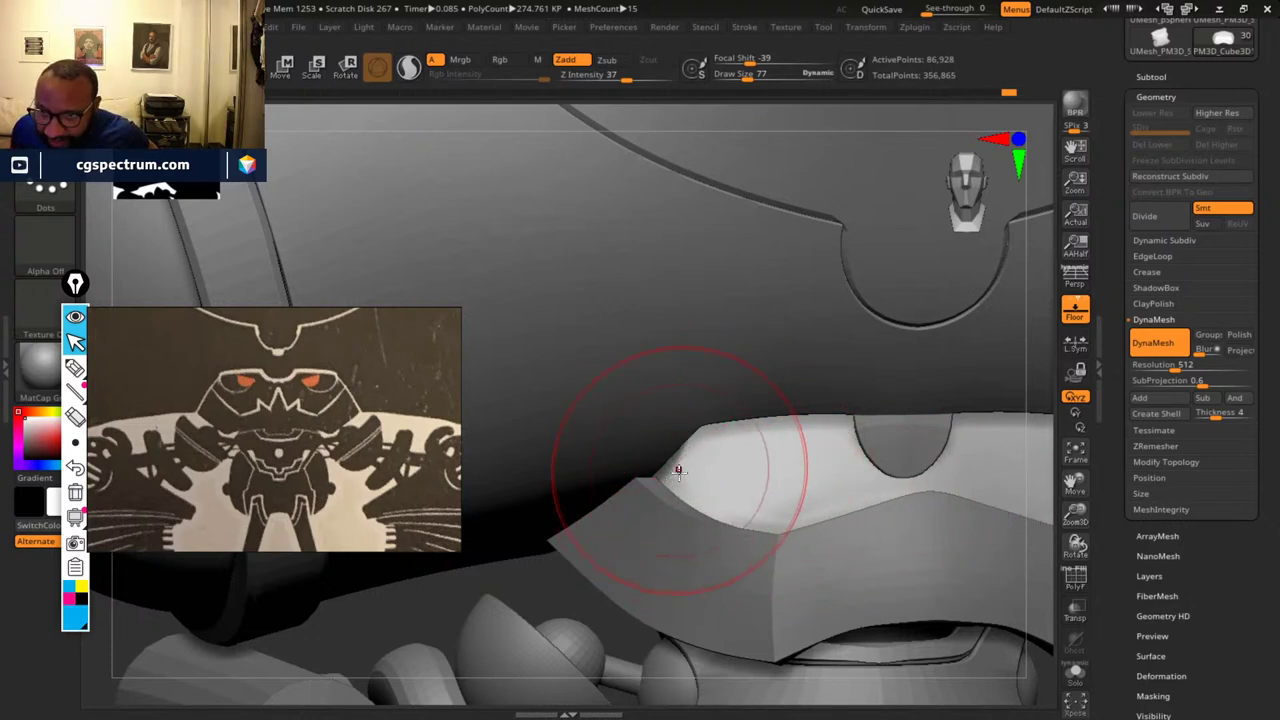
click(1073, 677)
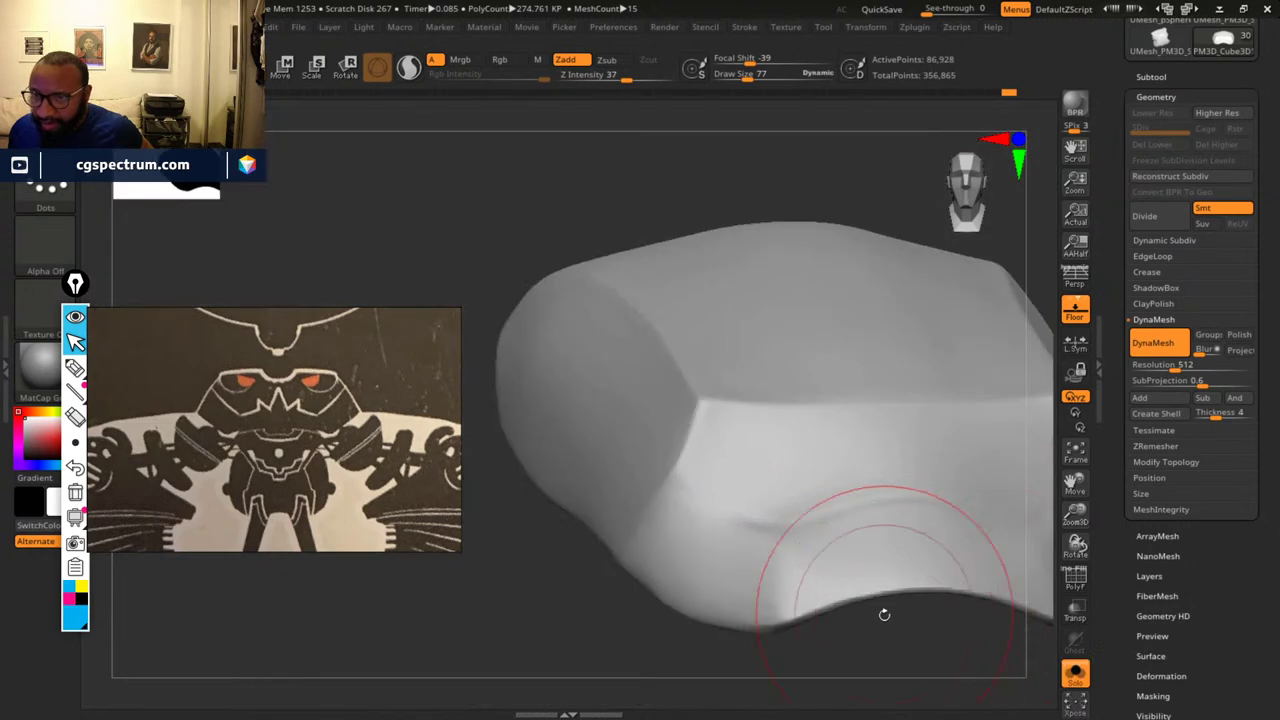
- Switch to the DamStandard brush and sharpen the short corner edge between the face plate's side panel and its front band
drag(886, 609, 629, 386)
drag(578, 568, 598, 595)
key(b)
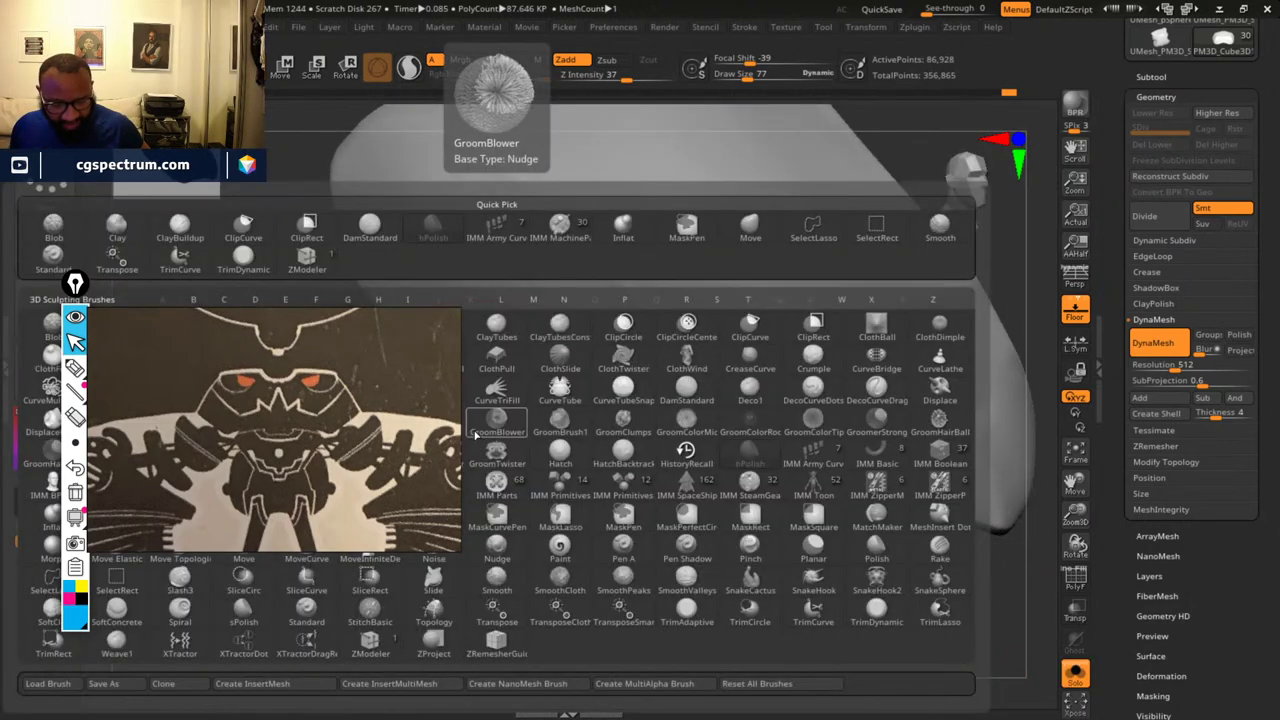
key(d)
key(s)
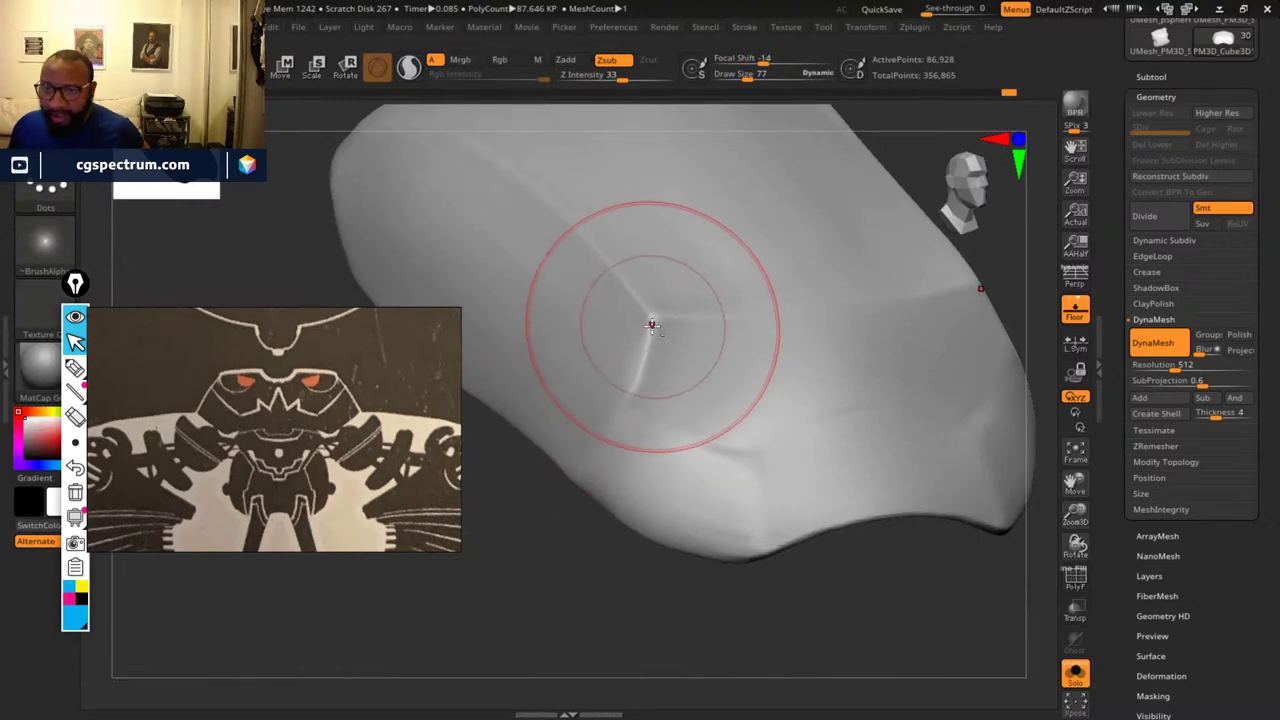
drag(654, 316, 656, 317)
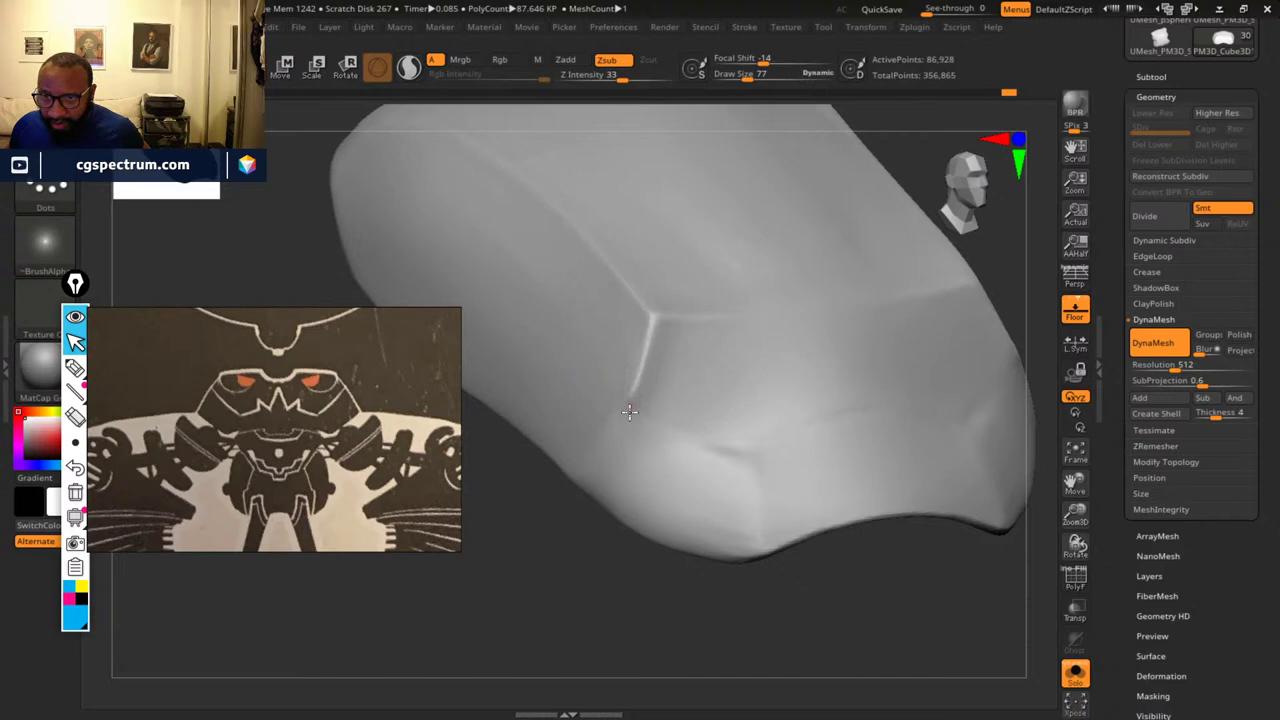
drag(629, 412, 642, 418)
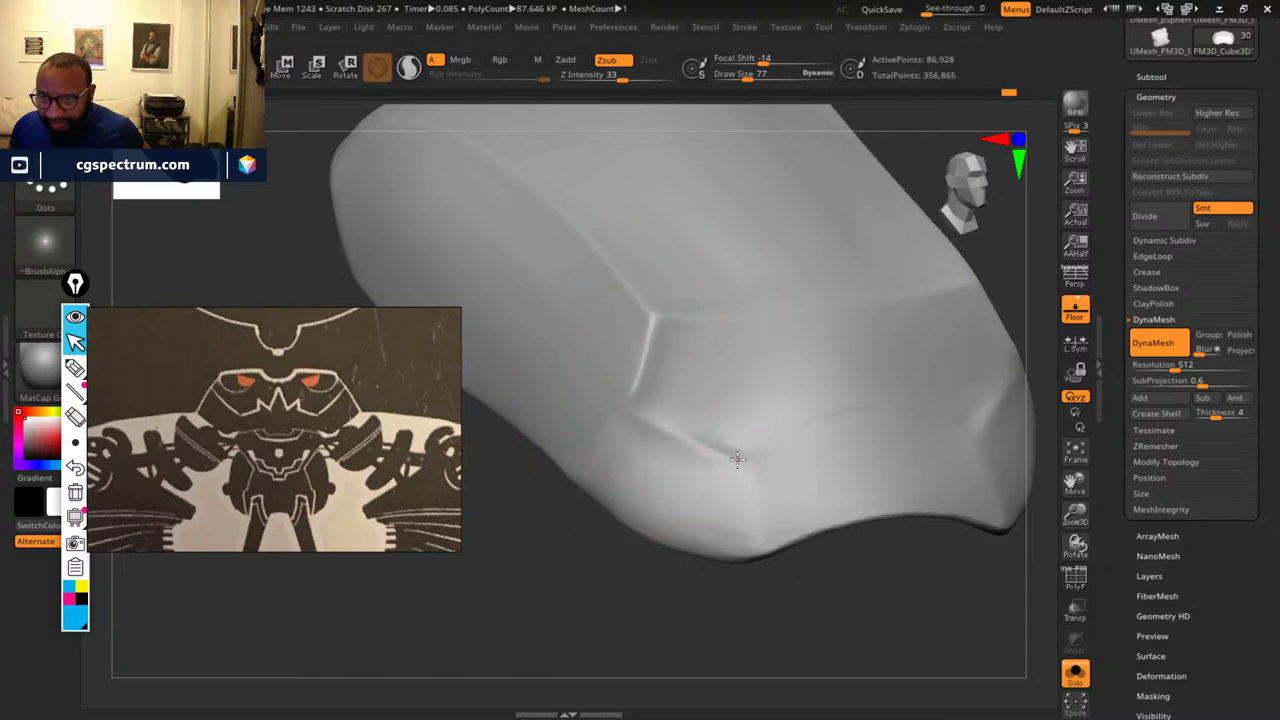
- Carve the crease along the front band's lower border and sharpen the corner of its upper edge with DamStandard
mouse_move(790, 600)
mouse_down()
mouse_move(800, 623)
mouse_move(805, 580)
mouse_up()
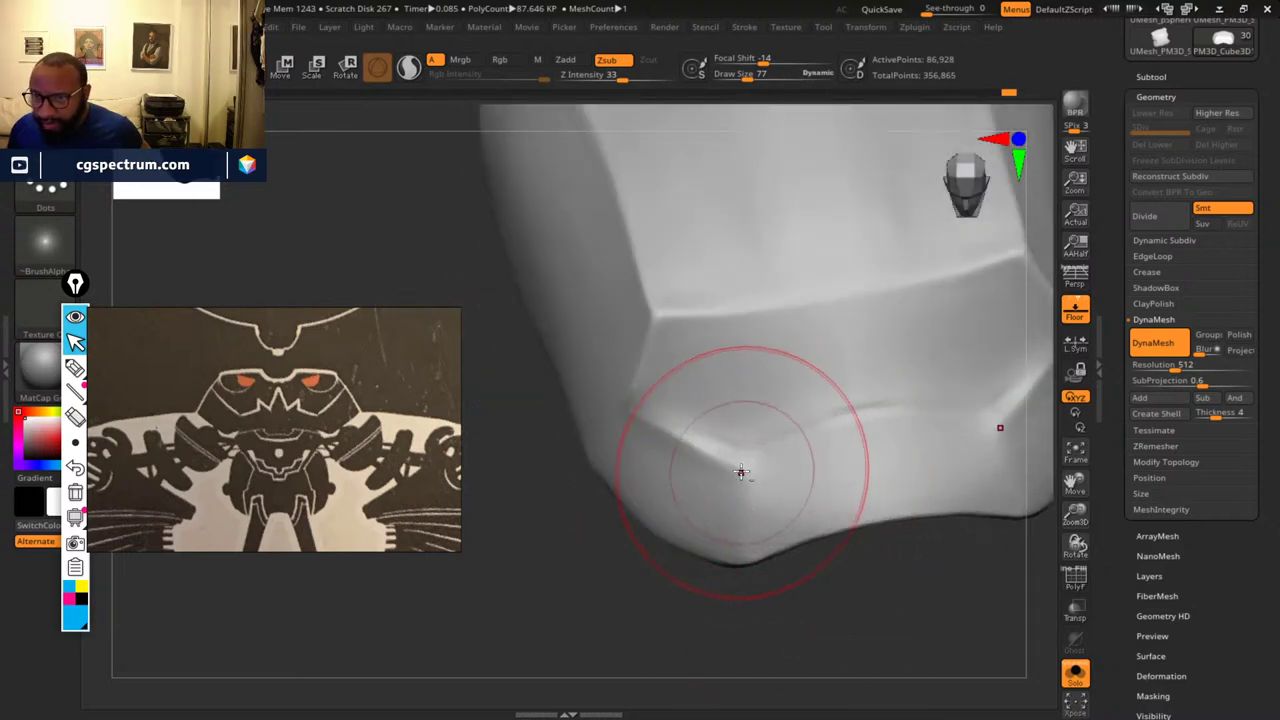
drag(741, 472, 762, 463)
drag(829, 430, 874, 422)
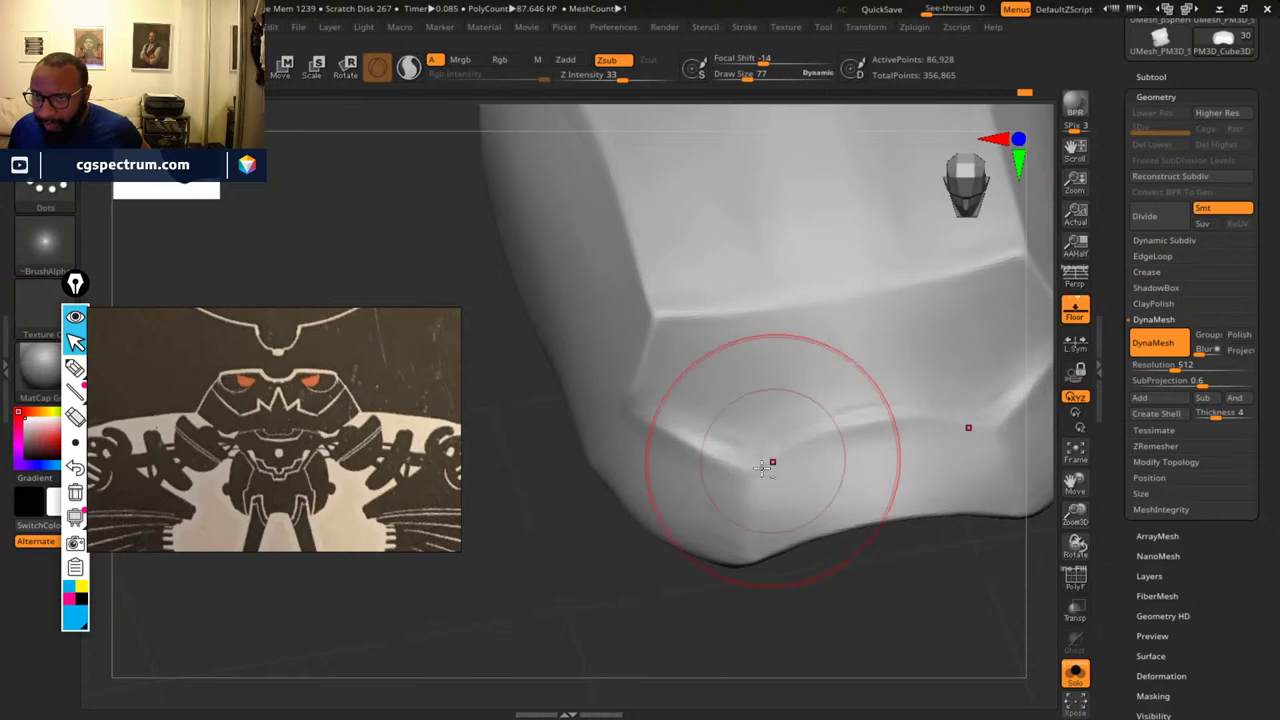
drag(751, 470, 826, 435)
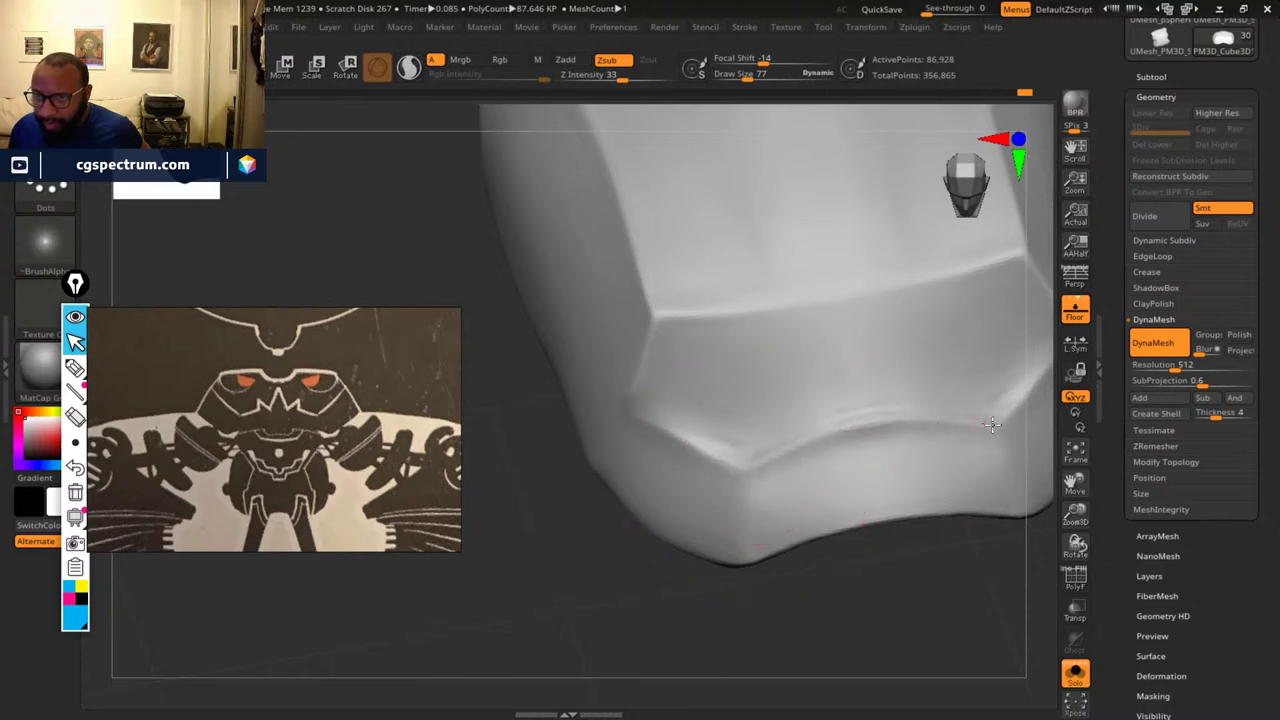
drag(746, 583, 719, 527)
mouse_move(694, 604)
mouse_down()
mouse_move(672, 558)
mouse_move(649, 626)
mouse_up()
drag(681, 263, 710, 262)
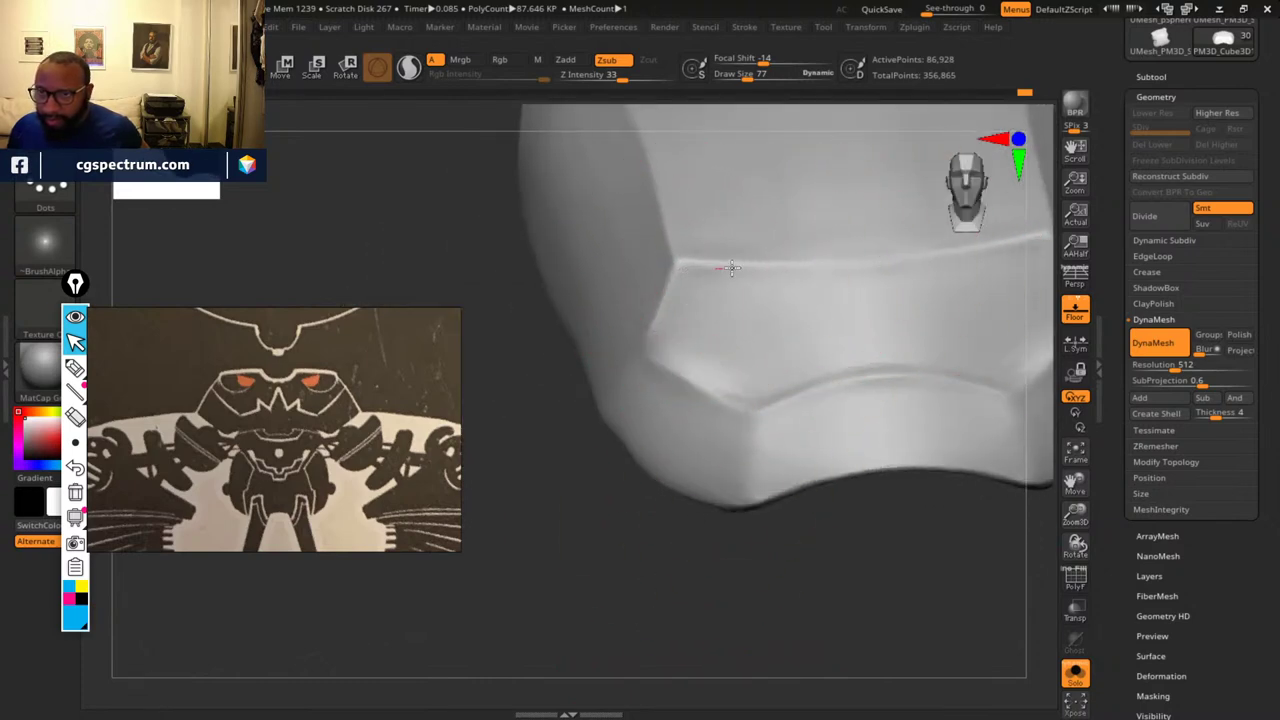
- Define the outer end of the lower crease where it meets the side panel's corner edge
mouse_move(587, 512)
mouse_down()
mouse_move(597, 560)
mouse_move(797, 551)
mouse_move(838, 572)
mouse_move(814, 543)
mouse_move(835, 576)
mouse_up()
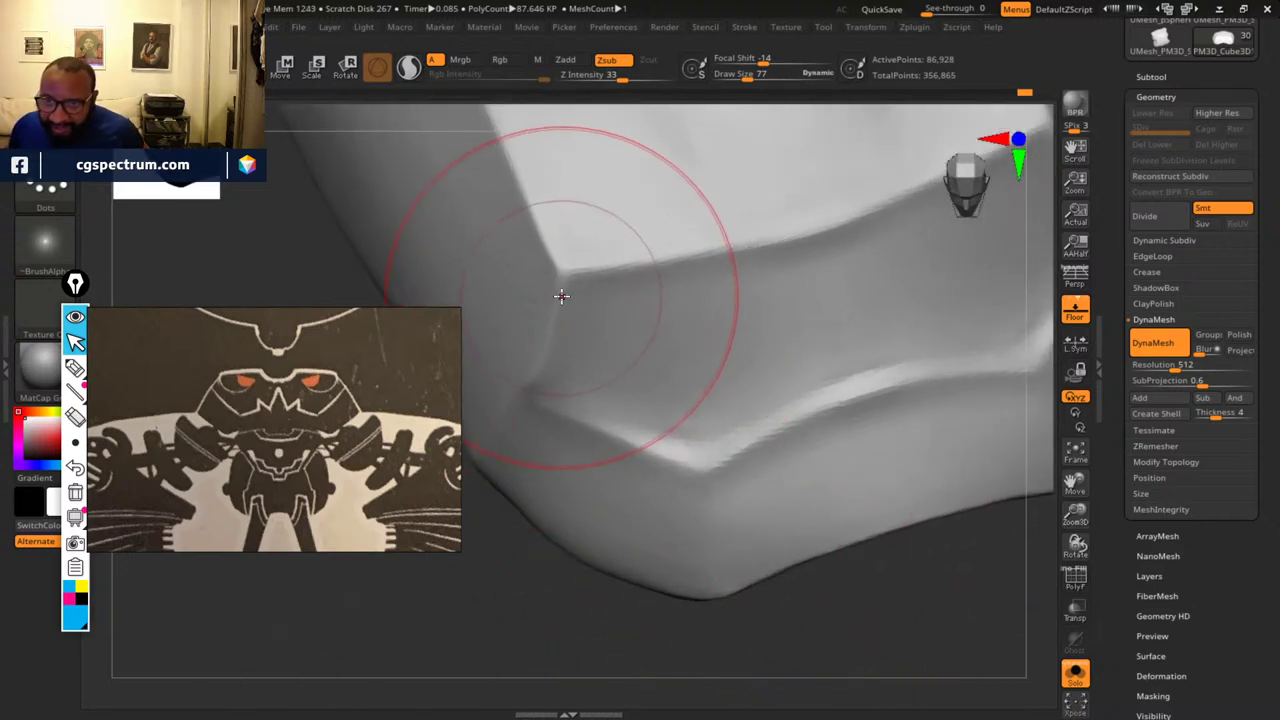
drag(536, 372, 538, 398)
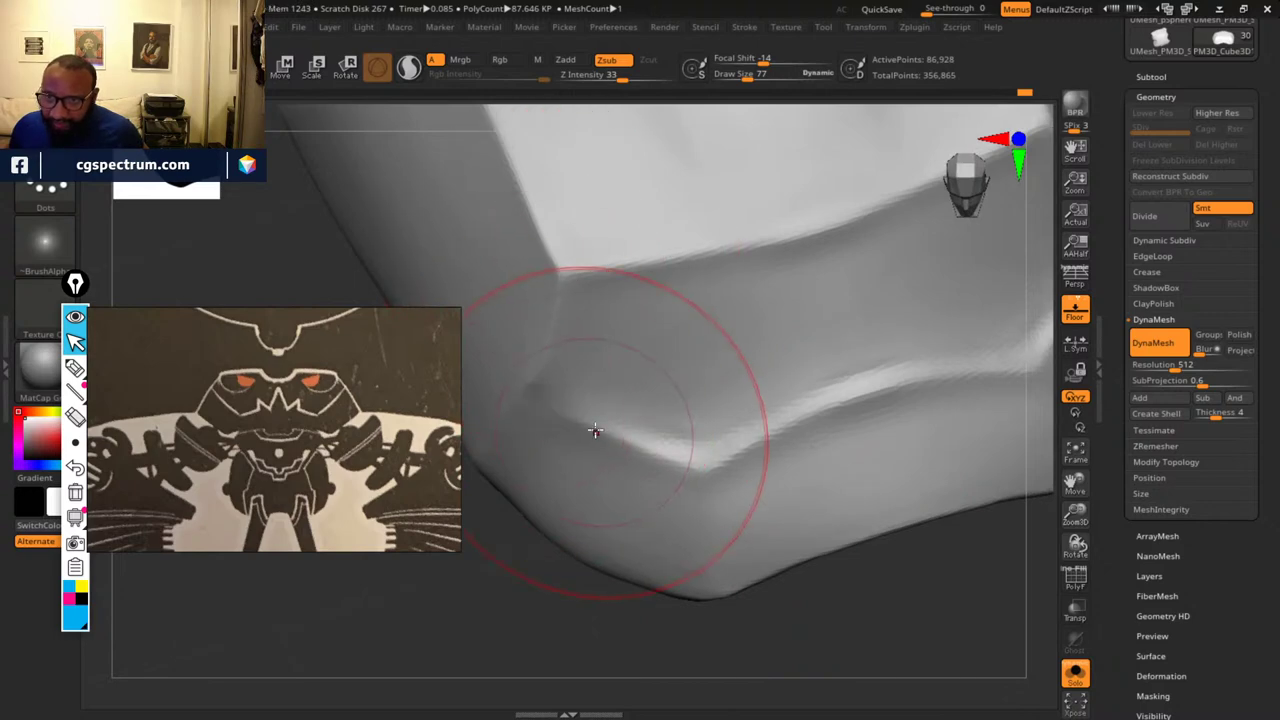
drag(939, 615, 634, 437)
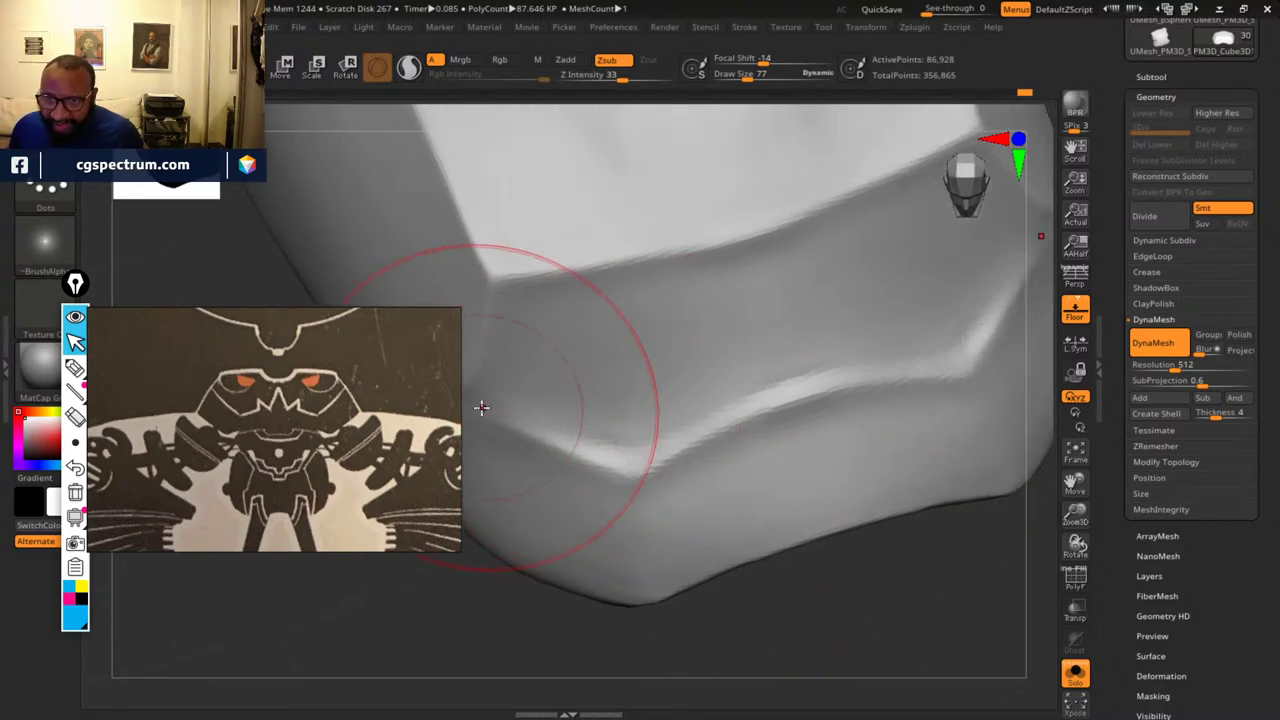
mouse_move(600, 614)
mouse_down()
mouse_move(614, 617)
mouse_move(543, 380)
mouse_move(700, 438)
mouse_up()
mouse_move(842, 632)
mouse_down()
mouse_move(771, 654)
mouse_move(817, 582)
mouse_up()
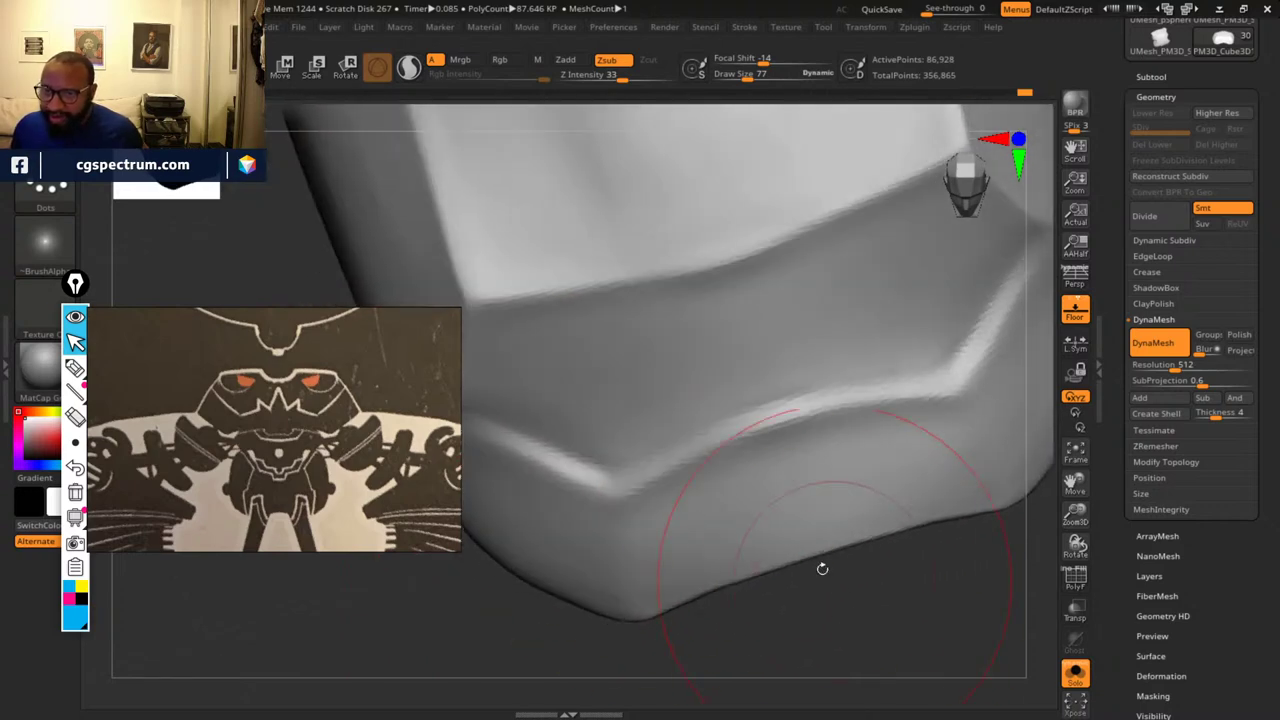
- Deepen the lower crease along its curved middle stretch and around its angled corner
mouse_move(611, 468)
mouse_down()
mouse_move(915, 370)
mouse_move(697, 426)
mouse_move(846, 375)
mouse_up()
drag(766, 401, 862, 380)
drag(878, 610, 970, 598)
drag(765, 408, 684, 434)
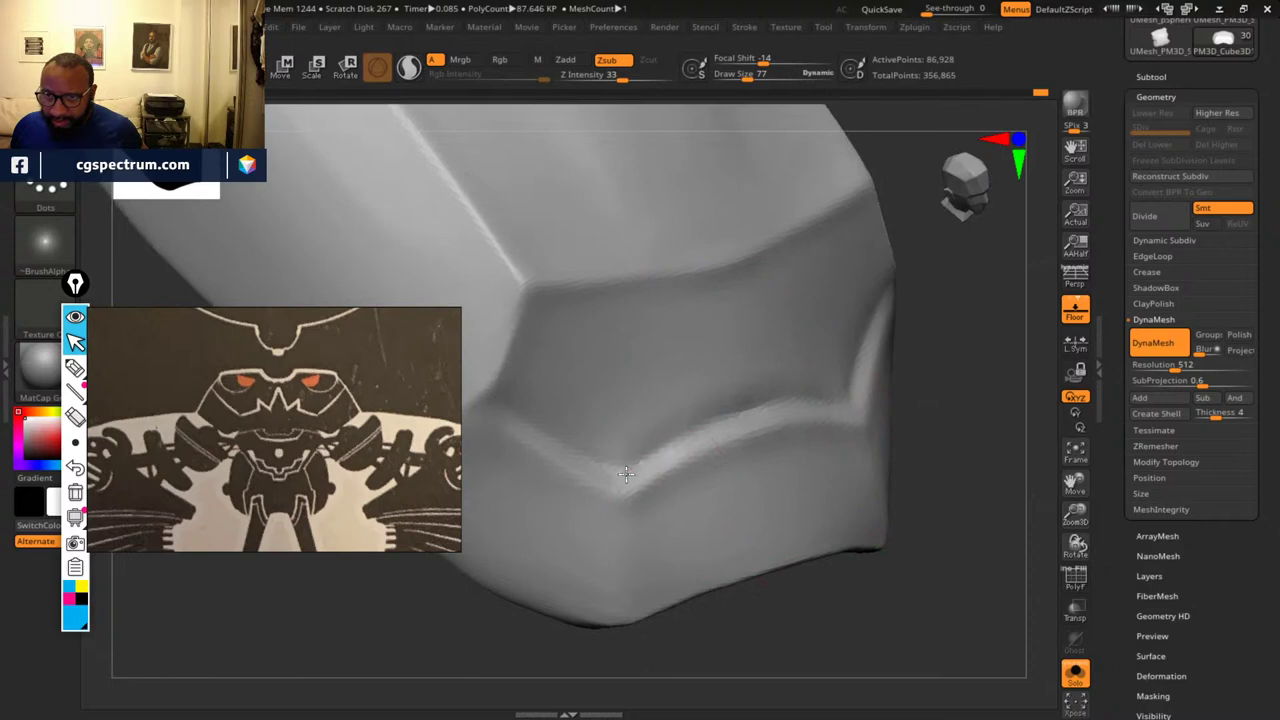
drag(626, 474, 621, 477)
drag(519, 411, 532, 422)
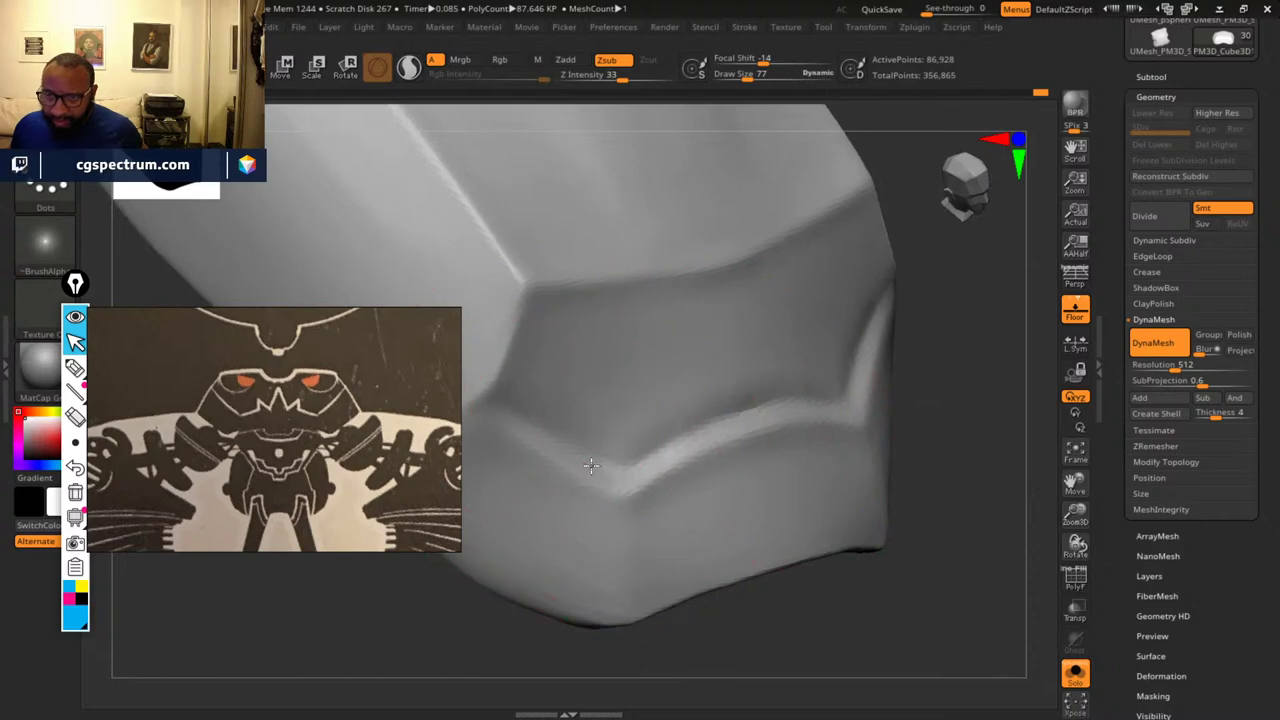
mouse_move(934, 480)
mouse_down()
mouse_move(912, 413)
mouse_move(957, 434)
mouse_move(871, 409)
mouse_up()
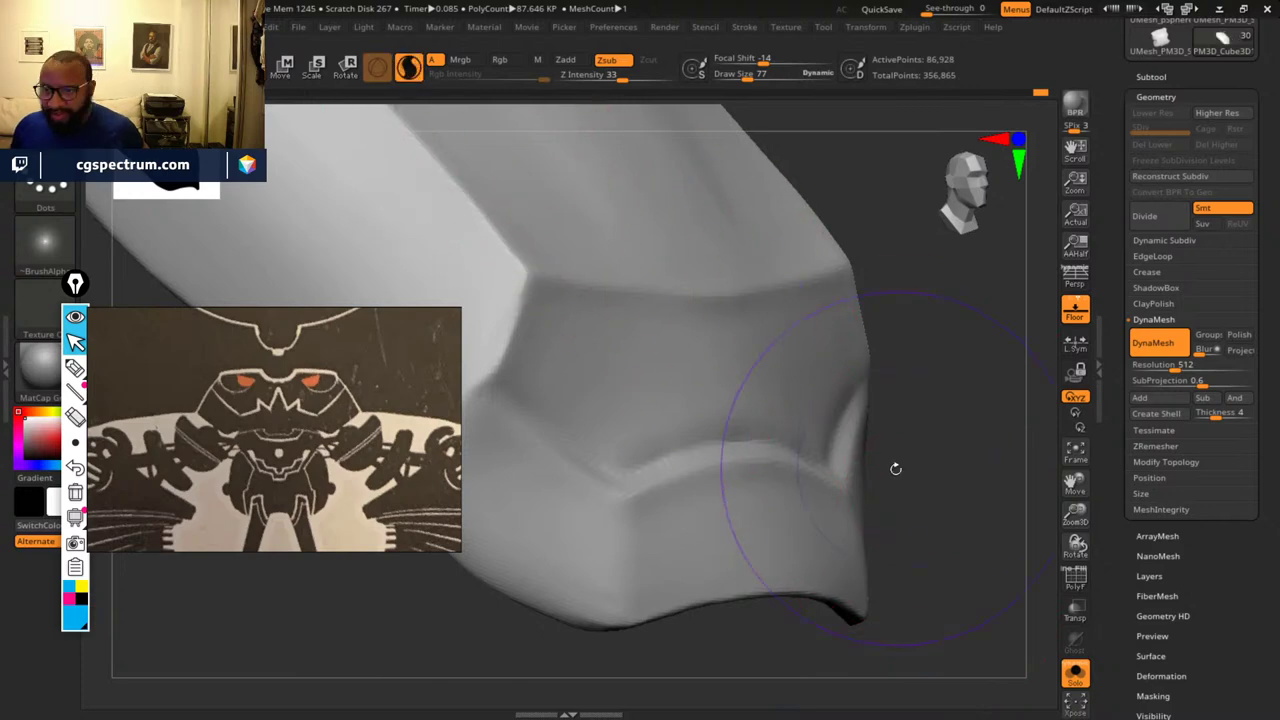
- With Sculptris Pro on, set the draw size to 14 and retrace the corner edge and the crease's outer segment
key(space)
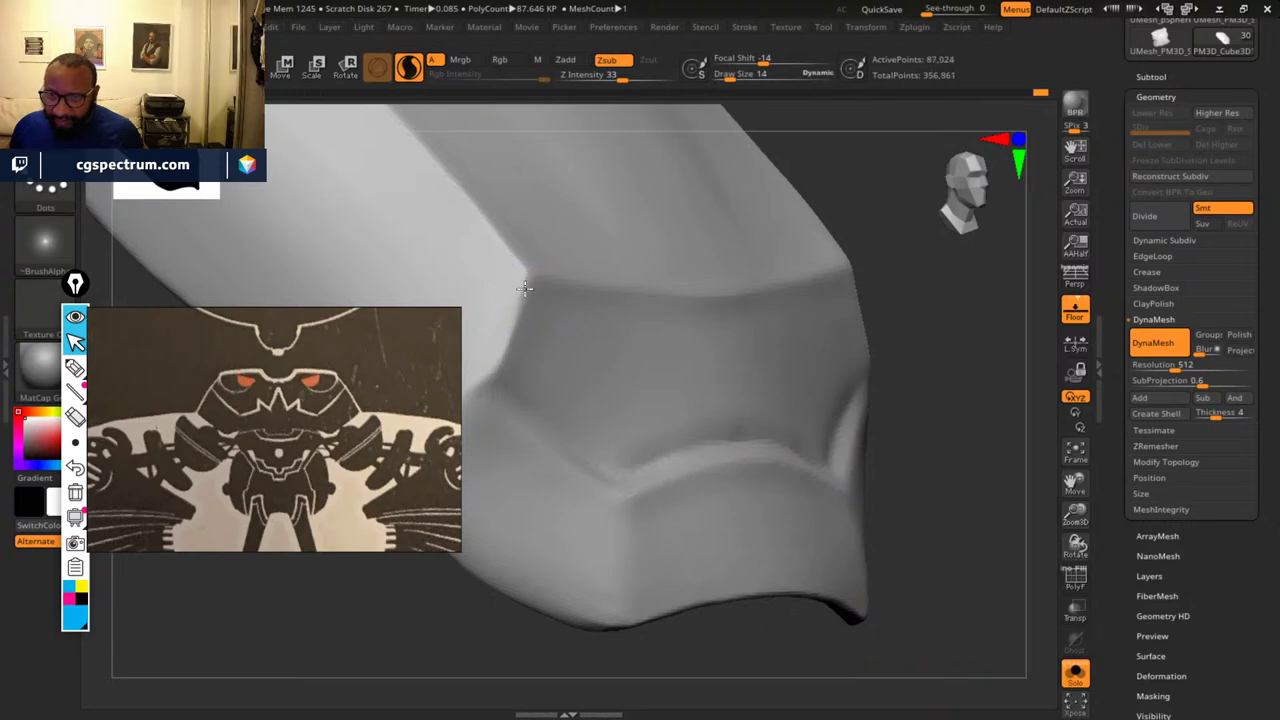
drag(505, 341, 486, 399)
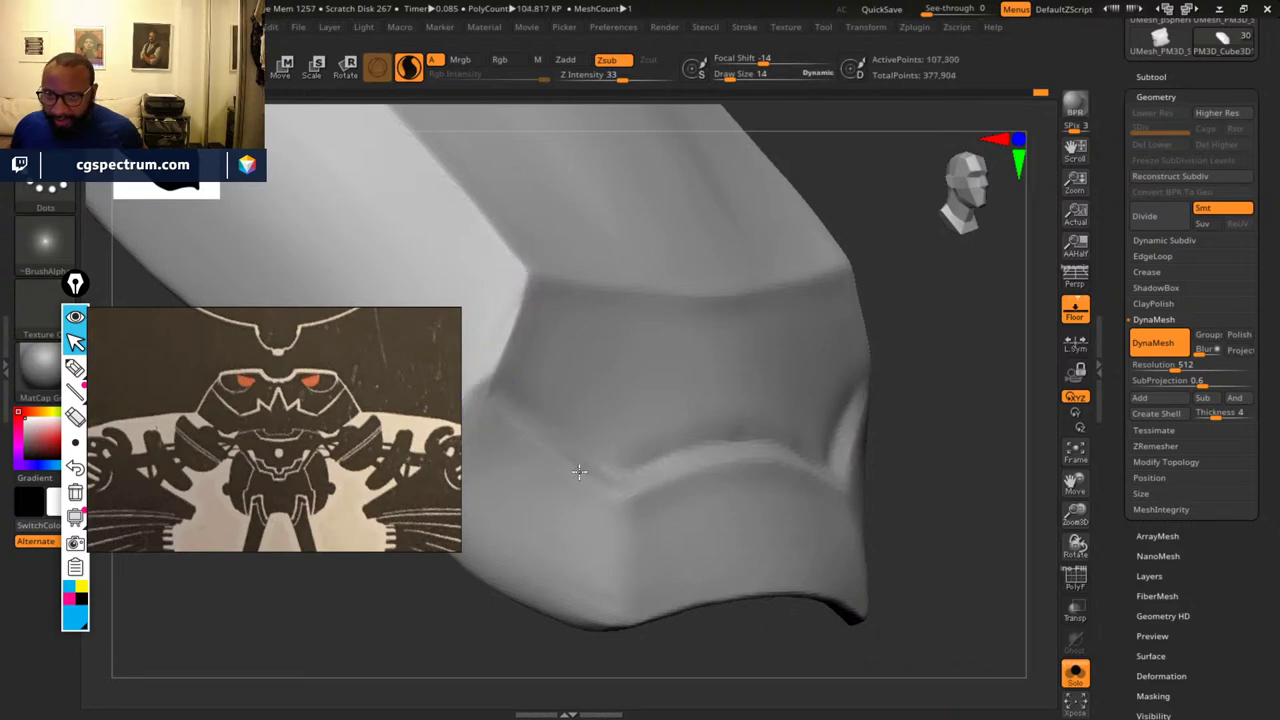
drag(570, 471, 488, 399)
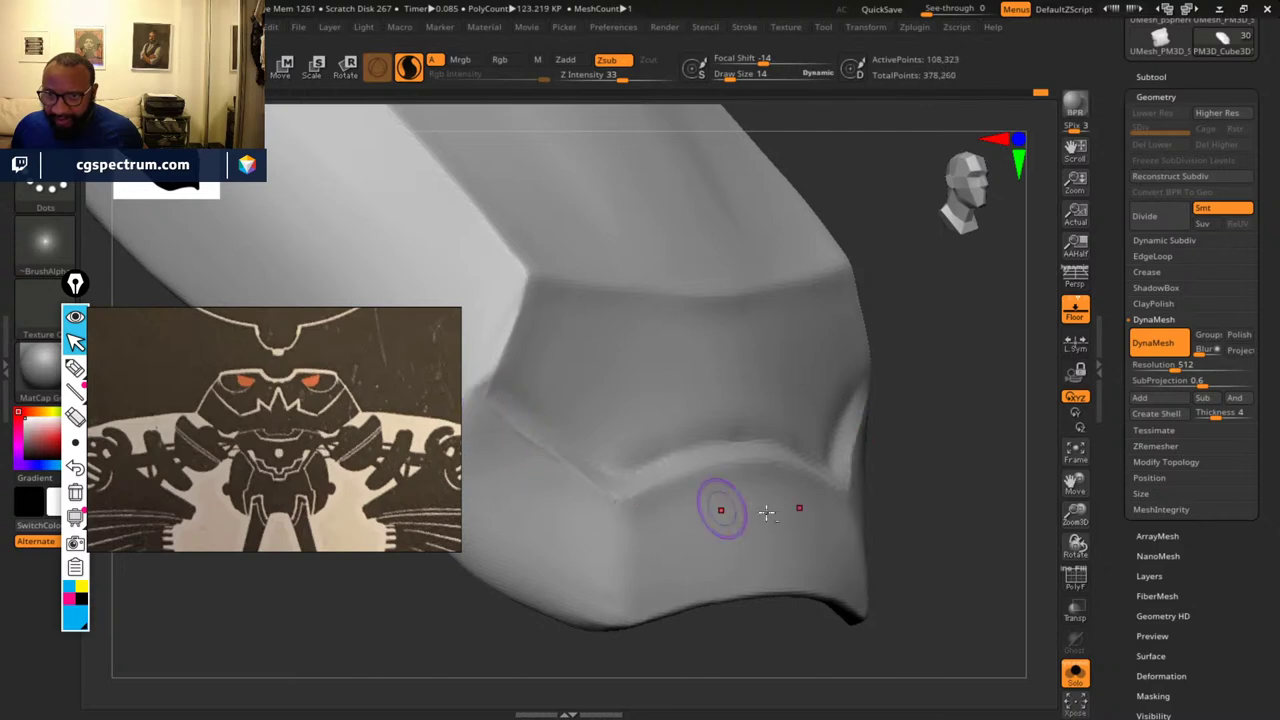
- Carve fine lines along both borders of the lower crease and inspect the mesh density with the polyframe display
drag(960, 501, 966, 582)
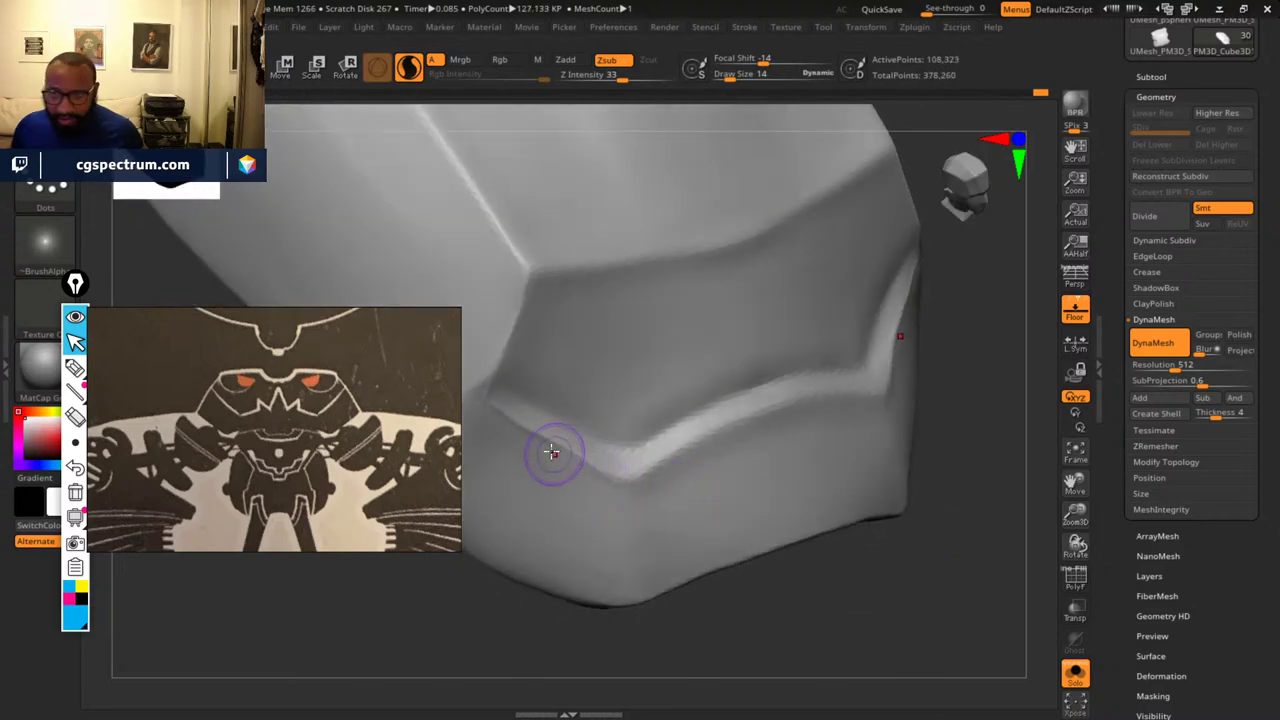
drag(552, 452, 491, 403)
mouse_move(634, 484)
mouse_down()
mouse_move(709, 457)
mouse_move(637, 481)
mouse_up()
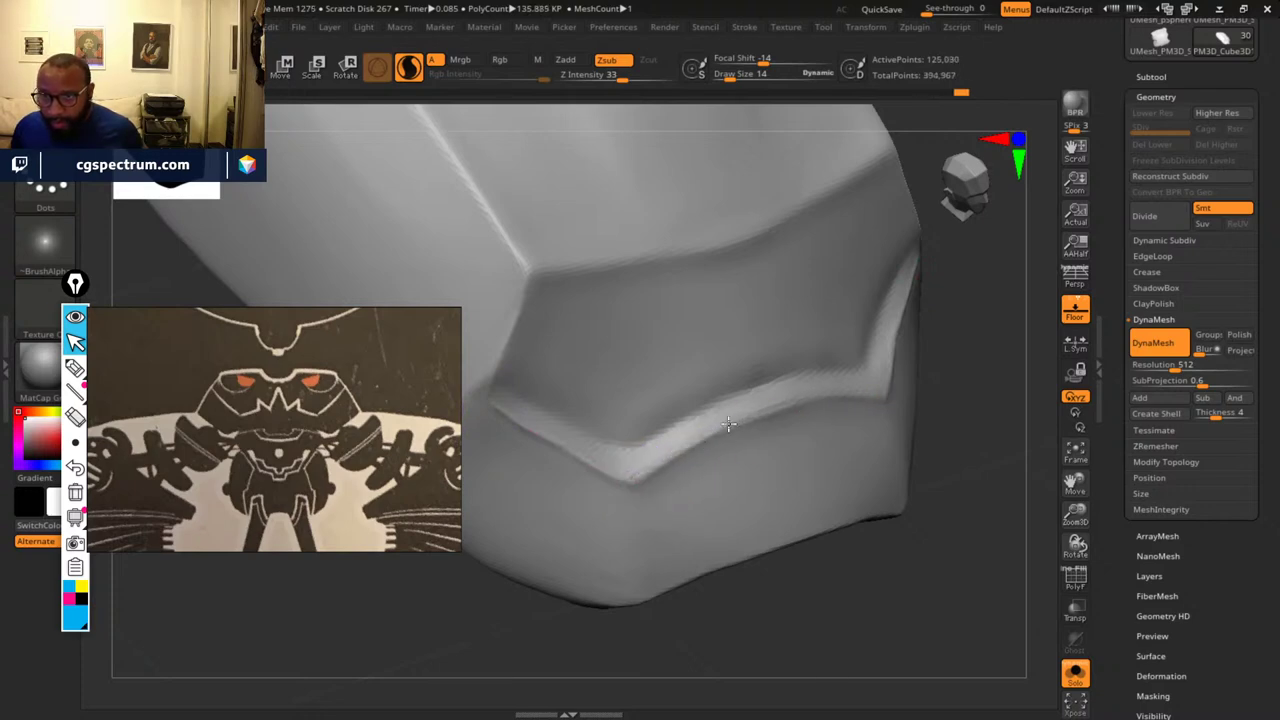
drag(946, 404, 943, 411)
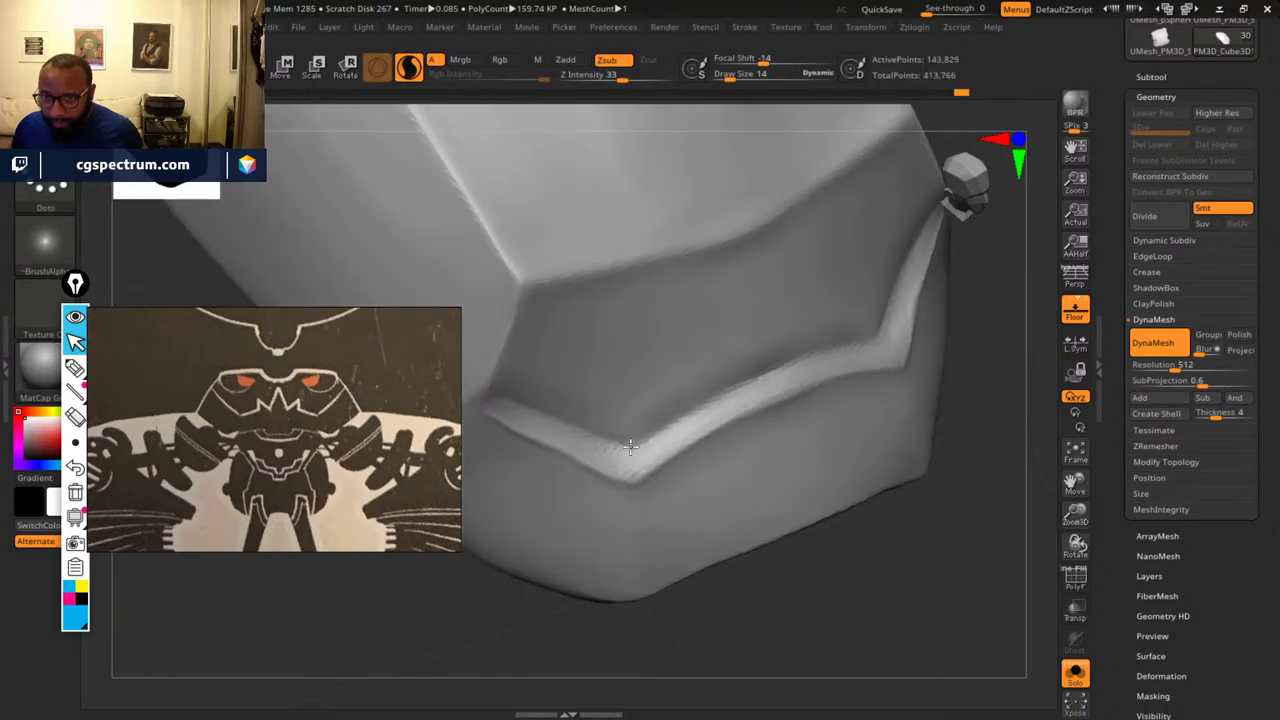
mouse_move(630, 446)
mouse_down()
mouse_move(663, 451)
mouse_move(629, 449)
mouse_move(682, 421)
mouse_up()
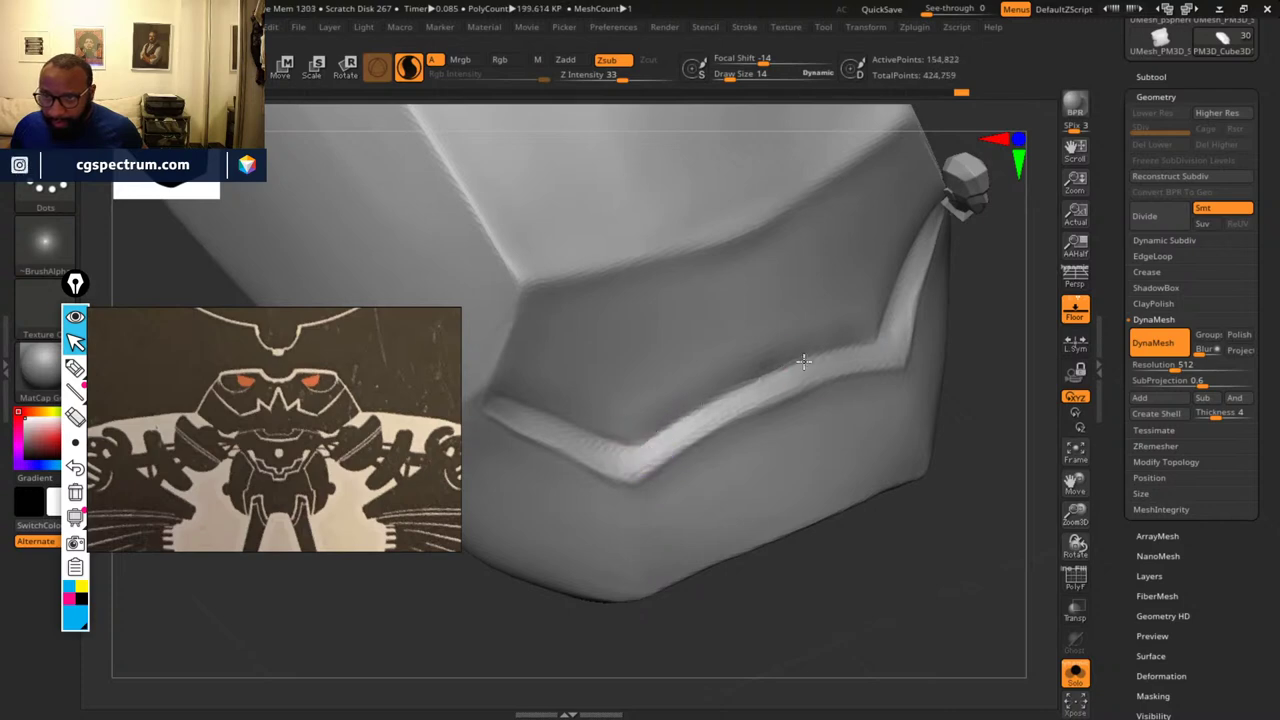
click(1076, 575)
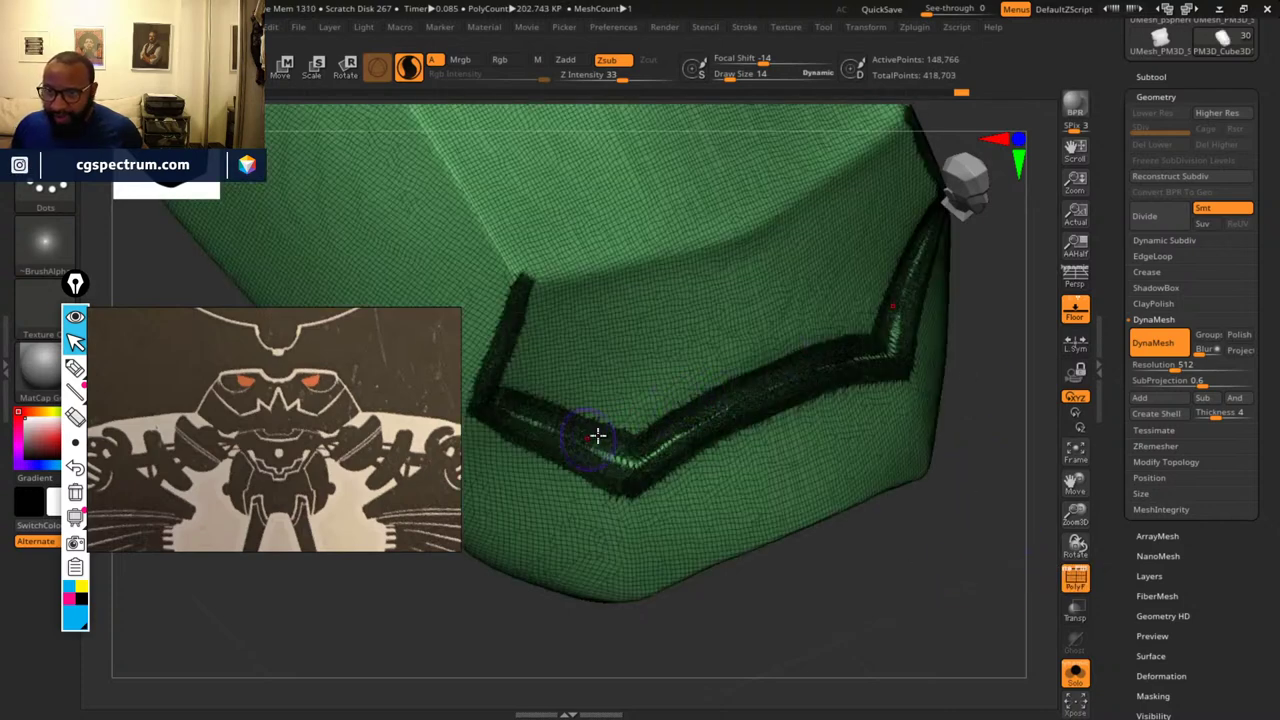
click(1076, 575)
- Carve fine edges from the crease's two outer corners down to the plate's rim, and outline the panels along the rim
mouse_move(880, 563)
mouse_down()
mouse_move(757, 574)
mouse_move(805, 584)
mouse_up()
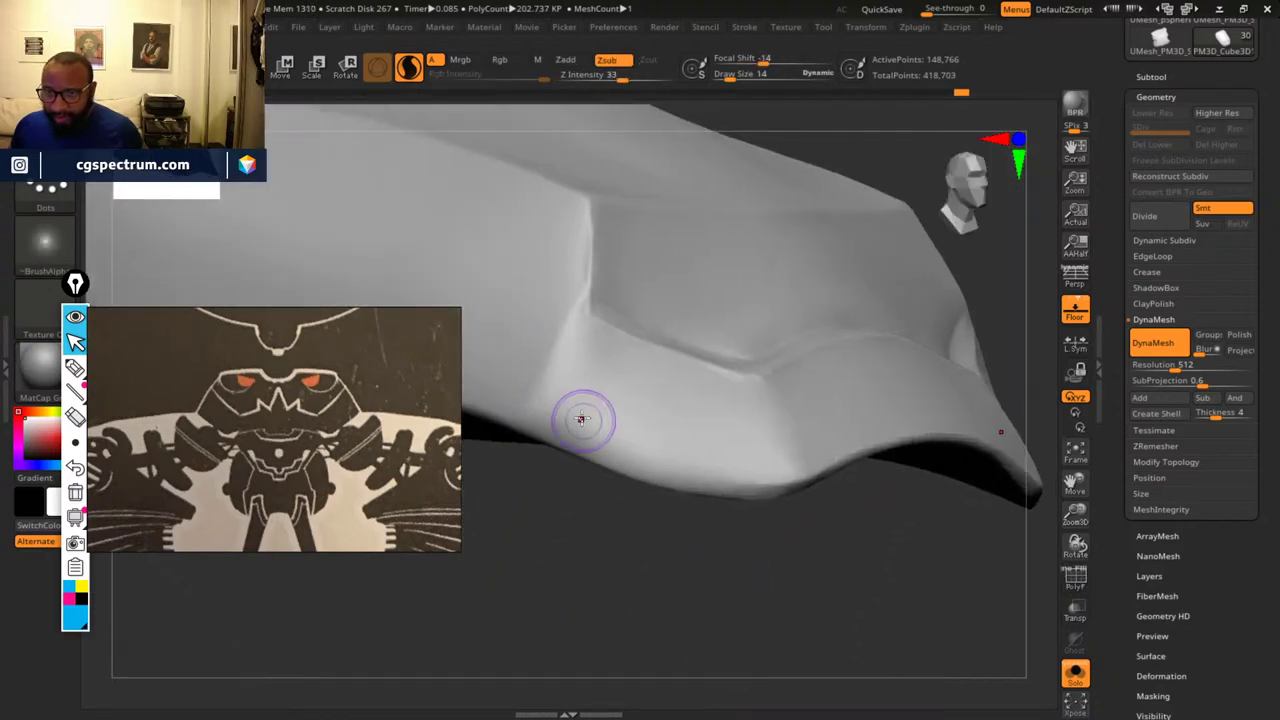
mouse_move(591, 256)
mouse_down()
mouse_move(580, 294)
mouse_move(587, 283)
mouse_up()
drag(569, 339, 583, 293)
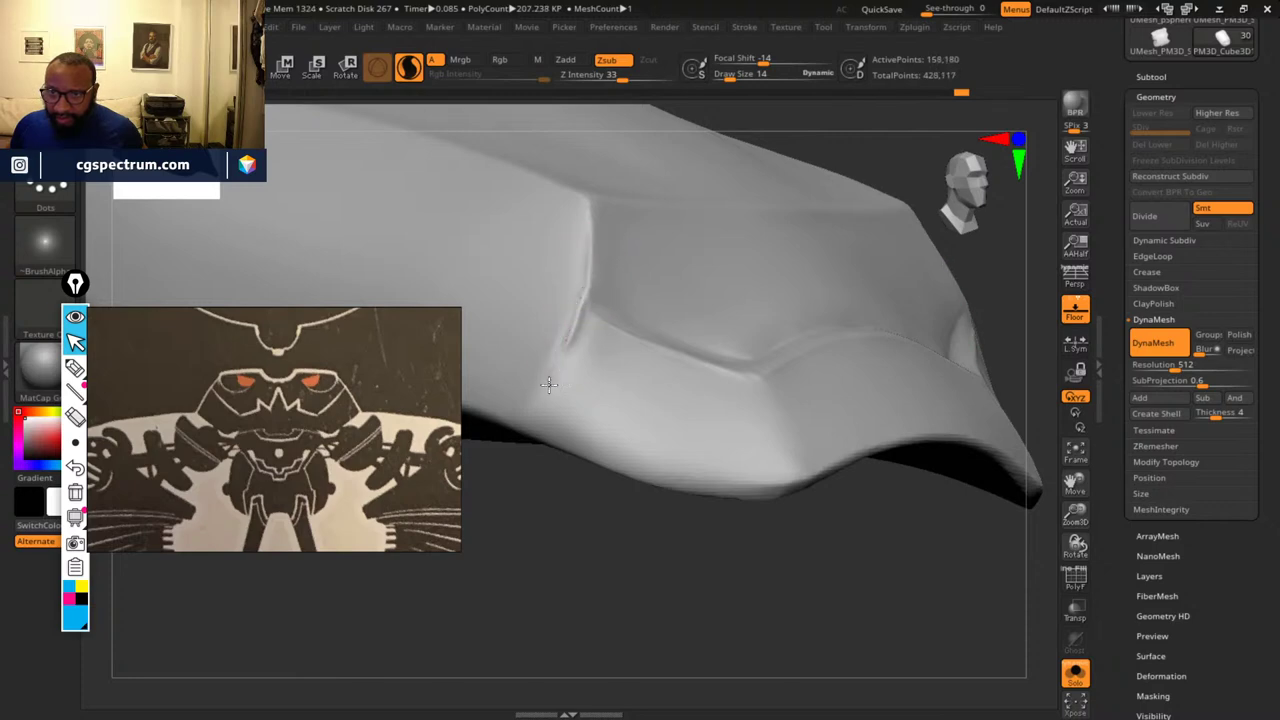
drag(526, 426, 771, 600)
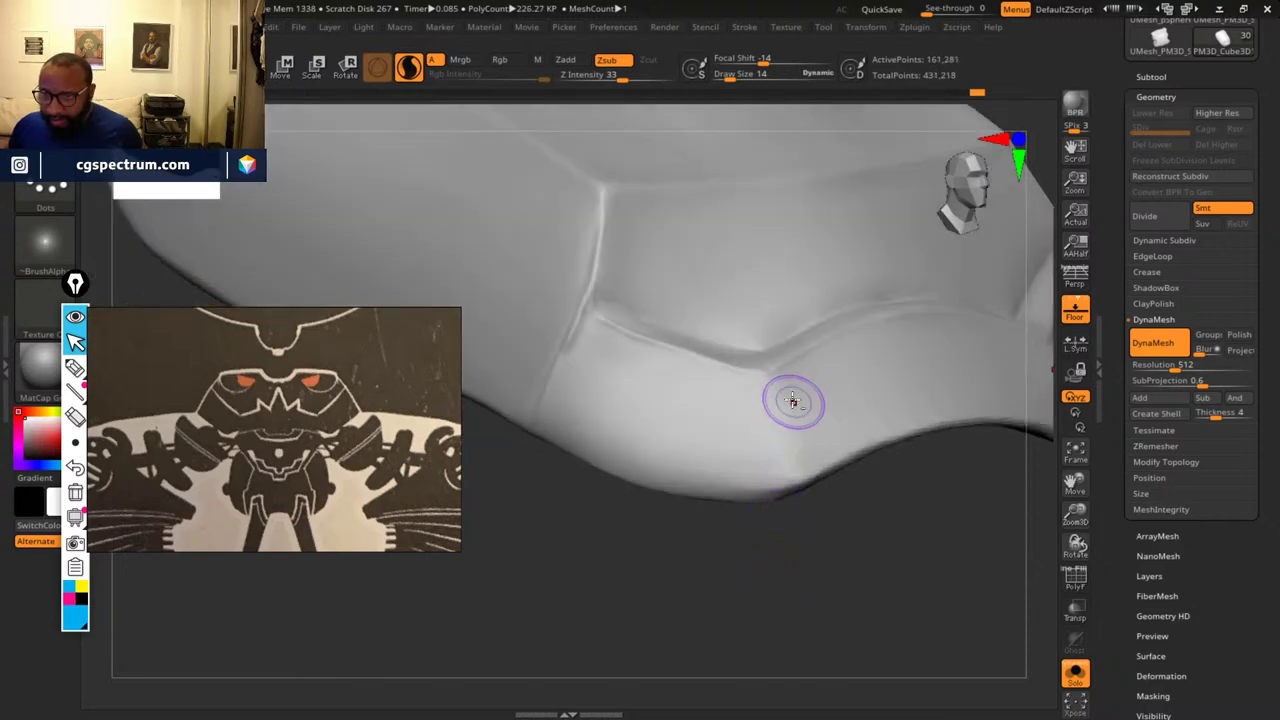
drag(766, 366, 788, 514)
mouse_move(874, 534)
mouse_down()
mouse_move(766, 552)
mouse_move(757, 540)
mouse_move(837, 520)
mouse_up()
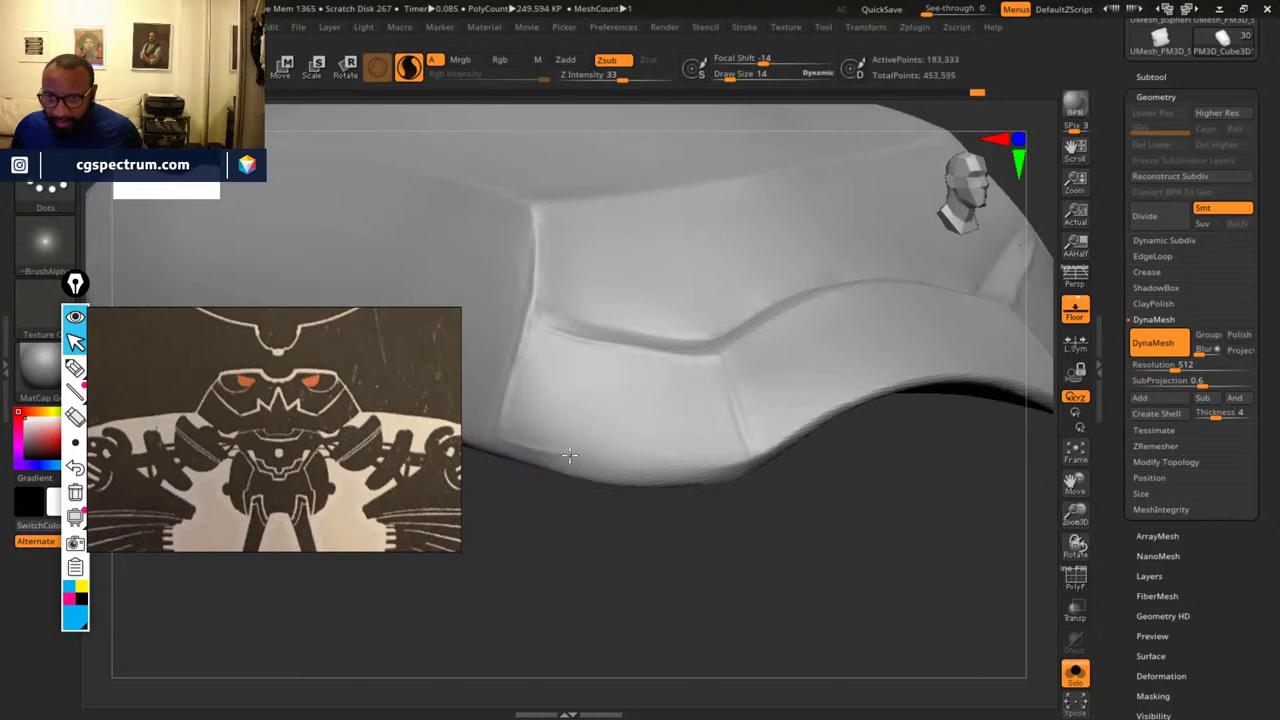
mouse_move(858, 452)
mouse_down()
mouse_move(889, 486)
mouse_move(666, 493)
mouse_move(709, 459)
mouse_up()
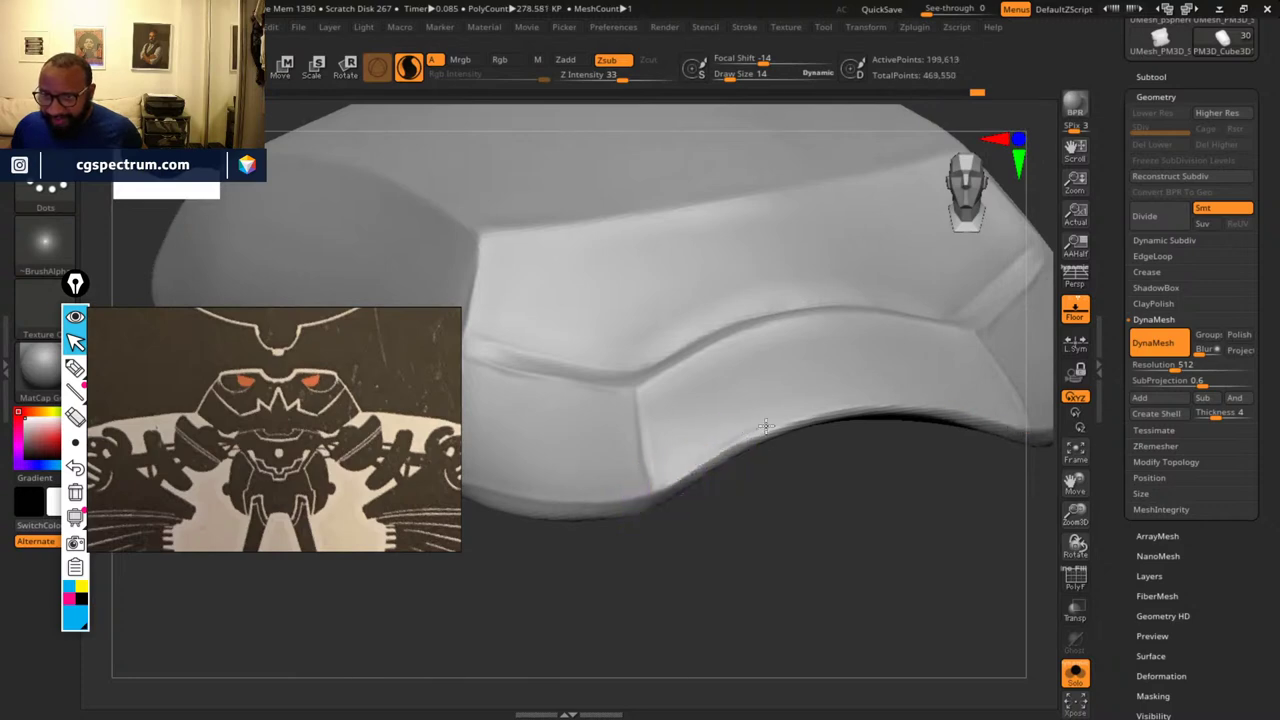
- With the TrimDynamic brush at draw size 23, flatten the rim edge beneath the face plate's lower side panel
drag(782, 525, 810, 362)
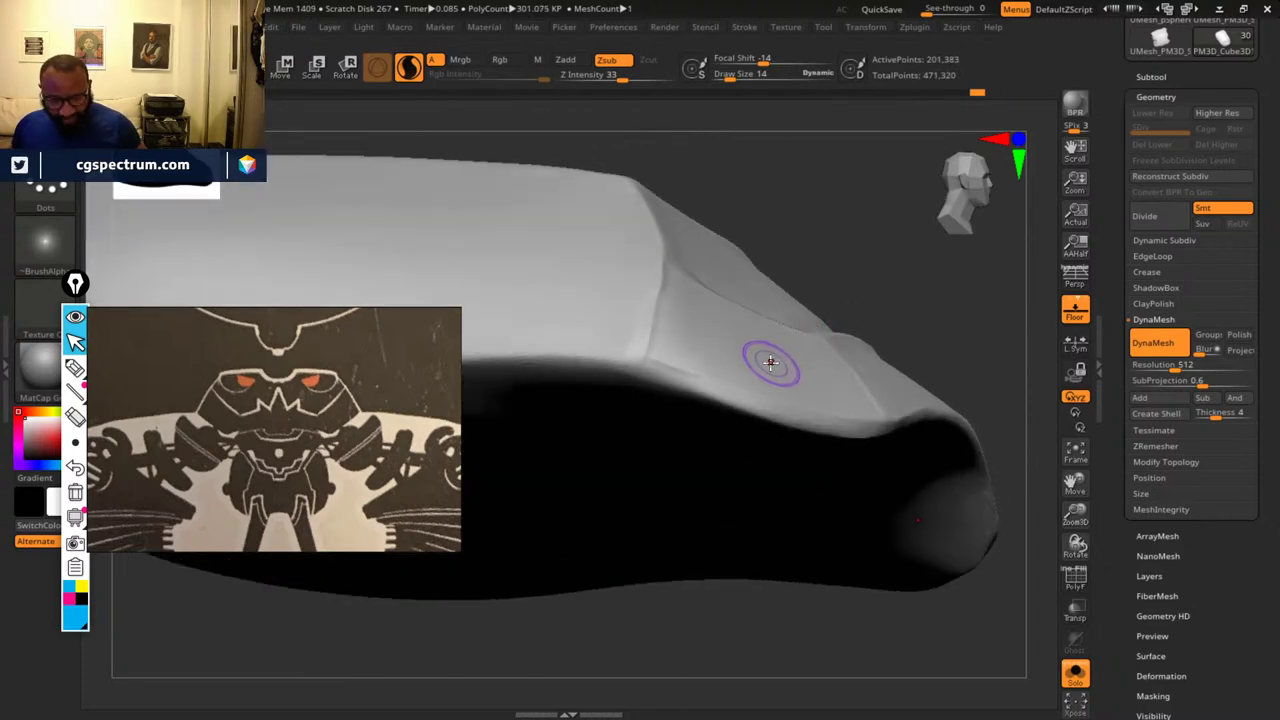
key(b)
key(t)
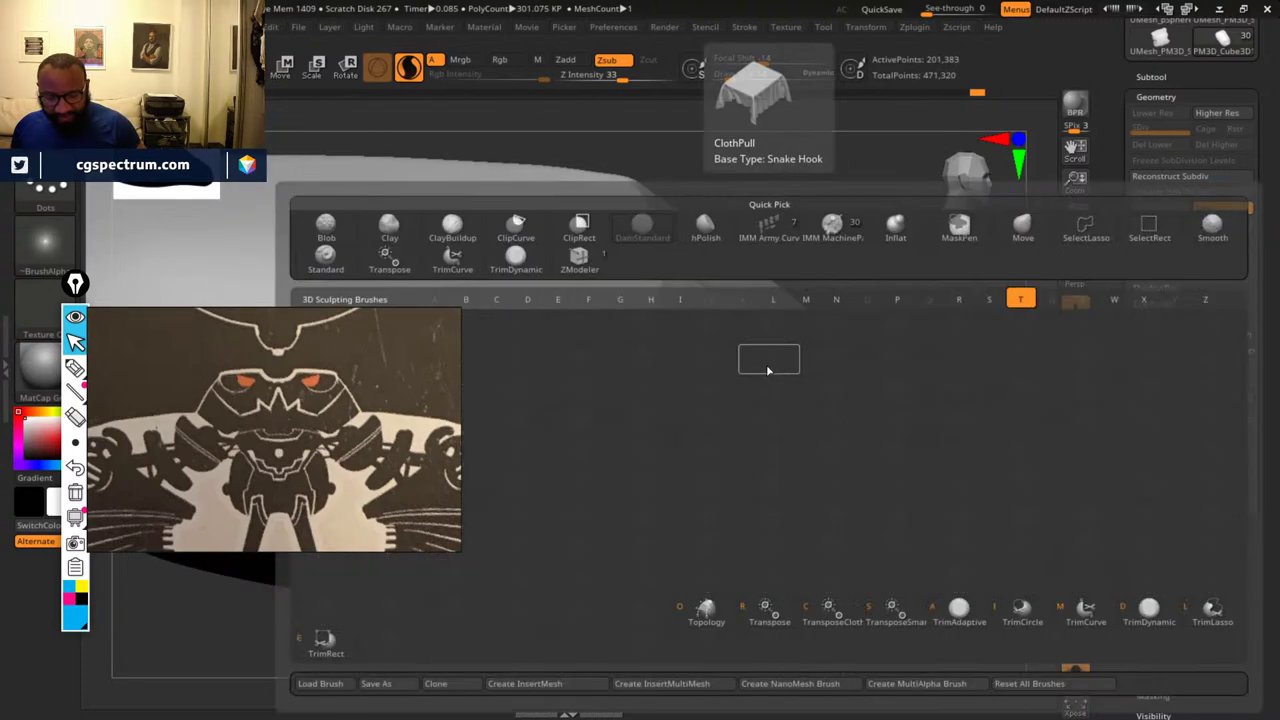
click(1145, 614)
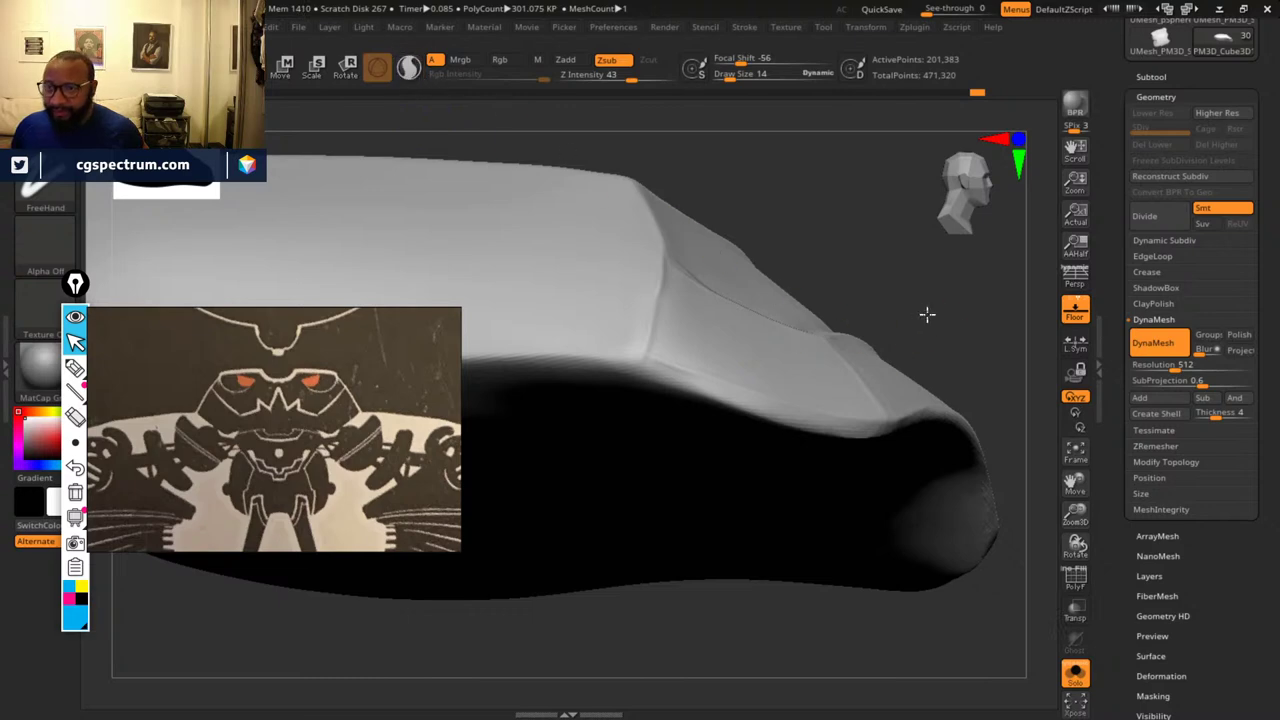
drag(927, 314, 914, 306)
key(space)
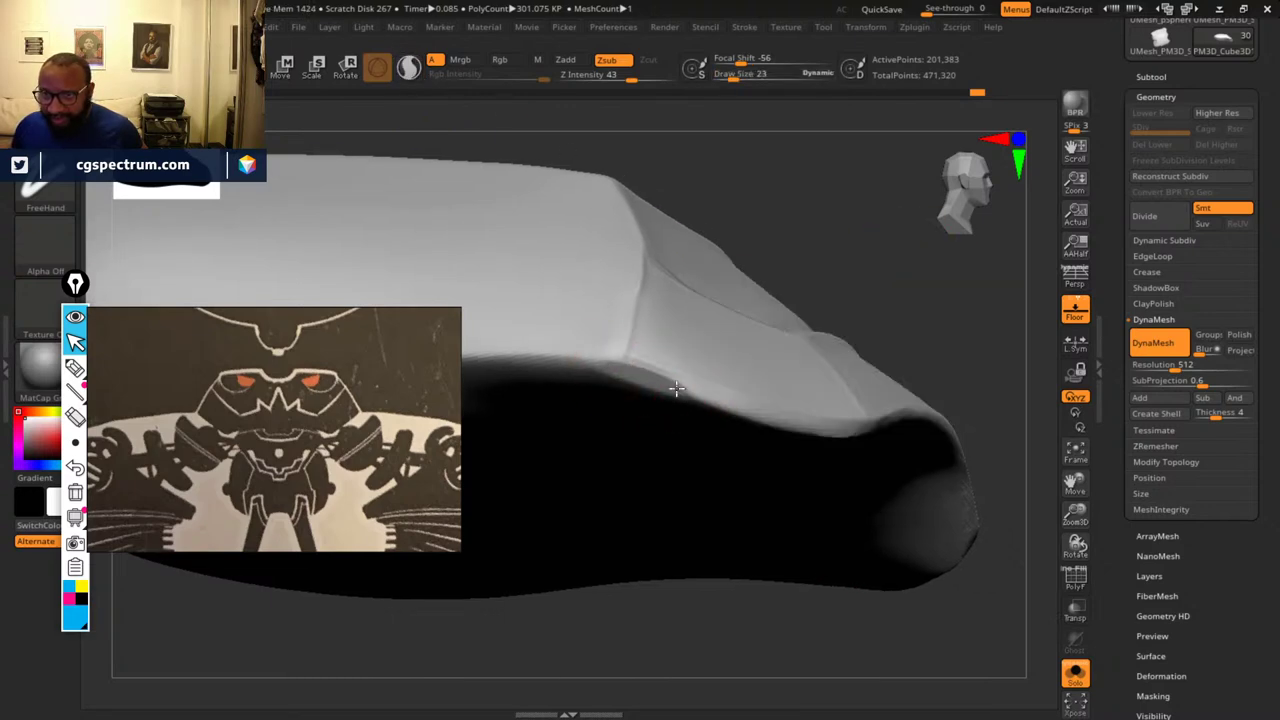
drag(803, 421, 830, 427)
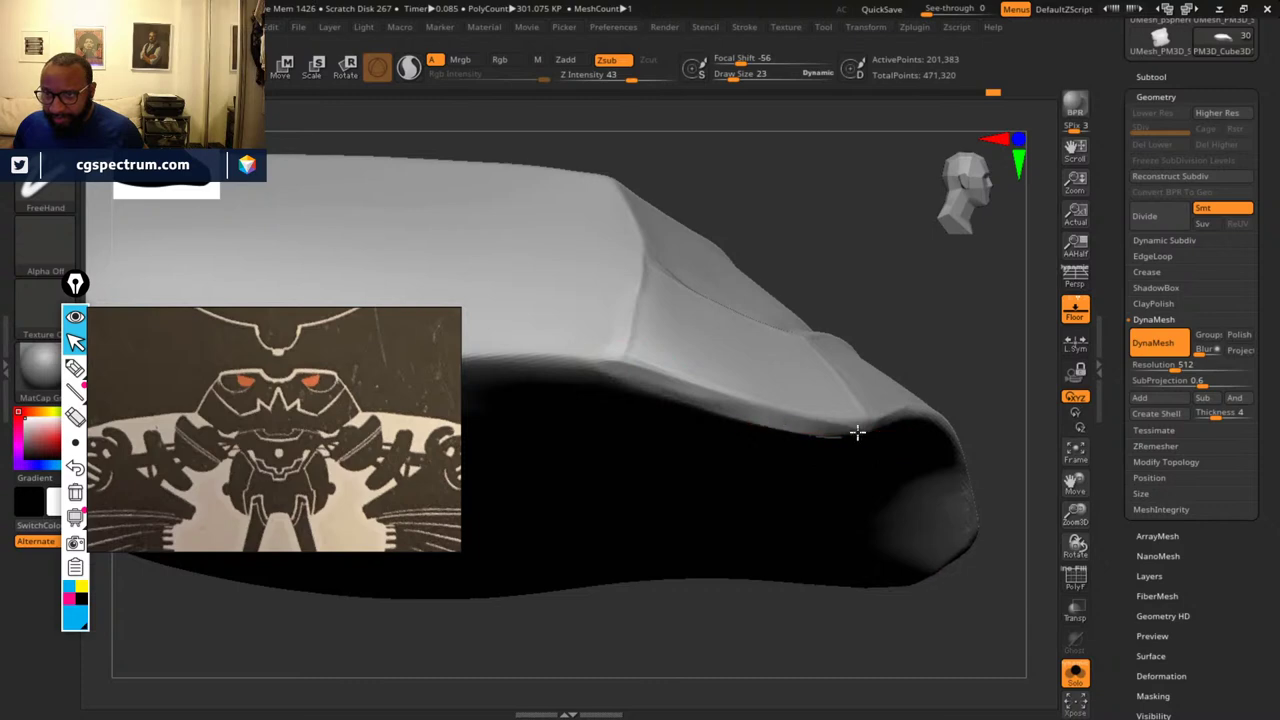
- Flatten the rim edge around the lower corner and along its curved middle stretch
drag(940, 382, 594, 494)
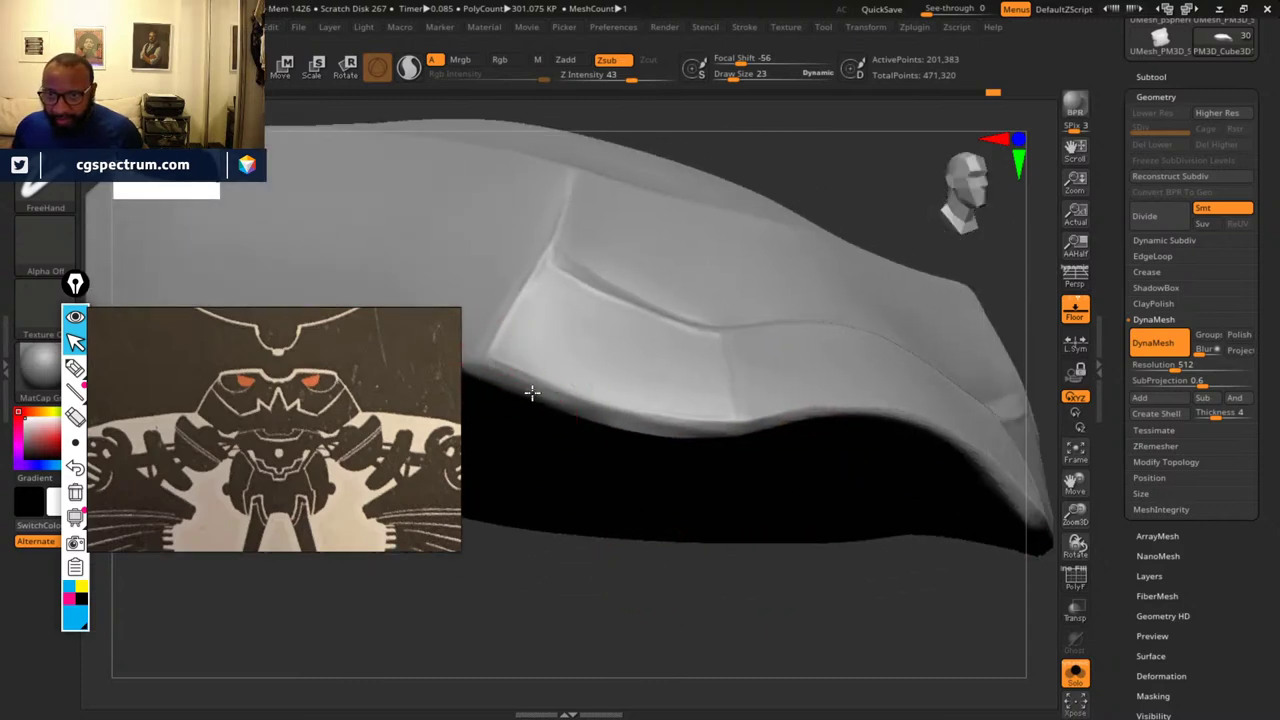
mouse_move(749, 571)
mouse_down()
mouse_move(731, 603)
mouse_move(700, 589)
mouse_move(702, 497)
mouse_up()
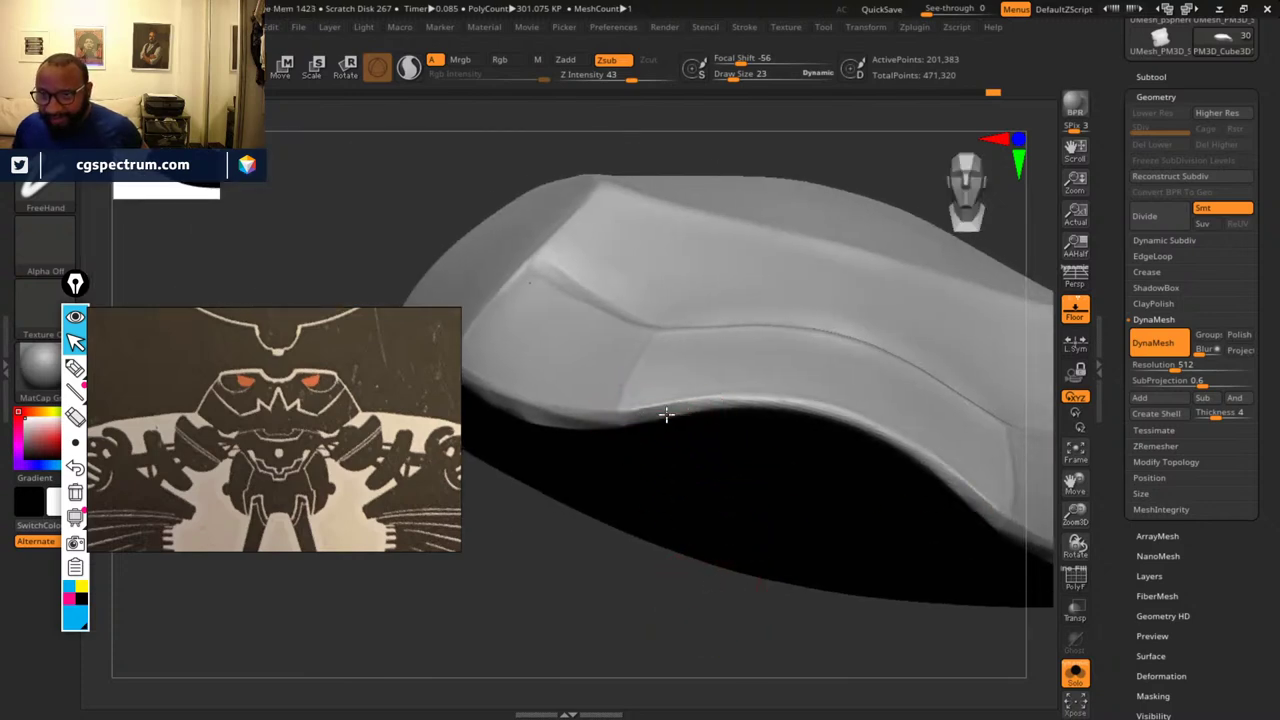
mouse_move(742, 401)
mouse_down()
mouse_move(729, 403)
mouse_move(777, 414)
mouse_move(695, 403)
mouse_up()
mouse_move(543, 537)
mouse_down()
mouse_move(557, 594)
mouse_move(609, 557)
mouse_move(652, 557)
mouse_move(652, 573)
mouse_up()
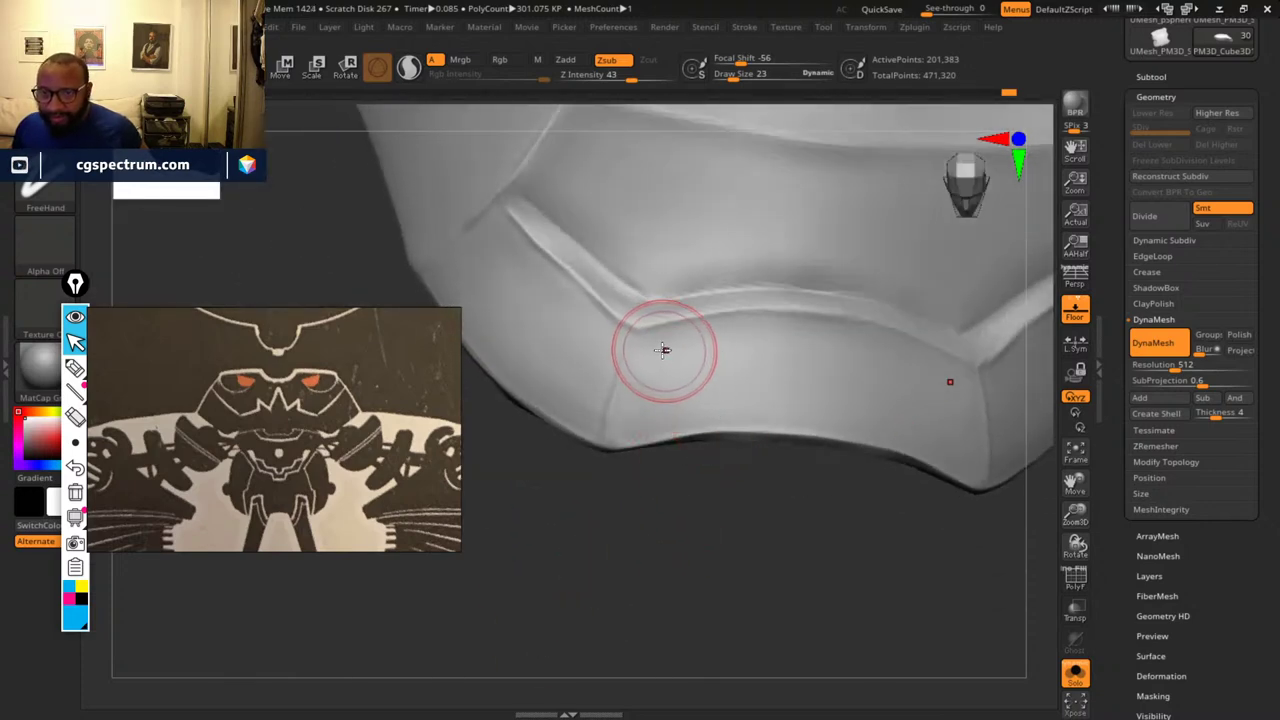
- Flatten the lower middle panel, both sides of its corner edge, and the side panel up to the crease's outer end
drag(655, 347, 792, 321)
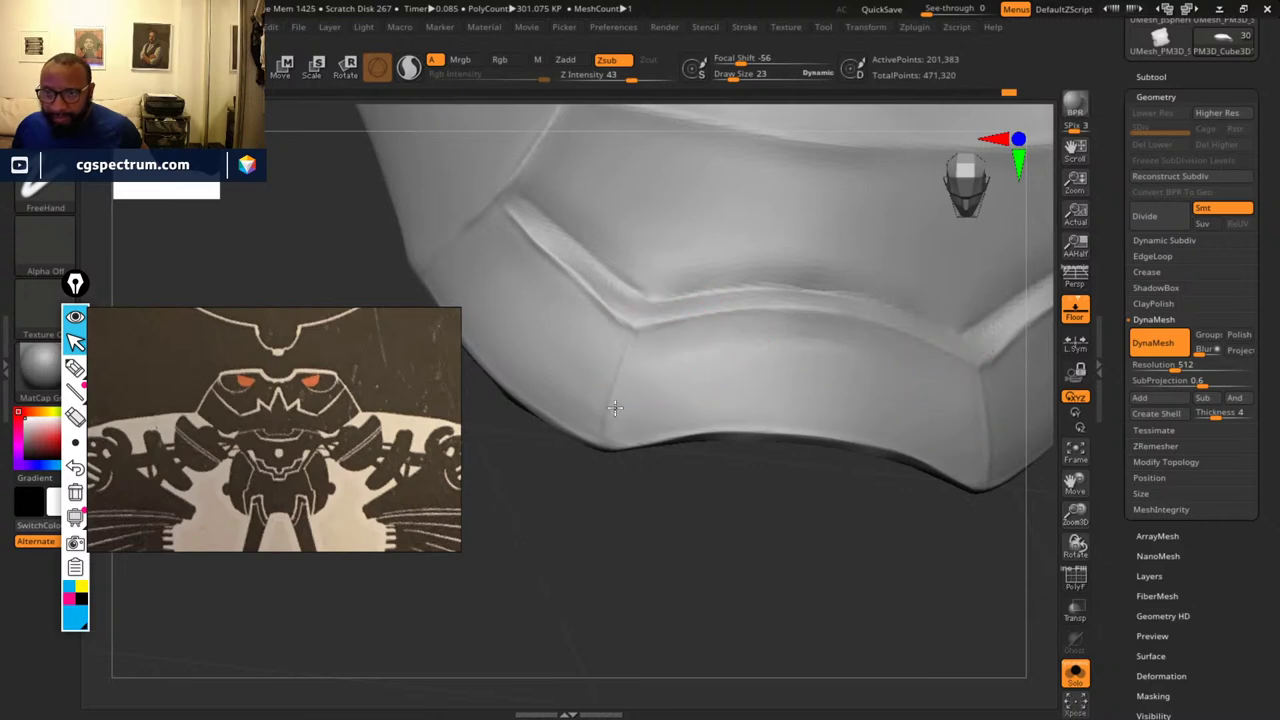
drag(615, 408, 616, 418)
drag(657, 329, 615, 433)
drag(637, 525, 657, 517)
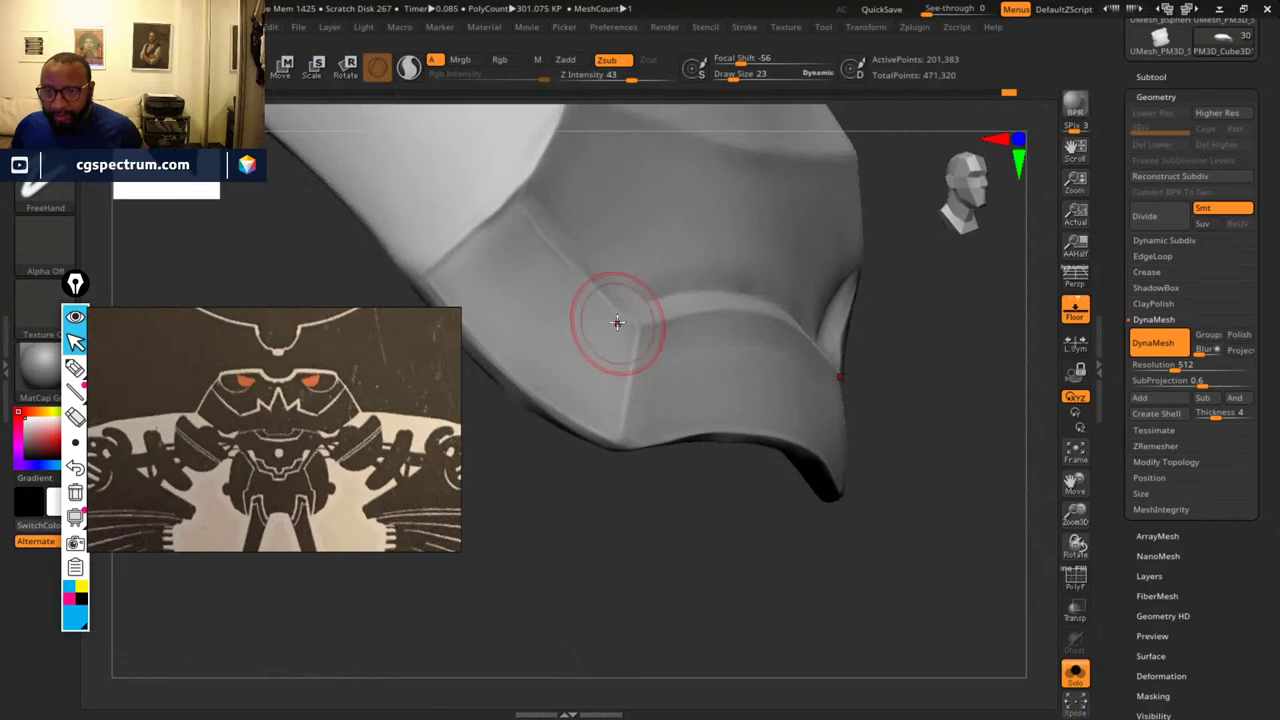
mouse_move(625, 320)
mouse_down()
mouse_move(600, 415)
mouse_move(616, 405)
mouse_up()
mouse_move(658, 490)
mouse_down()
mouse_move(648, 524)
mouse_move(666, 509)
mouse_up()
drag(517, 217, 537, 241)
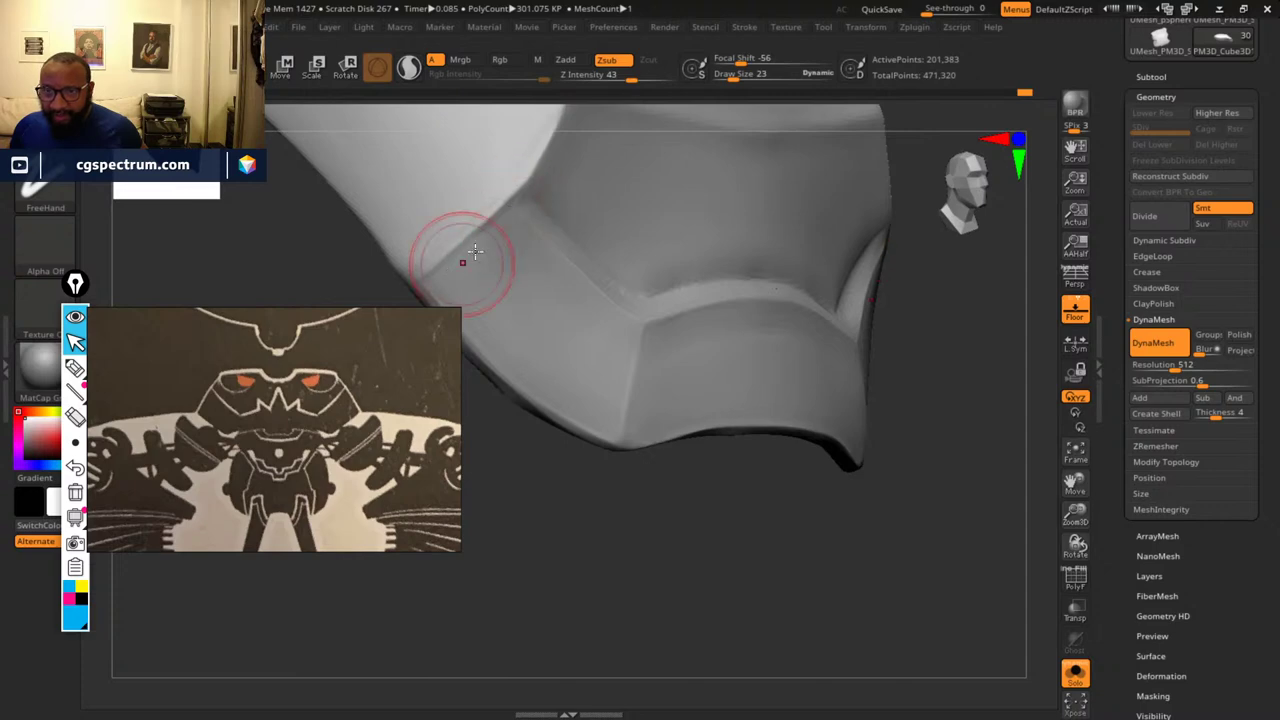
drag(681, 508, 652, 524)
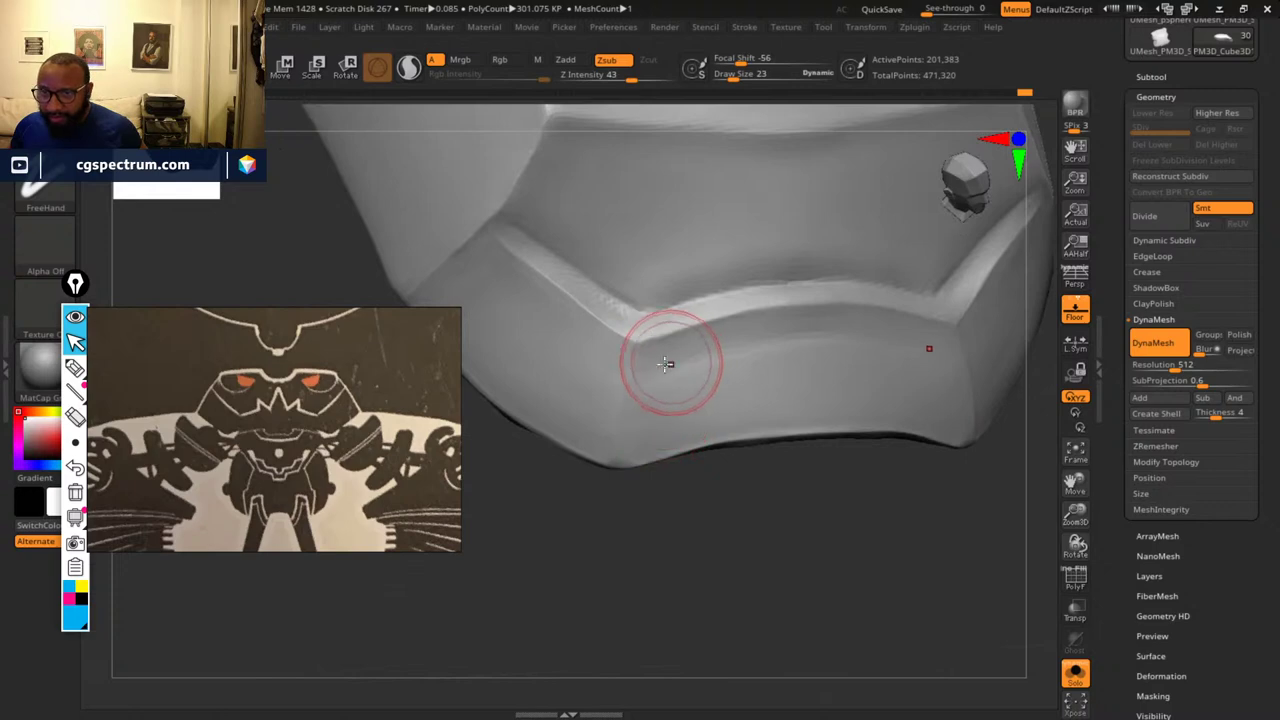
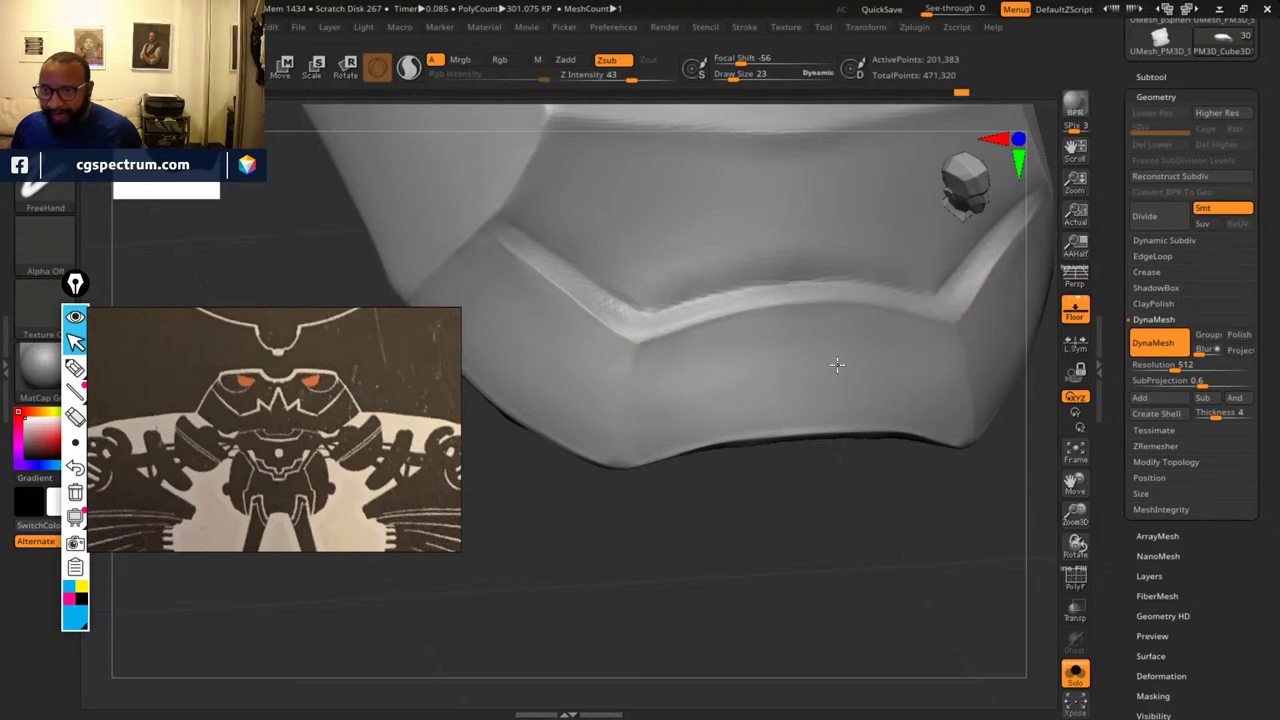
- Flatten the lower panels along the front rim and around the opposite corner, up to the crease's outer end
shift+drag(757, 508, 640, 478)
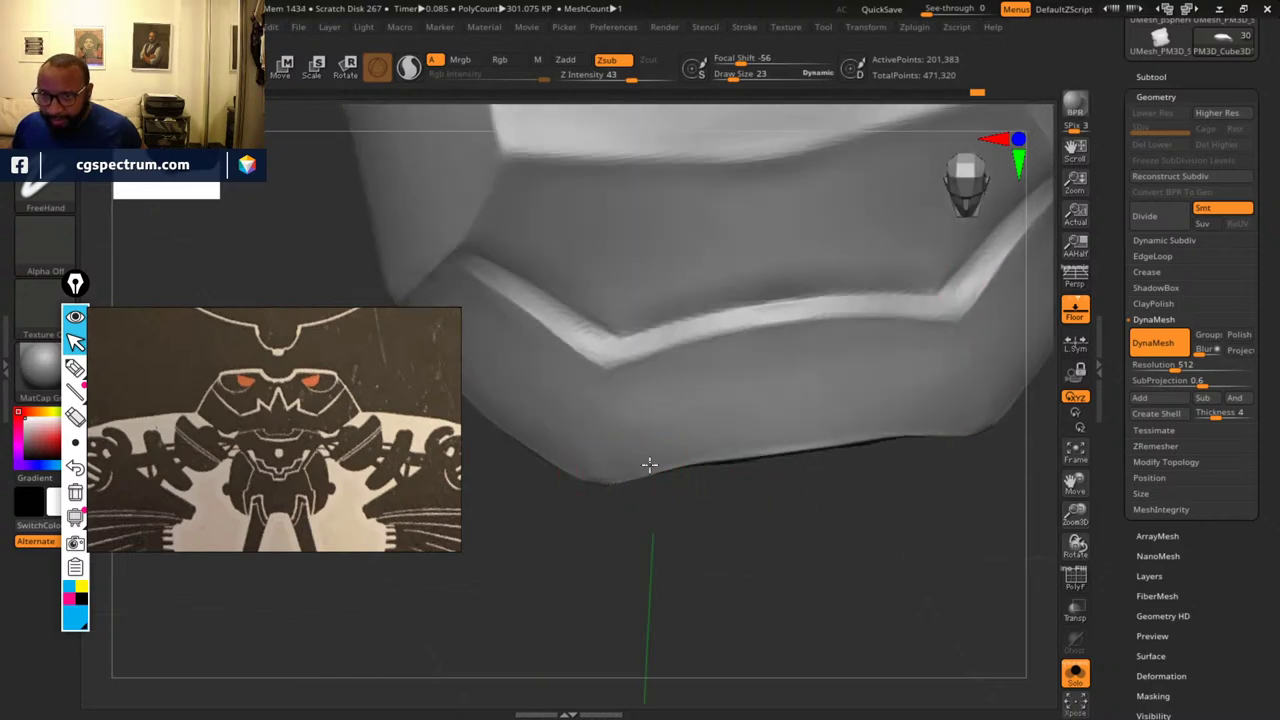
drag(837, 487, 949, 451)
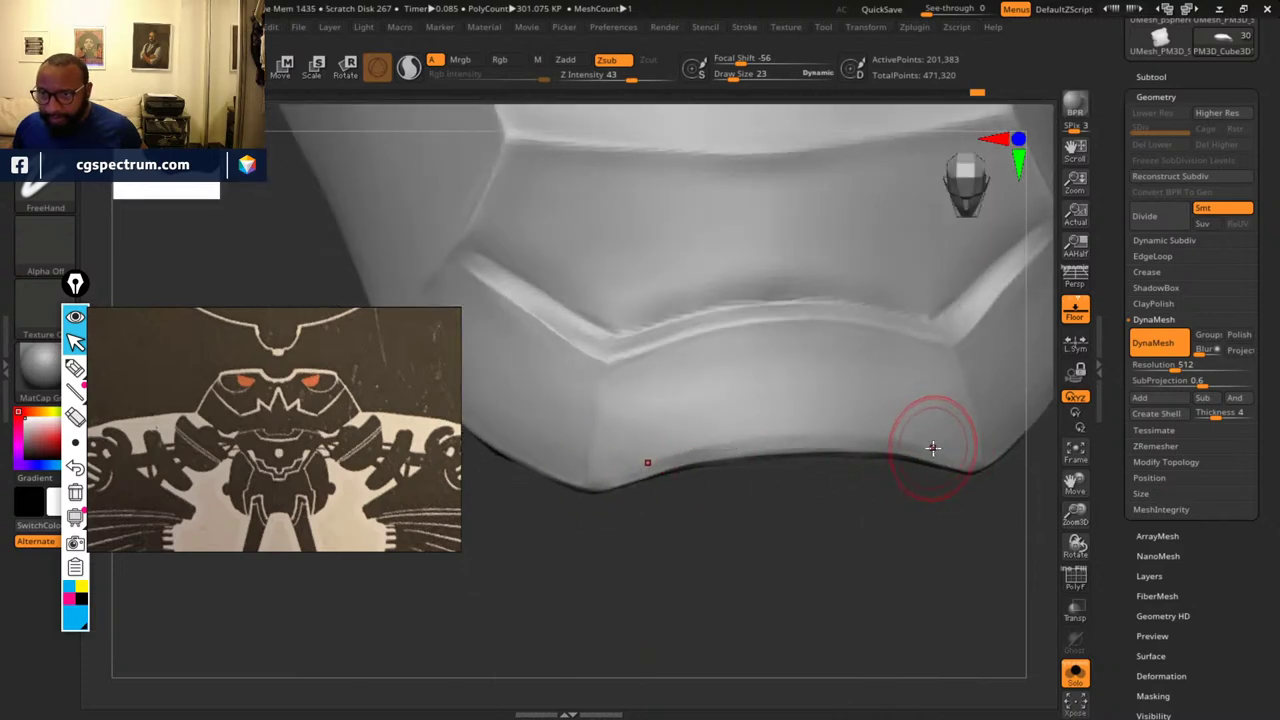
drag(797, 517, 920, 420)
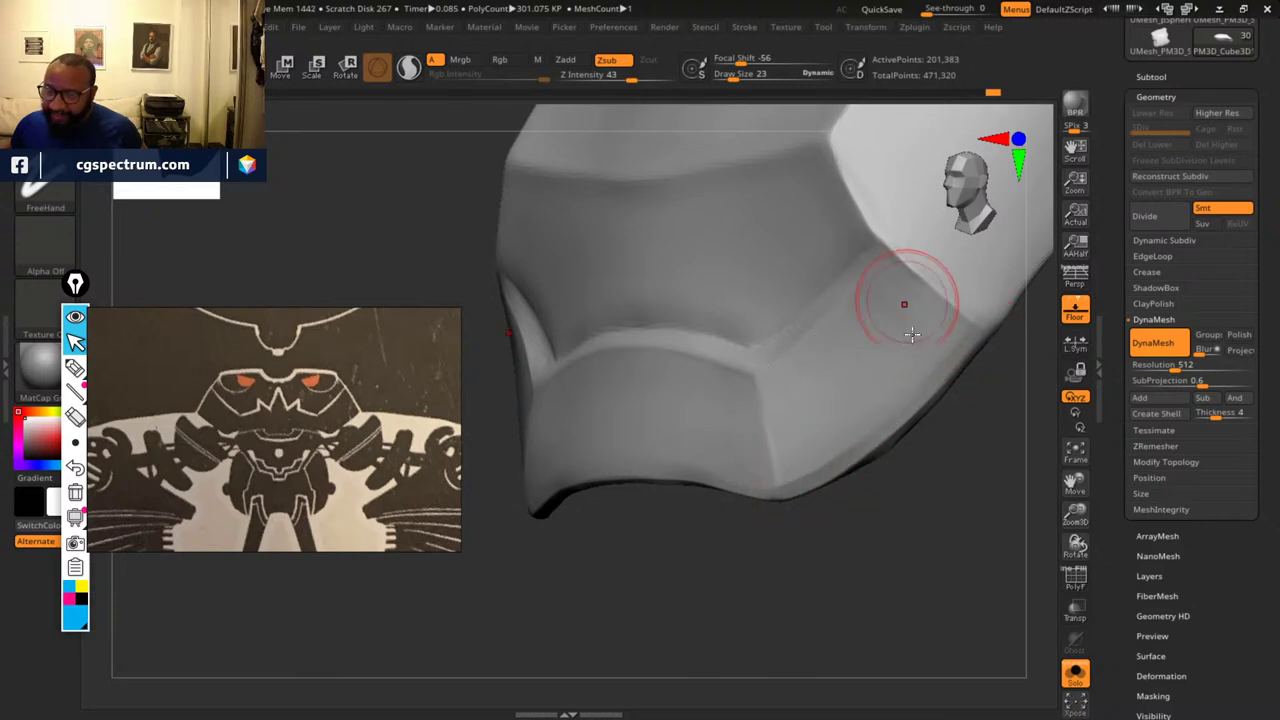
drag(960, 525, 705, 455)
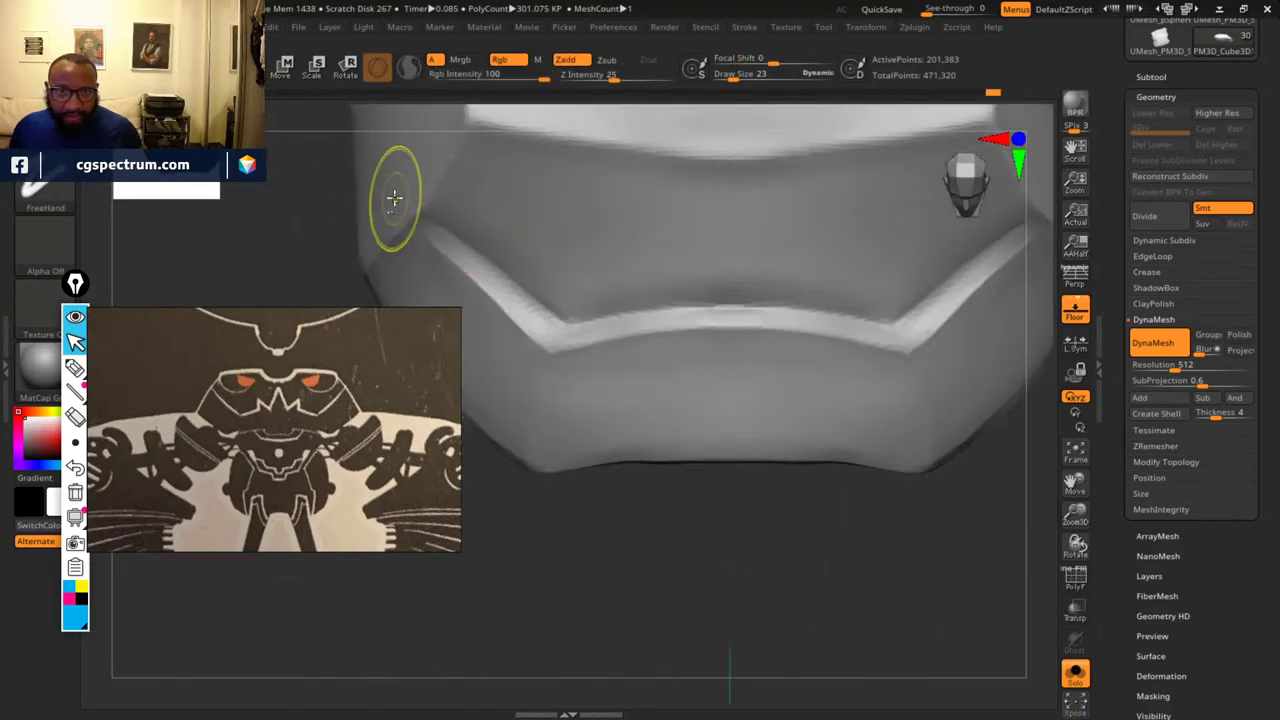
- Mask the lower panels with the MaskLasso brush, following the lower crease as the mask's border
ctrl+click(45, 125)
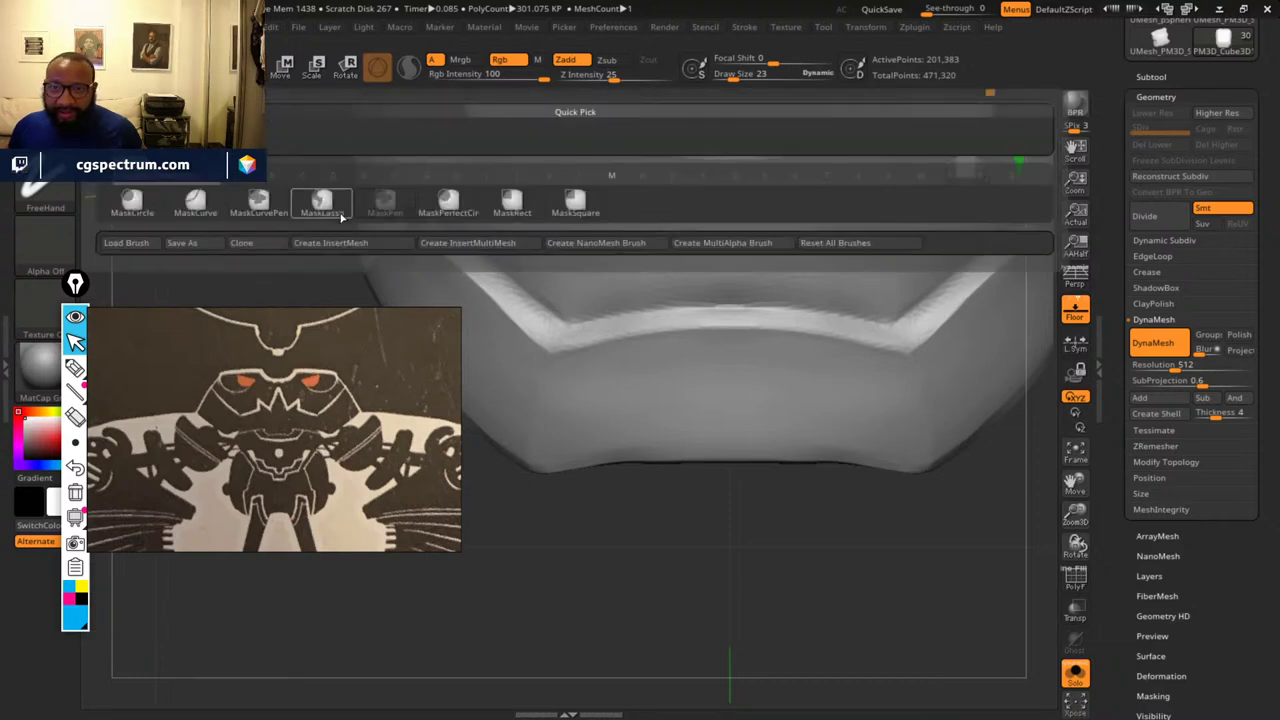
click(335, 212)
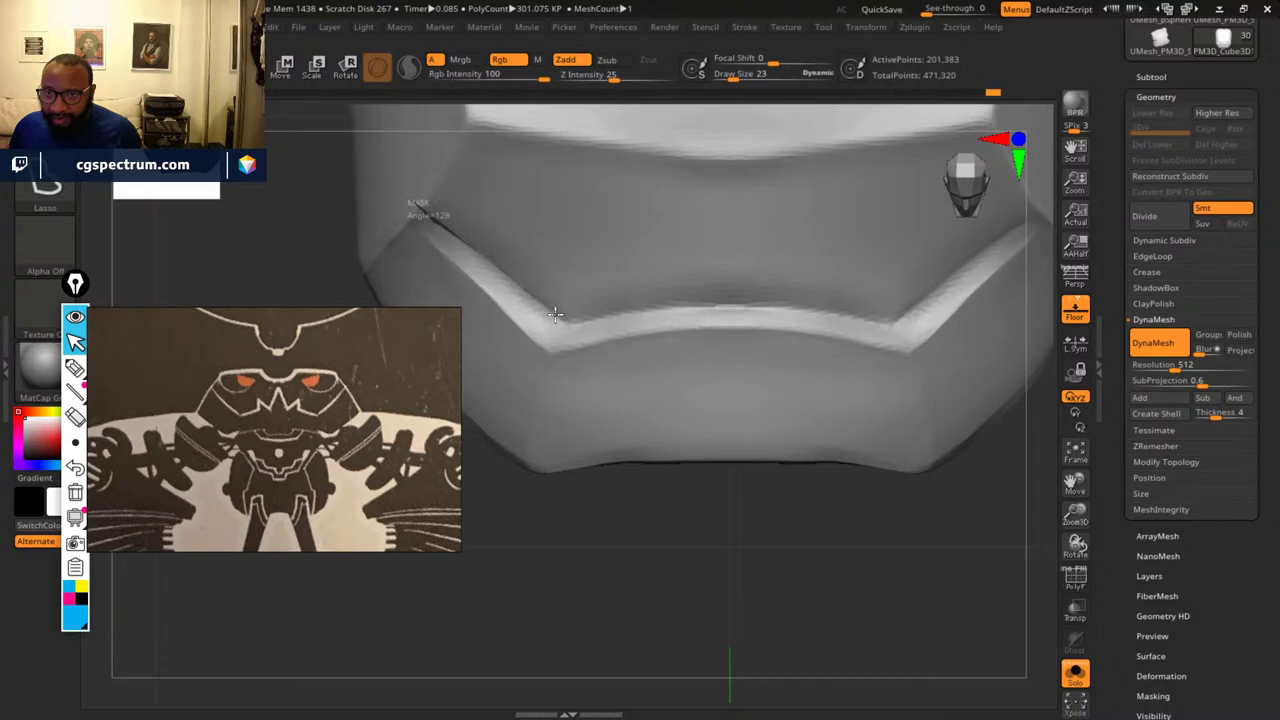
mouse_move(569, 326)
ctrl+mouse_down()
mouse_move(760, 306)
mouse_move(809, 471)
mouse_move(551, 626)
mouse_move(245, 290)
ctrl+mouse_up()
ctrl+click(666, 548)
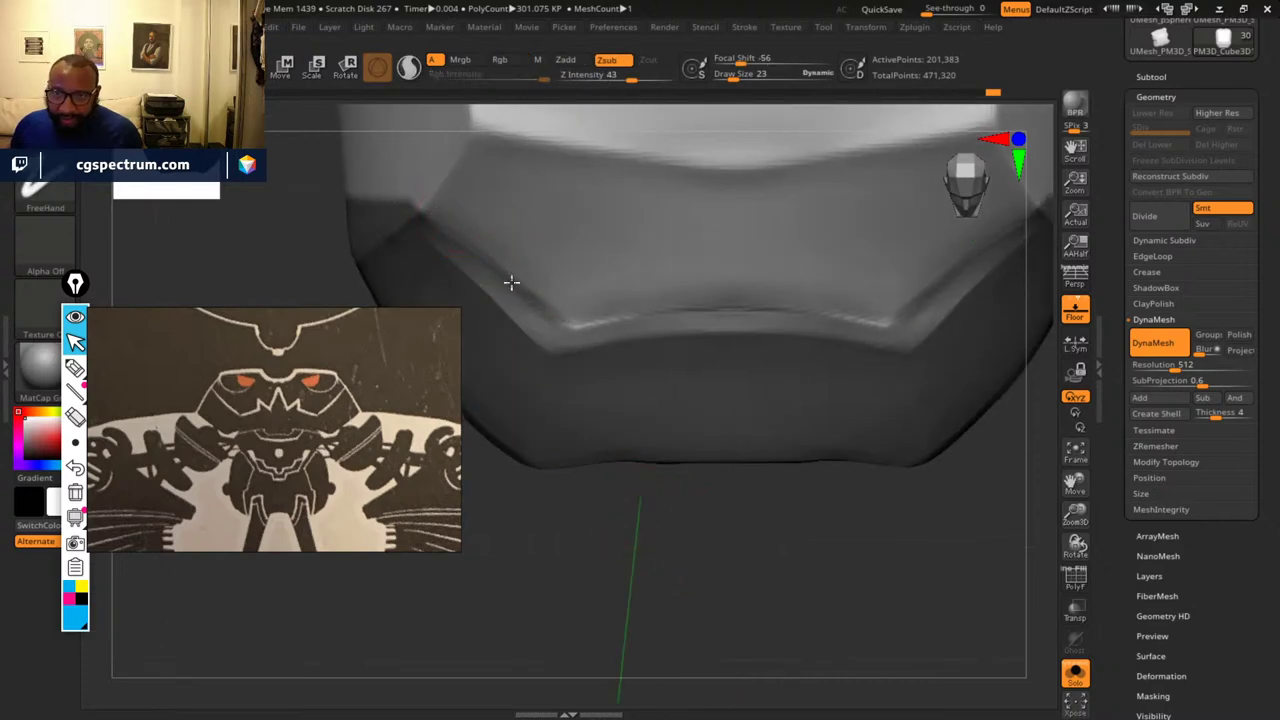
- Flatten the unmasked panel along the crease's upper border, from the angled side segment across the curved middle
drag(639, 519, 629, 428)
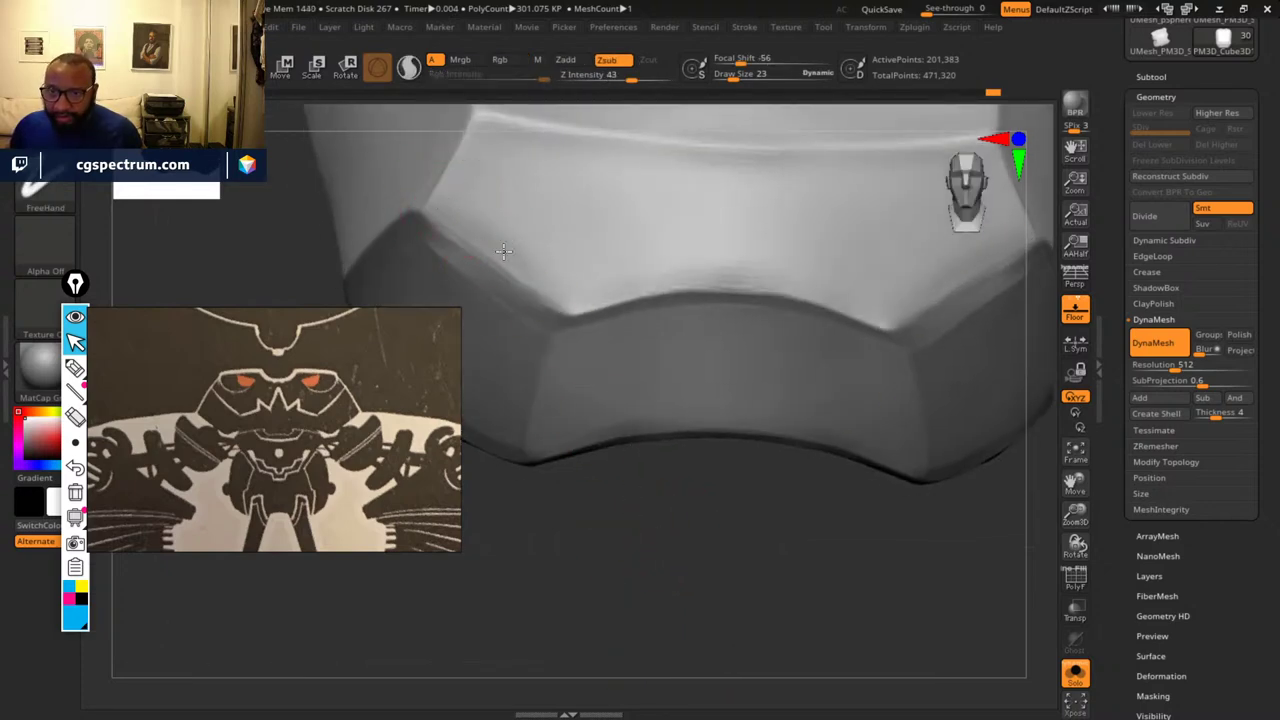
shift+drag(570, 294, 680, 287)
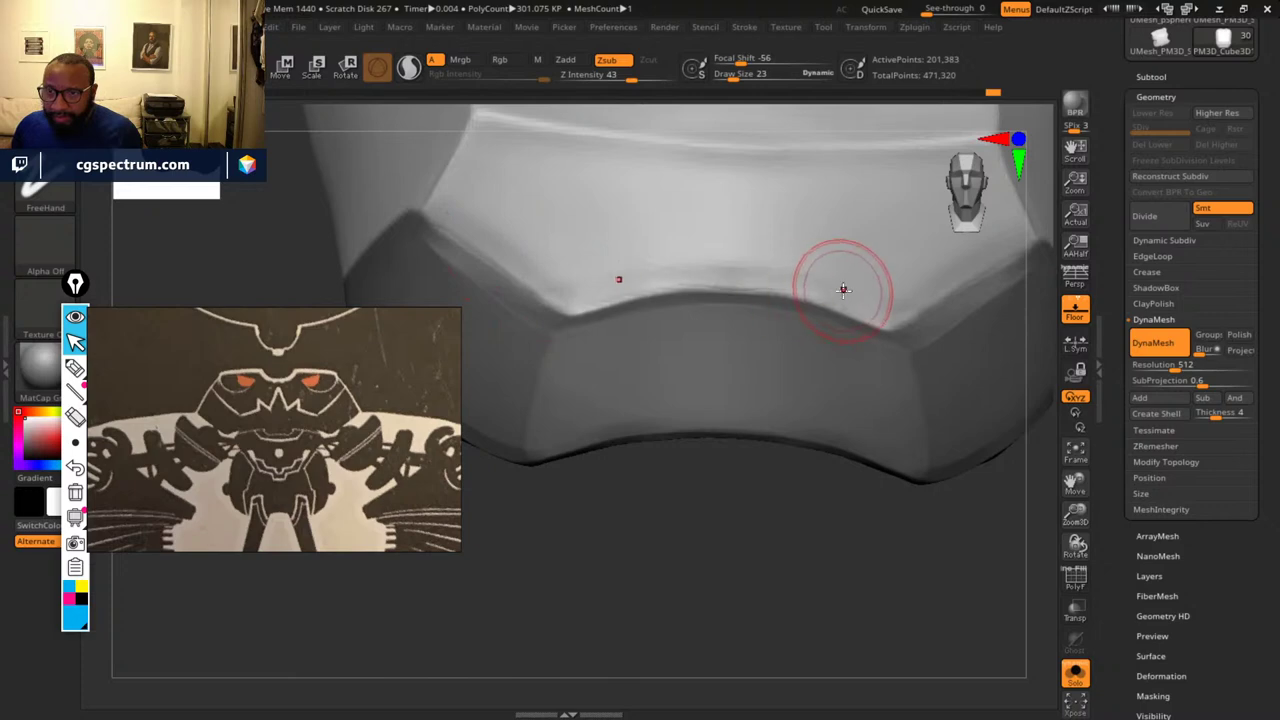
drag(843, 289, 568, 293)
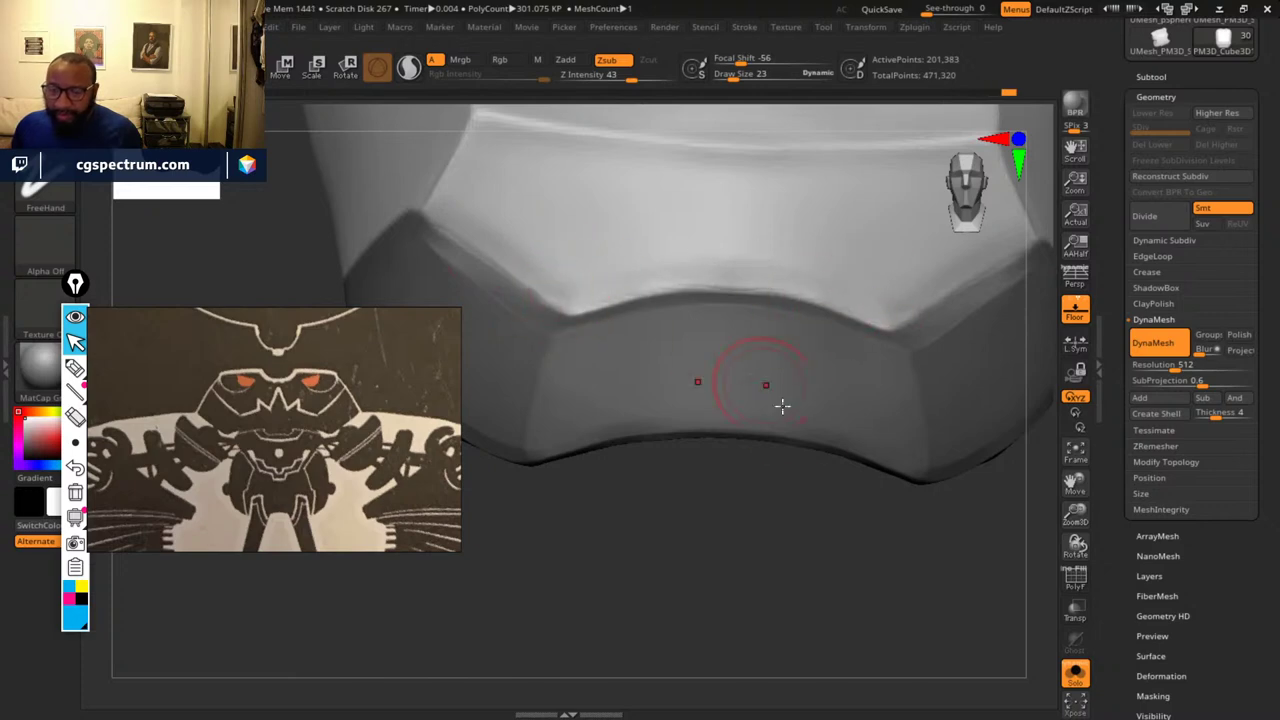
key(v)
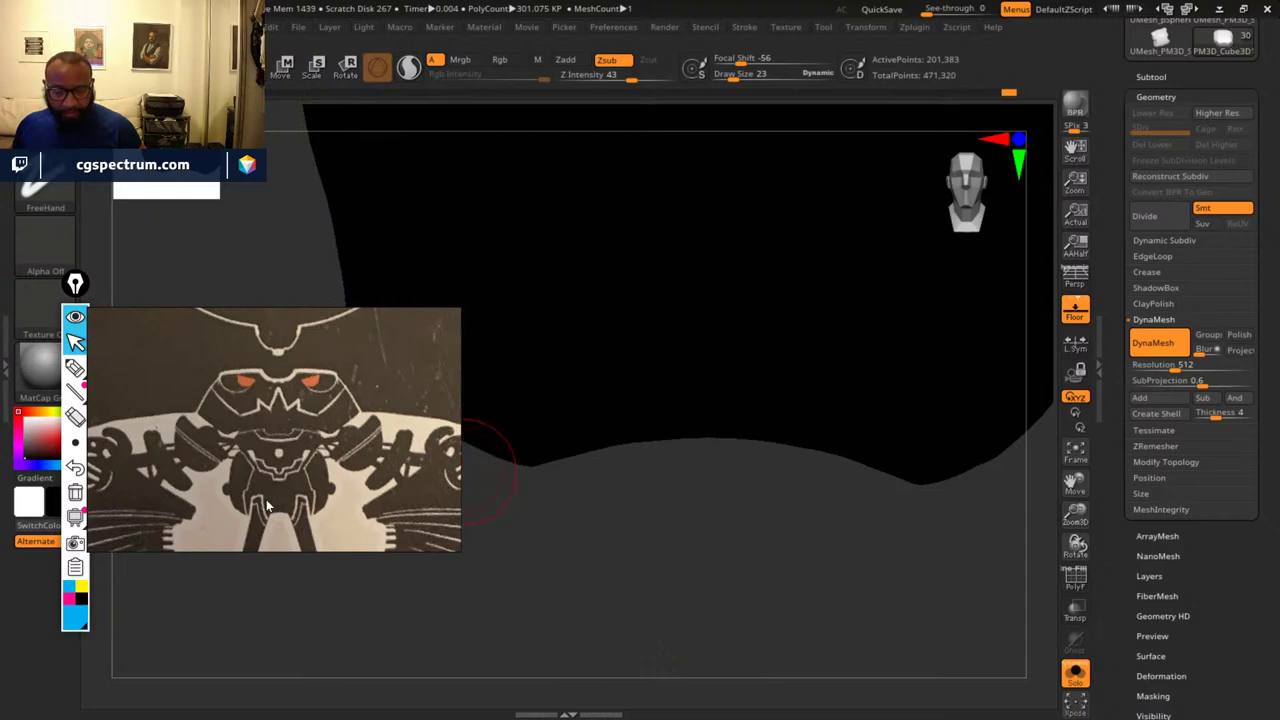
key(b)
click(862, 520)
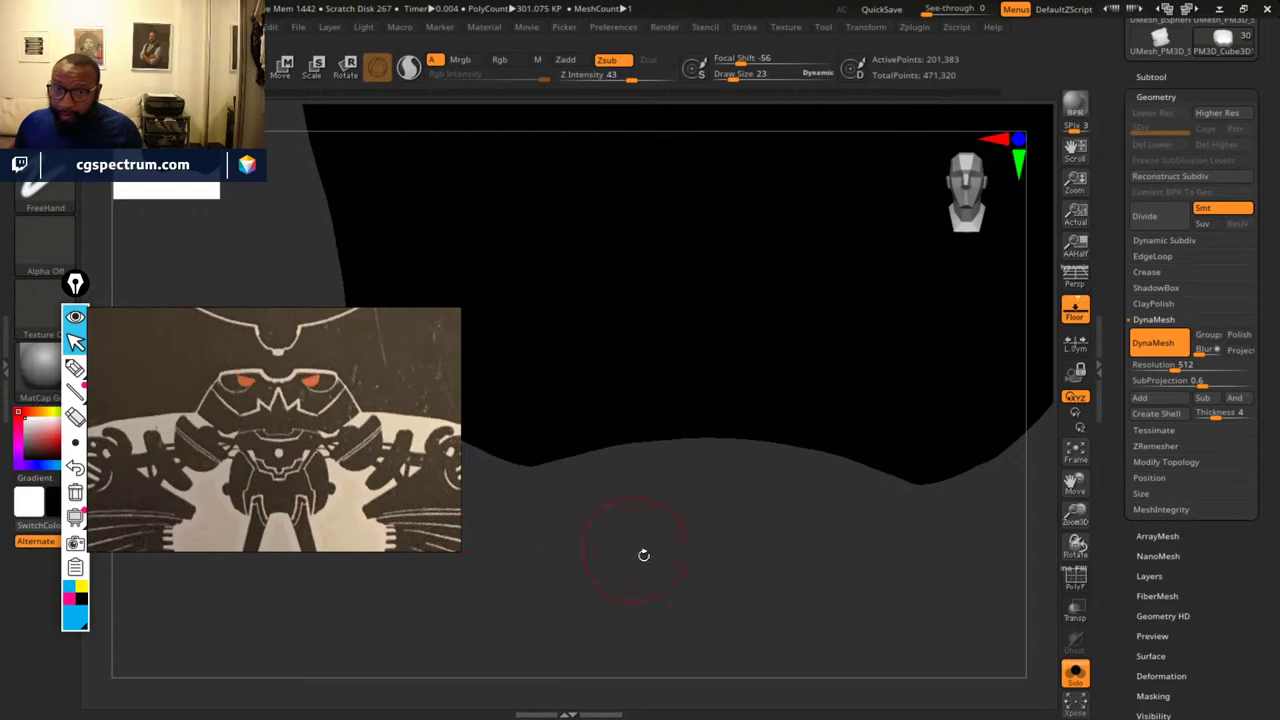
drag(643, 555, 765, 498)
key(b)
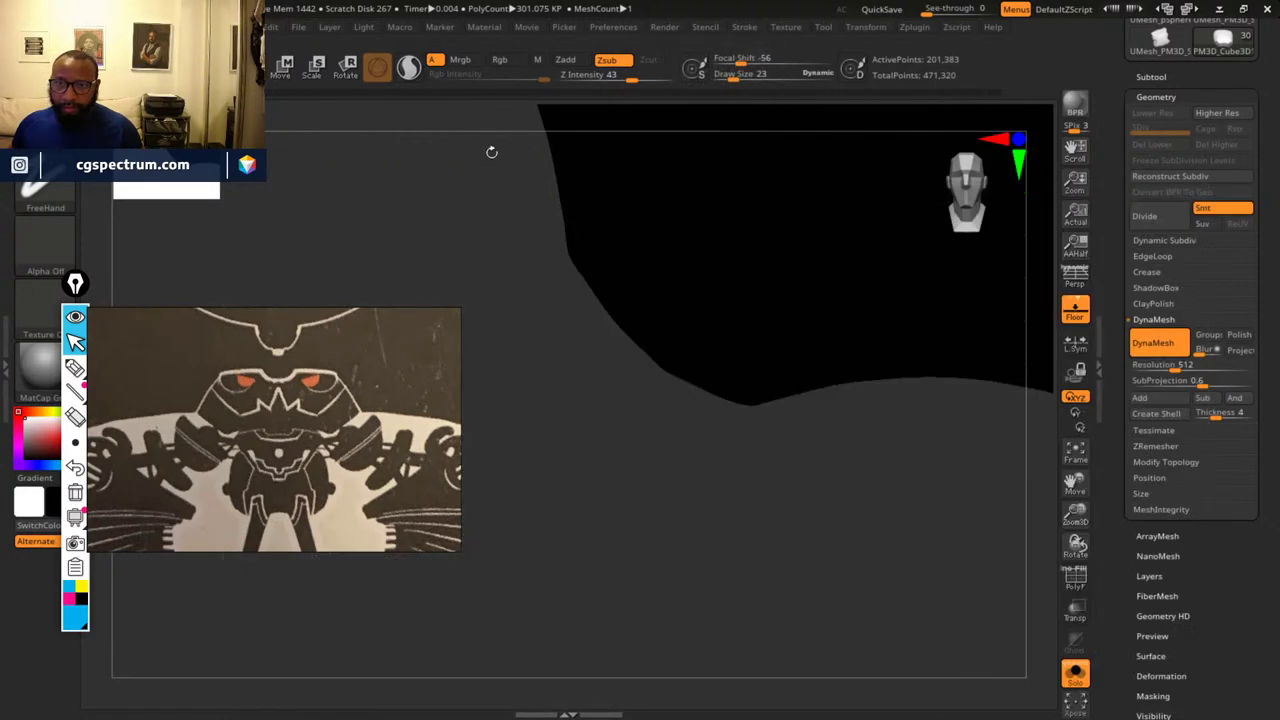
key(v)
mouse_move(774, 517)
mouse_down()
mouse_move(682, 608)
mouse_move(717, 576)
mouse_up()
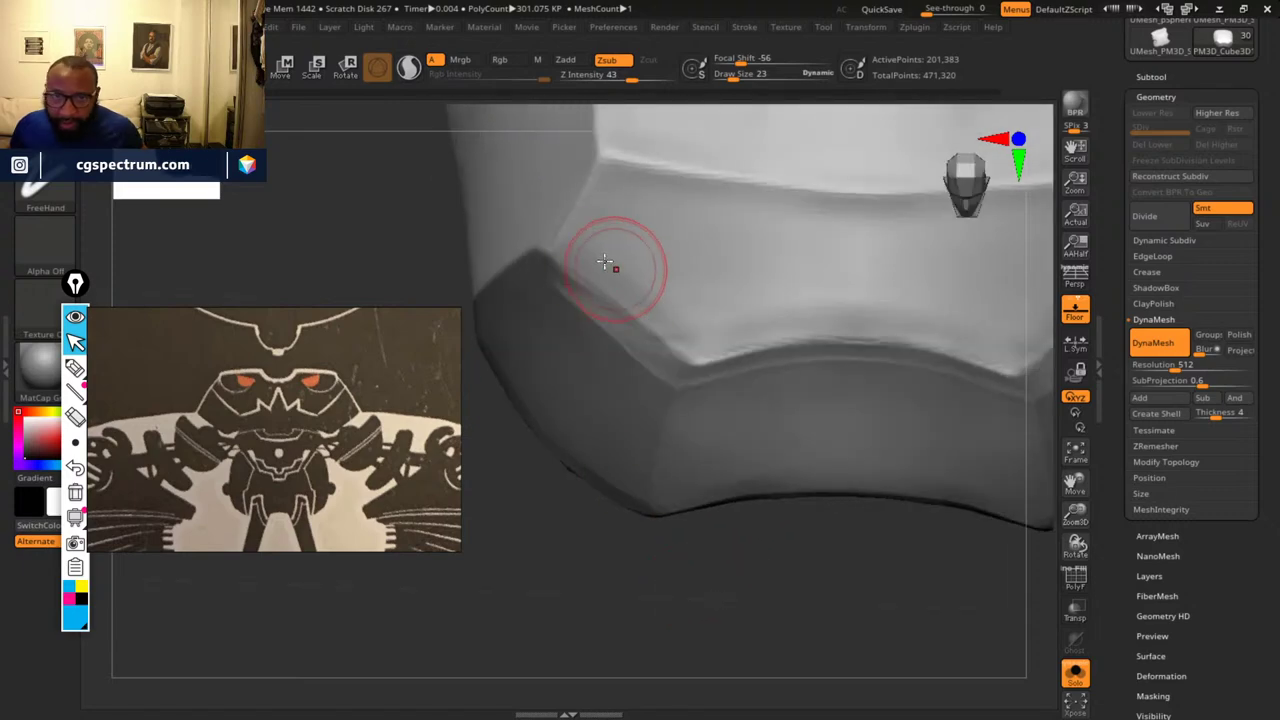
- With the hPolish brush at draw size 36, polish the unmasked panel just above the masked crease
key(b)
key(h)
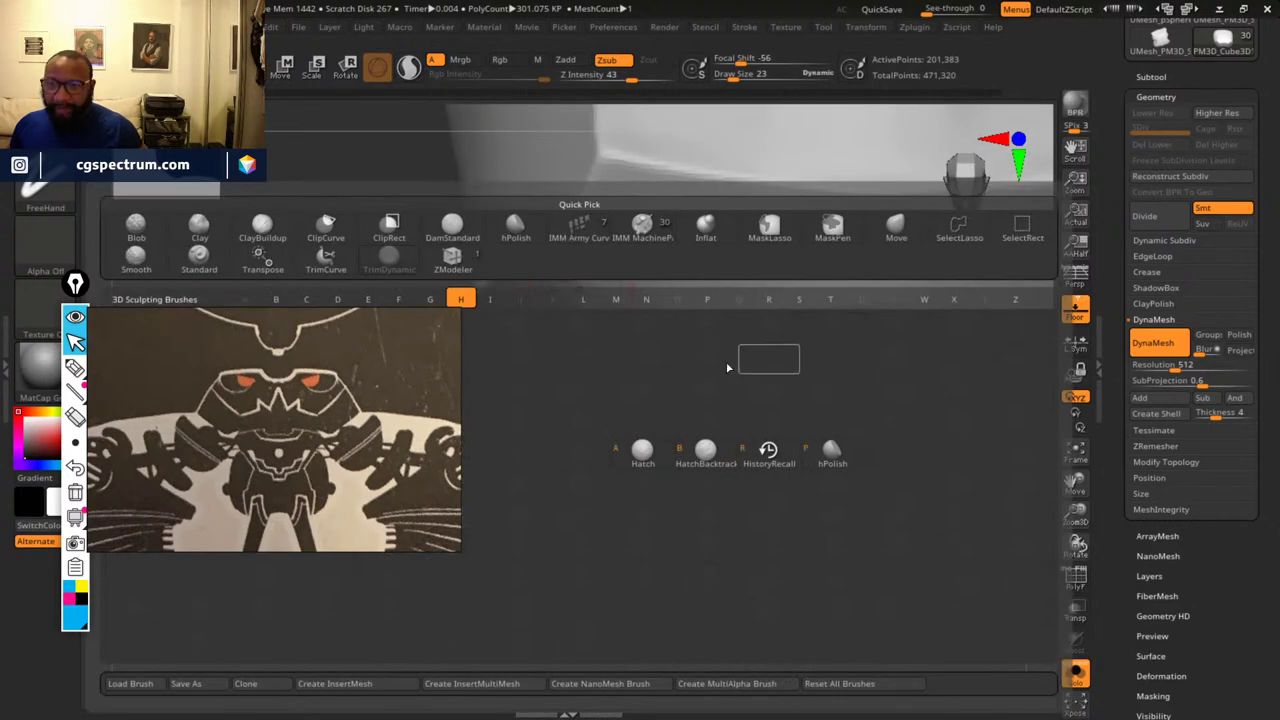
click(831, 455)
key(space)
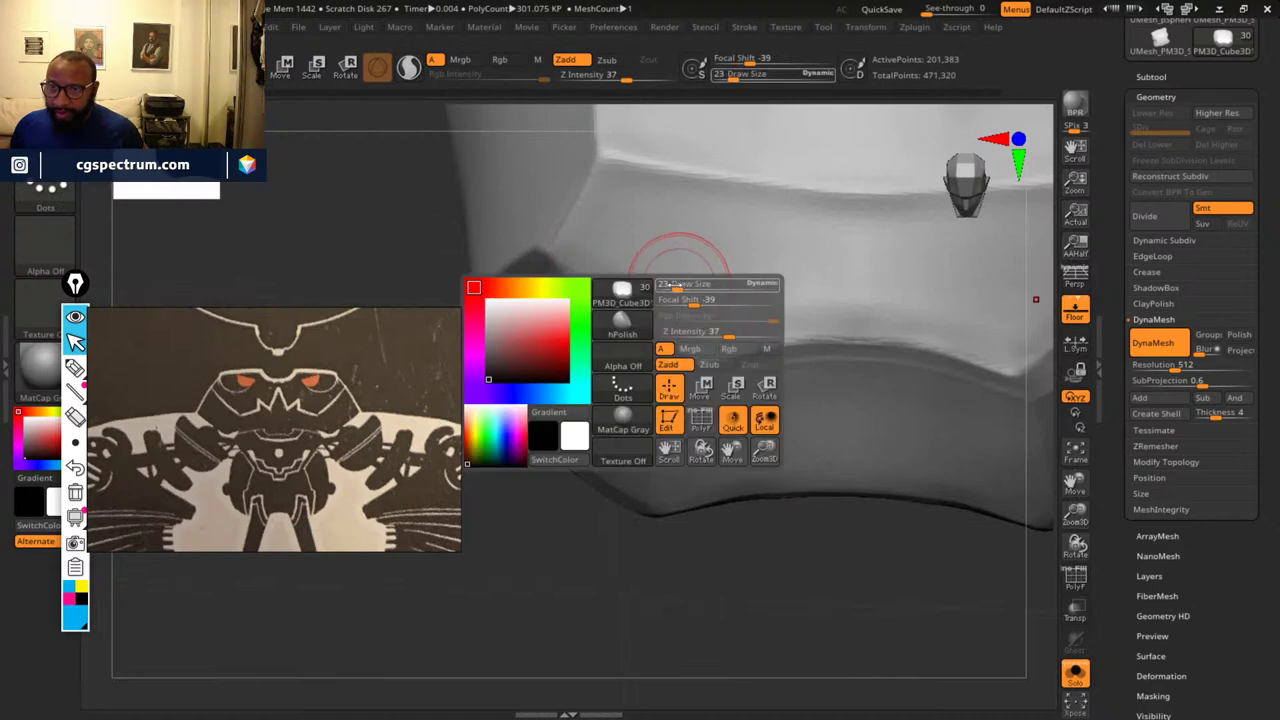
drag(676, 286, 683, 296)
key(space)
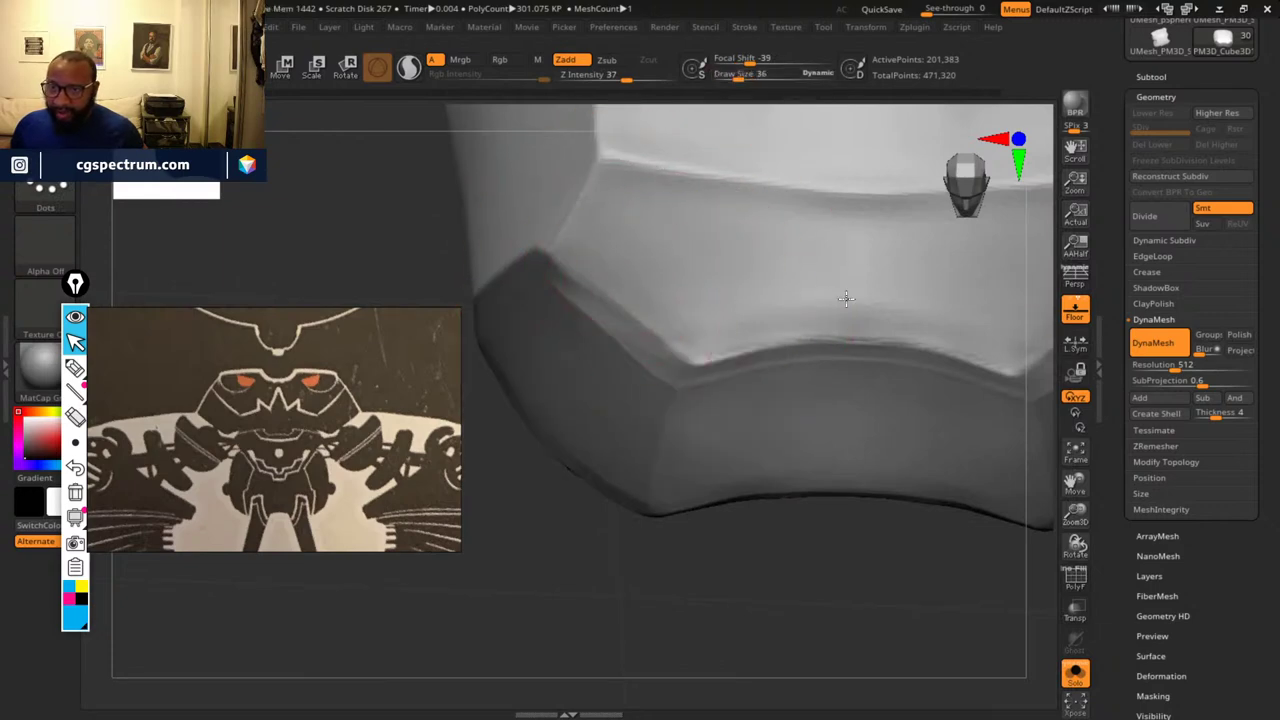
mouse_move(769, 599)
mouse_down()
mouse_move(706, 589)
mouse_move(780, 597)
mouse_move(716, 569)
mouse_move(739, 597)
mouse_up()
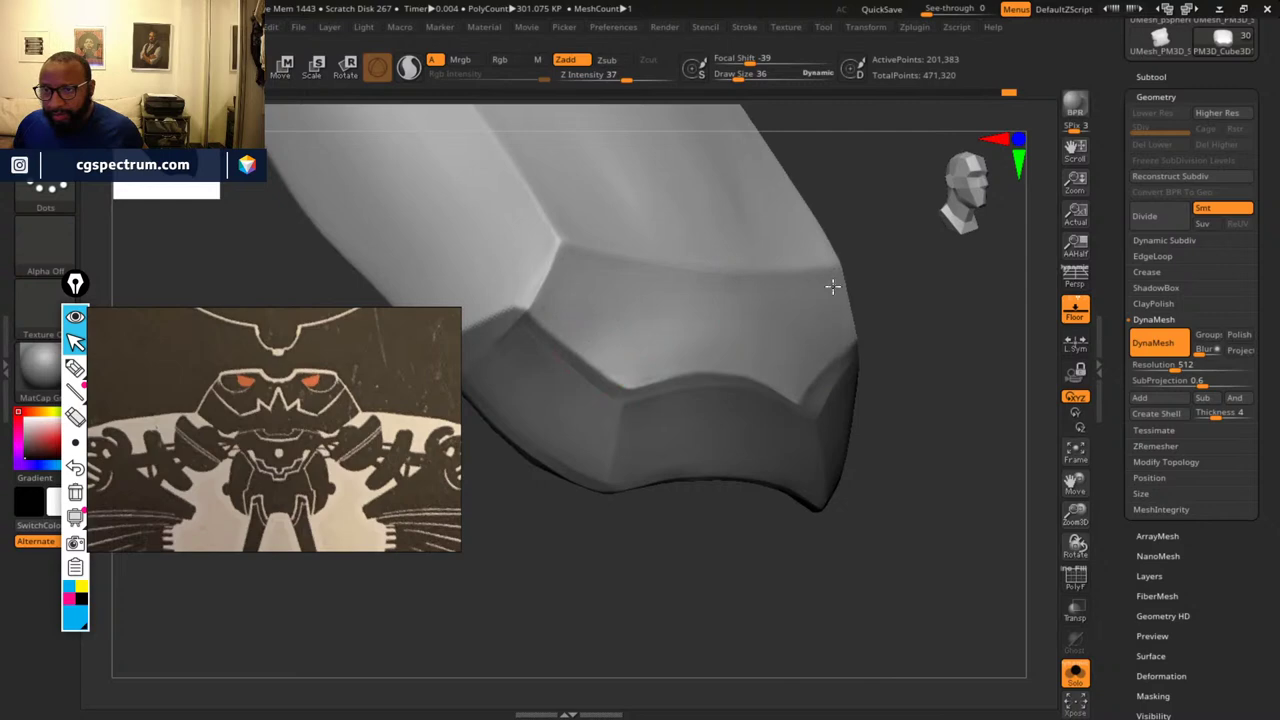
- With the TrimDynamic brush, flatten the upper face along its lower edge and corner, and clear the mask
mouse_move(880, 358)
mouse_down()
mouse_move(937, 363)
mouse_move(844, 402)
mouse_up()
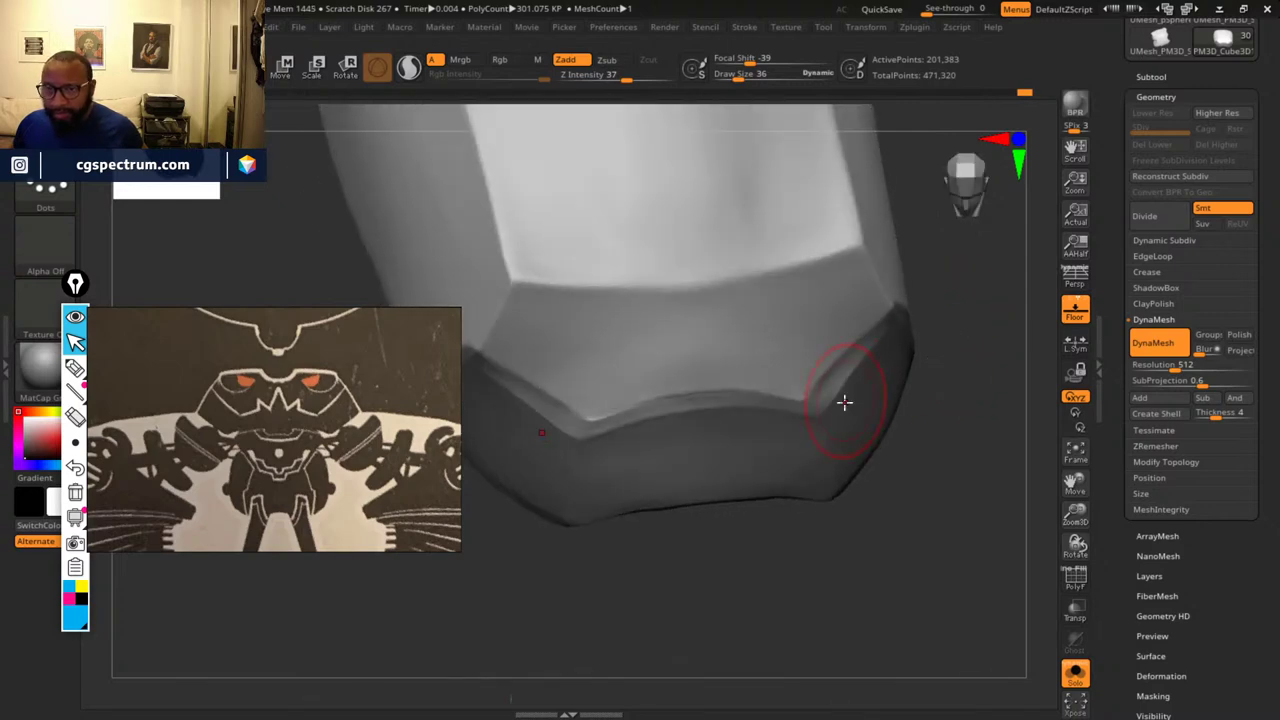
key(b)
key(t)
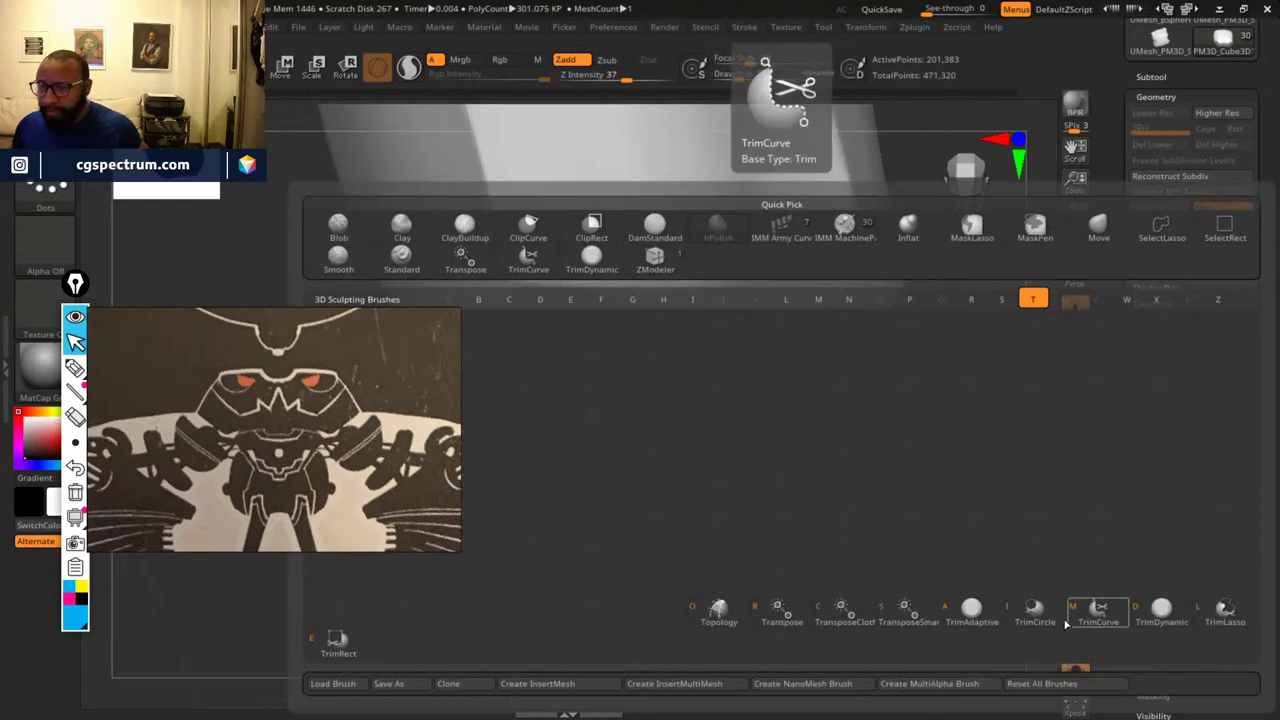
click(1160, 612)
mouse_move(986, 538)
mouse_down()
mouse_move(934, 534)
mouse_move(955, 551)
mouse_up()
drag(519, 301, 573, 316)
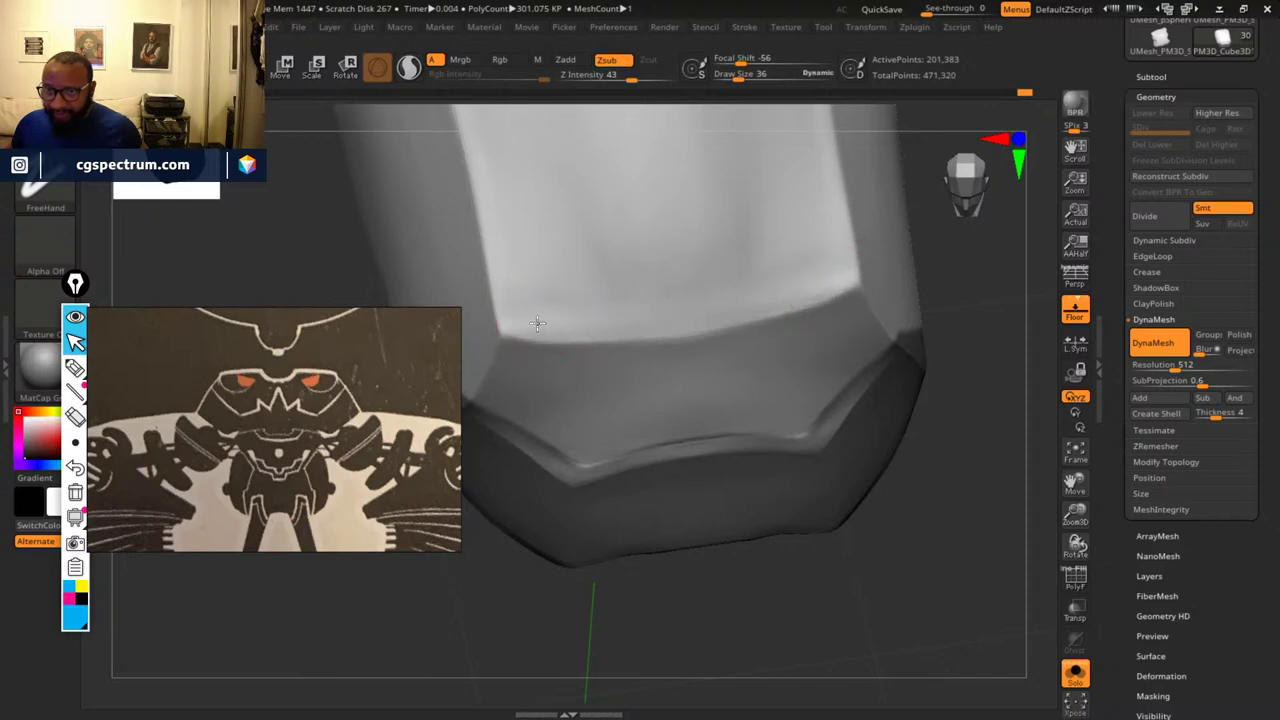
drag(993, 510, 863, 394)
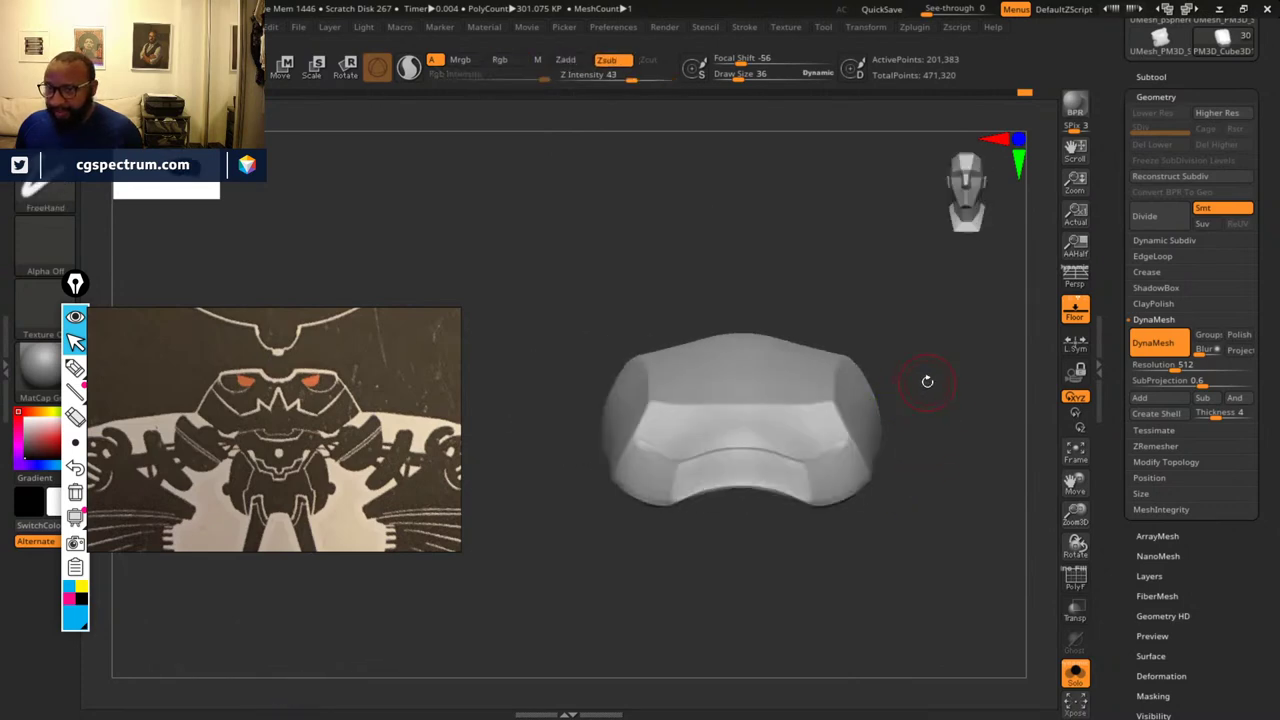
- Turn off solo mode and leave only the face plate PM3D_Cube3D1 and the guard PM3D_Cube3D2 visible
alt+drag(943, 330, 978, 378)
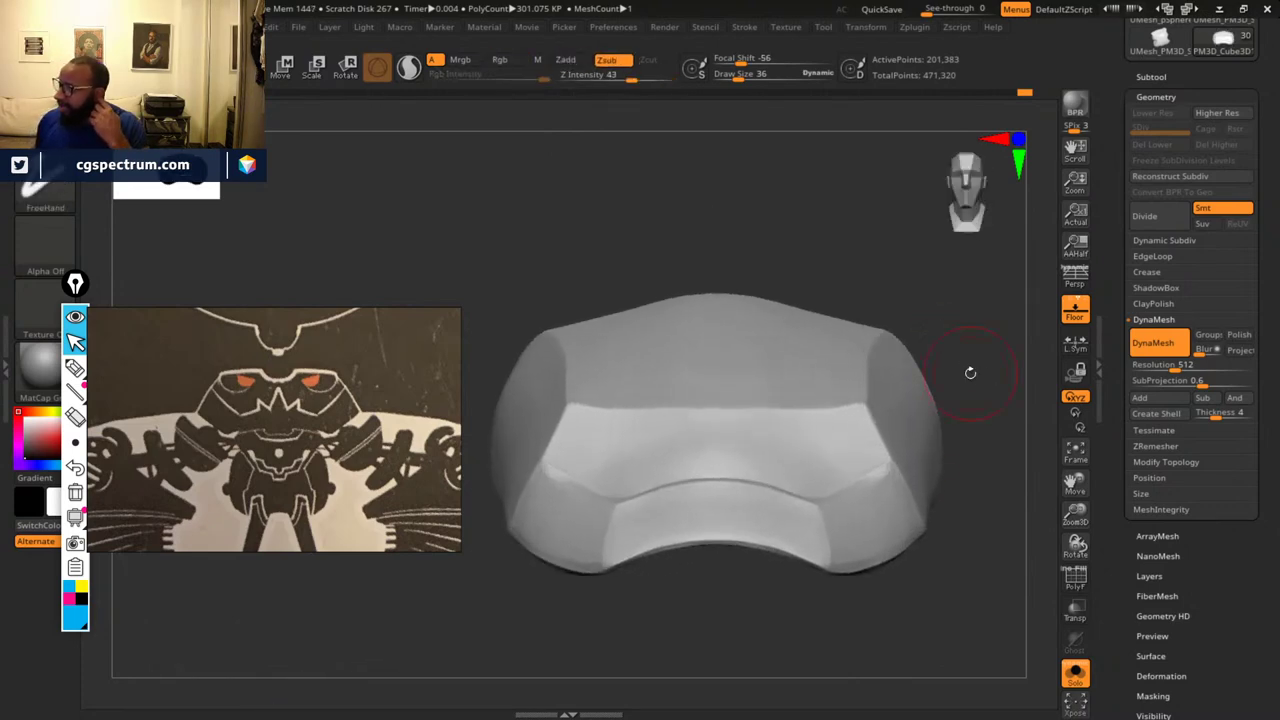
click(1075, 675)
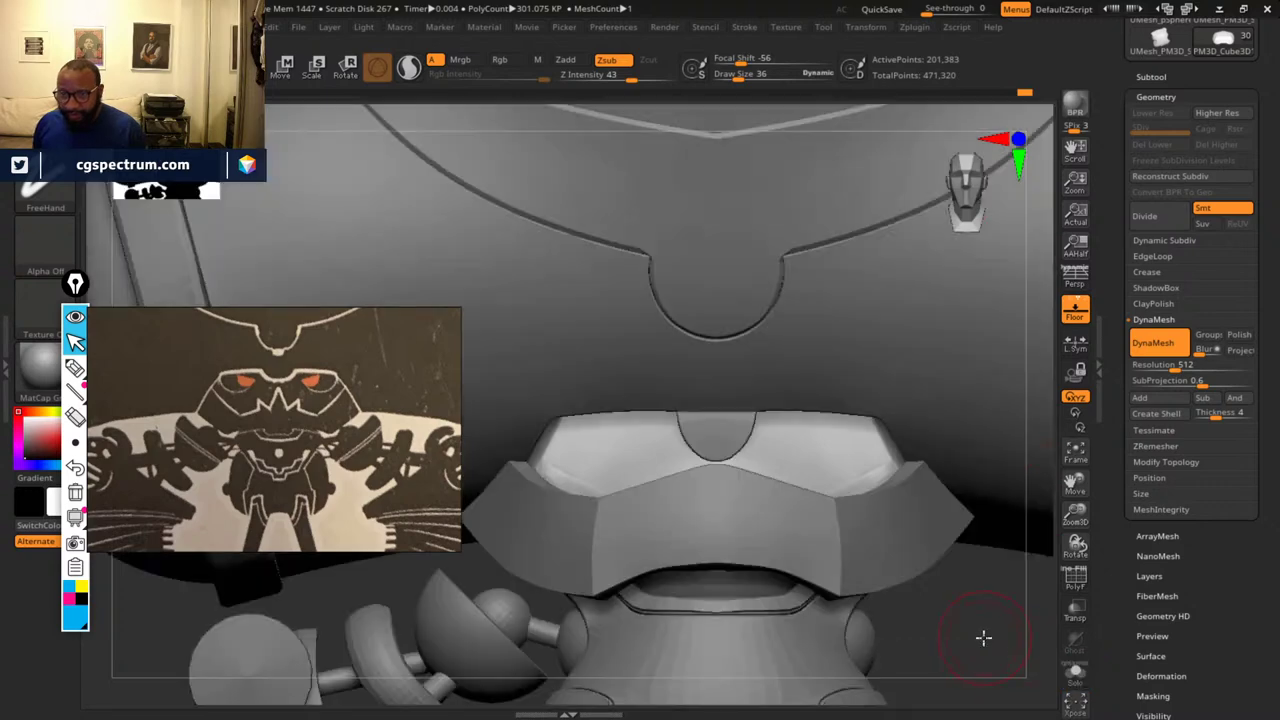
mouse_move(983, 634)
mouse_down()
mouse_move(931, 597)
mouse_move(951, 640)
mouse_move(973, 637)
mouse_move(929, 640)
mouse_move(971, 663)
mouse_move(969, 615)
mouse_up()
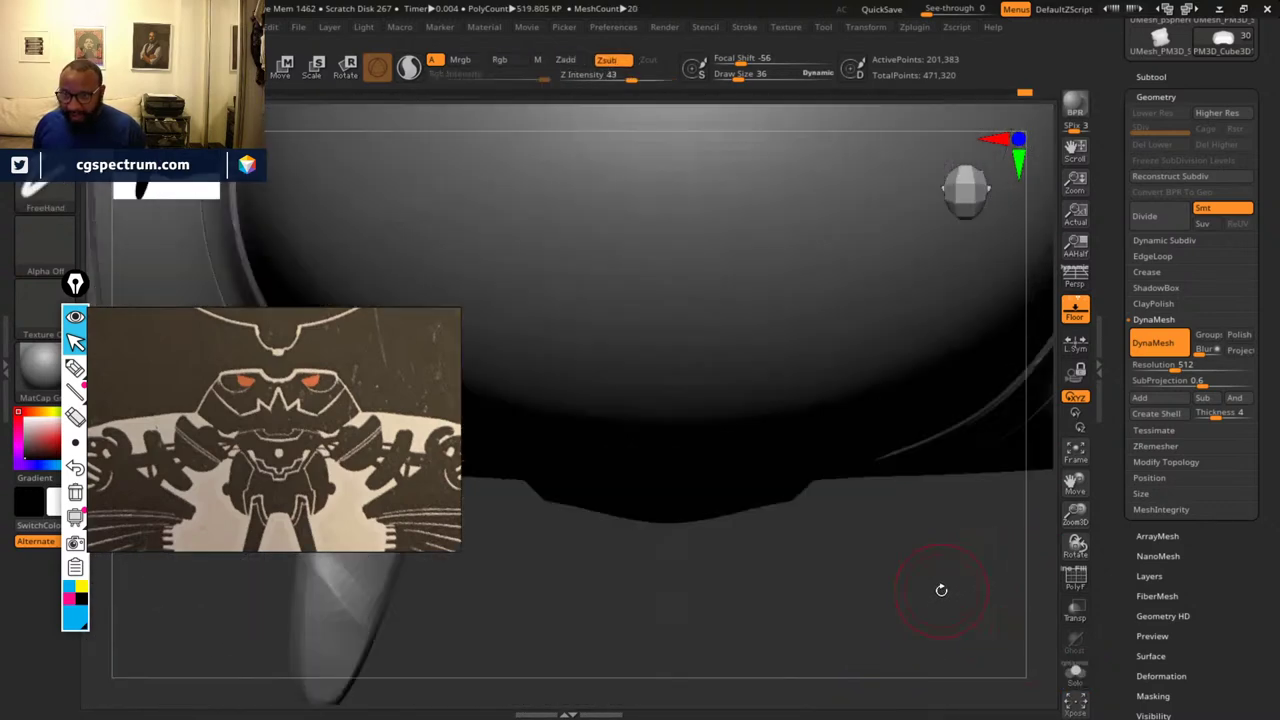
mouse_move(884, 636)
alt+mouse_down()
mouse_move(914, 477)
mouse_move(930, 574)
mouse_move(920, 457)
alt+mouse_up()
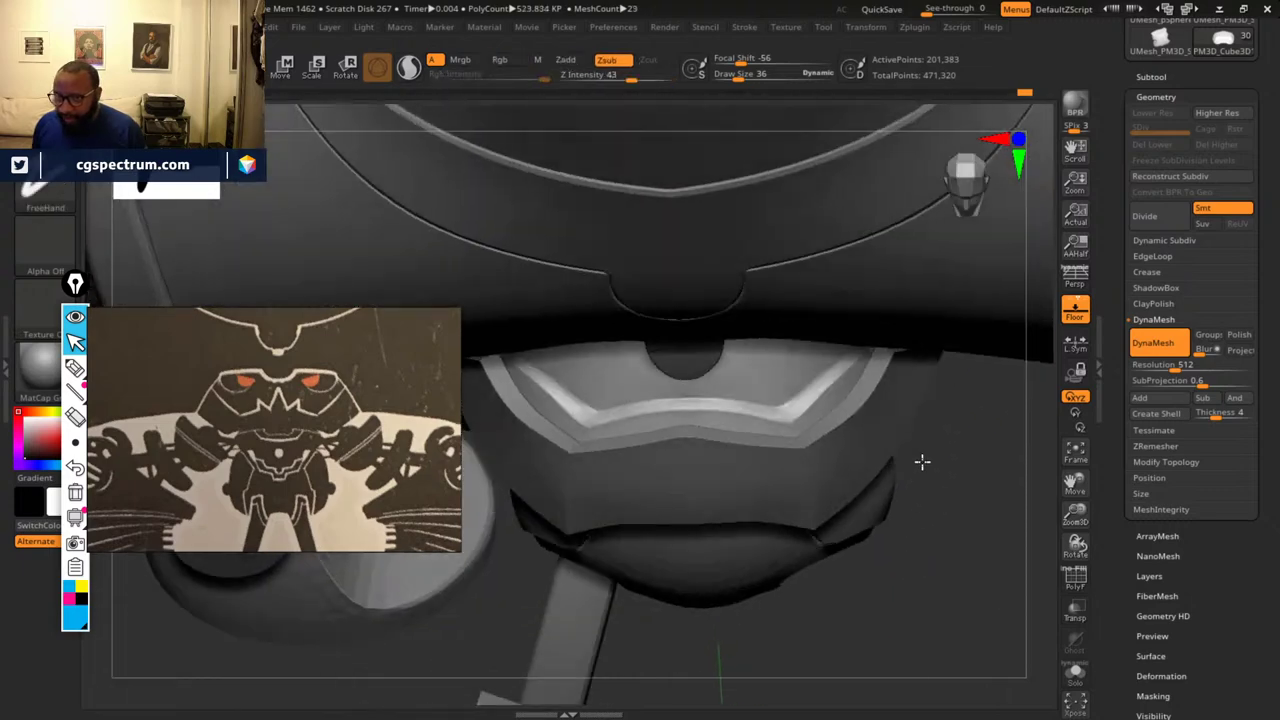
alt+drag(929, 544, 909, 463)
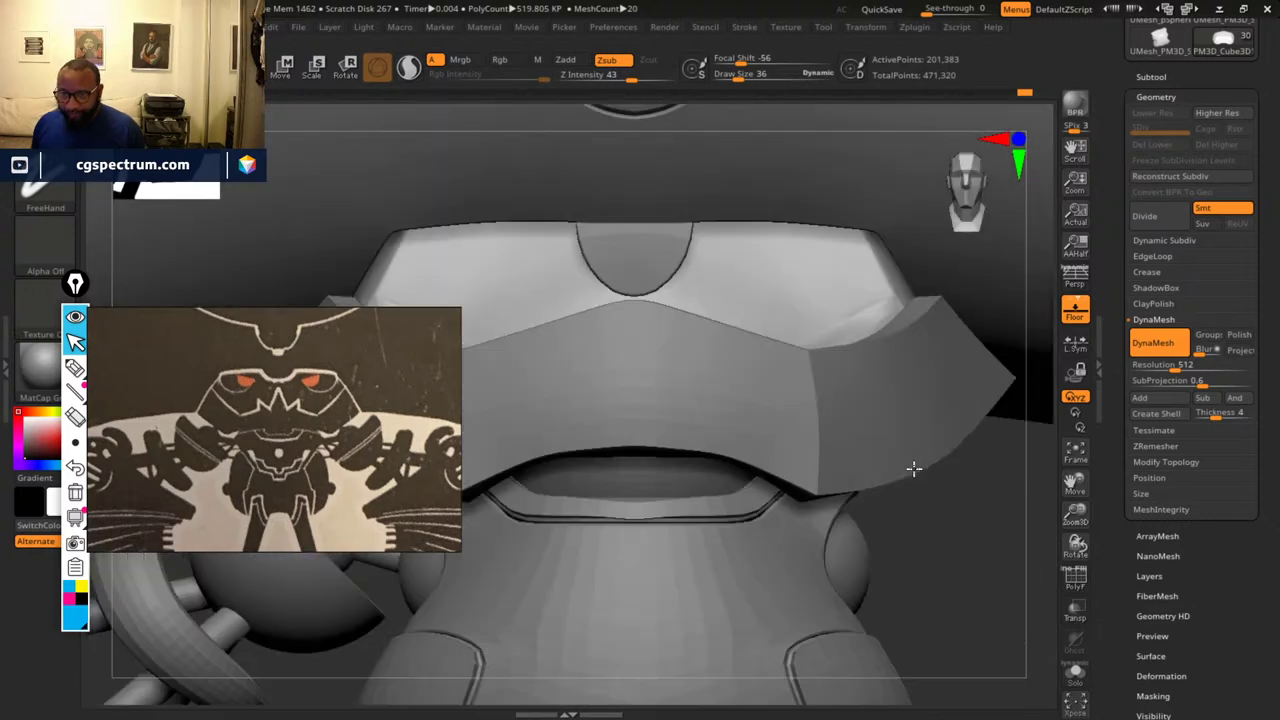
mouse_move(984, 554)
mouse_down()
mouse_move(974, 520)
mouse_move(994, 591)
mouse_move(960, 560)
mouse_up()
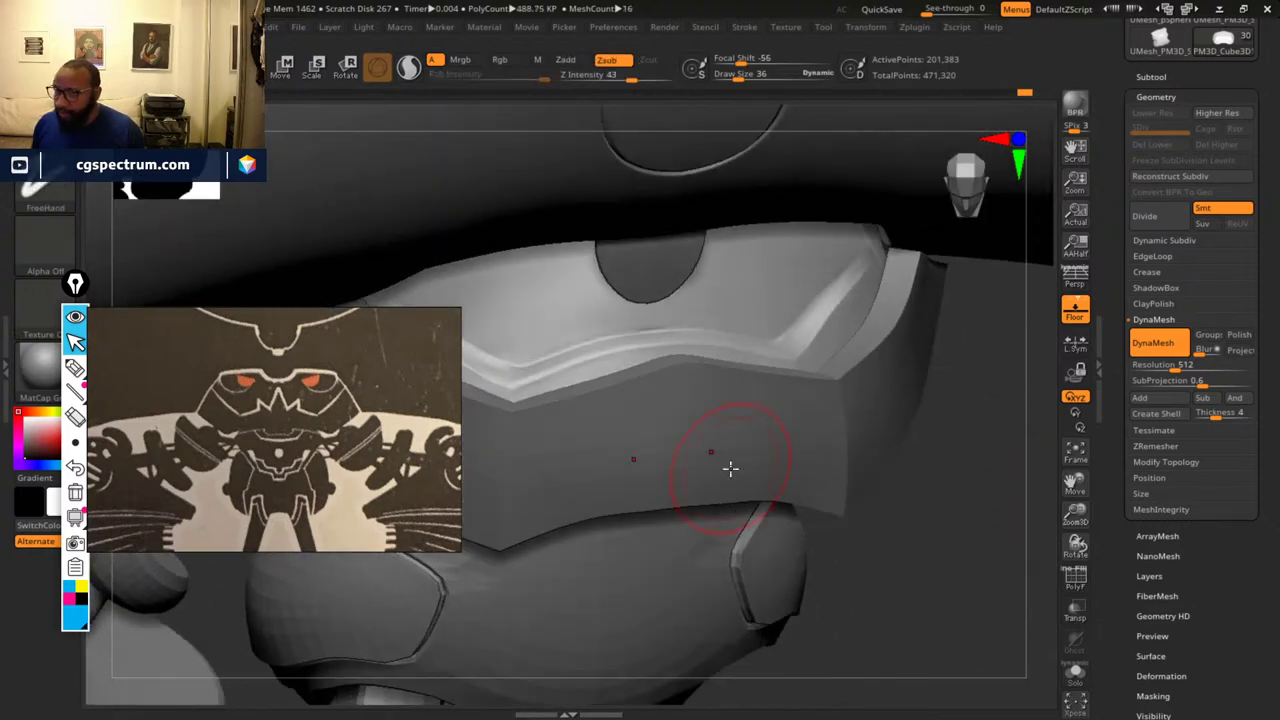
click(1168, 78)
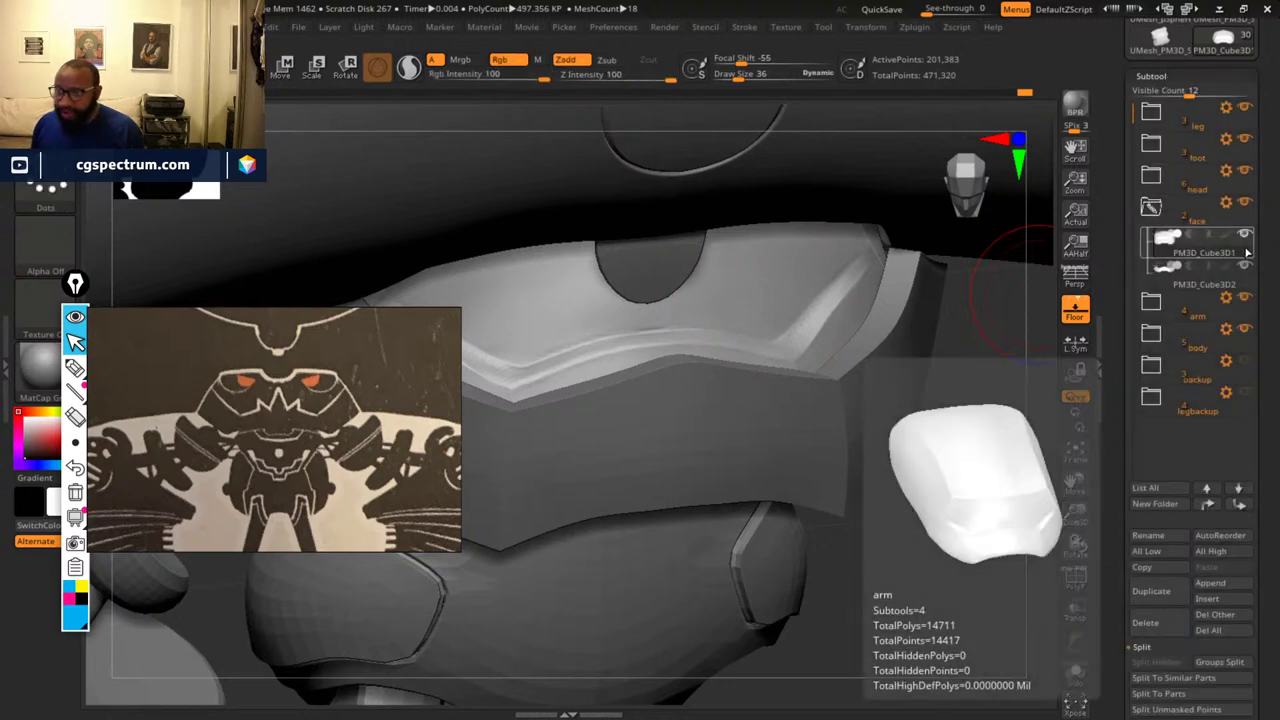
click(1247, 234)
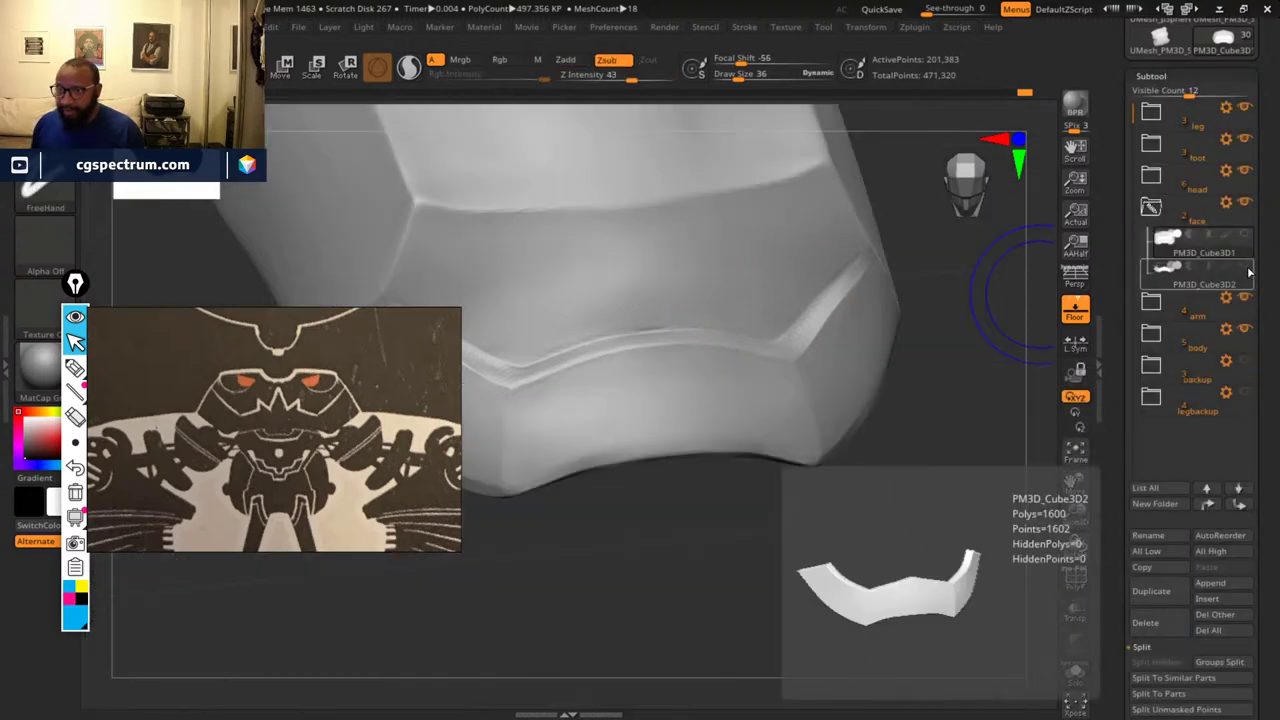
click(1248, 271)
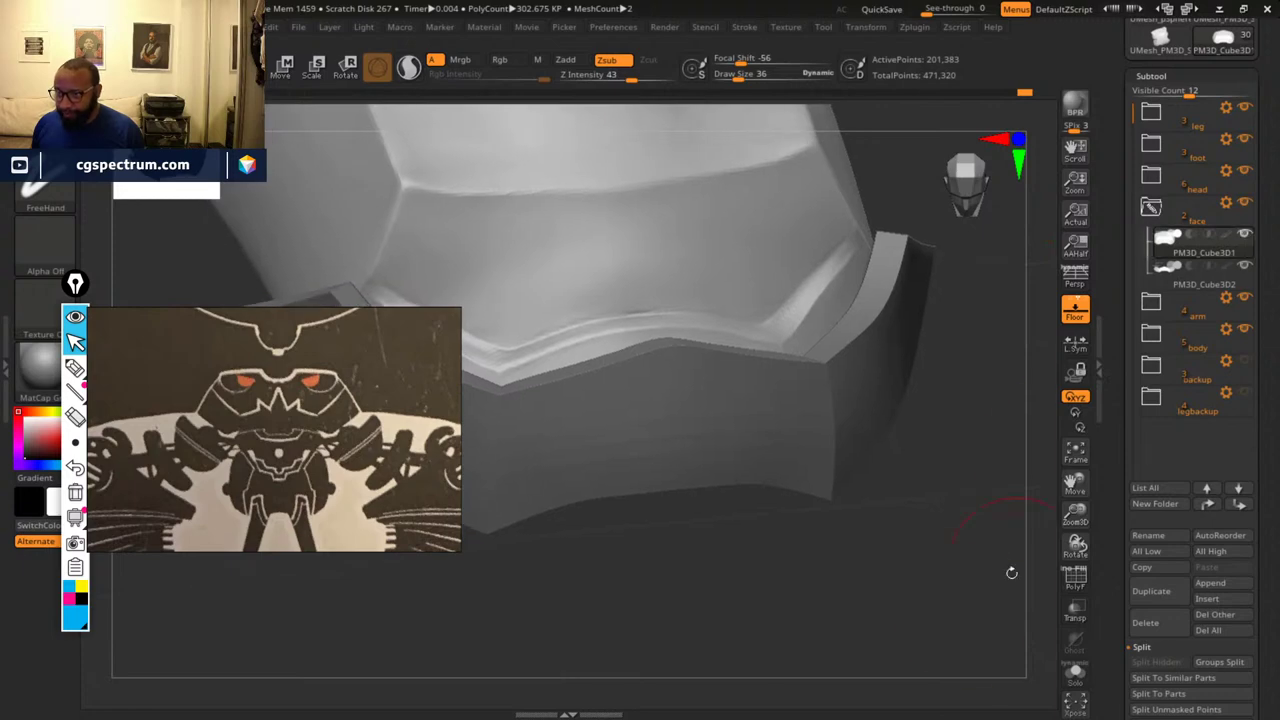
- With the Move brush at draw size 146, pull the middle and corners of the plate's lower crease toward the guard's inner edge
drag(1011, 572, 894, 580)
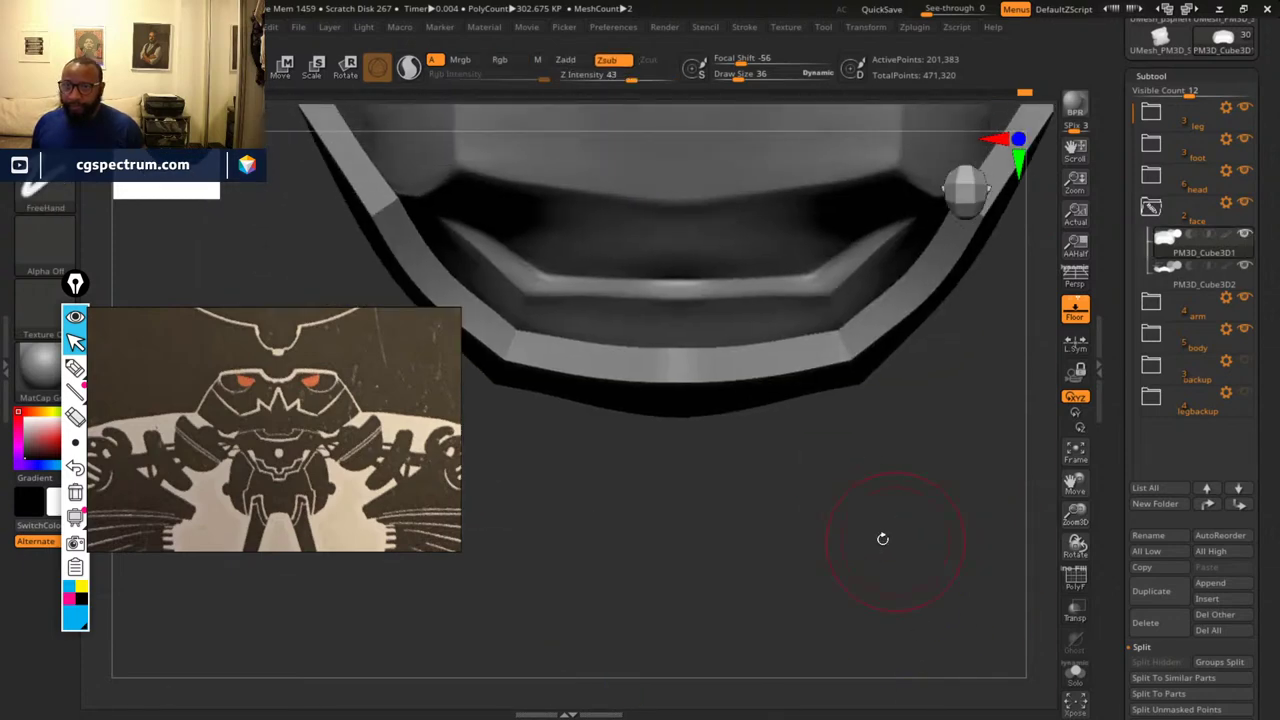
key(b)
key(m)
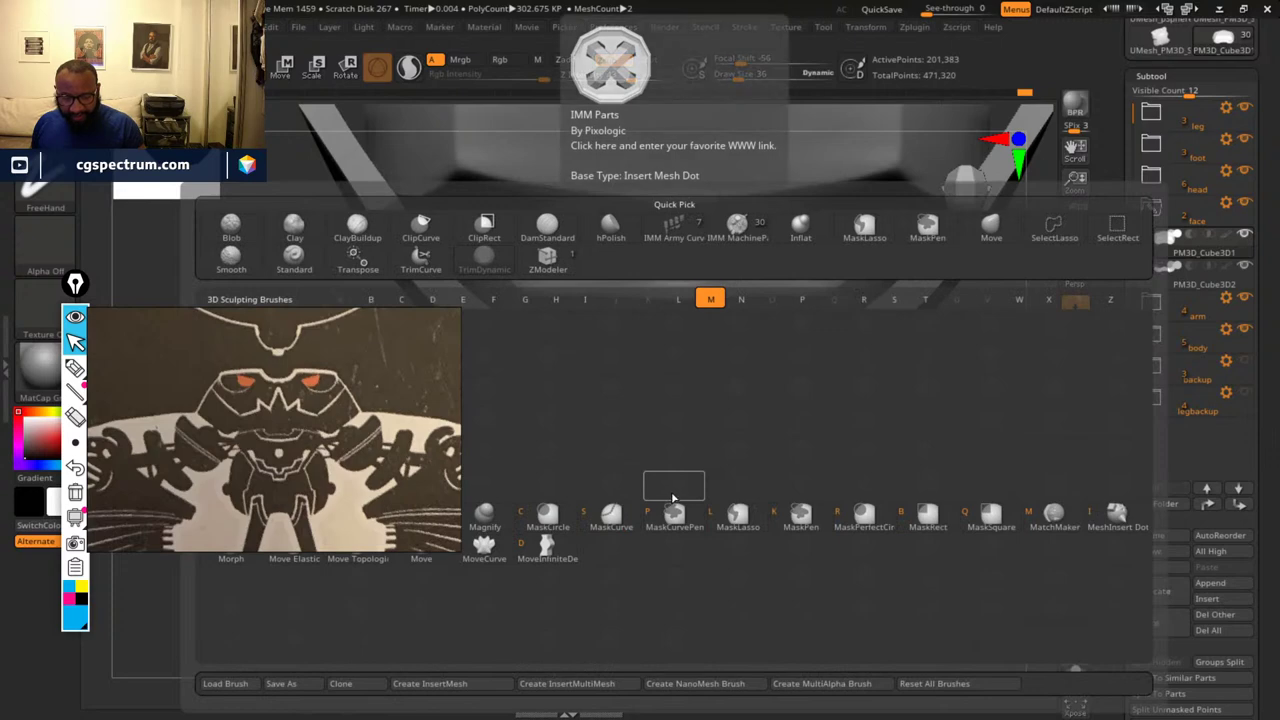
key(v)
right_click(730, 480)
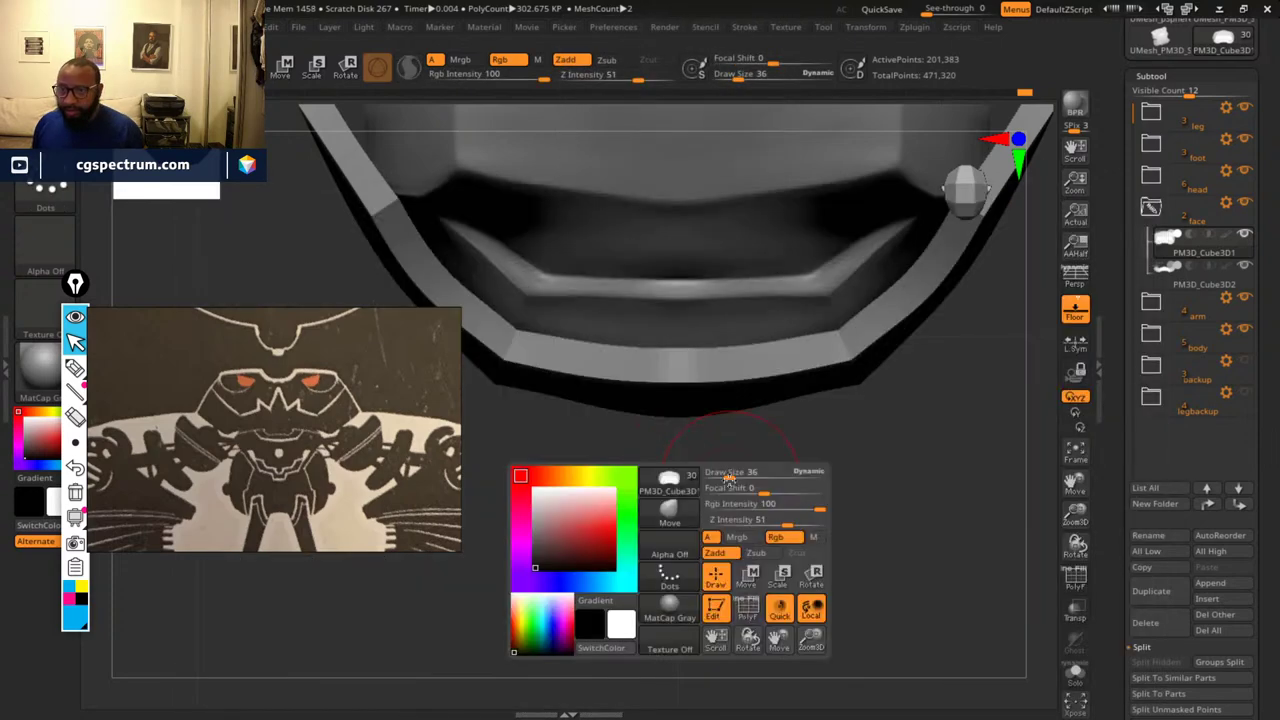
drag(738, 479, 755, 479)
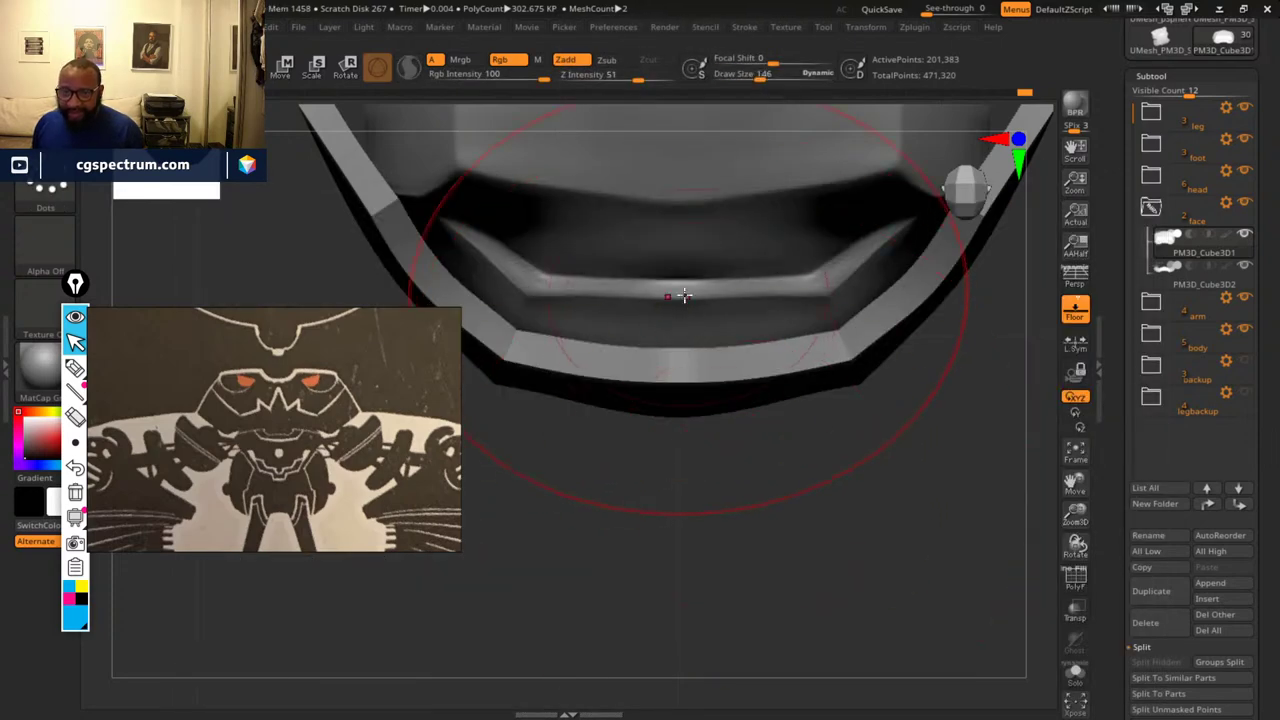
drag(677, 298, 678, 335)
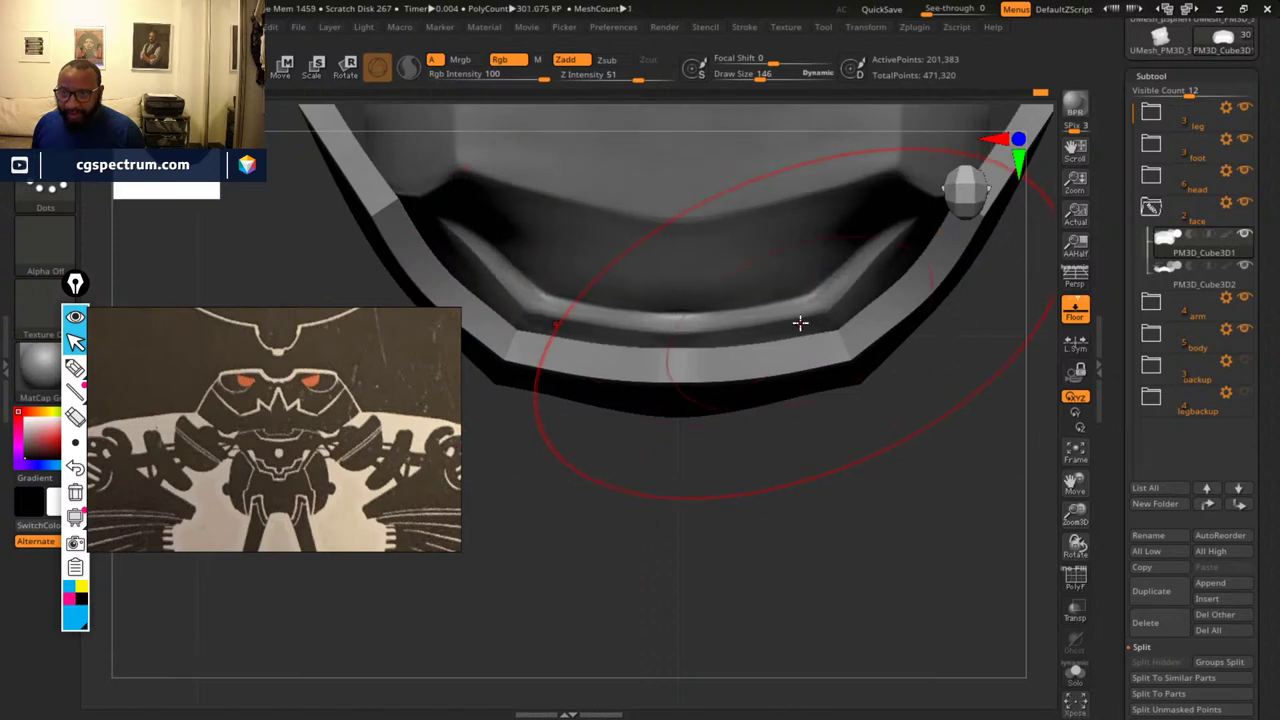
drag(830, 315, 837, 329)
drag(747, 331, 752, 340)
- With the Move brush at draw size 58, pull the crease's angled side segments up against the guard's inner edge
mouse_move(835, 440)
mouse_down()
mouse_move(843, 489)
mouse_move(883, 391)
mouse_move(897, 420)
mouse_move(885, 380)
mouse_up()
drag(855, 253, 851, 254)
key(space)
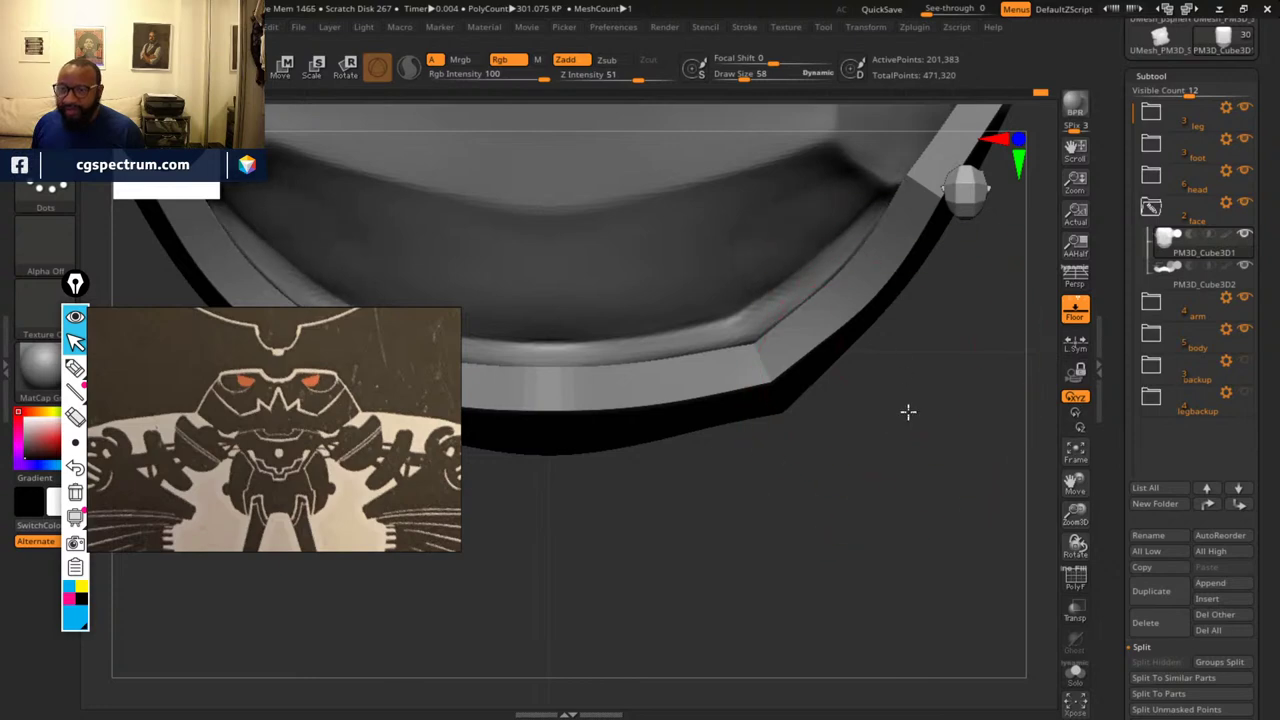
mouse_move(907, 411)
mouse_down()
mouse_move(877, 494)
mouse_move(883, 337)
mouse_move(726, 483)
mouse_move(750, 592)
mouse_move(800, 654)
mouse_move(897, 466)
mouse_move(851, 529)
mouse_move(586, 216)
mouse_move(536, 176)
mouse_up()
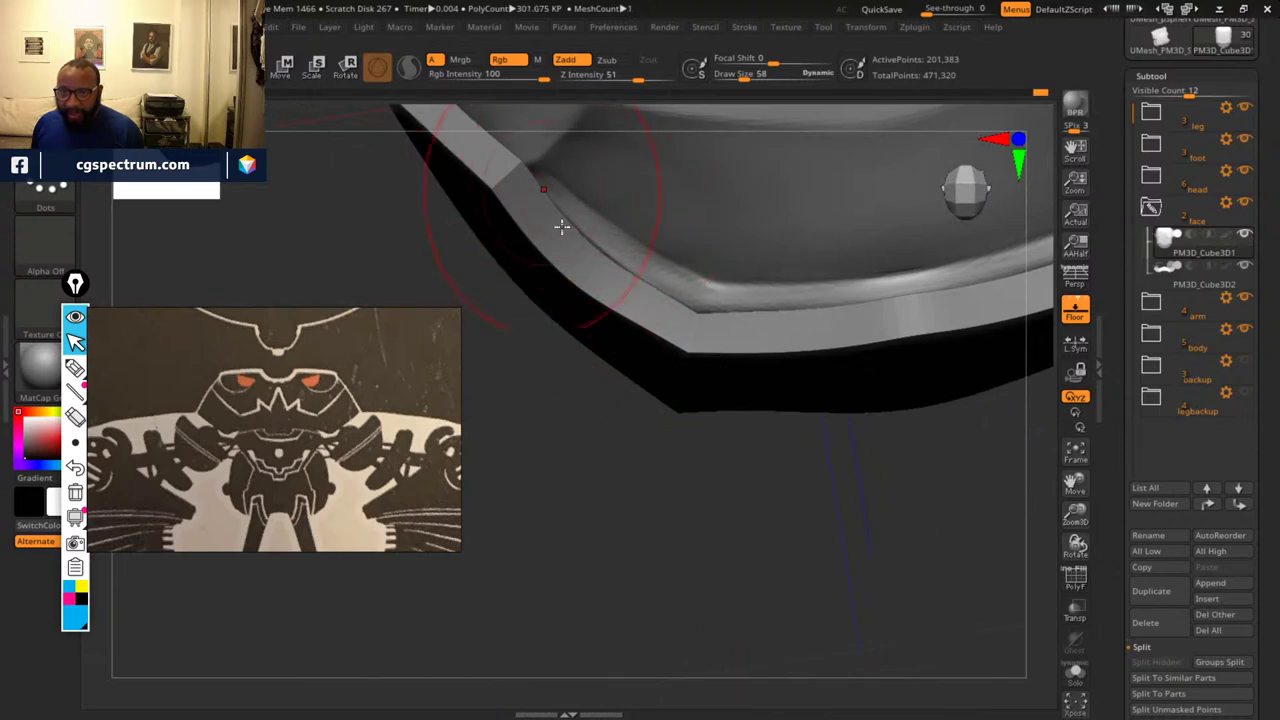
alt+drag(750, 458, 694, 443)
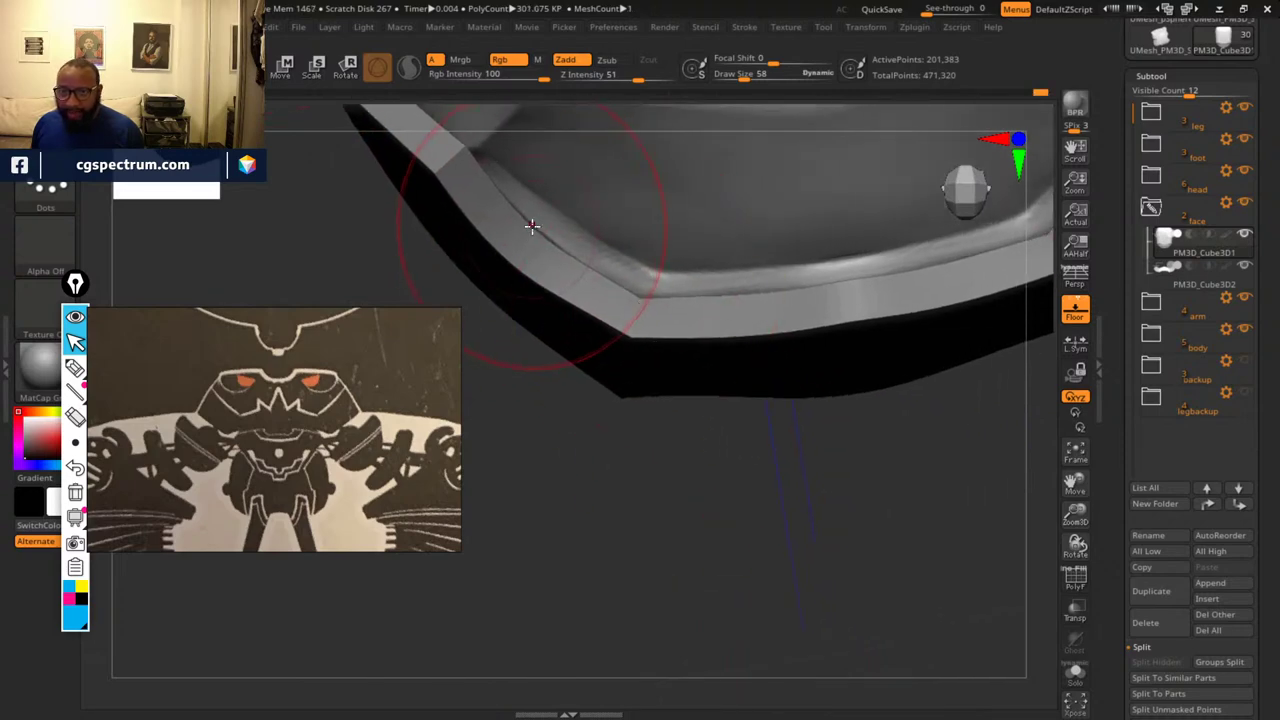
drag(909, 500, 862, 417)
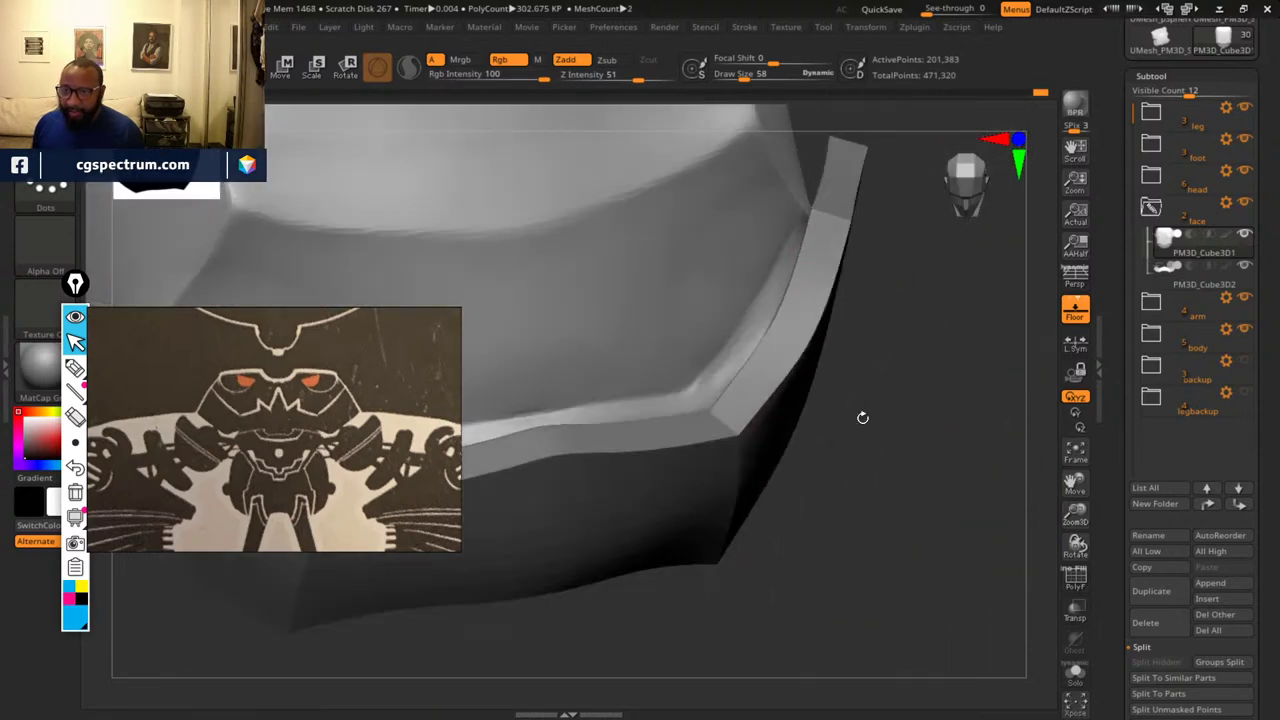
mouse_move(790, 278)
mouse_down()
mouse_move(934, 477)
mouse_move(914, 380)
mouse_move(923, 351)
mouse_up()
- Reshape the plate's upper crease with the Move brush, using draw size 90 to dip its middle downward
drag(849, 384, 855, 378)
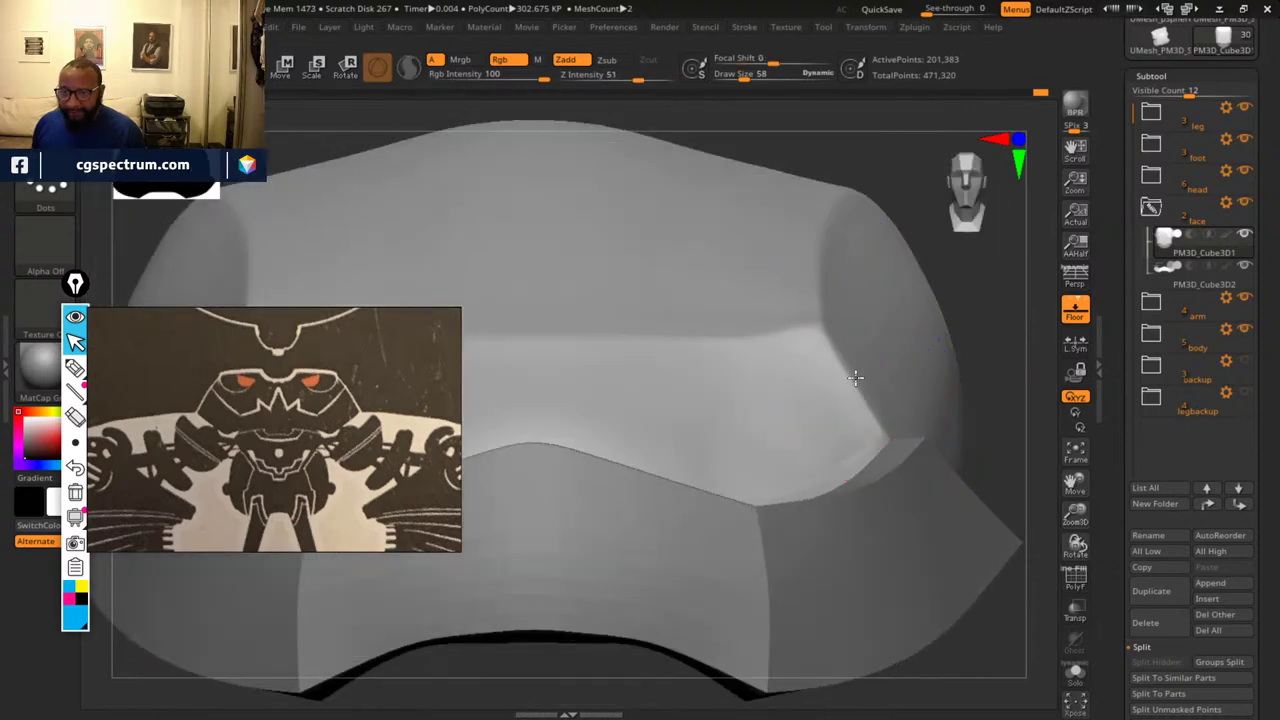
mouse_move(953, 446)
mouse_down()
mouse_move(817, 643)
mouse_move(717, 617)
mouse_move(663, 277)
mouse_move(657, 288)
mouse_move(714, 294)
mouse_move(716, 308)
mouse_up()
key(space)
drag(871, 297, 871, 293)
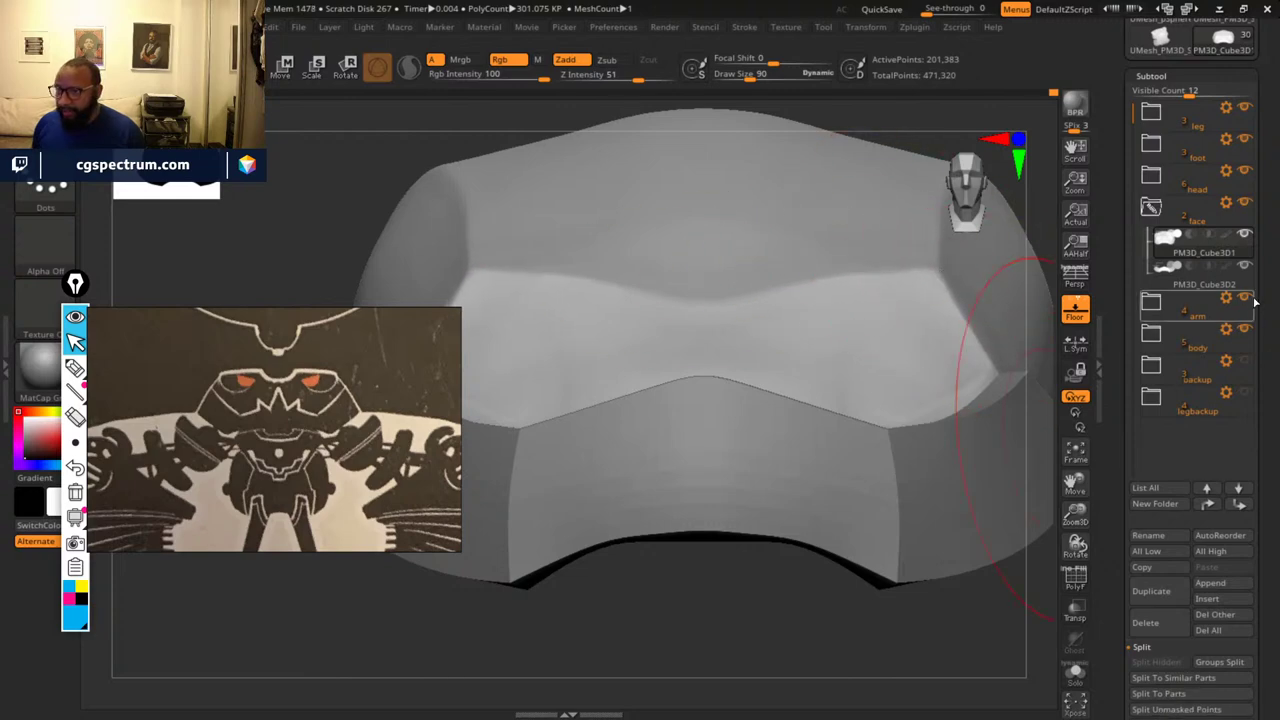
- Show the other robot parts again and adjust the plate's side area next to the rounded central tab with the Move brush
shift+click(1246, 241)
shift+click(1246, 241)
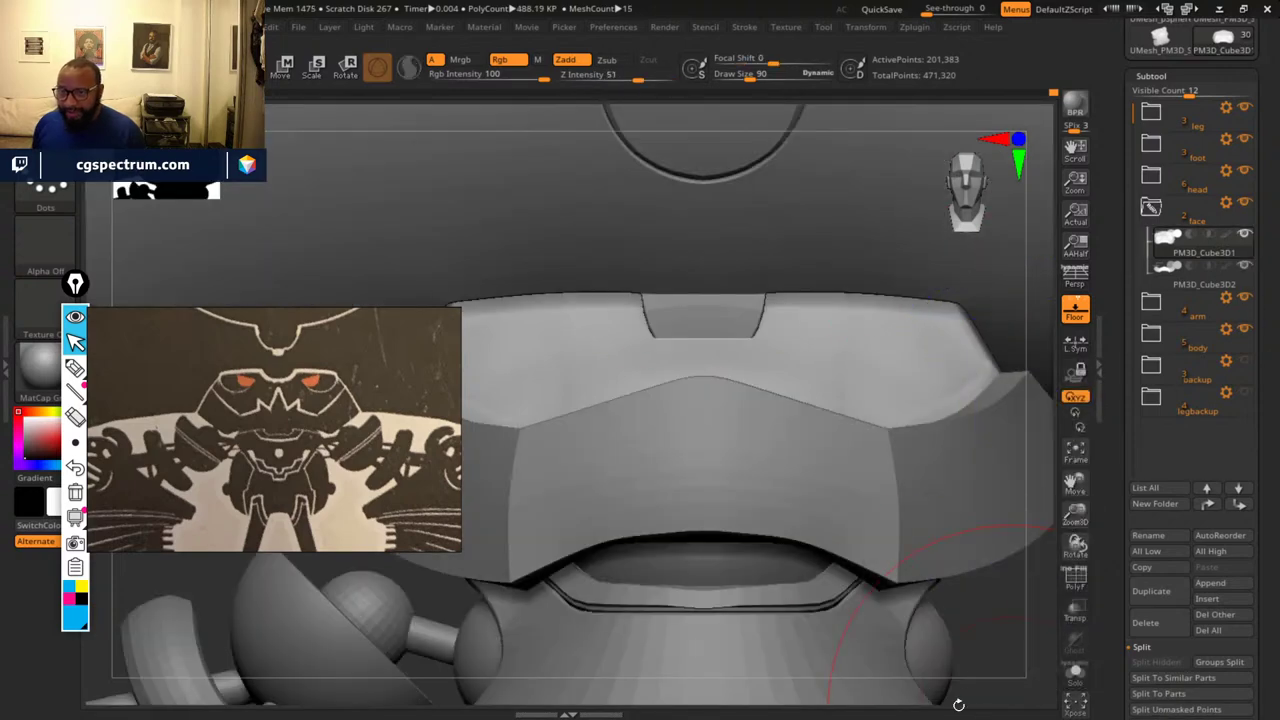
drag(991, 613, 894, 605)
mouse_move(893, 605)
right_down()
mouse_move(931, 609)
mouse_move(906, 600)
mouse_move(974, 654)
mouse_move(964, 679)
mouse_move(951, 634)
mouse_move(874, 623)
mouse_move(929, 643)
mouse_move(801, 438)
right_up()
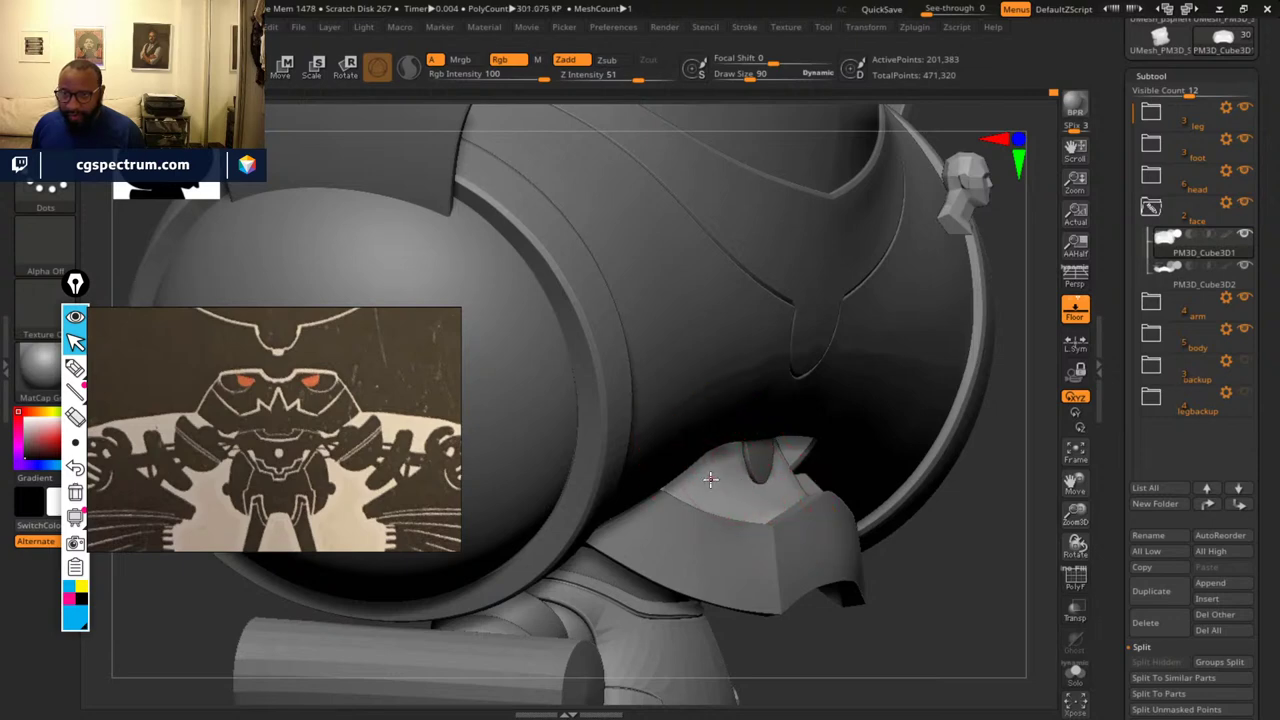
right_drag(788, 456, 981, 631)
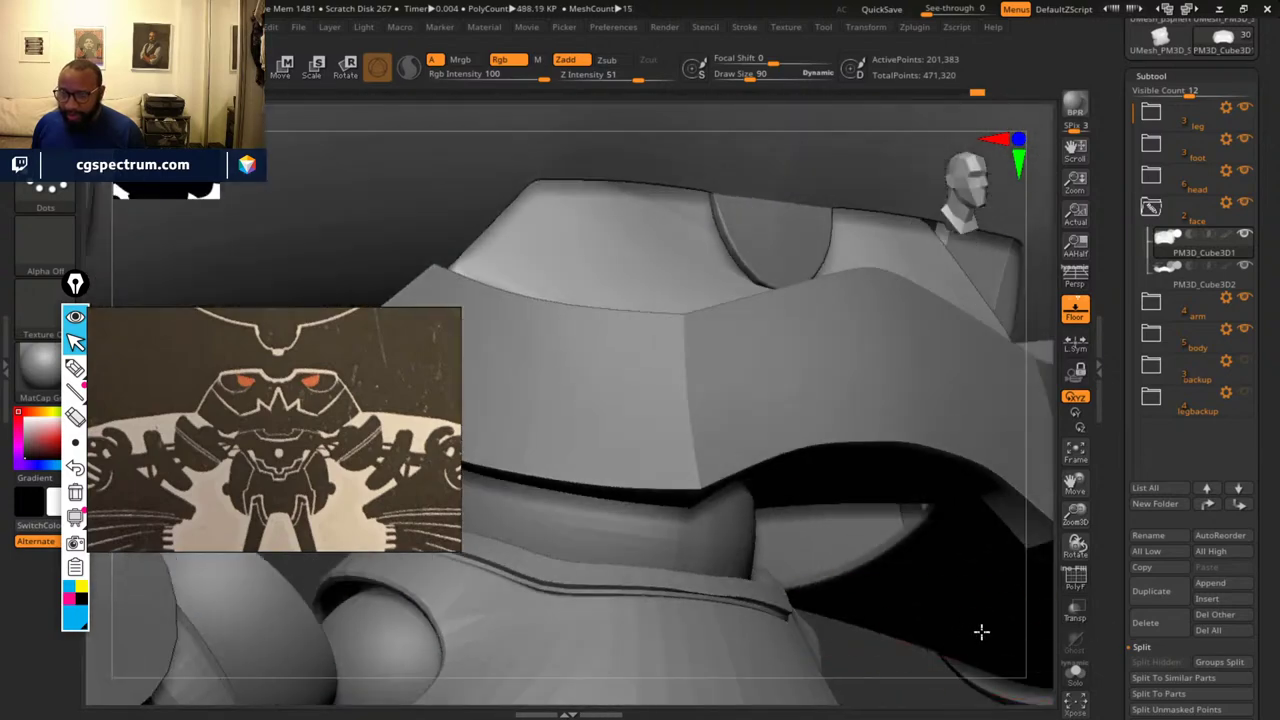
- Refine the plate's surface around the rounded central tab from both sides with the Move brush at draw size 90
right_drag(914, 674, 886, 691)
mouse_move(934, 640)
right_down()
mouse_move(1017, 663)
mouse_move(937, 666)
mouse_move(895, 635)
right_up()
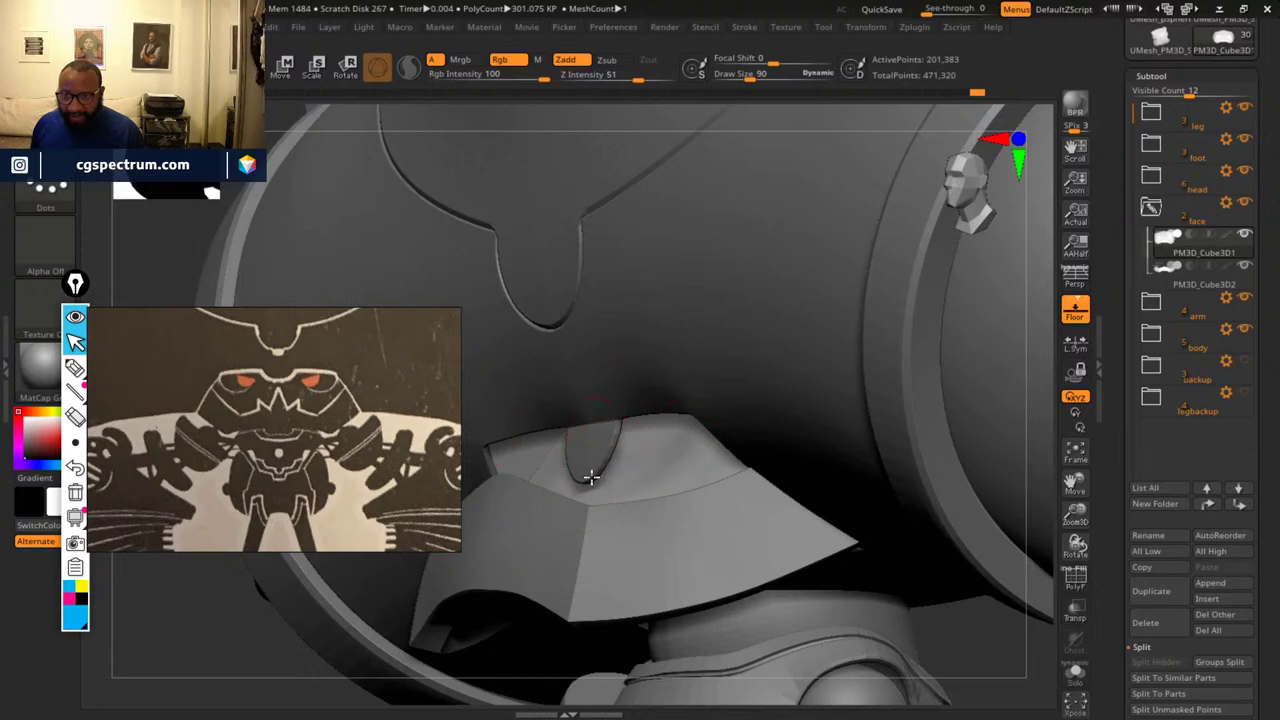
mouse_move(212, 660)
right_down()
mouse_move(231, 640)
mouse_move(319, 665)
mouse_move(564, 668)
right_up()
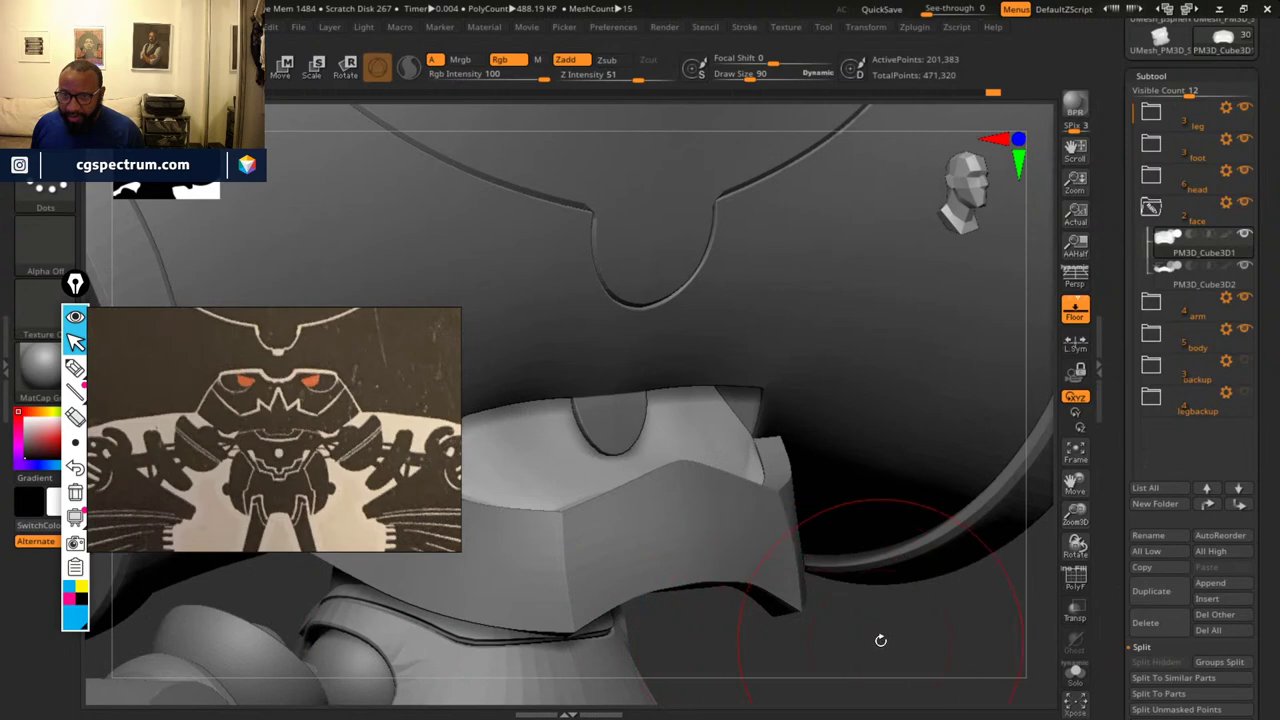
right_drag(880, 640, 757, 451)
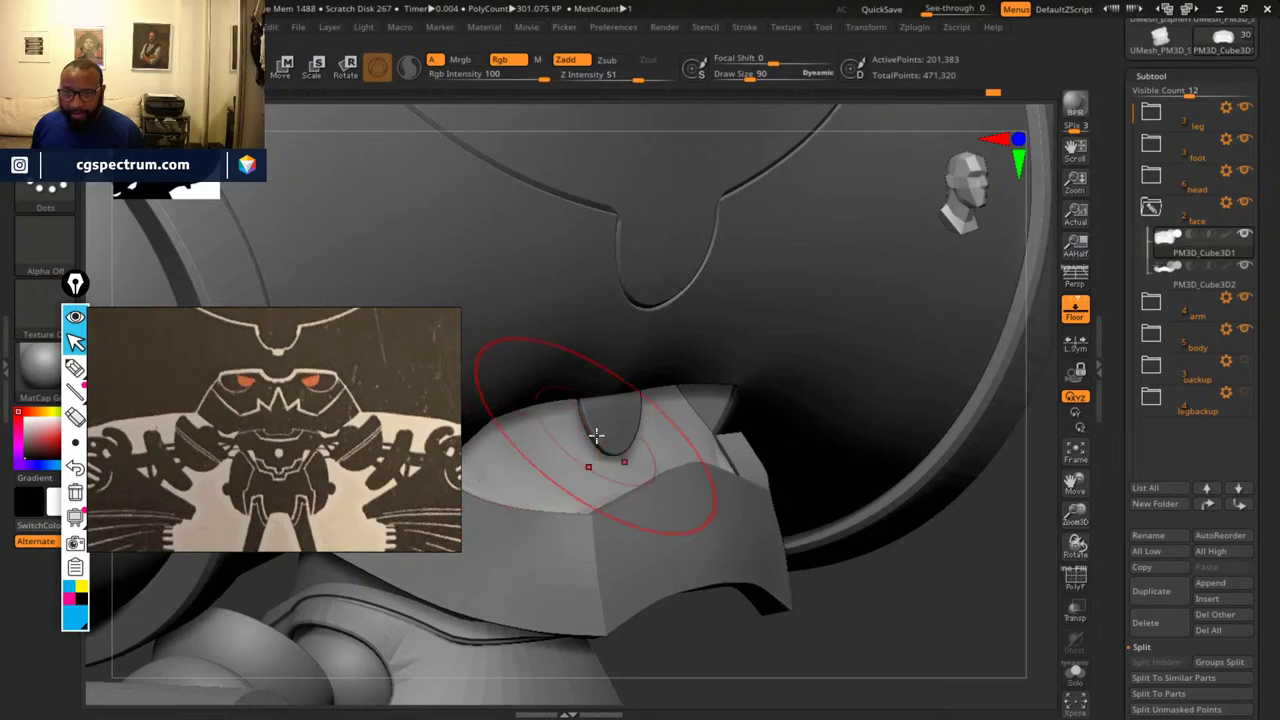
right_drag(986, 628, 876, 602)
mouse_move(876, 602)
right_down()
mouse_move(717, 603)
mouse_move(876, 601)
right_up()
right_drag(741, 609, 929, 558)
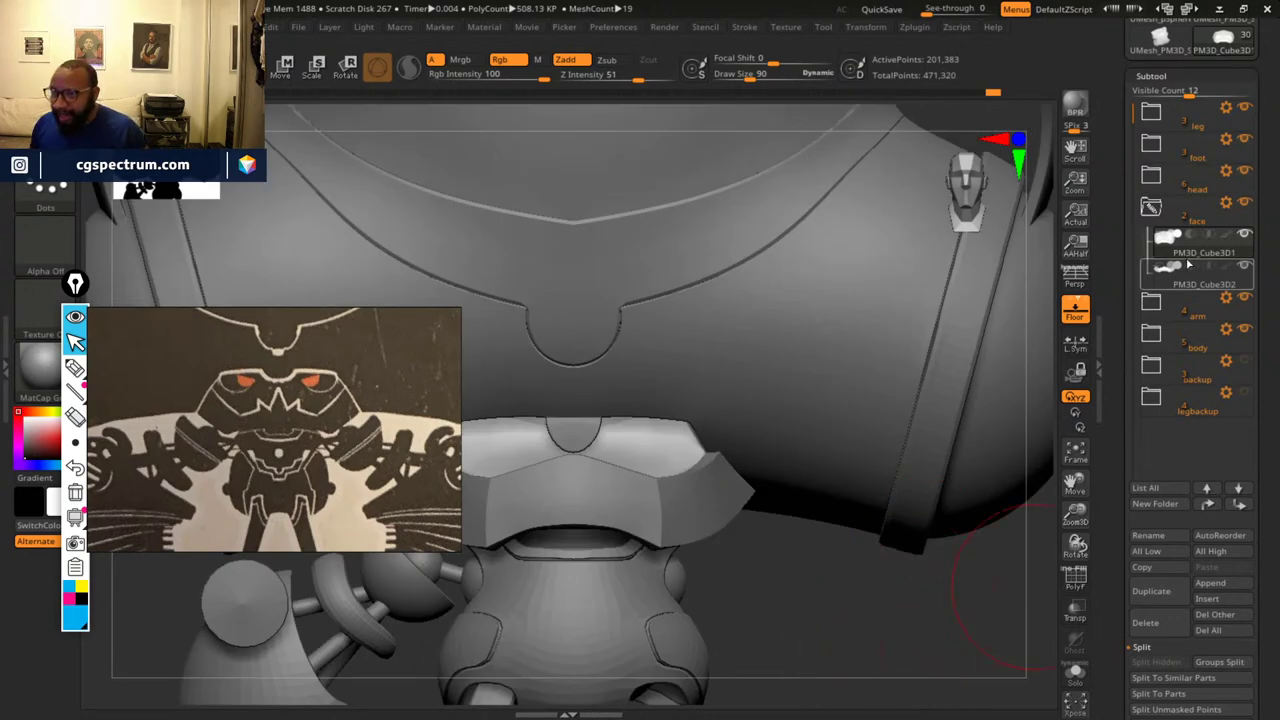
- Isolate the PM3D_Cube3D1 face subtool by turning on Solo mode
ctrl+right_drag(870, 605, 1040, 506)
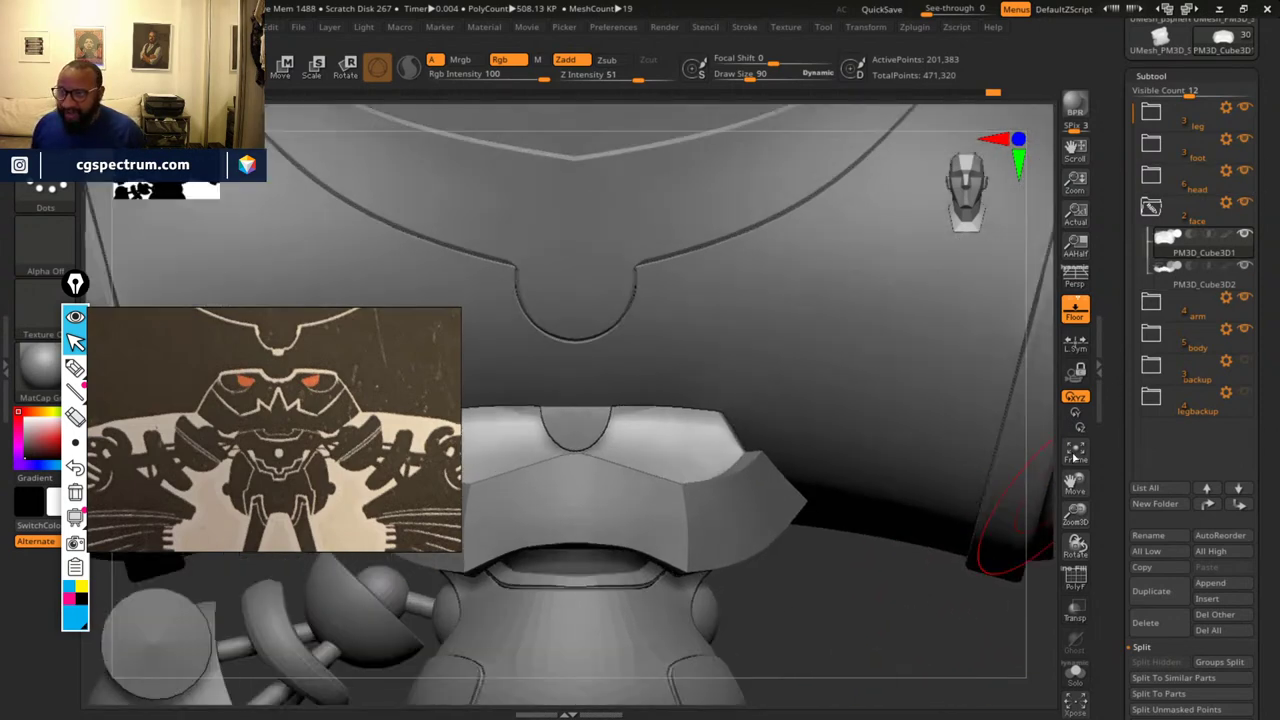
click(1073, 680)
drag(1010, 540, 963, 606)
ctrl+right_drag(963, 606, 1010, 630)
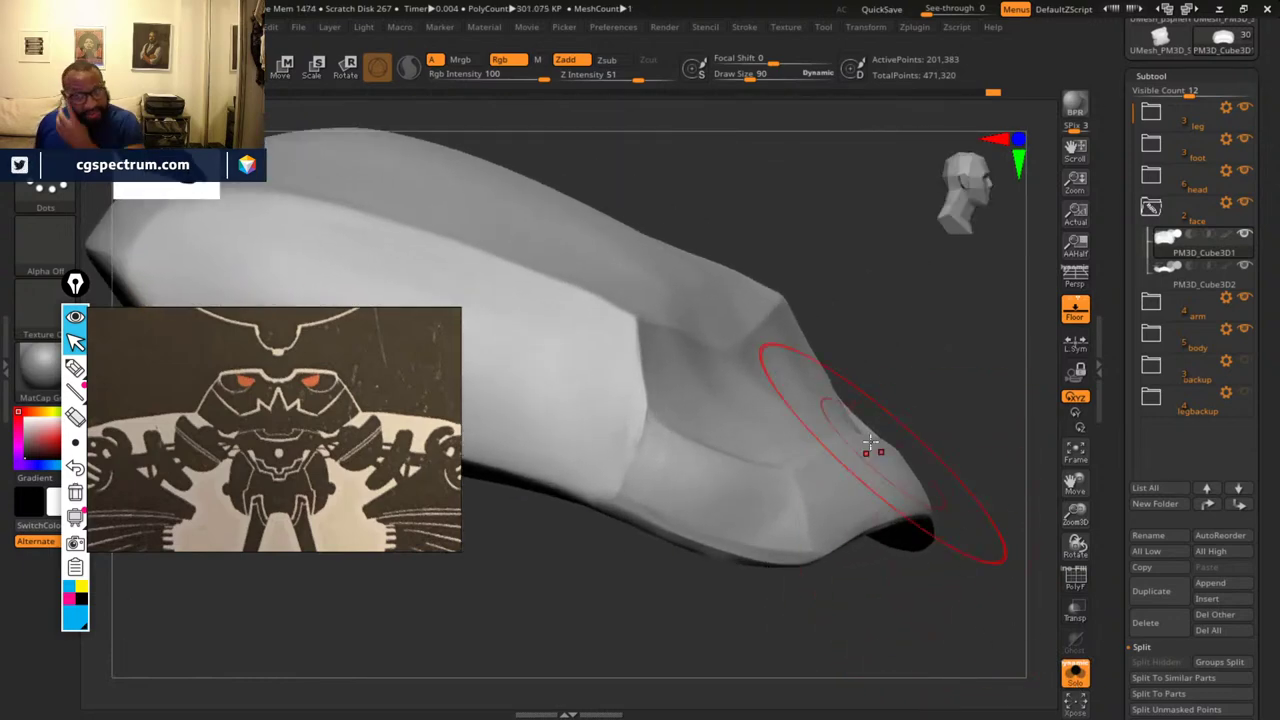
- Examine the isolated face piece's form and ridges from front, side and three-quarter views
drag(915, 341, 894, 397)
drag(814, 677, 764, 717)
key(f)
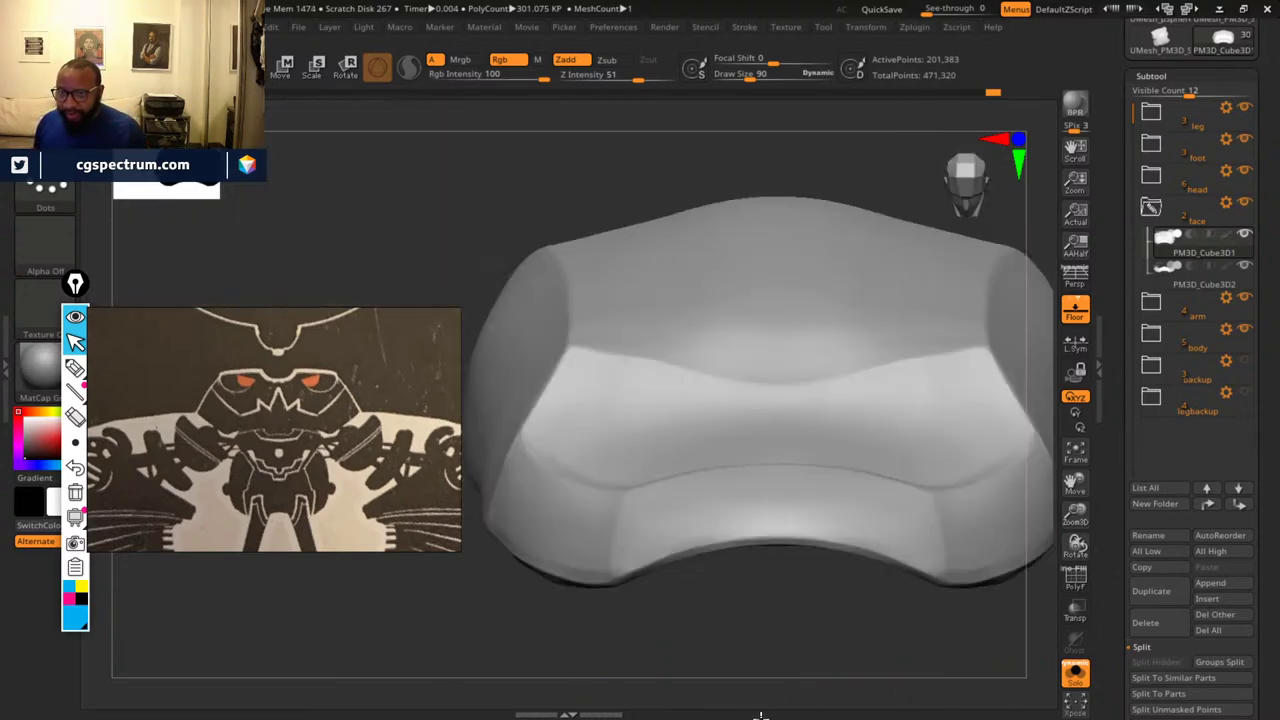
drag(738, 637, 680, 593)
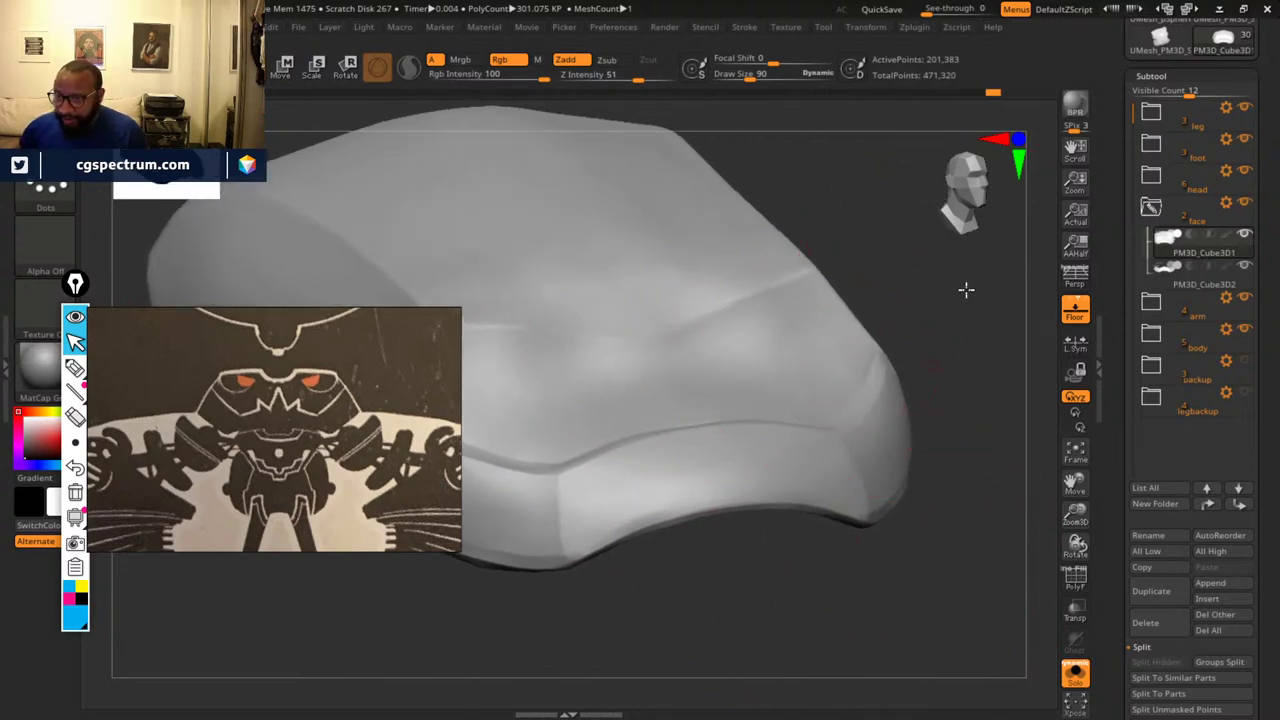
drag(966, 290, 735, 393)
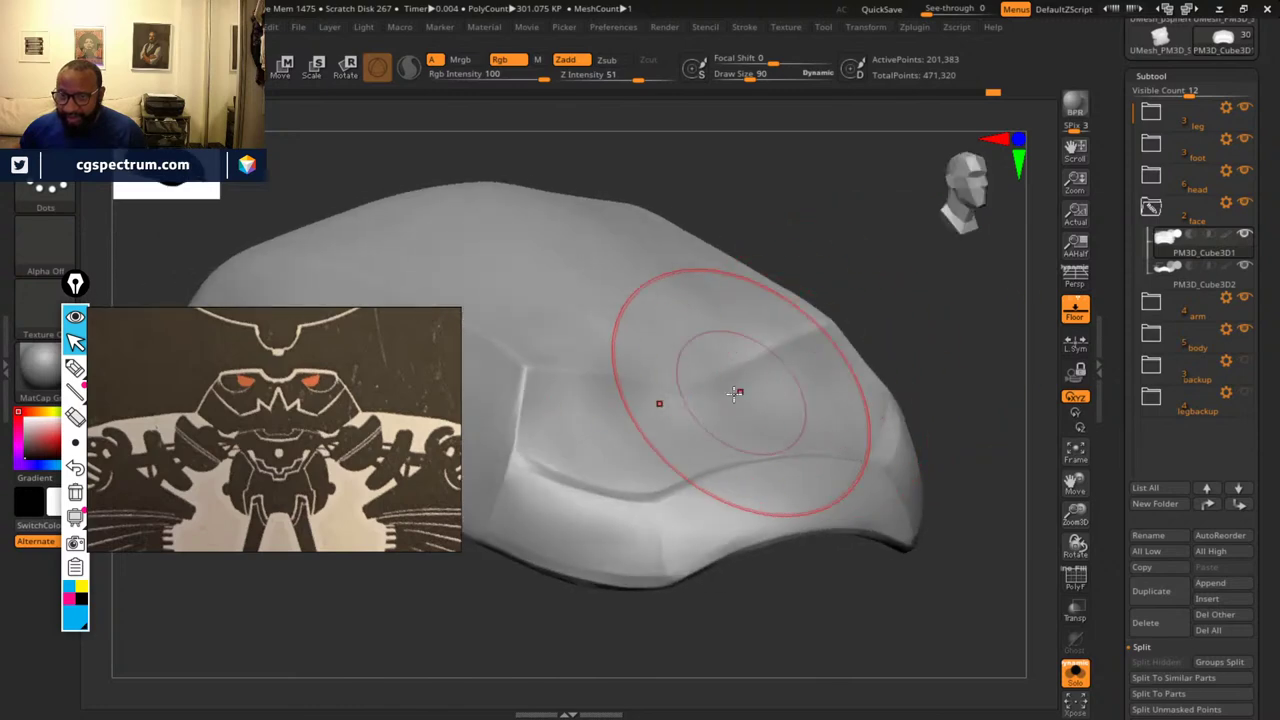
drag(866, 337, 893, 286)
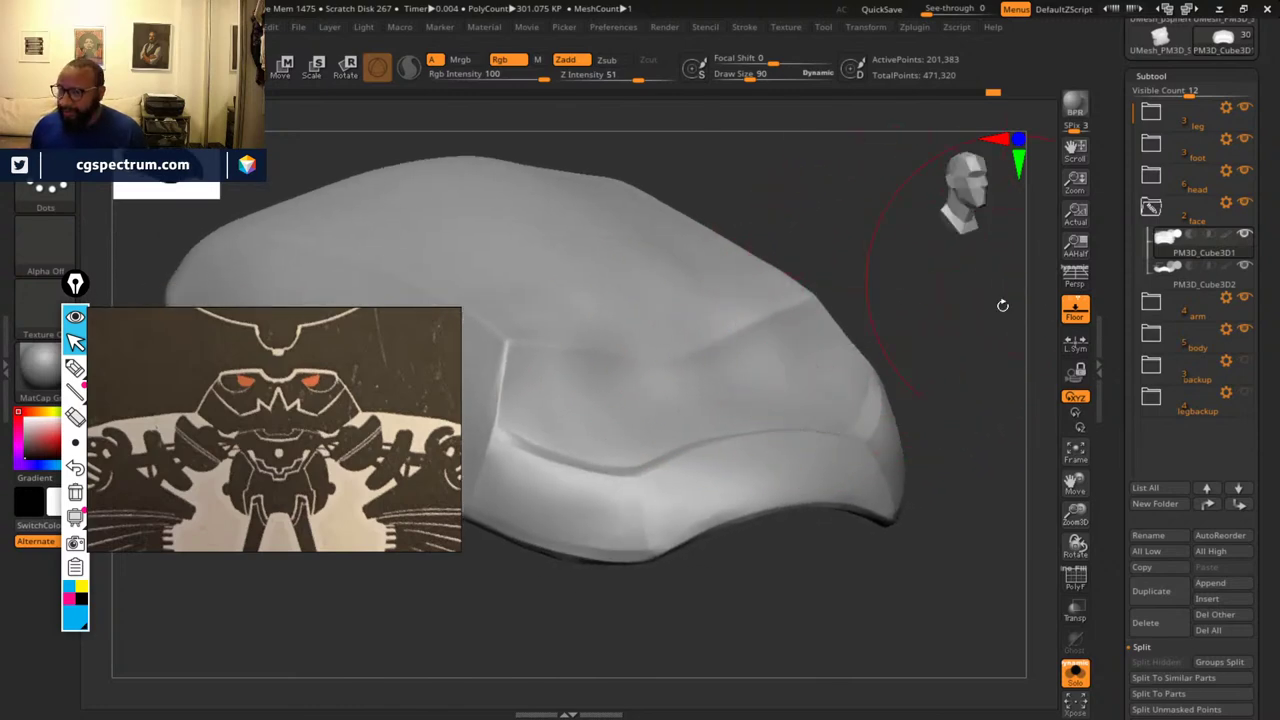
mouse_move(929, 288)
alt+mouse_down()
mouse_move(937, 274)
mouse_move(866, 274)
mouse_move(946, 309)
alt+mouse_up()
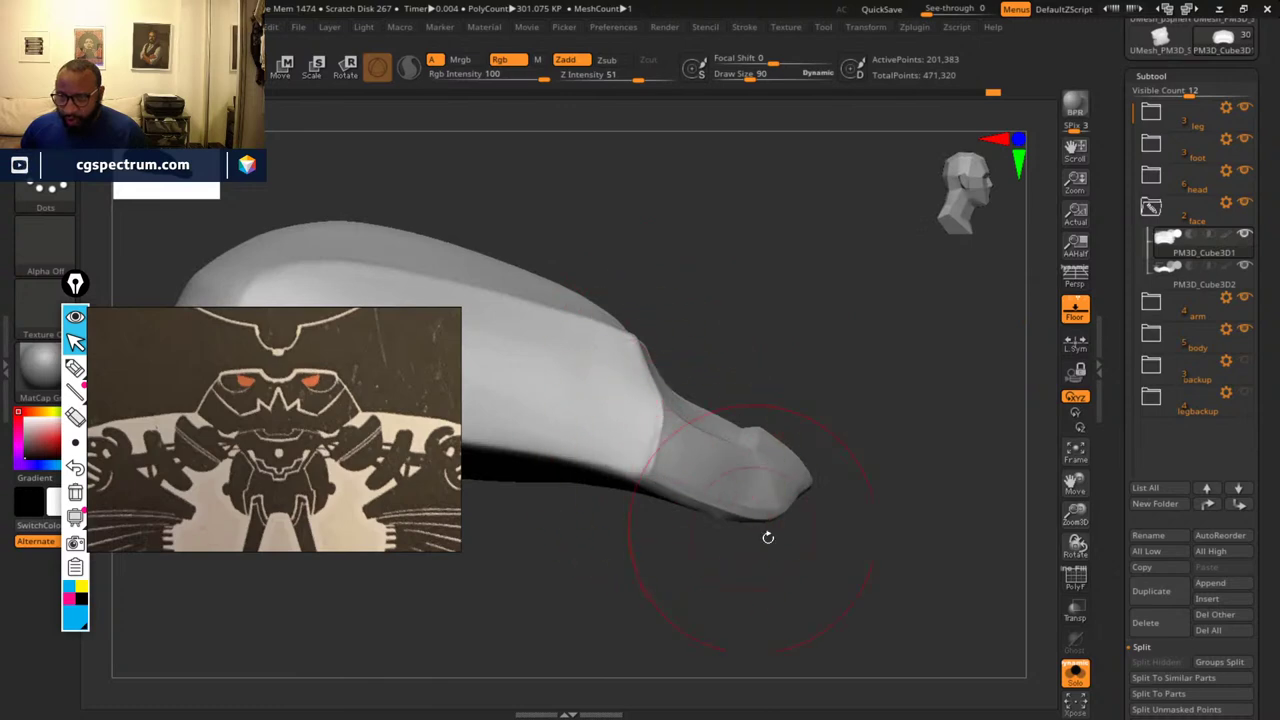
drag(837, 514, 940, 423)
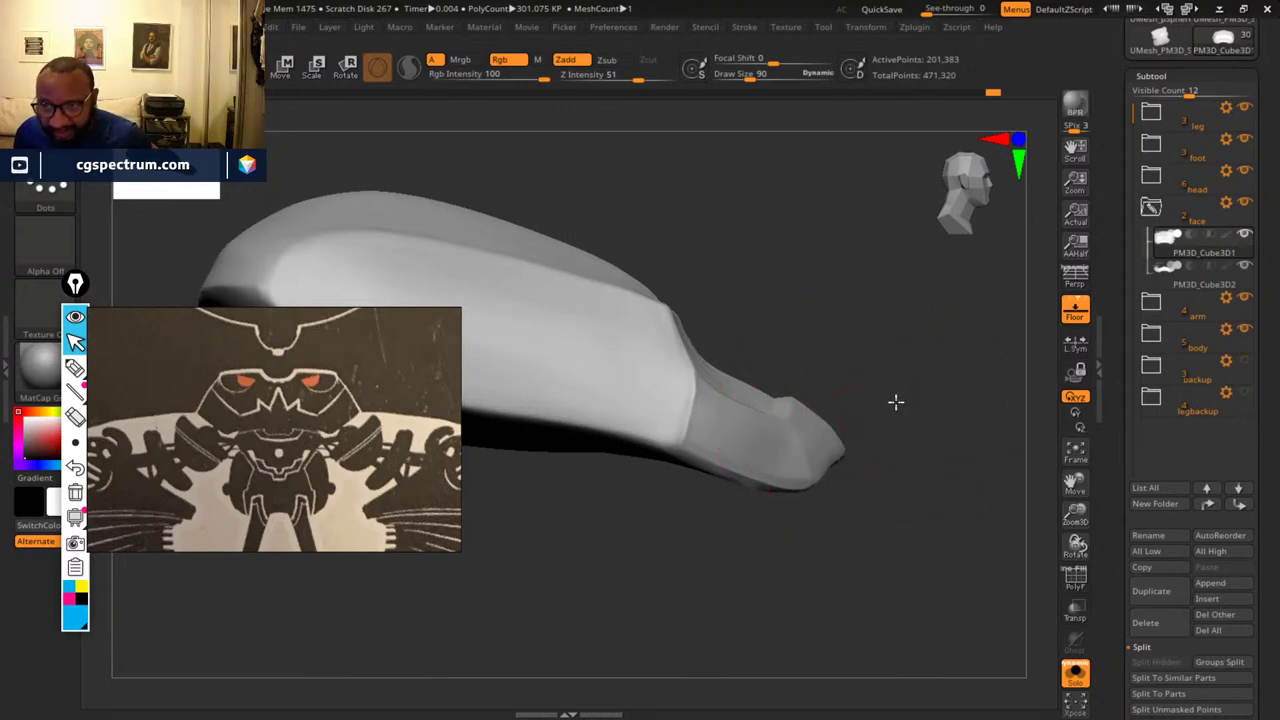
mouse_move(895, 402)
mouse_down()
mouse_move(886, 417)
mouse_move(909, 397)
mouse_move(736, 181)
mouse_up()
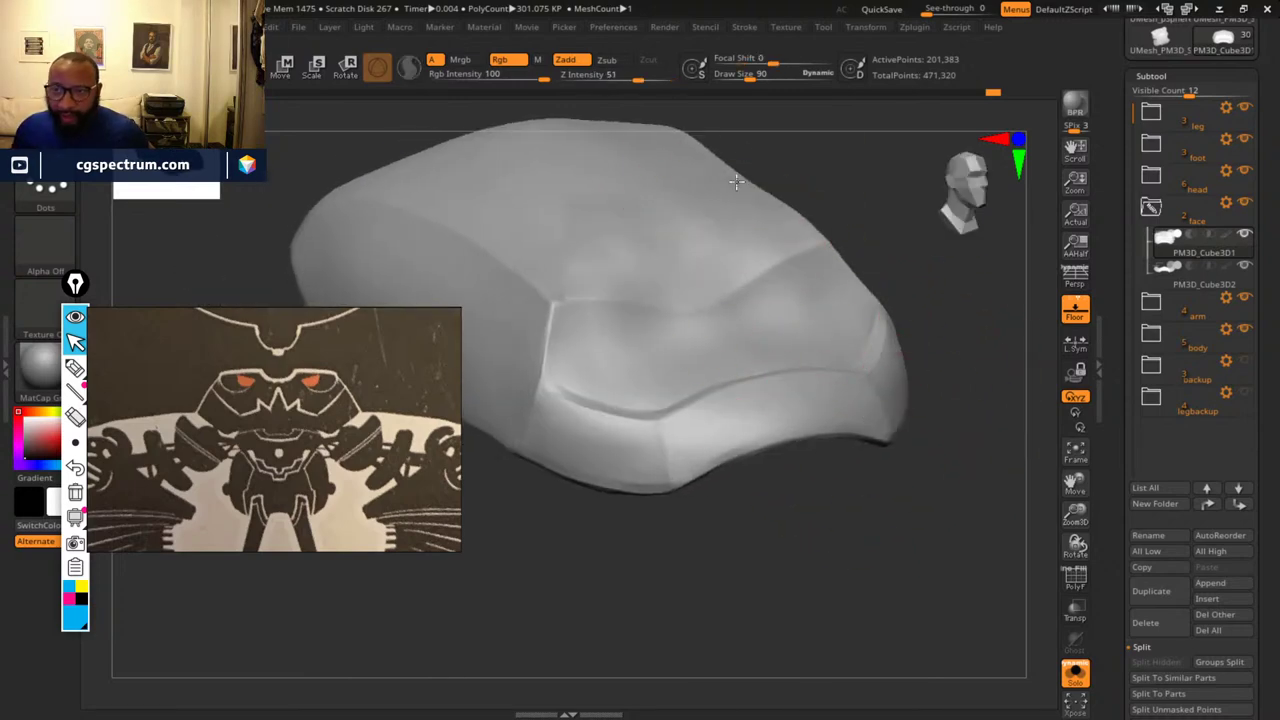
drag(894, 277, 917, 314)
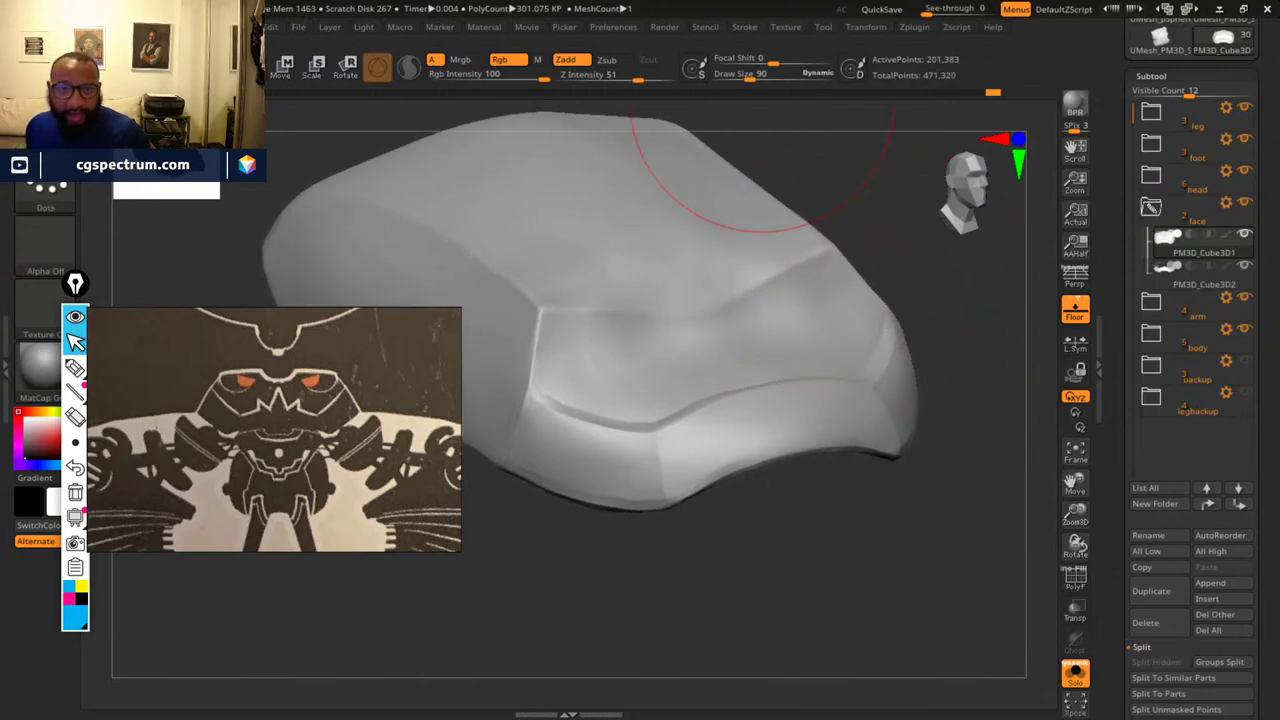
- Expand the tray beside the canvas, move the reference image lower, and collapse and relocate the floating annotation toolbar
click(7, 367)
drag(280, 353, 417, 521)
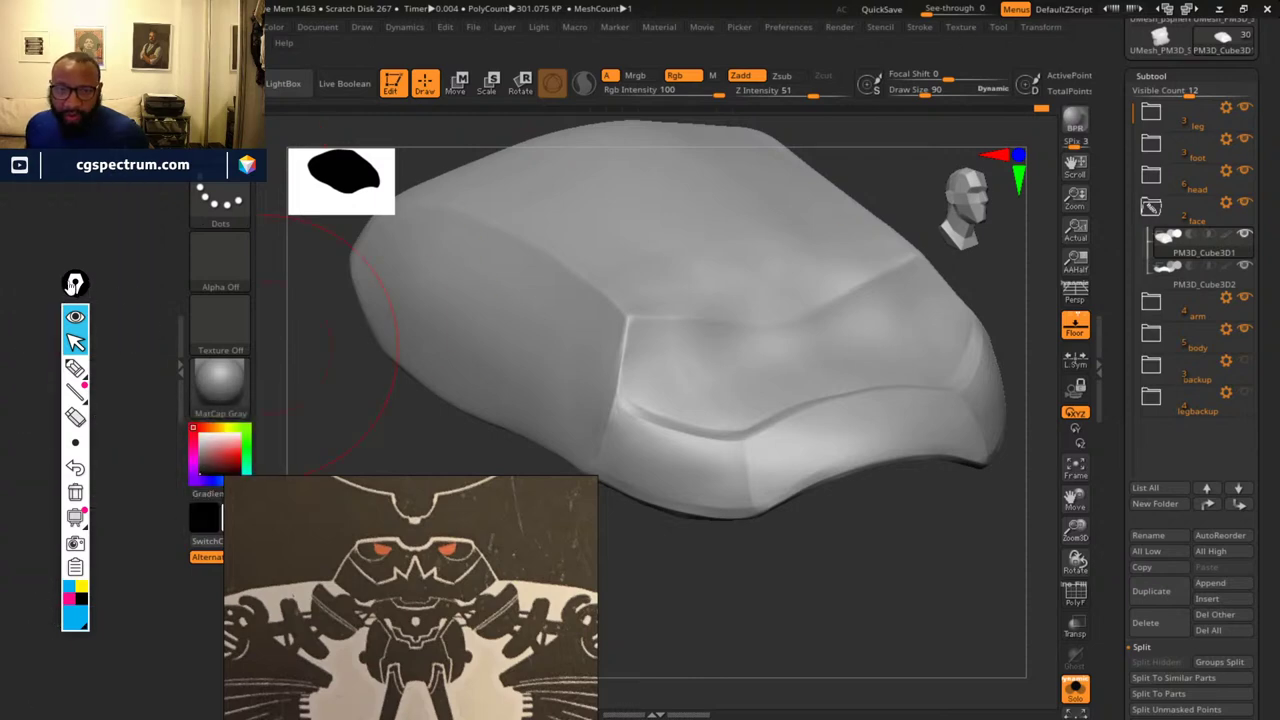
click(78, 324)
mouse_move(75, 283)
mouse_down()
mouse_move(411, 615)
mouse_move(197, 649)
mouse_move(532, 52)
mouse_up()
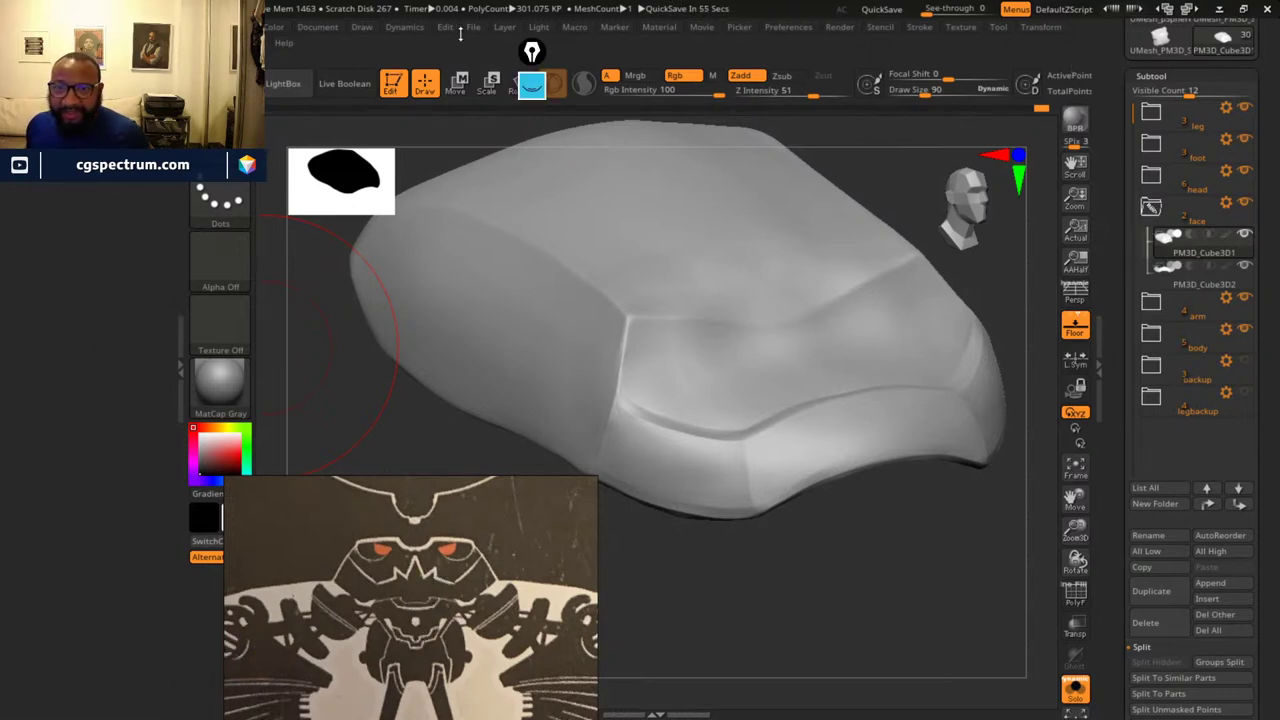
- Save the project as a new version named kortex_v03.zpr in the palindrone bot folder
click(473, 27)
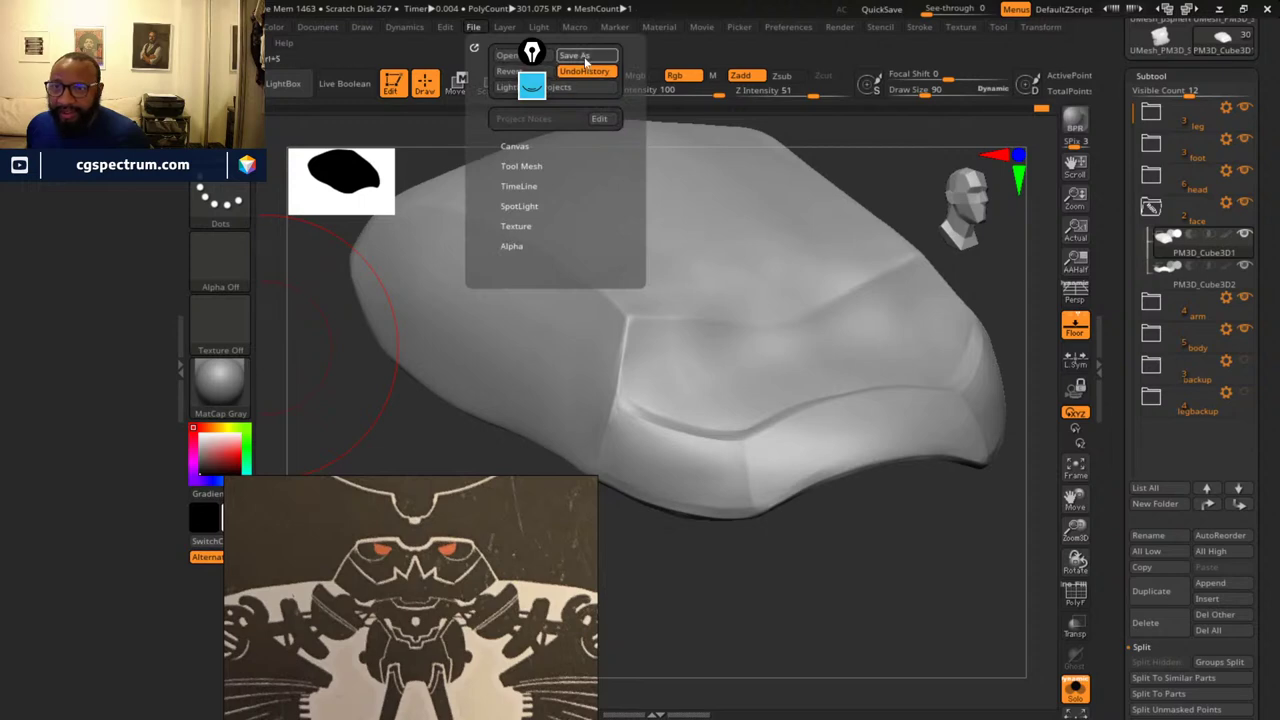
click(586, 58)
click(815, 200)
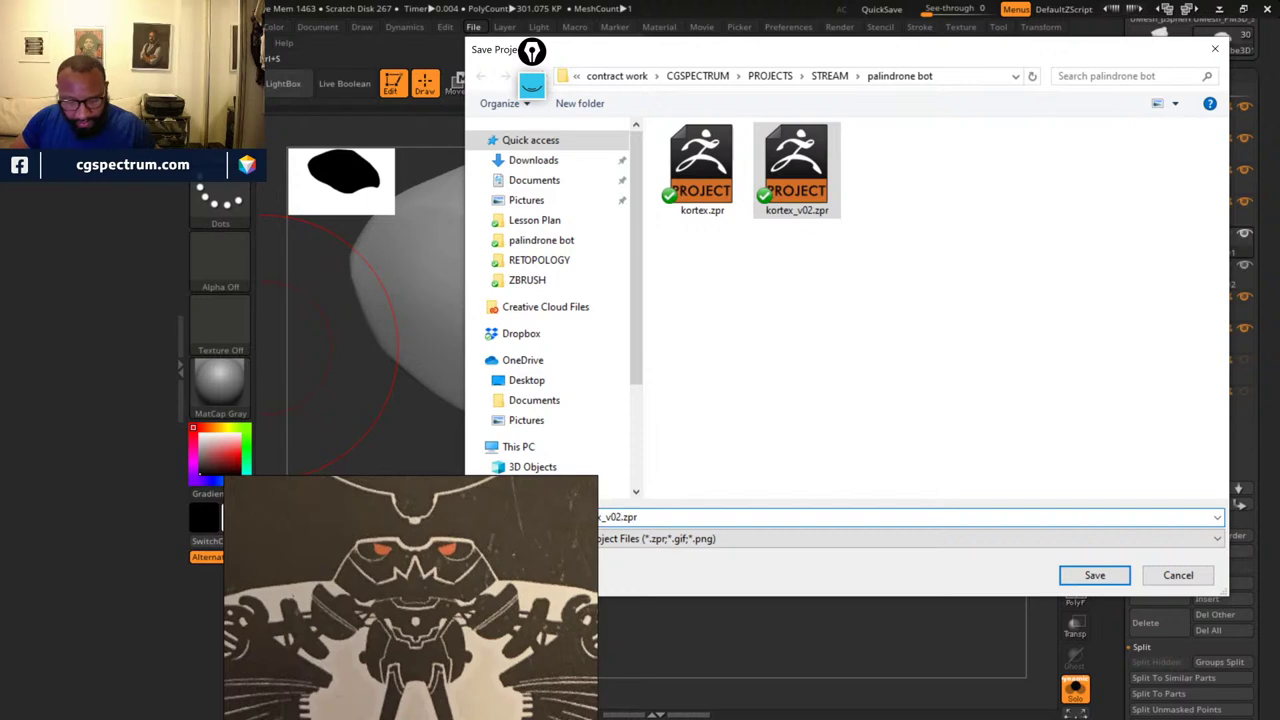
click(621, 516)
key(BackSpace)
text(3)
key(Return)
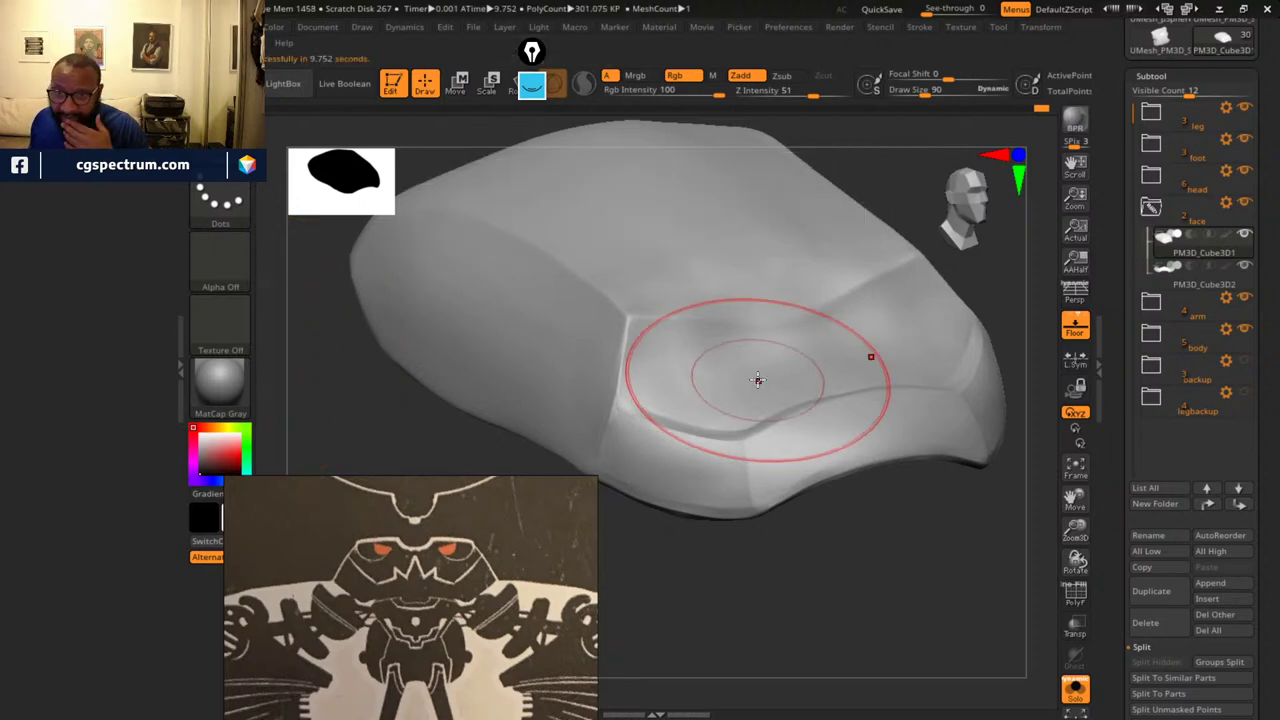
- Fill the whole face subtool with the current colour to enable polypaint on it
mouse_move(926, 566)
mouse_down()
mouse_move(917, 586)
mouse_move(934, 591)
mouse_move(923, 591)
mouse_up()
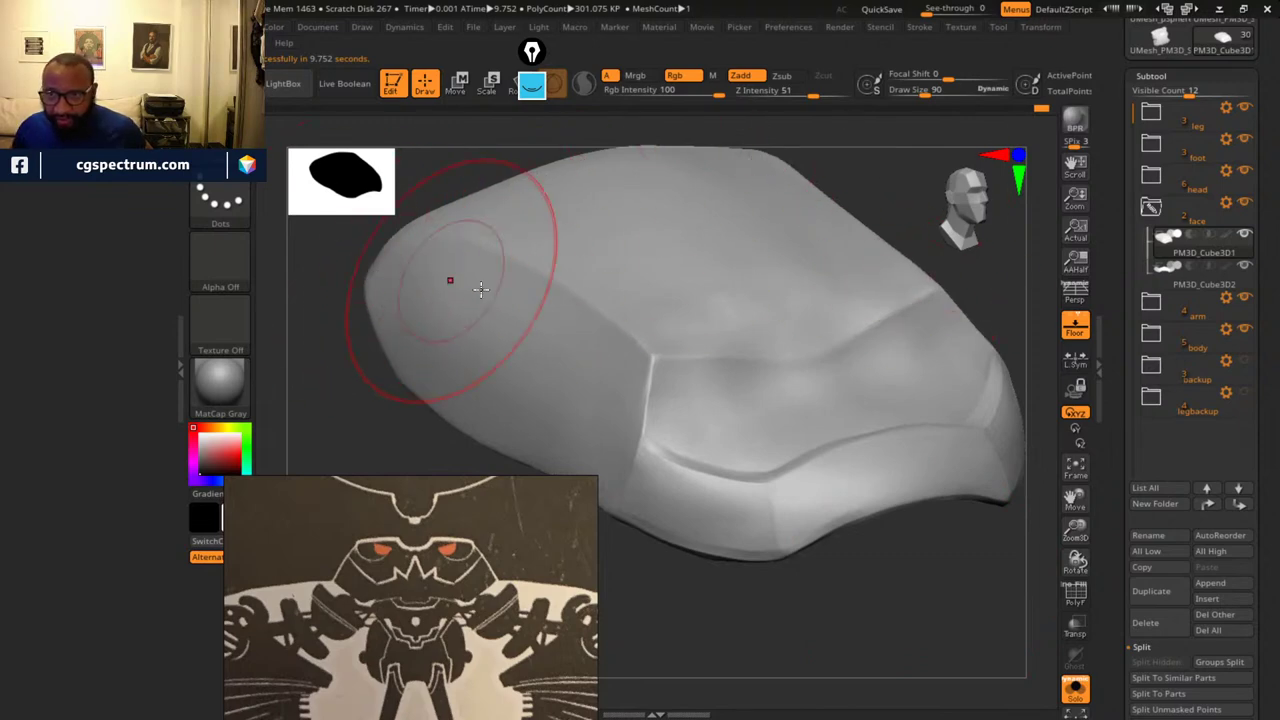
mouse_move(865, 548)
mouse_down()
mouse_move(820, 609)
mouse_move(800, 585)
mouse_up()
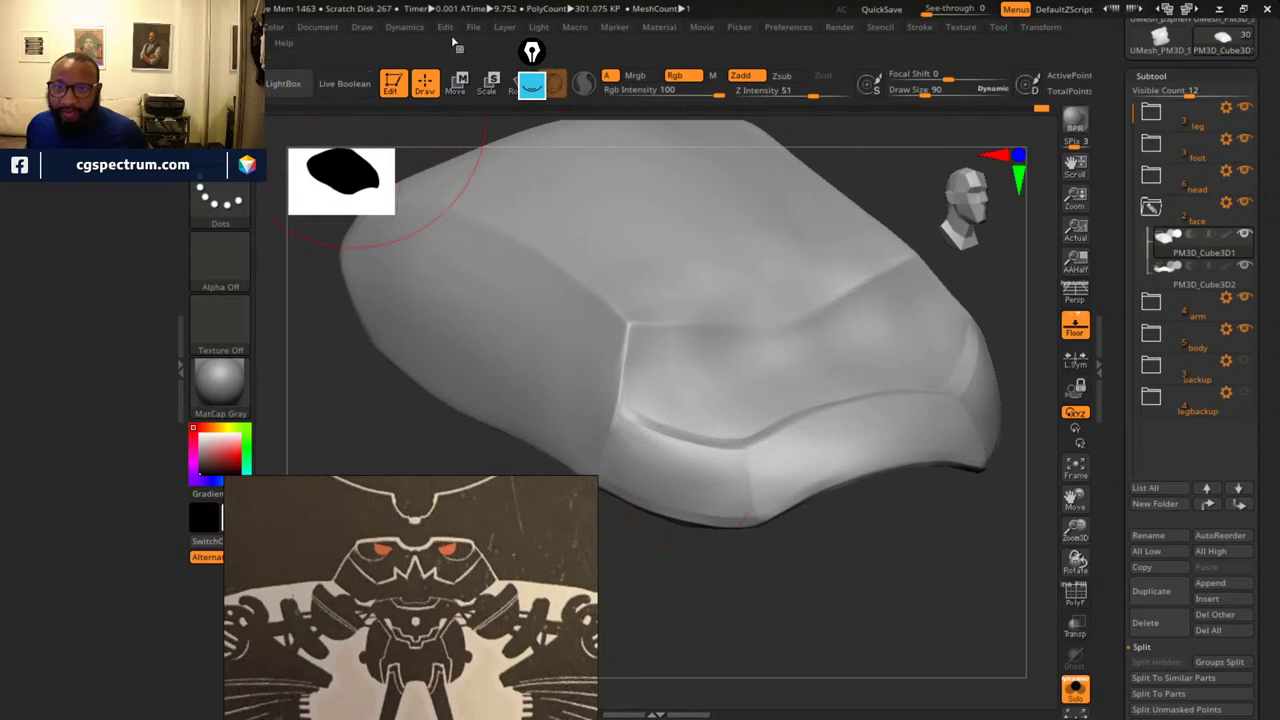
click(273, 27)
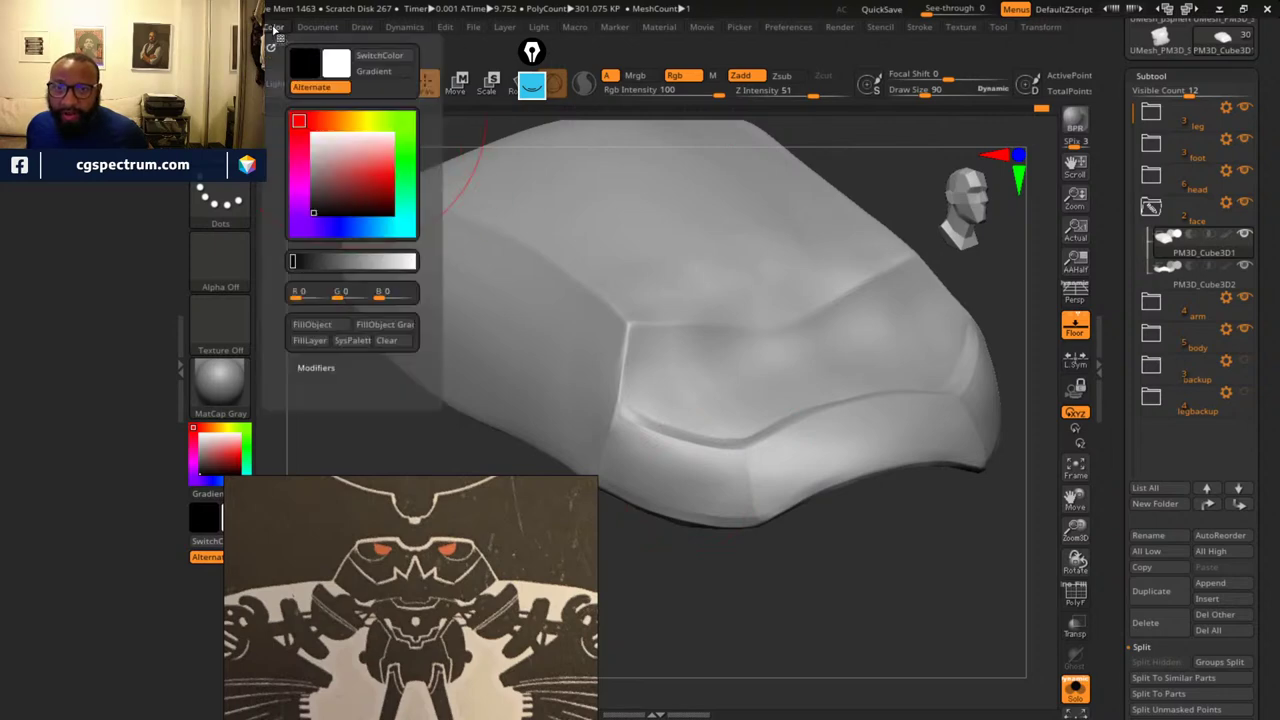
click(321, 325)
mouse_move(1227, 245)
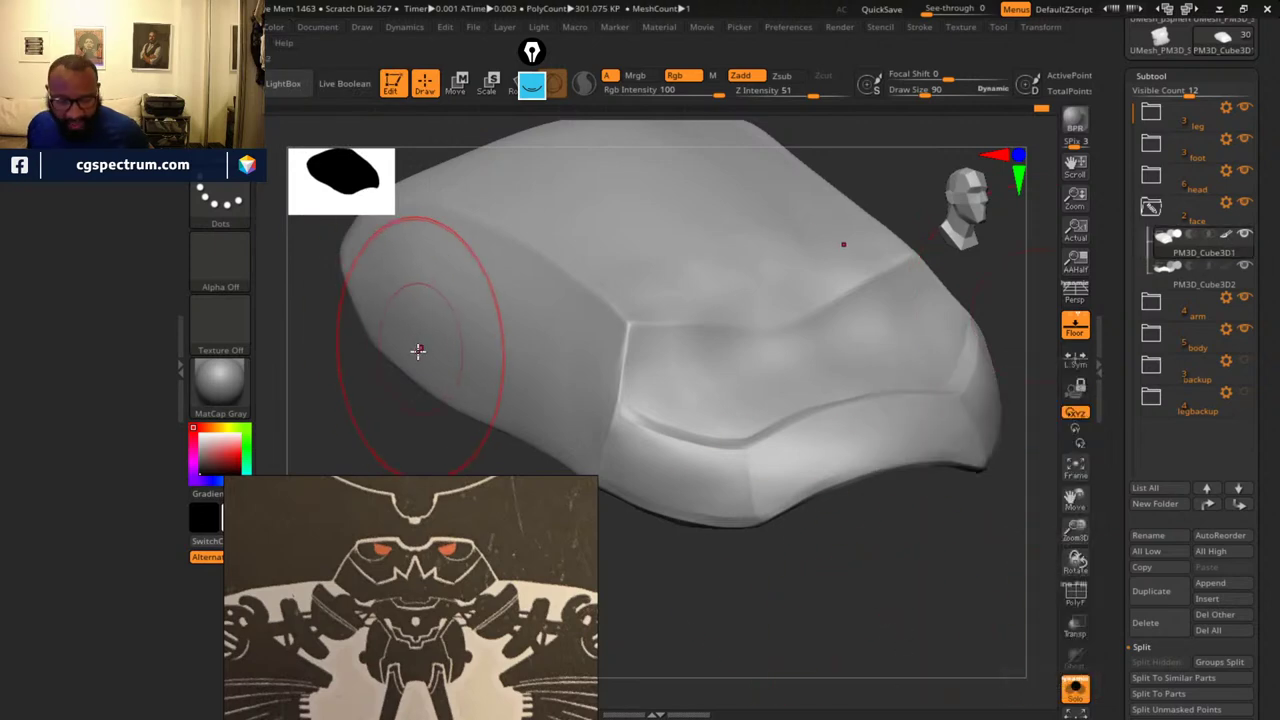
- Choose the Paint brush and swap the primary and secondary colours
key(b)
key(p)
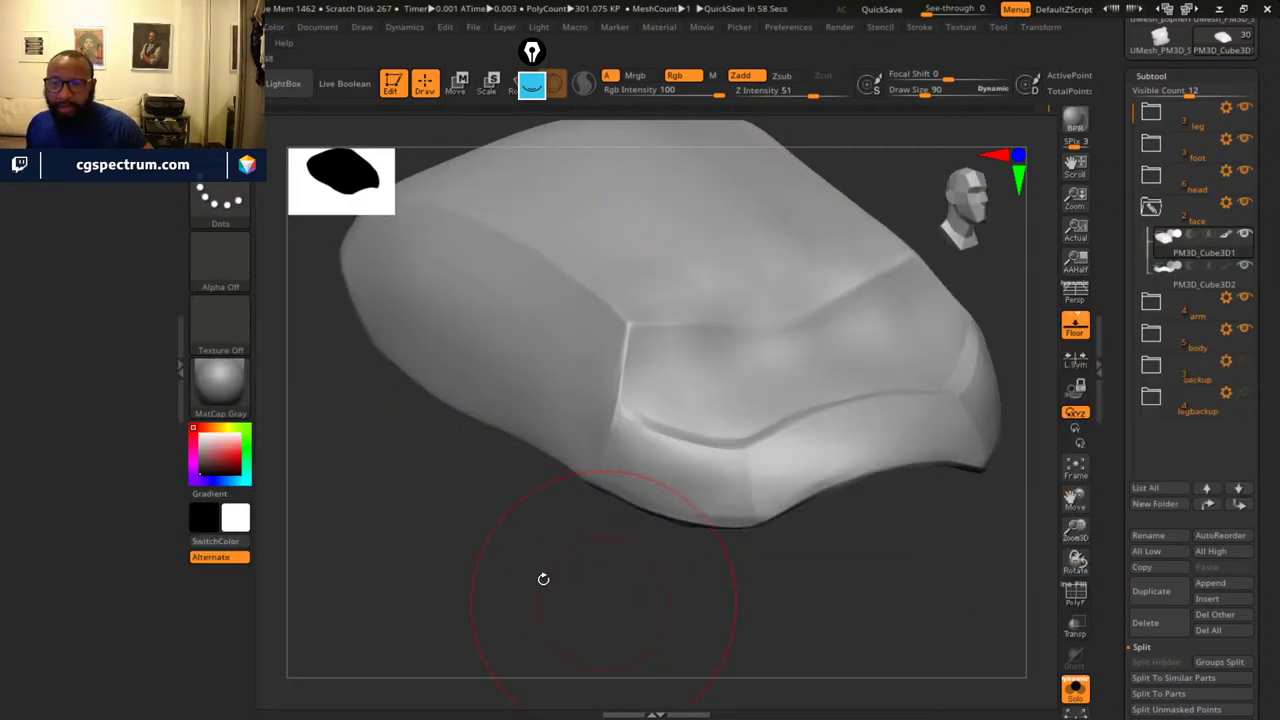
drag(547, 586, 549, 583)
key(b)
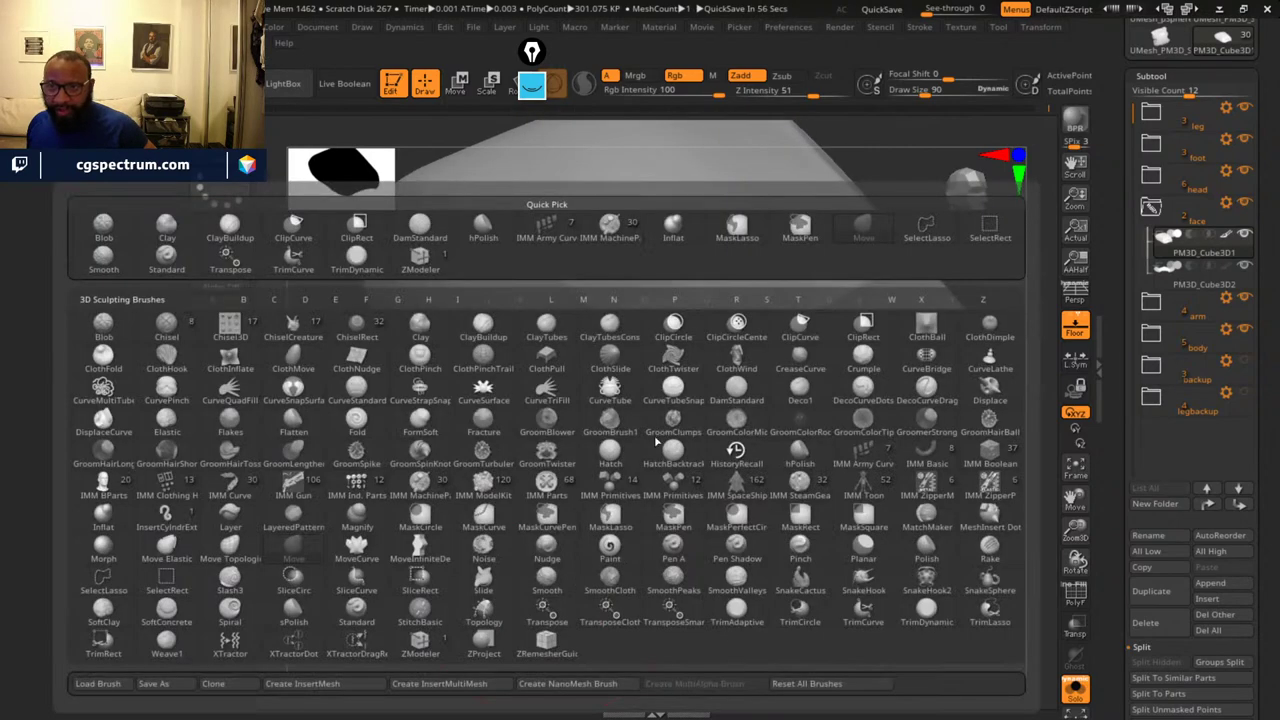
key(p)
click(607, 565)
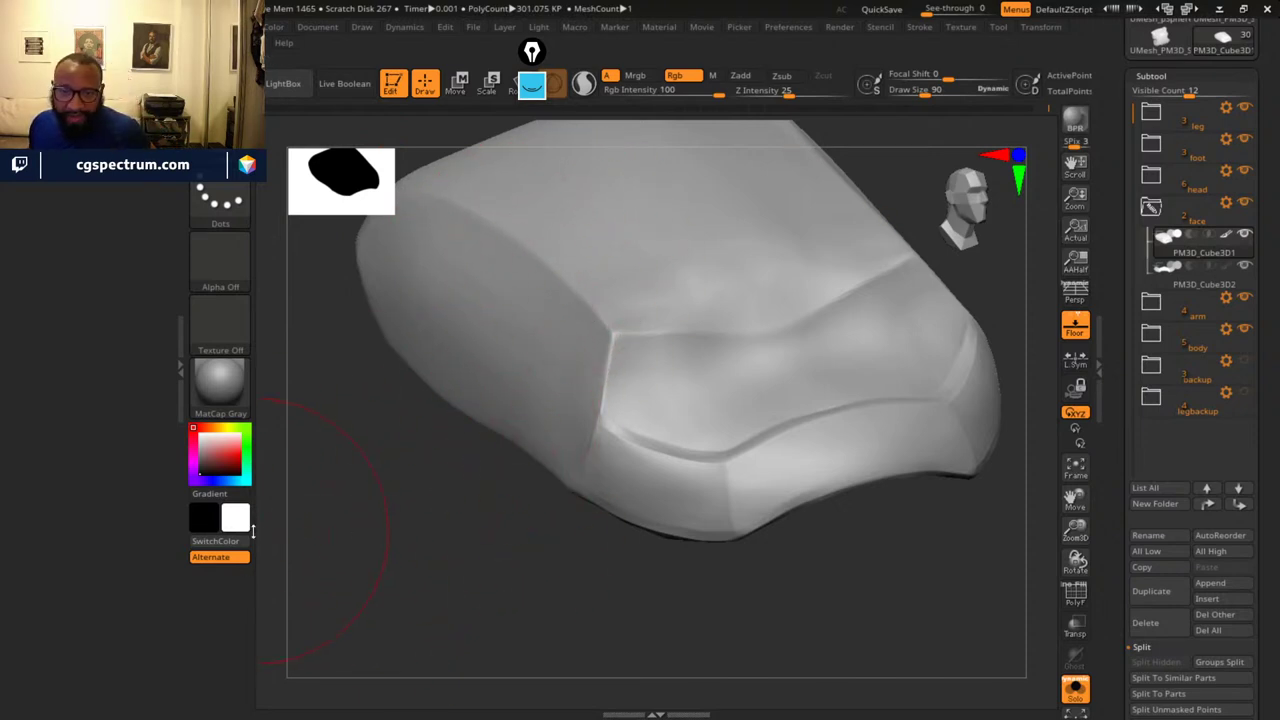
key(v)
- Try a paint stroke down the face piece's front corner ridge, then undo it
mouse_move(570, 302)
mouse_down()
mouse_move(591, 397)
mouse_move(628, 413)
mouse_up()
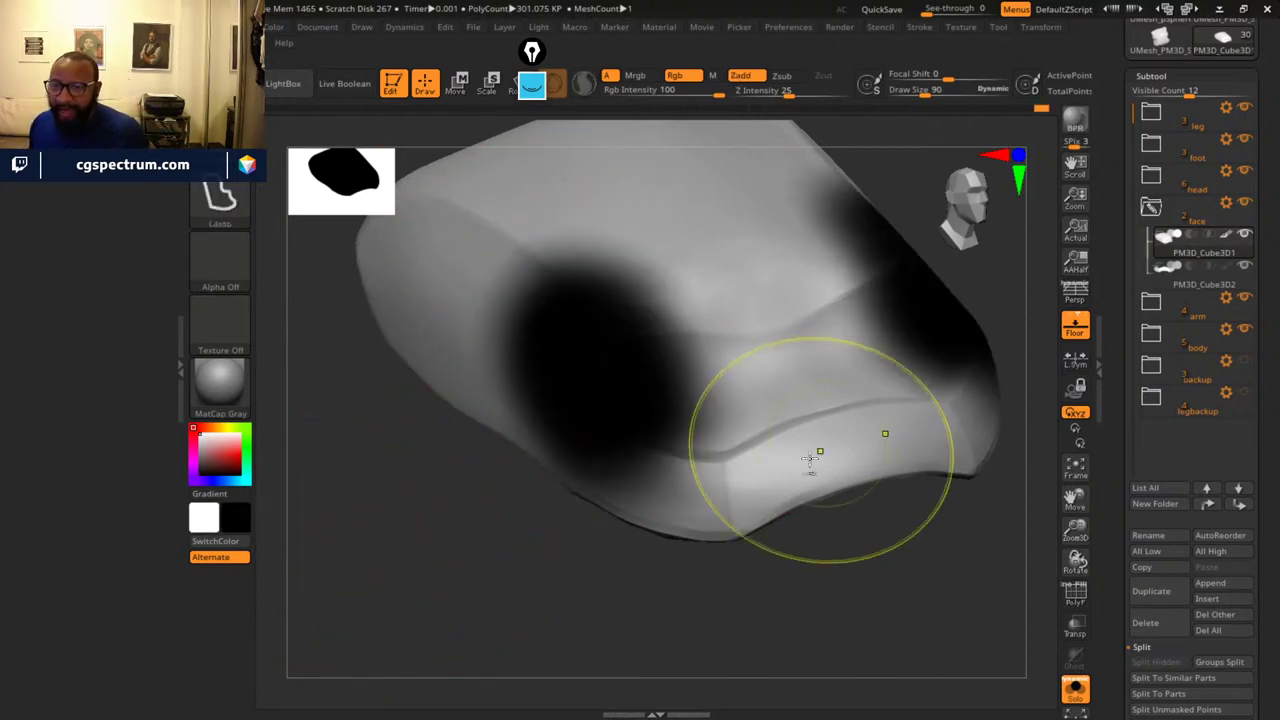
key(ctrl+z)
drag(460, 566, 511, 423)
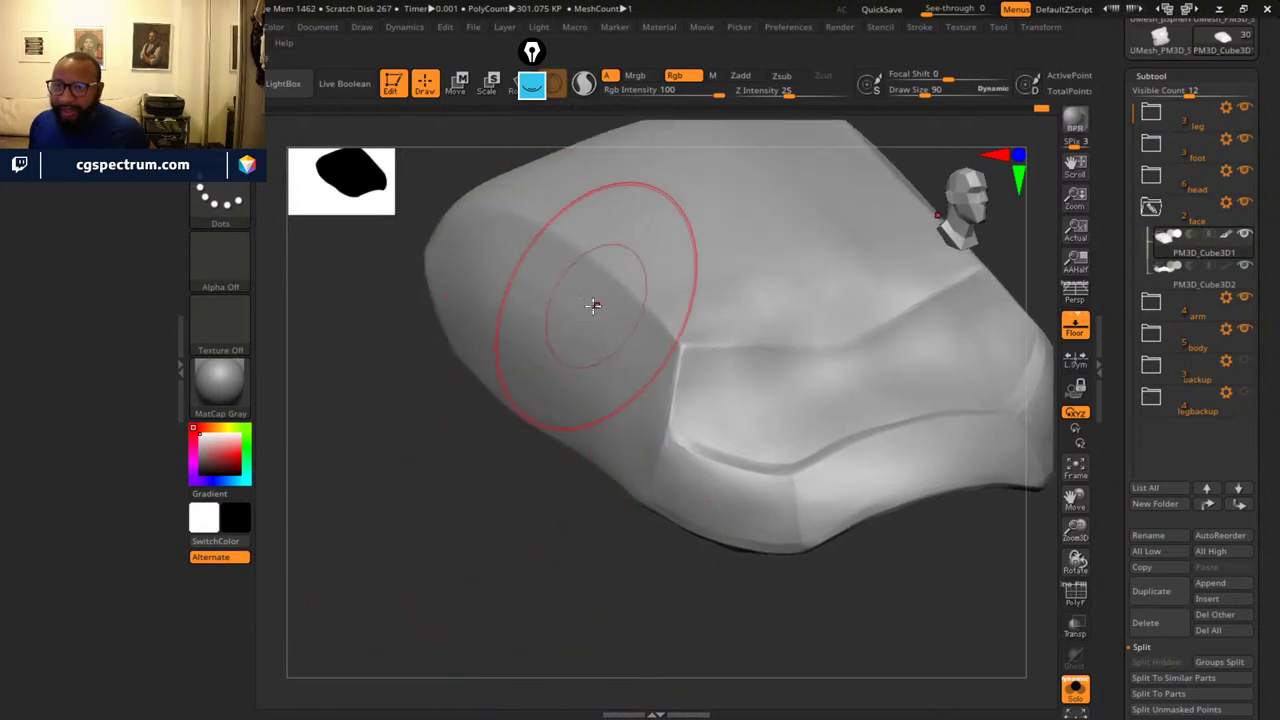
- Set the Paint brush to draw size 9 and focal shift -92, then test and undo a stroke along the side ridge
key(space)
mouse_move(512, 463)
mouse_down()
mouse_move(530, 463)
mouse_move(468, 461)
mouse_move(487, 449)
mouse_move(474, 451)
mouse_up()
mouse_move(578, 241)
mouse_down()
mouse_move(641, 318)
mouse_move(661, 409)
mouse_up()
key(ctrl+z)
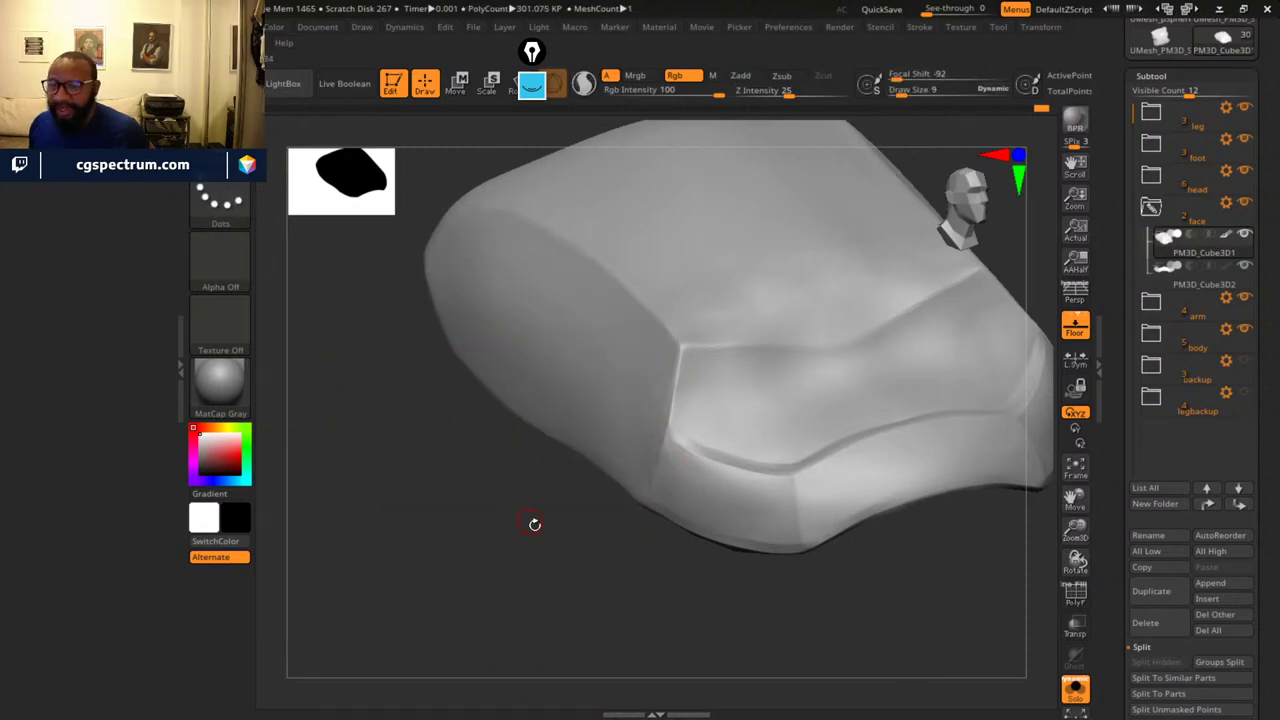
drag(534, 524, 646, 423)
- Set the draw size to 5, enable Sculptris Pro, and test and undo a black stroke along the side ridge
key(space)
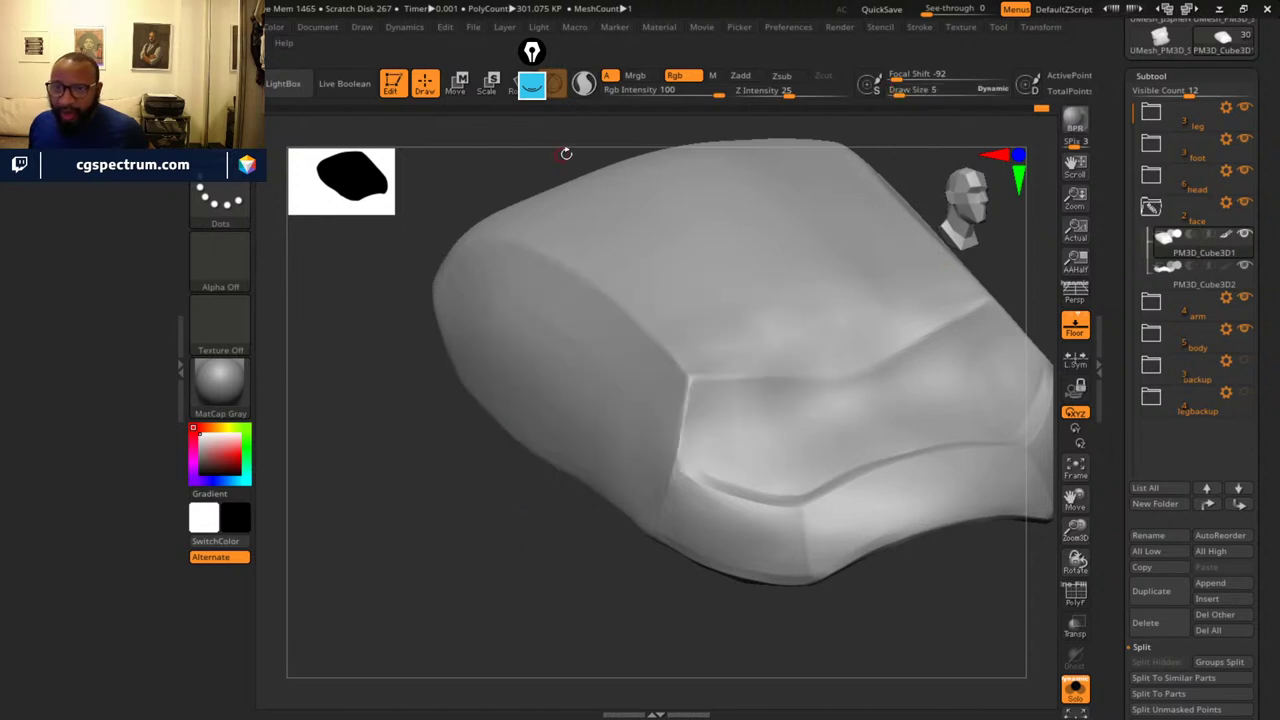
click(586, 92)
drag(583, 269, 692, 378)
drag(493, 573, 499, 542)
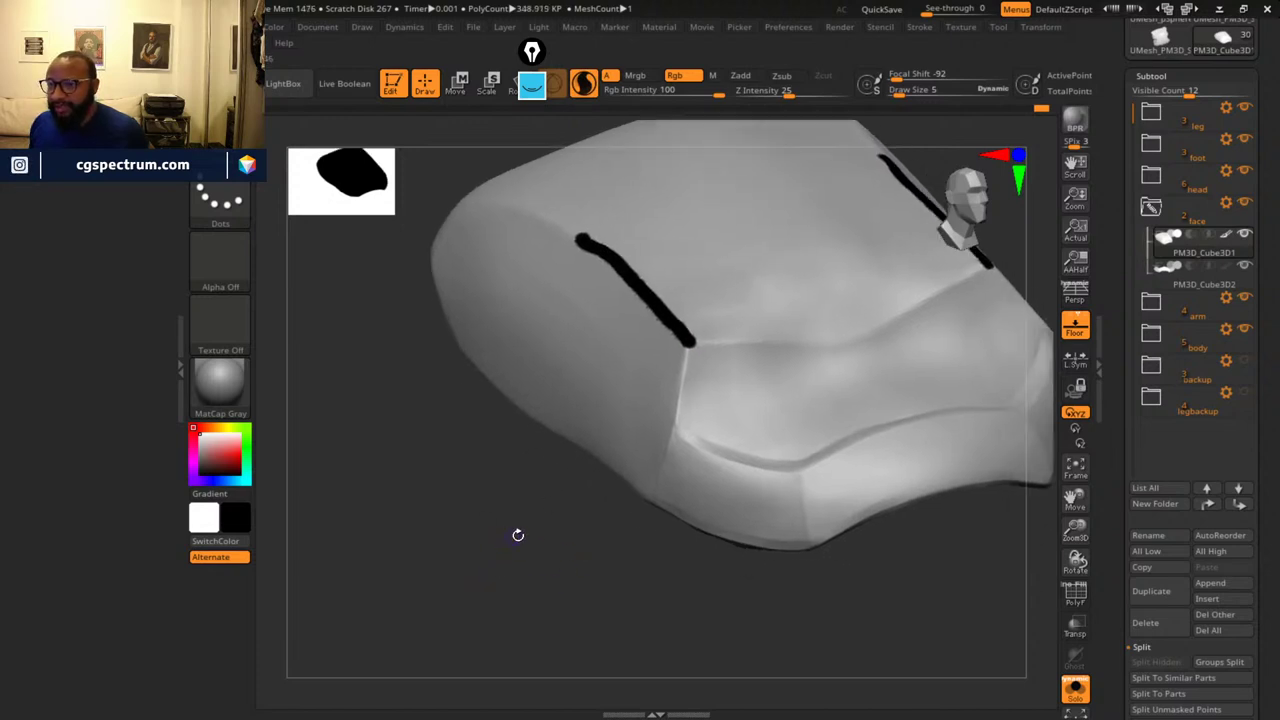
key(ctrl+z)
mouse_move(506, 614)
mouse_down()
mouse_move(491, 549)
mouse_move(493, 581)
mouse_up()
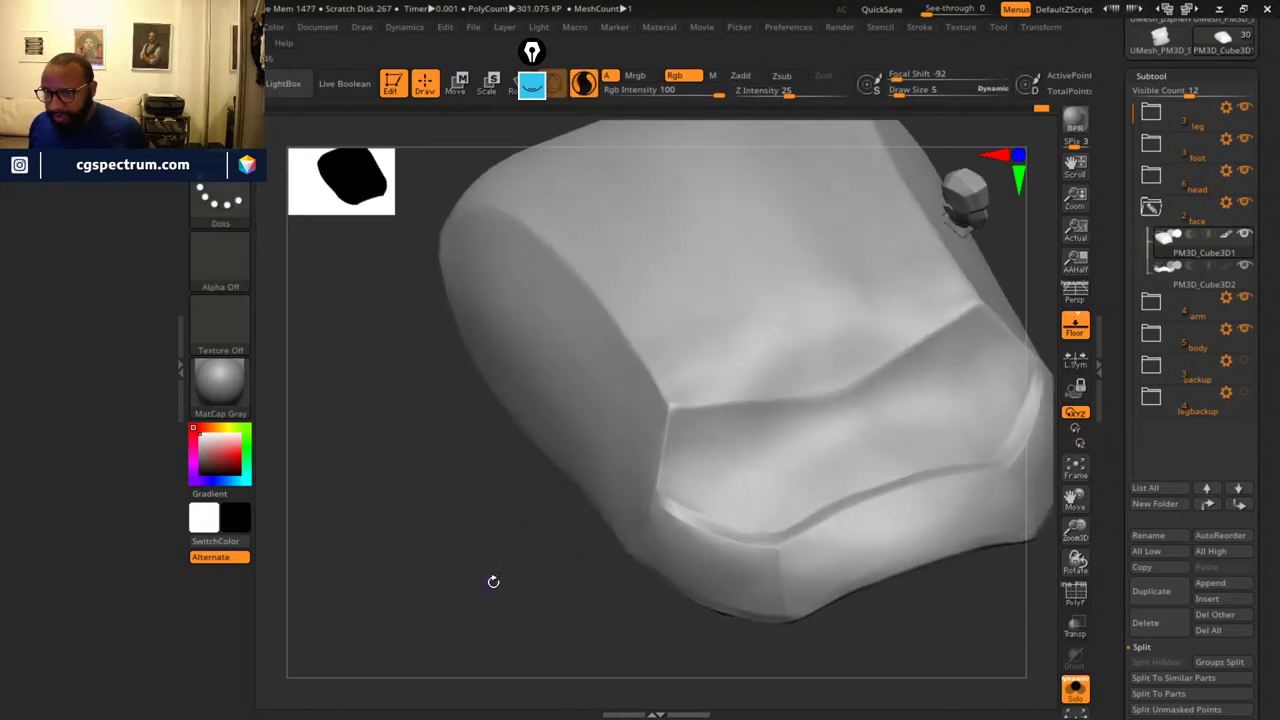
- Set the Paint brush's draw size to 3 and try a thin line along the upper front ridge
key(space)
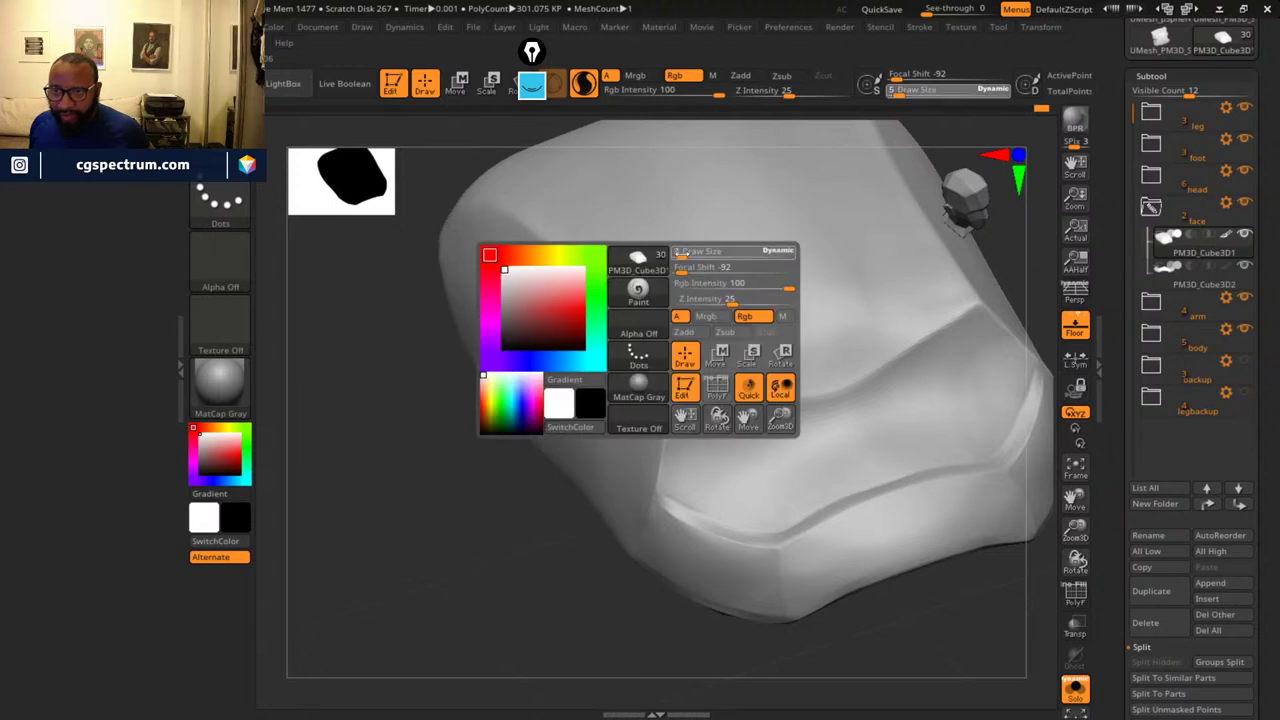
drag(682, 253, 680, 253)
drag(682, 408, 851, 385)
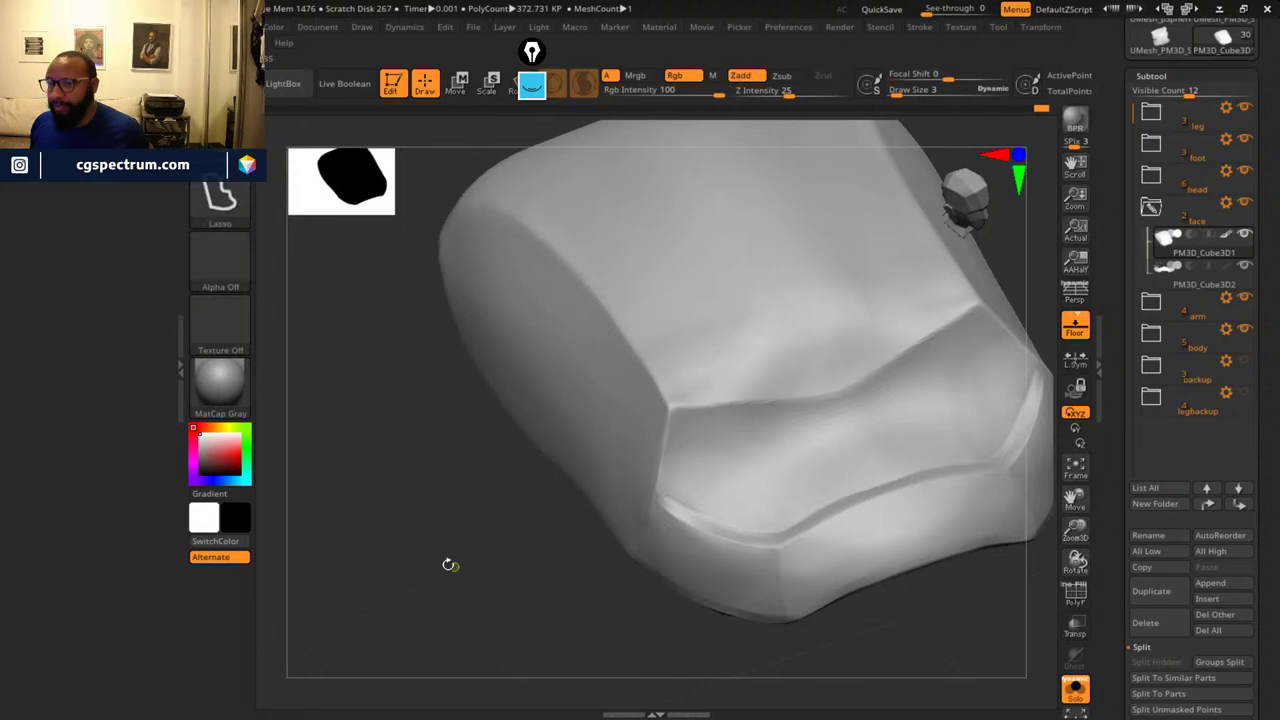
key(f)
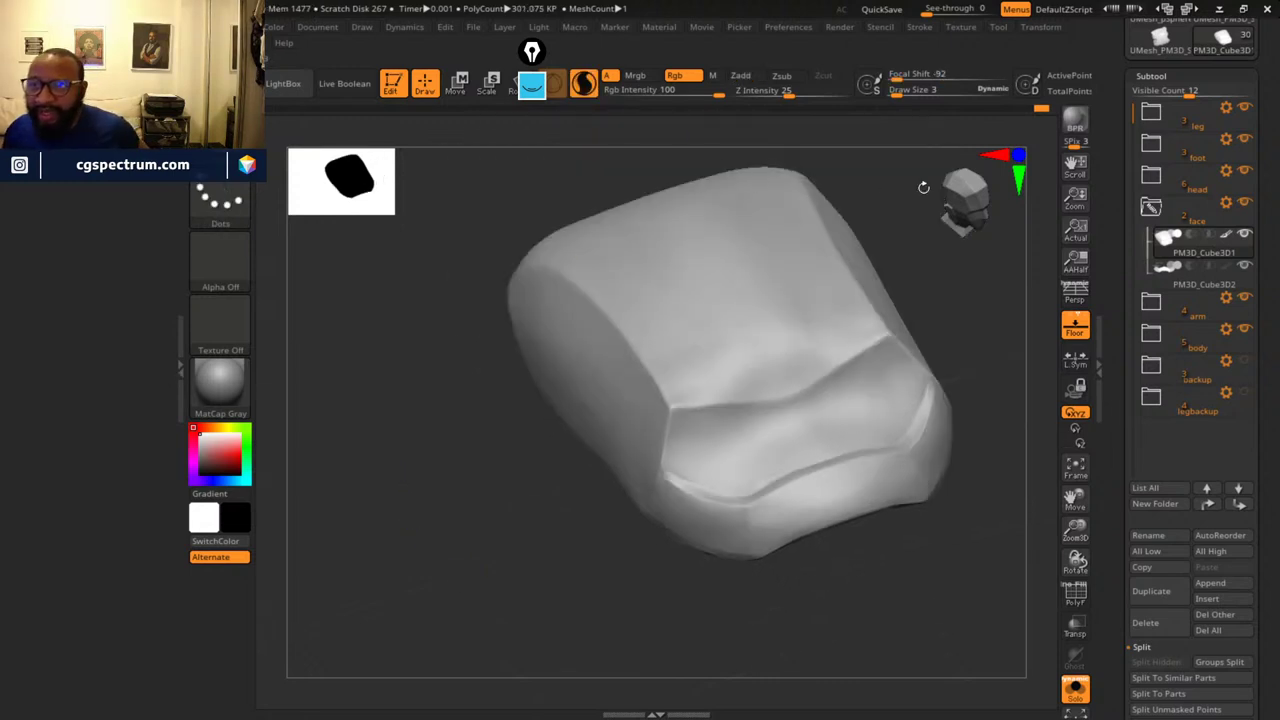
- Adjust the Lazy Mouse radius for the Paint brush and try a stroke across the face piece's upper surface
click(921, 28)
click(961, 309)
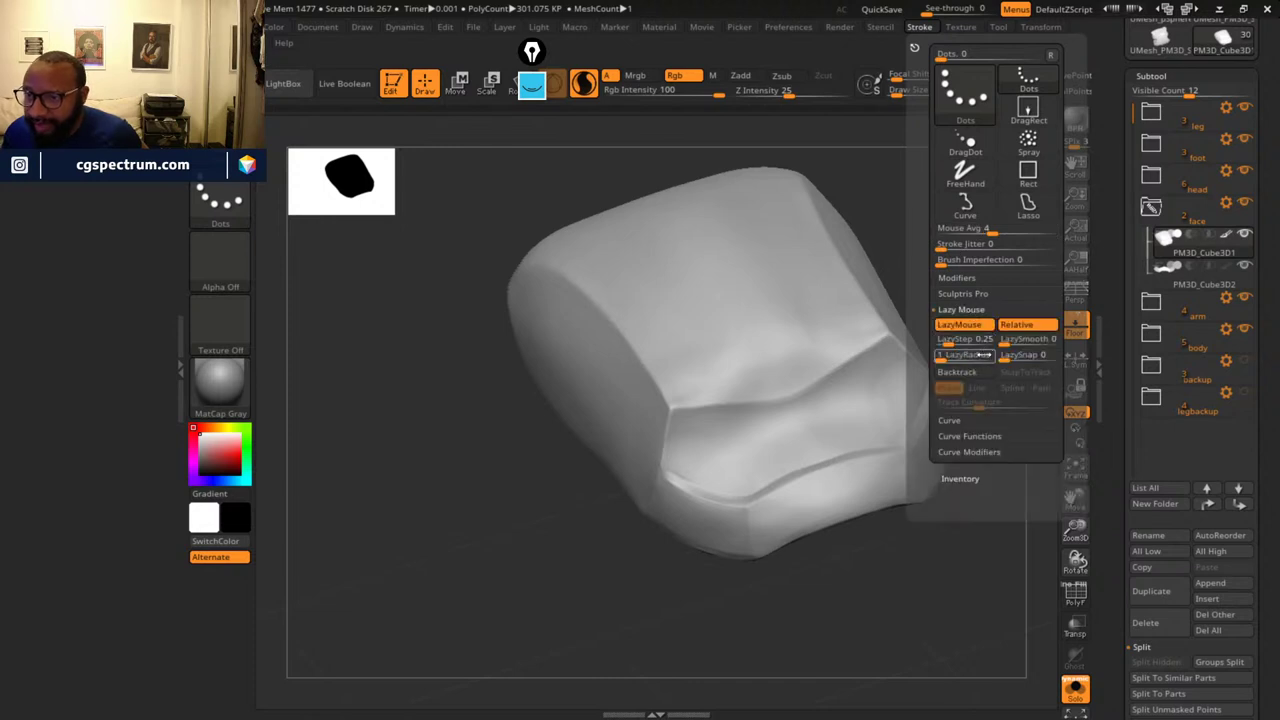
click(942, 357)
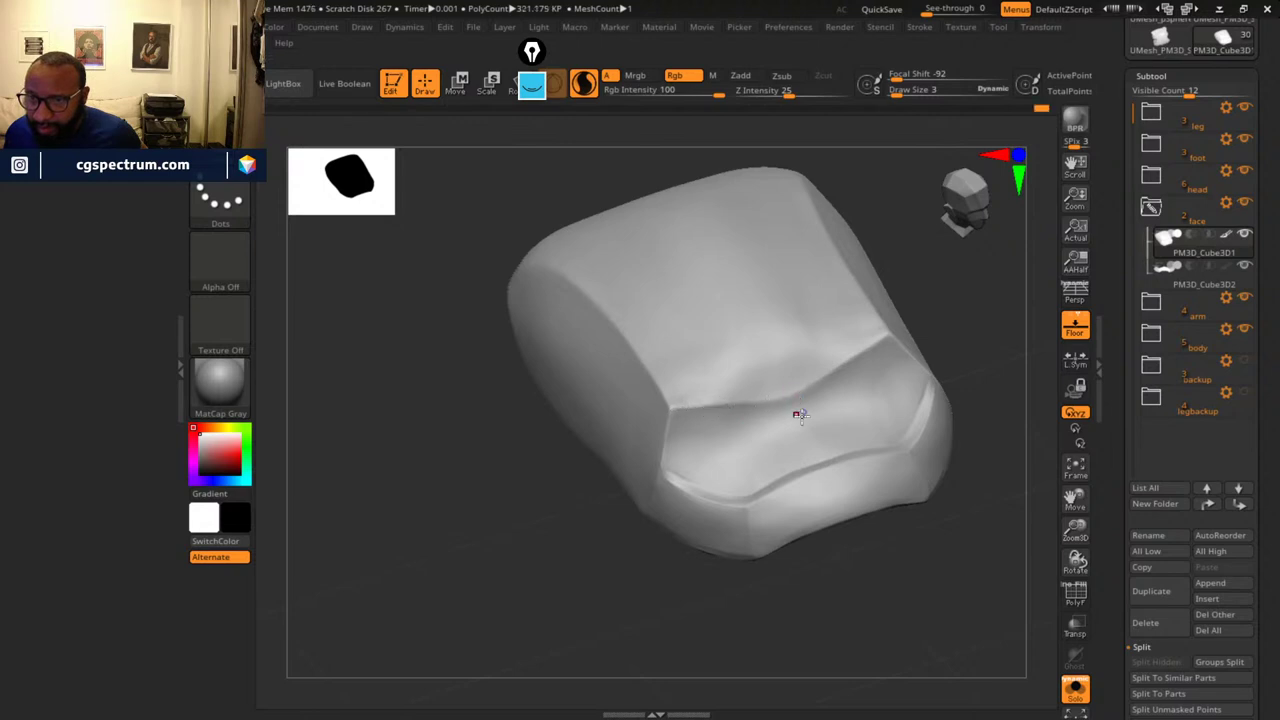
alt+drag(737, 611, 714, 562)
drag(681, 292, 790, 370)
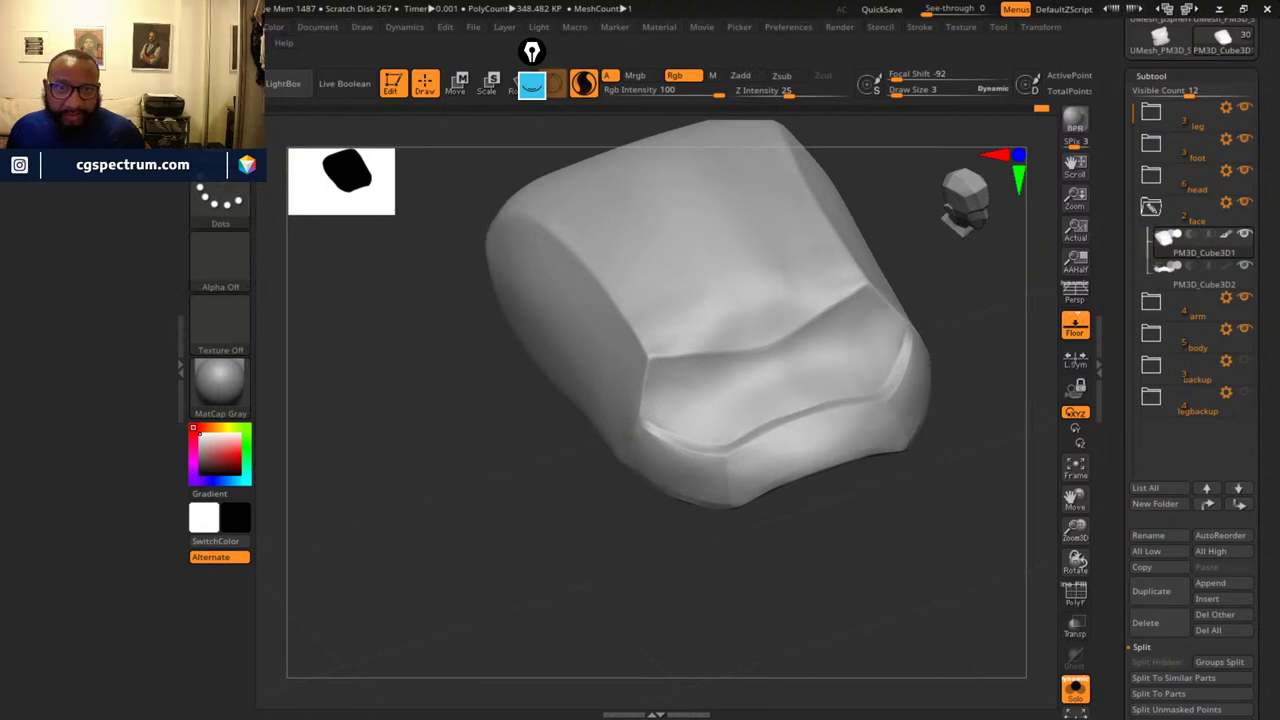
- Flatten the Paint brush's tablet-pressure curve for RGB intensity, then test and undo a stroke along the side ridge
click(50, 28)
mouse_move(157, 609)
mouse_down()
mouse_move(143, 489)
mouse_move(80, 296)
mouse_up()
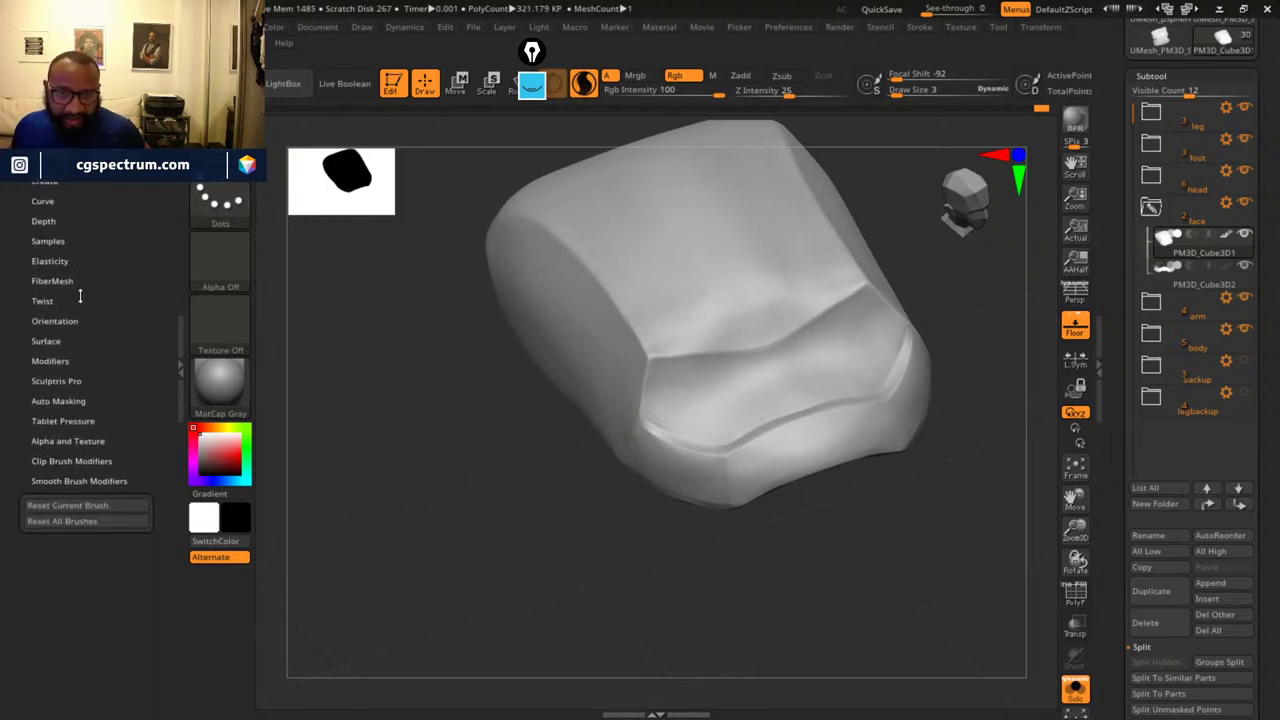
click(66, 421)
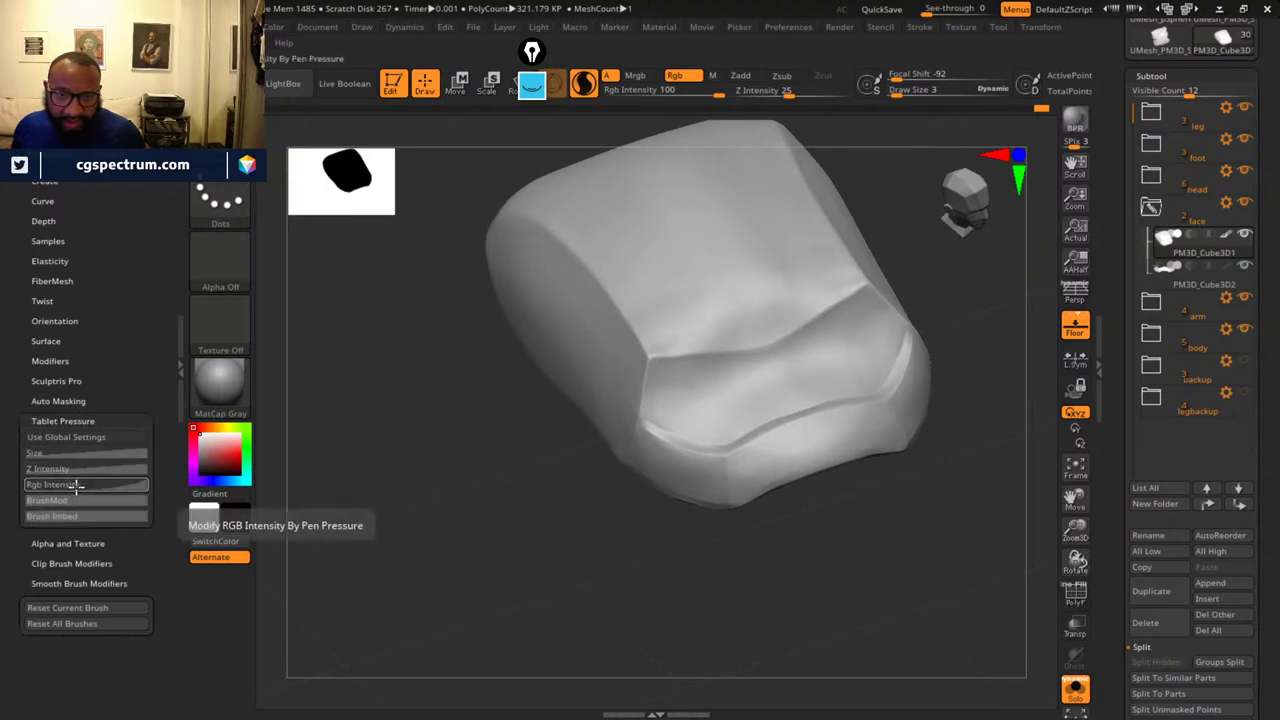
click(76, 485)
drag(28, 598, 27, 468)
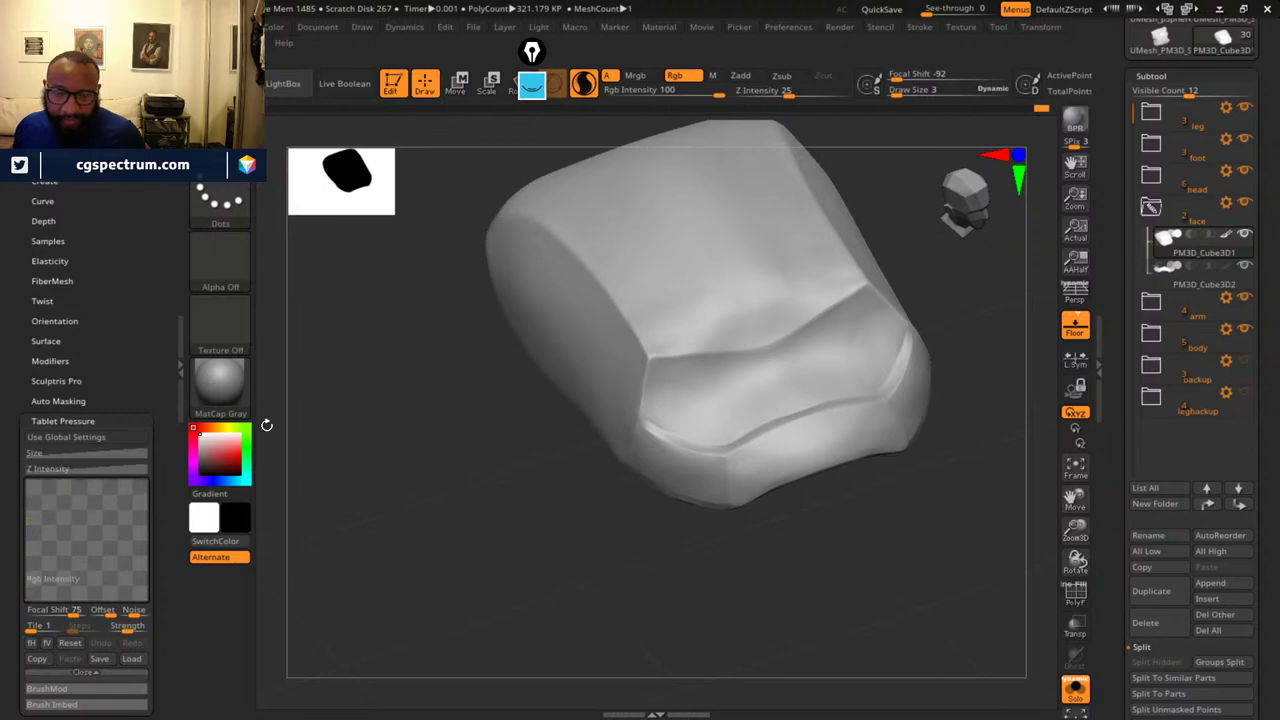
drag(605, 283, 652, 383)
key(ctrl+z)
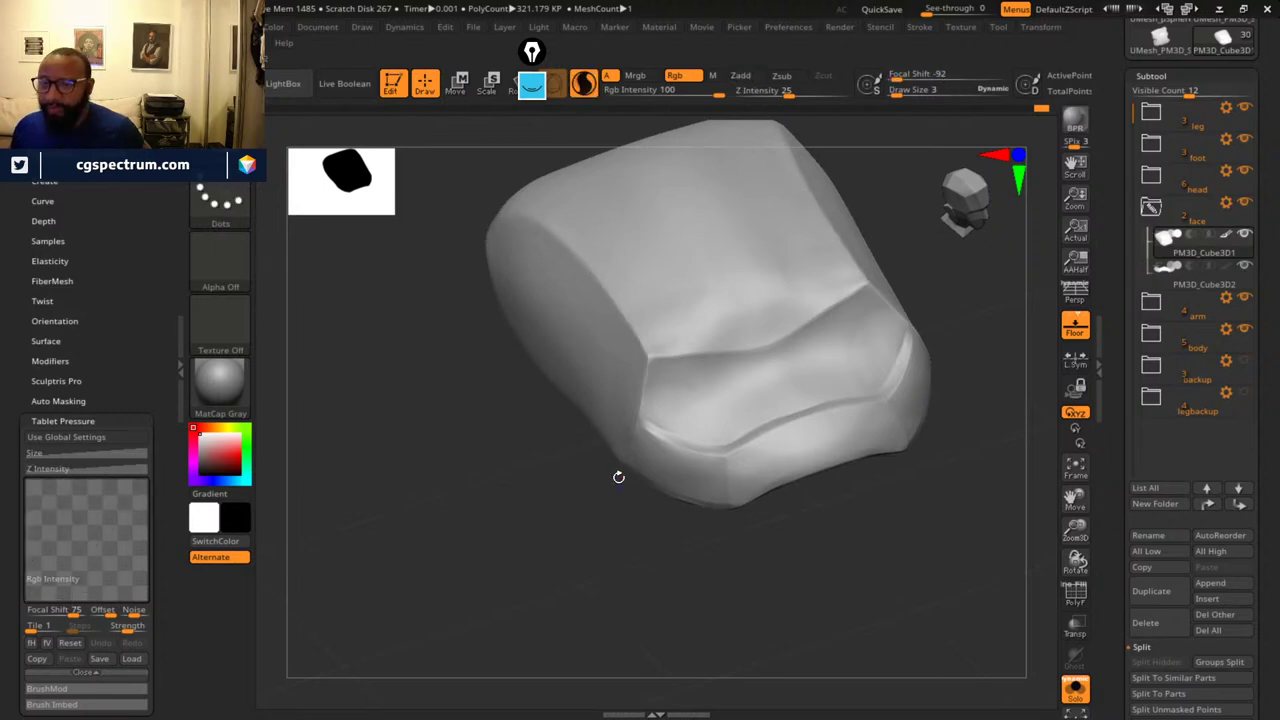
- Try larger Paint brush draw sizes on the face piece, up to 15, at RGB intensity 100
key(s)
click(558, 438)
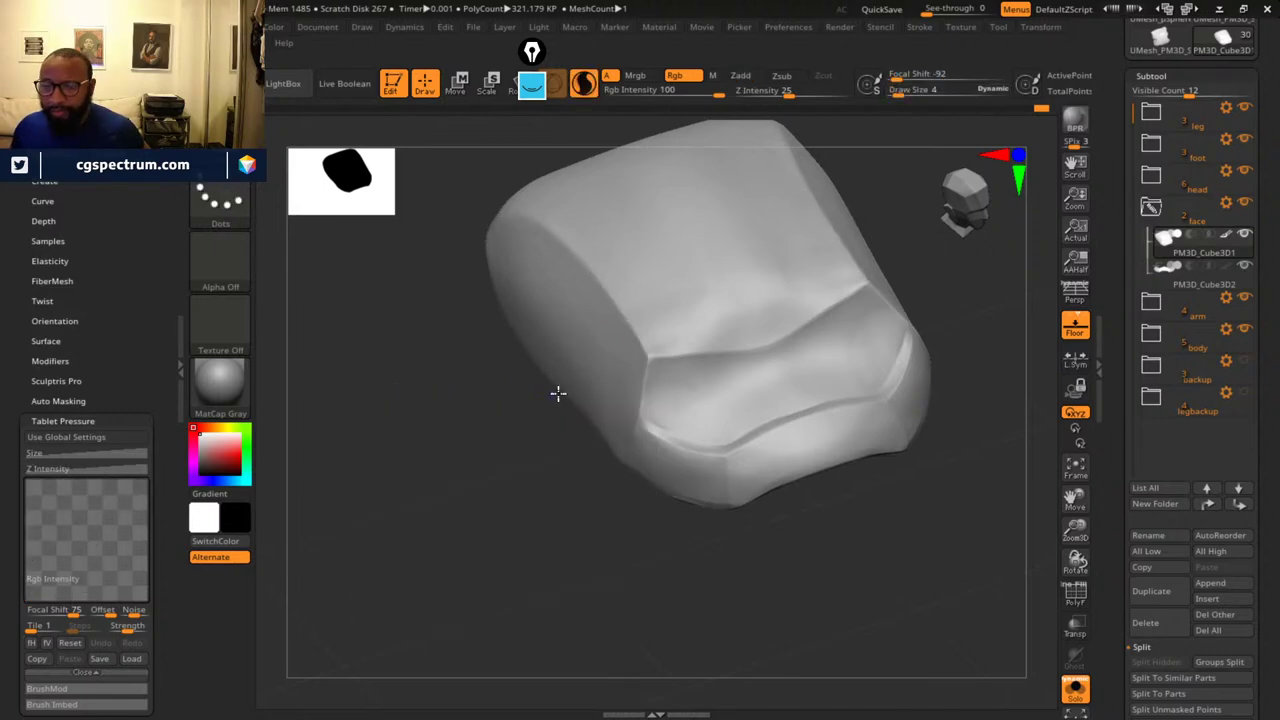
key(space)
click(736, 352)
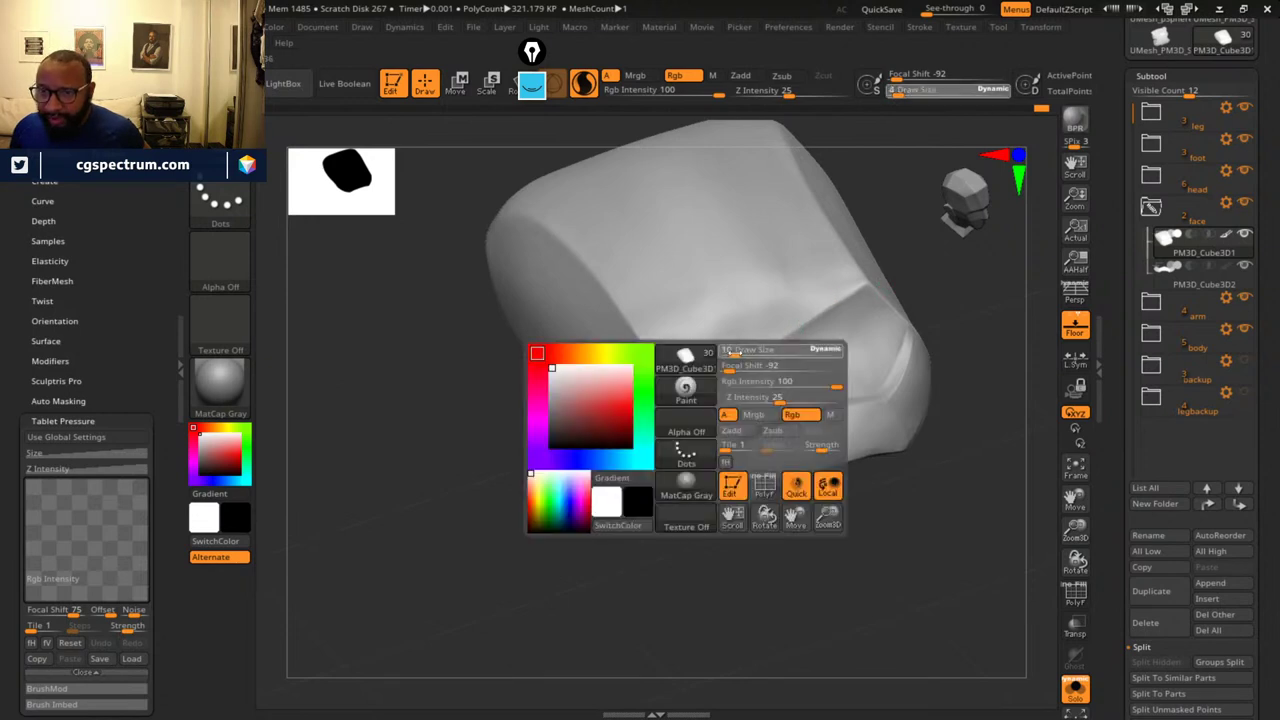
alt+drag(684, 526, 722, 557)
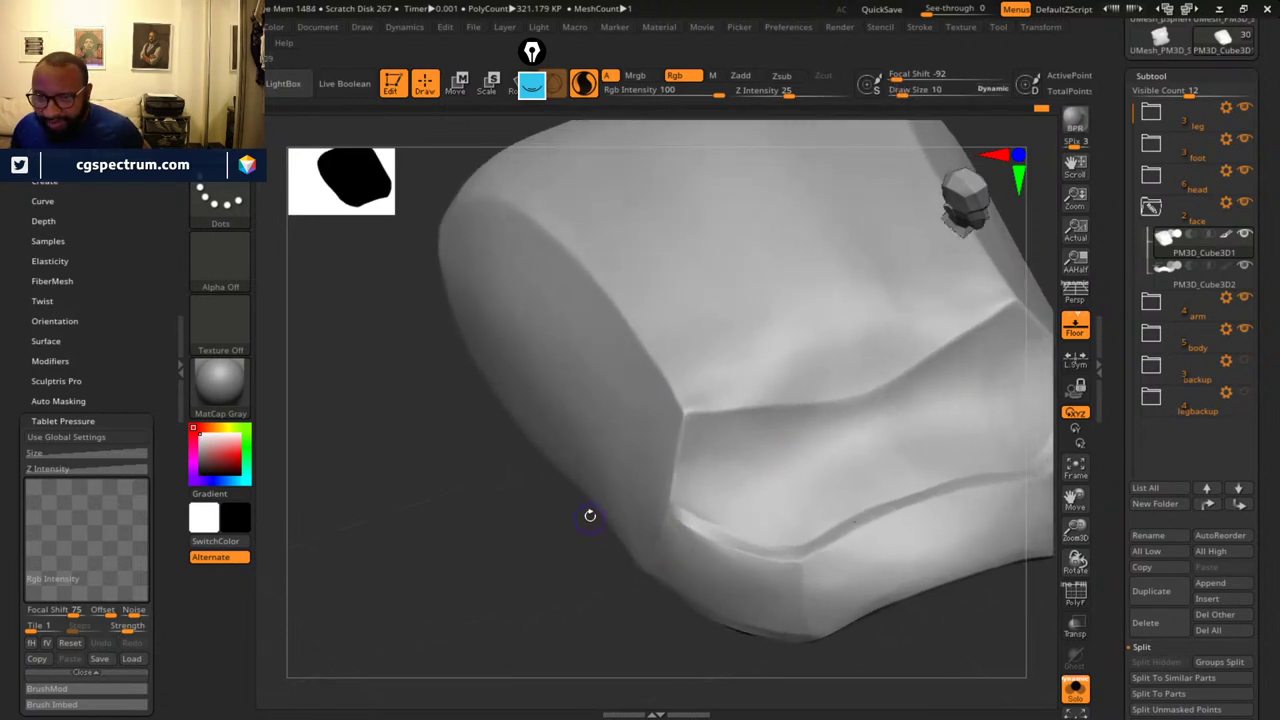
key(space)
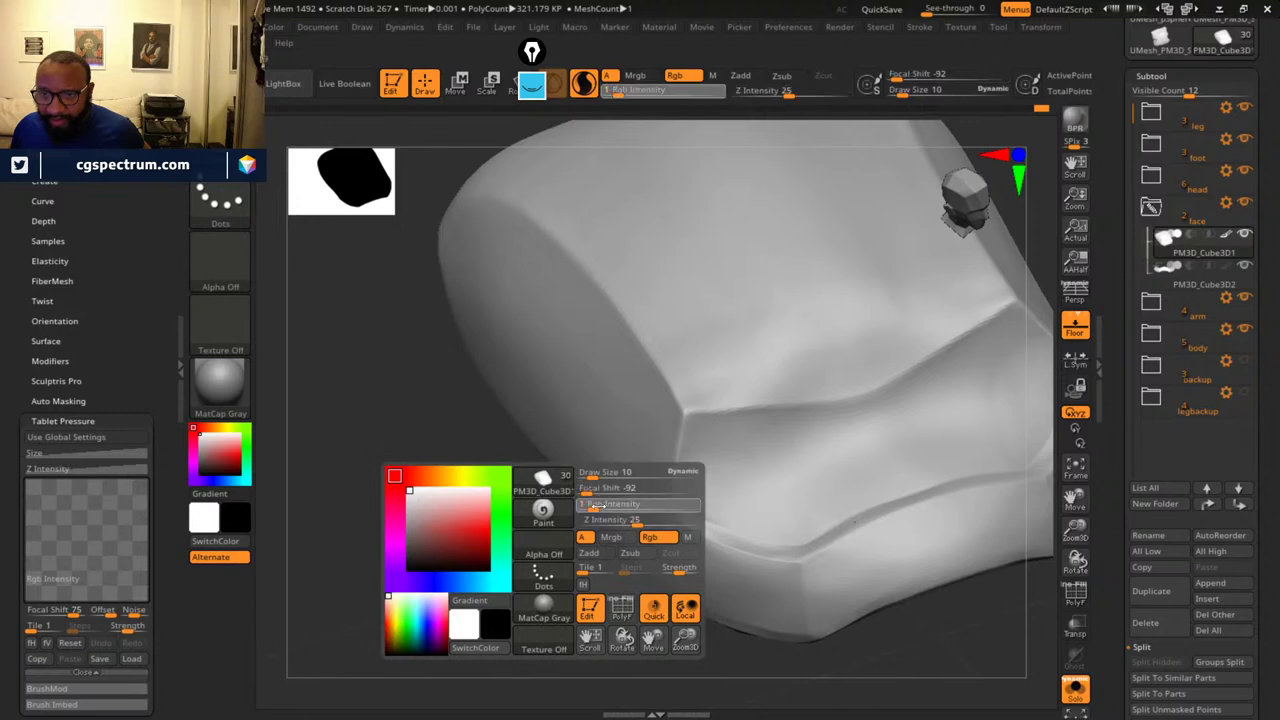
drag(626, 503, 596, 478)
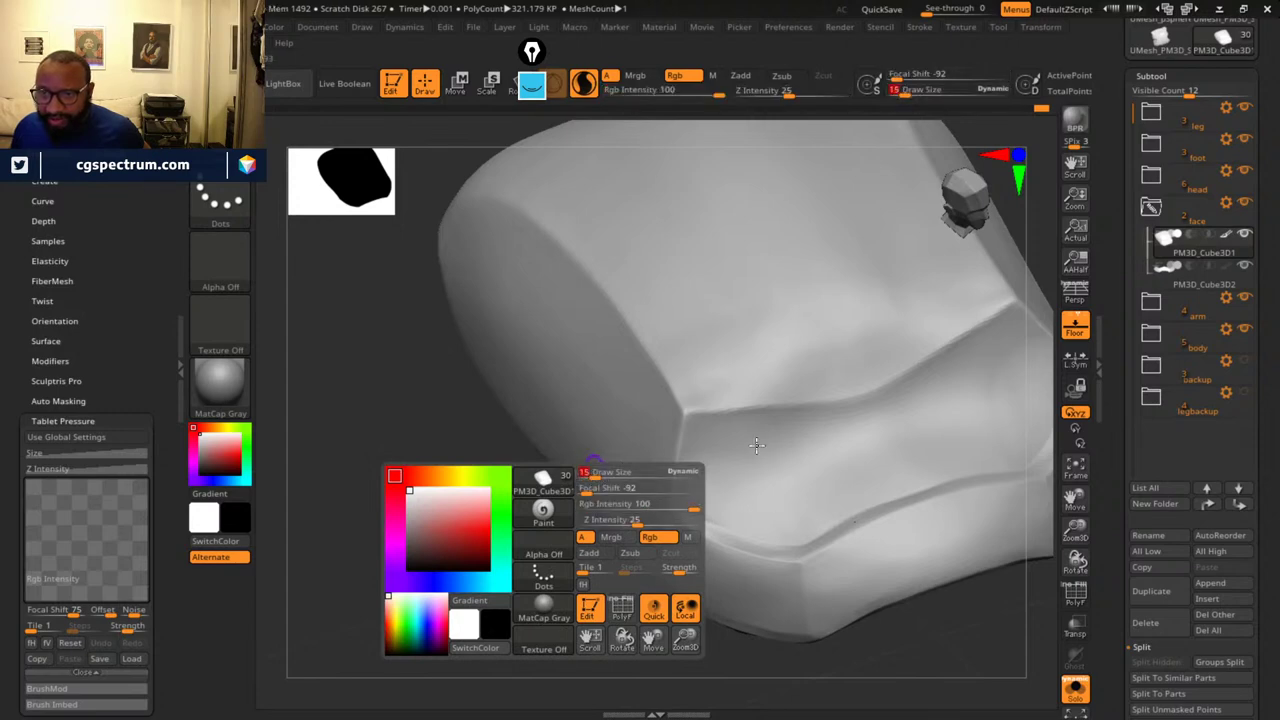
- Set the draw size to 6 and paint black lines along the upper front ridge and down the front panel's side edge
key(space)
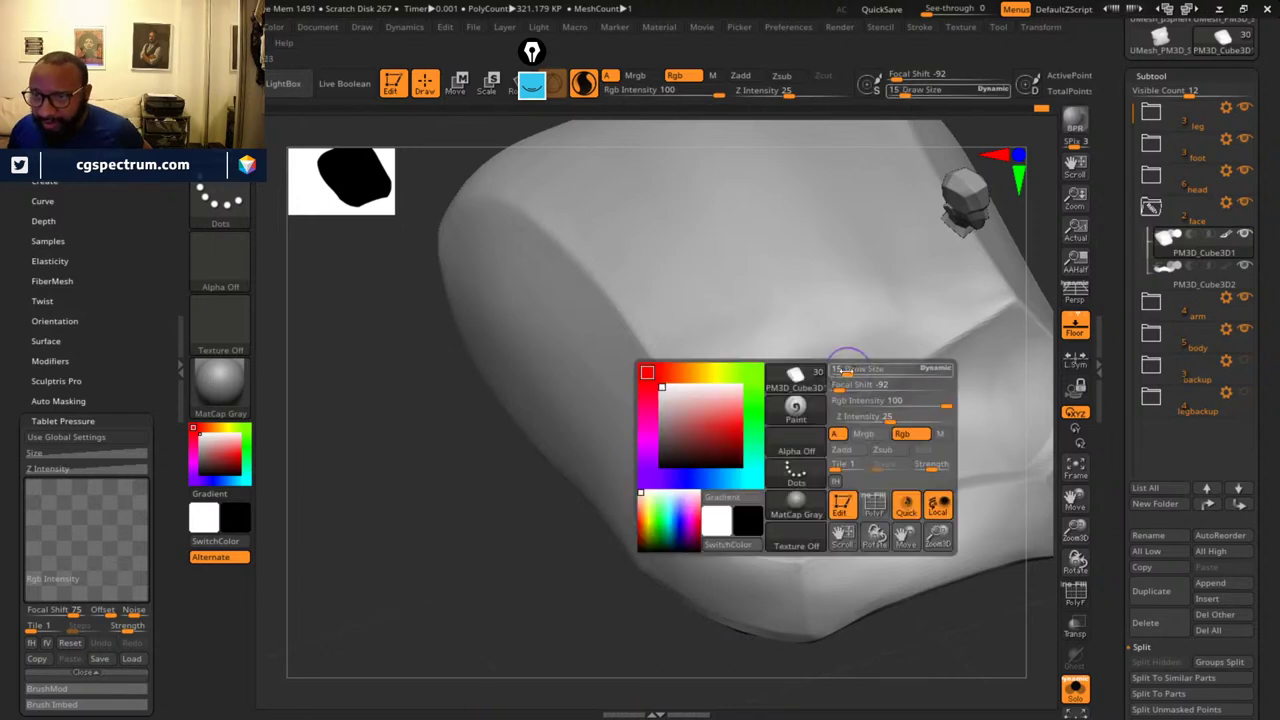
click(841, 371)
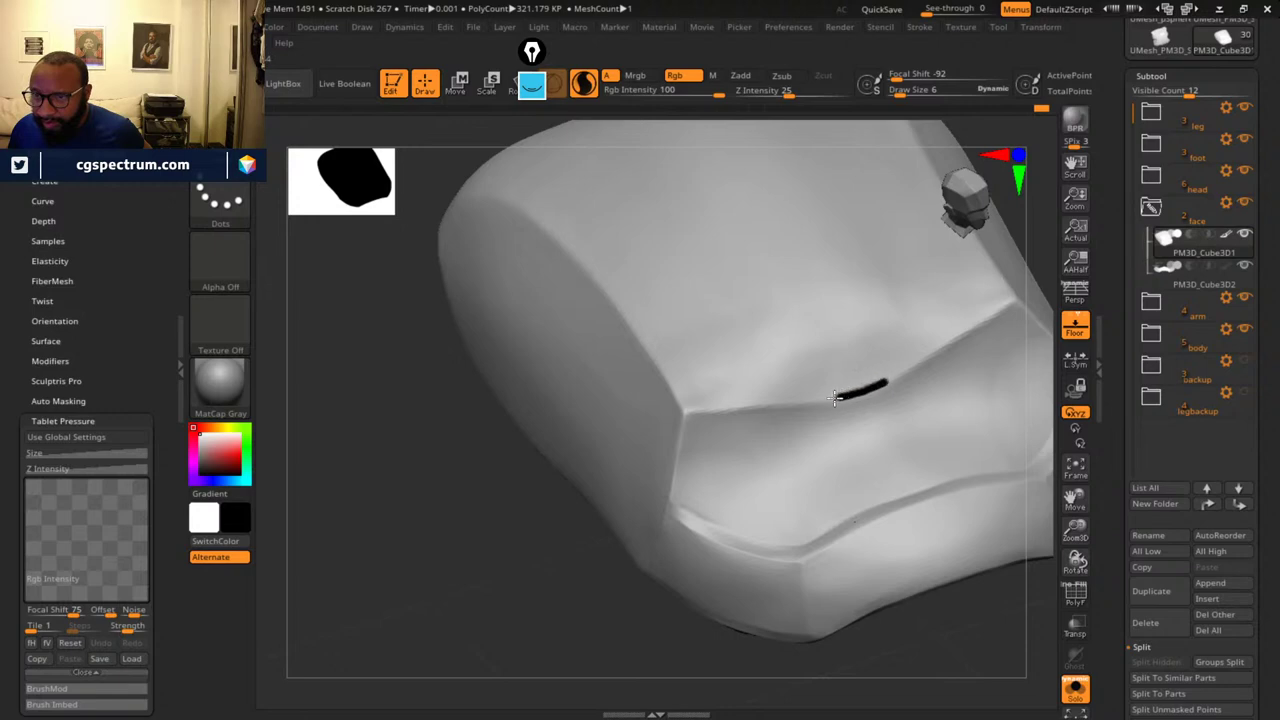
drag(835, 397, 681, 407)
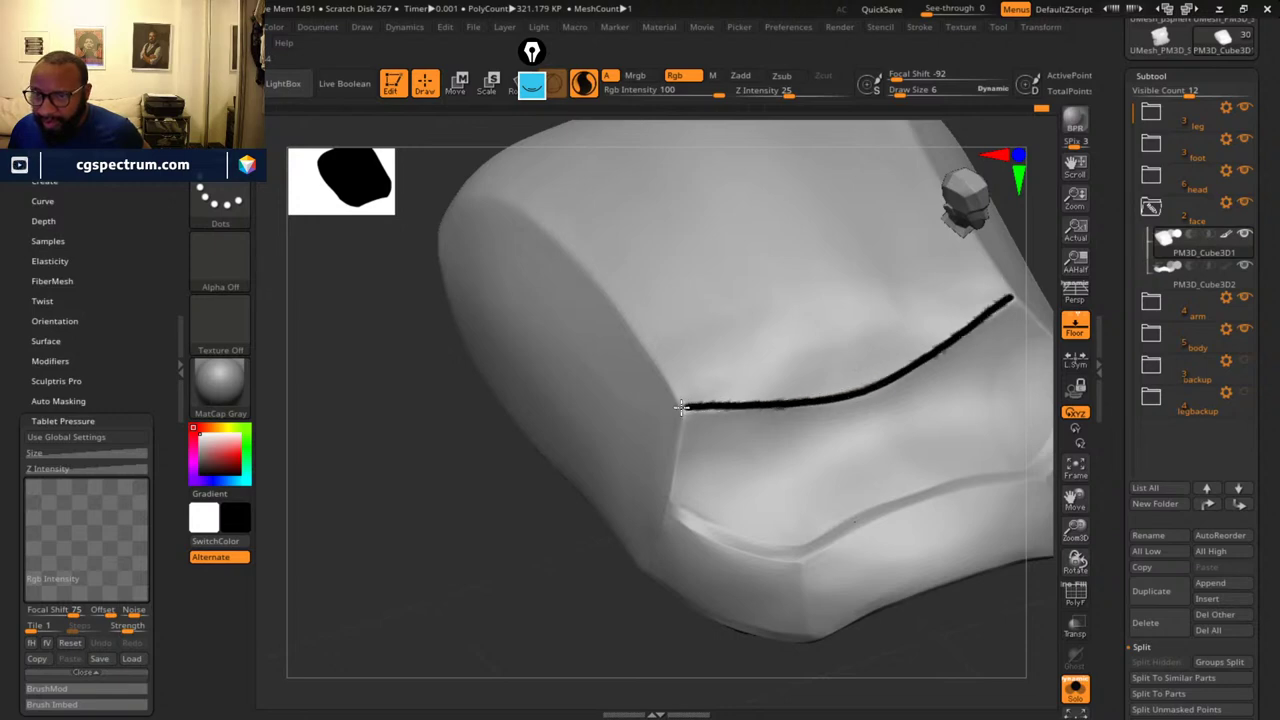
drag(509, 529, 497, 426)
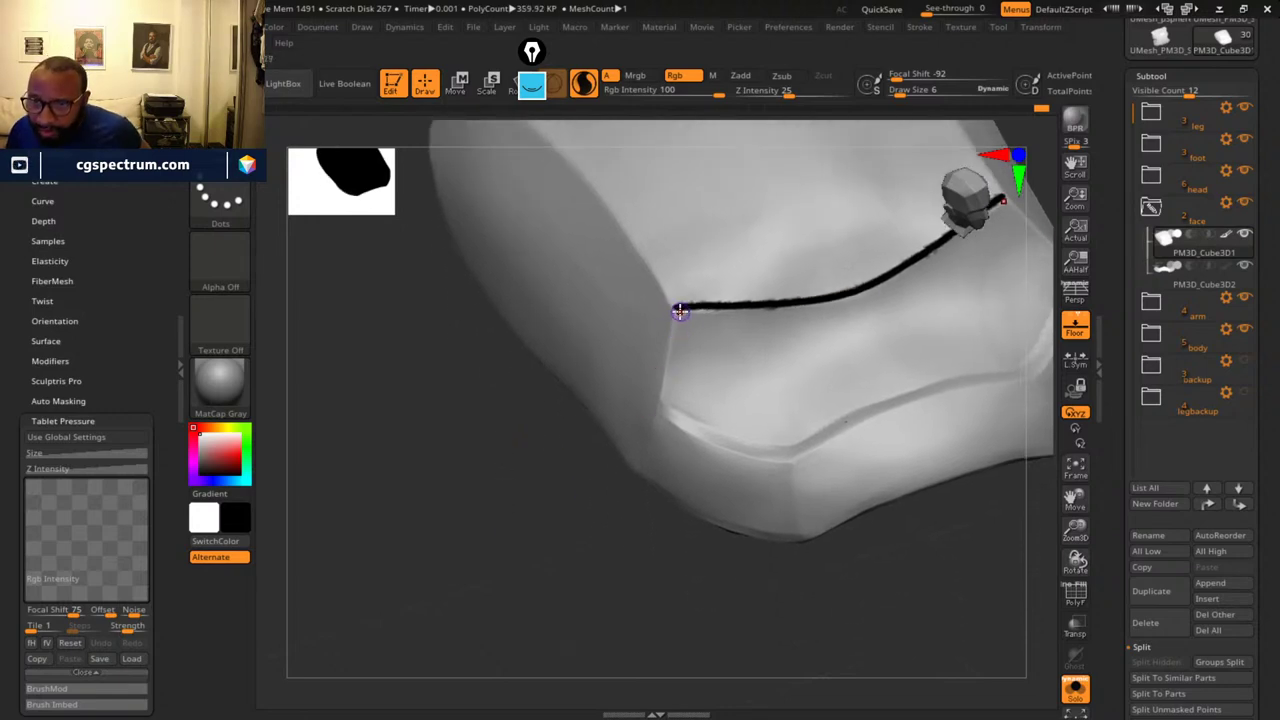
drag(671, 335, 663, 373)
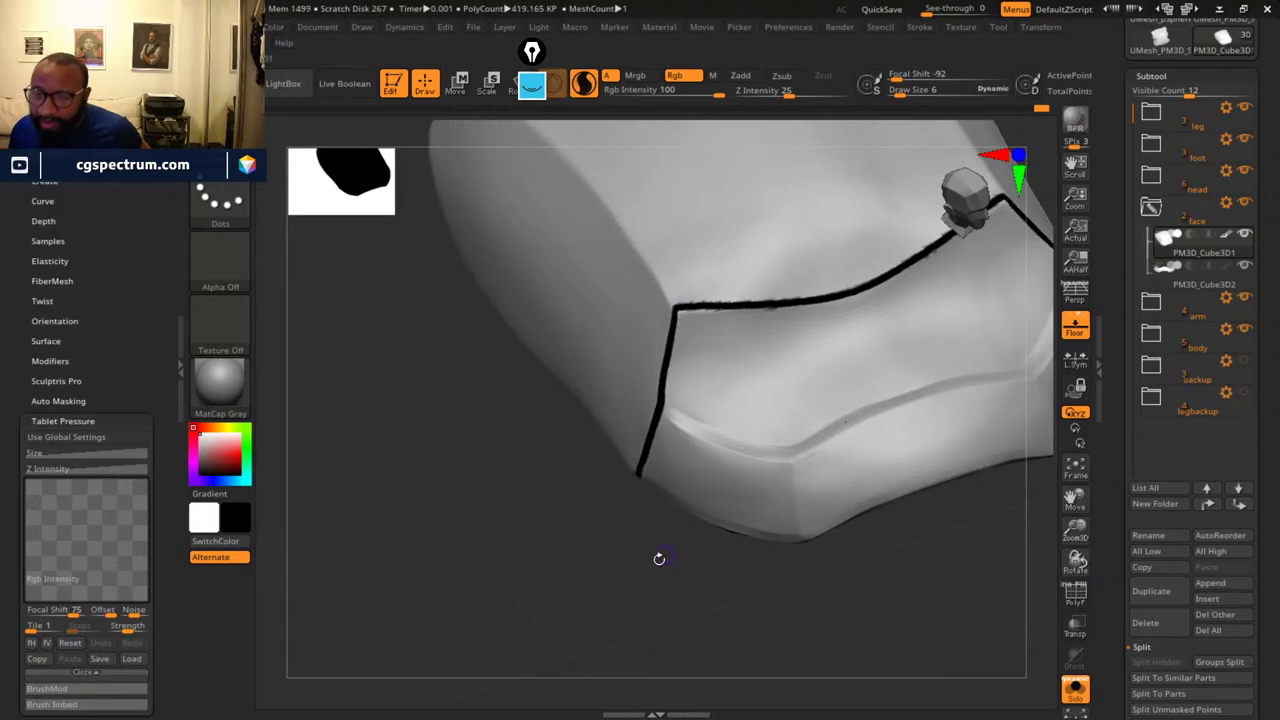
- Paint two parallel black lines along the lower and upper edges of the raised lip across the front
mouse_move(660, 557)
mouse_down()
mouse_move(560, 534)
mouse_move(586, 560)
mouse_move(580, 540)
mouse_up()
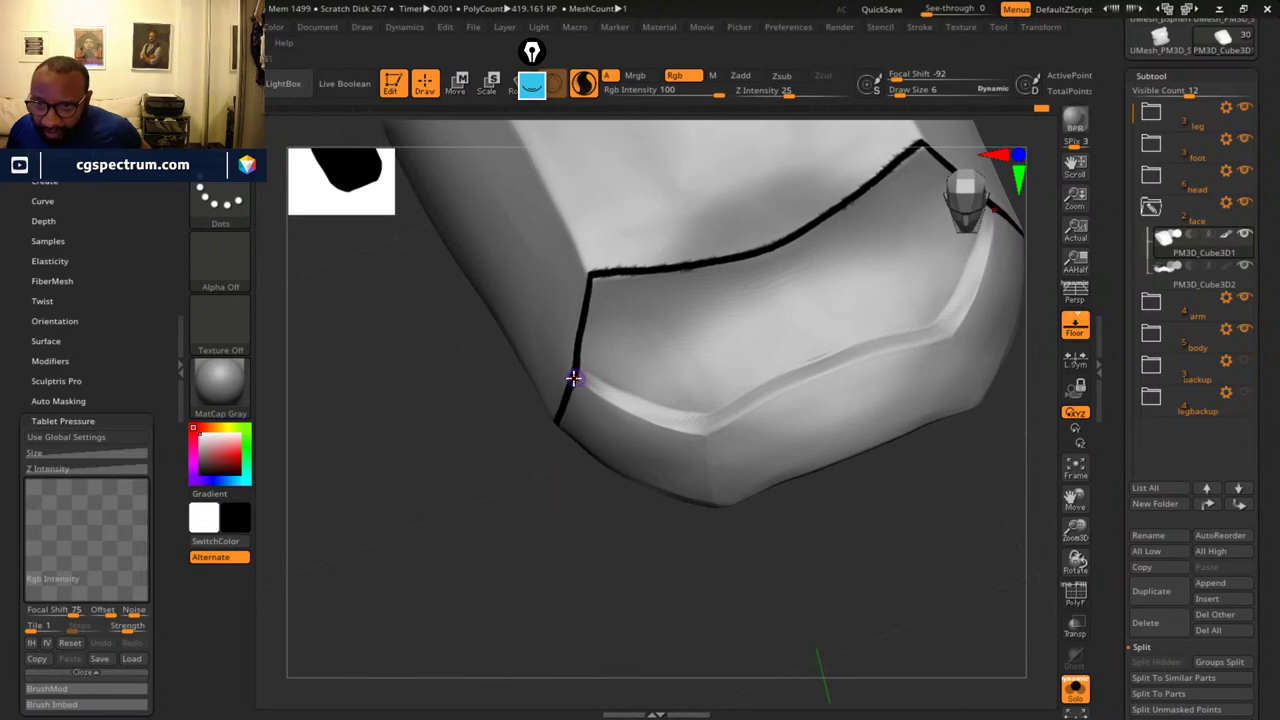
mouse_move(595, 400)
mouse_down()
mouse_move(668, 432)
mouse_move(751, 443)
mouse_move(708, 440)
mouse_move(815, 378)
mouse_up()
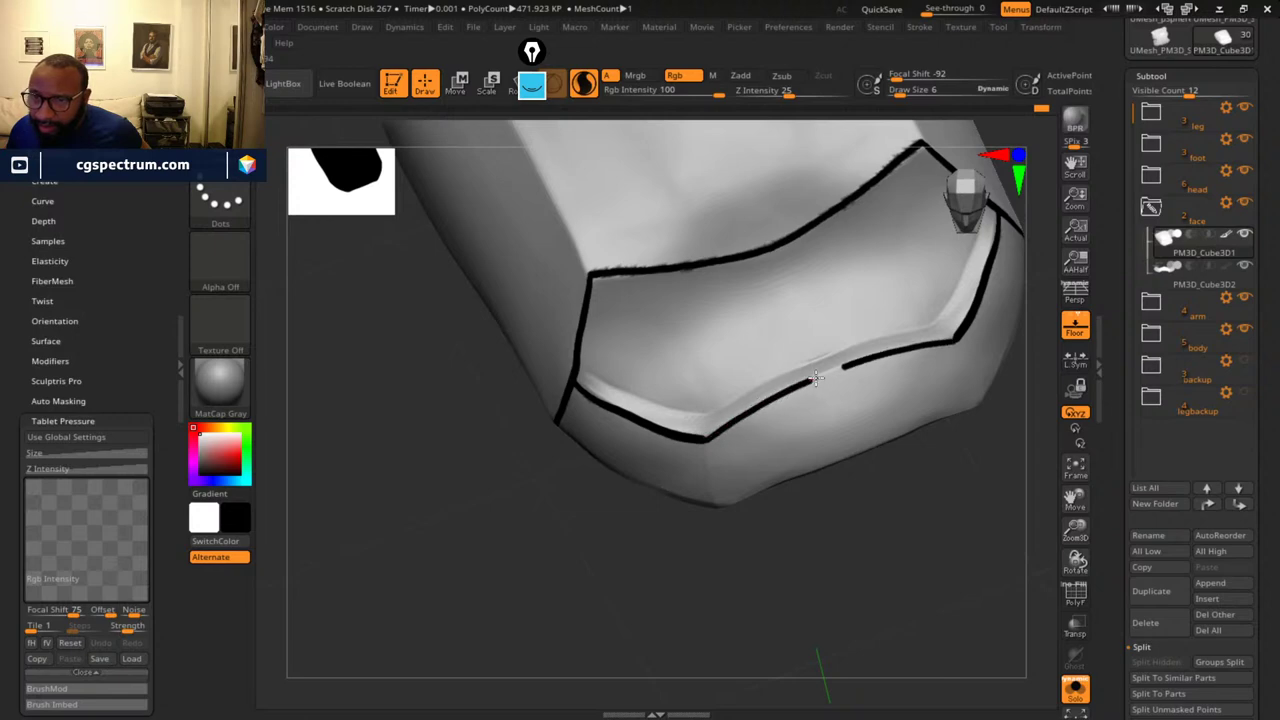
drag(780, 569, 759, 522)
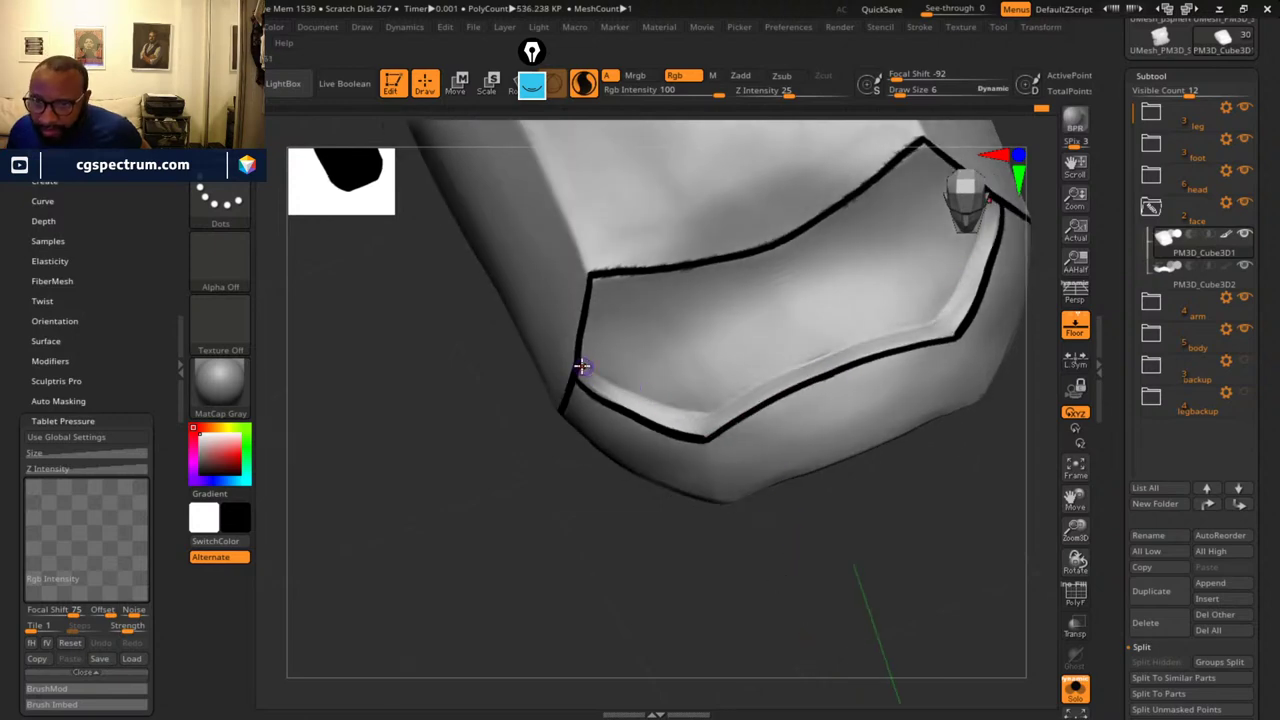
mouse_move(607, 372)
mouse_down()
mouse_move(680, 405)
mouse_move(766, 378)
mouse_up()
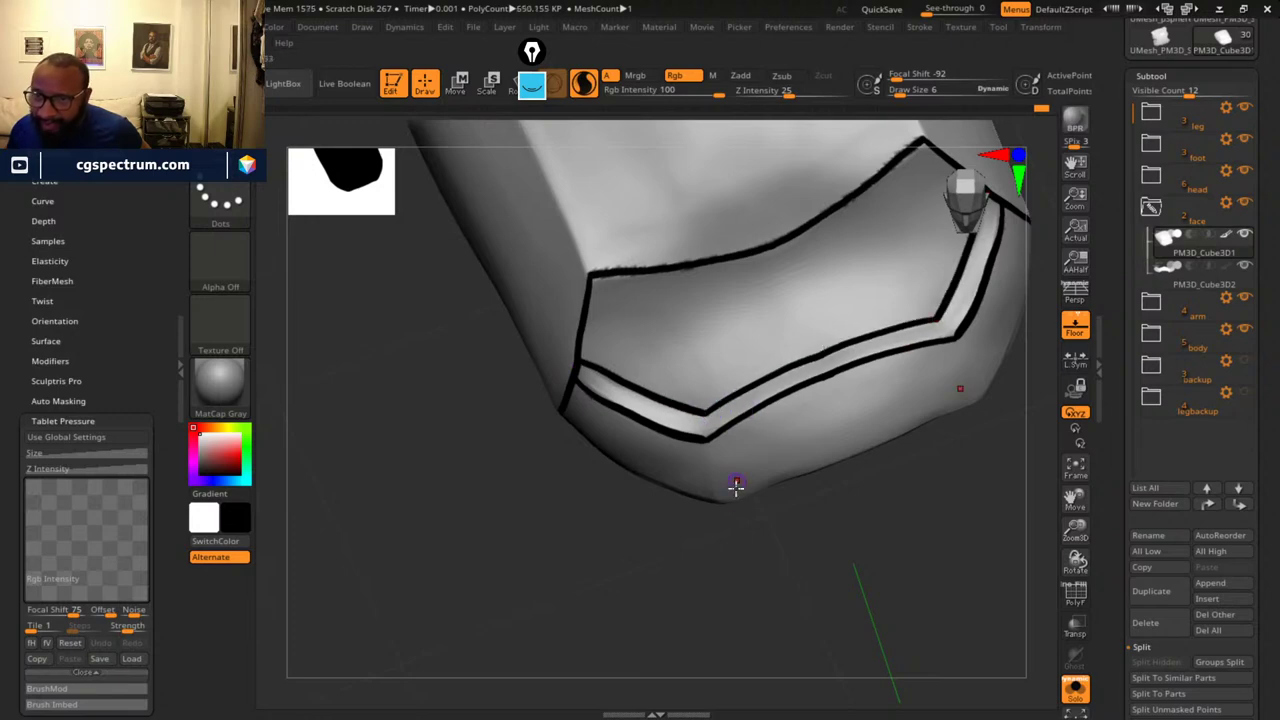
- Paint divider lines from the lip's corners down to the bottom edge and outline the bottom of the center and corner panels
drag(692, 589, 670, 564)
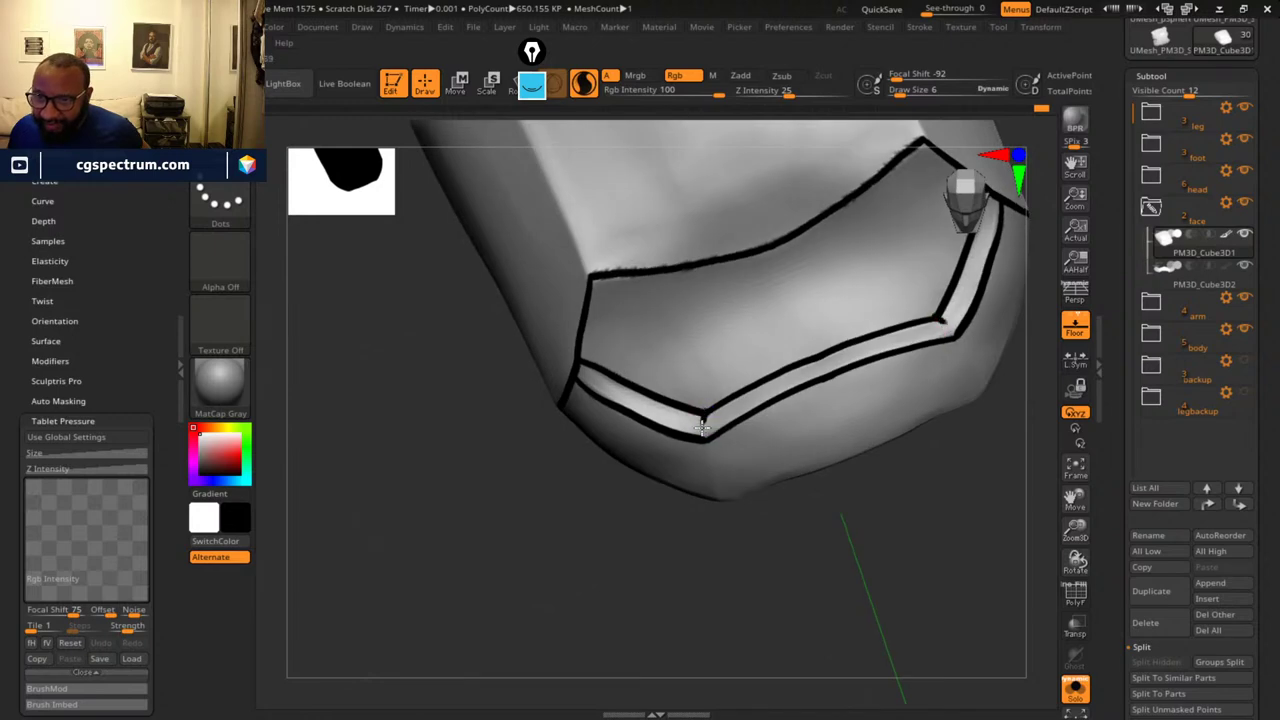
mouse_move(664, 627)
mouse_down()
mouse_move(651, 486)
mouse_move(709, 509)
mouse_up()
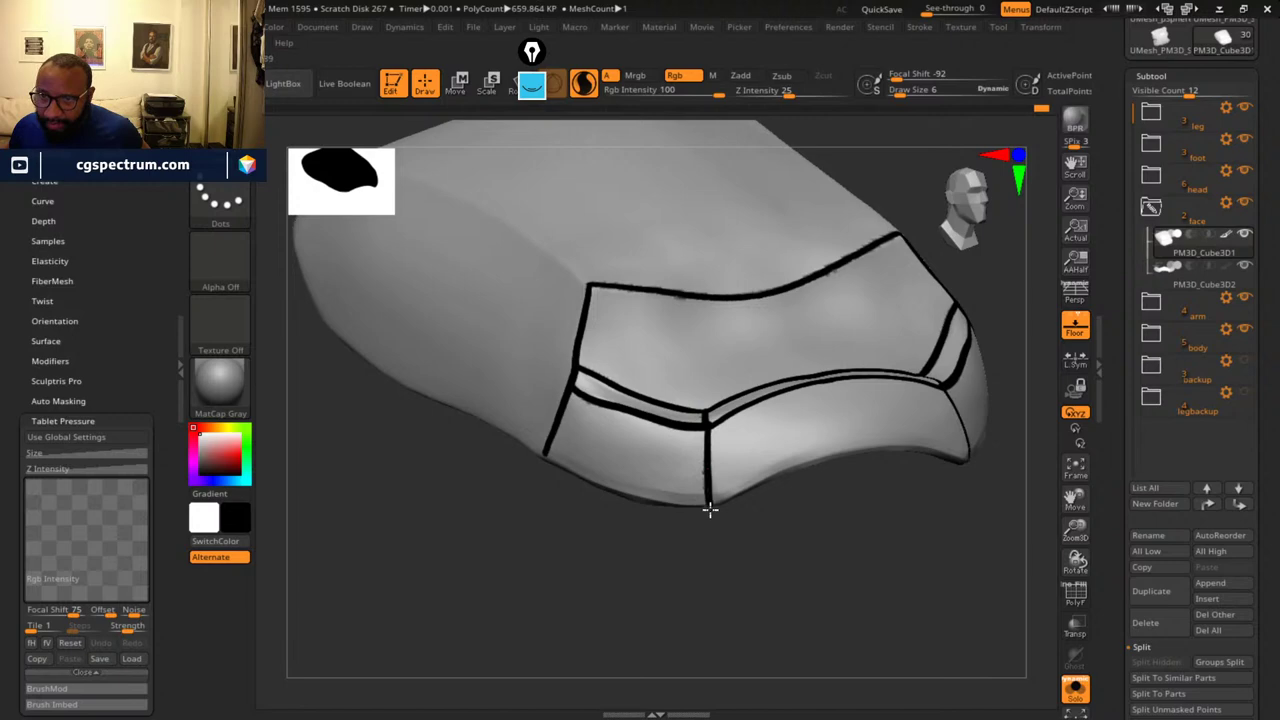
mouse_move(770, 569)
mouse_down()
mouse_move(746, 503)
mouse_move(708, 487)
mouse_move(745, 452)
mouse_move(796, 437)
mouse_up()
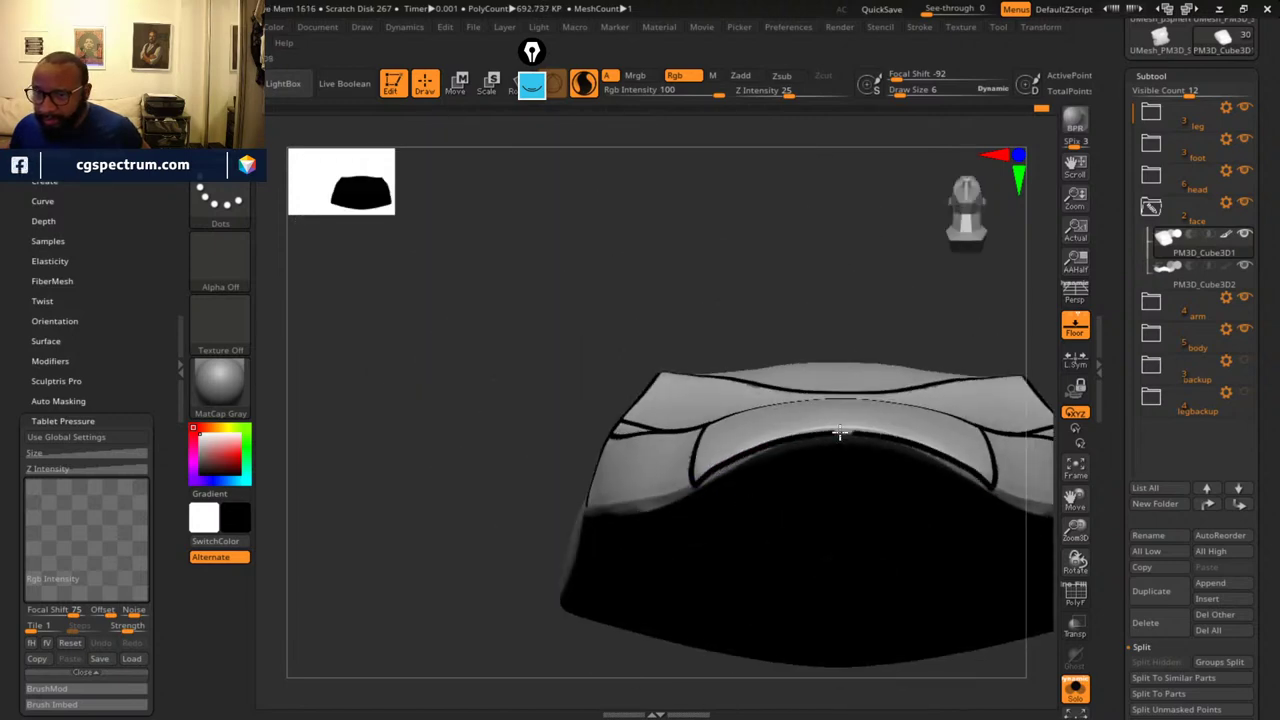
drag(474, 441, 597, 472)
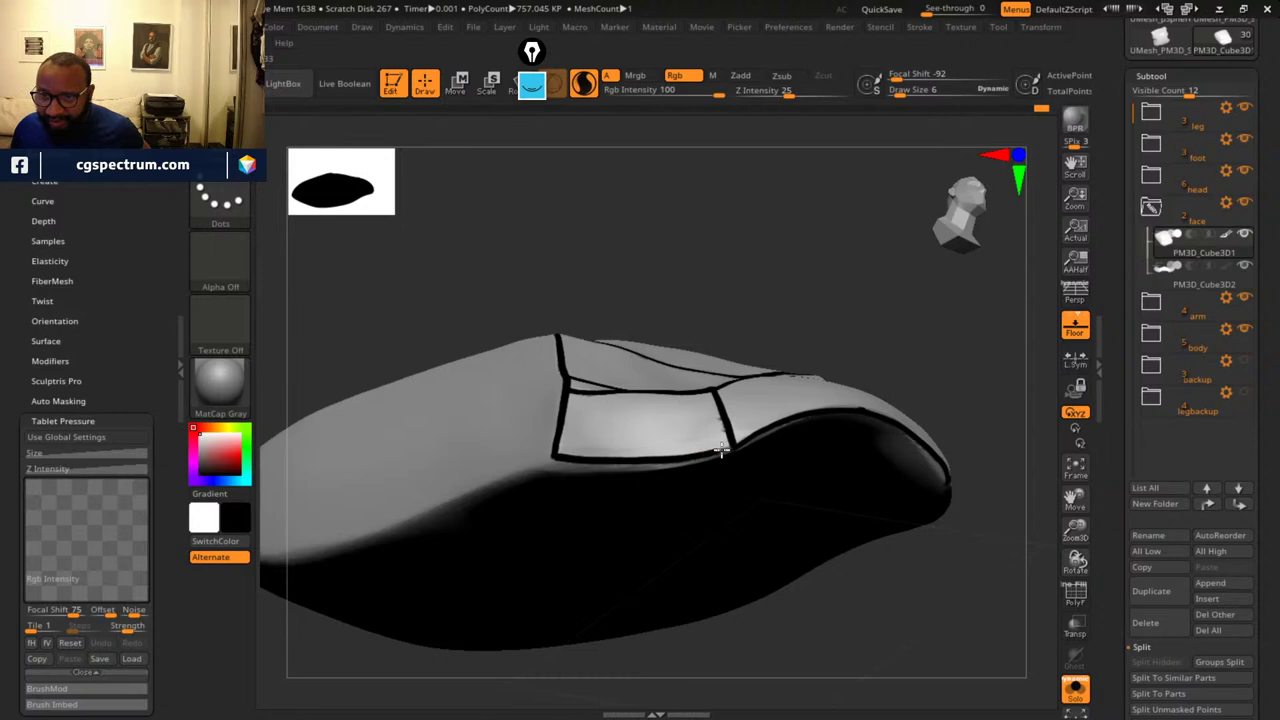
drag(958, 321, 857, 457)
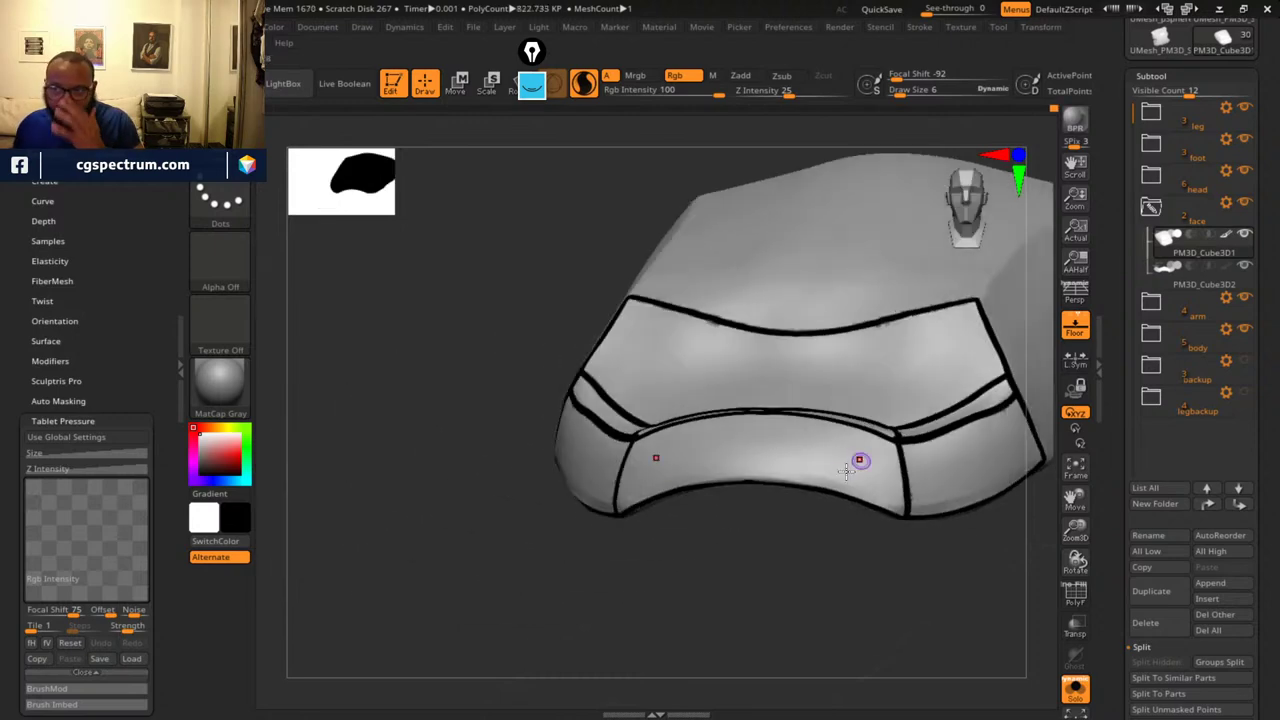
- Paint a closed outline around the large side panel along its bottom edge, upper ridge and curved rear end
drag(502, 622, 737, 523)
drag(852, 472, 597, 469)
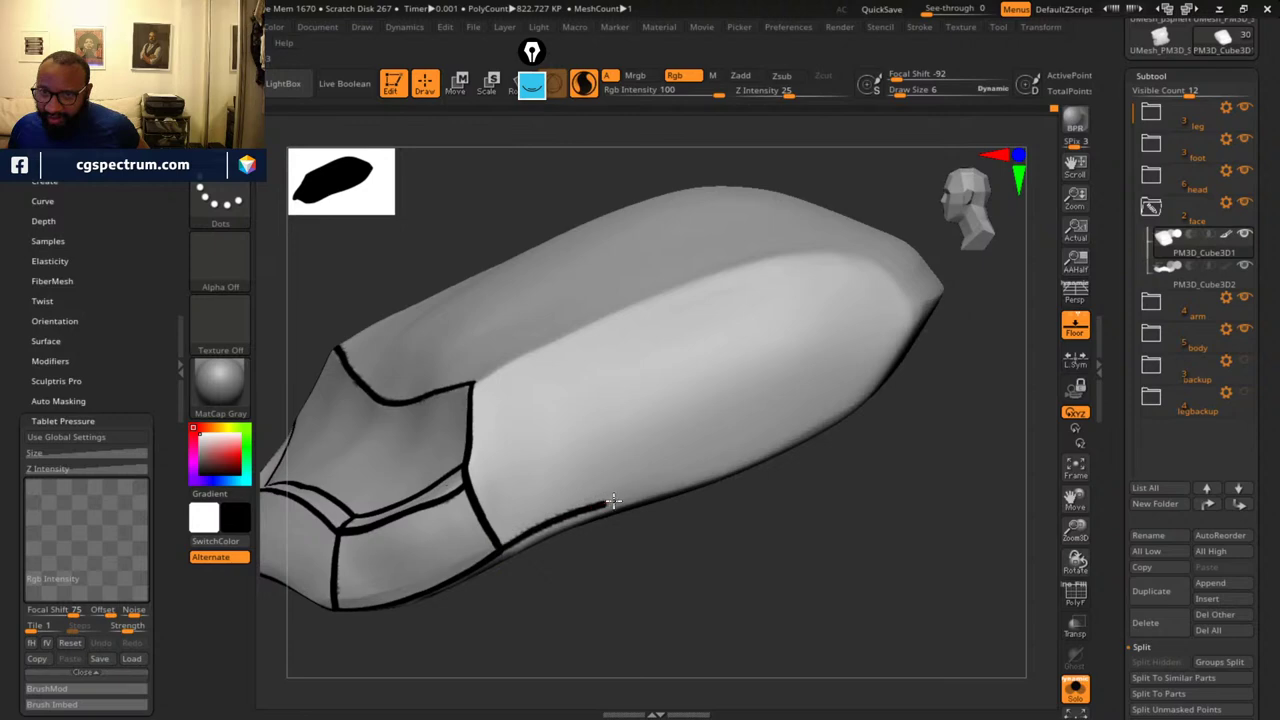
drag(614, 501, 685, 480)
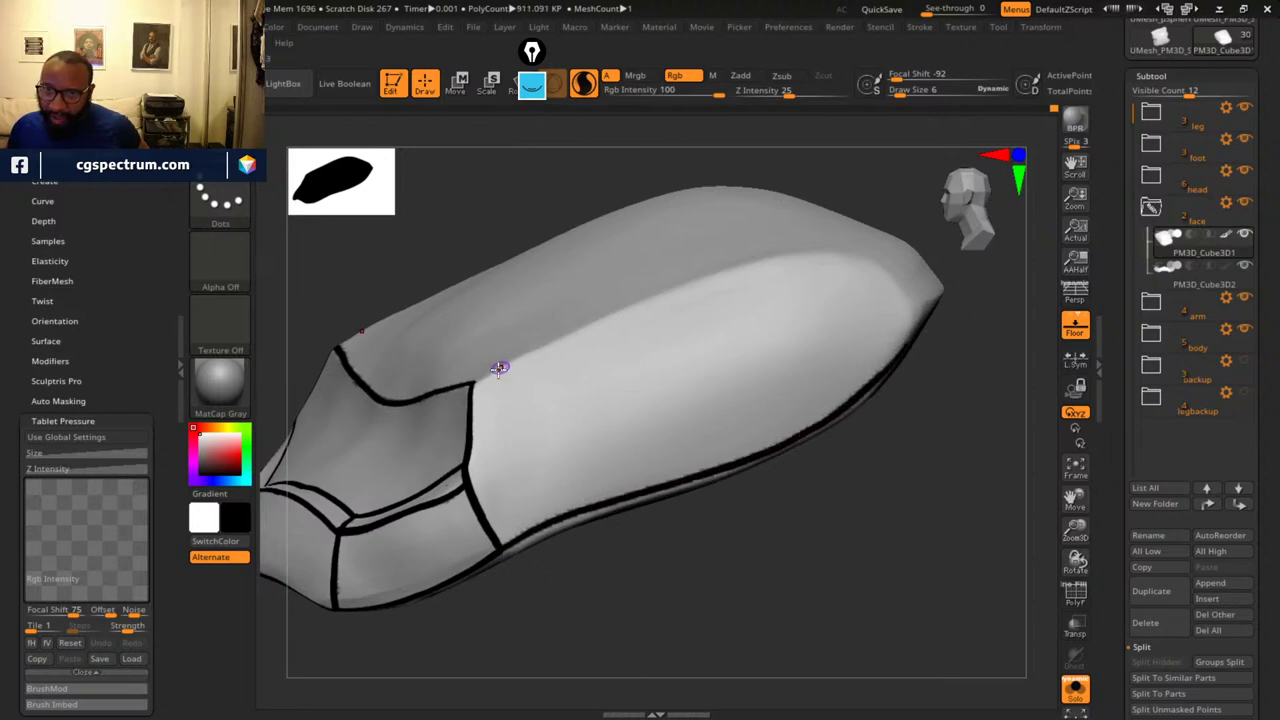
drag(565, 340, 745, 275)
drag(823, 260, 877, 274)
mouse_move(990, 421)
mouse_down()
mouse_move(911, 443)
mouse_move(886, 435)
mouse_move(786, 320)
mouse_up()
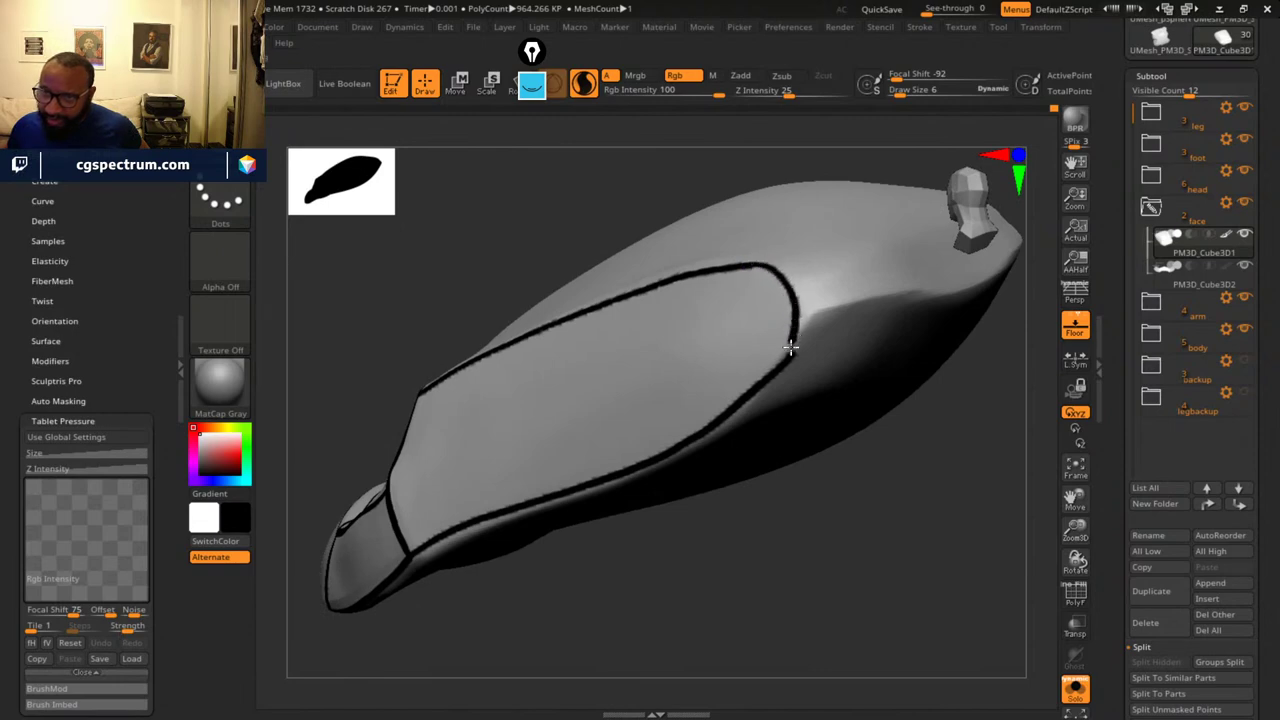
- Paint black lines along the back ridge and across the rear of the upper surface between the side panels
drag(859, 521, 740, 597)
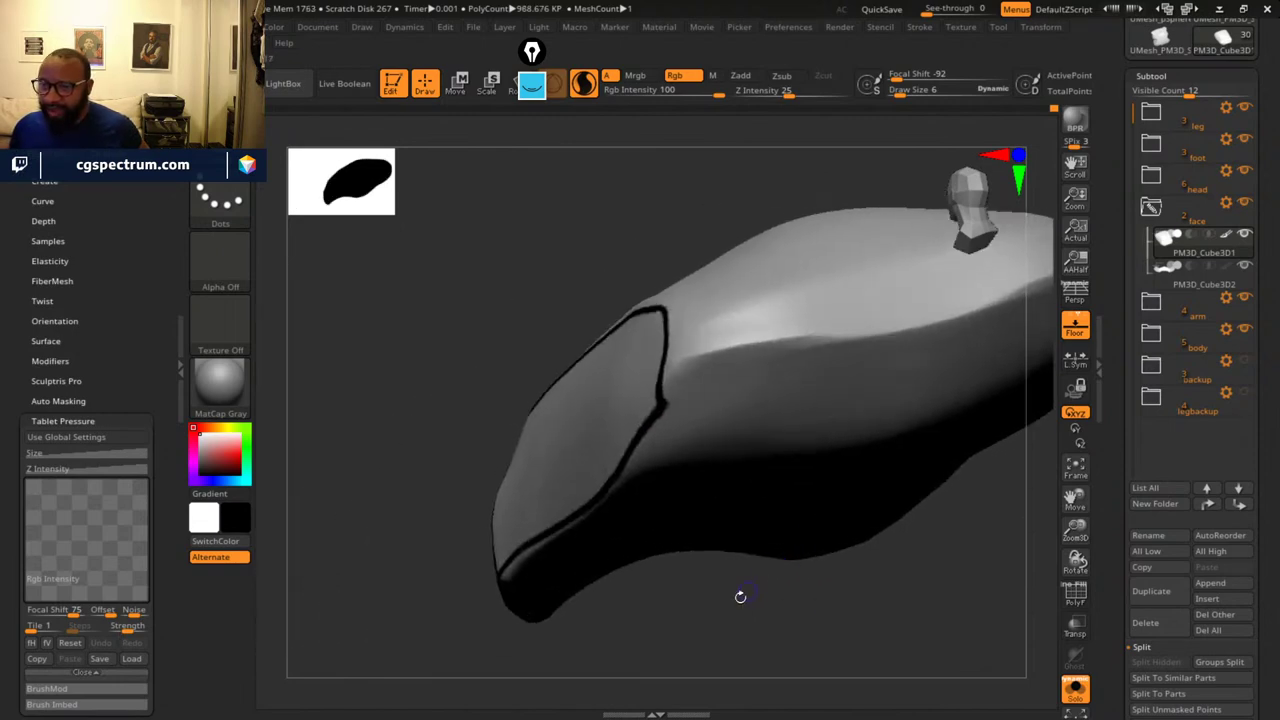
drag(514, 361, 385, 332)
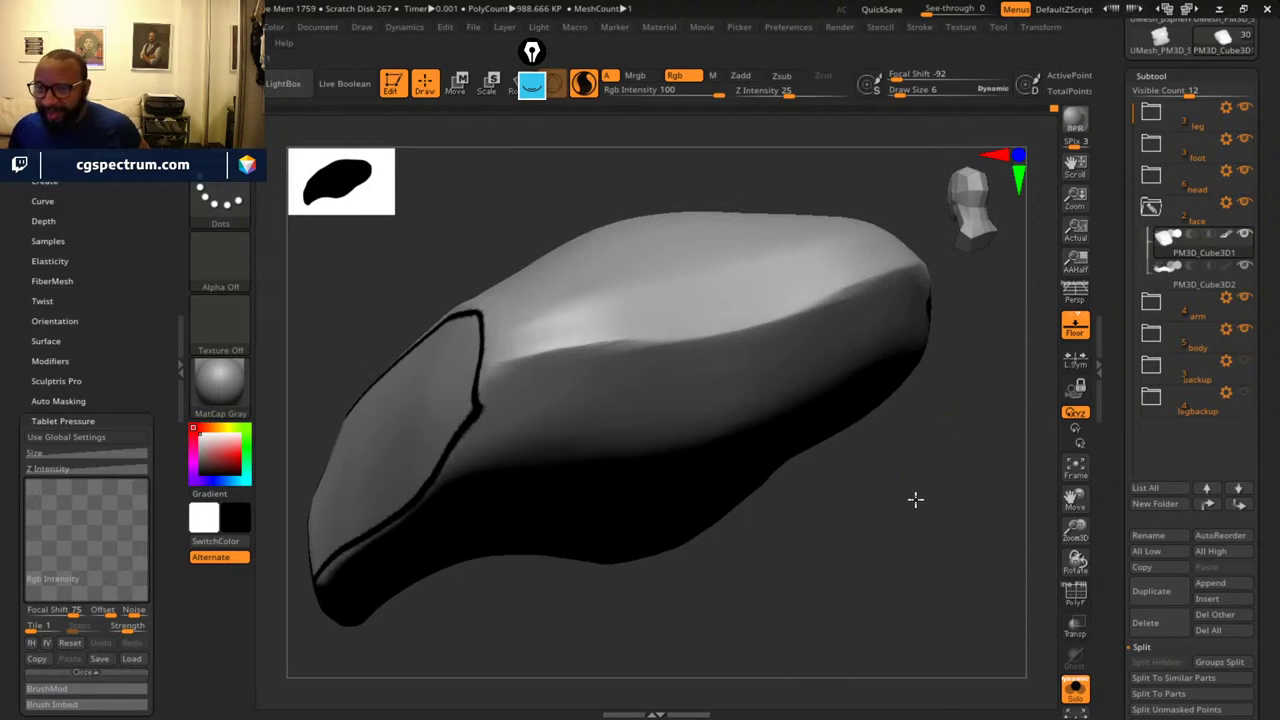
mouse_move(915, 499)
mouse_down()
mouse_move(467, 372)
mouse_move(520, 374)
mouse_move(740, 318)
mouse_up()
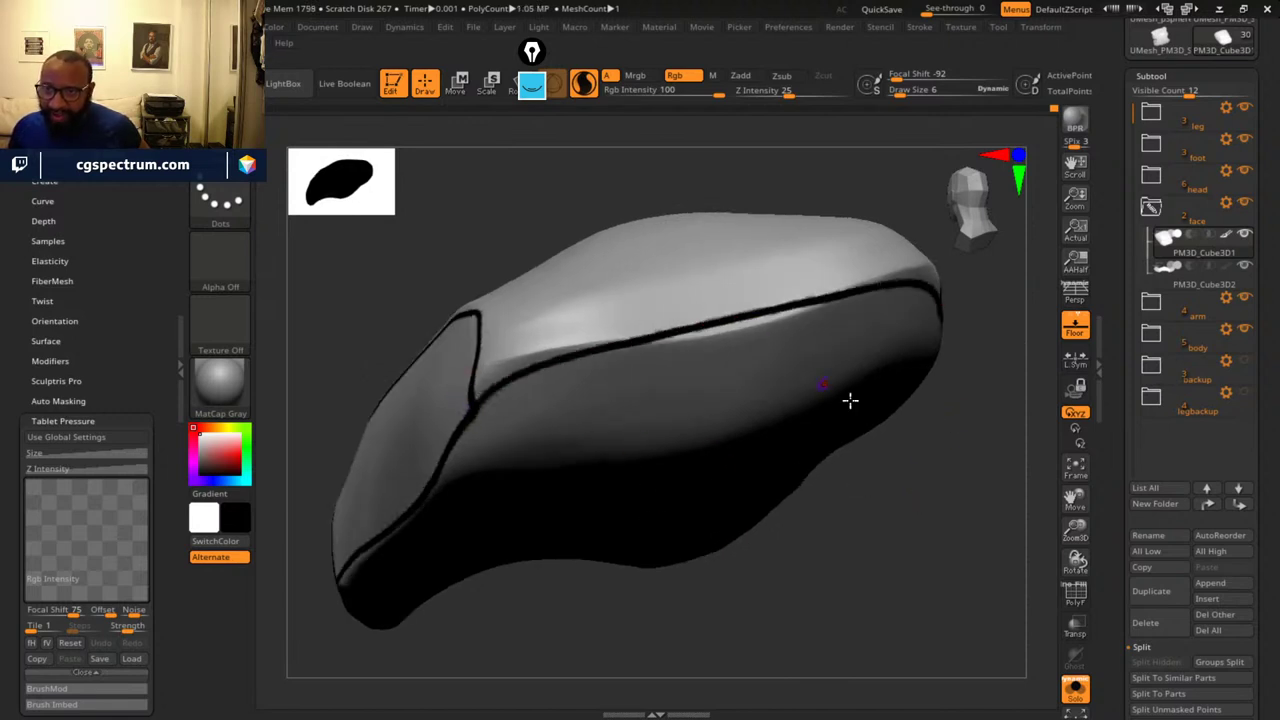
mouse_move(930, 475)
mouse_down()
mouse_move(920, 529)
mouse_move(889, 491)
mouse_move(780, 470)
mouse_up()
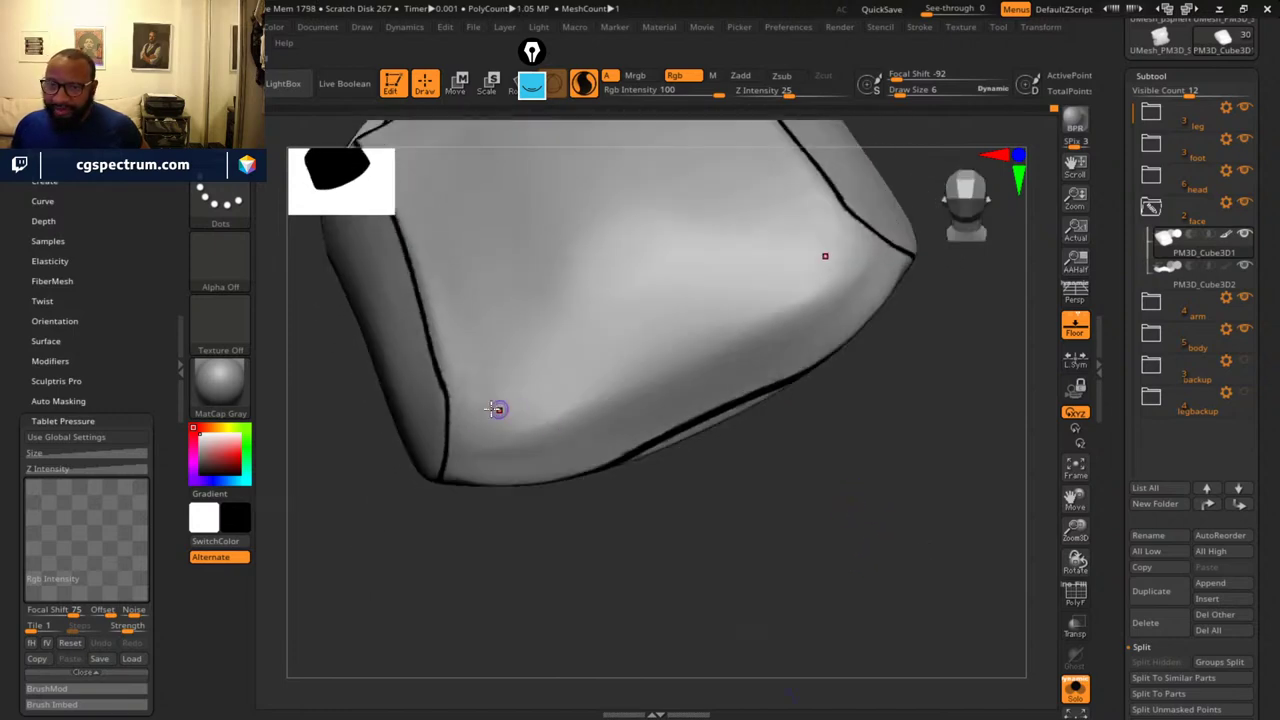
mouse_move(462, 394)
mouse_down()
mouse_move(540, 386)
mouse_move(672, 340)
mouse_up()
- Check the painted panel lines from the side and front, and duplicate the PM3D_Cube3D1 face subtool
drag(810, 539, 721, 505)
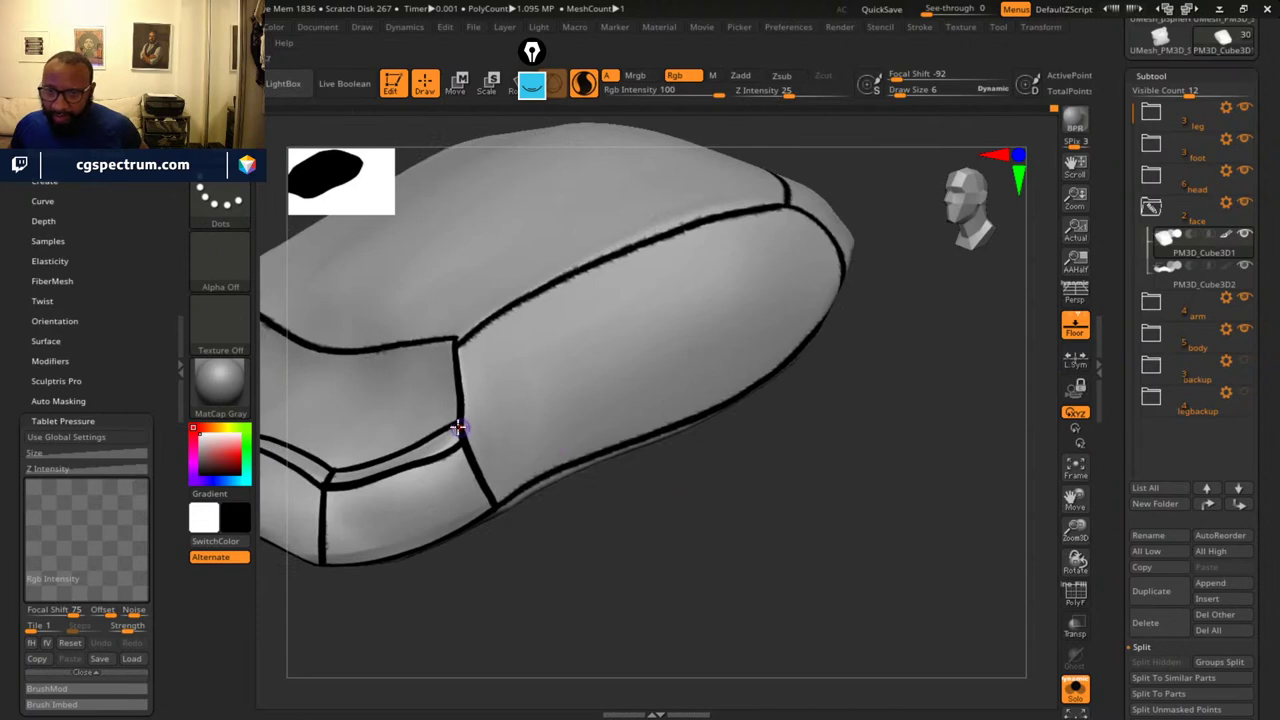
drag(839, 454, 831, 471)
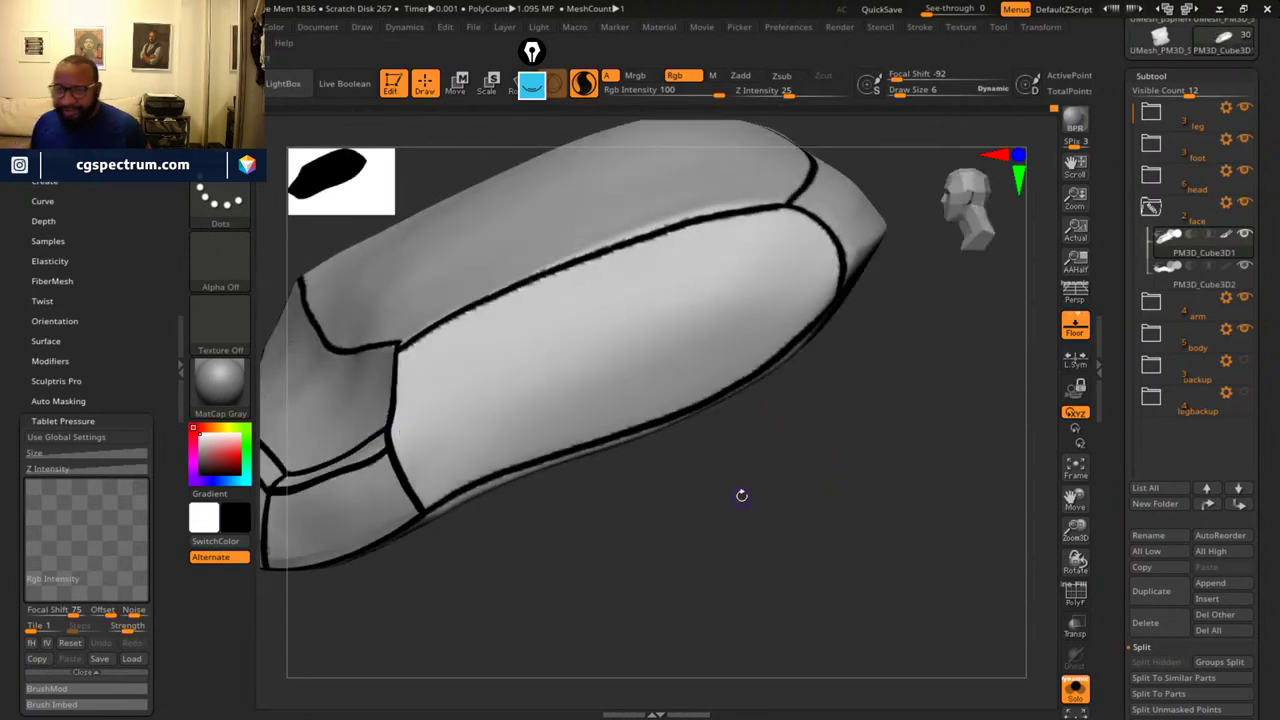
drag(701, 686, 955, 465)
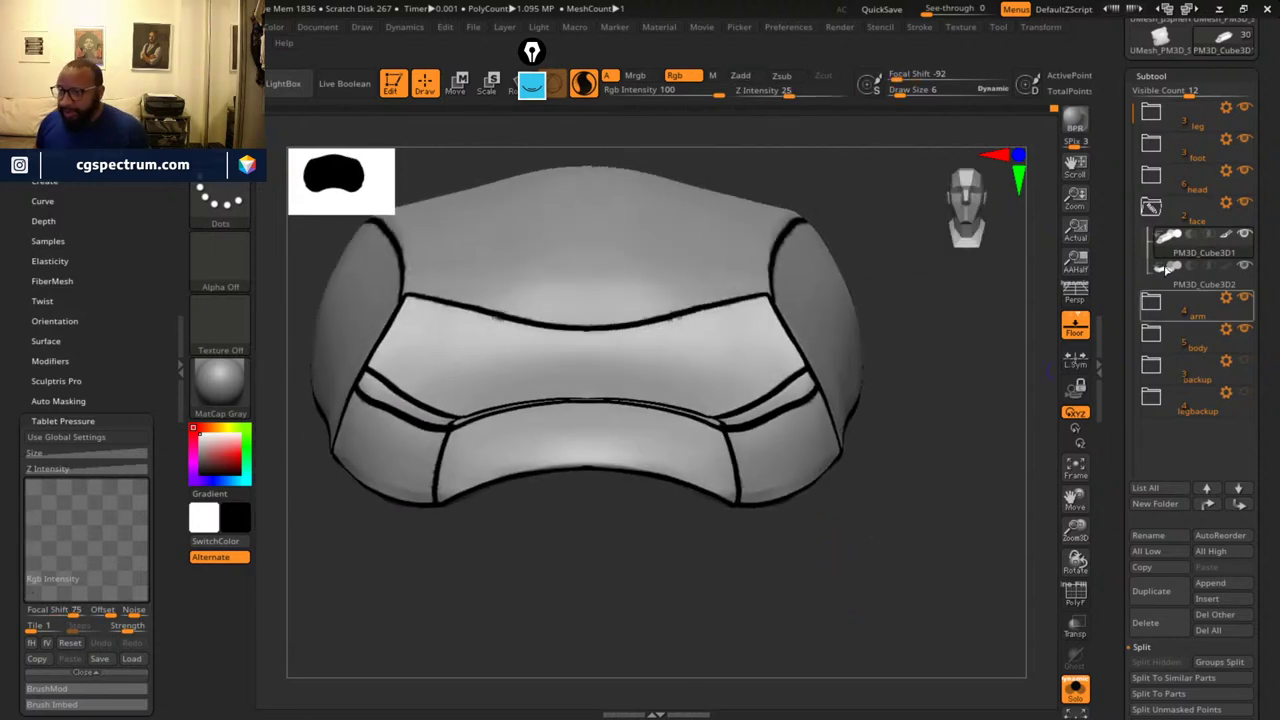
click(1153, 592)
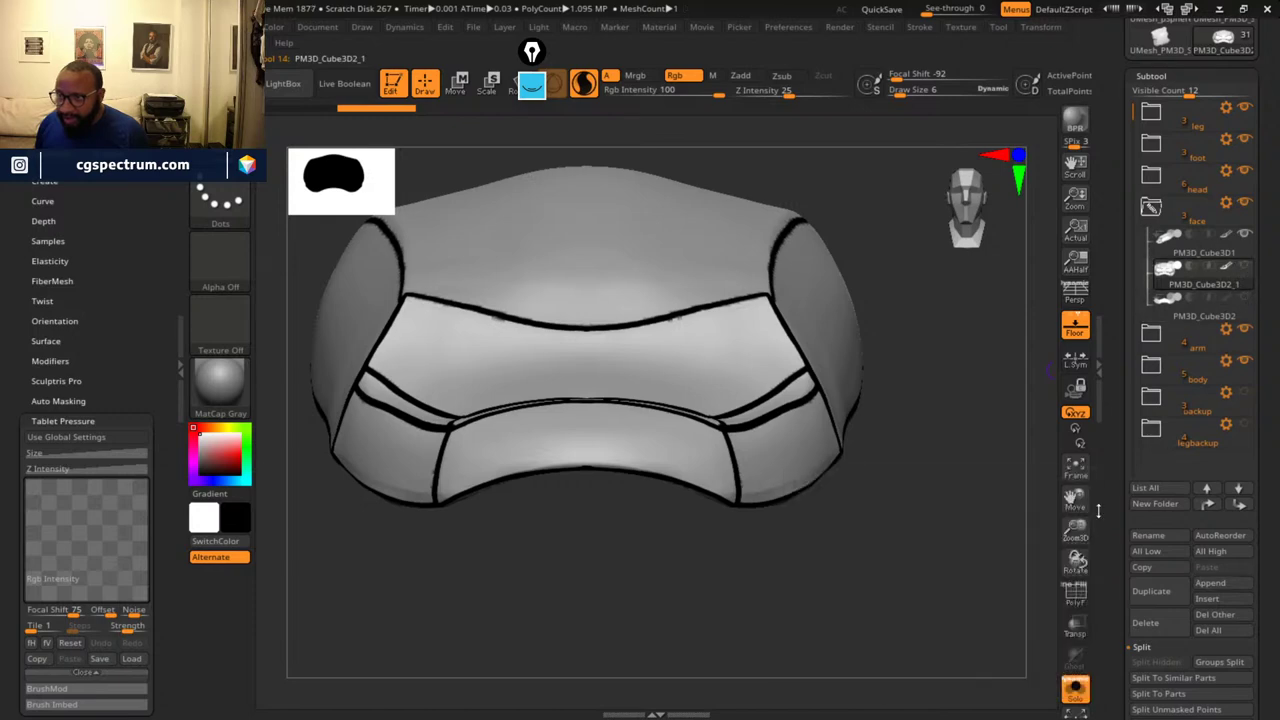
drag(895, 617, 885, 560)
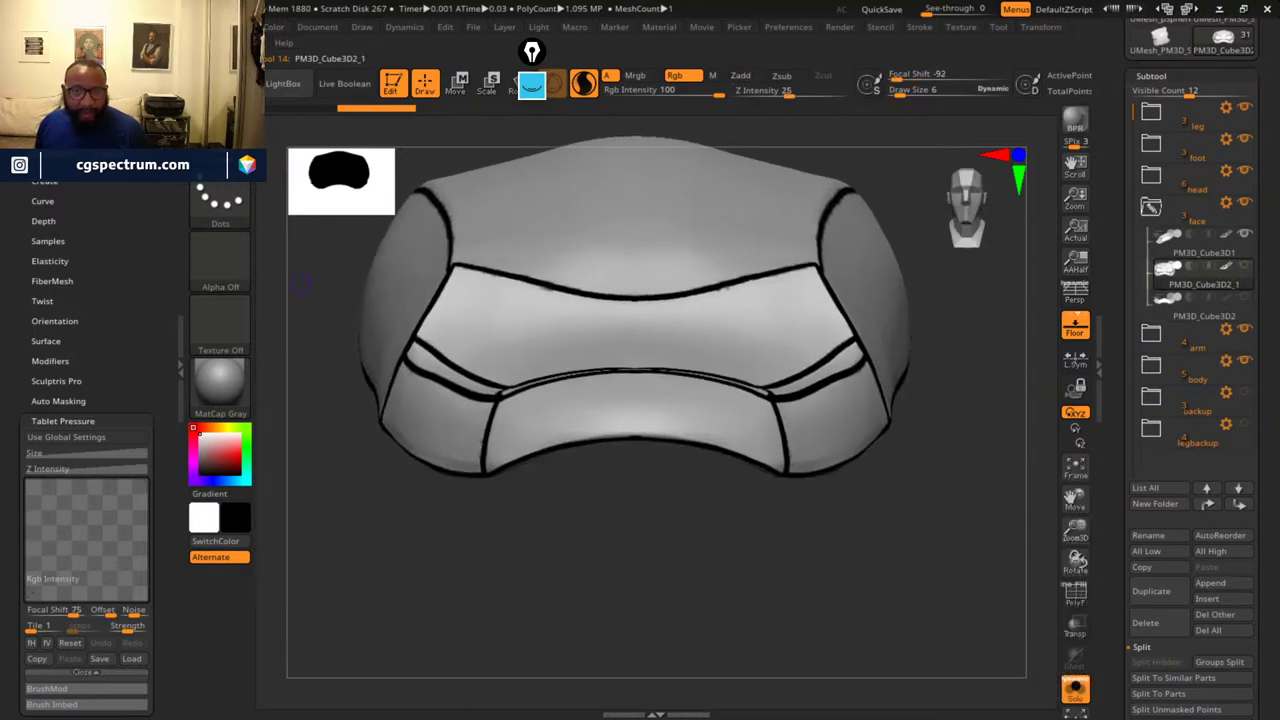
- Create polygroups from the painted panel lines on the duplicated face piece using PolyGroupIt from Paint
scroll(163, 211, up, 1)
scroll(163, 211, up, 5)
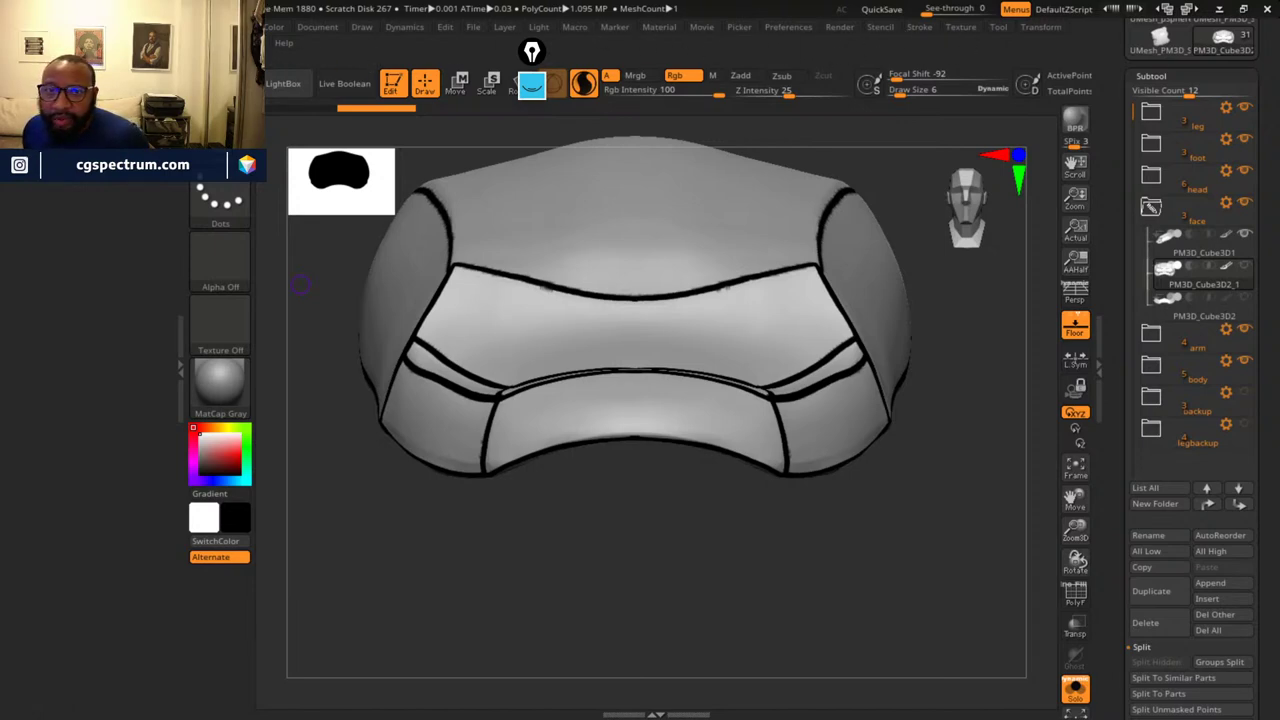
mouse_move(207, 43)
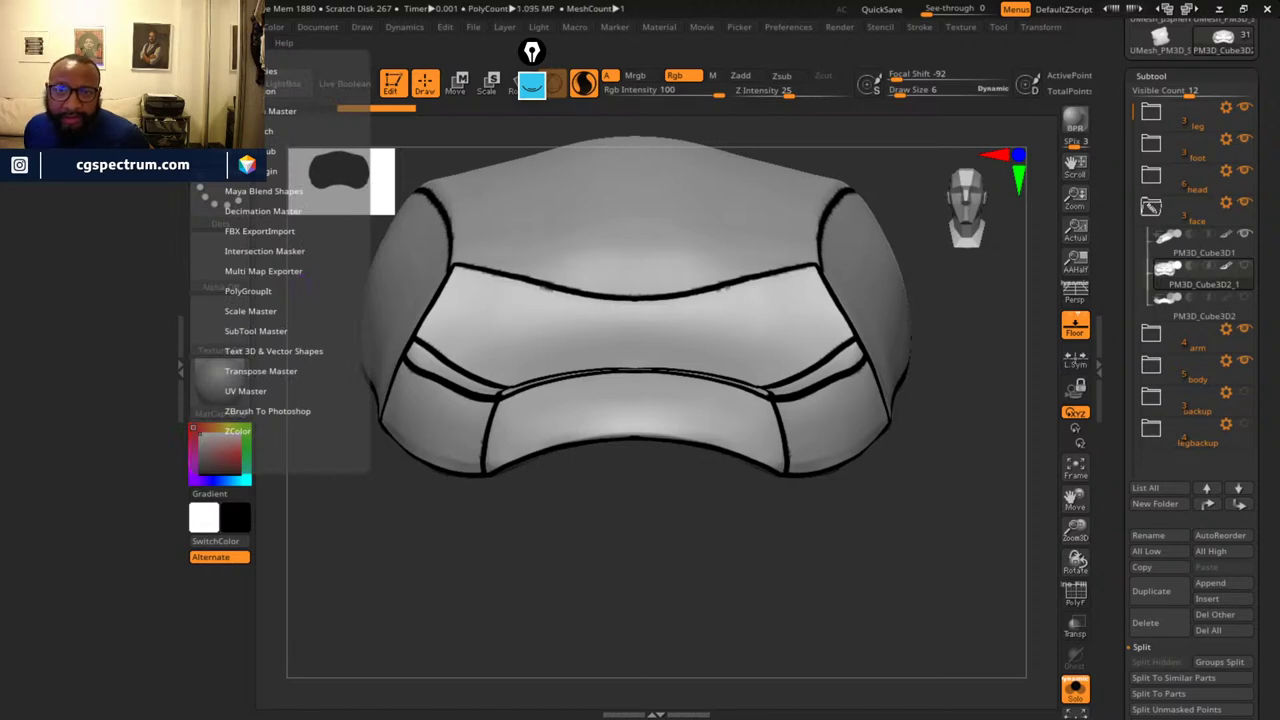
drag(198, 60, 48, 300)
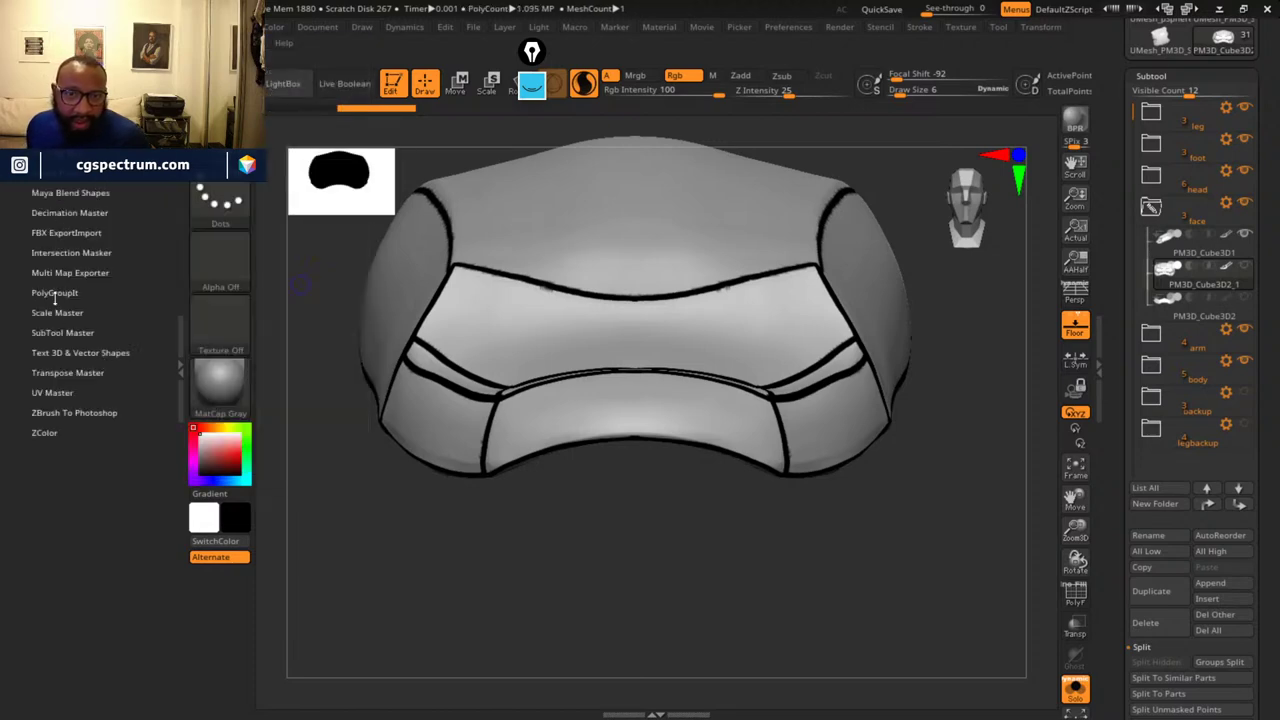
click(55, 293)
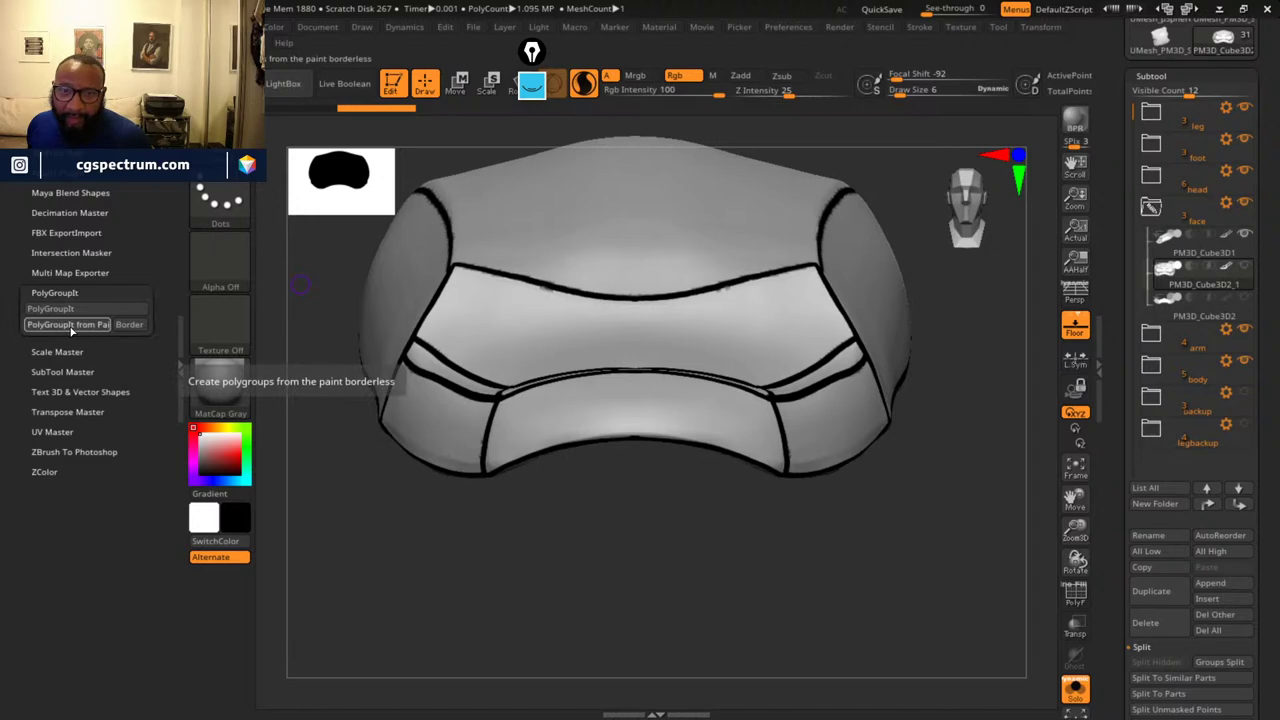
click(70, 326)
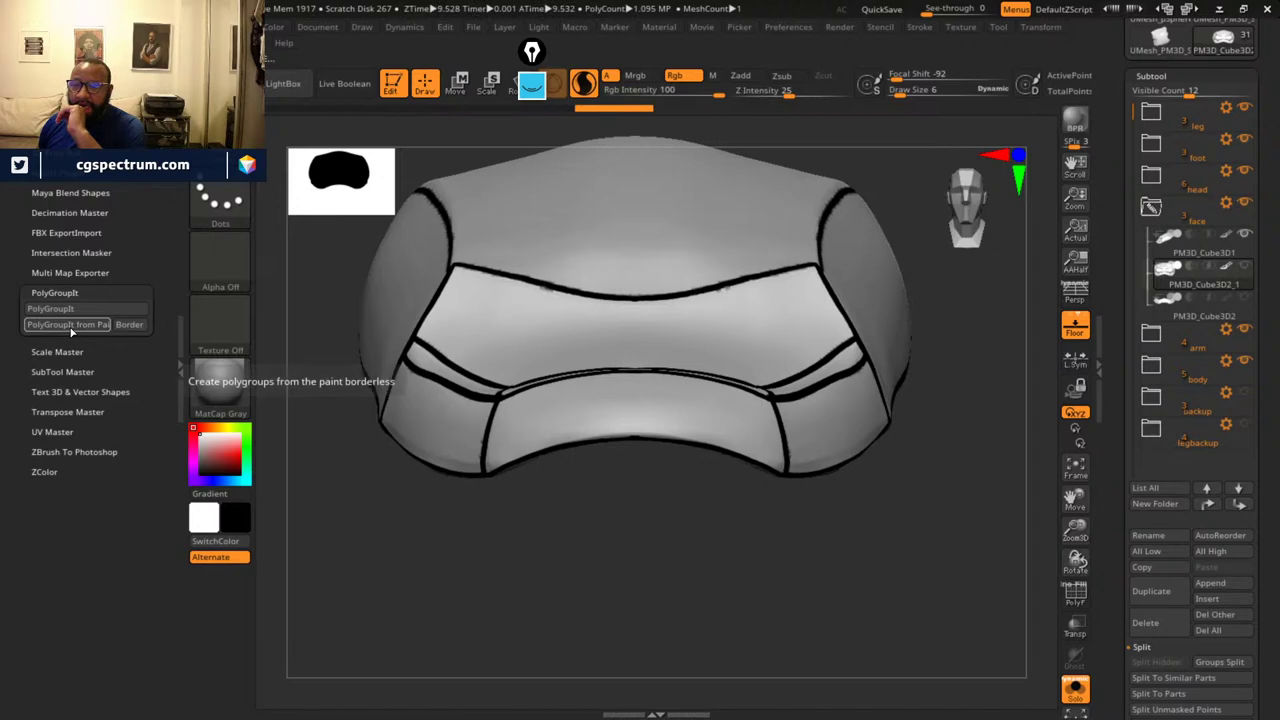
- Select the PM3D_Cube3D2_1 subtool and show its polygroup colors without wireframe lines
drag(932, 424, 1126, 484)
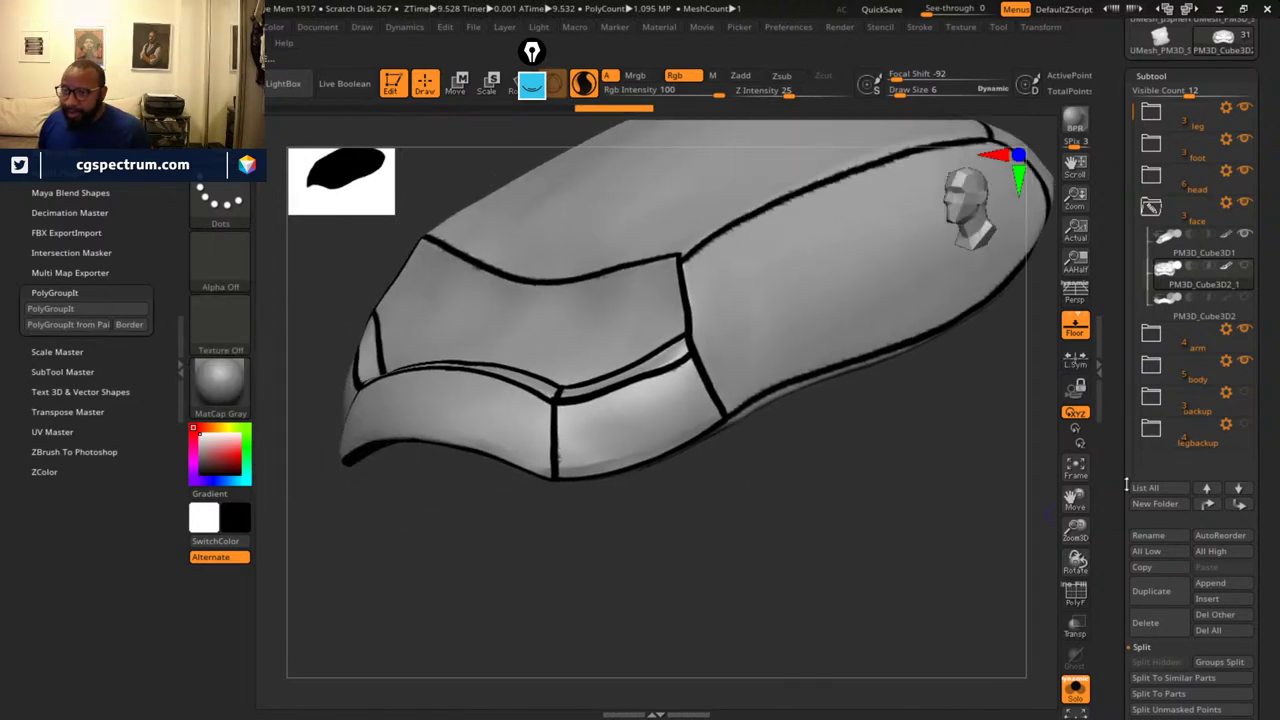
click(1076, 590)
drag(894, 541, 869, 563)
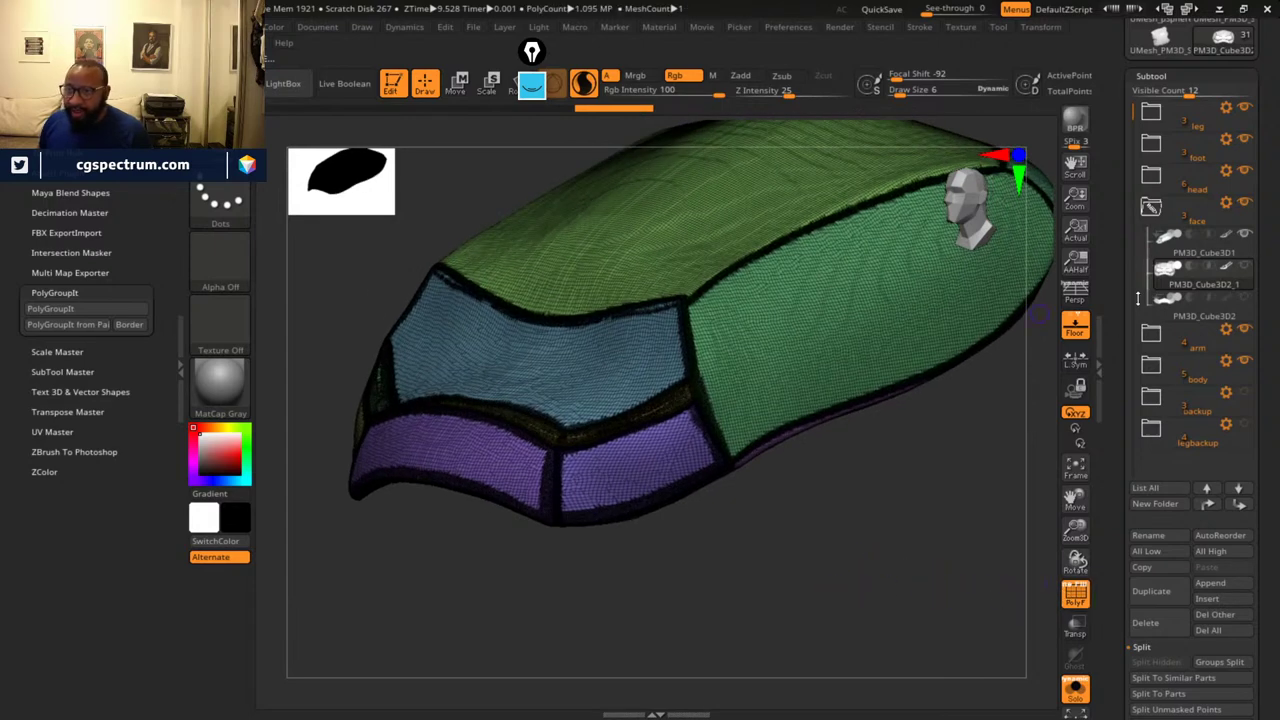
click(1208, 278)
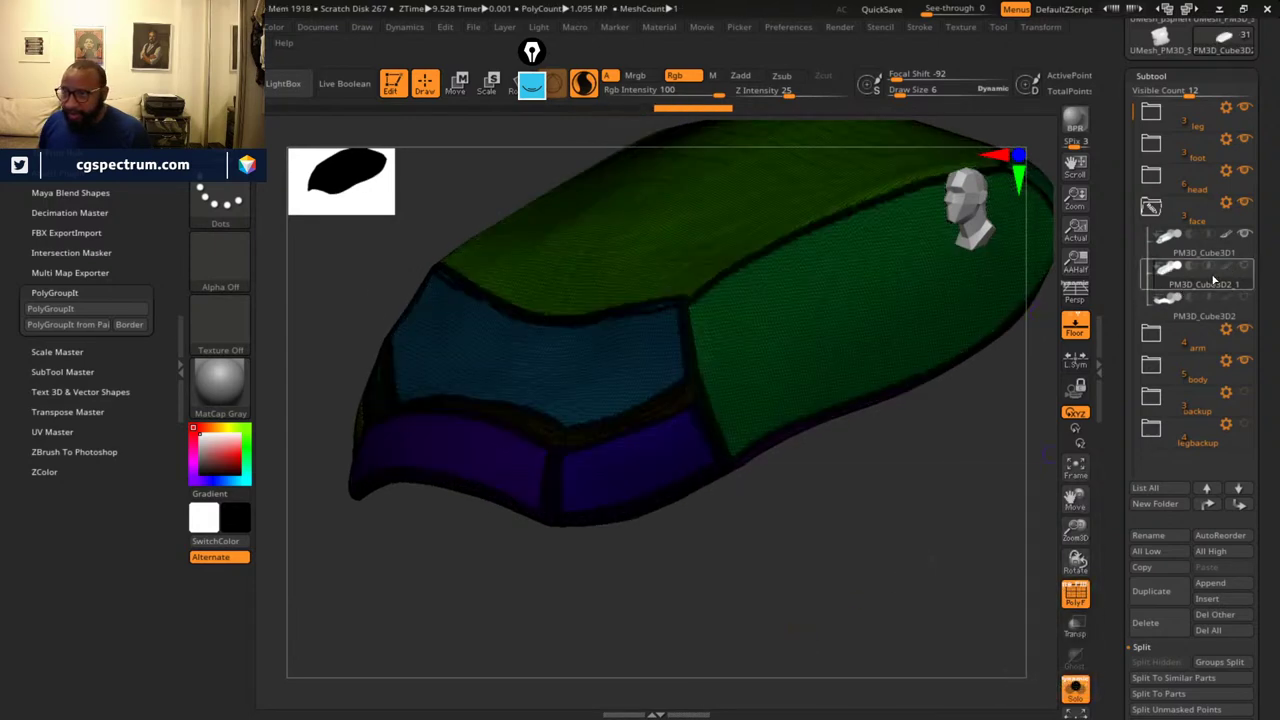
alt+drag(901, 569, 1047, 607)
click(1072, 590)
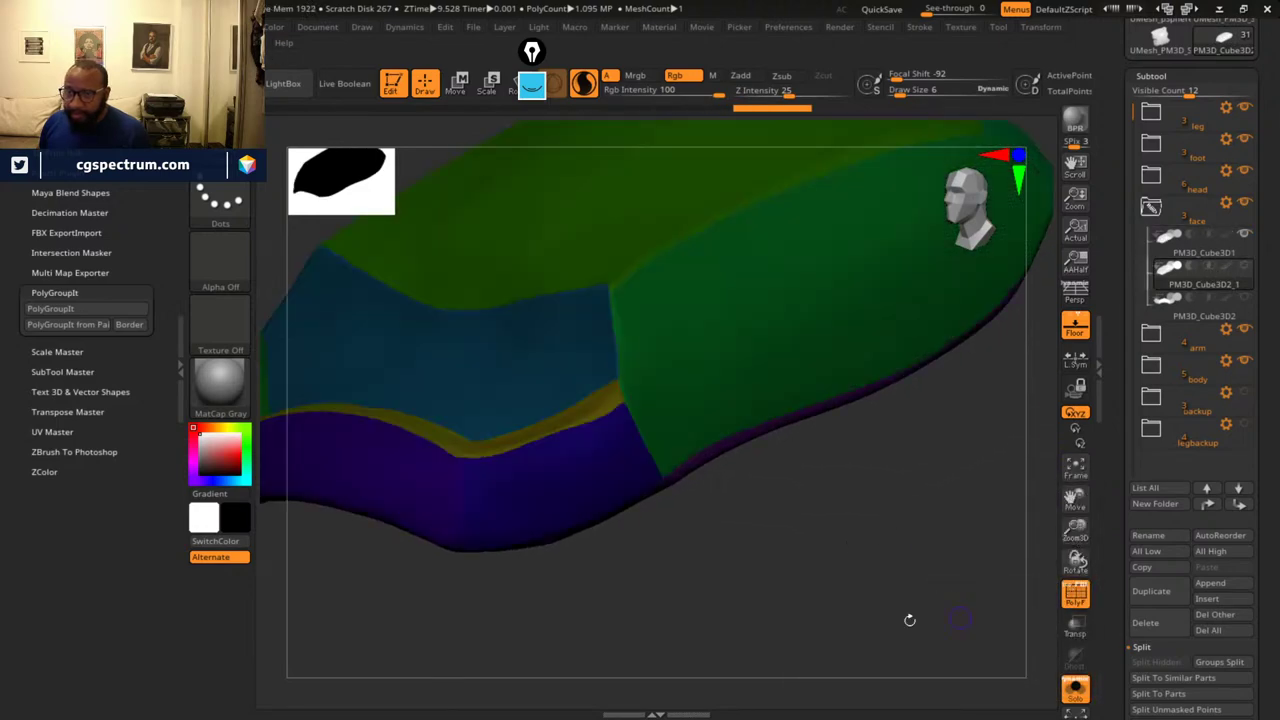
drag(909, 617, 769, 627)
- Isolate individual polygroups on the face piece, restore full visibility, and examine the panel borders from several angles
ctrl+shift+click(634, 613)
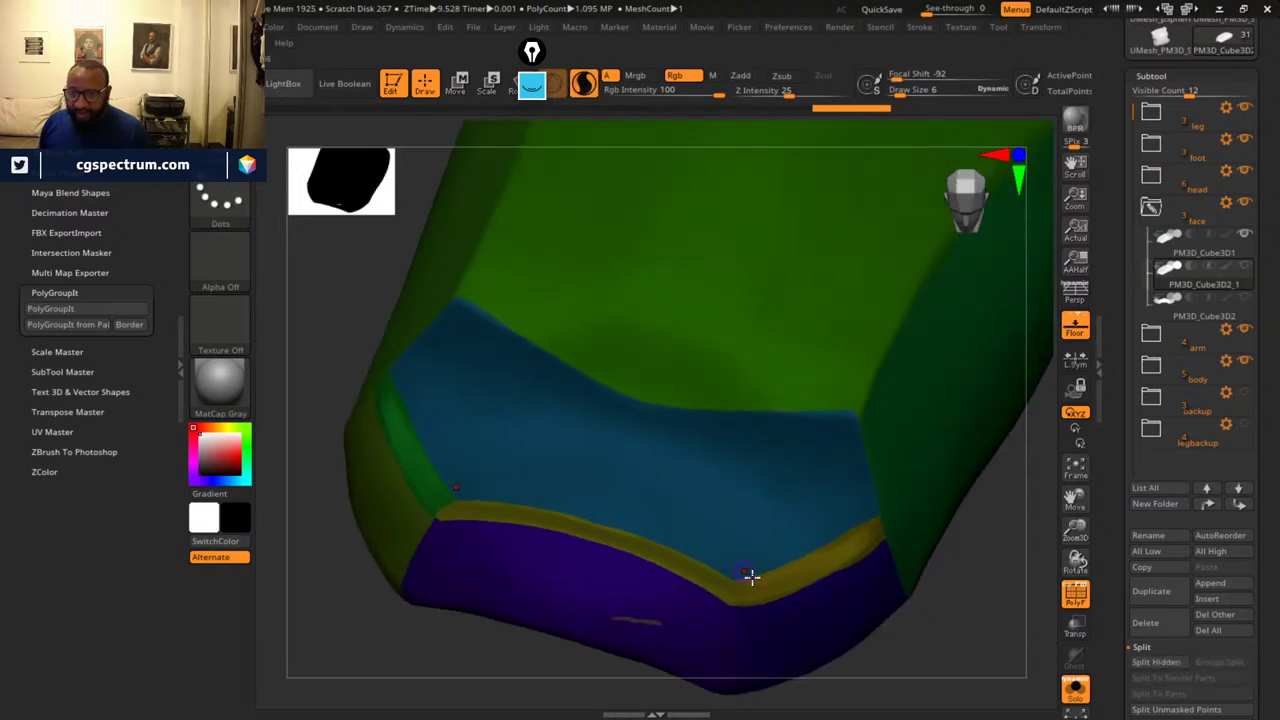
alt+drag(907, 674, 886, 563)
ctrl+shift+click(886, 565)
alt+drag(790, 574, 787, 457)
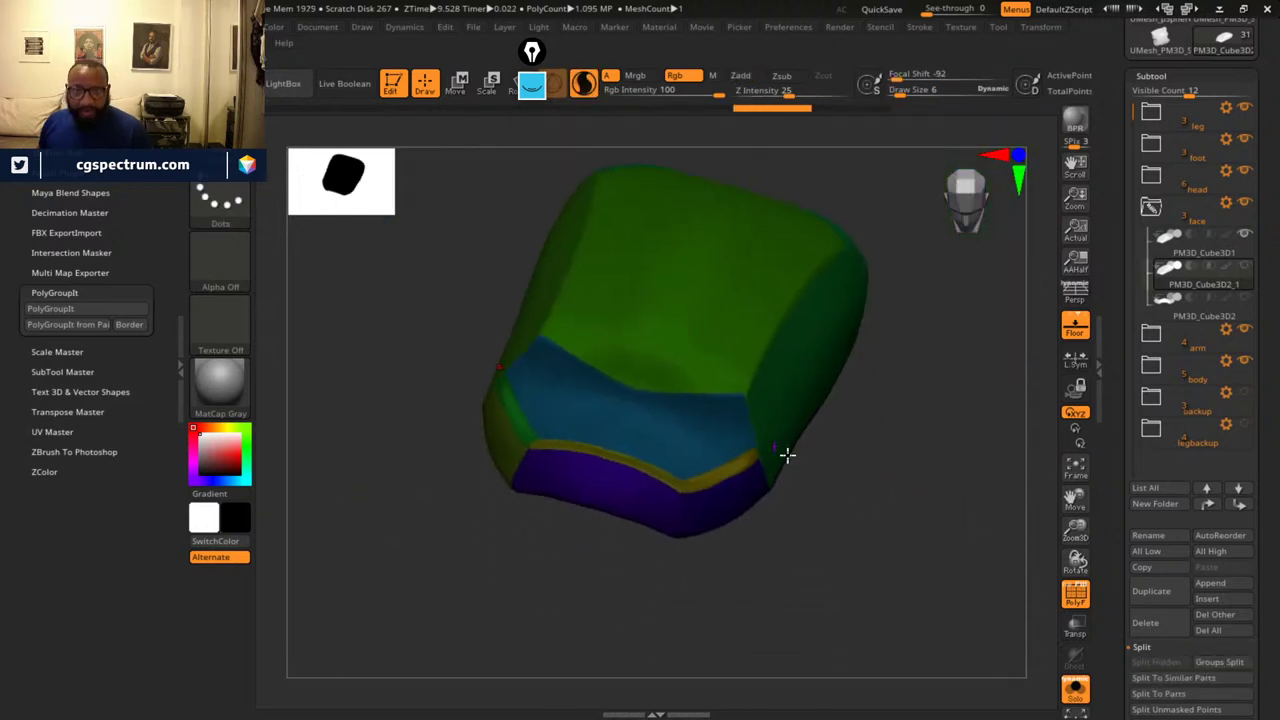
ctrl+shift+click(608, 490)
mouse_move(720, 570)
ctrl+shift+mouse_down()
mouse_move(737, 585)
mouse_move(837, 566)
mouse_move(850, 458)
mouse_move(903, 469)
mouse_move(834, 474)
mouse_move(883, 634)
mouse_move(820, 623)
mouse_move(843, 614)
ctrl+shift+mouse_up()
ctrl+shift+click(751, 563)
ctrl+shift+click(795, 405)
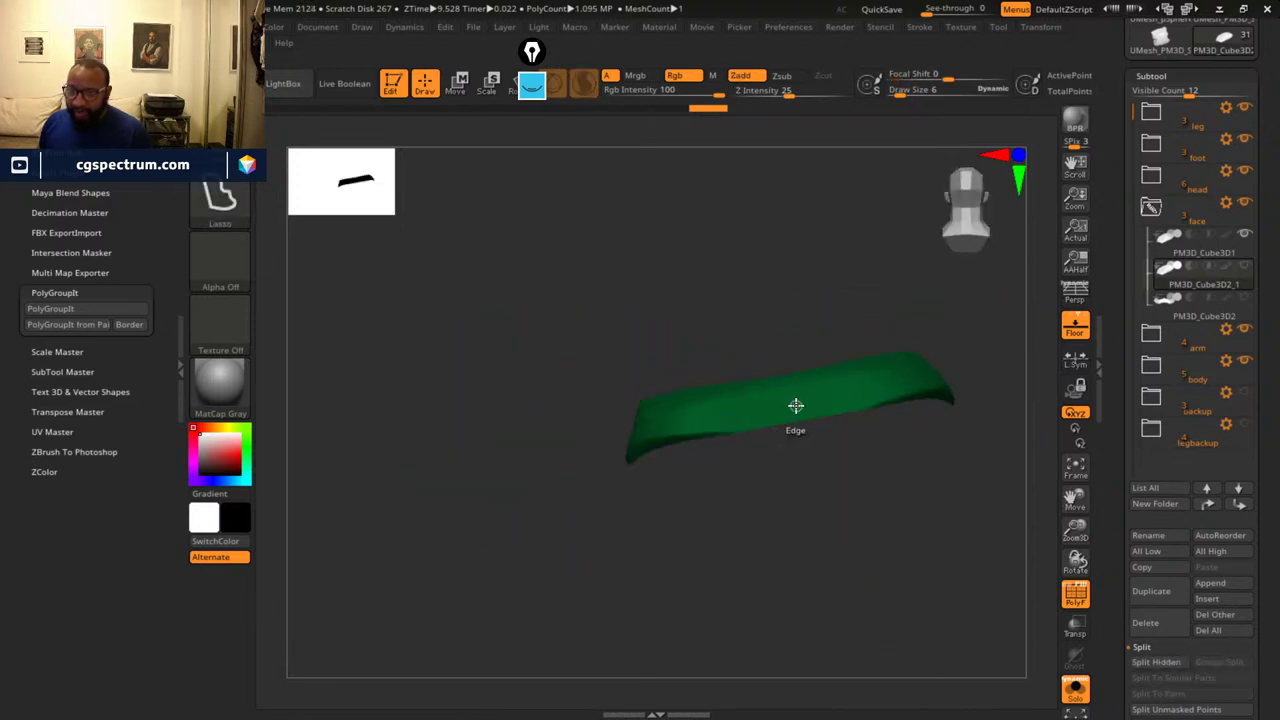
ctrl+shift+click(806, 611)
drag(767, 608, 1015, 508)
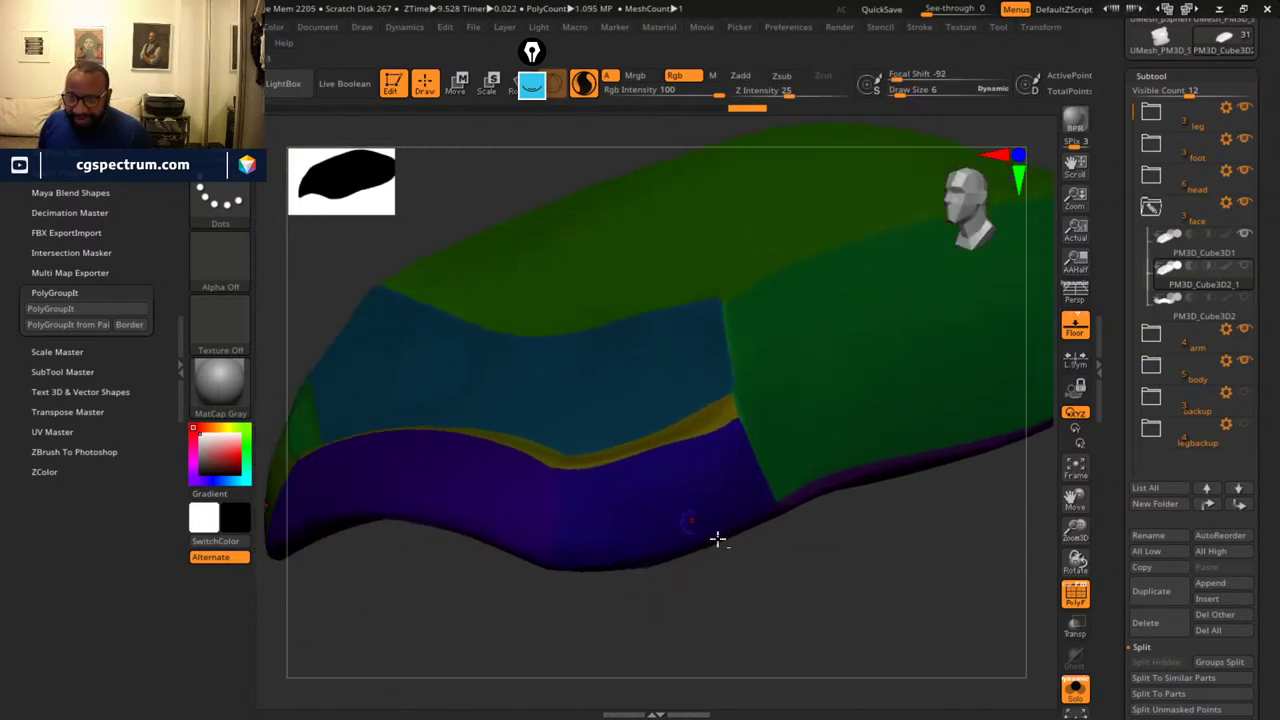
drag(717, 540, 708, 464)
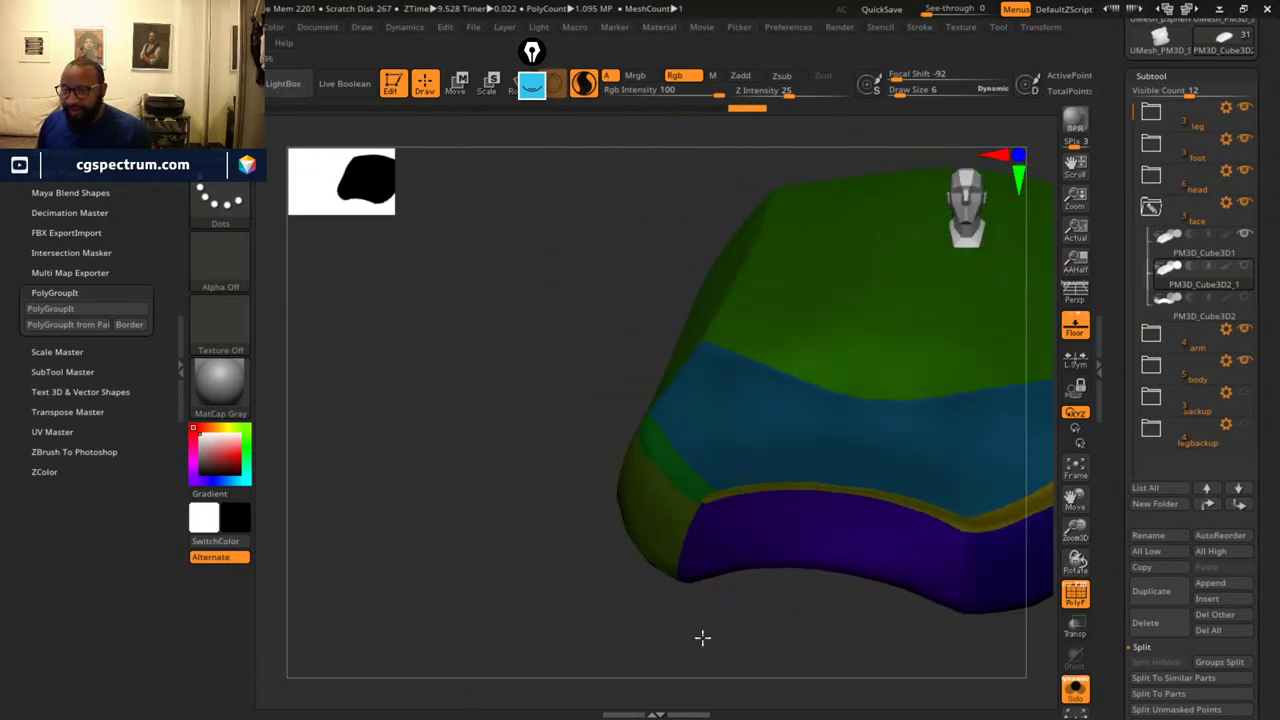
drag(702, 637, 1055, 451)
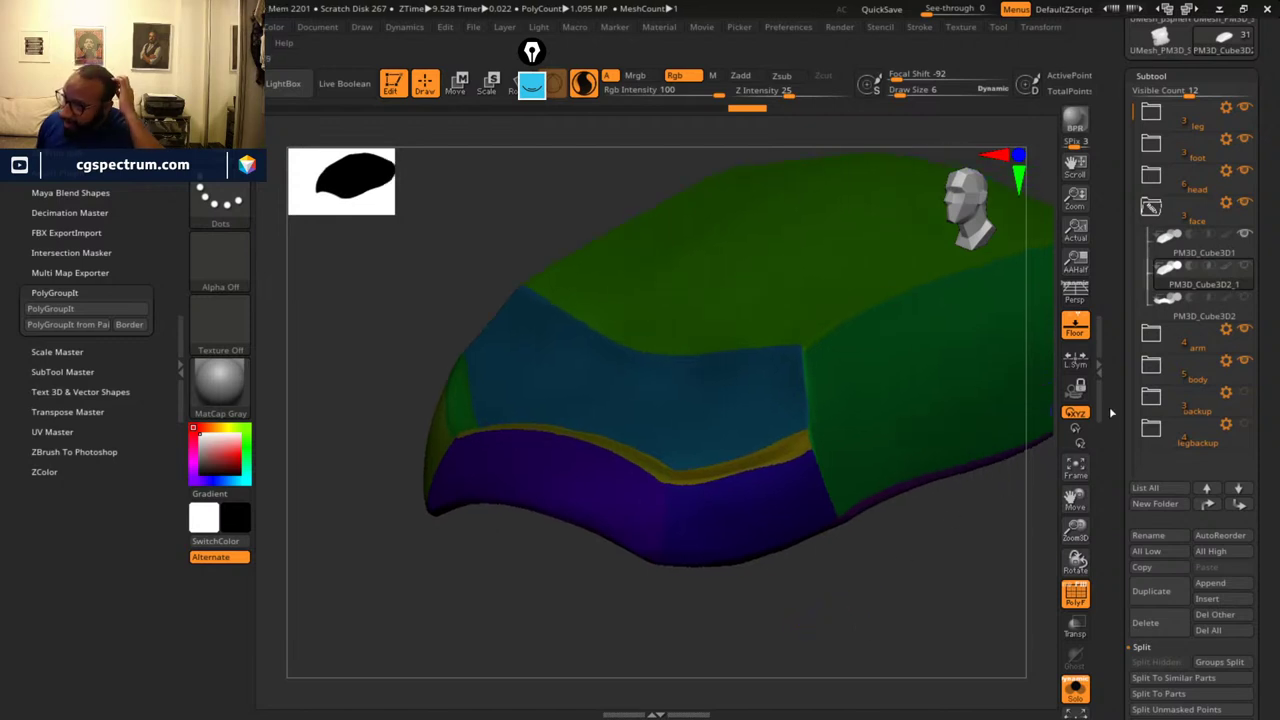
- Smooth the face piece with the Polish By Features deformation and display the wireframe over the polygroups
scroll(1176, 400, down, 5)
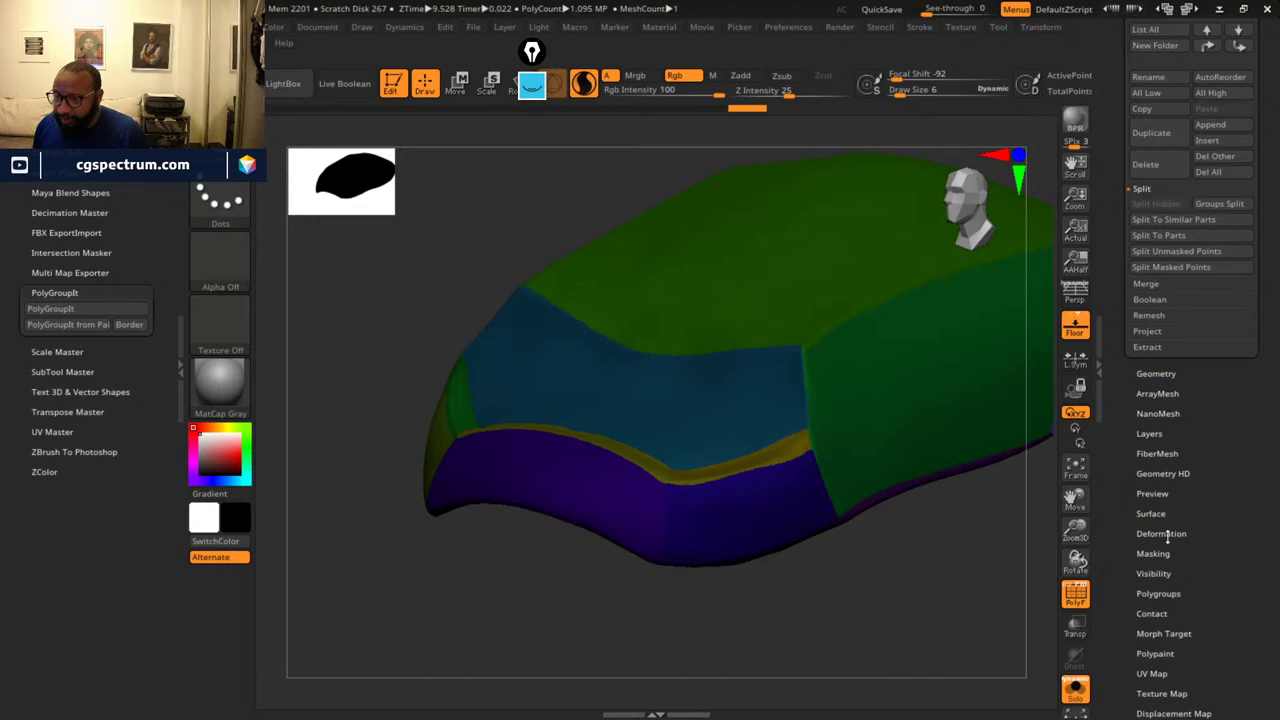
click(1167, 537)
drag(1191, 520, 1187, 630)
alt+drag(925, 650, 1027, 673)
alt+drag(949, 672, 1090, 330)
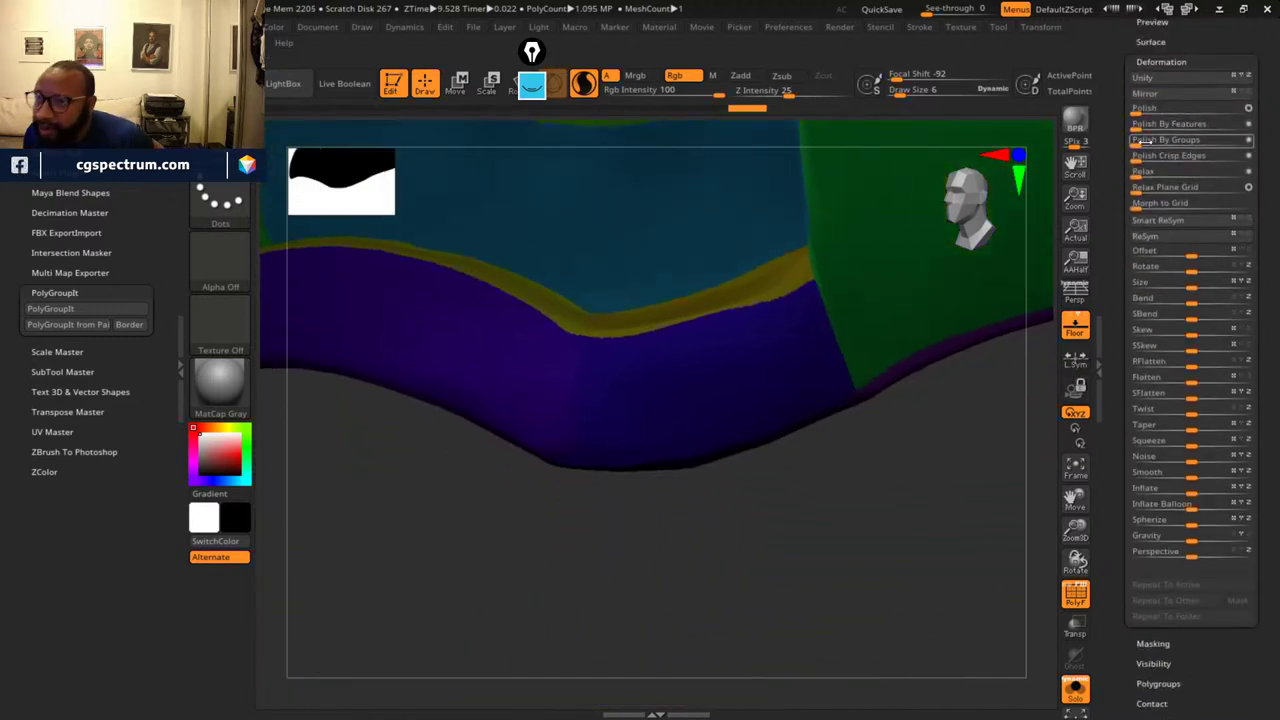
drag(1138, 129, 1234, 130)
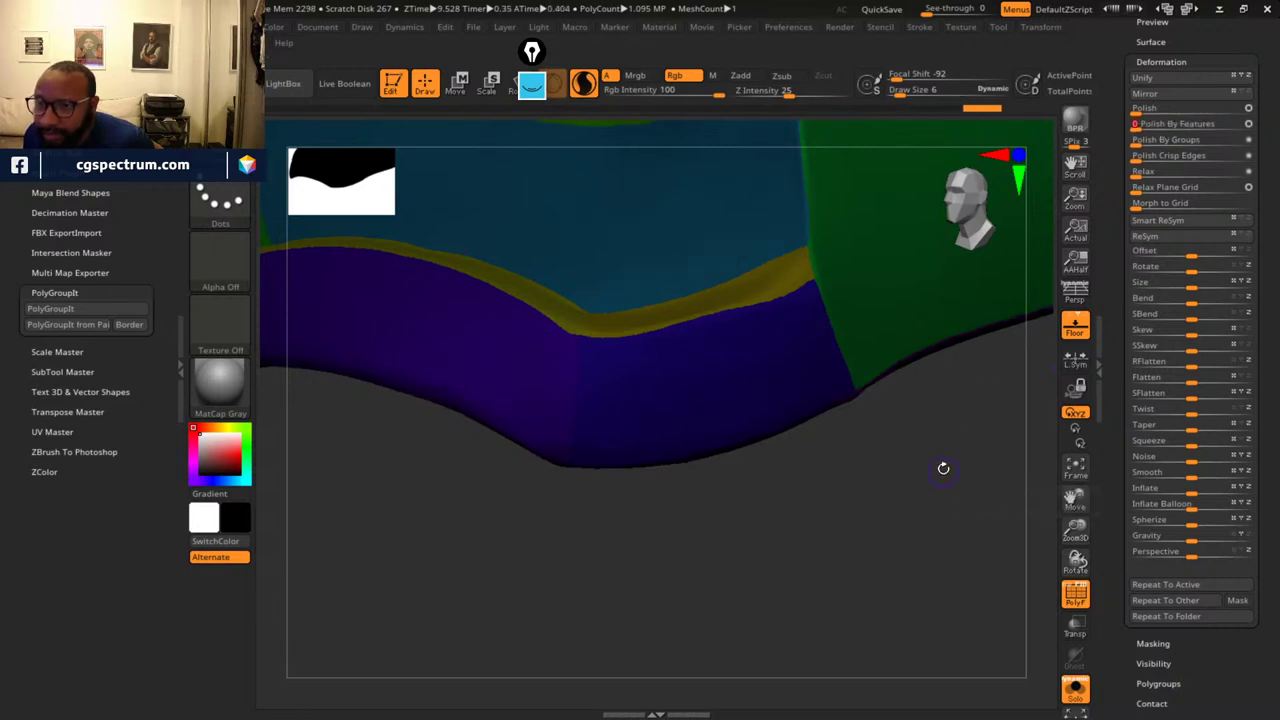
drag(943, 468, 905, 527)
click(1075, 593)
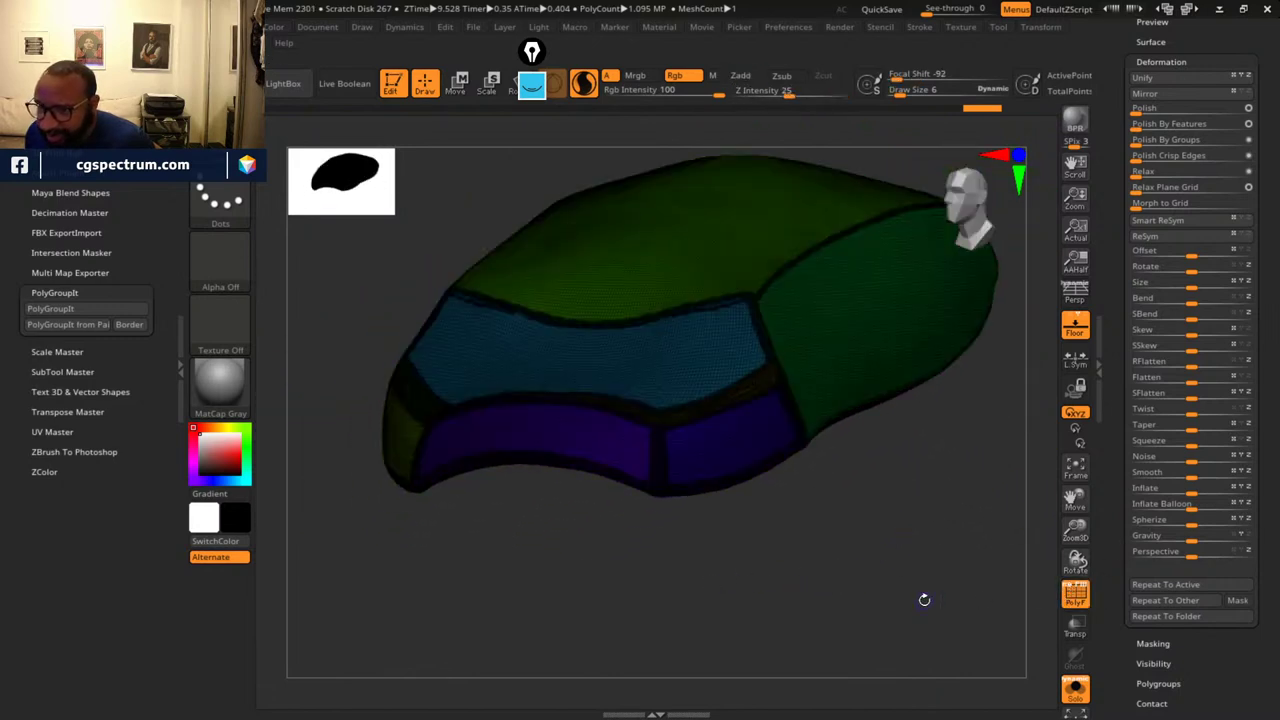
- Remesh the face piece with ZRemesher, keeping its polygroups through the KeepGroups option
drag(924, 599, 1030, 498)
click(1153, 43)
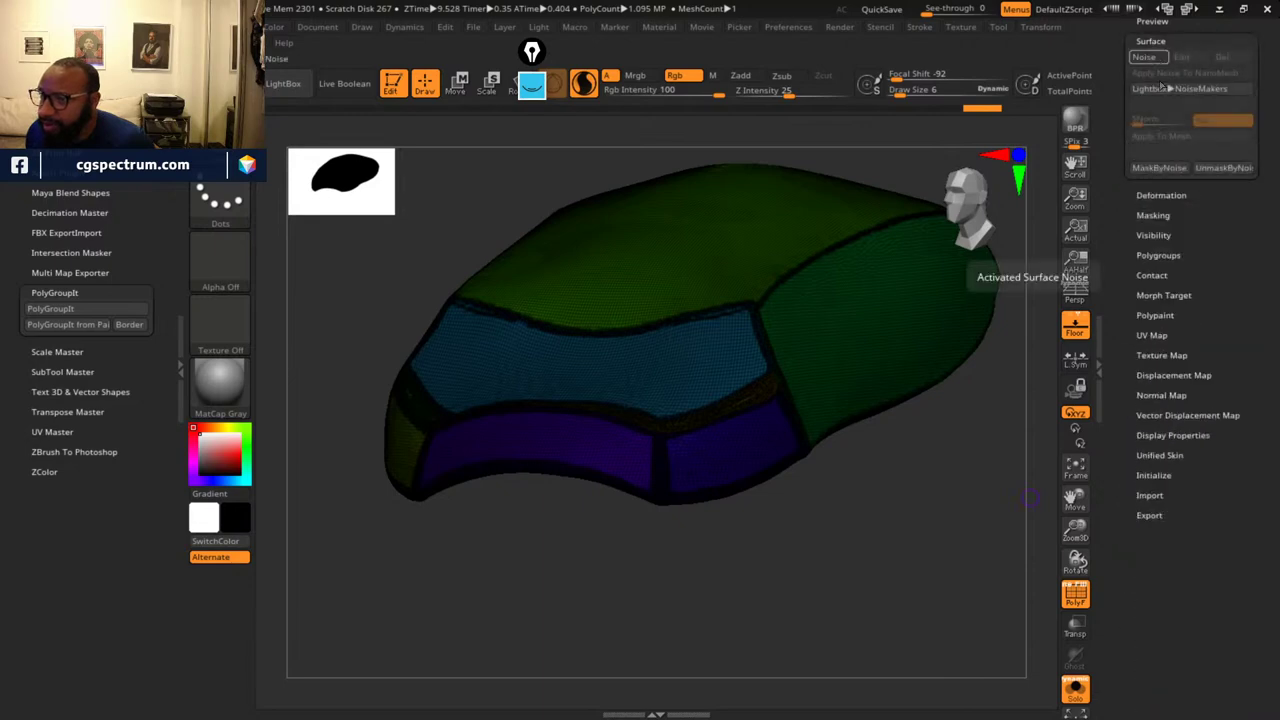
drag(1196, 243, 1190, 393)
drag(1201, 82, 1195, 163)
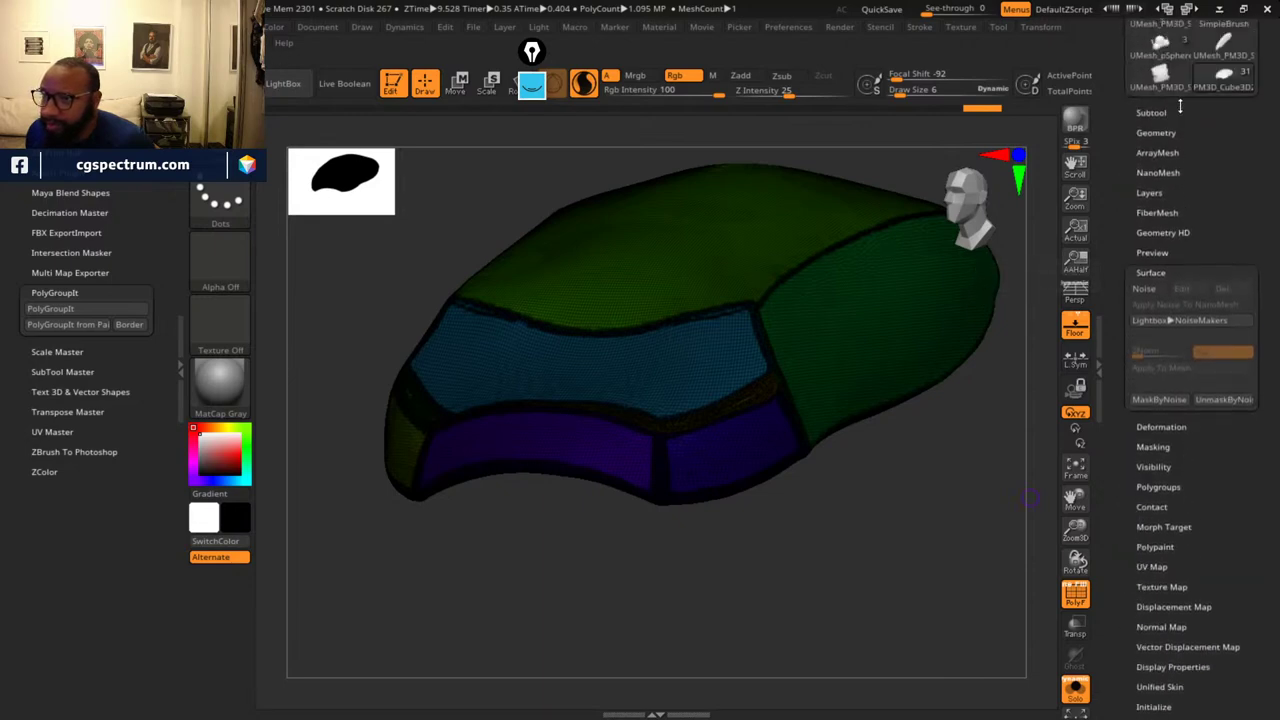
click(1156, 132)
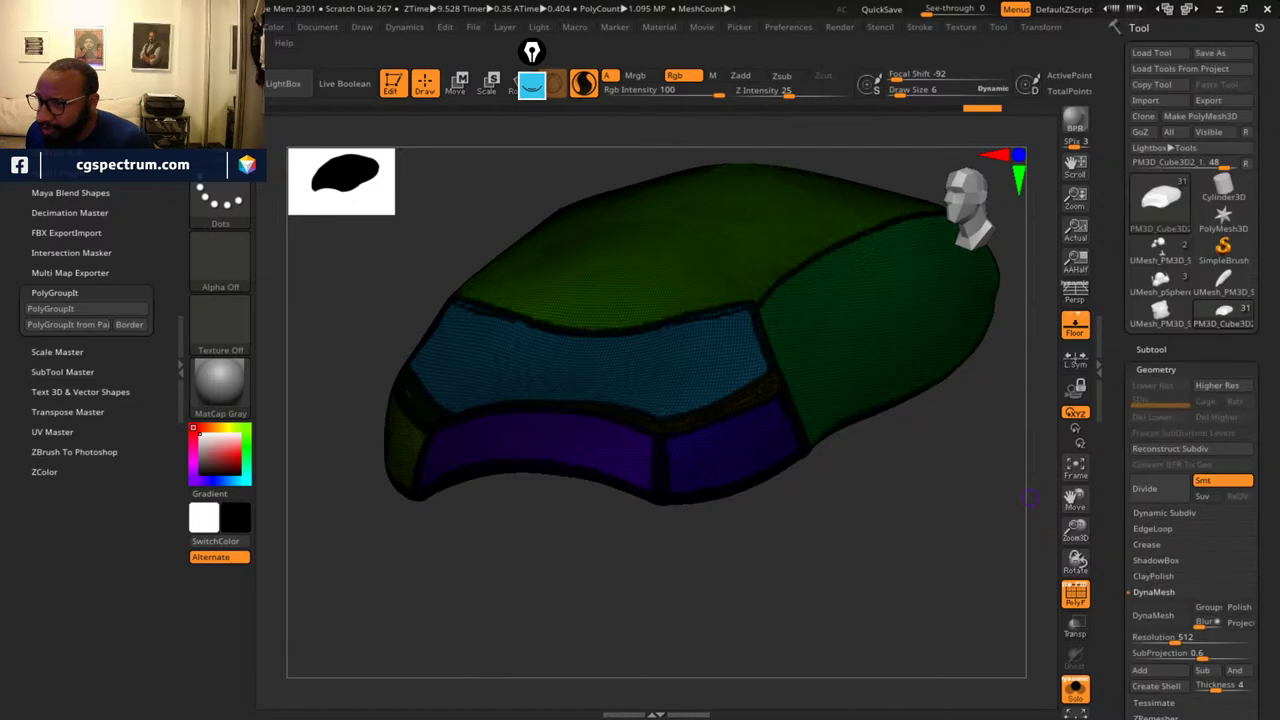
drag(1264, 499, 1271, 334)
drag(1216, 369, 1201, 451)
click(1157, 299)
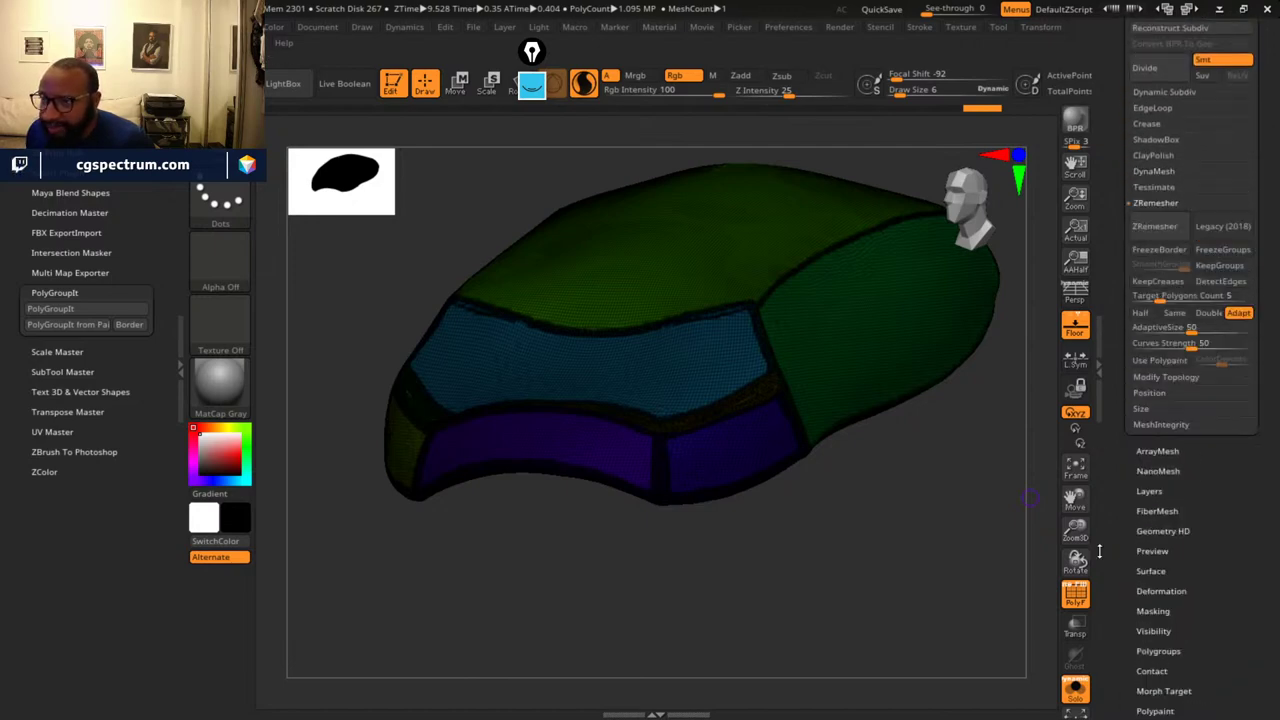
drag(897, 483, 968, 480)
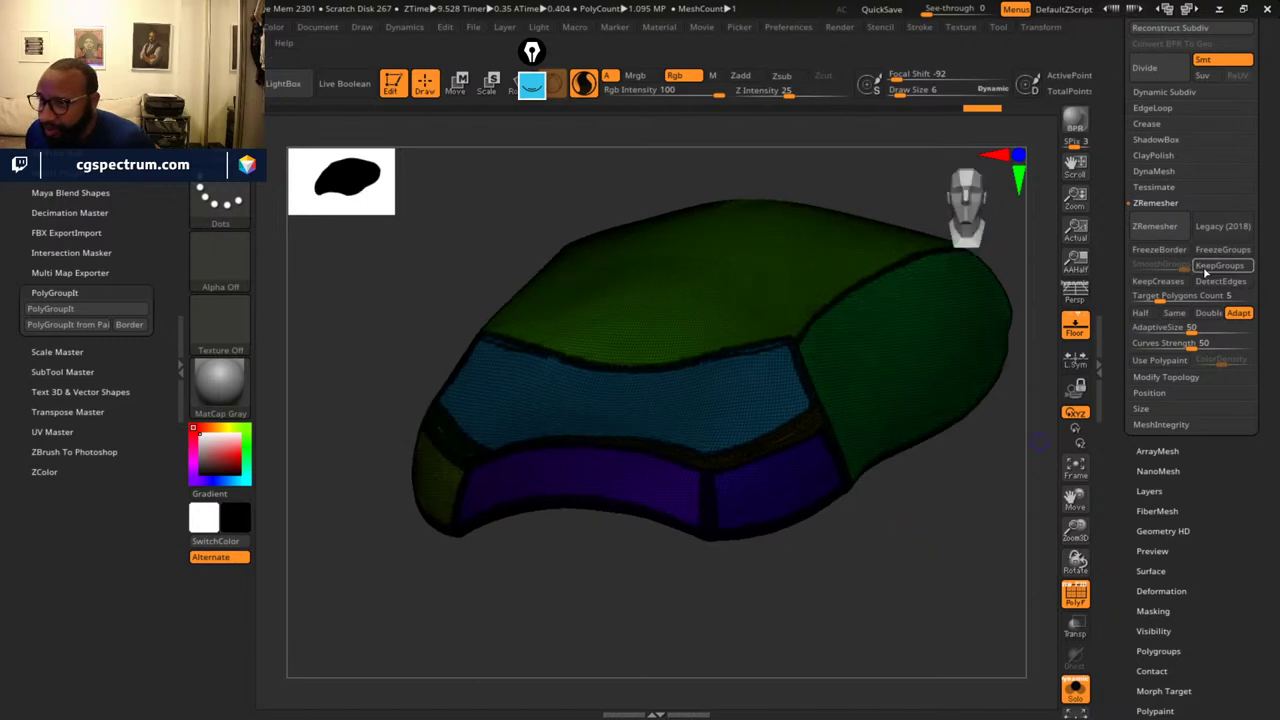
click(1208, 266)
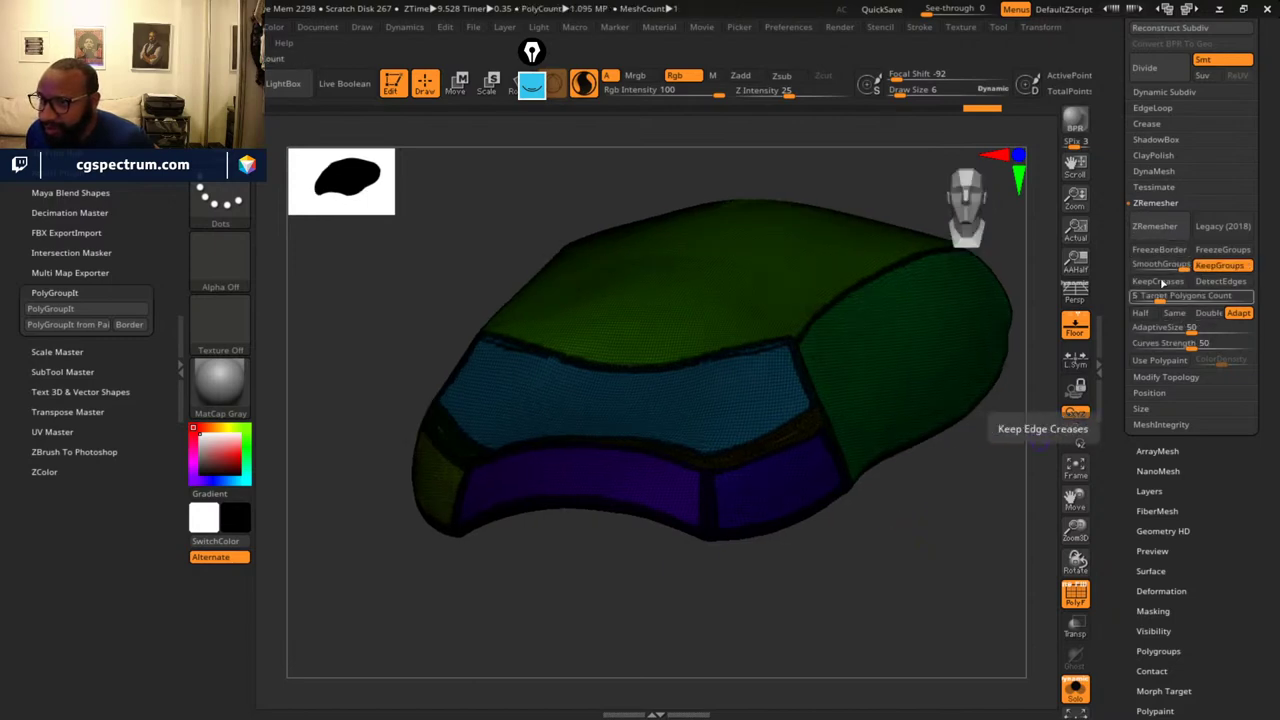
click(1149, 231)
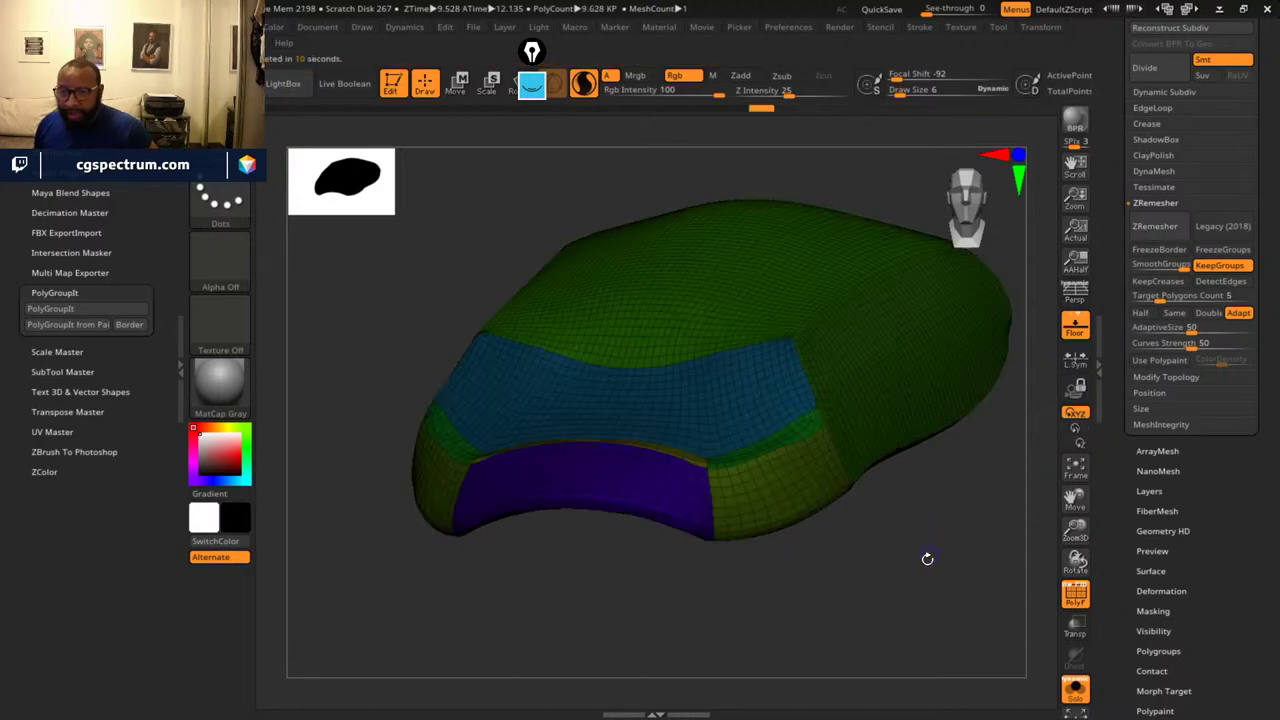
- Swap the main and secondary colors to lighten the remeshed face piece, and check its surface and wireframe
drag(927, 558, 851, 640)
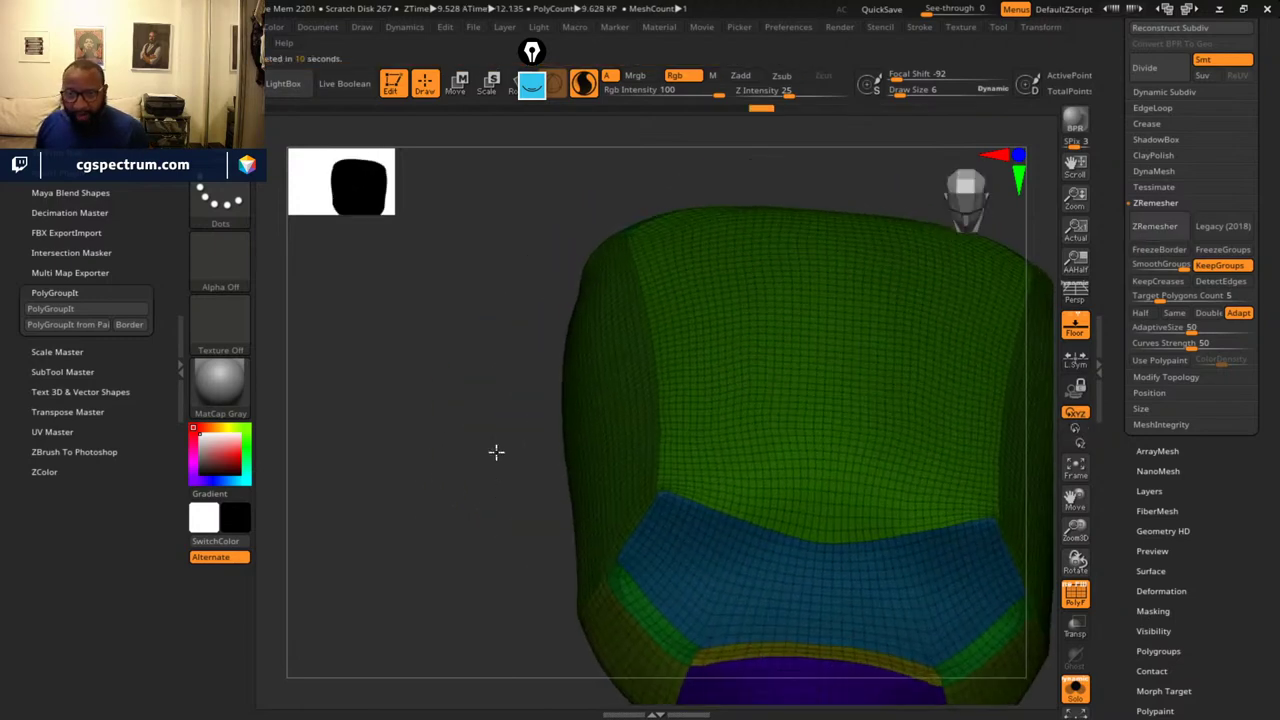
drag(496, 452, 1051, 546)
click(1076, 596)
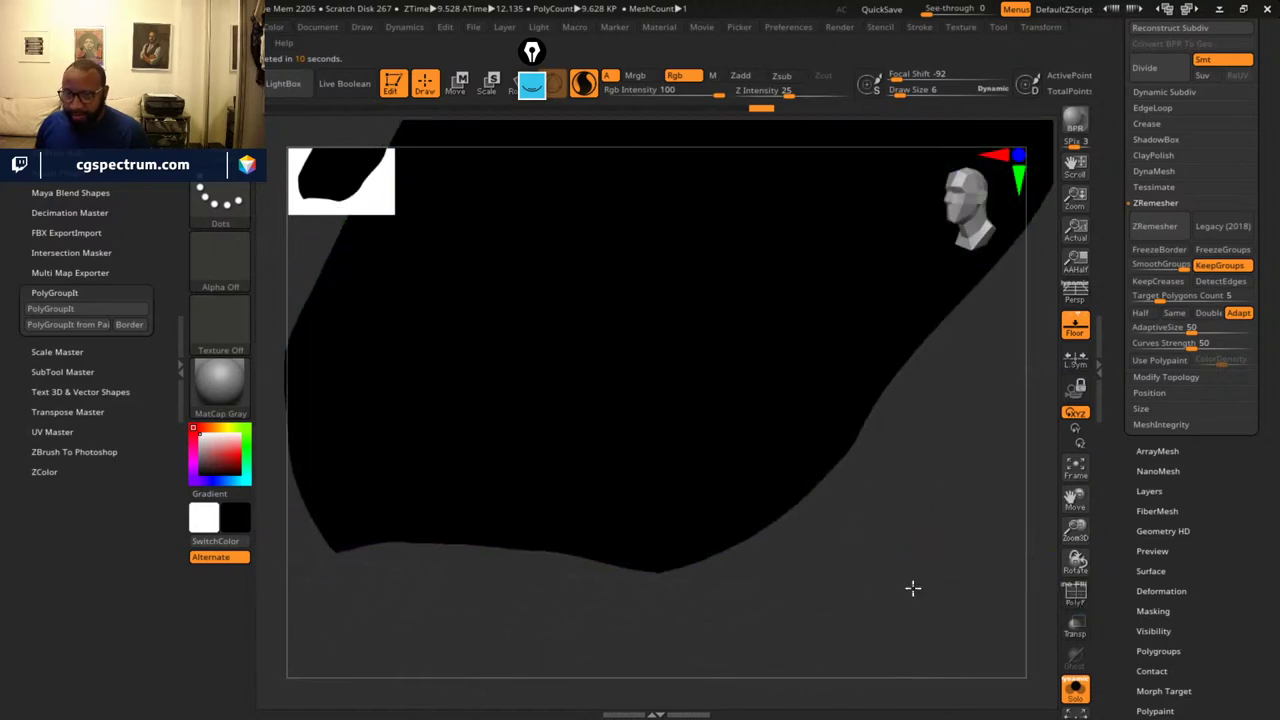
click(218, 542)
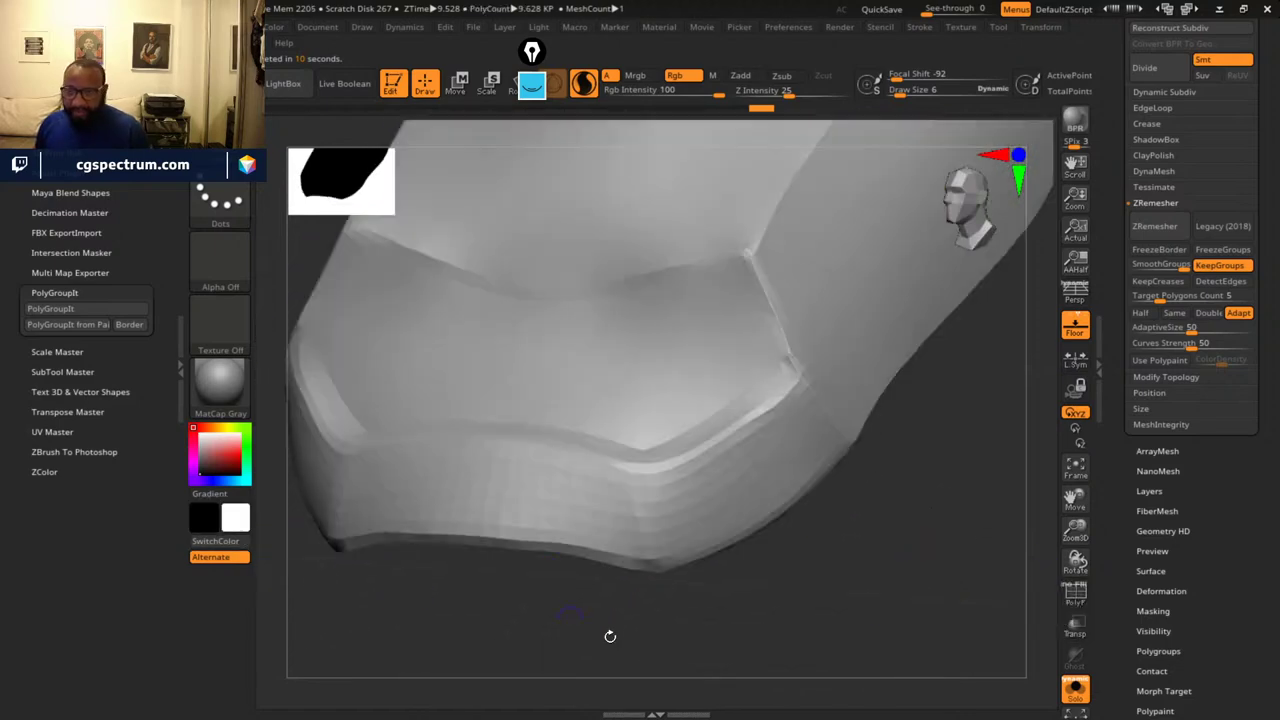
drag(609, 634, 891, 573)
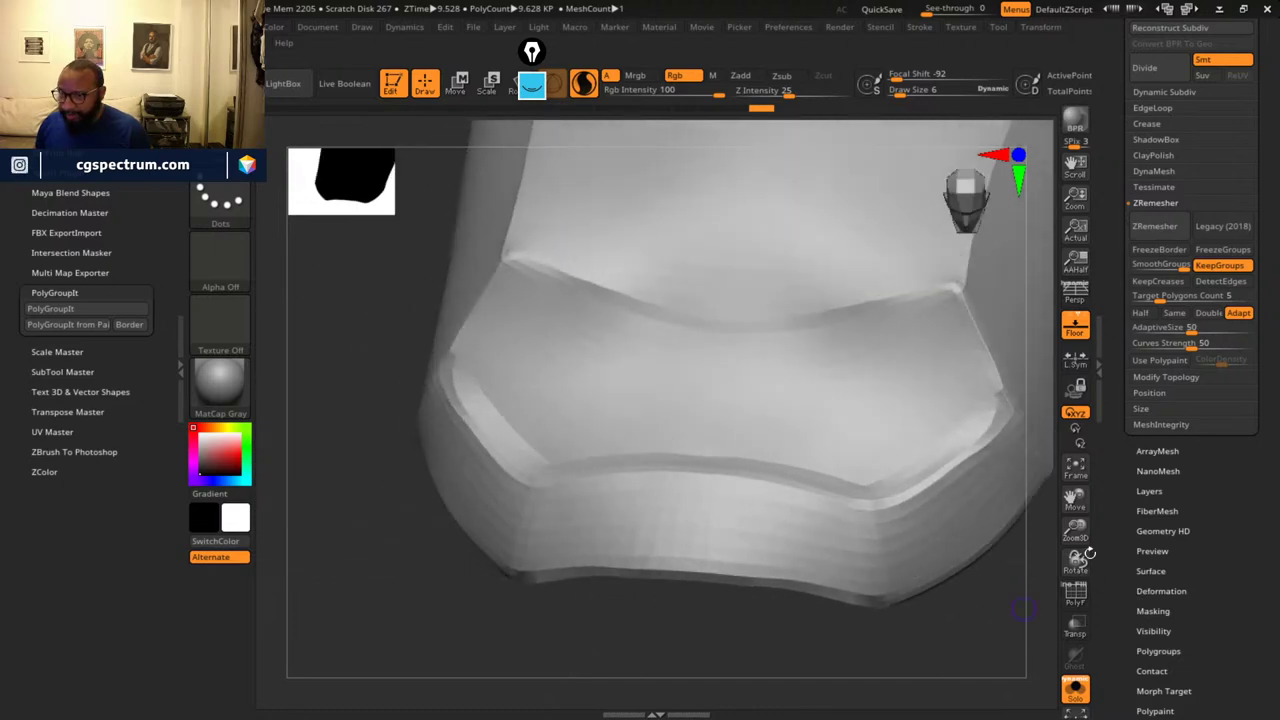
click(1076, 596)
drag(957, 606, 732, 604)
drag(638, 621, 804, 276)
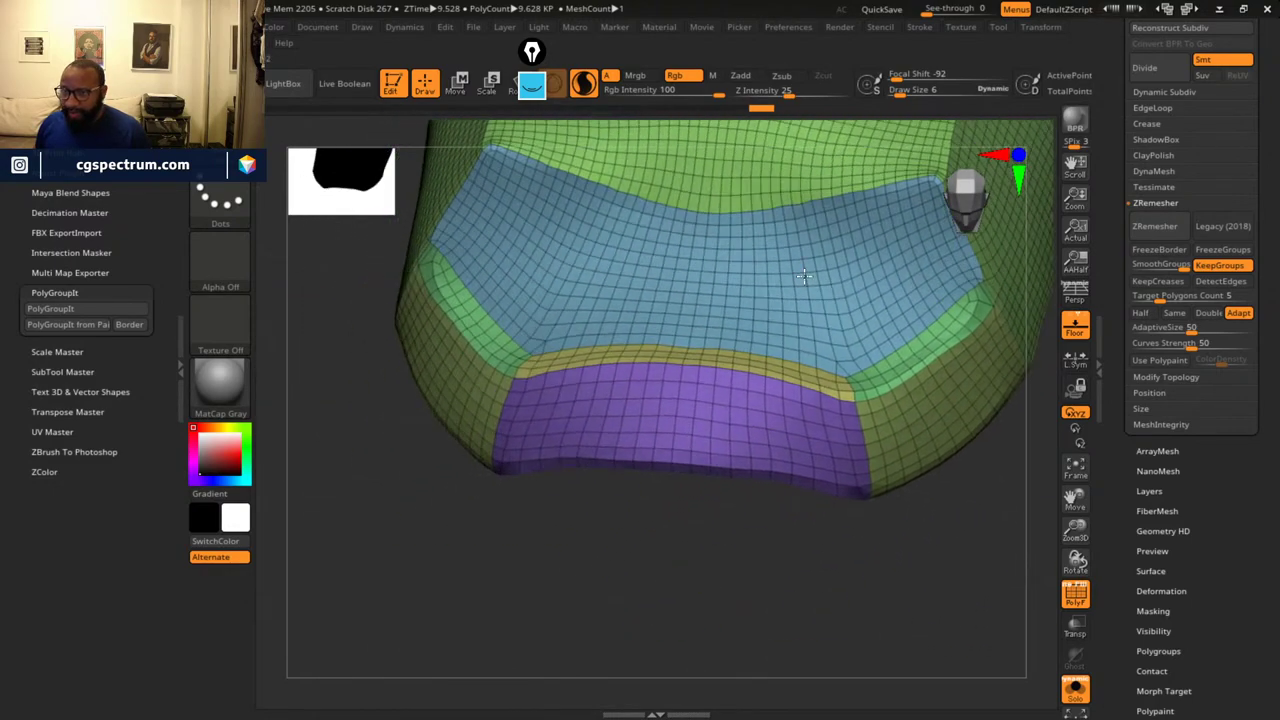
drag(967, 535, 907, 575)
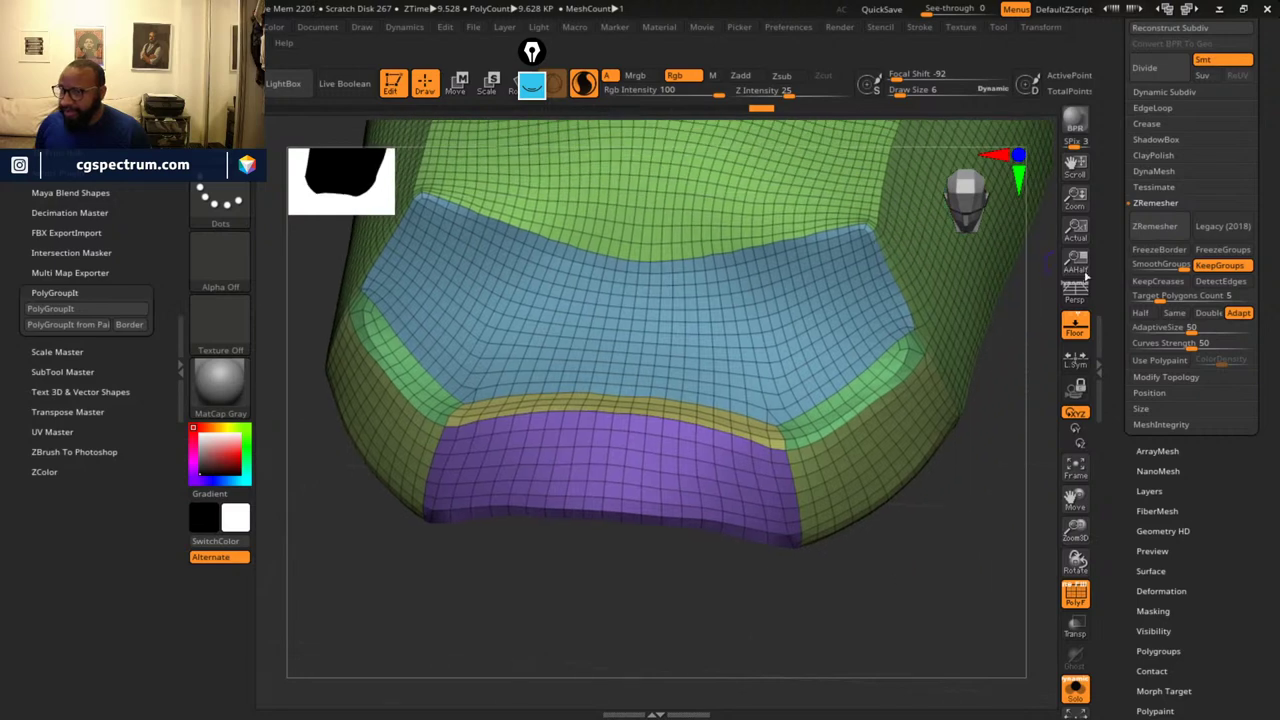
- Crease the remeshed face piece's edges along its polygroup borders and view the shaded surface without the wireframe
click(1150, 124)
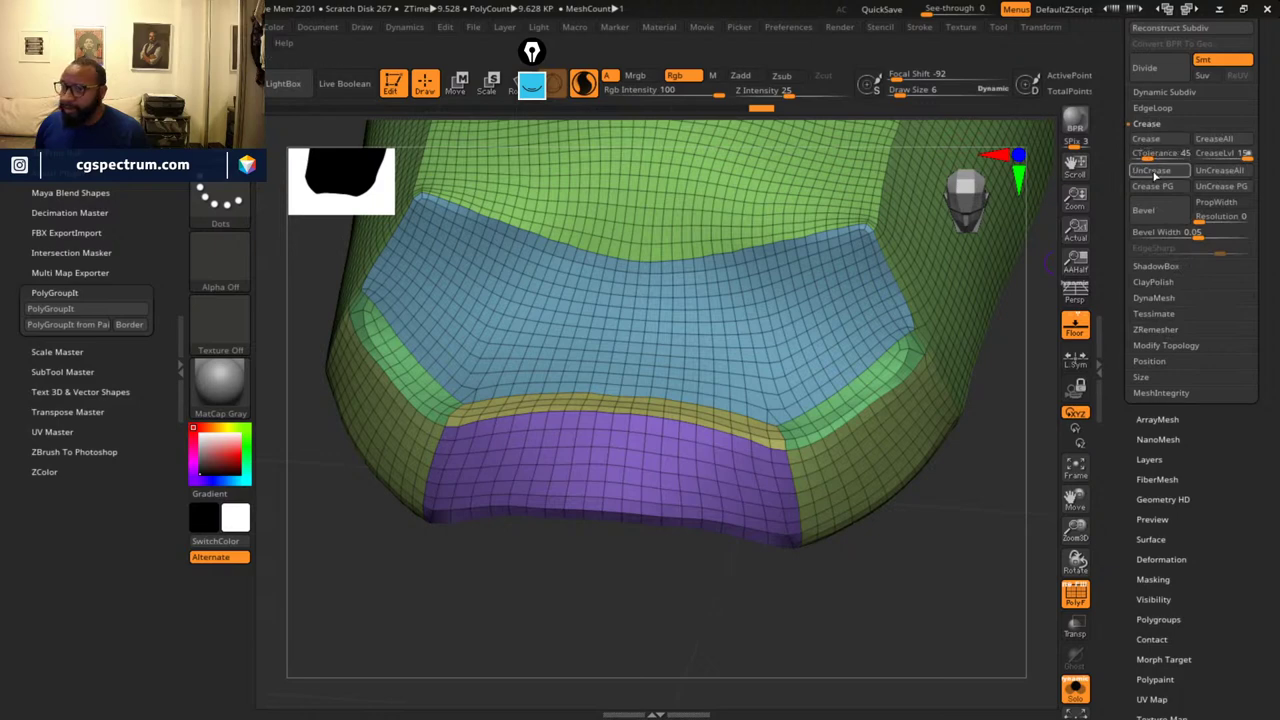
click(1160, 188)
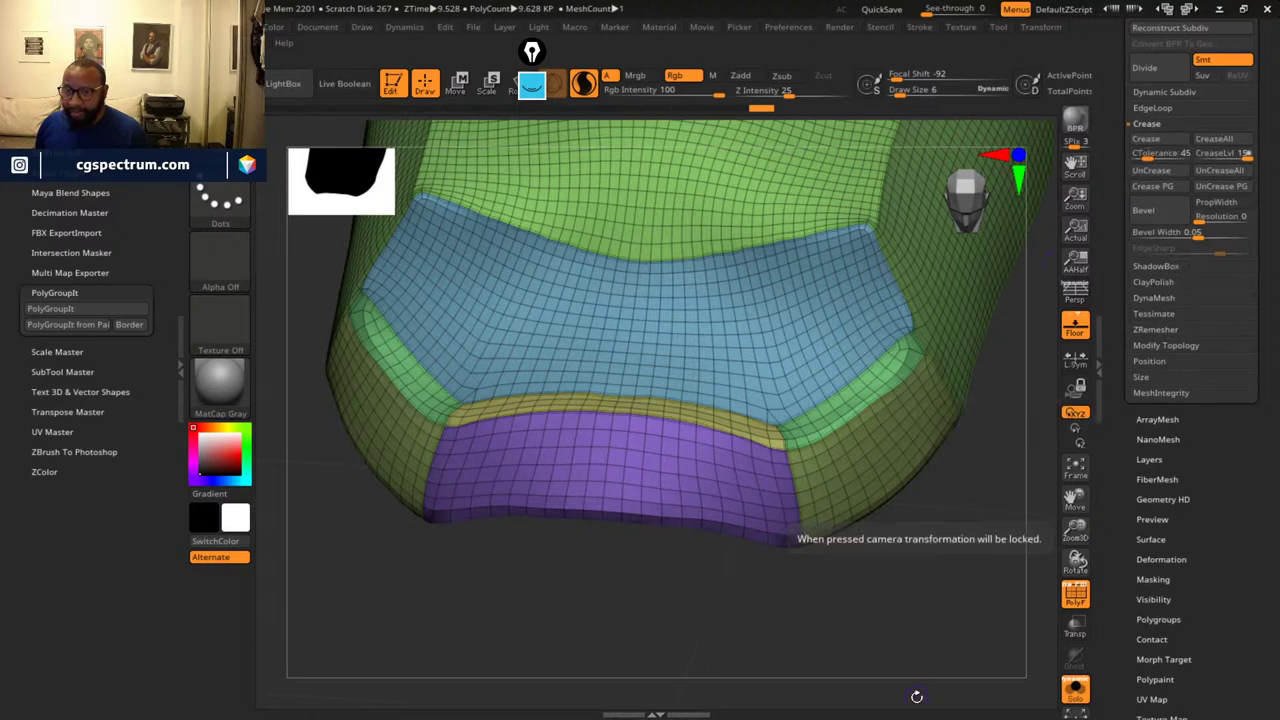
drag(914, 694, 927, 653)
alt+drag(905, 617, 884, 623)
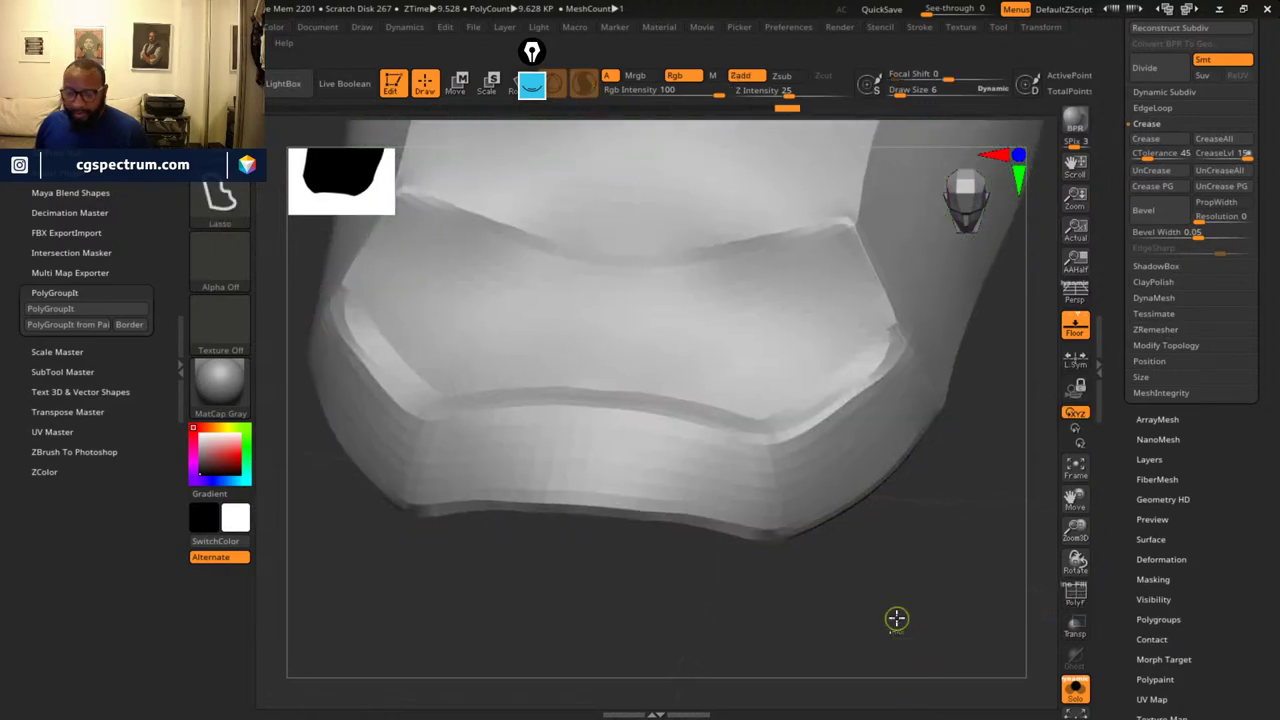
- Subdivide the creased face piece up to subdivision level 3 and check the smoothed surface around the jaw
ctrl+shift+click(896, 626)
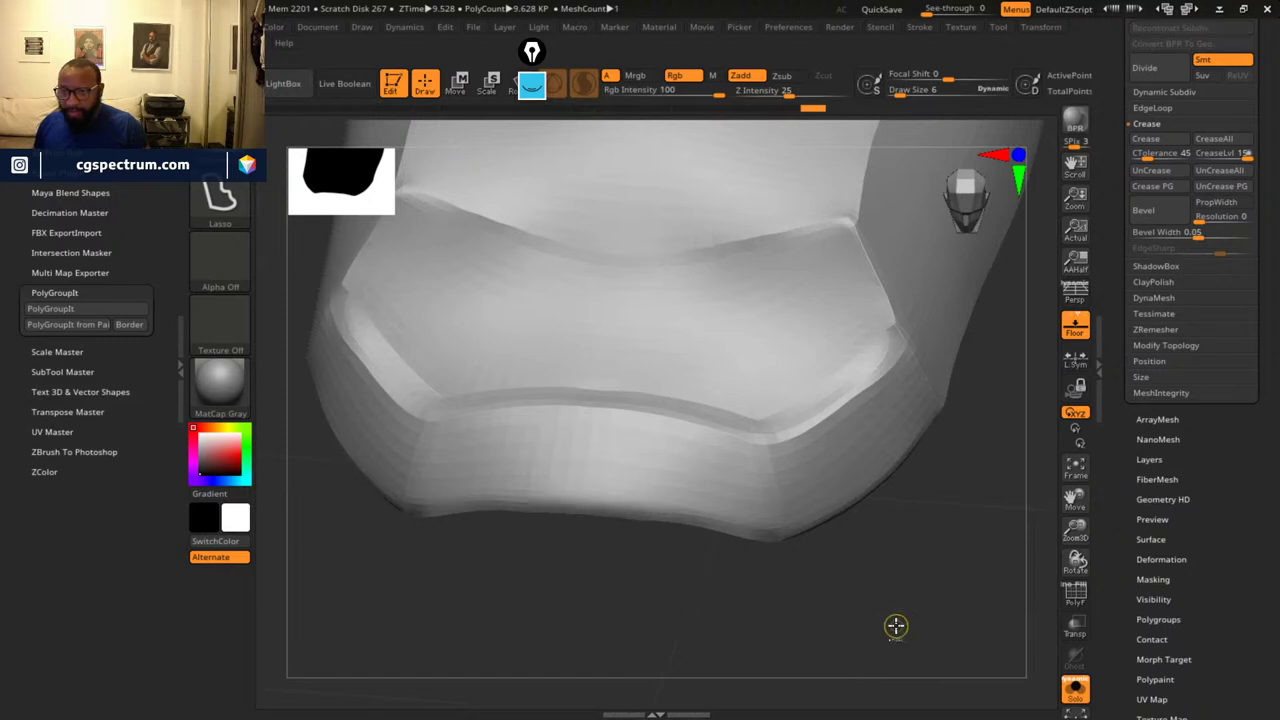
key(ctrl+d)
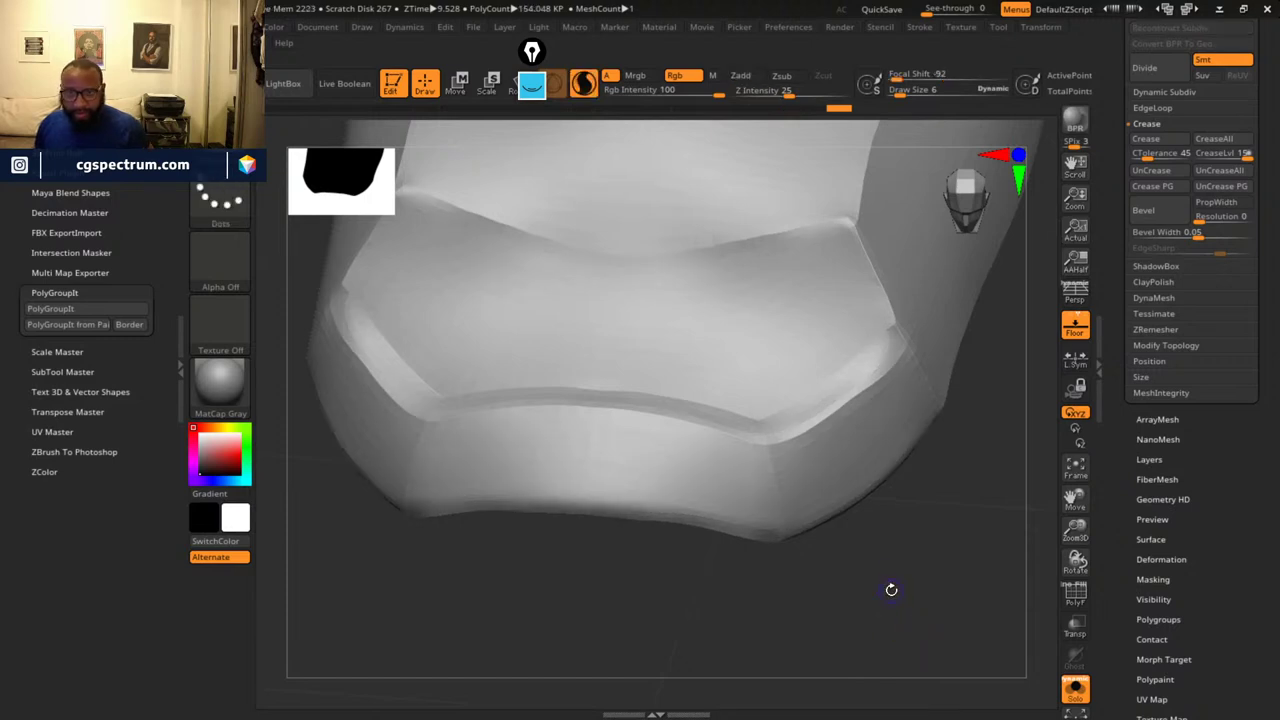
drag(891, 589, 599, 606)
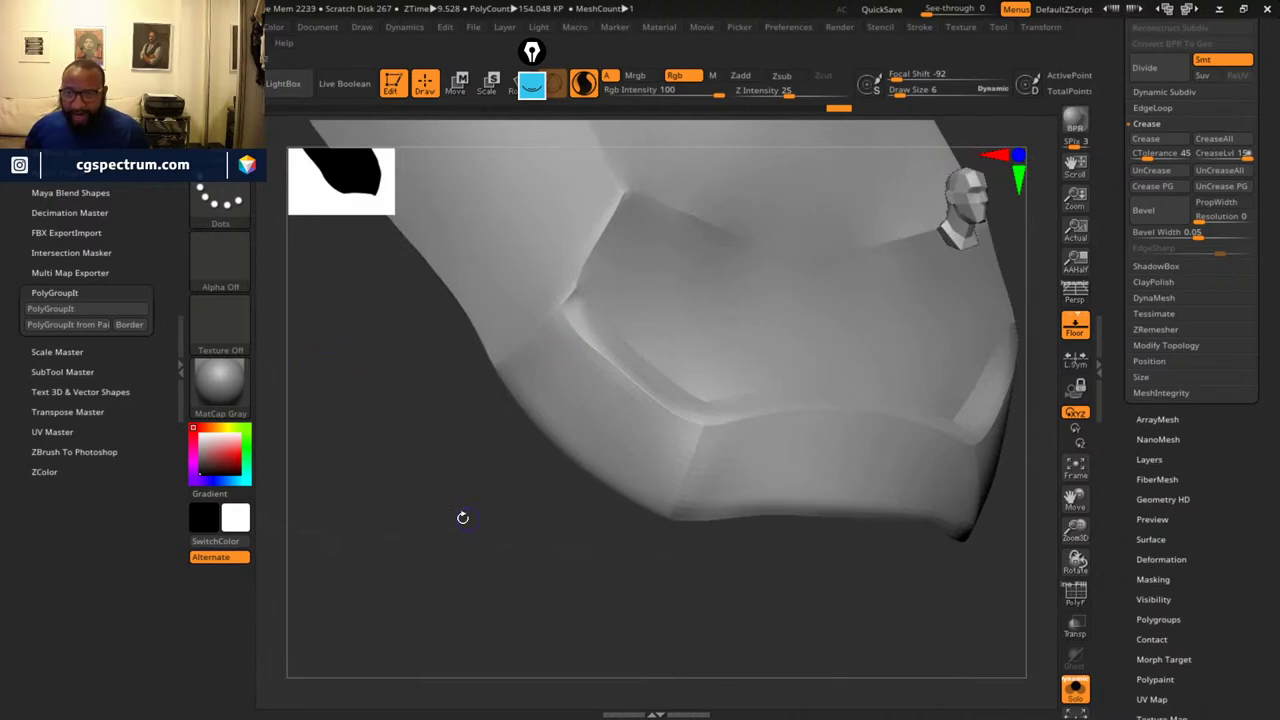
drag(462, 517, 490, 480)
- Polish the planes along the face piece's lower jaw with the hPolish brush at draw size 36
key(b)
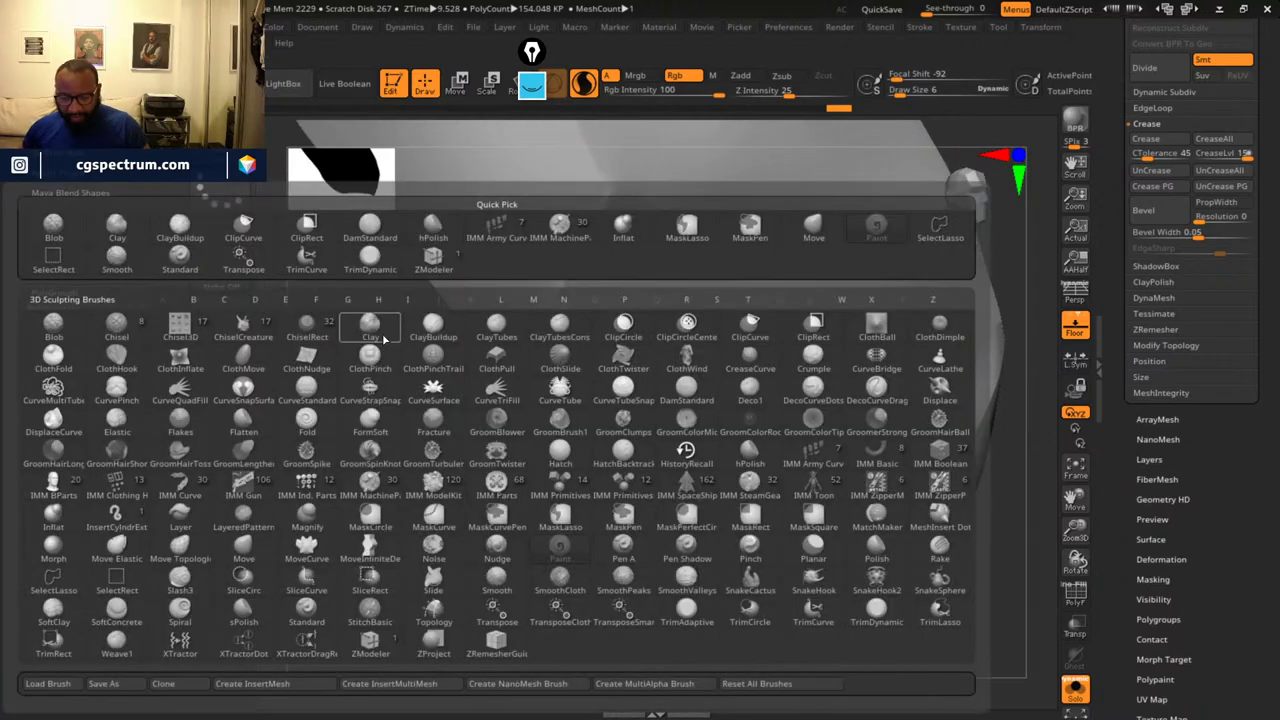
key(h)
key(p)
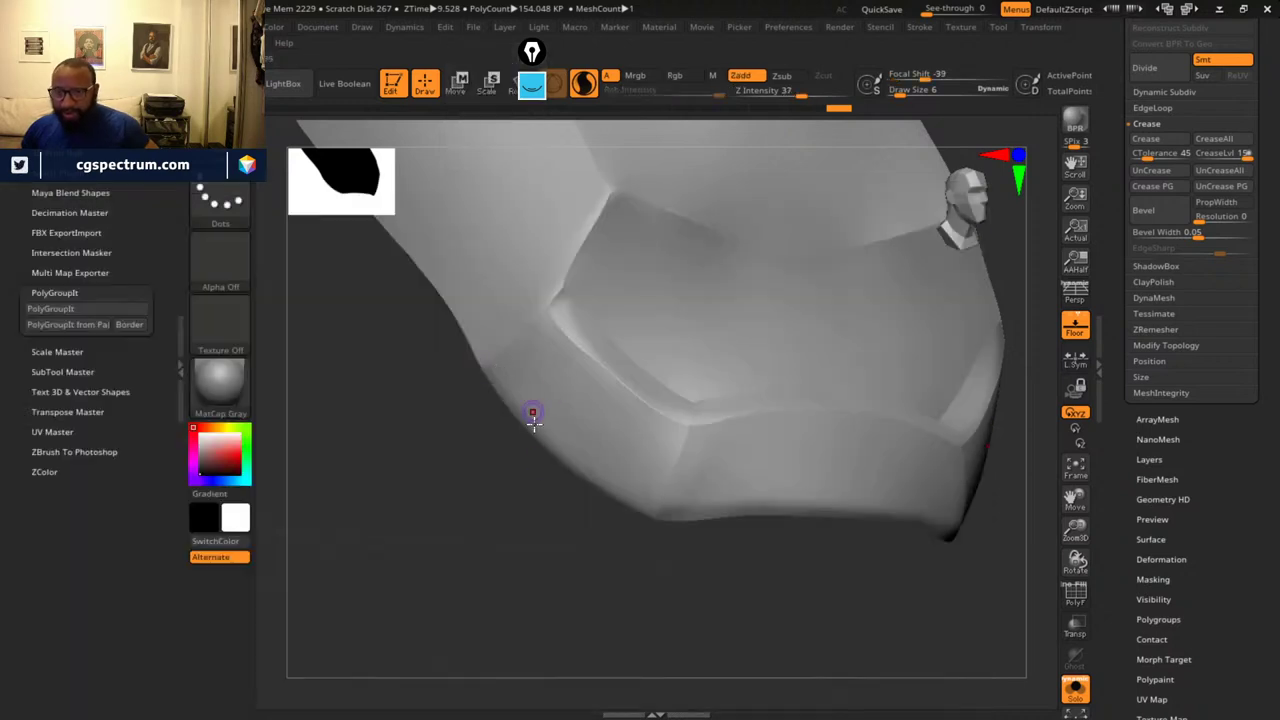
key(space)
drag(512, 475, 529, 476)
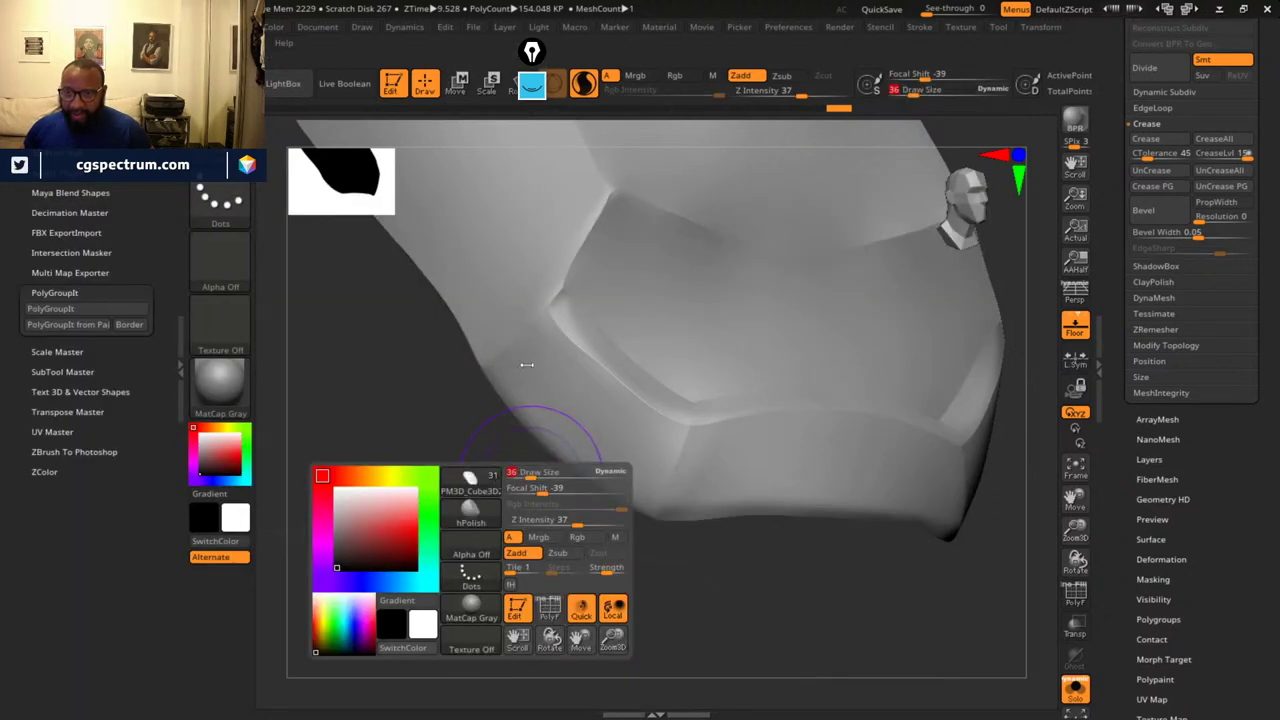
mouse_move(545, 341)
mouse_down()
mouse_move(583, 374)
mouse_move(551, 417)
mouse_move(531, 403)
mouse_move(540, 360)
mouse_move(540, 395)
mouse_up()
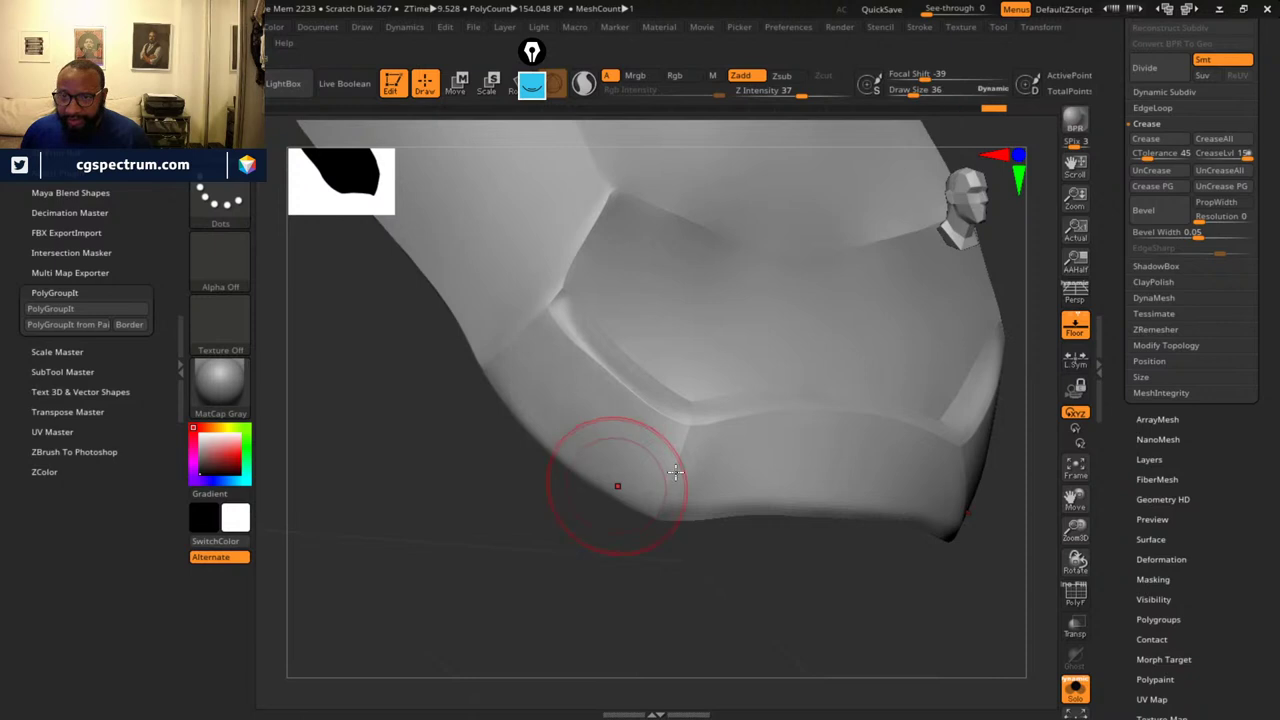
drag(763, 621, 663, 583)
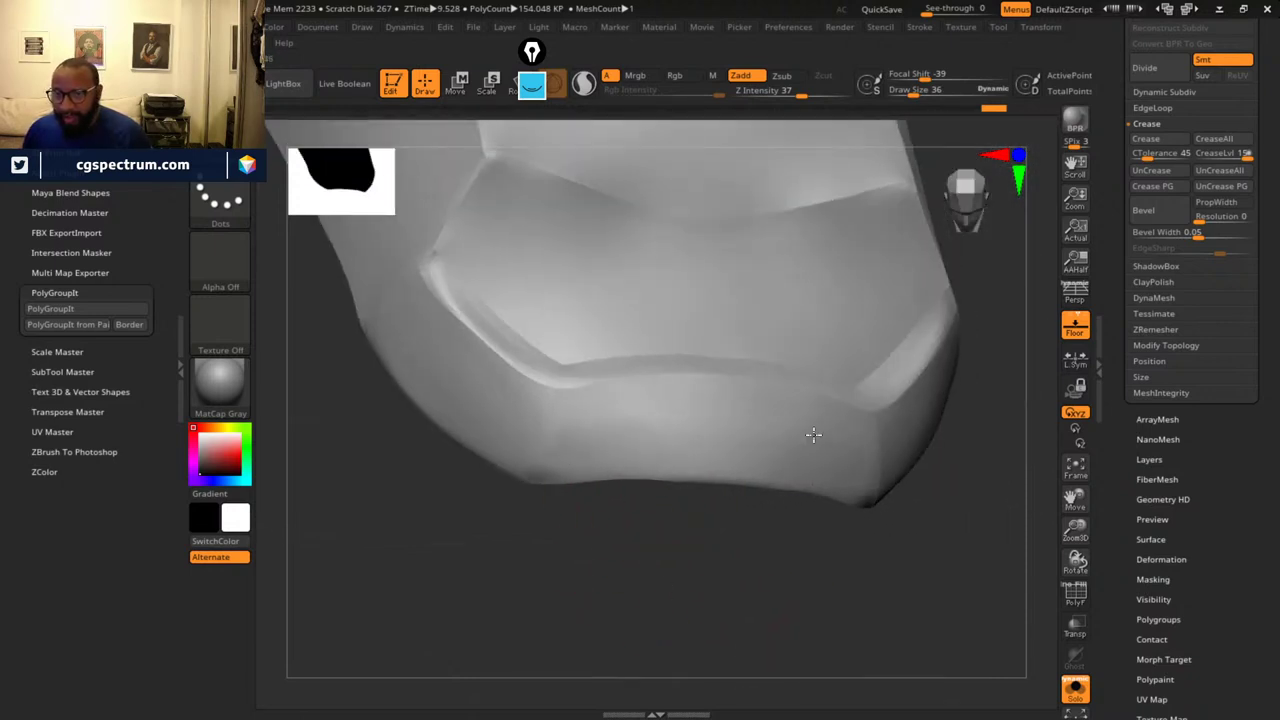
drag(716, 501, 783, 500)
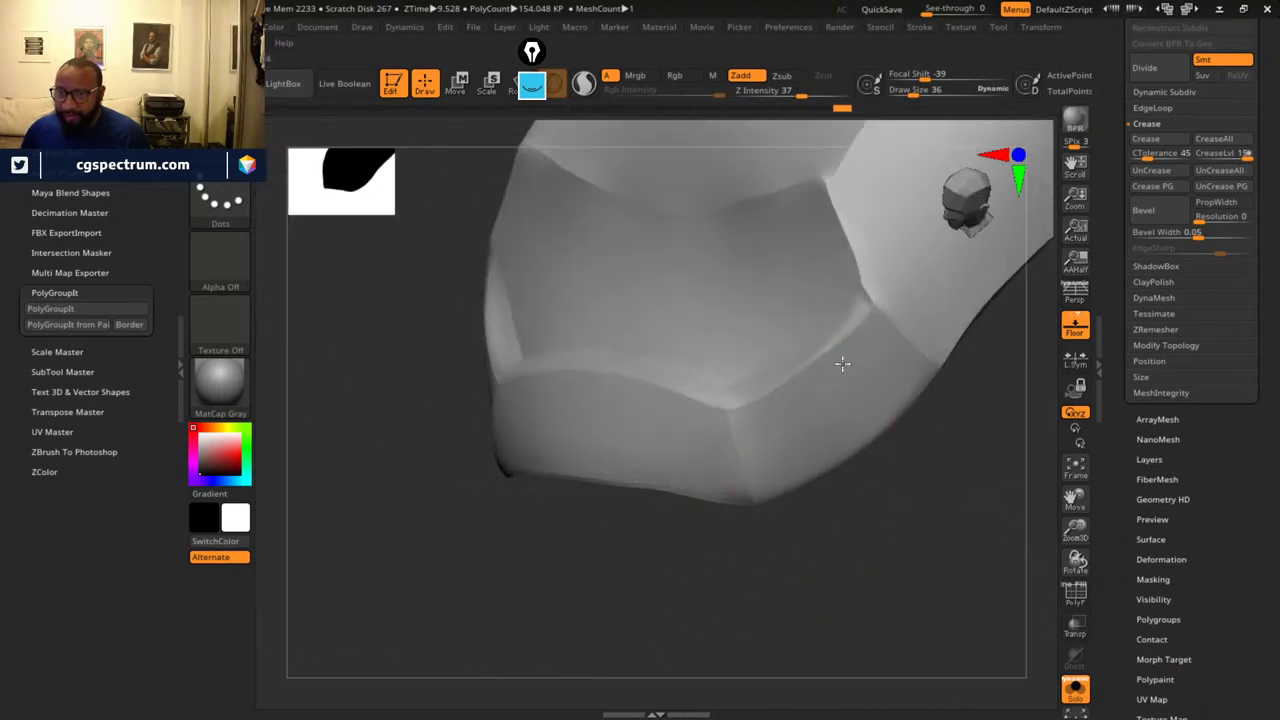
mouse_move(891, 500)
mouse_down()
mouse_move(906, 580)
mouse_move(903, 511)
mouse_up()
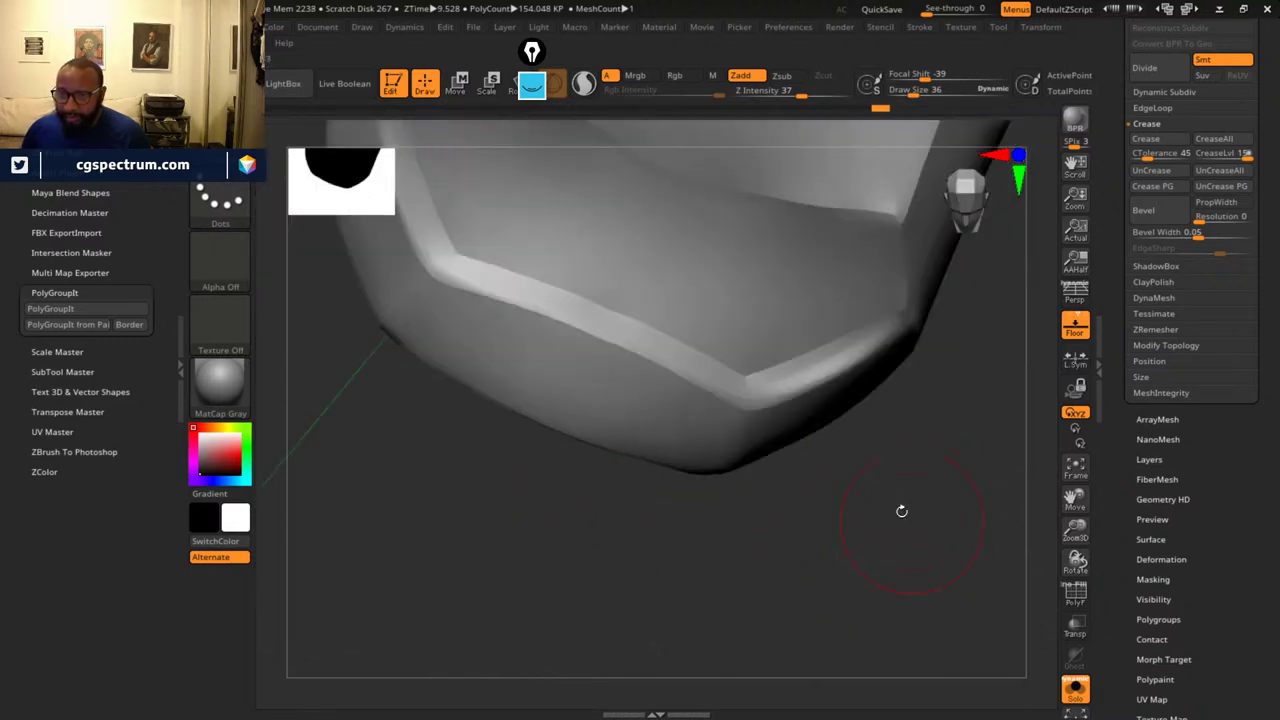
- Reduce the brush's draw size to 12 and polish the narrow rim and corners above the jaw
key(space)
drag(876, 456, 866, 457)
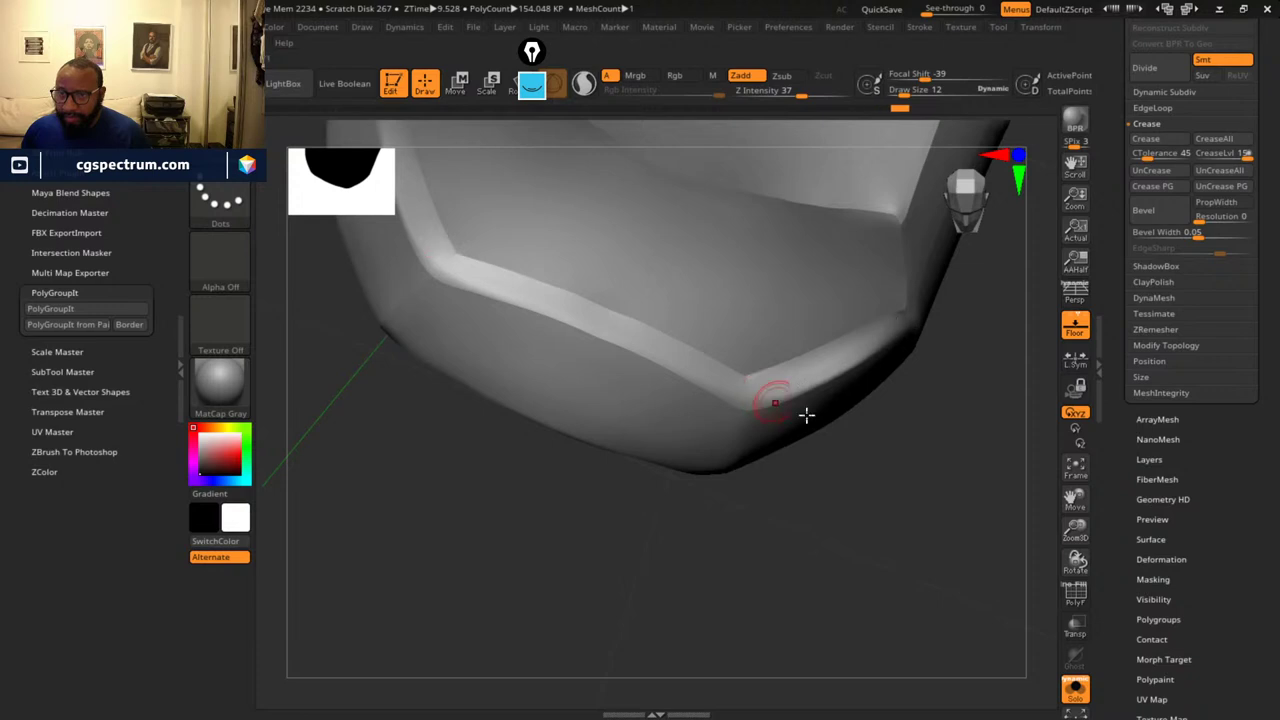
drag(806, 414, 803, 534)
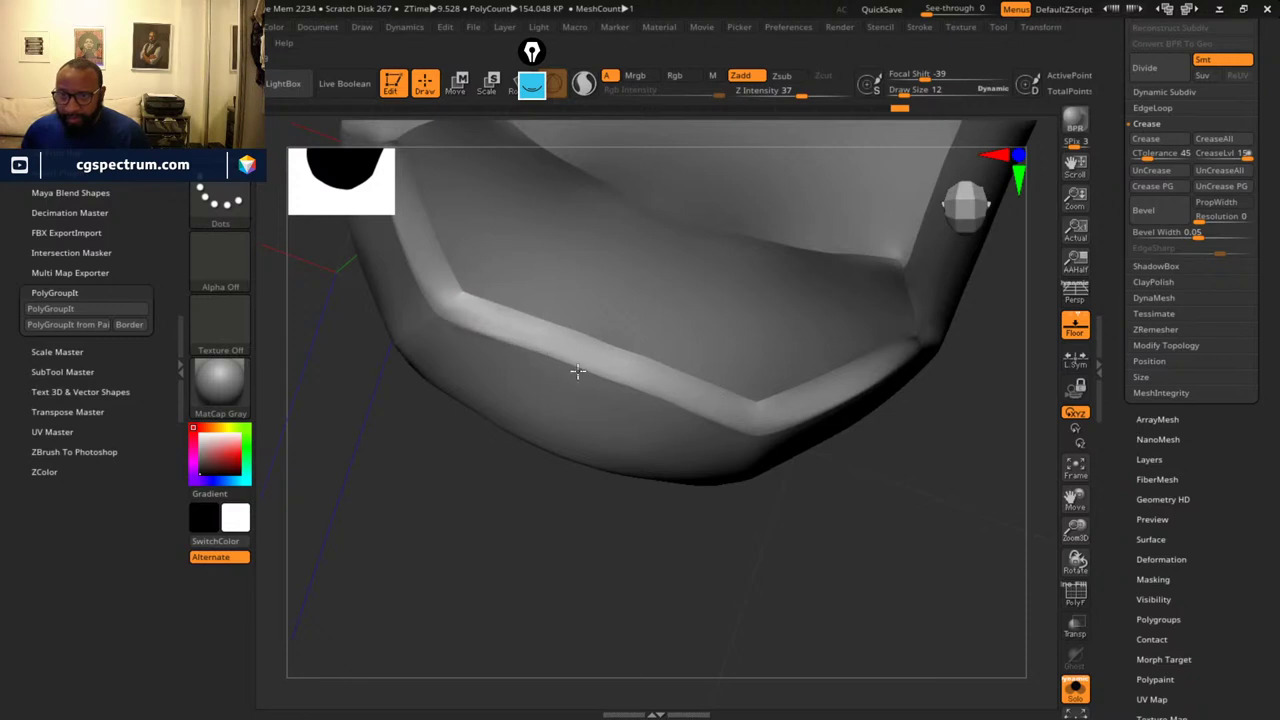
drag(717, 466, 834, 501)
mouse_move(915, 566)
shift+mouse_down()
mouse_move(1046, 583)
mouse_move(691, 491)
mouse_move(811, 494)
mouse_move(810, 586)
mouse_move(880, 580)
mouse_move(880, 598)
shift+mouse_up()
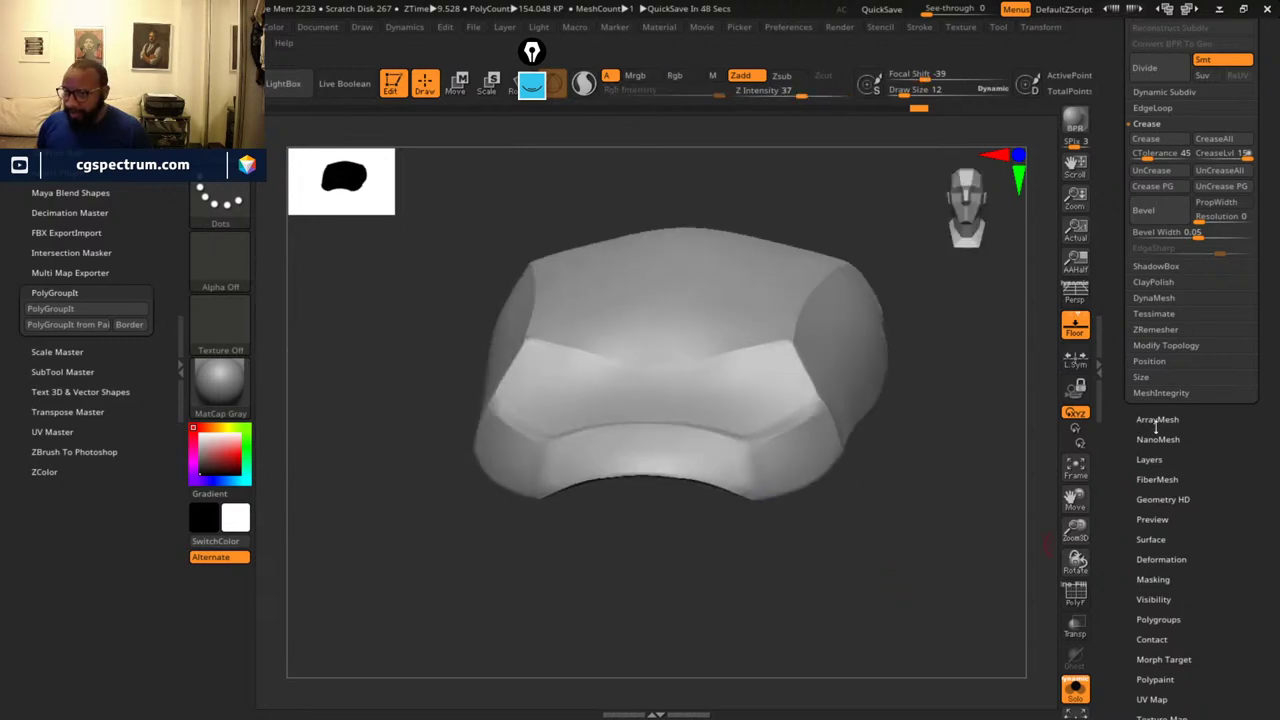
- Turn off solo display, make PM3D_Cube3D1 in the face folder the active subtool, and show PM3D_Cube3D2
click(1072, 688)
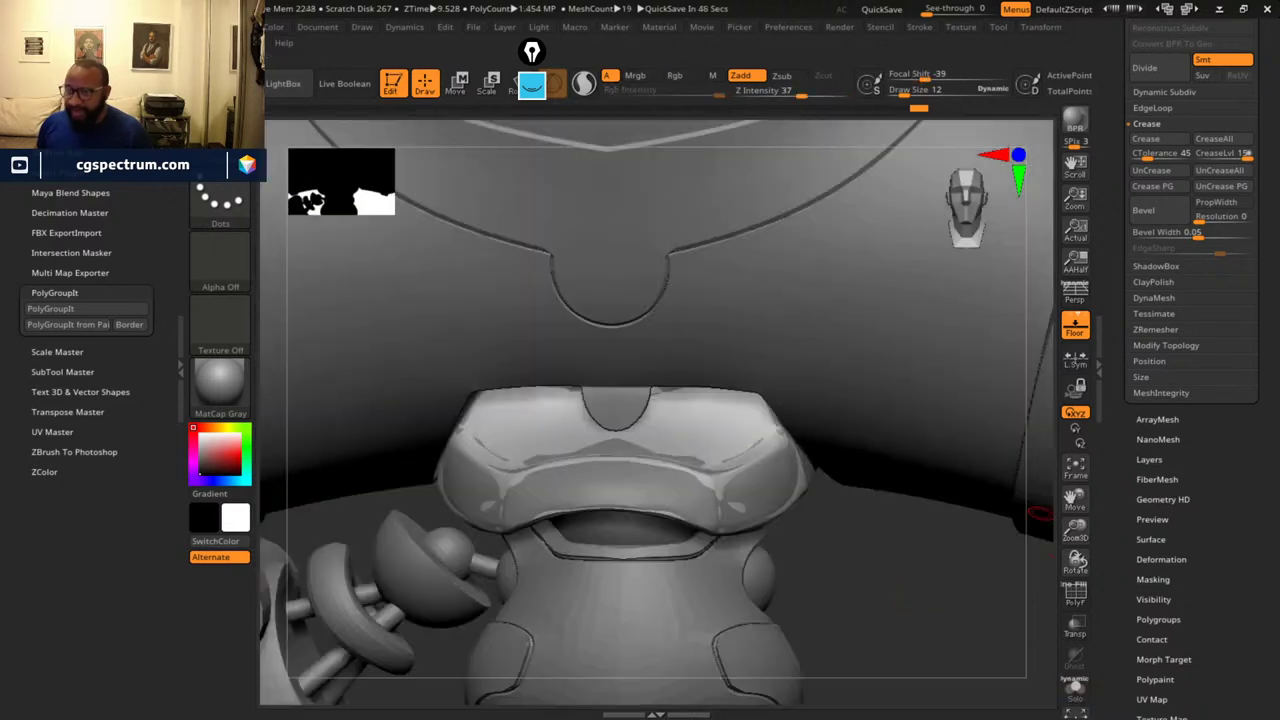
scroll(1242, 376, up, 5)
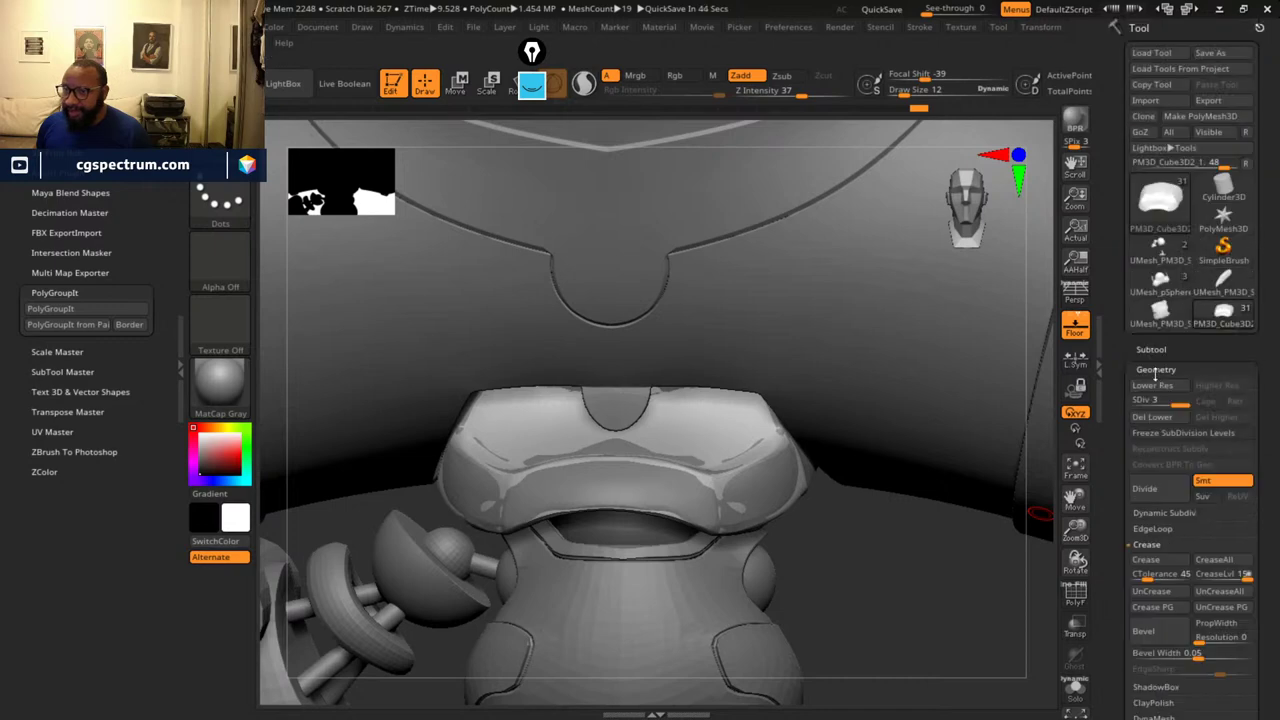
click(1153, 347)
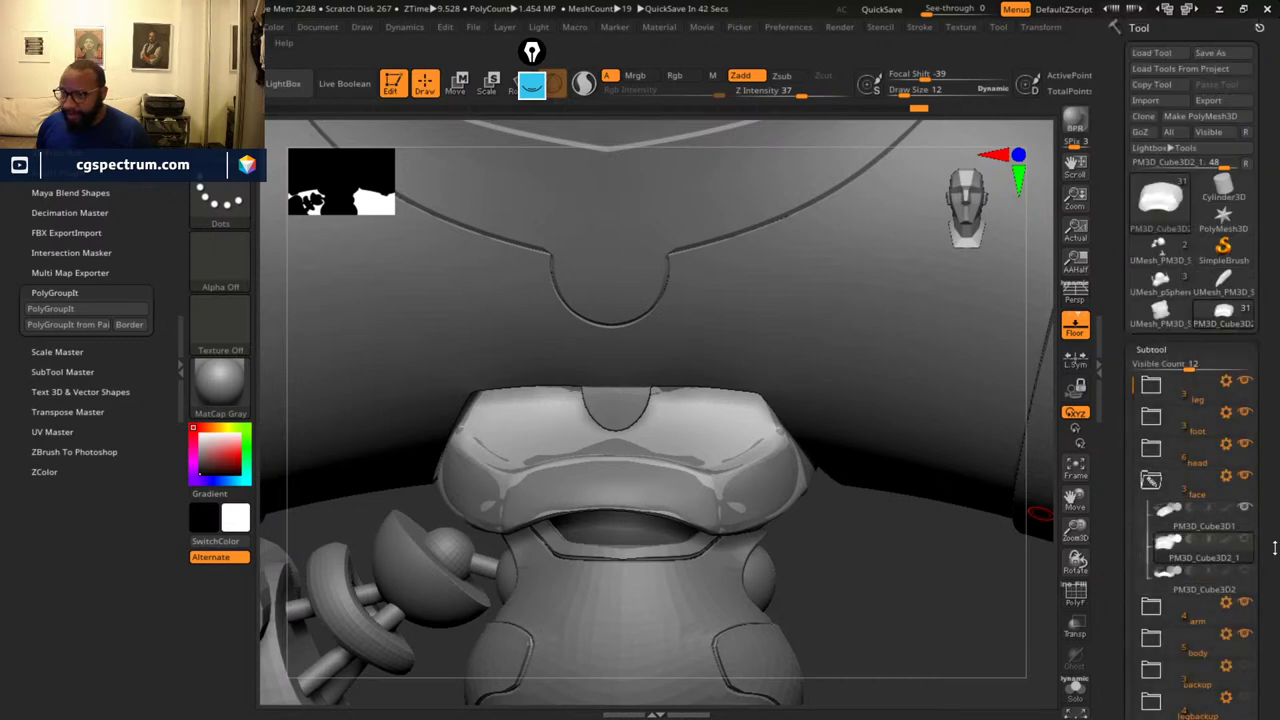
scroll(1256, 507, down, 2)
mouse_move(1209, 508)
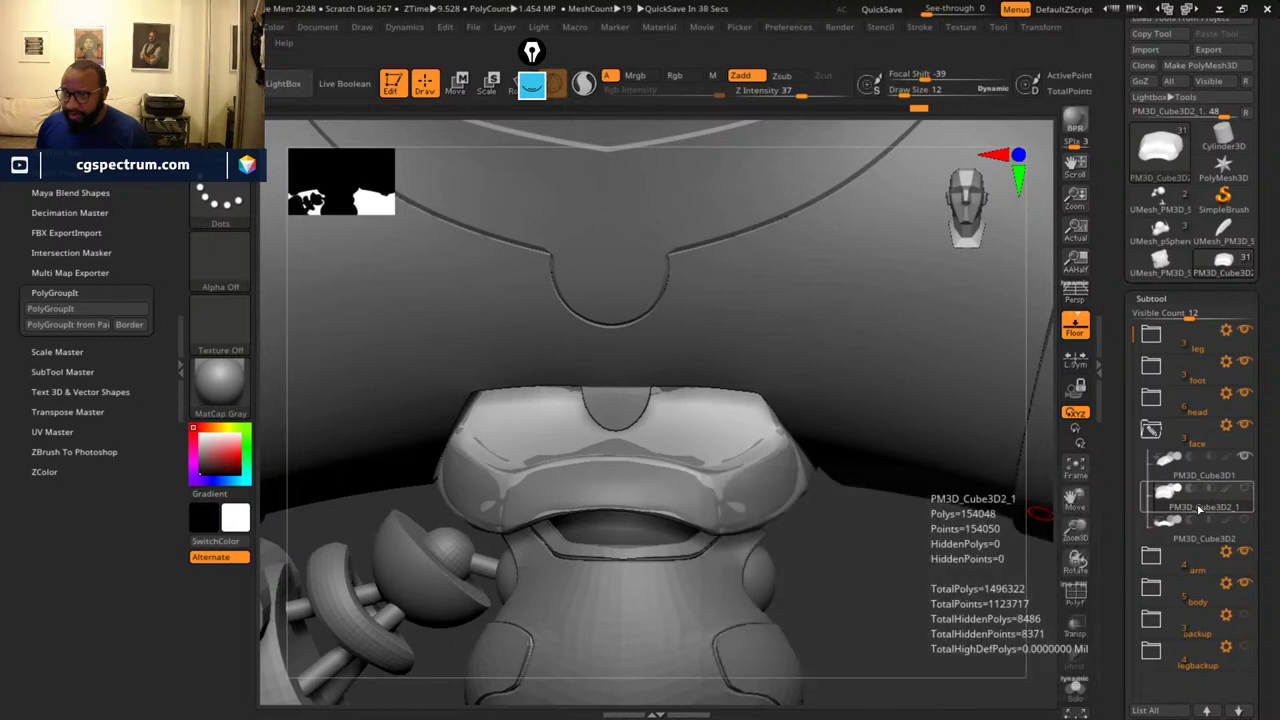
click(1226, 480)
mouse_move(1206, 538)
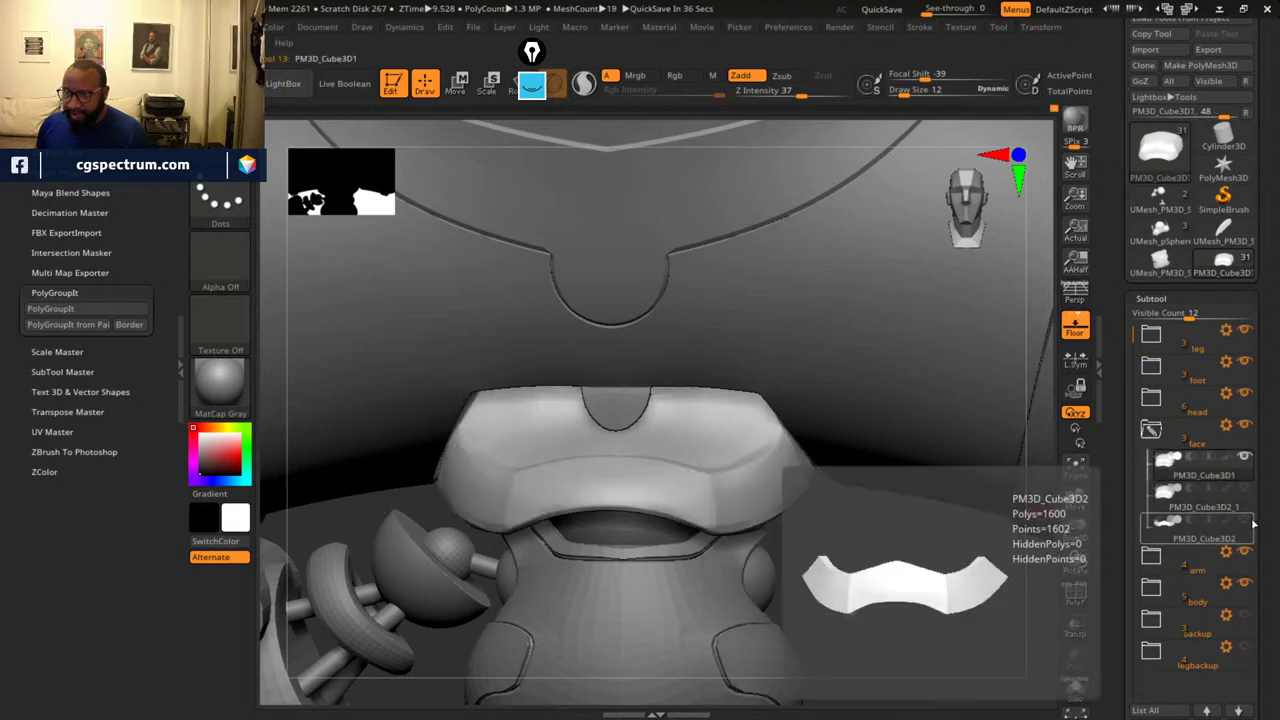
key(ctrl+z)
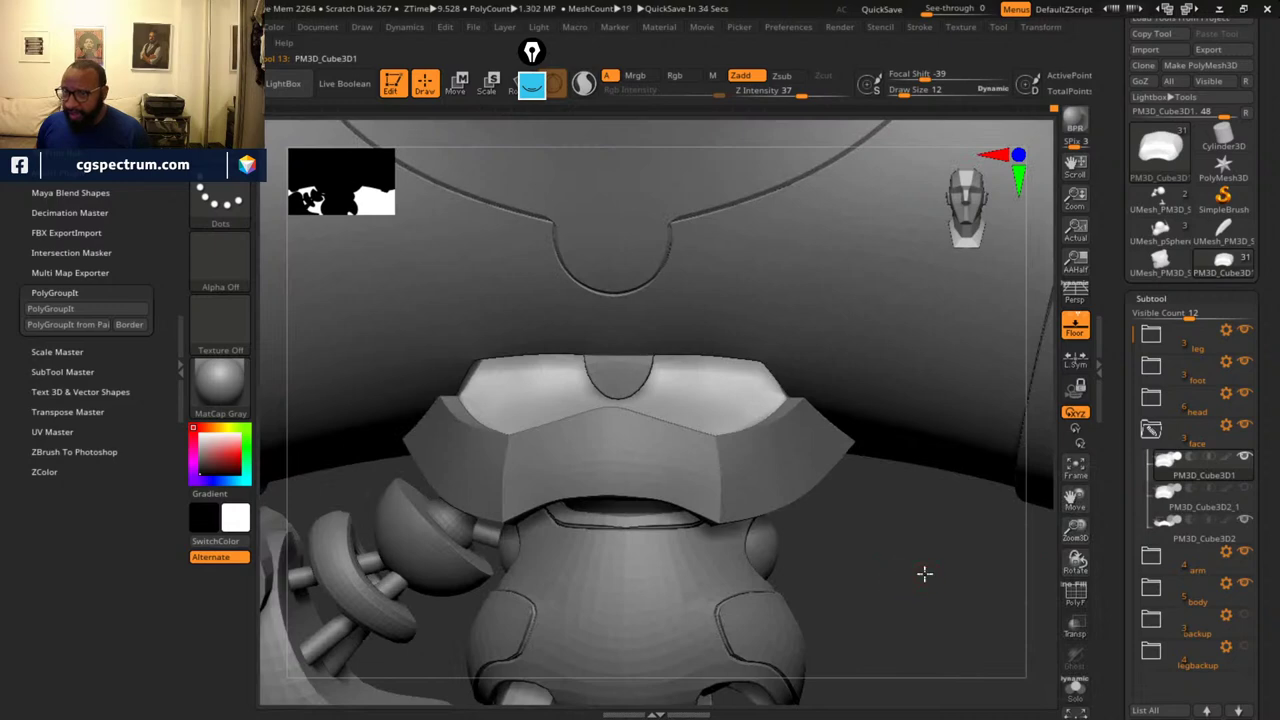
- Pull the rear side edges of the face piece outward over the adjoining jaw piece using the Move brush at draw size 119
drag(924, 573, 958, 553)
drag(970, 556, 988, 560)
drag(988, 558, 934, 515)
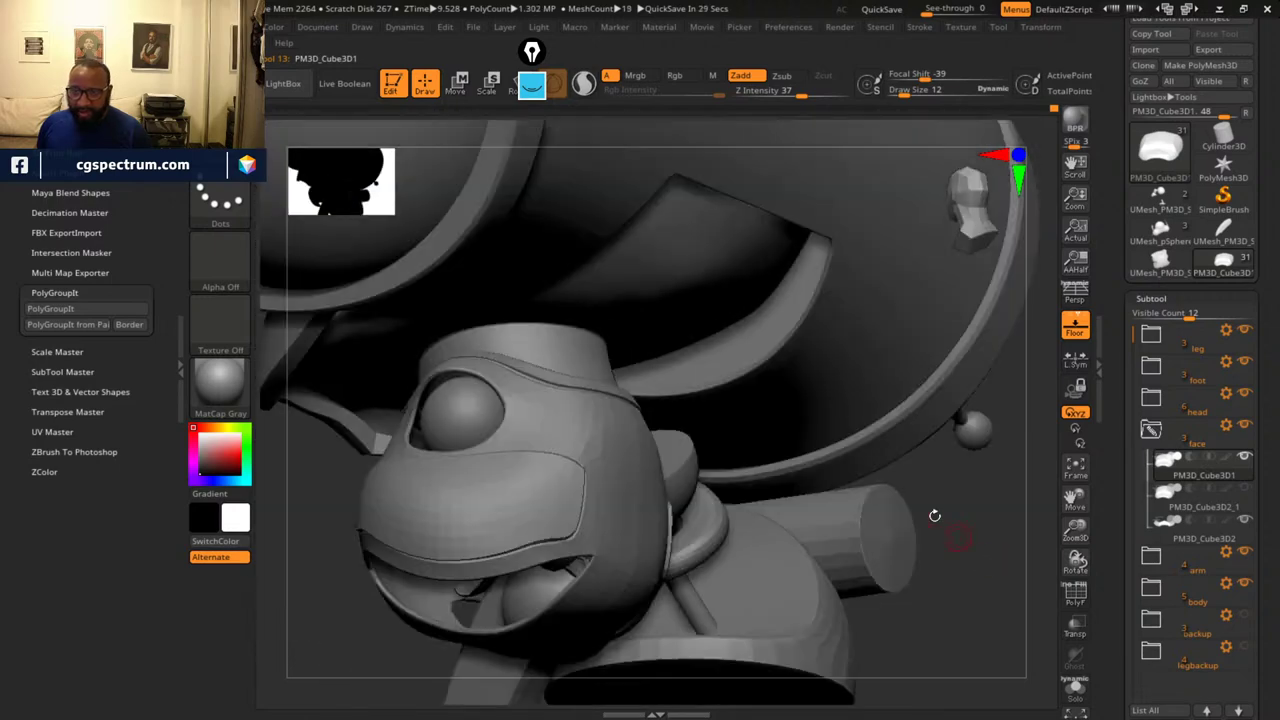
drag(947, 588, 958, 606)
drag(950, 600, 751, 418)
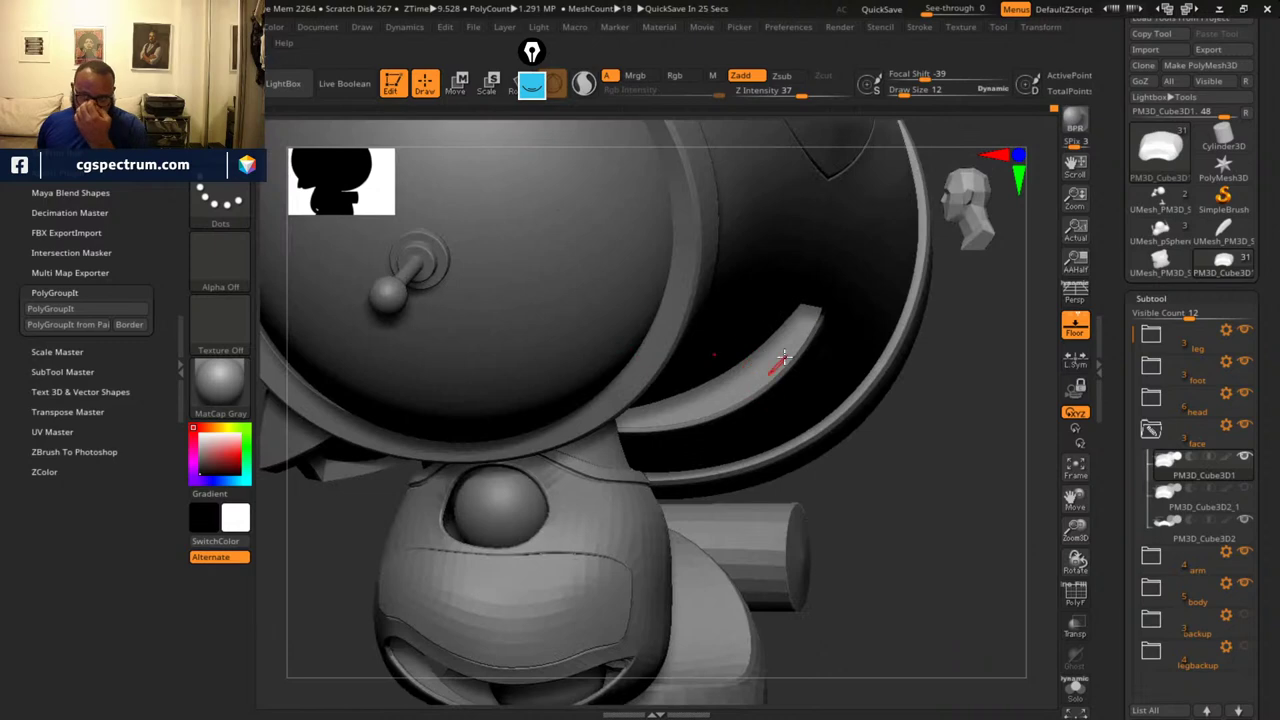
drag(953, 575, 860, 590)
drag(975, 603, 633, 473)
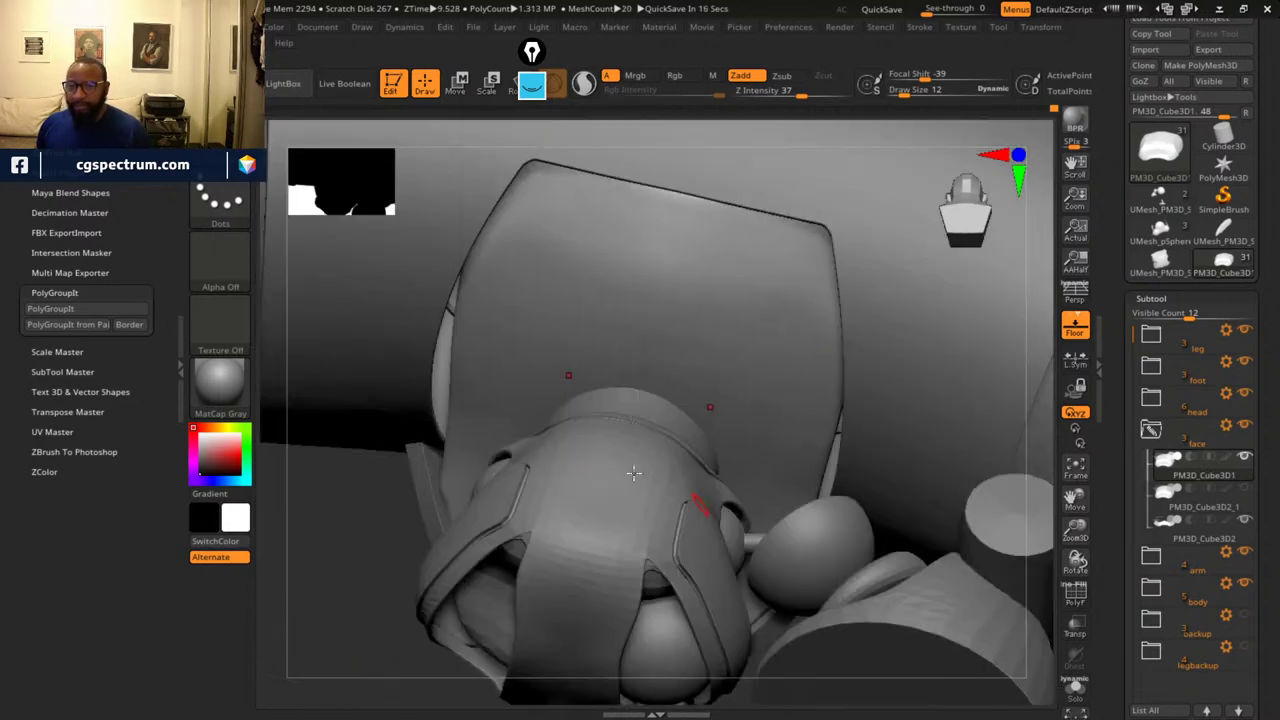
key(b)
click(343, 563)
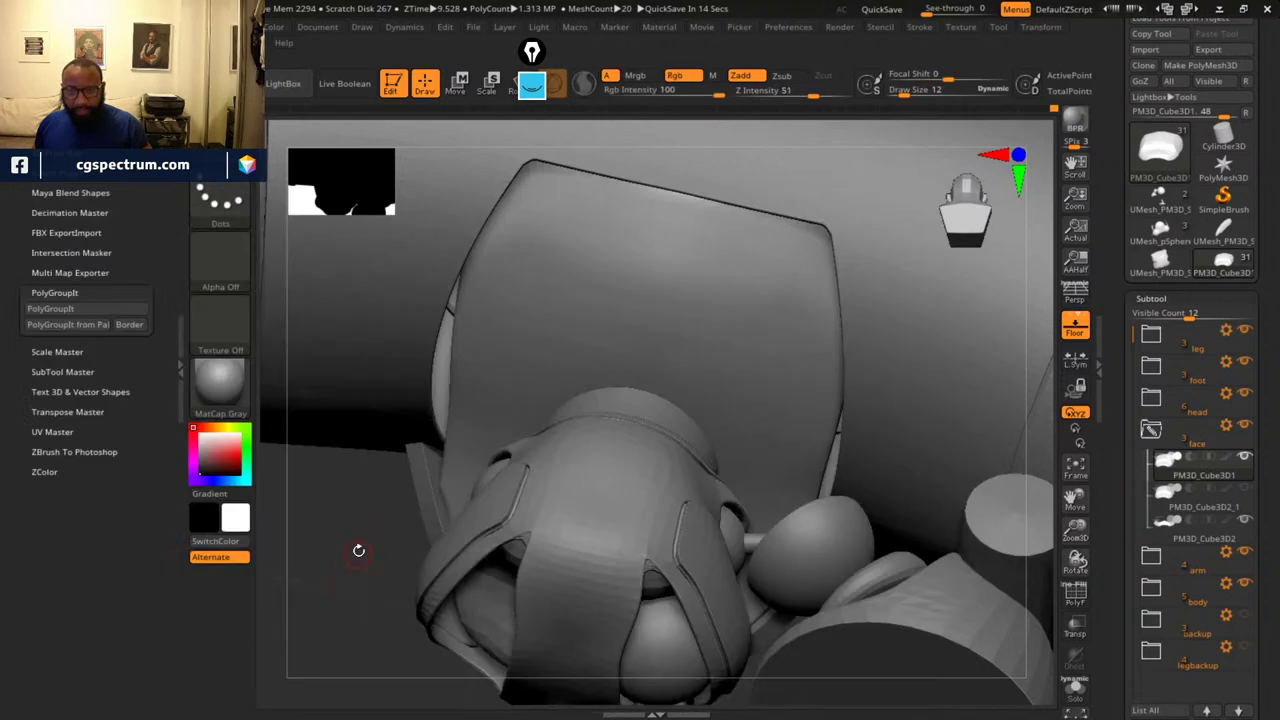
key(space)
drag(363, 476, 374, 476)
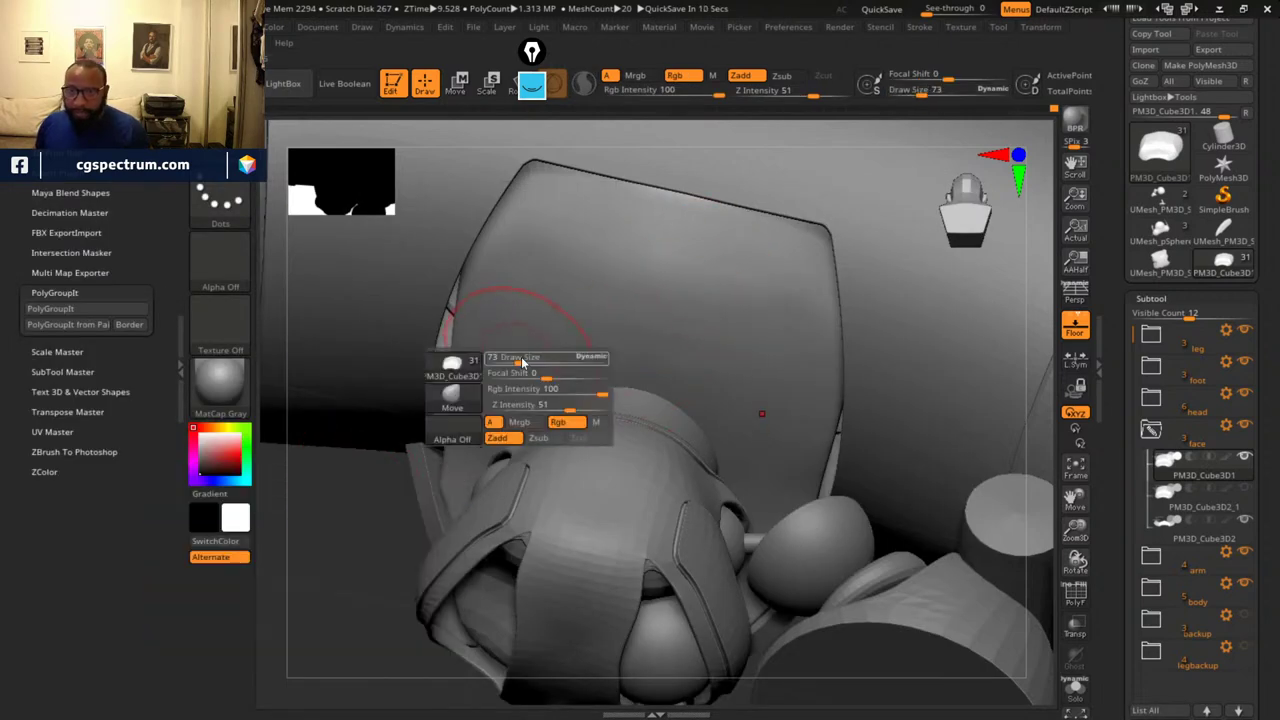
key(space)
drag(507, 358, 545, 358)
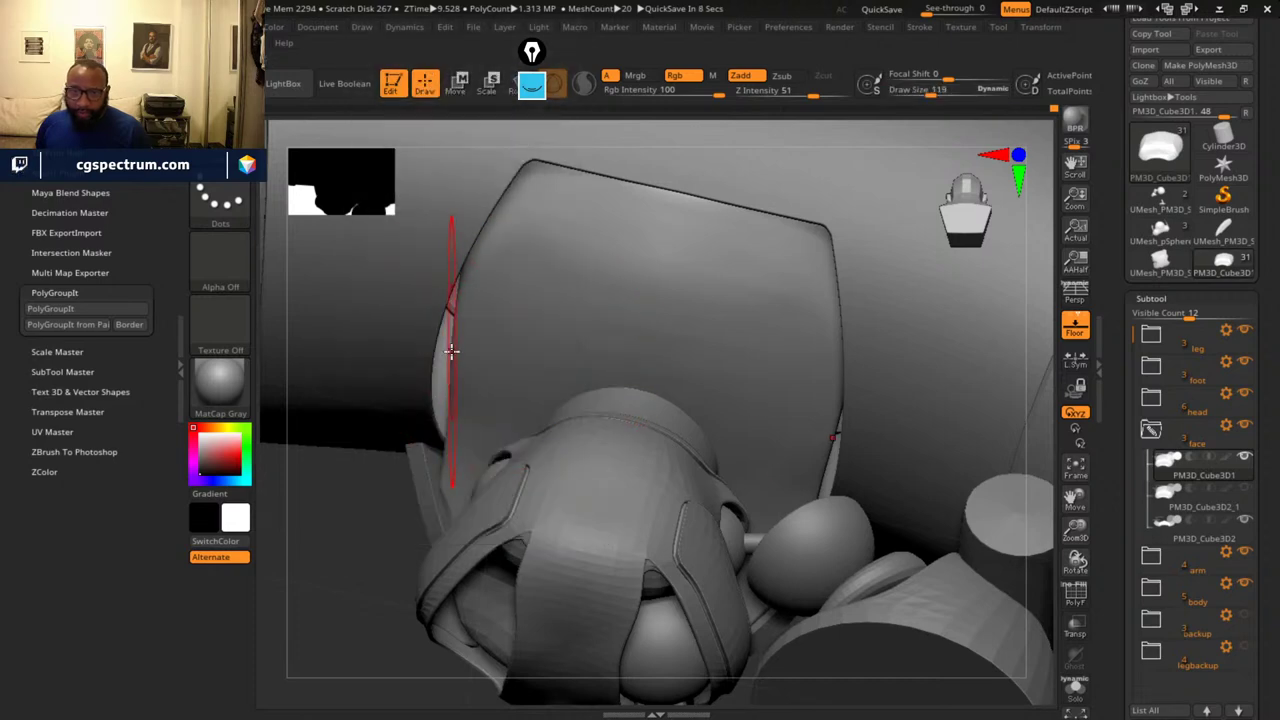
drag(459, 352, 435, 352)
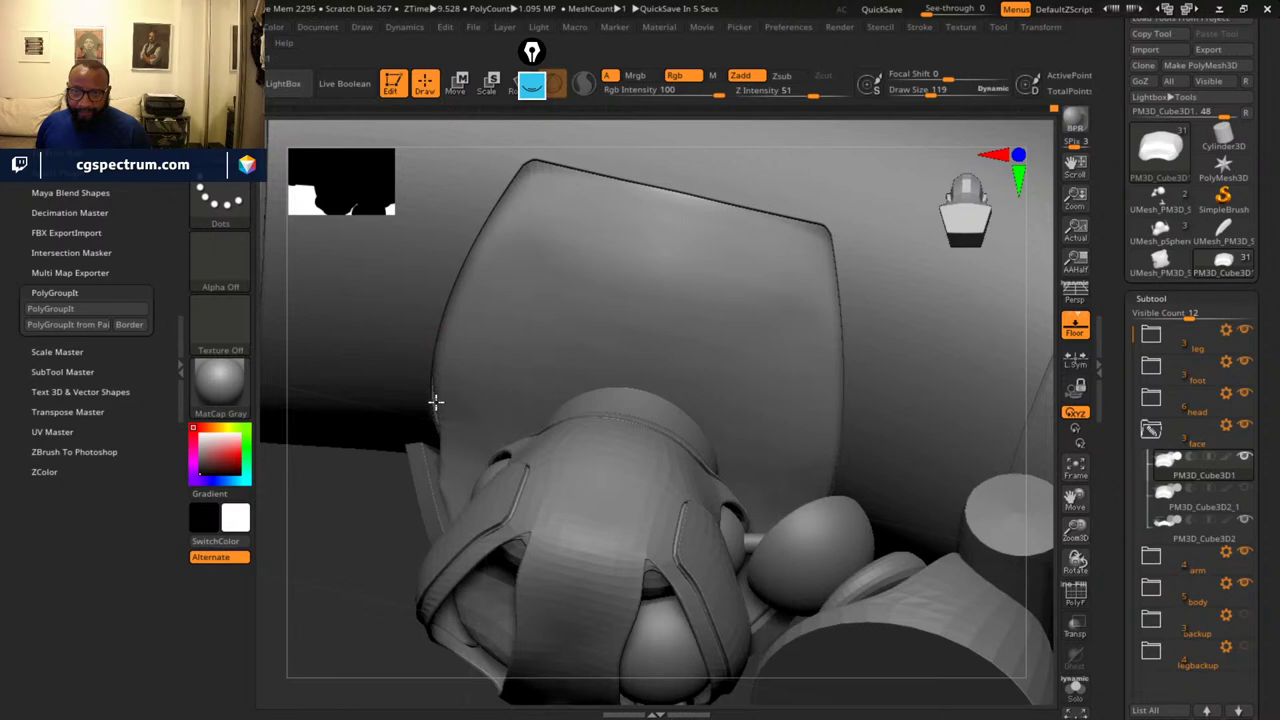
- Refine the top and side edges of the face piece's rear with the Move brush and smooth its surface
mouse_move(363, 554)
mouse_down()
mouse_move(337, 551)
mouse_move(380, 514)
mouse_move(349, 534)
mouse_up()
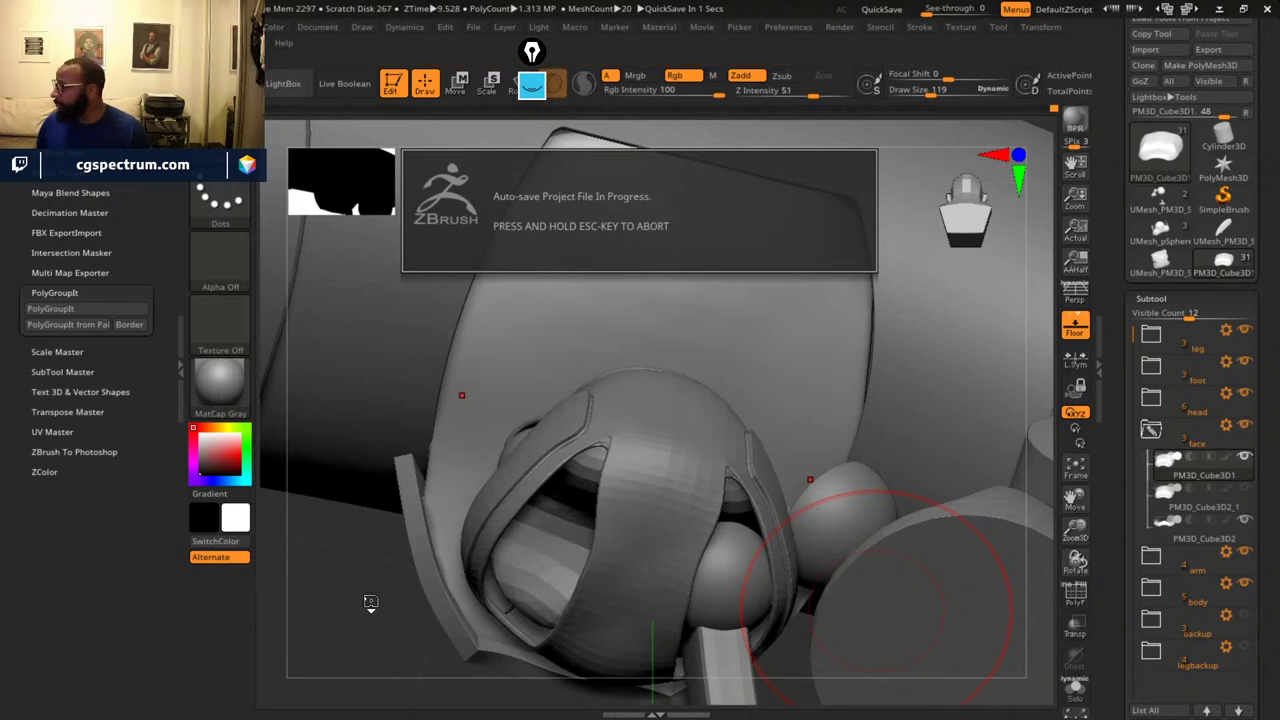
alt+drag(369, 584, 244, 641)
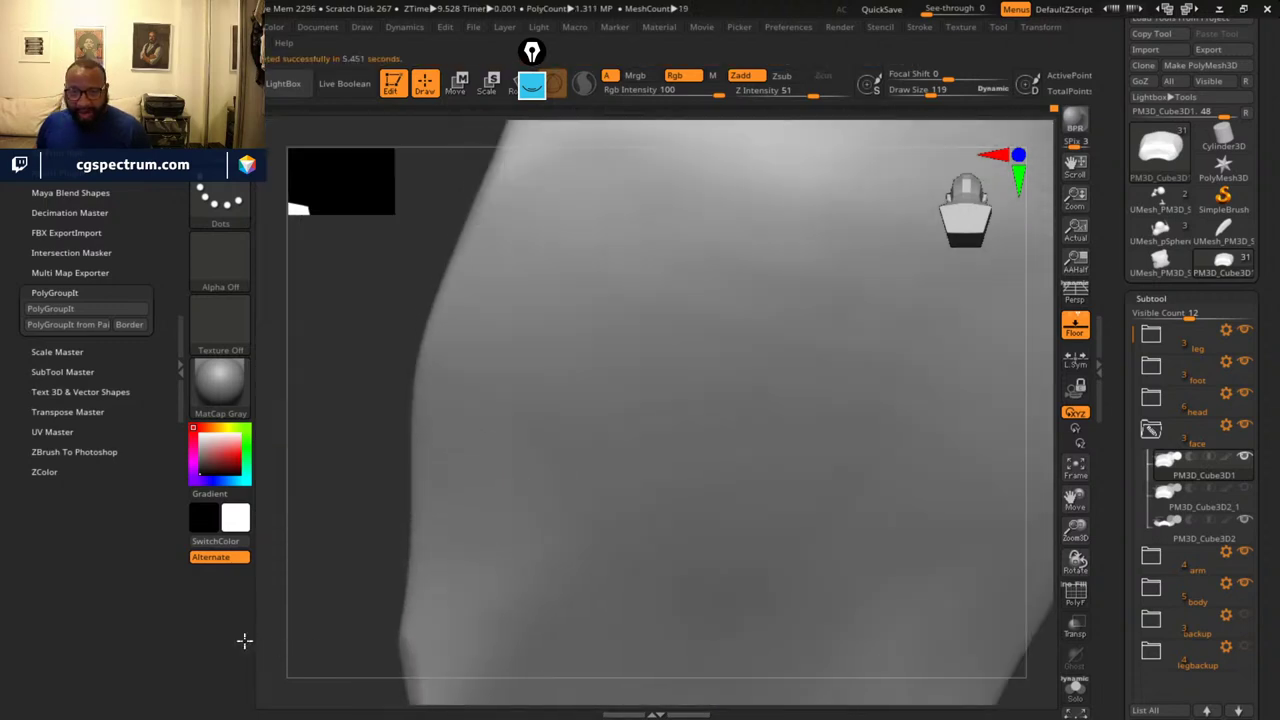
ctrl+right_drag(244, 640, 463, 623)
alt+drag(335, 655, 382, 677)
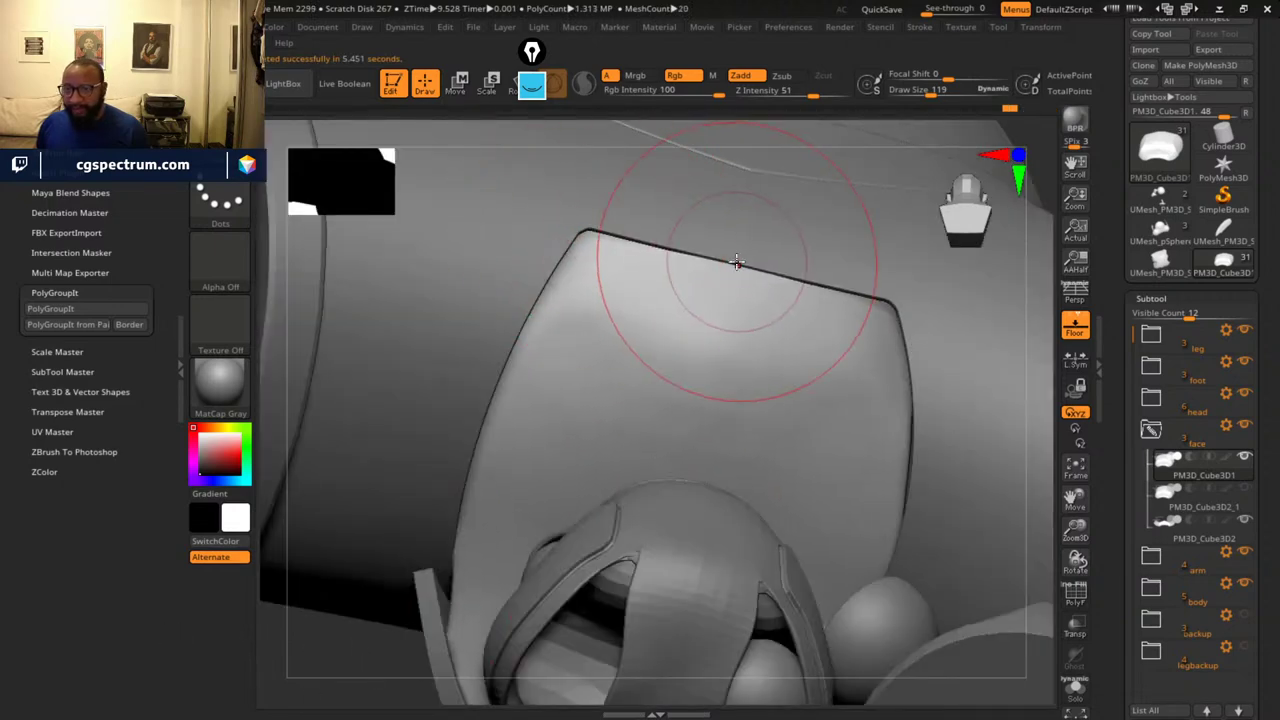
drag(737, 263, 742, 267)
key(ctrl+z)
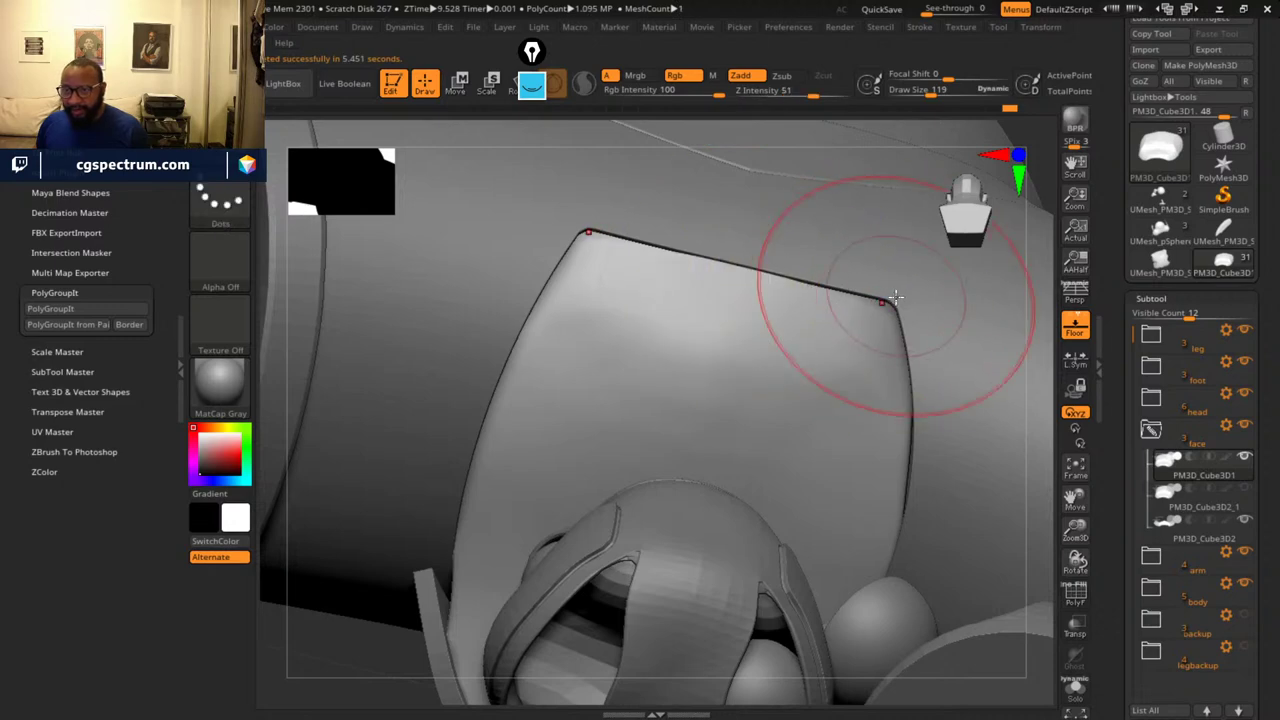
drag(917, 491, 912, 478)
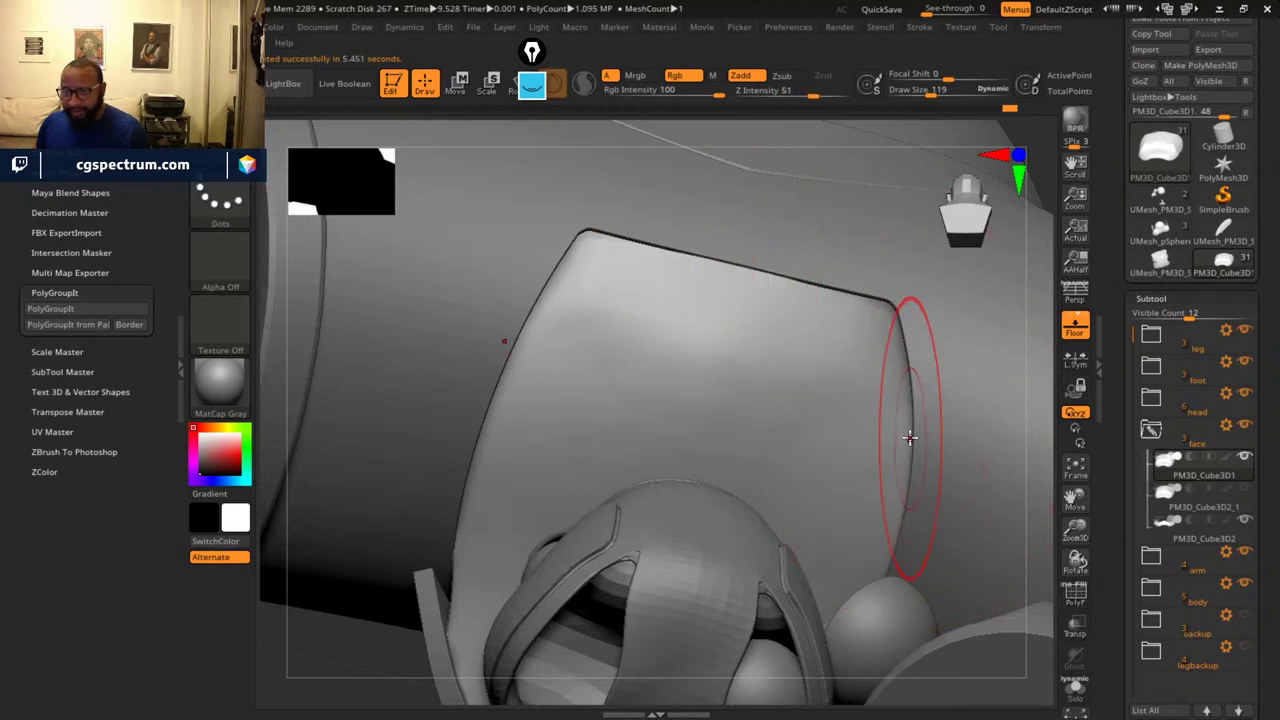
shift+drag(762, 384, 746, 385)
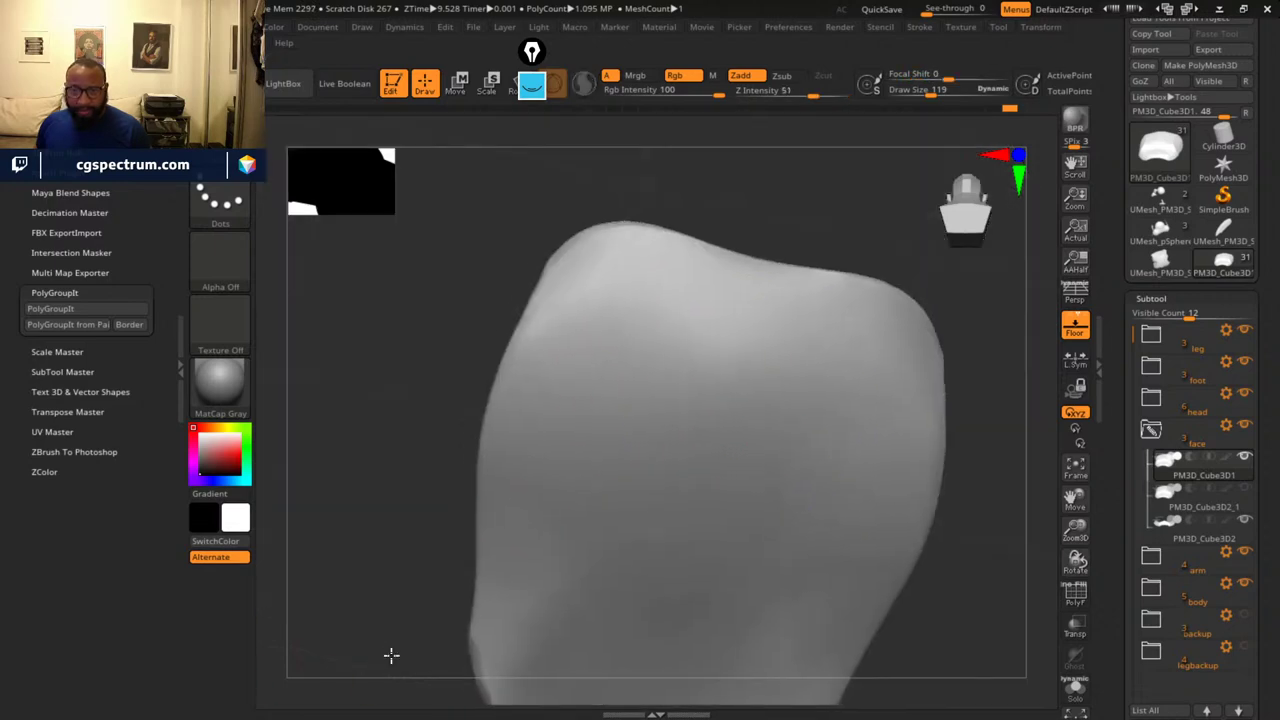
- Inspect how the face piece fits under the head from below and the front, and check its subdivision settings
drag(203, 642, 180, 646)
drag(411, 615, 434, 708)
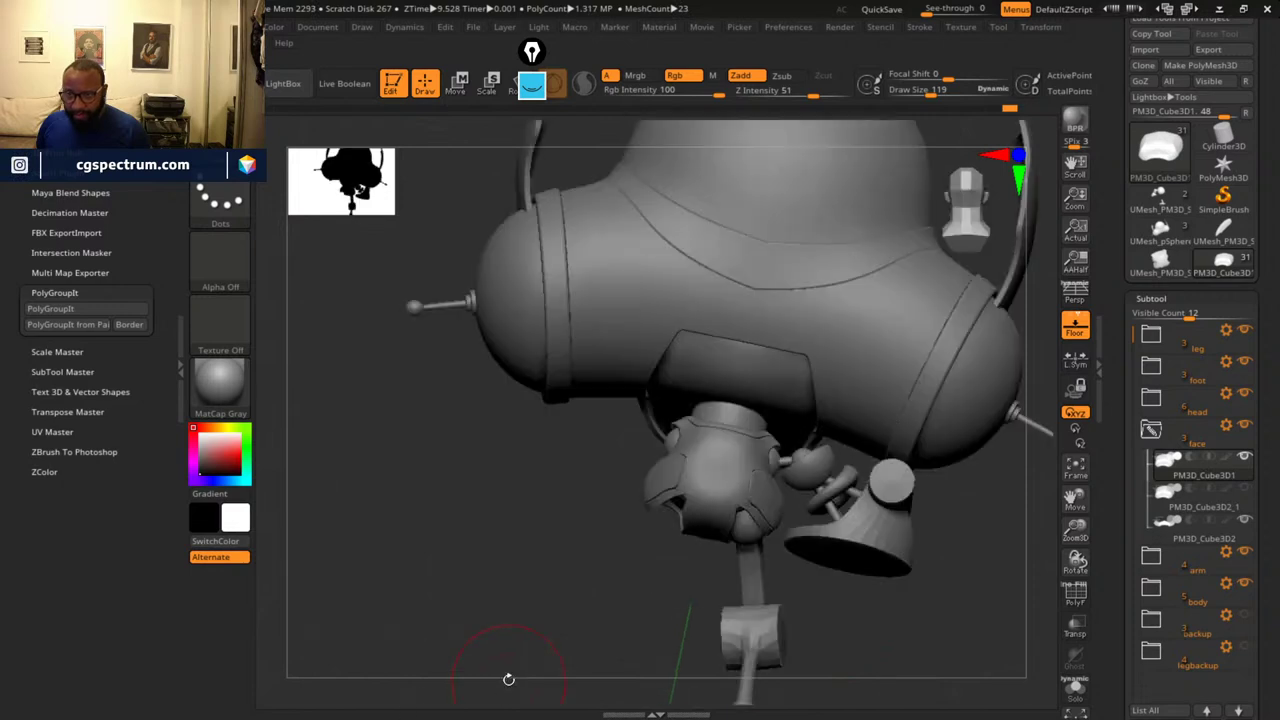
drag(585, 632, 930, 545)
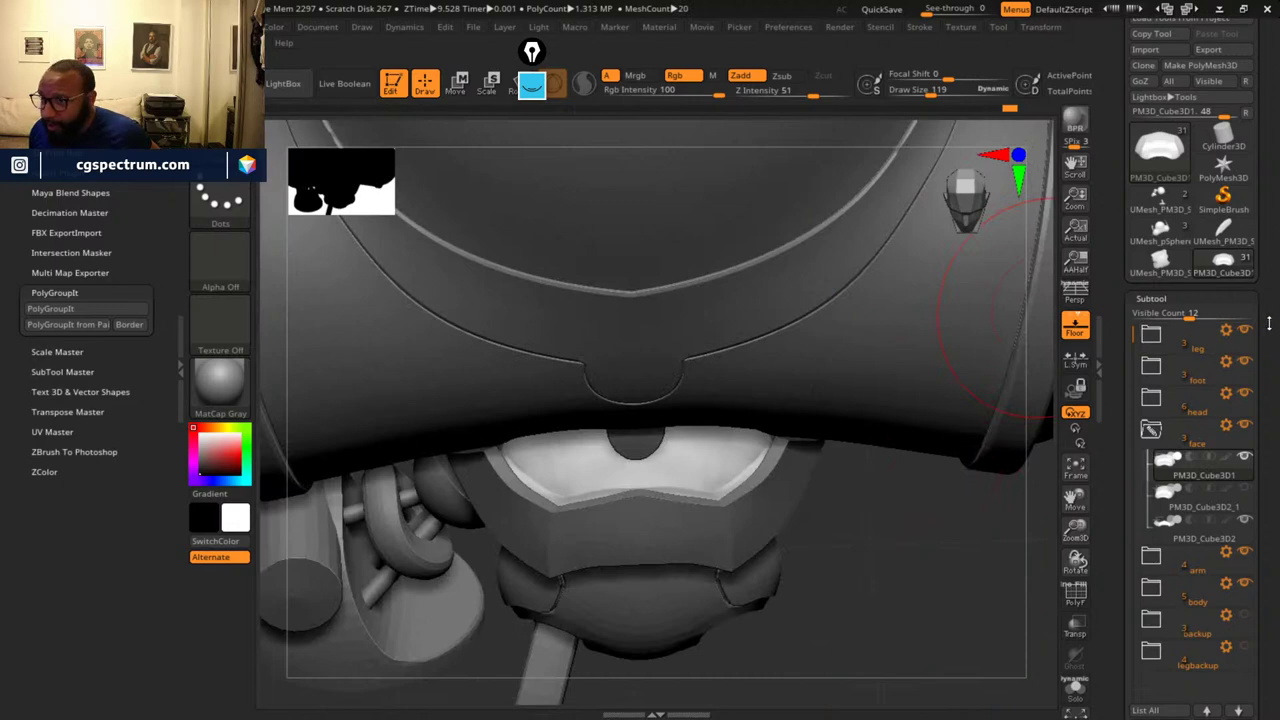
scroll(1268, 323, down, 5)
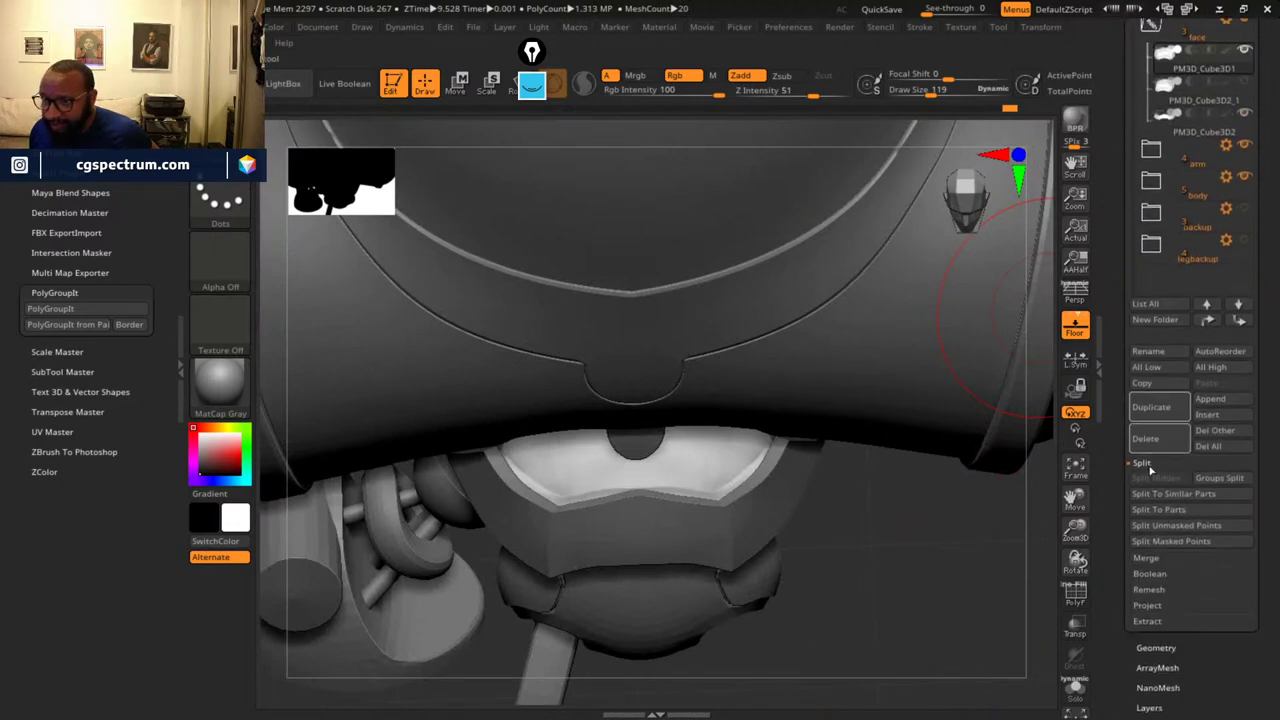
click(1157, 648)
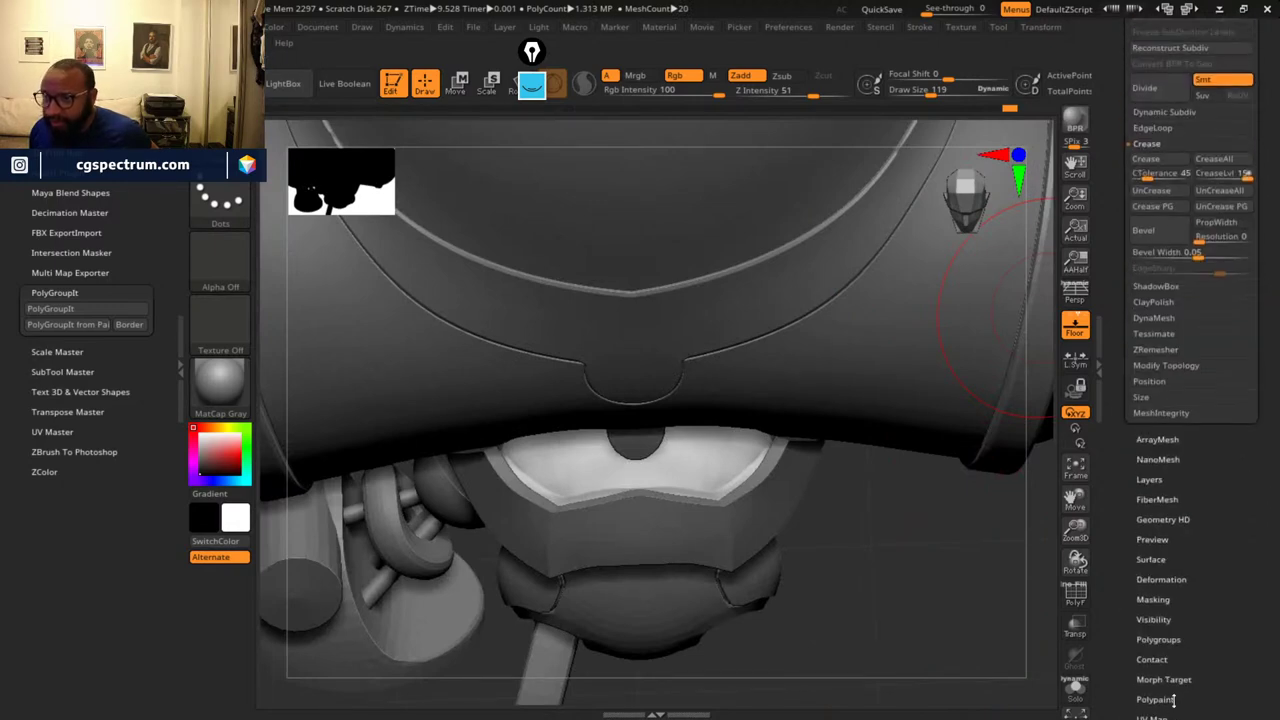
drag(1273, 150, 1270, 246)
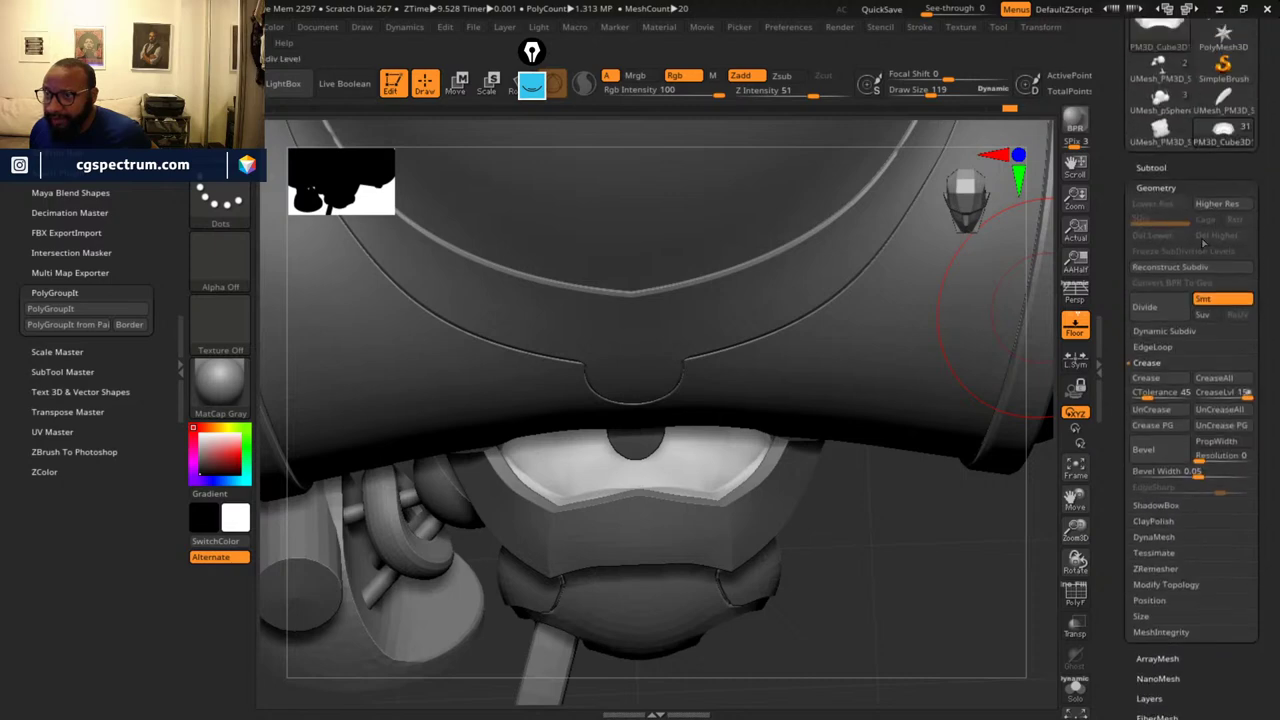
drag(872, 578, 883, 560)
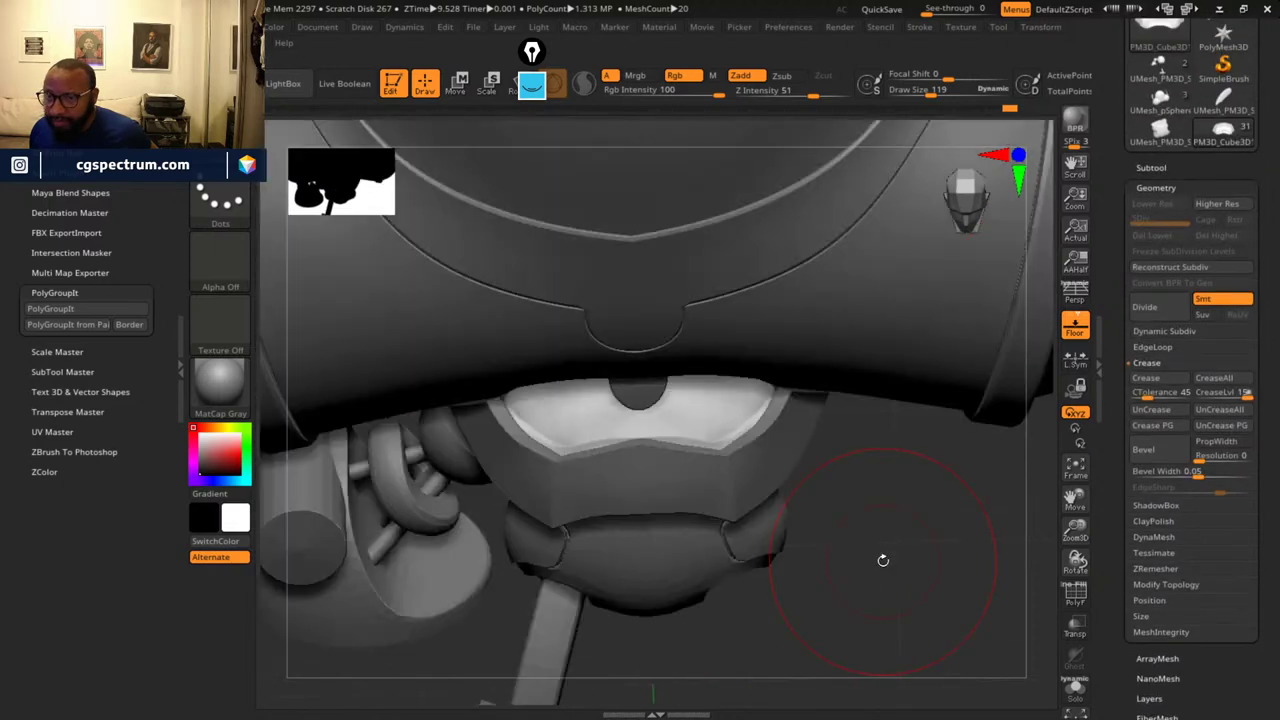
- Show the wireframe, compare PM3D_Cube3D1 with PM3D_Cube3D2_1 in the face folder, and delete the PM3D_Cube3D1 subtool
click(1155, 168)
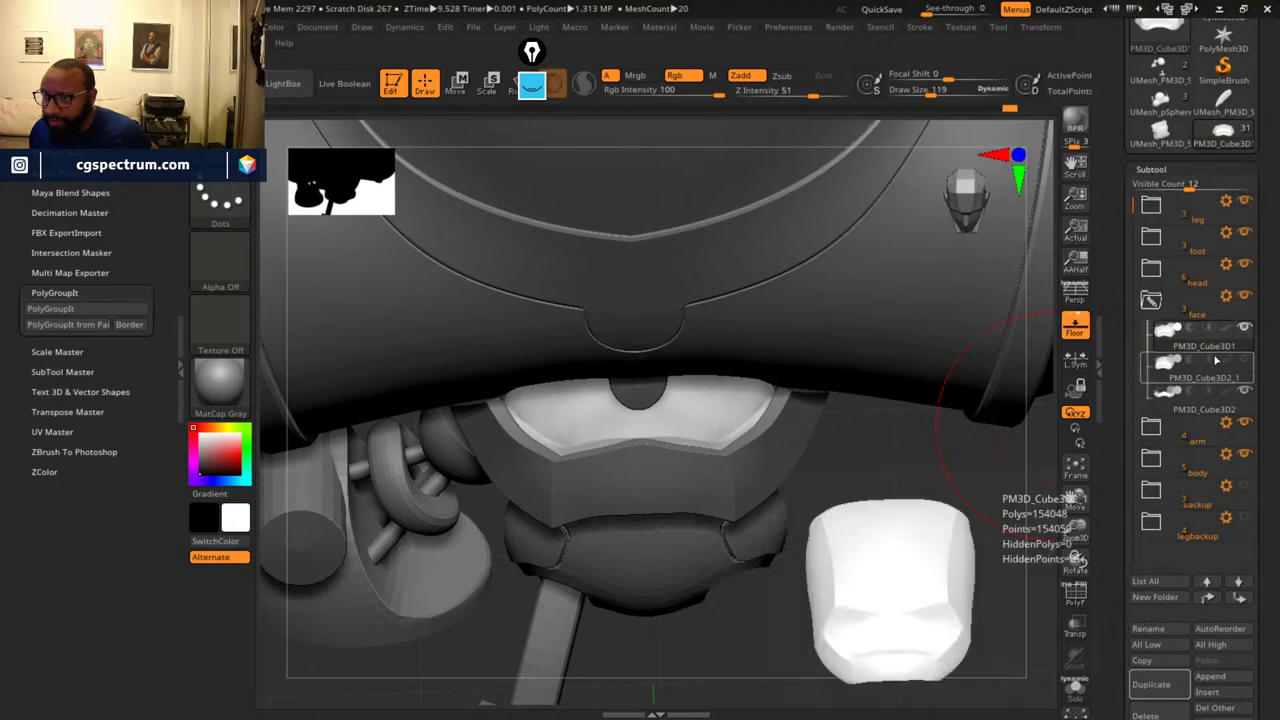
click(1076, 595)
drag(945, 590, 947, 587)
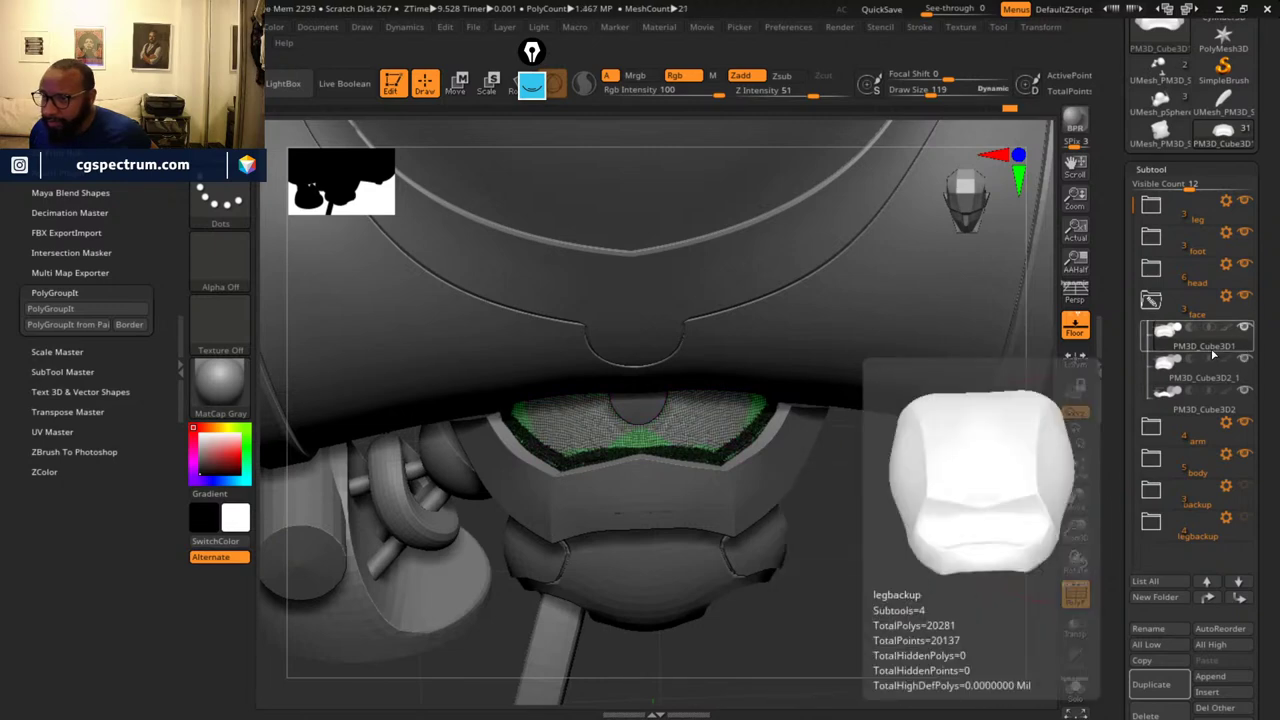
click(1214, 378)
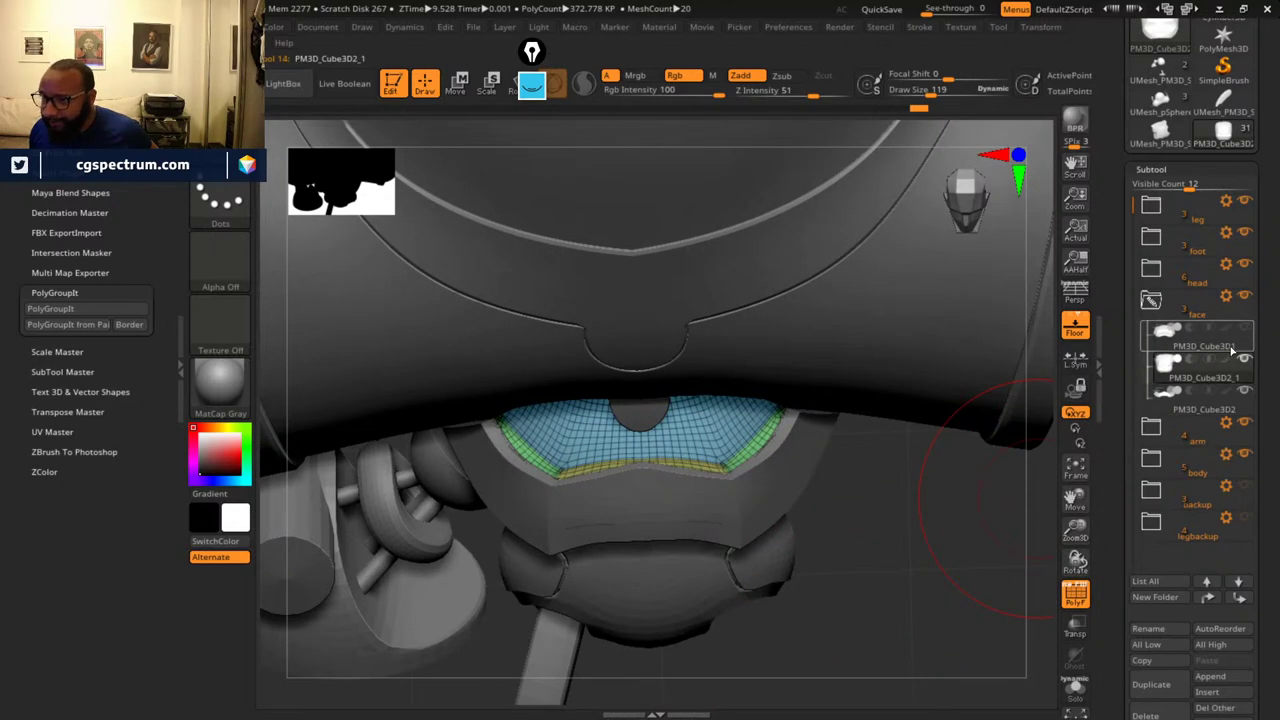
click(1228, 347)
click(1156, 686)
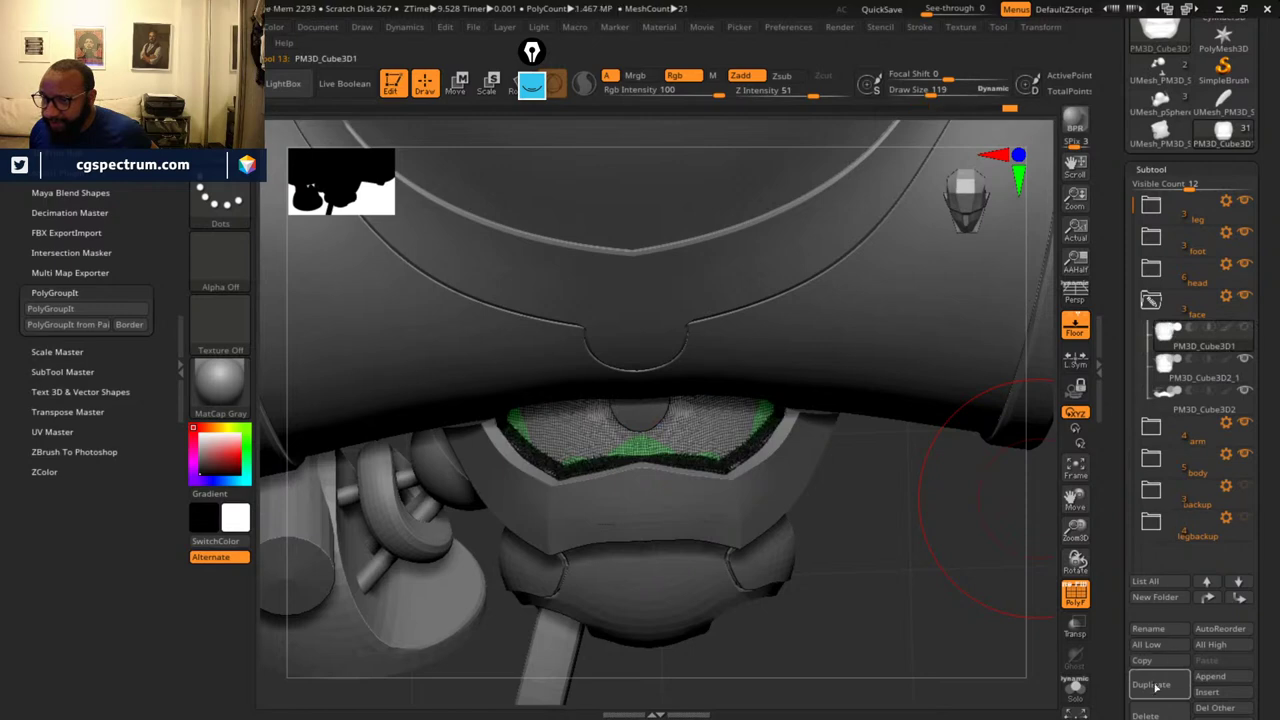
click(1155, 715)
click(1000, 702)
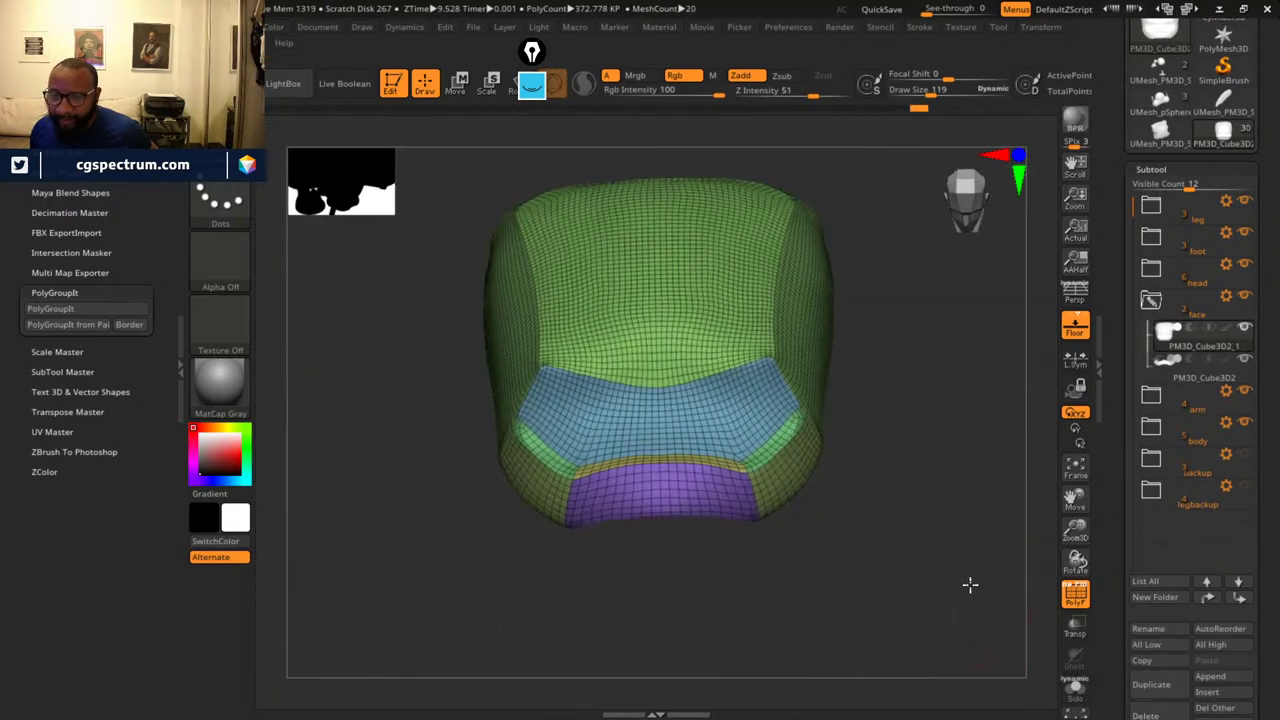
- Turn off the wireframe and reshape the rear side edges of PM3D_Cube3D2_1 to close its gaps against the surrounding head
drag(970, 585, 927, 604)
click(1076, 600)
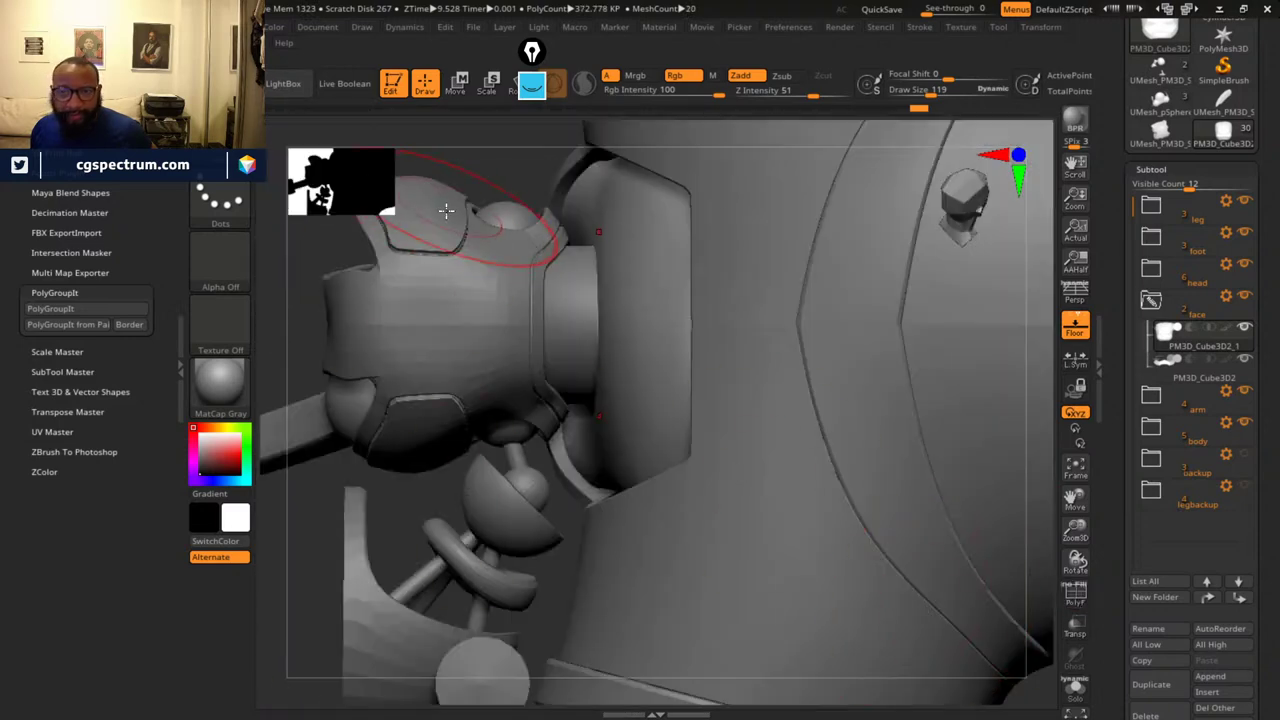
drag(446, 210, 929, 566)
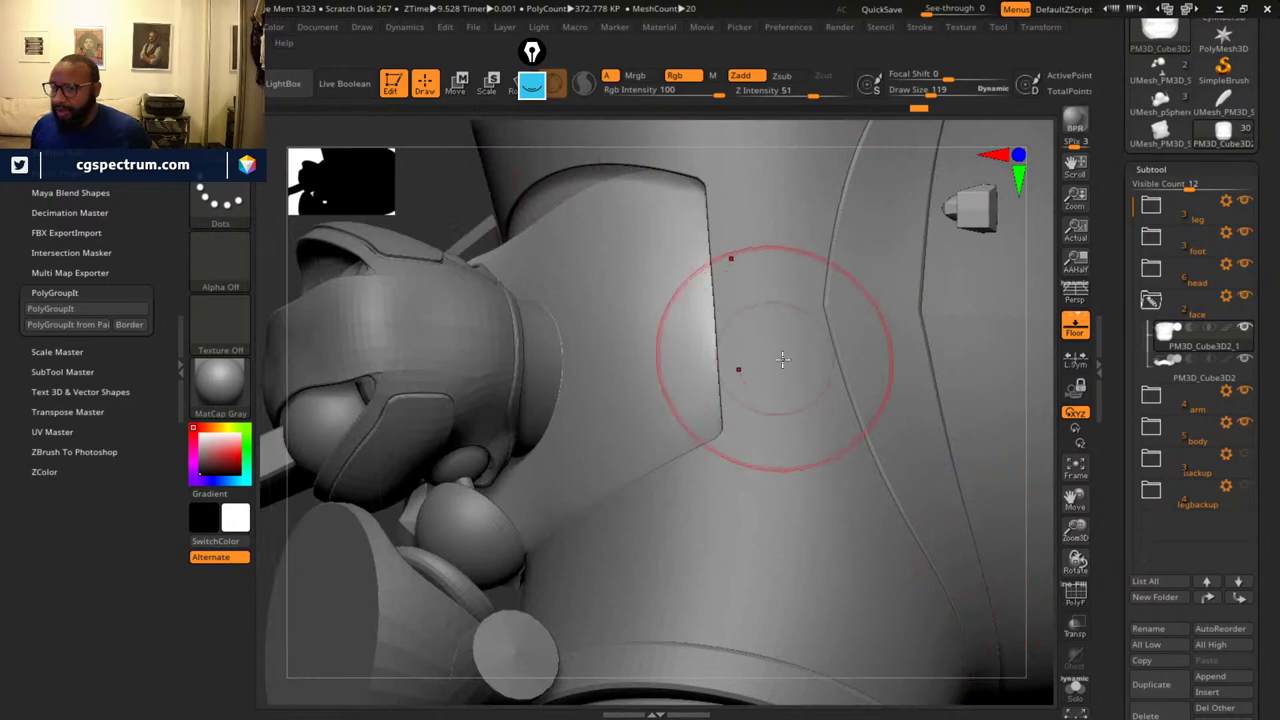
right_drag(785, 362, 1006, 423)
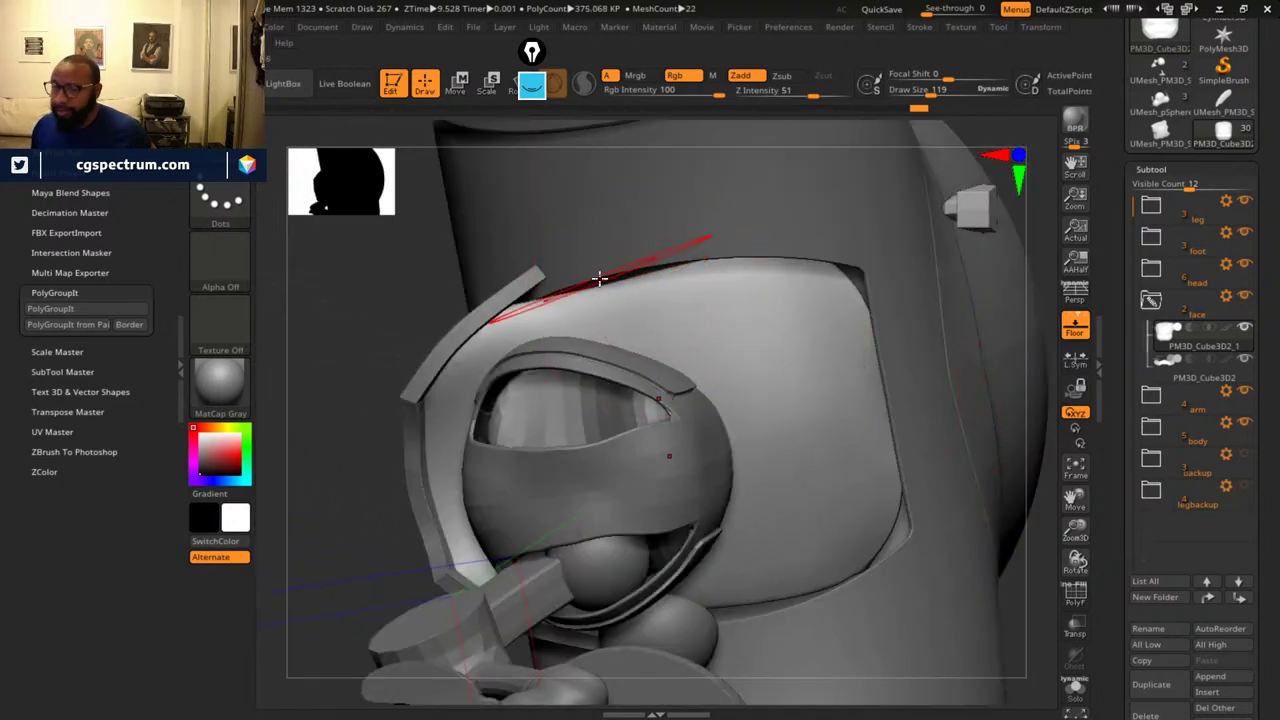
drag(600, 278, 601, 284)
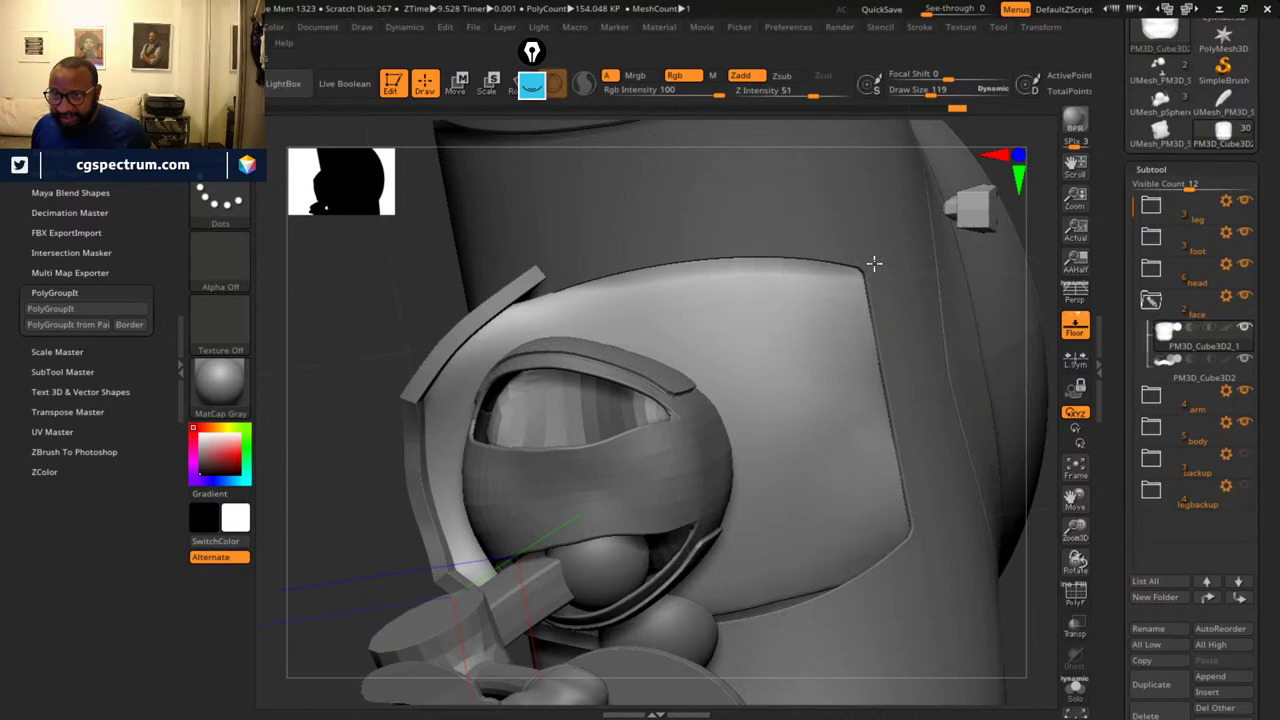
drag(646, 628, 770, 604)
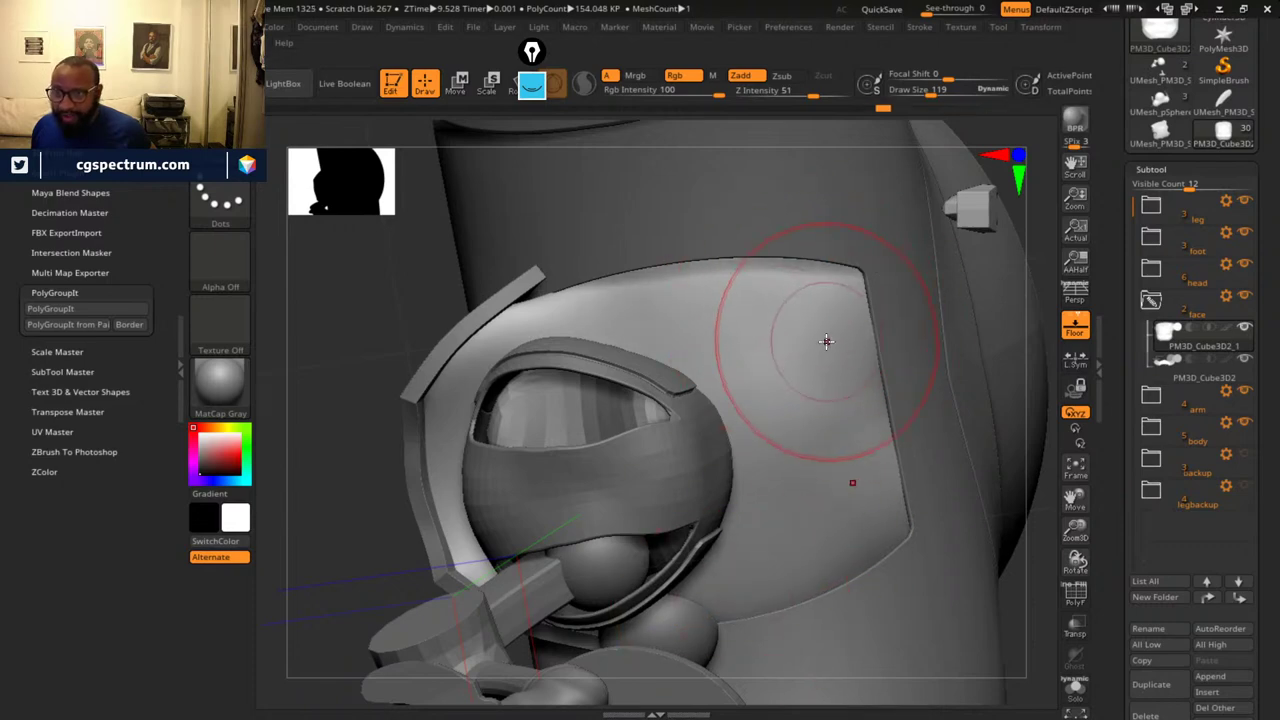
drag(865, 404, 880, 358)
mouse_move(887, 340)
mouse_down()
mouse_move(869, 312)
mouse_move(878, 392)
mouse_move(866, 280)
mouse_move(819, 278)
mouse_up()
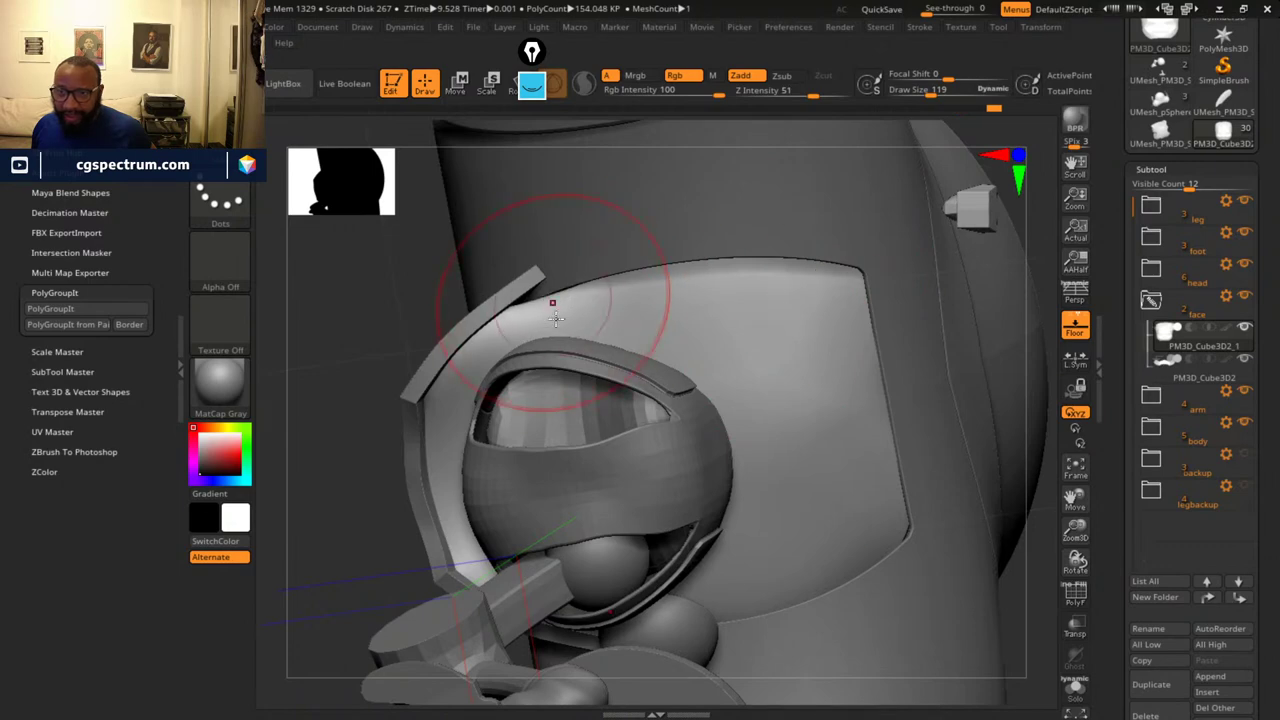
- Examine the face from the side and front, comparing the whole robot with the reference drawing
drag(340, 497, 825, 378)
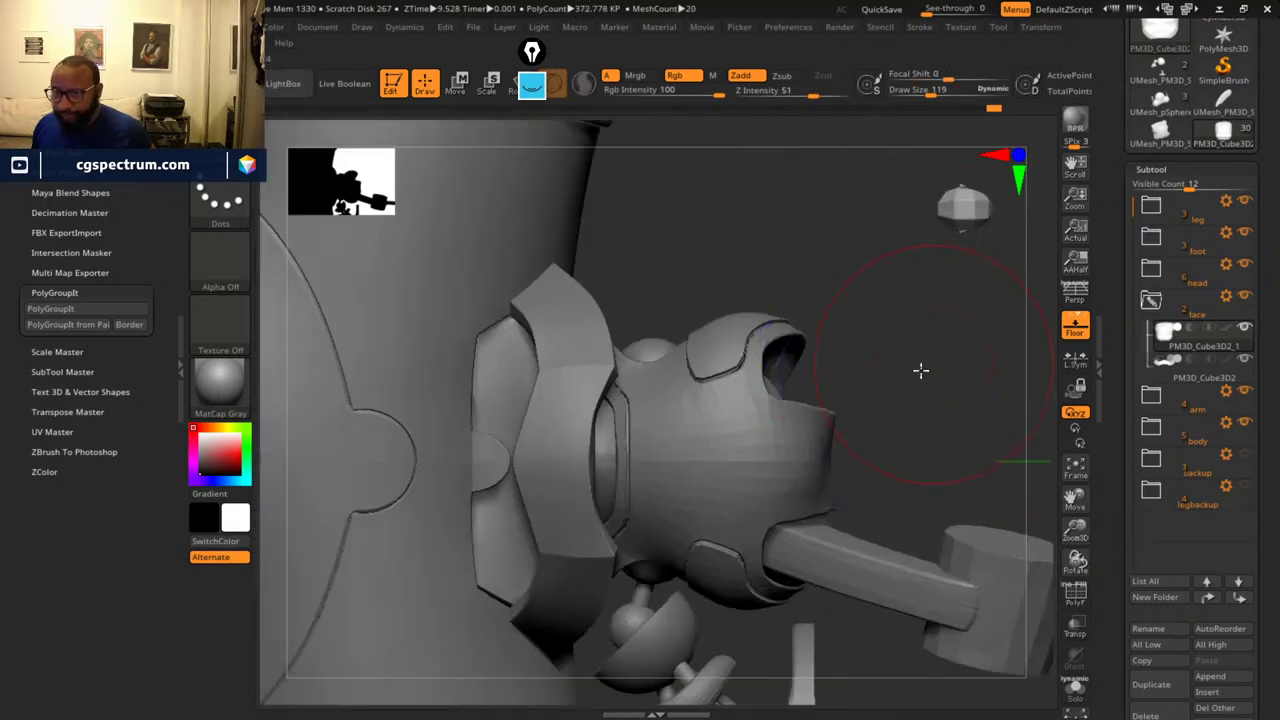
mouse_move(920, 370)
mouse_down()
mouse_move(895, 415)
mouse_move(910, 376)
mouse_up()
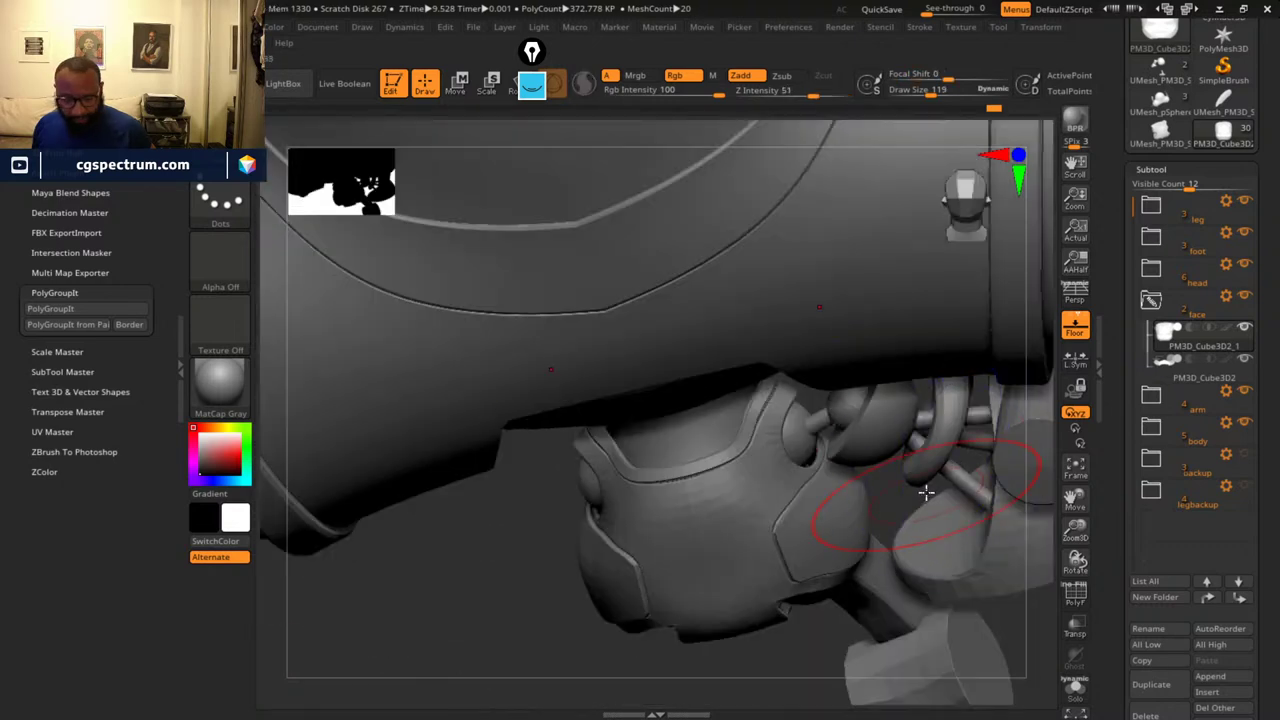
ctrl+right_drag(926, 491, 939, 595)
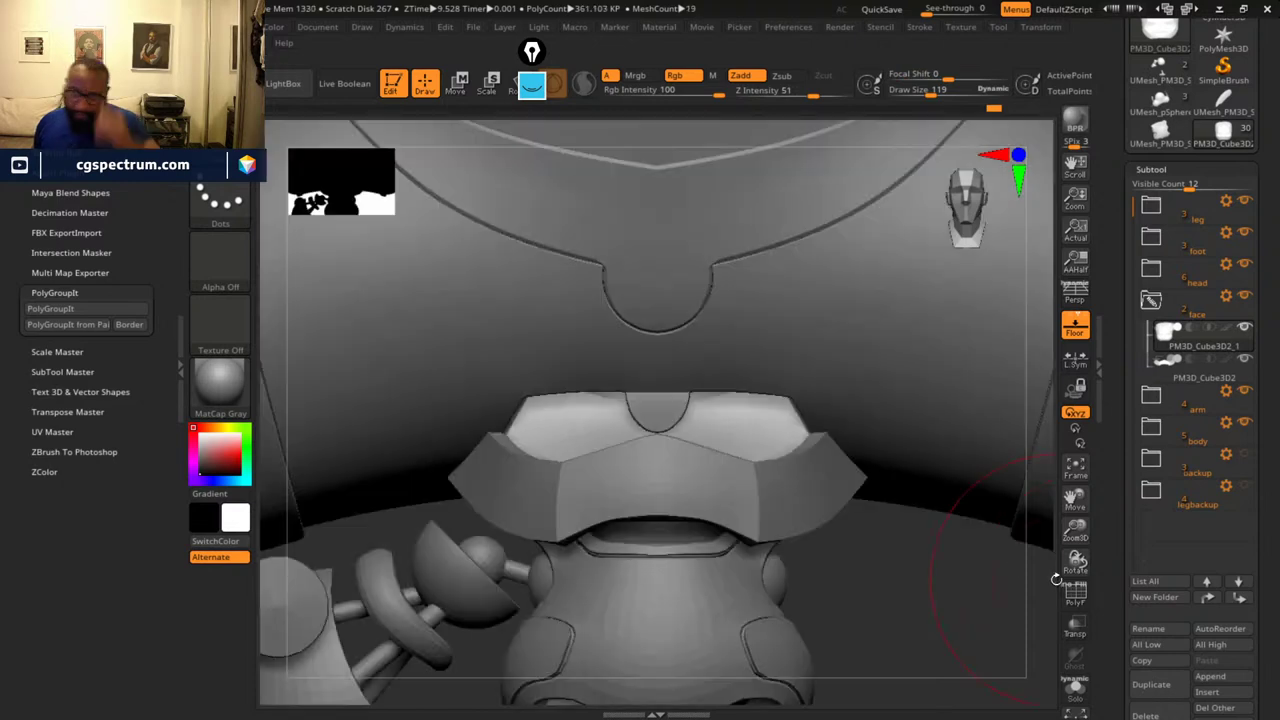
mouse_move(1197, 490)
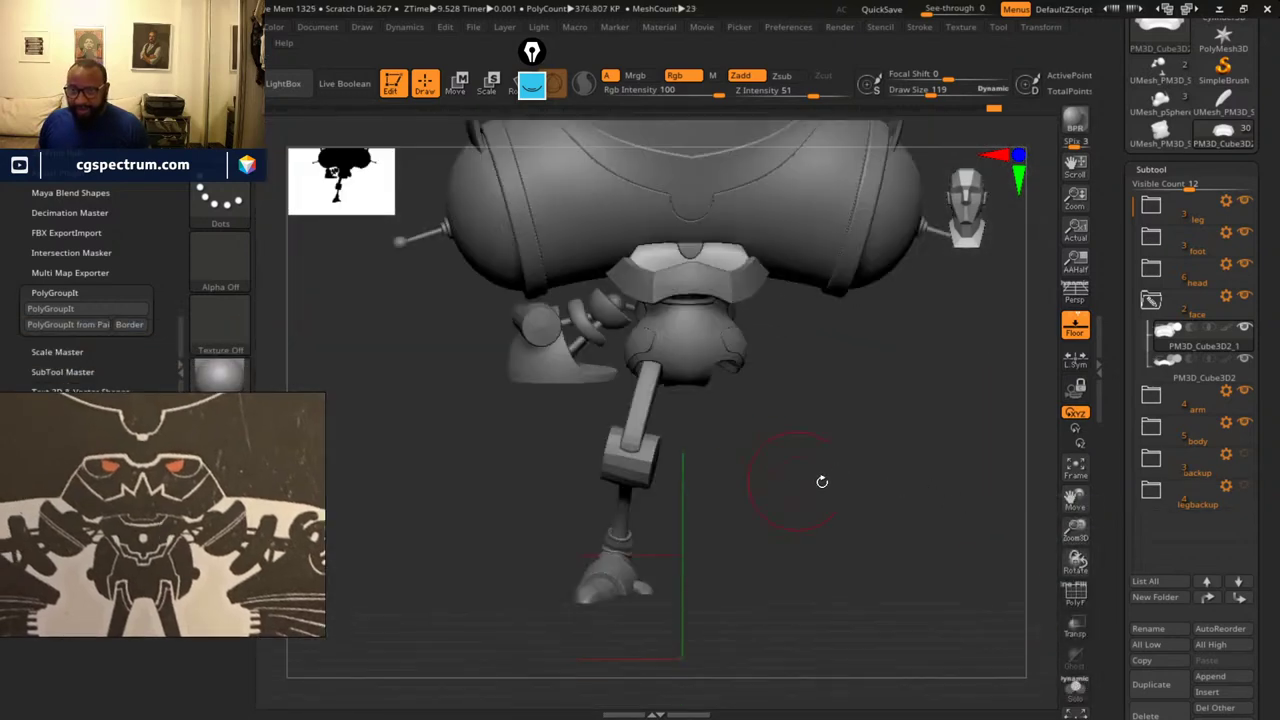
drag(820, 480, 893, 487)
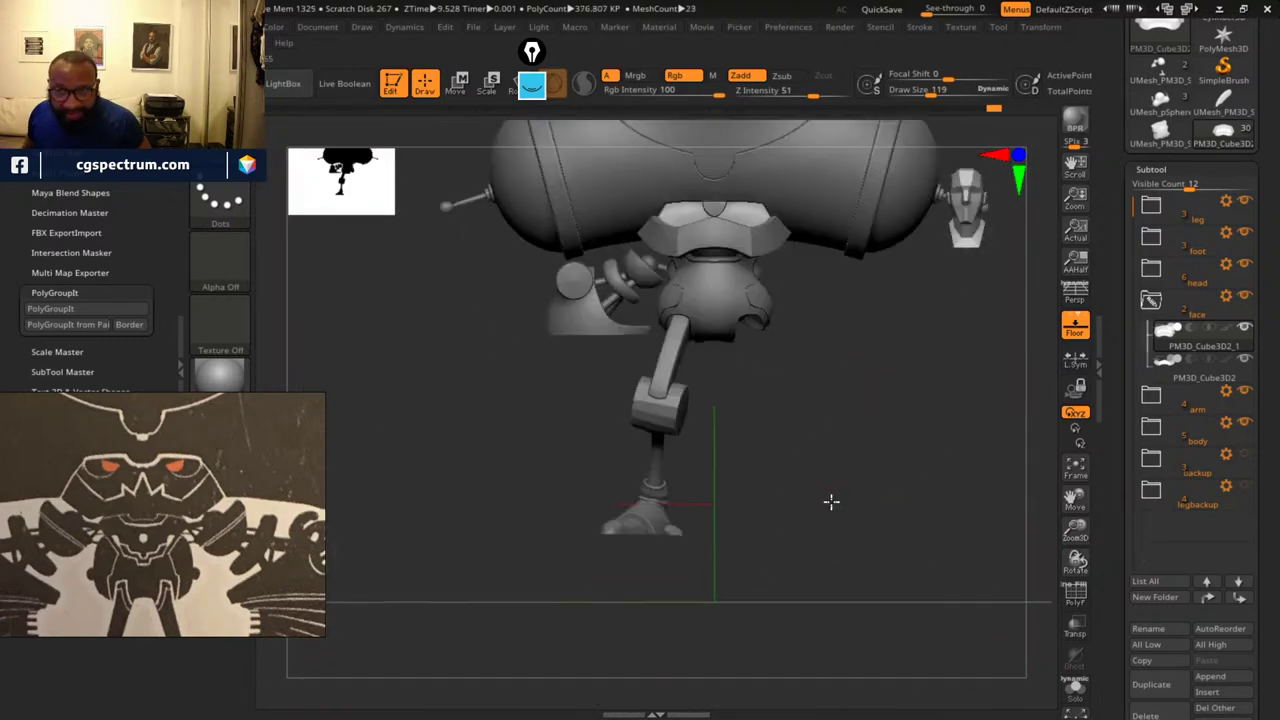
alt+drag(831, 502, 827, 487)
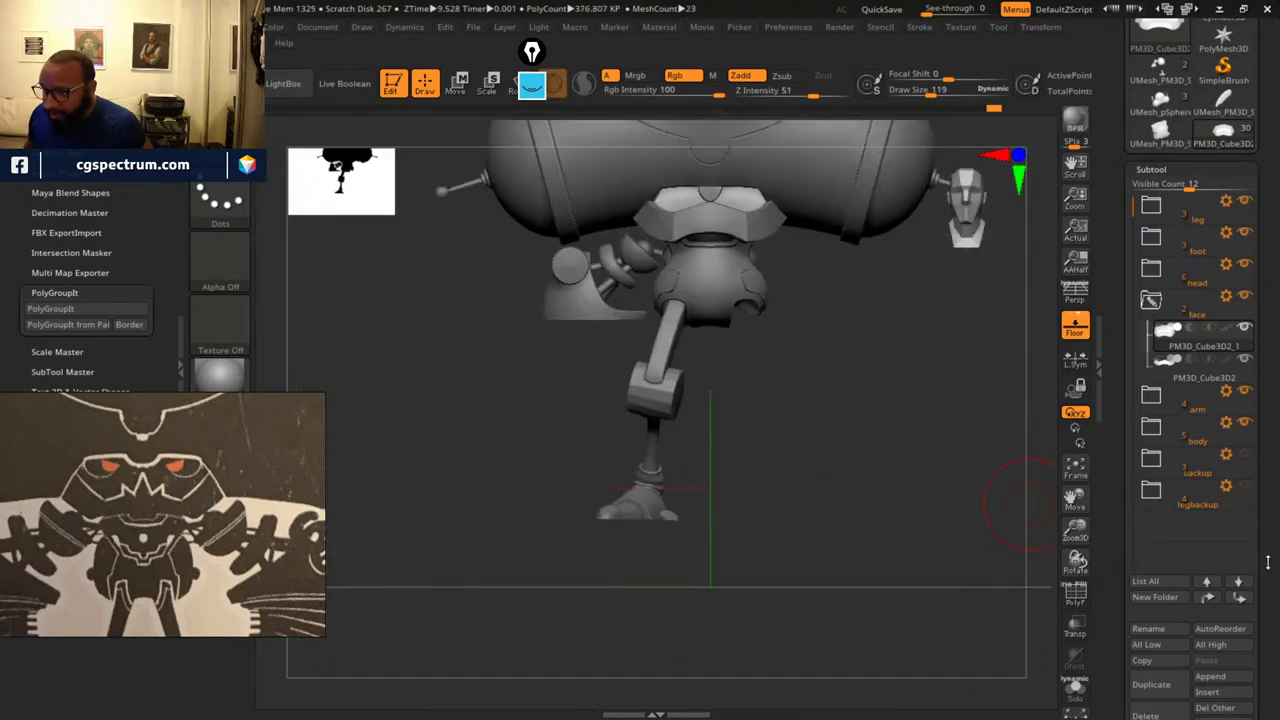
- Collapse the face folder and append a Circle3D mesh as a new subtool
click(1153, 304)
drag(1275, 564, 1277, 474)
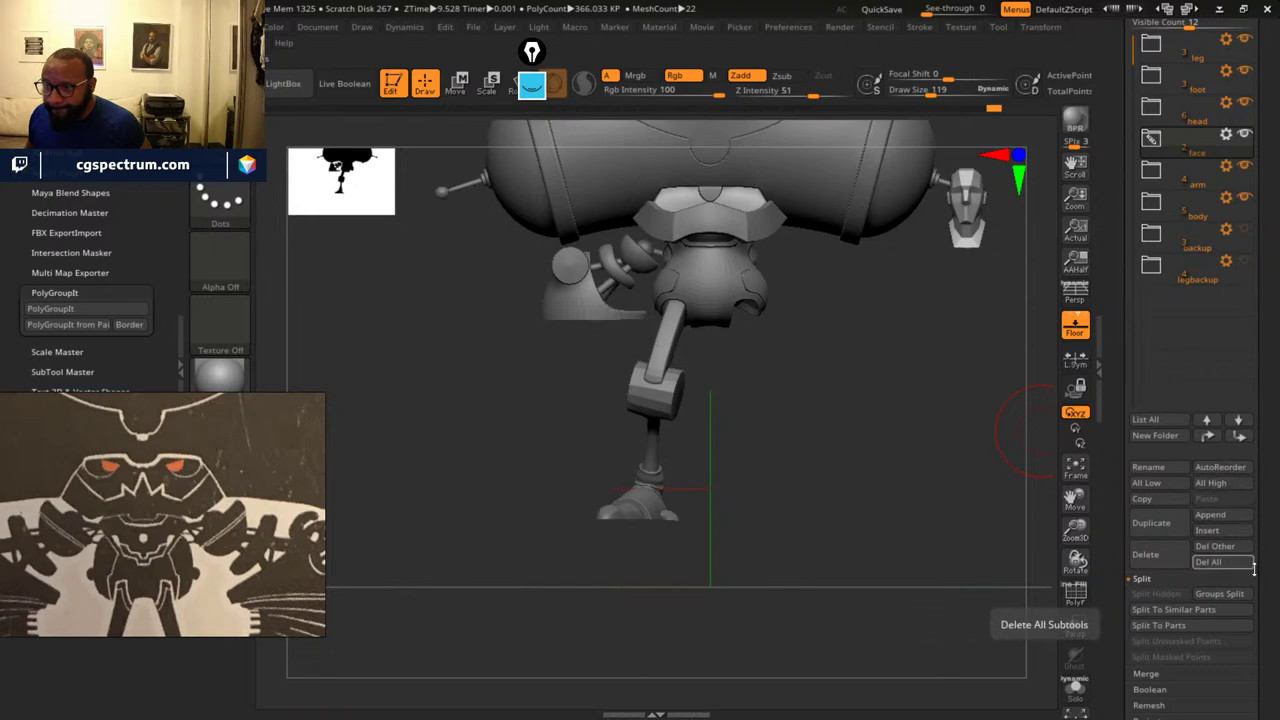
scroll(1251, 526, down, 1)
scroll(1270, 530, down, 1)
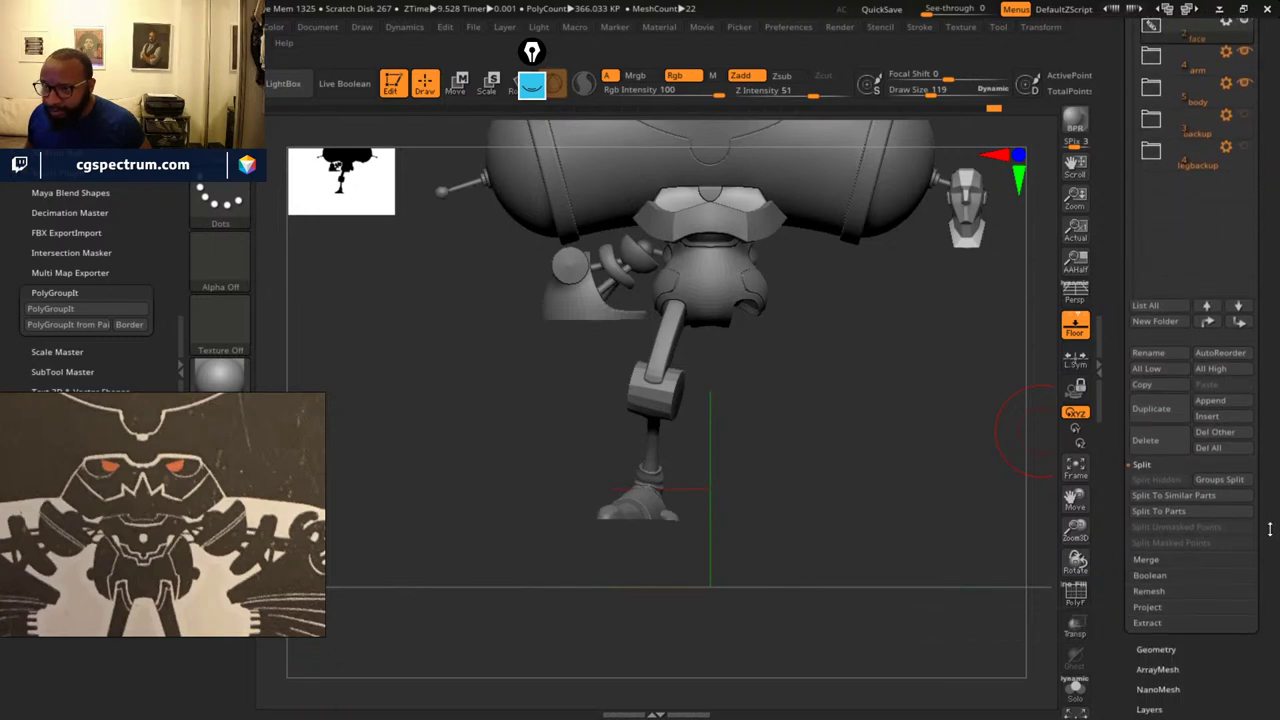
scroll(1261, 410, up, 1)
click(1212, 427)
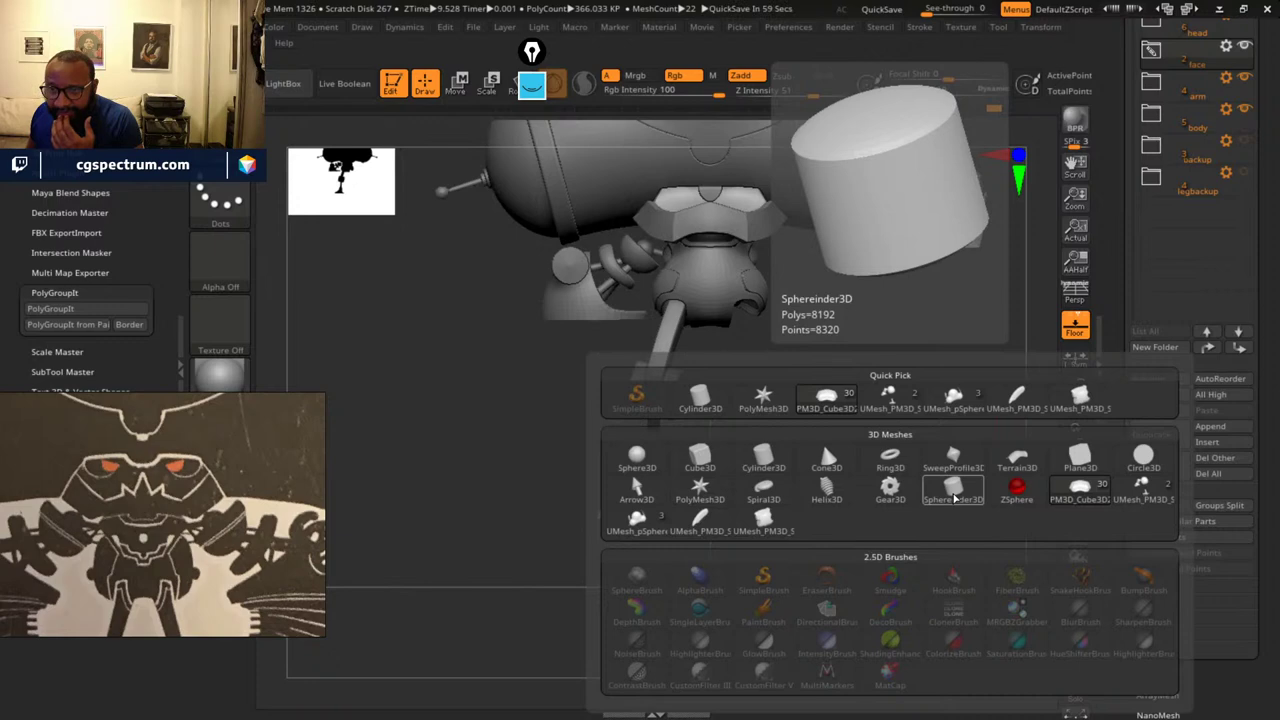
click(1150, 462)
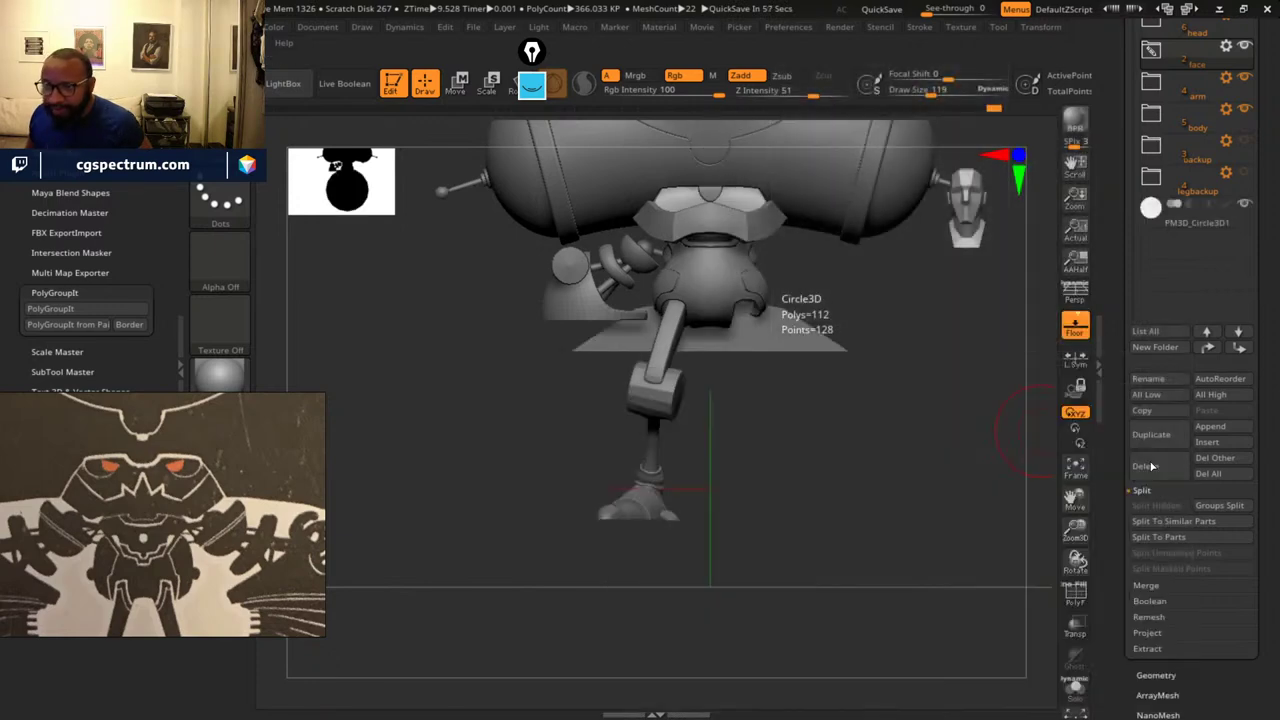
- Show the wireframe and make the new circle the active subtool
drag(991, 390, 1035, 465)
click(1075, 594)
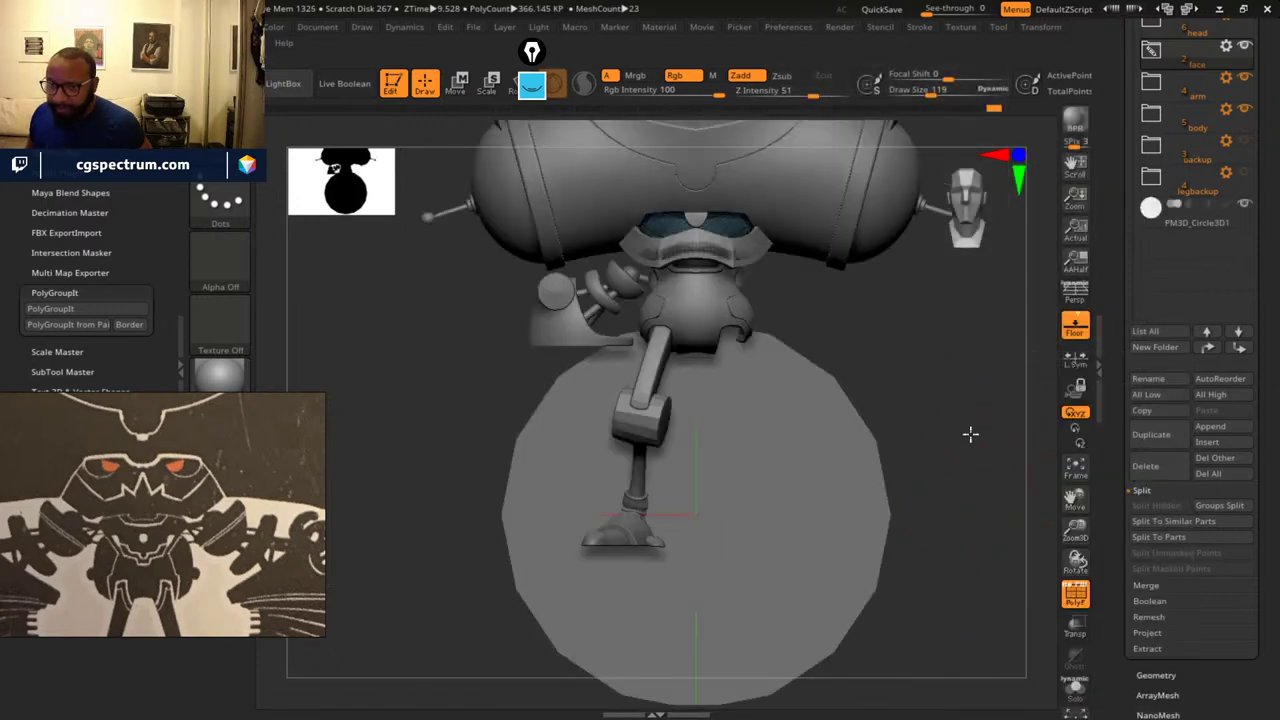
drag(971, 434, 851, 549)
alt+click(750, 488)
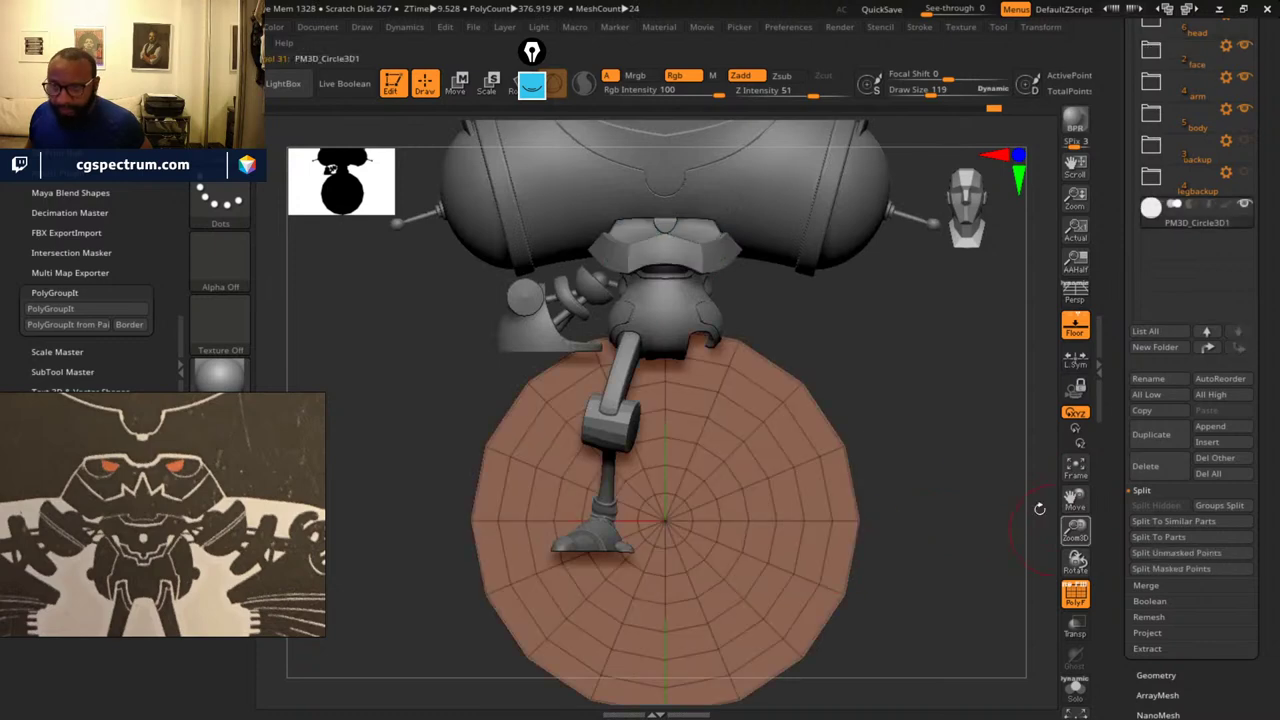
drag(930, 444, 830, 330)
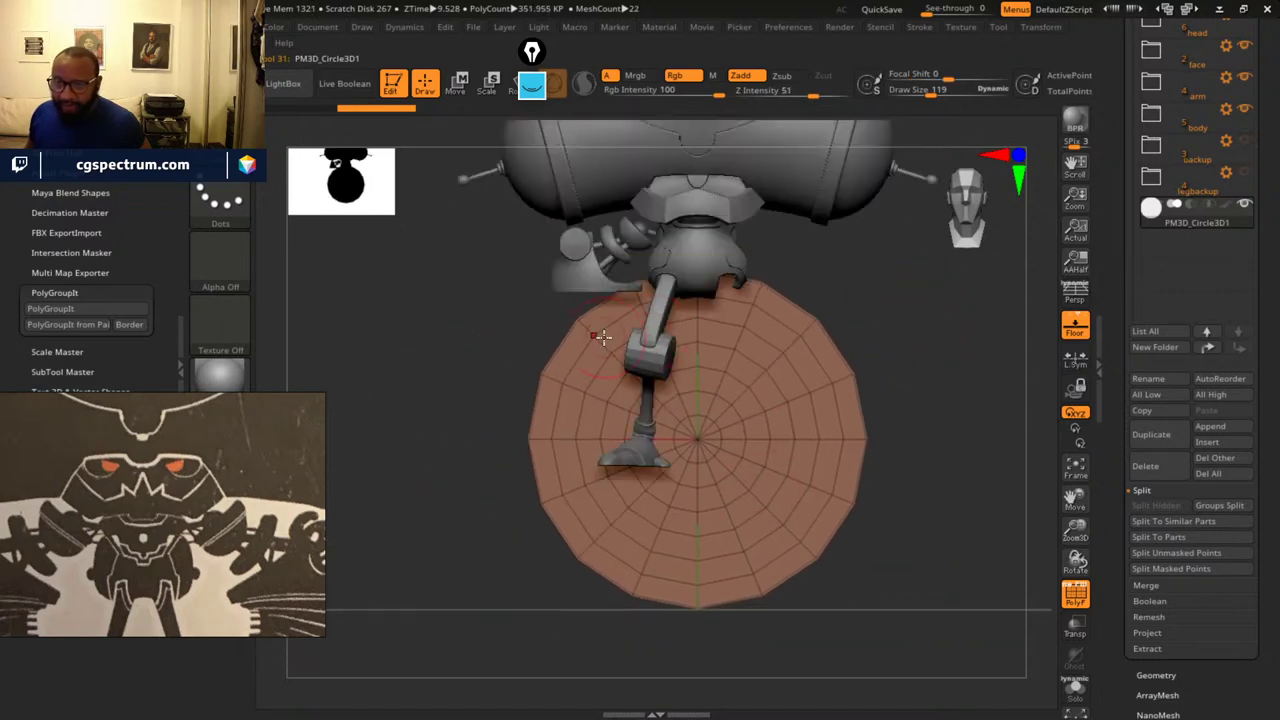
- Hide the upper half of the circle down to its horizontal centre line using a selection brush
ctrl+shift+drag(434, 251, 957, 417)
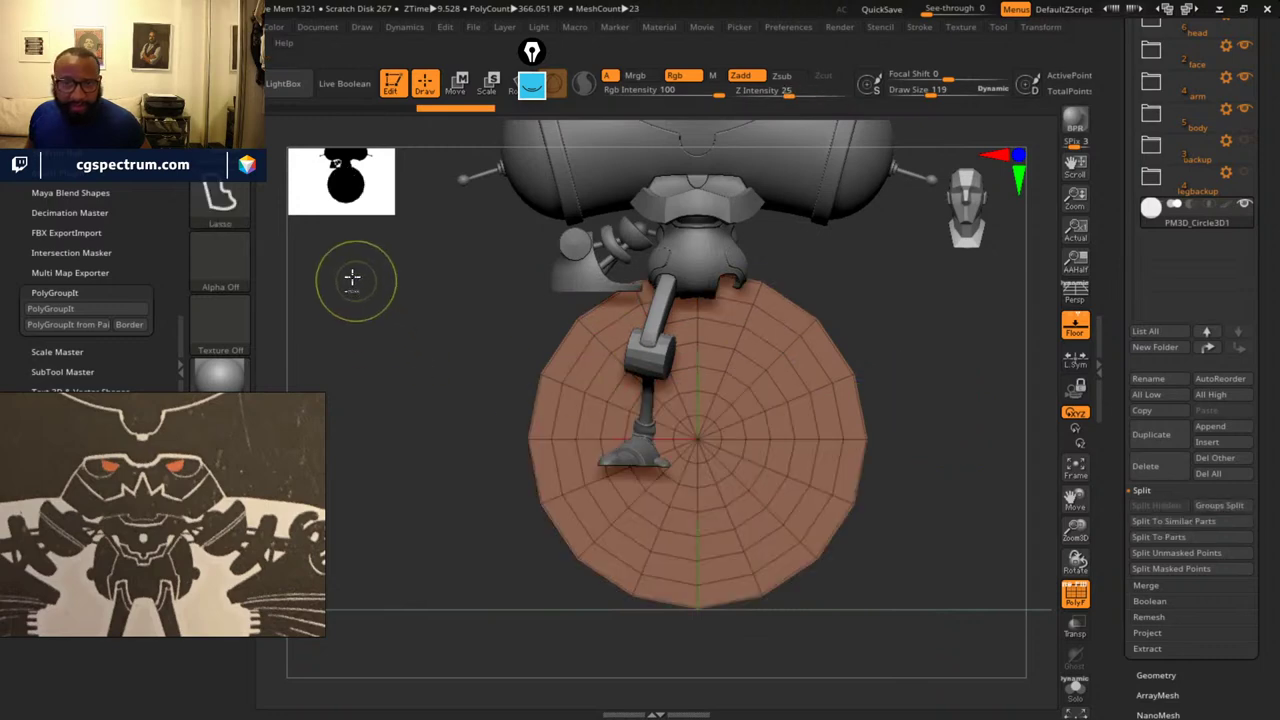
ctrl+shift+click(220, 132)
ctrl+shift+click(514, 162)
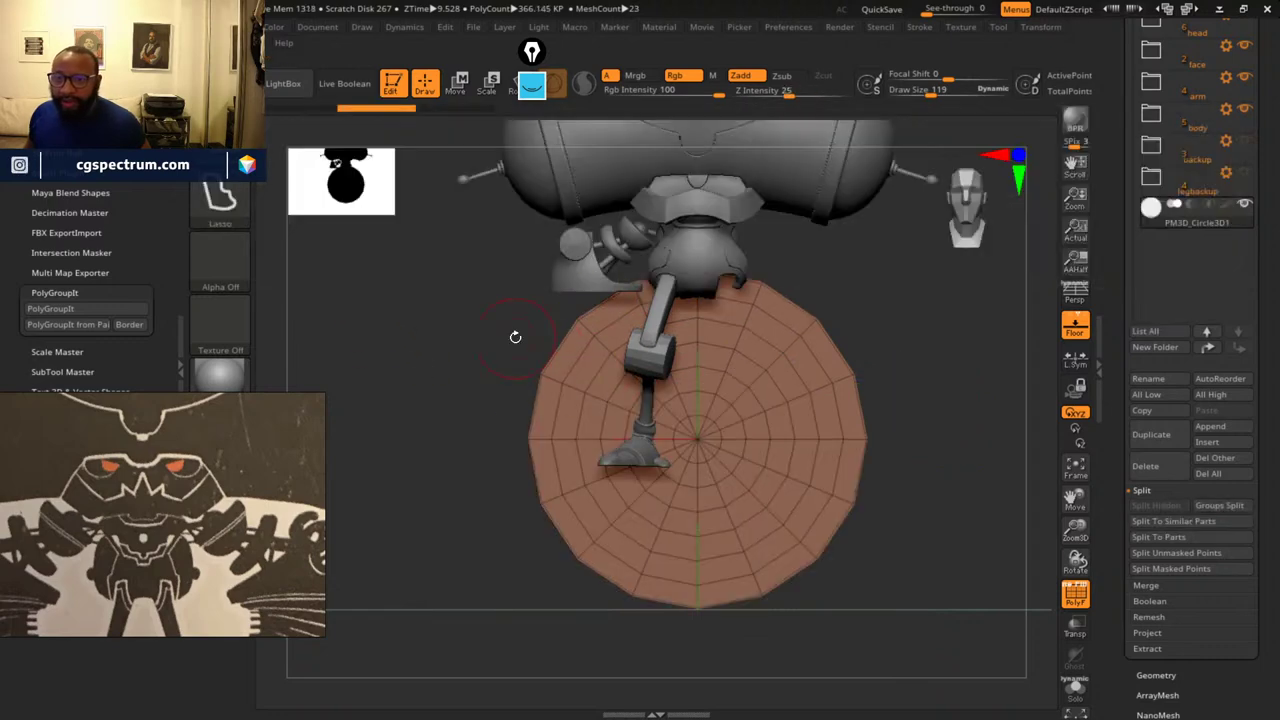
alt+drag(446, 423, 471, 454)
ctrl+shift+drag(495, 273, 958, 474)
ctrl+shift+click(976, 482)
ctrl+shift+drag(705, 662, 1037, 466)
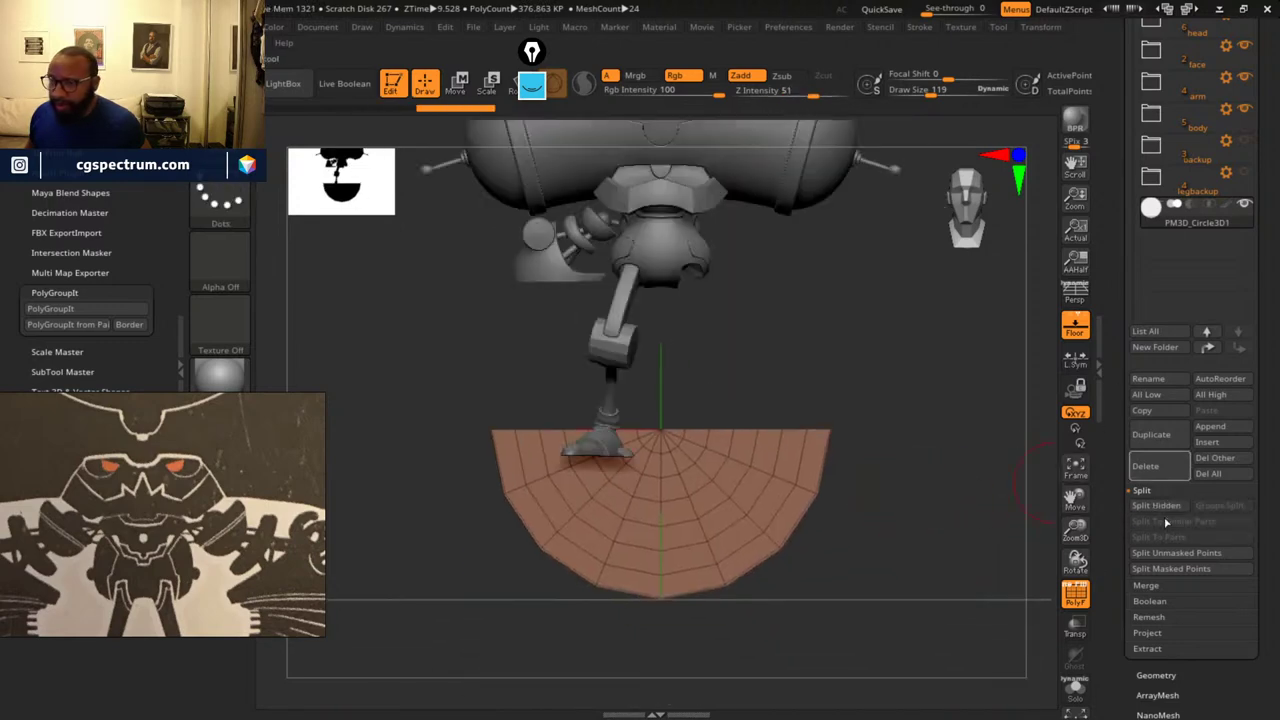
- Delete the circle's hidden upper half from its geometry with Del Hidden
click(1158, 676)
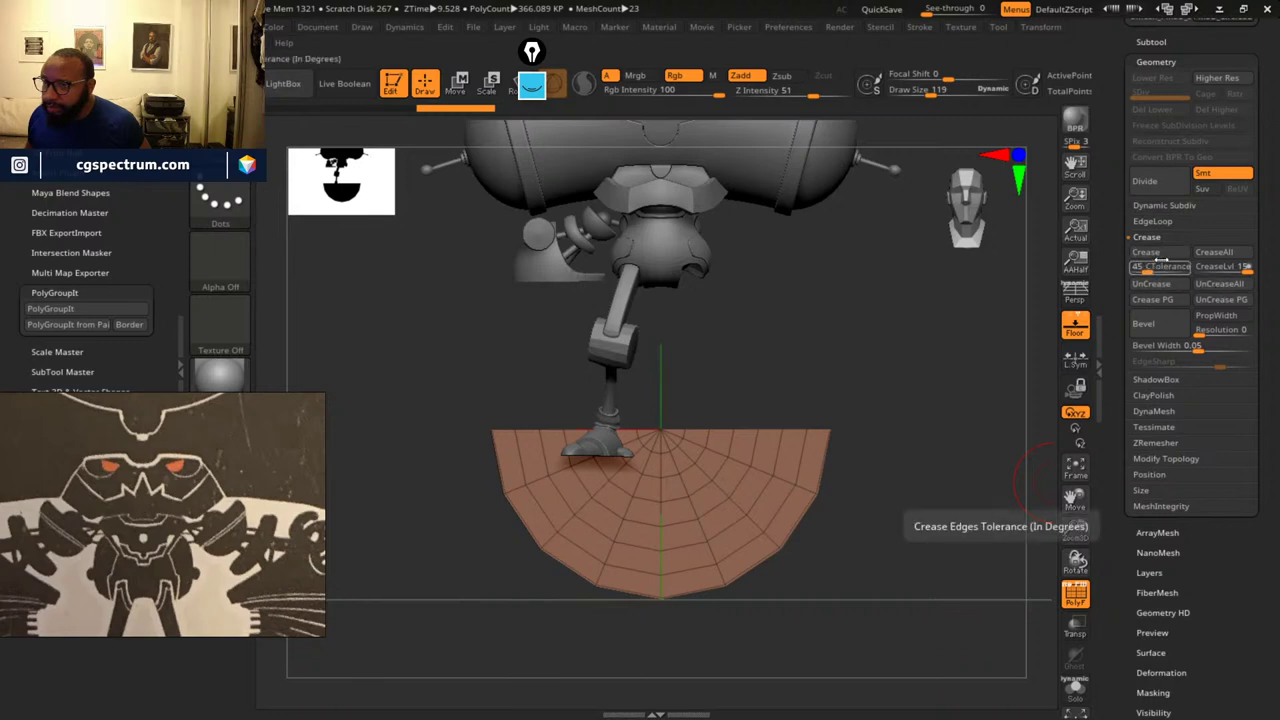
click(1166, 458)
click(1168, 402)
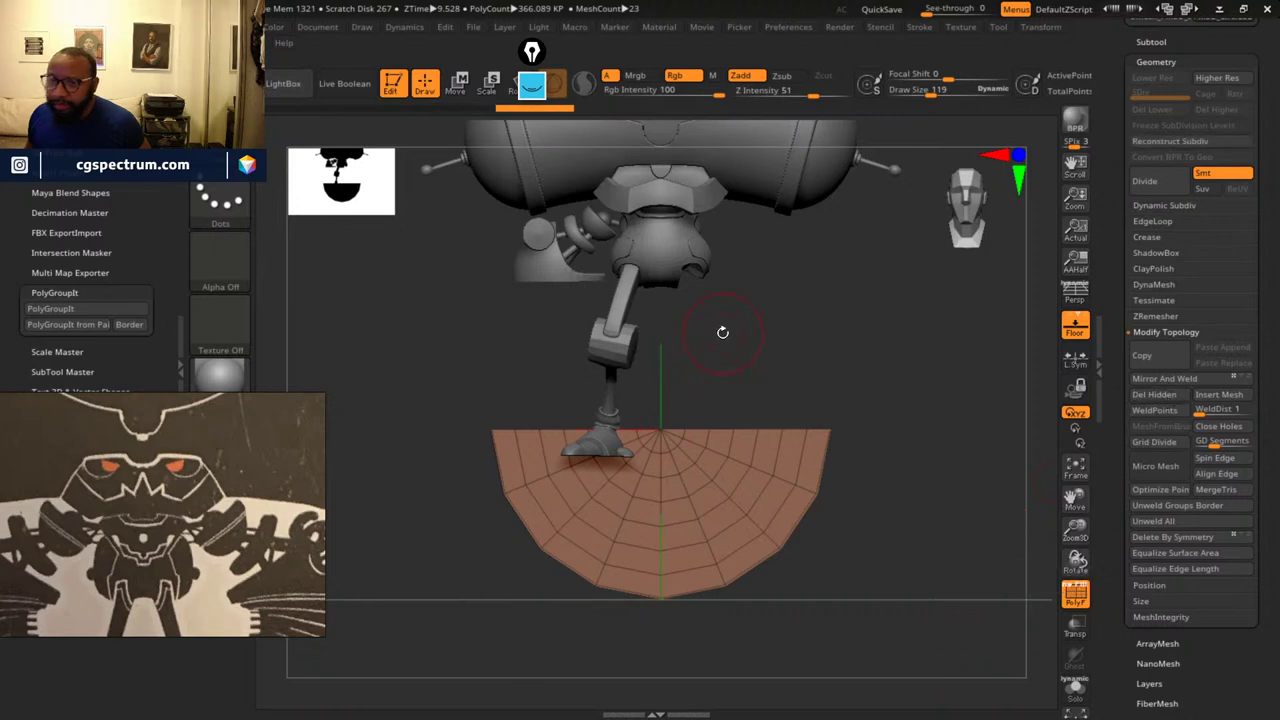
- Extrude the whole half circle with the ZModeler brush, using Extrude with the Polygroup All target, to give it thickness
drag(840, 336, 881, 313)
key(n)
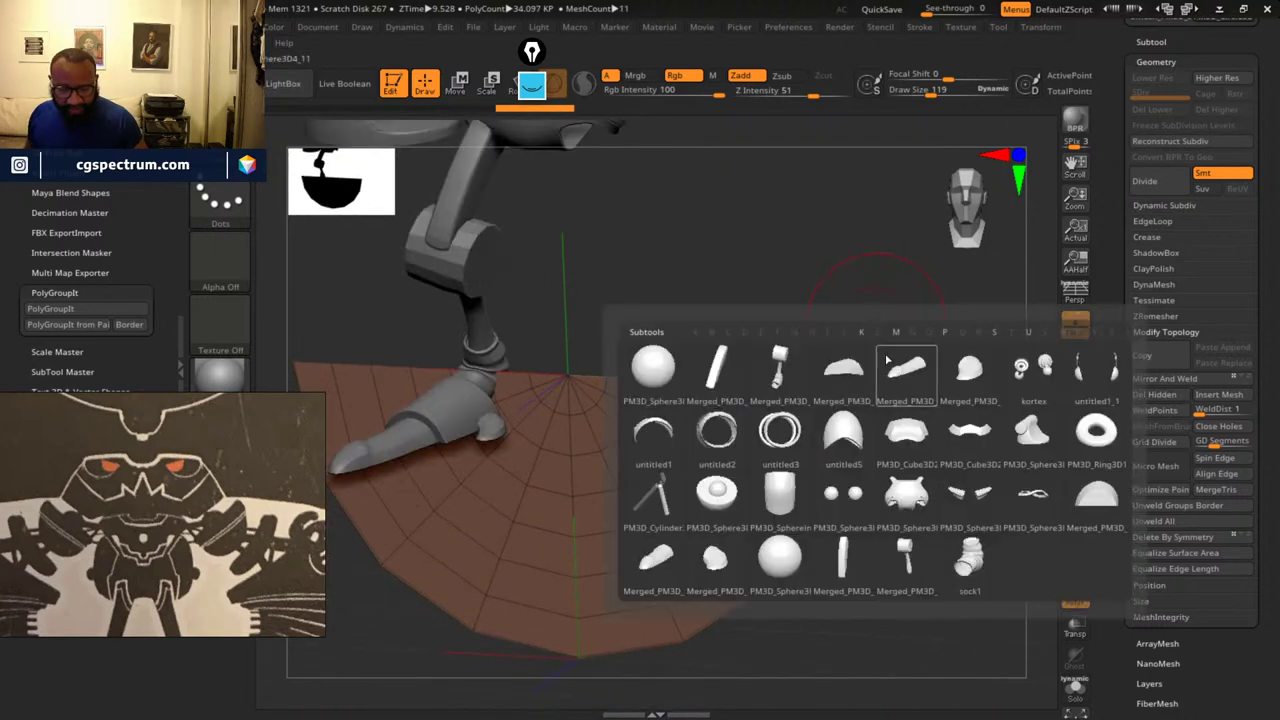
key(b)
key(z)
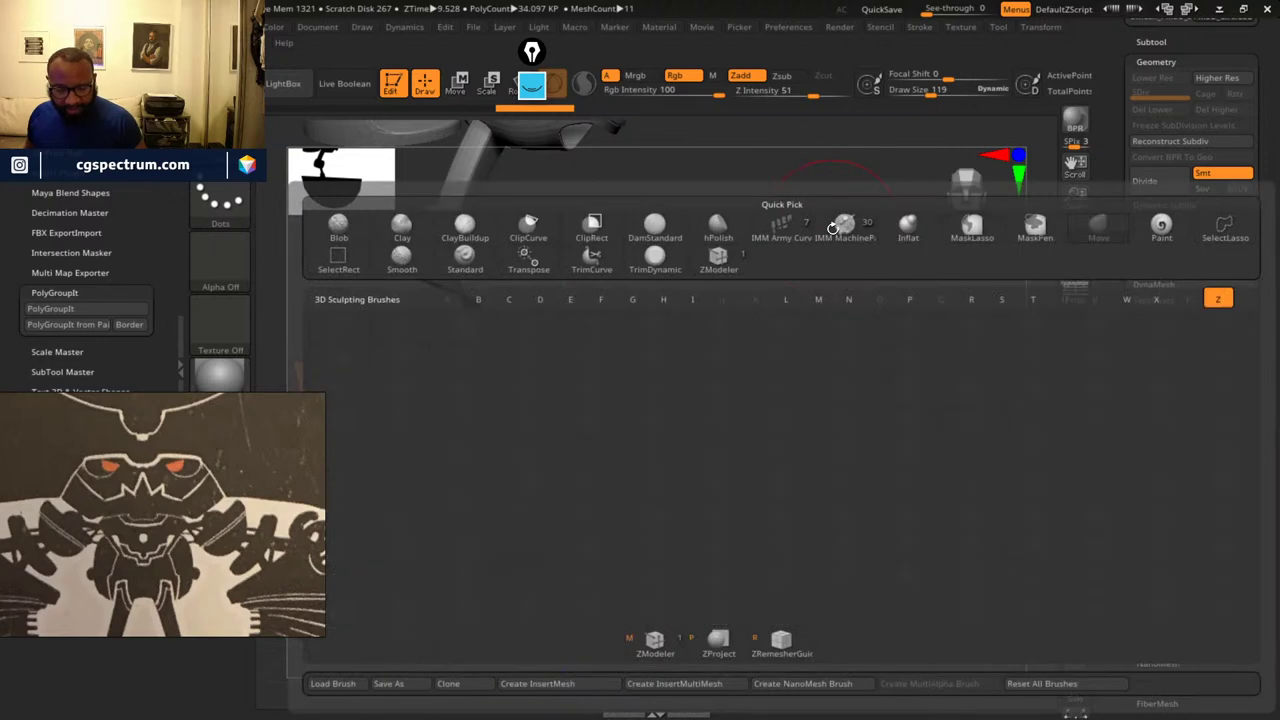
key(m)
mouse_move(900, 423)
mouse_down()
mouse_move(914, 423)
mouse_move(877, 413)
mouse_up()
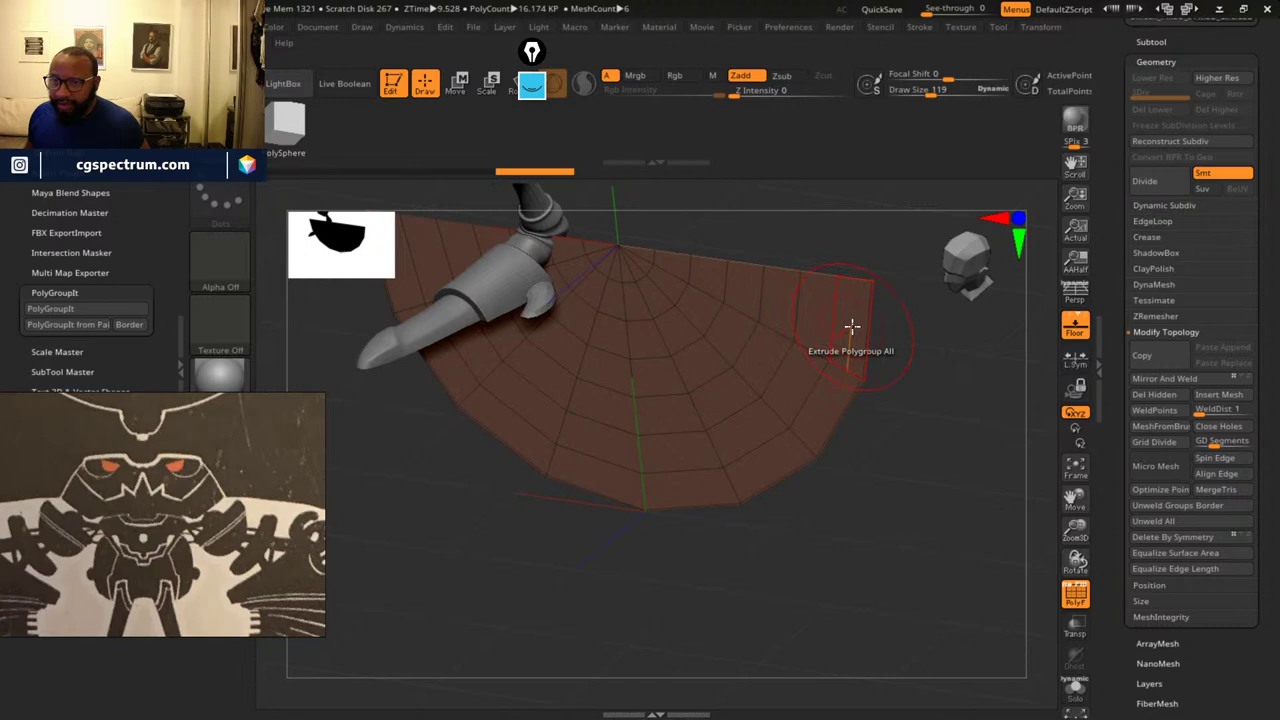
key(space)
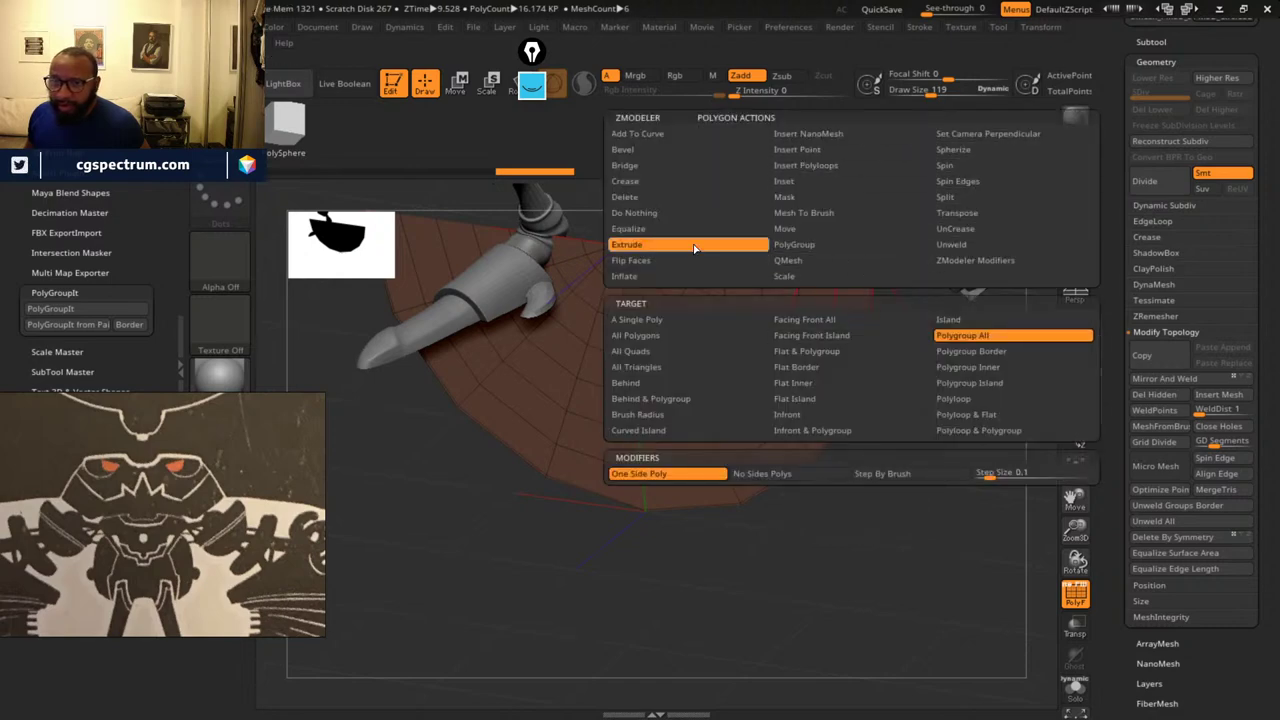
drag(974, 490, 906, 389)
drag(866, 332, 806, 392)
drag(974, 449, 909, 517)
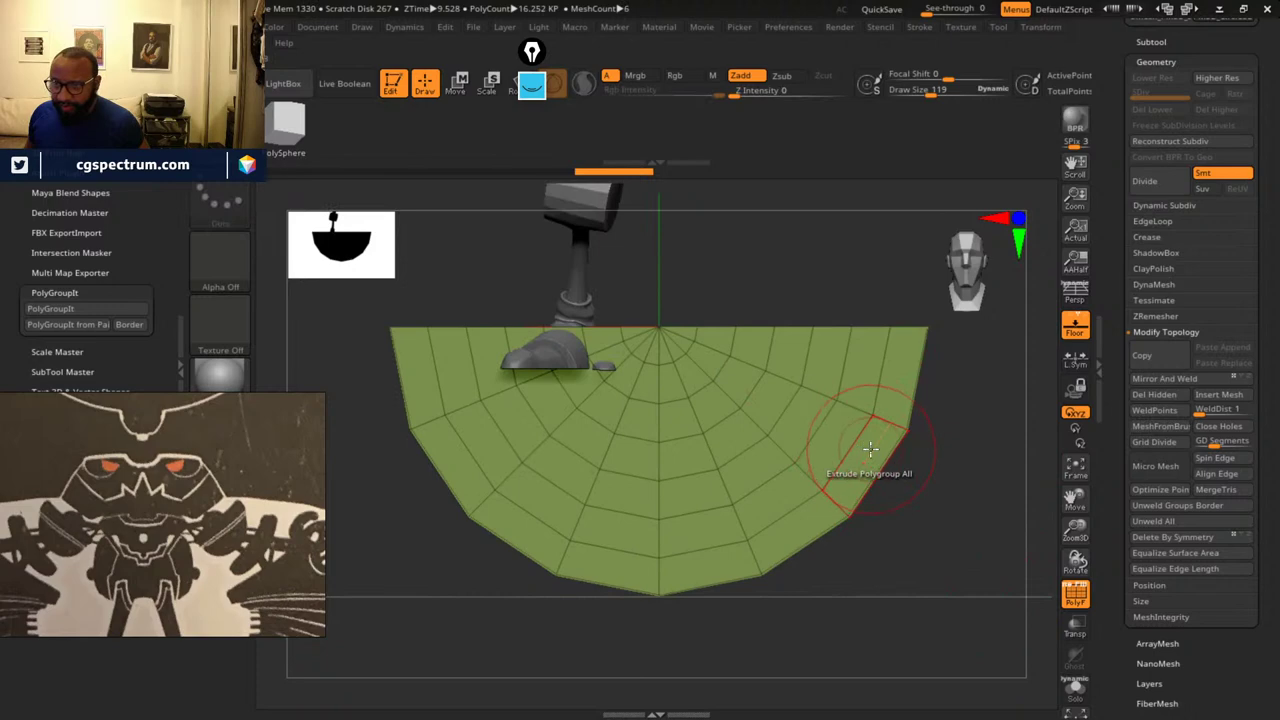
- Inset the half circle's front face with ZModeler's Inset action on Polygroup All, leaving a narrow border around the rim
key(space)
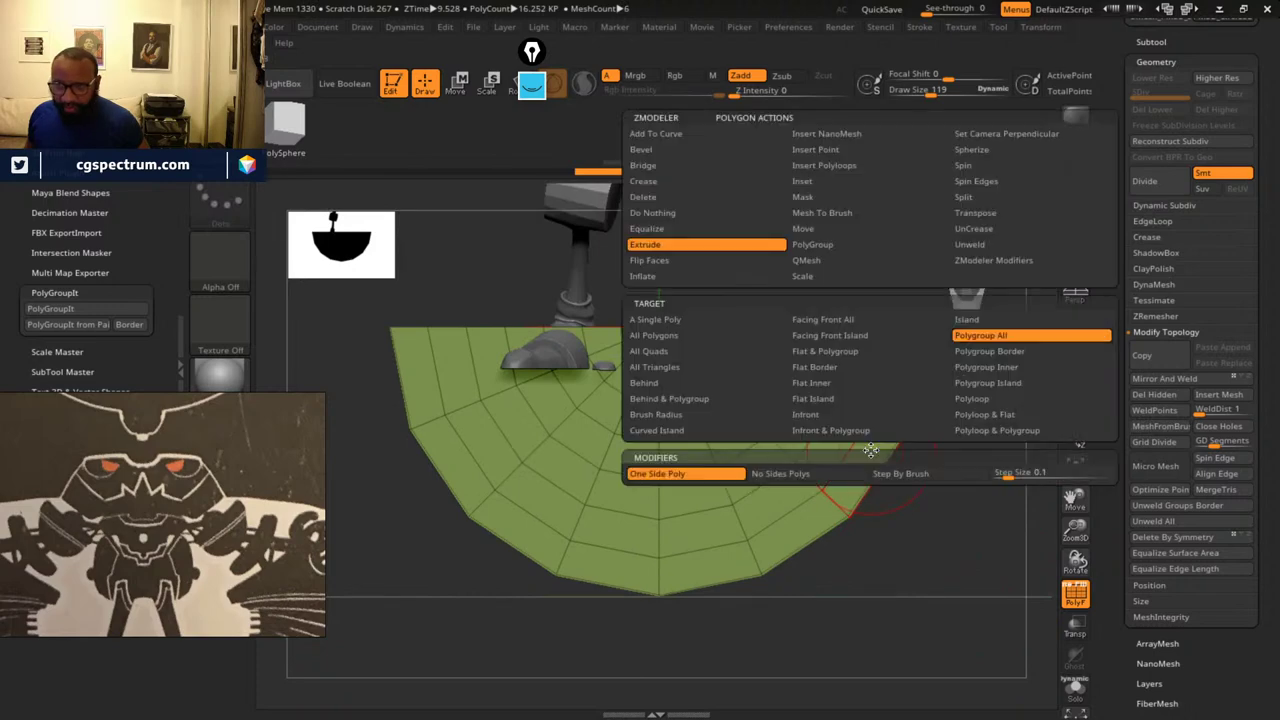
click(816, 186)
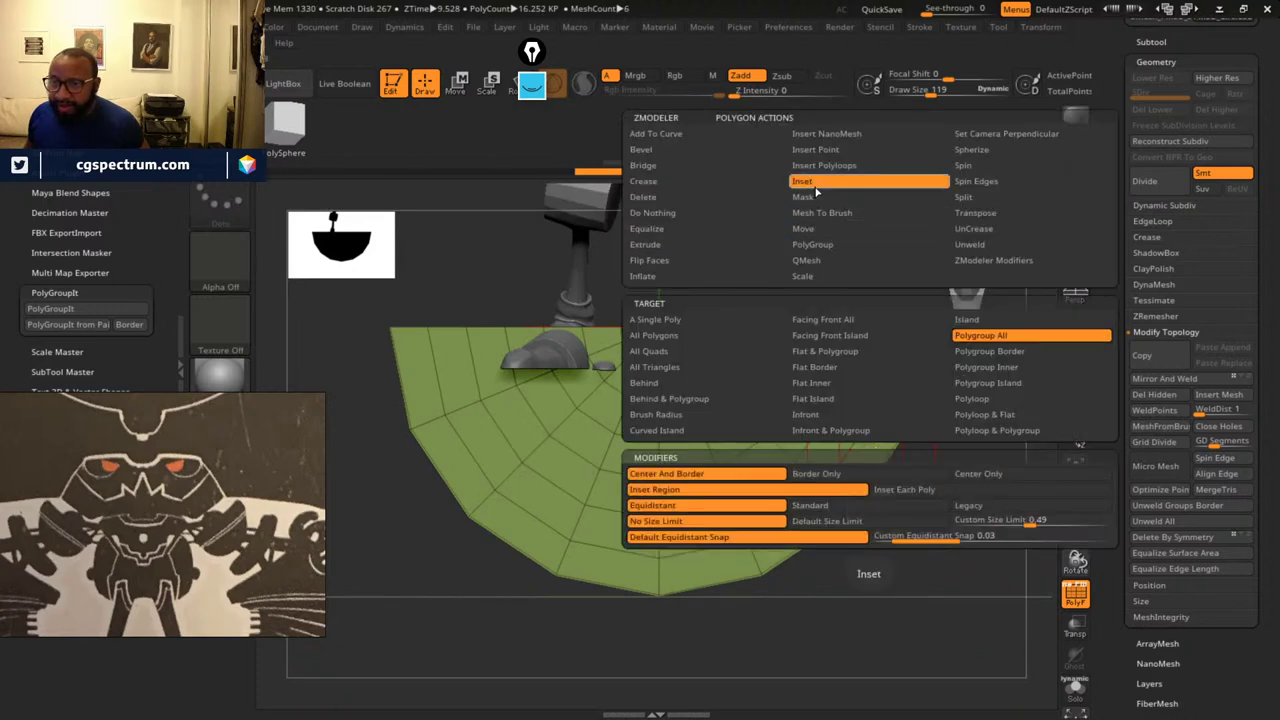
click(1000, 352)
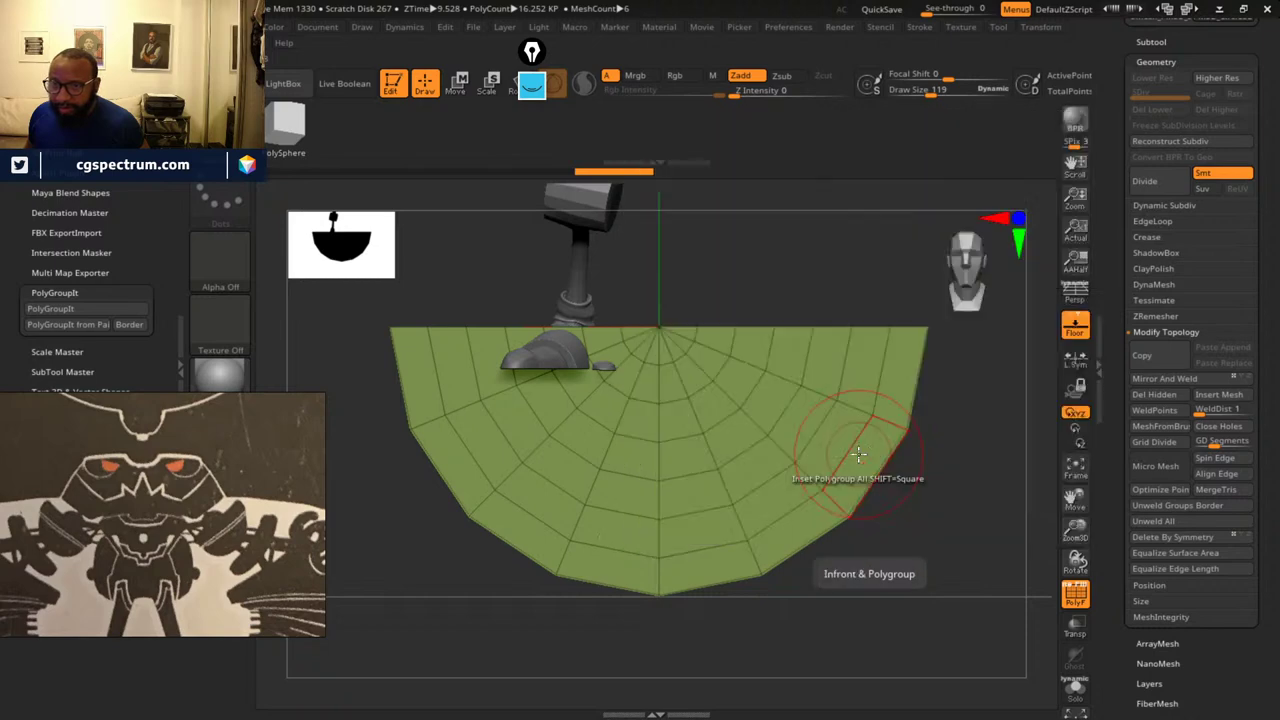
click(860, 455)
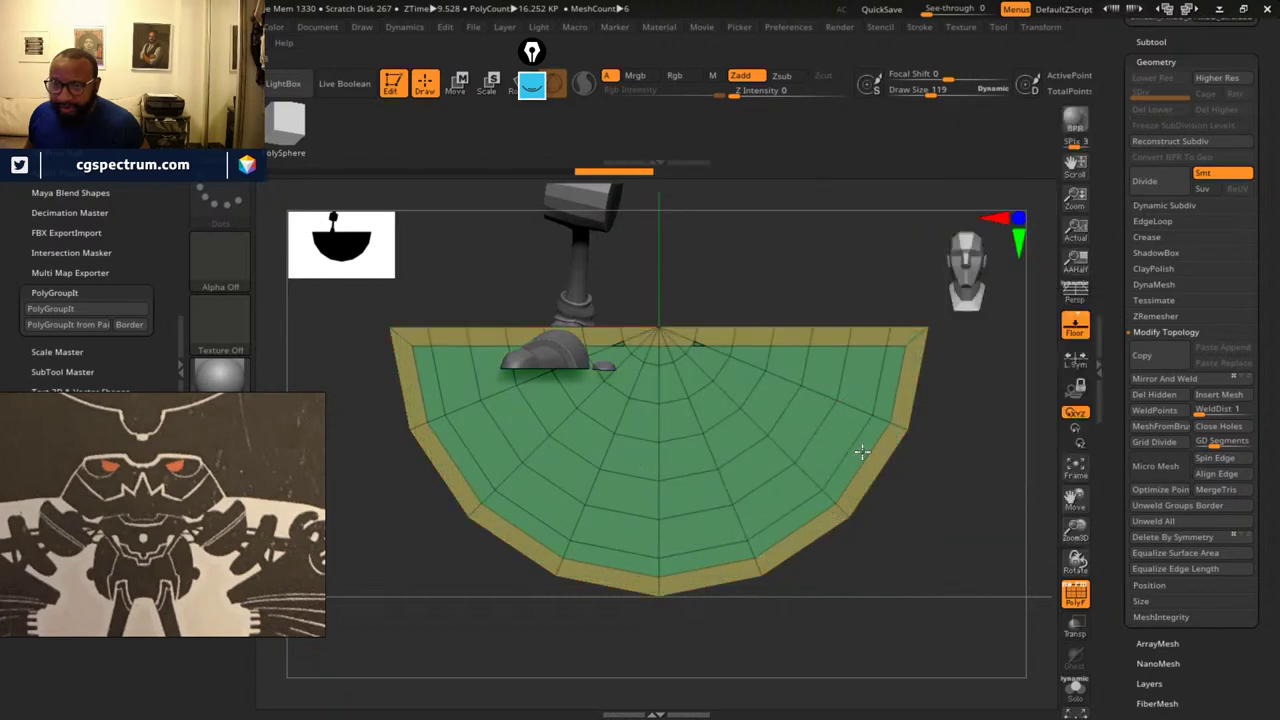
mouse_move(862, 452)
mouse_down()
mouse_move(874, 446)
mouse_move(857, 448)
mouse_up()
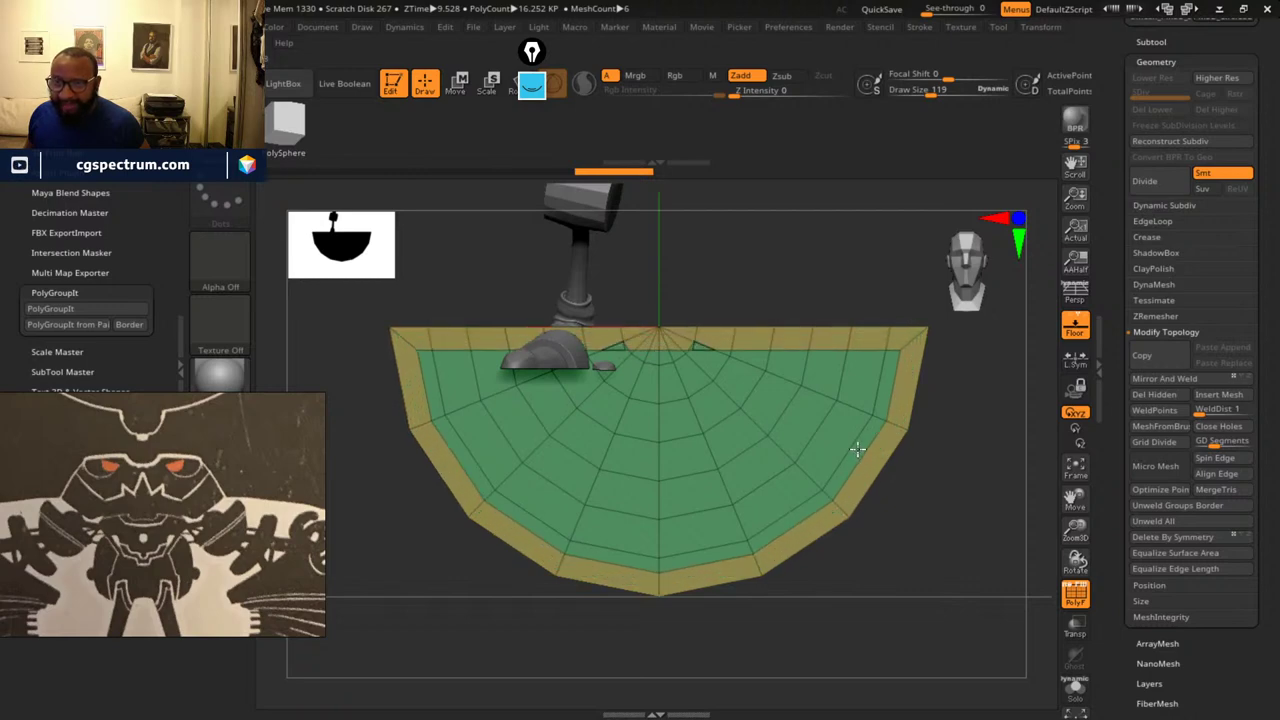
key(shift+f)
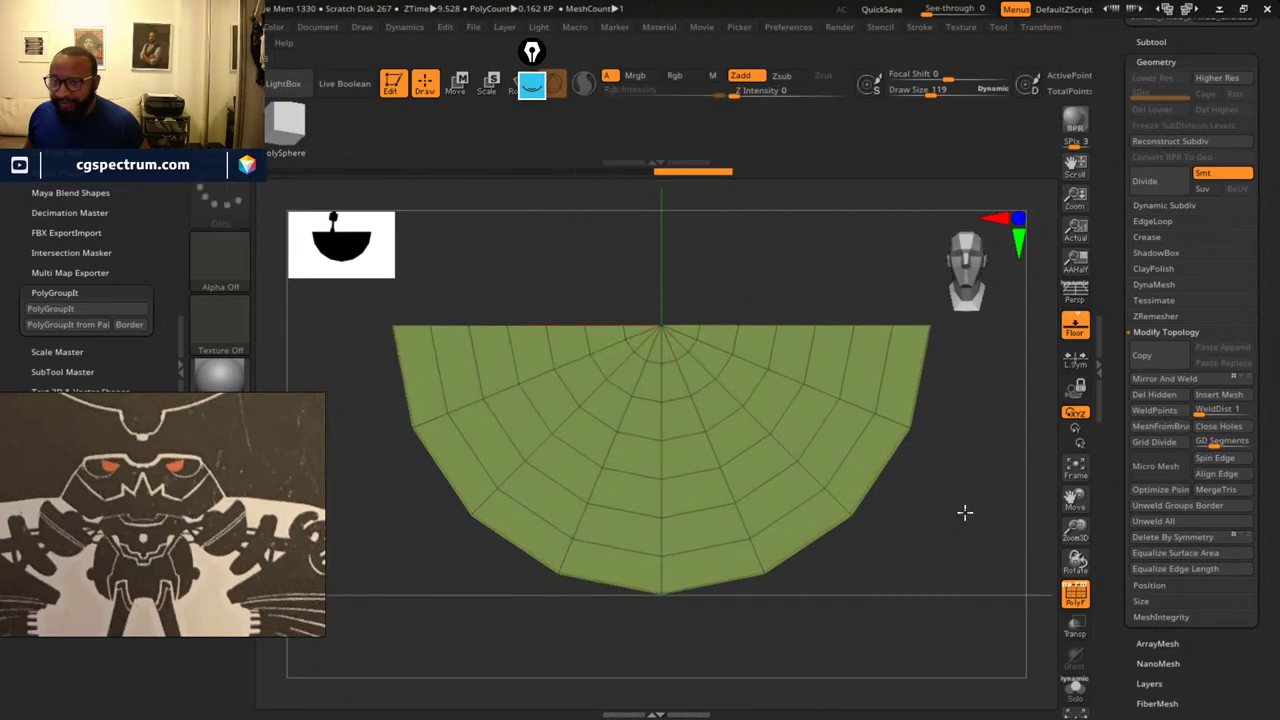
drag(963, 514, 1016, 468)
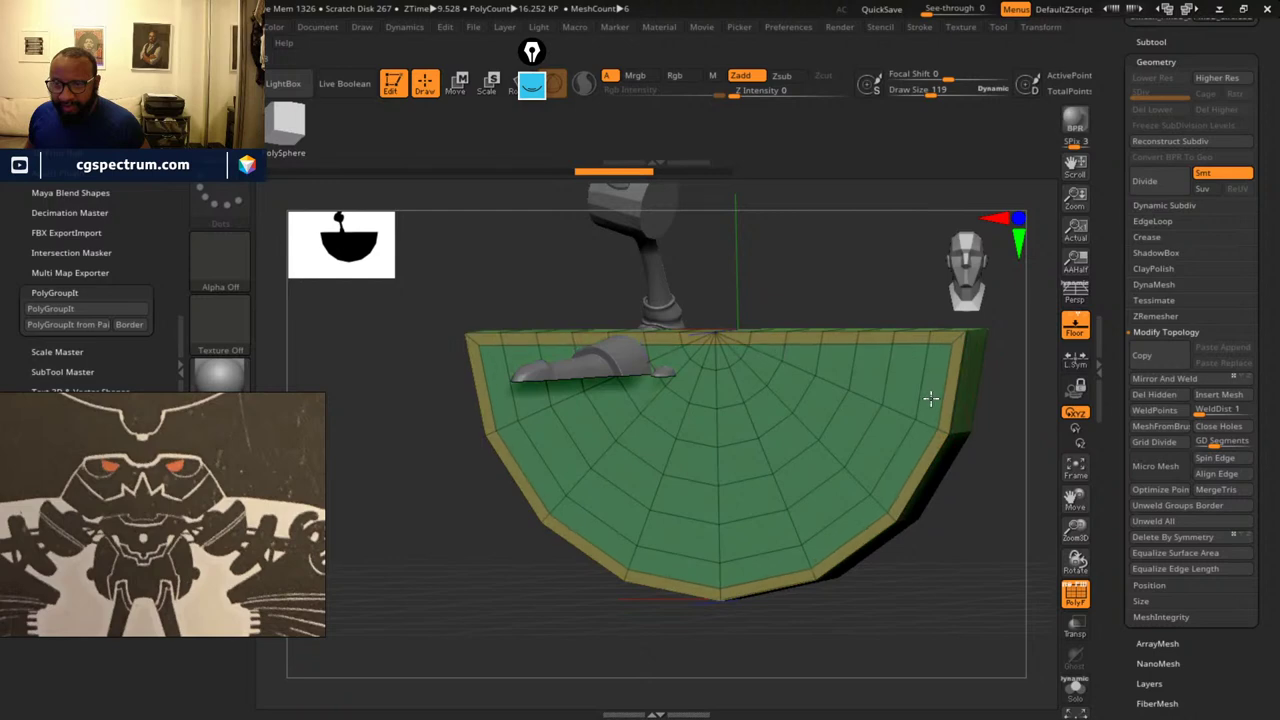
drag(985, 560, 955, 515)
- Extrude the inset front face inward with ZModeler to form a recess surrounded by a raised rim
key(space)
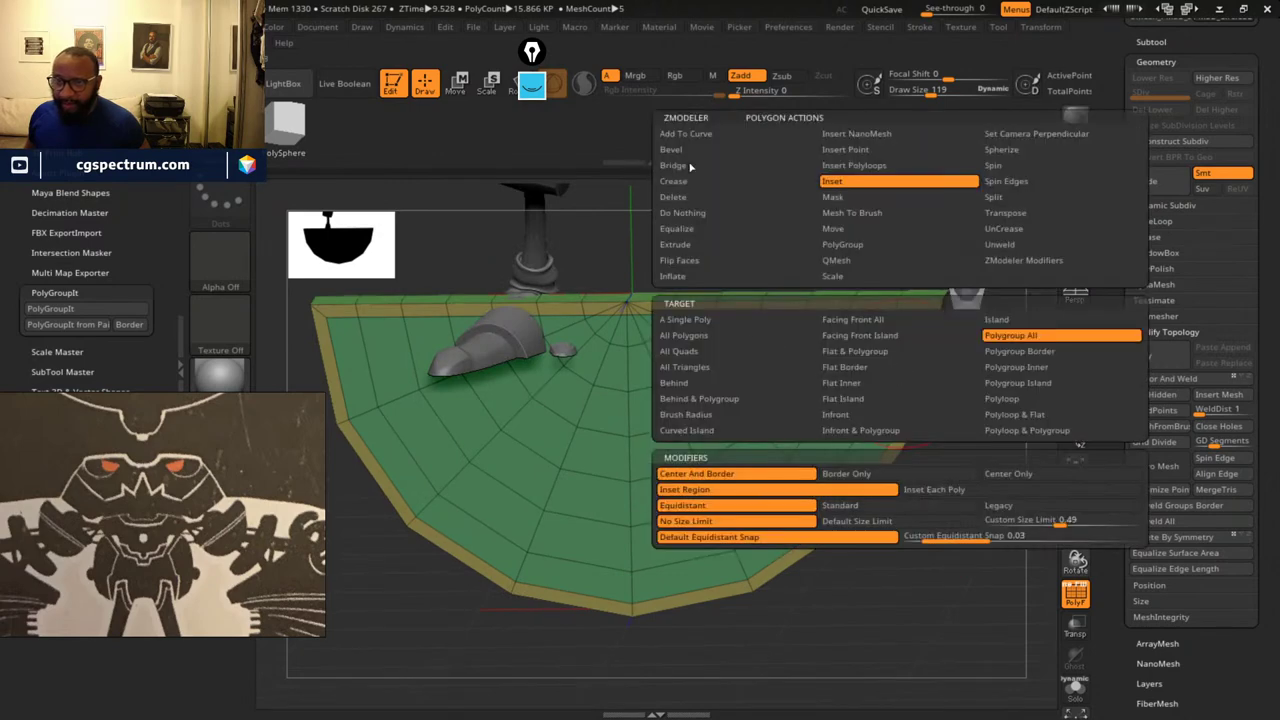
click(695, 248)
drag(1011, 637, 952, 337)
drag(1037, 565, 795, 565)
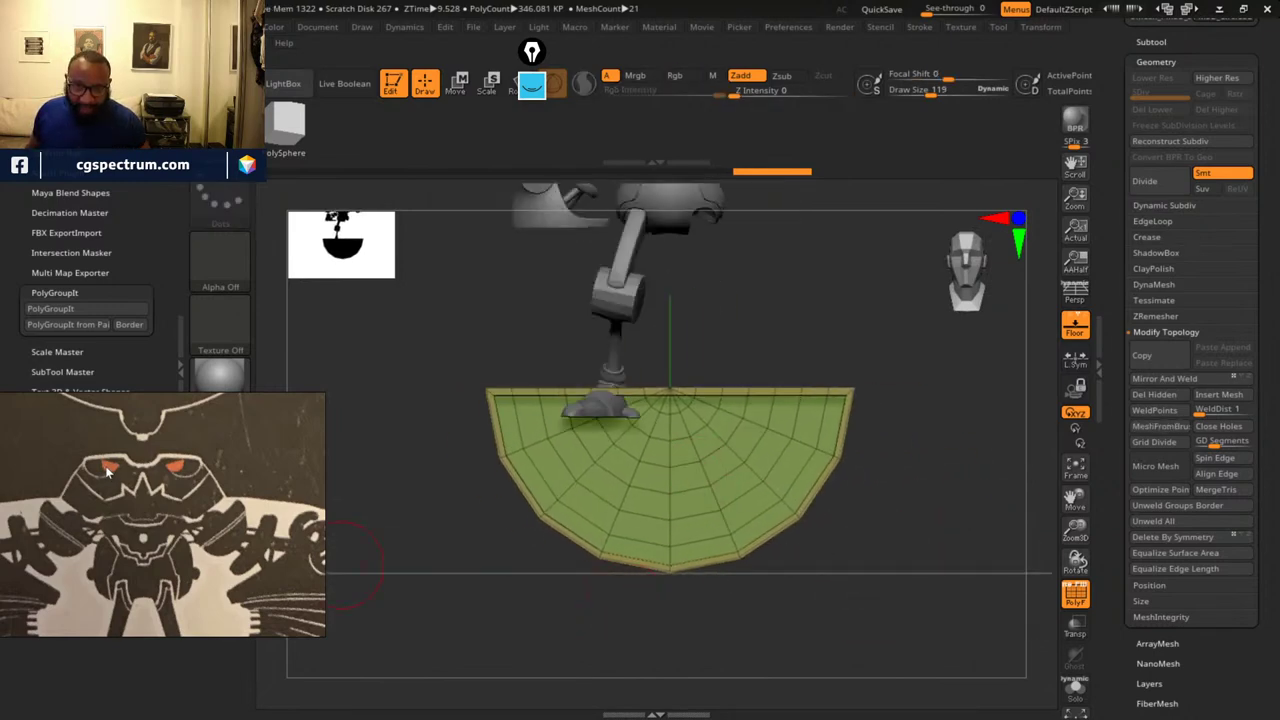
alt+drag(875, 577, 836, 533)
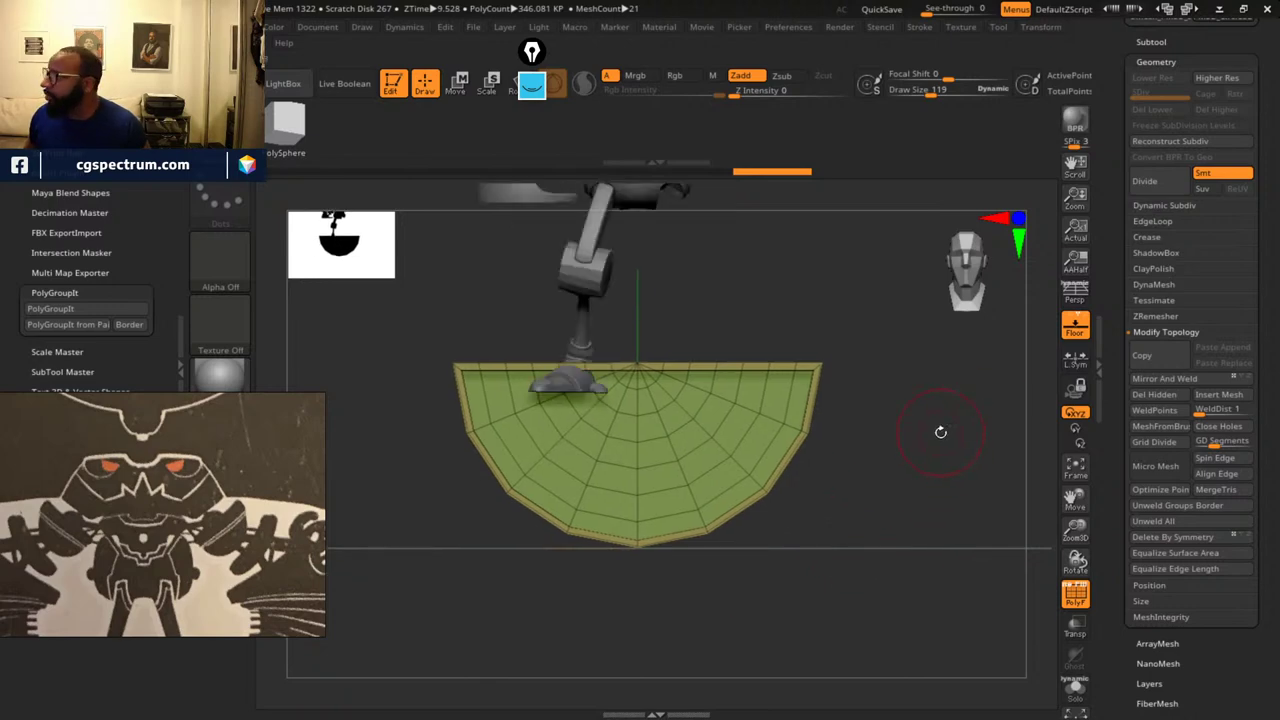
- Append another Circle3D mesh as a new subtool below the recessed half circle
scroll(1274, 251, up, 4)
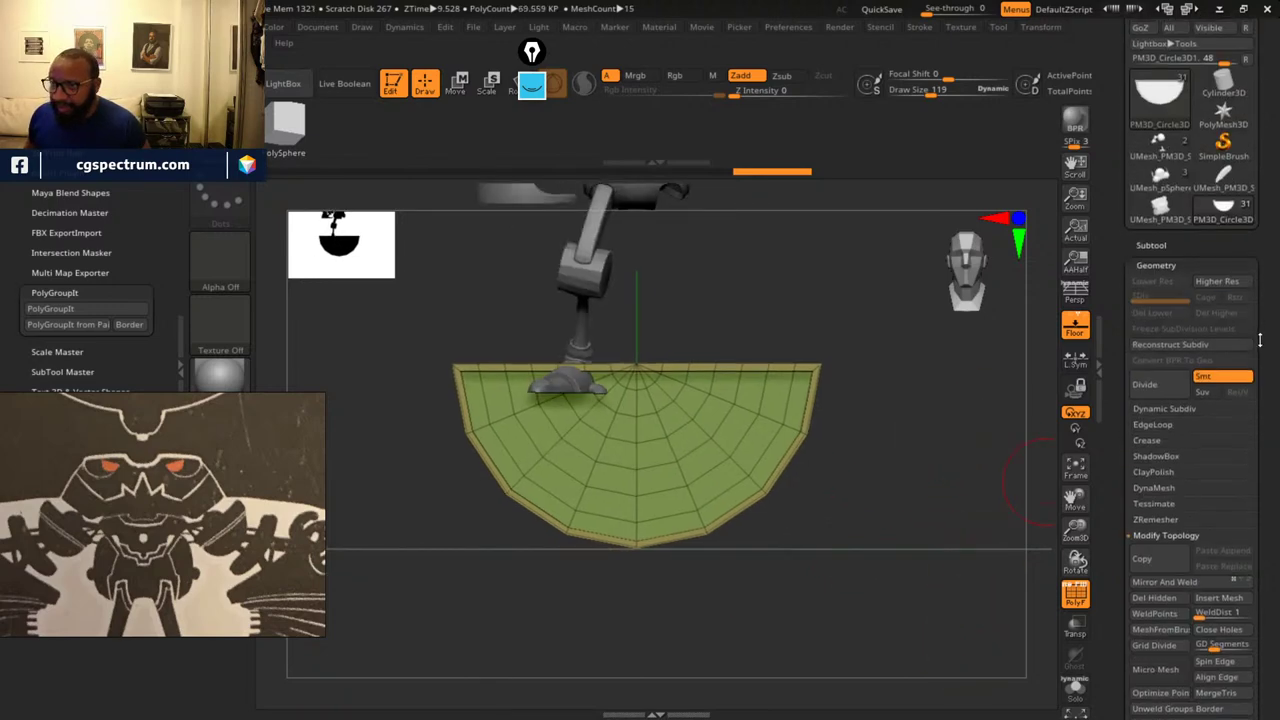
click(1160, 246)
drag(1272, 614, 1262, 566)
scroll(1262, 566, down, 3)
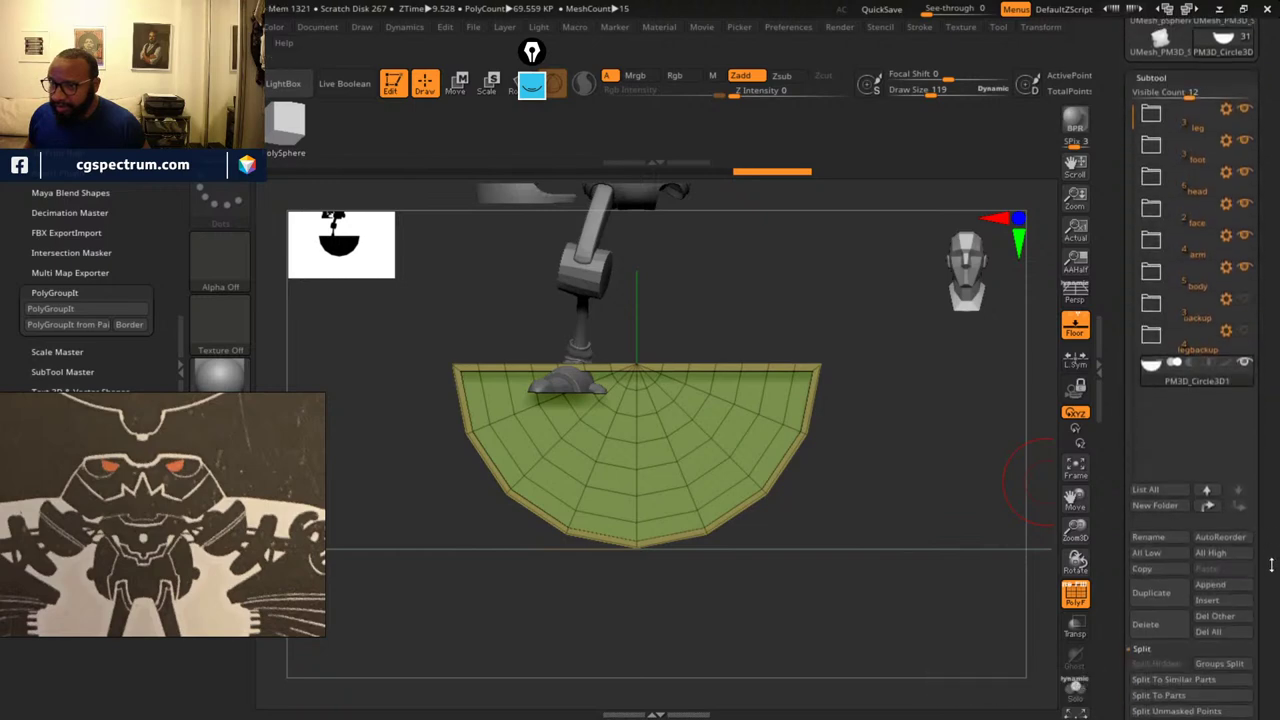
scroll(1262, 562, down, 2)
click(1229, 500)
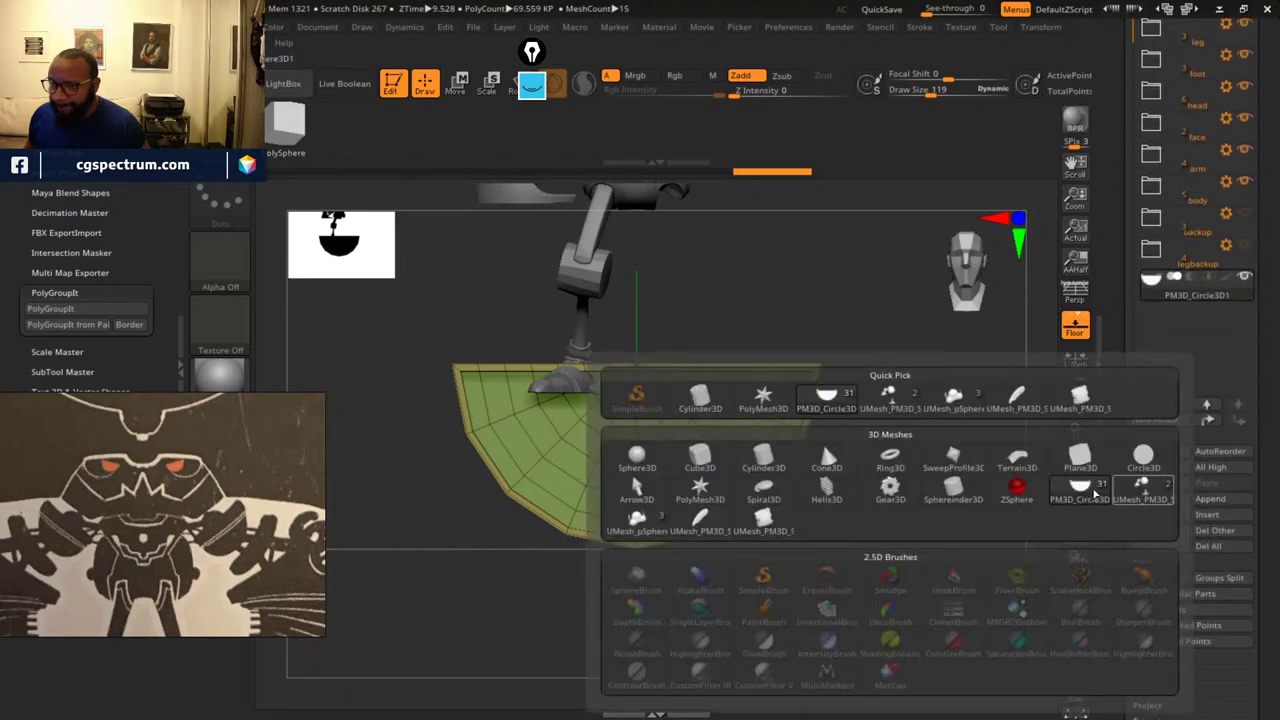
click(1143, 459)
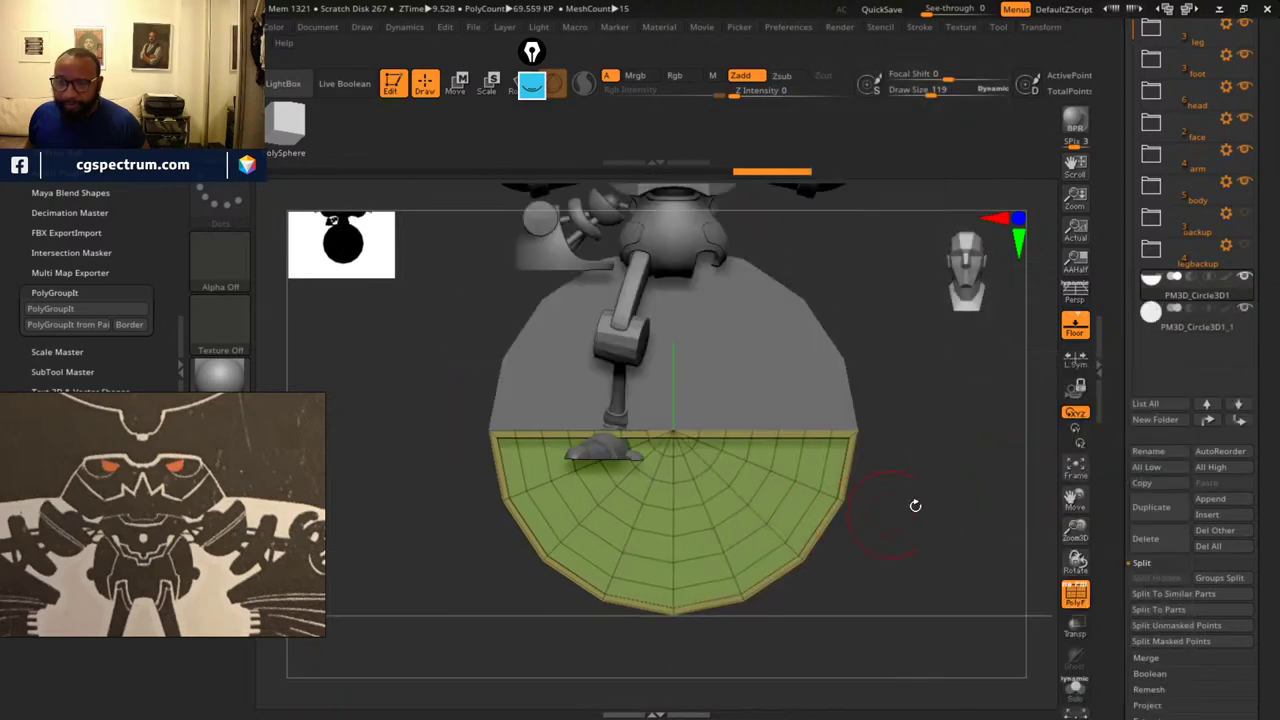
- Make the appended circle the active subtool and hide its upper half down to the horizontal centre line
alt+click(729, 352)
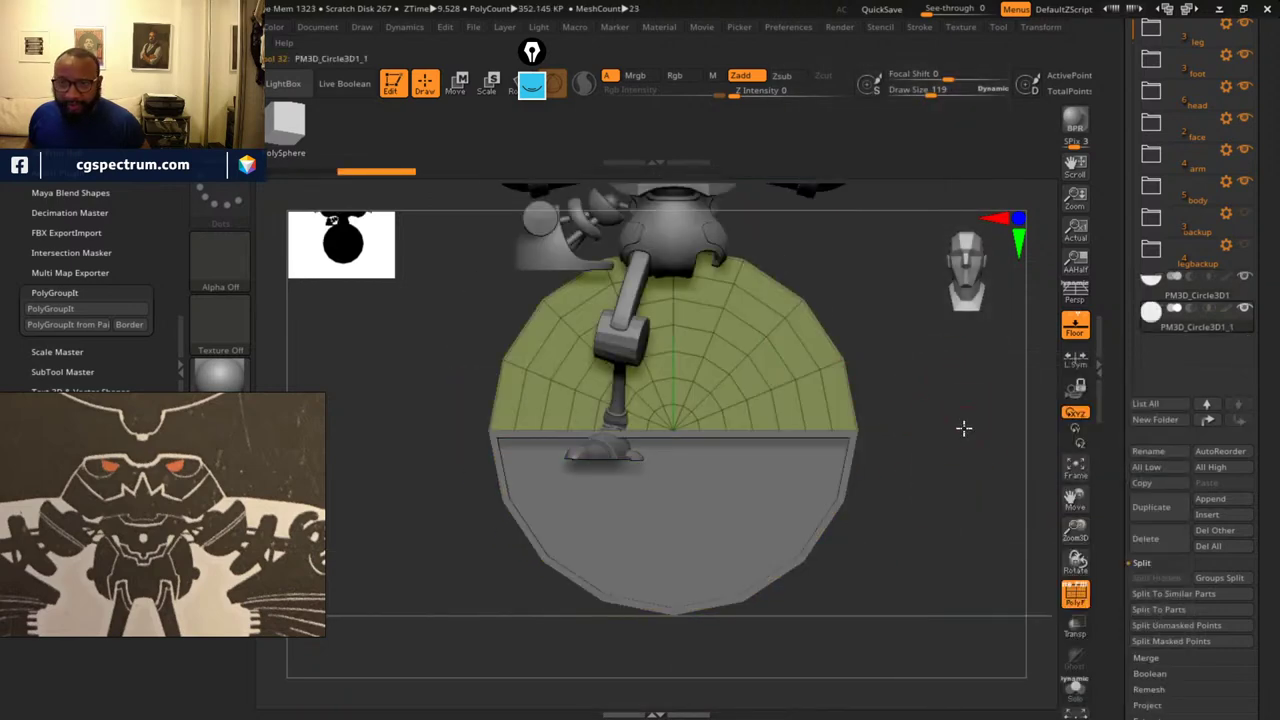
drag(963, 428, 563, 351)
mouse_move(489, 293)
ctrl+shift+mouse_down()
mouse_move(888, 428)
mouse_move(514, 371)
mouse_move(492, 300)
ctrl+shift+mouse_up()
ctrl+shift+drag(471, 609, 954, 424)
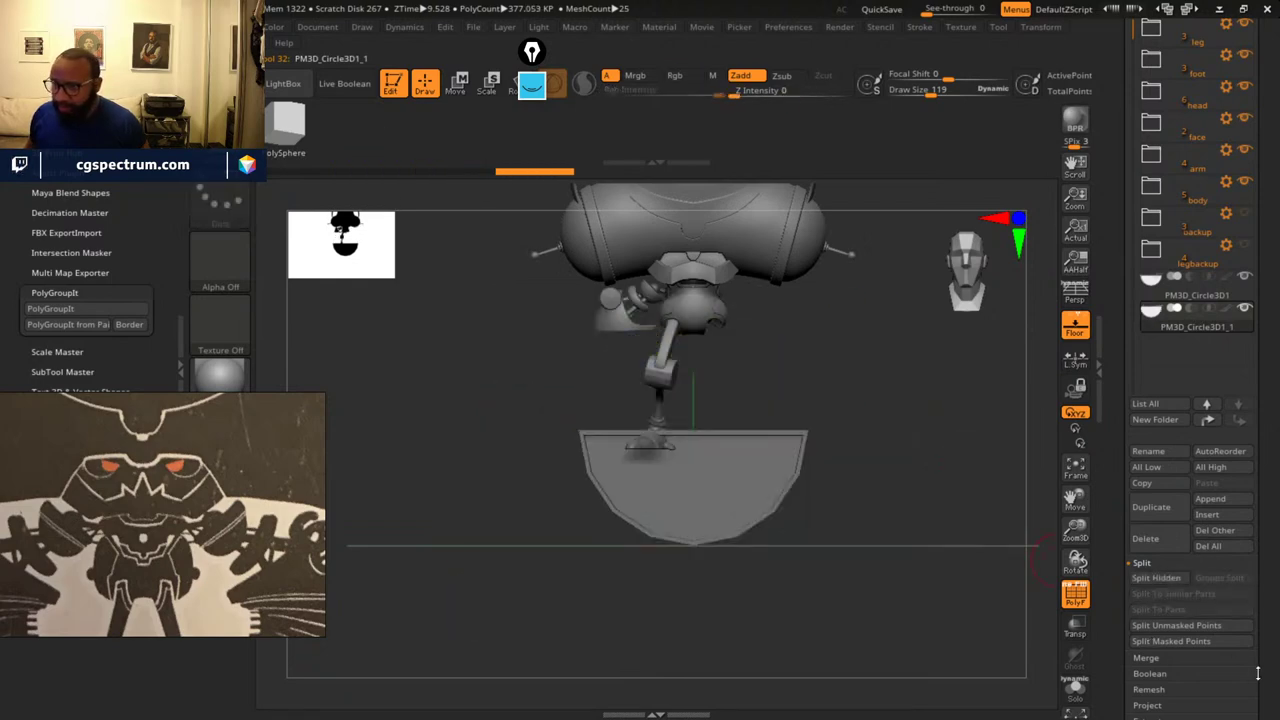
- Delete the new circle's hidden upper half from its geometry with Del Hidden
scroll(1258, 673, down, 5)
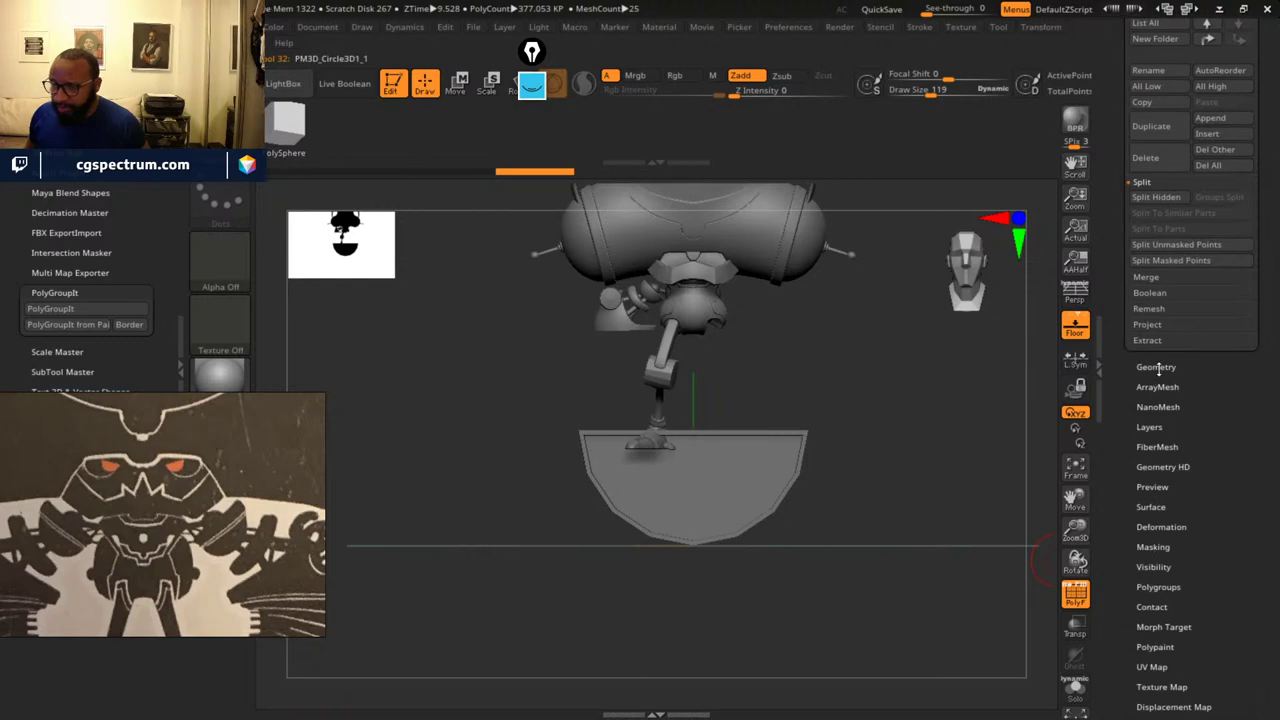
click(1156, 367)
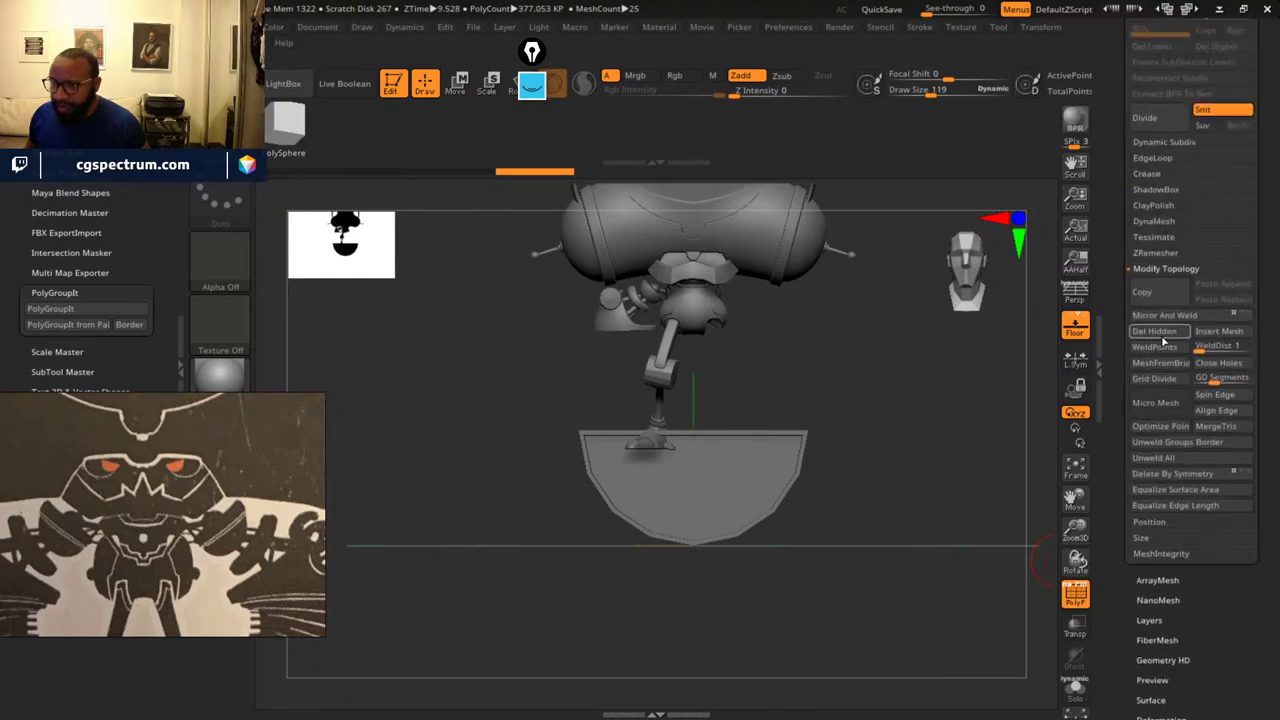
alt+drag(874, 569, 858, 590)
alt+drag(873, 510, 928, 561)
ctrl+shift+click(928, 561)
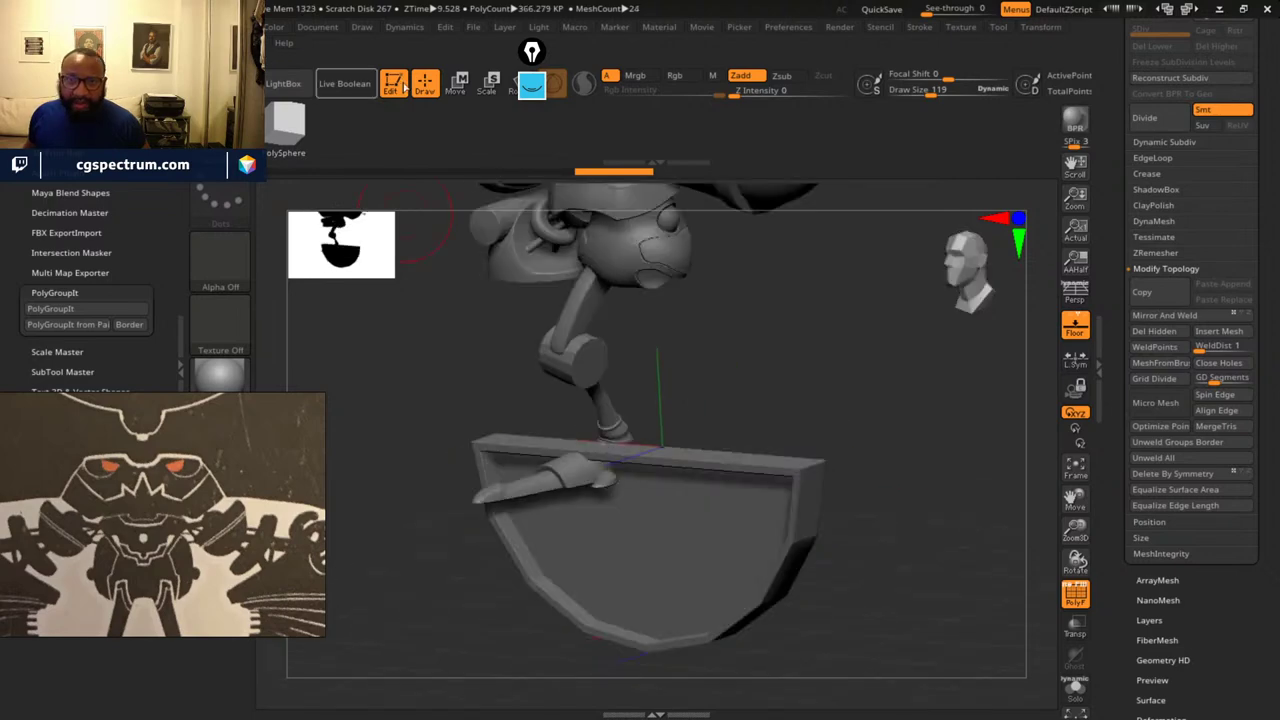
- Move the new half circle forward along its depth axis and scale it uniformly down to about half size
click(459, 93)
alt+drag(823, 399, 863, 414)
drag(950, 424, 918, 446)
drag(943, 466, 920, 486)
drag(604, 443, 586, 450)
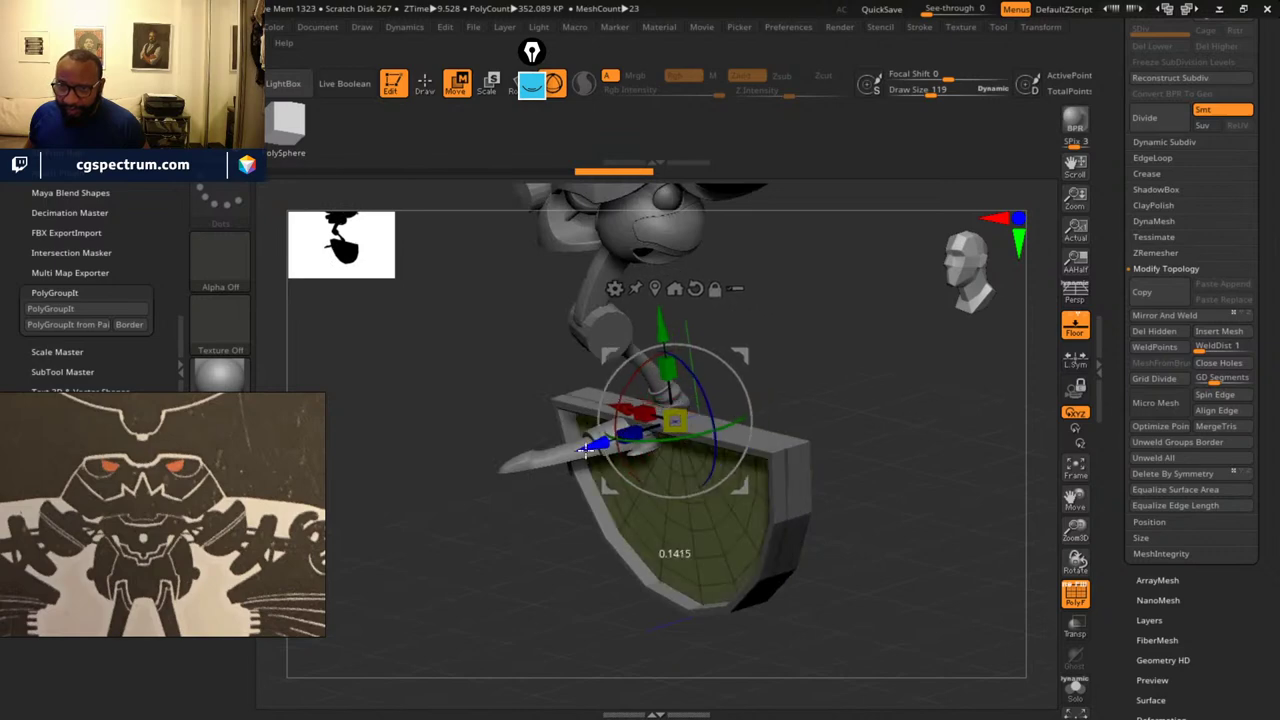
drag(837, 646, 873, 556)
drag(863, 416, 837, 489)
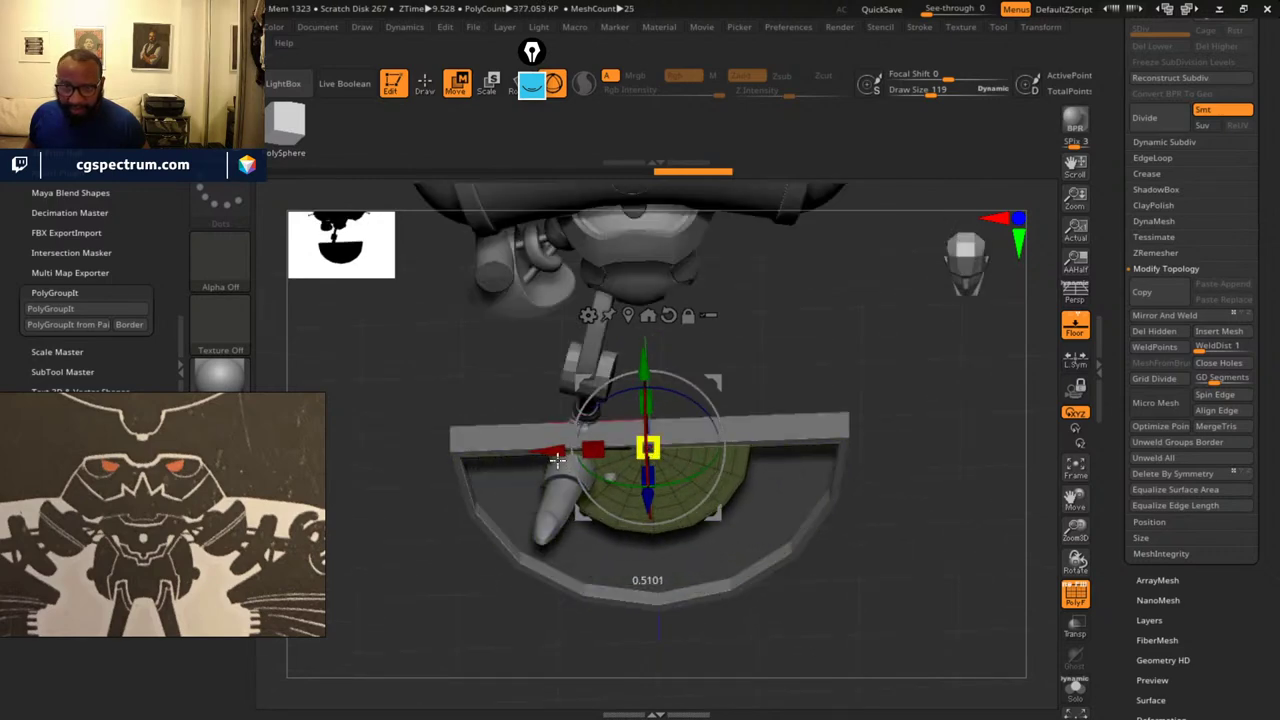
- Align the small half circle under the recess's straight rim, shift it sideways toward one corner and enlarge it slightly to fit
alt+drag(882, 545, 880, 586)
drag(880, 584, 863, 526)
alt+drag(951, 510, 965, 473)
drag(617, 312, 618, 329)
alt+drag(820, 372, 966, 471)
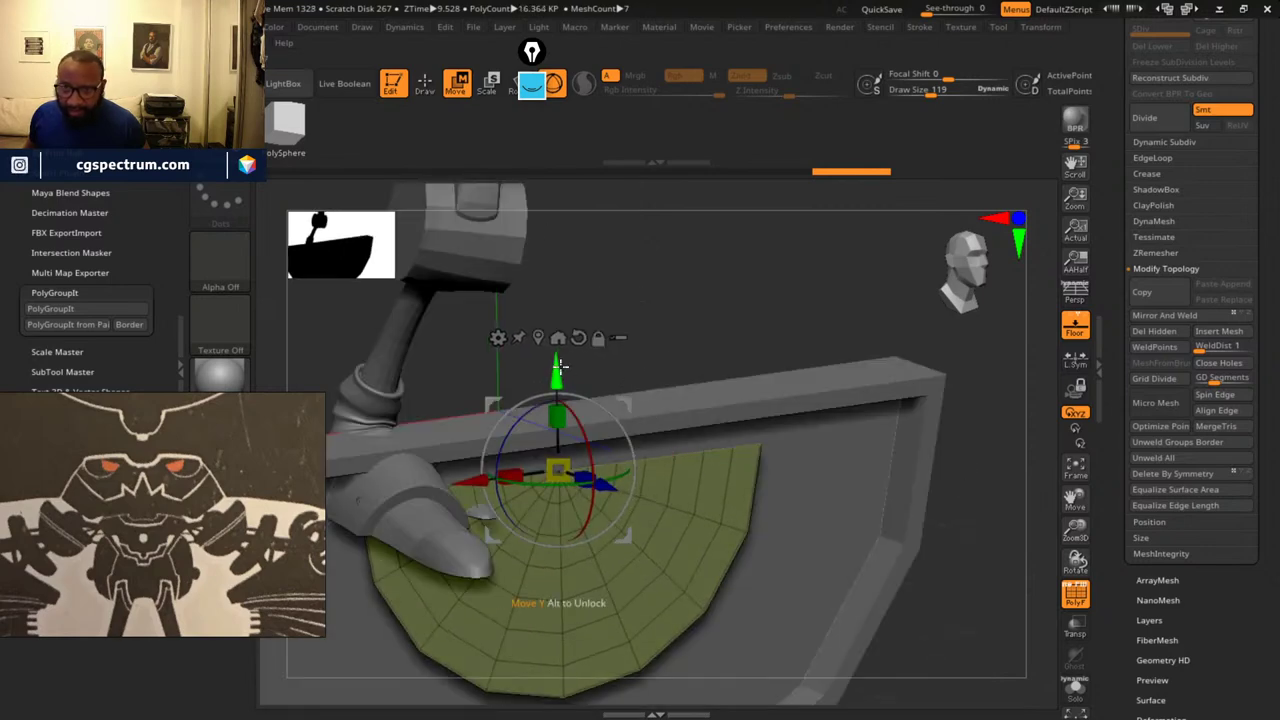
drag(560, 366, 560, 351)
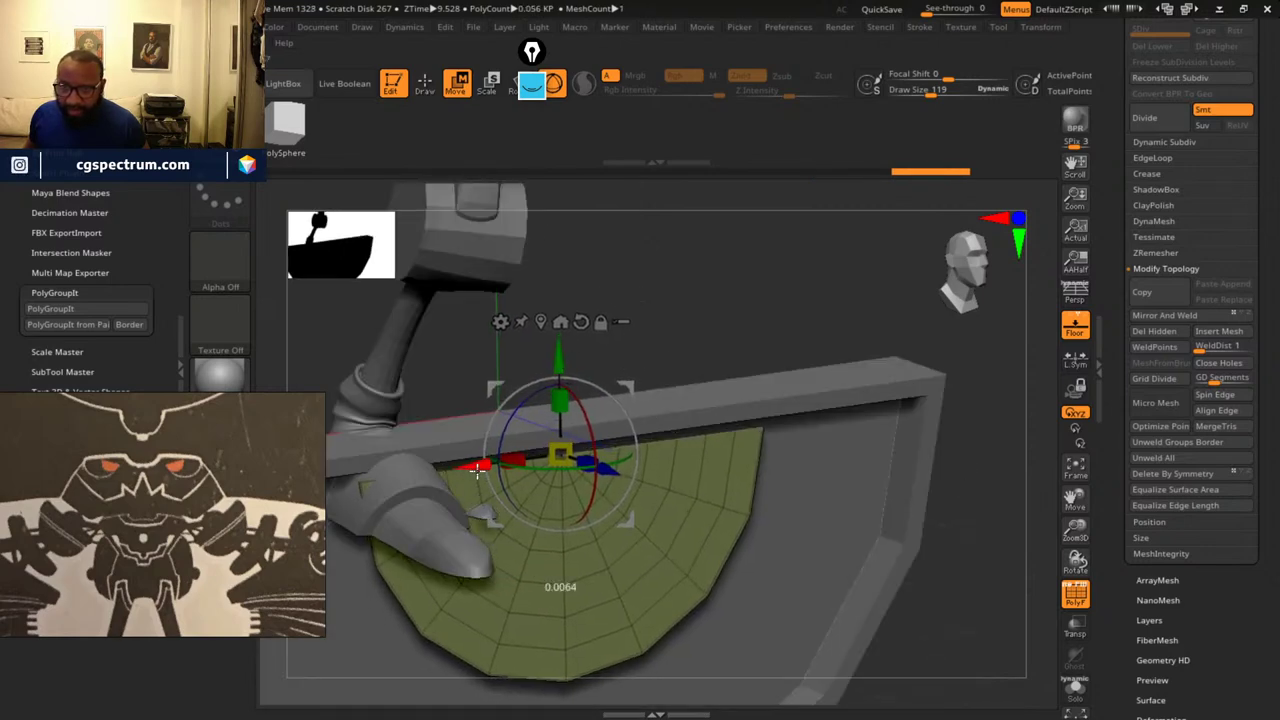
drag(478, 470, 603, 465)
drag(947, 647, 894, 583)
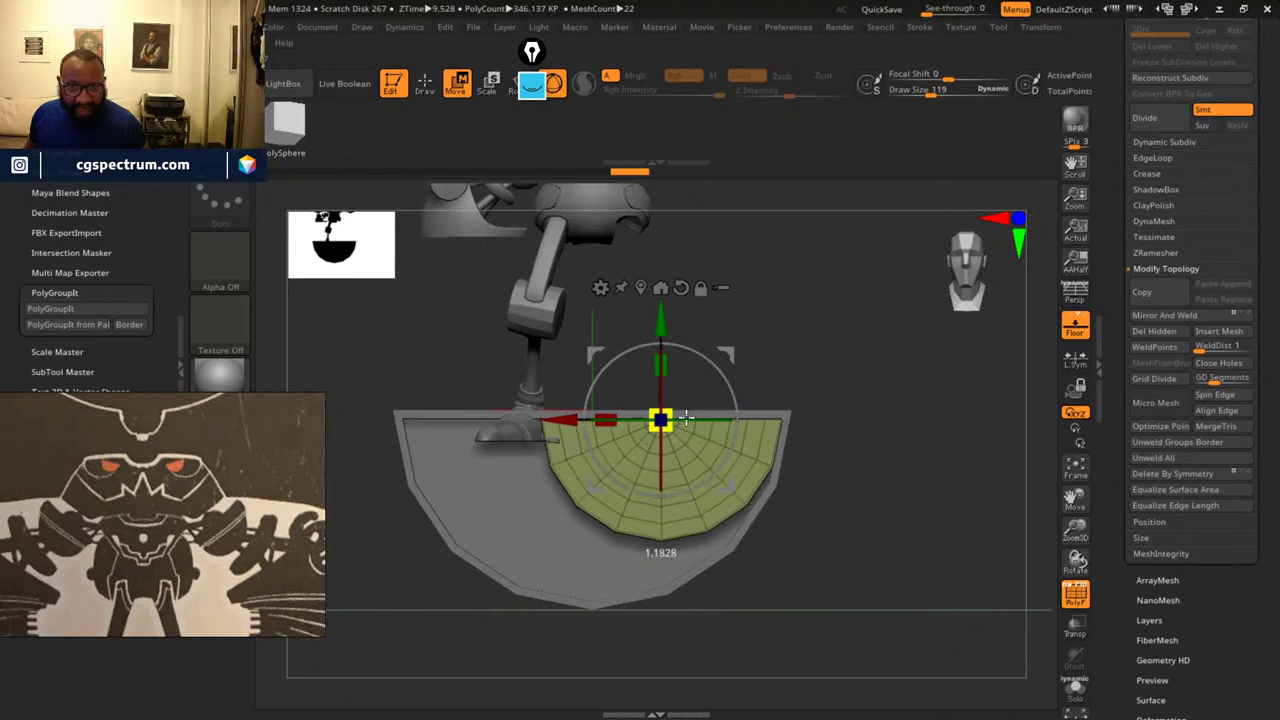
drag(951, 591, 812, 493)
drag(749, 447, 812, 502)
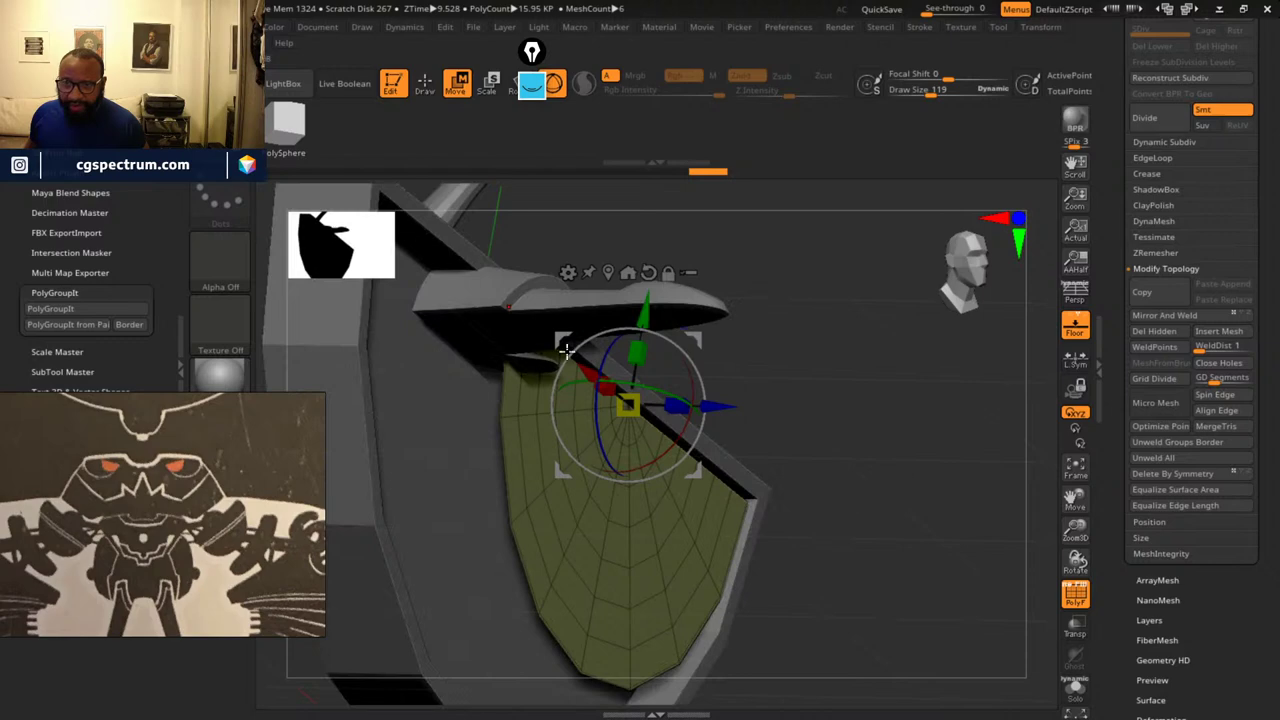
- Return to Draw mode and extrude the small half circle as a whole polygroup to give it thickness
click(426, 91)
mouse_move(837, 423)
mouse_down()
mouse_move(680, 589)
mouse_move(645, 597)
mouse_up()
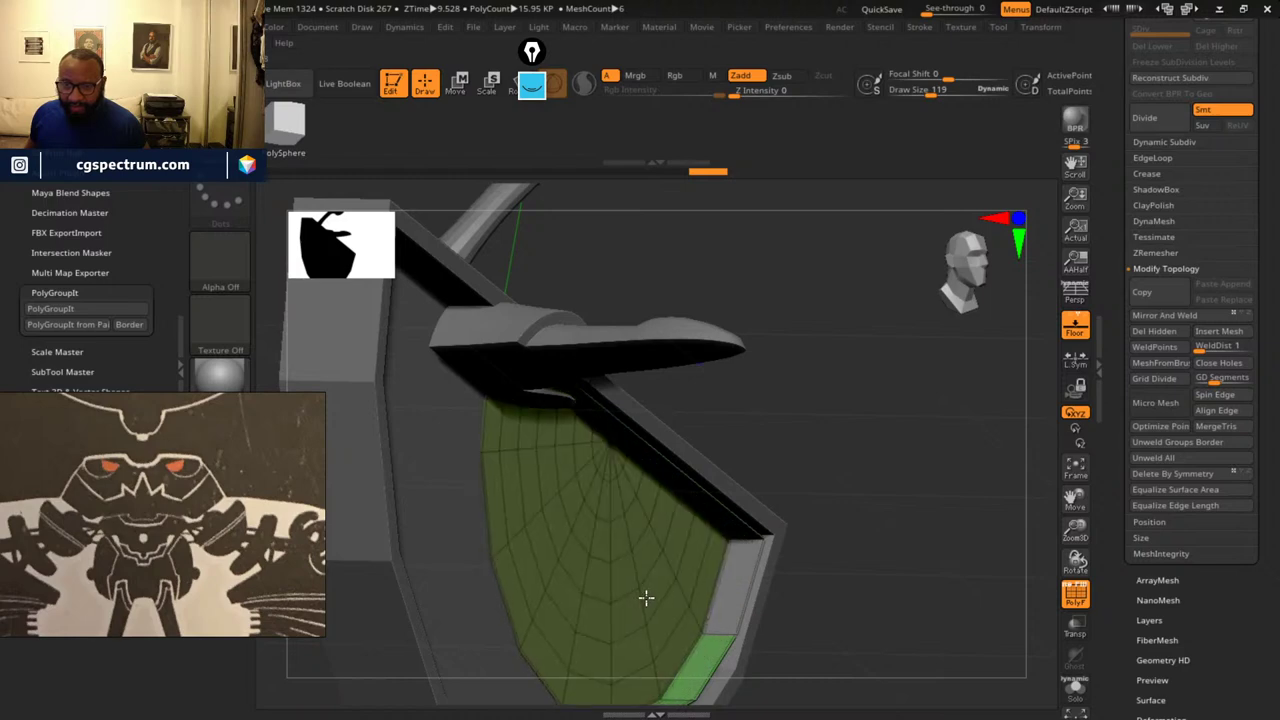
drag(778, 594, 1035, 445)
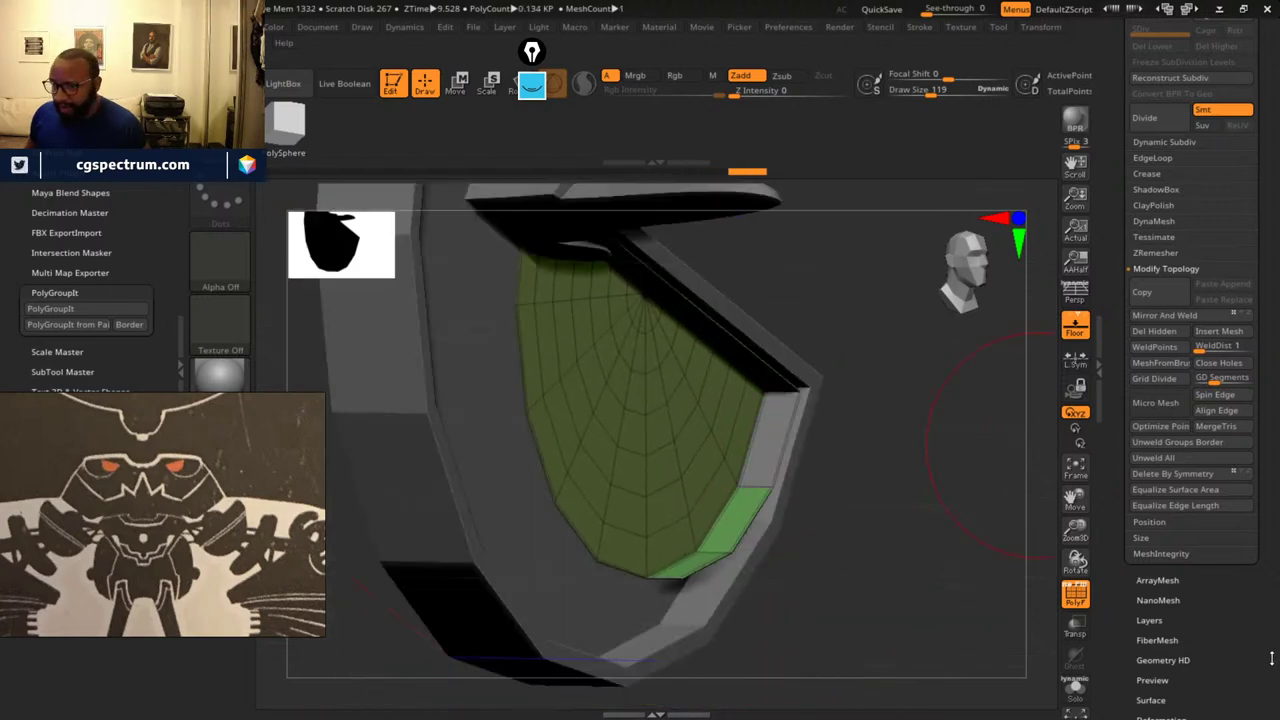
- Flip the small half circle's face normals in the Display Properties
scroll(1272, 660, down, 5)
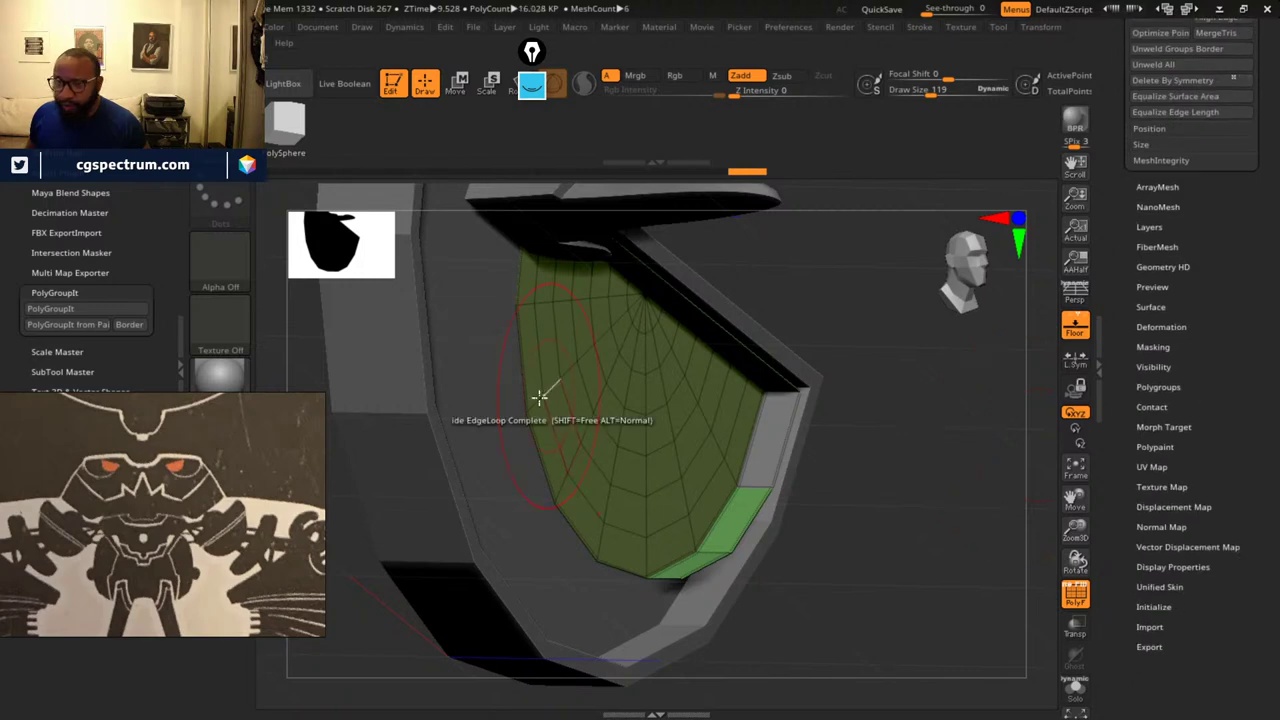
click(1172, 567)
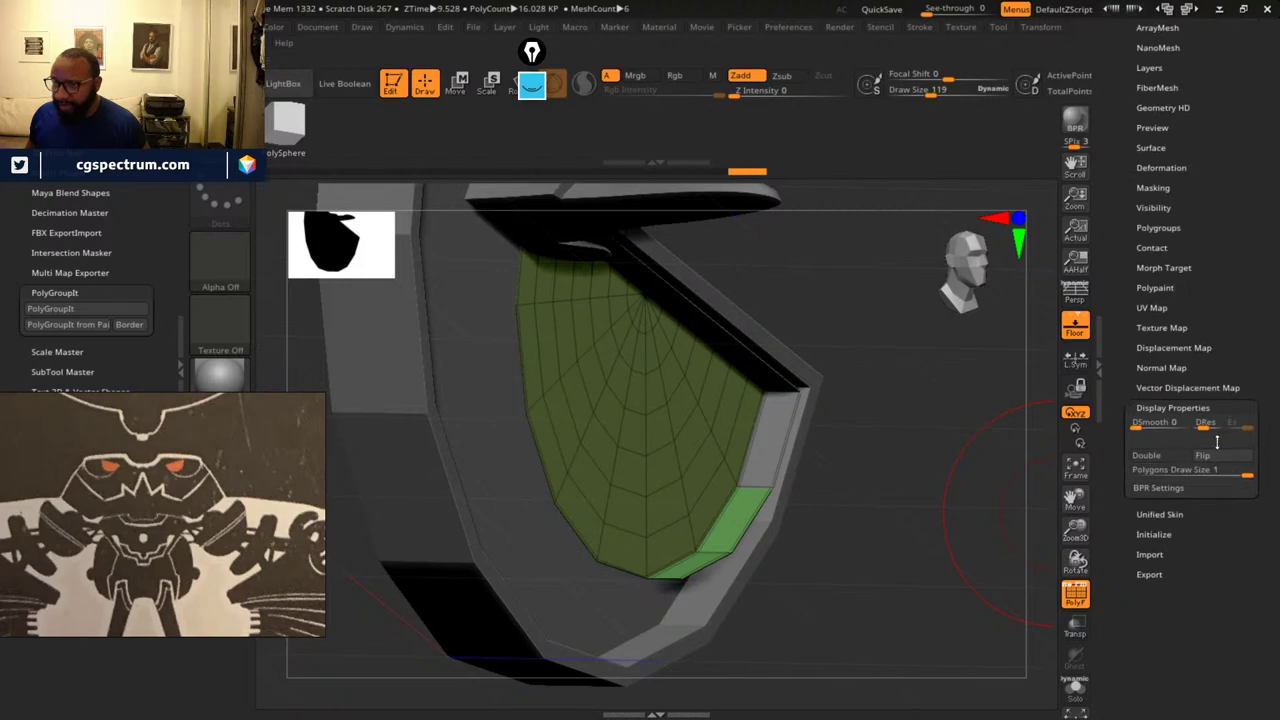
click(1203, 456)
alt+drag(953, 520, 775, 610)
alt+drag(882, 500, 913, 467)
drag(847, 444, 813, 333)
drag(940, 449, 823, 500)
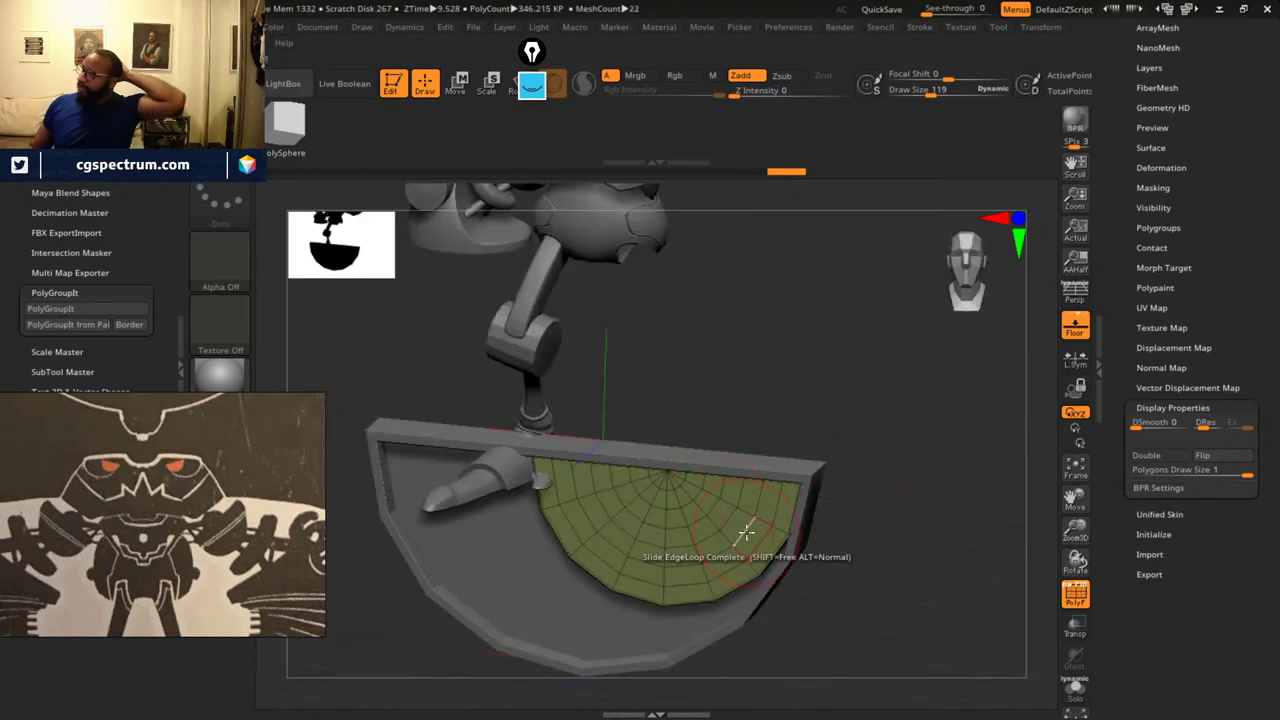
- Select the large recessed half circle subtool and merge it down with the small half circle, accepting the non-undoable operation
drag(883, 489, 849, 464)
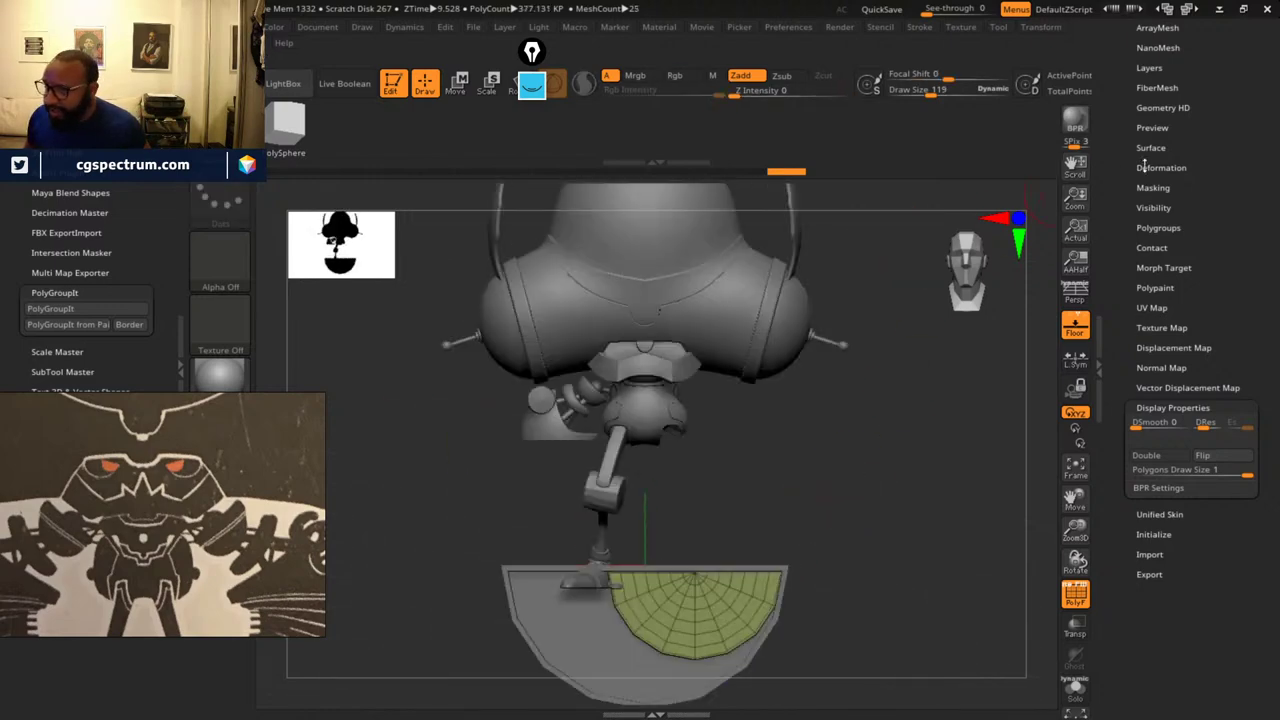
drag(1168, 92, 1170, 367)
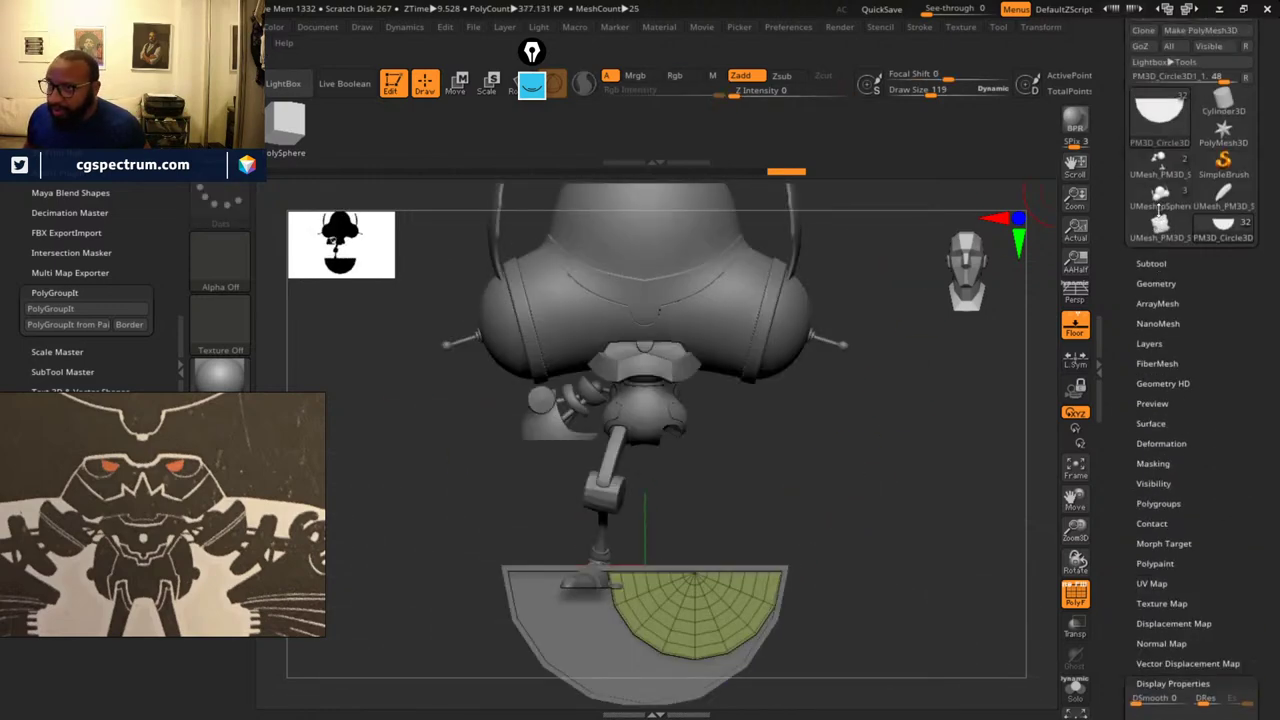
click(1157, 264)
drag(1261, 593, 1260, 518)
click(1183, 487)
drag(1259, 563, 1258, 520)
scroll(1258, 519, down, 5)
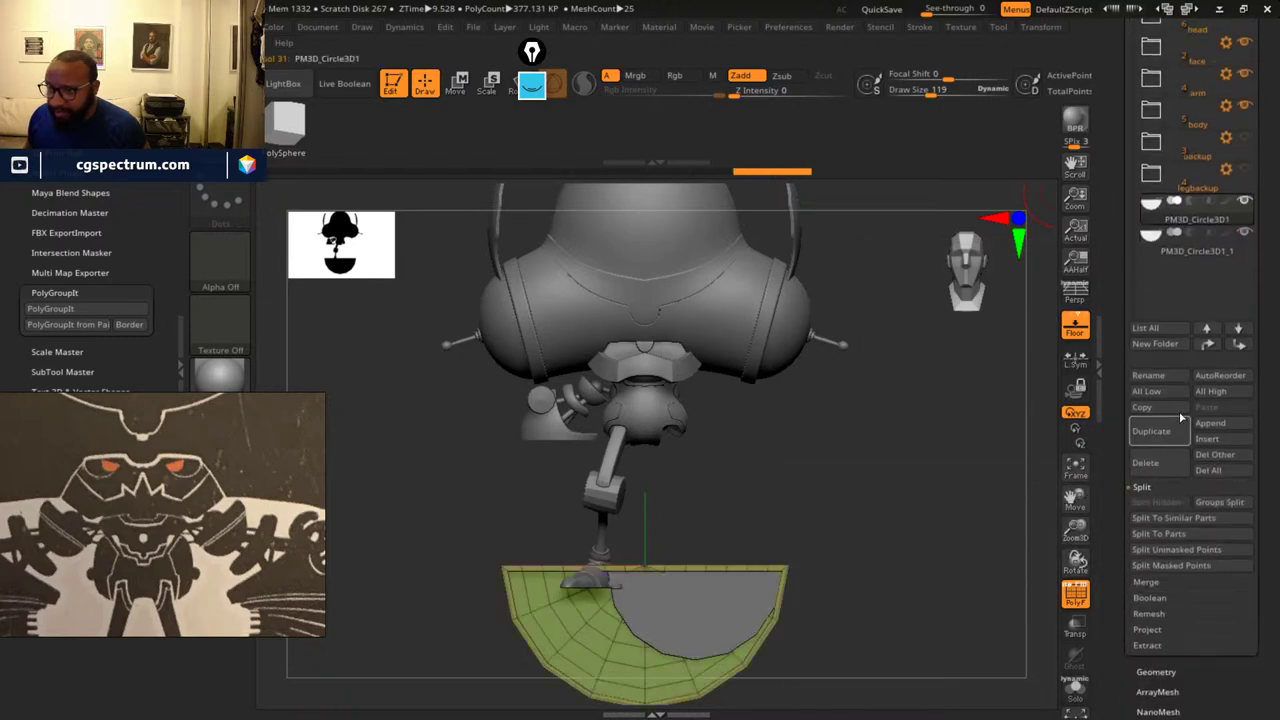
click(1162, 583)
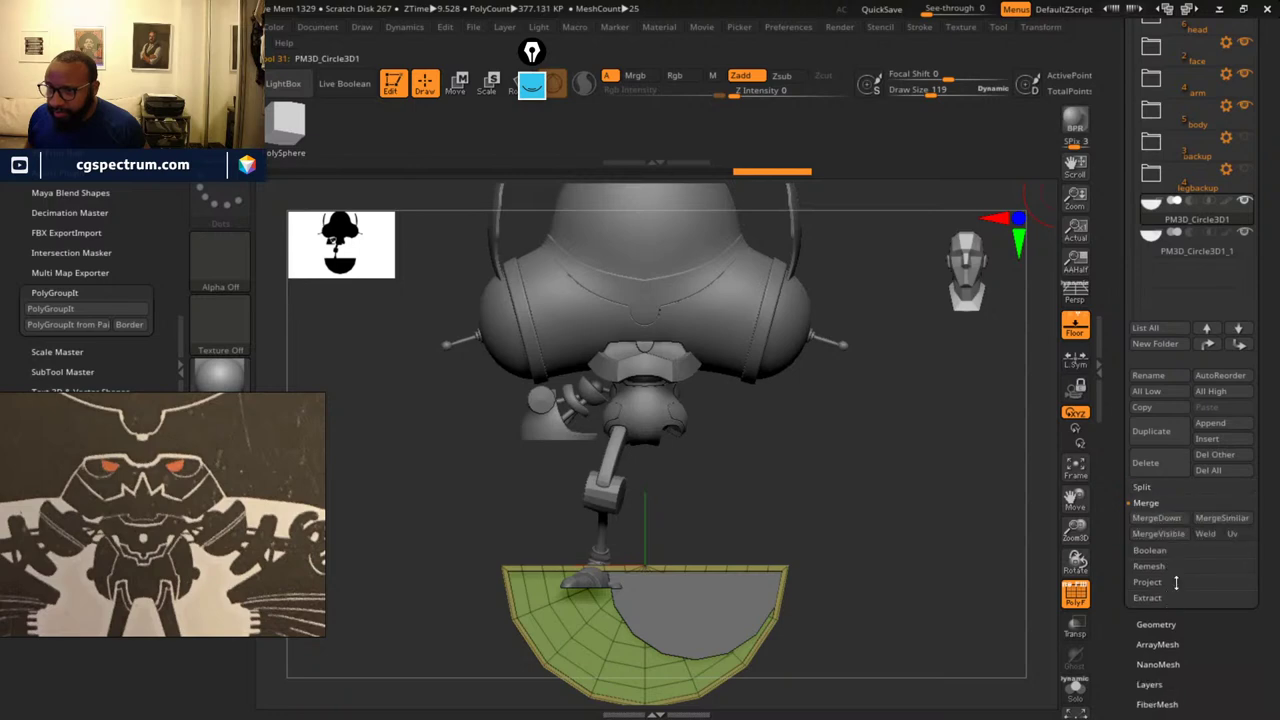
click(1156, 518)
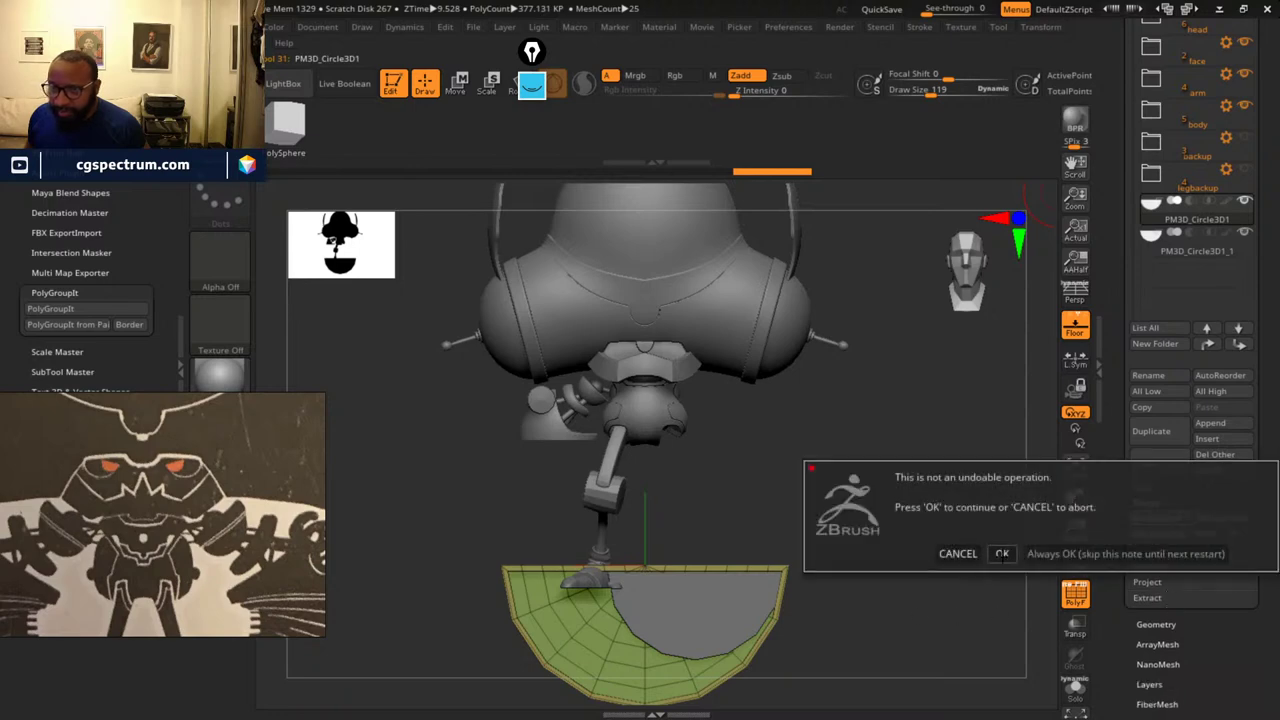
click(1002, 553)
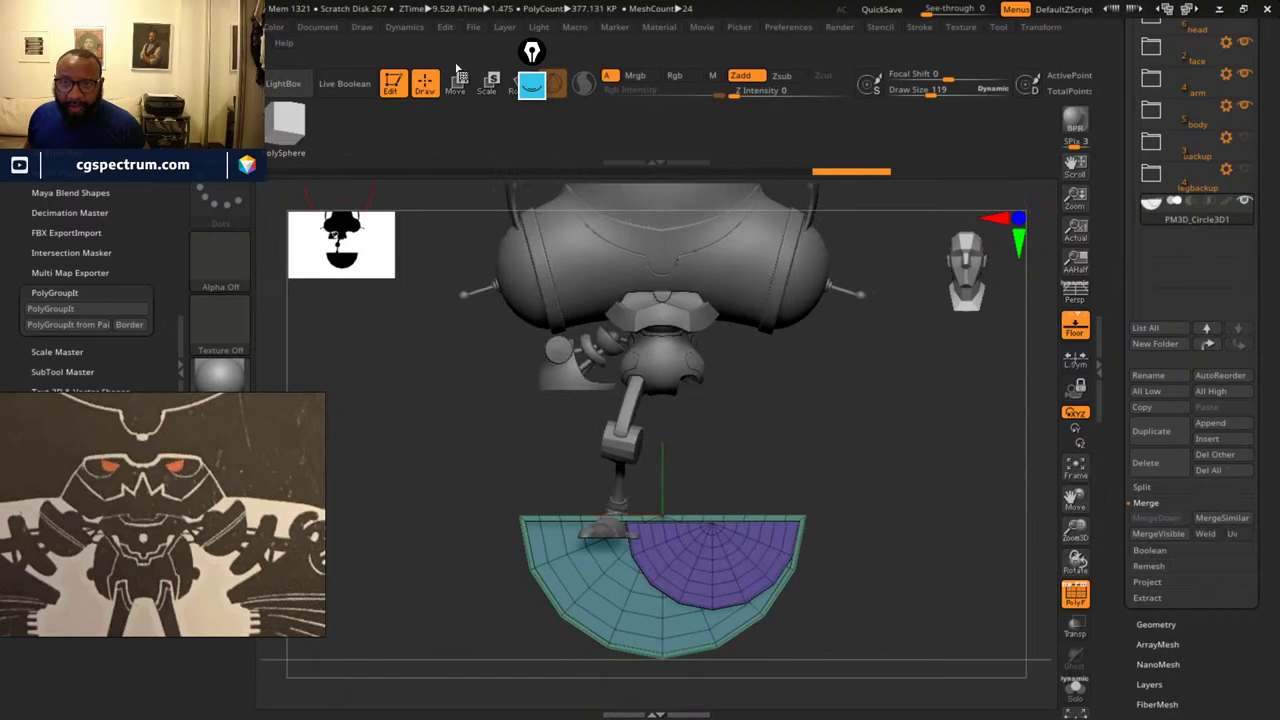
- Raise the merged half circles to face height, scale them down and shift them sideways toward the eye on the arm's side
click(455, 82)
drag(689, 460, 686, 256)
ctrl+right_drag(903, 437, 976, 533)
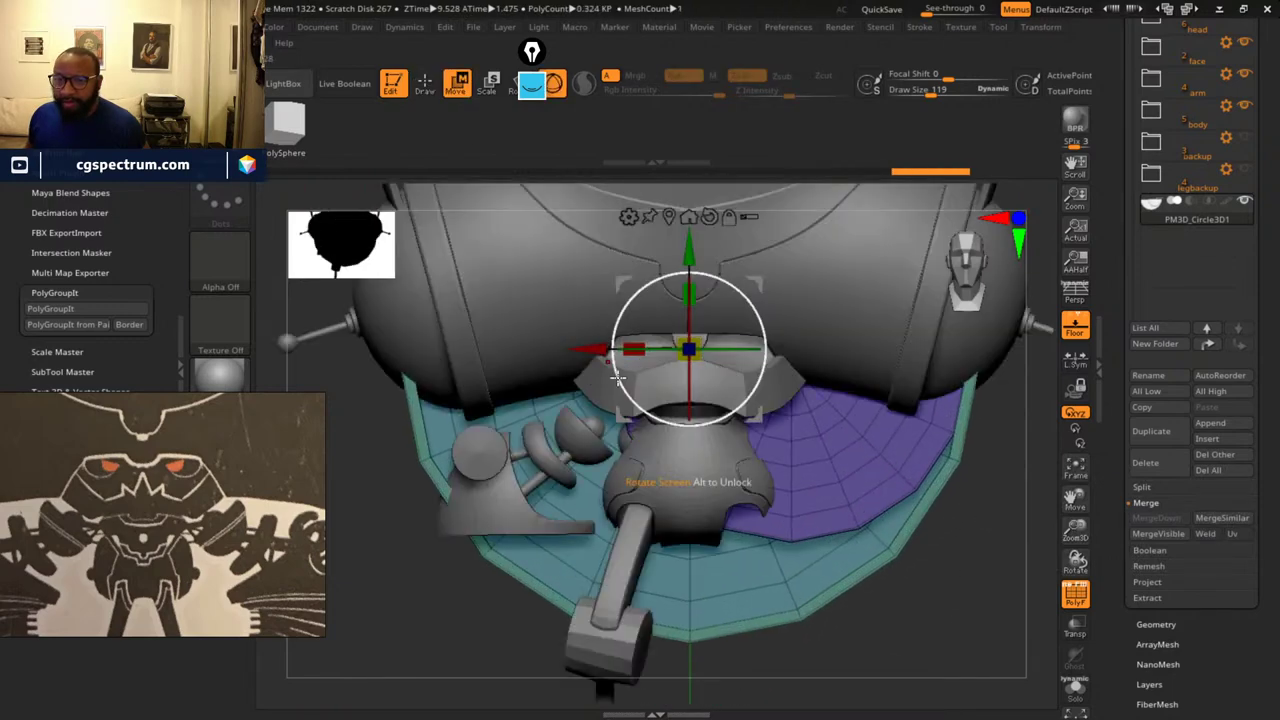
drag(632, 349, 455, 341)
alt+right_drag(841, 453, 832, 507)
right_drag(828, 519, 878, 533)
drag(878, 533, 878, 533)
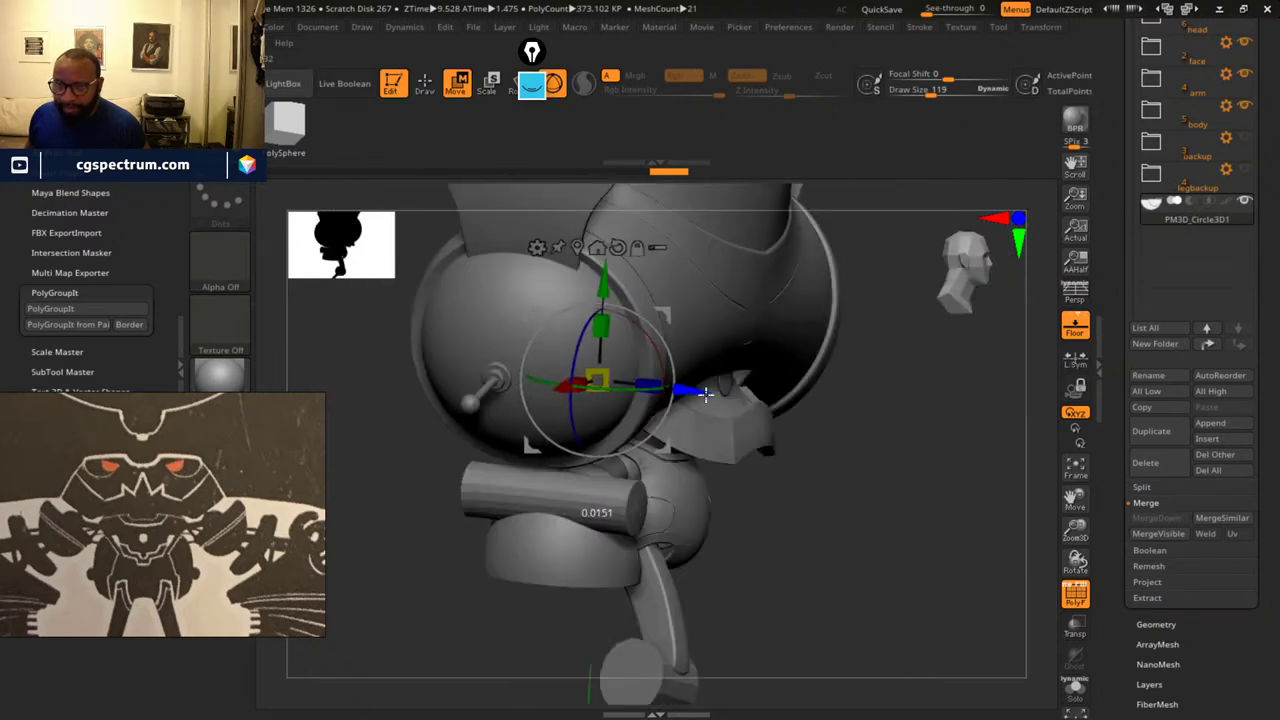
- Pull the merged half circles forward along the depth axis and raise them into the eye opening above the brow plate
drag(676, 391, 803, 431)
ctrl+right_drag(912, 446, 960, 523)
drag(693, 296, 693, 251)
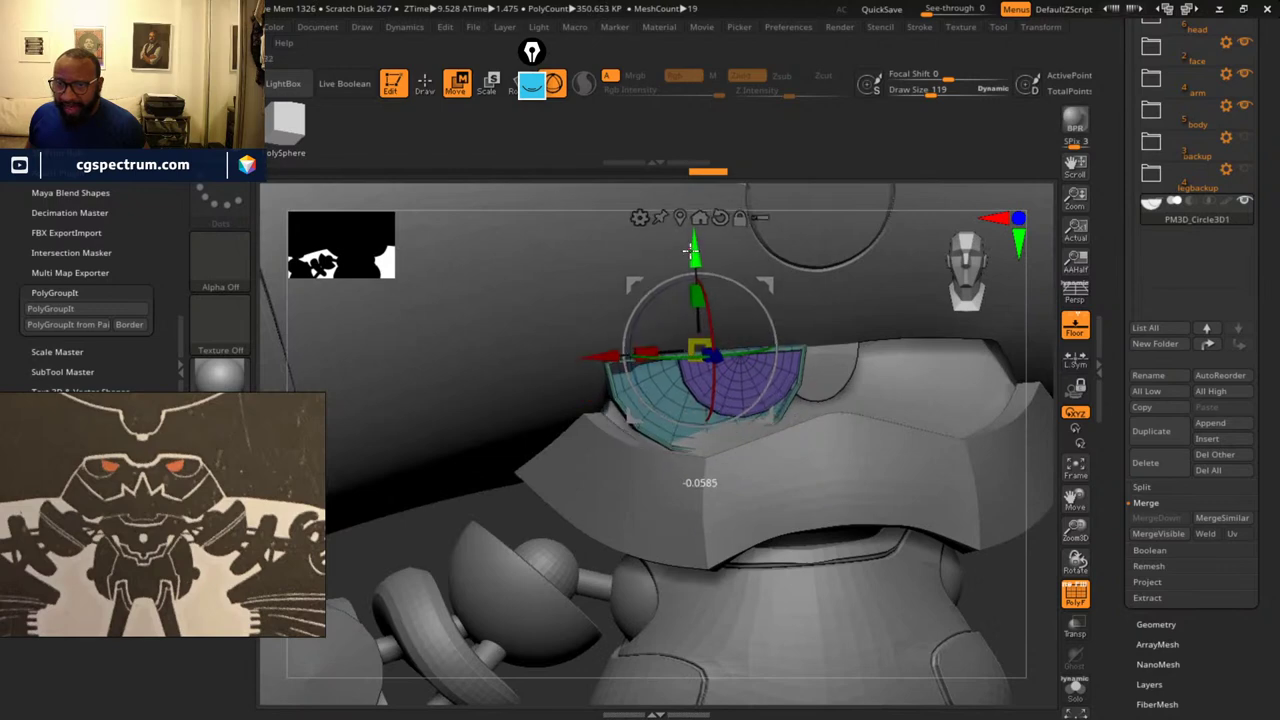
drag(1012, 584, 960, 575)
drag(716, 352, 693, 352)
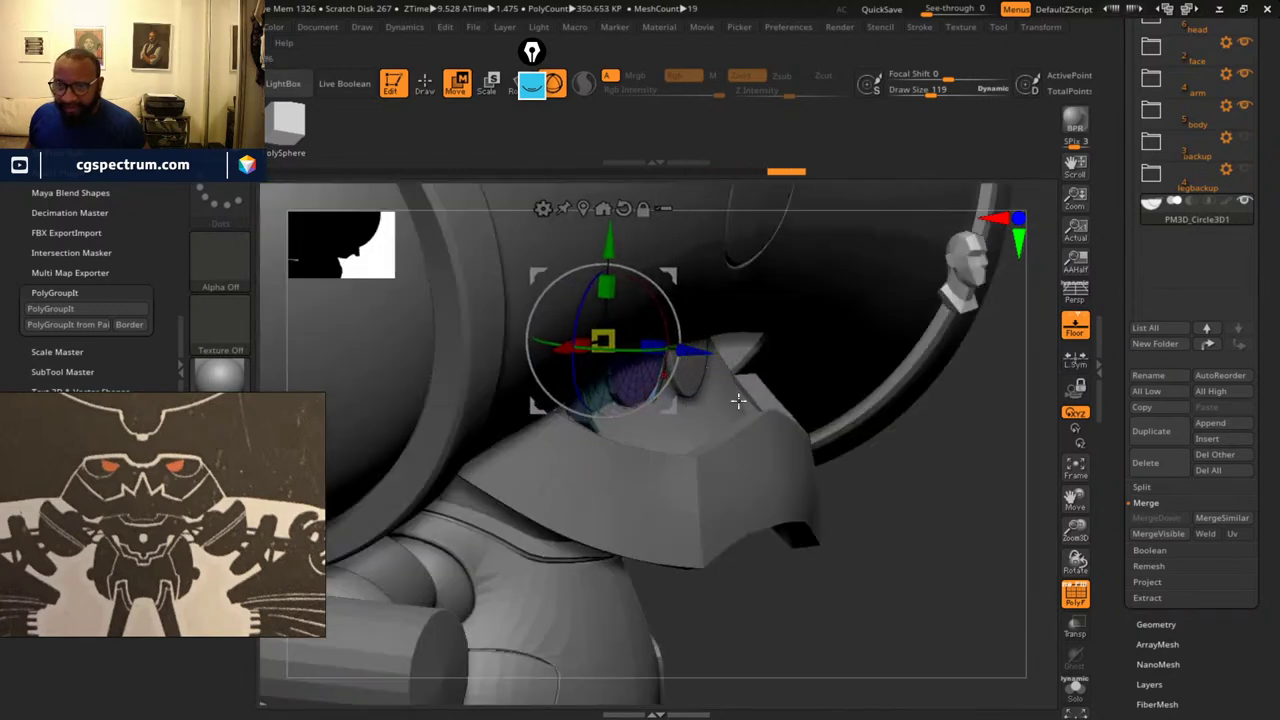
drag(949, 535, 941, 571)
drag(941, 571, 876, 550)
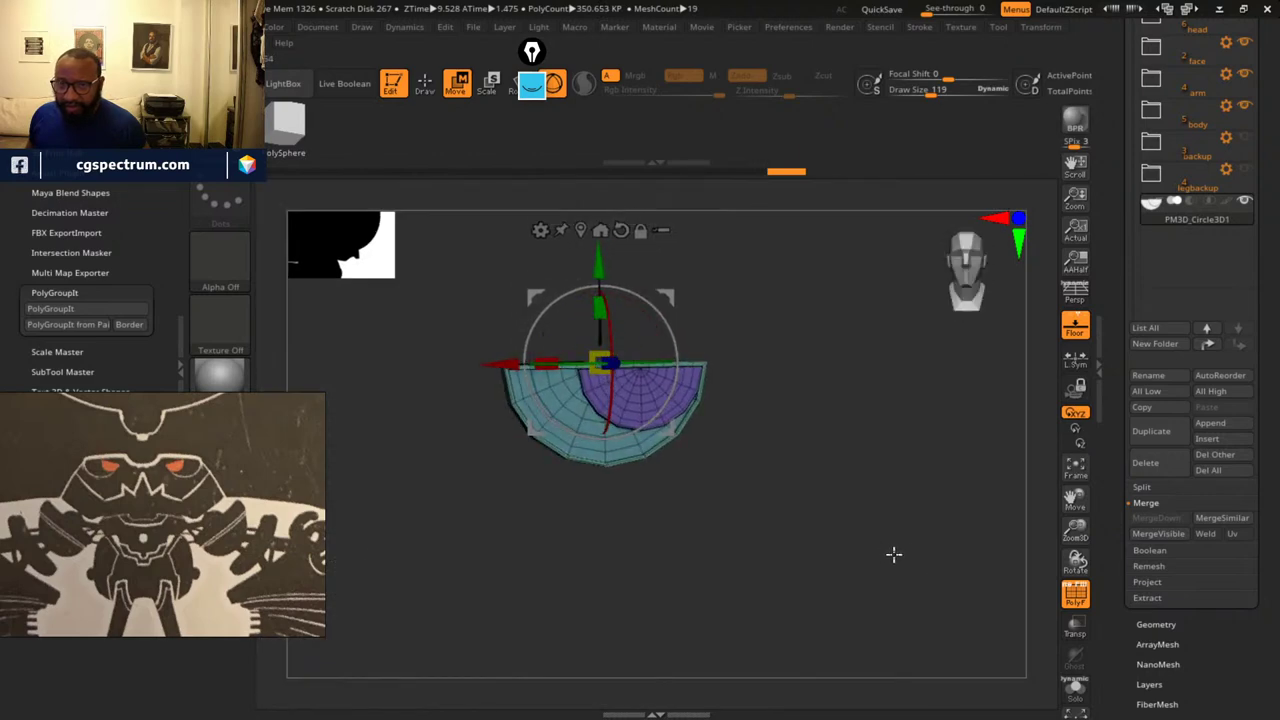
- Scale the merged half circles down to fit the eye opening and tilt them so the inner end drops toward the nose
ctrl+shift+click(893, 554)
drag(594, 370, 626, 375)
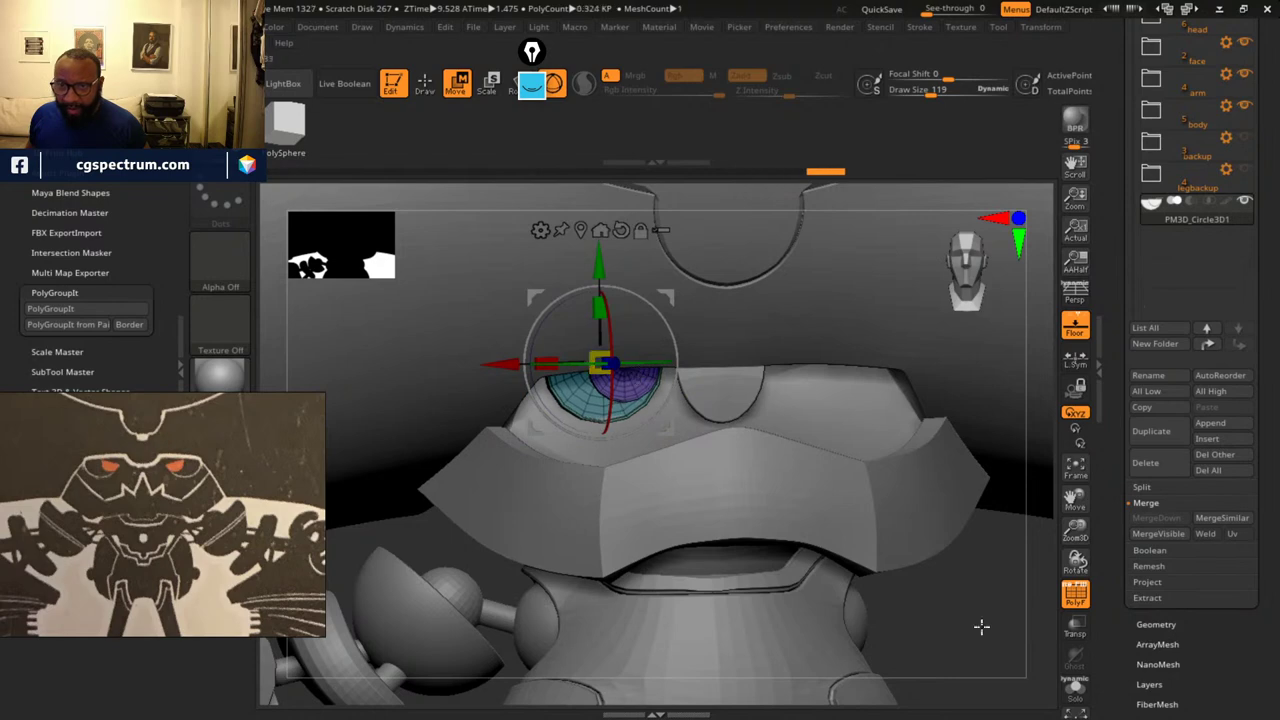
alt+drag(981, 626, 943, 600)
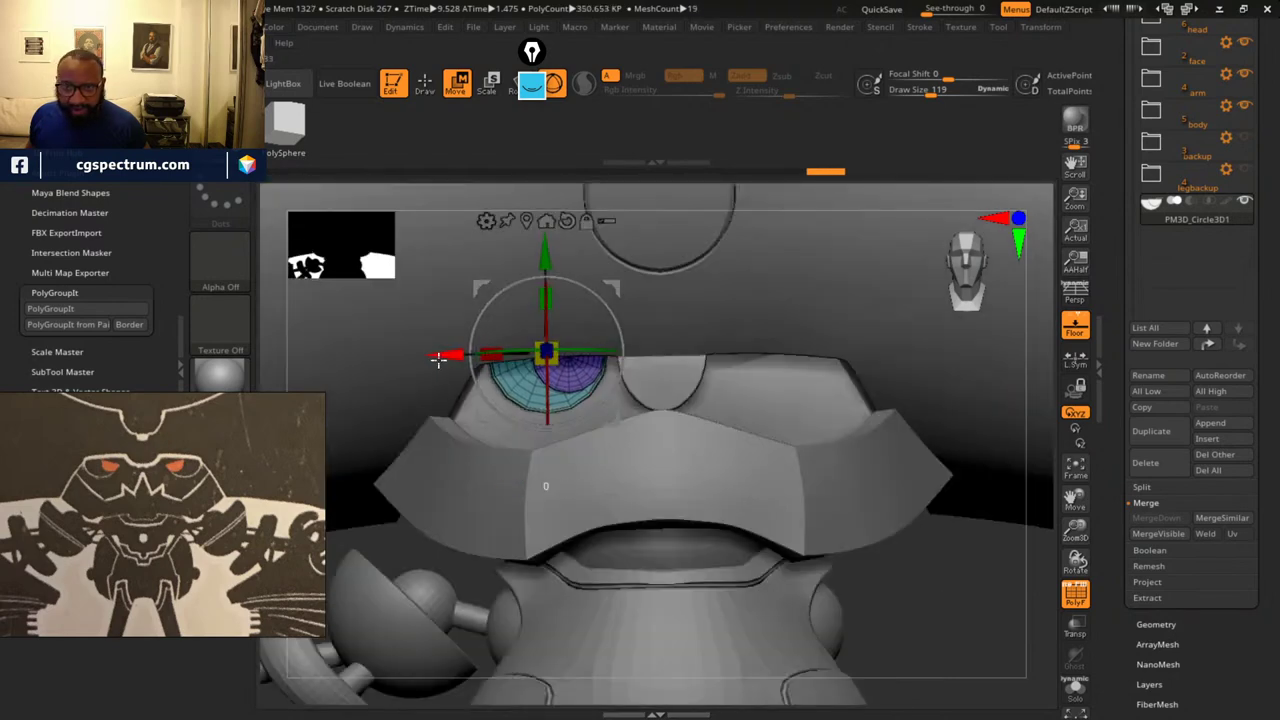
drag(902, 599, 899, 591)
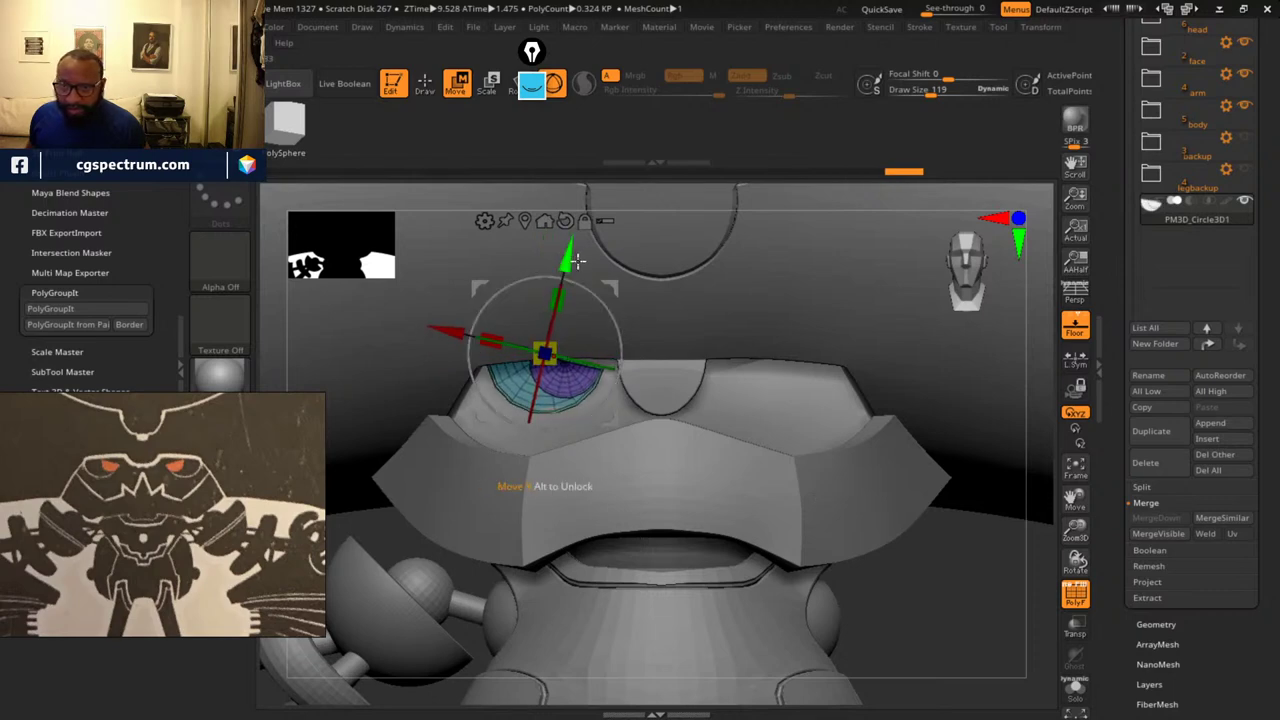
drag(577, 261, 568, 252)
drag(440, 331, 453, 334)
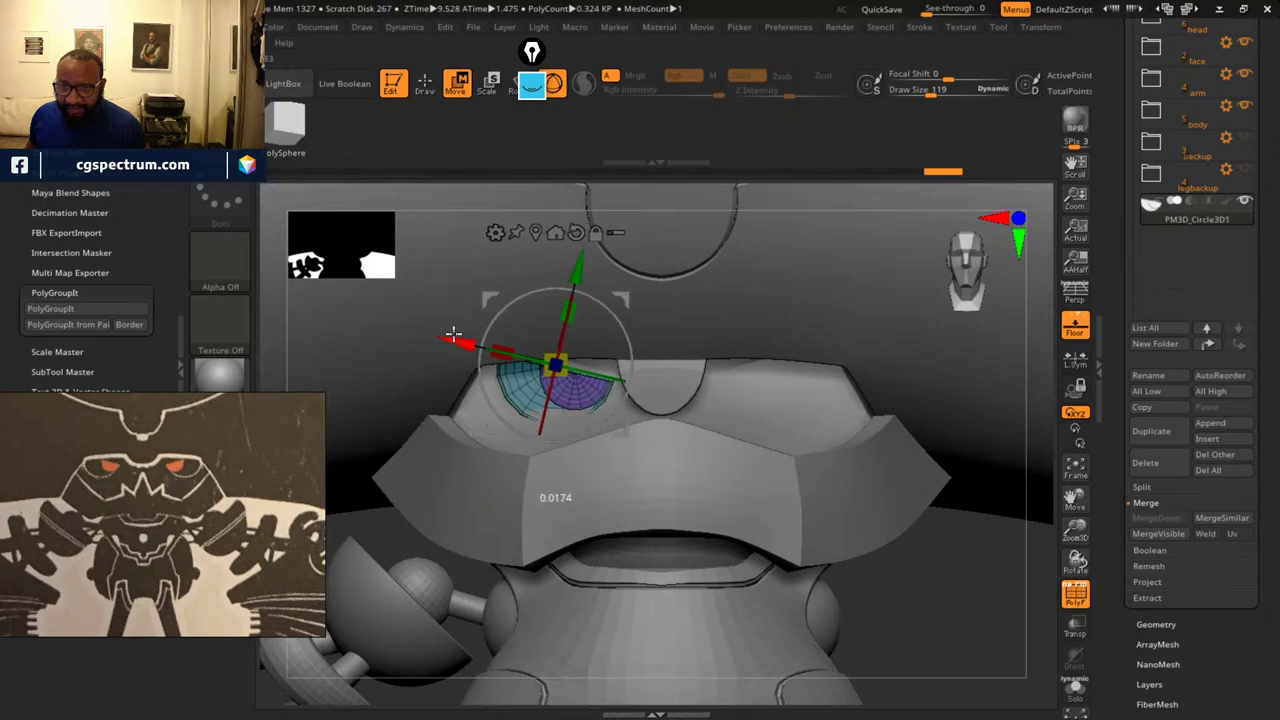
drag(566, 274, 567, 268)
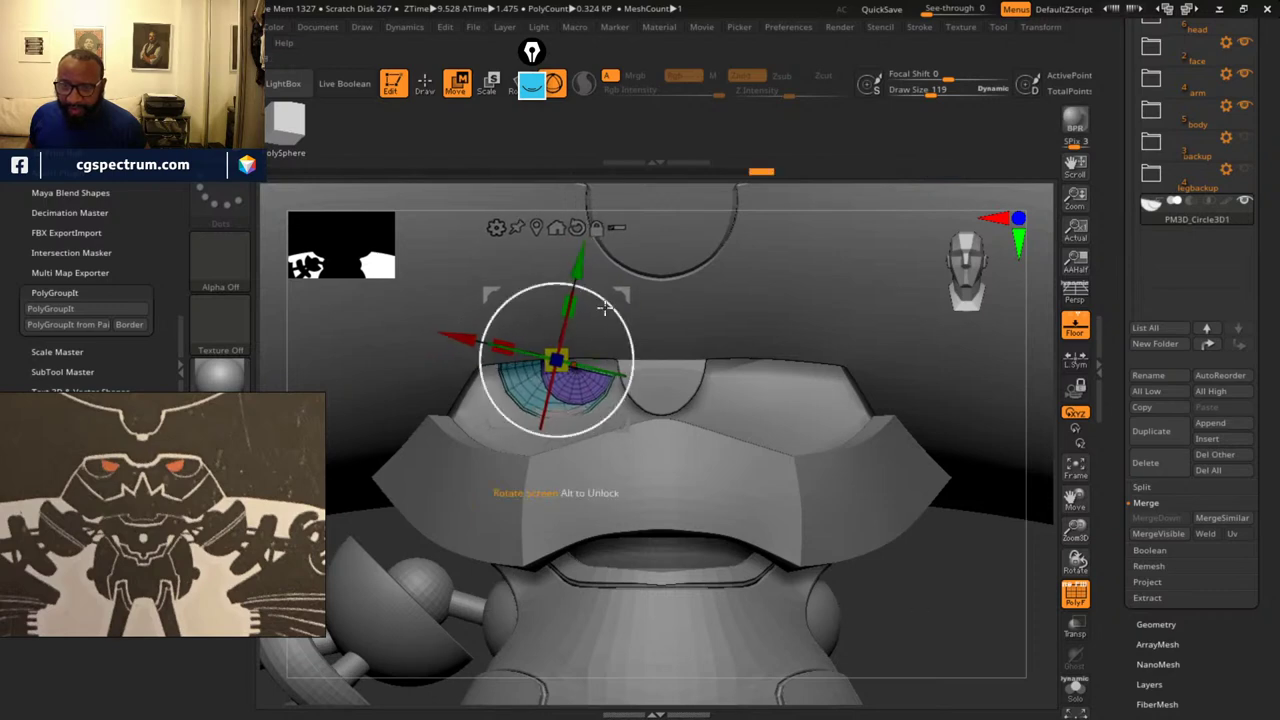
mouse_move(912, 583)
alt+mouse_down()
mouse_move(971, 592)
mouse_move(923, 572)
mouse_move(934, 570)
alt+mouse_up()
- Turn the eye about 11 degrees to follow the face's curve, enlarge it about 1.2 times and nudge it into its corner
drag(621, 330, 633, 327)
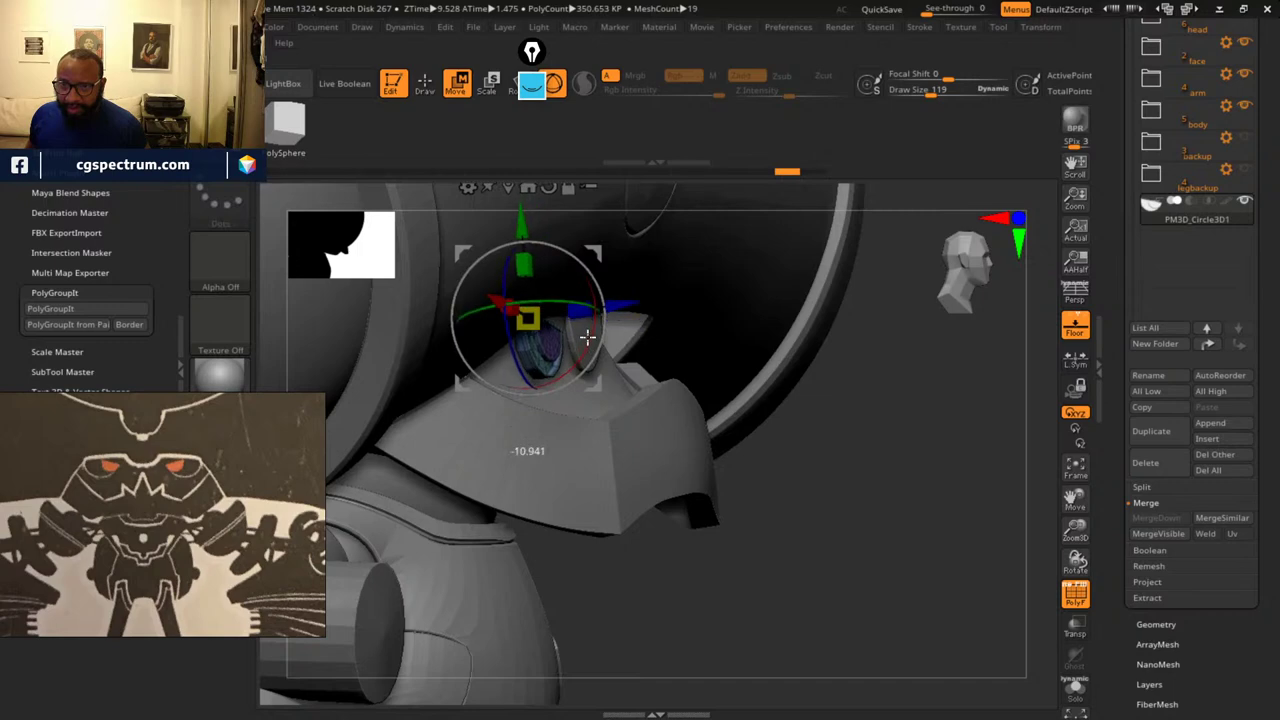
drag(655, 340, 858, 533)
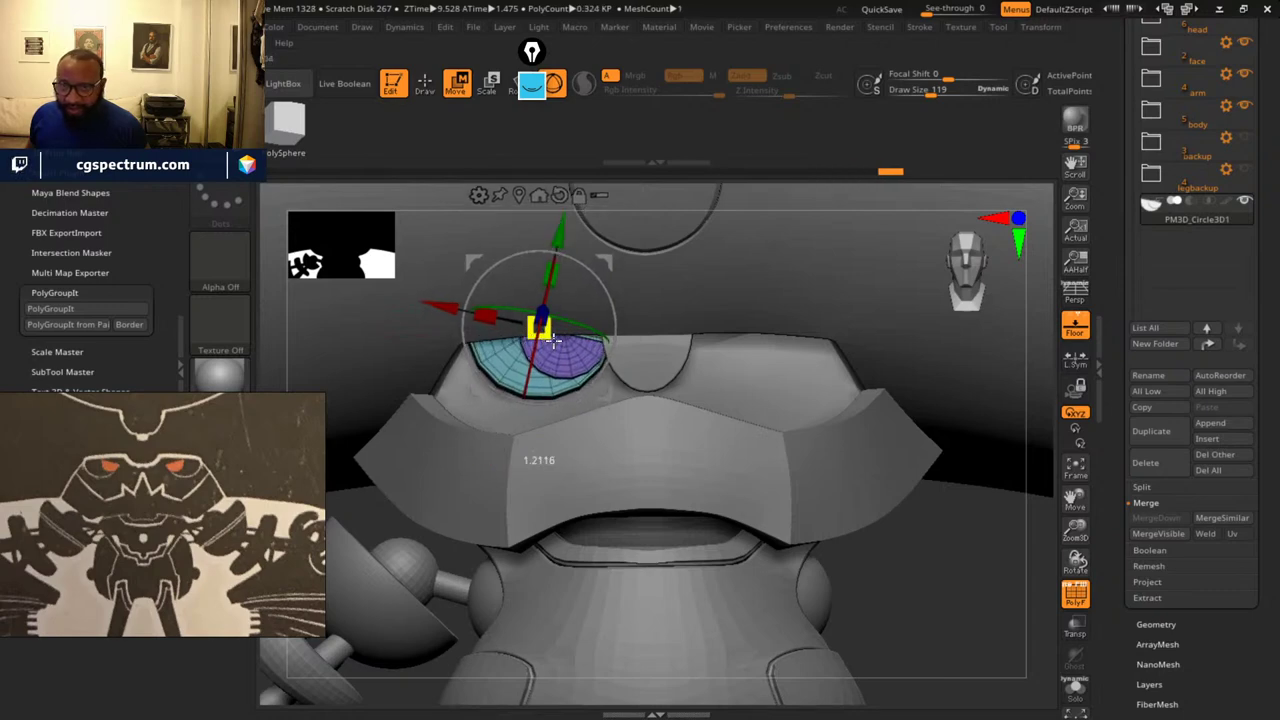
drag(560, 225, 558, 230)
drag(450, 299, 444, 301)
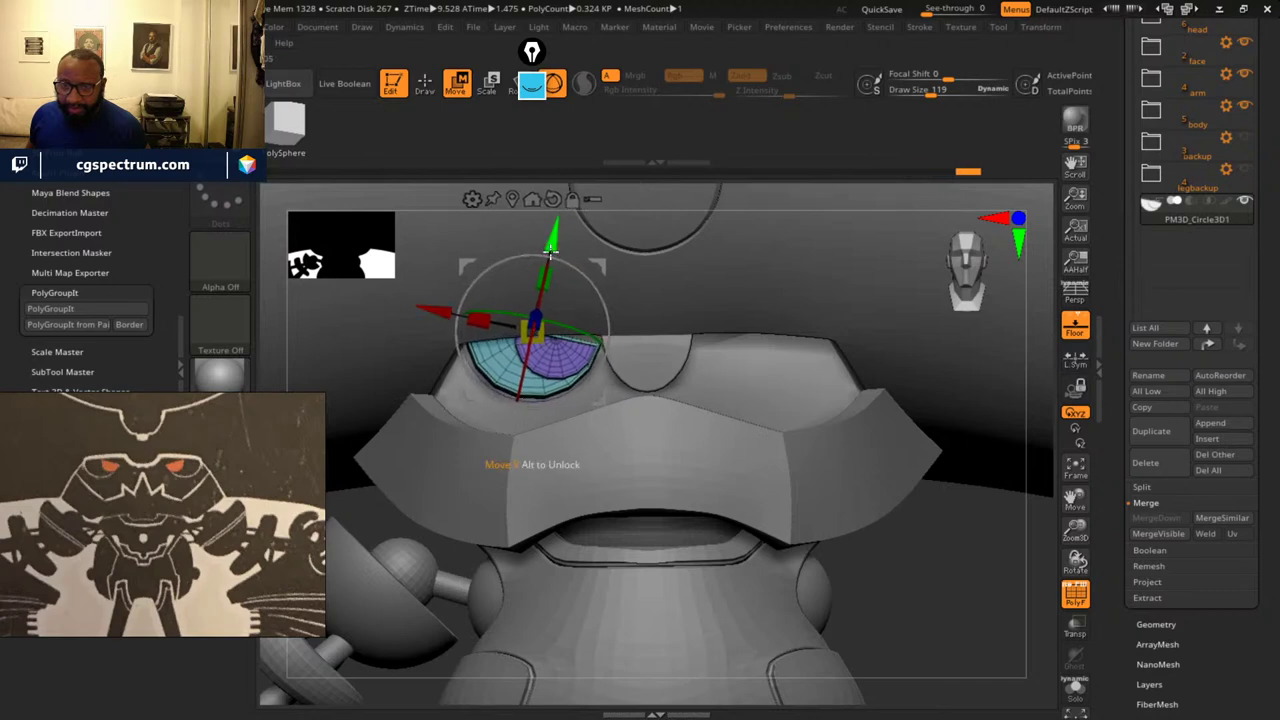
drag(551, 238, 555, 240)
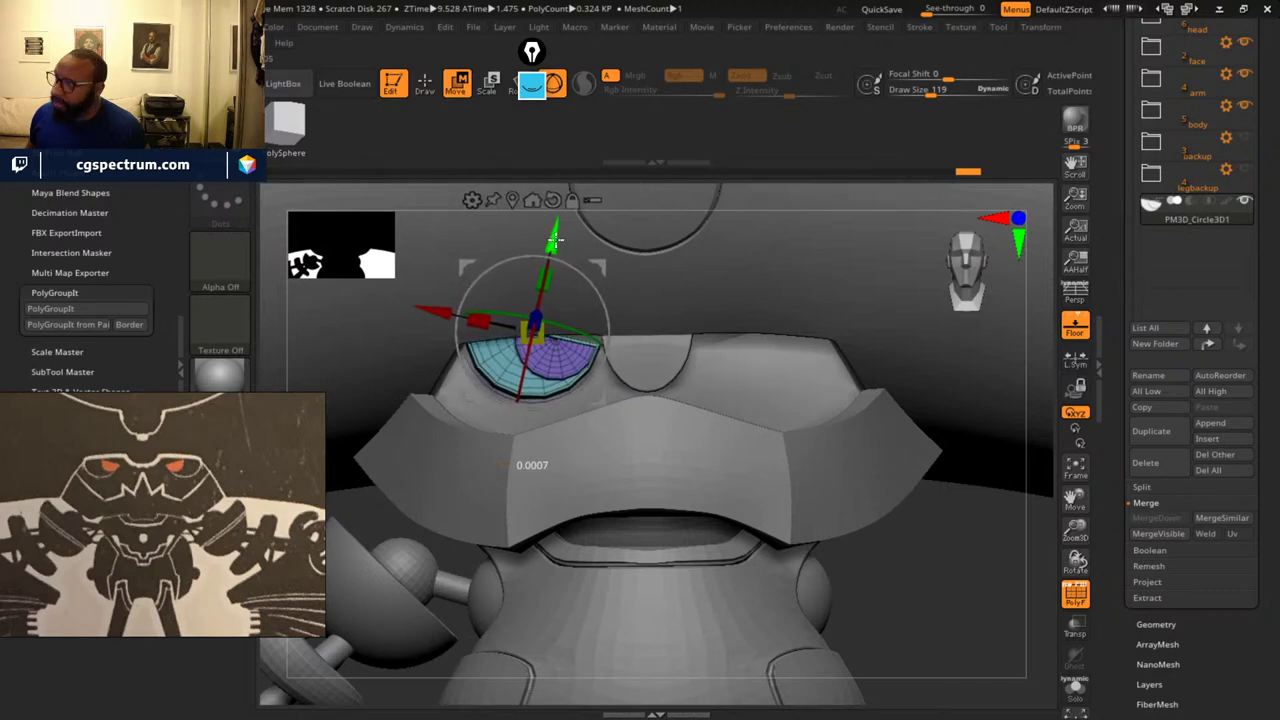
- Hide the polyframe, return to Draw mode and inspect the eye's fit within the face
alt+drag(973, 596, 875, 555)
drag(1005, 592, 839, 565)
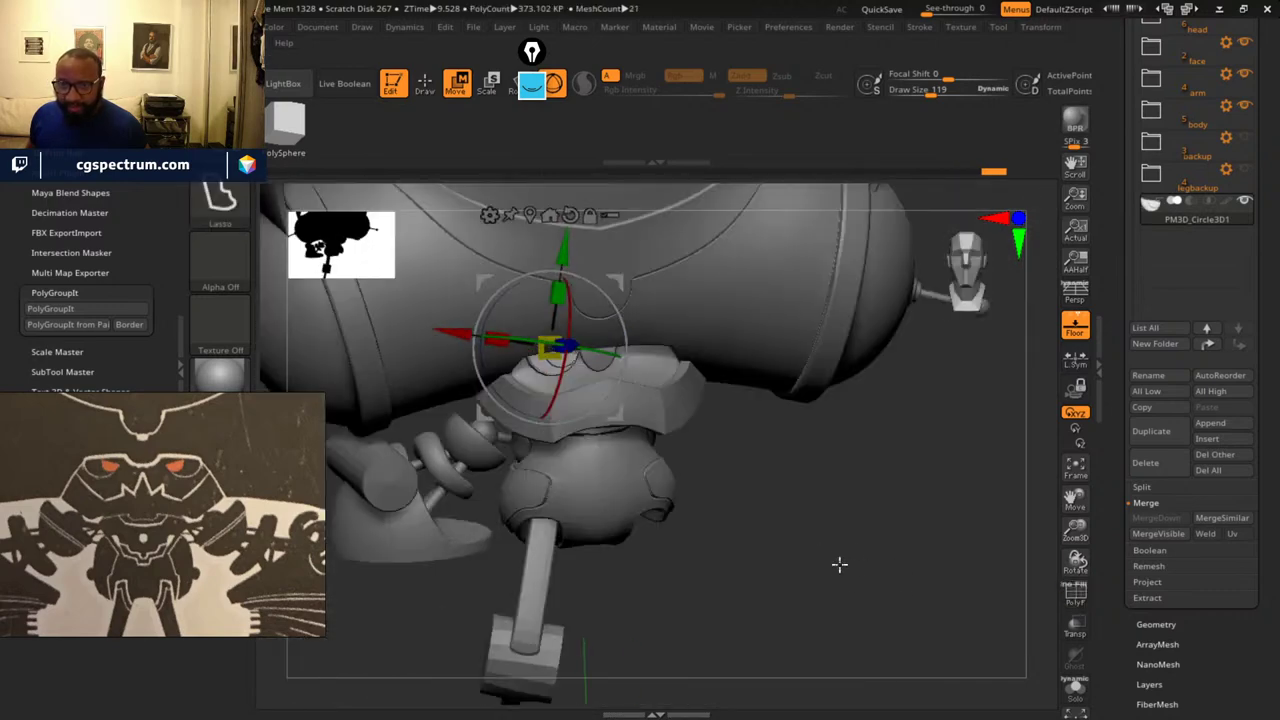
click(426, 91)
mouse_move(923, 597)
mouse_down()
mouse_move(920, 577)
mouse_move(947, 581)
mouse_up()
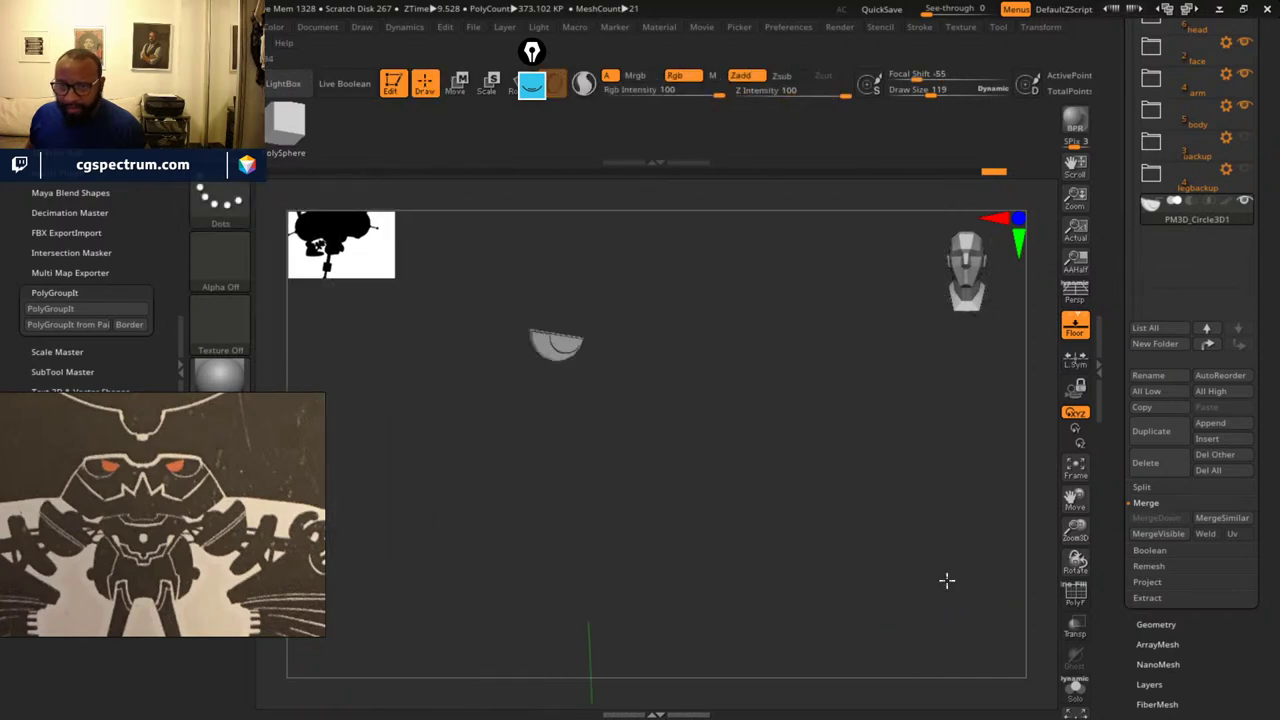
drag(845, 539, 962, 572)
alt+drag(966, 562, 807, 563)
alt+drag(806, 530, 1150, 596)
alt+drag(974, 604, 1005, 548)
alt+drag(875, 535, 876, 543)
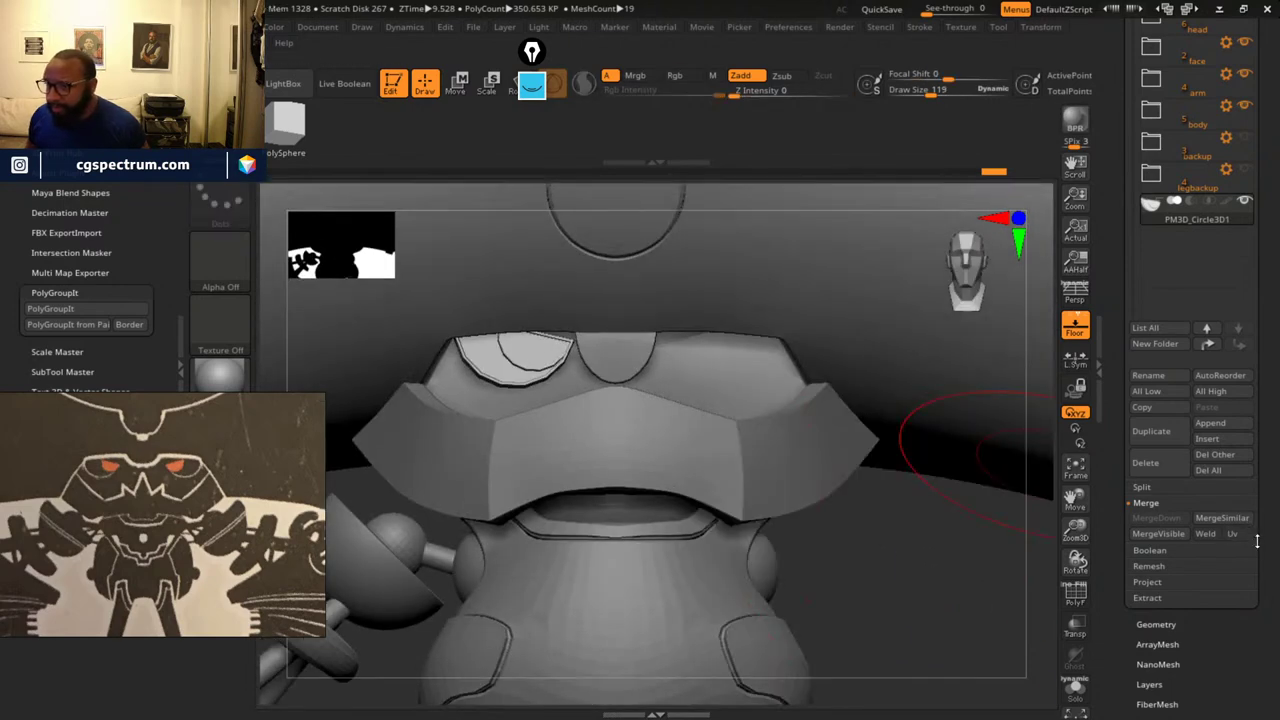
- Apply Mirror And Weld from Modify Topology to copy the eye to the other side of the face
scroll(1257, 541, down, 5)
click(1183, 286)
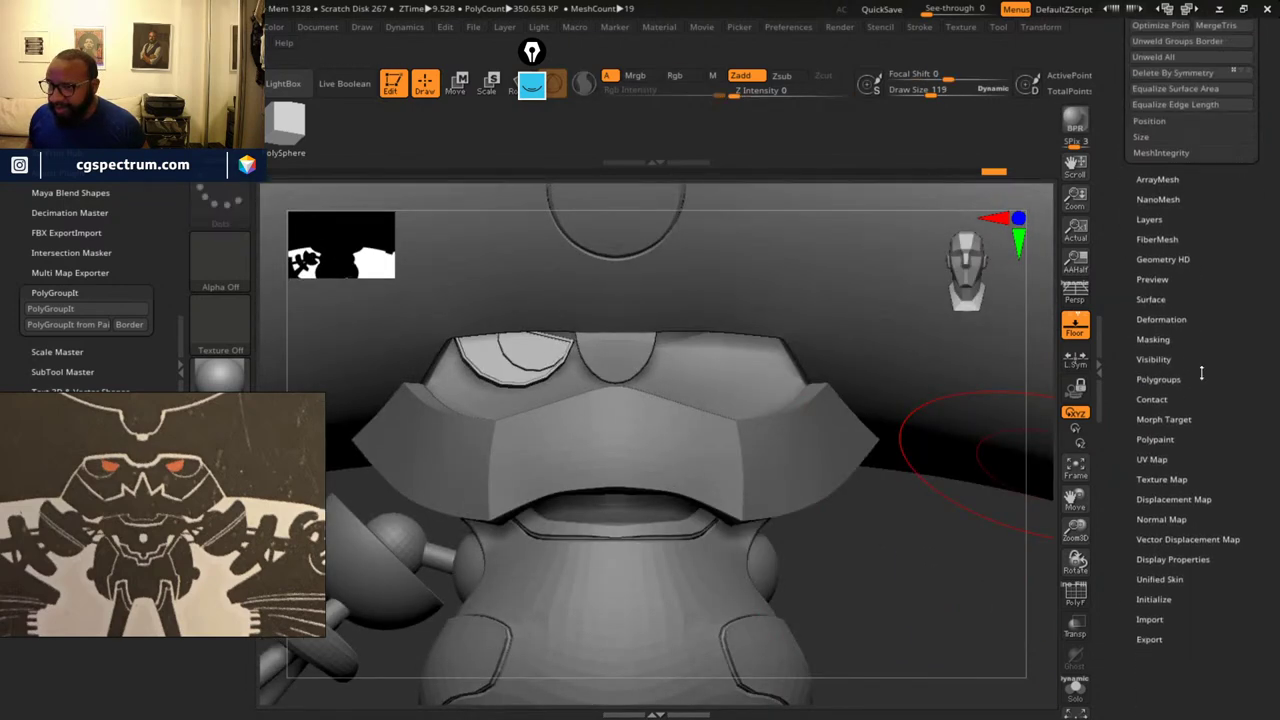
click(1191, 254)
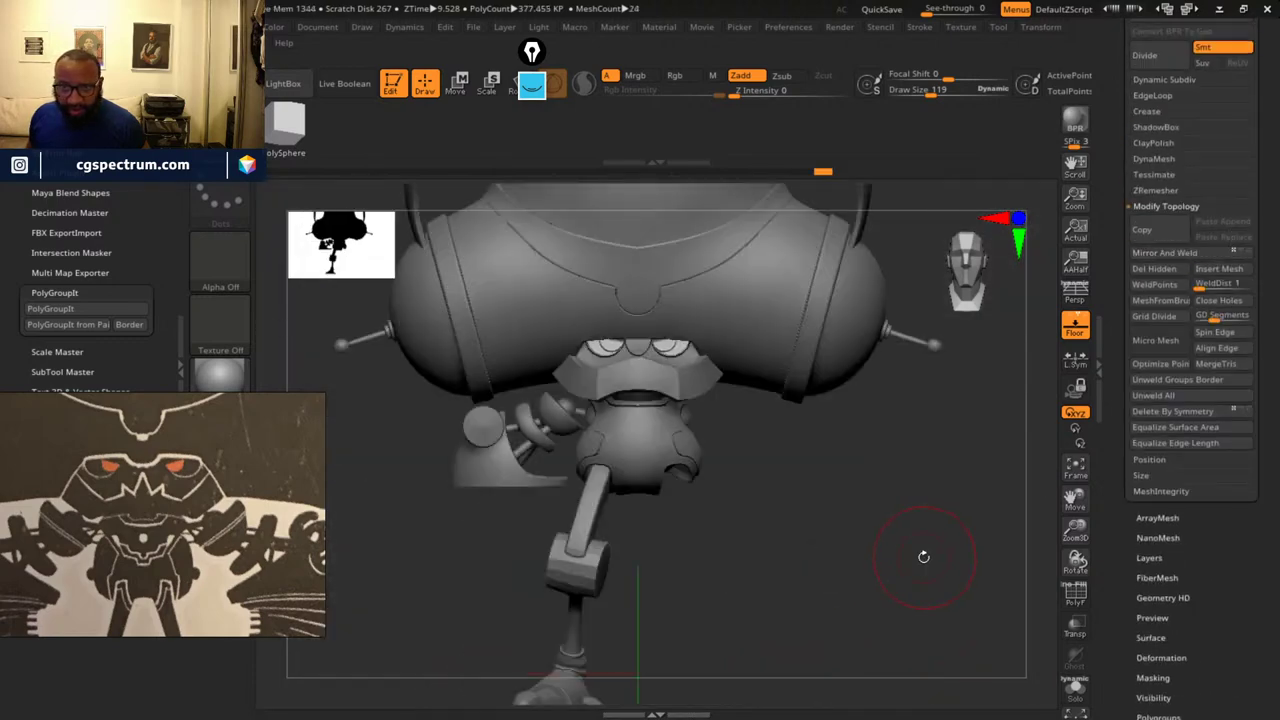
- Examine the pair of eyes on the face from the front, the sides and close up
drag(880, 543, 934, 547)
drag(899, 548, 932, 549)
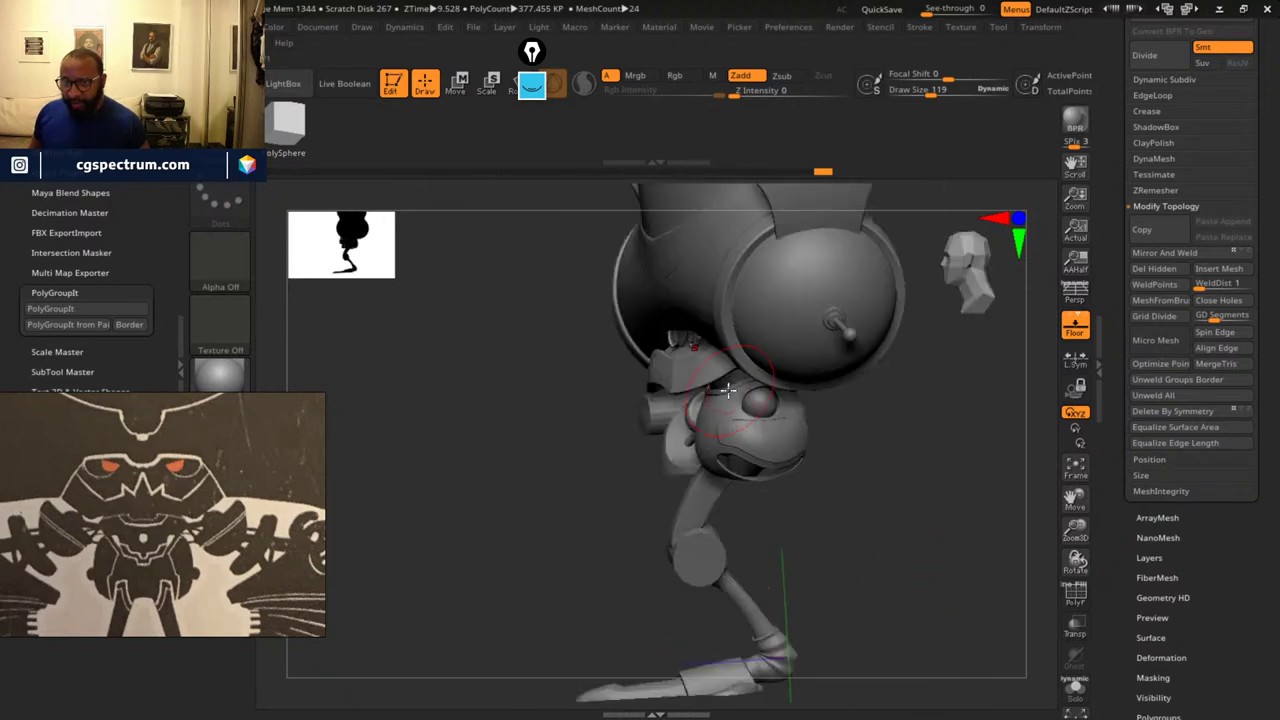
drag(1010, 542, 867, 405)
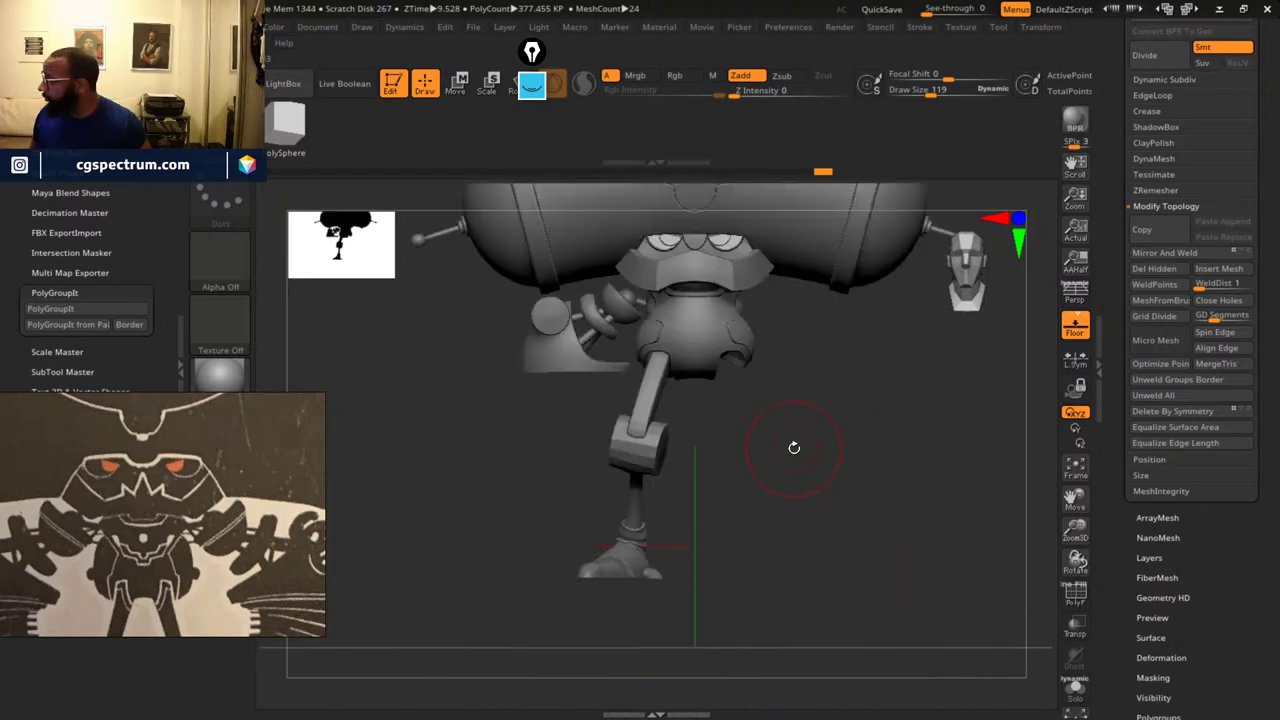
drag(820, 415, 895, 505)
alt+drag(836, 546, 905, 600)
alt+drag(912, 495, 746, 462)
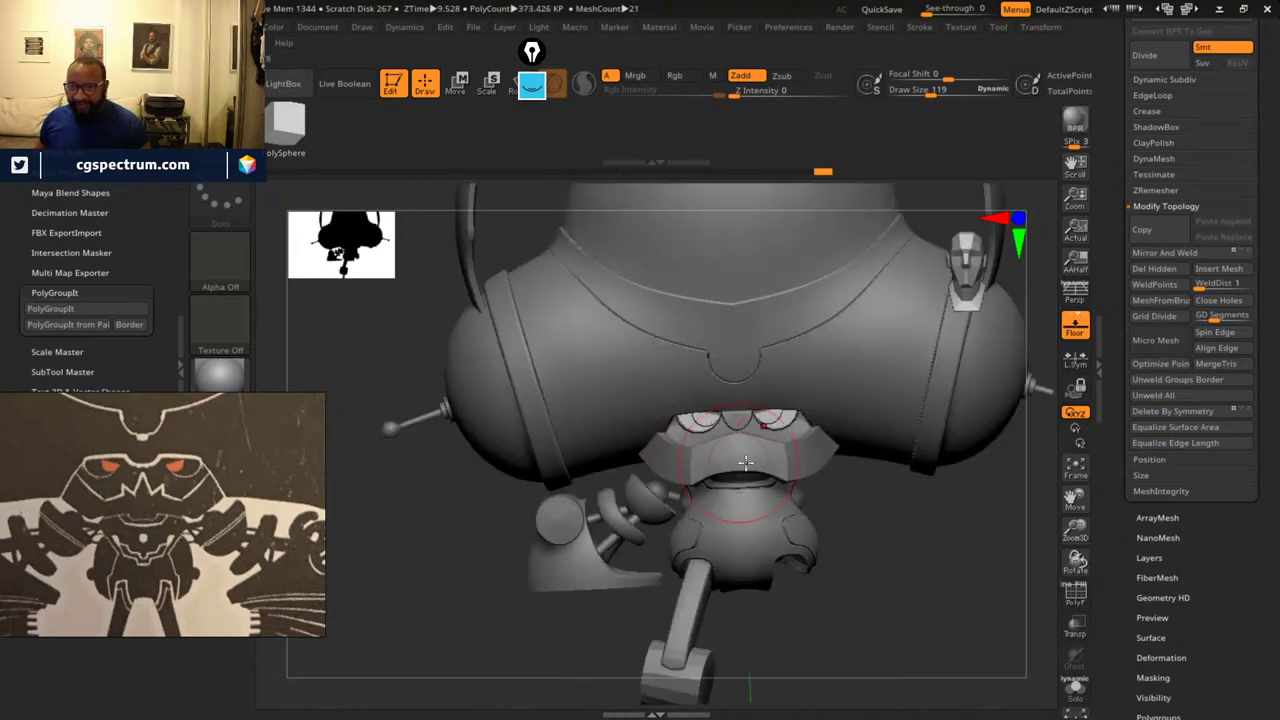
alt+drag(893, 550, 887, 590)
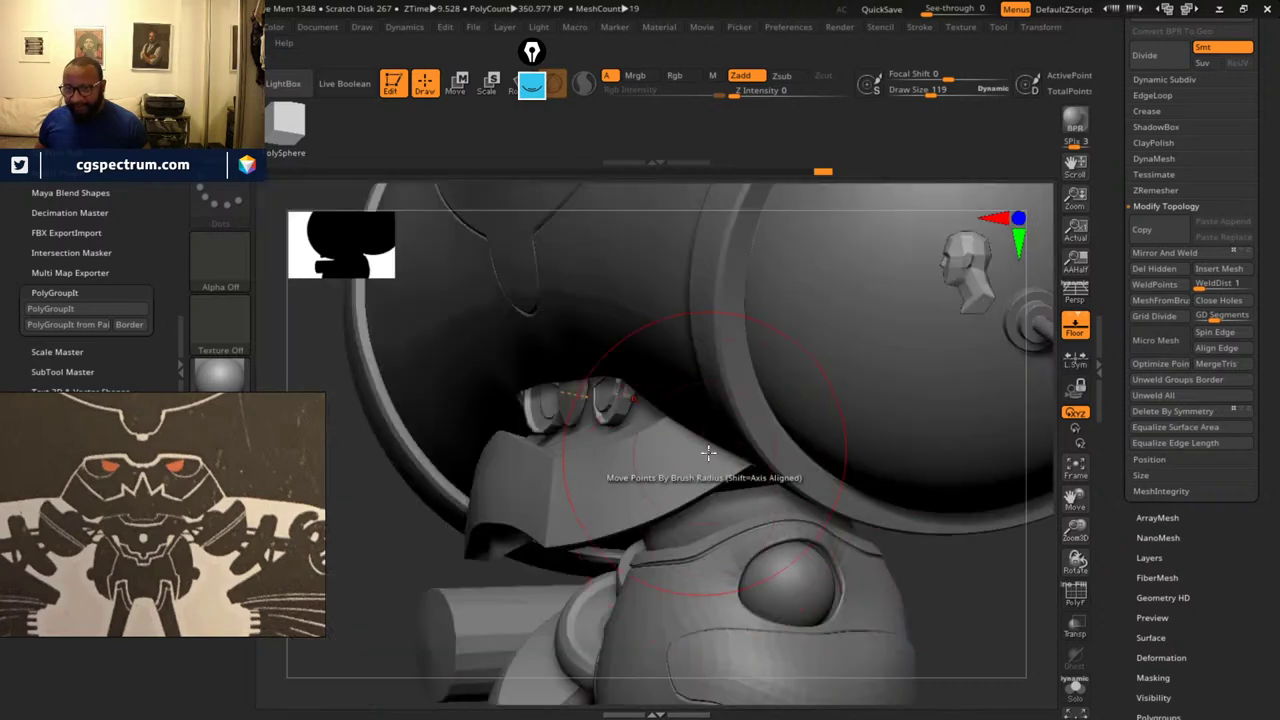
drag(997, 648, 908, 557)
alt+drag(784, 531, 840, 526)
- Compare the eyes in isolation and together with the whole robot from several angles
key(ctrl+shift+f)
key(ctrl+shift+f)
key(ctrl+shift+f)
key(ctrl+shift+f)
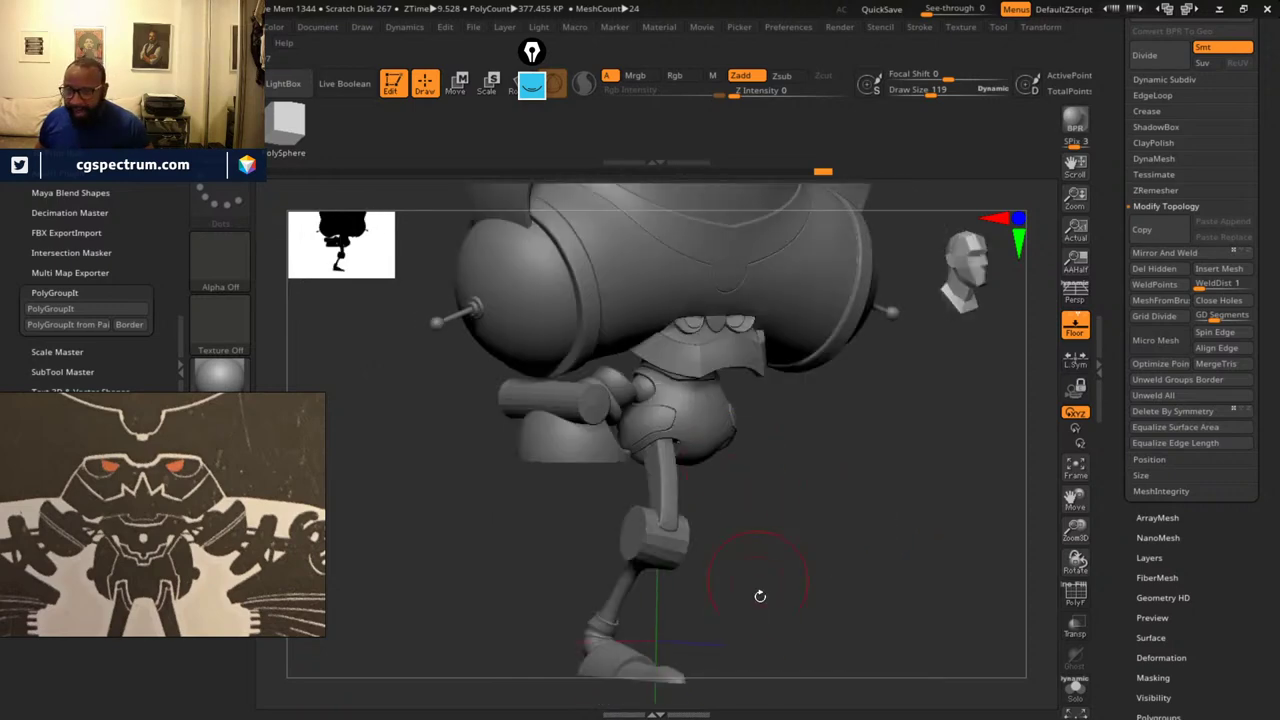
drag(760, 596, 827, 537)
alt+drag(911, 542, 727, 527)
key(ctrl+shift+f)
key(ctrl+shift+f)
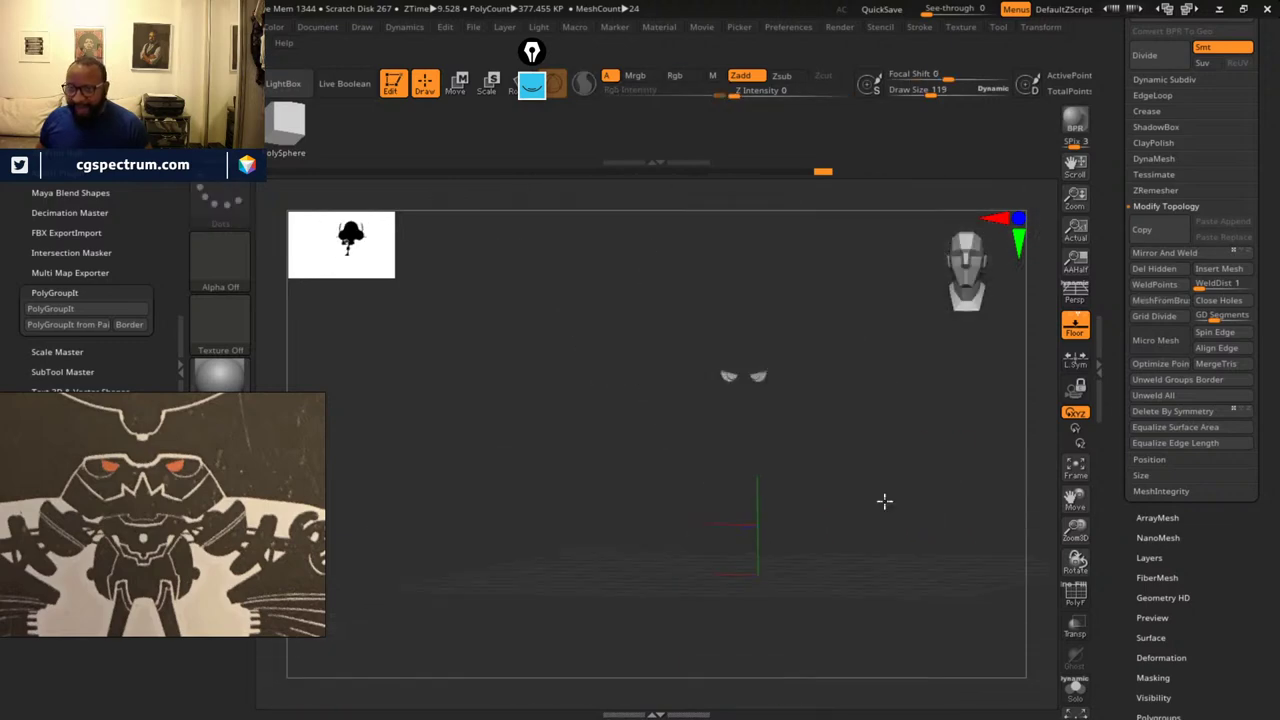
key(ctrl+shift+f)
drag(883, 500, 960, 502)
ctrl+shift+click(891, 484)
alt+drag(894, 540, 852, 416)
key(ctrl+shift+f)
drag(857, 484, 799, 550)
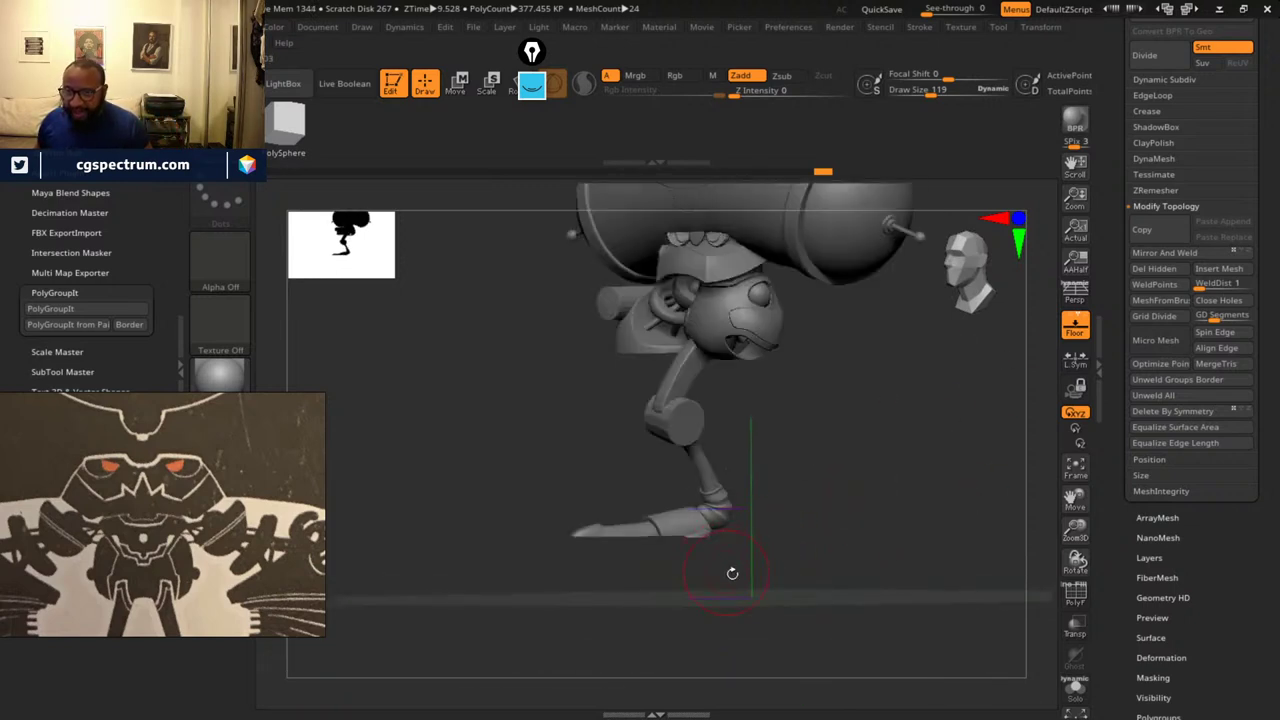
drag(709, 602, 893, 479)
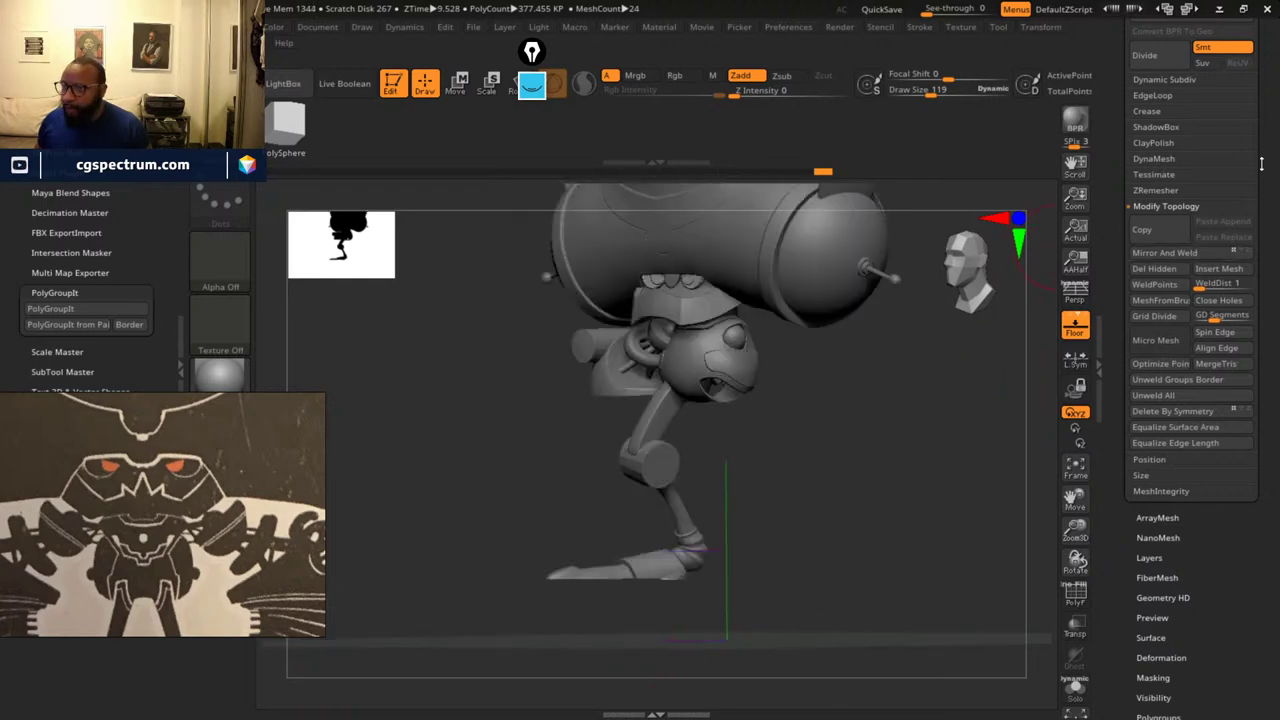
- Make the backup and legbackup folders visible in the Subtool list and view the robot from the front
scroll(1180, 178, up, 5)
click(1152, 146)
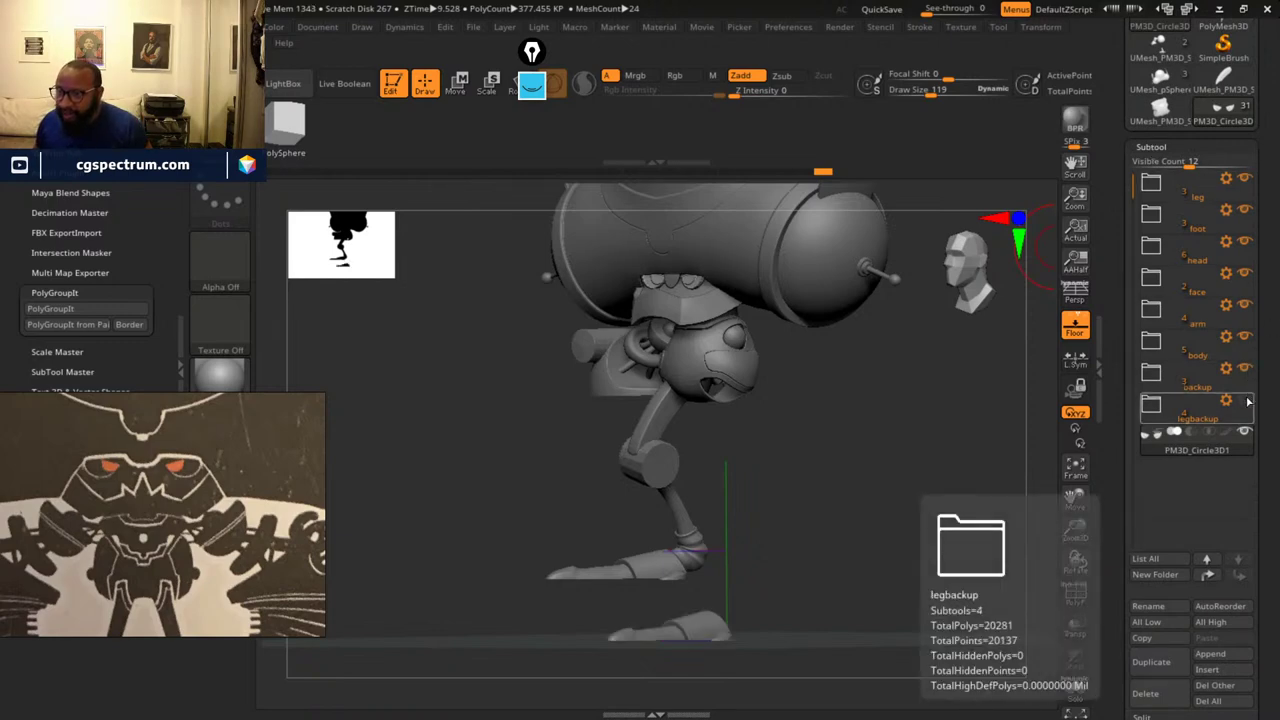
click(1248, 401)
alt+drag(792, 550, 874, 504)
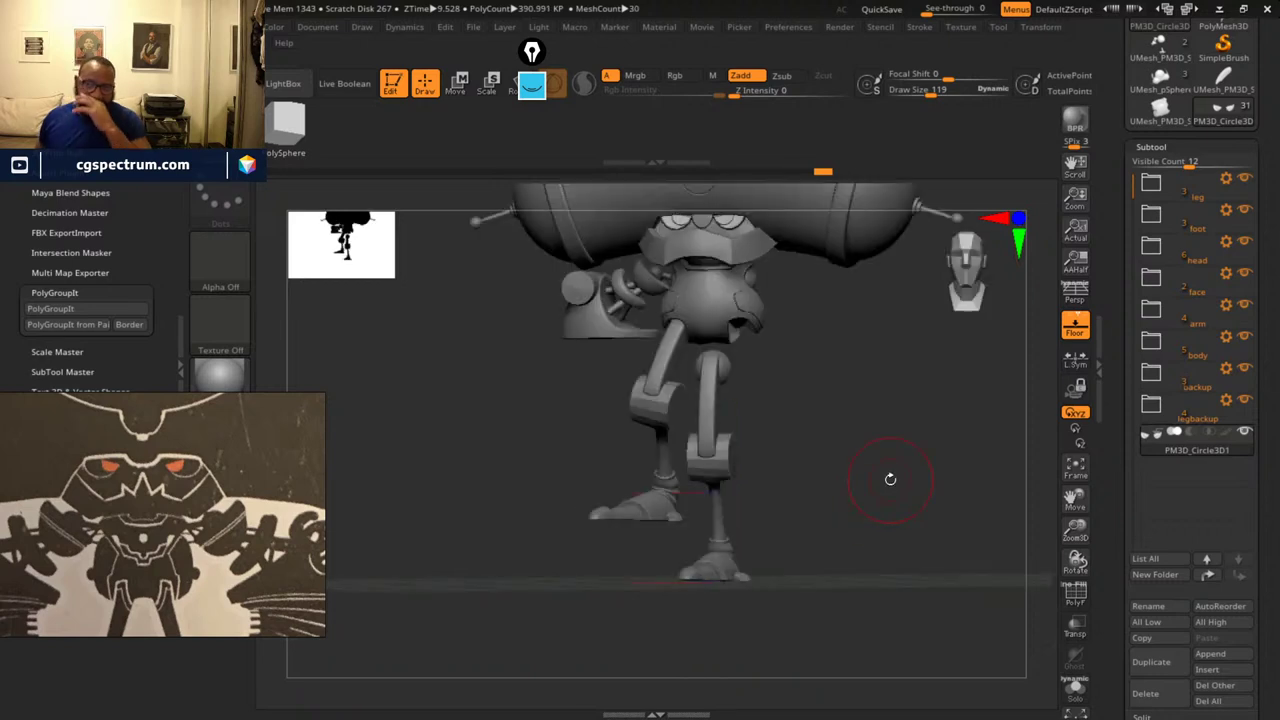
- Examine the whole robot and its feet against the floor grid from several heights, and look through the floor grid settings
drag(880, 409, 882, 465)
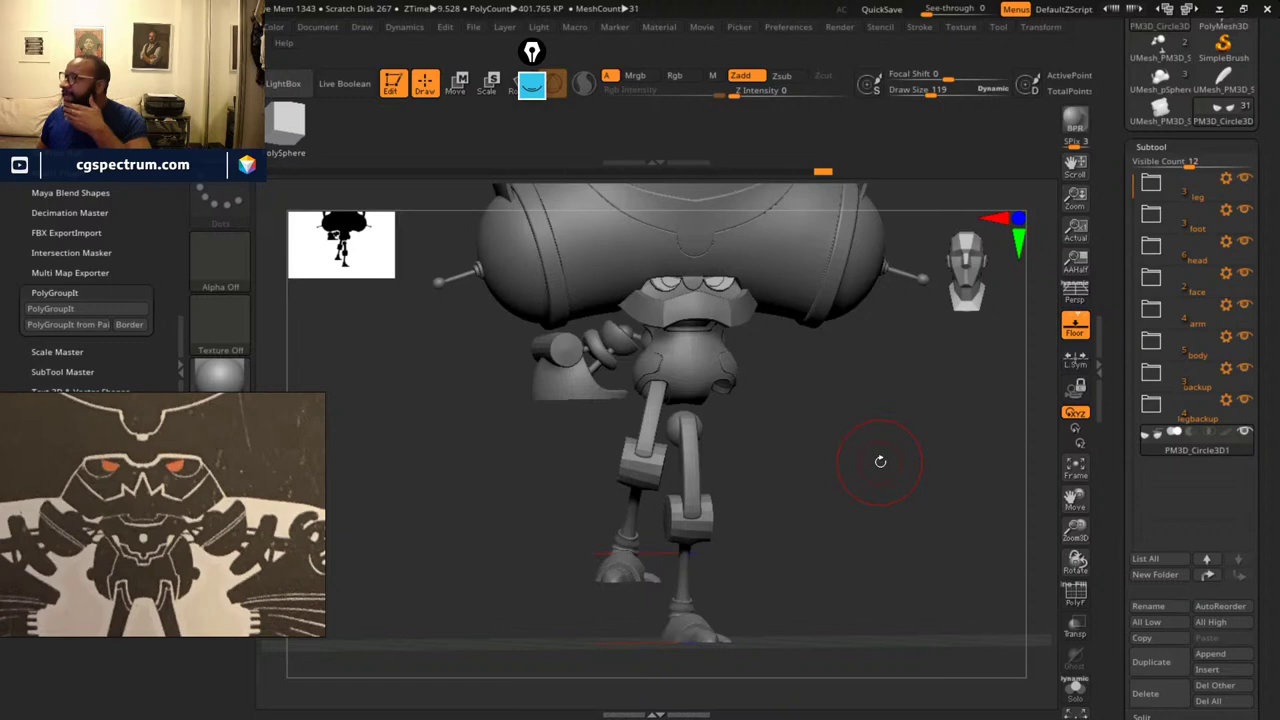
drag(881, 531, 891, 471)
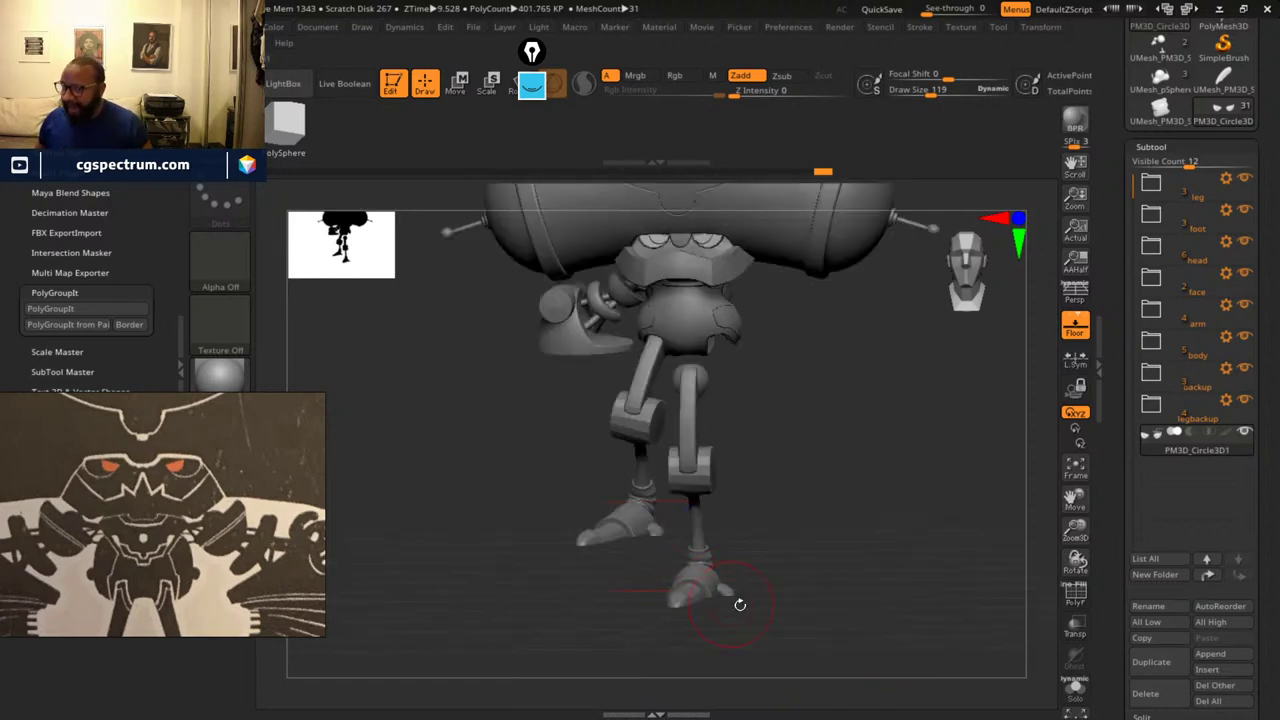
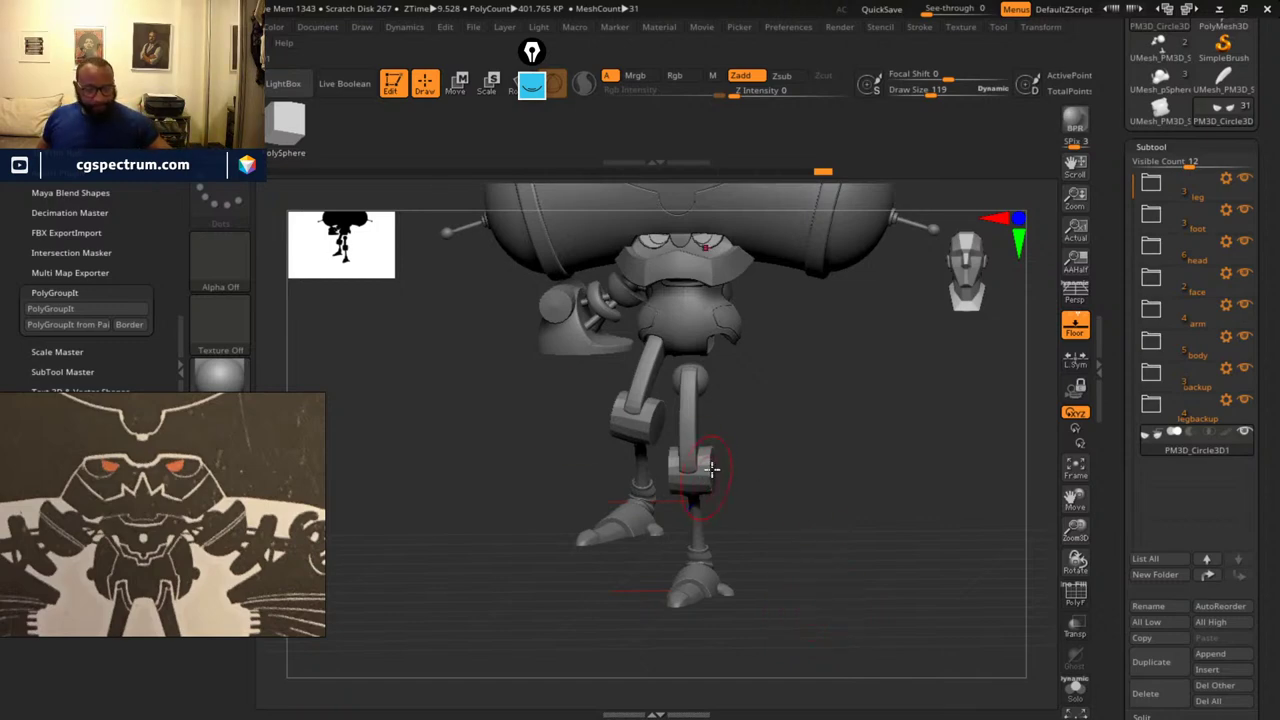
drag(875, 440, 696, 260)
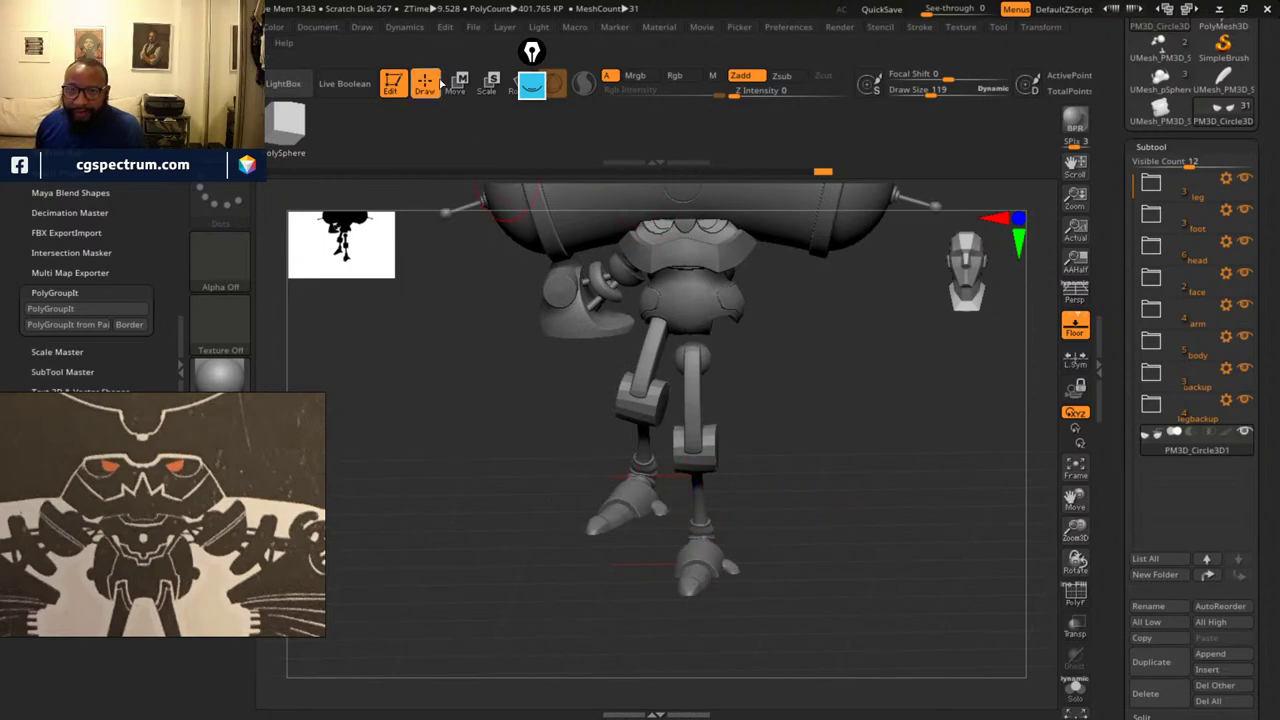
click(362, 27)
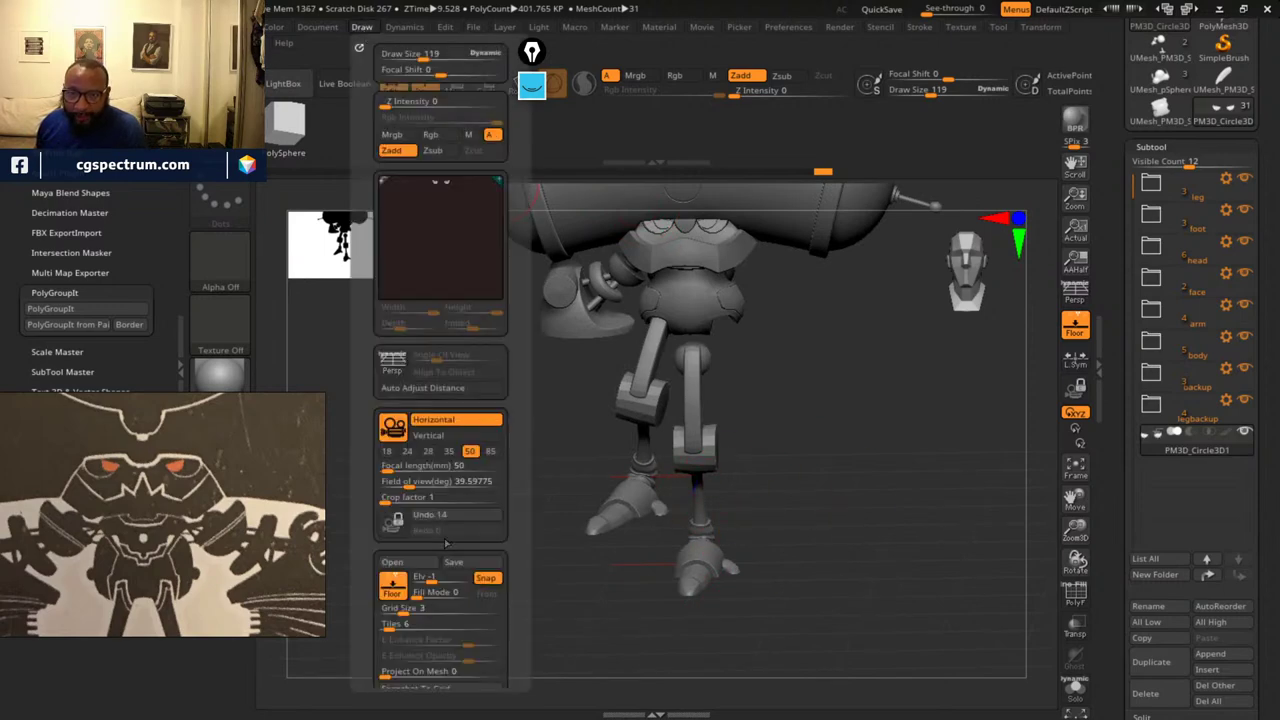
scroll(508, 591, down, 5)
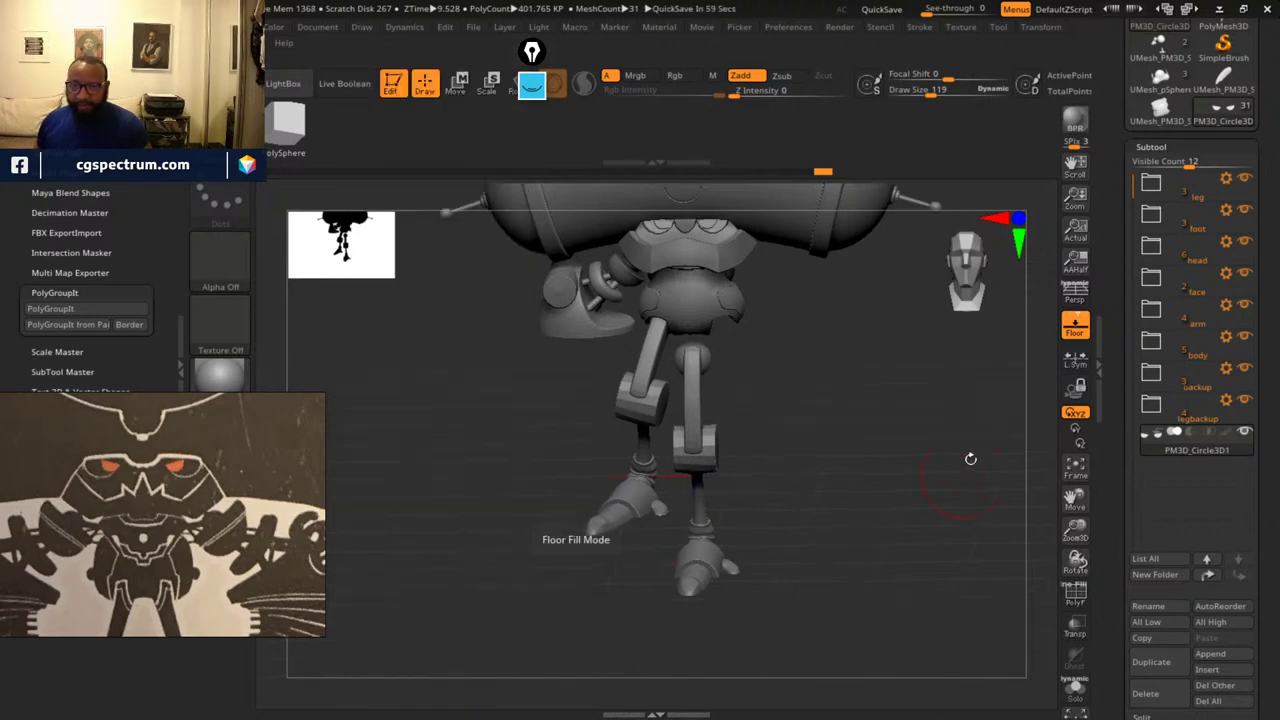
alt+drag(933, 392, 894, 471)
drag(848, 370, 877, 365)
ctrl+shift+click(877, 365)
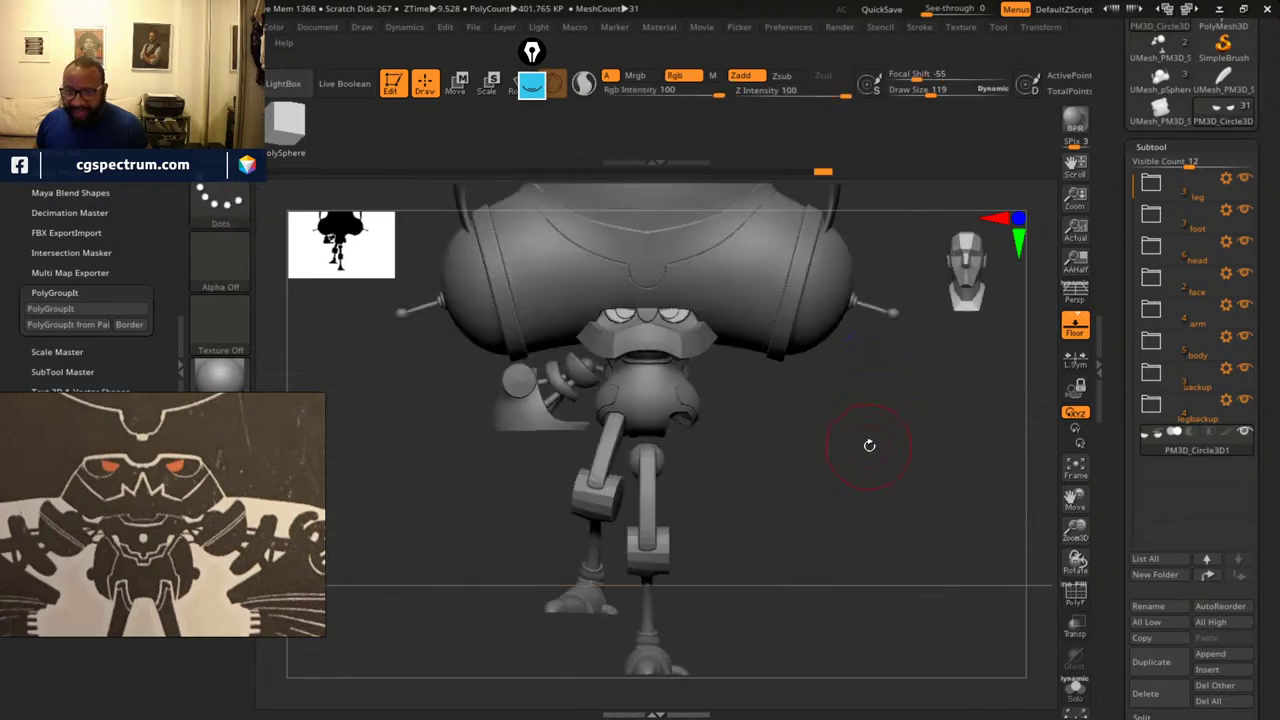
ctrl+shift+click(653, 530)
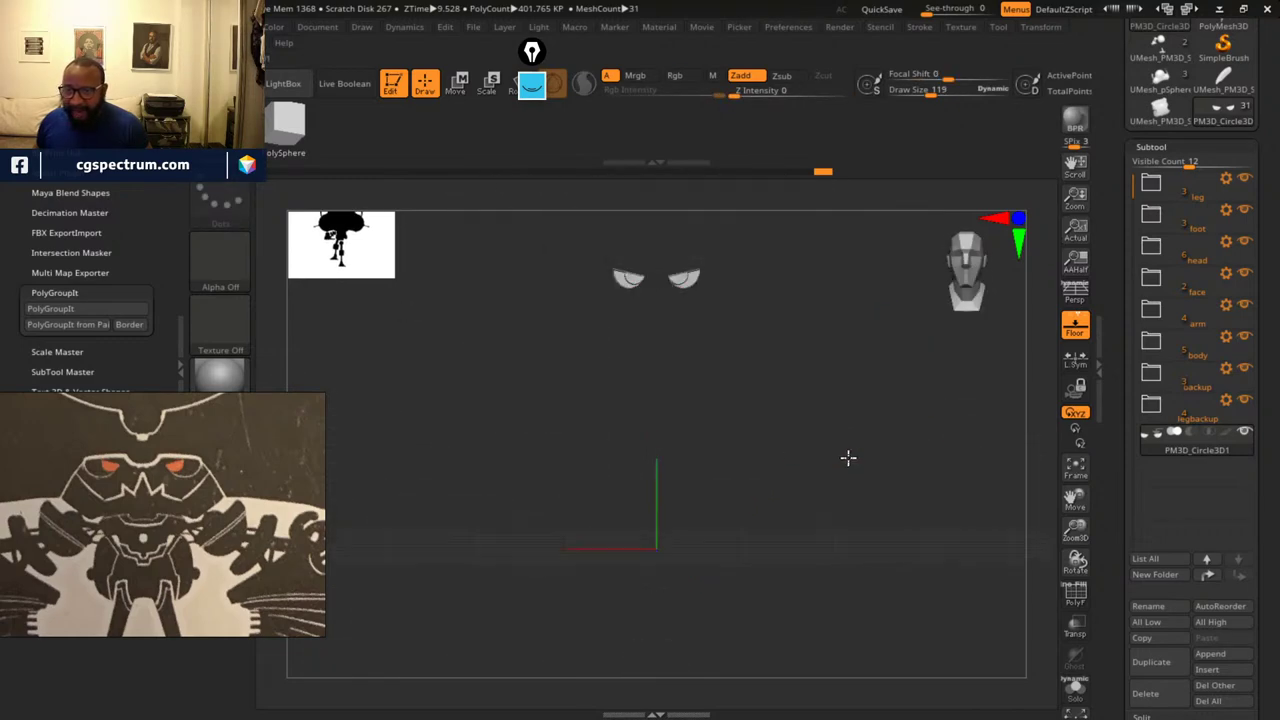
drag(849, 457, 811, 442)
alt+drag(792, 378, 870, 478)
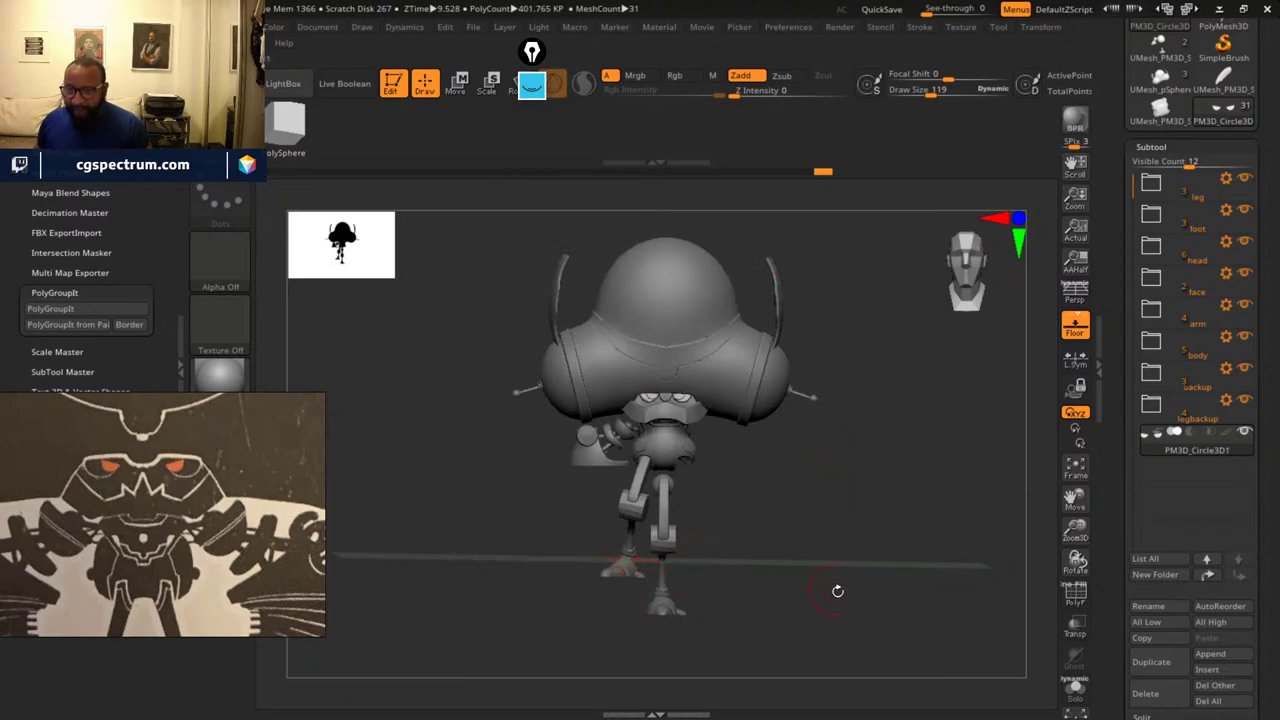
shift+drag(870, 626, 870, 606)
shift+drag(810, 522, 826, 517)
ctrl+shift+click(826, 516)
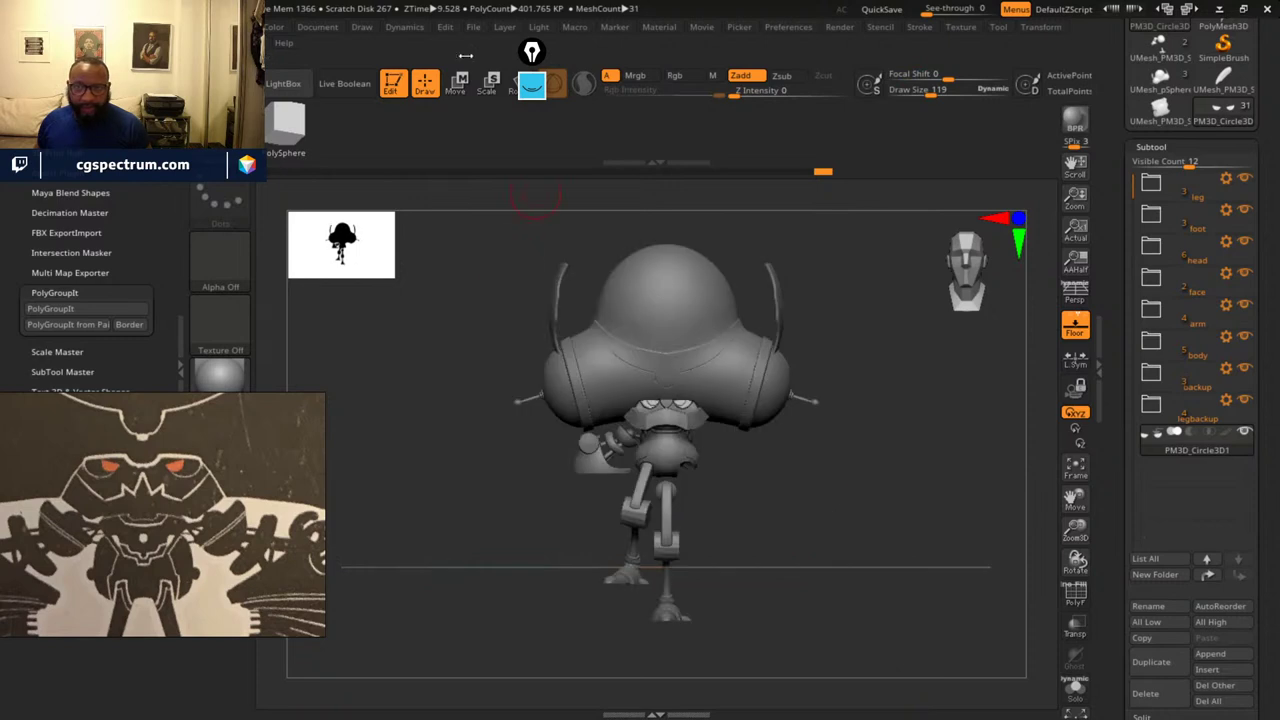
- Reset the transform gizmo's orientation on the eyes and turn on transforming all selected subtools together
key(w)
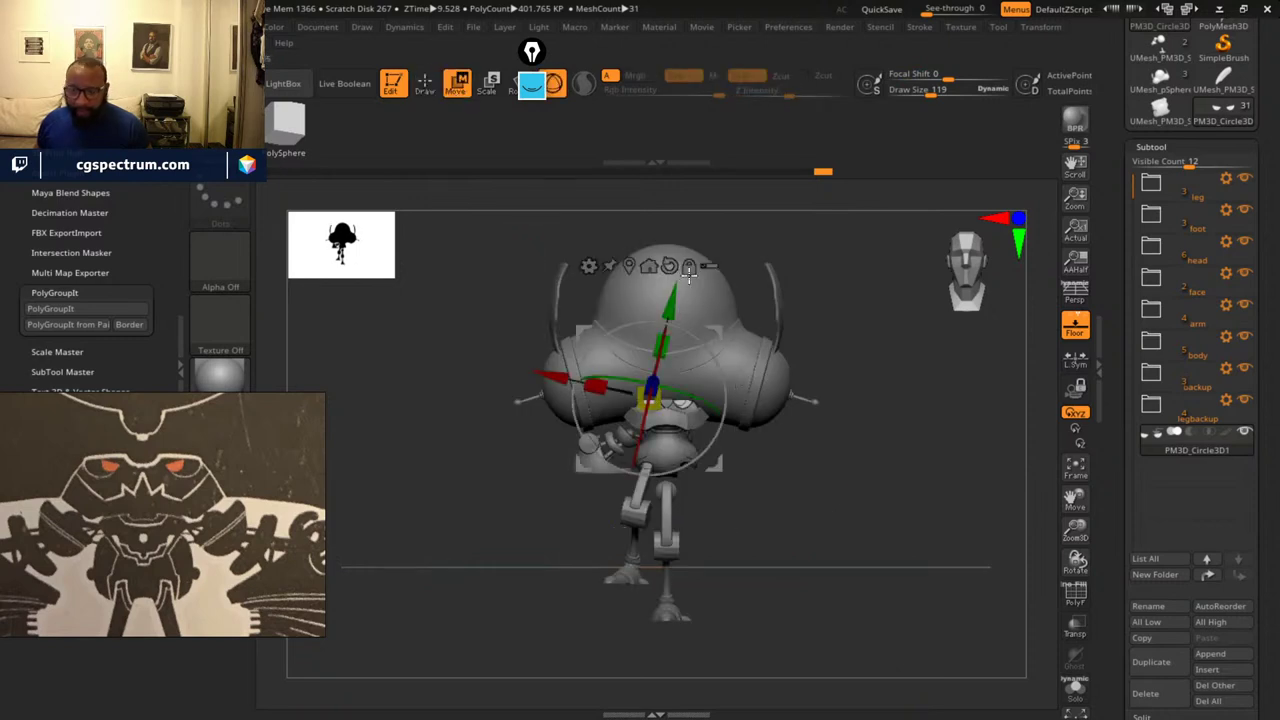
click(669, 266)
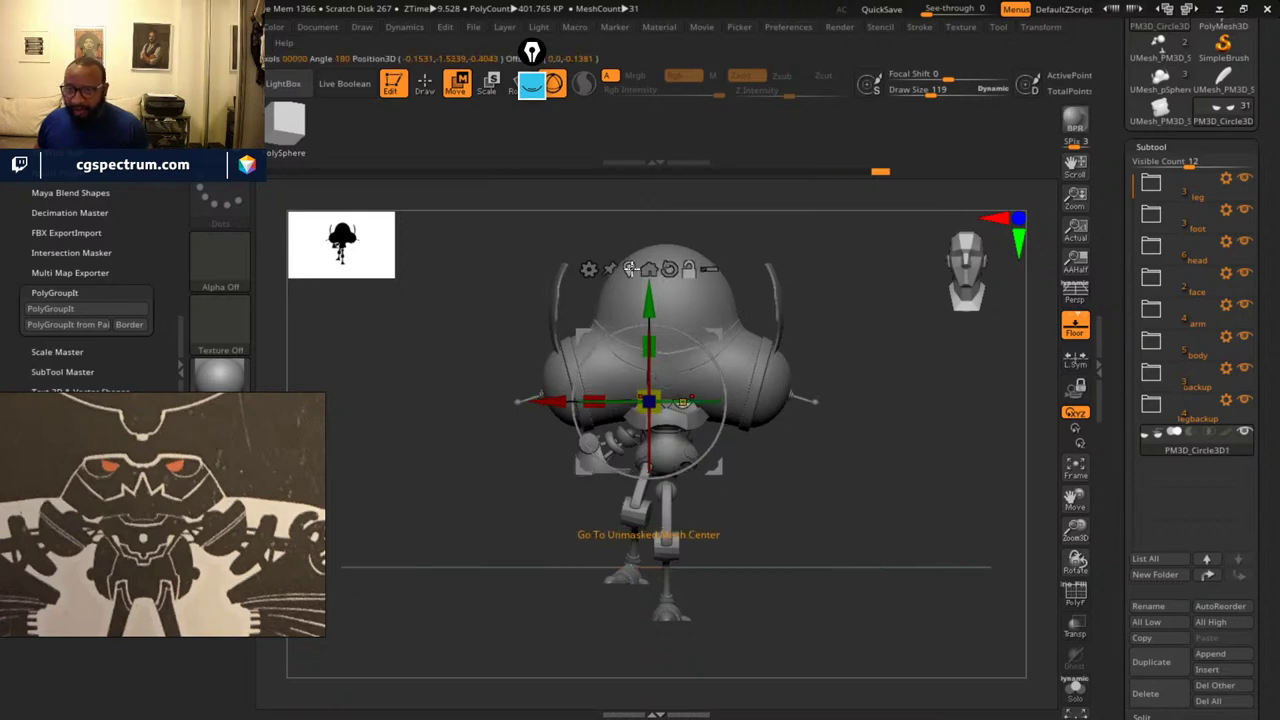
click(708, 270)
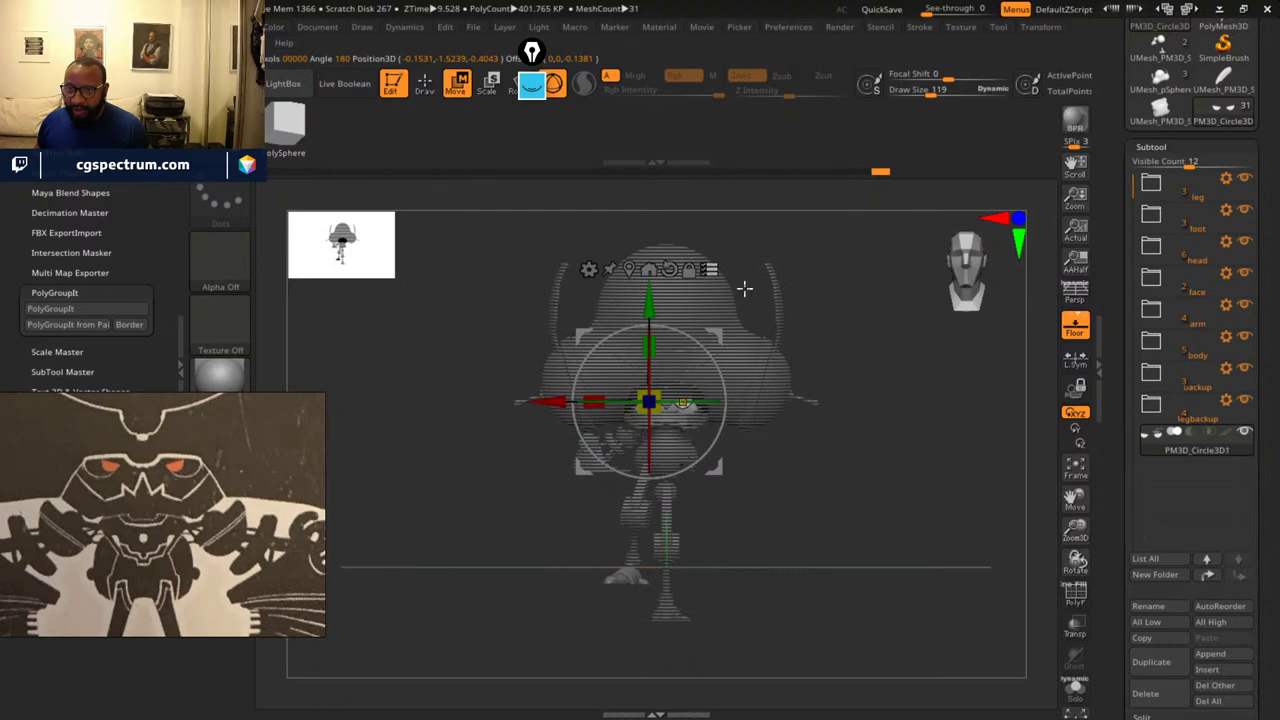
- Try to move all the robot's parts together vertically with the gizmo, undo the changes and return to Draw mode
drag(650, 300, 659, 290)
alt+drag(829, 521, 1003, 552)
alt+drag(911, 492, 889, 84)
drag(898, 406, 1000, 408)
drag(858, 426, 888, 585)
ctrl+shift+click(842, 425)
drag(866, 506, 905, 448)
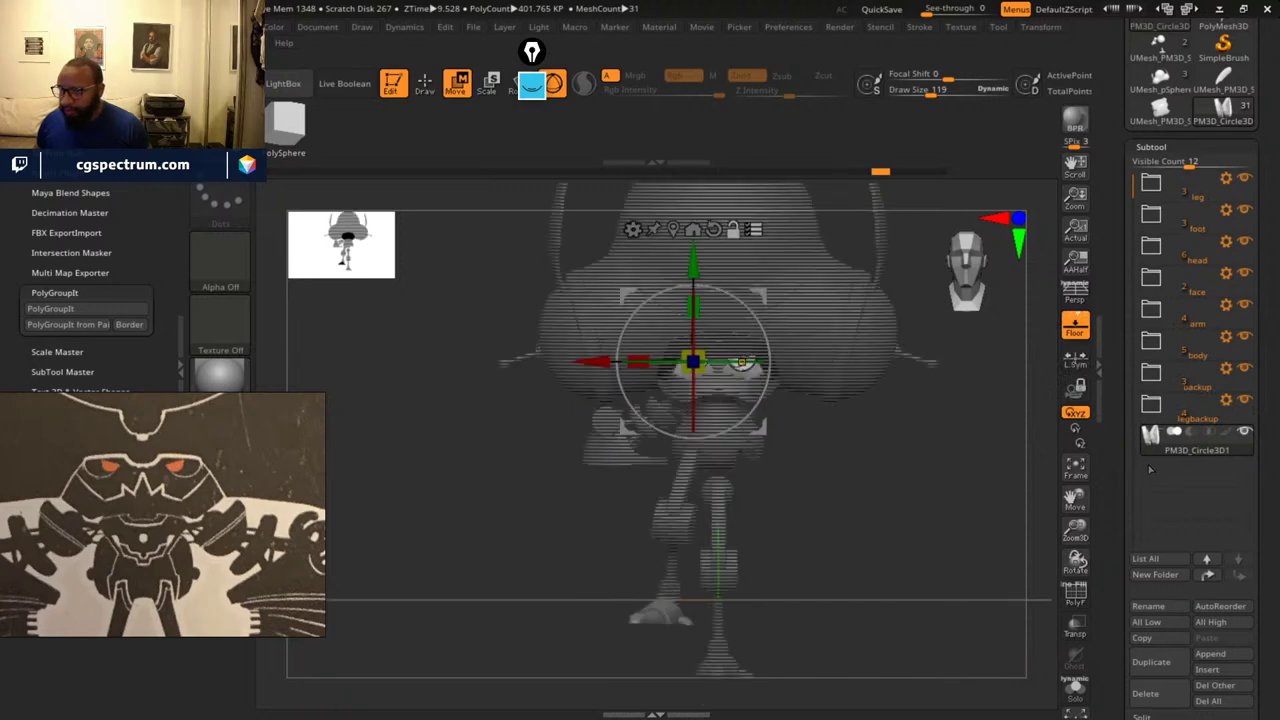
alt+drag(961, 487, 914, 489)
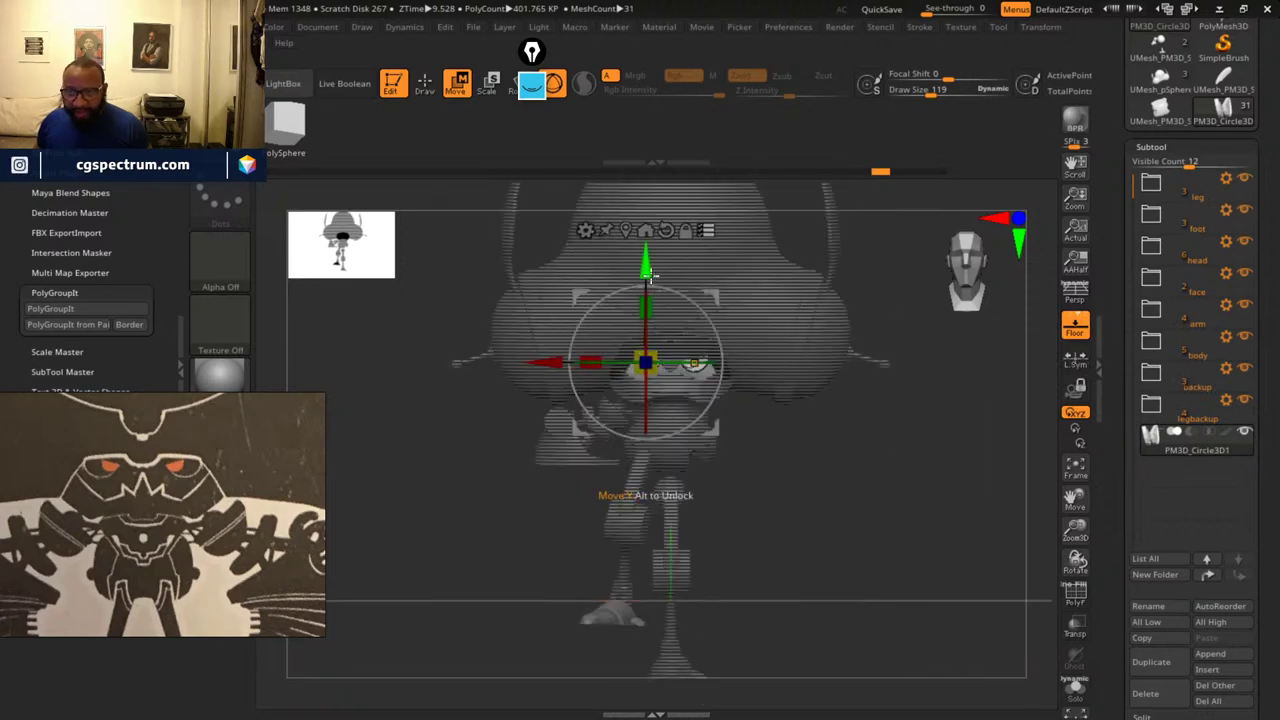
drag(654, 275, 690, 290)
alt+drag(867, 566, 615, 531)
key(ctrl+z)
key(ctrl+z)
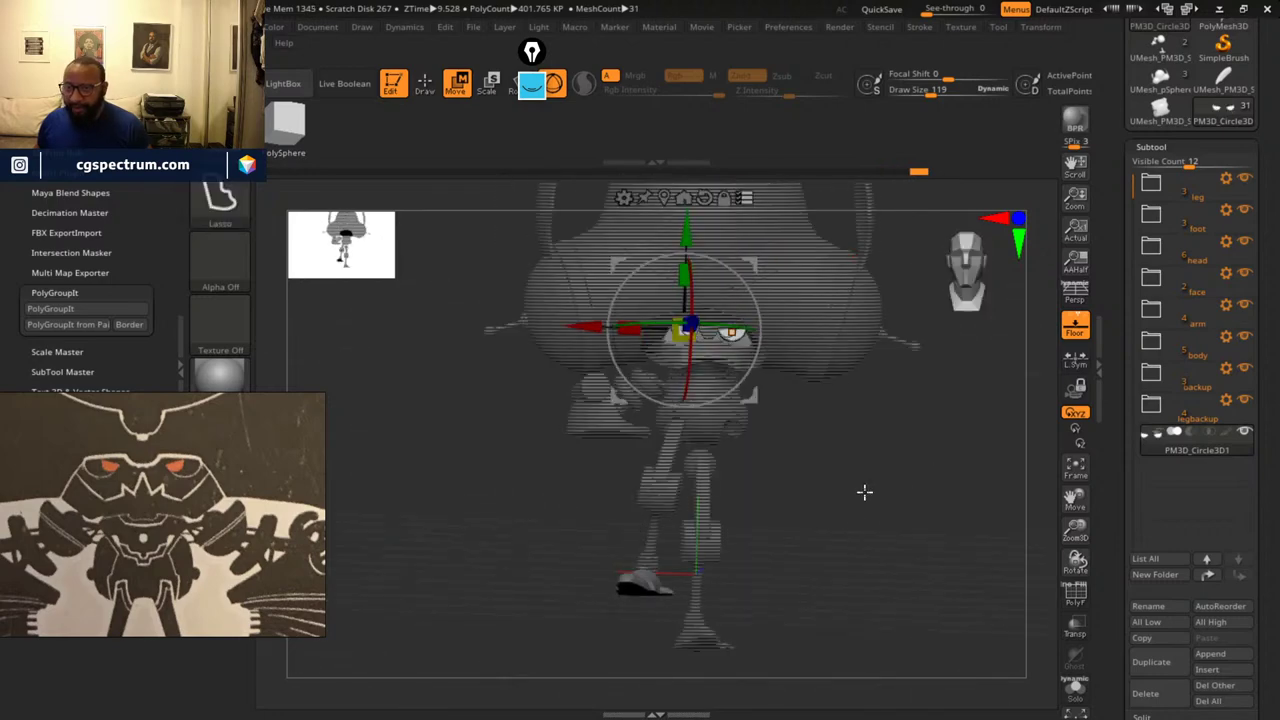
mouse_move(863, 491)
alt+mouse_down()
mouse_move(834, 526)
mouse_move(871, 546)
mouse_move(903, 540)
alt+mouse_up()
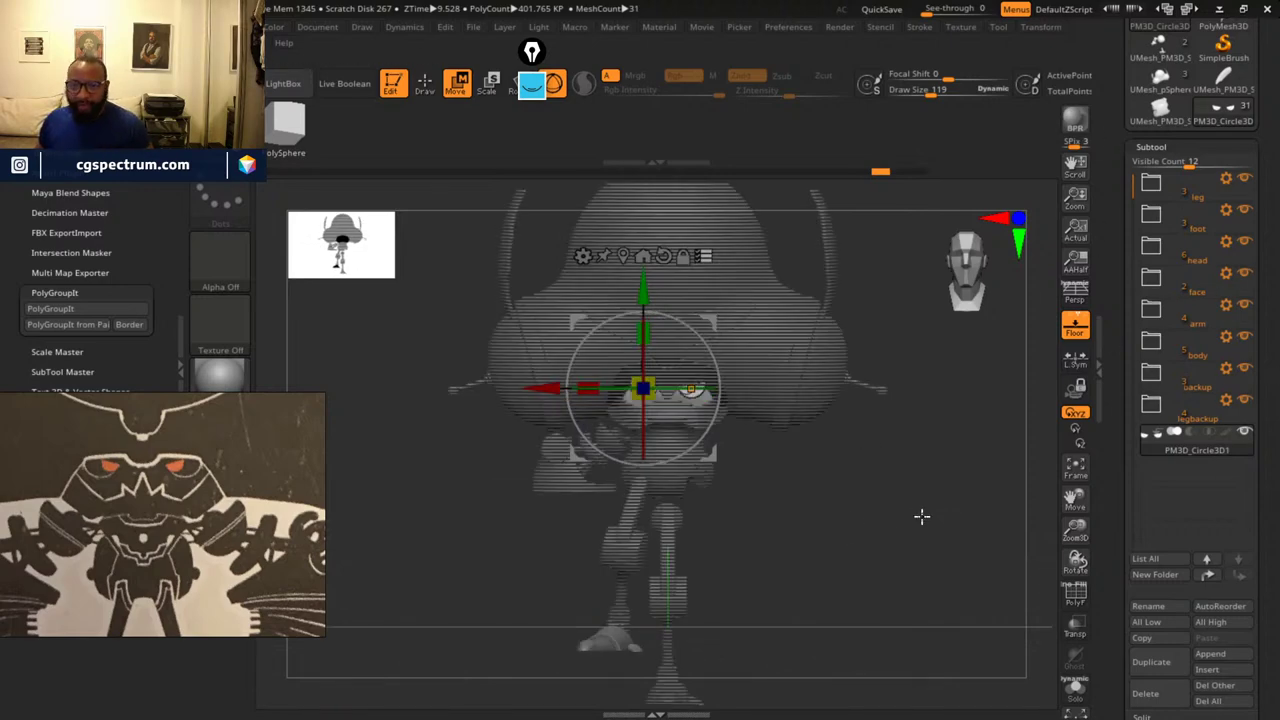
click(427, 83)
- Hide the backup and legbackup folders in the Subtool list
mouse_move(870, 495)
alt+mouse_down()
mouse_move(854, 477)
mouse_move(848, 520)
alt+mouse_up()
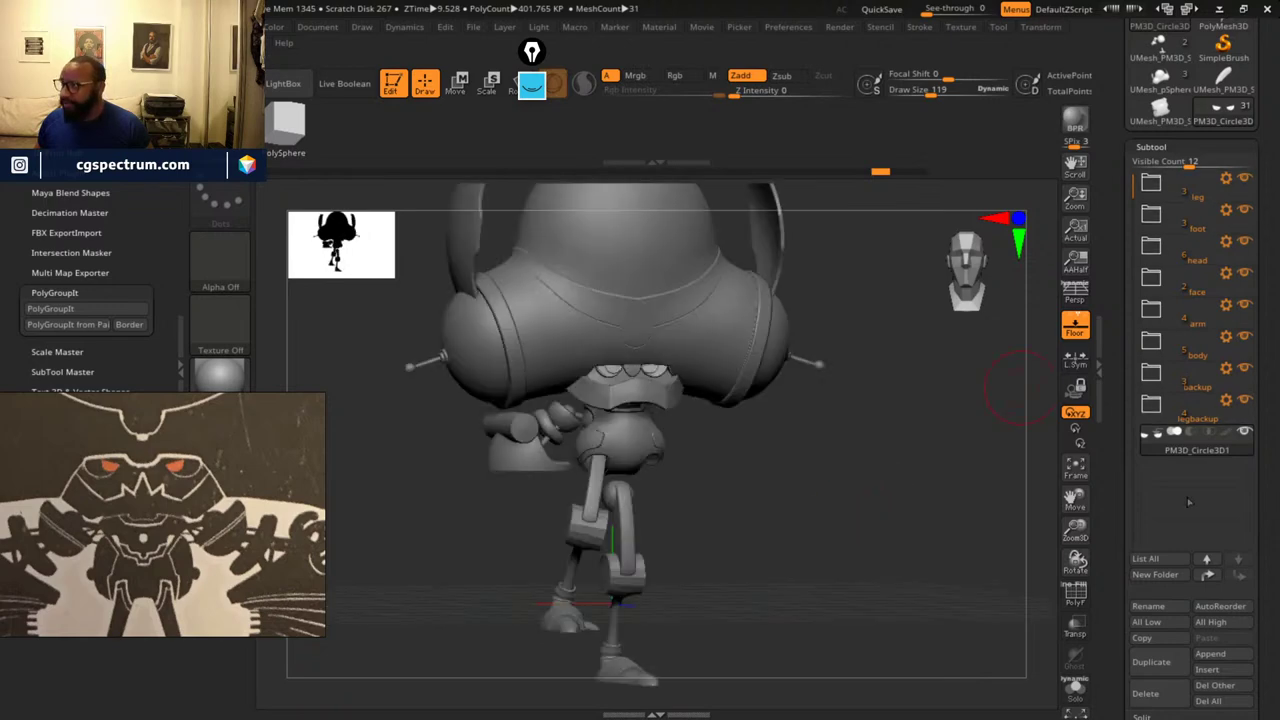
drag(838, 563, 955, 440)
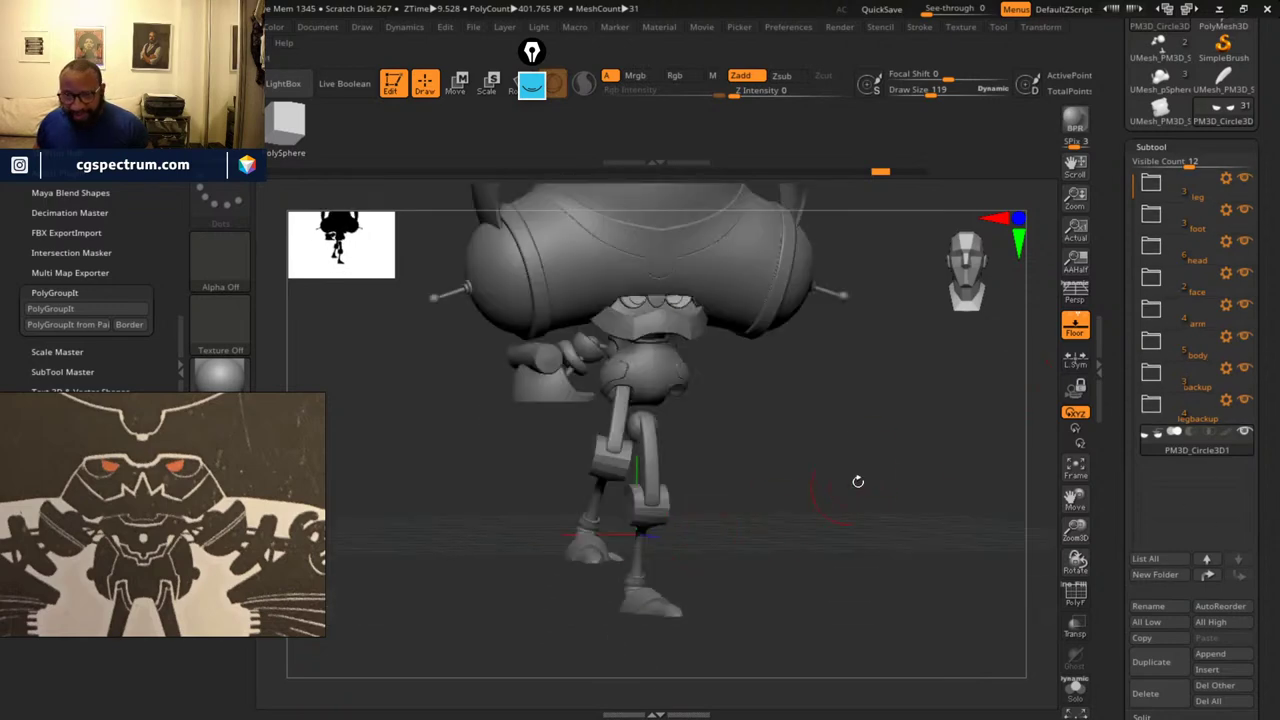
drag(857, 481, 600, 560)
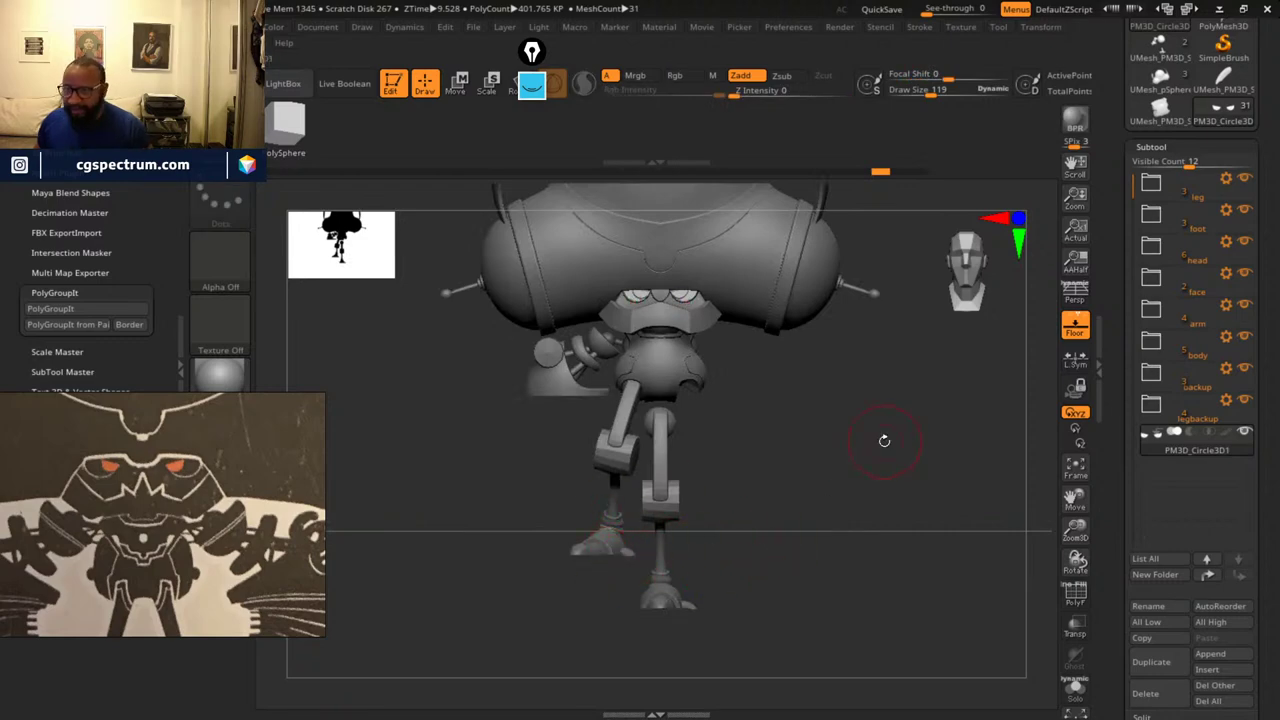
drag(884, 440, 883, 474)
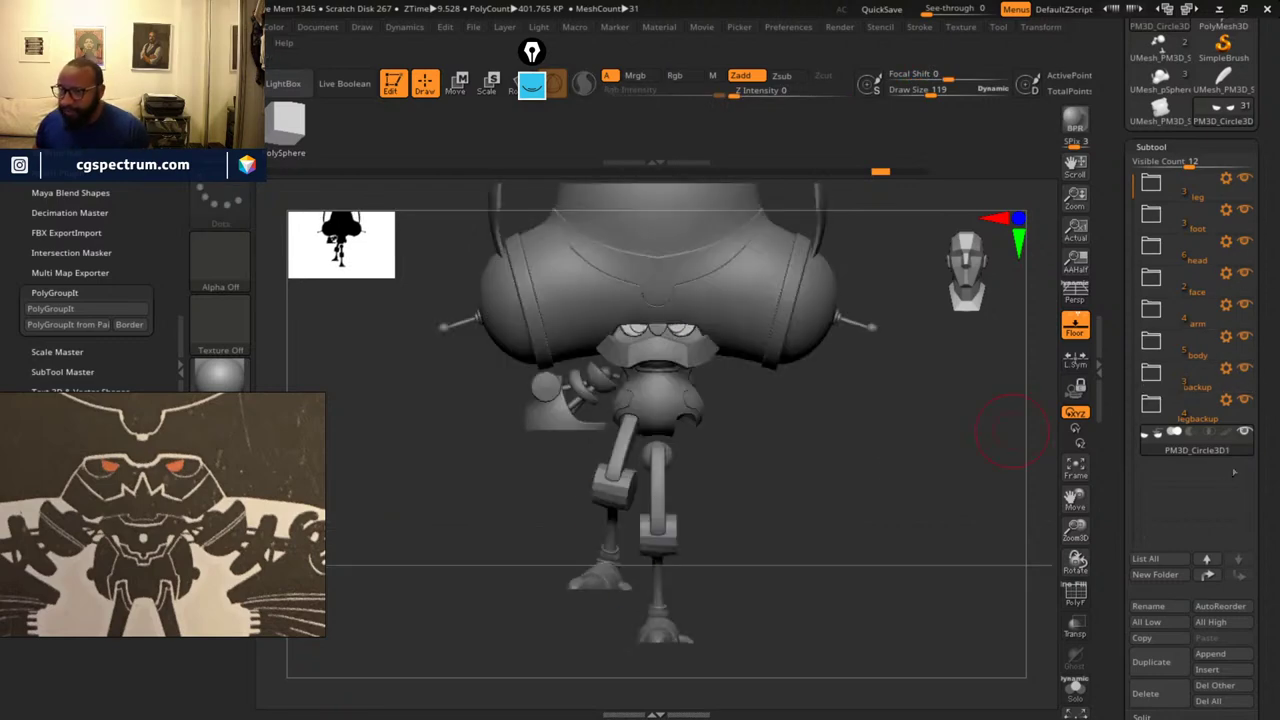
click(1244, 400)
- Examine the face, body and remaining leg from the front, the side and close up without the backup parts
alt+drag(896, 457, 904, 401)
drag(836, 474, 1045, 541)
alt+drag(880, 562, 872, 518)
alt+drag(951, 582, 927, 539)
key(ctrl+shift)
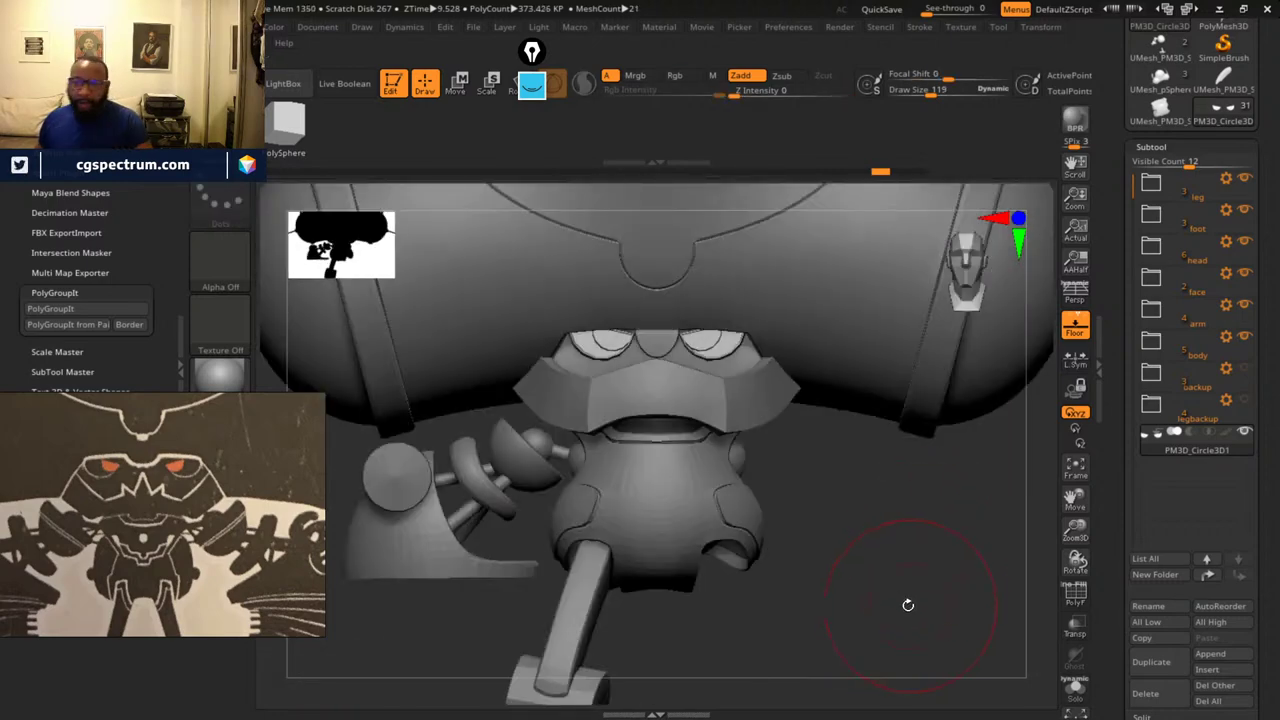
alt+drag(913, 590, 906, 563)
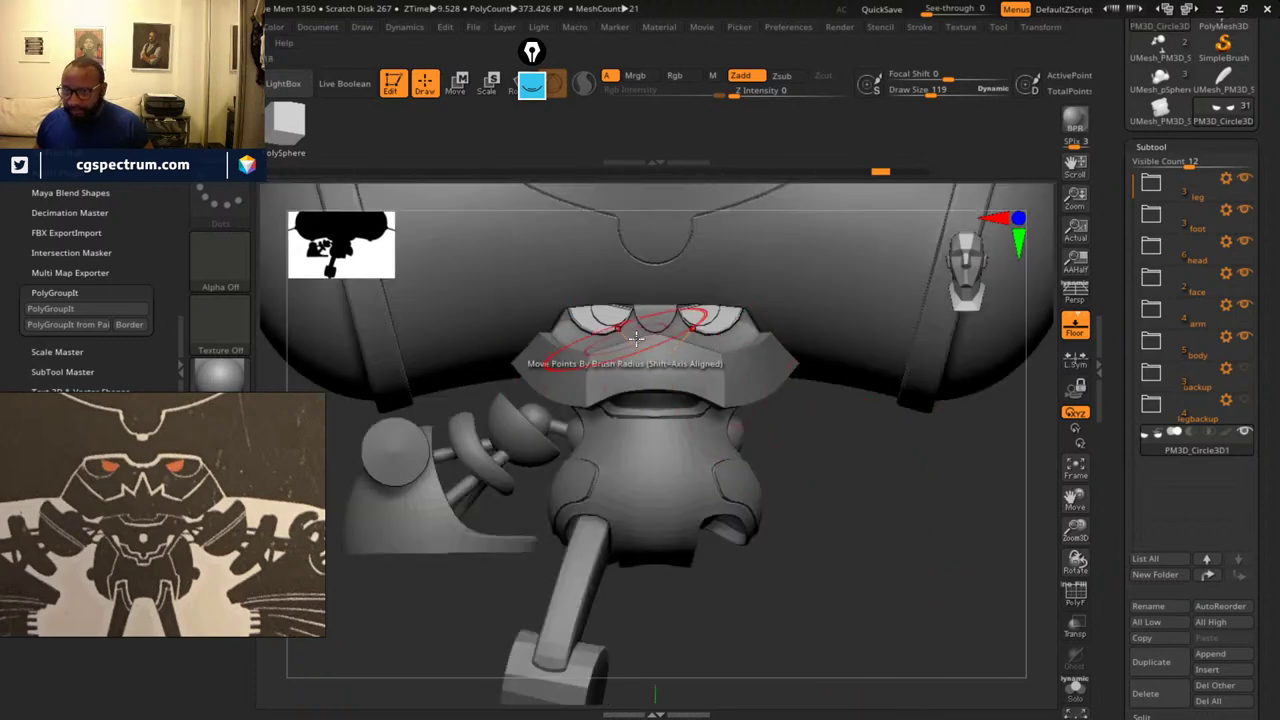
alt+drag(838, 534, 954, 329)
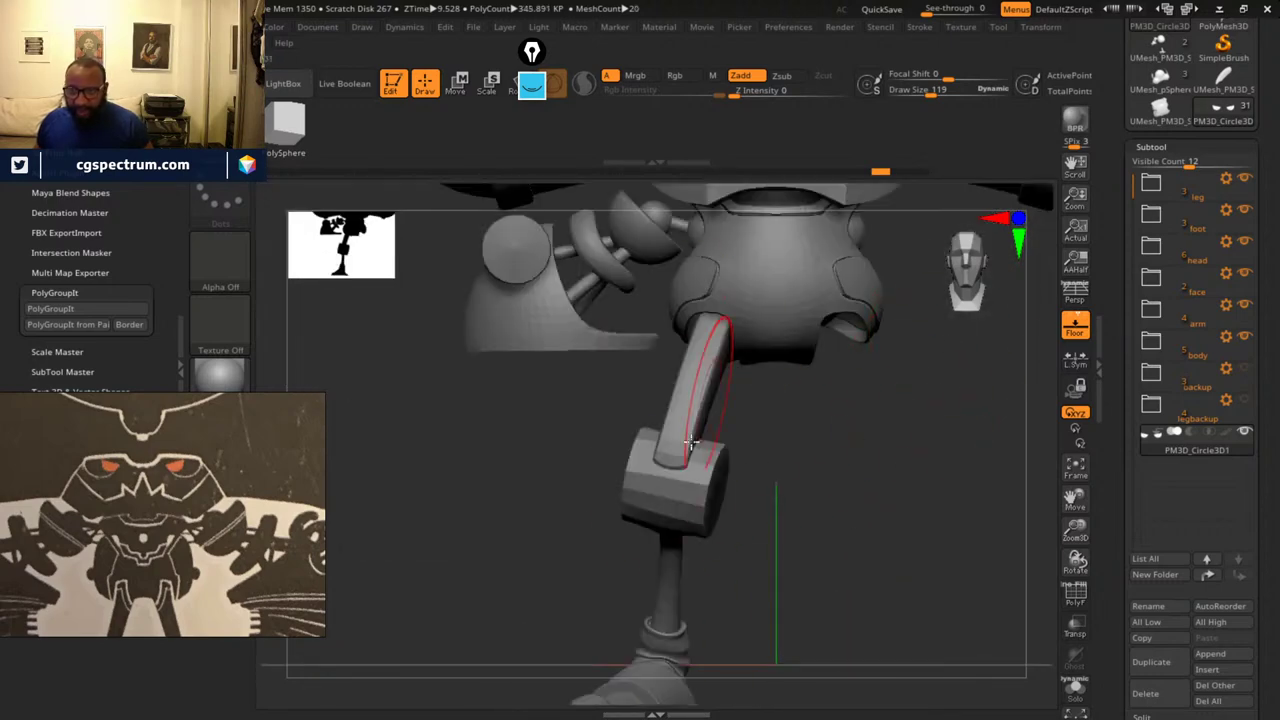
alt+drag(828, 600, 840, 548)
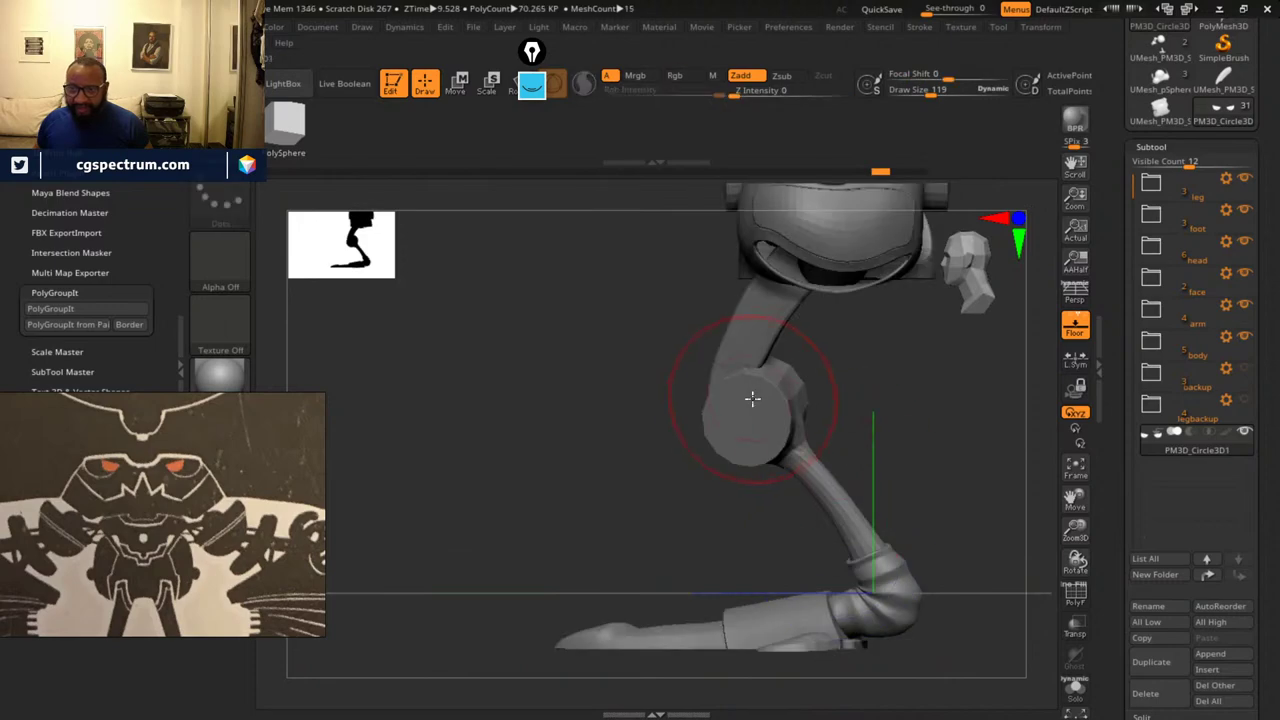
alt+drag(912, 509, 738, 502)
drag(738, 502, 877, 685)
drag(886, 546, 920, 546)
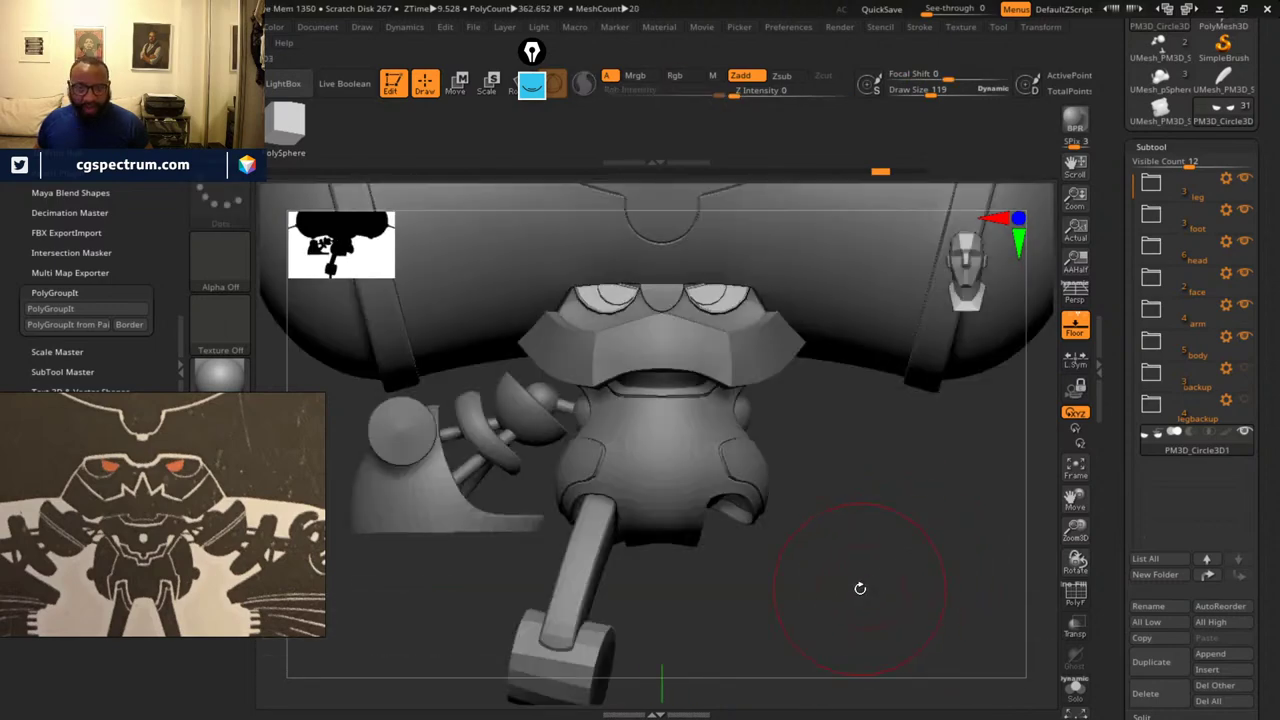
shift+drag(860, 589, 706, 543)
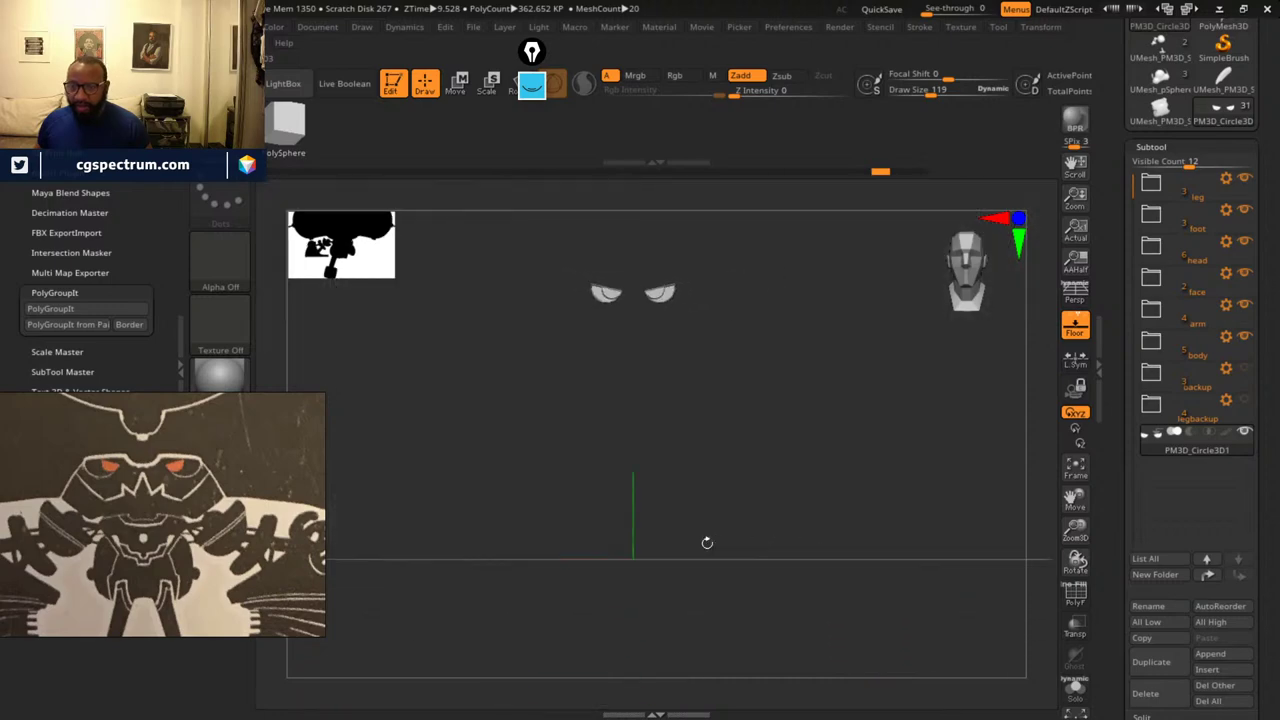
alt+drag(806, 495, 852, 564)
ctrl+shift+click(851, 563)
ctrl+shift+click(854, 517)
ctrl+shift+click(820, 540)
ctrl+shift+click(820, 540)
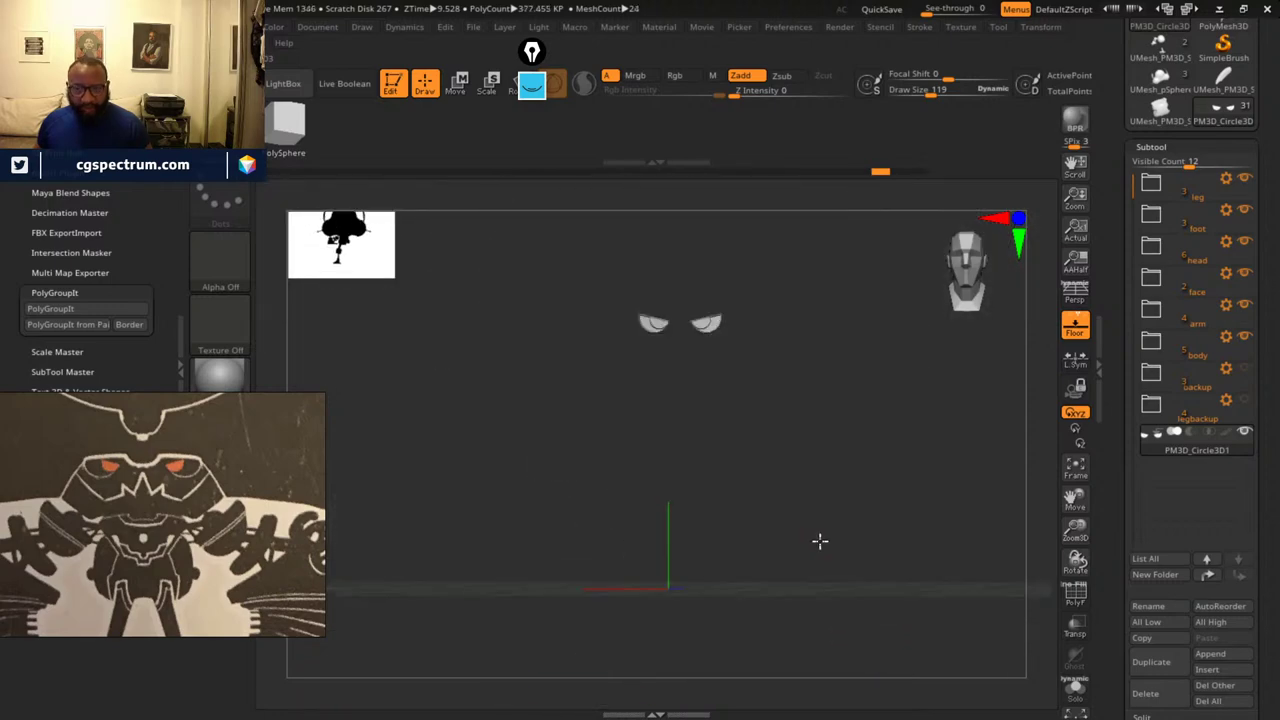
ctrl+shift+click(821, 540)
drag(815, 542, 818, 450)
alt+drag(838, 608, 875, 431)
- Pan the reference drawing to the legs and to the fan-shaped arm, and compare them with the model
middle_drag(177, 530, 235, 358)
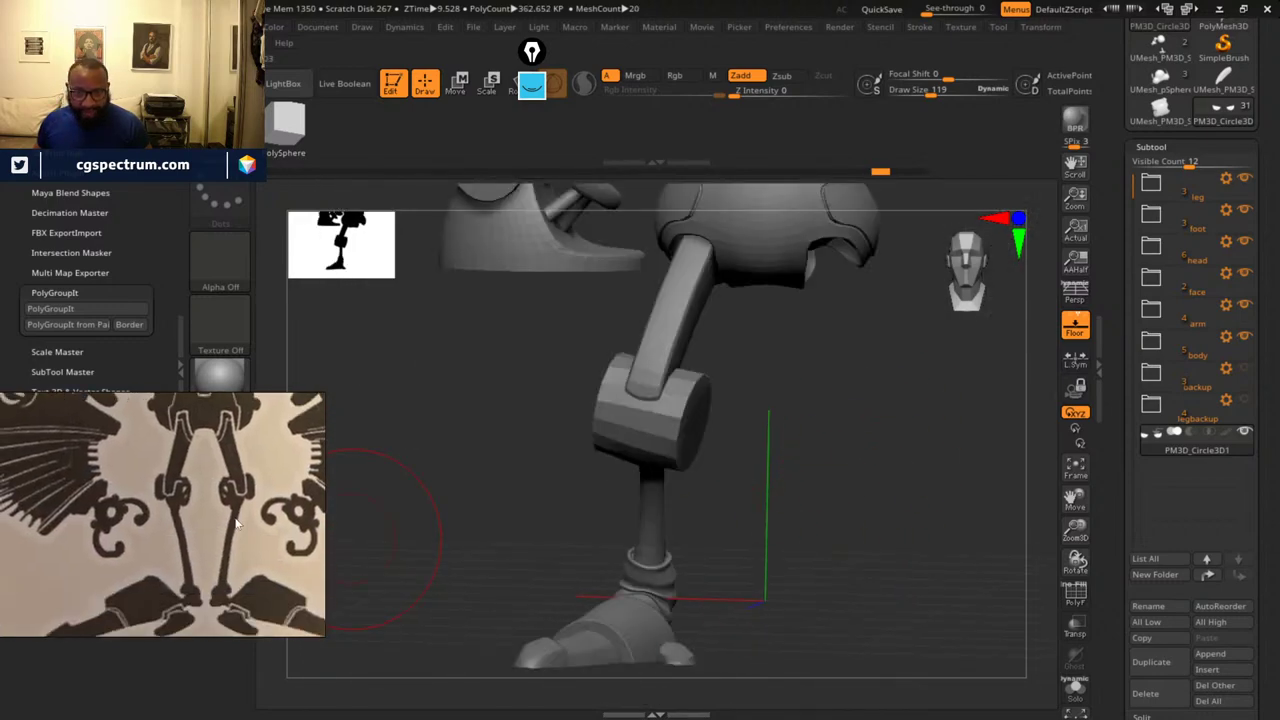
middle_drag(232, 522, 240, 507)
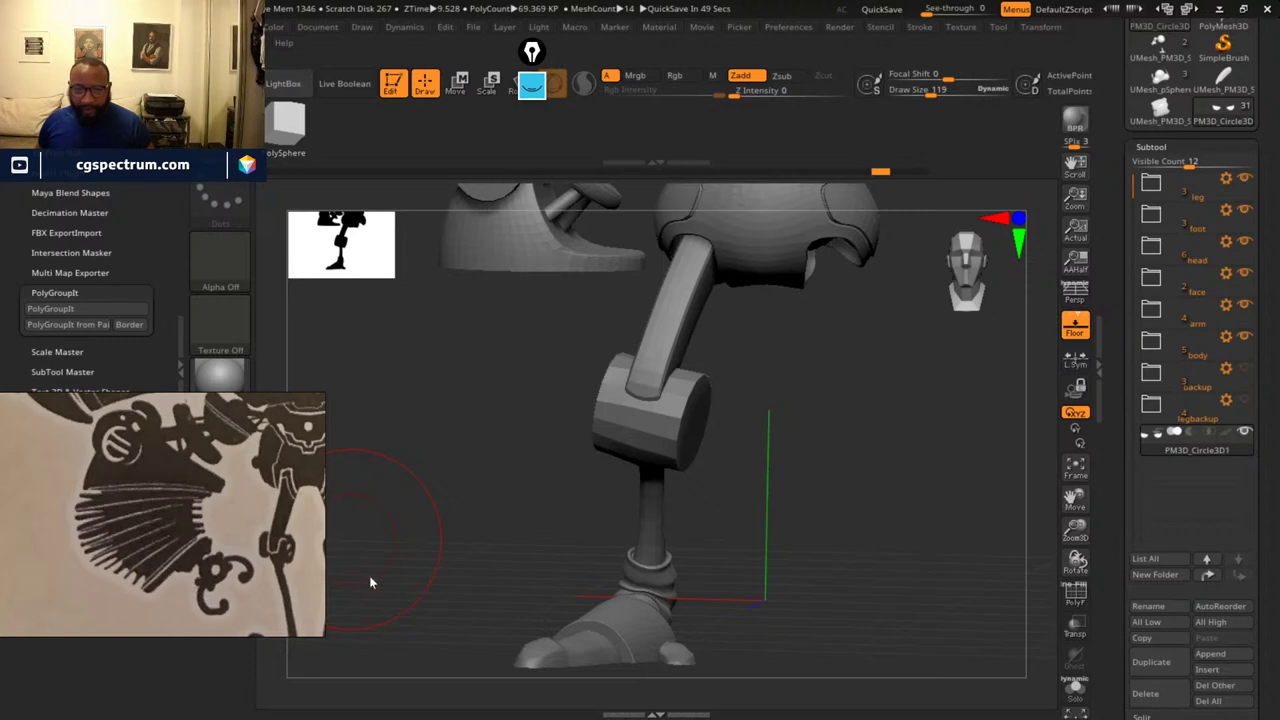
drag(873, 545, 196, 618)
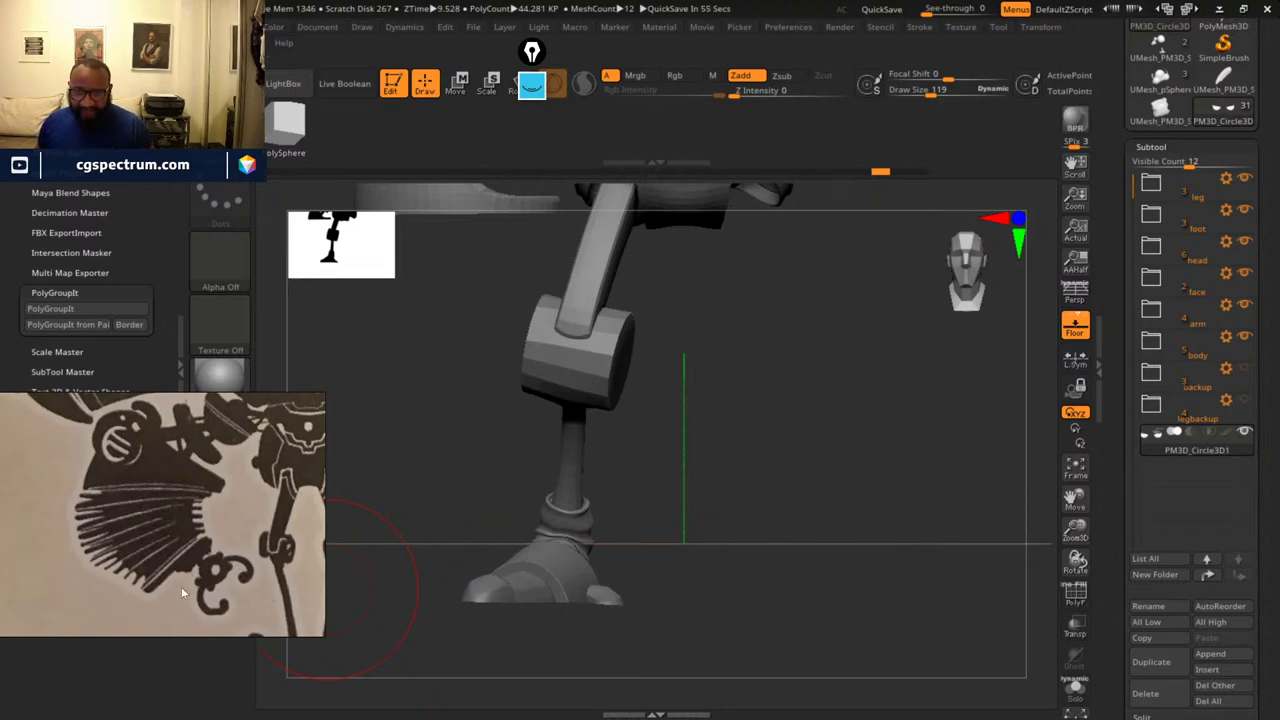
alt+drag(785, 373, 826, 485)
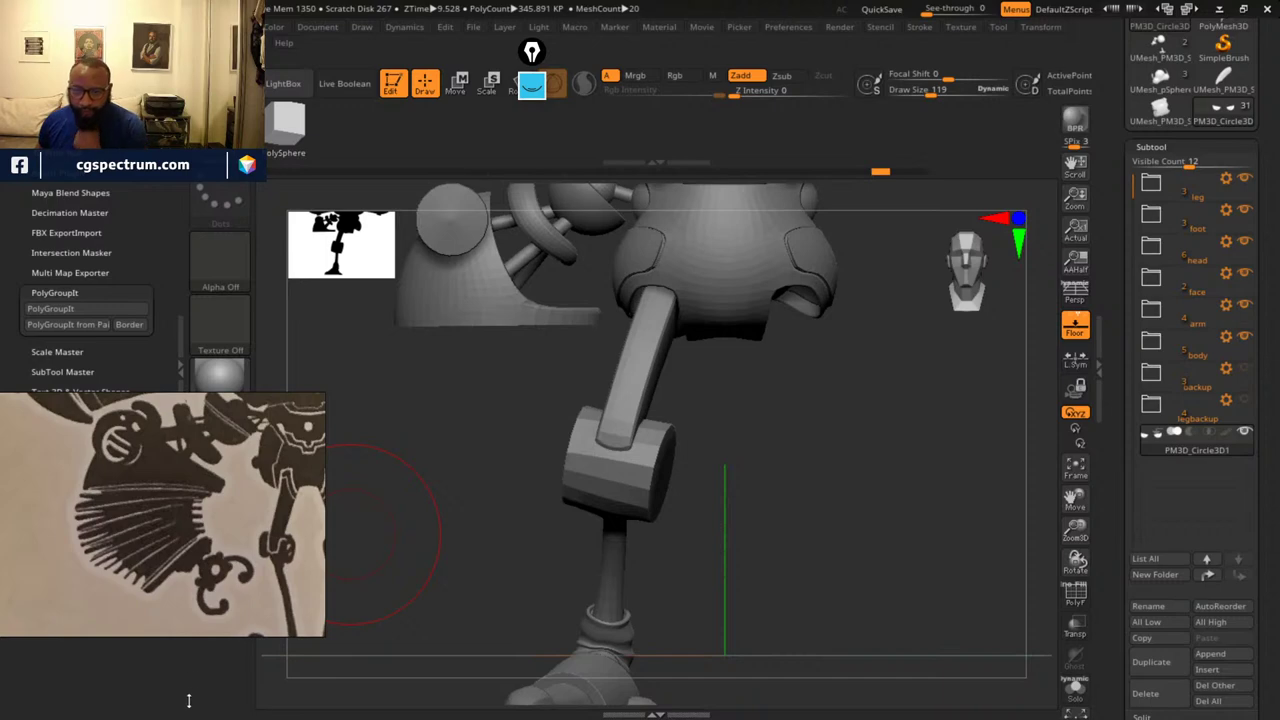
- Examine the leg, knee joint and foot from the front and from above against the reference drawing
alt+drag(899, 599, 849, 520)
mouse_move(830, 498)
mouse_down()
mouse_move(809, 502)
mouse_move(820, 489)
mouse_move(798, 484)
mouse_move(823, 458)
mouse_move(818, 504)
mouse_up()
alt+drag(781, 463, 770, 430)
drag(780, 443, 783, 472)
ctrl+shift+click(762, 448)
alt+drag(834, 518, 826, 384)
drag(852, 466, 789, 456)
alt+drag(745, 400, 812, 648)
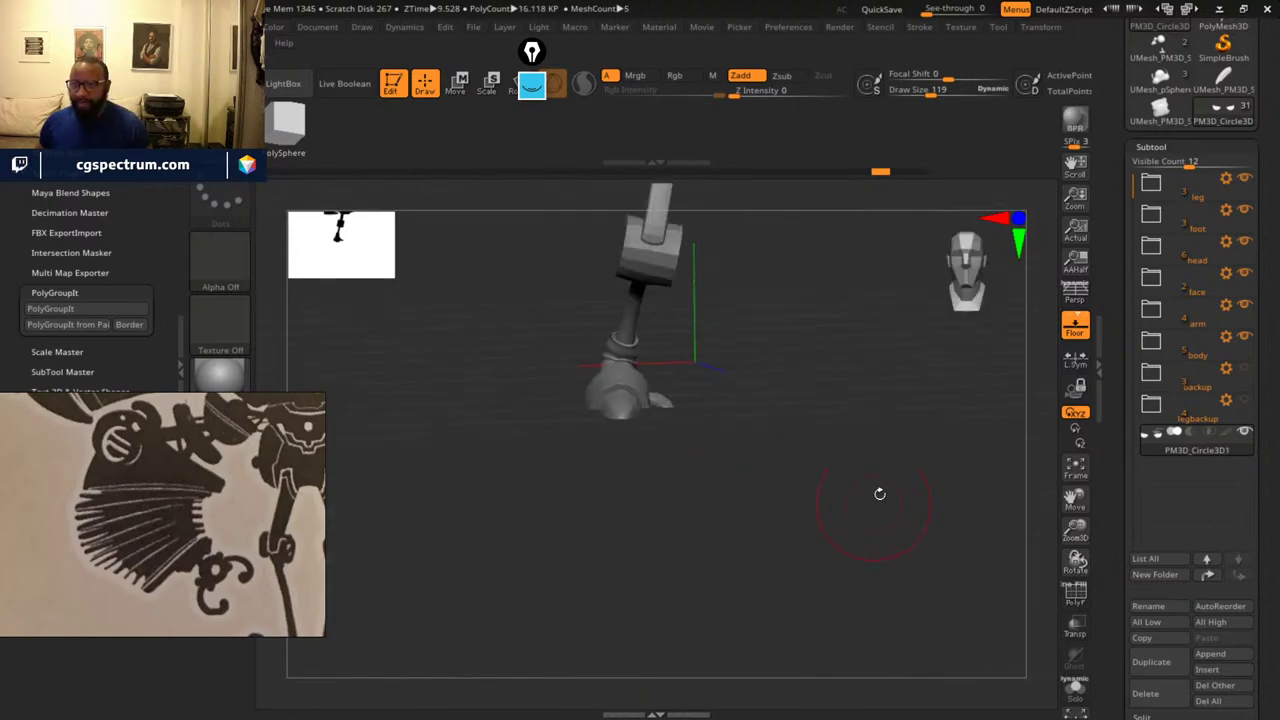
alt+drag(877, 494, 831, 505)
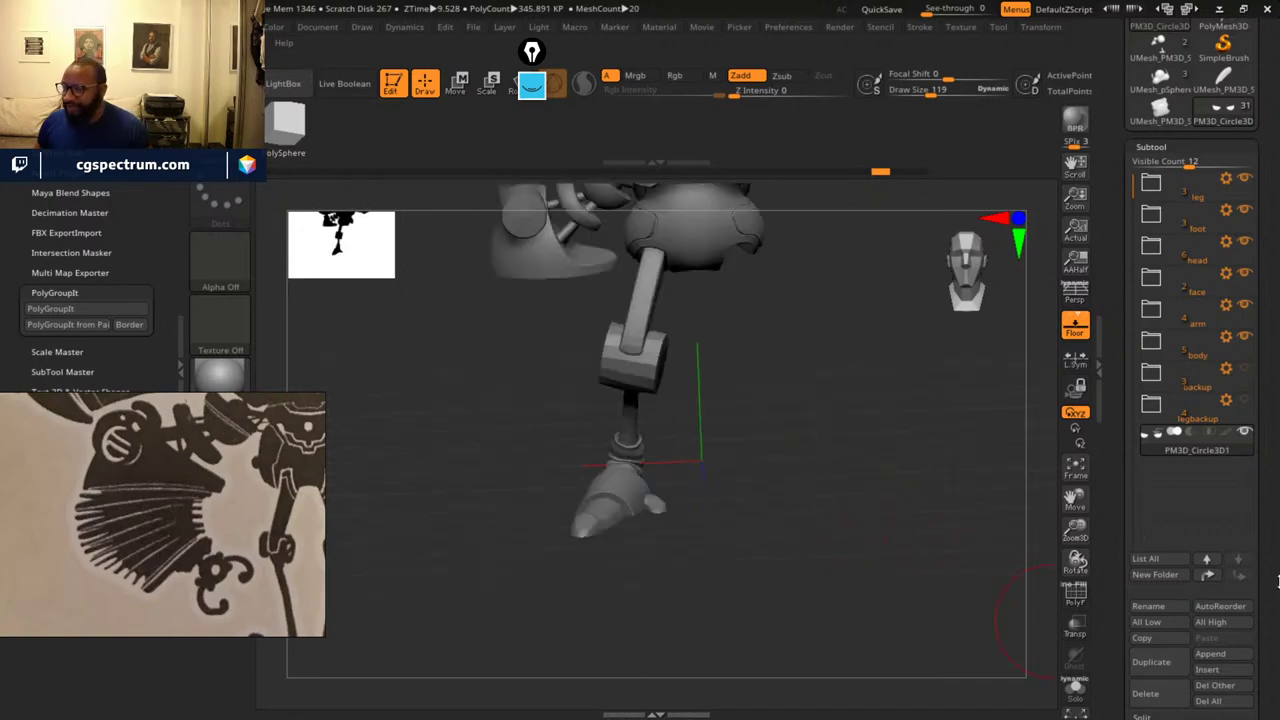
- Move the PM3D_Circle3D1 eye subtool through the head folder into the face folder, and collapse the head folder
scroll(1270, 460, down, 10)
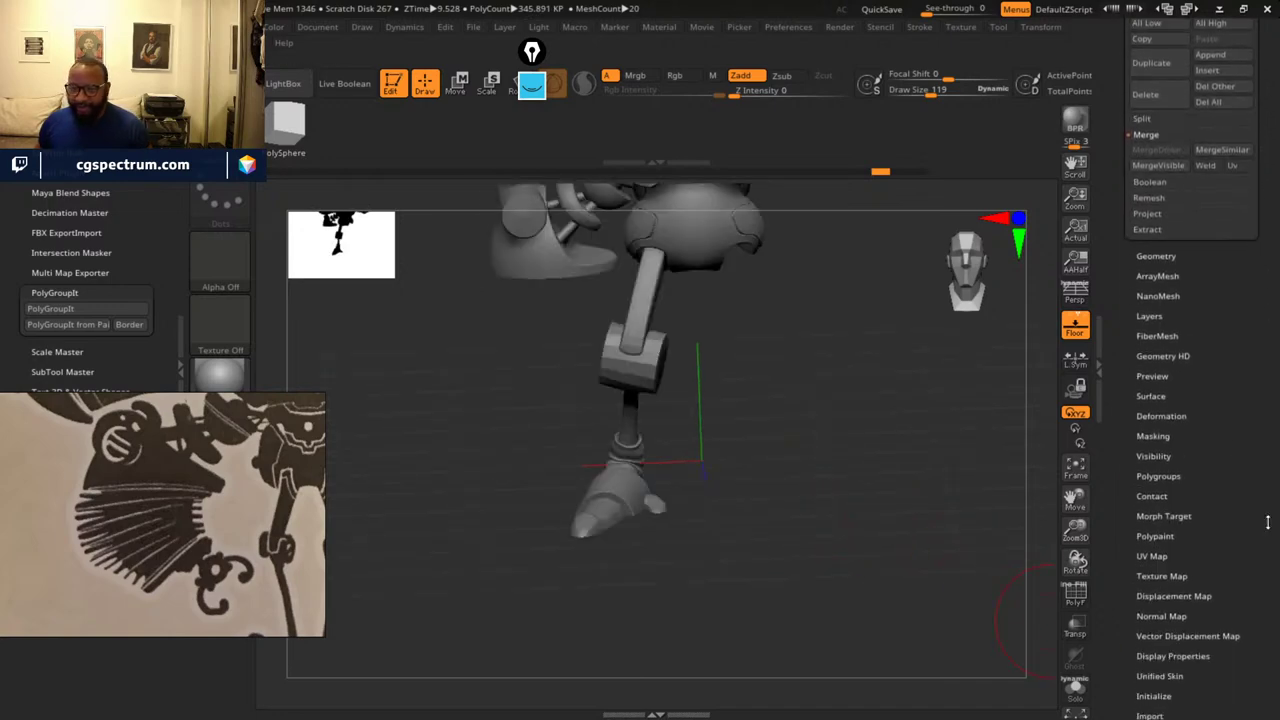
scroll(1200, 450, up, 10)
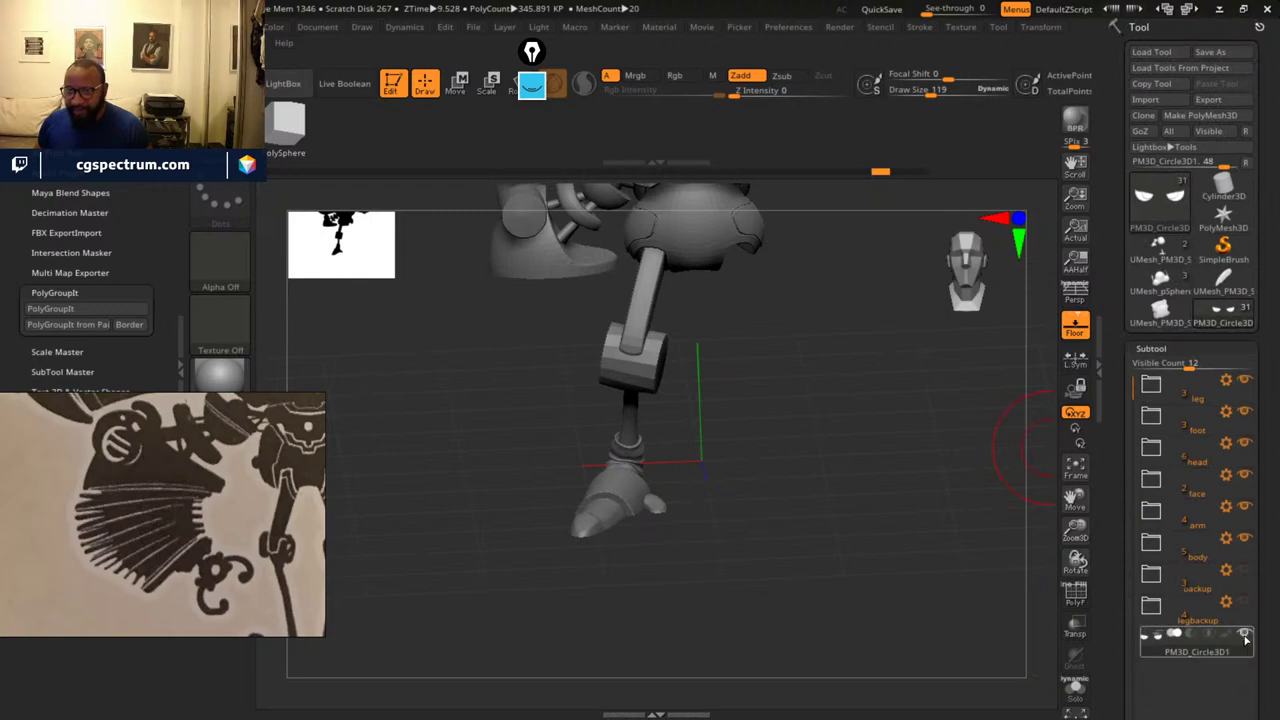
alt+drag(746, 431, 768, 603)
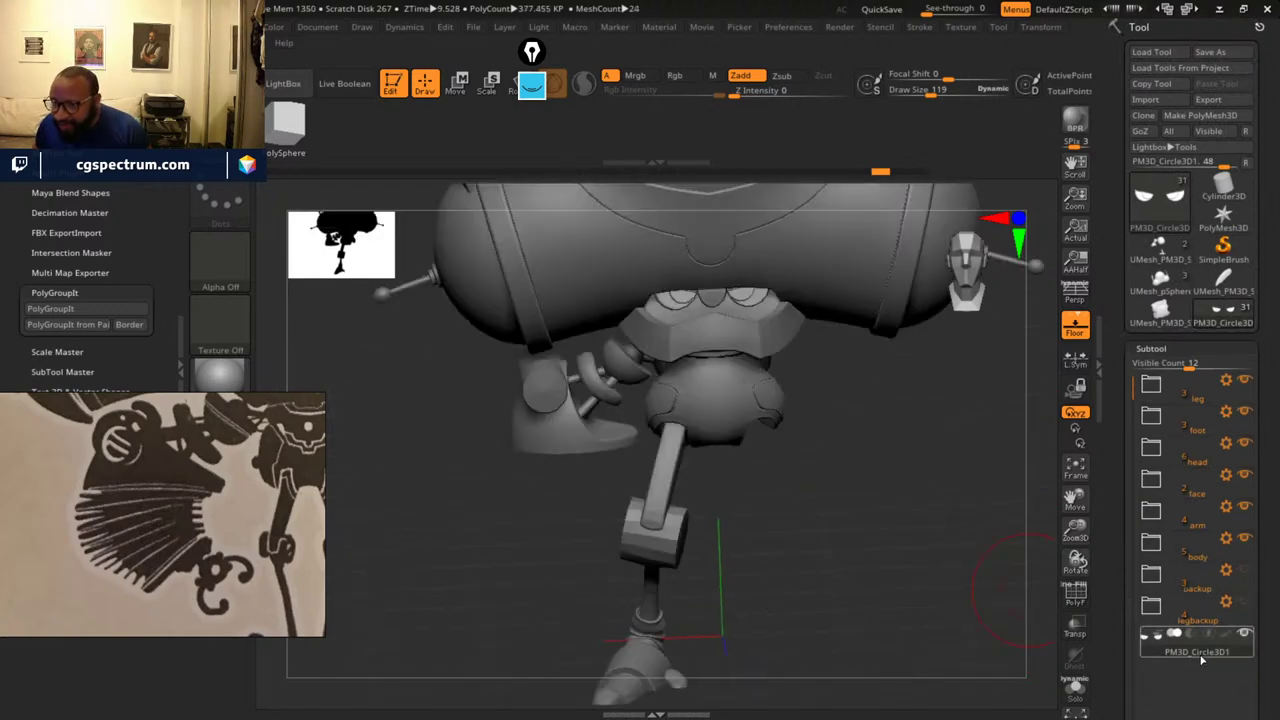
drag(1203, 659, 1216, 492)
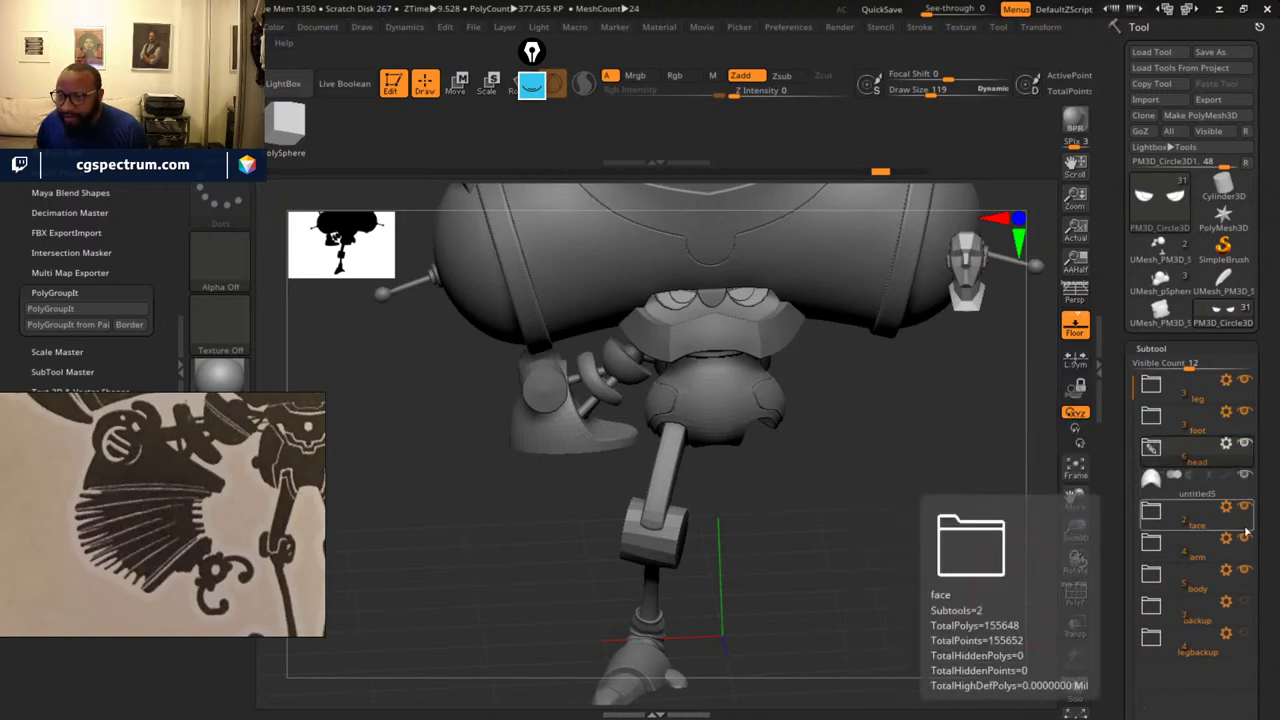
click(1150, 448)
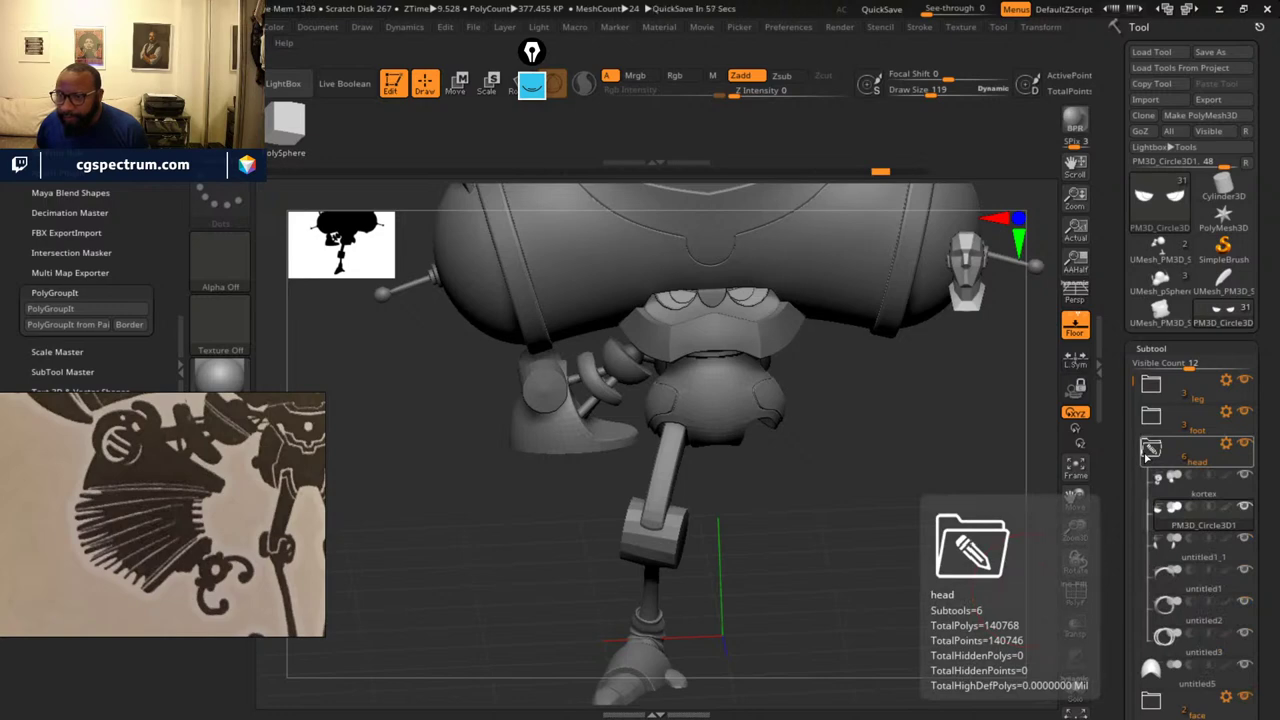
scroll(1265, 579, down, 3)
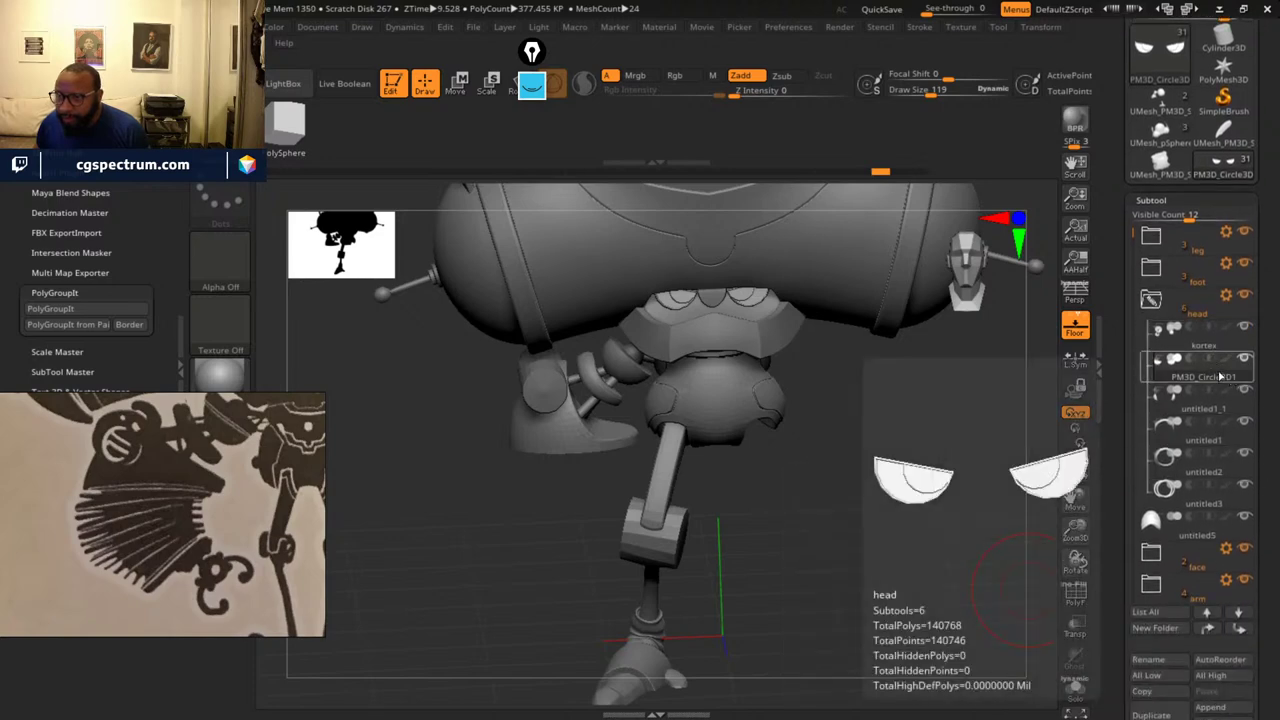
drag(1195, 566, 1195, 563)
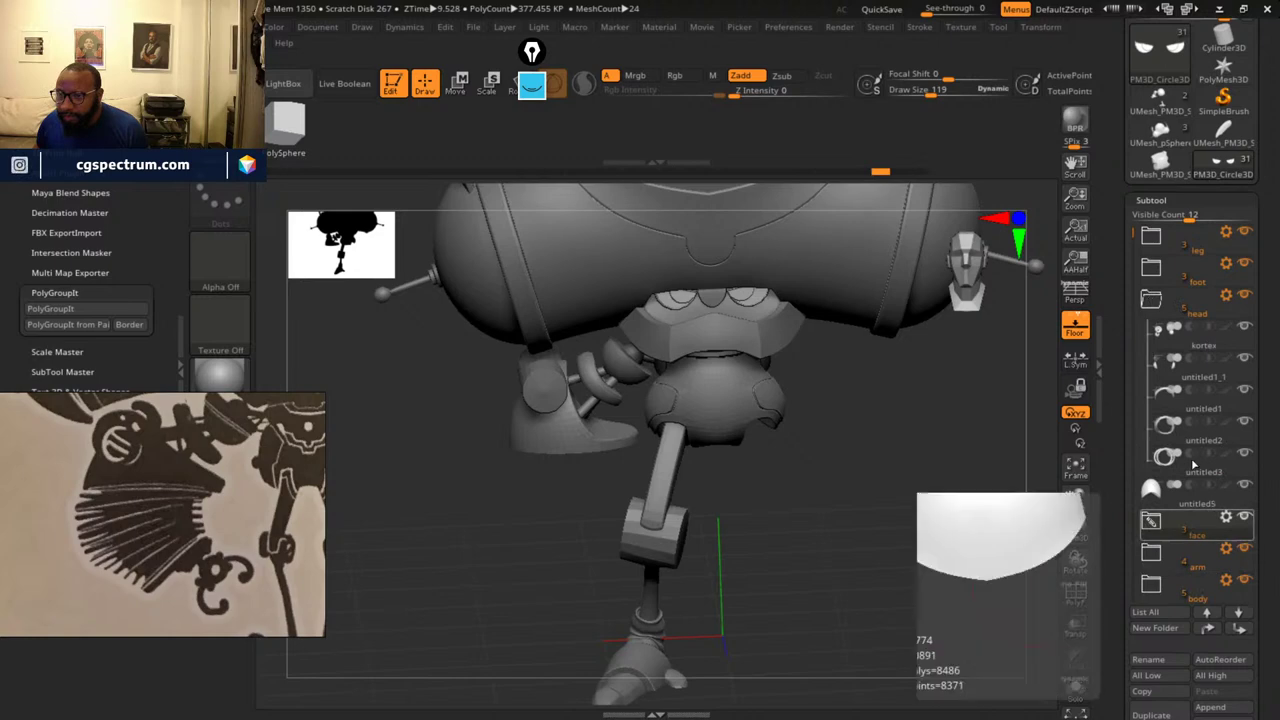
click(1153, 305)
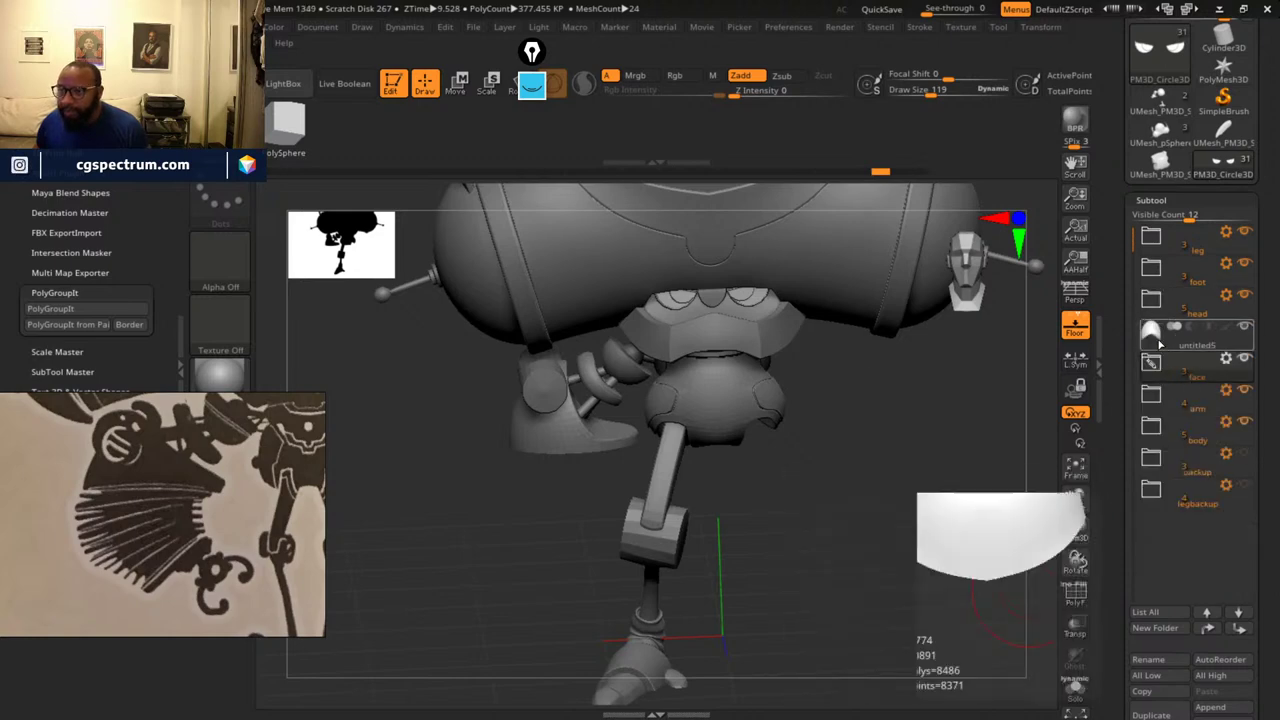
- Select the dome subtool untitled5 and move it into the head folder
click(1153, 342)
alt+drag(1005, 478, 975, 540)
alt+drag(977, 440, 976, 640)
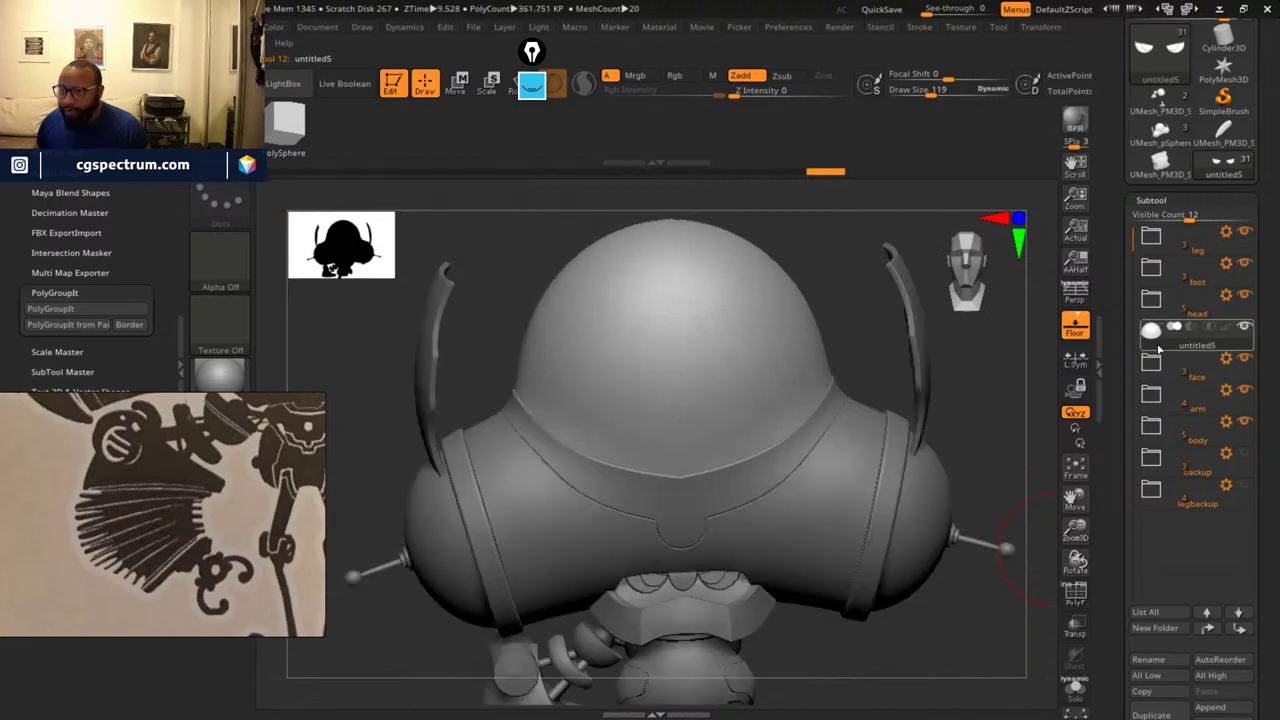
drag(1158, 334, 1159, 310)
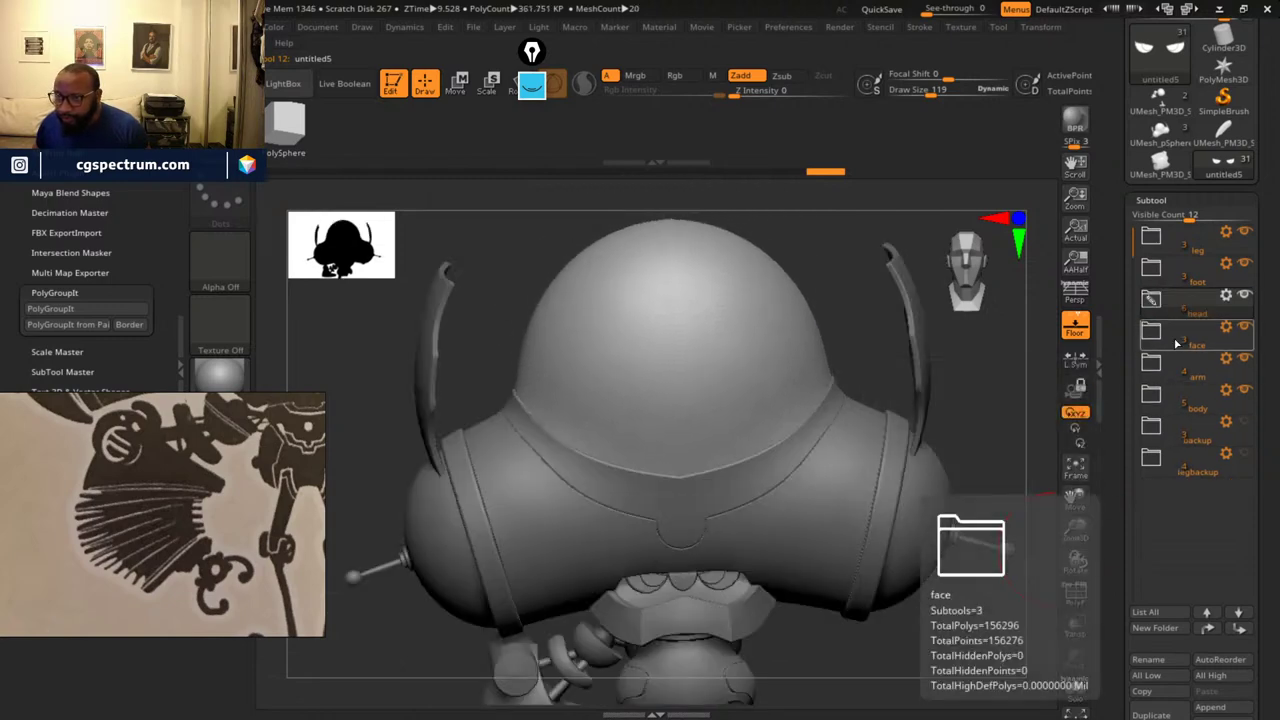
- Append a Cylinder3D primitive to the robot as a new subtool
alt+drag(963, 640, 970, 357)
alt+drag(935, 530, 937, 415)
drag(1270, 597, 1249, 429)
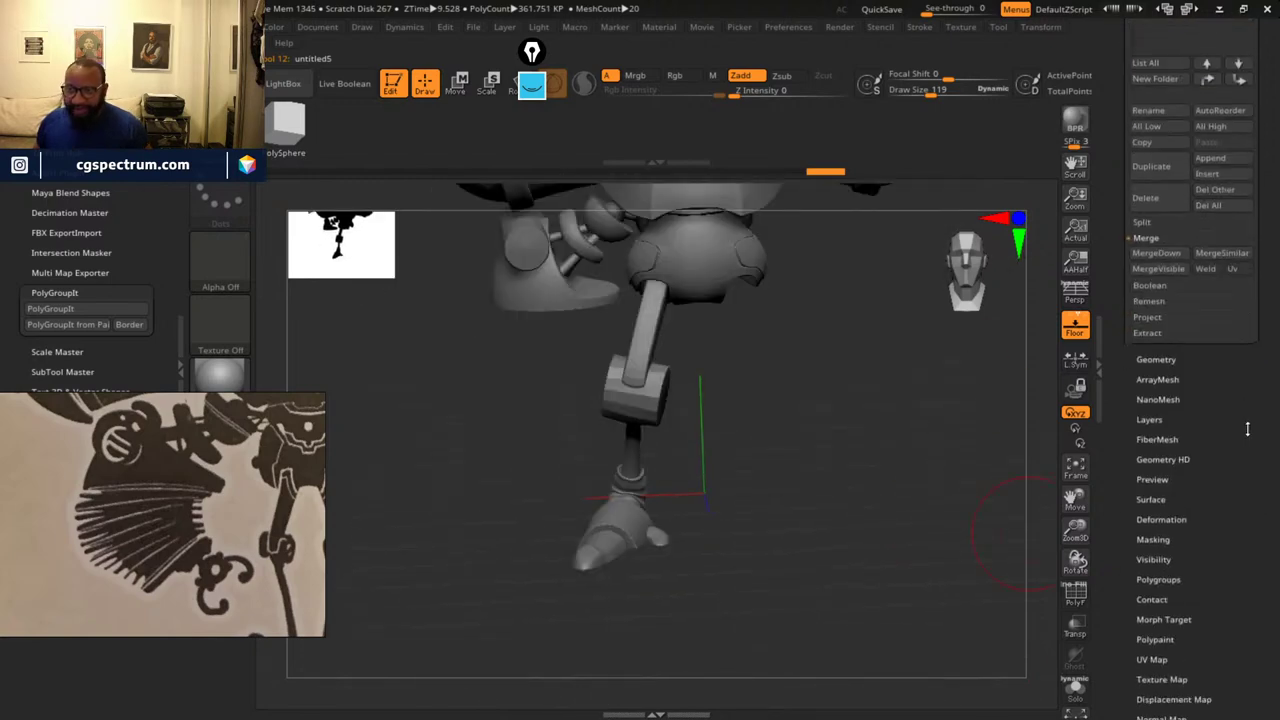
drag(1250, 568, 1257, 455)
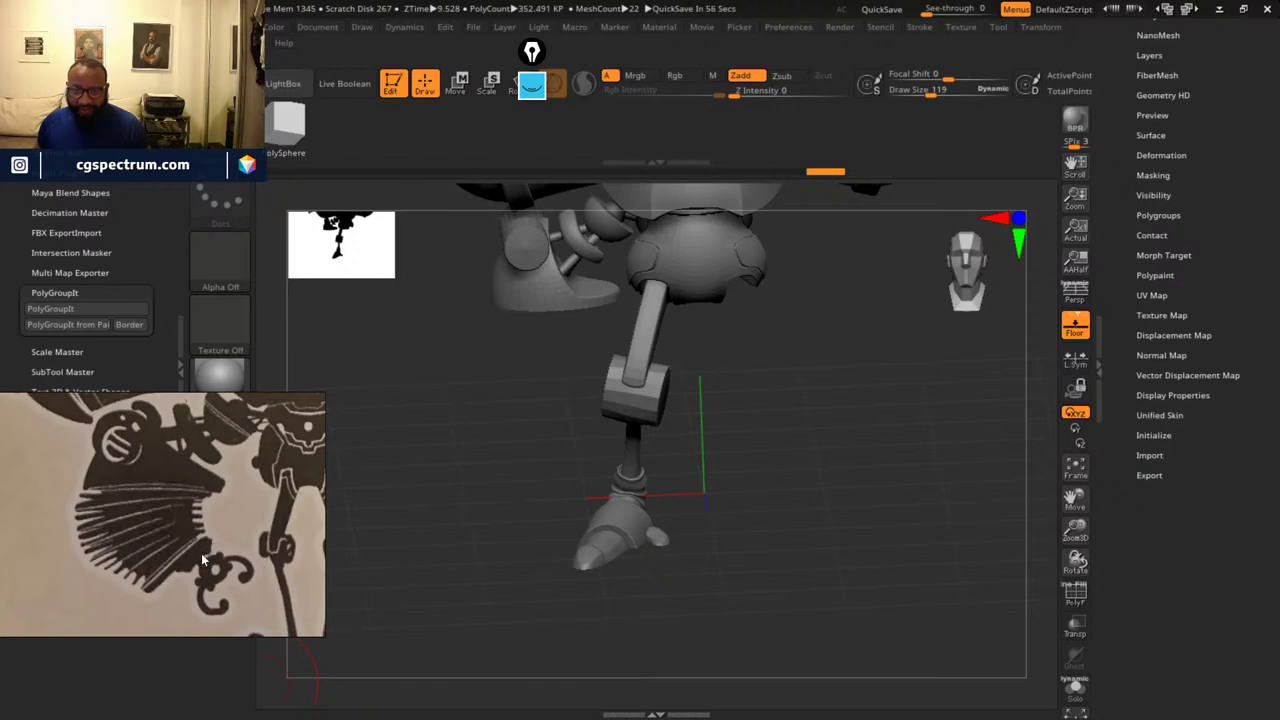
drag(825, 505, 858, 529)
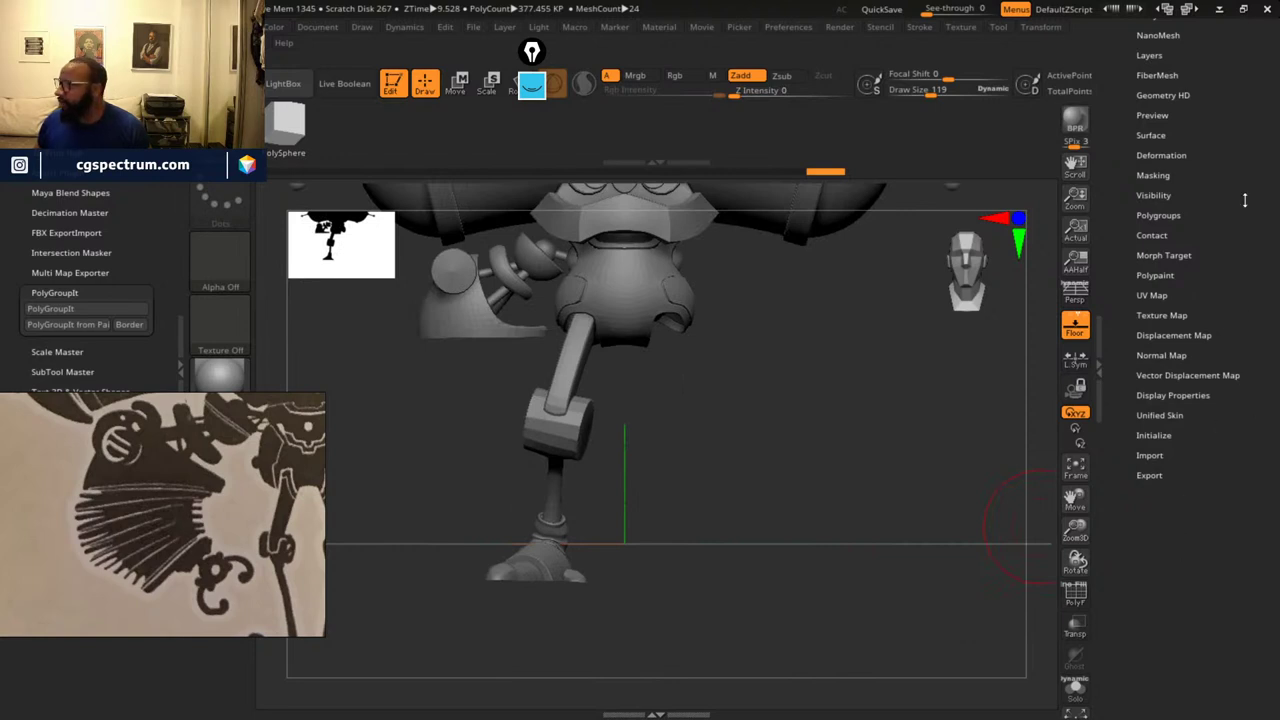
scroll(1190, 470, up, 5)
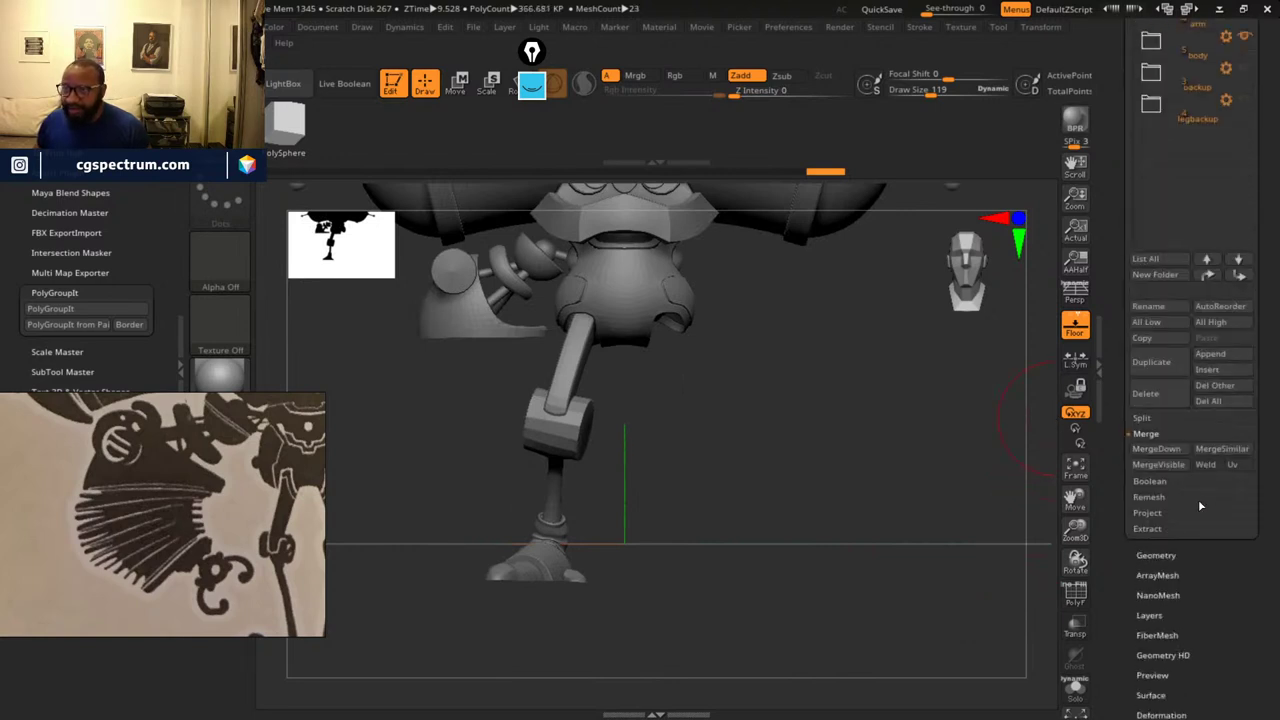
click(1210, 354)
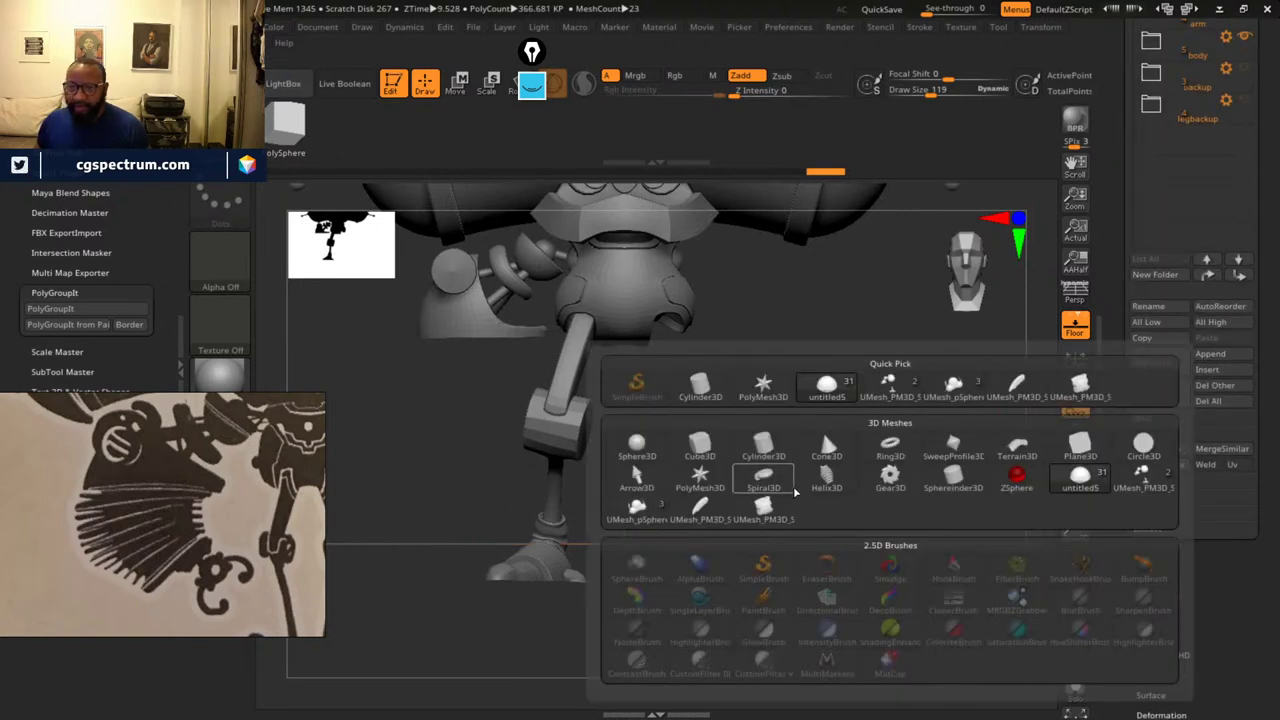
click(764, 446)
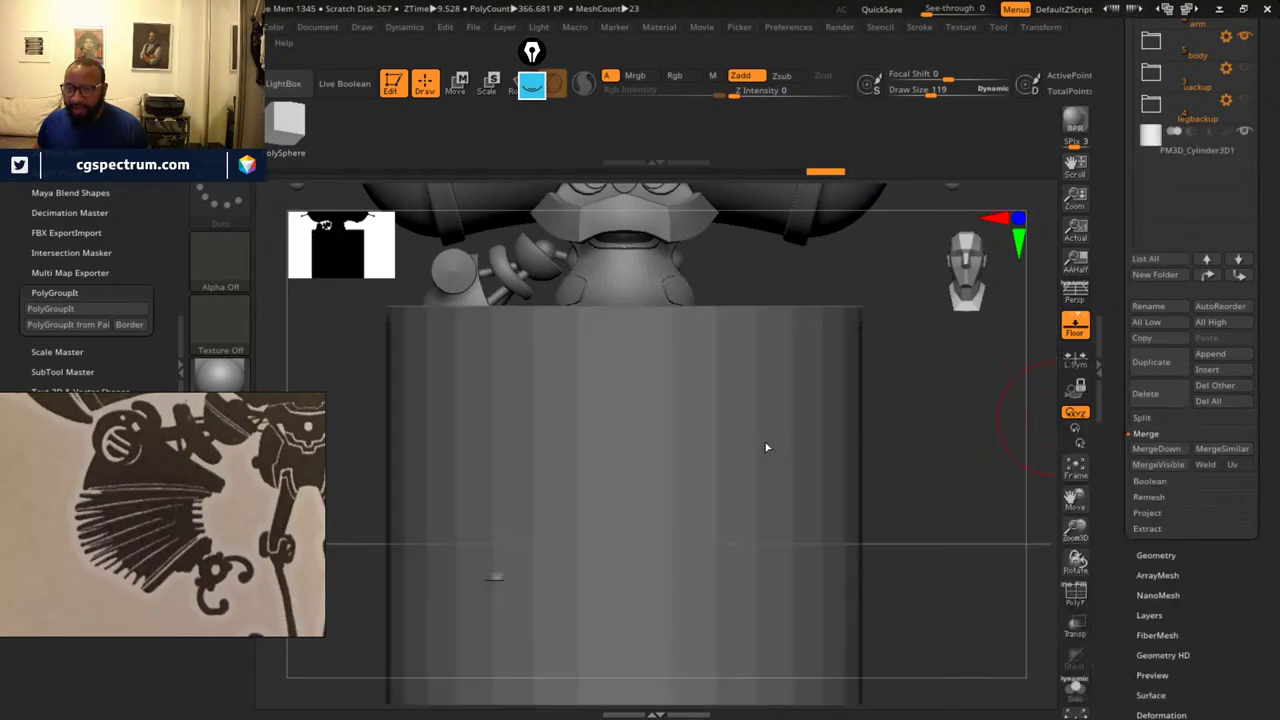
- Turn on the polyframe display, make the new cylinder the active subtool and bring up its transform gizmo
alt+drag(940, 430, 878, 513)
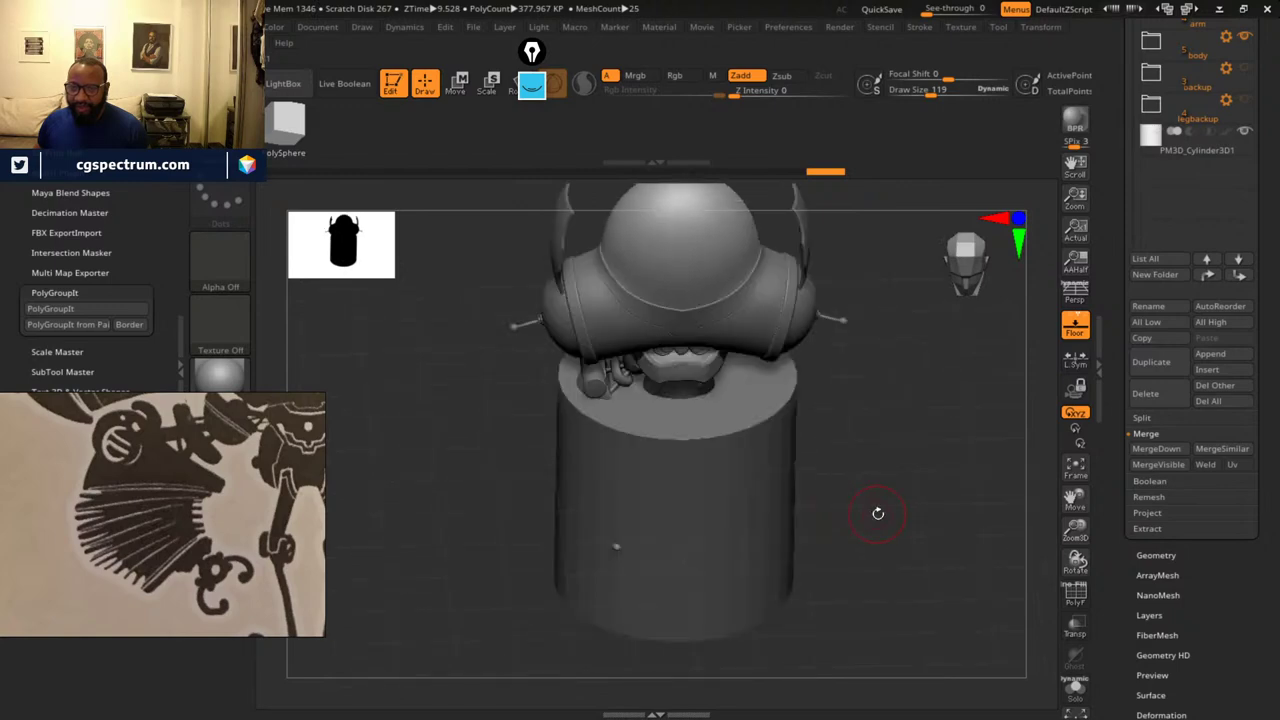
click(1088, 597)
click(742, 503)
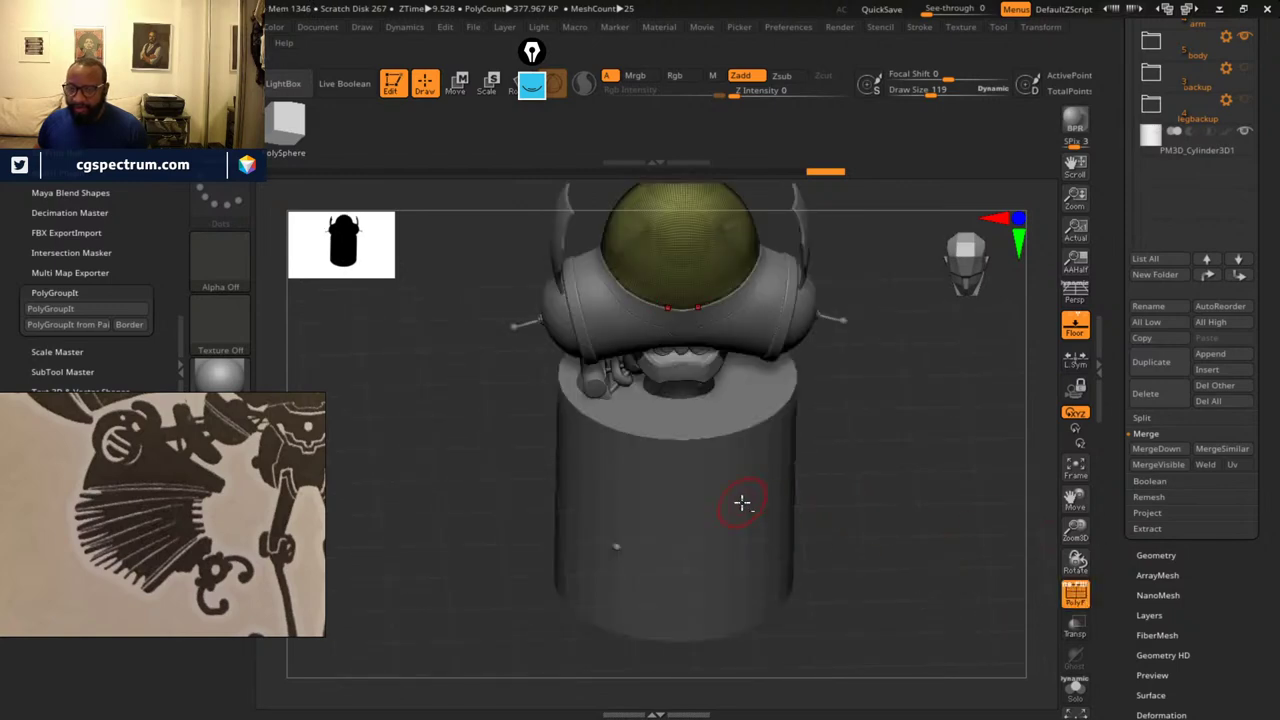
alt+click(742, 502)
alt+drag(903, 540, 909, 463)
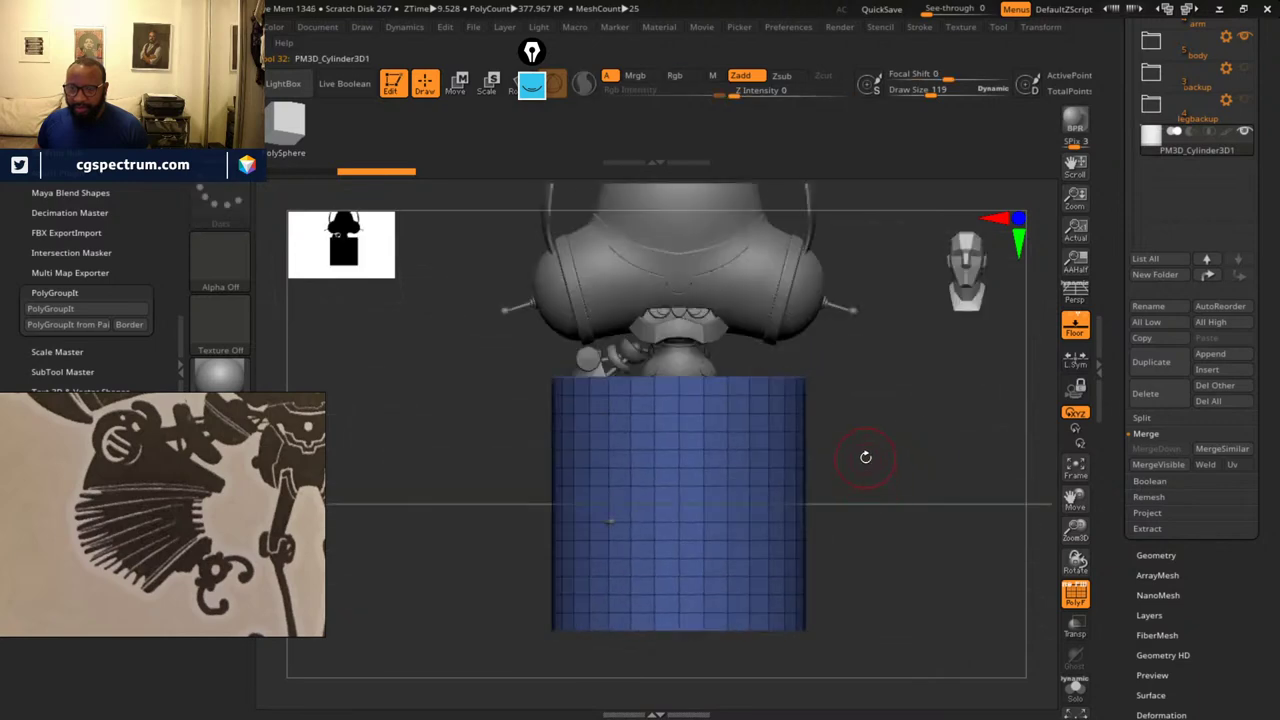
click(456, 83)
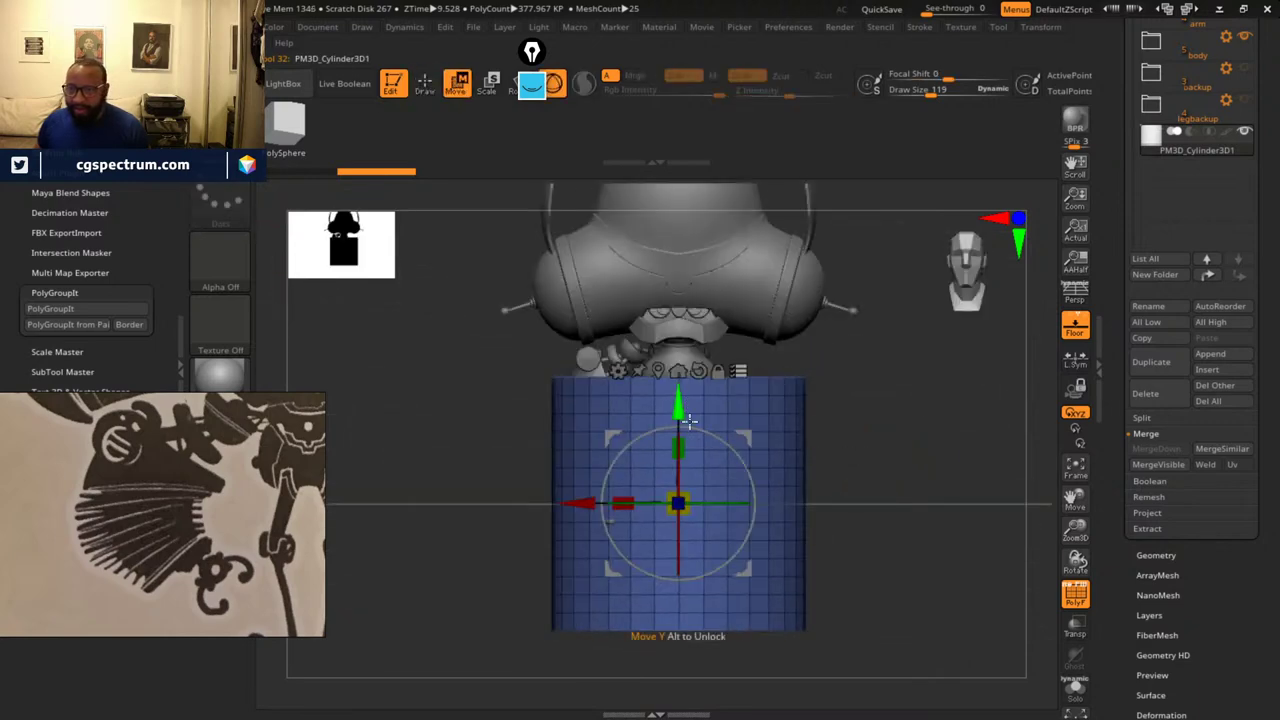
drag(685, 442, 686, 575)
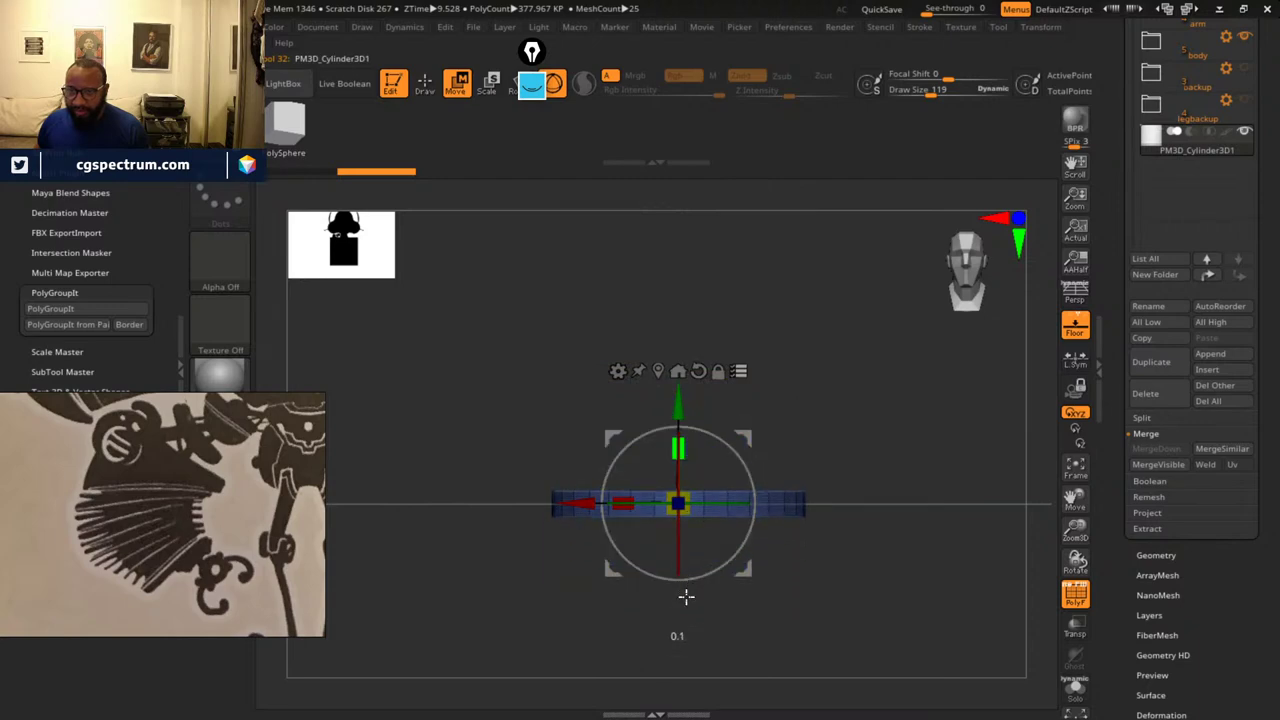
alt+drag(855, 546, 1063, 609)
alt+drag(909, 638, 809, 626)
key(ctrl+z)
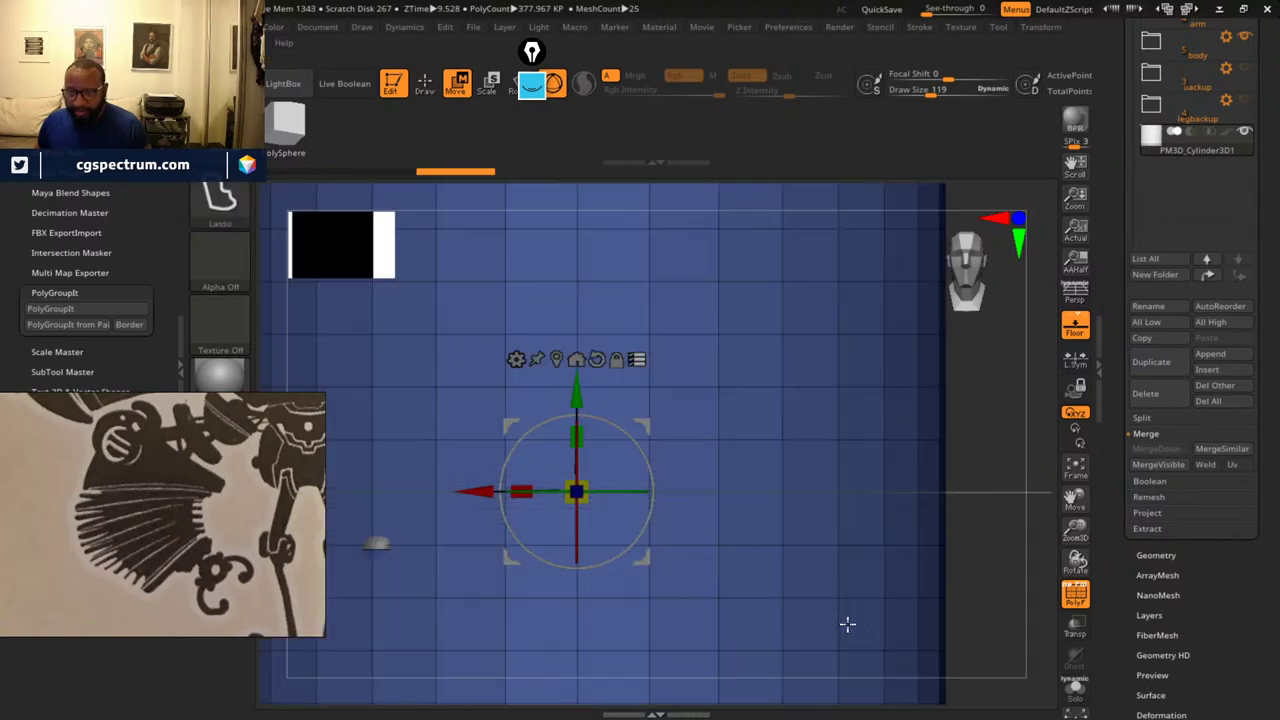
alt+drag(1006, 494, 856, 448)
drag(856, 448, 865, 511)
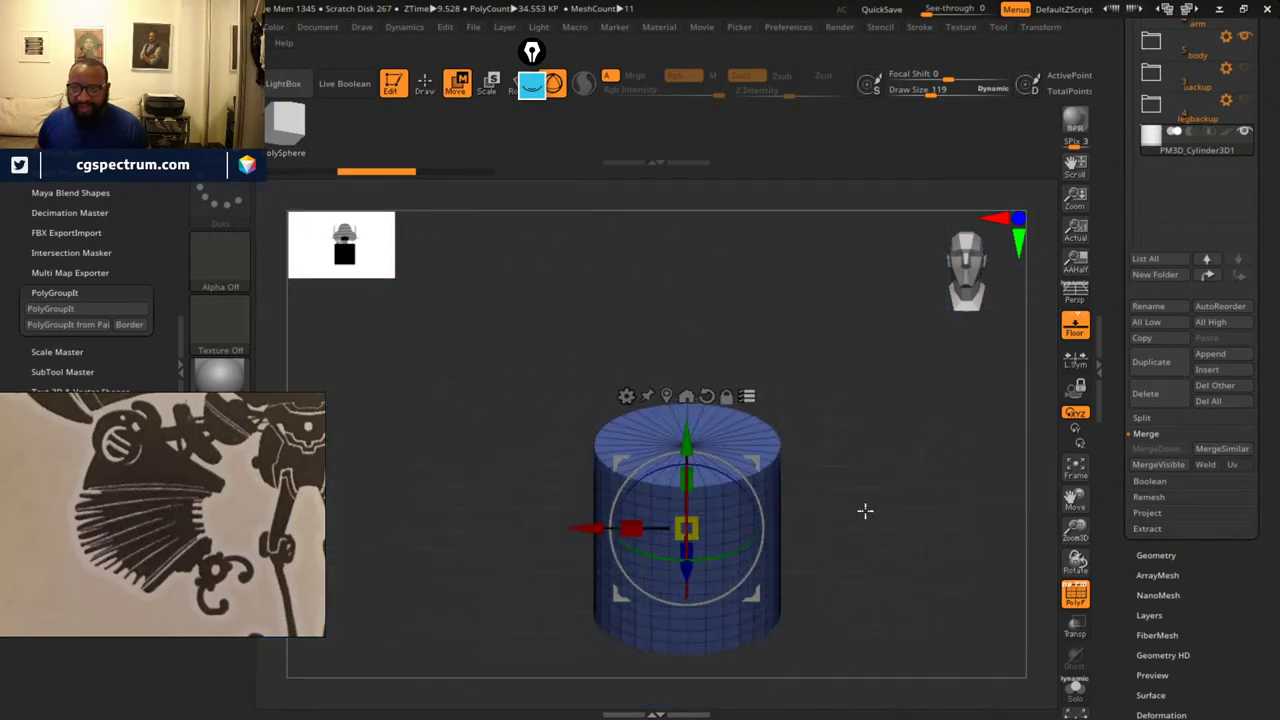
key(ctrl+z)
key(ctrl+z)
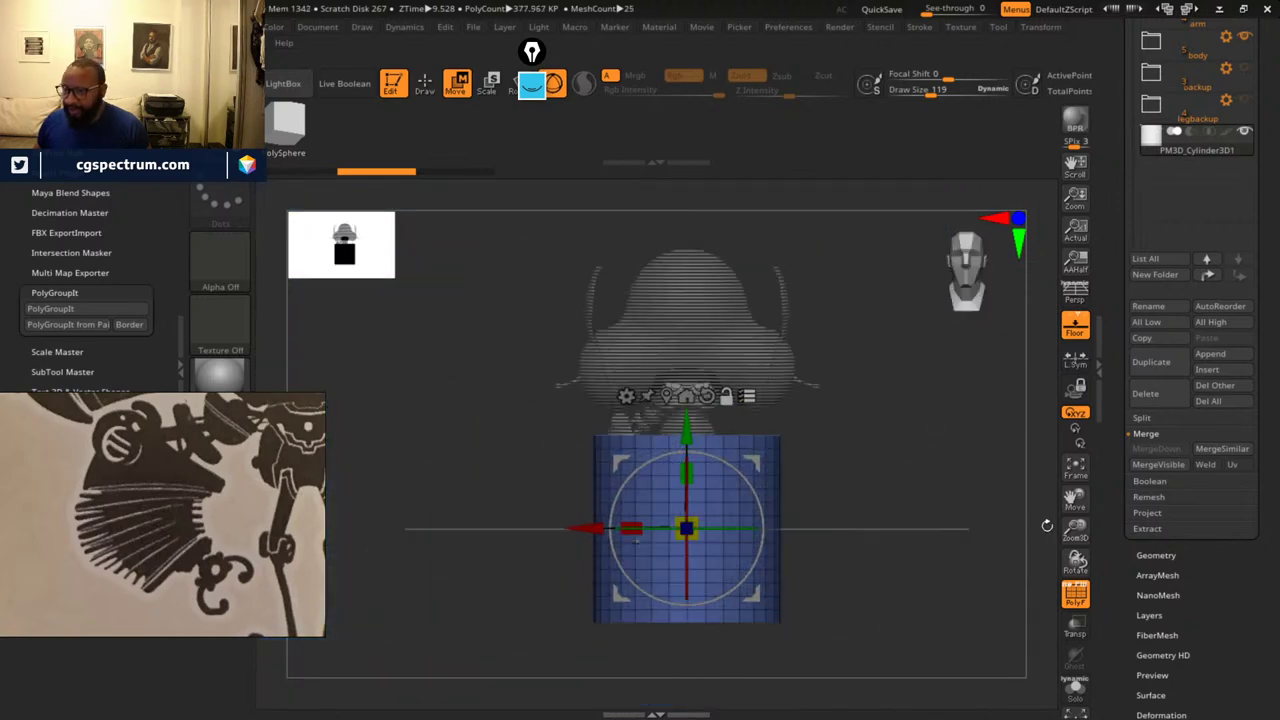
- Reinitialize the cylinder as a low-poly QCyl Y mesh with a resolution of 2 on all axes
scroll(1177, 300, down, 5)
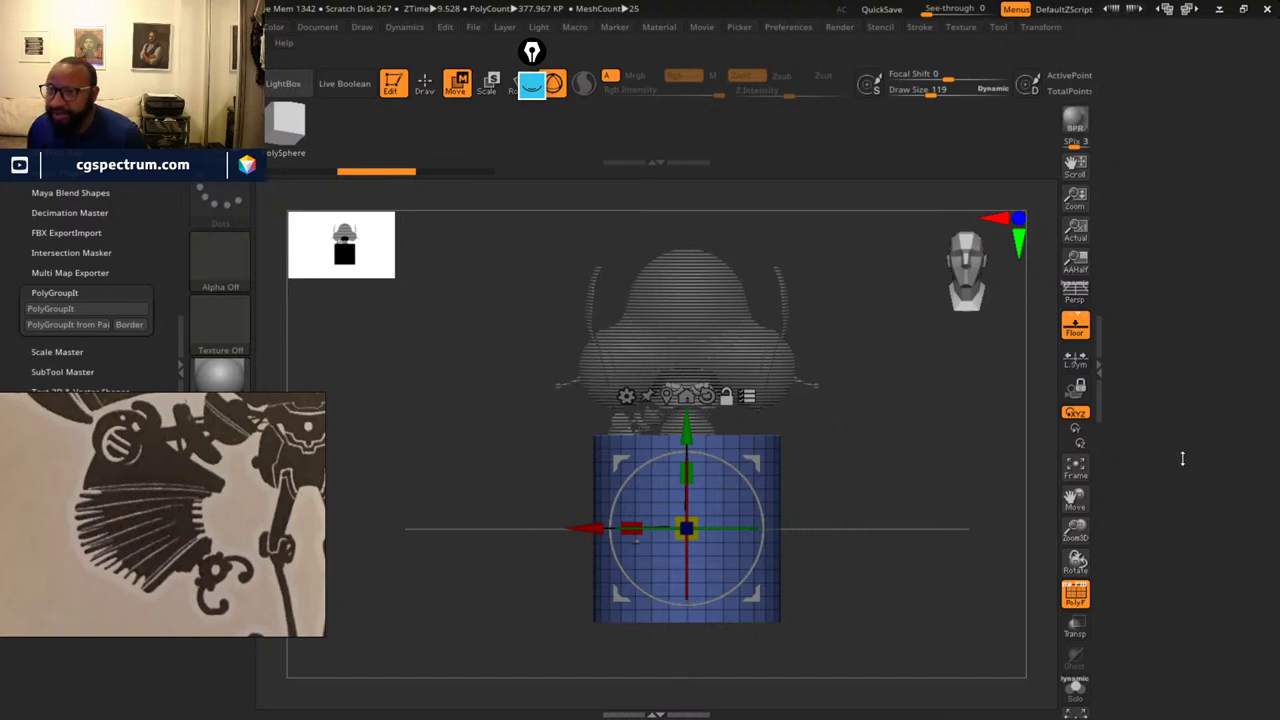
click(1160, 492)
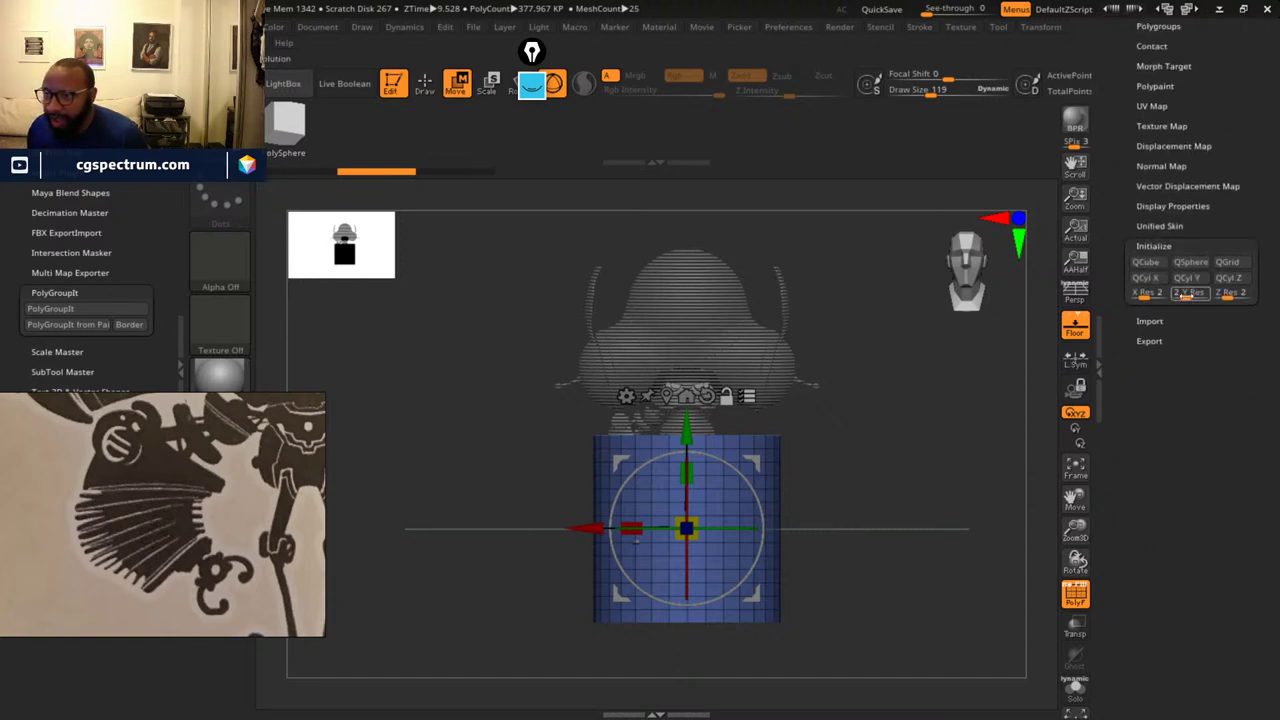
click(1193, 282)
alt+drag(821, 534, 1160, 579)
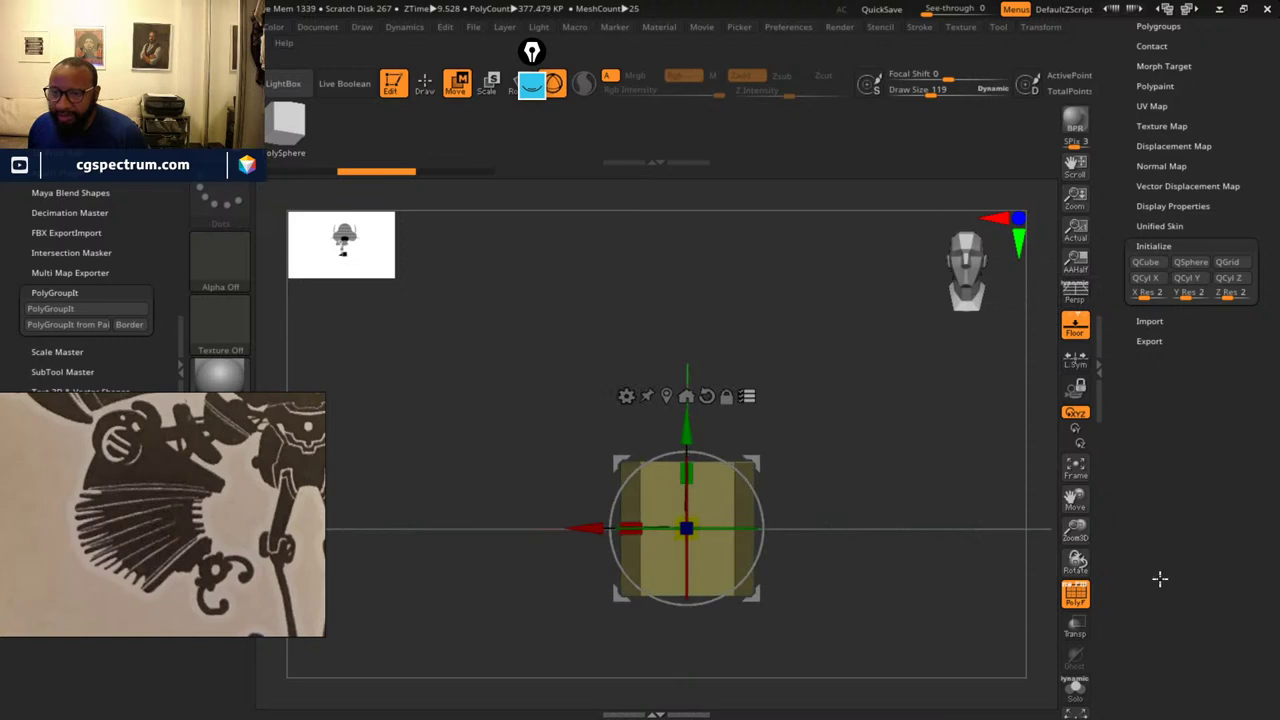
drag(869, 431, 912, 406)
drag(654, 362, 644, 559)
alt+drag(824, 491, 808, 558)
drag(846, 484, 855, 545)
drag(855, 545, 862, 474)
key(ctrl+z)
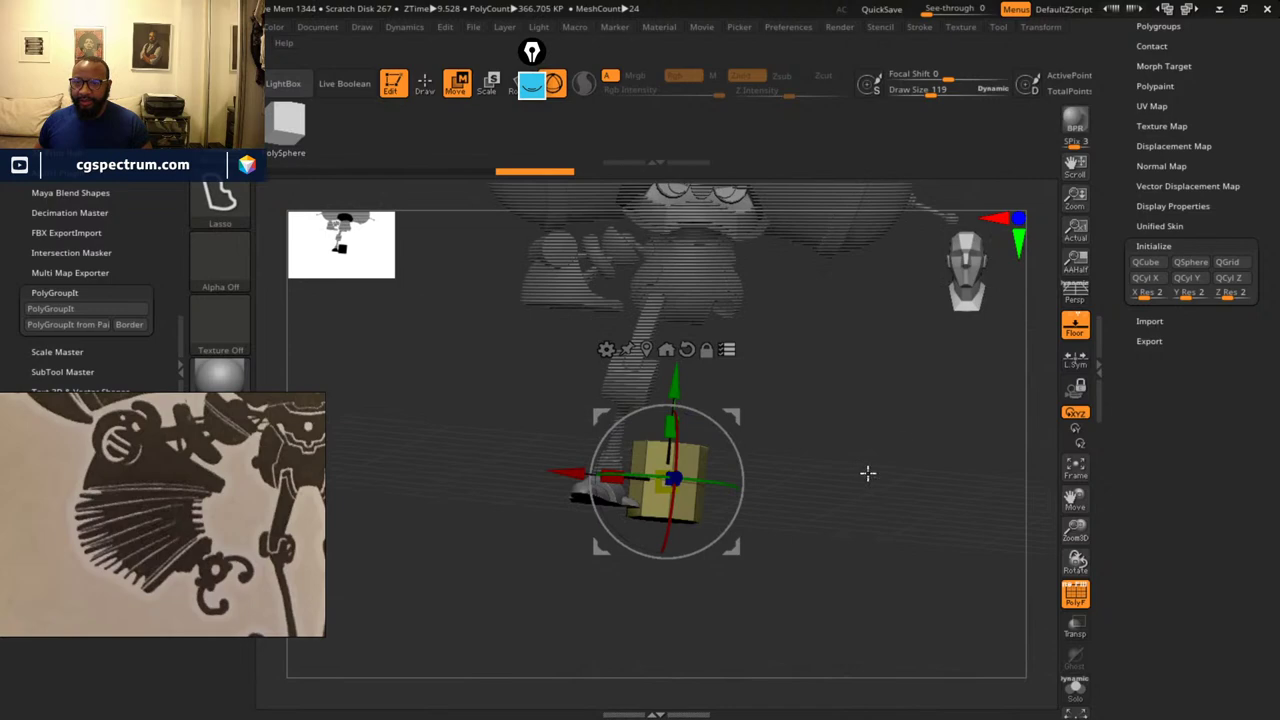
- Switch off Transpose All Selected Subtools for the gizmo so it acts on the cylinder alone
alt+drag(853, 335, 884, 440)
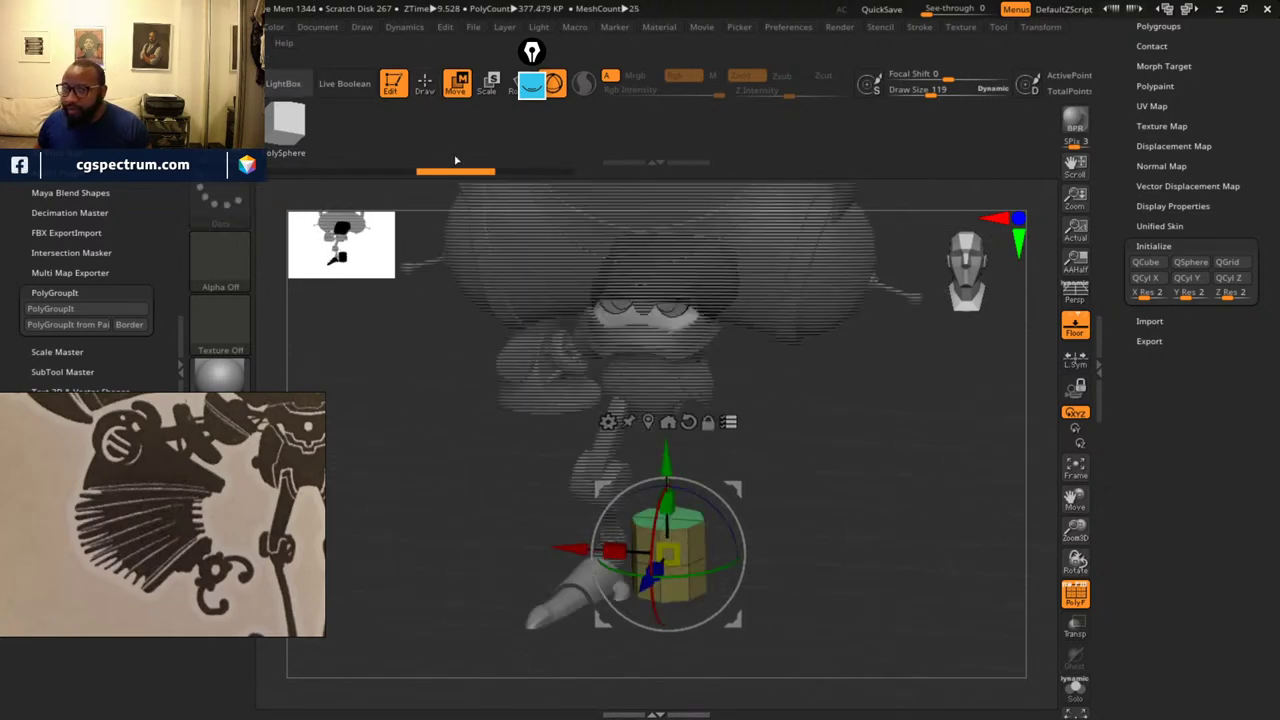
alt+drag(836, 491, 879, 398)
click(705, 364)
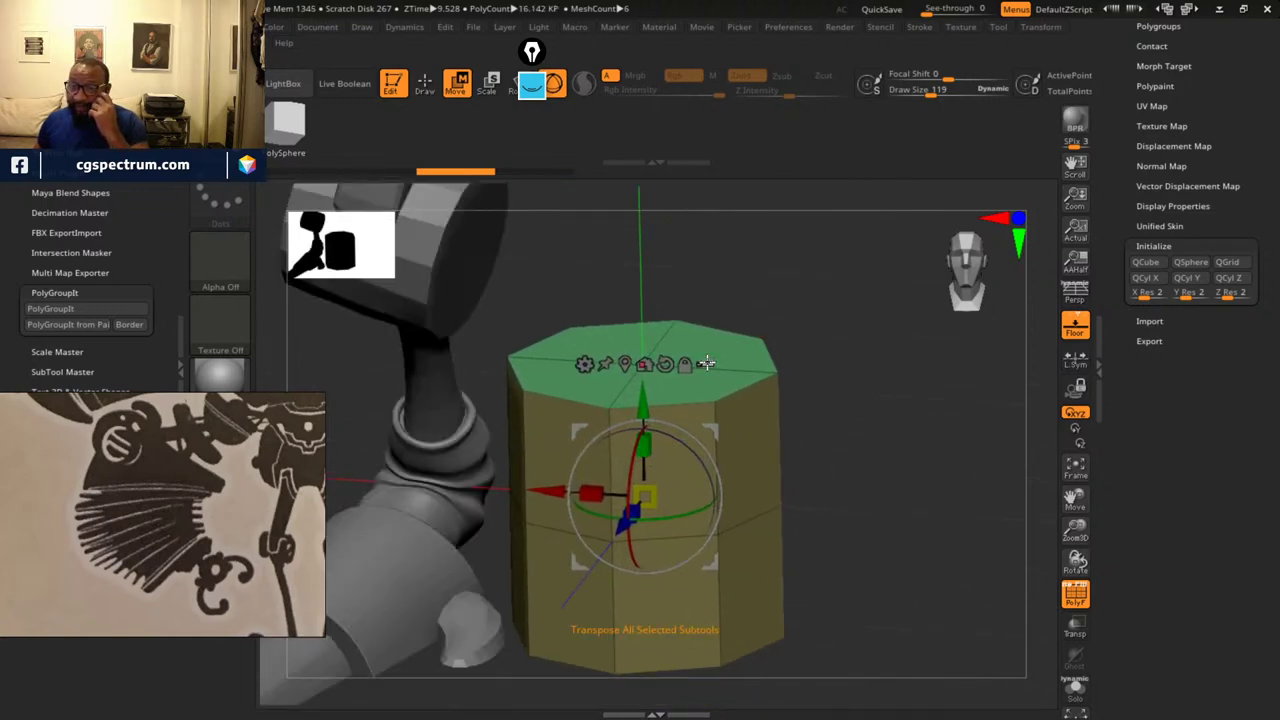
click(706, 364)
alt+drag(837, 472, 770, 472)
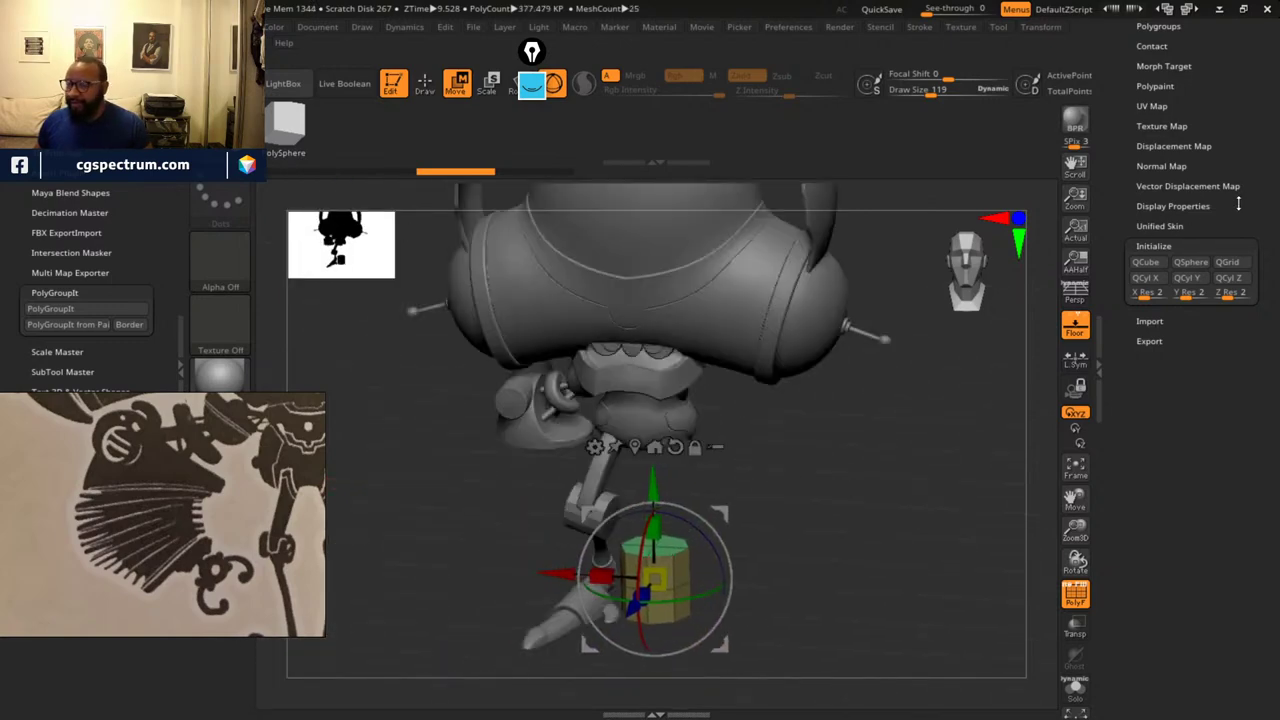
- Show the Subtool list again, then flatten and widen the cylinder into a large thin octagonal disc beside the leg
scroll(1220, 220, up, 5)
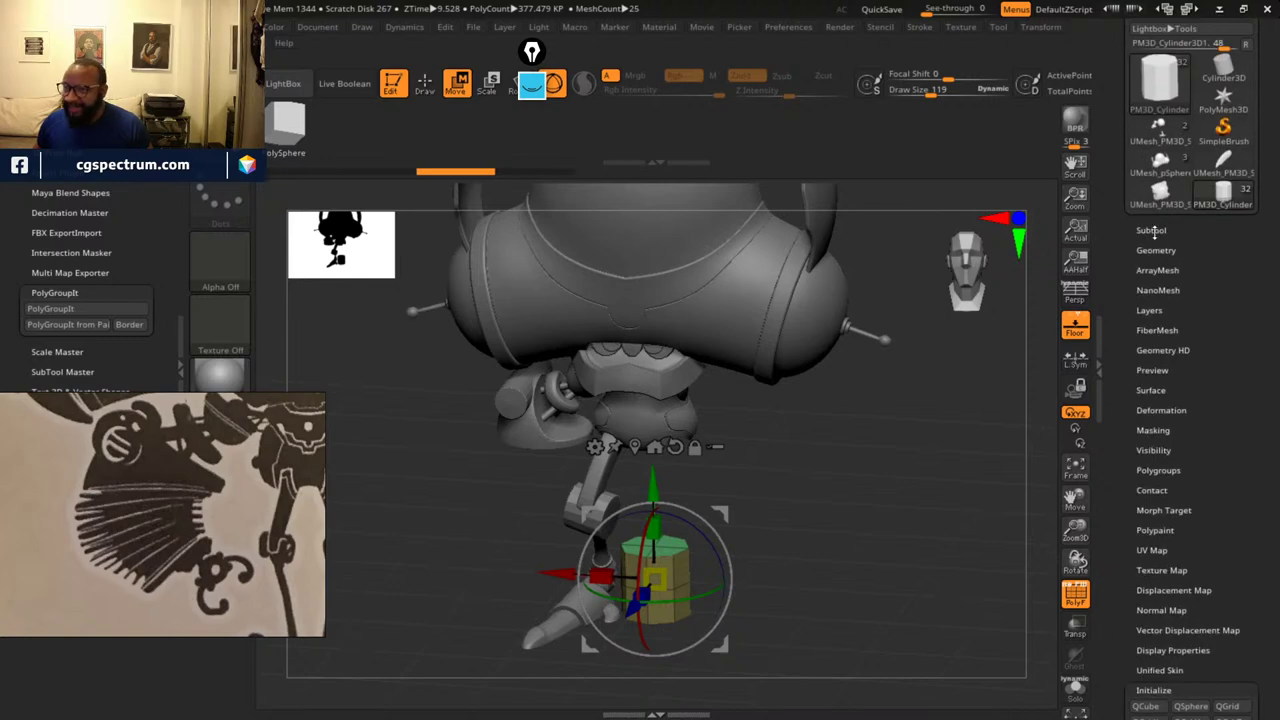
click(1152, 231)
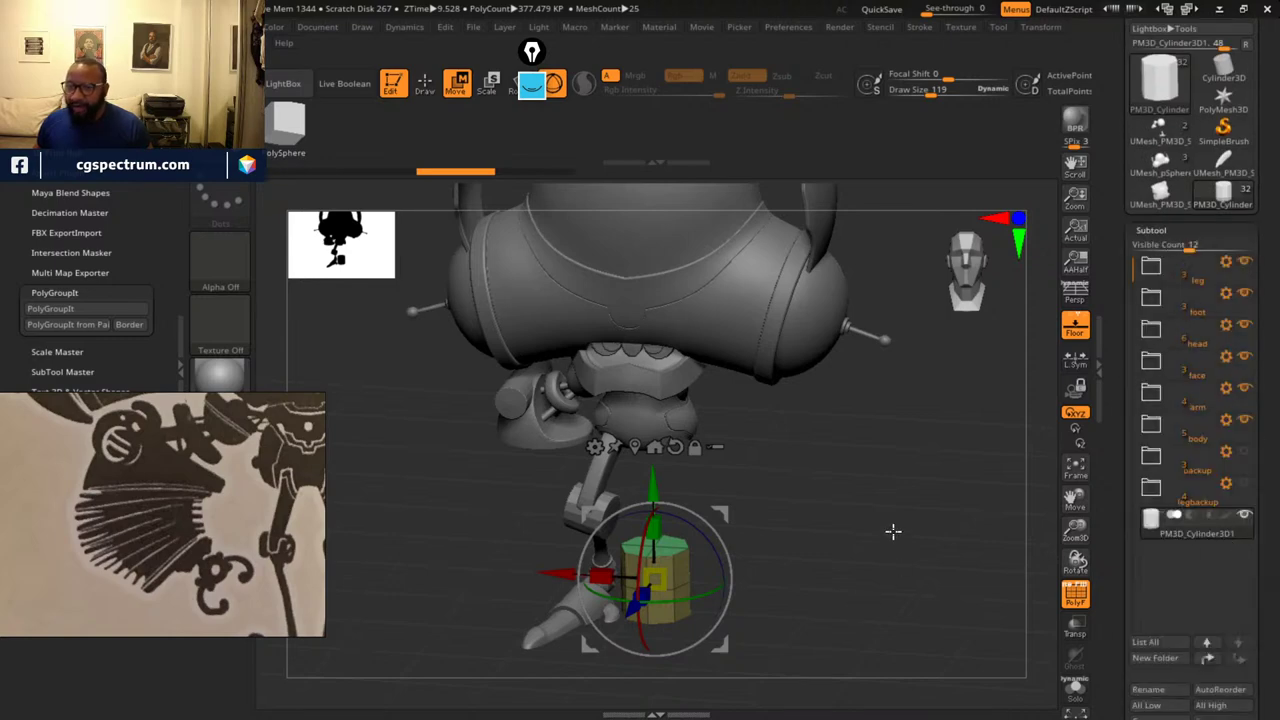
alt+drag(893, 532, 930, 500)
alt+drag(797, 483, 830, 421)
drag(686, 467, 695, 556)
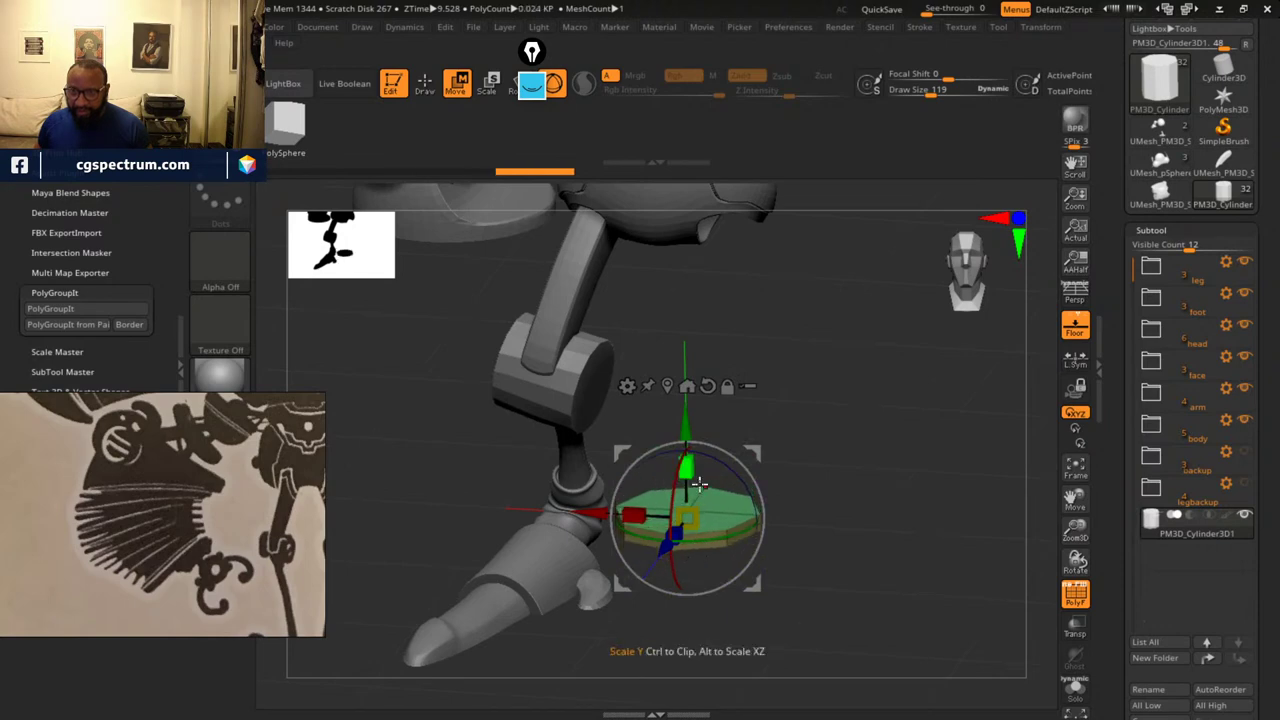
mouse_move(695, 471)
ctrl+mouse_down()
mouse_move(686, 348)
mouse_move(826, 294)
mouse_move(923, 420)
mouse_move(969, 443)
mouse_move(927, 517)
mouse_move(376, 564)
ctrl+mouse_up()
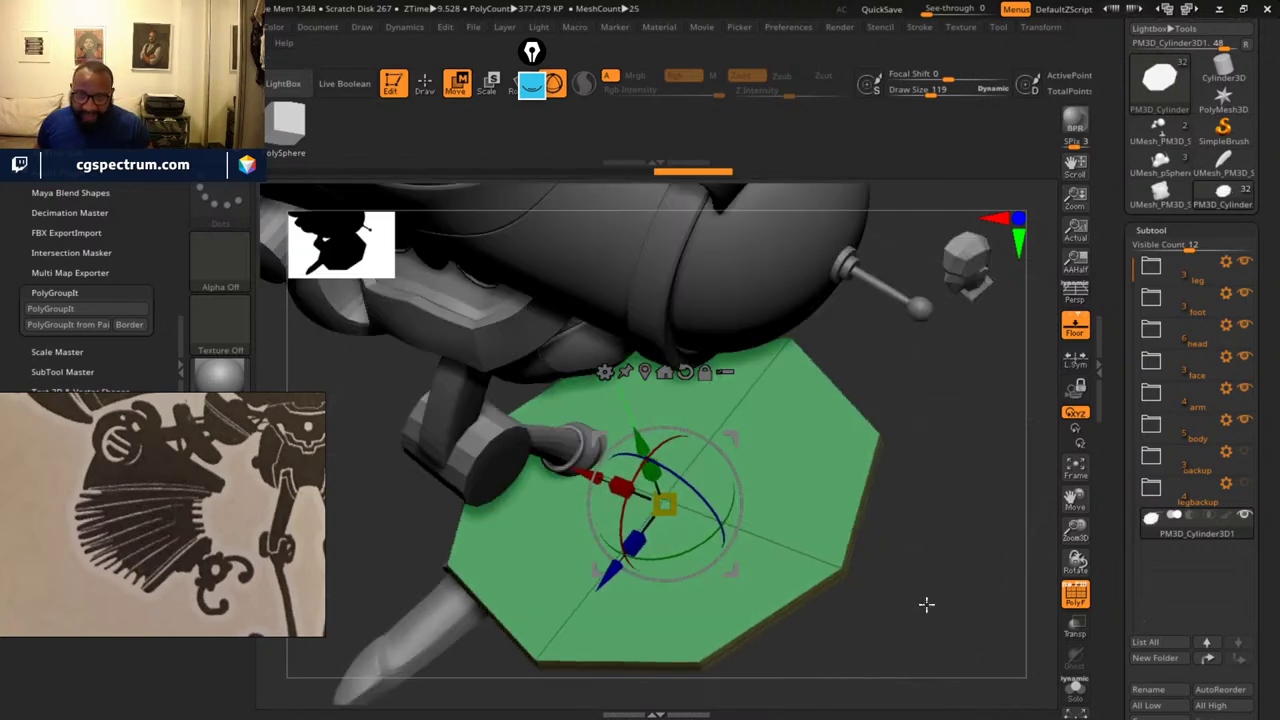
- Duplicate the large octagonal disc upward, shrink the copy and scale its height about 2.34 times to form a smaller, thicker second tier
mouse_move(926, 603)
alt+mouse_down()
mouse_move(989, 523)
mouse_move(923, 526)
mouse_move(977, 431)
mouse_move(969, 537)
mouse_move(951, 594)
mouse_move(925, 612)
alt+mouse_up()
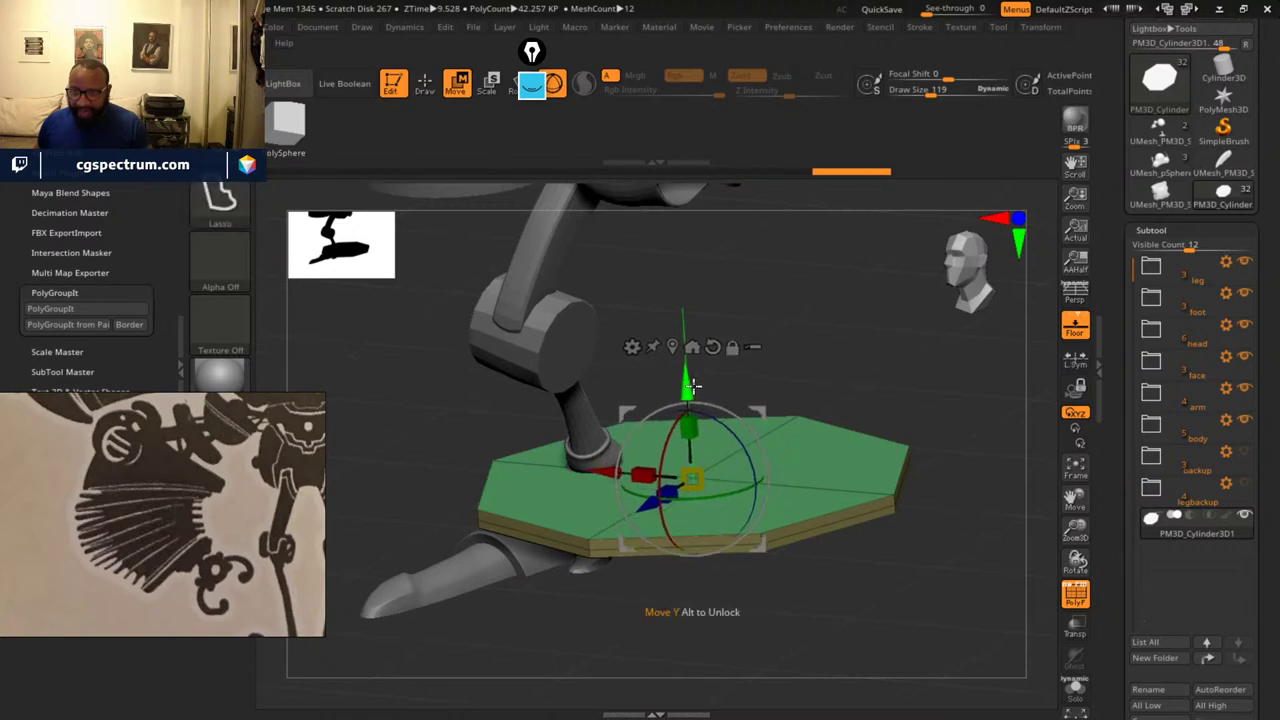
drag(695, 395, 700, 369)
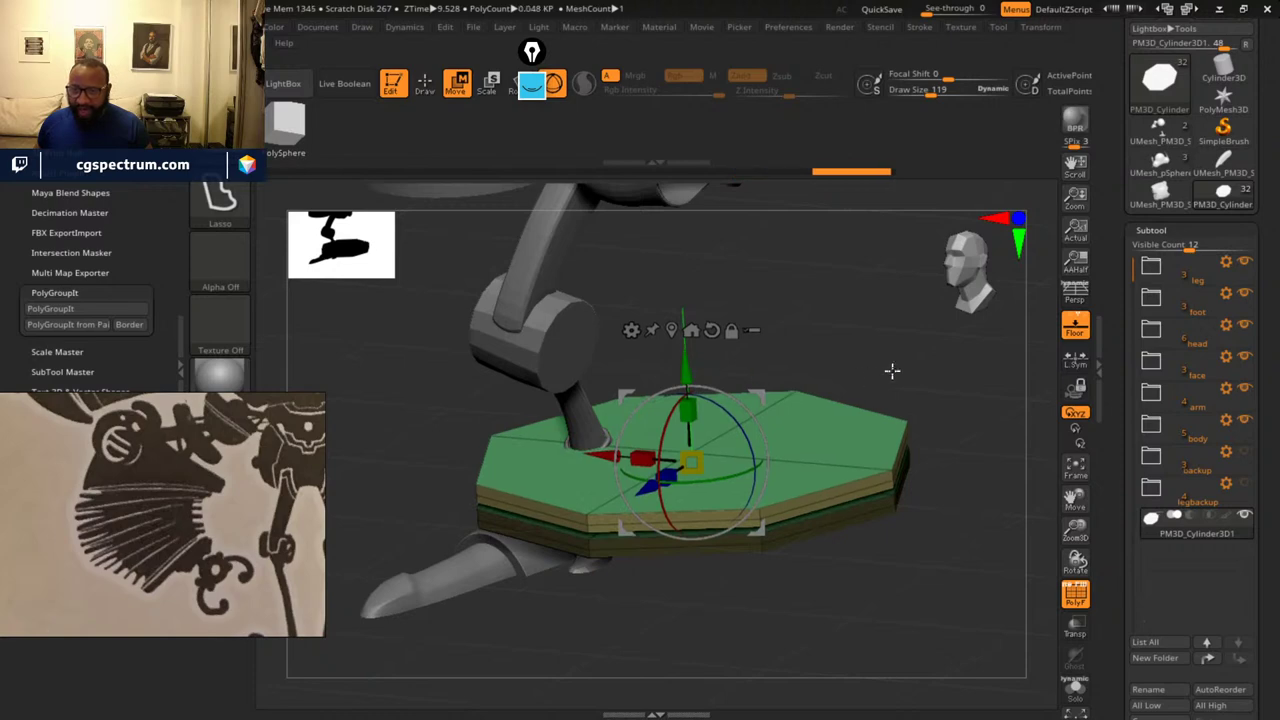
alt+drag(872, 344, 874, 301)
drag(875, 304, 891, 355)
drag(695, 421, 601, 510)
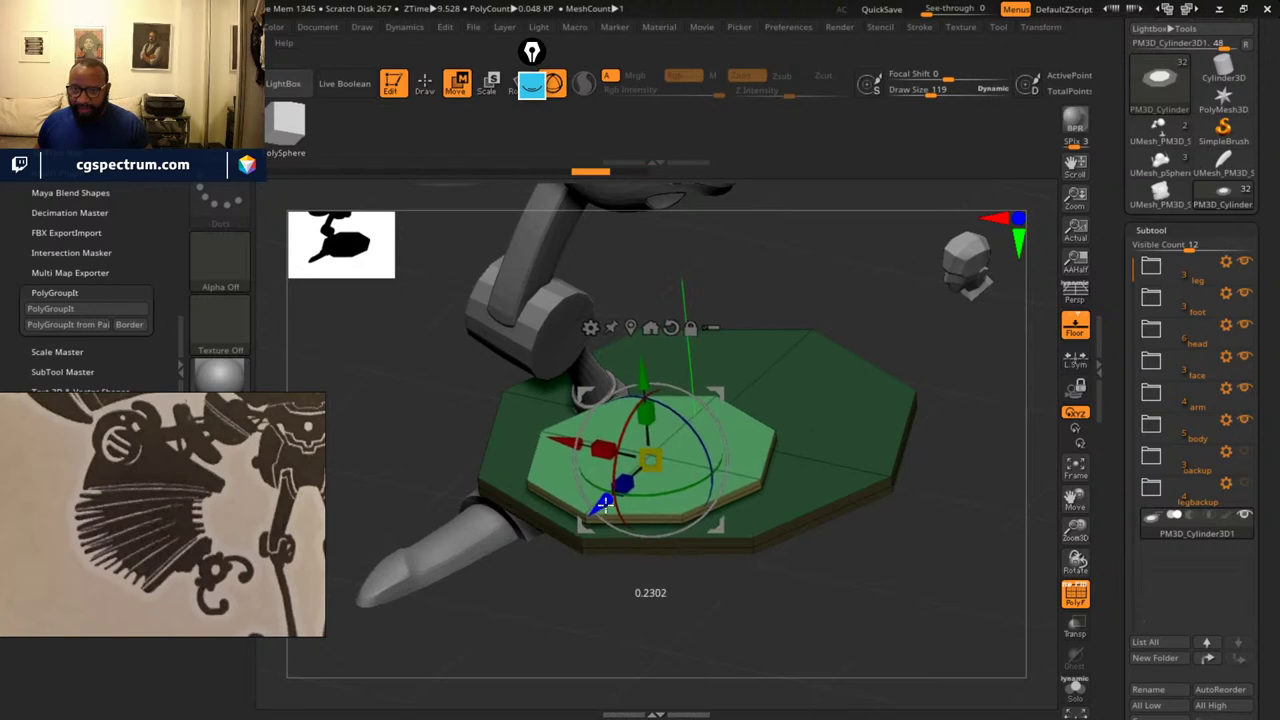
drag(655, 615, 714, 426)
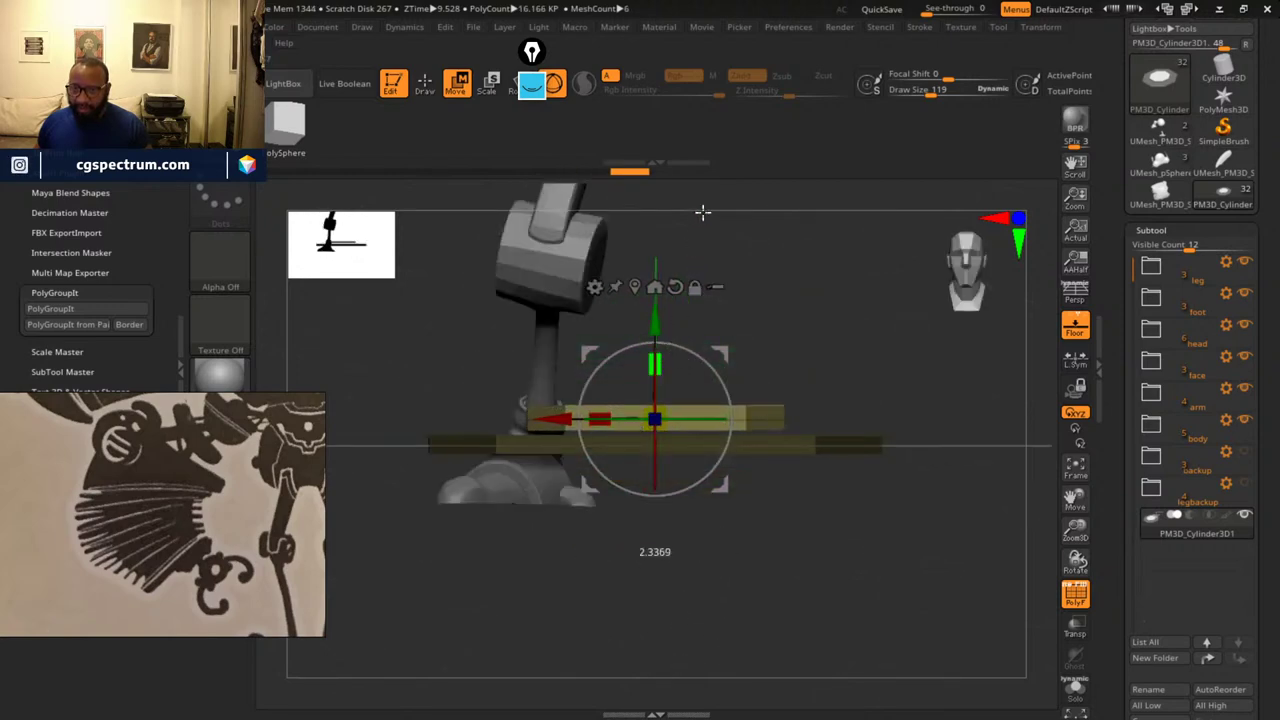
drag(707, 179, 709, 172)
drag(847, 618, 876, 630)
- Duplicate the second tier upward, then make the copy taller and much narrower to form a small central post on the base
ctrl+click(679, 366)
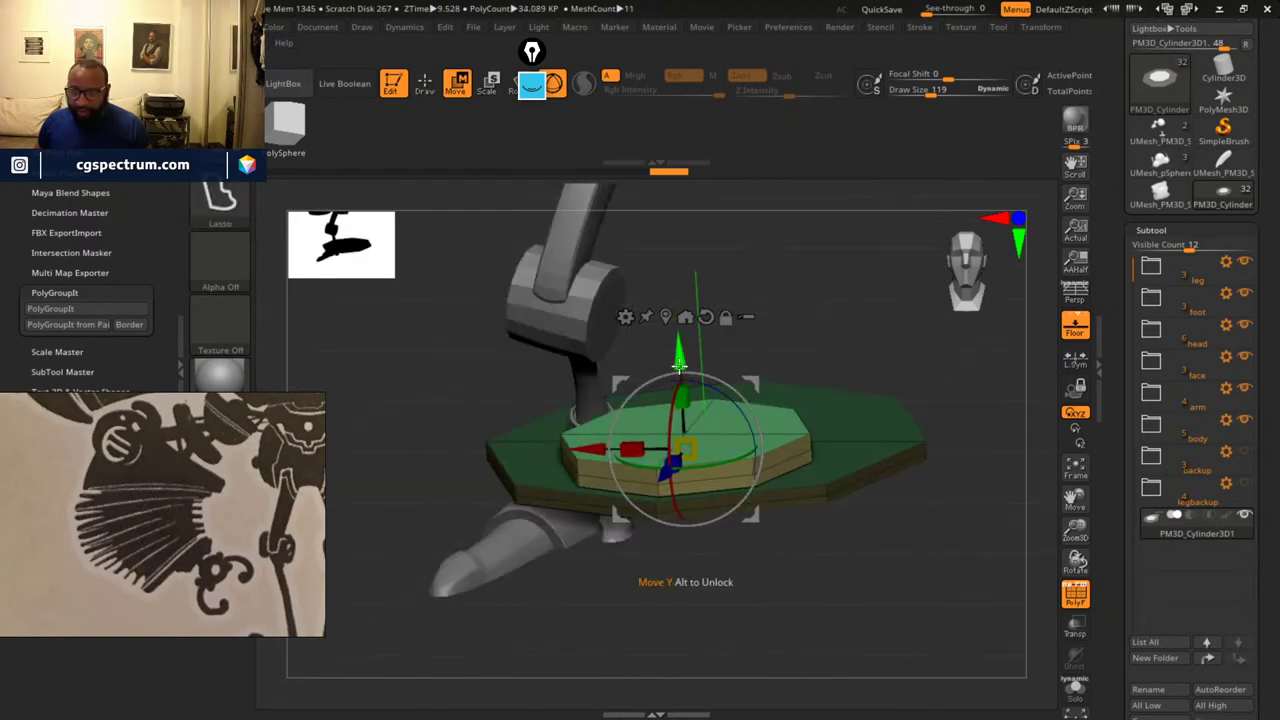
drag(679, 343, 680, 328)
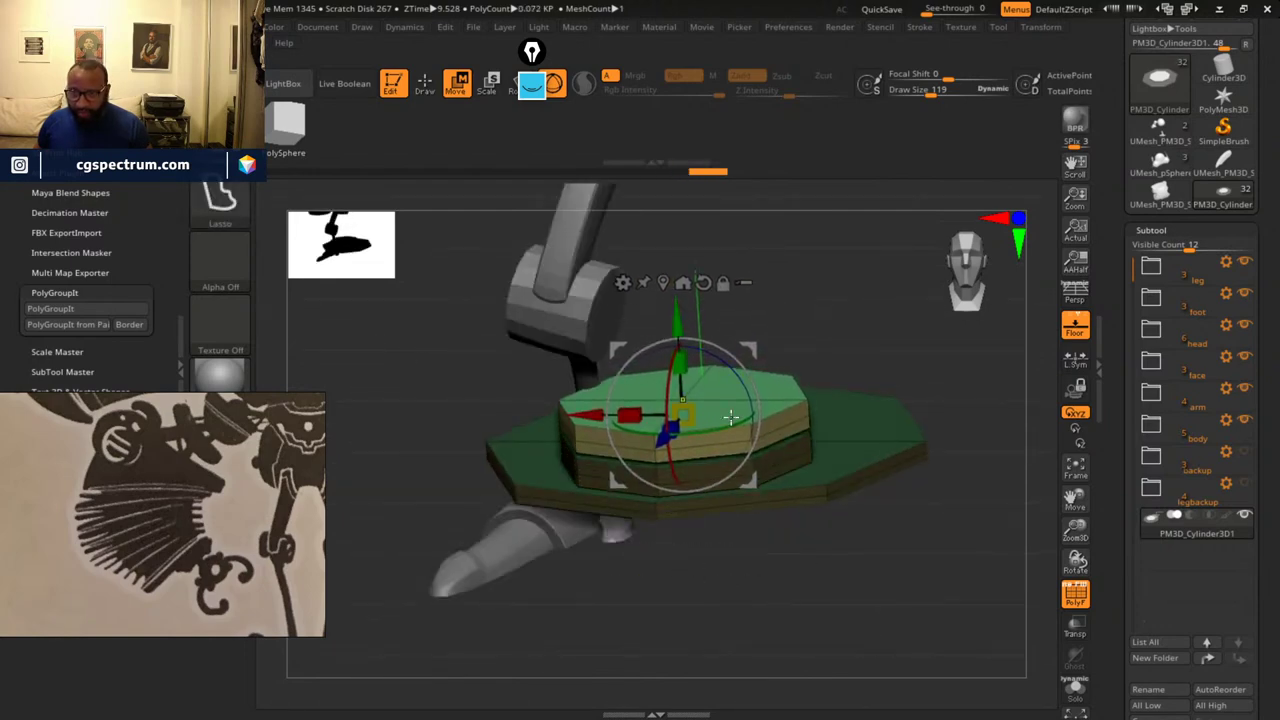
mouse_move(790, 622)
mouse_down()
mouse_move(803, 640)
mouse_move(796, 632)
mouse_up()
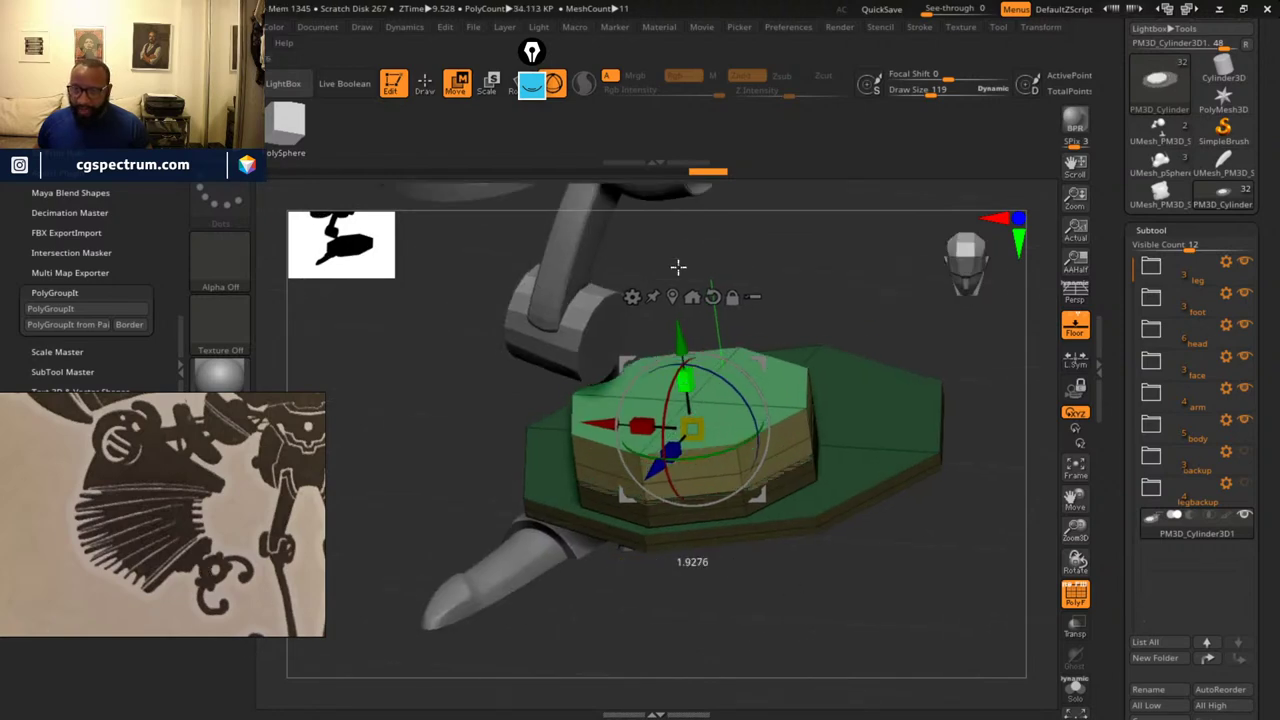
drag(678, 267, 679, 262)
drag(685, 381, 686, 370)
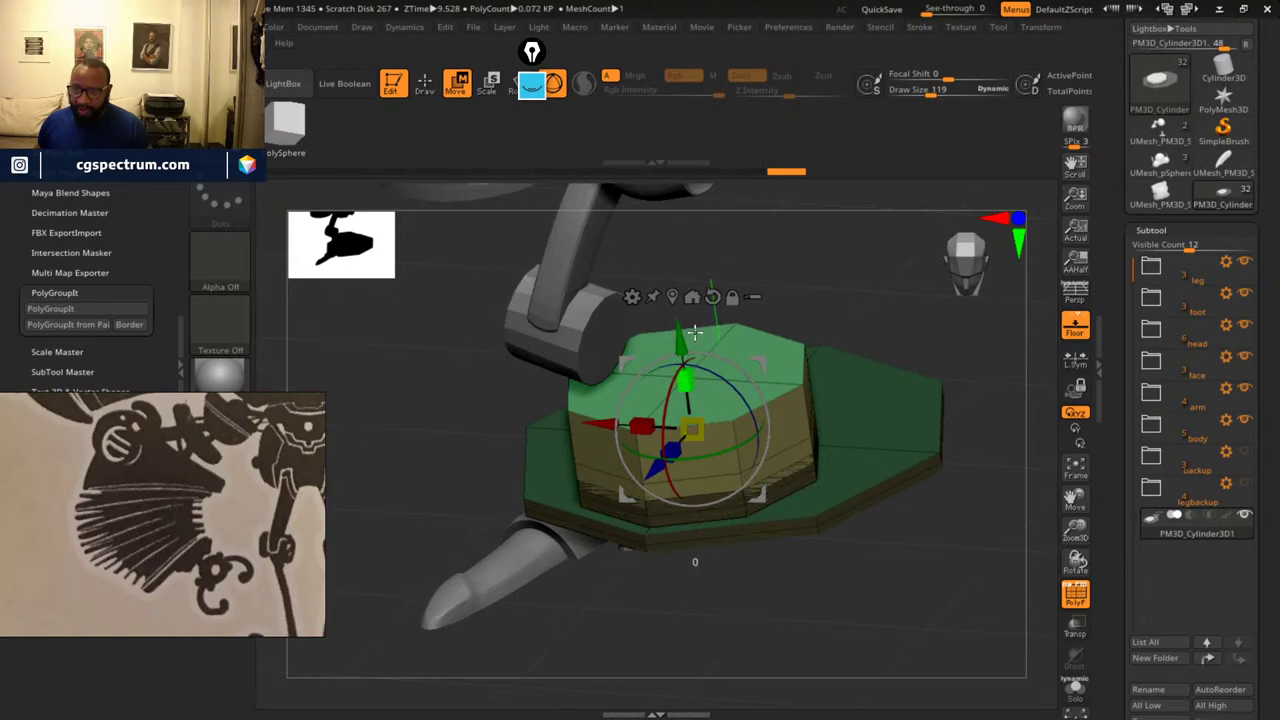
drag(695, 331, 713, 475)
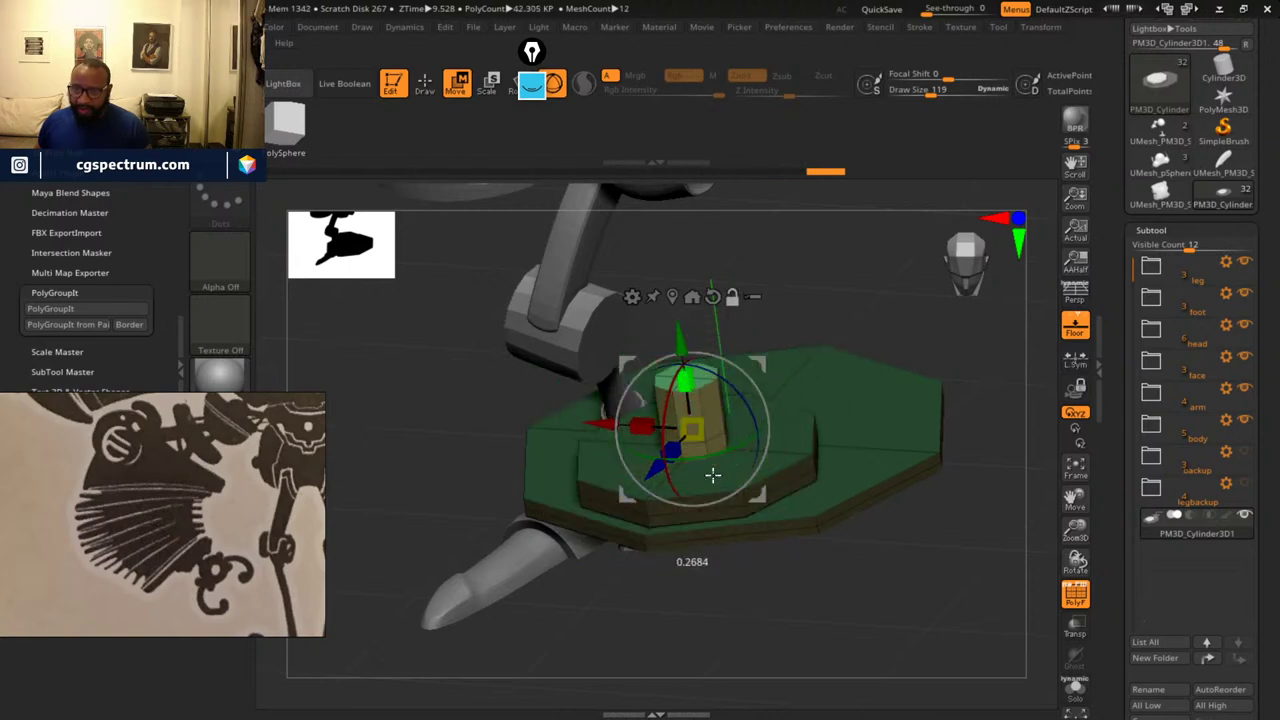
drag(754, 617, 846, 609)
drag(795, 651, 619, 639)
drag(916, 580, 757, 423)
drag(816, 609, 785, 674)
drag(687, 677, 951, 443)
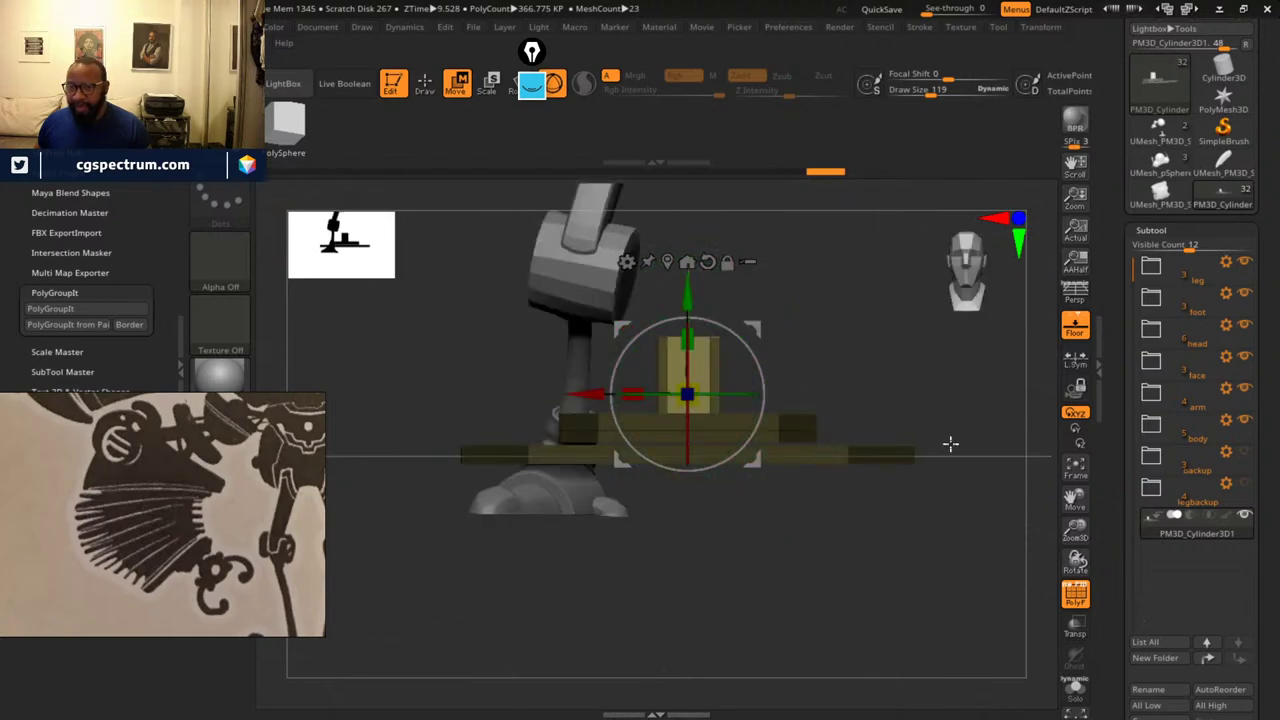
drag(669, 372, 672, 371)
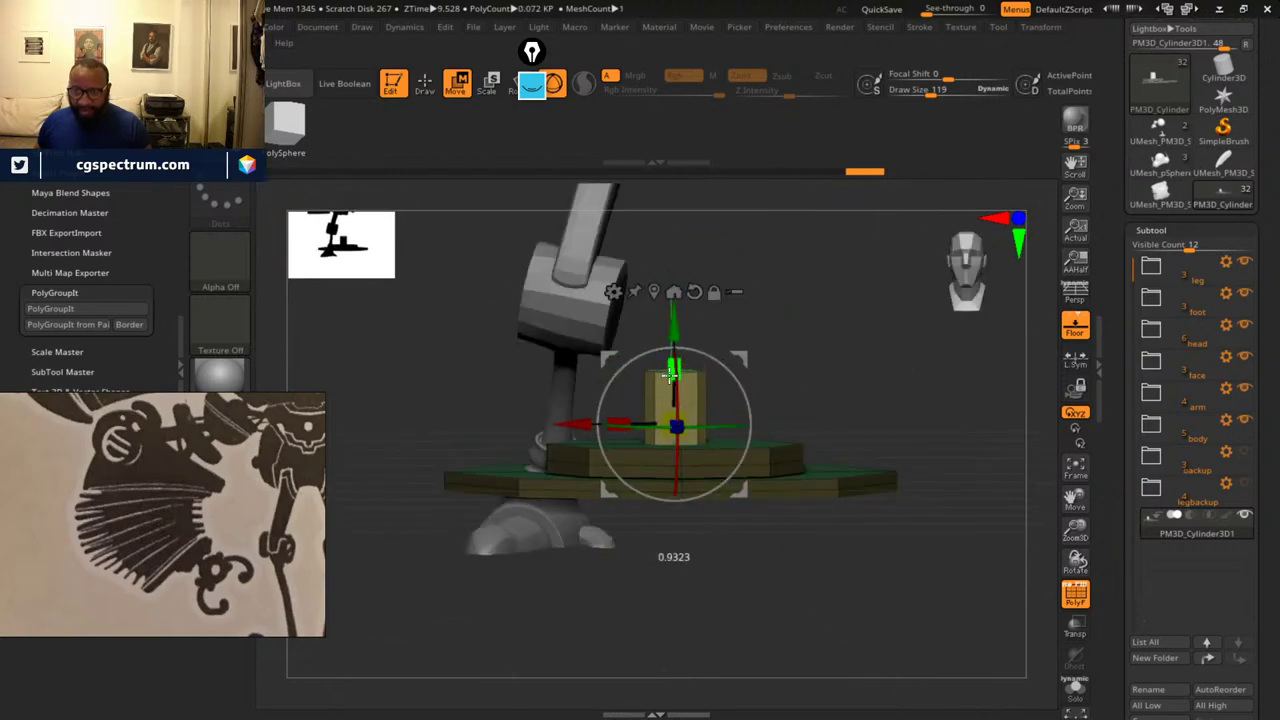
- Examine the tiered base from several sides and compare its shape and placement with the reference drawing
alt+drag(888, 399, 692, 415)
alt+drag(889, 406, 926, 515)
drag(925, 490, 933, 440)
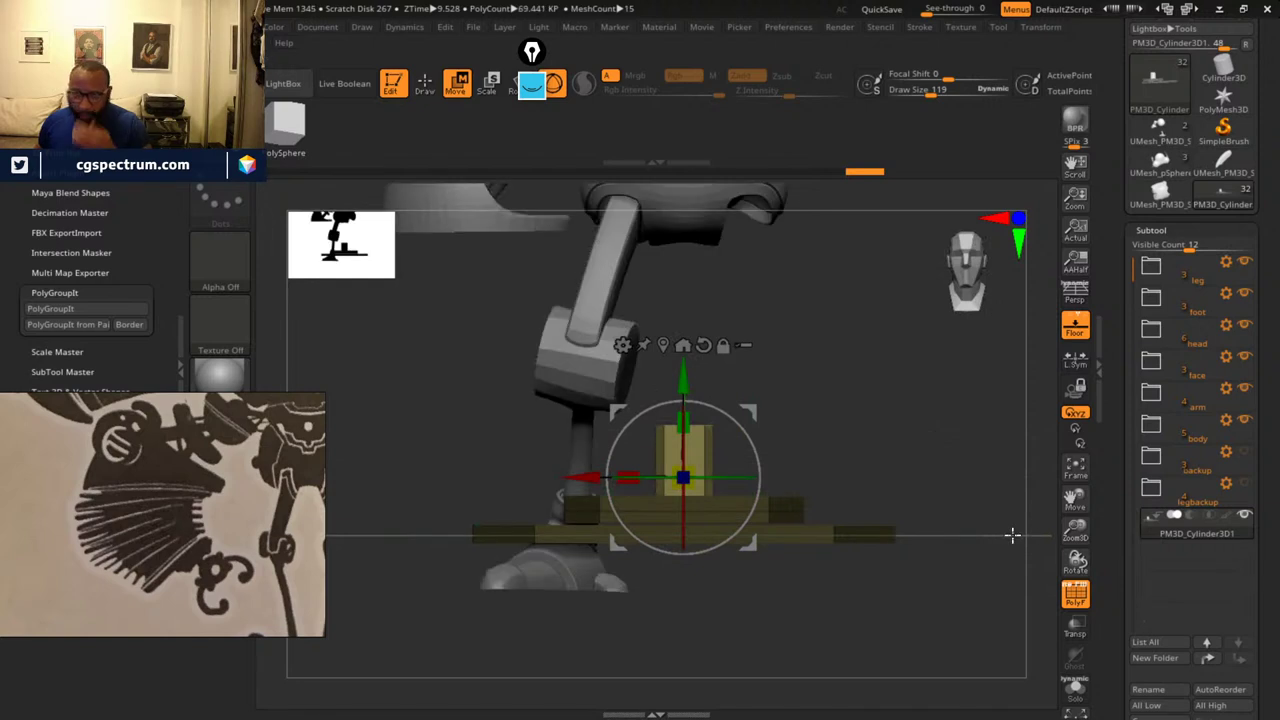
scroll(1267, 622, down, 3)
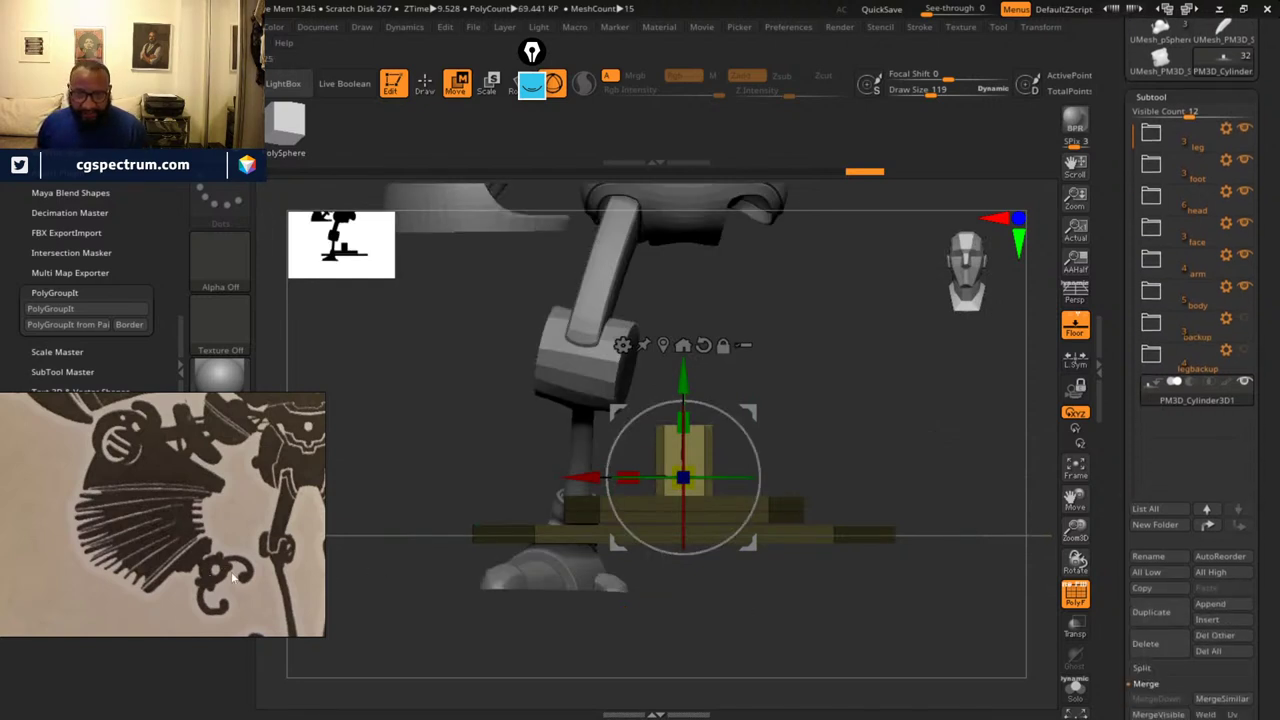
mouse_move(885, 404)
mouse_down()
mouse_move(840, 447)
mouse_move(888, 417)
mouse_up()
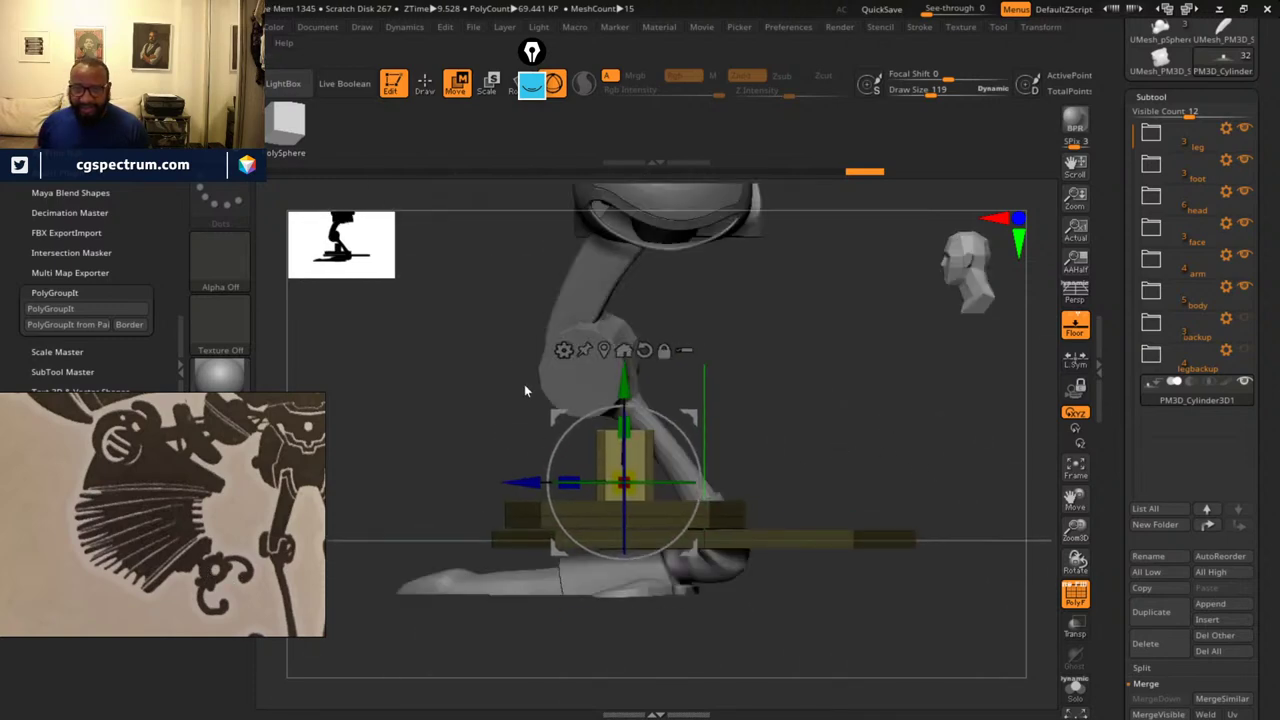
drag(700, 388, 812, 418)
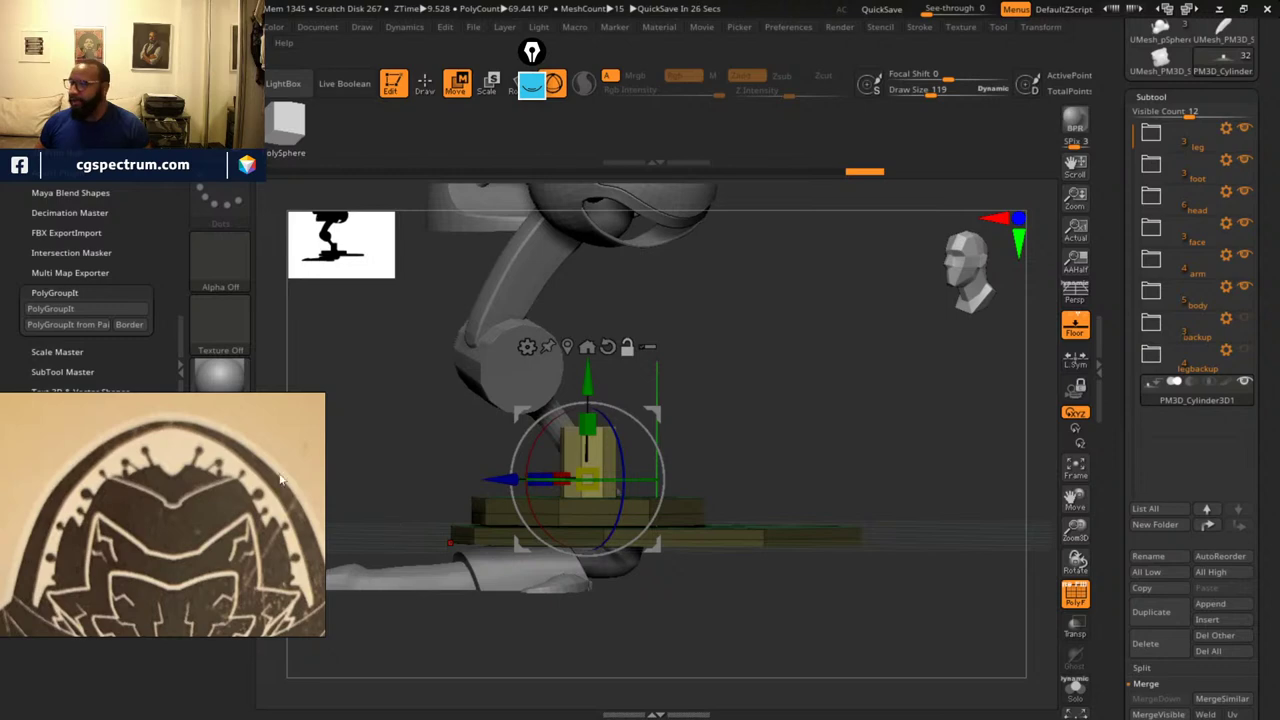
drag(796, 437, 789, 507)
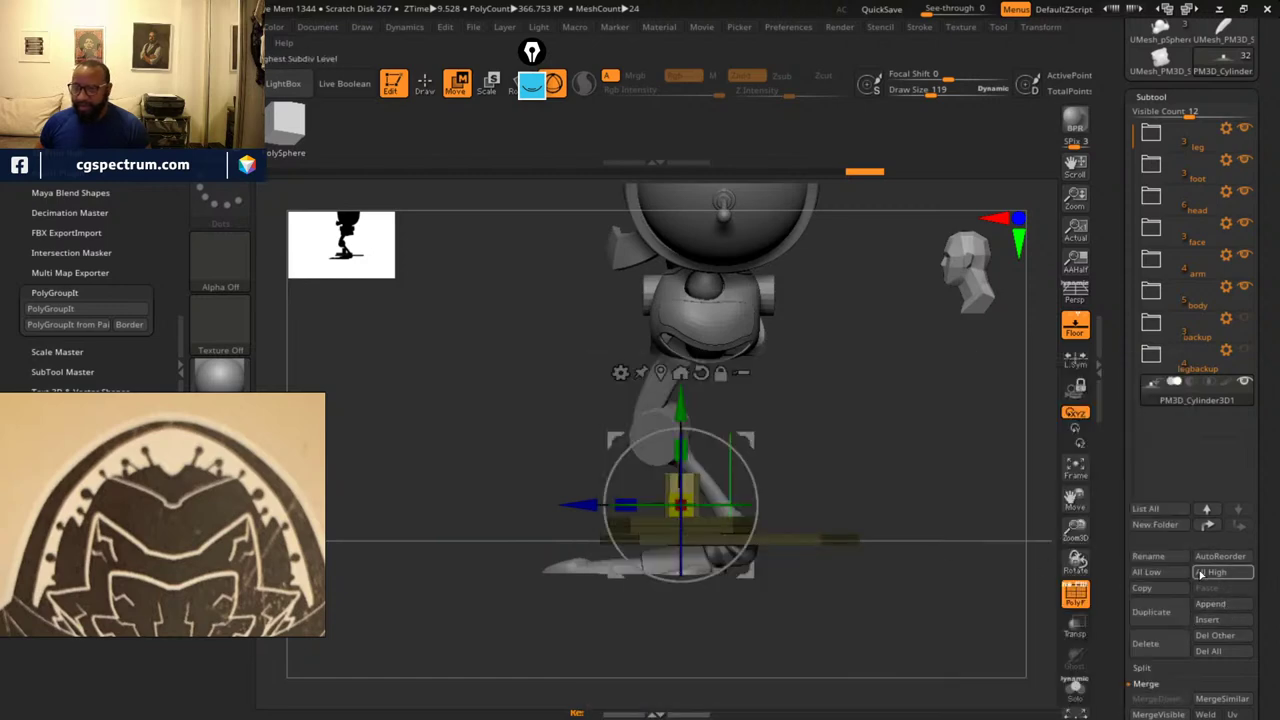
- Append a Sphere3D subtool, make it active, then raise it above the tiered base and scale it down
click(1215, 605)
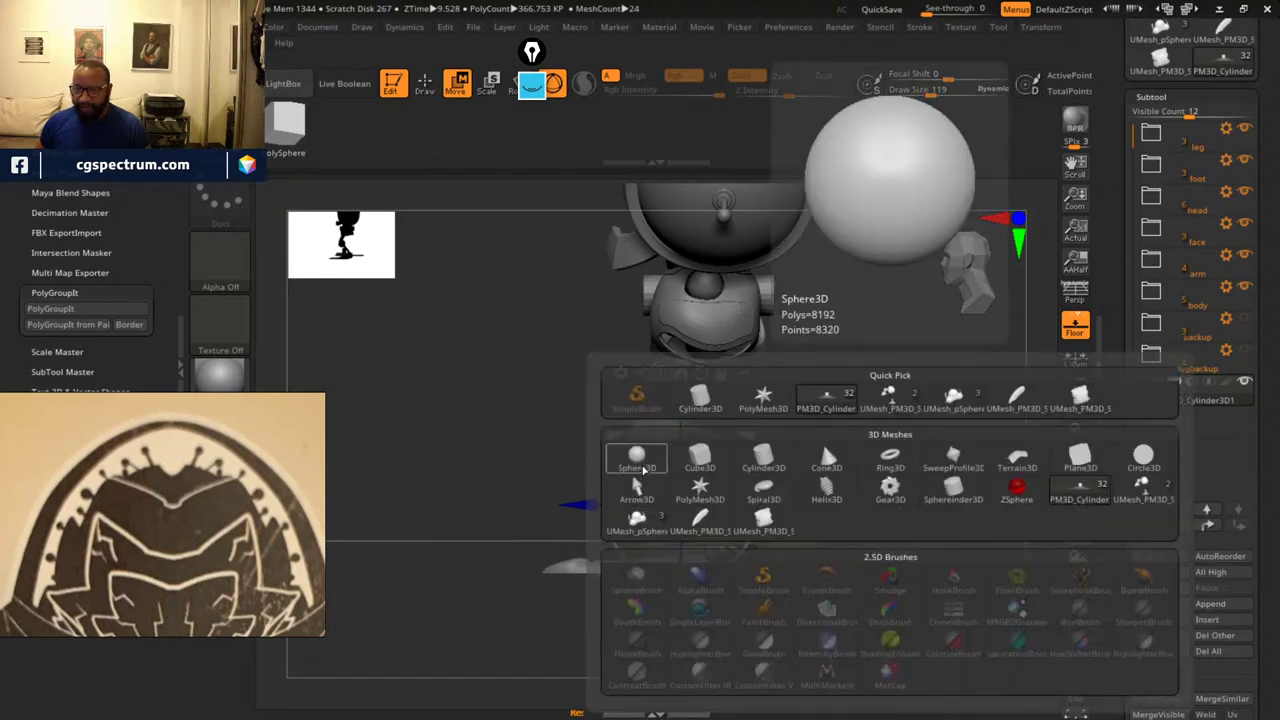
click(690, 456)
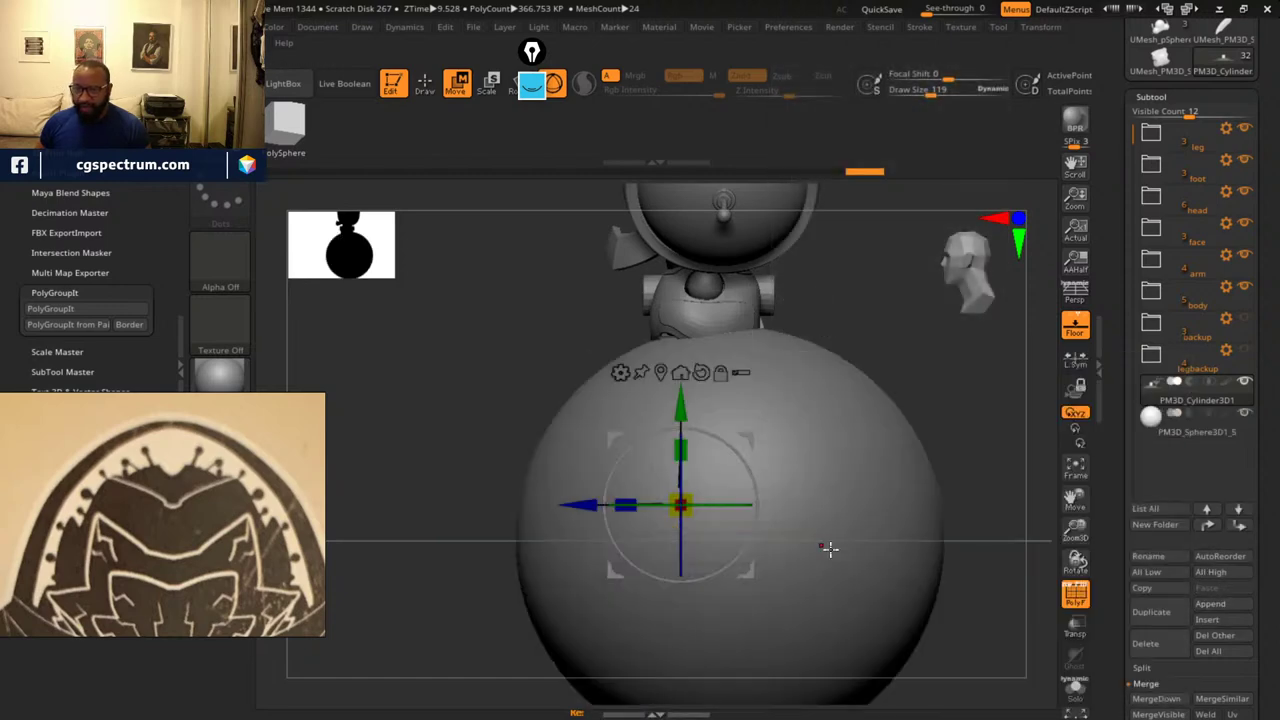
click(817, 465)
drag(745, 450, 758, 251)
drag(733, 352, 499, 385)
drag(826, 462, 922, 479)
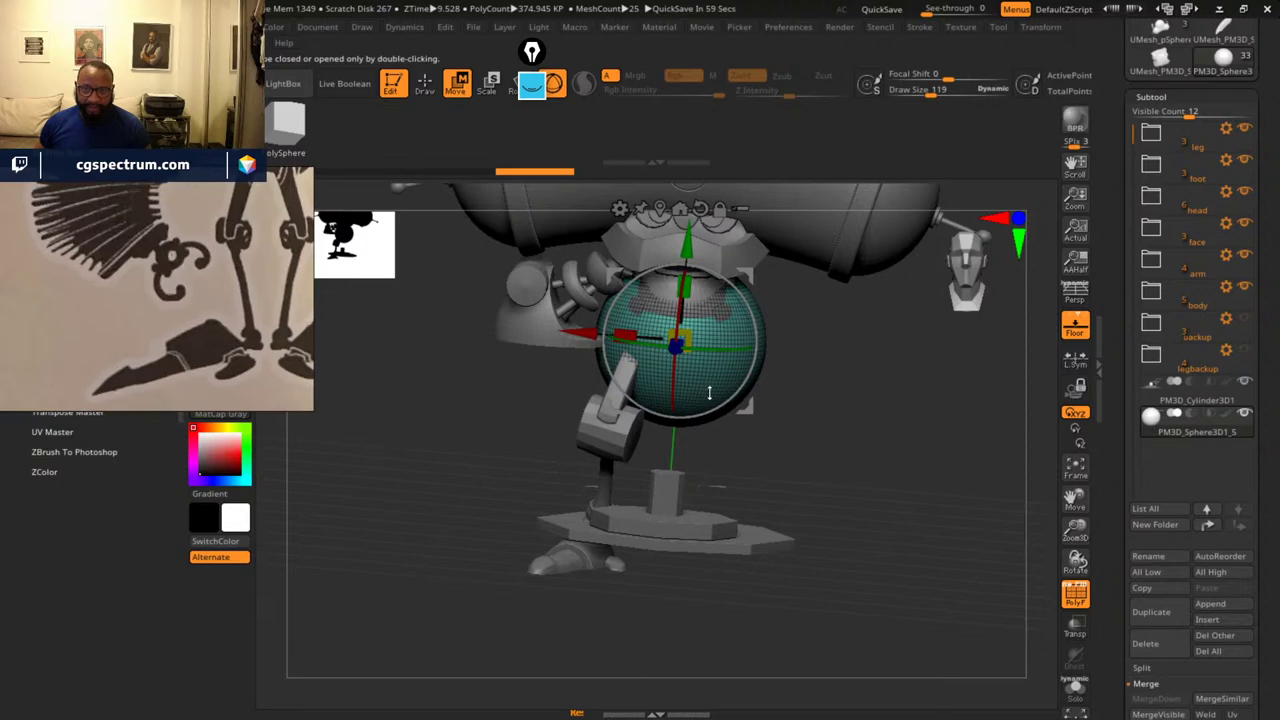
- Rotate the sphere about 90 degrees around its Z axis, move it down over the base's post and scale it smaller
drag(818, 335, 874, 428)
mouse_move(884, 427)
mouse_down()
mouse_move(859, 372)
mouse_move(890, 406)
mouse_up()
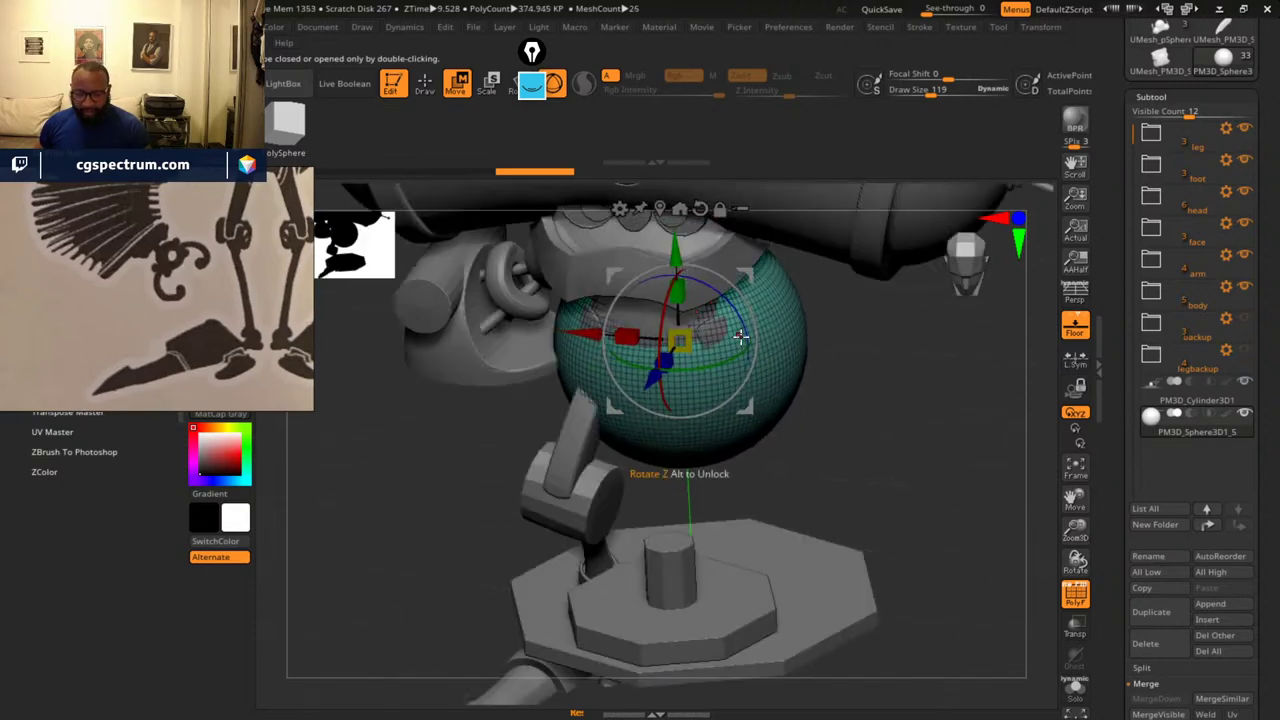
mouse_move(750, 343)
mouse_down()
mouse_move(725, 318)
mouse_move(745, 394)
mouse_up()
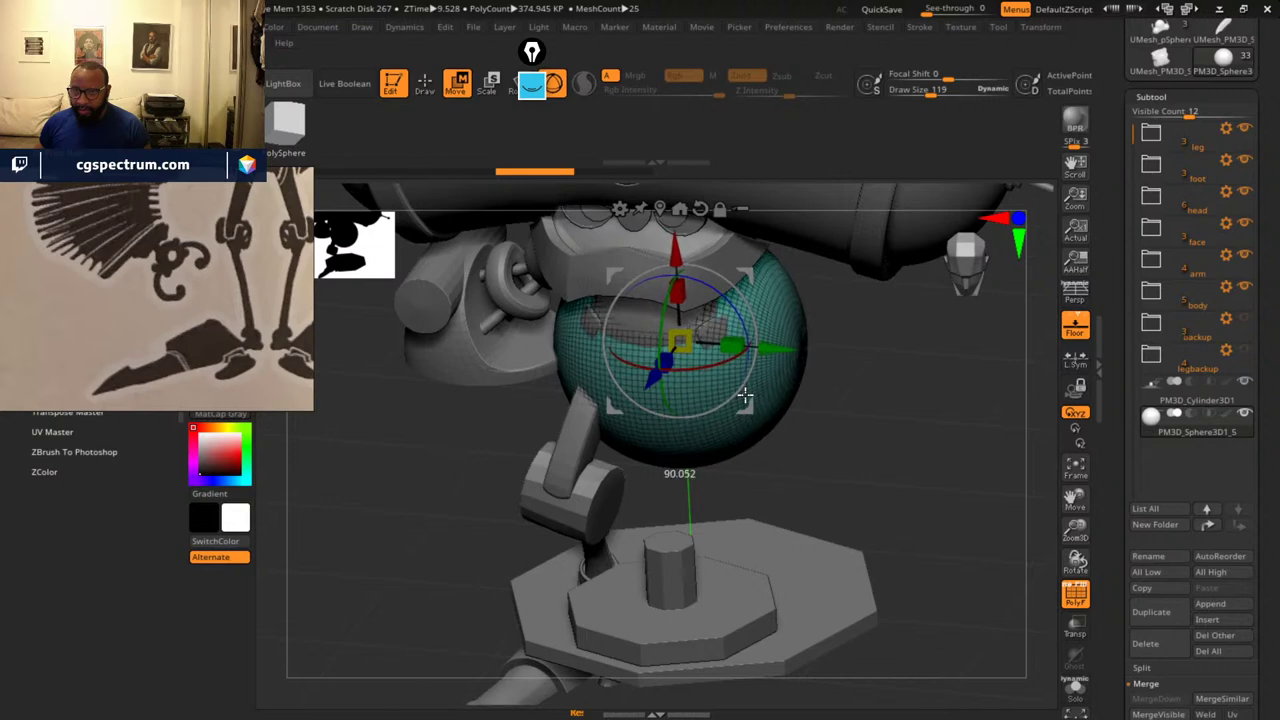
shift+drag(891, 443, 929, 467)
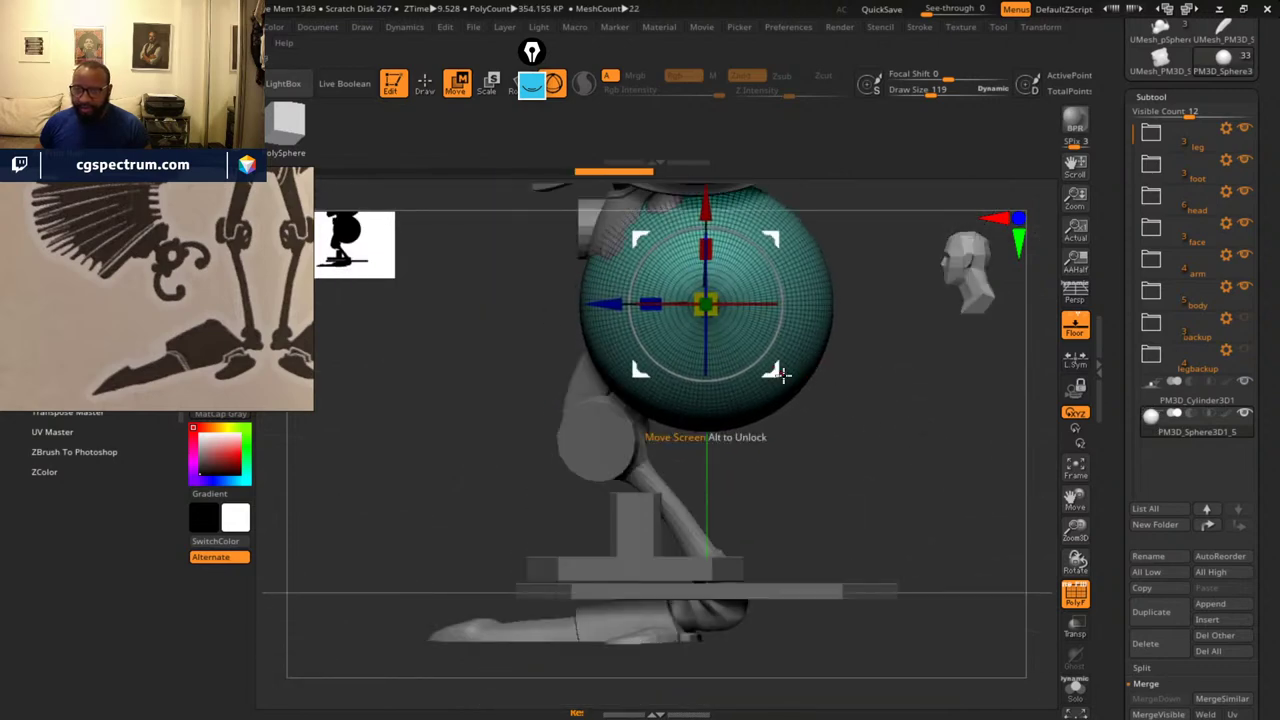
drag(784, 375, 716, 485)
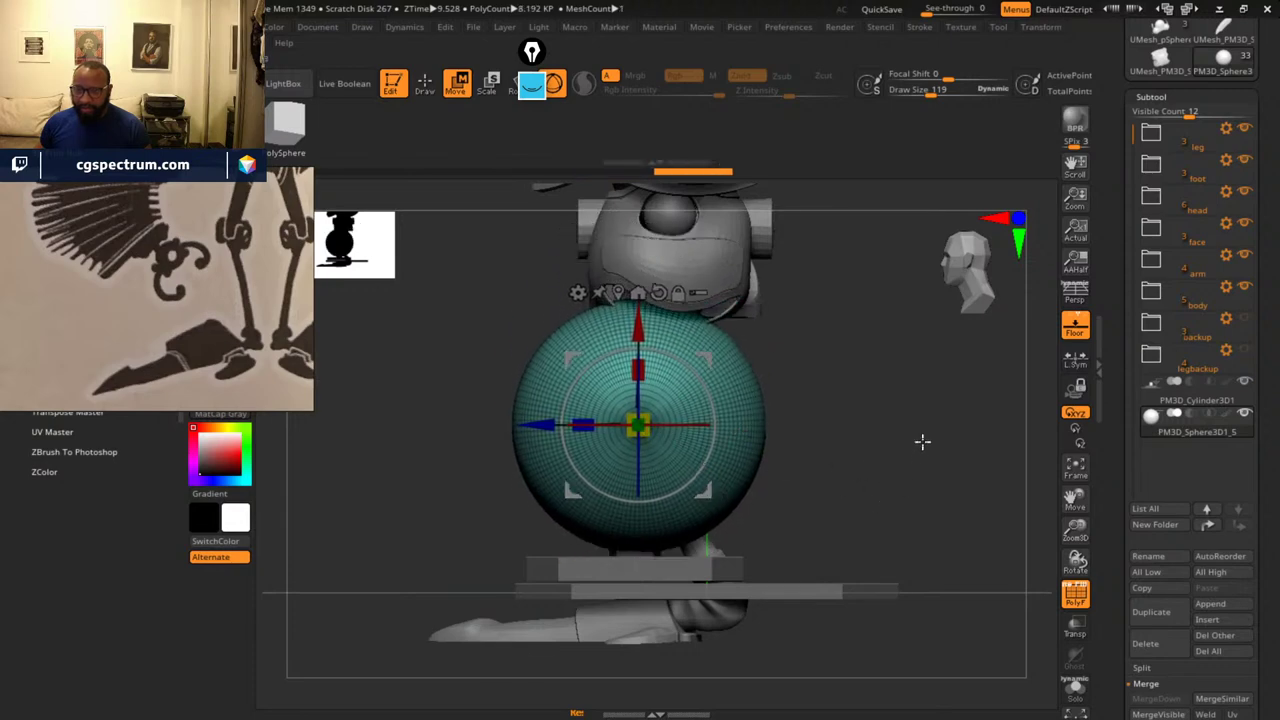
drag(923, 442, 966, 460)
drag(641, 425, 794, 391)
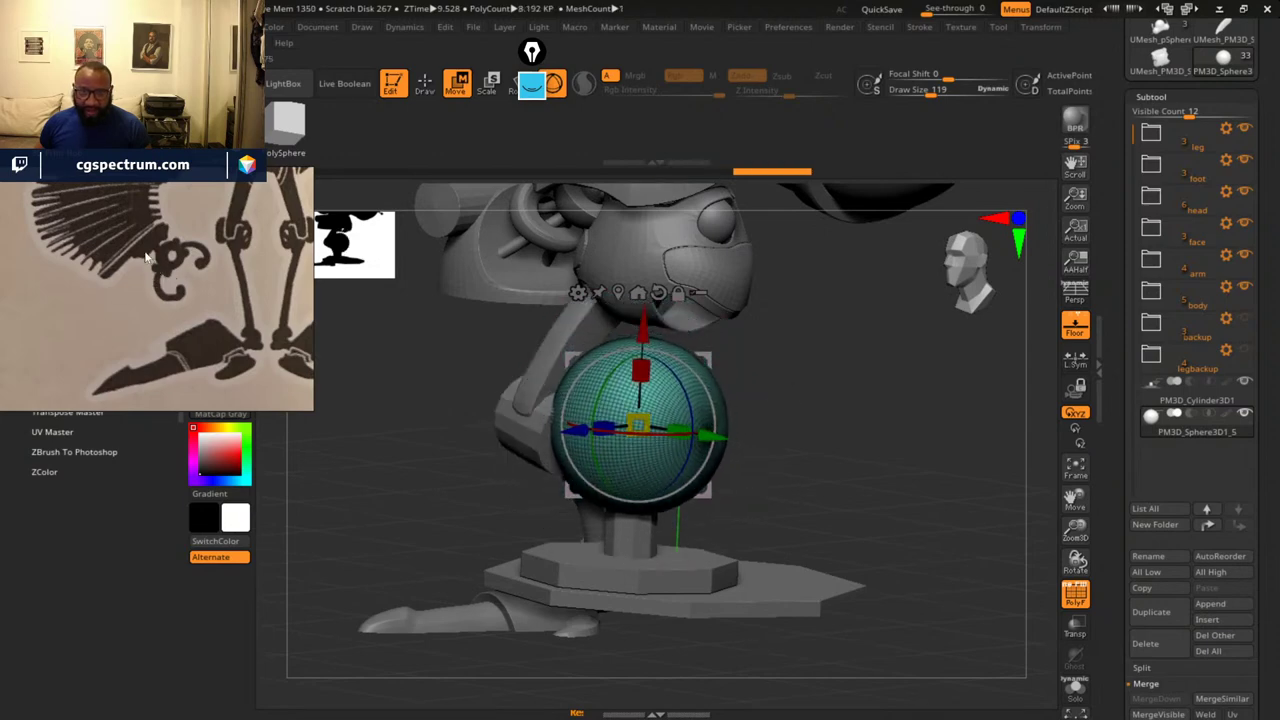
- Align the sphere with the post in side view and lower it toward the second tier
shift+drag(890, 462, 866, 436)
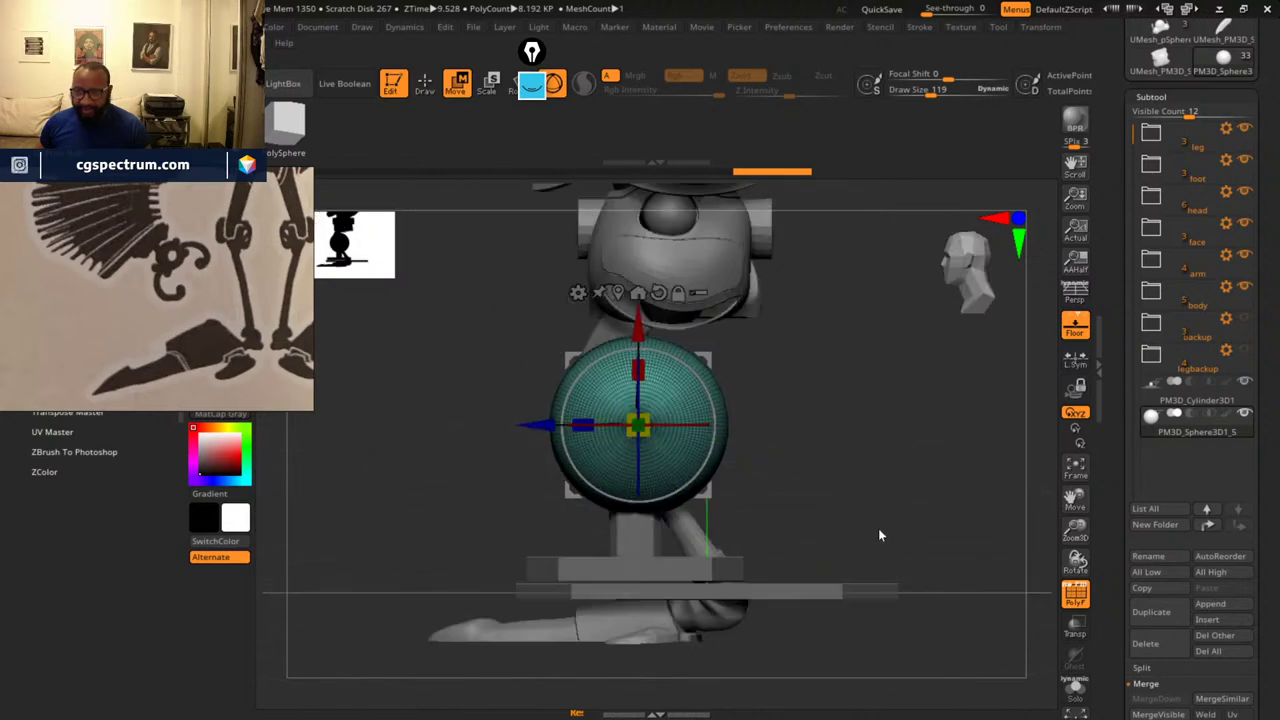
drag(638, 428, 647, 438)
drag(534, 430, 528, 428)
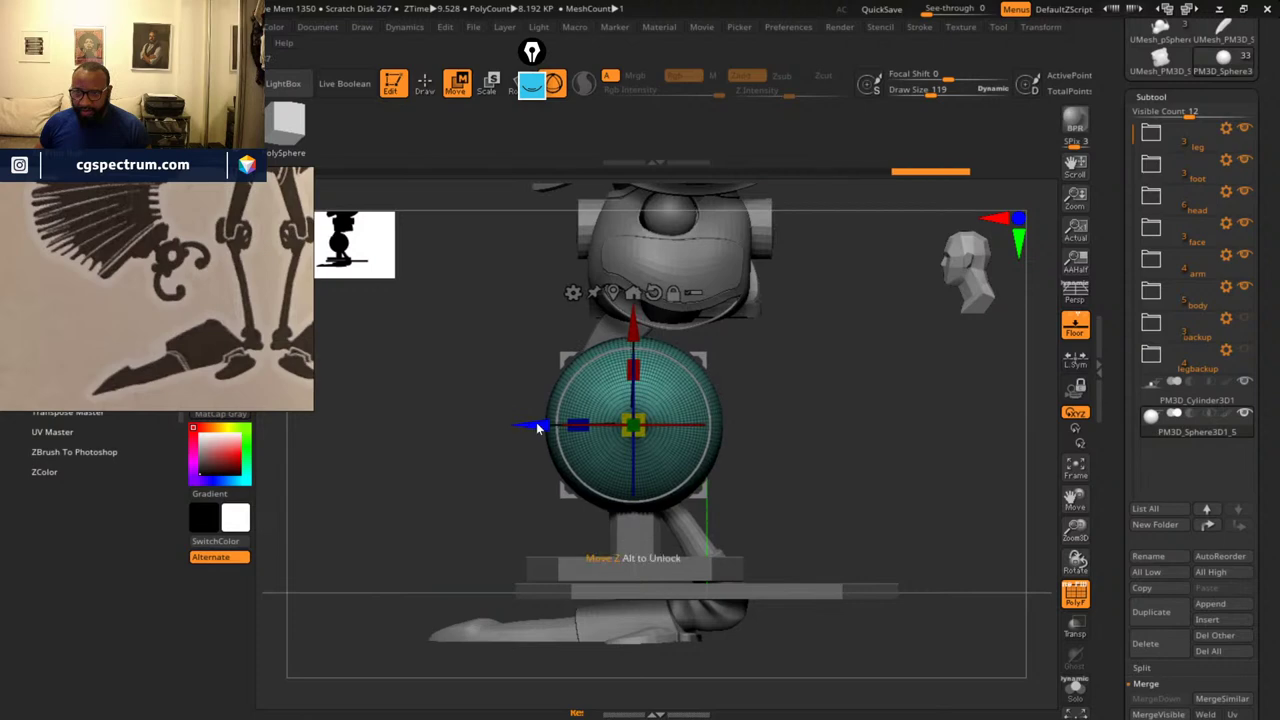
drag(632, 318, 629, 352)
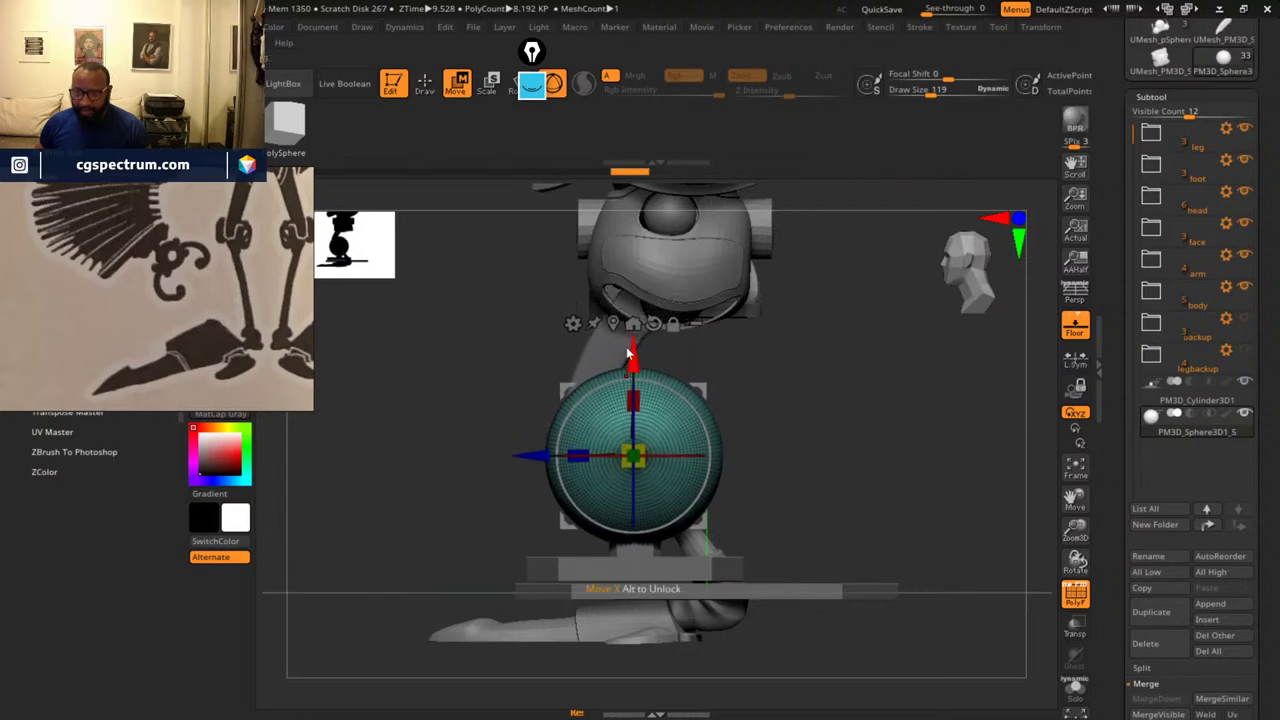
- Scale the sphere to about 0.76 along its Y axis to narrow it into an egg shape above the base
drag(744, 442, 676, 500)
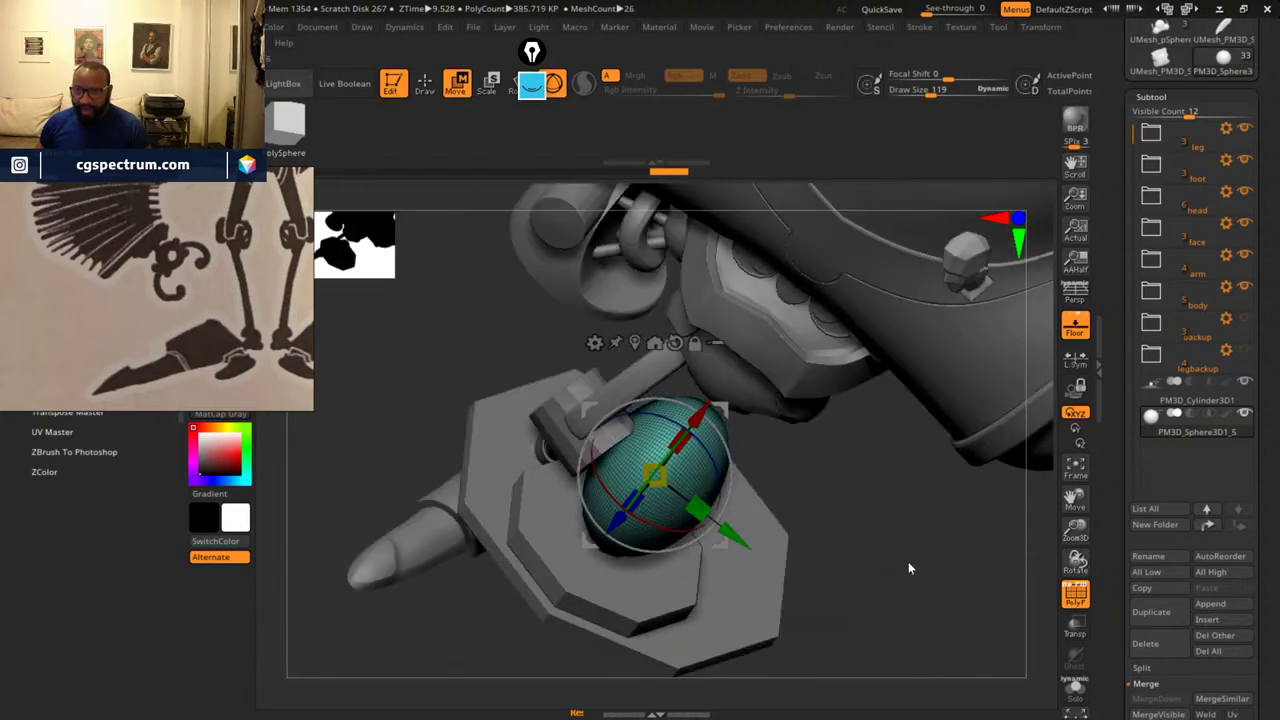
drag(908, 568, 846, 506)
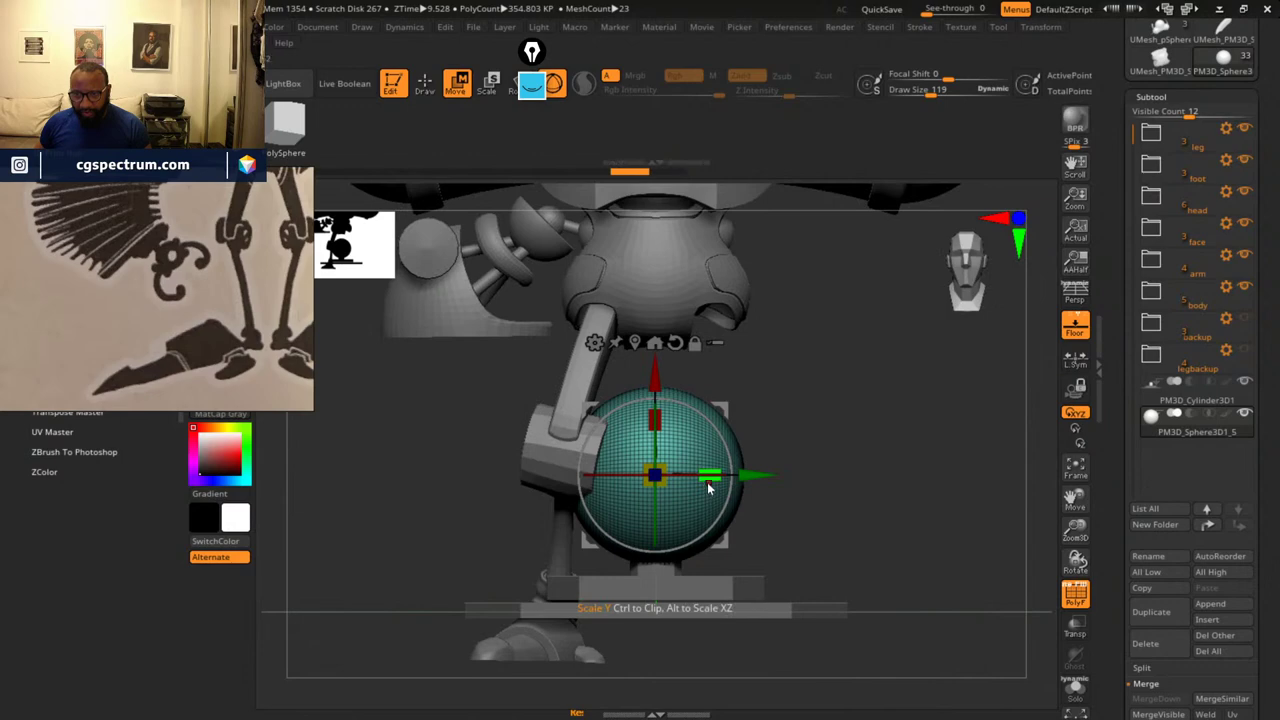
drag(708, 487, 686, 488)
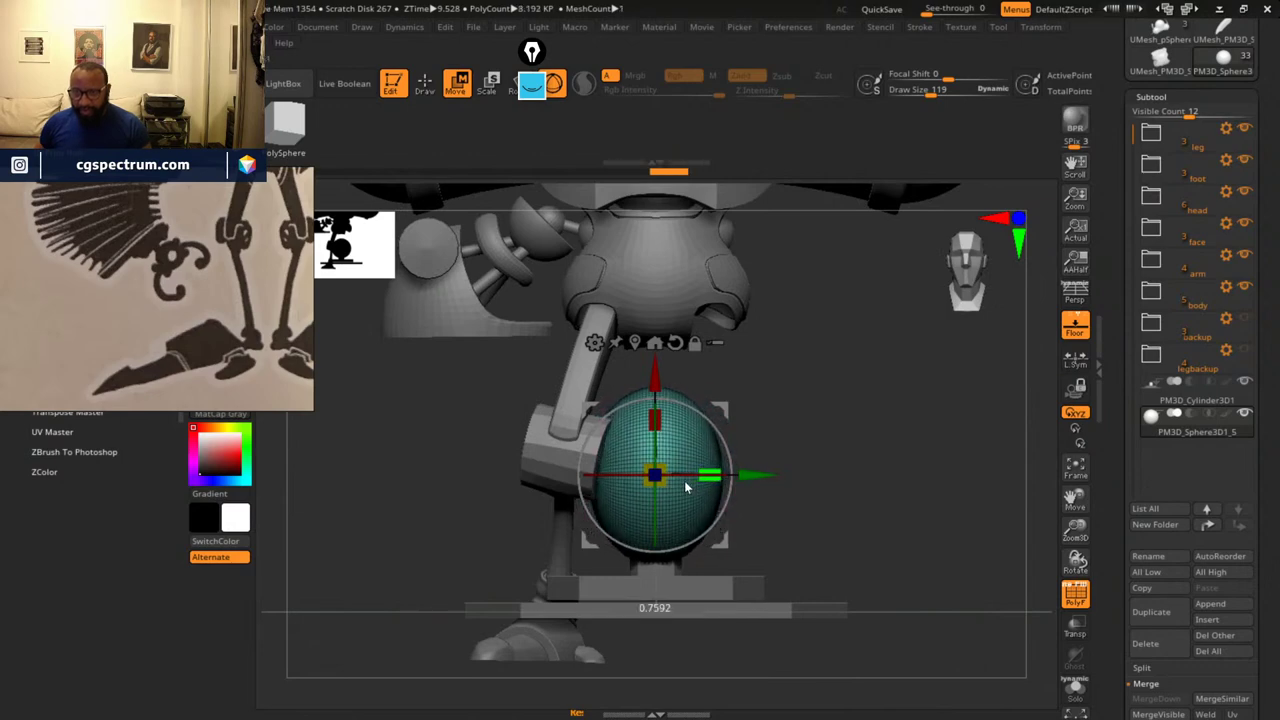
alt+drag(926, 502, 960, 471)
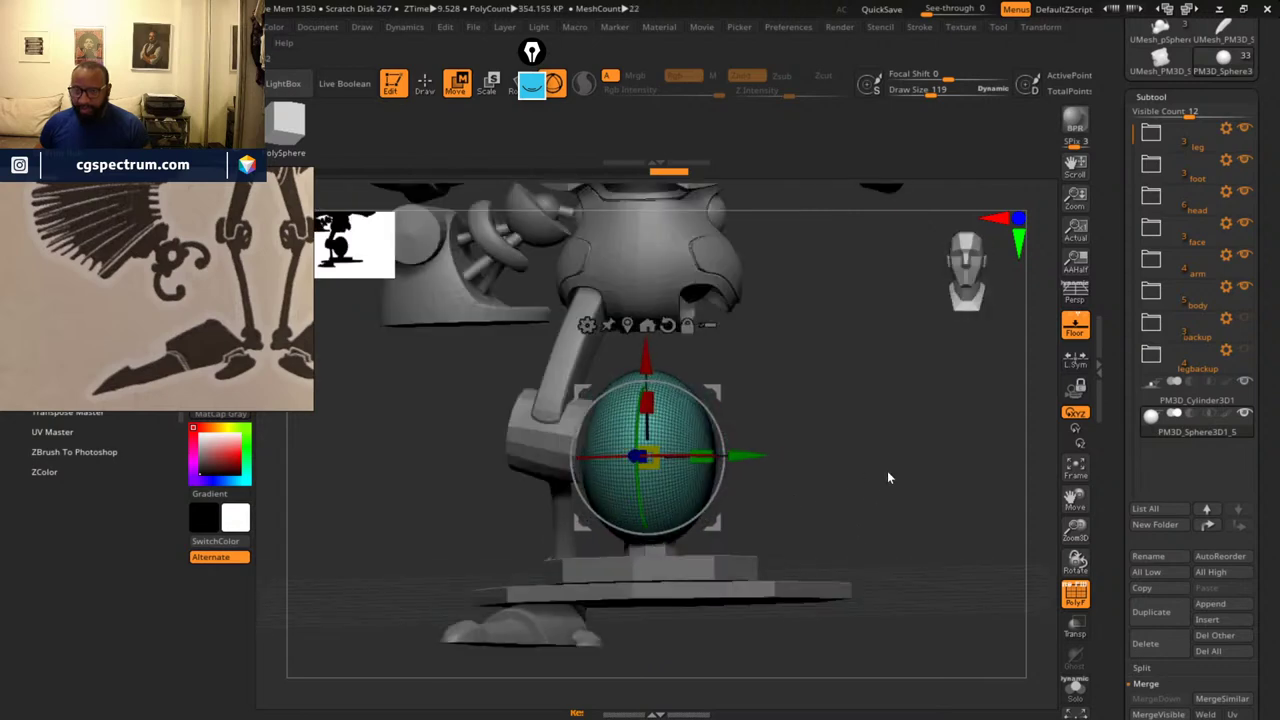
drag(880, 451, 904, 482)
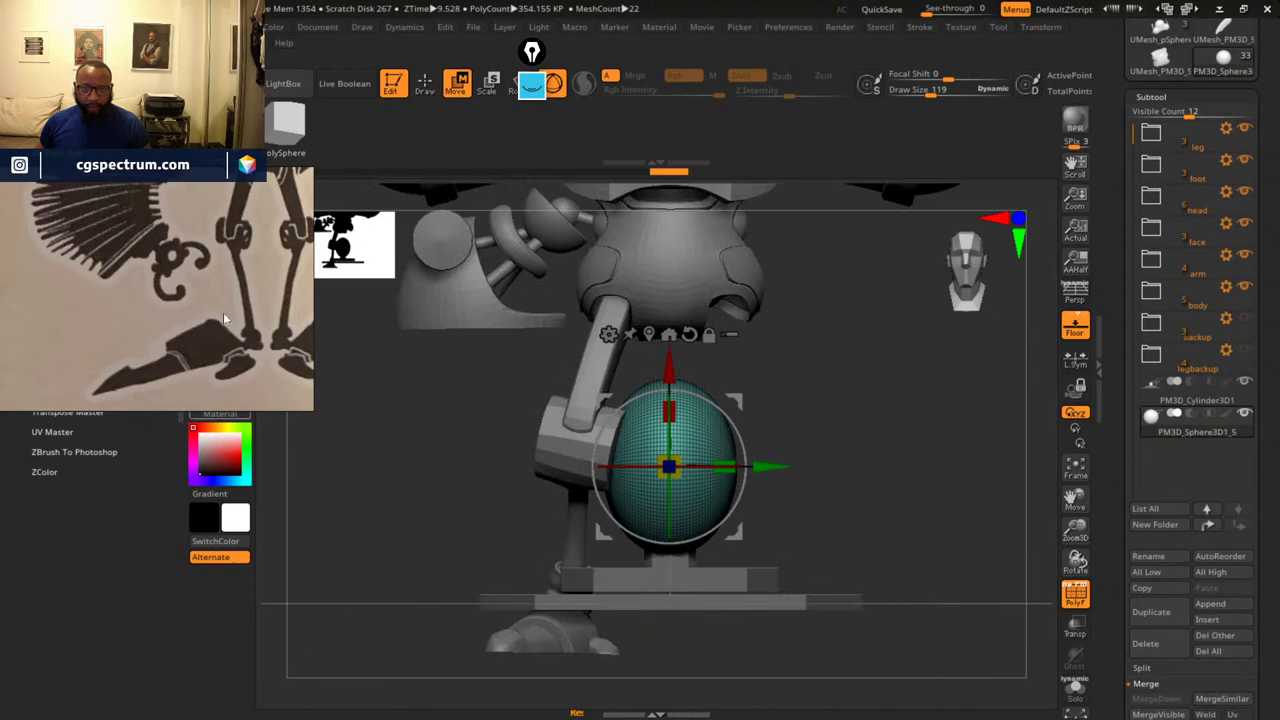
click(980, 463)
drag(971, 460, 886, 457)
drag(875, 500, 933, 516)
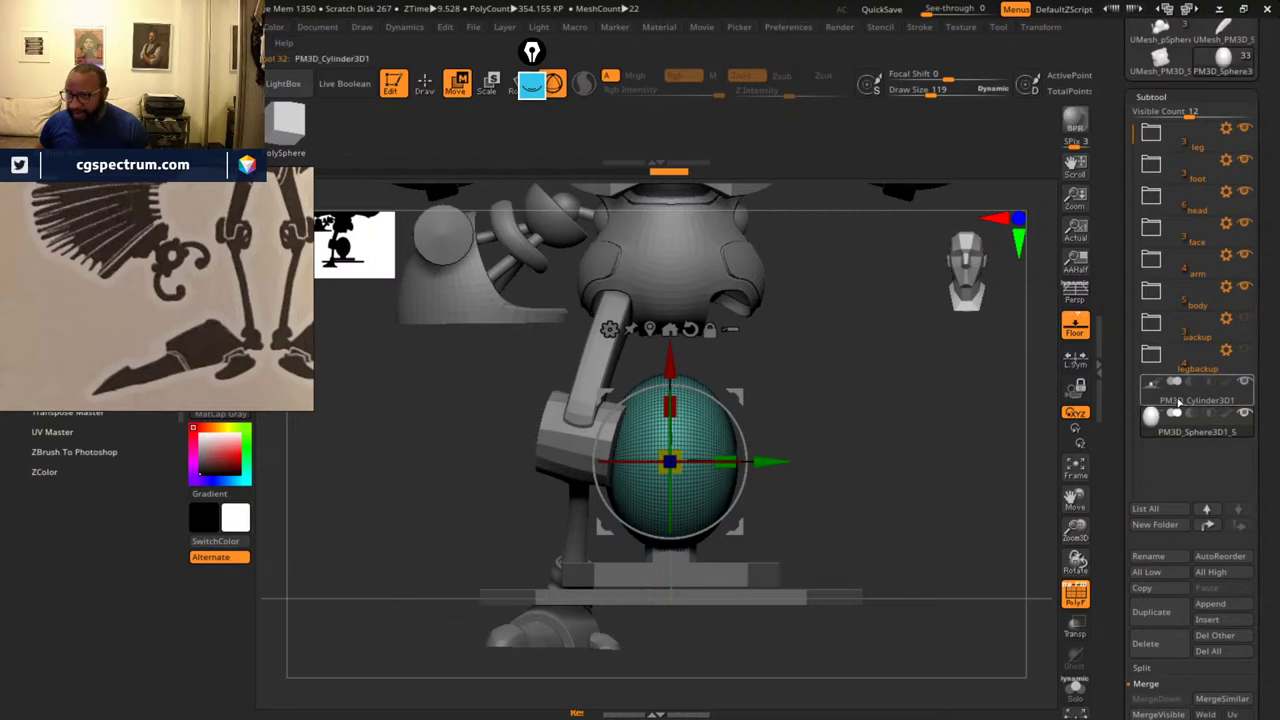
- Split the tiered cylinder base into separate subtools by its parts and make all the resulting tiers visible
click(1178, 401)
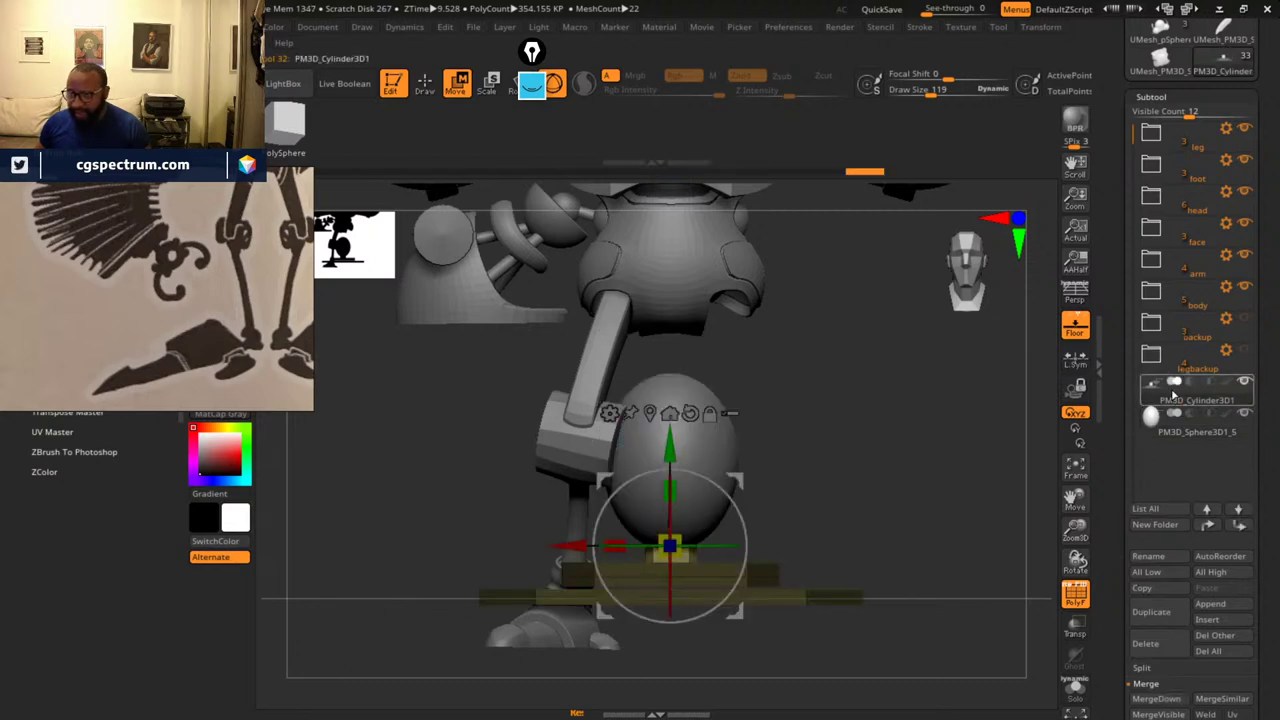
drag(1270, 657, 1251, 527)
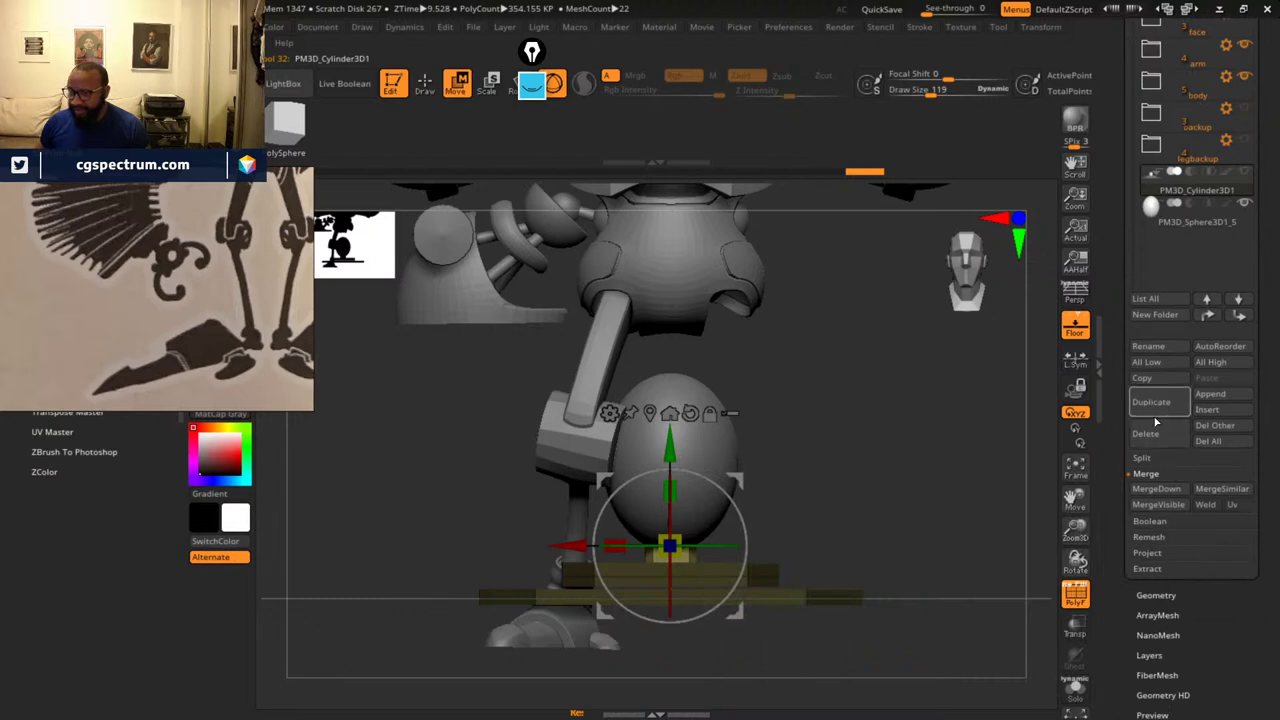
click(1162, 459)
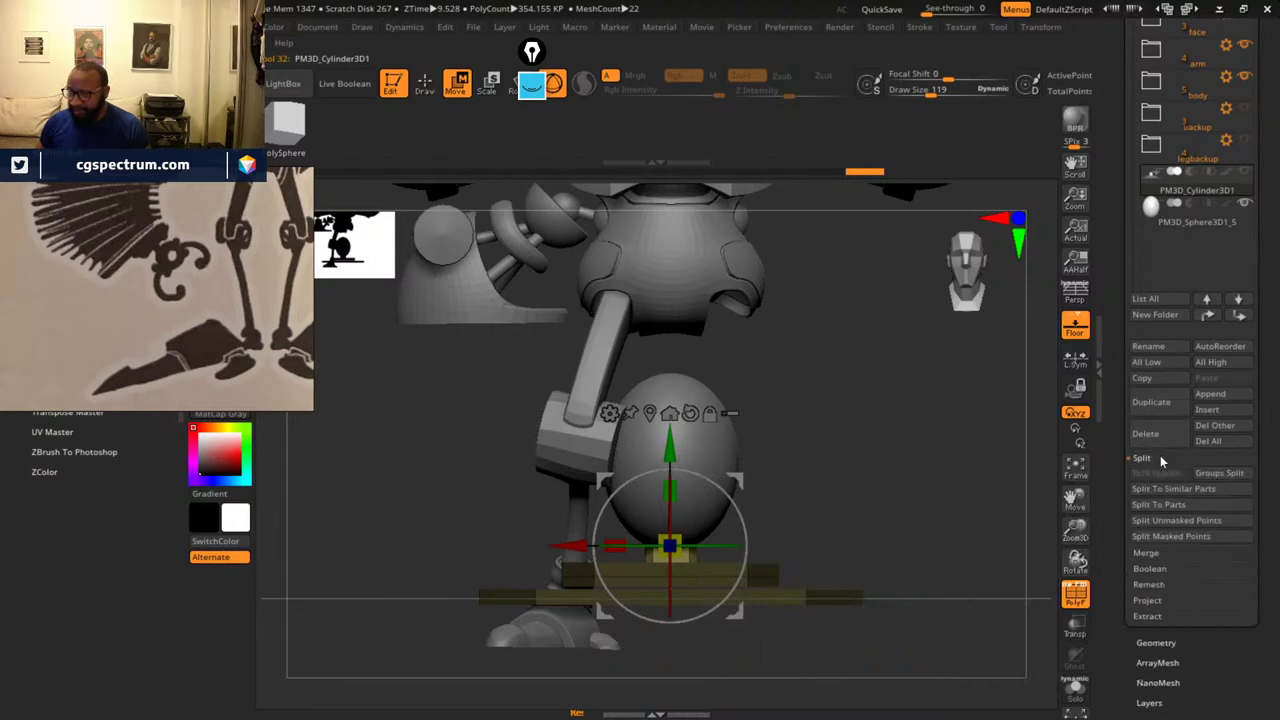
click(1203, 511)
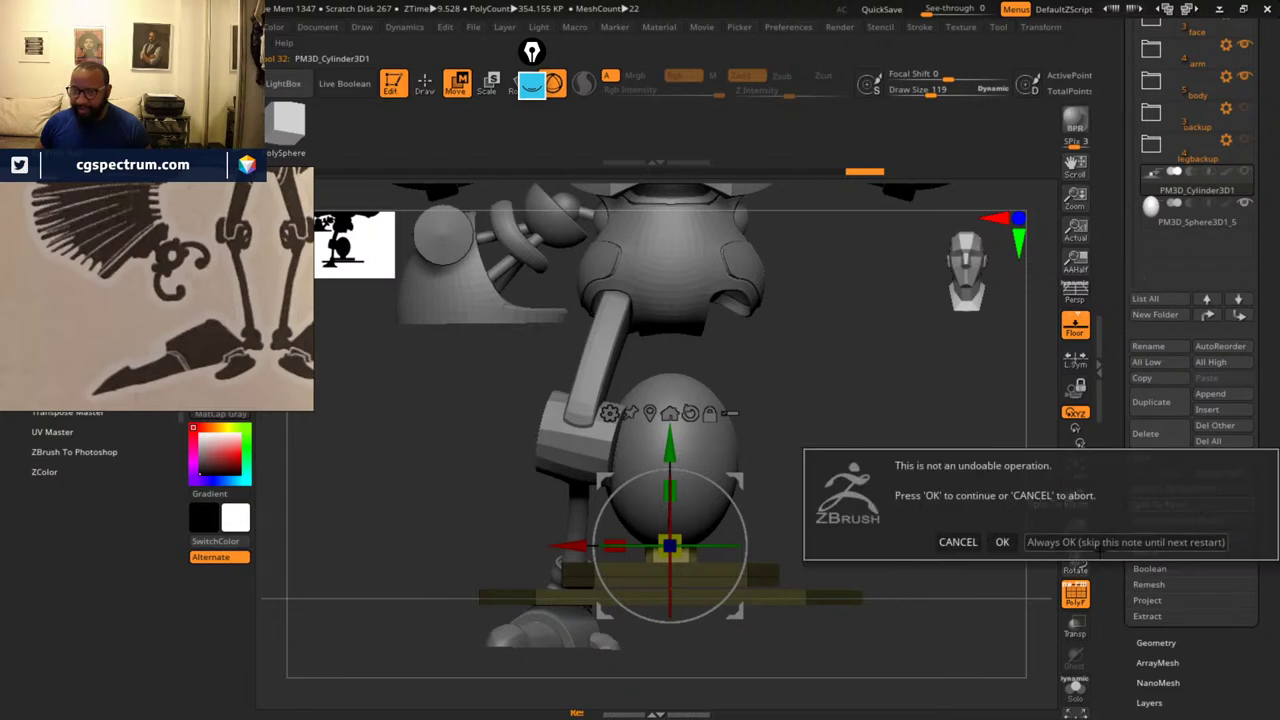
click(1002, 542)
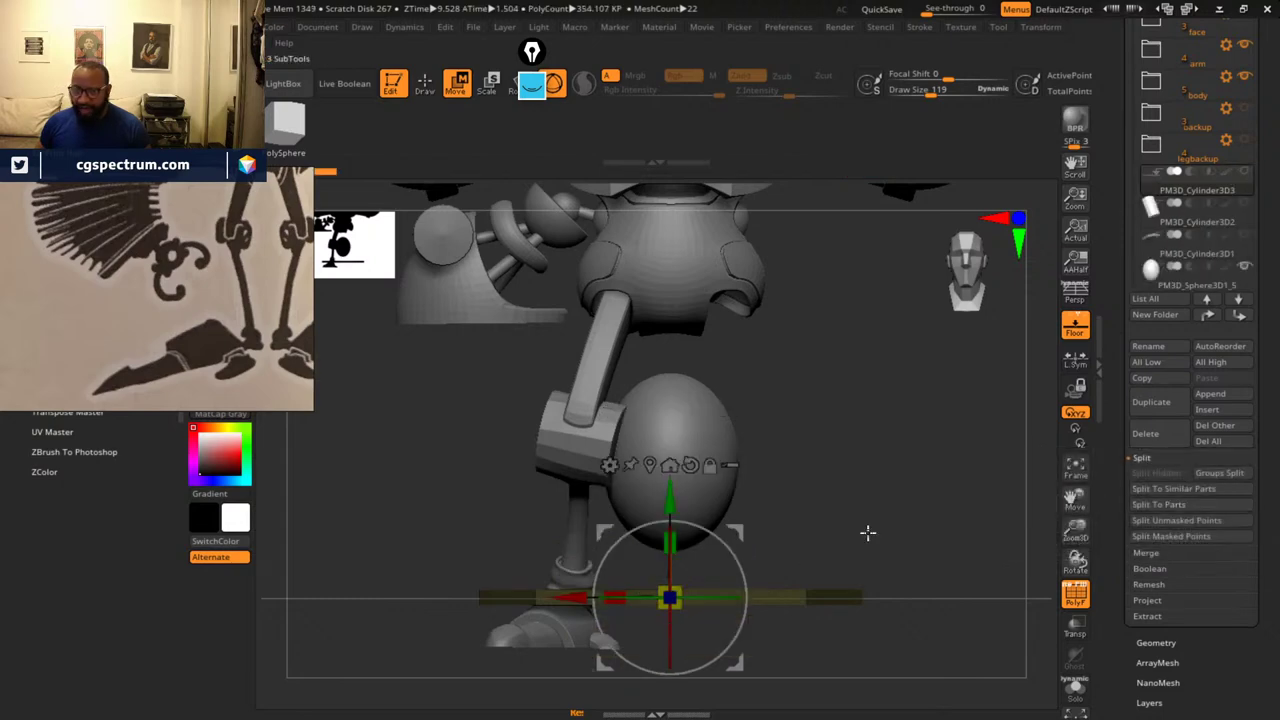
mouse_move(939, 471)
alt+mouse_down()
mouse_move(951, 429)
mouse_move(938, 452)
alt+mouse_up()
click(1246, 237)
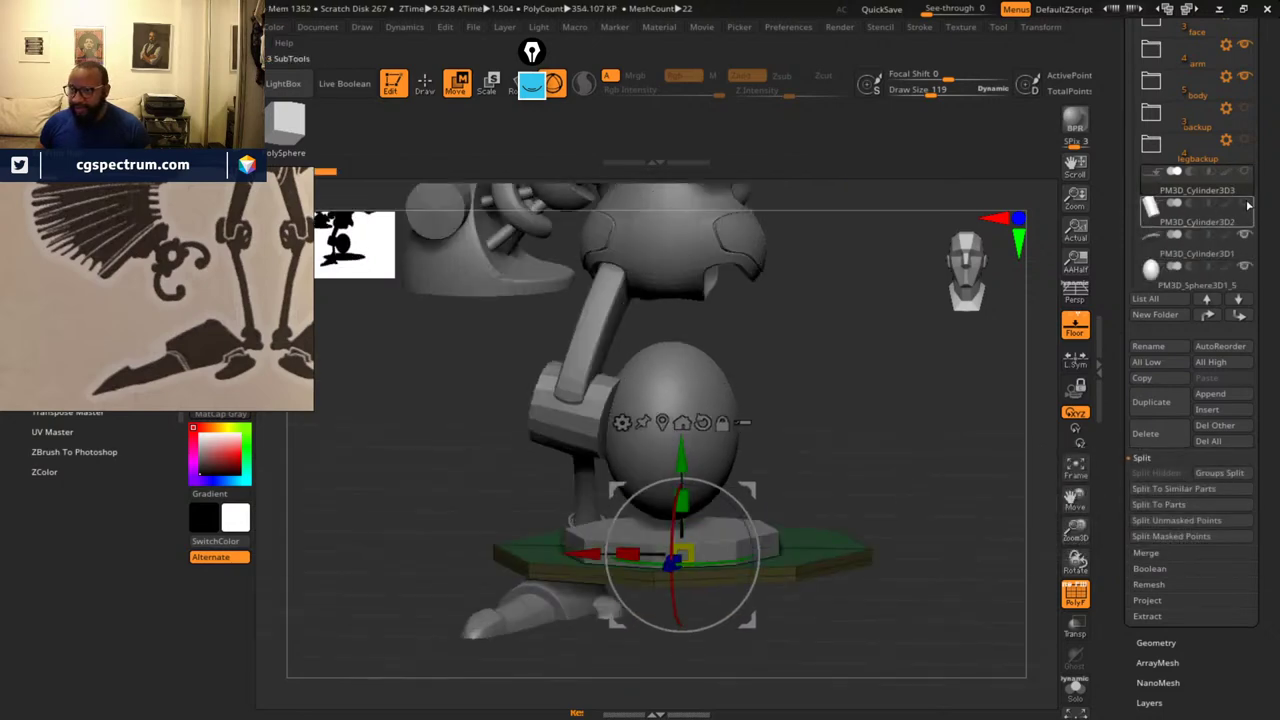
- Examine the egg and its tiered base from the front, back and side to judge their fit beside the leg
drag(834, 428, 579, 440)
drag(780, 408, 629, 418)
drag(844, 390, 648, 346)
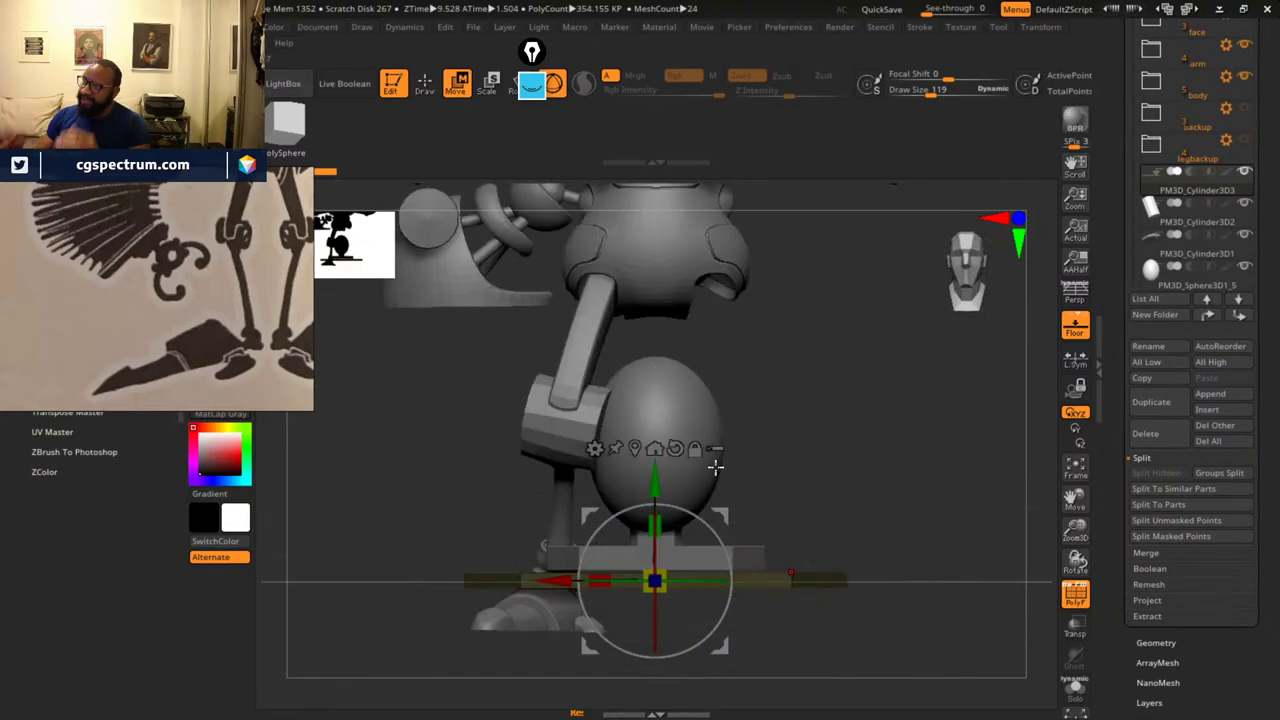
drag(831, 450, 696, 426)
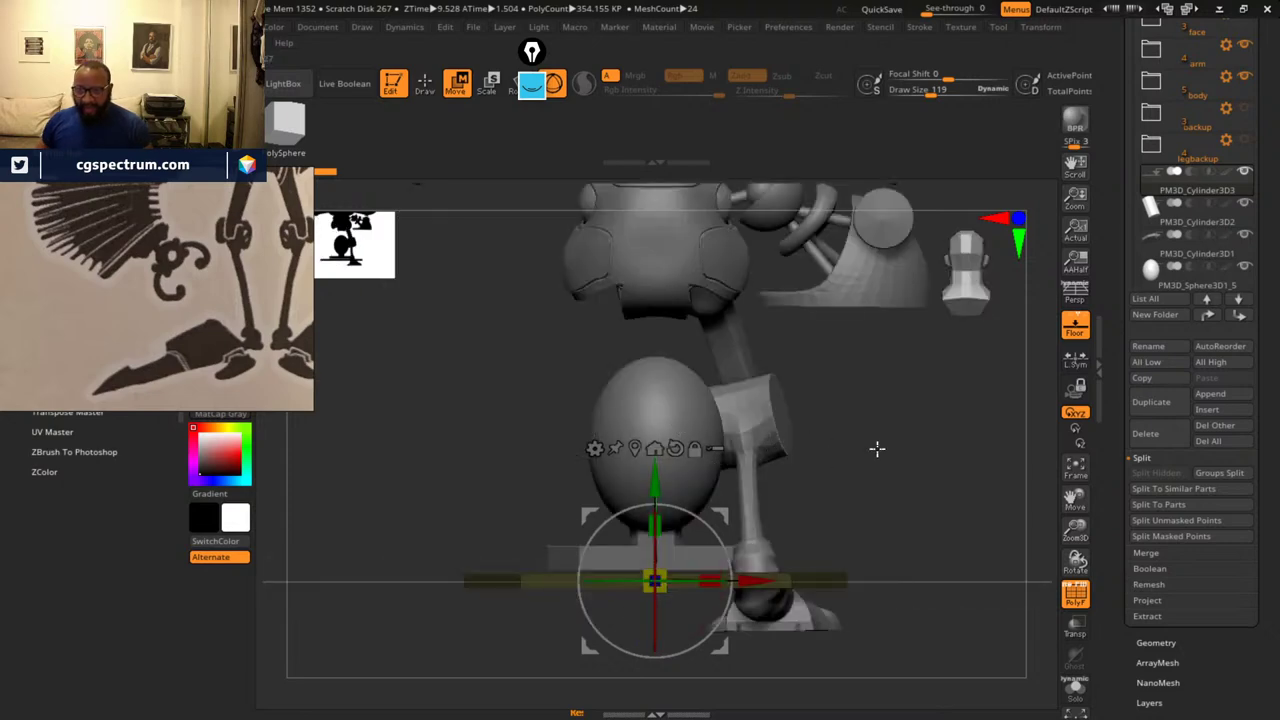
drag(877, 449, 651, 453)
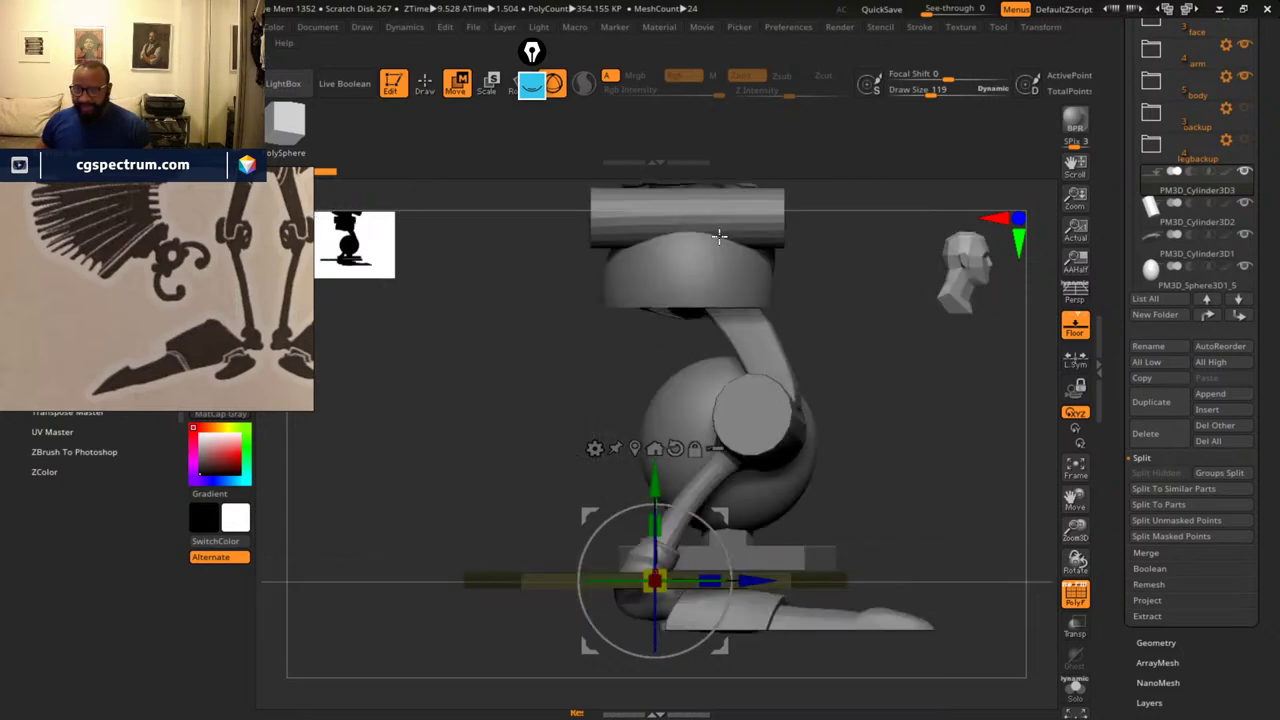
alt+drag(926, 412, 760, 488)
shift+drag(900, 491, 902, 578)
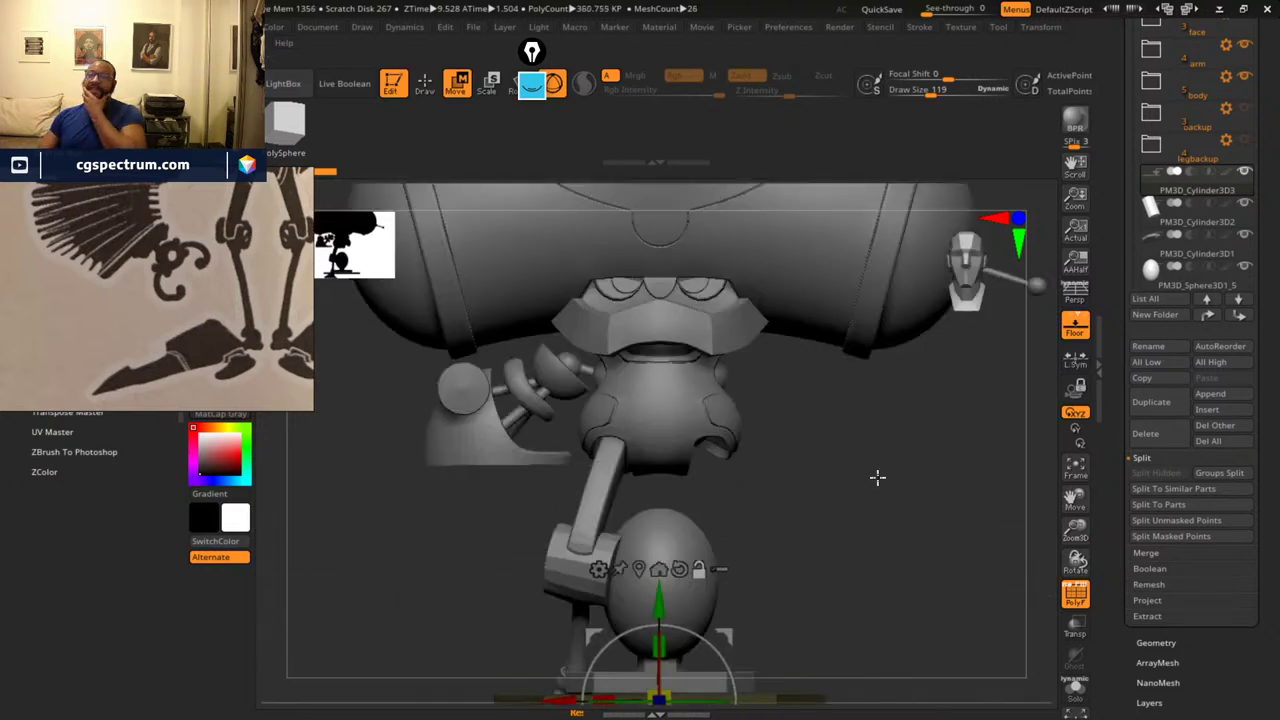
- Examine the whole robot's proportions with the egg and base in place, toggling the isolation of the active base tier
ctrl+shift+click(885, 540)
ctrl+shift+click(868, 596)
ctrl+shift+click(820, 584)
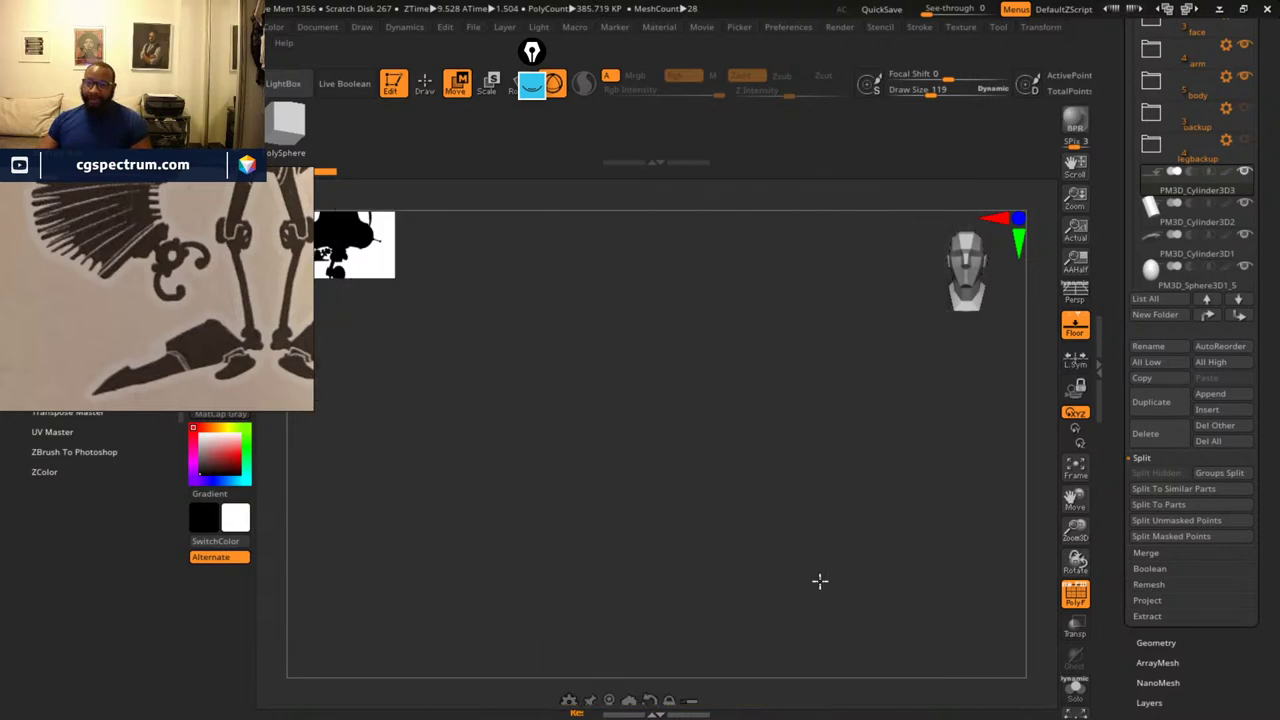
ctrl+shift+click(820, 587)
alt+drag(791, 582, 855, 578)
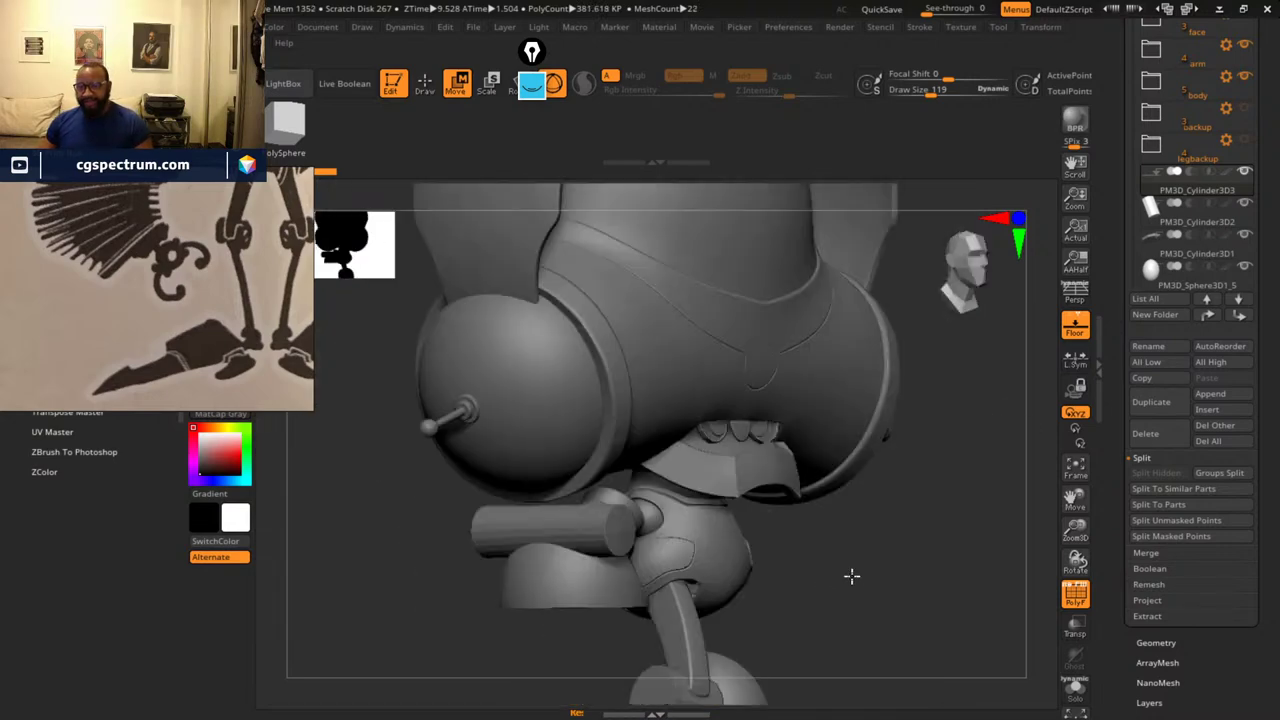
ctrl+shift+click(915, 597)
mouse_move(754, 576)
alt+mouse_down()
mouse_move(863, 451)
mouse_move(886, 471)
alt+mouse_up()
mouse_move(908, 520)
mouse_down()
mouse_move(878, 504)
mouse_move(865, 531)
mouse_up()
ctrl+shift+click(937, 557)
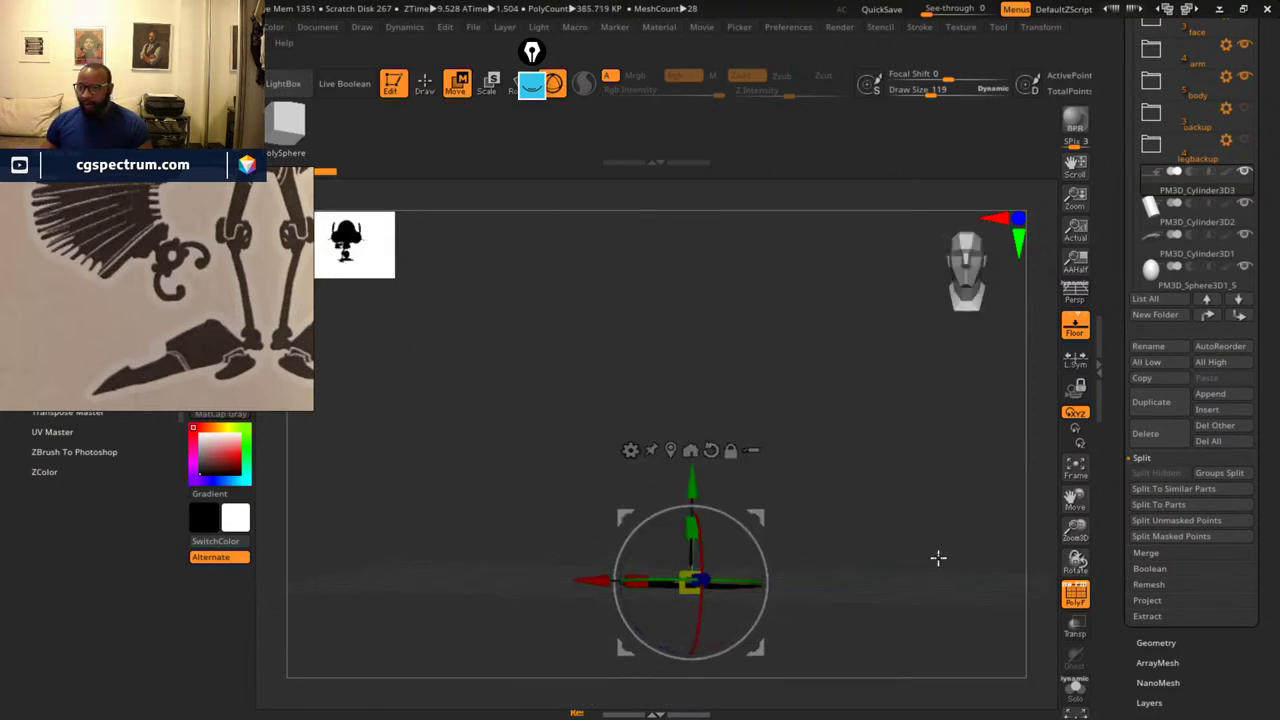
ctrl+shift+click(939, 562)
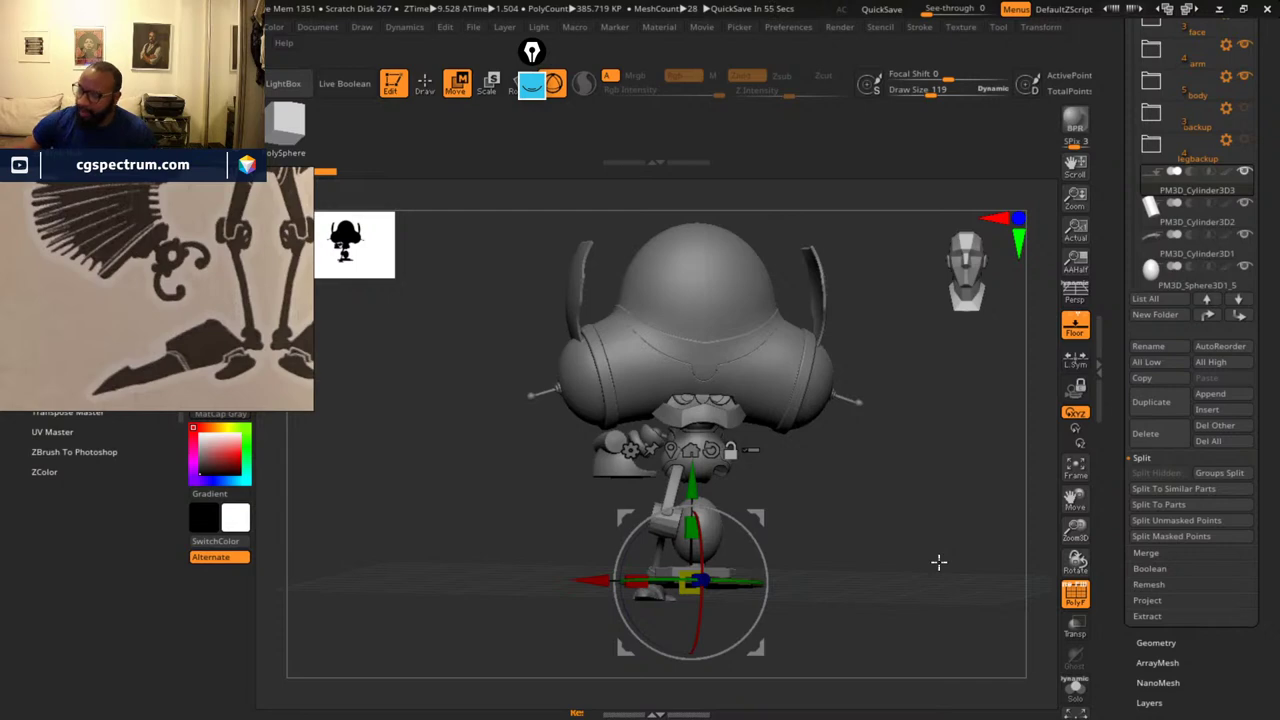
ctrl+shift+click(923, 526)
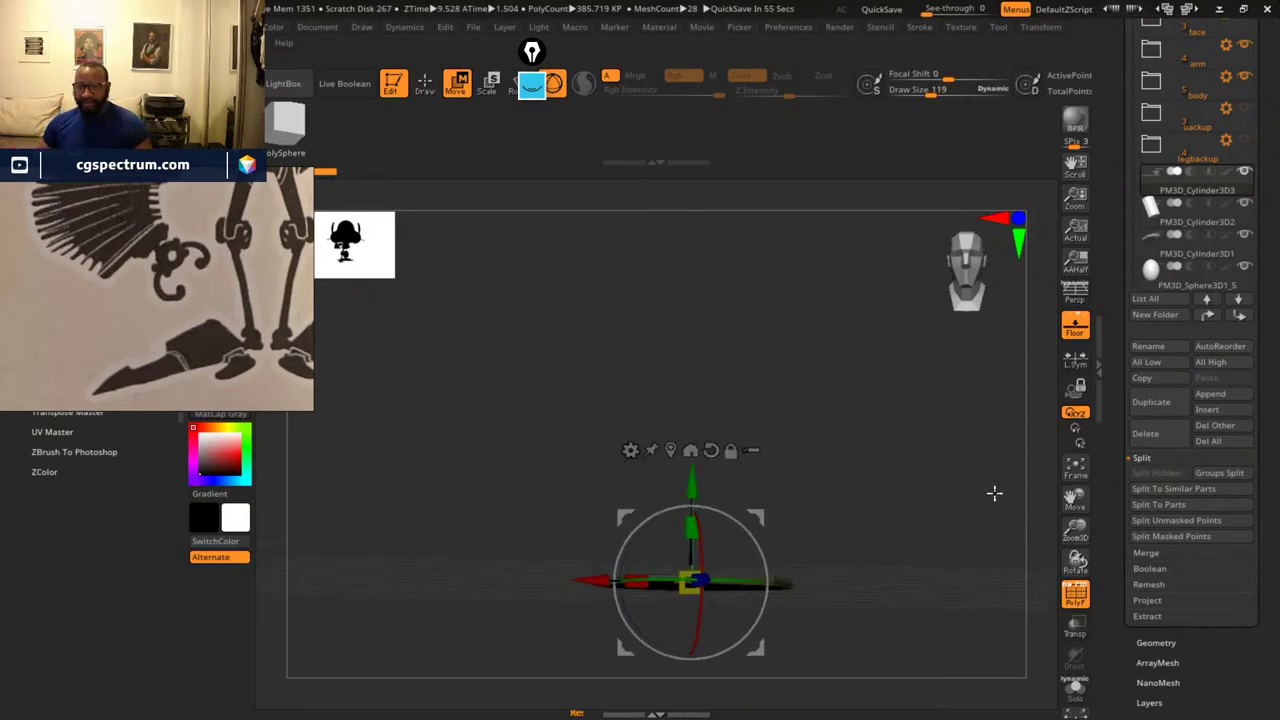
ctrl+shift+click(929, 503)
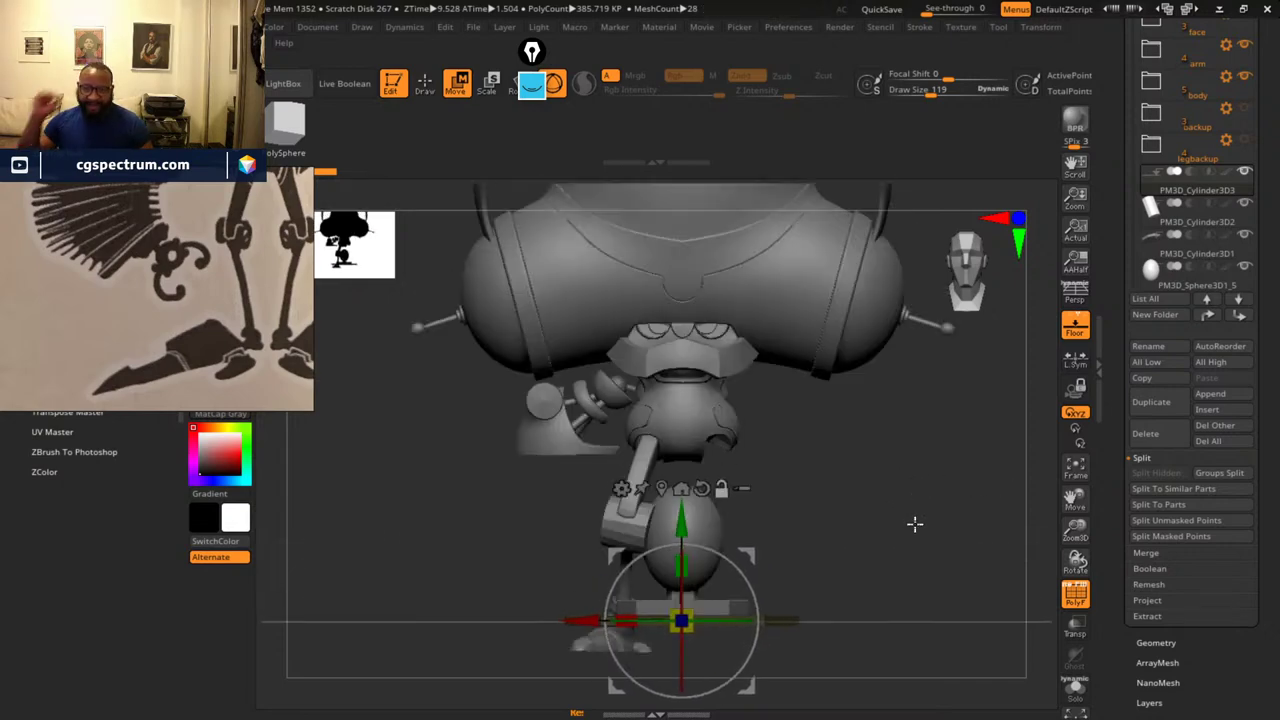